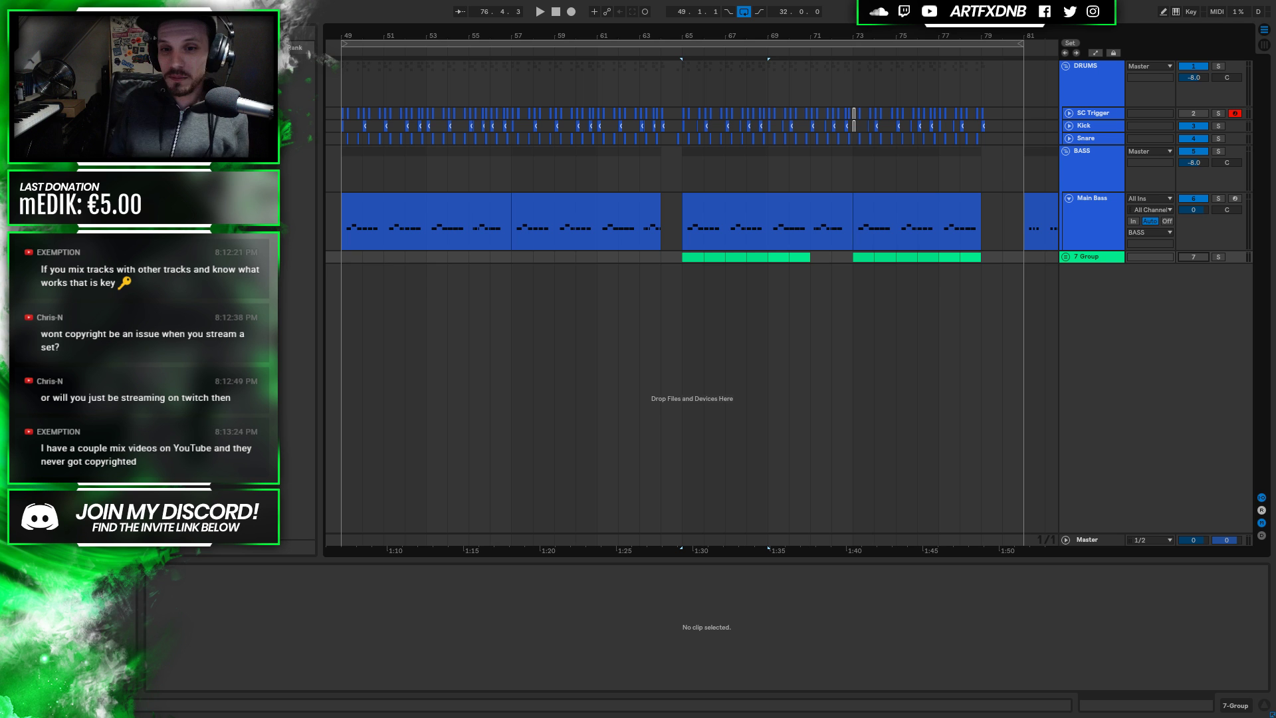
Place the insert marker at bar 49, the start of the Main Bass part
{"action": "left_click_drag", "start_coordinate": [993, 226], "coordinate": [984, 226]}
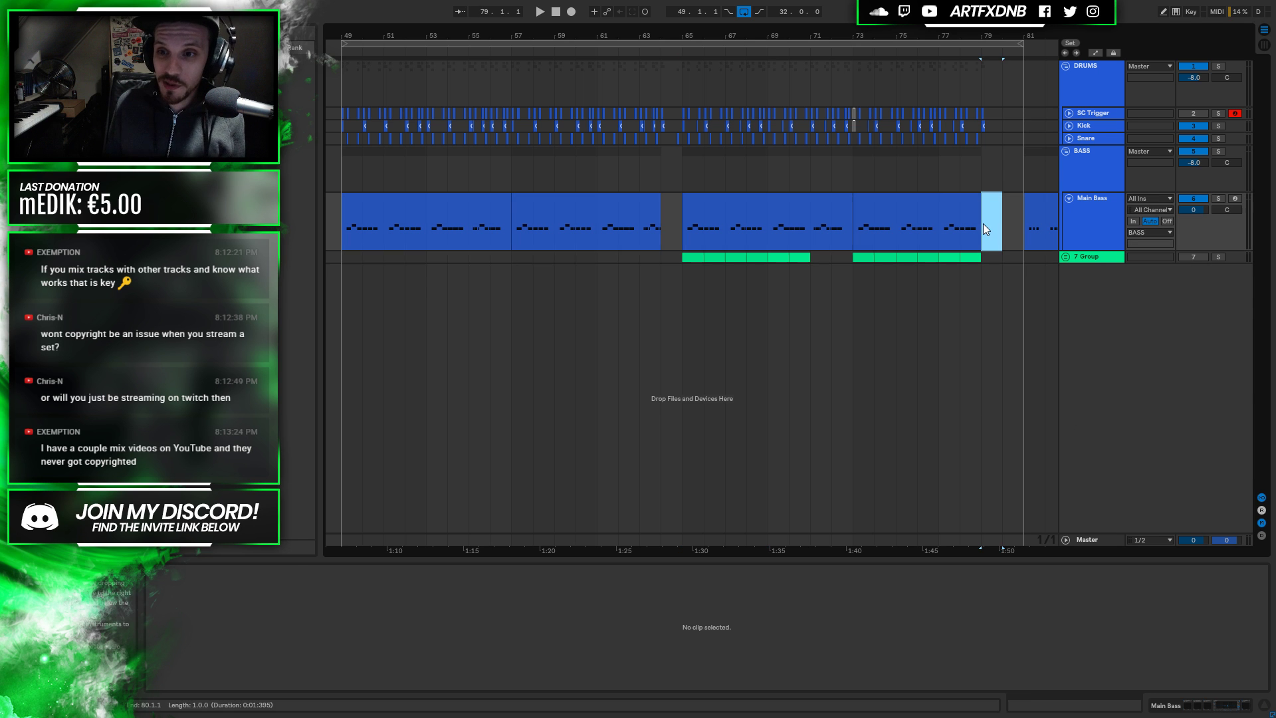
{"action": "left_click", "coordinate": [983, 223]}
{"action": "left_click", "coordinate": [345, 234]}
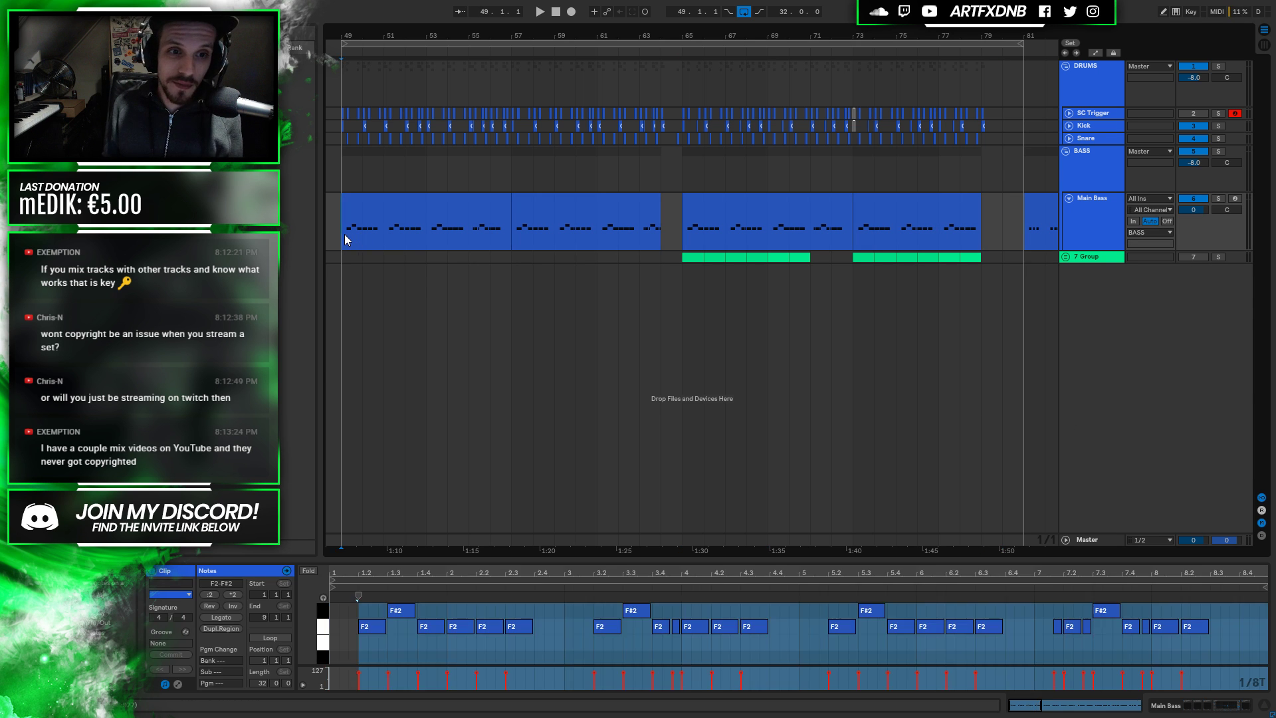
Solo the Main Bass track, and move the solo to the whole BASS group
{"action": "left_click", "coordinate": [1097, 214]}
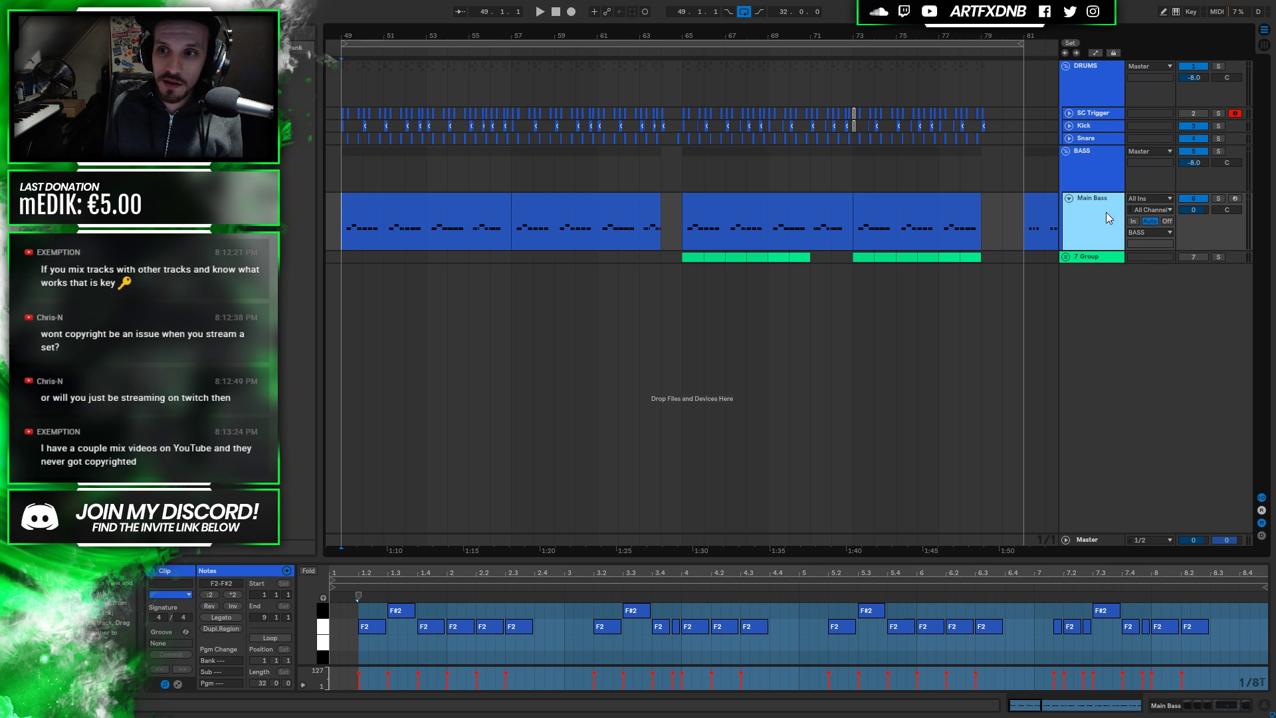
{"action": "left_click", "coordinate": [1218, 200]}
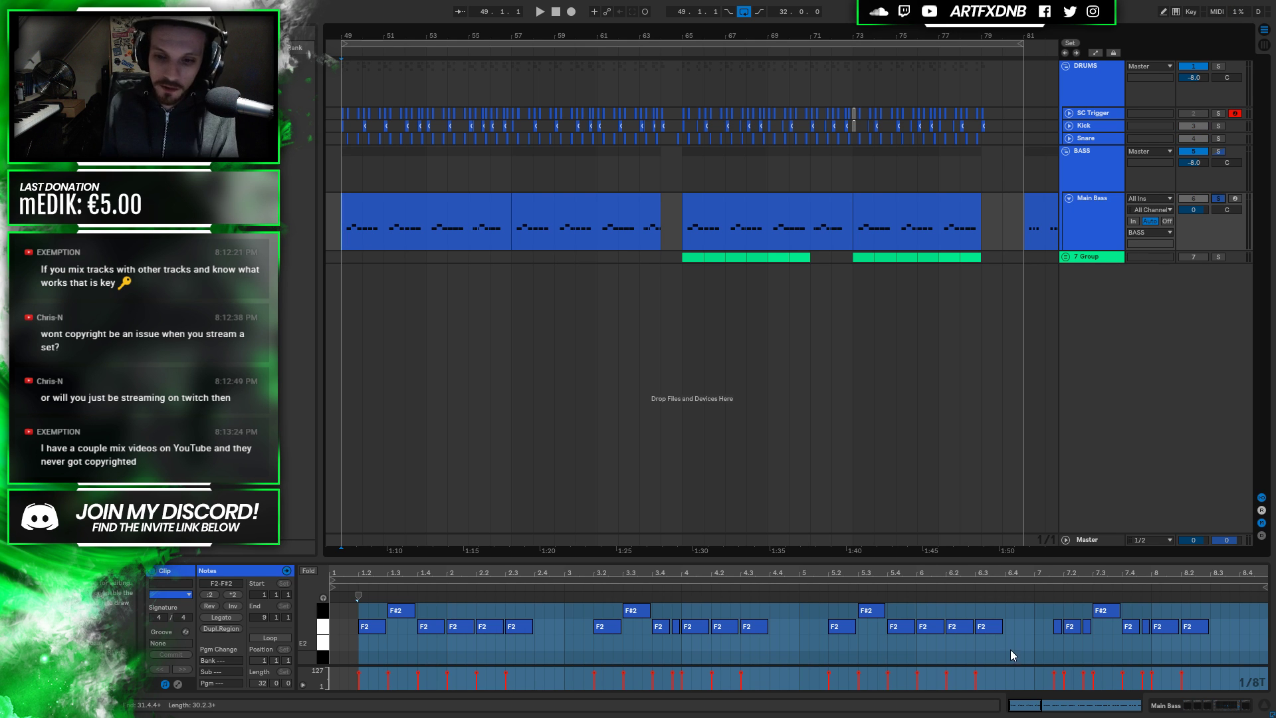
{"action": "left_click", "coordinate": [1101, 219]}
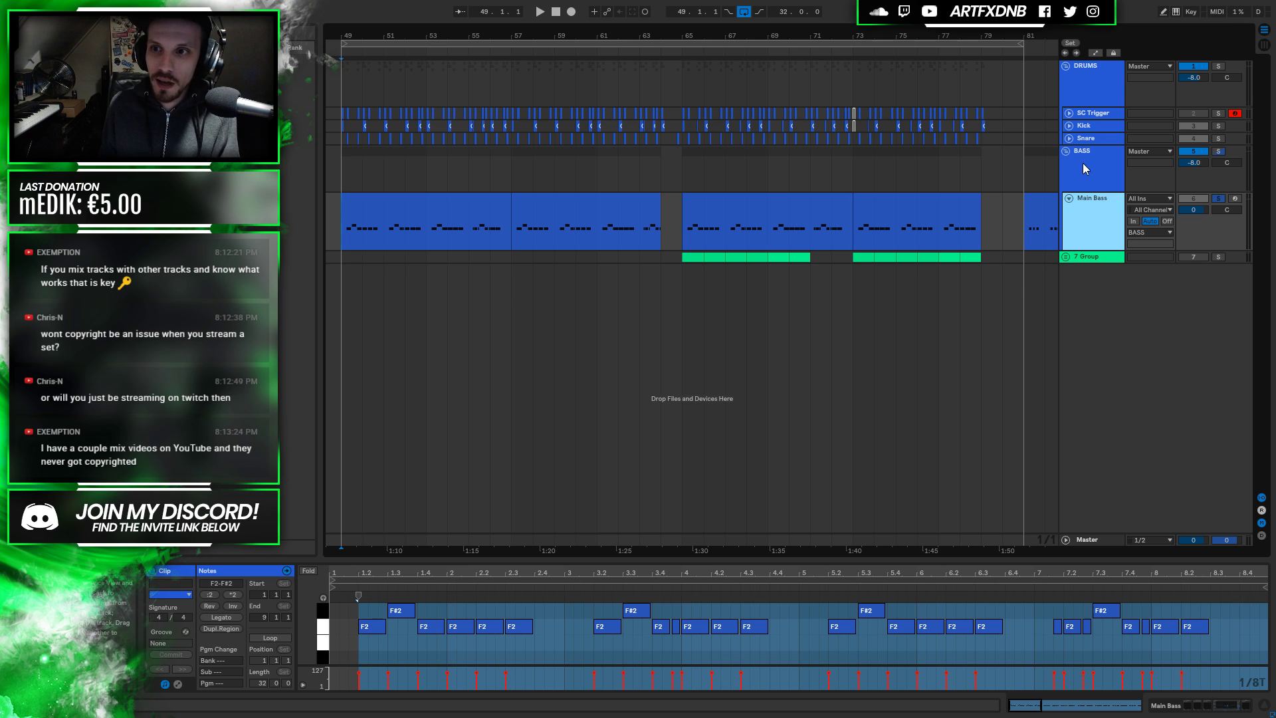
{"action": "left_click", "coordinate": [1220, 152]}
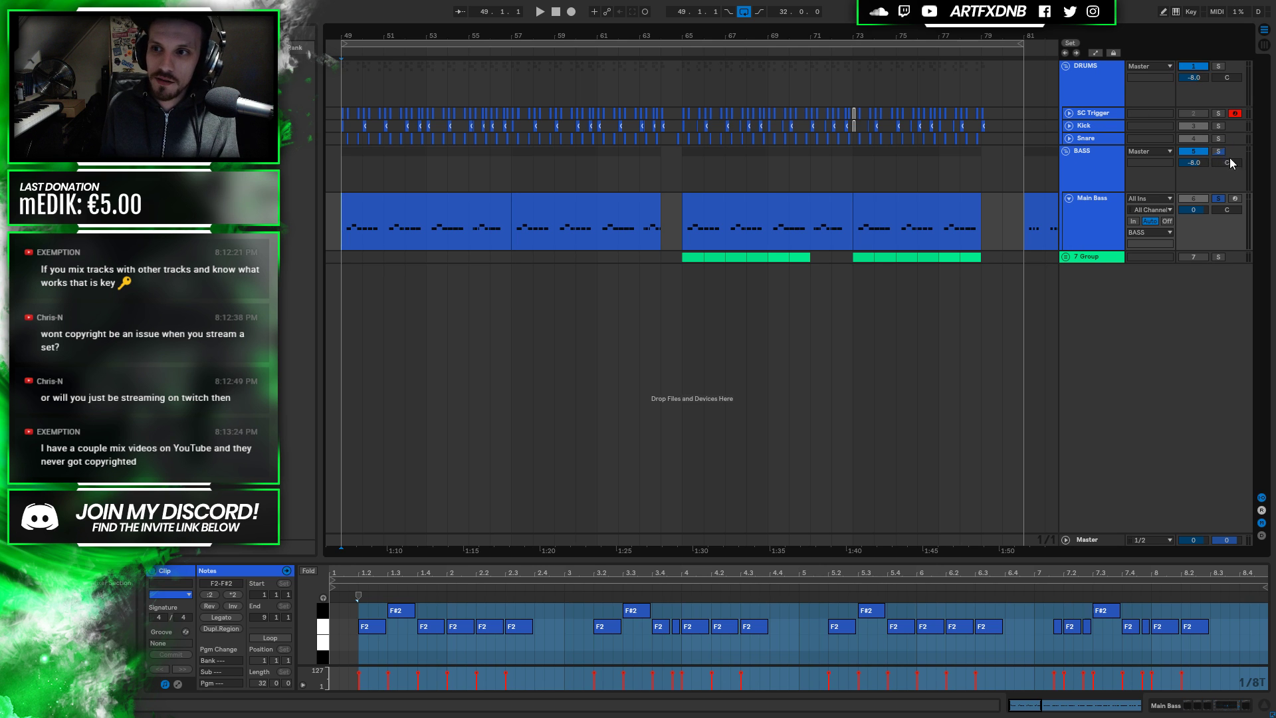
Show the Main Bass device chain and open its Falcon instrument, placing the plugin window in clear view
{"action": "left_click", "coordinate": [1102, 214]}
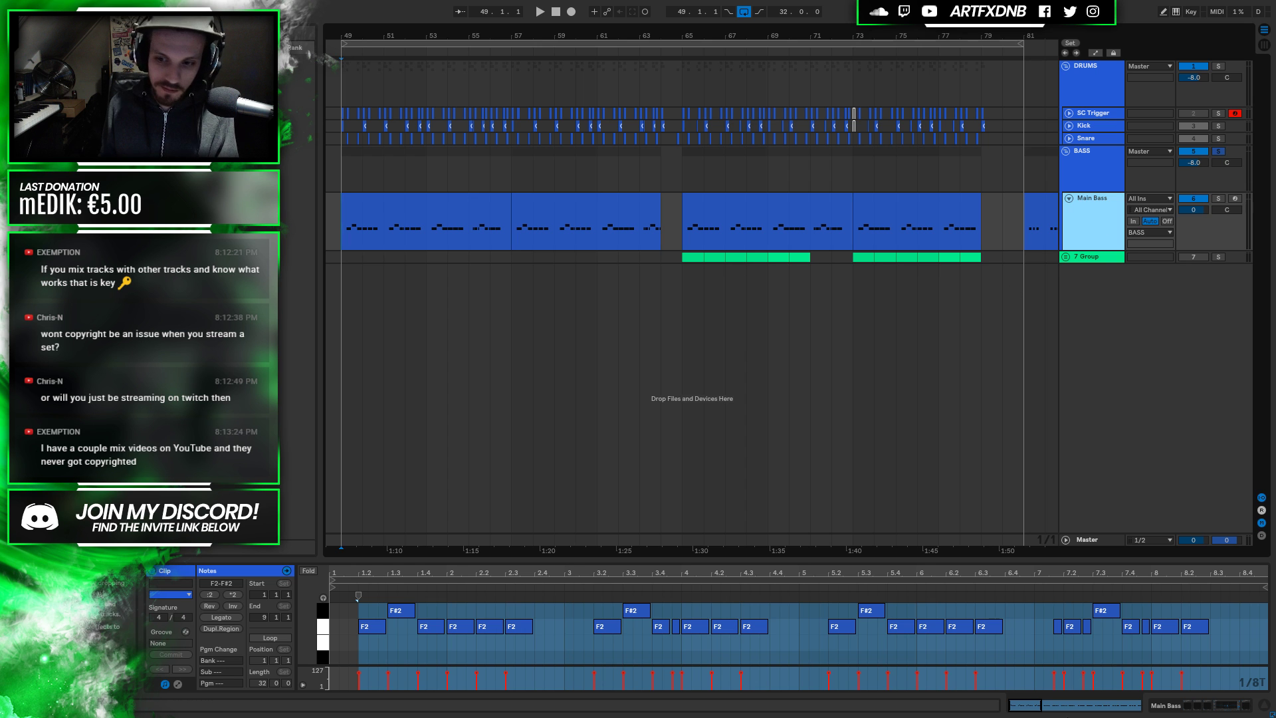
{"action": "left_click", "coordinate": [1206, 704]}
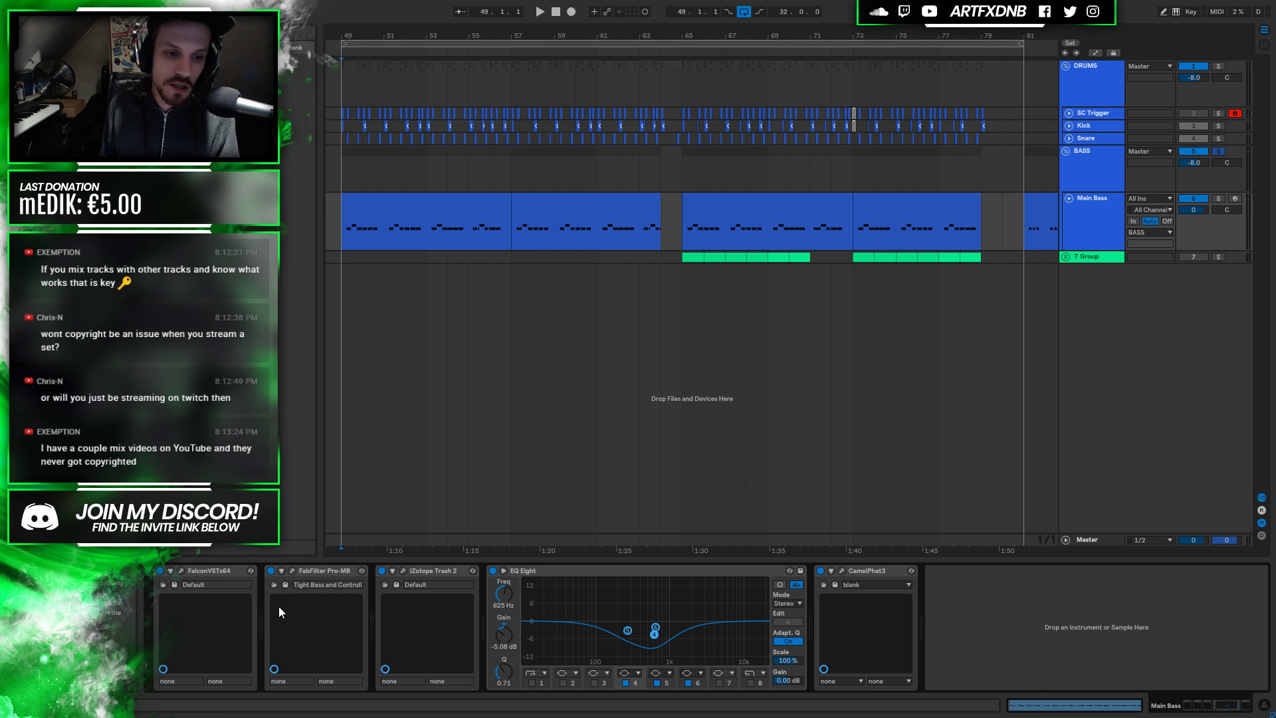
{"action": "left_click", "coordinate": [181, 570]}
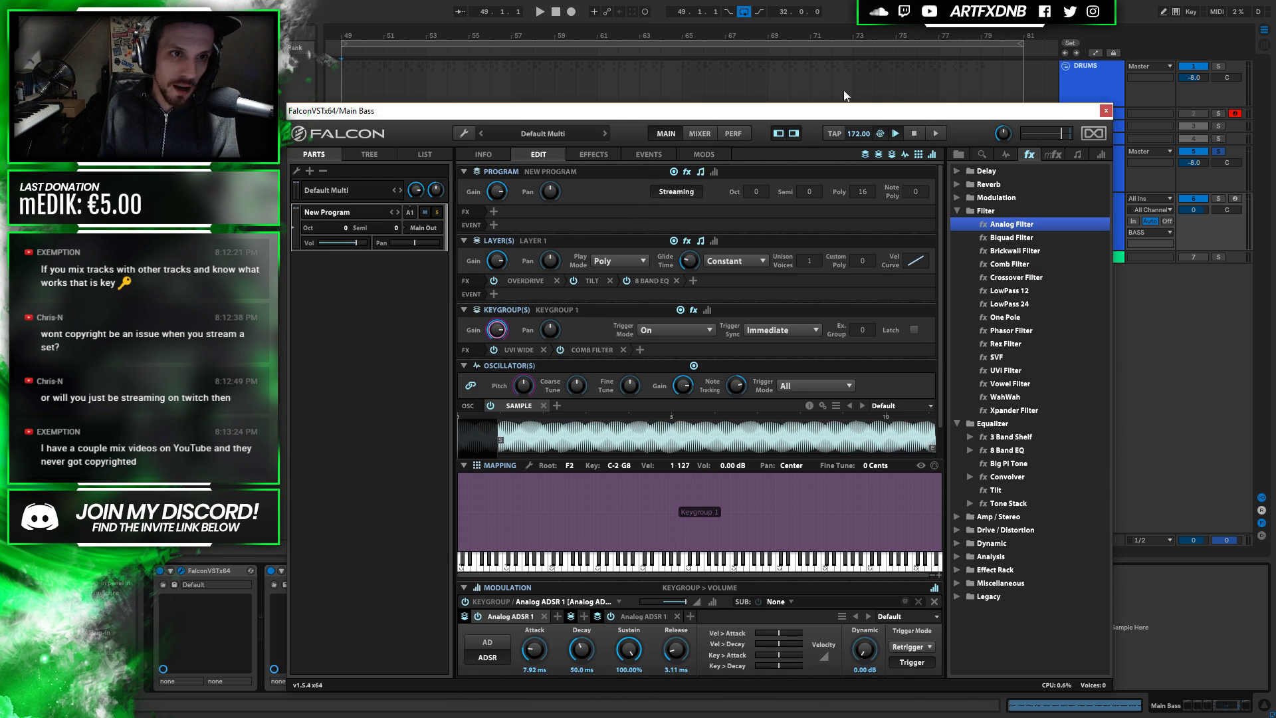
{"action": "left_click_drag", "start_coordinate": [691, 118], "coordinate": [767, 70]}
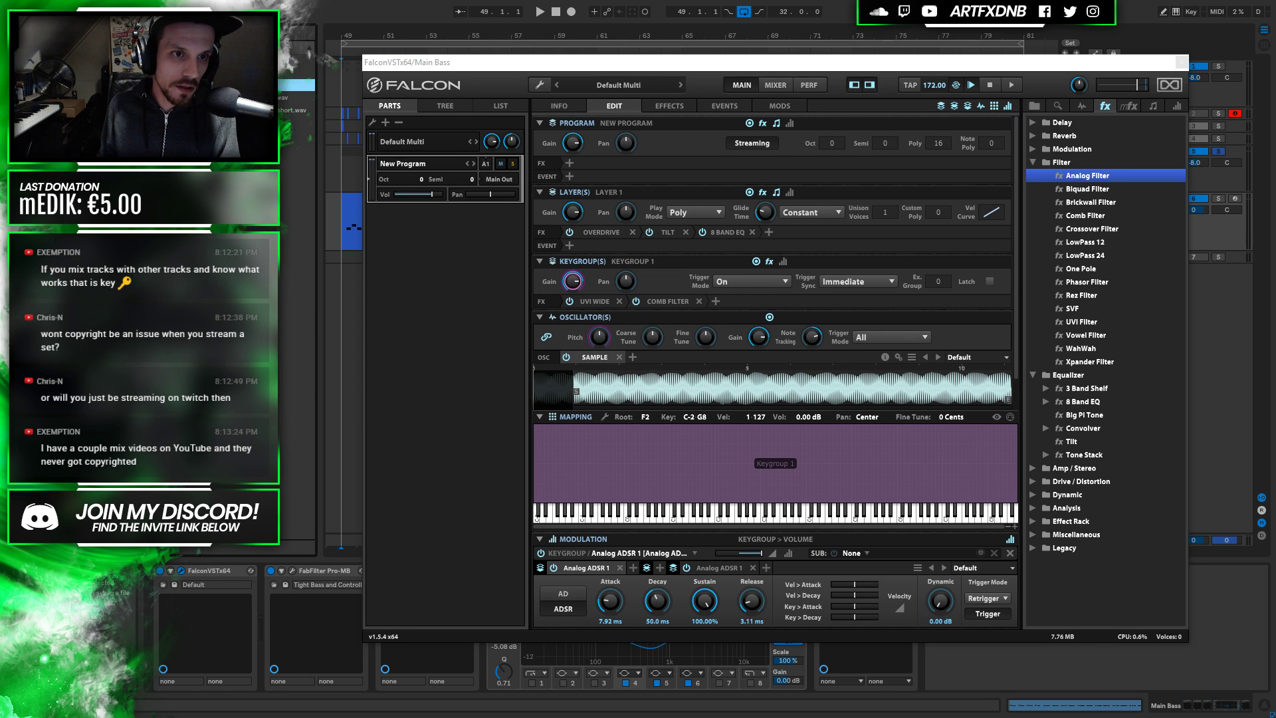
Select the source samples in the browser for audition, and collapse Falcon's keygroup mapping to reveal the full sample waveform
{"action": "left_click", "coordinate": [295, 110]}
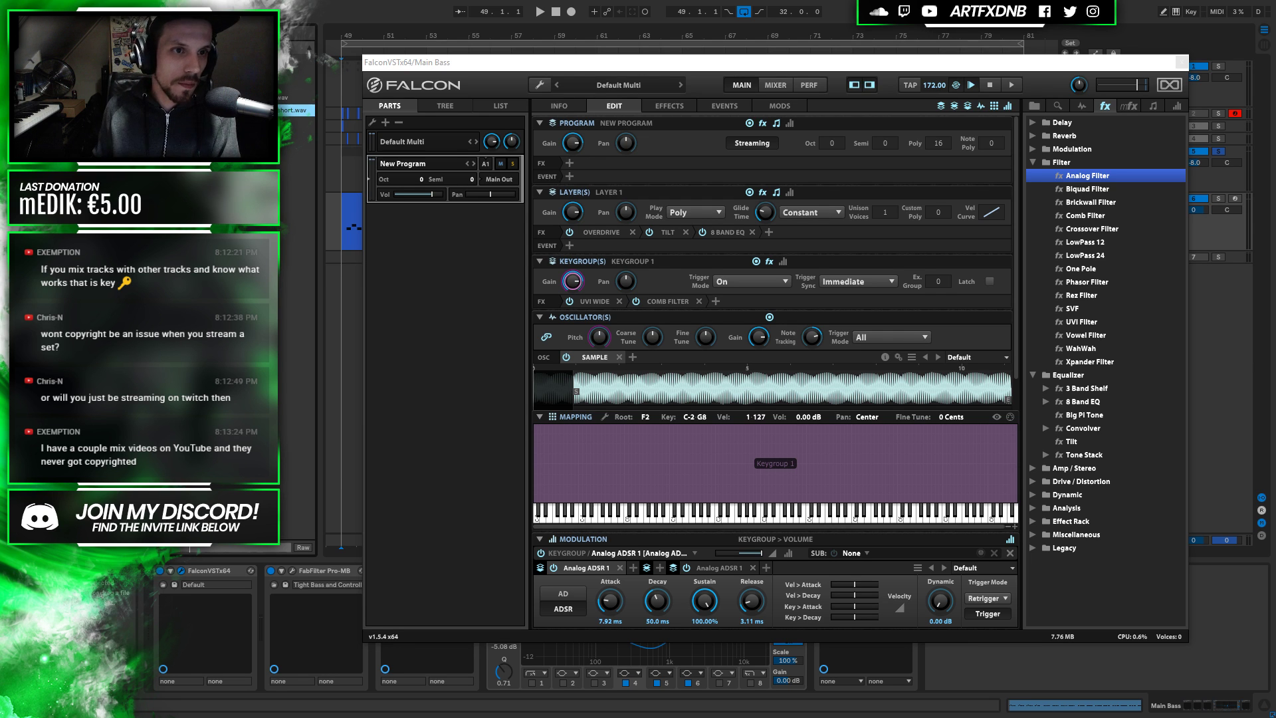
{"action": "left_click", "coordinate": [296, 84]}
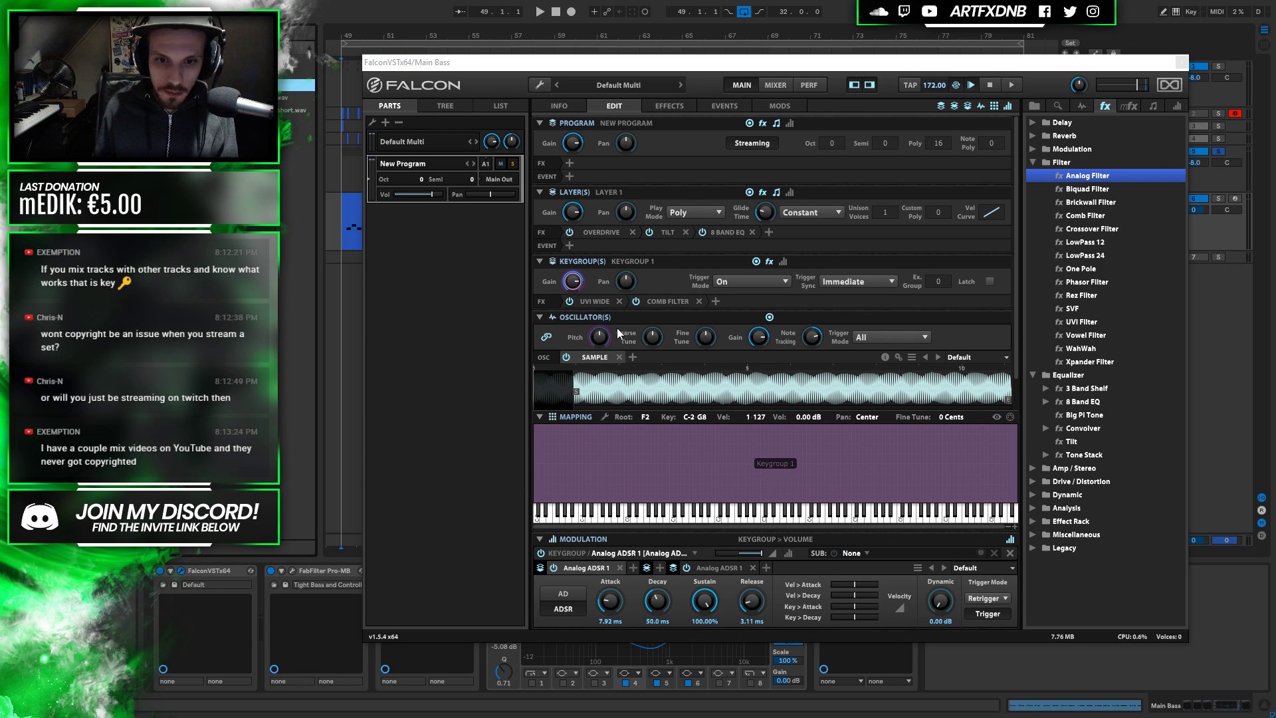
{"action": "left_click", "coordinate": [539, 418]}
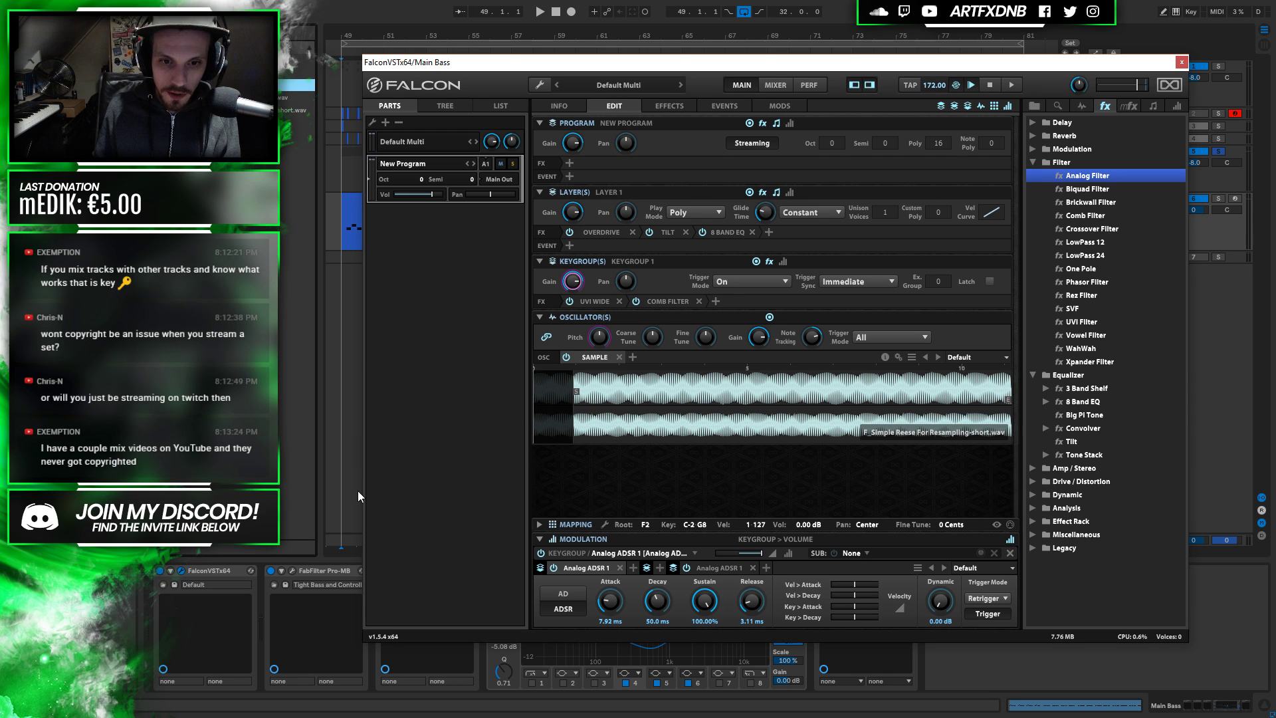
Examine the keygroup's UVI Wide and Comb Filter effects, including the envelope modulating the comb filter's cutoff
{"action": "left_click", "coordinate": [593, 300]}
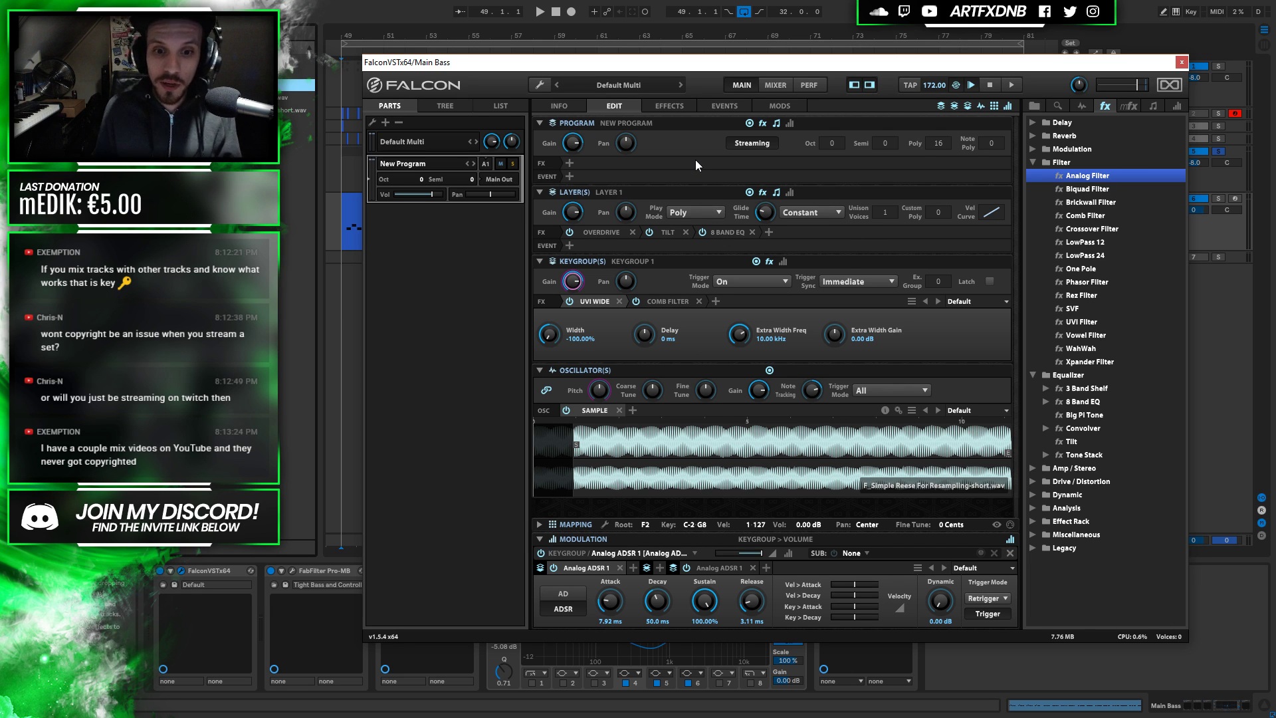
{"action": "left_click", "coordinate": [658, 301]}
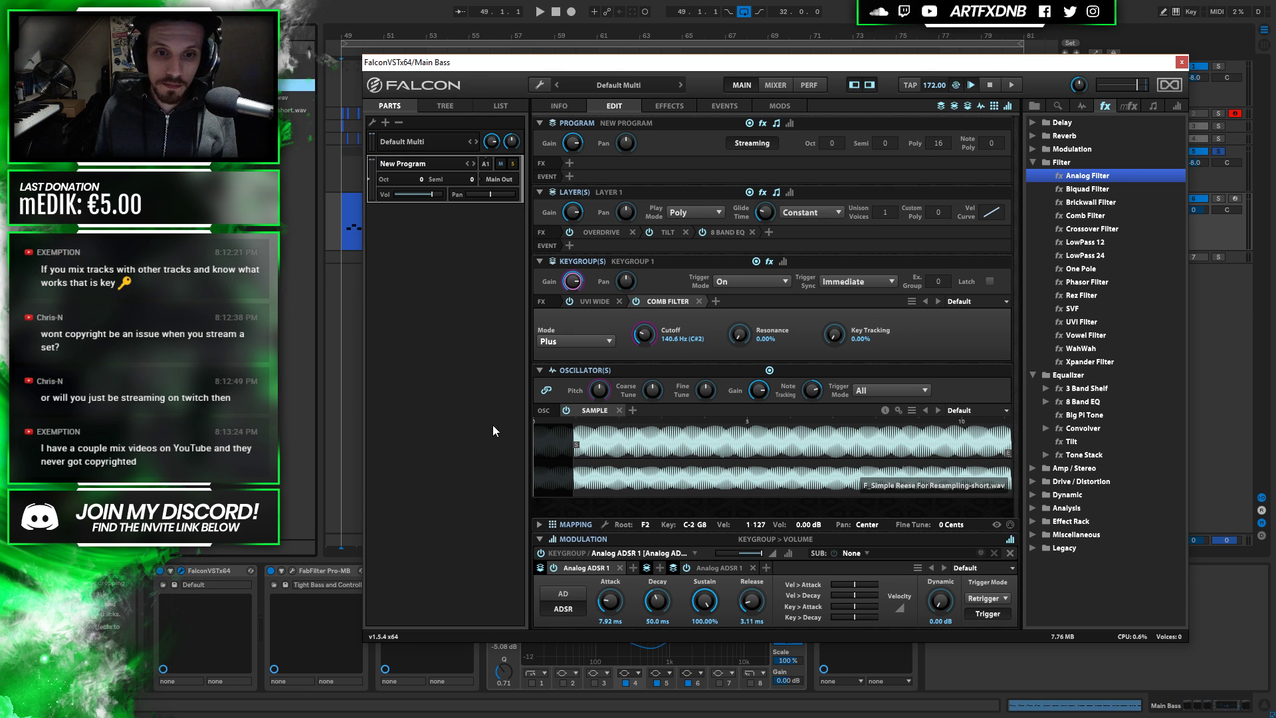
{"action": "left_click", "coordinate": [644, 335]}
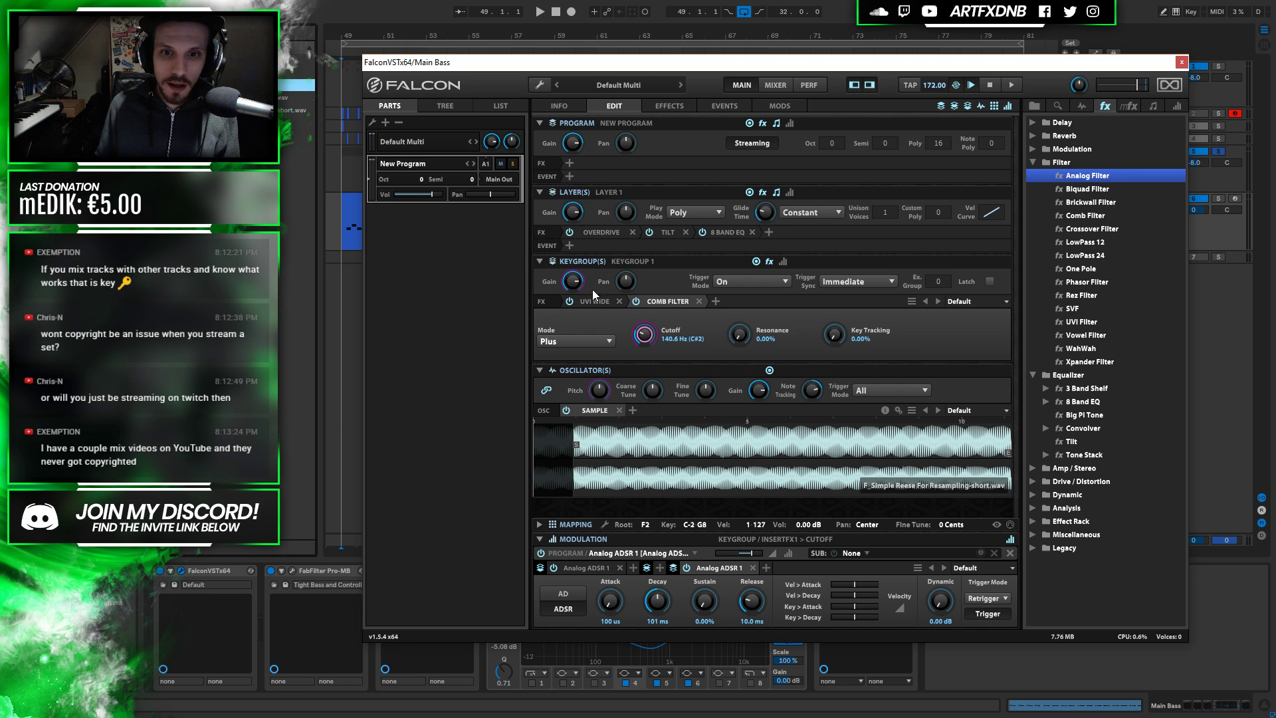
Examine the layer's Overdrive, Tilt and 8 Band EQ effect settings, ending on Overdrive
{"action": "left_click", "coordinate": [601, 232]}
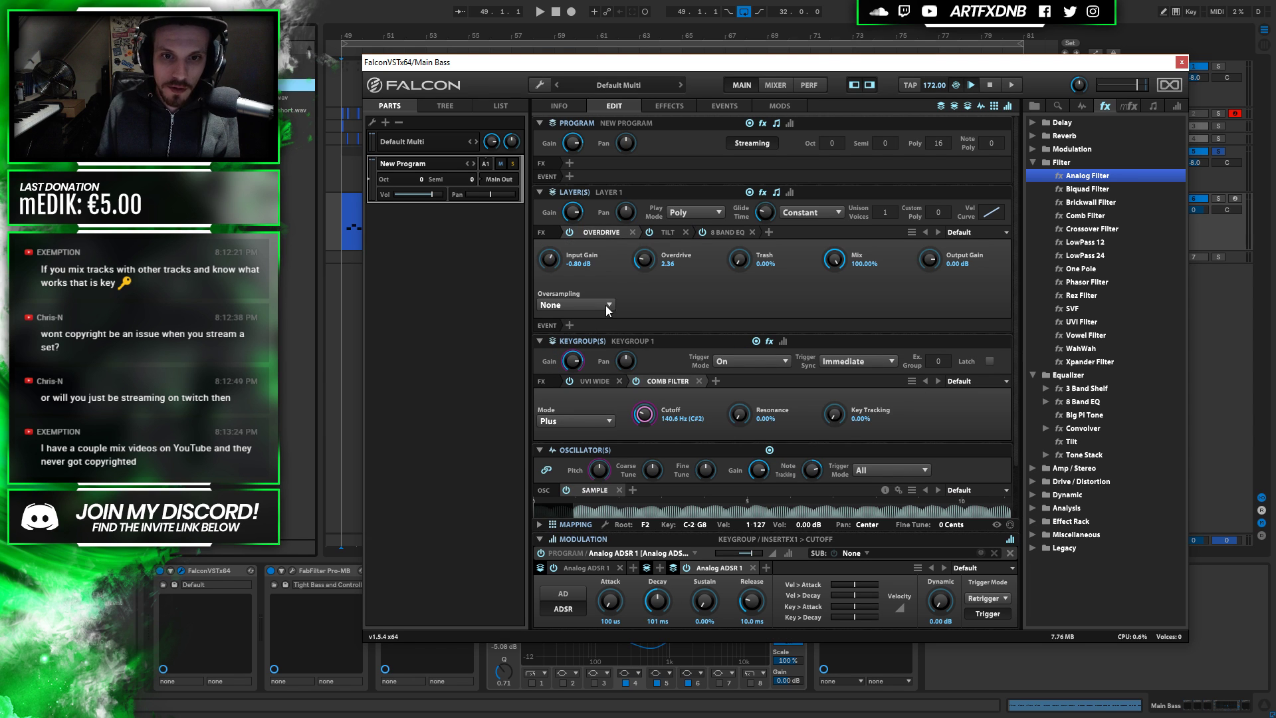
{"action": "left_click", "coordinate": [672, 233]}
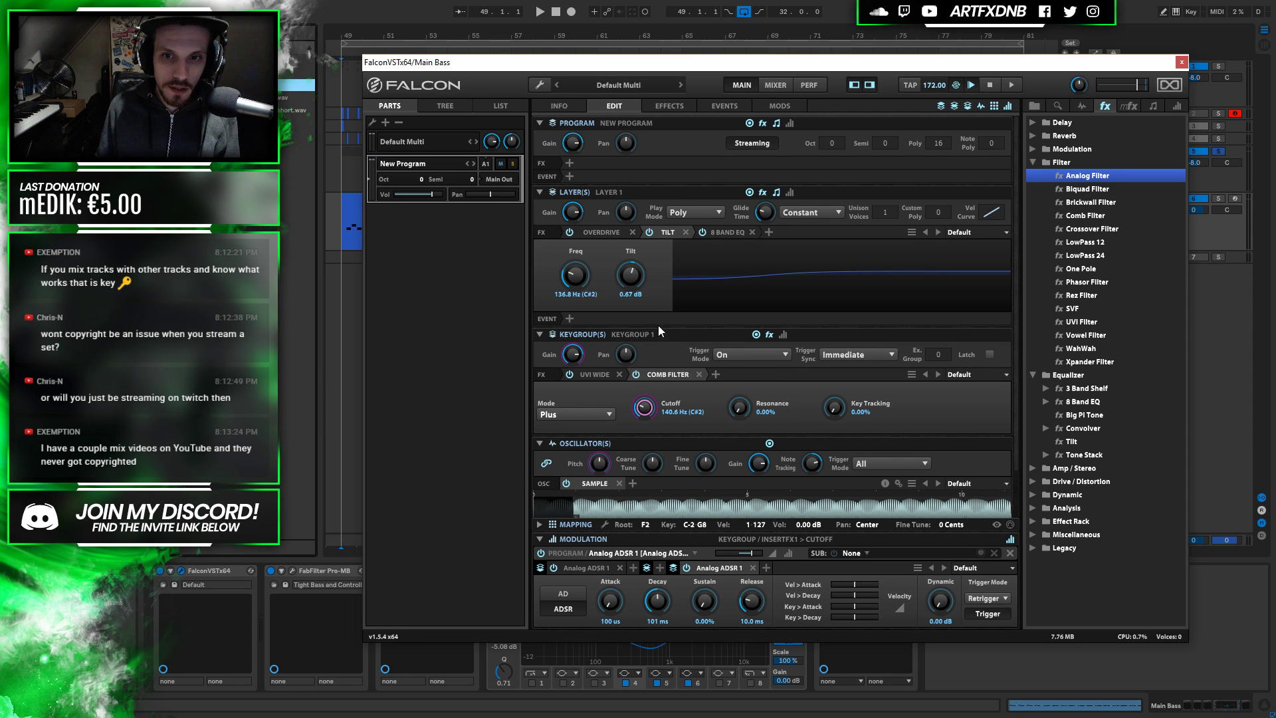
{"action": "left_click", "coordinate": [715, 232]}
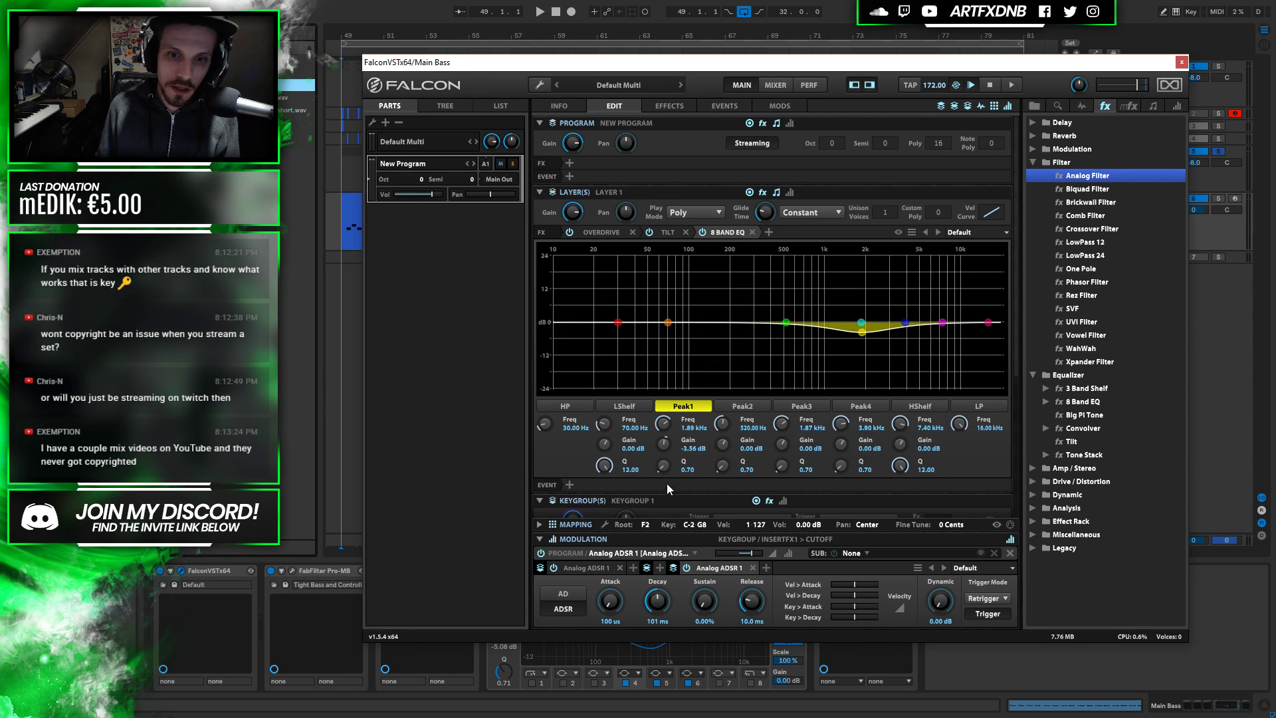
{"action": "left_click", "coordinate": [602, 232]}
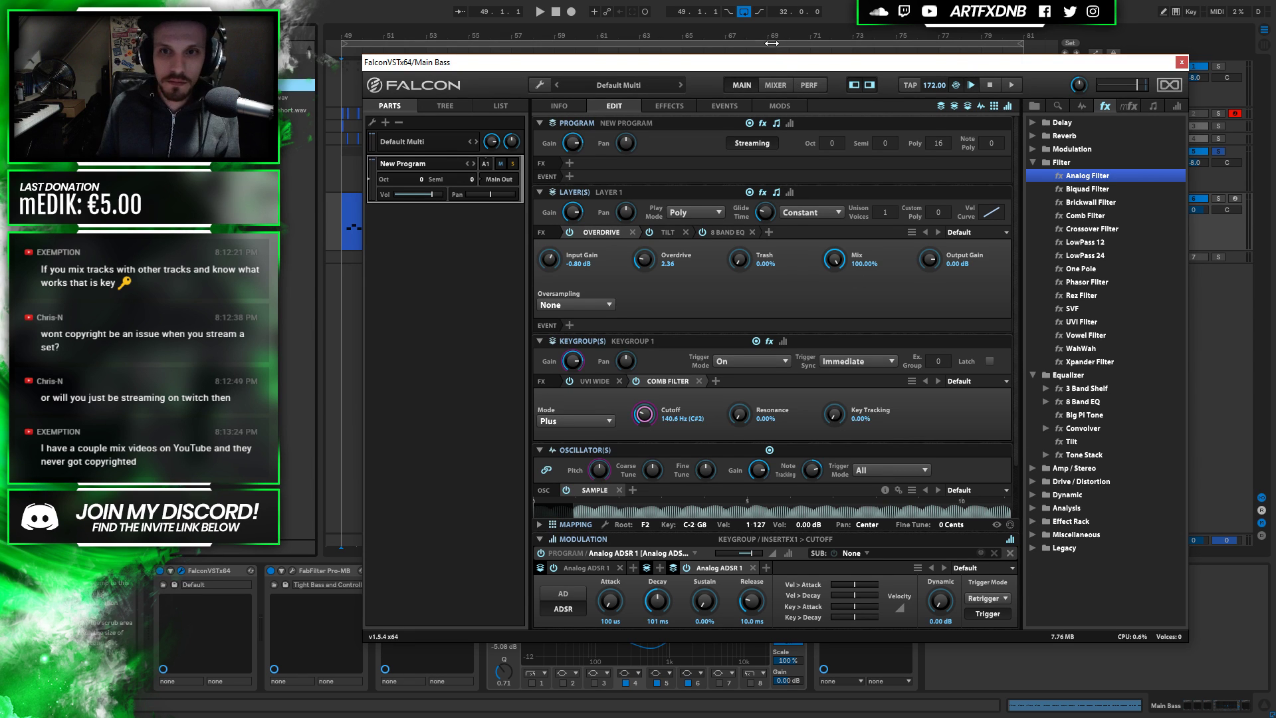
Move Falcon clear of the arrangement, audition the soloed bass from bar 49, and stop playback with the BASS group selected
{"action": "left_click_drag", "start_coordinate": [771, 62], "coordinate": [692, 402]}
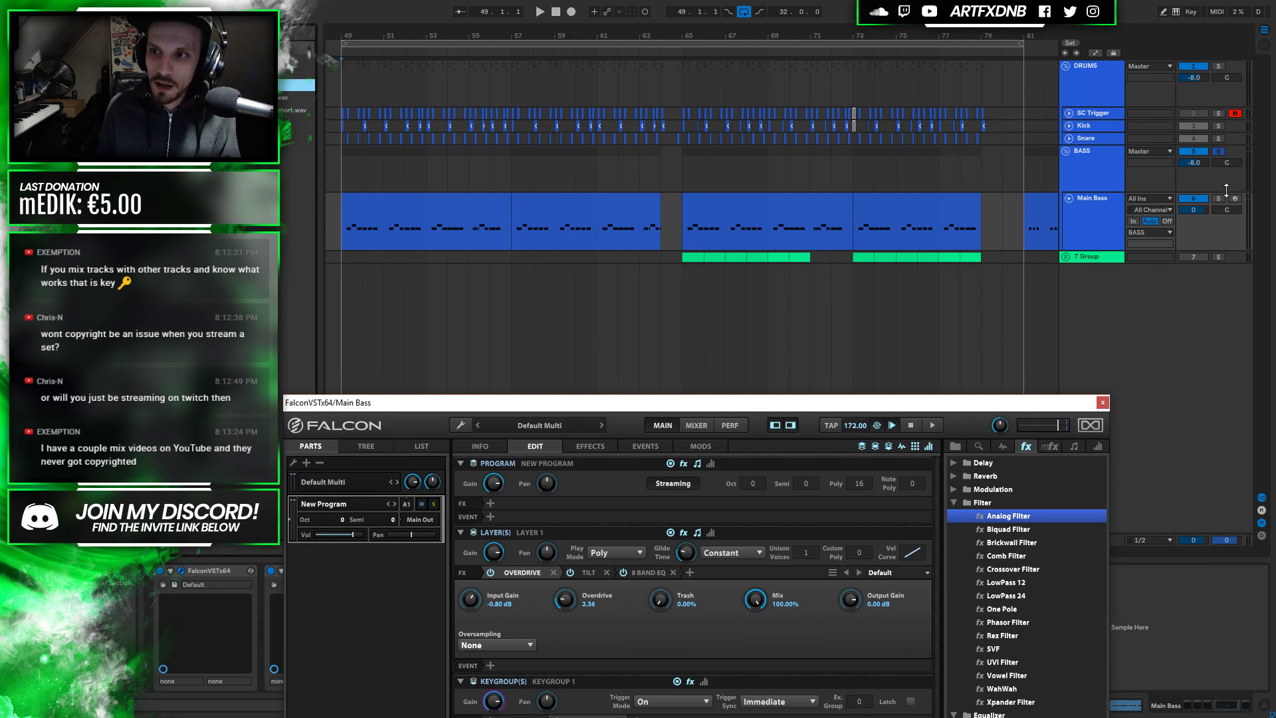
{"action": "left_click", "coordinate": [352, 210]}
{"action": "key", "text": "space"}
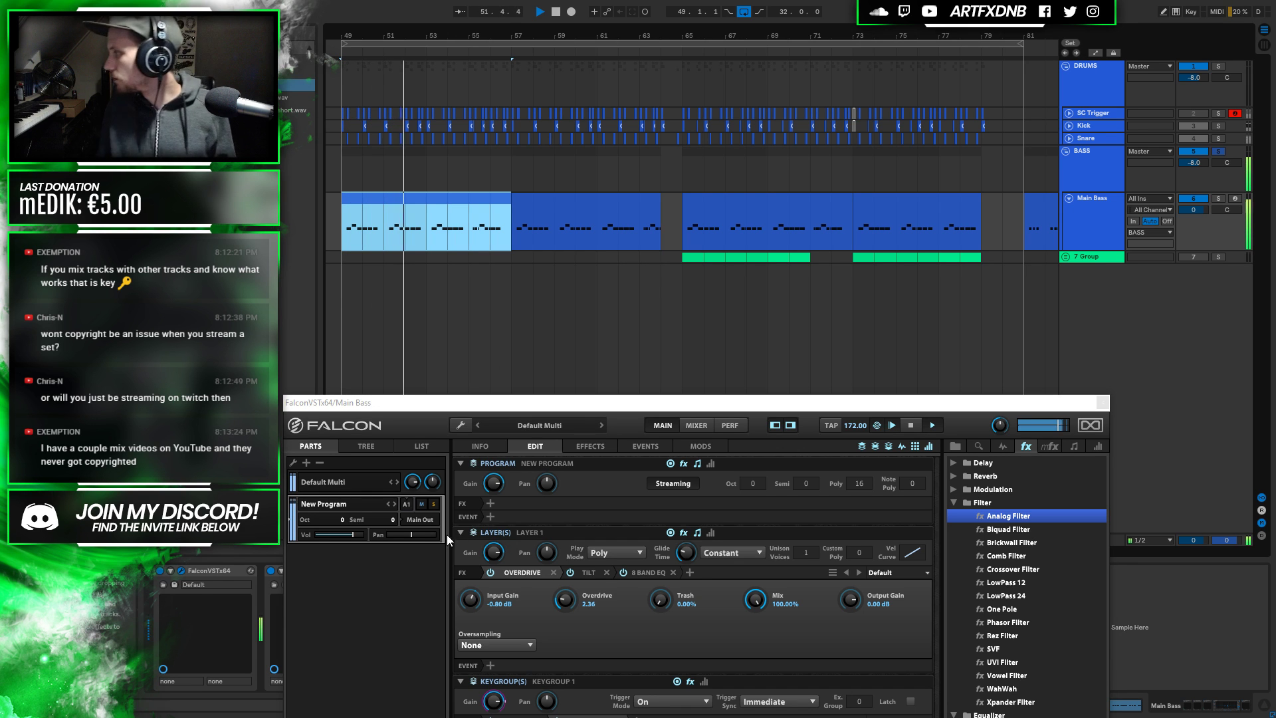
{"action": "mouse_move", "coordinate": [500, 495]}
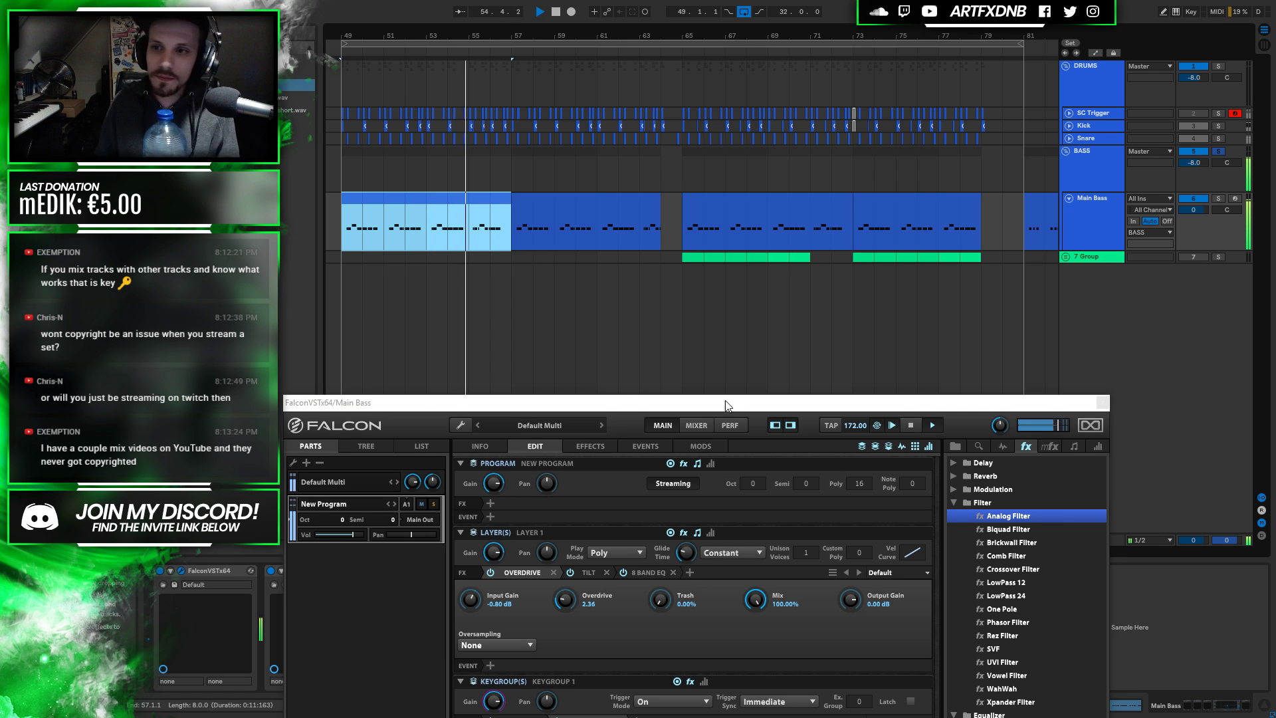
{"action": "left_click", "coordinate": [1111, 180]}
{"action": "key", "text": "space"}
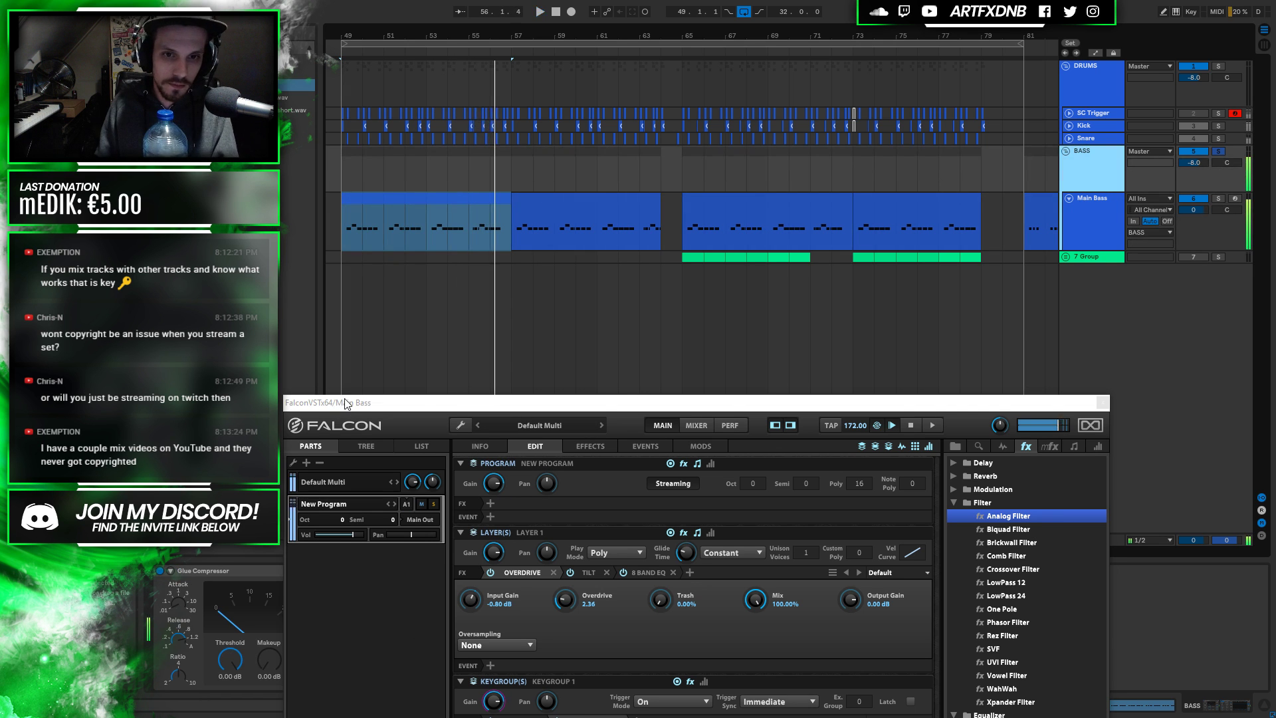
Bypass the Live 8 Sidechain Compressor on the BASS group and play the first Main Bass clip without it
{"action": "left_click_drag", "start_coordinate": [345, 401], "coordinate": [734, 153]}
{"action": "left_click", "coordinate": [351, 570]}
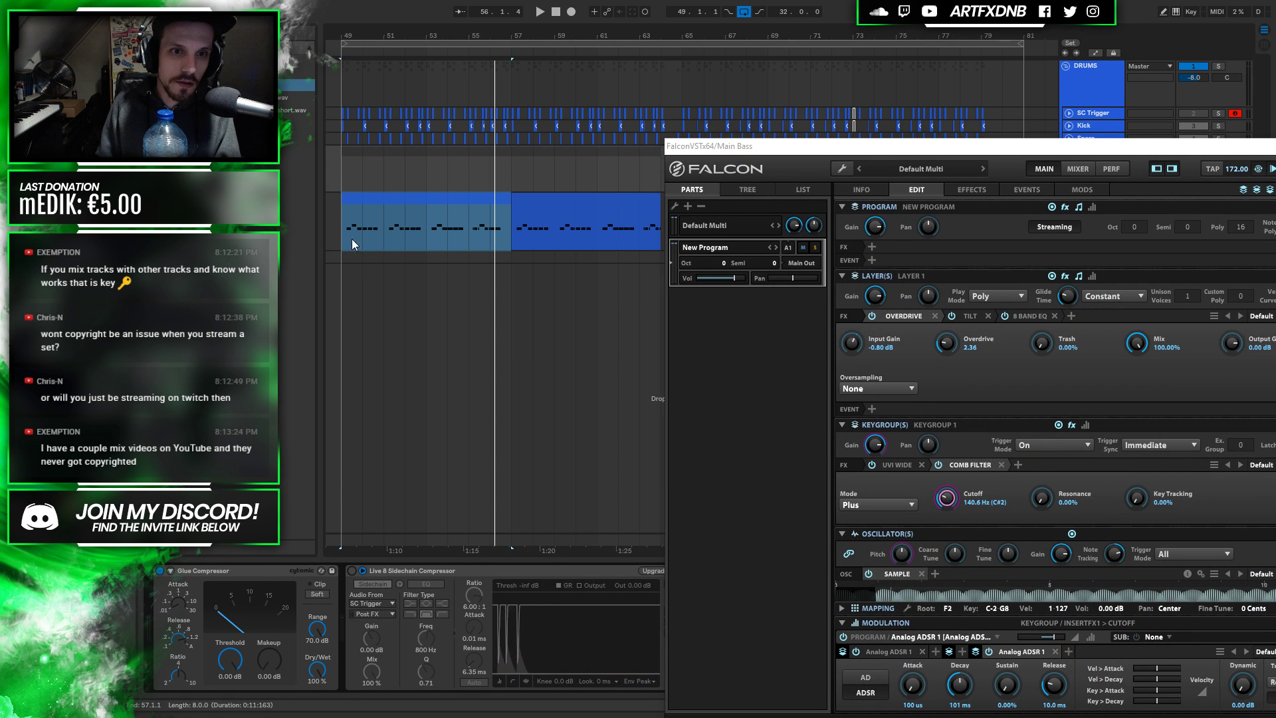
{"action": "left_click", "coordinate": [376, 201]}
{"action": "key", "text": "space"}
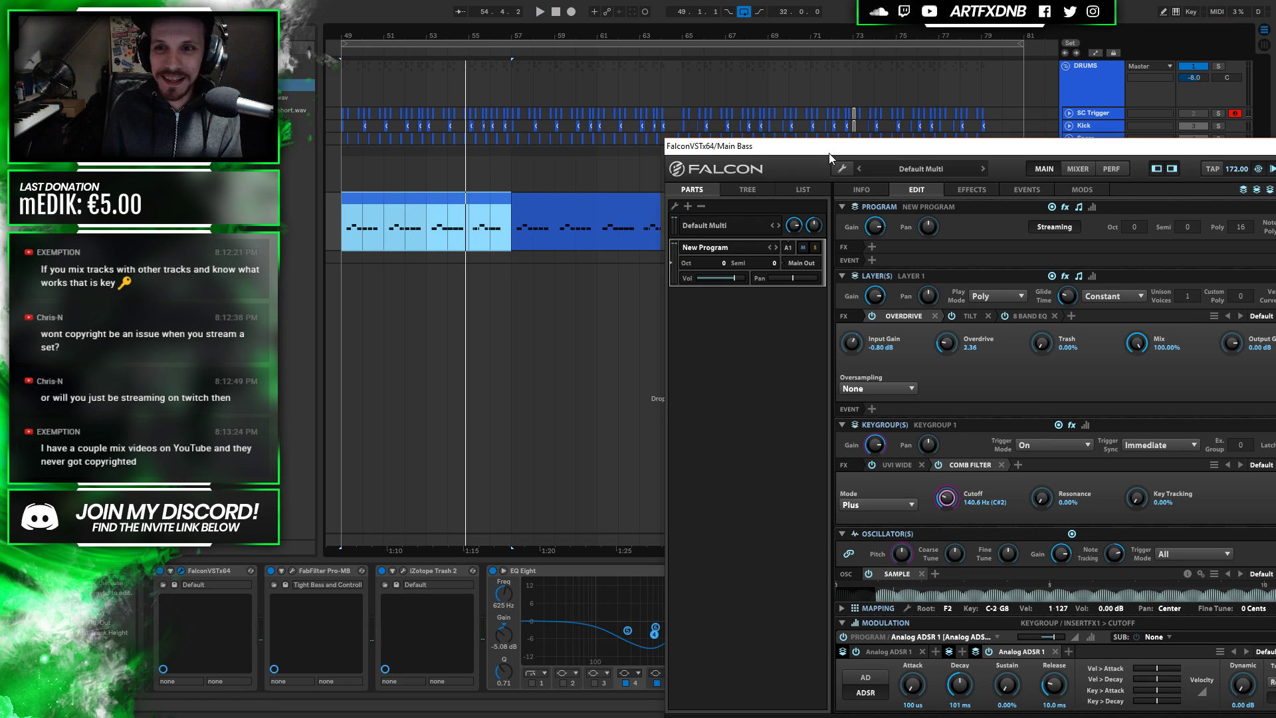
Close the Falcon window and unsolo the BASS group
{"action": "left_click_drag", "start_coordinate": [842, 153], "coordinate": [536, 63]}
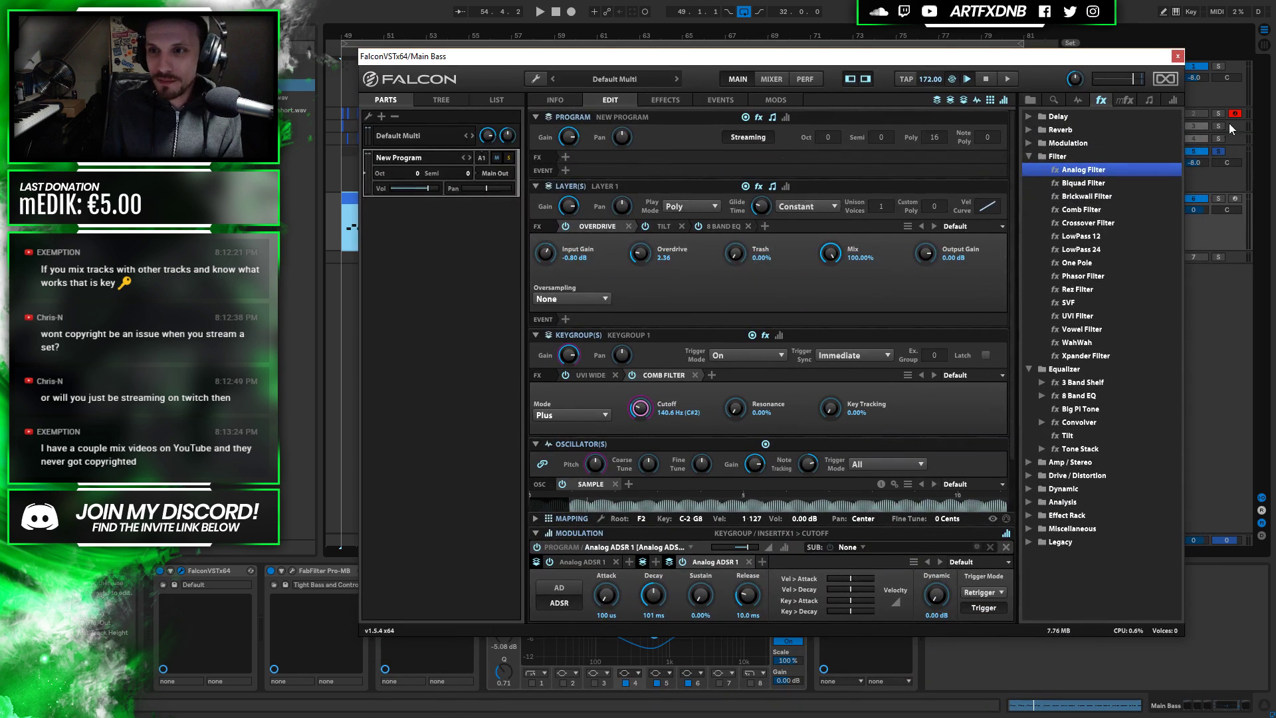
{"action": "left_click", "coordinate": [1177, 56]}
{"action": "left_click", "coordinate": [1091, 202]}
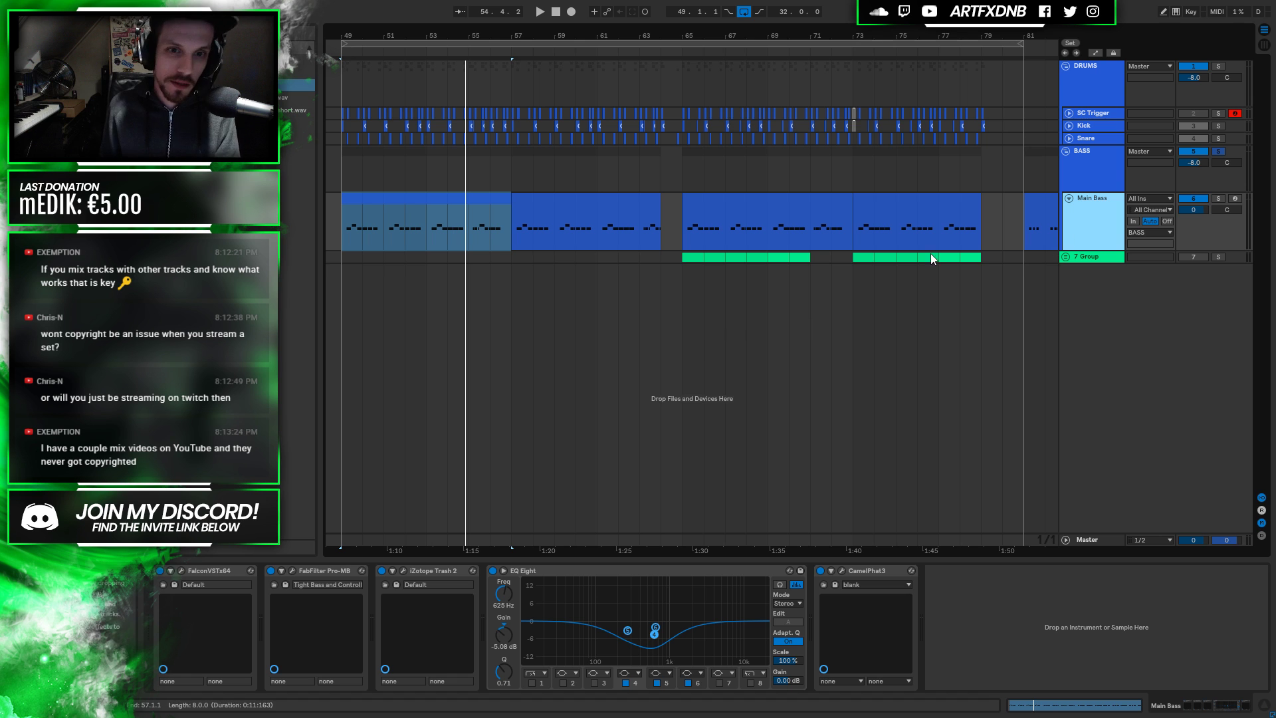
{"action": "left_click", "coordinate": [1092, 175]}
{"action": "left_click", "coordinate": [1218, 151]}
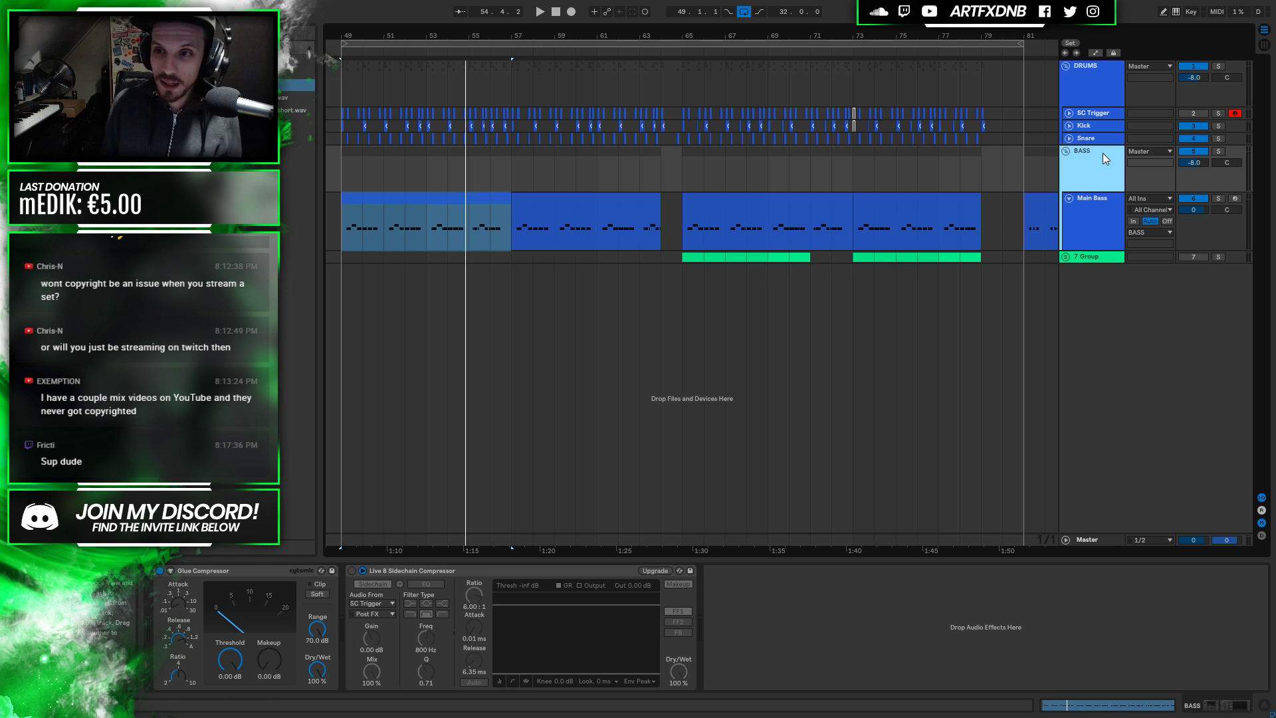
Unfold the 7-Group to show its Serum track, and select the DRUMS group
{"action": "left_click", "coordinate": [1100, 256]}
{"action": "left_click", "coordinate": [1065, 257]}
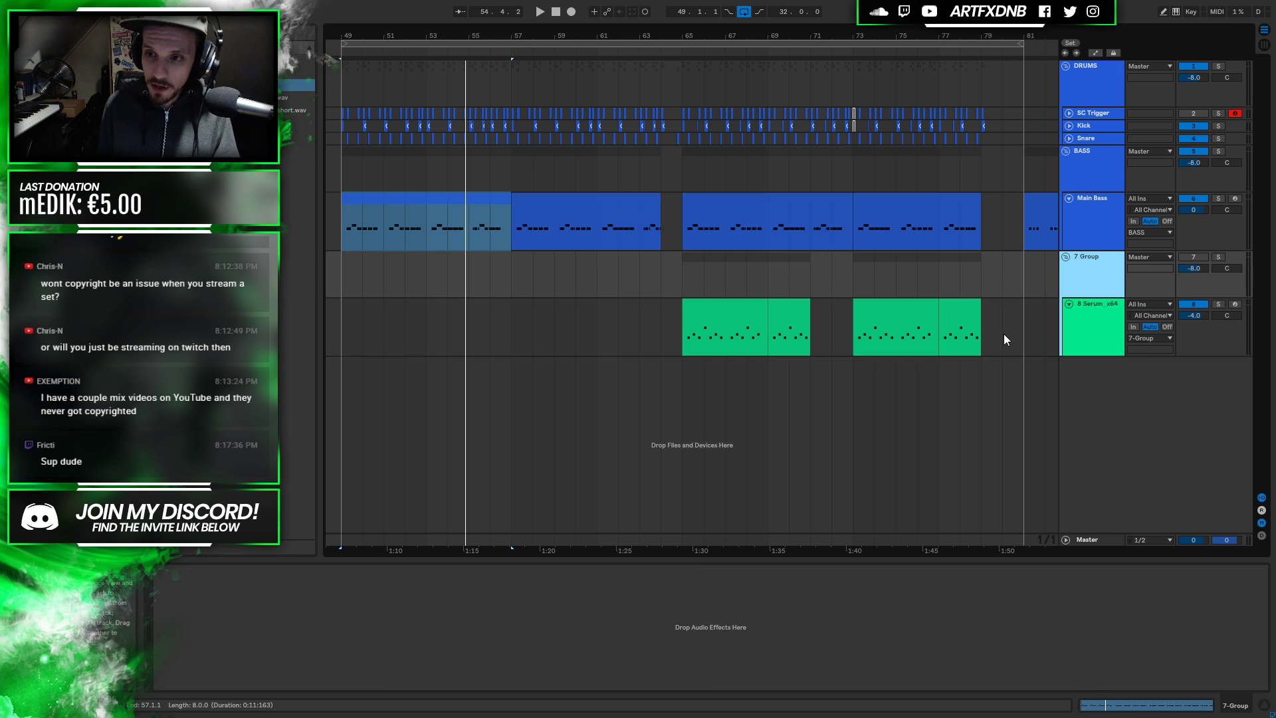
{"action": "left_click", "coordinate": [1098, 69]}
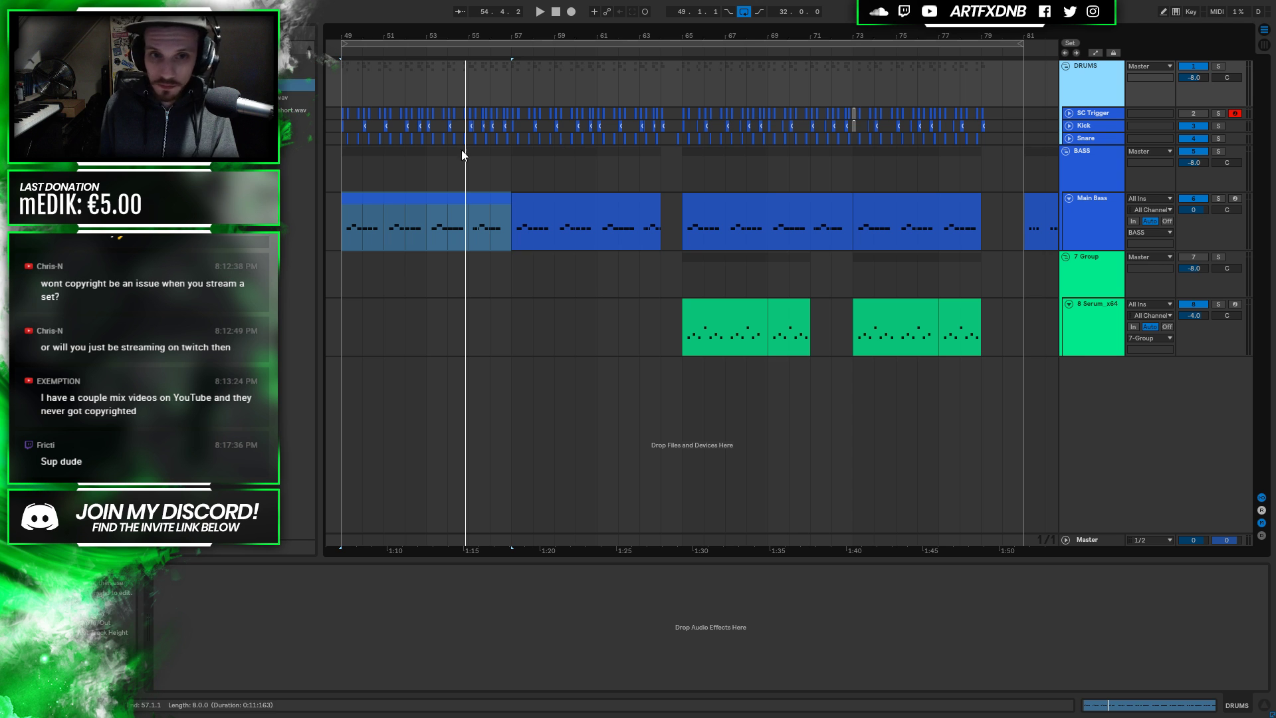
Re-enable the Live 8 Sidechain Compressor on the BASS group and audition drums and bass together from bar 49
{"action": "left_click", "coordinate": [1089, 167]}
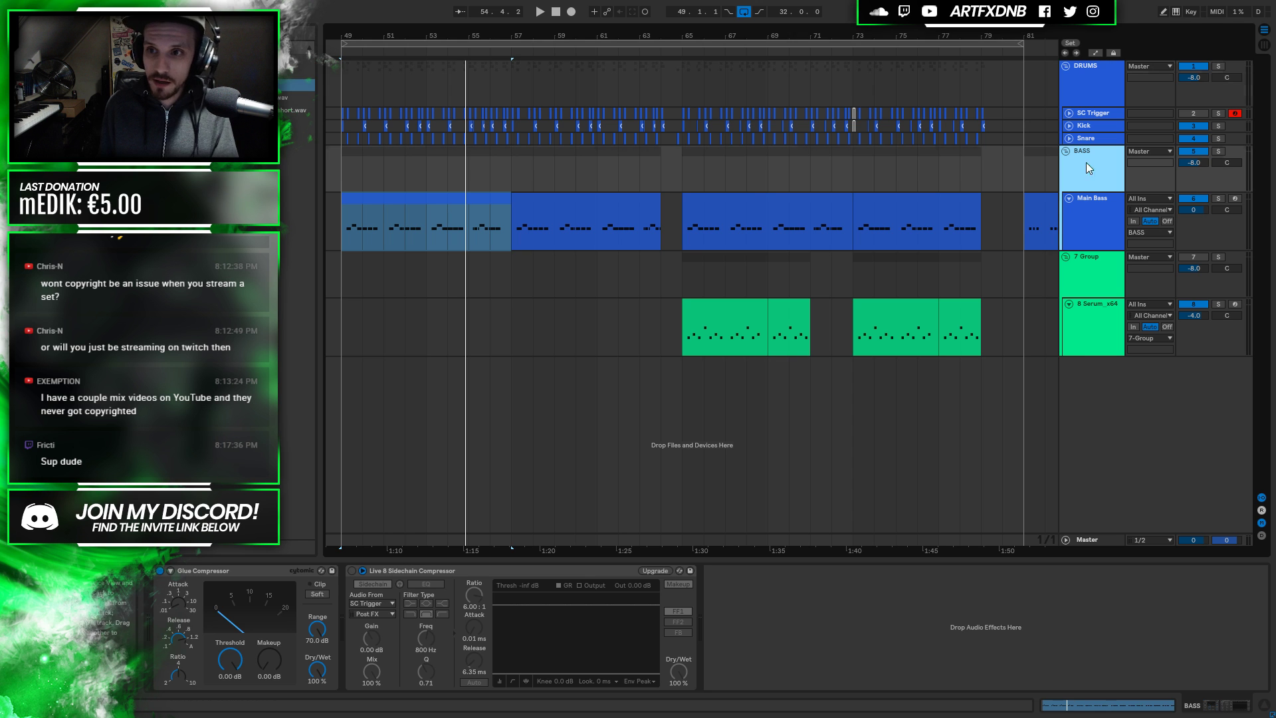
{"action": "left_click", "coordinate": [351, 570]}
{"action": "left_click", "coordinate": [340, 153]}
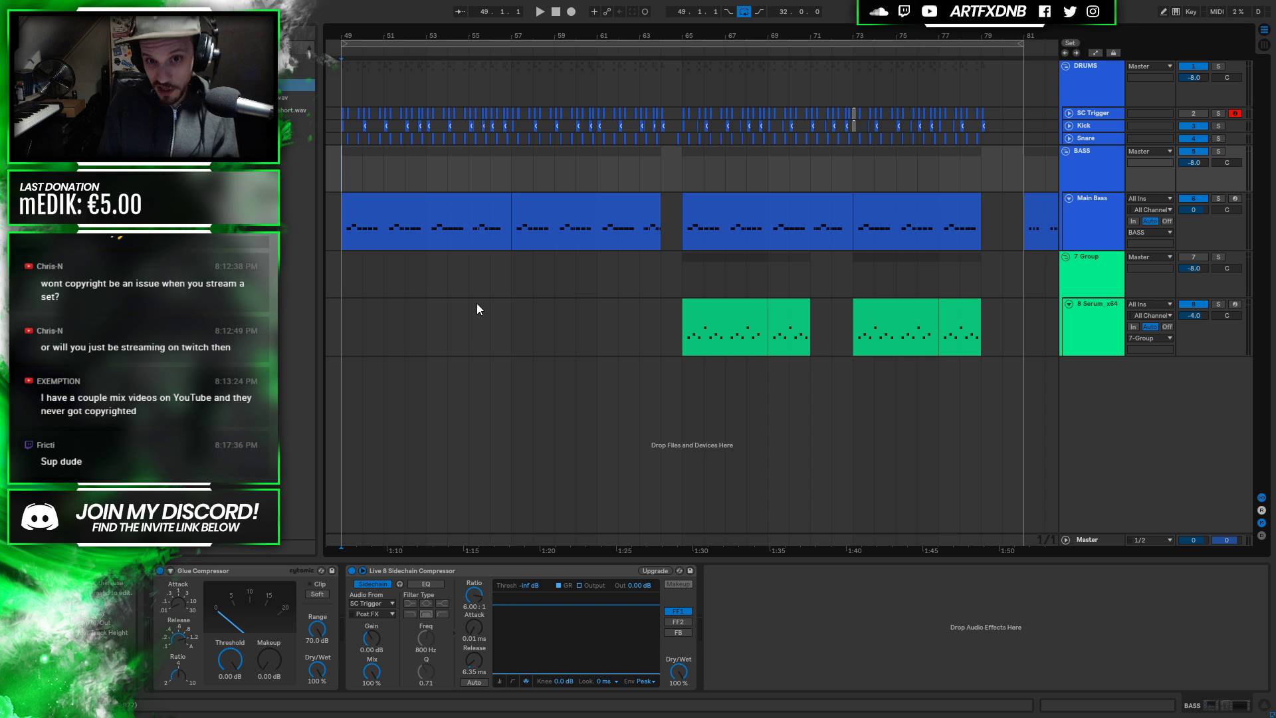
{"action": "key", "text": "space"}
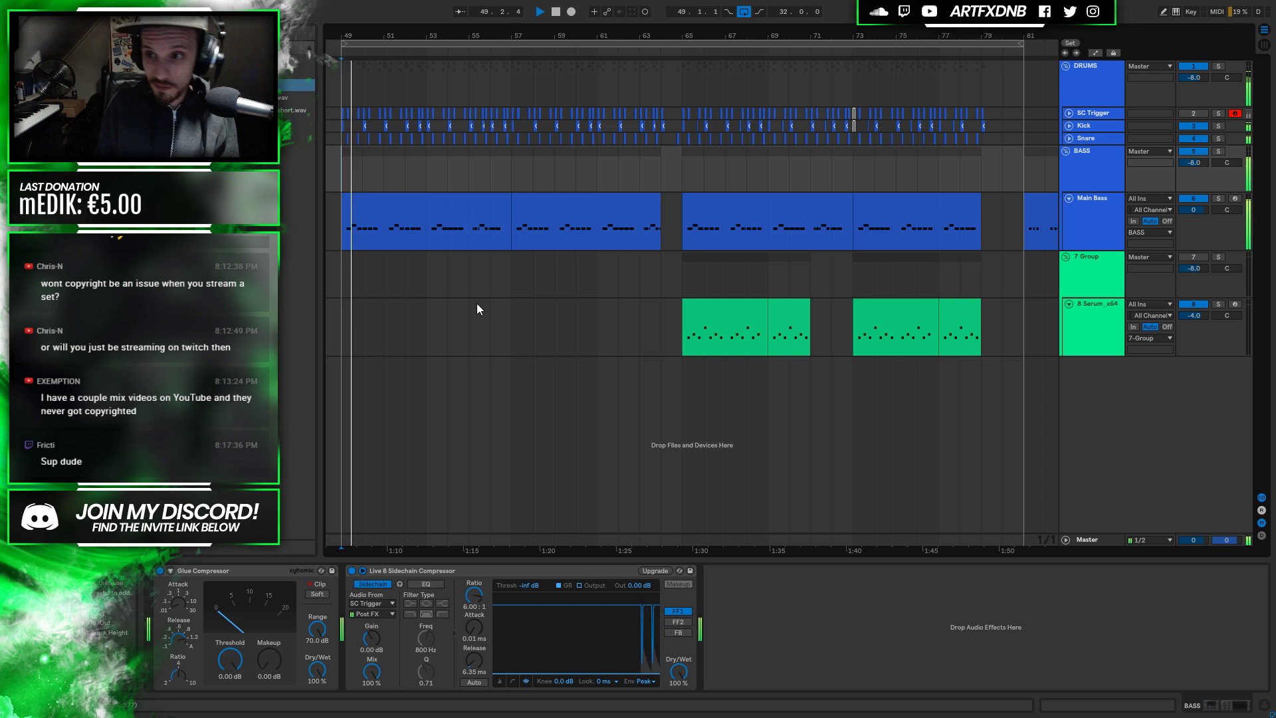
{"action": "left_click", "coordinate": [1114, 163]}
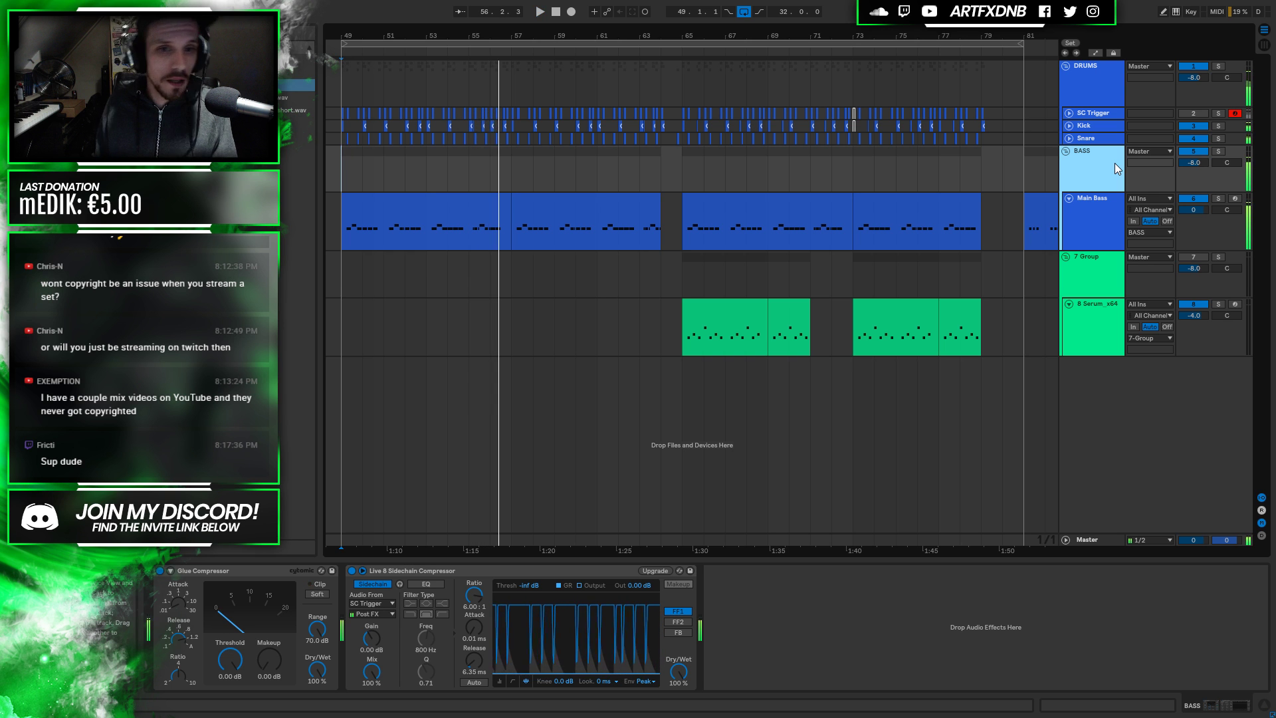
Stop playback and highlight the rests in the first Main Bass clip: the opening beat of bar 49 and the gap around bar 51
{"action": "key", "text": "space"}
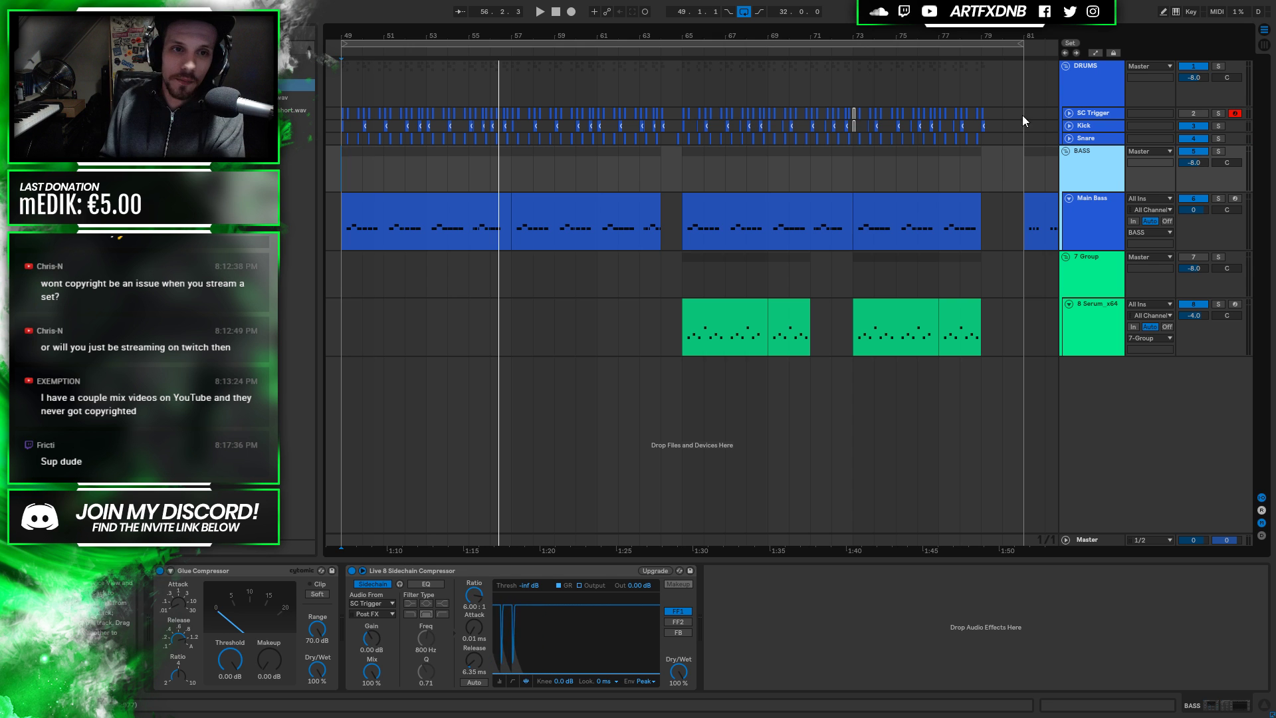
{"action": "left_click_drag", "start_coordinate": [341, 31], "coordinate": [575, 249]}
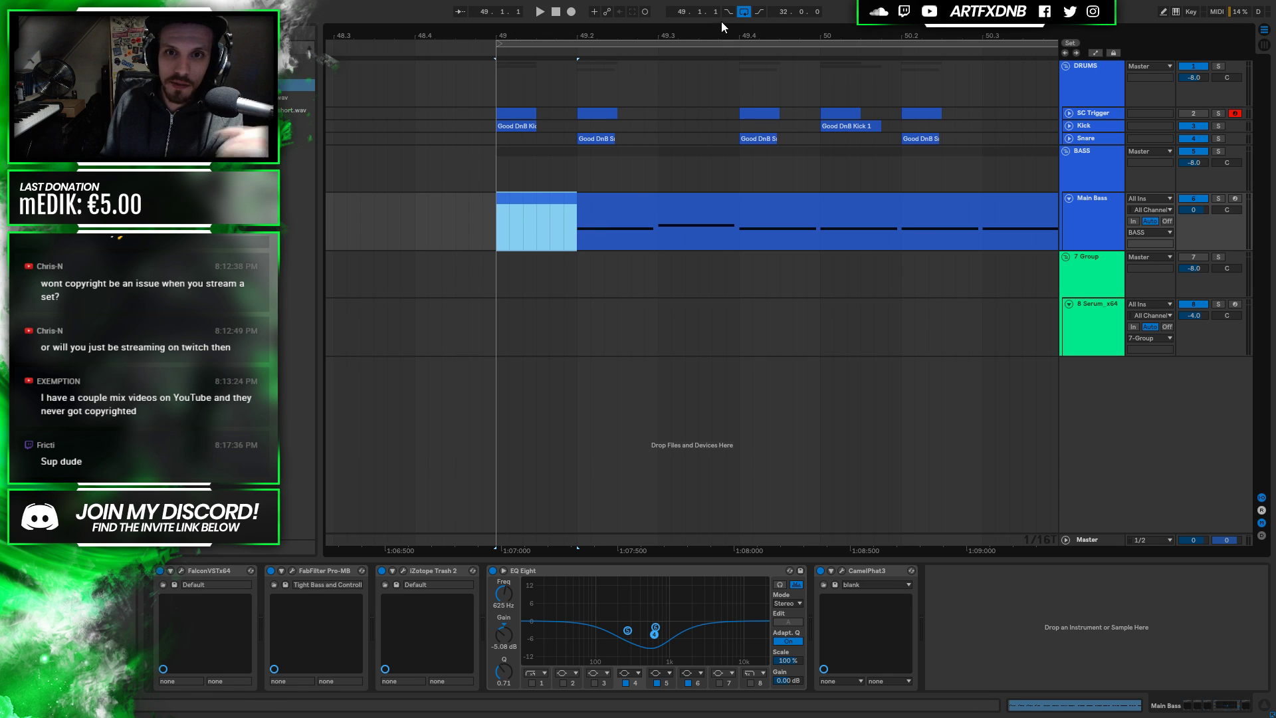
{"action": "mouse_move", "coordinate": [734, 33]}
{"action": "left_mouse_down"}
{"action": "mouse_move", "coordinate": [767, 30]}
{"action": "mouse_move", "coordinate": [410, 20]}
{"action": "mouse_move", "coordinate": [422, 13]}
{"action": "mouse_move", "coordinate": [422, 60]}
{"action": "left_mouse_up"}
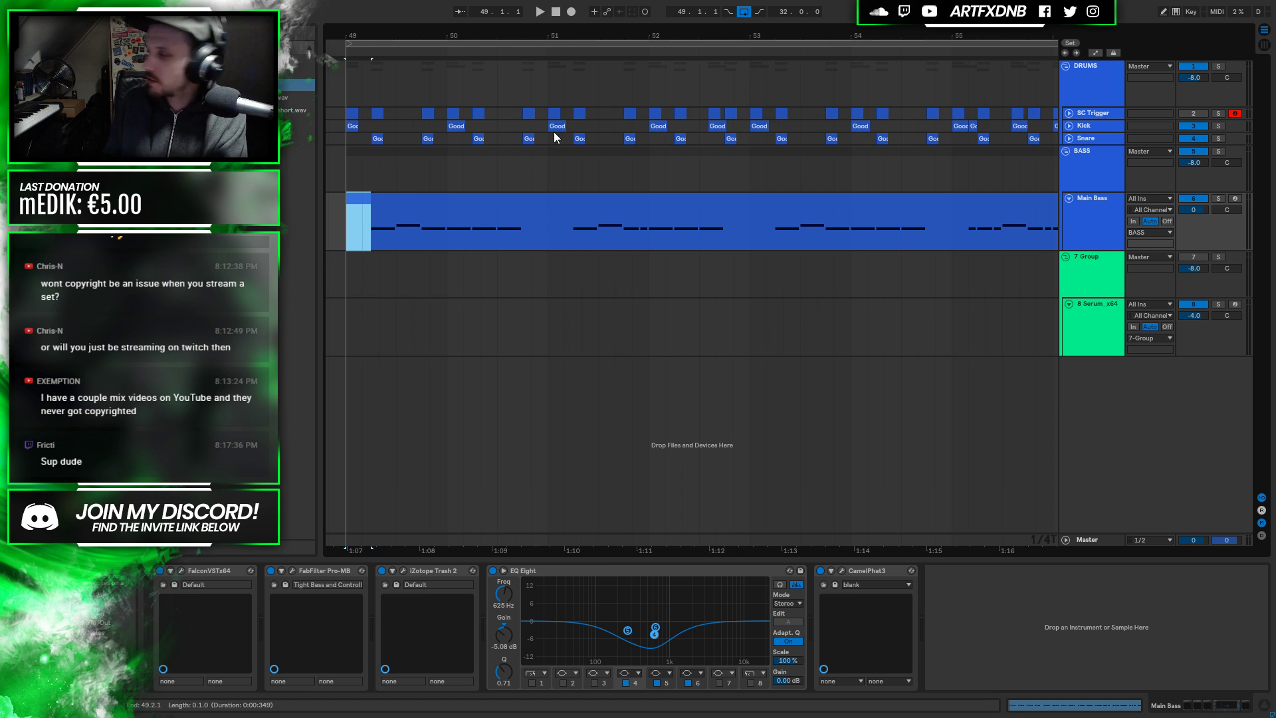
{"action": "left_click_drag", "start_coordinate": [555, 36], "coordinate": [556, 60]}
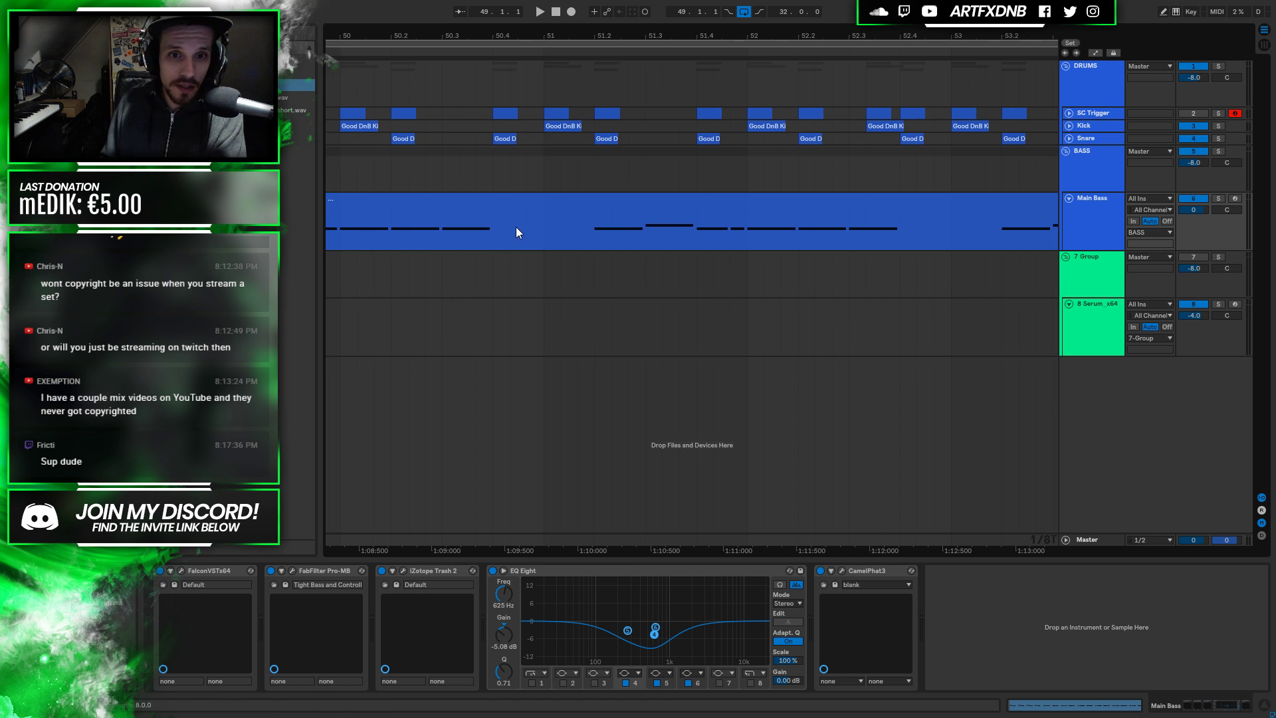
{"action": "left_click_drag", "start_coordinate": [494, 238], "coordinate": [588, 242]}
{"action": "left_click_drag", "start_coordinate": [562, 33], "coordinate": [562, 6]}
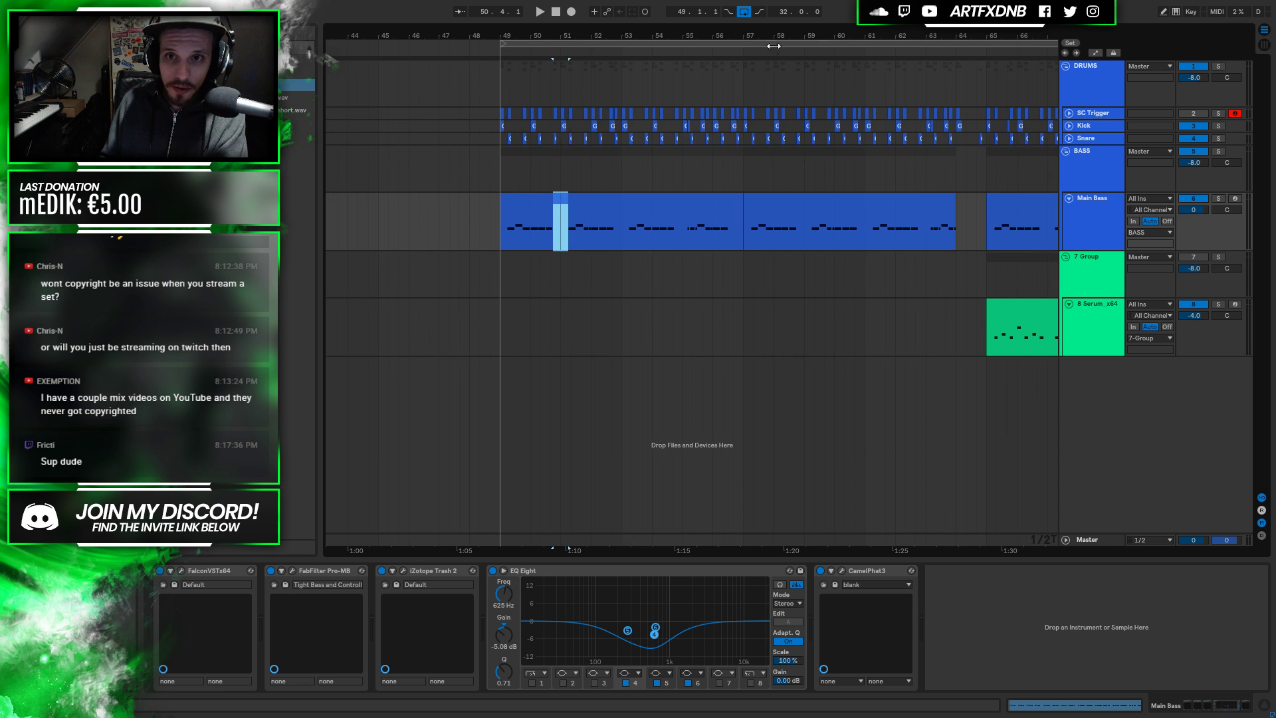
Highlight the Main Bass sections in bars 57 to 65 and bars 65 to 81
{"action": "left_click_drag", "start_coordinate": [772, 50], "coordinate": [783, 26]}
{"action": "left_click", "coordinate": [570, 229]}
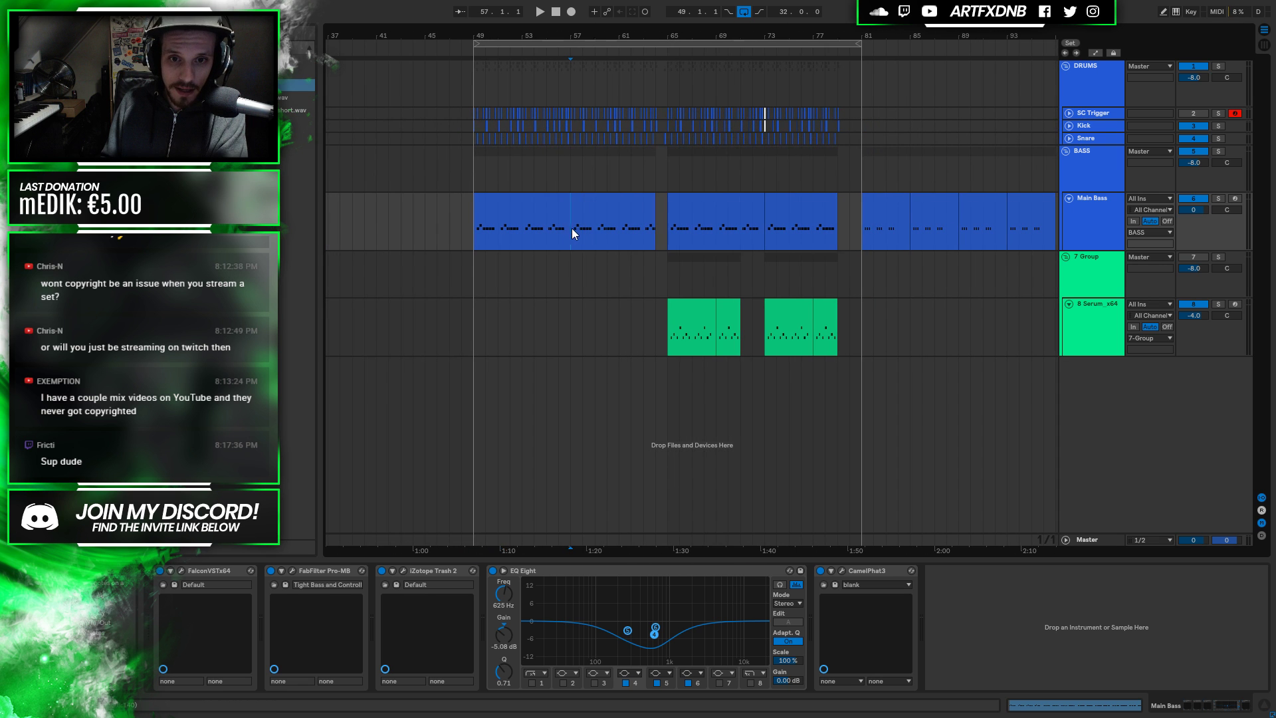
{"action": "left_click_drag", "start_coordinate": [570, 229], "coordinate": [675, 229]}
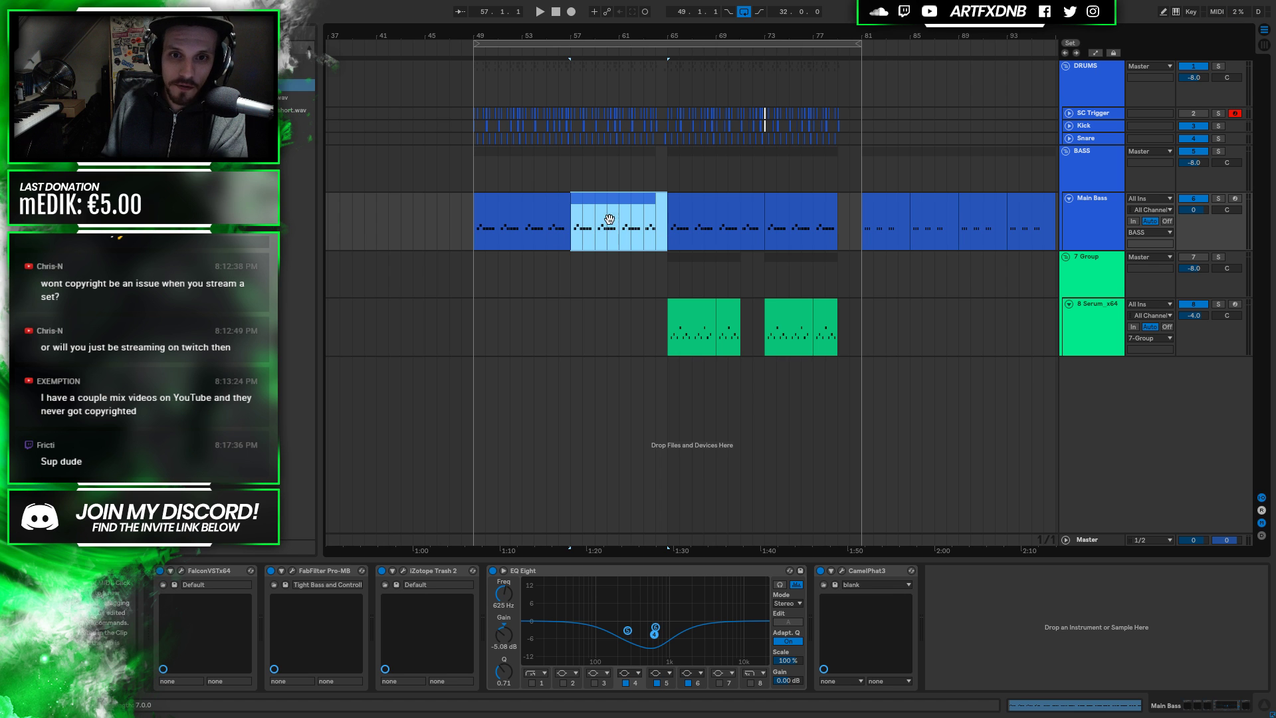
{"action": "left_click_drag", "start_coordinate": [667, 235], "coordinate": [860, 238]}
Activate the 7-Group and solo its Serum track, with the Serum clip at bar 65 selected
{"action": "left_click", "coordinate": [664, 322]}
{"action": "left_click", "coordinate": [683, 345]}
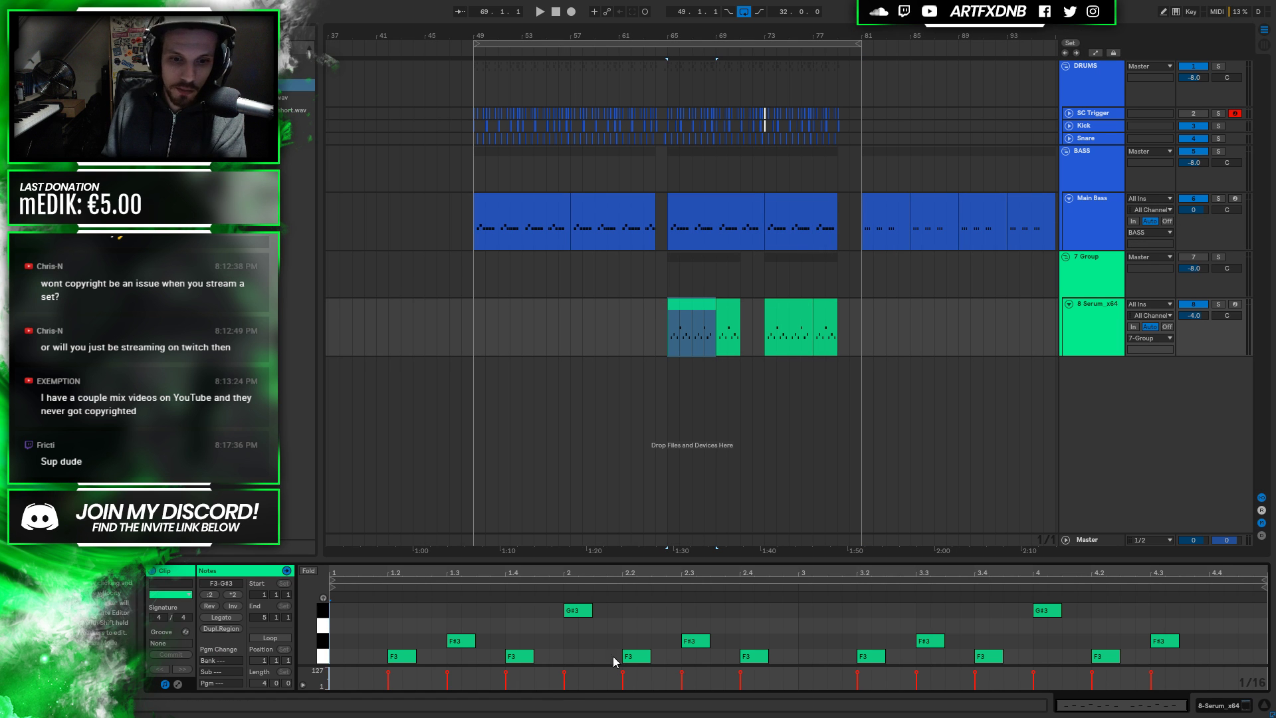
{"action": "left_click", "coordinate": [1194, 260]}
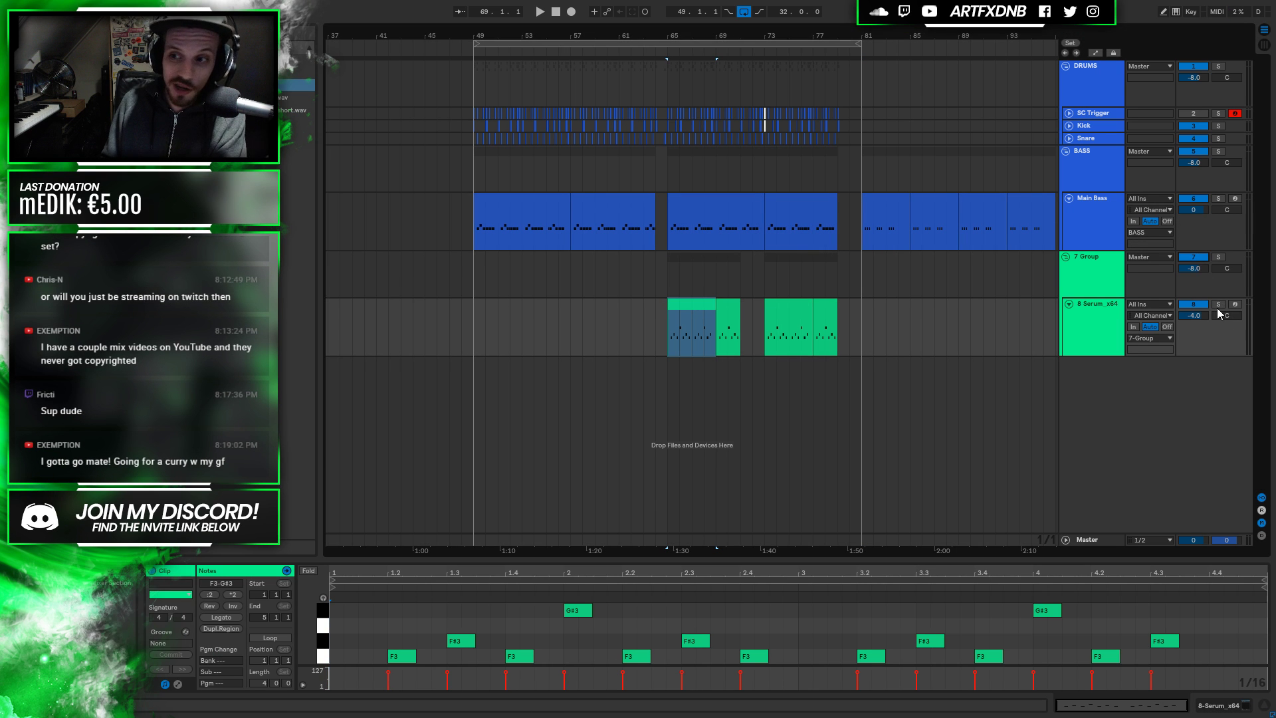
{"action": "left_click", "coordinate": [678, 295]}
{"action": "left_click", "coordinate": [681, 304]}
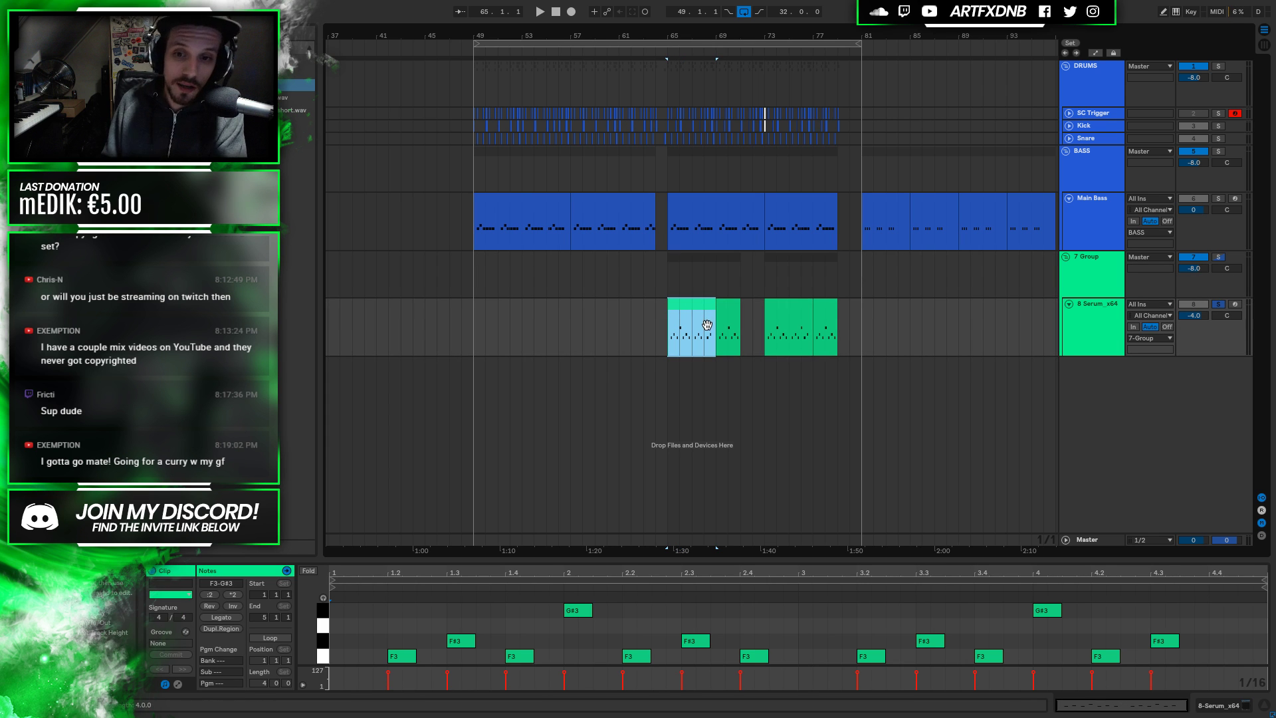
Open the Serum clip at bar 65 and select all of its notes
{"action": "left_click", "coordinate": [661, 333]}
{"action": "left_click", "coordinate": [667, 332]}
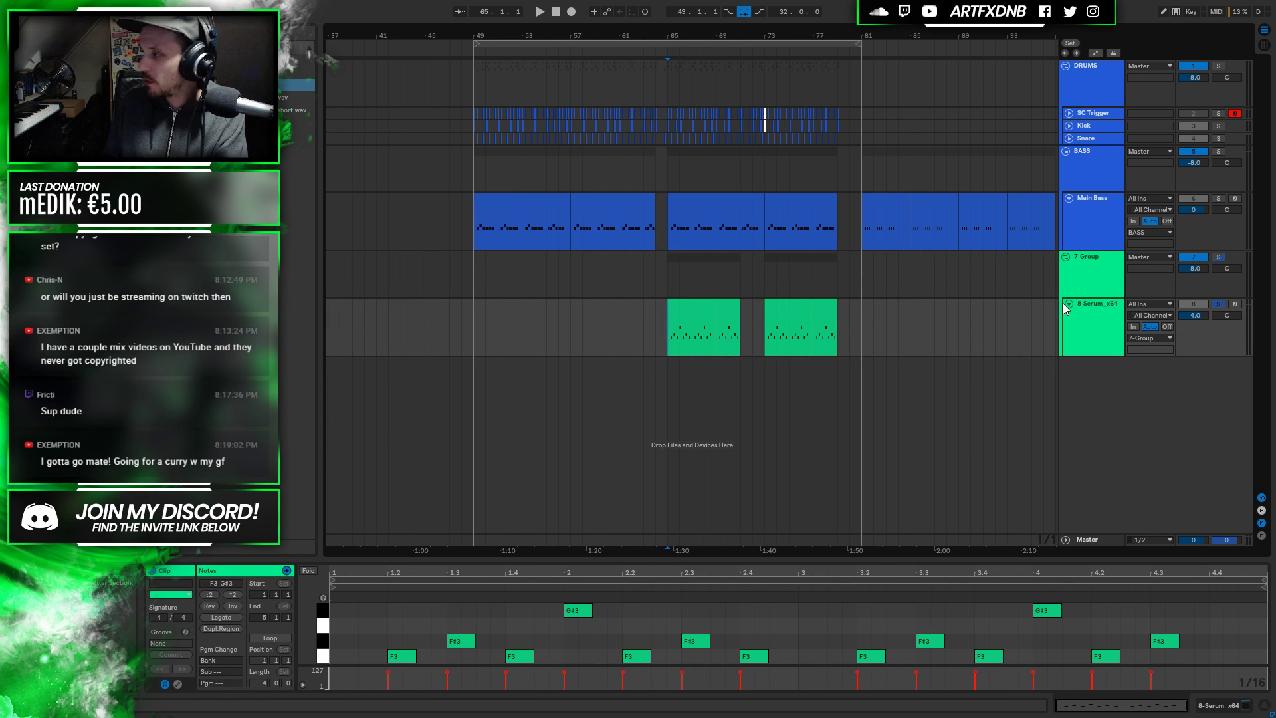
{"action": "left_click", "coordinate": [660, 325]}
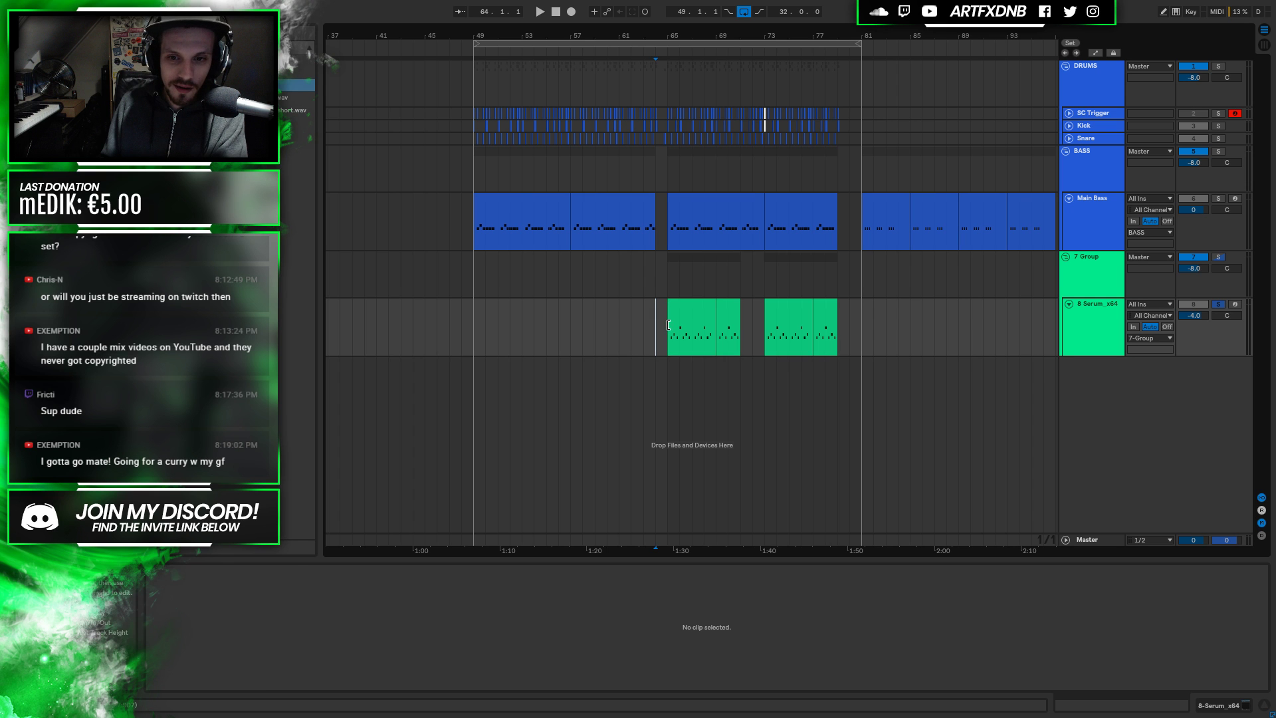
{"action": "left_click", "coordinate": [672, 324]}
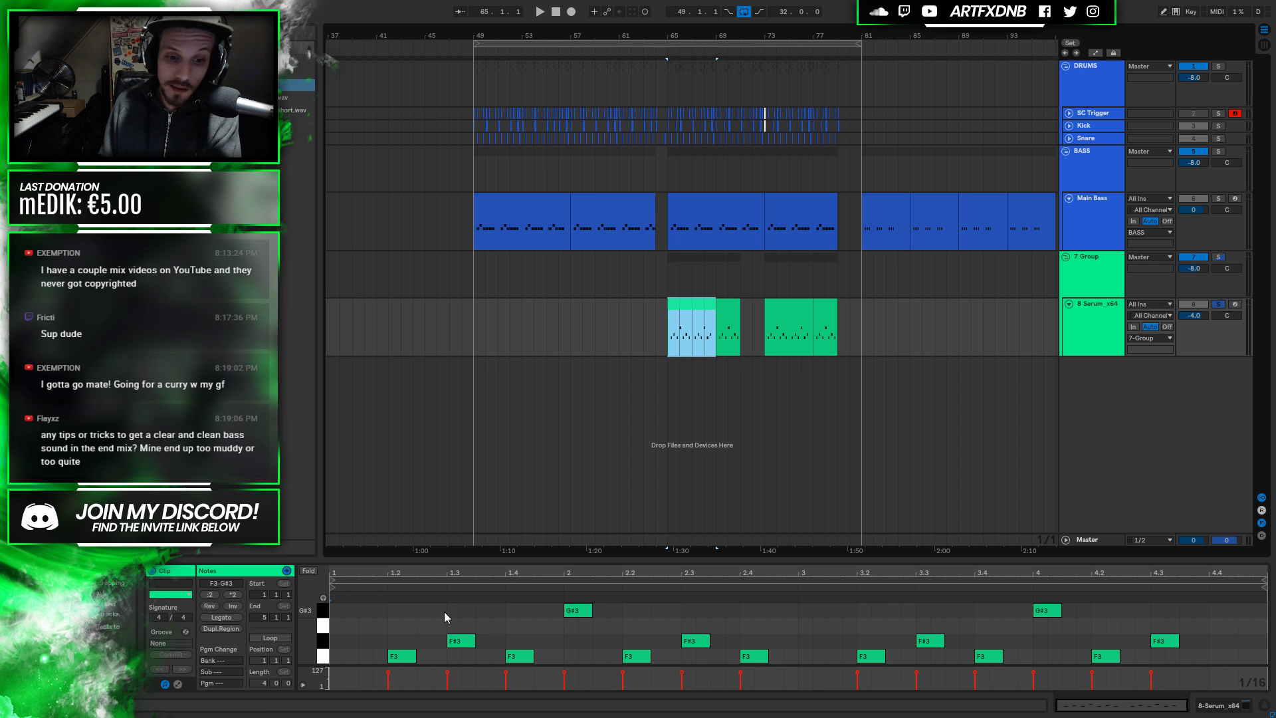
{"action": "left_click_drag", "start_coordinate": [373, 654], "coordinate": [1192, 572]}
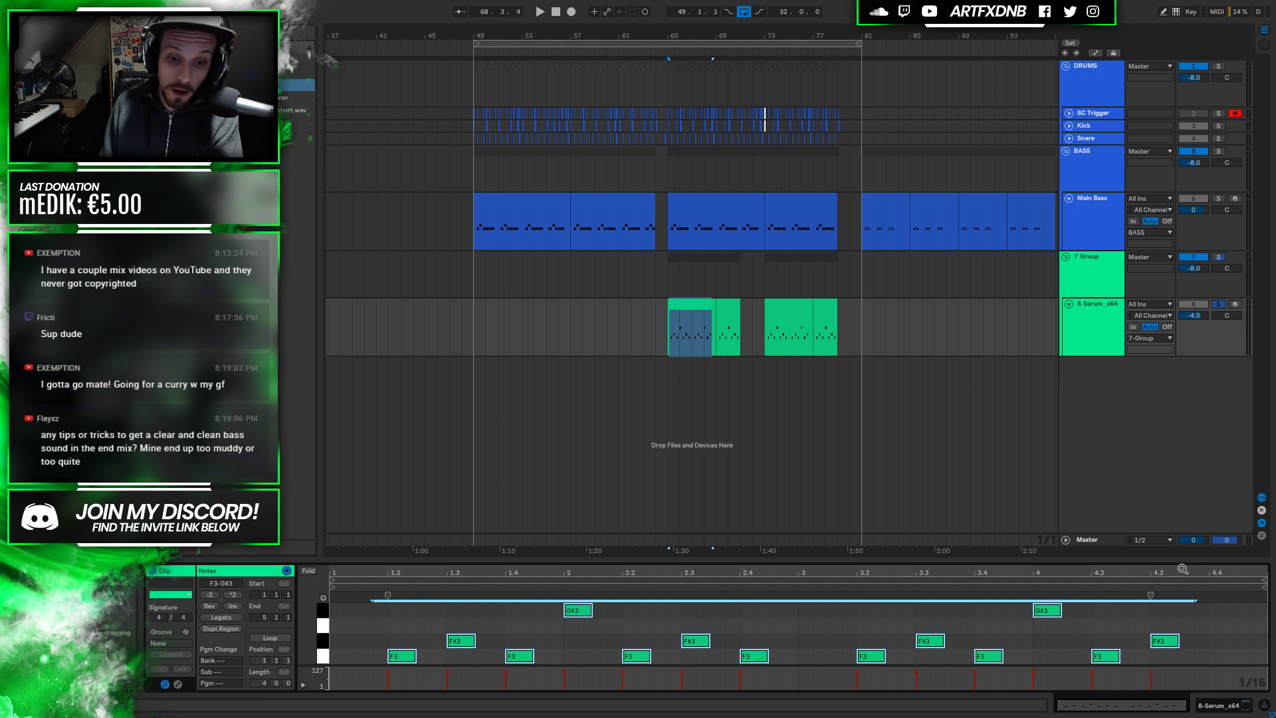
Unsolo the Serum track and audition drums, bass and Serum together from bar 61
{"action": "left_click", "coordinate": [642, 326]}
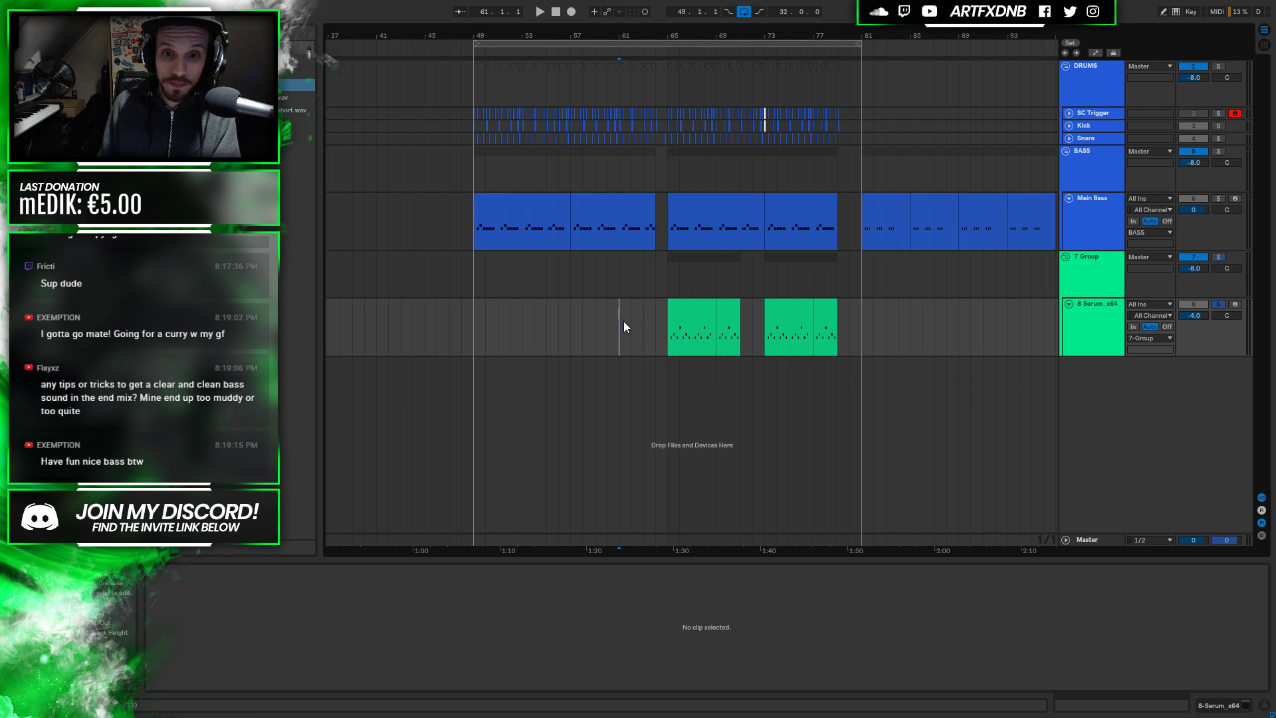
{"action": "key", "text": "space"}
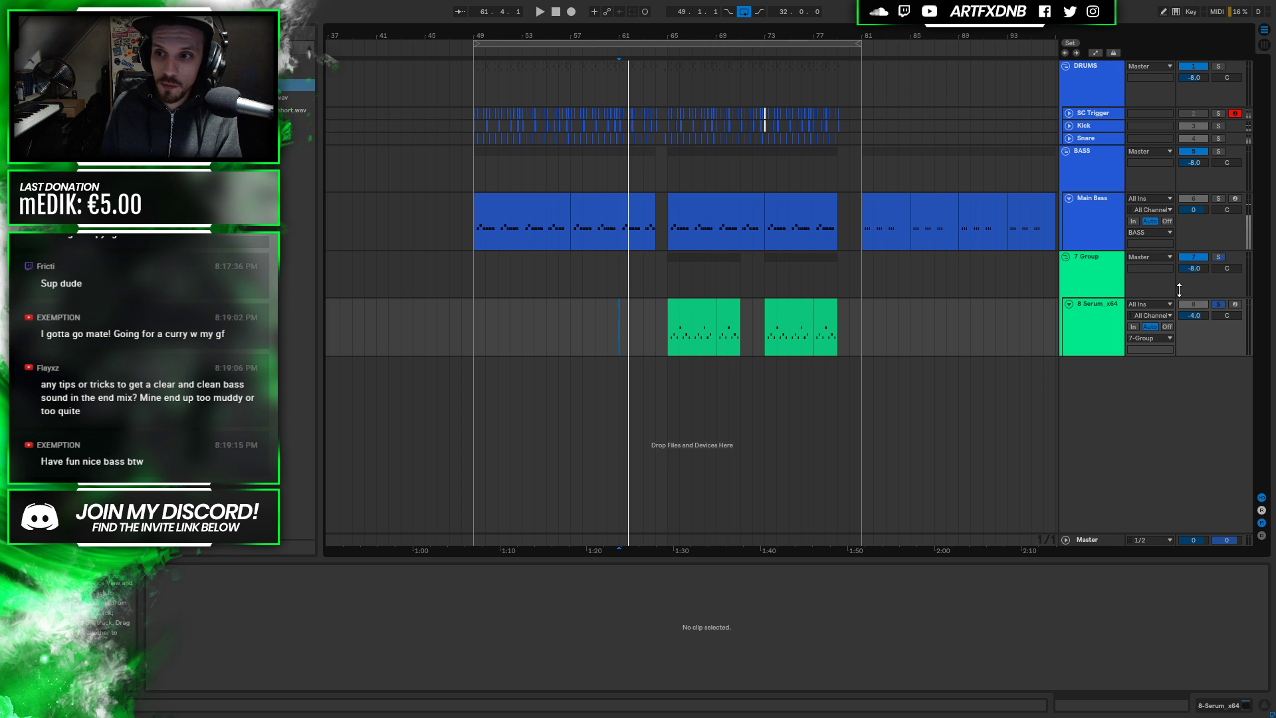
{"action": "key", "text": "space"}
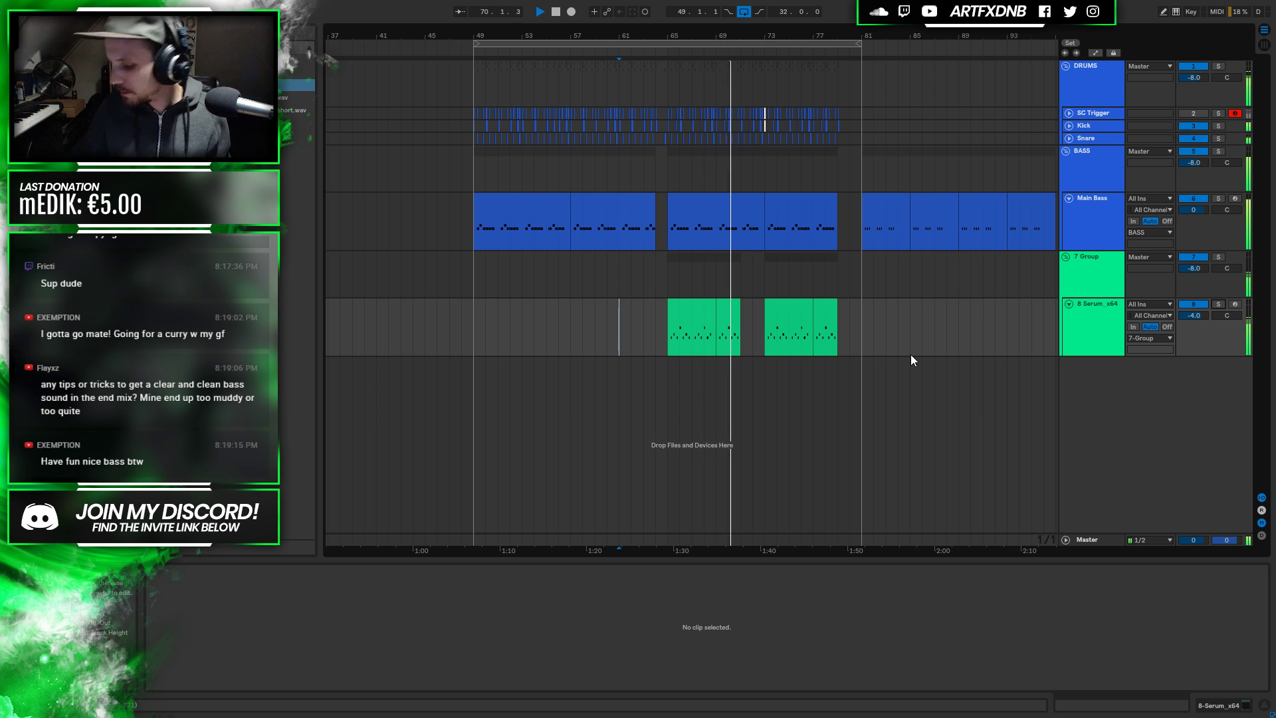
{"action": "key", "text": "space"}
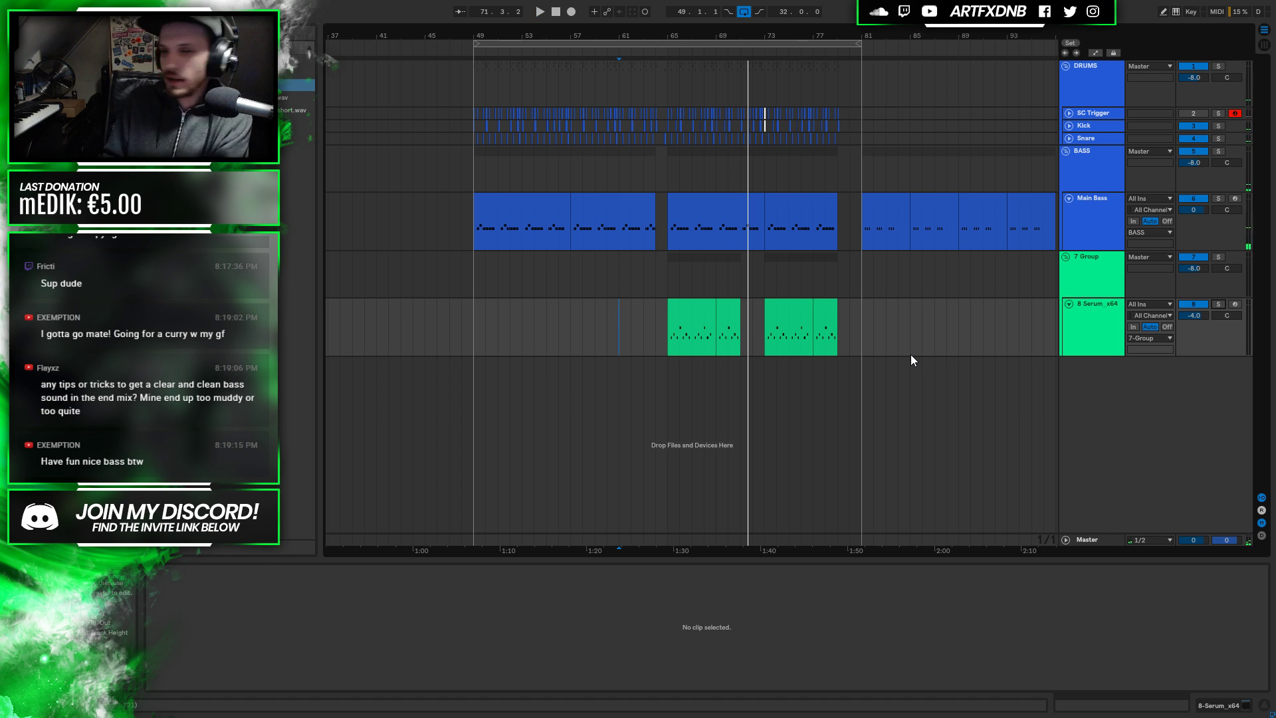
Examine the Serum section in bars 73 to 81, the Main Bass parts in bars 71–73 and 55–57, and the Main Bass clip at bar 81
{"action": "left_click", "coordinate": [671, 344]}
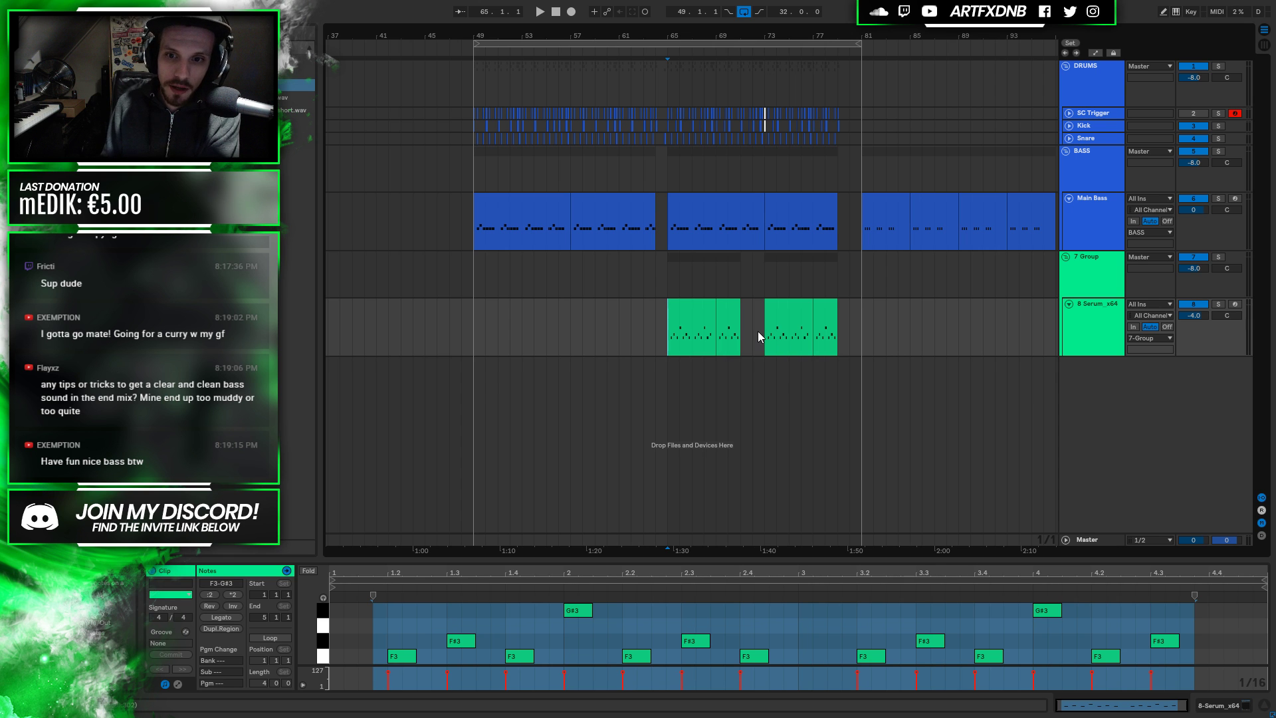
{"action": "left_click_drag", "start_coordinate": [762, 336], "coordinate": [871, 333]}
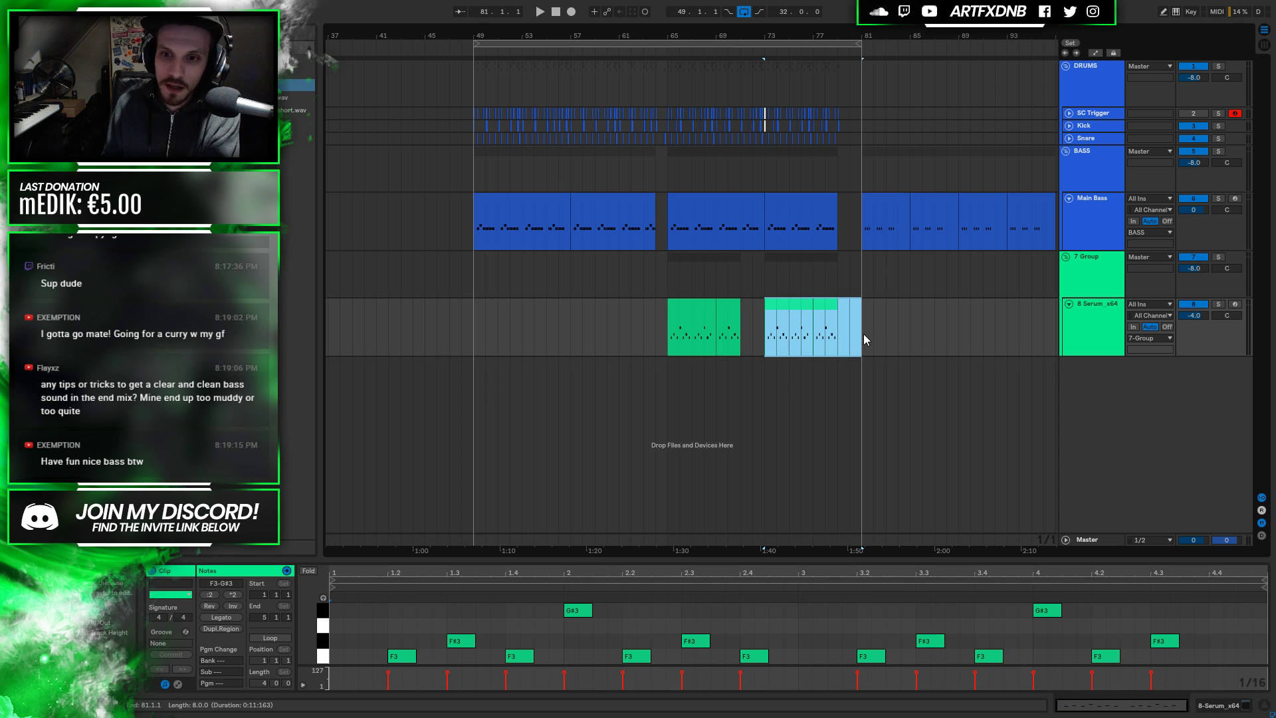
{"action": "left_click_drag", "start_coordinate": [740, 321], "coordinate": [763, 225]}
{"action": "key", "text": "Delete"}
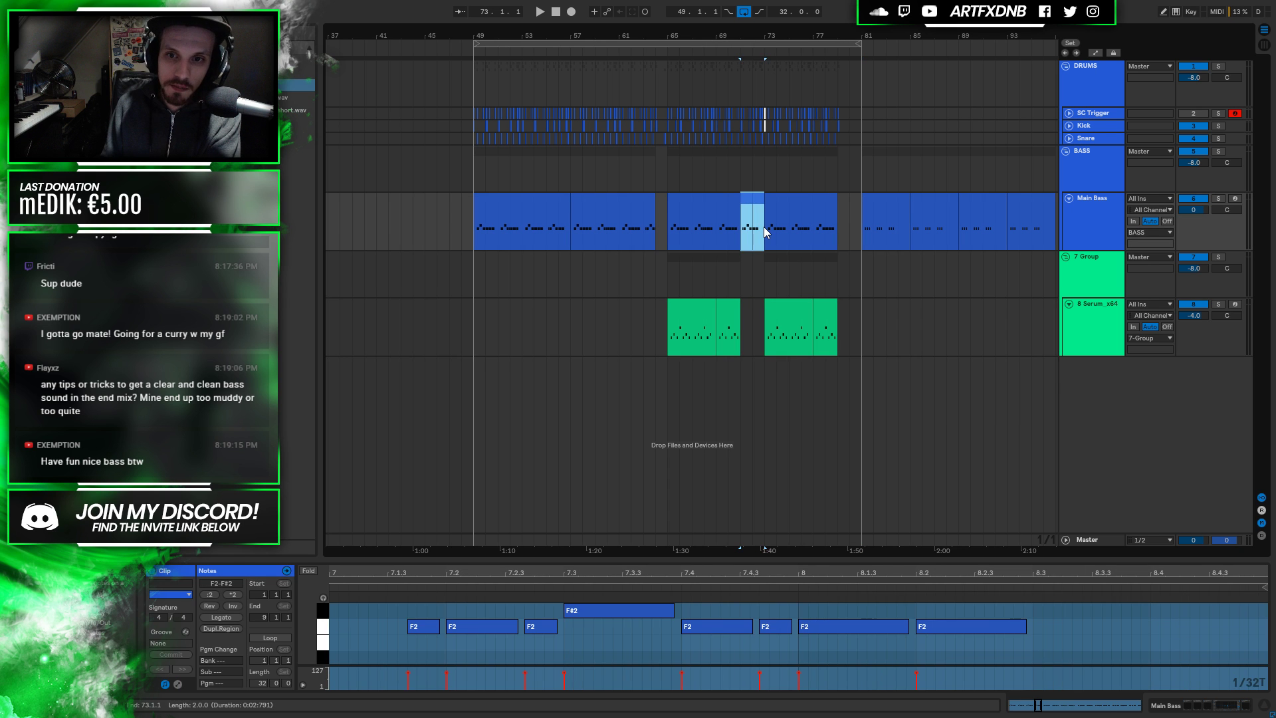
{"action": "left_click_drag", "start_coordinate": [542, 232], "coordinate": [578, 236]}
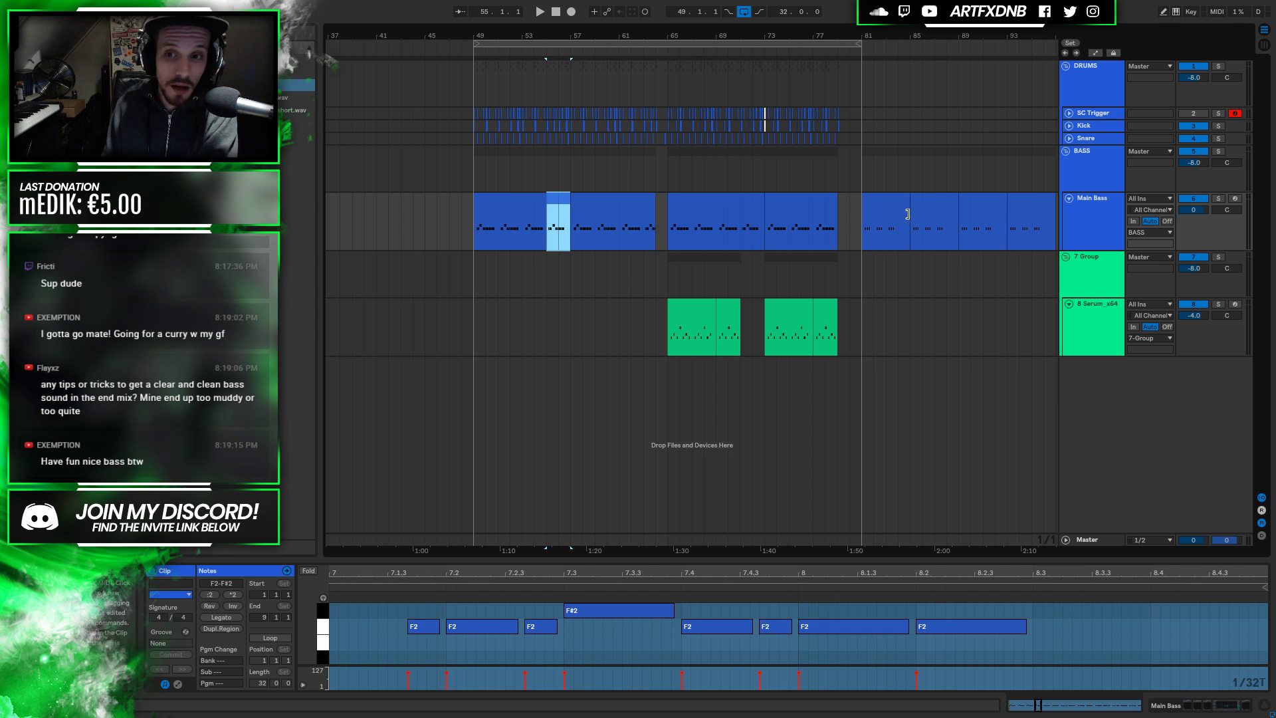
{"action": "left_click", "coordinate": [885, 213]}
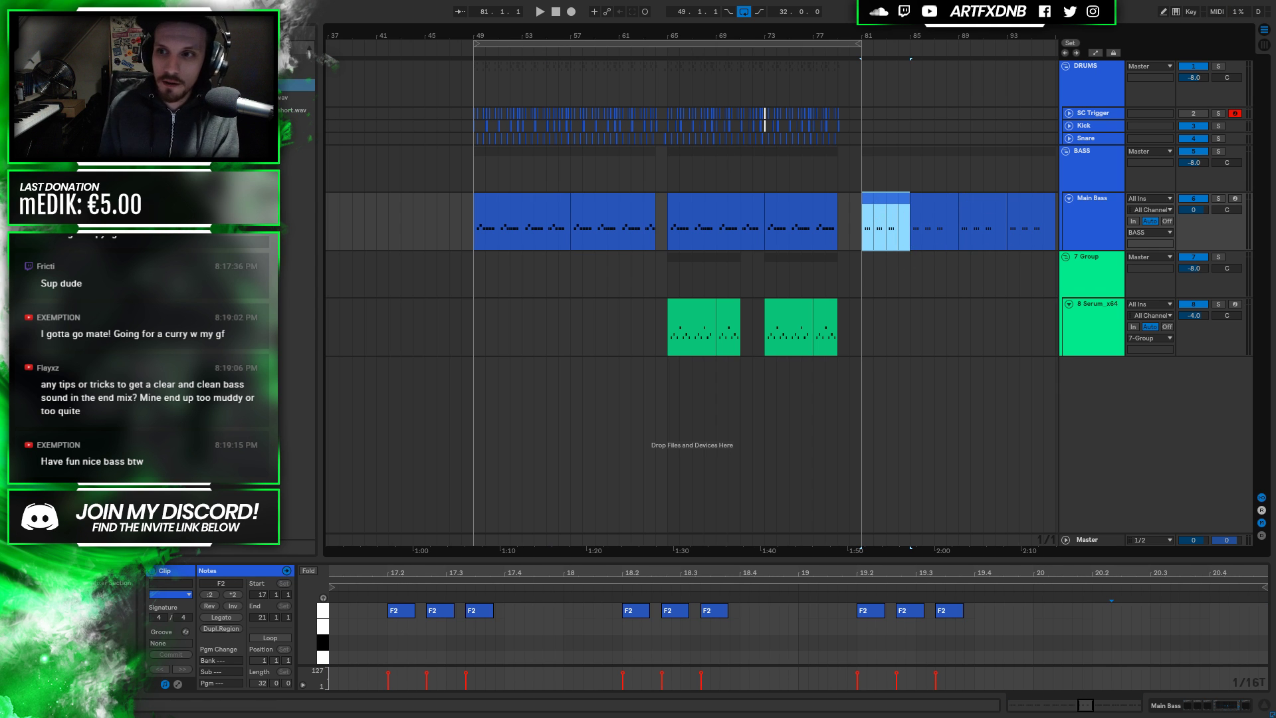
Duplicate the drum clips of bars 65 to 81 to bar 81, audition them with the Main Bass, and delete the copies
{"action": "left_click_drag", "start_coordinate": [863, 112], "coordinate": [670, 141]}
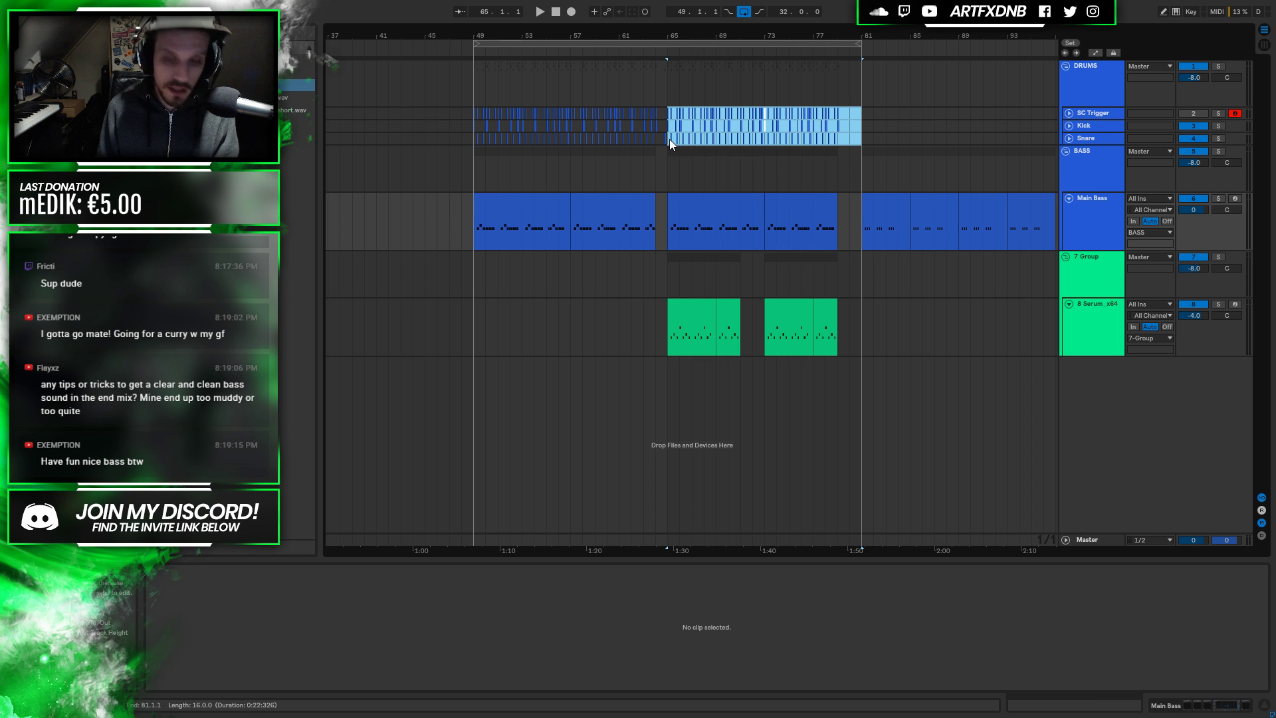
{"action": "key", "text": "ctrl+d"}
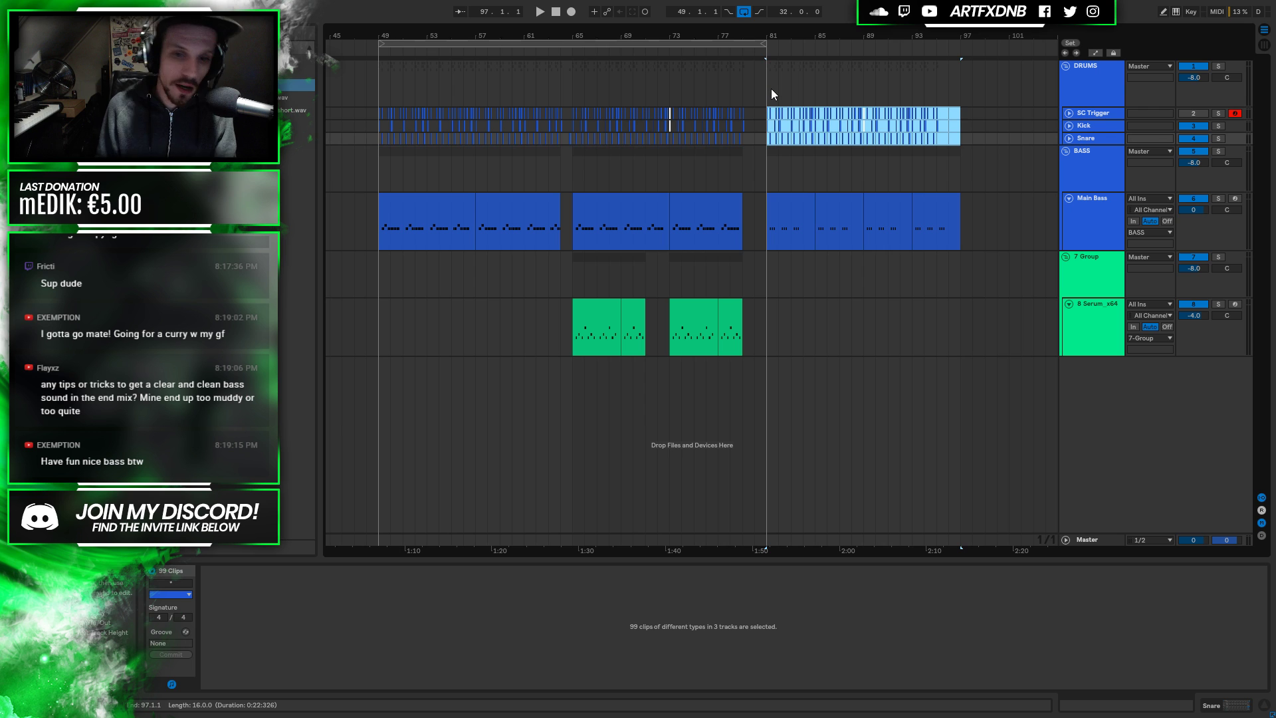
{"action": "key", "text": "space"}
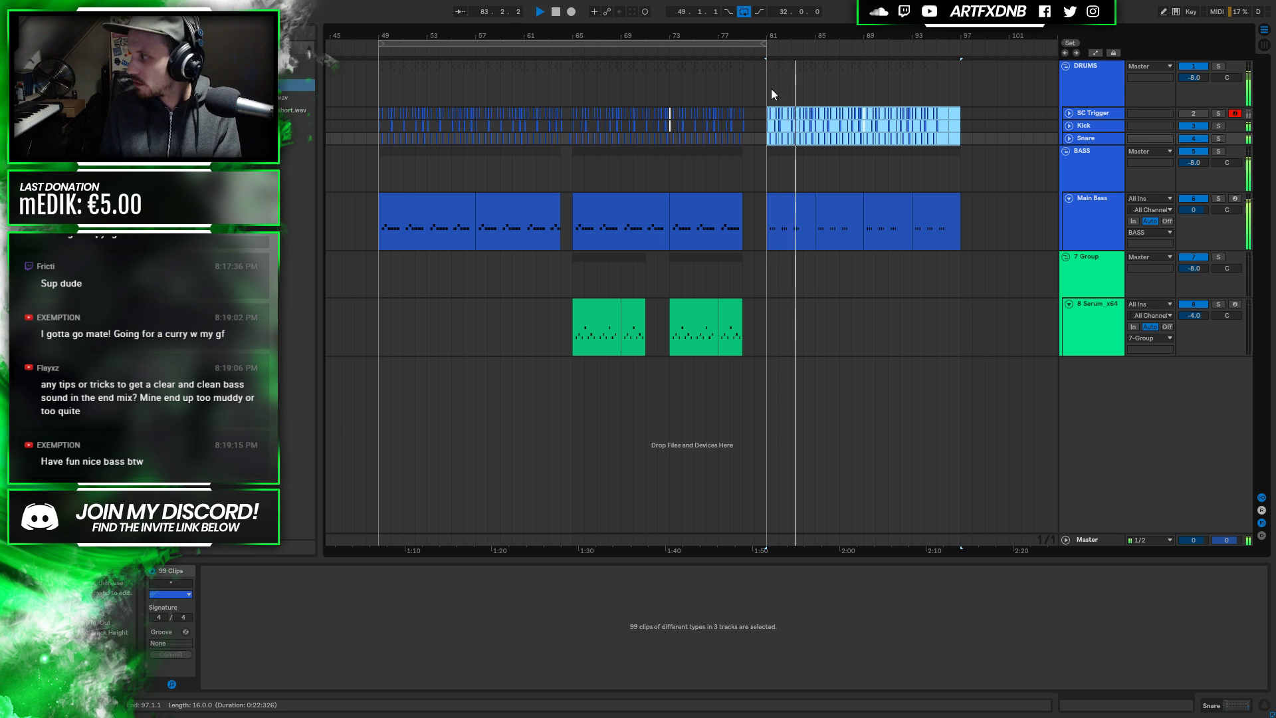
{"action": "key", "text": "space"}
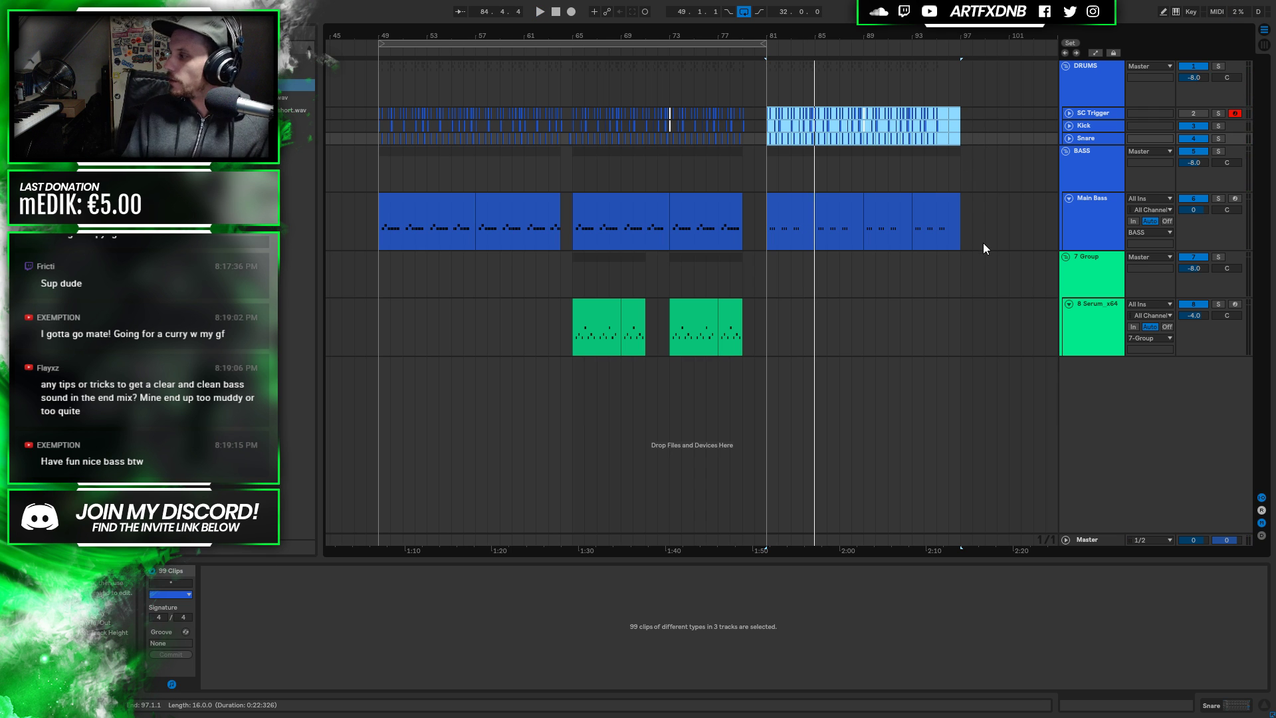
{"action": "left_click_drag", "start_coordinate": [975, 222], "coordinate": [764, 141]}
{"action": "key", "text": "Delete"}
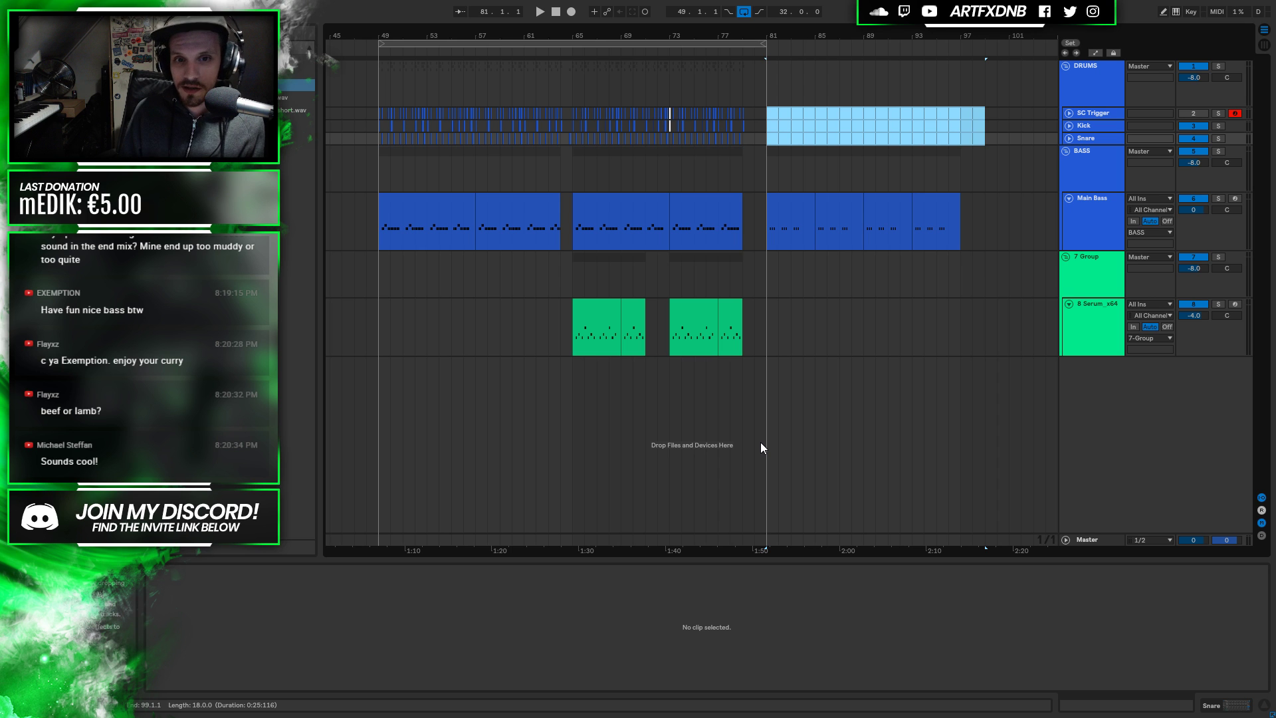
Cut the Main Bass parts in bars 55–57 and 71–73, and audition the arrangement from bar 49
{"action": "left_click_drag", "start_coordinate": [474, 198], "coordinate": [452, 197]}
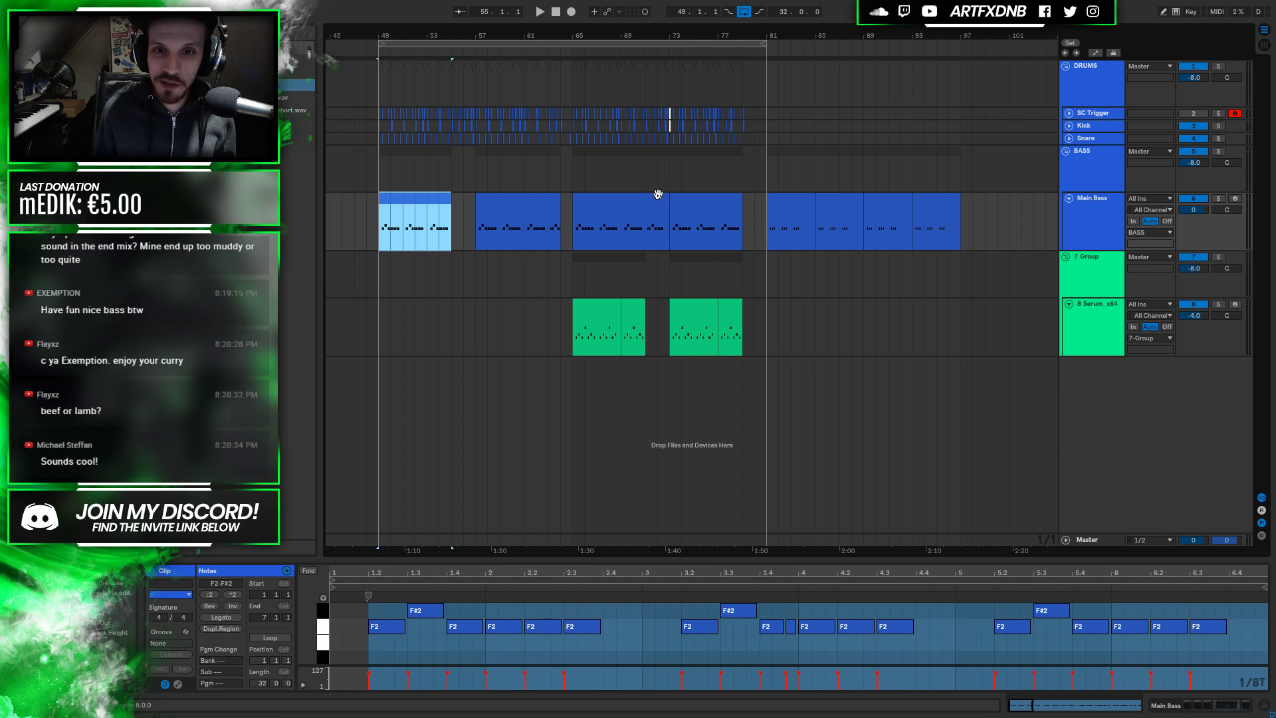
{"action": "left_click_drag", "start_coordinate": [668, 197], "coordinate": [650, 192]}
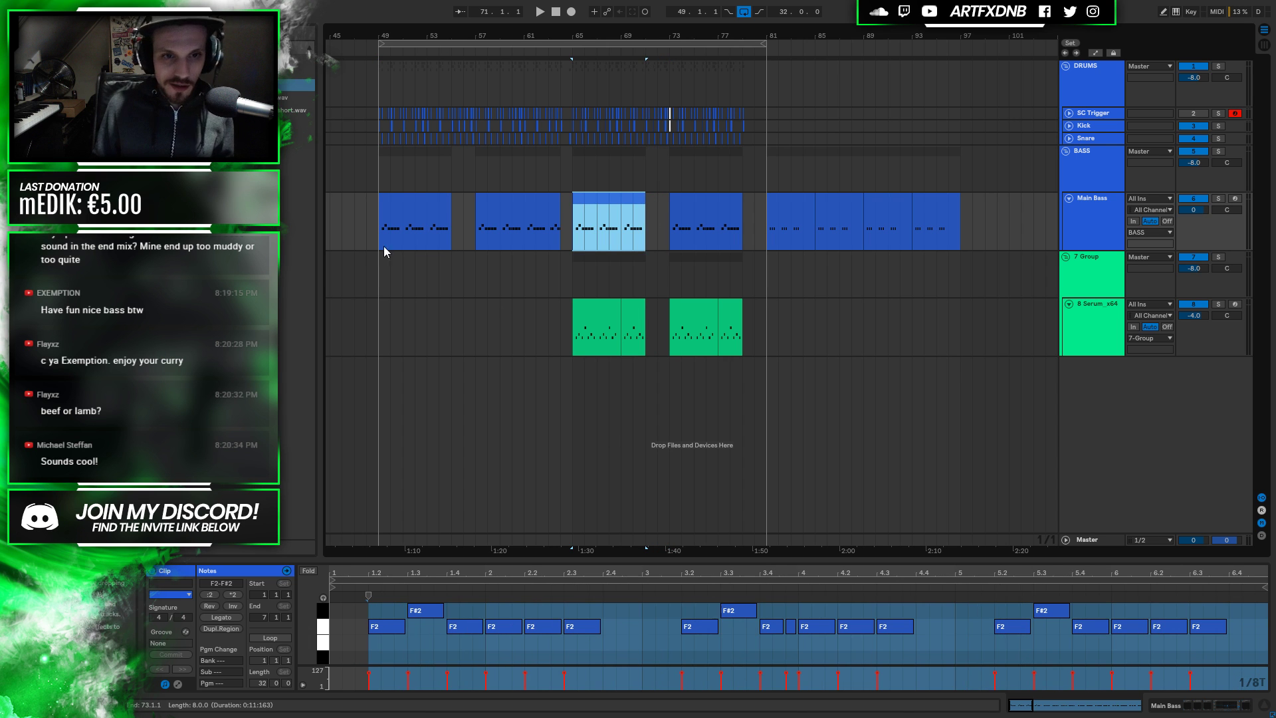
{"action": "left_click", "coordinate": [376, 229]}
{"action": "key", "text": "space"}
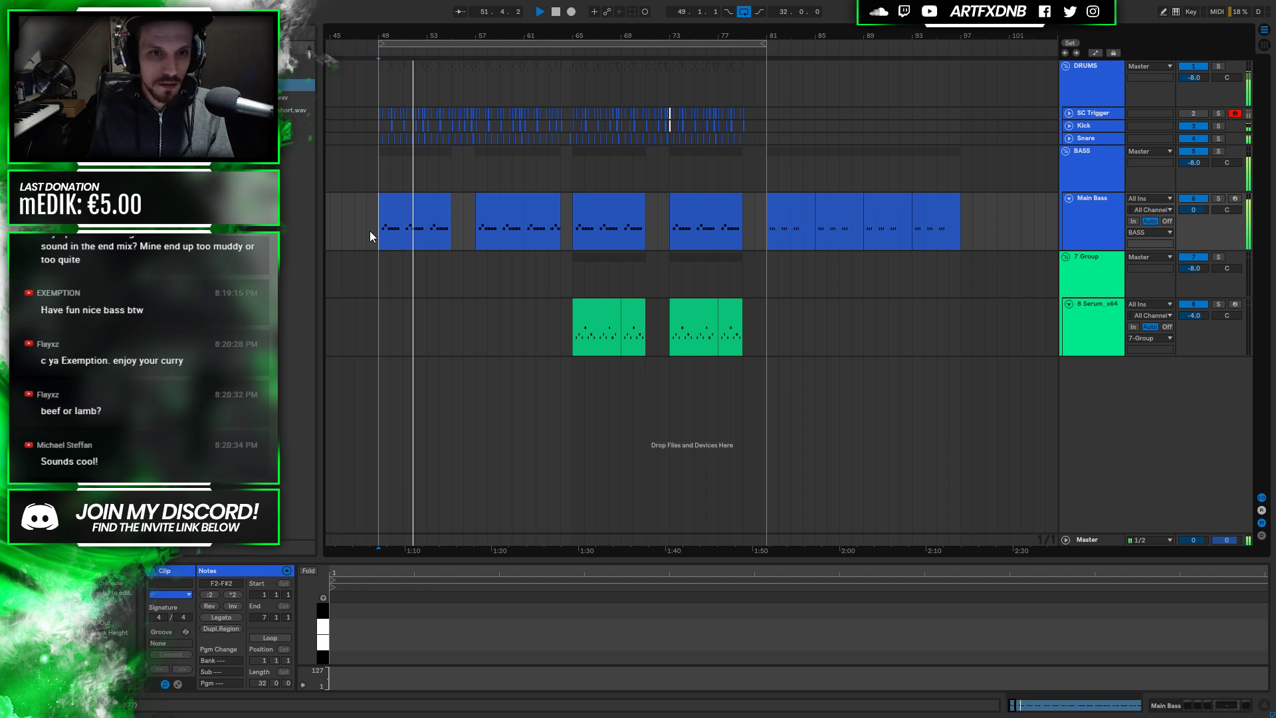
{"action": "key", "text": "space"}
Raise the F2 notes starting bars 2, 4 and 6 of the first Main Bass clip to F#2, and play the clip
{"action": "left_click", "coordinate": [421, 198]}
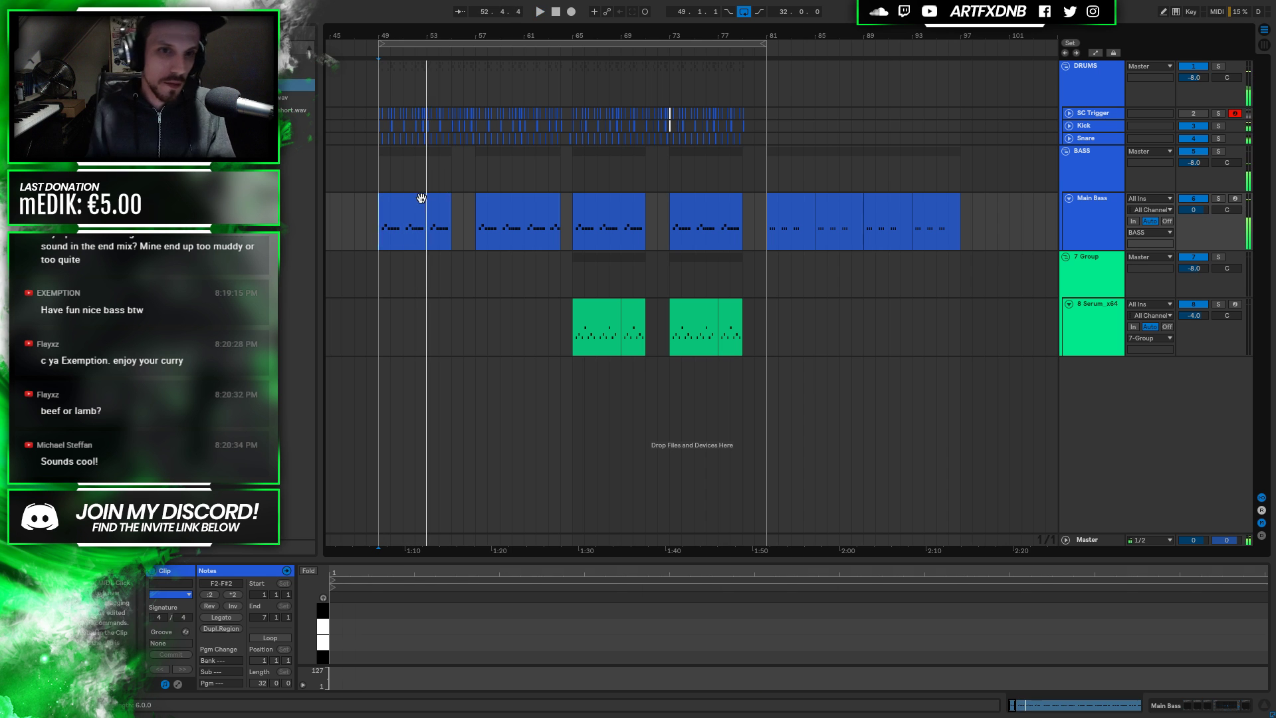
{"action": "left_click", "coordinate": [498, 632]}
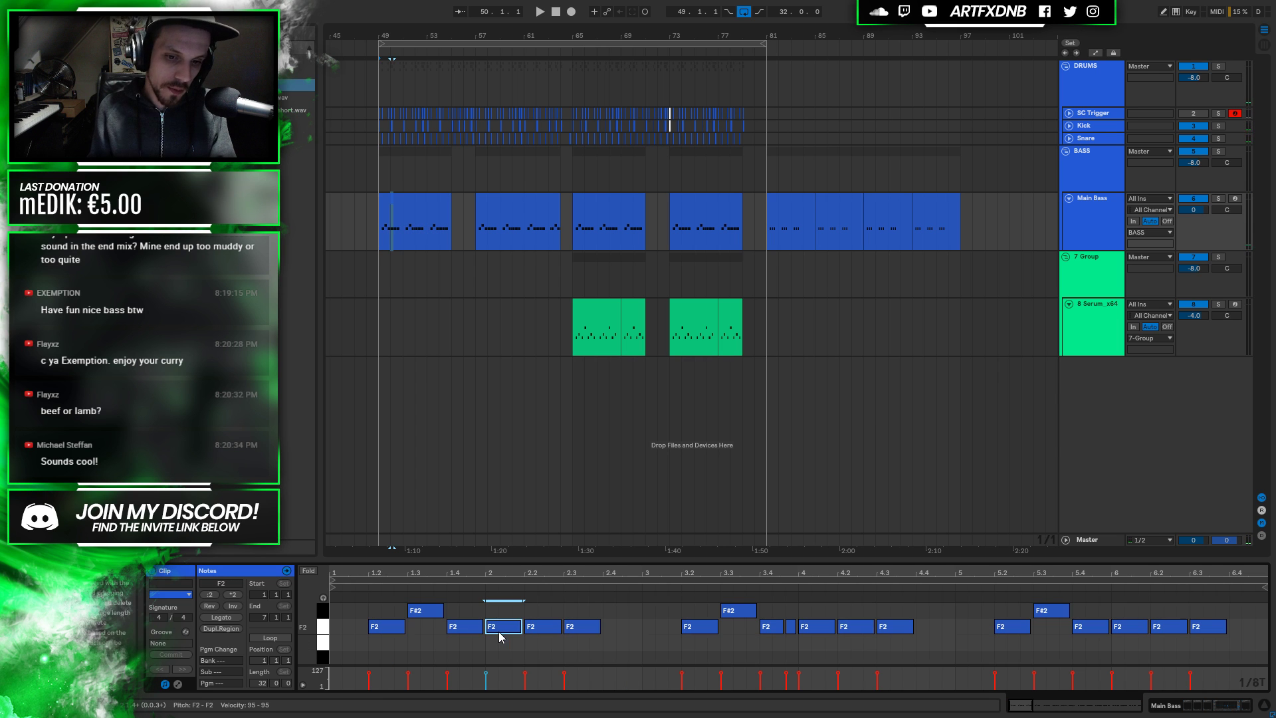
{"action": "key", "text": "Up"}
{"action": "left_click", "coordinate": [832, 631]}
{"action": "key", "text": "Up"}
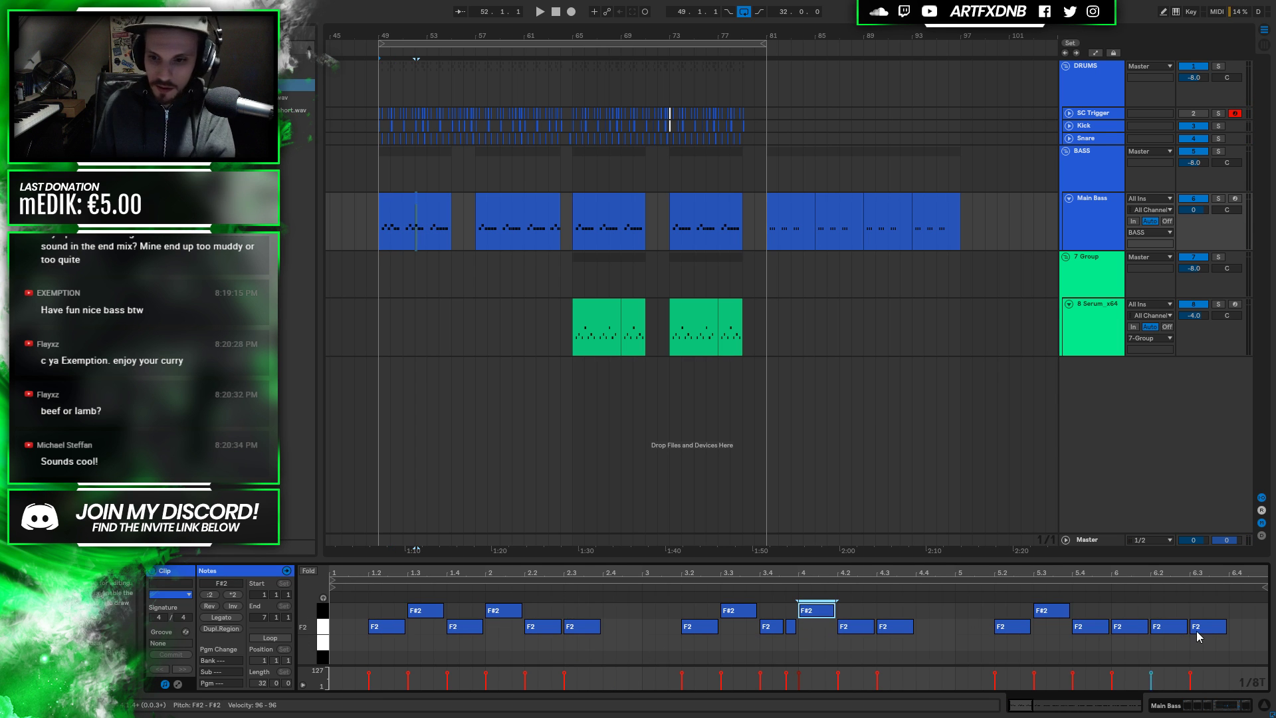
{"action": "left_click", "coordinate": [1130, 627]}
{"action": "key", "text": "Up"}
{"action": "left_click", "coordinate": [401, 207]}
{"action": "key", "text": "space"}
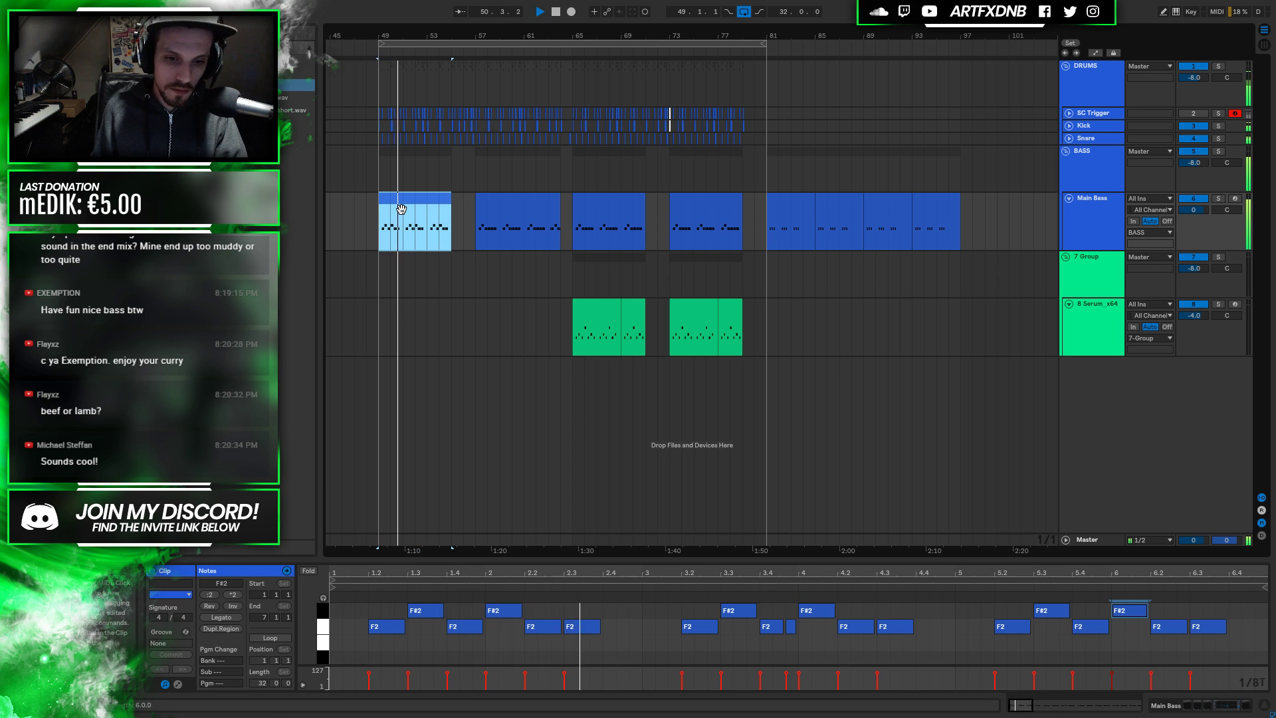
Lower the F#2 notes starting bars 2, 4 and 6 of the first Main Bass clip to F2, and play the clip
{"action": "key", "text": "space"}
{"action": "left_click", "coordinate": [503, 610]}
{"action": "key", "text": "Down"}
{"action": "left_click", "coordinate": [820, 611]}
{"action": "key", "text": "Down"}
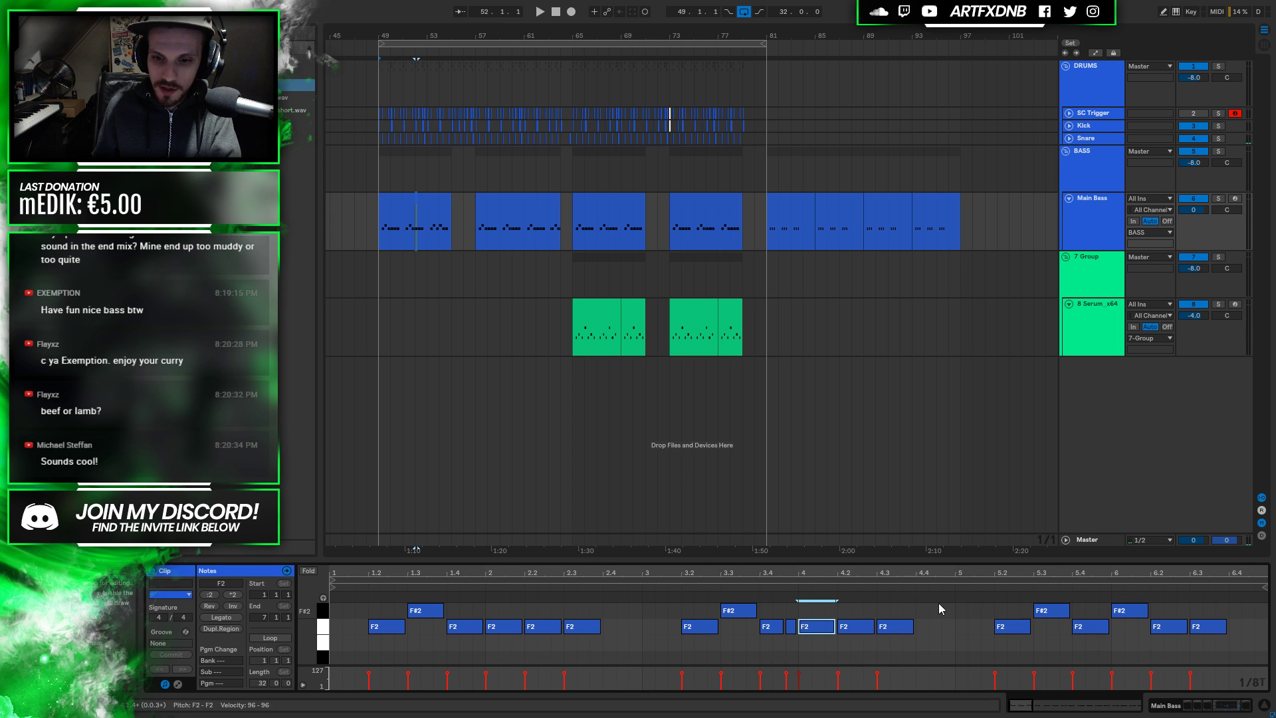
{"action": "left_click", "coordinate": [1123, 611]}
{"action": "key", "text": "Down"}
{"action": "key", "text": "space"}
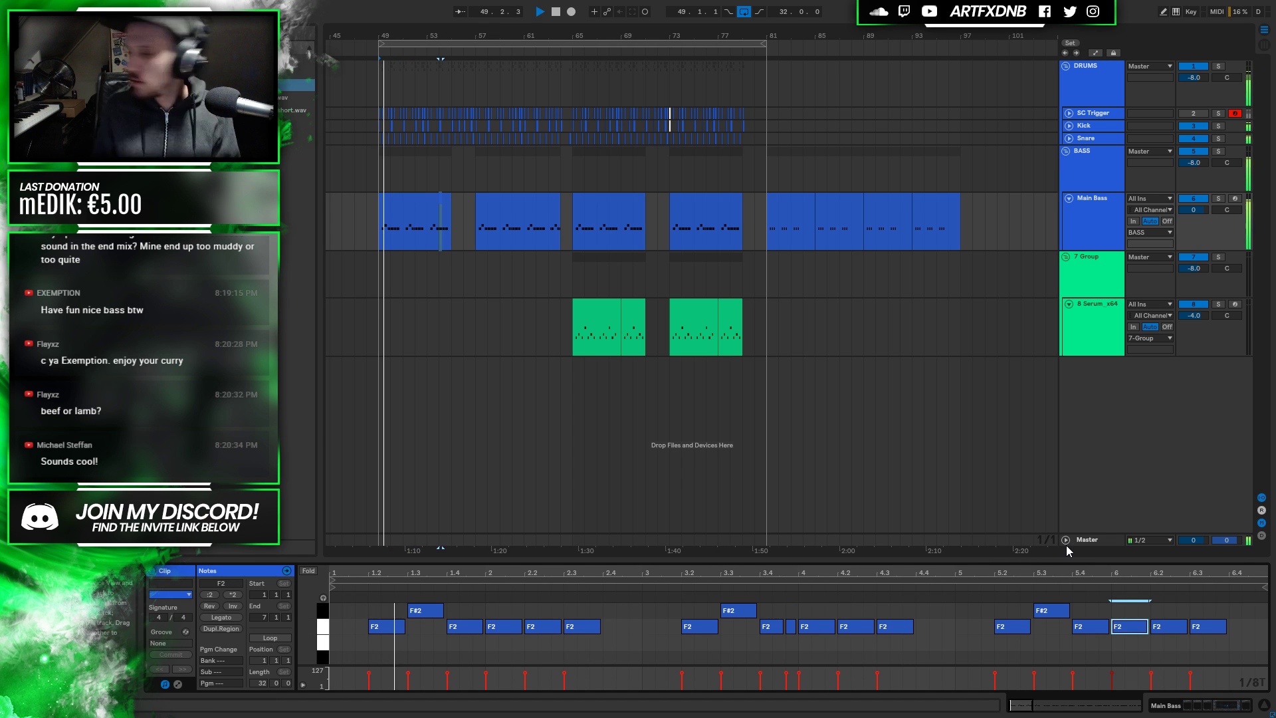
{"action": "key", "text": "space"}
{"action": "left_click", "coordinate": [1115, 203]}
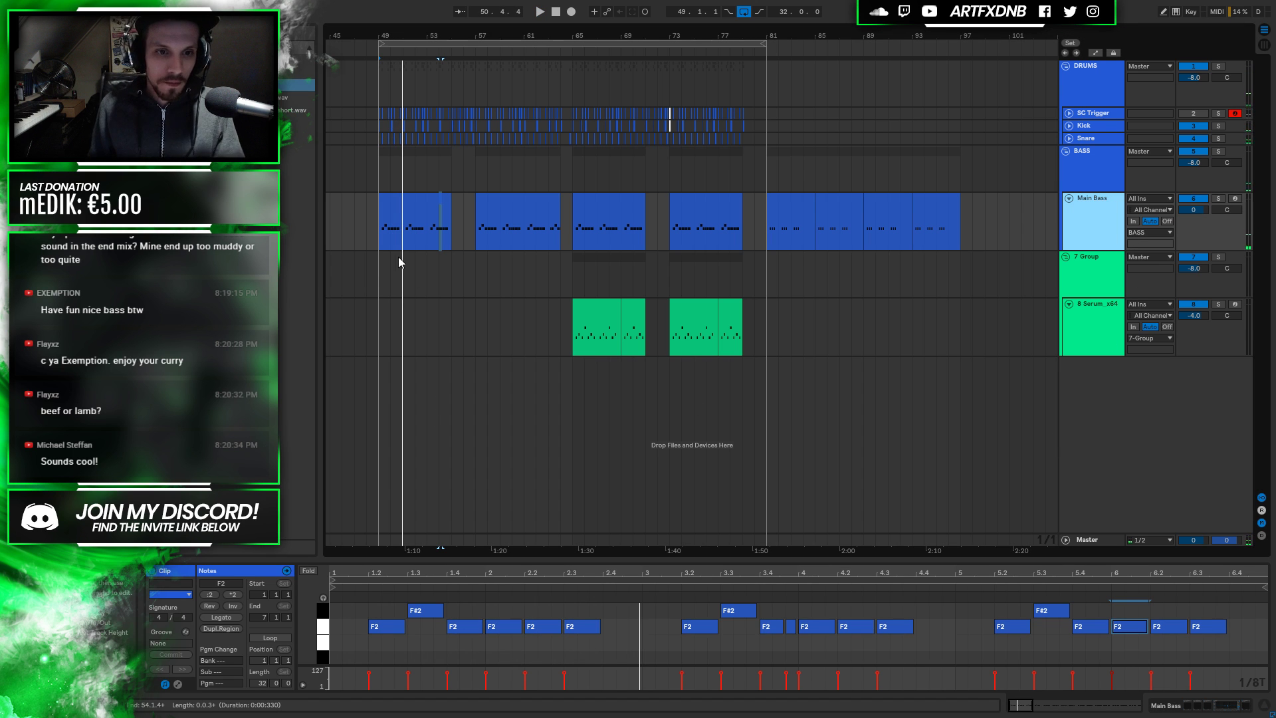
{"action": "left_click", "coordinate": [379, 267]}
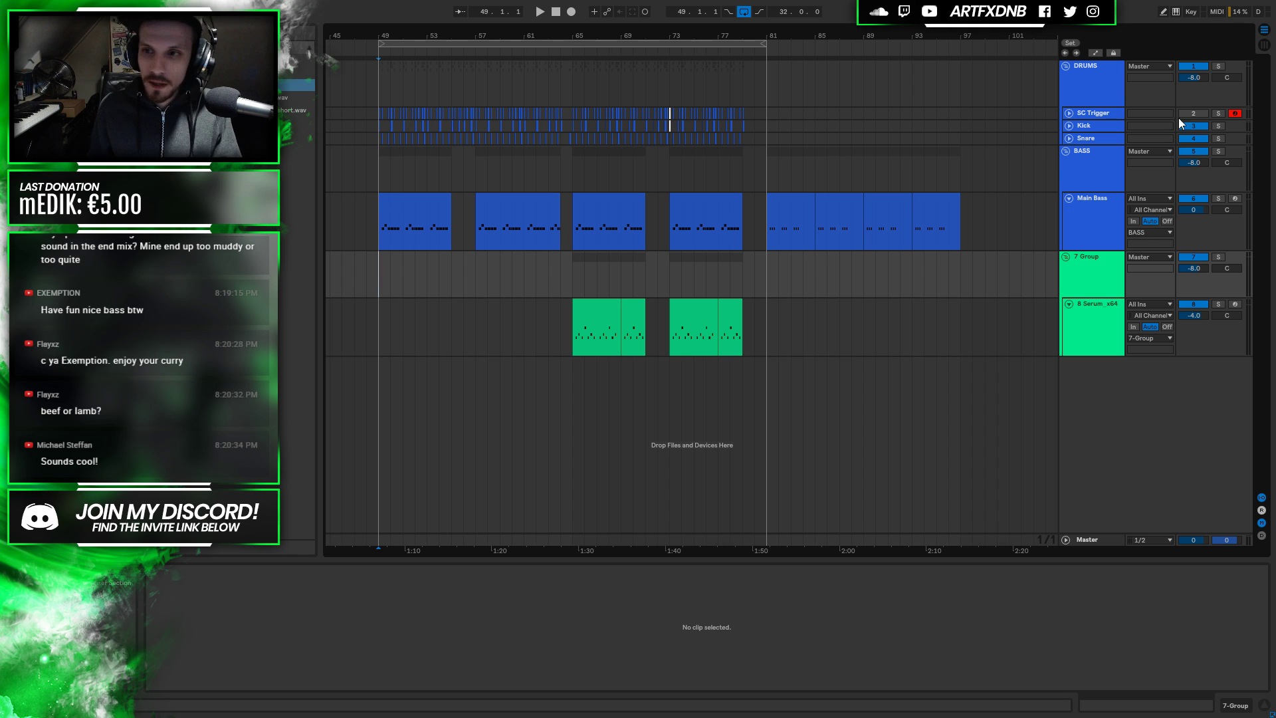
{"action": "left_click", "coordinate": [1106, 205]}
{"action": "left_click", "coordinate": [385, 230]}
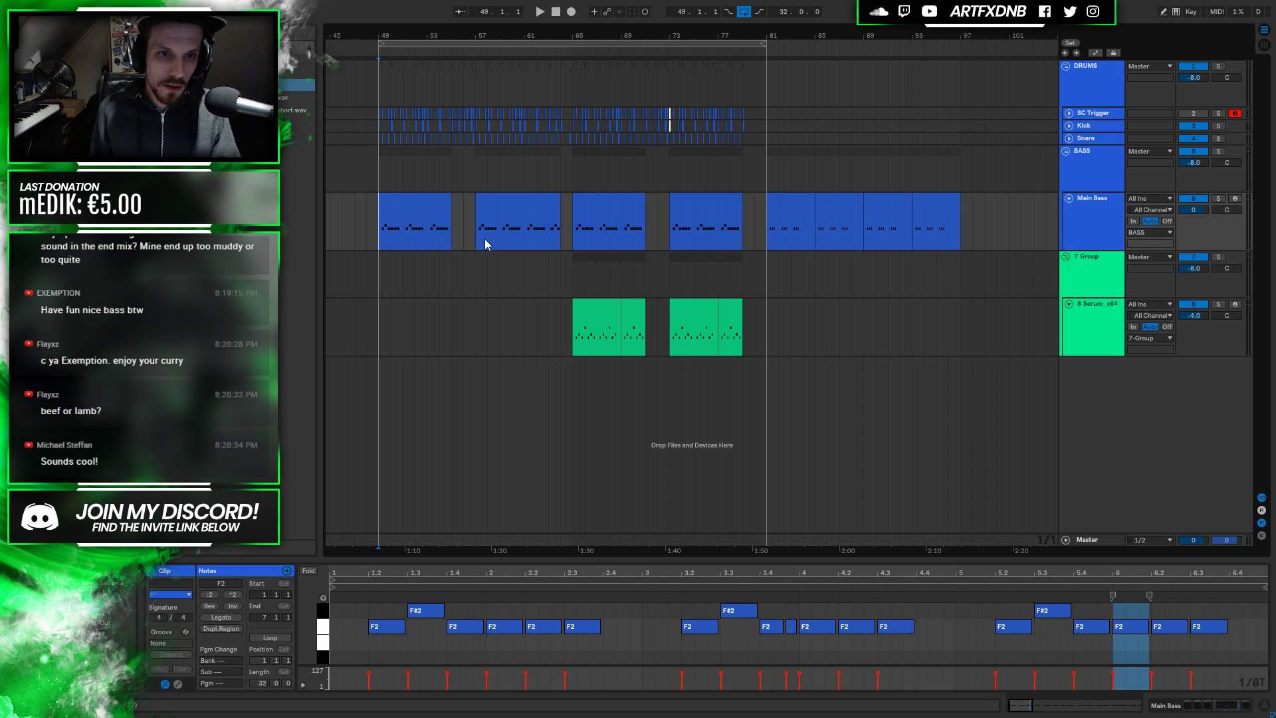
{"action": "right_click", "coordinate": [1092, 214]}
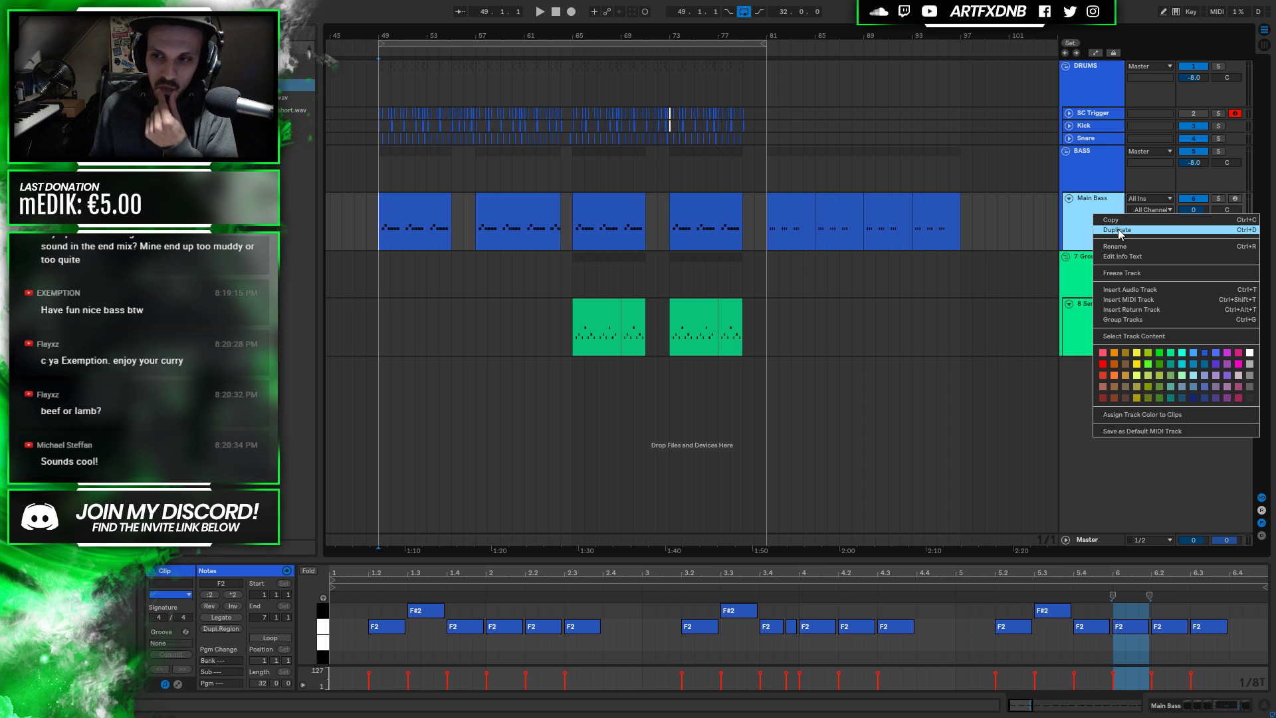
{"action": "left_click", "coordinate": [385, 214]}
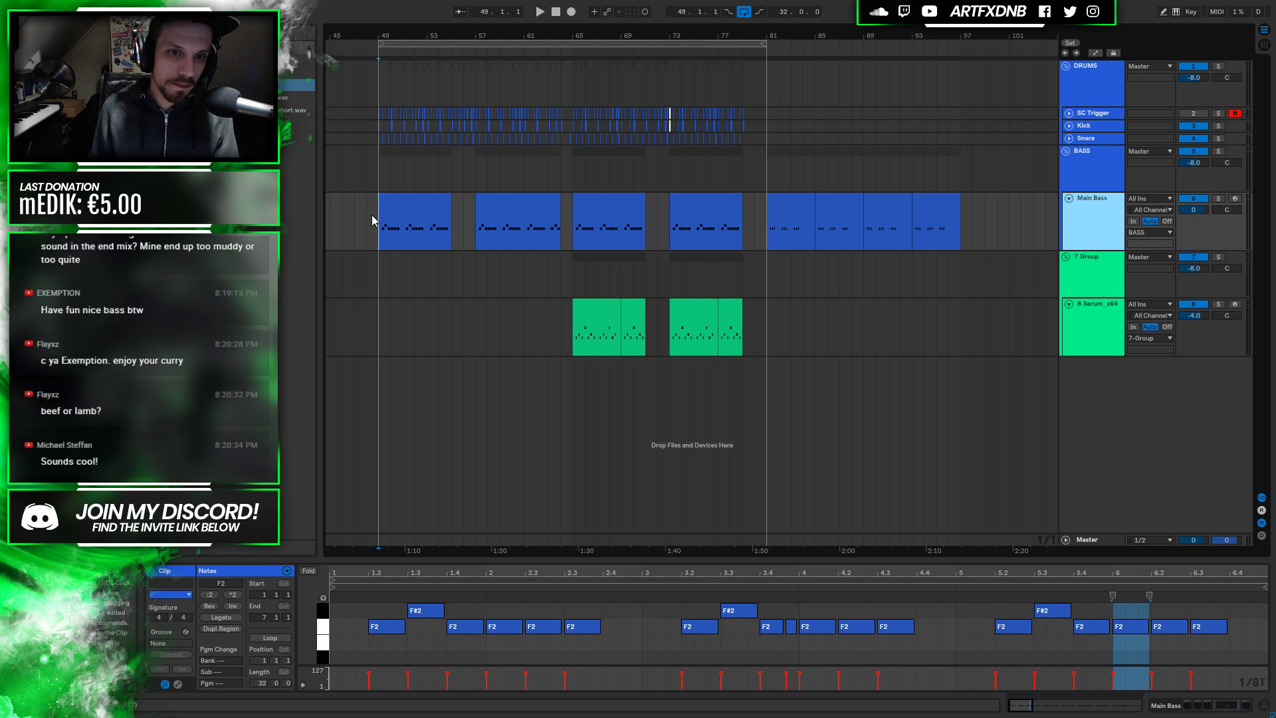
{"action": "left_click_drag", "start_coordinate": [399, 36], "coordinate": [452, 23]}
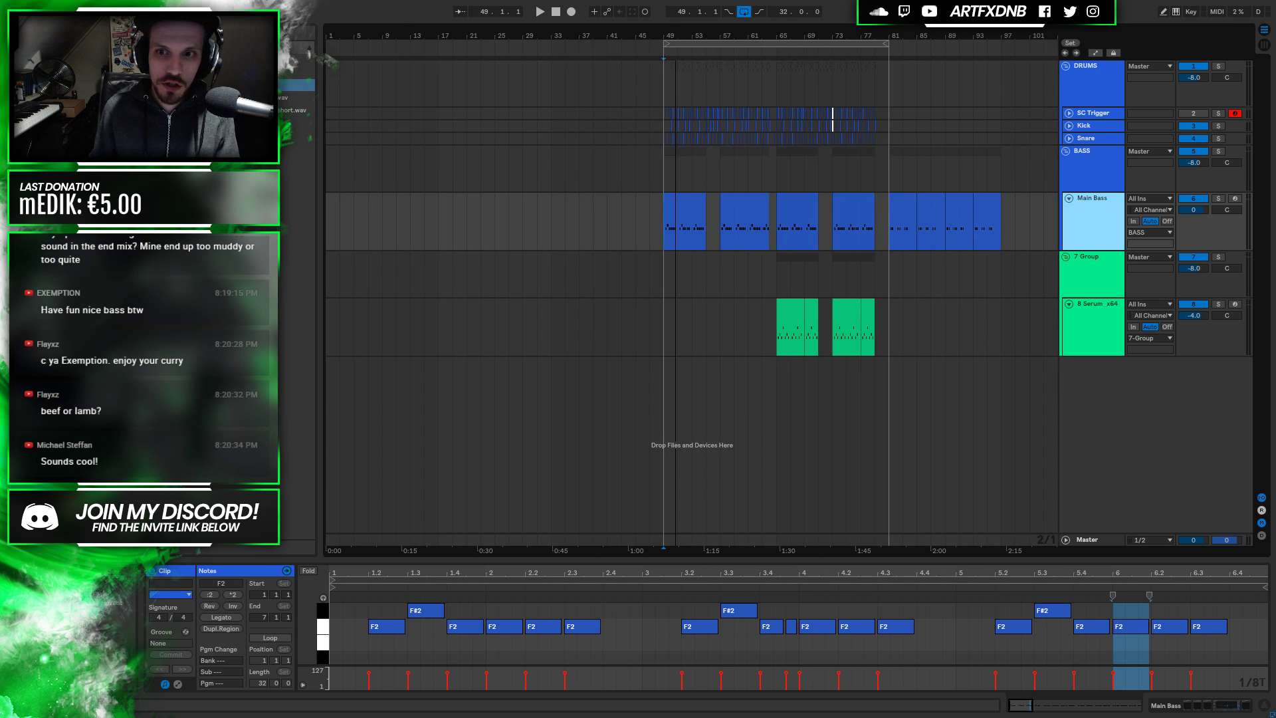
{"action": "left_click_drag", "start_coordinate": [553, 223], "coordinate": [657, 226]}
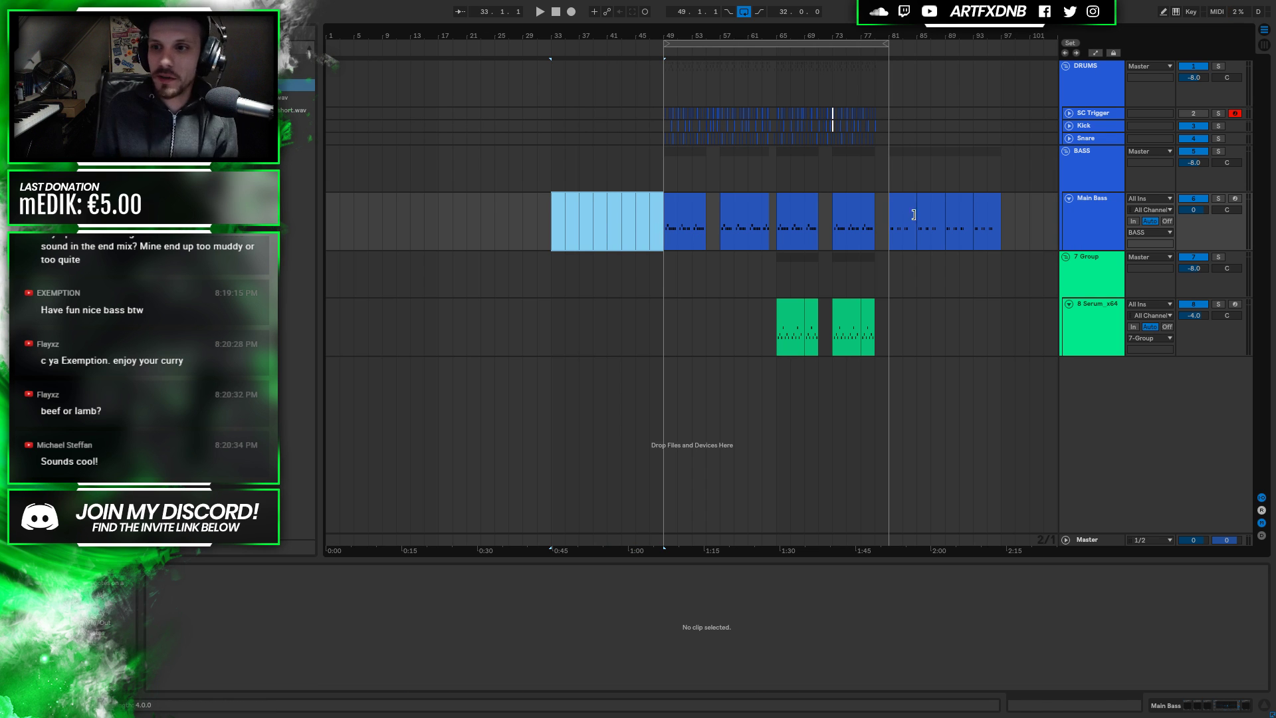
{"action": "left_click", "coordinate": [652, 227]}
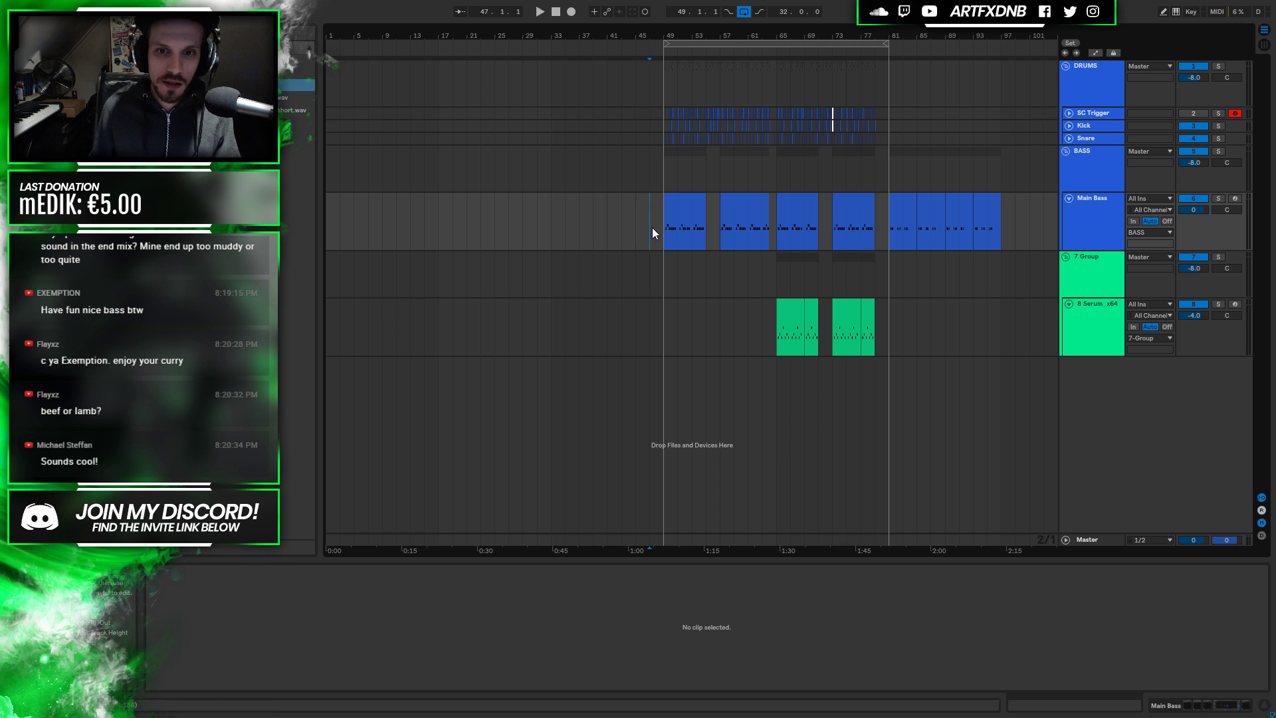
Audition the edited Main Bass pattern with the drums from bar 49
{"action": "left_click", "coordinate": [661, 226]}
{"action": "key", "text": "space"}
{"action": "key", "text": "space"}
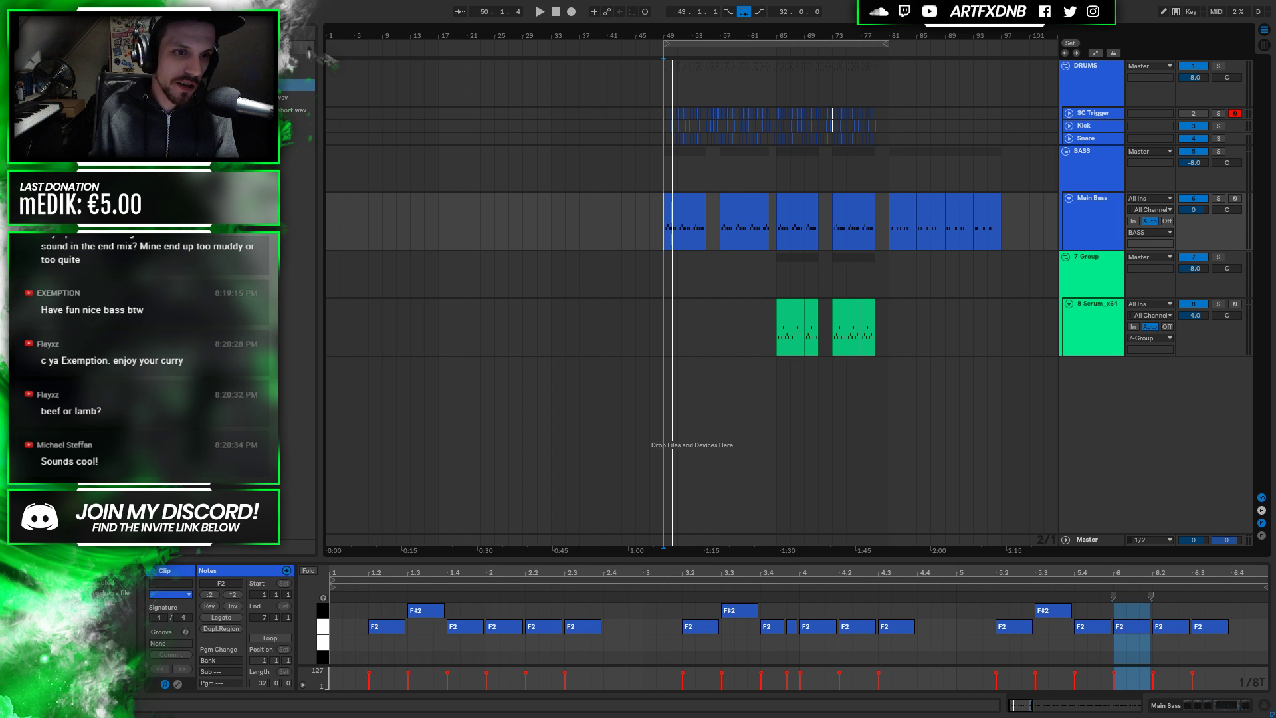
Find Serum_x64 among the plug-ins, load it as the Main Bass instrument, and hide its window
{"action": "scroll", "coordinate": [292, 265], "scroll_direction": "up", "scroll_amount": 3}
{"action": "scroll", "coordinate": [299, 272], "scroll_direction": "down", "scroll_amount": 5}
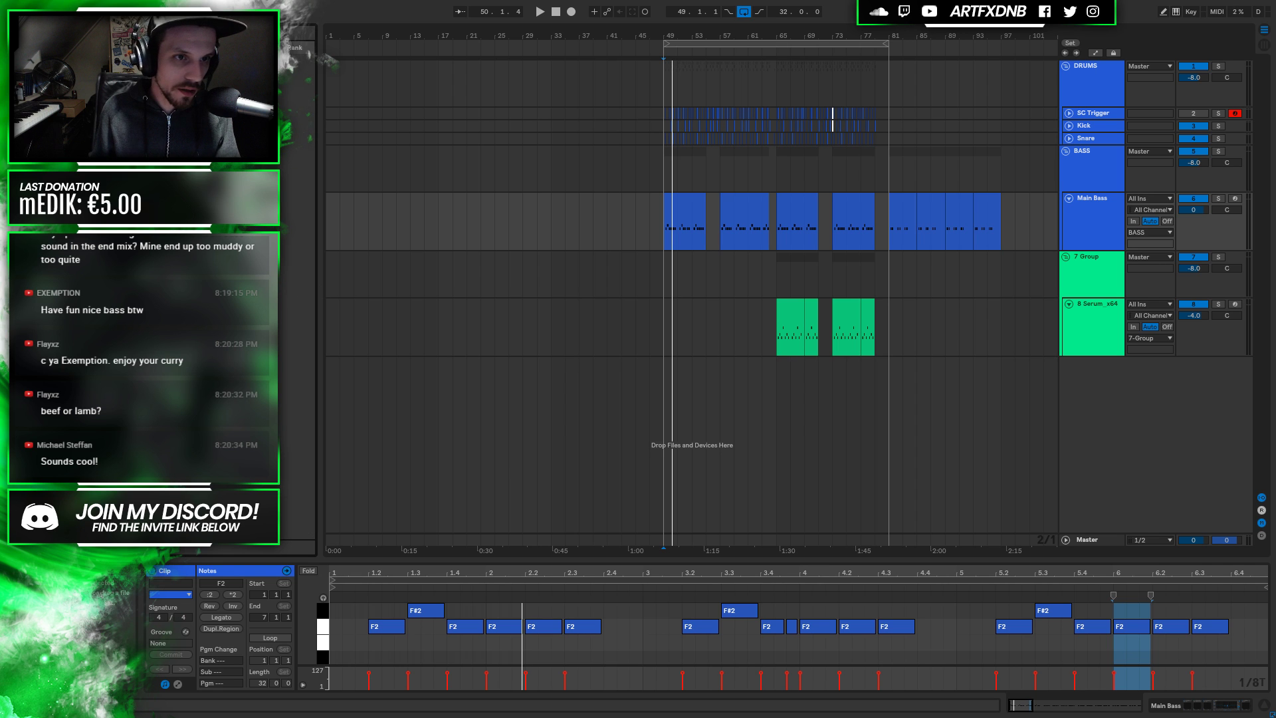
{"action": "scroll", "coordinate": [299, 272], "scroll_direction": "up", "scroll_amount": 3}
{"action": "scroll", "coordinate": [299, 272], "scroll_direction": "up", "scroll_amount": 1}
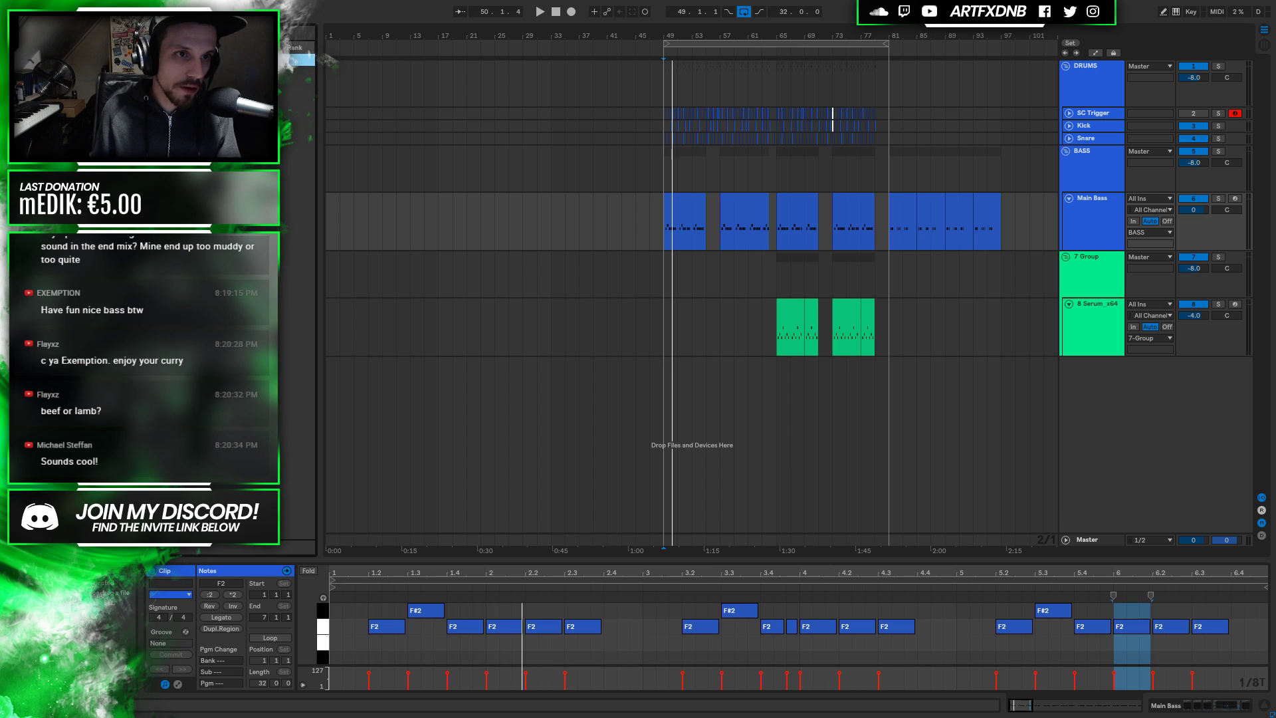
{"action": "left_click", "coordinate": [299, 174]}
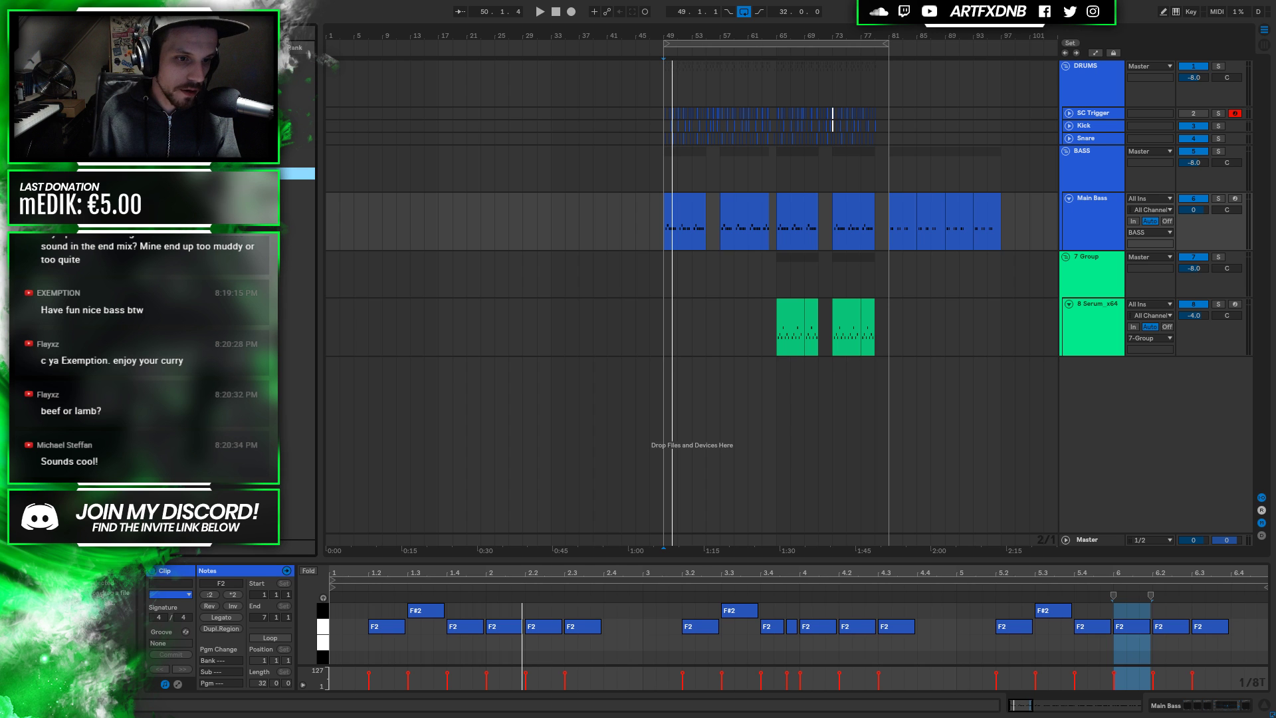
{"action": "left_click", "coordinate": [295, 438]}
{"action": "double_click", "coordinate": [296, 451]}
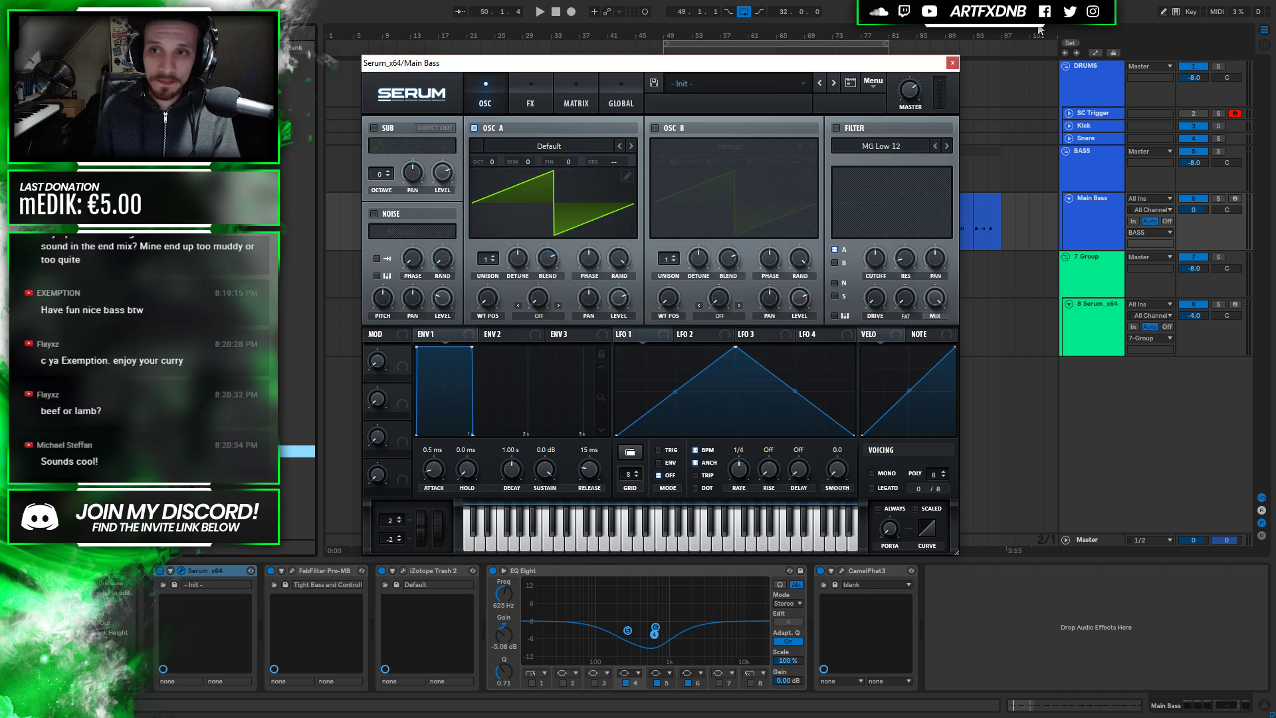
{"action": "key", "text": "ctrl+alt+p"}
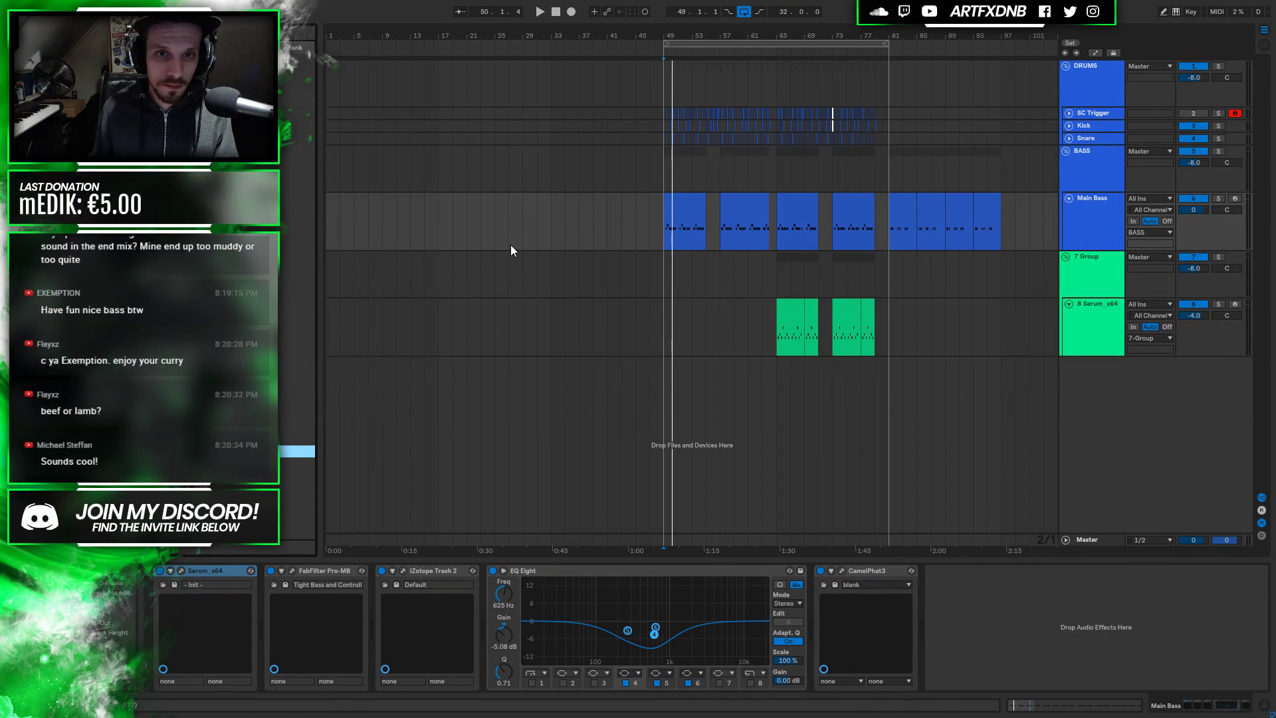
{"action": "left_click_drag", "start_coordinate": [550, 220], "coordinate": [665, 238]}
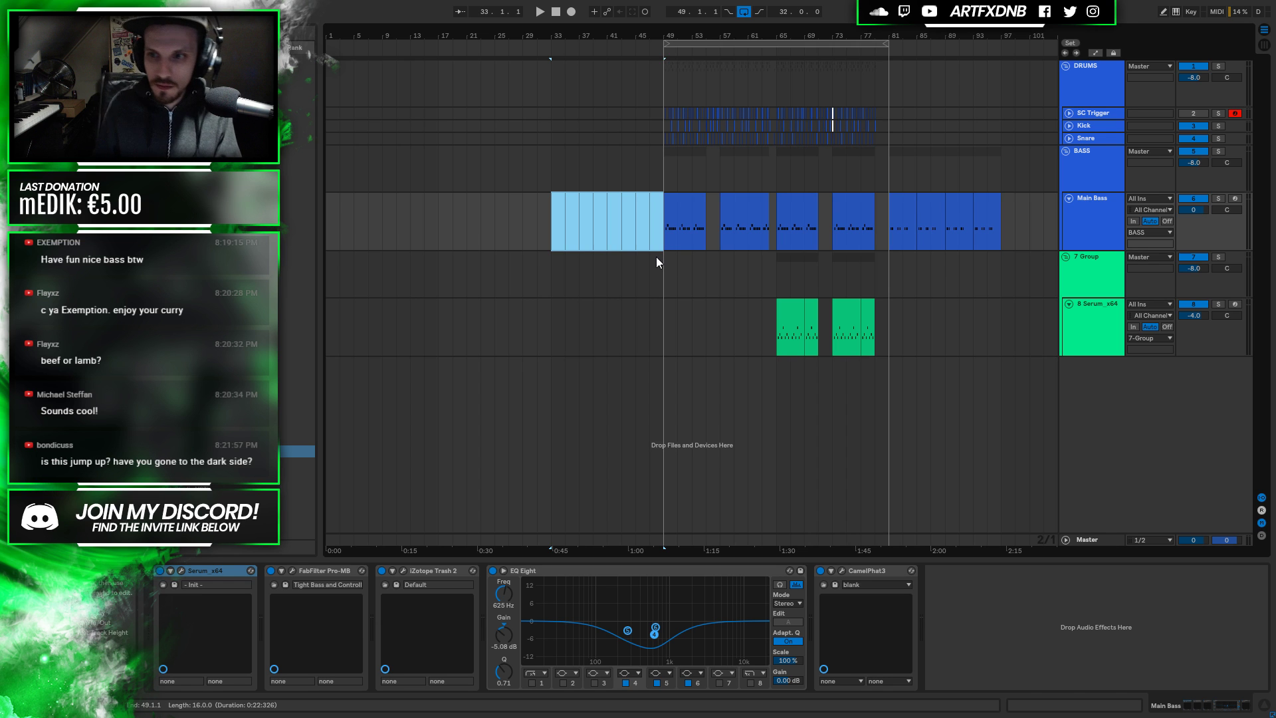
{"action": "left_click", "coordinate": [1074, 351]}
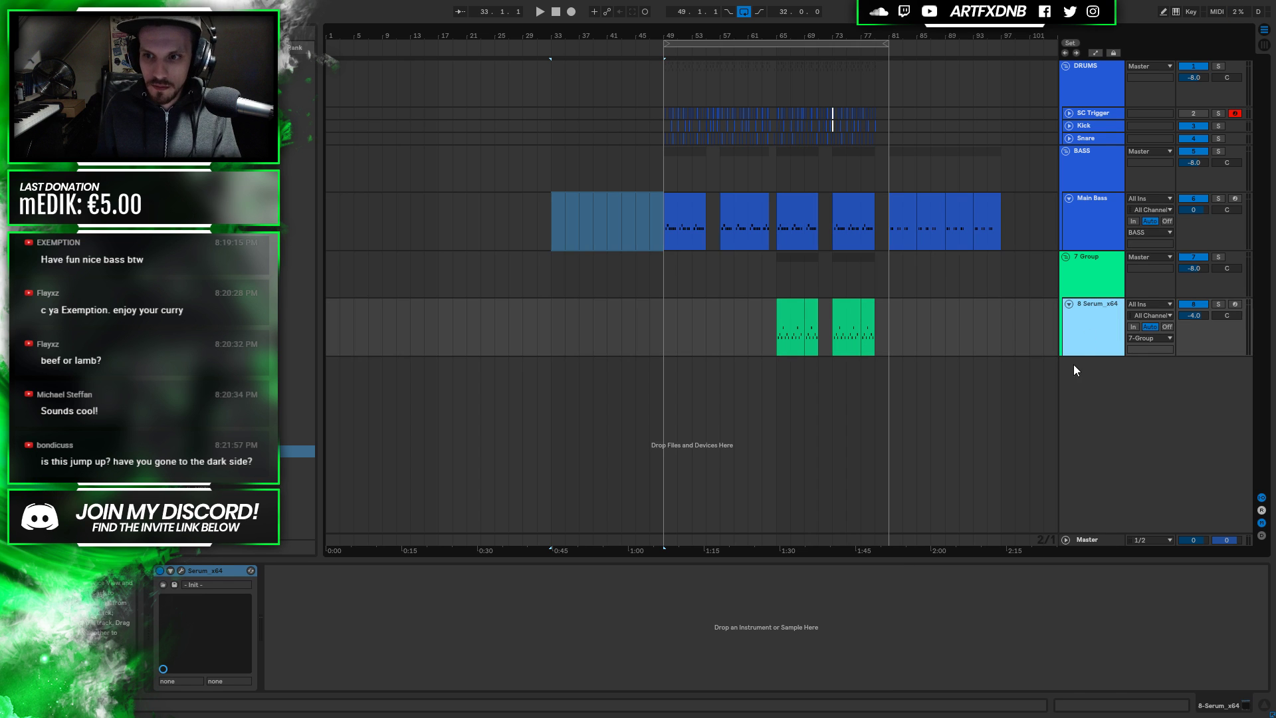
{"action": "right_click", "coordinate": [1078, 328]}
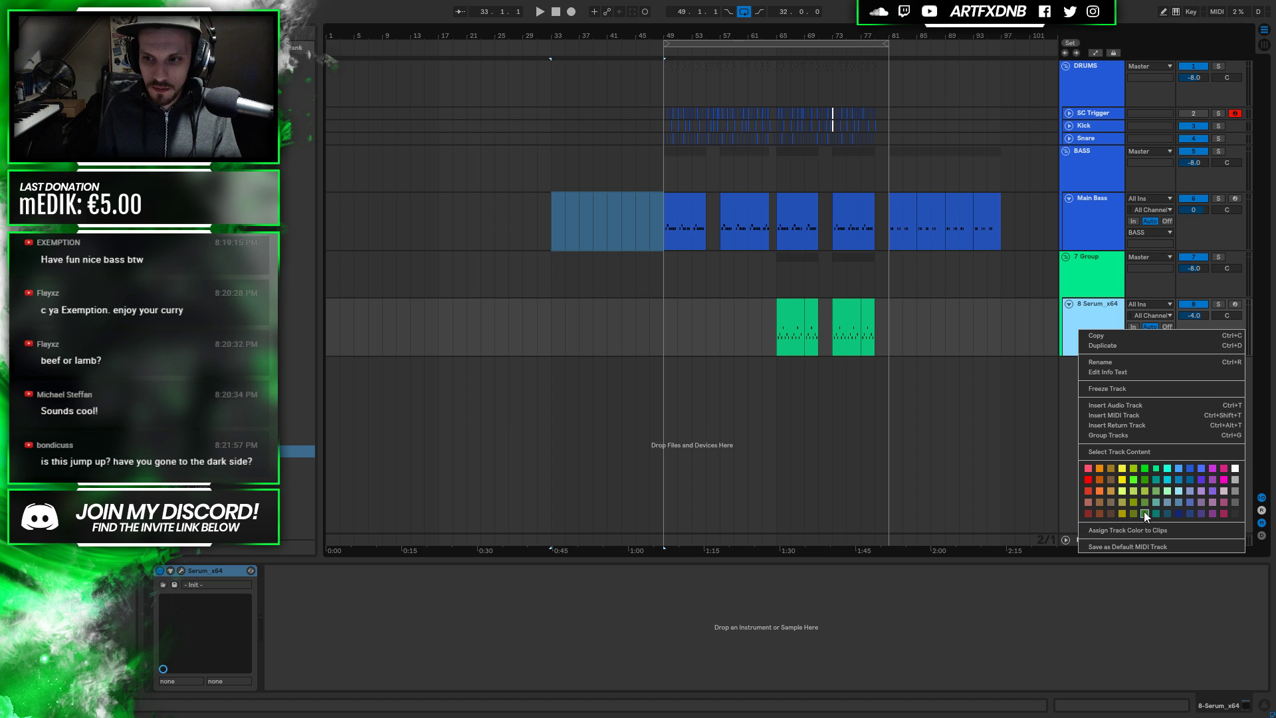
{"action": "left_click", "coordinate": [1097, 219]}
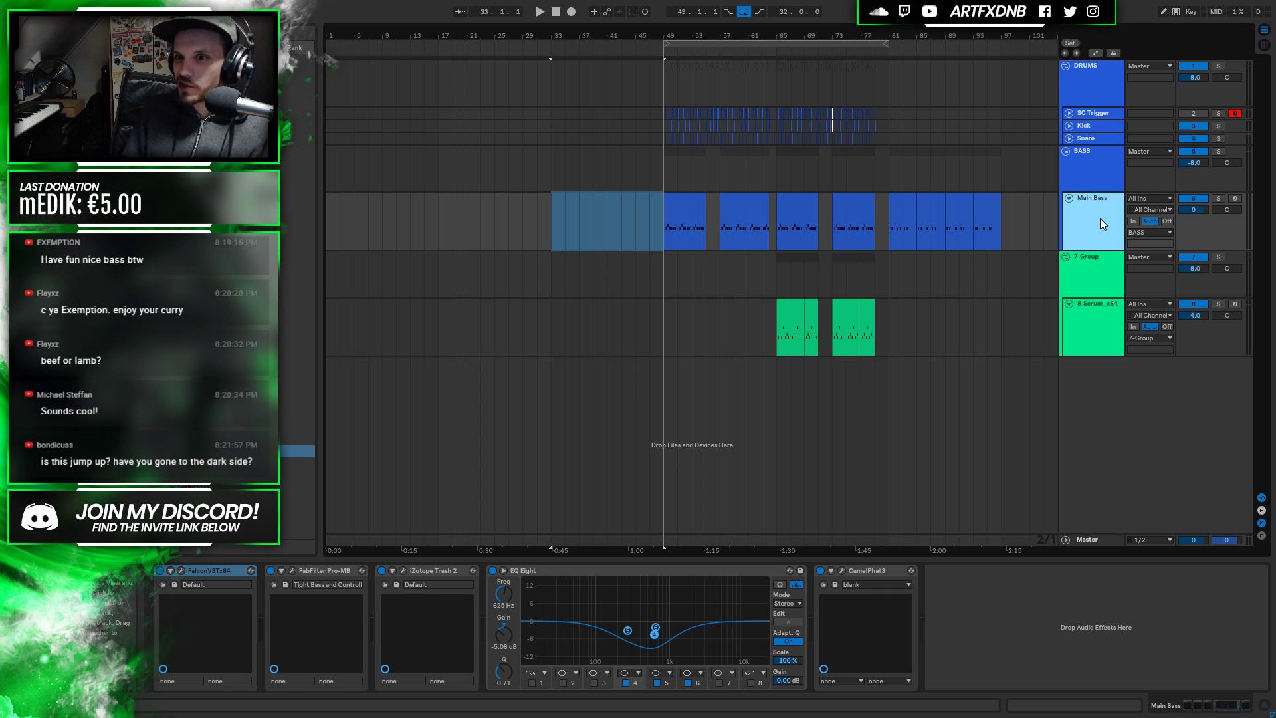
{"action": "right_click", "coordinate": [1099, 217]}
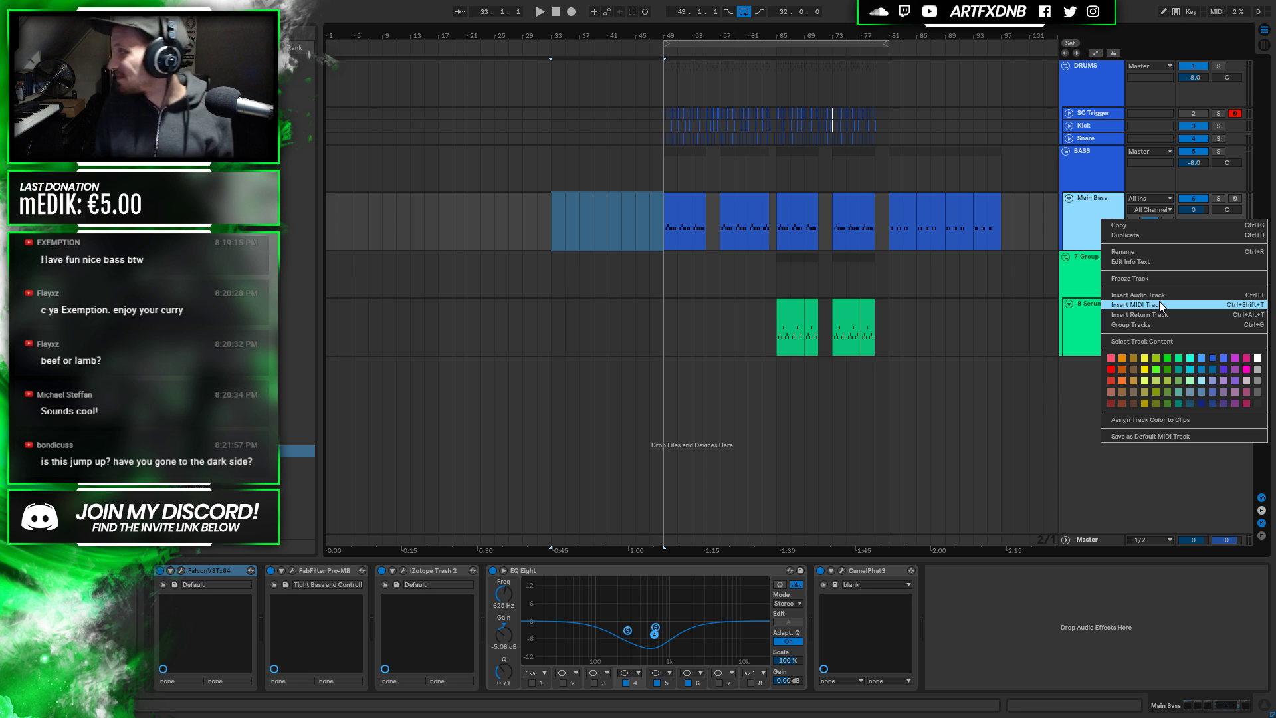
{"action": "left_click", "coordinate": [689, 211]}
{"action": "left_click", "coordinate": [697, 213]}
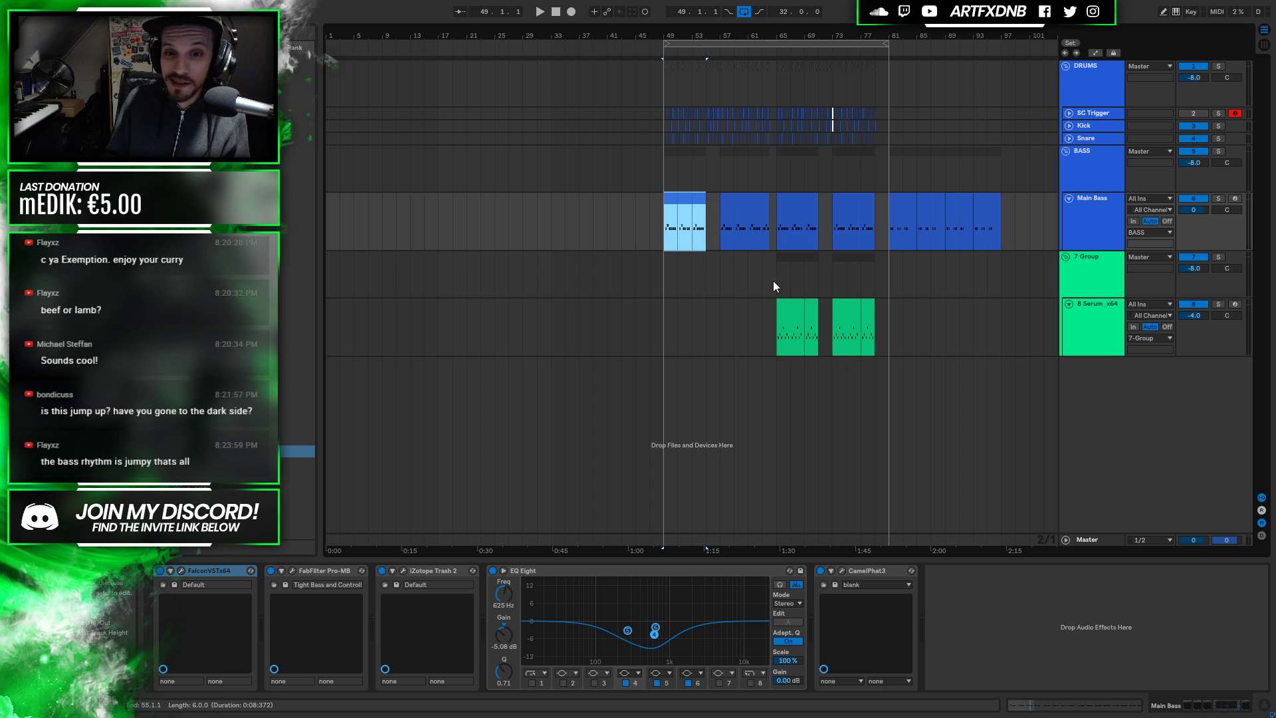
{"action": "left_click", "coordinate": [665, 240]}
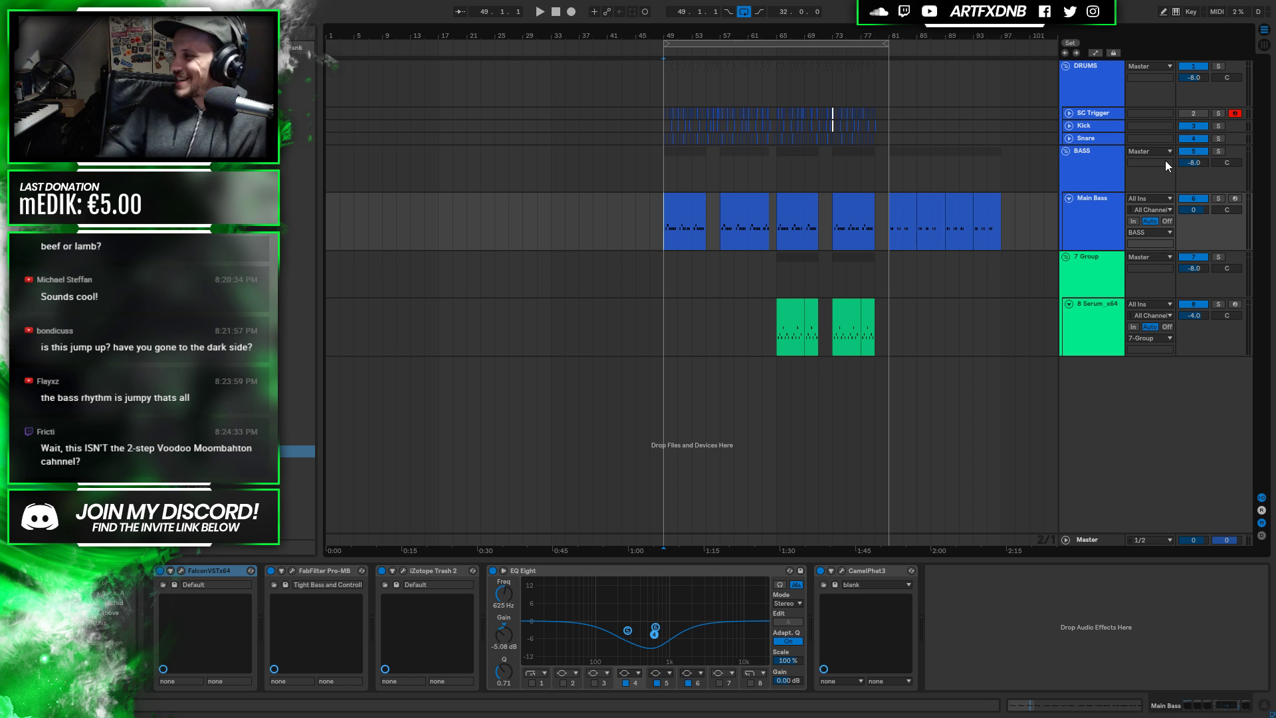
Extend the first, third and fourth Main Bass clips by one bar, ending them at bars 56, 72 and 80
{"action": "left_click", "coordinate": [692, 200]}
{"action": "left_click_drag", "start_coordinate": [764, 36], "coordinate": [638, 99]}
{"action": "left_click_drag", "start_coordinate": [626, 34], "coordinate": [626, 60]}
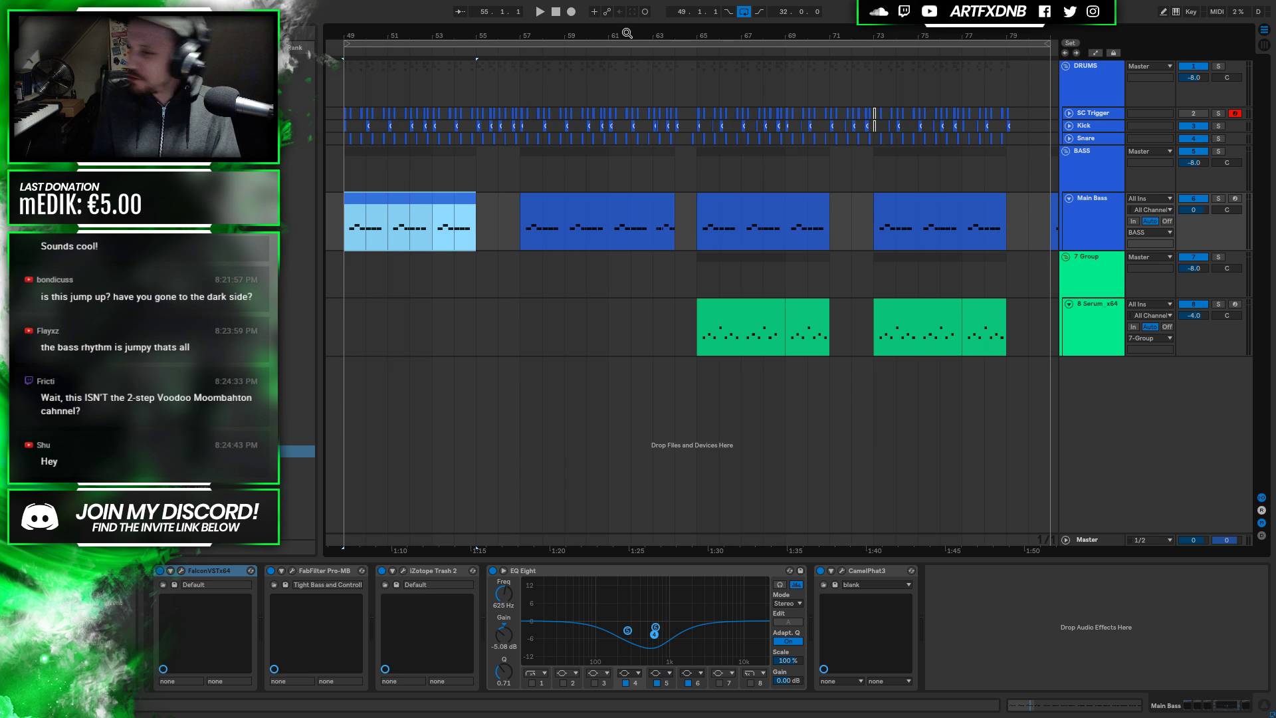
{"action": "left_click", "coordinate": [344, 233]}
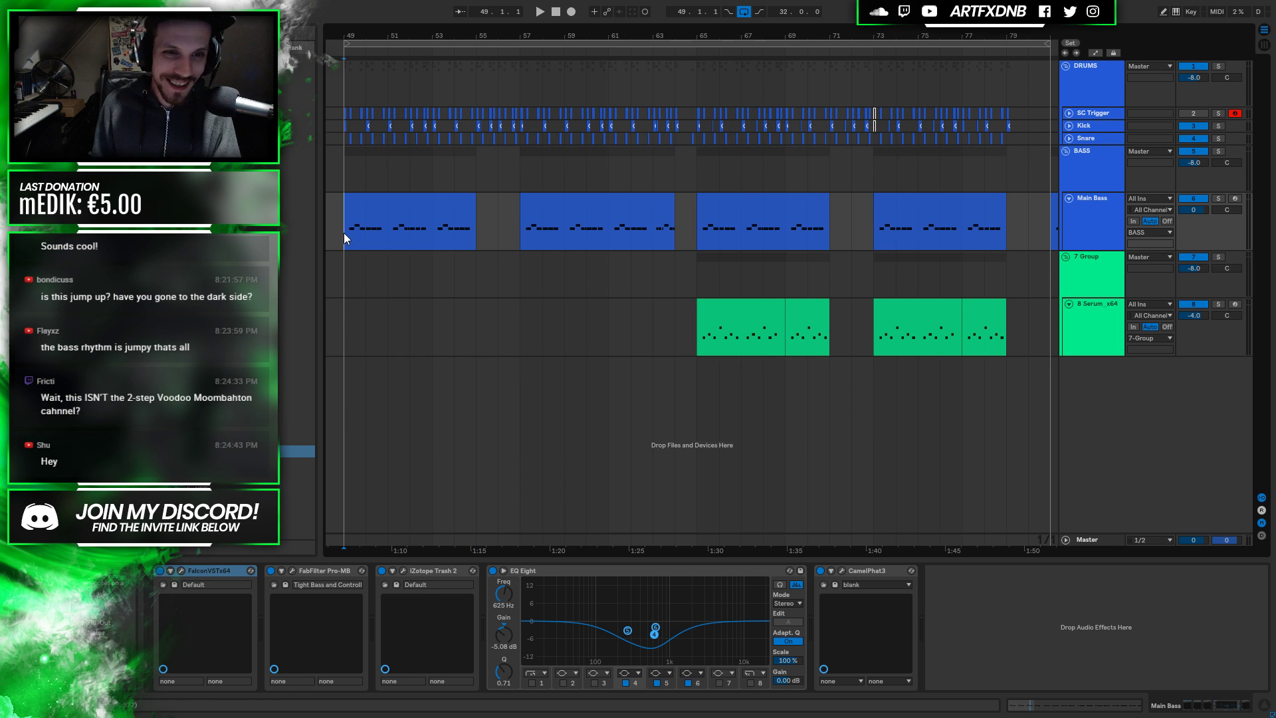
{"action": "left_click", "coordinate": [670, 219]}
{"action": "left_click_drag", "start_coordinate": [475, 219], "coordinate": [499, 215]}
{"action": "left_click_drag", "start_coordinate": [823, 220], "coordinate": [847, 220]}
{"action": "left_click_drag", "start_coordinate": [1004, 219], "coordinate": [1020, 216]}
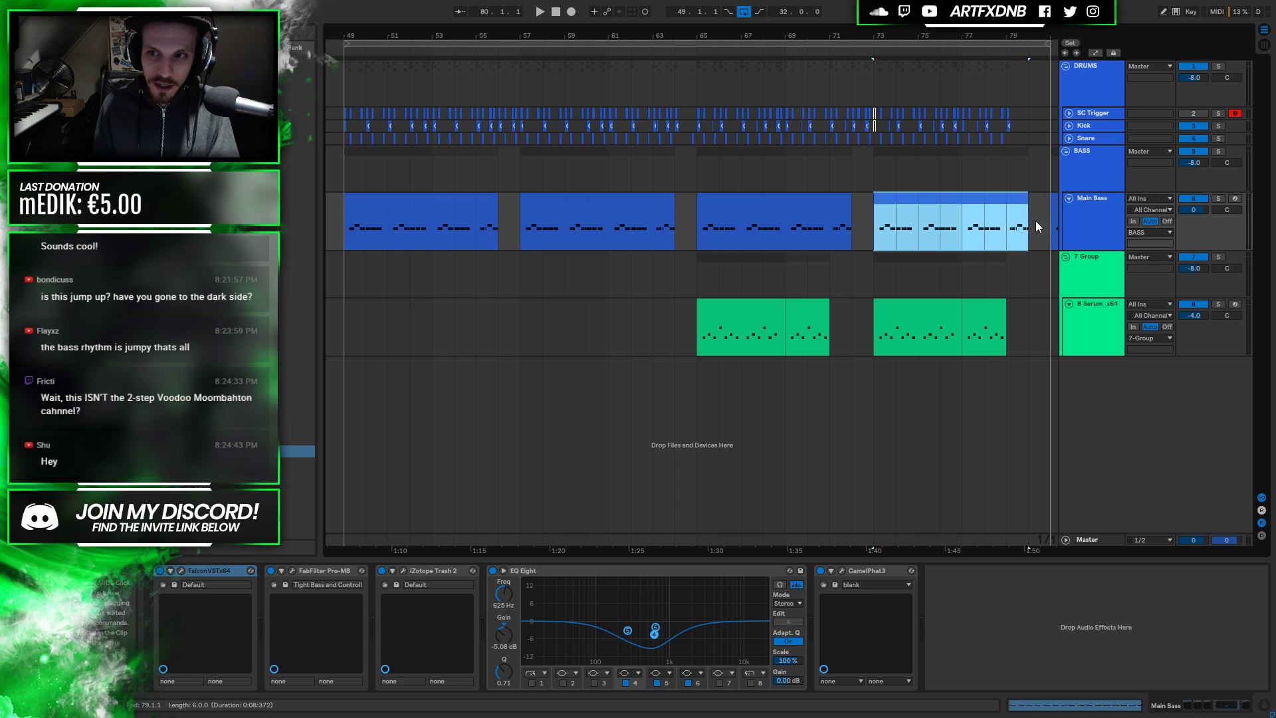
{"action": "left_click", "coordinate": [1090, 193]}
{"action": "right_click", "coordinate": [1090, 199]}
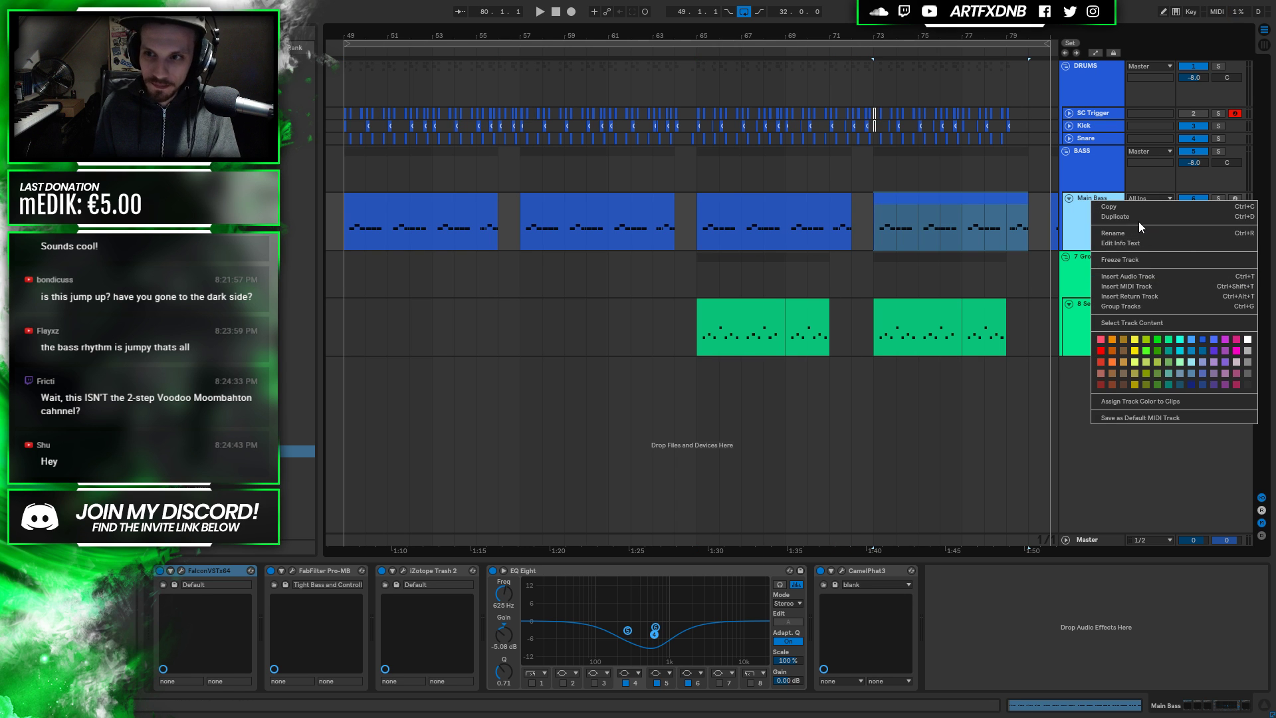
{"action": "left_click", "coordinate": [336, 8]}
Recolour the BASS group light blue and the 7-Group track dark blue
{"action": "left_click_drag", "start_coordinate": [382, 35], "coordinate": [359, 166]}
{"action": "left_click", "coordinate": [1064, 273]}
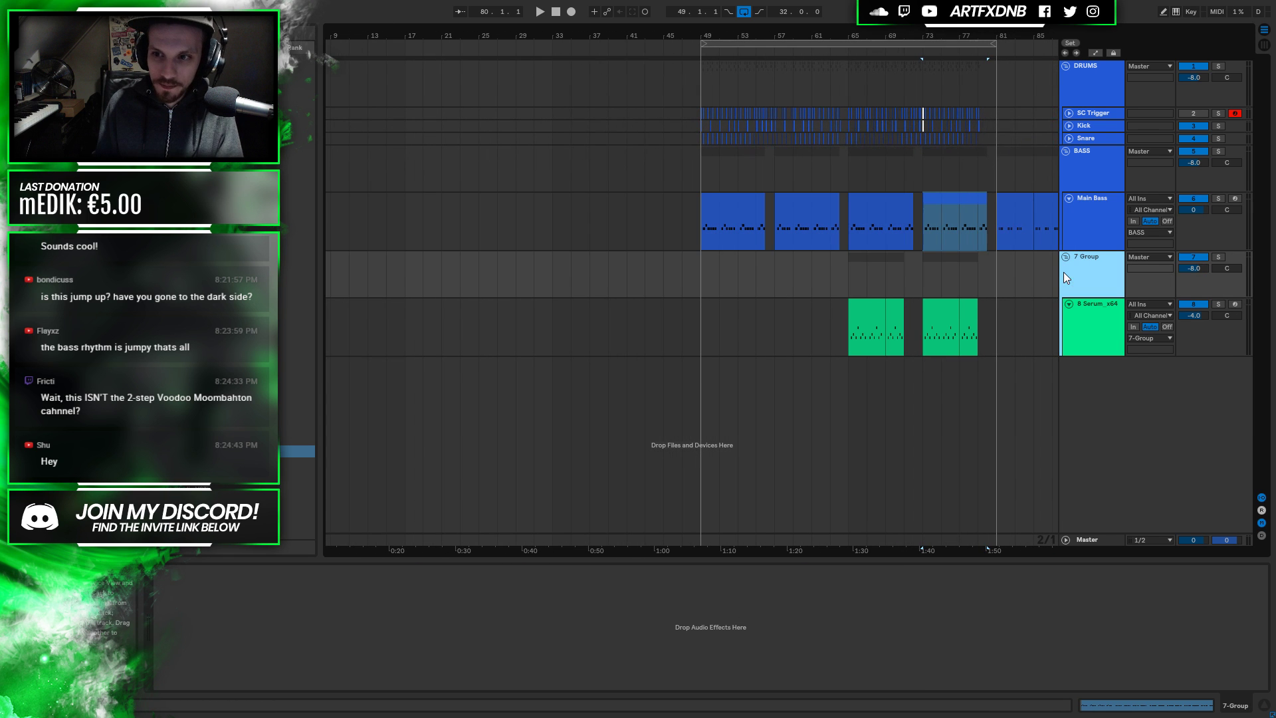
{"action": "right_click", "coordinate": [1076, 270]}
{"action": "left_click", "coordinate": [1090, 149]}
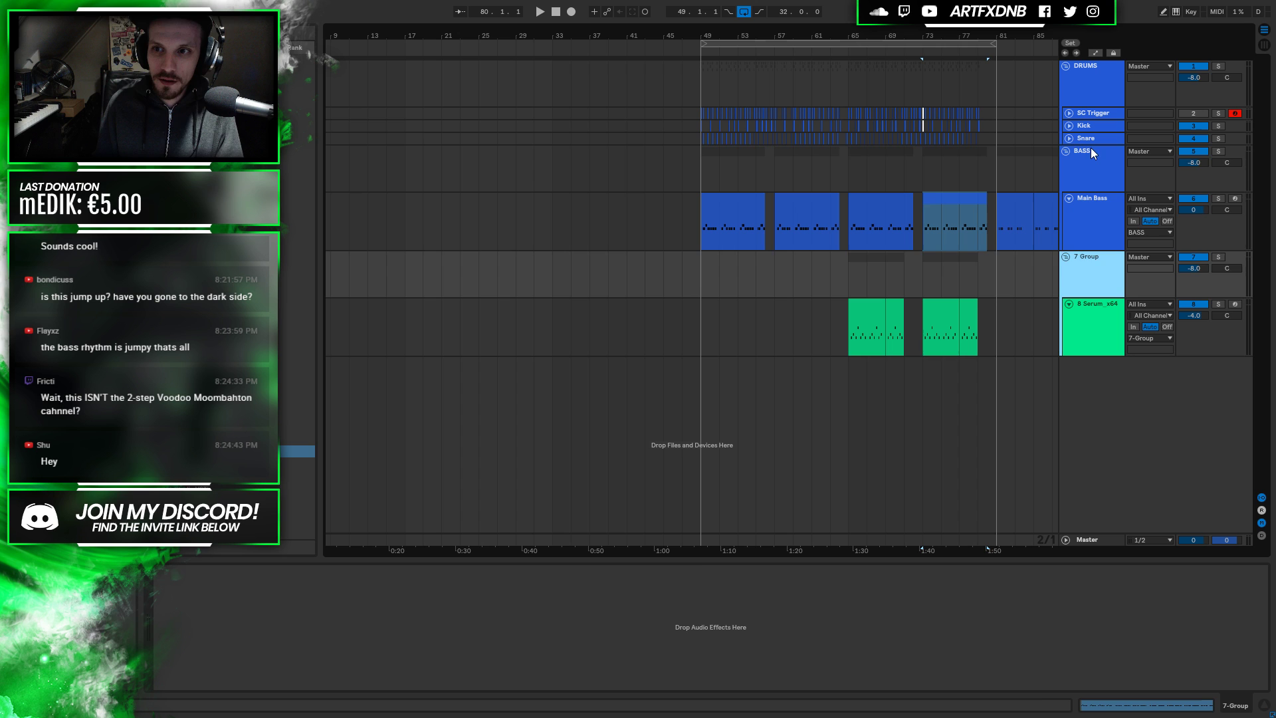
{"action": "left_click", "coordinate": [1090, 152]}
{"action": "right_click", "coordinate": [1089, 152]}
{"action": "left_click", "coordinate": [1188, 306]}
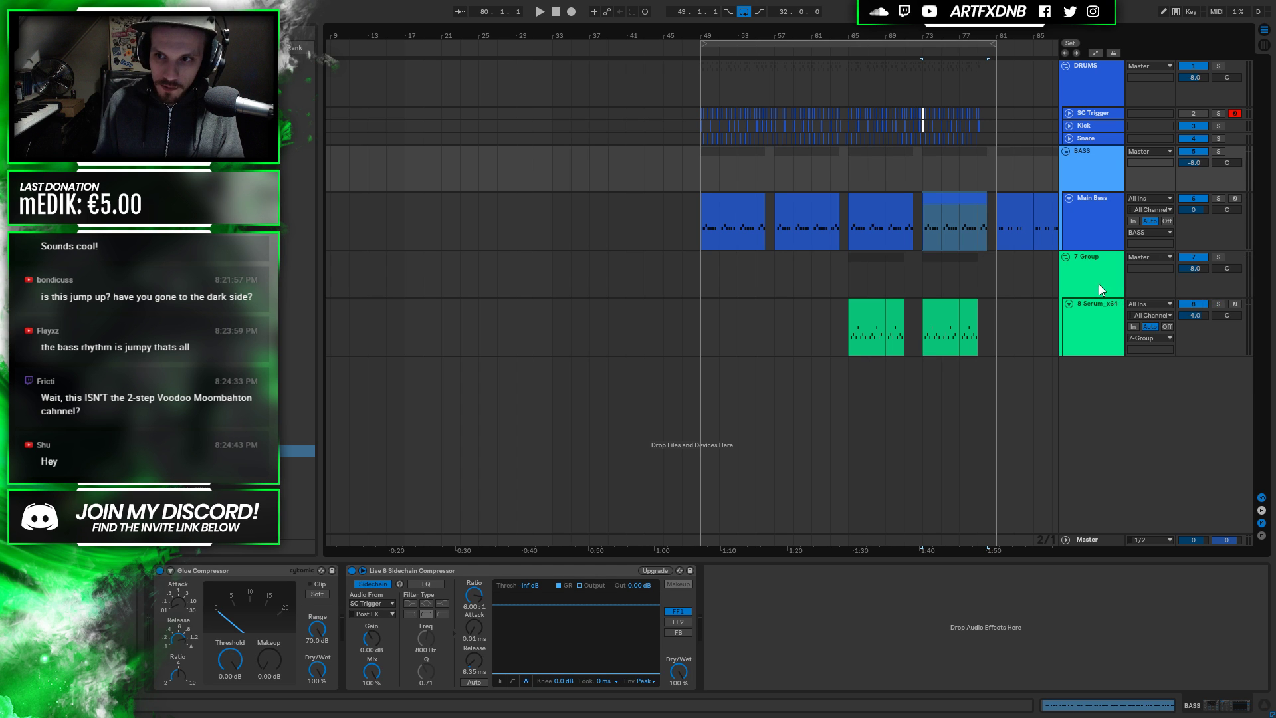
{"action": "right_click", "coordinate": [1100, 279]}
{"action": "left_click", "coordinate": [1206, 425]}
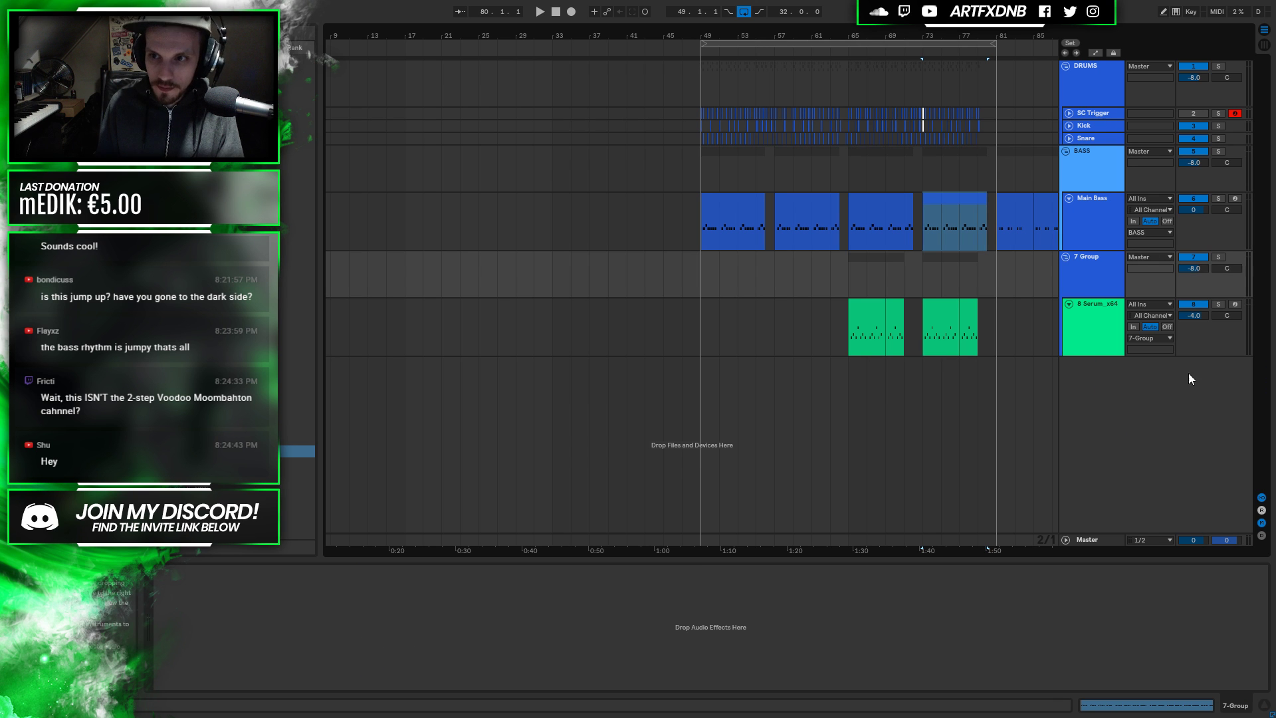
Assign the BASS and 7-Group track colours to their grouped tracks and clips
{"action": "left_click", "coordinate": [1094, 173]}
{"action": "left_click", "coordinate": [1091, 265]}
{"action": "right_click", "coordinate": [1095, 151]}
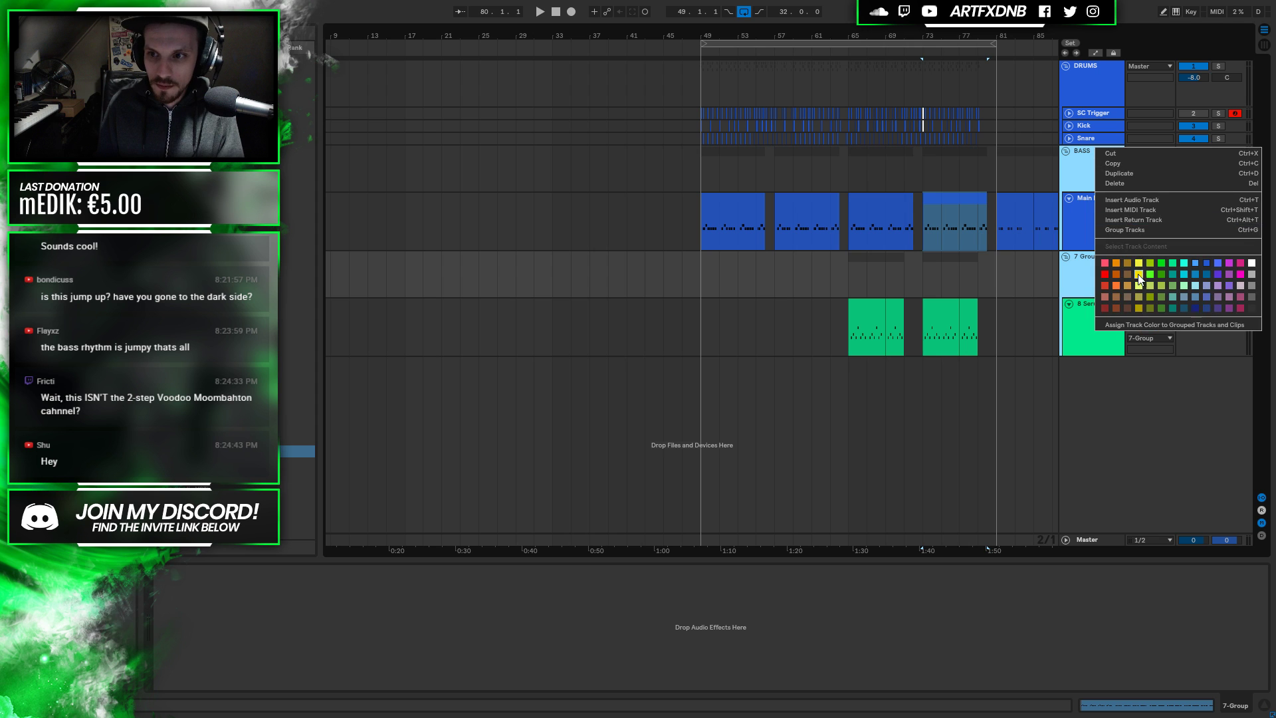
{"action": "left_click", "coordinate": [1138, 323]}
{"action": "left_click", "coordinate": [1075, 182]}
{"action": "left_click", "coordinate": [1088, 279]}
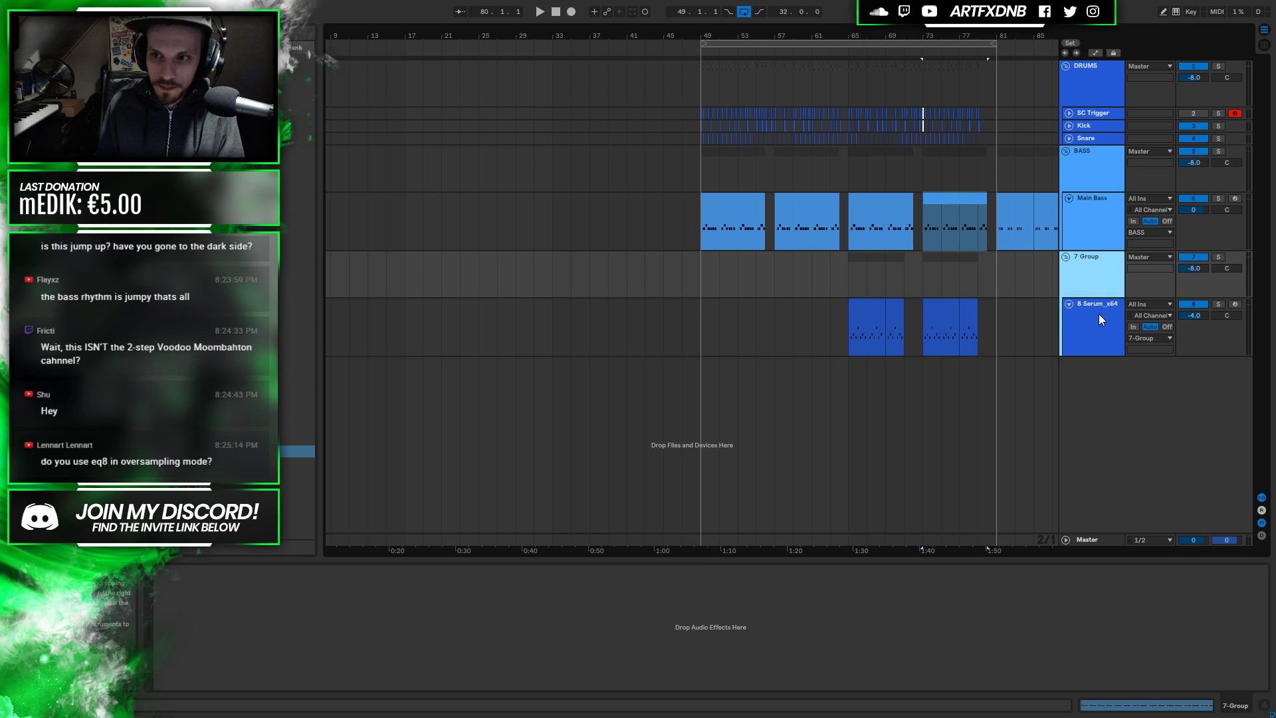
{"action": "right_click", "coordinate": [1093, 267]}
{"action": "left_click", "coordinate": [1133, 356]}
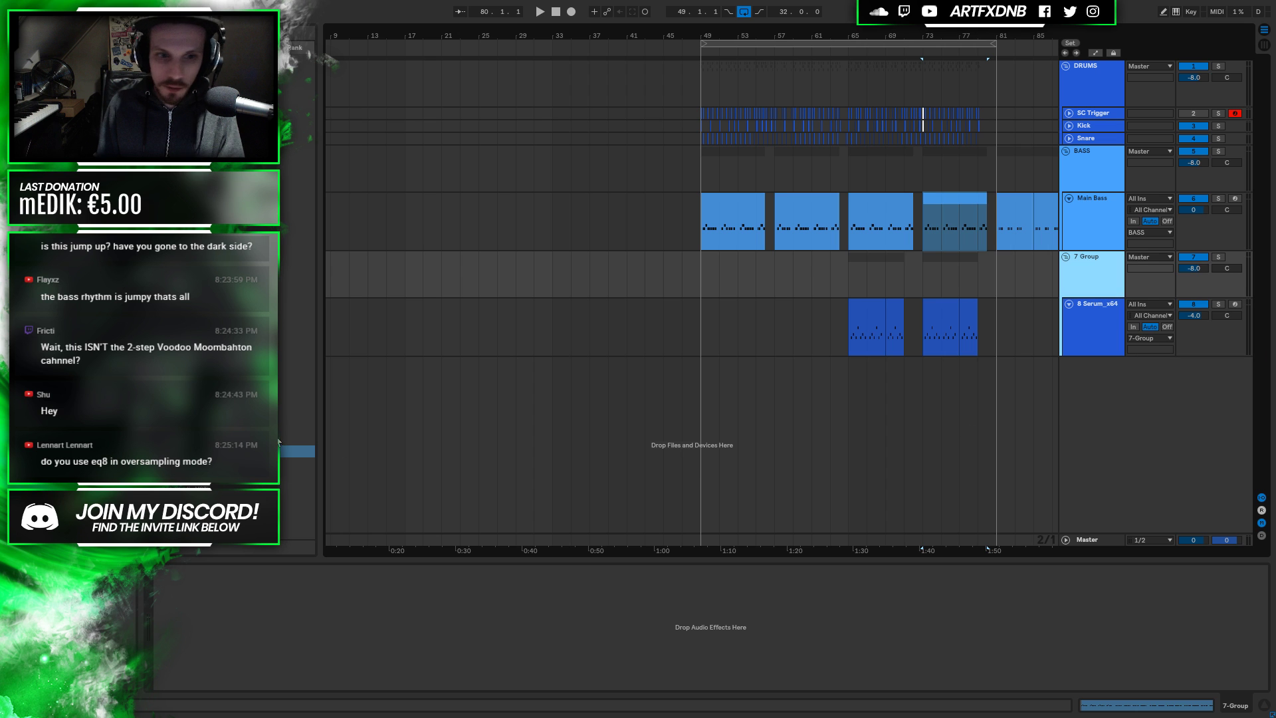
Load Serum_x64 onto a new track below the 7-Group, colour the track light blue, and close the plug-in window
{"action": "left_click_drag", "start_coordinate": [297, 451], "coordinate": [831, 399]}
{"action": "right_click", "coordinate": [1100, 376]}
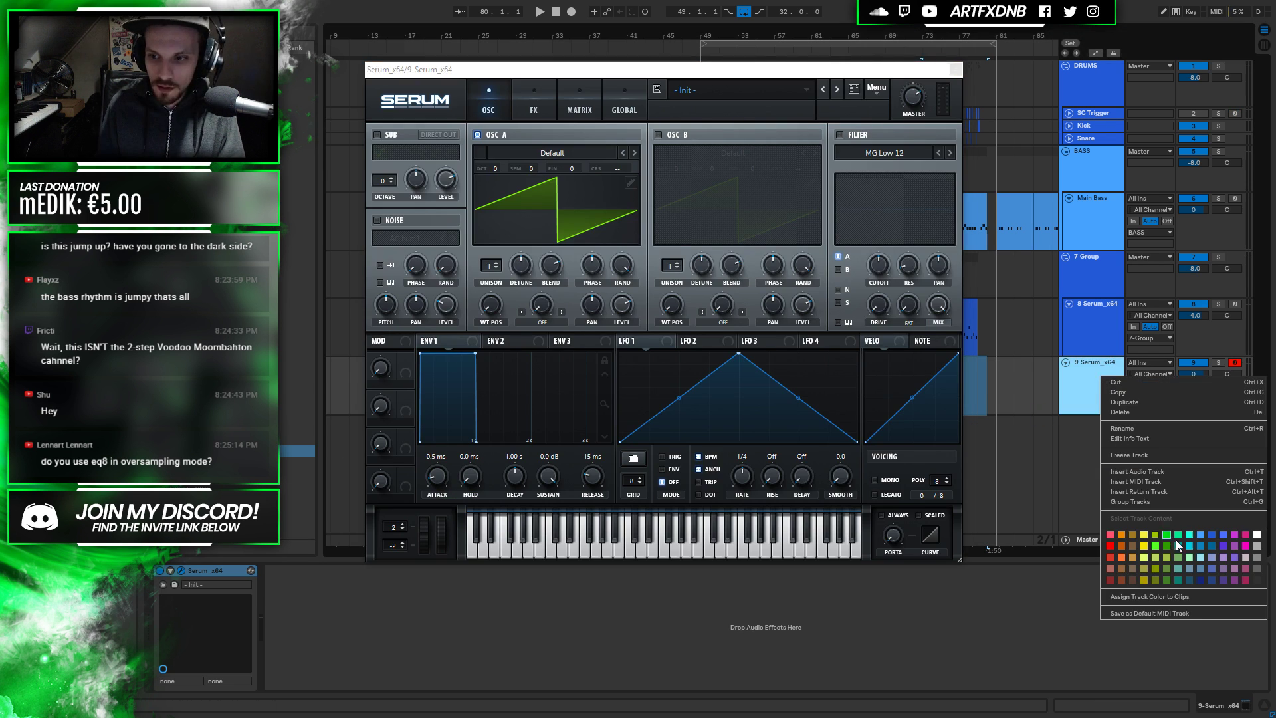
{"action": "left_click", "coordinate": [1199, 533]}
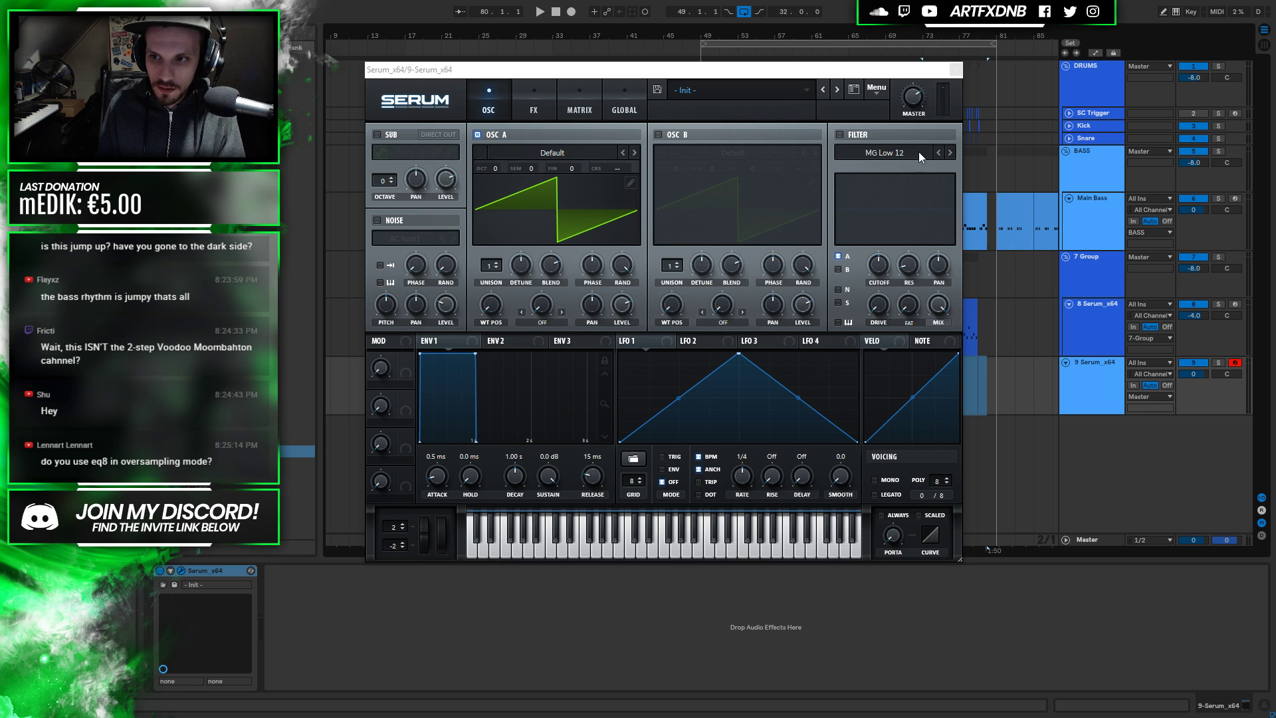
{"action": "left_click", "coordinate": [955, 70]}
Create a 16-bar MIDI clip from bar 33 to bar 49 on the new Serum track and fill it with one F3 note
{"action": "left_click_drag", "start_coordinate": [553, 385], "coordinate": [693, 400]}
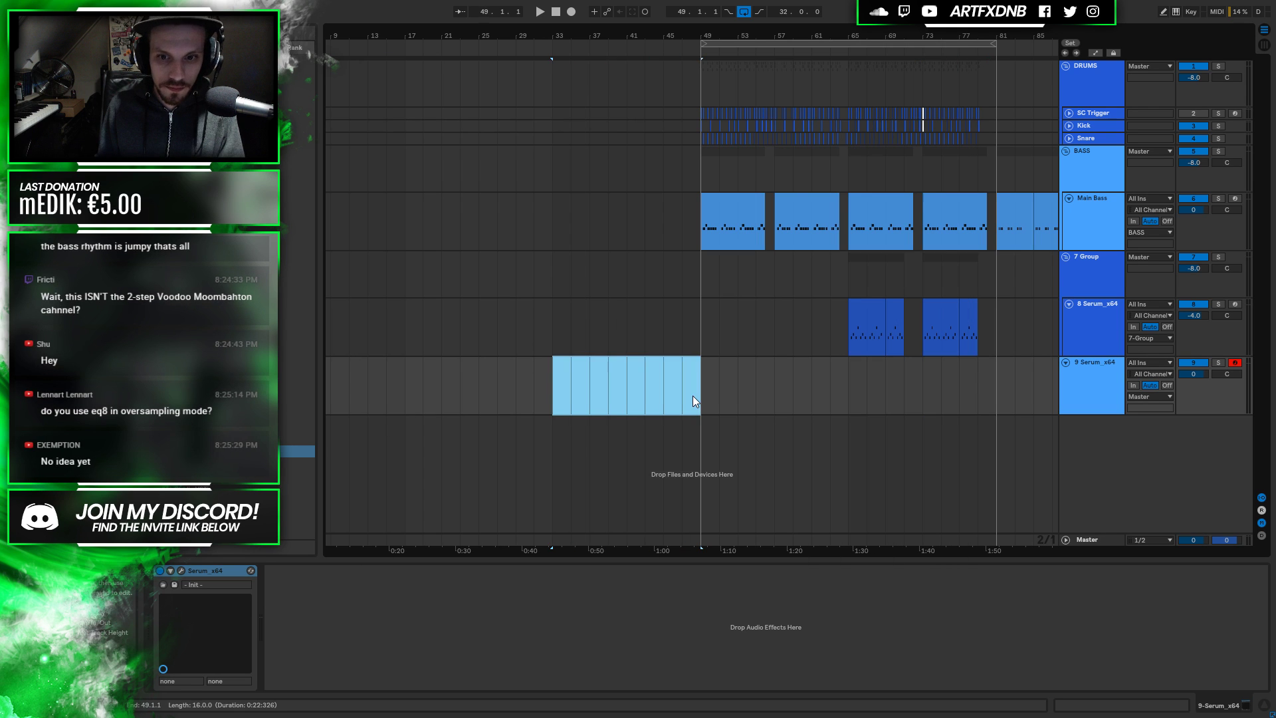
{"action": "key", "text": "ctrl+shift+m"}
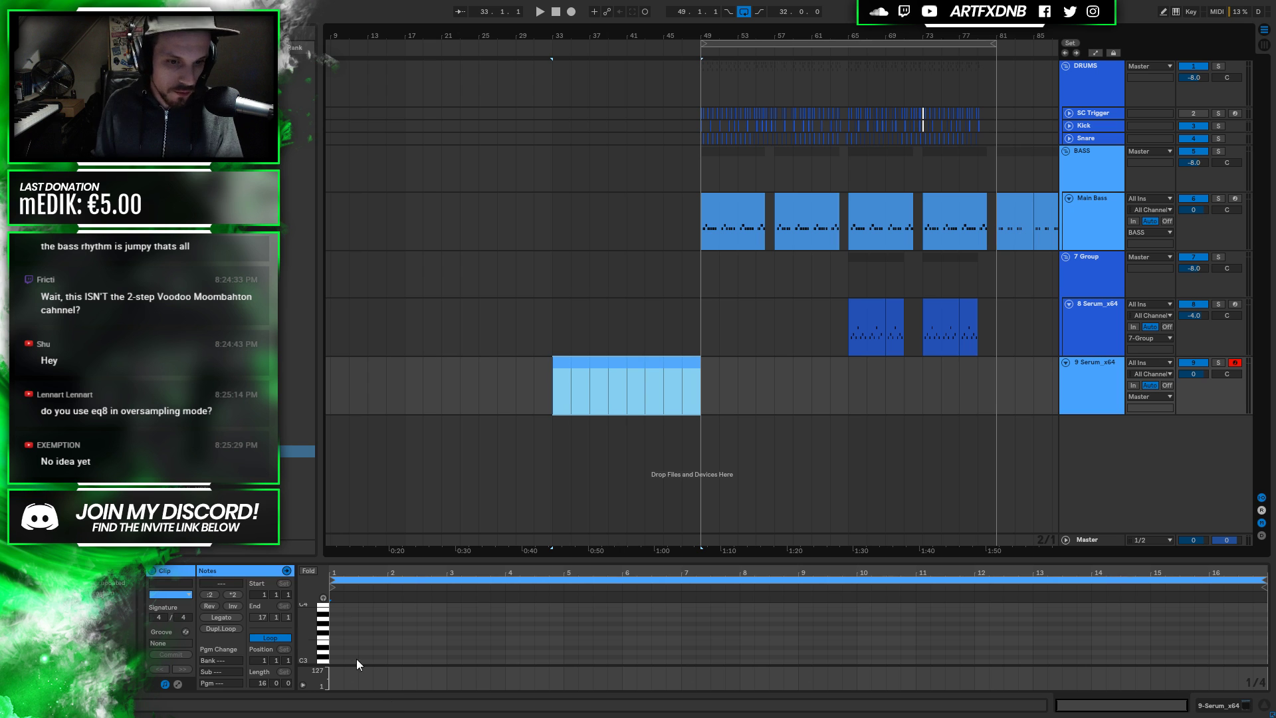
{"action": "left_click_drag", "start_coordinate": [333, 637], "coordinate": [1266, 635]}
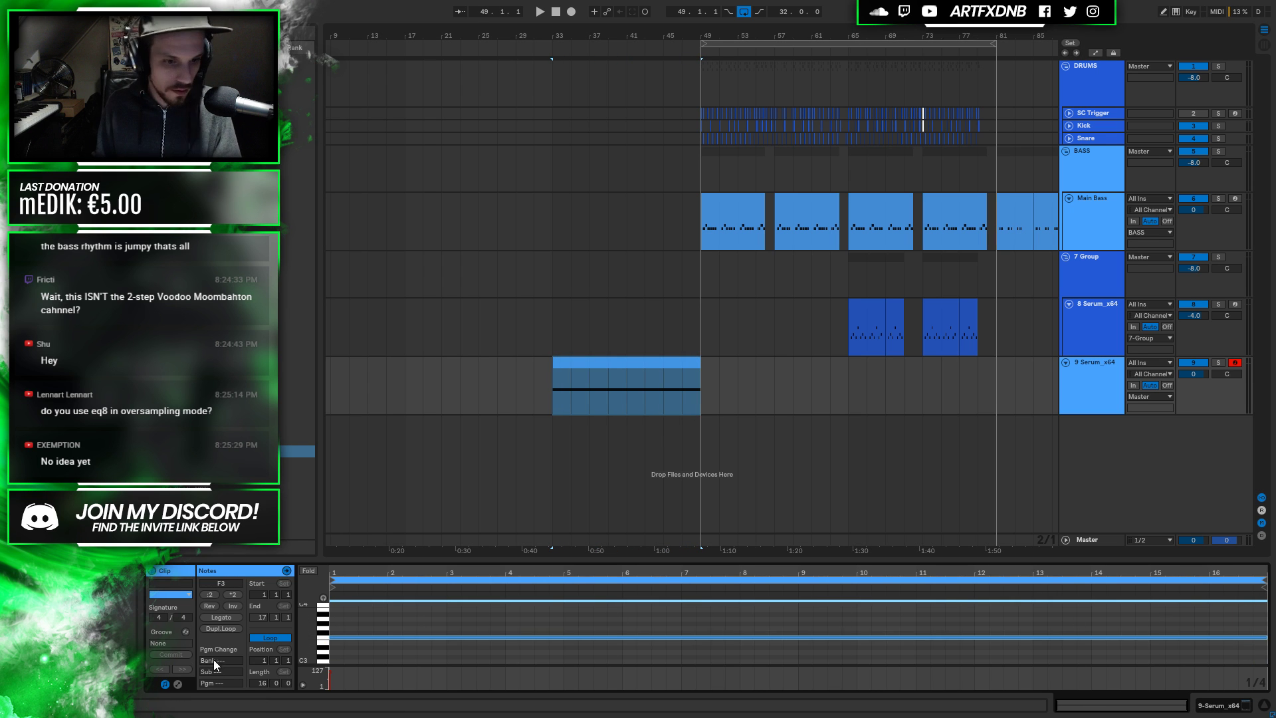
Draw a Pitch Bend envelope rising steadily across the whole clip to 8191, and return to the clip's notes
{"action": "left_click", "coordinate": [178, 683]}
{"action": "mouse_move", "coordinate": [432, 639]}
{"action": "left_mouse_down"}
{"action": "mouse_move", "coordinate": [432, 604]}
{"action": "mouse_move", "coordinate": [393, 642]}
{"action": "left_mouse_up"}
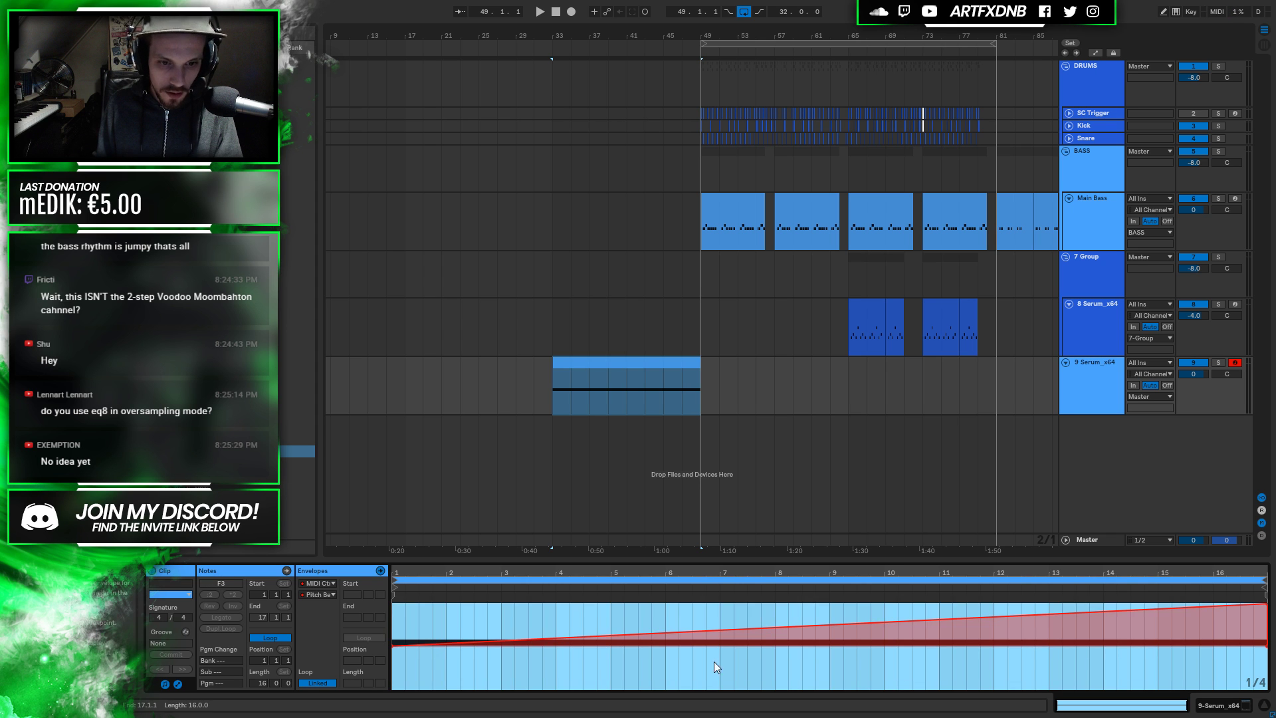
{"action": "left_click_drag", "start_coordinate": [1254, 572], "coordinate": [1254, 618]}
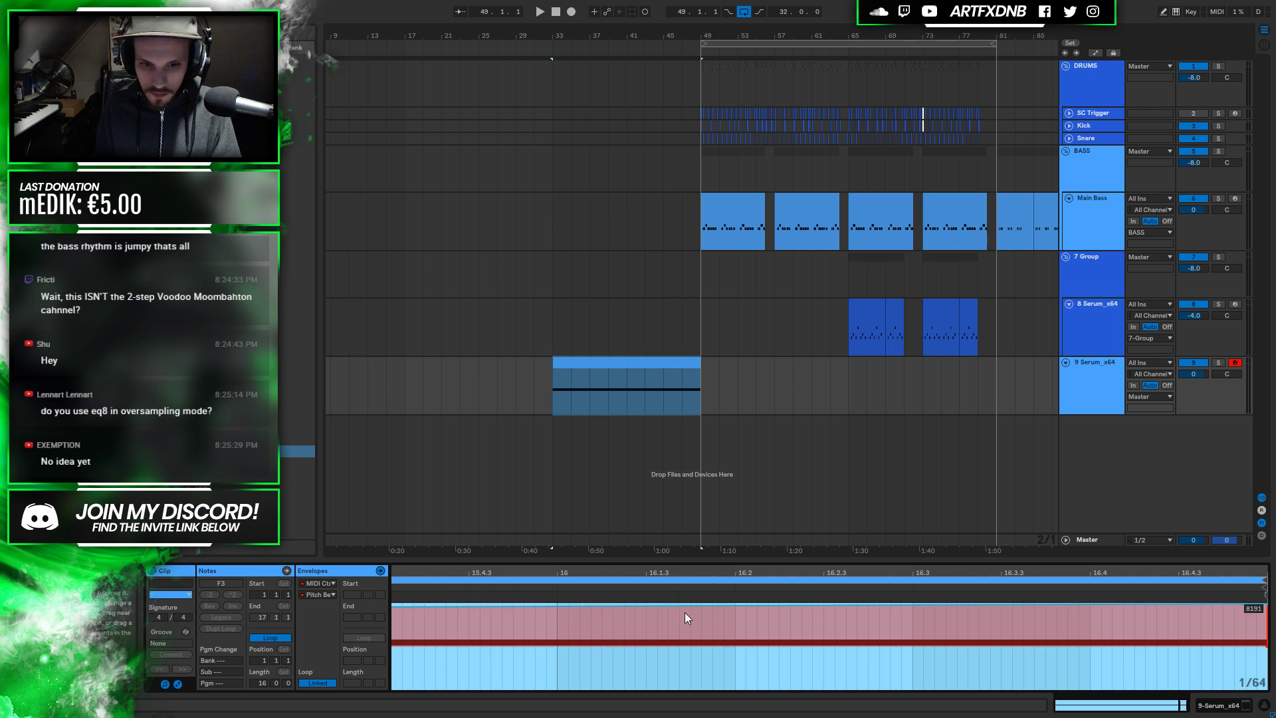
{"action": "left_click", "coordinate": [554, 607]}
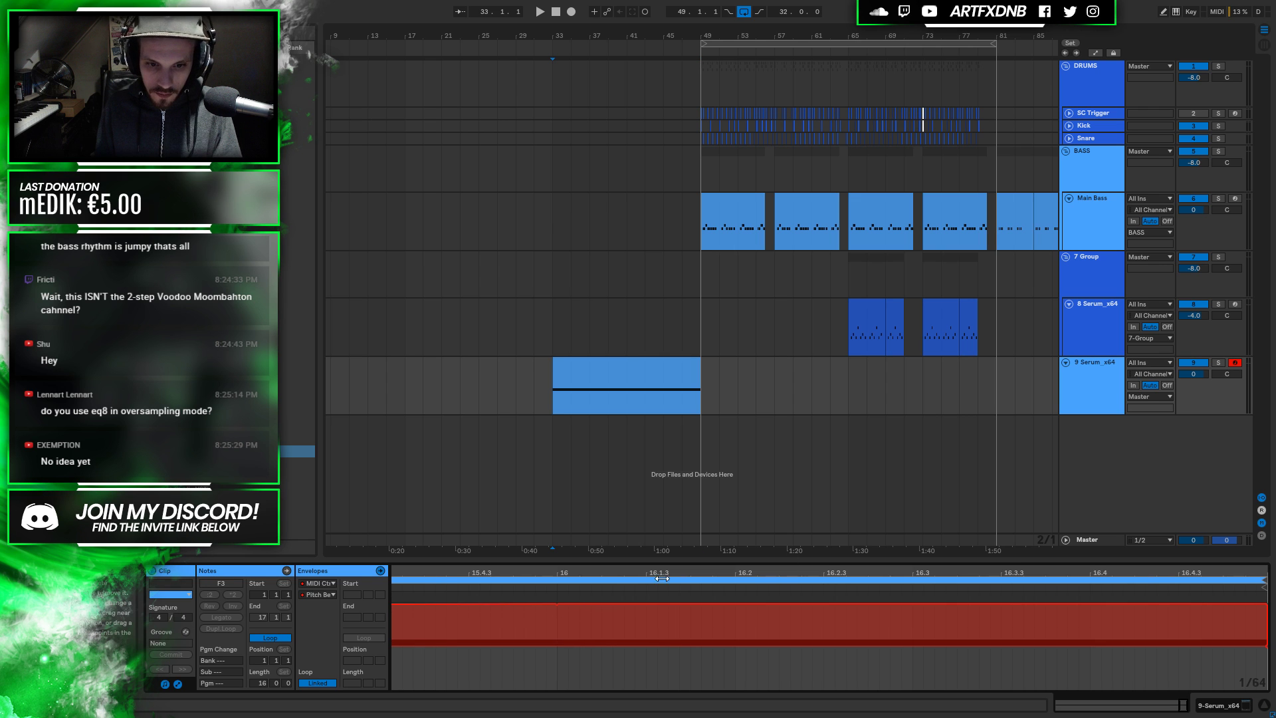
{"action": "left_click", "coordinate": [662, 369]}
{"action": "left_click", "coordinate": [1213, 705]}
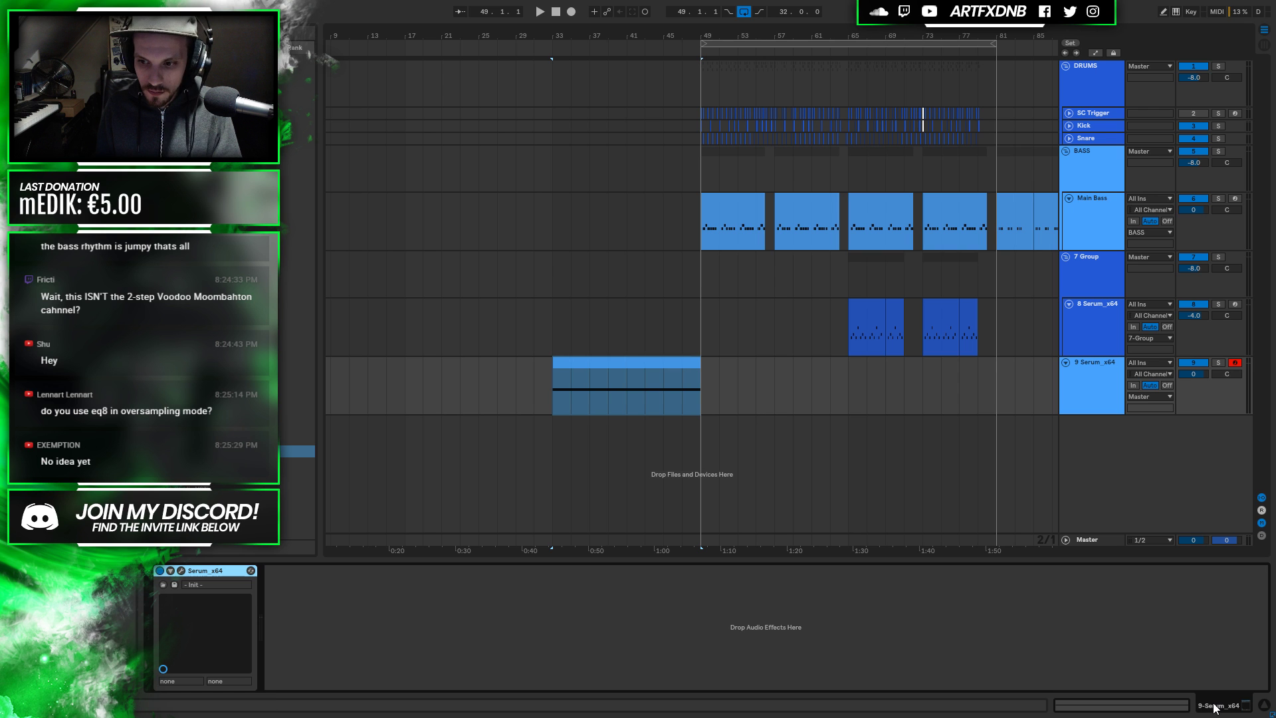
{"action": "double_click", "coordinate": [628, 361]}
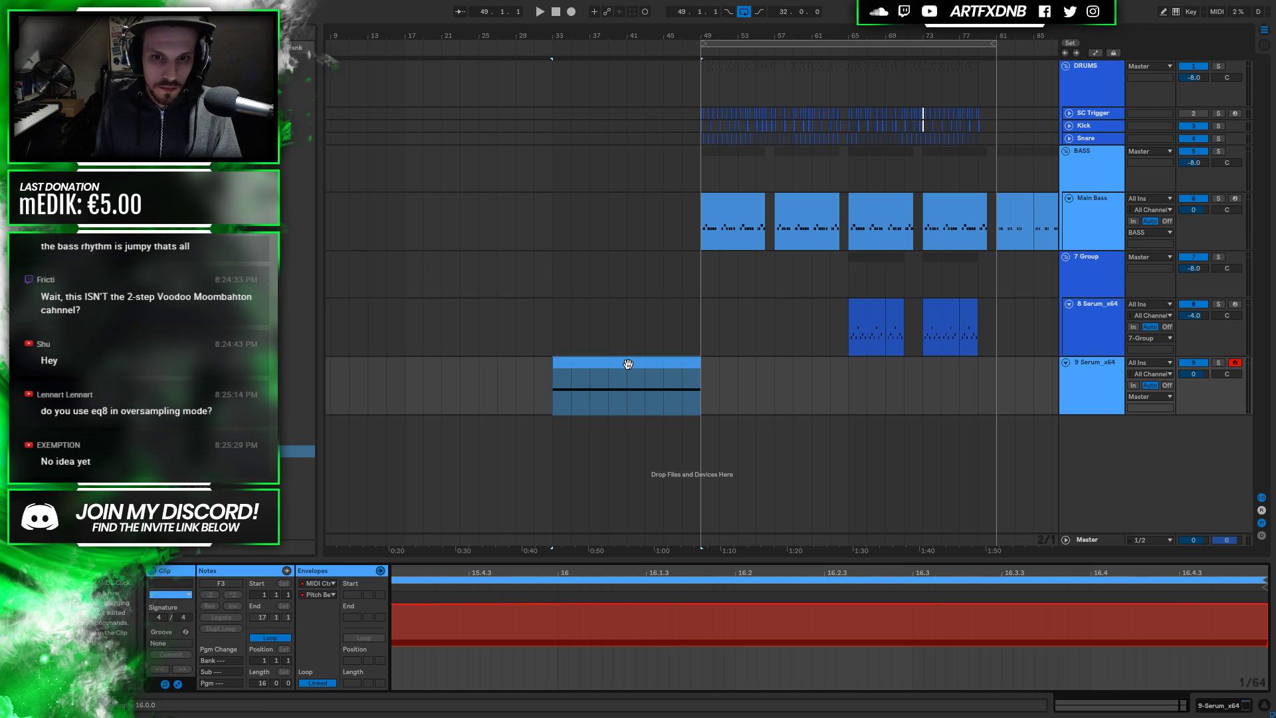
{"action": "left_click", "coordinate": [178, 684]}
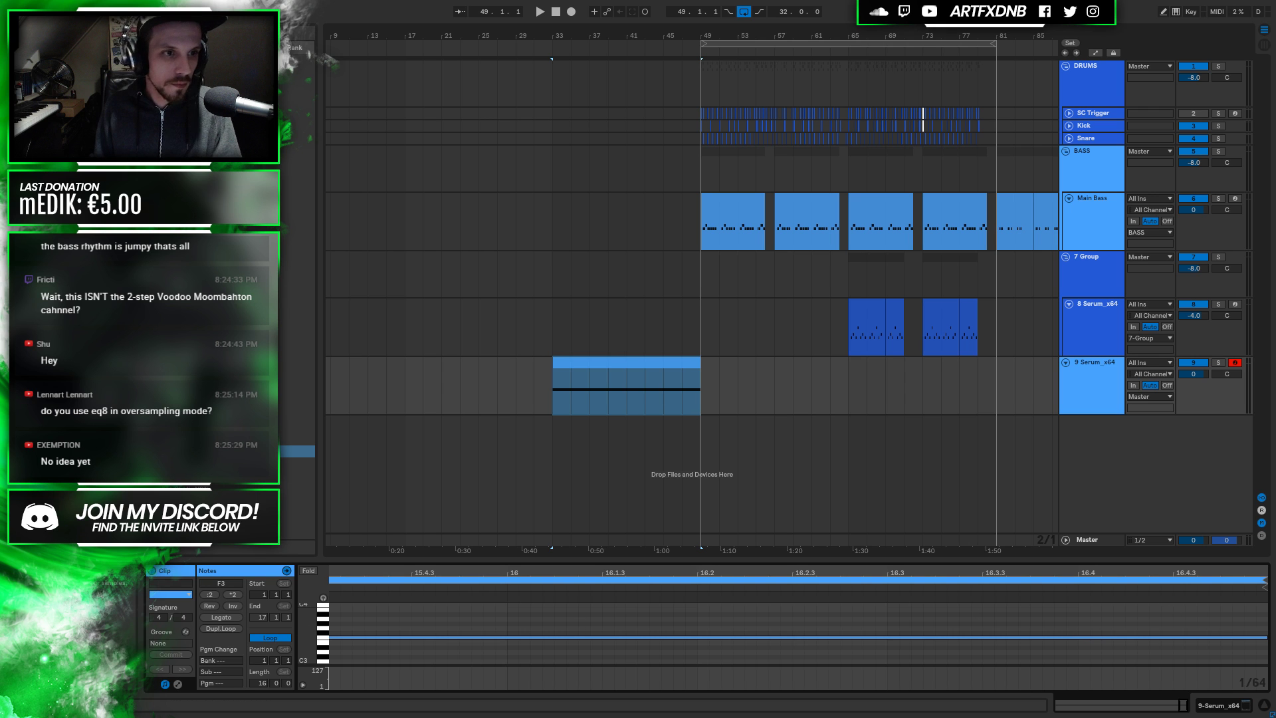
Group the new Serum track, name the group FX, and set its volume to -8
{"action": "left_click", "coordinate": [1088, 380]}
{"action": "key", "text": "ctrl+g"}
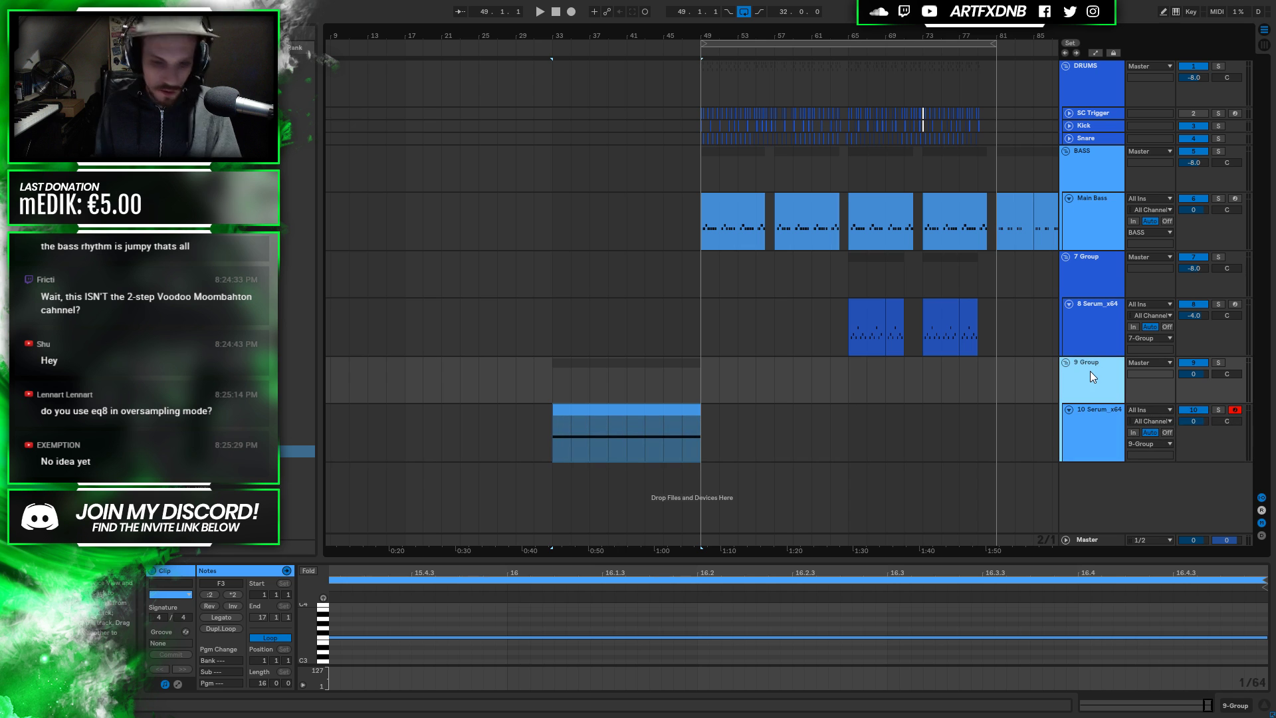
{"action": "type", "text": "FX"}
{"action": "key", "text": "Return"}
{"action": "left_click", "coordinate": [1196, 373]}
{"action": "type", "text": "-8"}
{"action": "key", "text": "Return"}
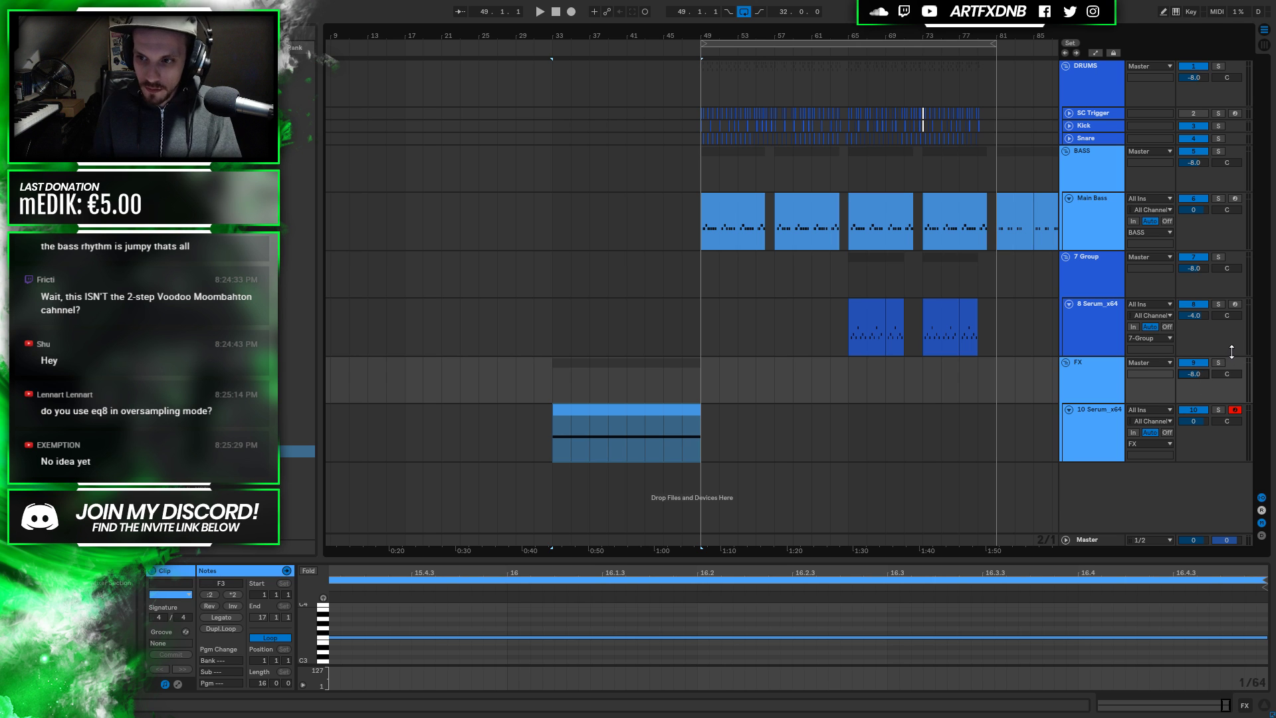
With the FX group soloed, set its Serum's upward pitch-bend range to 12 semitones and play the clip from bar 33
{"action": "left_click", "coordinate": [578, 427]}
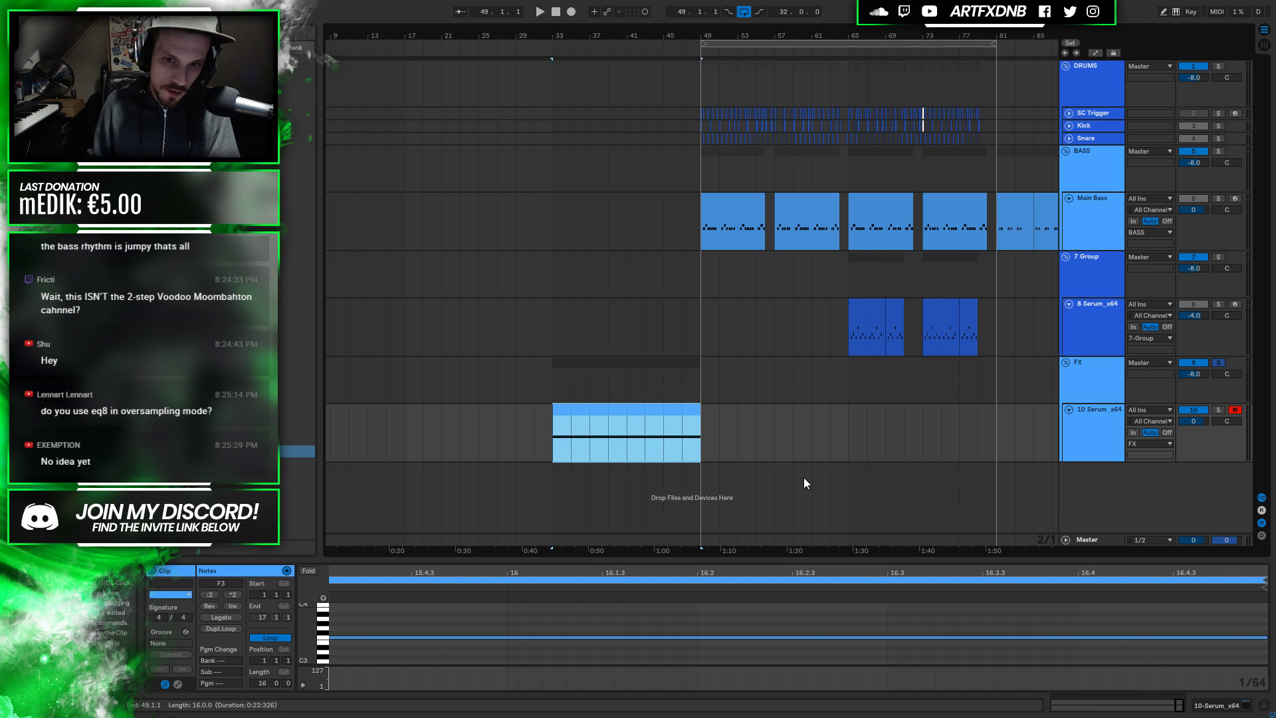
{"action": "left_click", "coordinate": [1075, 428]}
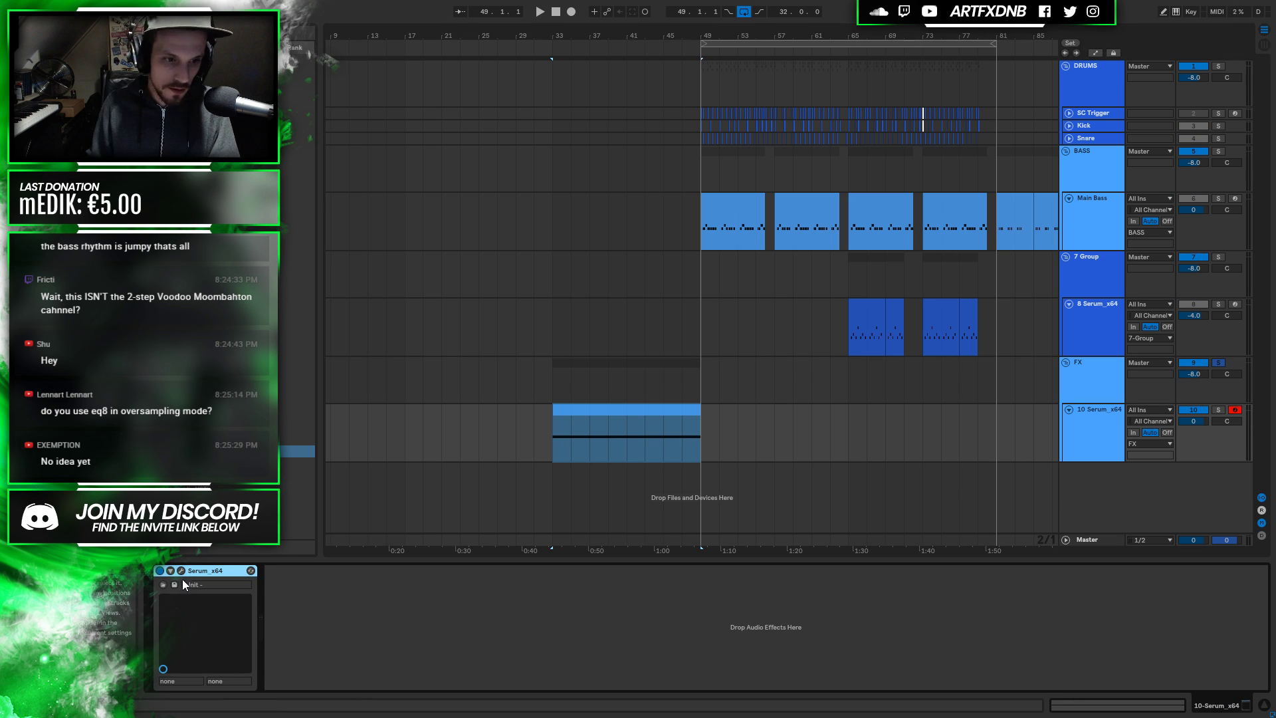
{"action": "left_click", "coordinate": [182, 570]}
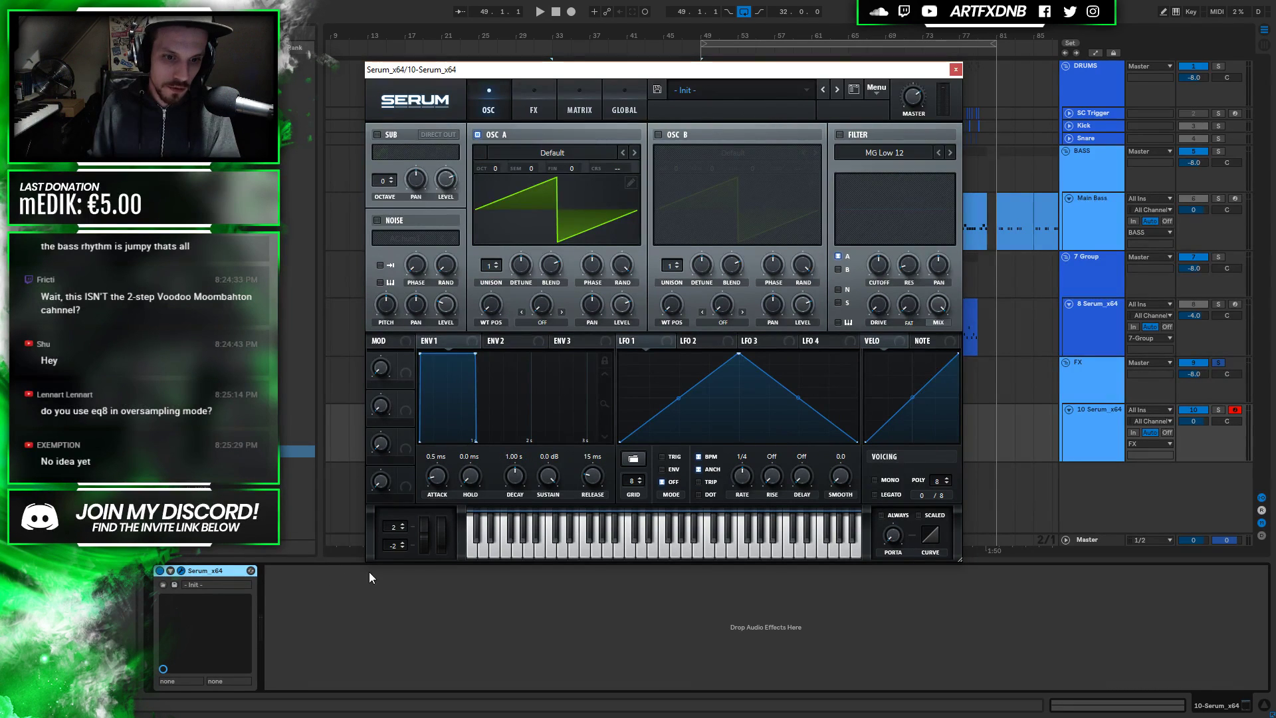
{"action": "left_click_drag", "start_coordinate": [397, 531], "coordinate": [405, 495]}
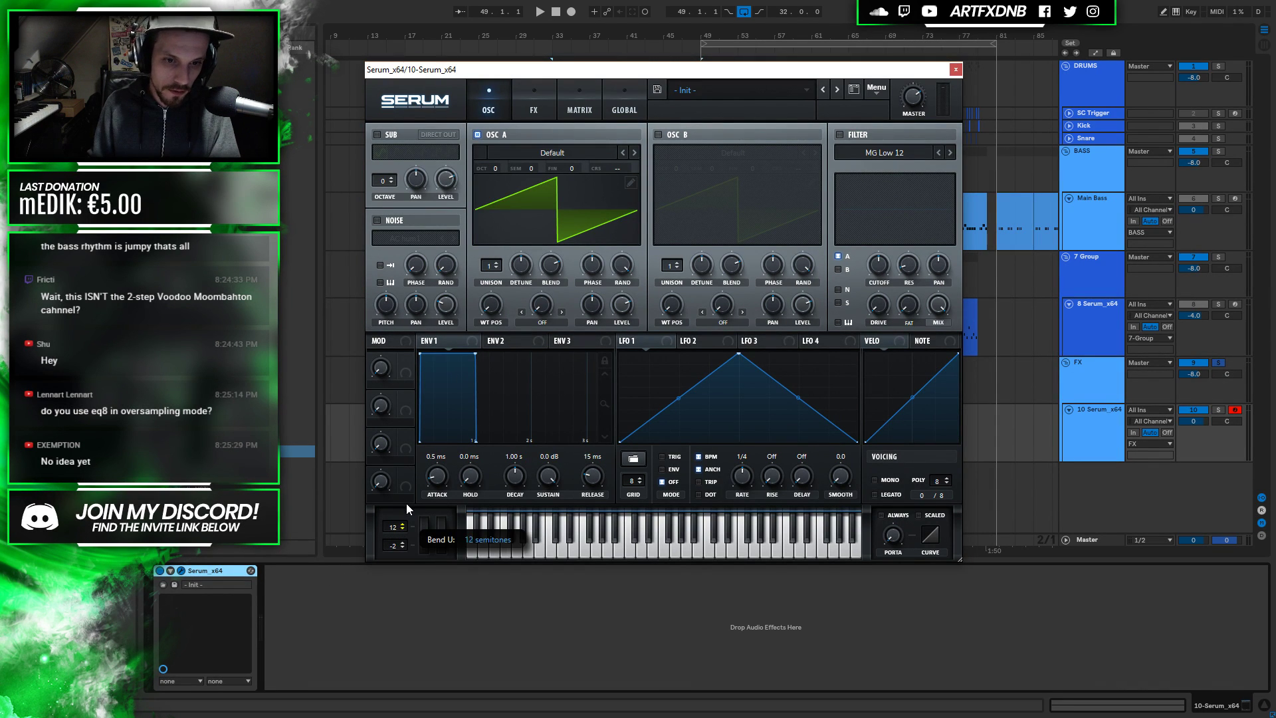
{"action": "key", "text": "space"}
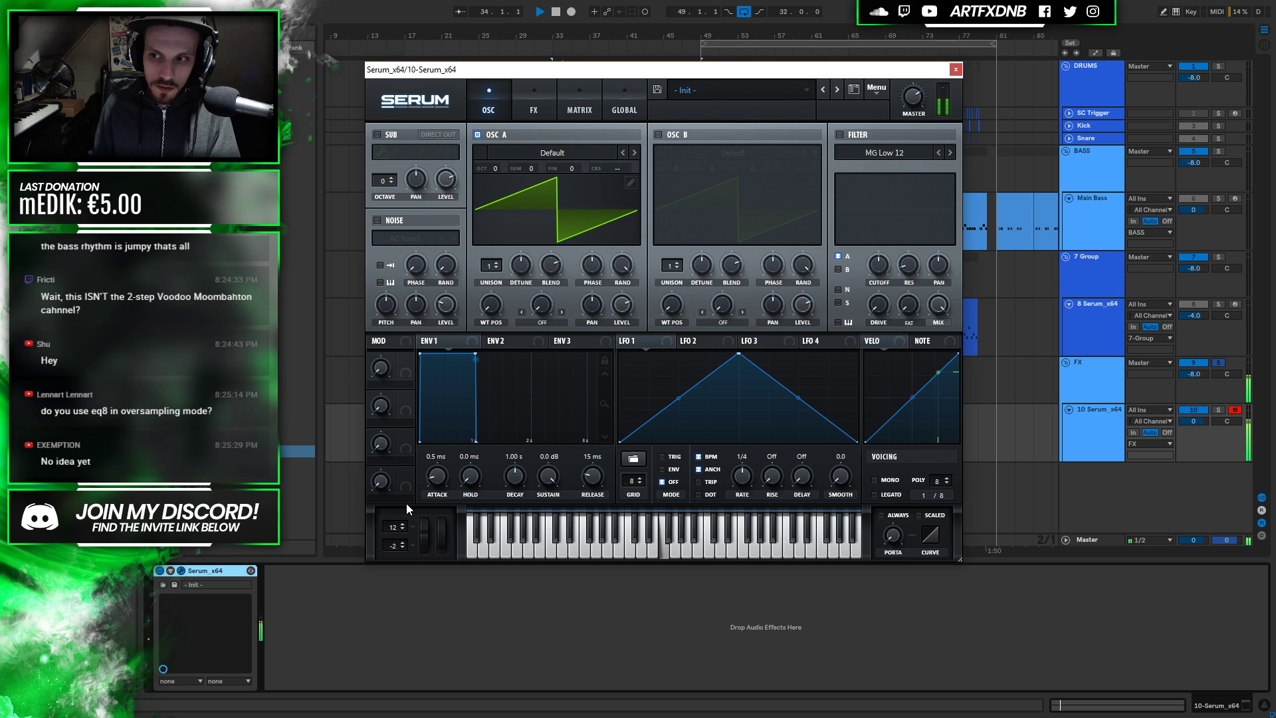
{"action": "key", "text": "space"}
{"action": "left_click", "coordinate": [955, 69]}
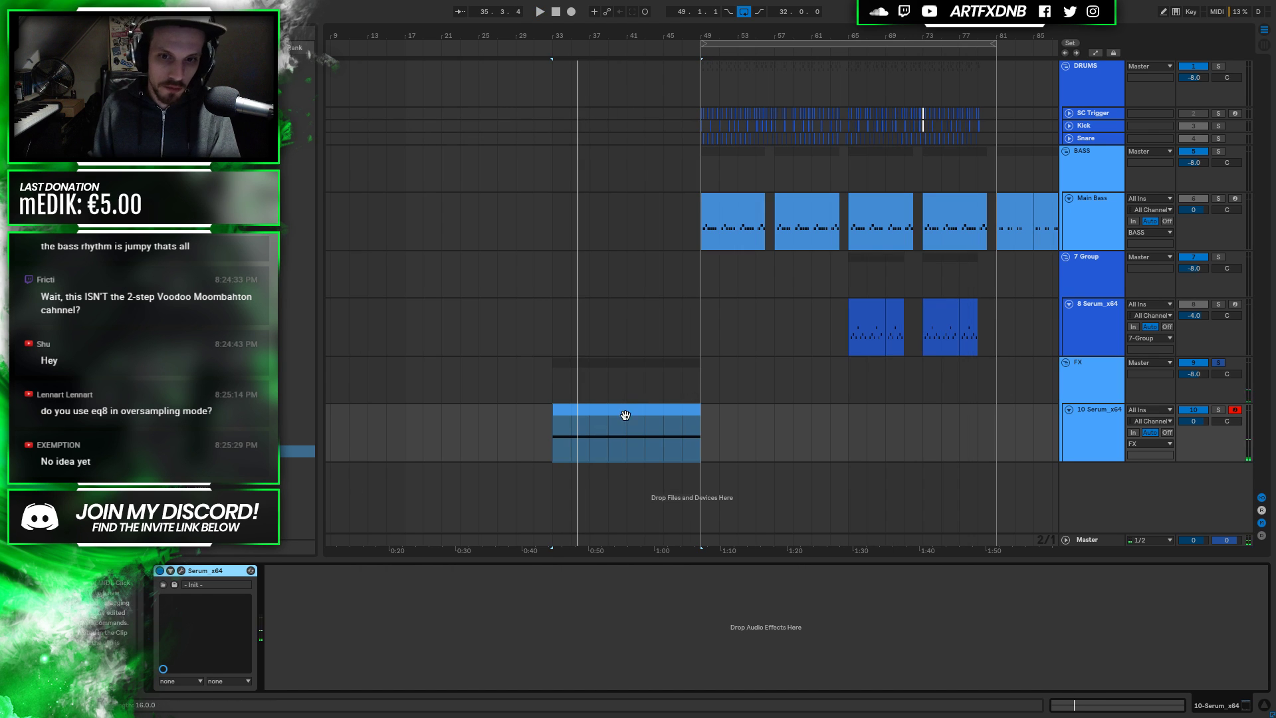
Enable oversampling on the Main Bass track's EQ Eight and check that the option is ticked
{"action": "left_click", "coordinate": [663, 436]}
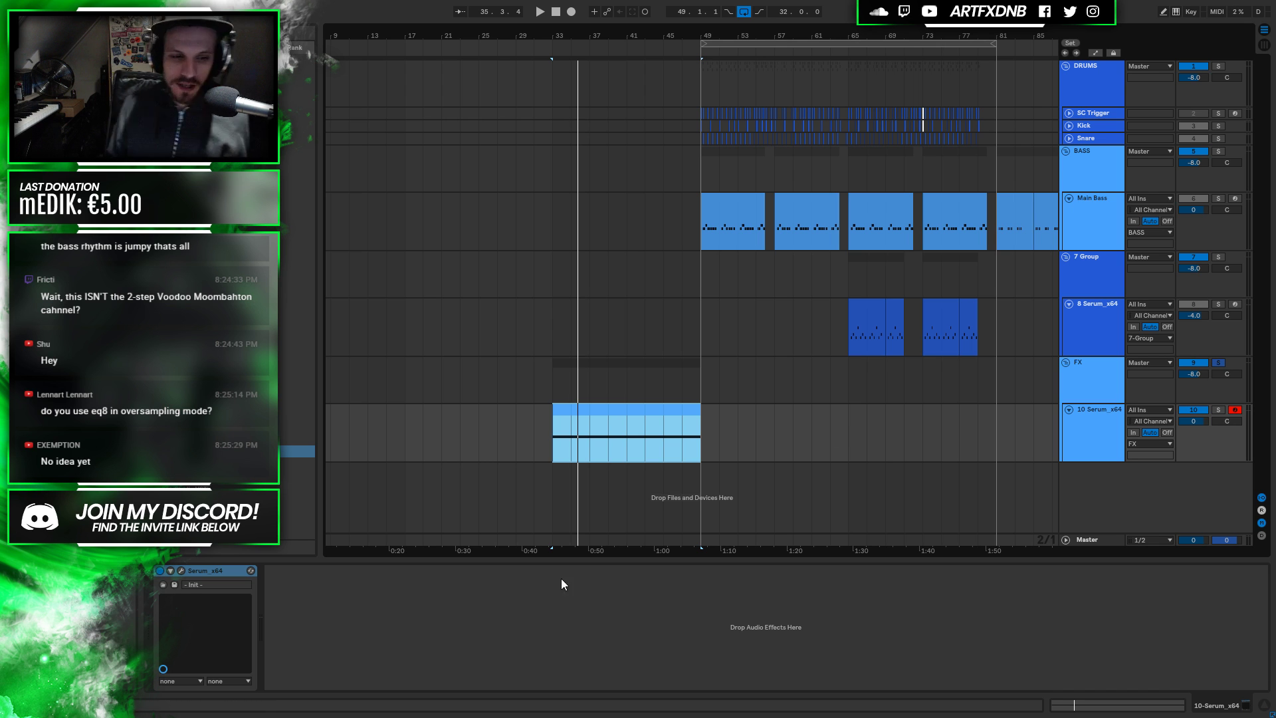
{"action": "left_click", "coordinate": [1101, 303]}
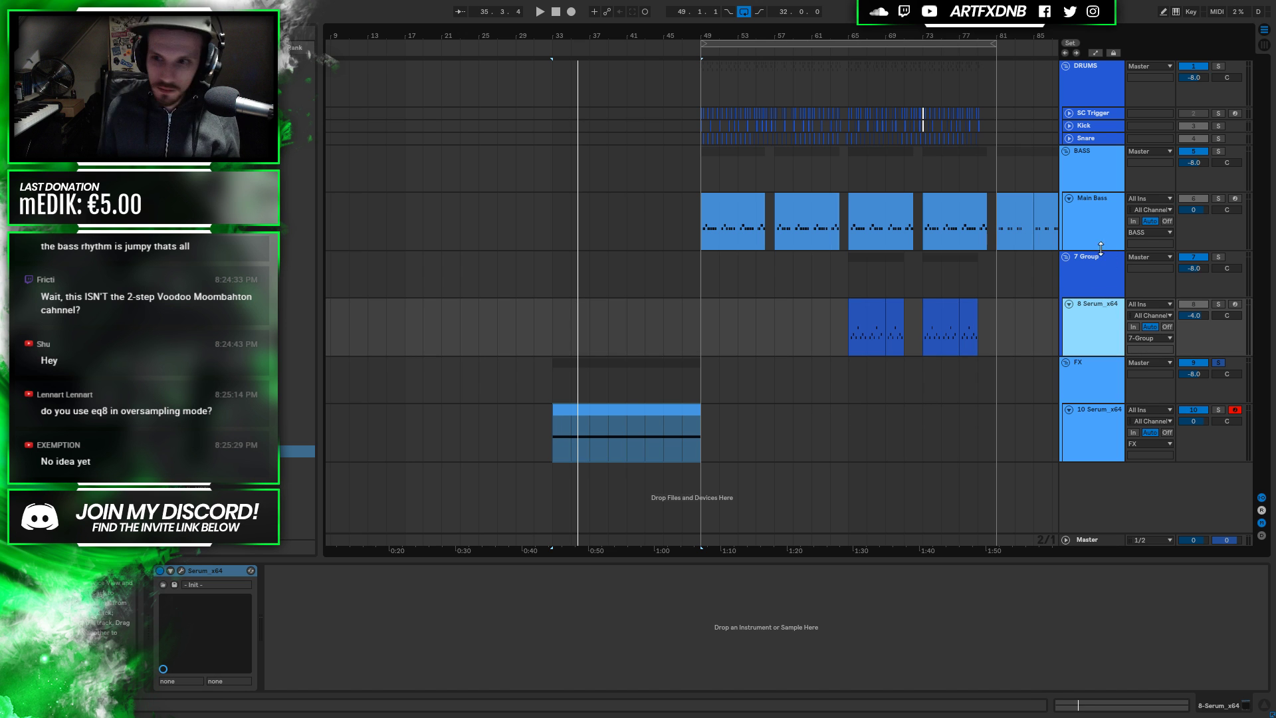
{"action": "left_click", "coordinate": [1100, 216]}
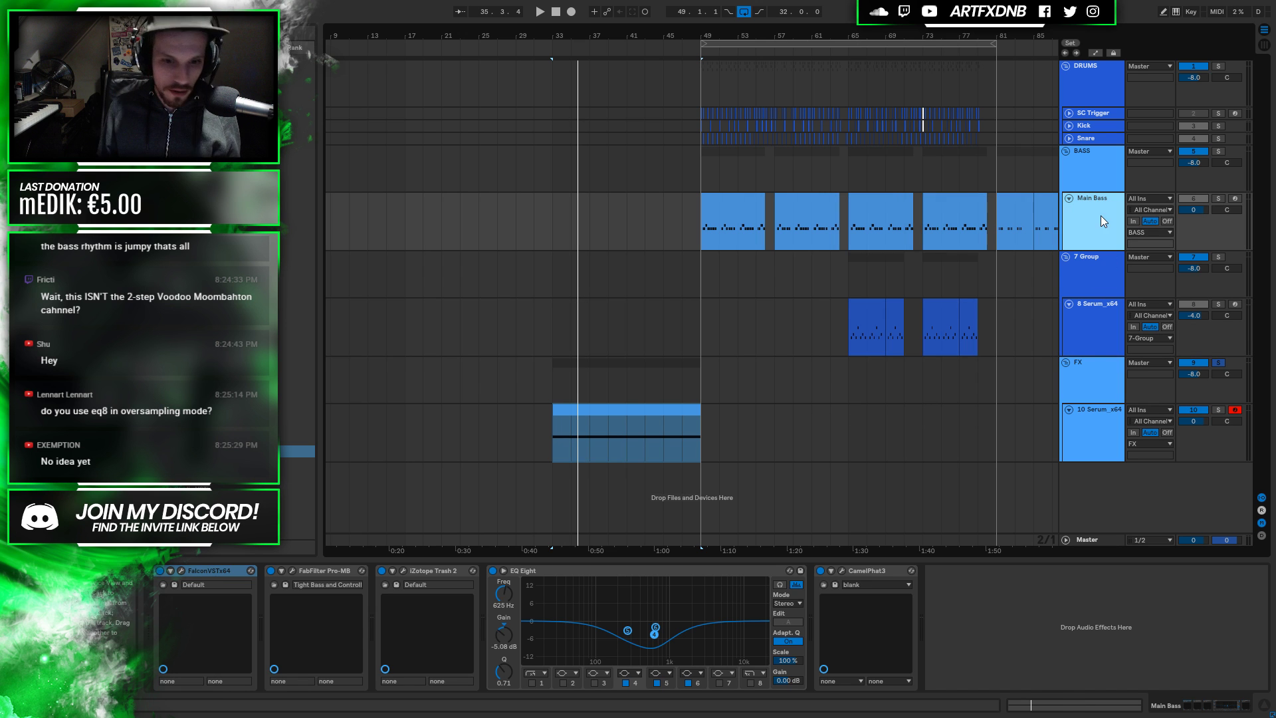
{"action": "right_click", "coordinate": [543, 567]}
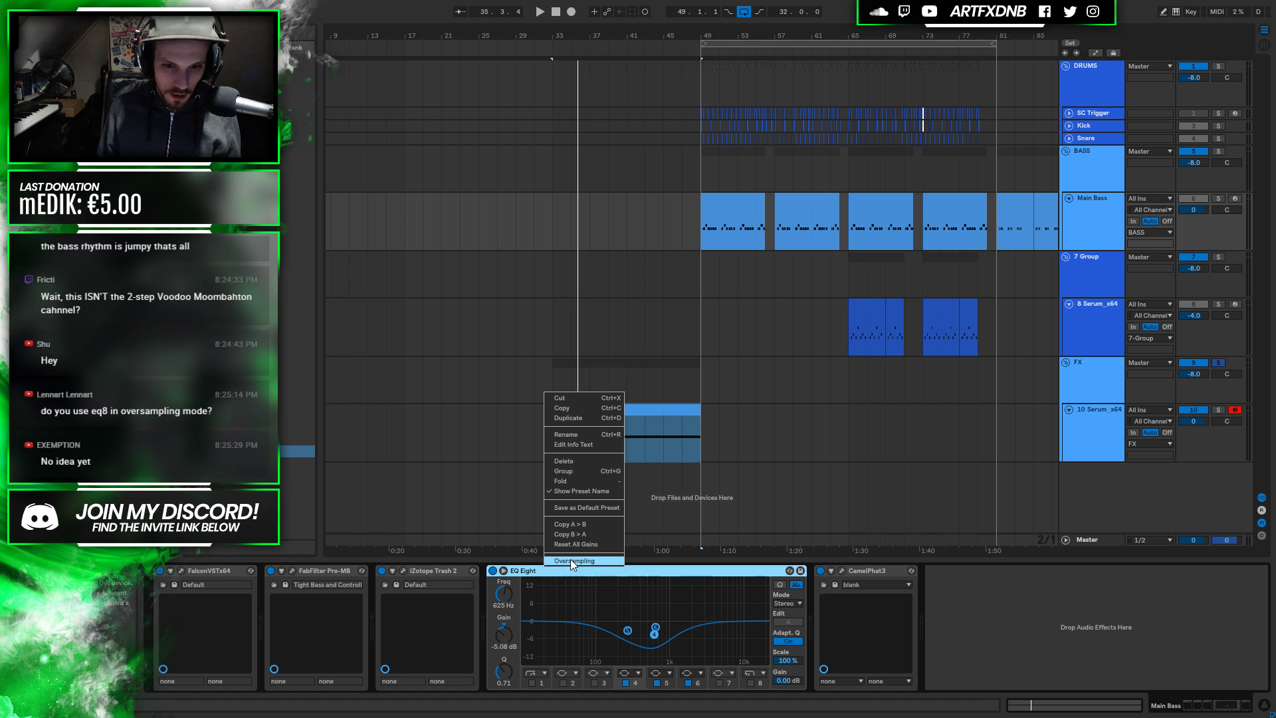
{"action": "left_click", "coordinate": [570, 560]}
{"action": "right_click", "coordinate": [552, 572]}
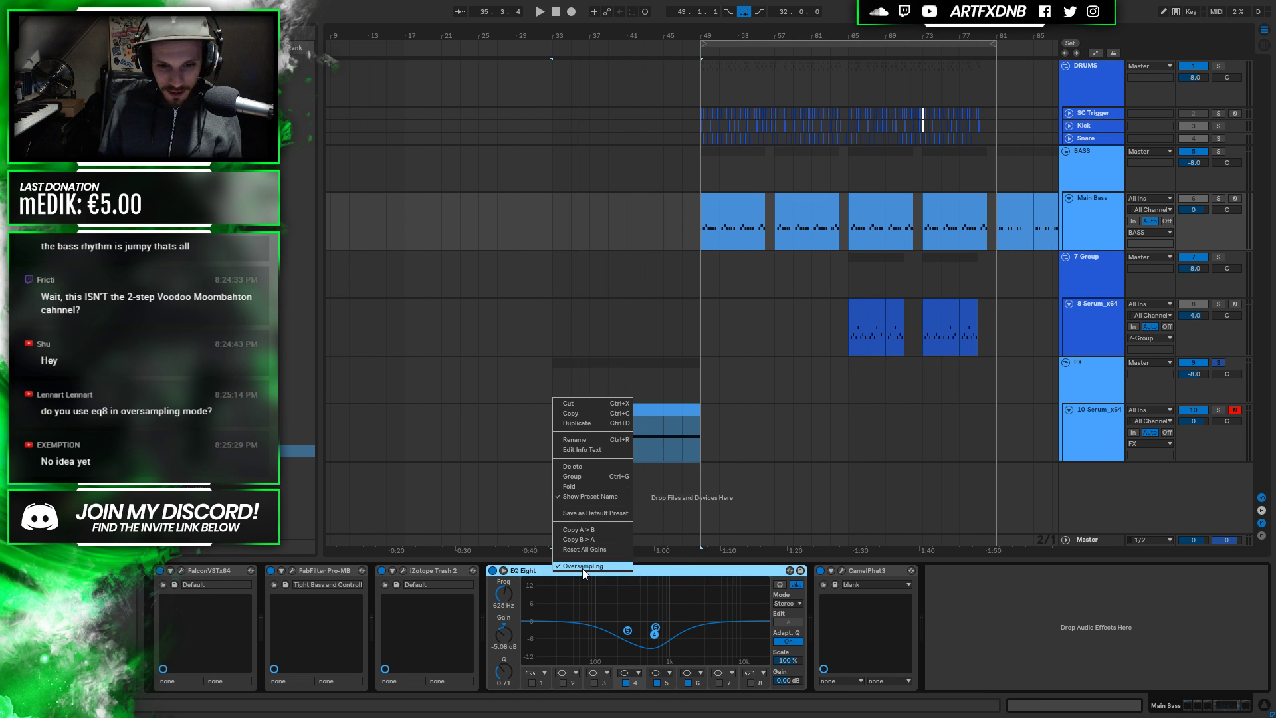
{"action": "left_click", "coordinate": [683, 567]}
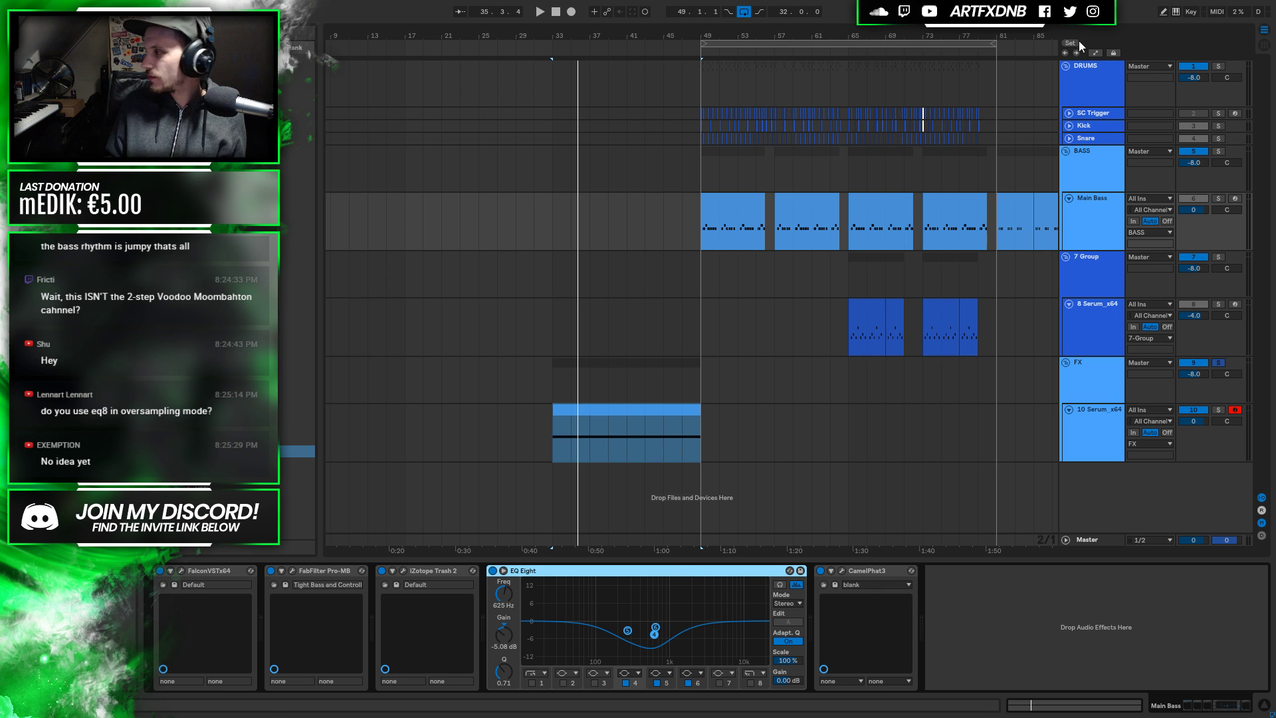
Look through the Serum, FX and Kick tracks' devices and check the oversampling option of the Kick's EQ Eight
{"action": "key", "text": "space"}
{"action": "left_click", "coordinate": [554, 220]}
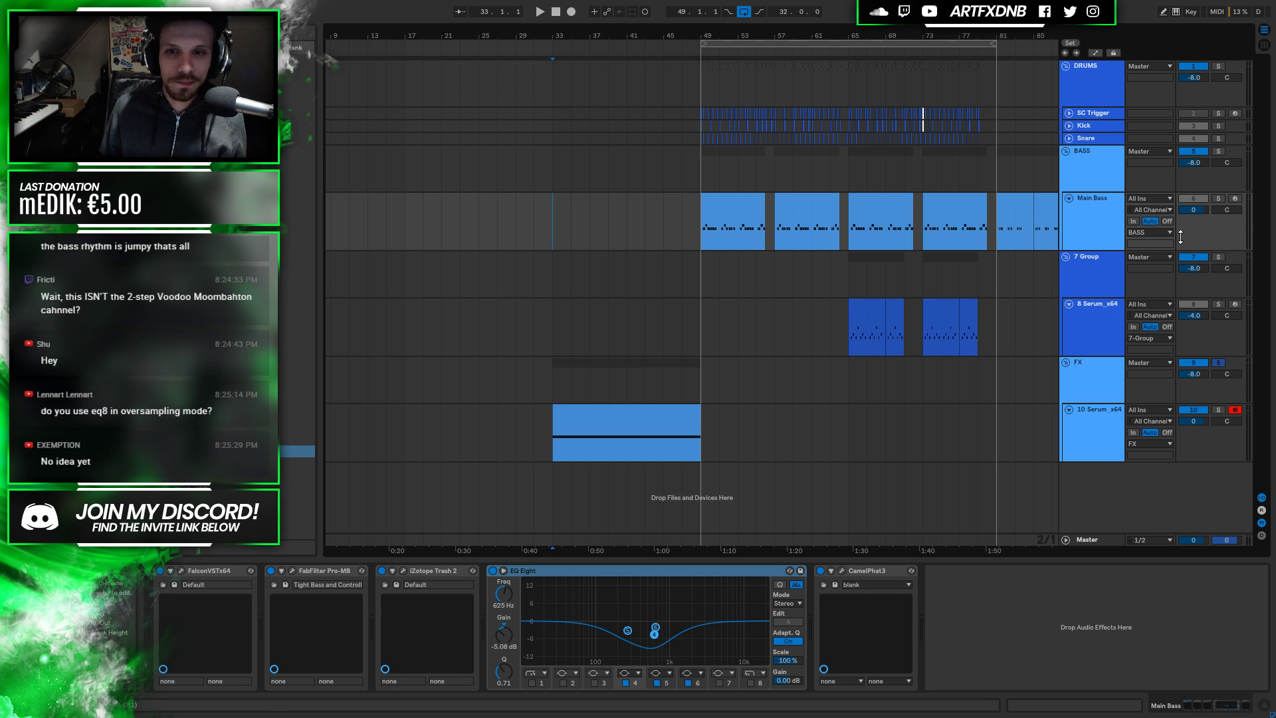
{"action": "left_click", "coordinate": [1103, 352]}
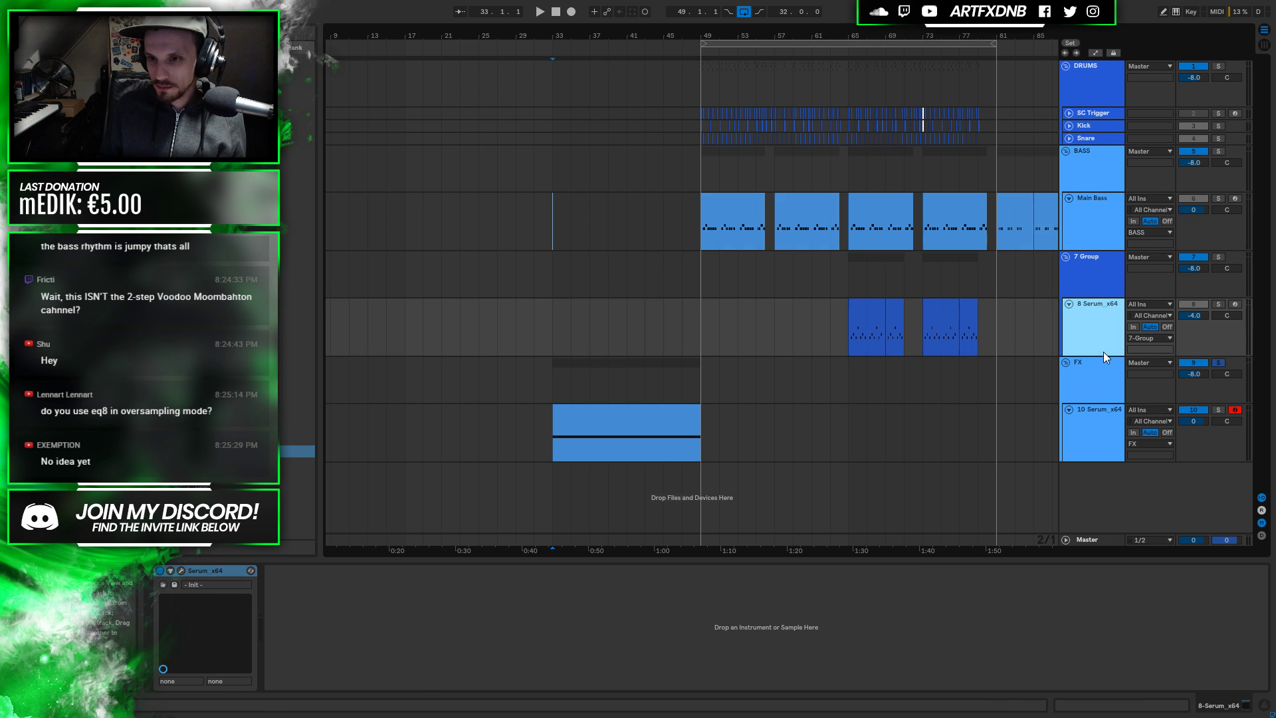
{"action": "left_click", "coordinate": [1090, 384]}
{"action": "left_click", "coordinate": [1082, 420]}
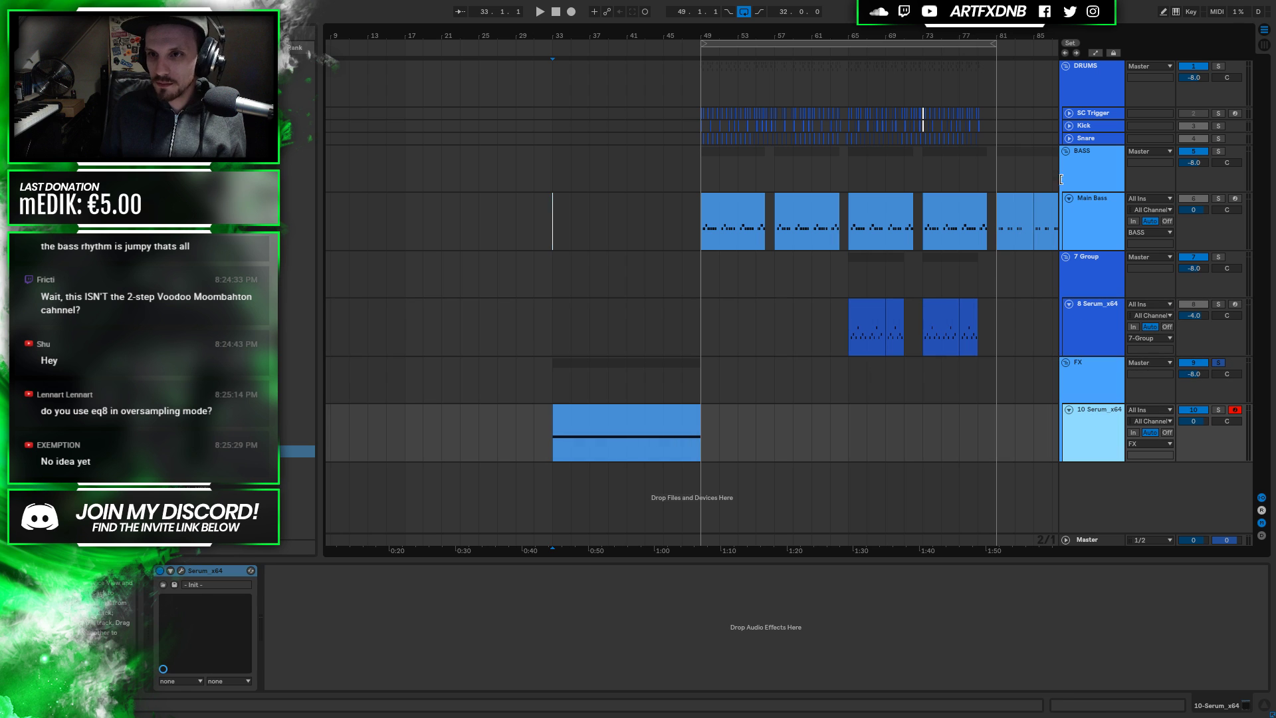
{"action": "left_click", "coordinate": [1083, 125]}
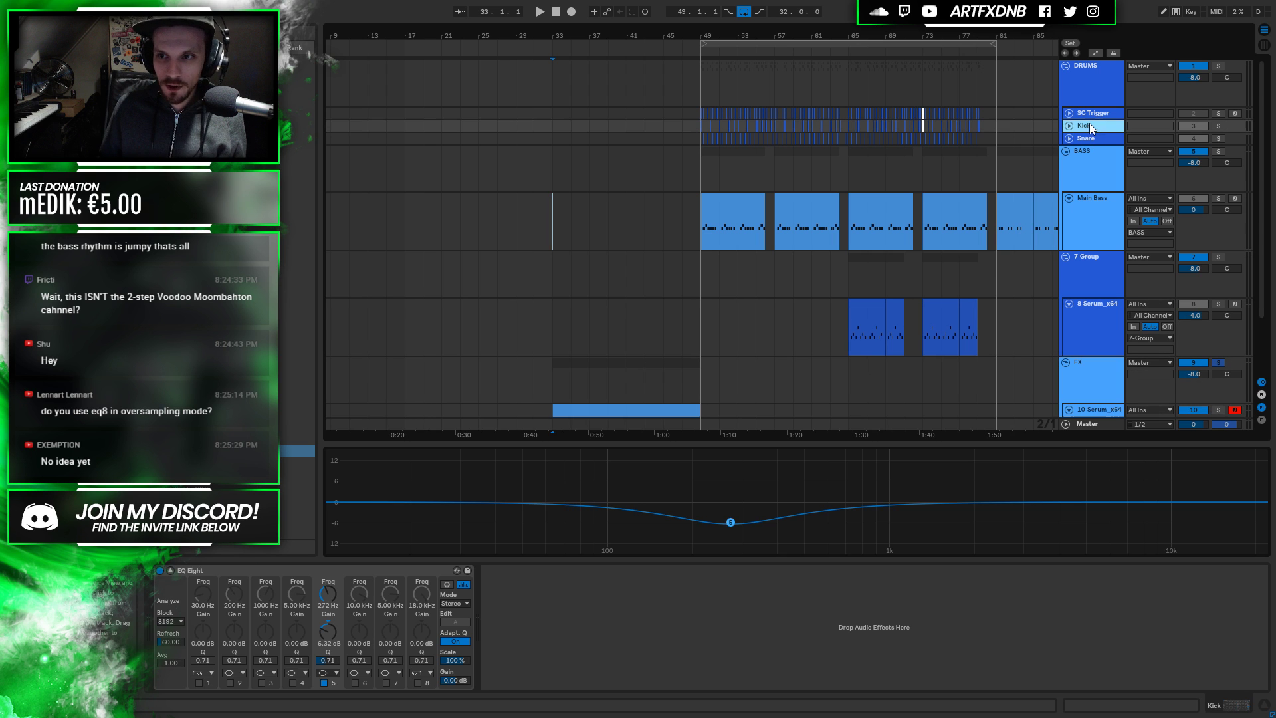
{"action": "right_click", "coordinate": [293, 573]}
{"action": "key", "text": "Escape"}
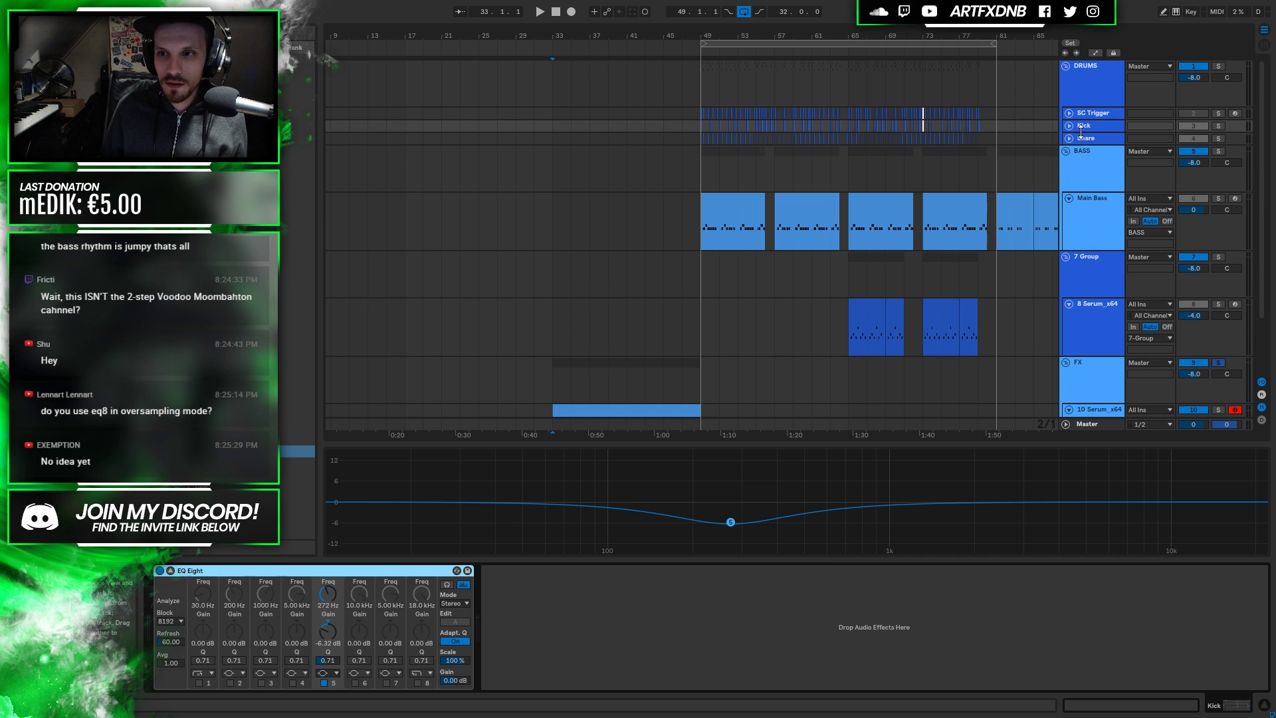
Enable oversampling on the Snare track's EQ Eight
{"action": "left_click", "coordinate": [1087, 138]}
{"action": "right_click", "coordinate": [373, 573]}
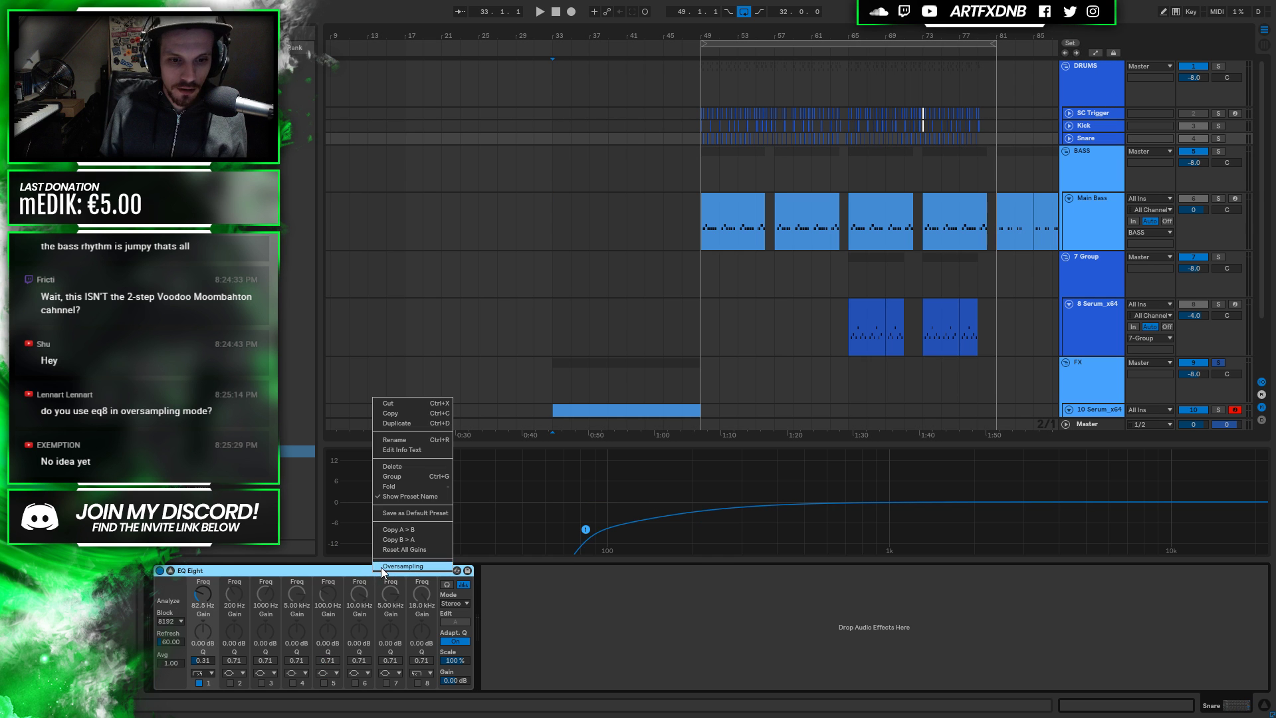
{"action": "left_click", "coordinate": [402, 565]}
Add a second EQ Eight to the Snare track with oversampling enabled and save it as the default preset
{"action": "left_click", "coordinate": [60, 130]}
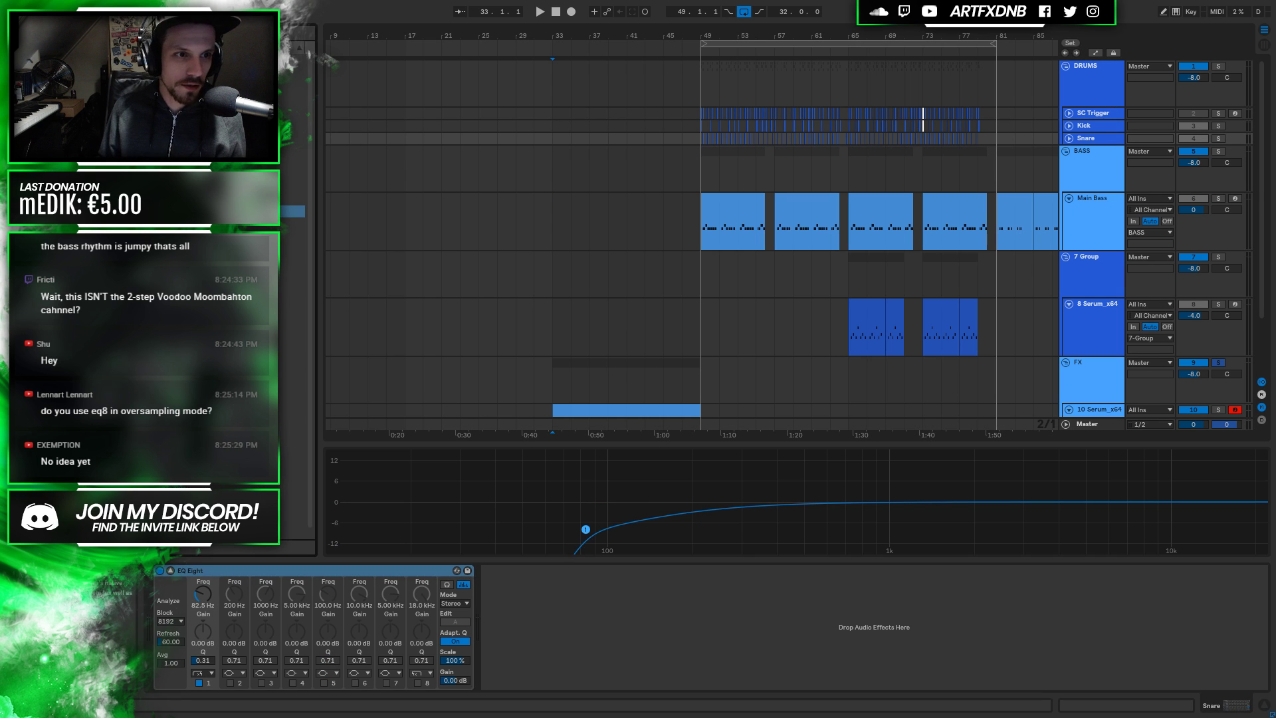
{"action": "left_click_drag", "start_coordinate": [293, 211], "coordinate": [721, 645]}
{"action": "right_click", "coordinate": [731, 569]}
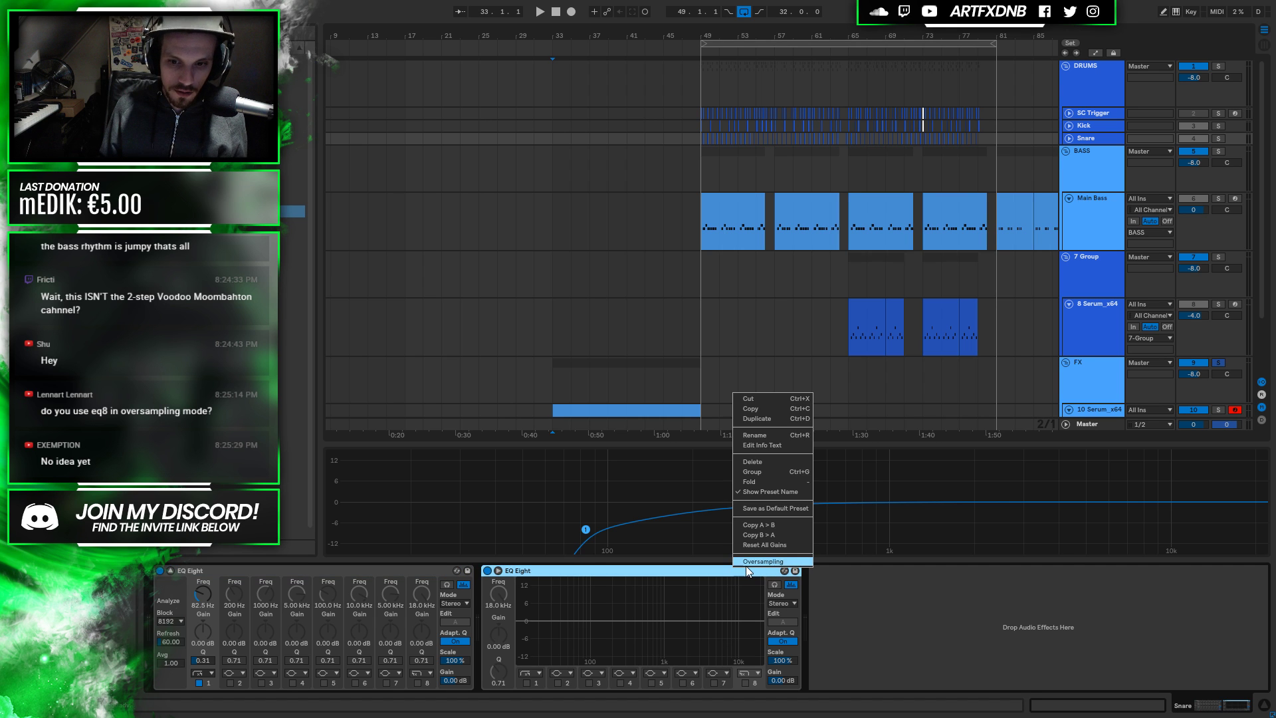
{"action": "left_click", "coordinate": [750, 562]}
{"action": "right_click", "coordinate": [692, 572]}
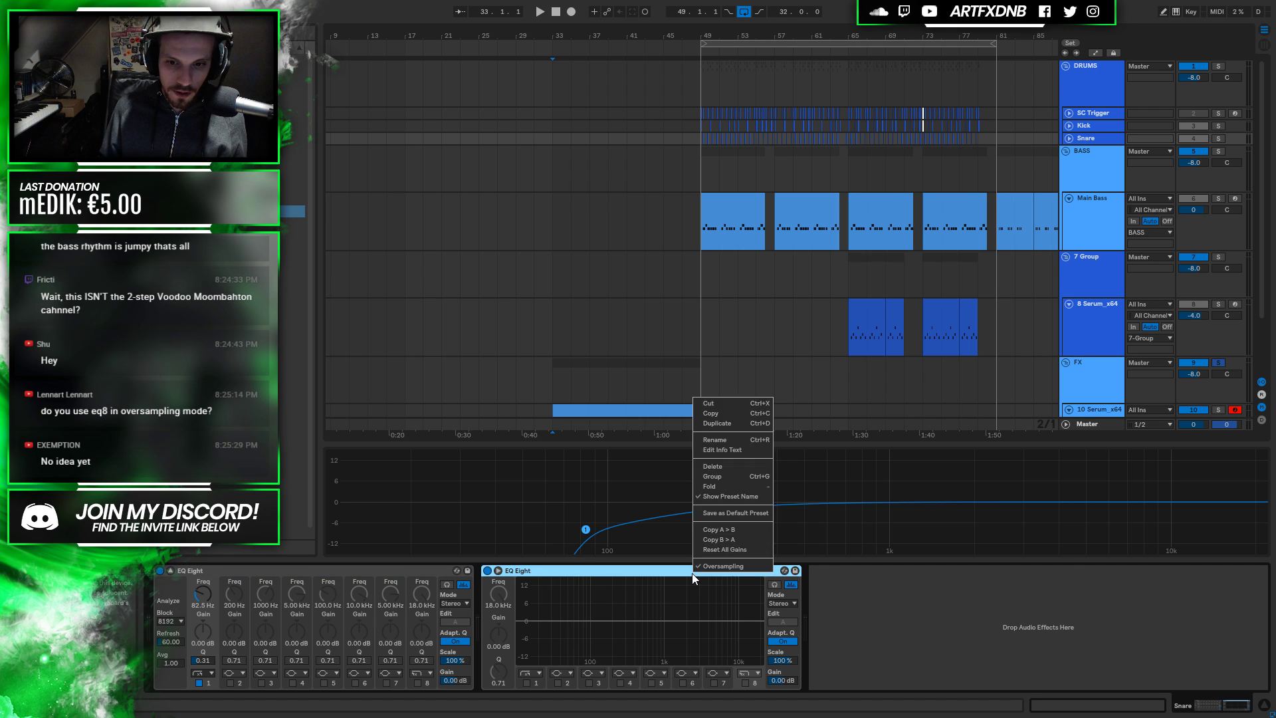
{"action": "left_click", "coordinate": [749, 515]}
{"action": "left_click", "coordinate": [588, 375]}
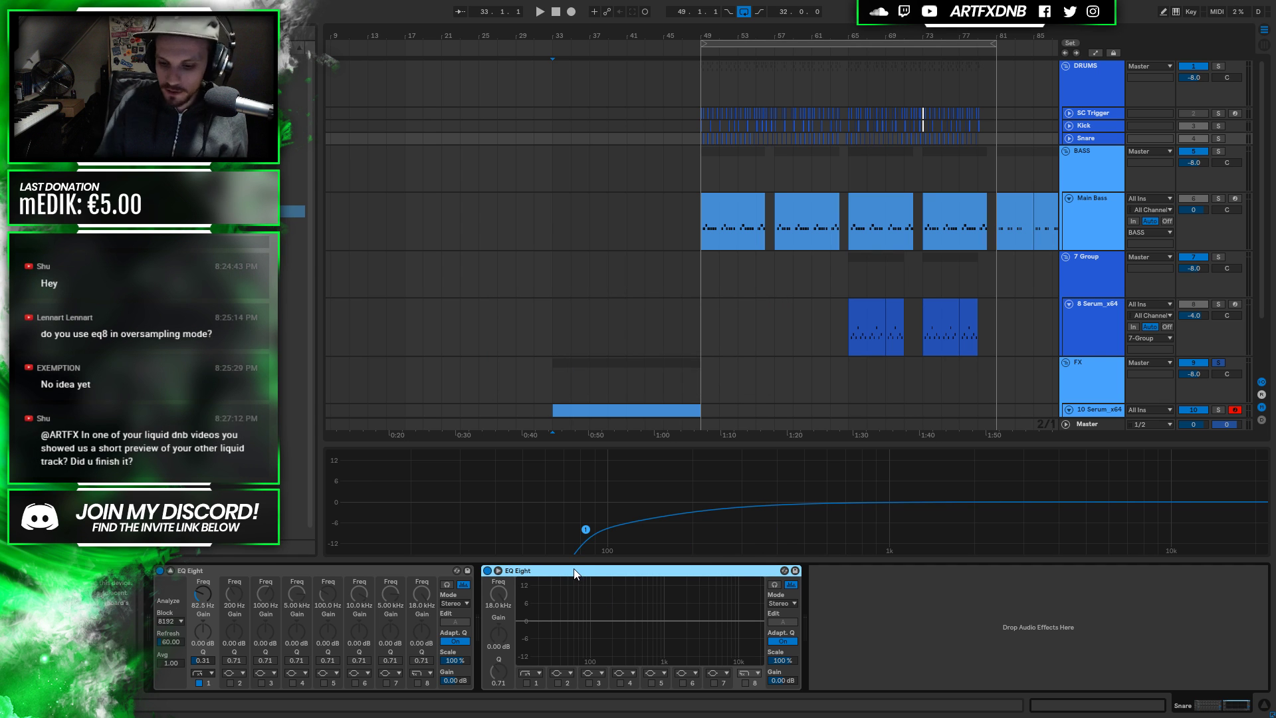
Remove the second EQ Eight from the Snare track and return the remaining one's display to its compact view
{"action": "key", "text": "Delete"}
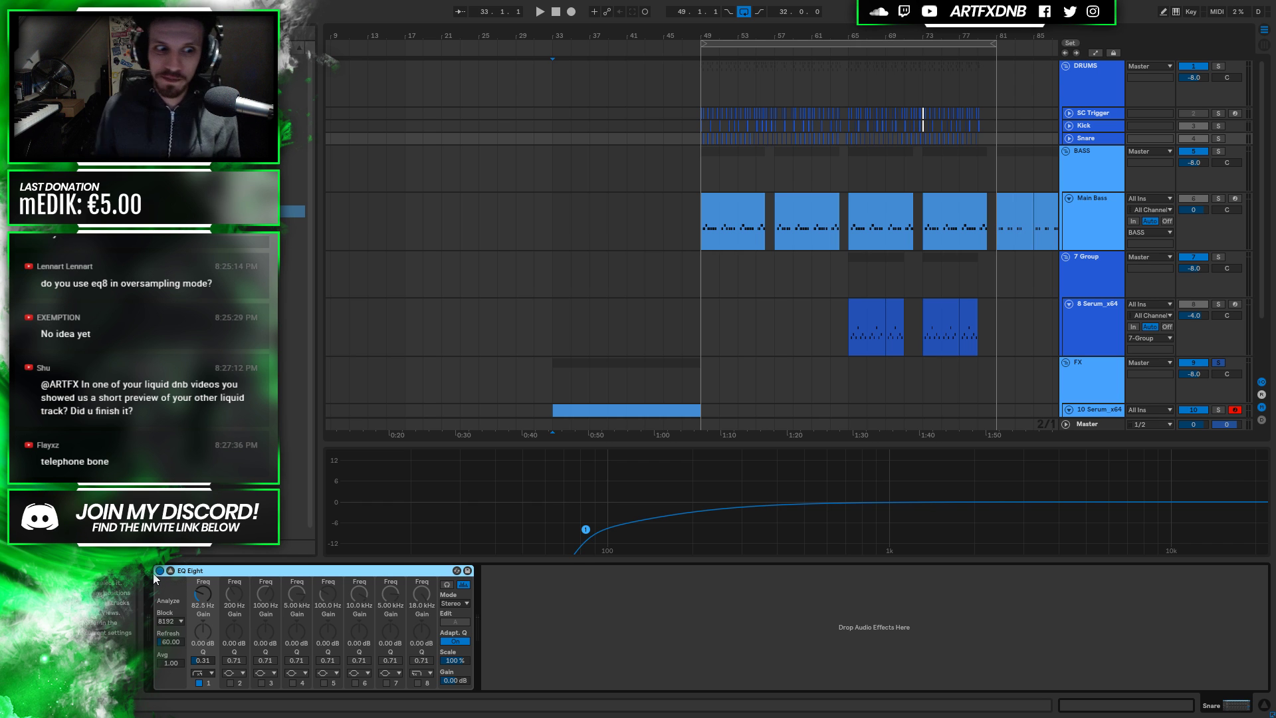
{"action": "left_click", "coordinate": [170, 570]}
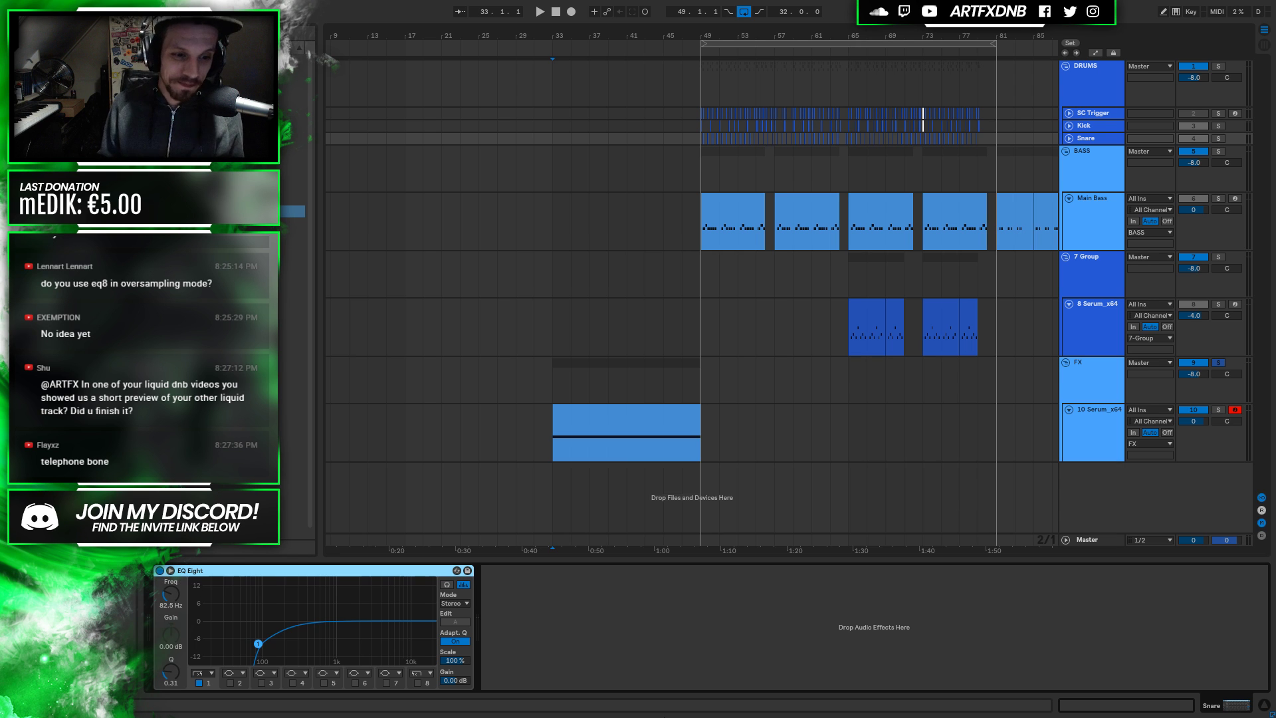
Insert a MIDI track below the Snare track and create an empty two-bar MIDI clip on it at bar 33
{"action": "left_click", "coordinate": [616, 433]}
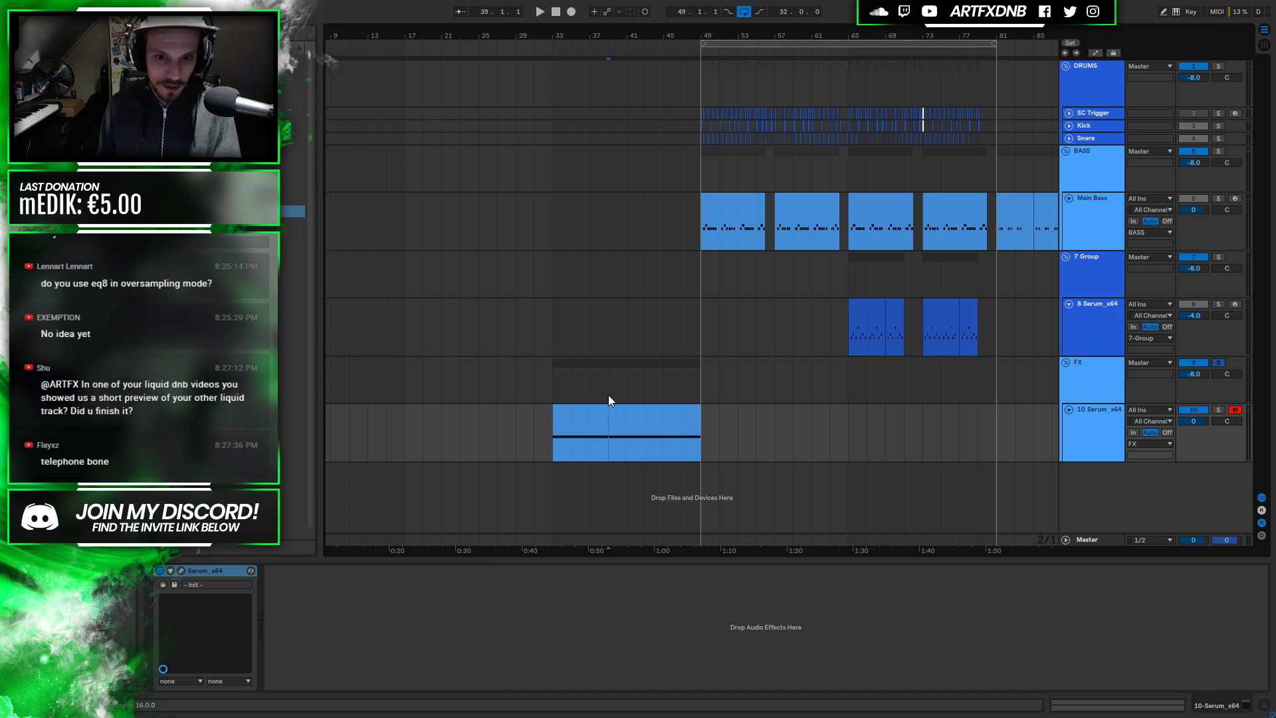
{"action": "left_click", "coordinate": [1094, 141]}
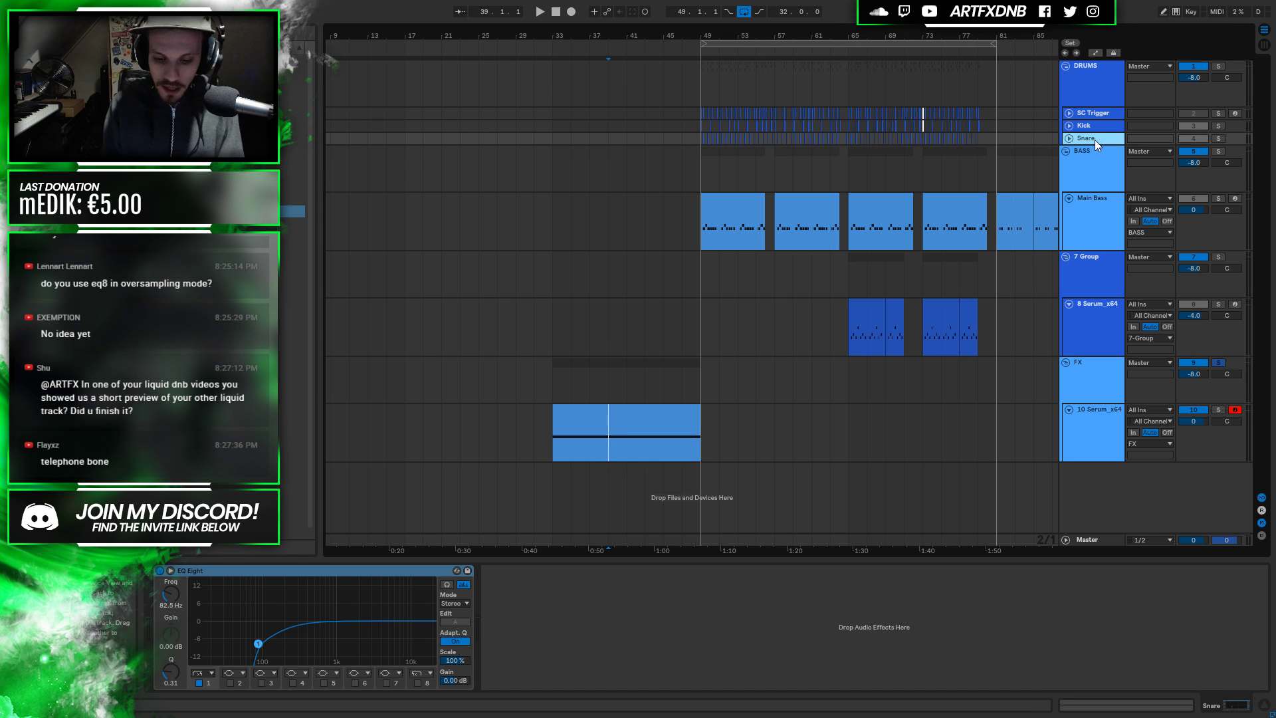
{"action": "right_click", "coordinate": [1095, 140]}
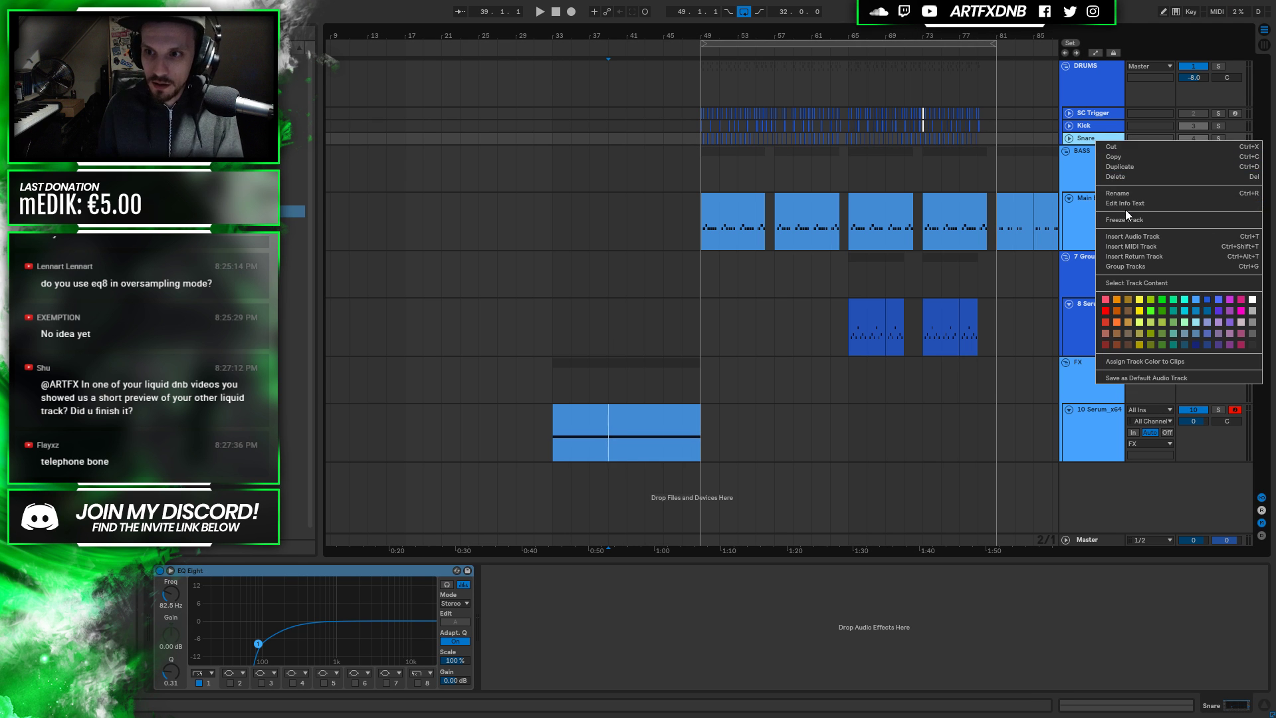
{"action": "left_click", "coordinate": [1125, 249]}
{"action": "key", "text": "ctrl+shift+t"}
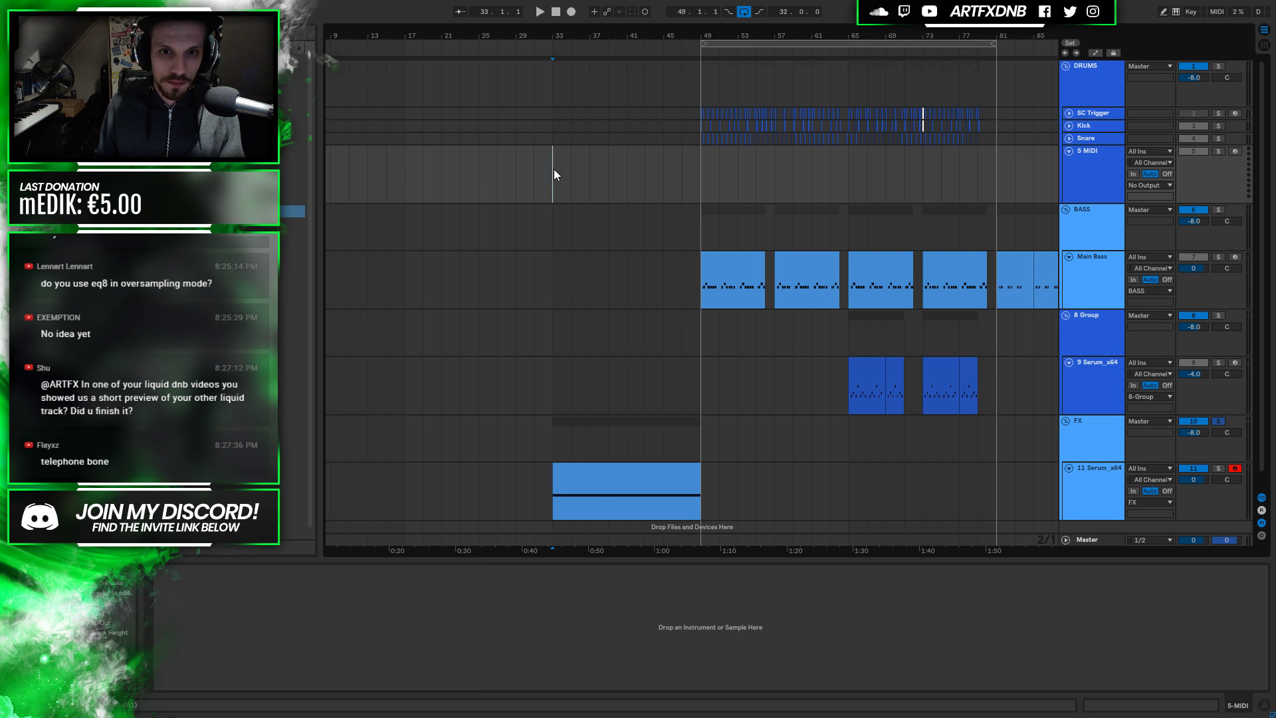
{"action": "left_click_drag", "start_coordinate": [553, 168], "coordinate": [579, 174]}
{"action": "key", "text": "ctrl+shift+m"}
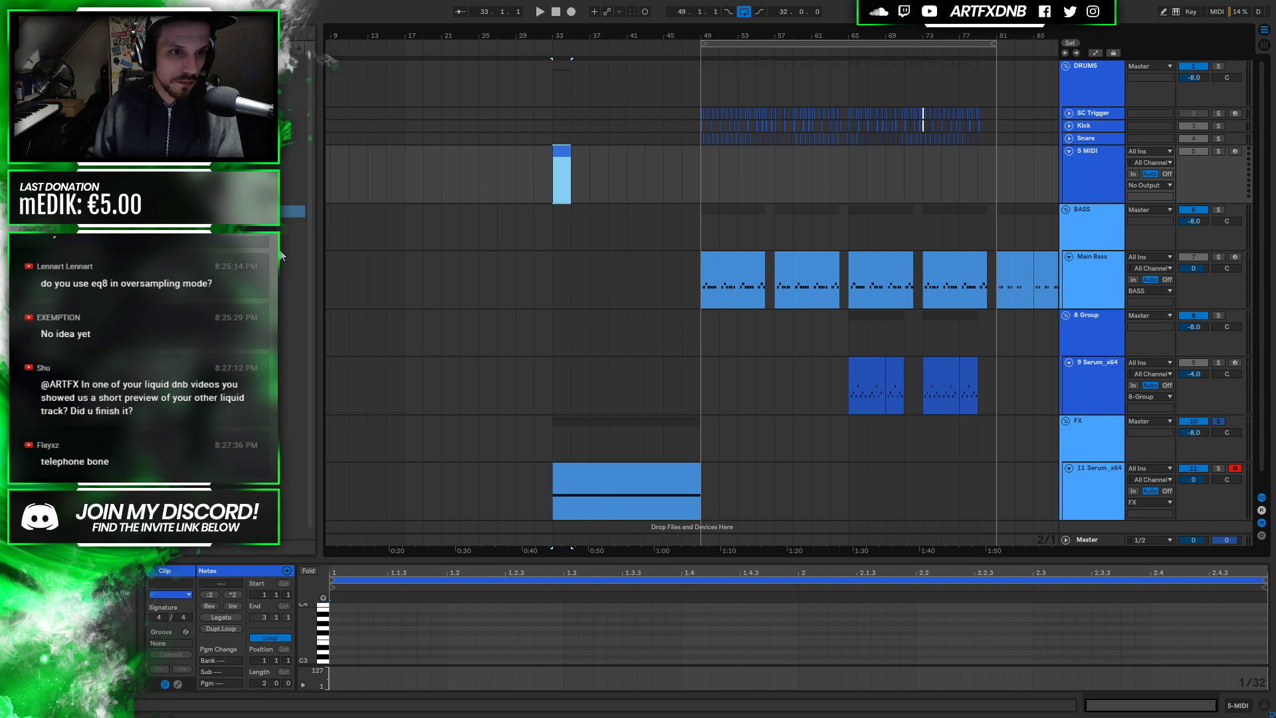
Audition snare samples in the browser and load AND_Snare_060 onto the new MIDI track
{"action": "left_click", "coordinate": [296, 451]}
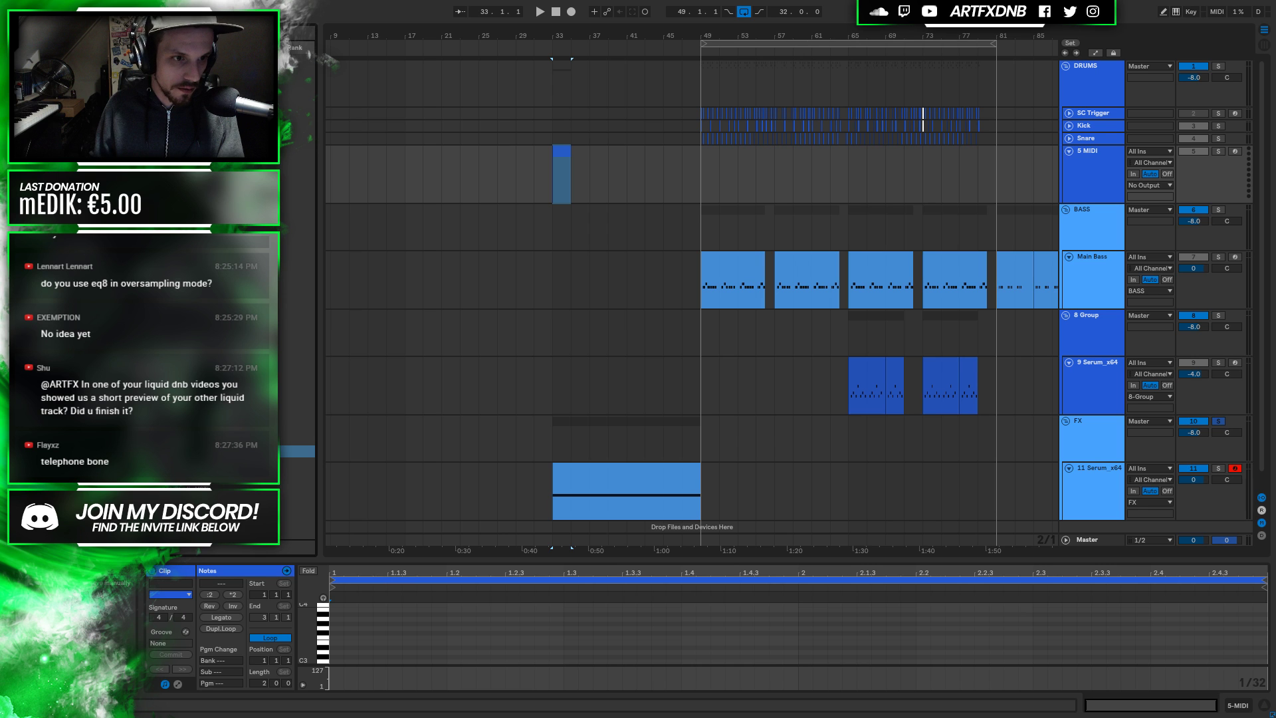
{"action": "left_click", "coordinate": [295, 85]}
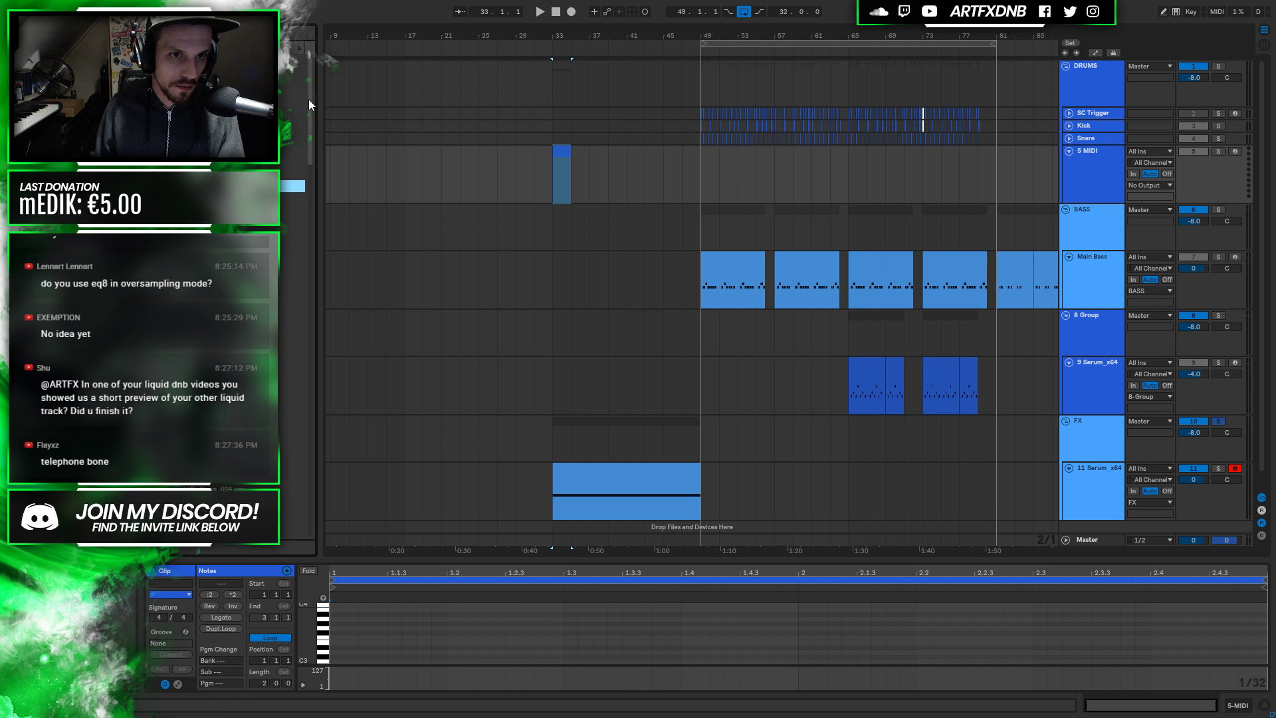
{"action": "left_click", "coordinate": [291, 354]}
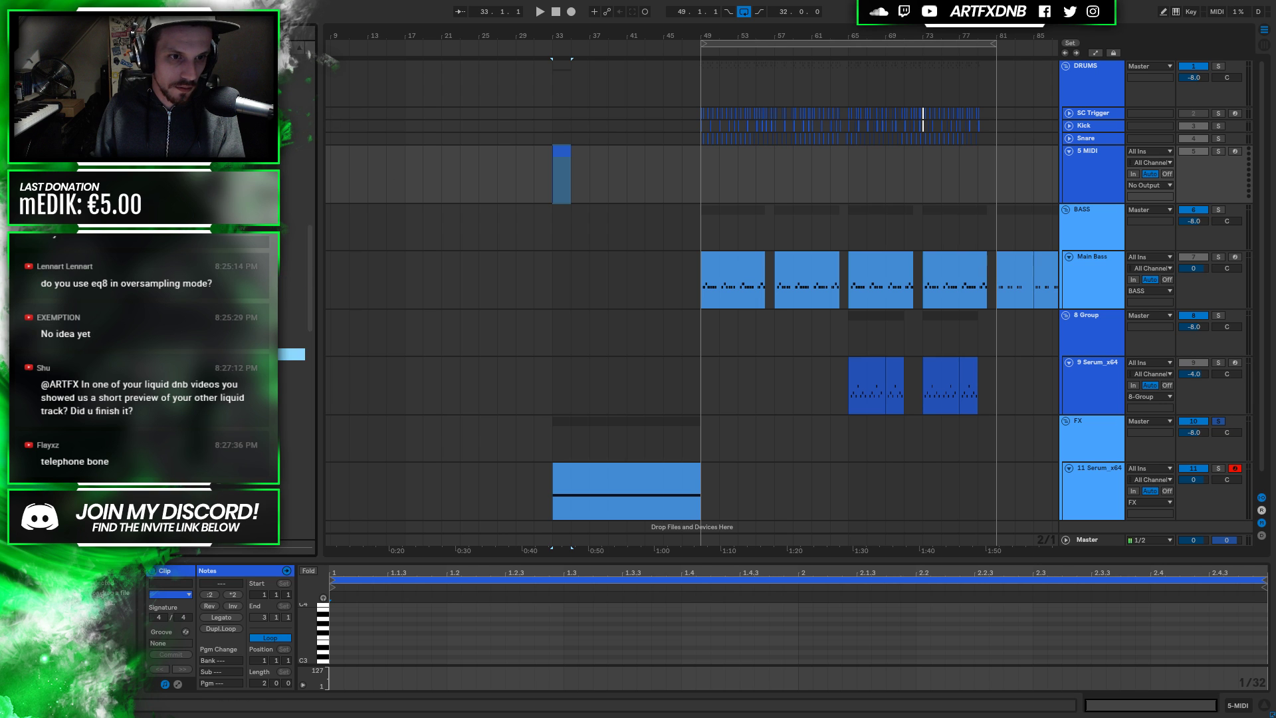
{"action": "left_click", "coordinate": [291, 190]}
{"action": "left_click", "coordinate": [291, 140]}
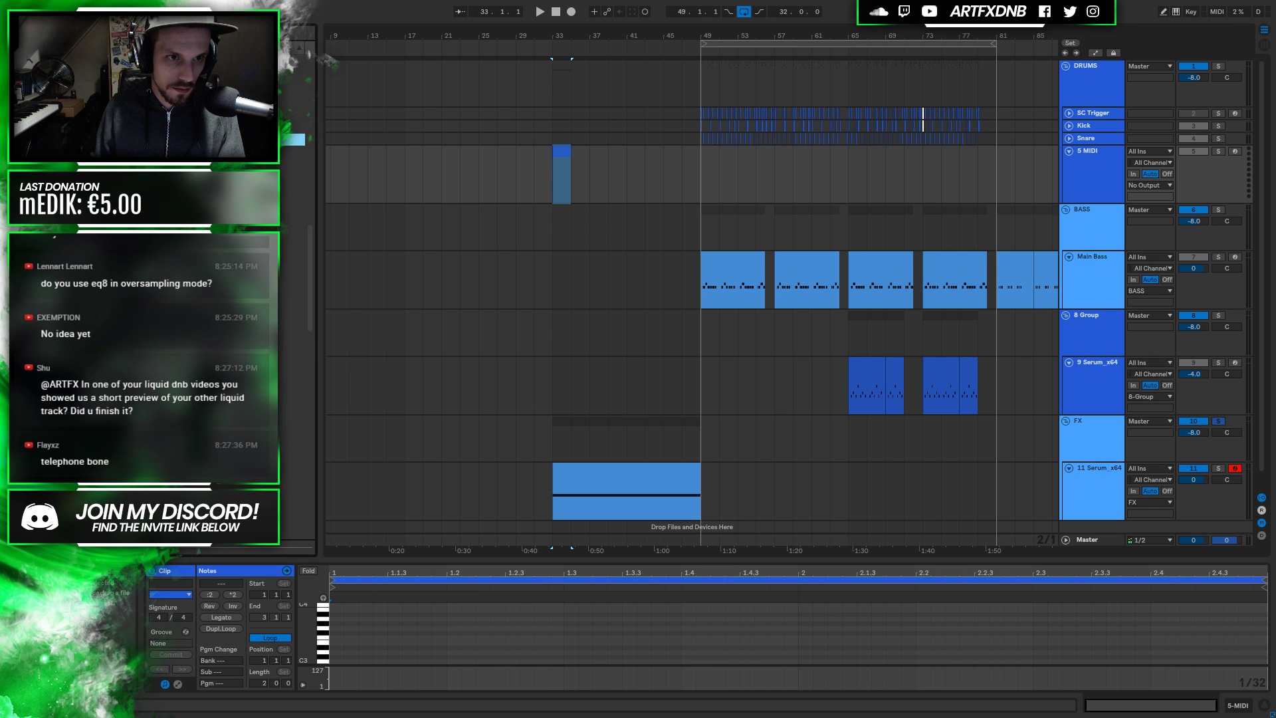
{"action": "left_click", "coordinate": [291, 190]}
{"action": "left_click_drag", "start_coordinate": [291, 190], "coordinate": [774, 412]}
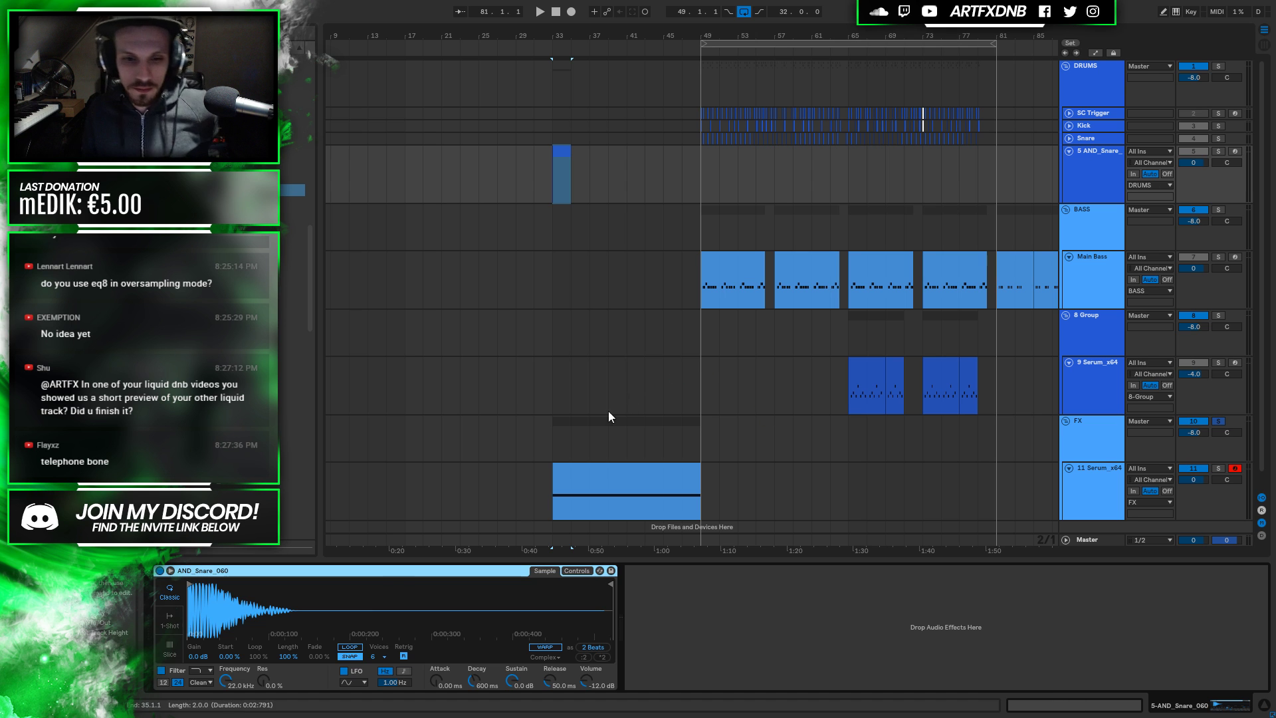
Group the AND_Snare_060 Simpler into a Drum Rack
{"action": "right_click", "coordinate": [400, 573]}
{"action": "left_click", "coordinate": [438, 565]}
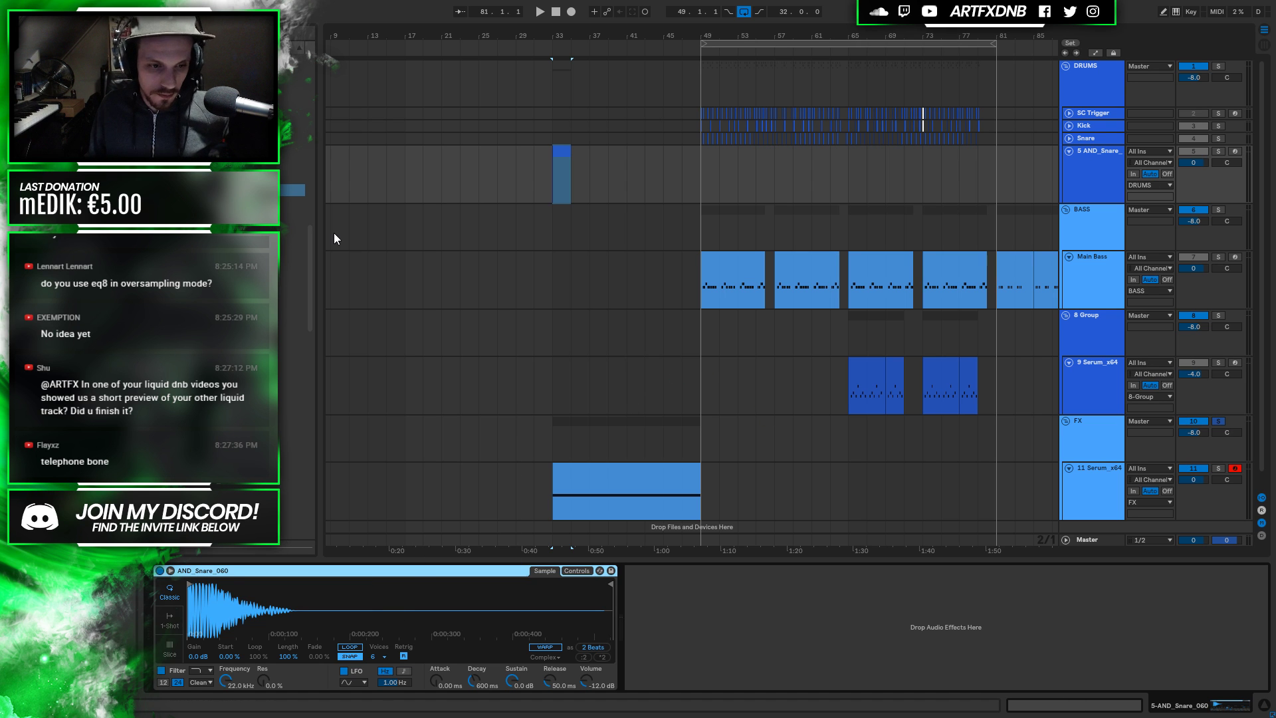
{"action": "right_click", "coordinate": [308, 571]}
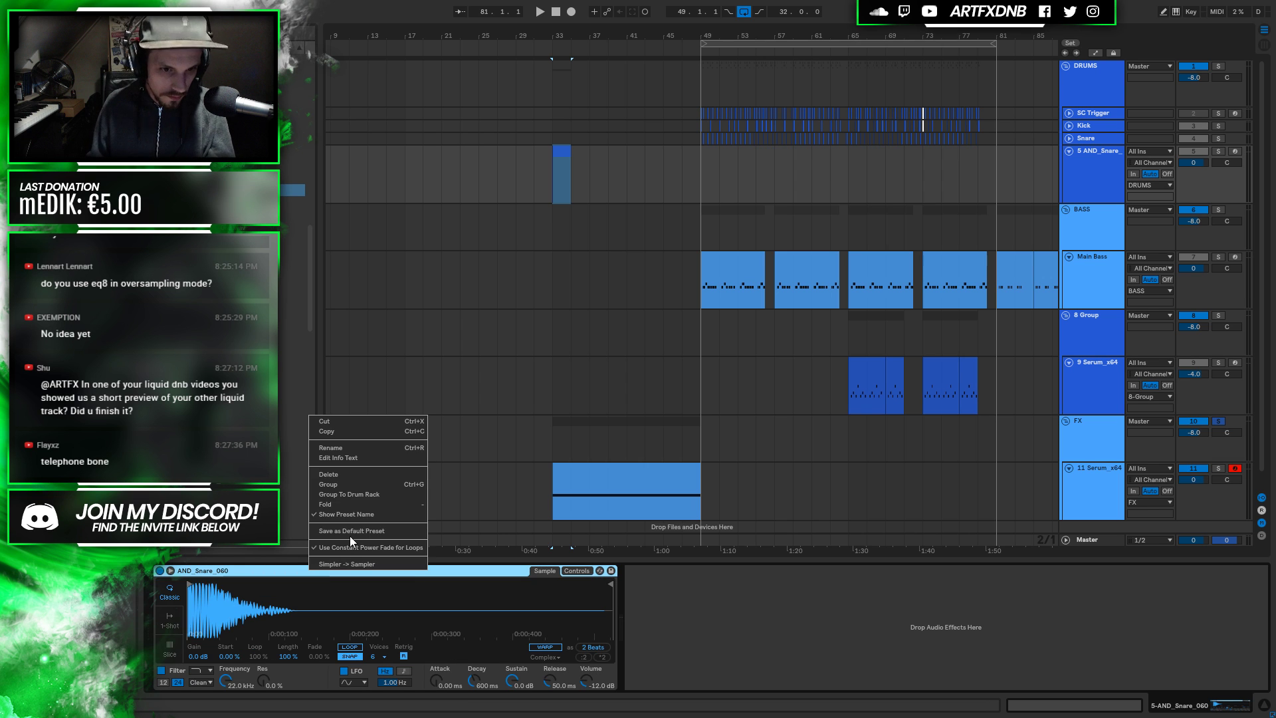
{"action": "left_click", "coordinate": [359, 515]}
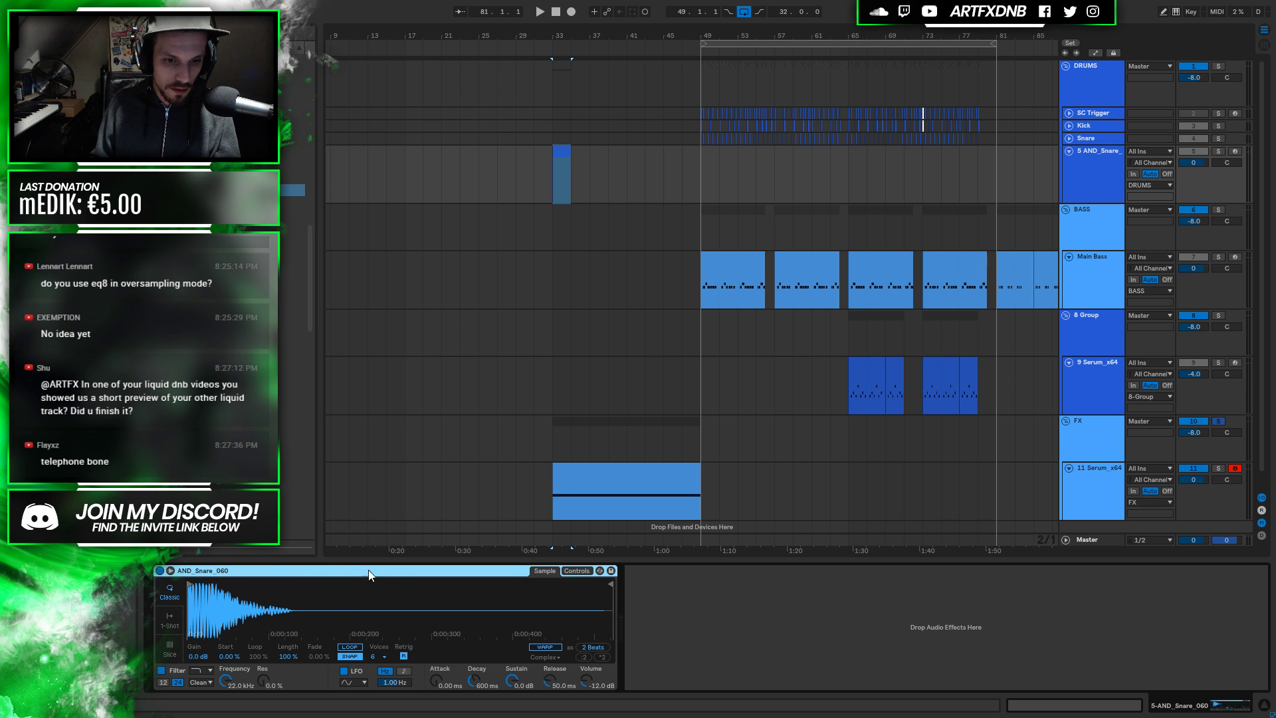
{"action": "key", "text": "ctrl+g"}
{"action": "left_click", "coordinate": [286, 694]}
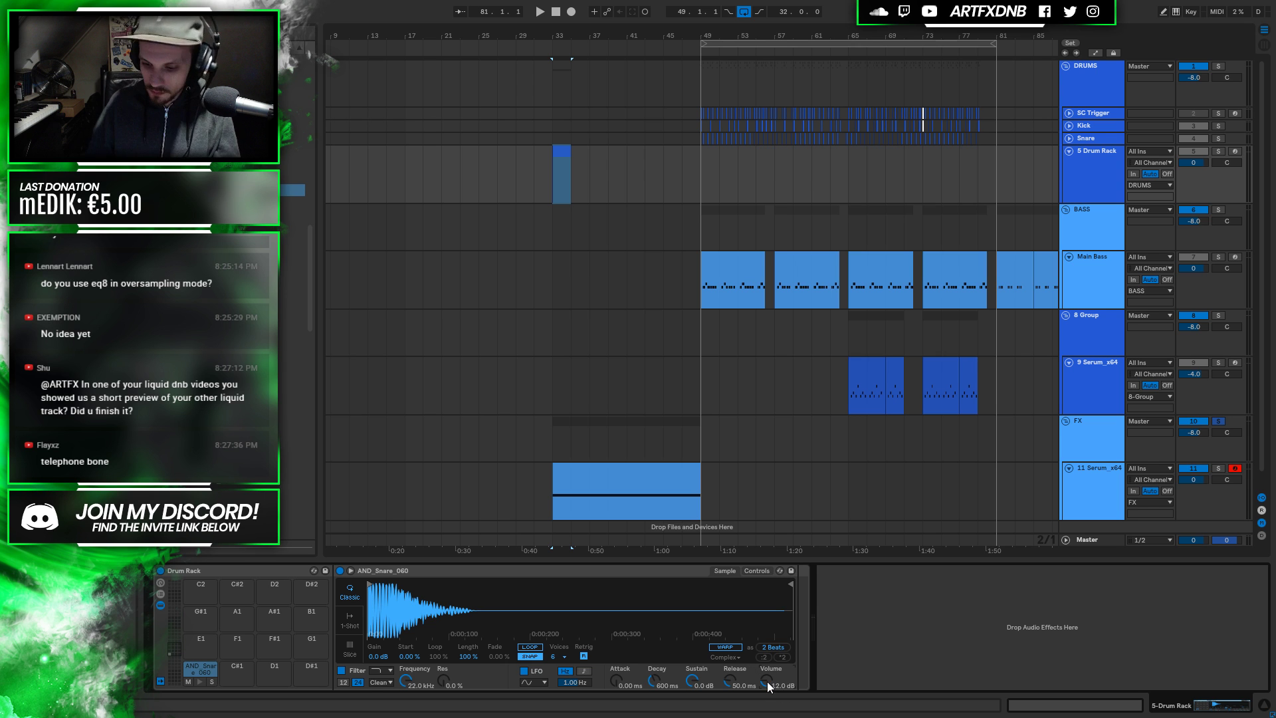
Place an AND_Snare_060 note at the start of the clip, shorten it on the triplet grid and duplicate it twice
{"action": "double_click", "coordinate": [561, 153]}
{"action": "mouse_move", "coordinate": [369, 613]}
{"action": "left_mouse_down"}
{"action": "mouse_move", "coordinate": [438, 610]}
{"action": "mouse_move", "coordinate": [413, 606]}
{"action": "left_mouse_up"}
{"action": "right_click", "coordinate": [424, 614]}
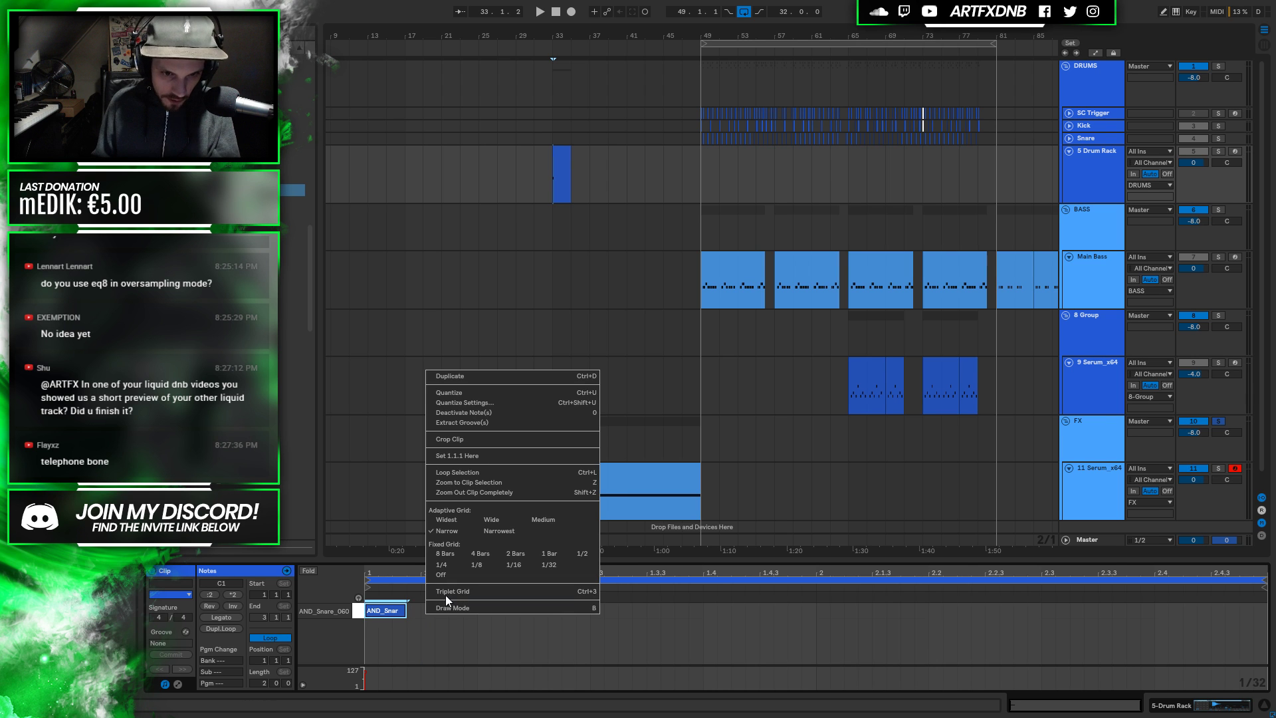
{"action": "left_click", "coordinate": [445, 593]}
{"action": "left_click_drag", "start_coordinate": [413, 609], "coordinate": [386, 626]}
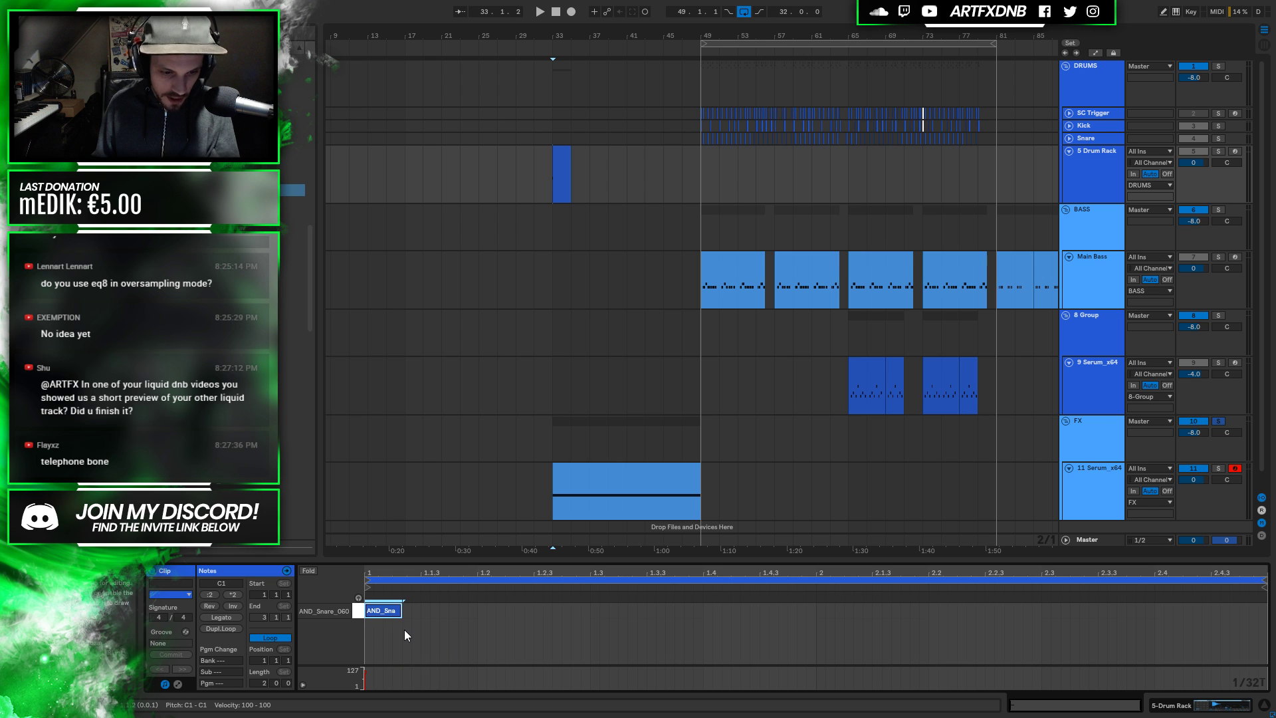
{"action": "key", "text": "ctrl+d"}
{"action": "key", "text": "ctrl+d"}
{"action": "left_click_drag", "start_coordinate": [397, 630], "coordinate": [513, 608]}
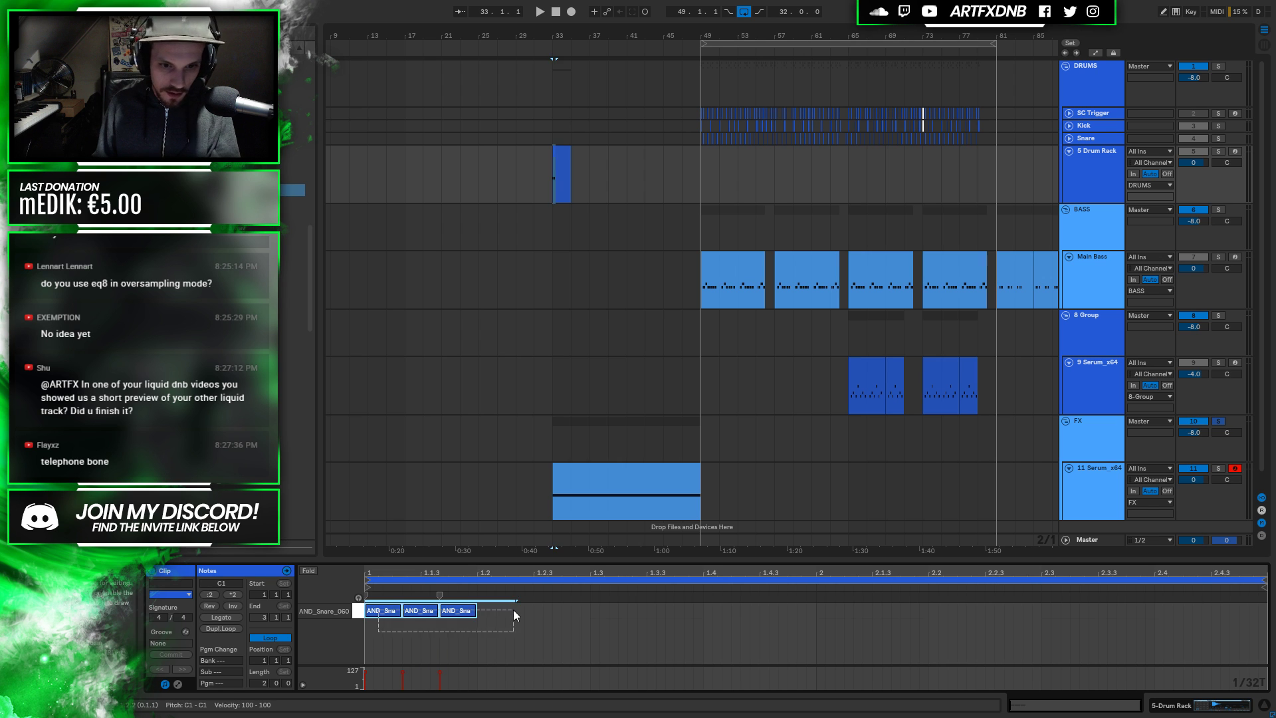
{"action": "key", "text": "ctrl+d"}
{"action": "key", "text": "ctrl+d"}
{"action": "key", "text": "ctrl+z"}
{"action": "key", "text": "ctrl+z"}
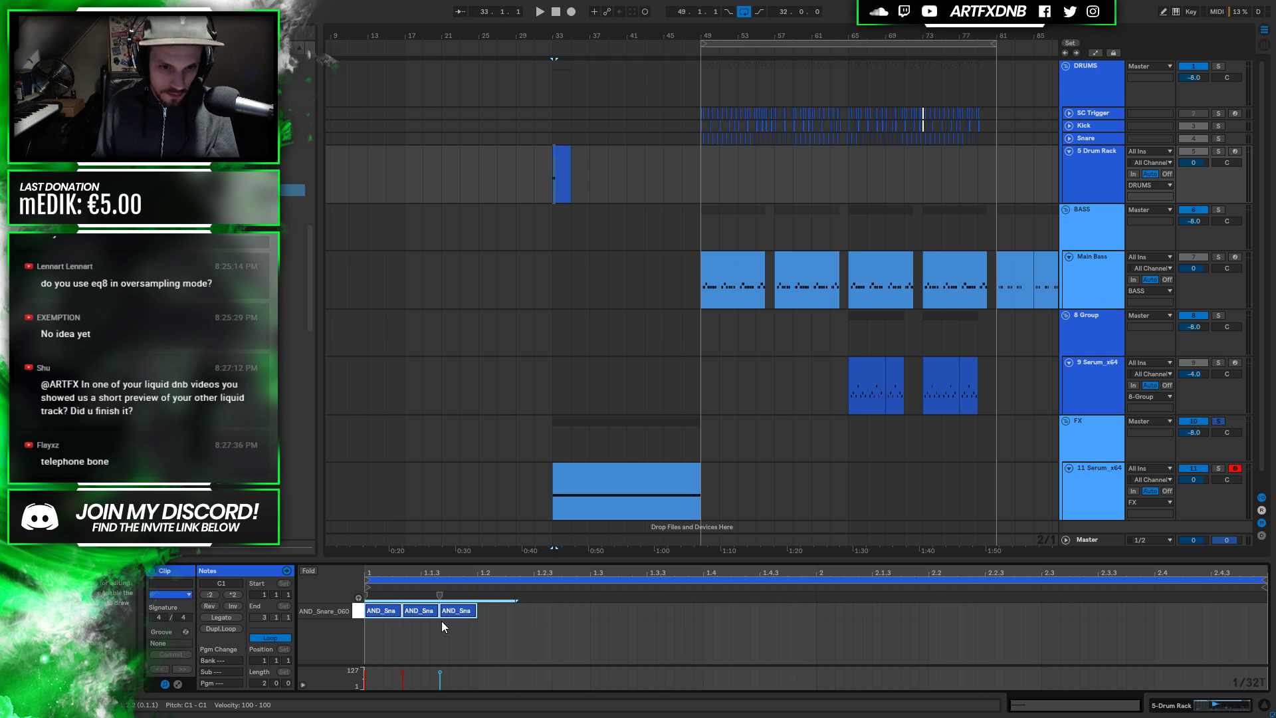
Duplicate the three triplet snare notes repeatedly until they fill the two-bar clip
{"action": "left_click_drag", "start_coordinate": [476, 628], "coordinate": [373, 610]}
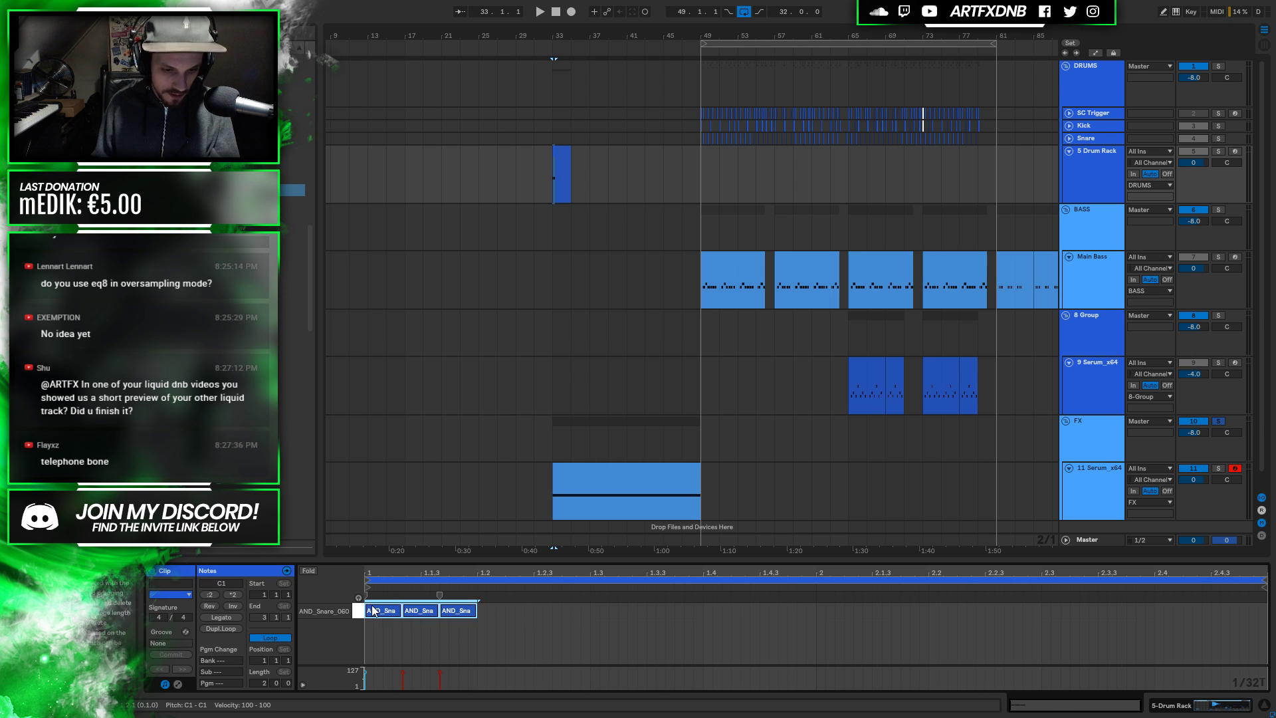
{"action": "key", "text": "ctrl+d"}
{"action": "key", "text": "ctrl+d"}
{"action": "key", "text": "ctrl+d"}
{"action": "key", "text": "ctrl+d"}
{"action": "key", "text": "ctrl+d"}
{"action": "key", "text": "ctrl+d"}
{"action": "key", "text": "ctrl+d"}
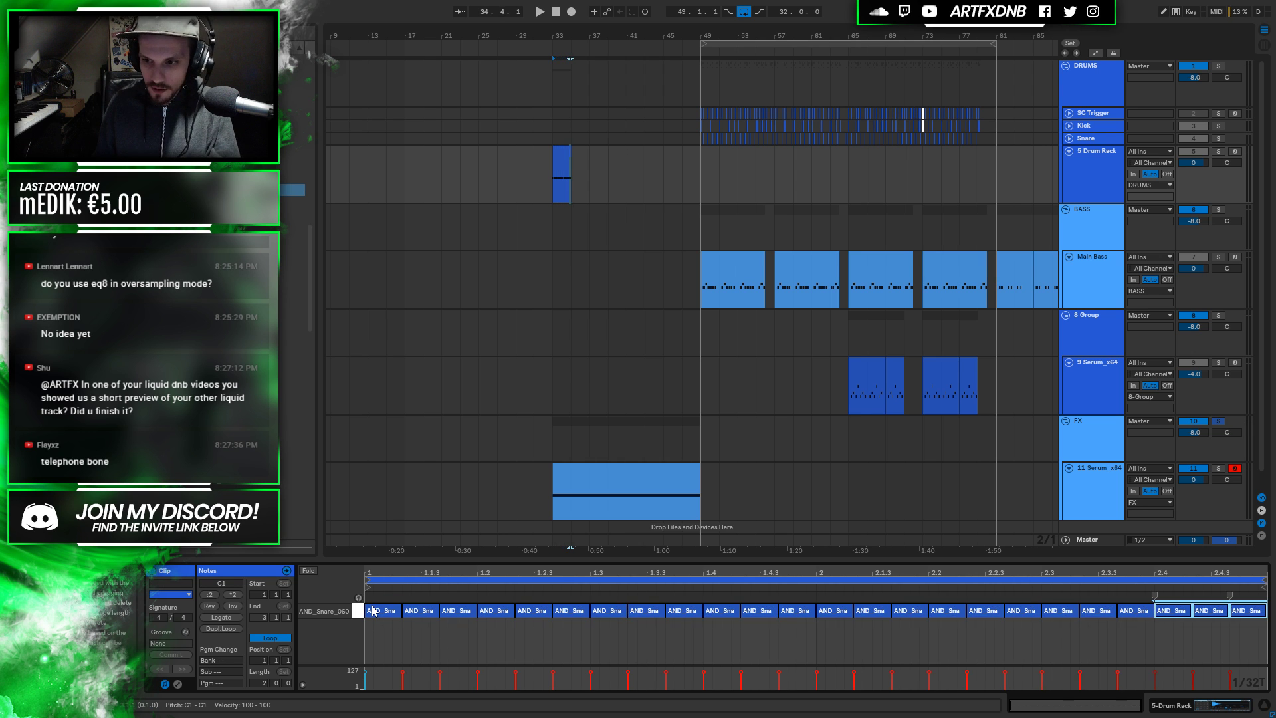
Solo the Drum Rack track and balance the snare roll, setting its track volume to -8.7 dB and Simpler volume to -7.31 dB
{"action": "key", "text": "space"}
{"action": "left_click", "coordinate": [577, 167]}
{"action": "key", "text": "s"}
{"action": "key", "text": "space"}
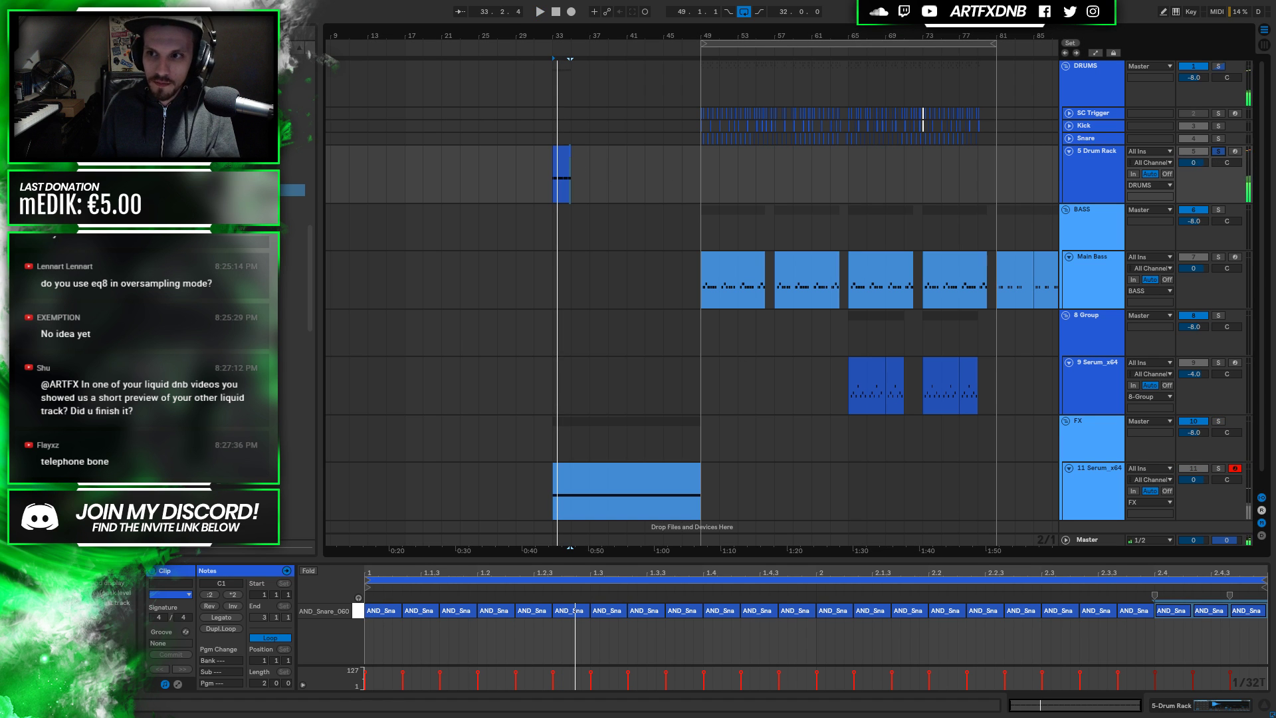
{"action": "left_click", "coordinate": [1182, 708]}
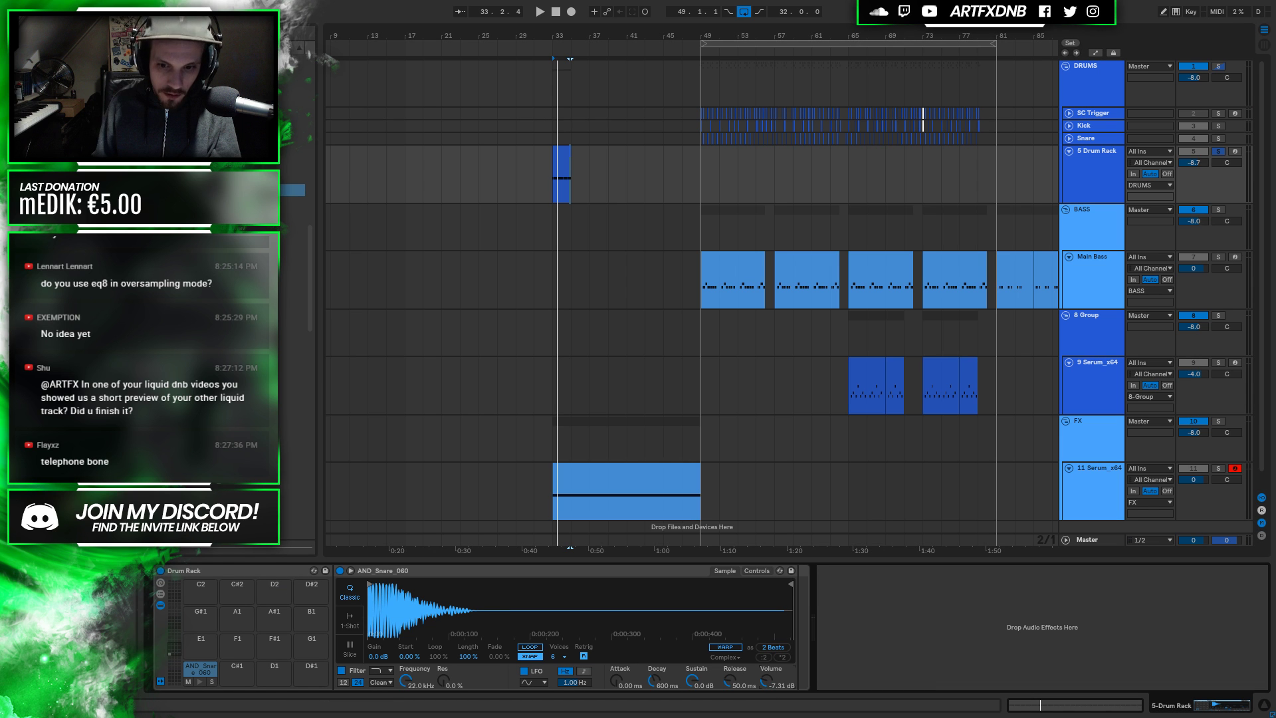
Play the snare roll and extend its clip on the Drum Rack track to bar 49
{"action": "key", "text": "space"}
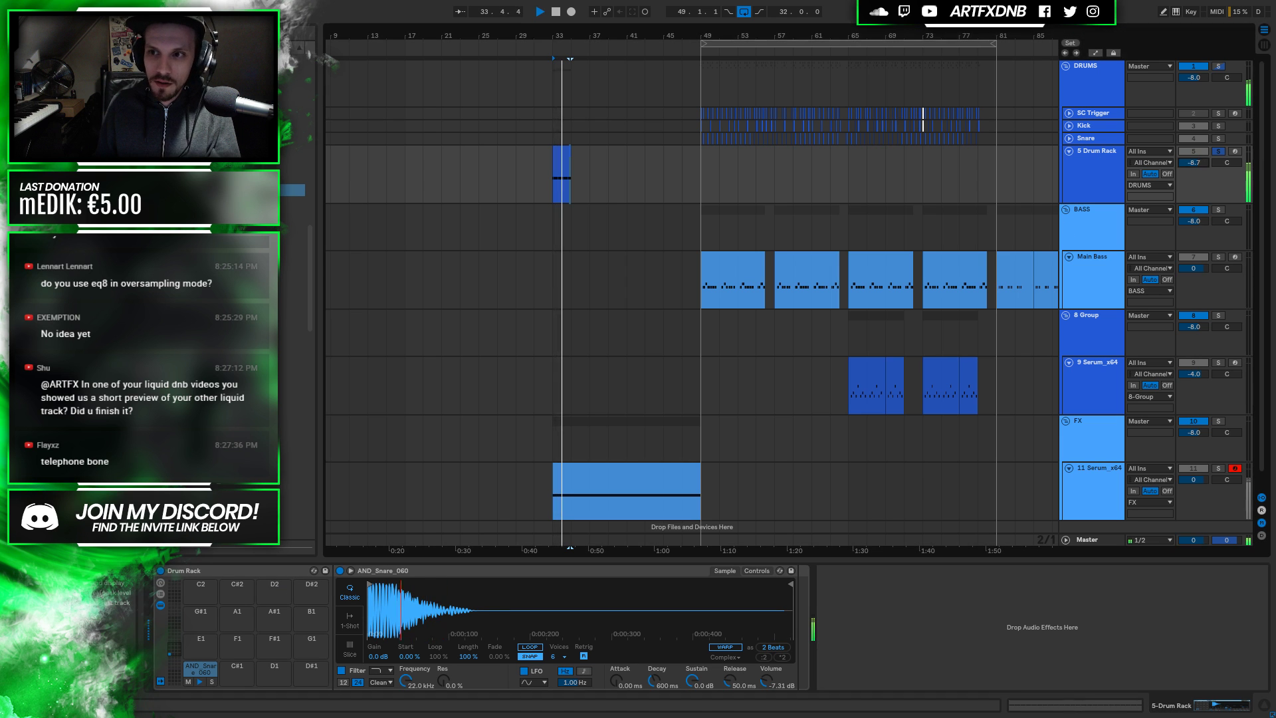
{"action": "left_click_drag", "start_coordinate": [569, 159], "coordinate": [702, 164]}
{"action": "left_click", "coordinate": [552, 179]}
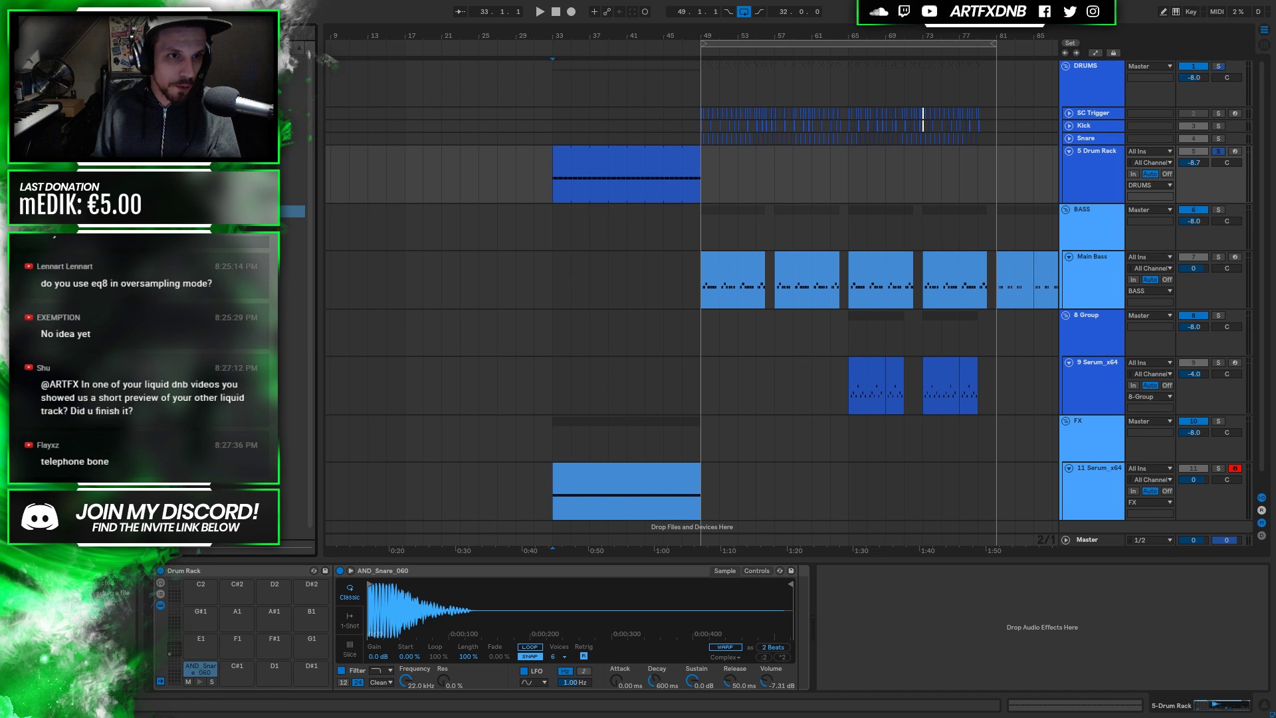
Add an Auto Filter after the Drum Rack and lower its cutoff frequency to 203 Hz
{"action": "left_click_drag", "start_coordinate": [293, 85], "coordinate": [955, 623]}
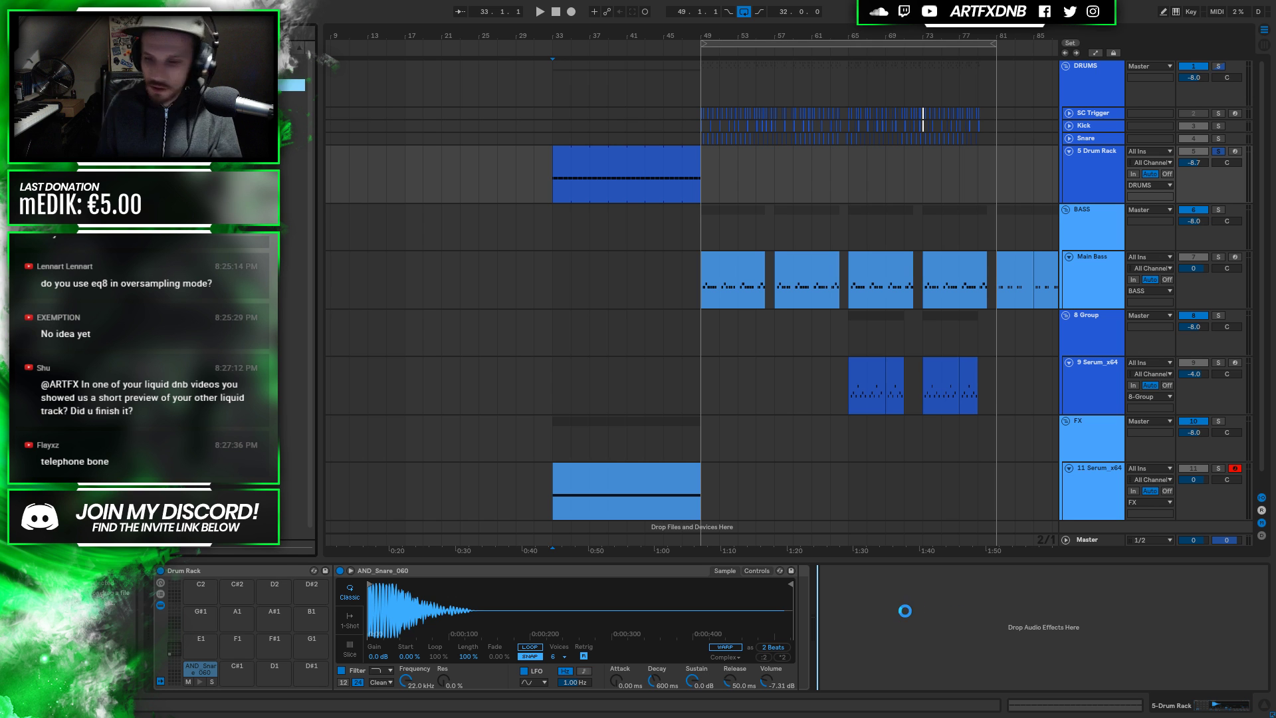
{"action": "left_click_drag", "start_coordinate": [887, 579], "coordinate": [848, 572]}
{"action": "left_click_drag", "start_coordinate": [1007, 610], "coordinate": [1007, 658]}
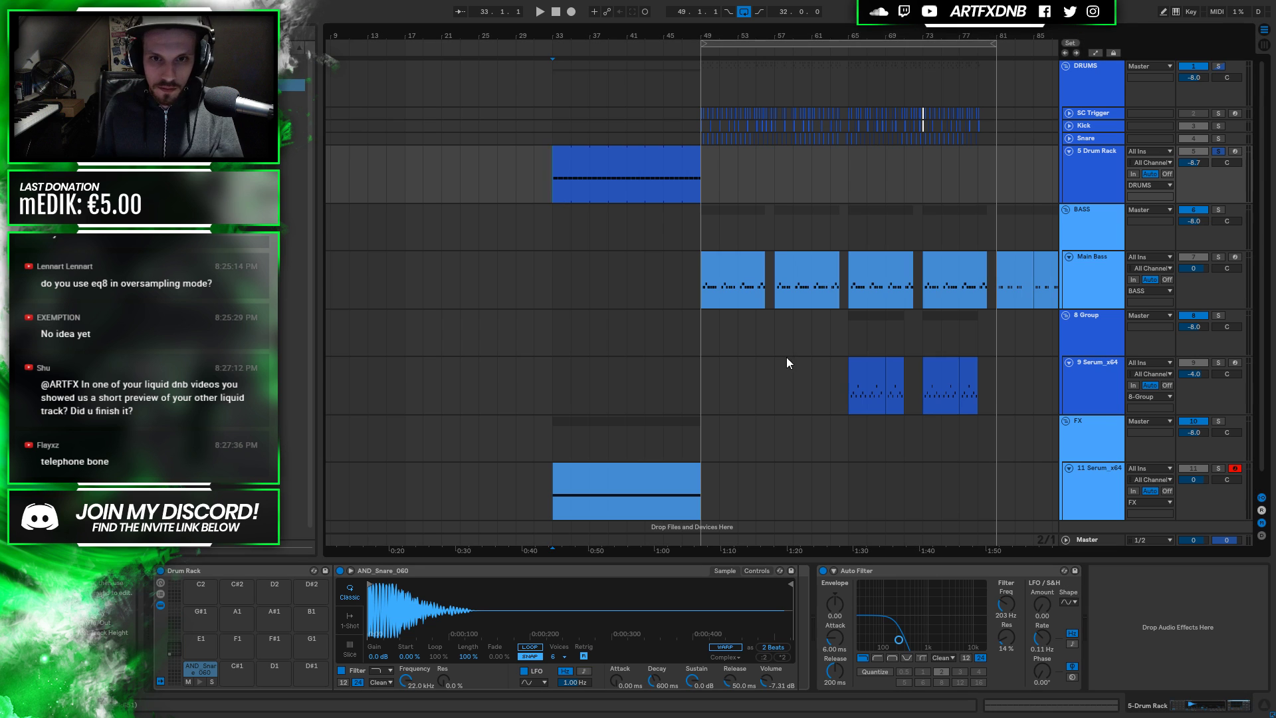
Automate the Auto Filter frequency to rise from bar 33 to bar 49 across the snare roll
{"action": "key", "text": "a"}
{"action": "left_click_drag", "start_coordinate": [556, 185], "coordinate": [555, 187]}
{"action": "left_click_drag", "start_coordinate": [700, 190], "coordinate": [701, 157]}
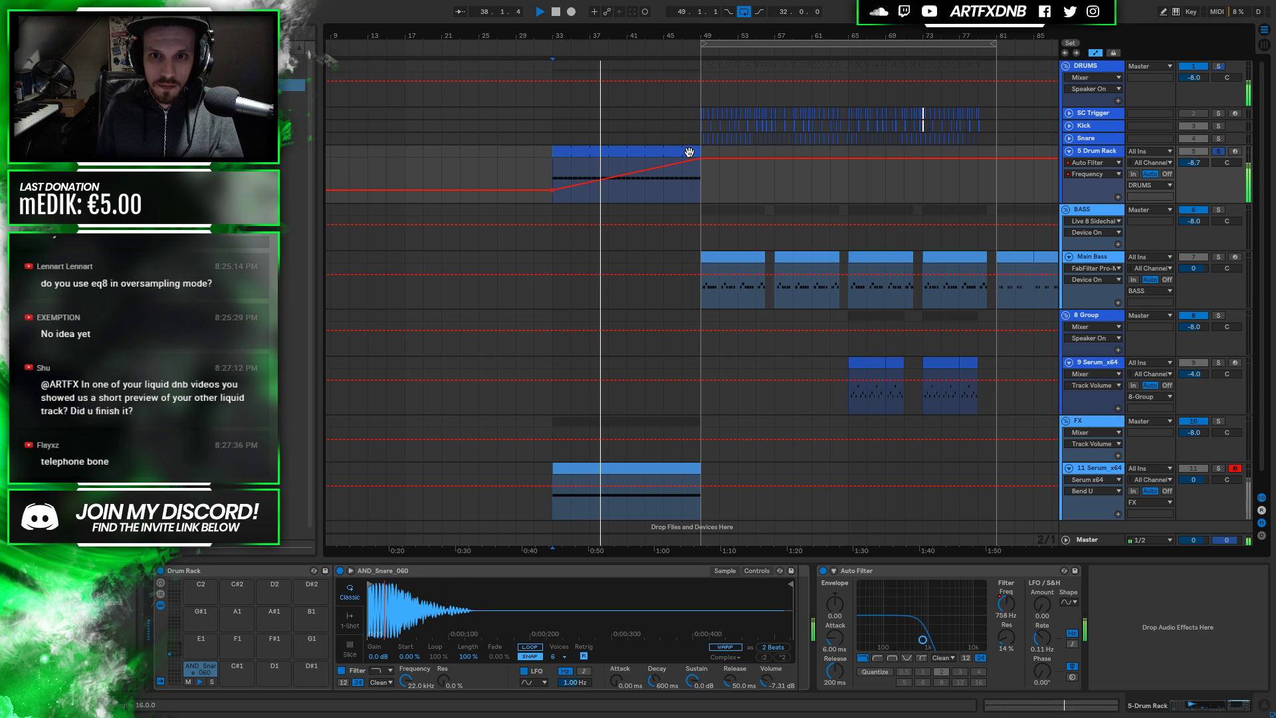
Trim the end of the snare roll clip to 48.4.1, just before the drop
{"action": "left_click_drag", "start_coordinate": [691, 34], "coordinate": [693, 73]}
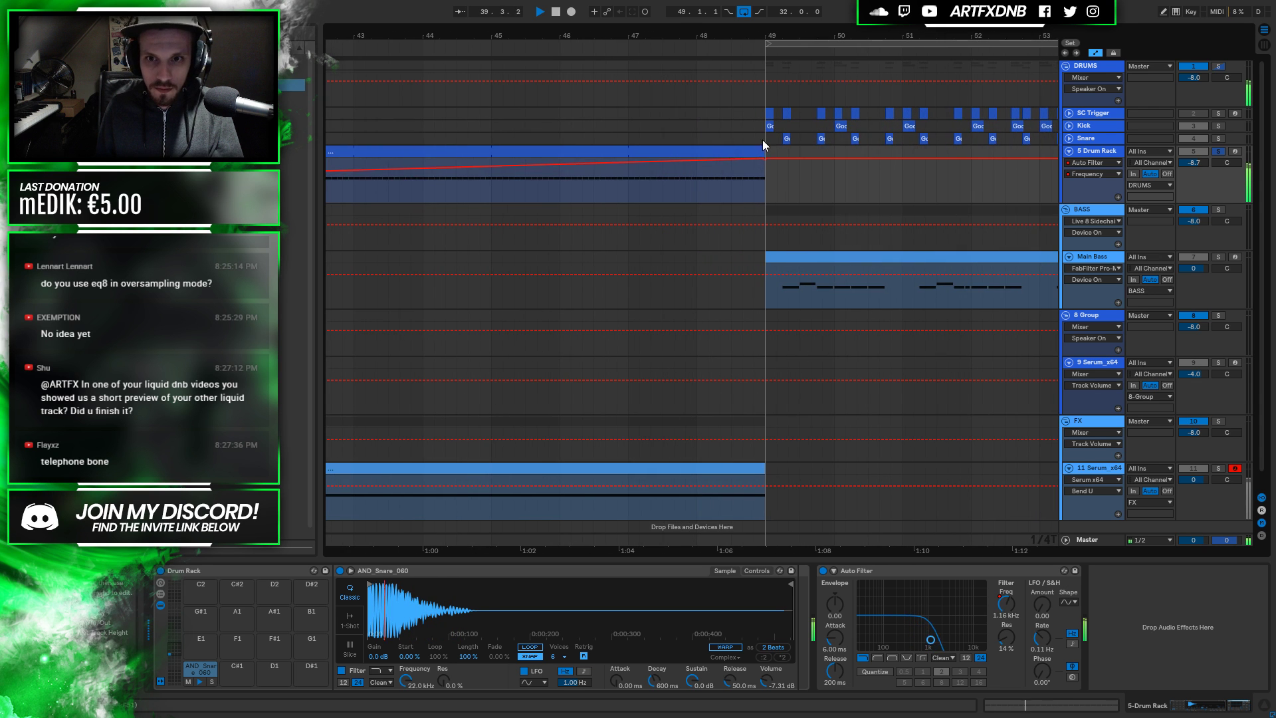
{"action": "left_click_drag", "start_coordinate": [750, 36], "coordinate": [757, 100]}
{"action": "left_click_drag", "start_coordinate": [772, 147], "coordinate": [728, 147]}
{"action": "key", "text": "minus"}
{"action": "key", "text": "minus"}
{"action": "key", "text": "minus"}
{"action": "key", "text": "minus"}
{"action": "key", "text": "minus"}
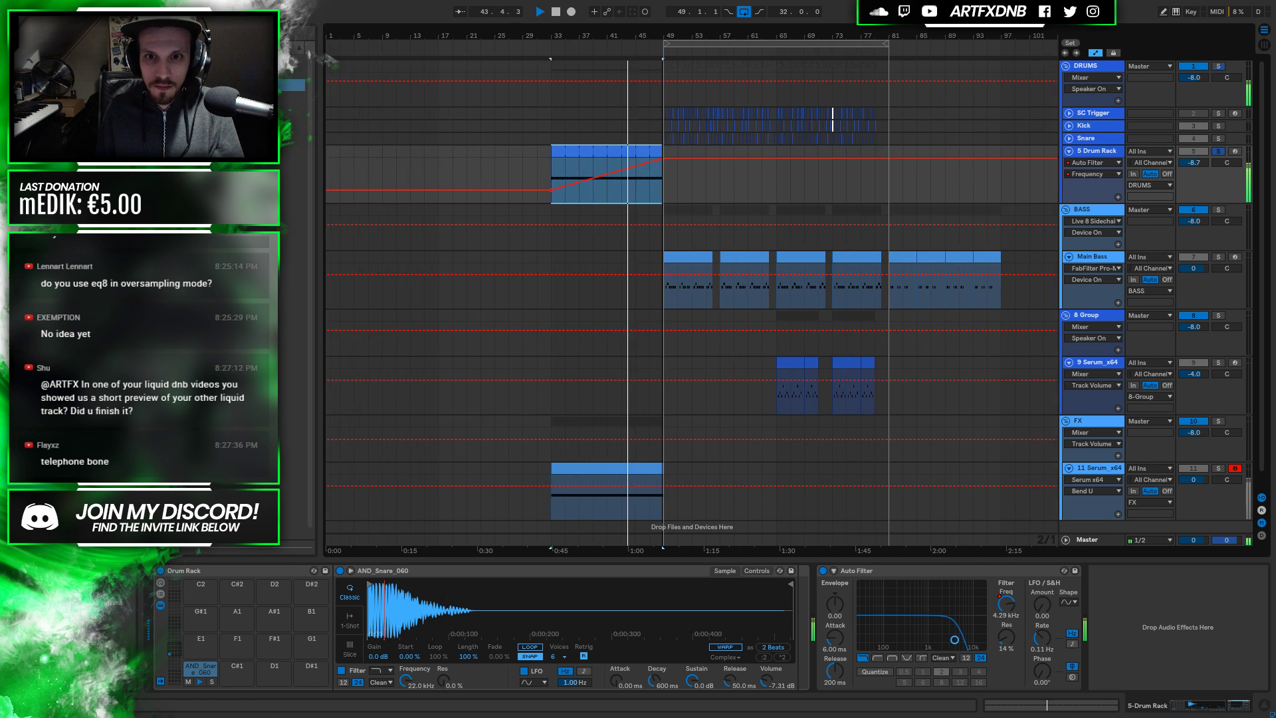
Fold all groups, play the build-up from bar 45, then unfold FX and set its Serum track volume to -5.5 dB
{"action": "key", "text": "alt+u"}
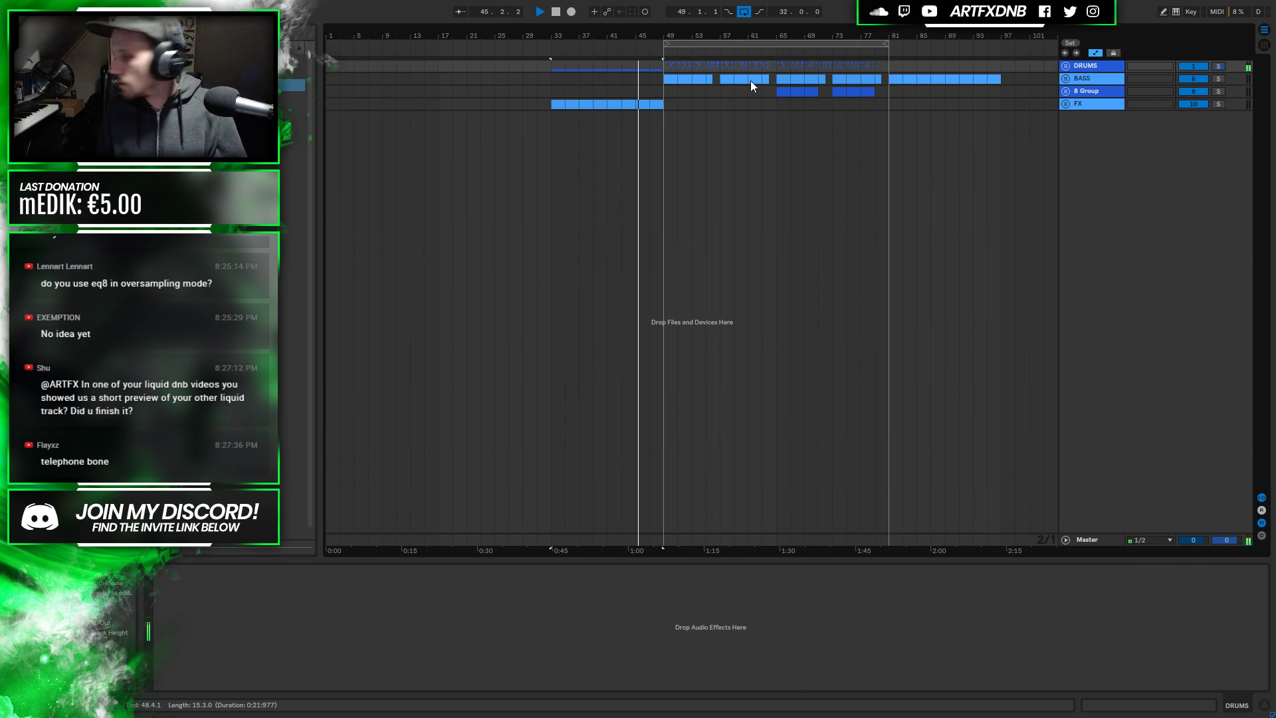
{"action": "key", "text": "space"}
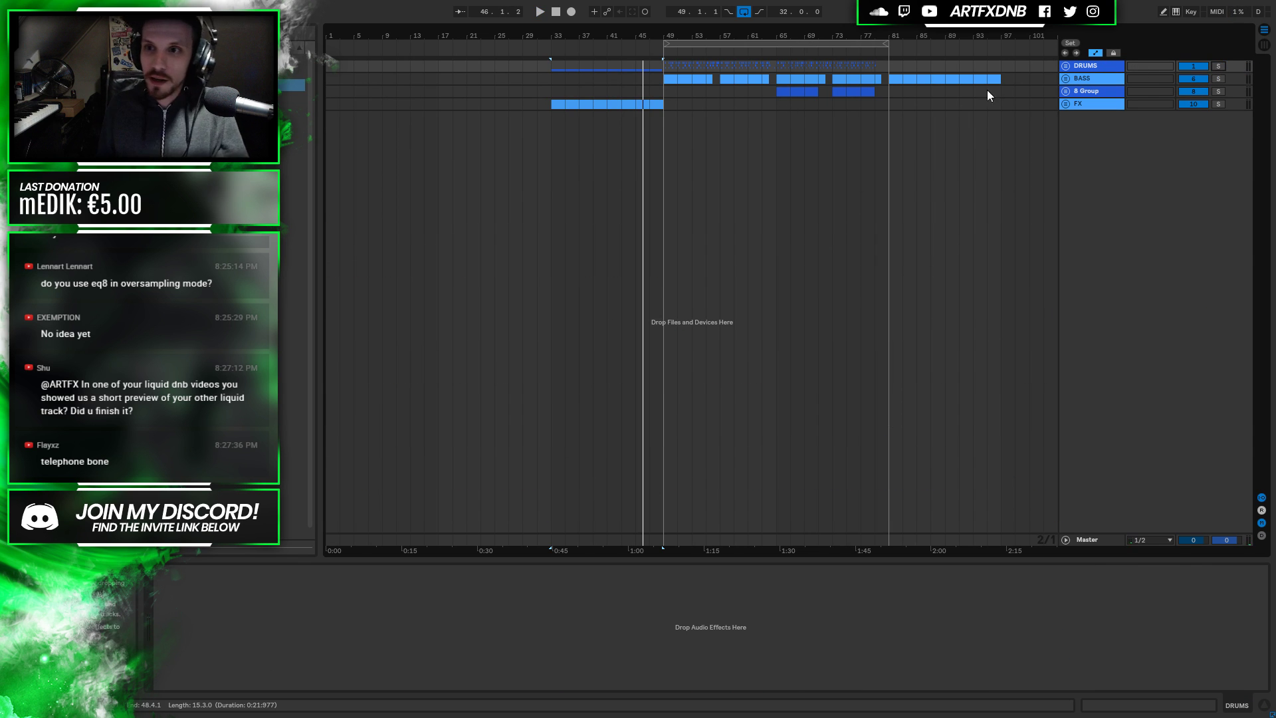
{"action": "left_click", "coordinate": [638, 66]}
{"action": "key", "text": "space"}
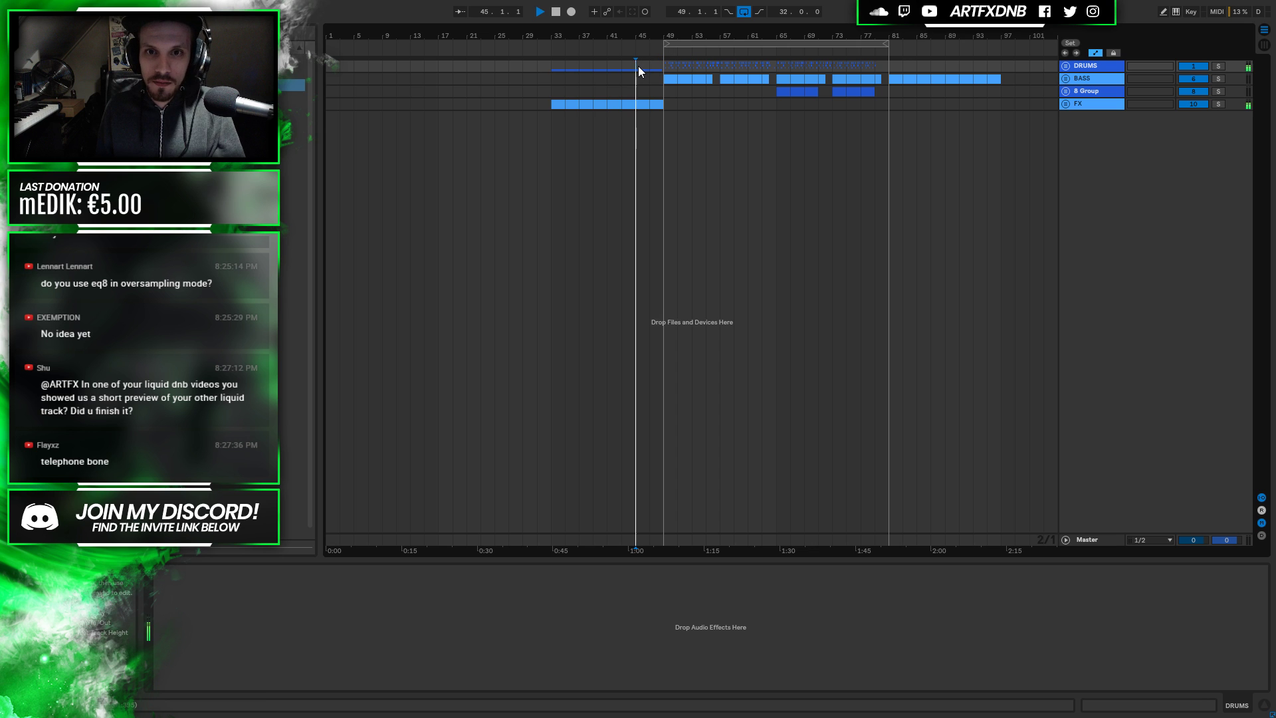
{"action": "left_click", "coordinate": [1065, 104]}
{"action": "key", "text": "space"}
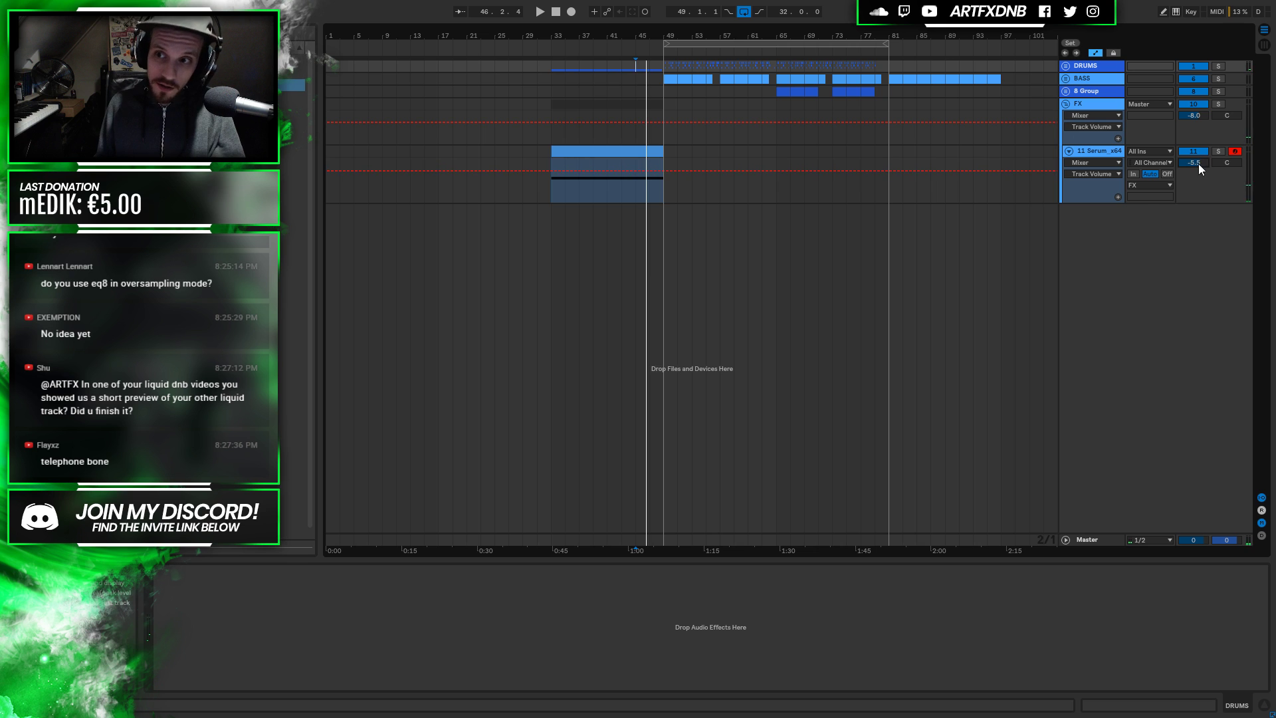
Lower the FX group's Serum track volume to -9.2 dB and play from bar 45 through the drop
{"action": "left_click", "coordinate": [663, 61]}
{"action": "key", "text": "space"}
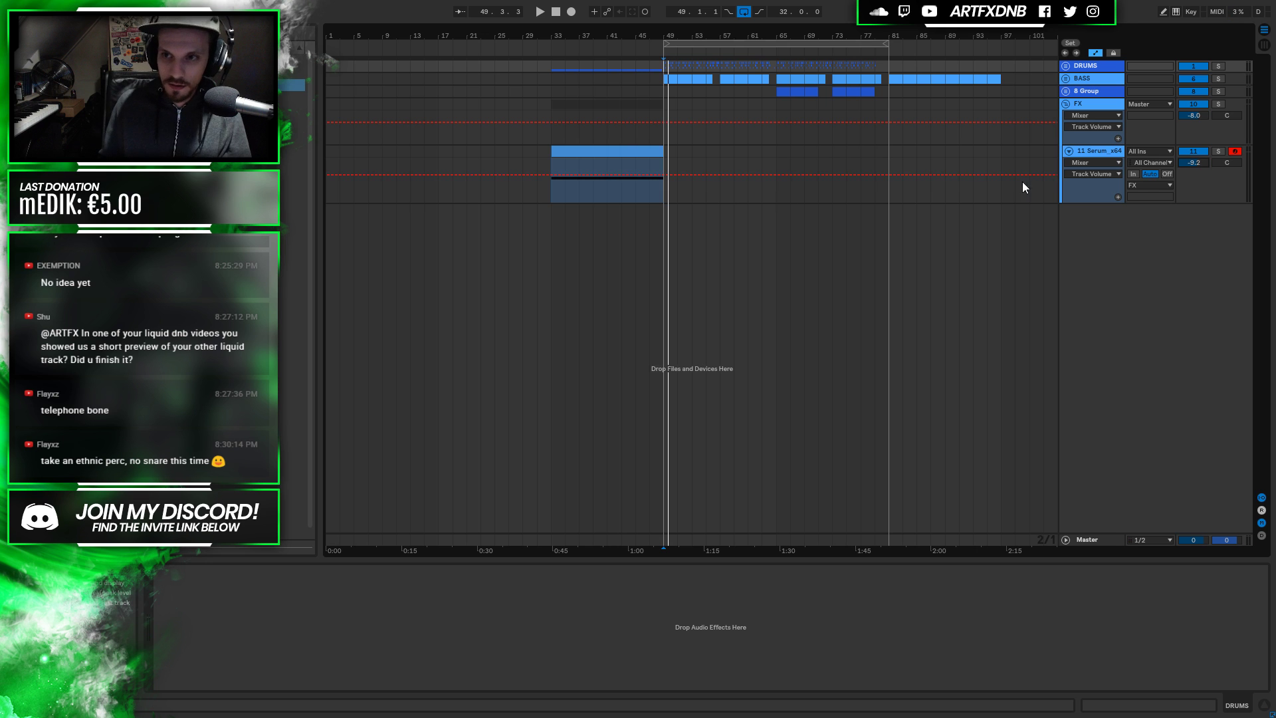
{"action": "left_click", "coordinate": [634, 166]}
{"action": "key", "text": "space"}
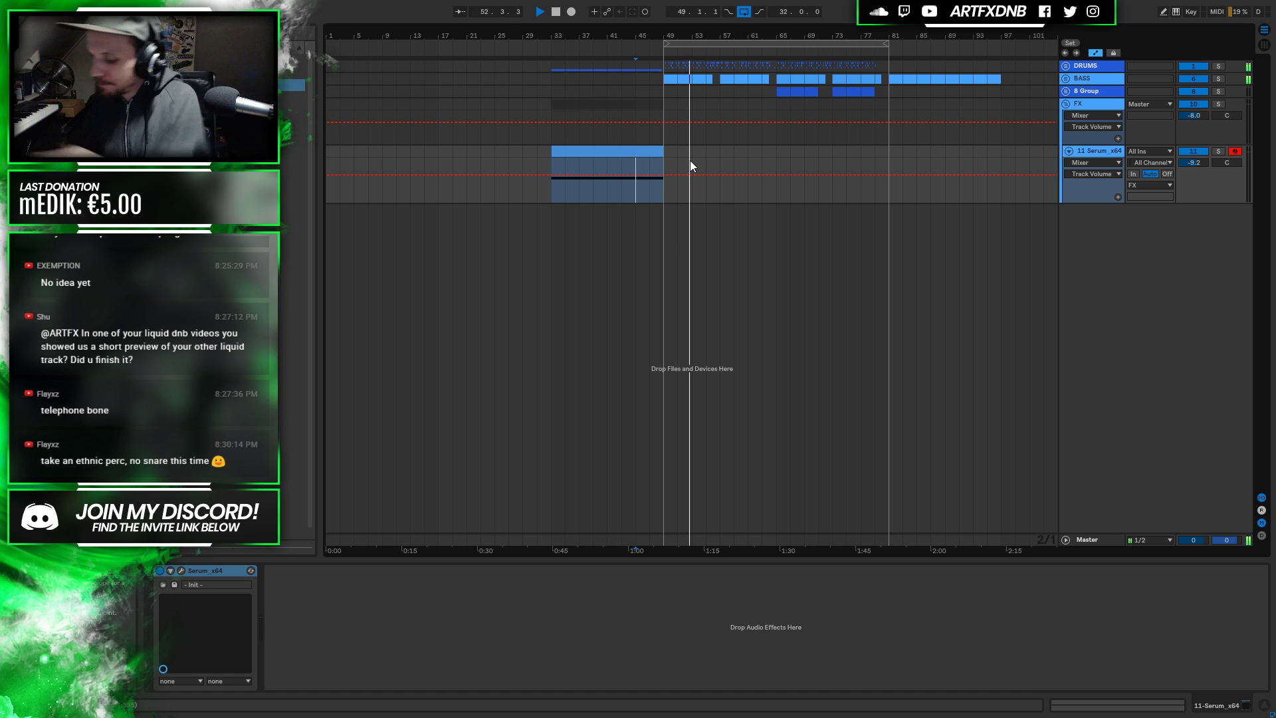
{"action": "key", "text": "space"}
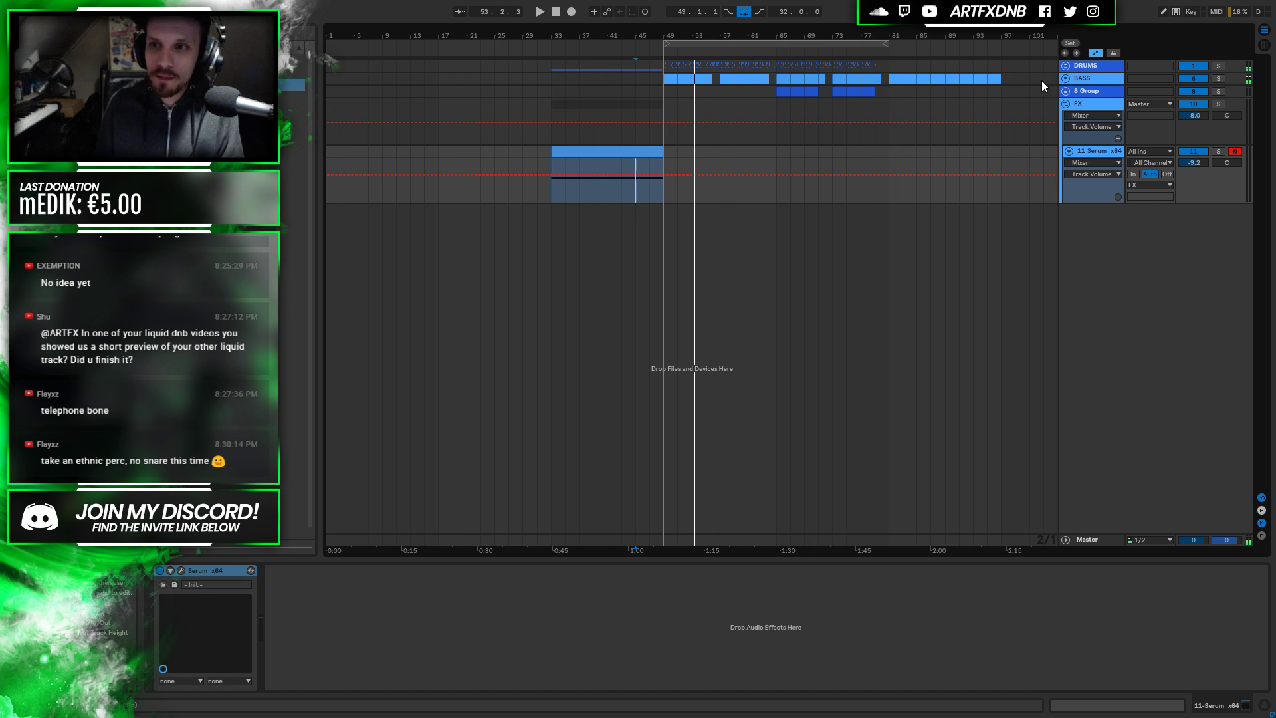
Unfold the BASS group, hide the automation lanes and duplicate the Main Bass track
{"action": "left_click", "coordinate": [1077, 83]}
{"action": "left_click", "coordinate": [1065, 78]}
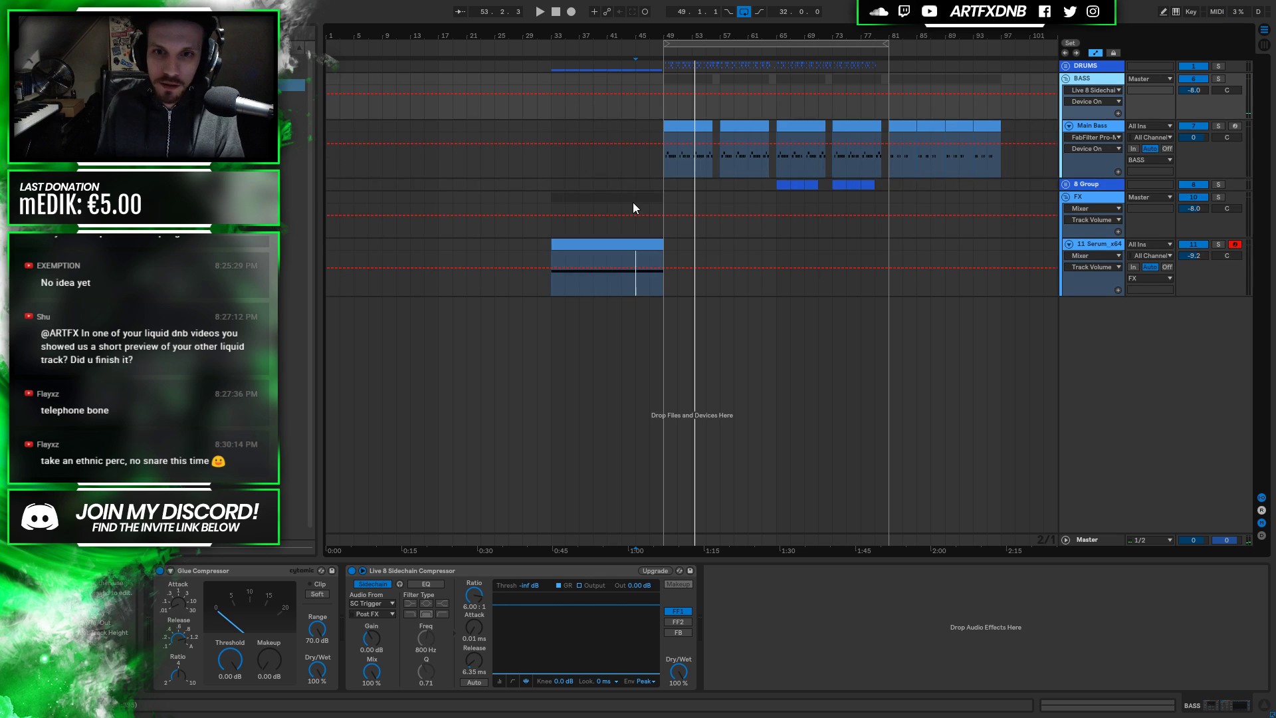
{"action": "left_click", "coordinate": [1099, 162]}
{"action": "key", "text": "a"}
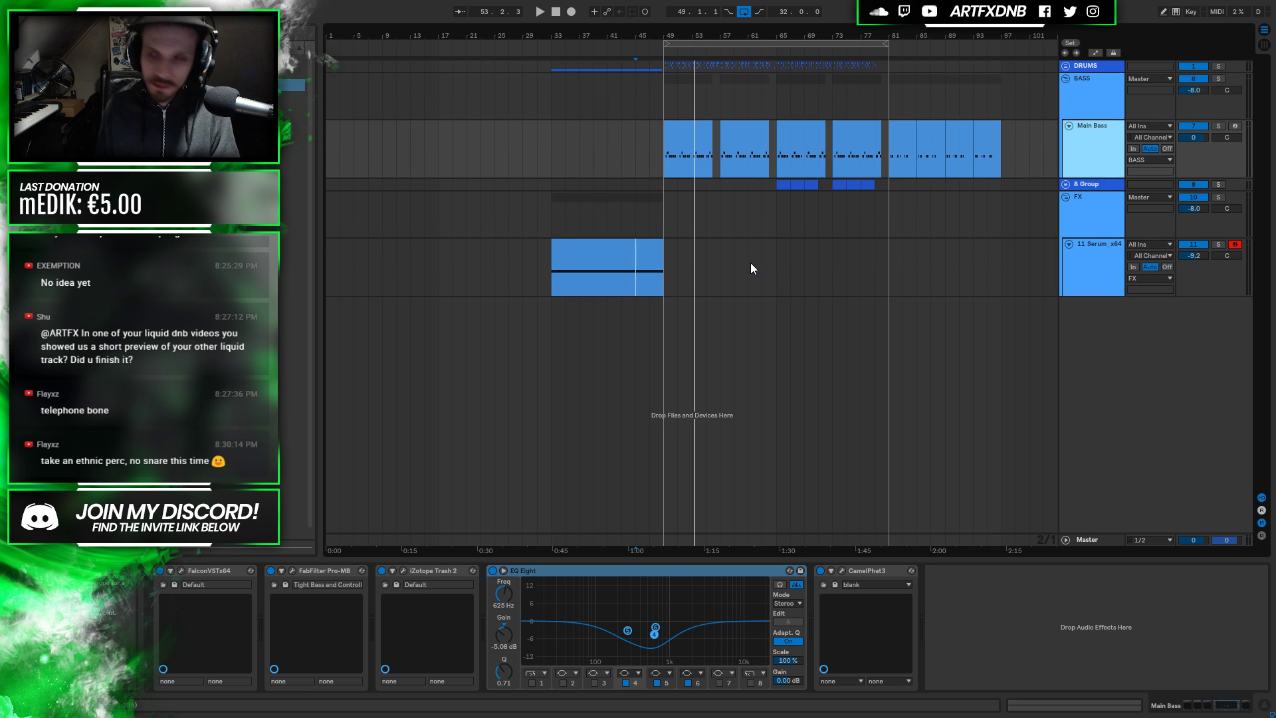
{"action": "right_click", "coordinate": [1106, 131]}
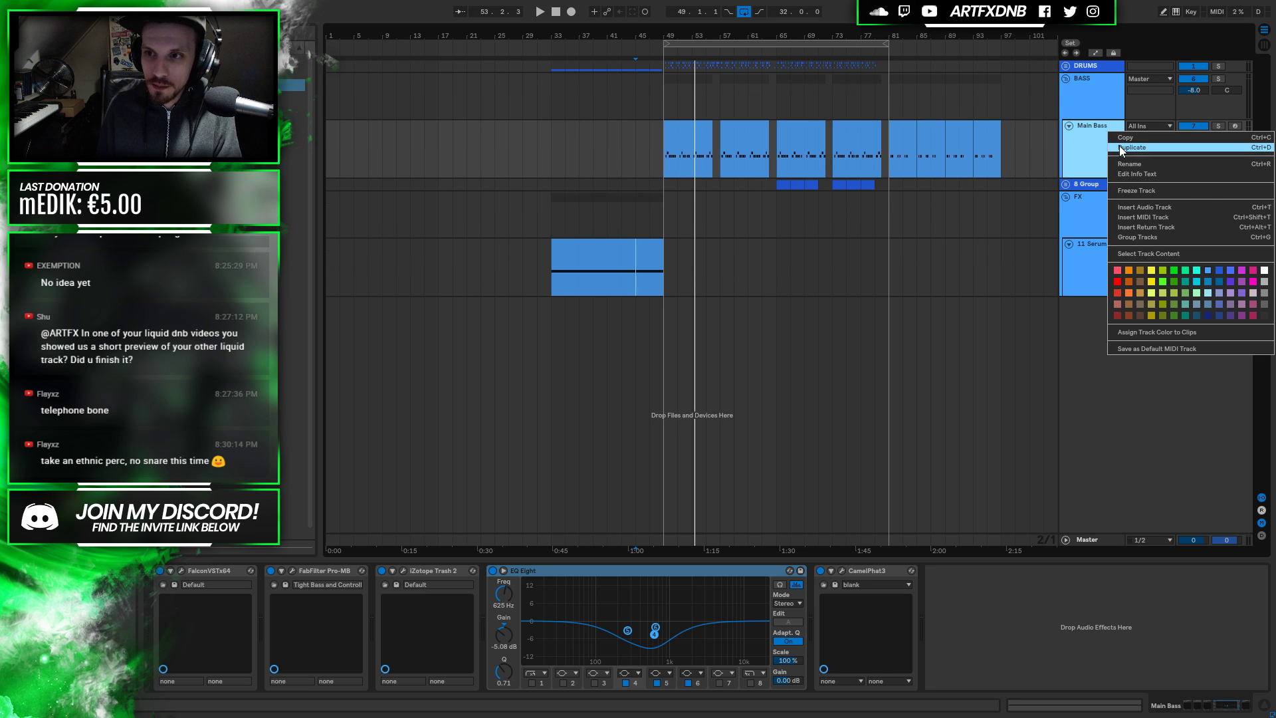
{"action": "key", "text": "Escape"}
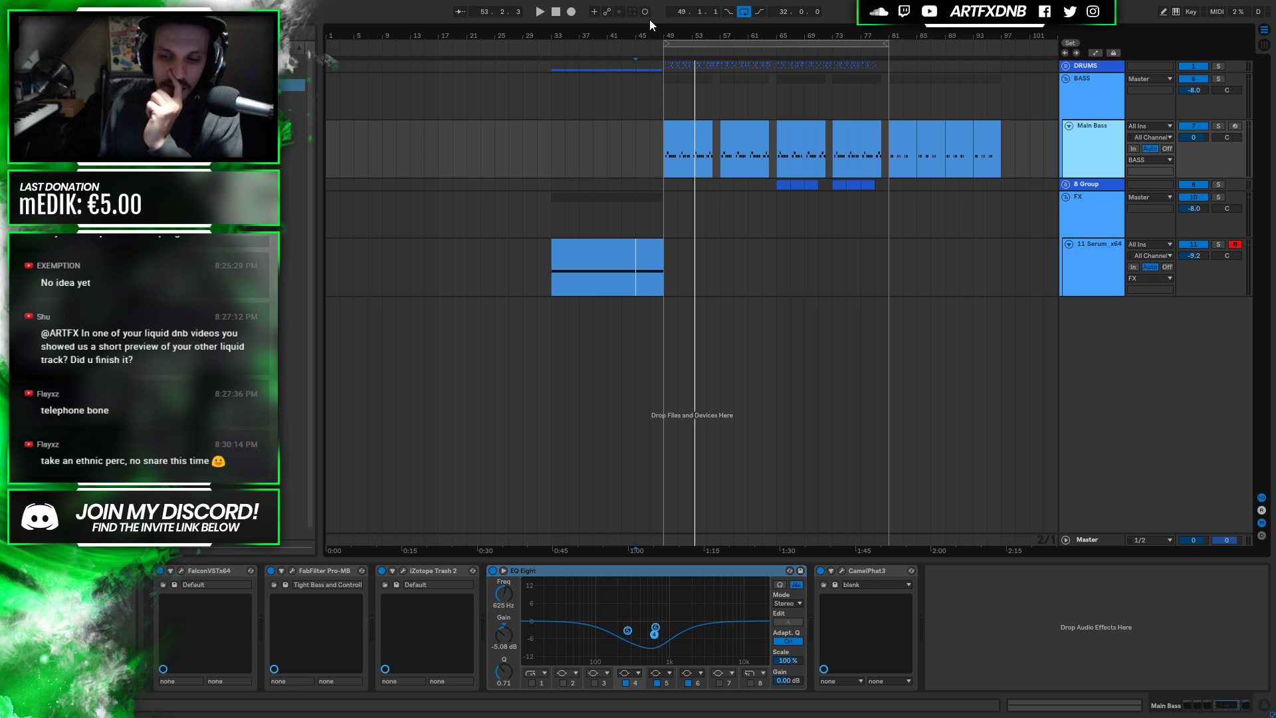
{"action": "key", "text": "ctrl+d"}
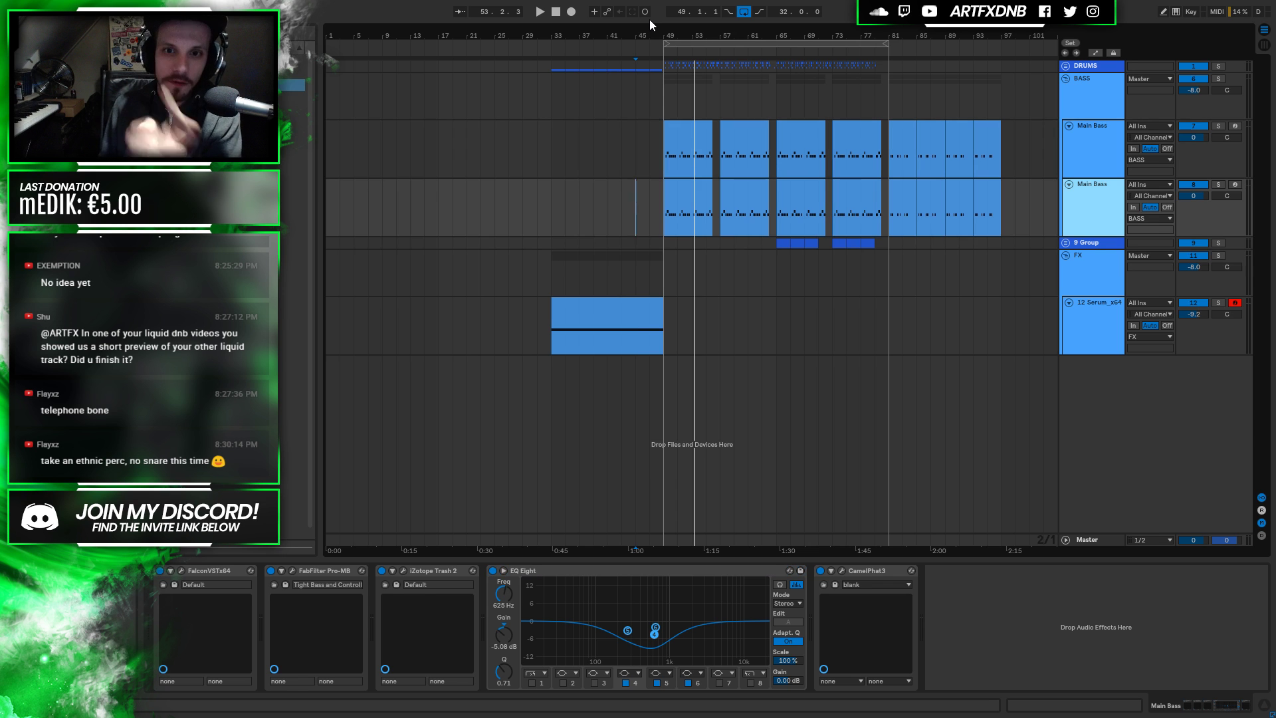
Delete the later clips on the duplicated Main Bass track and shorten its first clip to one bar, from bar 49 to 50
{"action": "left_click", "coordinate": [870, 192]}
{"action": "left_click_drag", "start_coordinate": [743, 194], "coordinate": [730, 218]}
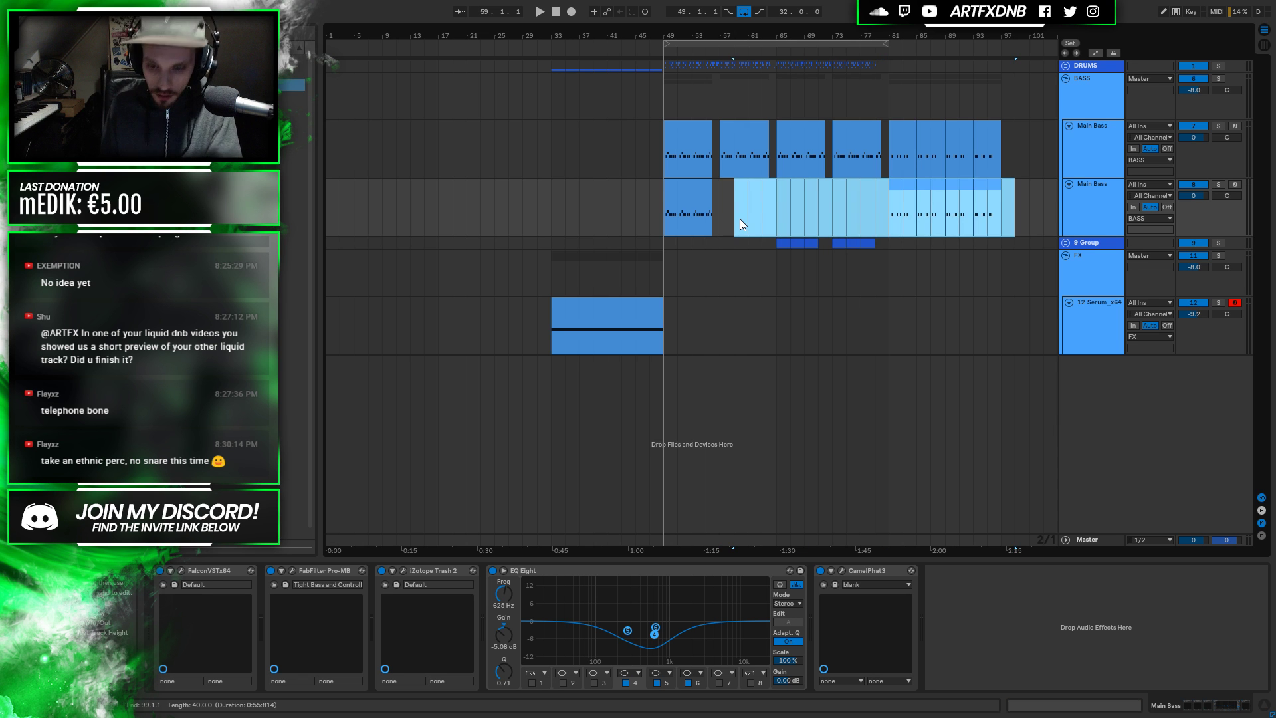
{"action": "mouse_move", "coordinate": [679, 36]}
{"action": "left_mouse_down"}
{"action": "mouse_move", "coordinate": [679, 133]}
{"action": "mouse_move", "coordinate": [678, 79]}
{"action": "left_mouse_up"}
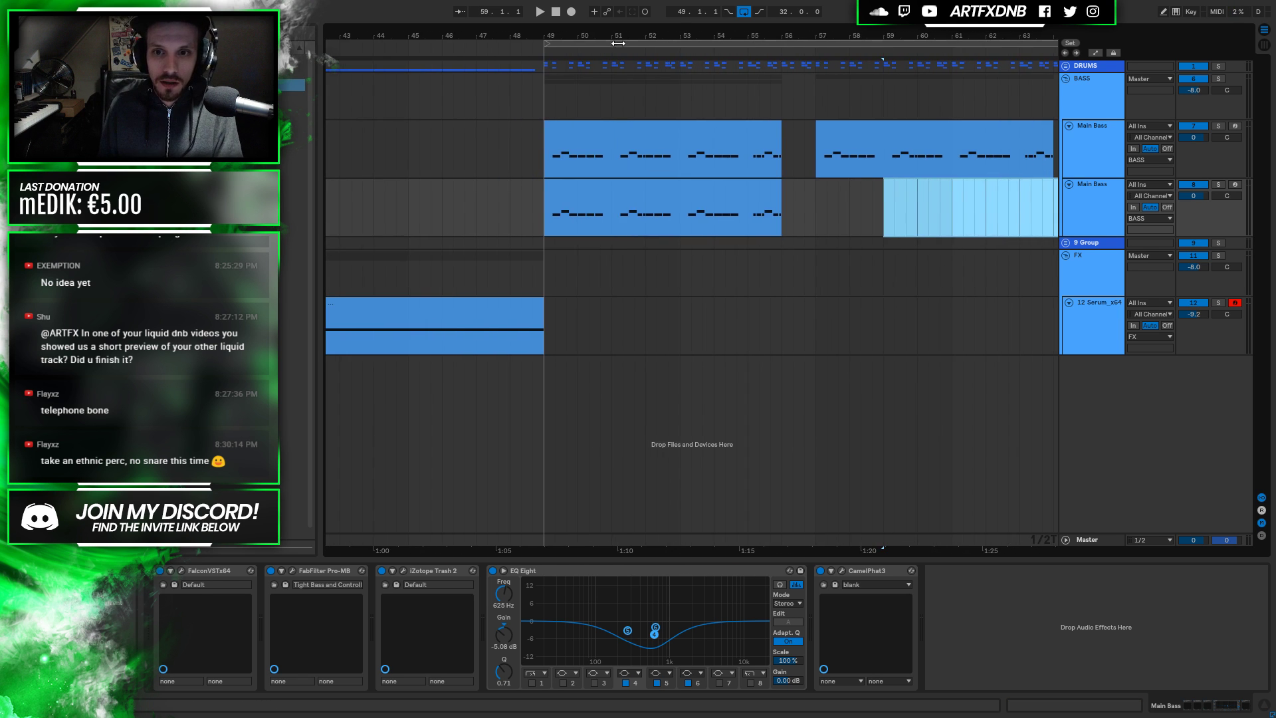
{"action": "left_click_drag", "start_coordinate": [780, 196], "coordinate": [578, 199]}
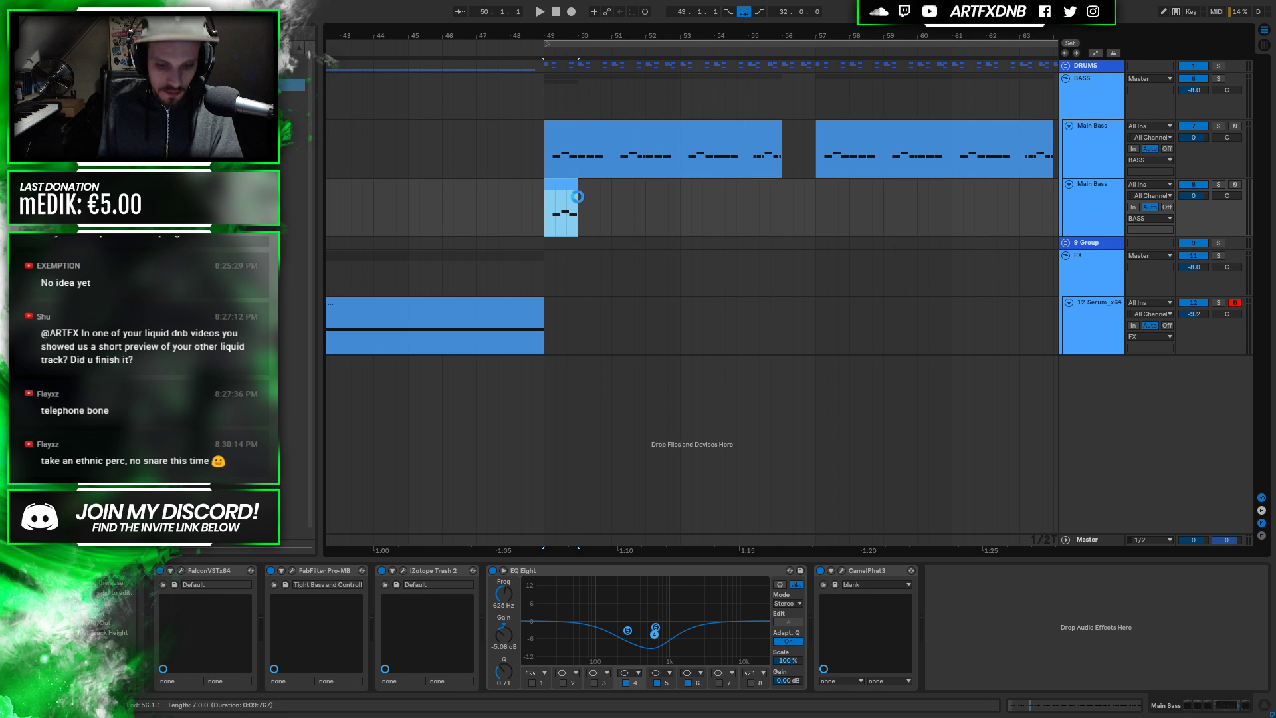
Reduce the one-bar bass clip to a single F2 note about one beat long at its start, and play it
{"action": "double_click", "coordinate": [561, 206]}
{"action": "left_click_drag", "start_coordinate": [873, 618], "coordinate": [1256, 631]}
{"action": "key", "text": "Delete"}
{"action": "left_click_drag", "start_coordinate": [614, 624], "coordinate": [380, 631]}
{"action": "key", "text": "space"}
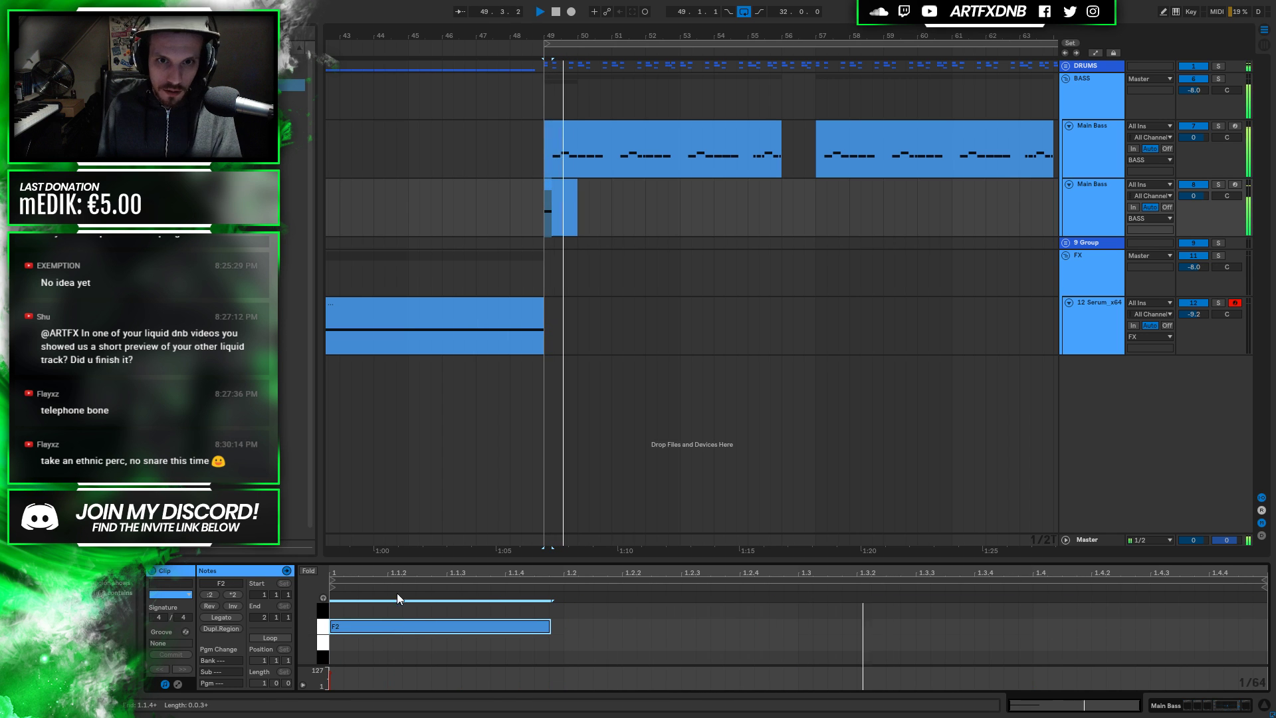
{"action": "left_click", "coordinate": [552, 188]}
{"action": "key", "text": "space"}
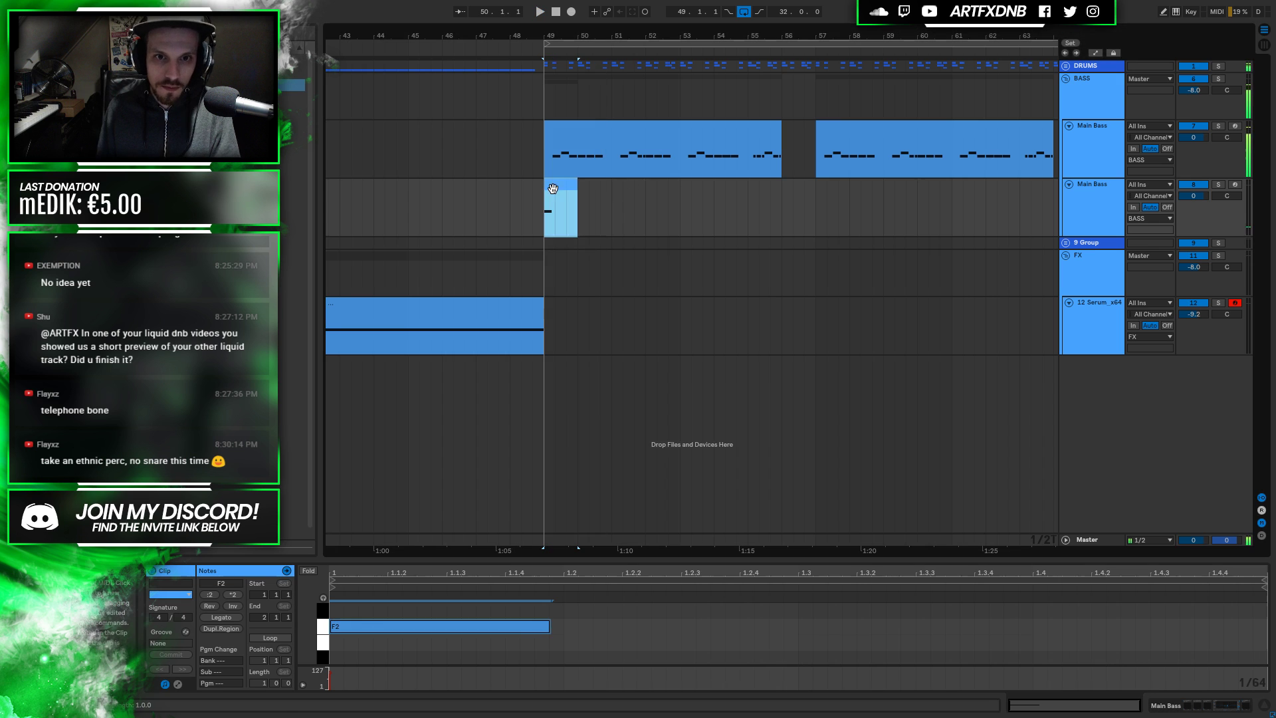
Play from bar 47 into bar 50 to check the single bass note at the drop
{"action": "left_click", "coordinate": [1108, 199]}
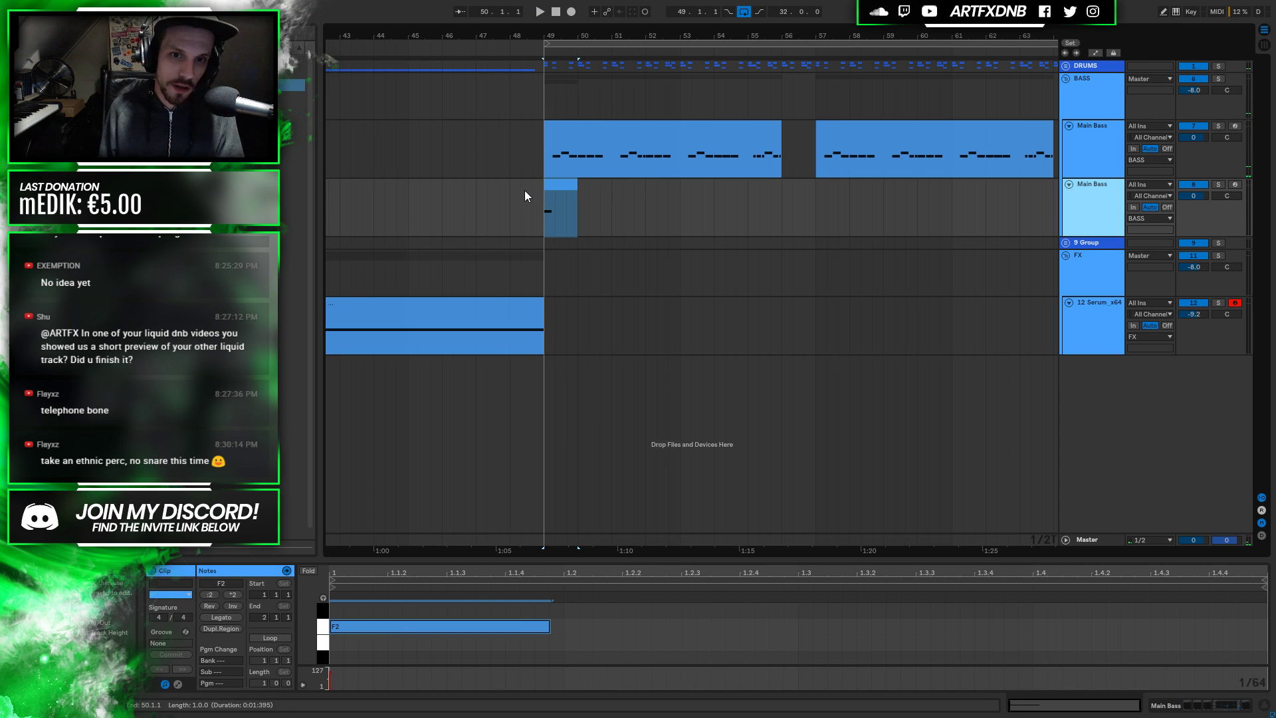
{"action": "left_click", "coordinate": [556, 198]}
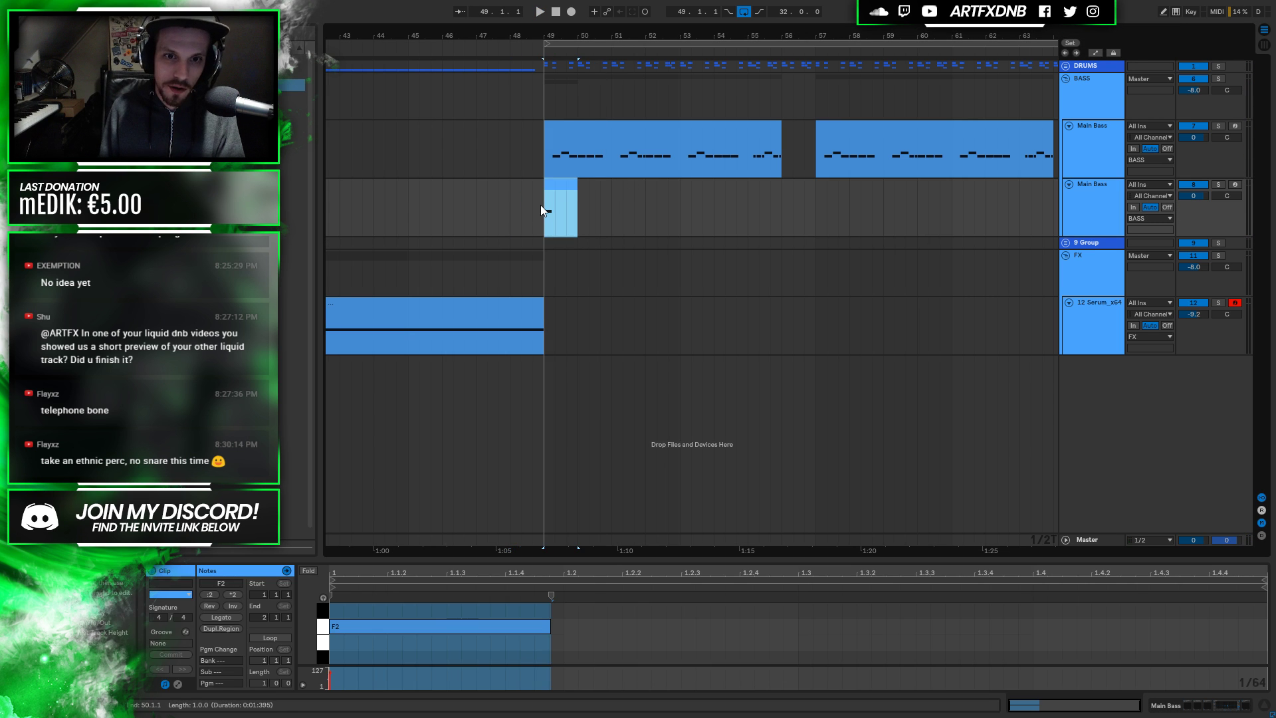
{"action": "left_click", "coordinate": [491, 208]}
{"action": "key", "text": "space"}
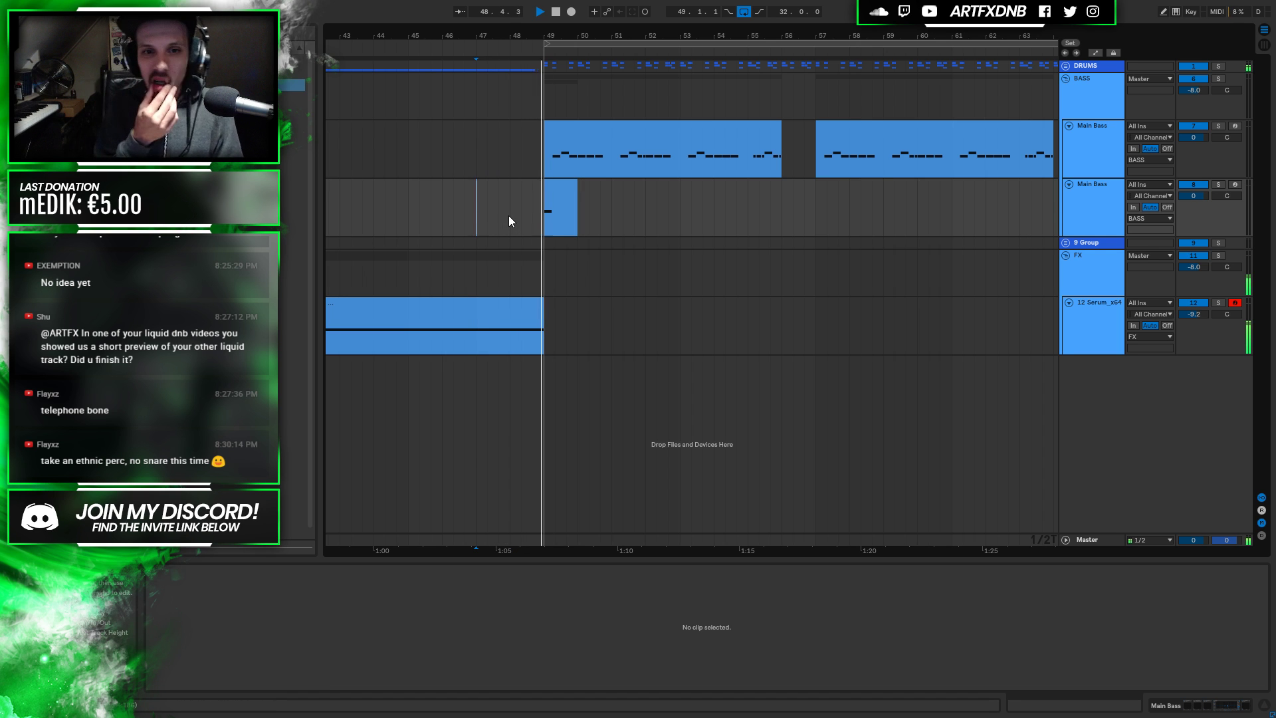
{"action": "key", "text": "space"}
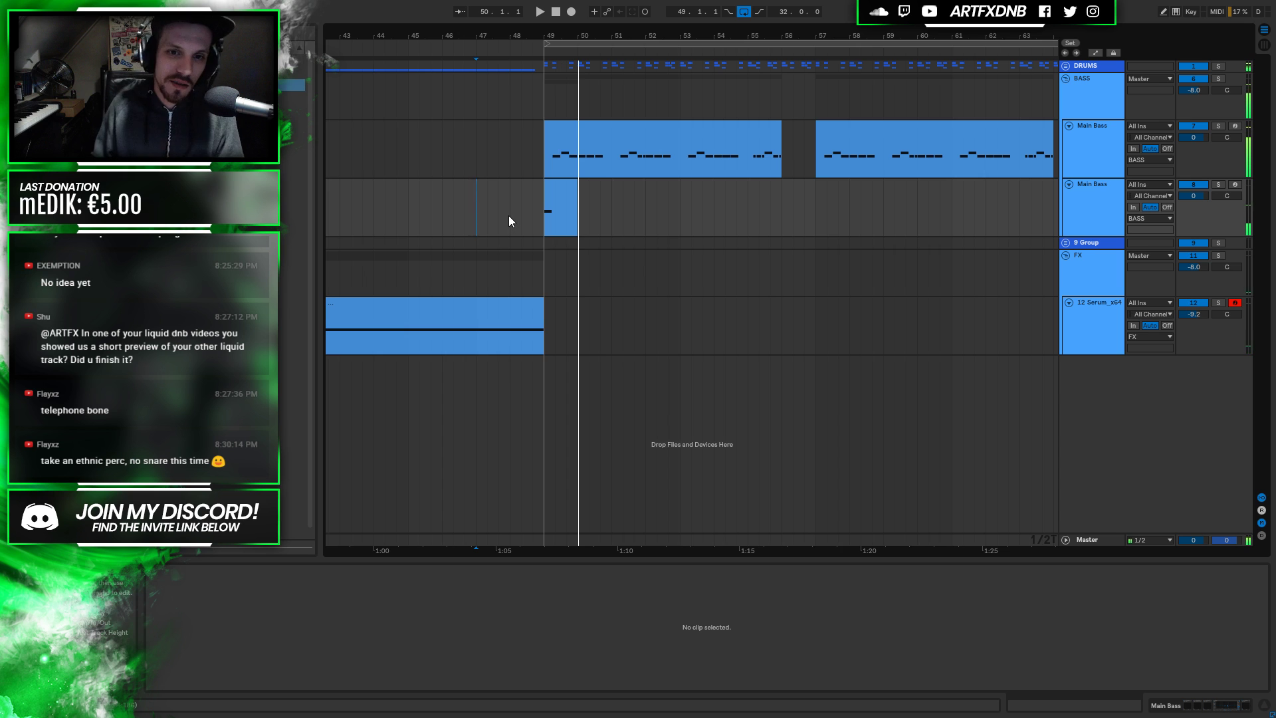
{"action": "left_click", "coordinate": [561, 206]}
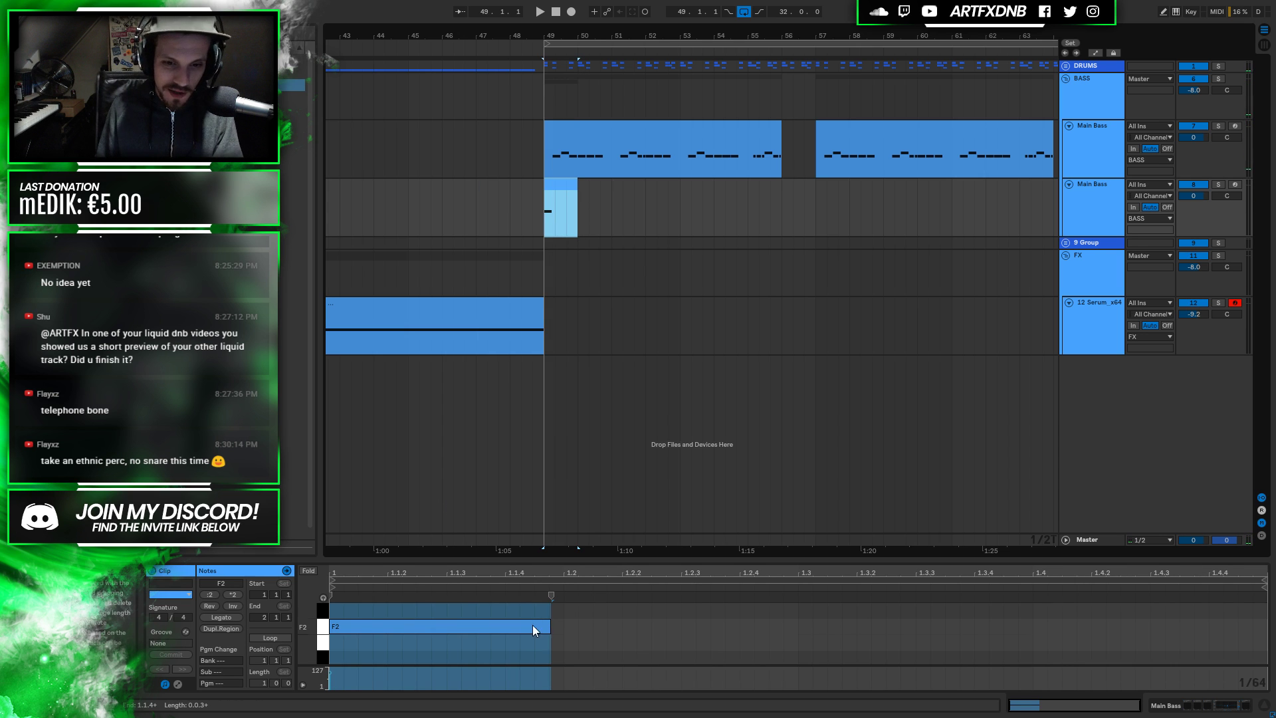
Solo the duplicated Main Bass track, open its Falcon instrument and play the bass note
{"action": "left_click", "coordinate": [1103, 185]}
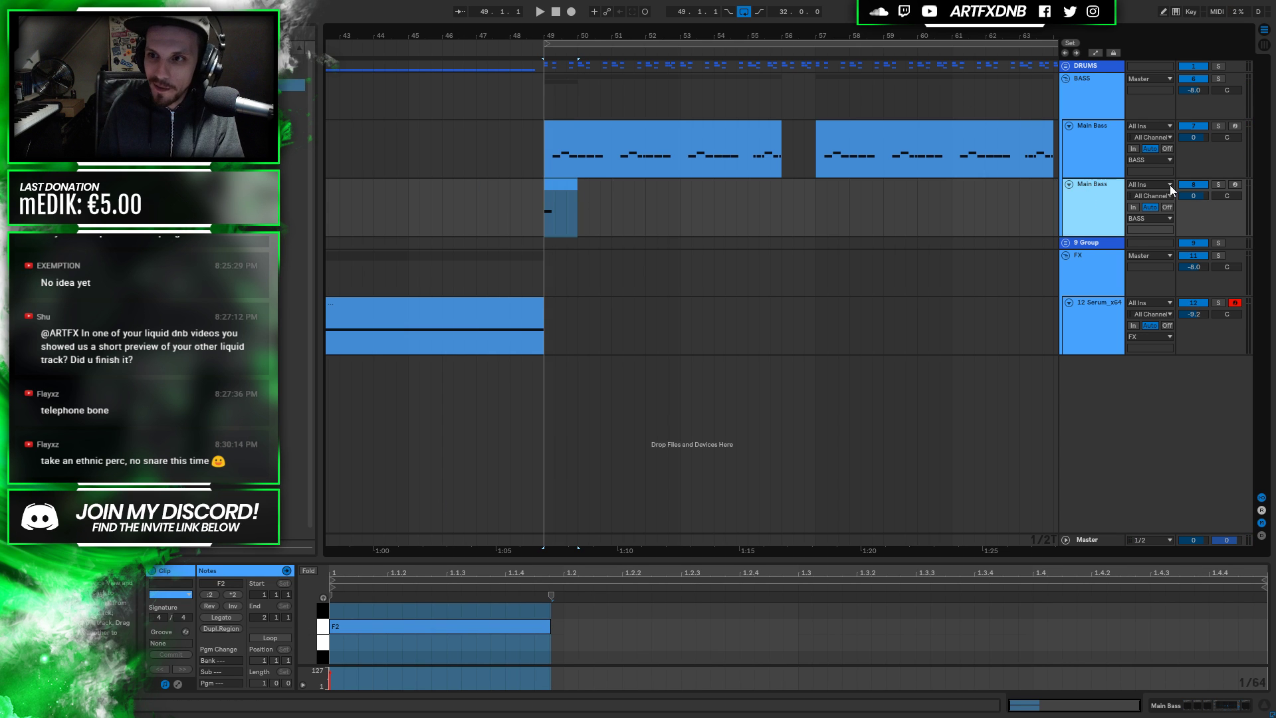
{"action": "left_click", "coordinate": [1205, 179]}
{"action": "left_click", "coordinate": [1219, 184]}
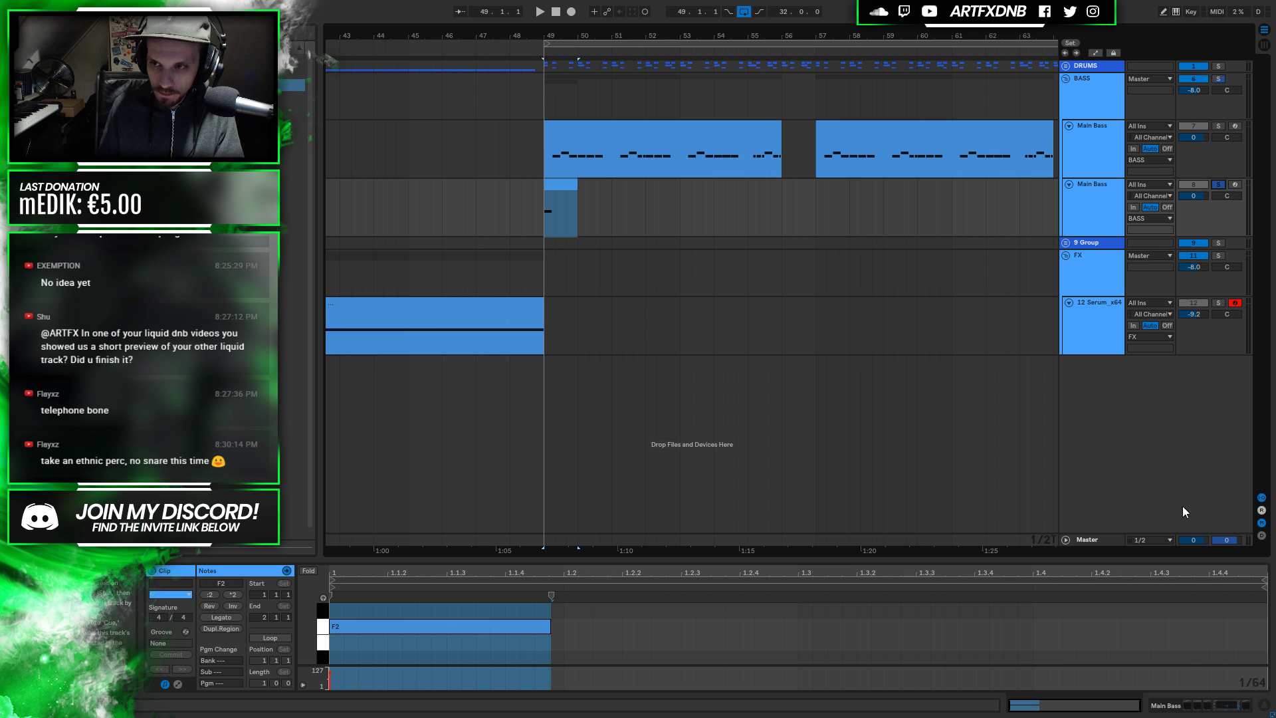
{"action": "left_click", "coordinate": [1214, 705]}
{"action": "left_click", "coordinate": [182, 570]}
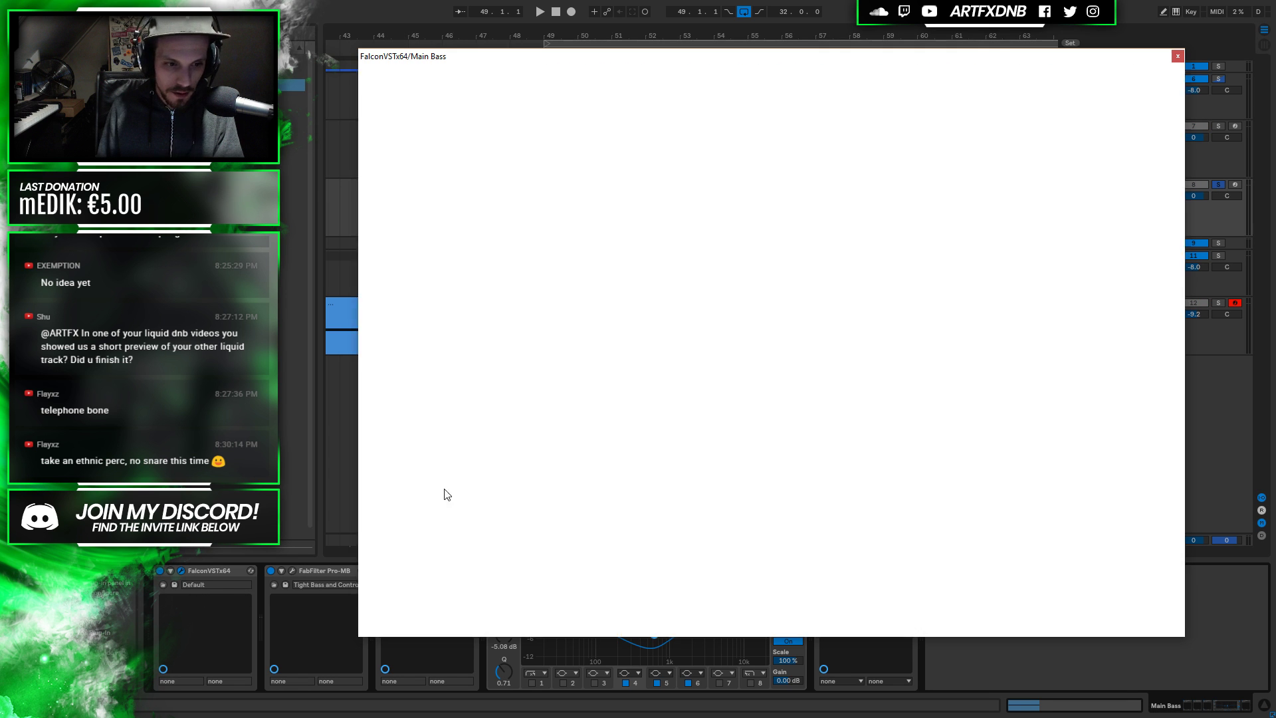
{"action": "key", "text": "space"}
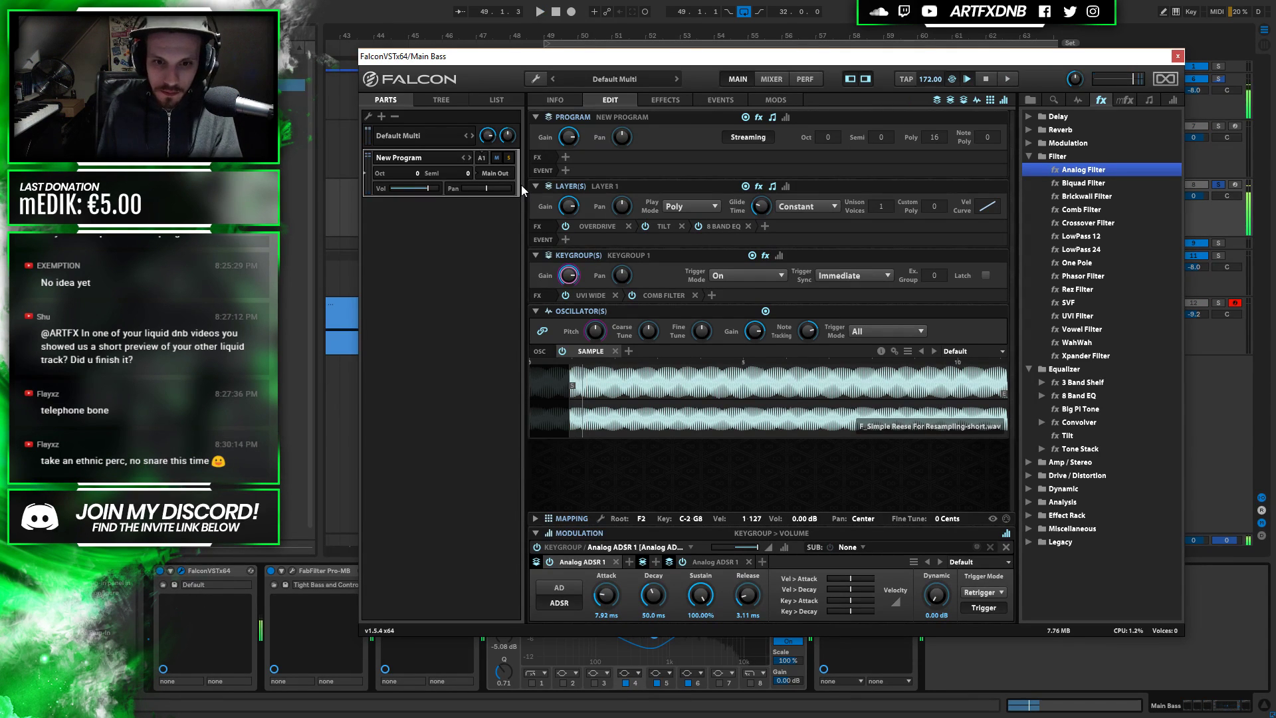
Set the decay of the envelope modulating the Comb Filter cutoff to 33.1 ms while playing the bass note
{"action": "left_click", "coordinate": [657, 297]}
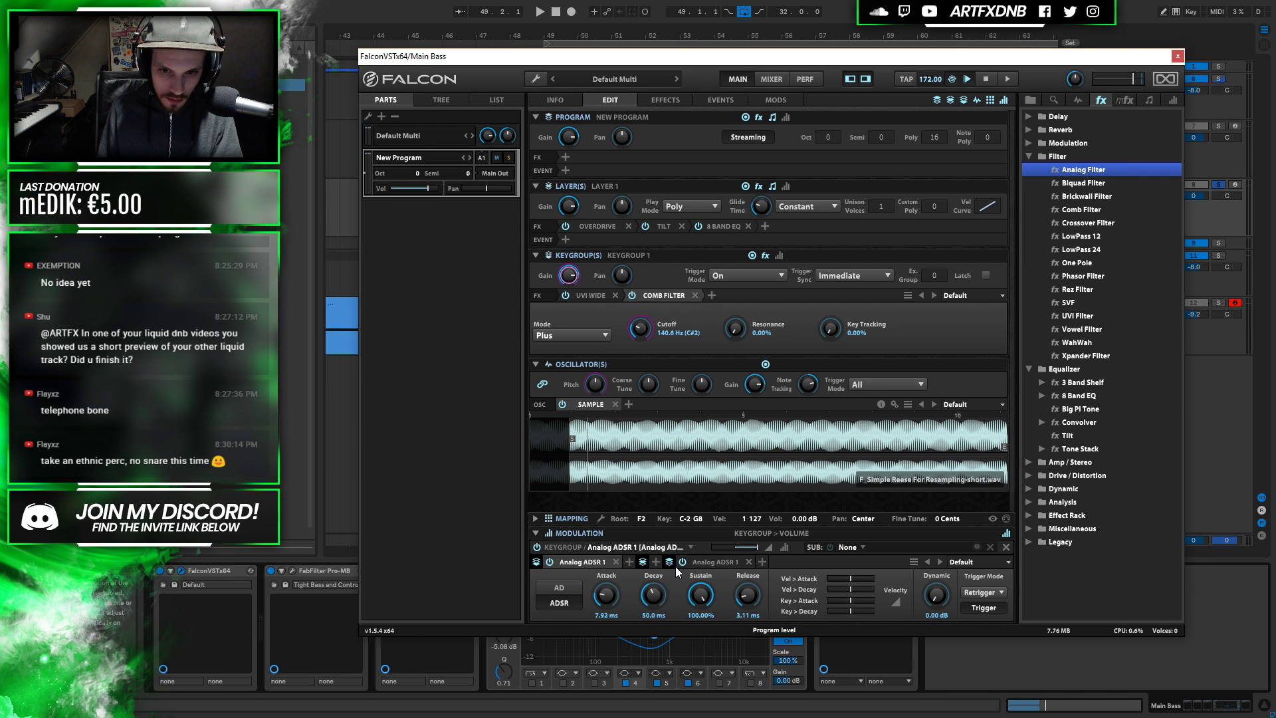
{"action": "left_click", "coordinate": [698, 562]}
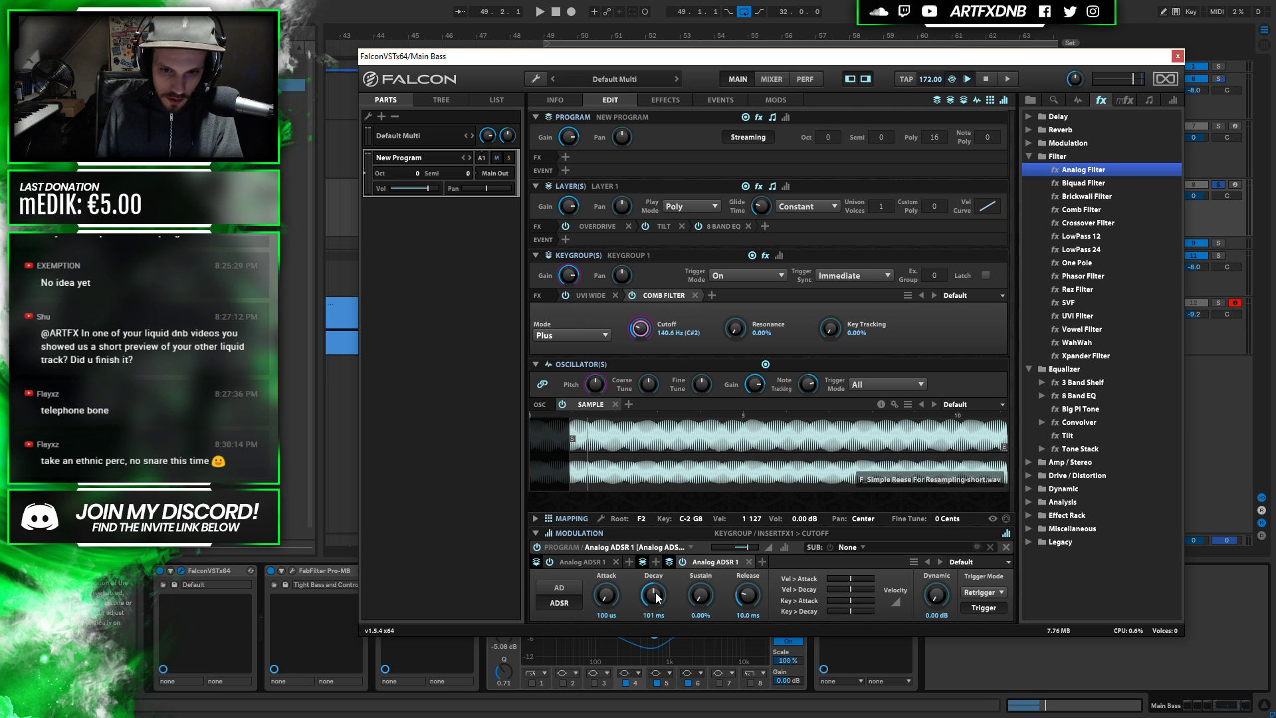
{"action": "left_click_drag", "start_coordinate": [656, 615], "coordinate": [672, 553]}
{"action": "key", "text": "space"}
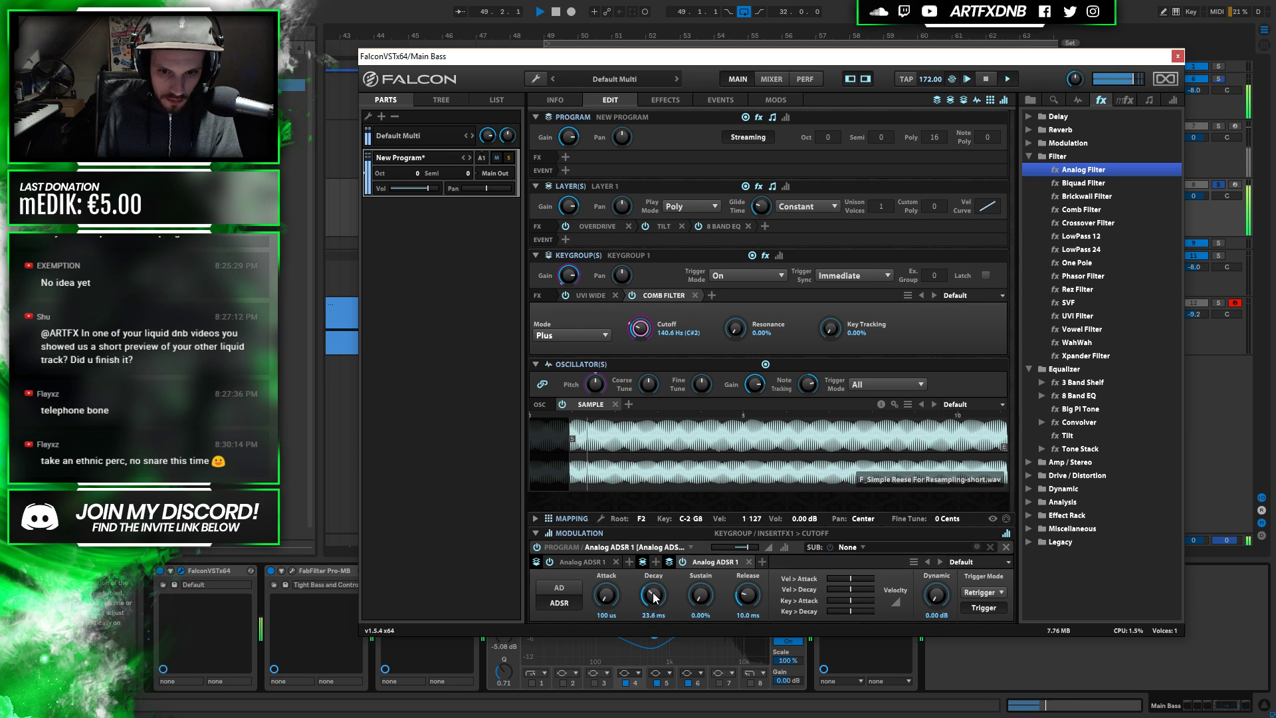
{"action": "left_click_drag", "start_coordinate": [673, 554], "coordinate": [654, 587]}
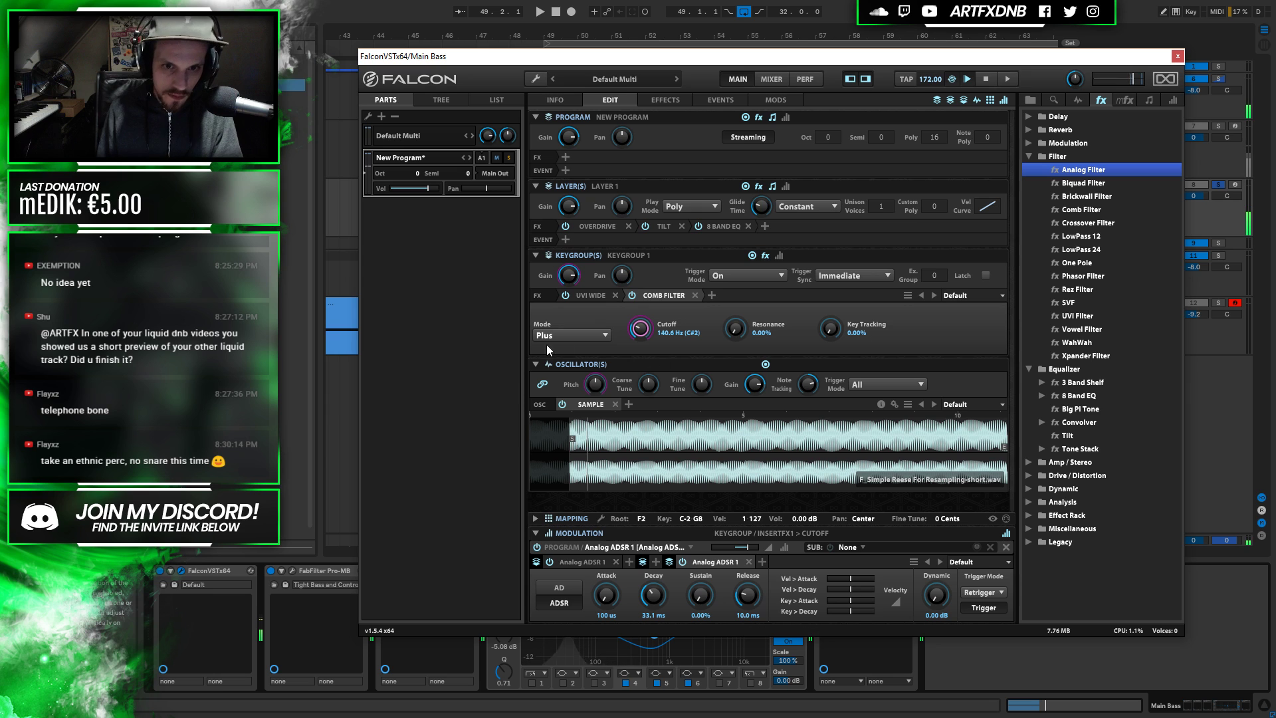
Try the Comb Filter's resonance and bypass, and remove the filter from the duplicated bass's keygroup effects
{"action": "left_click_drag", "start_coordinate": [744, 329], "coordinate": [727, 399]}
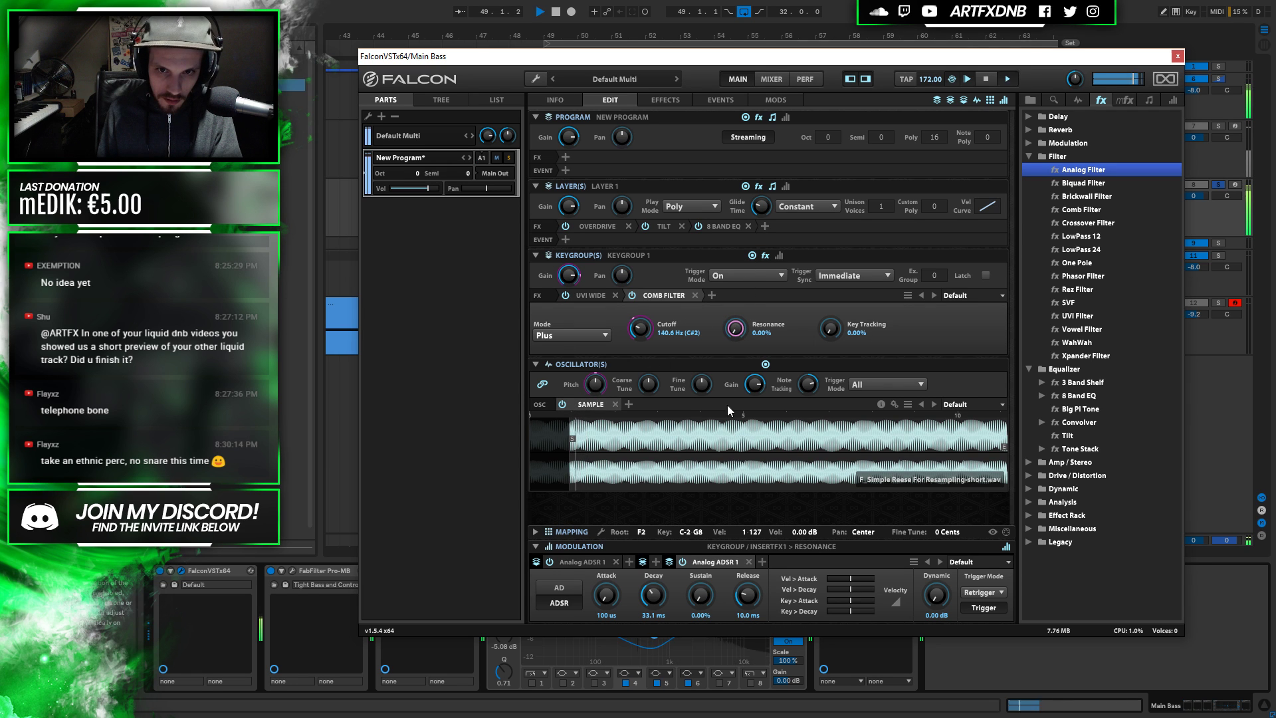
{"action": "left_click", "coordinate": [631, 293]}
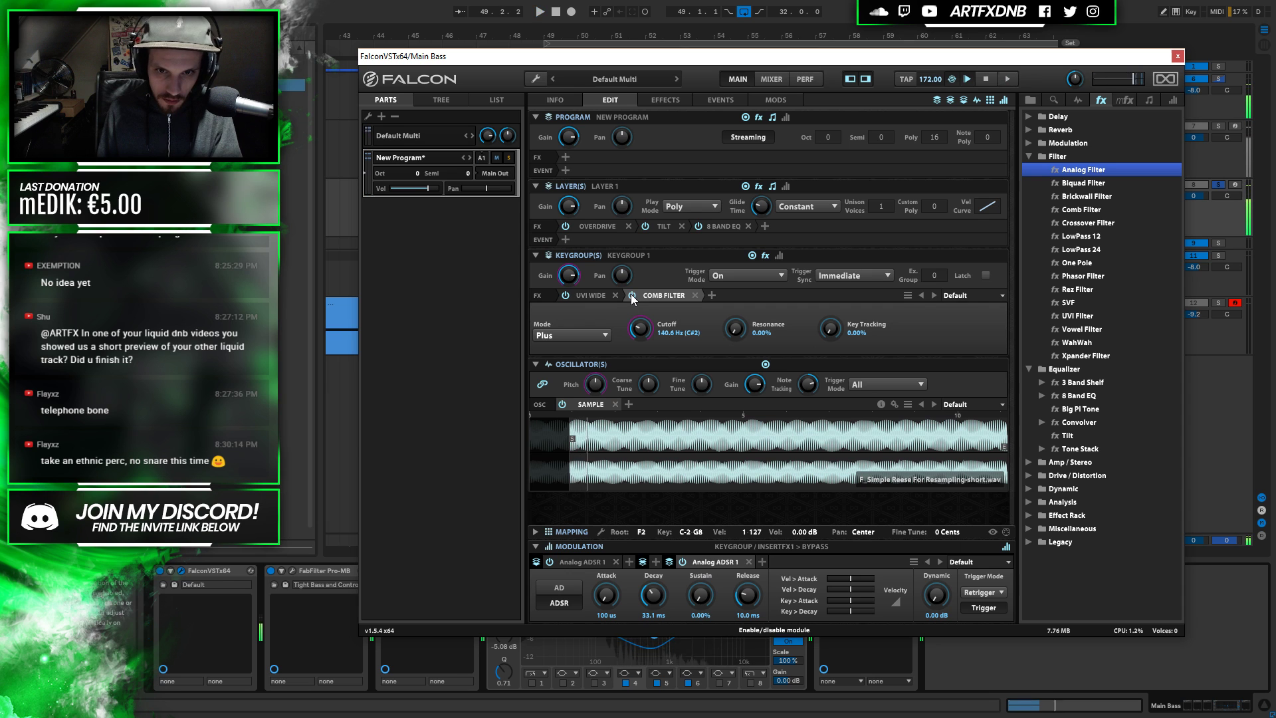
{"action": "left_click", "coordinate": [695, 295]}
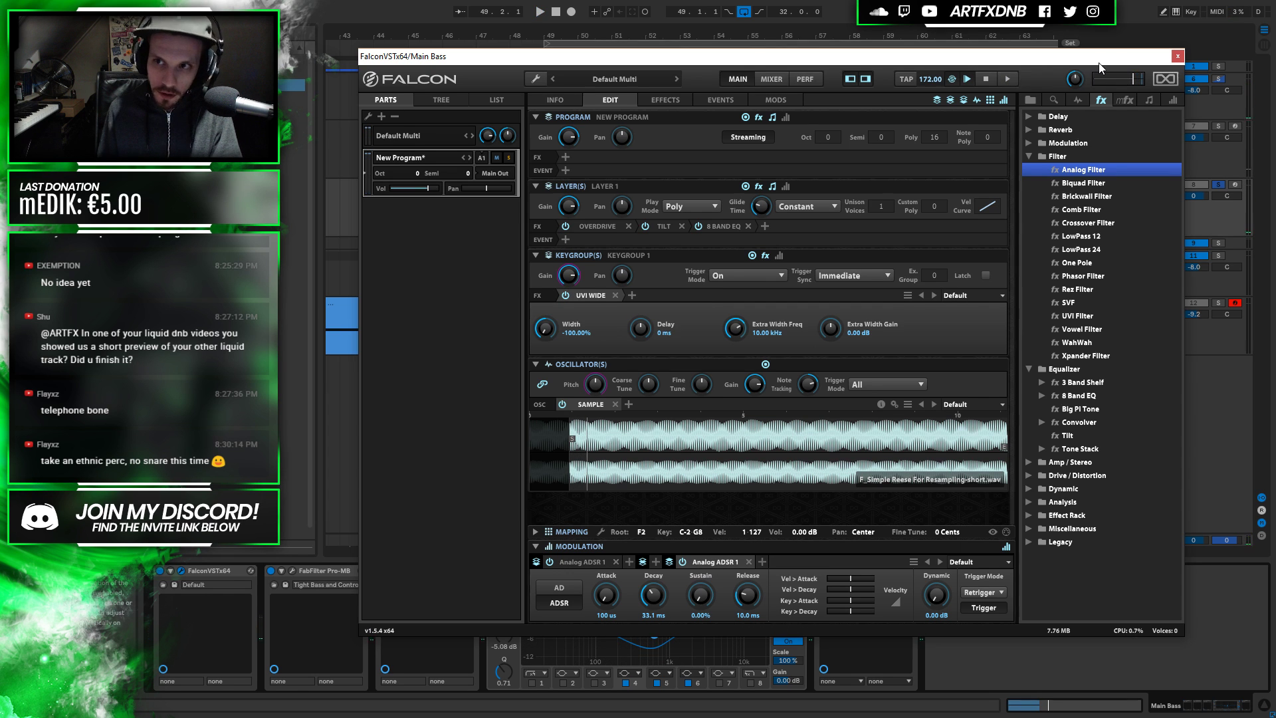
Open the original Main Bass track's Falcon, remove its Comb Filter, and return to the duplicate's Falcon window
{"action": "left_click_drag", "start_coordinate": [1098, 63], "coordinate": [1086, 319]}
{"action": "left_click", "coordinate": [1115, 133]}
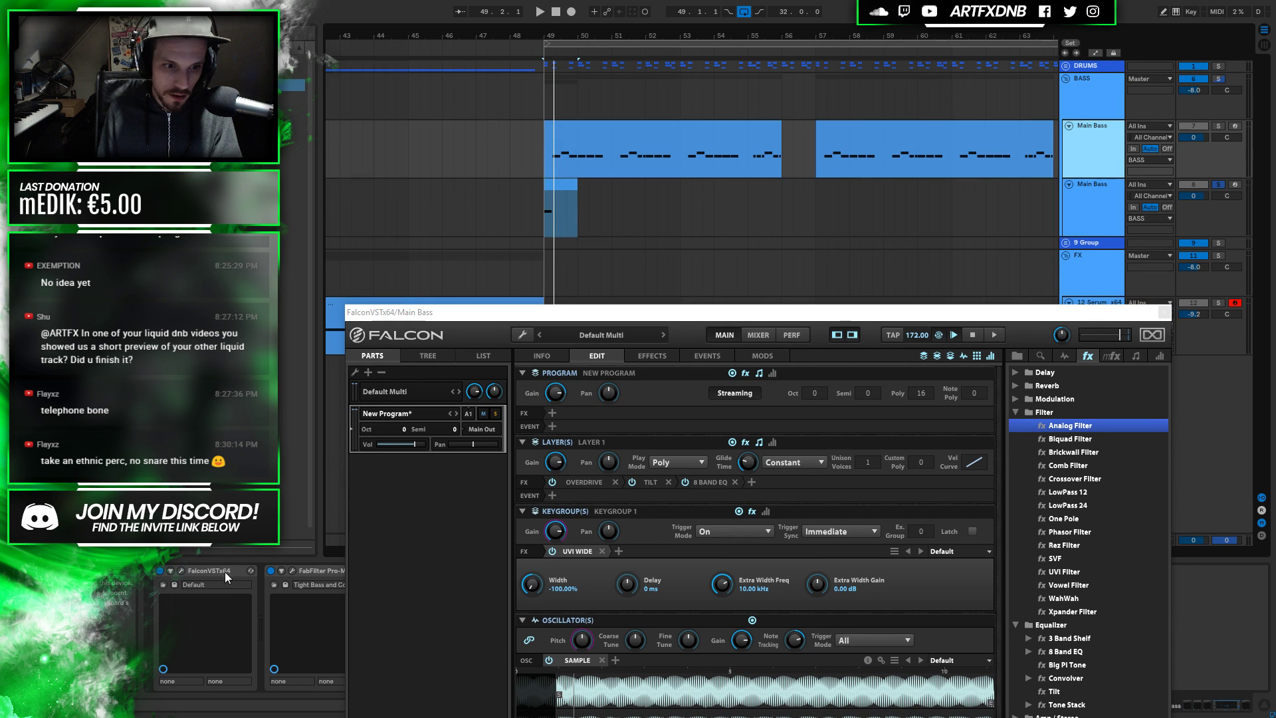
{"action": "left_click", "coordinate": [183, 570]}
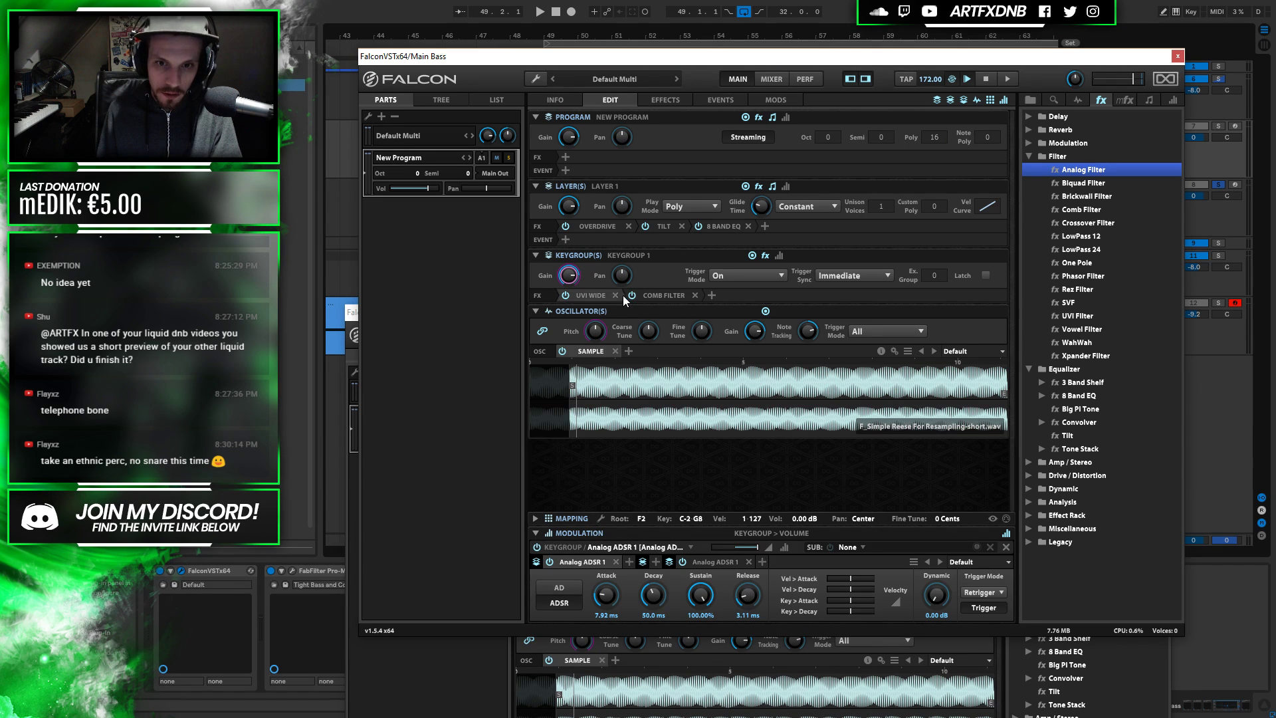
{"action": "left_click", "coordinate": [695, 296]}
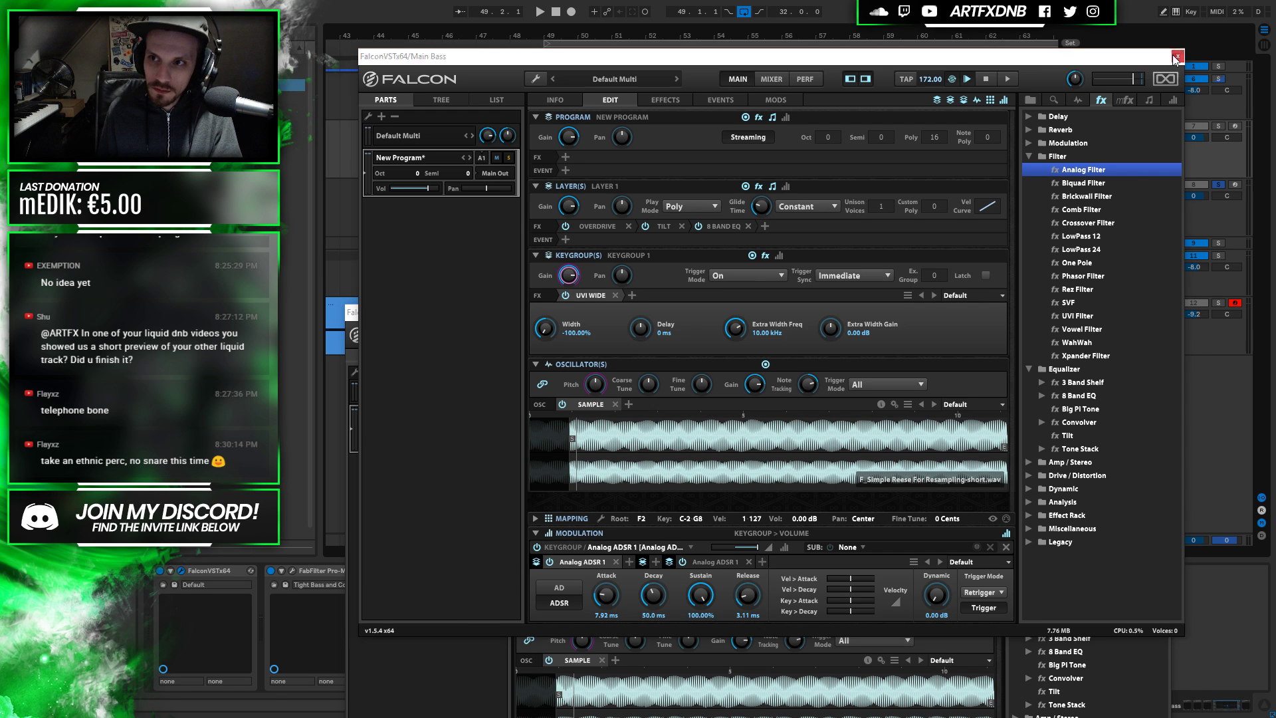
{"action": "left_click_drag", "start_coordinate": [489, 57], "coordinate": [475, 313]}
{"action": "left_click_drag", "start_coordinate": [506, 138], "coordinate": [508, 79]}
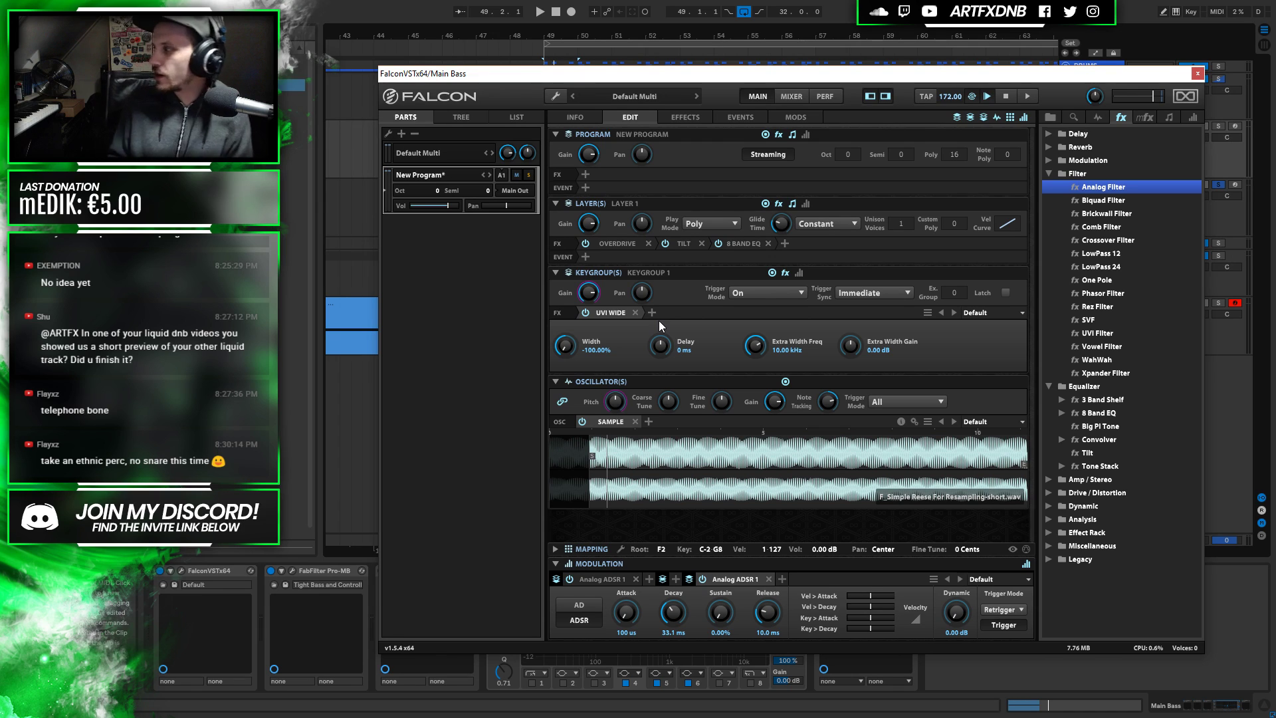
Add an Xpander Filter after UVI Wide in the keygroup effects and lower its cutoff to 103.8 Hz
{"action": "left_click_drag", "start_coordinate": [1105, 373], "coordinate": [698, 311]}
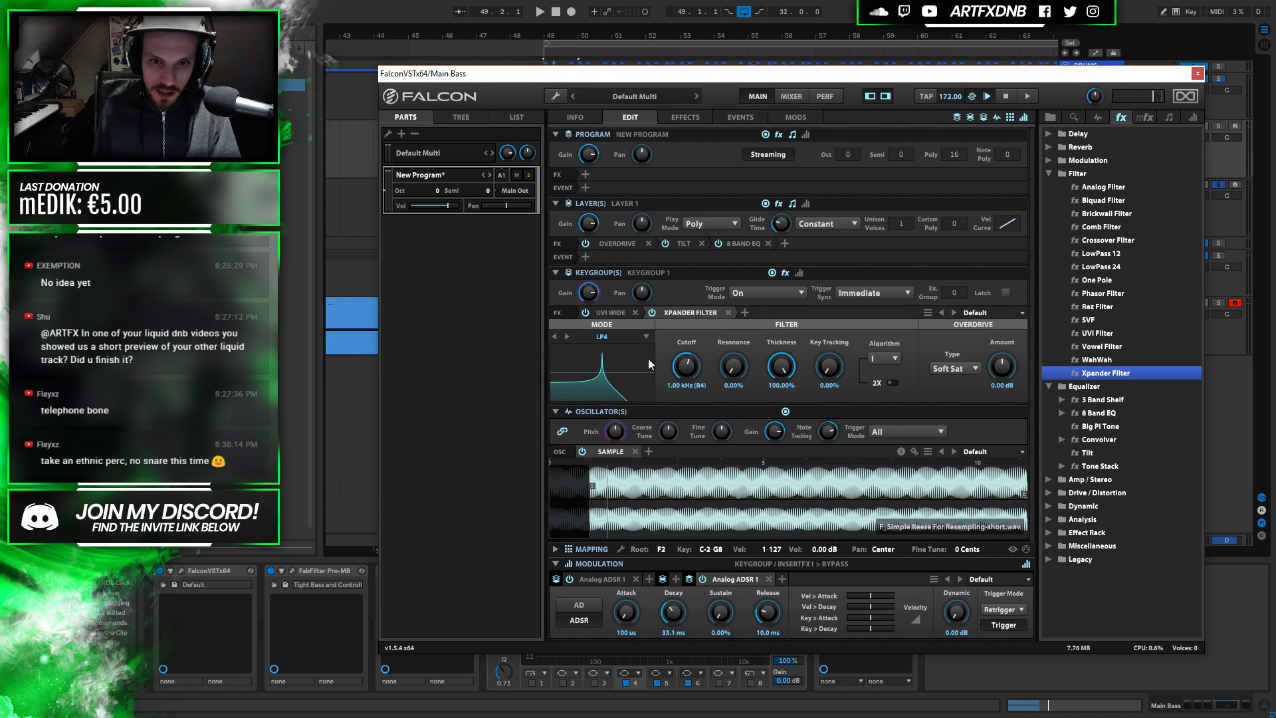
{"action": "mouse_move", "coordinate": [685, 362]}
{"action": "left_mouse_down"}
{"action": "mouse_move", "coordinate": [684, 396]}
{"action": "mouse_move", "coordinate": [684, 348]}
{"action": "mouse_move", "coordinate": [684, 373]}
{"action": "left_mouse_up"}
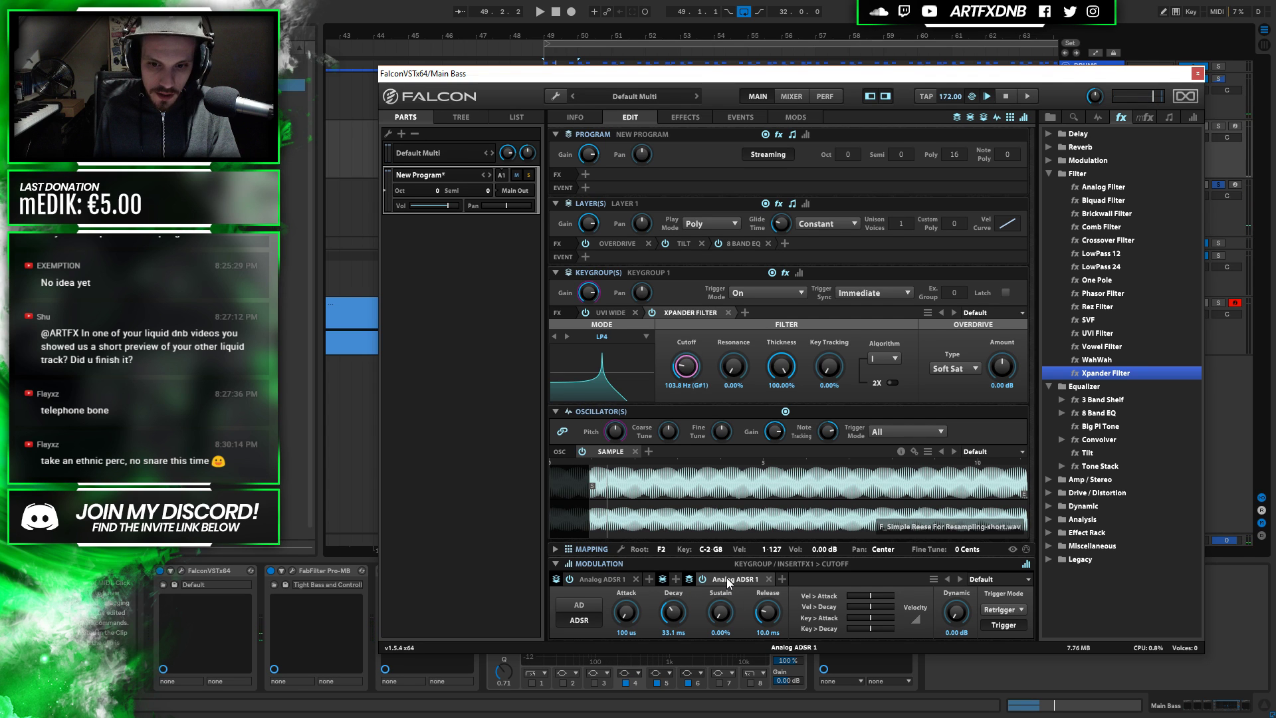
Modulate the Xpander Filter's cutoff with the program's Analog ADSR 1 and set that envelope's decay to 21.9 ms
{"action": "right_click", "coordinate": [678, 373]}
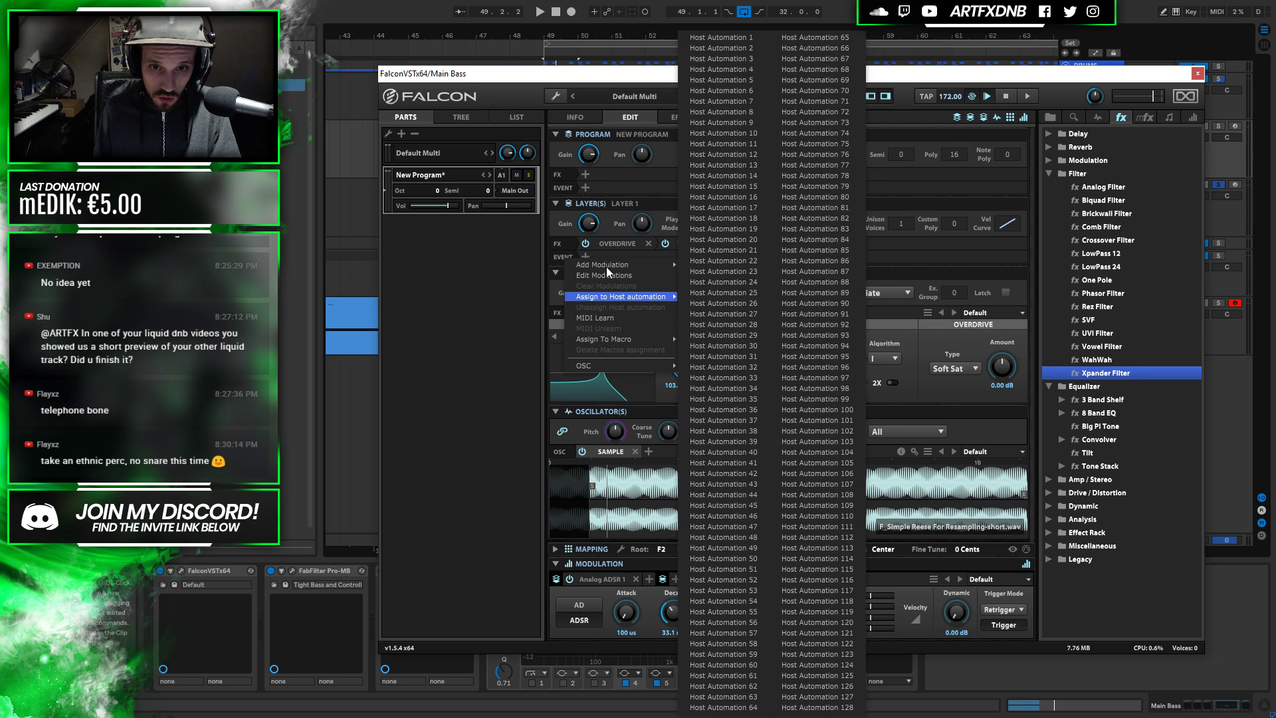
{"action": "mouse_move", "coordinate": [606, 266]}
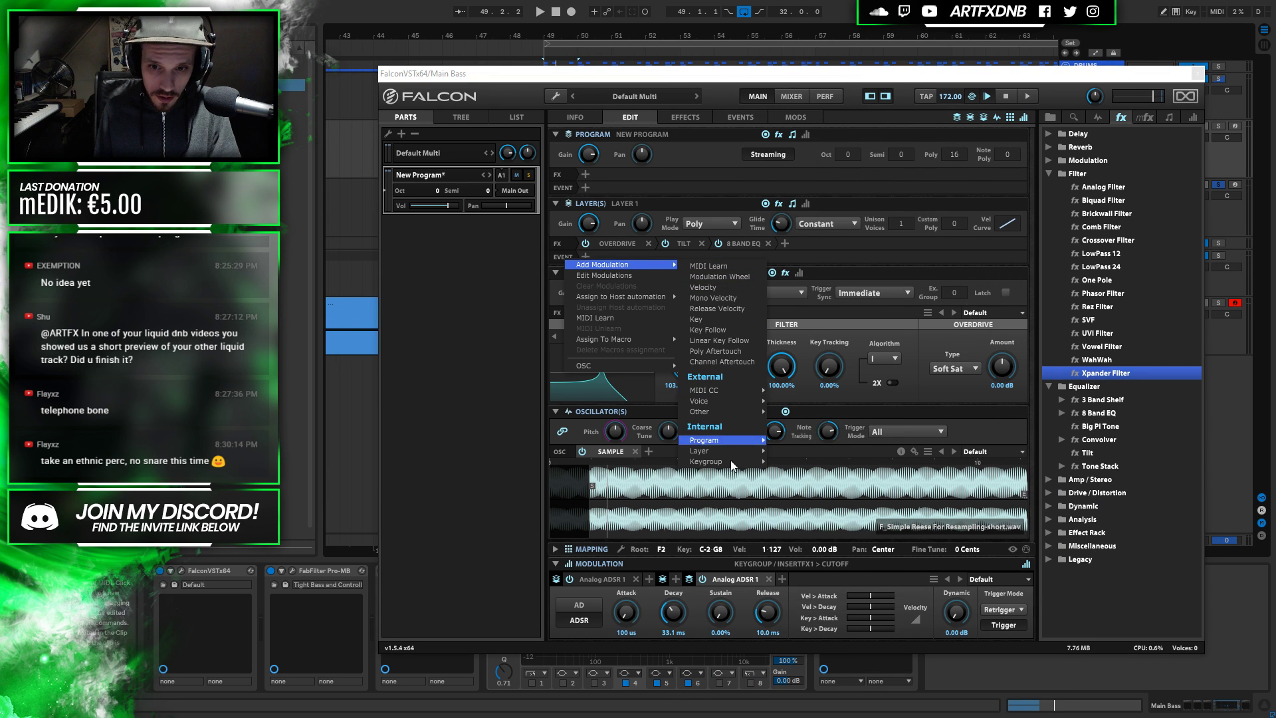
{"action": "mouse_move", "coordinate": [729, 460]}
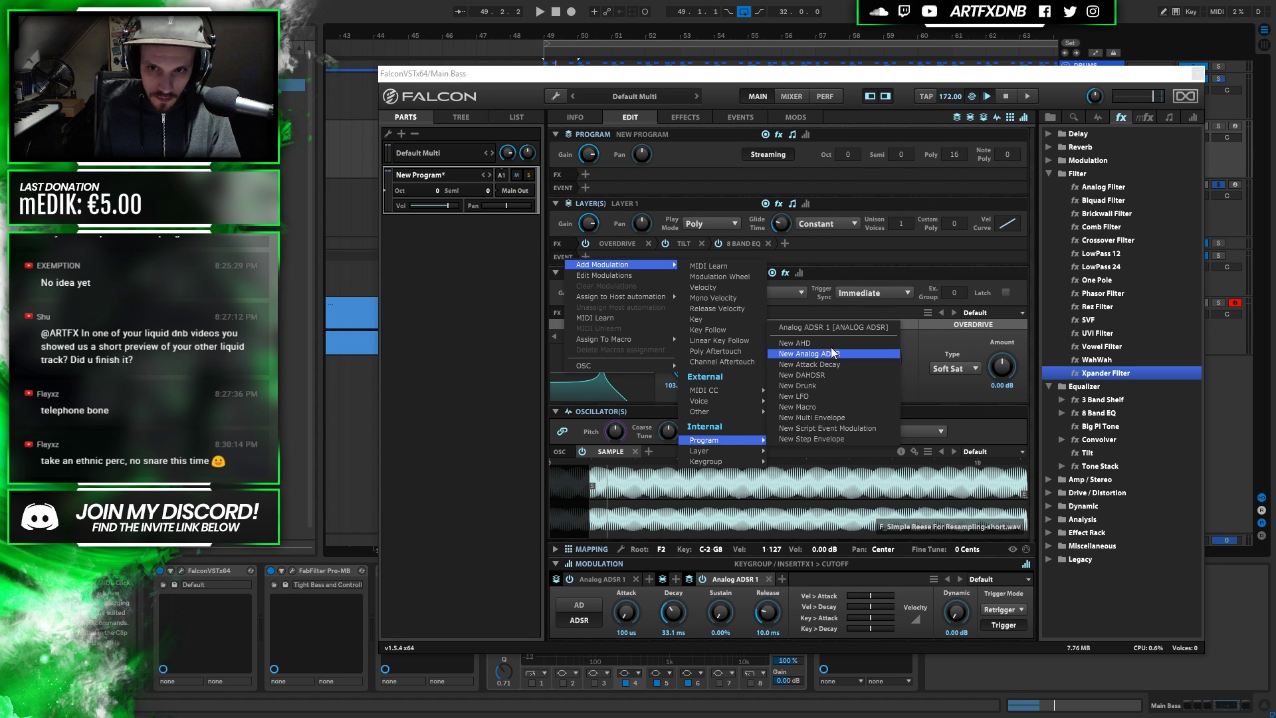
{"action": "left_click", "coordinate": [832, 327]}
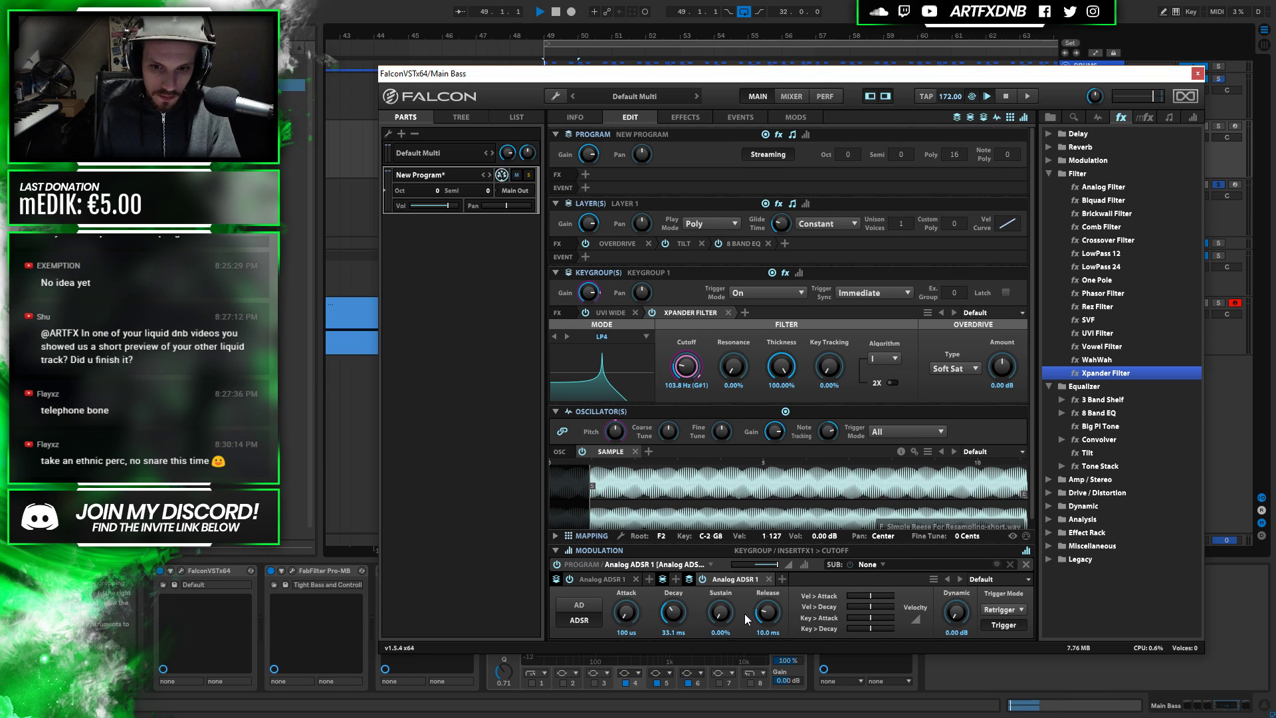
{"action": "mouse_move", "coordinate": [676, 615]}
{"action": "left_mouse_down"}
{"action": "mouse_move", "coordinate": [673, 636]}
{"action": "mouse_move", "coordinate": [675, 593]}
{"action": "mouse_move", "coordinate": [669, 622]}
{"action": "left_mouse_up"}
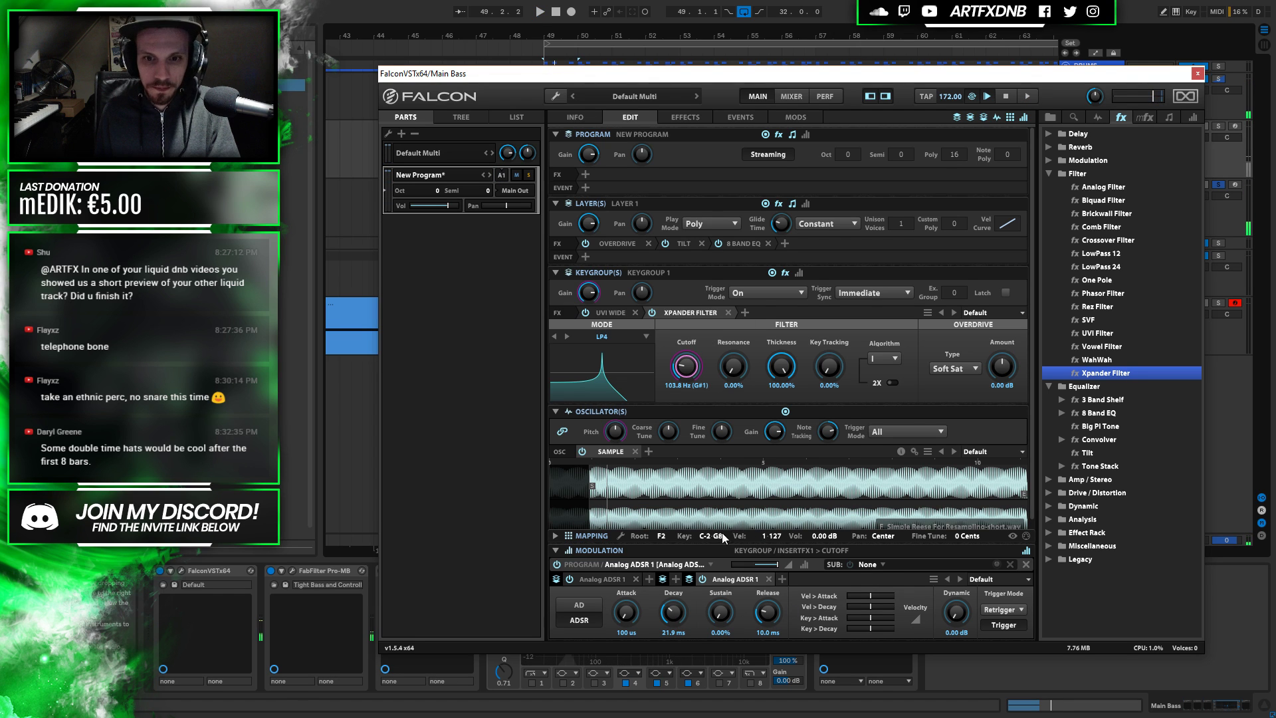
{"action": "left_click", "coordinate": [1198, 73]}
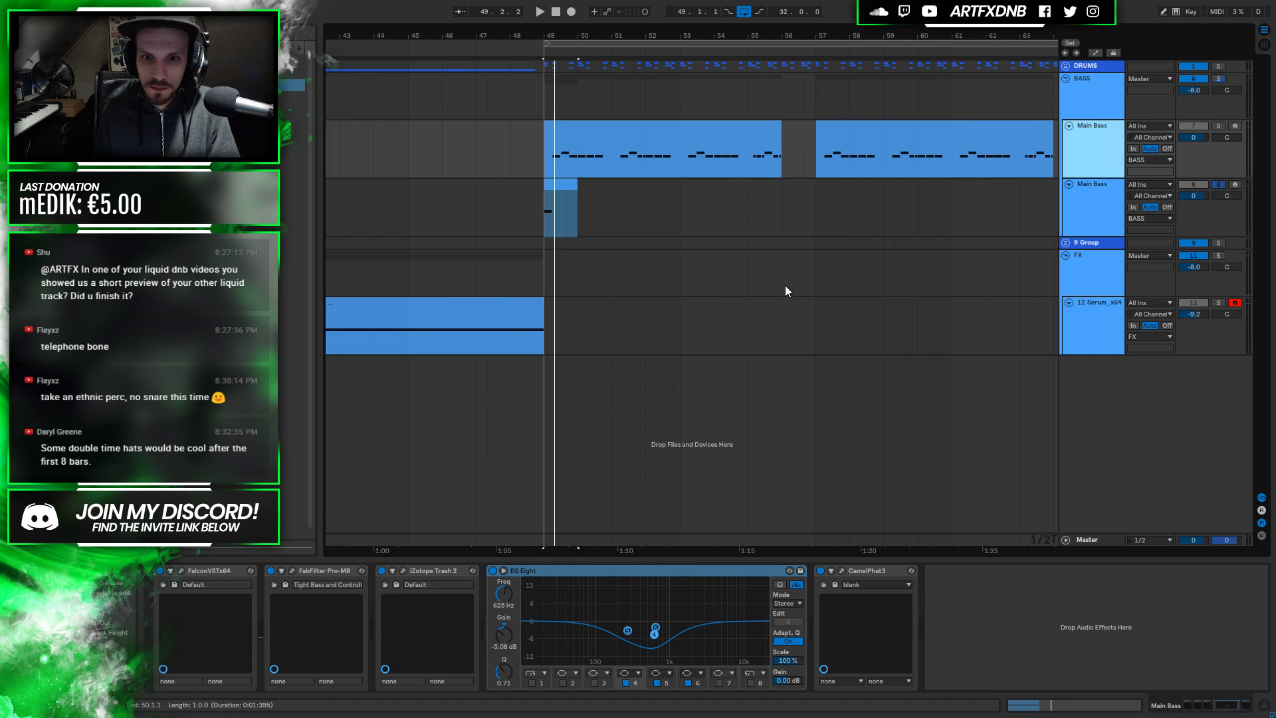
Shorten the F2 note in the duplicated bass clip to end slightly after 1.1.3, and play the hit
{"action": "double_click", "coordinate": [566, 194]}
{"action": "left_click_drag", "start_coordinate": [553, 626], "coordinate": [478, 626]}
{"action": "key", "text": "space"}
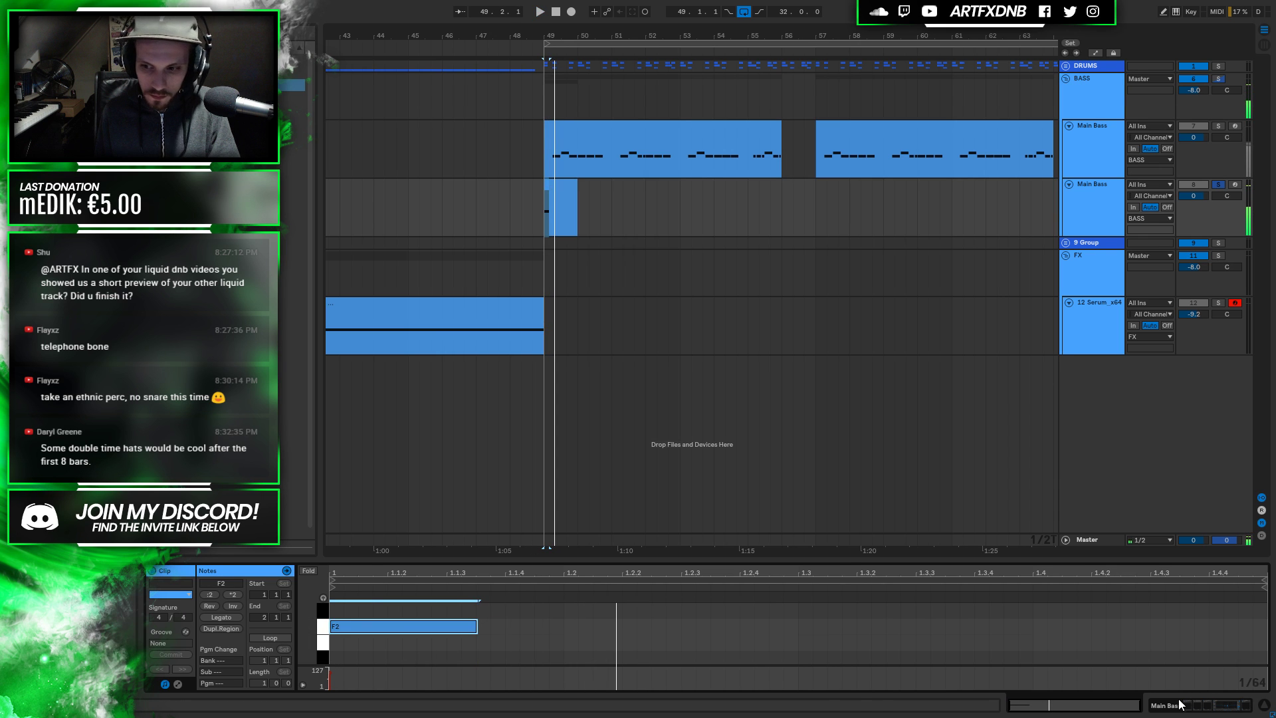
In the duplicate's Falcon, set the cutoff envelope's attack to 11.2 ms and decay to 28.5 ms, and nudge the sample start slightly later
{"action": "left_click", "coordinate": [1191, 703]}
{"action": "left_click", "coordinate": [181, 570]}
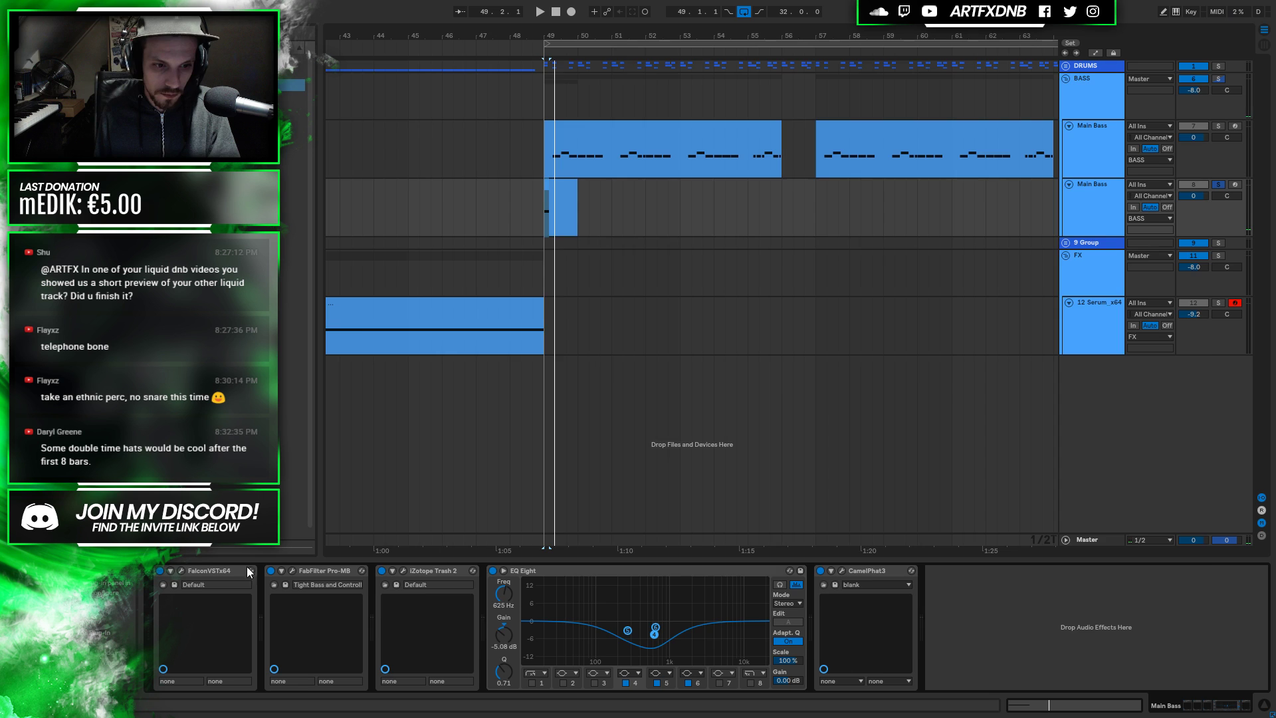
{"action": "mouse_move", "coordinate": [625, 578]}
{"action": "left_mouse_down"}
{"action": "mouse_move", "coordinate": [625, 561]}
{"action": "mouse_move", "coordinate": [624, 572]}
{"action": "left_mouse_up"}
{"action": "mouse_move", "coordinate": [673, 608]}
{"action": "left_mouse_down"}
{"action": "mouse_move", "coordinate": [679, 592]}
{"action": "mouse_move", "coordinate": [676, 606]}
{"action": "left_mouse_up"}
{"action": "left_click_drag", "start_coordinate": [589, 400], "coordinate": [591, 400]}
{"action": "key", "text": "space"}
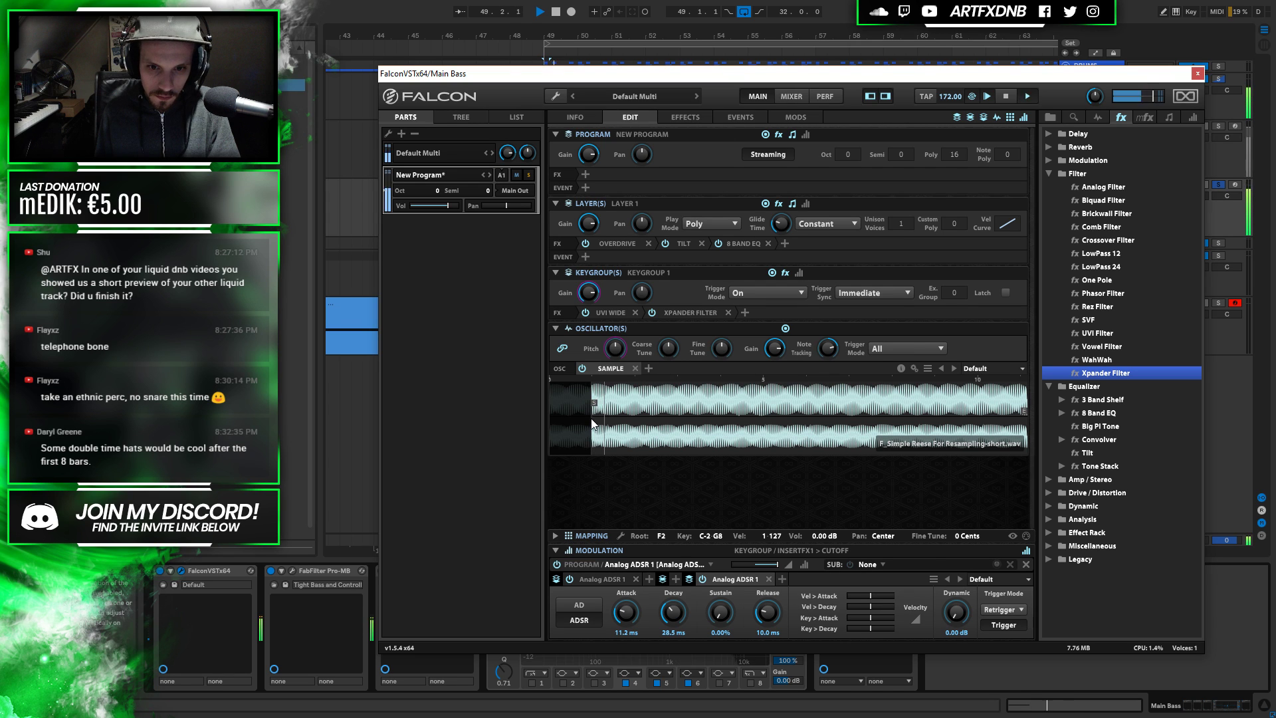
Try a noticeably later start point for the reese sample while playing the bass hit
{"action": "key", "text": "space"}
{"action": "mouse_move", "coordinate": [592, 401]}
{"action": "left_mouse_down"}
{"action": "mouse_move", "coordinate": [640, 405]}
{"action": "mouse_move", "coordinate": [564, 404]}
{"action": "mouse_move", "coordinate": [649, 404]}
{"action": "left_mouse_up"}
{"action": "key", "text": "space"}
{"action": "key", "text": "space"}
{"action": "key", "text": "space"}
Set the cutoff envelope's decay to 141 ms, move the sample start back to its earlier point, and play the hit in the arrangement
{"action": "mouse_move", "coordinate": [674, 621]}
{"action": "left_mouse_down"}
{"action": "mouse_move", "coordinate": [681, 597]}
{"action": "mouse_move", "coordinate": [664, 643]}
{"action": "left_mouse_up"}
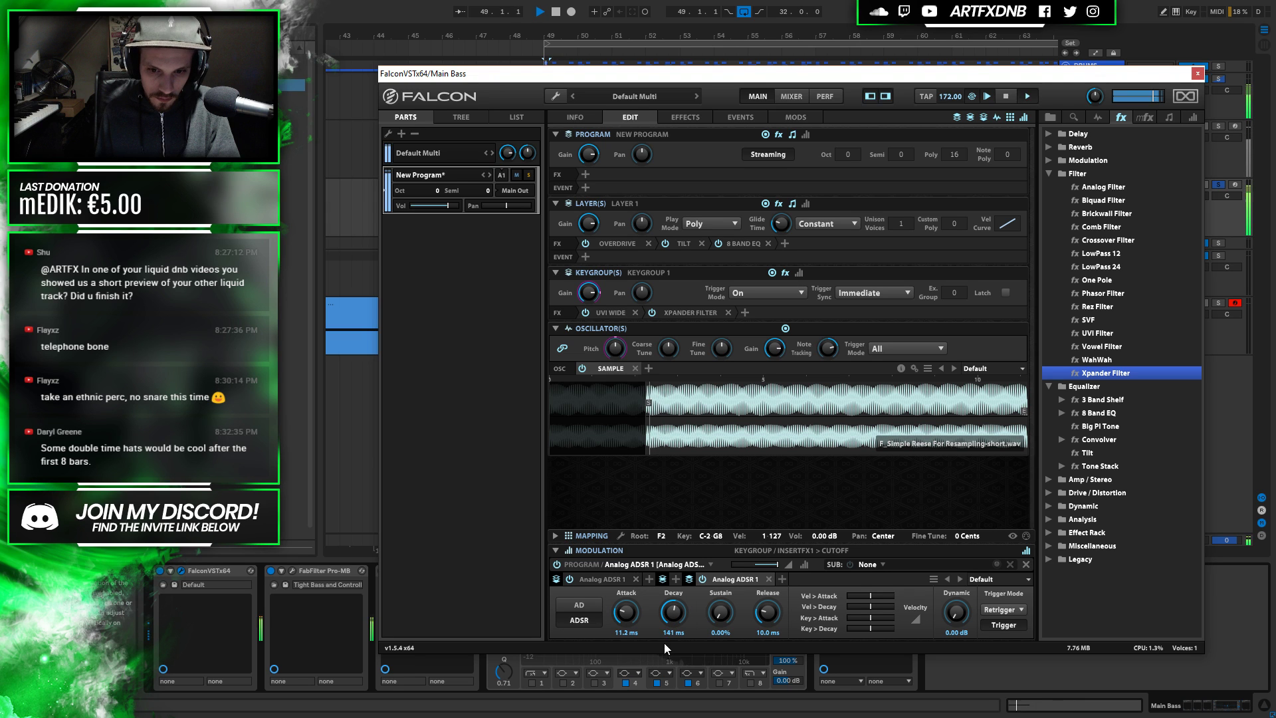
{"action": "left_click_drag", "start_coordinate": [648, 403], "coordinate": [594, 402]}
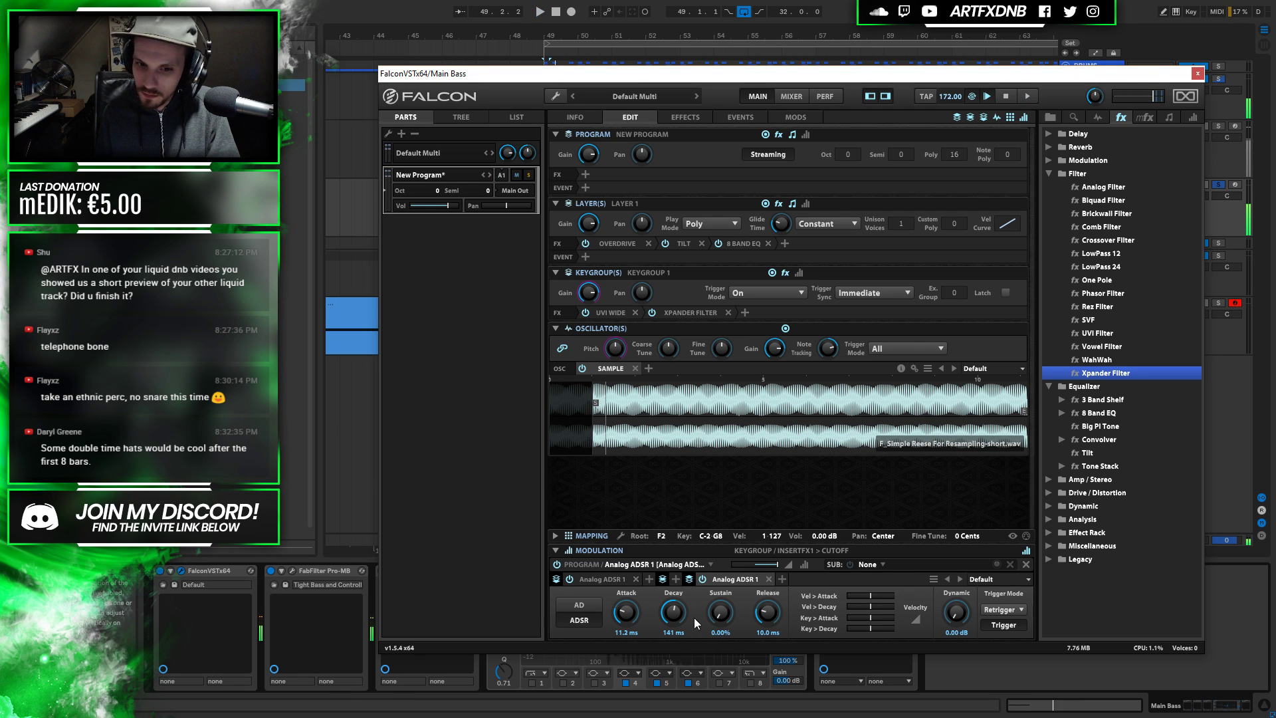
{"action": "left_click", "coordinate": [1197, 73]}
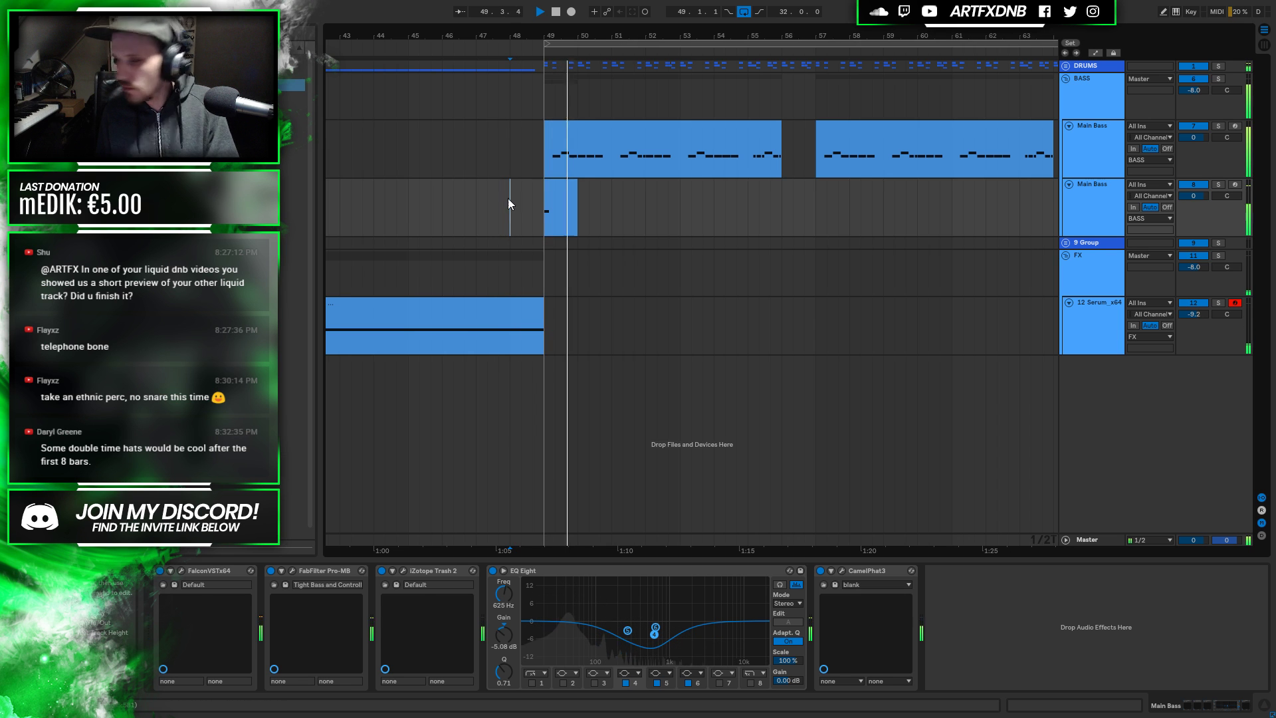
{"action": "key", "text": "space"}
Switch the Xpander Filter's mode to P2N2T and set the cutoff envelope's decay to 13.2 ms while playing the hit
{"action": "left_click", "coordinate": [561, 192]}
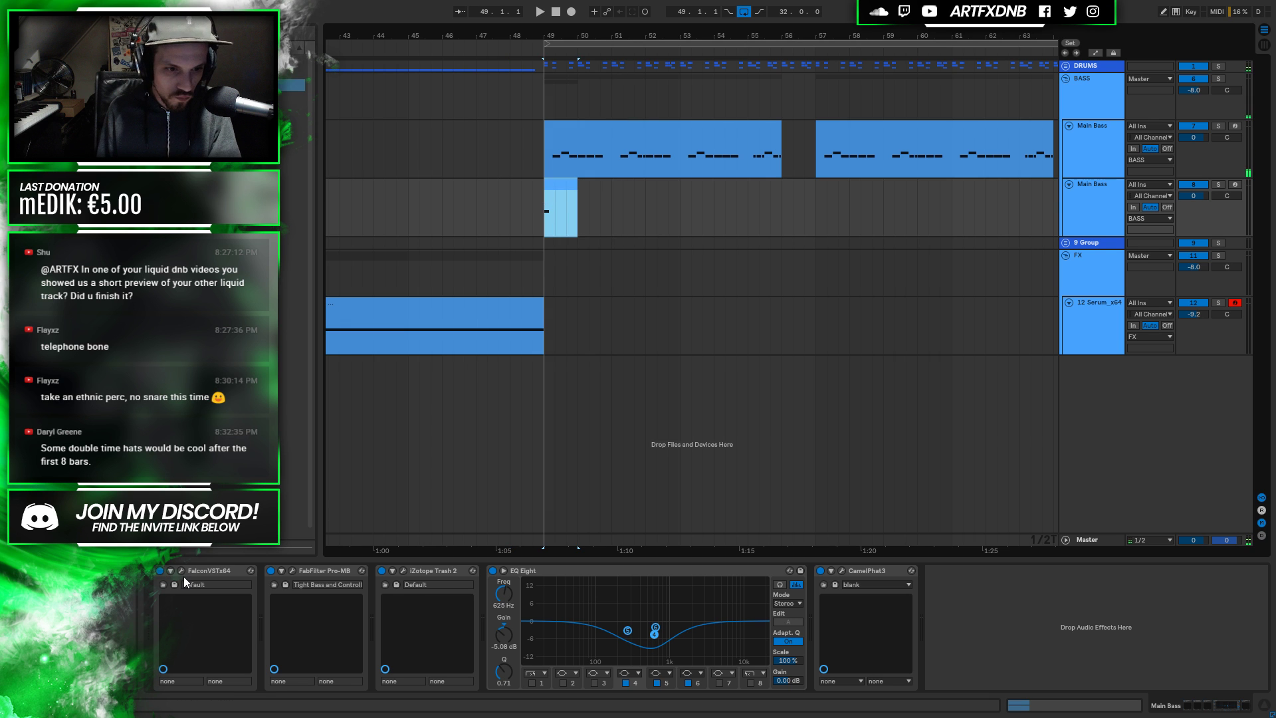
{"action": "left_click", "coordinate": [181, 575]}
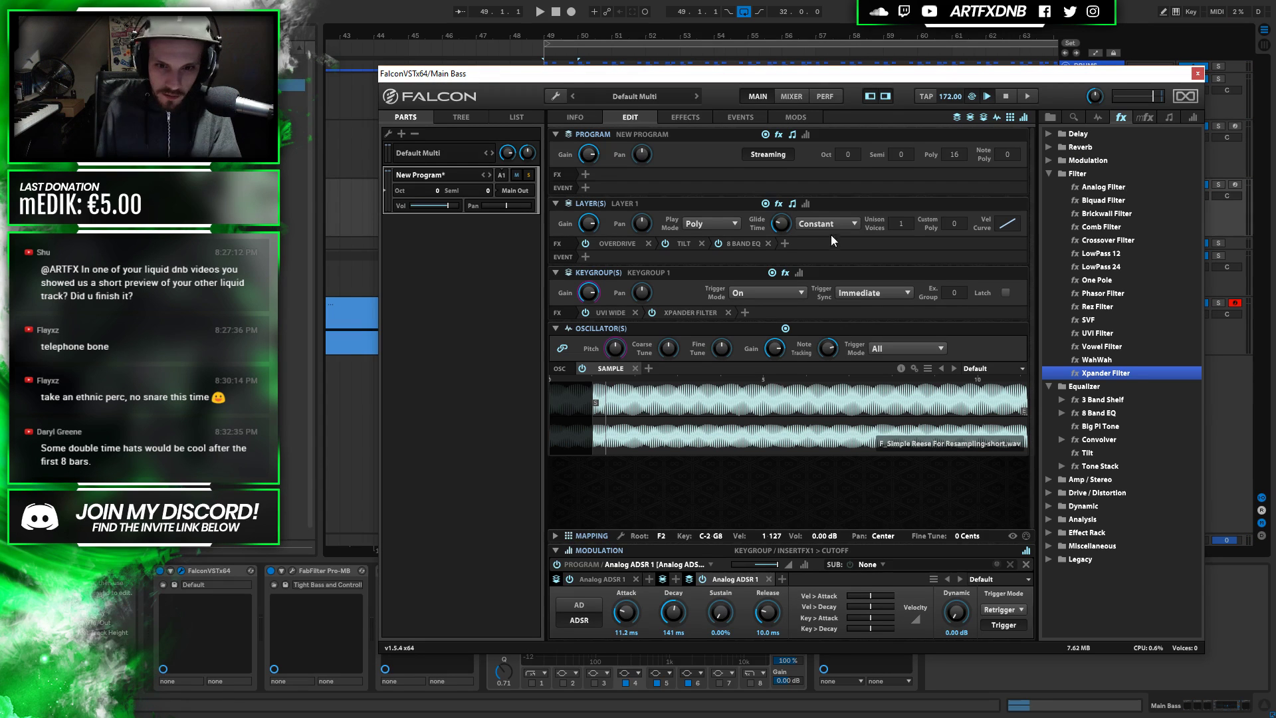
{"action": "left_click", "coordinate": [709, 314]}
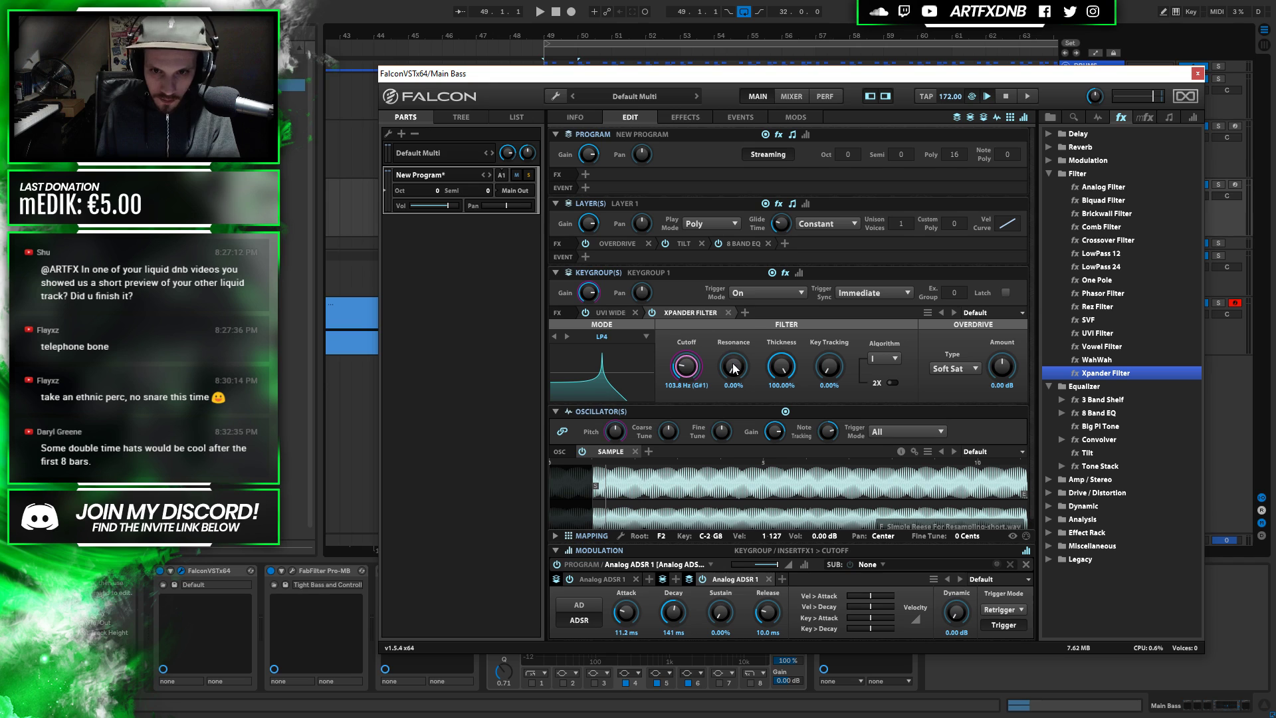
{"action": "left_click", "coordinate": [609, 336]}
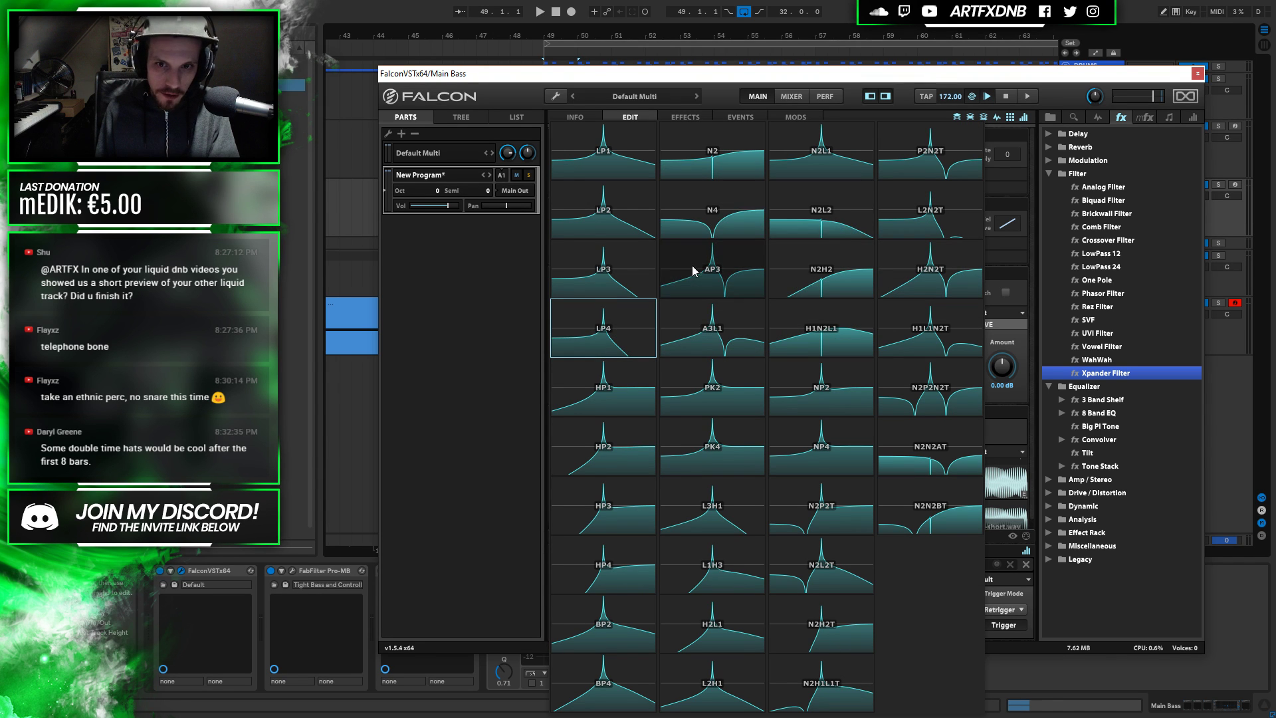
{"action": "left_click", "coordinate": [930, 157]}
{"action": "key", "text": "space"}
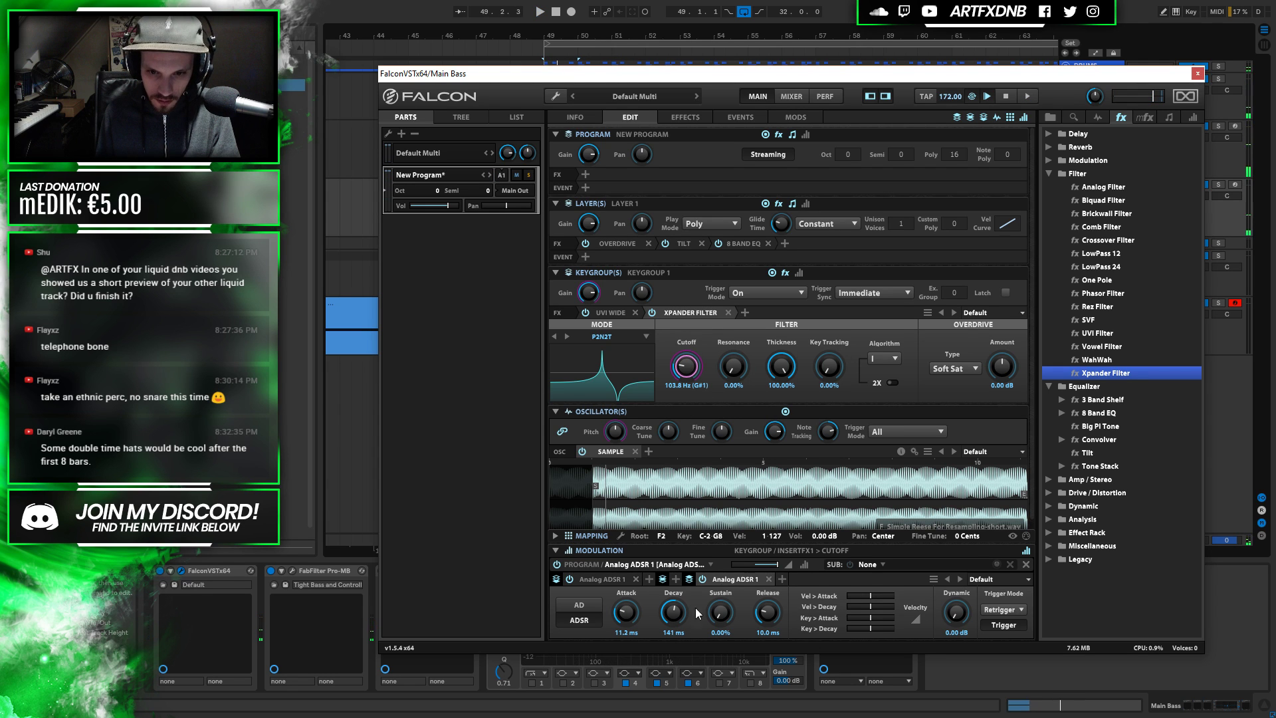
{"action": "left_click_drag", "start_coordinate": [671, 638], "coordinate": [668, 668]}
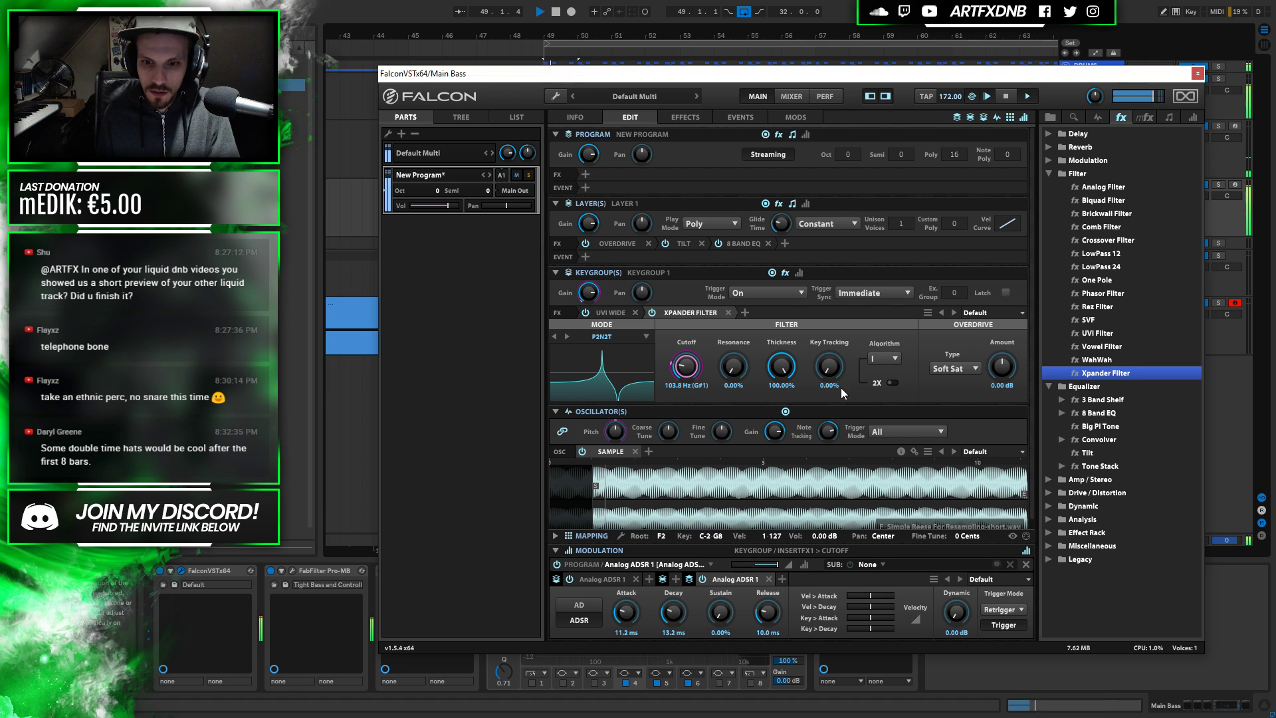
{"action": "left_click", "coordinate": [1194, 77]}
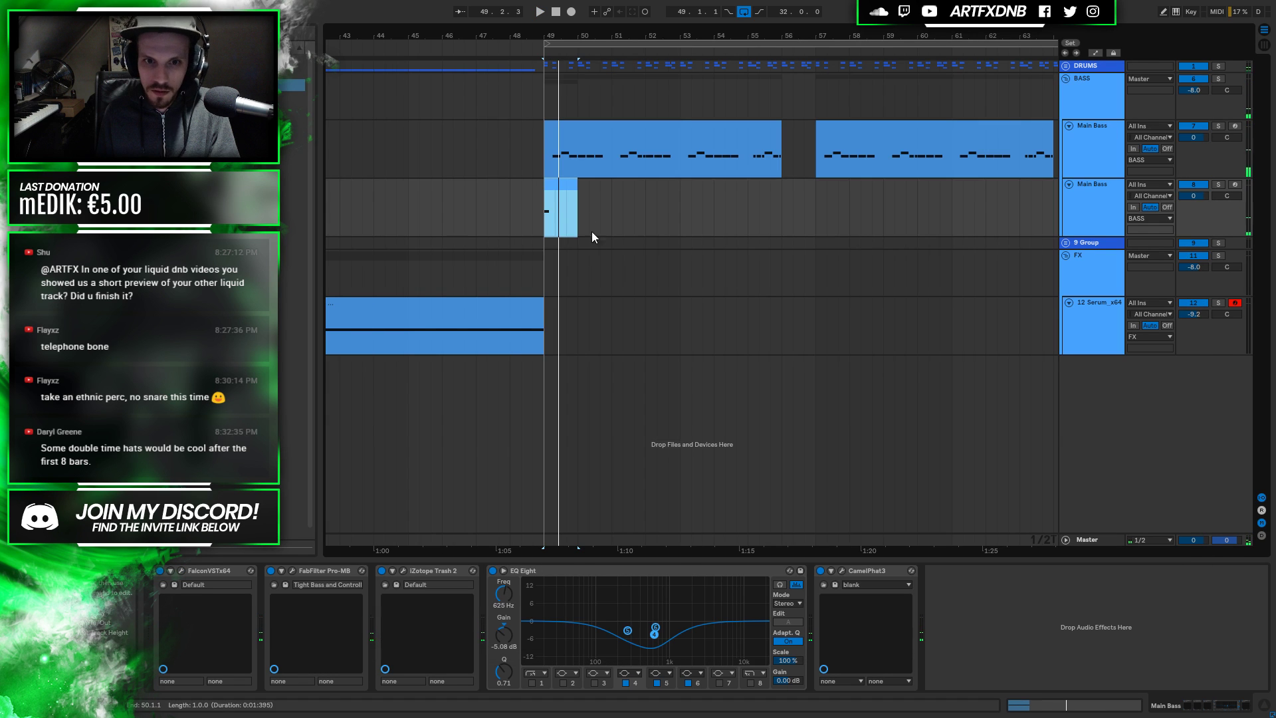
{"action": "left_click", "coordinate": [511, 193]}
{"action": "double_click", "coordinate": [516, 197]}
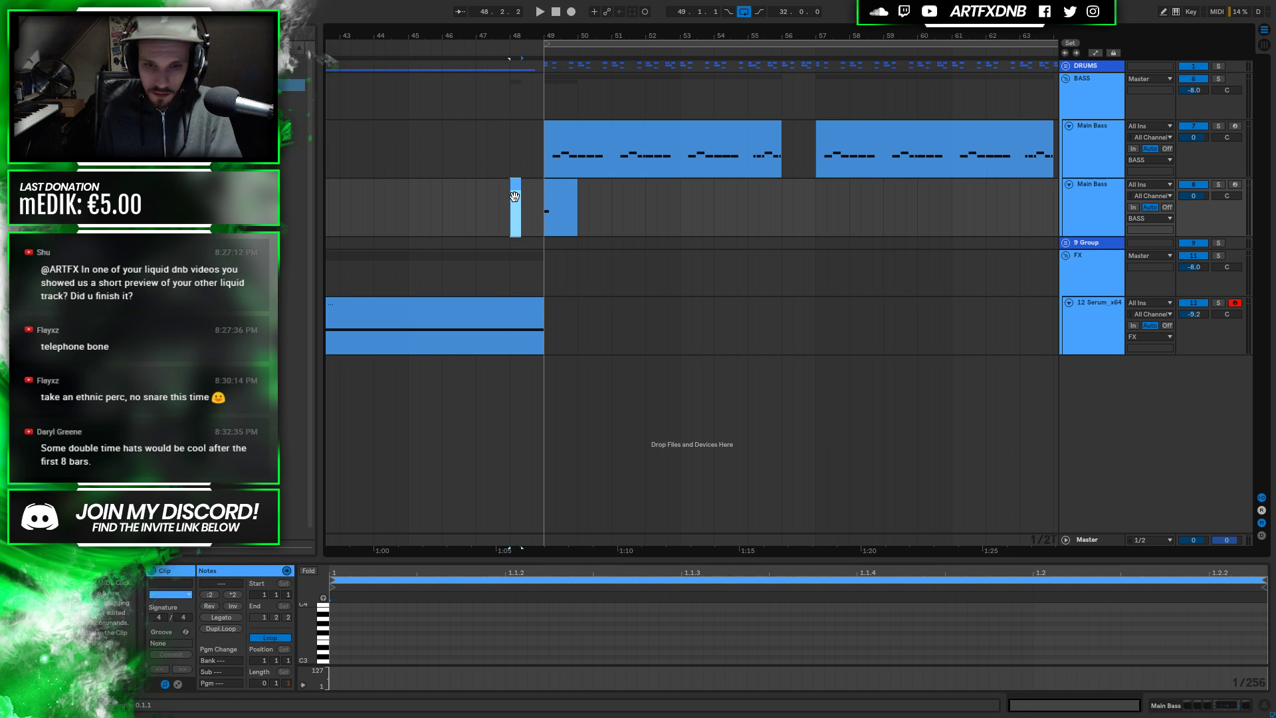
{"action": "key", "text": "Delete"}
Audition a longer and a shorter F2 note in the duplicated bass clip, and turn on the triplet grid in the note editor
{"action": "left_click", "coordinate": [555, 198]}
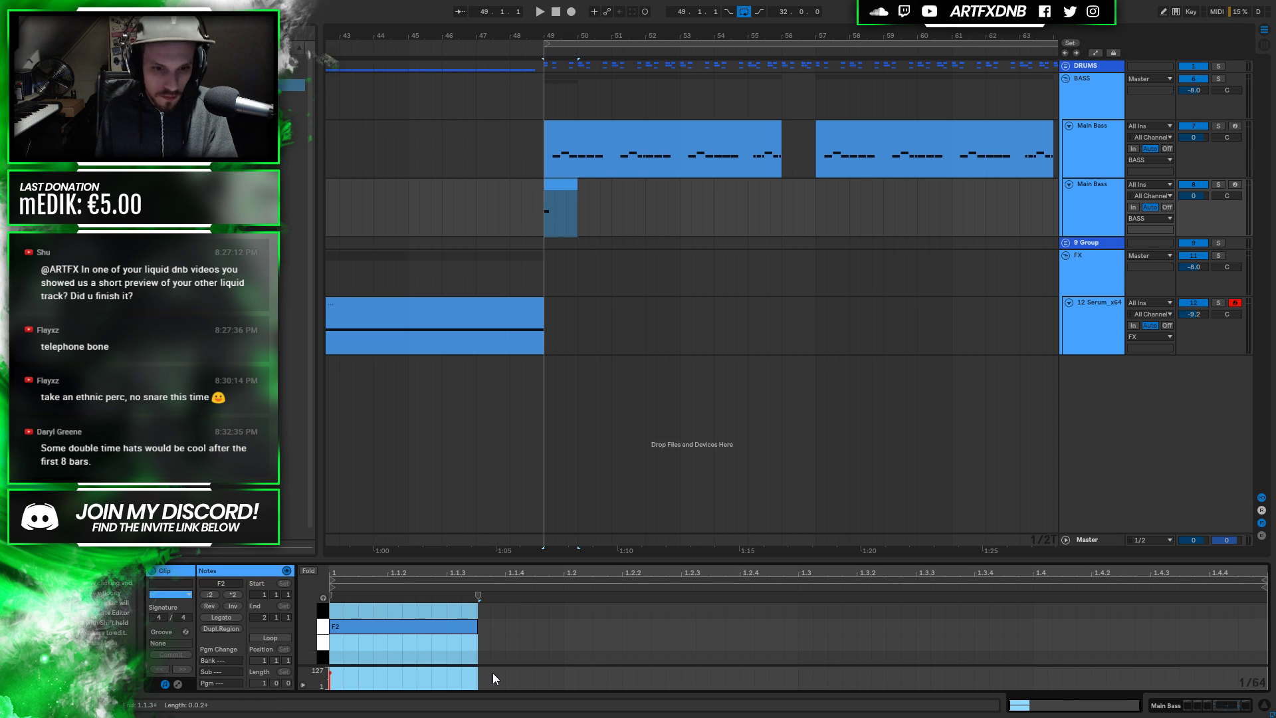
{"action": "left_click_drag", "start_coordinate": [478, 628], "coordinate": [494, 633]}
{"action": "key", "text": "space"}
{"action": "right_click", "coordinate": [535, 626]}
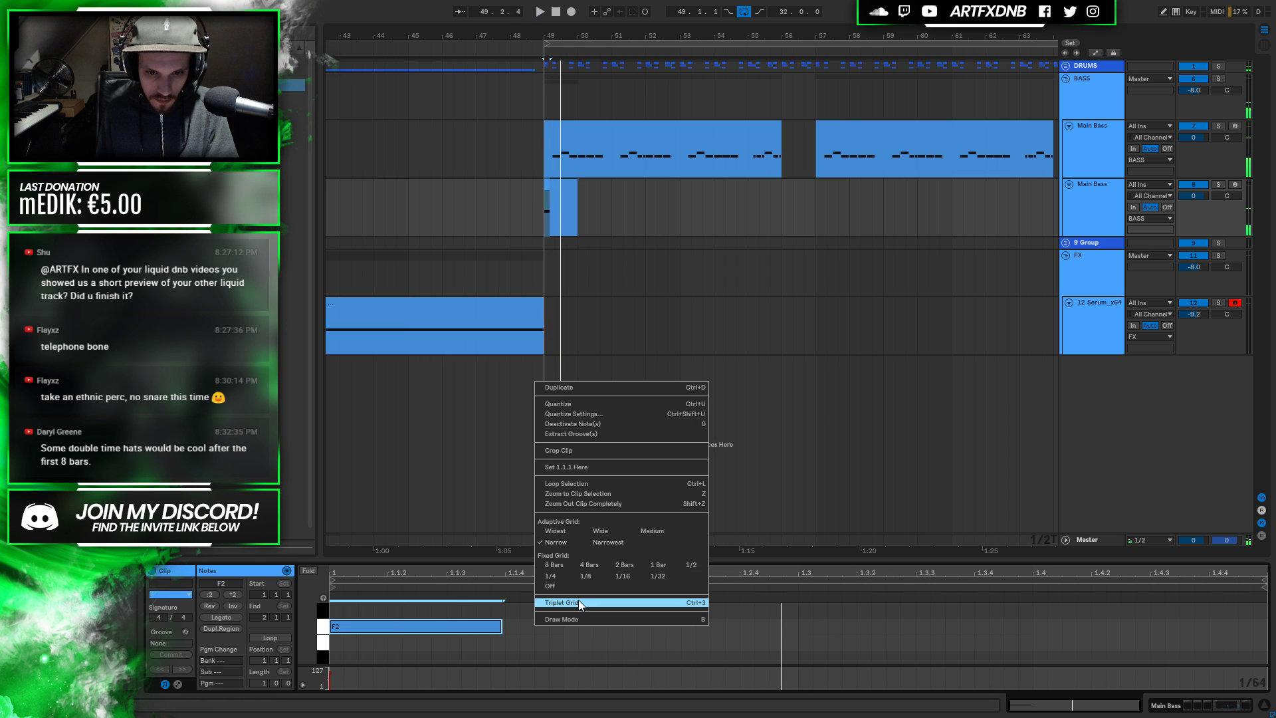
{"action": "left_click", "coordinate": [578, 602]}
{"action": "key", "text": "space"}
{"action": "left_click_drag", "start_coordinate": [502, 627], "coordinate": [476, 628]}
{"action": "key", "text": "space"}
{"action": "key", "text": "space"}
Lengthen the F2 note slightly to about 0.233 s on the triplet grid, and play the result
{"action": "right_click", "coordinate": [528, 622]}
{"action": "left_click", "coordinate": [567, 530]}
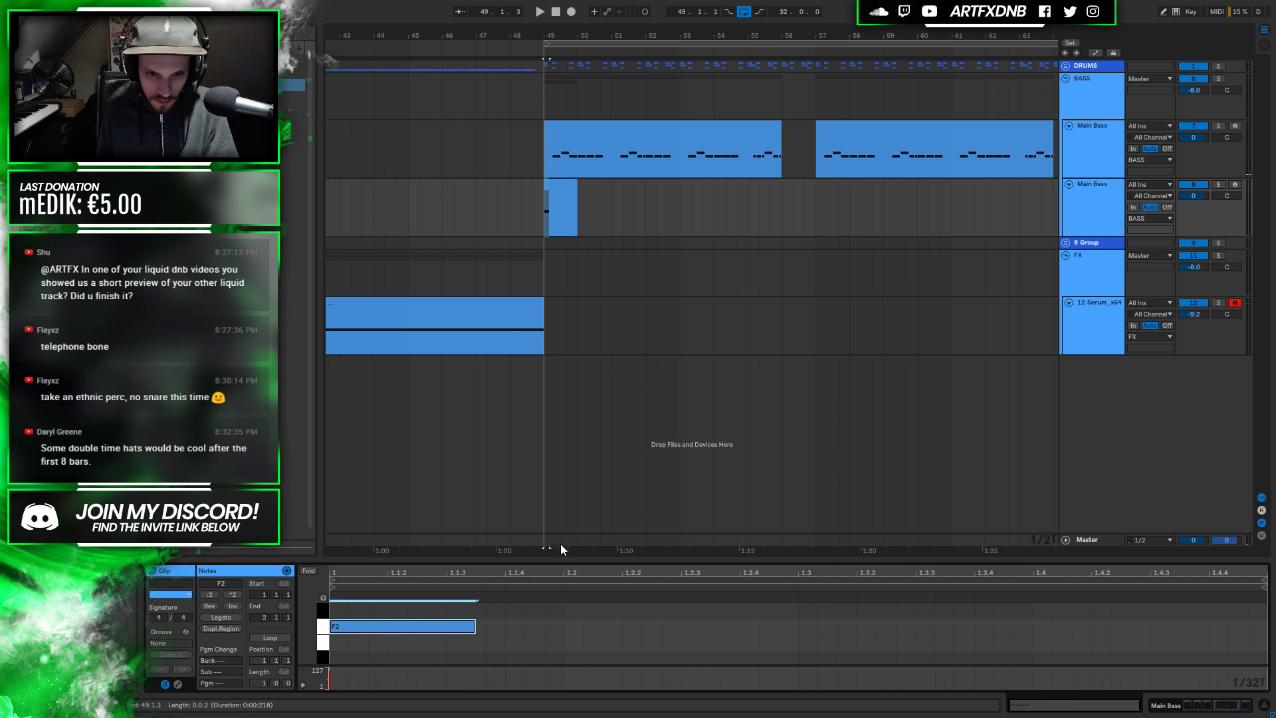
{"action": "mouse_move", "coordinate": [475, 627]}
{"action": "left_mouse_down"}
{"action": "mouse_move", "coordinate": [532, 628]}
{"action": "mouse_move", "coordinate": [485, 633]}
{"action": "left_mouse_up"}
{"action": "key", "text": "space"}
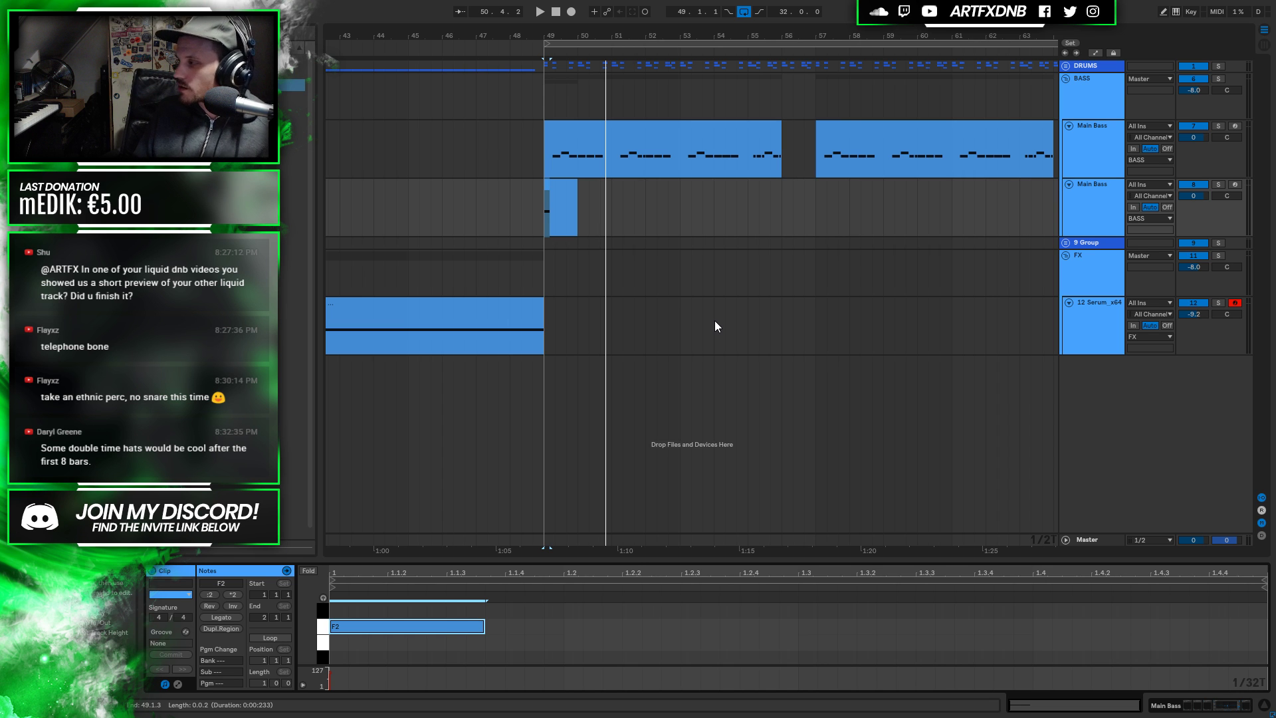
{"action": "left_click", "coordinate": [561, 200]}
{"action": "left_click", "coordinate": [552, 150]}
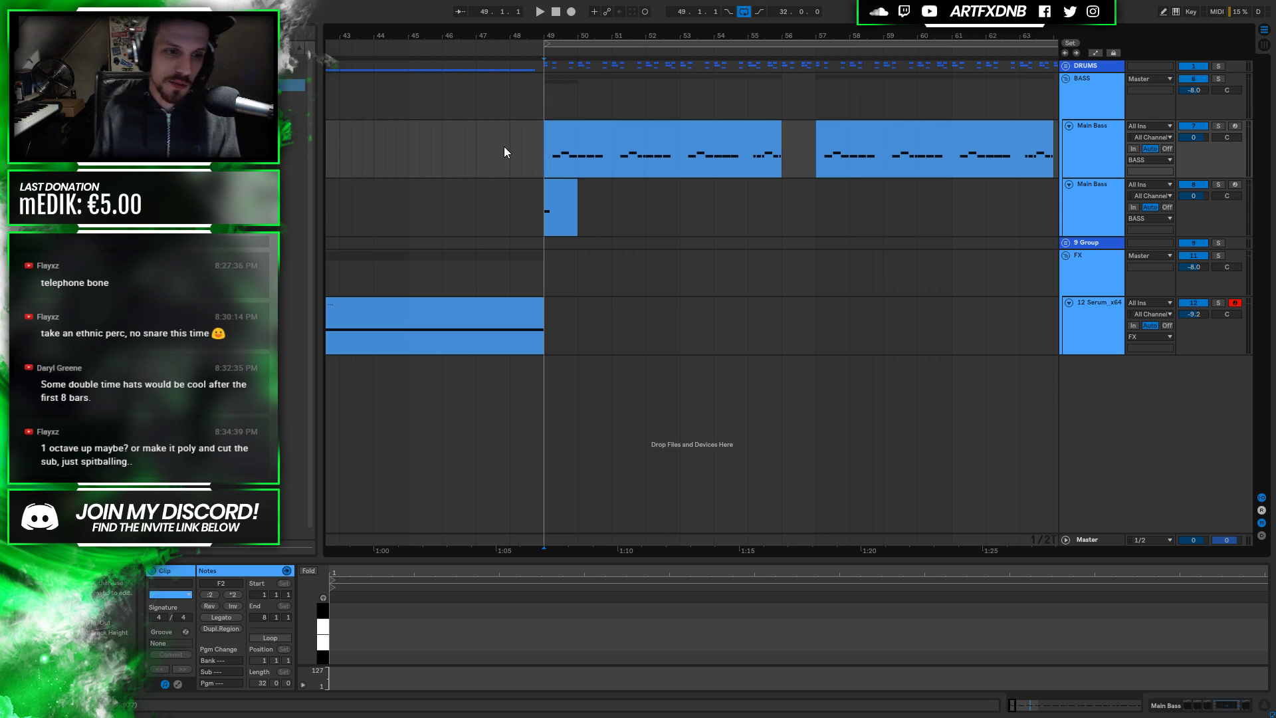
{"action": "left_click", "coordinate": [1100, 190]}
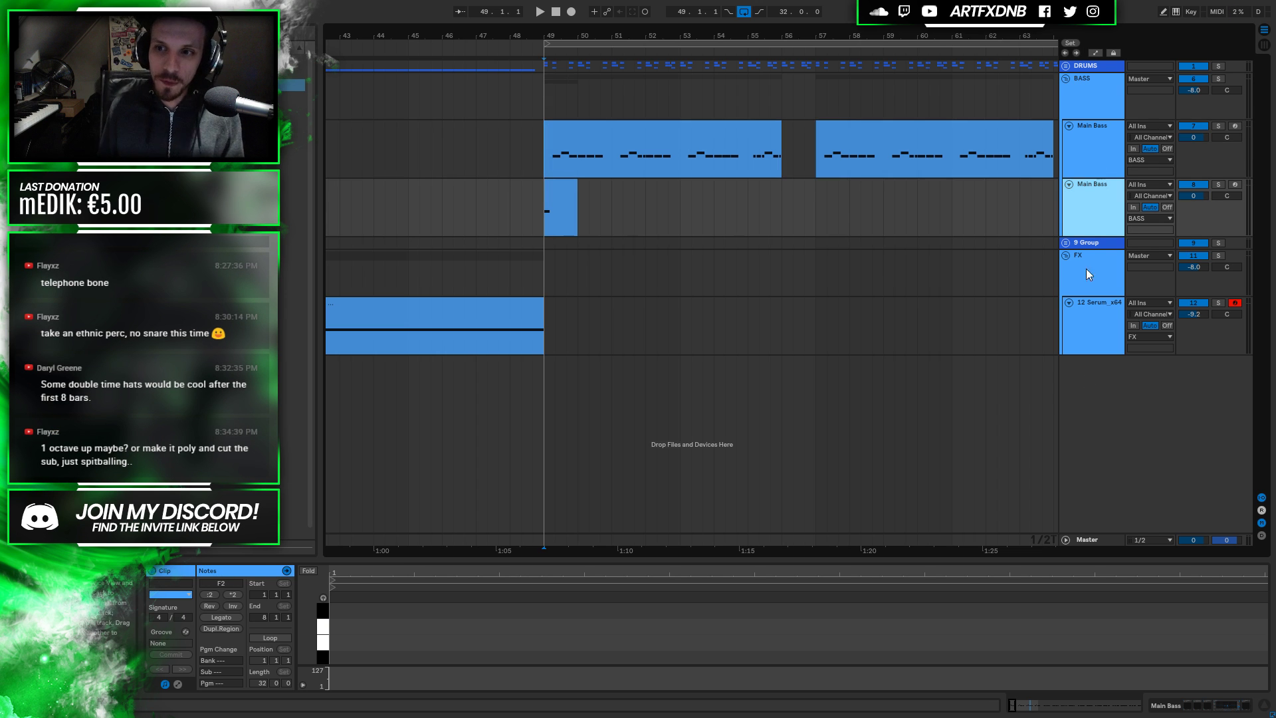
{"action": "left_click", "coordinate": [1164, 705]}
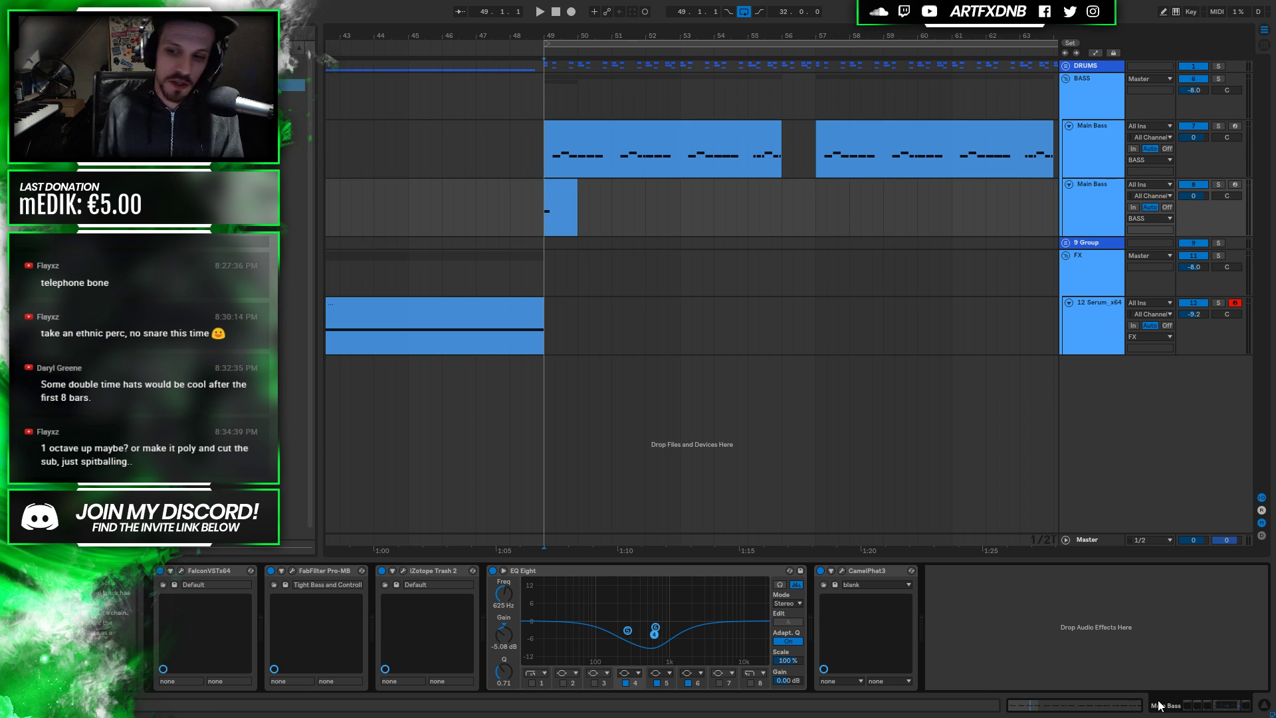
{"action": "left_click", "coordinate": [184, 568]}
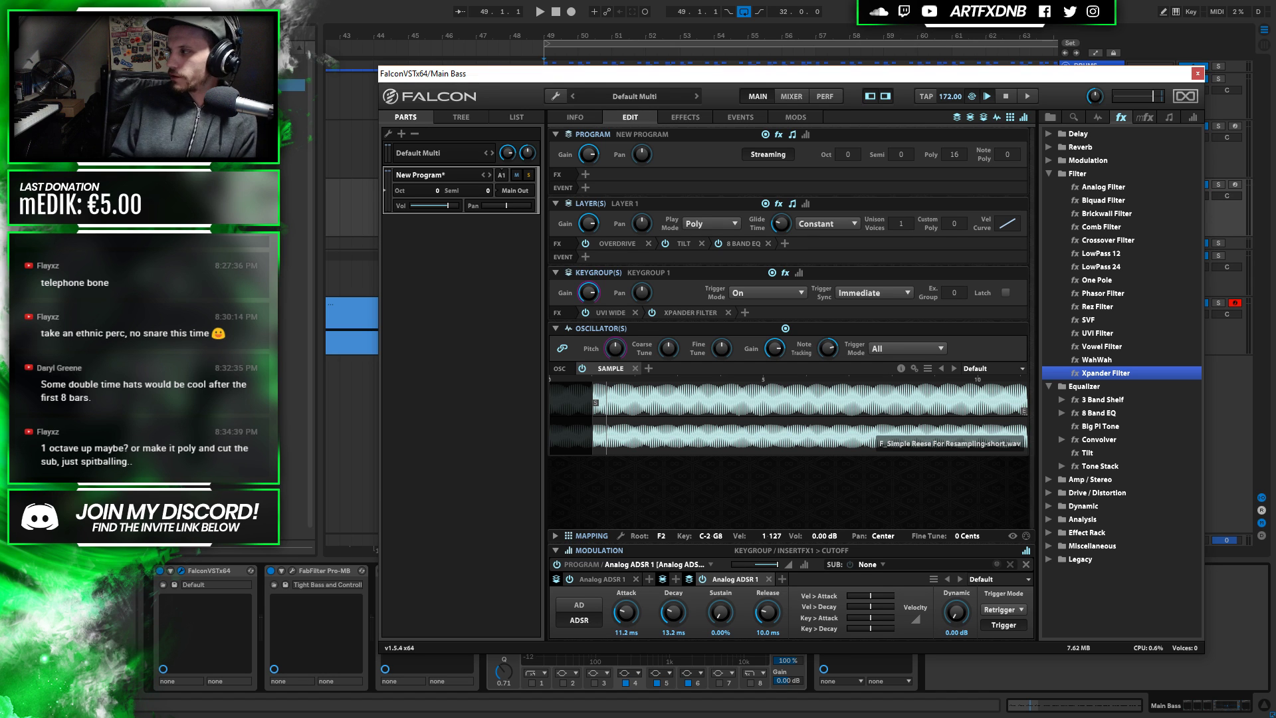
{"action": "left_click", "coordinate": [1197, 73]}
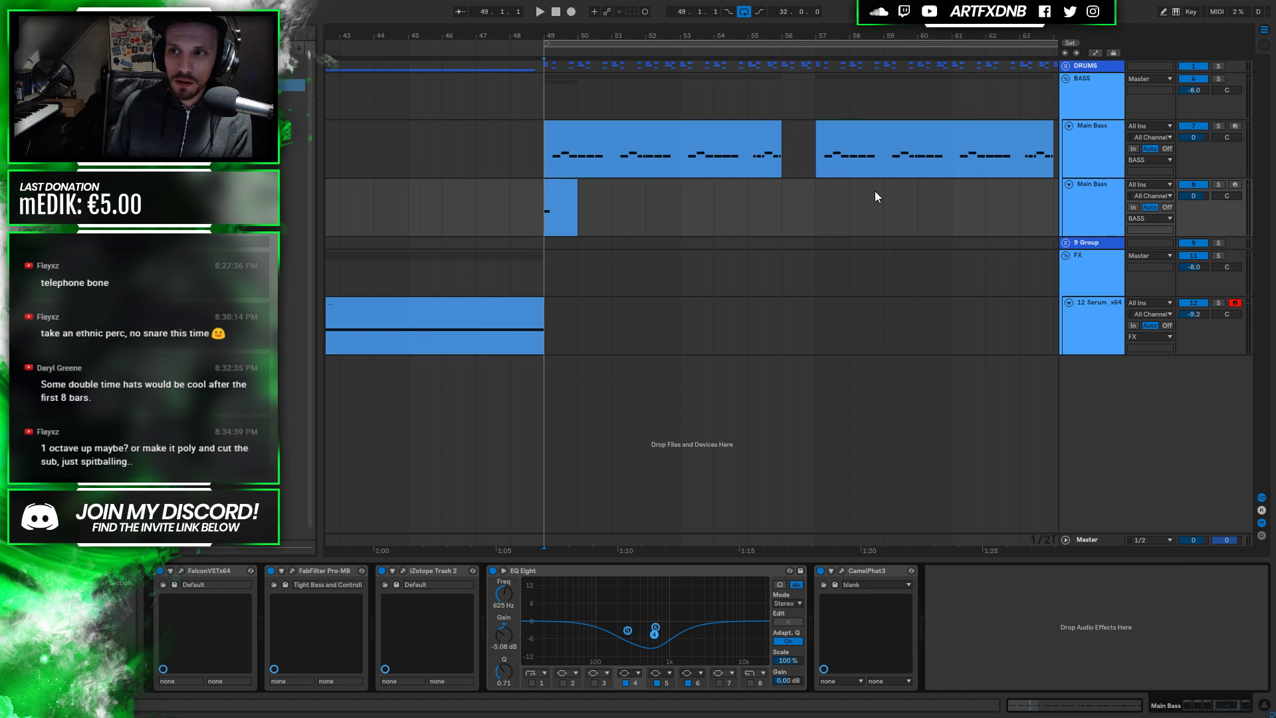
Try the bass hit's F2 note an octave higher at F3 during playback, and undo the transposition
{"action": "double_click", "coordinate": [565, 202]}
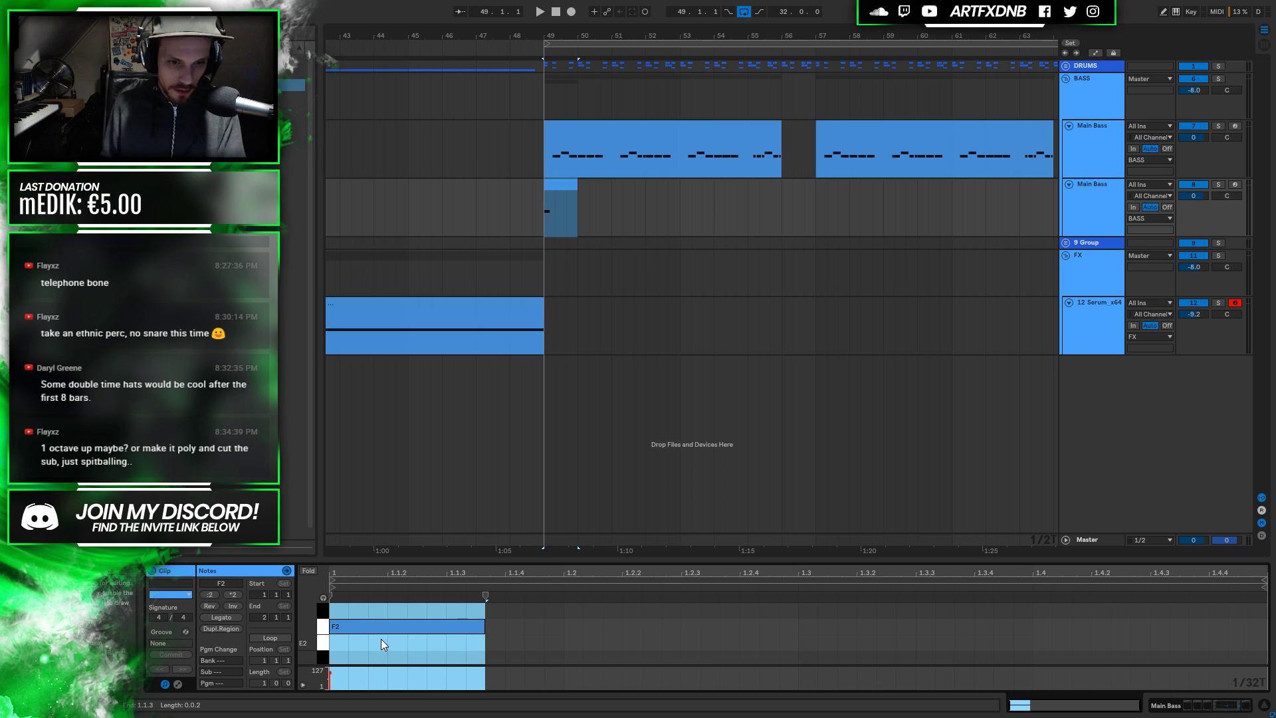
{"action": "key", "text": "shift+Up"}
{"action": "key", "text": "space"}
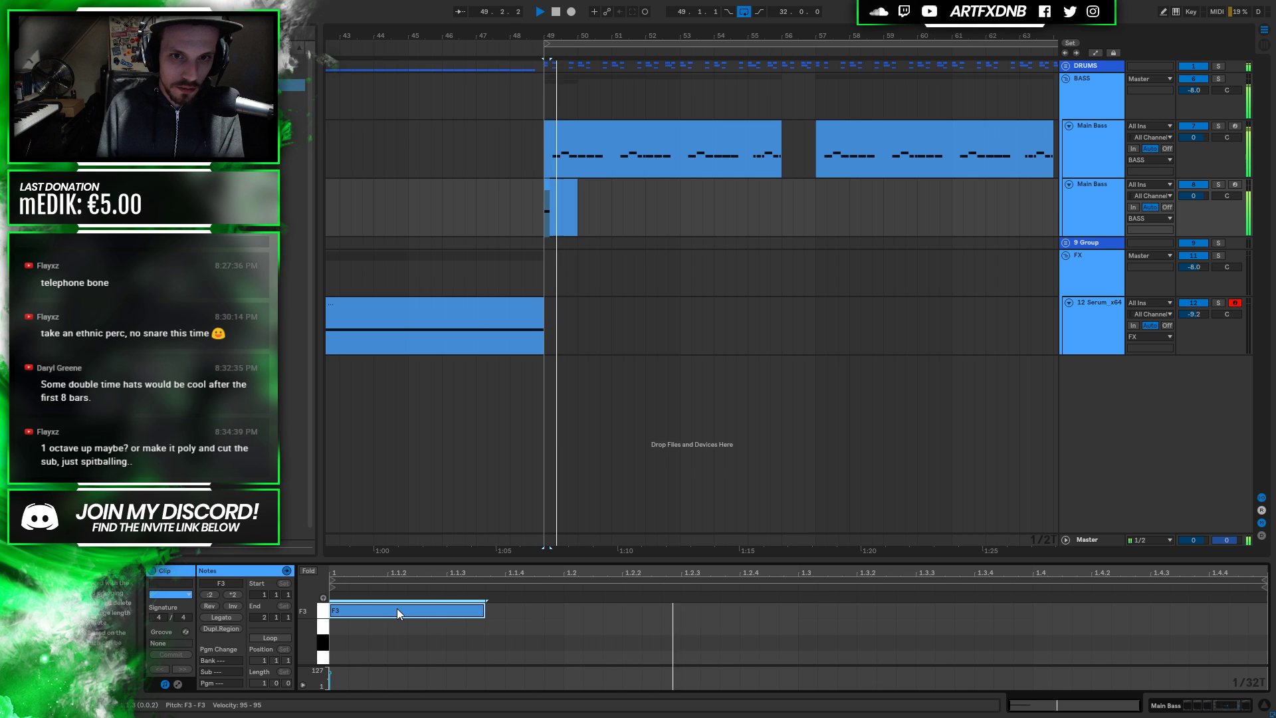
{"action": "key", "text": "ctrl+z"}
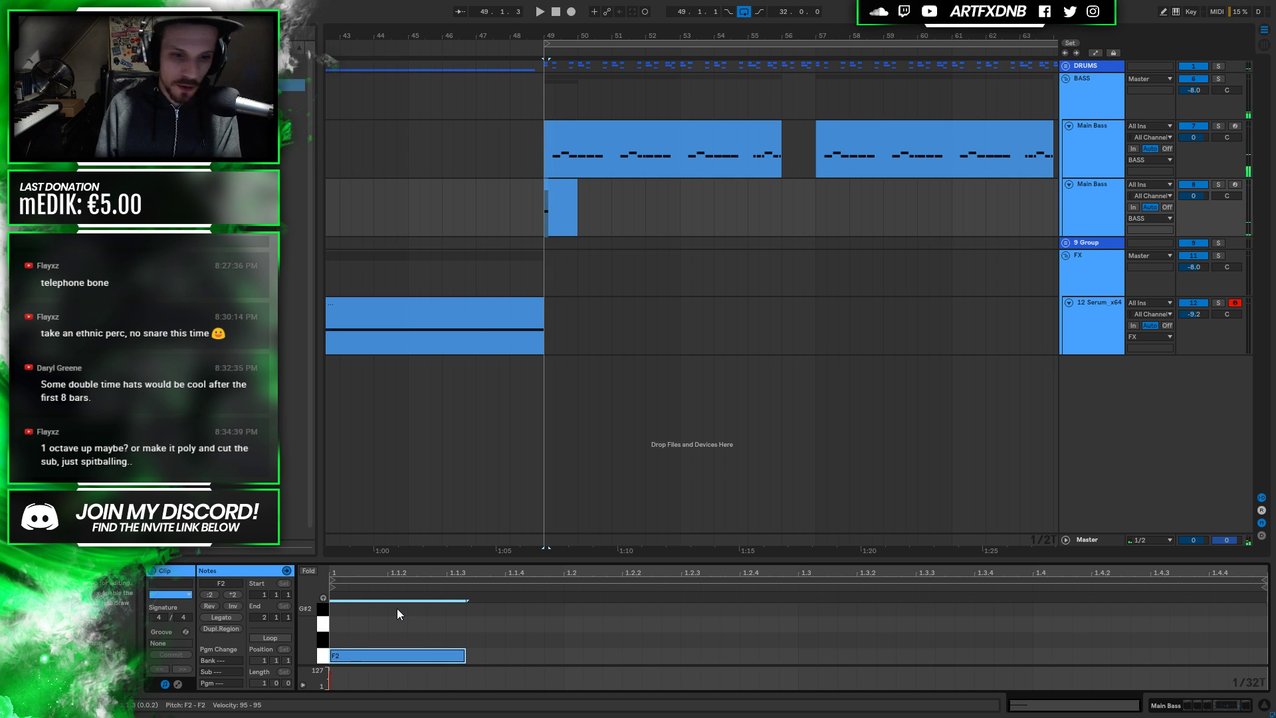
Reopen the duplicated bass track's Falcon and set the cutoff envelope's decay to 407 ms while playing the hit
{"action": "key", "text": "shift+Tab"}
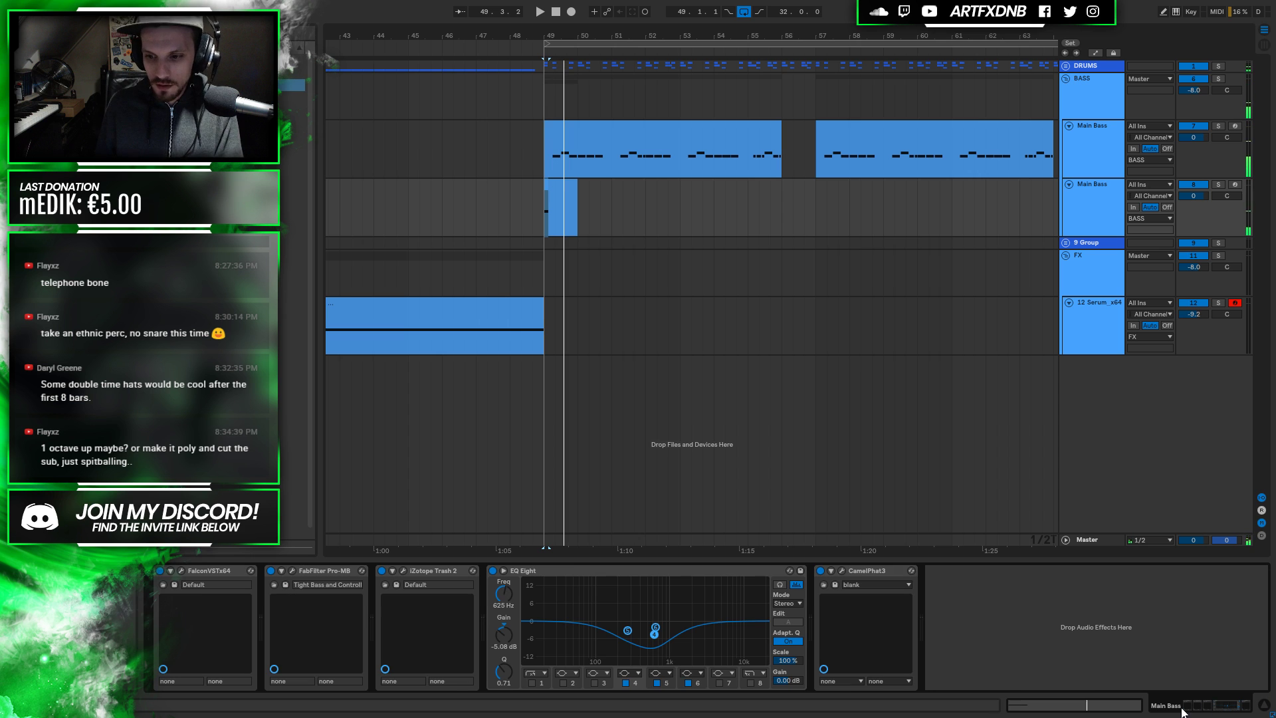
{"action": "left_click", "coordinate": [181, 571]}
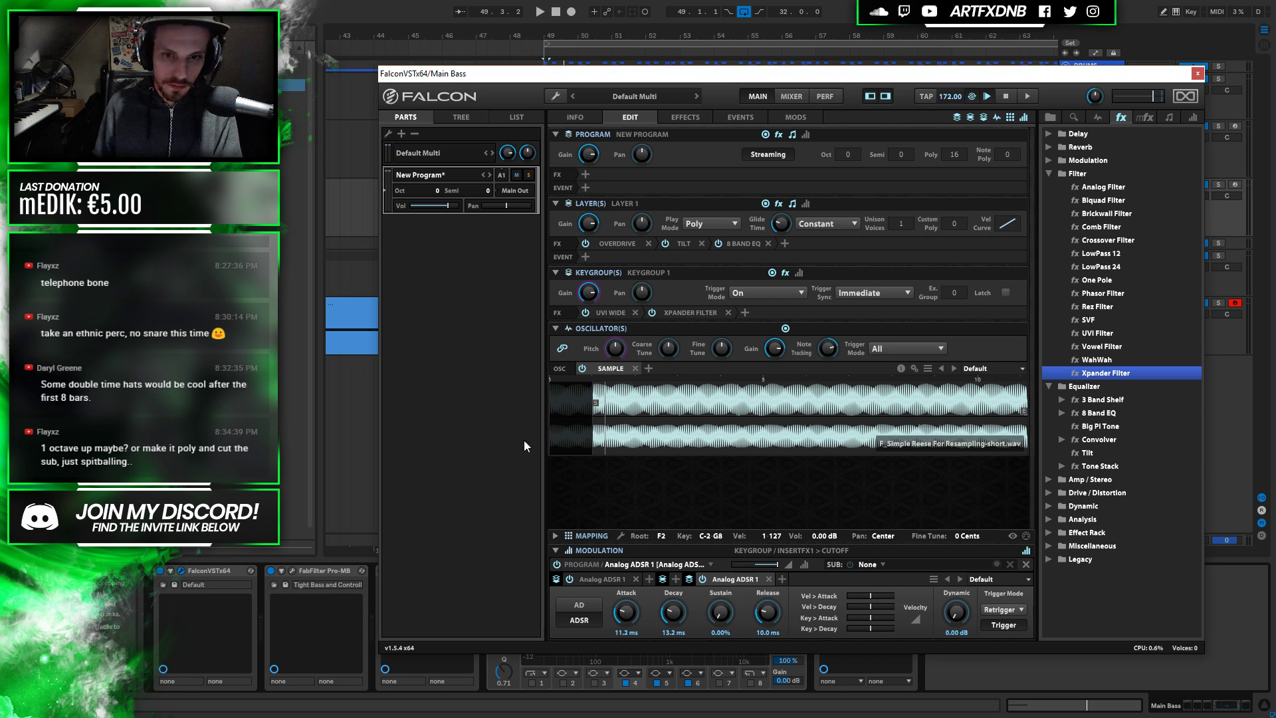
{"action": "left_click_drag", "start_coordinate": [675, 575], "coordinate": [669, 546]}
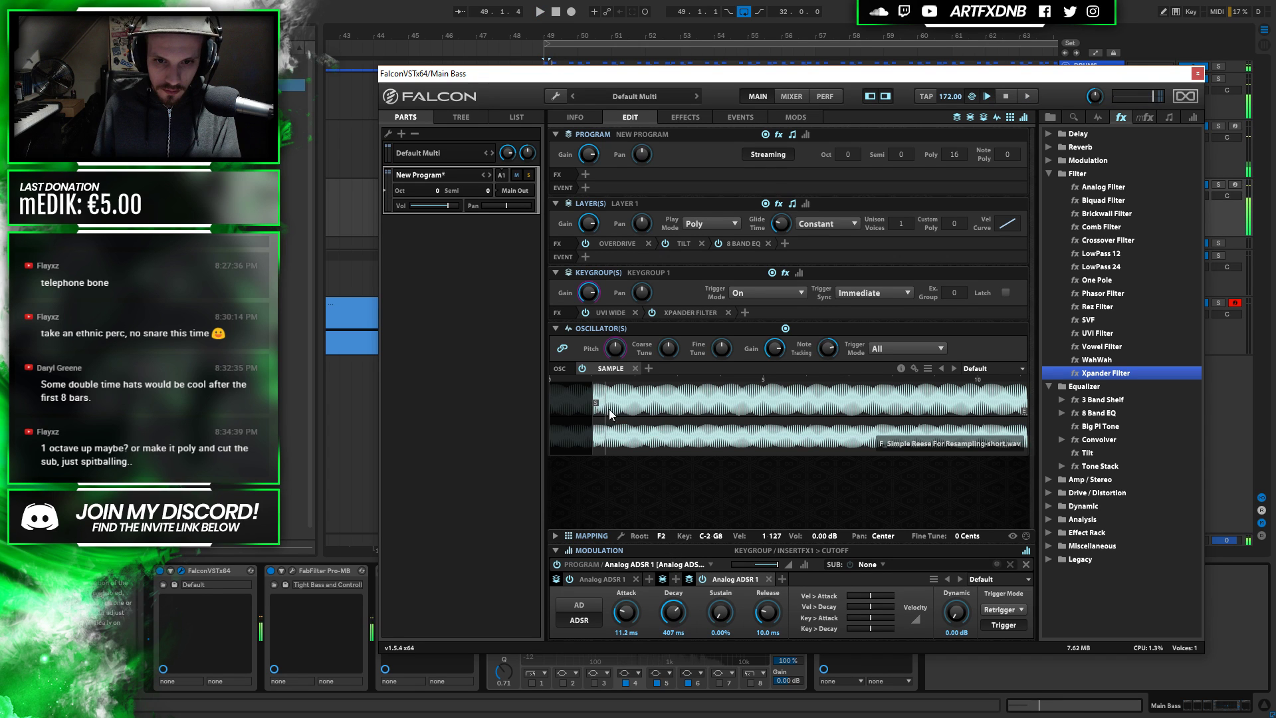
Move the sample's start point in the duplicated bass's Falcon forward to about the 8 mark, and close the plugin window
{"action": "left_click_drag", "start_coordinate": [596, 405], "coordinate": [700, 414]}
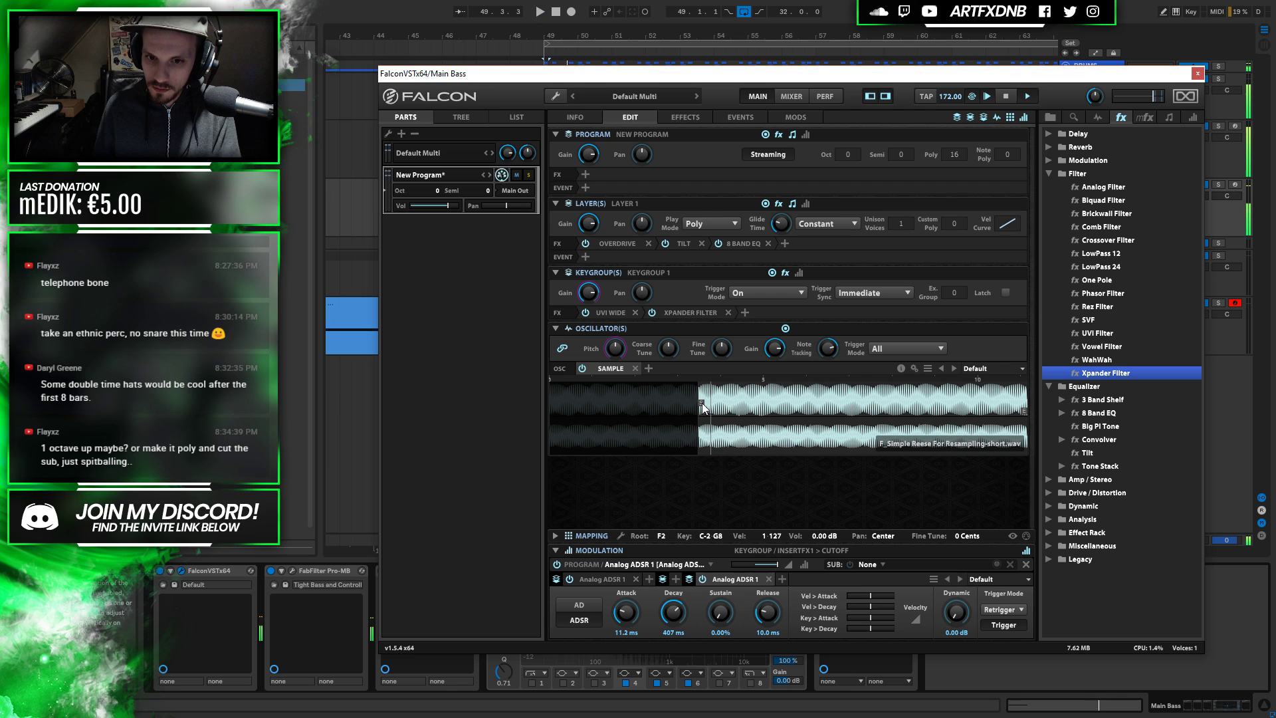
{"action": "left_click_drag", "start_coordinate": [702, 403], "coordinate": [758, 406]}
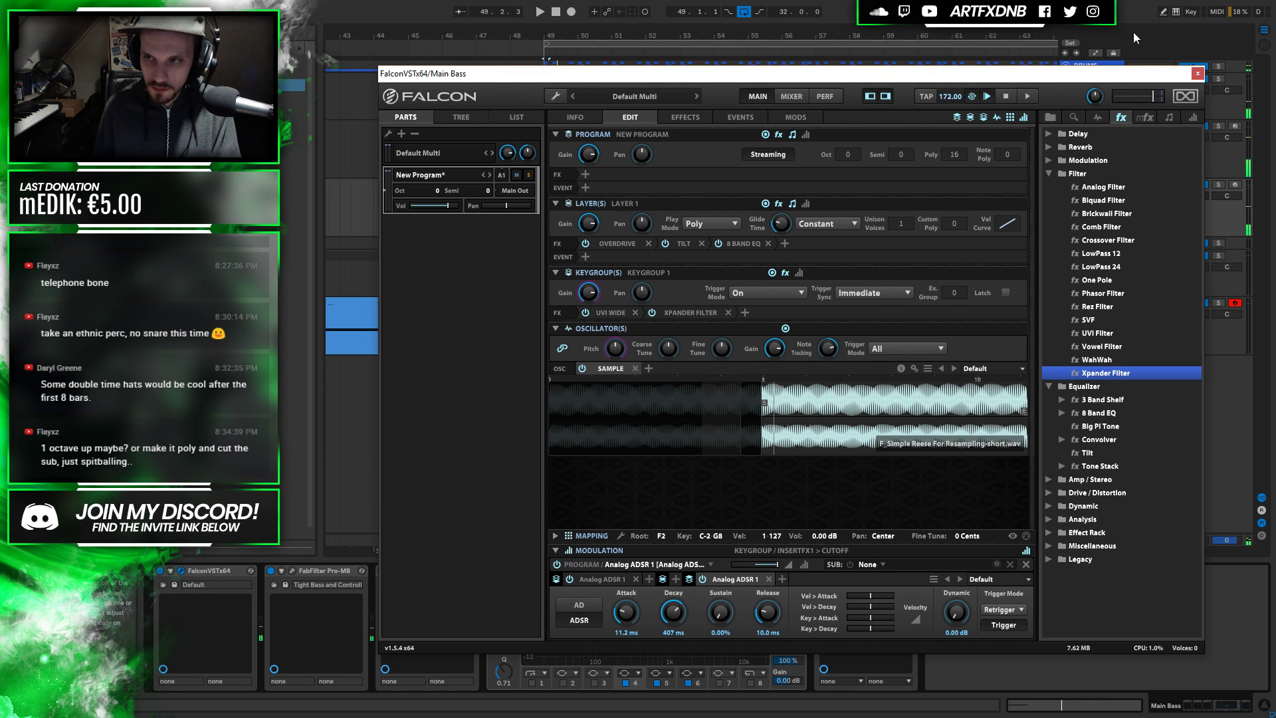
{"action": "left_click", "coordinate": [1196, 73]}
Lengthen the F2 note in the duplicated bass clip to one full beat, ending at 1.2, and play the drop
{"action": "left_click", "coordinate": [564, 193]}
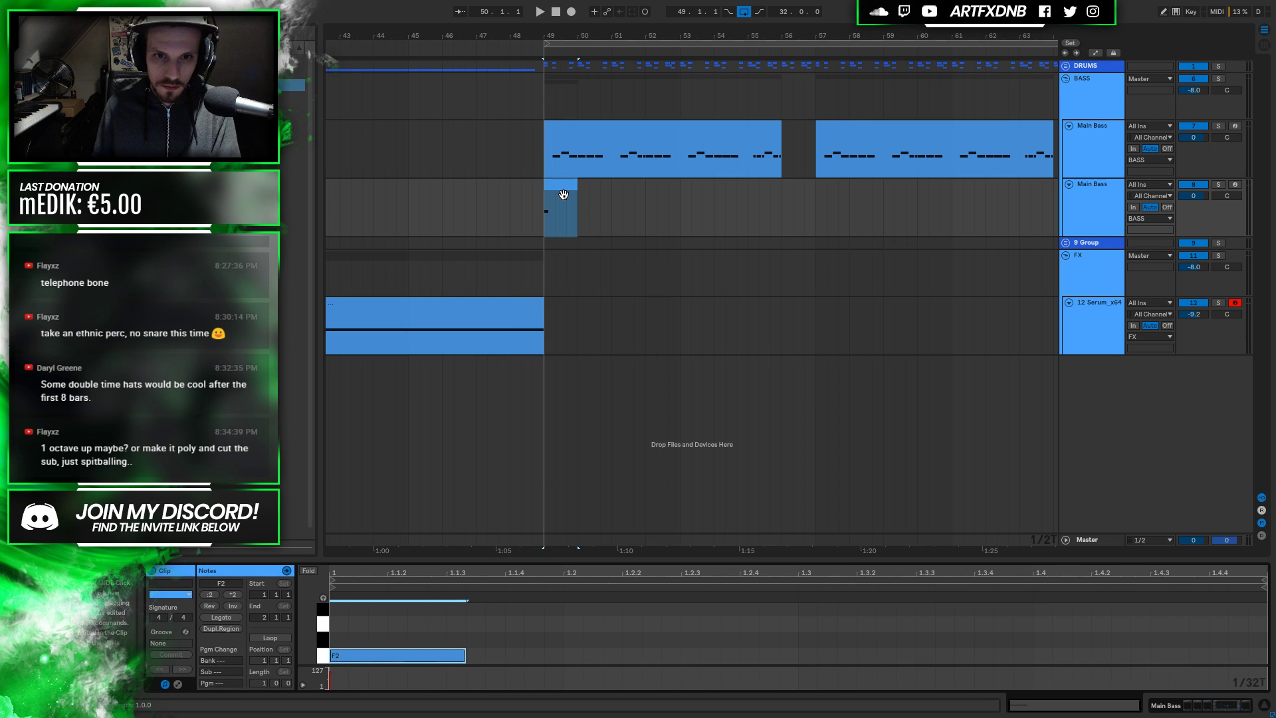
{"action": "left_click_drag", "start_coordinate": [470, 660], "coordinate": [564, 658]}
{"action": "left_click", "coordinate": [504, 199]}
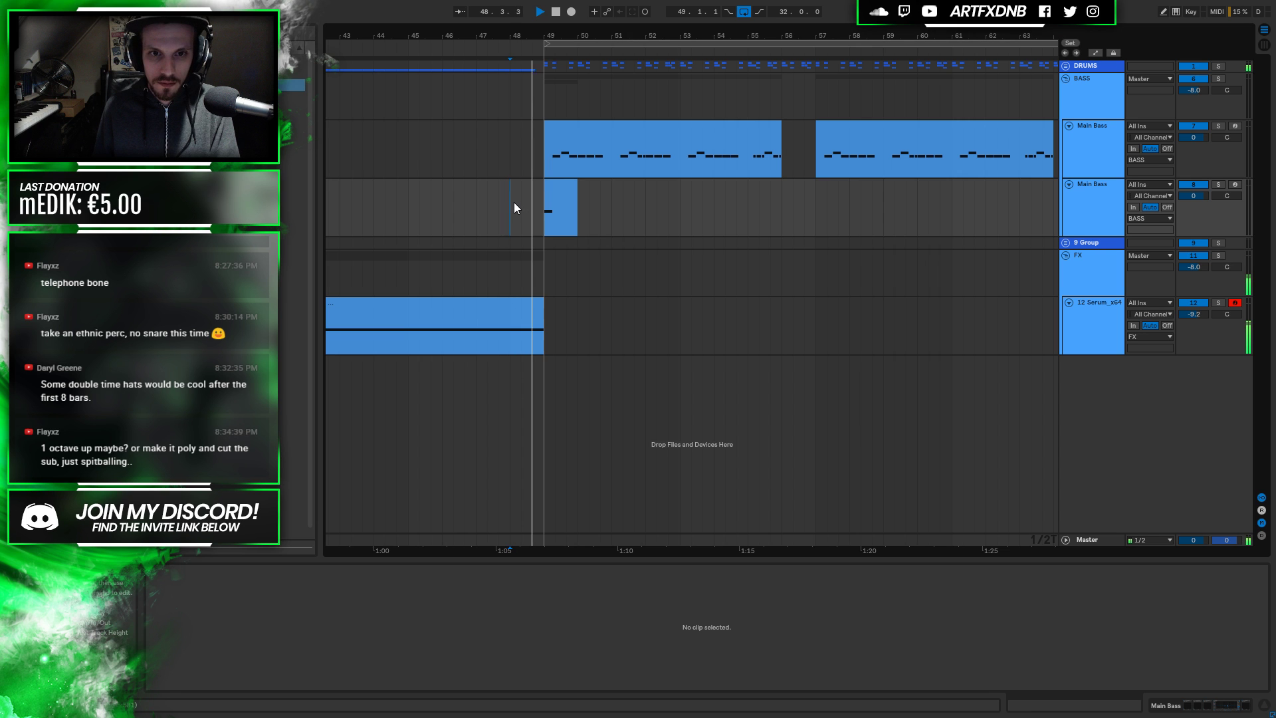
{"action": "key", "text": "space"}
{"action": "left_click", "coordinate": [549, 205]}
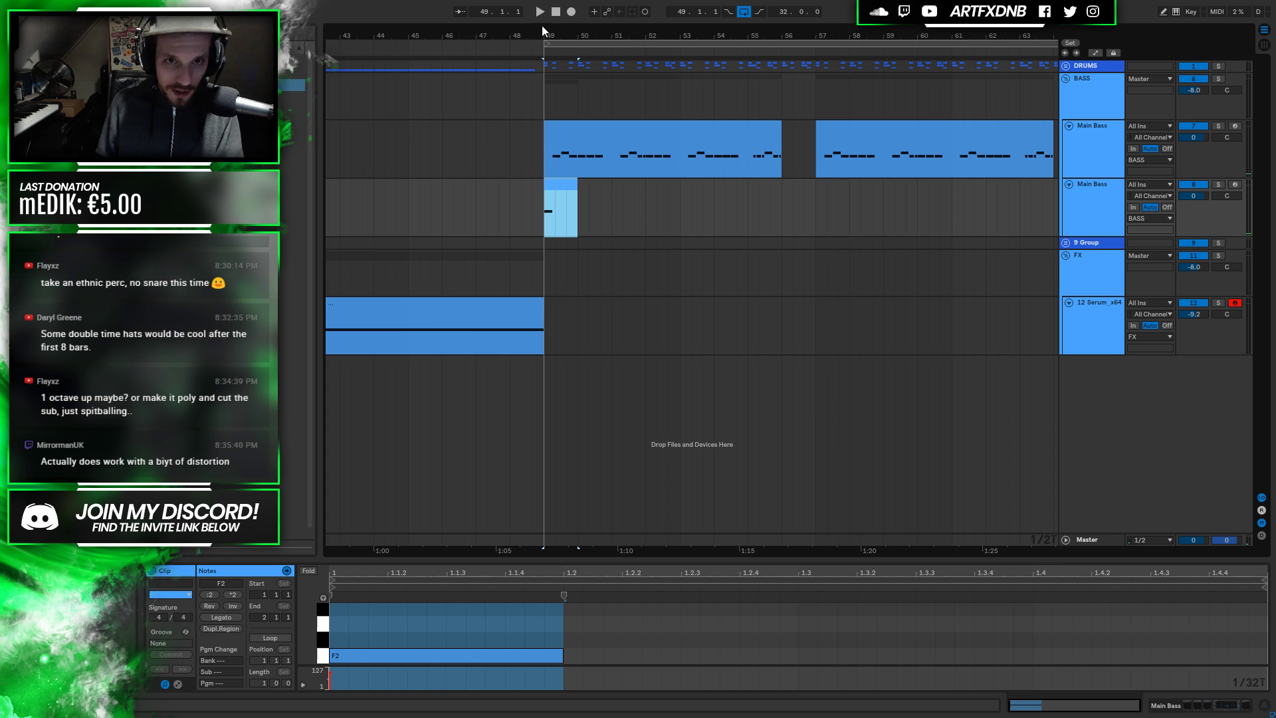
Shorten the 12-Serum clip before the drop so it ends one beat early at 48.4, and place the insert marker at bar 45
{"action": "scroll", "coordinate": [531, 279], "scroll_direction": "up", "scroll_amount": 5}
{"action": "left_click_drag", "start_coordinate": [672, 315], "coordinate": [555, 254]}
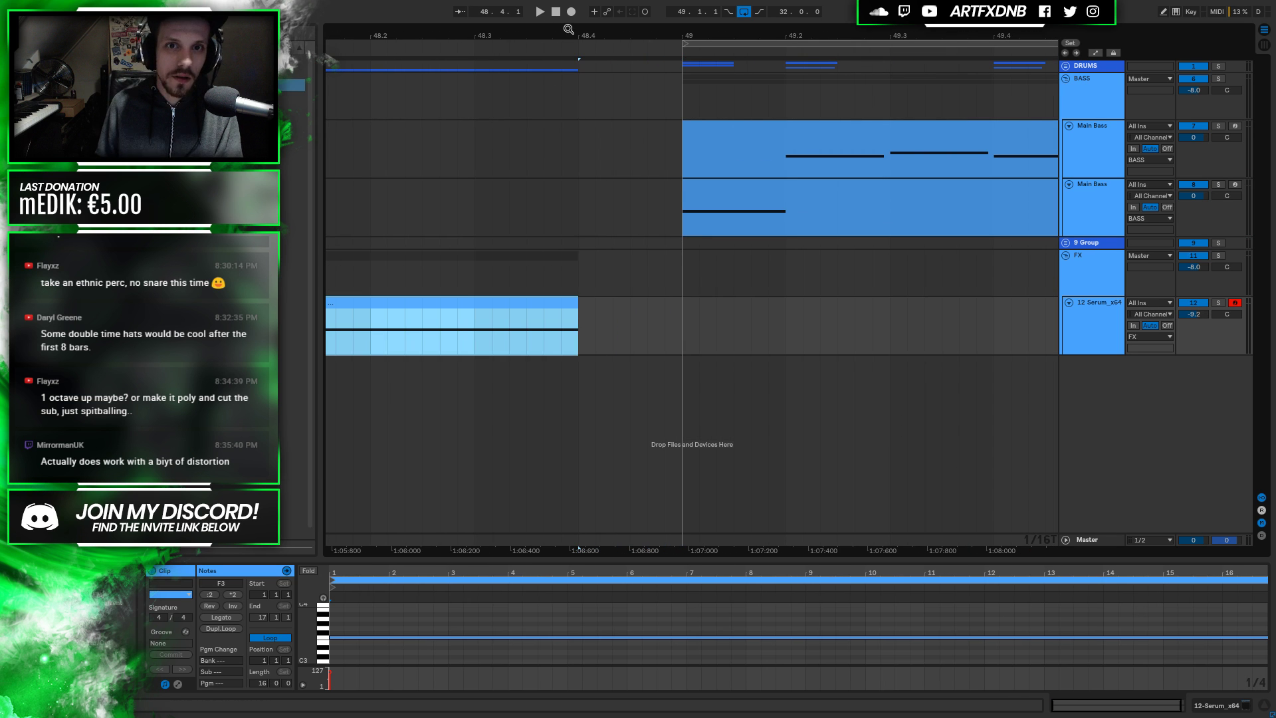
{"action": "scroll", "coordinate": [558, 279], "scroll_direction": "down", "scroll_amount": 5}
{"action": "left_click", "coordinate": [479, 353]}
Browse the sample library's genre folders and look through the samples in the folder below Hardcore
{"action": "key", "text": "Left"}
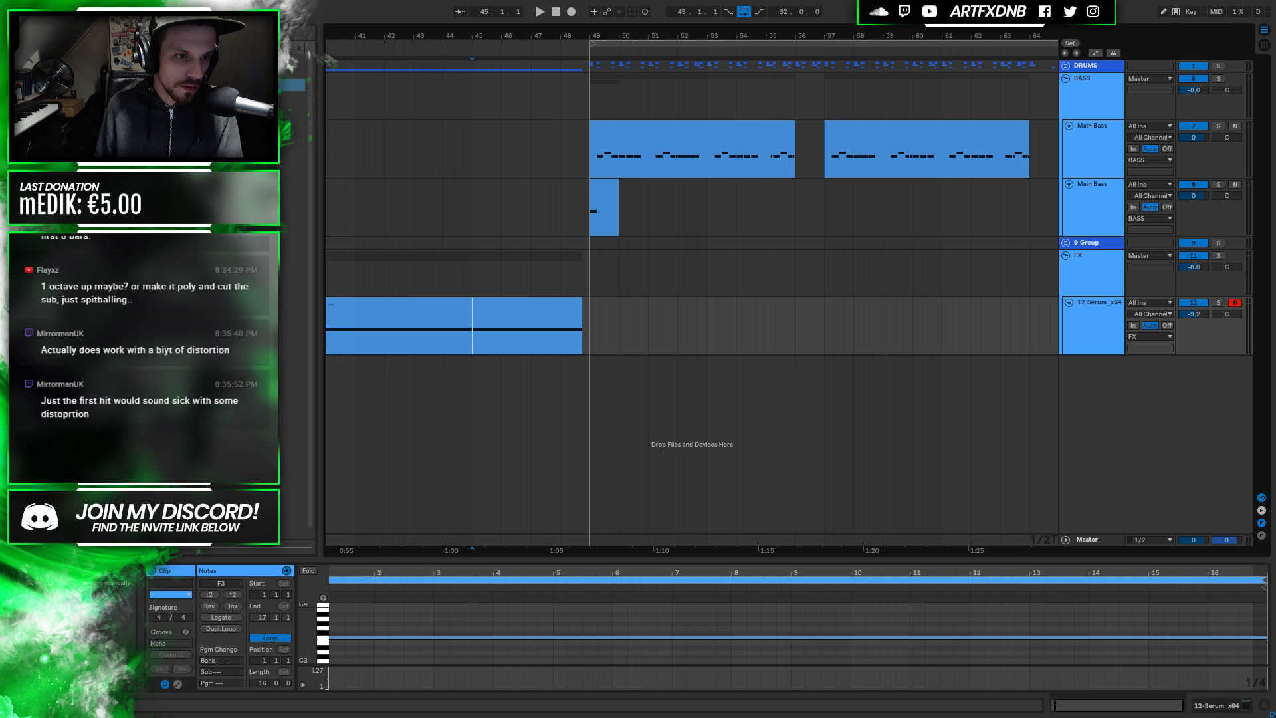
{"action": "scroll", "coordinate": [296, 313], "scroll_direction": "up", "scroll_amount": 3}
{"action": "scroll", "coordinate": [297, 313], "scroll_direction": "up", "scroll_amount": 10}
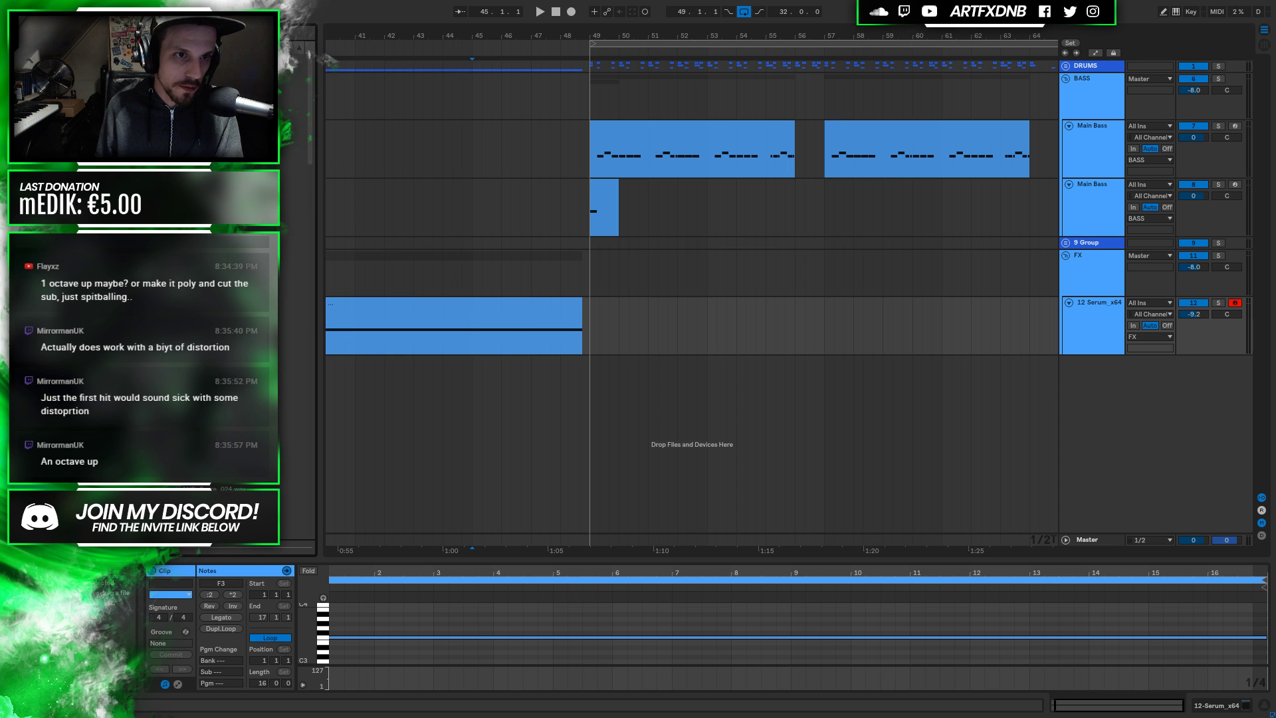
{"action": "scroll", "coordinate": [296, 313], "scroll_direction": "down", "scroll_amount": 10}
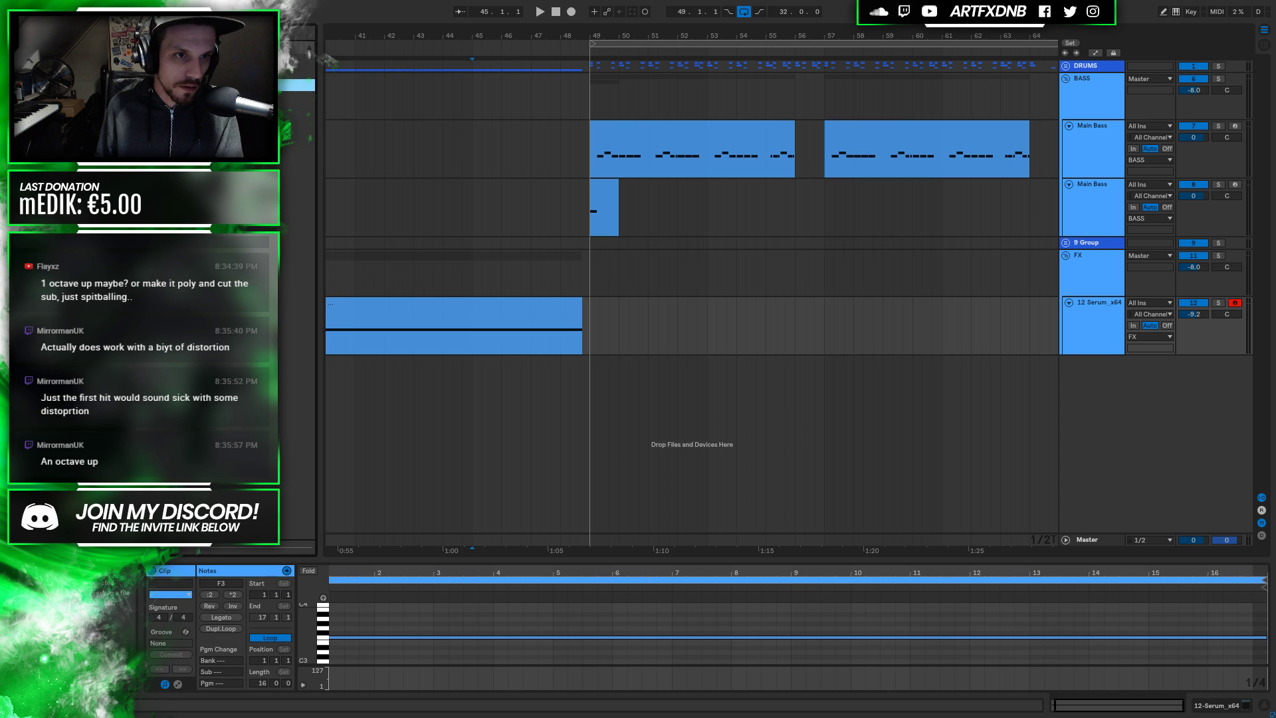
{"action": "scroll", "coordinate": [297, 313], "scroll_direction": "up", "scroll_amount": 2}
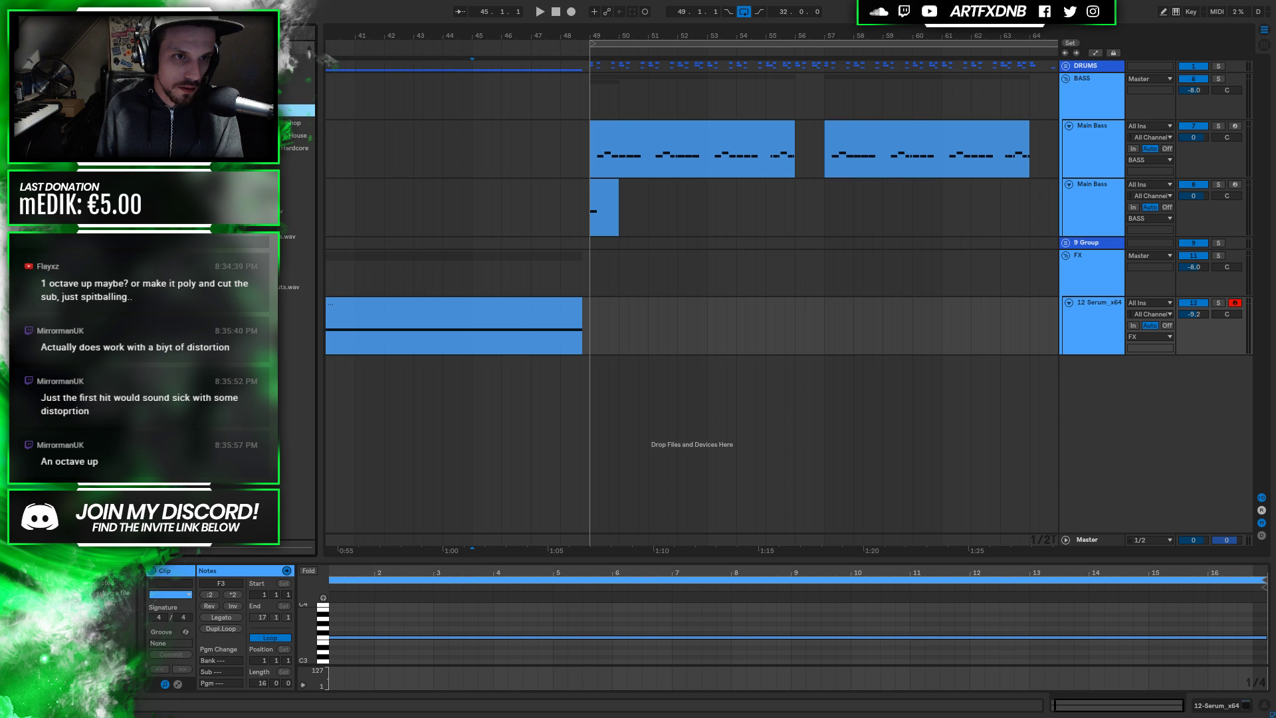
{"action": "left_click", "coordinate": [293, 159]}
{"action": "mouse_move", "coordinate": [313, 110]}
{"action": "left_mouse_down"}
{"action": "mouse_move", "coordinate": [303, 227]}
{"action": "mouse_move", "coordinate": [313, 104]}
{"action": "left_mouse_up"}
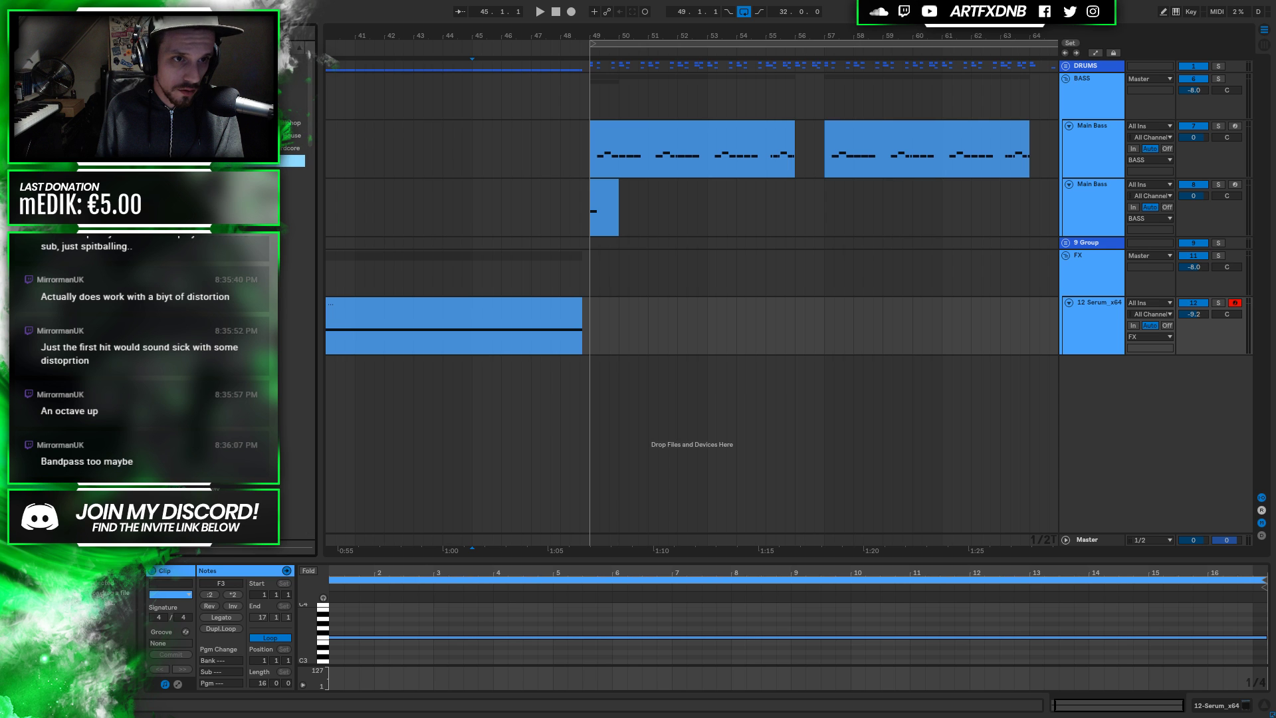
{"action": "scroll", "coordinate": [311, 79], "scroll_direction": "down", "scroll_amount": 3}
{"action": "left_click_drag", "start_coordinate": [311, 80], "coordinate": [310, 160]}
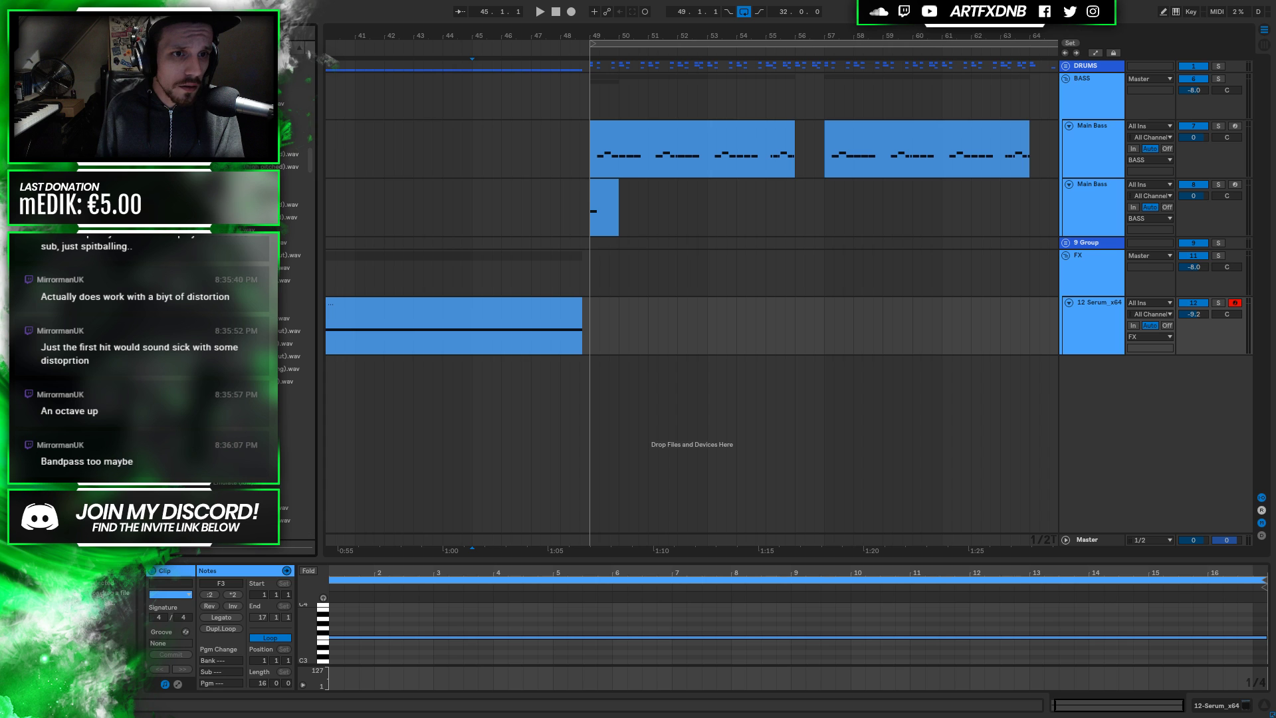
Audition a sample from the open folder, and look through the samples in the House folder
{"action": "left_click", "coordinate": [291, 116]}
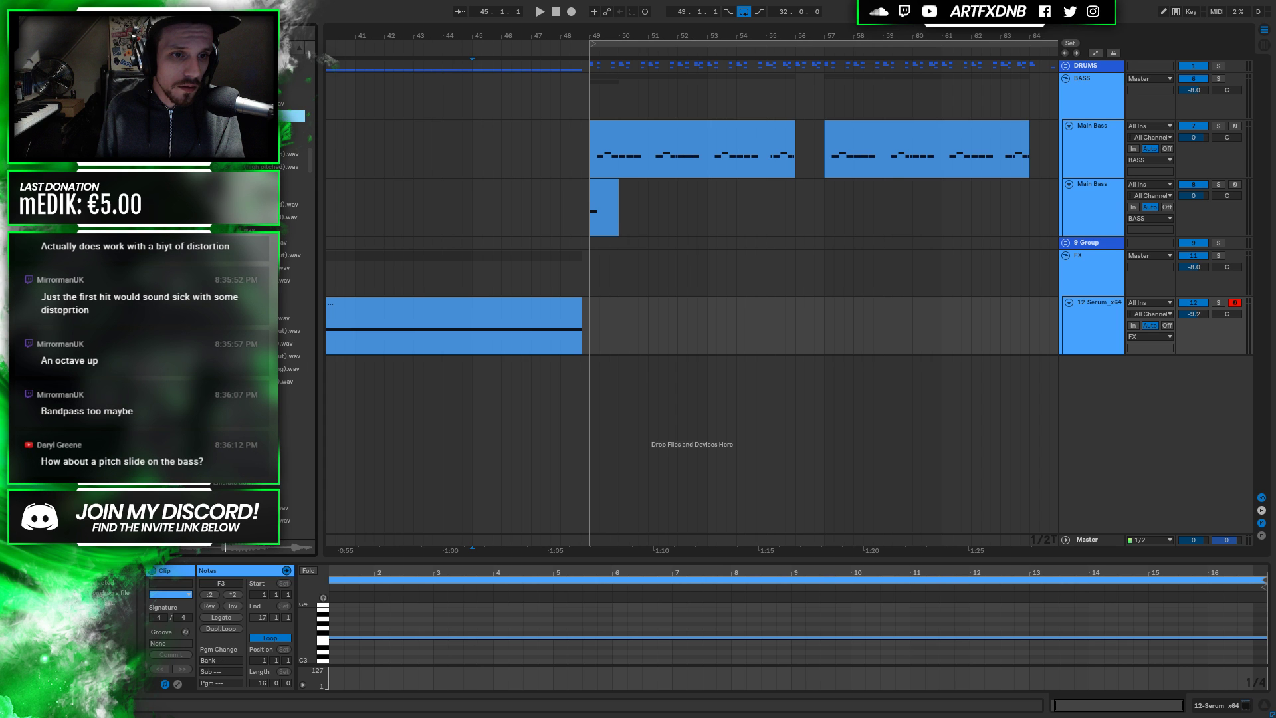
{"action": "left_click_drag", "start_coordinate": [312, 150], "coordinate": [319, 57]}
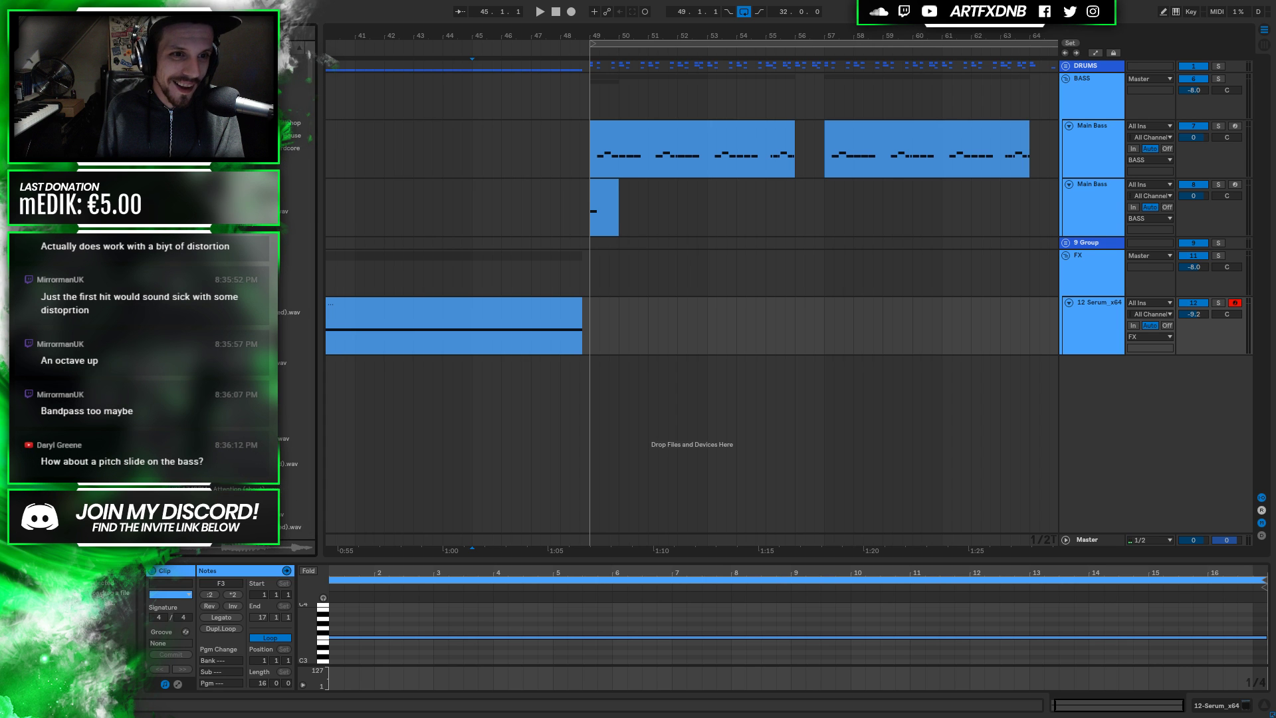
{"action": "left_click", "coordinate": [291, 135]}
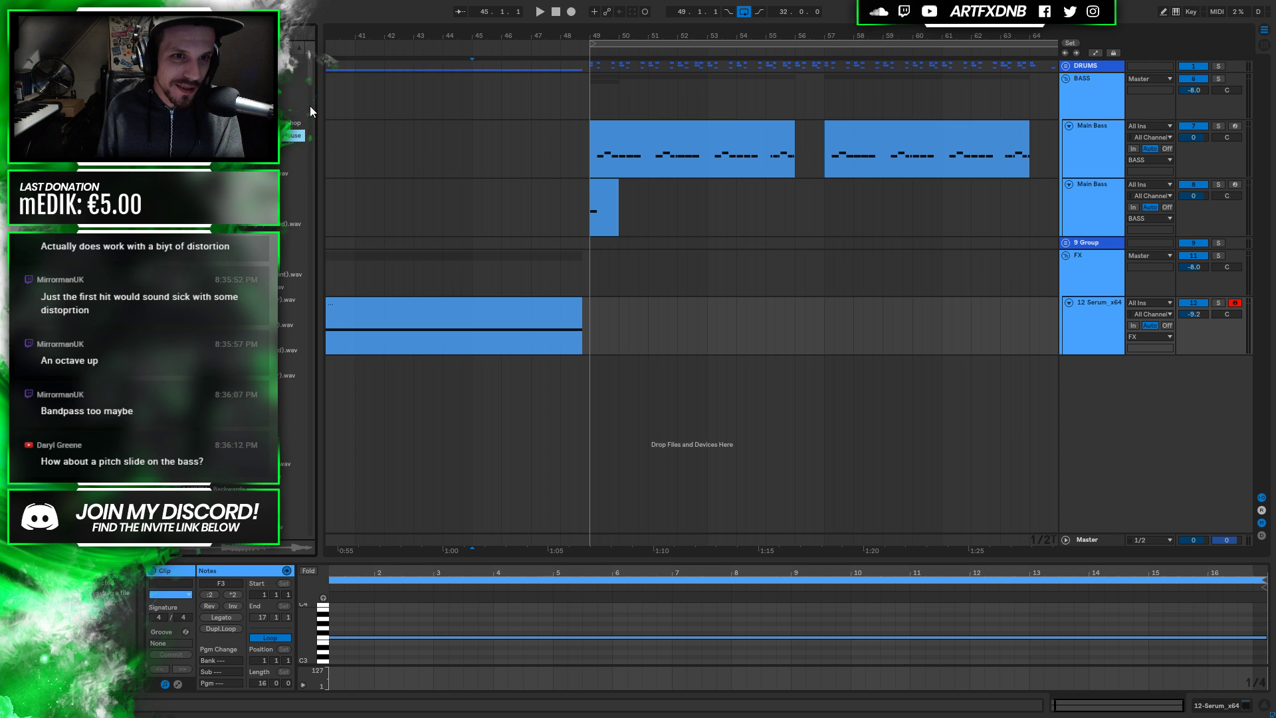
{"action": "left_click_drag", "start_coordinate": [309, 85], "coordinate": [305, 185]}
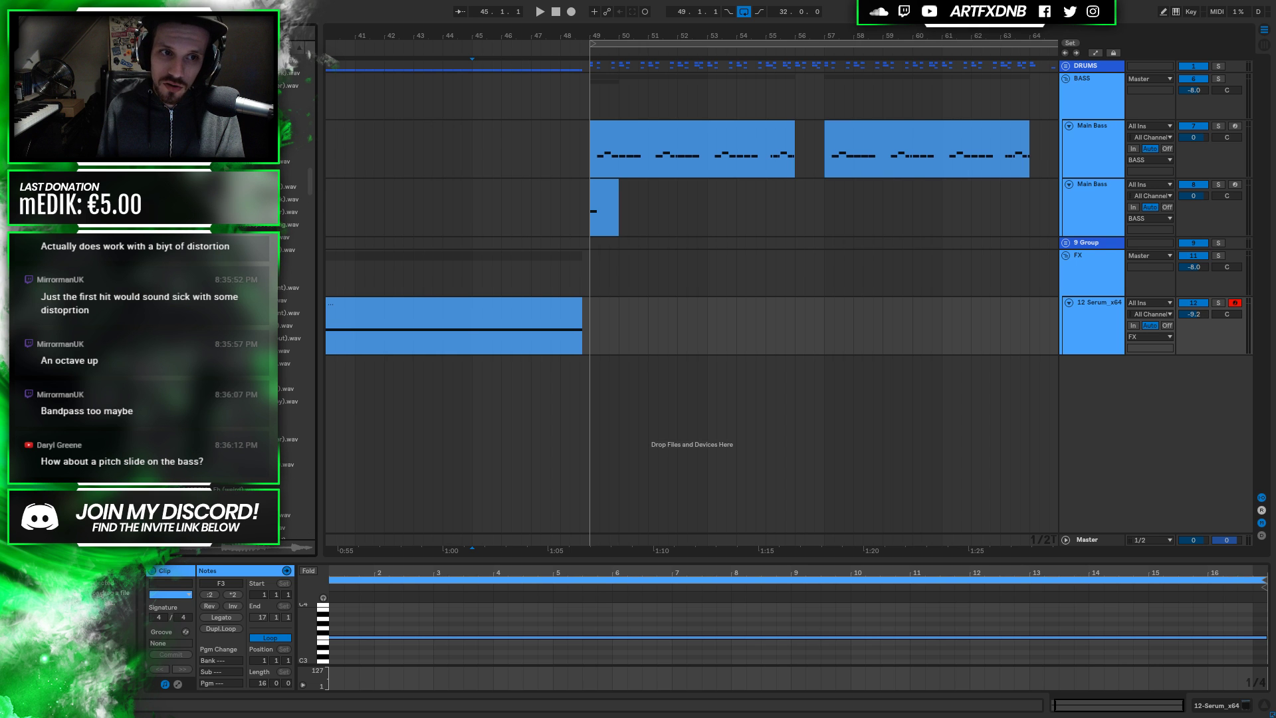
{"action": "mouse_move", "coordinate": [311, 172]}
{"action": "left_mouse_down"}
{"action": "mouse_move", "coordinate": [320, 66]}
{"action": "mouse_move", "coordinate": [307, 150]}
{"action": "left_mouse_up"}
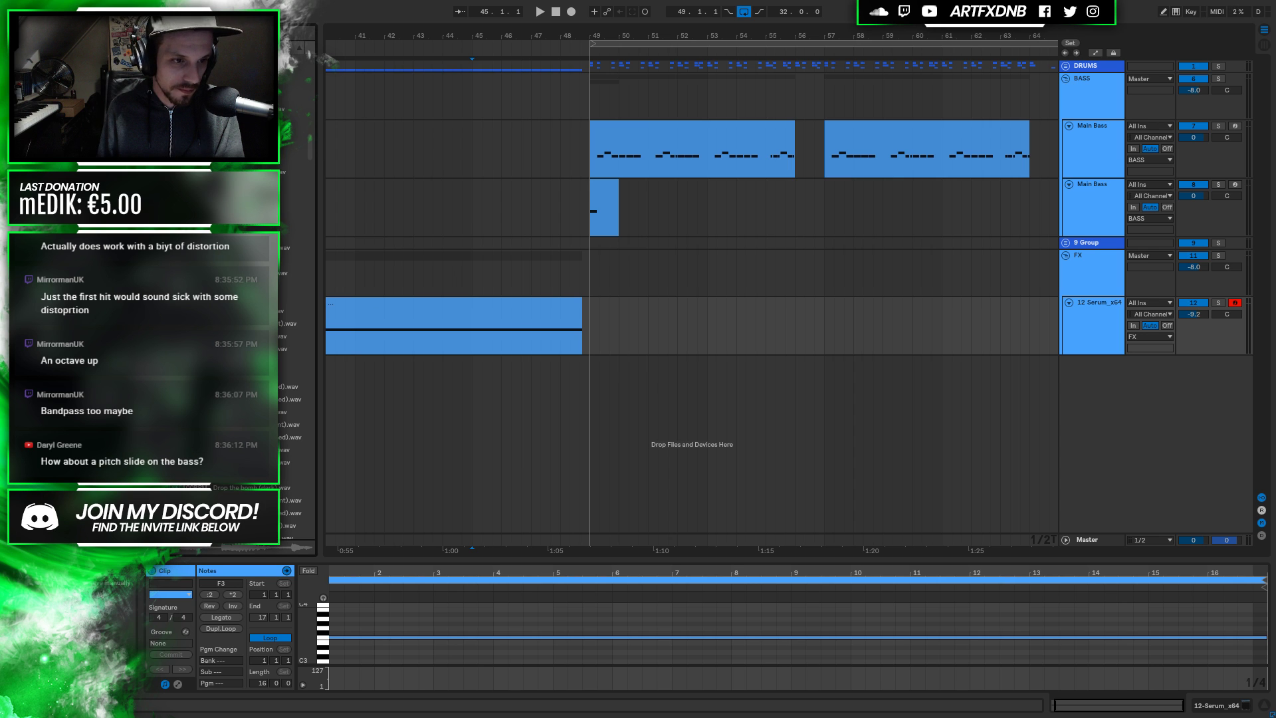
Leave the House samples for other sample packs and look through a folder of MP3 samples
{"action": "key", "text": "Left"}
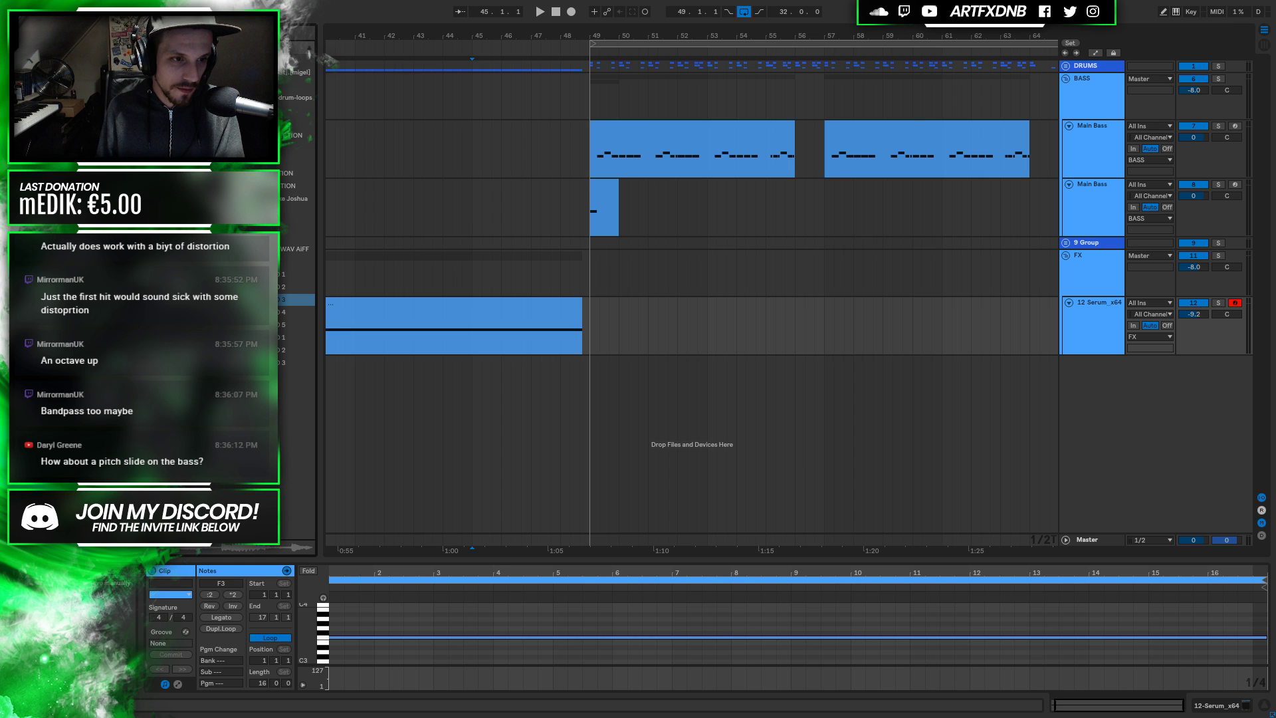
{"action": "key", "text": "Right"}
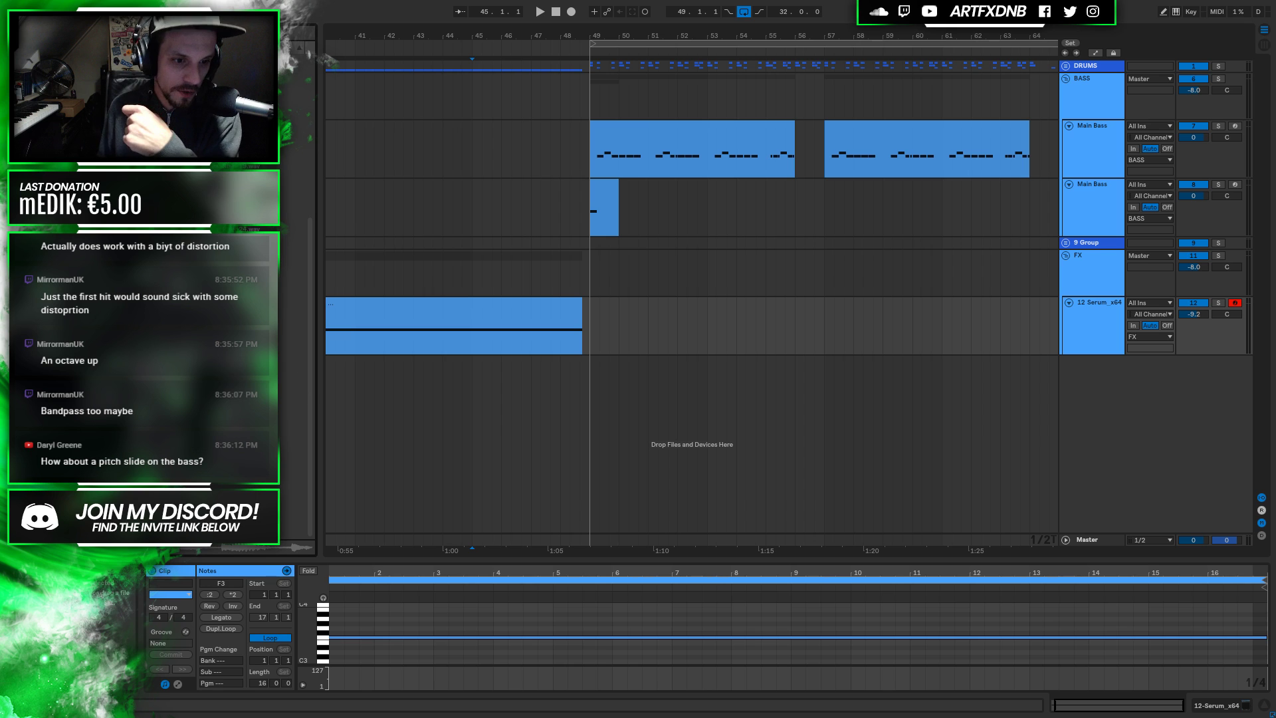
{"action": "key", "text": "Left"}
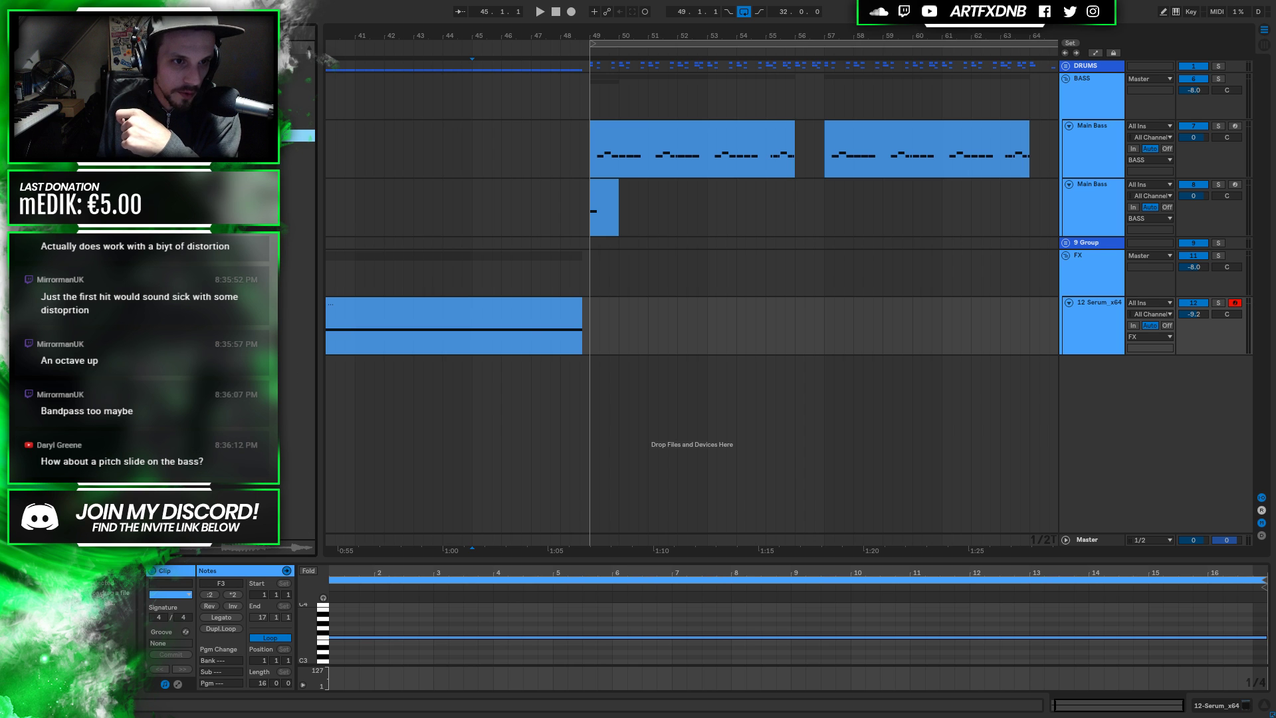
{"action": "key", "text": "Right"}
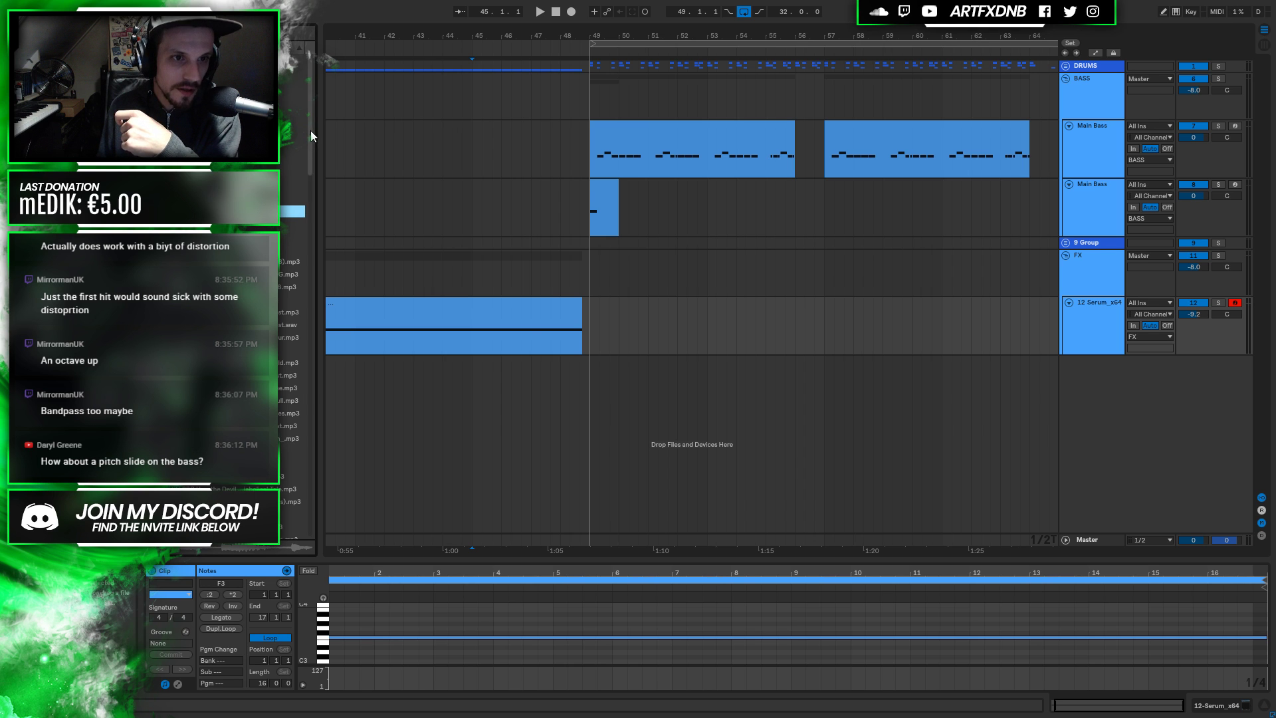
{"action": "left_click_drag", "start_coordinate": [310, 132], "coordinate": [290, 519]}
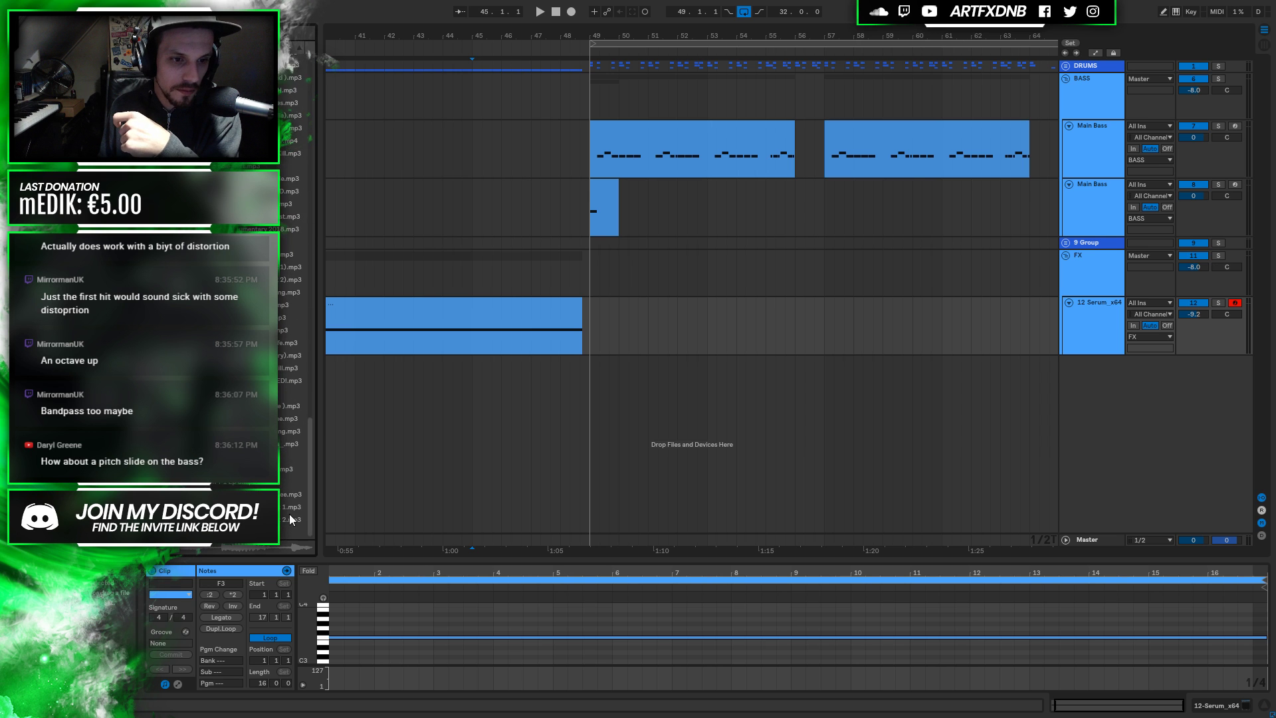
{"action": "scroll", "coordinate": [293, 422], "scroll_direction": "up", "scroll_amount": 15}
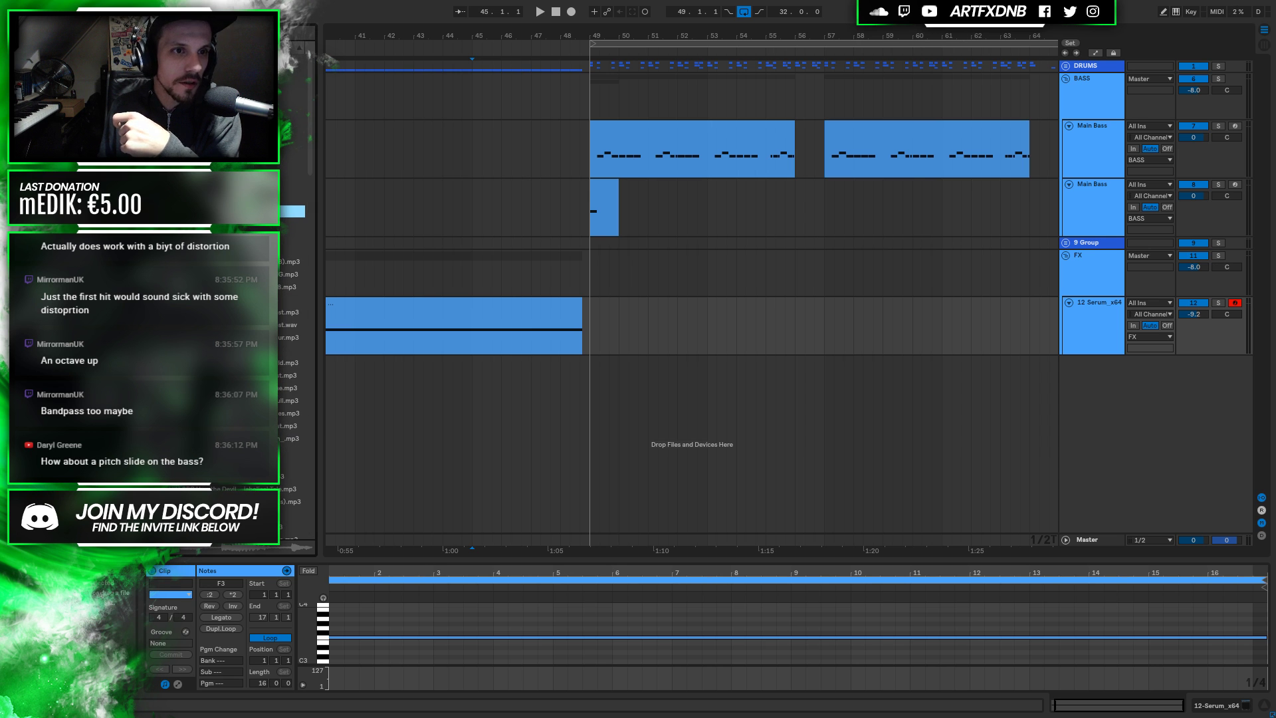
{"action": "scroll", "coordinate": [293, 332], "scroll_direction": "down", "scroll_amount": 5}
{"action": "scroll", "coordinate": [292, 332], "scroll_direction": "up", "scroll_amount": 4}
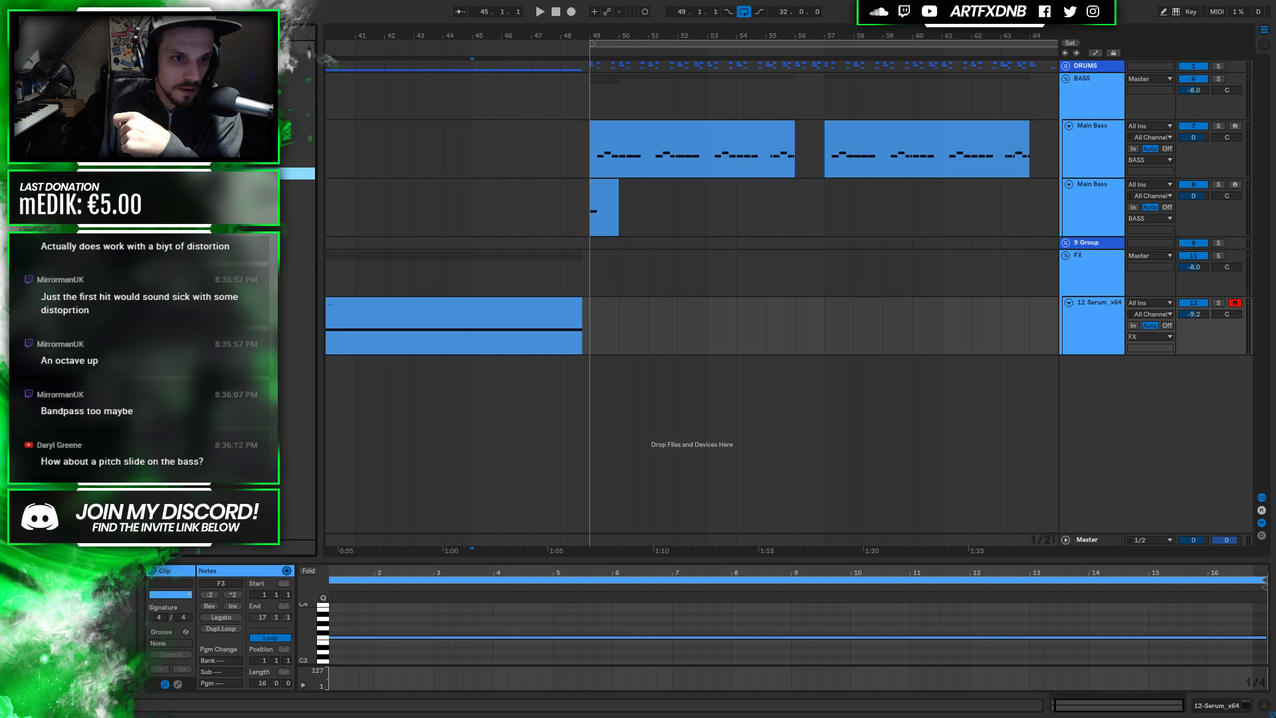
Check a few neighbouring entries in the sample browser, previewing one of them
{"action": "scroll", "coordinate": [293, 332], "scroll_direction": "up", "scroll_amount": 3}
{"action": "key", "text": "Down"}
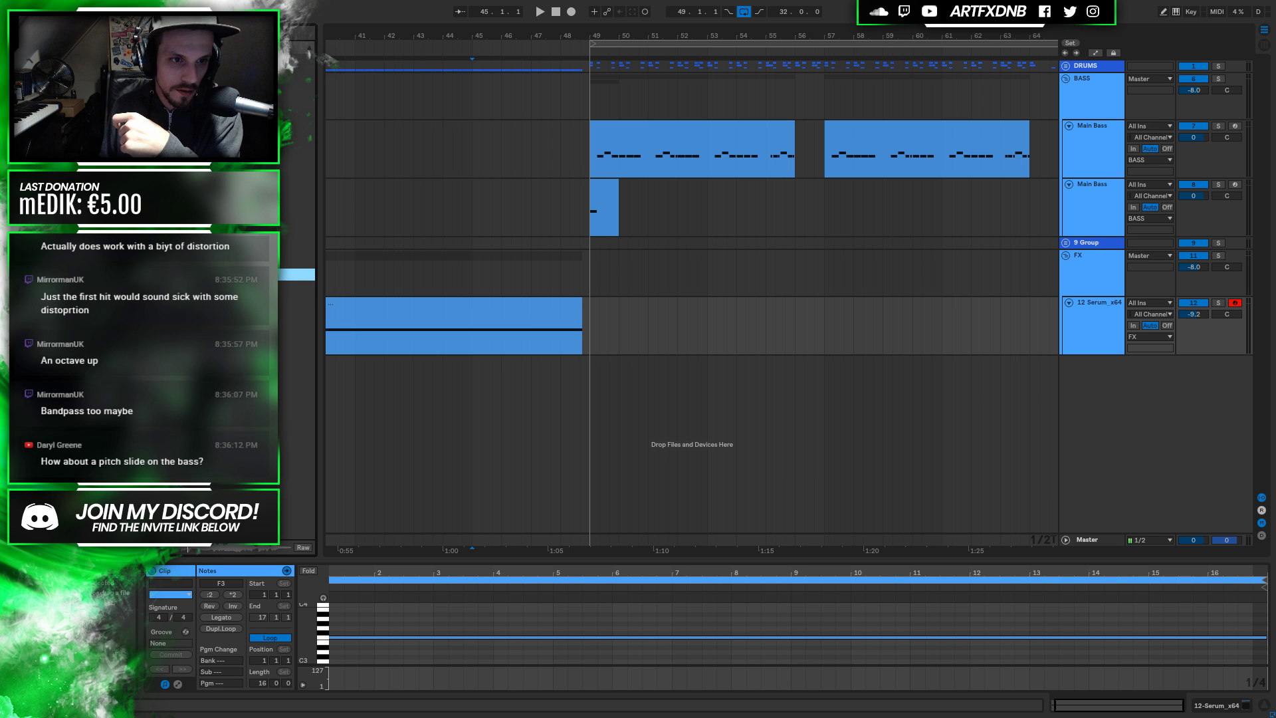
{"action": "key", "text": "Up"}
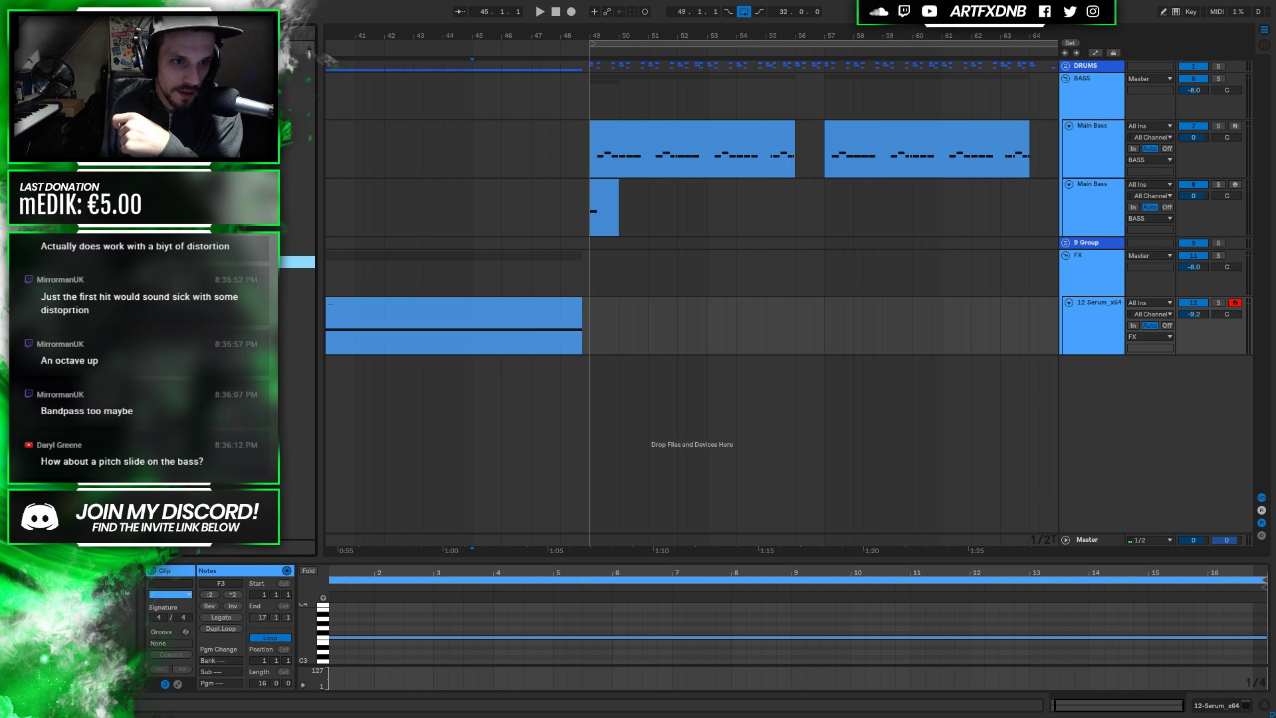
{"action": "key", "text": "Up"}
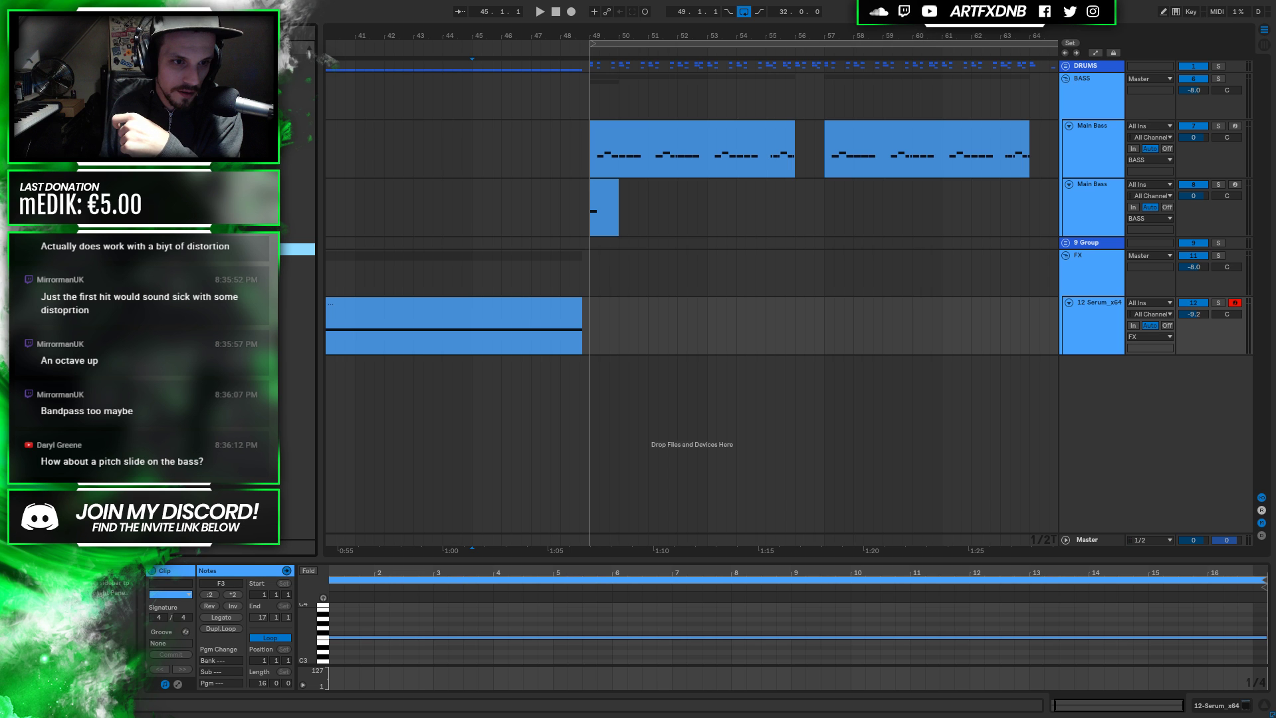
Back out of the current sample folders and open a different folder of WAV samples
{"action": "key", "text": "Left"}
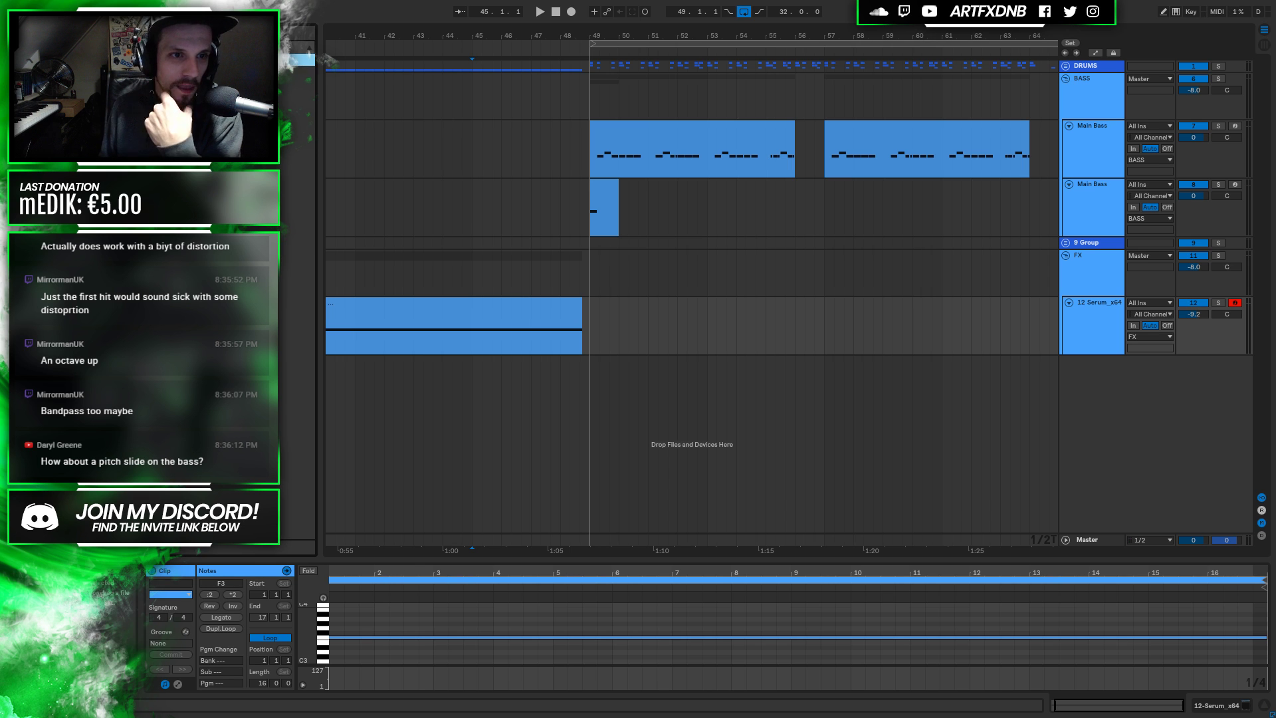
{"action": "key", "text": "Left"}
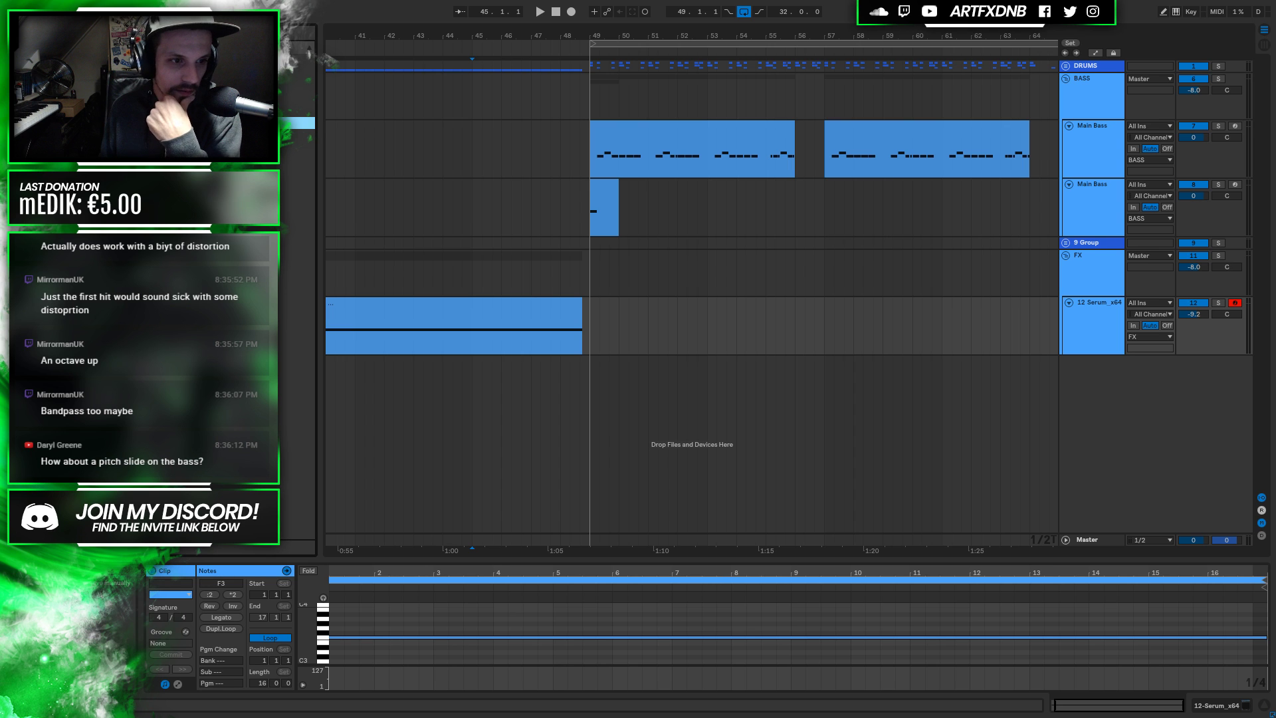
{"action": "key", "text": "Left"}
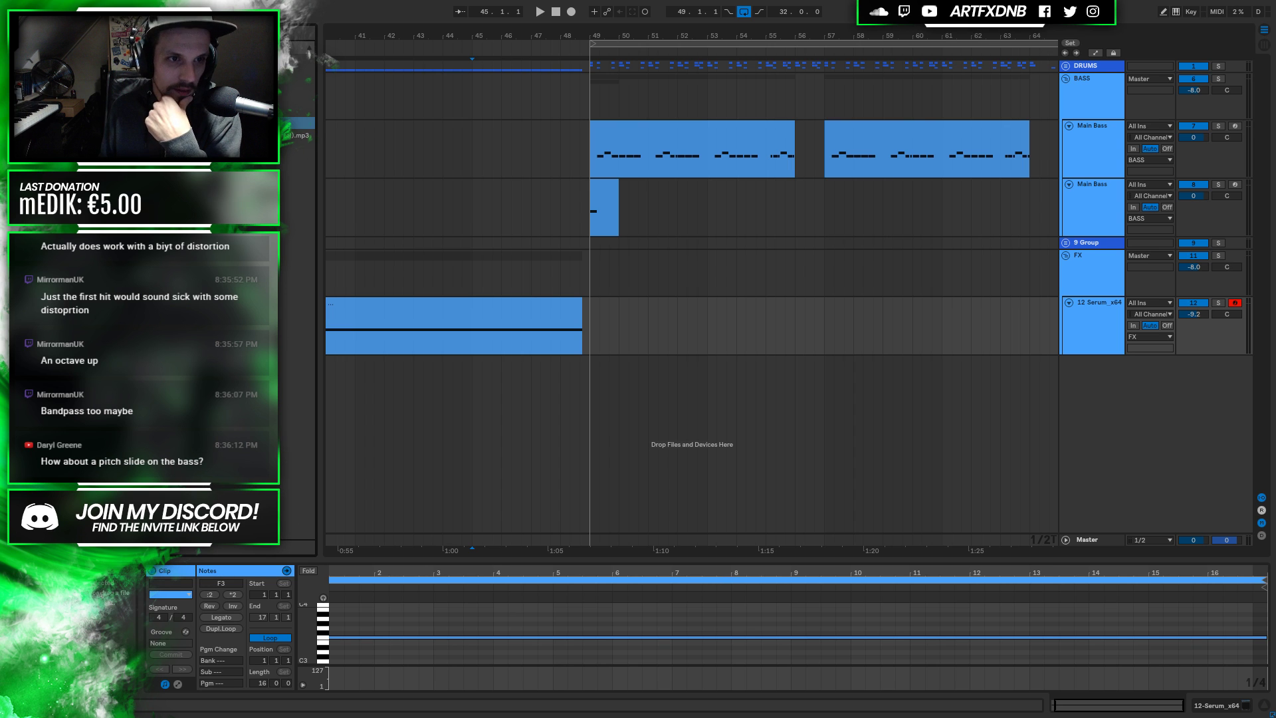
{"action": "key", "text": "Right"}
{"action": "key", "text": "Left"}
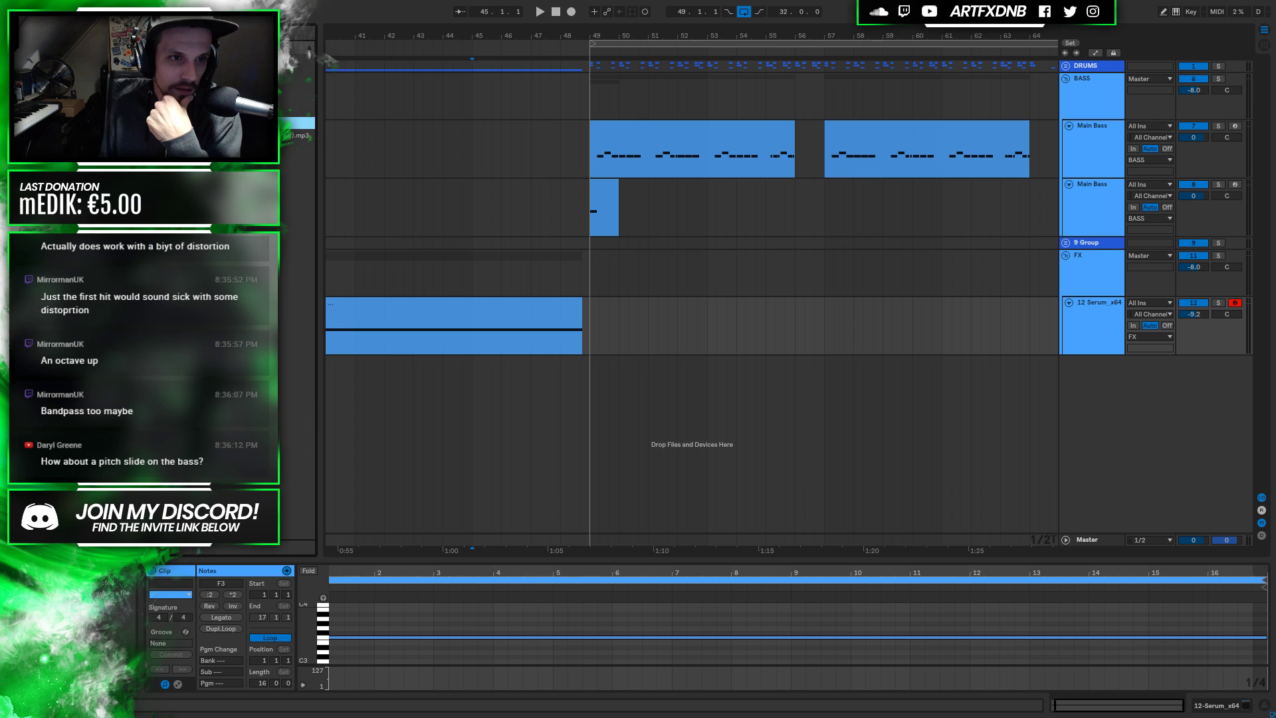
{"action": "key", "text": "Left"}
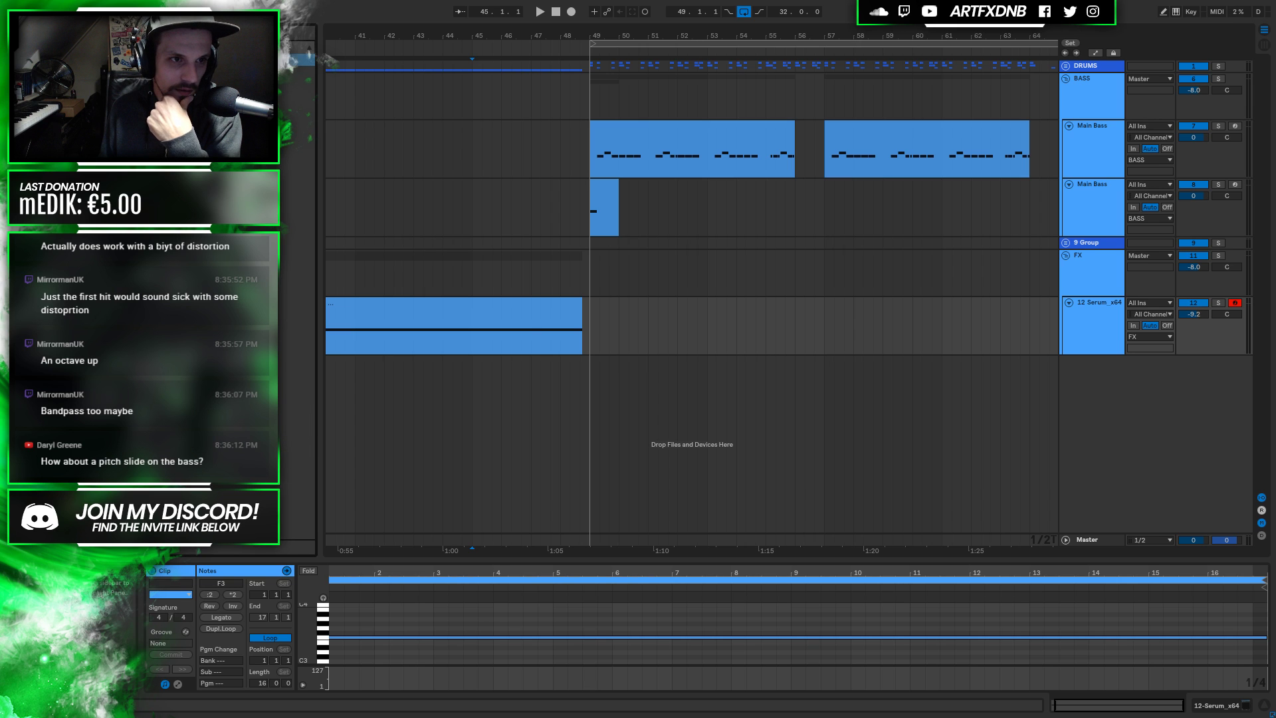
{"action": "left_click", "coordinate": [213, 85]}
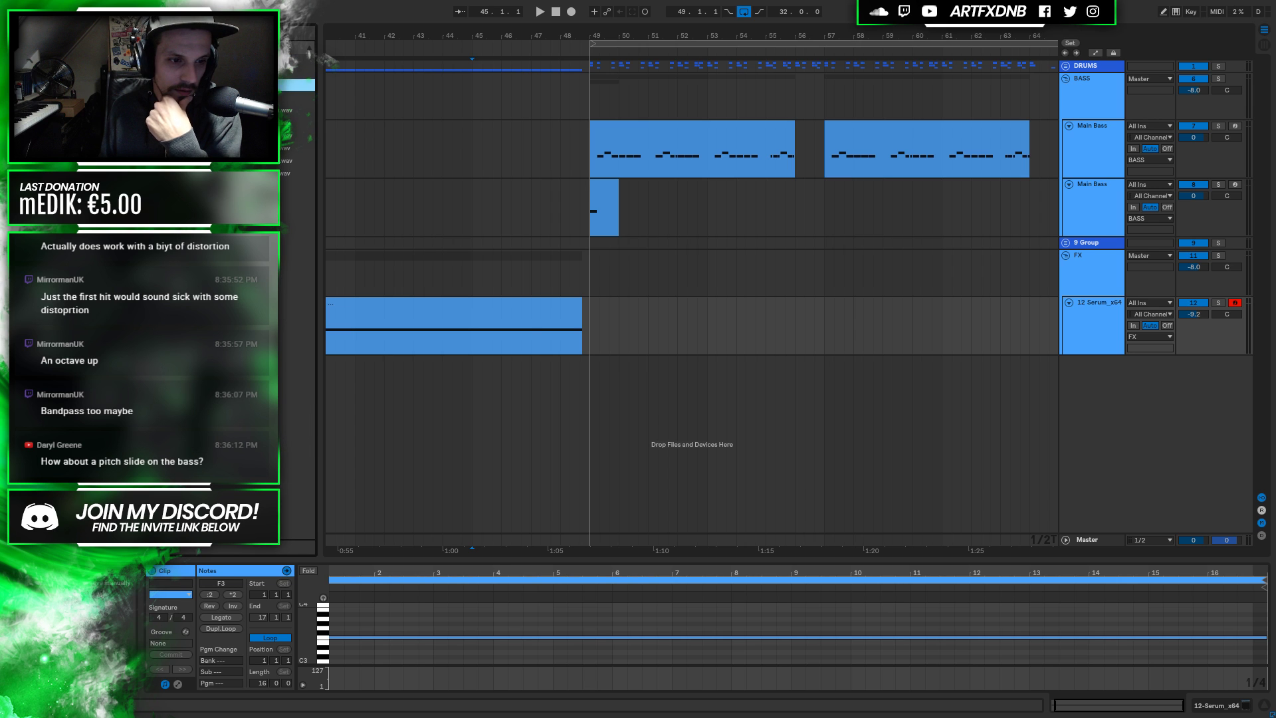
{"action": "left_click", "coordinate": [213, 211]}
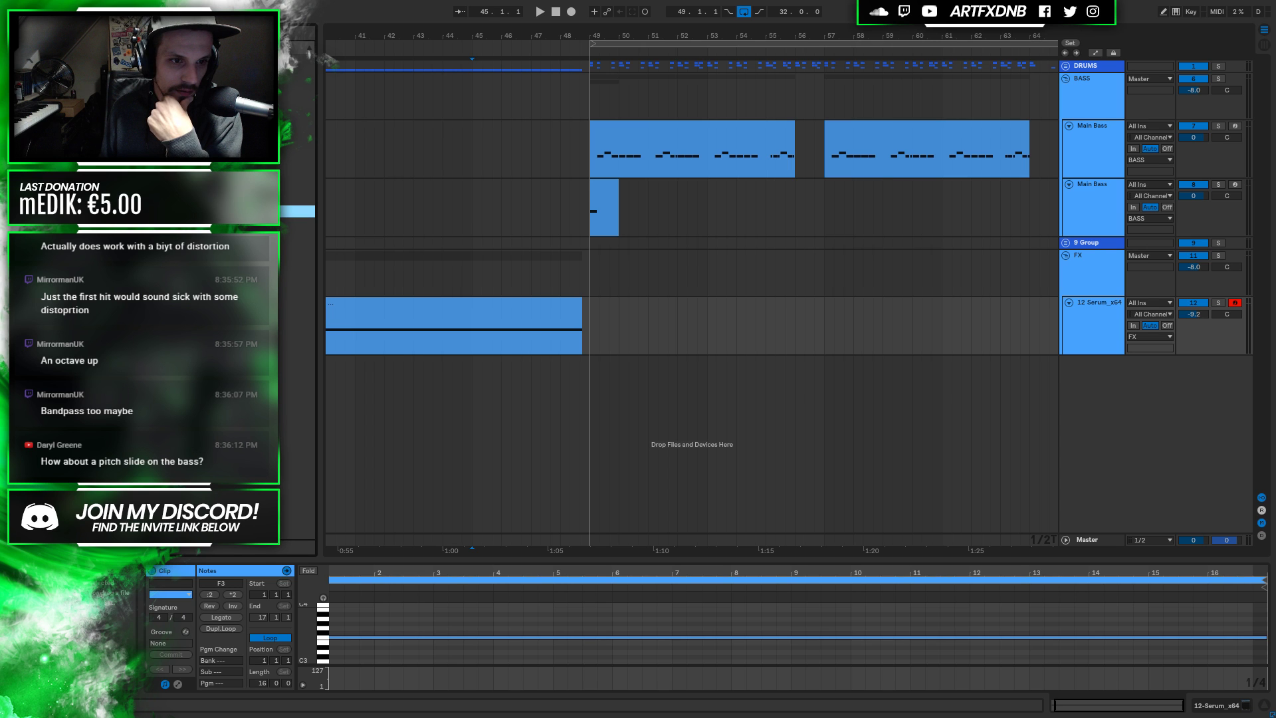
{"action": "left_click", "coordinate": [213, 262]}
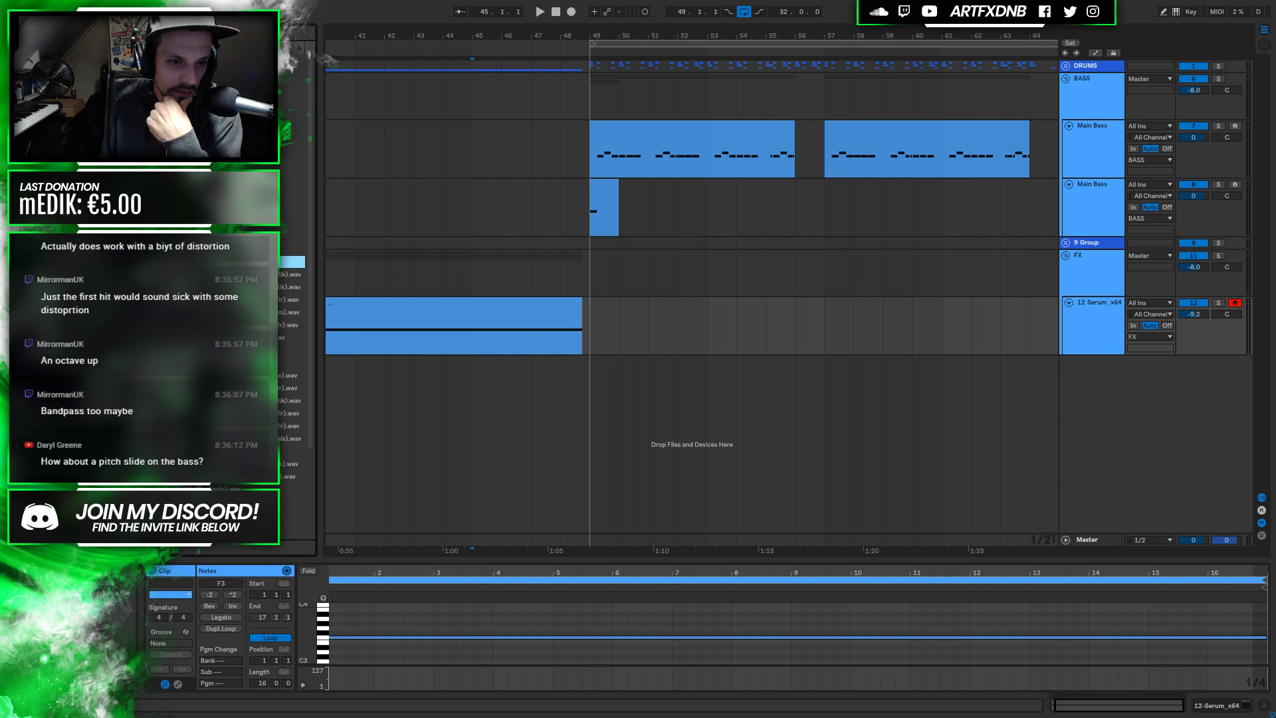
Look further down the open folder of WAV samples and preview one of the vocal hits
{"action": "left_click_drag", "start_coordinate": [308, 348], "coordinate": [299, 472]}
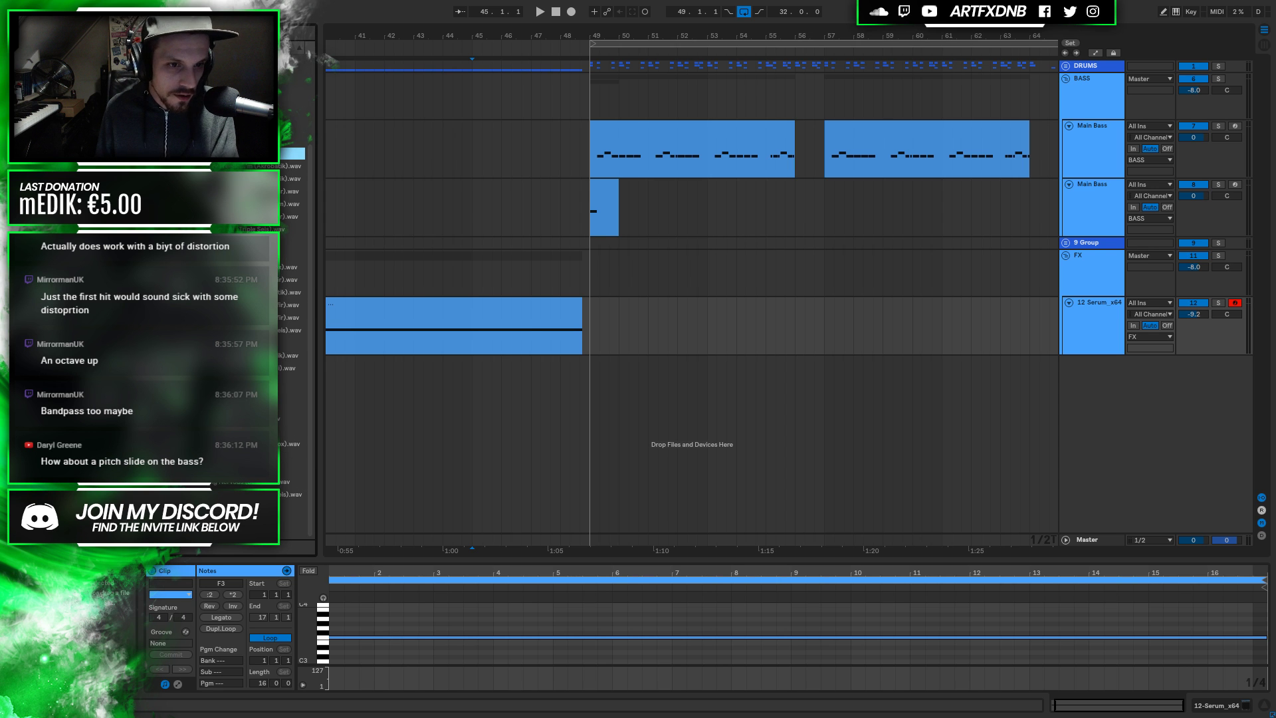
{"action": "mouse_move", "coordinate": [293, 329]}
{"action": "left_mouse_down"}
{"action": "mouse_move", "coordinate": [678, 370]}
{"action": "mouse_move", "coordinate": [421, 393]}
{"action": "mouse_move", "coordinate": [295, 336]}
{"action": "left_mouse_up"}
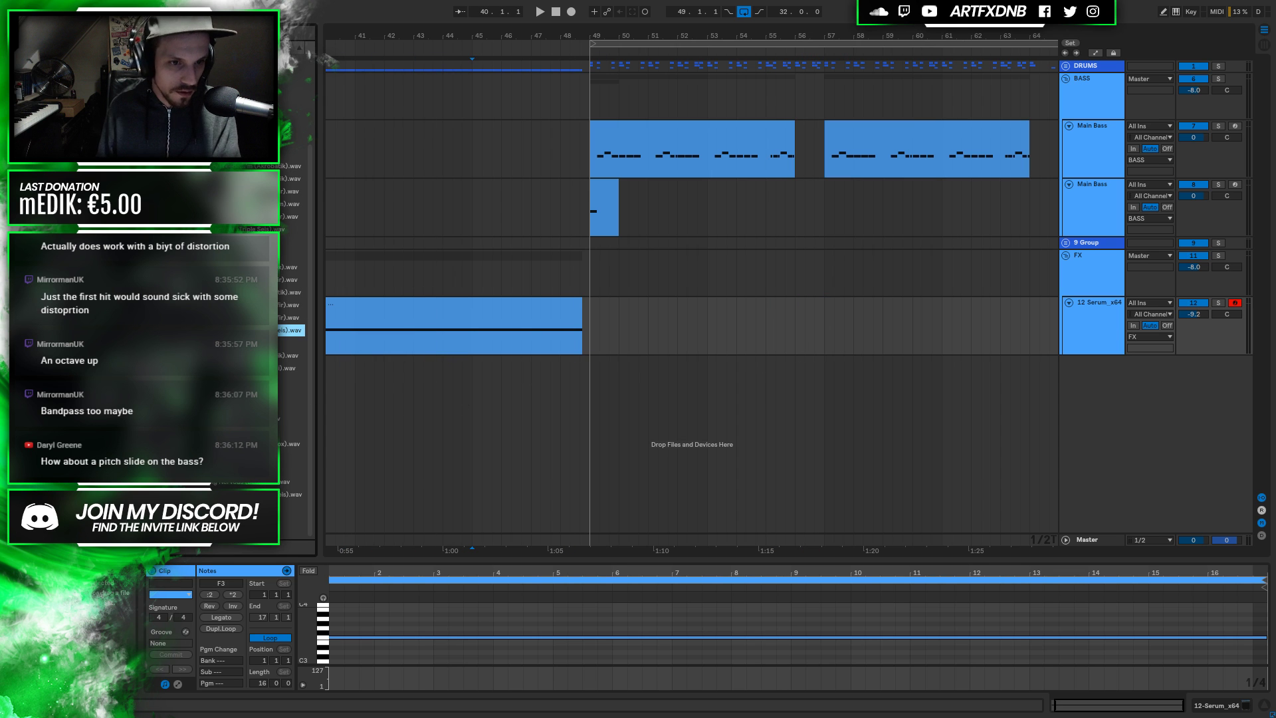
Insert an audio track below the FX group's Serum track and place it in a group of its own
{"action": "right_click", "coordinate": [1093, 313]}
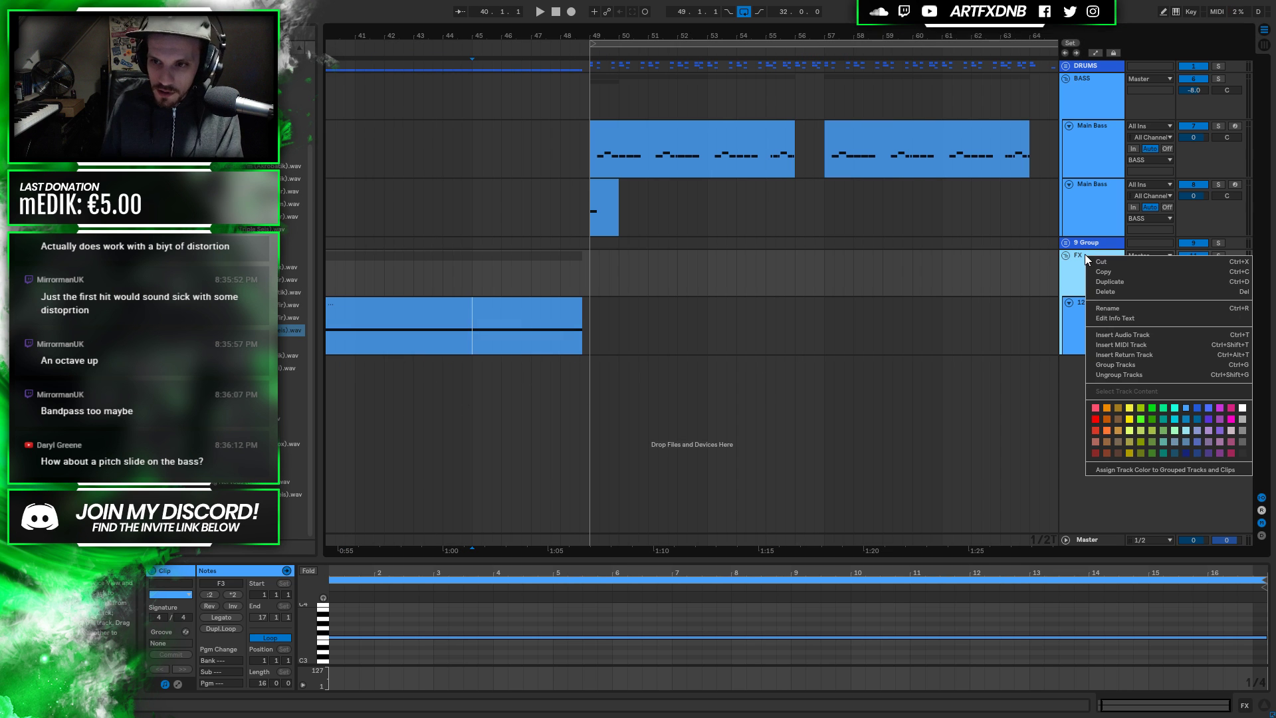
{"action": "left_click", "coordinate": [1113, 334]}
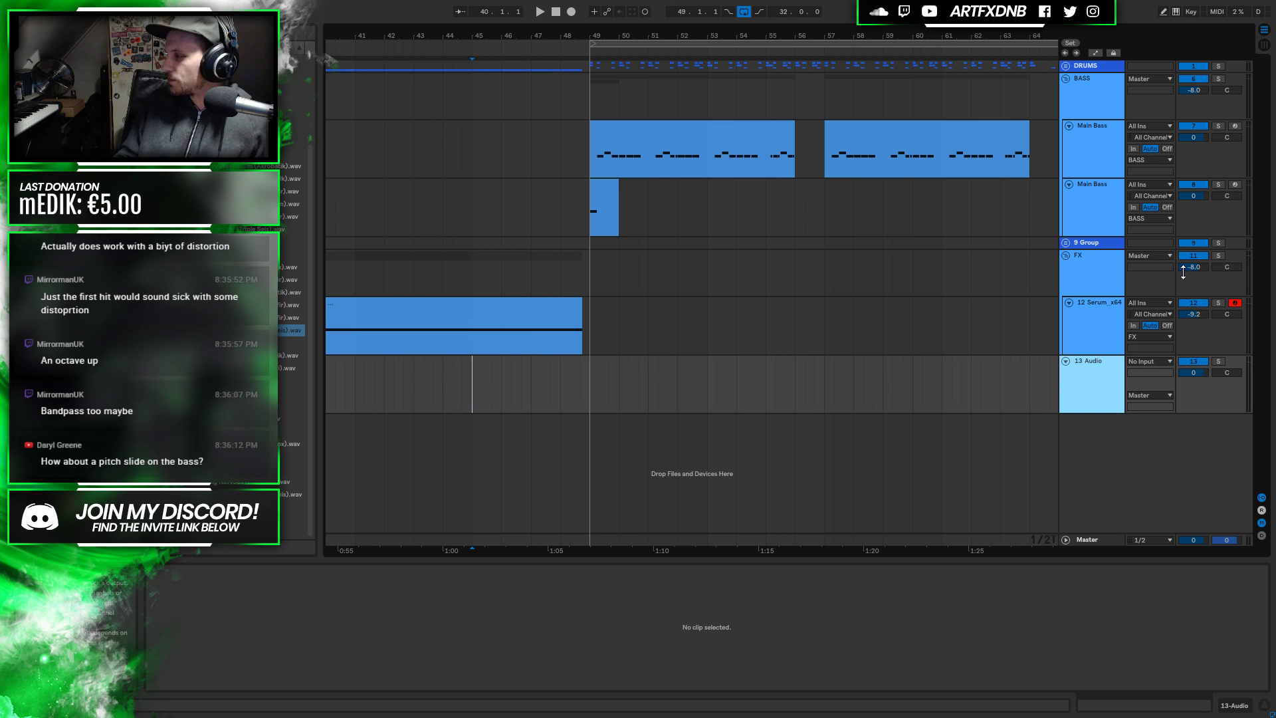
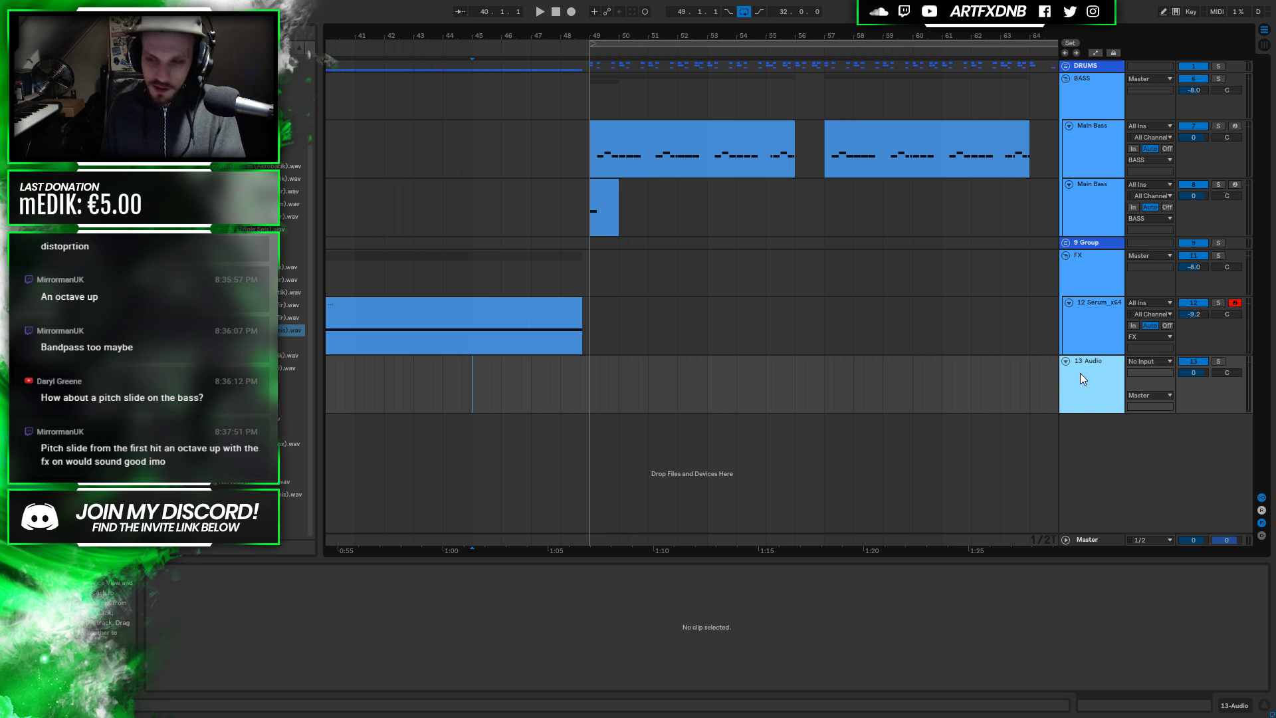
{"action": "key", "text": "ctrl+g"}
Colour the new group dark blue and assign that colour to its grouped tracks and clips
{"action": "right_click", "coordinate": [1102, 369]}
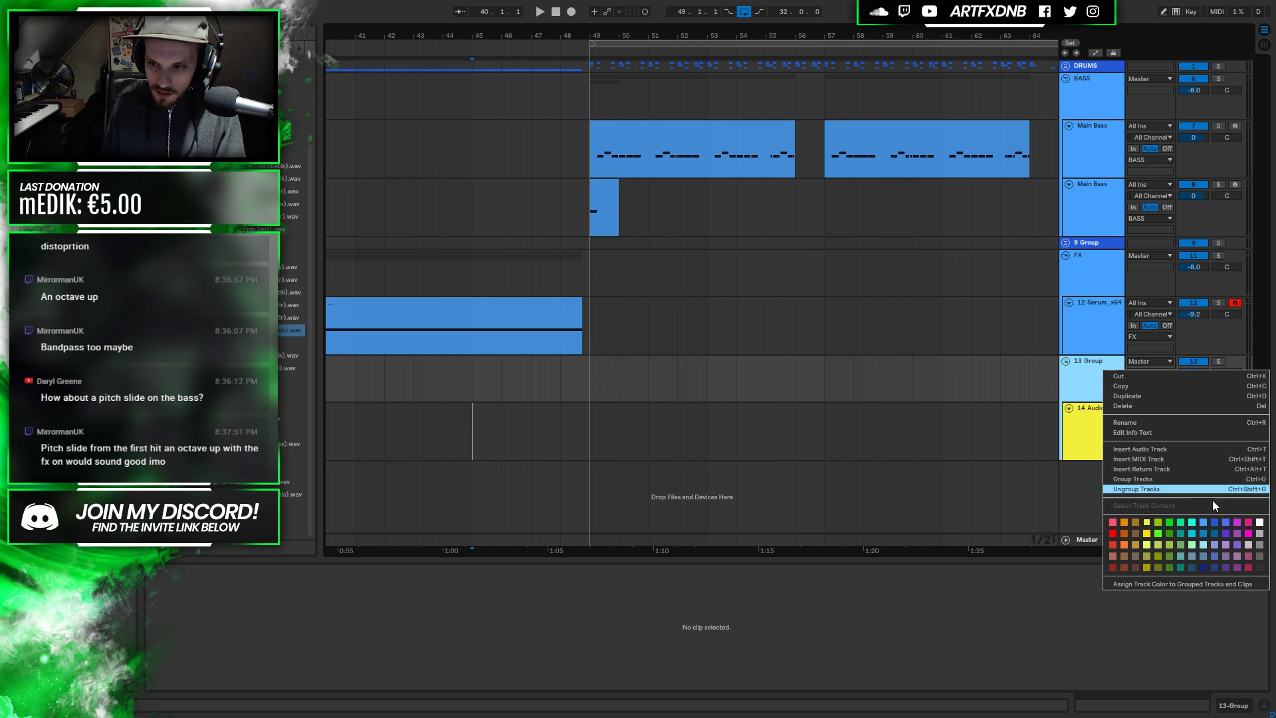
{"action": "left_click", "coordinate": [1221, 521]}
{"action": "right_click", "coordinate": [1102, 369]}
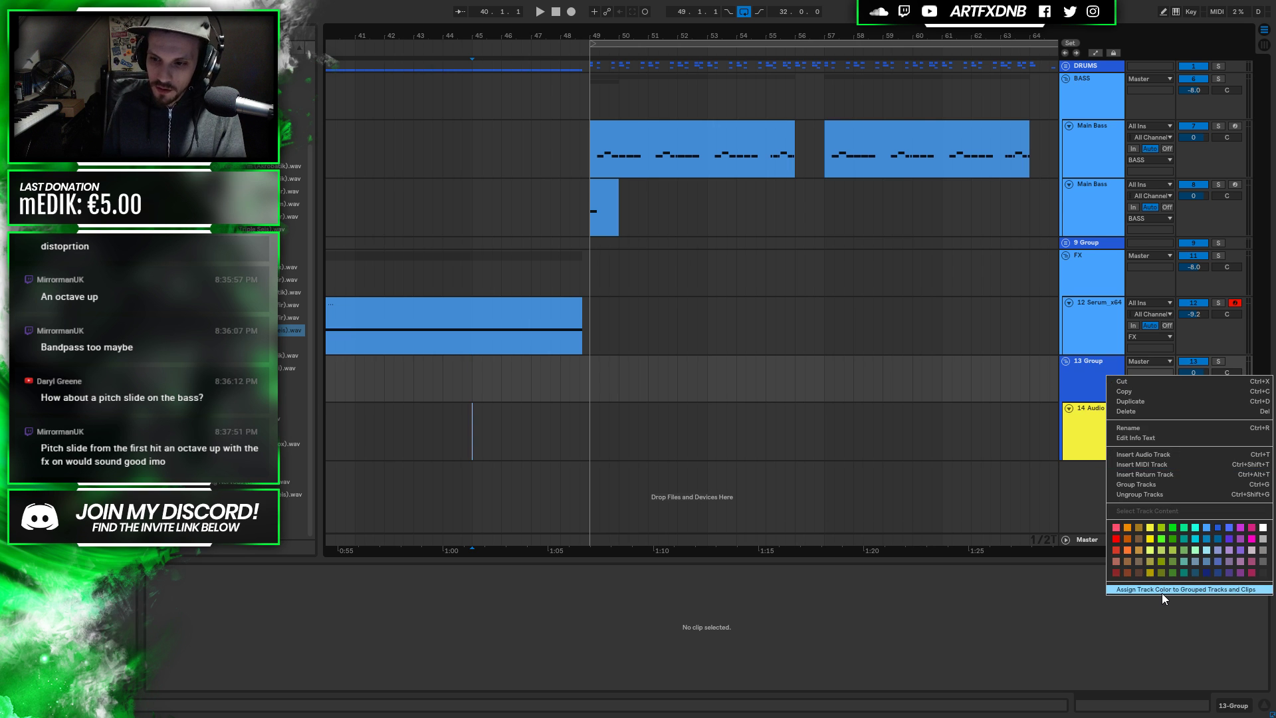
{"action": "left_click", "coordinate": [1162, 590]}
Rename the new group as Vocals and set its volume to -8.0
{"action": "left_click", "coordinate": [1107, 365]}
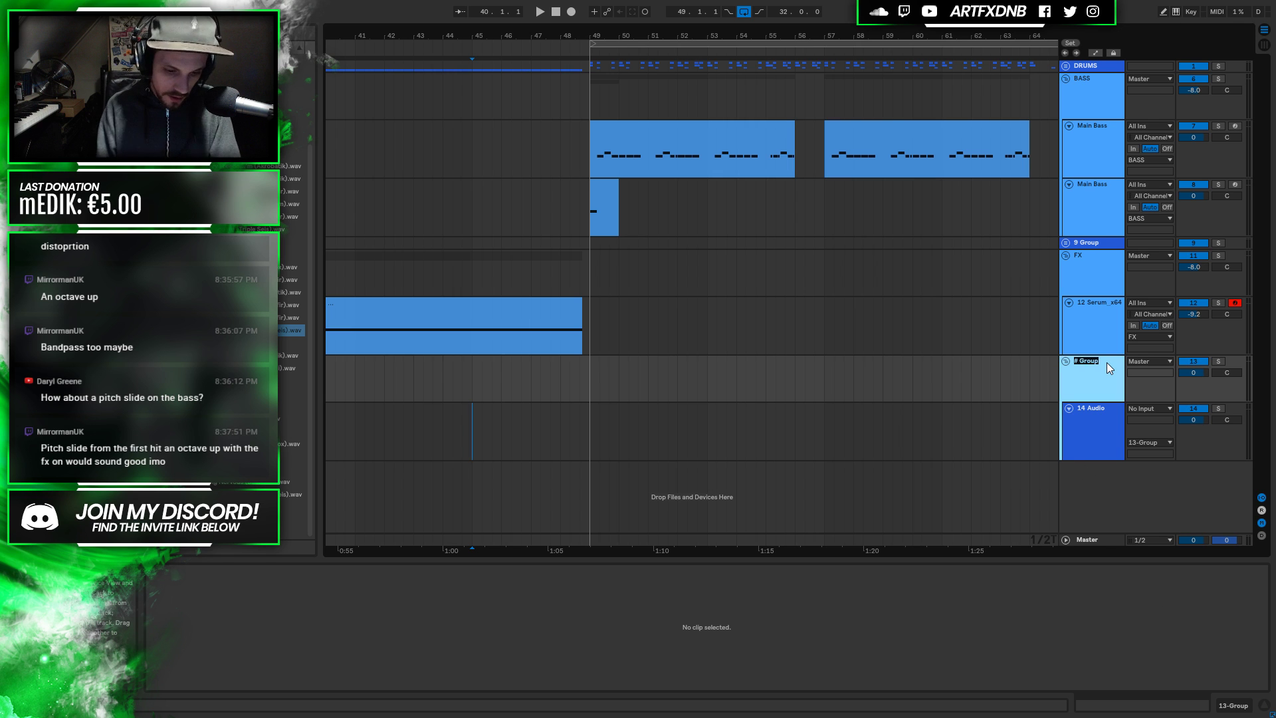
{"action": "type", "text": "Vocsld"}
{"action": "key", "text": "Return"}
{"action": "right_click", "coordinate": [1107, 361]}
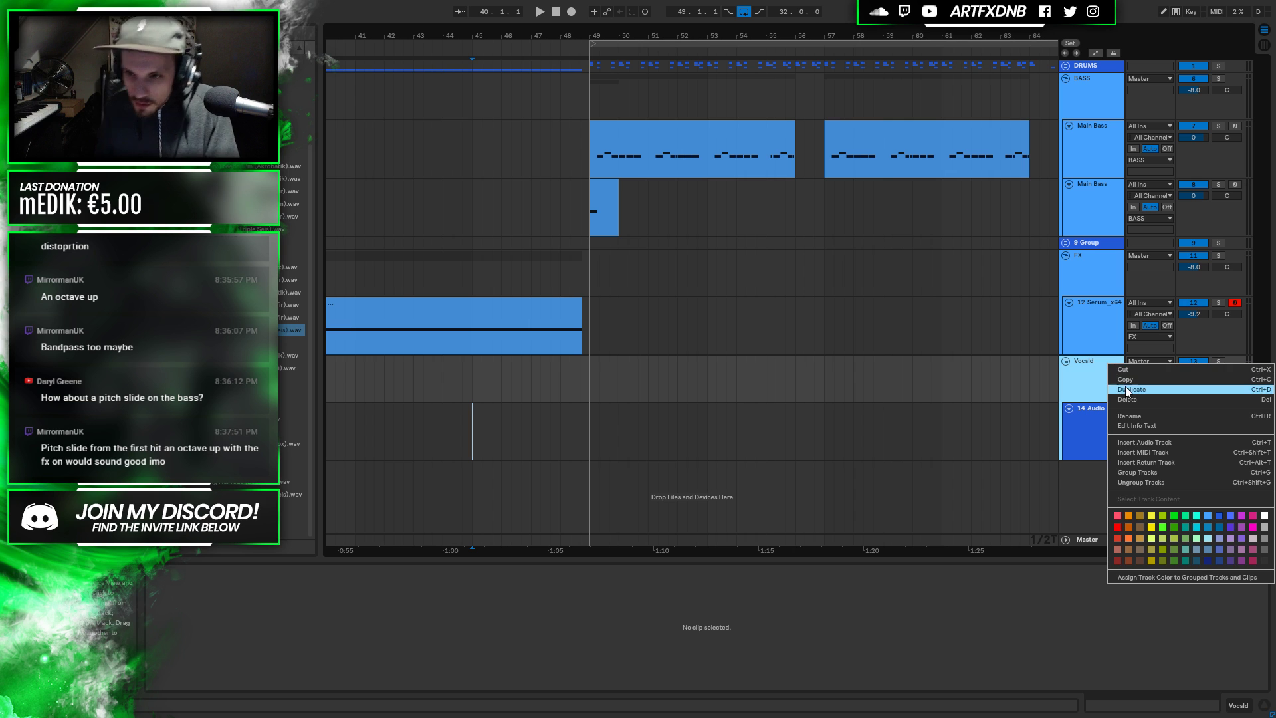
{"action": "left_click", "coordinate": [1141, 412]}
{"action": "type", "text": "Vocals"}
{"action": "key", "text": "Return"}
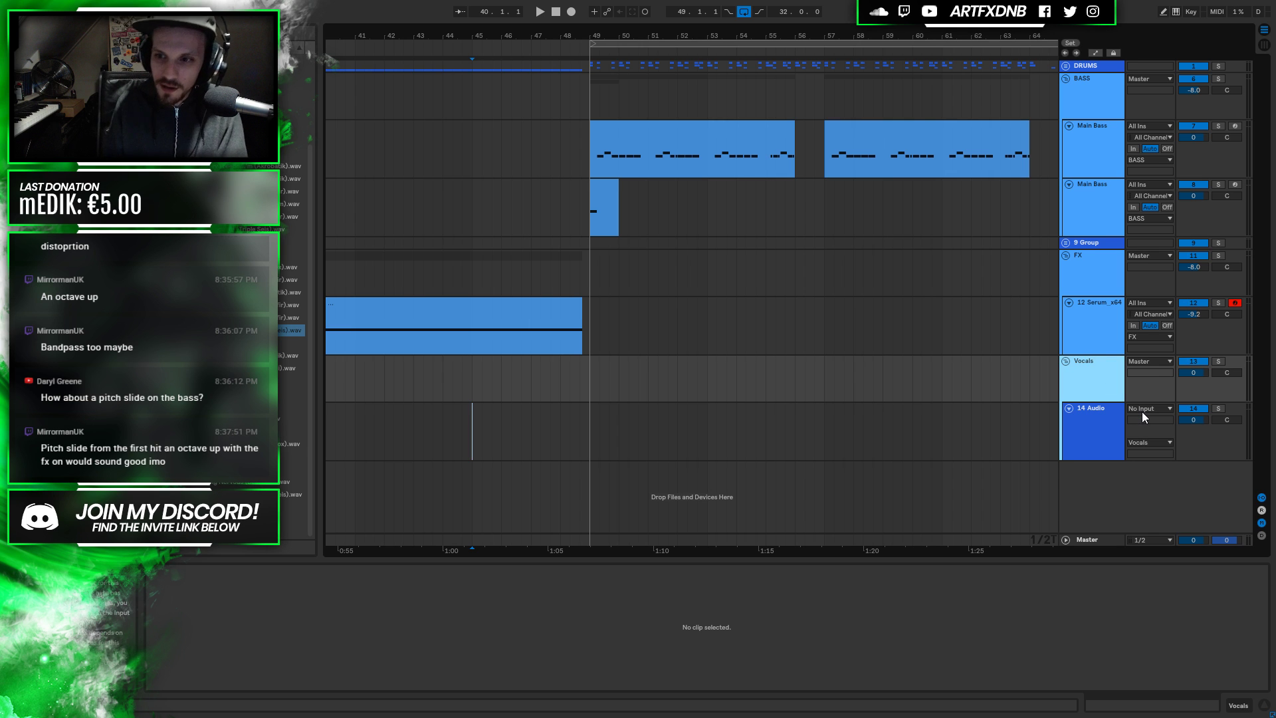
{"action": "left_click", "coordinate": [1202, 375]}
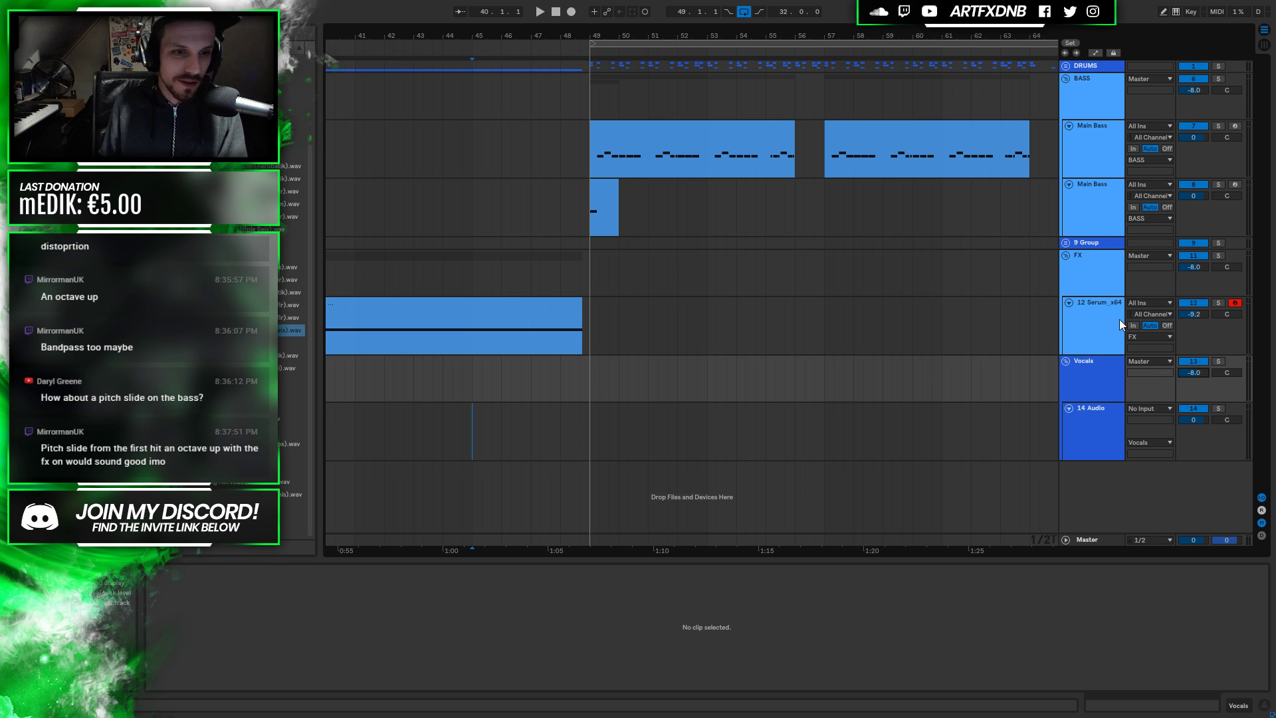
Place the Rapid Fire How I Transmit sample on the Vocals audio track, turn its warping off and start it at about 47.4.1
{"action": "left_click_drag", "start_coordinate": [293, 329], "coordinate": [561, 455]}
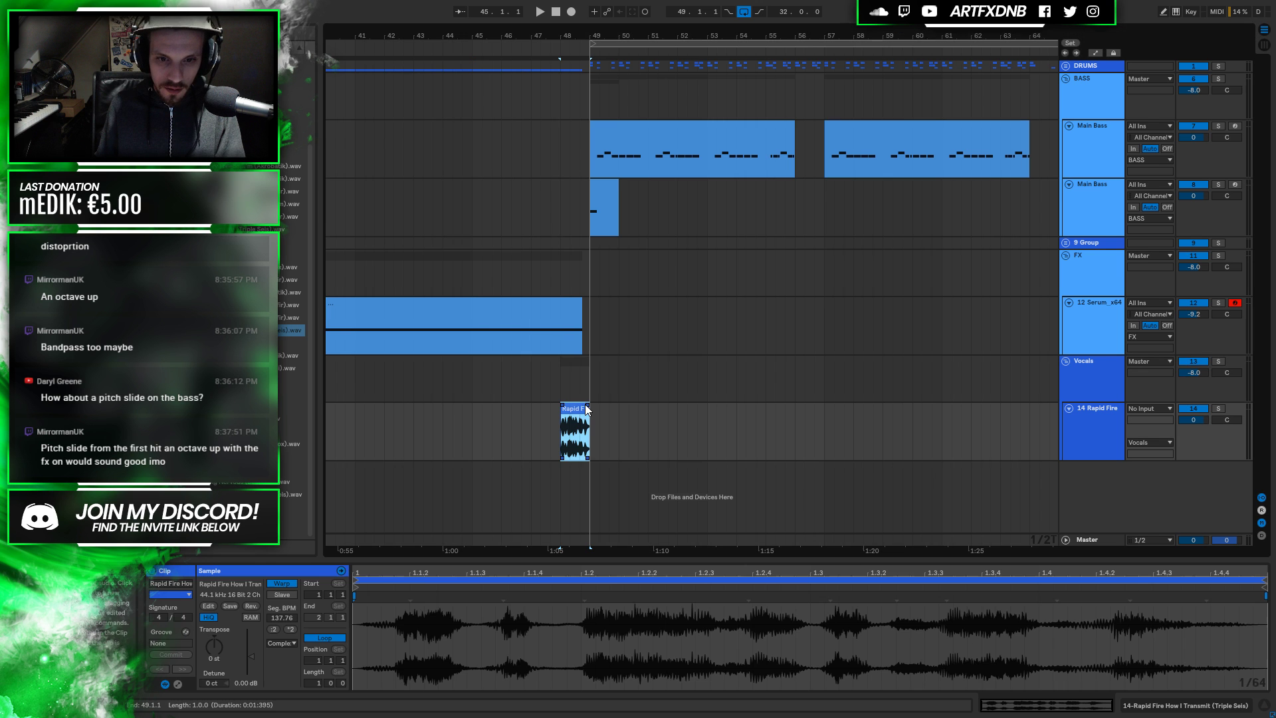
{"action": "left_click", "coordinate": [286, 585]}
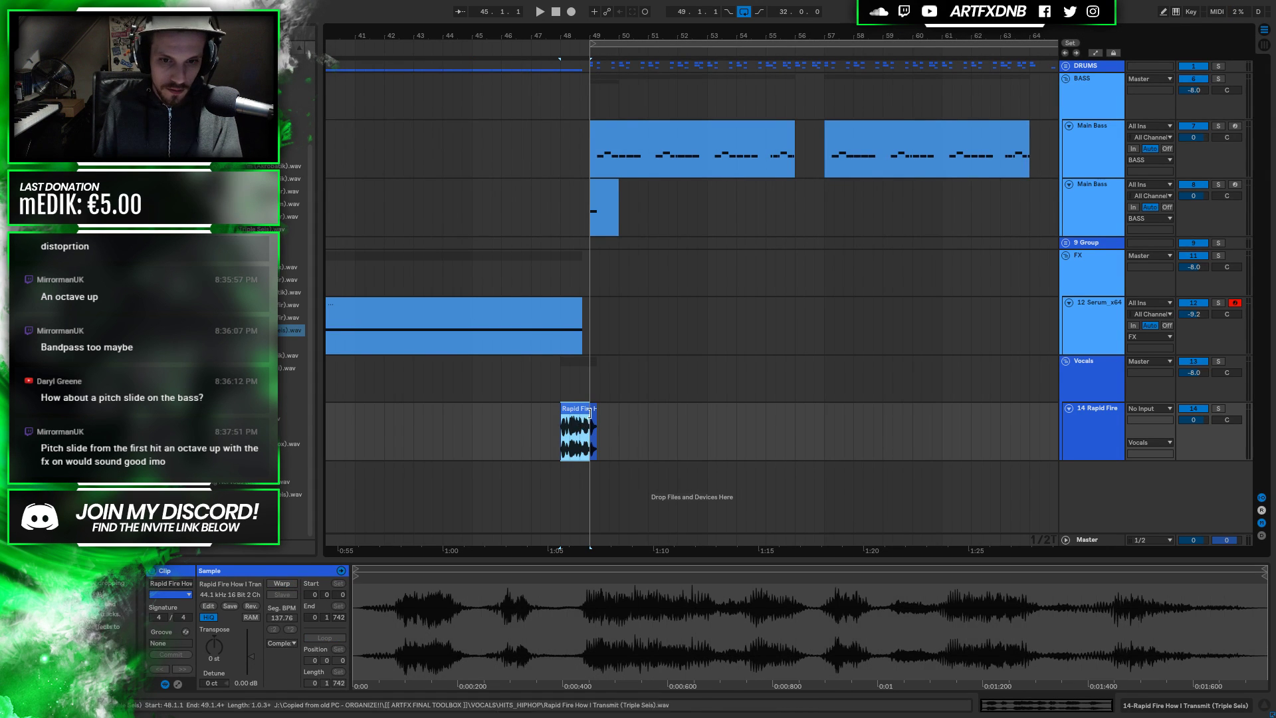
{"action": "scroll", "coordinate": [574, 206], "scroll_direction": "up", "scroll_amount": 5}
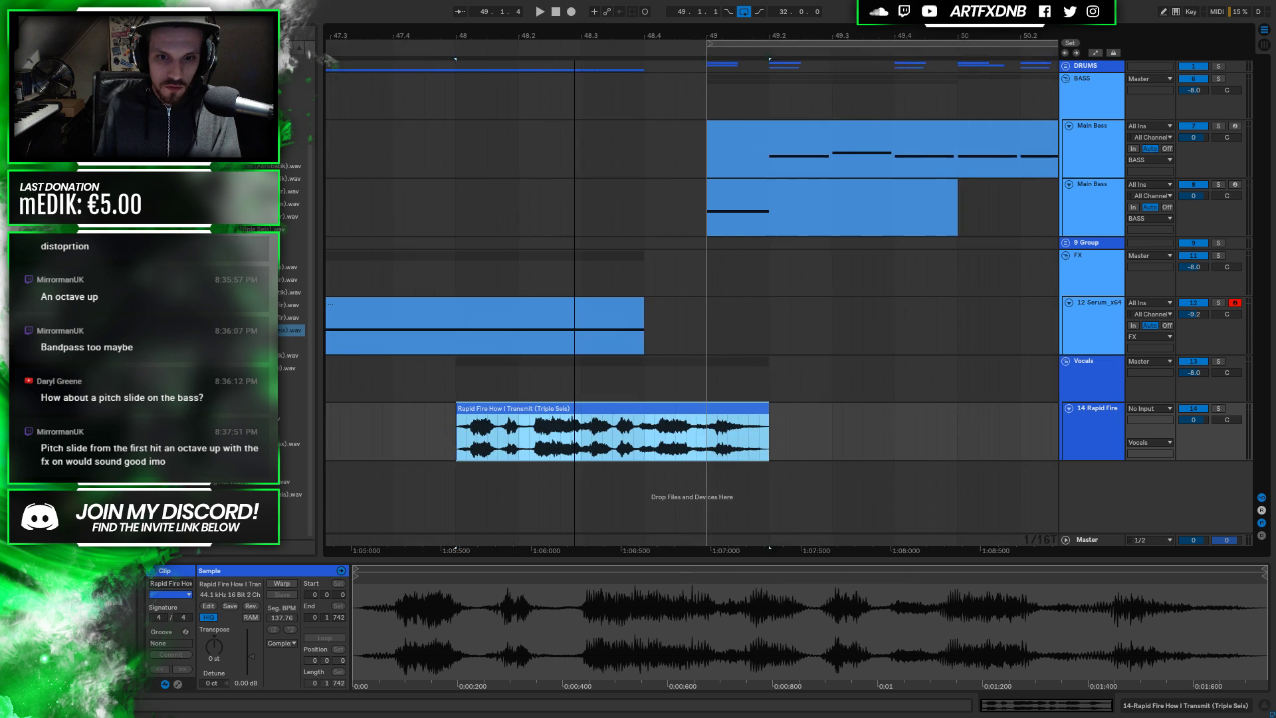
{"action": "left_click_drag", "start_coordinate": [585, 411], "coordinate": [558, 409]}
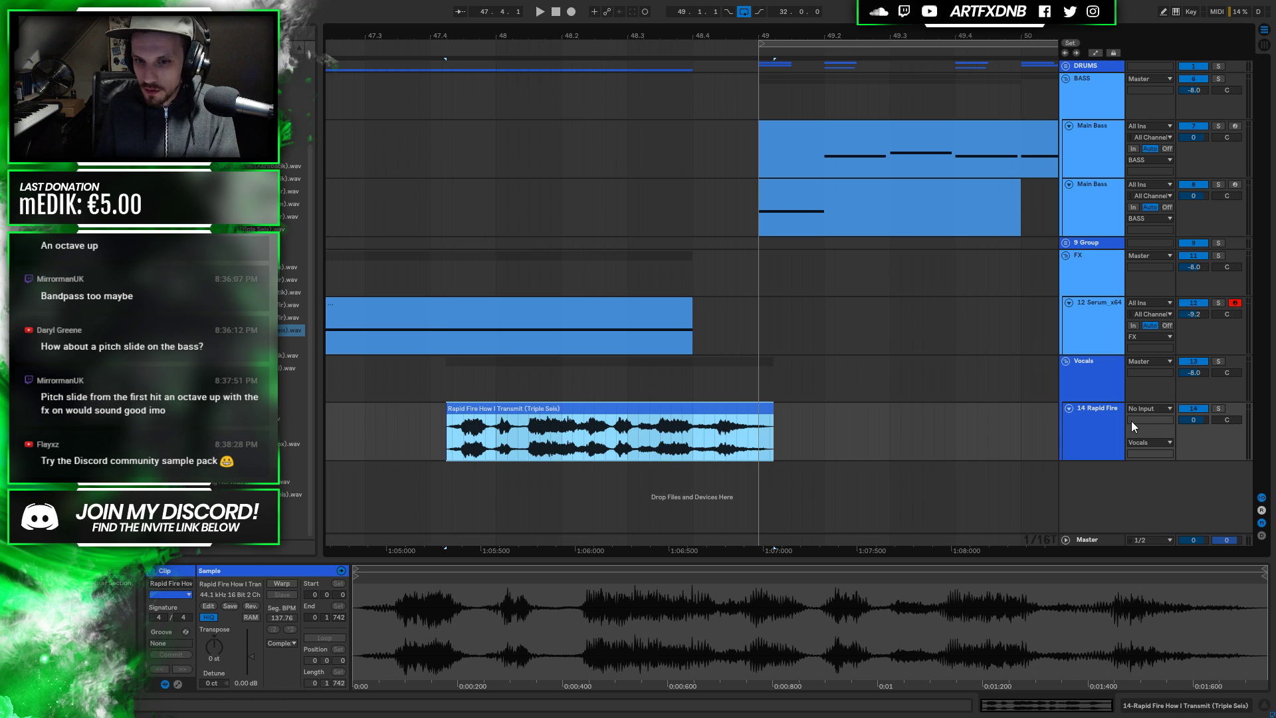
Play the vocal into the drop with the full mix, and solo its track and play it again
{"action": "key", "text": "space"}
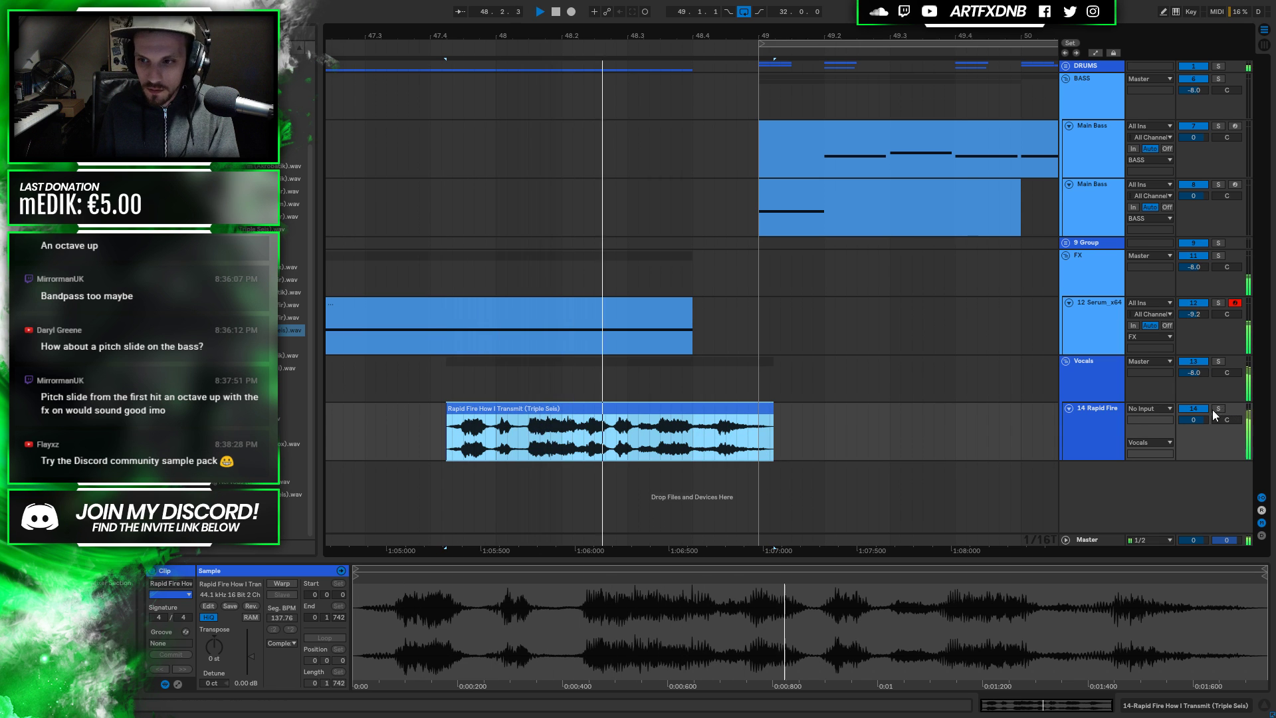
{"action": "key", "text": "space"}
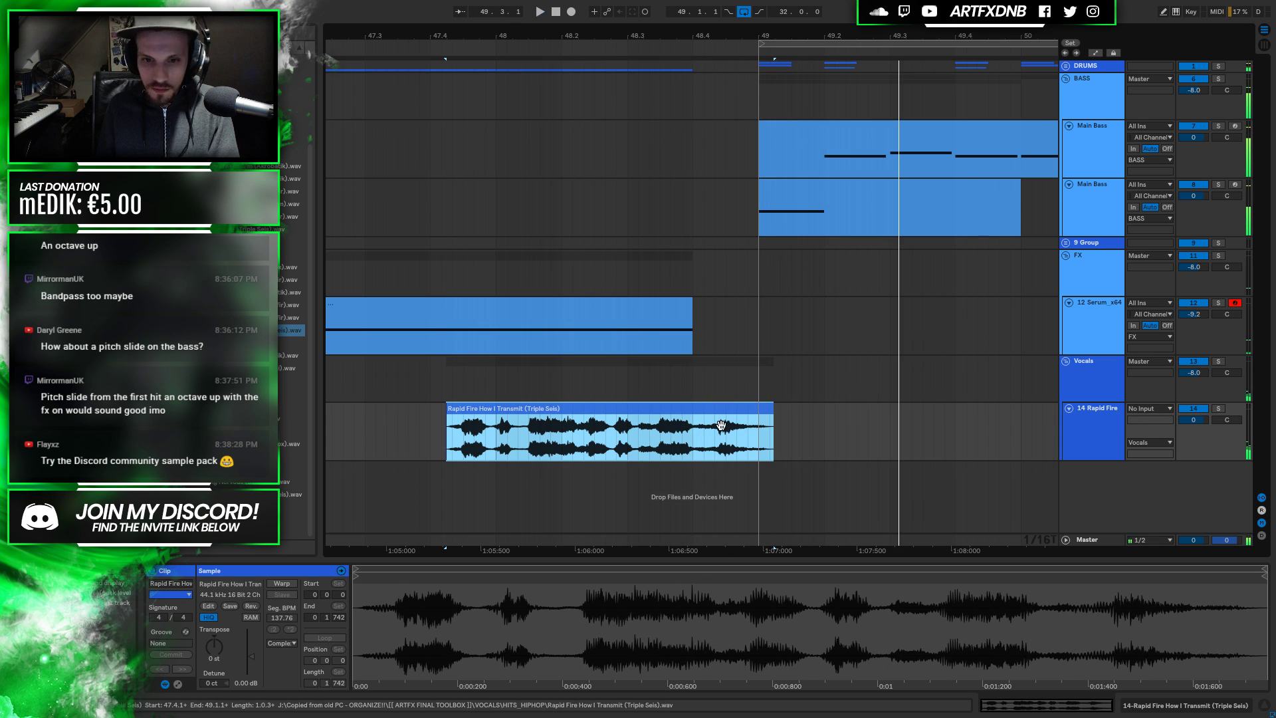
{"action": "left_click", "coordinate": [1217, 409]}
{"action": "key", "text": "space"}
{"action": "key", "text": "space"}
Turn warping back on for the vocal clip and transpose it to -4 semitones during playback
{"action": "left_click", "coordinate": [279, 582]}
{"action": "left_click_drag", "start_coordinate": [215, 641], "coordinate": [215, 658]}
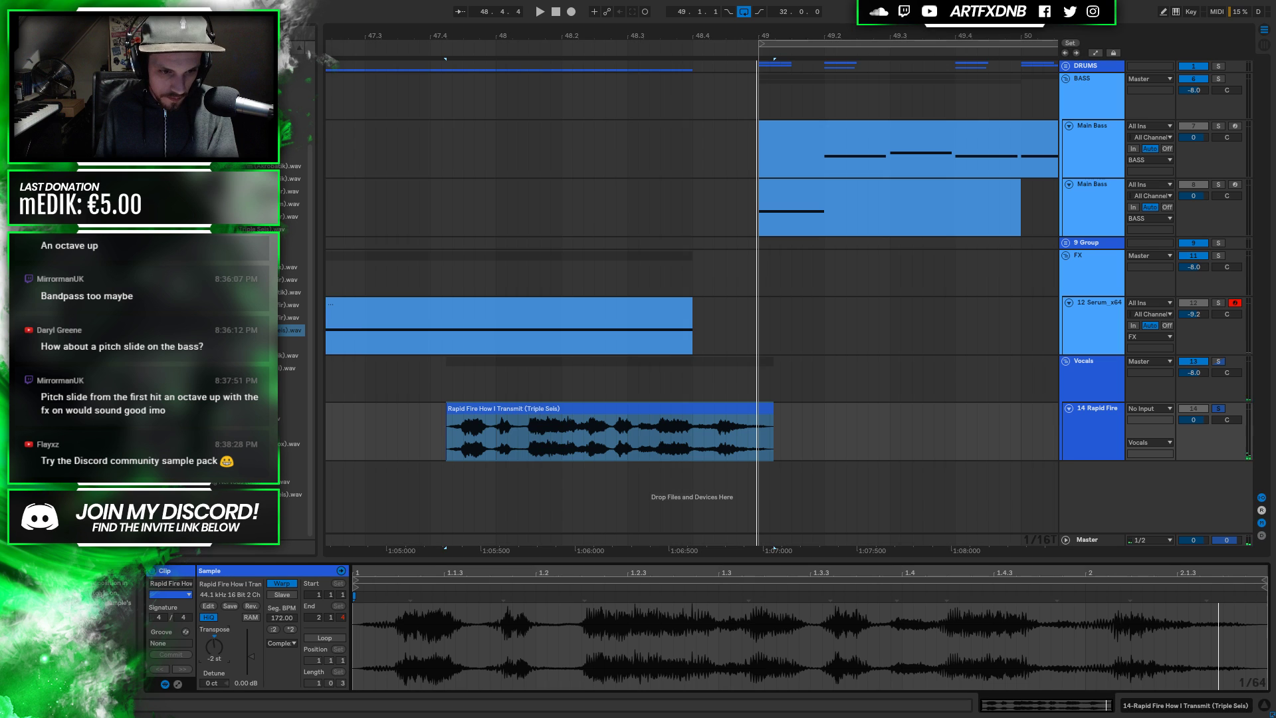
{"action": "key", "text": "space"}
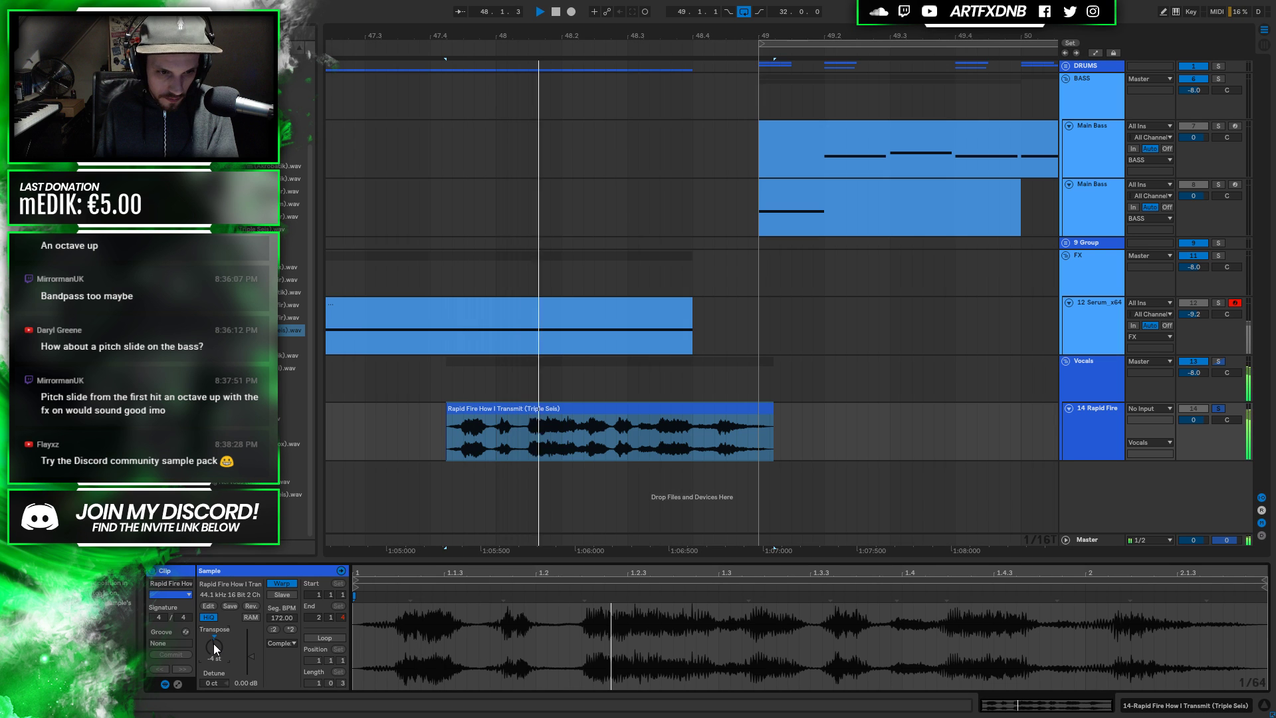
Switch the vocal clip's warp mode to Complex Pro and set its formants to 29.69
{"action": "left_click", "coordinate": [278, 643]}
{"action": "left_click", "coordinate": [289, 634]}
{"action": "key", "text": "space"}
{"action": "mouse_move", "coordinate": [282, 662]}
{"action": "left_mouse_down"}
{"action": "mouse_move", "coordinate": [281, 689]}
{"action": "mouse_move", "coordinate": [282, 655]}
{"action": "left_mouse_up"}
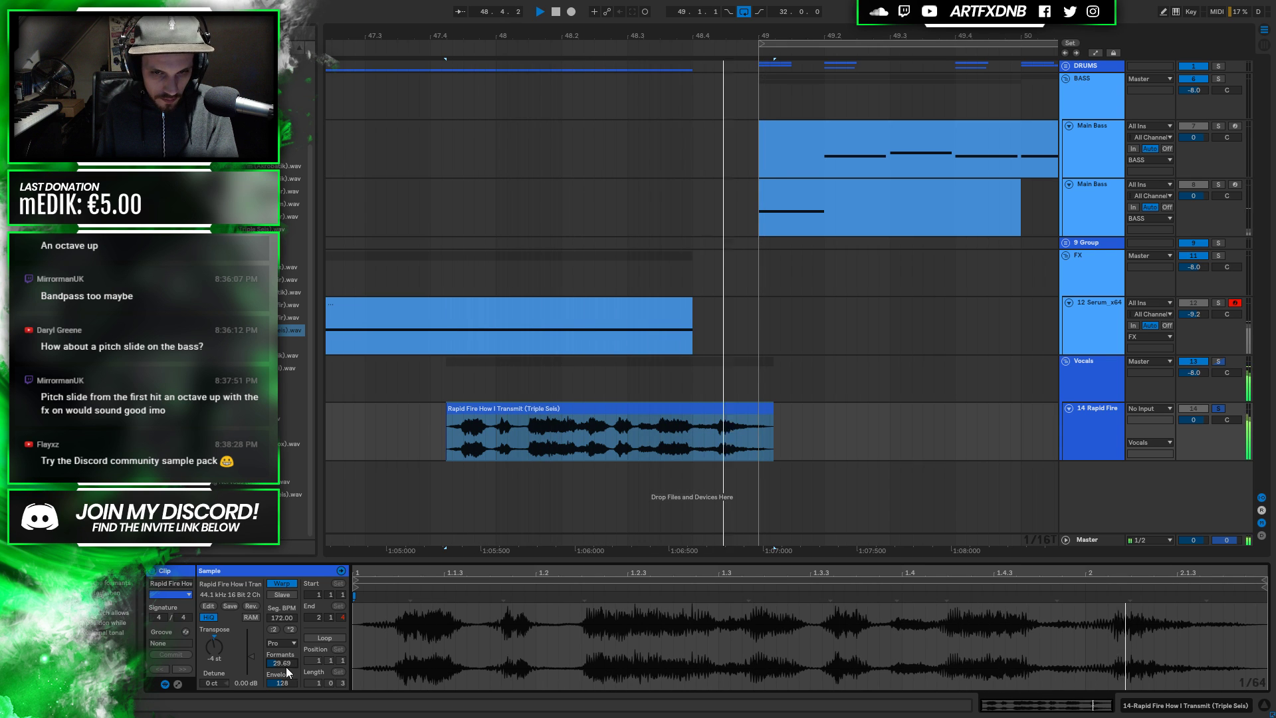
Time-stretch the vocal clip down to about one bar and move it to end just before bar 49
{"action": "left_click_drag", "start_coordinate": [772, 416], "coordinate": [722, 415]}
{"action": "key", "text": "space"}
{"action": "key", "text": "space"}
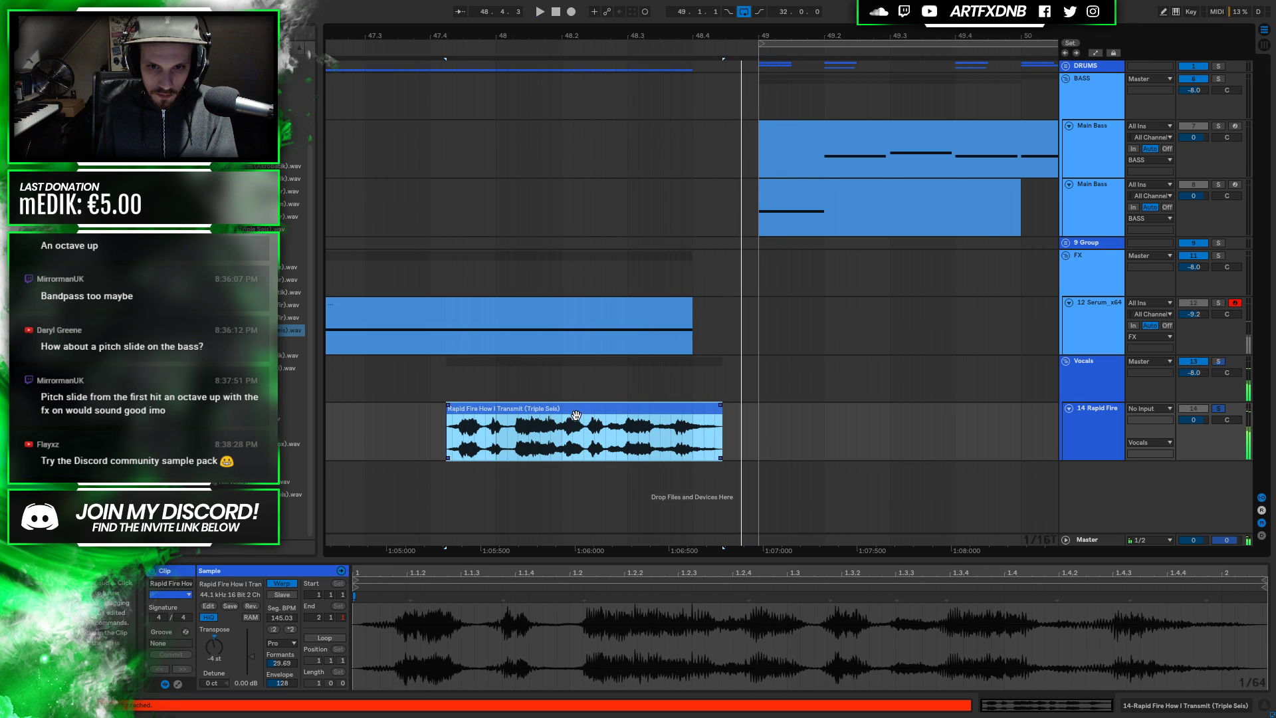
{"action": "mouse_move", "coordinate": [602, 410]}
{"action": "left_mouse_down"}
{"action": "mouse_move", "coordinate": [660, 413]}
{"action": "mouse_move", "coordinate": [637, 411]}
{"action": "left_mouse_up"}
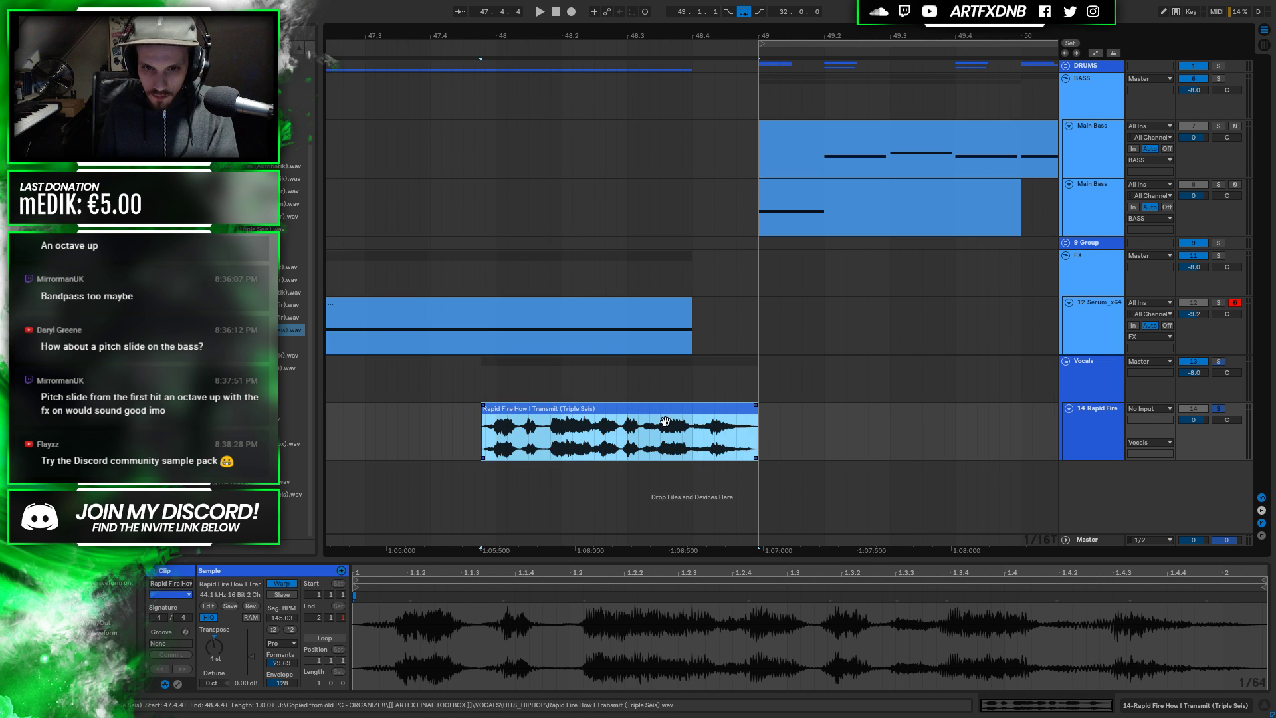
Audition the shortened vocal clip from the middle and from bar 48 to check its timing against the drop
{"action": "left_click", "coordinate": [624, 456]}
{"action": "key", "text": "space"}
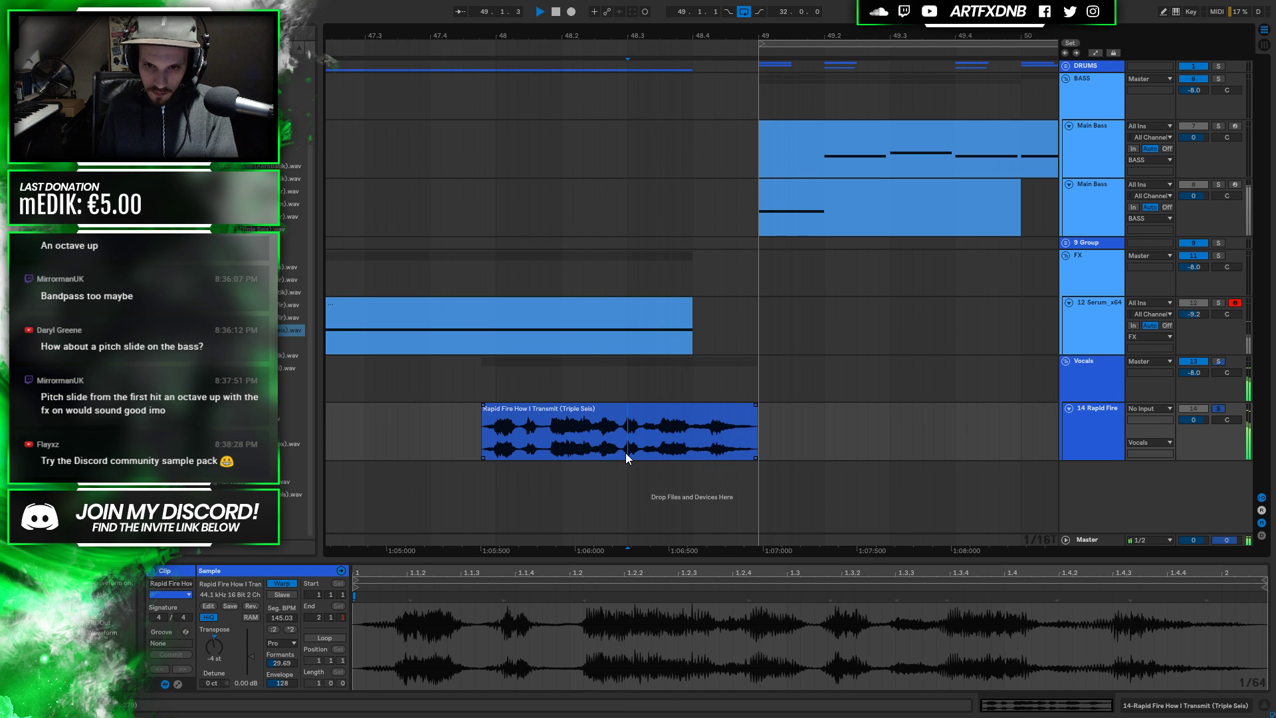
{"action": "left_click", "coordinate": [633, 408]}
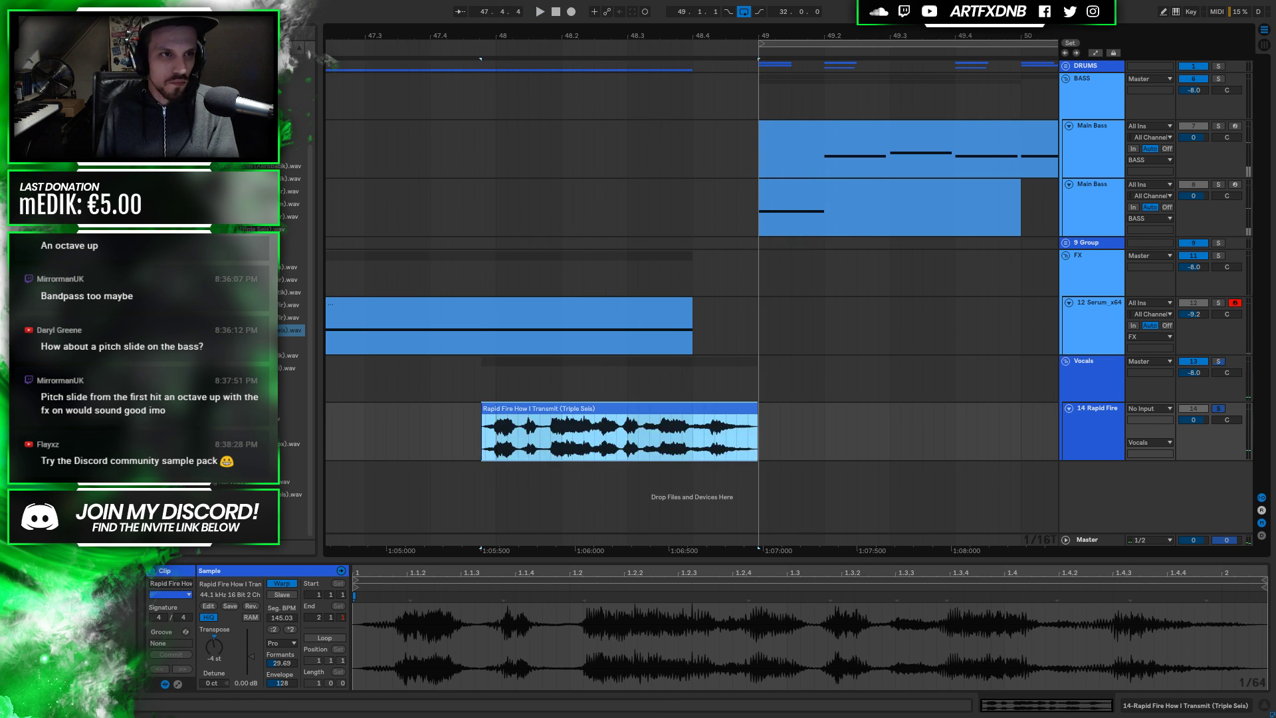
{"action": "left_click", "coordinate": [495, 438]}
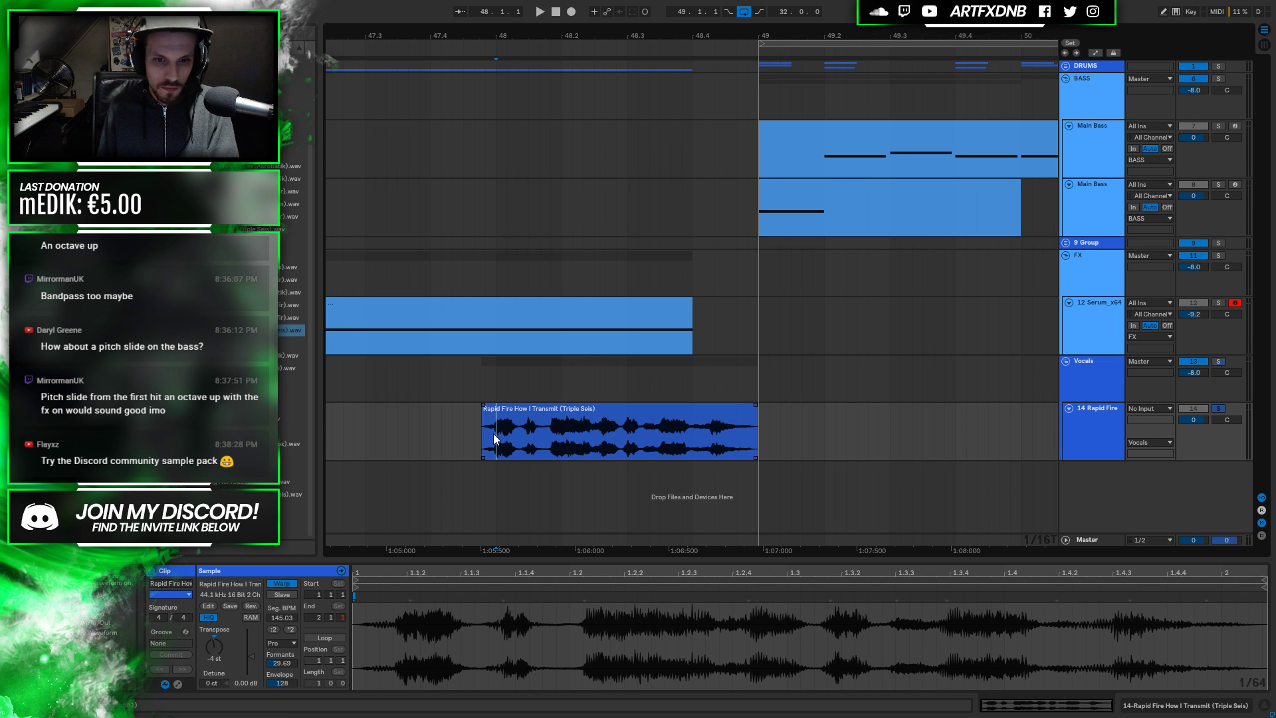
{"action": "key", "text": "space"}
{"action": "key", "text": "space"}
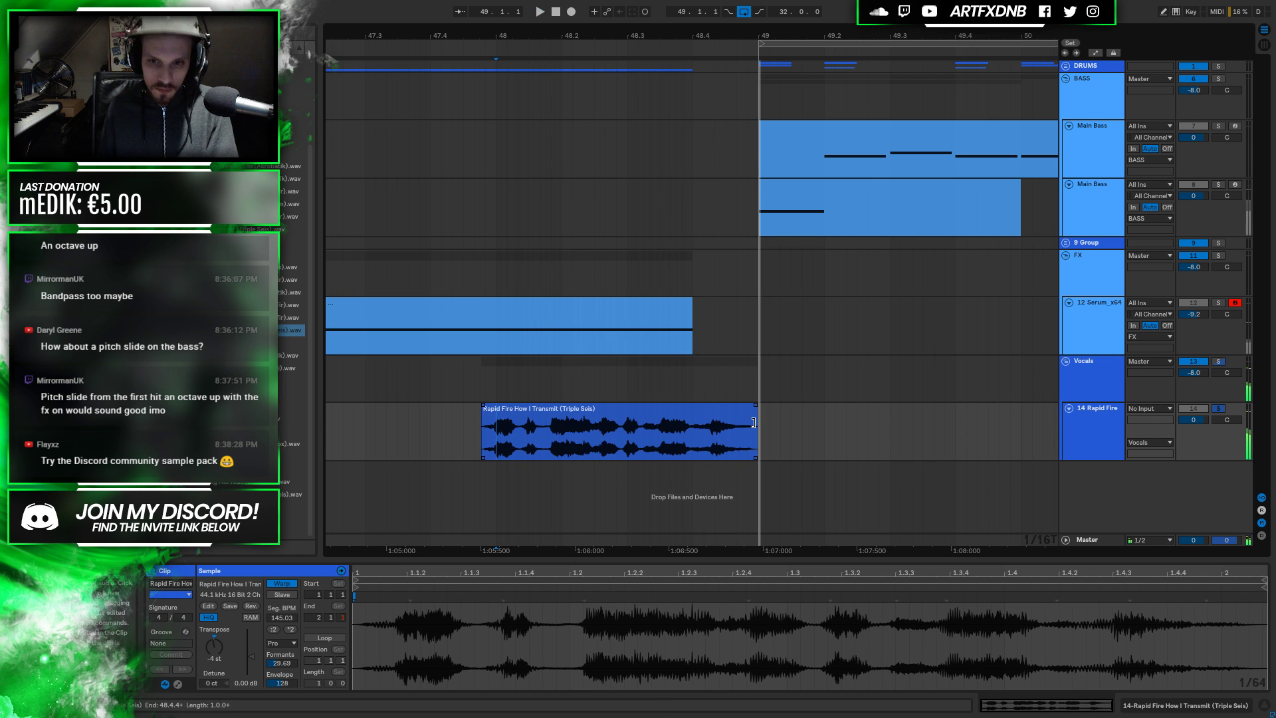
Time-stretch the vocal clip's end past the start of the drop to about 49.1.4, checking the timing by ear
{"action": "left_click", "coordinate": [754, 418]}
{"action": "left_click_drag", "start_coordinate": [755, 418], "coordinate": [803, 432]}
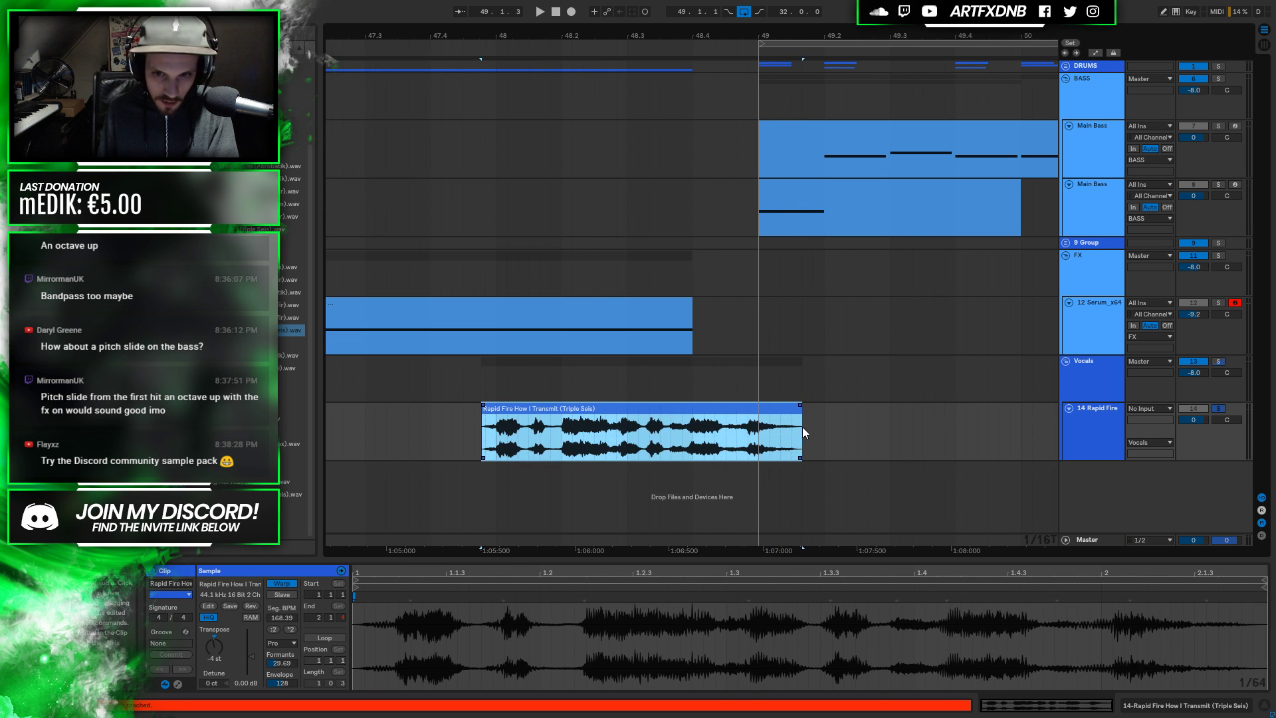
{"action": "key", "text": "space"}
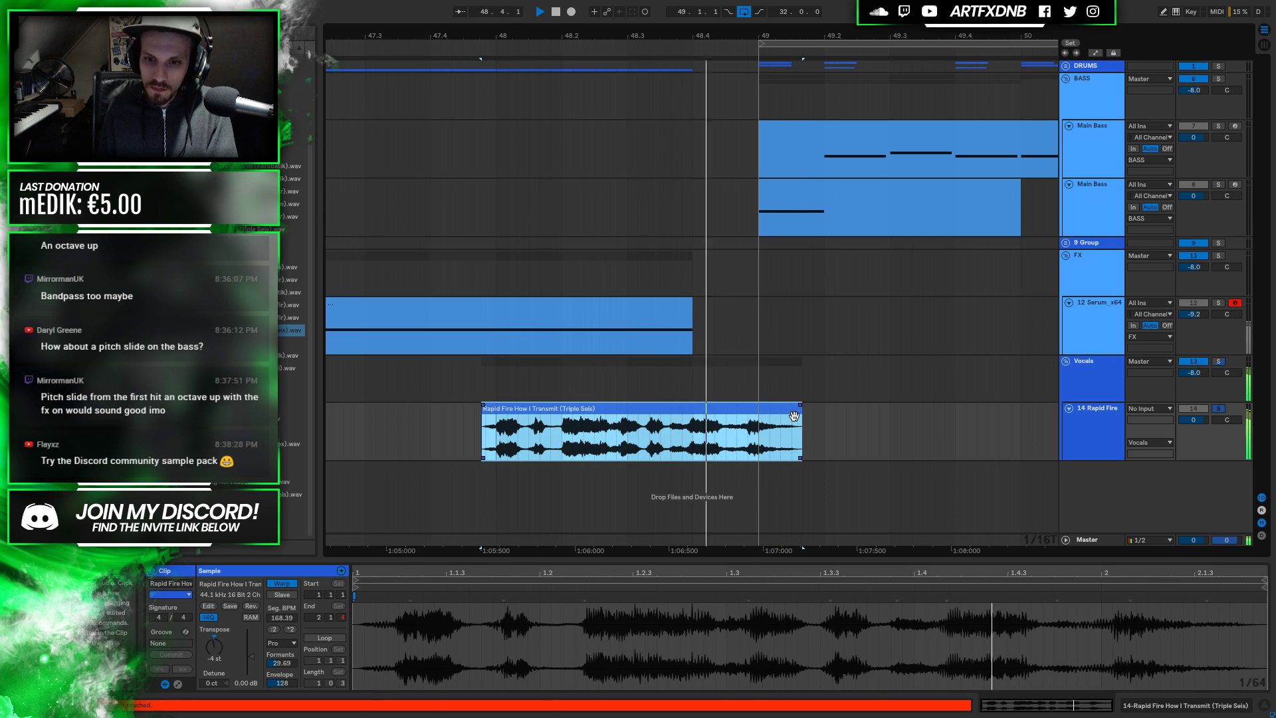
{"action": "key", "text": "space"}
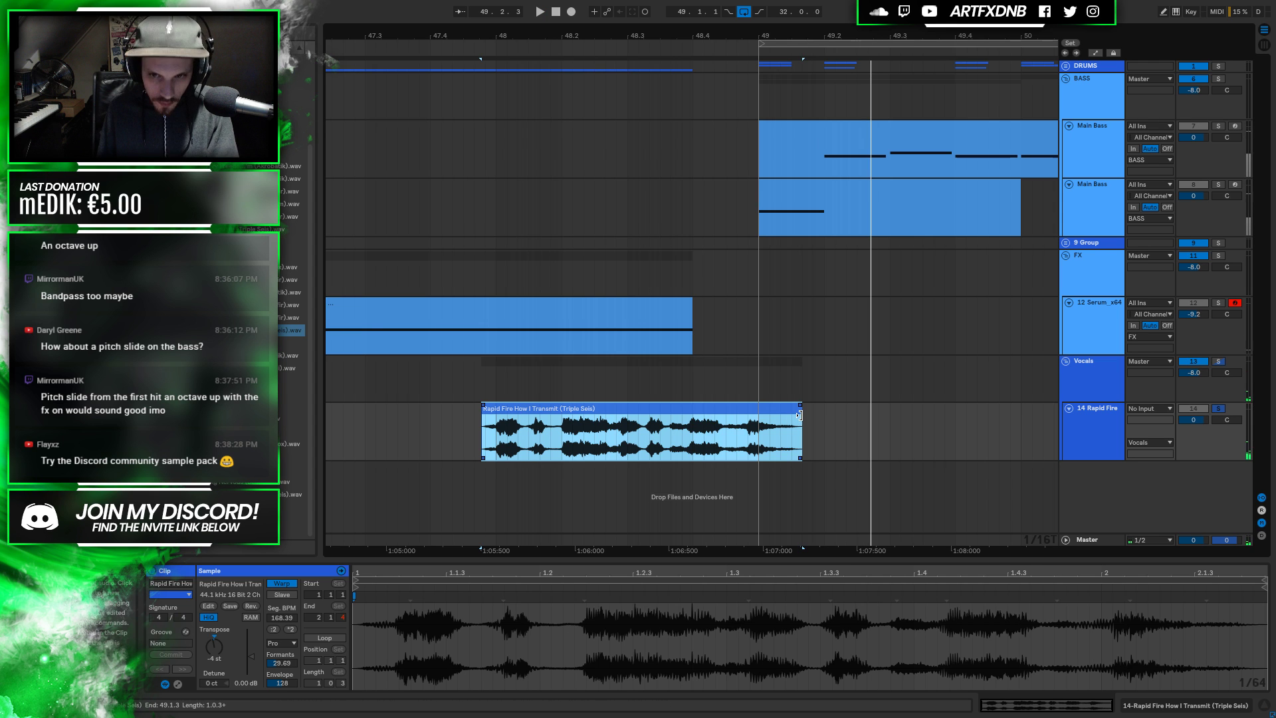
{"action": "left_click_drag", "start_coordinate": [800, 415], "coordinate": [810, 416]}
{"action": "key", "text": "space"}
{"action": "key", "text": "space"}
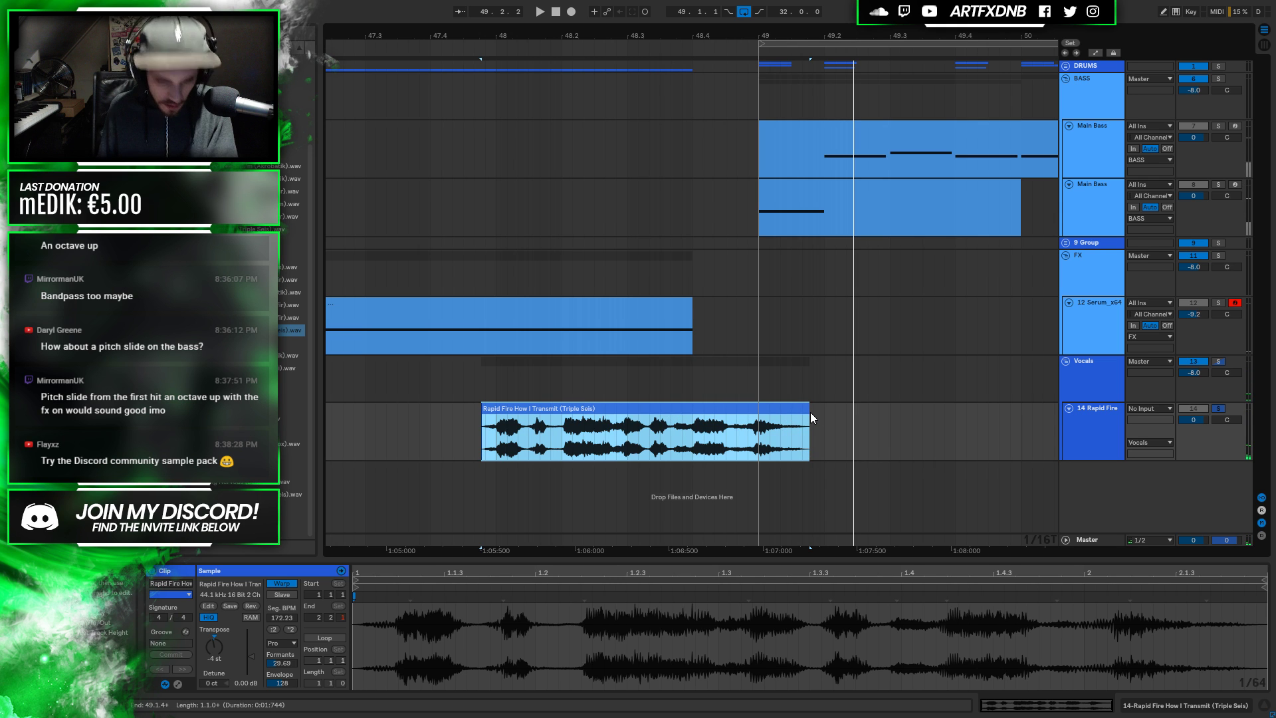
Stretch the vocal clip's end out slightly further and nudge the whole clip earlier to start at about 47.4.3
{"action": "left_click_drag", "start_coordinate": [809, 413], "coordinate": [812, 414]}
{"action": "key", "text": "space"}
{"action": "key", "text": "space"}
{"action": "left_click_drag", "start_coordinate": [655, 413], "coordinate": [653, 413]}
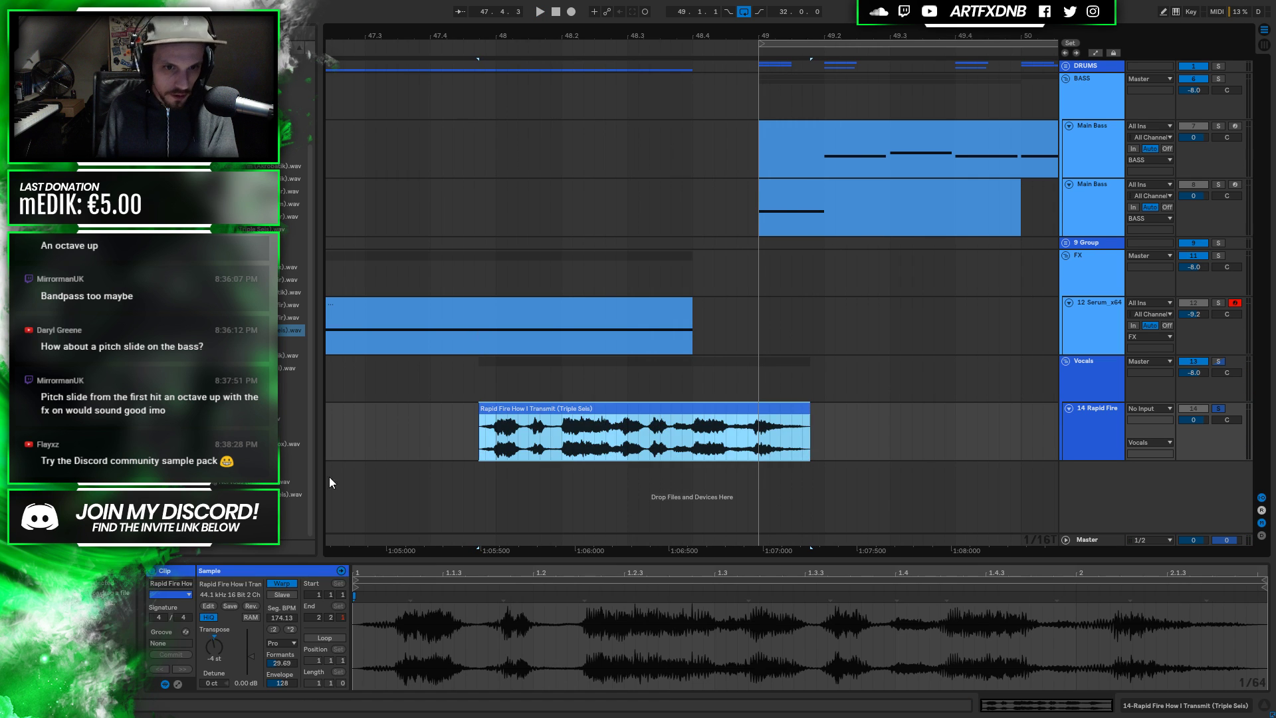
Play back the adjusted vocal from just before the clip and take its track out of solo
{"action": "left_click", "coordinate": [356, 447]}
{"action": "key", "text": "space"}
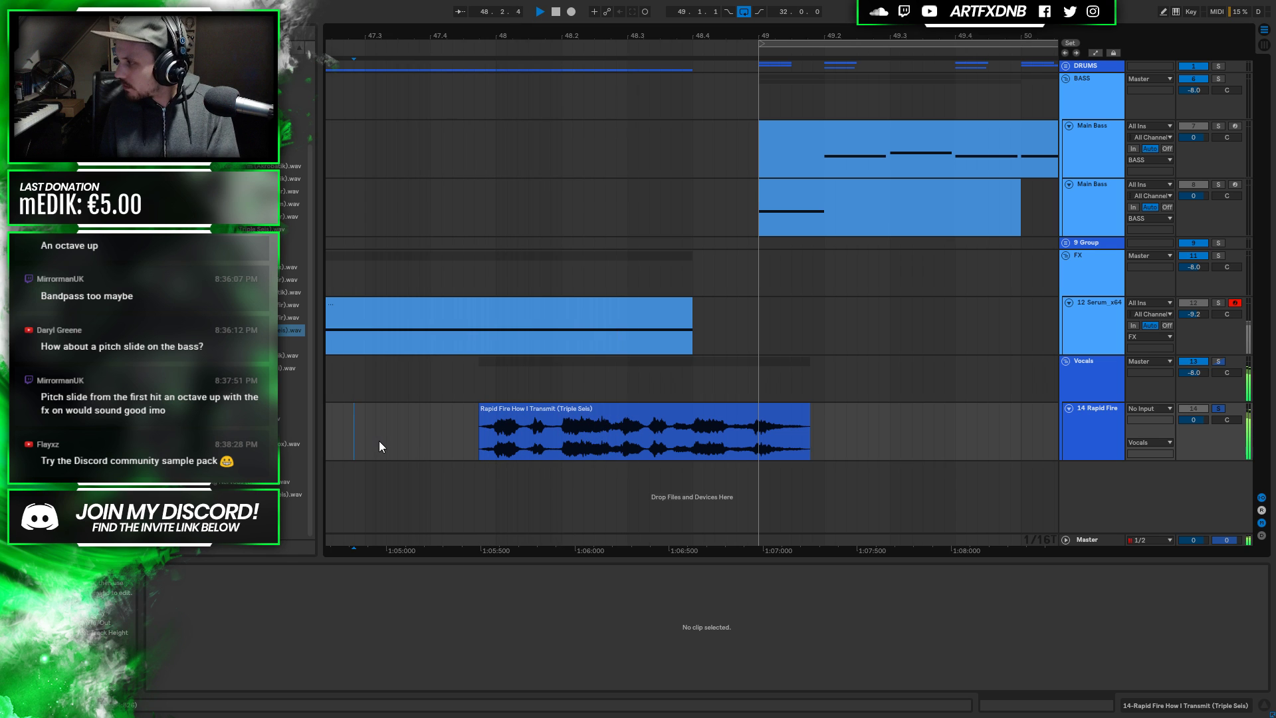
{"action": "key", "text": "space"}
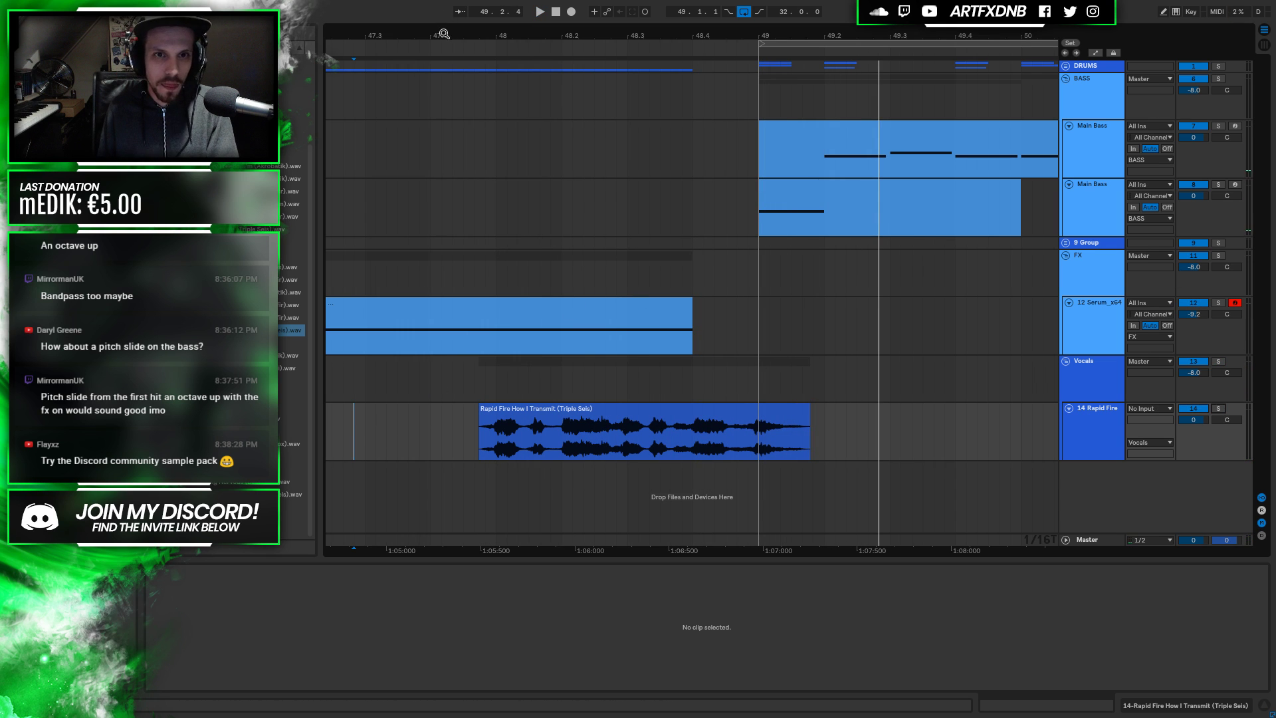
Play the full mix from about bar 46 to hear the vocal lead into the drop
{"action": "key", "text": "minus"}
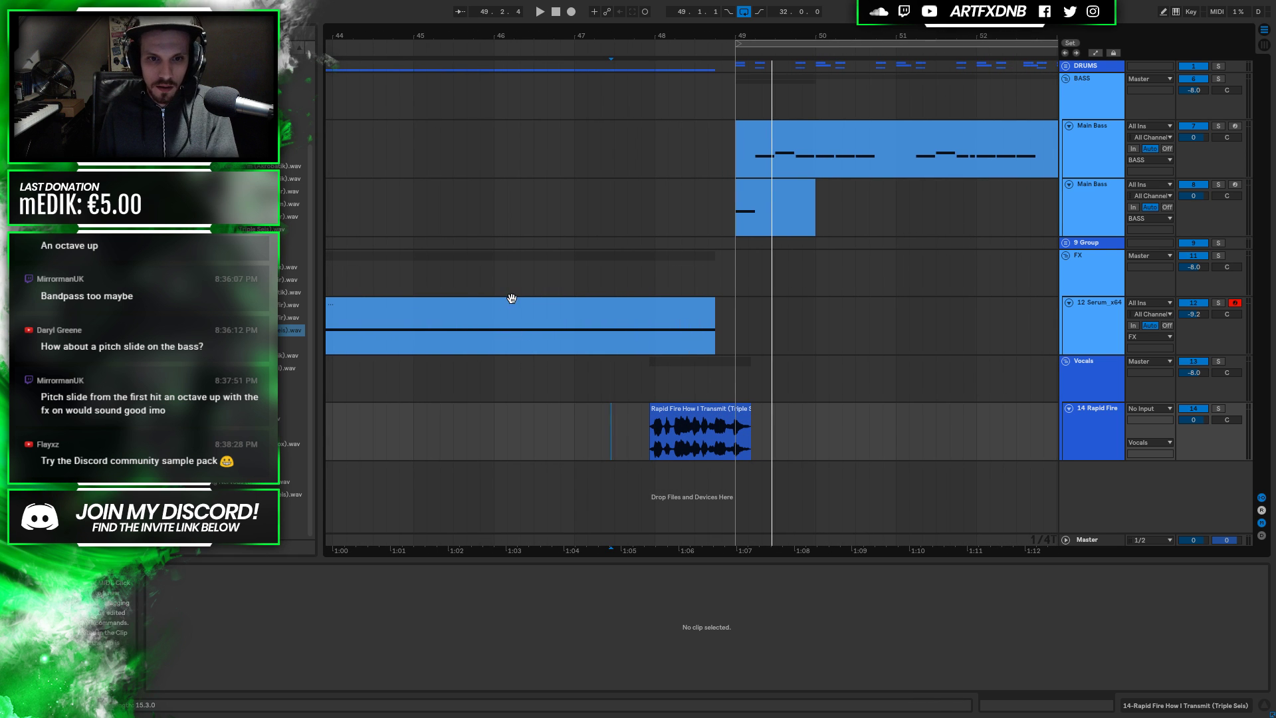
{"action": "left_click", "coordinate": [497, 341]}
{"action": "key", "text": "space"}
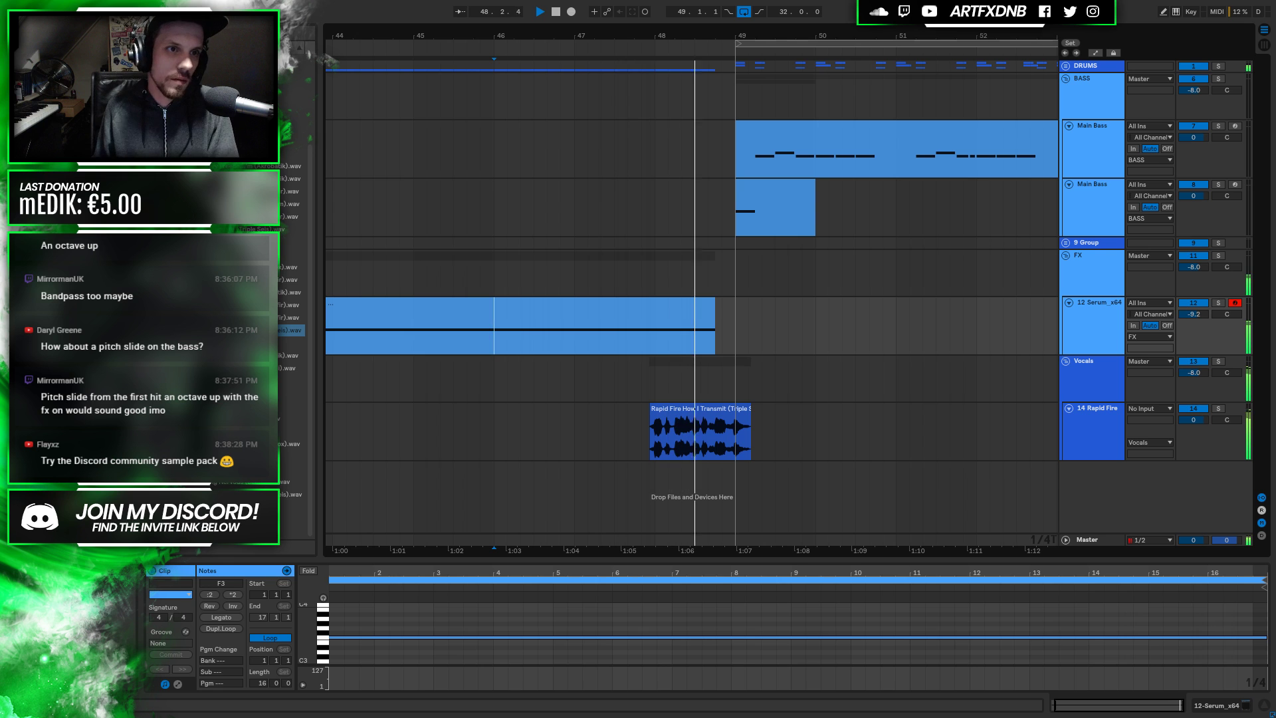
Move the vocal clip earlier so it starts at 47.4, and play it back into the drop
{"action": "key", "text": "space"}
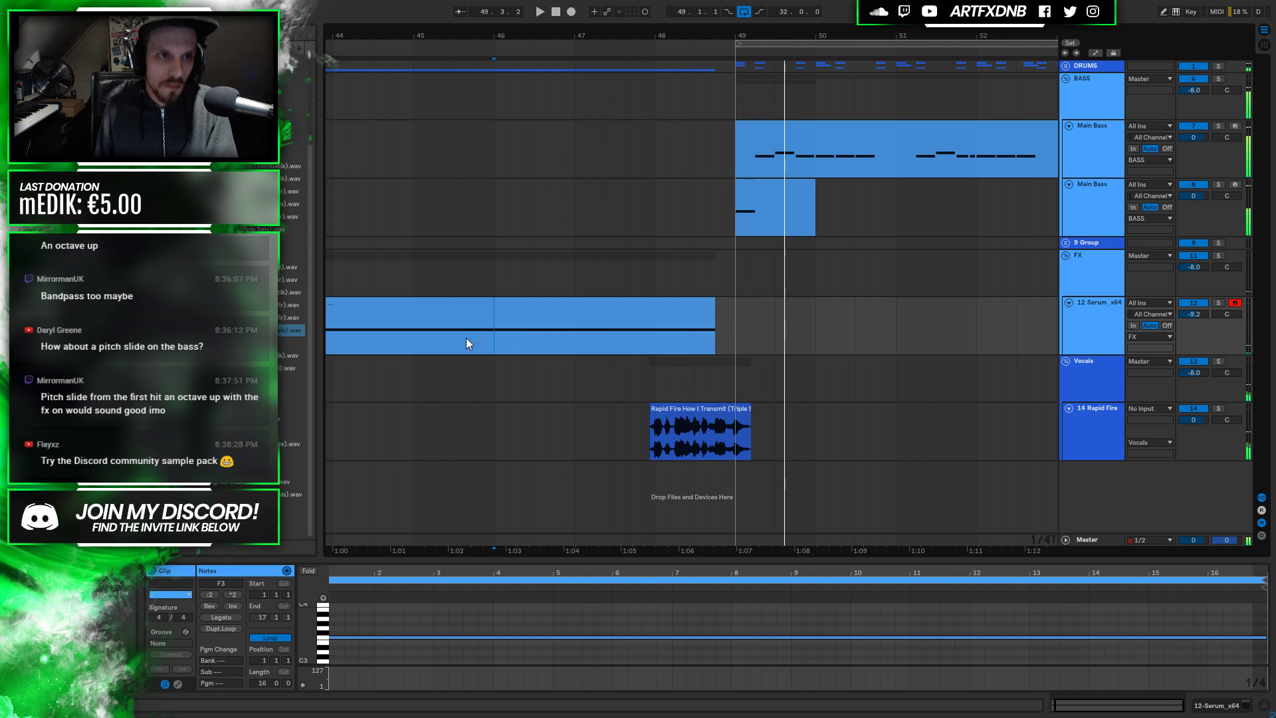
{"action": "left_click_drag", "start_coordinate": [665, 35], "coordinate": [798, 399]}
{"action": "left_click_drag", "start_coordinate": [686, 408], "coordinate": [628, 408]}
{"action": "left_click", "coordinate": [353, 438]}
{"action": "key", "text": "space"}
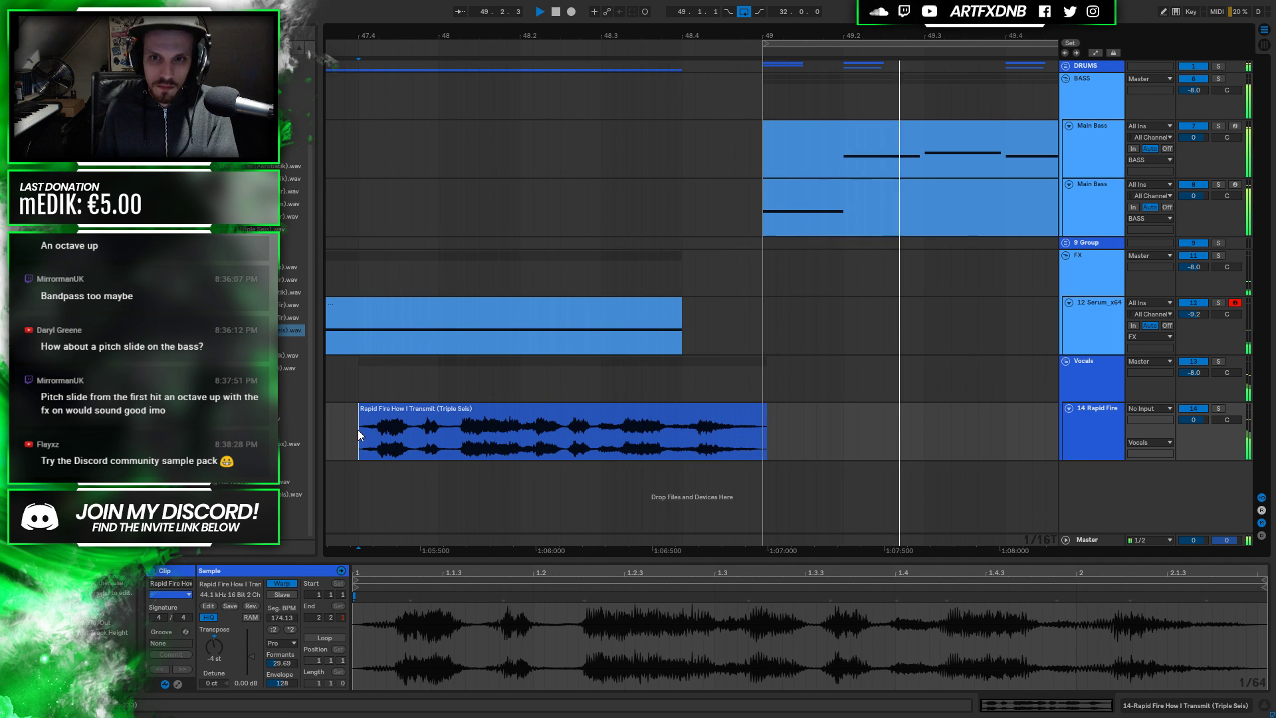
Trim the vocal clip's end back to the start of the drop at 49.1.1 and stop playback
{"action": "left_click_drag", "start_coordinate": [756, 420], "coordinate": [752, 420]}
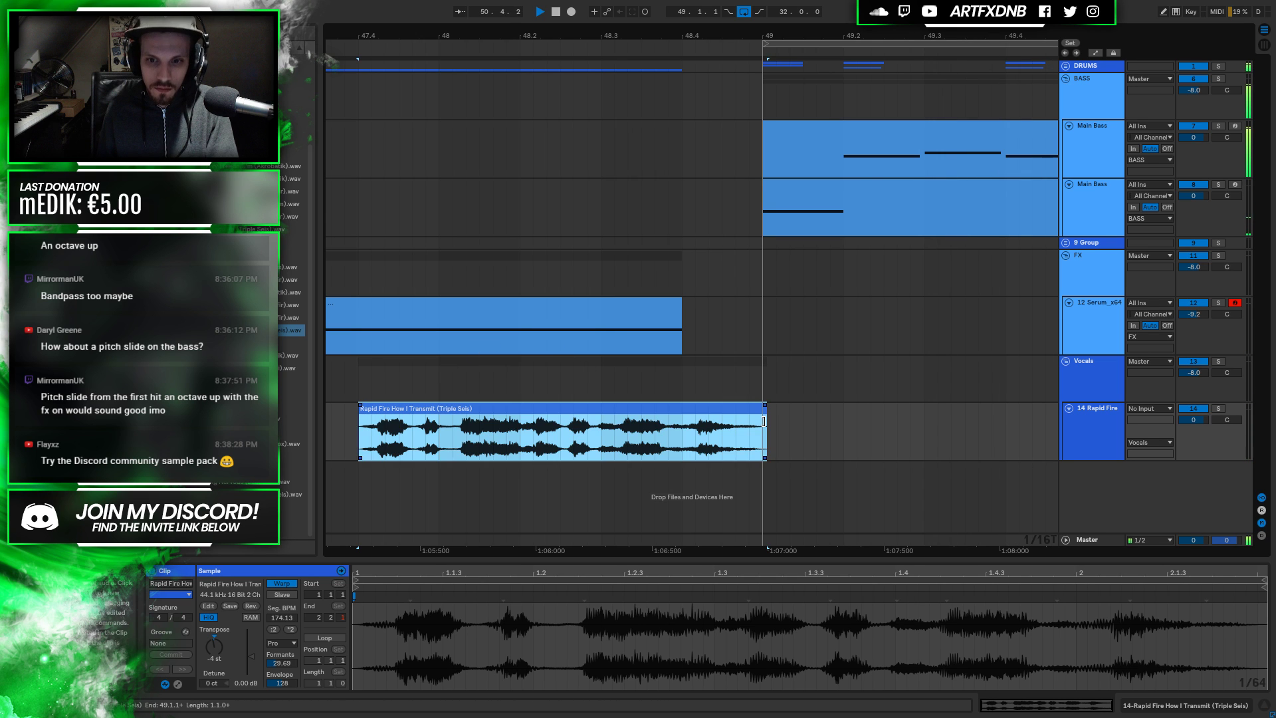
{"action": "key", "text": "space"}
{"action": "left_click_drag", "start_coordinate": [778, 27], "coordinate": [778, 10]}
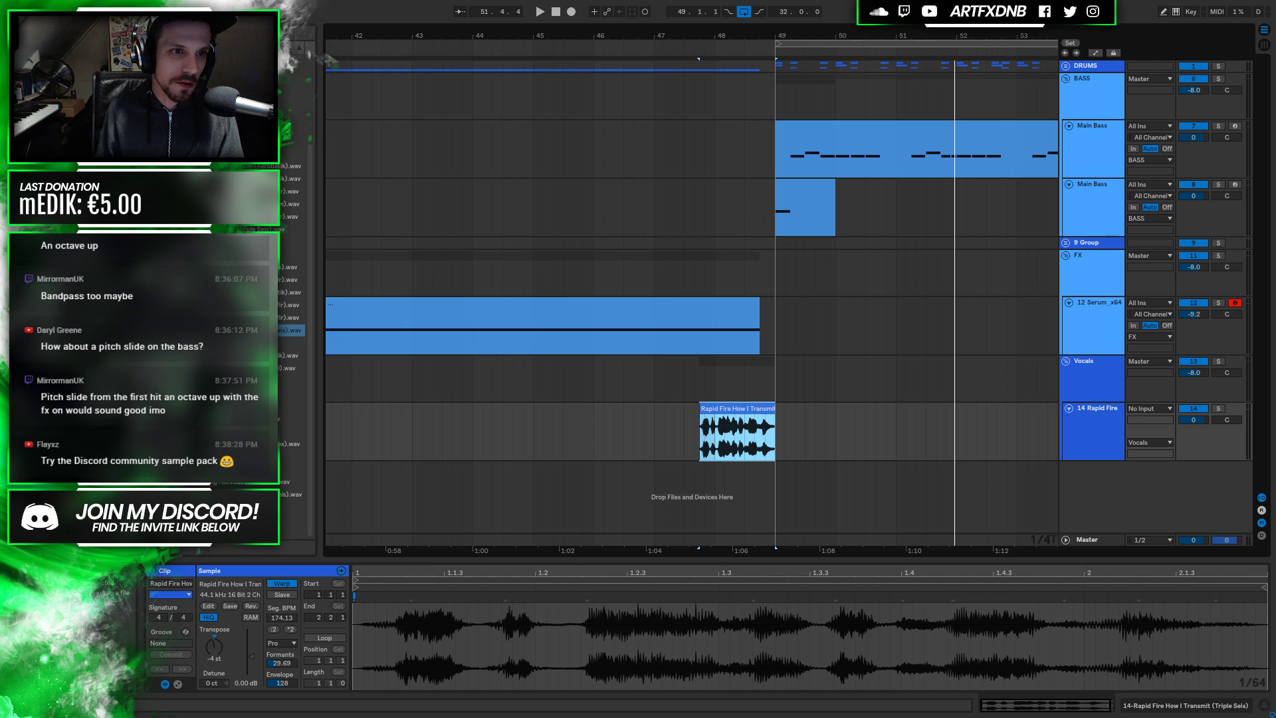
Open a different sample folder in the browser and audition two of its WAV files
{"action": "left_click", "coordinate": [226, 262]}
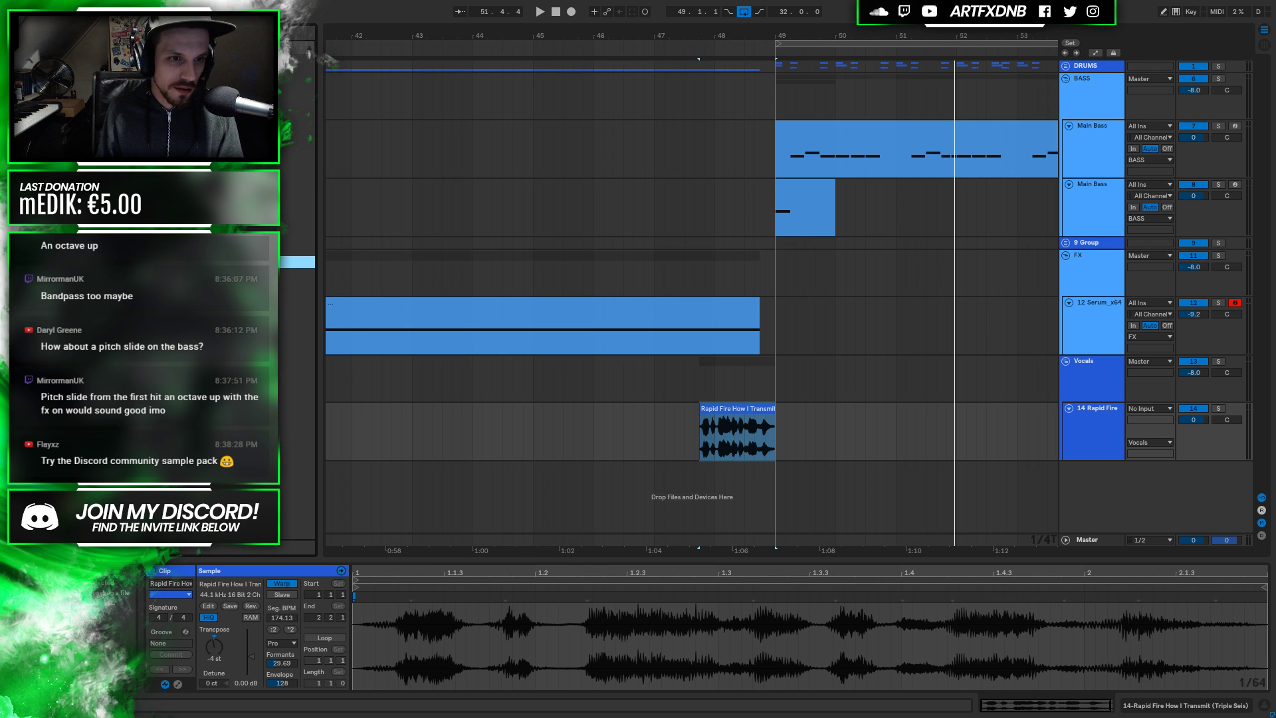
{"action": "left_click", "coordinate": [225, 276]}
{"action": "left_click", "coordinate": [226, 299]}
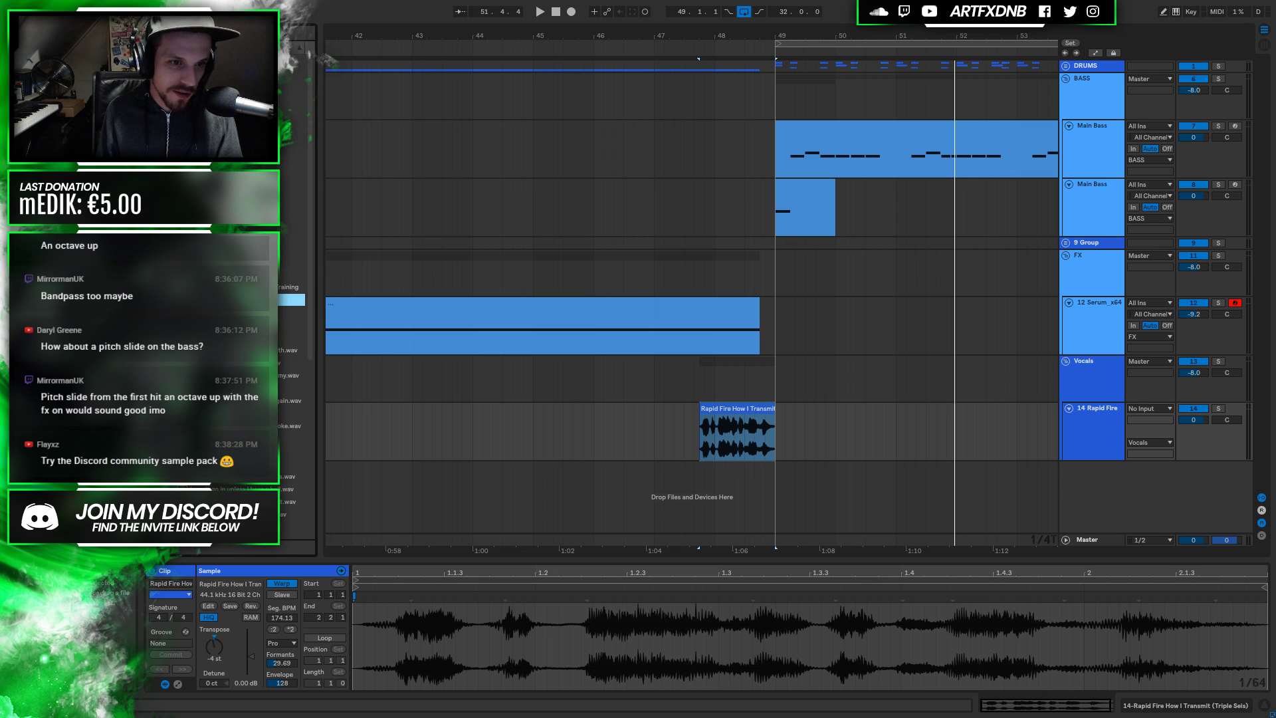
{"action": "left_click", "coordinate": [226, 451]}
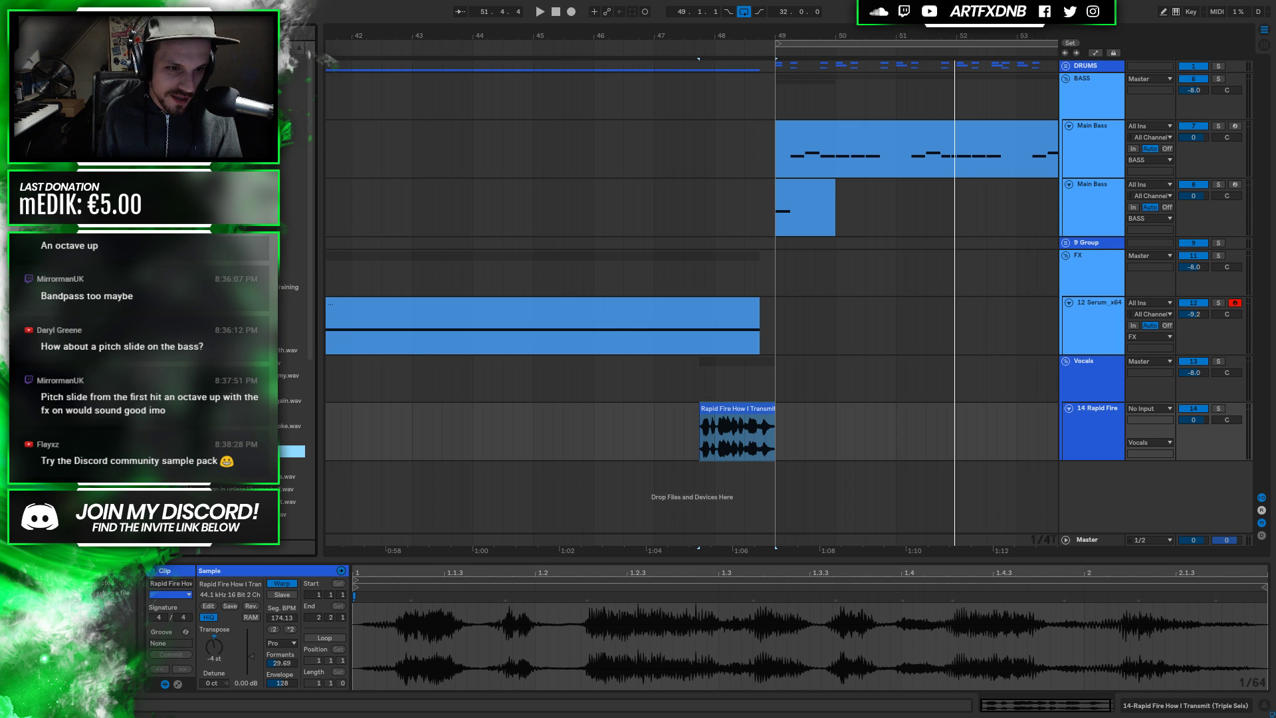
{"action": "left_click", "coordinate": [226, 464]}
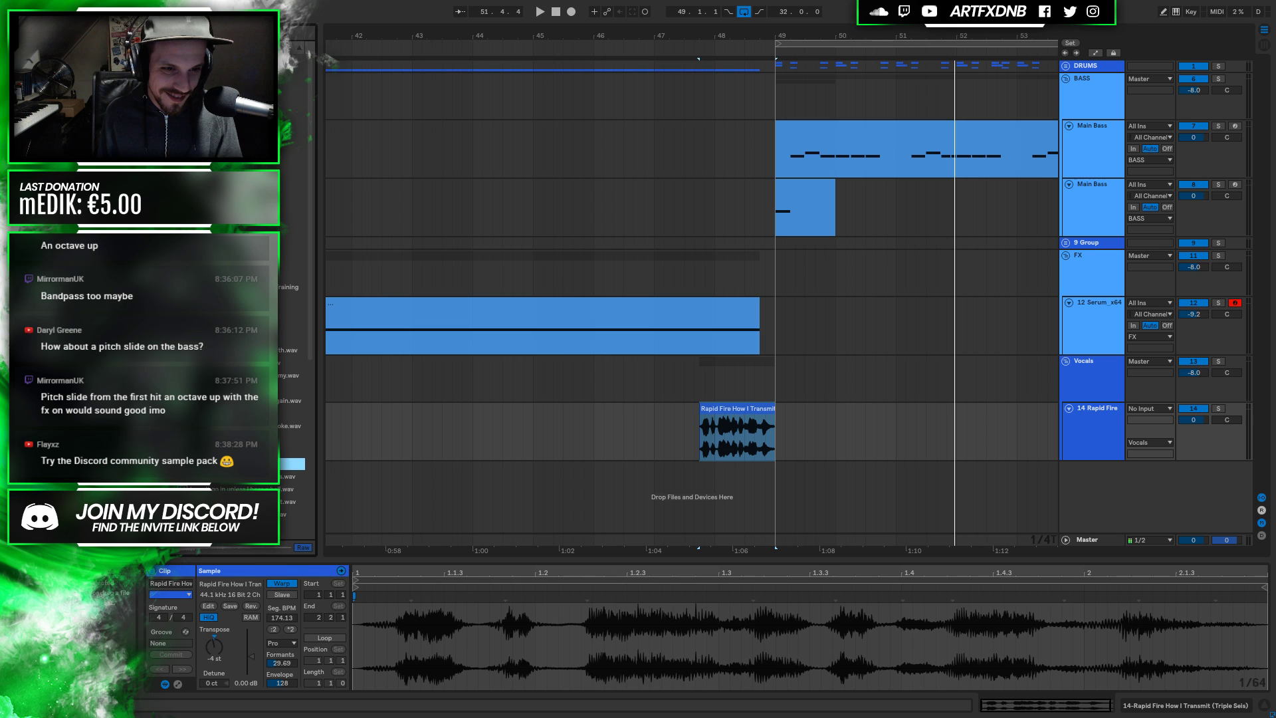
Audition the following WAV samples in the opened folder one after another, going back to one for comparison
{"action": "key", "text": "Down"}
{"action": "key", "text": "Down"}
{"action": "key", "text": "Down"}
{"action": "key", "text": "Down"}
{"action": "key", "text": "Down"}
{"action": "key", "text": "Down"}
{"action": "key", "text": "Down"}
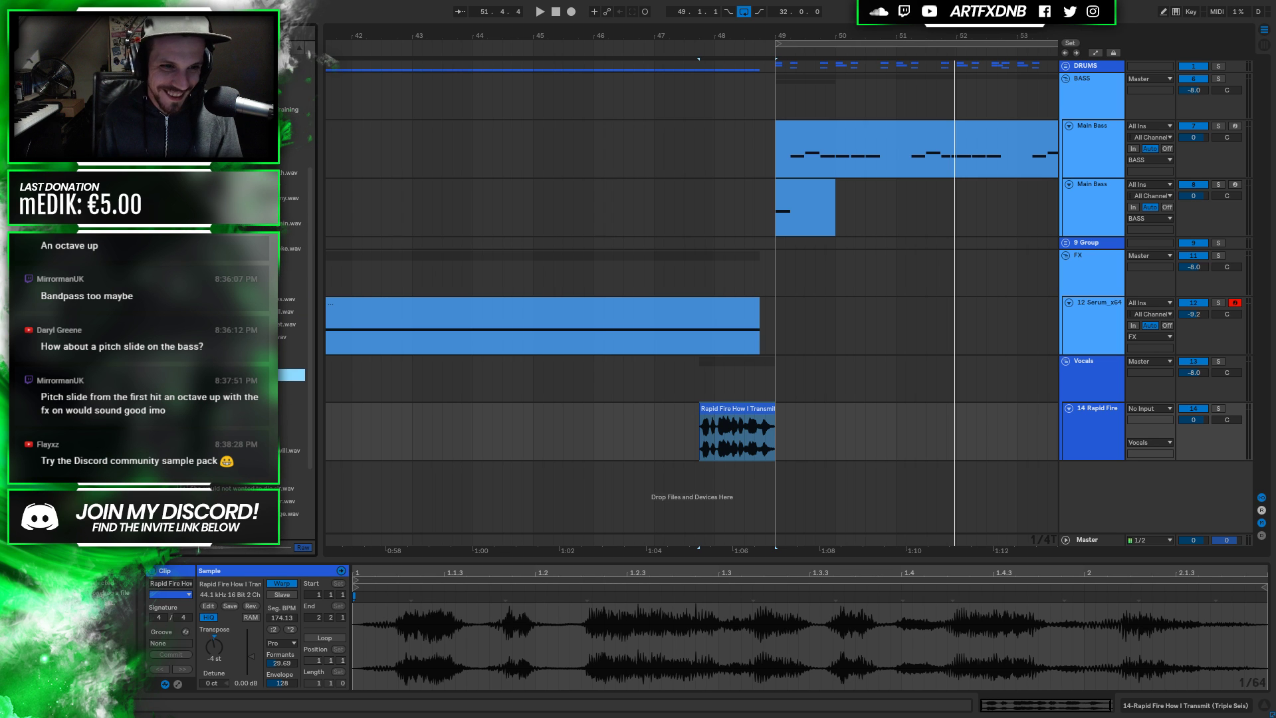
{"action": "key", "text": "Up"}
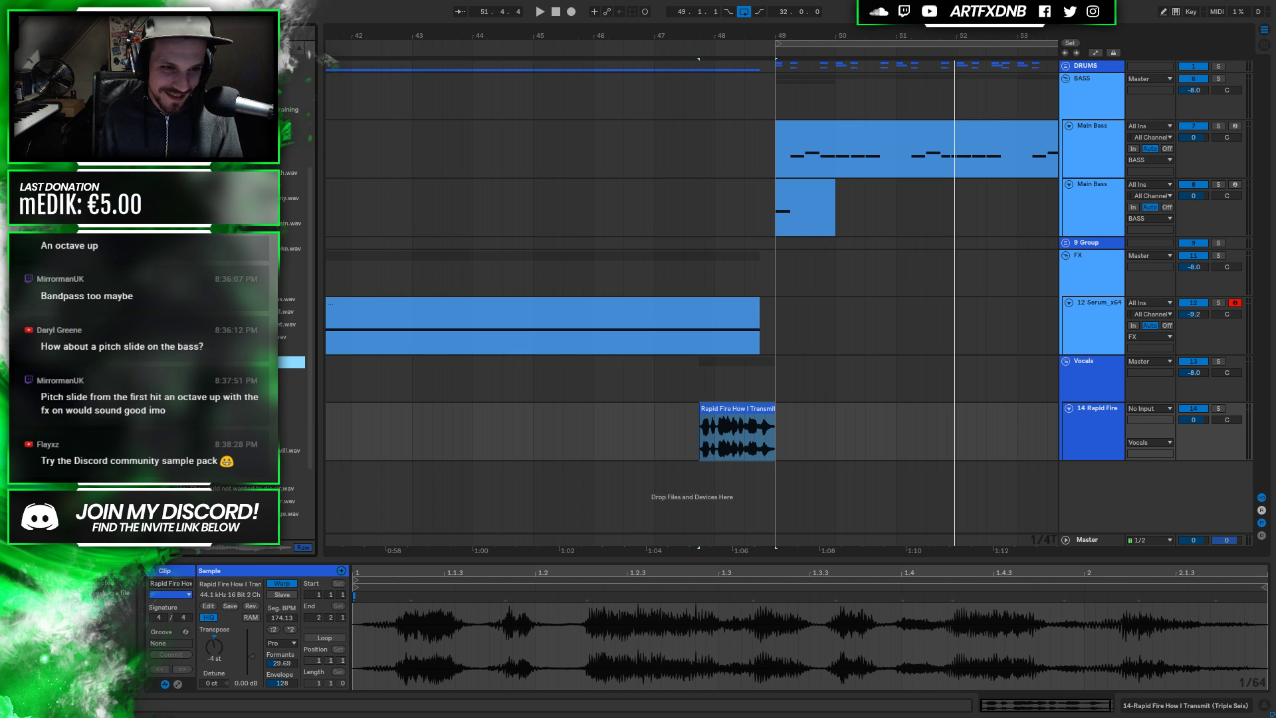
{"action": "left_click", "coordinate": [240, 451]}
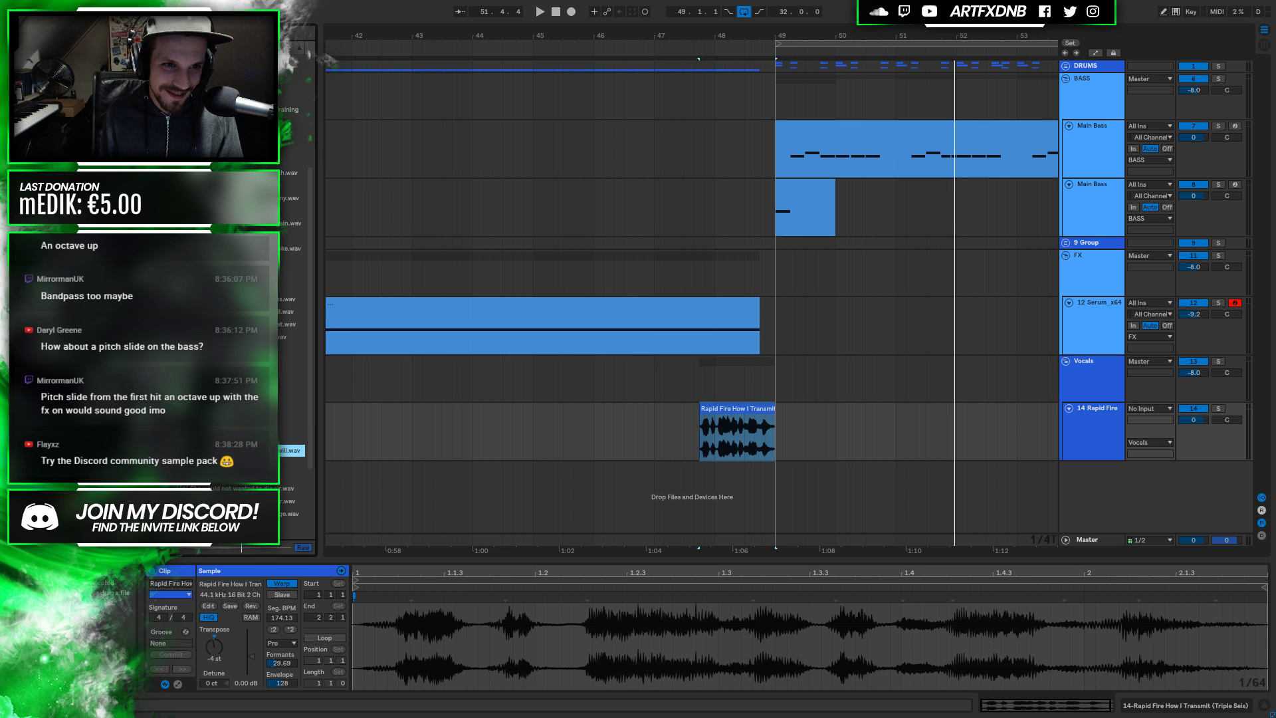
Continue further down the sample list and audition several more WAV files for the drop
{"action": "key", "text": "Left"}
{"action": "scroll", "coordinate": [240, 312], "scroll_direction": "down", "scroll_amount": 2}
{"action": "left_click", "coordinate": [240, 313]}
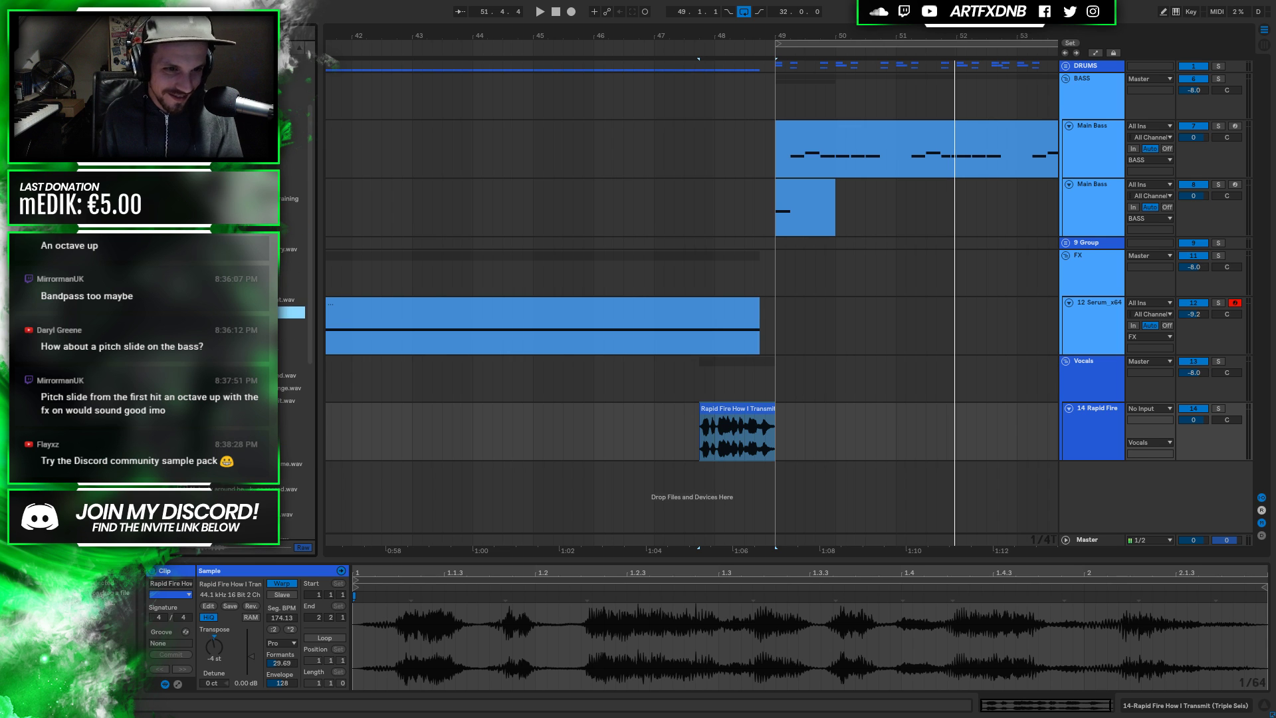
{"action": "left_click", "coordinate": [239, 363]}
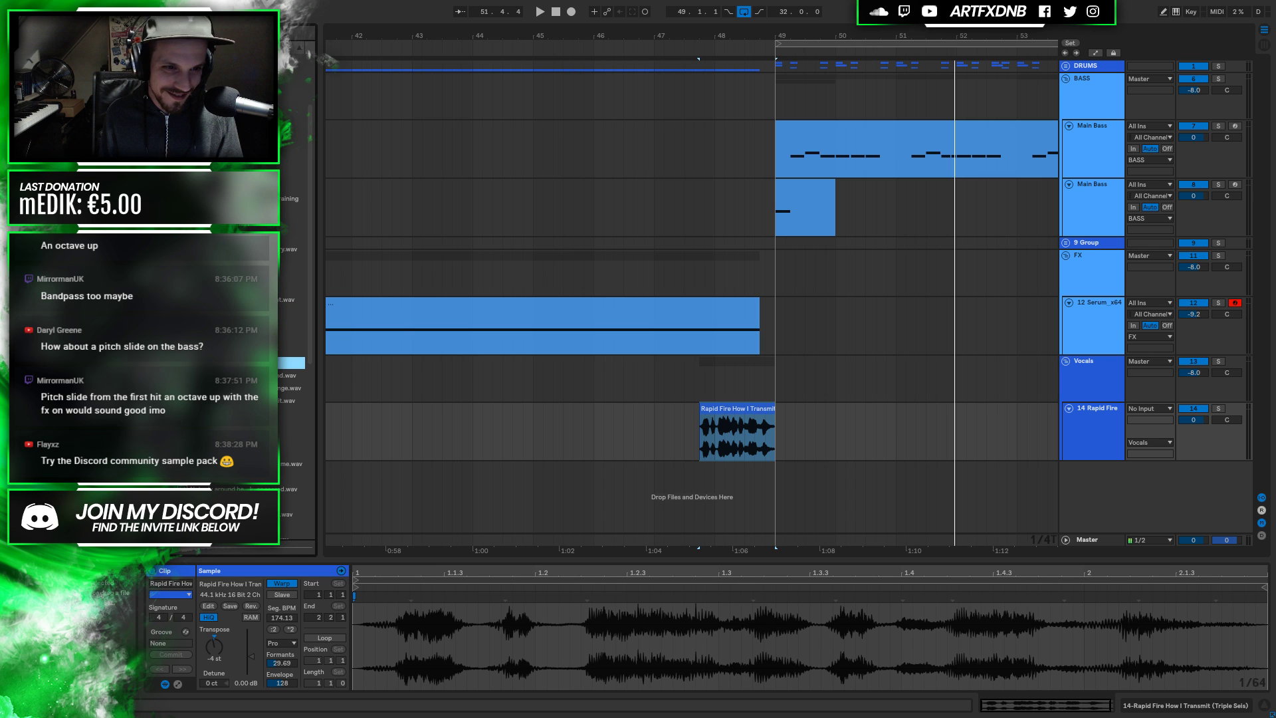
{"action": "left_click", "coordinate": [239, 414]}
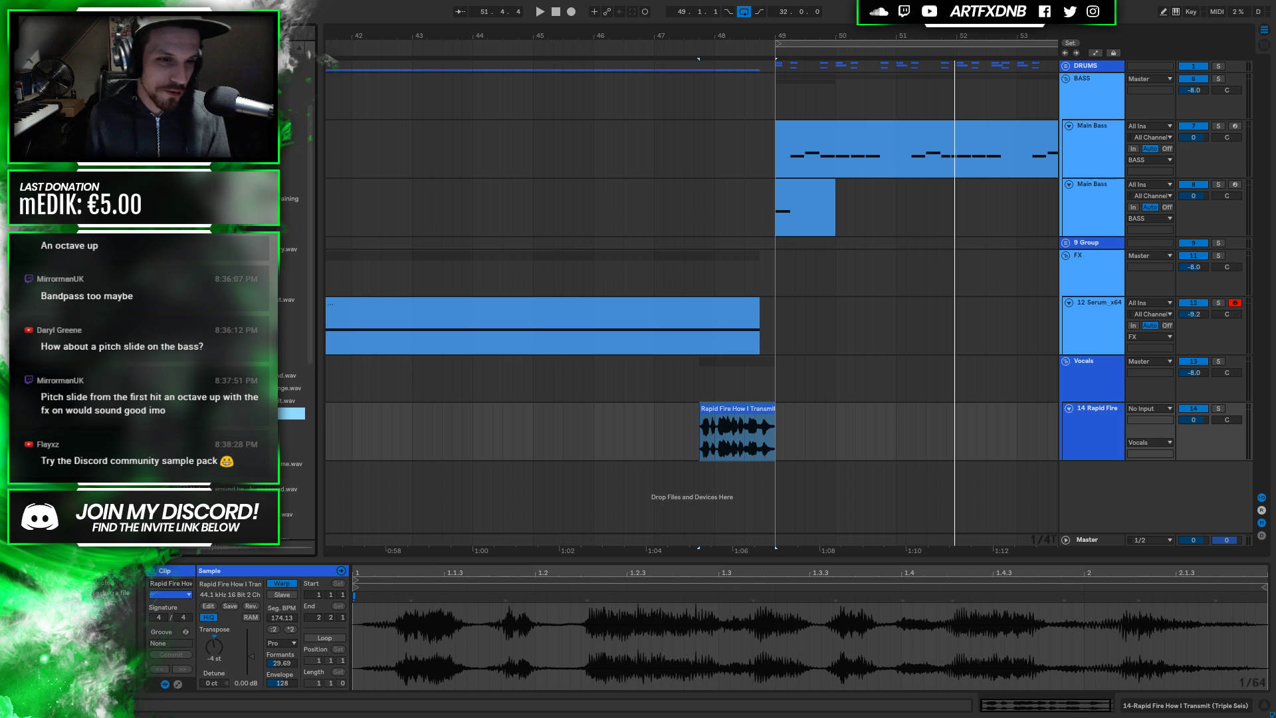
{"action": "scroll", "coordinate": [292, 332], "scroll_direction": "down", "scroll_amount": 4}
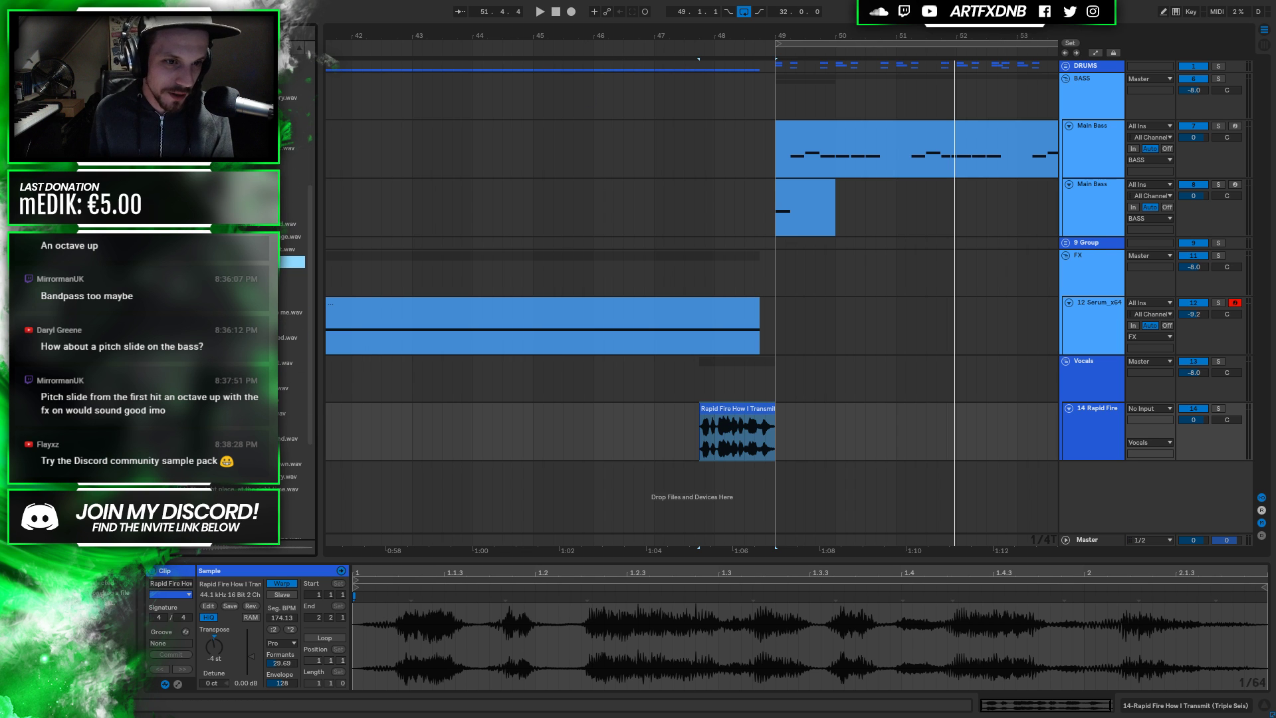
{"action": "left_click", "coordinate": [293, 110]}
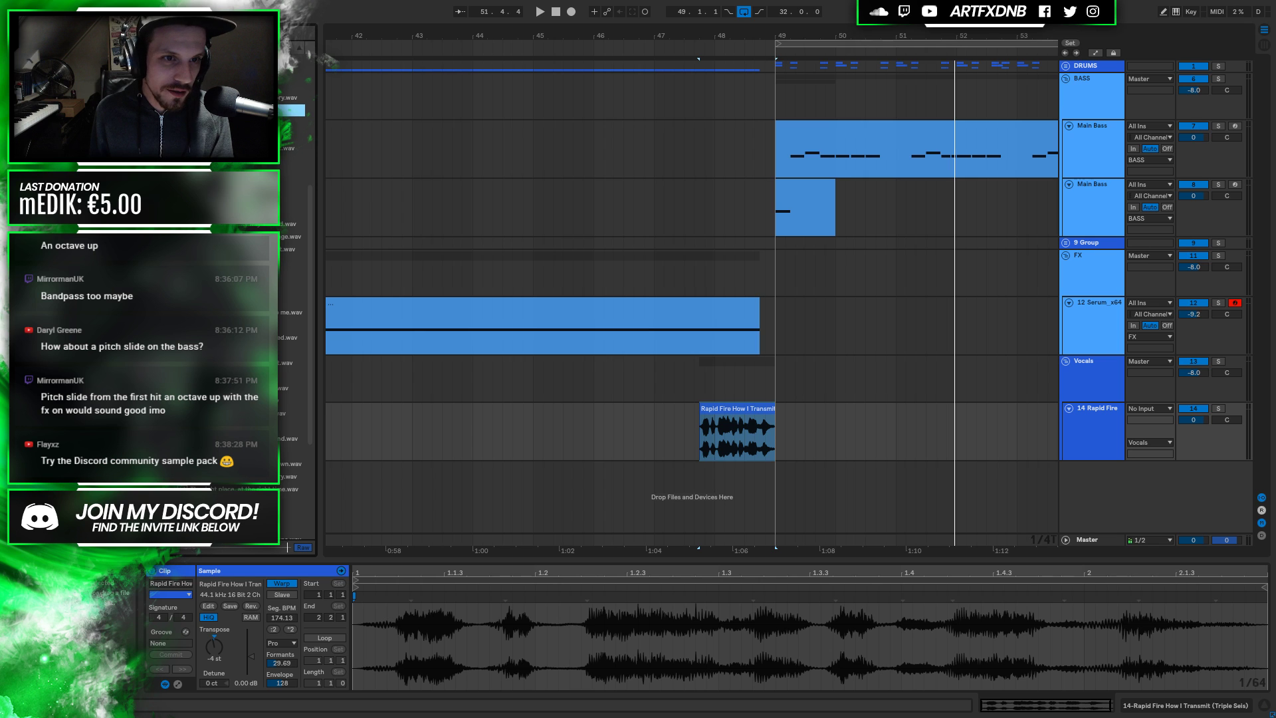
Insert an audio track below the Rapid Fire vocal track and place the Getting jittery.wav sample on it, overlapping bar 49
{"action": "left_click", "coordinate": [292, 97]}
{"action": "left_click", "coordinate": [293, 110]}
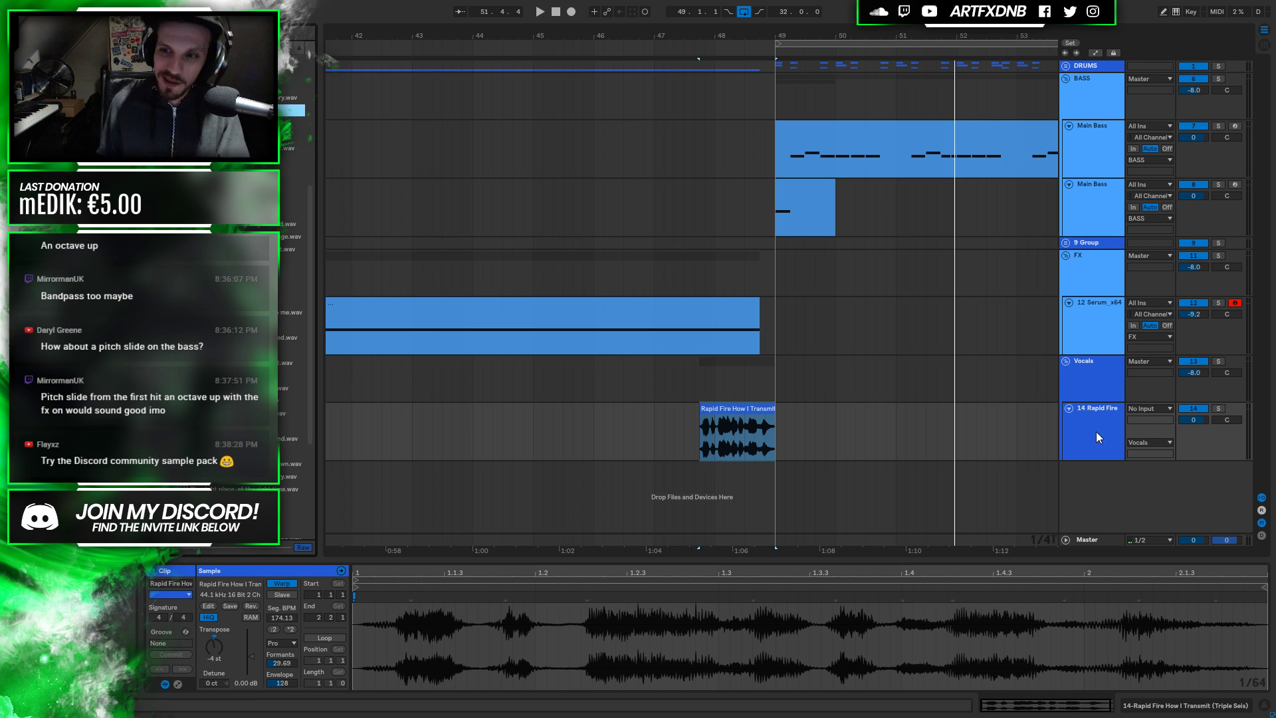
{"action": "right_click", "coordinate": [1083, 420]}
{"action": "left_click", "coordinate": [1121, 495]}
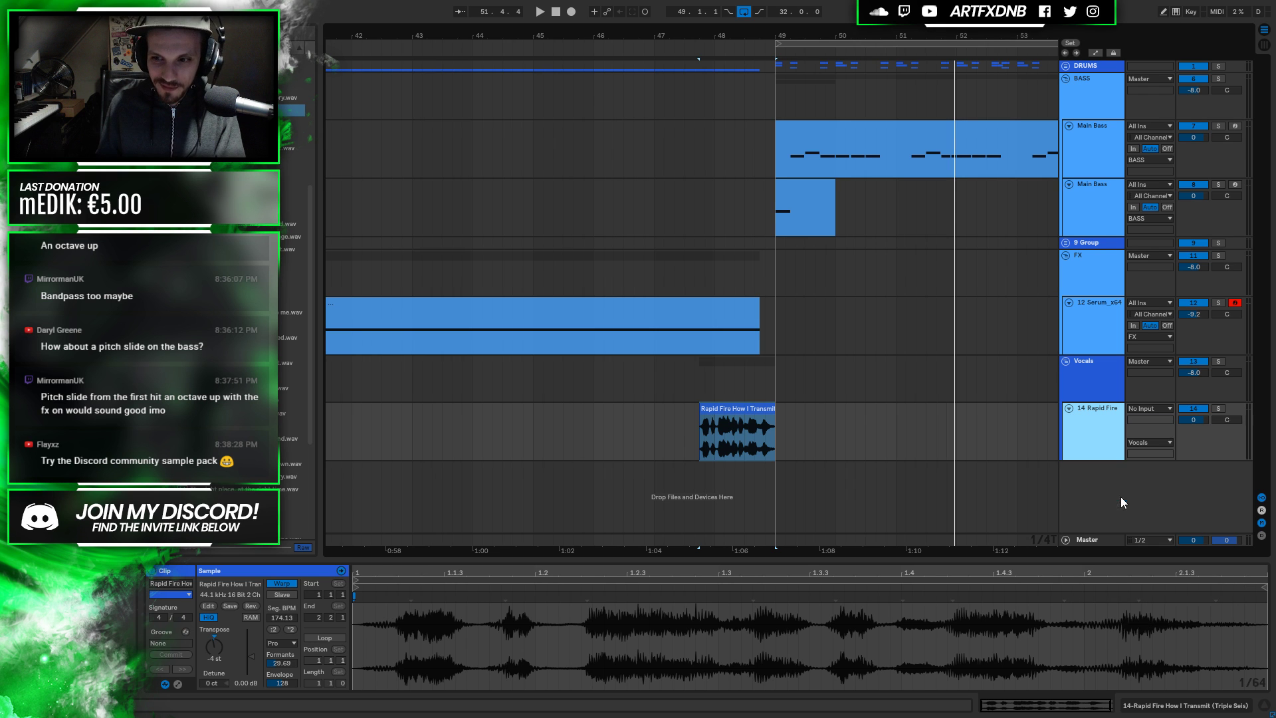
{"action": "key", "text": "ctrl+t"}
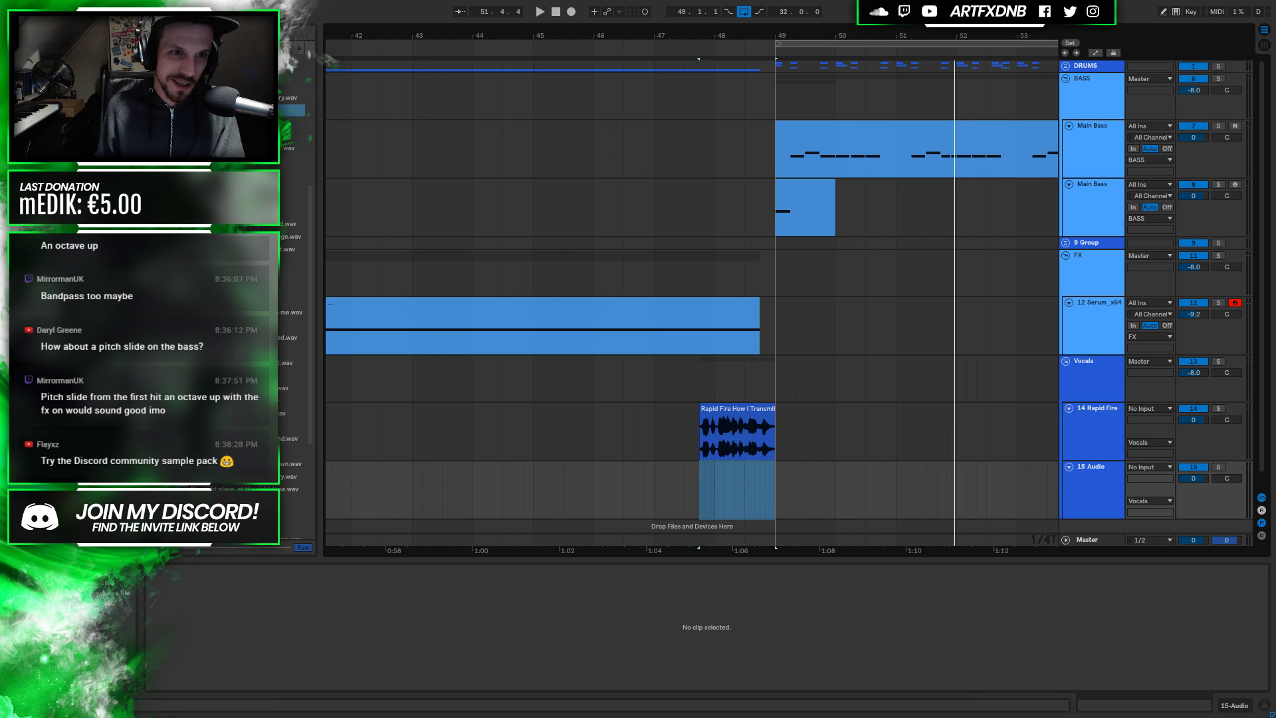
{"action": "left_click_drag", "start_coordinate": [292, 110], "coordinate": [743, 496]}
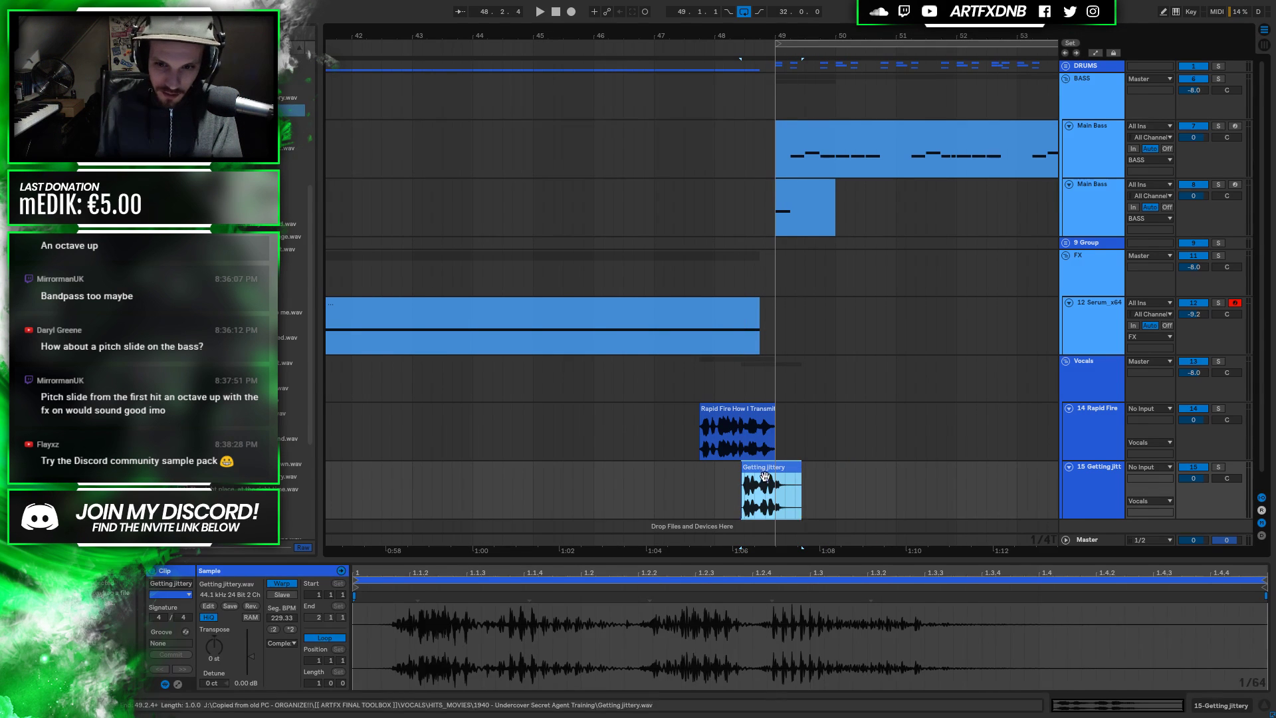
Turn off Warp for the Getting jittery clip and audition it into bar 49 with the Rapid Fire track muted
{"action": "left_click", "coordinate": [282, 583]}
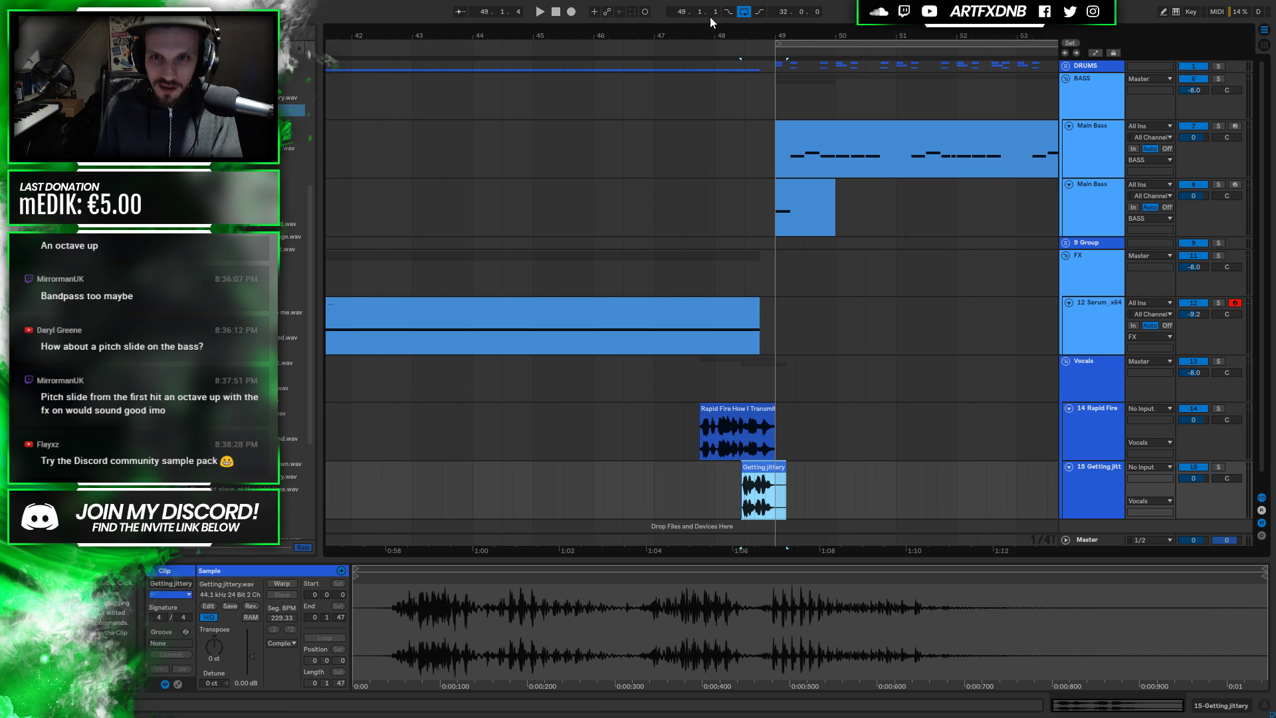
{"action": "left_click_drag", "start_coordinate": [764, 26], "coordinate": [768, 409]}
{"action": "left_click_drag", "start_coordinate": [694, 468], "coordinate": [745, 468]}
{"action": "left_click", "coordinate": [652, 491]}
{"action": "key", "text": "space"}
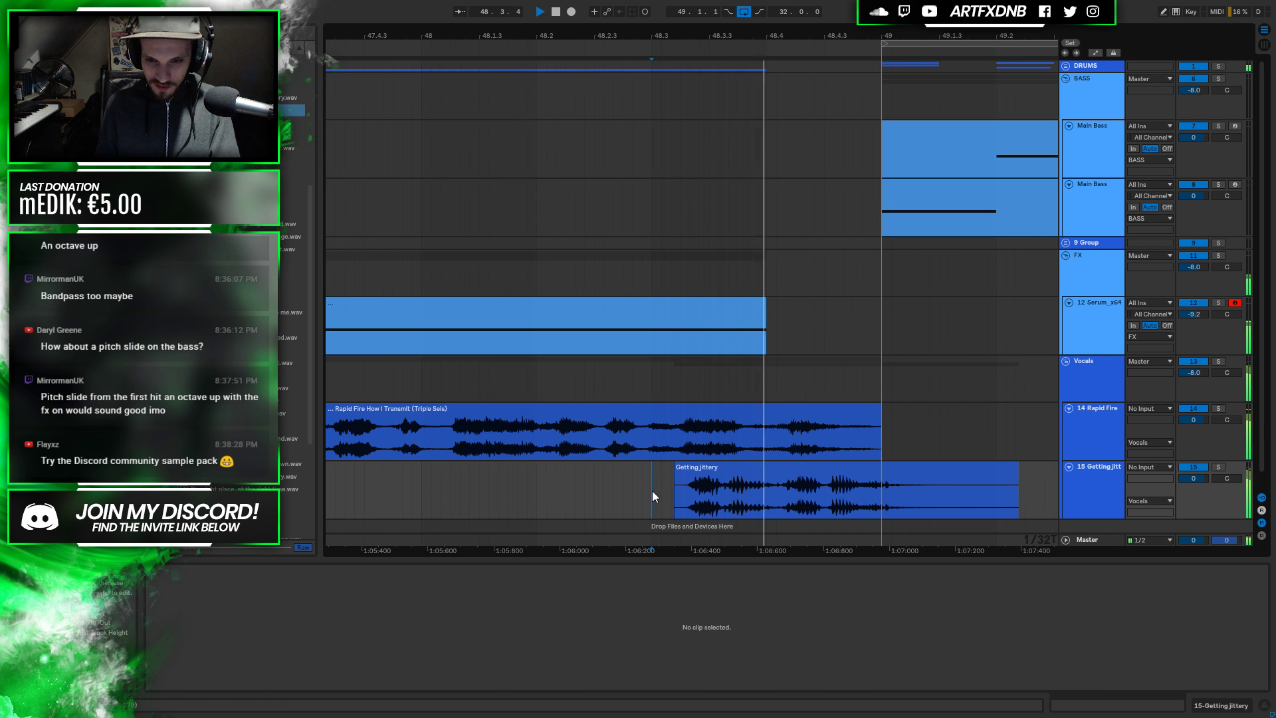
{"action": "key", "text": "space"}
{"action": "key", "text": "space"}
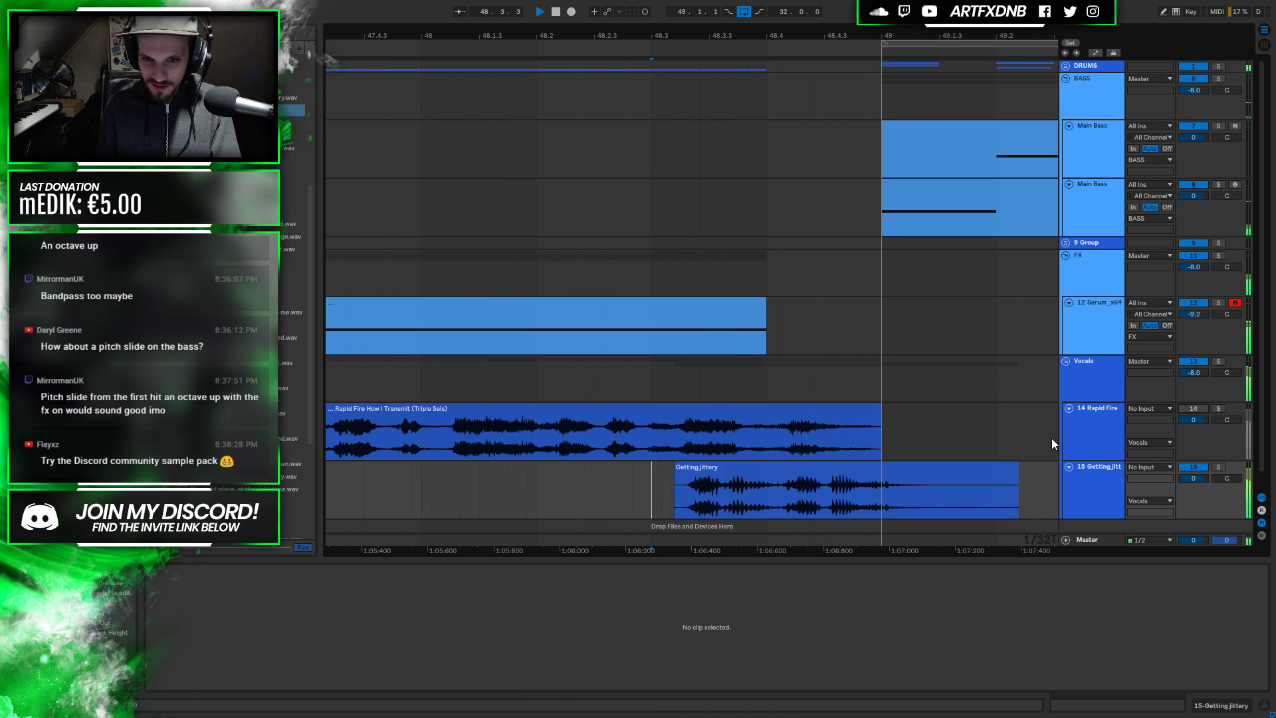
Shift the Getting jittery clip slightly earlier to start at 48.3 and play the result
{"action": "left_click", "coordinate": [797, 472]}
{"action": "left_click_drag", "start_coordinate": [797, 472], "coordinate": [783, 472]}
{"action": "key", "text": "space"}
{"action": "key", "text": "space"}
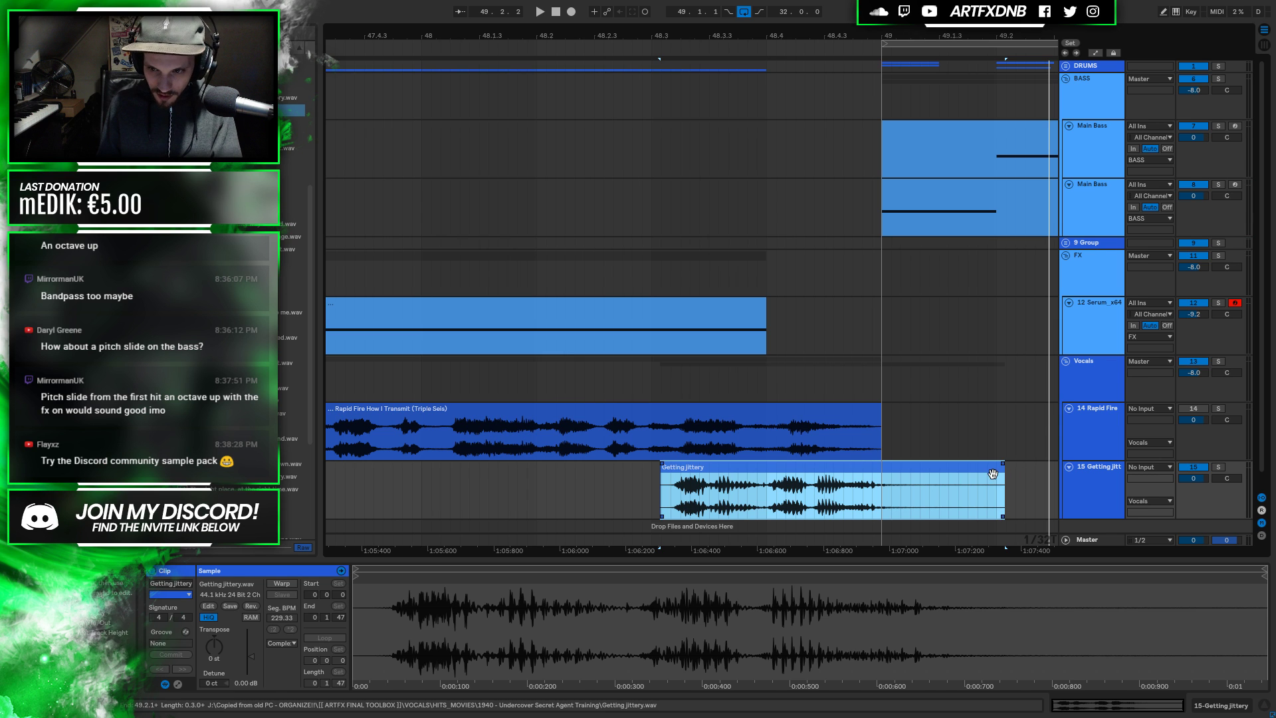
Turn on Warp for the Getting jittery clip, compress its length to about 0.2.2, and play it
{"action": "left_click", "coordinate": [282, 583]}
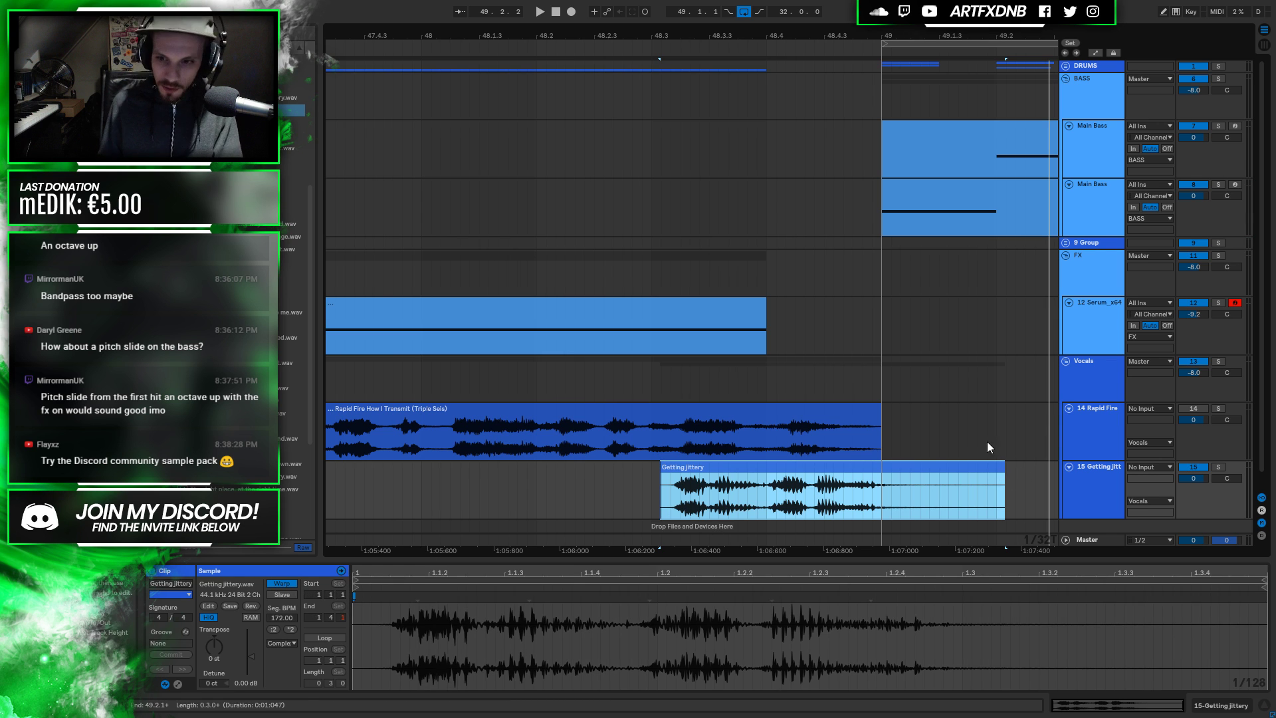
{"action": "left_click_drag", "start_coordinate": [1002, 470], "coordinate": [966, 477]}
{"action": "key", "text": "space"}
{"action": "key", "text": "space"}
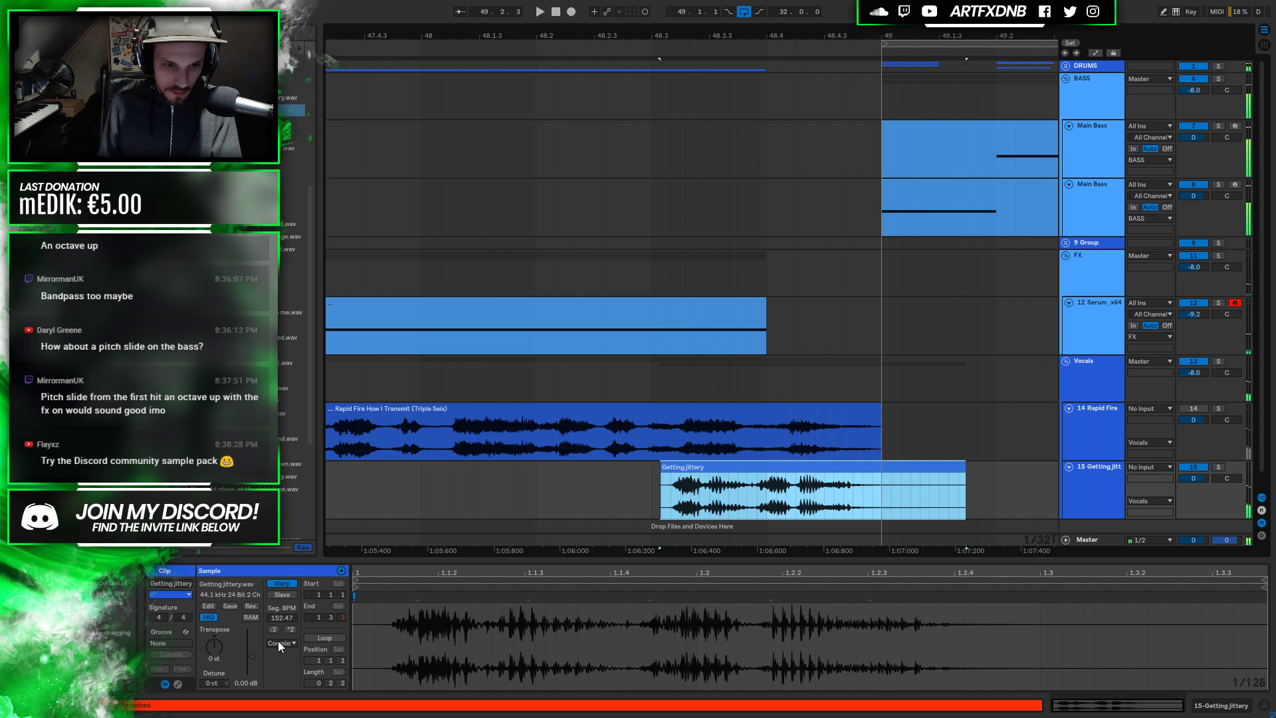
Set the Getting jittery clip's warp mode to Complex Pro and lower its formants to 46.88 during playback
{"action": "left_click", "coordinate": [281, 642]}
{"action": "left_click", "coordinate": [290, 632]}
{"action": "key", "text": "space"}
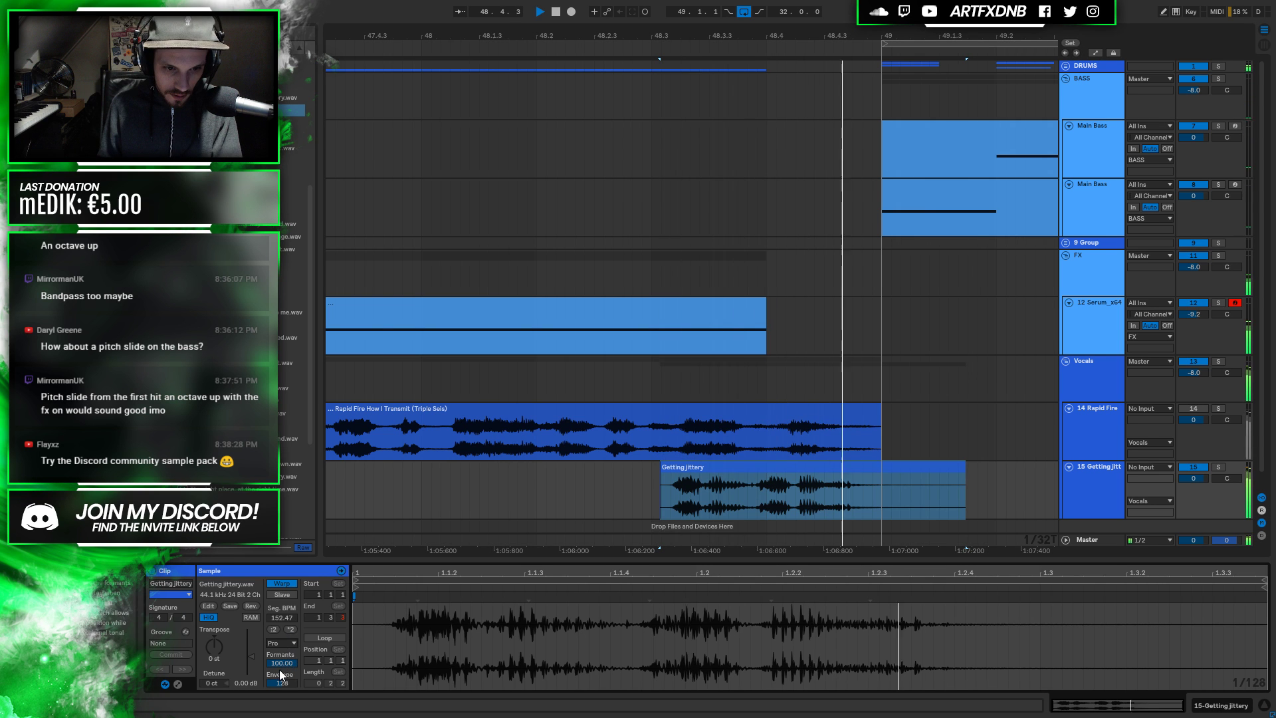
{"action": "left_click_drag", "start_coordinate": [287, 671], "coordinate": [287, 706]}
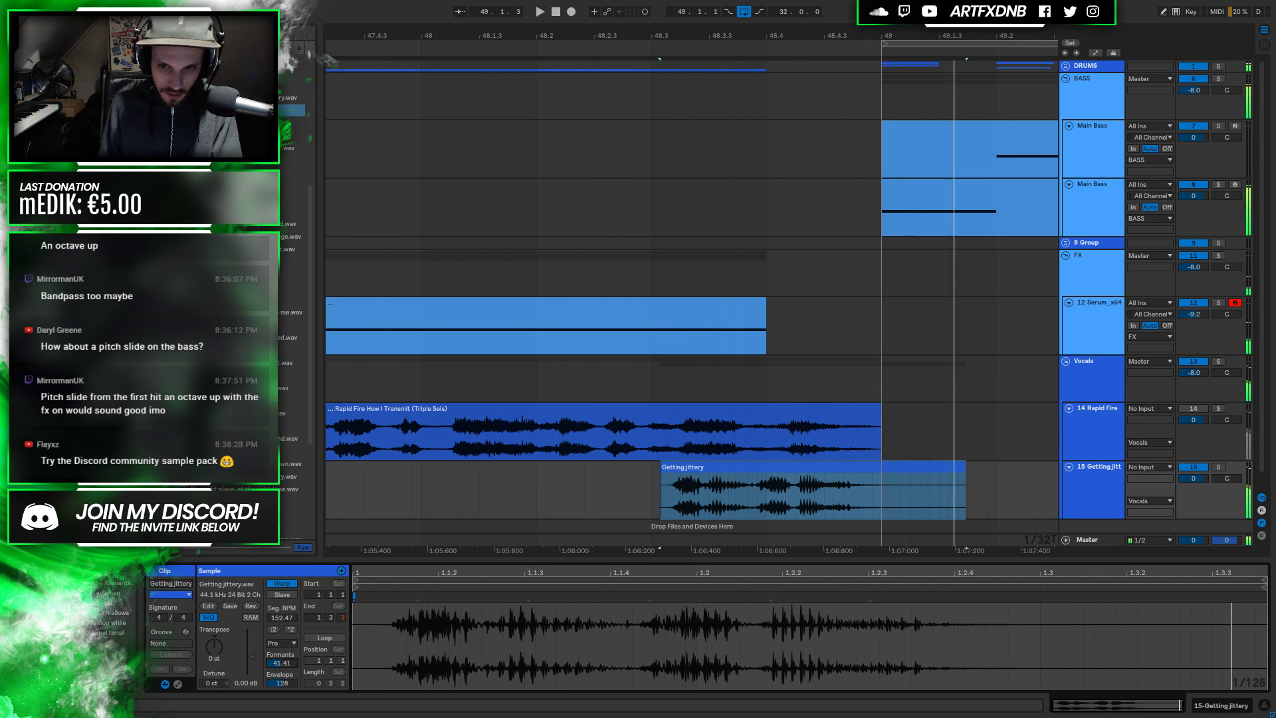
{"action": "key", "text": "space"}
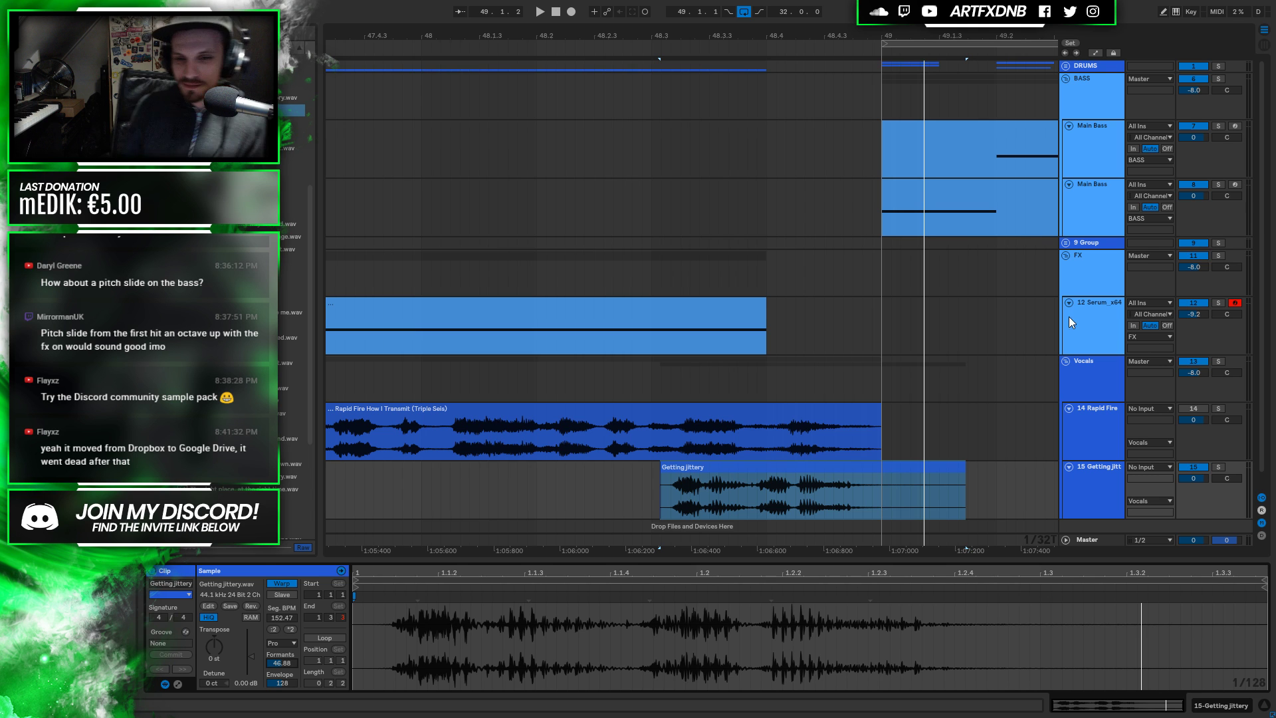
Lower the Getting jittery track's volume to -5.2 dB and play the vocal leading into the drop at bar 49
{"action": "left_click", "coordinate": [786, 483]}
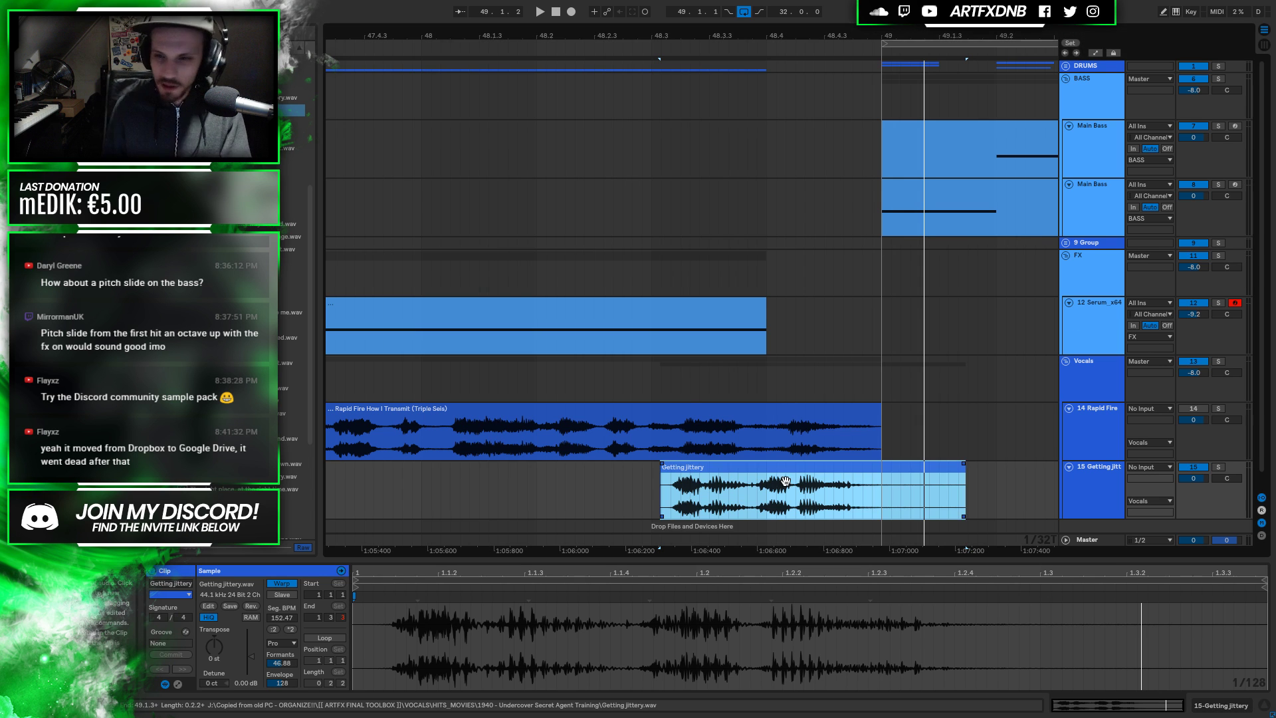
{"action": "left_click", "coordinate": [1198, 484]}
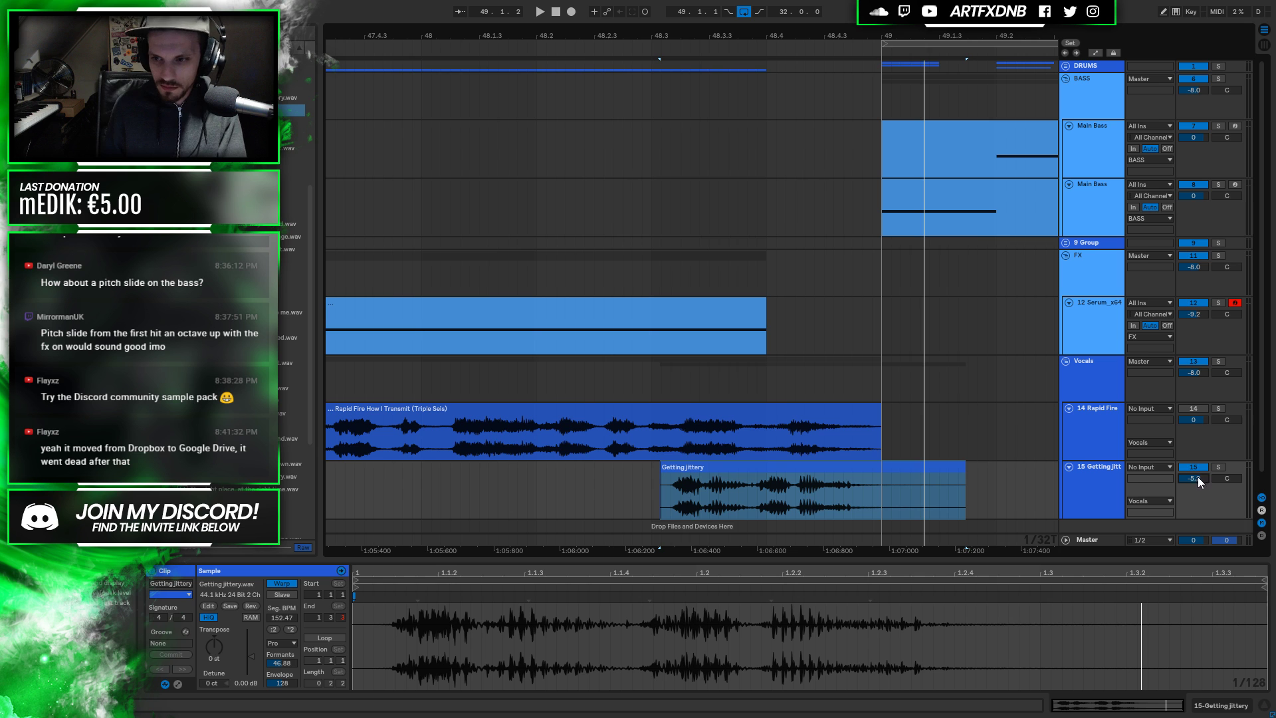
{"action": "left_click", "coordinate": [702, 471]}
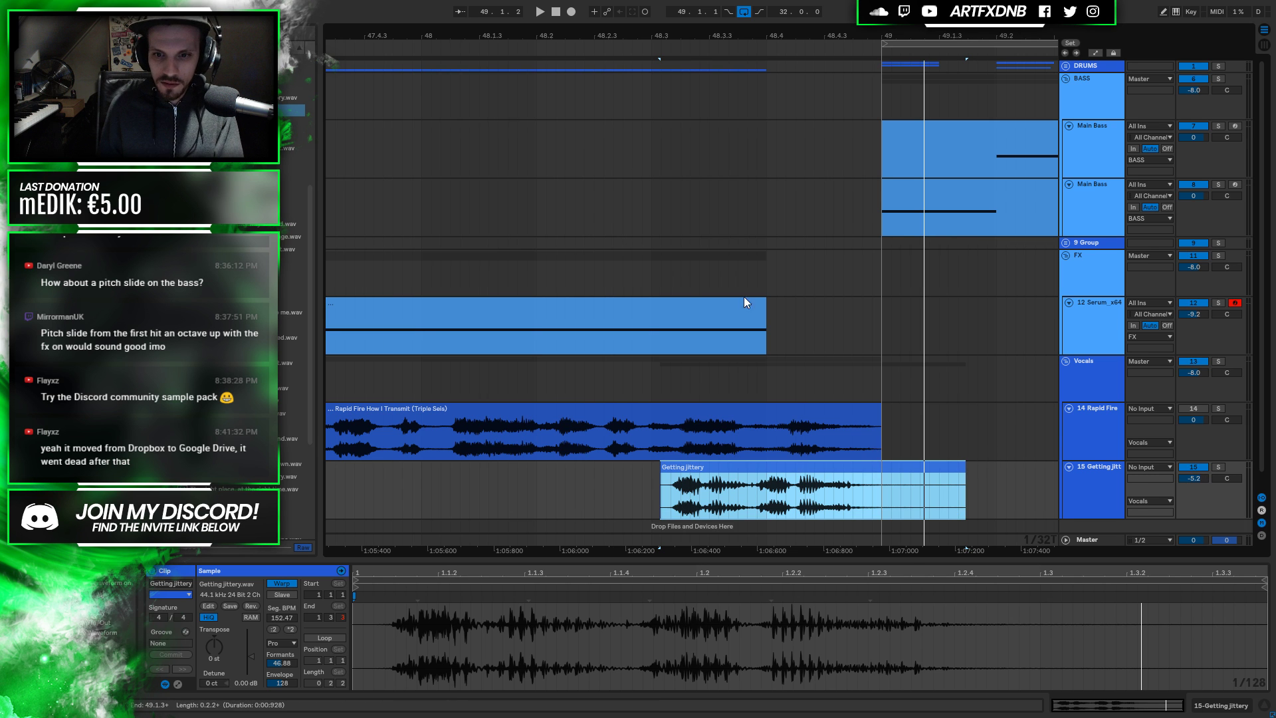
{"action": "left_click_drag", "start_coordinate": [646, 73], "coordinate": [643, 34]}
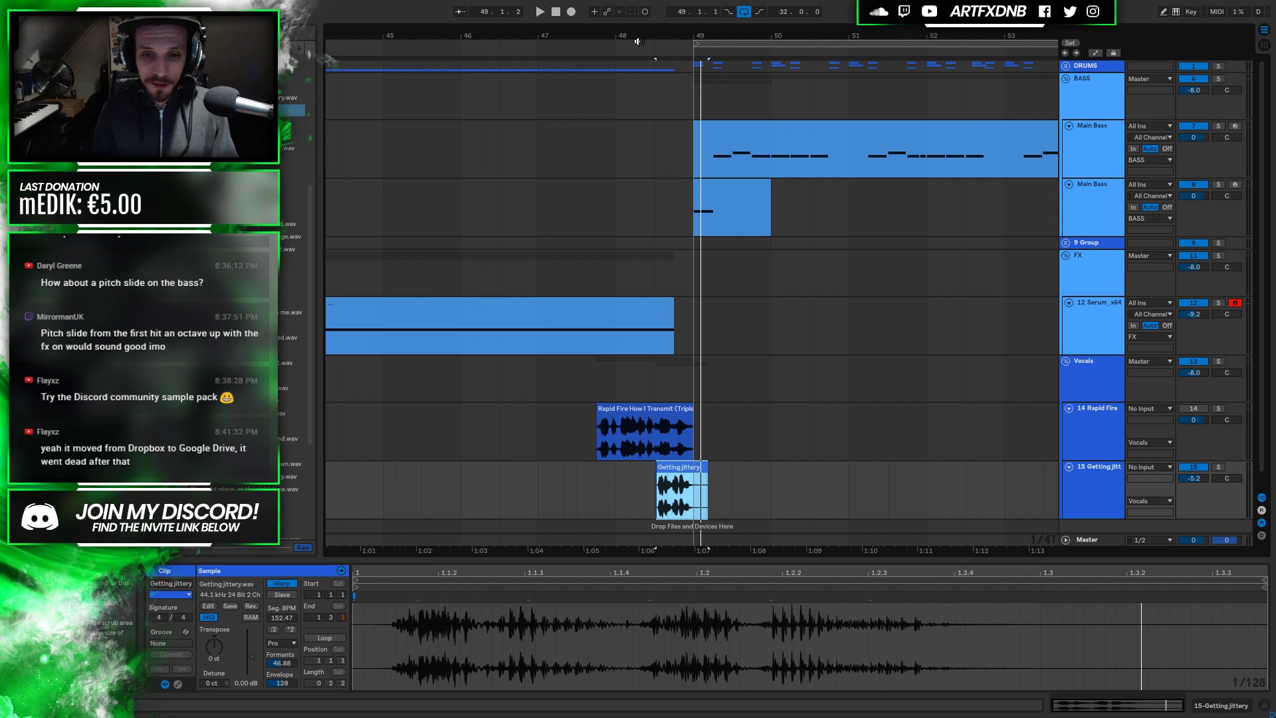
{"action": "left_click", "coordinate": [678, 466]}
{"action": "key", "text": "space"}
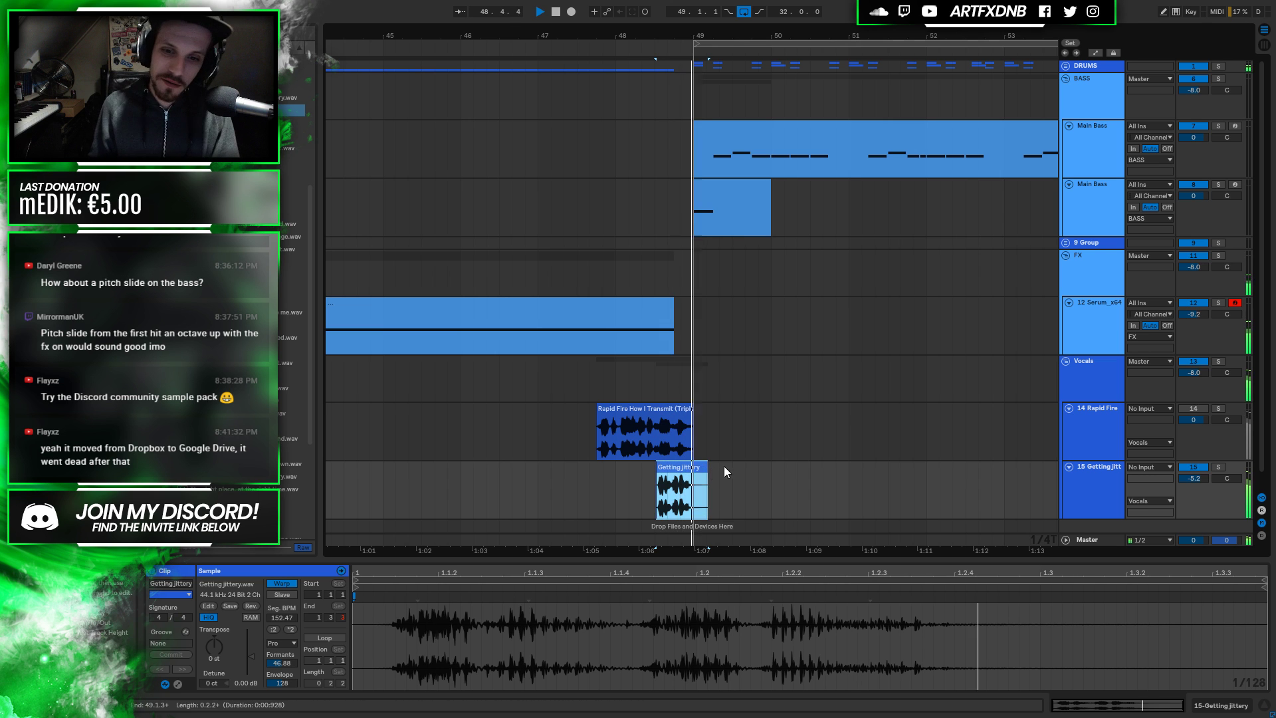
{"action": "key", "text": "space"}
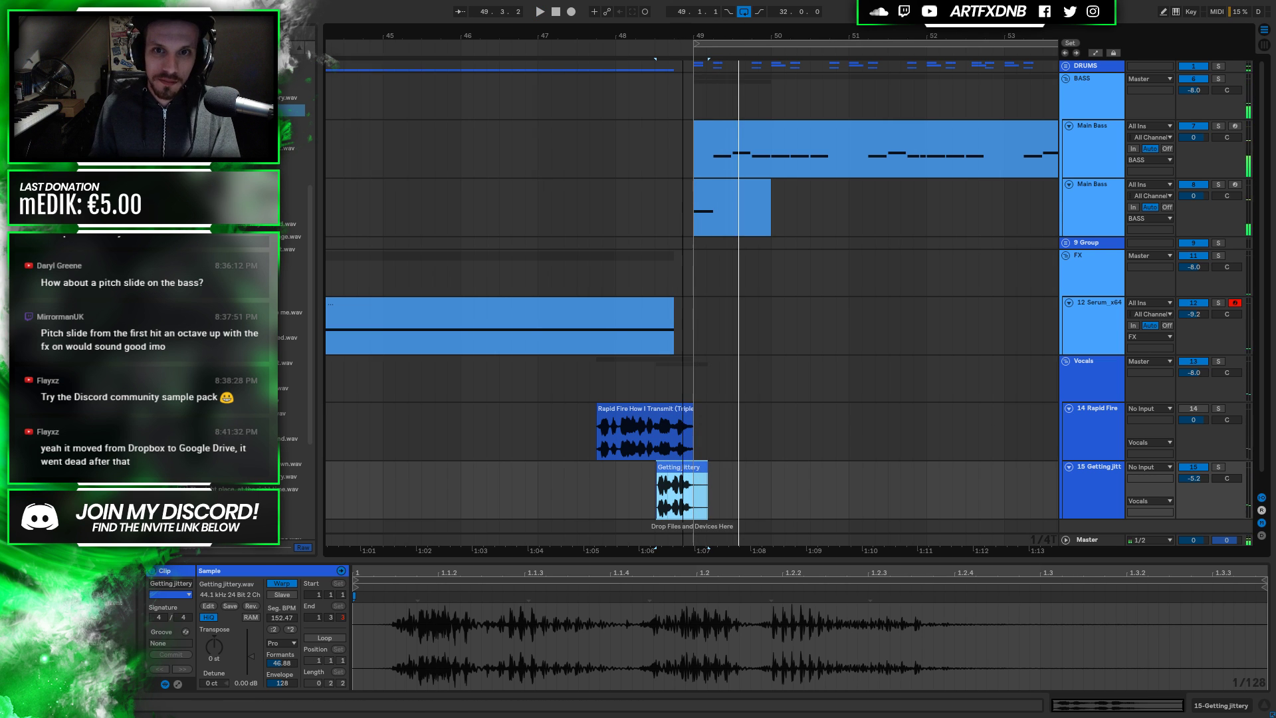
Move the Getting jittery clip earlier so that it ends at about bar 49
{"action": "key", "text": "plus"}
{"action": "left_click_drag", "start_coordinate": [651, 467], "coordinate": [606, 468]}
{"action": "left_click", "coordinate": [543, 493]}
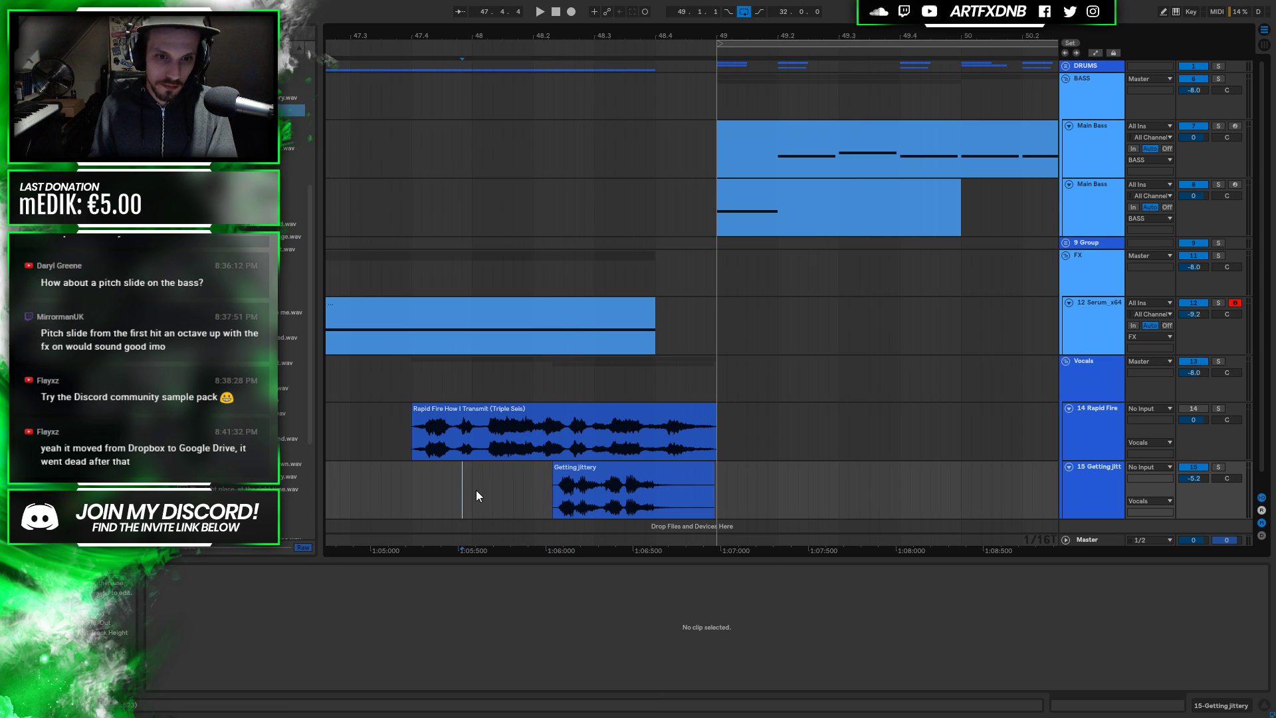
Shorten the Serum and Drum Rack clips to end at bar 48 and play the gap before the drop
{"action": "left_click_drag", "start_coordinate": [655, 306], "coordinate": [451, 316]}
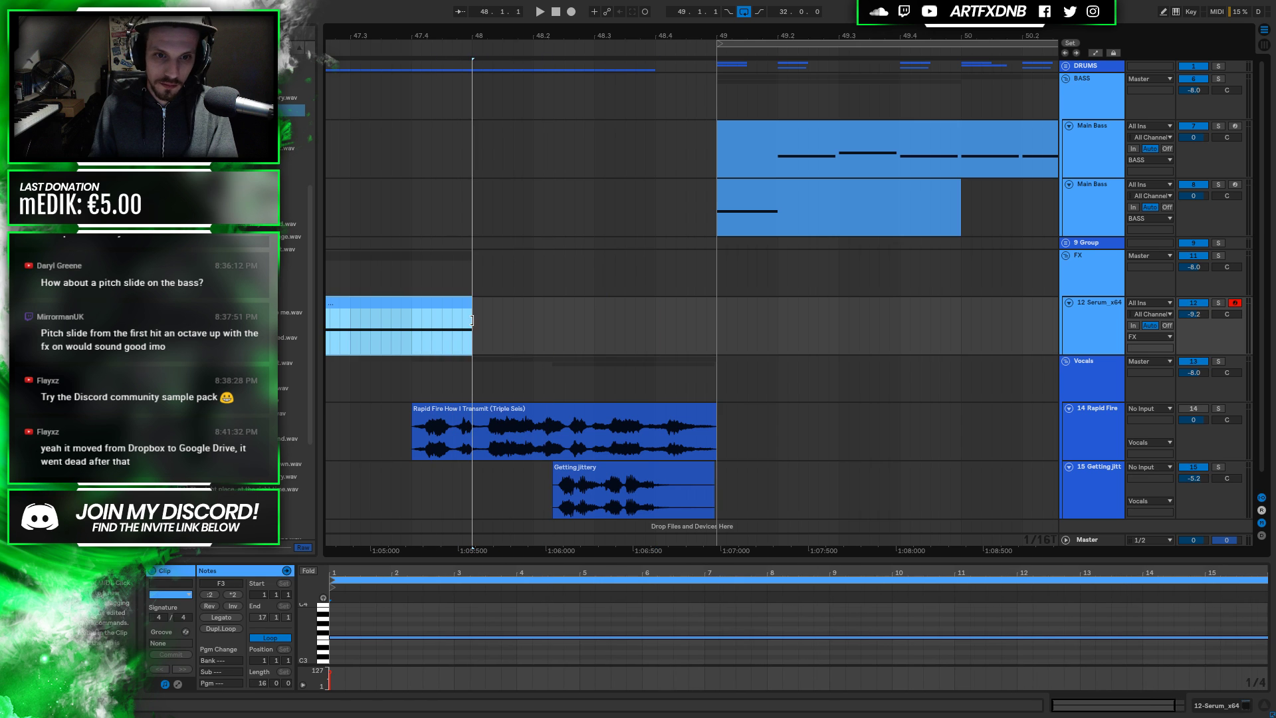
{"action": "left_click", "coordinate": [1065, 66]}
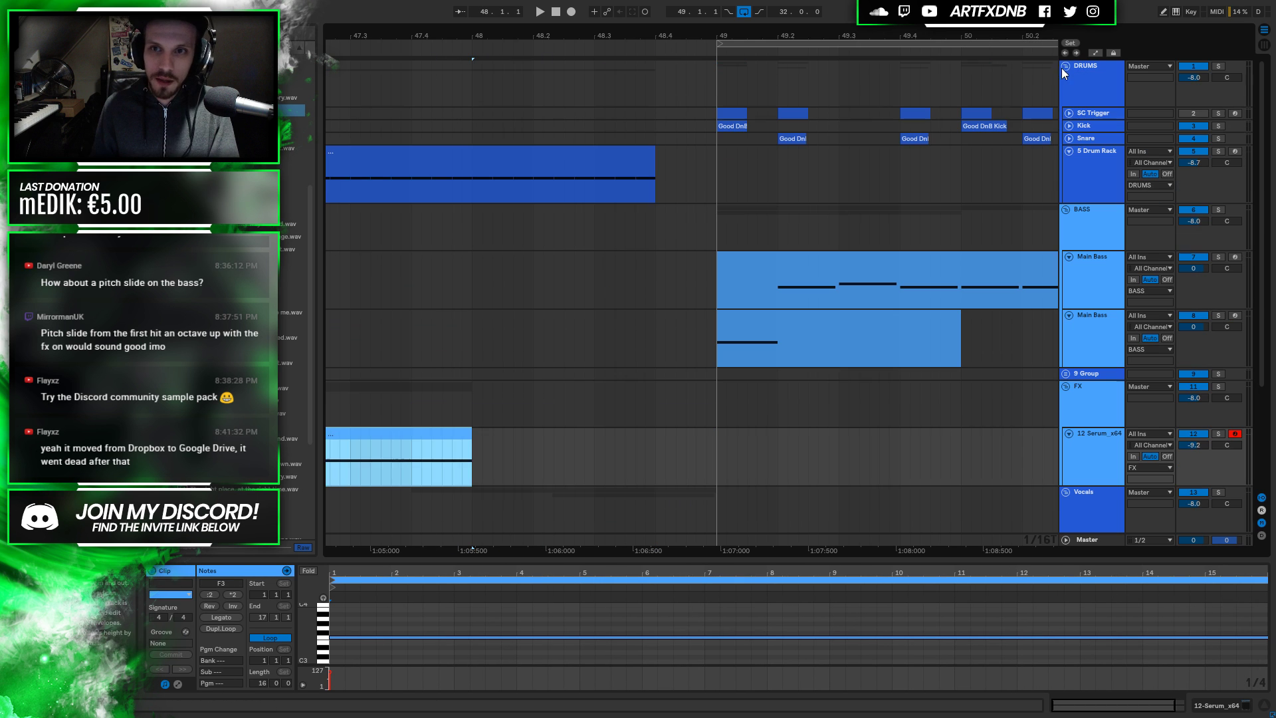
{"action": "left_click_drag", "start_coordinate": [655, 159], "coordinate": [473, 171]}
{"action": "left_click", "coordinate": [352, 192]}
{"action": "key", "text": "space"}
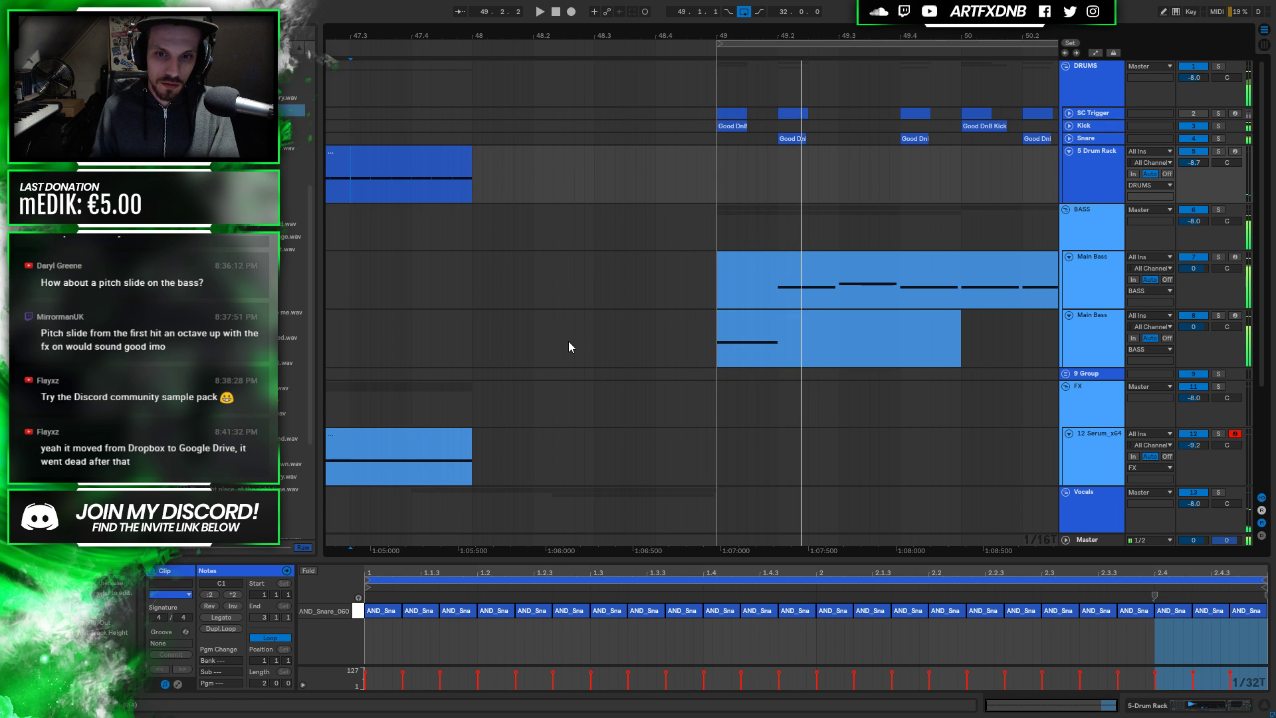
Undo the shortening of the Serum and Drum Rack clips
{"action": "scroll", "coordinate": [568, 340], "scroll_direction": "down", "scroll_amount": 3}
{"action": "key", "text": "ctrl+z"}
{"action": "key", "text": "ctrl+z"}
{"action": "scroll", "coordinate": [607, 281], "scroll_direction": "down", "scroll_amount": 2}
Play from bar 48 and move the Getting jittery clip so that it starts at 48.3
{"action": "left_click", "coordinate": [473, 476]}
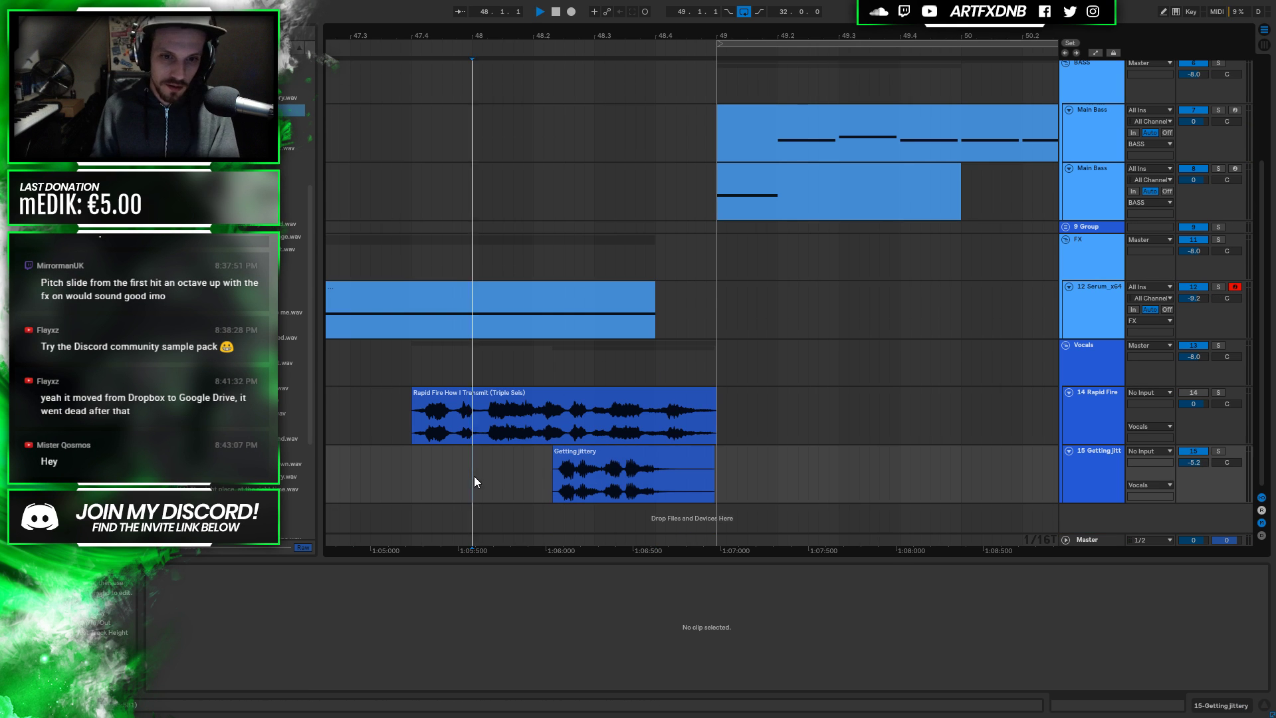
{"action": "key", "text": "space"}
{"action": "left_click_drag", "start_coordinate": [617, 465], "coordinate": [661, 470]}
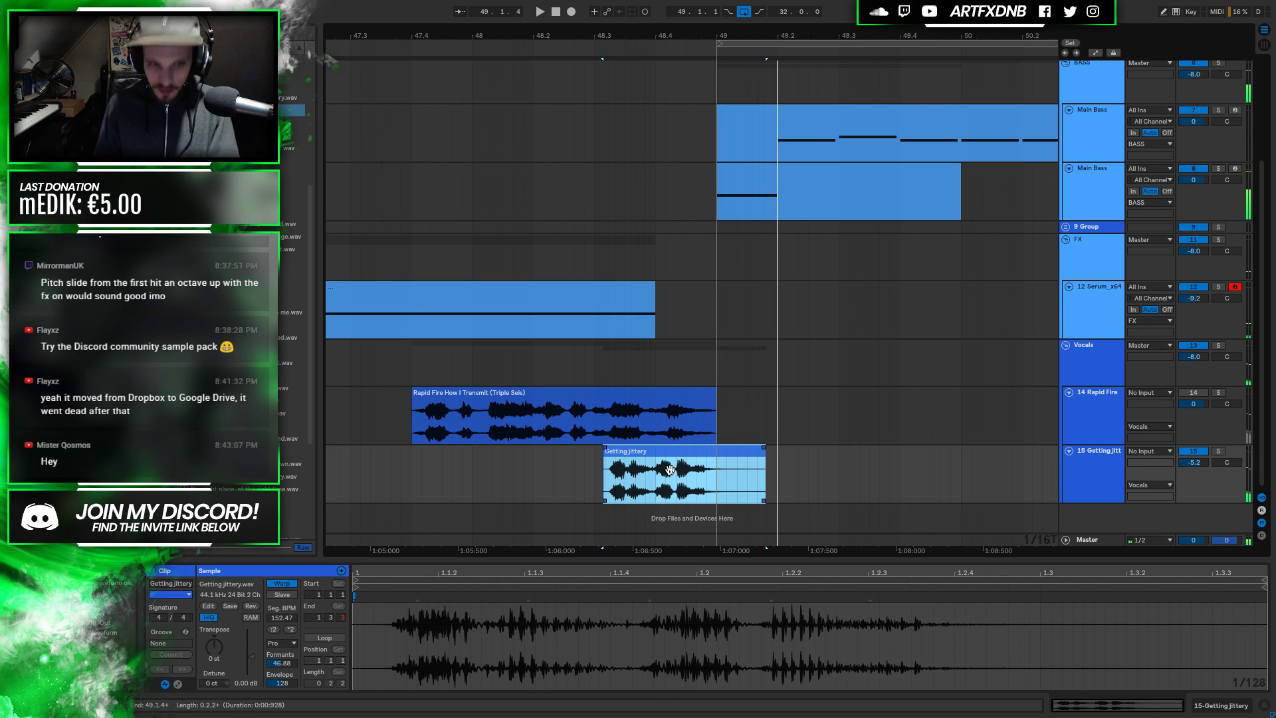
Insert another audio track below the Getting jittery track in the Vocals group
{"action": "left_click", "coordinate": [1104, 476]}
{"action": "right_click", "coordinate": [1107, 462]}
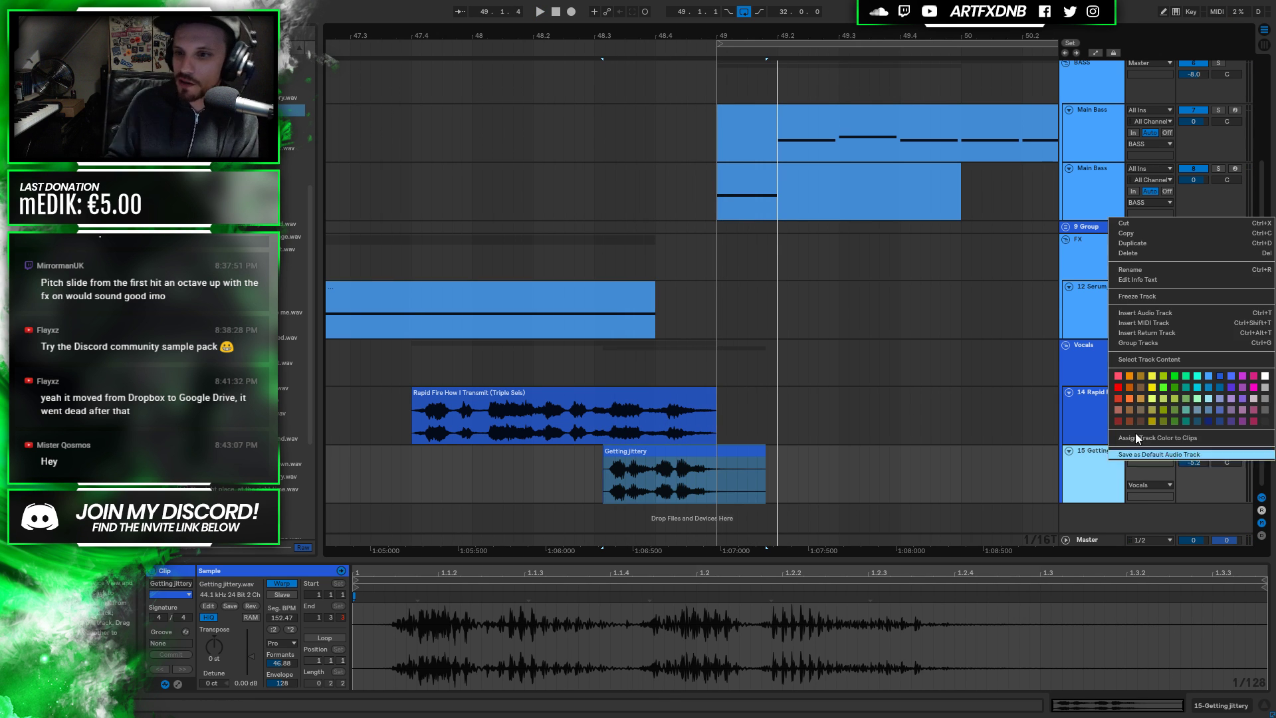
{"action": "left_click", "coordinate": [1148, 311]}
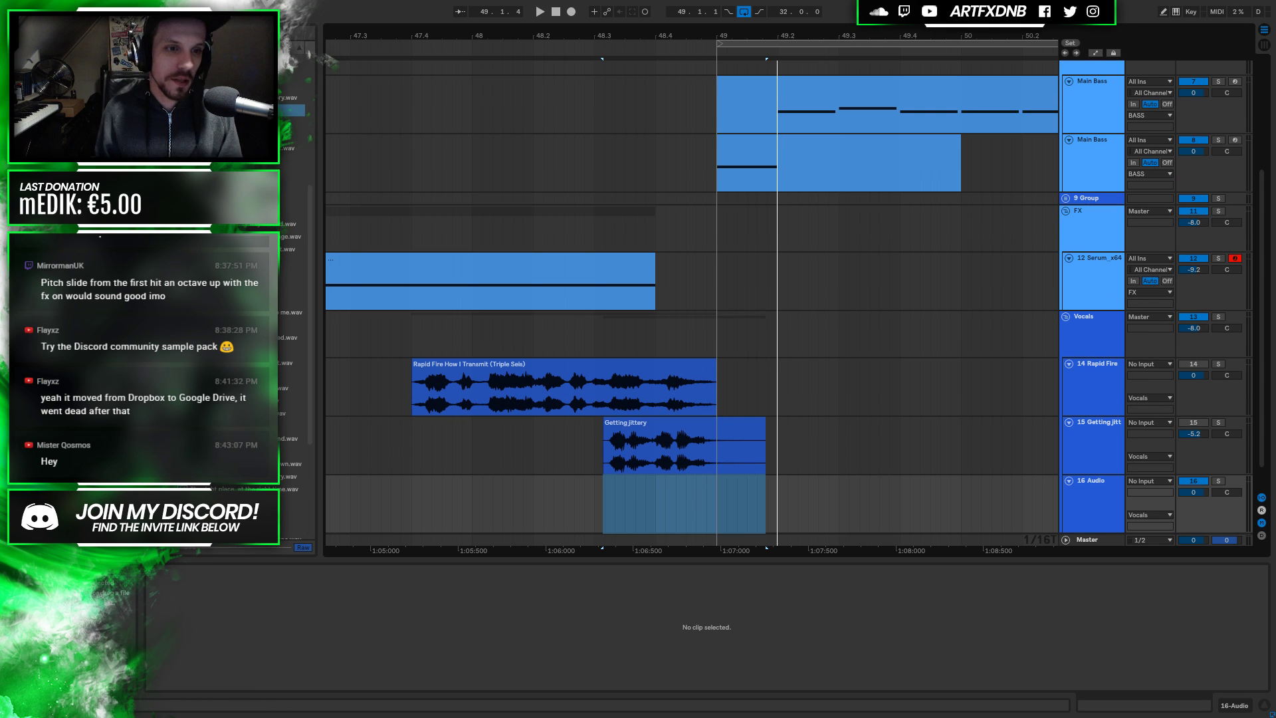
Find the You can handle it.wav sample and place it directly after the Getting jittery clip on the same track
{"action": "scroll", "coordinate": [293, 332], "scroll_direction": "down", "scroll_amount": 3}
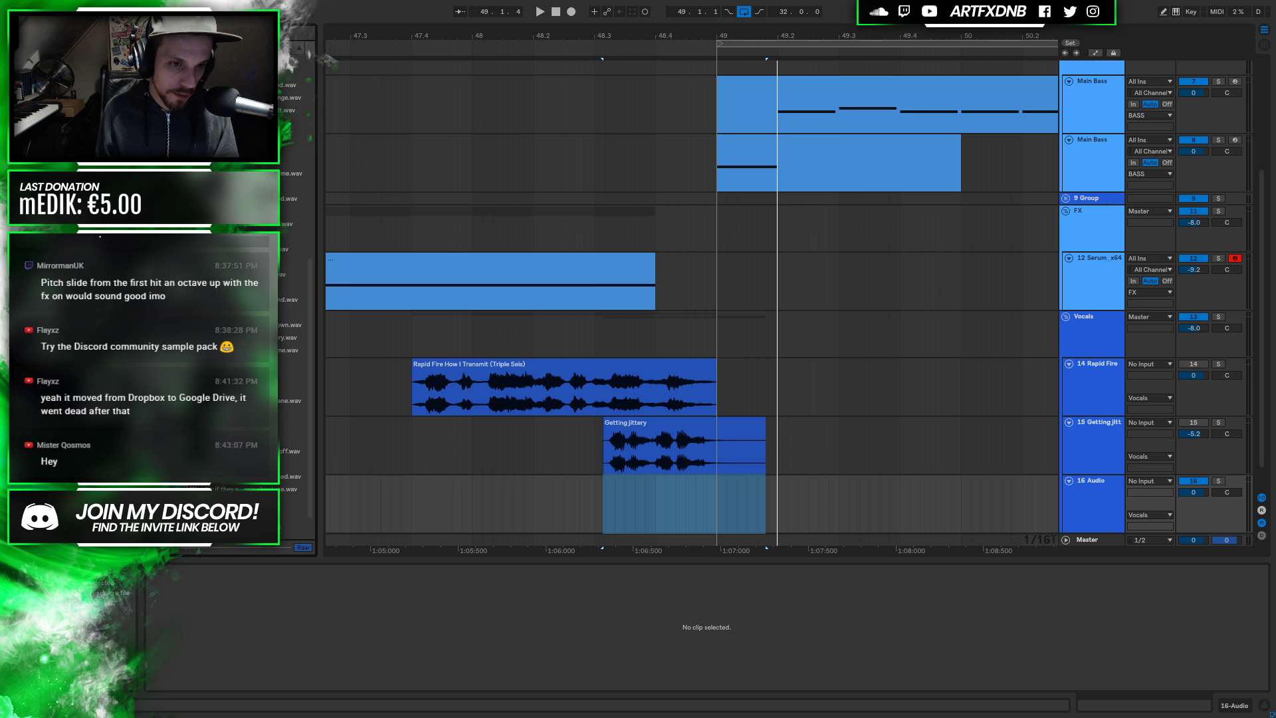
{"action": "left_click", "coordinate": [292, 502]}
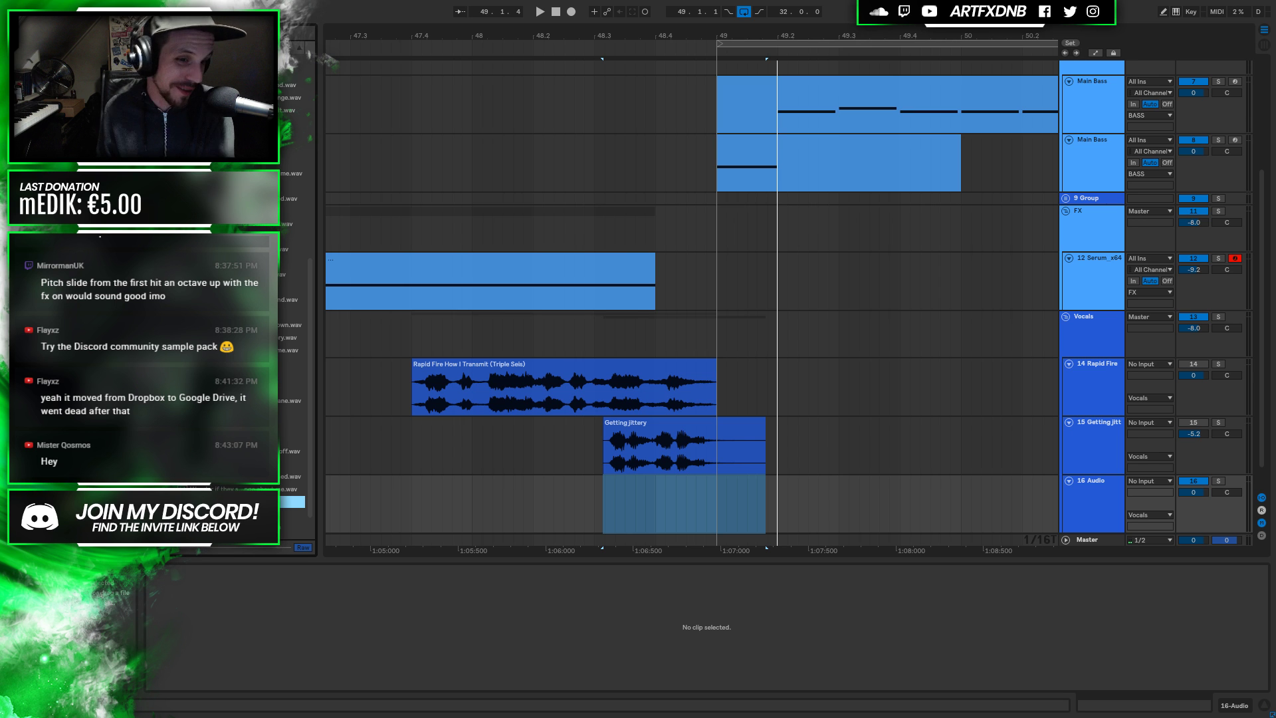
{"action": "left_click_drag", "start_coordinate": [393, 524], "coordinate": [768, 428]}
Audition vocal samples from the folder and place This is no suicide mission just after the You can handle it clip
{"action": "left_click", "coordinate": [292, 489]}
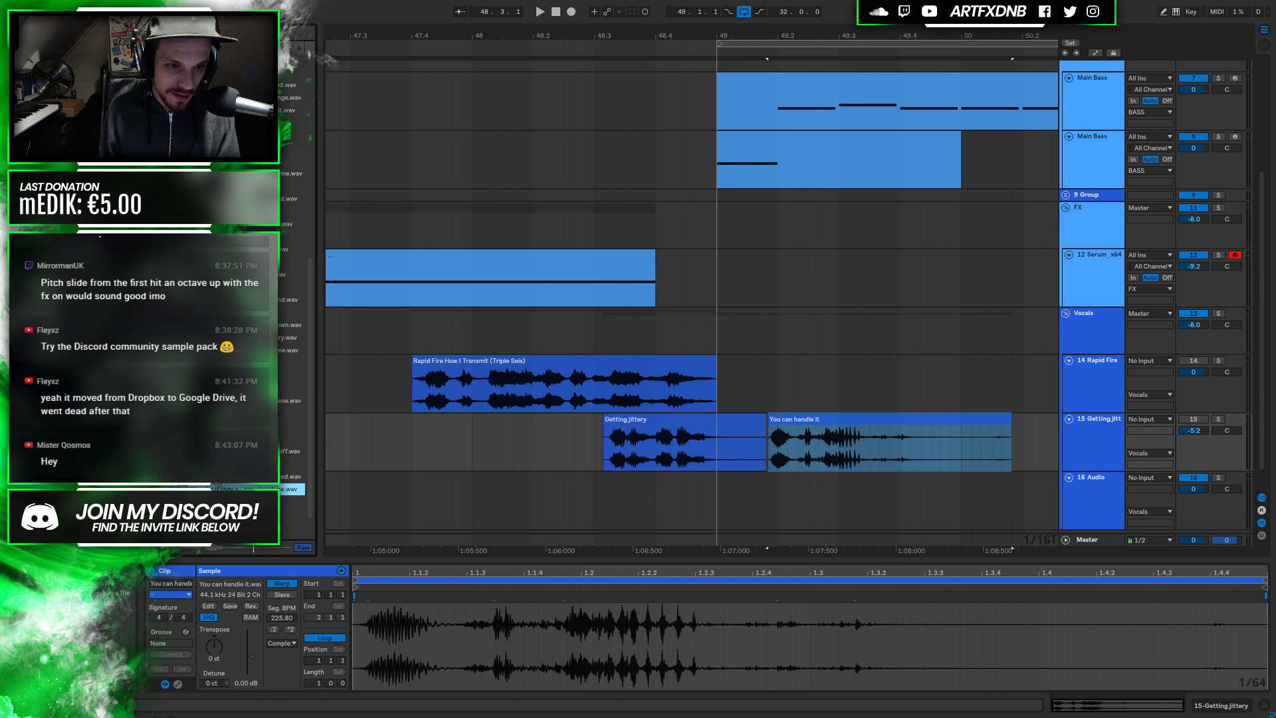
{"action": "key", "text": "Up"}
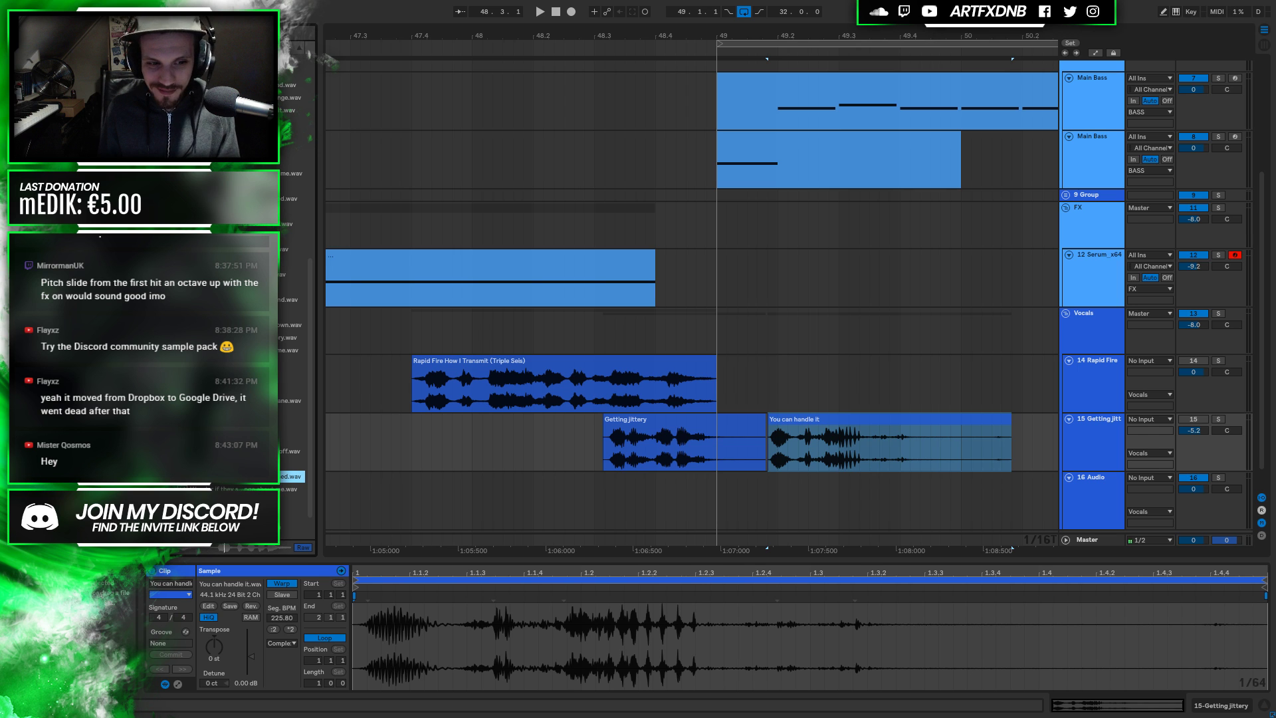
{"action": "key", "text": "Up"}
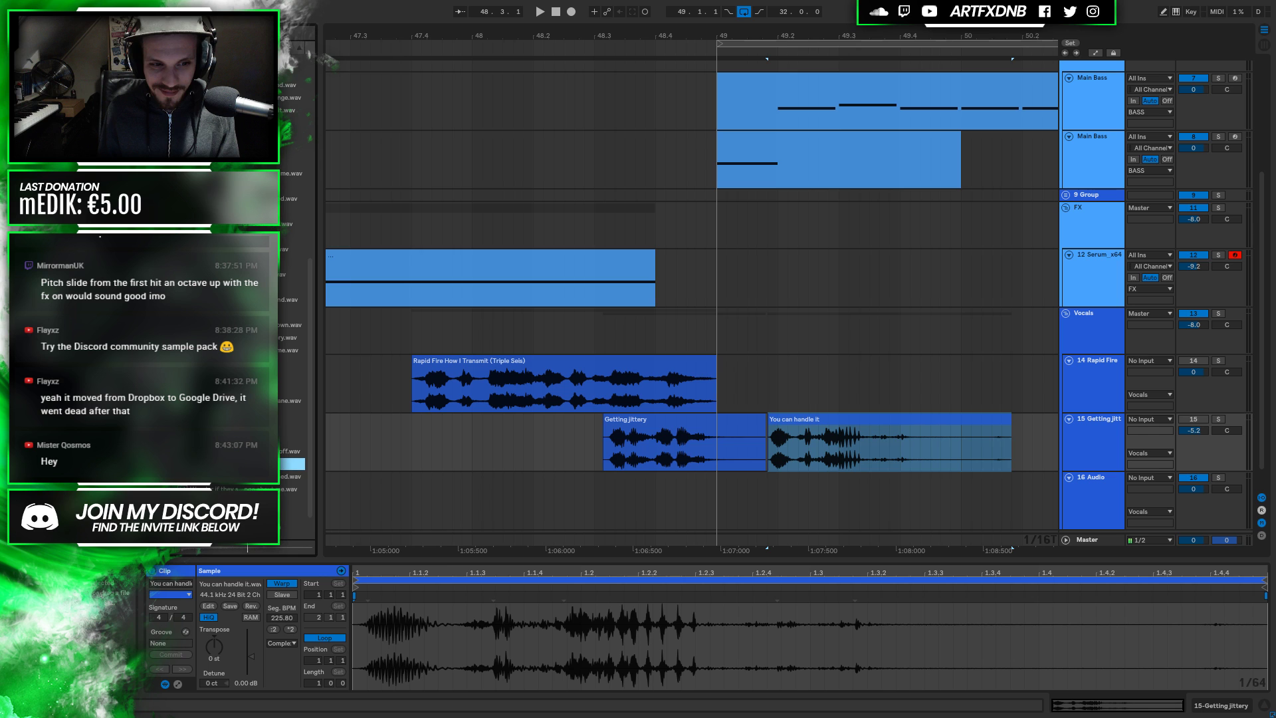
{"action": "key", "text": "Up"}
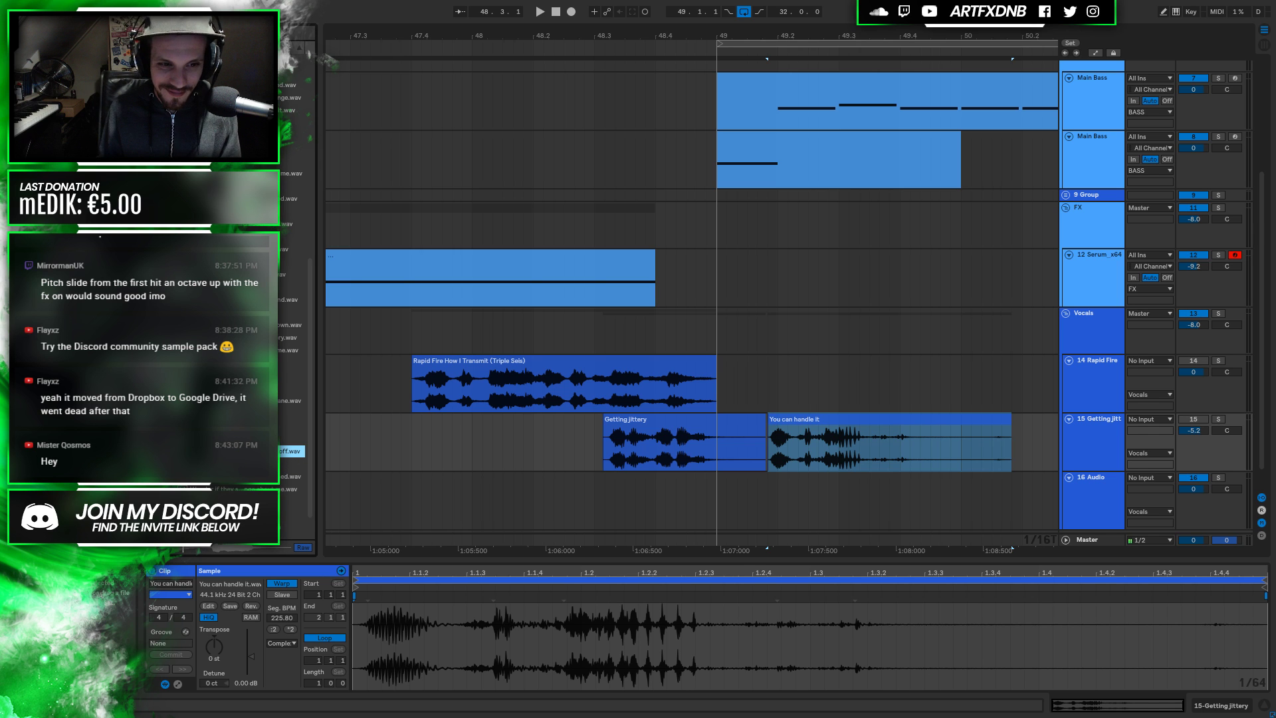
{"action": "key", "text": "Up"}
{"action": "key", "text": "Up"}
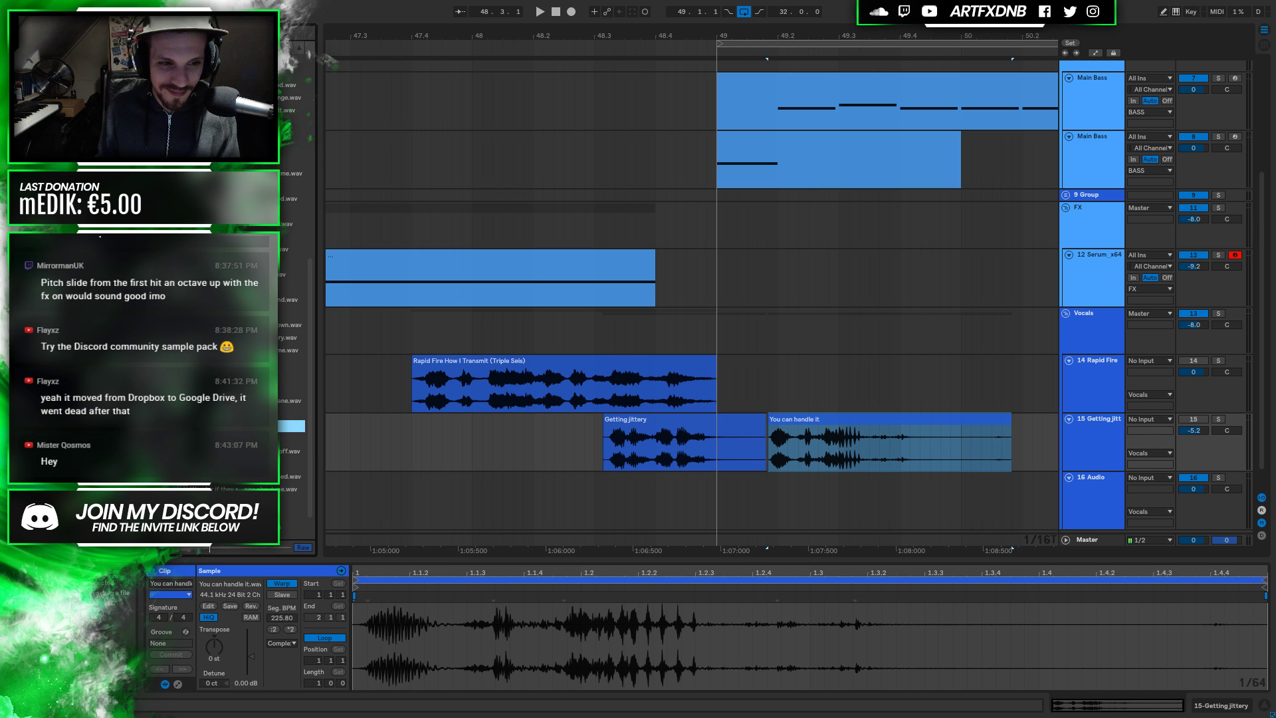
{"action": "key", "text": "Up"}
{"action": "key", "text": "Up"}
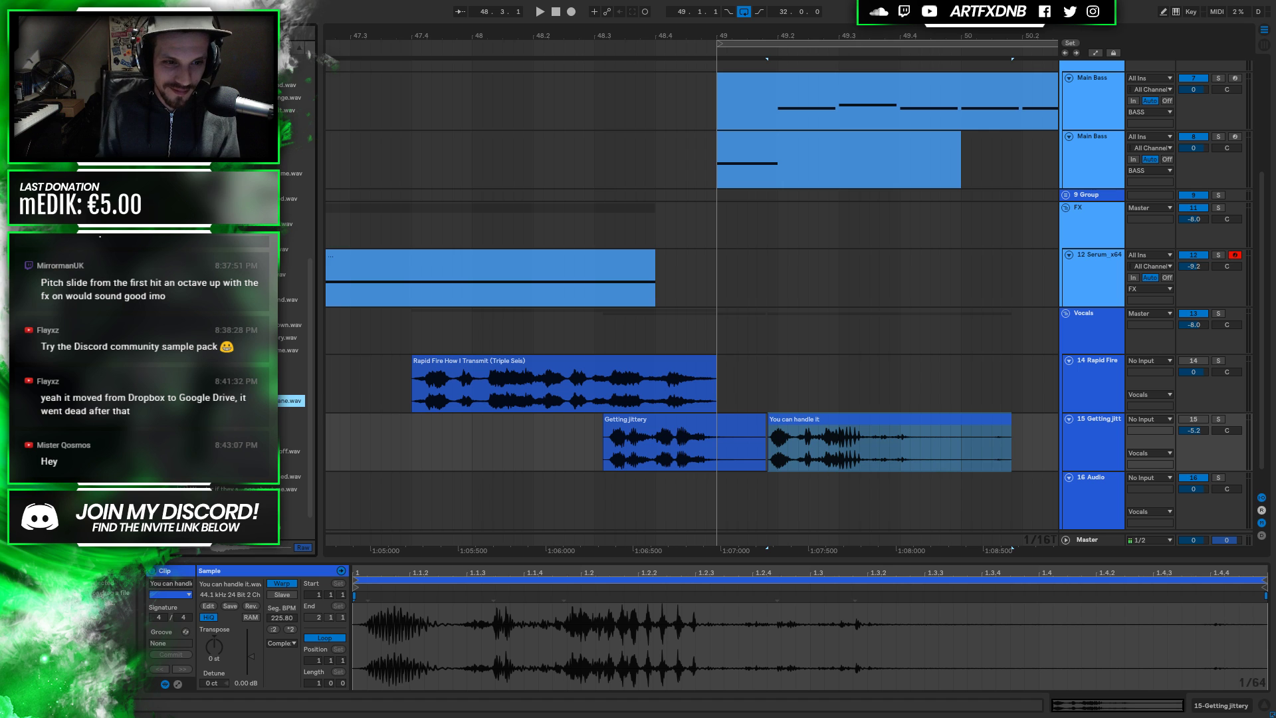
{"action": "key", "text": "Down"}
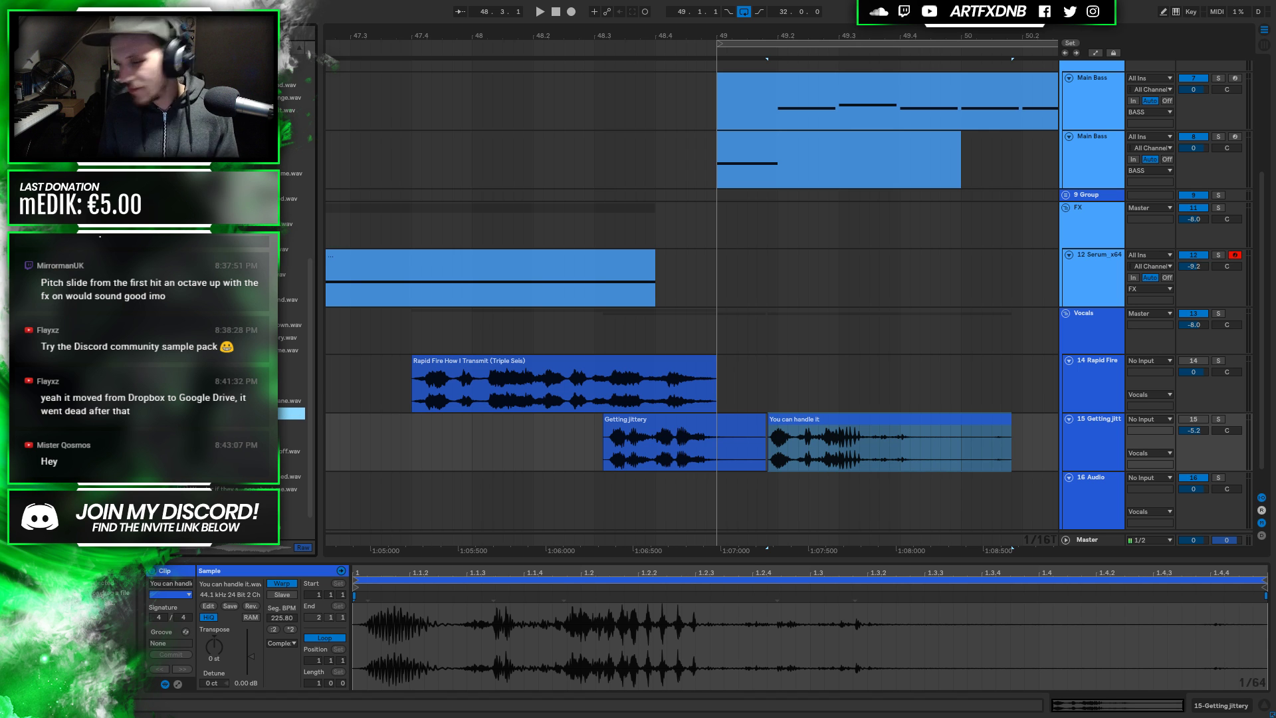
{"action": "key", "text": "Up"}
{"action": "key", "text": "Up"}
{"action": "key", "text": "Up"}
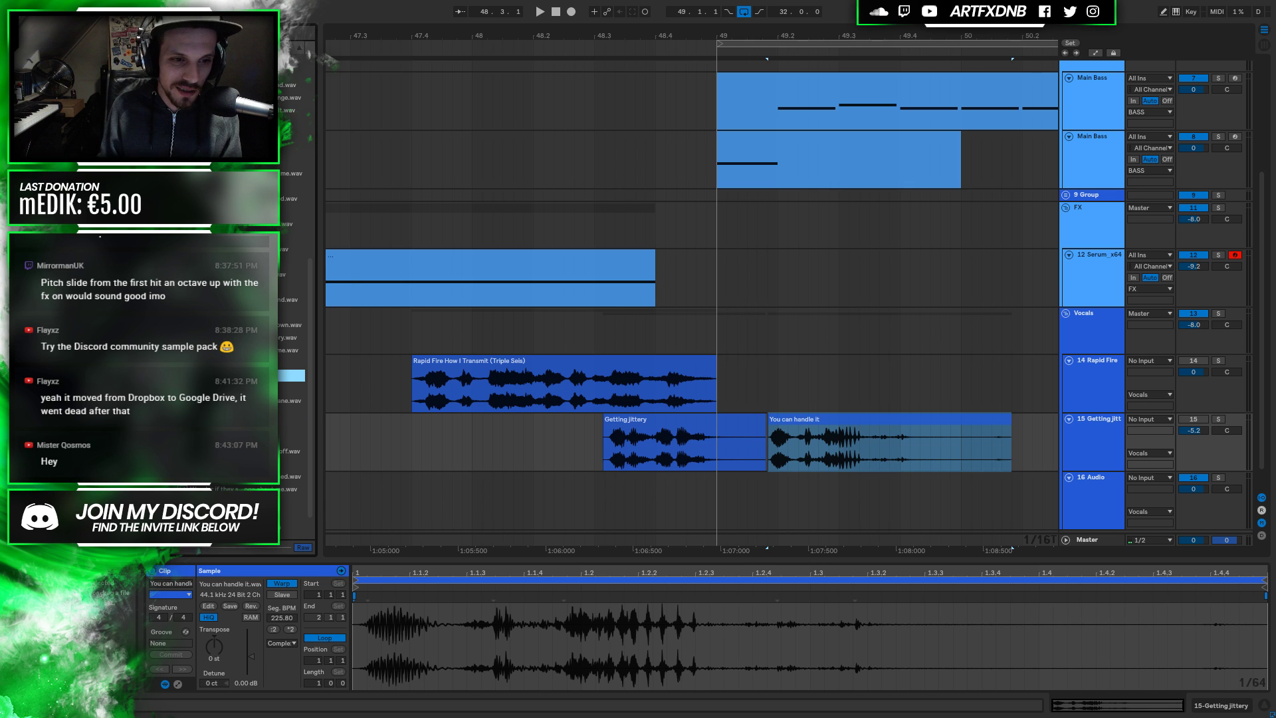
{"action": "key", "text": "Up"}
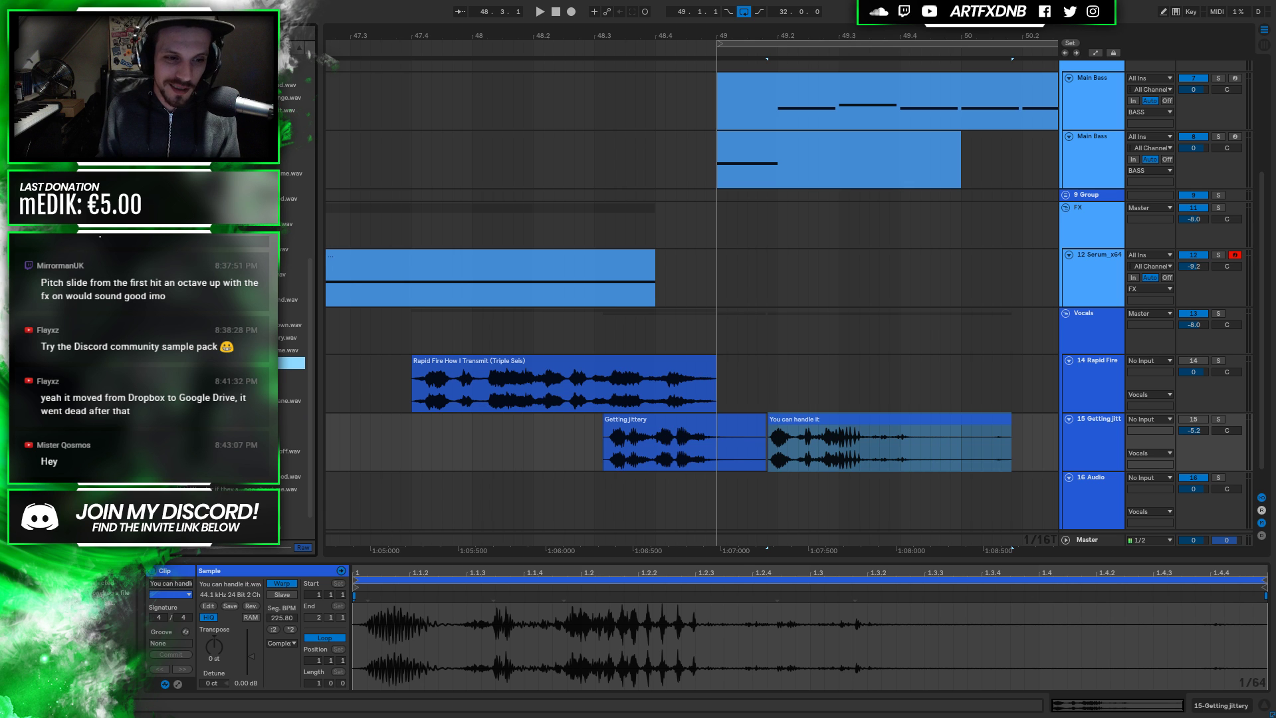
{"action": "key", "text": "Up"}
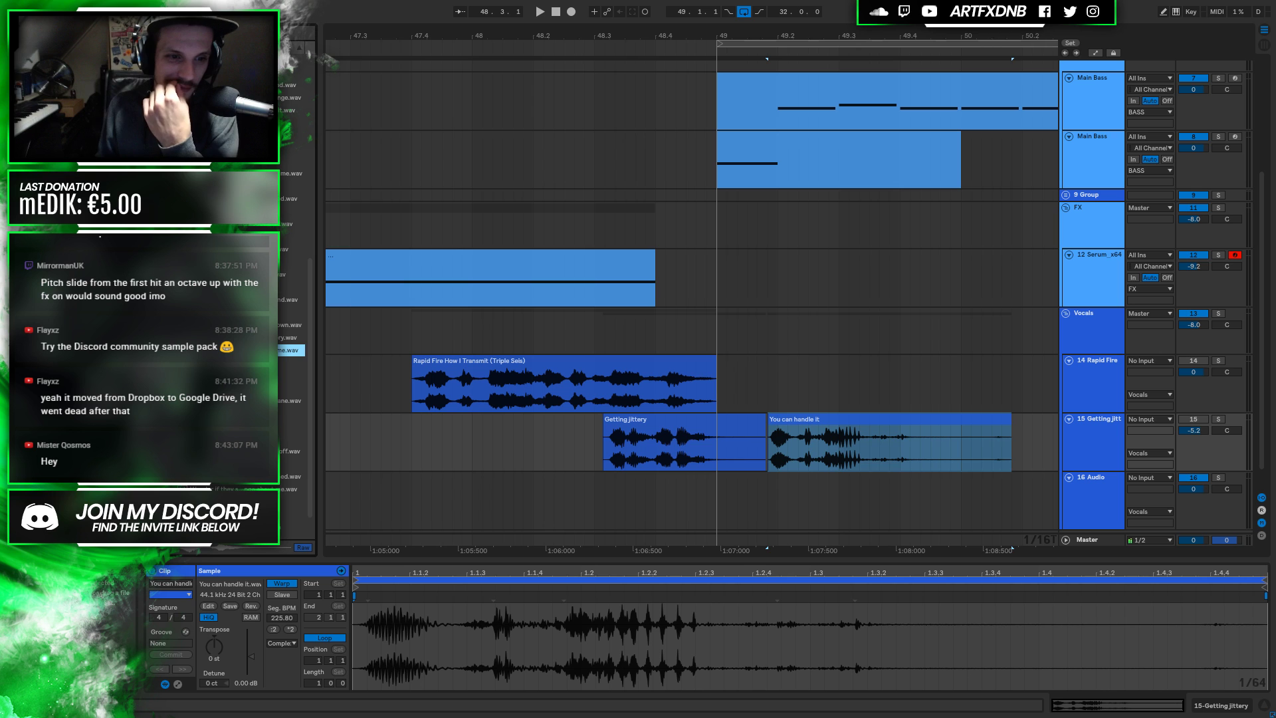
{"action": "key", "text": "Down"}
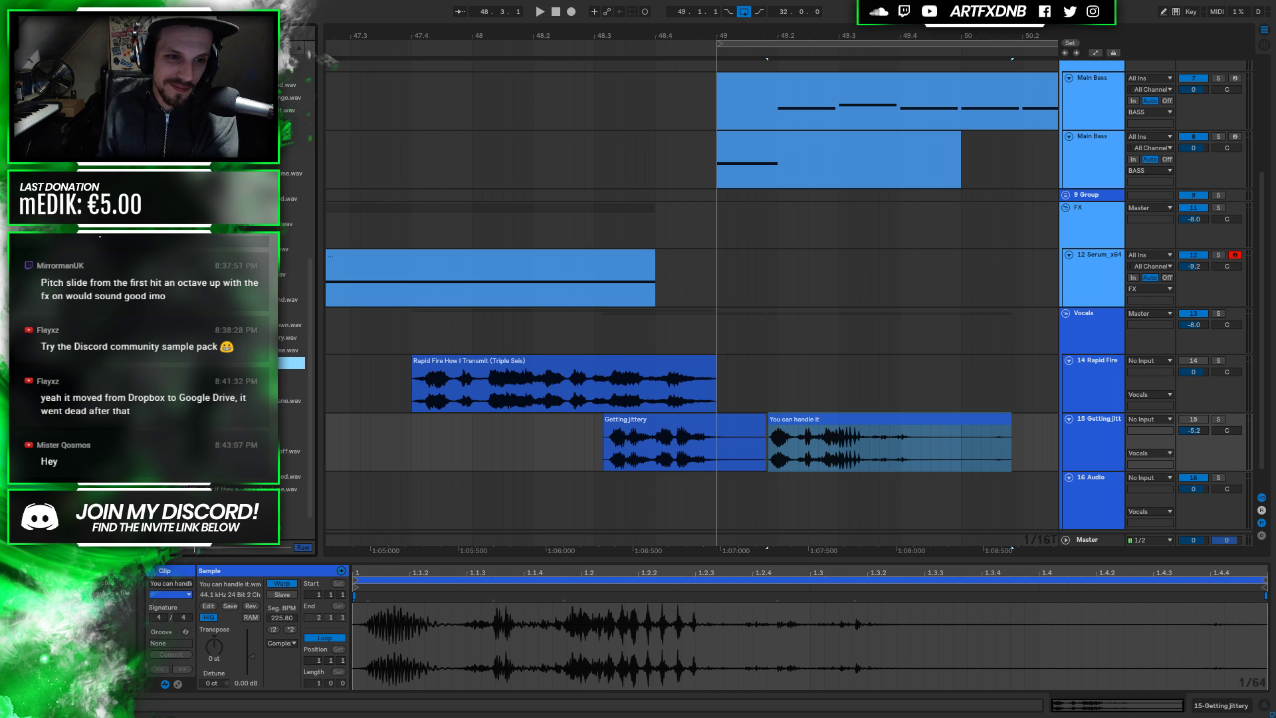
{"action": "left_click_drag", "start_coordinate": [292, 363], "coordinate": [1016, 445]}
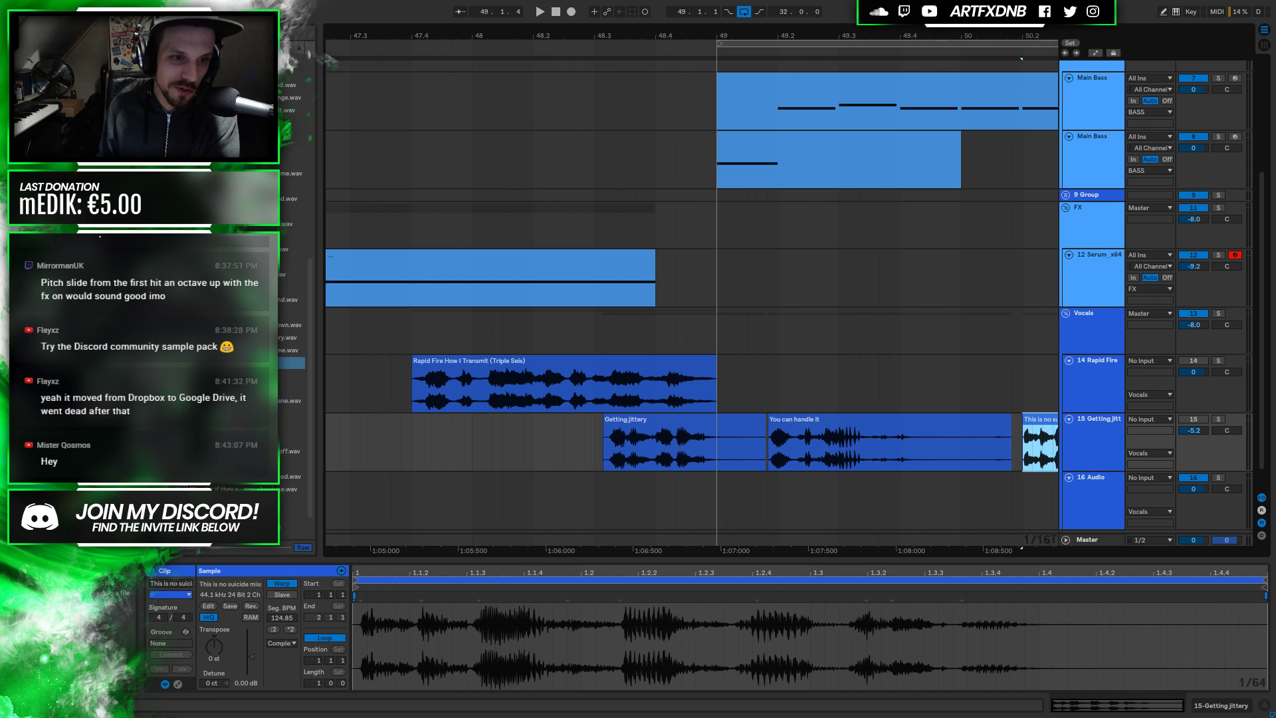
Place The right place vocal sample directly after the This is no suicide mission clip on the same track
{"action": "left_click", "coordinate": [292, 349]}
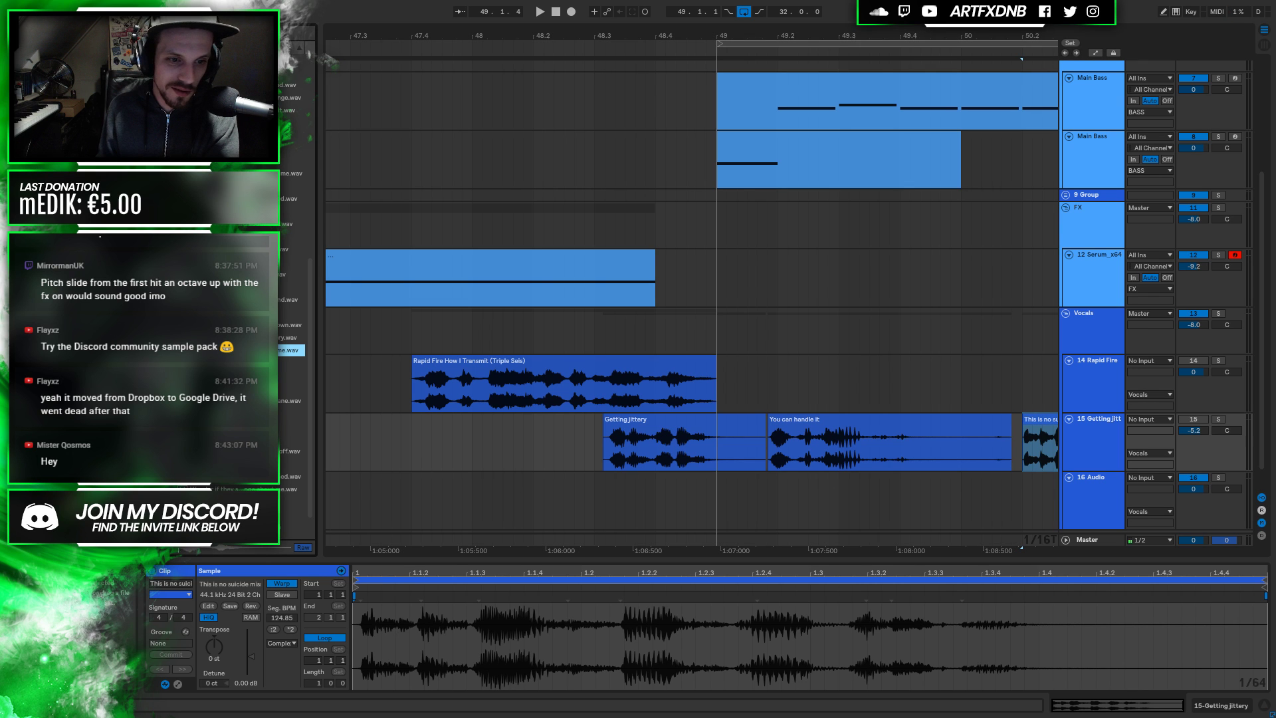
{"action": "mouse_move", "coordinate": [1040, 444]}
{"action": "left_mouse_down"}
{"action": "mouse_move", "coordinate": [1070, 435]}
{"action": "mouse_move", "coordinate": [1021, 432]}
{"action": "left_mouse_up"}
{"action": "left_click_drag", "start_coordinate": [435, 34], "coordinate": [435, 12]}
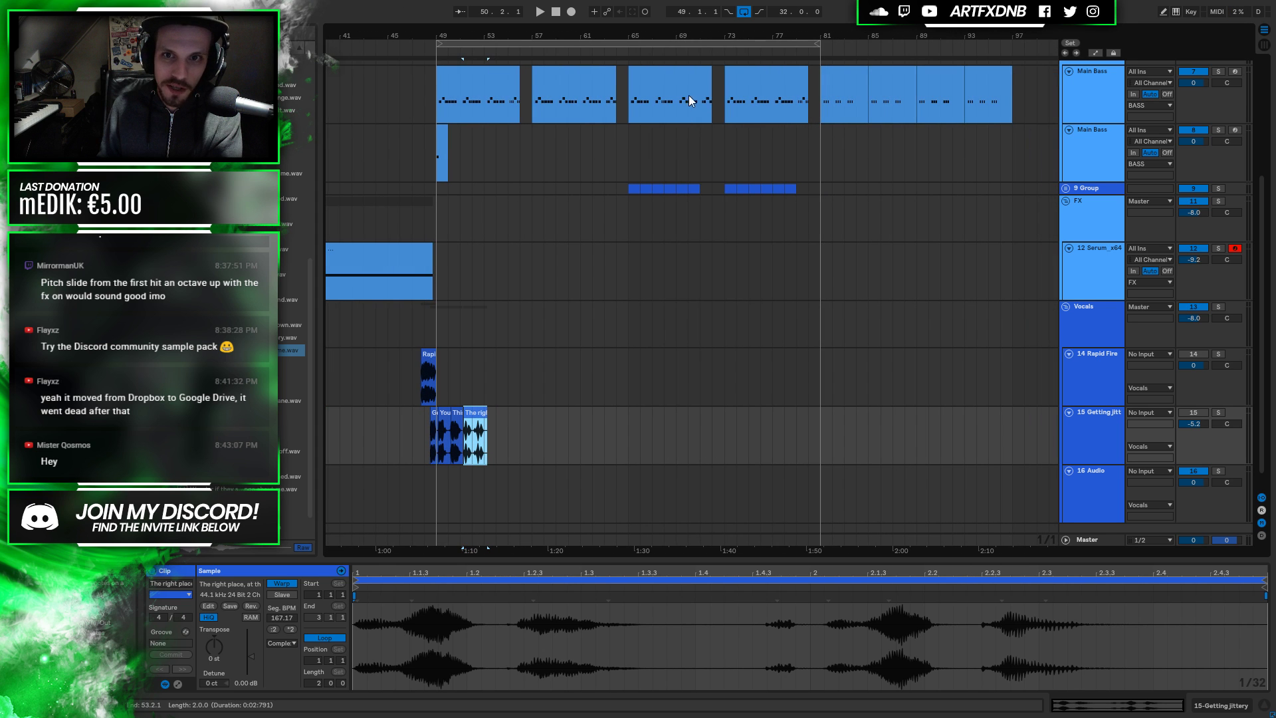
Select the empty bar 56 between the first two Main Bass clips and audition vocal samples for that gap
{"action": "left_click_drag", "start_coordinate": [528, 101], "coordinate": [533, 101]}
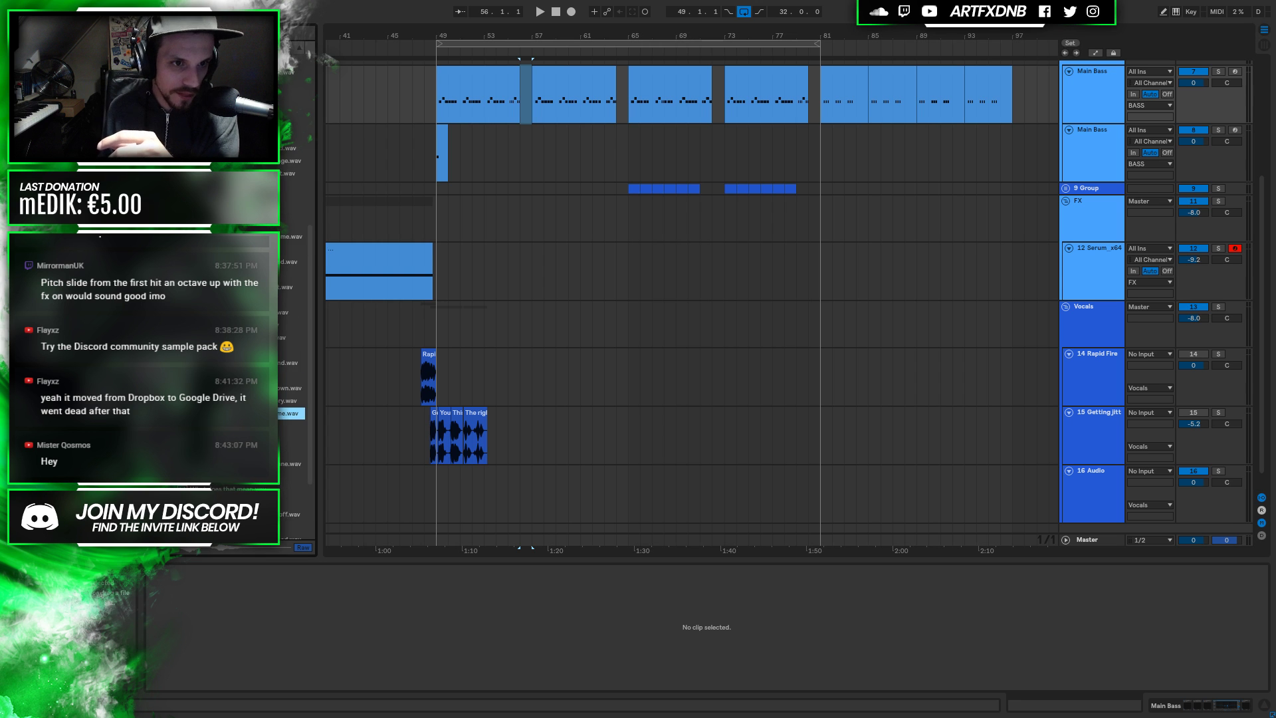
{"action": "left_click", "coordinate": [291, 463]}
{"action": "scroll", "coordinate": [293, 365], "scroll_direction": "down", "scroll_amount": 3}
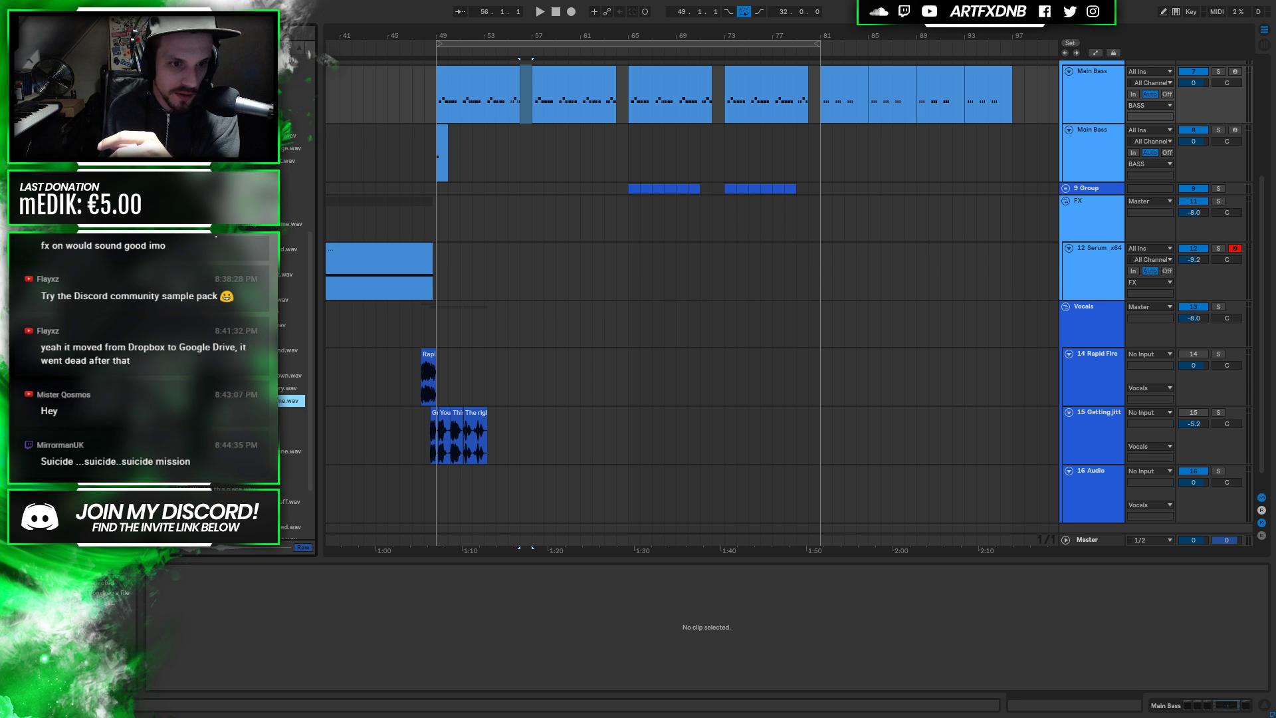
{"action": "left_click", "coordinate": [291, 388]}
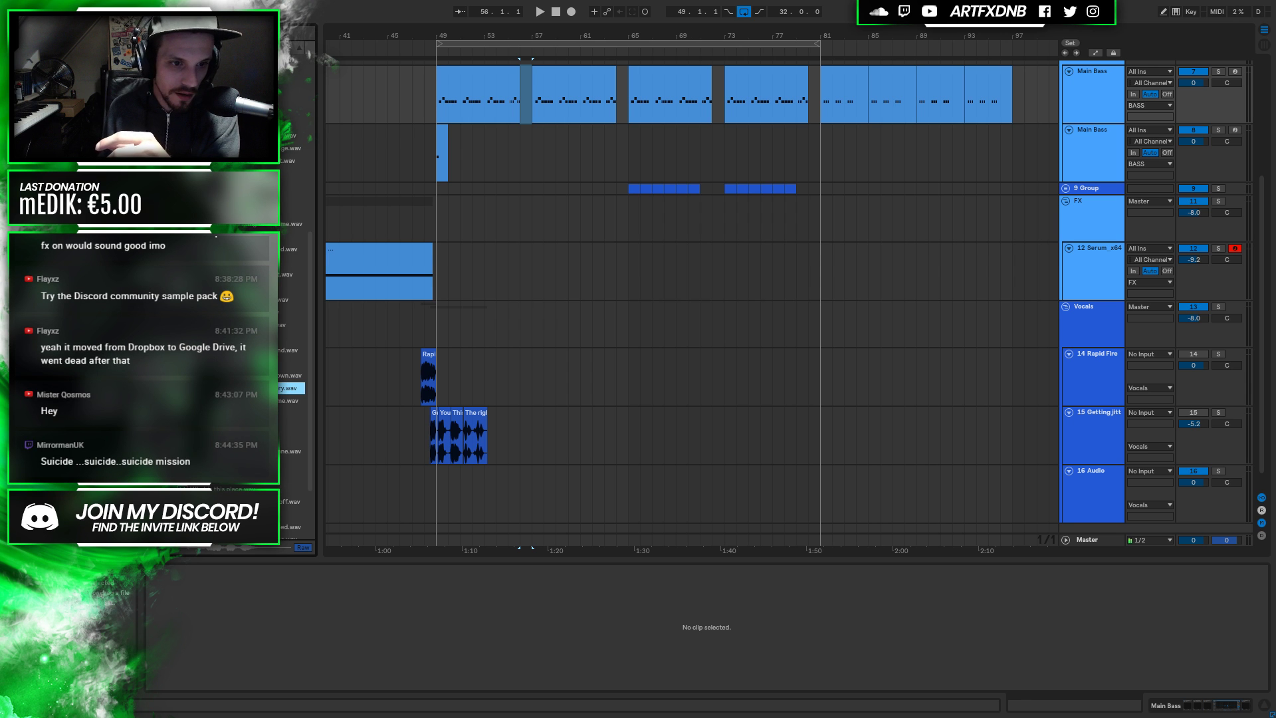
{"action": "left_click", "coordinate": [291, 375]}
{"action": "left_click", "coordinate": [291, 363]}
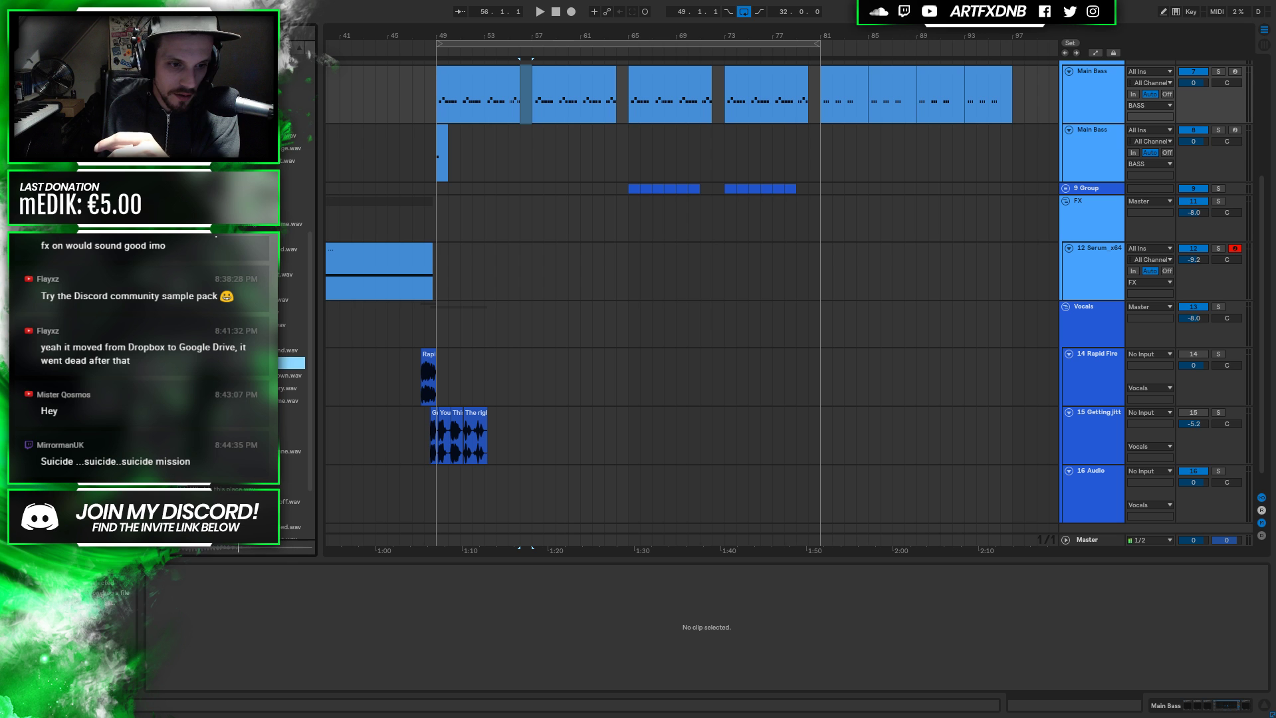
{"action": "left_click", "coordinate": [291, 350]}
{"action": "left_click", "coordinate": [291, 337]}
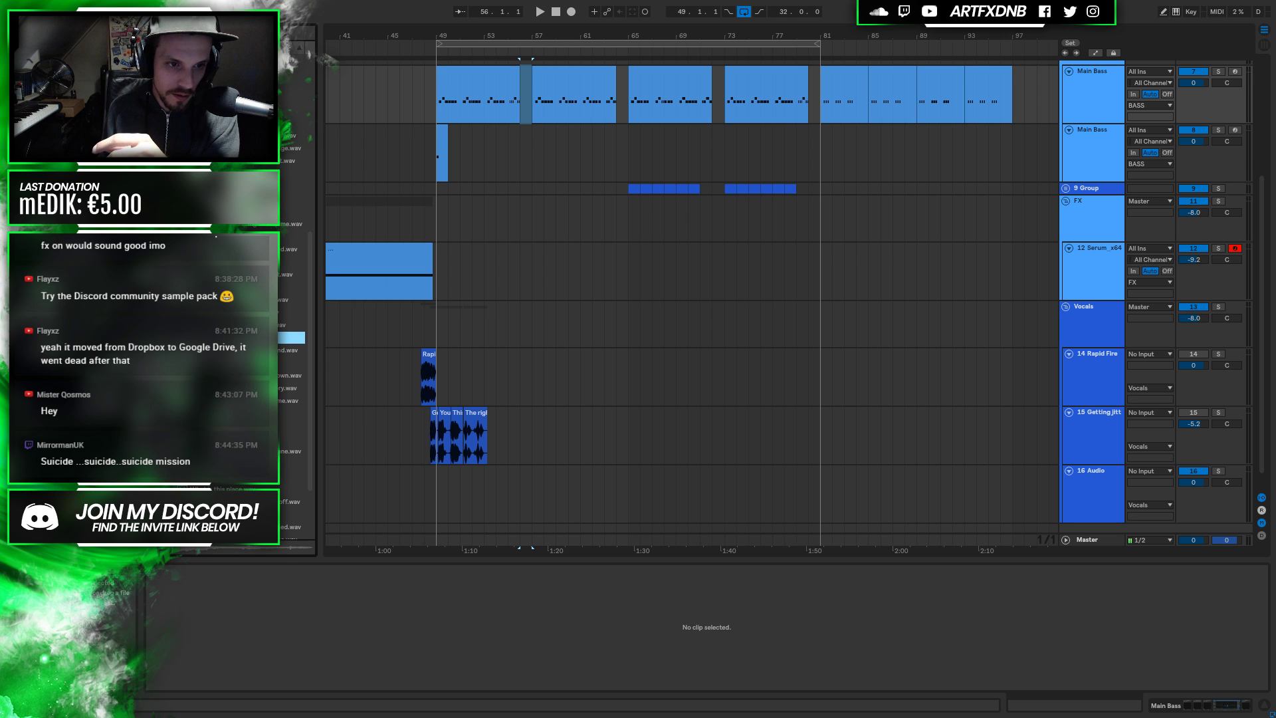
{"action": "left_click", "coordinate": [291, 325]}
{"action": "left_click", "coordinate": [291, 312]}
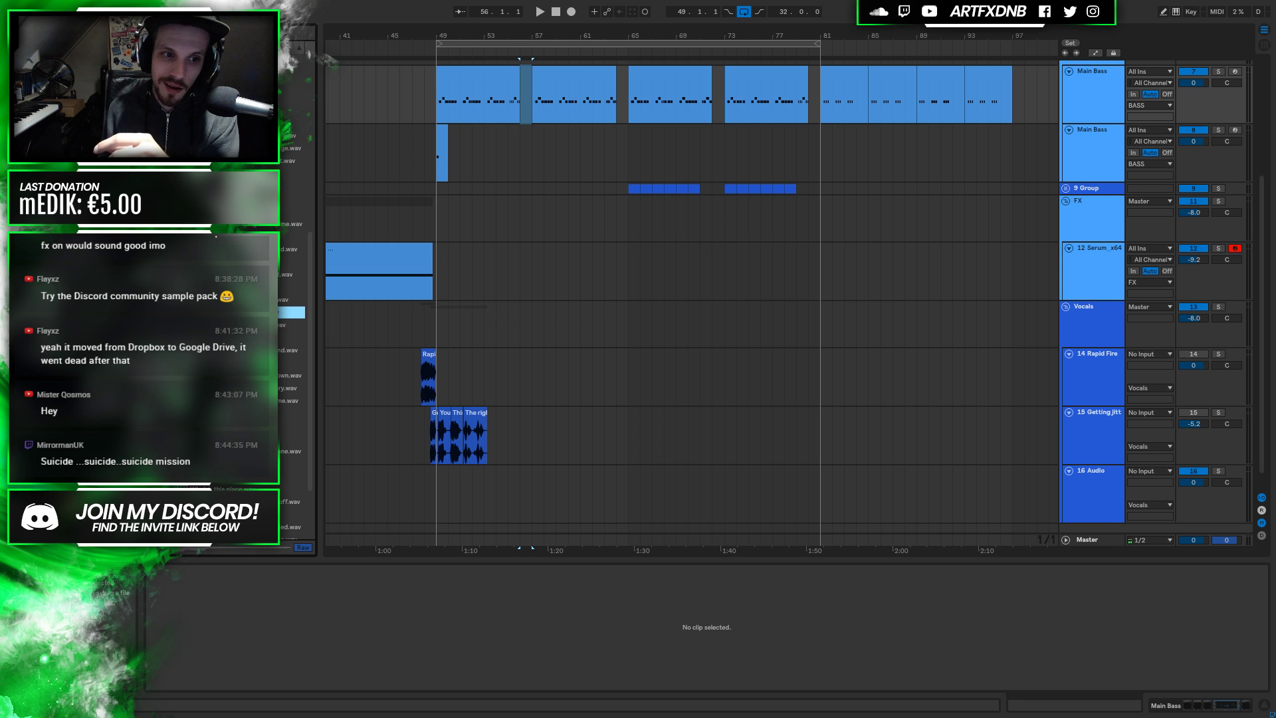
{"action": "left_click", "coordinate": [291, 300]}
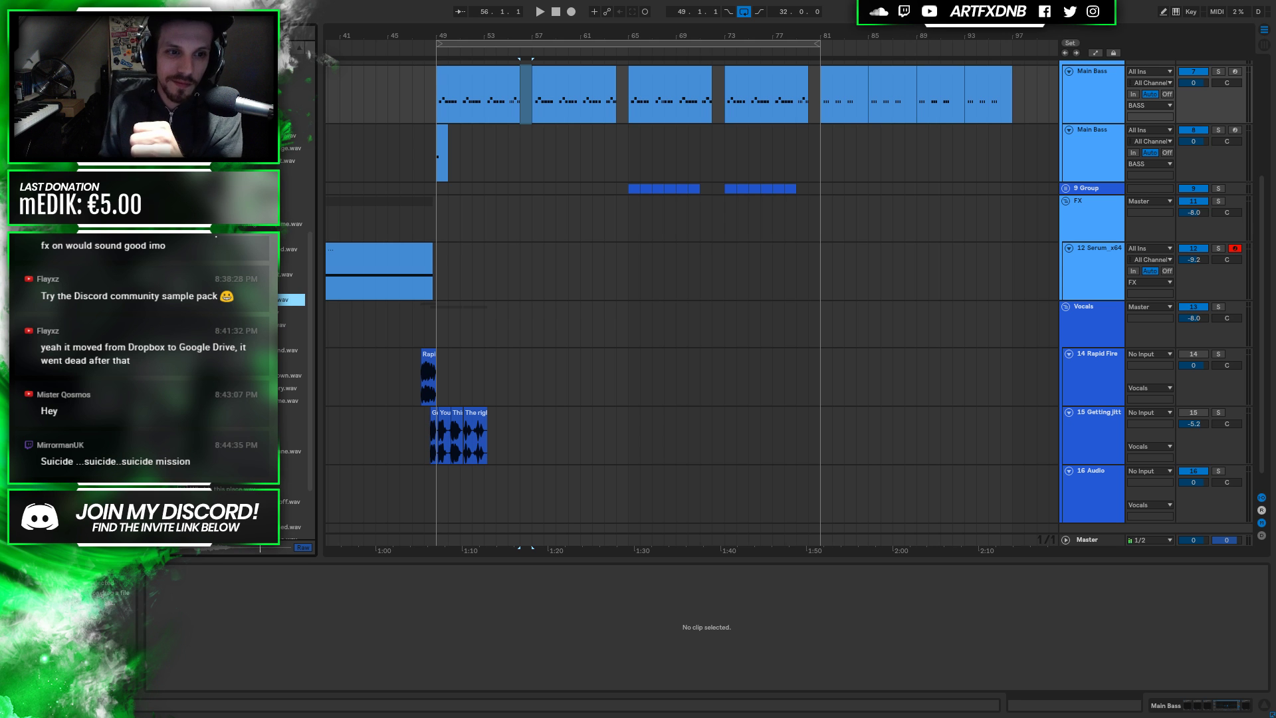
{"action": "left_click", "coordinate": [291, 287]}
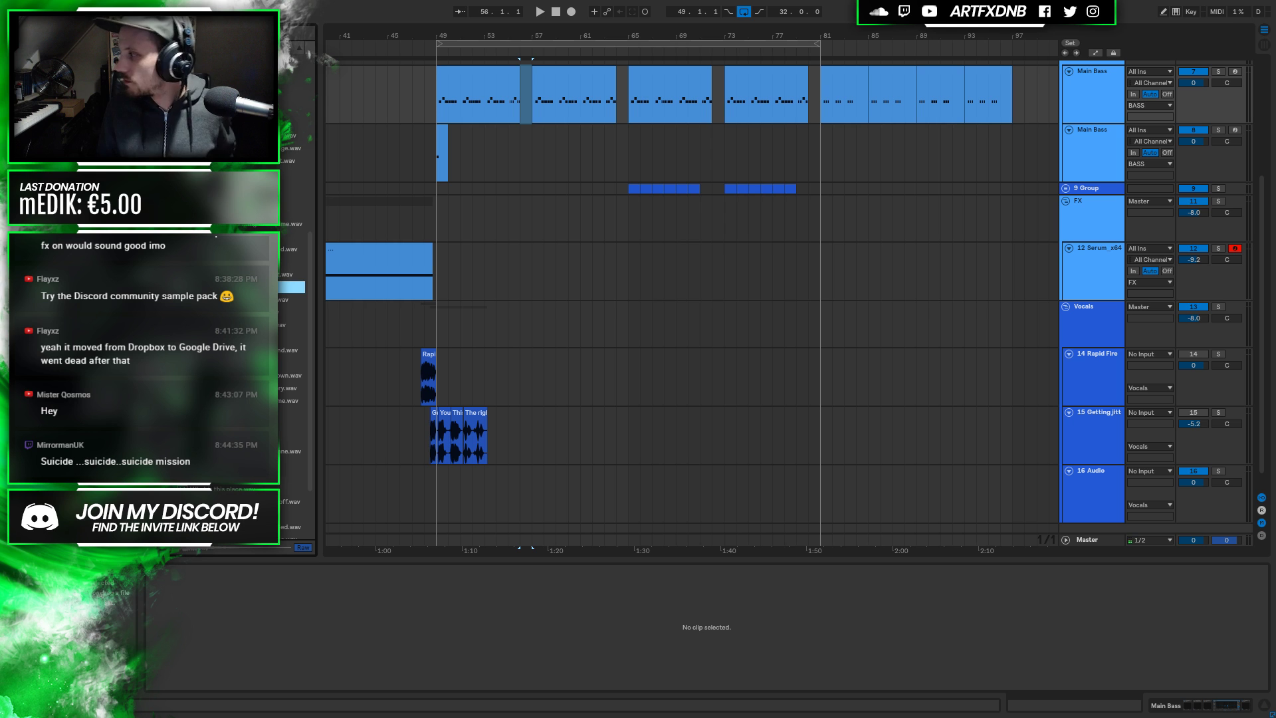
{"action": "left_click", "coordinate": [291, 299]}
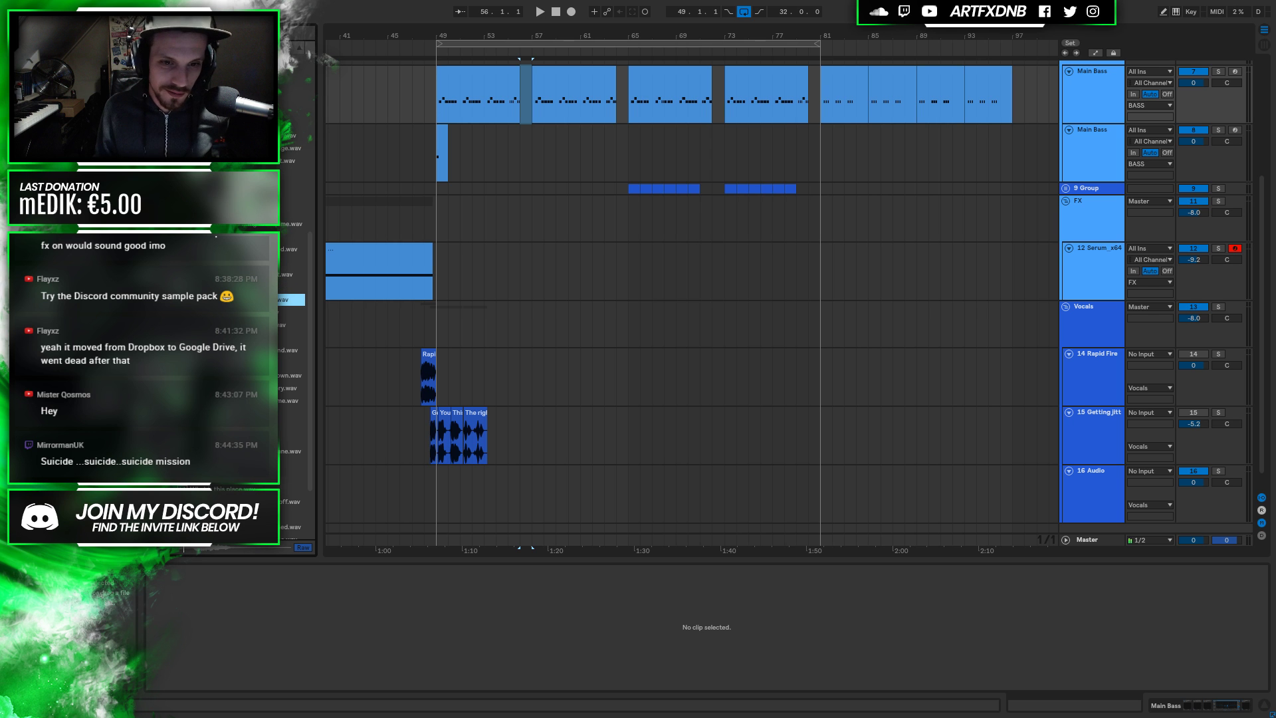
{"action": "scroll", "coordinate": [292, 300], "scroll_direction": "down", "scroll_amount": 3}
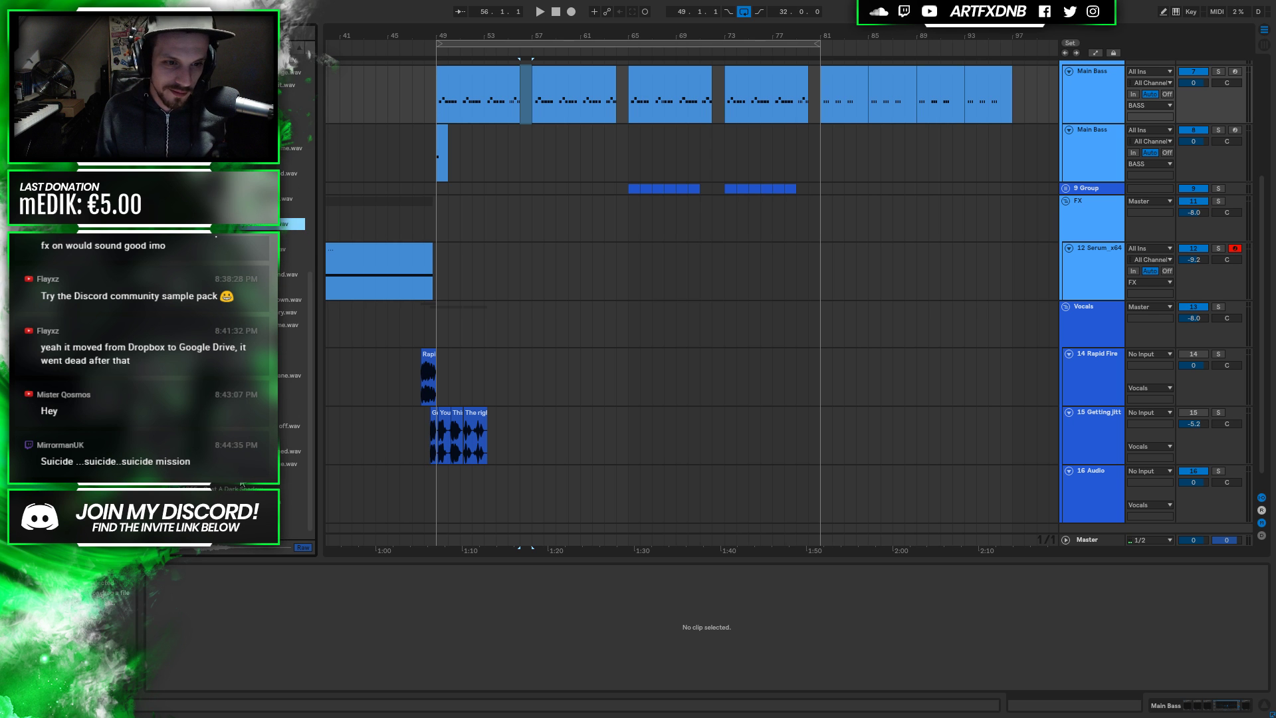
{"action": "left_click", "coordinate": [291, 337]}
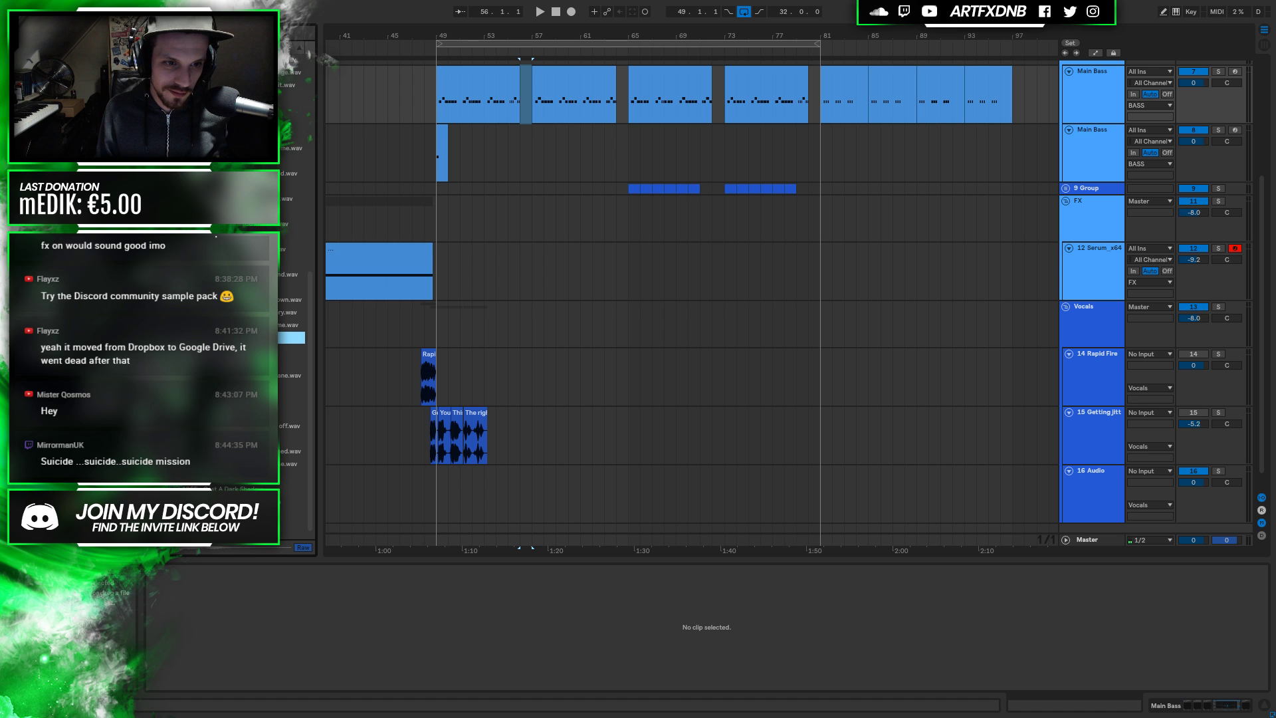
{"action": "mouse_move", "coordinate": [525, 432]}
{"action": "left_mouse_down"}
{"action": "mouse_move", "coordinate": [859, 520]}
{"action": "mouse_move", "coordinate": [445, 427]}
{"action": "mouse_move", "coordinate": [492, 425]}
{"action": "mouse_move", "coordinate": [444, 427]}
{"action": "mouse_move", "coordinate": [459, 426]}
{"action": "mouse_move", "coordinate": [292, 332]}
{"action": "left_mouse_up"}
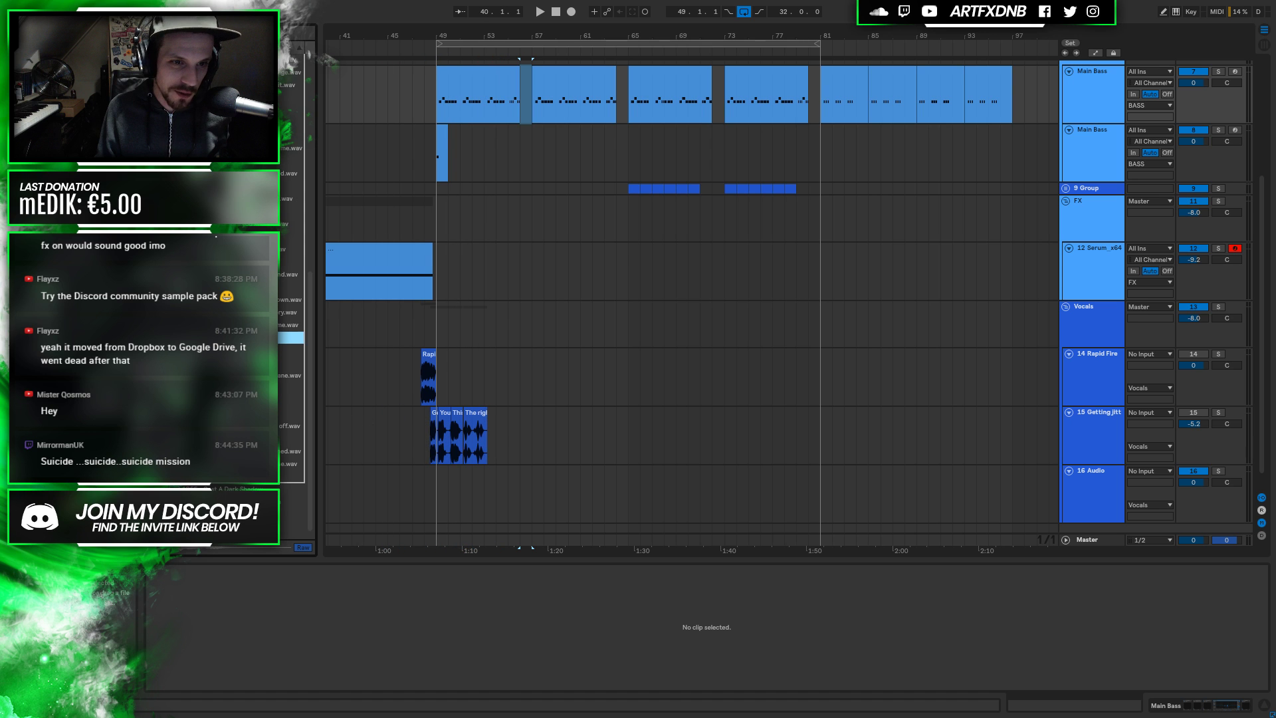
Audition more vocal samples and place Now what's so hard at about bar 54 on the Getting jittery track
{"action": "left_click", "coordinate": [291, 287]}
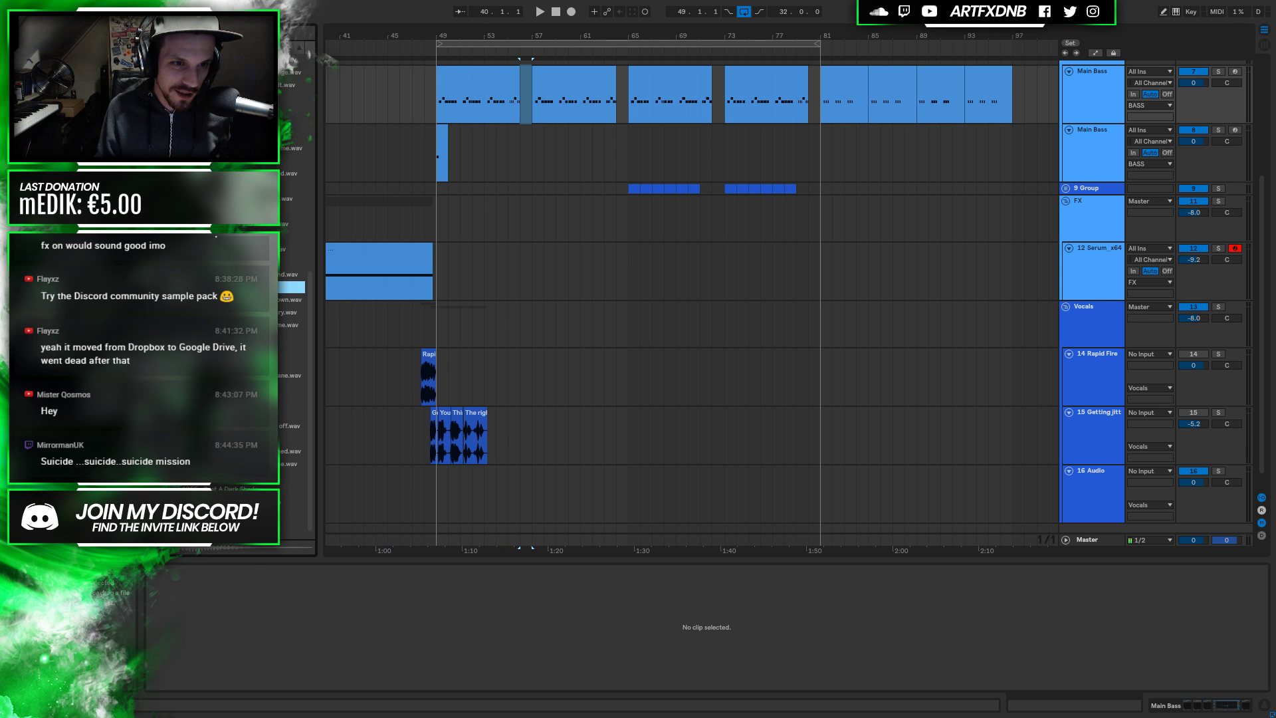
{"action": "left_click", "coordinate": [291, 273]}
{"action": "left_click", "coordinate": [291, 249]}
{"action": "left_click", "coordinate": [291, 224]}
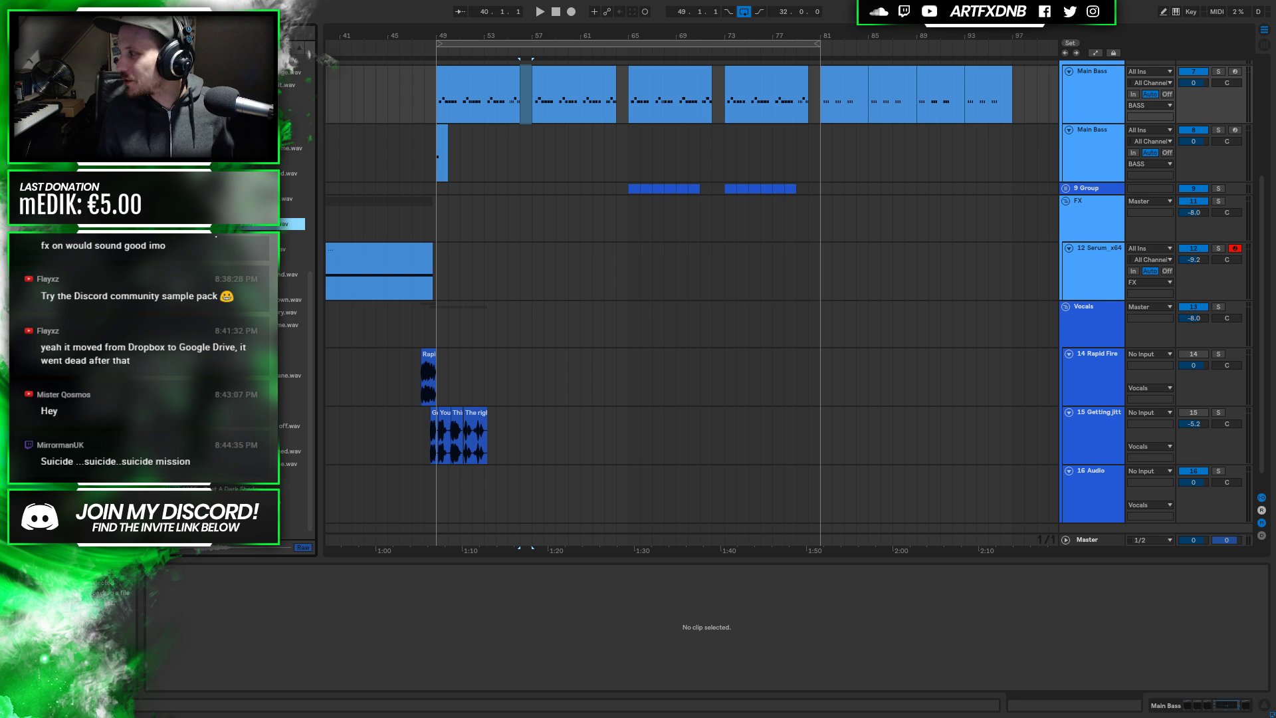
{"action": "left_click", "coordinate": [291, 249]}
{"action": "left_click", "coordinate": [291, 274]}
{"action": "left_click", "coordinate": [291, 312]}
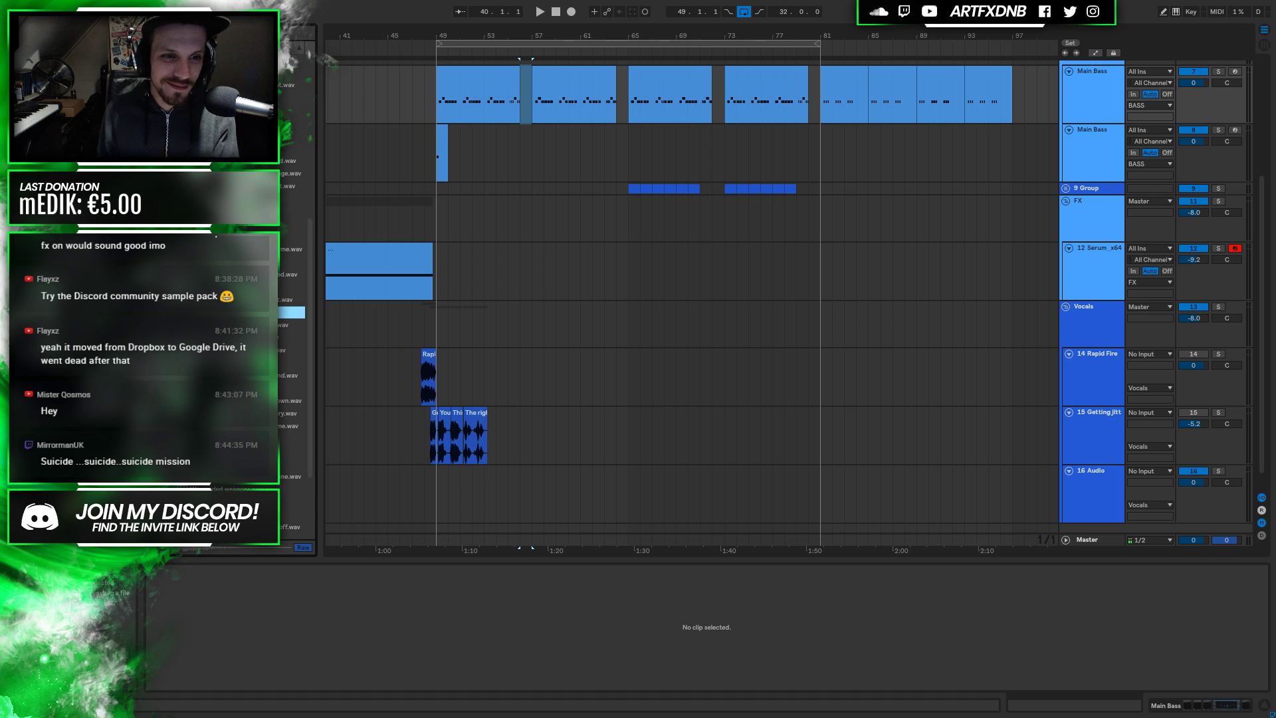
{"action": "left_click", "coordinate": [291, 299]}
{"action": "scroll", "coordinate": [291, 299], "scroll_direction": "up", "scroll_amount": 4}
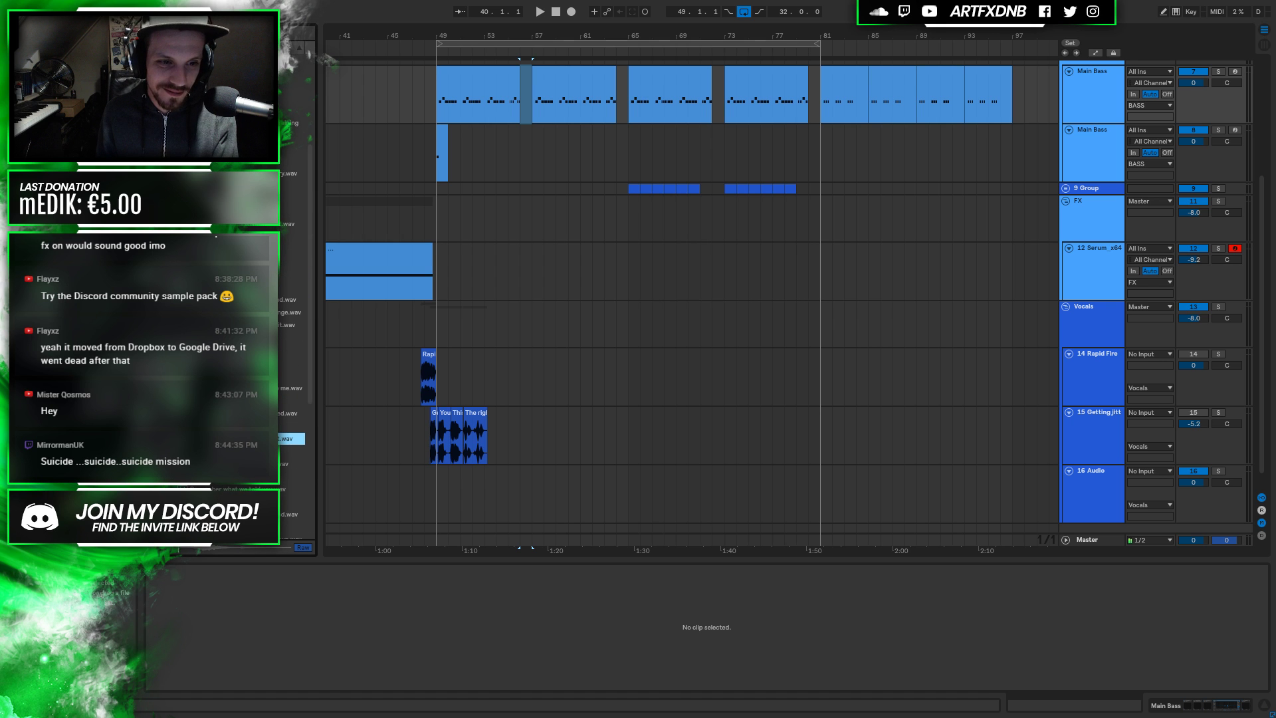
{"action": "left_click", "coordinate": [291, 425]}
{"action": "scroll", "coordinate": [291, 425], "scroll_direction": "up", "scroll_amount": 1}
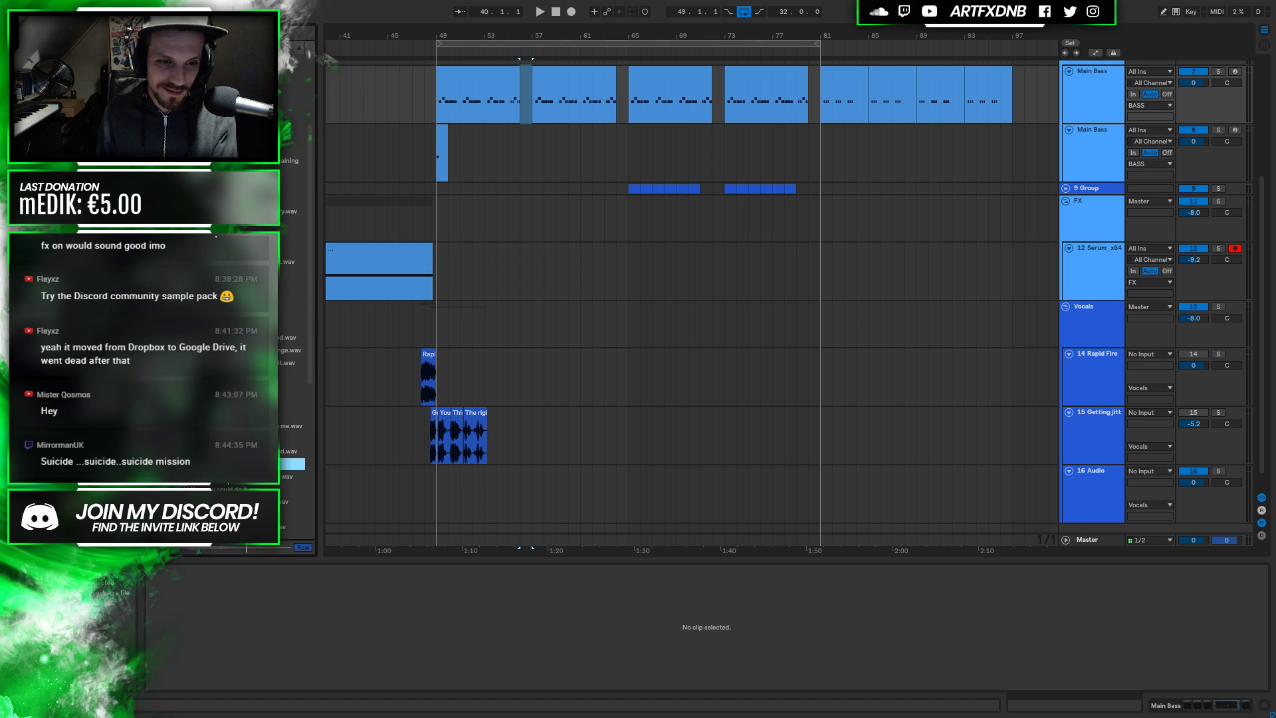
{"action": "left_click", "coordinate": [291, 475]}
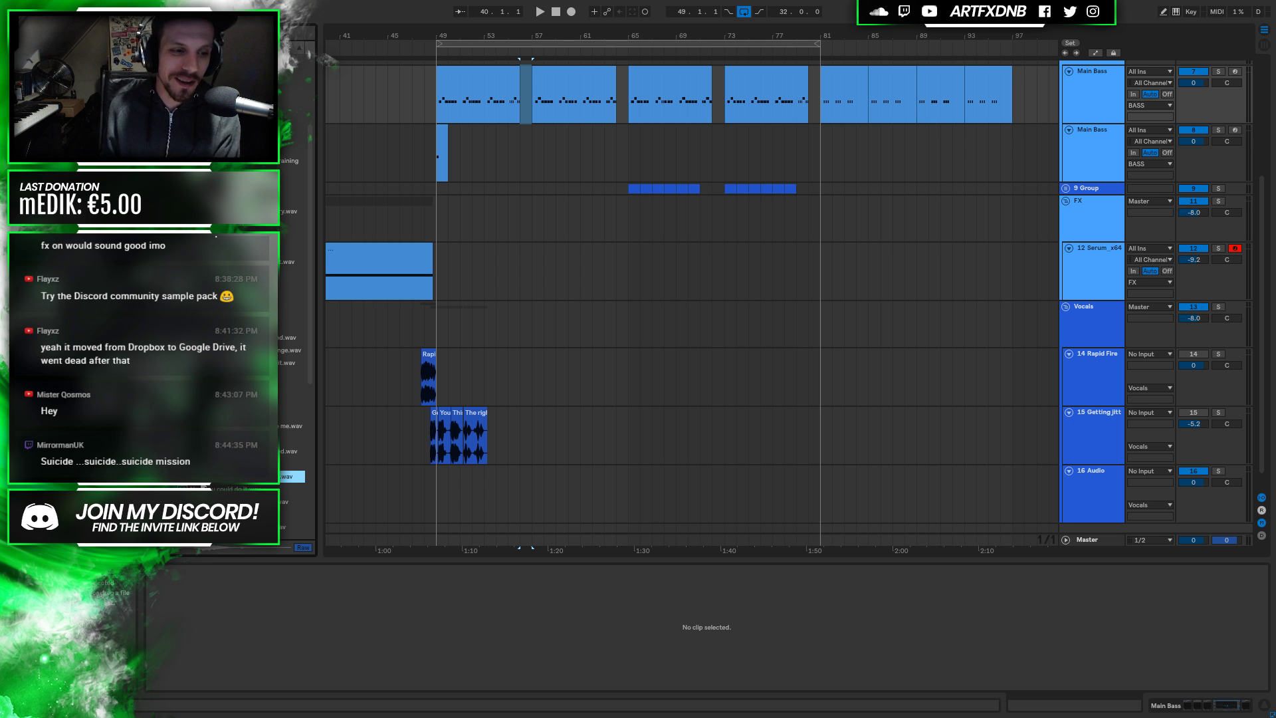
{"action": "left_click_drag", "start_coordinate": [527, 444], "coordinate": [497, 441]}
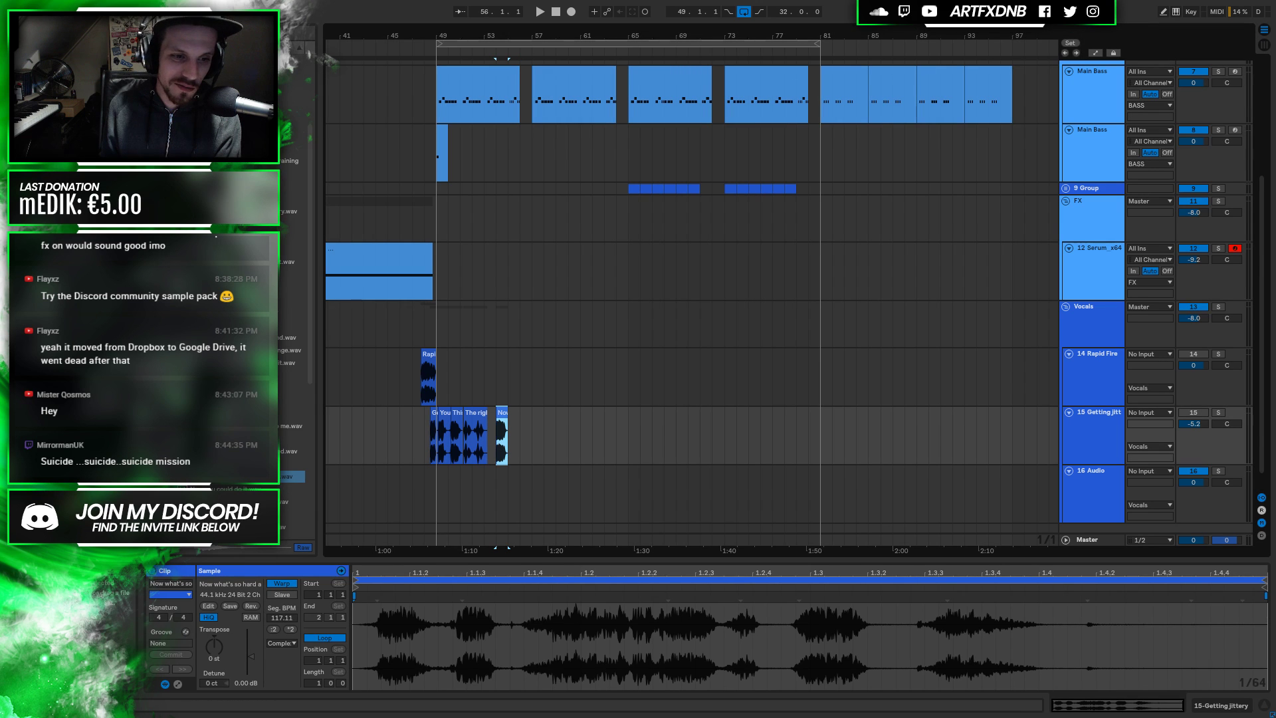
Audition more vocal samples from the folder and place Nobody around here at about bar 56 on the Getting jittery track
{"action": "scroll", "coordinate": [244, 485], "scroll_direction": "down", "scroll_amount": 3}
{"action": "left_click", "coordinate": [244, 479]}
{"action": "key", "text": "Up"}
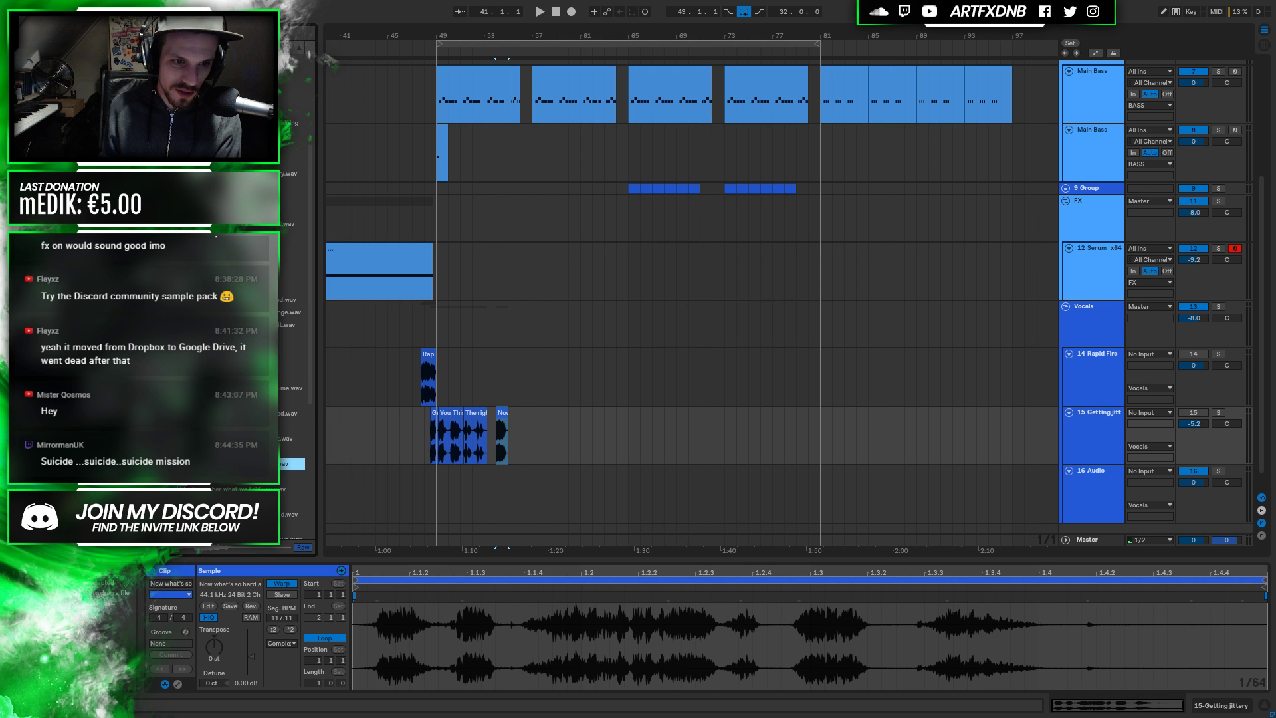
{"action": "key", "text": "Up"}
{"action": "key", "text": "Up"}
{"action": "key", "text": "Up"}
{"action": "key", "text": "Up"}
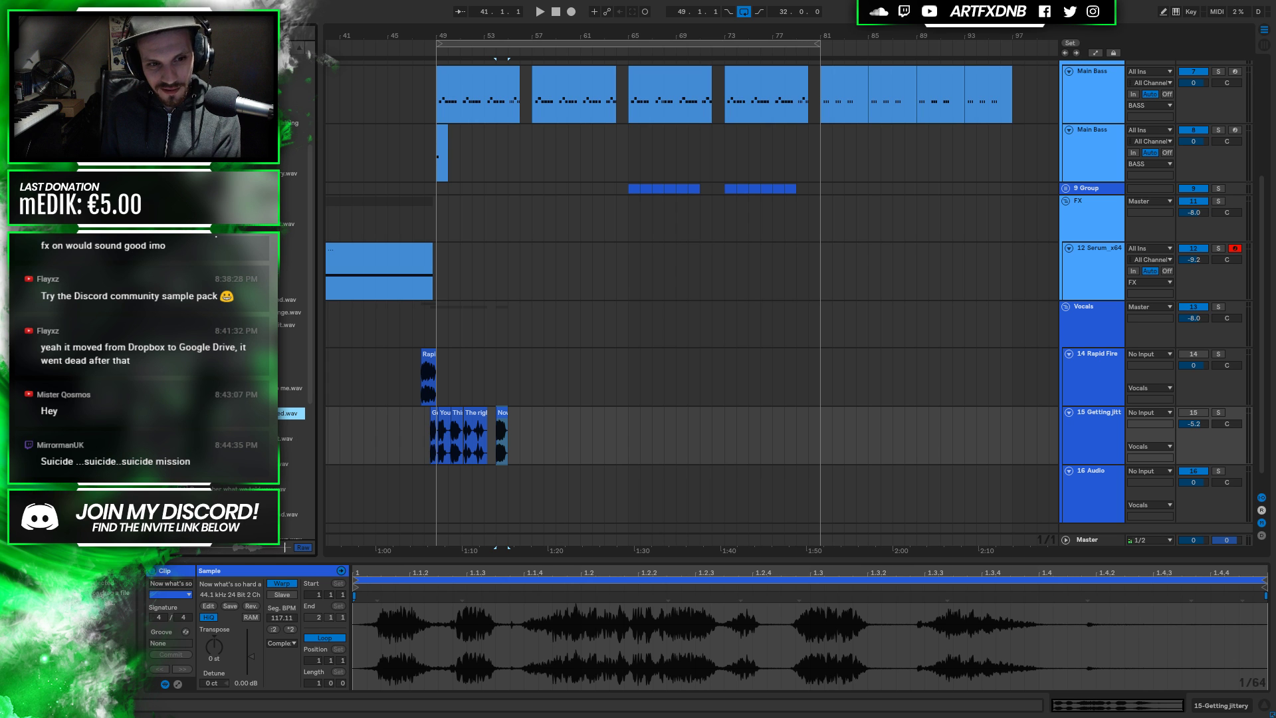
{"action": "left_click_drag", "start_coordinate": [291, 413], "coordinate": [512, 419]}
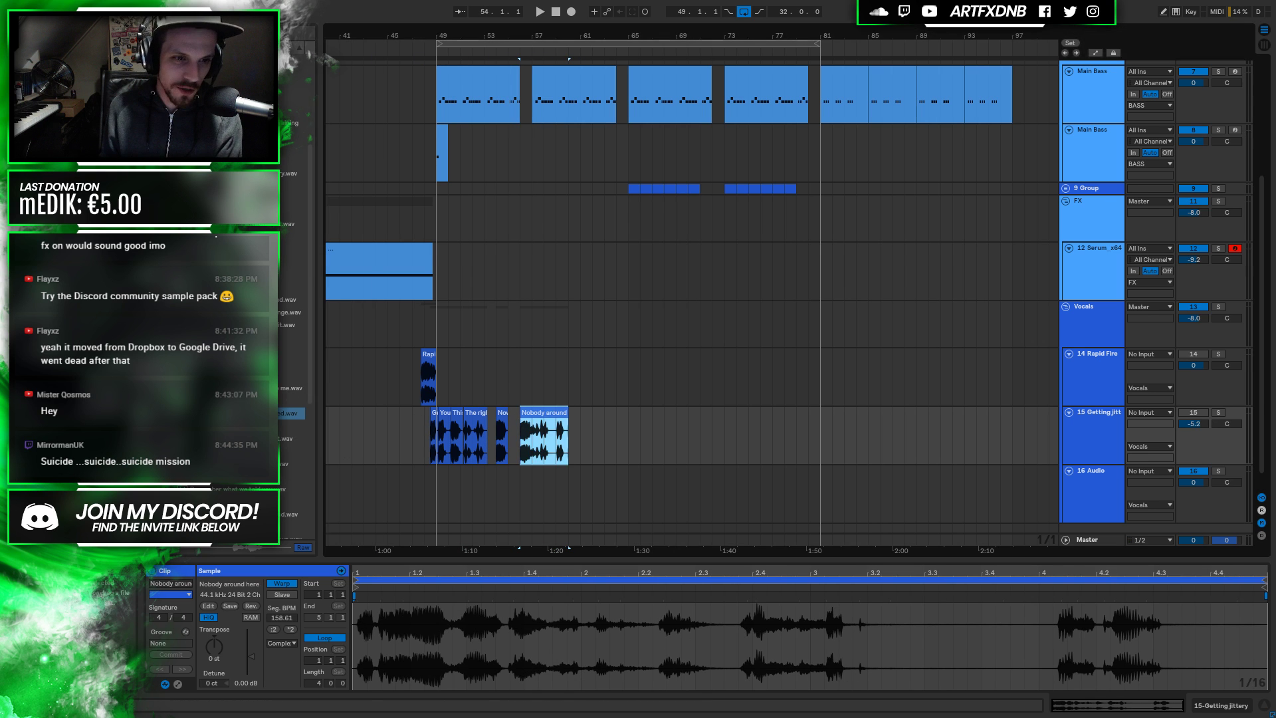
Place the Nice work sample at about bar 61 and the My god I think sample at about bar 62 on the Getting jittery track
{"action": "left_click", "coordinate": [293, 400]}
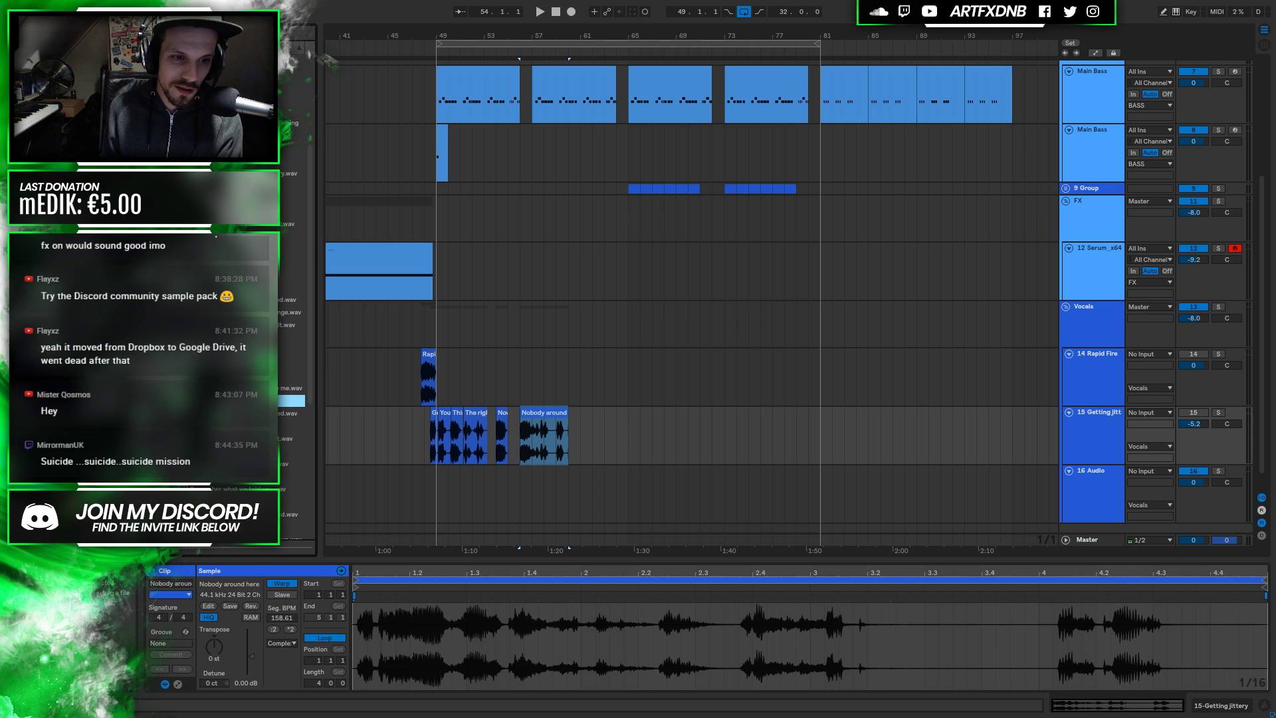
{"action": "left_click_drag", "start_coordinate": [293, 401], "coordinate": [582, 432]}
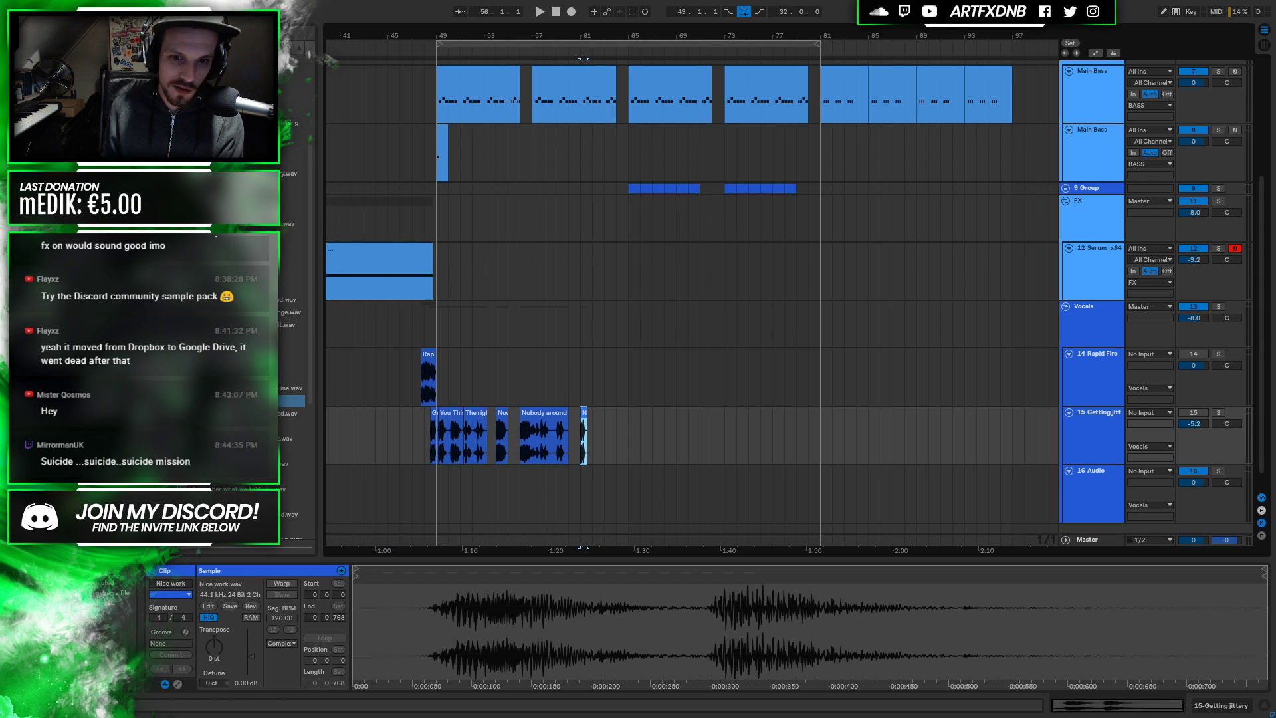
{"action": "left_click", "coordinate": [292, 387]}
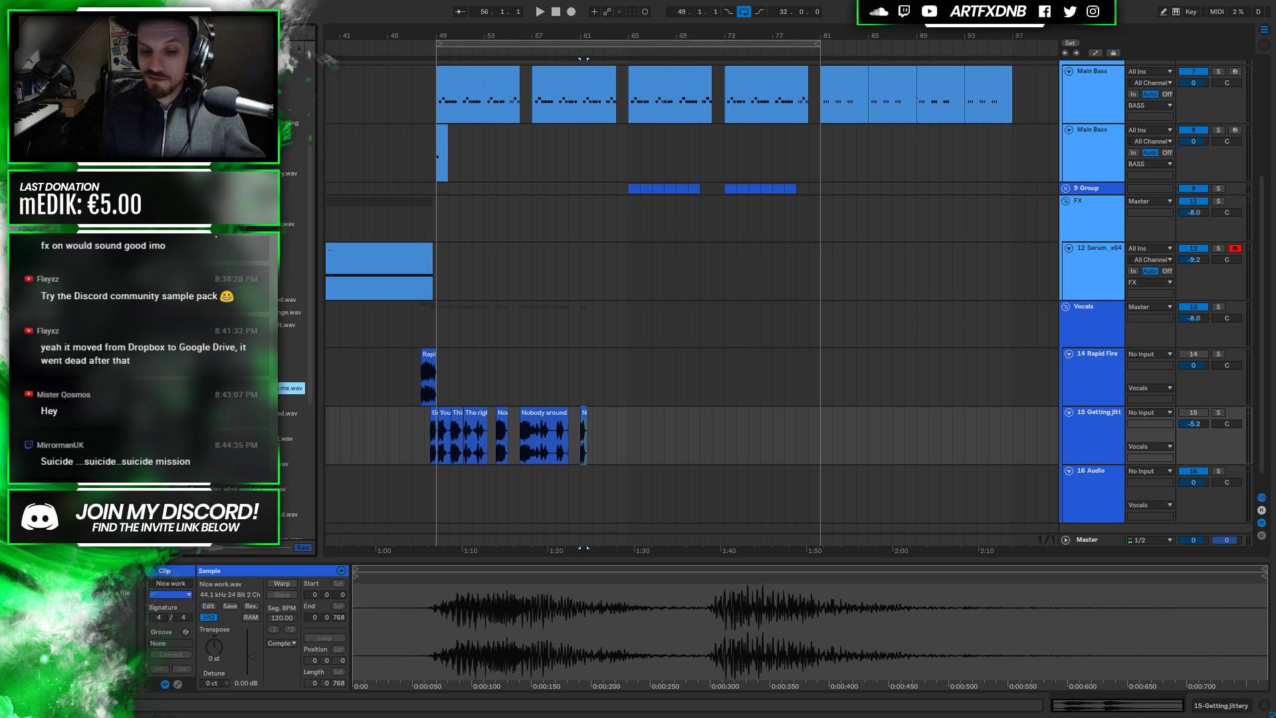
{"action": "left_click_drag", "start_coordinate": [291, 388], "coordinate": [595, 428]}
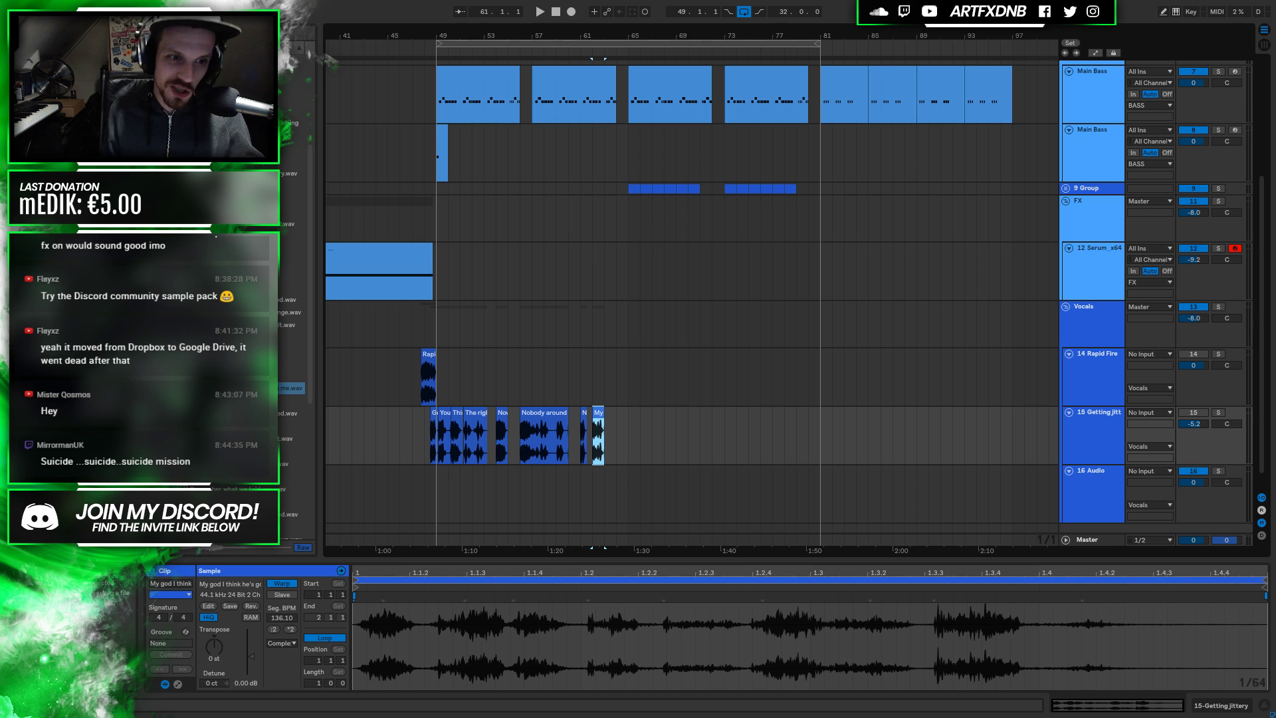
Audition the neighbouring samples and place Look at about bar 64 and Instead at about bar 65 on the same track
{"action": "left_click", "coordinate": [291, 375]}
{"action": "key", "text": "Up"}
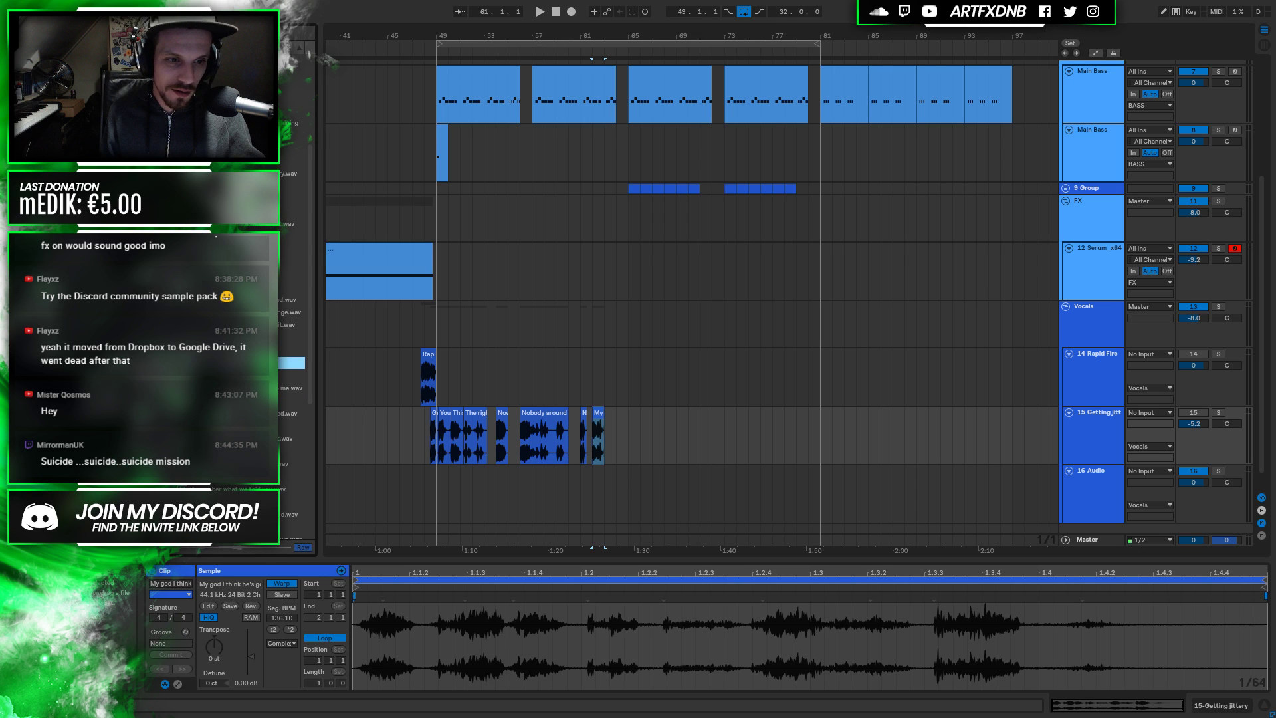
{"action": "key", "text": "Down"}
{"action": "left_click_drag", "start_coordinate": [291, 375], "coordinate": [612, 442]}
{"action": "left_click", "coordinate": [291, 363]}
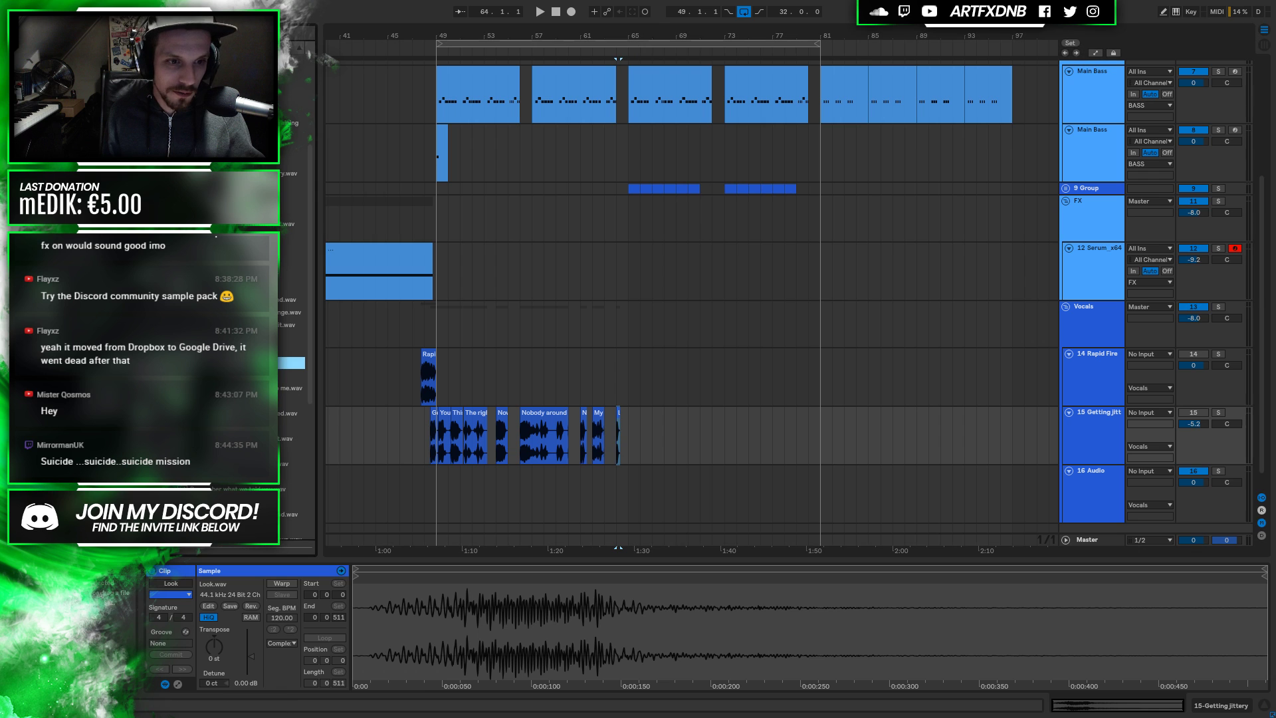
{"action": "left_click", "coordinate": [291, 351]}
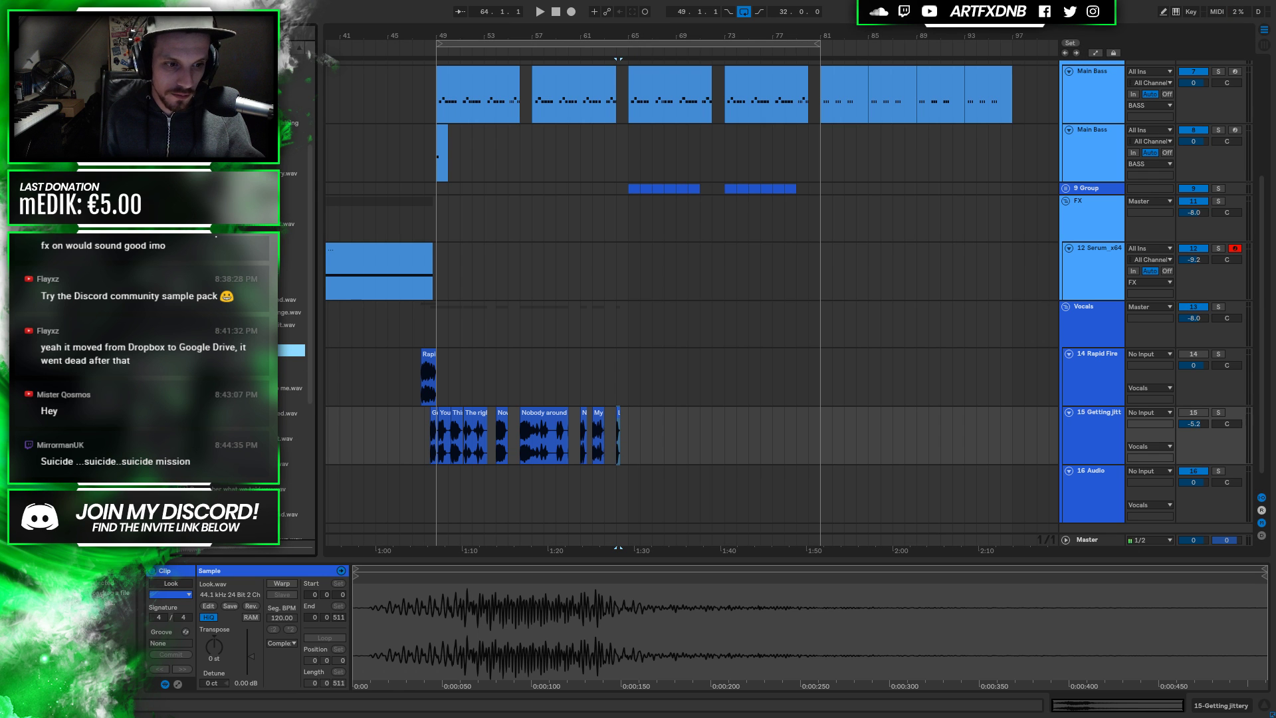
{"action": "left_click", "coordinate": [291, 337]}
{"action": "left_click_drag", "start_coordinate": [291, 350], "coordinate": [631, 442]}
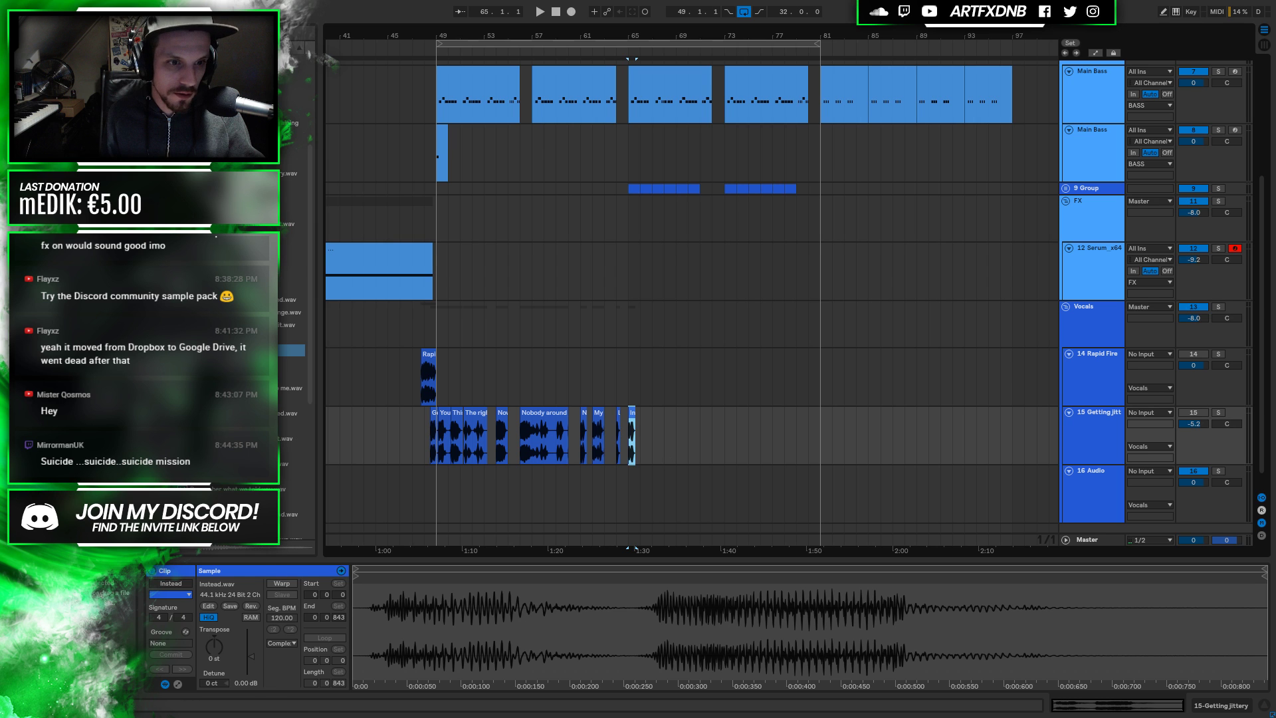
Place the I'm satisfied sample at about bar 66 and the If something frighten sample at about bar 67
{"action": "left_click", "coordinate": [291, 337]}
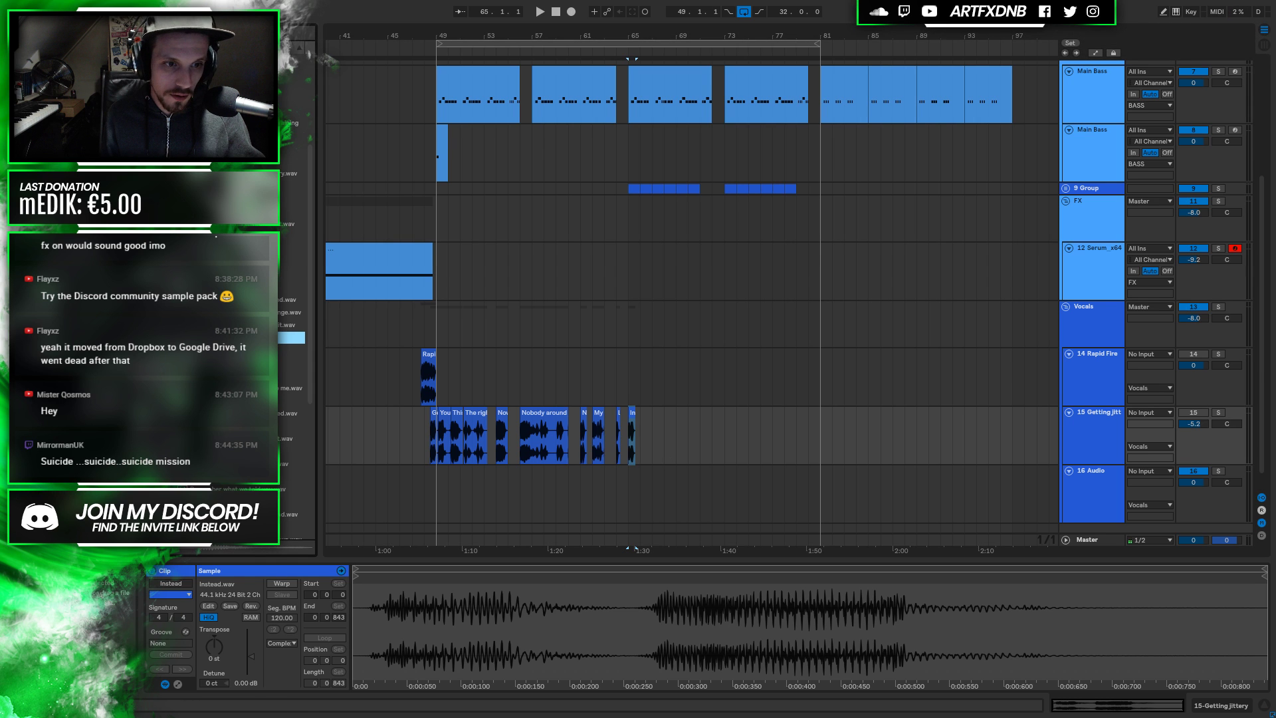
{"action": "left_click_drag", "start_coordinate": [291, 337], "coordinate": [650, 444]}
{"action": "left_click", "coordinate": [291, 324]}
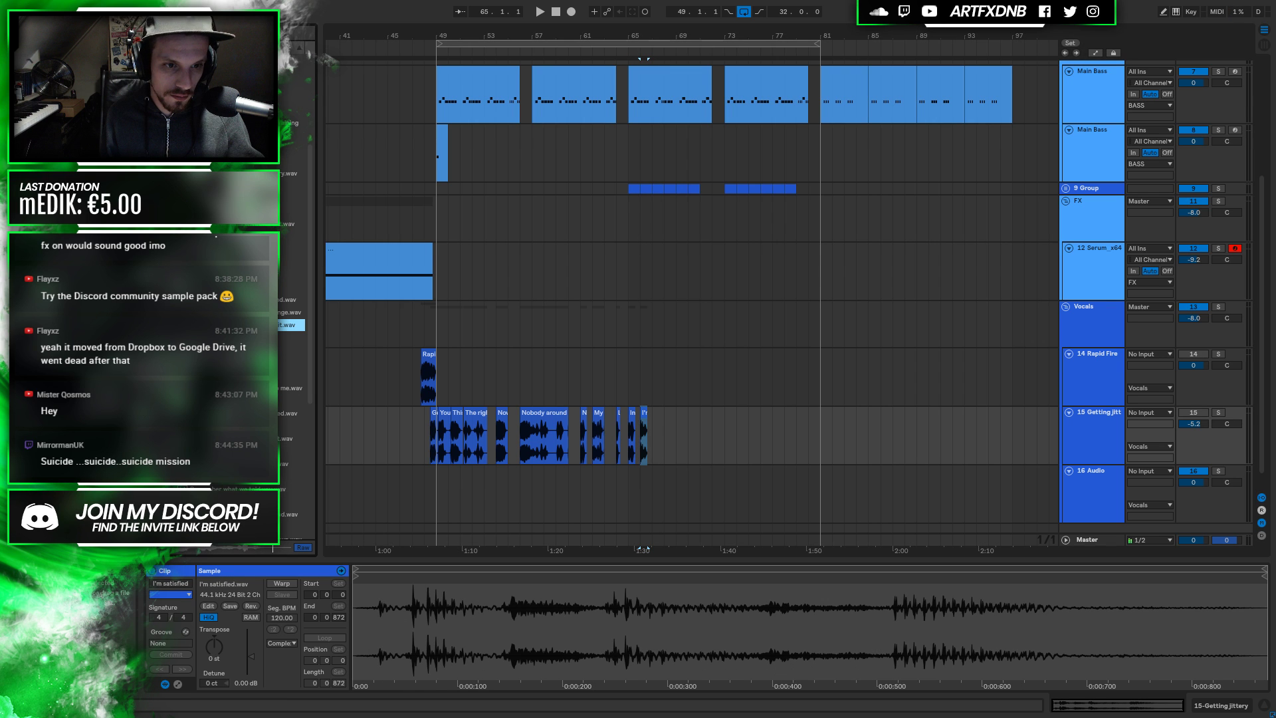
{"action": "left_click_drag", "start_coordinate": [292, 324], "coordinate": [655, 435]}
Place the I thought he acted sample at about bar 70 and the I got it sample at about bar 72
{"action": "left_click", "coordinate": [272, 312]}
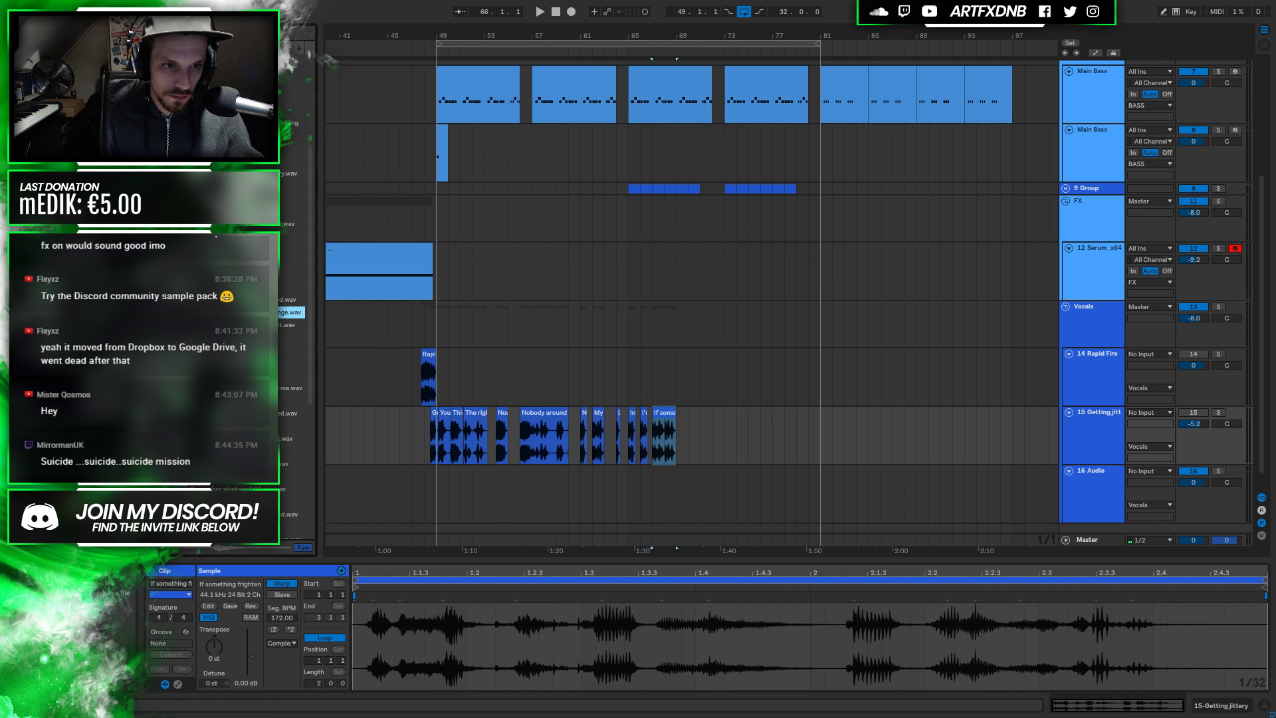
{"action": "left_click_drag", "start_coordinate": [291, 312], "coordinate": [687, 448]}
{"action": "left_click", "coordinate": [290, 299]}
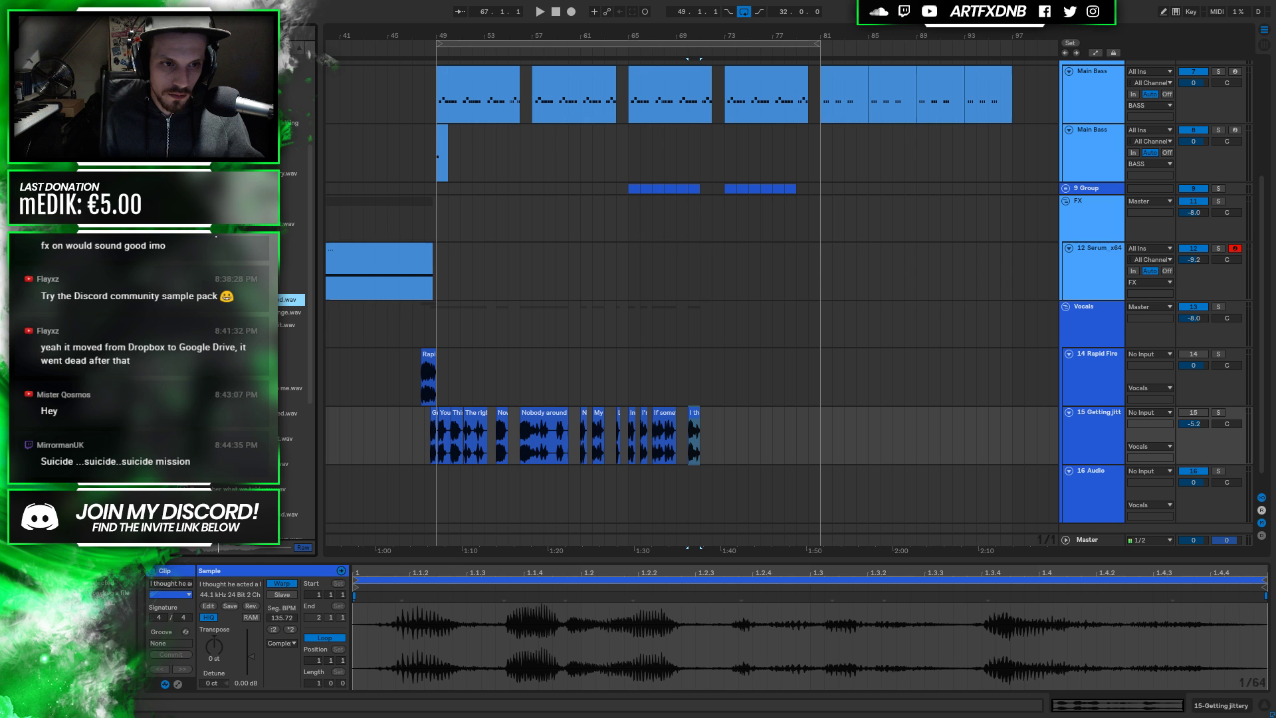
{"action": "left_click", "coordinate": [291, 288]}
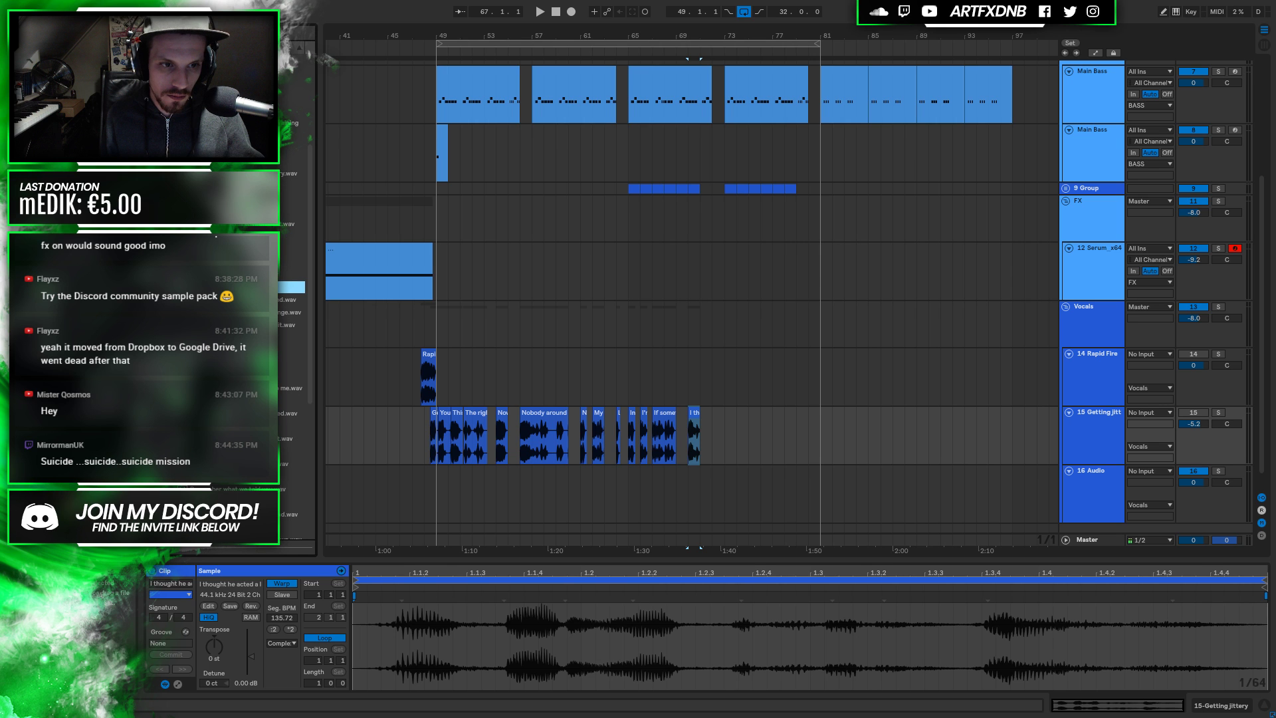
{"action": "left_click_drag", "start_coordinate": [291, 287], "coordinate": [715, 452]}
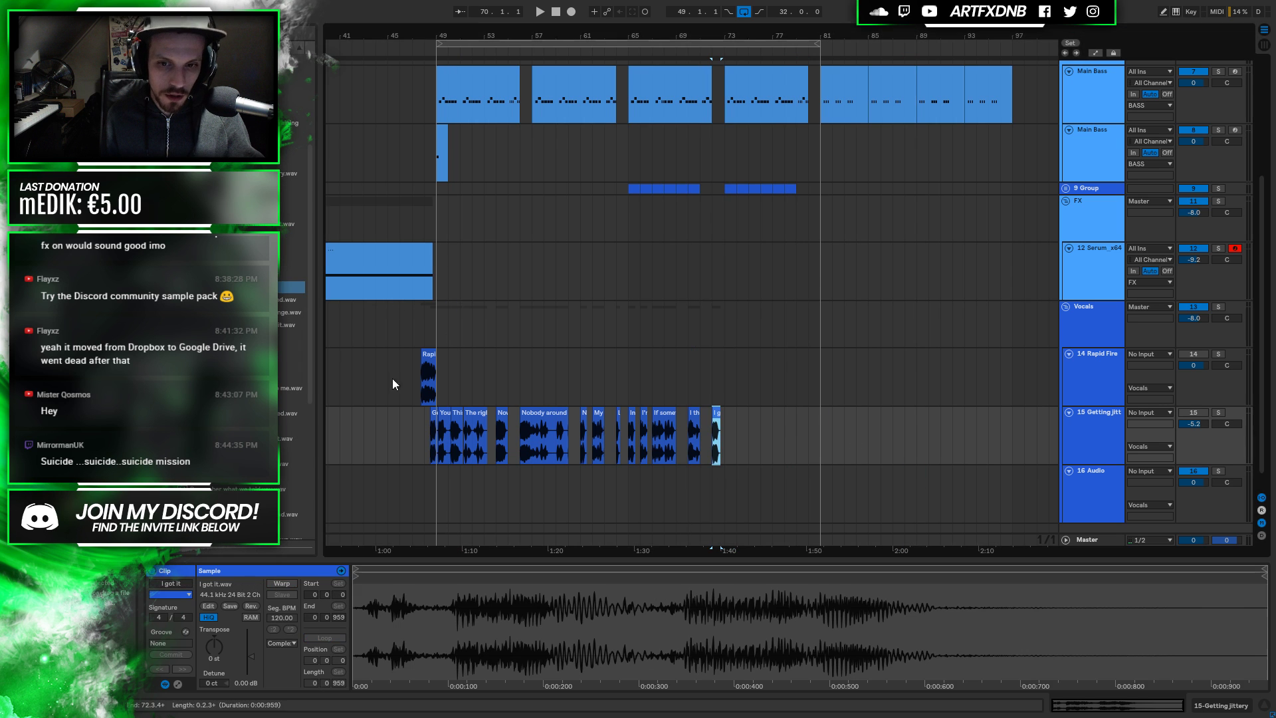
Place the I don't feel happy sample at about bar 73 and the How sample at about bar 75 on the Getting jittery track
{"action": "left_click", "coordinate": [291, 274]}
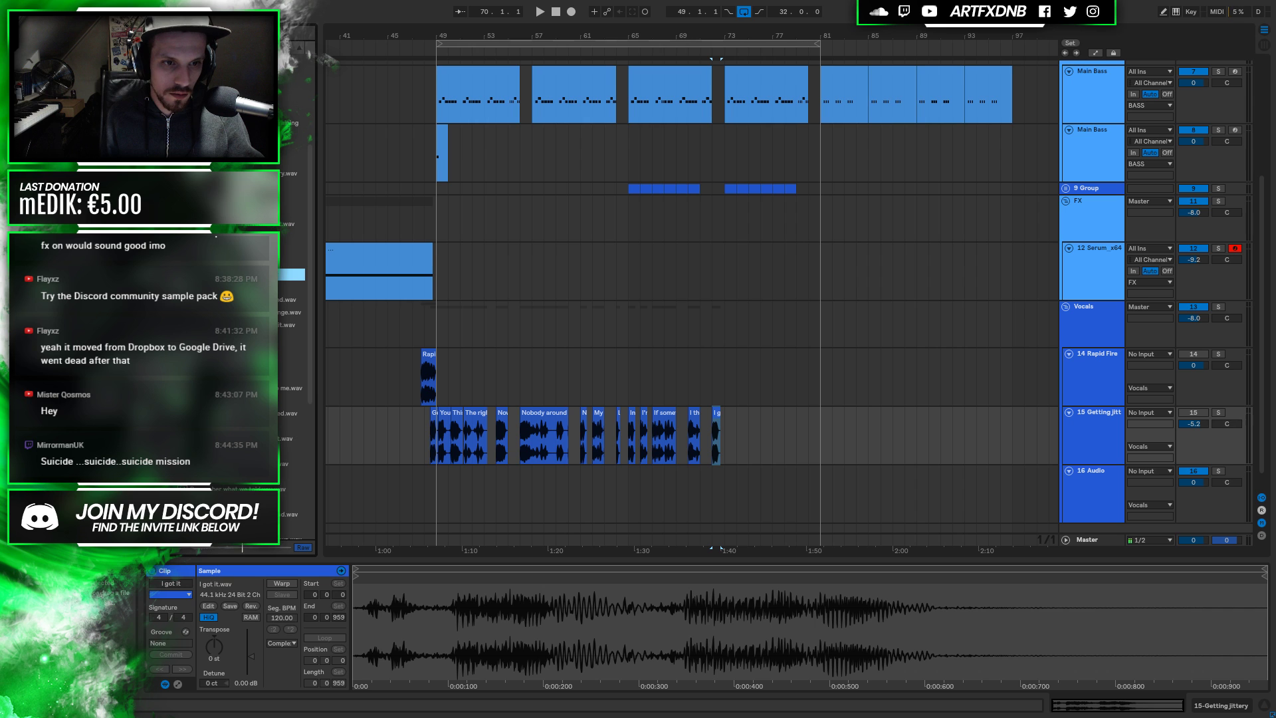
{"action": "left_click_drag", "start_coordinate": [291, 275], "coordinate": [731, 435]}
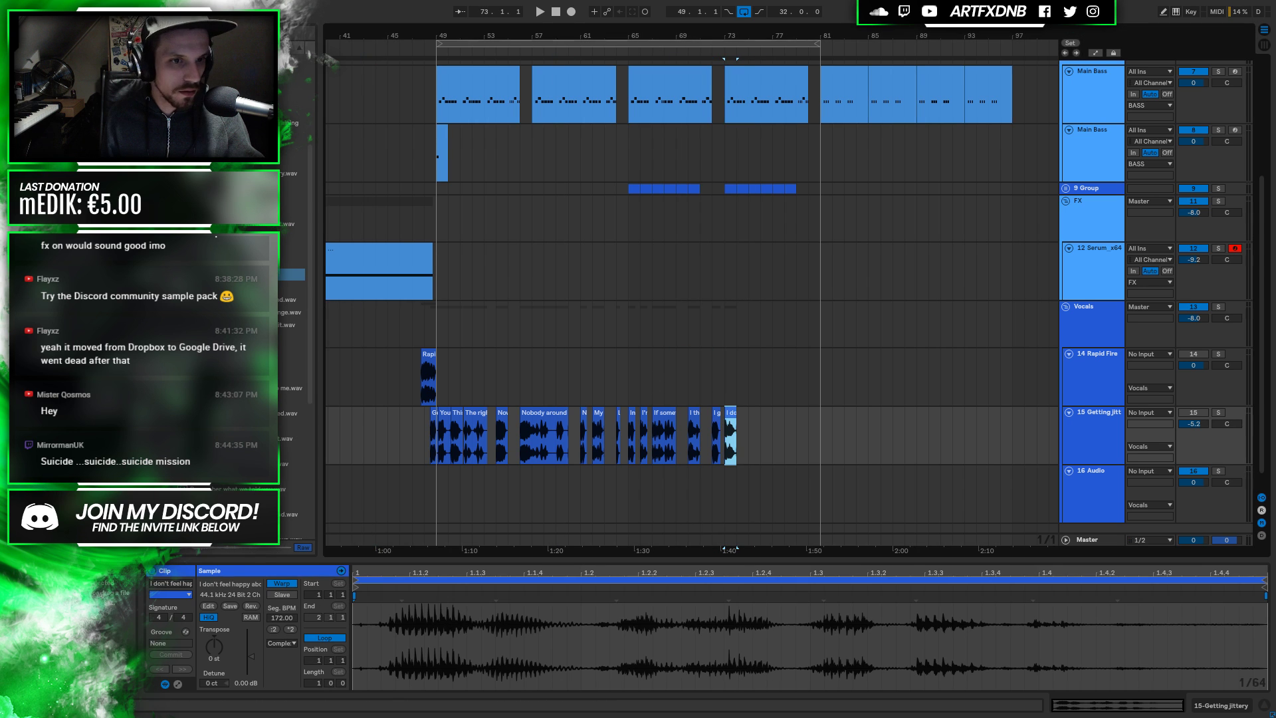
{"action": "left_click", "coordinate": [291, 262]}
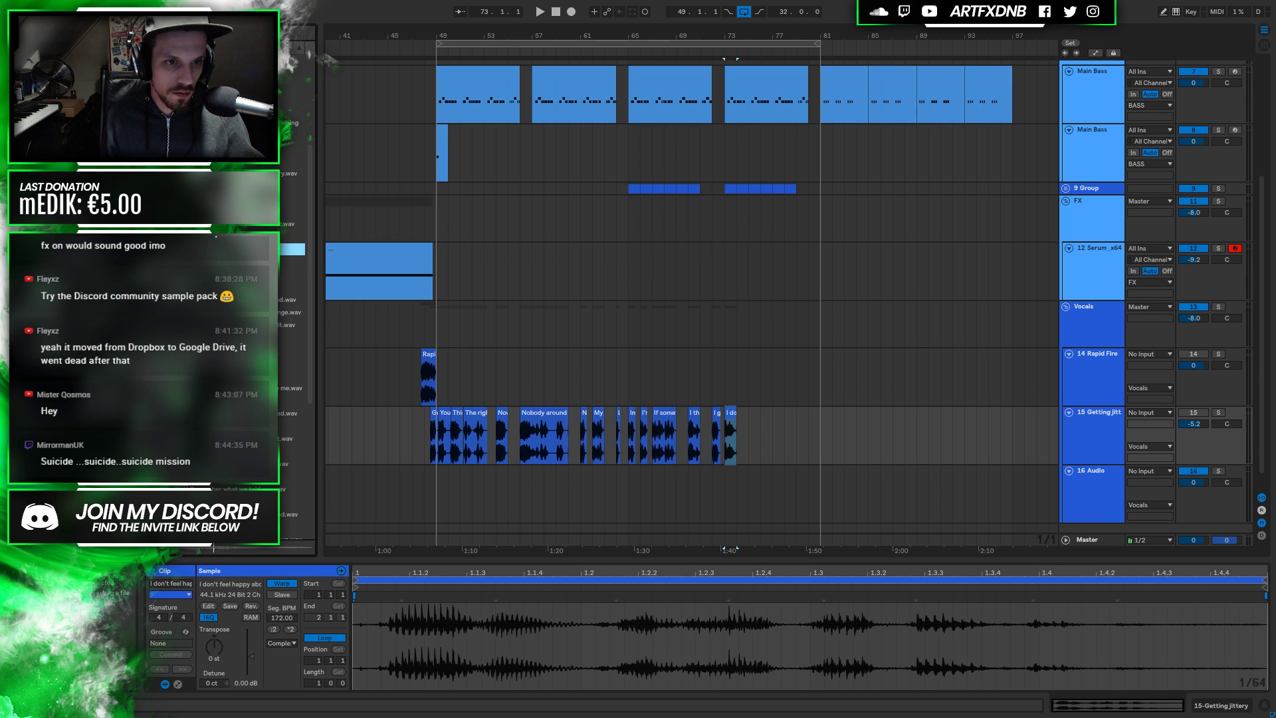
{"action": "left_click", "coordinate": [291, 250]}
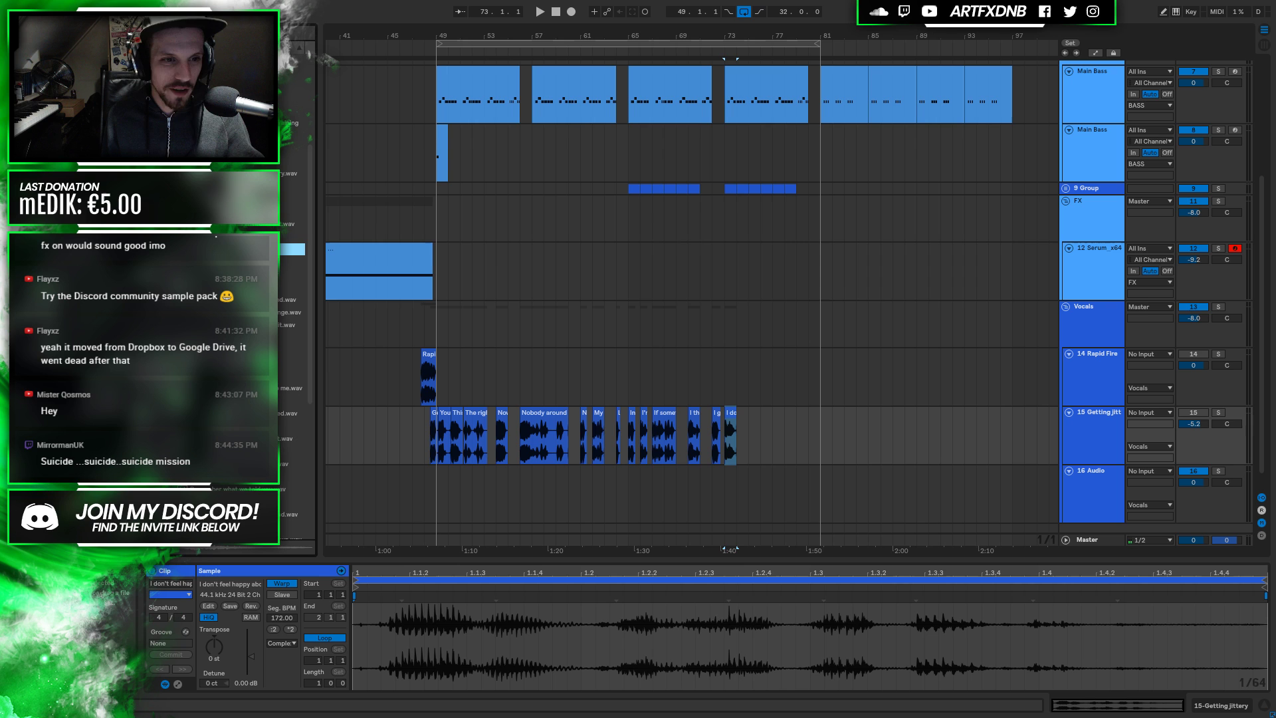
{"action": "left_click", "coordinate": [291, 262]}
{"action": "left_click_drag", "start_coordinate": [291, 262], "coordinate": [751, 420]}
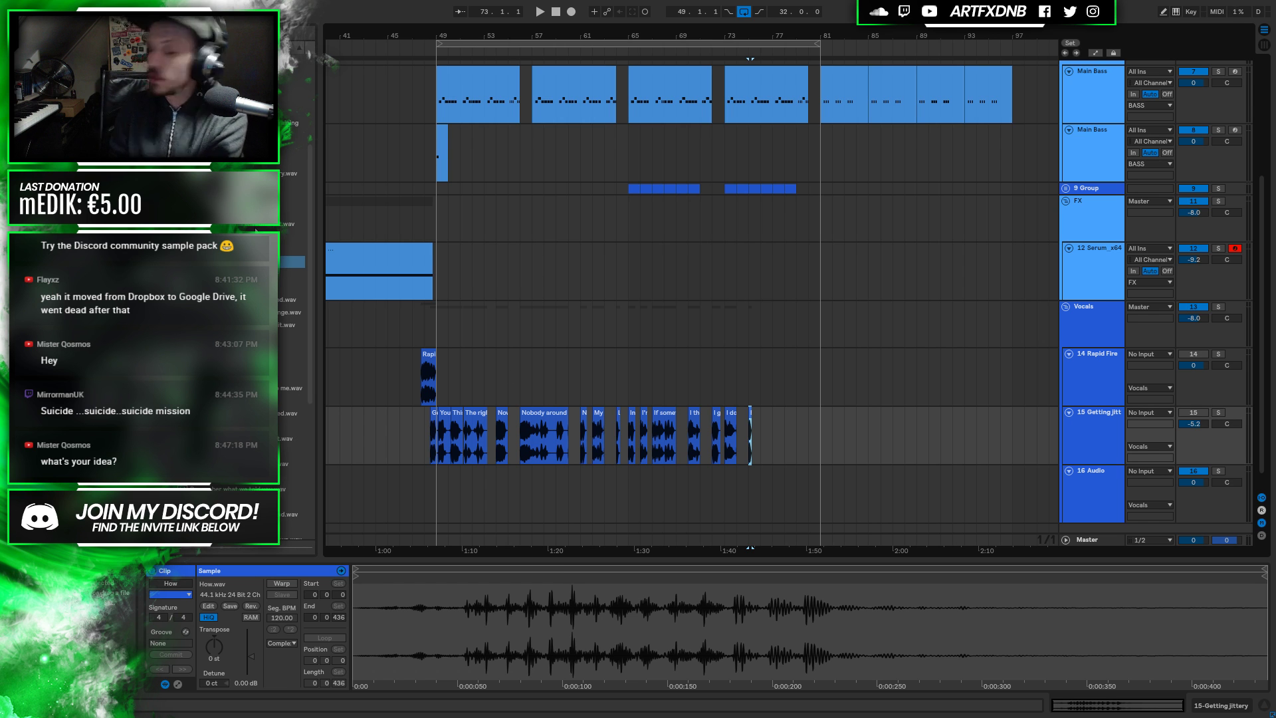
Audition the remaining vocal samples above How, working up through the folder
{"action": "left_click", "coordinate": [292, 250]}
{"action": "left_click", "coordinate": [292, 236]}
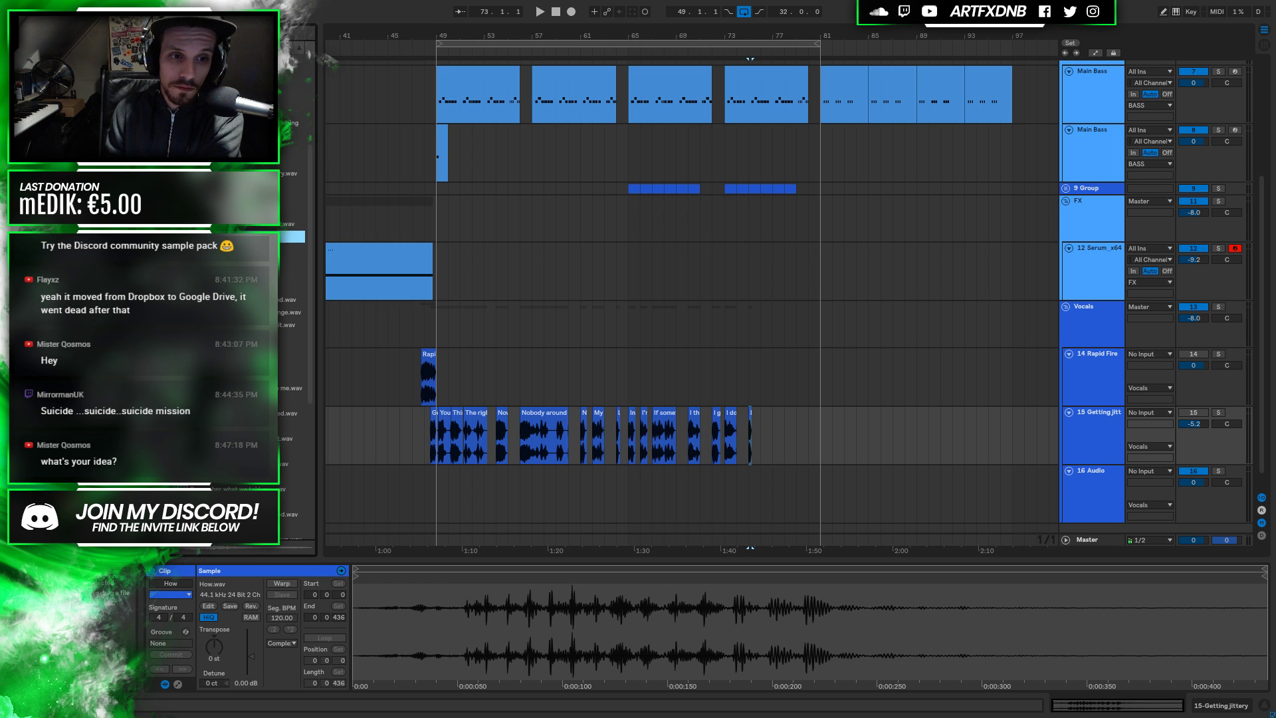
{"action": "left_click", "coordinate": [292, 223]}
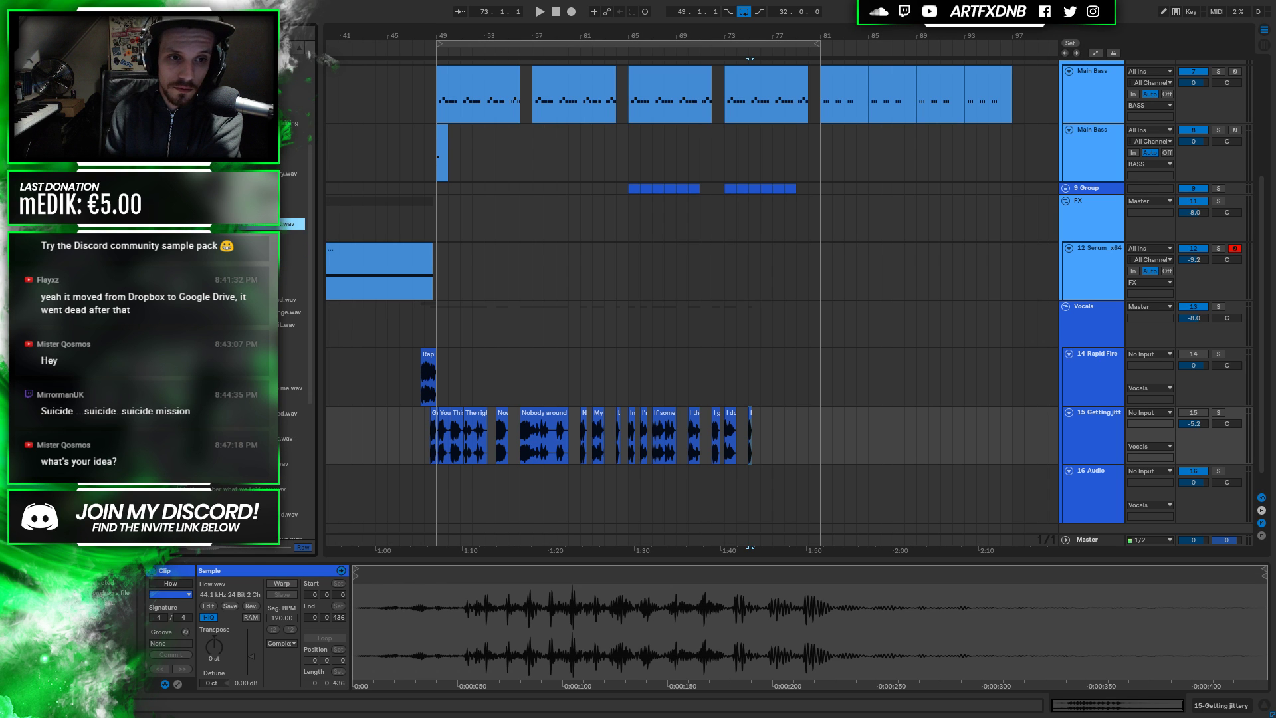
{"action": "left_click", "coordinate": [292, 211]}
{"action": "left_click", "coordinate": [292, 223]}
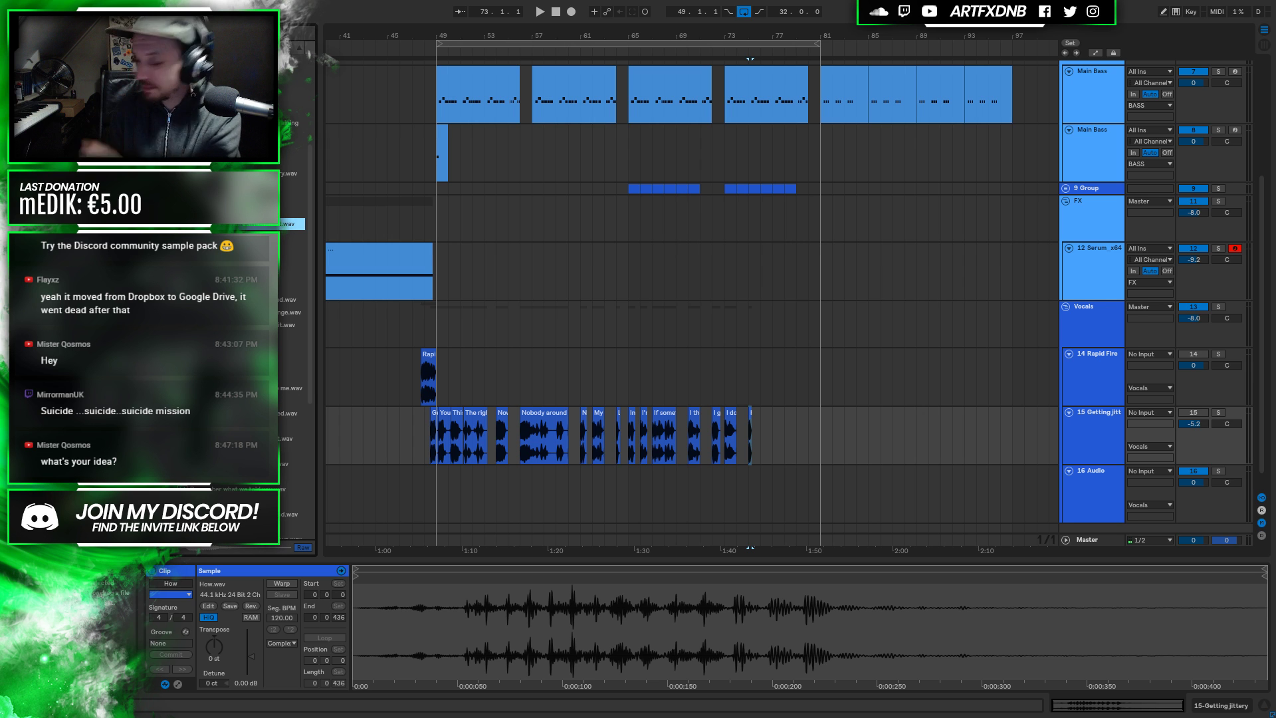
{"action": "key", "text": "Up"}
{"action": "key", "text": "Up"}
{"action": "key", "text": "Up"}
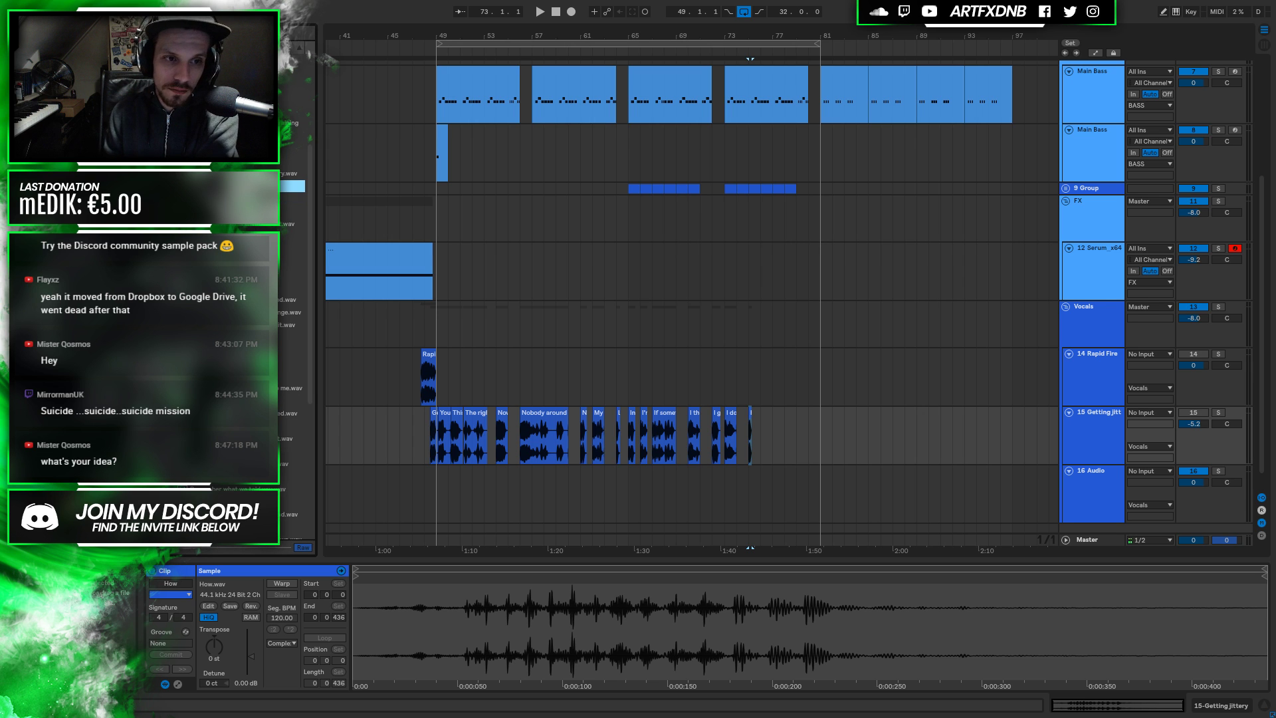
{"action": "key", "text": "Up"}
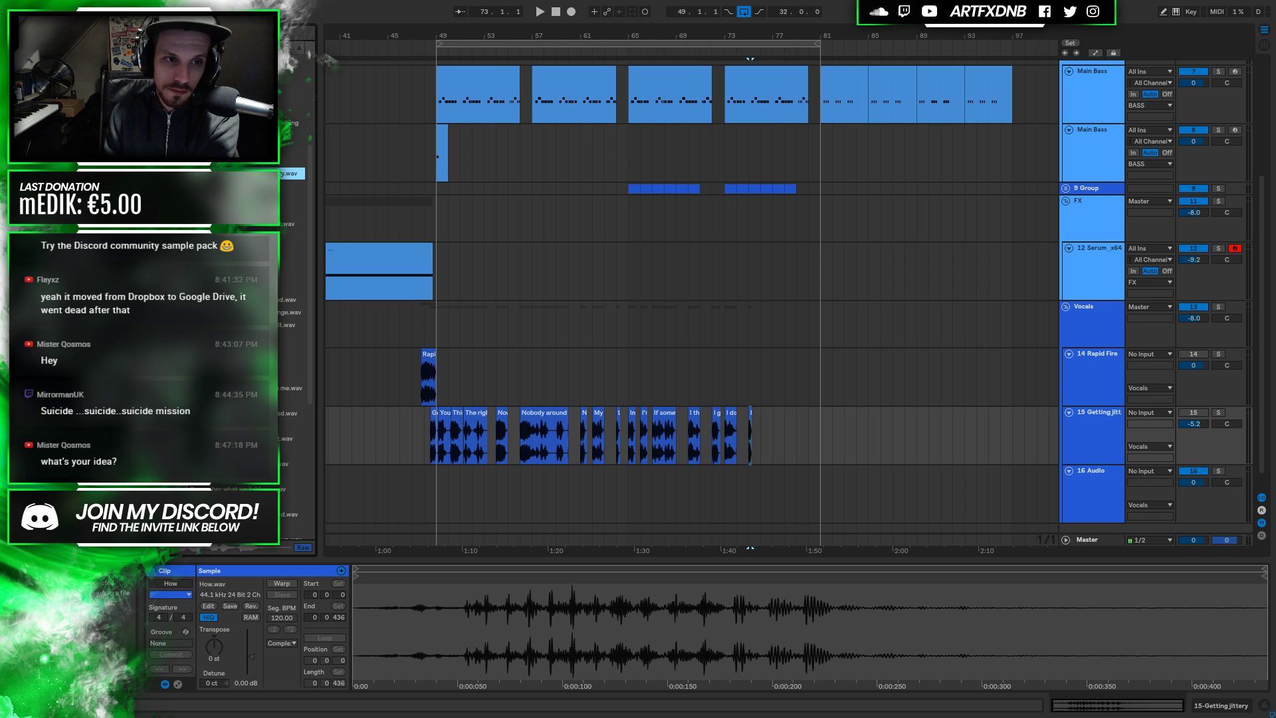
{"action": "key", "text": "Up"}
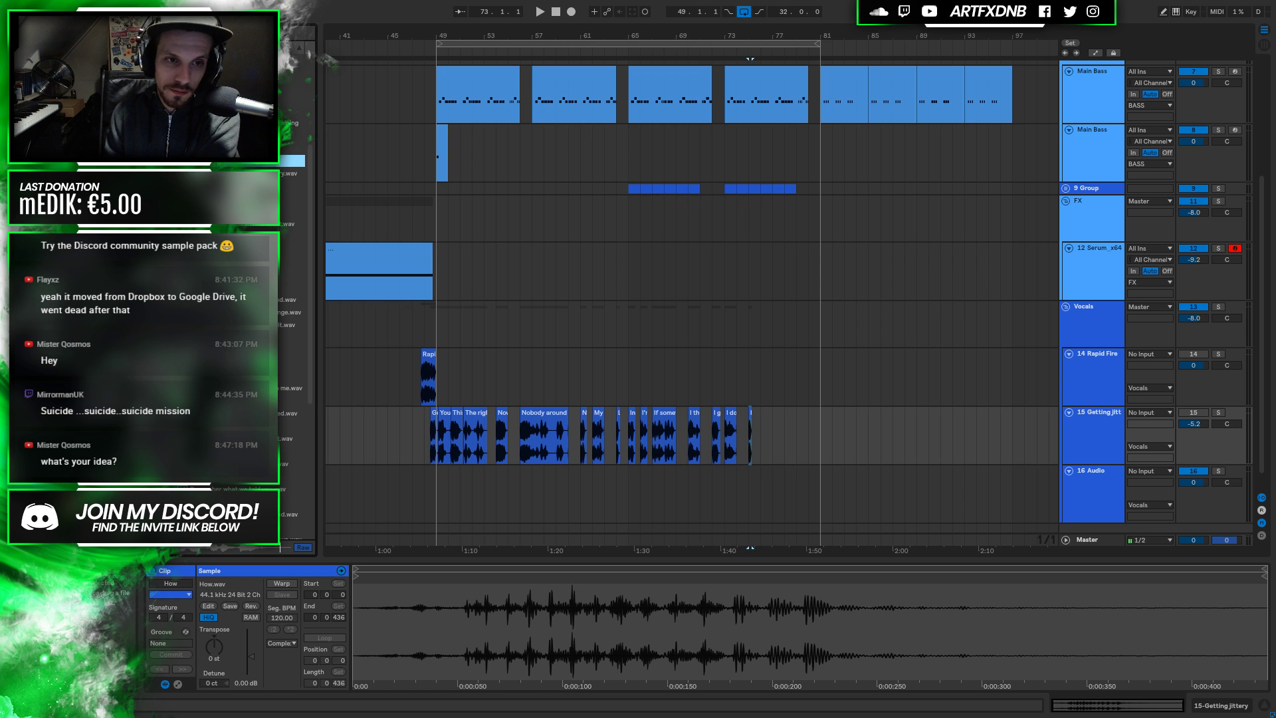
{"action": "key", "text": "Up"}
{"action": "key", "text": "Up"}
{"action": "key", "text": "Up"}
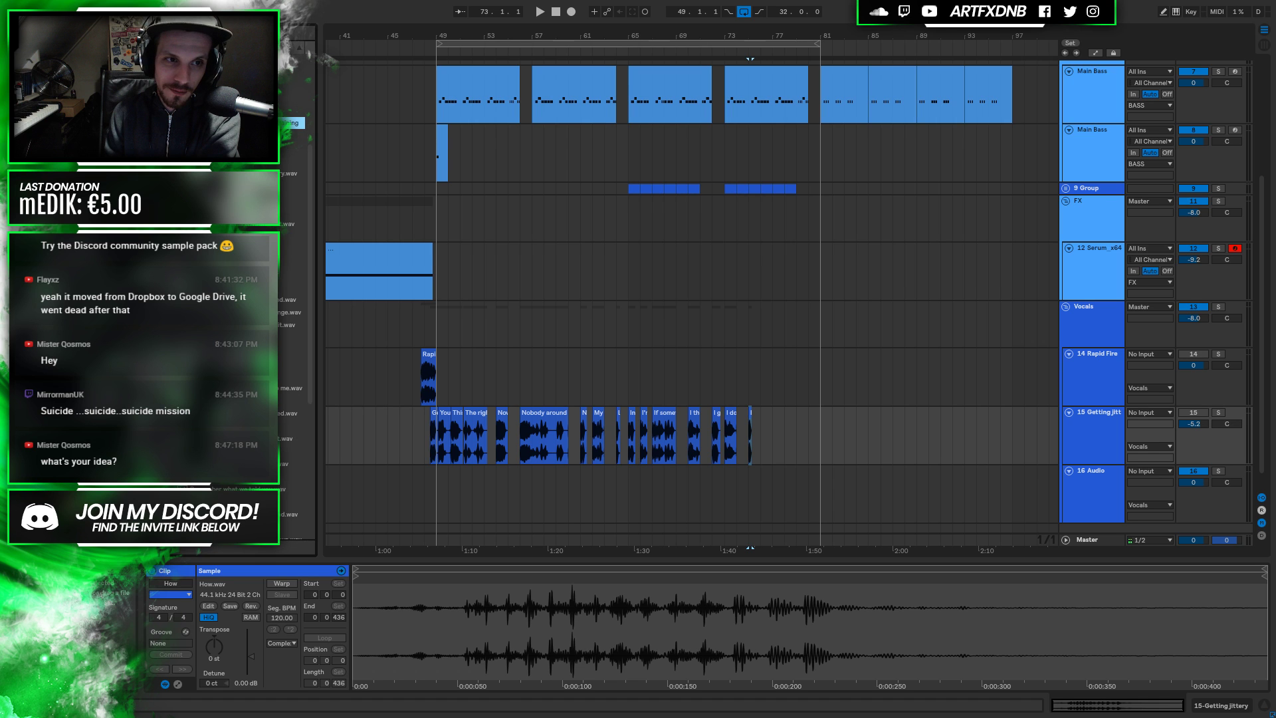
Audition the samples at the start of the folder and place two after How, the second being Bad cover at about bar 77
{"action": "key", "text": "Left"}
{"action": "key", "text": "Up"}
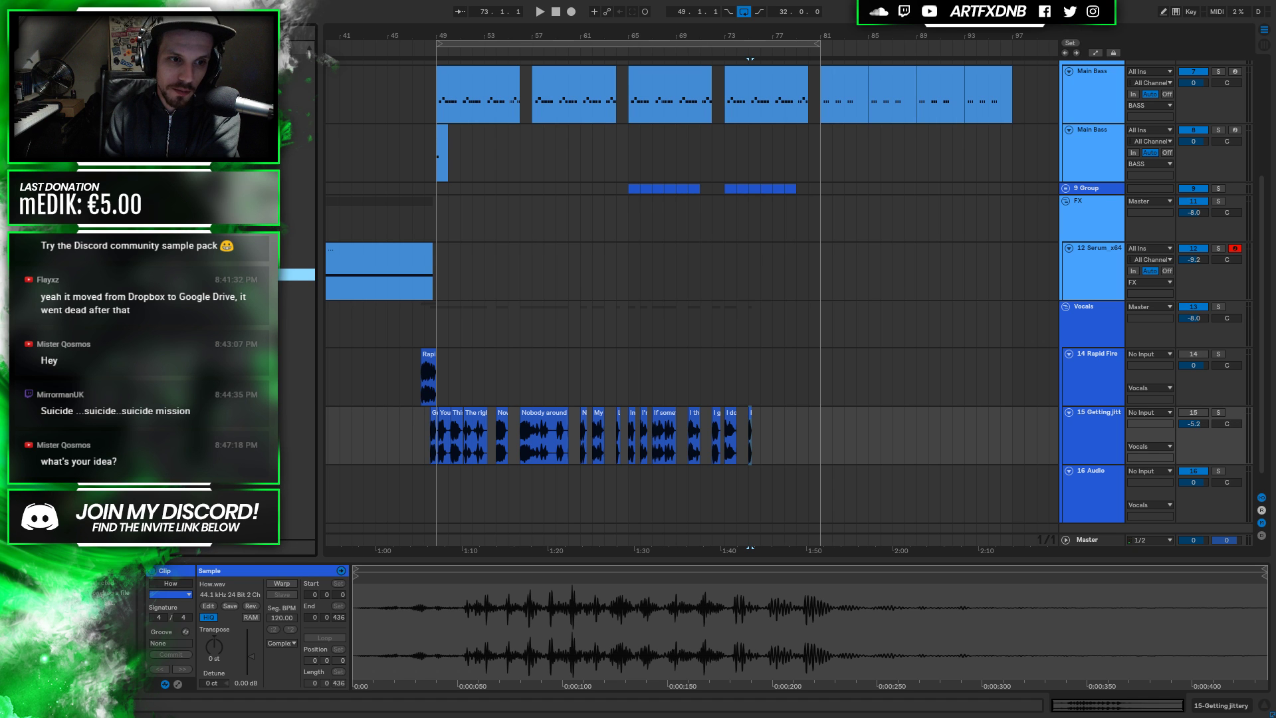
{"action": "key", "text": "Down"}
{"action": "key", "text": "Right"}
{"action": "key", "text": "Down"}
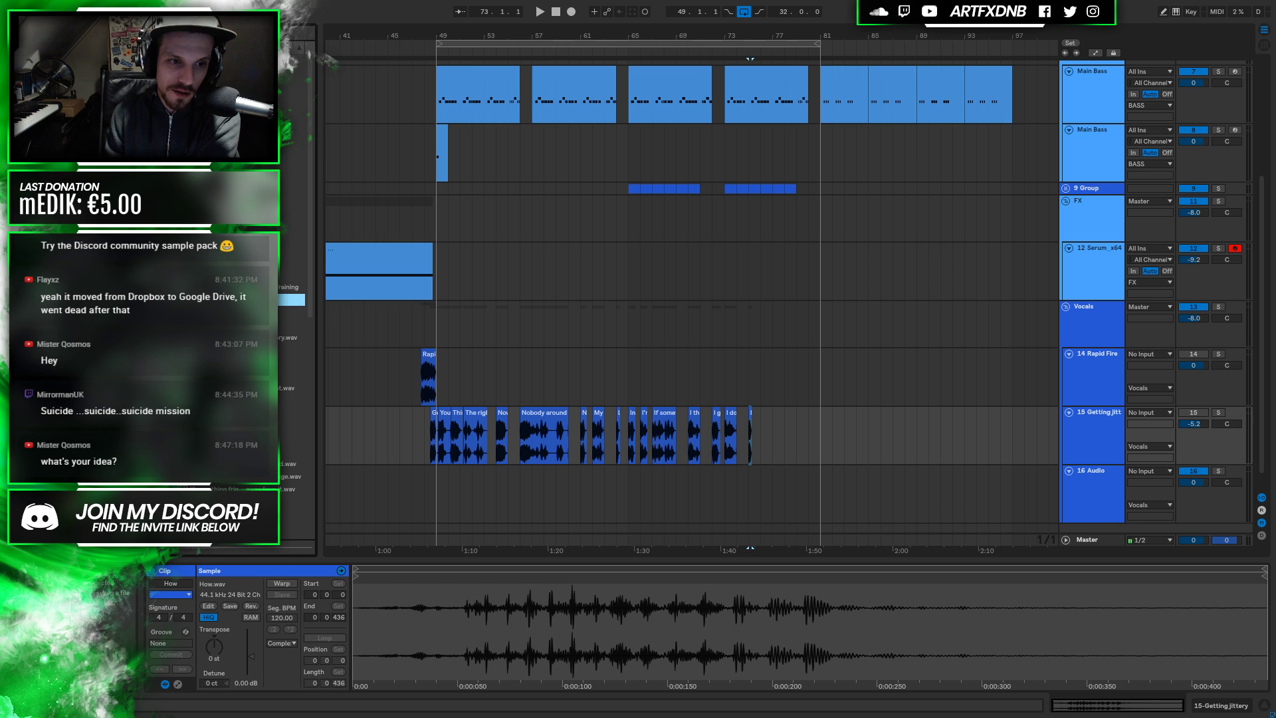
{"action": "key", "text": "Down"}
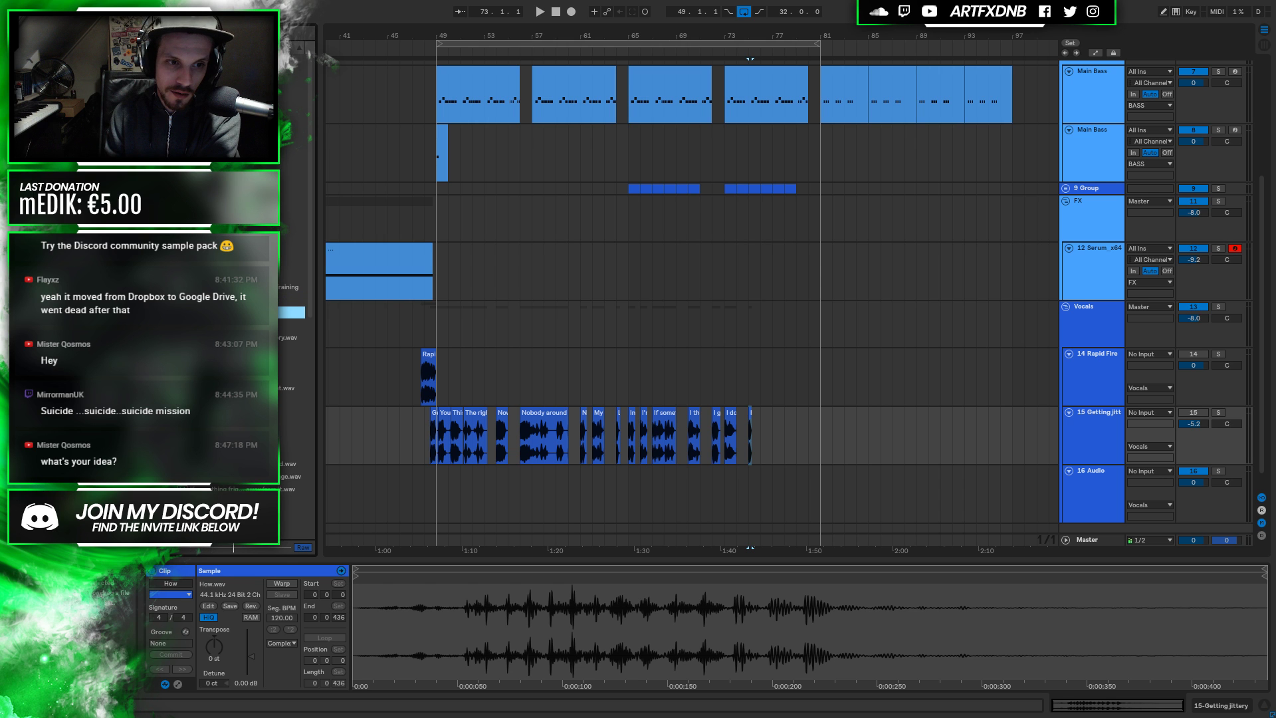
{"action": "left_click_drag", "start_coordinate": [291, 312], "coordinate": [776, 444]}
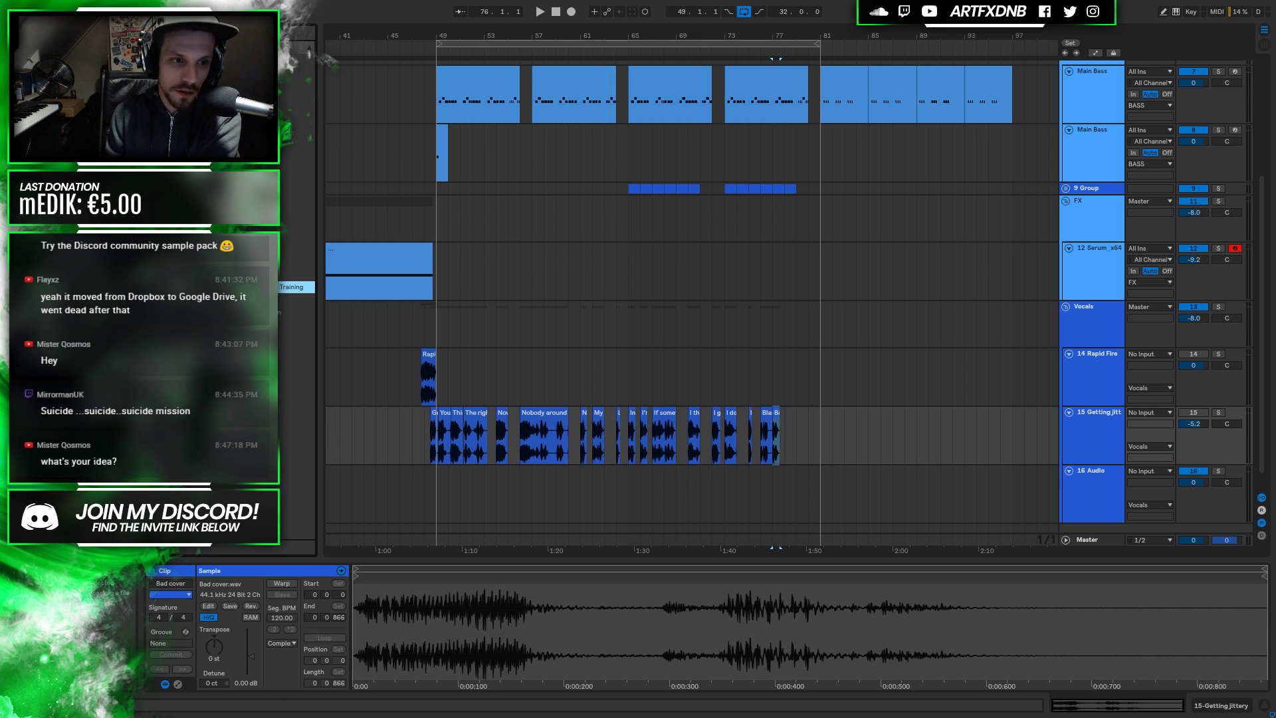
Delete the empty 16 Audio track and fold the Rapid Fire track, leaving the Getting jittery track unfolded
{"action": "left_click", "coordinate": [266, 275]}
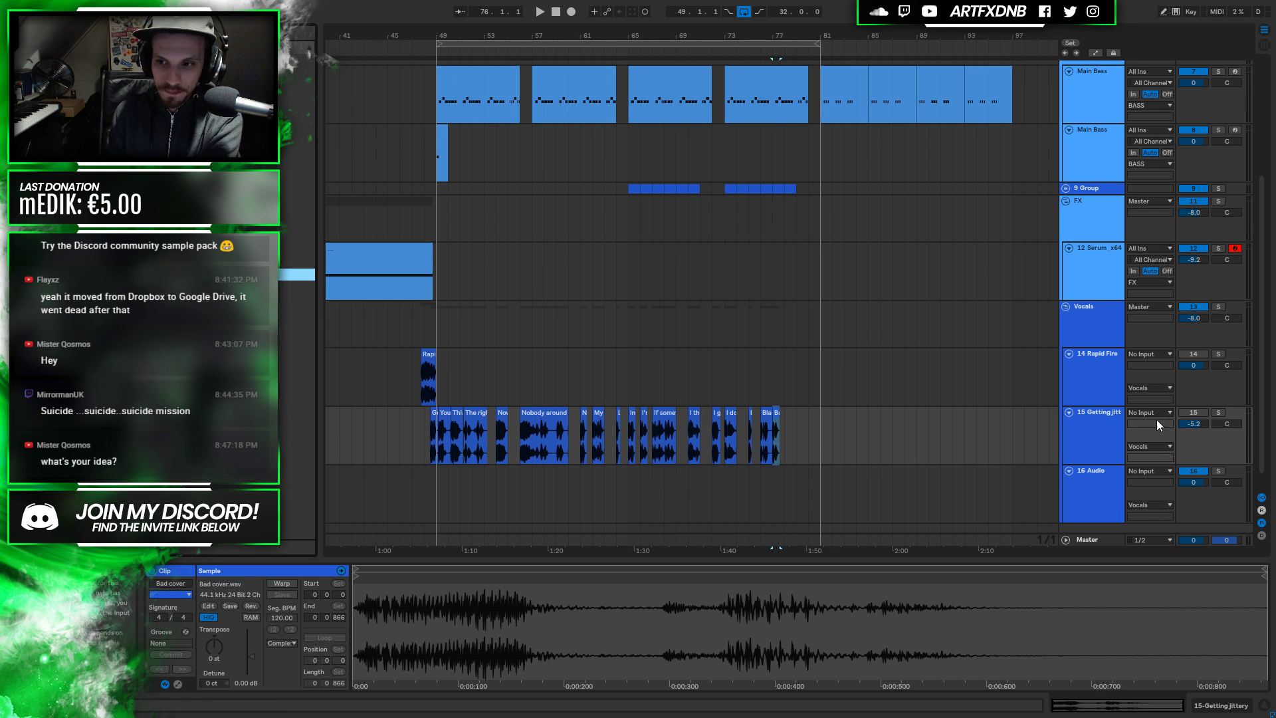
{"action": "left_click", "coordinate": [1072, 490]}
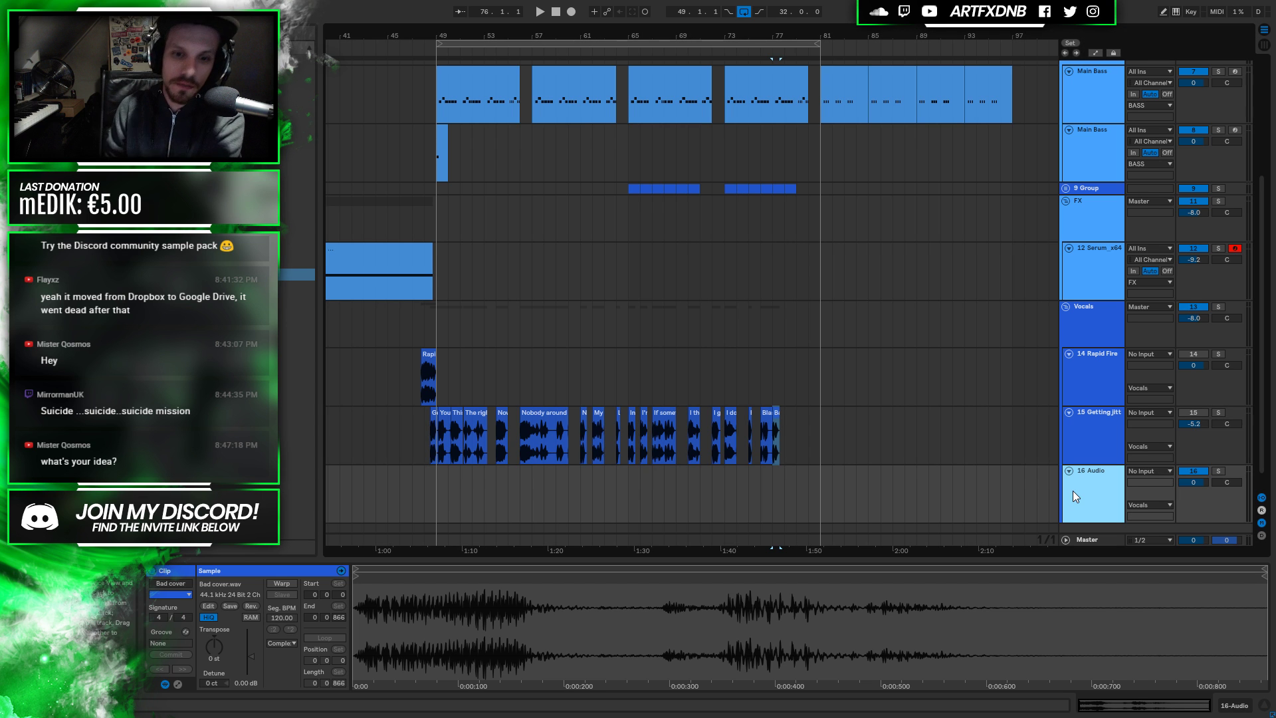
{"action": "key", "text": "Delete"}
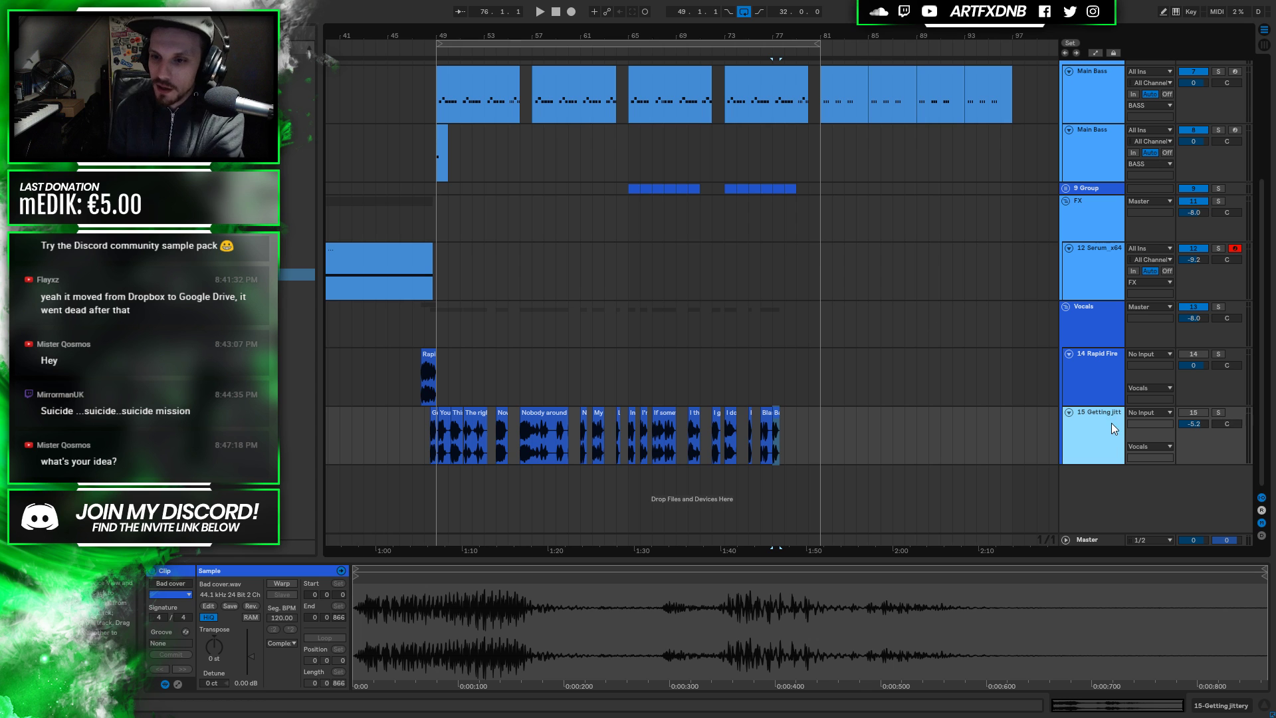
{"action": "left_click", "coordinate": [1068, 412]}
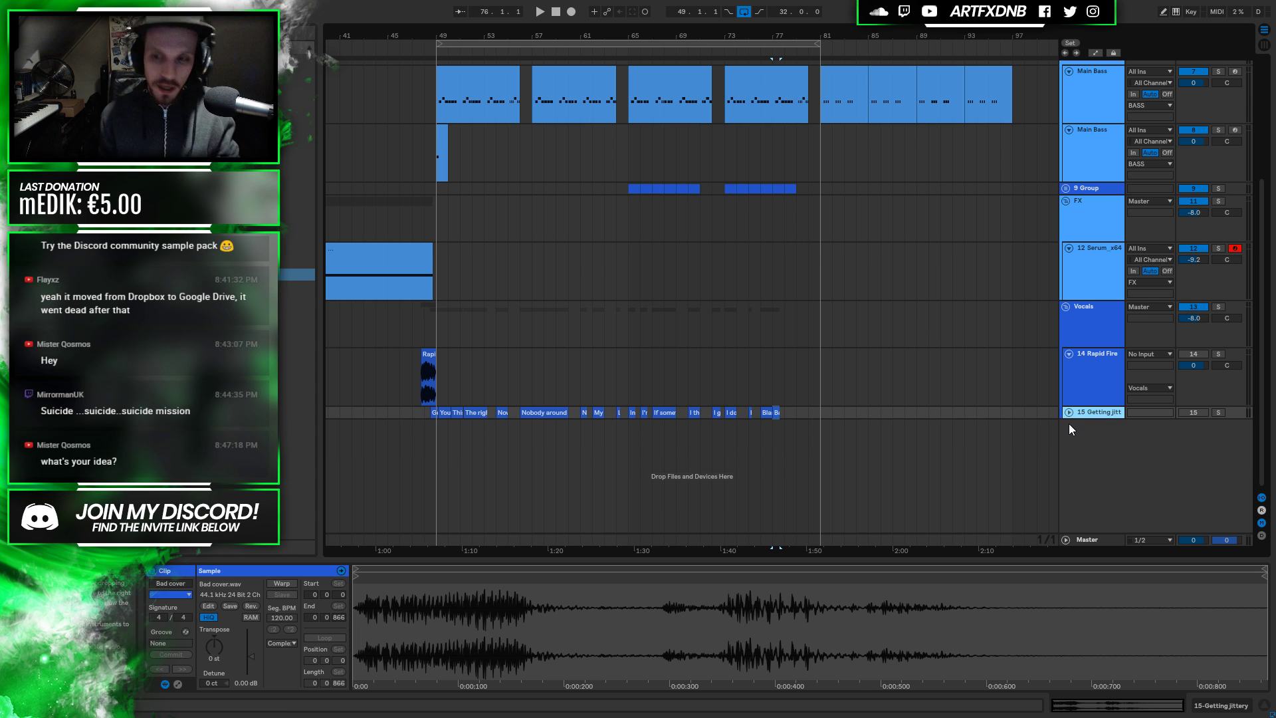
{"action": "left_click", "coordinate": [1068, 354]}
{"action": "left_click", "coordinate": [1089, 352]}
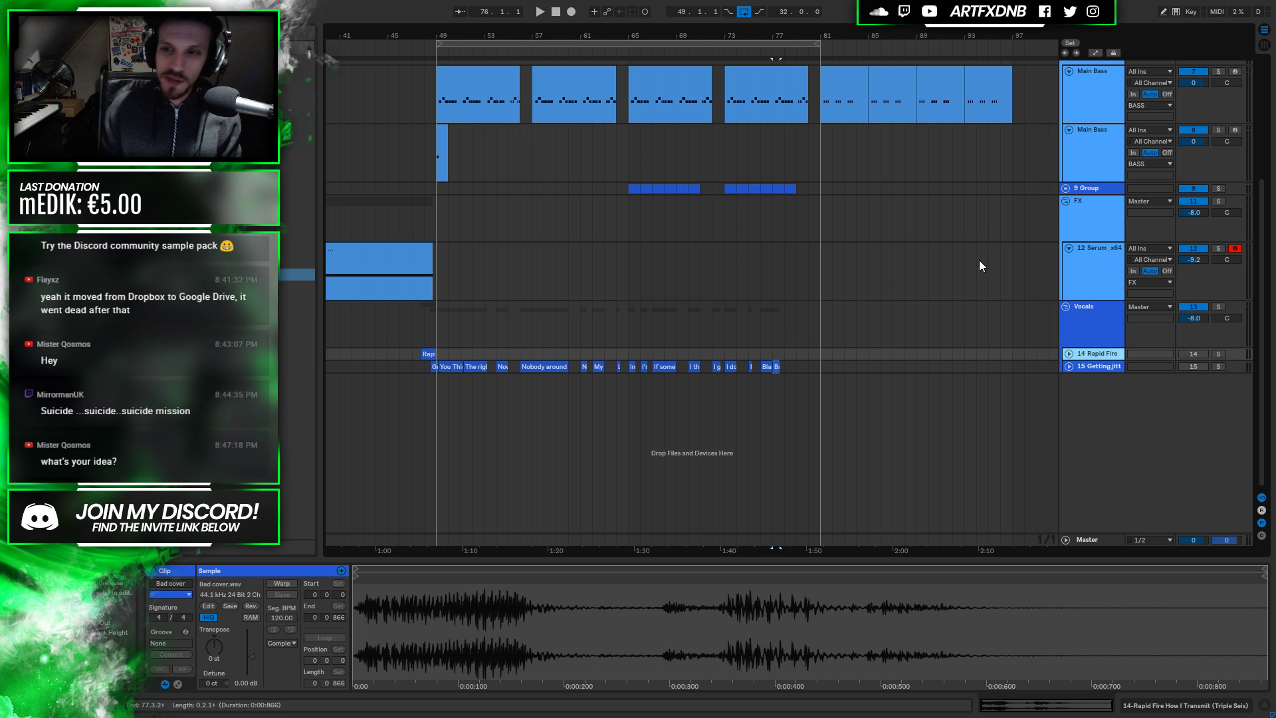
{"action": "left_click", "coordinate": [1085, 364]}
{"action": "left_click", "coordinate": [1068, 367]}
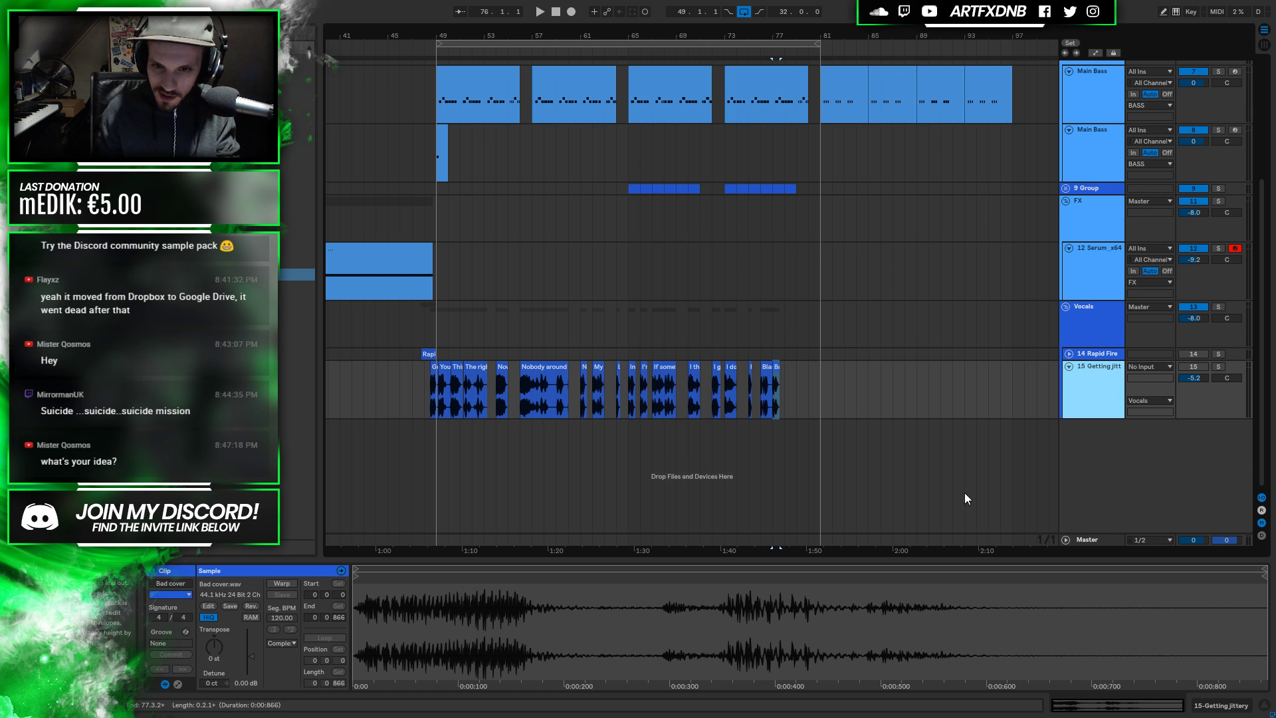
Create a new audio track below Getting jittery and copy the This is no suicide mission clip onto it, ending just before bar 49
{"action": "left_click", "coordinate": [457, 375]}
{"action": "left_click_drag", "start_coordinate": [458, 29], "coordinate": [866, 137]}
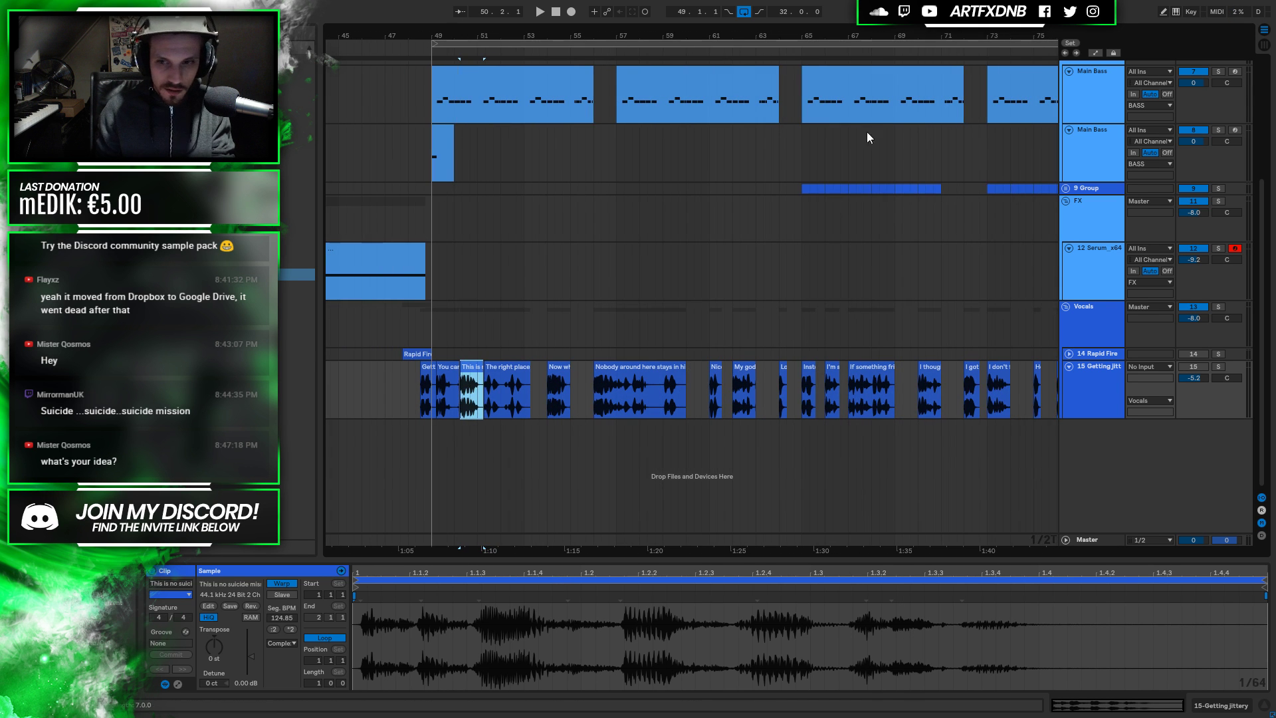
{"action": "right_click", "coordinate": [1110, 386]}
{"action": "left_click", "coordinate": [1009, 481]}
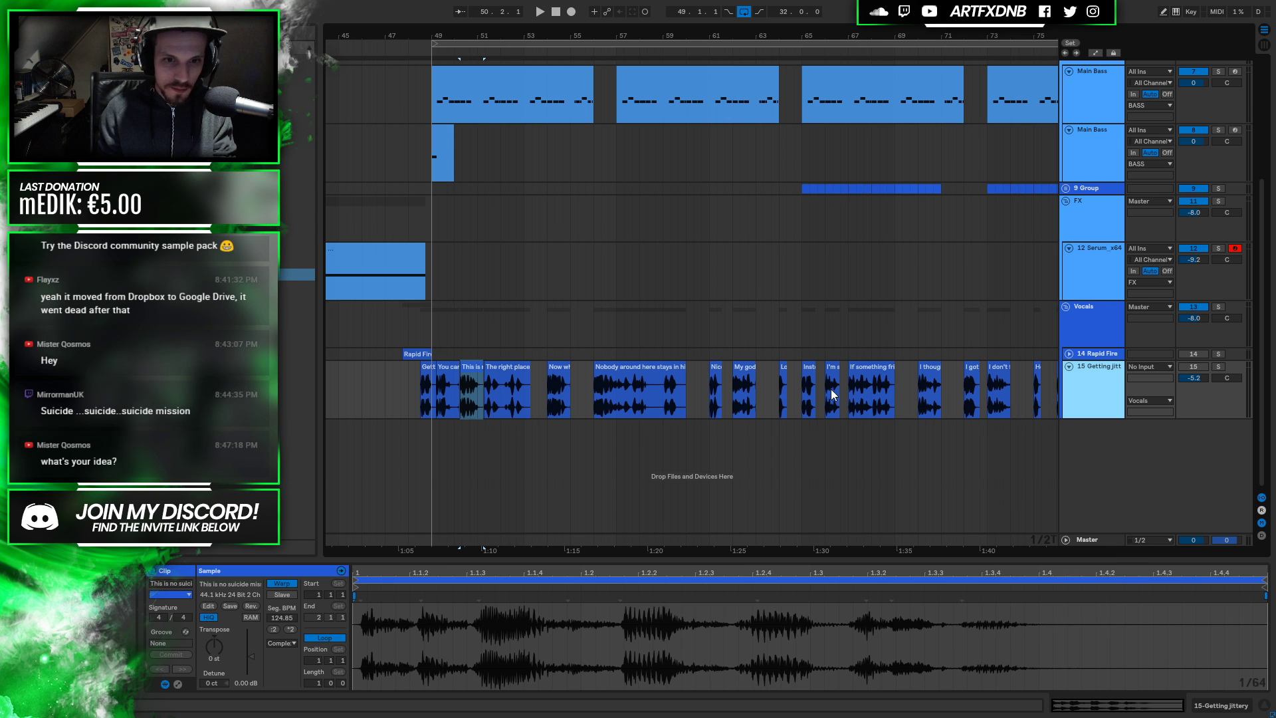
{"action": "key", "text": "ctrl+t"}
{"action": "left_click_drag", "start_coordinate": [470, 389], "coordinate": [416, 459]}
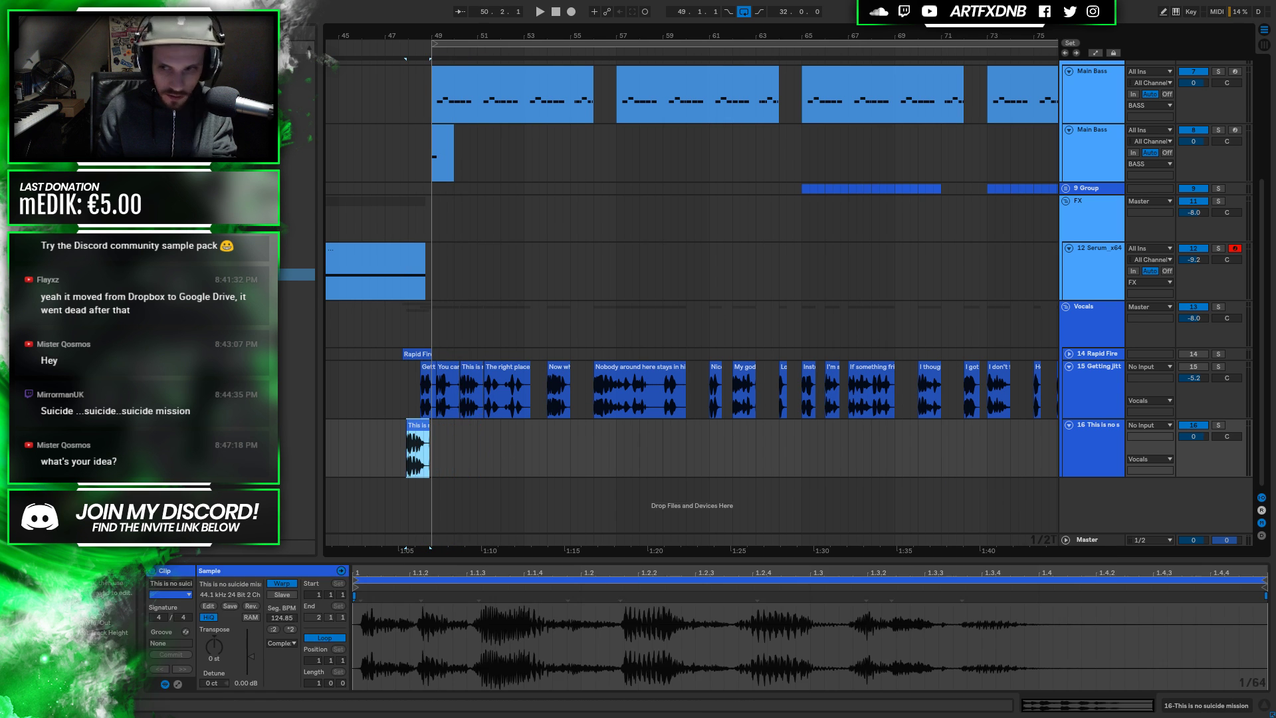
Solo the new vocal track and turn off Warp on its This is no suicide mission clip
{"action": "left_click", "coordinate": [1218, 424]}
{"action": "left_click_drag", "start_coordinate": [417, 34], "coordinate": [545, 266]}
{"action": "left_click", "coordinate": [636, 434]}
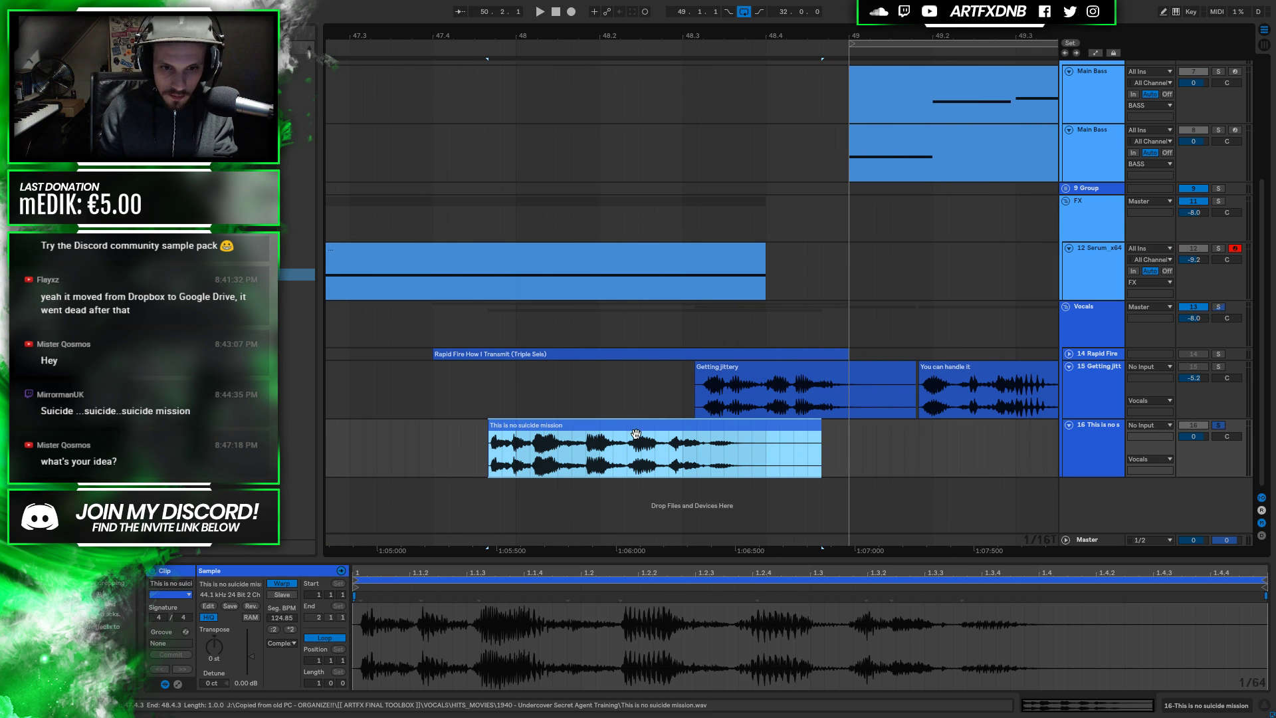
{"action": "left_click", "coordinate": [279, 583]}
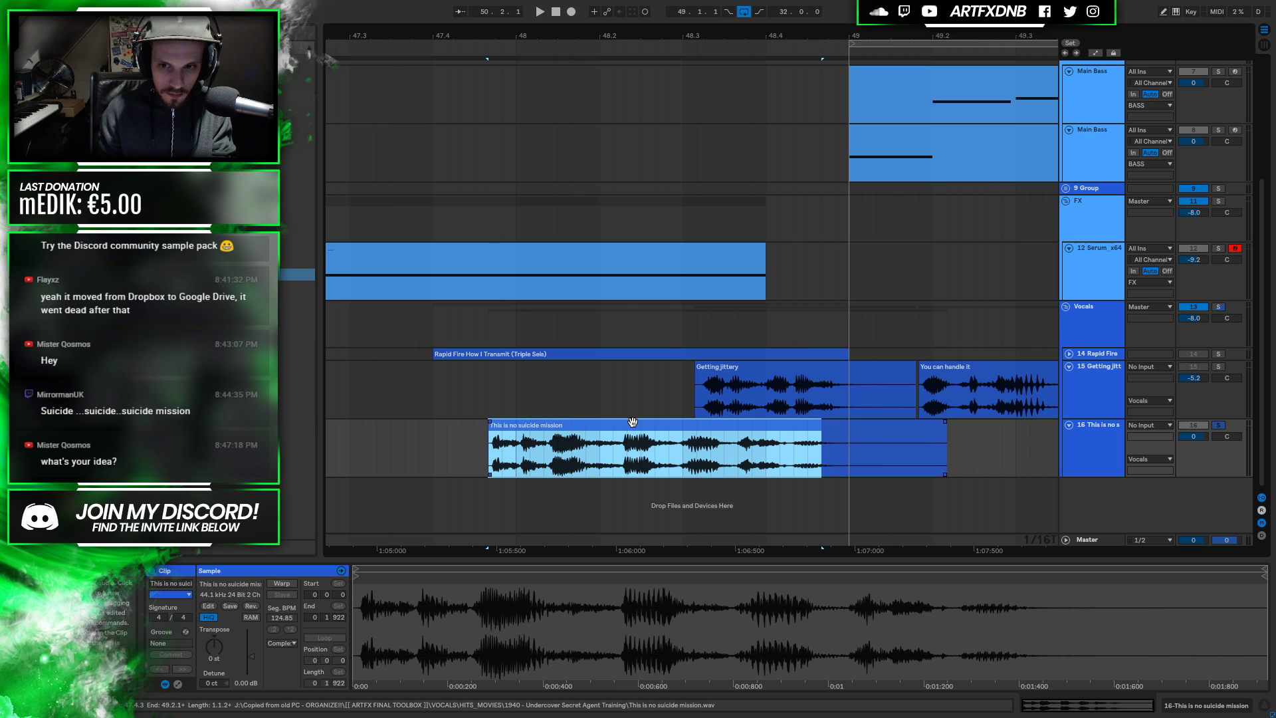
Play the soloed clip and lower the track's volume to -7.8 dB
{"action": "key", "text": "space"}
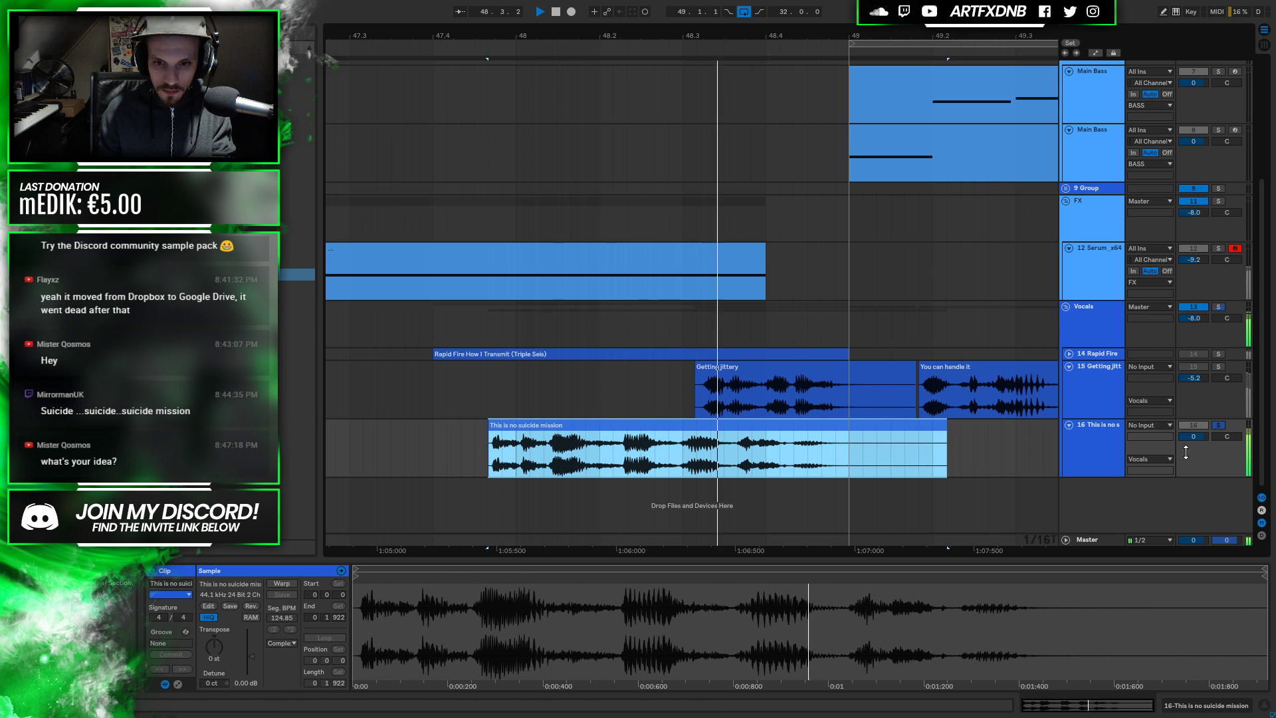
{"action": "left_click_drag", "start_coordinate": [1194, 436], "coordinate": [1194, 458]}
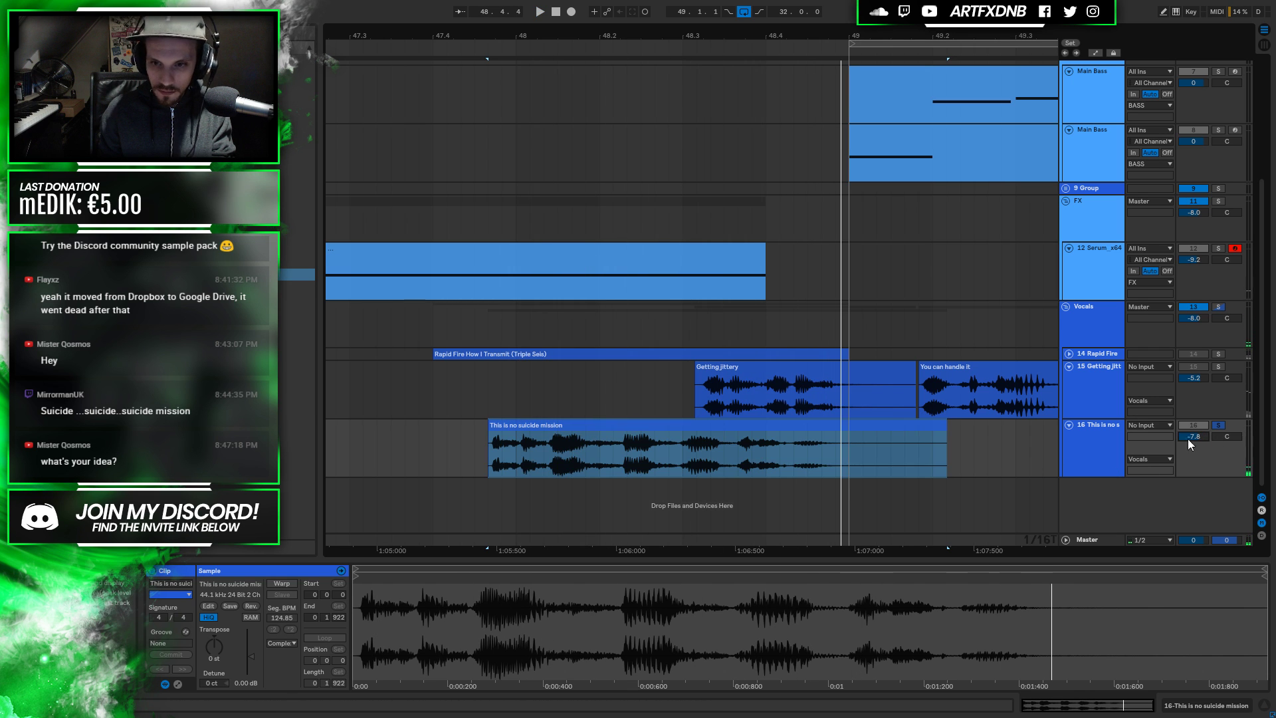
{"action": "left_click", "coordinate": [585, 463]}
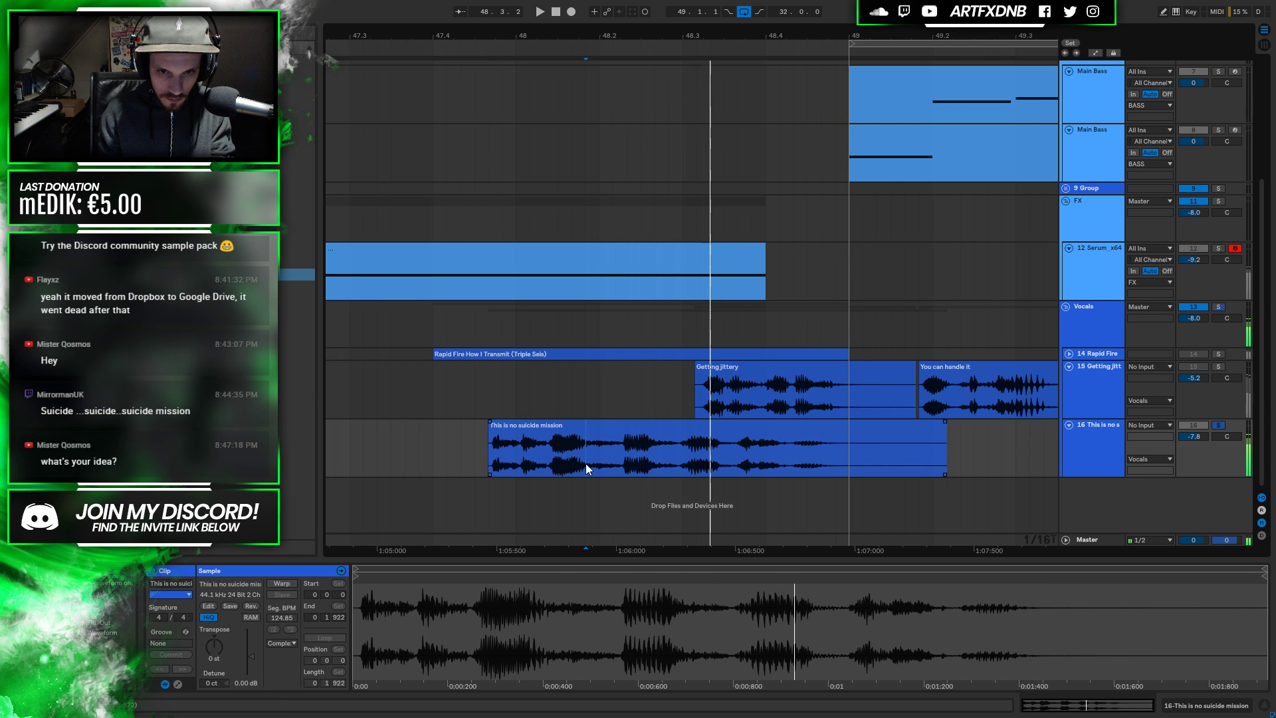
Split the This is no suicide mission clip at about 48.1.4 and delete its opening part
{"action": "left_click", "coordinate": [593, 453]}
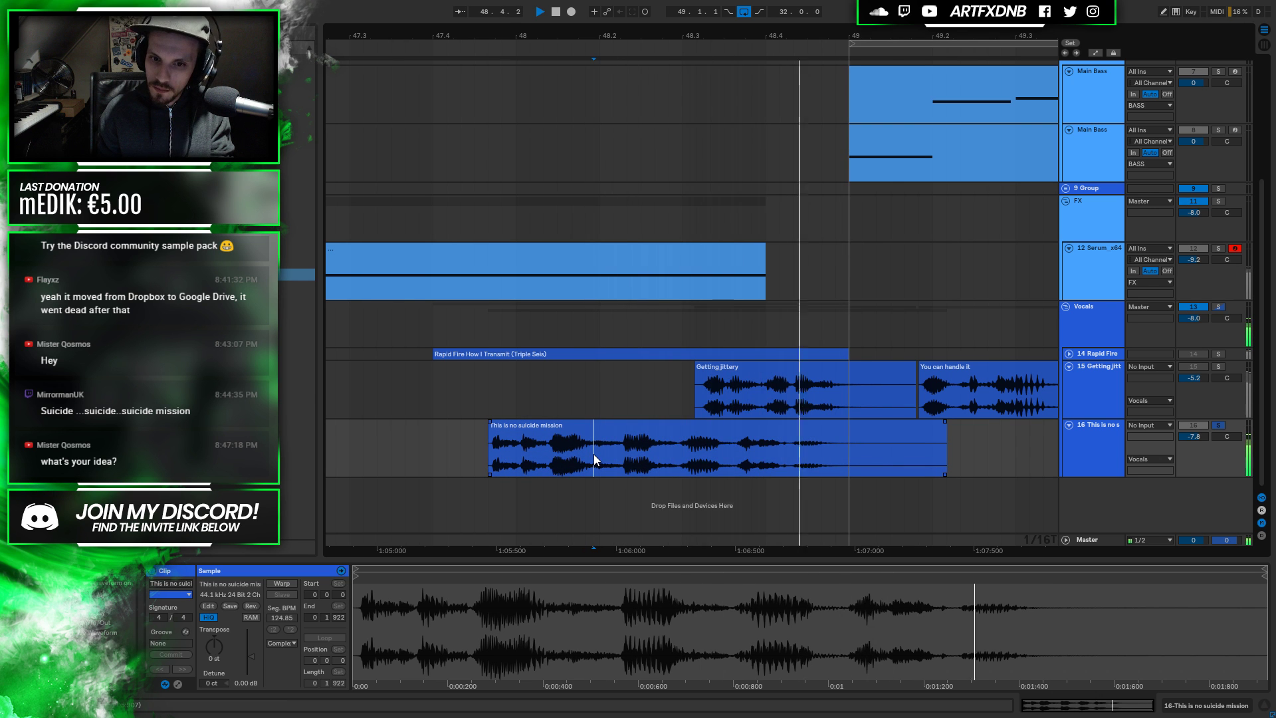
{"action": "left_click_drag", "start_coordinate": [593, 453], "coordinate": [947, 453]}
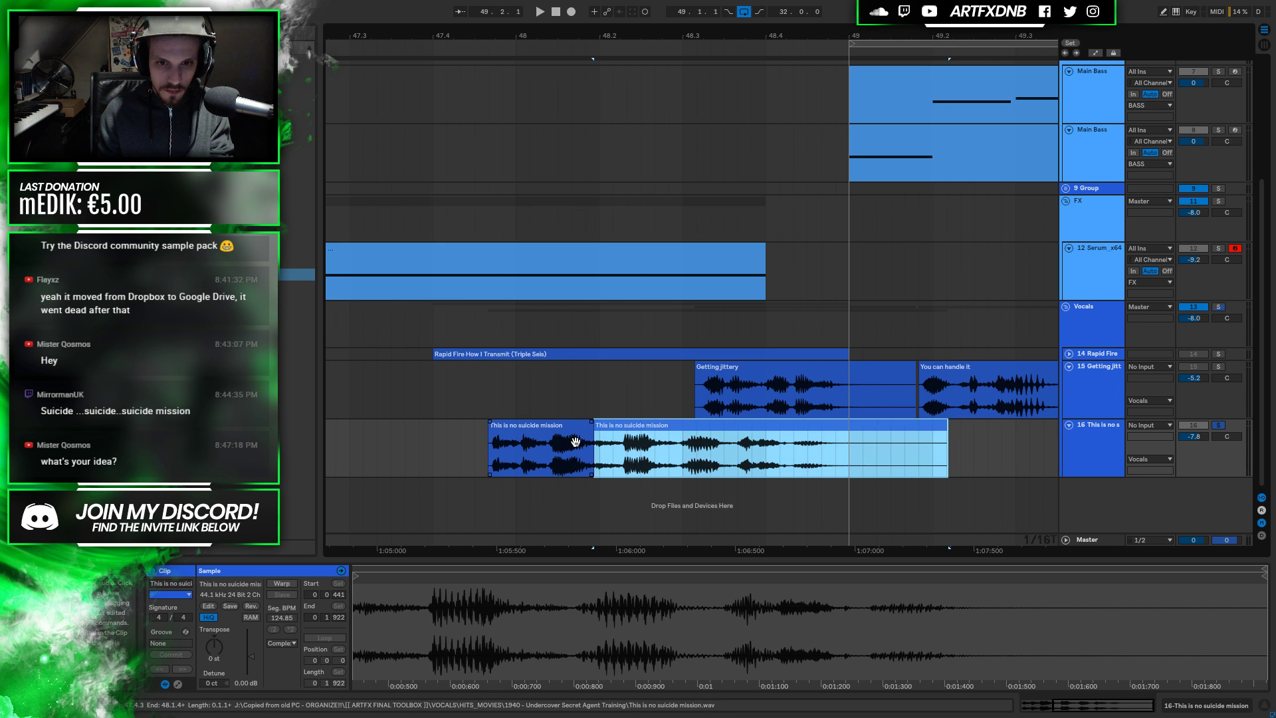
{"action": "key", "text": "ctrl+e"}
{"action": "key", "text": "Delete"}
Audition the trimmed suicide mission clip repeatedly to check where its words start and end
{"action": "left_click", "coordinate": [815, 429]}
{"action": "key", "text": "space"}
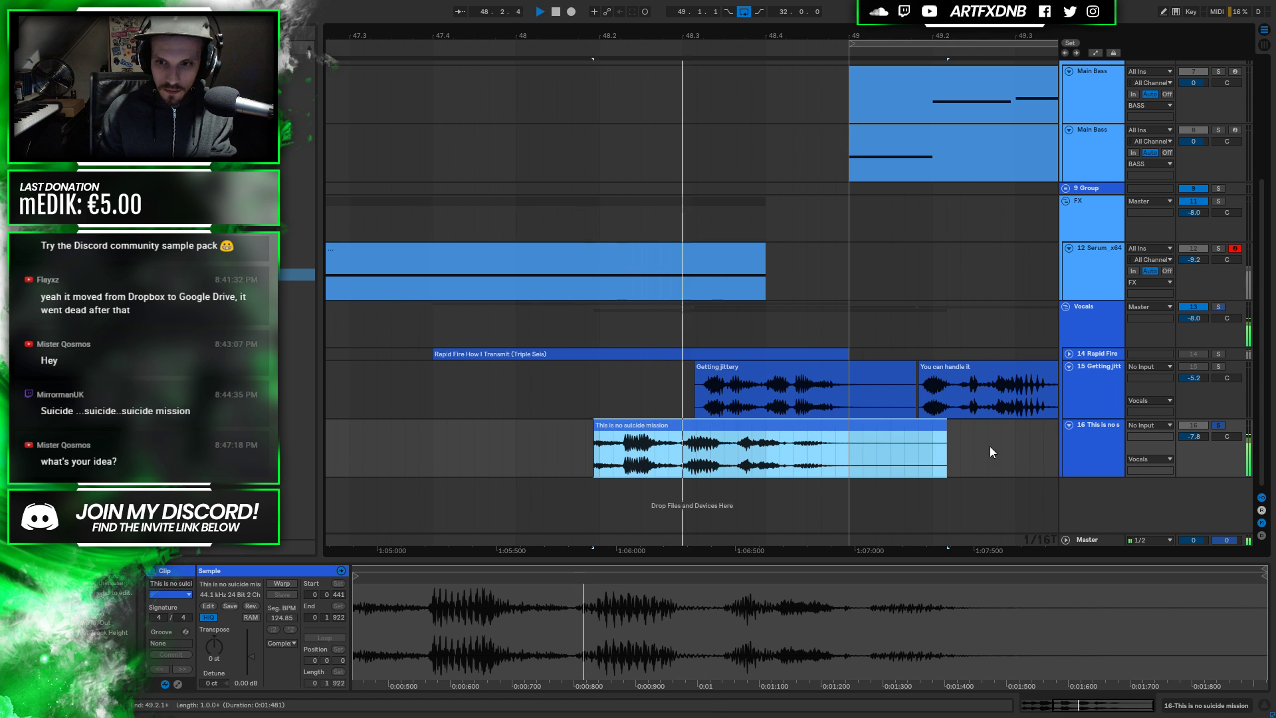
{"action": "key", "text": "space"}
{"action": "left_click", "coordinate": [1095, 473]}
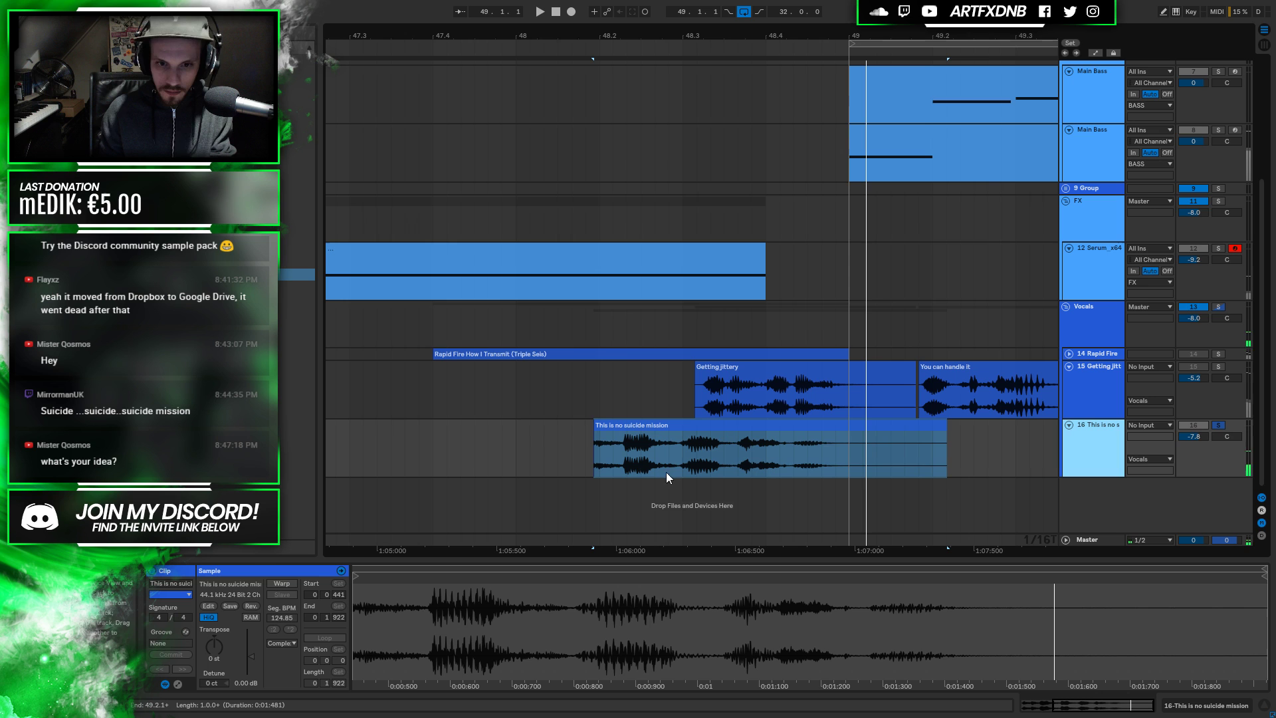
{"action": "left_click", "coordinate": [598, 427]}
{"action": "key", "text": "space"}
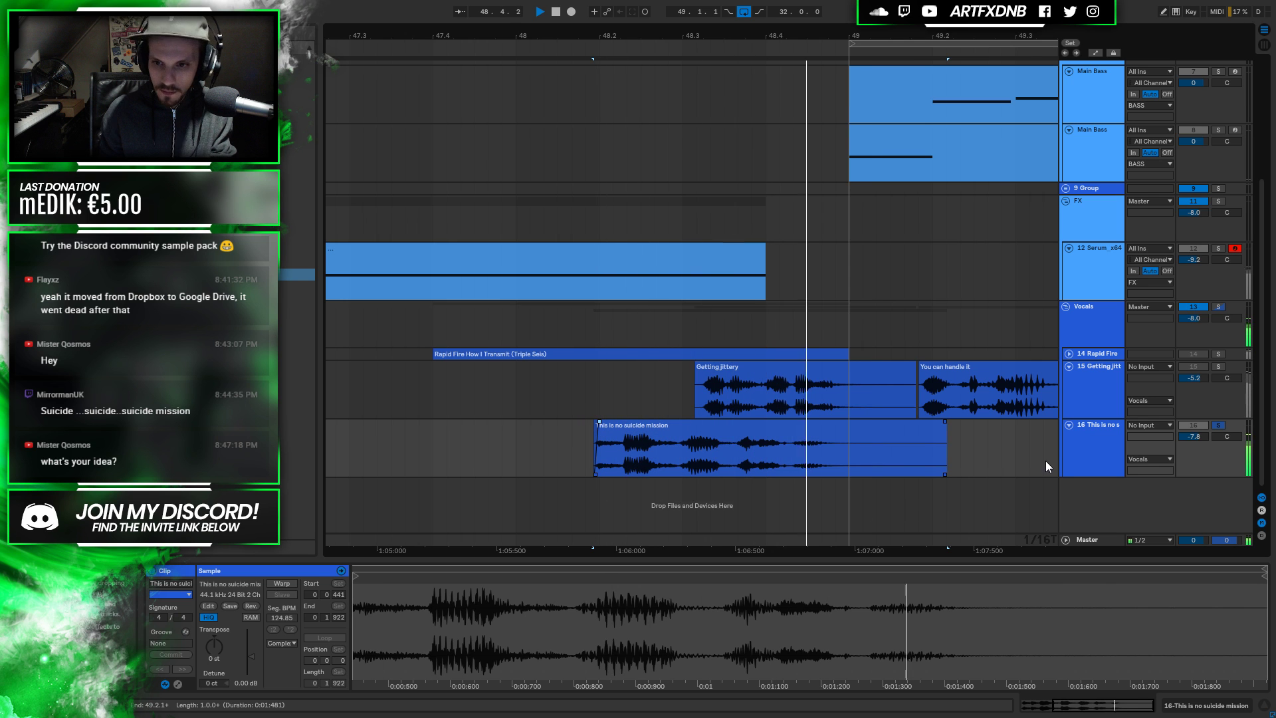
{"action": "key", "text": "space"}
{"action": "key", "text": "space"}
{"action": "key", "text": "space"}
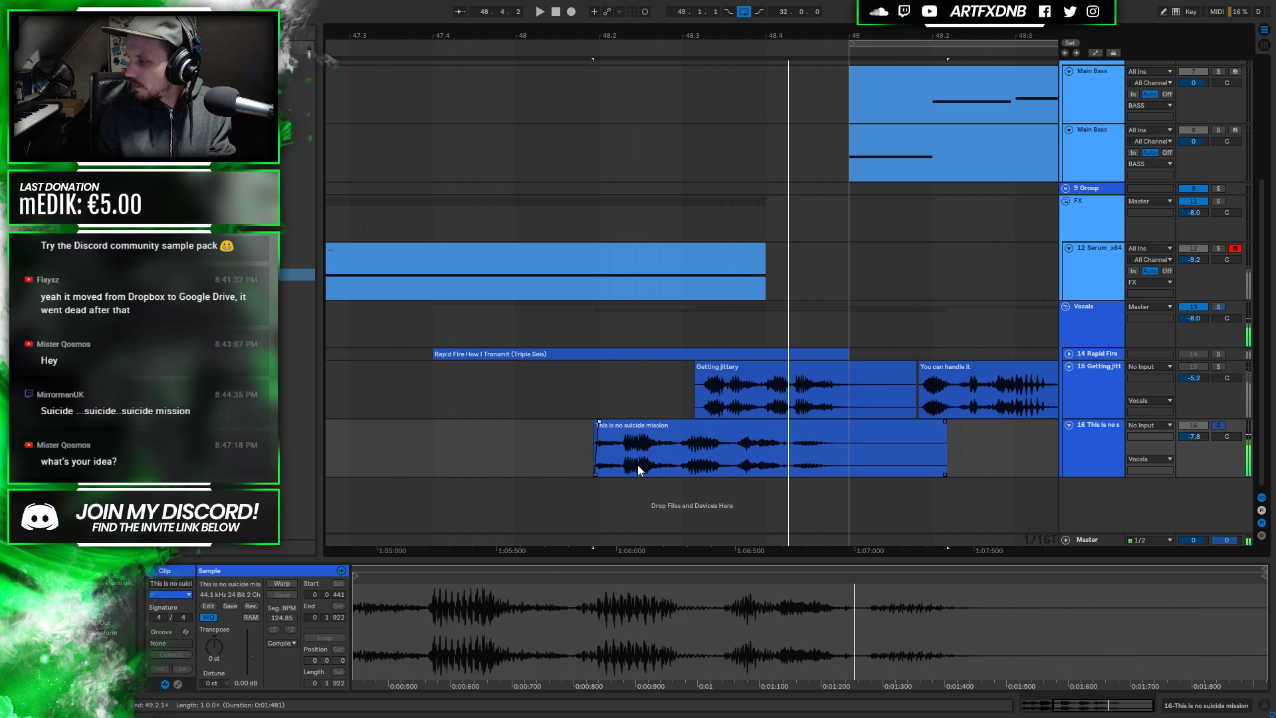
{"action": "key", "text": "space"}
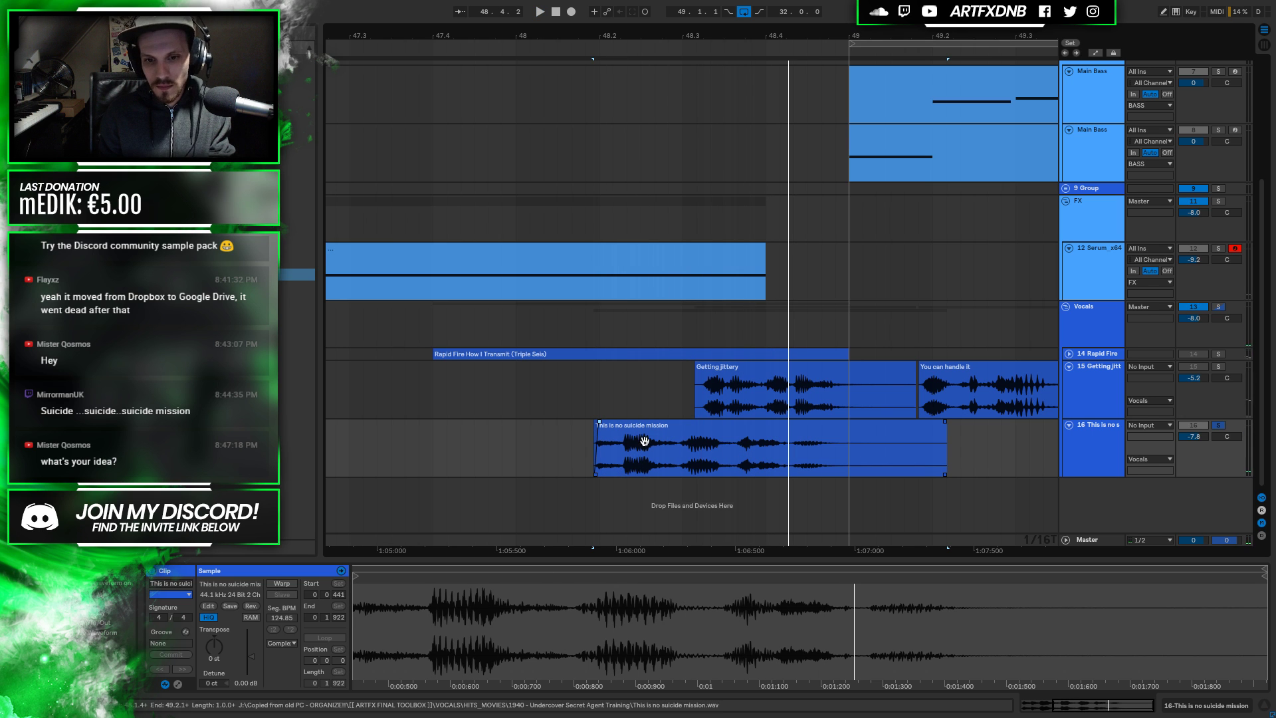
Move the trimmed clip earlier so it starts at about 47.4.4, and play it there
{"action": "left_click_drag", "start_coordinate": [657, 447], "coordinate": [555, 431]}
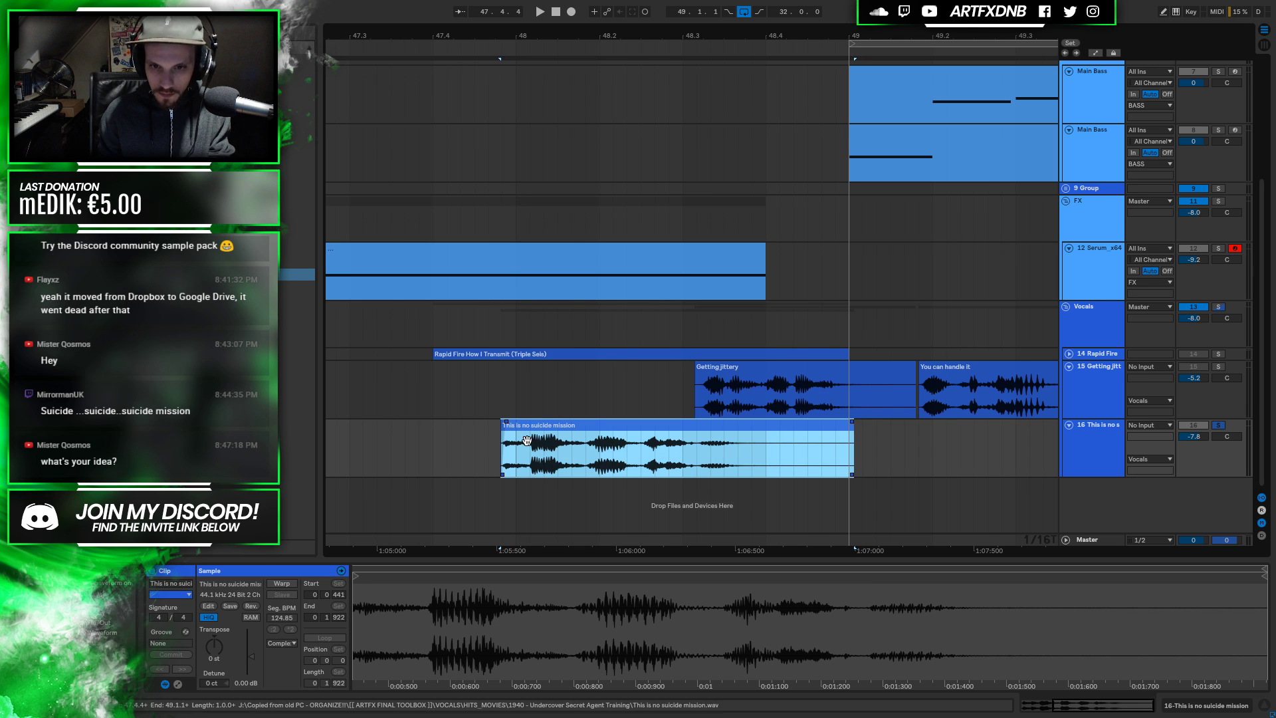
{"action": "left_click", "coordinate": [493, 440]}
{"action": "left_click", "coordinate": [508, 442]}
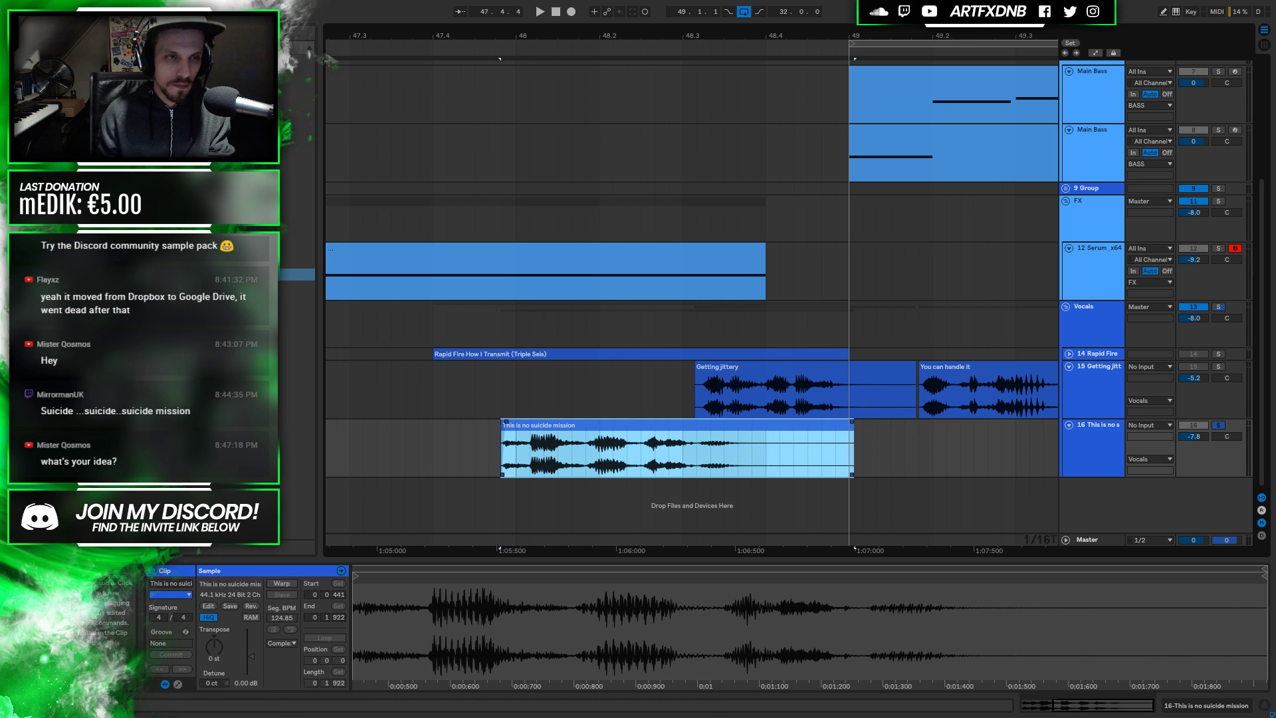
{"action": "key", "text": "space"}
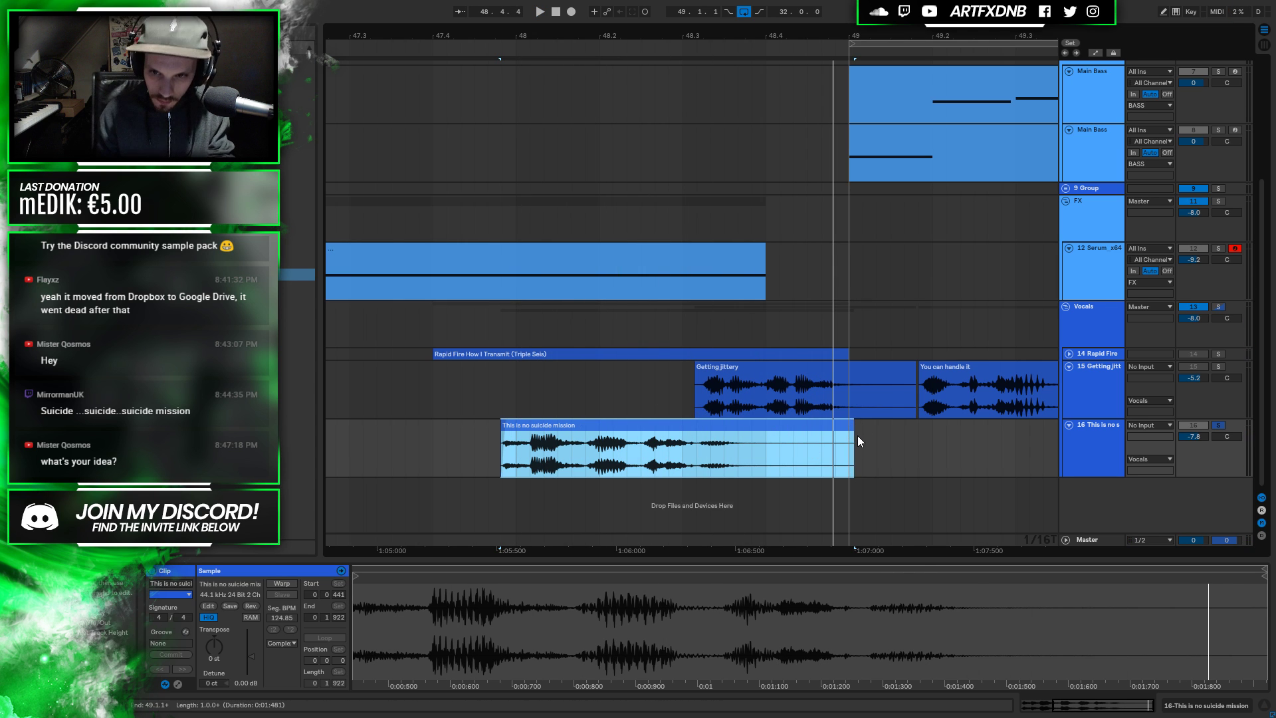
Turn Warp on for the trimmed clip and time-stretch it in two passes to end at about 49.1.2, auditioning each
{"action": "left_click", "coordinate": [293, 584]}
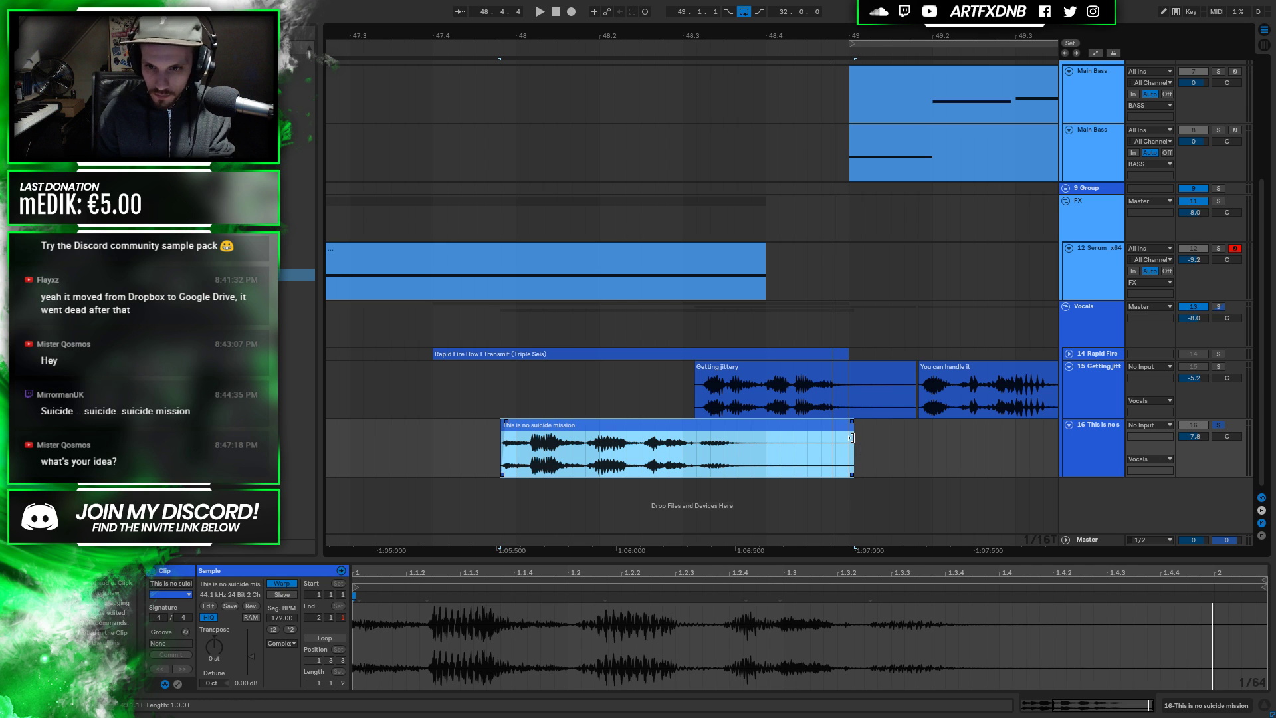
{"action": "left_click_drag", "start_coordinate": [854, 438], "coordinate": [874, 440]}
{"action": "key", "text": "space"}
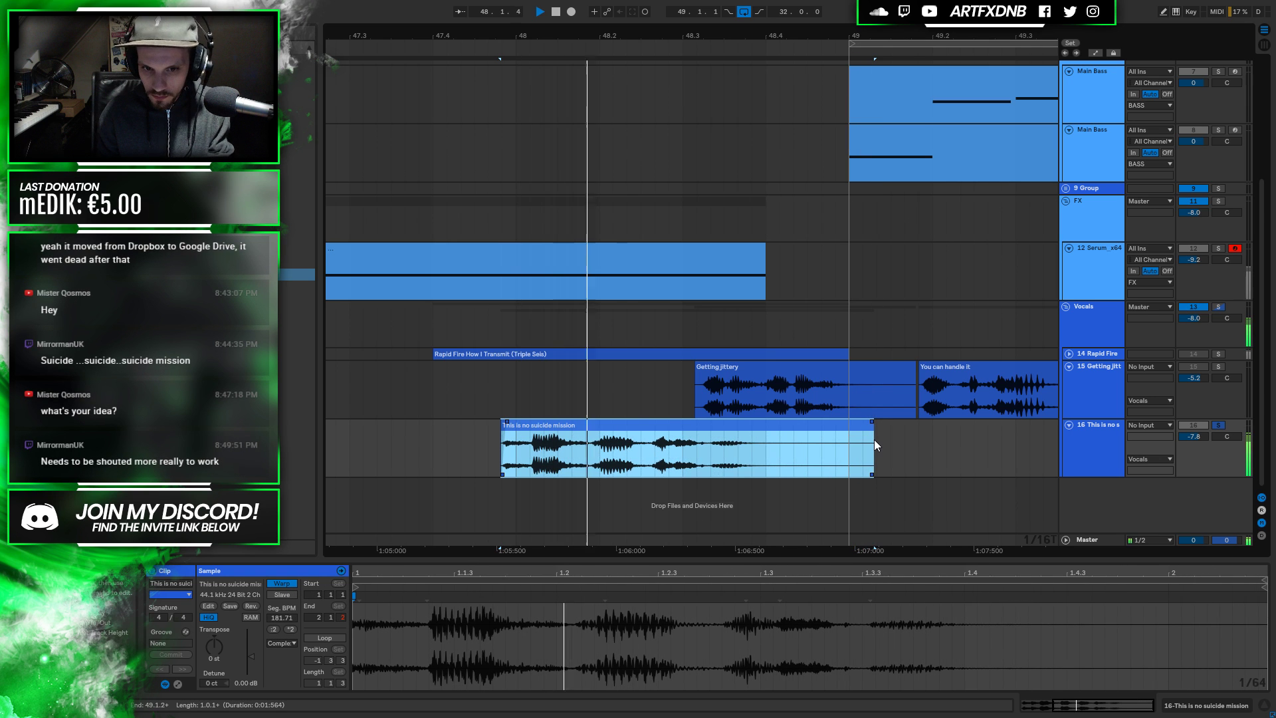
{"action": "key", "text": "space"}
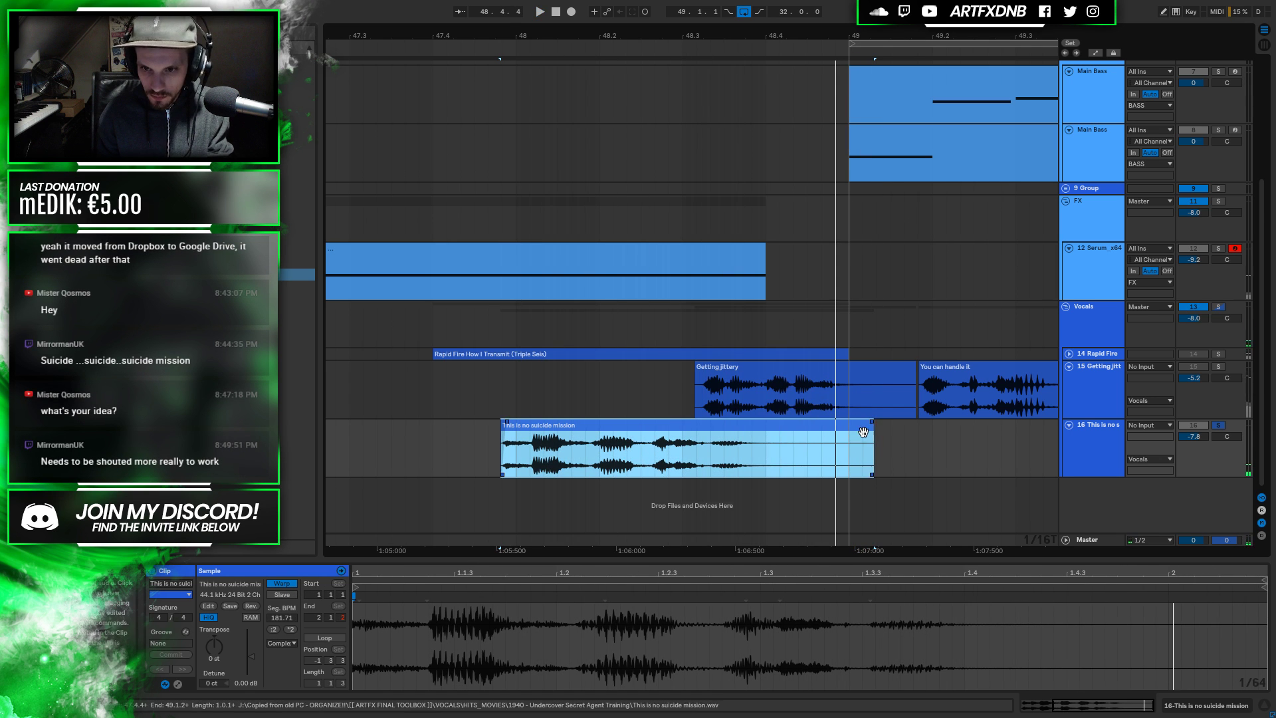
{"action": "left_click_drag", "start_coordinate": [868, 433], "coordinate": [889, 435]}
{"action": "key", "text": "space"}
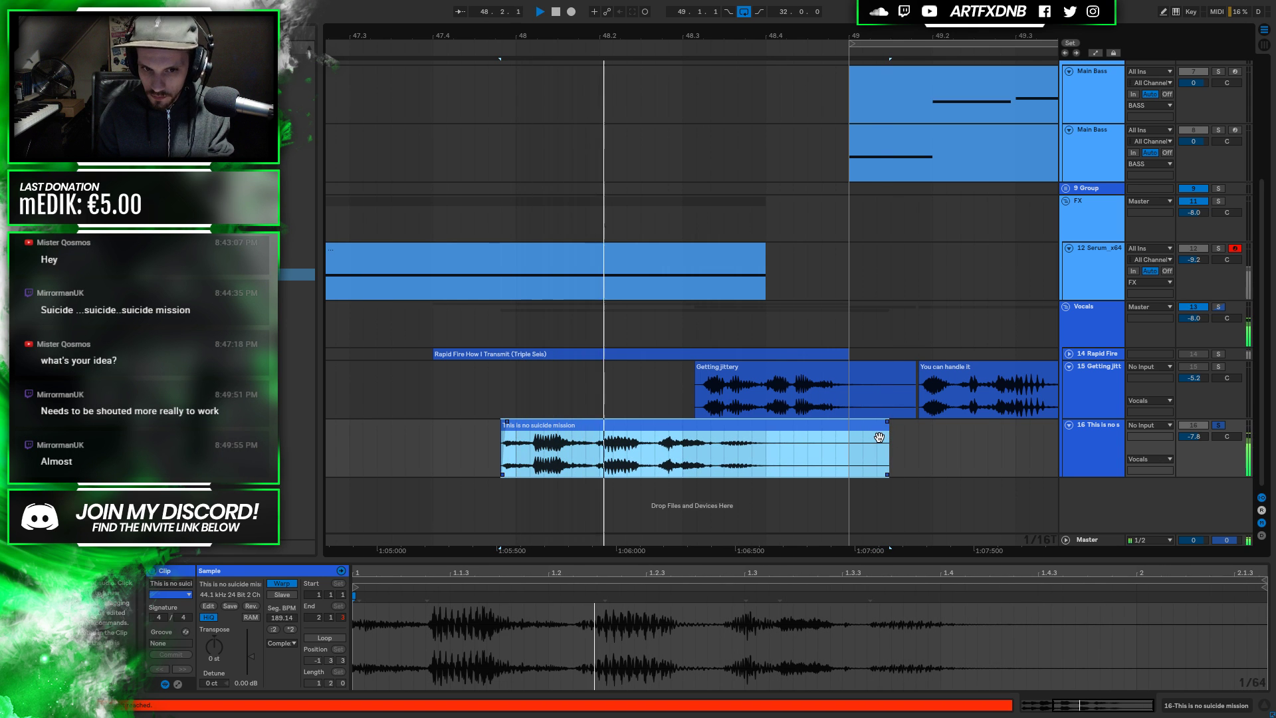
{"action": "key", "text": "space"}
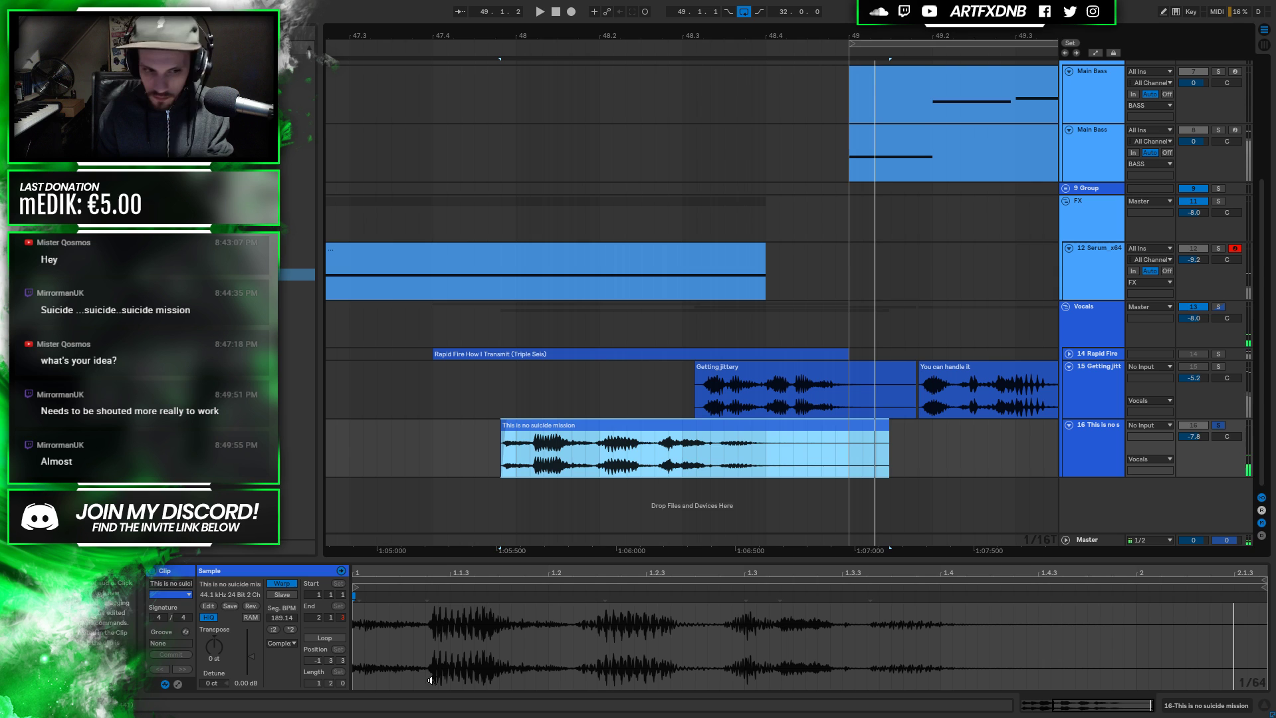
Set the clip's warp mode to Complex Pro and transpose it to -4 st, checking the sound in playback
{"action": "left_click", "coordinate": [269, 642]}
{"action": "left_click", "coordinate": [293, 633]}
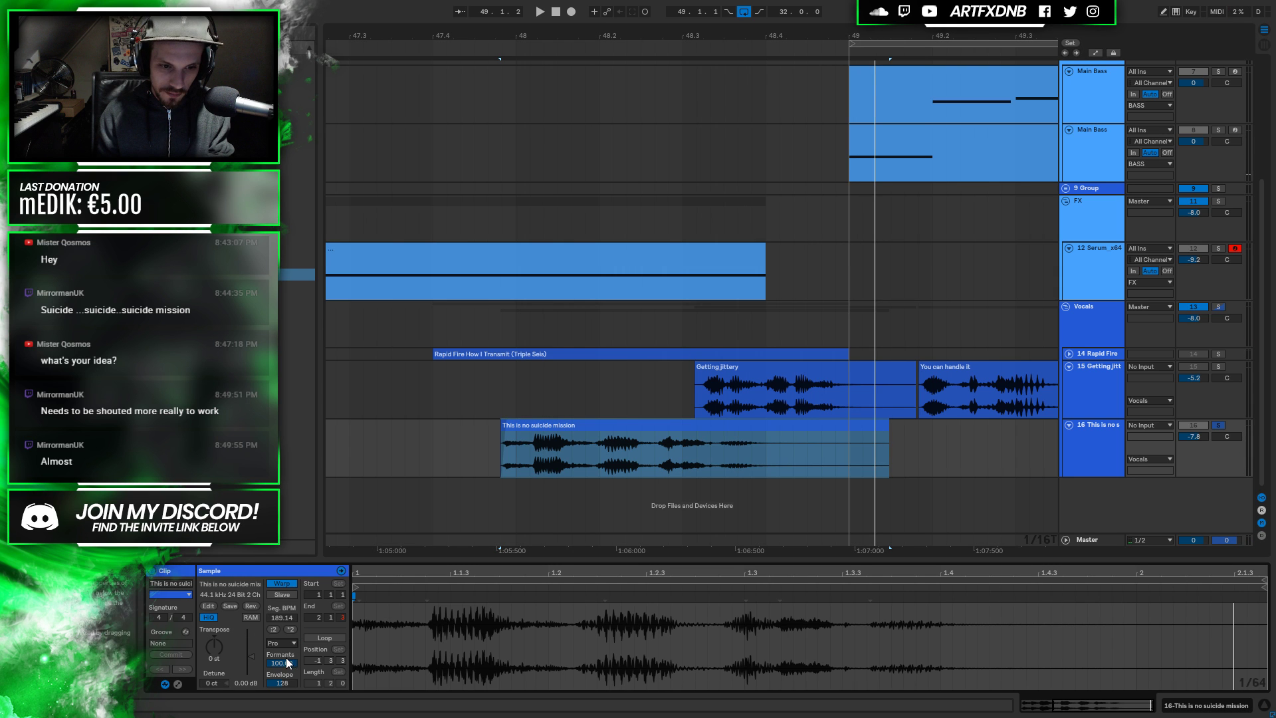
{"action": "key", "text": "space"}
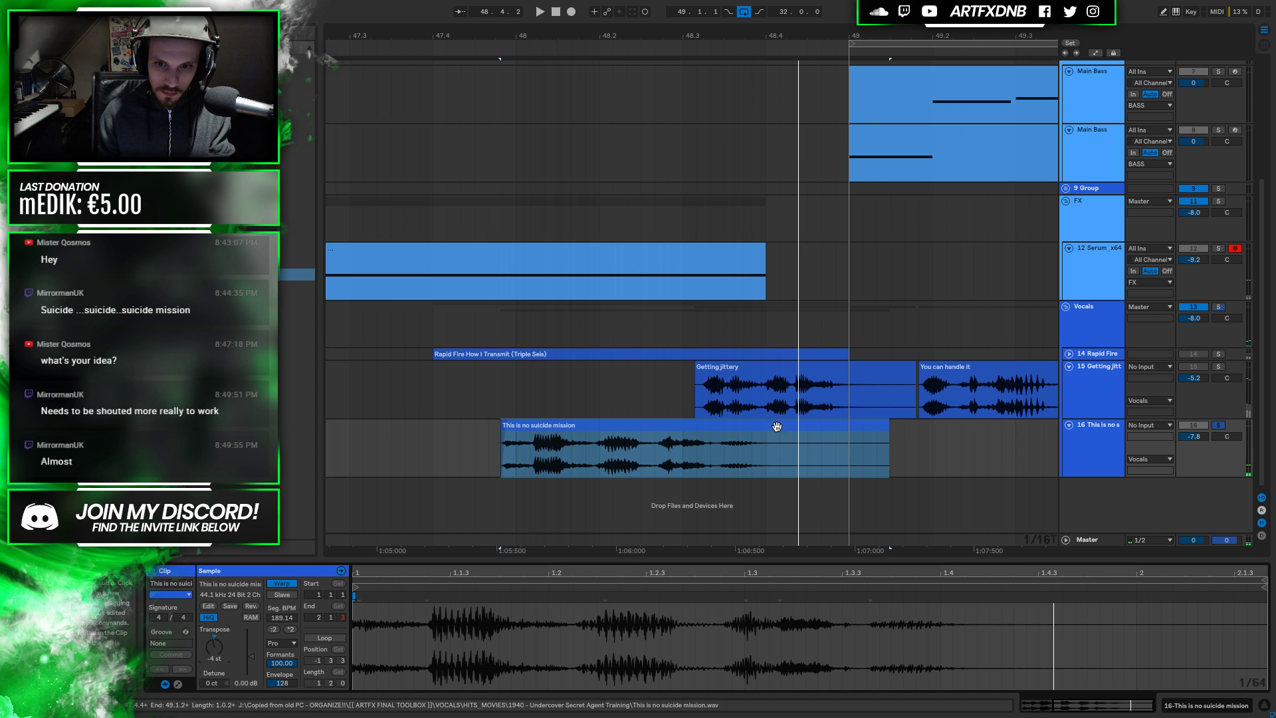
Split the clip at about 48.2.3 and transpose the second piece to -5 st, auditioning the change
{"action": "left_click", "coordinate": [658, 460]}
{"action": "left_click_drag", "start_coordinate": [658, 457], "coordinate": [840, 453]}
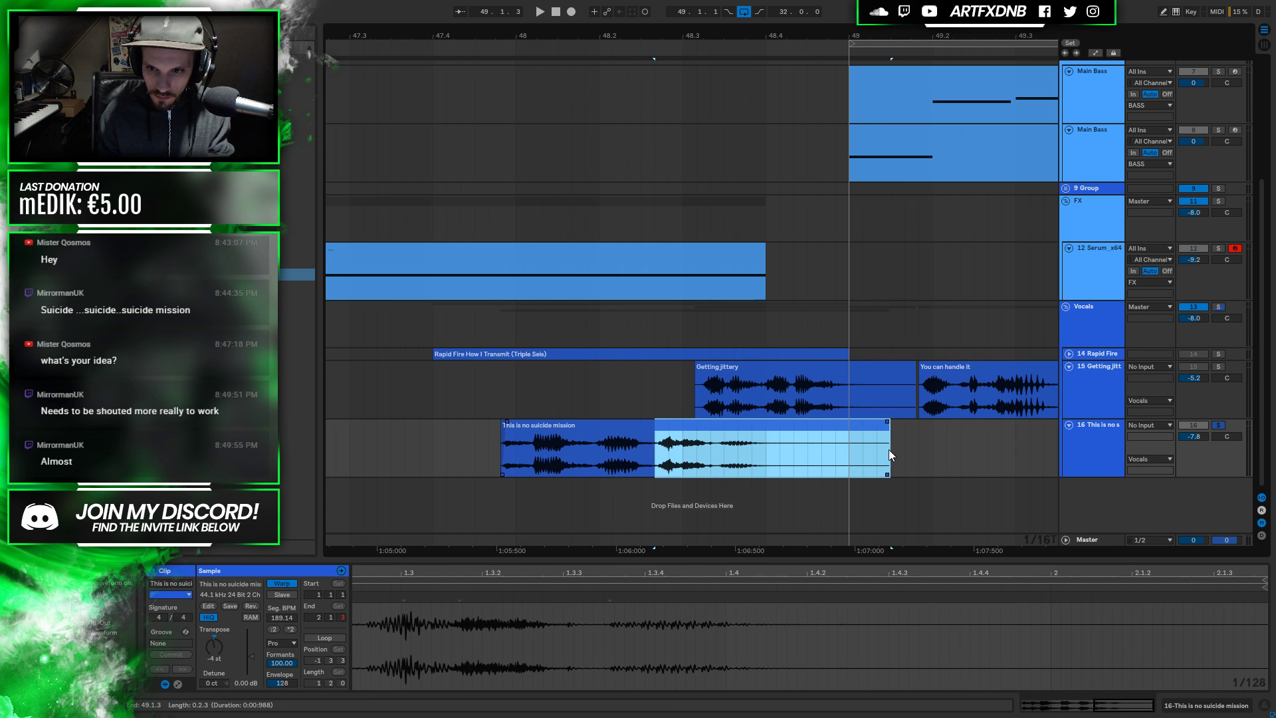
{"action": "key", "text": "ctrl+e"}
{"action": "key", "text": "space"}
{"action": "key", "text": "space"}
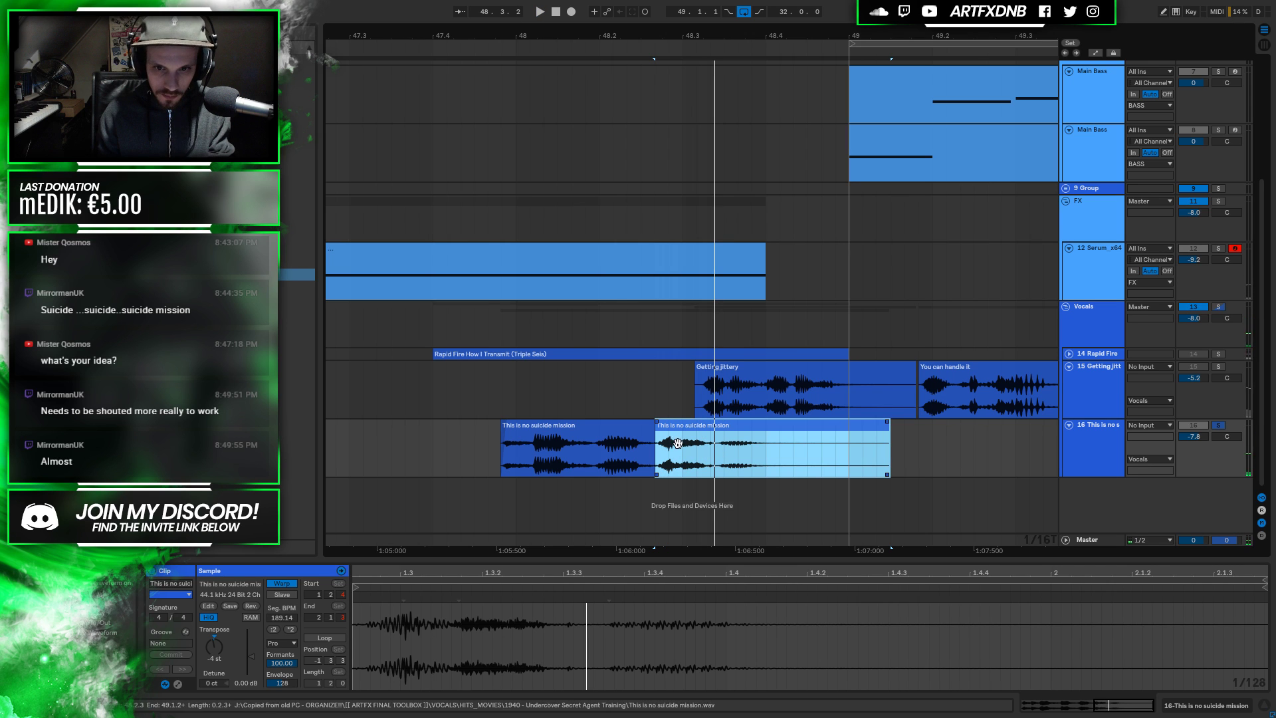
{"action": "left_click", "coordinate": [225, 635]}
{"action": "key", "text": "space"}
{"action": "key", "text": "space"}
Split the second piece at about 48.3.2 and transpose the last piece to -7 st
{"action": "left_click_drag", "start_coordinate": [715, 464], "coordinate": [890, 453]}
{"action": "key", "text": "ctrl+e"}
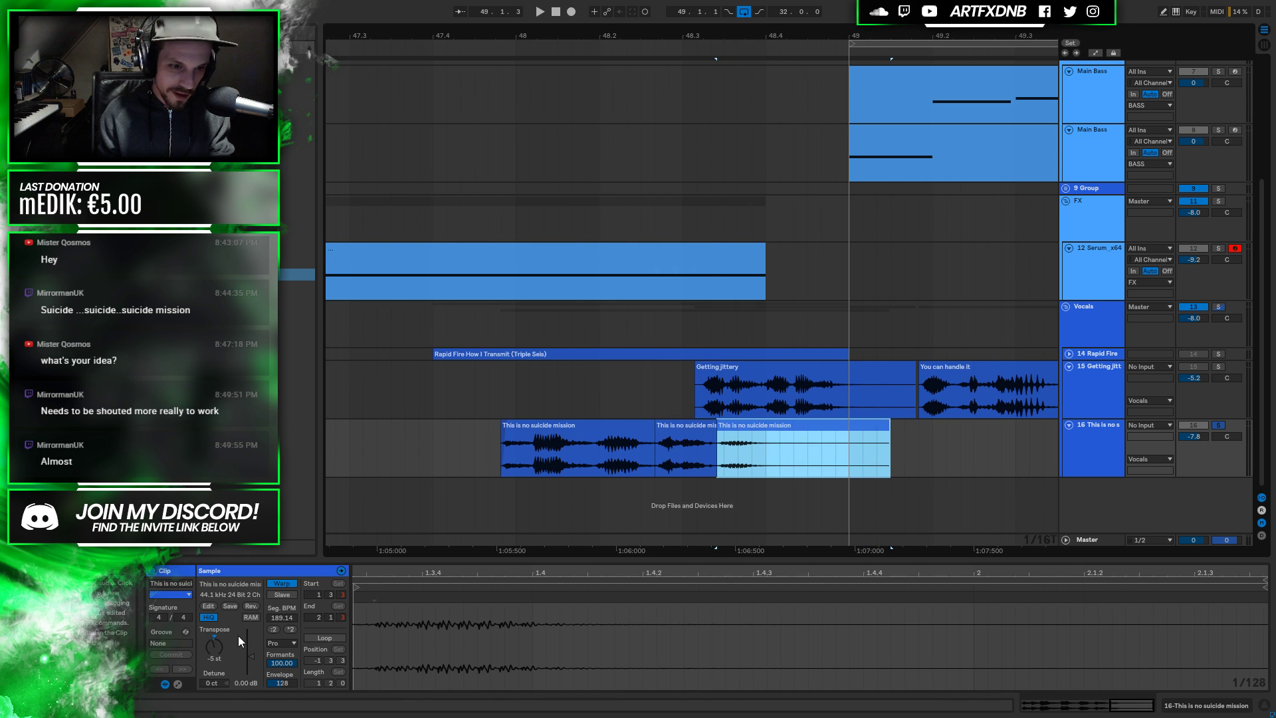
{"action": "left_click", "coordinate": [239, 635]}
{"action": "key", "text": "space"}
{"action": "left_click_drag", "start_coordinate": [218, 650], "coordinate": [218, 638]}
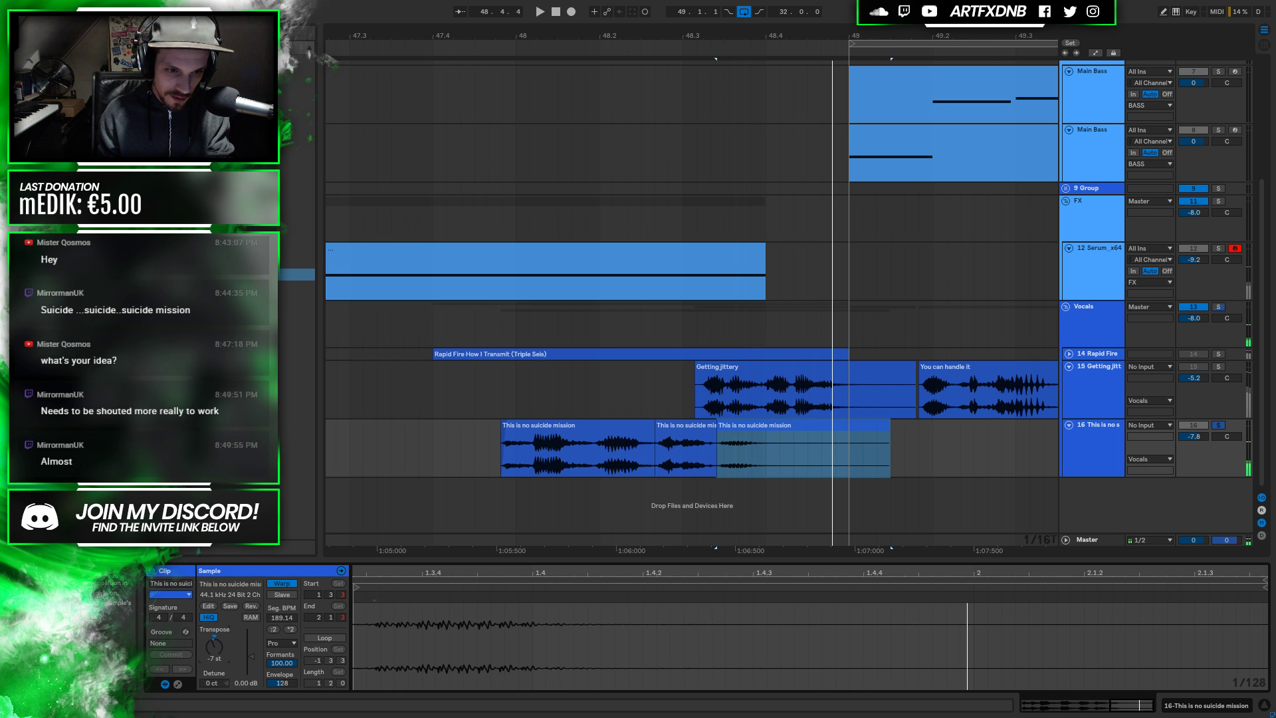
Transpose the last vocal piece to -11 st and move its start to about 48.3.3, auditioning the join
{"action": "left_click_drag", "start_coordinate": [218, 638], "coordinate": [218, 658]}
{"action": "left_click", "coordinate": [729, 423]}
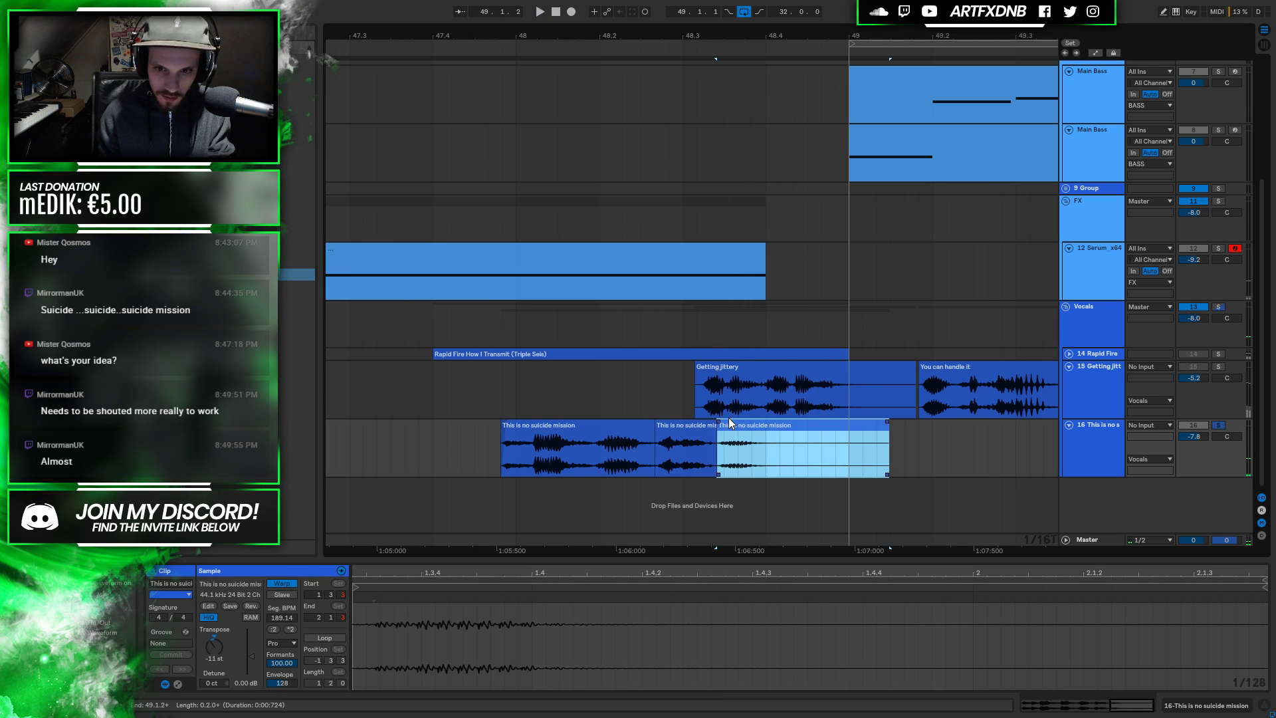
{"action": "mouse_move", "coordinate": [721, 427]}
{"action": "left_mouse_down"}
{"action": "mouse_move", "coordinate": [708, 429]}
{"action": "mouse_move", "coordinate": [733, 426]}
{"action": "left_mouse_up"}
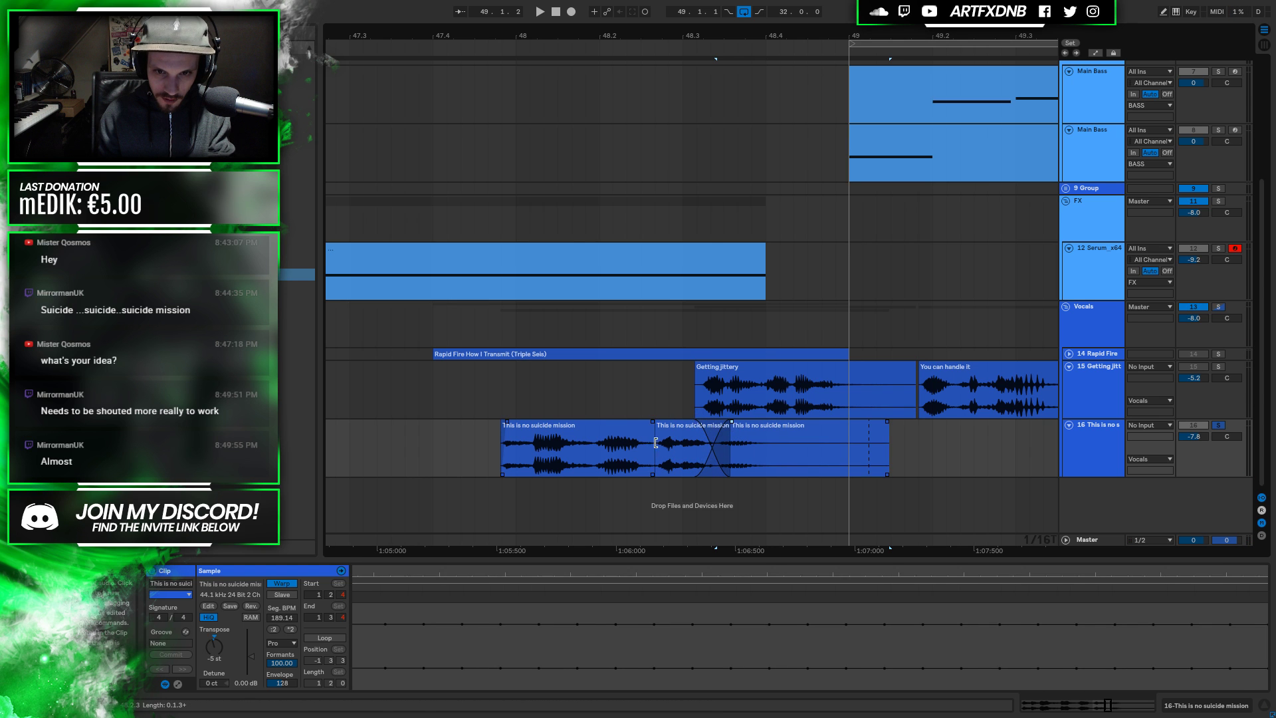
{"action": "left_click", "coordinate": [656, 442]}
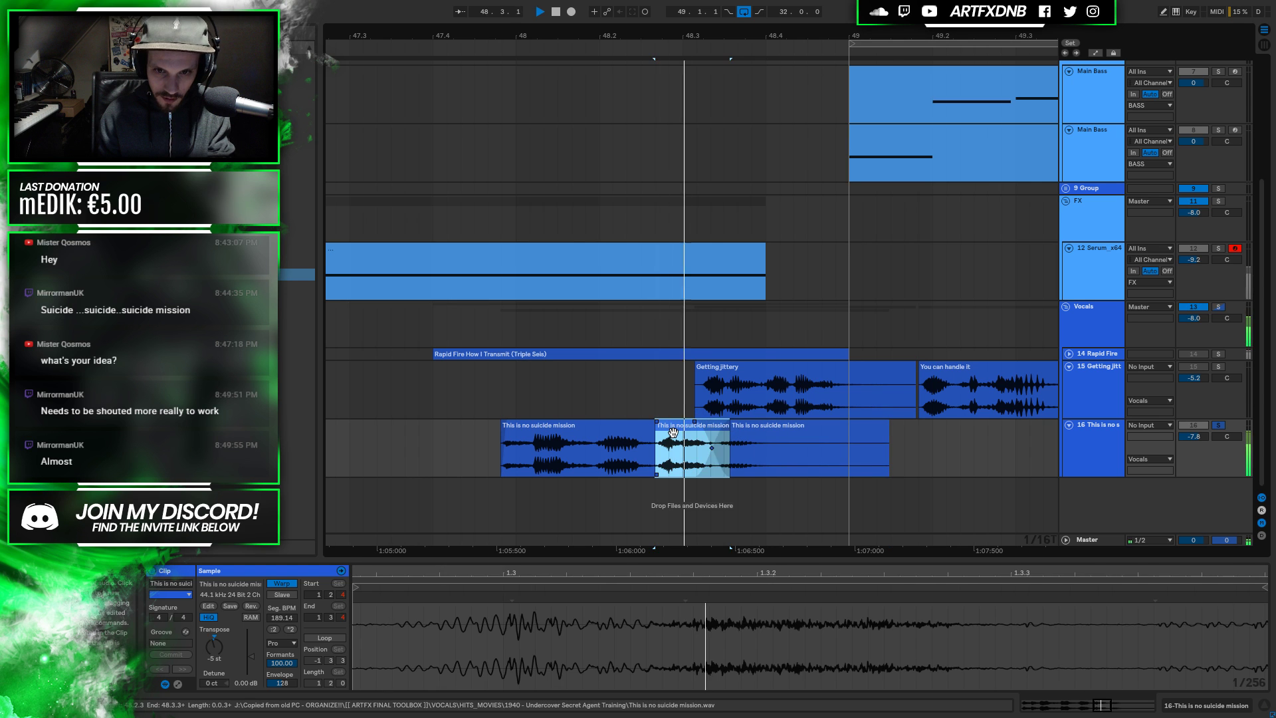
Try the last vocal piece at -12 st, auditioning it from the second piece
{"action": "left_click", "coordinate": [253, 605]}
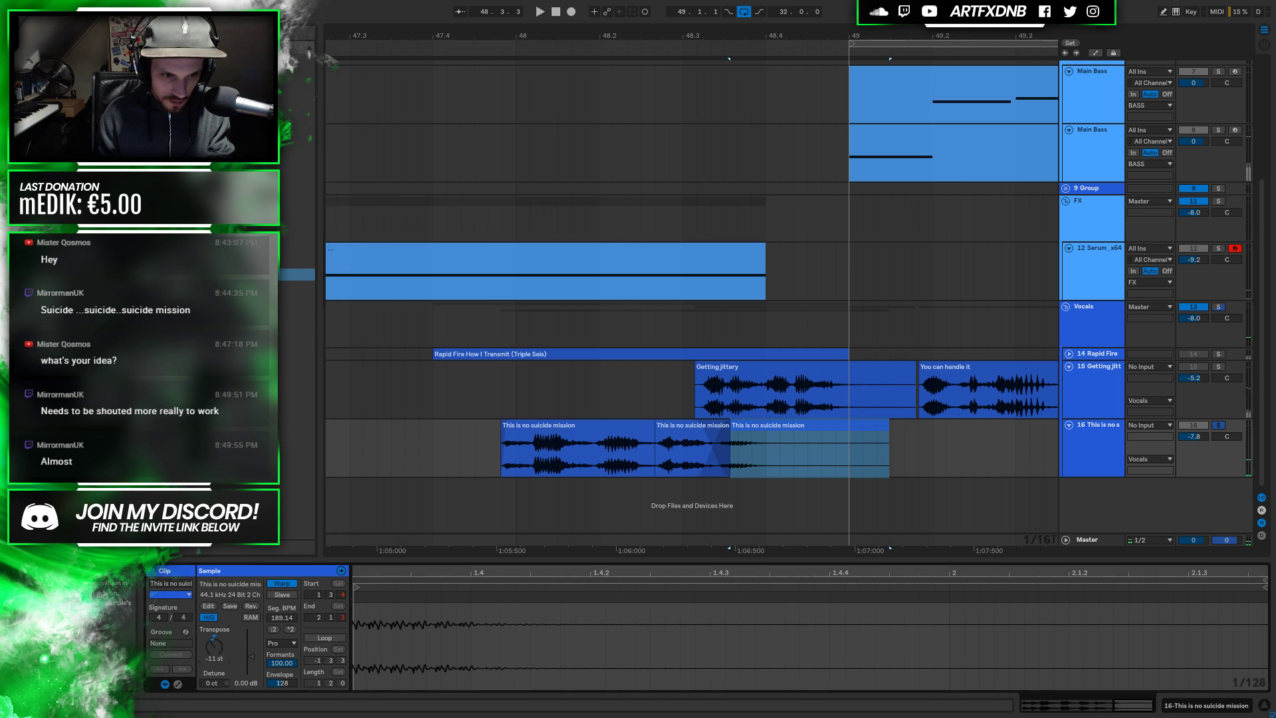
{"action": "scroll", "coordinate": [217, 652], "scroll_direction": "down", "scroll_amount": 1}
{"action": "key", "text": "space"}
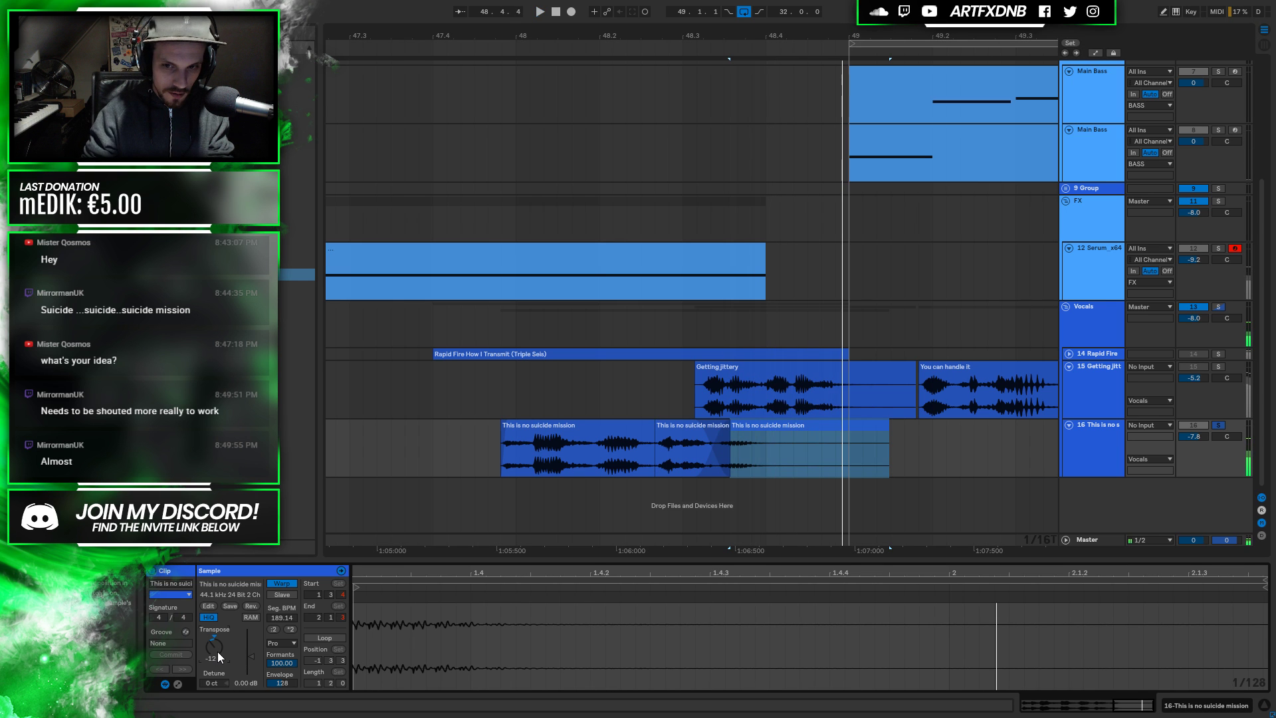
{"action": "left_click", "coordinate": [700, 432]}
{"action": "key", "text": "space"}
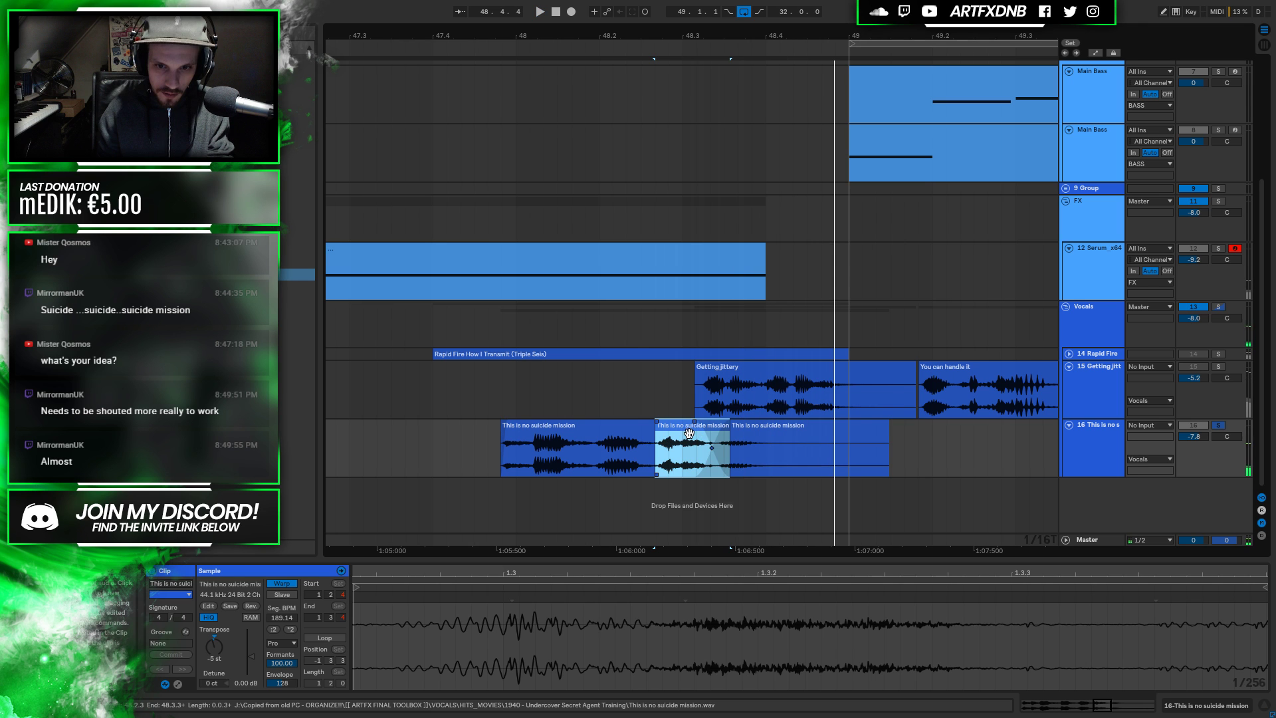
Try the last vocal piece at -13 st, raise it to -8 st and audition it from the second piece
{"action": "left_click", "coordinate": [789, 432]}
{"action": "left_click", "coordinate": [210, 651]}
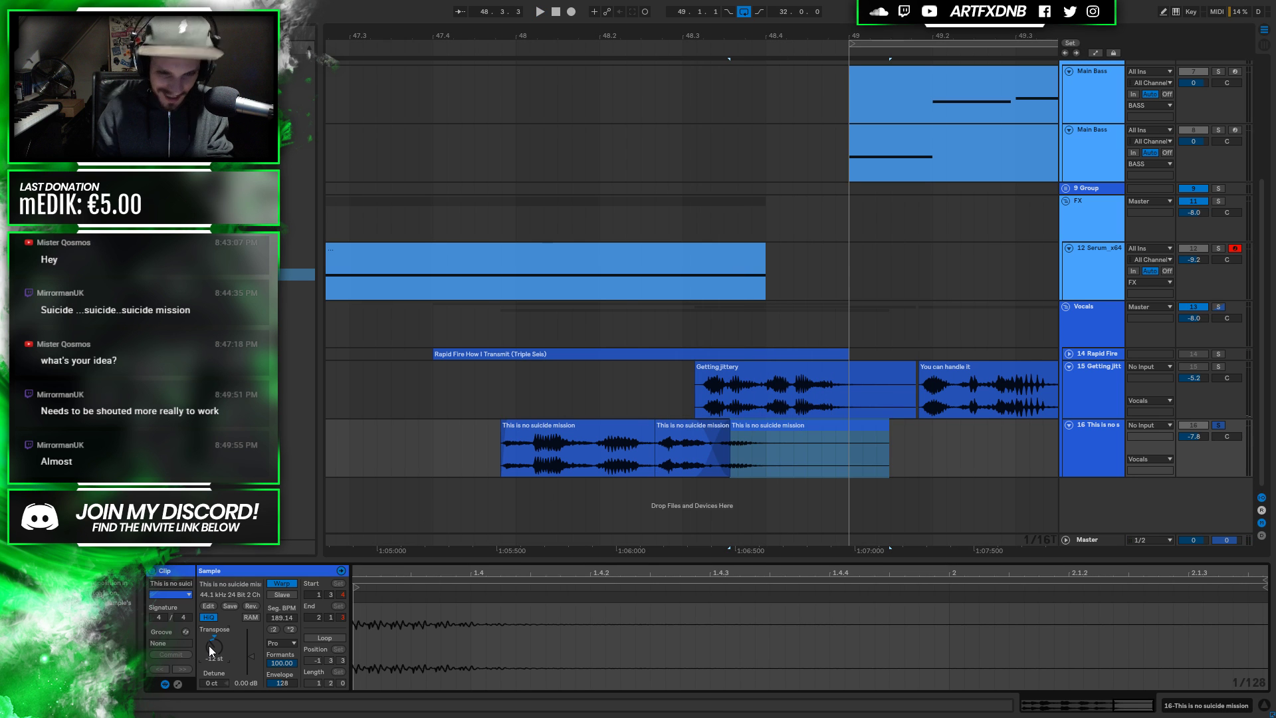
{"action": "scroll", "coordinate": [209, 644], "scroll_direction": "up", "scroll_amount": 3}
{"action": "scroll", "coordinate": [208, 645], "scroll_direction": "up", "scroll_amount": 4}
{"action": "left_click", "coordinate": [691, 438]}
{"action": "key", "text": "ctrl+l"}
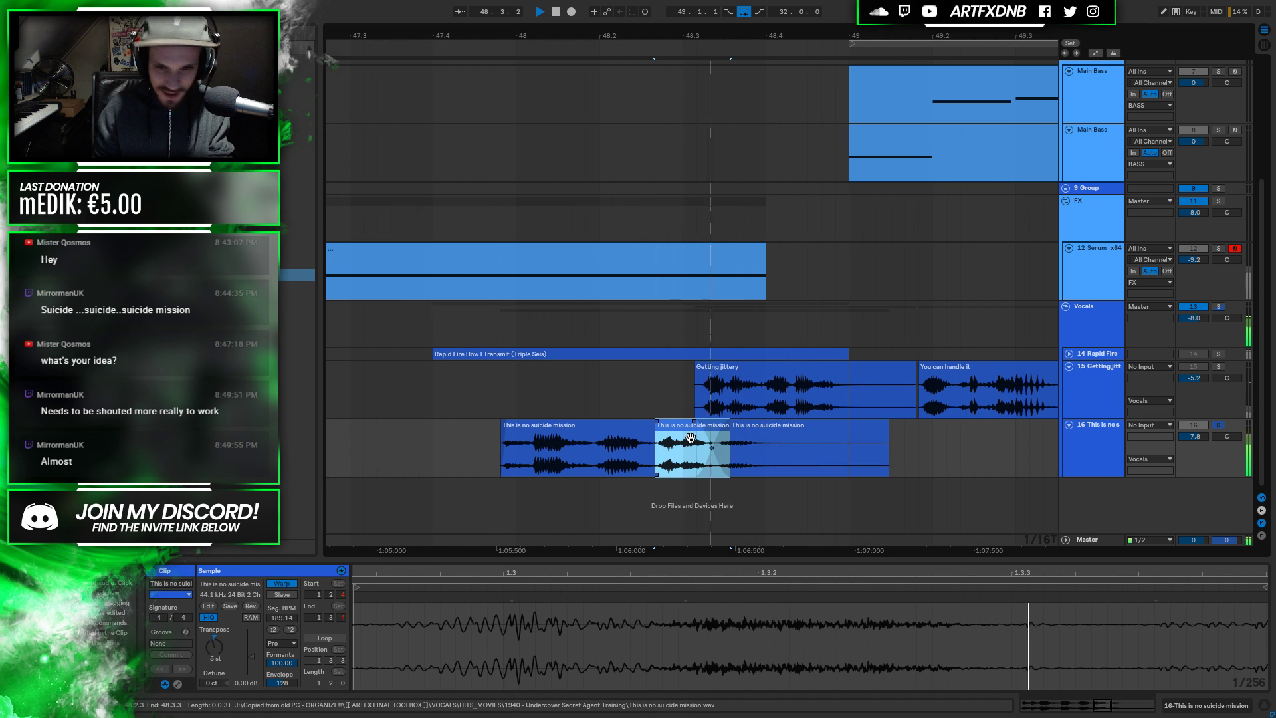
Set the last vocal piece's transposition to -7 st and audition it from the second piece
{"action": "left_click", "coordinate": [792, 426]}
{"action": "key", "text": "ctrl+l"}
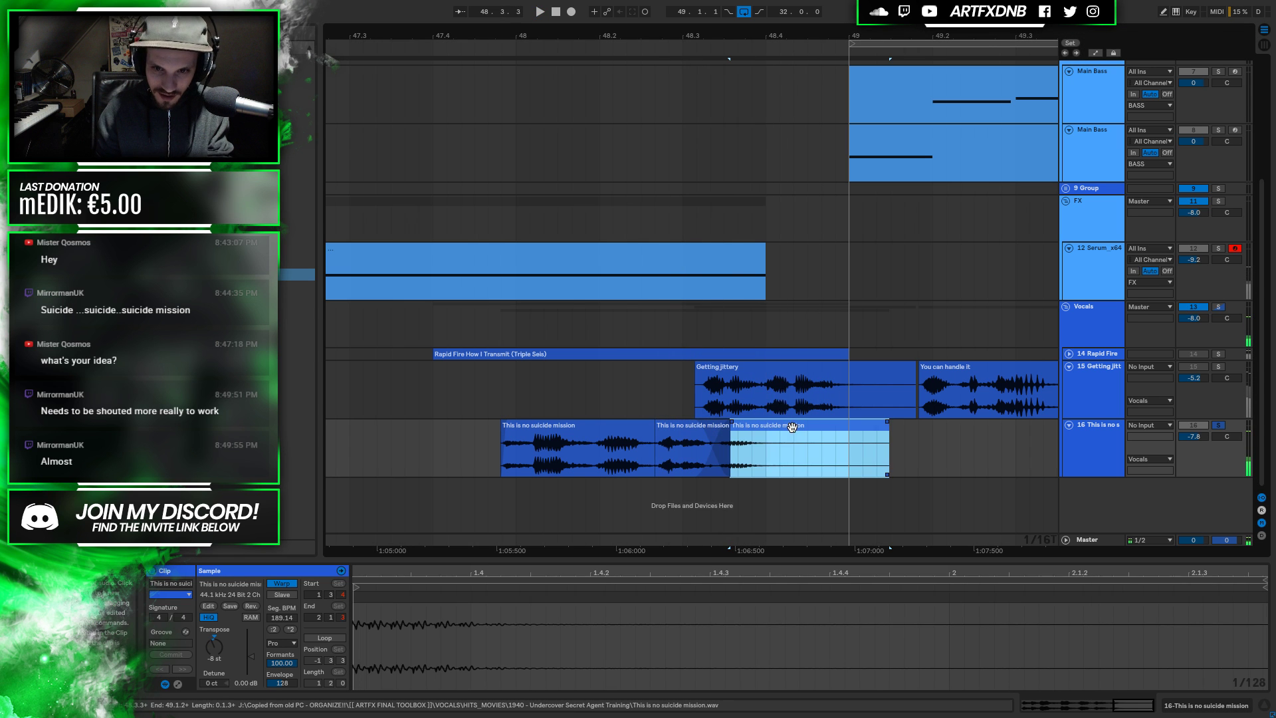
{"action": "left_click", "coordinate": [208, 656]}
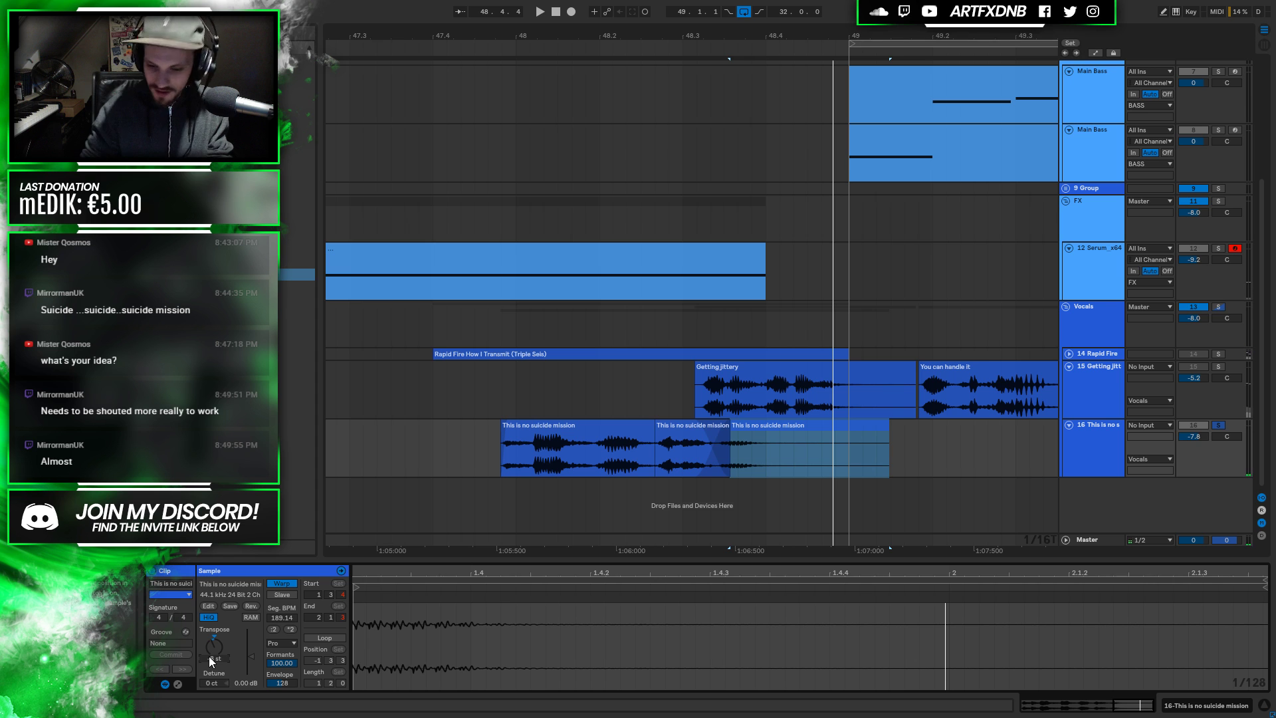
{"action": "left_click", "coordinate": [673, 444]}
{"action": "key", "text": "ctrl+l"}
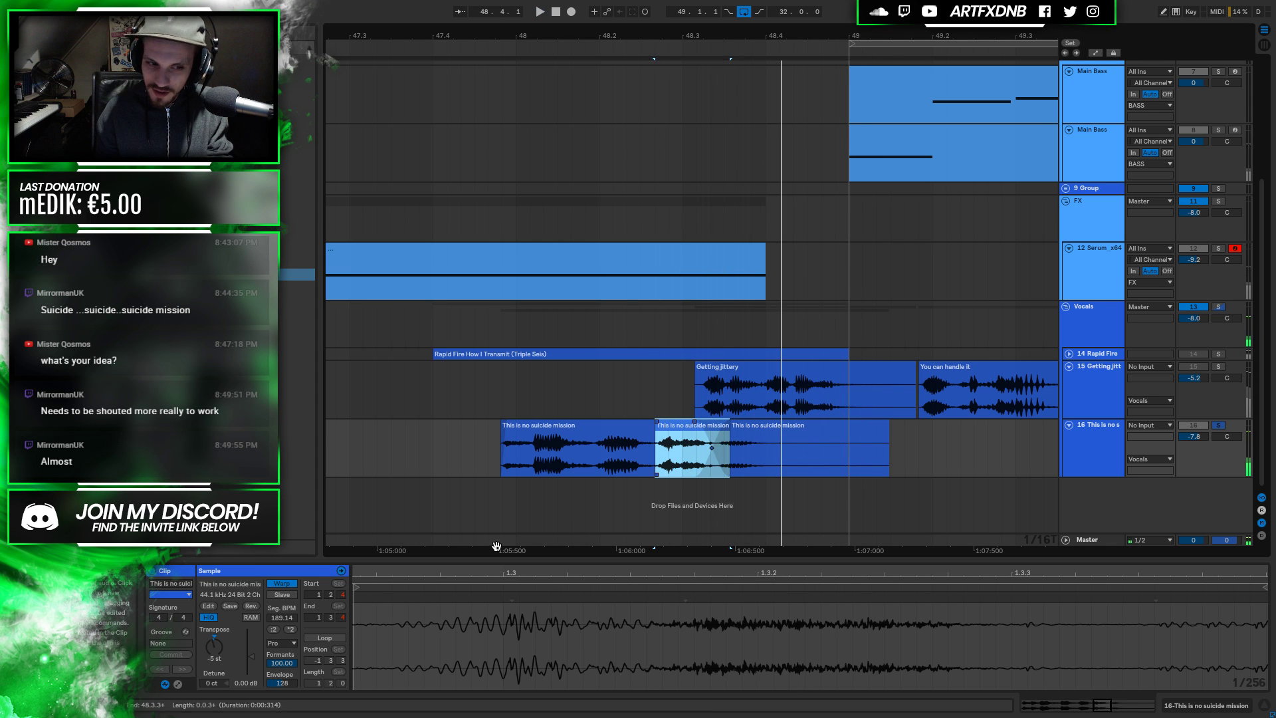
Move the last piece's start back to about 48.3.2 and reshape the crossfade with the second piece, checking it in playback
{"action": "left_click", "coordinate": [722, 456]}
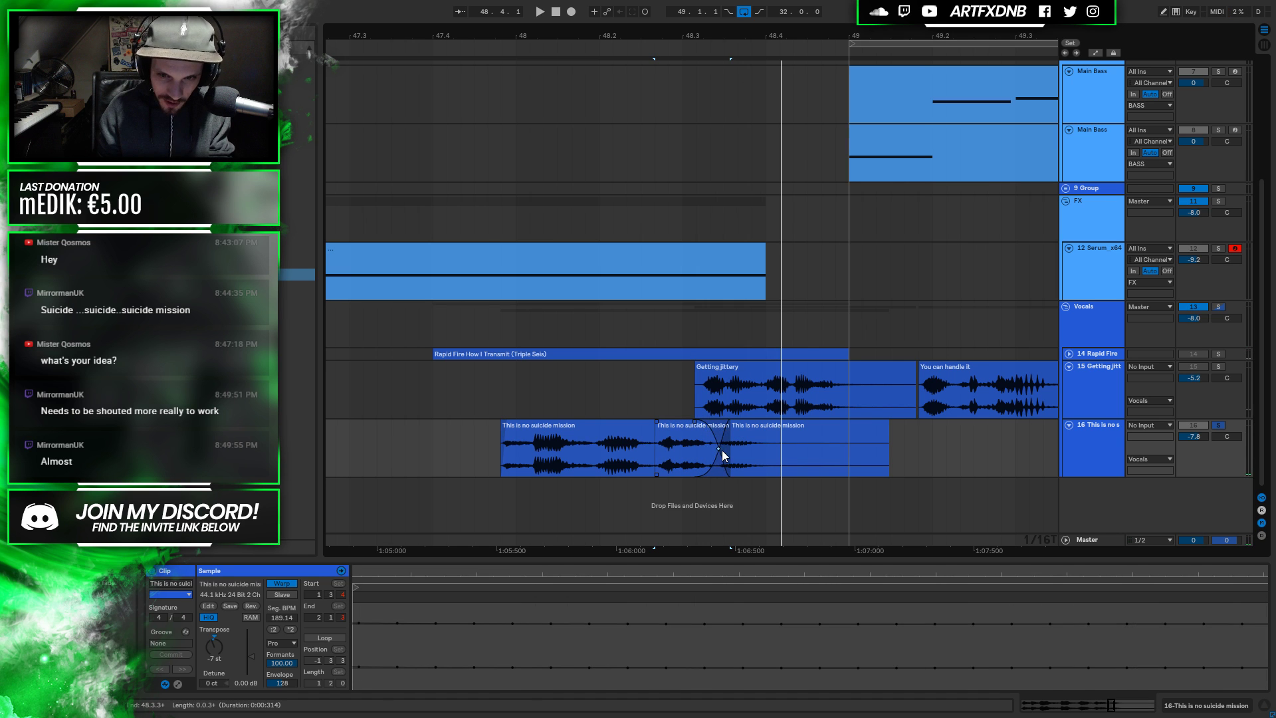
{"action": "left_click_drag", "start_coordinate": [735, 429], "coordinate": [724, 427]}
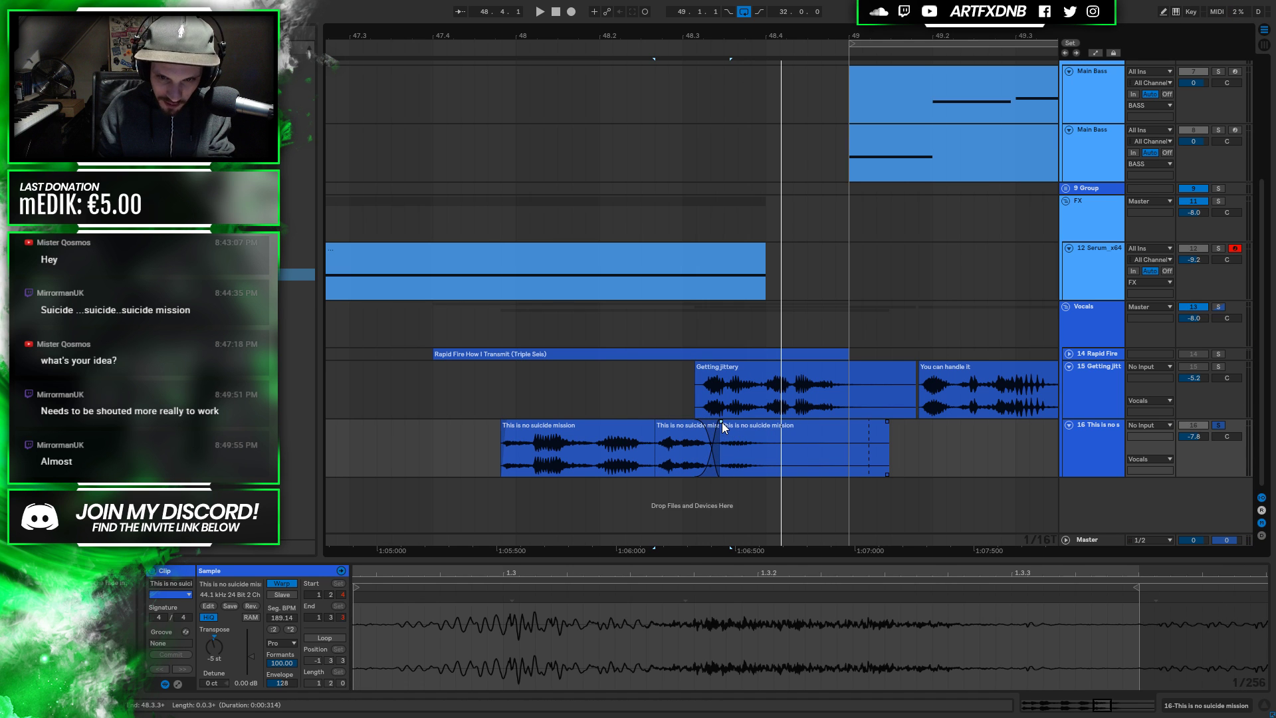
{"action": "left_click", "coordinate": [704, 455]}
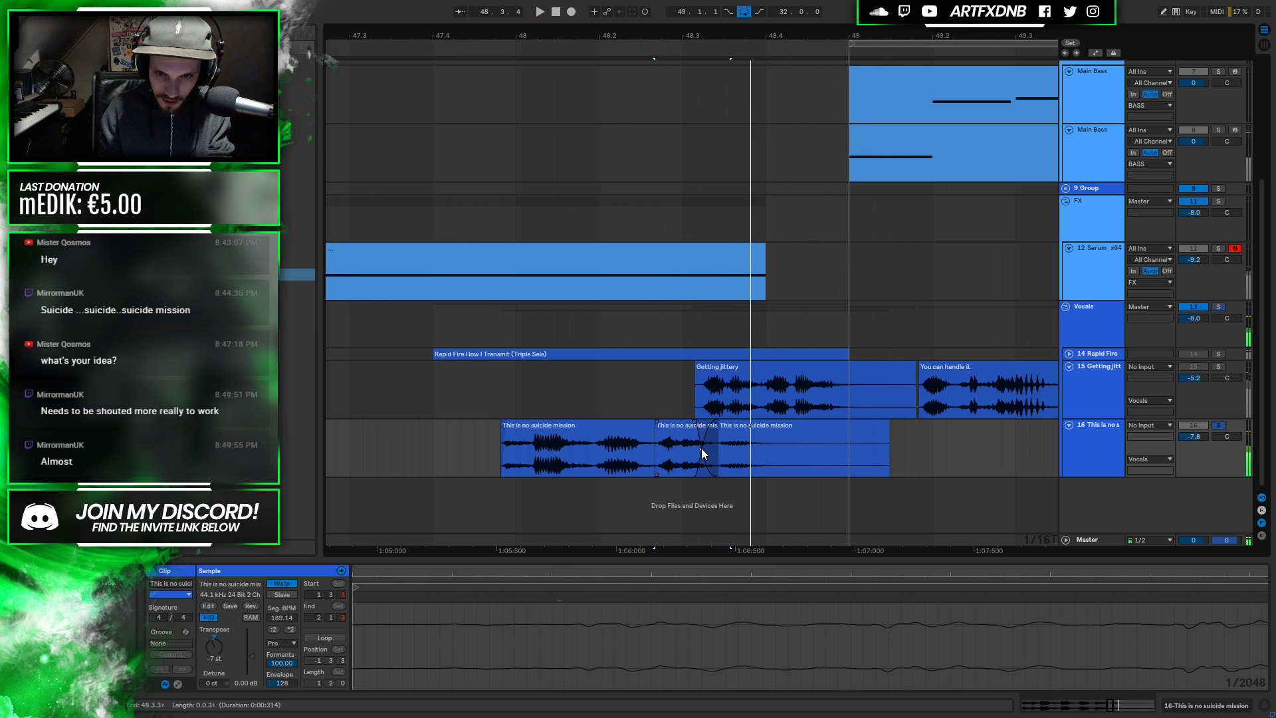
{"action": "key", "text": "space"}
Lower the Formants of all three suicide mission pieces together to 55.47 and audition the result
{"action": "left_click_drag", "start_coordinate": [754, 433], "coordinate": [548, 436]}
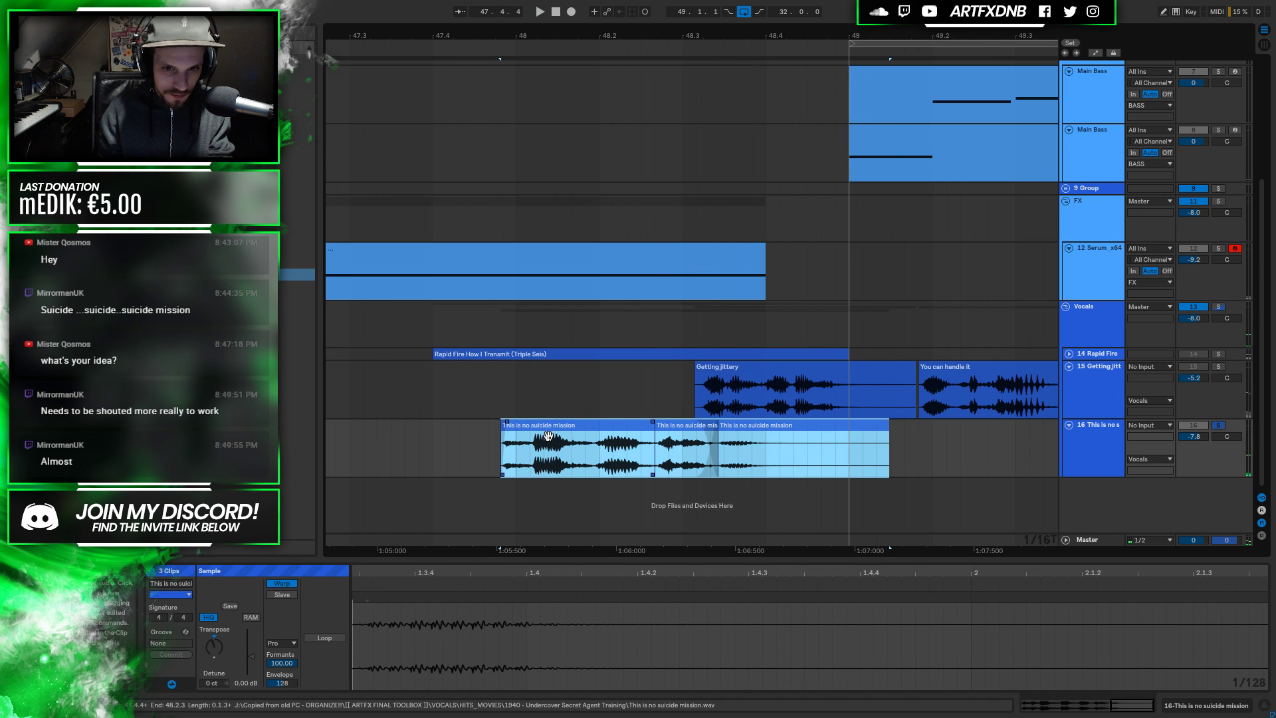
{"action": "mouse_move", "coordinate": [282, 662]}
{"action": "left_mouse_down"}
{"action": "mouse_move", "coordinate": [282, 675]}
{"action": "mouse_move", "coordinate": [282, 647]}
{"action": "left_mouse_up"}
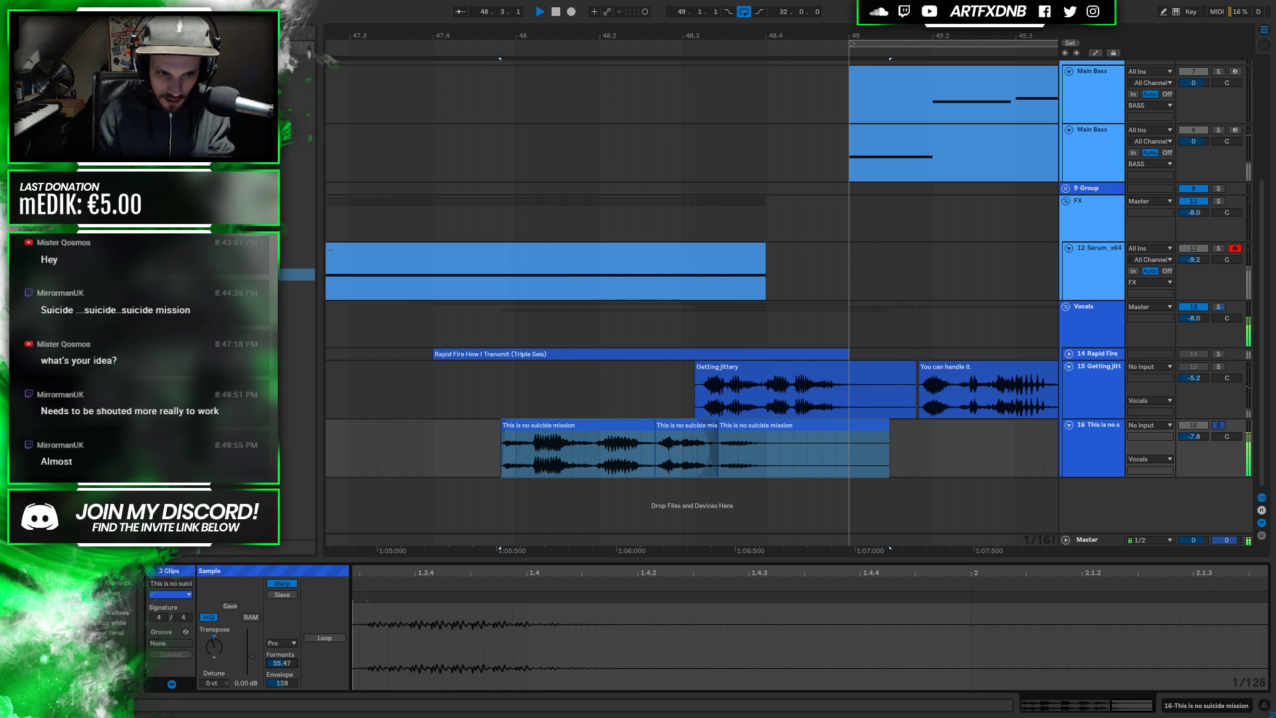
{"action": "key", "text": "space"}
Try transposing the last vocal piece up to -2 st and audition the phrase from the first piece
{"action": "left_click", "coordinate": [809, 422]}
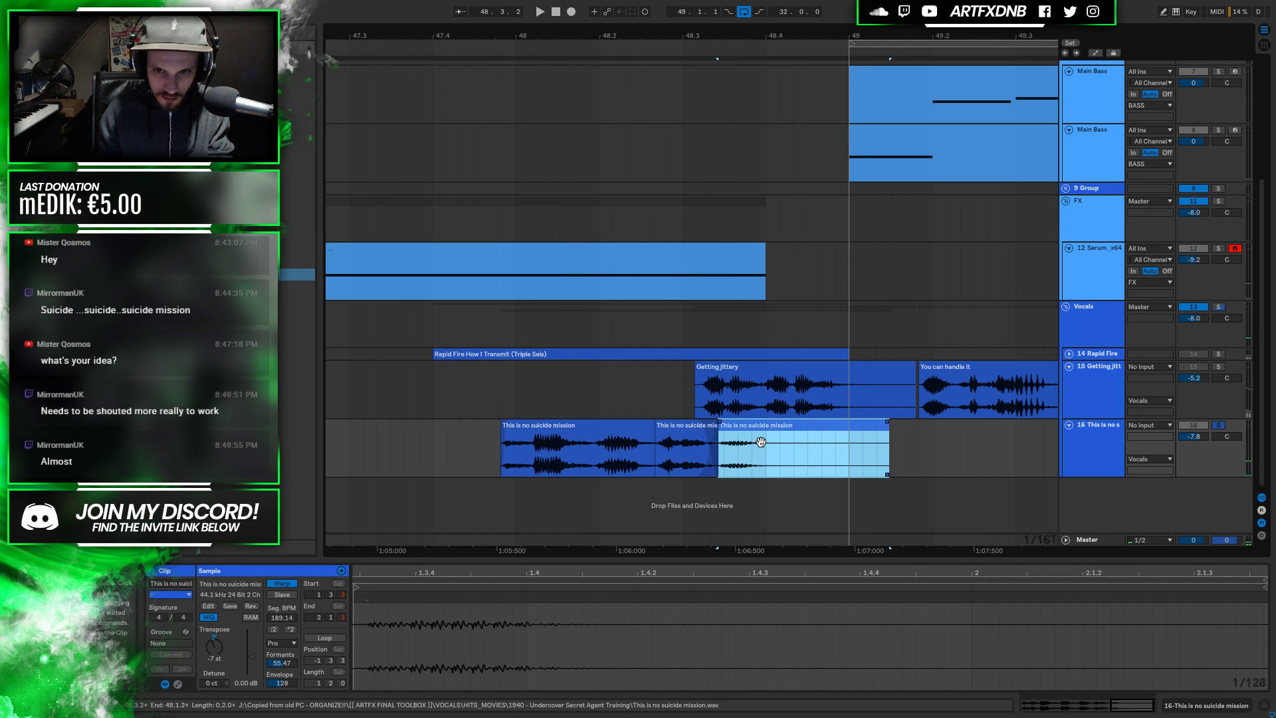
{"action": "left_click", "coordinate": [223, 641]}
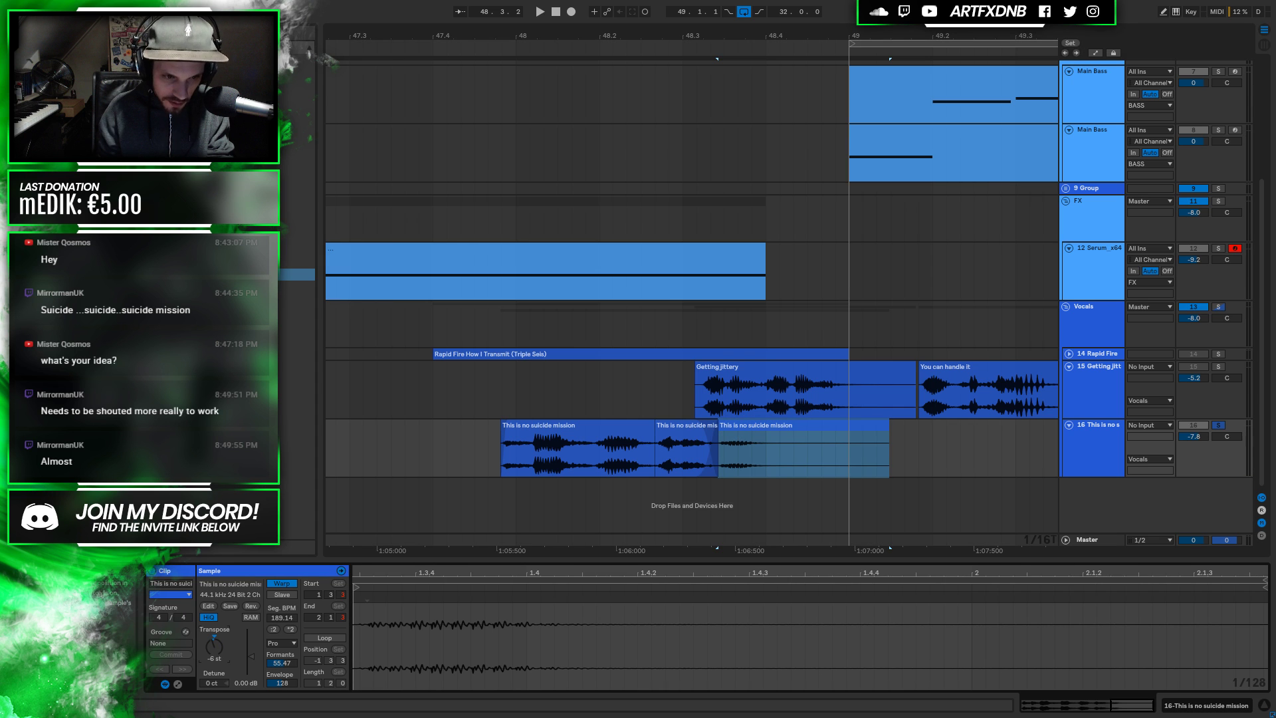
{"action": "key", "text": "space"}
{"action": "mouse_move", "coordinate": [213, 644]}
{"action": "left_mouse_down"}
{"action": "mouse_move", "coordinate": [213, 612]}
{"action": "mouse_move", "coordinate": [230, 659]}
{"action": "left_mouse_up"}
{"action": "key", "text": "space"}
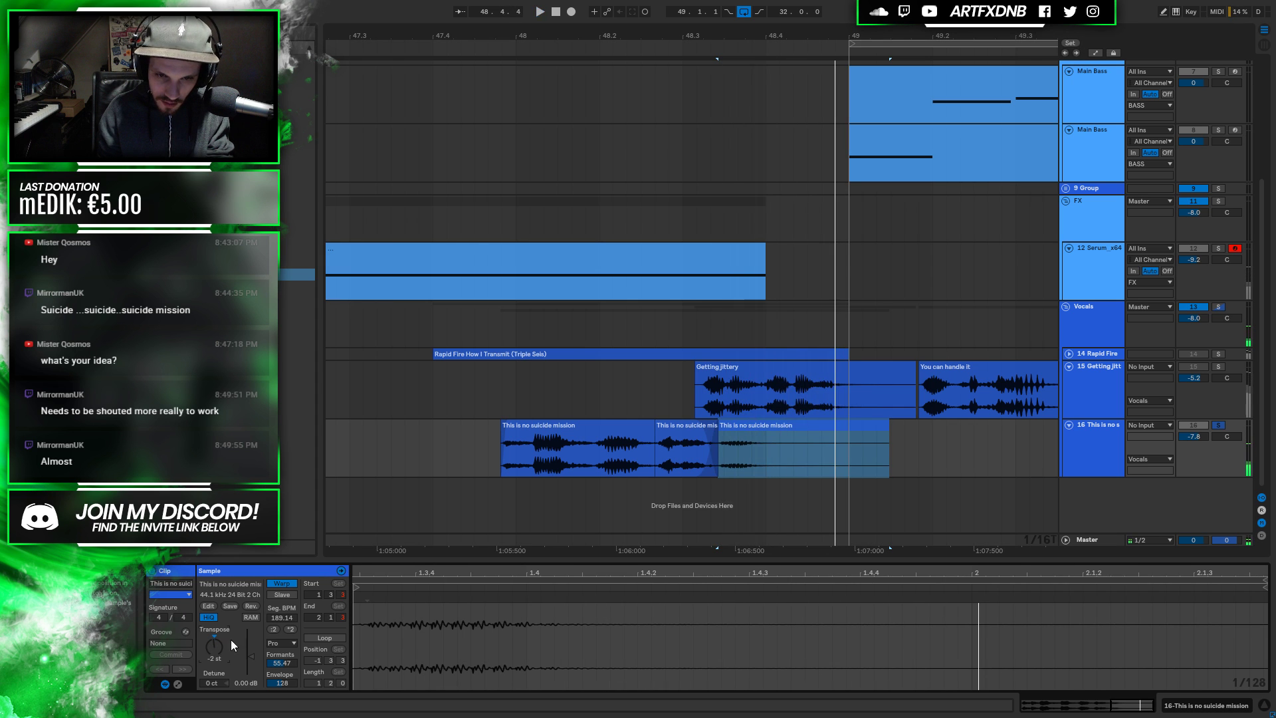
{"action": "left_click", "coordinate": [619, 435]}
{"action": "key", "text": "space"}
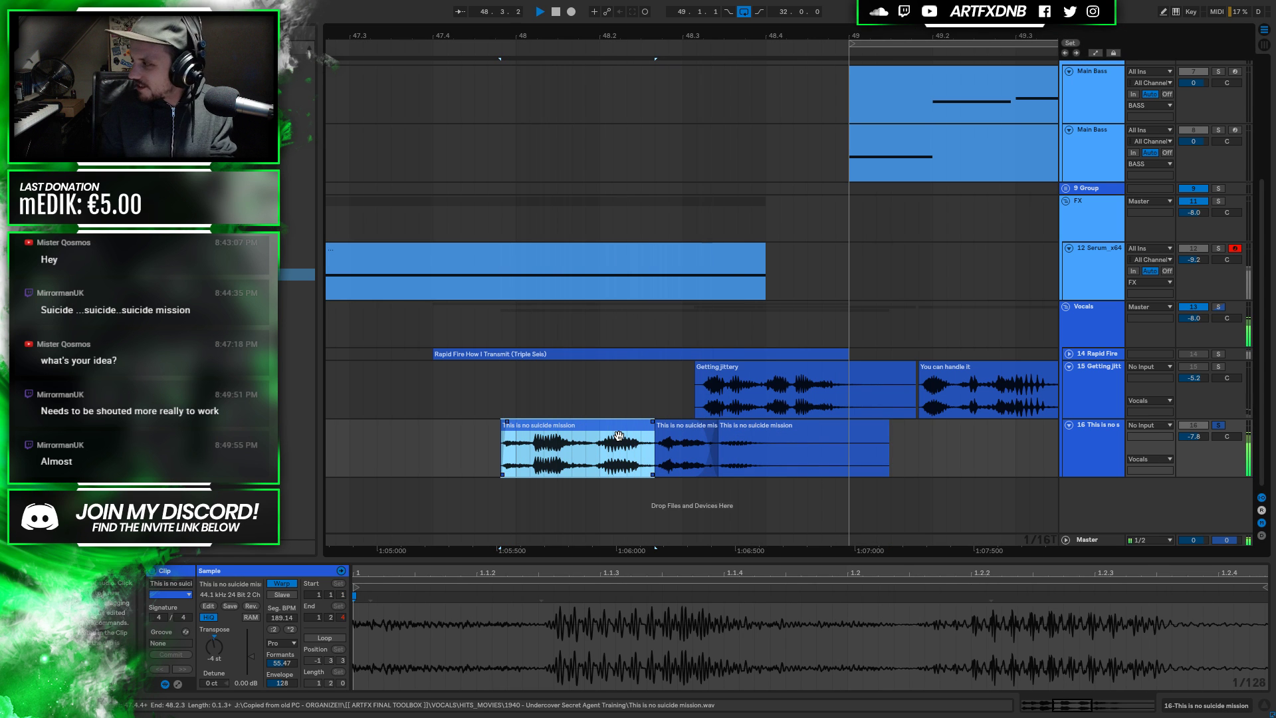
{"action": "key", "text": "space"}
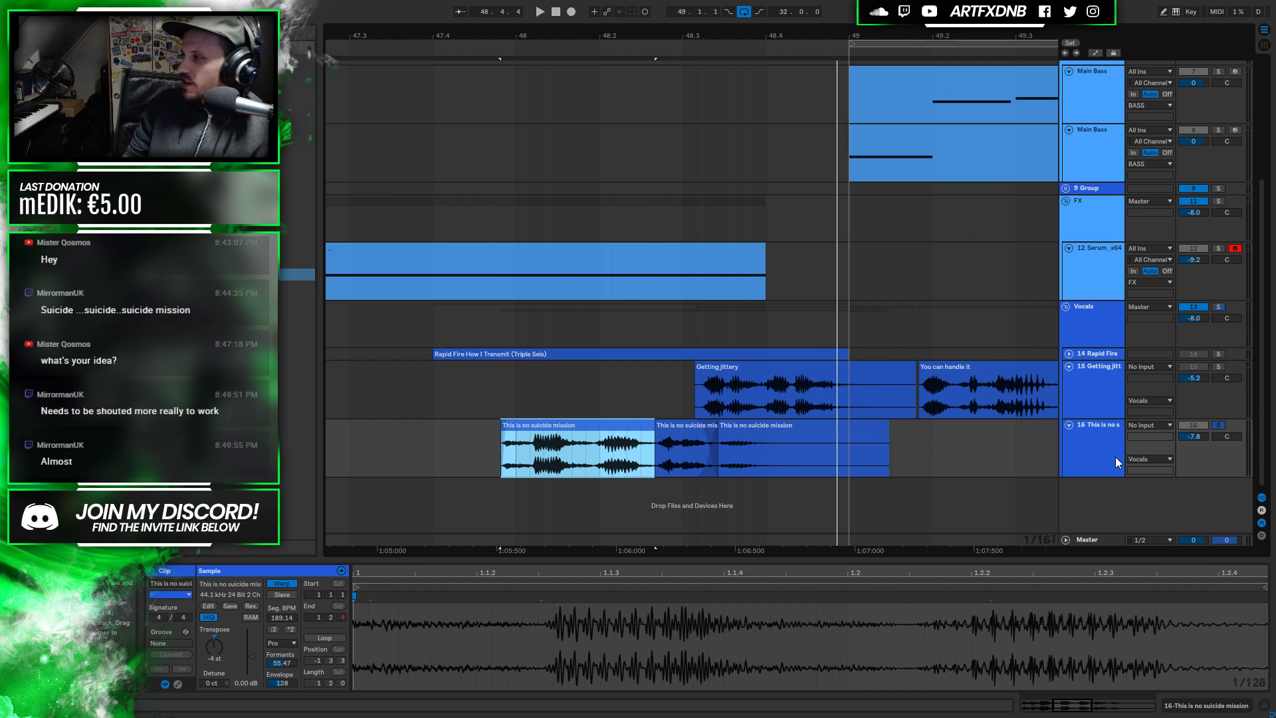
Readjust the transposition of the last vocal piece and audition the change
{"action": "left_click", "coordinate": [848, 460]}
{"action": "left_click", "coordinate": [211, 656]}
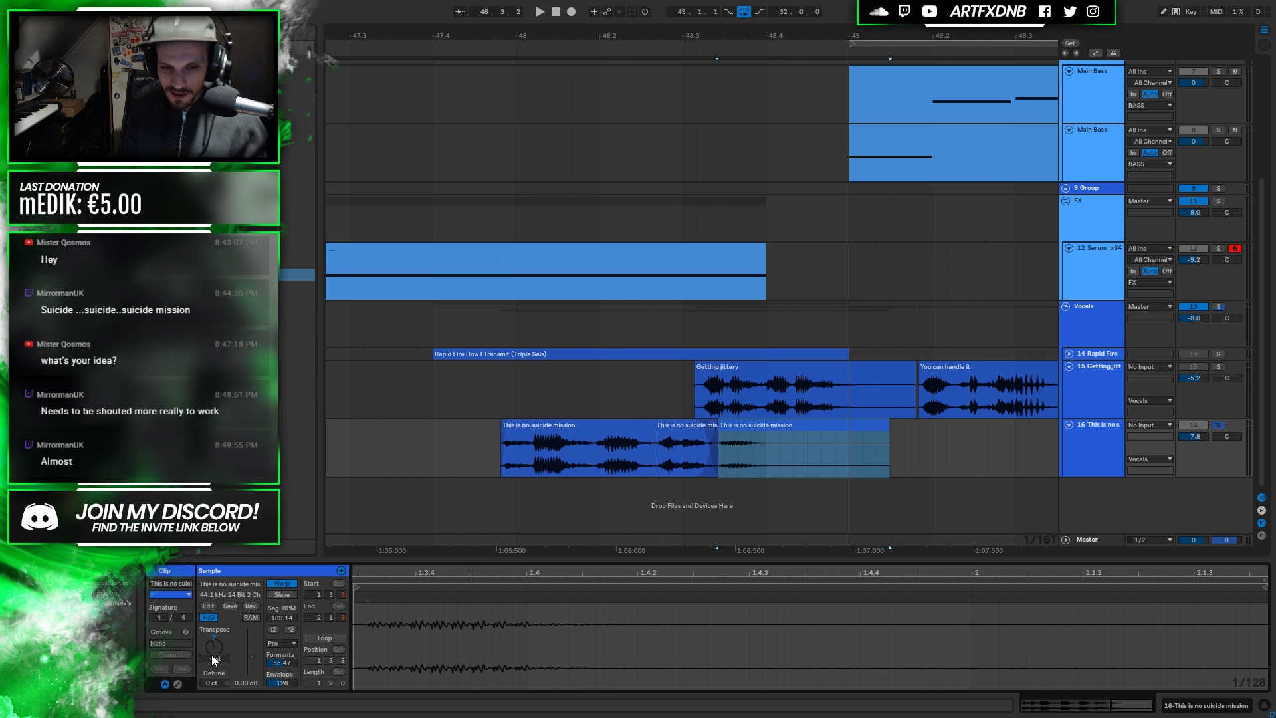
{"action": "key", "text": "space"}
{"action": "left_click", "coordinate": [556, 425]}
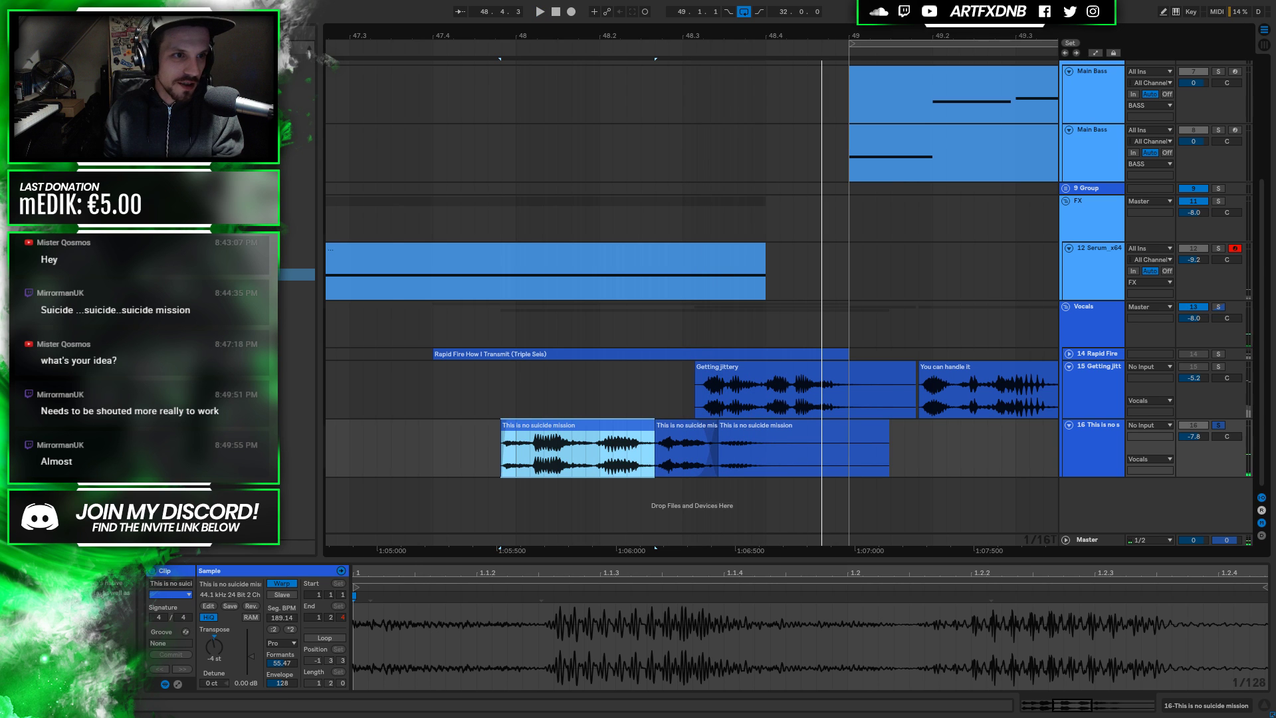
Add an EQ Eight to the suicide mission track and enable band 1 as a low cut at 250 Hz during playback
{"action": "left_click", "coordinate": [293, 84]}
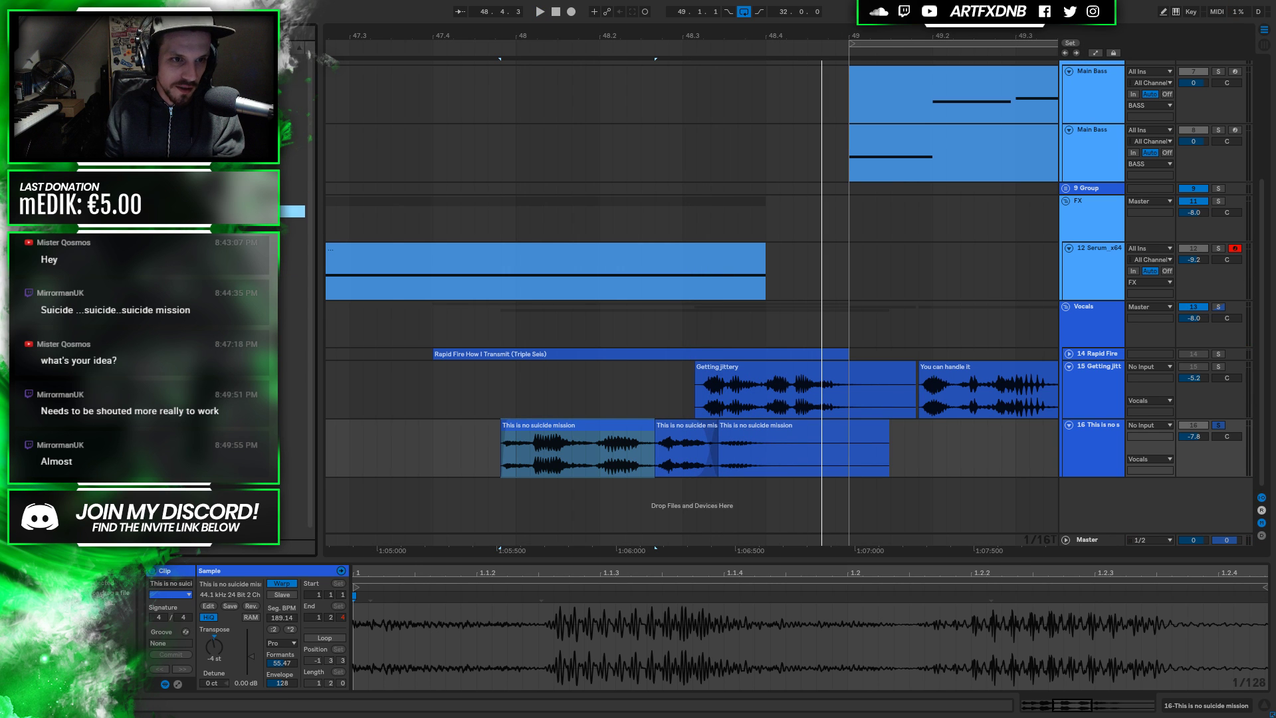
{"action": "left_click_drag", "start_coordinate": [812, 629], "coordinate": [1223, 701]}
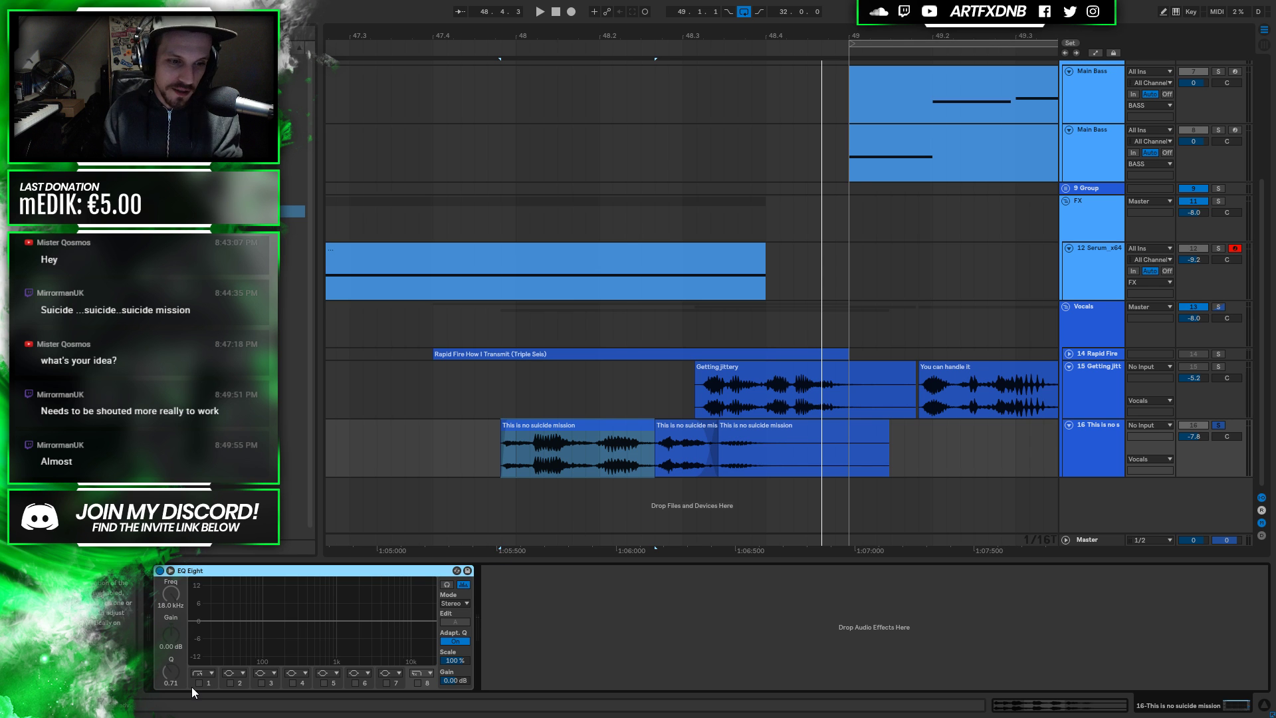
{"action": "left_click", "coordinate": [198, 683]}
{"action": "key", "text": "space"}
{"action": "left_click_drag", "start_coordinate": [235, 632], "coordinate": [292, 633]}
{"action": "key", "text": "space"}
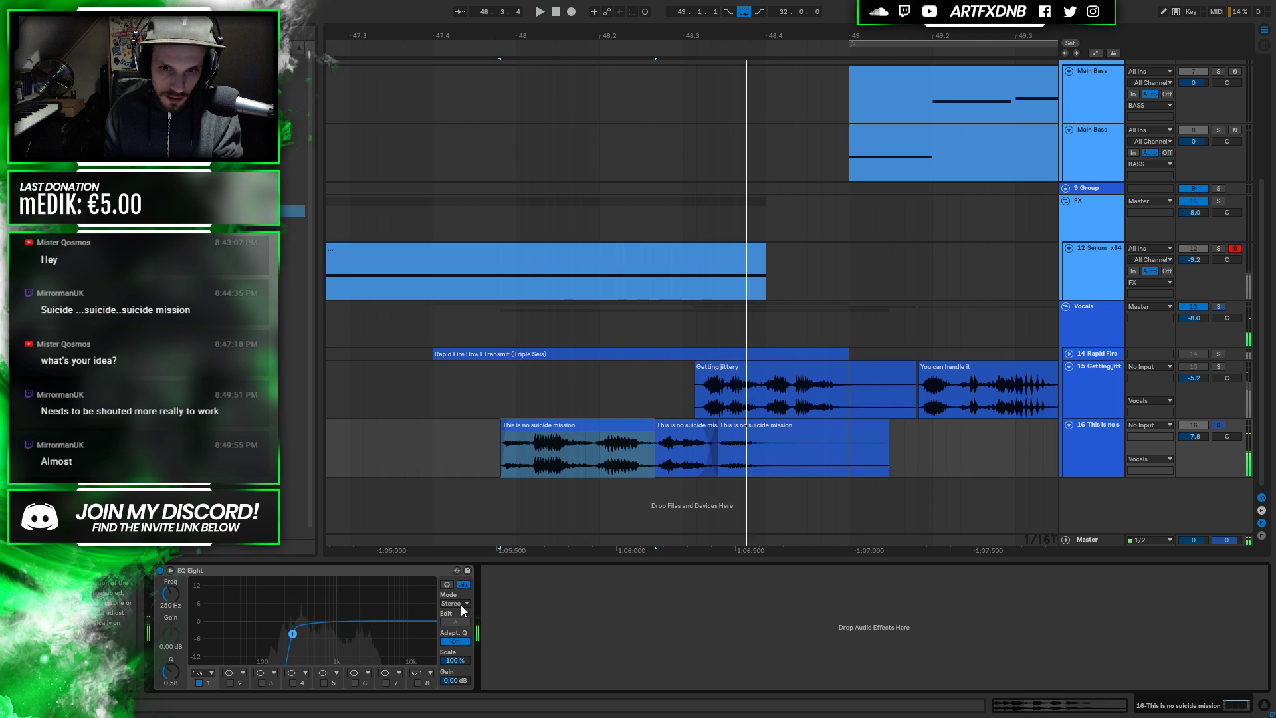
Extend the second vocal piece to about 48.4.3 over the last piece, delete the remainder and audition the phrase
{"action": "left_click_drag", "start_coordinate": [717, 446], "coordinate": [815, 446]}
{"action": "key", "text": "space"}
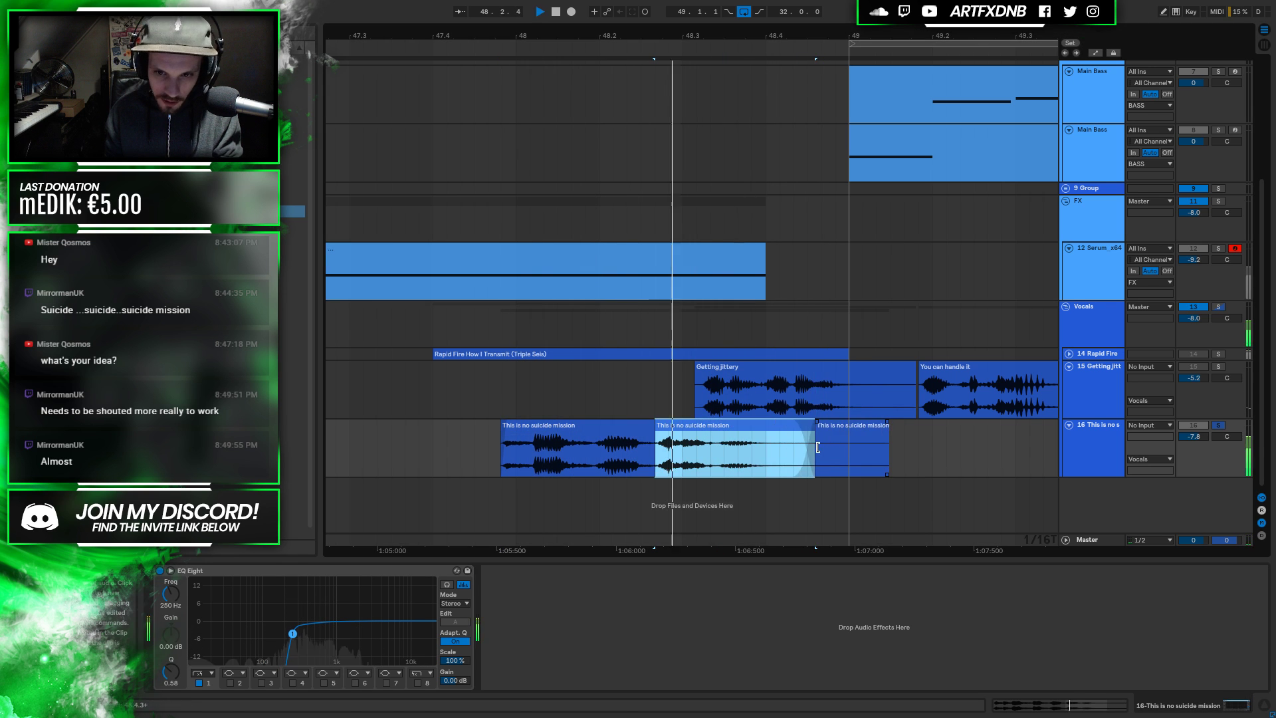
{"action": "left_click", "coordinate": [843, 457]}
{"action": "key", "text": "Delete"}
{"action": "left_click", "coordinate": [657, 432]}
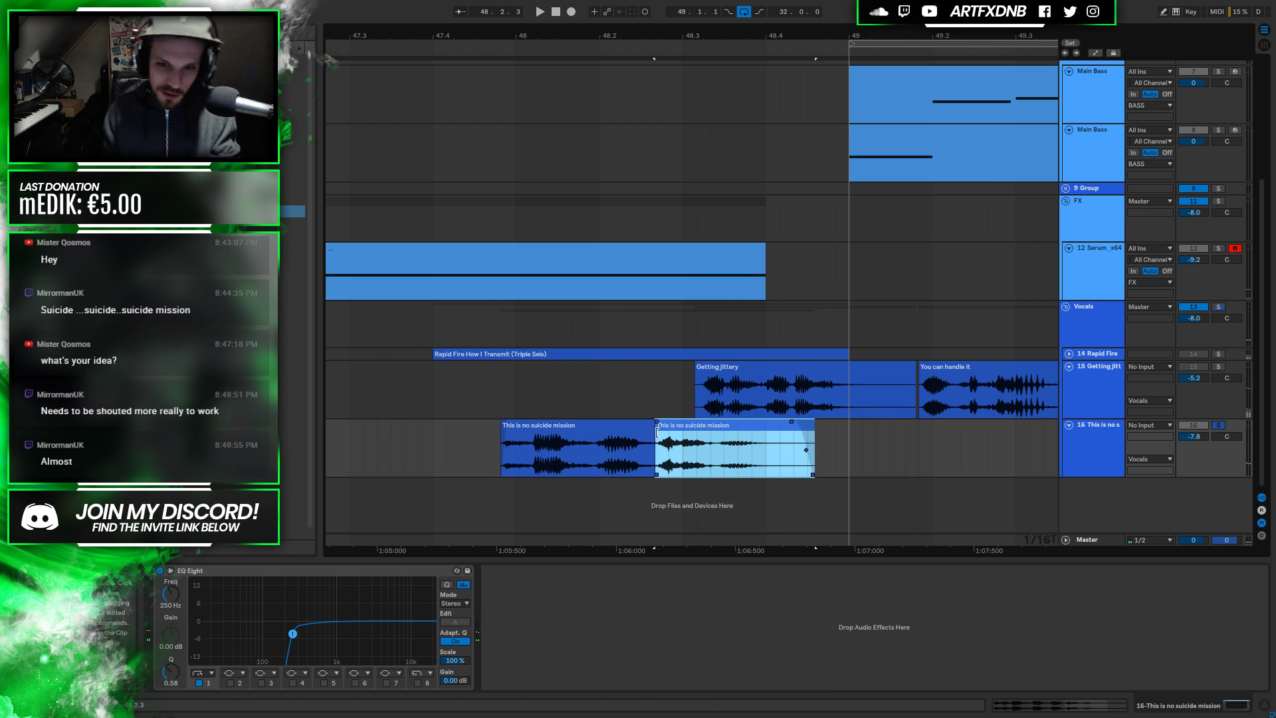
{"action": "left_click_drag", "start_coordinate": [710, 469], "coordinate": [791, 476]}
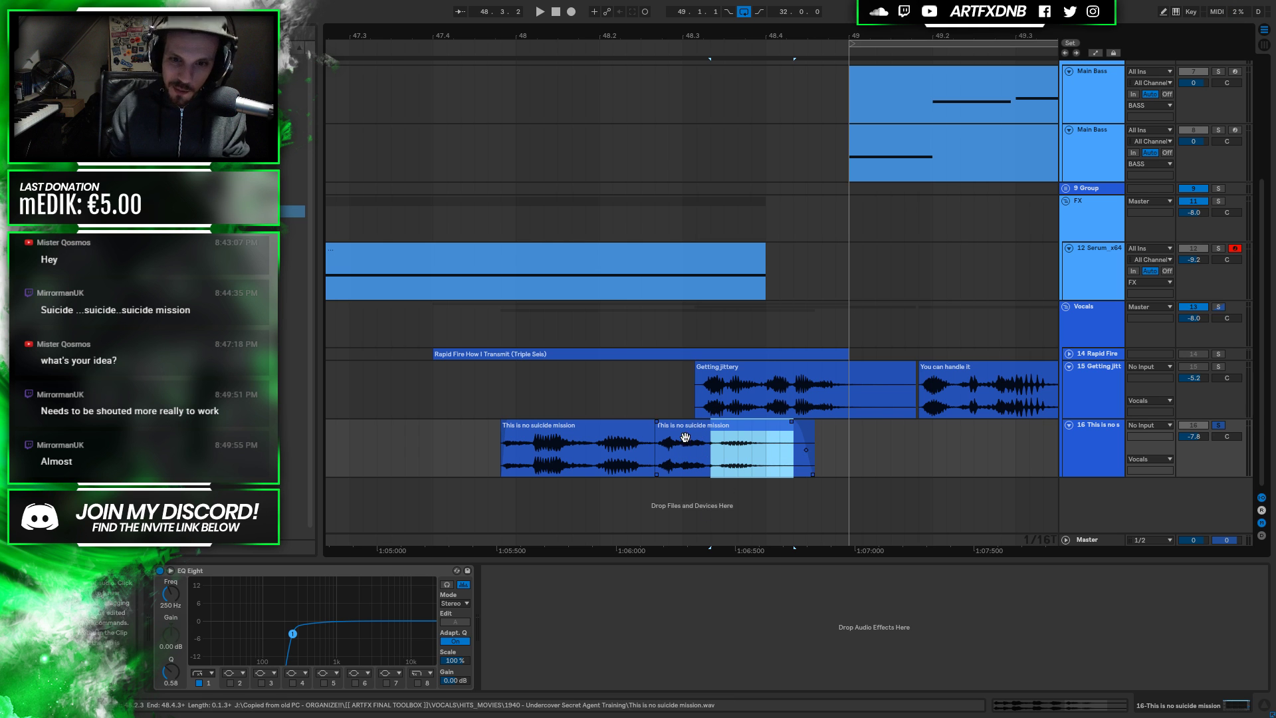
{"action": "left_click", "coordinate": [596, 433]}
{"action": "key", "text": "space"}
{"action": "key", "text": "space"}
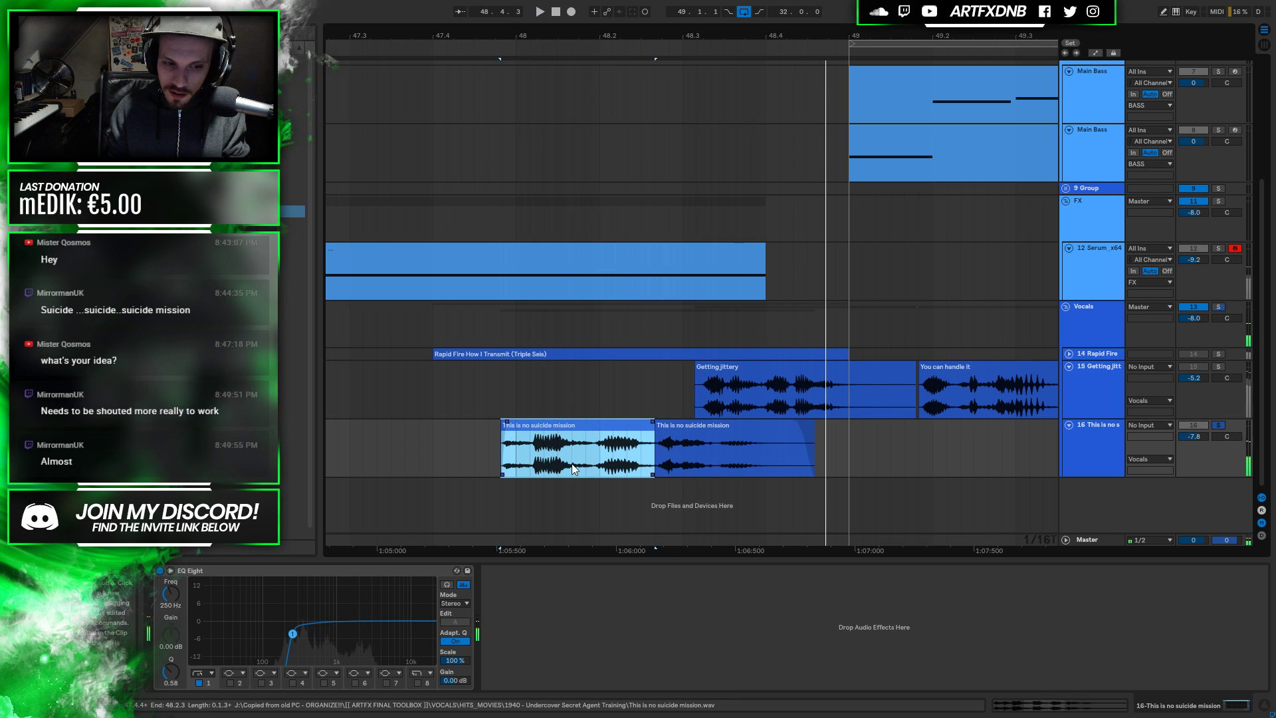
Set the EQ Eight low cut to 337 Hz with a Q of 0.26 and check it in playback
{"action": "left_click", "coordinate": [323, 627]}
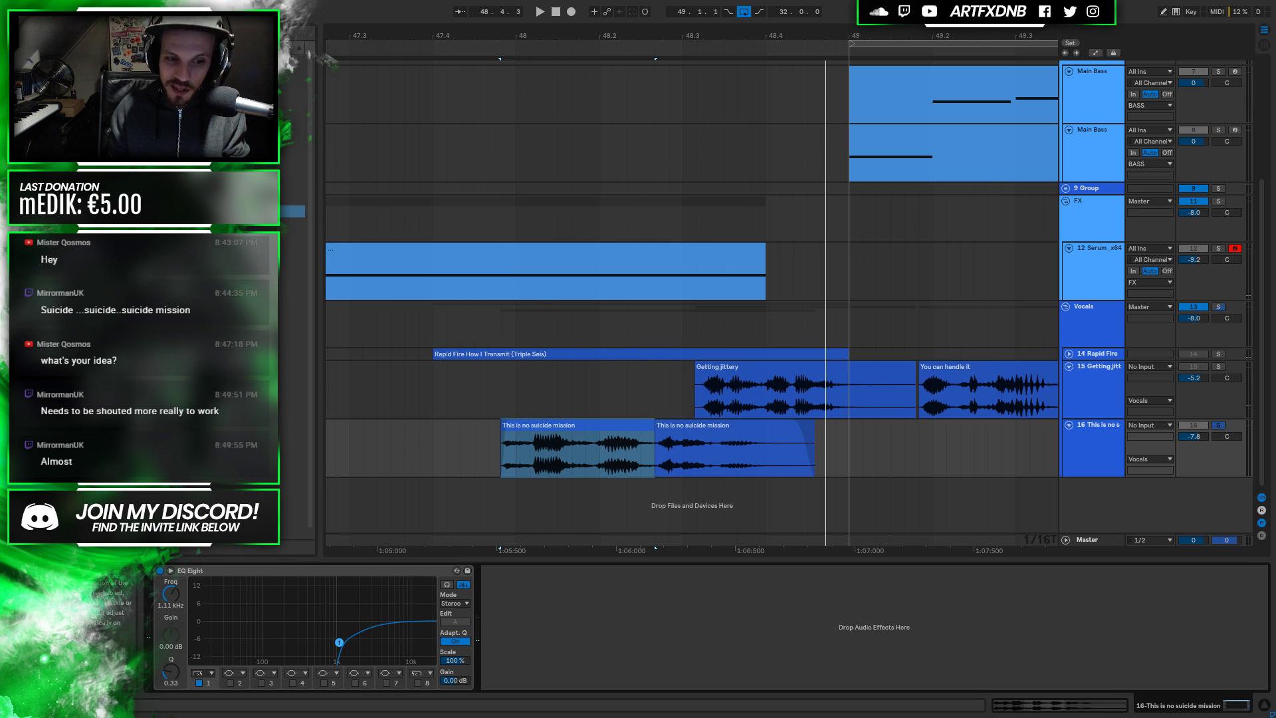
{"action": "left_click_drag", "start_coordinate": [339, 642], "coordinate": [302, 646]}
{"action": "key", "text": "space"}
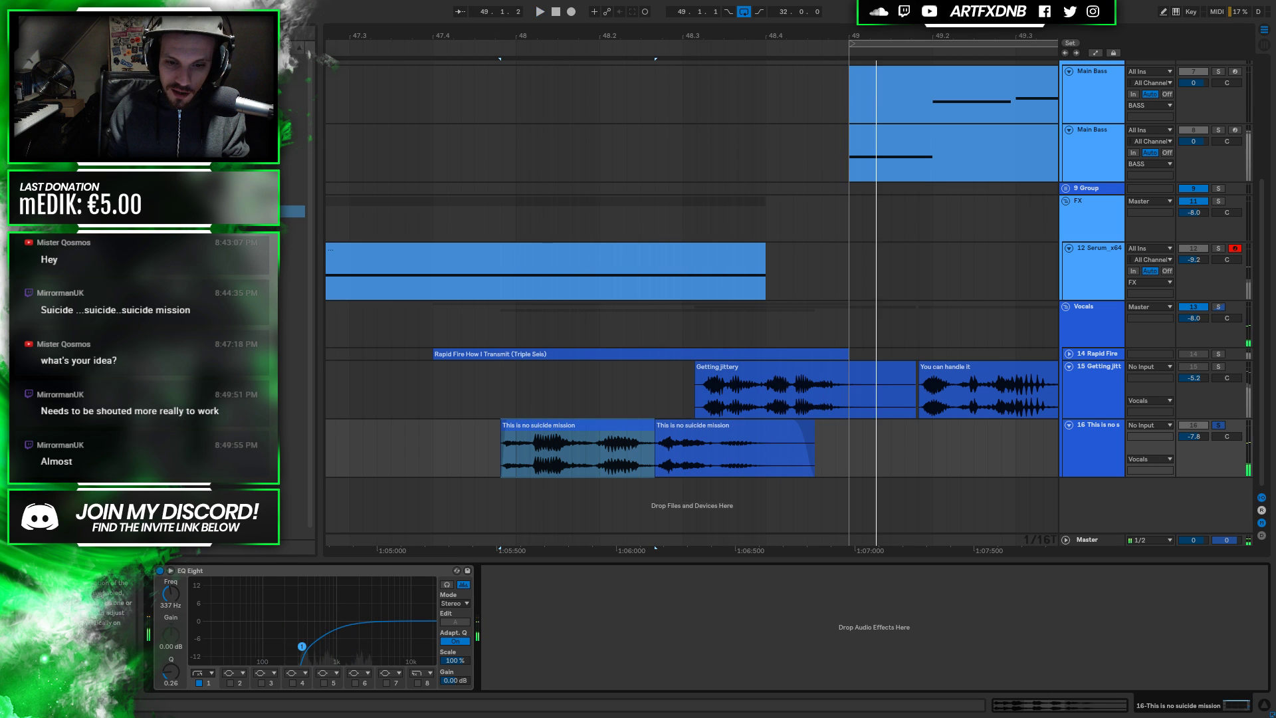
{"action": "key", "text": "space"}
Select both suicide mission vocal pieces and audition the phrase several times
{"action": "left_click", "coordinate": [711, 444]}
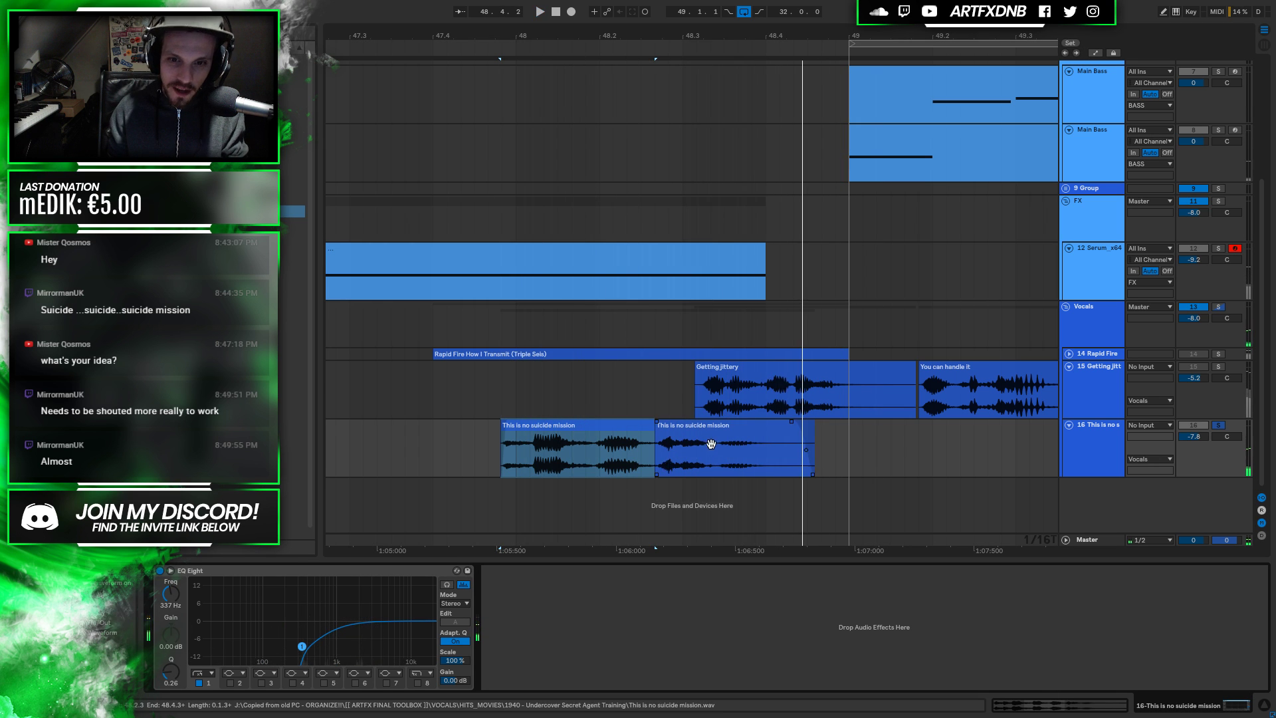
{"action": "left_click", "coordinate": [557, 442], "text": "shift"}
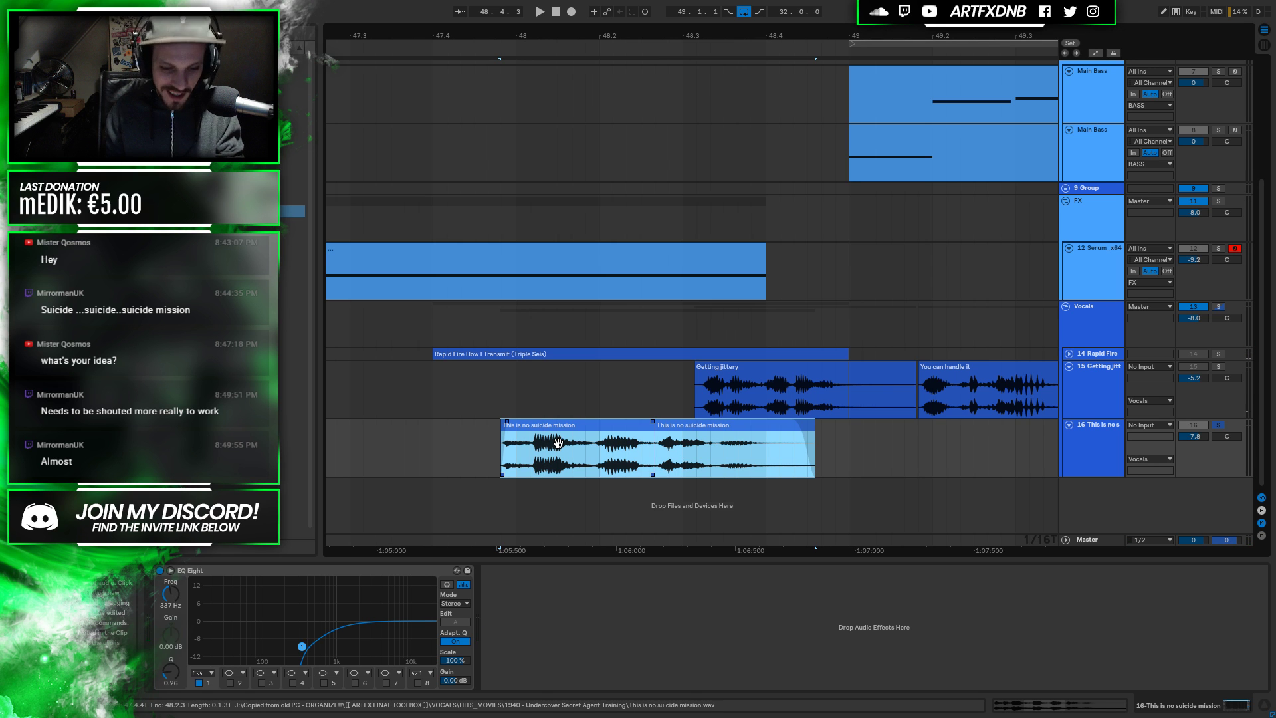
{"action": "double_click", "coordinate": [734, 455]}
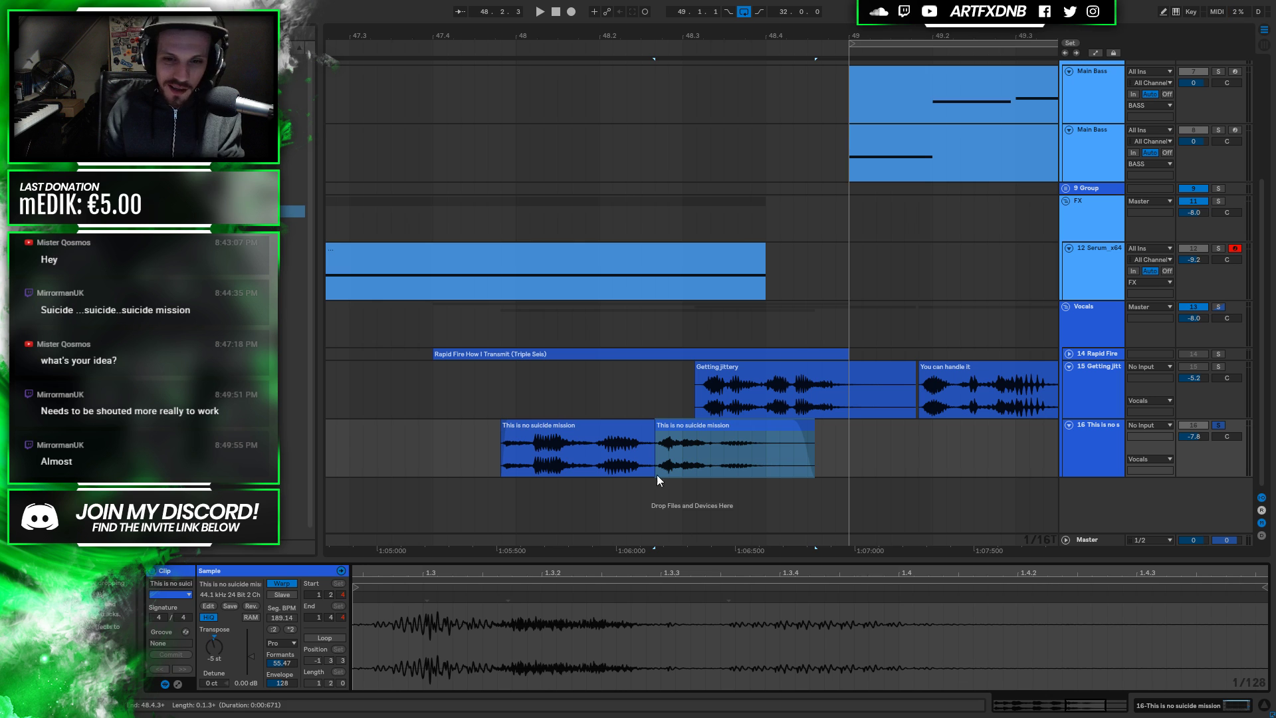
{"action": "left_click", "coordinate": [617, 447], "text": "shift"}
{"action": "key", "text": "space"}
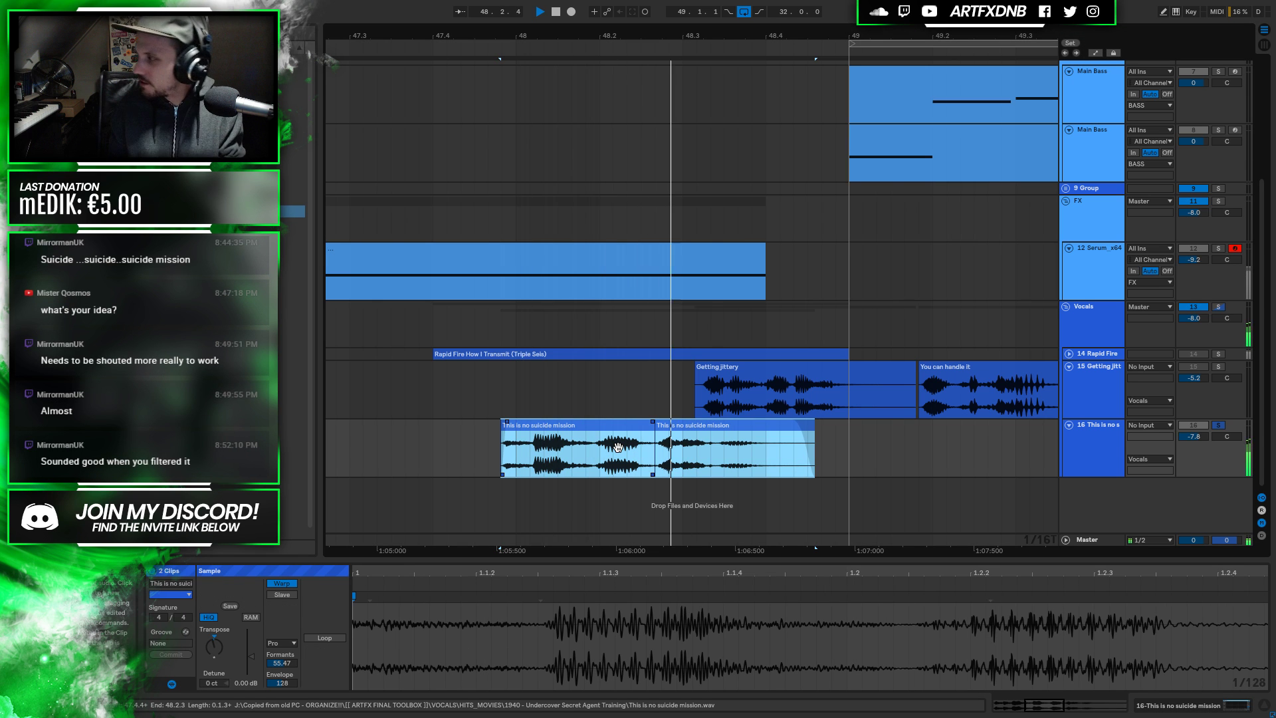
{"action": "key", "text": "space"}
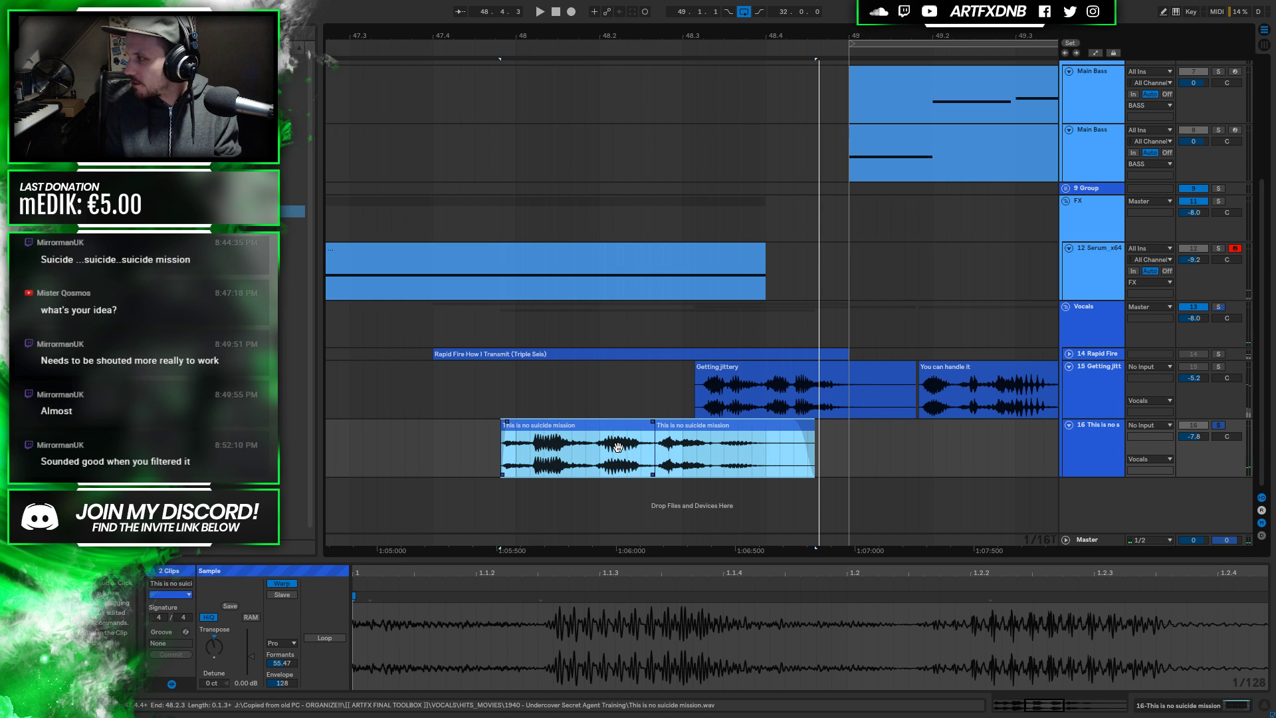
{"action": "key", "text": "space"}
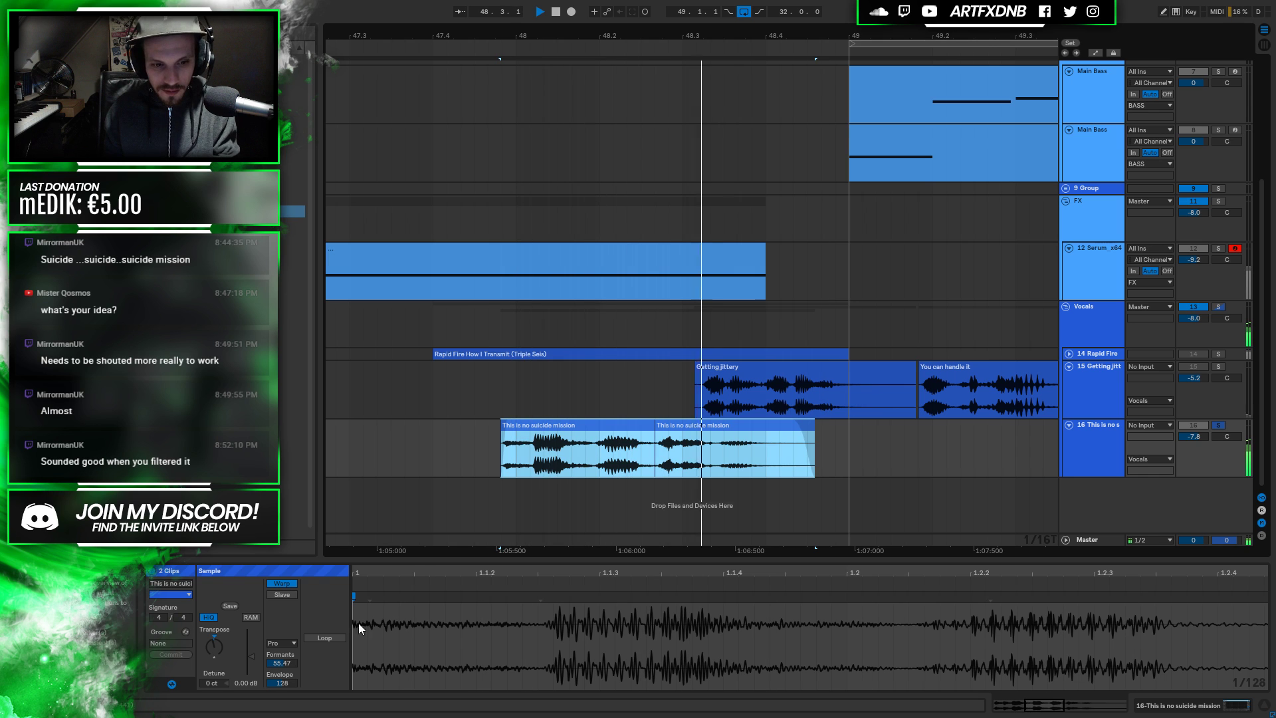
Set the suicide mission track's EQ Eight low cut to 612 Hz with a Q of 1.15, audition both pieces and unsolo the track
{"action": "left_click", "coordinate": [1088, 445]}
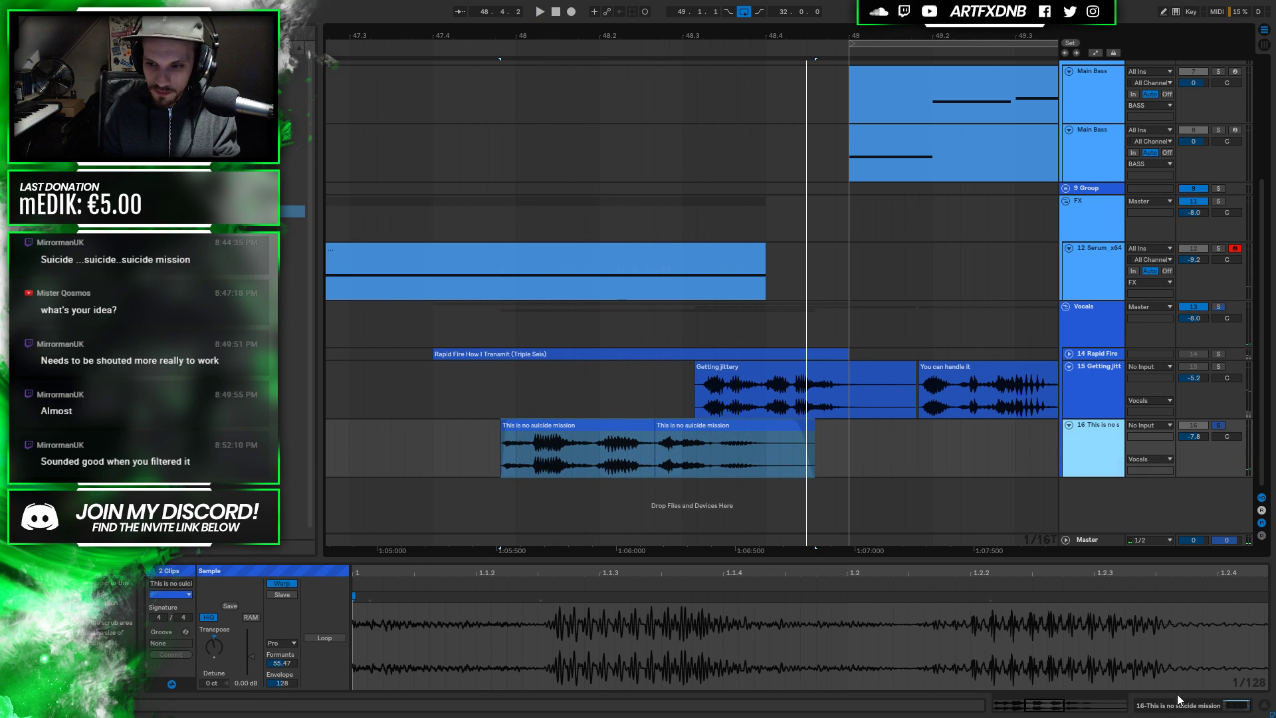
{"action": "left_click", "coordinate": [1178, 707]}
{"action": "left_click_drag", "start_coordinate": [305, 649], "coordinate": [321, 622]}
{"action": "key", "text": "space"}
{"action": "left_click", "coordinate": [549, 427]}
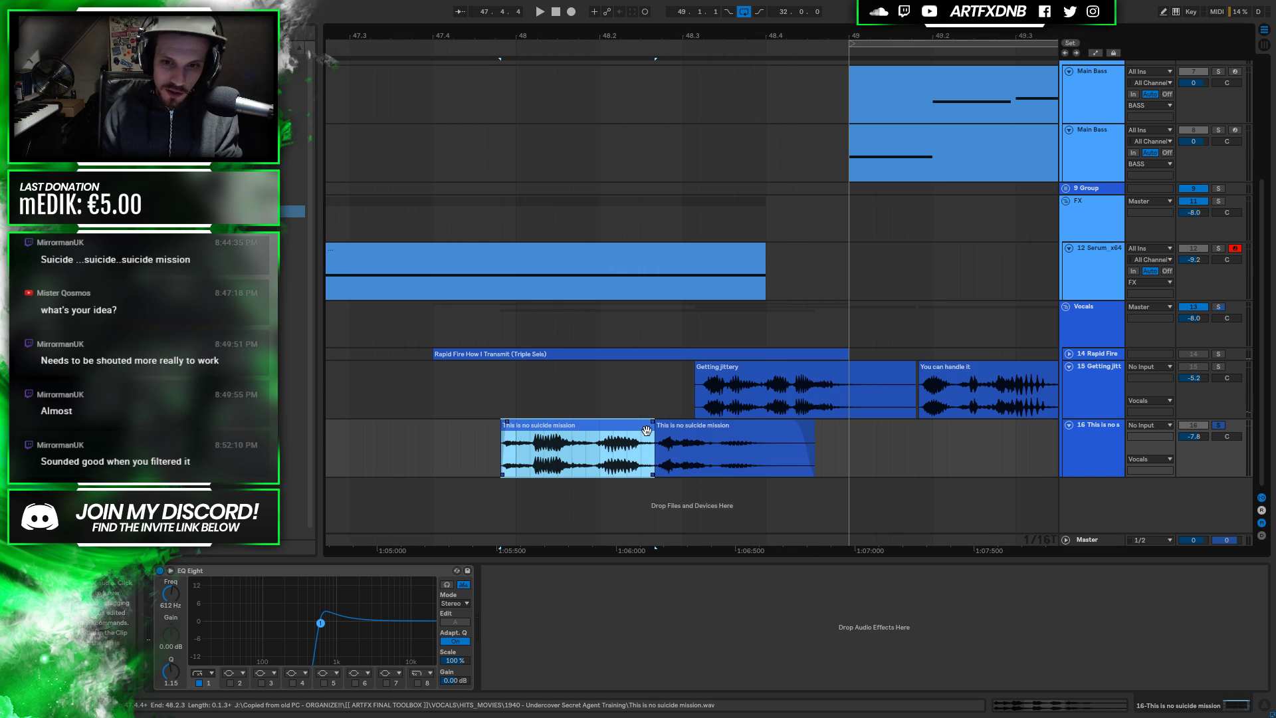
{"action": "left_click", "coordinate": [739, 428], "text": "shift"}
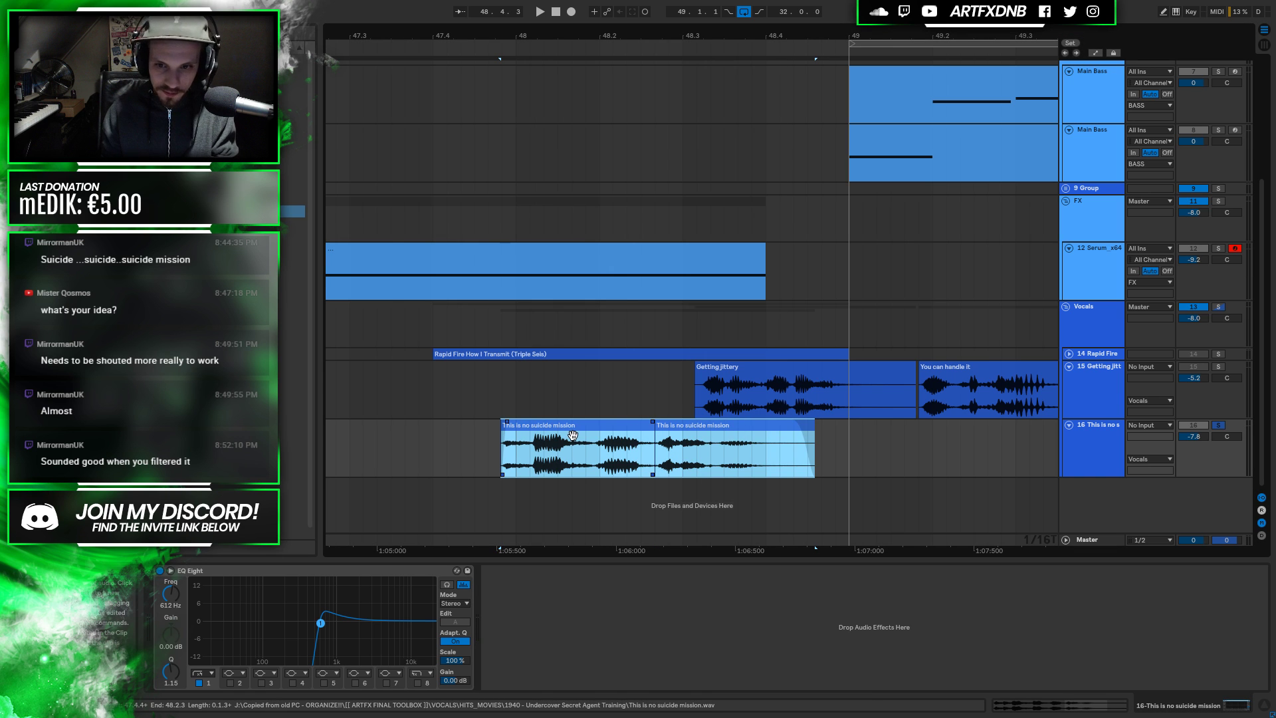
{"action": "left_click", "coordinate": [1219, 424]}
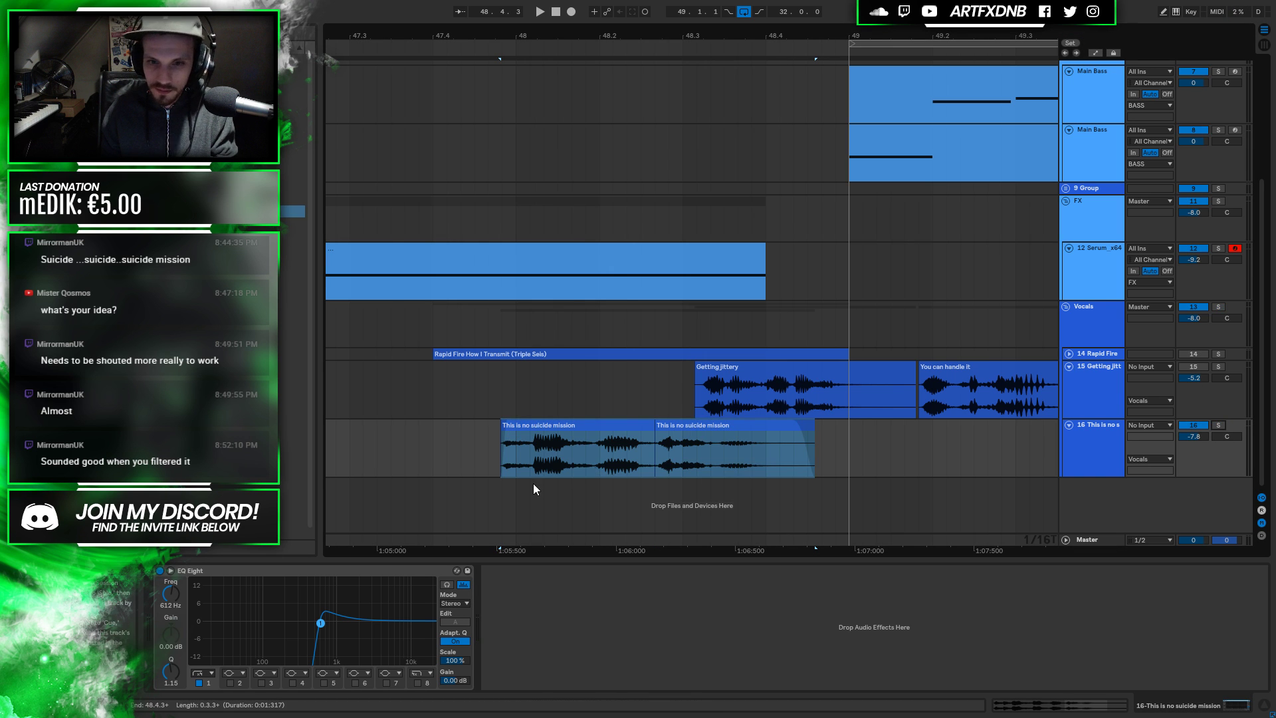
Set the low cut to 1.16 kHz with a Q of 2.02 and automate its frequency downward across both vocal pieces, auditioning the sweep
{"action": "left_click_drag", "start_coordinate": [321, 622], "coordinate": [341, 614]}
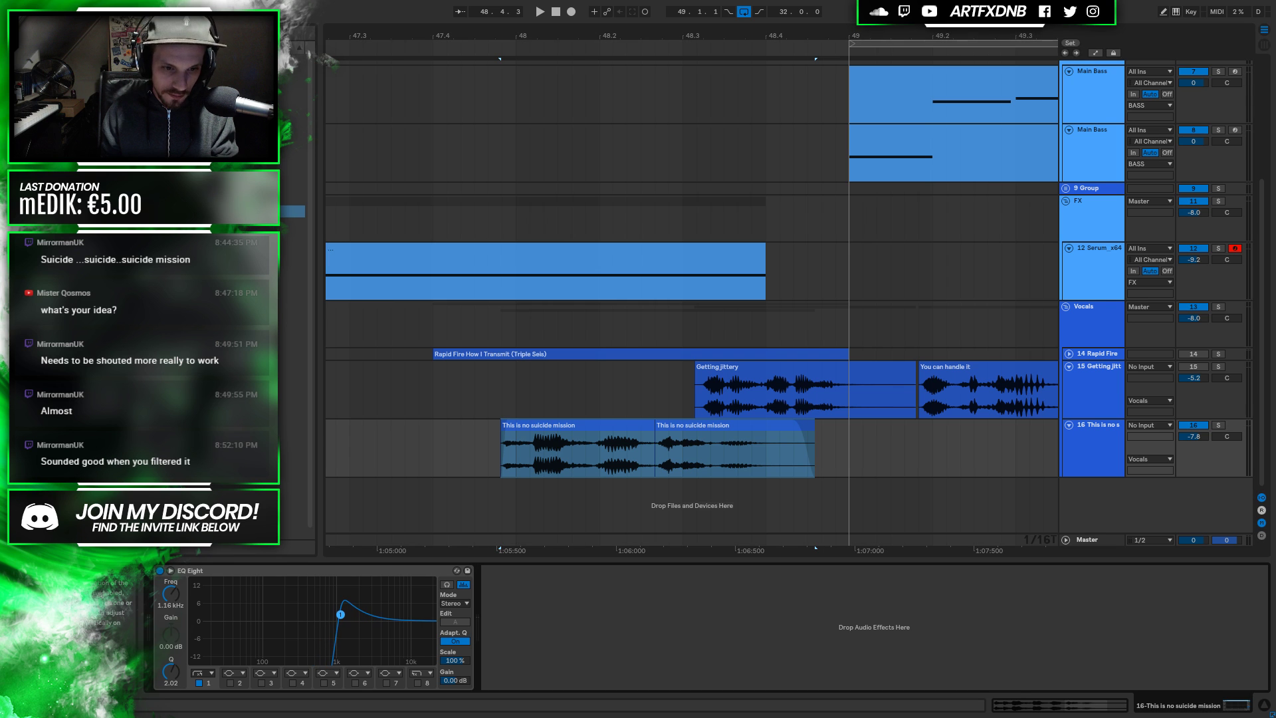
{"action": "key", "text": "a"}
{"action": "left_click", "coordinate": [499, 450]}
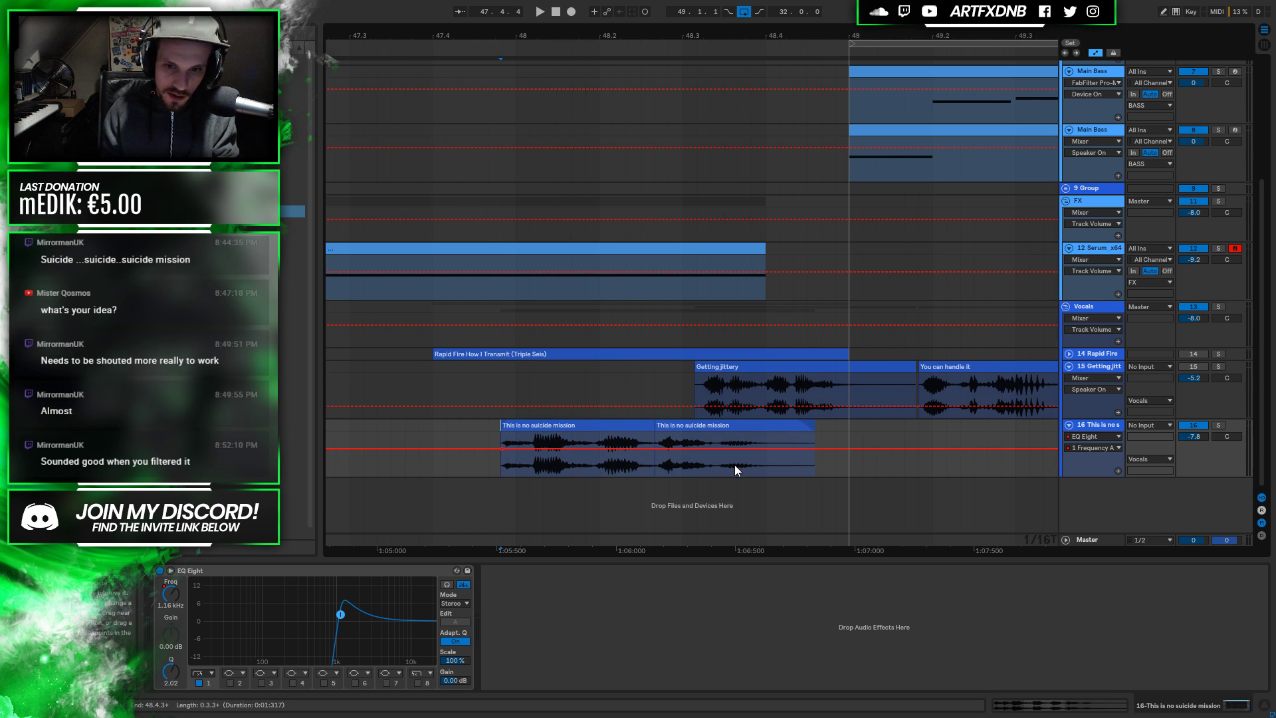
{"action": "left_click_drag", "start_coordinate": [815, 449], "coordinate": [814, 466]}
{"action": "key", "text": "space"}
{"action": "key", "text": "space"}
{"action": "key", "text": "space"}
Try the suicide mission track's volume at -6.1 dB, and undo it together with the falling filter automation
{"action": "left_click", "coordinate": [1195, 436]}
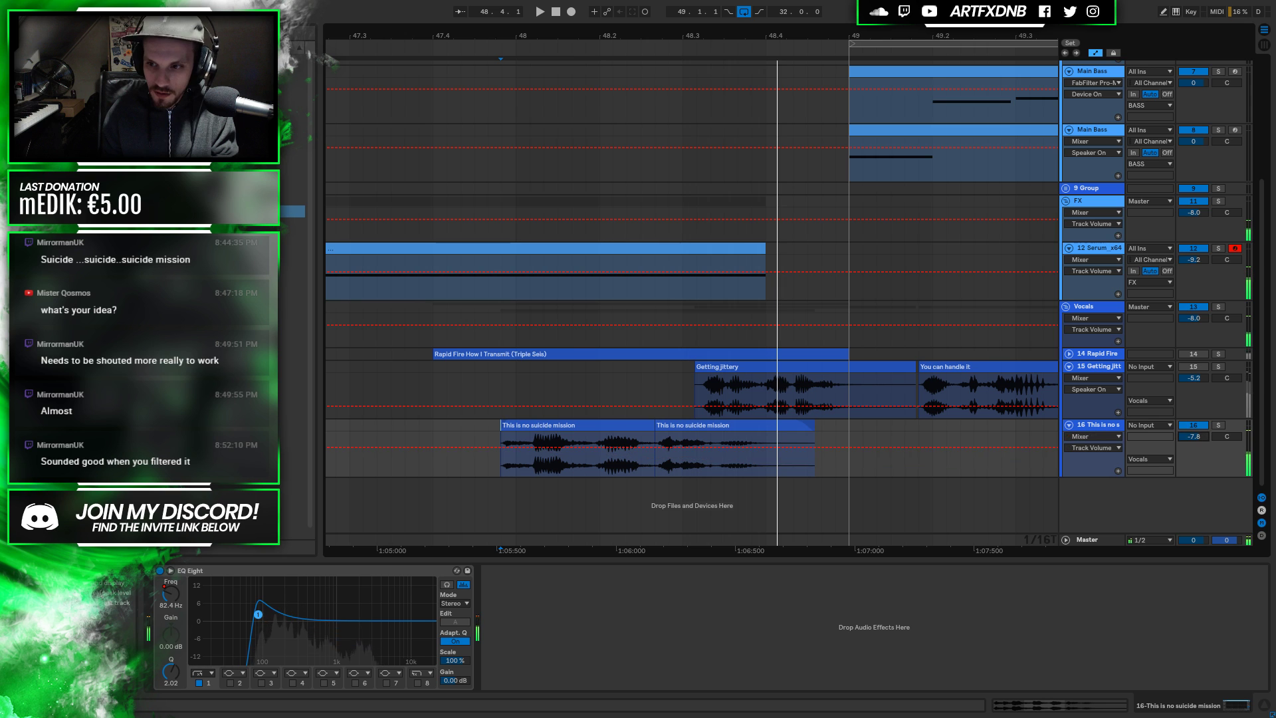
{"action": "left_click_drag", "start_coordinate": [1194, 437], "coordinate": [1194, 429]}
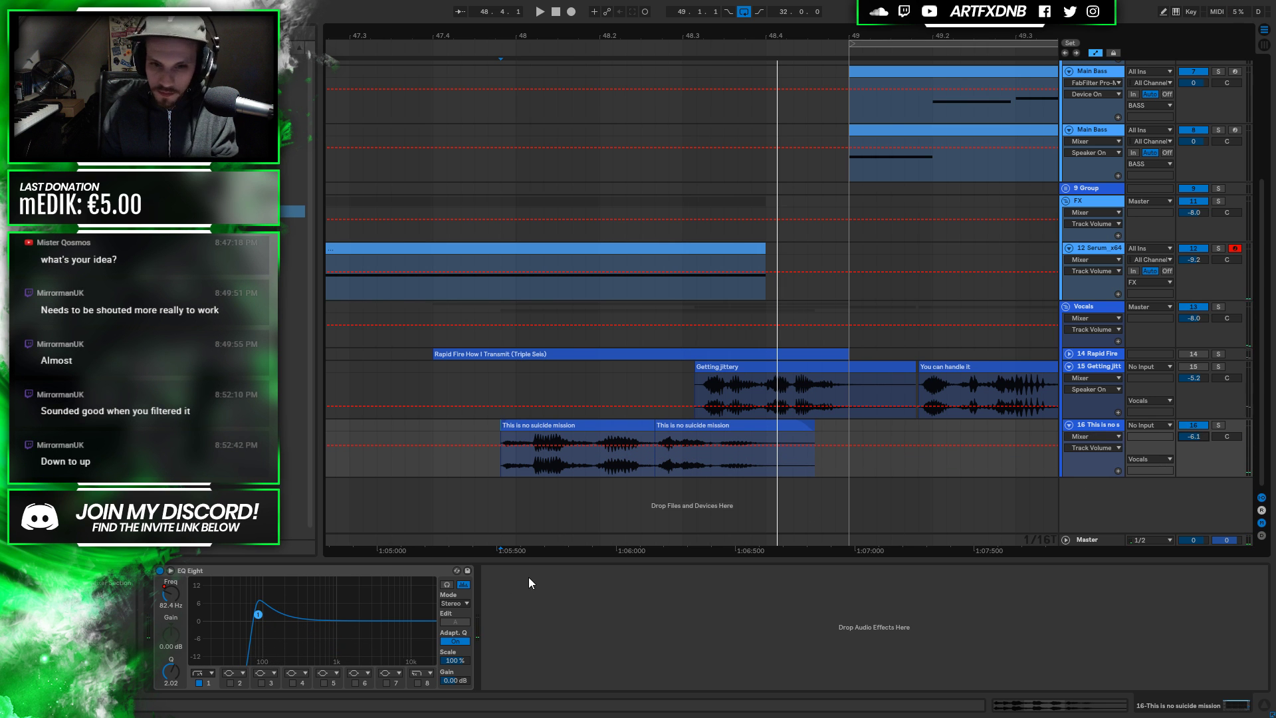
{"action": "key", "text": "ctrl+z"}
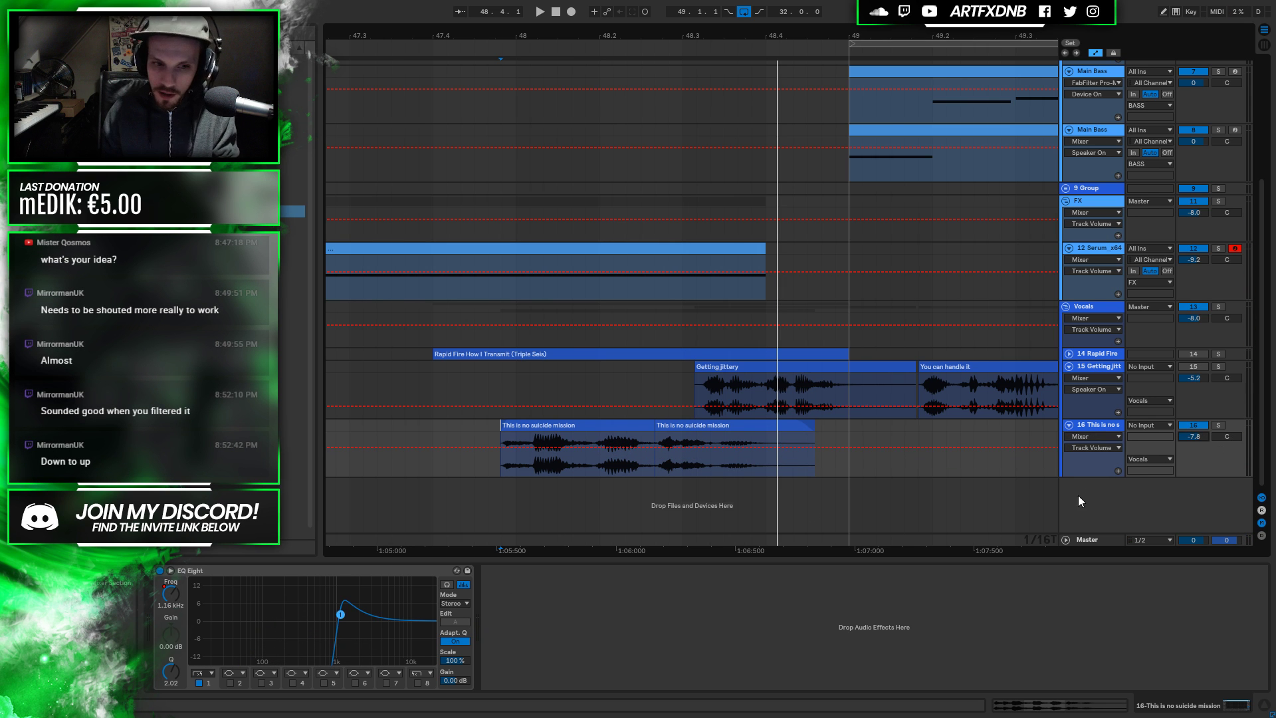
Set the suicide mission track's low cut to 141 Hz with a Q of 0.69, solo the track and audition it
{"action": "left_click", "coordinate": [1099, 425]}
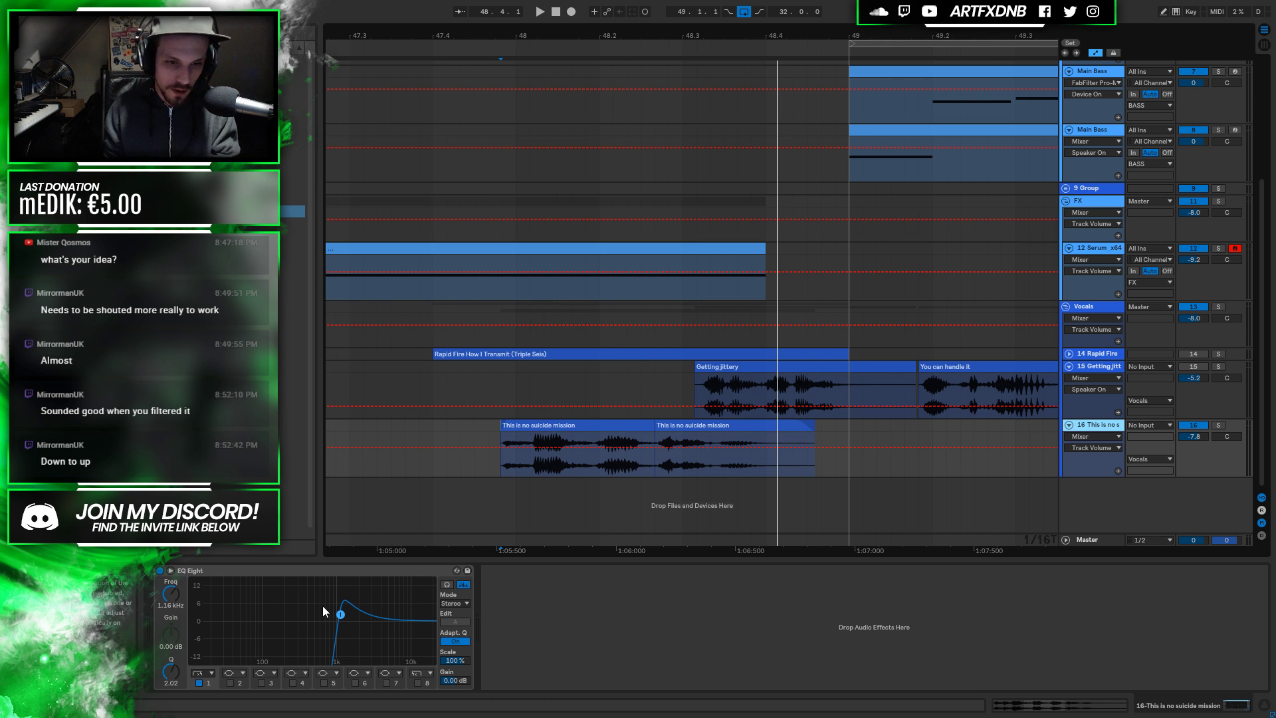
{"action": "key", "text": "space"}
{"action": "left_click_drag", "start_coordinate": [340, 614], "coordinate": [273, 635]}
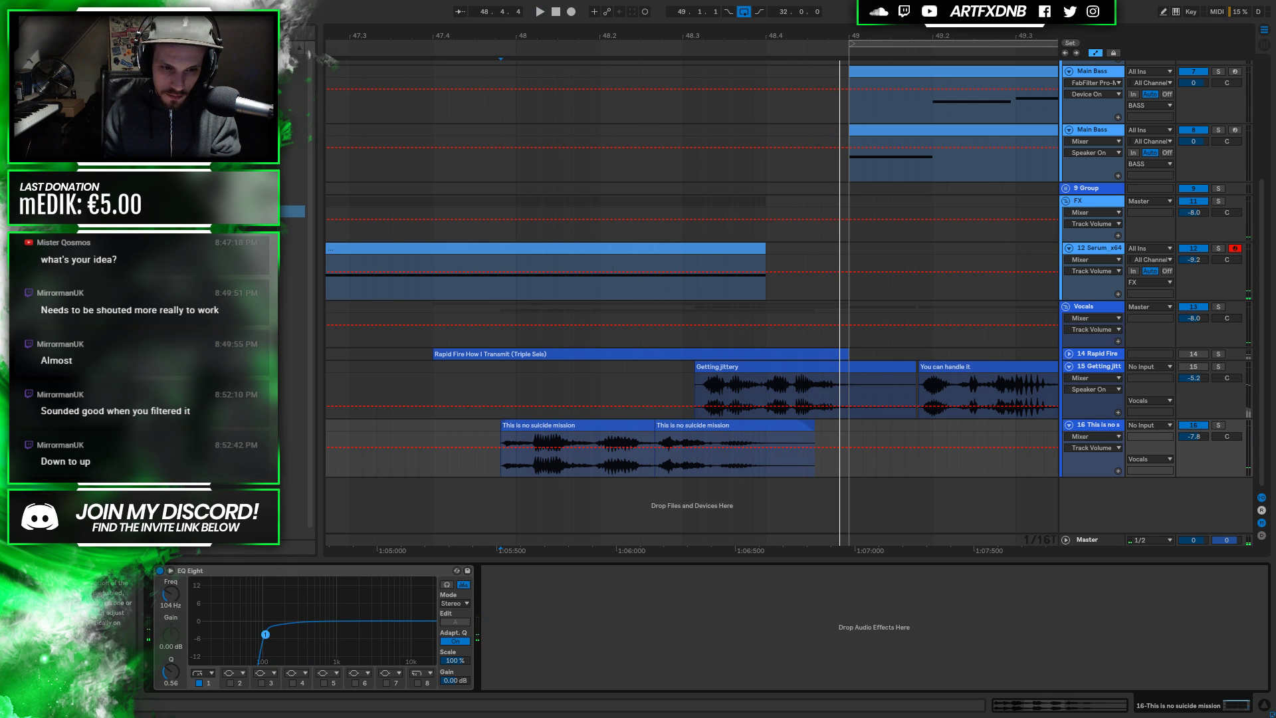
{"action": "mouse_move", "coordinate": [279, 626]}
{"action": "left_mouse_down"}
{"action": "mouse_move", "coordinate": [317, 628]}
{"action": "mouse_move", "coordinate": [288, 613]}
{"action": "mouse_move", "coordinate": [322, 627]}
{"action": "mouse_move", "coordinate": [295, 631]}
{"action": "left_mouse_up"}
{"action": "left_click", "coordinate": [1218, 424]}
{"action": "key", "text": "space"}
{"action": "key", "text": "space"}
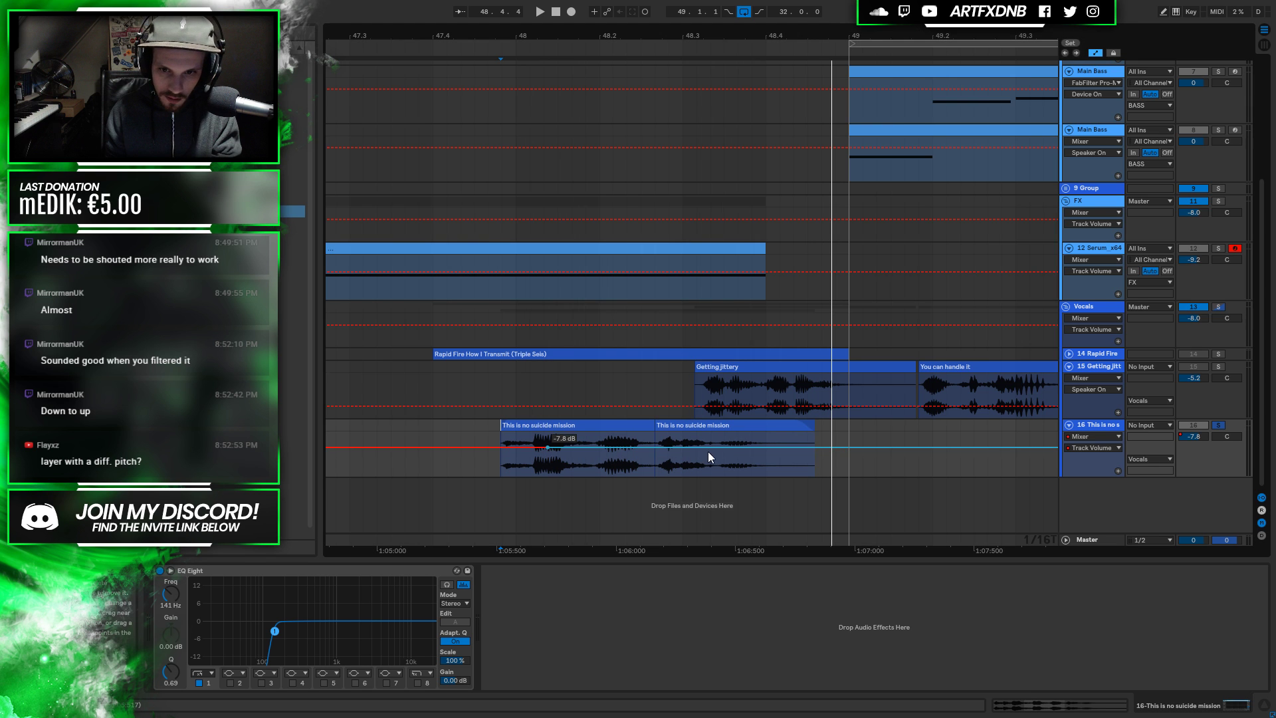
Try a track volume automation rising from -7.8 dB to about -0.2 dB over the vocal phrase, audition it and undo it
{"action": "left_click", "coordinate": [724, 445]}
{"action": "left_click_drag", "start_coordinate": [725, 445], "coordinate": [724, 438]}
{"action": "left_click", "coordinate": [683, 445]}
{"action": "key", "text": "space"}
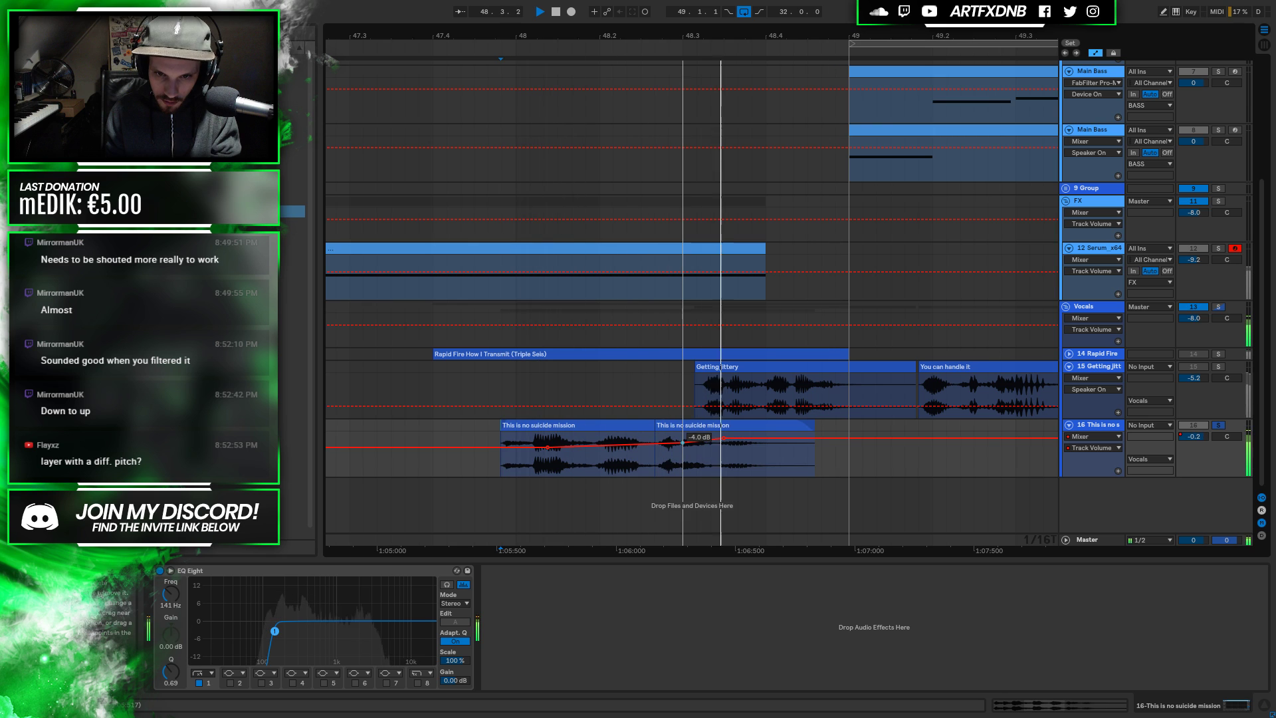
{"action": "key", "text": "ctrl+z"}
{"action": "key", "text": "ctrl+z"}
{"action": "key", "text": "ctrl+z"}
{"action": "key", "text": "ctrl+z"}
Automate the EQ Eight low cut frequency to rise from 141 Hz in the first vocal piece to 1.19 kHz in the second, auditioning the sweep
{"action": "left_click", "coordinate": [171, 593]}
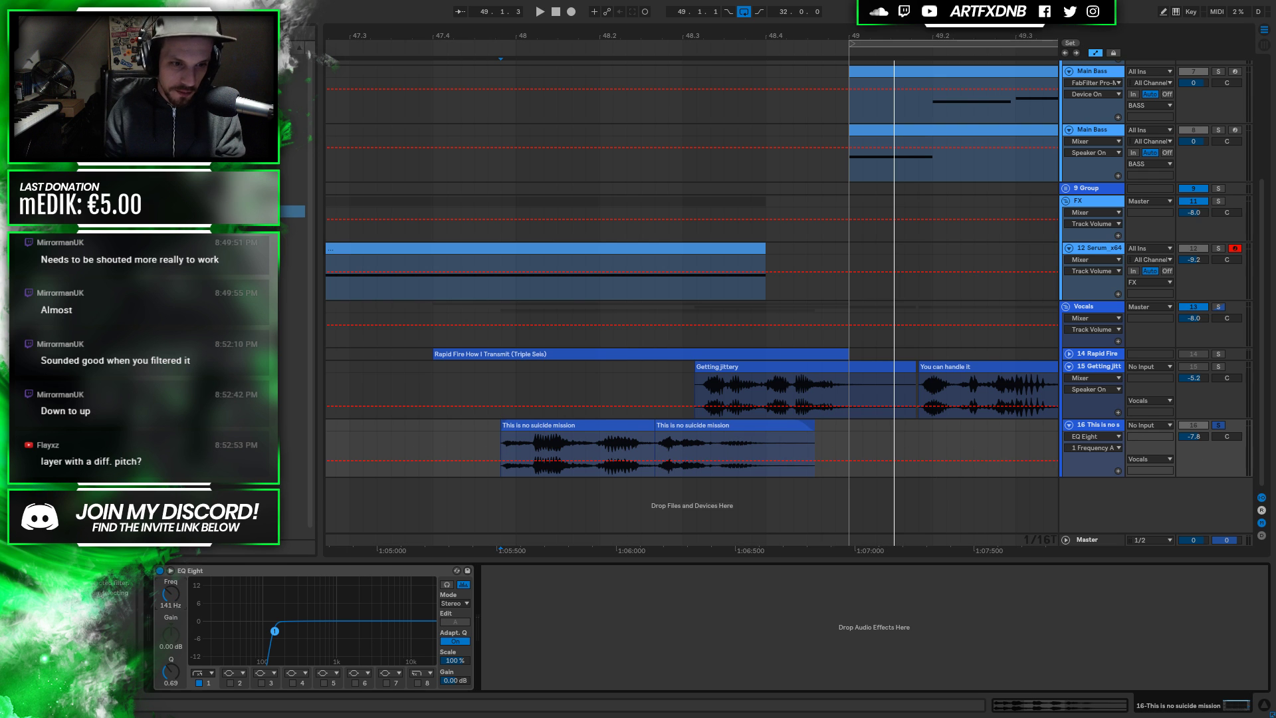
{"action": "left_click", "coordinate": [556, 461]}
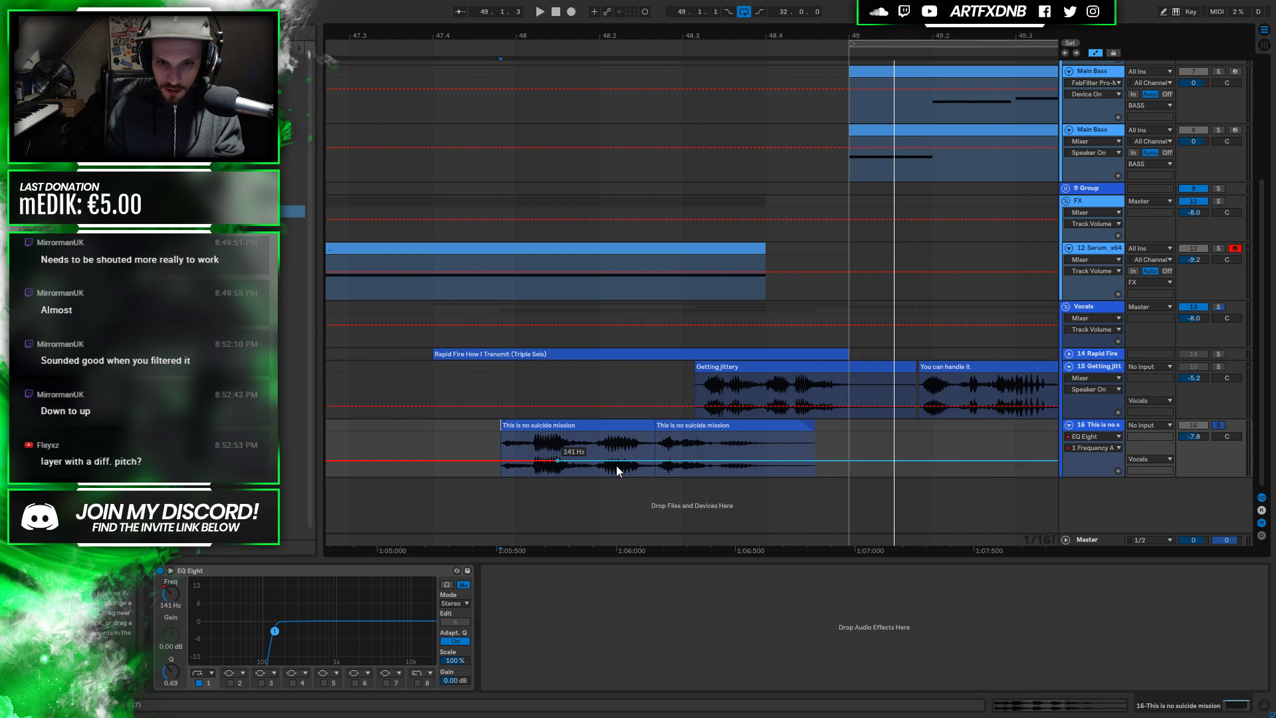
{"action": "left_click_drag", "start_coordinate": [625, 464], "coordinate": [718, 441]}
{"action": "key", "text": "space"}
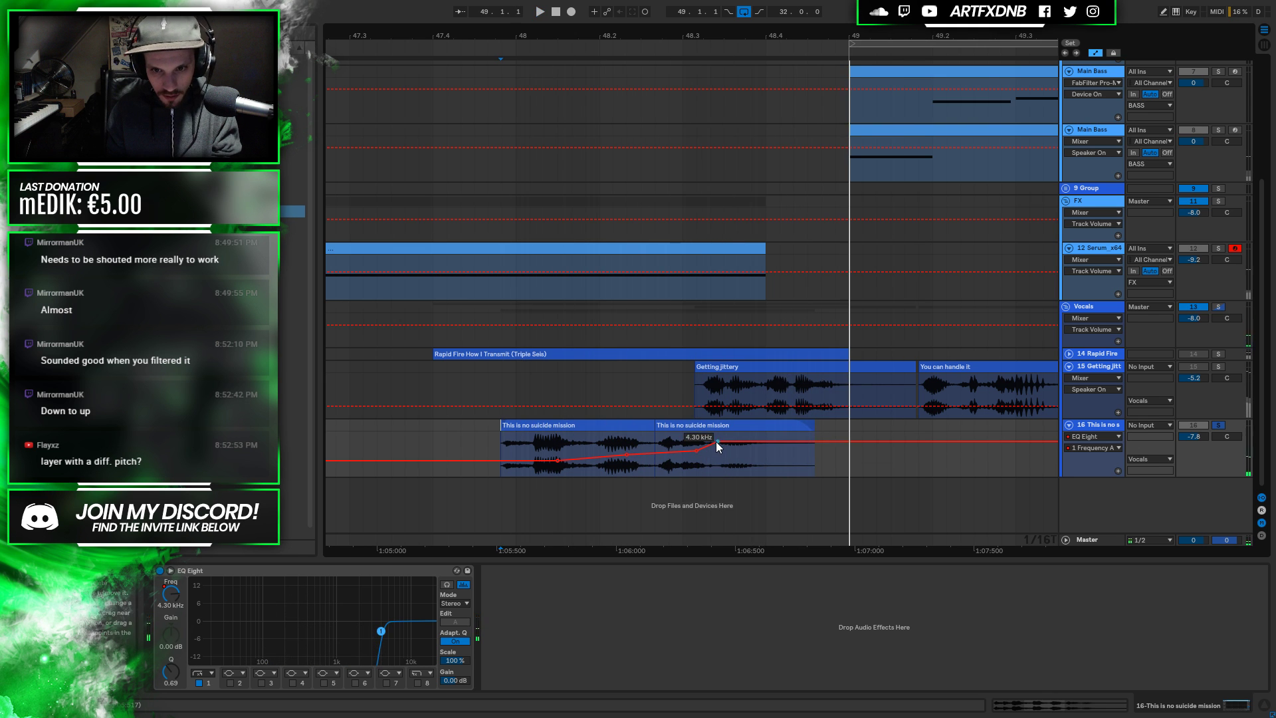
{"action": "left_click_drag", "start_coordinate": [717, 441], "coordinate": [717, 446]}
{"action": "key", "text": "space"}
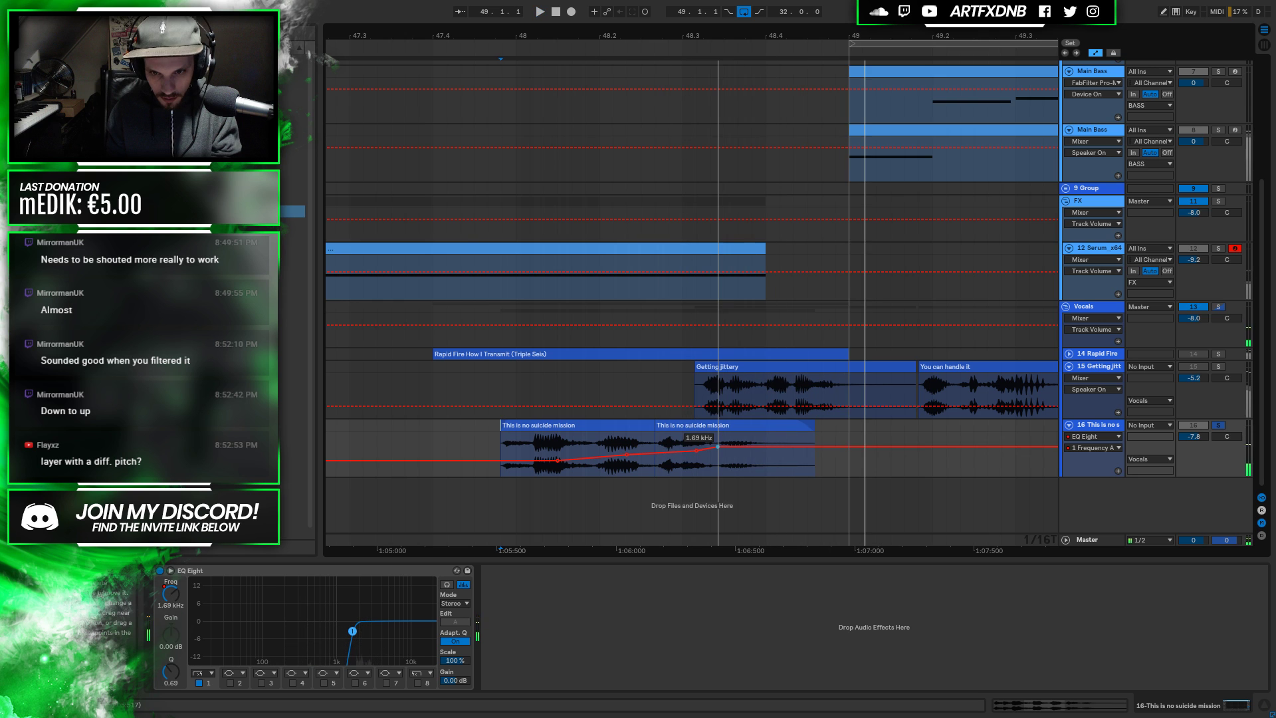
{"action": "mouse_move", "coordinate": [696, 450]}
{"action": "left_mouse_down"}
{"action": "mouse_move", "coordinate": [668, 451]}
{"action": "mouse_move", "coordinate": [766, 449]}
{"action": "mouse_move", "coordinate": [751, 448]}
{"action": "left_mouse_up"}
{"action": "key", "text": "space"}
{"action": "key", "text": "space"}
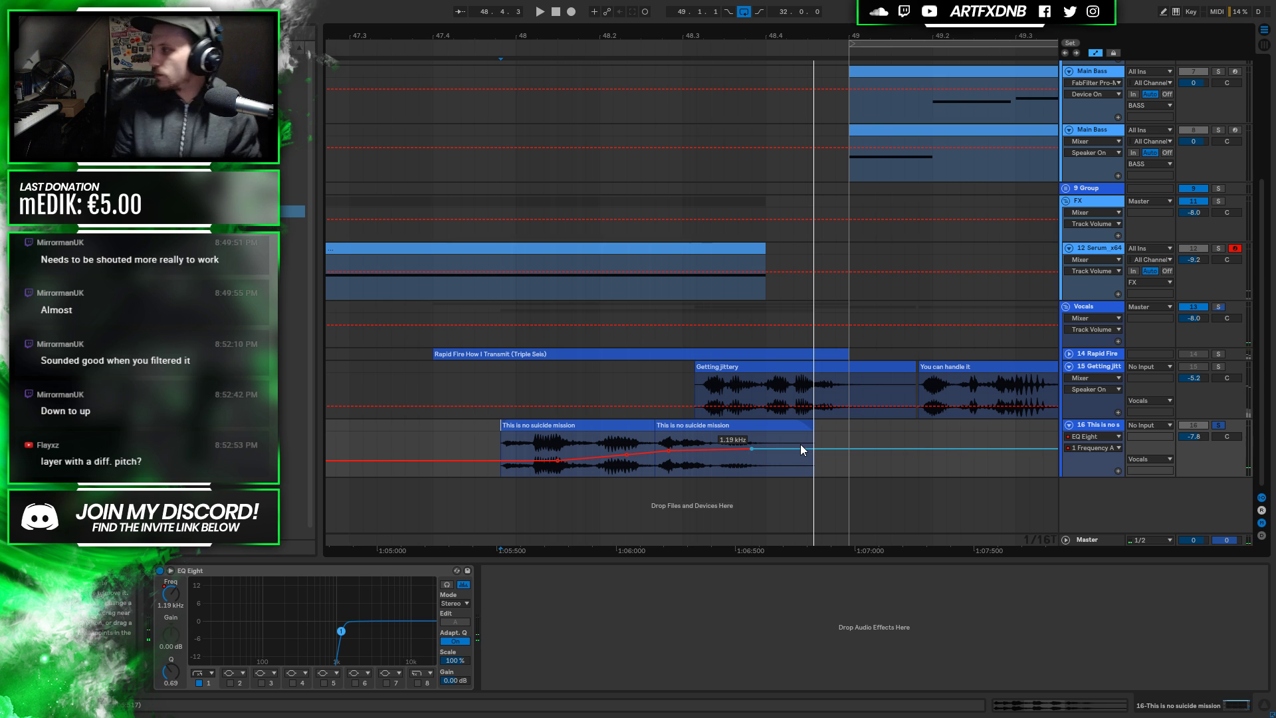
{"action": "left_click", "coordinate": [745, 424]}
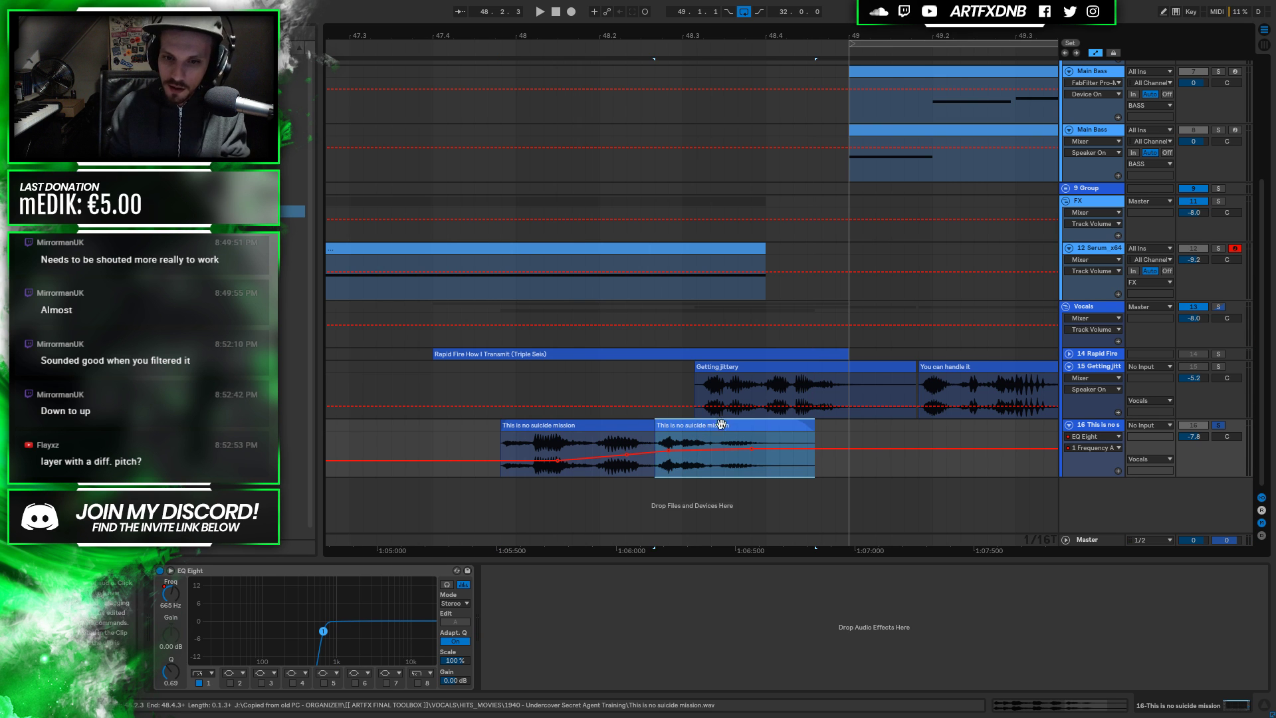
{"action": "left_click", "coordinate": [625, 425], "text": "shift"}
{"action": "left_click", "coordinate": [1087, 427]}
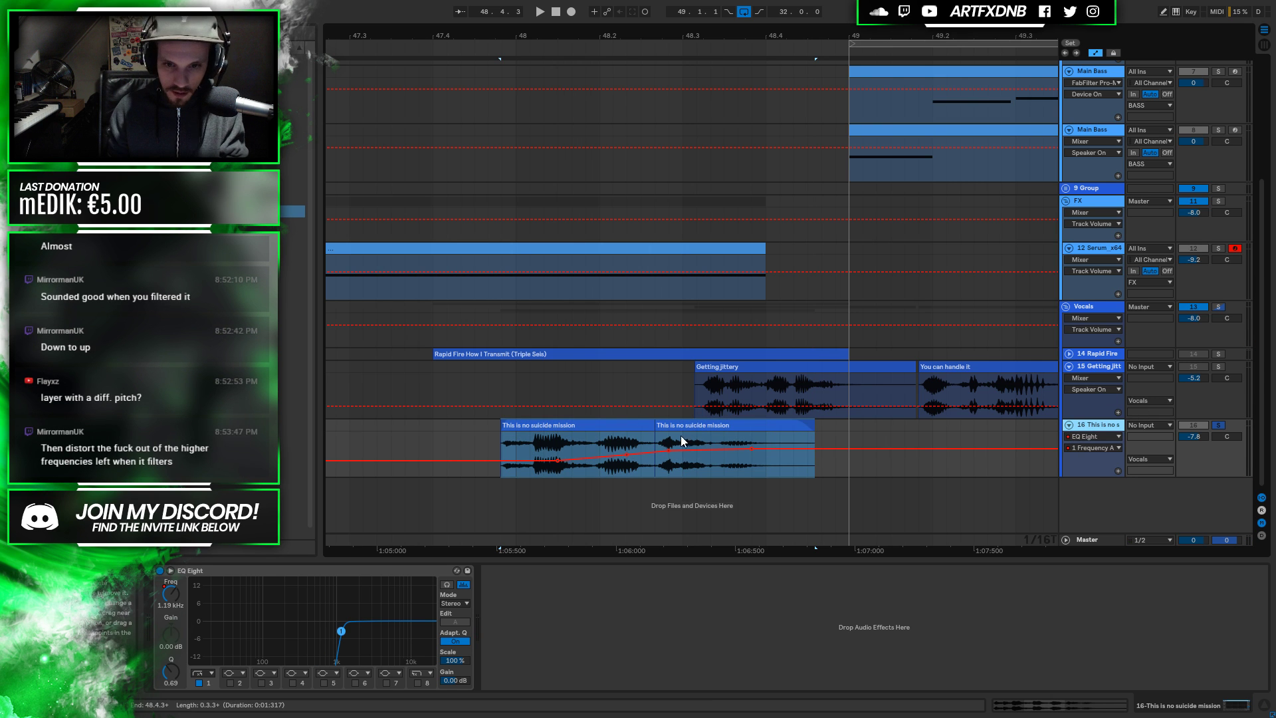
{"action": "right_click", "coordinate": [1112, 423]}
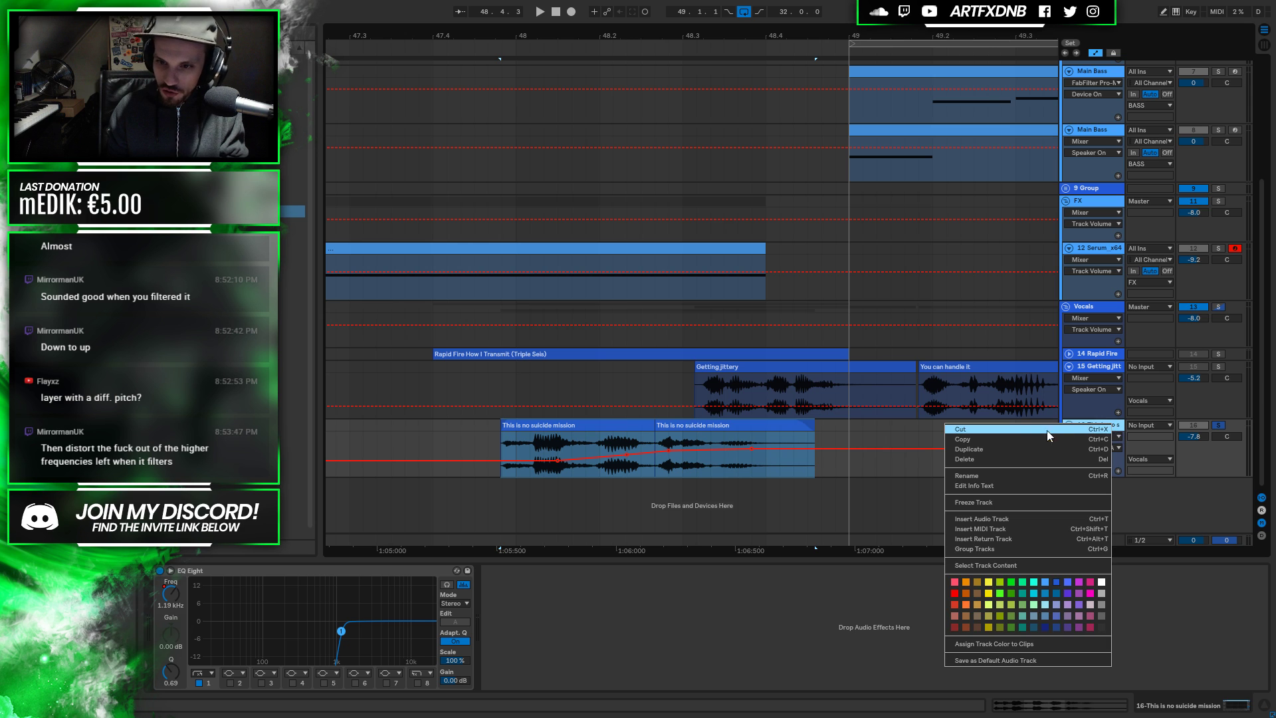
{"action": "left_click", "coordinate": [1115, 426]}
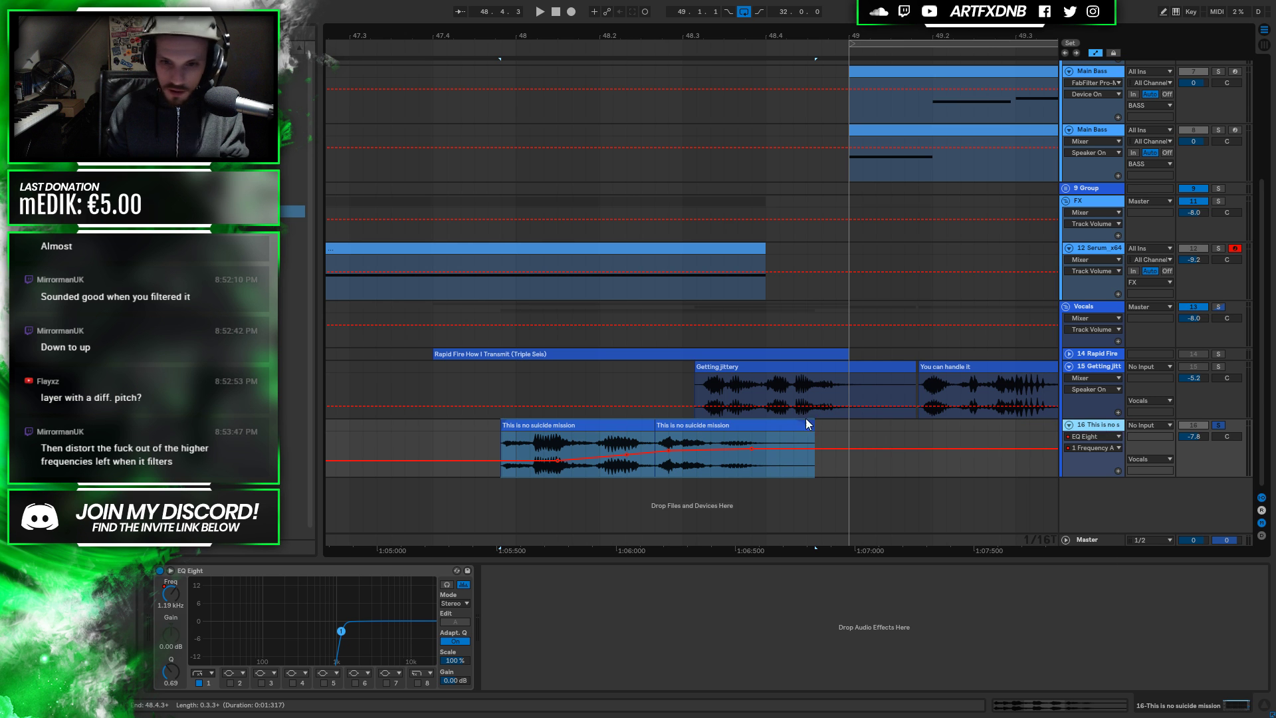
{"action": "left_click", "coordinate": [577, 426]}
{"action": "left_click", "coordinate": [703, 424], "text": "shift"}
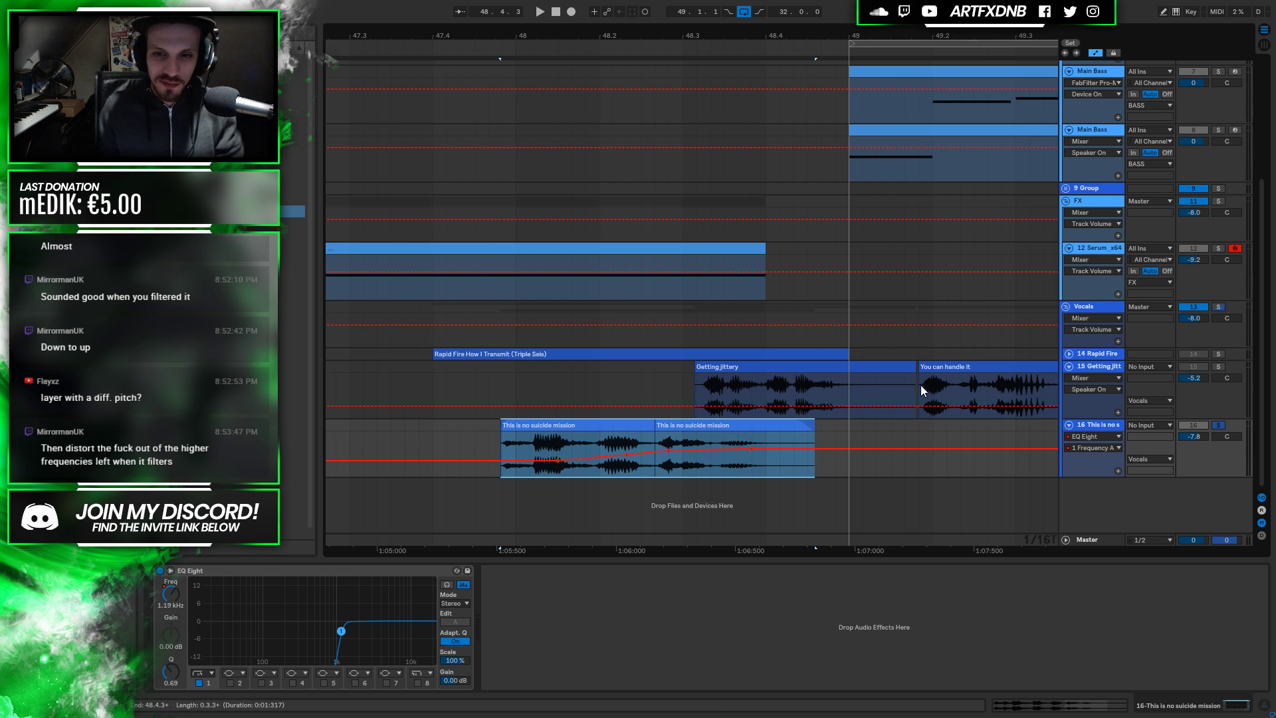
Audition the filtered phrase from the start of the first vocal piece and unsolo the suicide mission track
{"action": "left_click", "coordinate": [765, 377]}
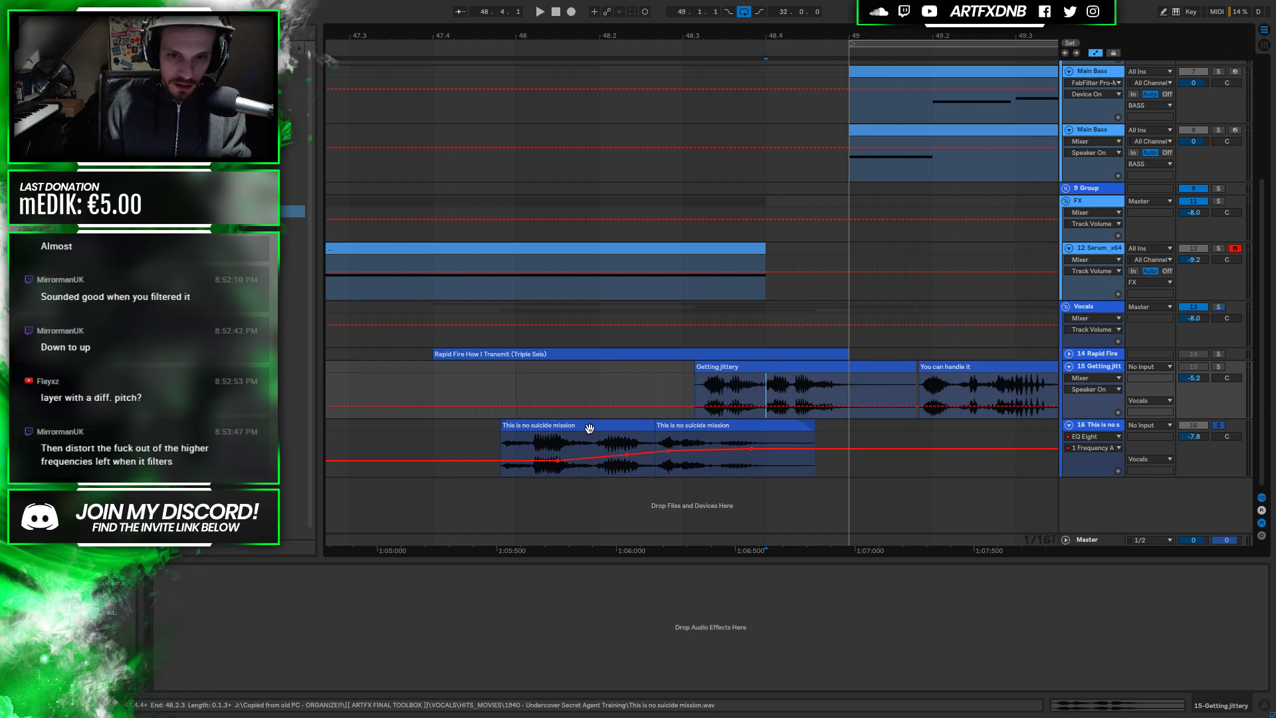
{"action": "left_click", "coordinate": [577, 438]}
{"action": "key", "text": "space"}
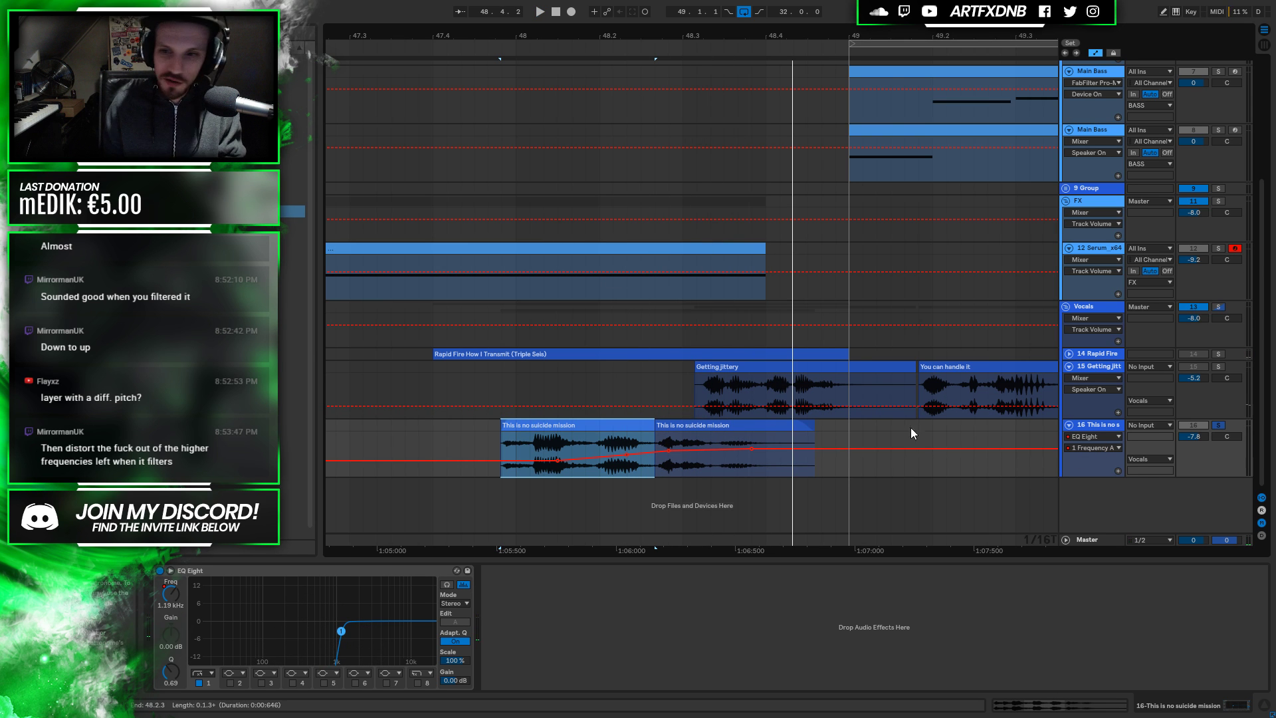
{"action": "left_click", "coordinate": [1218, 424]}
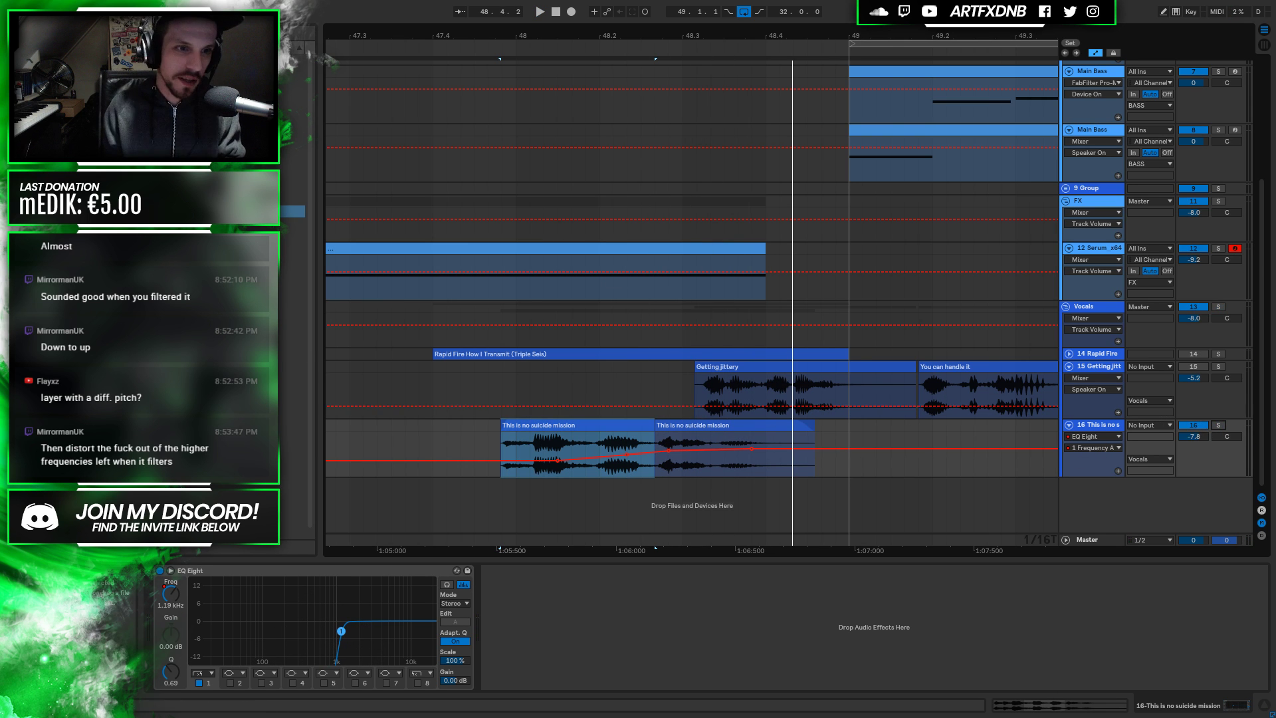
Audition the vocal phrase in the full mix, select the short Main Bass clip at bar 49 and hide the automation lanes
{"action": "key", "text": "minus"}
{"action": "key", "text": "minus"}
{"action": "key", "text": "plus"}
{"action": "key", "text": "space"}
{"action": "left_click", "coordinate": [466, 129]}
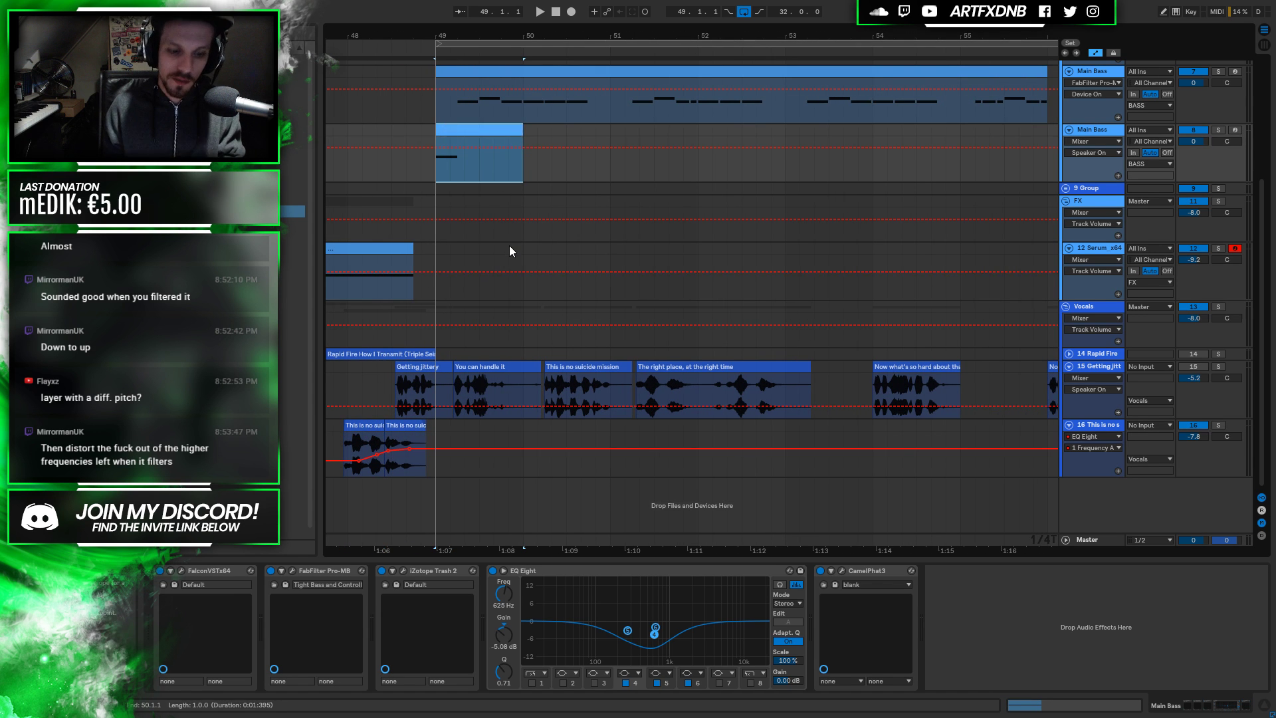
{"action": "key", "text": "a"}
{"action": "key", "text": "ctrl+a"}
{"action": "key", "text": "minus"}
{"action": "key", "text": "minus"}
{"action": "key", "text": "minus"}
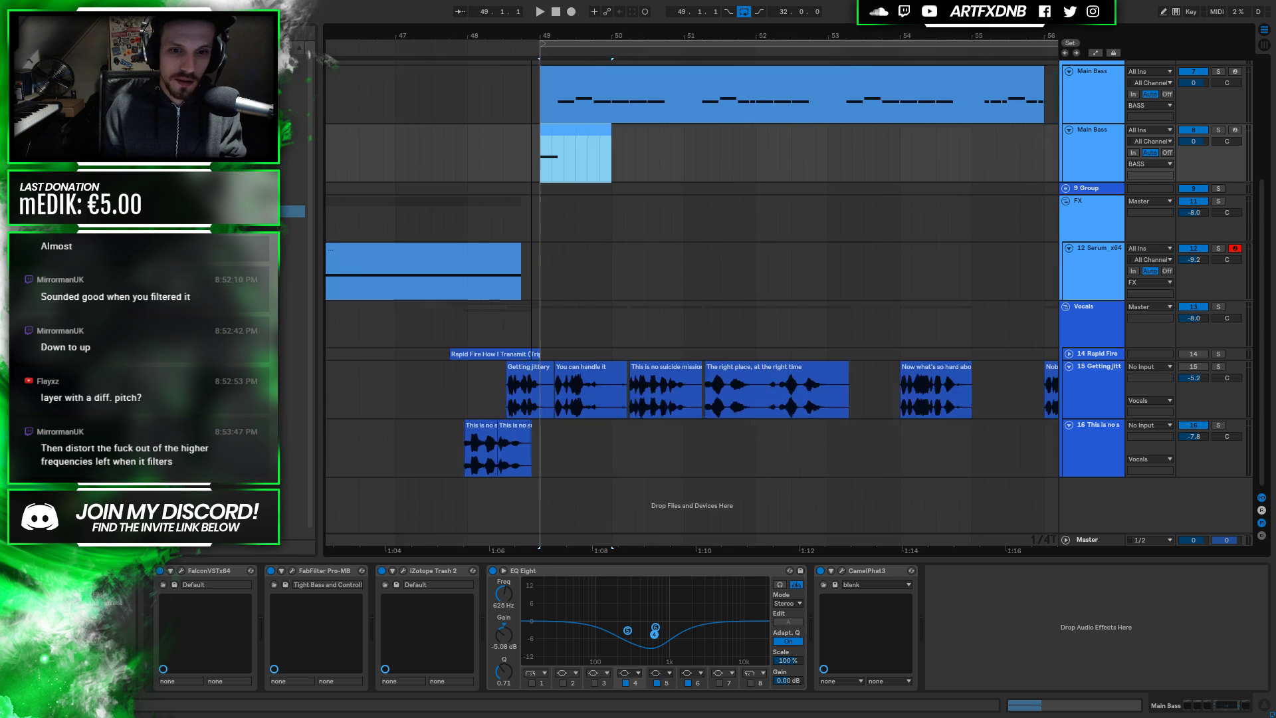
{"action": "key", "text": "minus"}
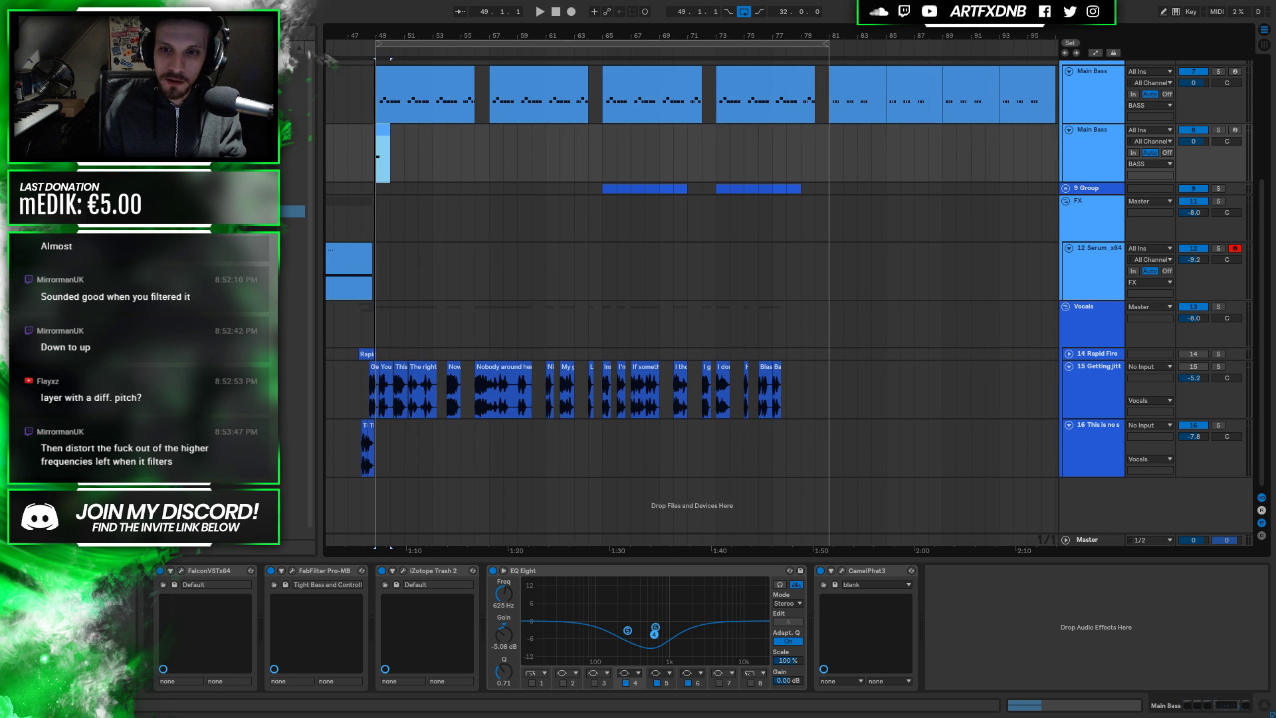
Add an Overdrive to the suicide mission vocal track and set it to 3.12 kHz, bandwidth 9.00 and 40% drive
{"action": "left_click_drag", "start_coordinate": [351, 362], "coordinate": [857, 385]}
{"action": "left_click_drag", "start_coordinate": [735, 379], "coordinate": [812, 389]}
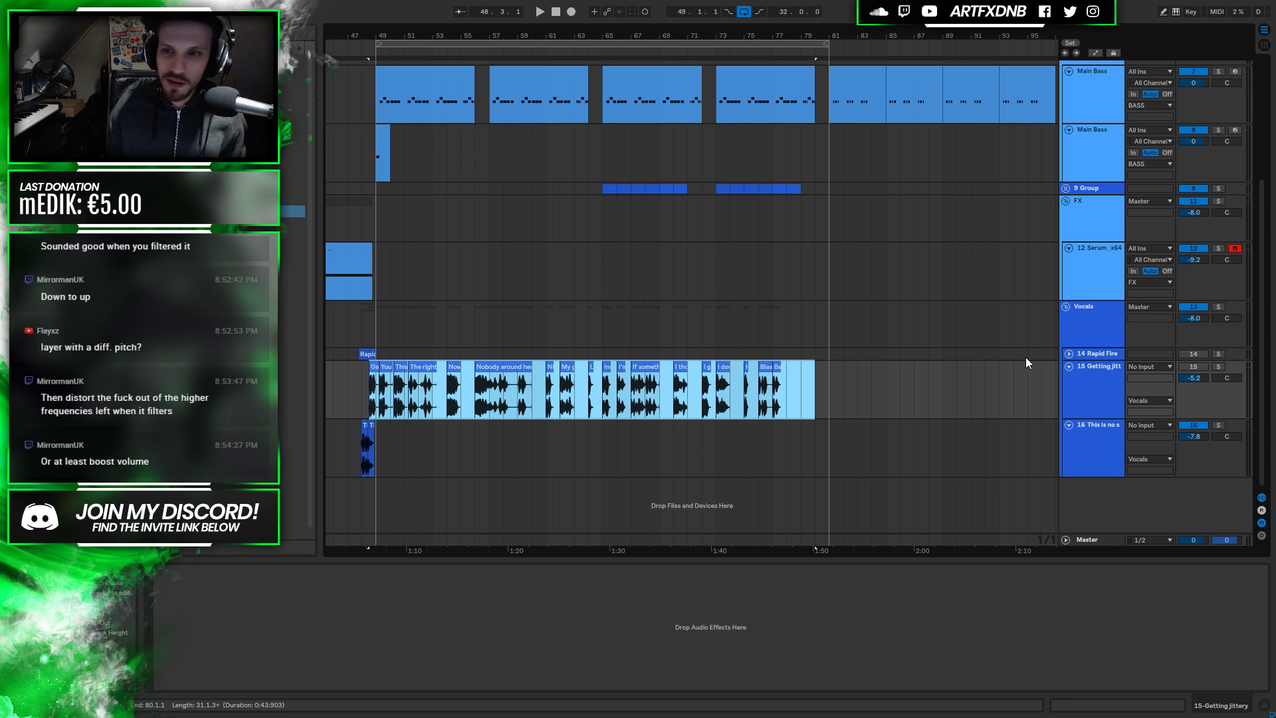
{"action": "left_click", "coordinate": [1107, 449]}
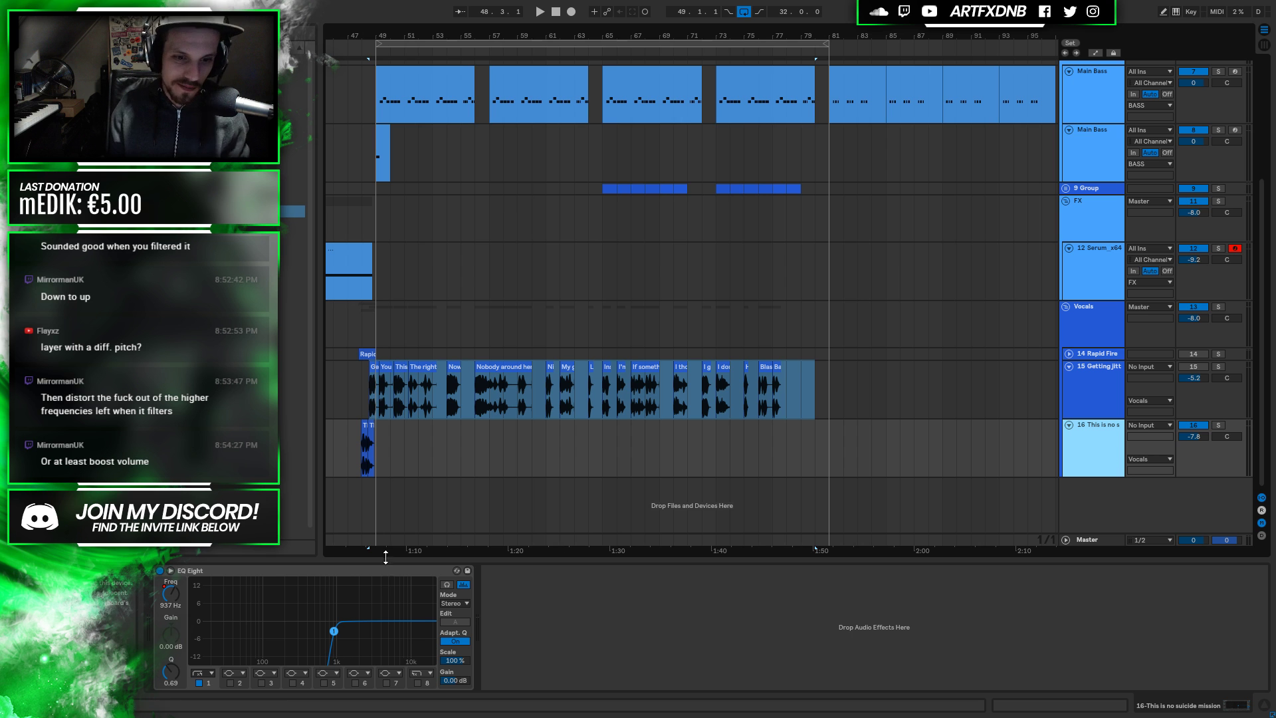
{"action": "left_click_drag", "start_coordinate": [365, 25], "coordinate": [374, 120]}
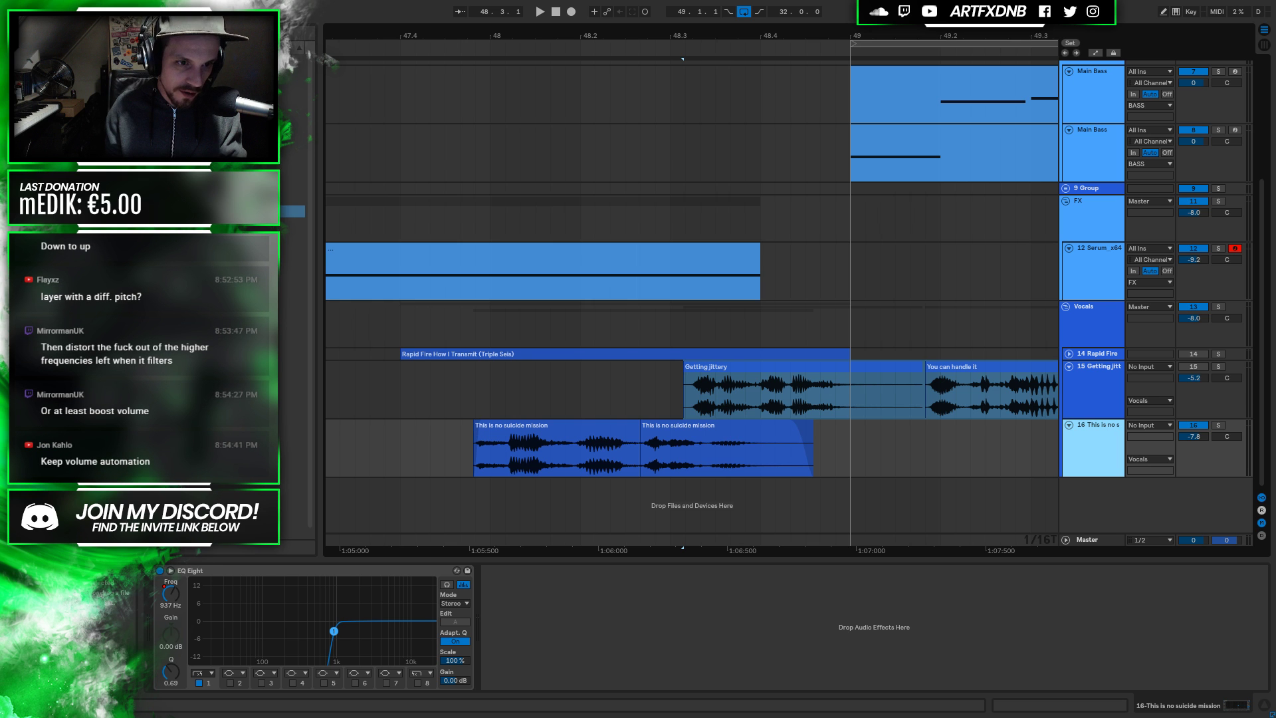
{"action": "left_click_drag", "start_coordinate": [292, 376], "coordinate": [586, 626]}
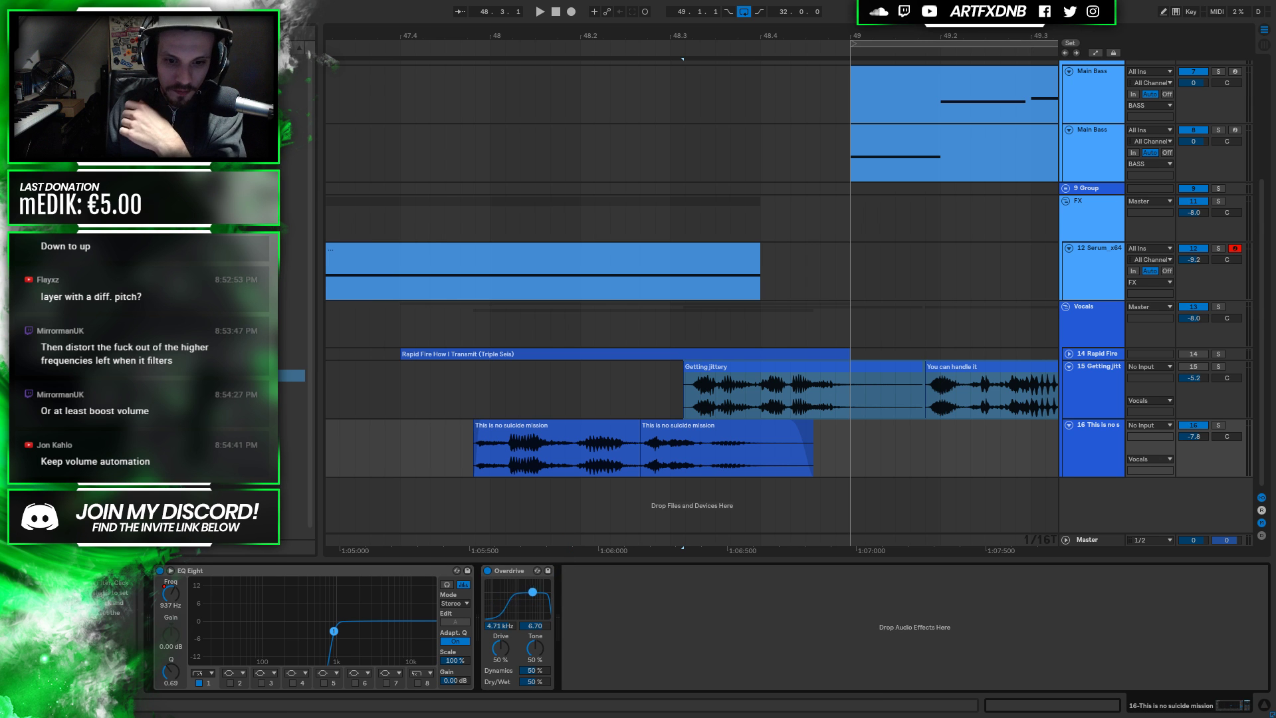
{"action": "left_click_drag", "start_coordinate": [500, 647], "coordinate": [501, 664]}
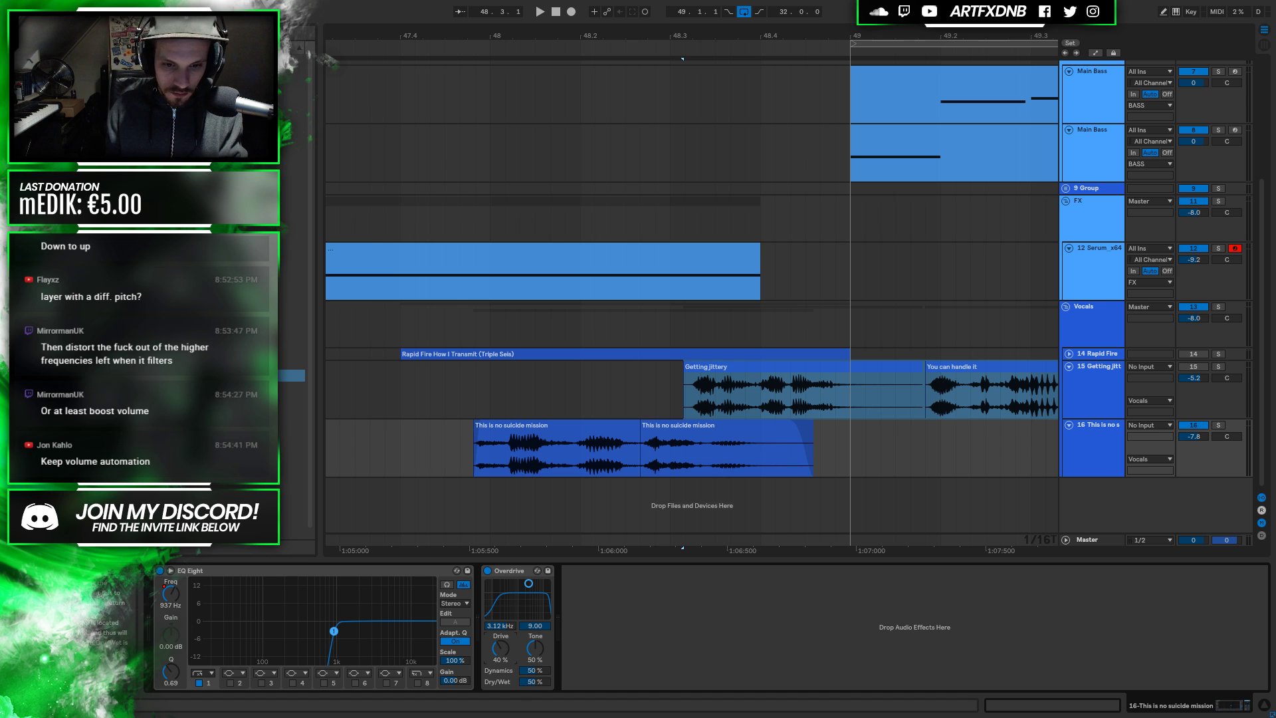
Automate the Overdrive Dry/Wet from 0% up to 71% in the second vocal piece, starting the ramp early in the first piece
{"action": "key", "text": "a"}
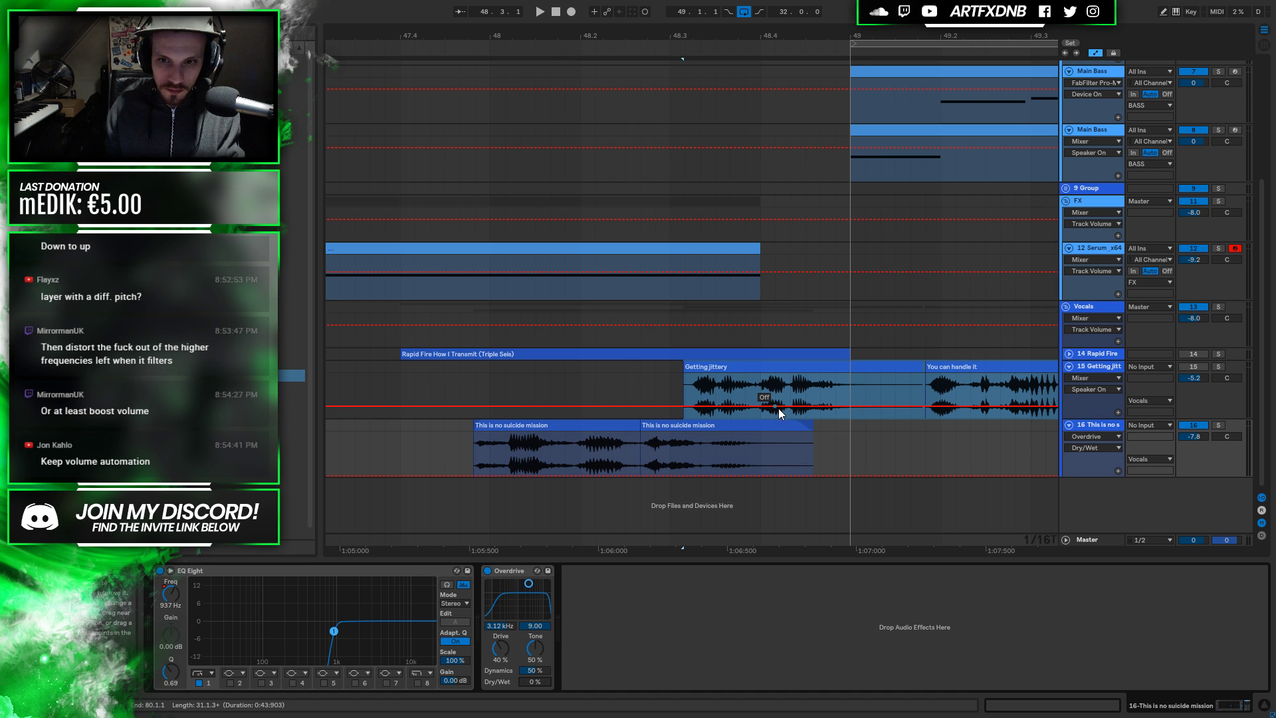
{"action": "left_click", "coordinate": [639, 474]}
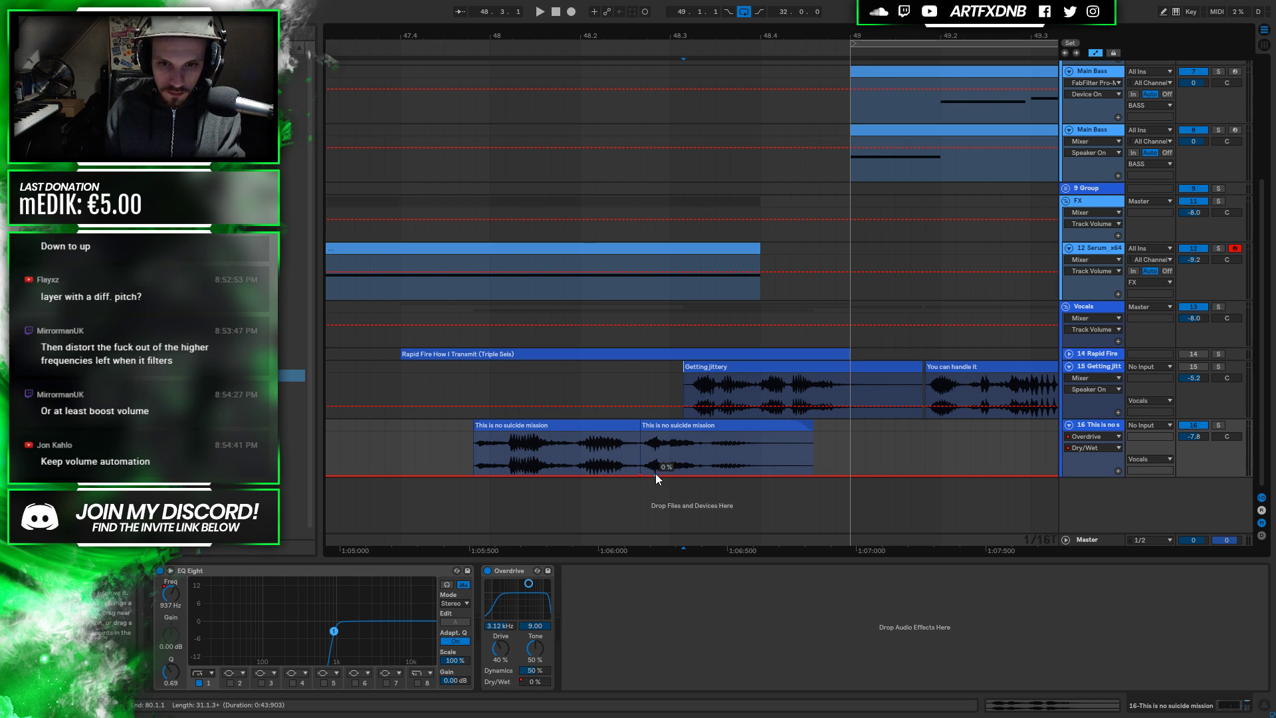
{"action": "left_click_drag", "start_coordinate": [780, 474], "coordinate": [781, 442]}
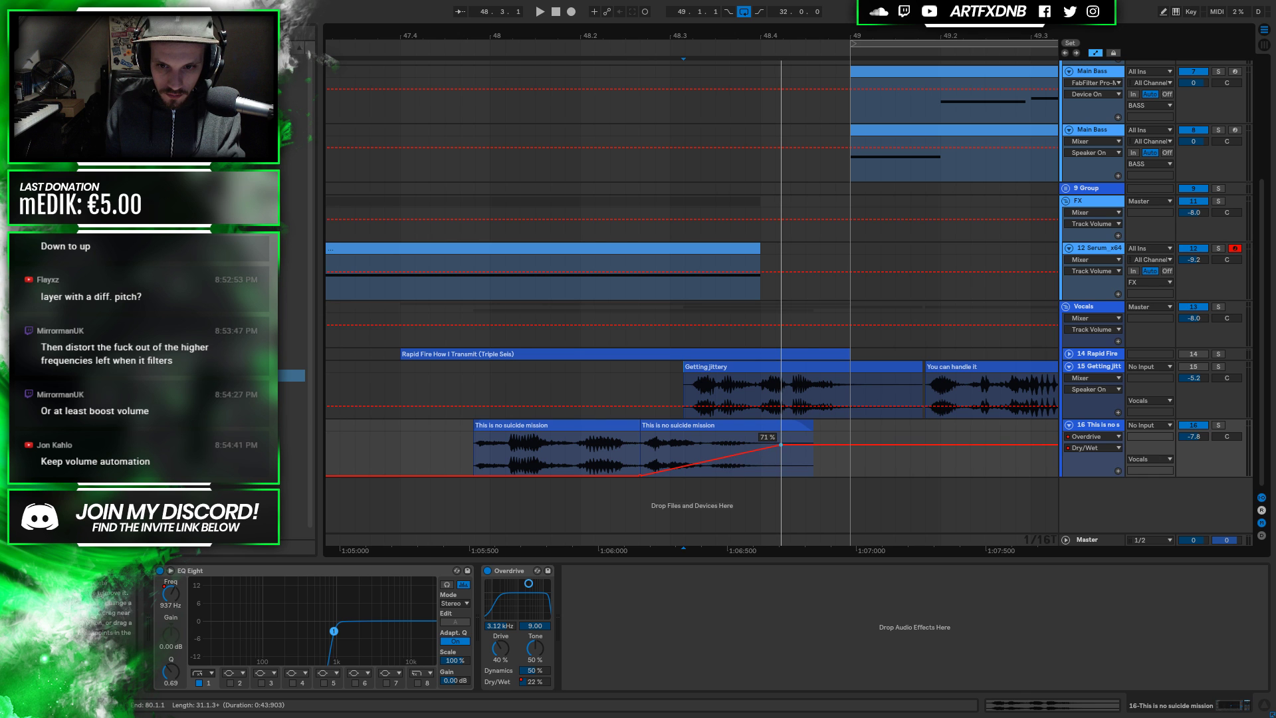
{"action": "key", "text": "space"}
{"action": "left_click", "coordinate": [640, 476]}
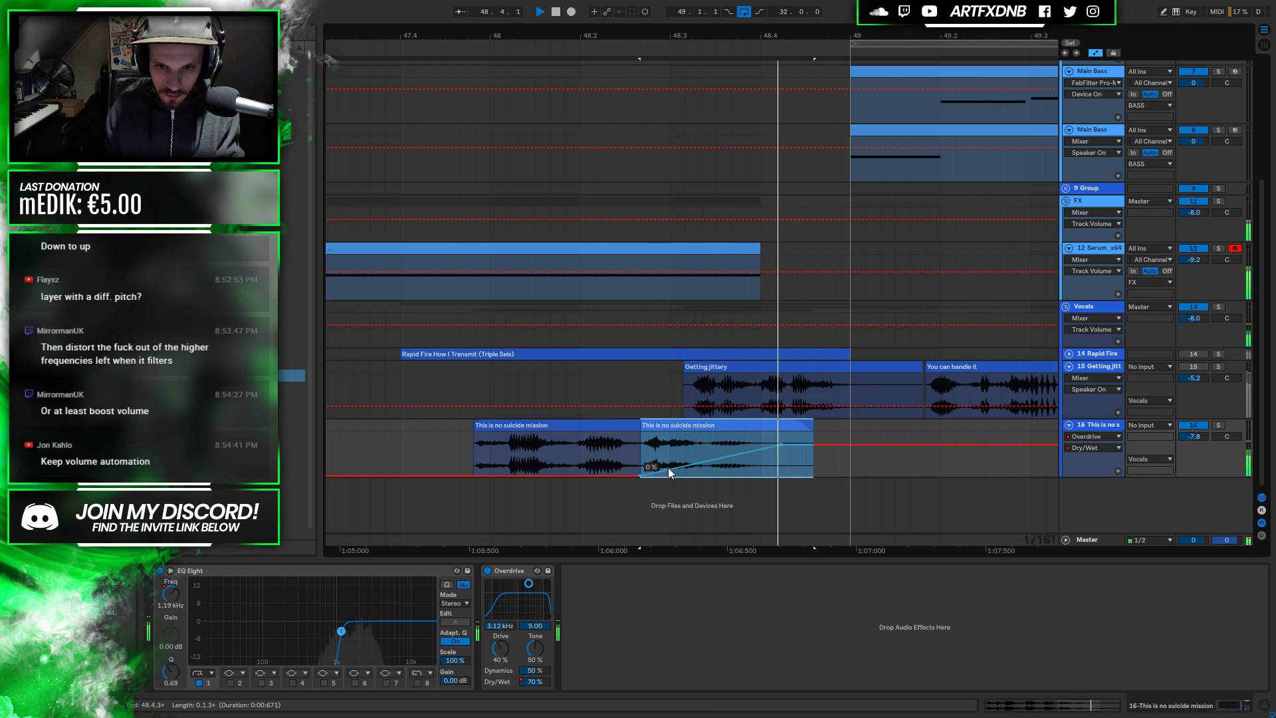
{"action": "left_click_drag", "start_coordinate": [641, 473], "coordinate": [505, 474]}
{"action": "left_click", "coordinate": [480, 445]}
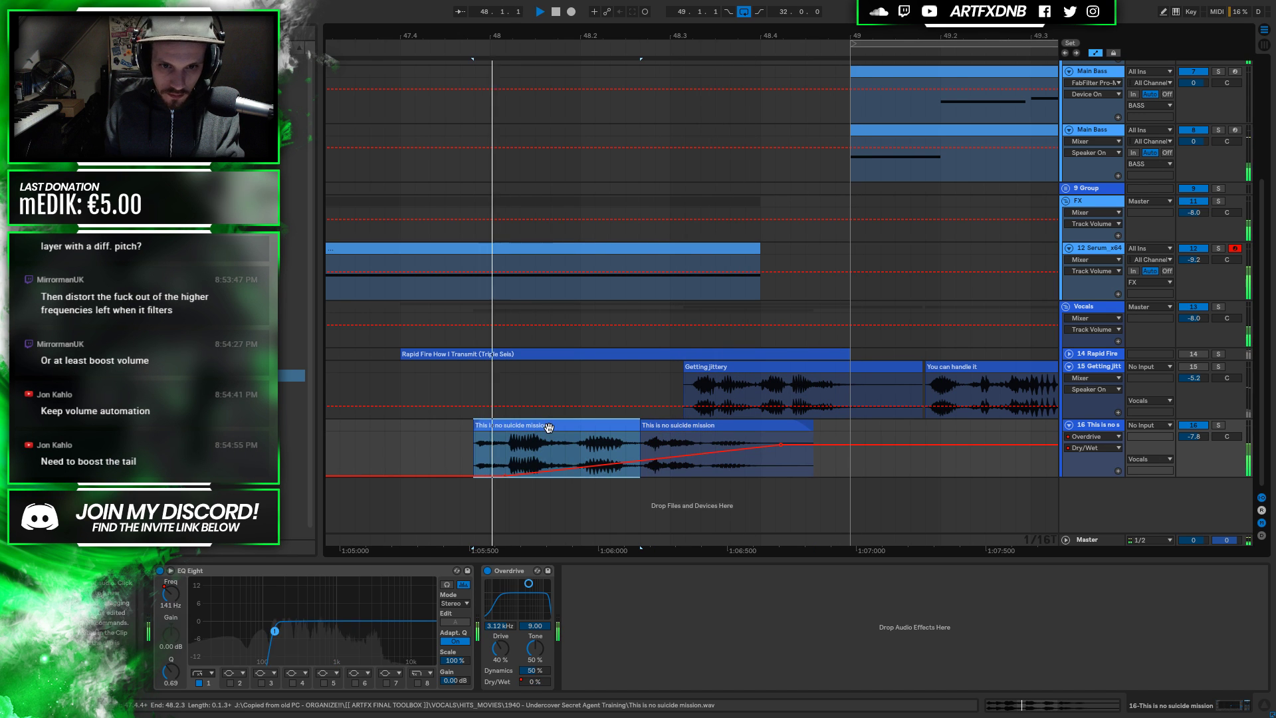
Solo the suicide mission track, raise the end of the Dry/Wet ramp to 100% and set Drive to 29% while auditioning
{"action": "left_click", "coordinate": [1219, 424]}
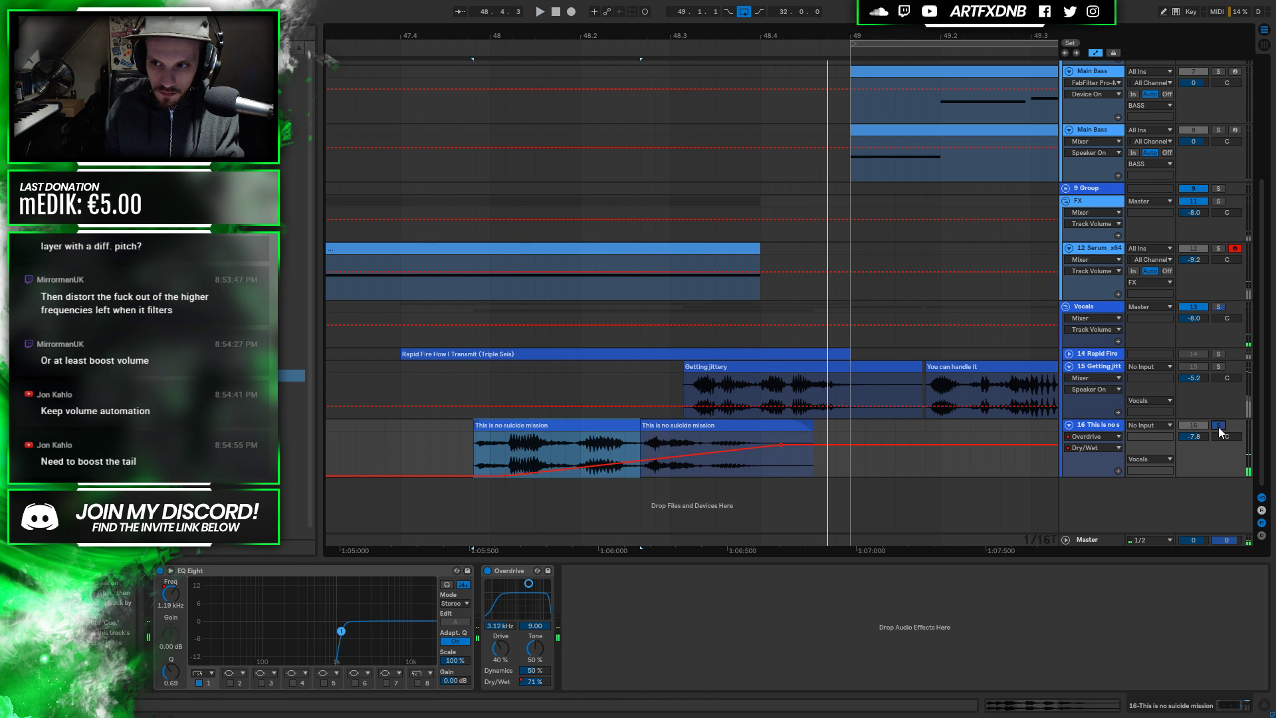
{"action": "key", "text": "space"}
{"action": "mouse_move", "coordinate": [782, 443]}
{"action": "mouse_move", "coordinate": [781, 443]}
{"action": "left_mouse_down"}
{"action": "mouse_move", "coordinate": [747, 456]}
{"action": "mouse_move", "coordinate": [760, 458]}
{"action": "mouse_move", "coordinate": [761, 432]}
{"action": "left_mouse_up"}
{"action": "left_click_drag", "start_coordinate": [499, 649], "coordinate": [500, 618]}
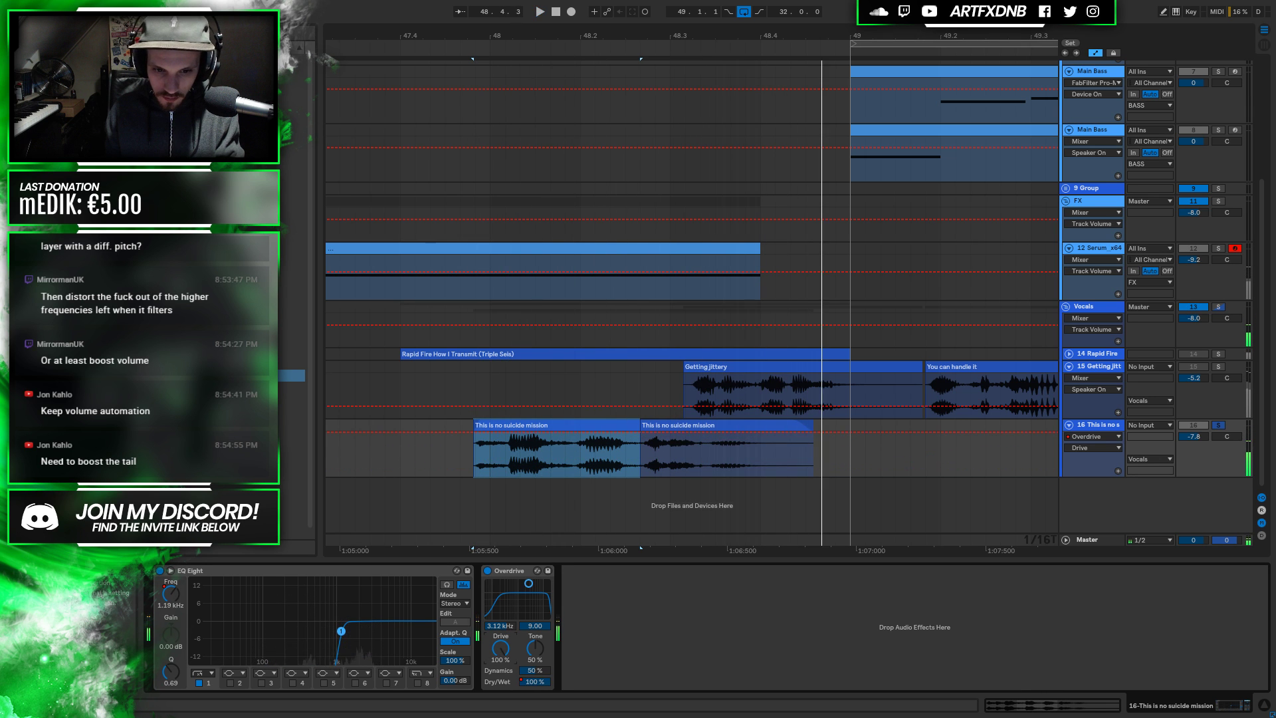
{"action": "left_click_drag", "start_coordinate": [500, 618], "coordinate": [501, 644]}
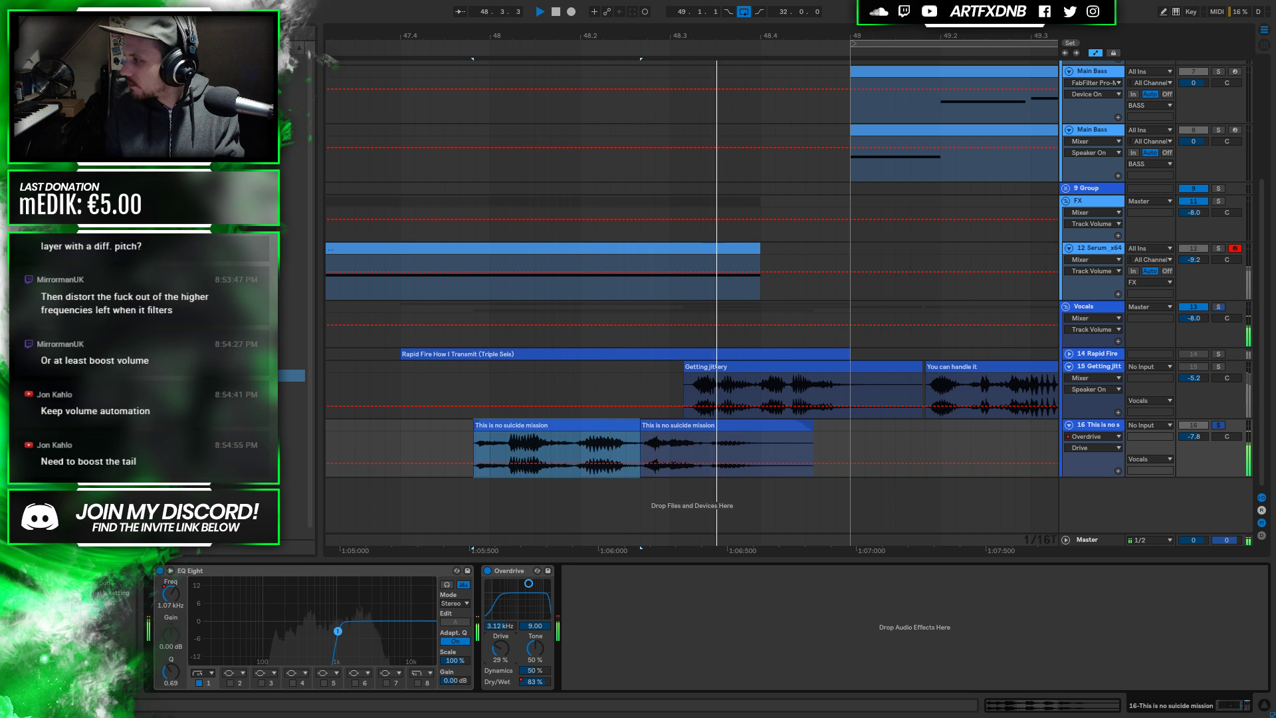
{"action": "key", "text": "space"}
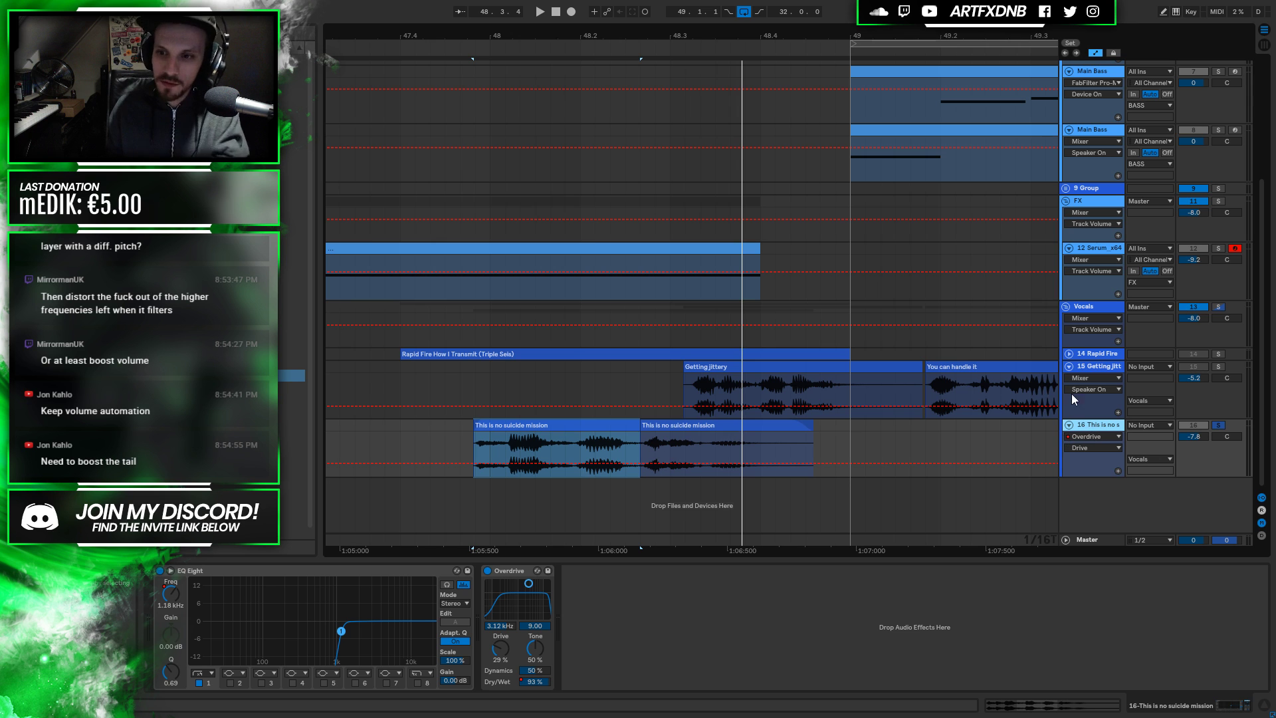
Delete the suicide mission vocal track and hide the automation lanes
{"action": "key", "text": "Delete"}
{"action": "left_click_drag", "start_coordinate": [738, 51], "coordinate": [740, 33]}
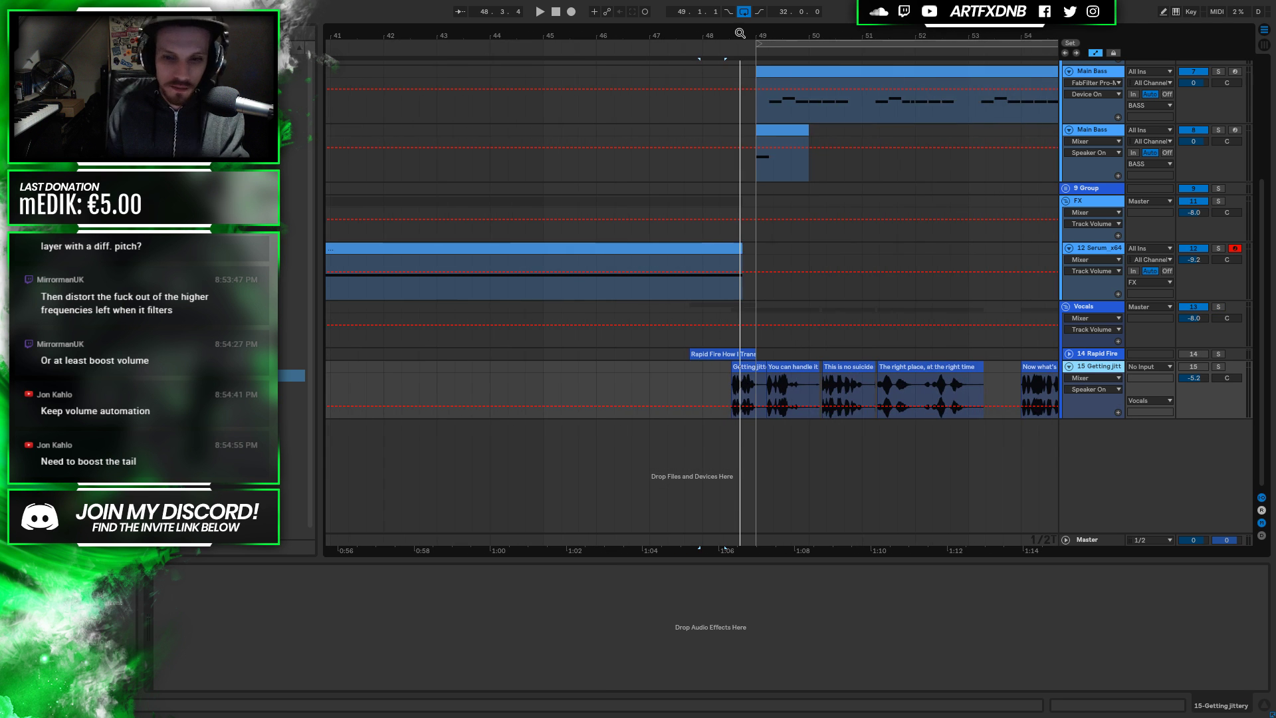
{"action": "key", "text": "a"}
{"action": "key", "text": "minus"}
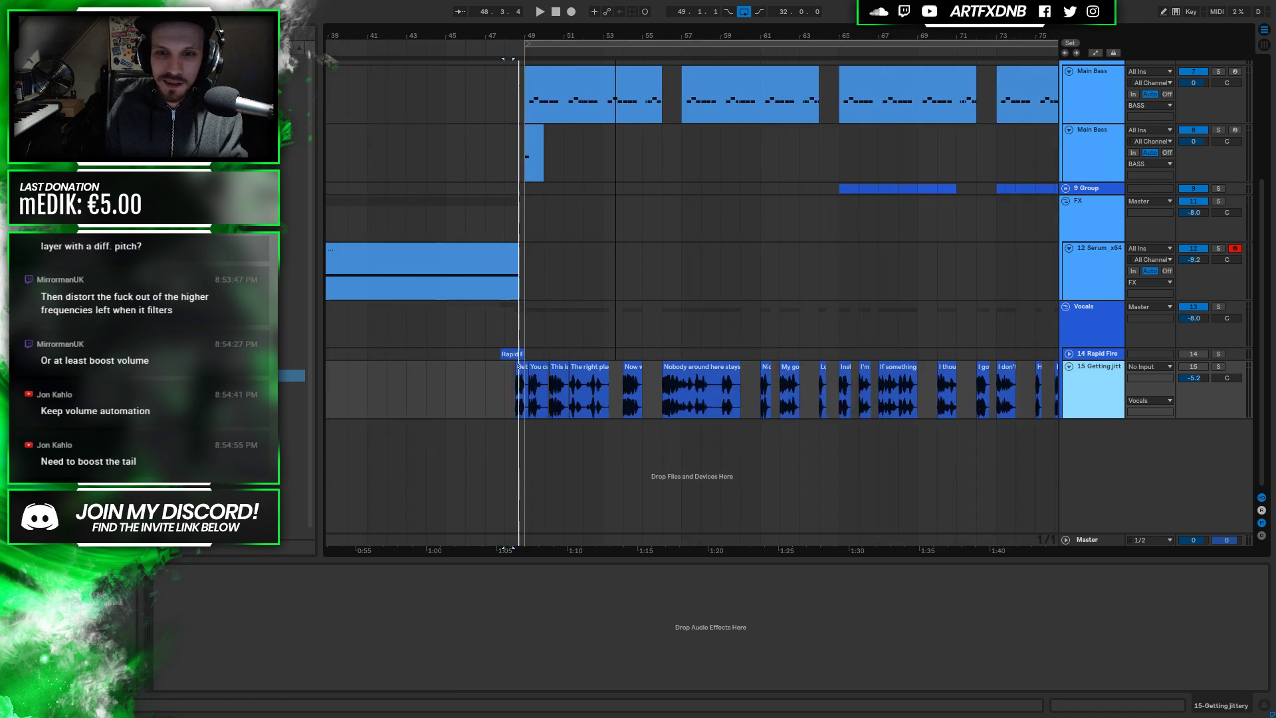
{"action": "key", "text": "minus"}
{"action": "key", "text": "minus"}
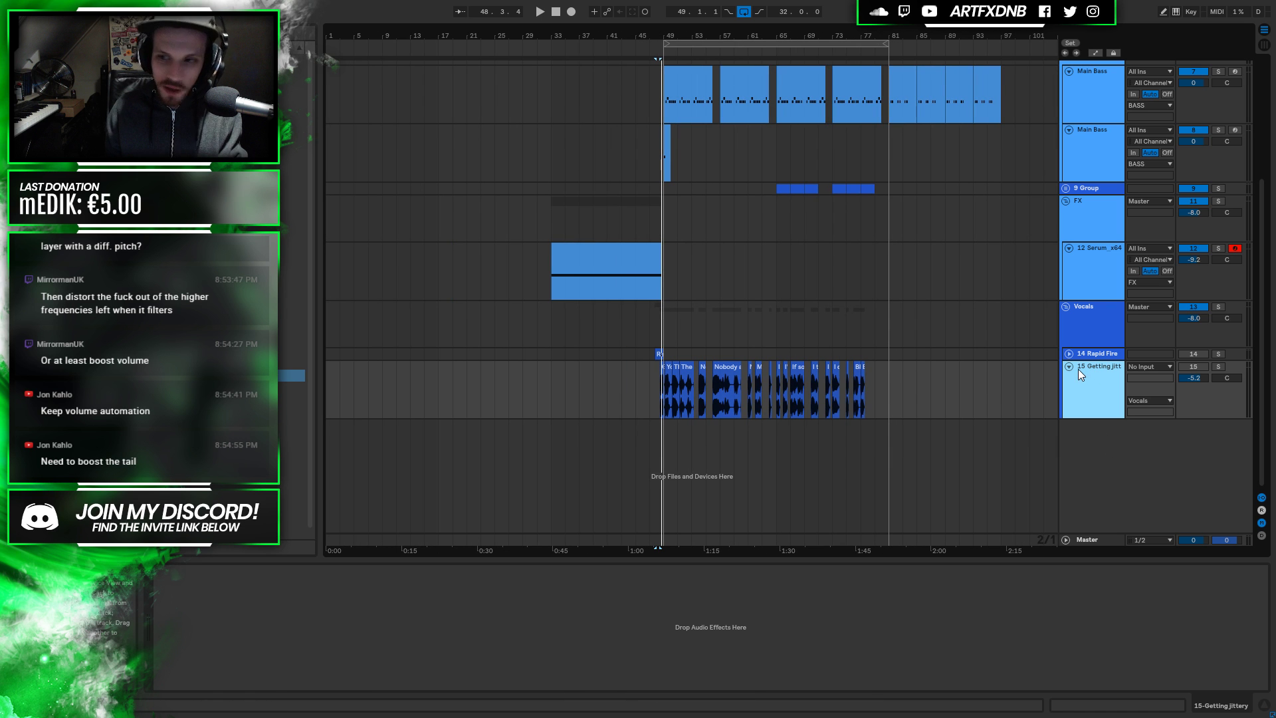
Fold the Getting jittery track and the Vocals group, and adjust the Serum track's height
{"action": "left_click", "coordinate": [1069, 366]}
{"action": "left_click", "coordinate": [1065, 307]}
{"action": "scroll", "coordinate": [1163, 362], "scroll_direction": "up", "scroll_amount": 5}
{"action": "left_click_drag", "start_coordinate": [1194, 493], "coordinate": [1195, 485]}
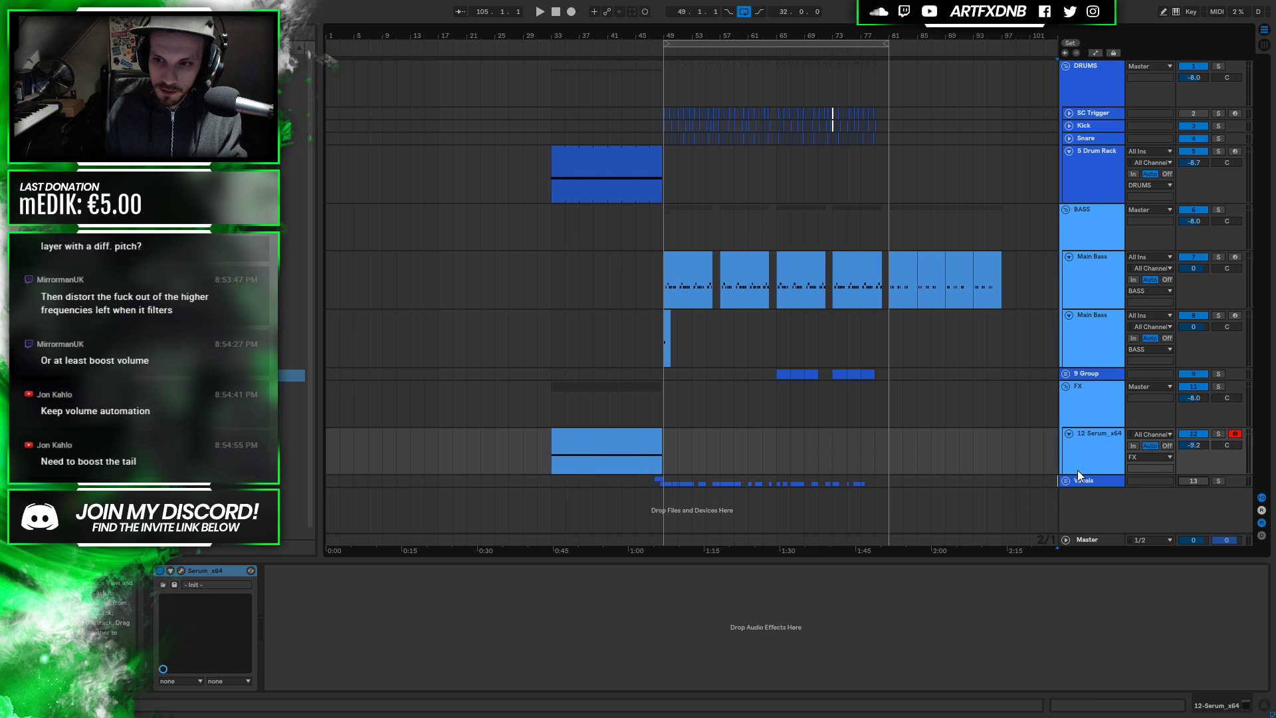
{"action": "left_click_drag", "start_coordinate": [1078, 472], "coordinate": [1078, 483]}
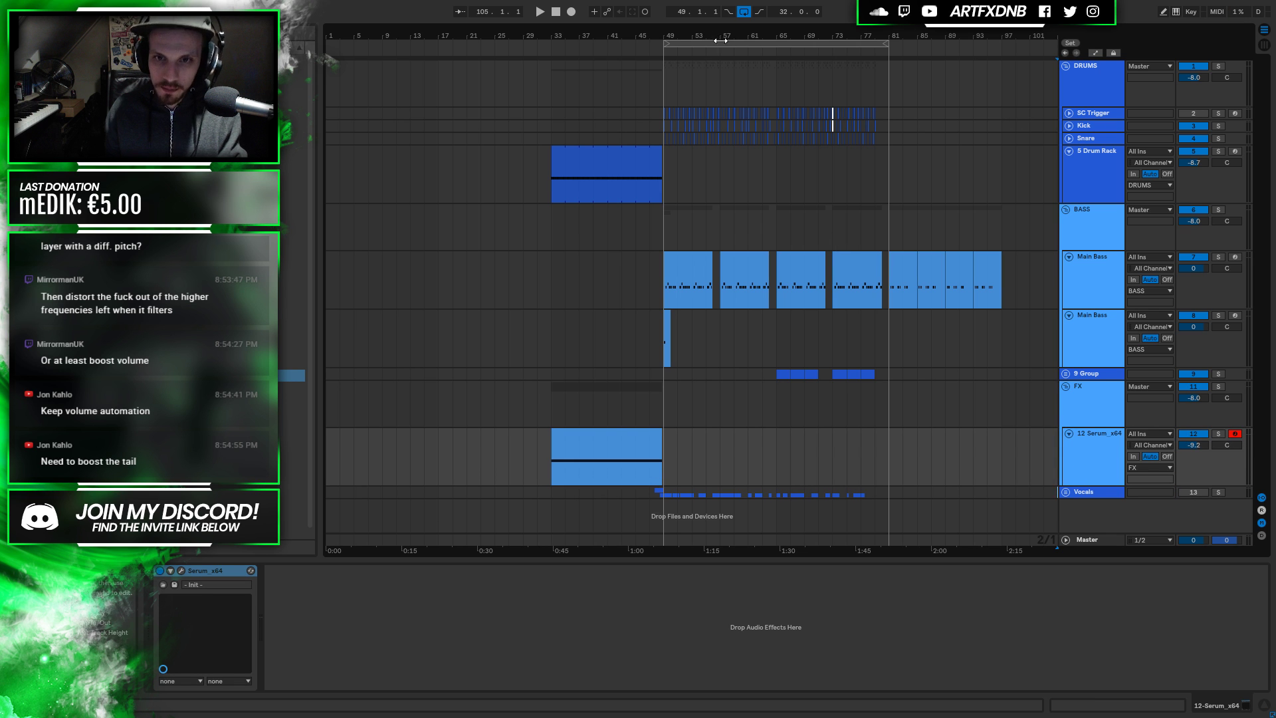
Open the Falcon instrument behind the short Main Bass clip at bar 49 and audition that track soloed
{"action": "left_click_drag", "start_coordinate": [694, 34], "coordinate": [636, 335]}
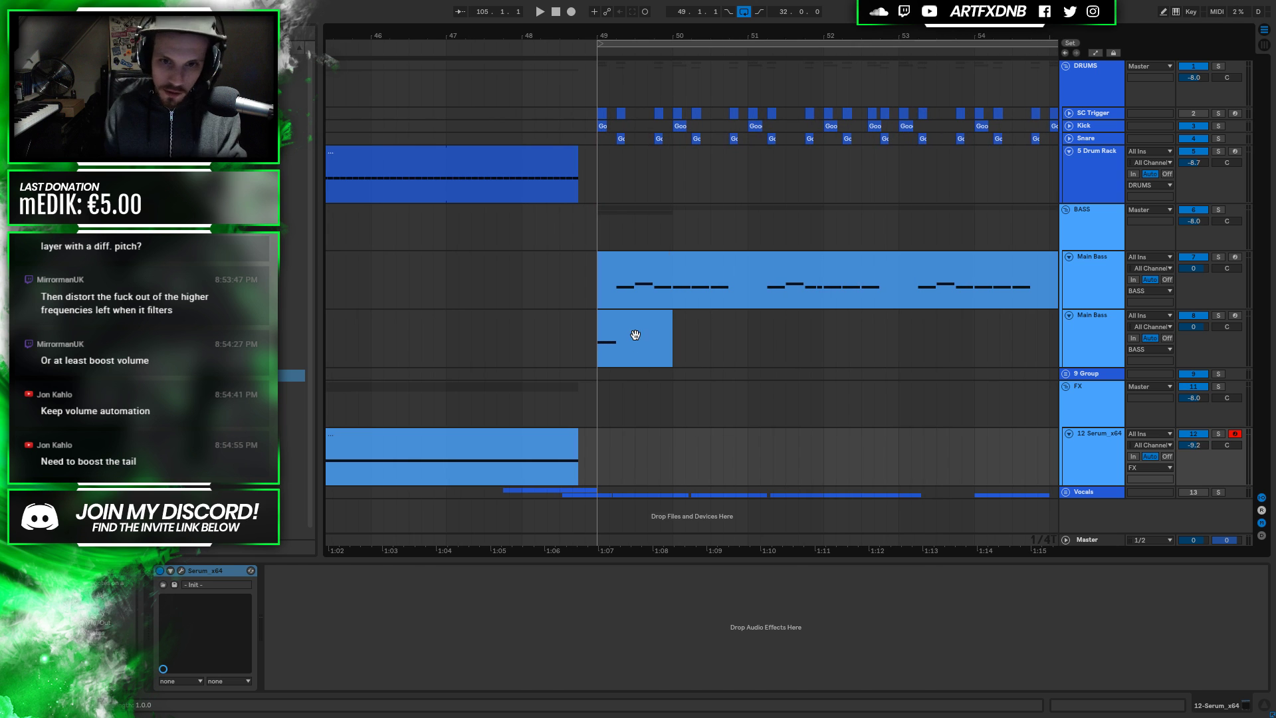
{"action": "left_click", "coordinate": [636, 334]}
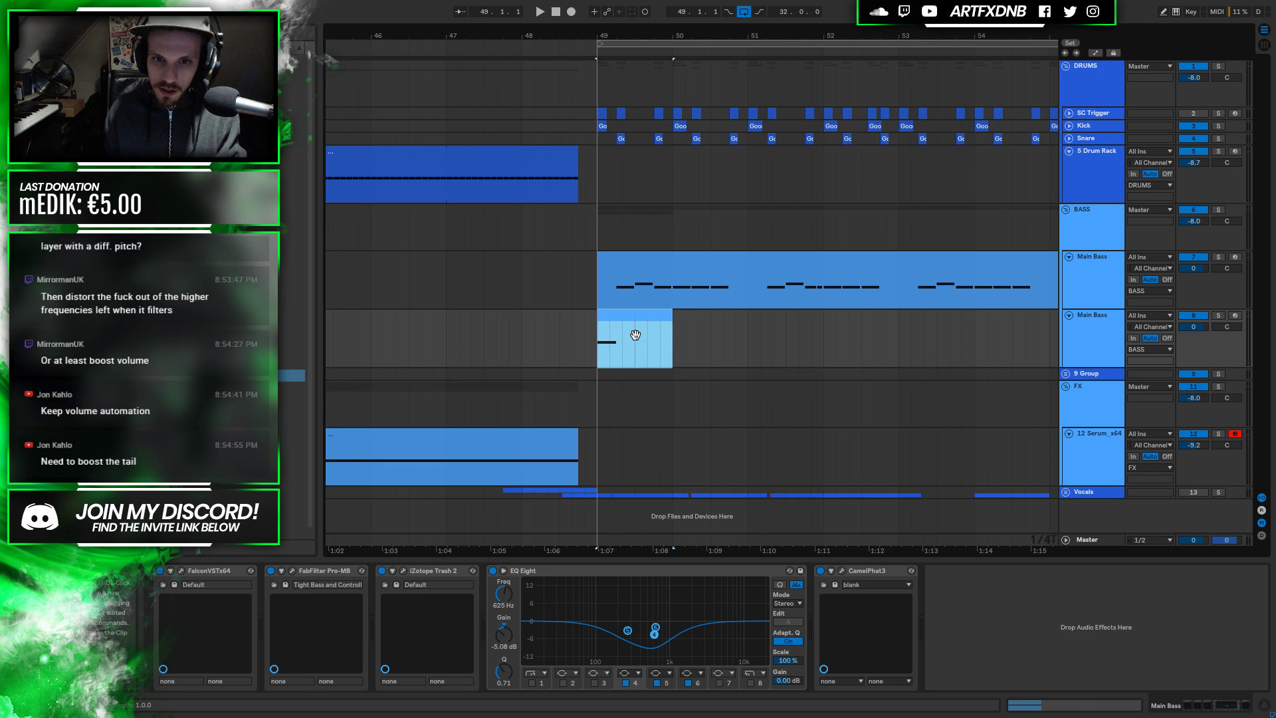
{"action": "double_click", "coordinate": [602, 310]}
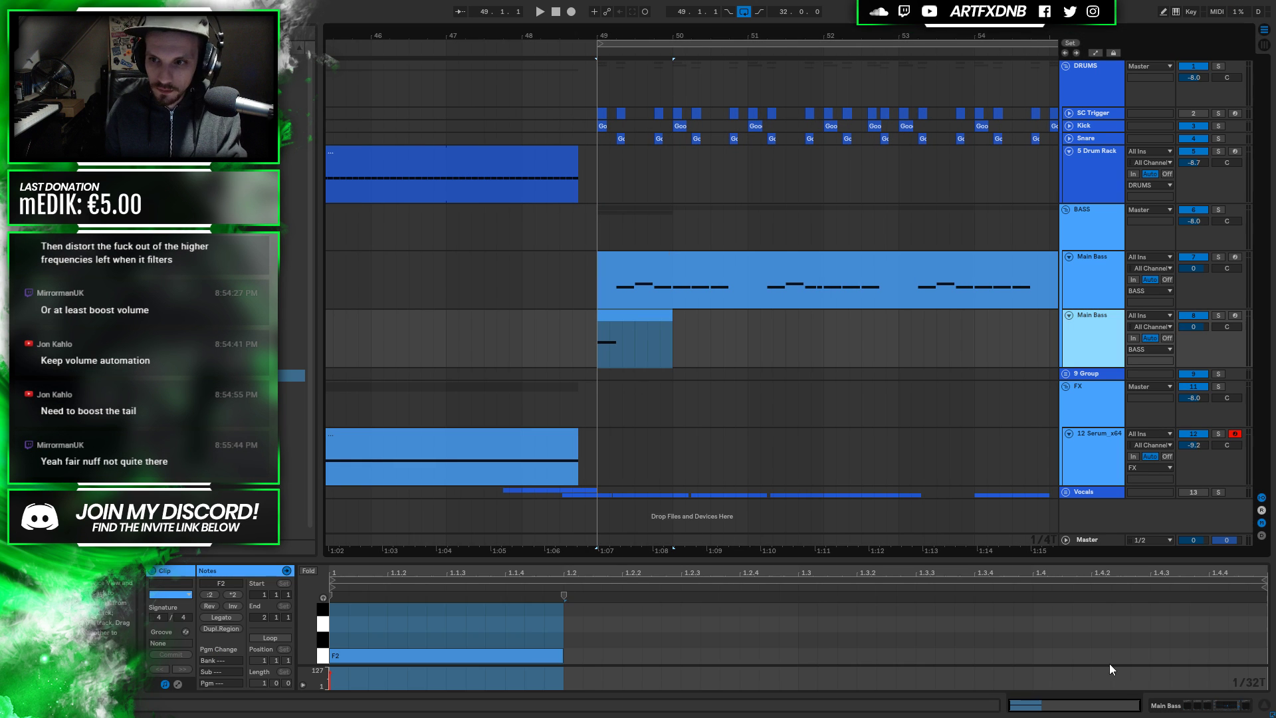
{"action": "left_click", "coordinate": [1167, 706]}
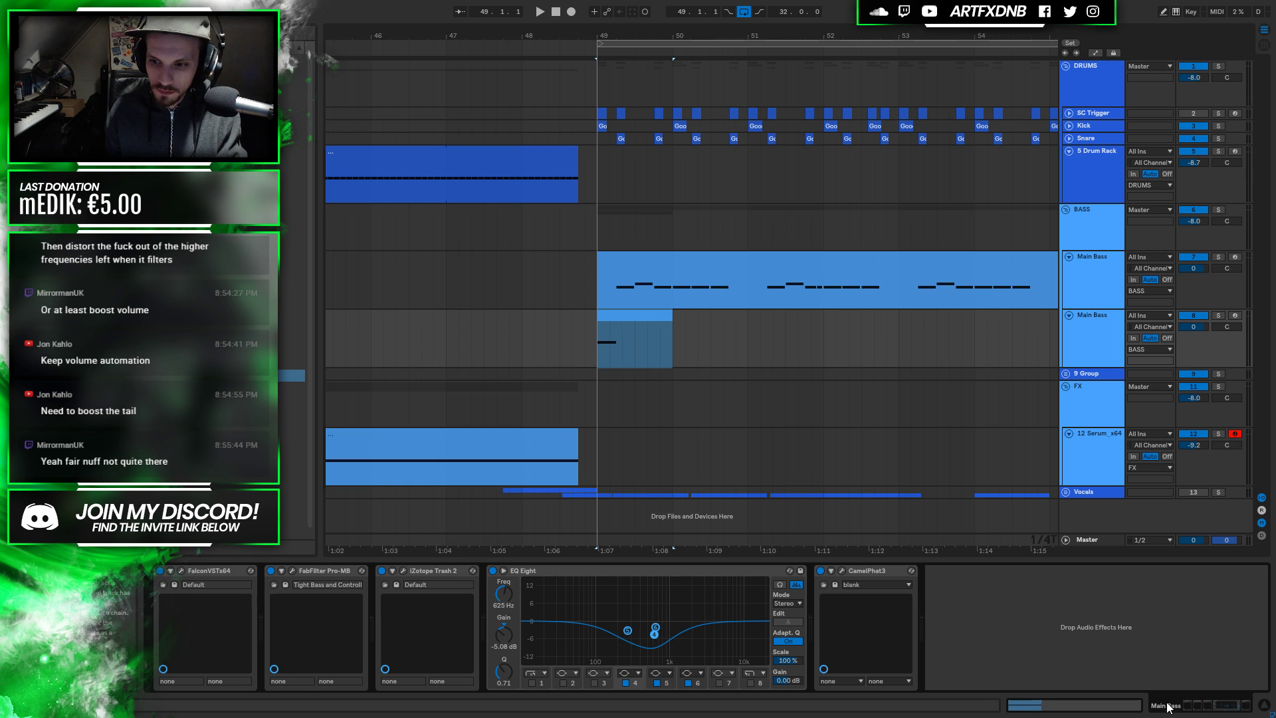
{"action": "left_click", "coordinate": [180, 571]}
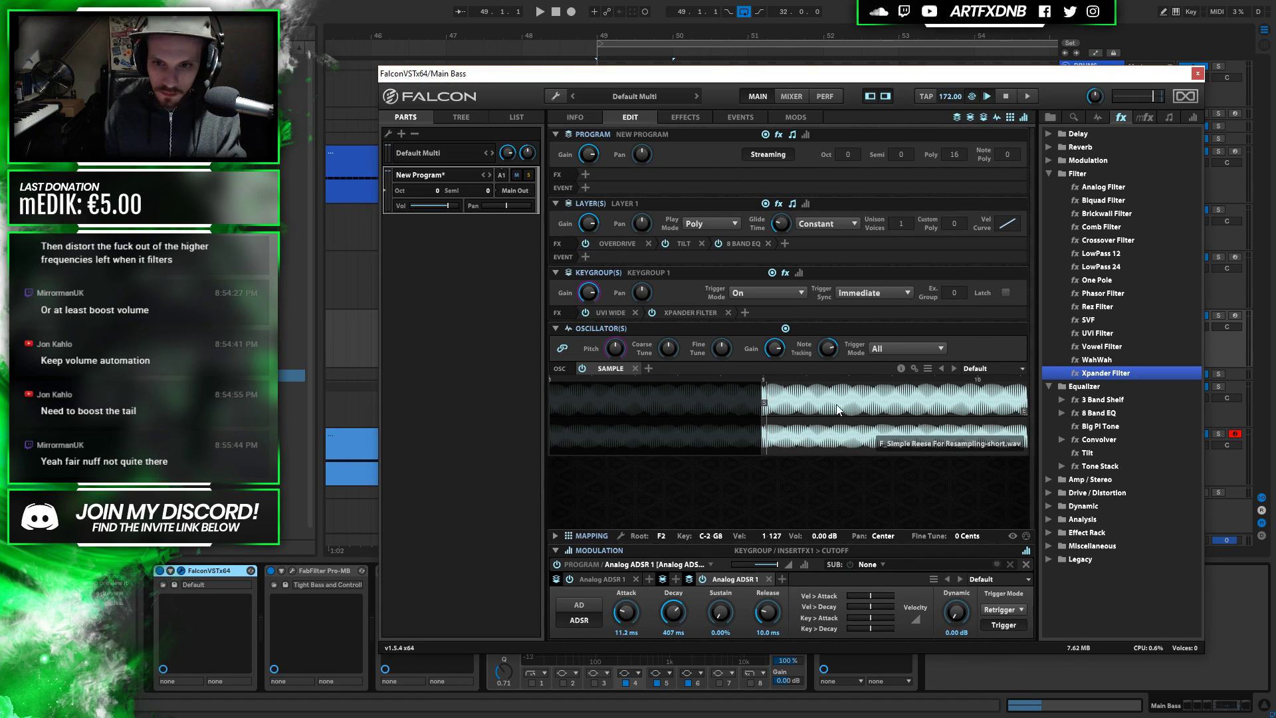
{"action": "left_click_drag", "start_coordinate": [1055, 73], "coordinate": [726, 17]}
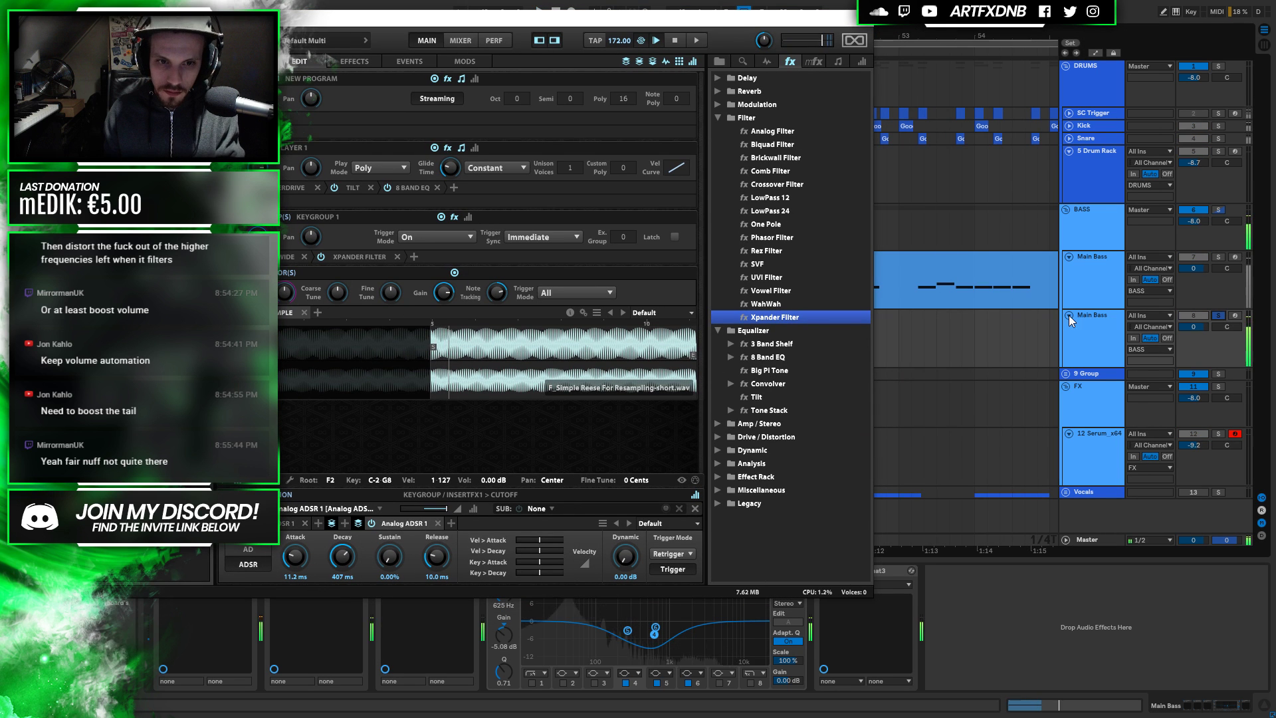
Close Falcon, transpose the short Main Bass clip's note up one octave to F3 and audition it
{"action": "left_click_drag", "start_coordinate": [795, 20], "coordinate": [890, 454]}
{"action": "left_click", "coordinate": [628, 335]}
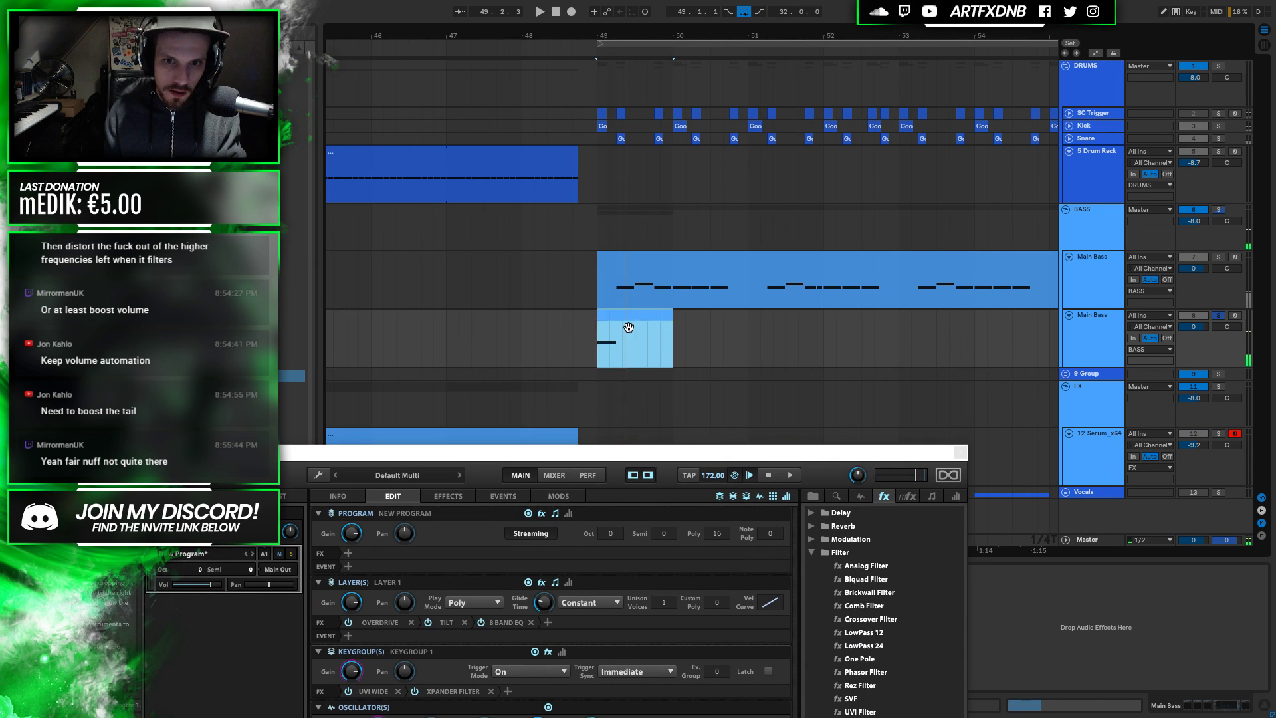
{"action": "left_click", "coordinate": [959, 453]}
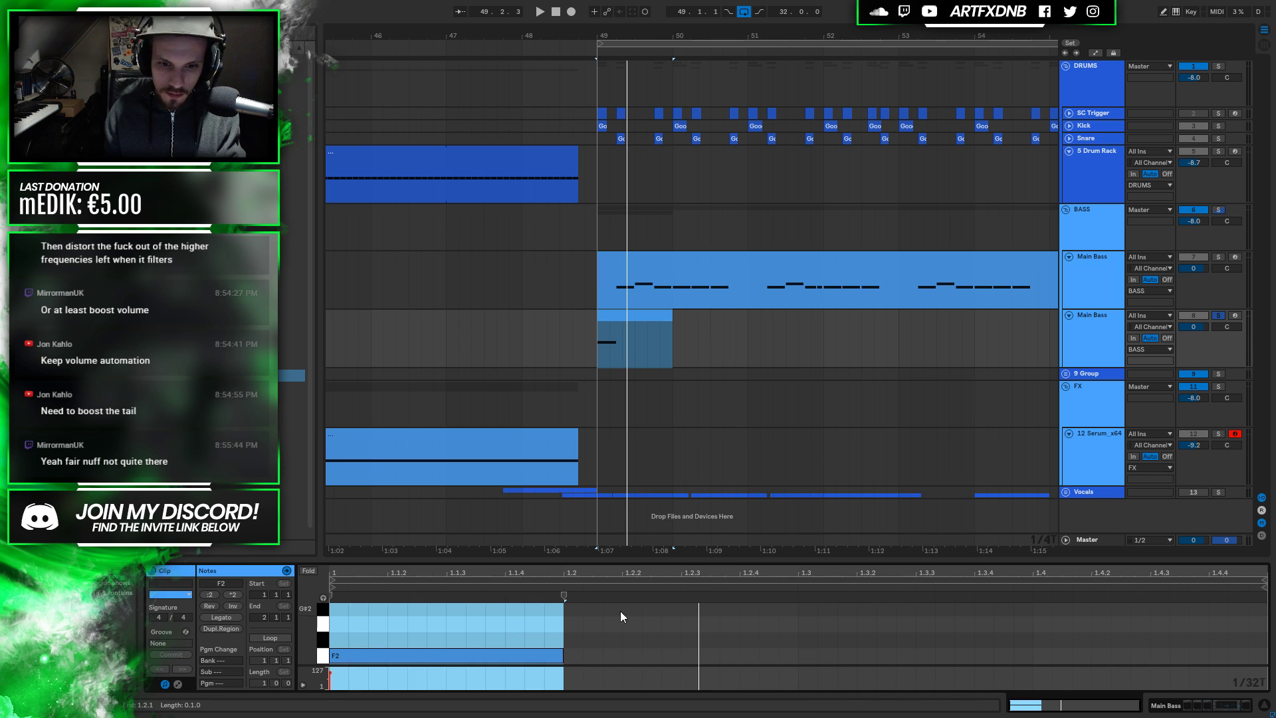
{"action": "left_click", "coordinate": [525, 655]}
{"action": "key", "text": "shift+Up"}
{"action": "key", "text": "space"}
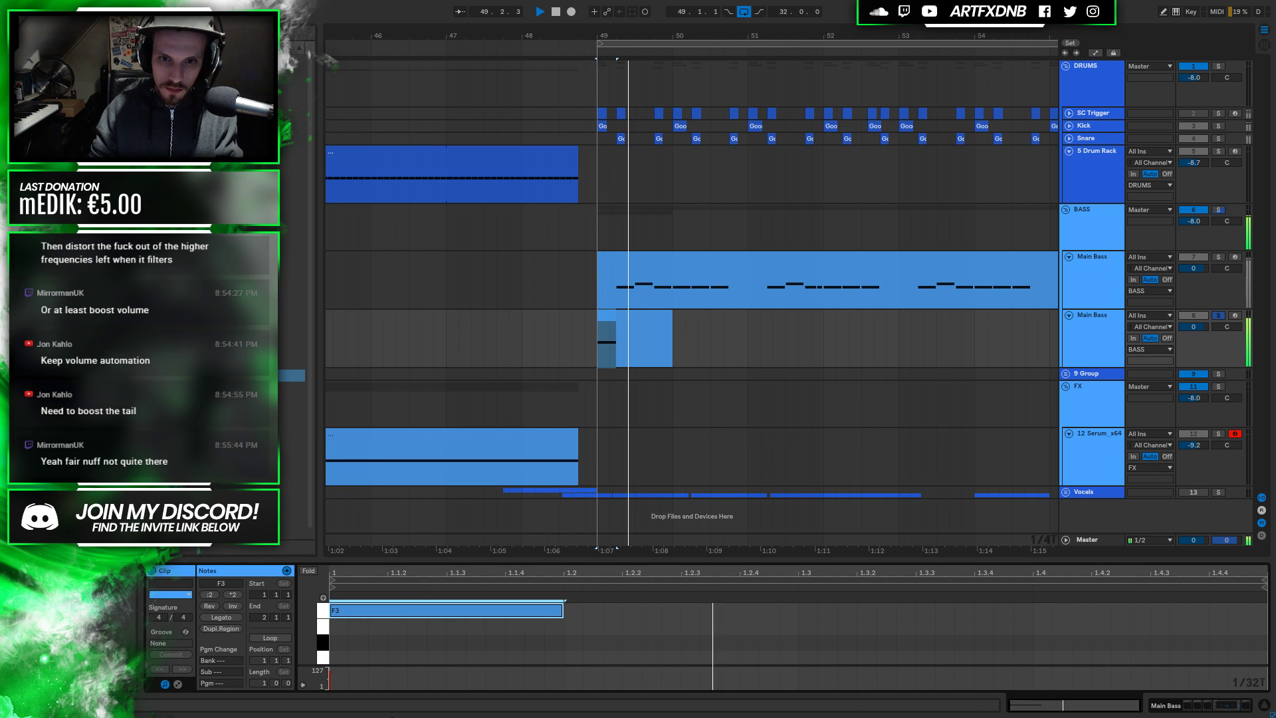
Shorten the Decay of Falcon's filter cutoff envelope, Analog ADSR 1, to 7.86 ms while auditioning the bass note
{"action": "key", "text": "shift+Tab"}
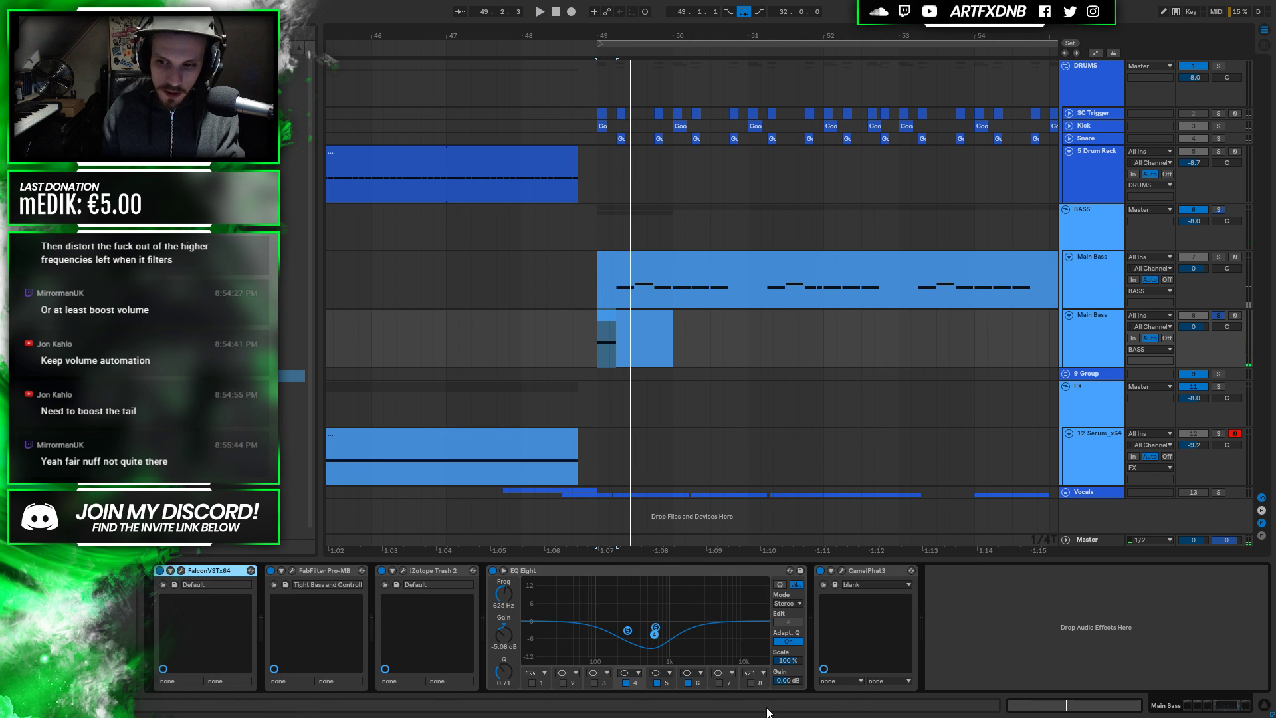
{"action": "left_click", "coordinate": [180, 570]}
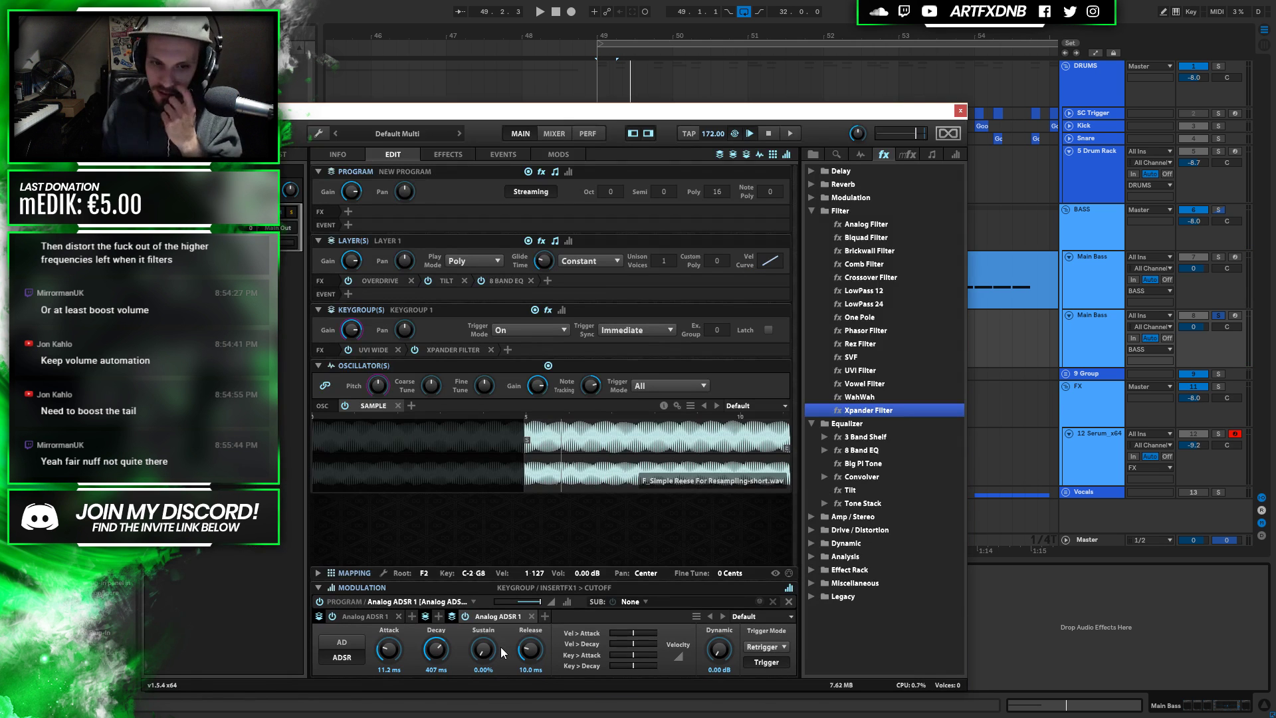
{"action": "key", "text": "space"}
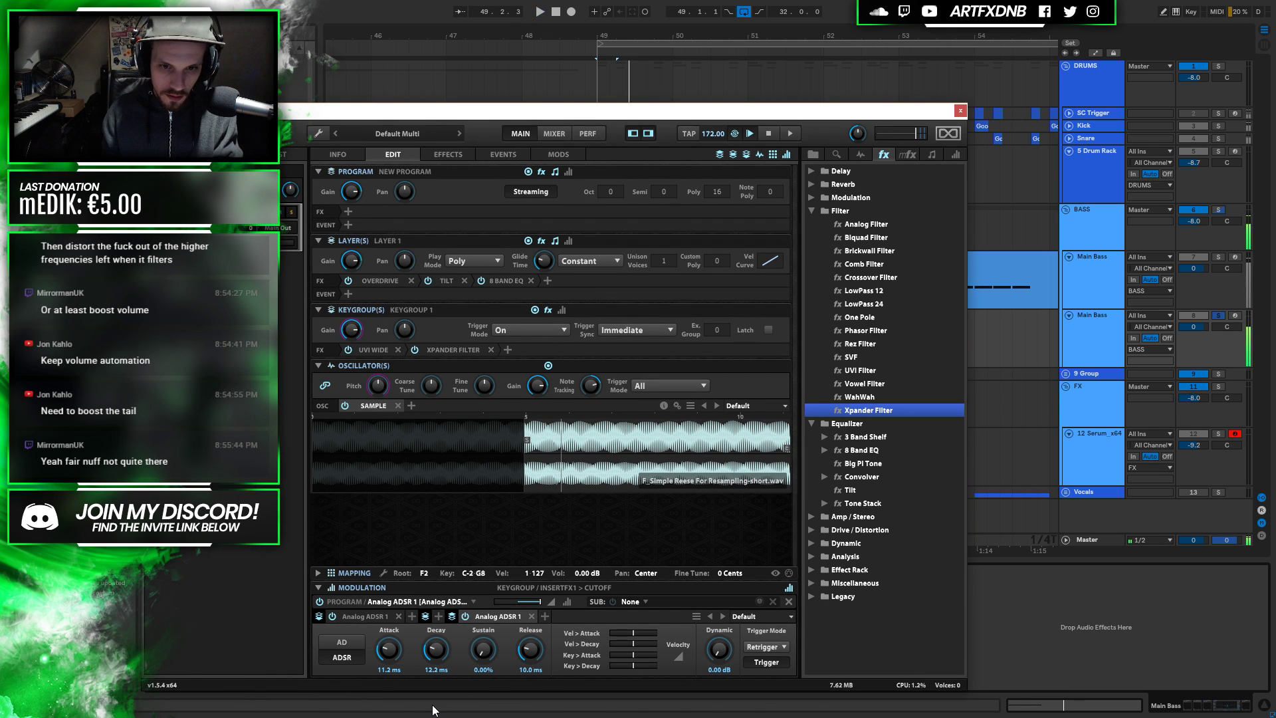
{"action": "left_click_drag", "start_coordinate": [429, 699], "coordinate": [434, 684]}
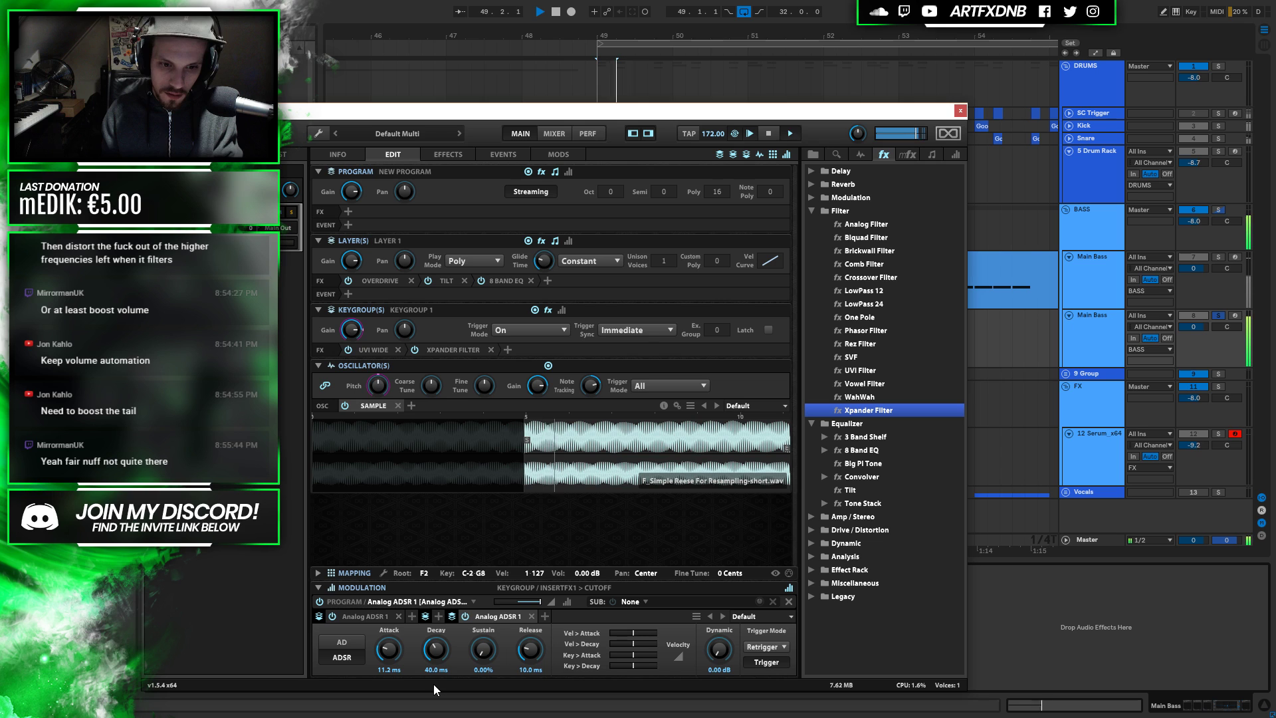
{"action": "key", "text": "space"}
Move the reese sample's start point close to the file's beginning, audition the bass note and close Falcon
{"action": "left_click_drag", "start_coordinate": [525, 439], "coordinate": [357, 436]}
{"action": "key", "text": "space"}
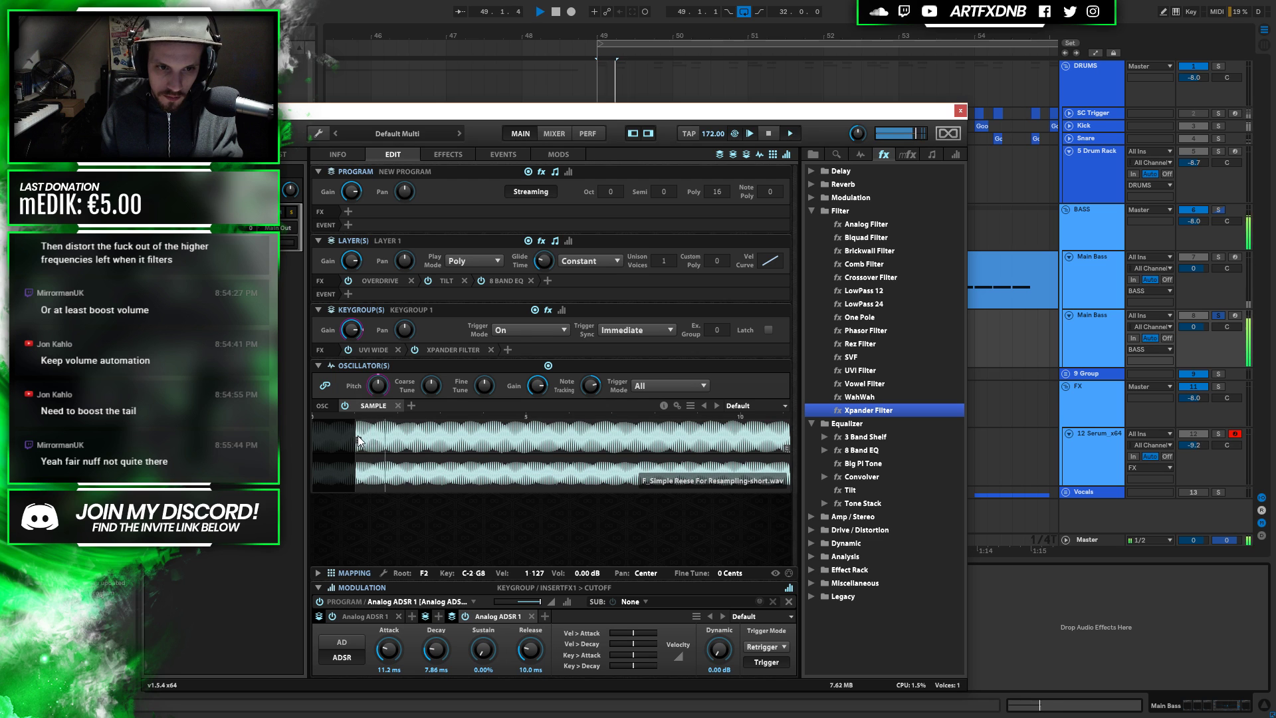
{"action": "key", "text": "space"}
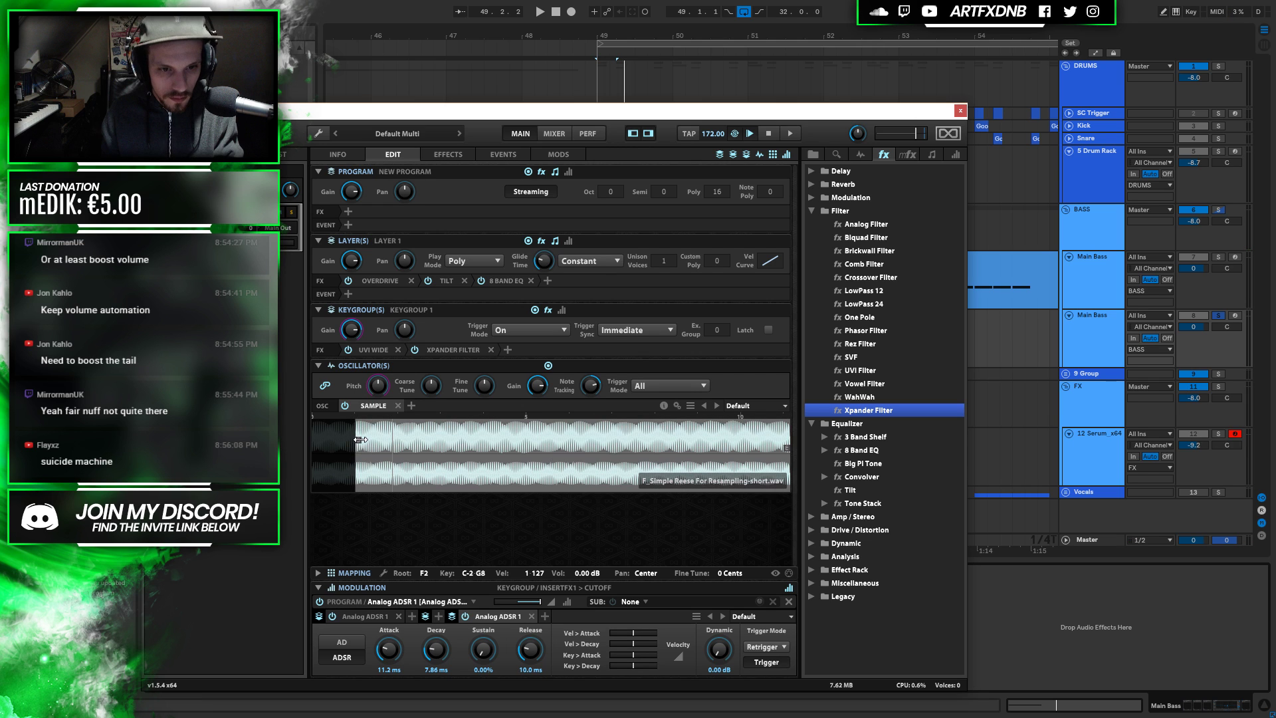
{"action": "left_click_drag", "start_coordinate": [352, 448], "coordinate": [345, 449]}
{"action": "key", "text": "space"}
{"action": "key", "text": "space"}
{"action": "left_click", "coordinate": [960, 111]}
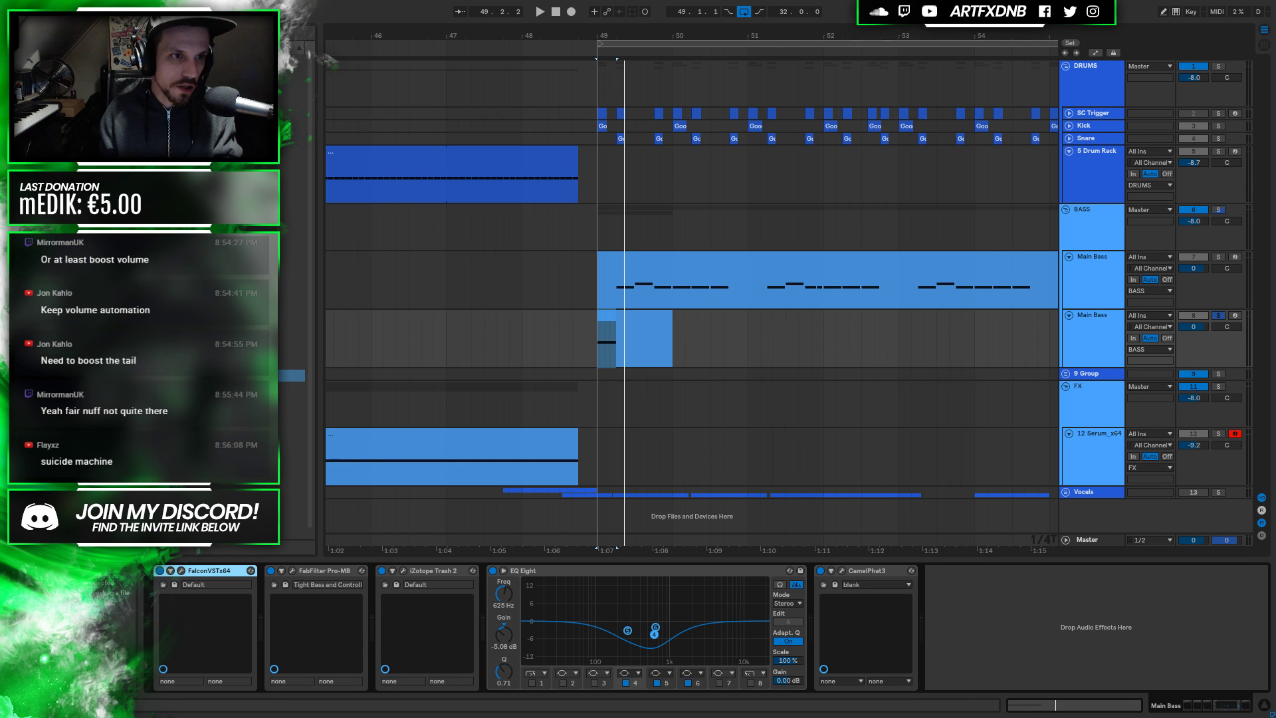
Find iZotope Trash 2 in the browser and add it at the end of the short Main Bass track's device chain
{"action": "key", "text": "ctrl+f"}
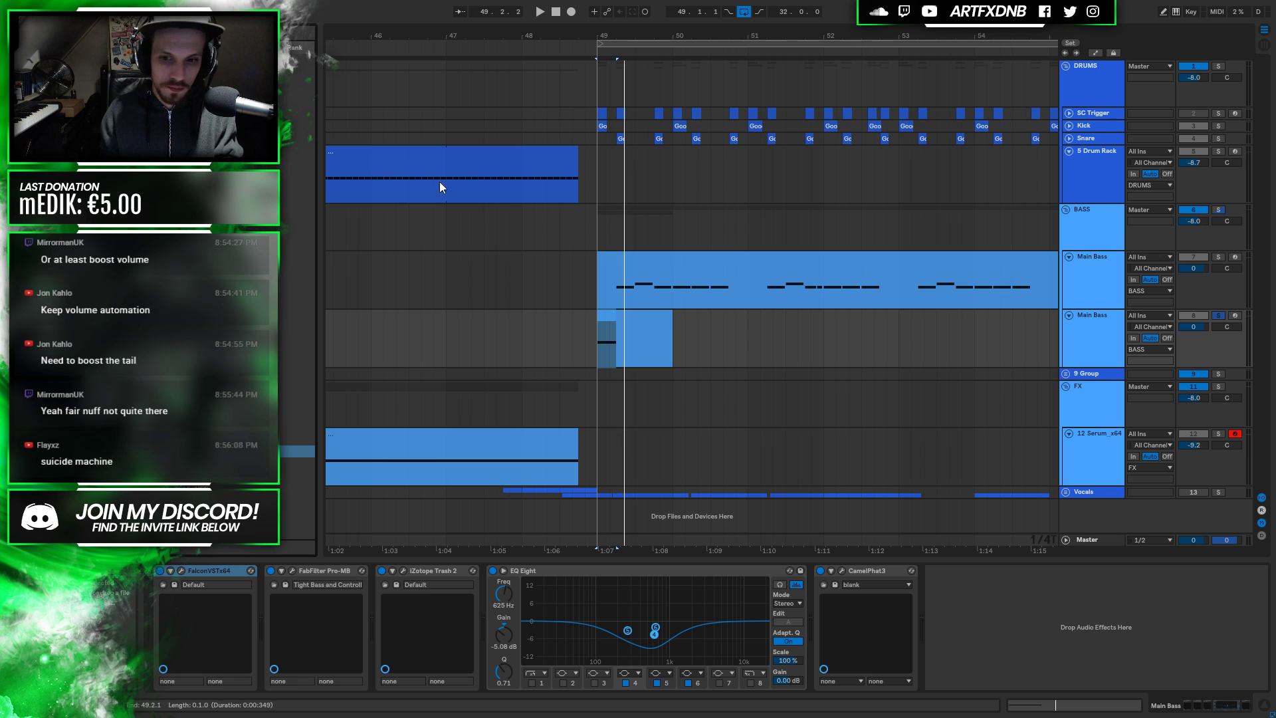
{"action": "left_click", "coordinate": [1106, 336]}
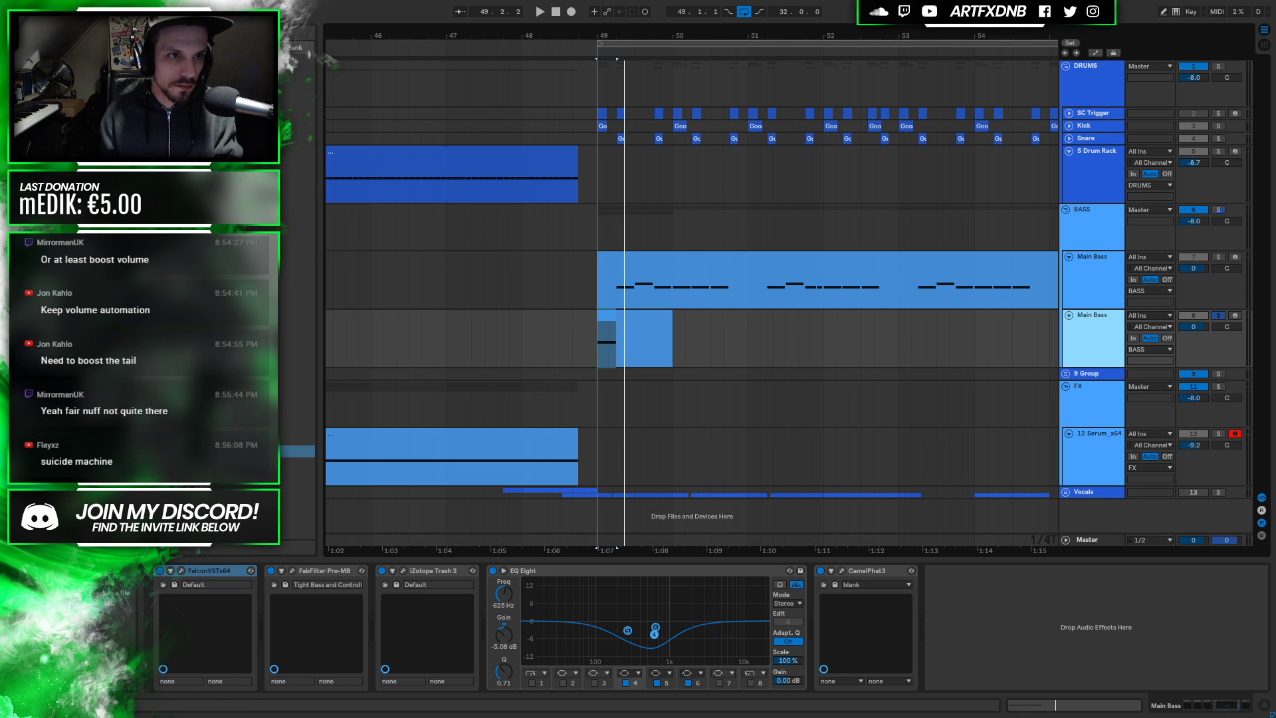
{"action": "key", "text": "ctrl+f"}
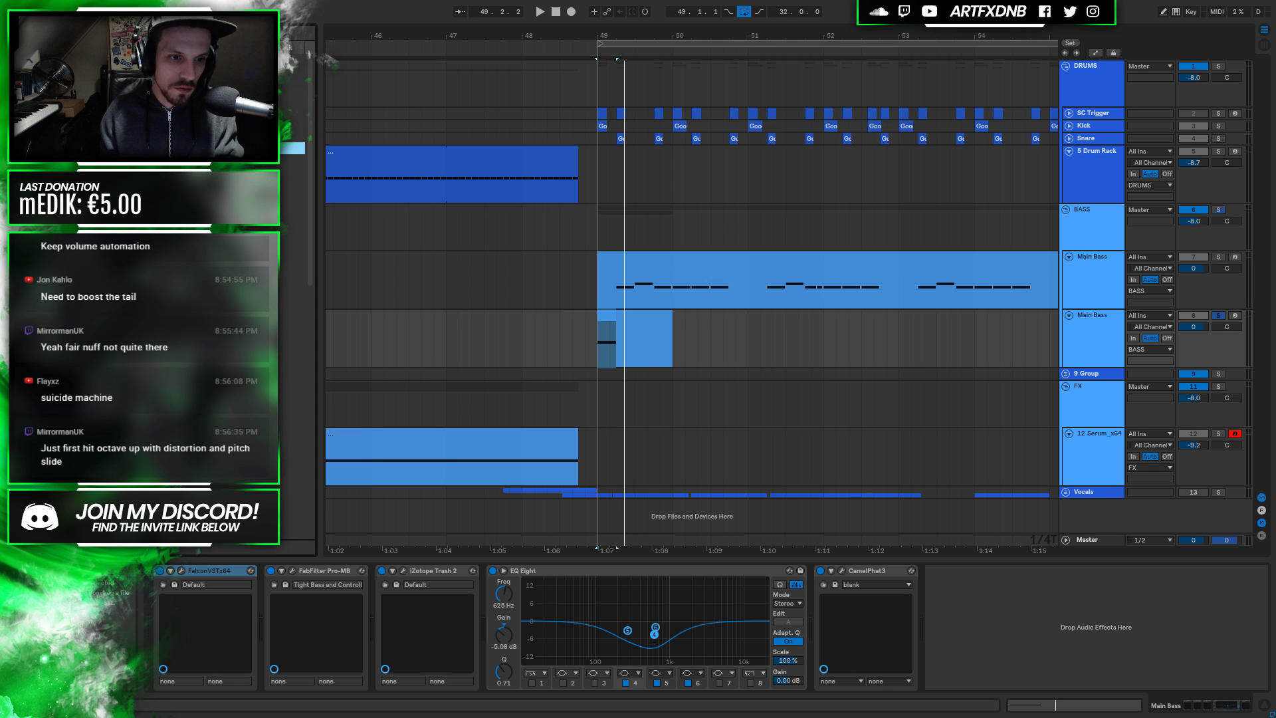
{"action": "left_click_drag", "start_coordinate": [219, 376], "coordinate": [1141, 658]}
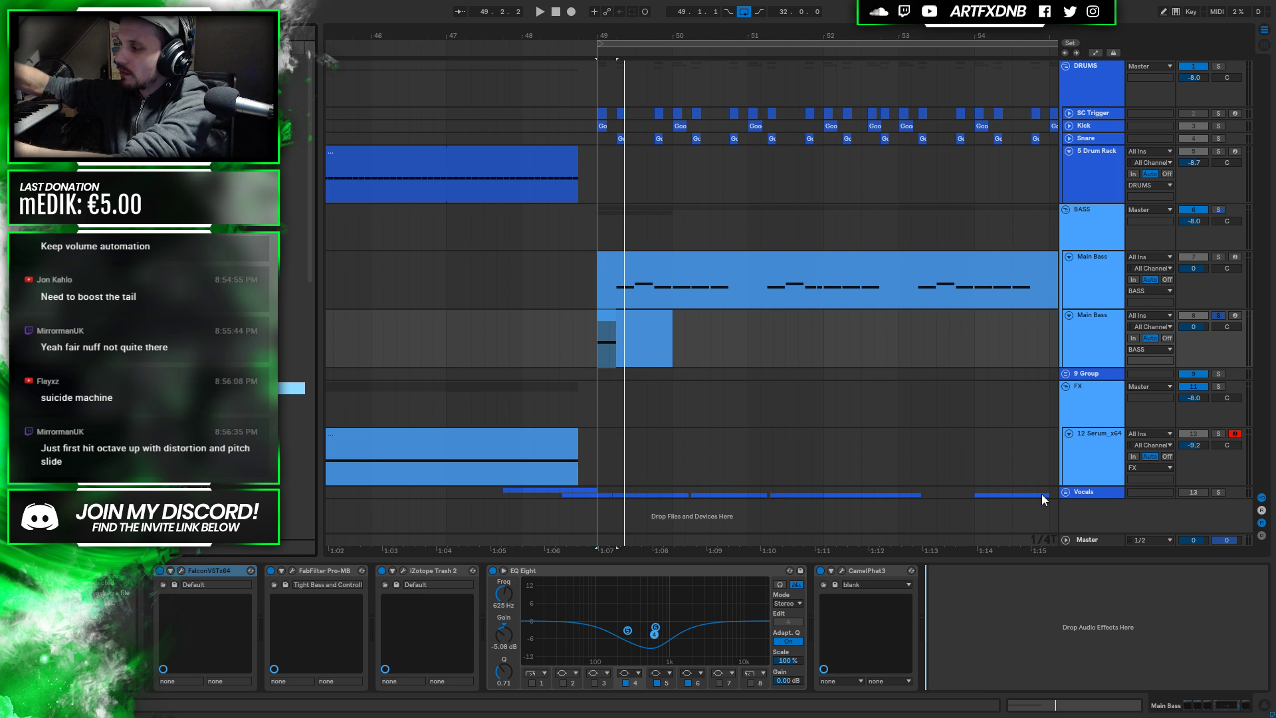
{"action": "key", "text": "ctrl+v"}
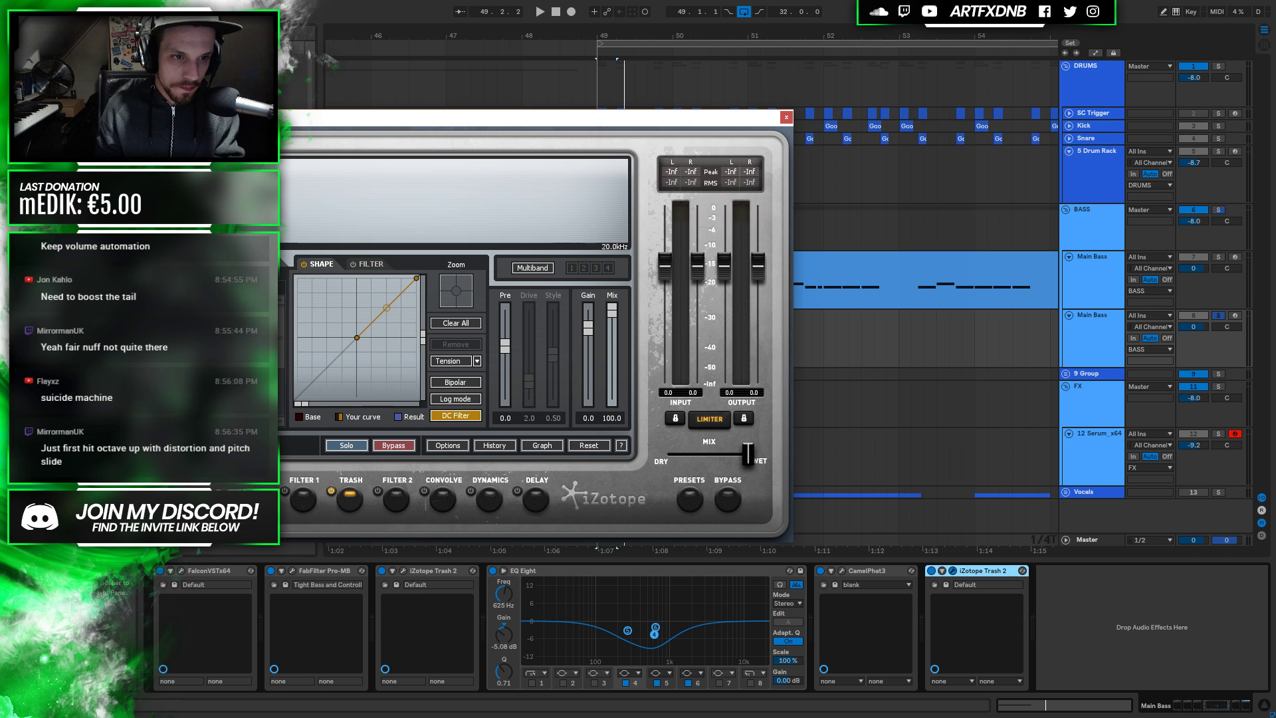
Set the new Trash 2's Stage 1 distortion to Elastic Trash, bend the upper waveshaper curve upward while auditioning the hit, and close the plugin
{"action": "left_click", "coordinate": [239, 319]}
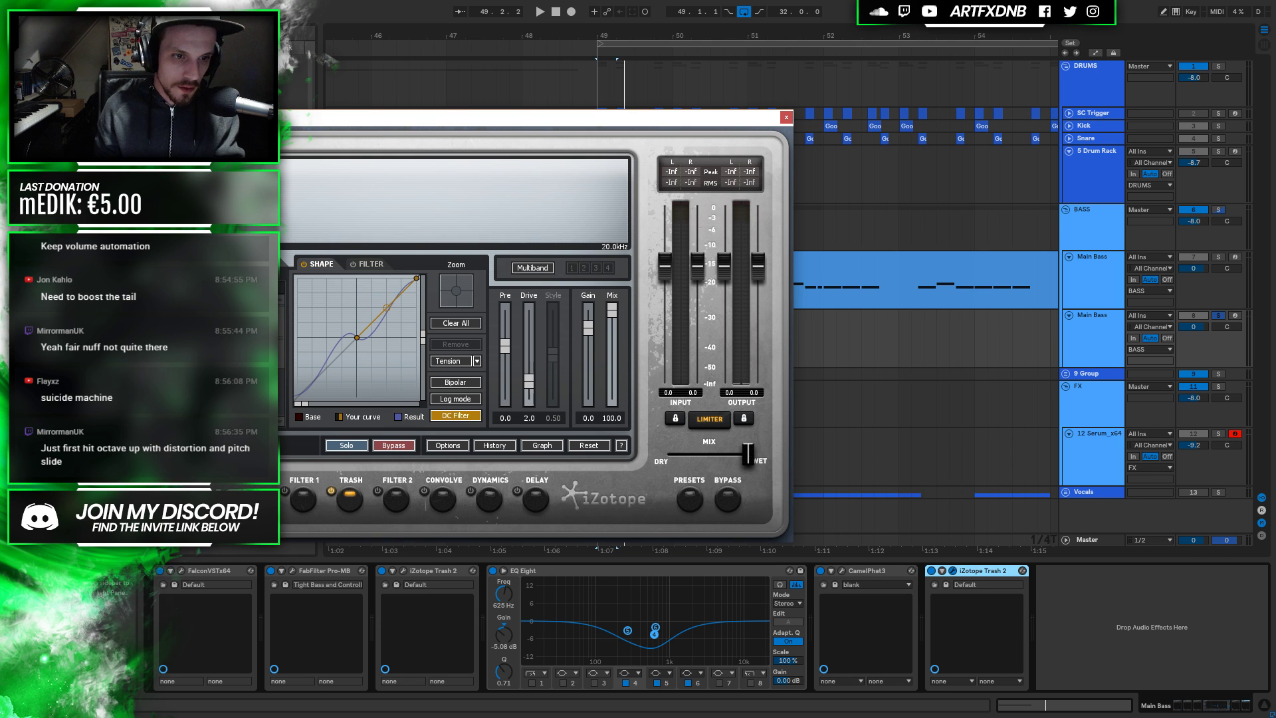
{"action": "left_click", "coordinate": [239, 332]}
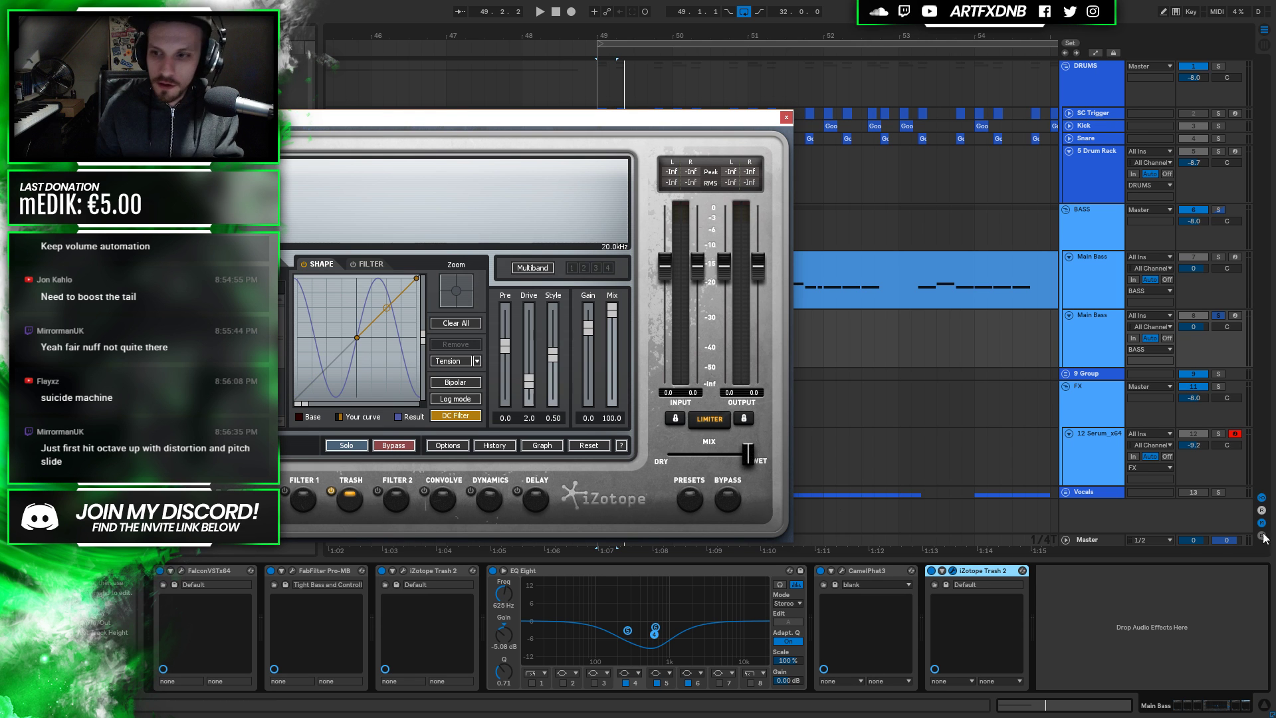
{"action": "key", "text": "space"}
{"action": "left_click", "coordinate": [1210, 313]}
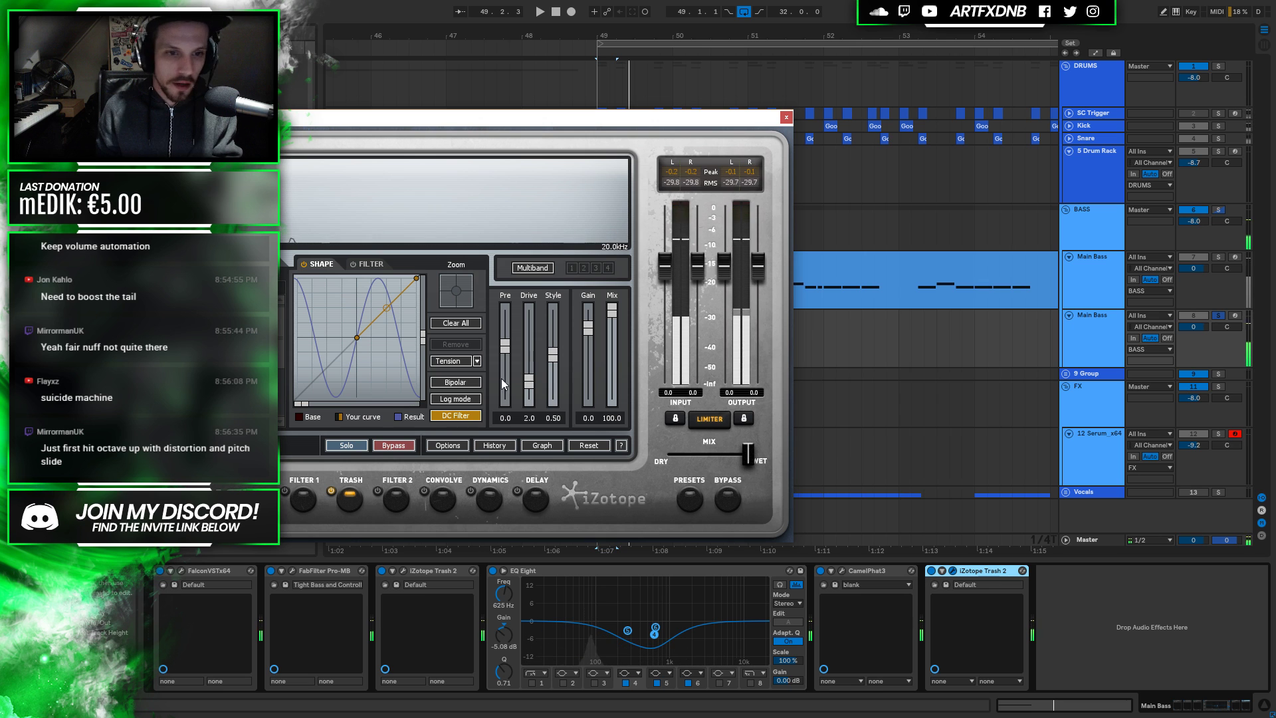
{"action": "left_click_drag", "start_coordinate": [386, 314], "coordinate": [388, 278]}
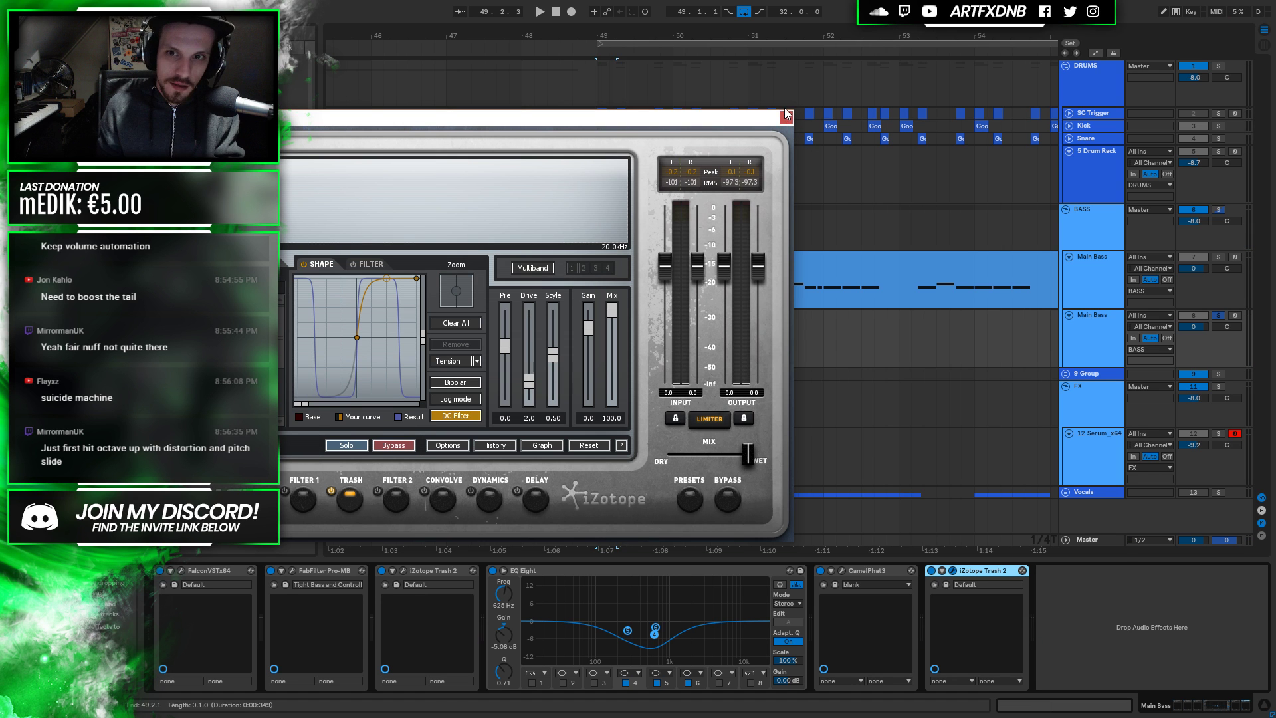
{"action": "left_click_drag", "start_coordinate": [698, 122], "coordinate": [878, 145]}
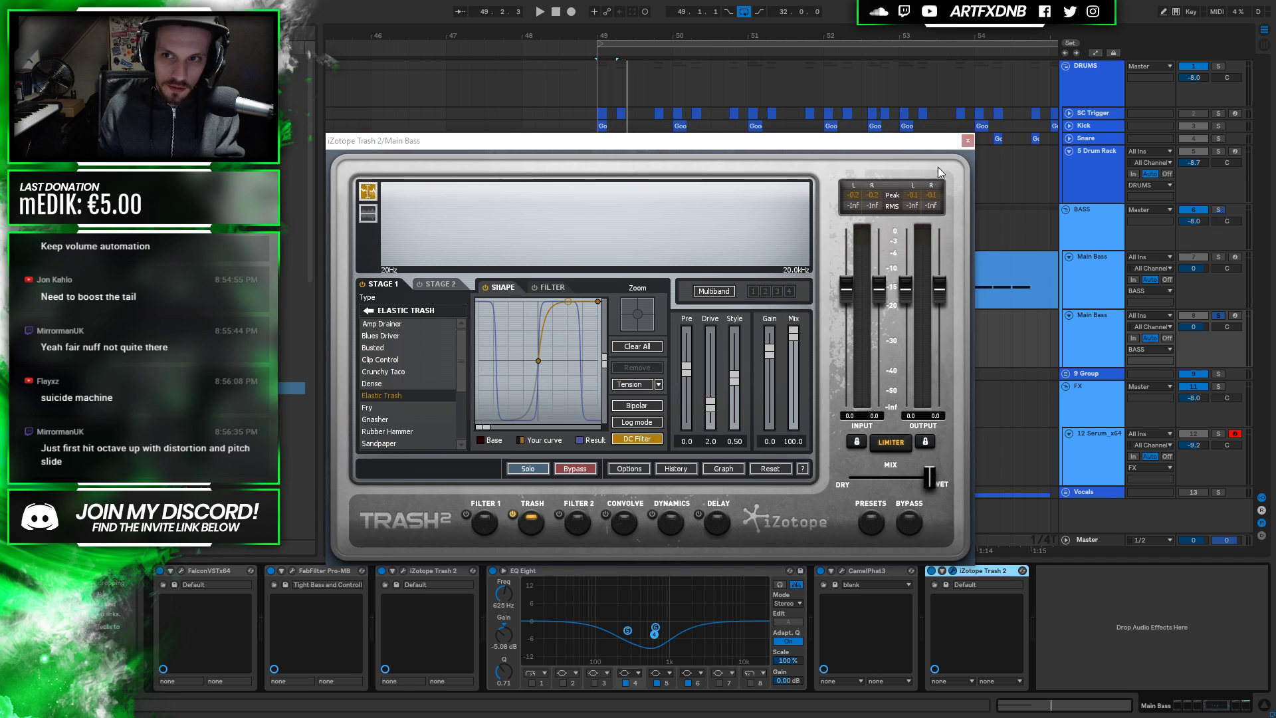
{"action": "left_click", "coordinate": [968, 140]}
Add an EQ Eight after the new Trash 2, low-cut with band 1 at about 337 Hz, and audition the hit
{"action": "left_click_drag", "start_coordinate": [292, 211], "coordinate": [1085, 610]}
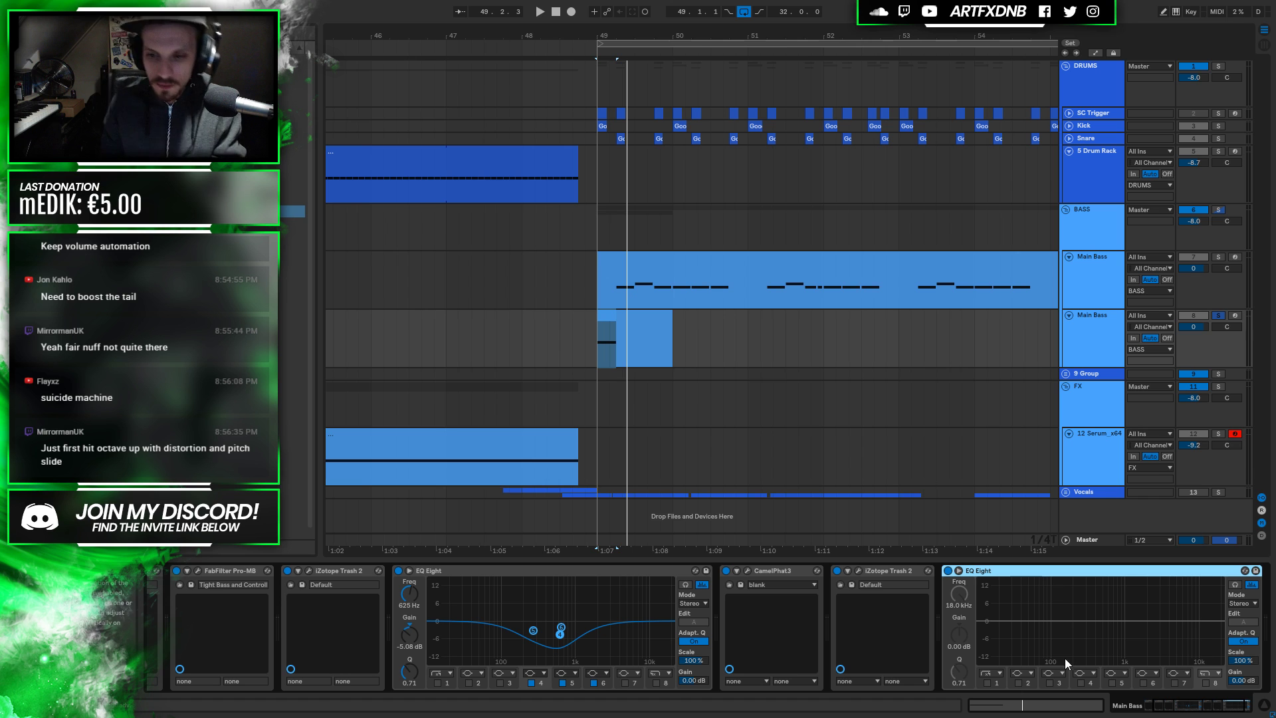
{"action": "left_click", "coordinate": [987, 684]}
{"action": "left_click", "coordinate": [987, 682]}
{"action": "mouse_move", "coordinate": [1011, 621]}
{"action": "left_mouse_down"}
{"action": "mouse_move", "coordinate": [1100, 628]}
{"action": "mouse_move", "coordinate": [1143, 610]}
{"action": "mouse_move", "coordinate": [1020, 630]}
{"action": "mouse_move", "coordinate": [1089, 631]}
{"action": "left_mouse_up"}
{"action": "key", "text": "space"}
{"action": "key", "text": "space"}
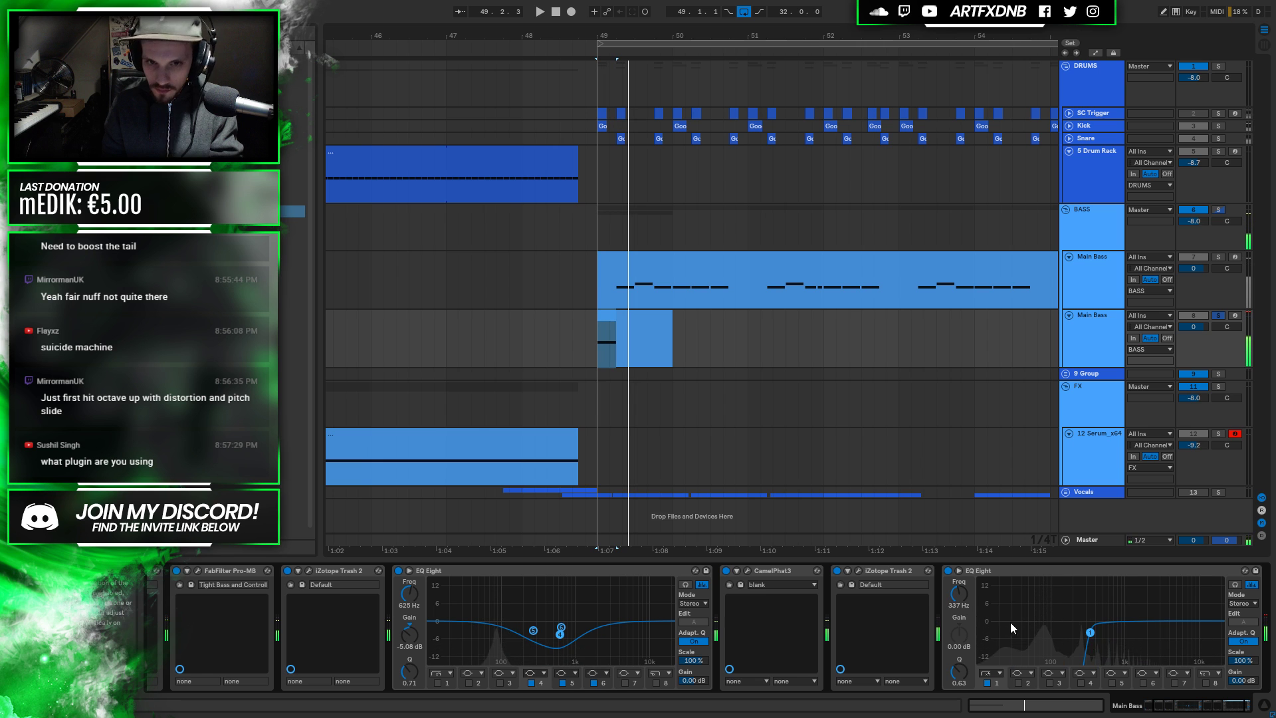
Draw a pitch bend envelope in the short Main Bass clip, falling from mid-note to the minimum at the note's end, and audition it
{"action": "left_click", "coordinate": [628, 314]}
{"action": "double_click", "coordinate": [628, 314]}
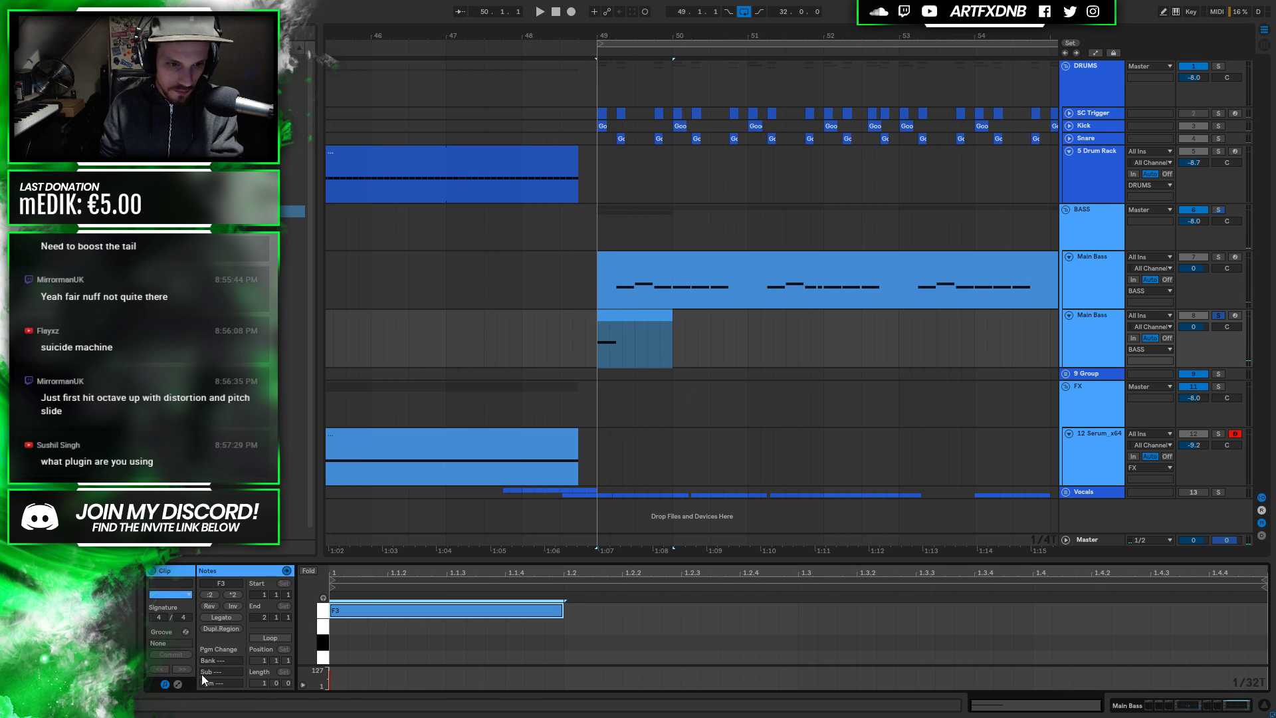
{"action": "left_click", "coordinate": [177, 684]}
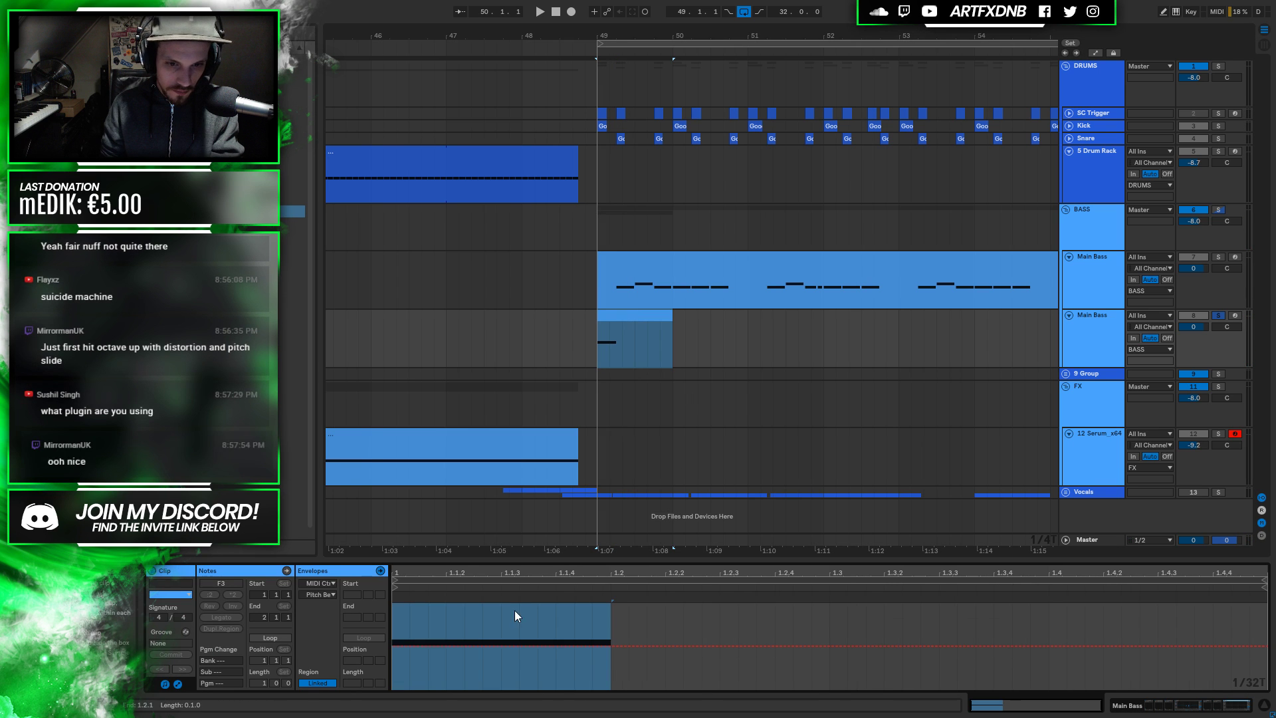
{"action": "left_click", "coordinate": [500, 643]}
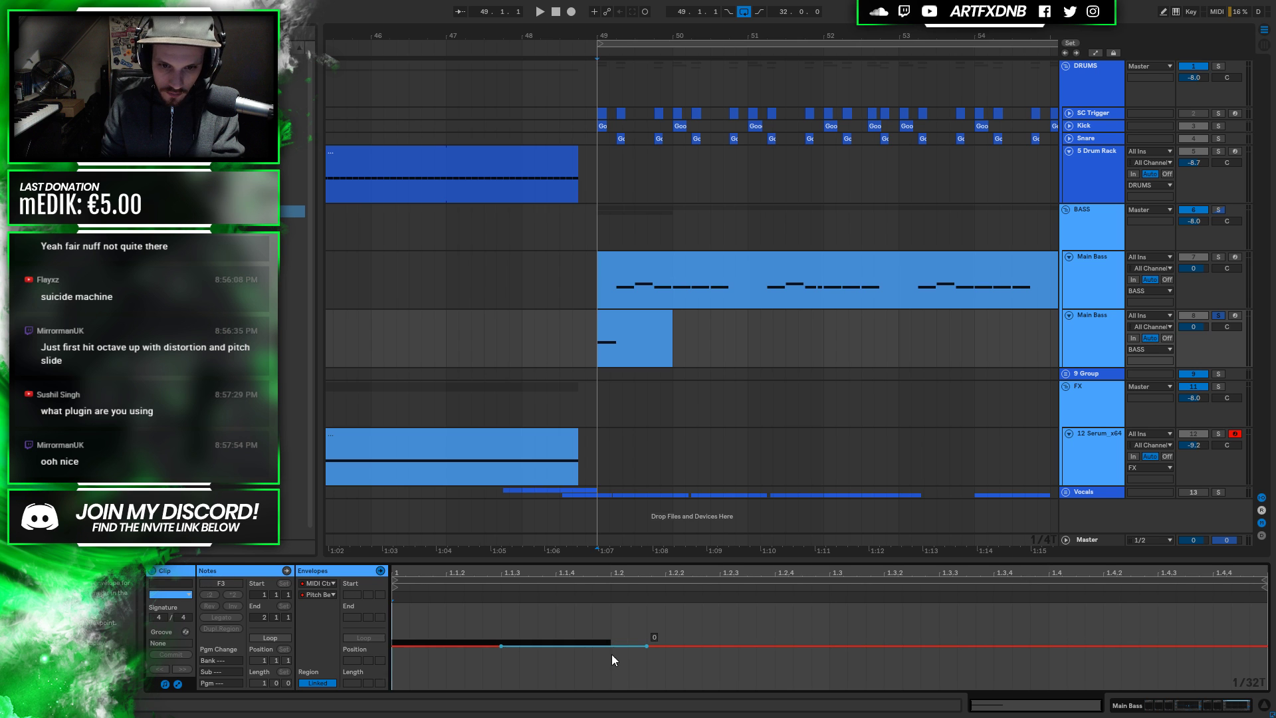
{"action": "left_click_drag", "start_coordinate": [611, 646], "coordinate": [611, 689]}
{"action": "key", "text": "space"}
{"action": "key", "text": "space"}
Set the Pitch Bend modulation amount on Falcon's oscillator pitch to 12 semitones, audition the slide and close Falcon
{"action": "left_click", "coordinate": [1121, 708]}
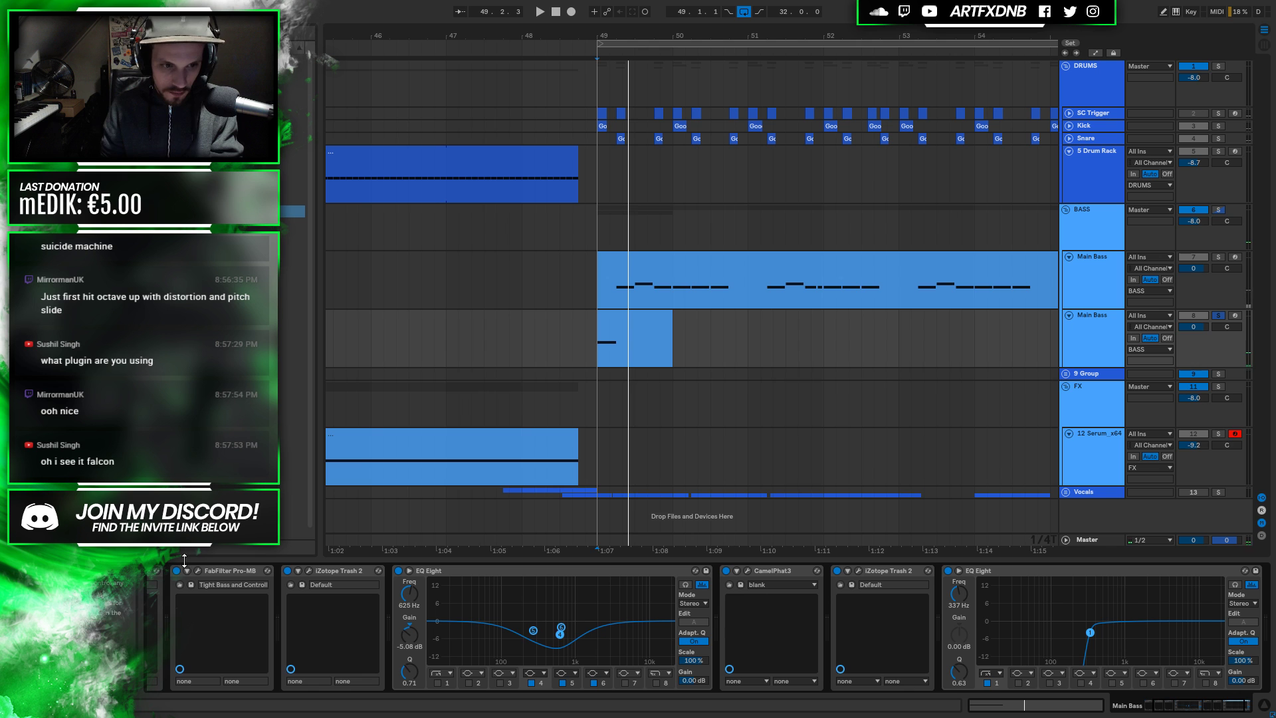
{"action": "left_click", "coordinate": [1153, 707]}
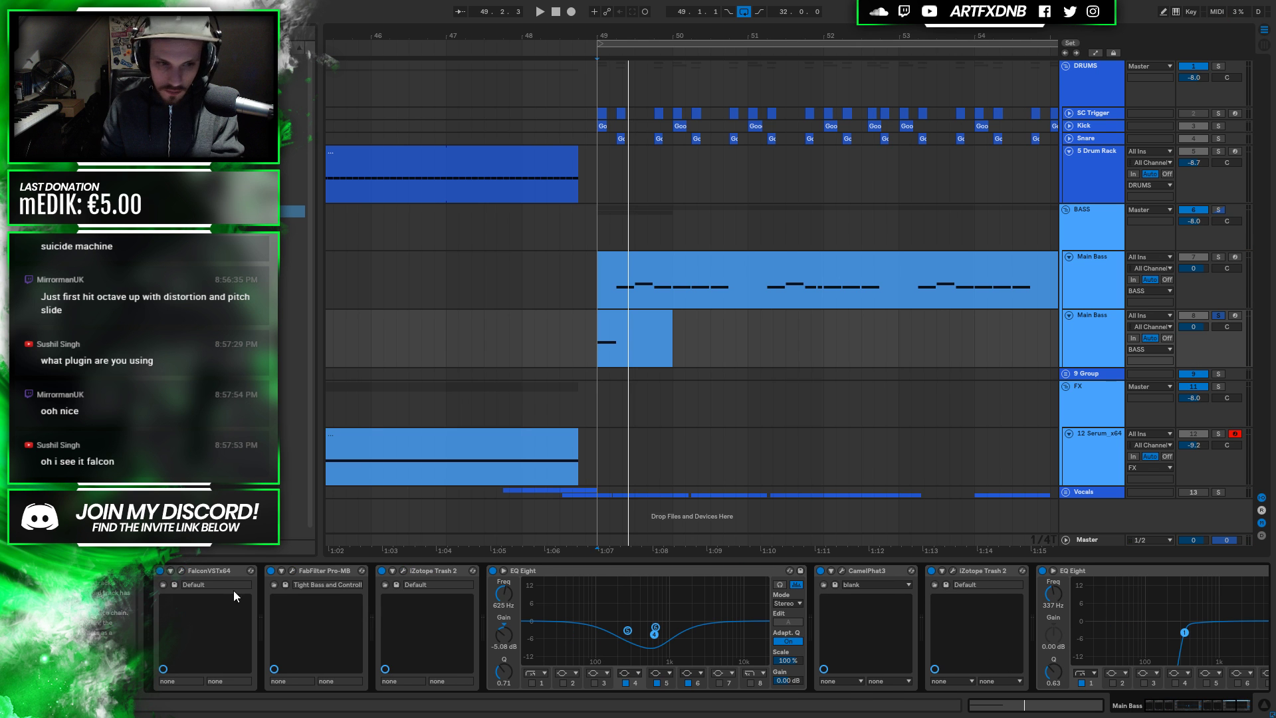
{"action": "left_click", "coordinate": [182, 572]}
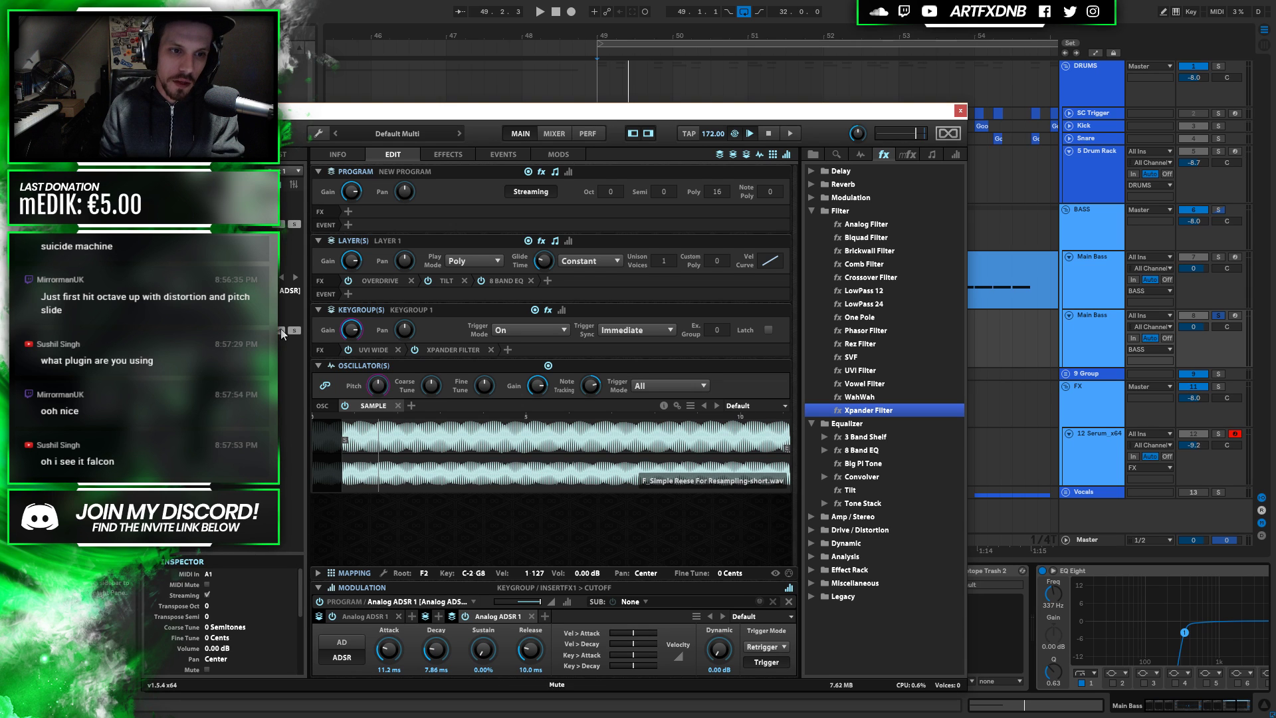
{"action": "left_click", "coordinate": [377, 386]}
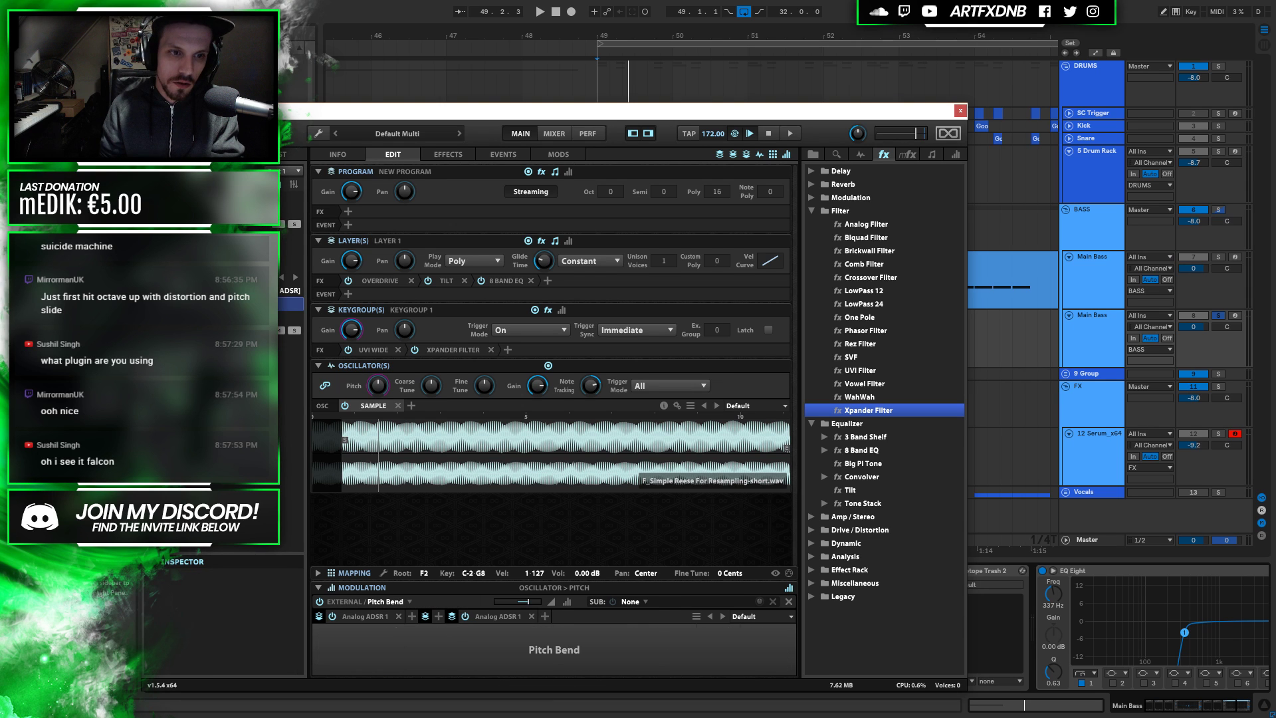
{"action": "double_click", "coordinate": [531, 603]}
{"action": "type", "text": "1"}
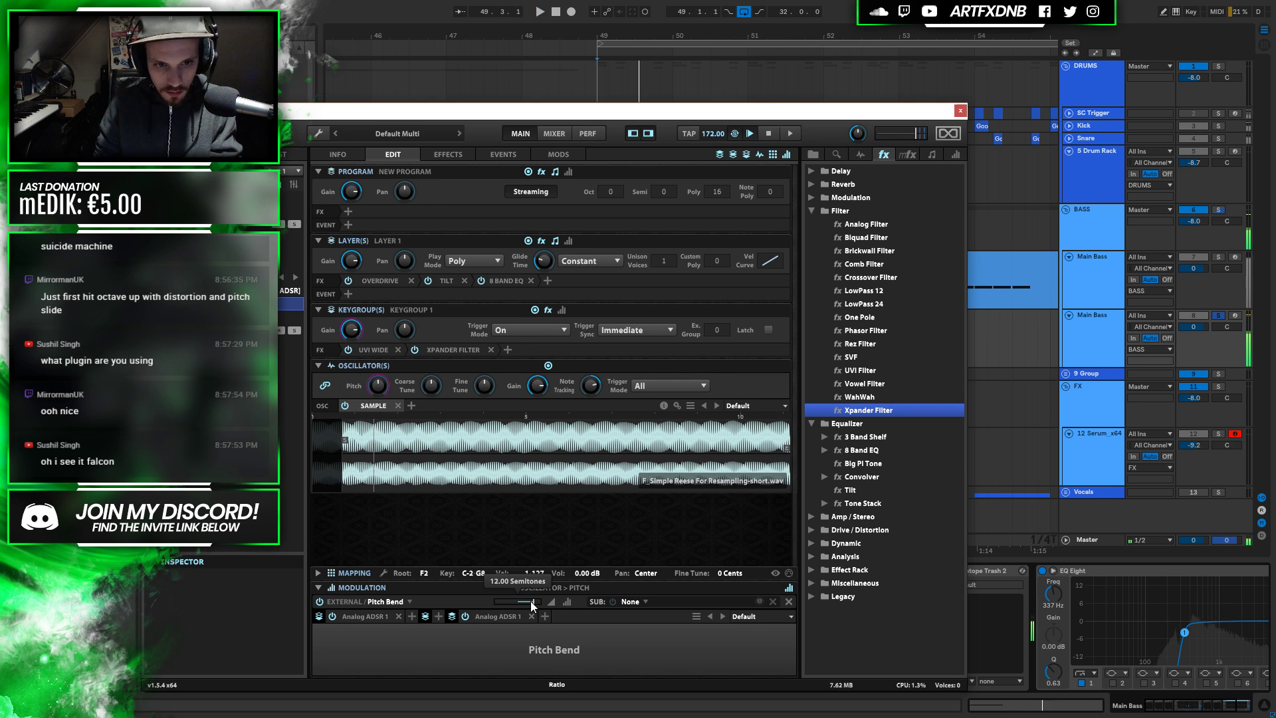
{"action": "left_click", "coordinate": [960, 111]}
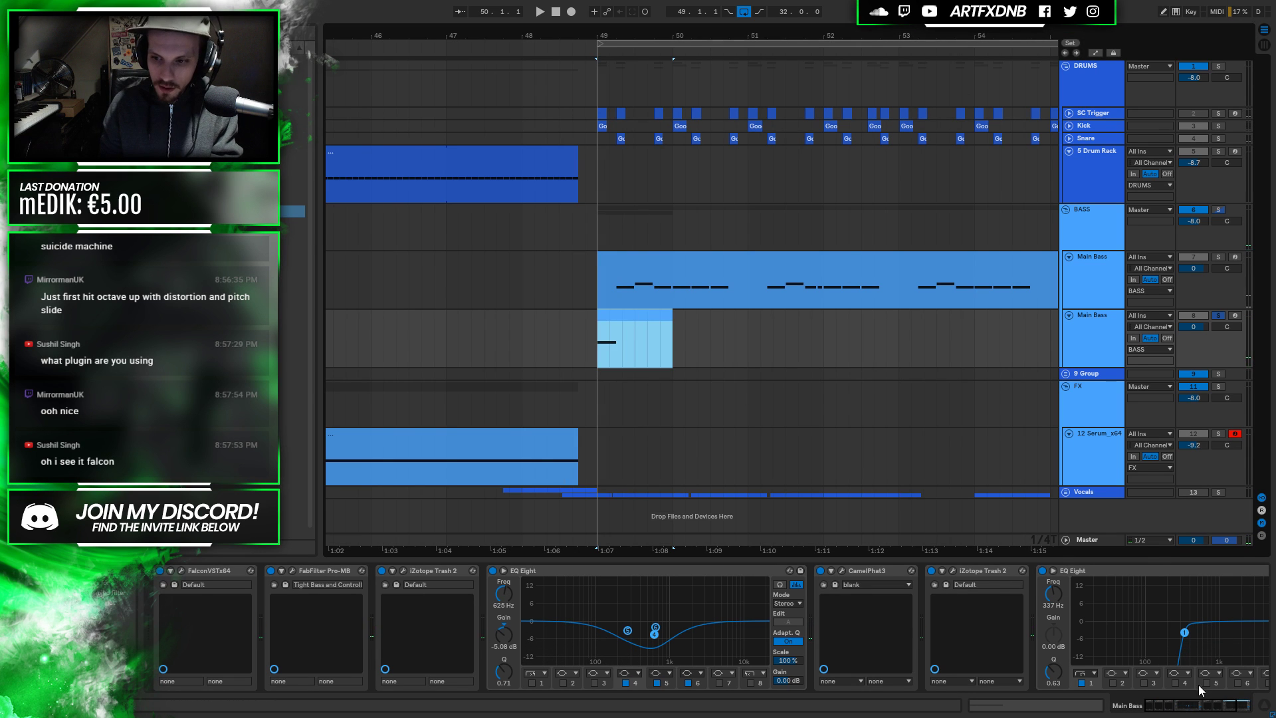
Lower the last EQ Eight's band 1 low-cut to 58.8 Hz with a Q of 1.06
{"action": "left_click", "coordinate": [1181, 706]}
{"action": "left_click_drag", "start_coordinate": [1028, 632], "coordinate": [966, 624]}
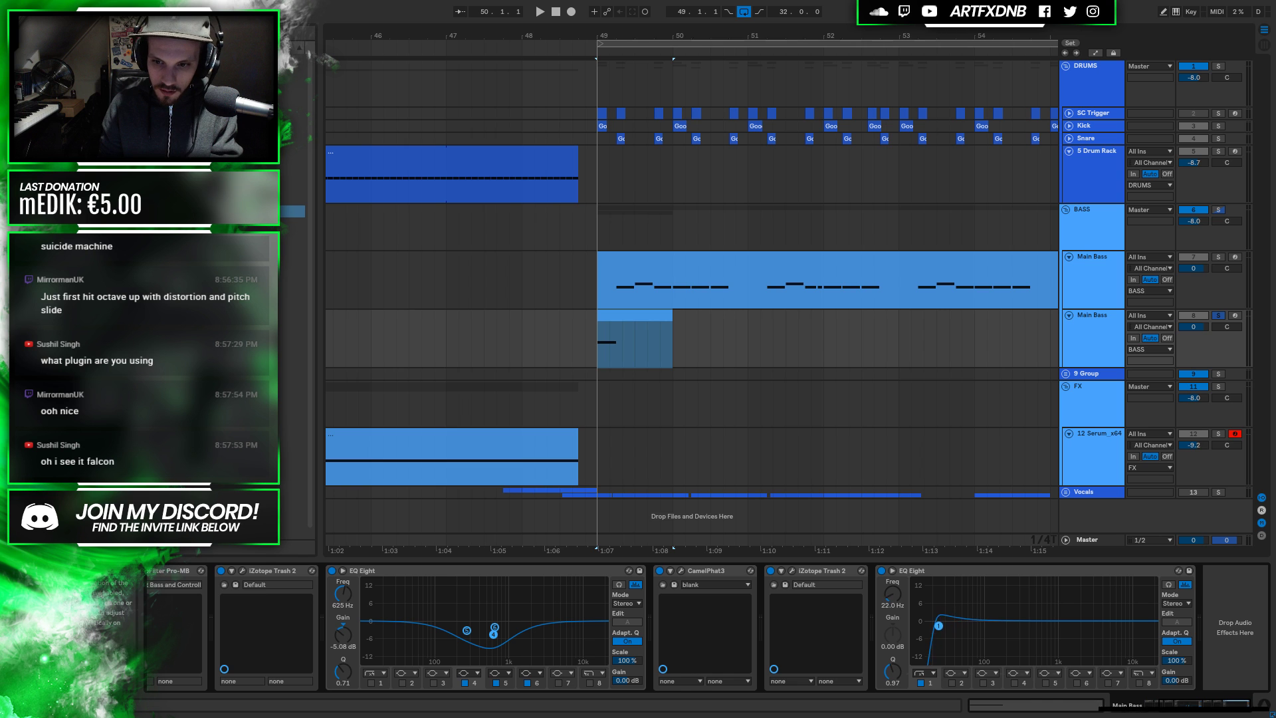
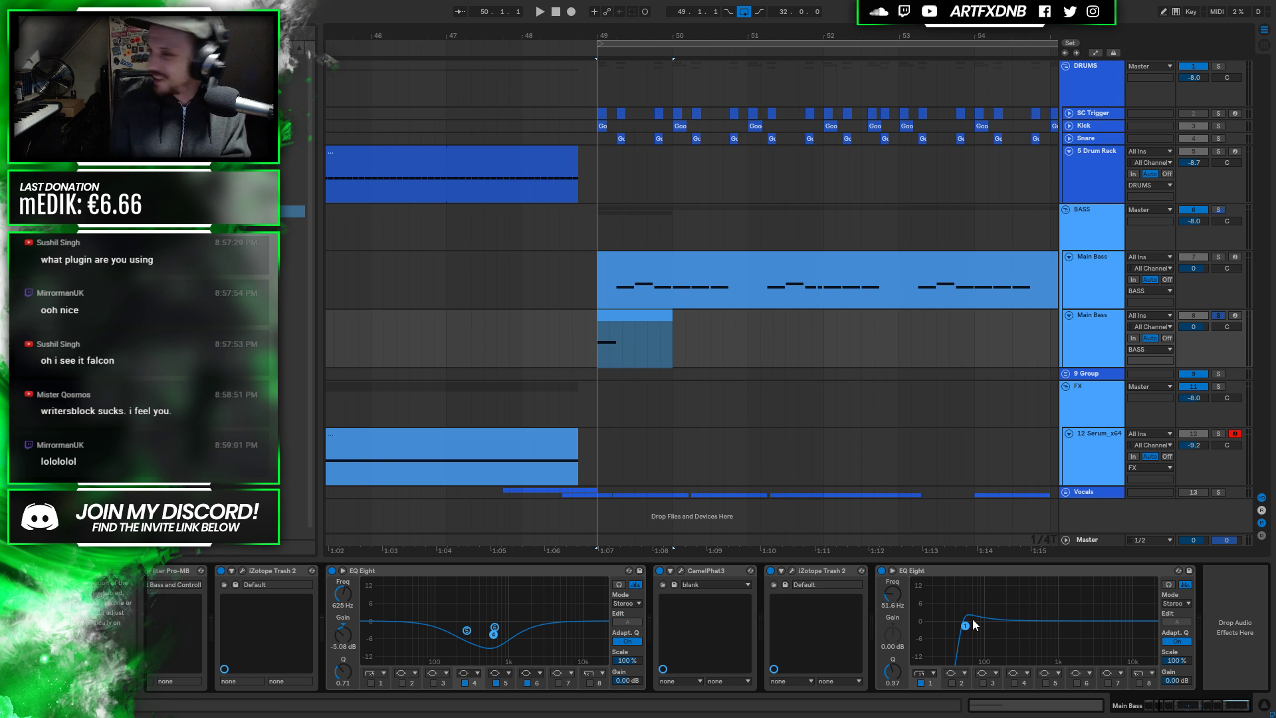
{"action": "left_click_drag", "start_coordinate": [967, 626], "coordinate": [970, 624]}
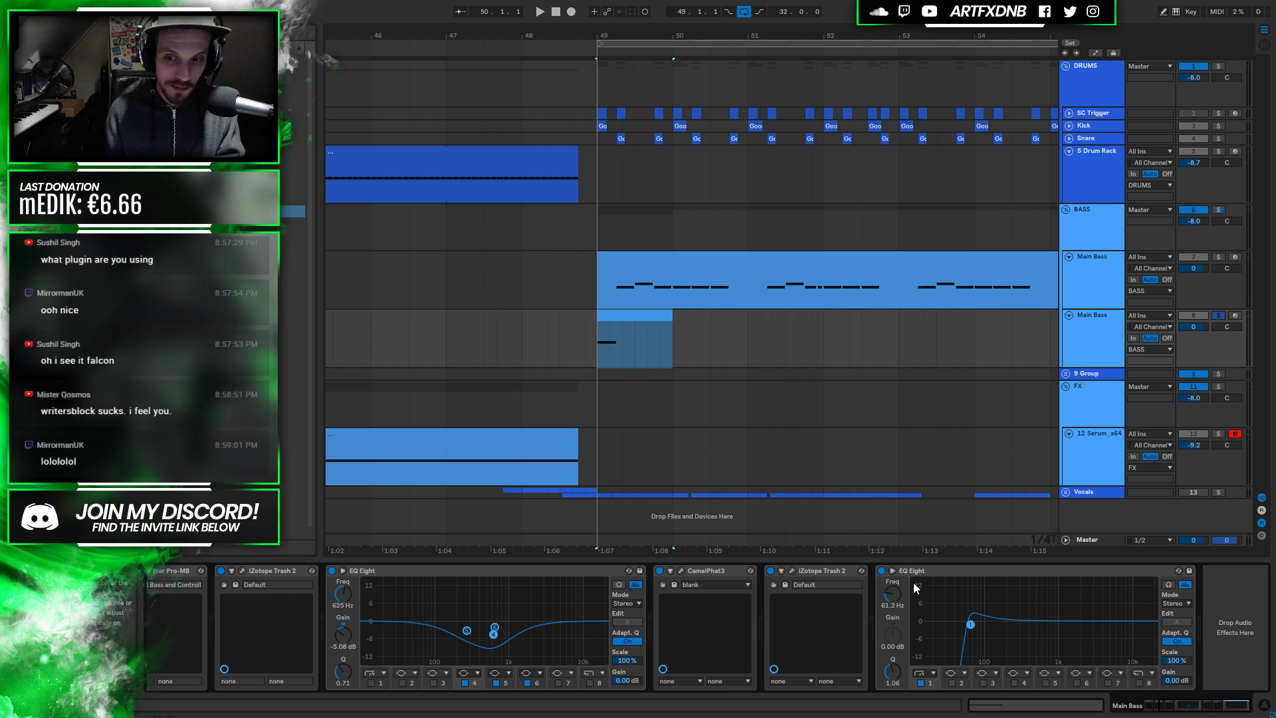
{"action": "scroll", "coordinate": [897, 596], "scroll_direction": "down", "scroll_amount": 1}
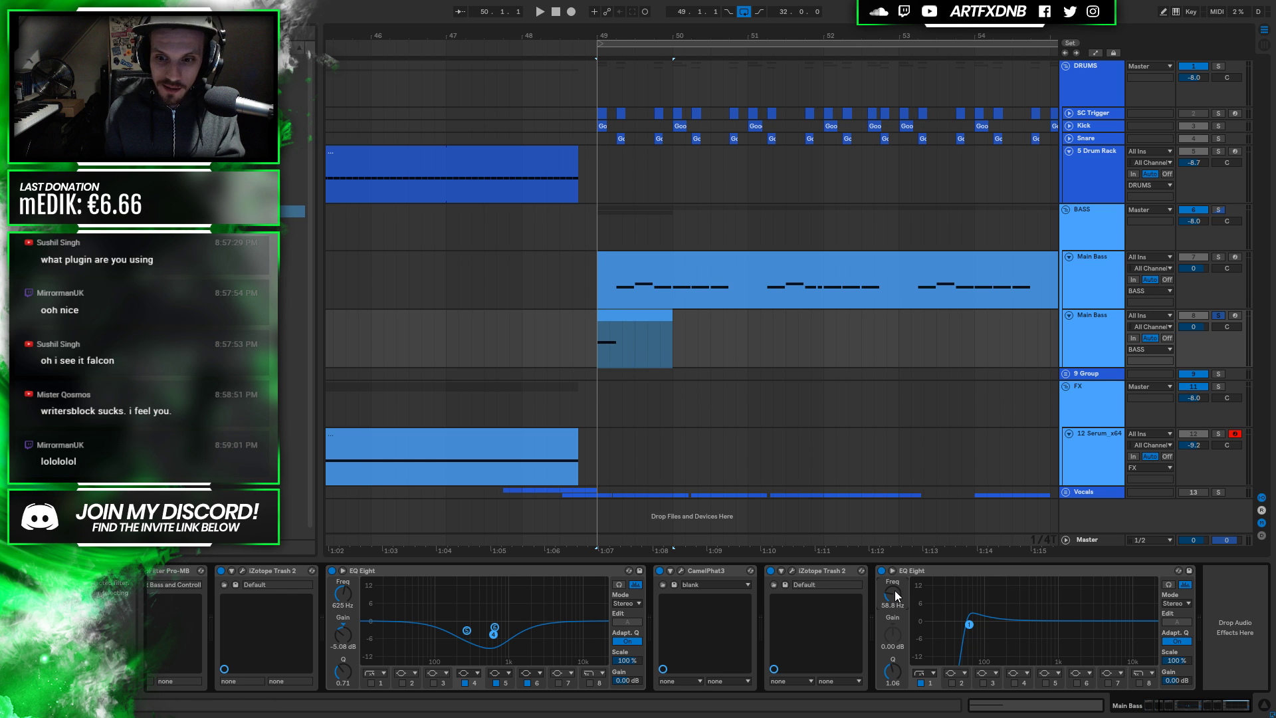
Automate the low-cut frequency over the short bass note, rising to about 665 Hz and falling back by beat 49.2, and audition it
{"action": "key", "text": "a"}
{"action": "left_click_drag", "start_coordinate": [602, 30], "coordinate": [602, 106]}
{"action": "left_click", "coordinate": [560, 354]}
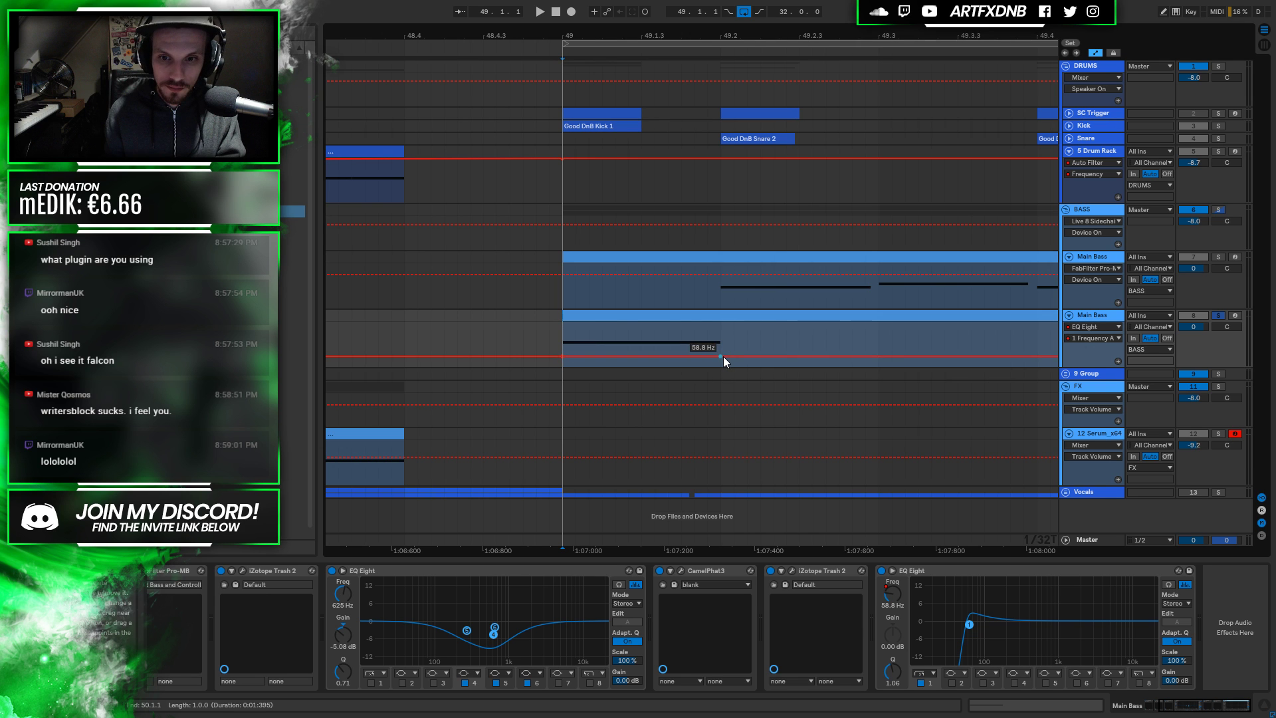
{"action": "left_click_drag", "start_coordinate": [617, 357], "coordinate": [616, 342]}
{"action": "key", "text": "space"}
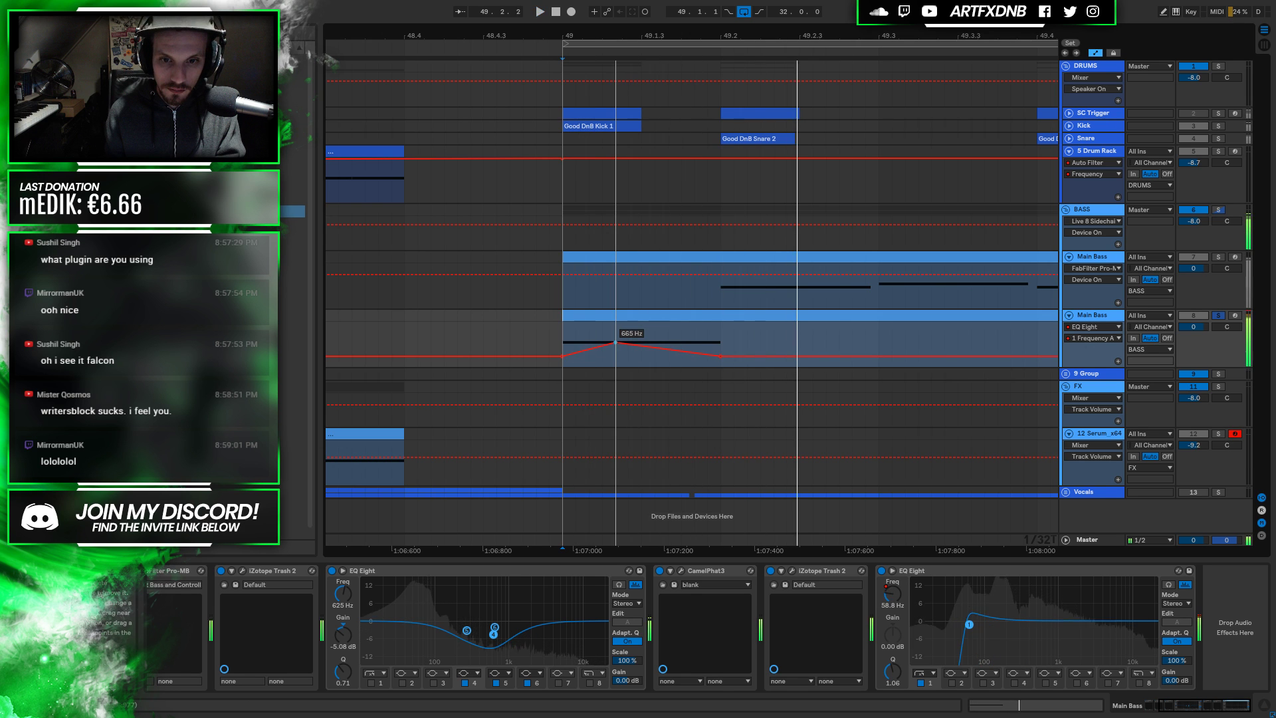
{"action": "mouse_move", "coordinate": [616, 342]}
{"action": "left_mouse_down"}
{"action": "mouse_move", "coordinate": [641, 343]}
{"action": "mouse_move", "coordinate": [628, 341]}
{"action": "left_mouse_up"}
{"action": "key", "text": "space"}
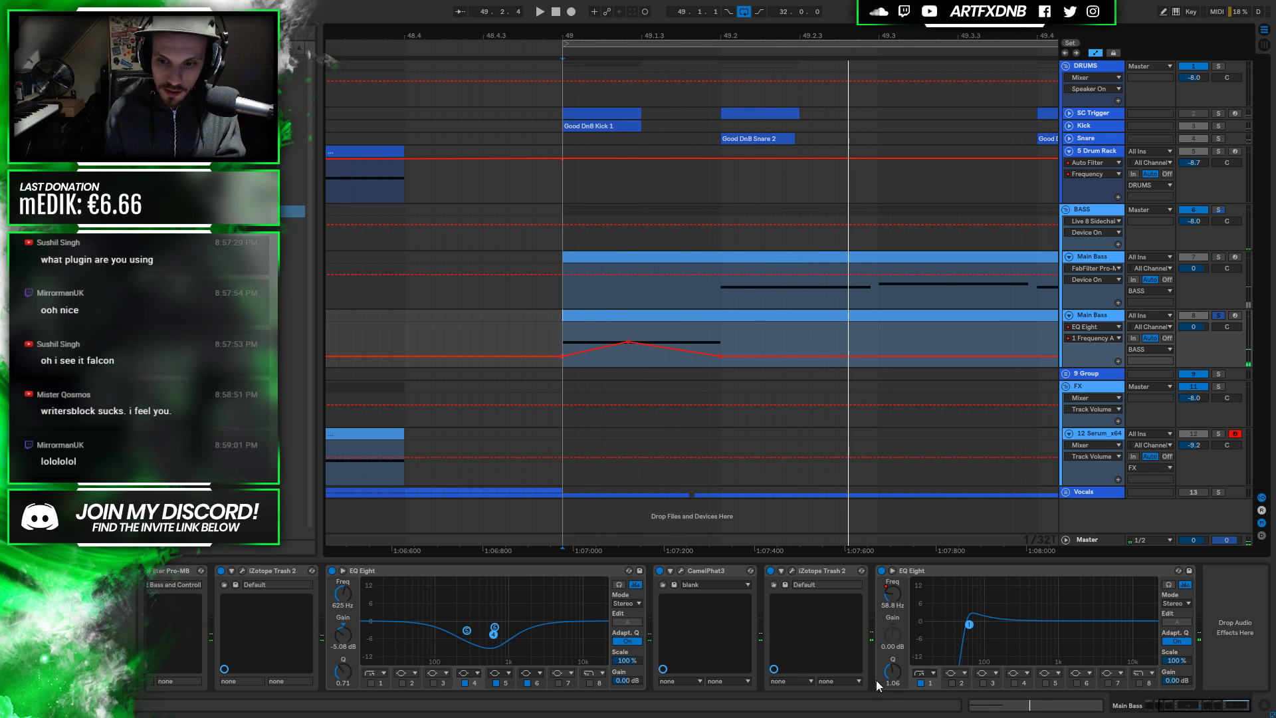
Automate the low-cut band's resonance to peak at about 1.7 in the middle of the short bass note and audition it
{"action": "left_click", "coordinate": [892, 674]}
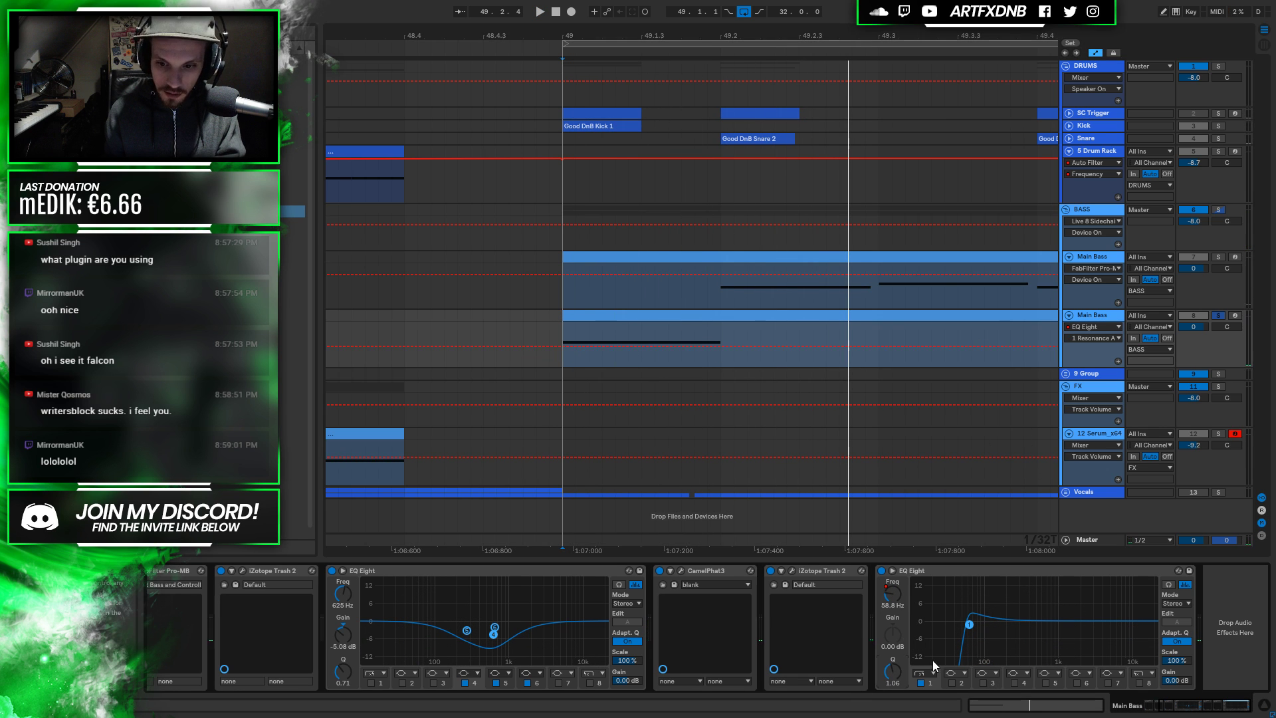
{"action": "left_click", "coordinate": [563, 346]}
{"action": "key", "text": "space"}
{"action": "left_click_drag", "start_coordinate": [628, 344], "coordinate": [627, 339]}
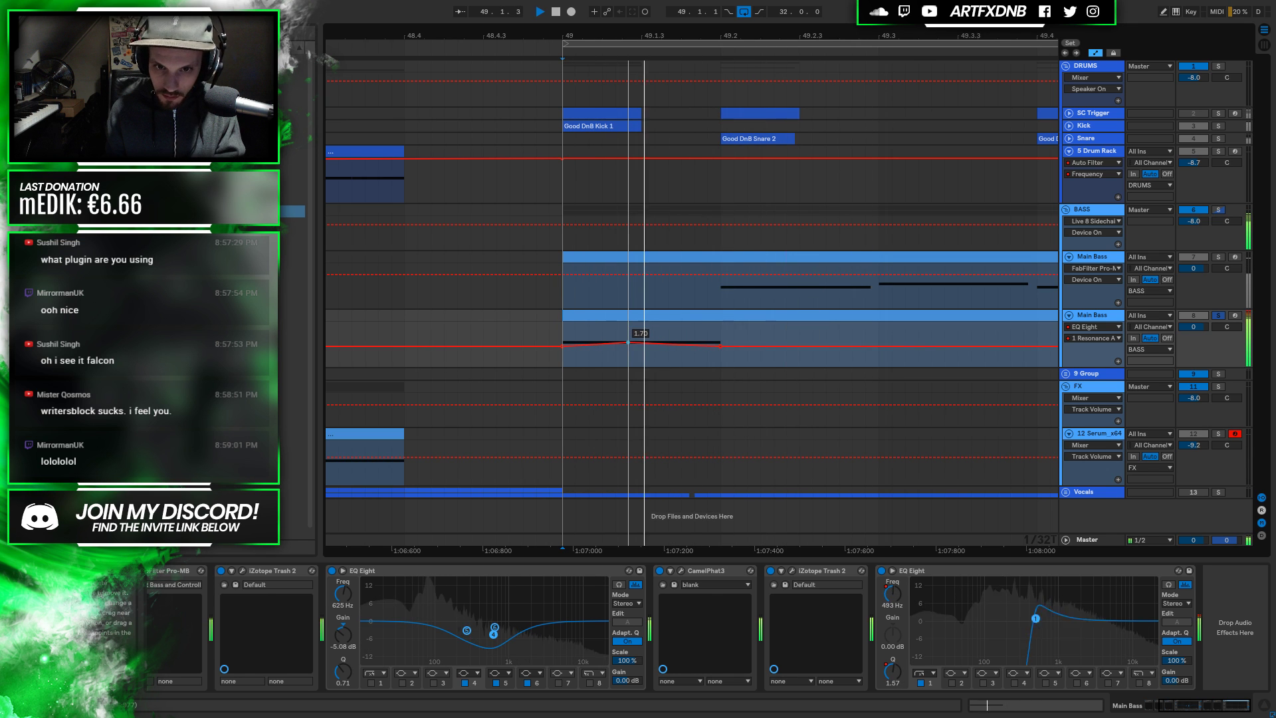
{"action": "left_click", "coordinate": [1010, 405]}
{"action": "key", "text": "space"}
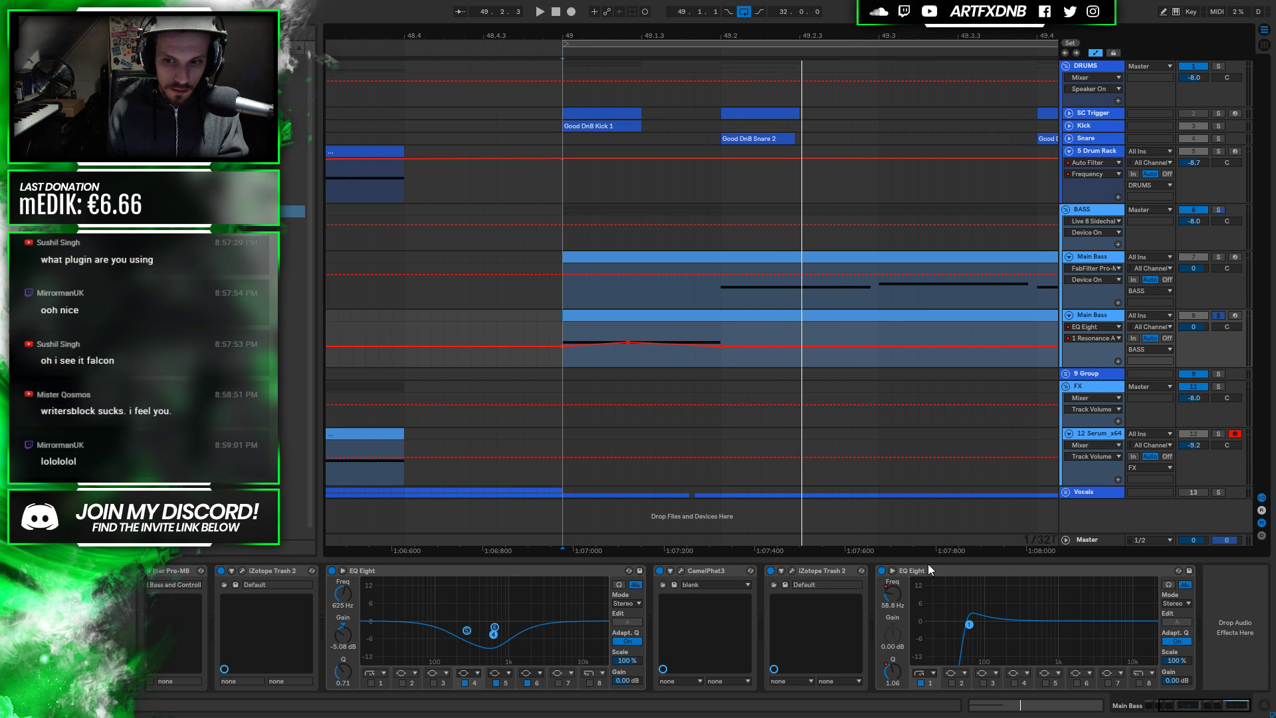
Move the automated EQ Eight ahead of the last Trash 2 in the chain and audition the short Main Bass clip
{"action": "left_click_drag", "start_coordinate": [927, 572], "coordinate": [765, 575]}
{"action": "key", "text": "space"}
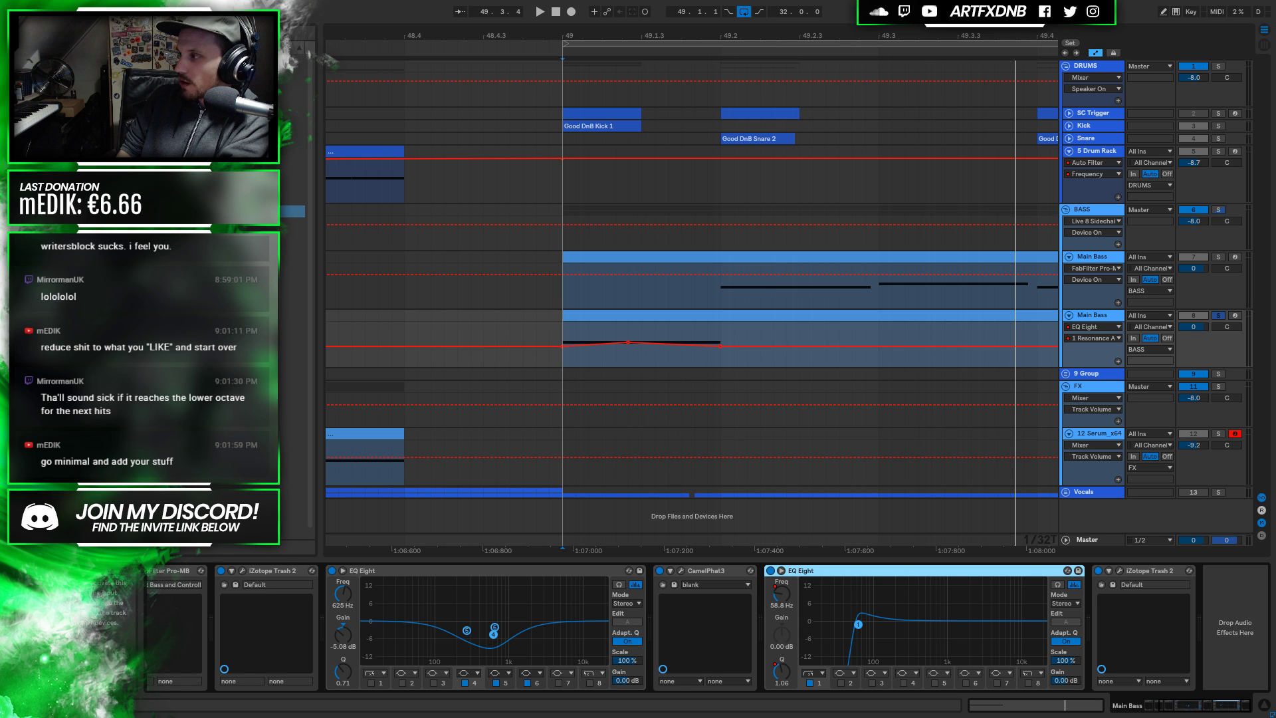
{"action": "left_click", "coordinate": [585, 332]}
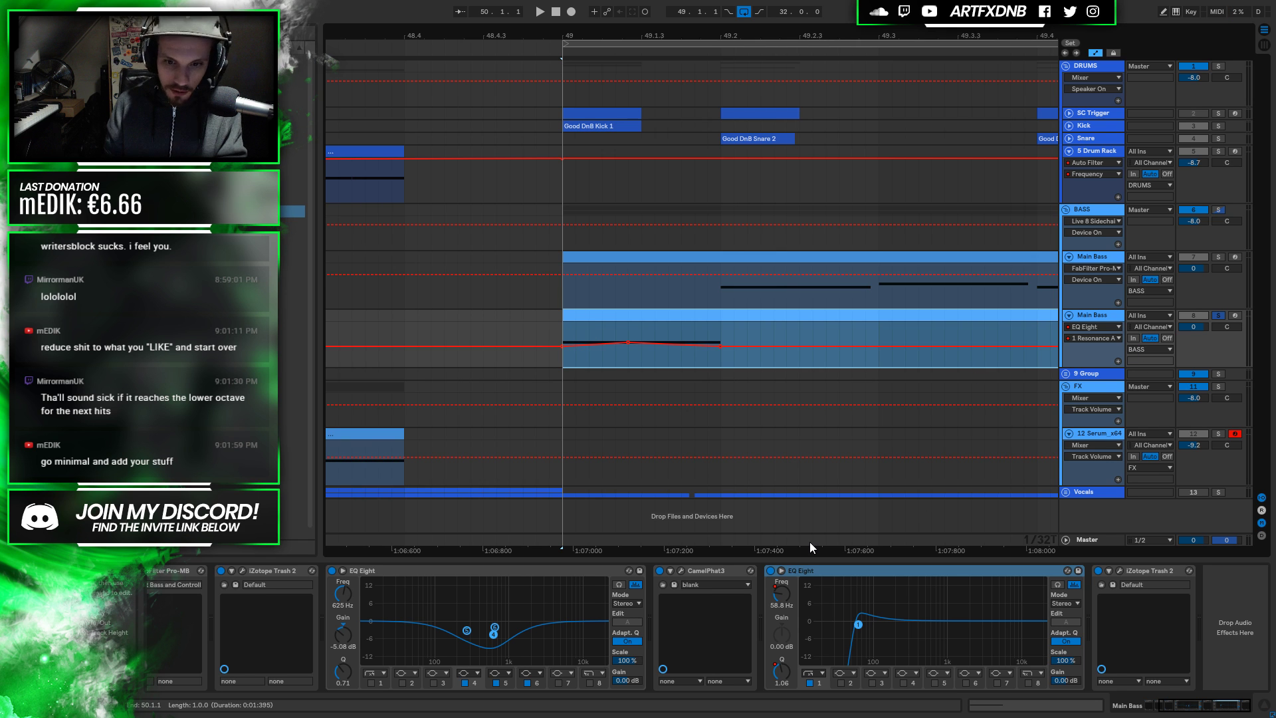
{"action": "key", "text": "space"}
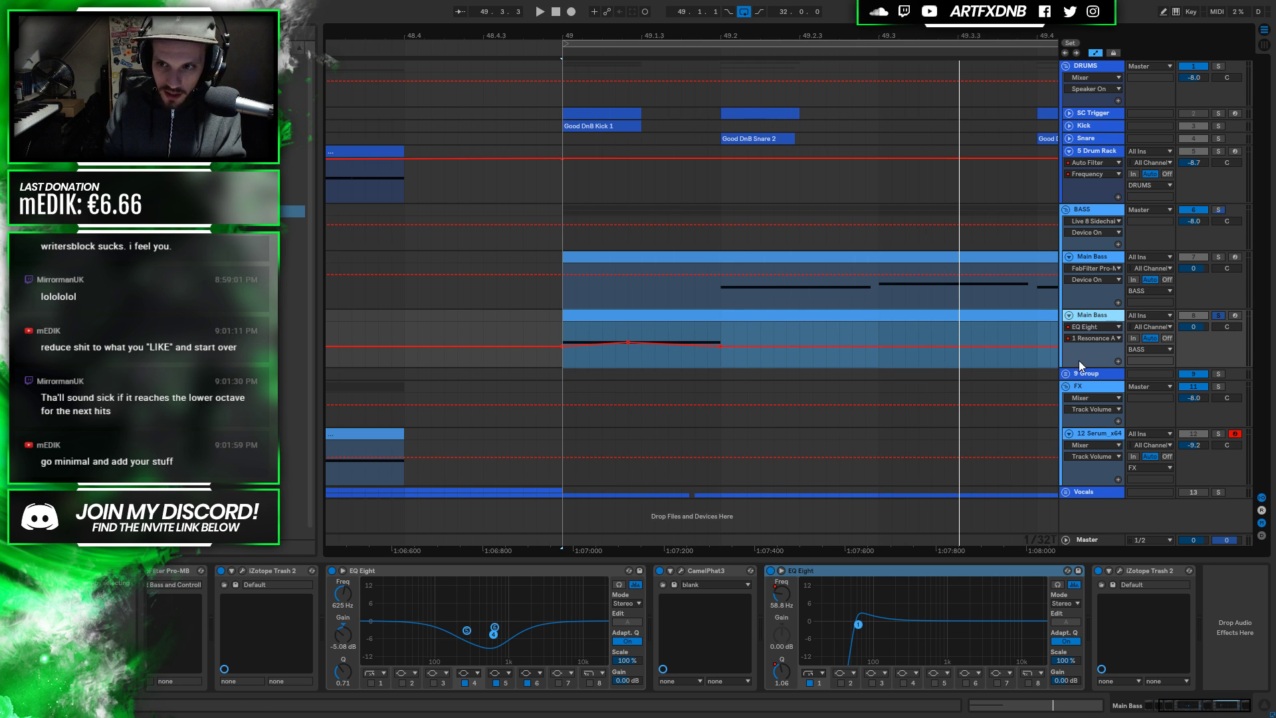
Show the EQ Eight resonance and frequency automation in separate lanes under the soloed Main Bass track and enlarge the frequency lane
{"action": "left_click", "coordinate": [1089, 341]}
{"action": "left_click", "coordinate": [1092, 324]}
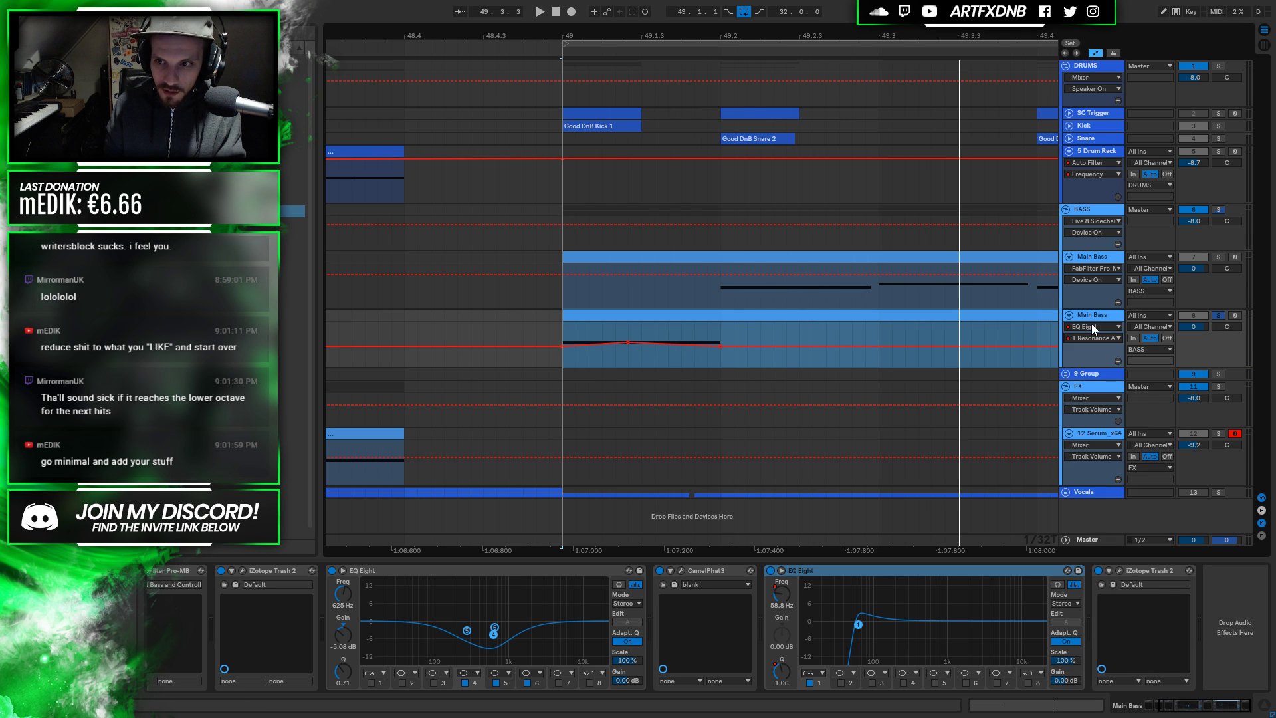
{"action": "right_click", "coordinate": [1094, 358]}
{"action": "left_click", "coordinate": [1116, 377]}
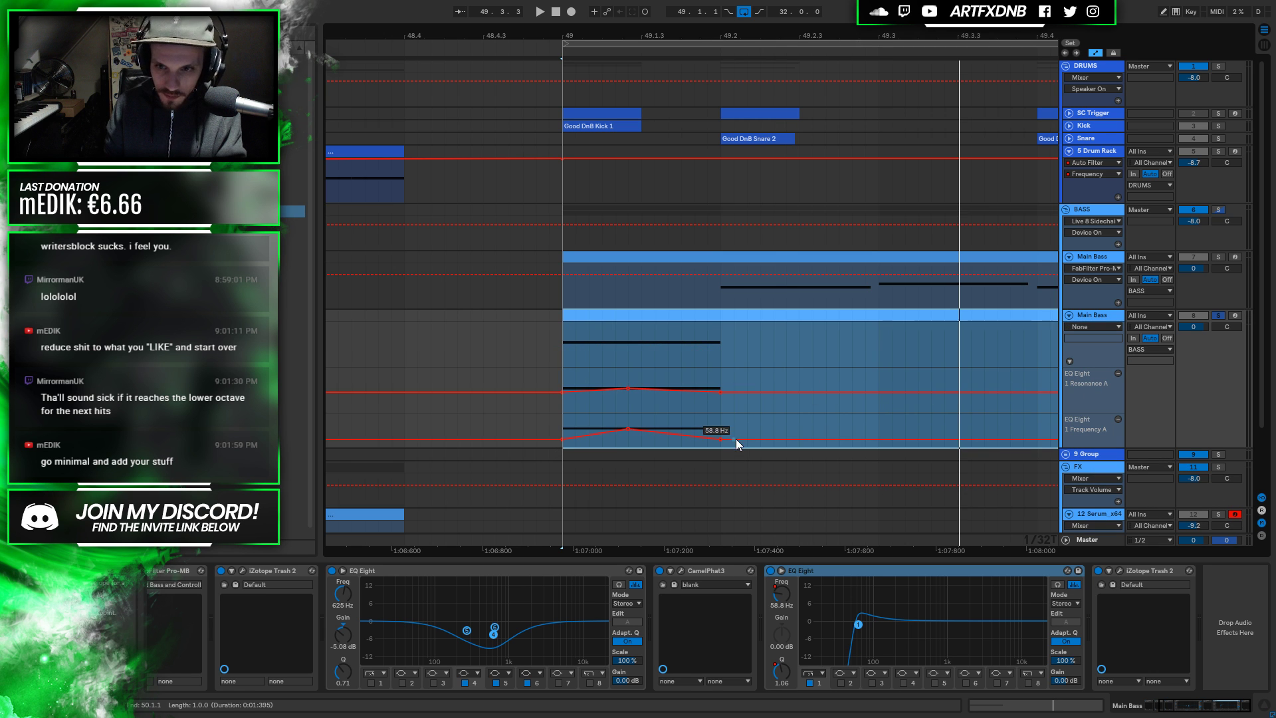
{"action": "left_click_drag", "start_coordinate": [1092, 447], "coordinate": [1092, 549]}
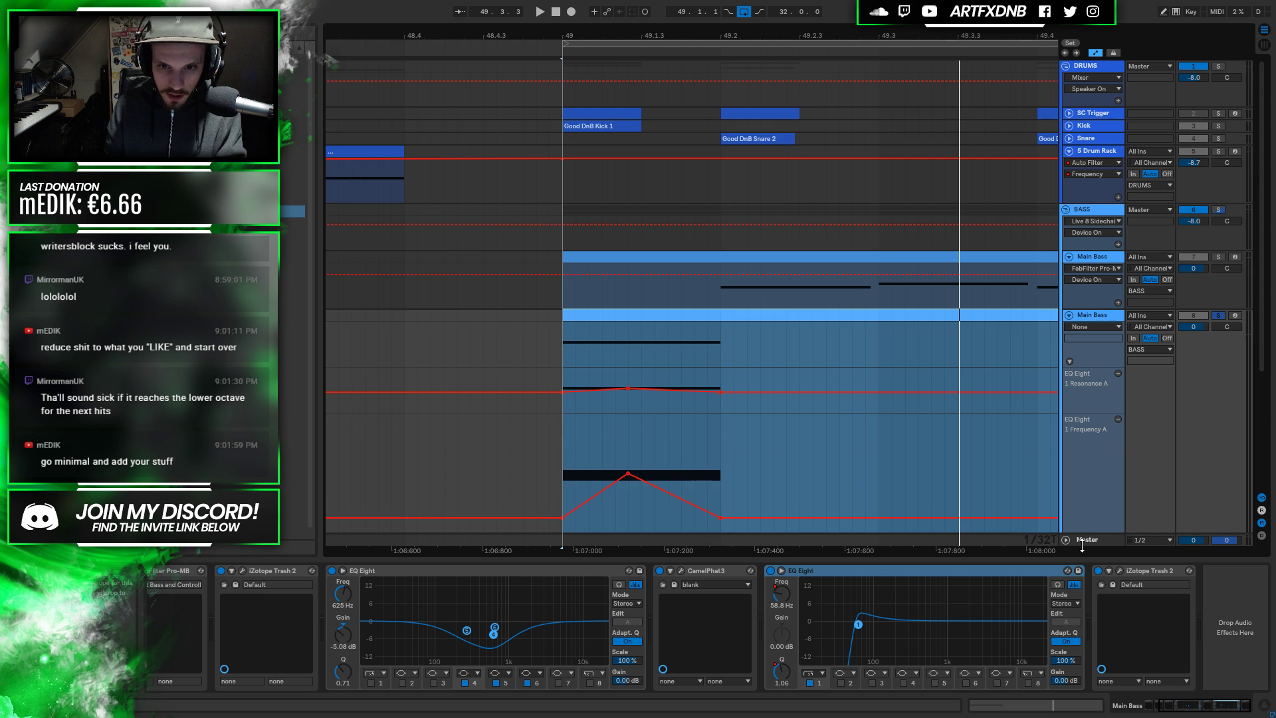
{"action": "scroll", "coordinate": [927, 394], "scroll_direction": "down", "scroll_amount": 2}
{"action": "scroll", "coordinate": [927, 392], "scroll_direction": "down", "scroll_amount": 3}
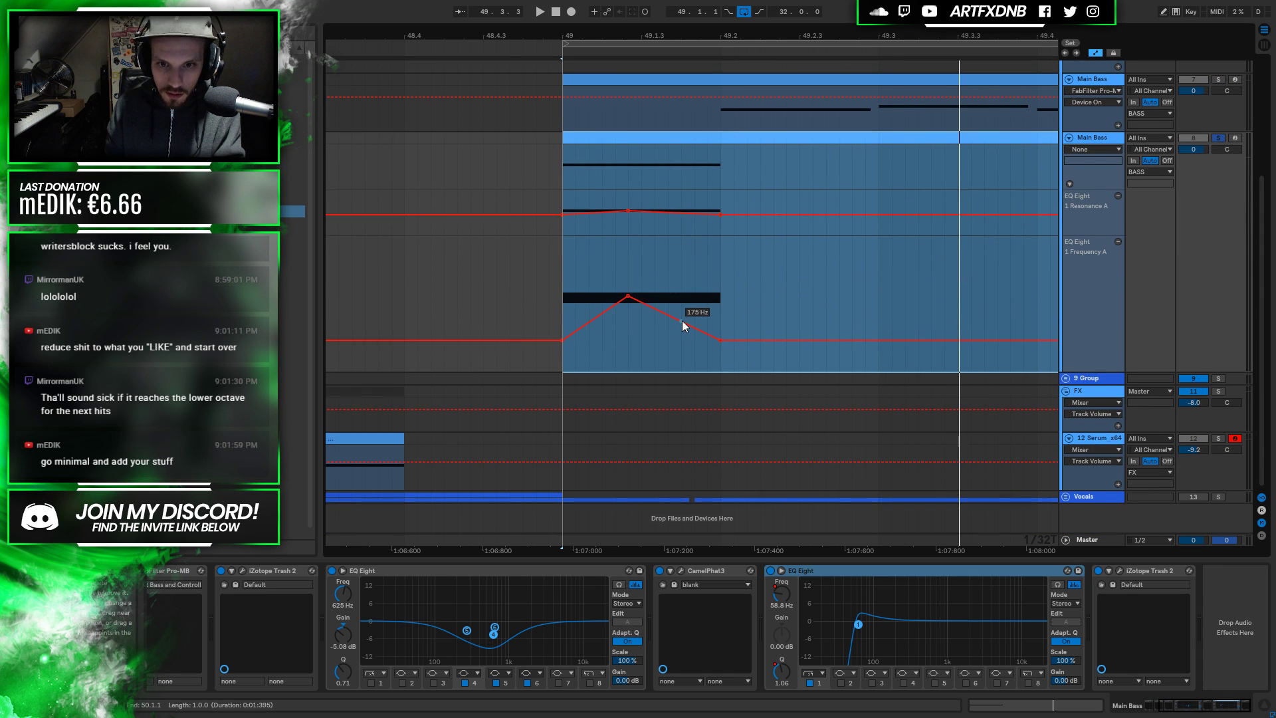
Bend the falling low-cut frequency curve down to about 102 Hz midway and 49.5 Hz at beat 49.2, auditioning the changes
{"action": "key", "text": "space"}
{"action": "left_click_drag", "start_coordinate": [679, 325], "coordinate": [682, 334]}
{"action": "key", "text": "space"}
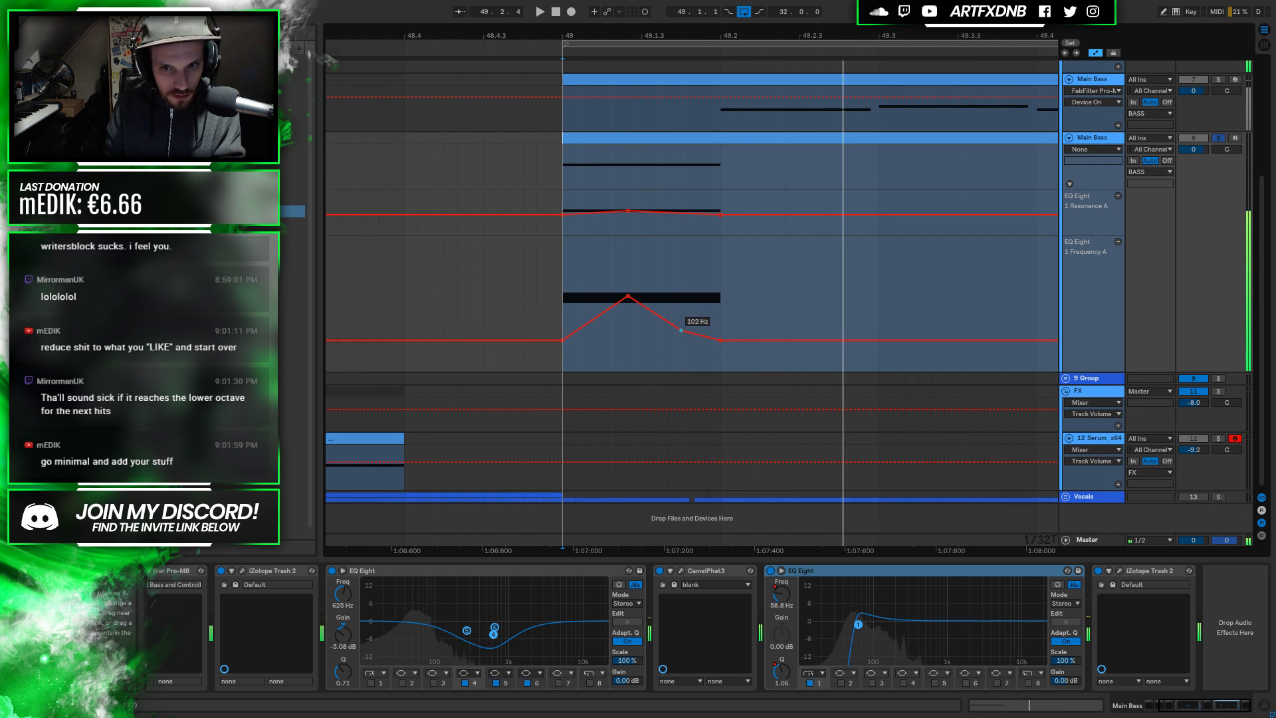
{"action": "key", "text": "space"}
{"action": "left_click_drag", "start_coordinate": [720, 340], "coordinate": [720, 341]}
{"action": "key", "text": "space"}
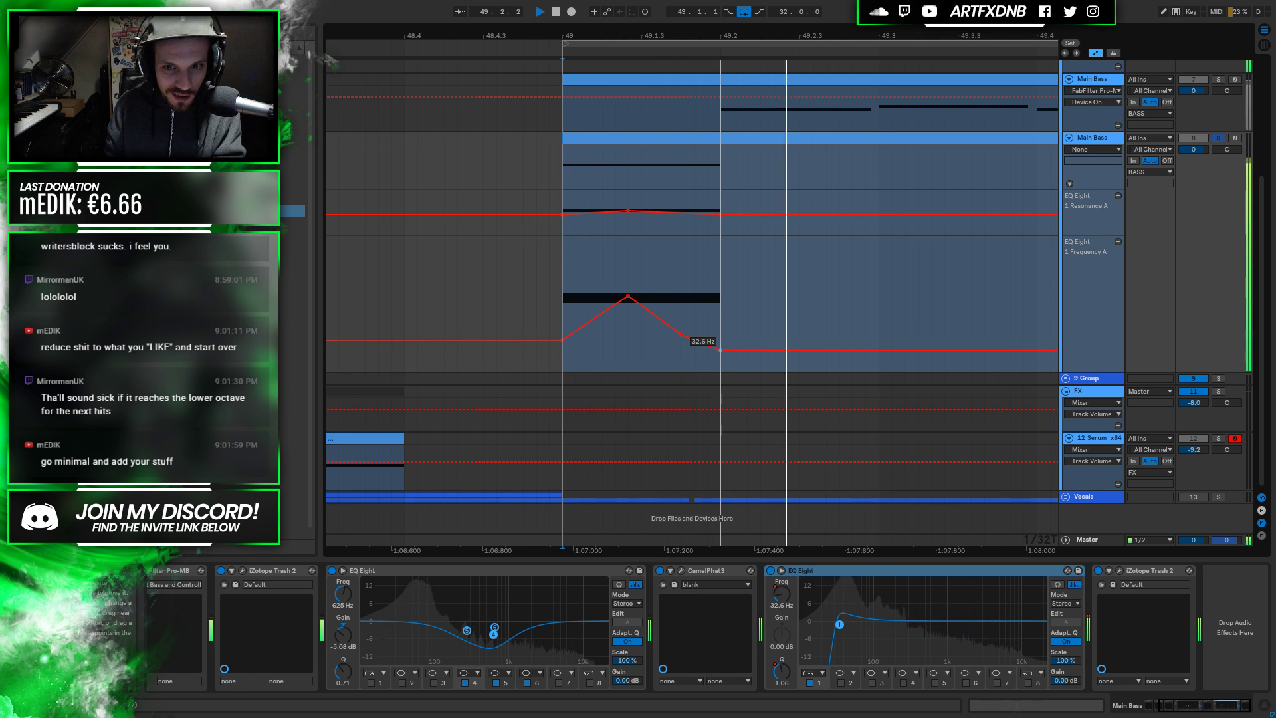
{"action": "mouse_move", "coordinate": [721, 341]}
{"action": "left_mouse_down"}
{"action": "mouse_move", "coordinate": [721, 311]}
{"action": "mouse_move", "coordinate": [720, 344]}
{"action": "left_mouse_up"}
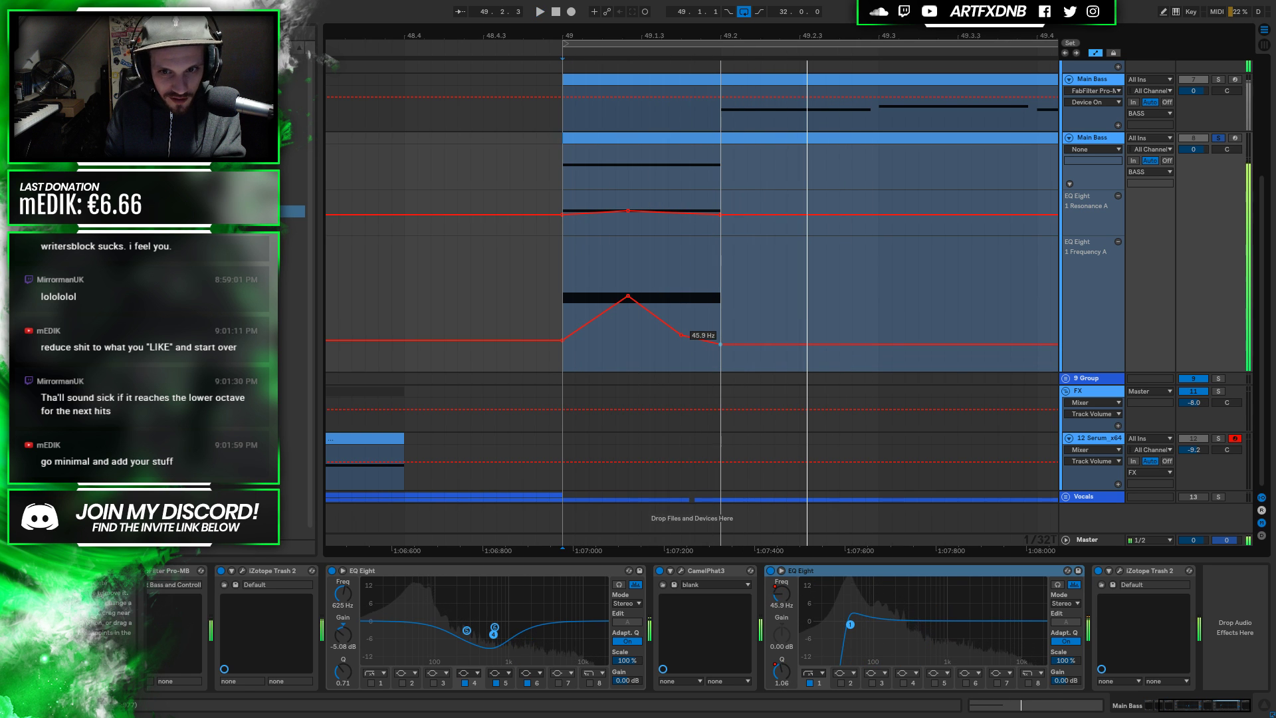
{"action": "mouse_move", "coordinate": [719, 341]}
{"action": "left_mouse_down"}
{"action": "mouse_move", "coordinate": [720, 328]}
{"action": "mouse_move", "coordinate": [720, 343]}
{"action": "left_mouse_up"}
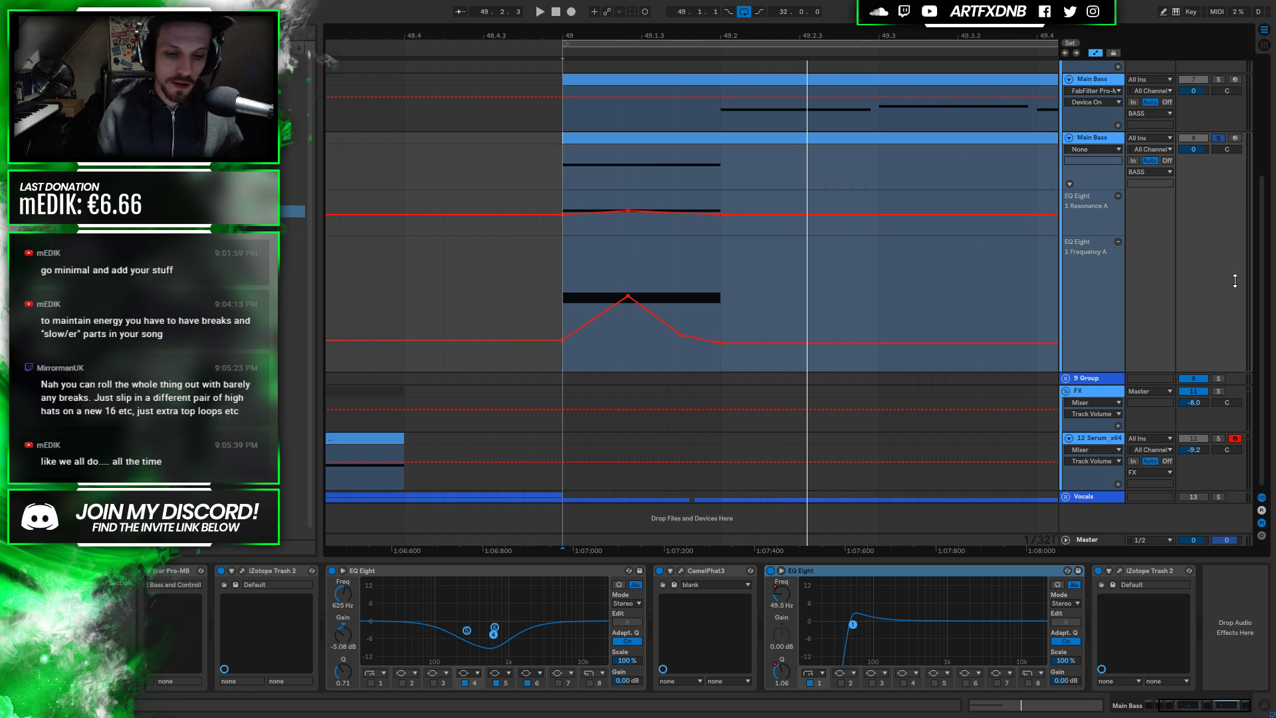
Add another breakpoint to the falling low-cut frequency slope and one to the rising slope, and audition the bass hit
{"action": "left_click", "coordinate": [683, 336]}
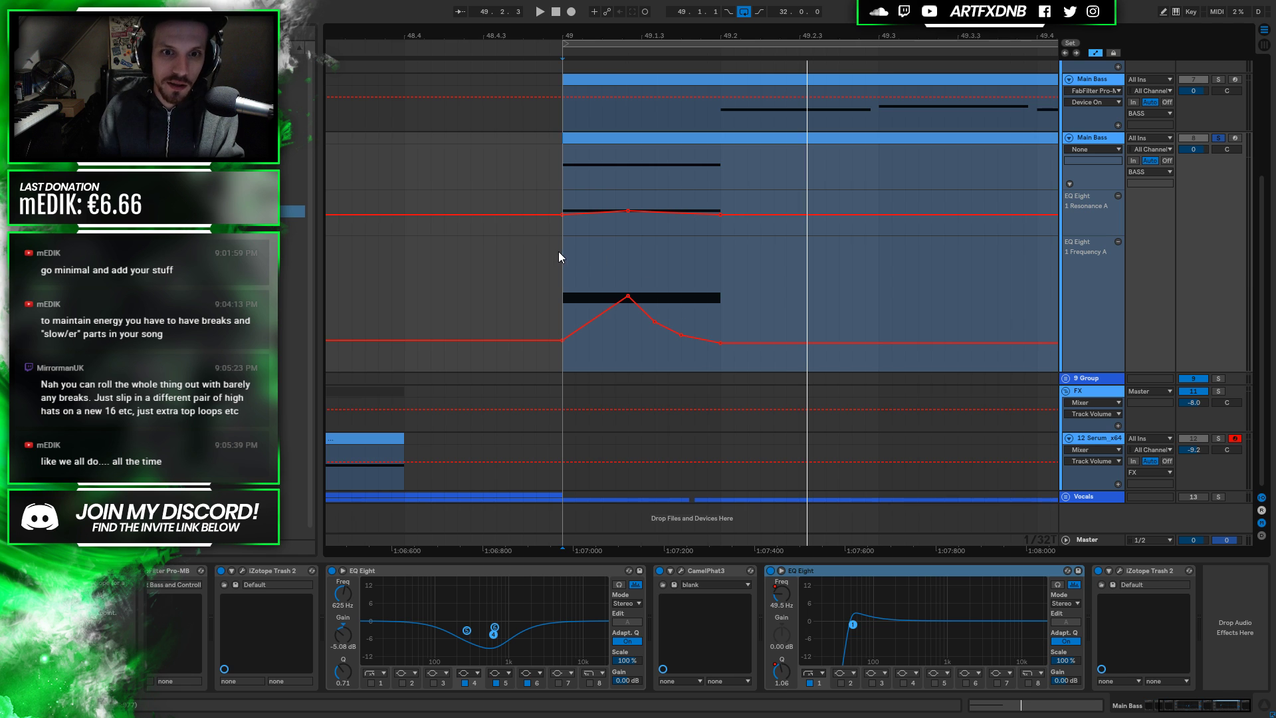
{"action": "key", "text": "space"}
{"action": "key", "text": "space"}
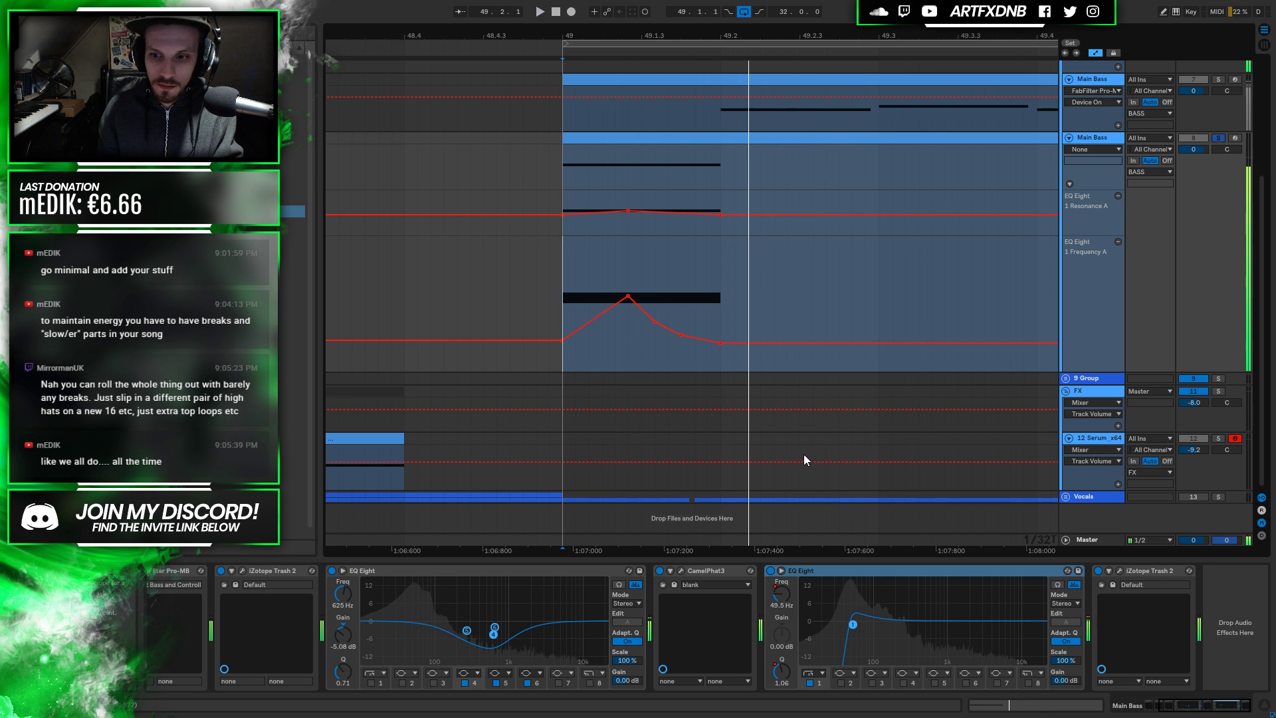
{"action": "left_click_drag", "start_coordinate": [591, 324], "coordinate": [602, 297]}
{"action": "key", "text": "space"}
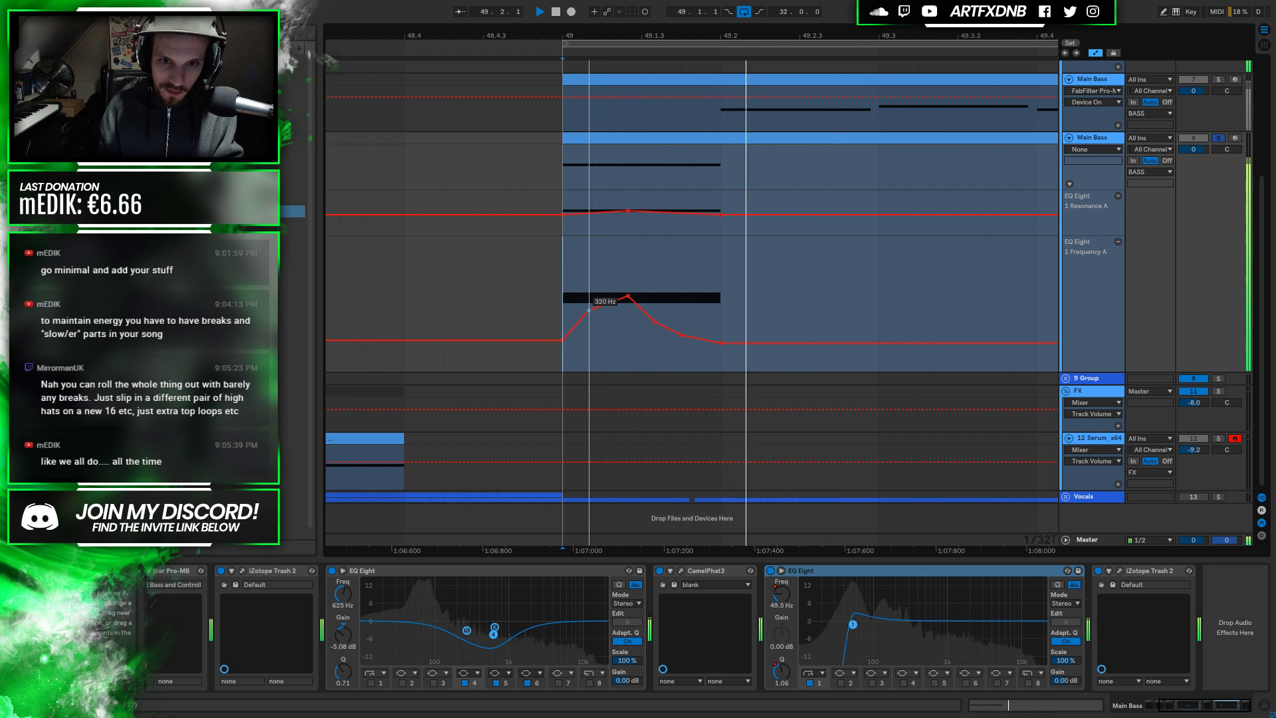
{"action": "left_click_drag", "start_coordinate": [602, 297], "coordinate": [602, 313]}
{"action": "key", "text": "space"}
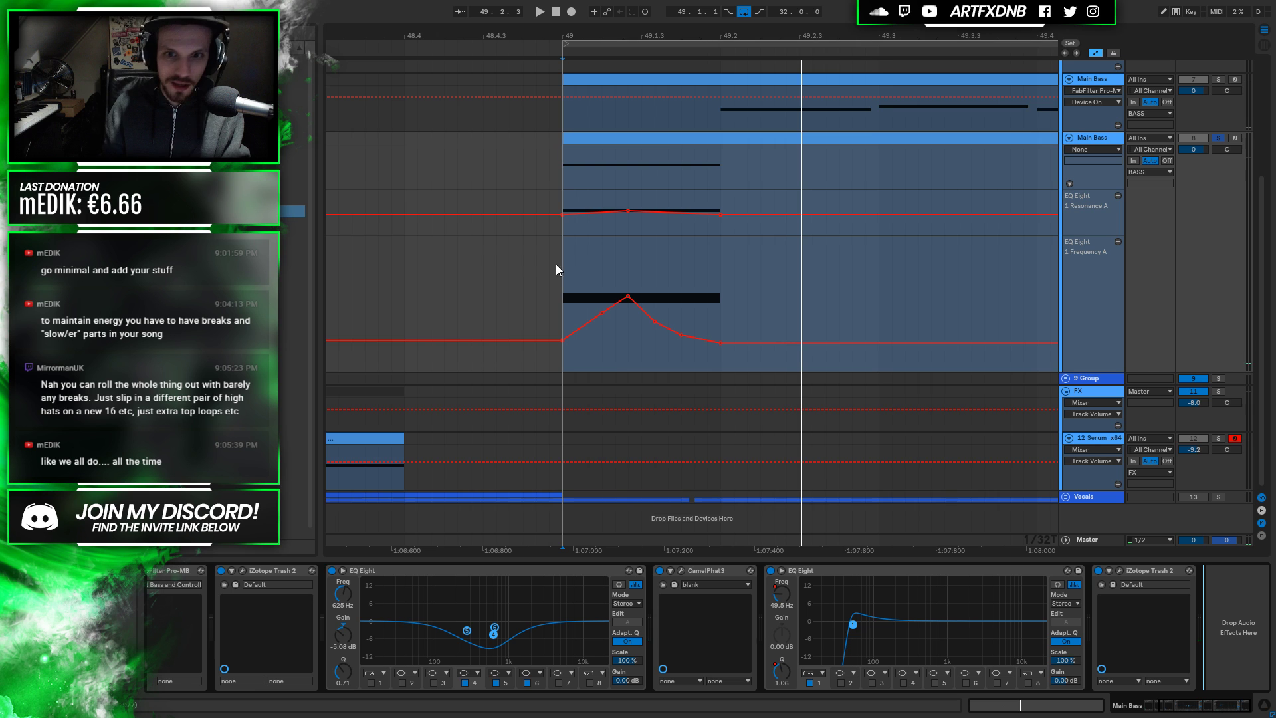
Copy the one-beat Main Bass hit with its EQ automation from bar 49 to one beat earlier at 48.4
{"action": "left_click", "coordinate": [674, 138]}
{"action": "key", "text": "minus"}
{"action": "key", "text": "minus"}
{"action": "key", "text": "minus"}
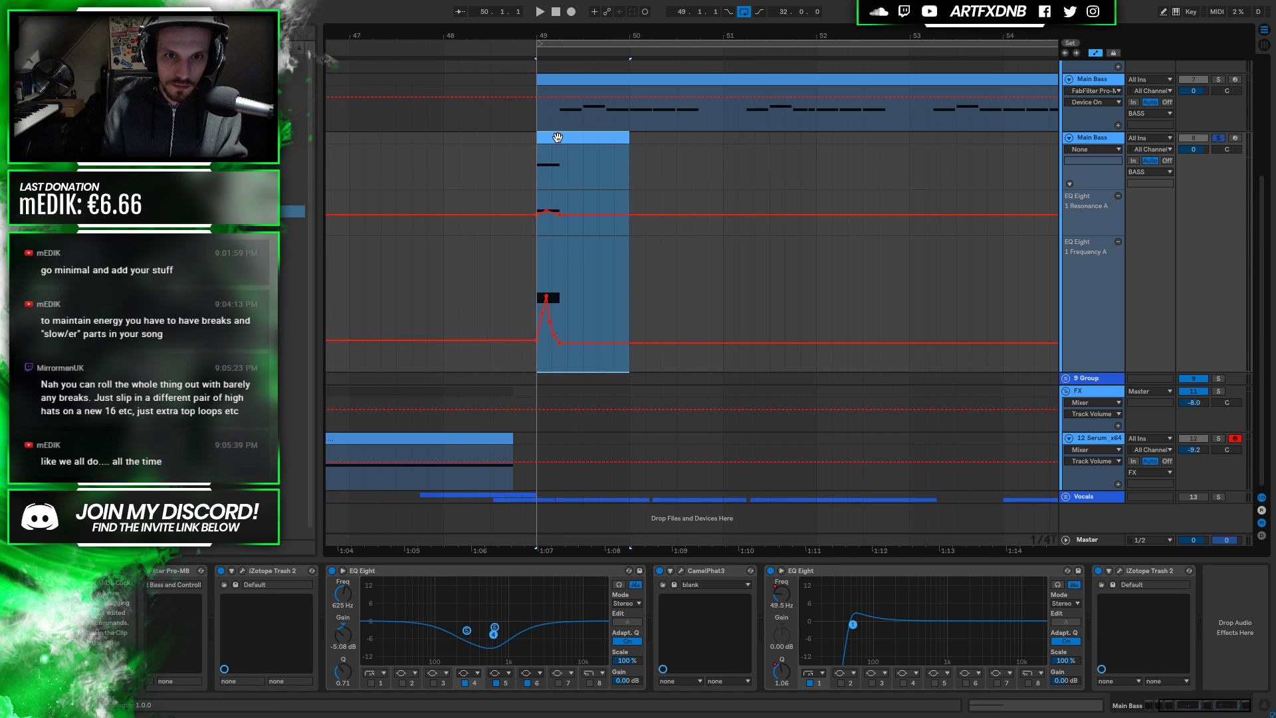
{"action": "left_click", "coordinate": [548, 152]}
{"action": "left_click_drag", "start_coordinate": [538, 151], "coordinate": [569, 162]}
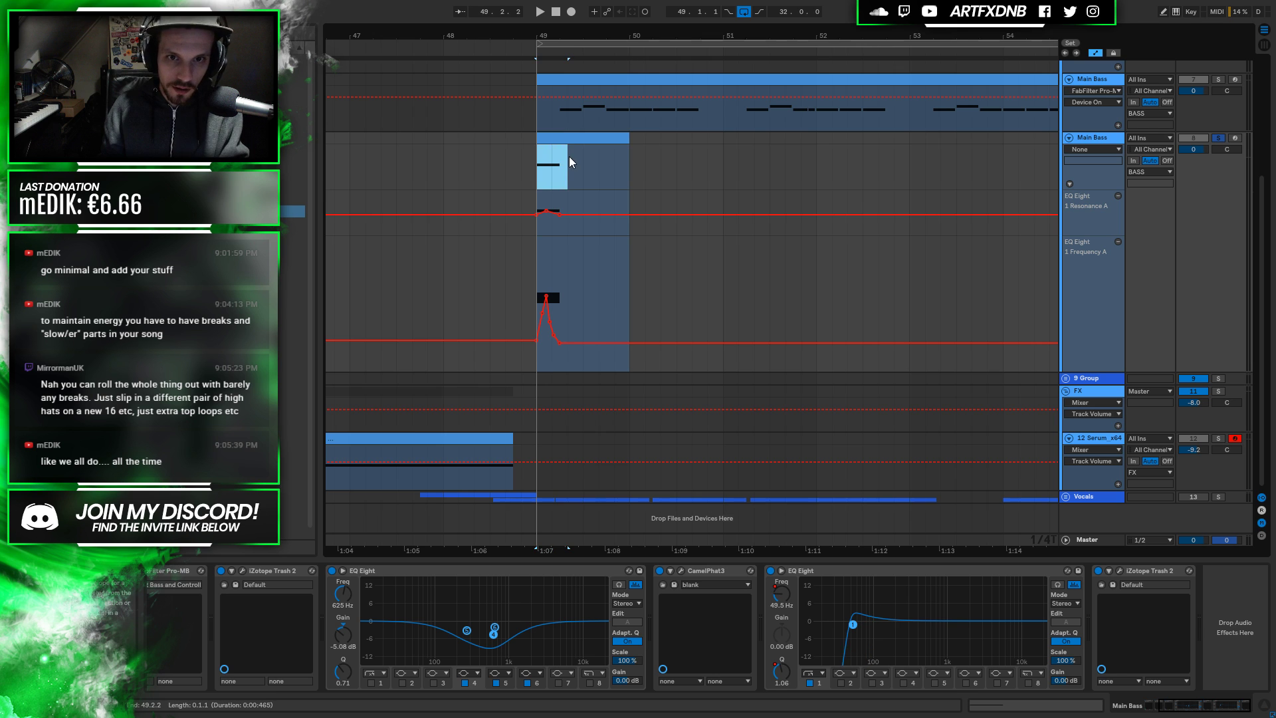
{"action": "left_click", "coordinate": [546, 45]}
{"action": "left_click_drag", "start_coordinate": [546, 45], "coordinate": [546, 106]}
{"action": "left_click_drag", "start_coordinate": [512, 146], "coordinate": [591, 154]}
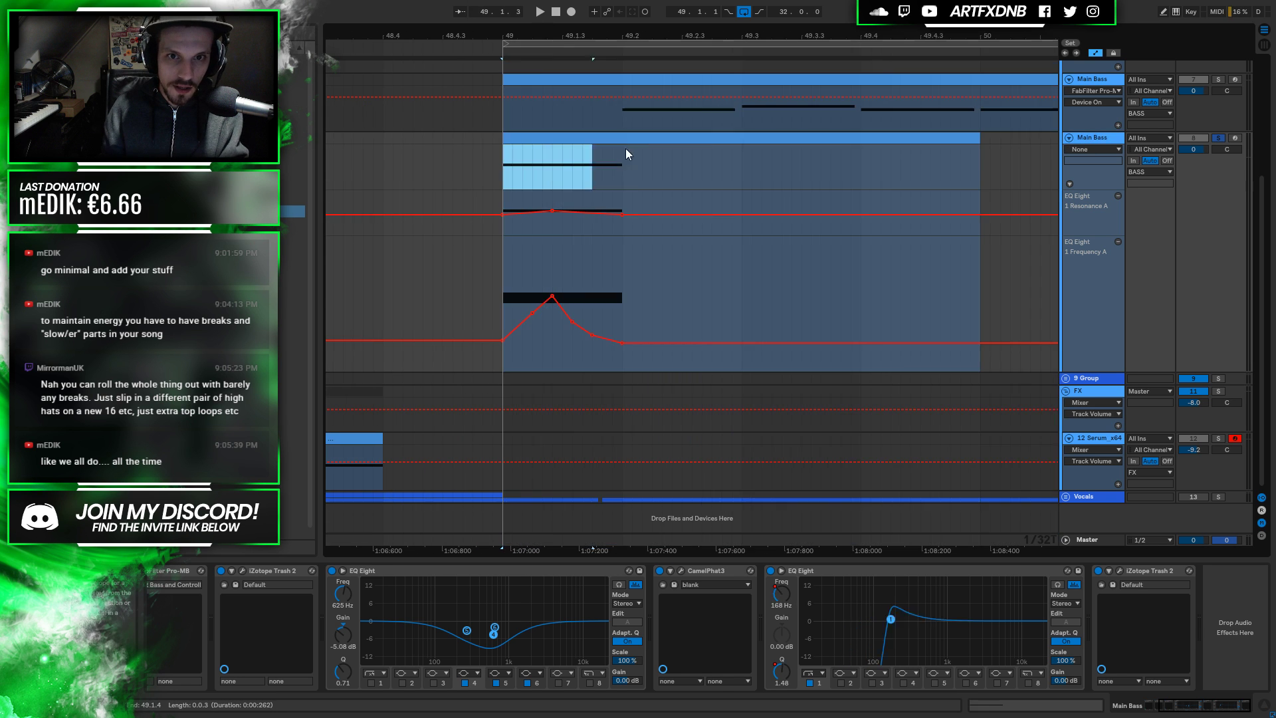
{"action": "left_click_drag", "start_coordinate": [497, 139], "coordinate": [592, 237]}
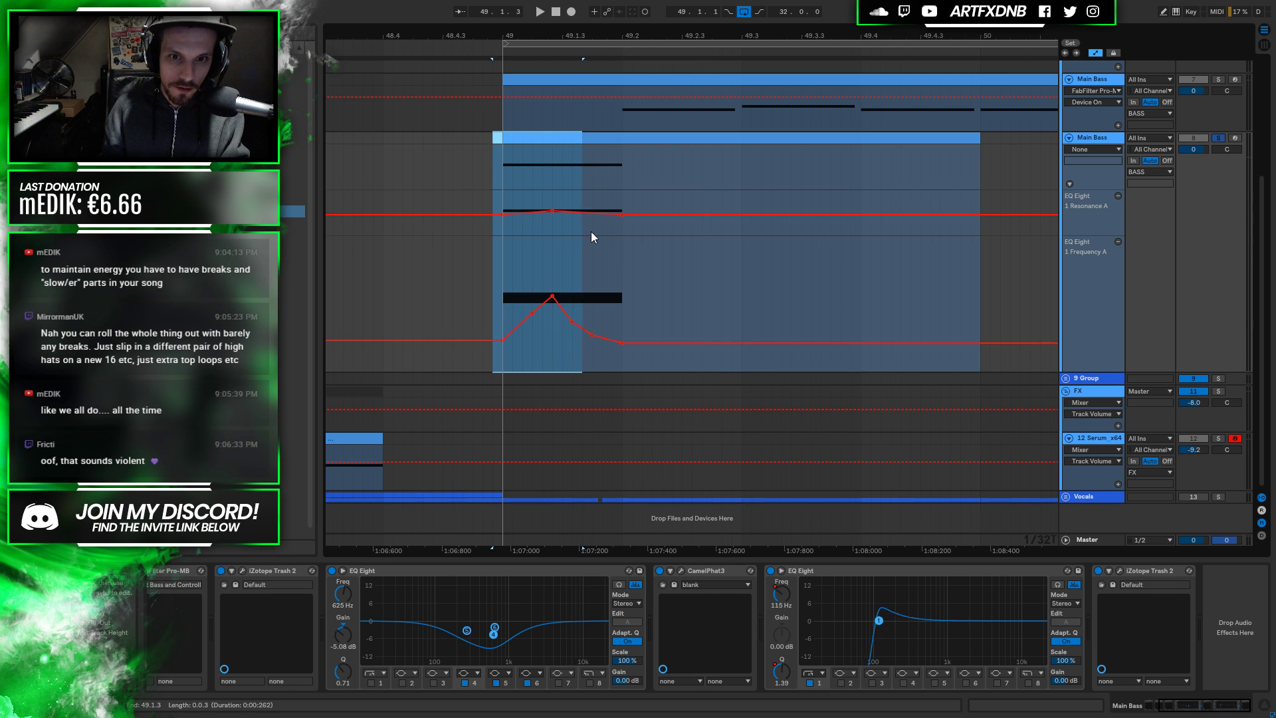
{"action": "left_click_drag", "start_coordinate": [559, 136], "coordinate": [433, 156]}
{"action": "left_click", "coordinate": [428, 138]}
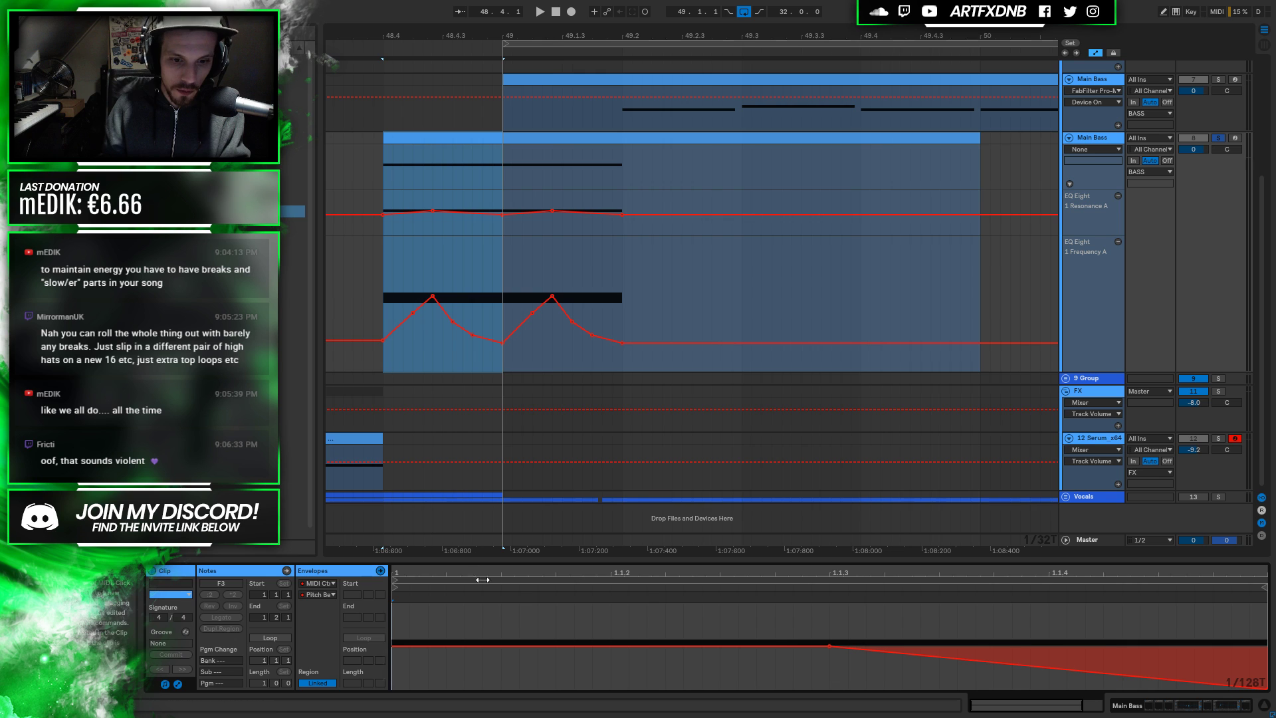
Raise the copied hit's note to F#3 and audition both bass hits with the track soloed and unsoloed
{"action": "left_click", "coordinate": [177, 683]}
{"action": "left_click", "coordinate": [372, 608]}
{"action": "key", "text": "Up"}
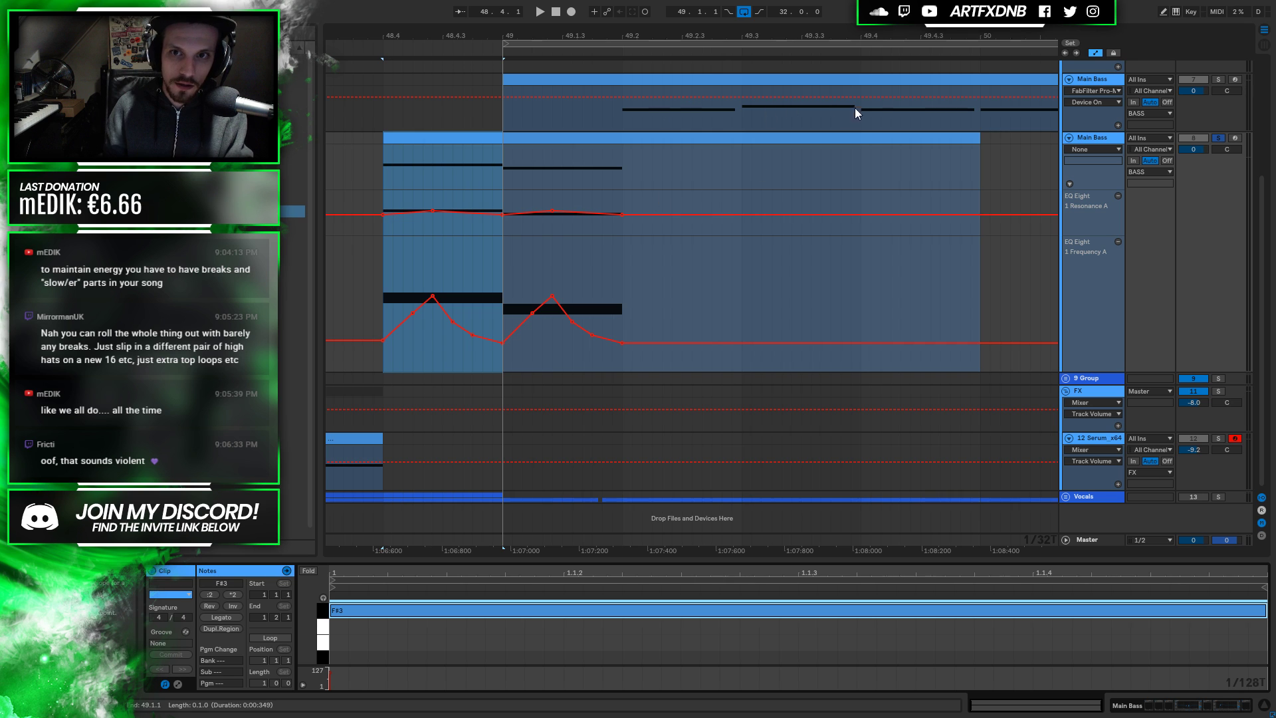
{"action": "left_click", "coordinate": [393, 170]}
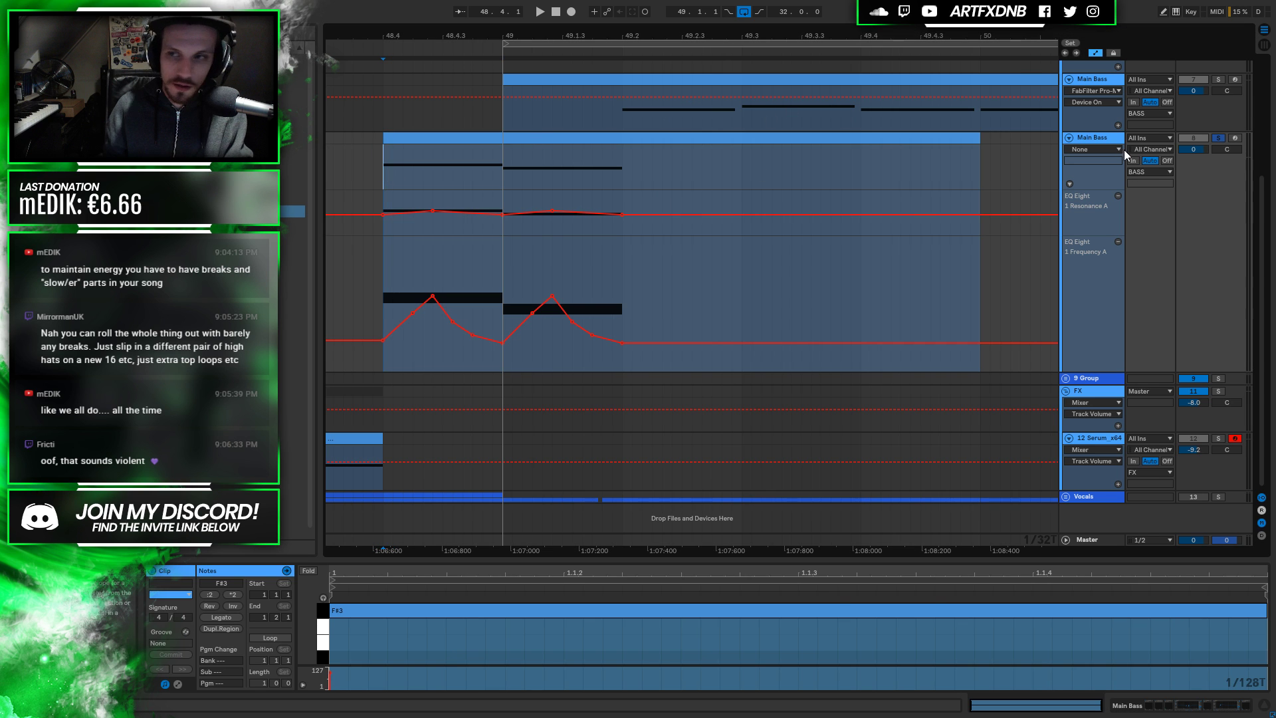
{"action": "key", "text": "space"}
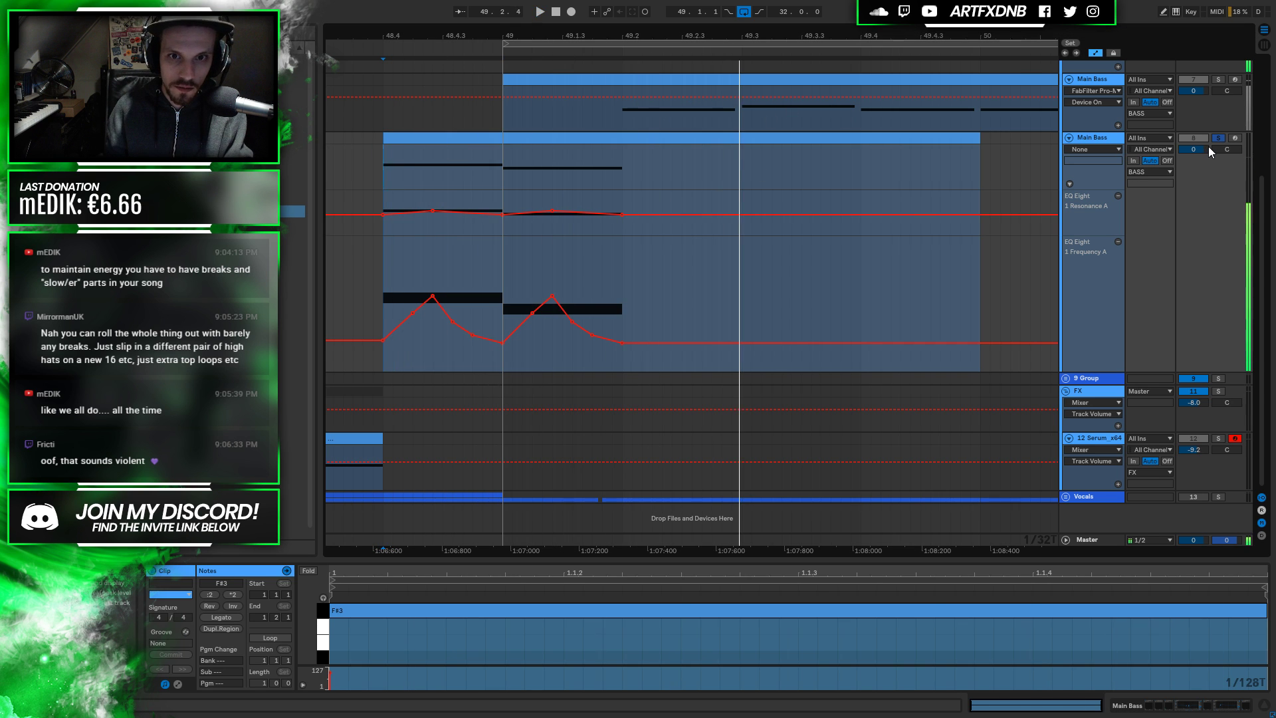
{"action": "key", "text": "space"}
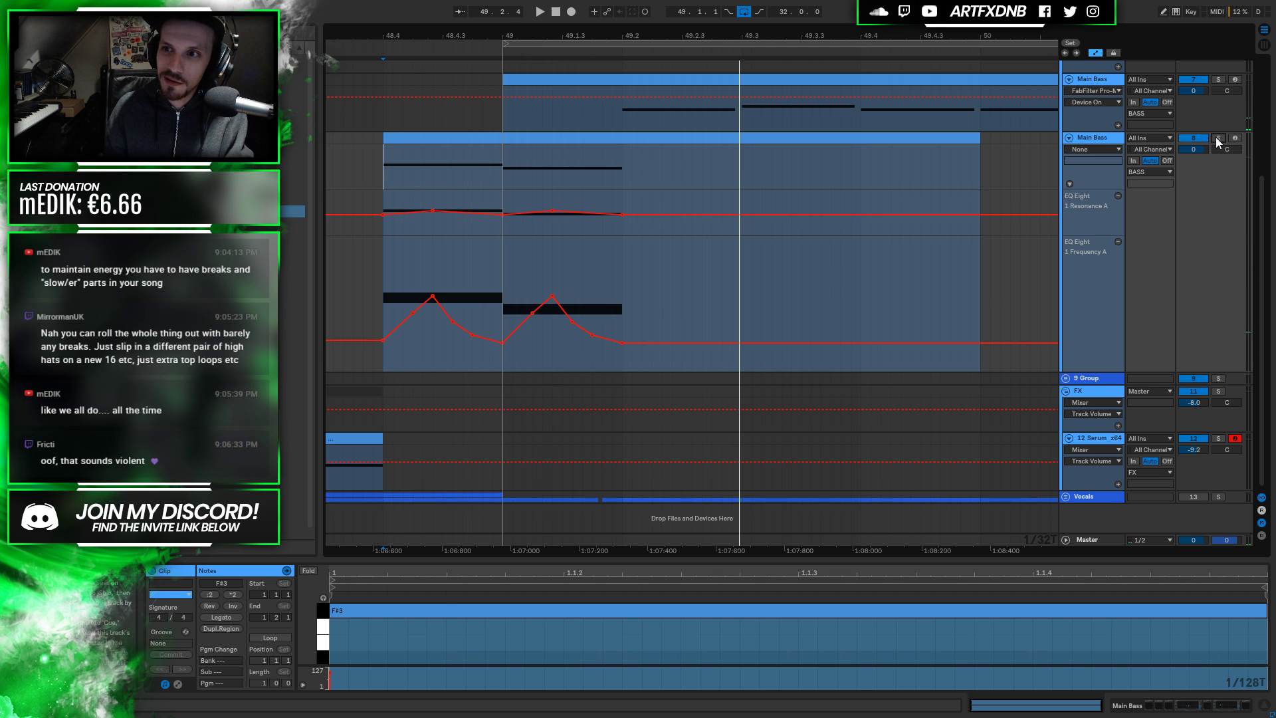
{"action": "key", "text": "space"}
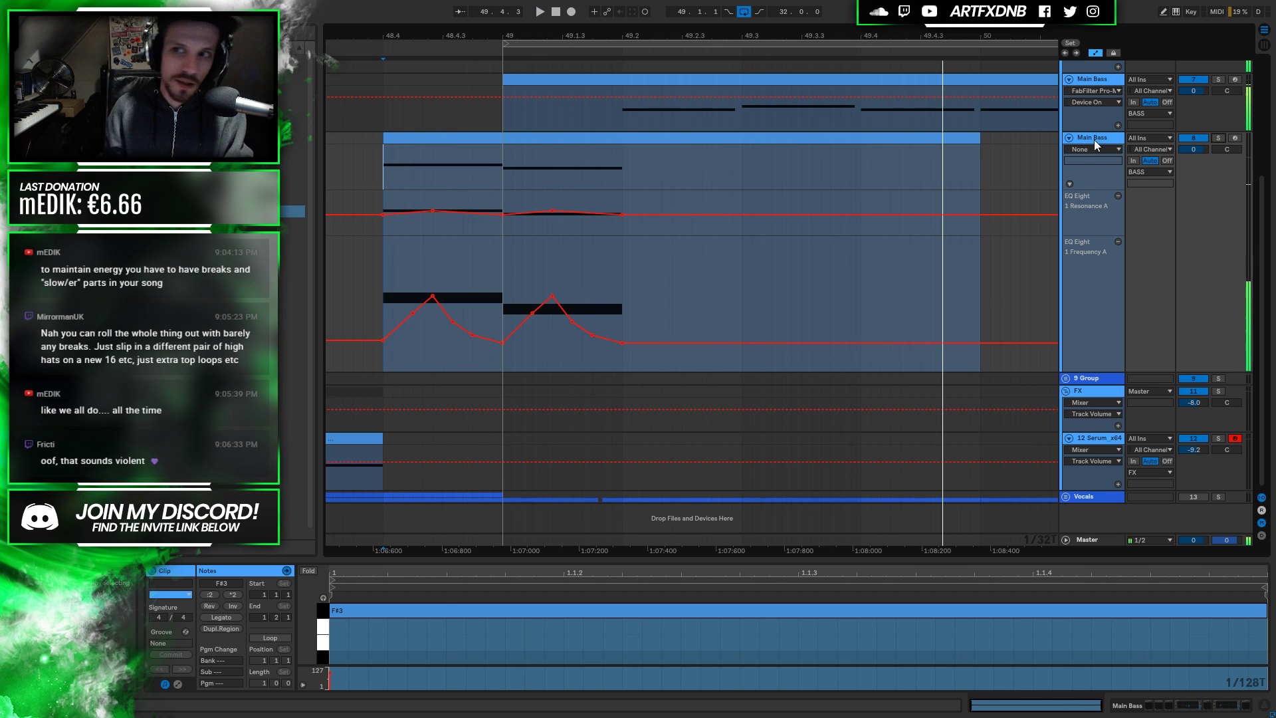
Add the OTT compressor at the end of the Main Bass device chain, after the last Trash 2
{"action": "left_click", "coordinate": [1162, 703]}
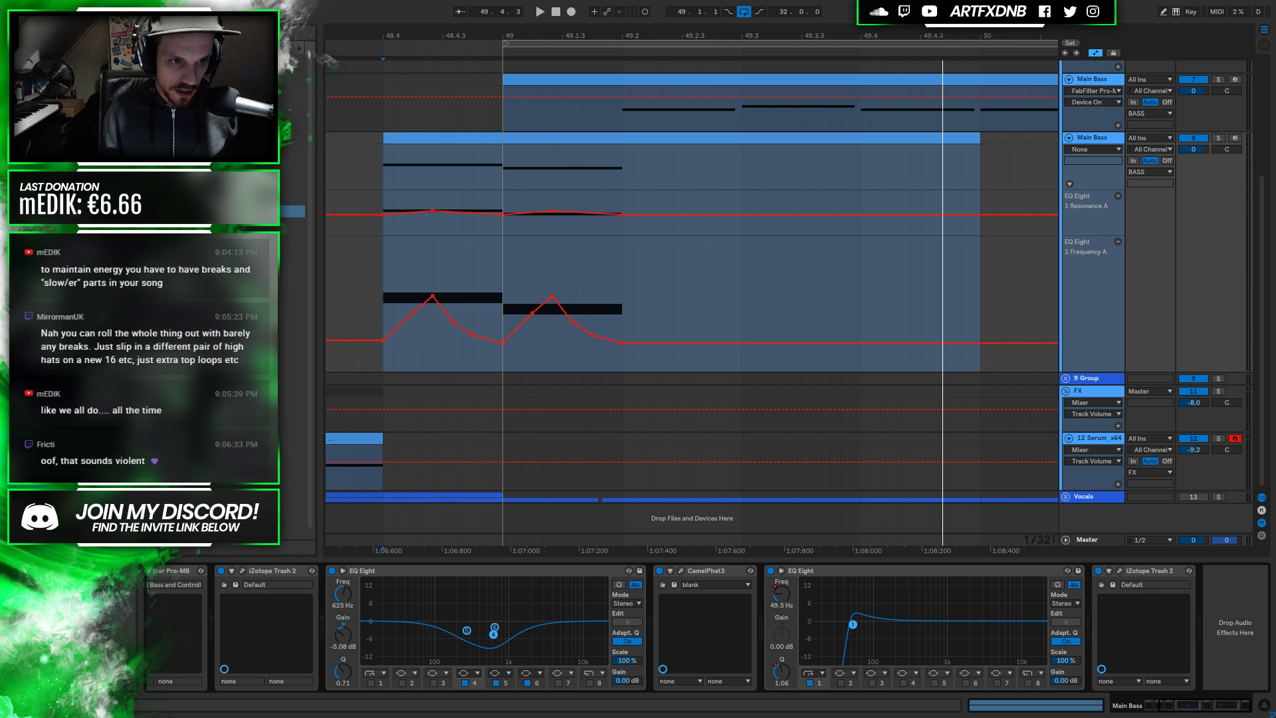
{"action": "left_click", "coordinate": [292, 363]}
{"action": "left_click", "coordinate": [291, 463]}
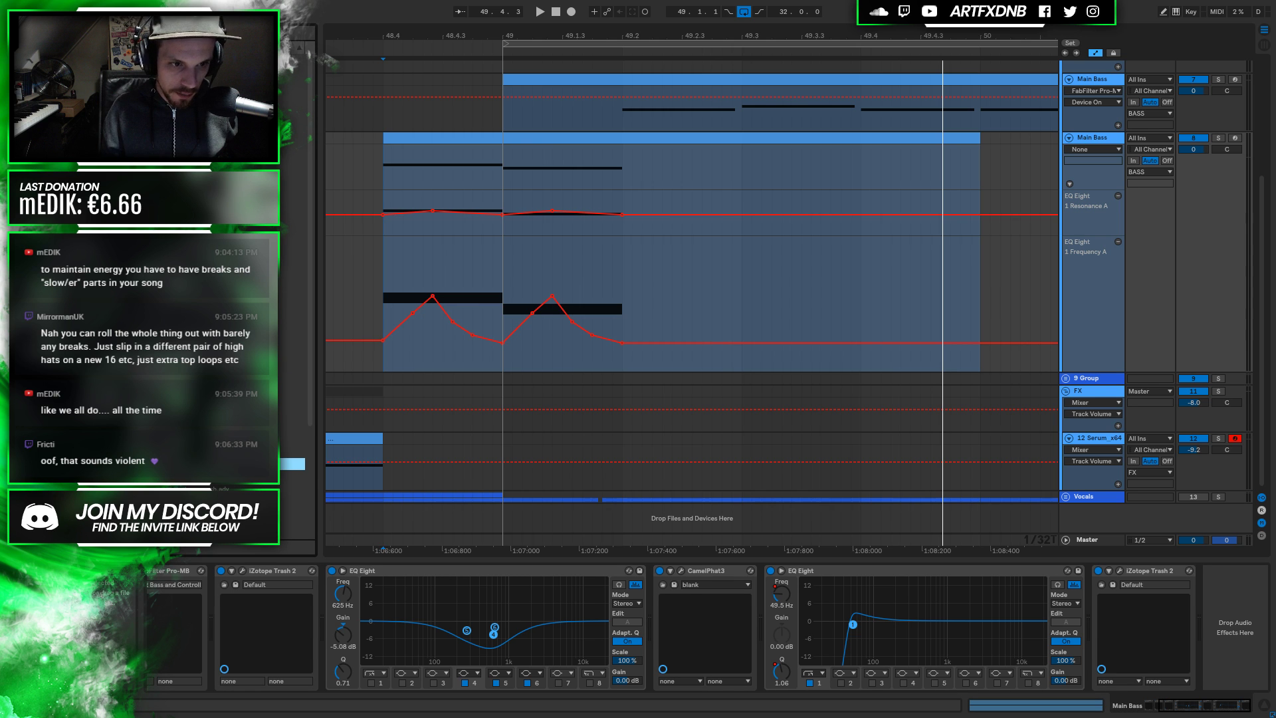
{"action": "left_click_drag", "start_coordinate": [1117, 577], "coordinate": [1215, 606]}
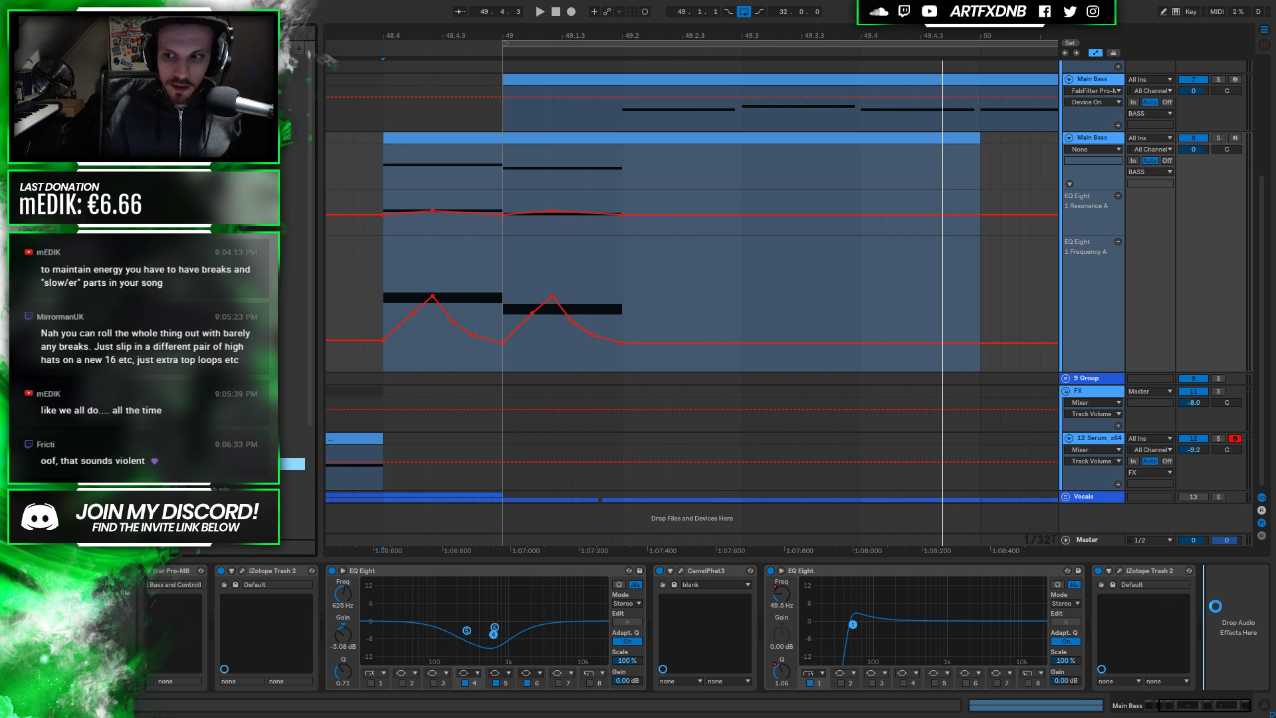
{"action": "left_click_drag", "start_coordinate": [1215, 606], "coordinate": [1216, 608]}
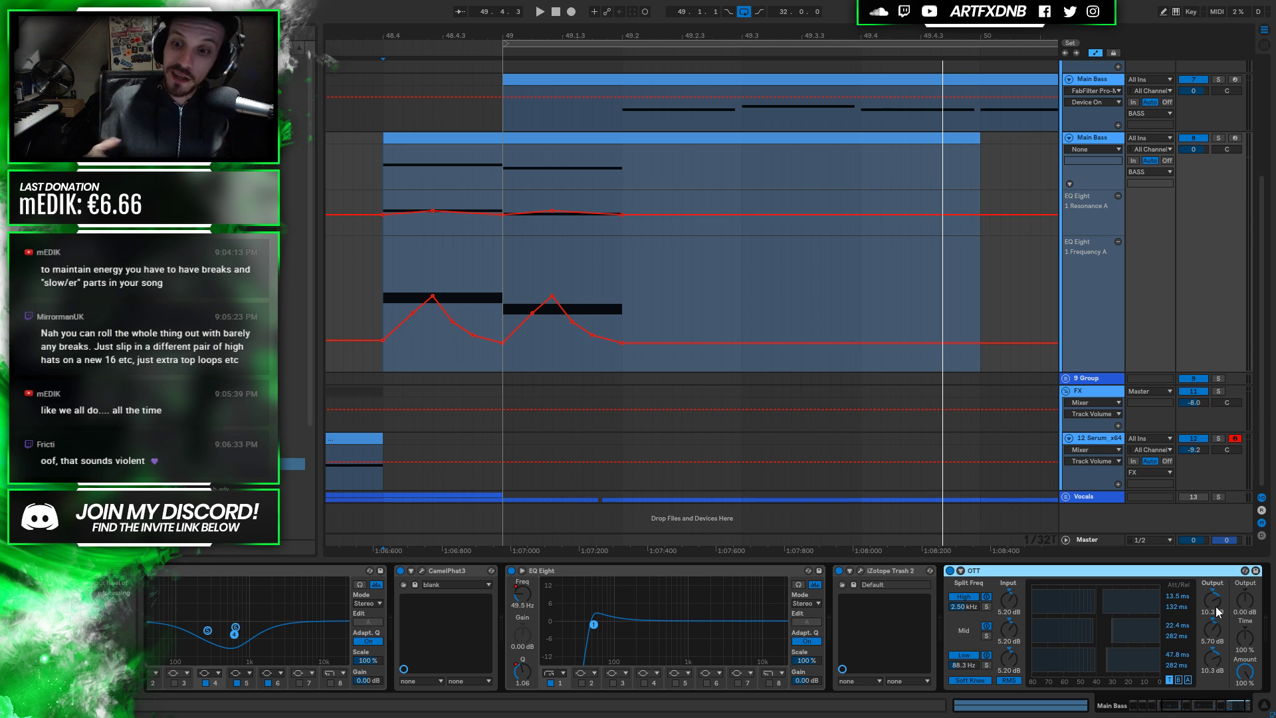
Solo the Main Bass track and lower the OTT amount to 60% while auditioning the hits
{"action": "left_click", "coordinate": [1220, 137]}
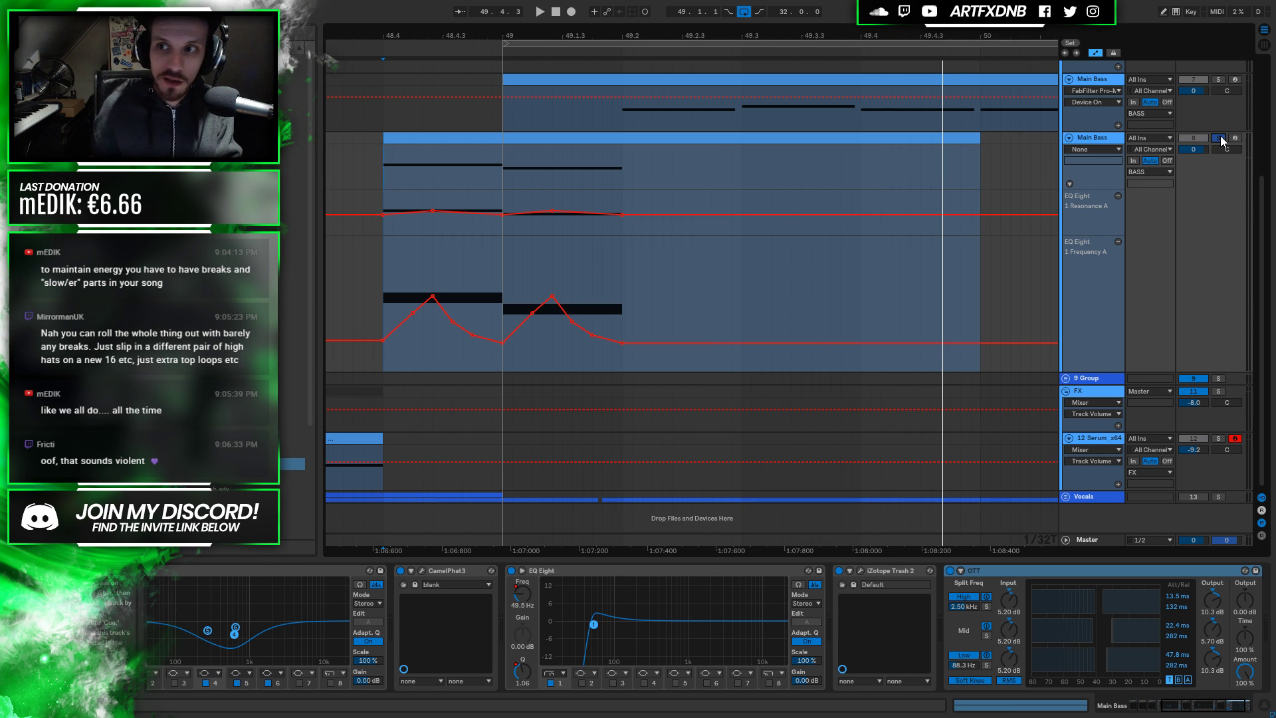
{"action": "key", "text": "space"}
{"action": "key", "text": "space"}
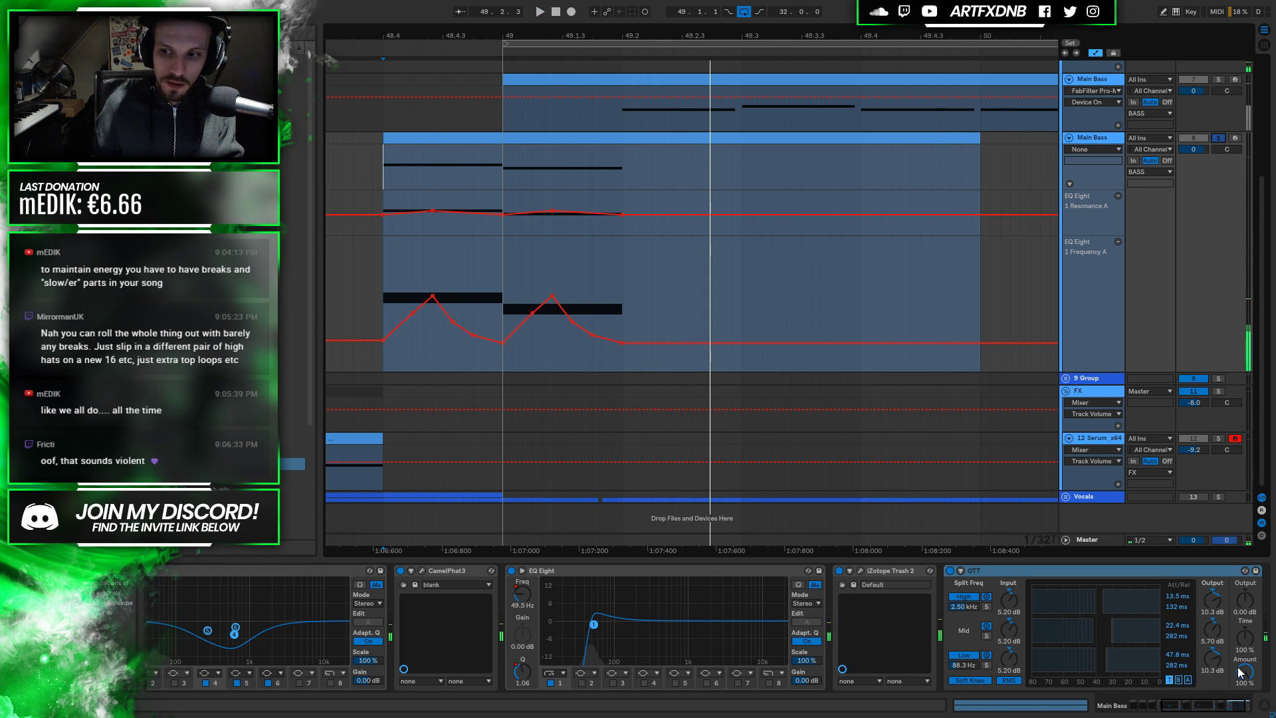
{"action": "left_click_drag", "start_coordinate": [1245, 675], "coordinate": [1245, 698]}
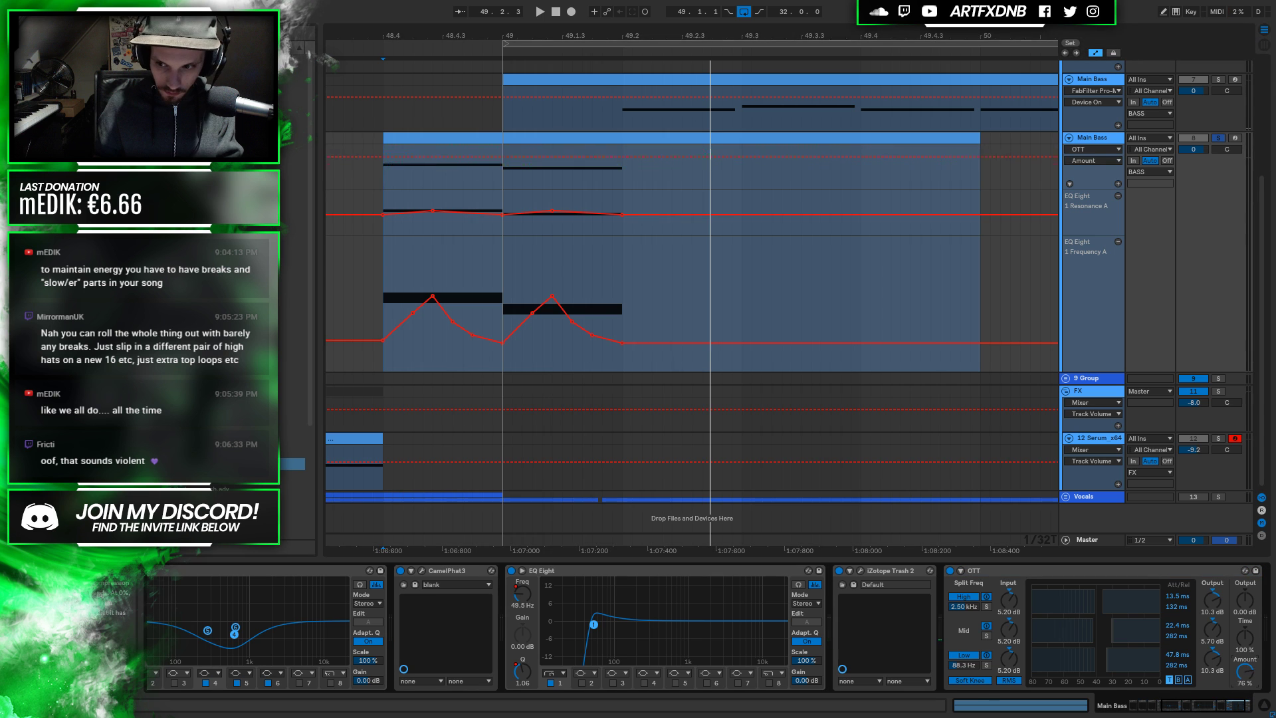
{"action": "key", "text": "space"}
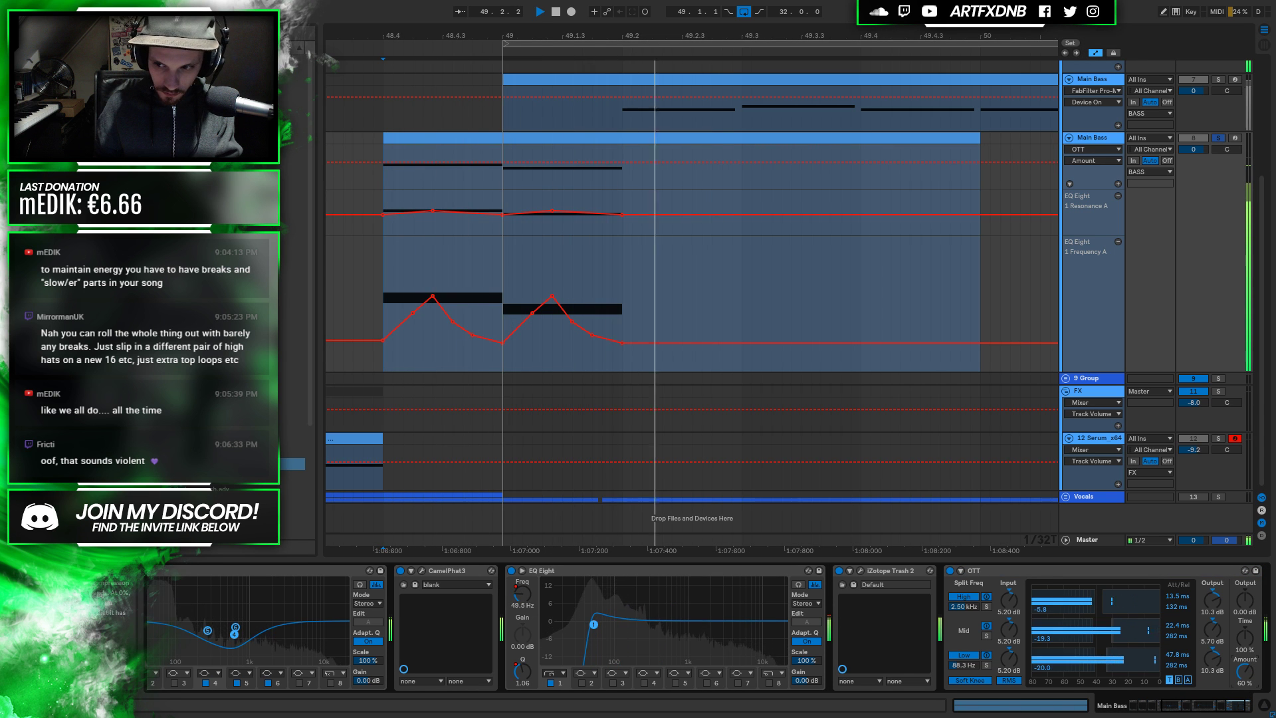
{"action": "key", "text": "space"}
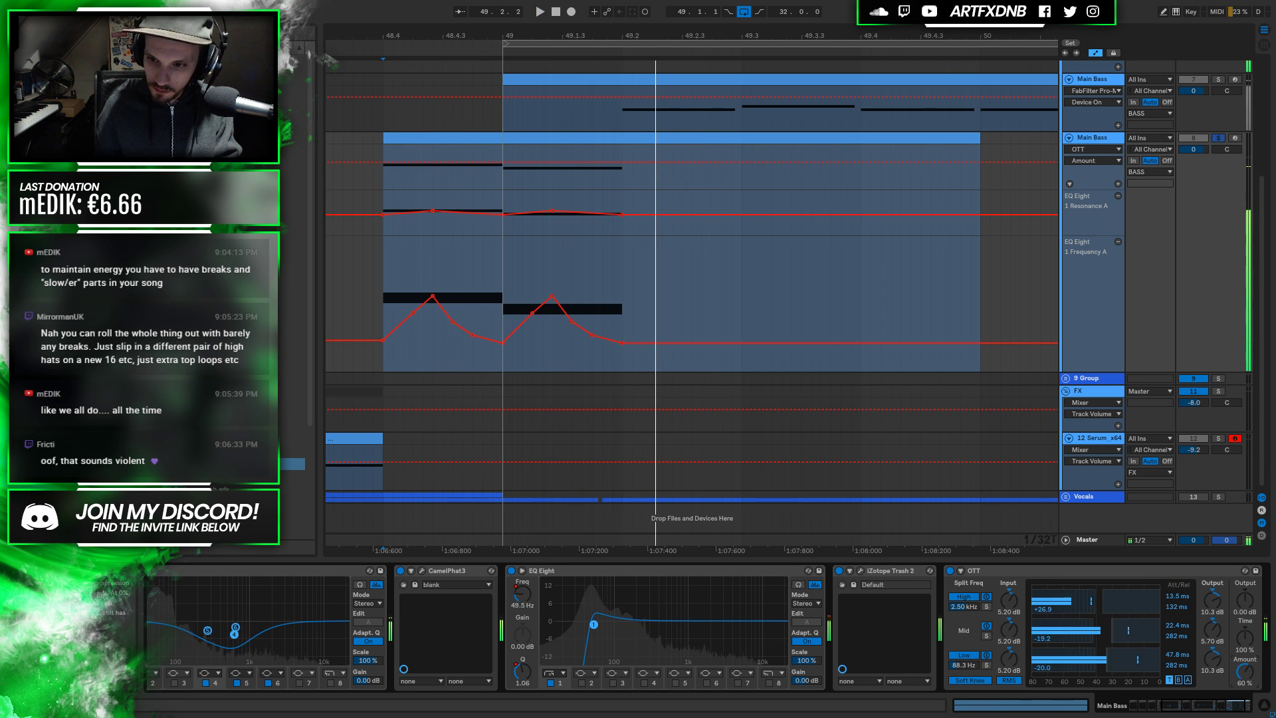
Disable OTT's low band and set the OTT amount to about 65% while auditioning the bass hits
{"action": "left_click", "coordinate": [985, 657]}
{"action": "key", "text": "space"}
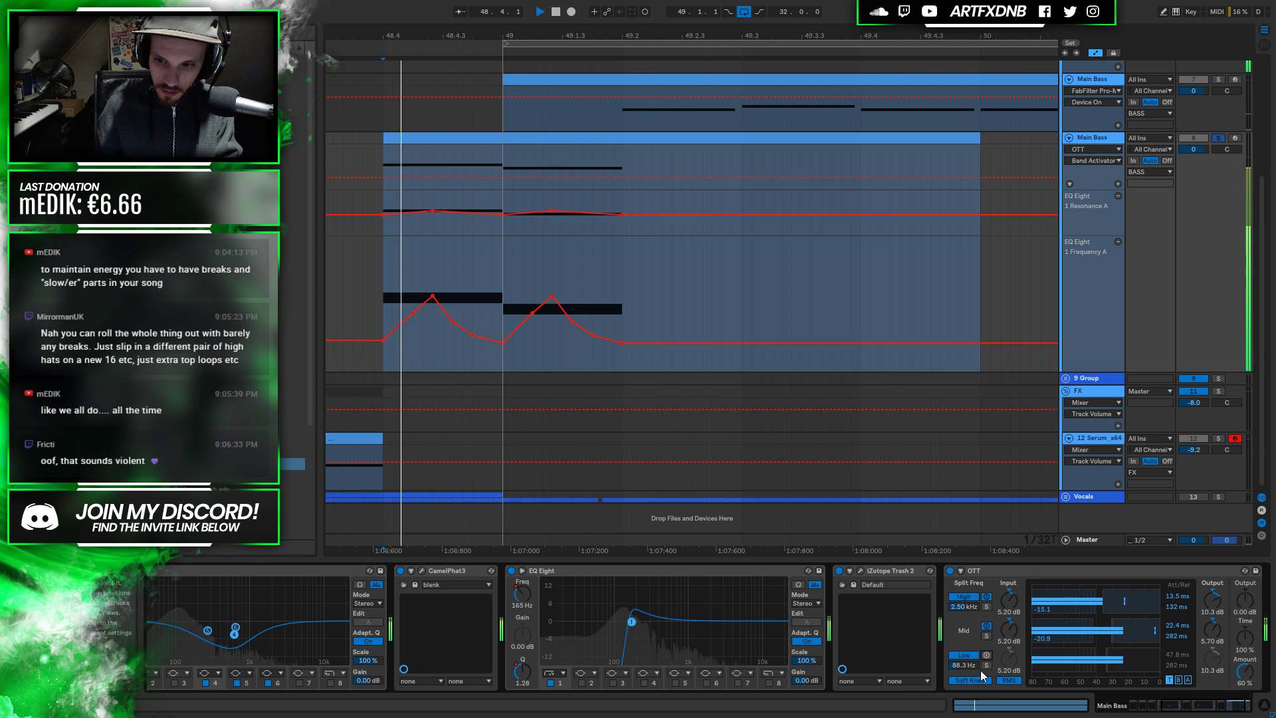
{"action": "key", "text": "space"}
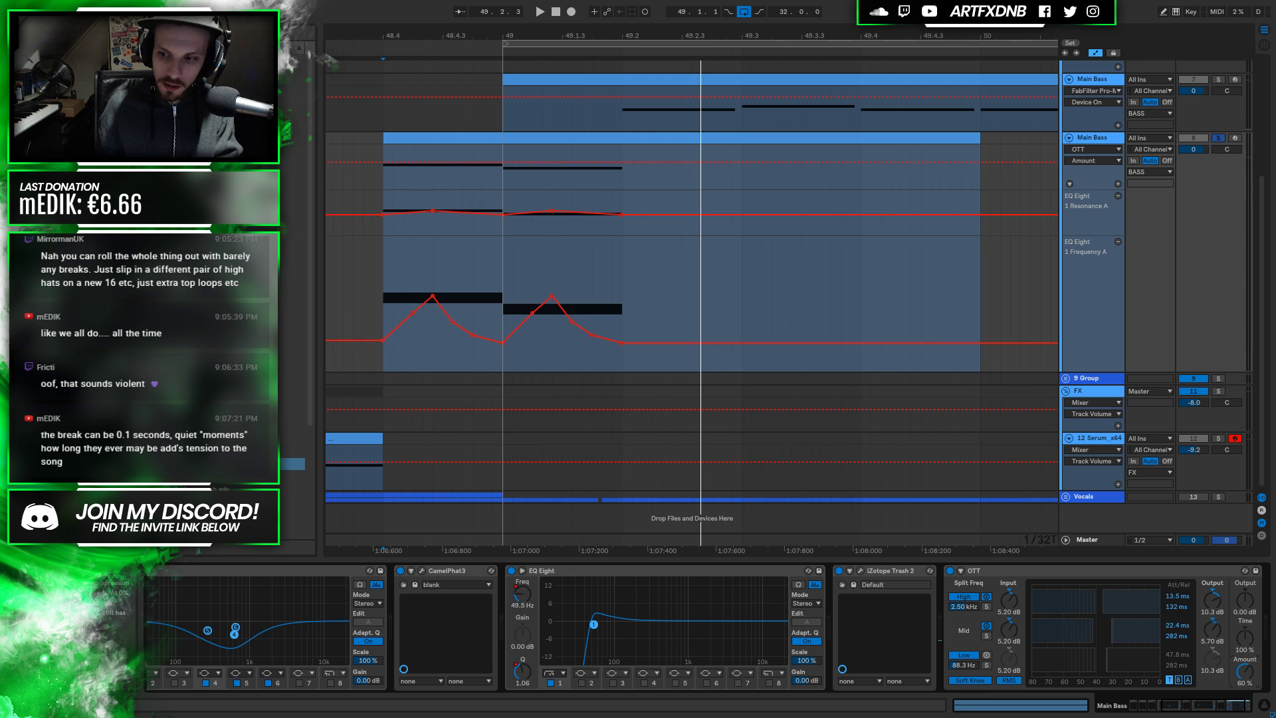
{"action": "key", "text": "space"}
{"action": "left_click_drag", "start_coordinate": [1244, 672], "coordinate": [1245, 675]}
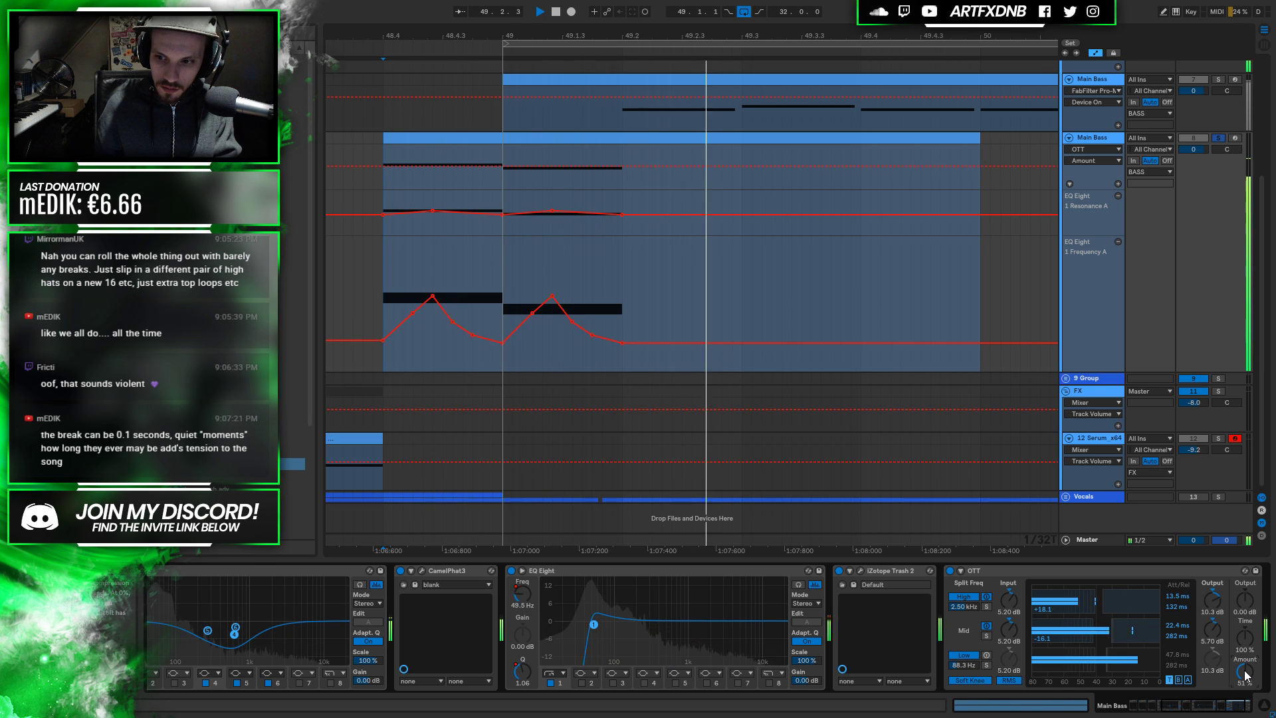
{"action": "mouse_move", "coordinate": [1245, 674]}
{"action": "left_mouse_down"}
{"action": "mouse_move", "coordinate": [1245, 652]}
{"action": "mouse_move", "coordinate": [1244, 665]}
{"action": "left_mouse_up"}
{"action": "key", "text": "space"}
{"action": "key", "text": "space"}
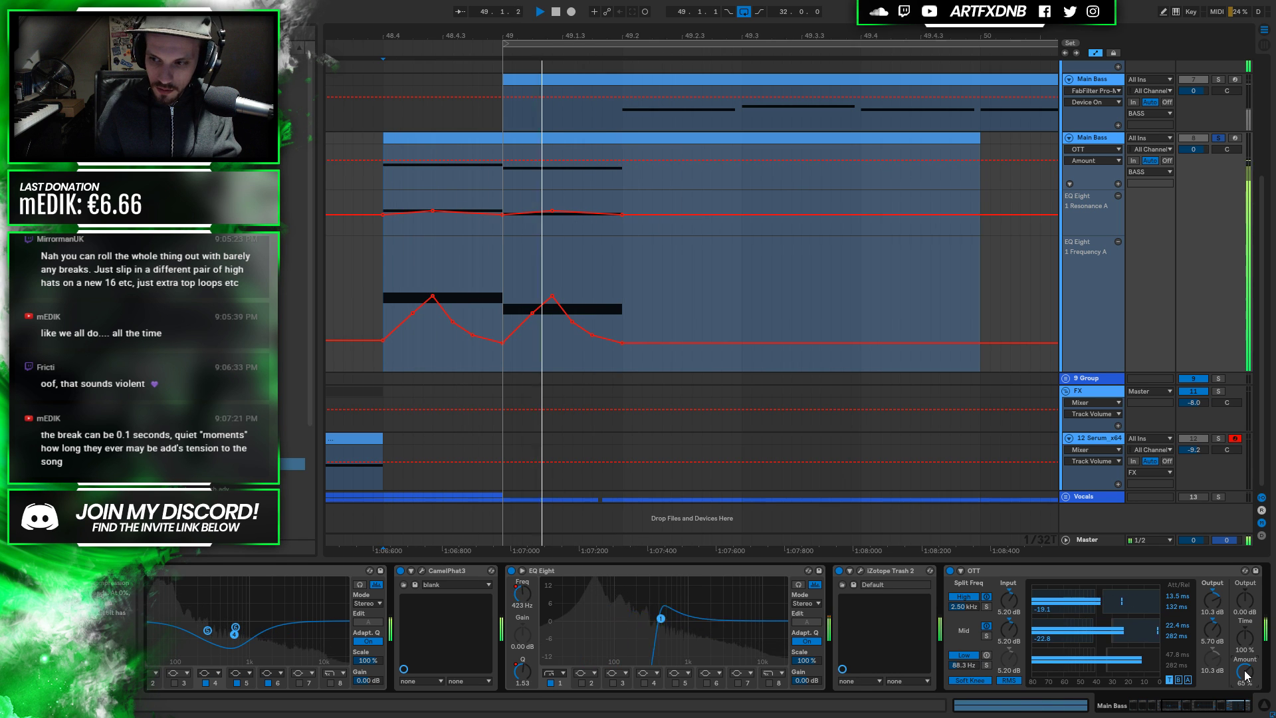
{"action": "key", "text": "space"}
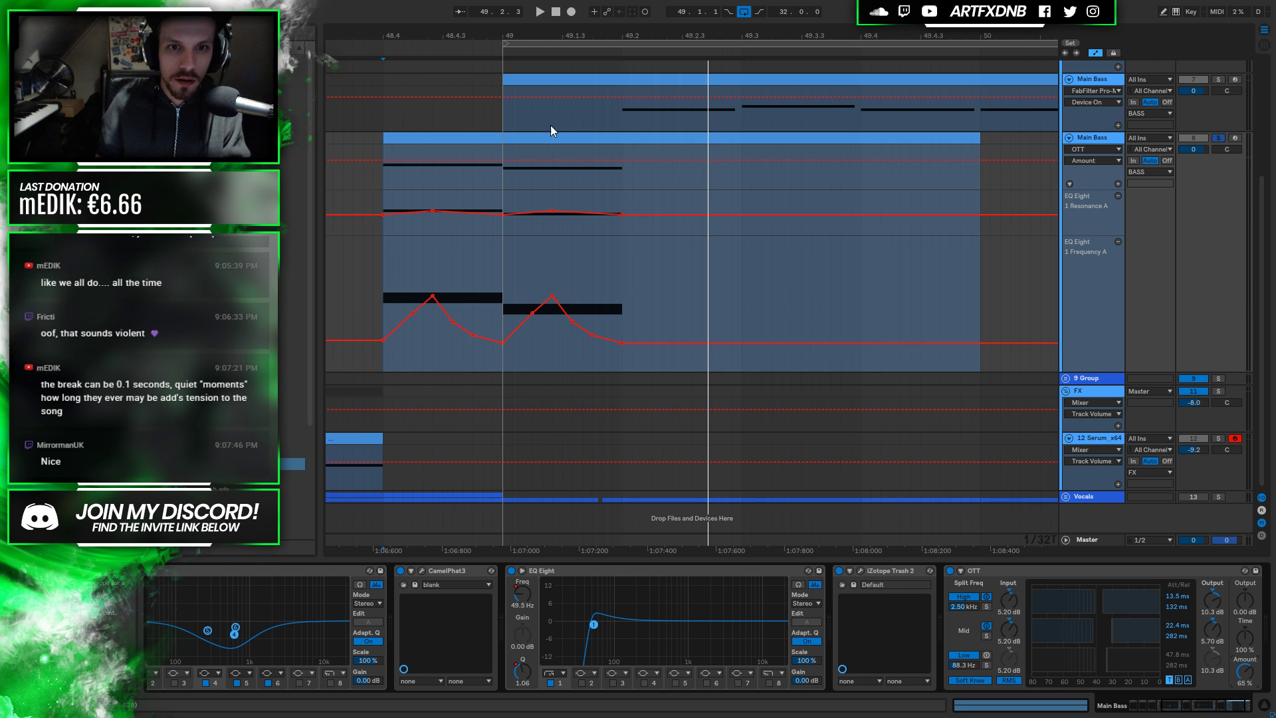
{"action": "left_click", "coordinate": [525, 133]}
{"action": "left_click", "coordinate": [441, 137]}
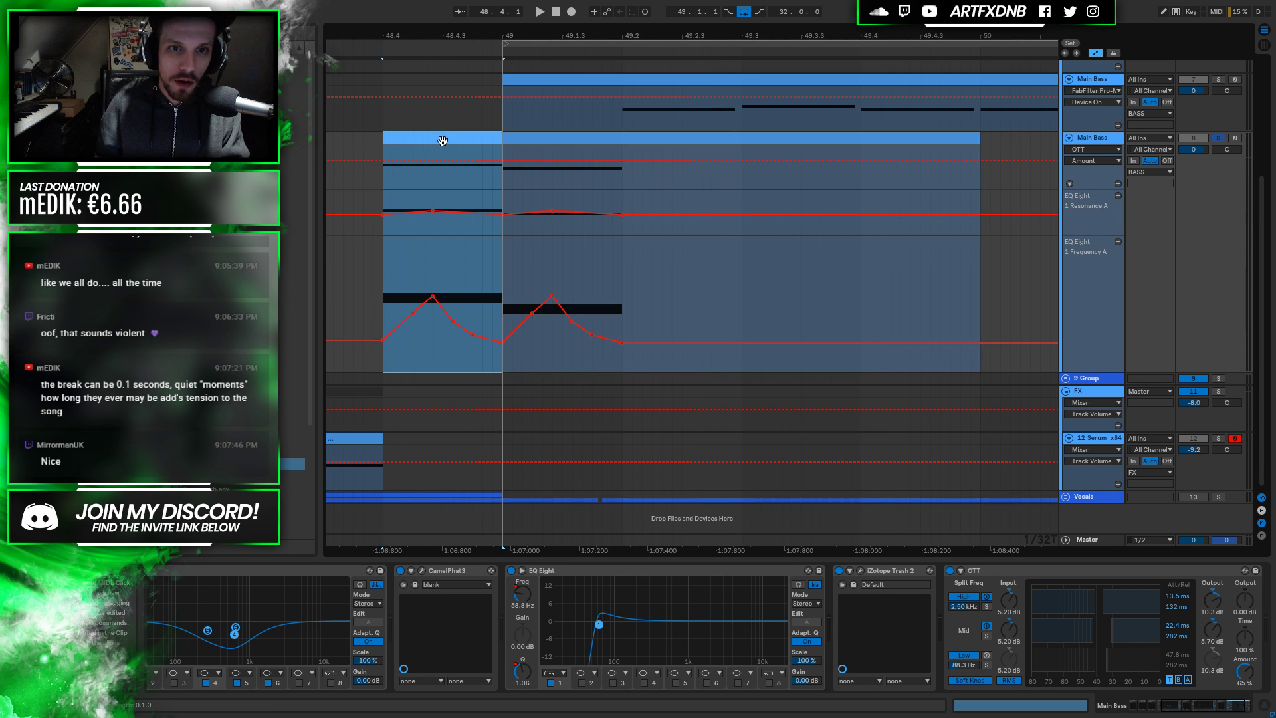
{"action": "left_click_drag", "start_coordinate": [621, 113], "coordinate": [988, 106]}
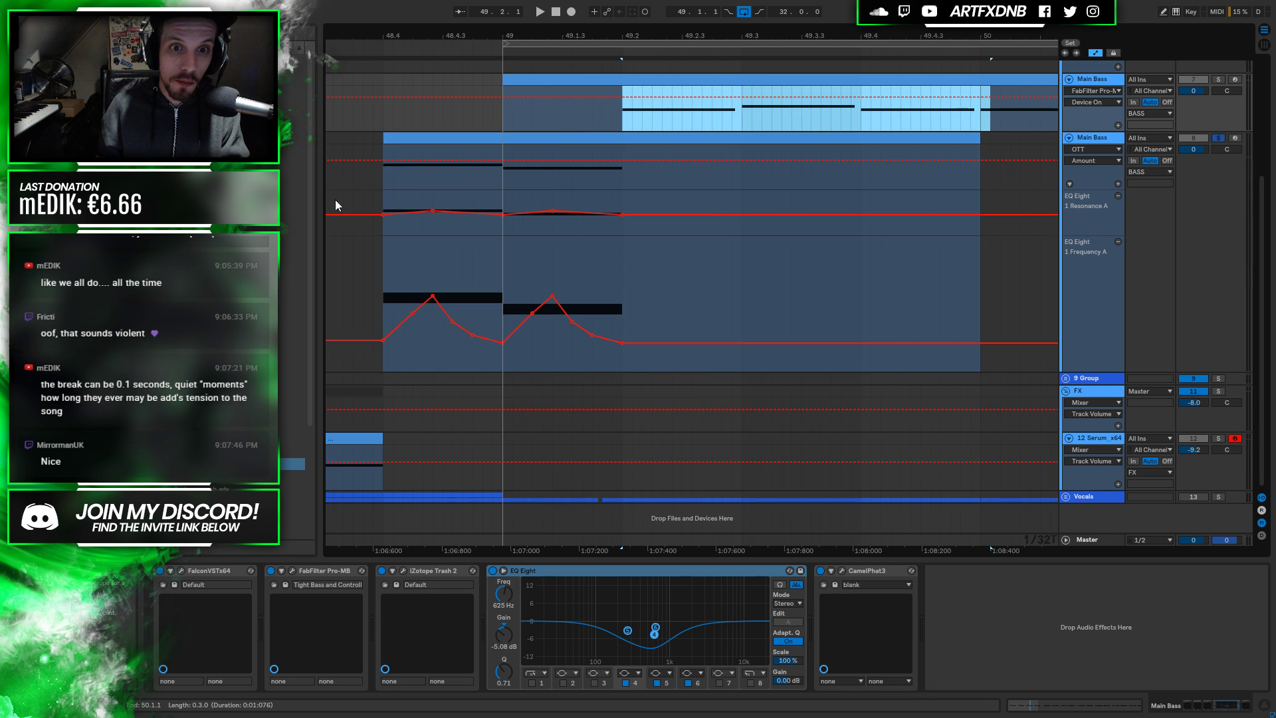
{"action": "left_click", "coordinate": [383, 178]}
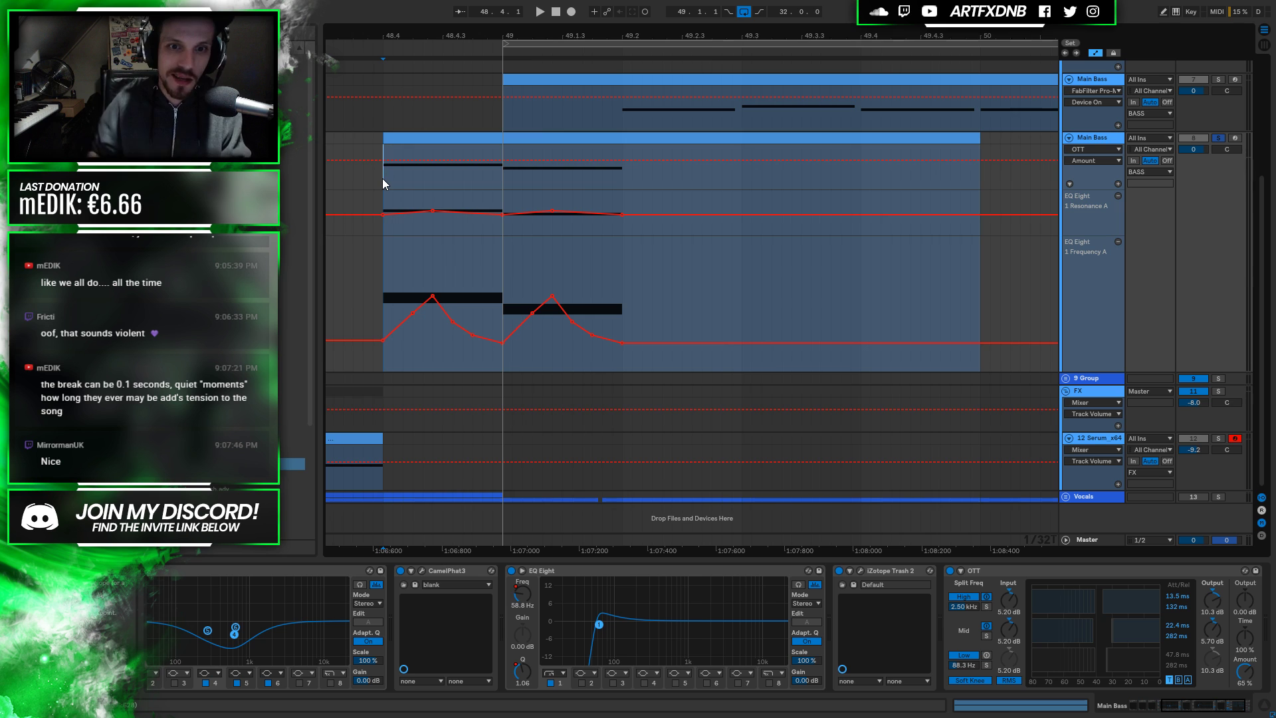
{"action": "left_click_drag", "start_coordinate": [383, 178], "coordinate": [623, 181]}
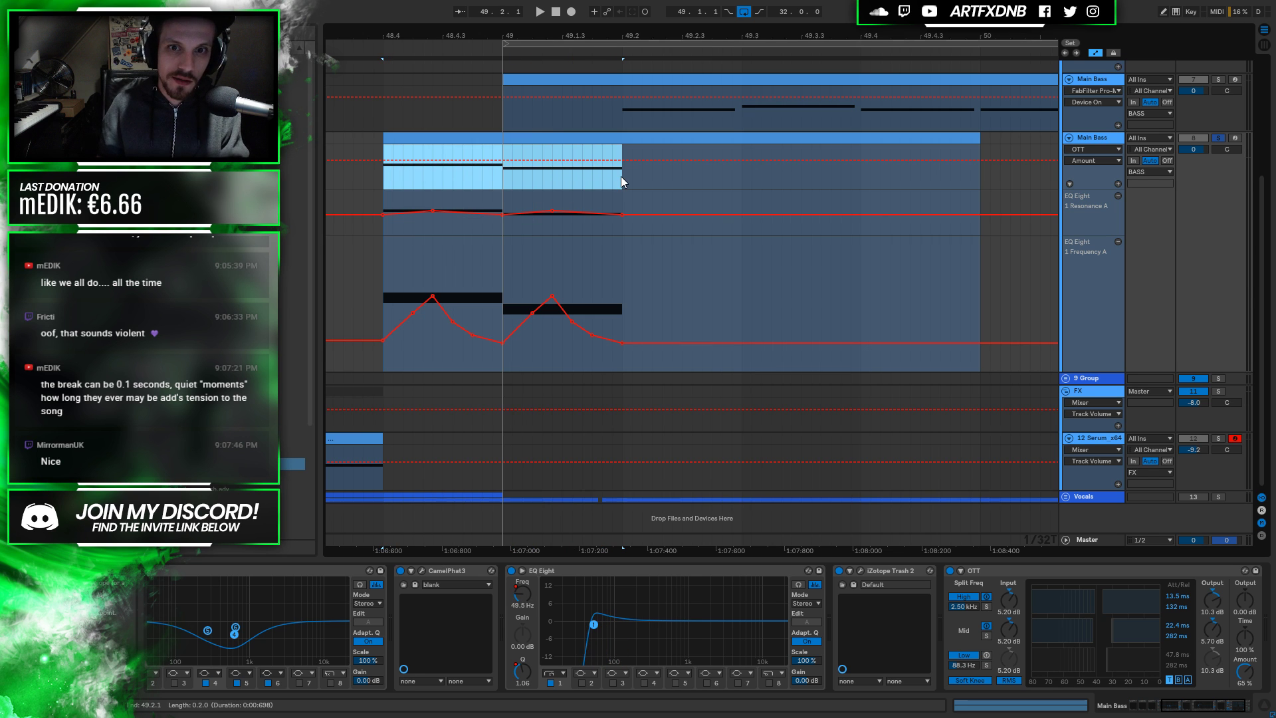
{"action": "left_click", "coordinate": [621, 115]}
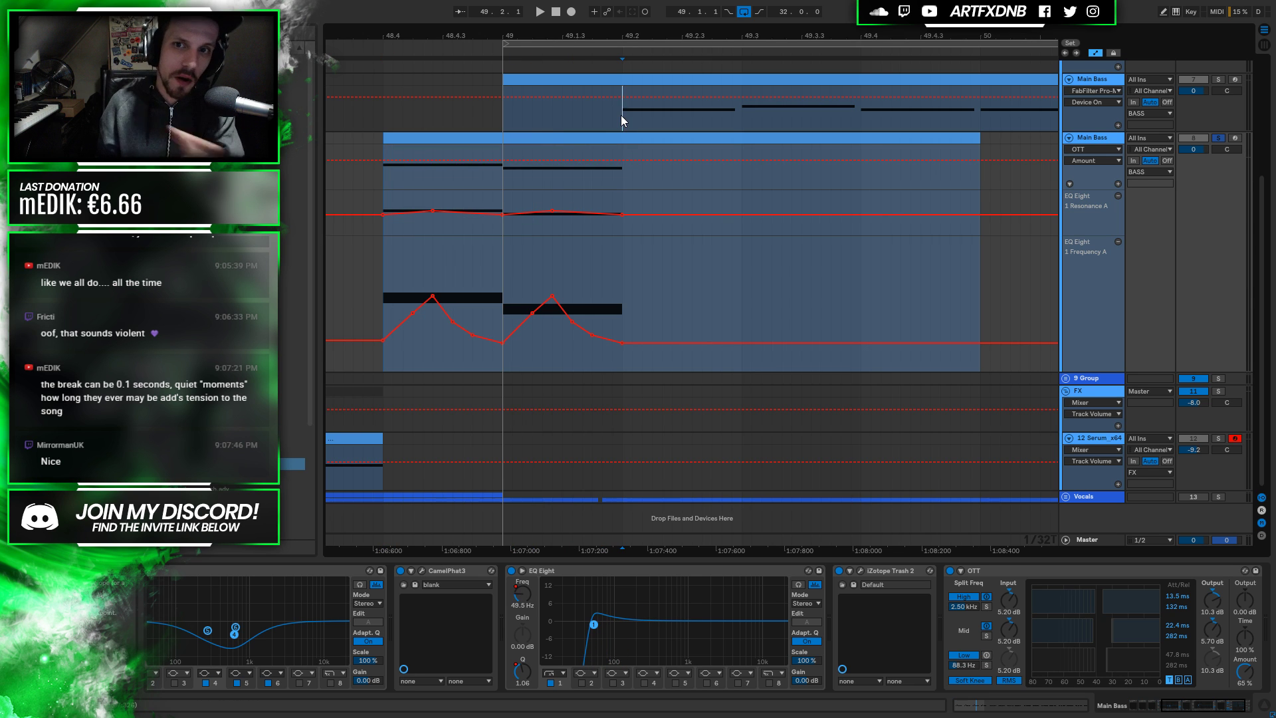
{"action": "left_click_drag", "start_coordinate": [620, 115], "coordinate": [658, 121]}
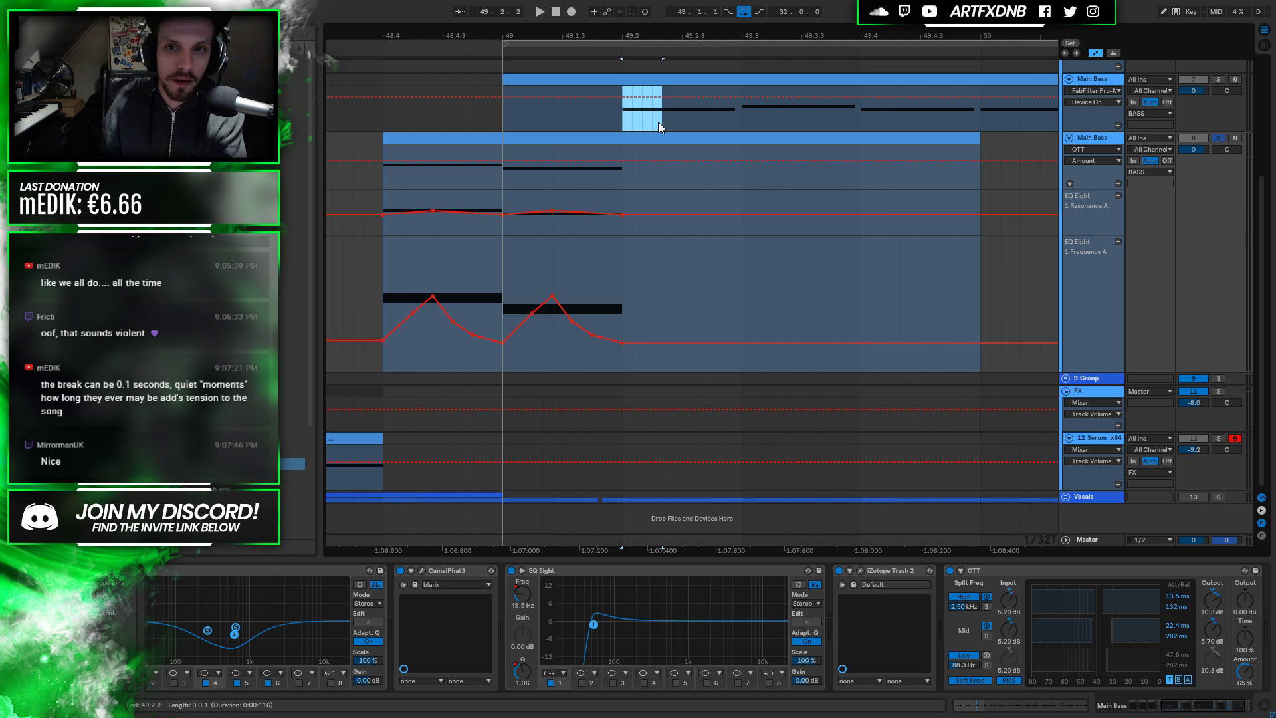
Solo the upper Main Bass track and audition its notes from beat 49.2
{"action": "left_click", "coordinate": [1218, 79]}
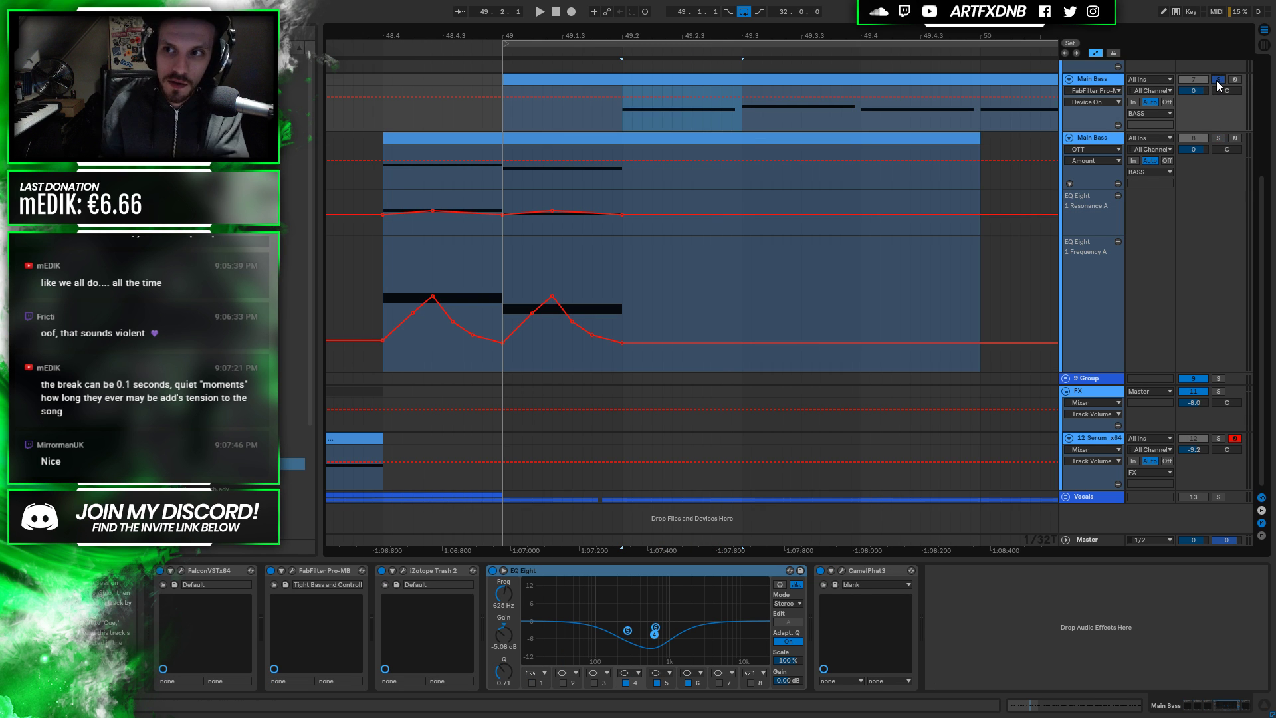
{"action": "key", "text": "space"}
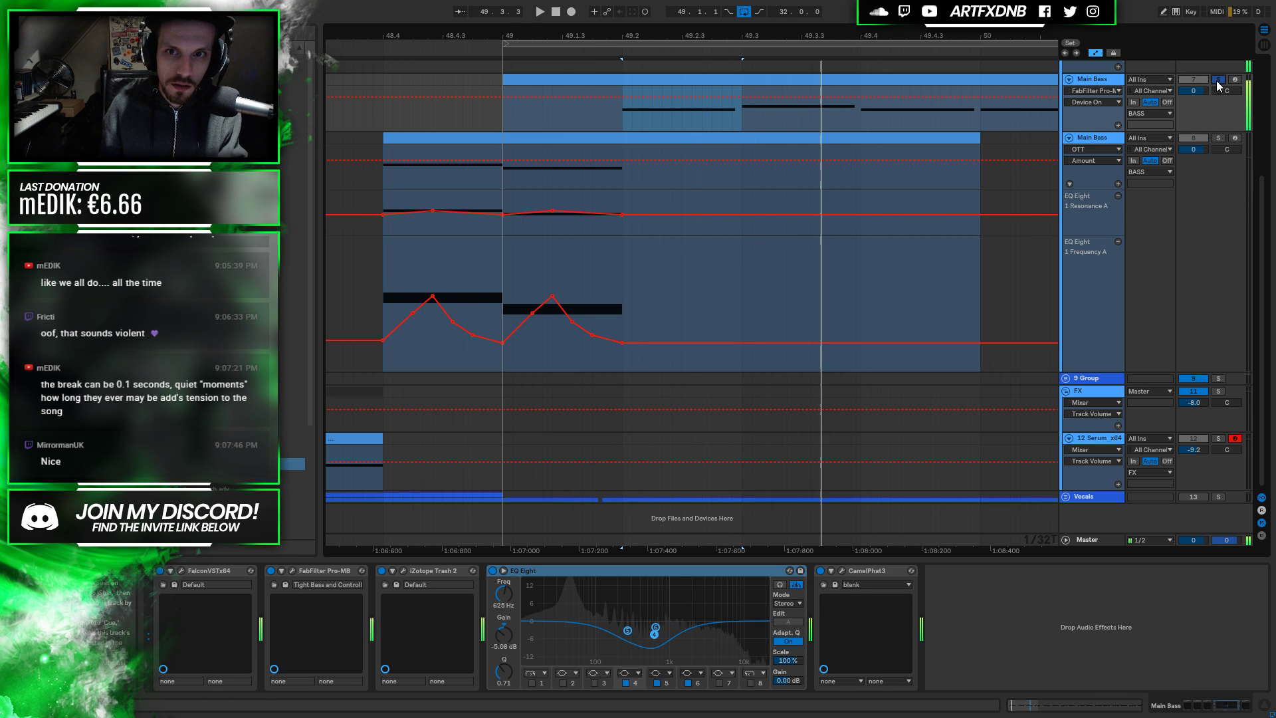
{"action": "left_click", "coordinate": [505, 122]}
{"action": "key", "text": "space"}
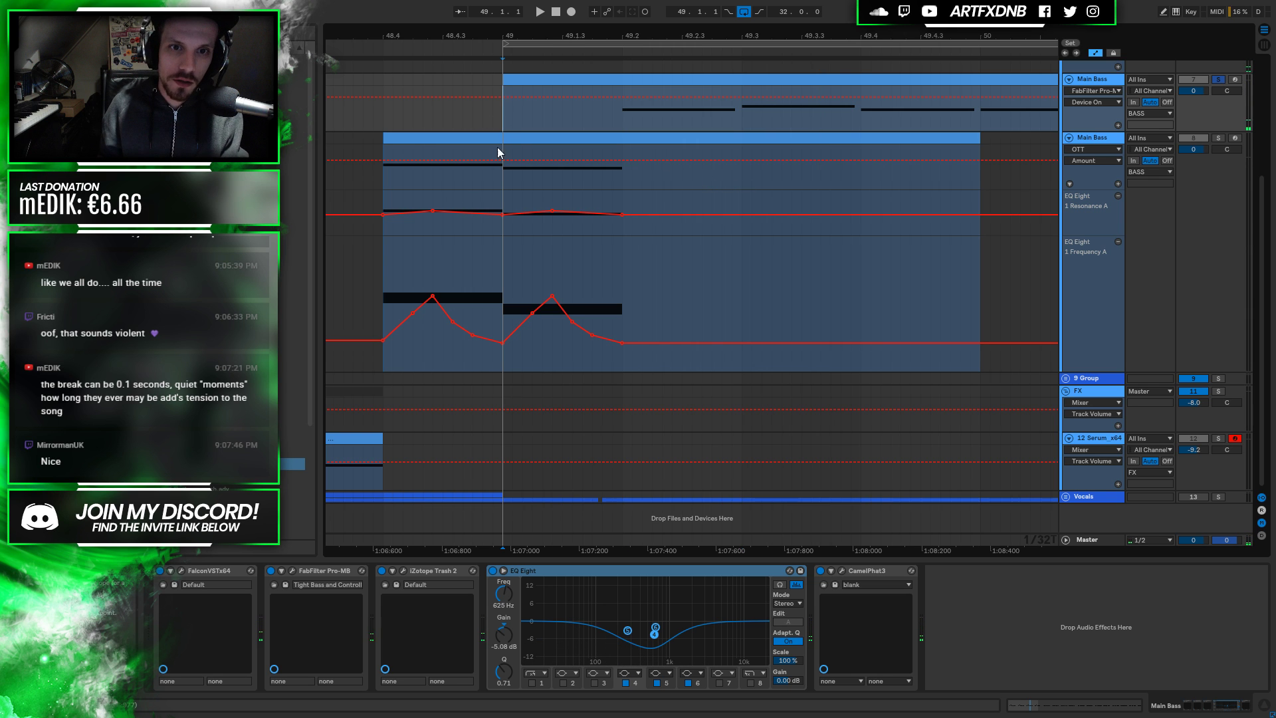
Solo the lower Main Bass track and audition its two short hits from beat 48.4
{"action": "left_click", "coordinate": [384, 247]}
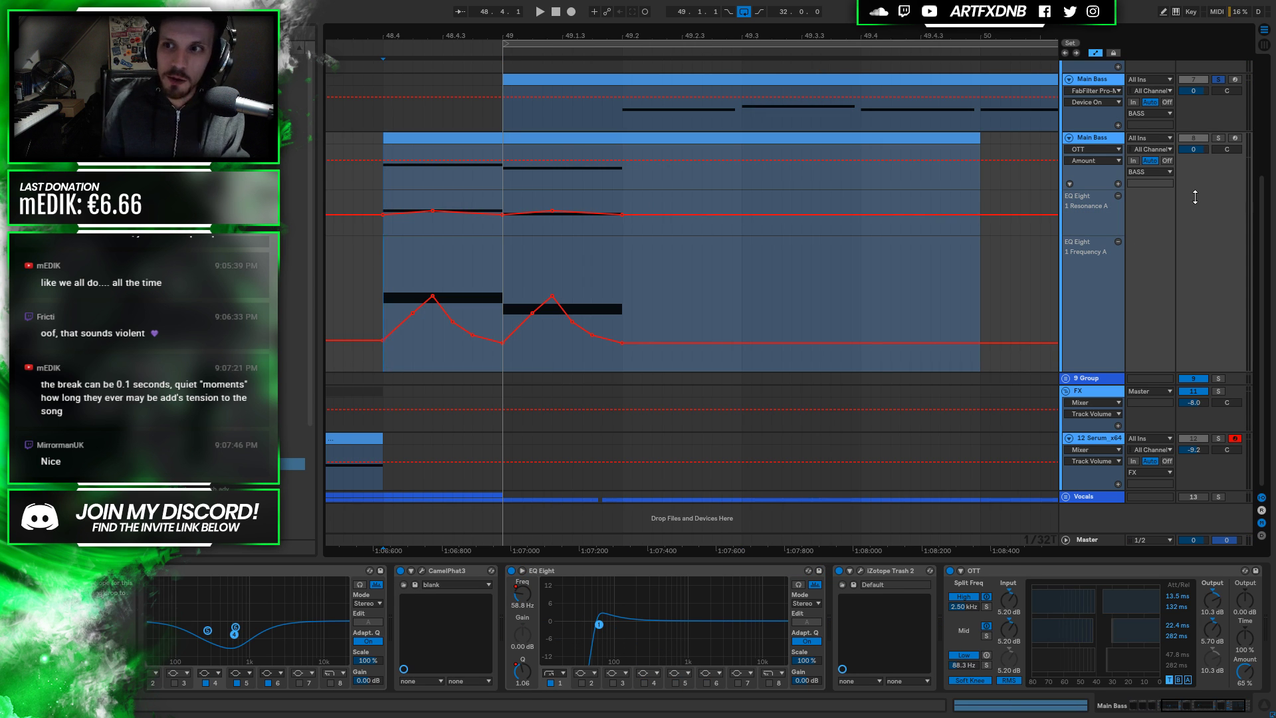
{"action": "left_click", "coordinate": [1218, 138]}
{"action": "key", "text": "space"}
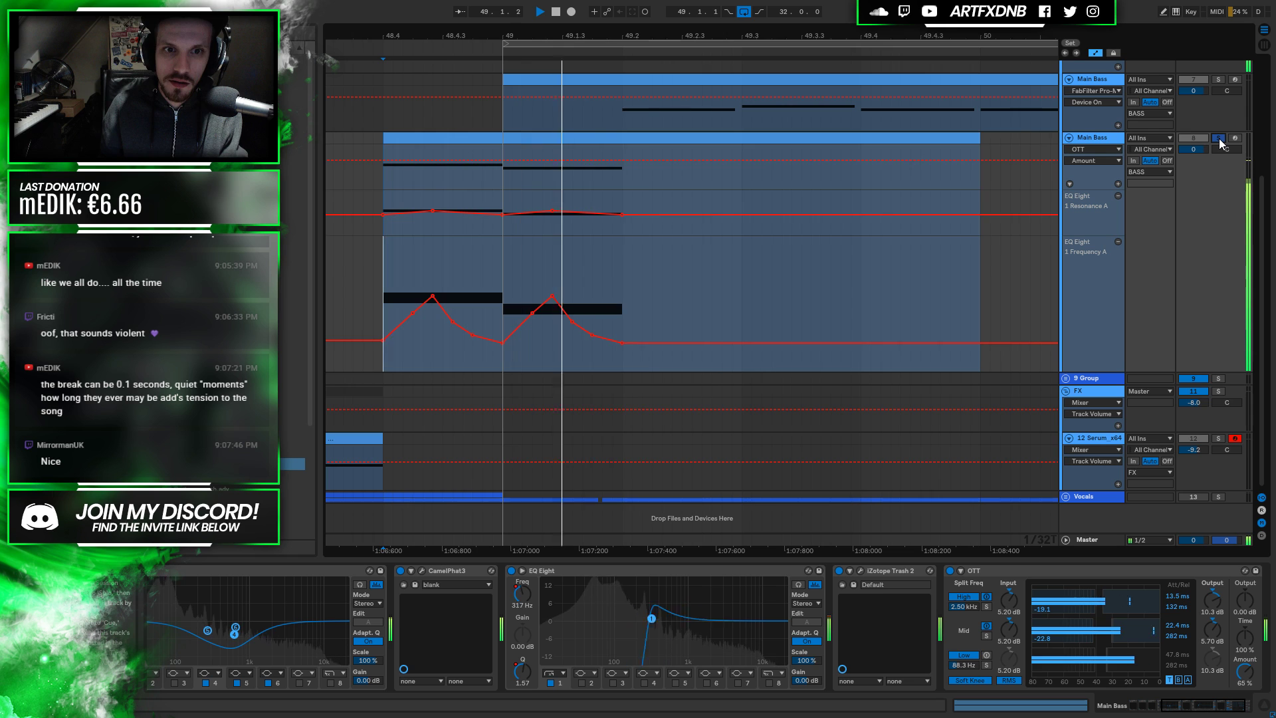
{"action": "key", "text": "space"}
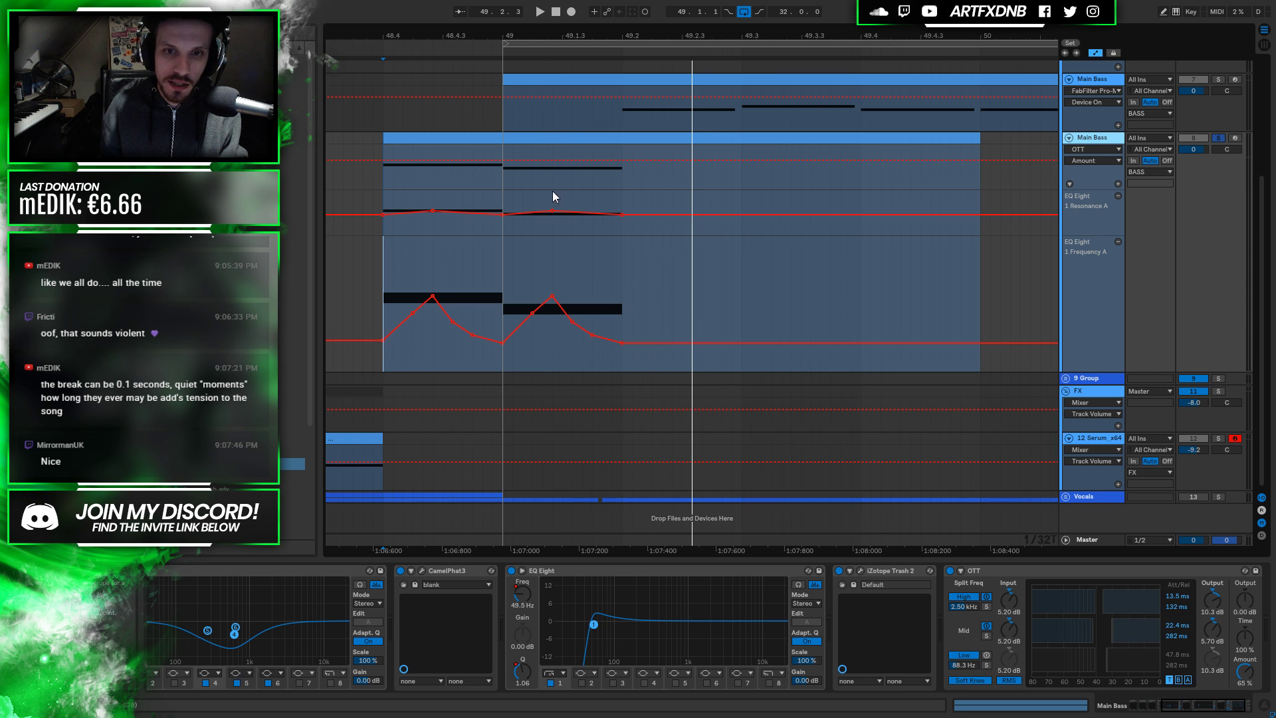
Inspect the BASS group's device chain and return to the lower Main Bass track
{"action": "left_click", "coordinate": [545, 136]}
{"action": "left_click", "coordinate": [463, 139], "text": "shift"}
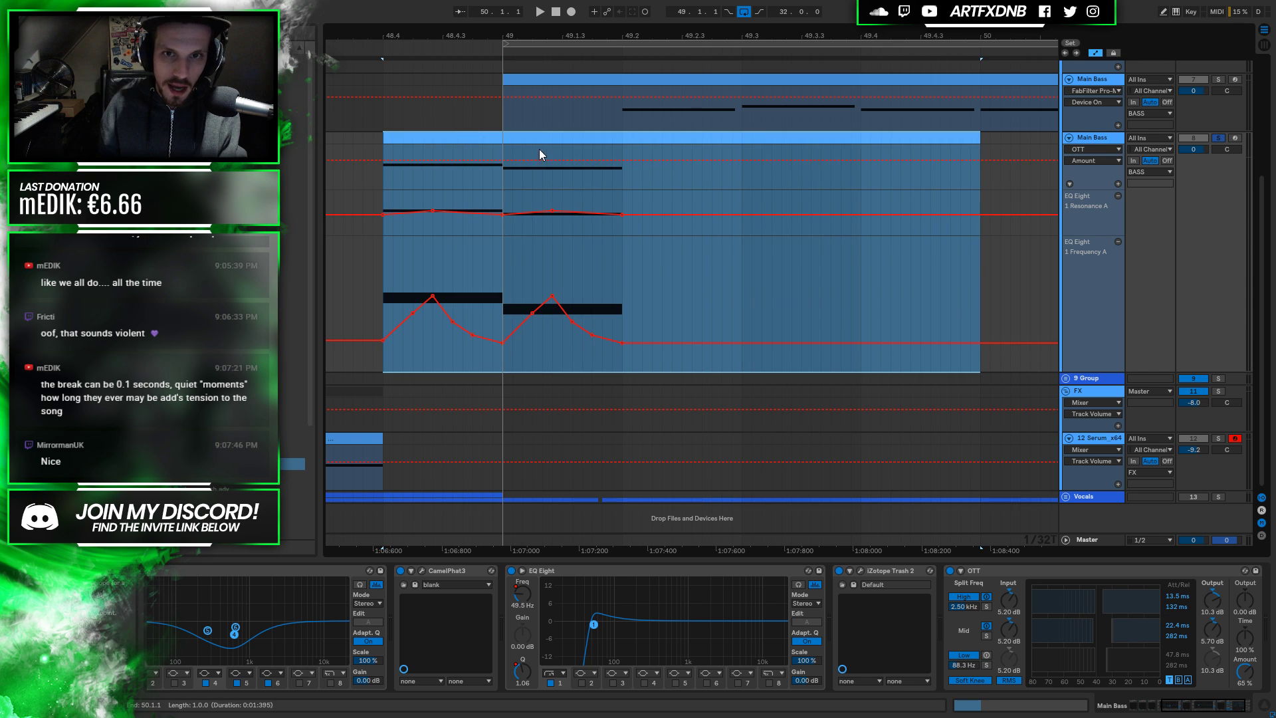
{"action": "left_click", "coordinate": [531, 137]}
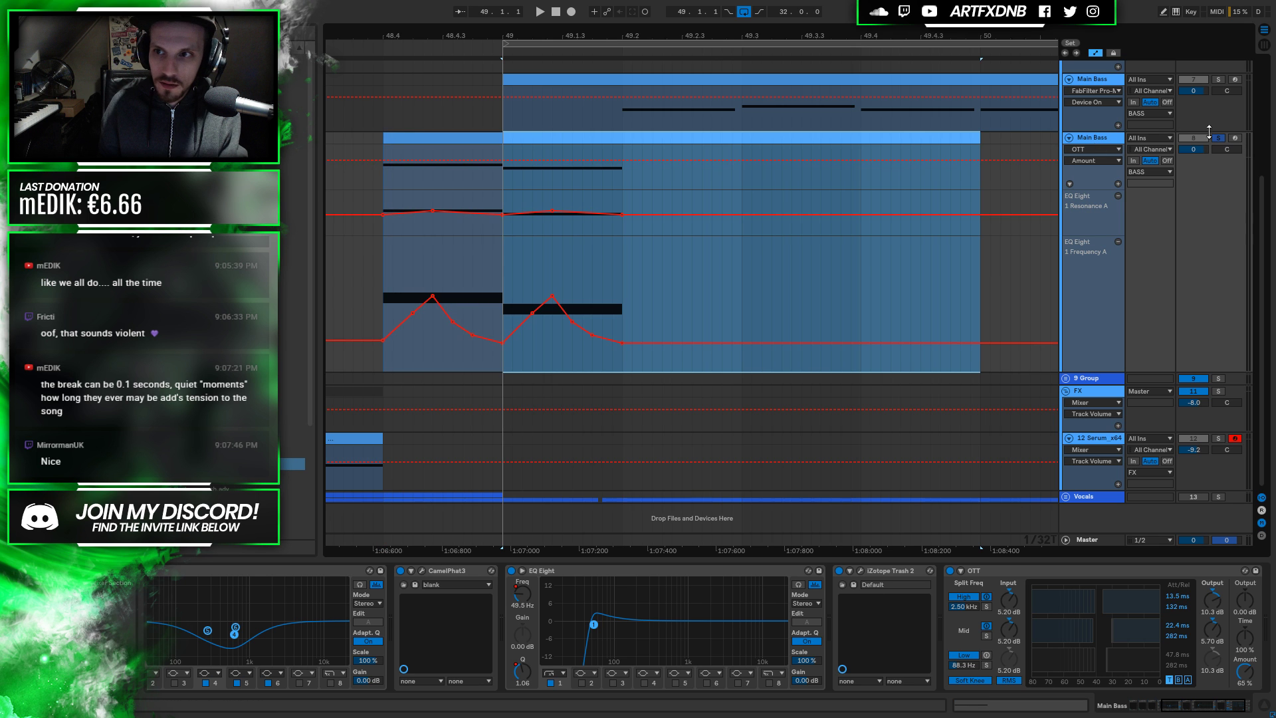
{"action": "scroll", "coordinate": [1107, 285], "scroll_direction": "up", "scroll_amount": 5}
{"action": "left_click", "coordinate": [1085, 165]}
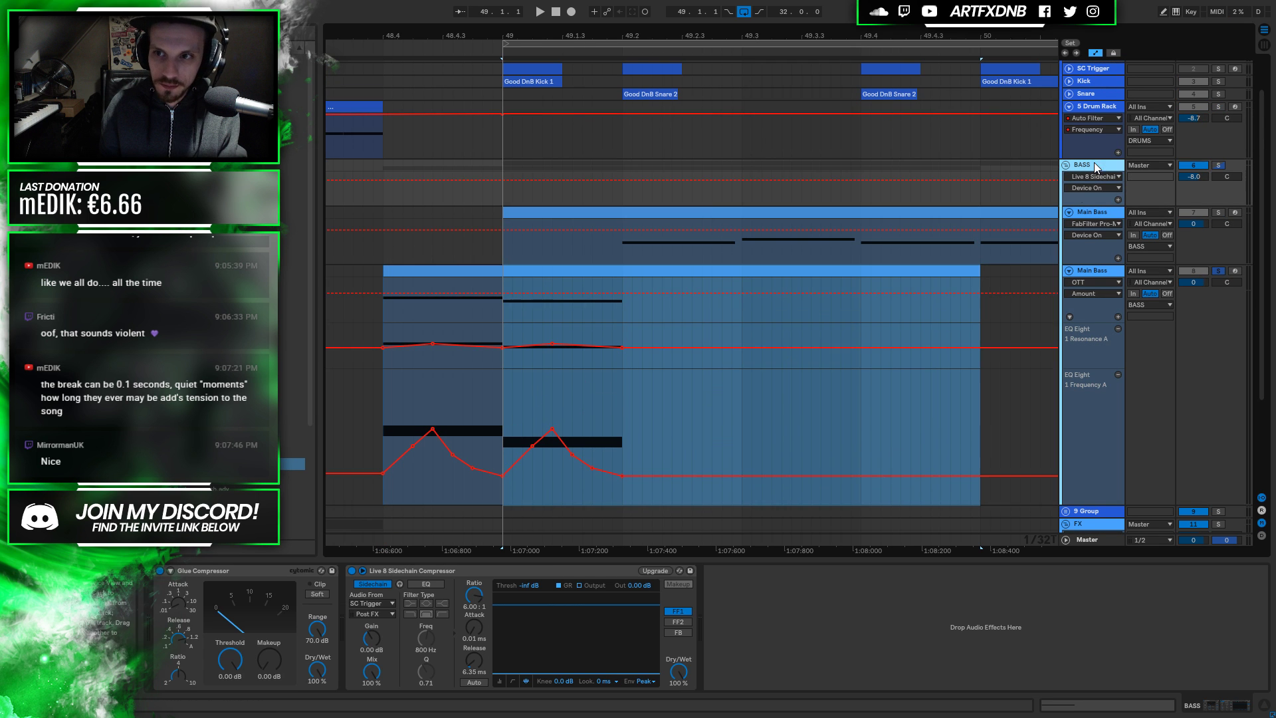
{"action": "left_click", "coordinate": [1040, 295]}
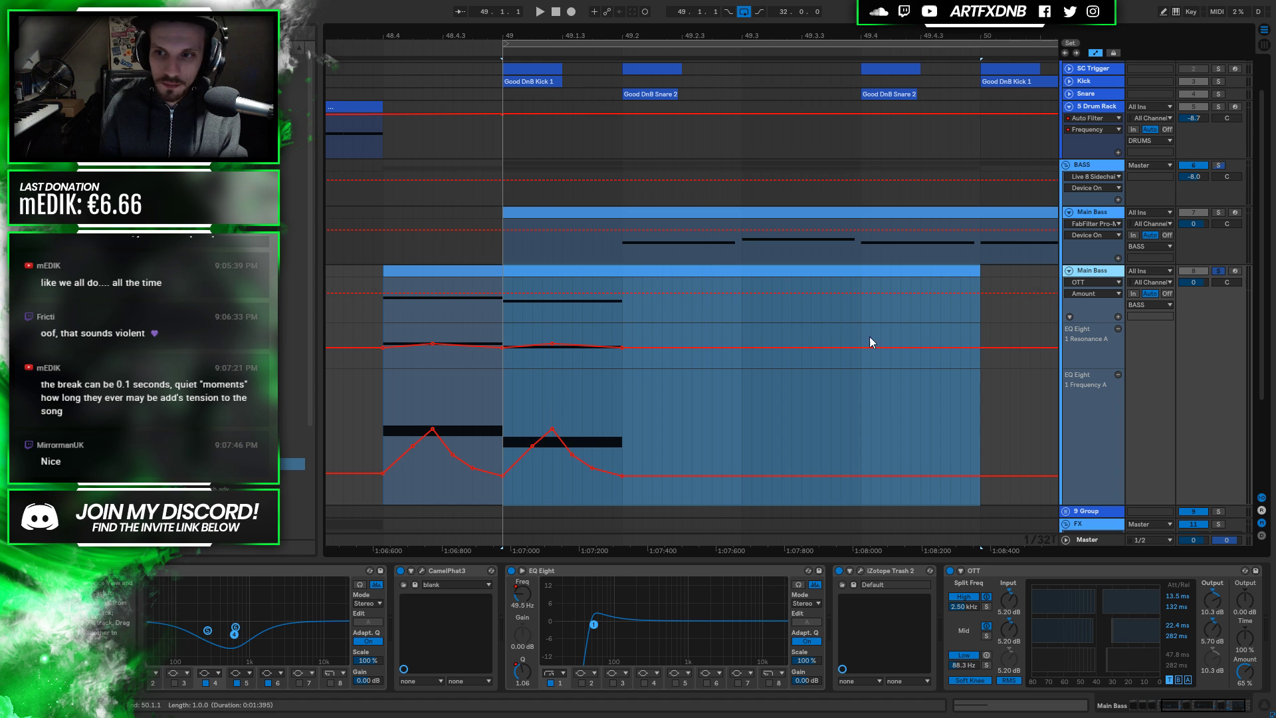
{"action": "left_click", "coordinate": [542, 273]}
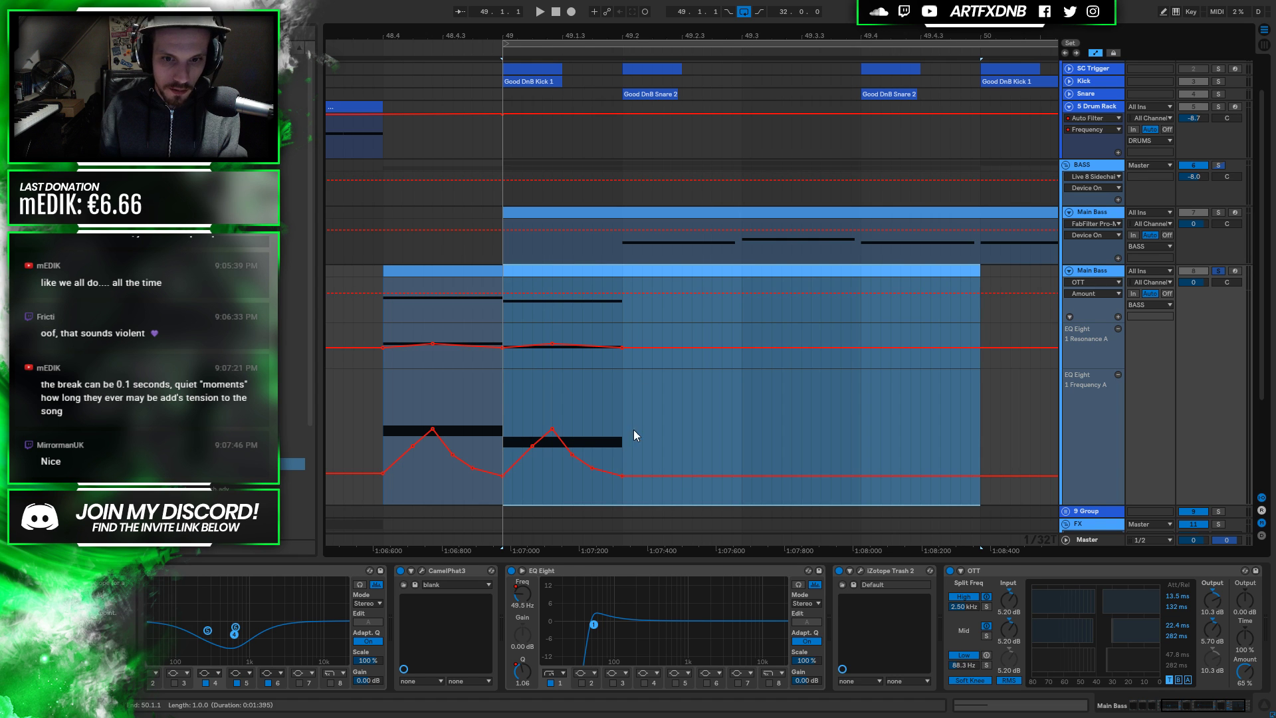
Trim the second bass hit's clip to end at beat 49.2 and consolidate both hits into one clip
{"action": "double_click", "coordinate": [629, 270]}
{"action": "left_click", "coordinate": [472, 271], "text": "shift"}
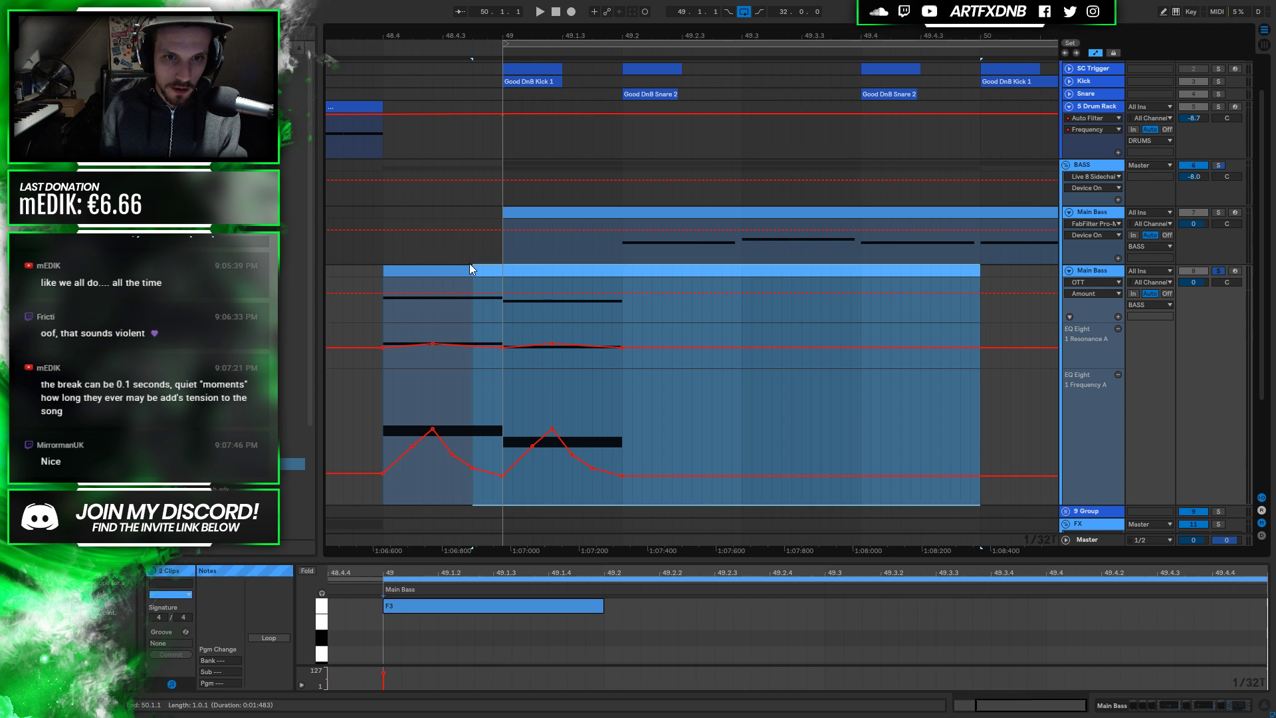
{"action": "left_click", "coordinate": [962, 271]}
{"action": "left_click_drag", "start_coordinate": [979, 270], "coordinate": [625, 265]}
{"action": "left_click", "coordinate": [446, 267], "text": "shift"}
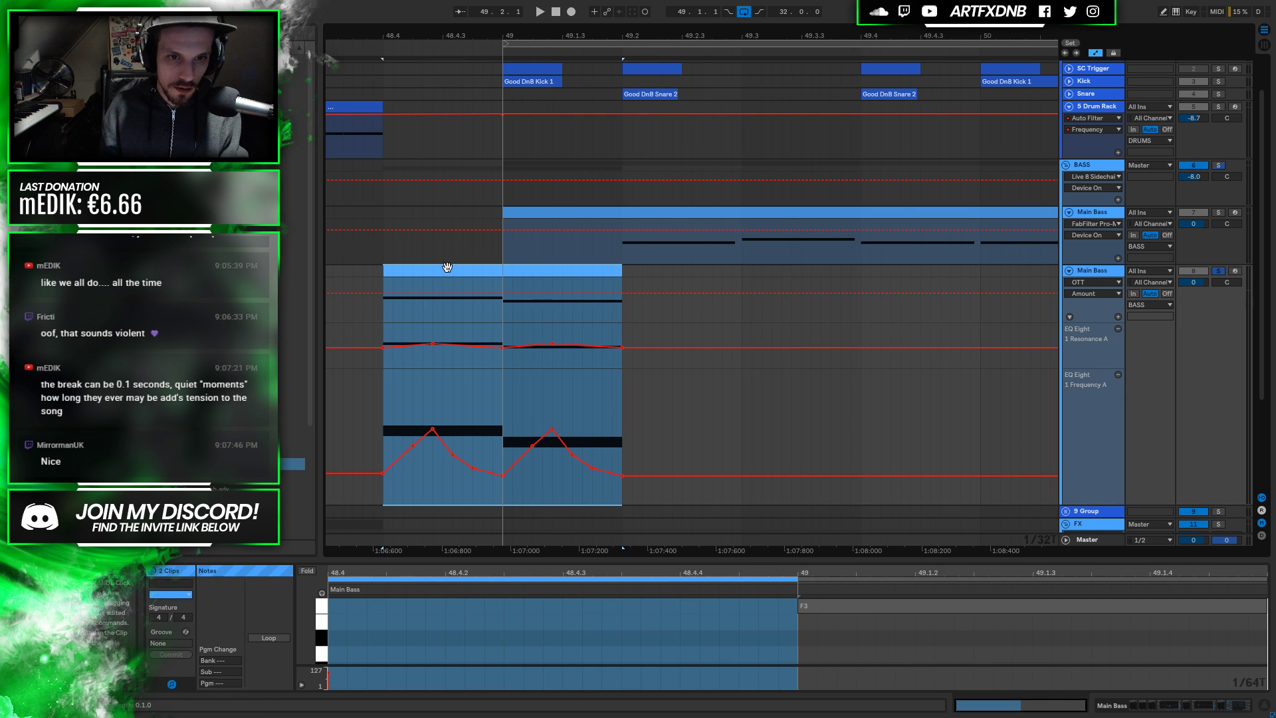
{"action": "key", "text": "ctrl+j"}
Shorten the F#3 and F3 notes to just over three sixteenths each, audition them, and undo a small extra lengthening
{"action": "left_click_drag", "start_coordinate": [766, 628], "coordinate": [695, 586]}
{"action": "key", "text": "space"}
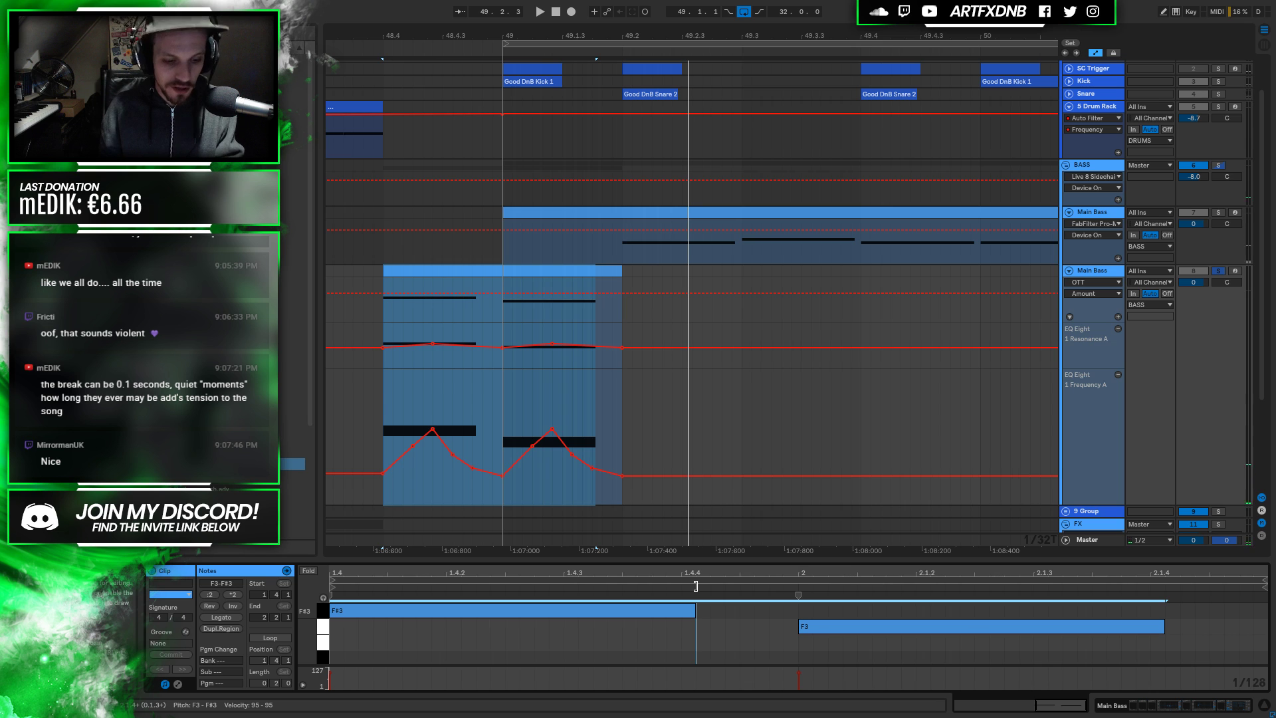
{"action": "left_click_drag", "start_coordinate": [698, 586], "coordinate": [706, 591]}
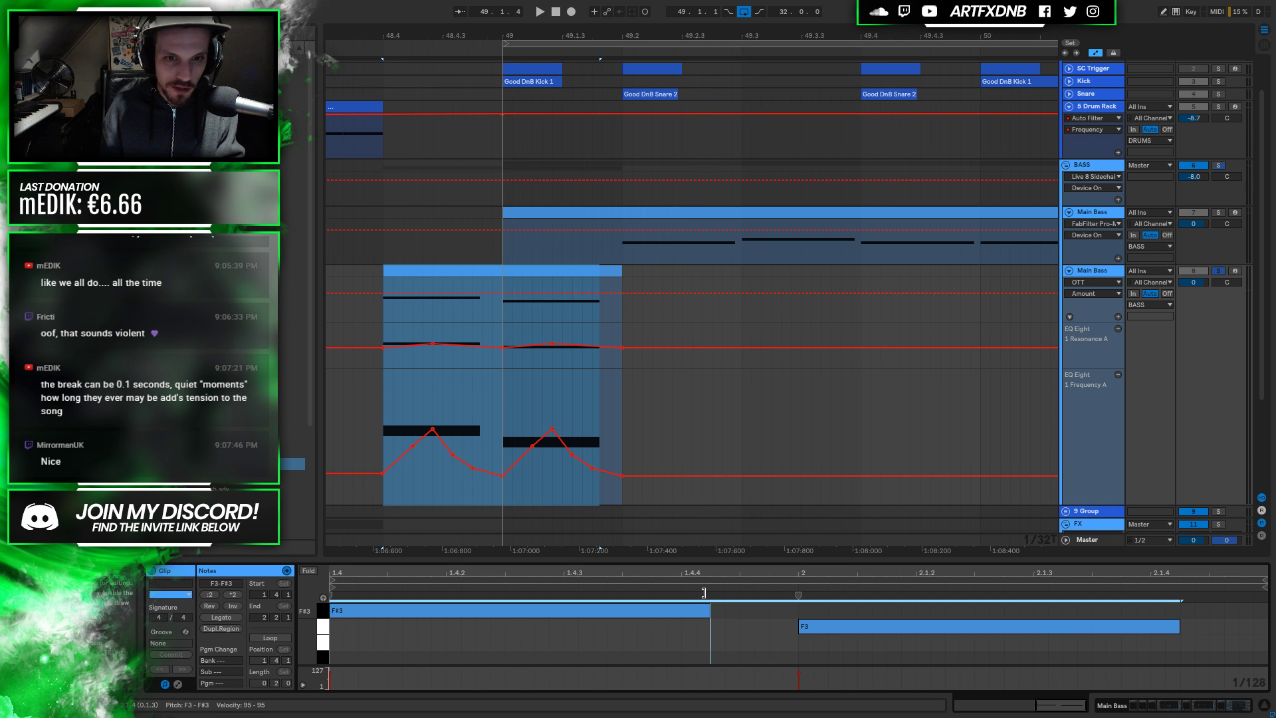
{"action": "key", "text": "ctrl+z"}
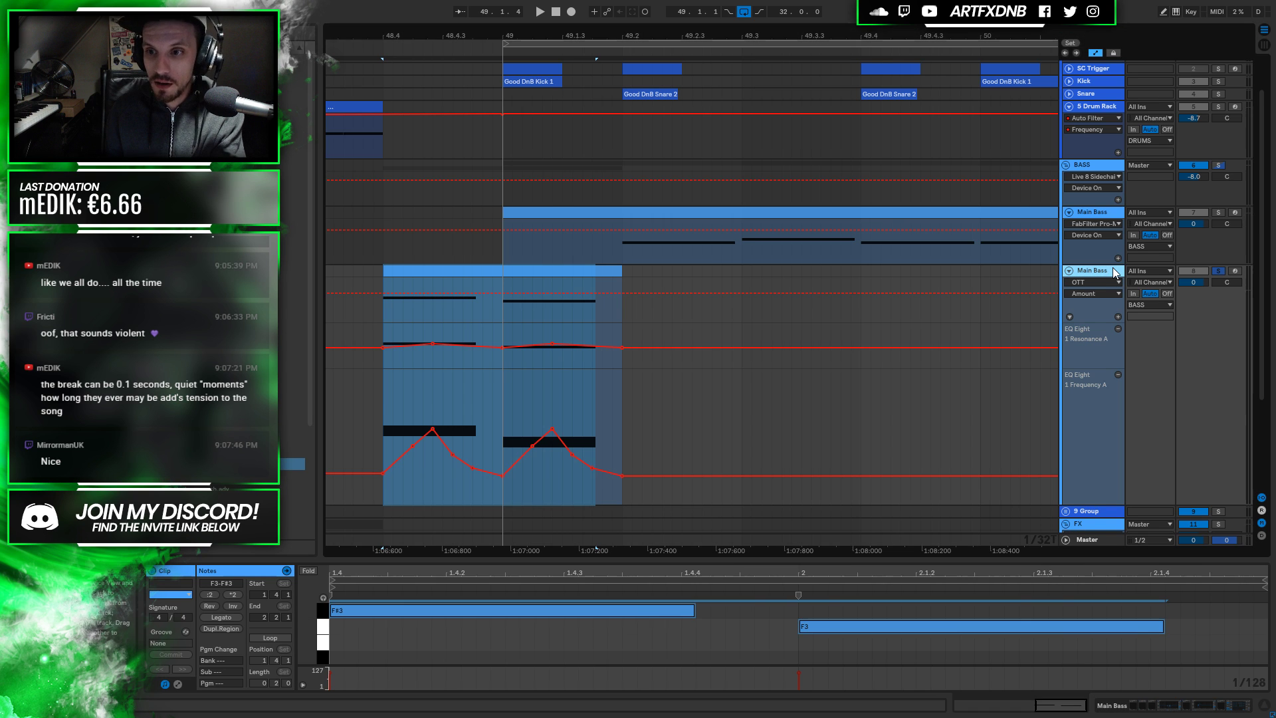
Check the Analog ADSR 1 volume envelope in the lower Main Bass track's Falcon instrument and close the plug-in window
{"action": "left_click", "coordinate": [1109, 712]}
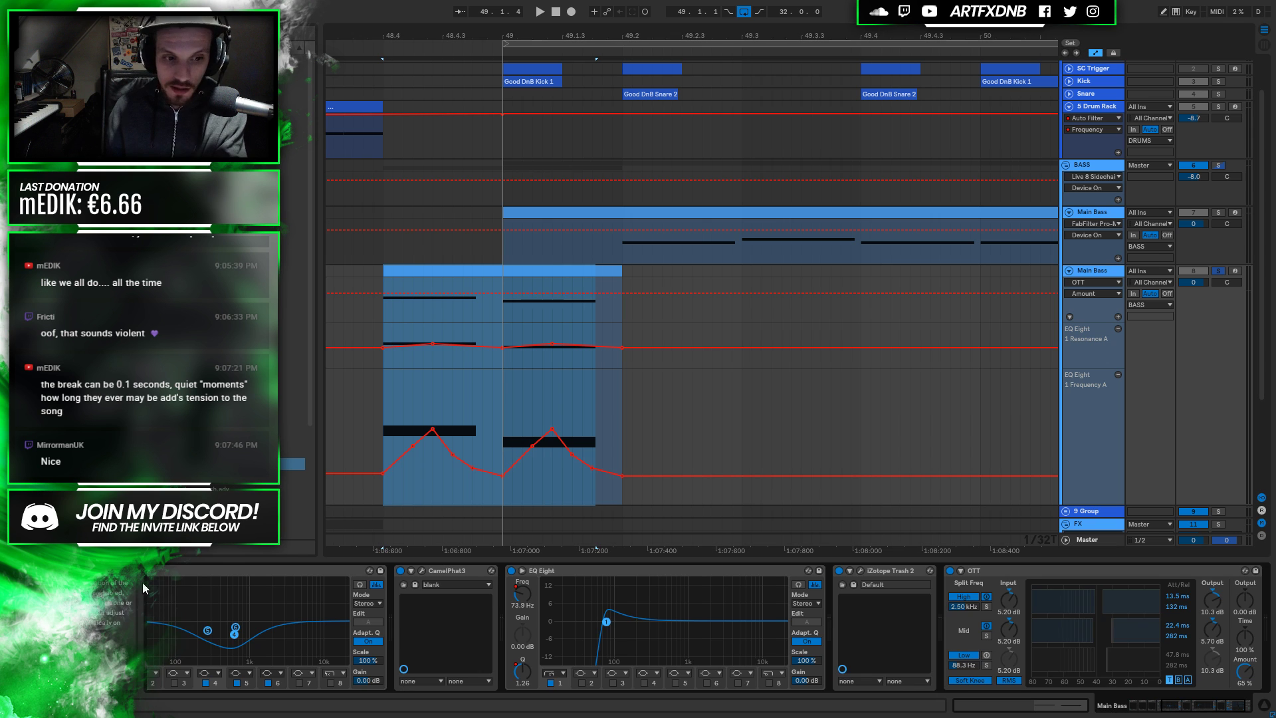
{"action": "scroll", "coordinate": [413, 626], "scroll_direction": "left", "scroll_amount": 5}
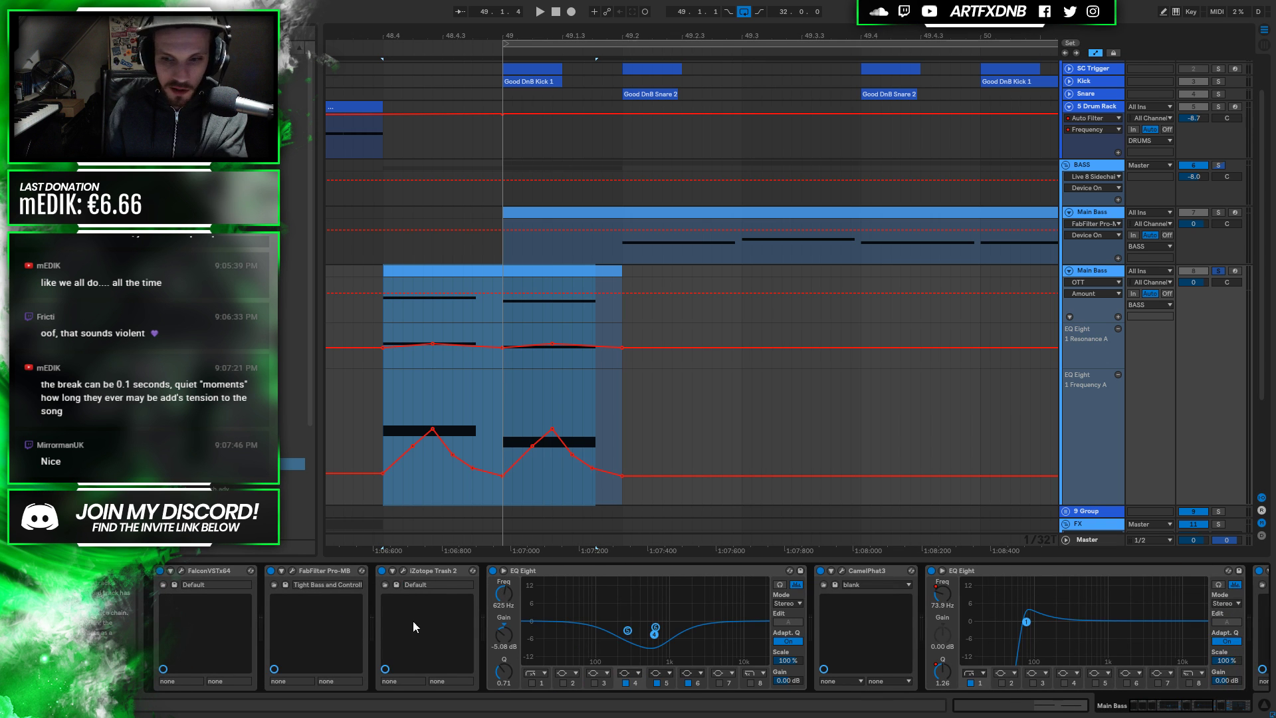
{"action": "left_click", "coordinate": [182, 570]}
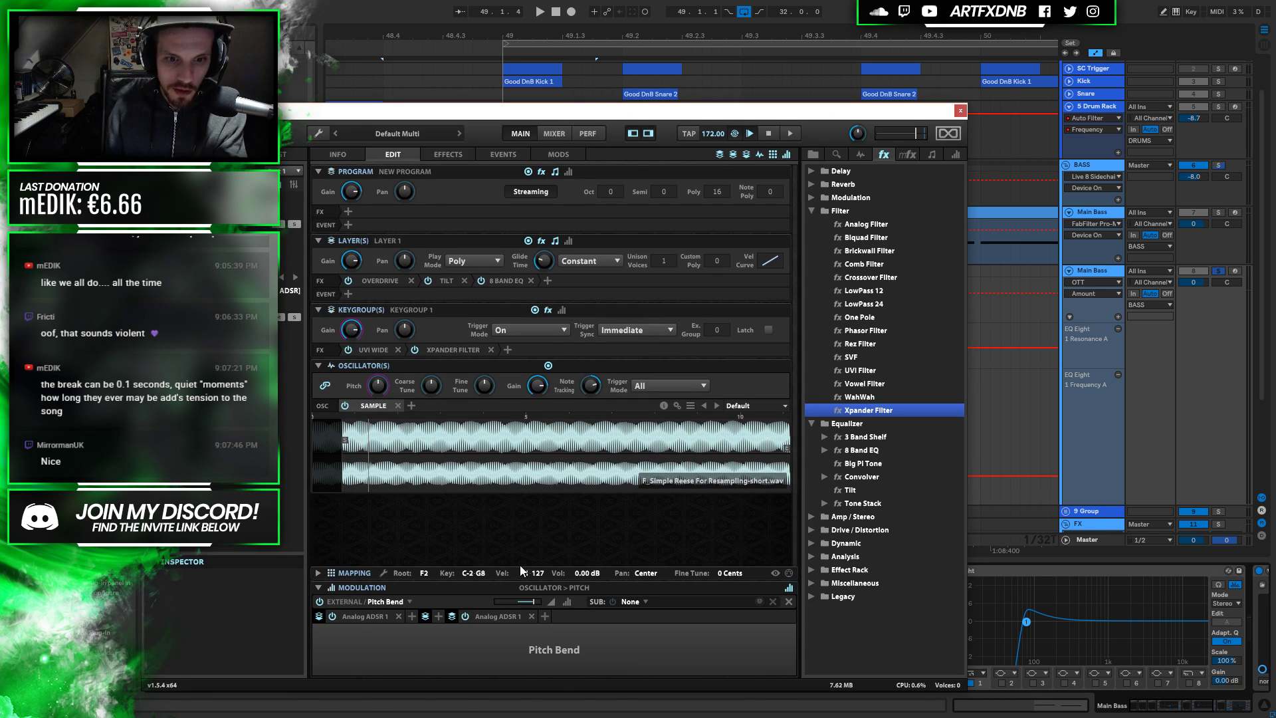
{"action": "left_click", "coordinate": [358, 616]}
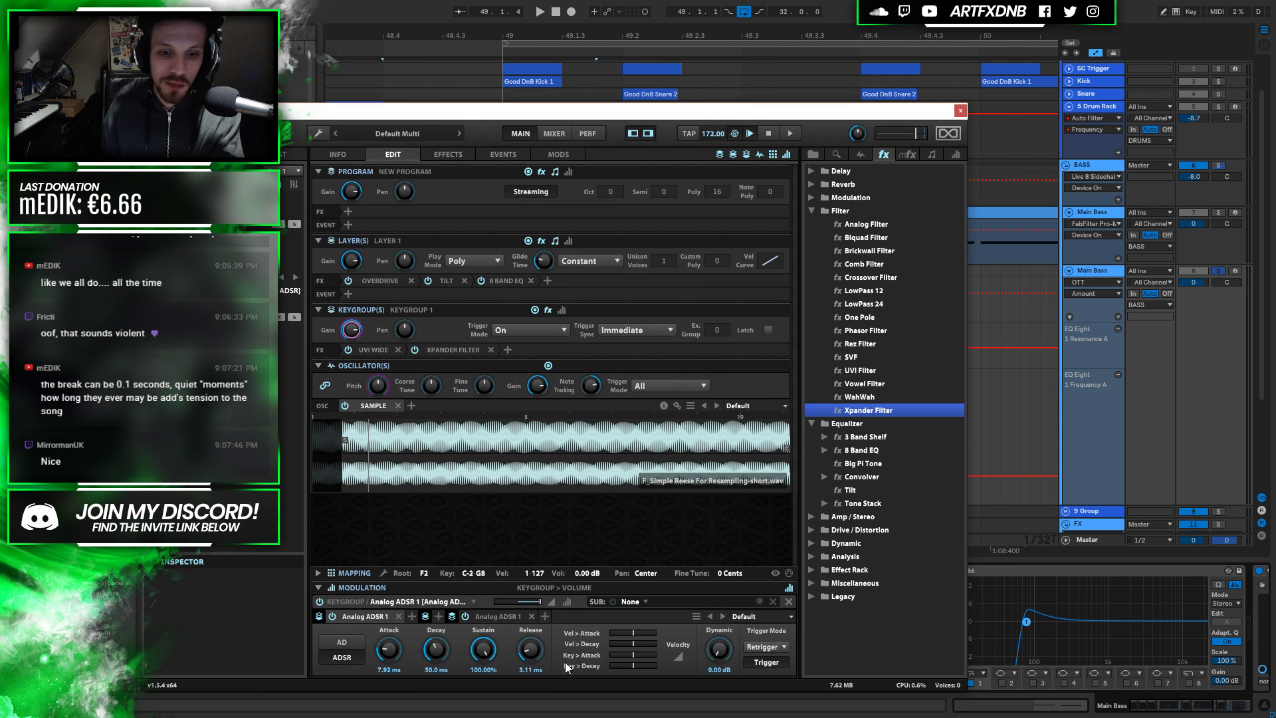
{"action": "left_click", "coordinate": [960, 110]}
Place the edit marker at the end of the first shortened note on the lower Main Bass track
{"action": "left_click_drag", "start_coordinate": [475, 34], "coordinate": [475, 36]}
{"action": "left_click_drag", "start_coordinate": [512, 312], "coordinate": [525, 307]}
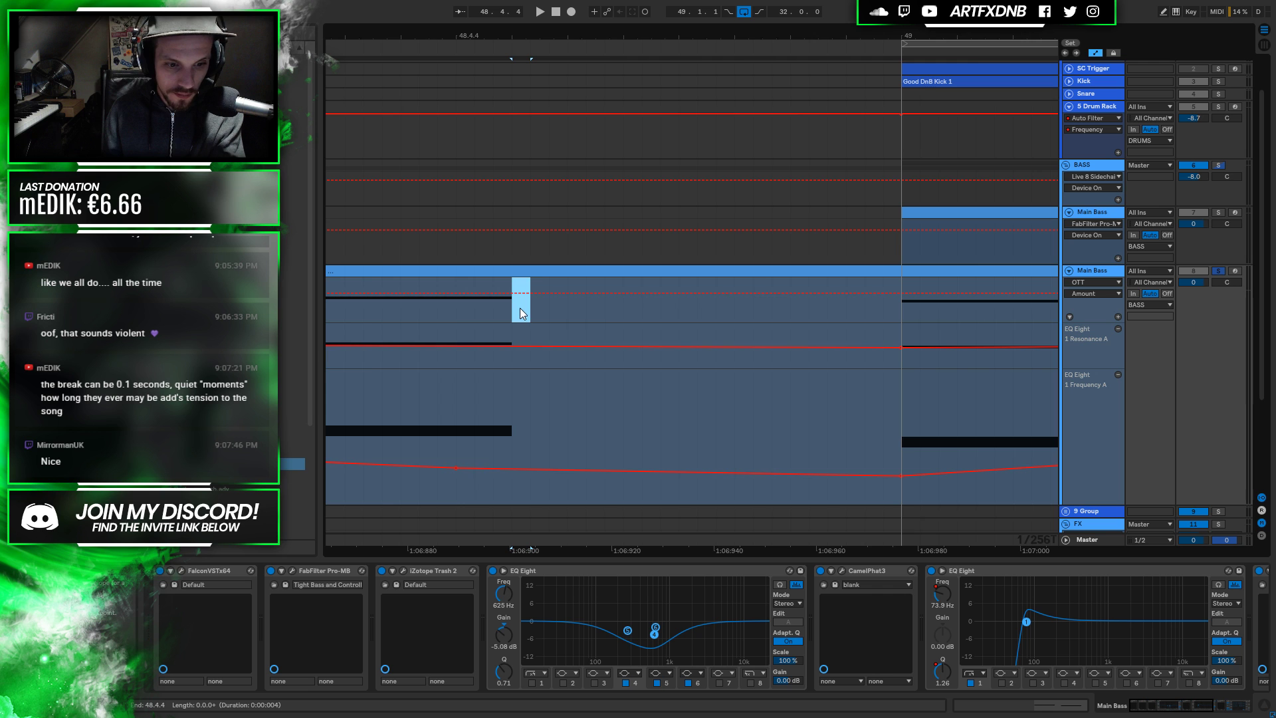
{"action": "left_click_drag", "start_coordinate": [512, 34], "coordinate": [550, 91]}
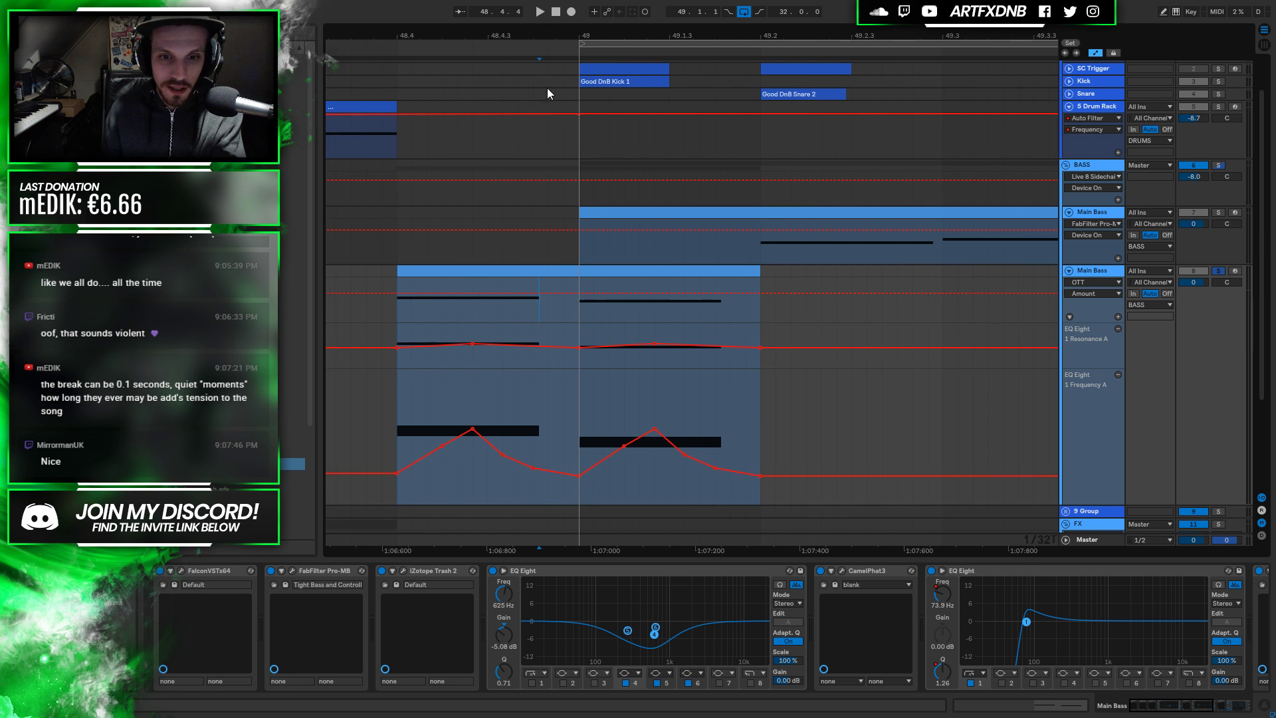
Play the second Main Bass track's clip from its start at 48.4 to hear the filter automation
{"action": "left_click_drag", "start_coordinate": [539, 442], "coordinate": [581, 440]}
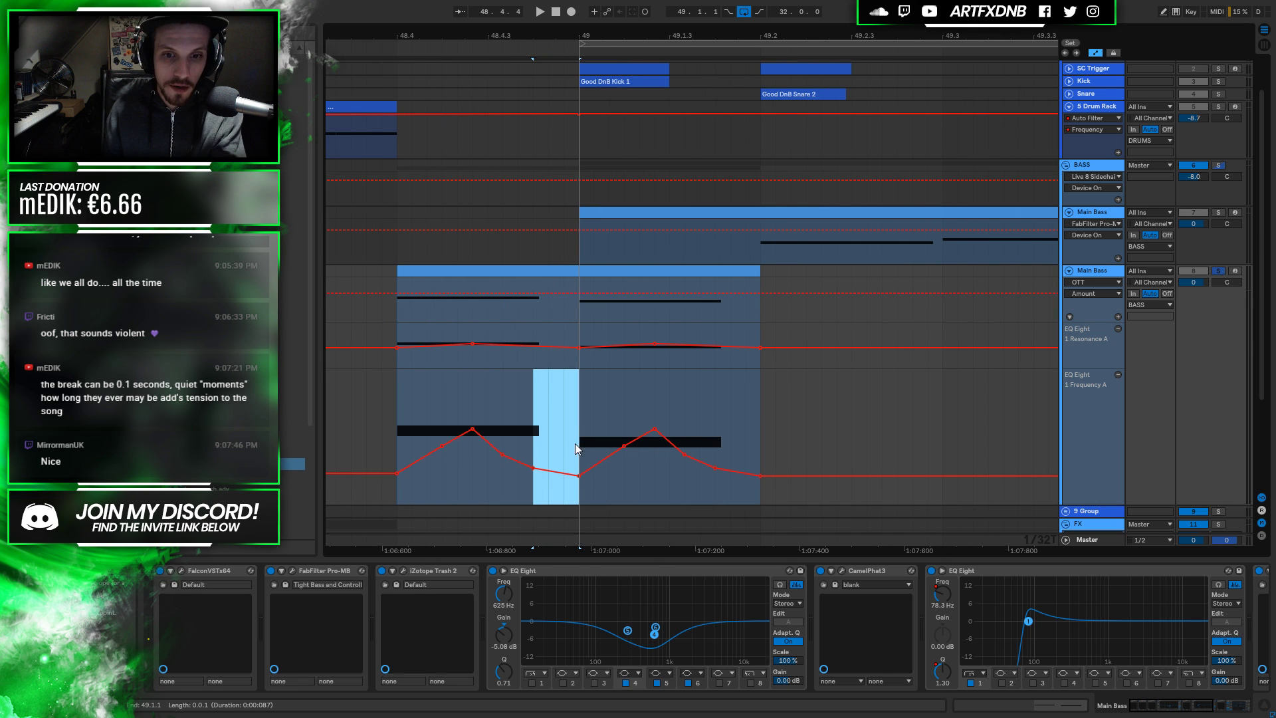
{"action": "left_click", "coordinate": [397, 419]}
{"action": "key", "text": "space"}
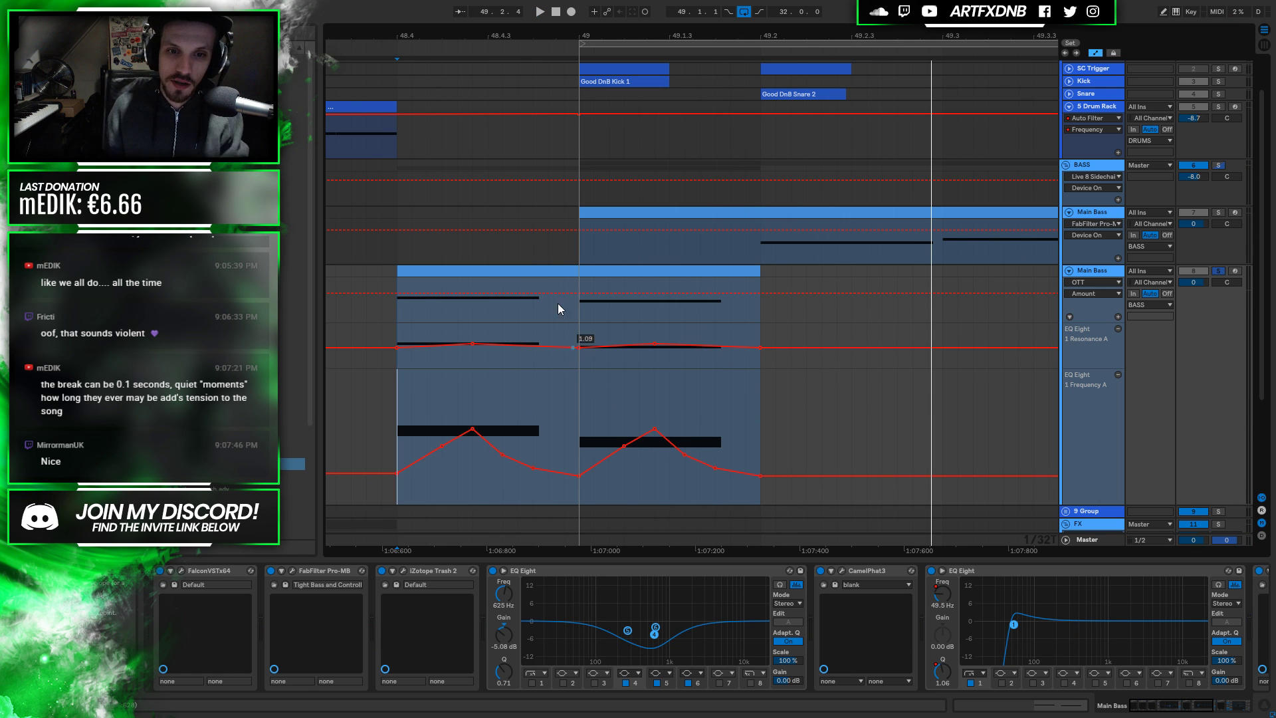
{"action": "key", "text": "space"}
{"action": "left_click", "coordinate": [561, 270]}
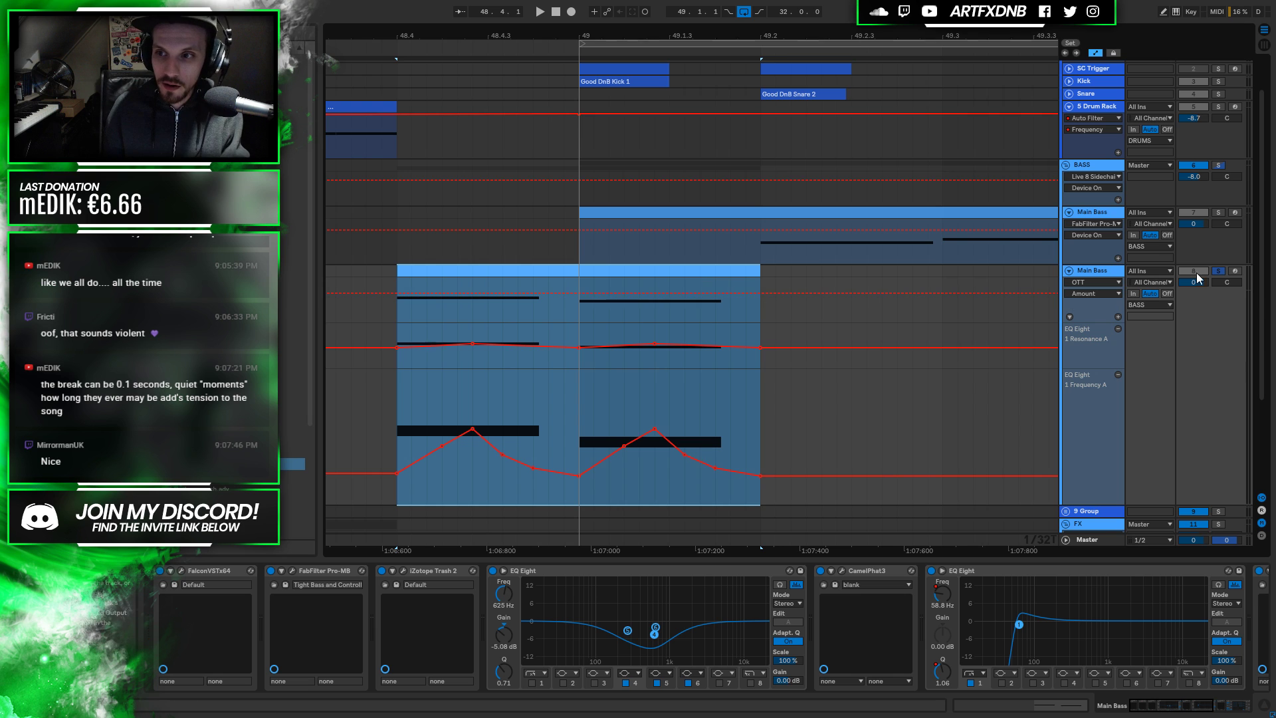
Compare the two Main Bass tracks' clips and replay the lower one together with its device chain
{"action": "left_click", "coordinate": [1219, 272]}
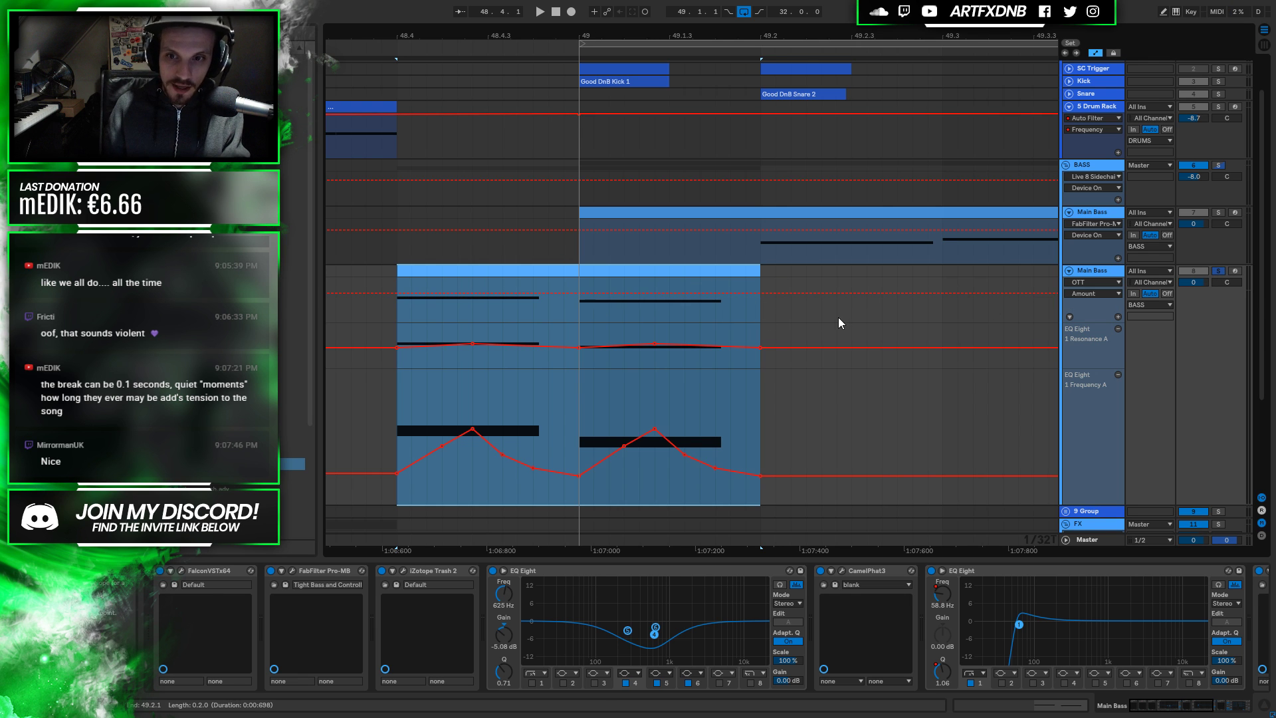
{"action": "left_click_drag", "start_coordinate": [757, 243], "coordinate": [898, 250]}
{"action": "left_click", "coordinate": [582, 261]}
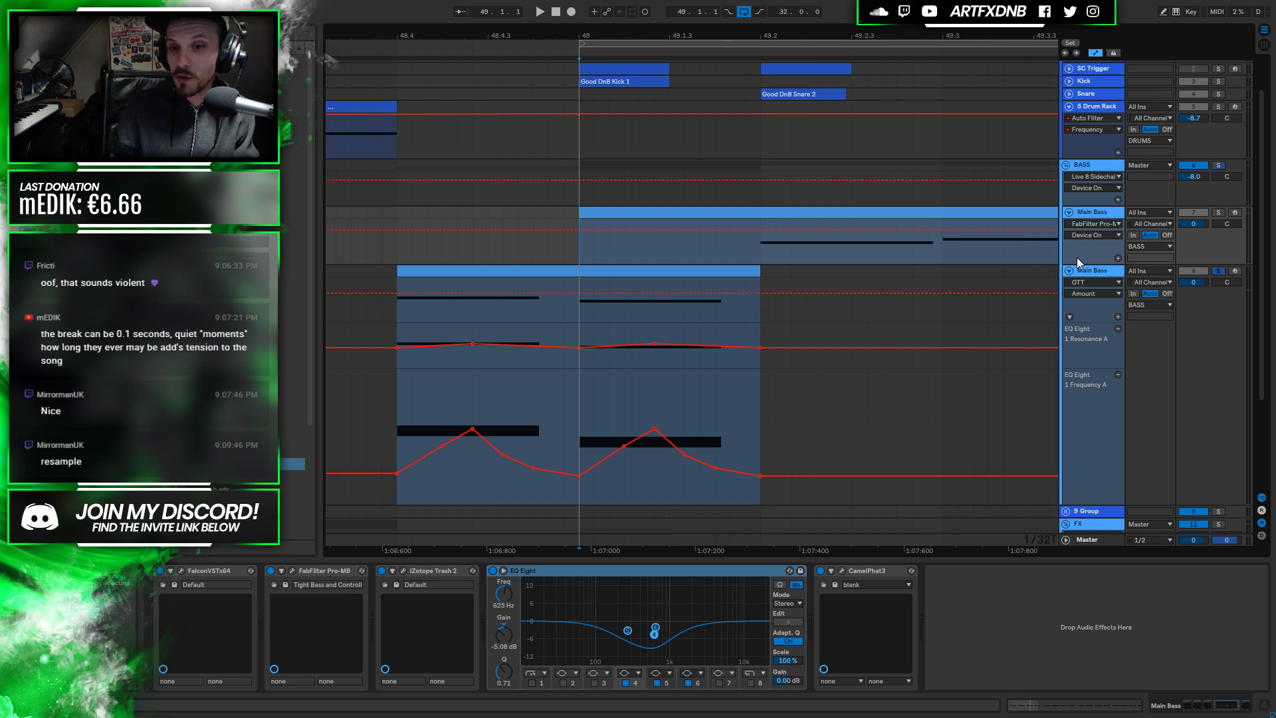
{"action": "left_click", "coordinate": [1093, 271]}
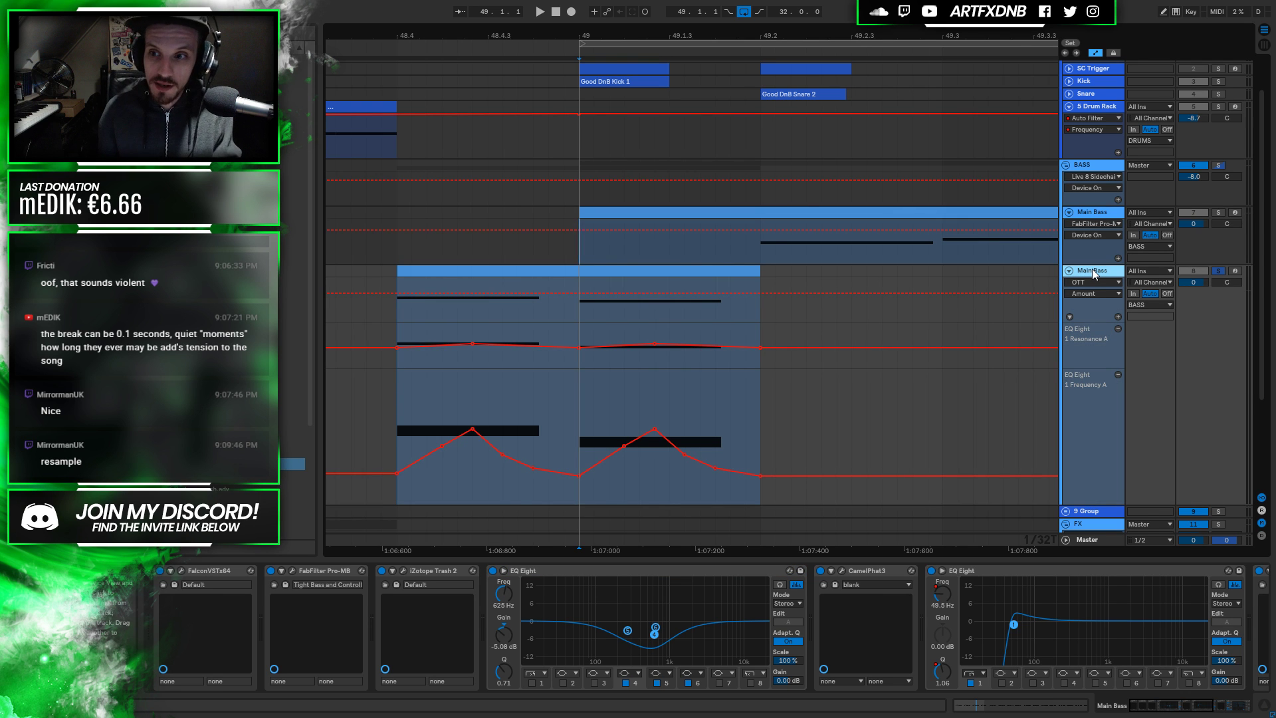
{"action": "key", "text": "space"}
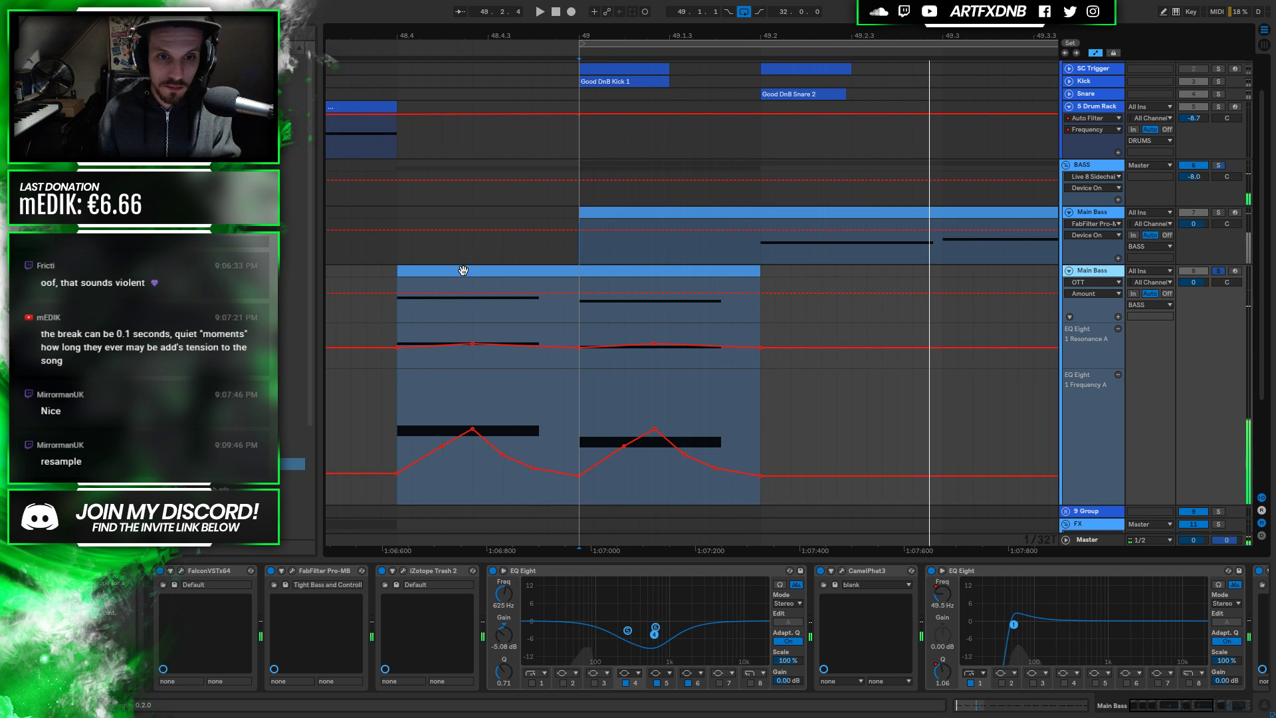
{"action": "left_click", "coordinate": [464, 270]}
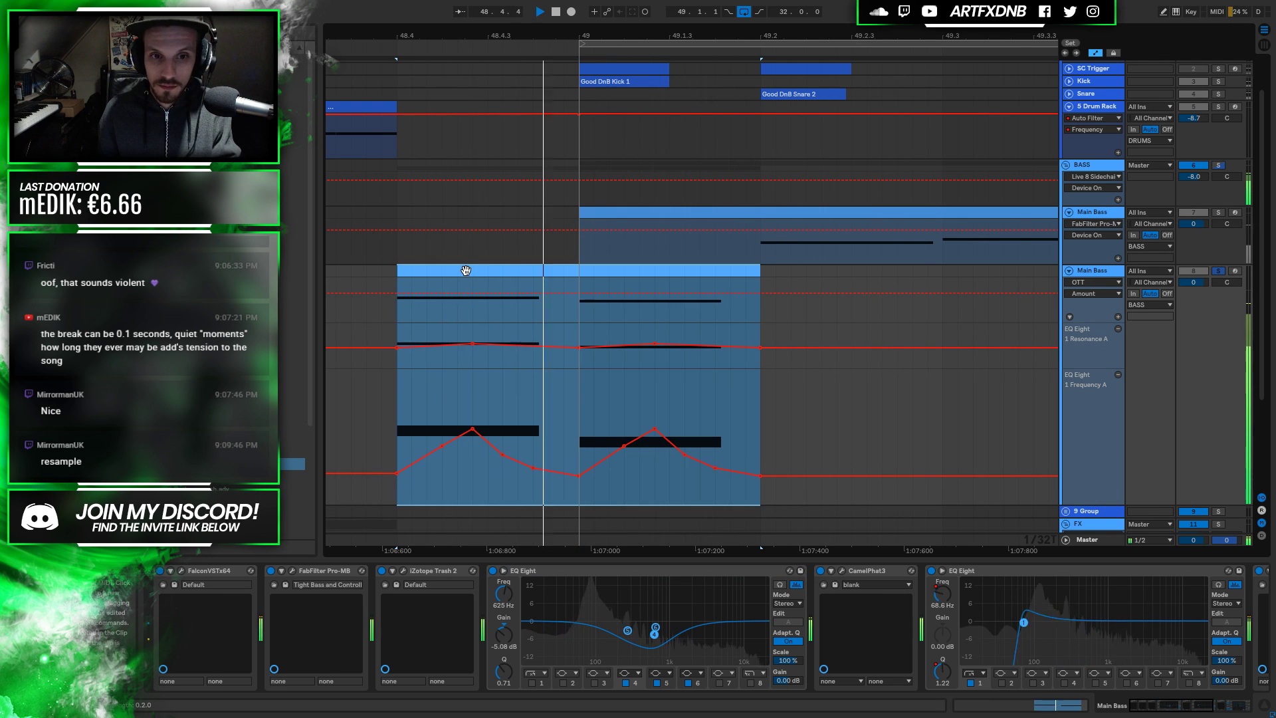
Freeze and flatten the second Main Bass track to audio and delete the freeze tail clip after it
{"action": "right_click", "coordinate": [1083, 272]}
{"action": "left_click", "coordinate": [1115, 353]}
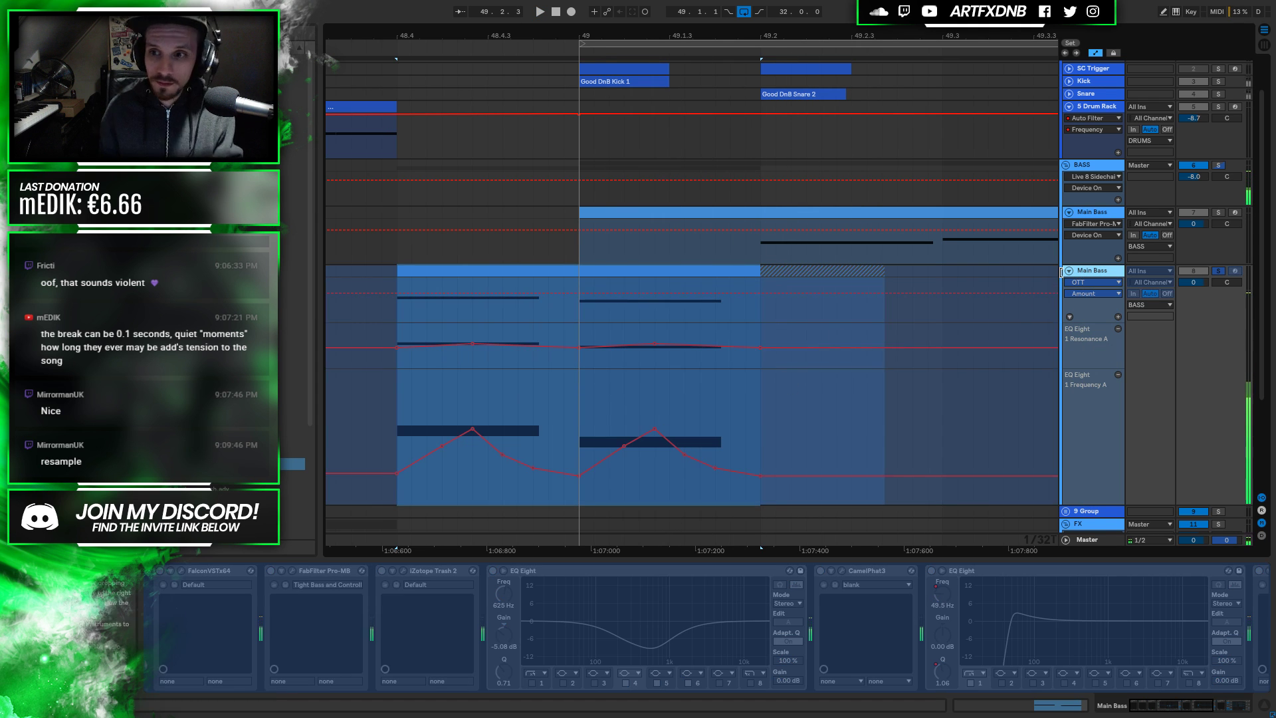
{"action": "right_click", "coordinate": [1091, 268]}
{"action": "left_click", "coordinate": [1107, 354]}
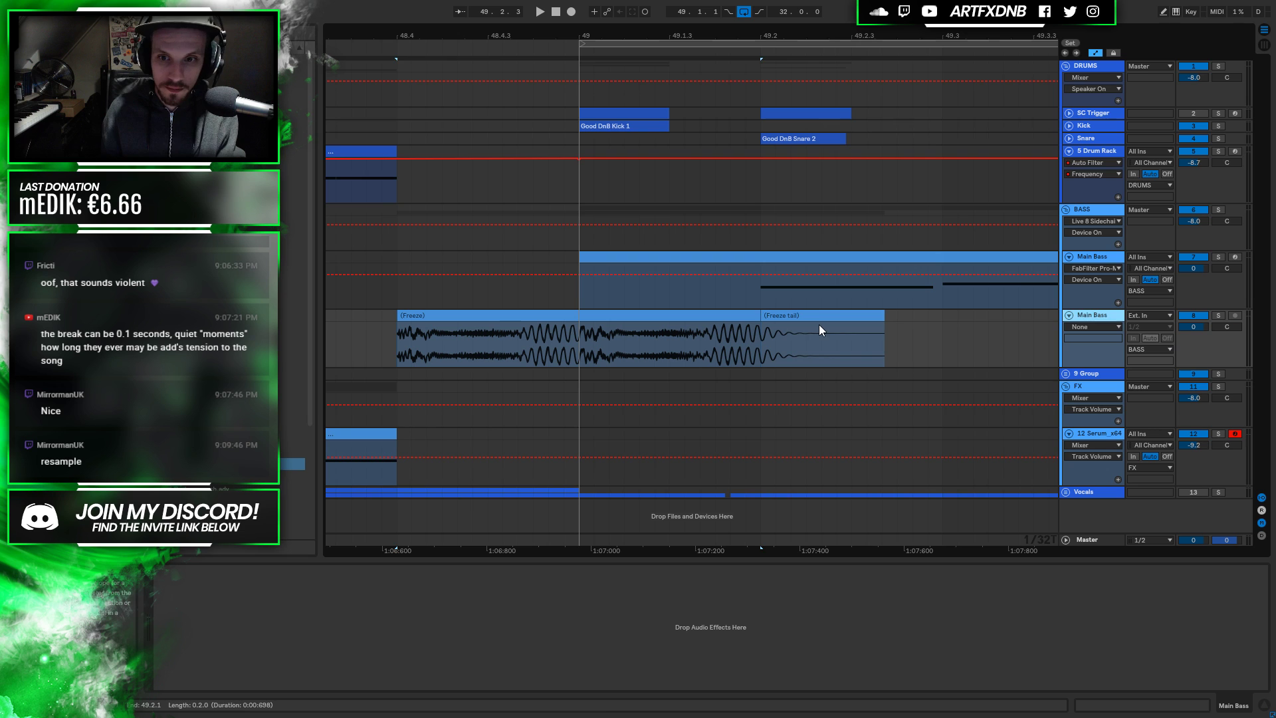
{"action": "left_click", "coordinate": [820, 326]}
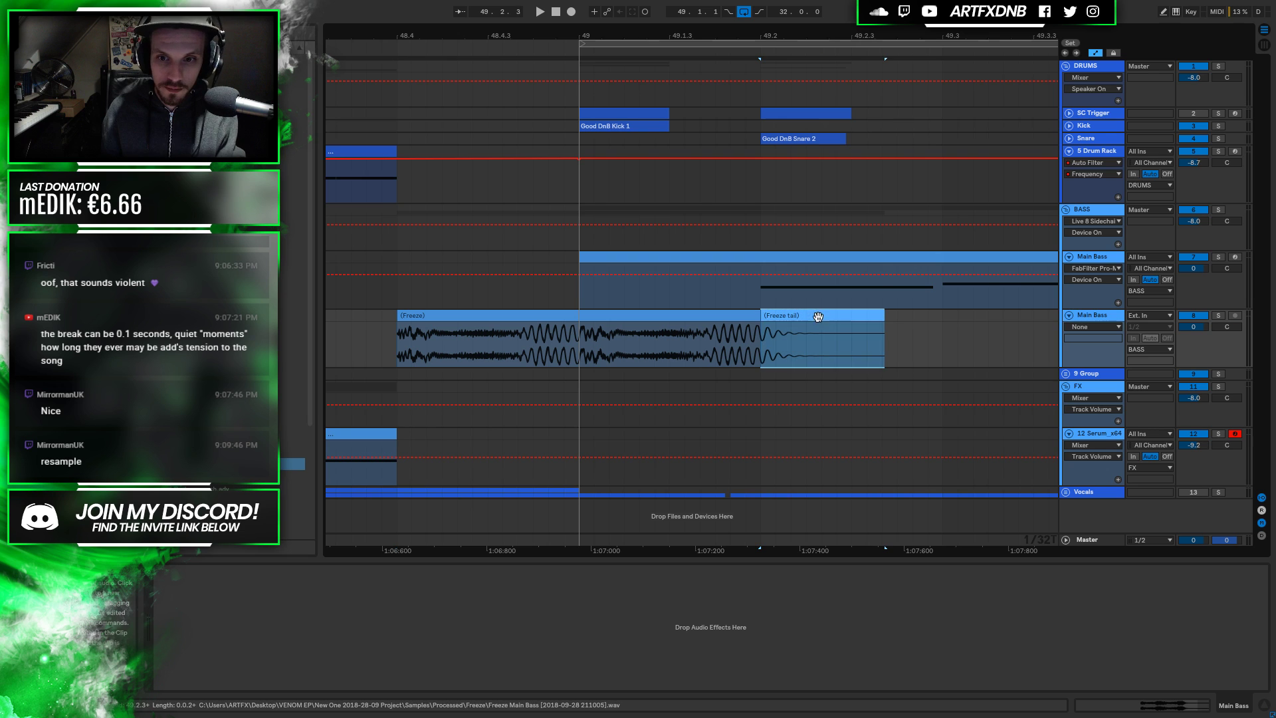
{"action": "key", "text": "Delete"}
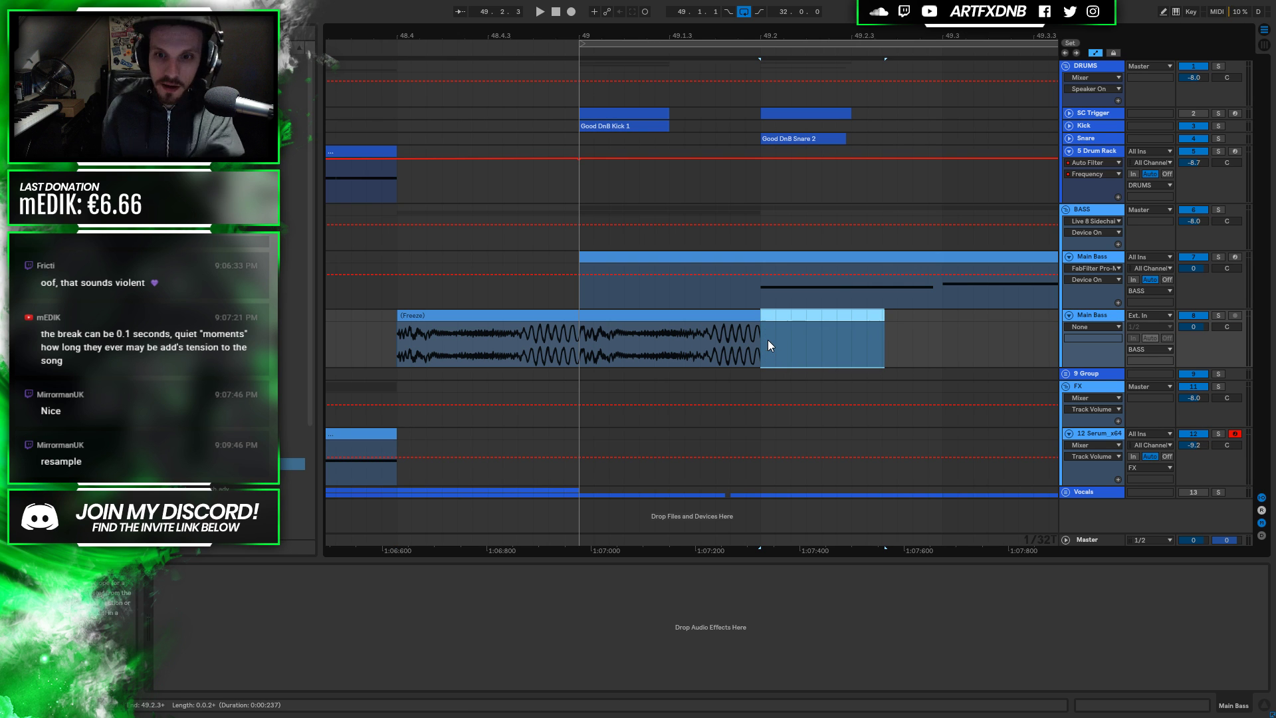
Hide the automation lanes and play the rendered bass audio clip from 48.4 with the drums and main bass
{"action": "left_click", "coordinate": [757, 313]}
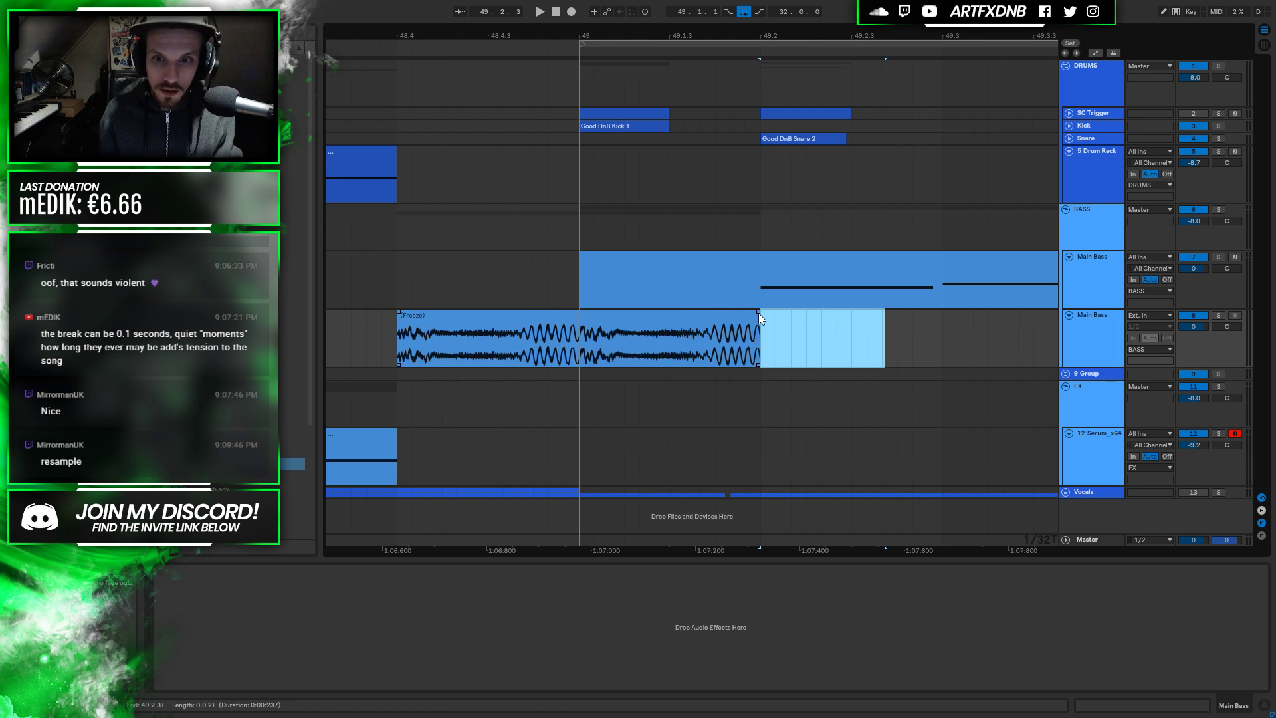
{"action": "left_click", "coordinate": [628, 300]}
{"action": "left_click", "coordinate": [608, 333]}
{"action": "key", "text": "space"}
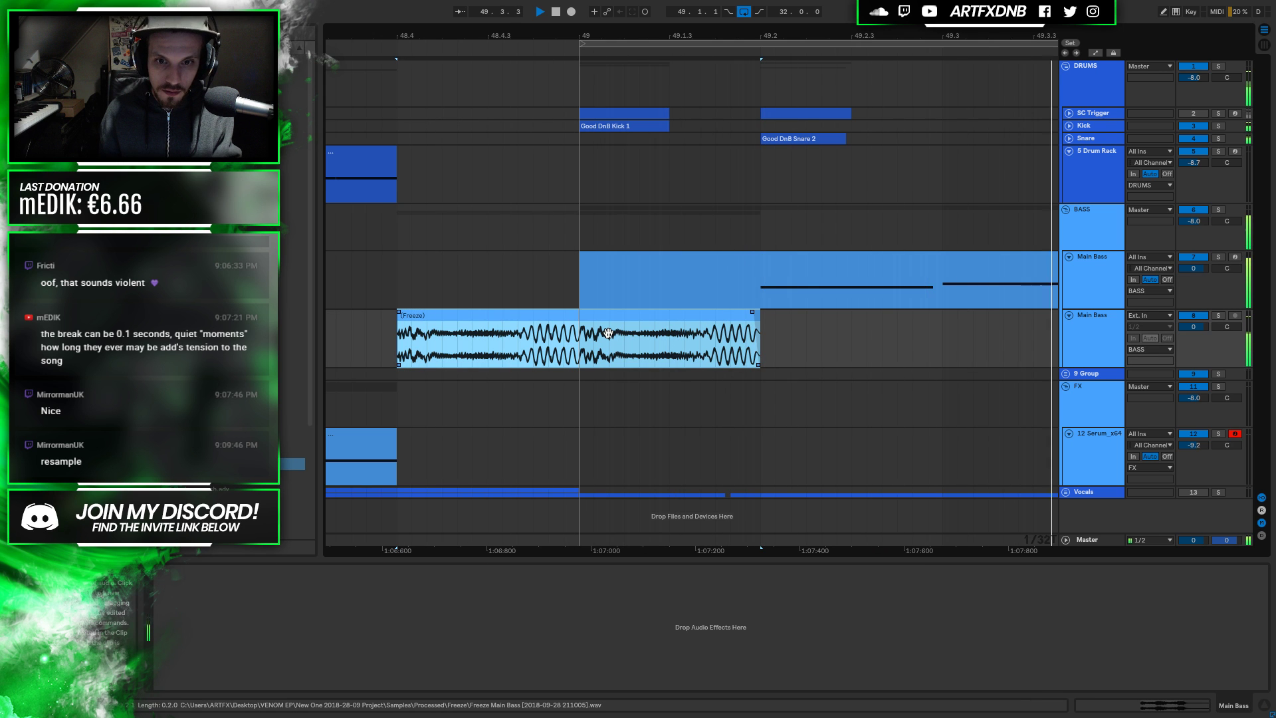
{"action": "key", "text": "space"}
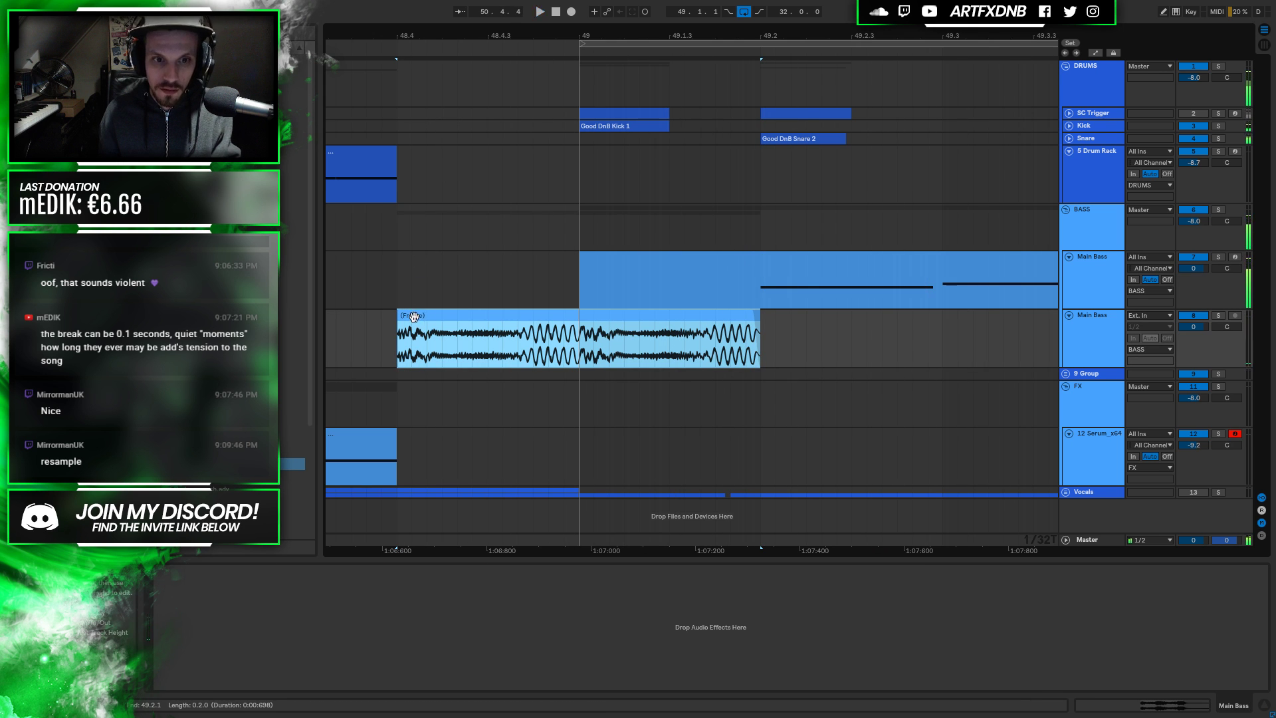
Try the rendered bass clip at 50.4, leading into bar 51, and play the section from bar 49
{"action": "key", "text": "minus"}
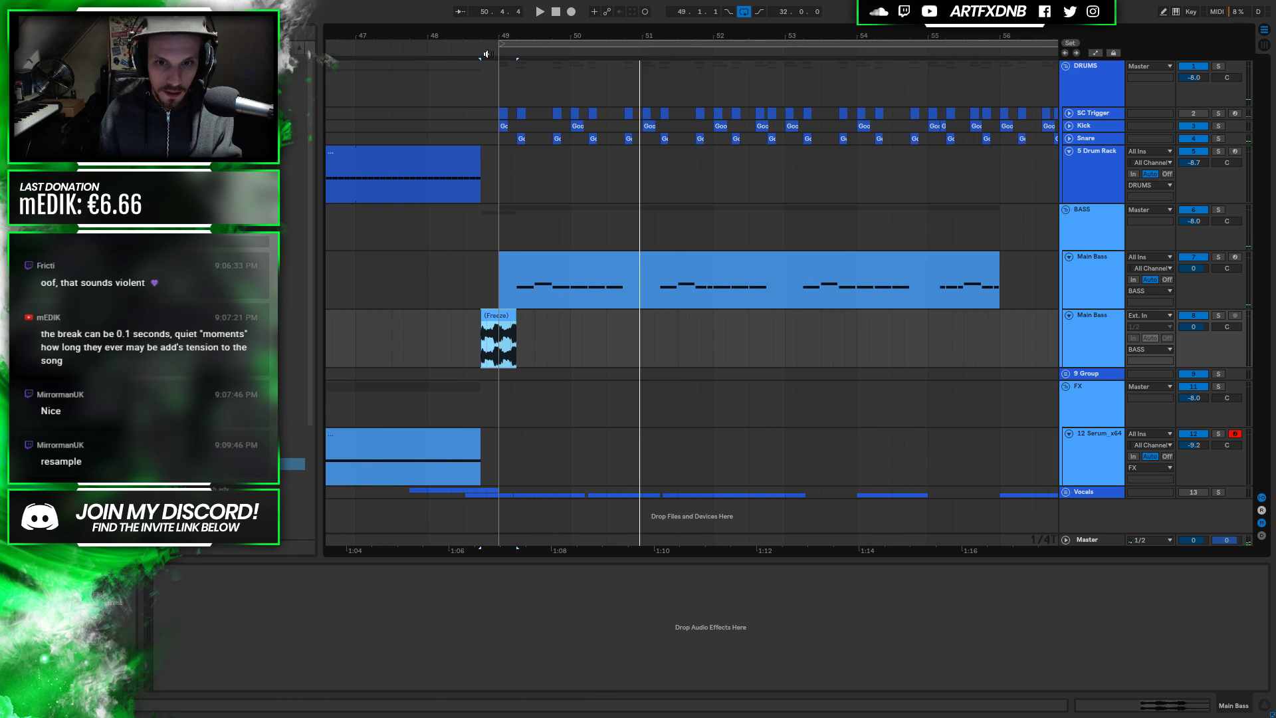
{"action": "left_click_drag", "start_coordinate": [499, 338], "coordinate": [631, 348]}
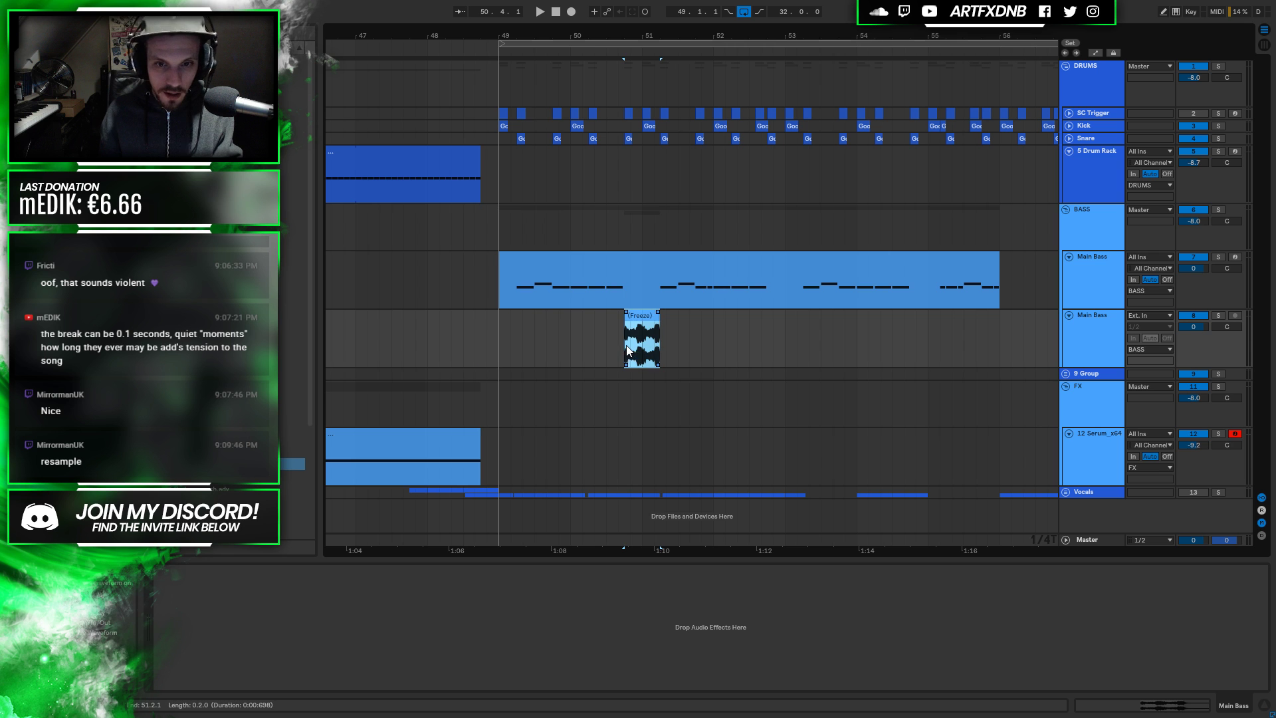
{"action": "left_click", "coordinate": [501, 325]}
{"action": "key", "text": "space"}
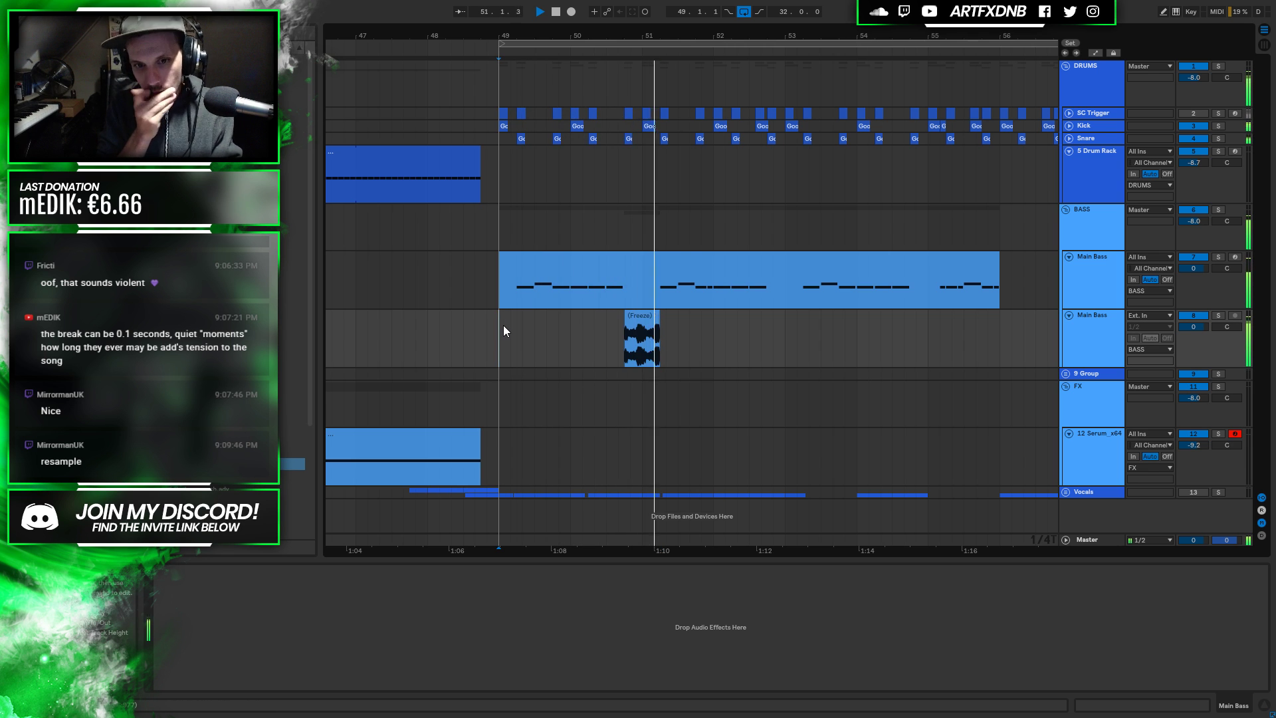
Arrange full copies of the rendered bass clip at 48.4 and 52.4, and shortened one-beat copies at bars 51 and 55
{"action": "left_click_drag", "start_coordinate": [640, 336], "coordinate": [491, 329]}
{"action": "key", "text": "Delete"}
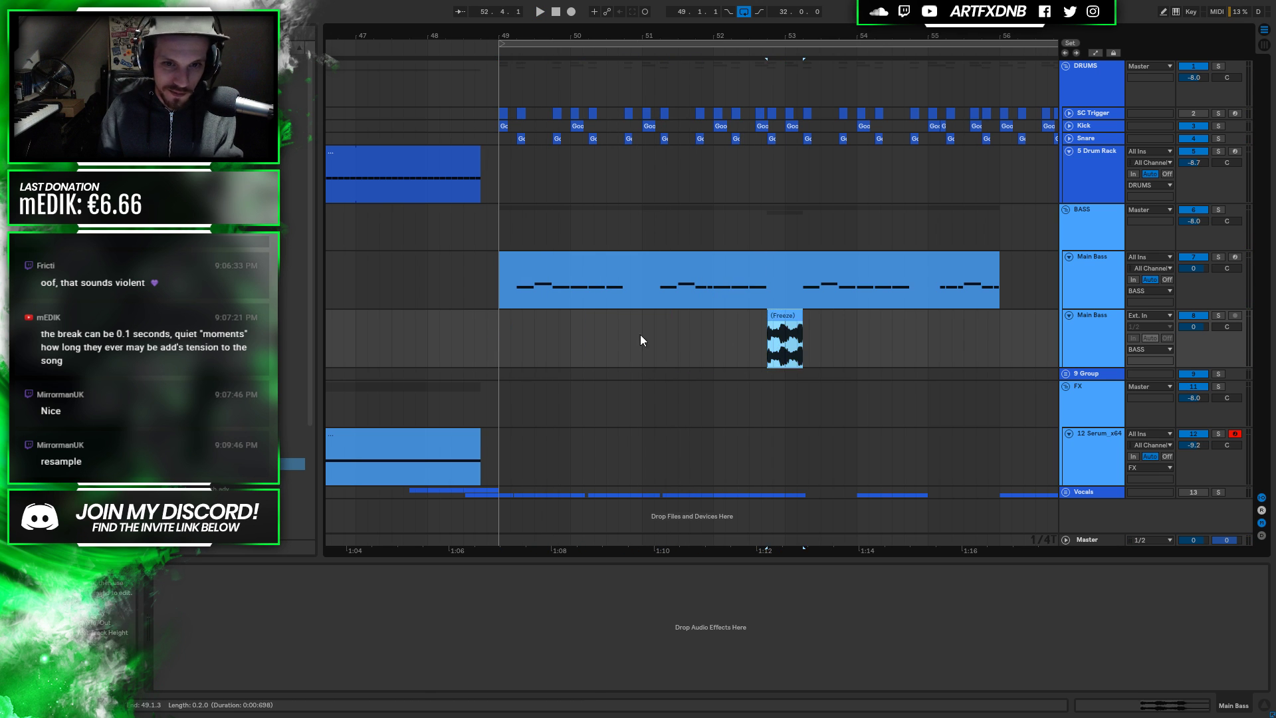
{"action": "left_click_drag", "start_coordinate": [786, 327], "coordinate": [936, 337]}
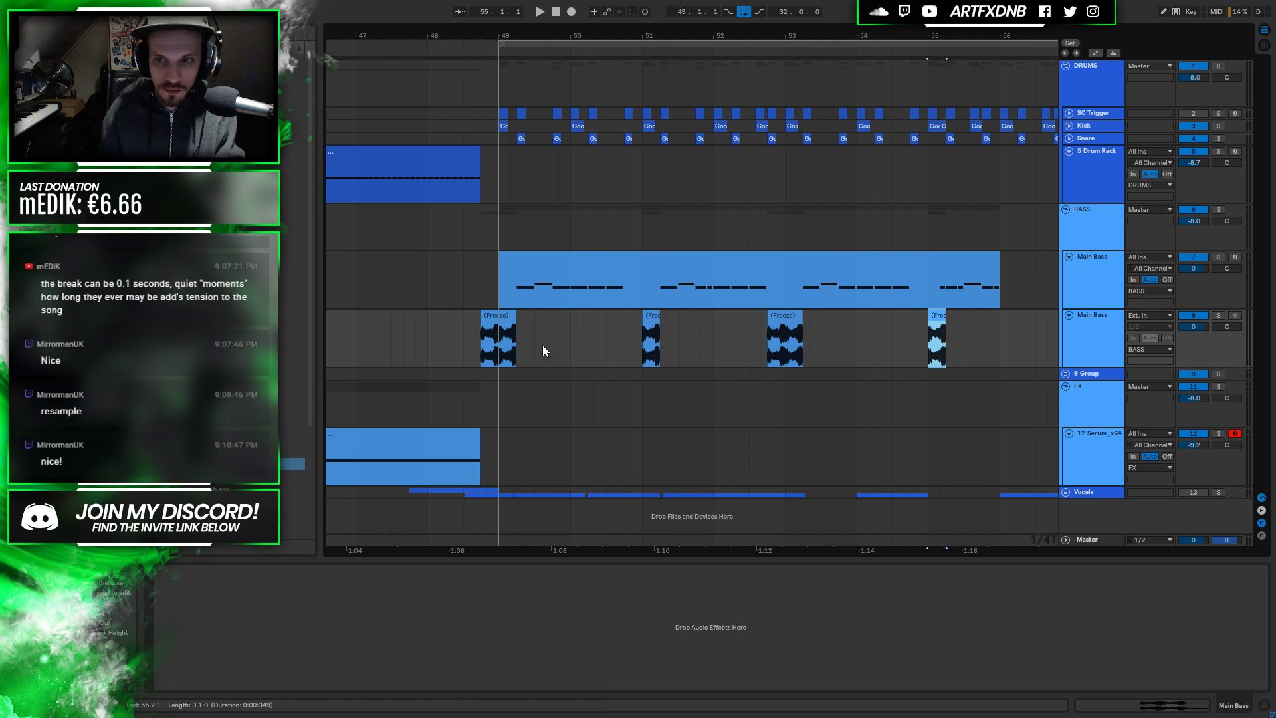
Play the arrangement from bar 49 through bar 56 to judge the repeated bass fills
{"action": "left_click", "coordinate": [501, 353]}
{"action": "key", "text": "space"}
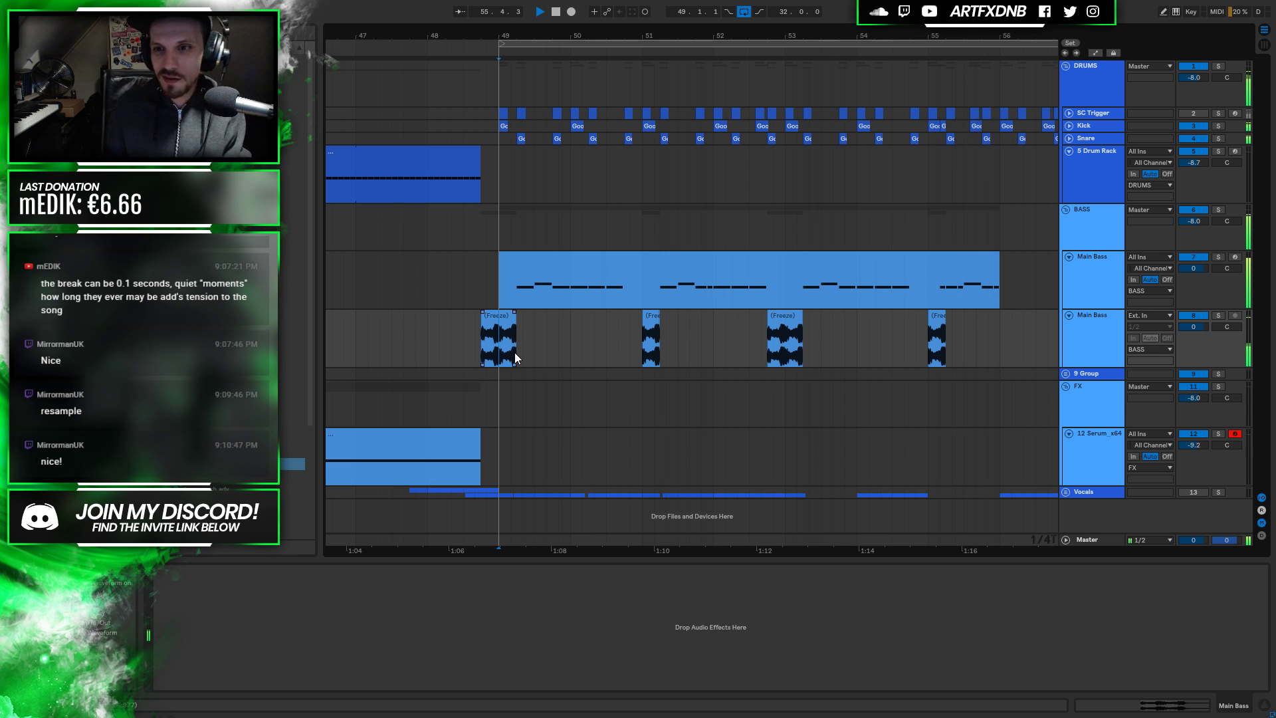
{"action": "key", "text": "space"}
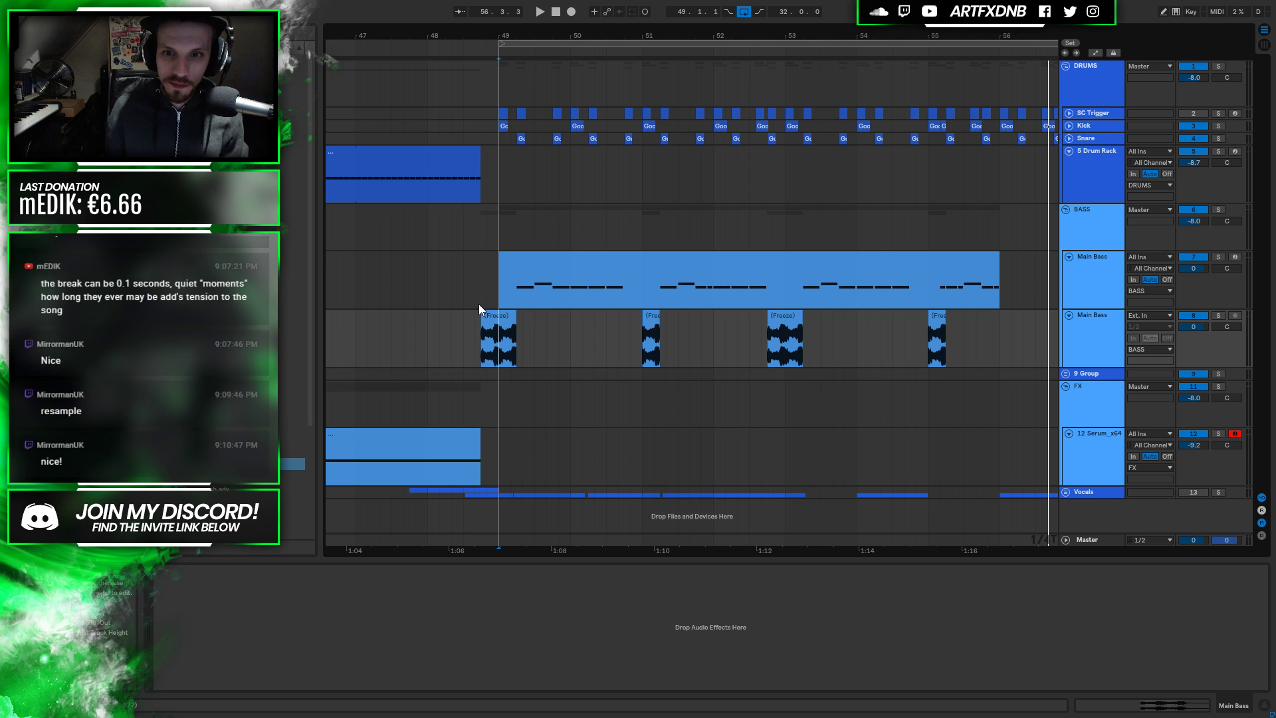
Undo the clip arrangement and the audio rendering, back to the second Main Bass track's MIDI clip
{"action": "key", "text": "ctrl+z"}
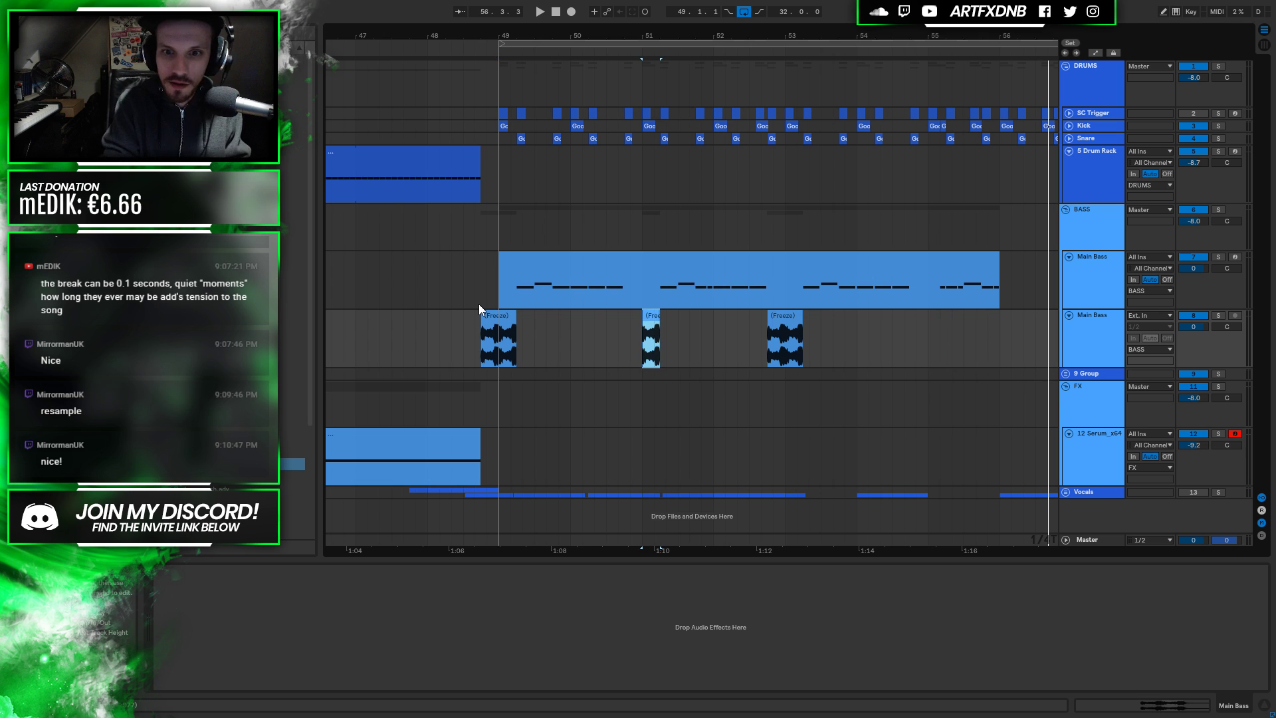
{"action": "key", "text": "ctrl+z"}
{"action": "key", "text": "ctrl+z"}
{"action": "key", "text": "ctrl+z"}
{"action": "key", "text": "ctrl+z"}
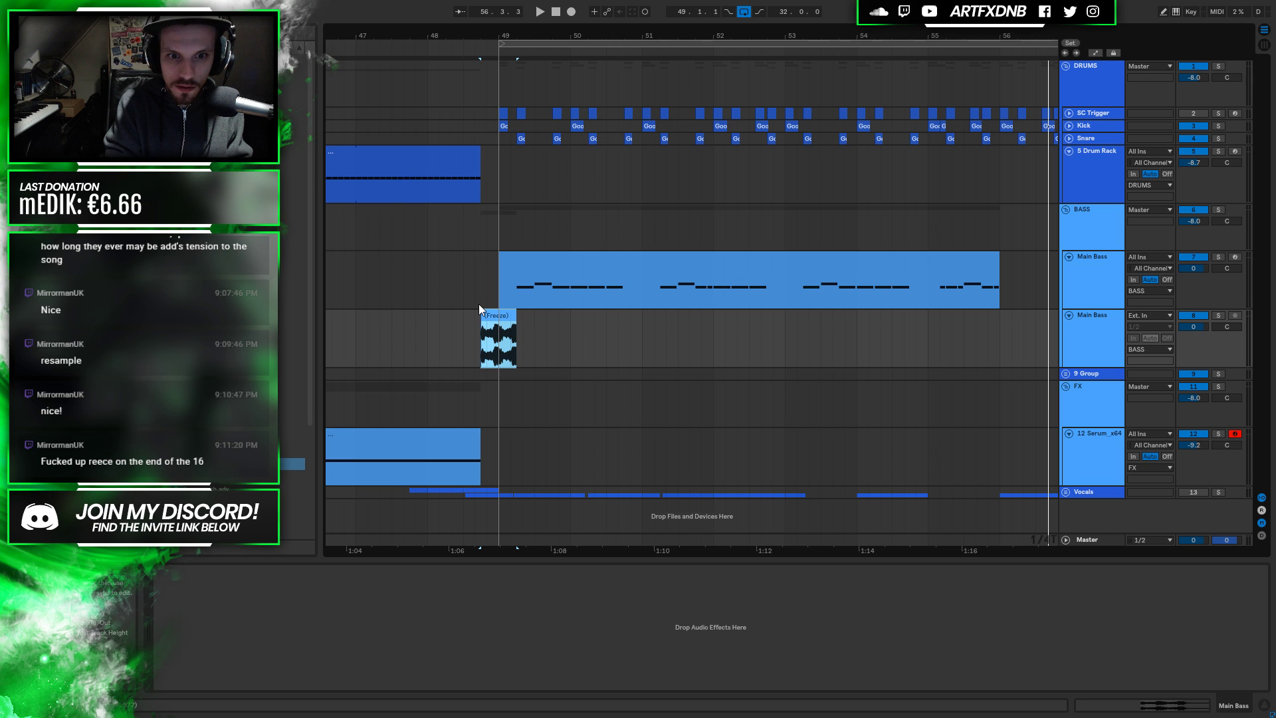
{"action": "key", "text": "ctrl+y"}
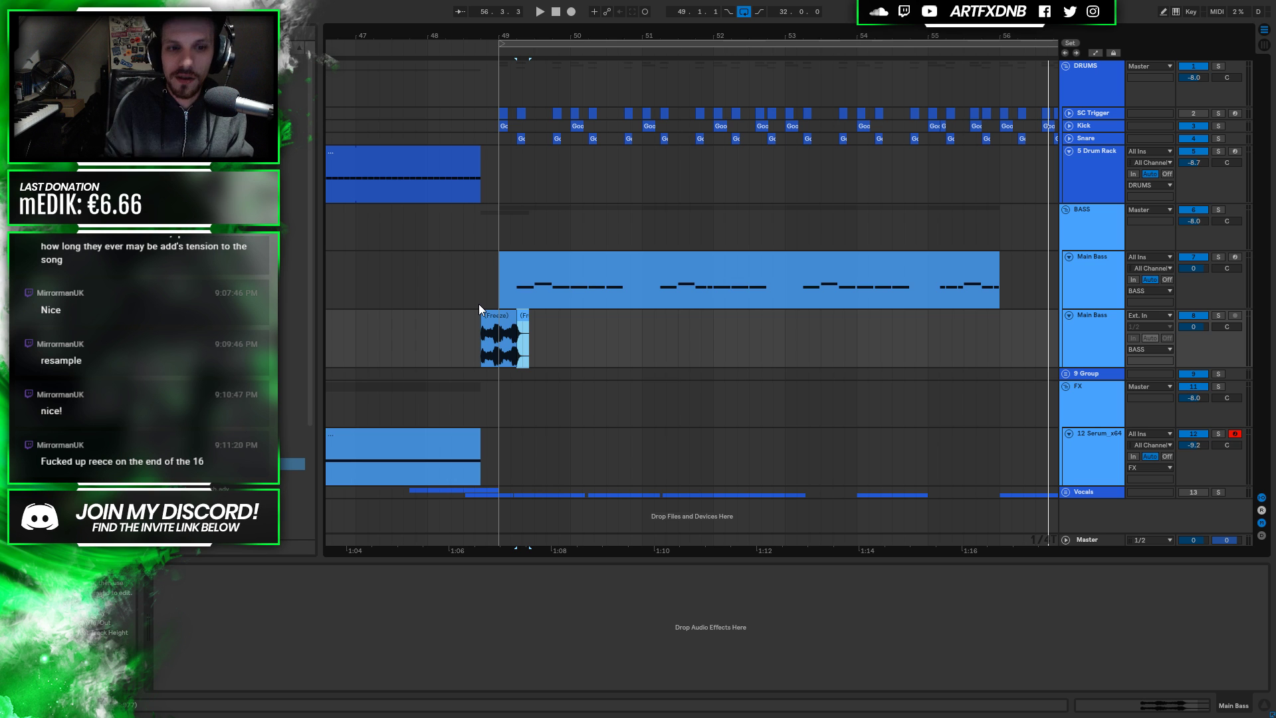
{"action": "key", "text": "ctrl+z"}
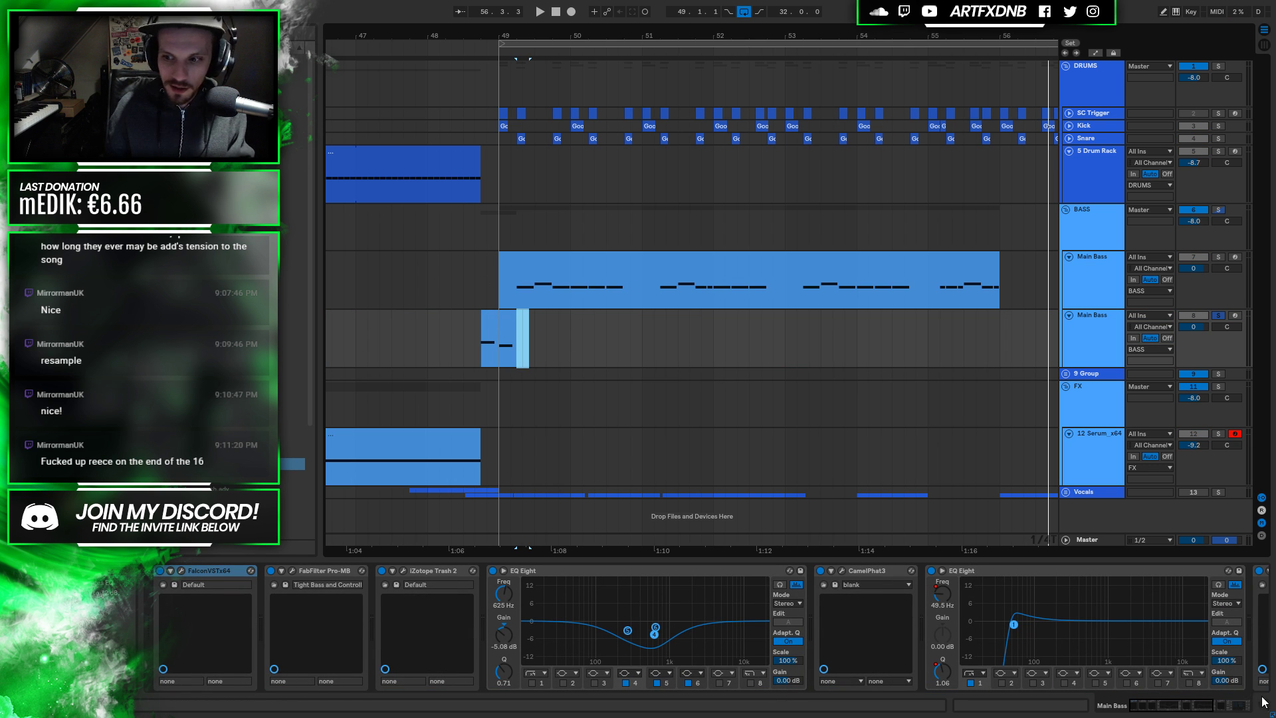
Duplicate the second Main Bass track with its MIDI clip and devices
{"action": "key", "text": "F11"}
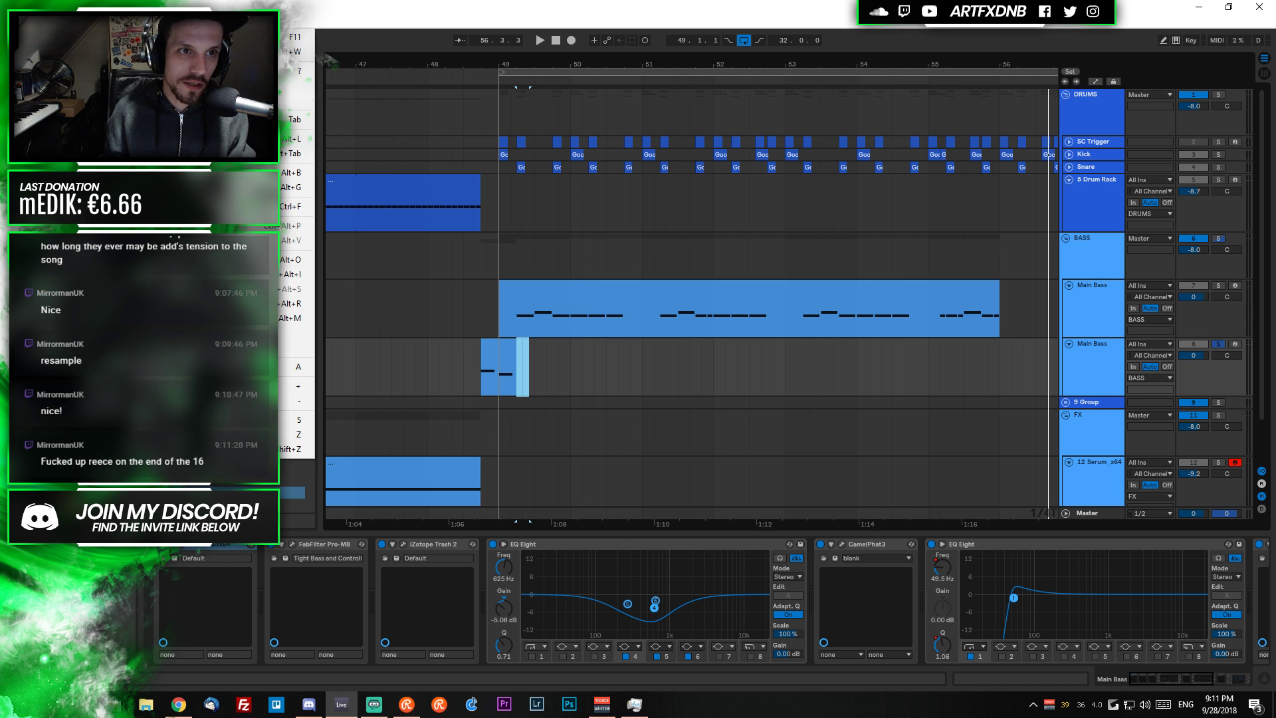
{"action": "left_click", "coordinate": [1098, 380]}
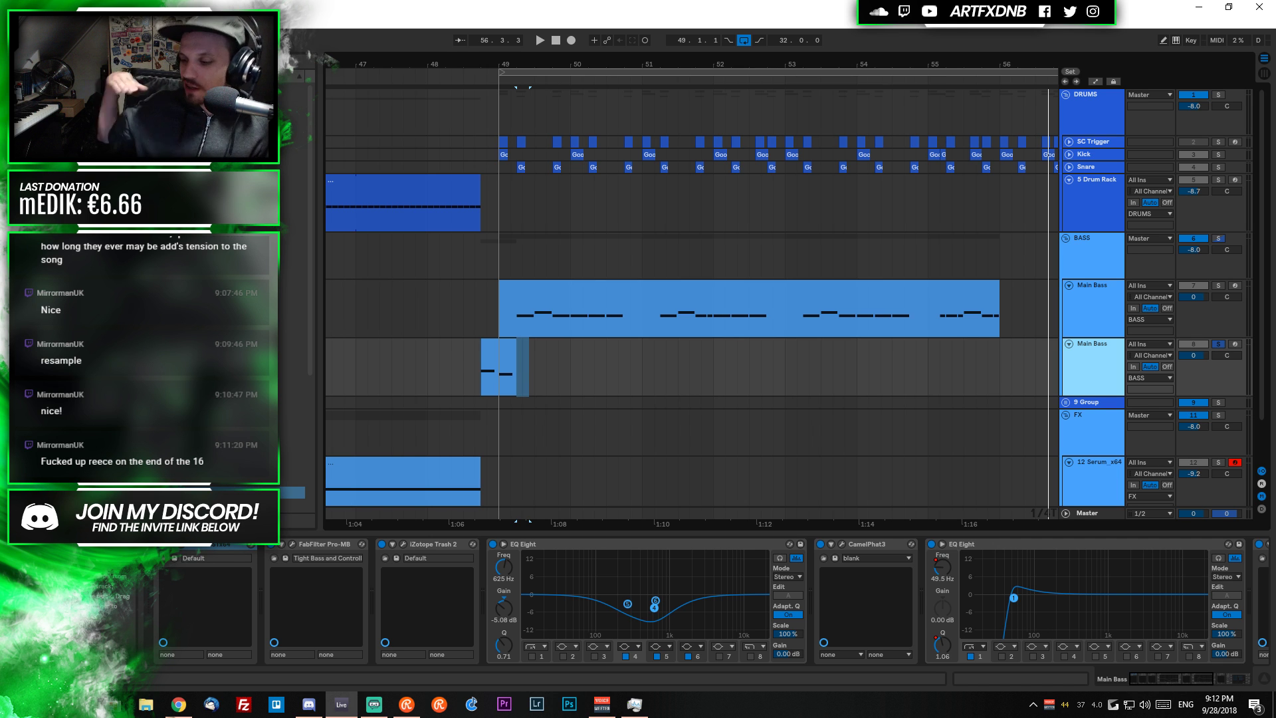
{"action": "key", "text": "ctrl+d"}
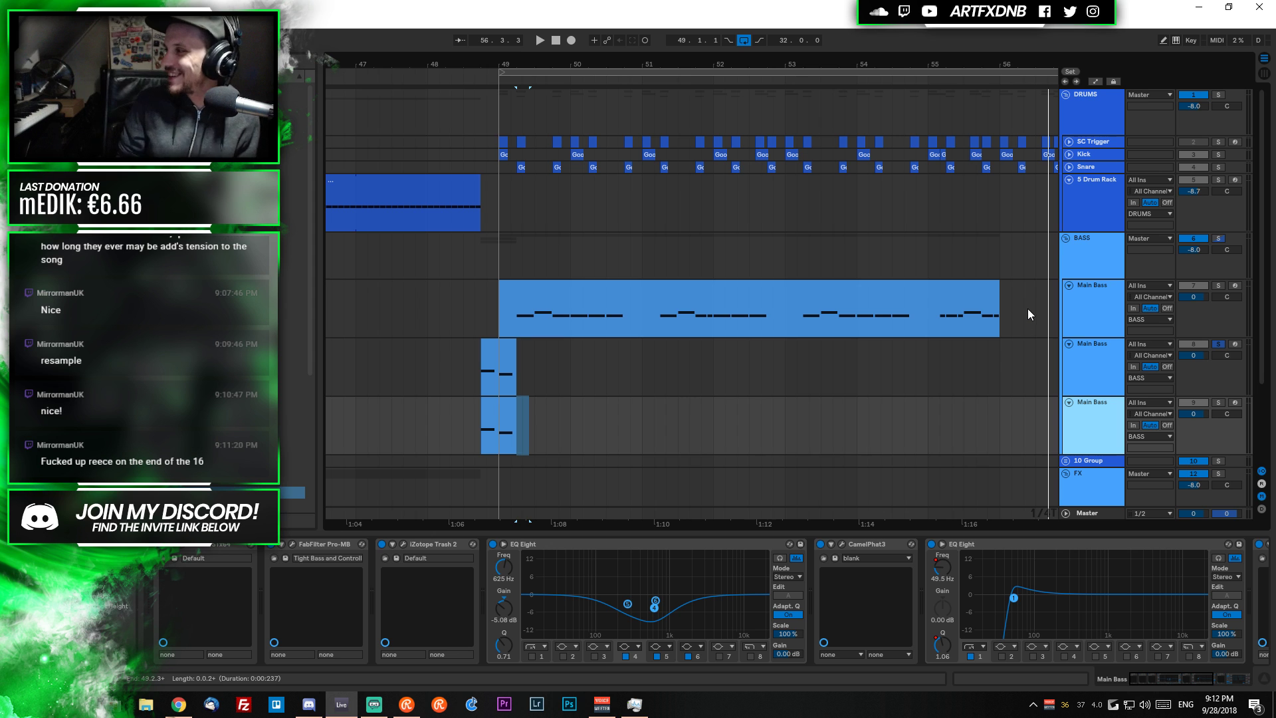
Freeze and flatten the Main Bass track directly above its new duplicate, keeping the duplicate as MIDI
{"action": "left_click", "coordinate": [1095, 373]}
{"action": "right_click", "coordinate": [1091, 373]}
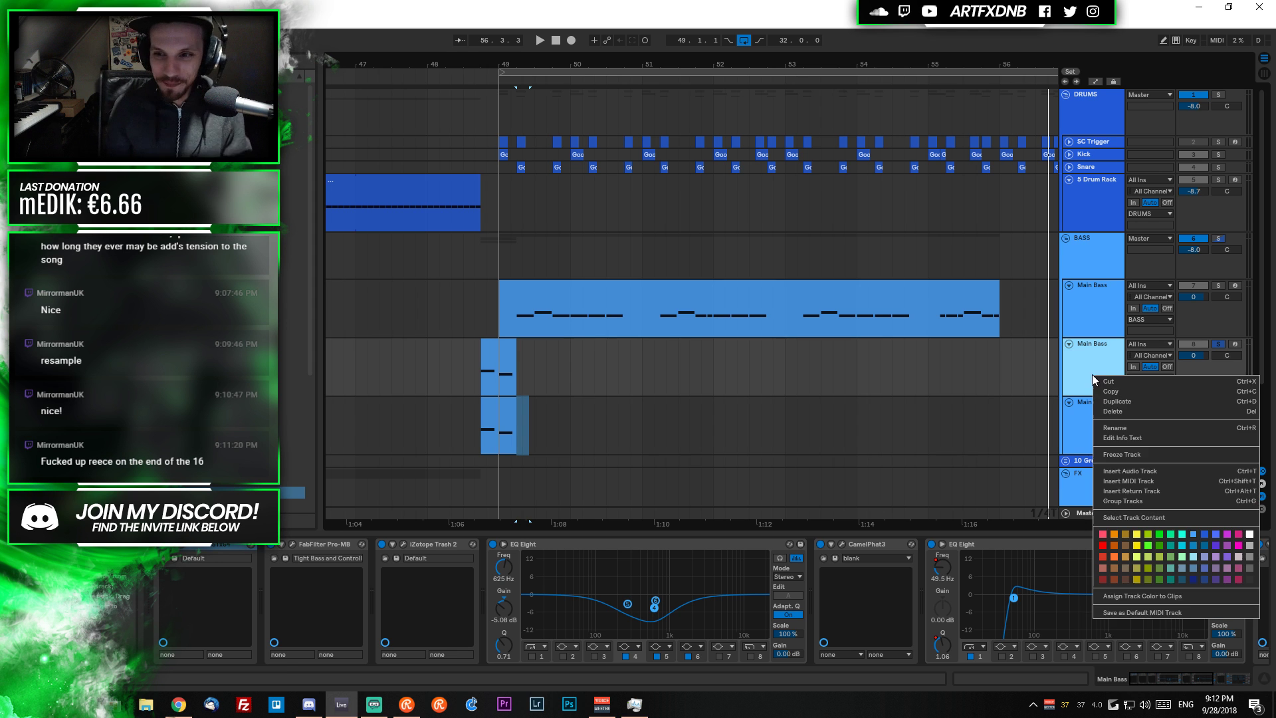
{"action": "left_click", "coordinate": [1115, 456]}
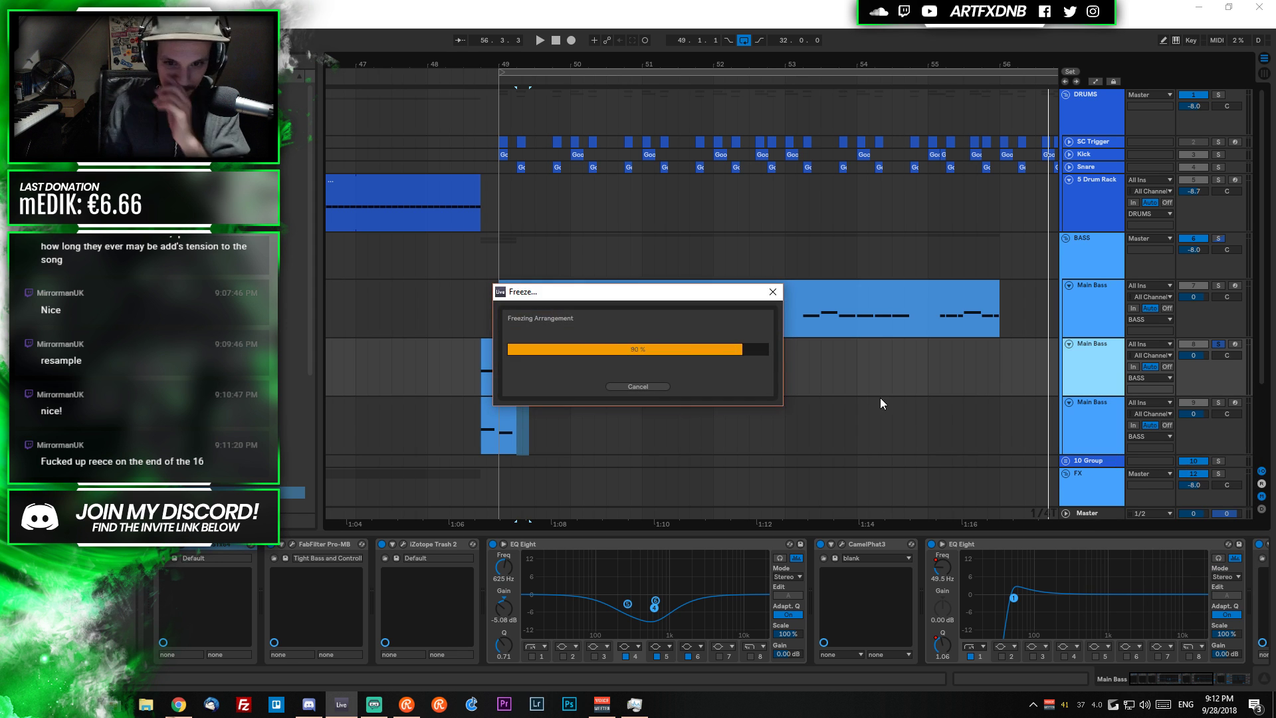
{"action": "key", "text": "F11"}
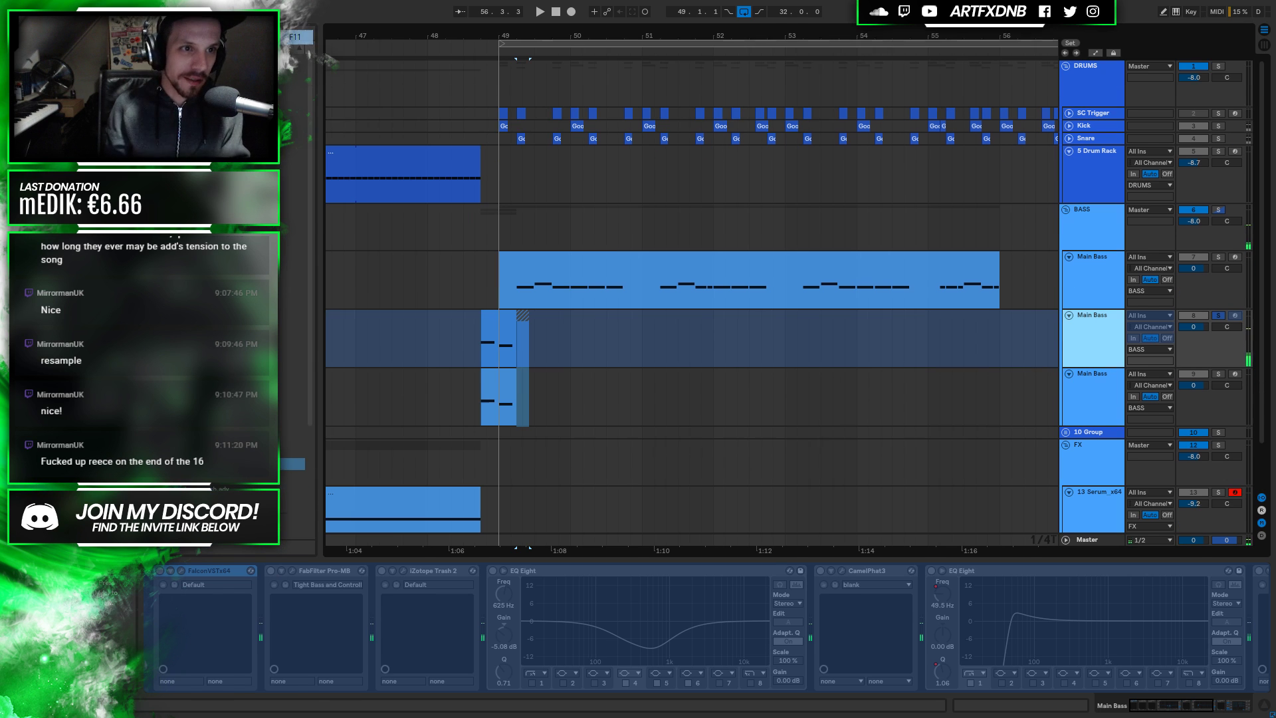
{"action": "right_click", "coordinate": [1102, 334]}
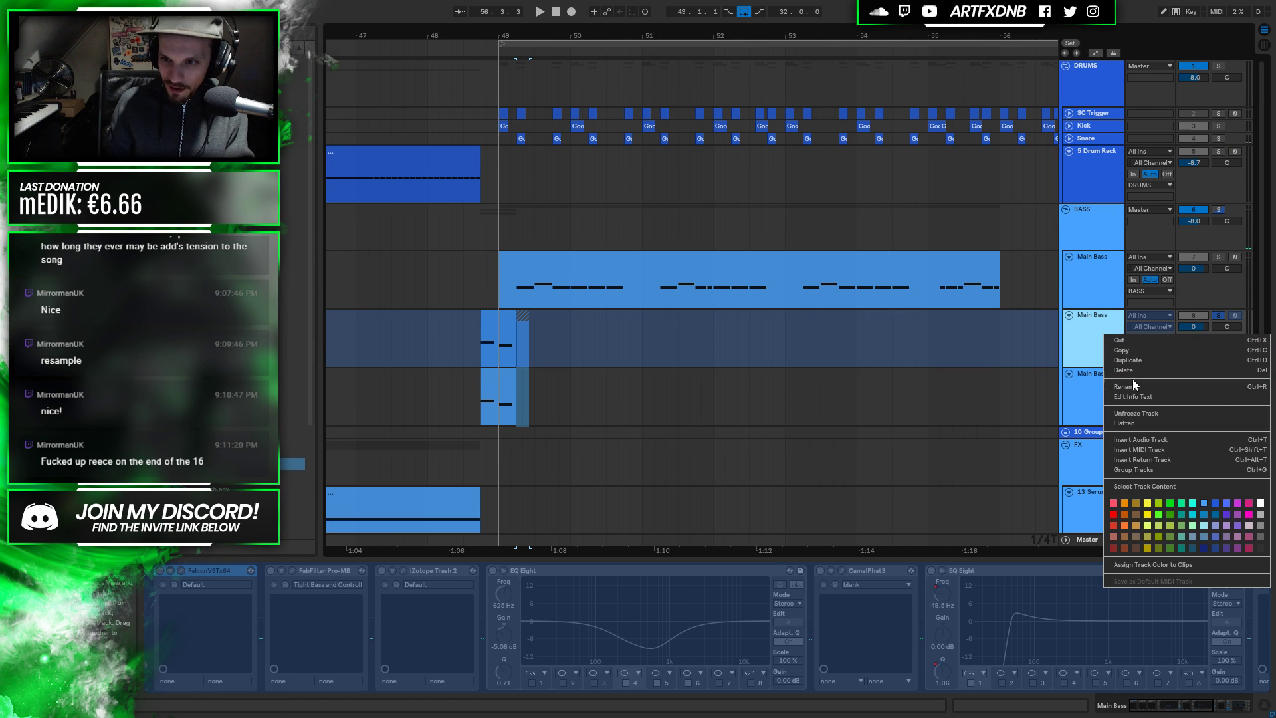
{"action": "left_click", "coordinate": [1126, 421]}
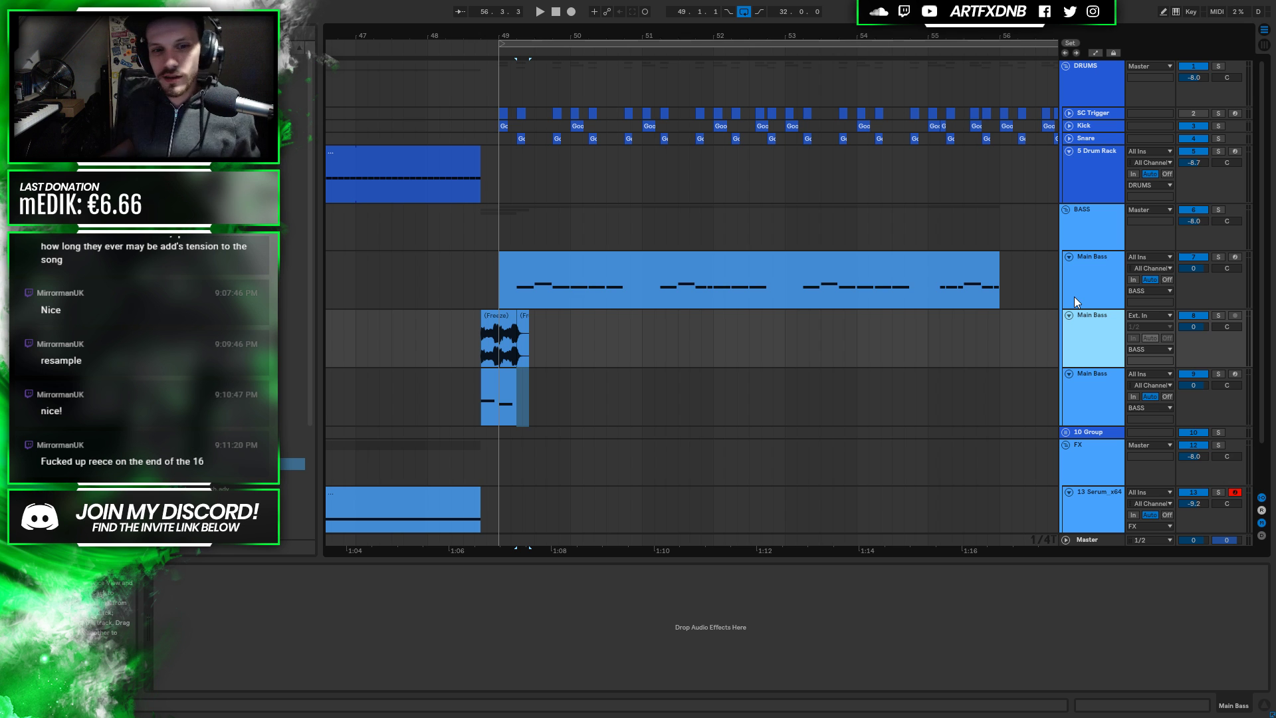
Delete the freeze tail clip that follows the resampled fill on the audio Main Bass track
{"action": "left_click", "coordinate": [484, 322]}
{"action": "key", "text": "plus"}
{"action": "key", "text": "plus"}
{"action": "key", "text": "plus"}
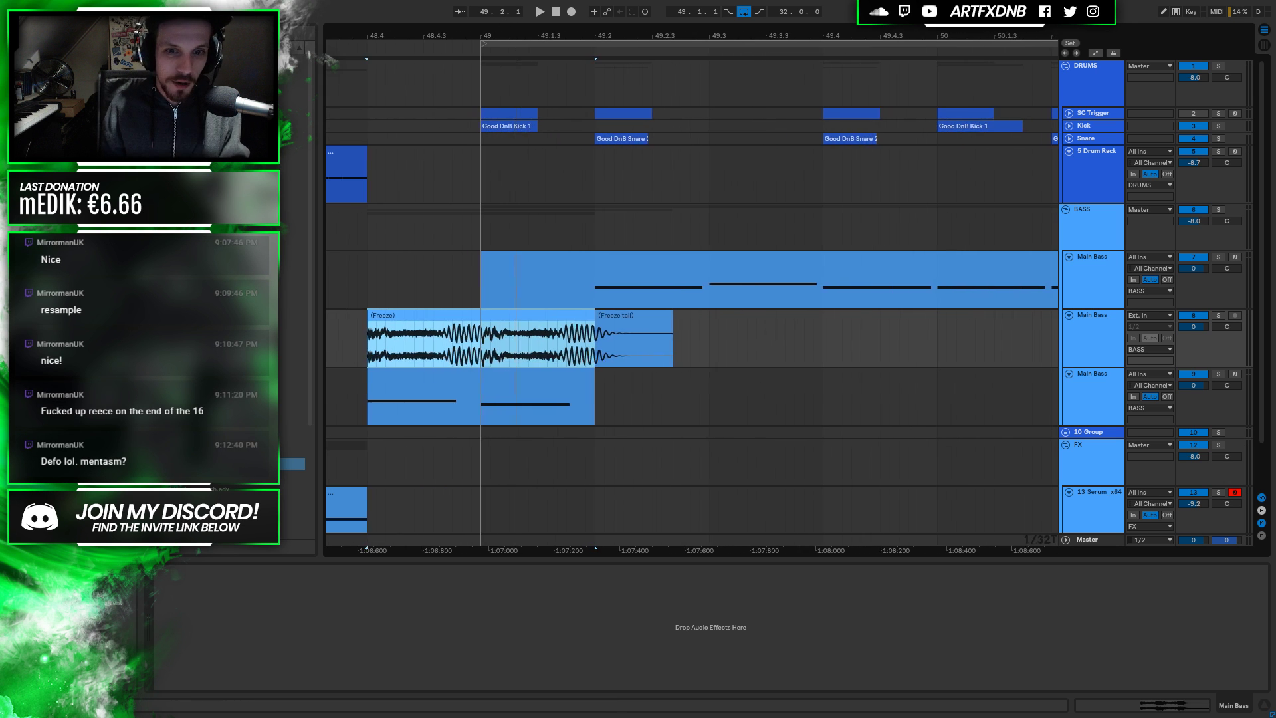
{"action": "left_click", "coordinate": [638, 323]}
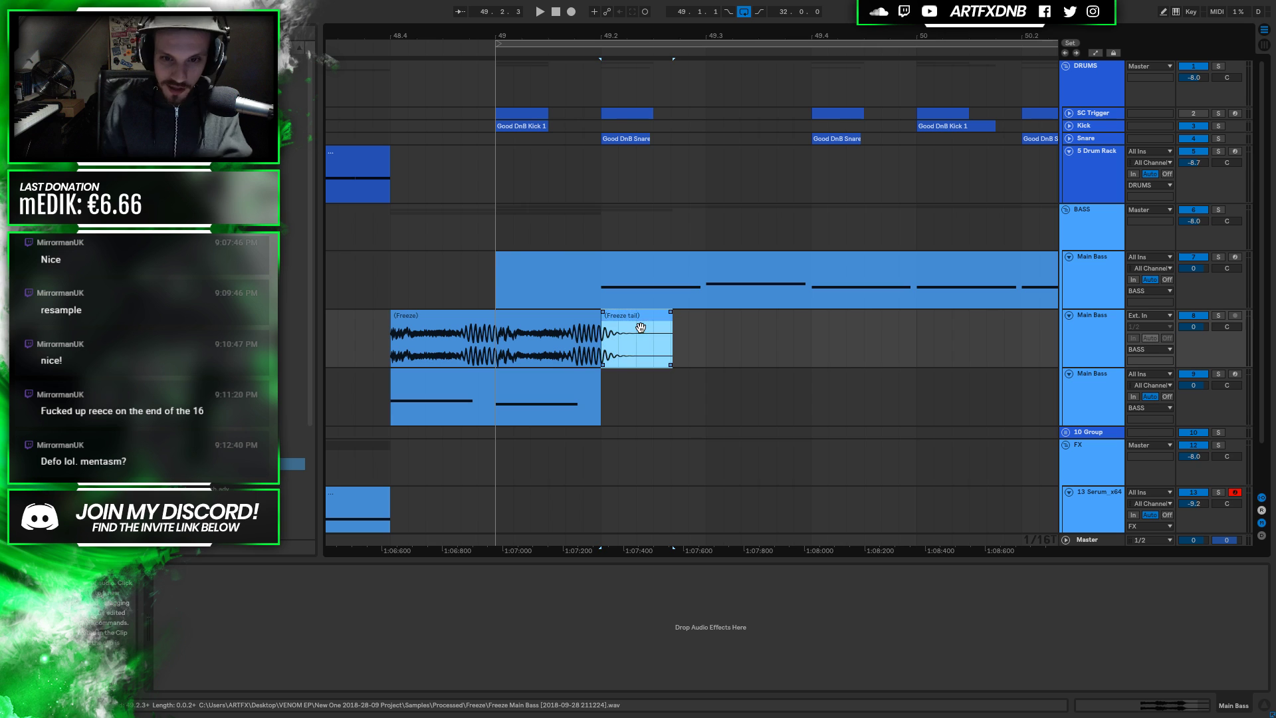
{"action": "left_click", "coordinate": [594, 314]}
Copy the resampled fill clip along the audio Main Bass track so the copy starts at 52.4.1
{"action": "left_click", "coordinate": [493, 322]}
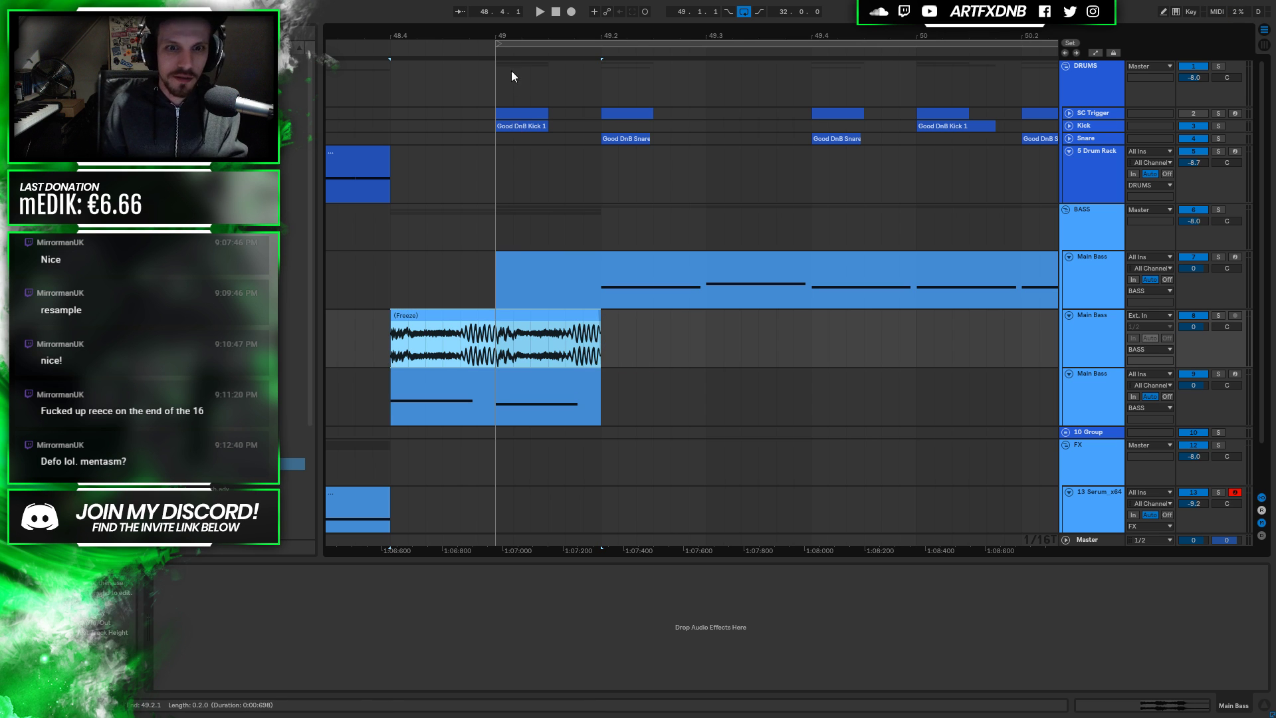
{"action": "key", "text": "minus"}
{"action": "key", "text": "minus"}
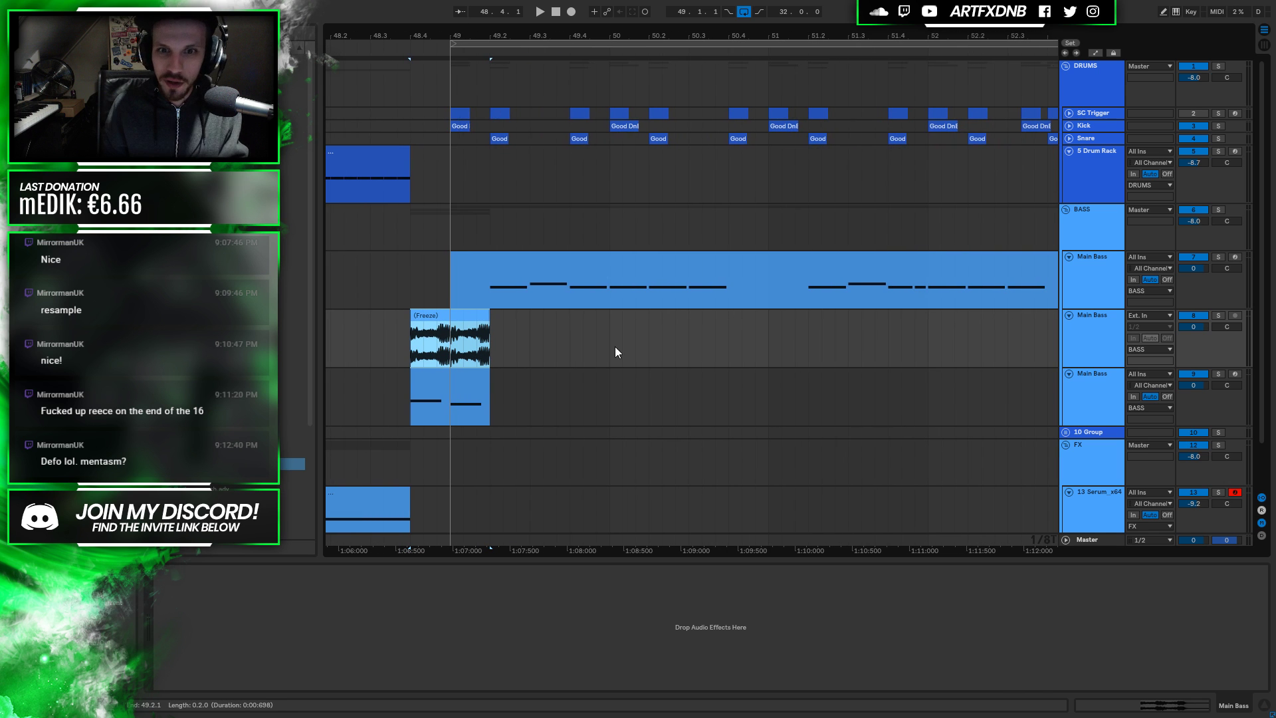
{"action": "key", "text": "minus"}
{"action": "key", "text": "minus"}
{"action": "key", "text": "minus"}
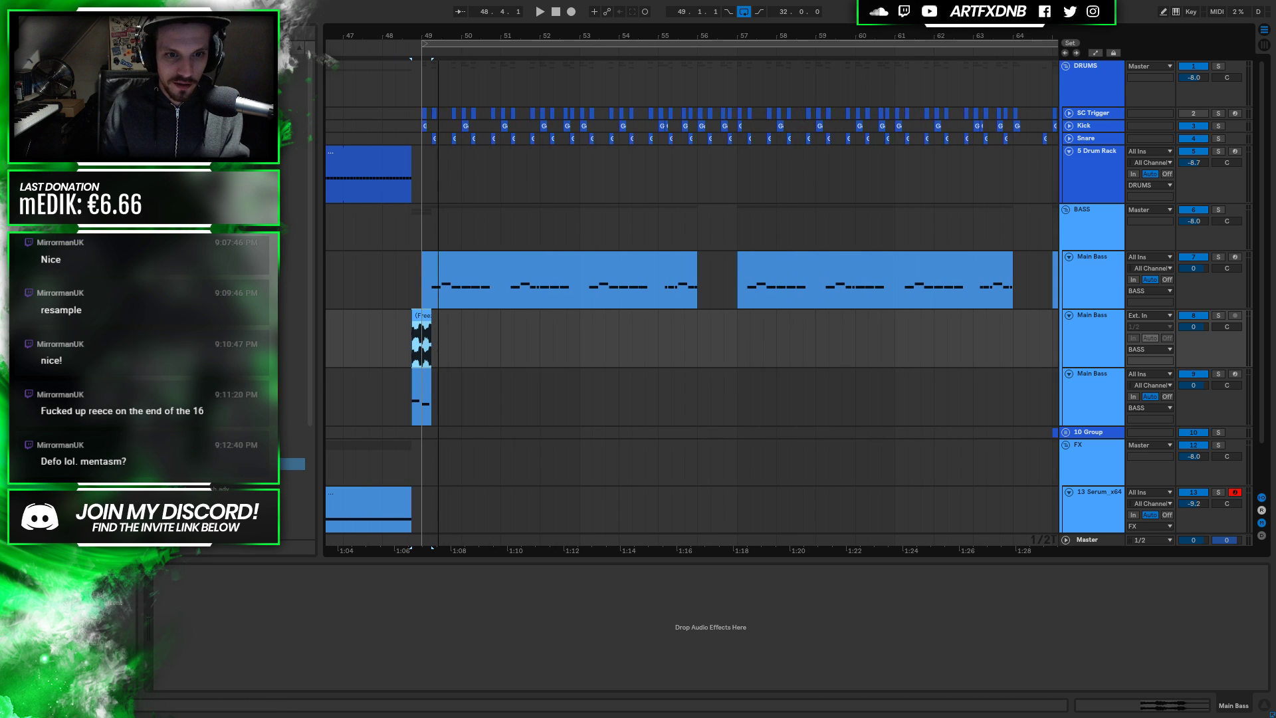
{"action": "left_click_drag", "start_coordinate": [526, 336], "coordinate": [579, 361]}
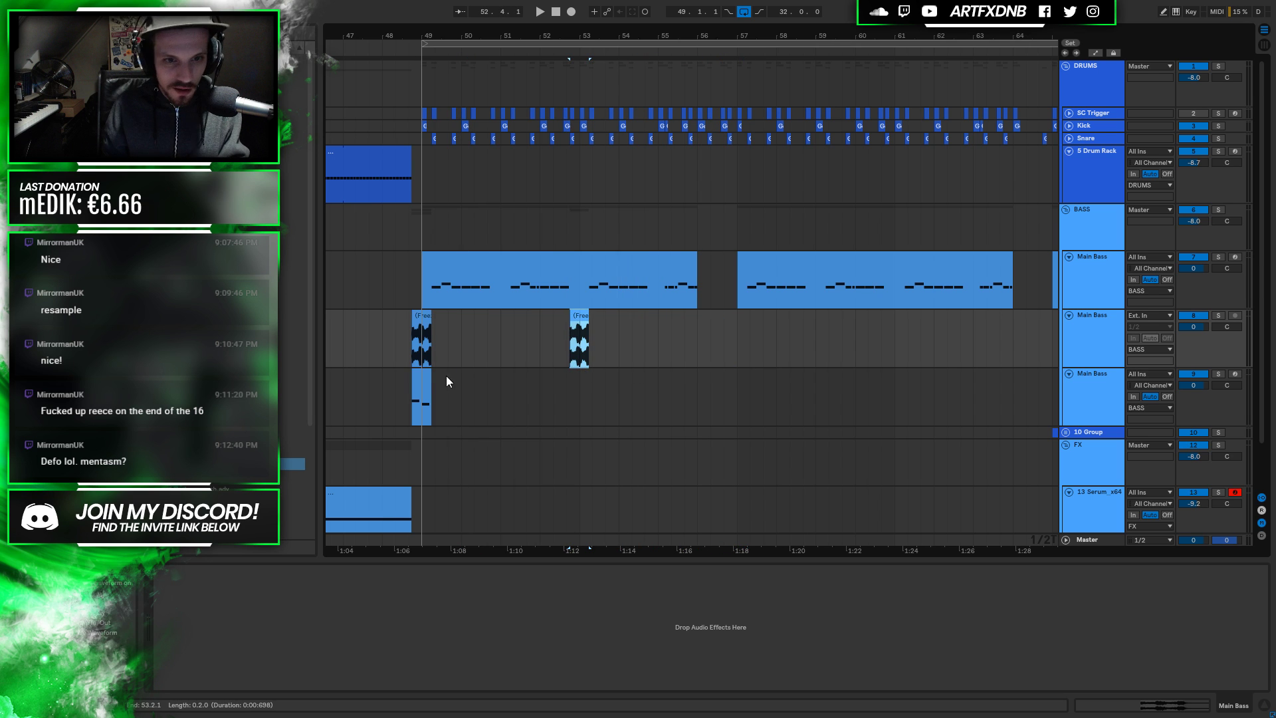
Copy the second half of the resampled fill to the start of bars 51 and 55 on the same track
{"action": "left_click", "coordinate": [432, 347]}
{"action": "left_click", "coordinate": [426, 320]}
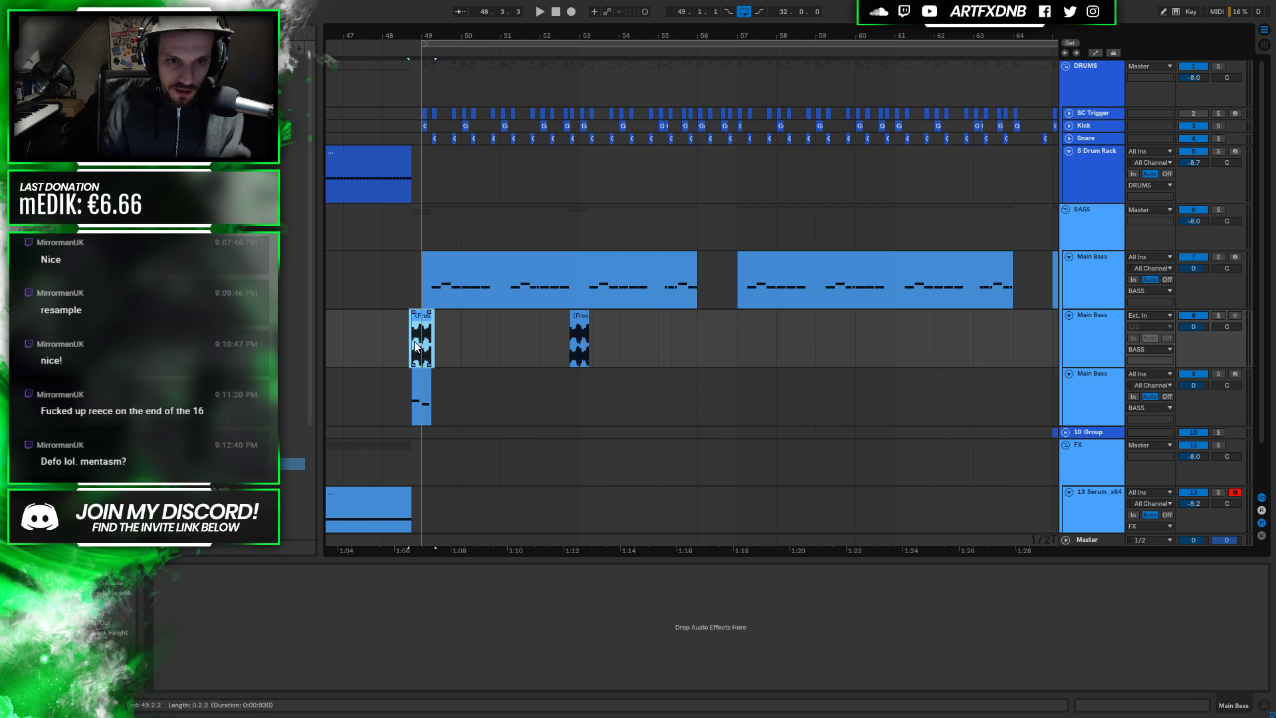
{"action": "left_click", "coordinate": [507, 346]}
{"action": "key", "text": "ctrl+v"}
{"action": "left_click", "coordinate": [660, 336]}
{"action": "key", "text": "ctrl+v"}
{"action": "left_click", "coordinate": [583, 337]}
Play the drop with the placed fills and set the loop to the eight bars starting at bar 49
{"action": "key", "text": "space"}
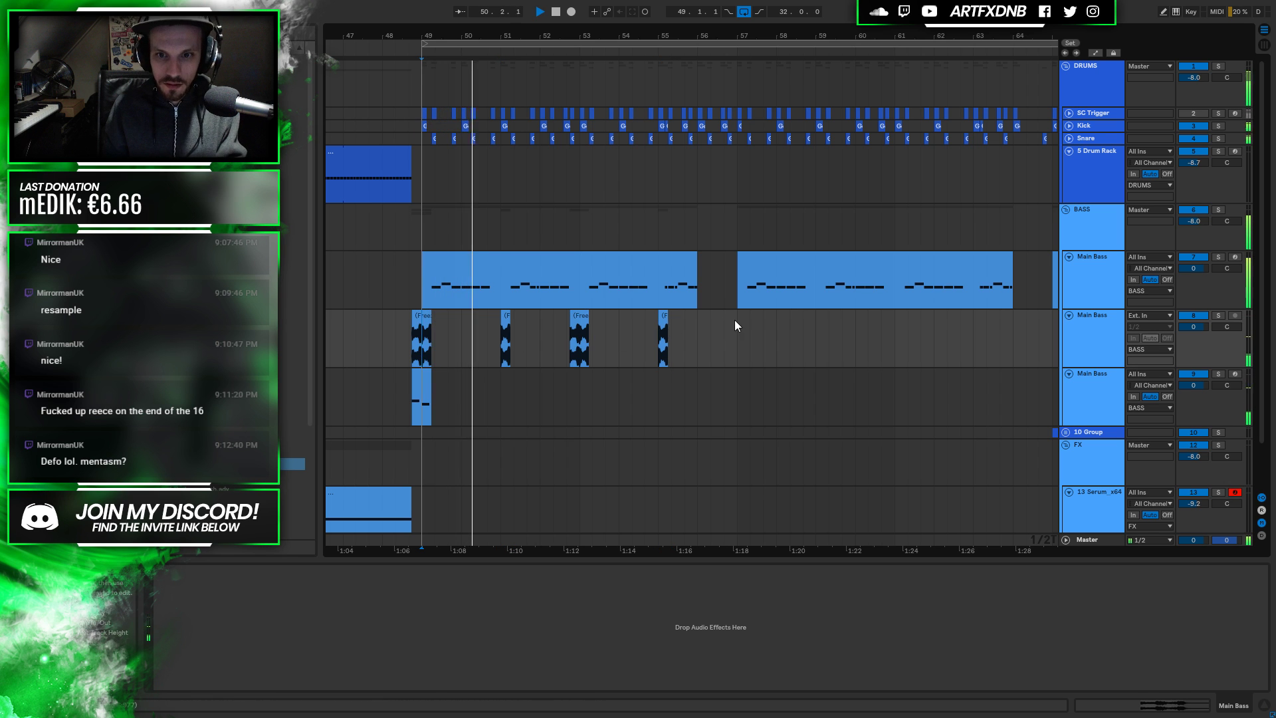
{"action": "left_click_drag", "start_coordinate": [735, 321], "coordinate": [420, 334]}
{"action": "left_click", "coordinate": [422, 330]}
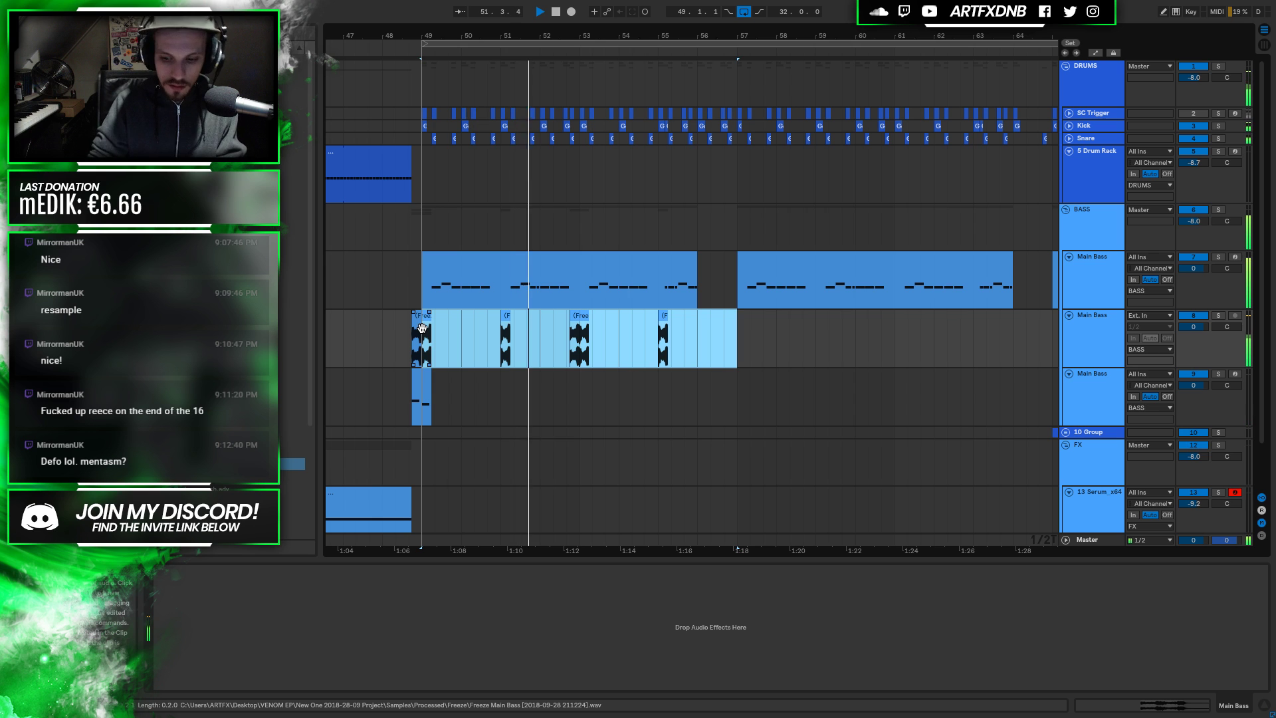
{"action": "key", "text": "ctrl+l"}
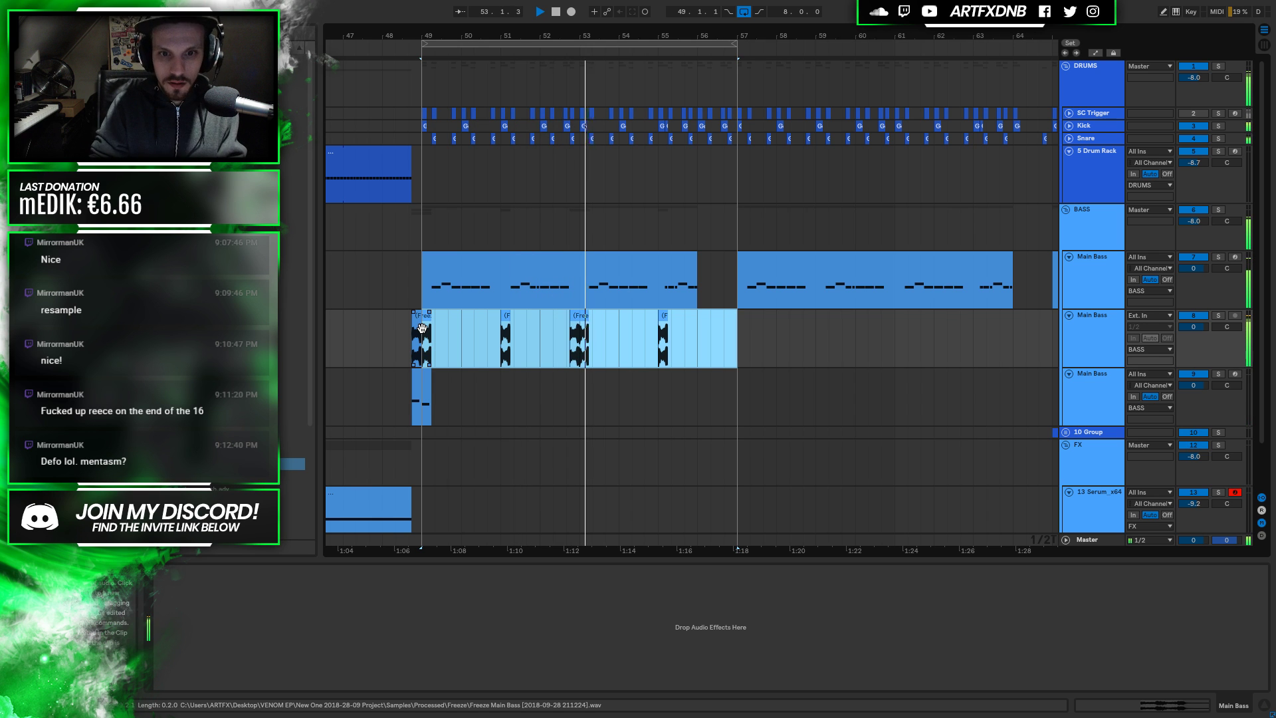
{"action": "left_click", "coordinate": [422, 387]}
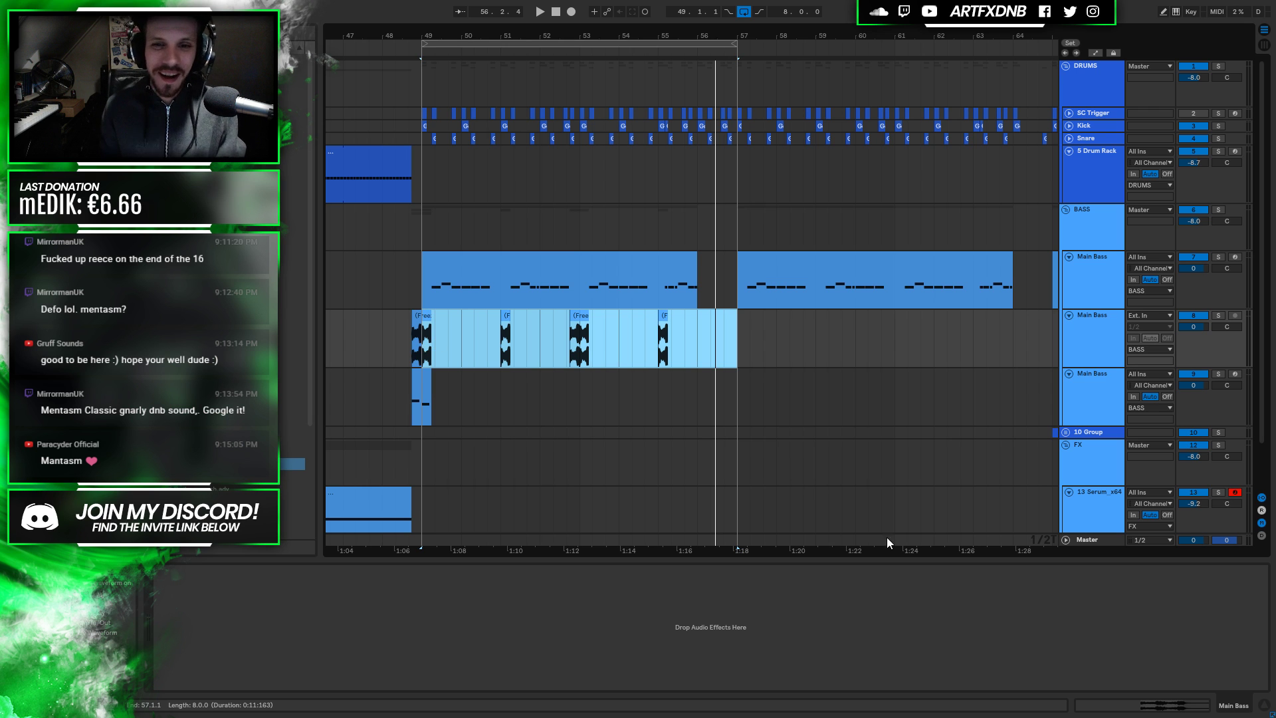
Copy the first half of the resampled fill to the last beat of bar 56
{"action": "left_click", "coordinate": [416, 353]}
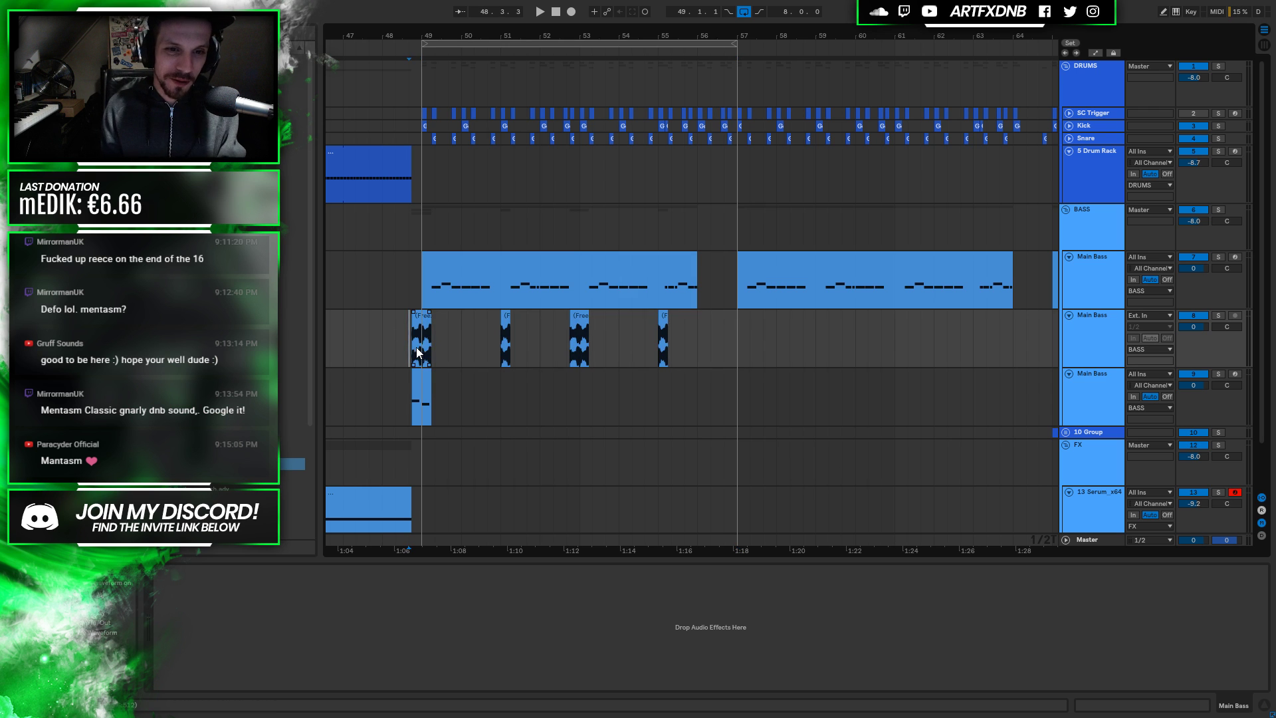
{"action": "left_click", "coordinate": [415, 325]}
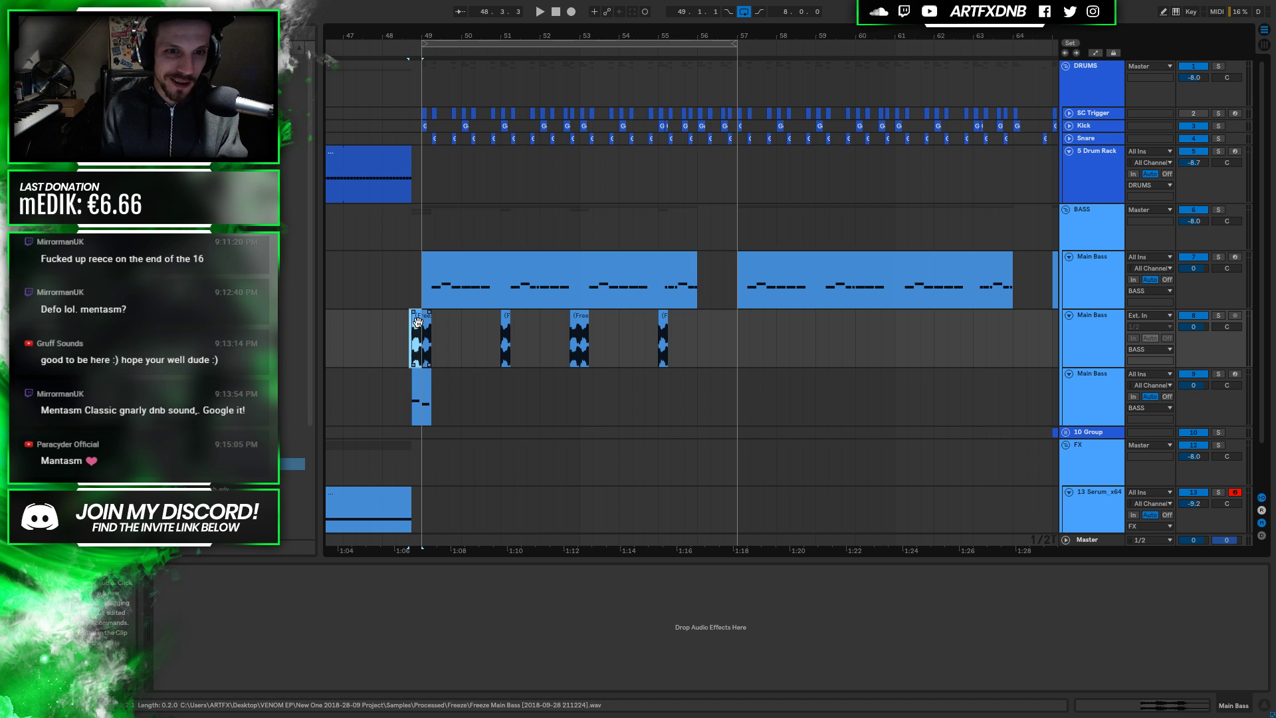
{"action": "left_click_drag", "start_coordinate": [416, 326], "coordinate": [729, 326]}
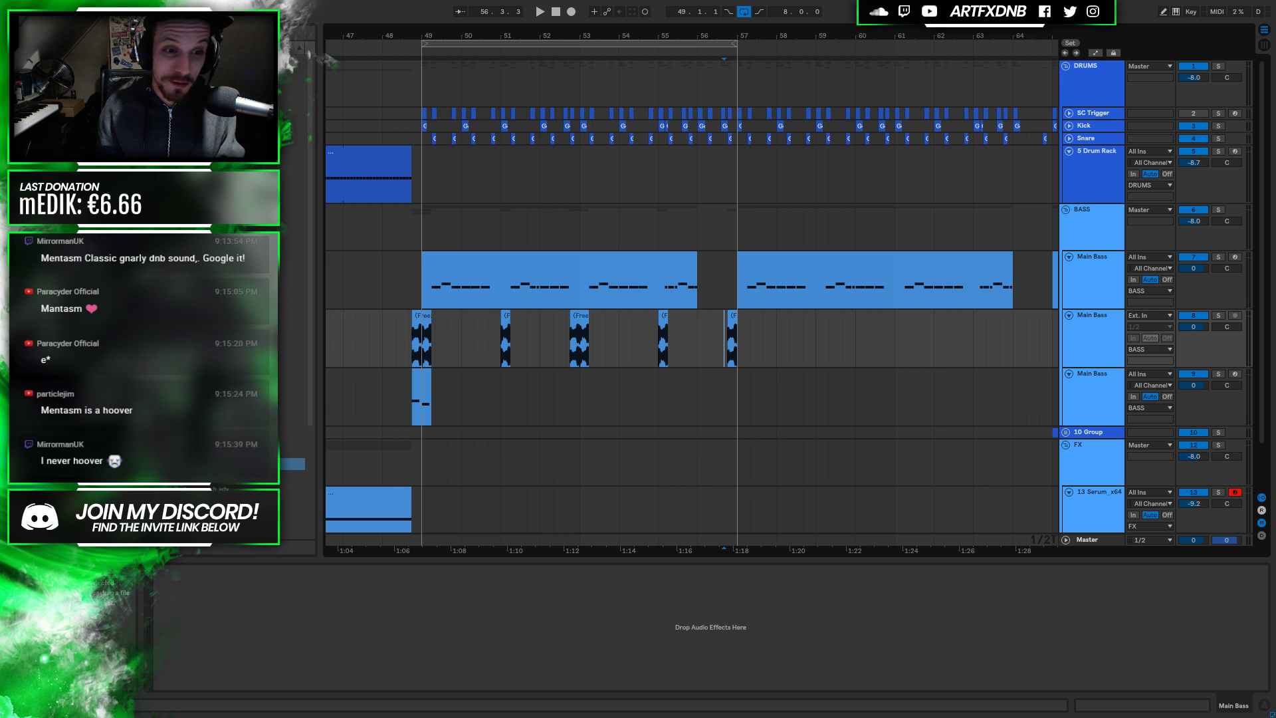
Solo the backup MIDI Main Bass track and play its fill from bar 49
{"action": "left_click", "coordinate": [456, 254]}
{"action": "left_click", "coordinate": [1103, 398]}
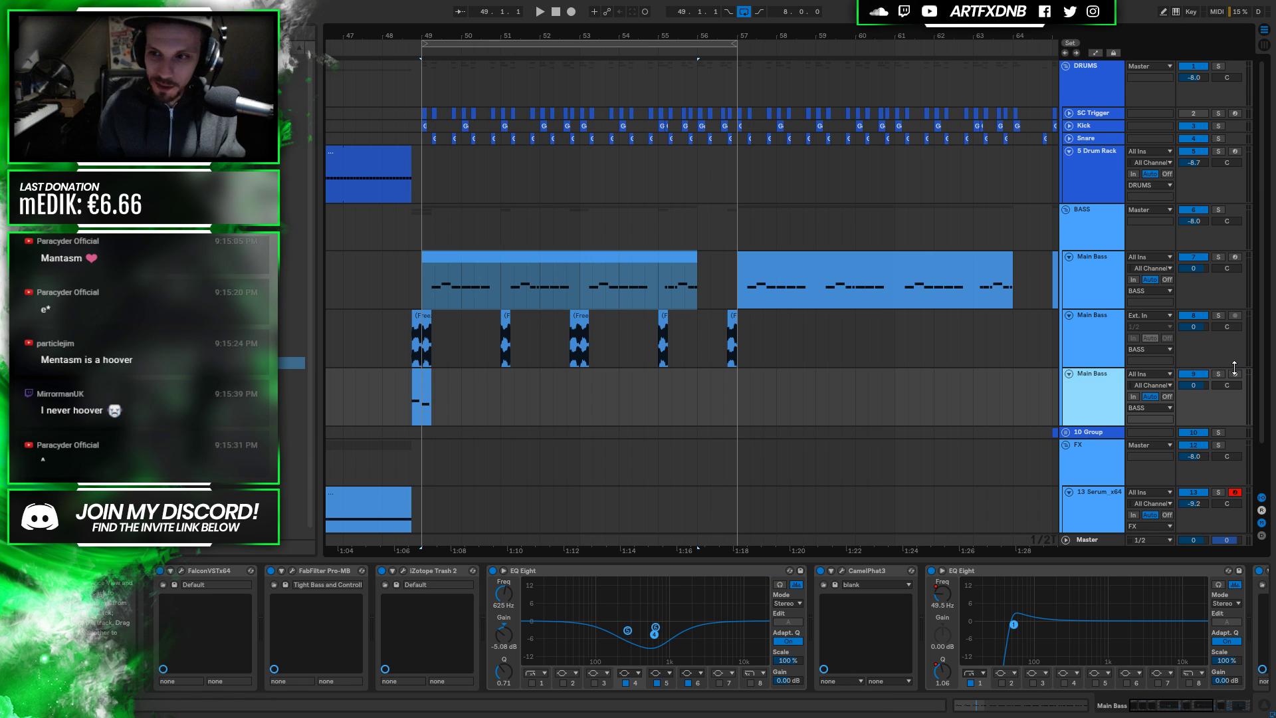
{"action": "left_click", "coordinate": [1218, 374]}
{"action": "left_click", "coordinate": [408, 373]}
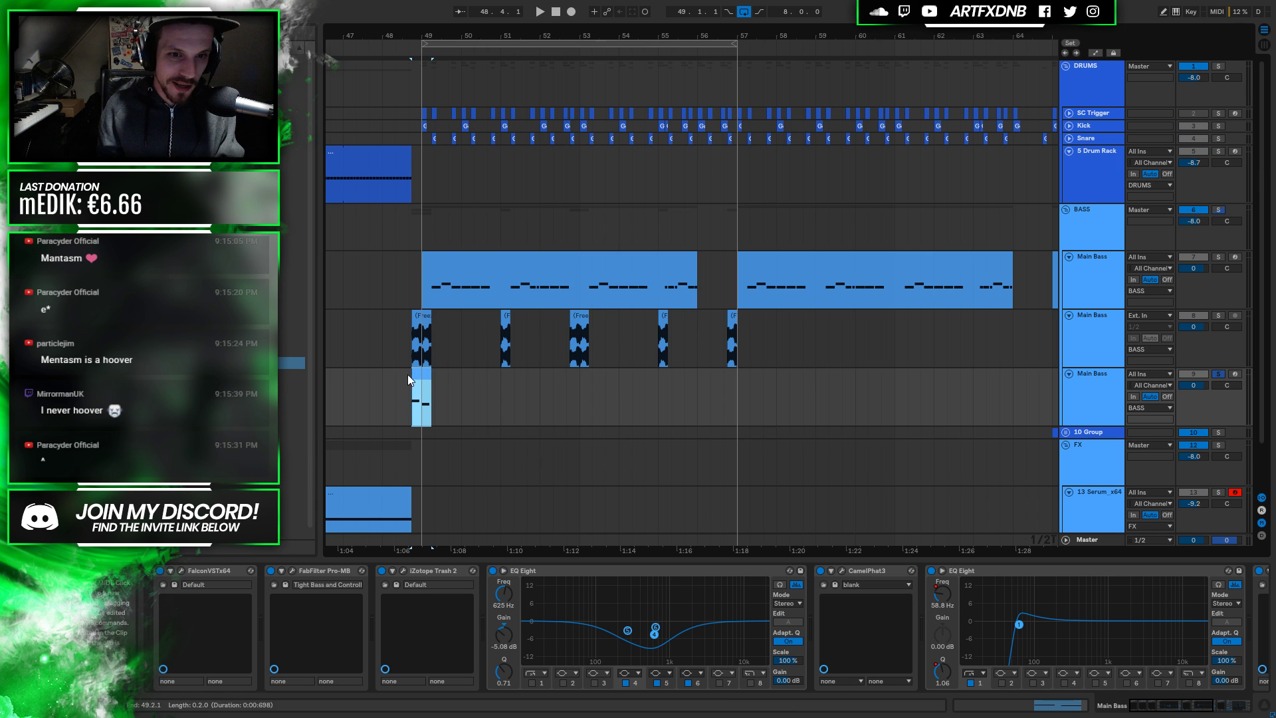
{"action": "key", "text": "space"}
{"action": "key", "text": "space"}
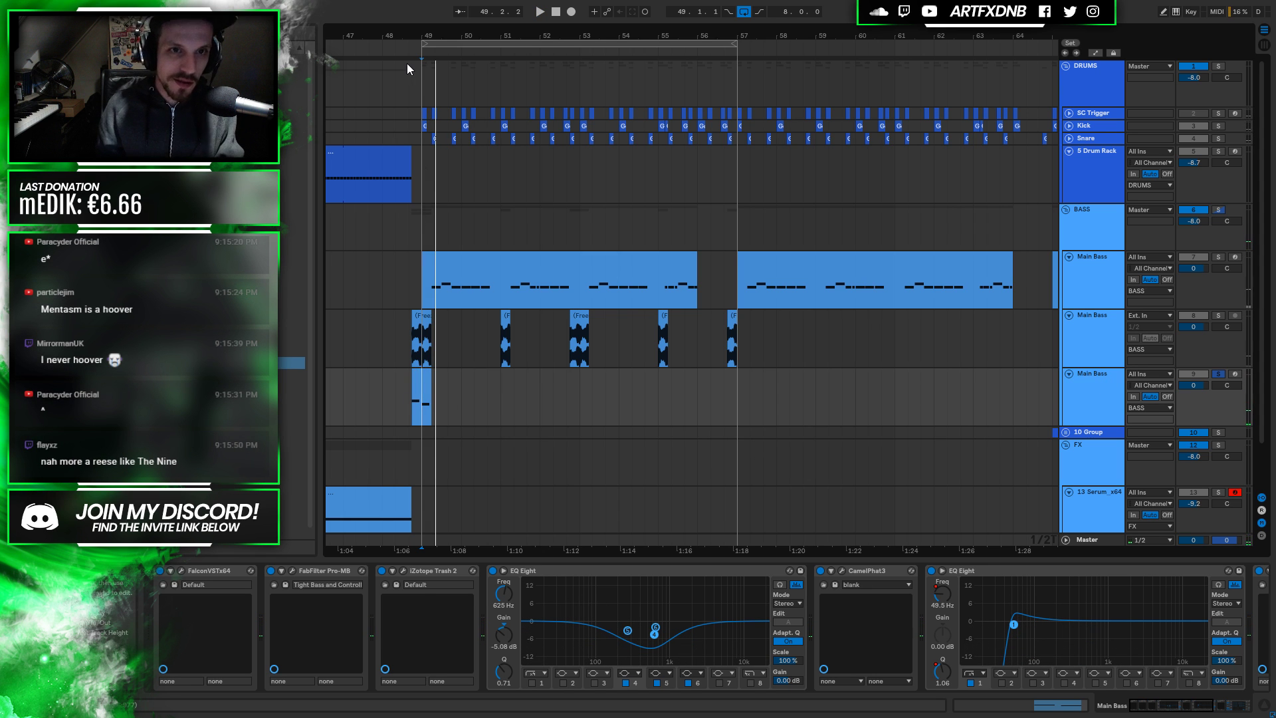
Show automation in the arrangement and set the backup track's Falcon layer to Mono Portamento with a 290 ms glide time
{"action": "key", "text": "a"}
{"action": "key", "text": "plus"}
{"action": "key", "text": "plus"}
{"action": "key", "text": "plus"}
{"action": "key", "text": "plus"}
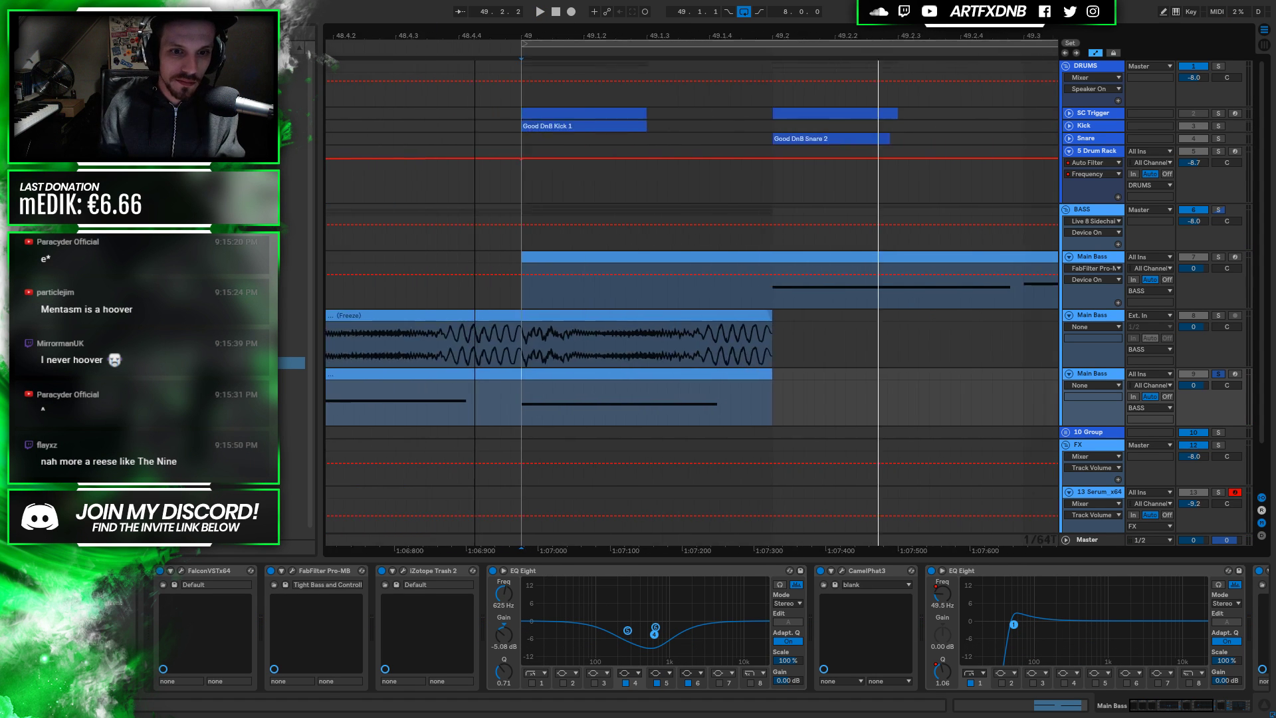
{"action": "left_click", "coordinate": [590, 375]}
{"action": "left_click", "coordinate": [180, 571]}
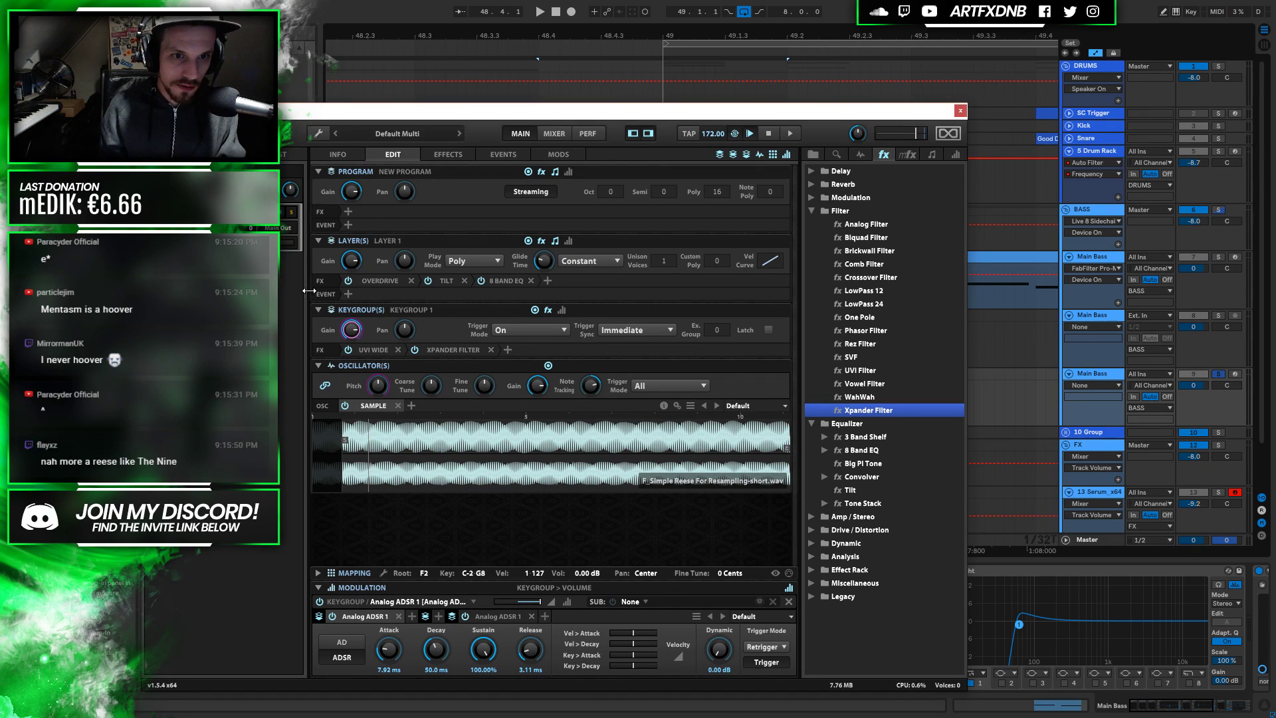
{"action": "left_click", "coordinate": [480, 260]}
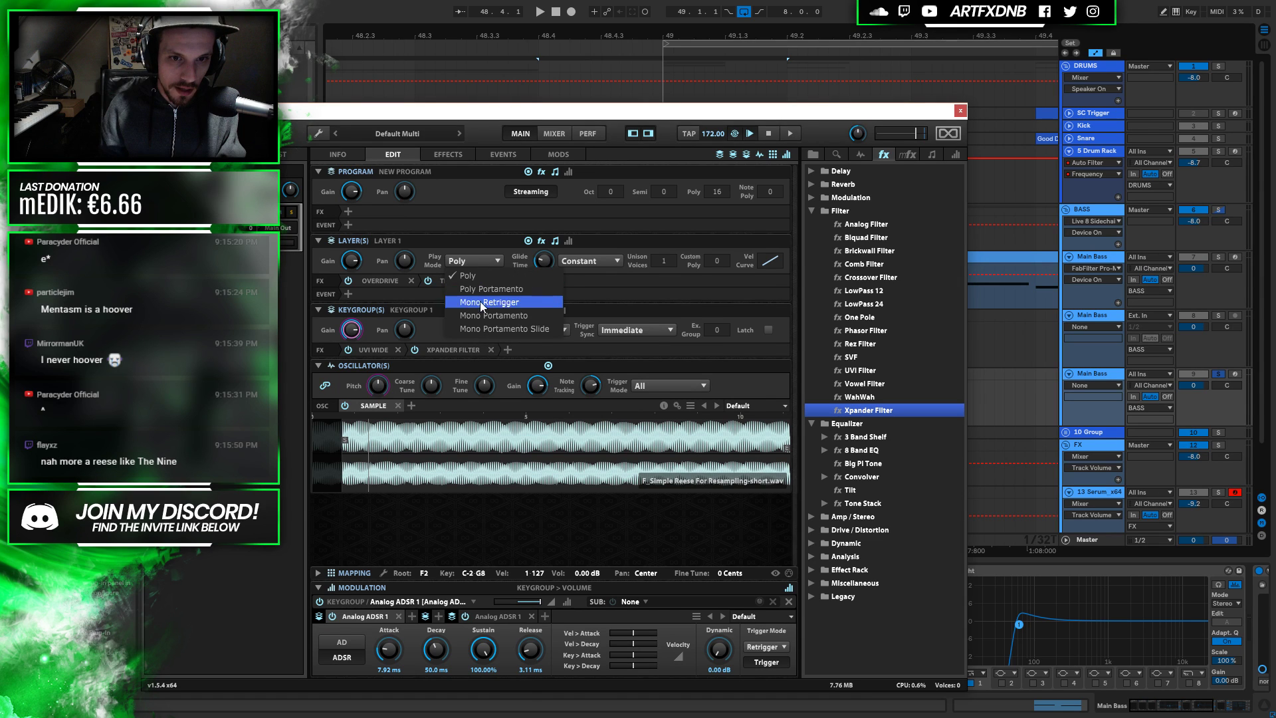
{"action": "left_click", "coordinate": [484, 317]}
{"action": "left_click_drag", "start_coordinate": [549, 266], "coordinate": [549, 236]}
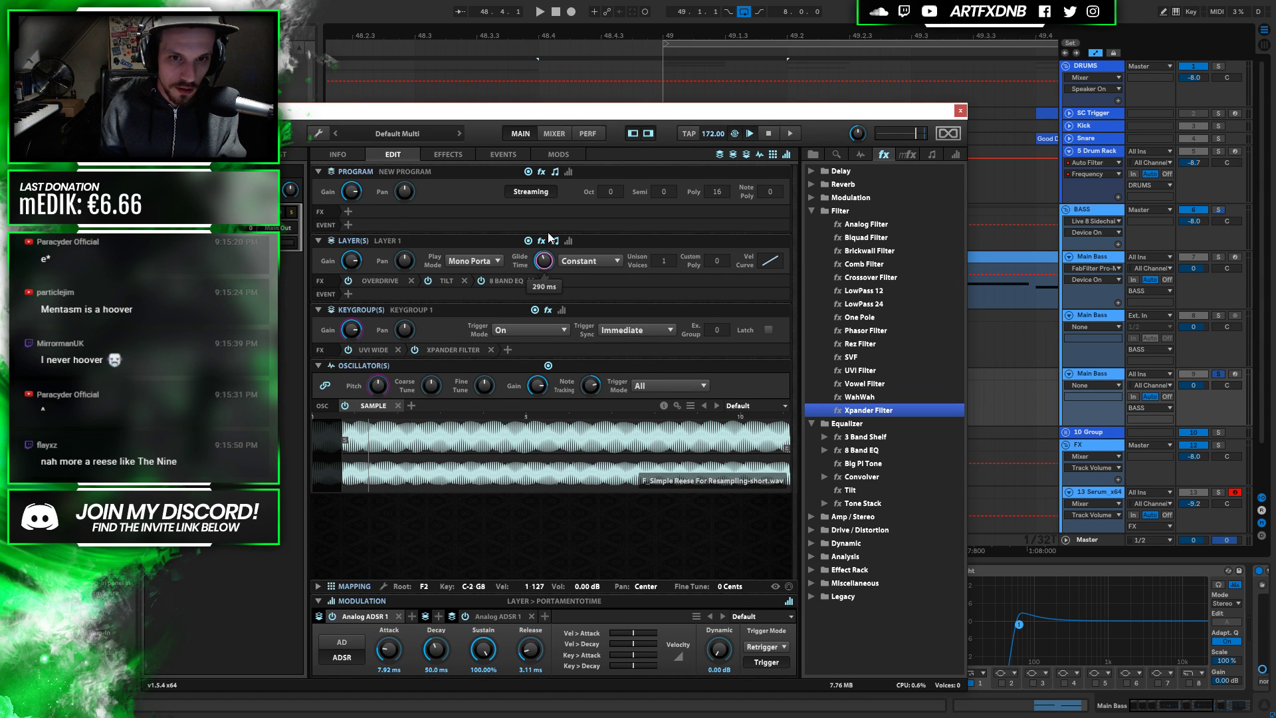
{"action": "left_click", "coordinate": [960, 110]}
In the backup MIDI clip, move the F#3 note to F3 and extend it over the whole clip
{"action": "double_click", "coordinate": [674, 376]}
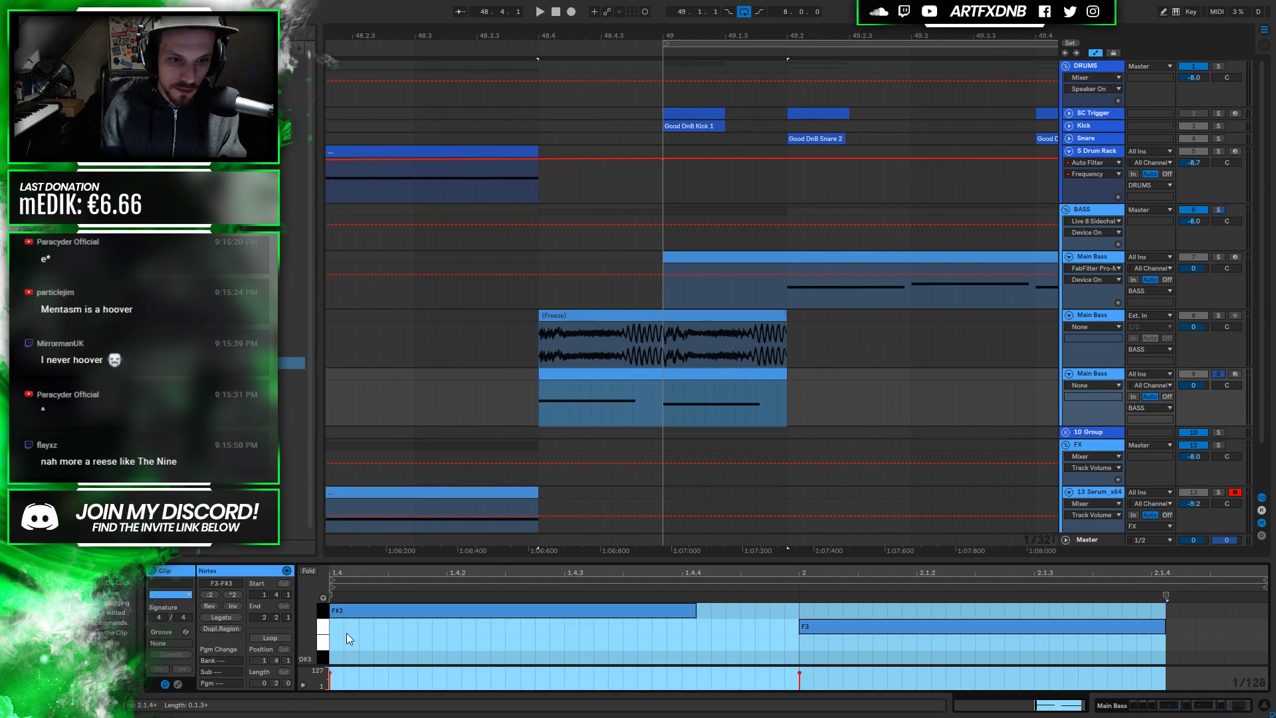
{"action": "left_click_drag", "start_coordinate": [364, 611], "coordinate": [365, 626]}
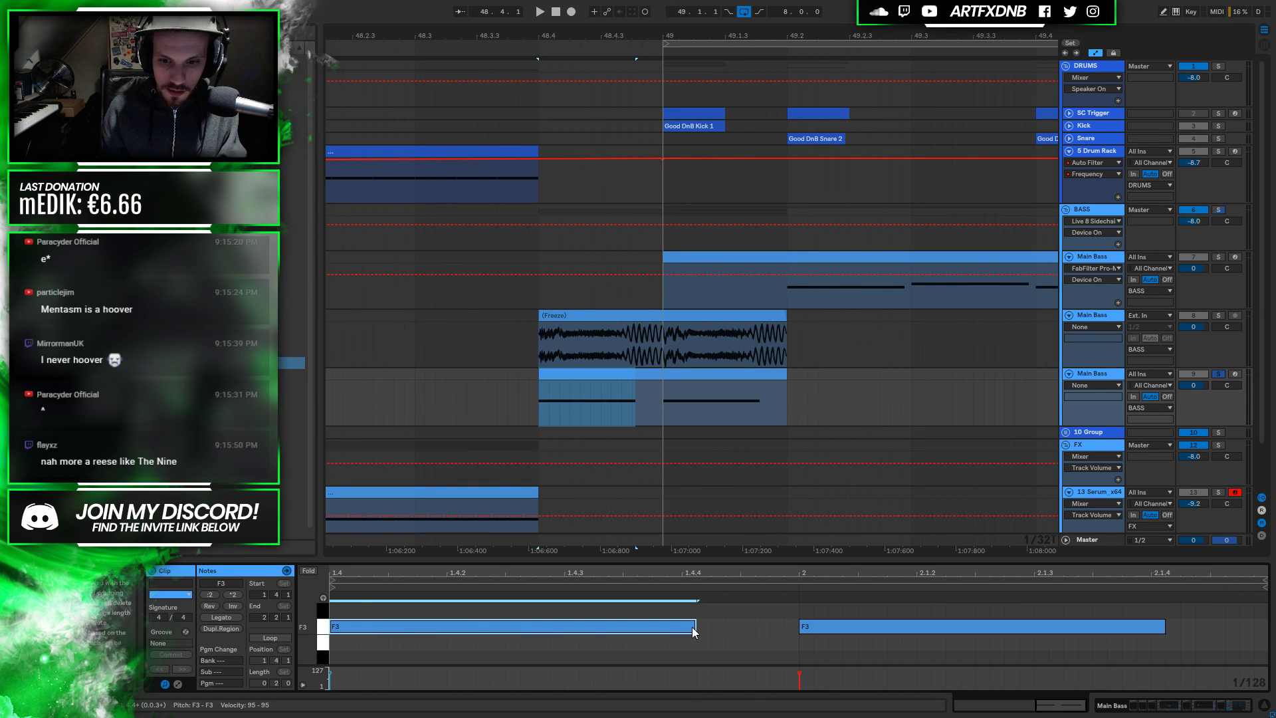
{"action": "left_click_drag", "start_coordinate": [696, 626], "coordinate": [1268, 626]}
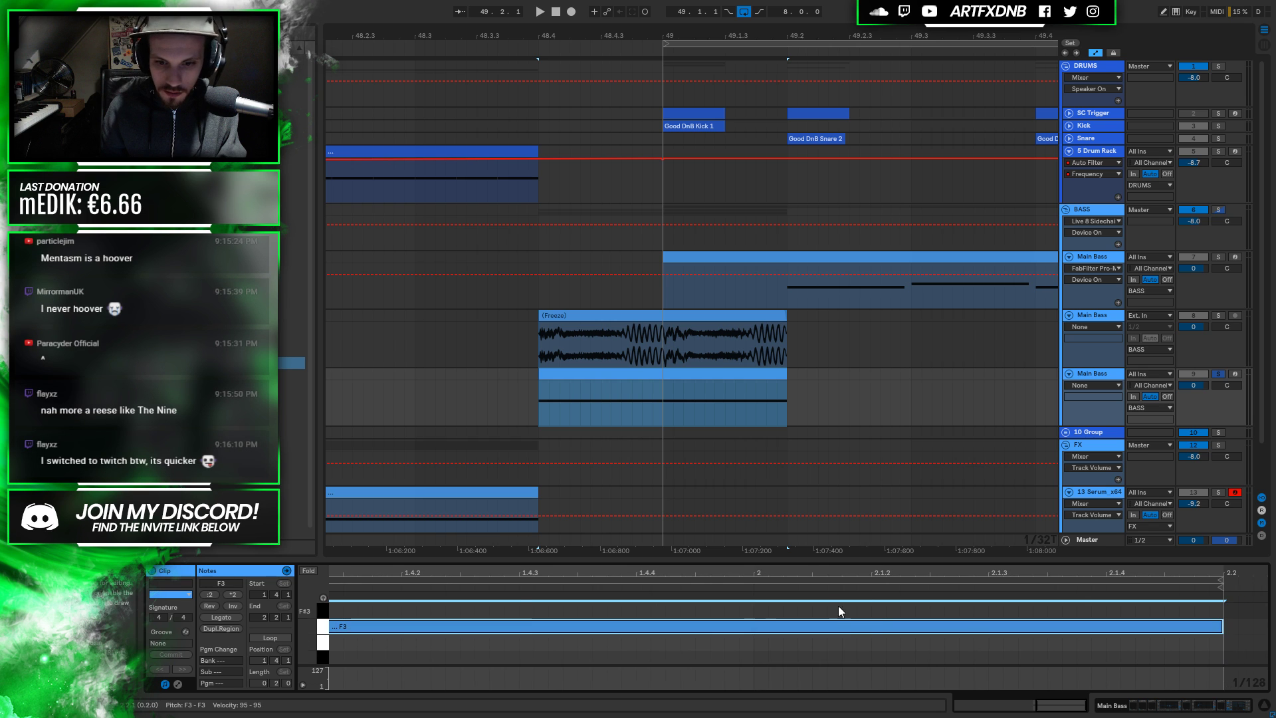
Transpose the long note down an octave to F2, audition it, and add a higher note from 1.4.3 to the clip's end
{"action": "left_click_drag", "start_coordinate": [886, 574], "coordinate": [831, 321]}
{"action": "scroll", "coordinate": [730, 557], "scroll_direction": "down", "scroll_amount": 3}
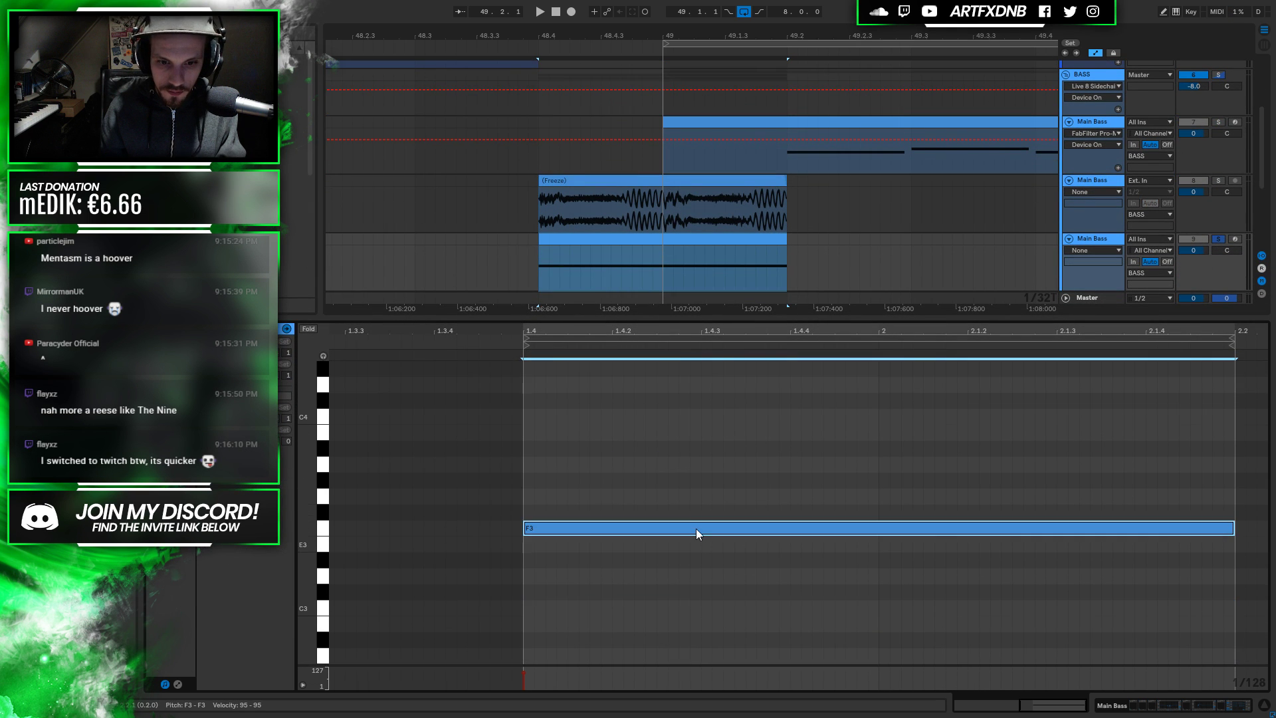
{"action": "key", "text": "shift+Down"}
{"action": "key", "text": "space"}
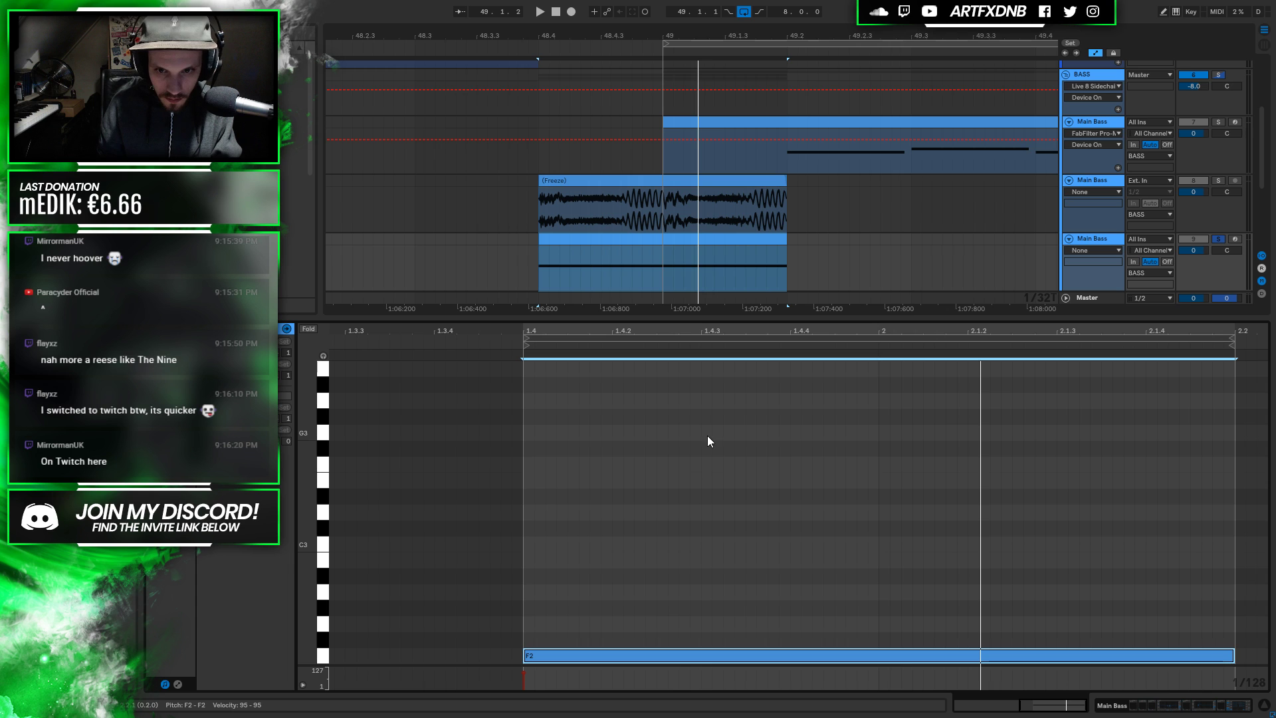
{"action": "left_click_drag", "start_coordinate": [705, 449], "coordinate": [1234, 444]}
Reshape the clip's pitch bend envelope to stay flat until 2.1.3 and fall to -8192 at the clip's end, and audition it
{"action": "left_click", "coordinate": [177, 685]}
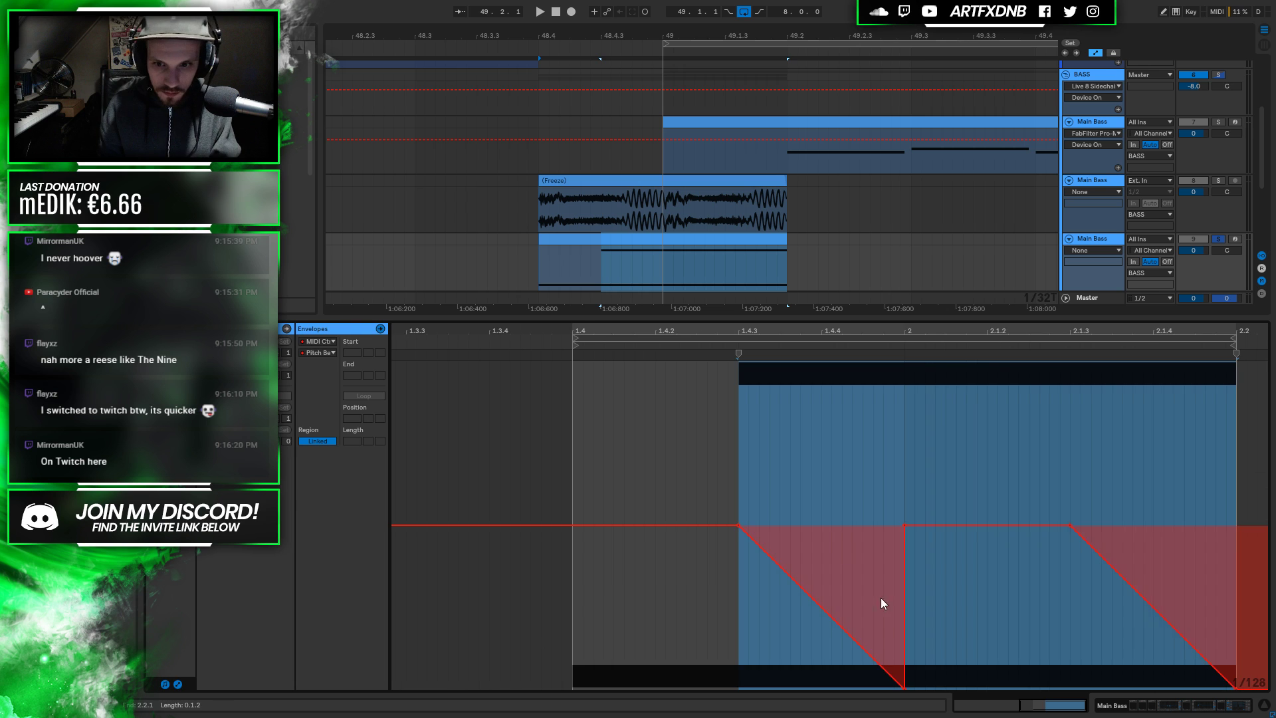
{"action": "double_click", "coordinate": [903, 686]}
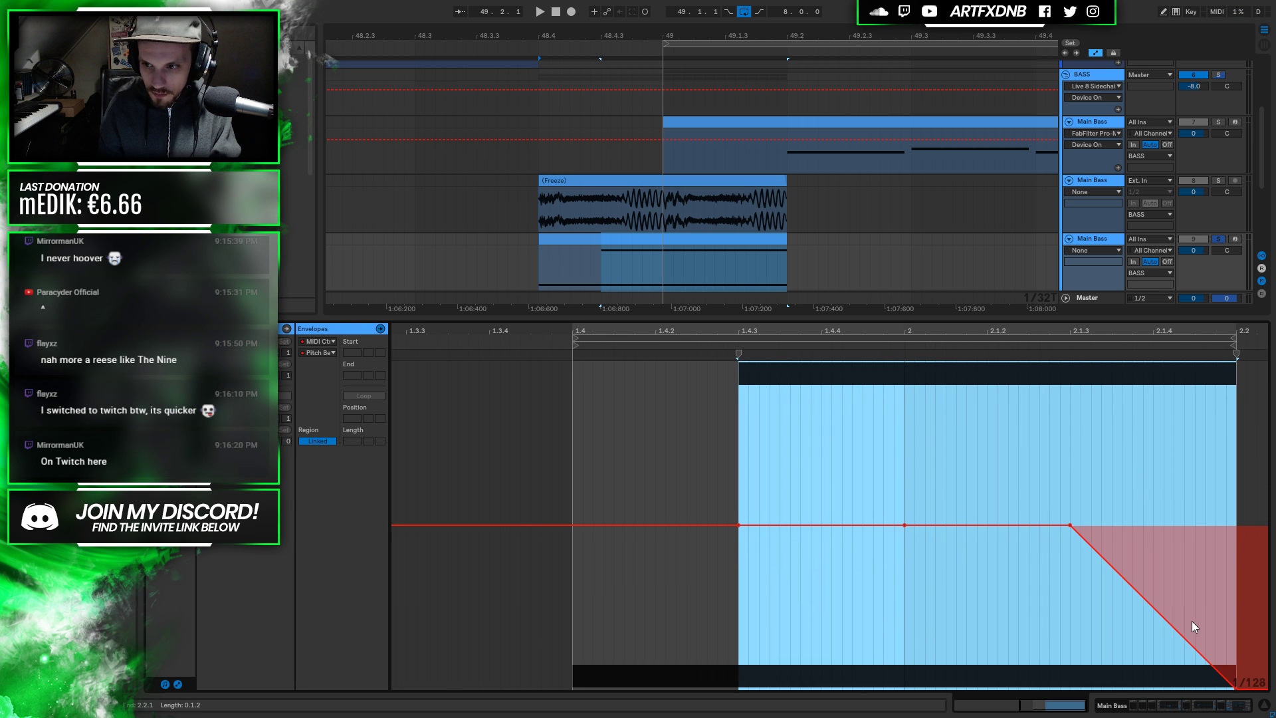
{"action": "double_click", "coordinate": [1236, 687]}
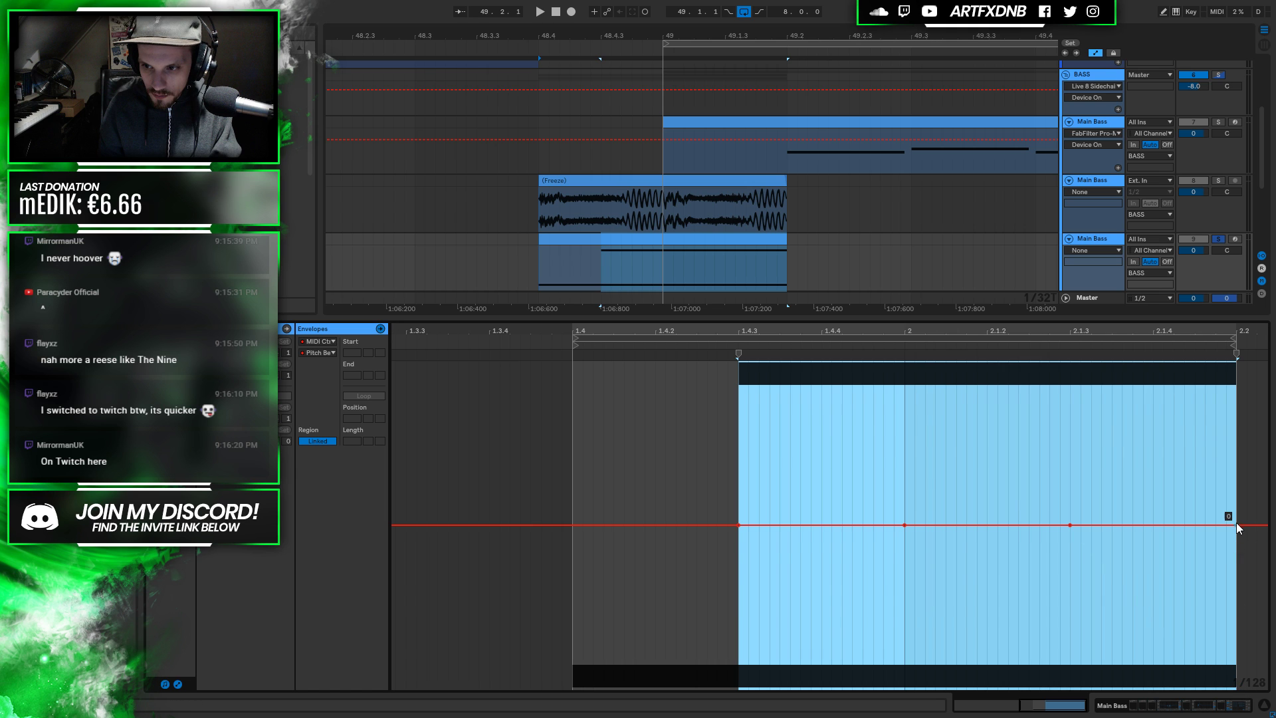
{"action": "left_click", "coordinate": [1236, 523]}
{"action": "left_click_drag", "start_coordinate": [1222, 524], "coordinate": [1234, 687]}
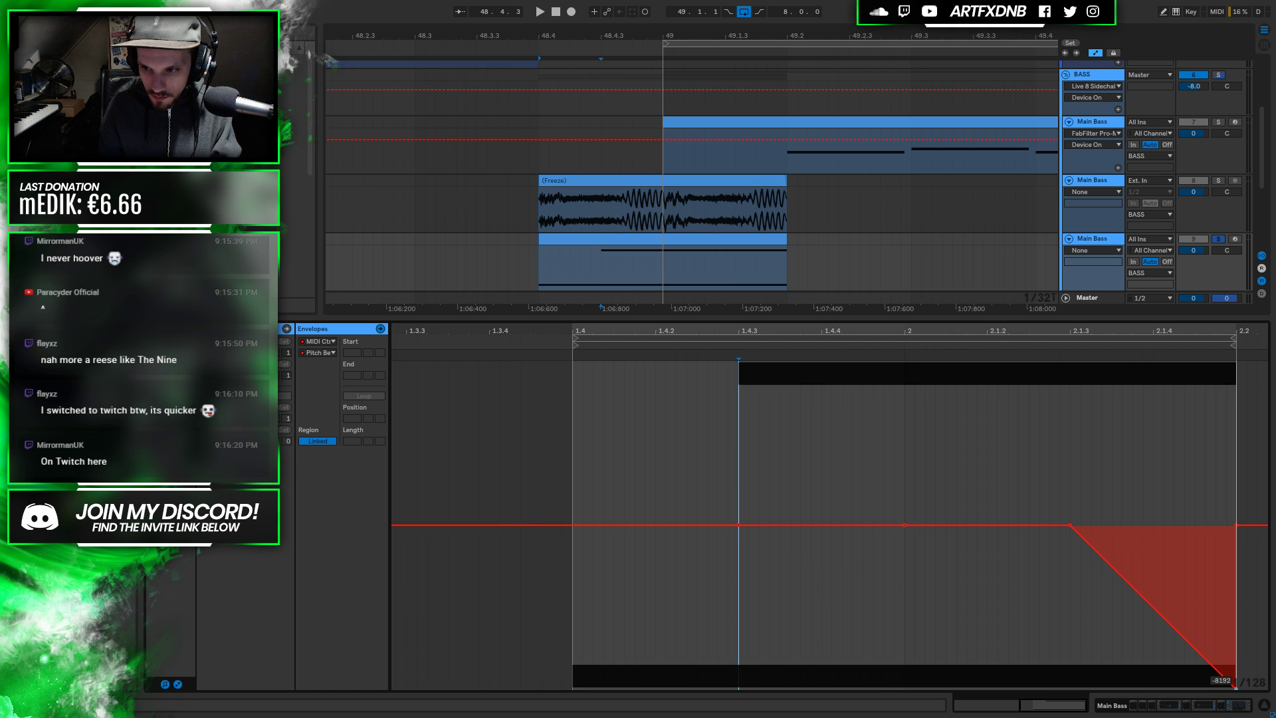
{"action": "key", "text": "space"}
{"action": "key", "text": "space"}
Add a lane for each automated envelope on the backup MIDI Main Bass track
{"action": "key", "text": "shift+Tab"}
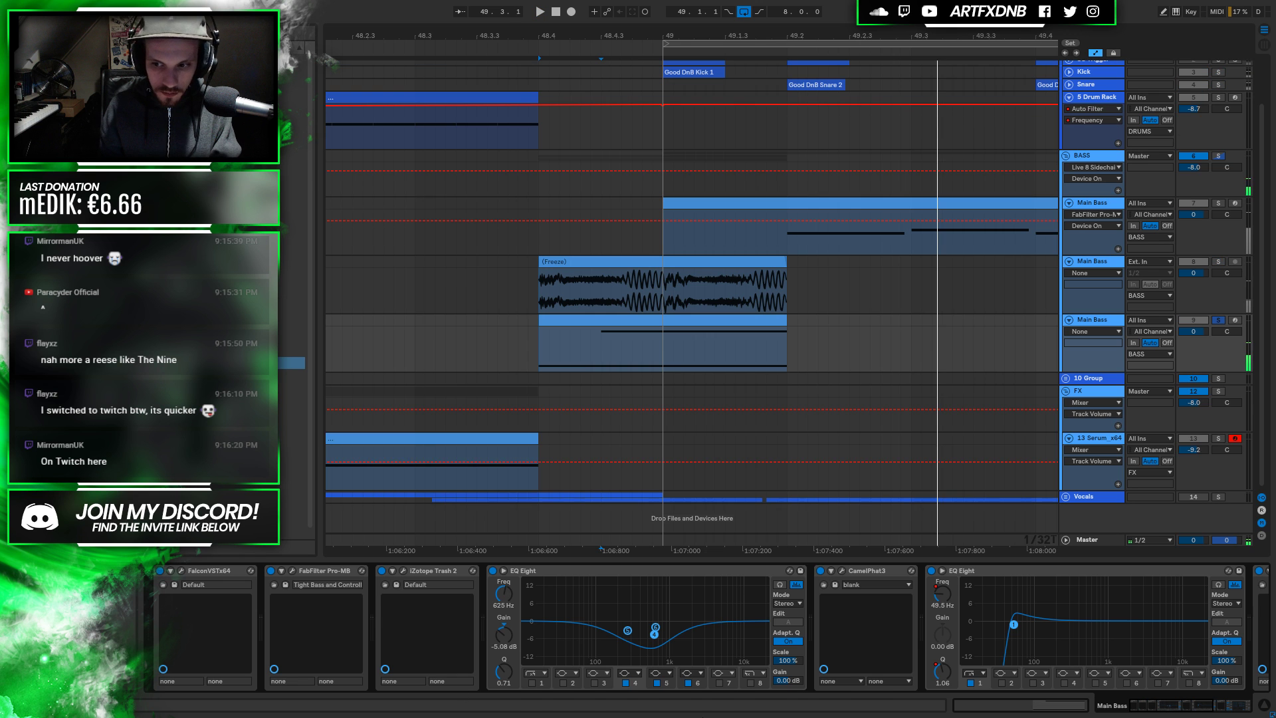
{"action": "left_click", "coordinate": [725, 319]}
{"action": "right_click", "coordinate": [1087, 353]}
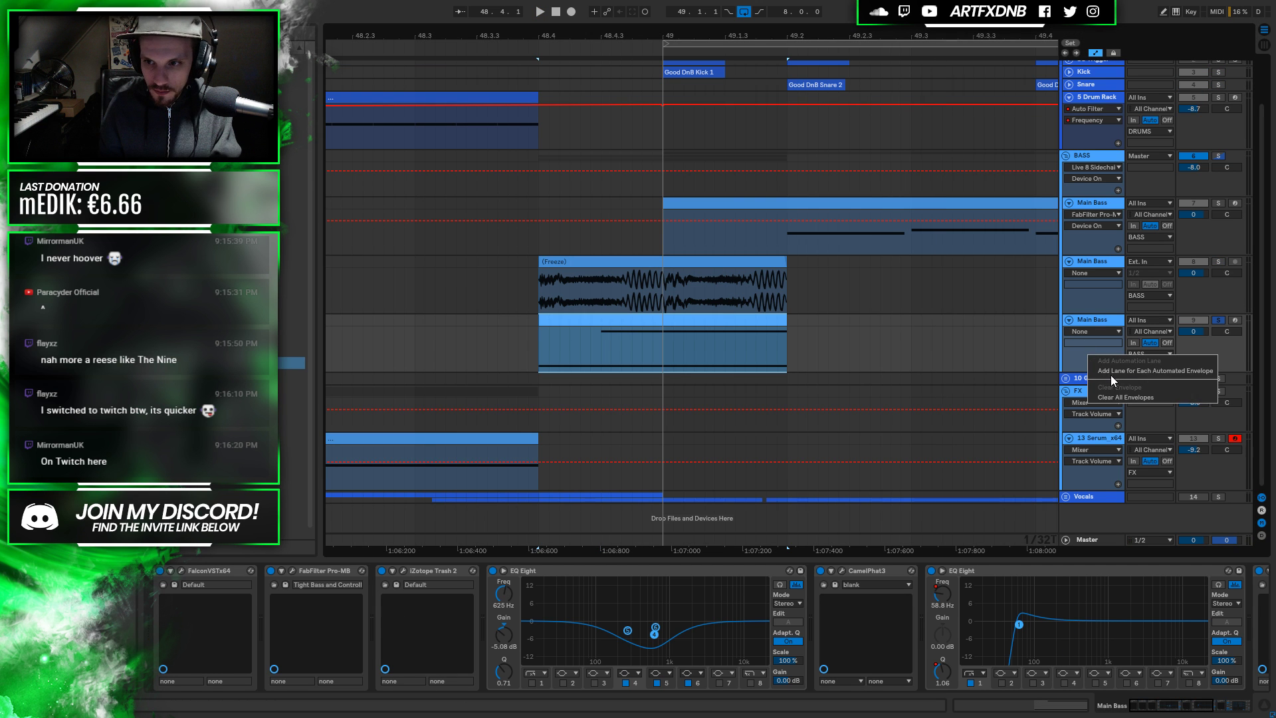
{"action": "left_click", "coordinate": [1109, 373]}
Reshape the EQ Eight 1 Frequency A automation into a dip just before bar 49 between two peaks, and audition the fill
{"action": "left_click_drag", "start_coordinate": [629, 34], "coordinate": [572, 63]}
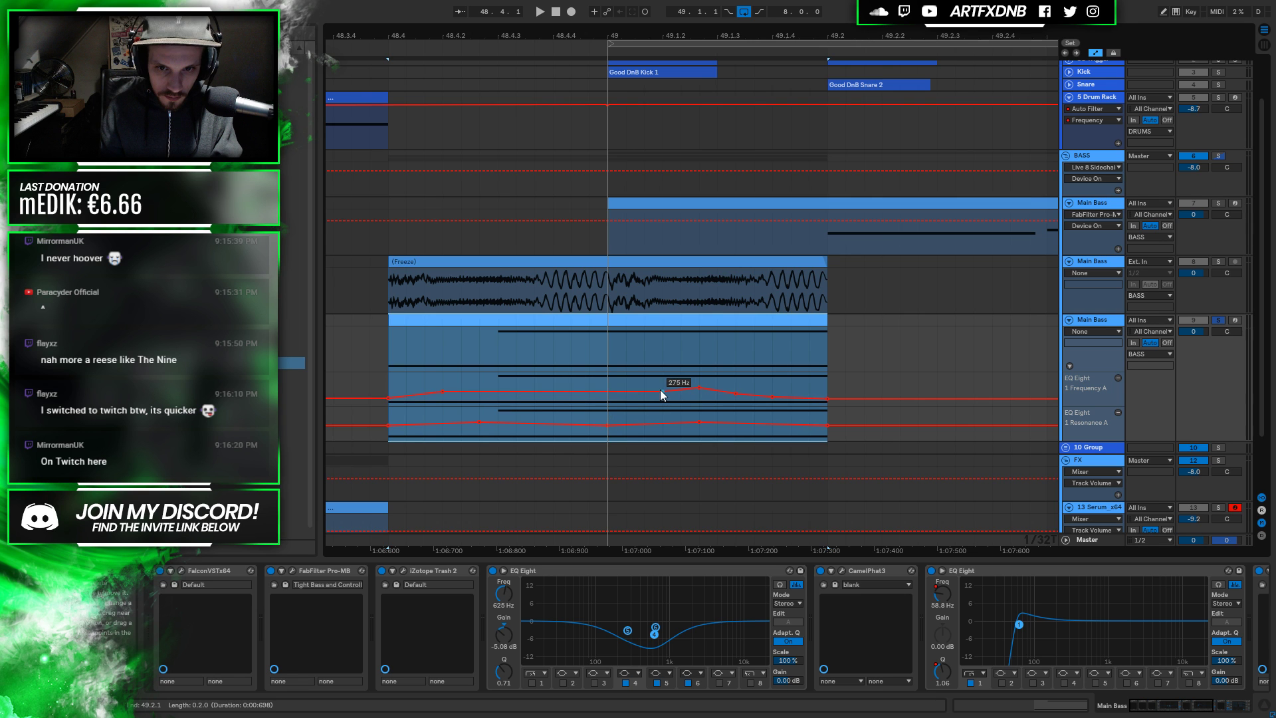
{"action": "mouse_move", "coordinate": [696, 388]}
{"action": "left_mouse_down"}
{"action": "mouse_move", "coordinate": [497, 376]}
{"action": "mouse_move", "coordinate": [571, 377]}
{"action": "mouse_move", "coordinate": [554, 403]}
{"action": "left_mouse_up"}
{"action": "key", "text": "space"}
{"action": "key", "text": "space"}
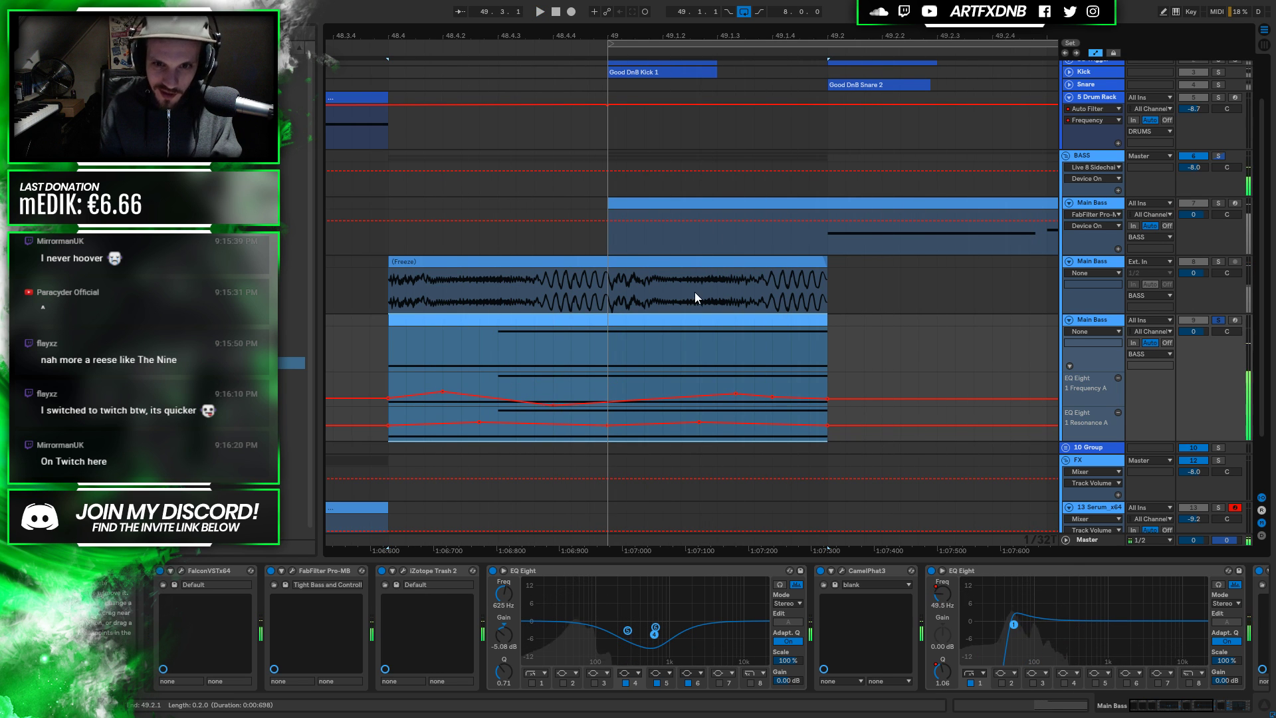
{"action": "left_click", "coordinate": [643, 325]}
{"action": "mouse_move", "coordinate": [589, 33]}
{"action": "left_mouse_down"}
{"action": "mouse_move", "coordinate": [589, 10]}
{"action": "mouse_move", "coordinate": [590, 33]}
{"action": "left_mouse_up"}
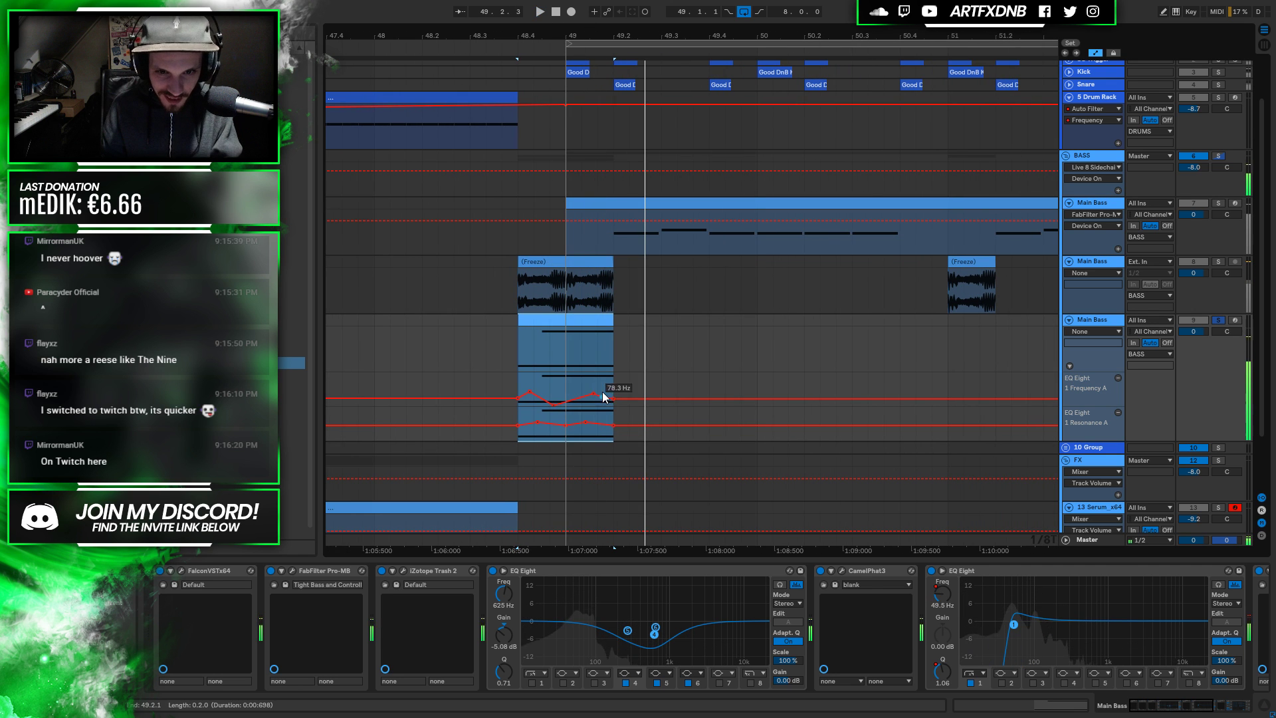
Smooth the EQ Eight 1 Frequency A automation curve just after bar 49 and audition the fill
{"action": "key", "text": "space"}
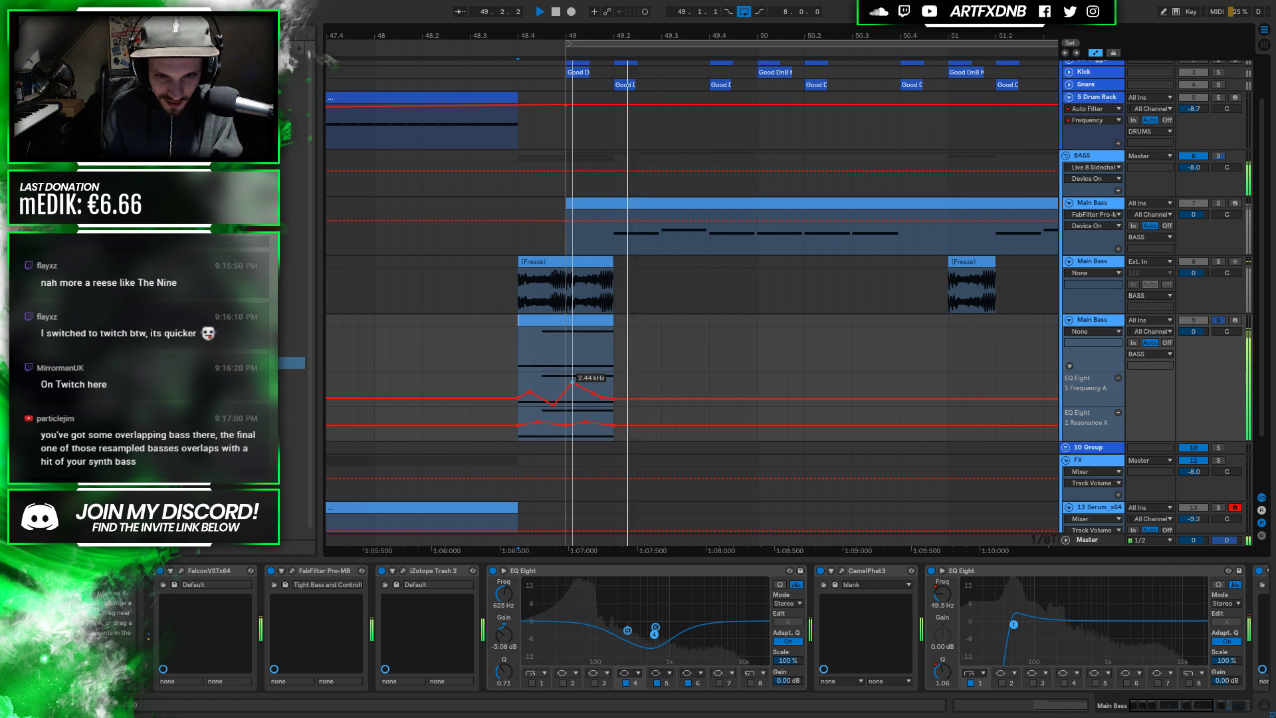
{"action": "left_click_drag", "start_coordinate": [565, 397], "coordinate": [572, 404]}
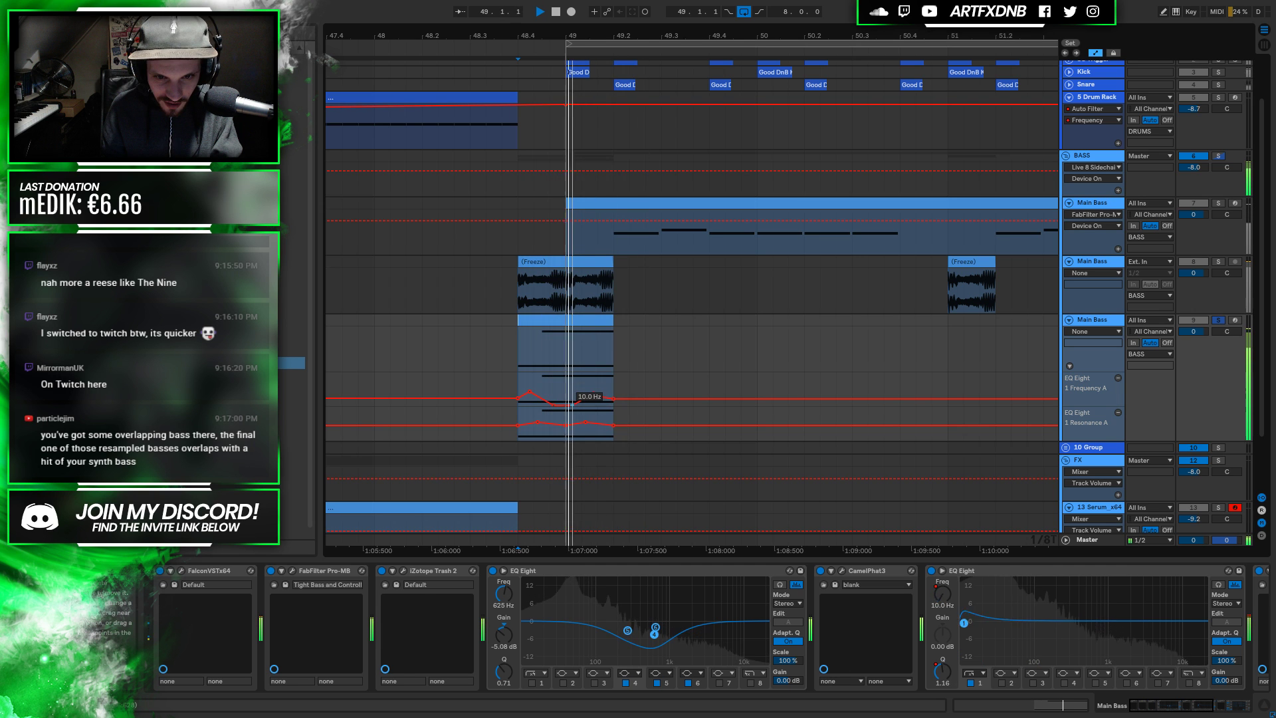
{"action": "left_click_drag", "start_coordinate": [571, 404], "coordinate": [565, 394]}
{"action": "key", "text": "space"}
{"action": "key", "text": "space"}
{"action": "key", "text": "space"}
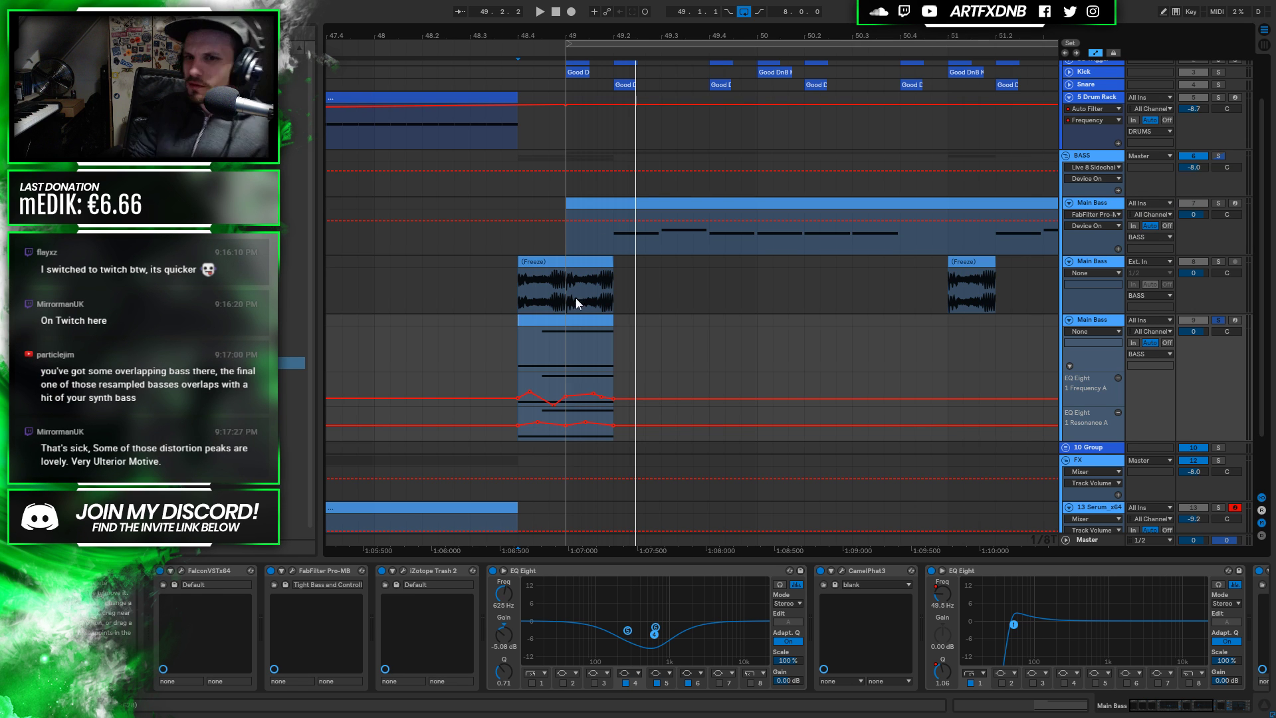
Examine how the resampled fill at bar 55 overlaps the Main Bass notes in the track above
{"action": "key", "text": "minus"}
{"action": "key", "text": "minus"}
{"action": "key", "text": "minus"}
{"action": "key", "text": "minus"}
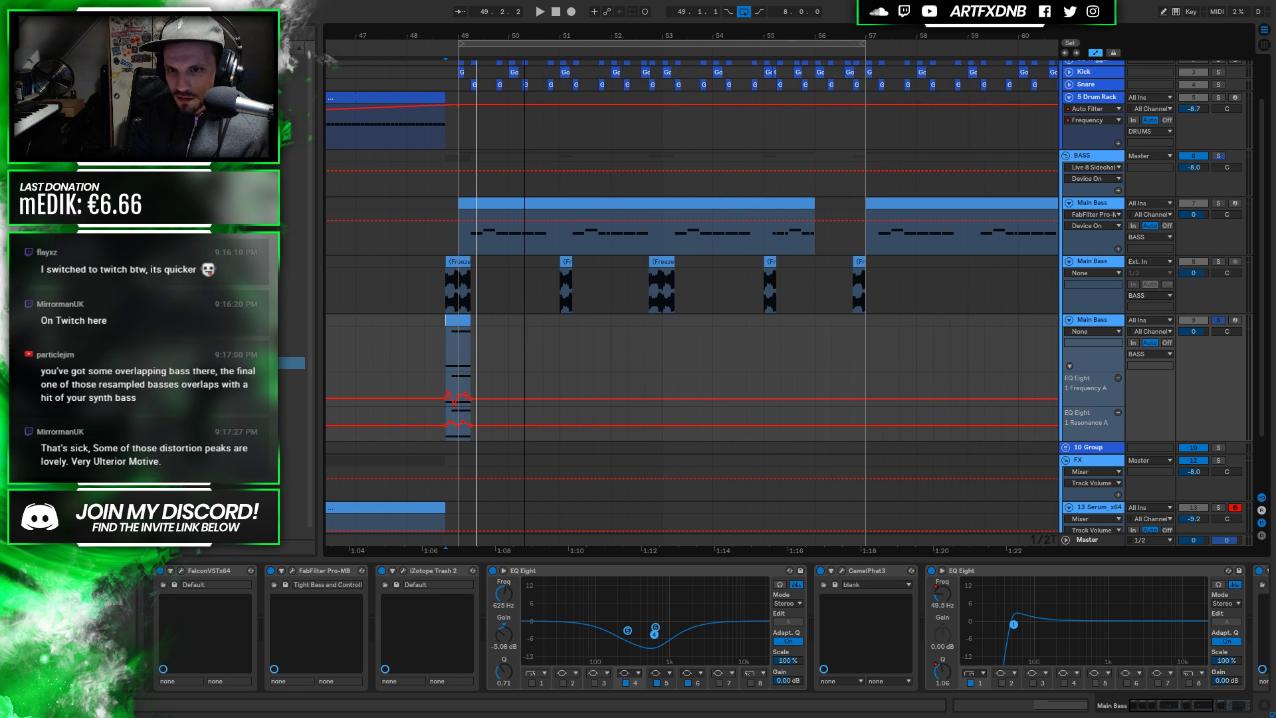
{"action": "left_click_drag", "start_coordinate": [776, 36], "coordinate": [795, 251]}
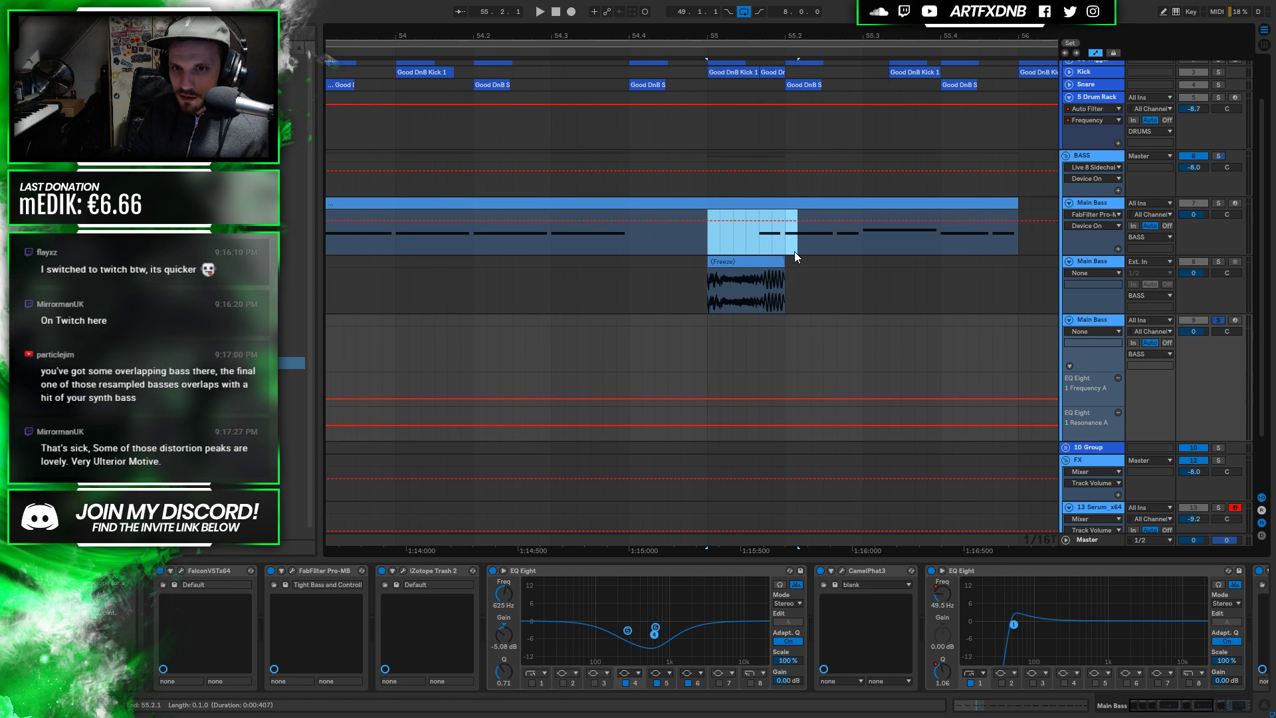
{"action": "left_click_drag", "start_coordinate": [706, 281], "coordinate": [786, 198]}
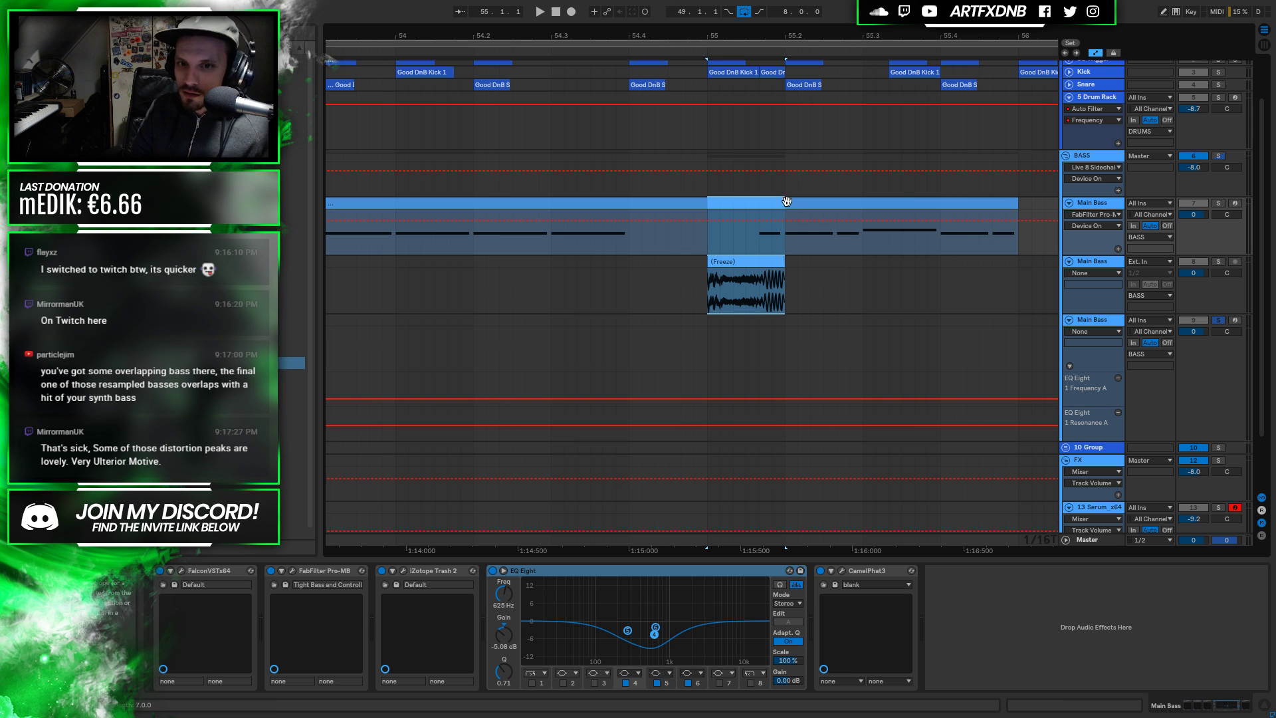
{"action": "left_click", "coordinate": [711, 282]}
{"action": "left_click_drag", "start_coordinate": [757, 32], "coordinate": [791, 44]}
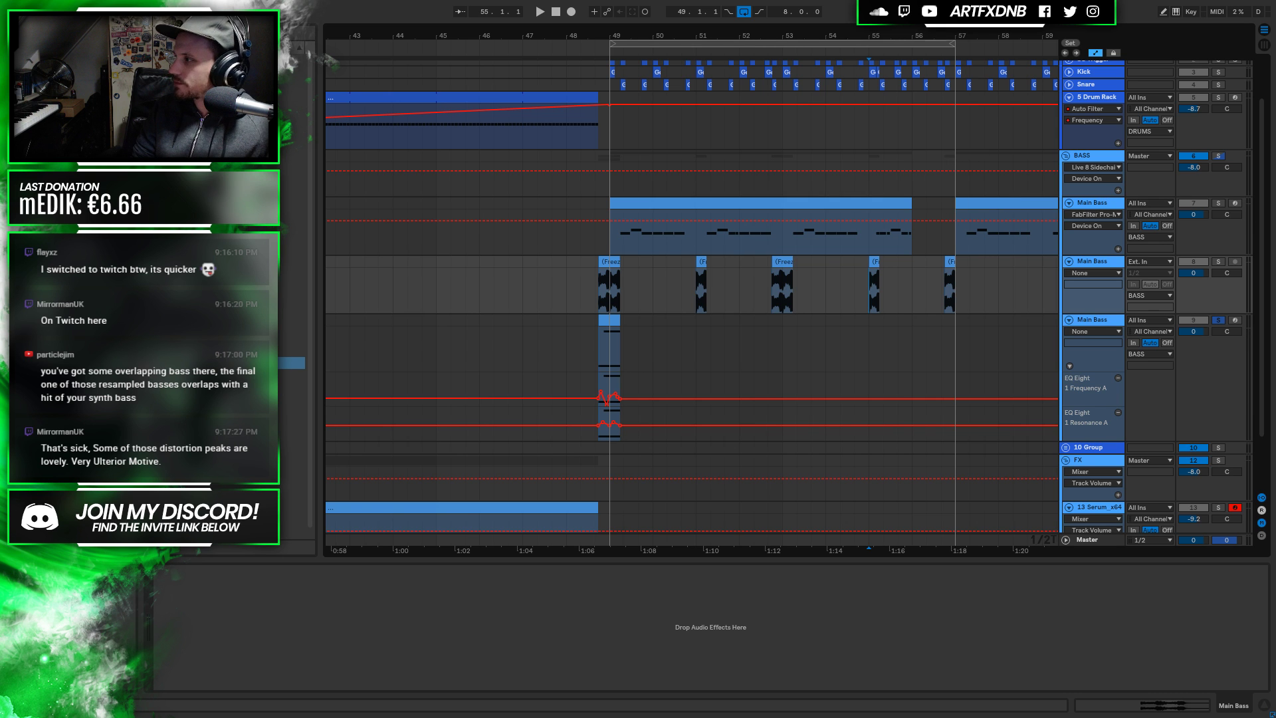
Audition the backup MIDI Main Bass fill from the clip's start and again from 49.1.1
{"action": "left_click_drag", "start_coordinate": [612, 39], "coordinate": [617, 209]}
{"action": "left_click", "coordinate": [589, 322]}
{"action": "key", "text": "space"}
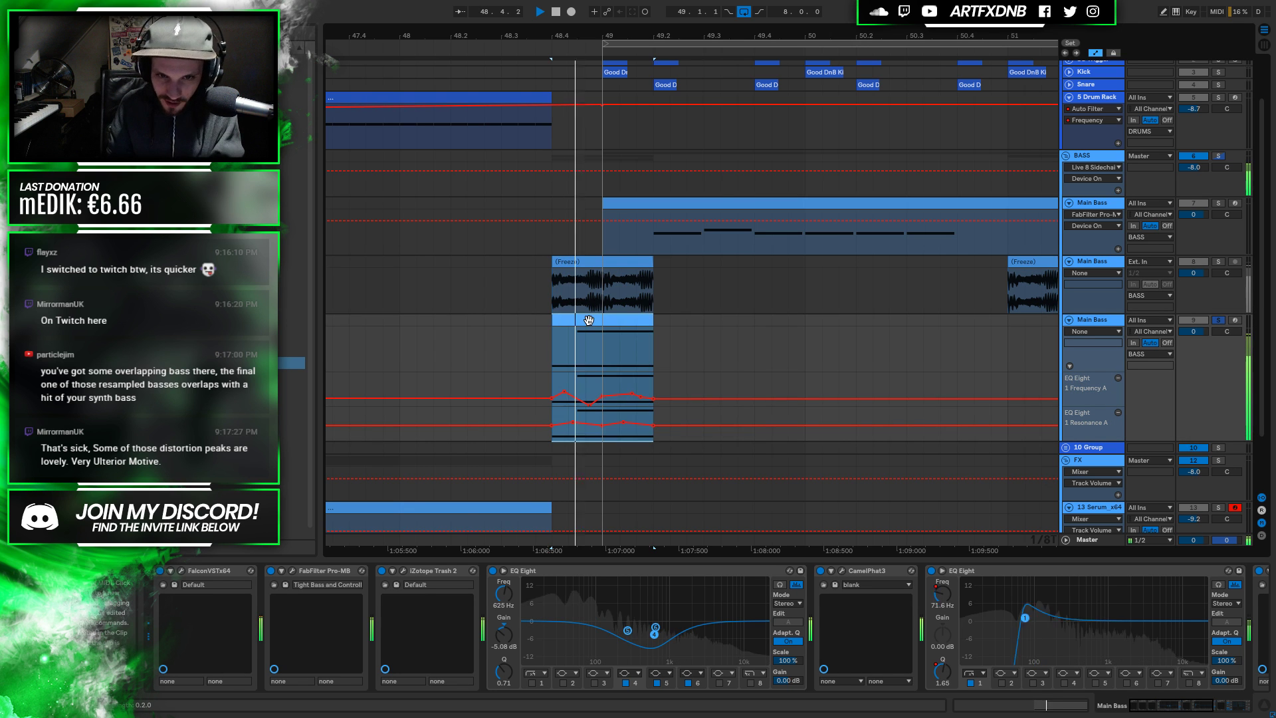
{"action": "mouse_move", "coordinate": [644, 401]}
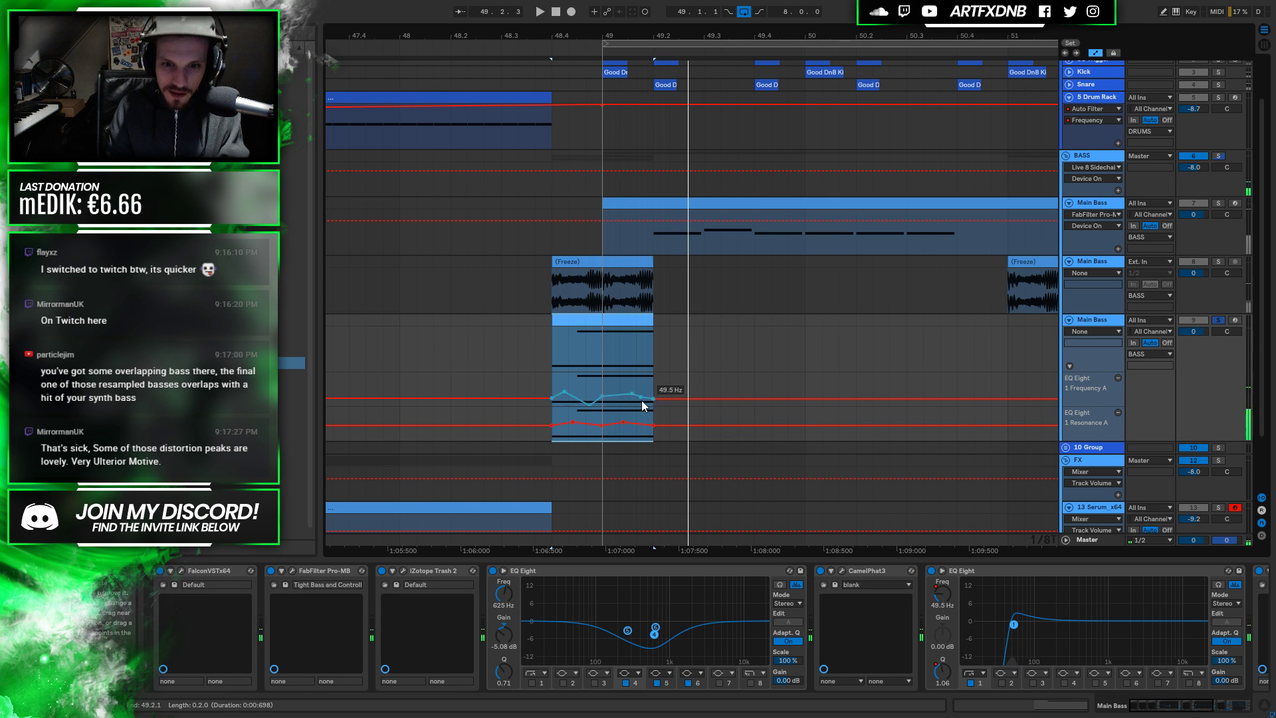
{"action": "key", "text": "space"}
{"action": "left_click", "coordinate": [605, 399]}
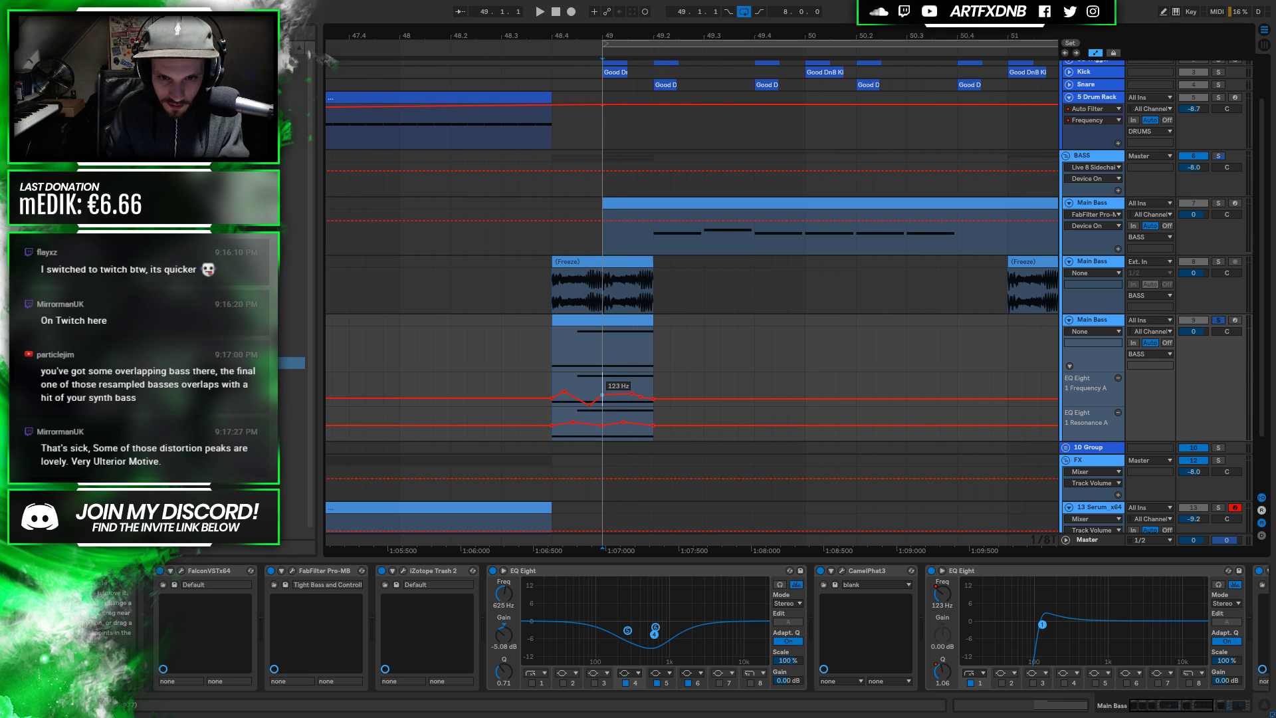
{"action": "key", "text": "space"}
Reshape the fill's EQ Eight 1 Resonance A automation, lowering the point just after bar 49 to 0.67 and changing its first hump
{"action": "mouse_move", "coordinate": [623, 422]}
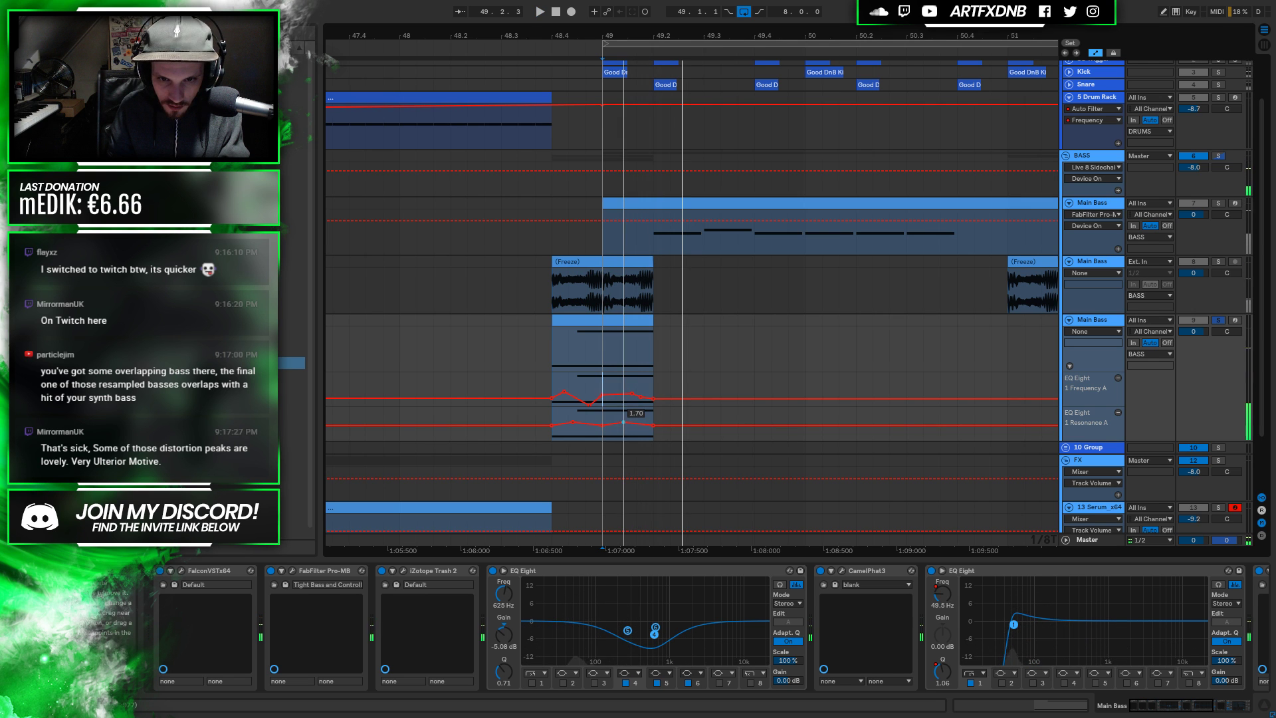
{"action": "left_click_drag", "start_coordinate": [623, 422], "coordinate": [623, 427]}
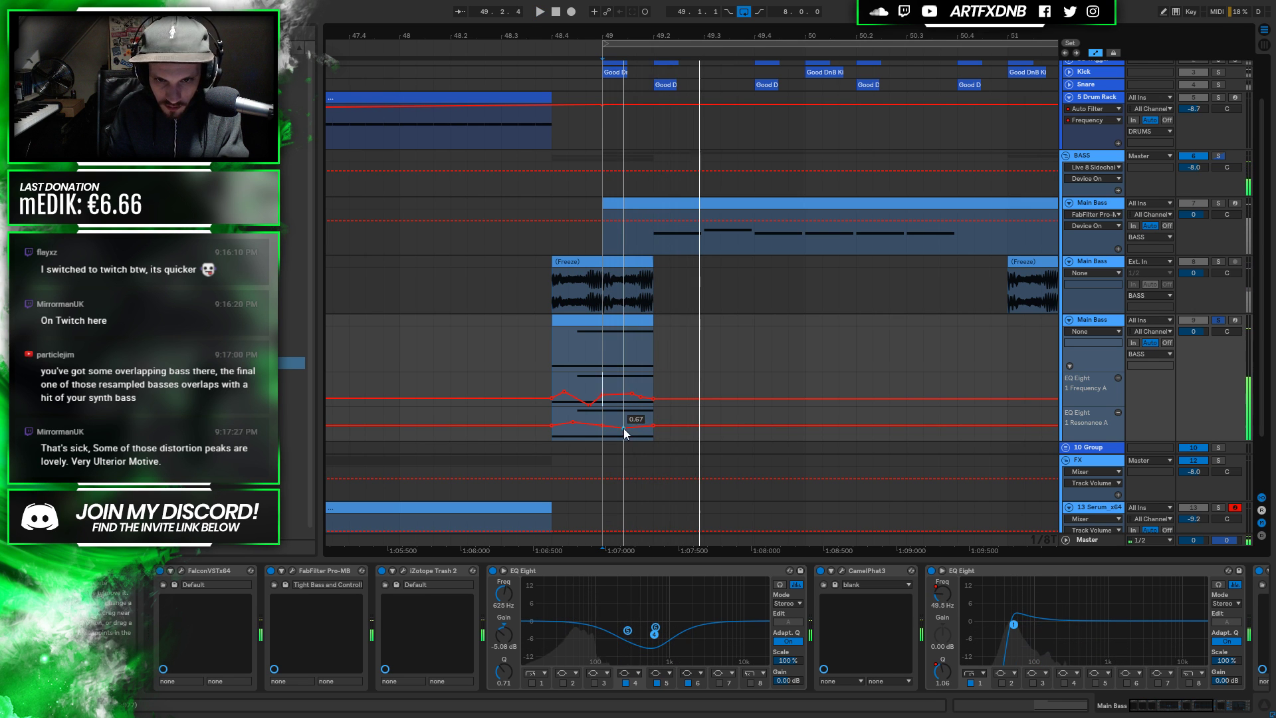
{"action": "left_click", "coordinate": [556, 373]}
{"action": "mouse_move", "coordinate": [625, 429]}
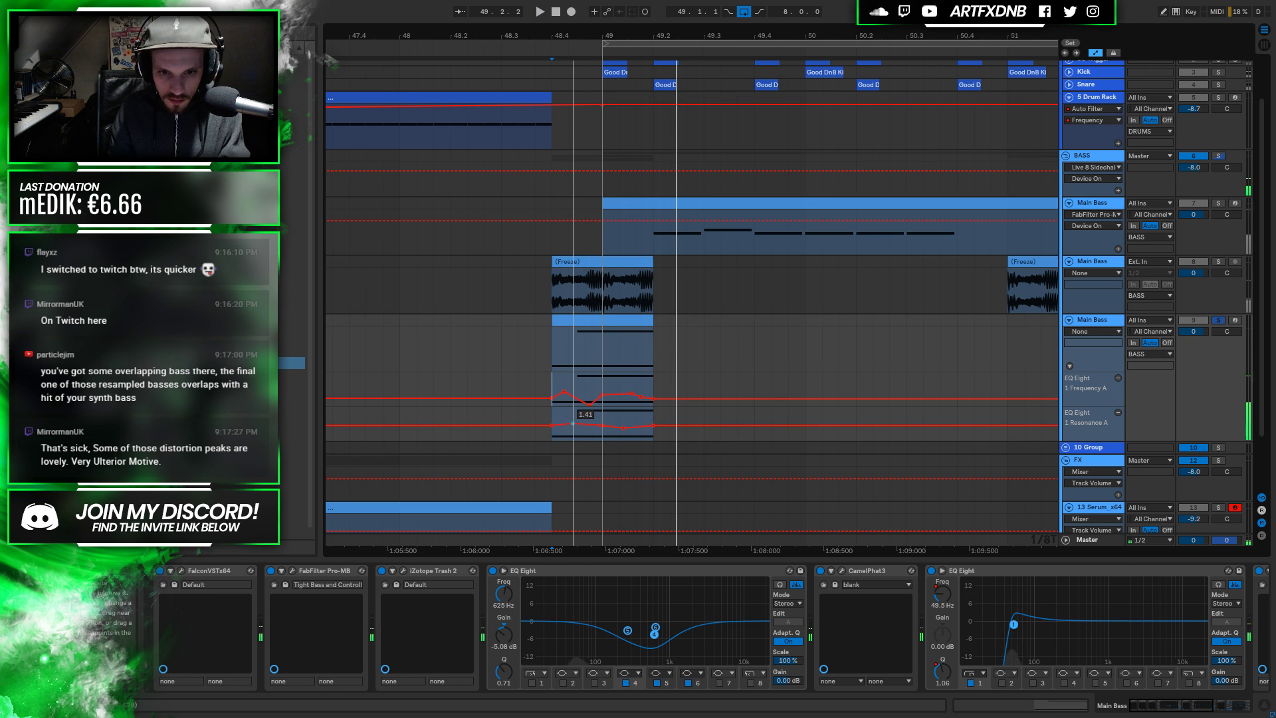
{"action": "left_click_drag", "start_coordinate": [573, 422], "coordinate": [553, 408]}
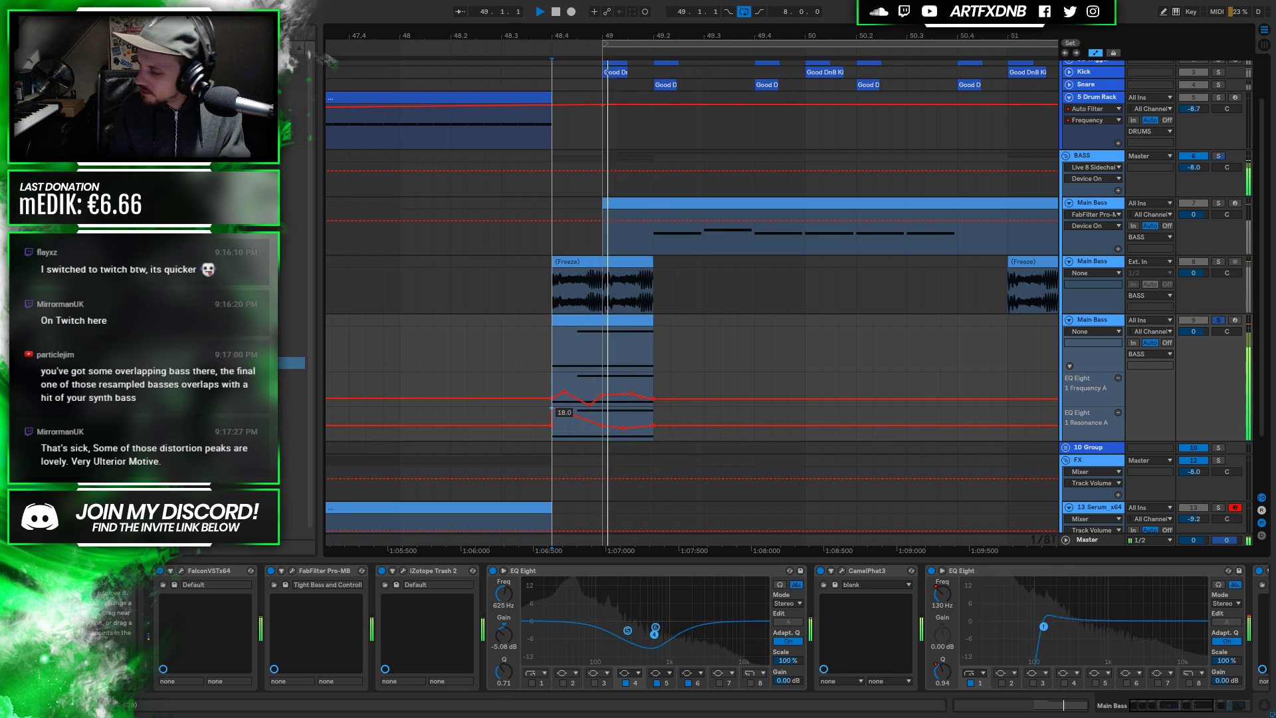
Raise the first EQ Eight 1 Frequency A peak before bar 49, fine-tune it, and audition the fill
{"action": "left_click_drag", "start_coordinate": [553, 408], "coordinate": [568, 384]}
{"action": "key", "text": "space"}
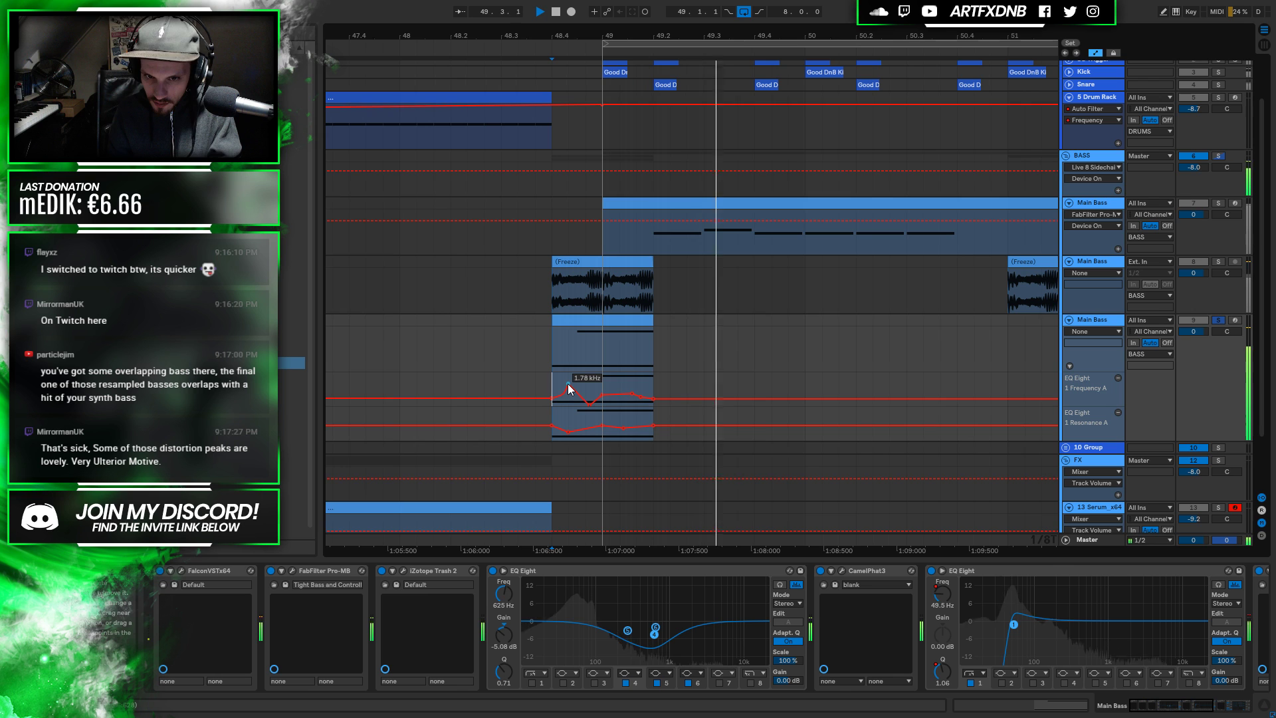
{"action": "left_click_drag", "start_coordinate": [568, 385], "coordinate": [568, 387]}
{"action": "key", "text": "space"}
{"action": "key", "text": "space"}
{"action": "key", "text": "space"}
{"action": "key", "text": "space"}
Copy the MIDI fill clip to 49.3.1, transpose the copy's F#3 note up an octave to F#4, and audition it
{"action": "mouse_move", "coordinate": [596, 356]}
{"action": "left_mouse_down"}
{"action": "mouse_move", "coordinate": [816, 328]}
{"action": "mouse_move", "coordinate": [747, 324]}
{"action": "mouse_move", "coordinate": [759, 325]}
{"action": "left_mouse_up"}
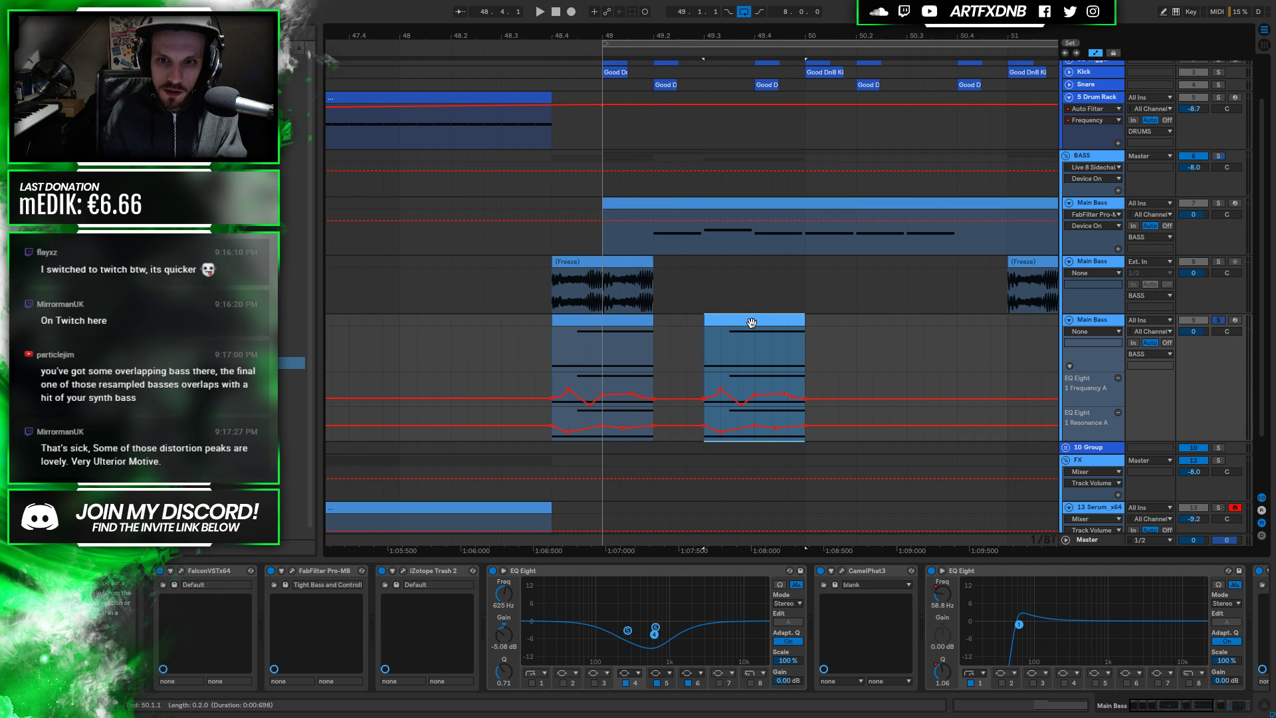
{"action": "left_click", "coordinate": [735, 379]}
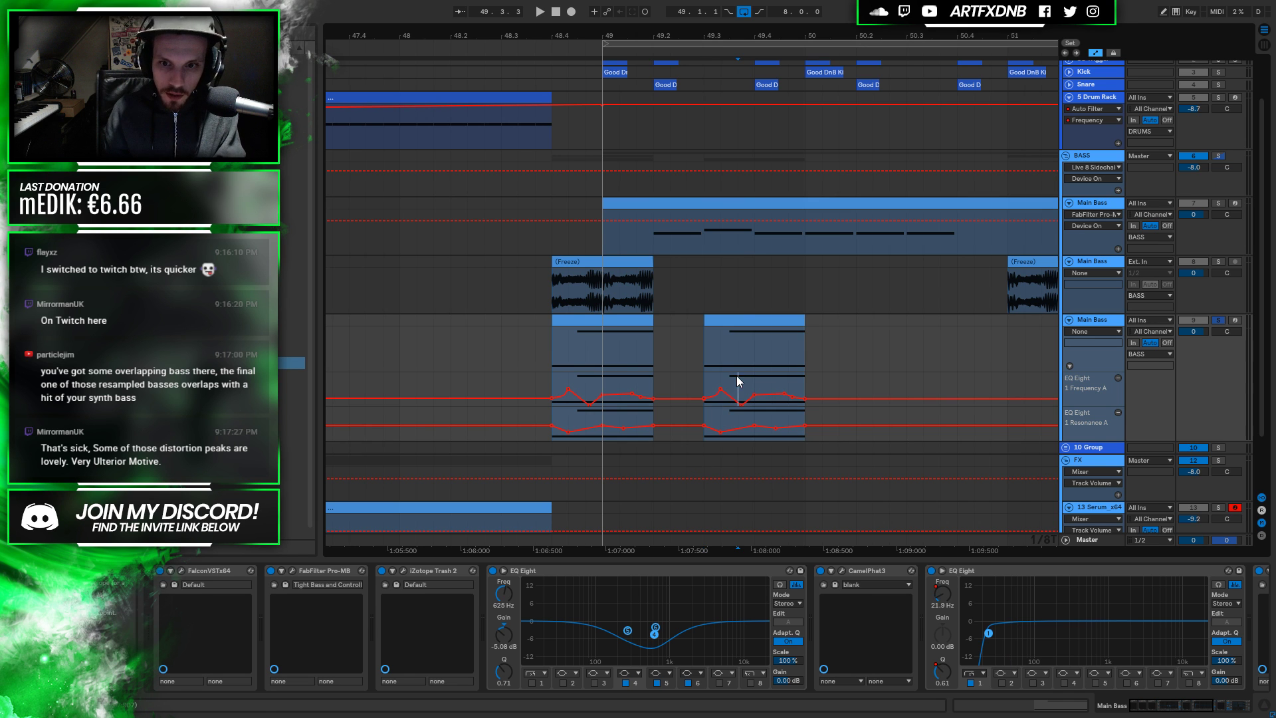
{"action": "double_click", "coordinate": [757, 336]}
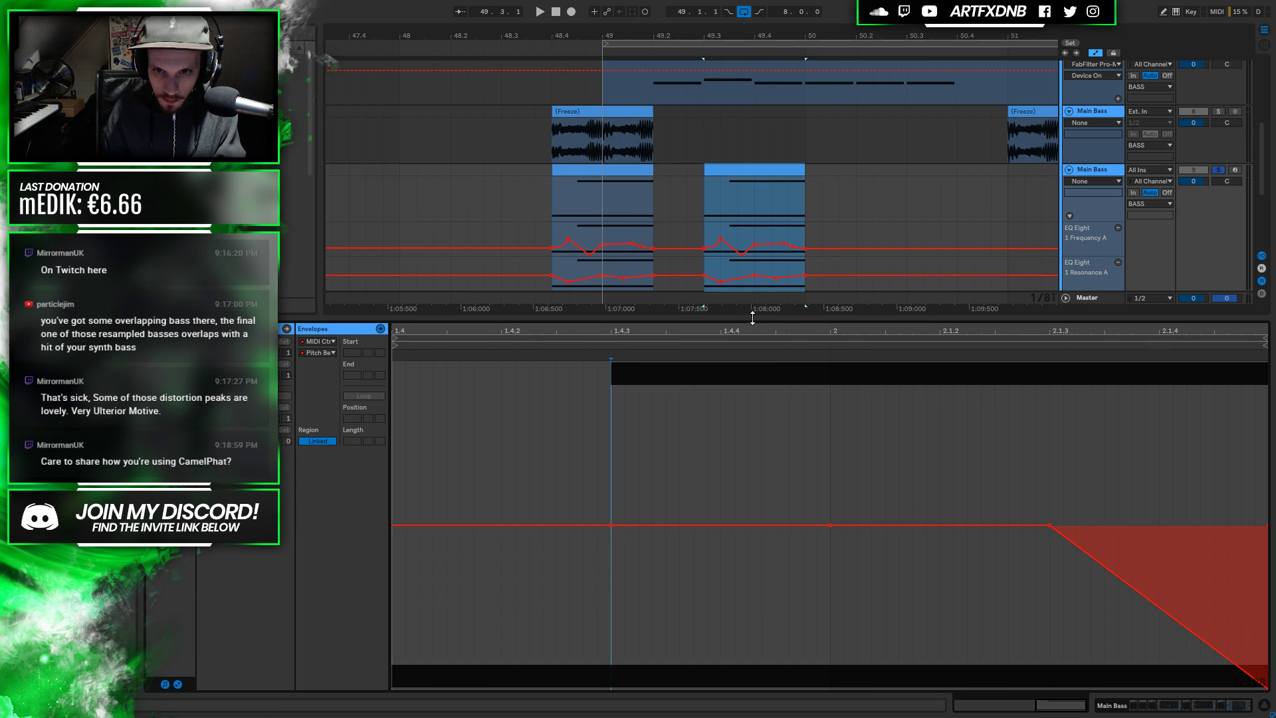
{"action": "left_click", "coordinate": [178, 684]}
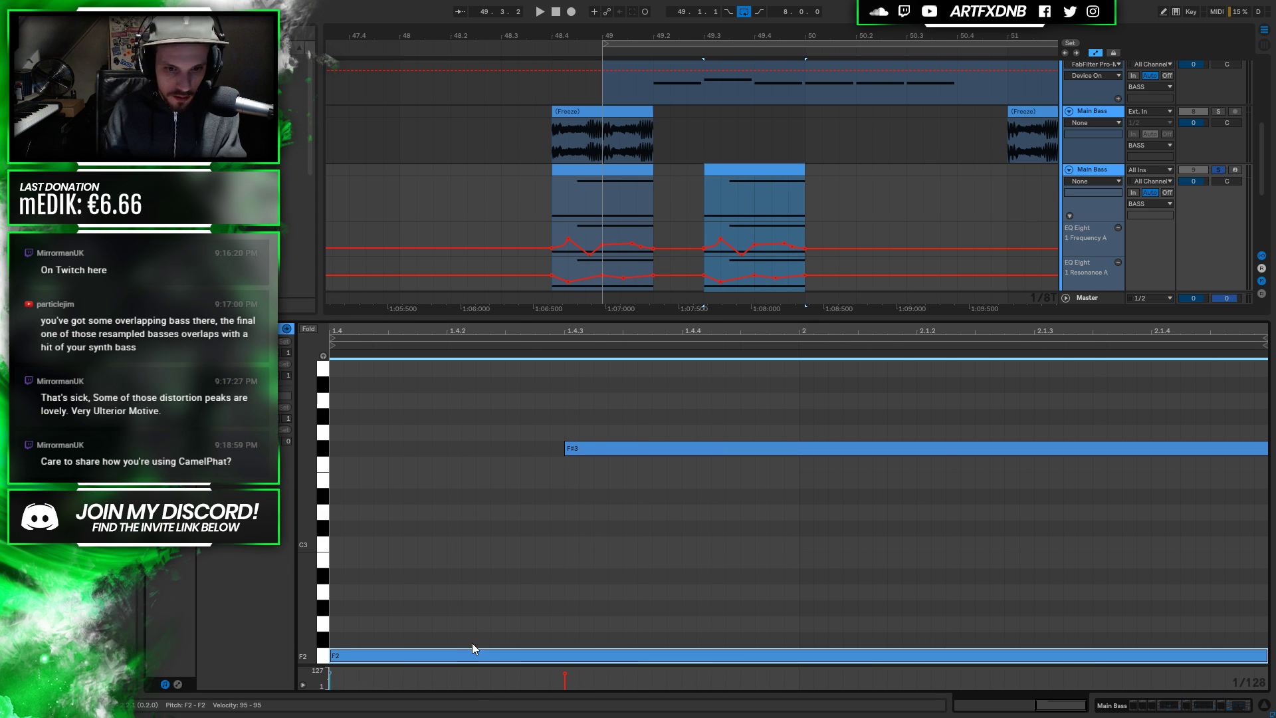
{"action": "left_click", "coordinate": [595, 448]}
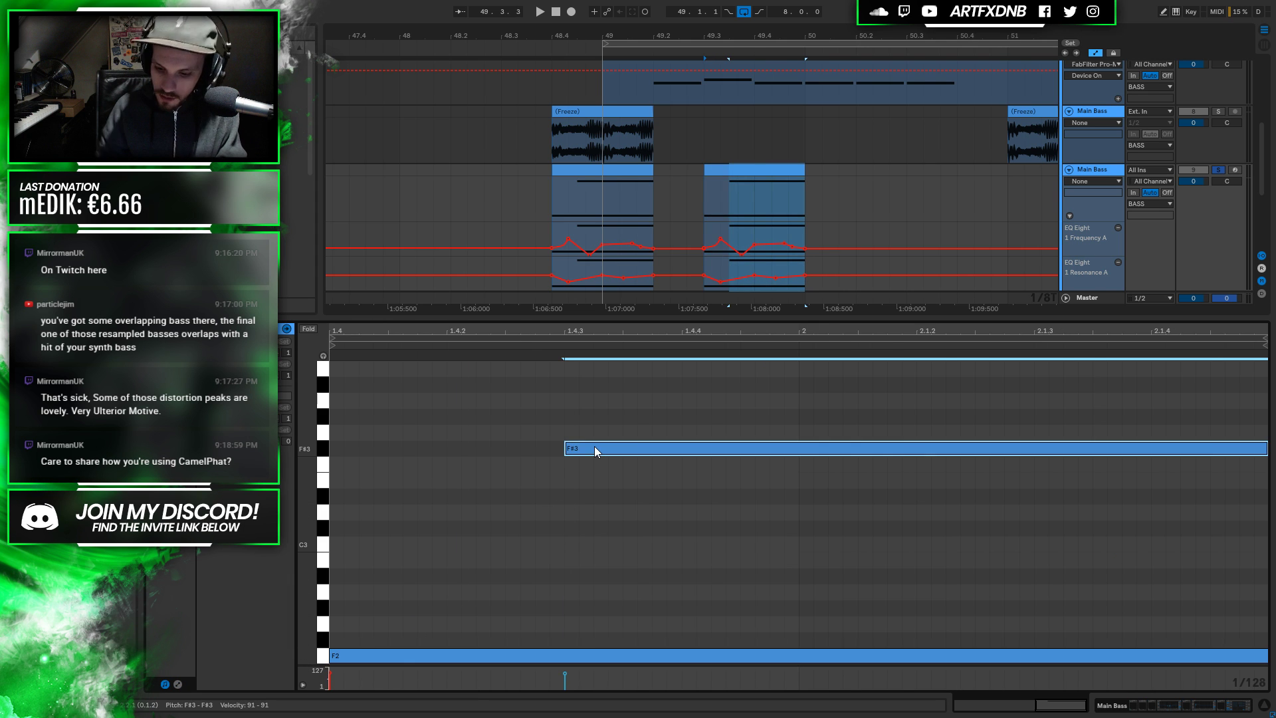
{"action": "key", "text": "shift+Up"}
{"action": "key", "text": "space"}
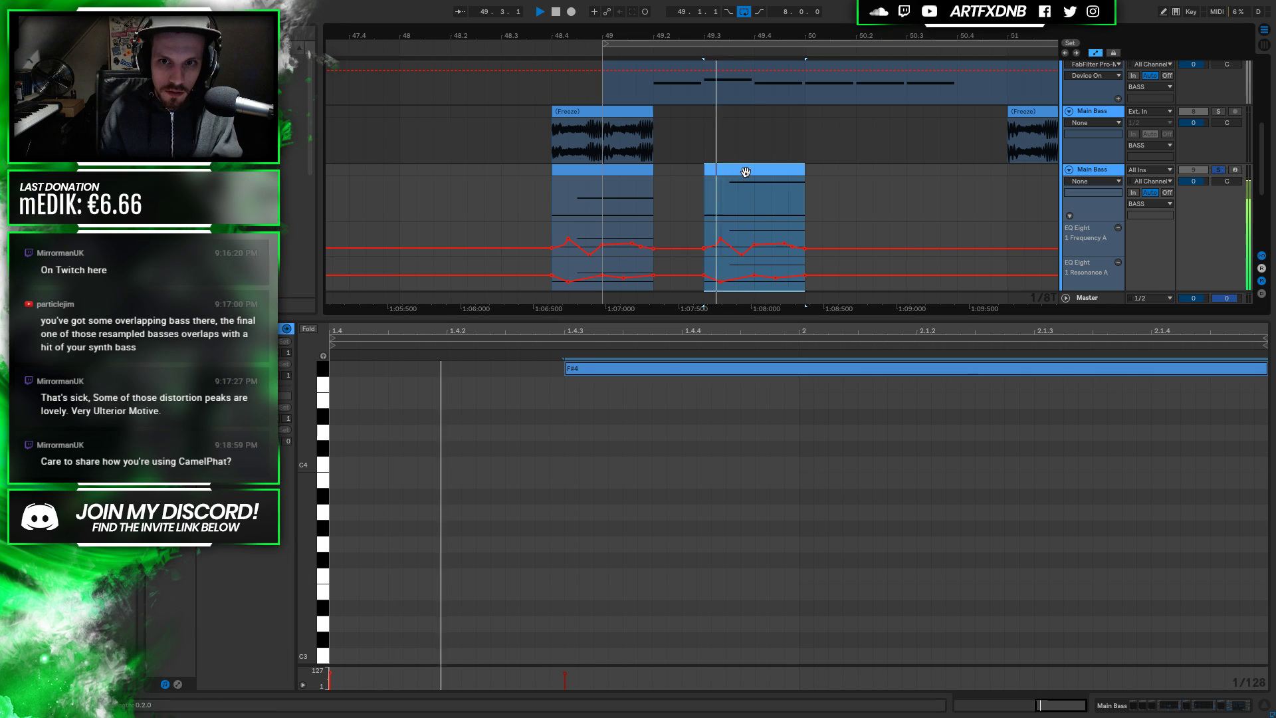
{"action": "left_click", "coordinate": [1144, 708]}
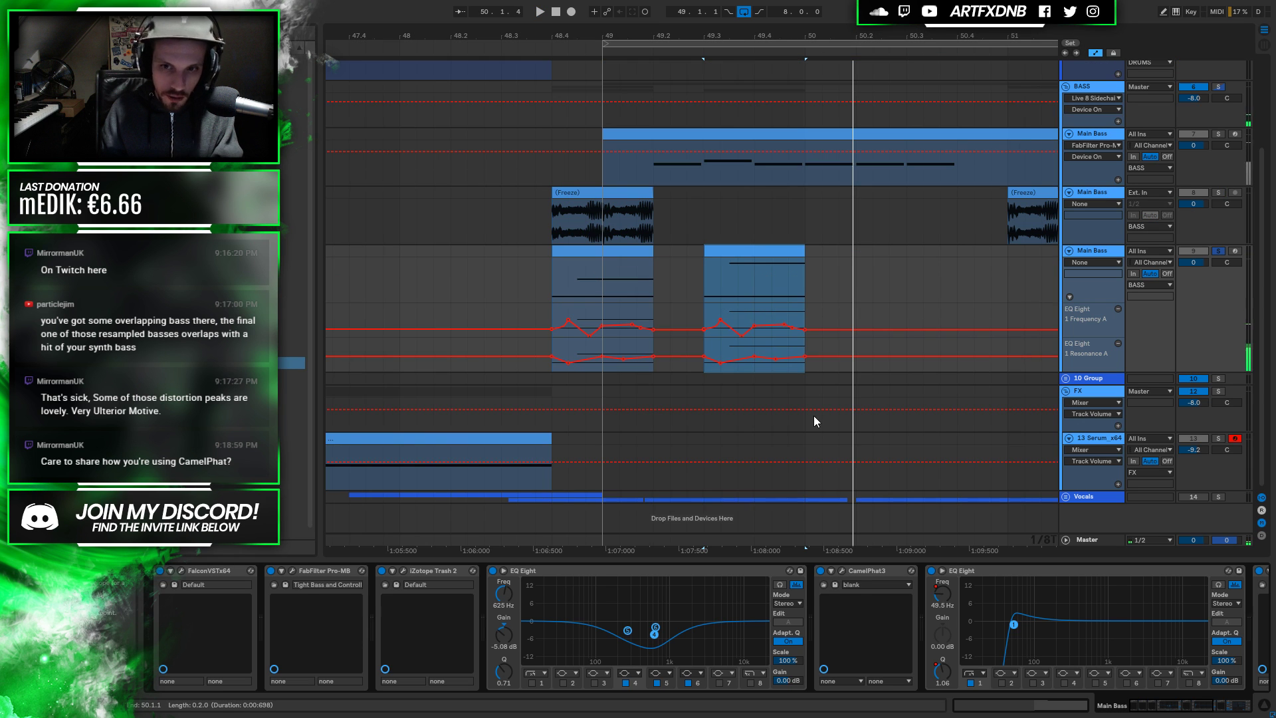
Raise the second Frequency A peak in the copied clip to about 951 Hz and audition it
{"action": "left_click", "coordinate": [755, 311]}
{"action": "key", "text": "space"}
{"action": "left_click_drag", "start_coordinate": [754, 322], "coordinate": [754, 317]}
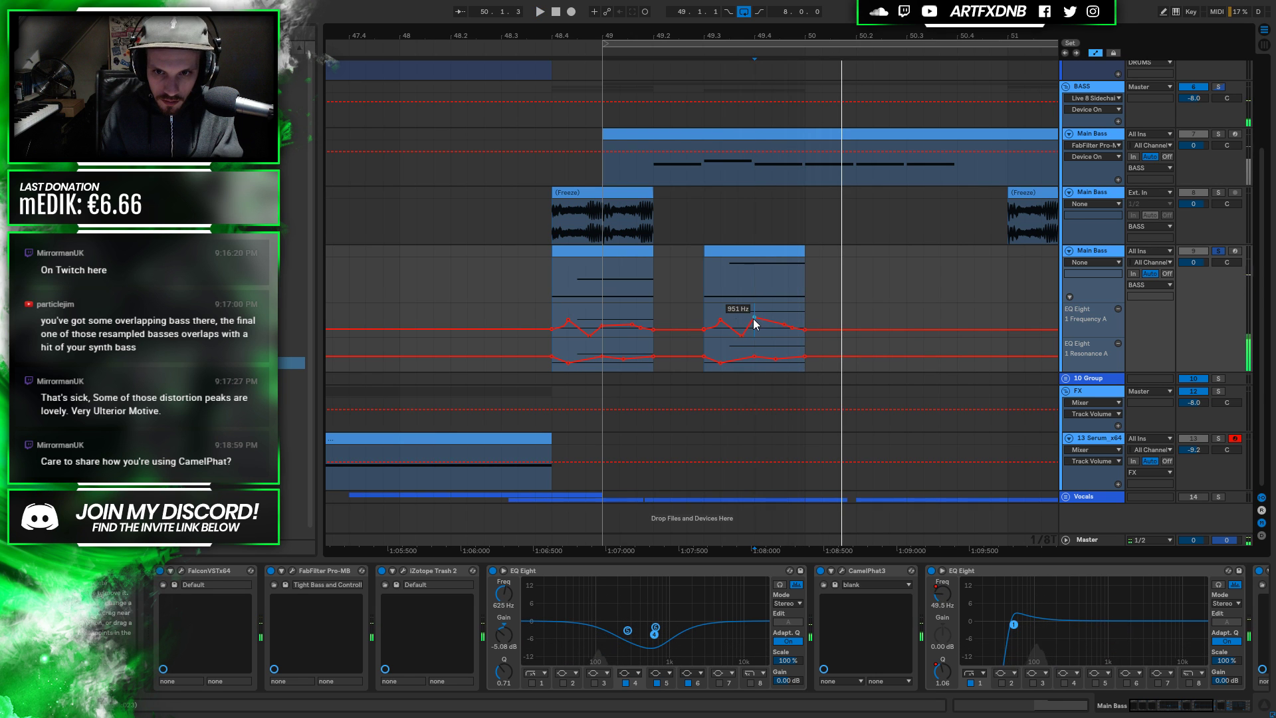
{"action": "left_click", "coordinate": [705, 317]}
{"action": "key", "text": "space"}
Try raising the copied clip's late Resonance A point to about 3.67 and audition it
{"action": "mouse_move", "coordinate": [774, 358]}
{"action": "left_mouse_down"}
{"action": "mouse_move", "coordinate": [775, 348]}
{"action": "mouse_move", "coordinate": [775, 361]}
{"action": "left_mouse_up"}
{"action": "key", "text": "space"}
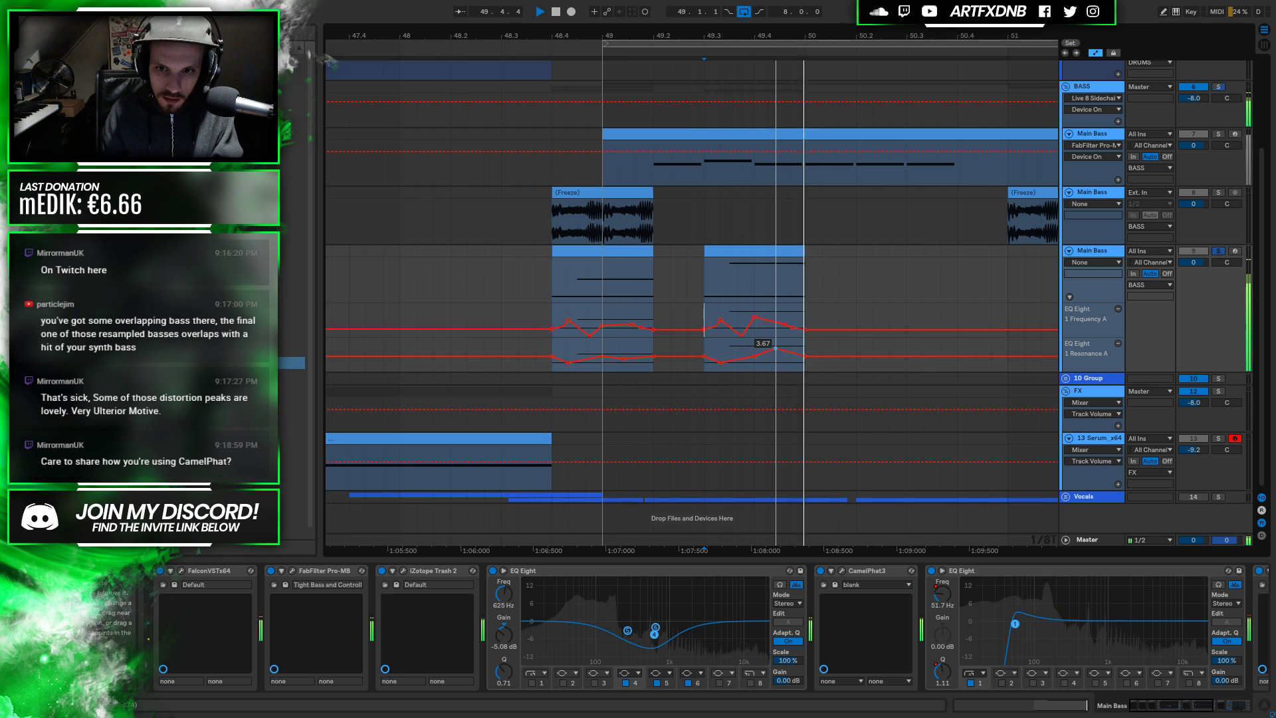
{"action": "key", "text": "space"}
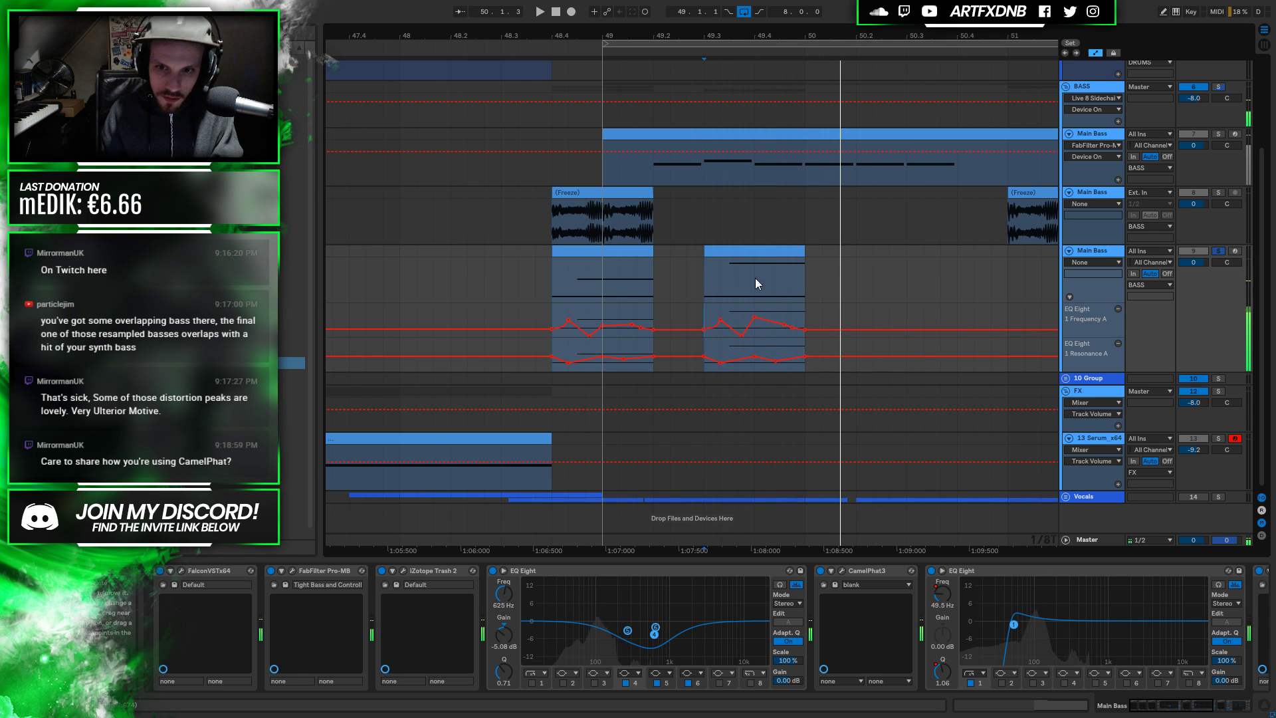
Raise the Frequency A automation at the copied clip's start to about 377 Hz and audition it
{"action": "left_click_drag", "start_coordinate": [716, 325], "coordinate": [714, 319]}
{"action": "key", "text": "space"}
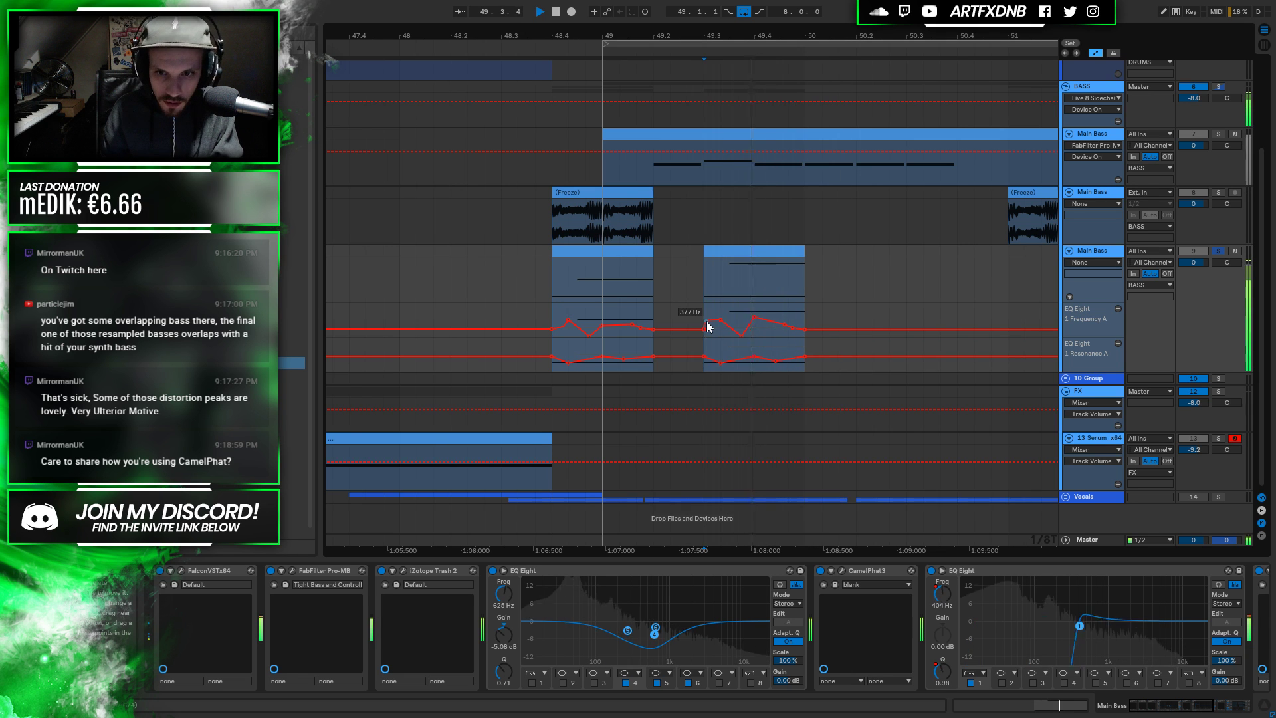
{"action": "left_click", "coordinate": [761, 248]}
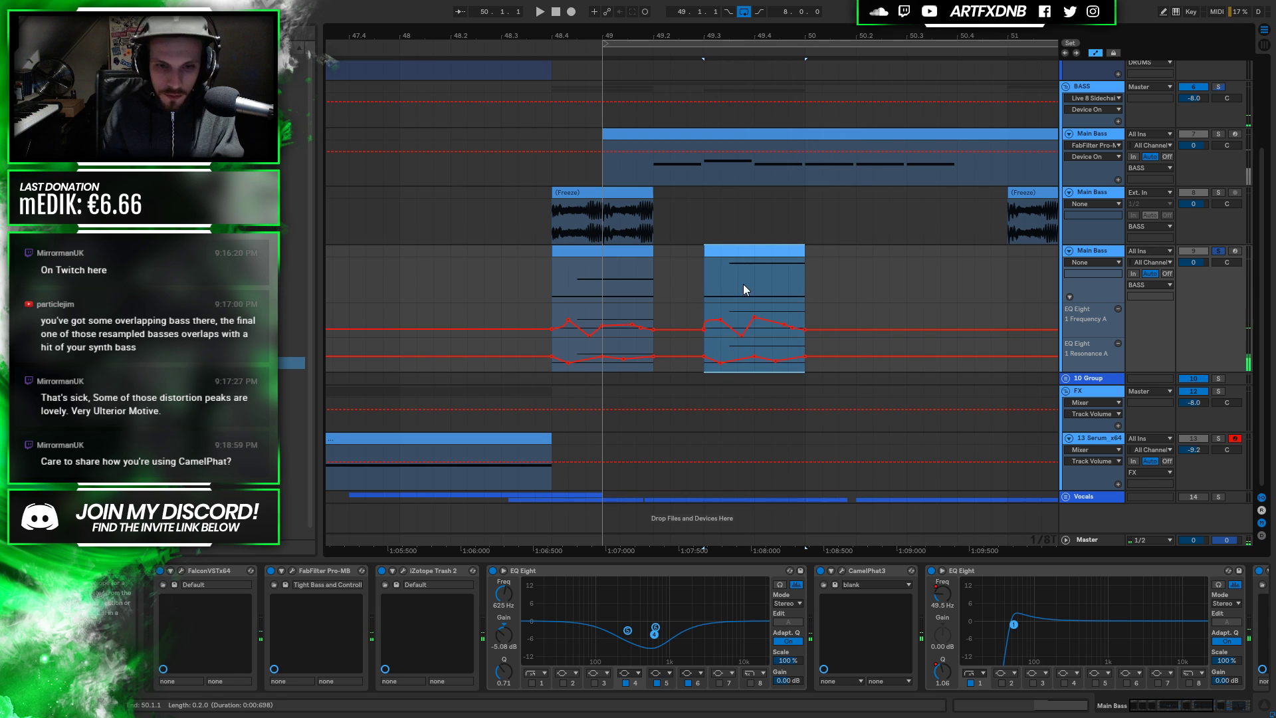
Copy the second MIDI fill clip to 50.2.1 and view both of its notes in the note editor
{"action": "left_click_drag", "start_coordinate": [729, 281], "coordinate": [891, 263]}
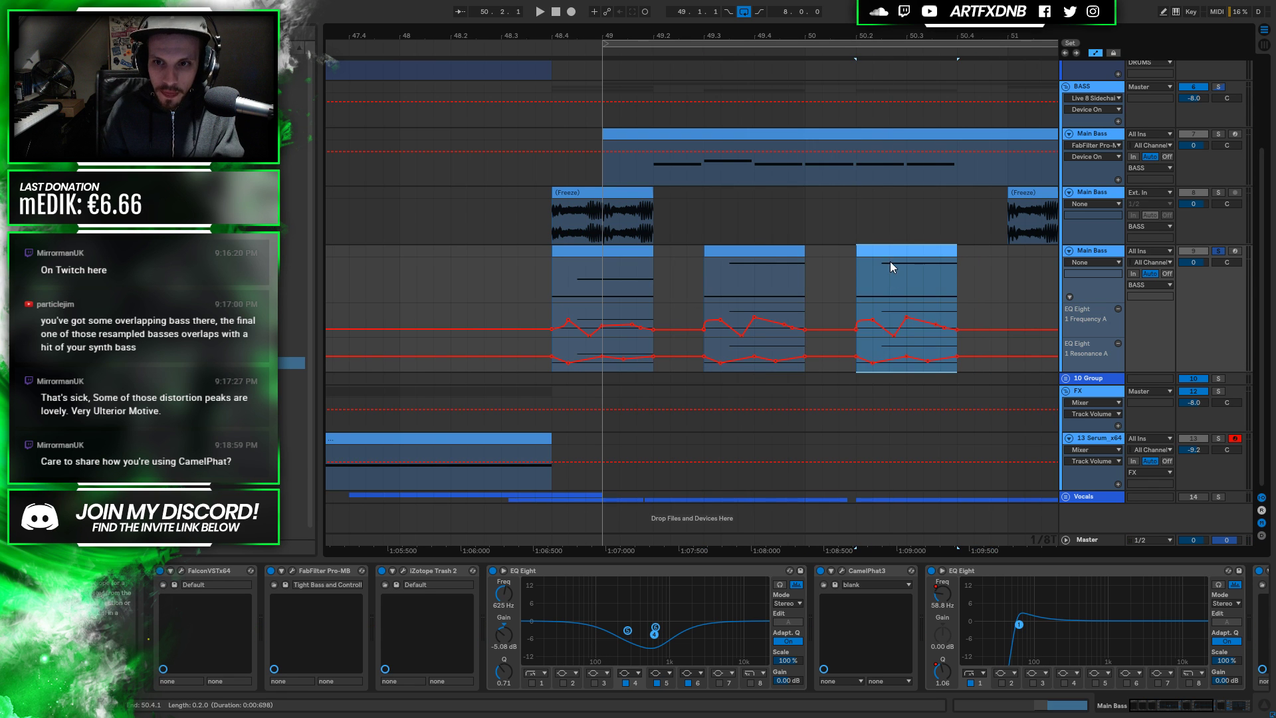
{"action": "double_click", "coordinate": [890, 263]}
{"action": "left_click", "coordinate": [675, 530]}
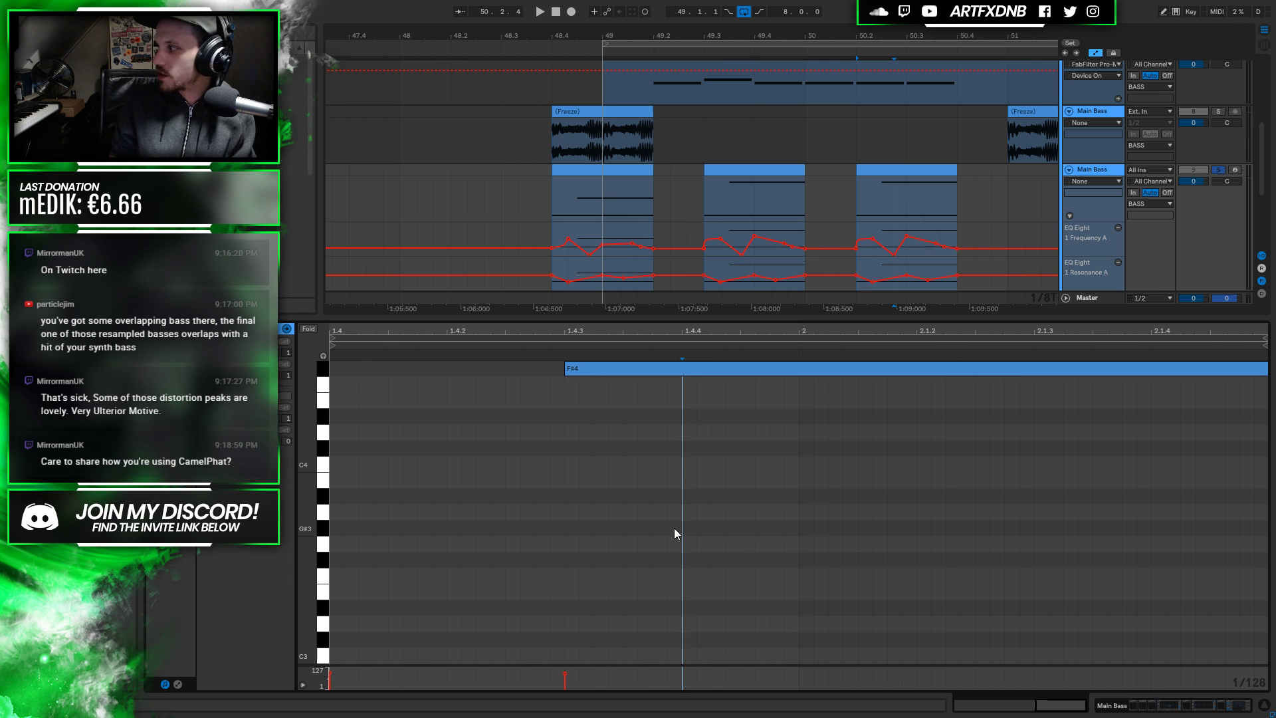
{"action": "left_click_drag", "start_coordinate": [307, 518], "coordinate": [266, 520]}
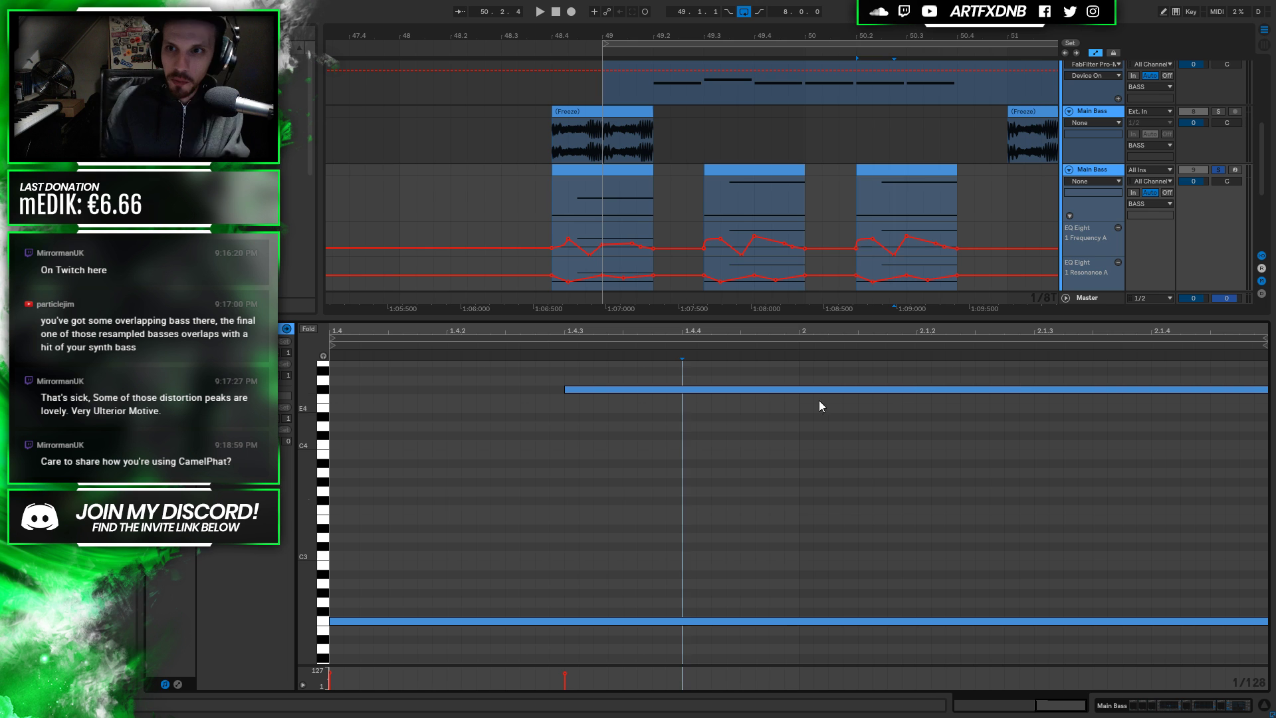
{"action": "left_click", "coordinate": [1121, 707]}
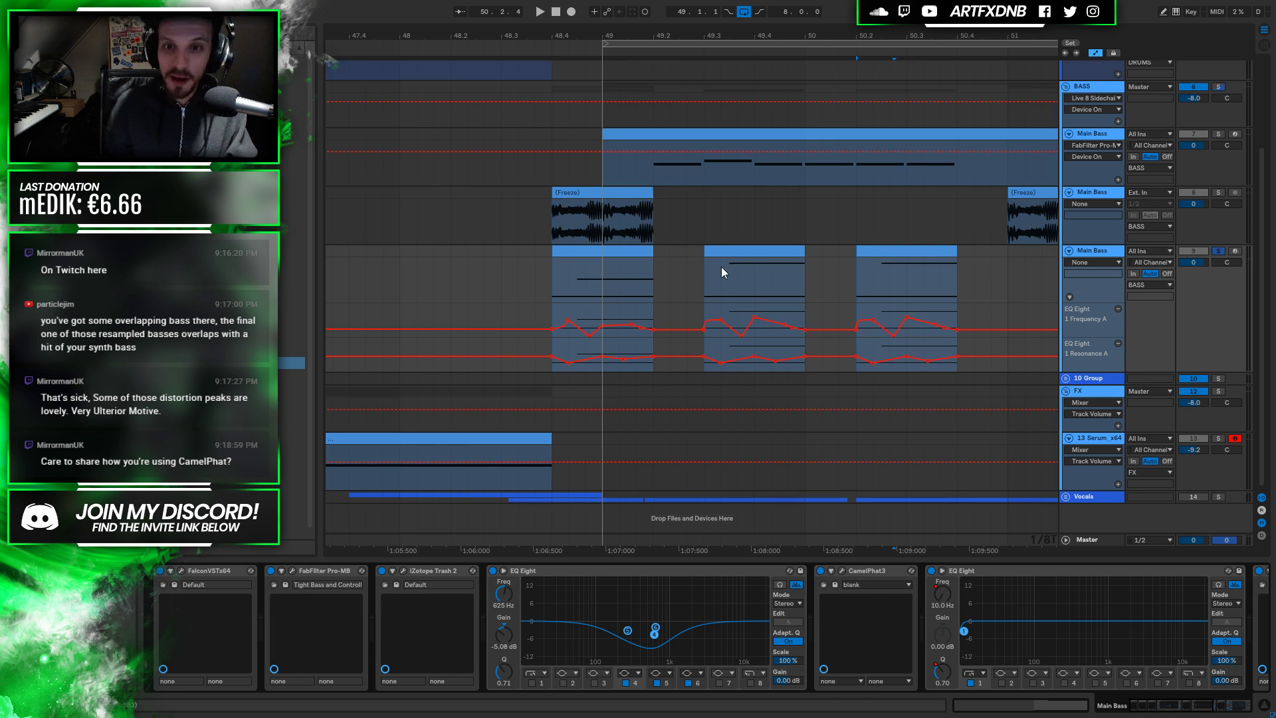
Unsolo and deactivate the backup MIDI Main Bass track
{"action": "key", "text": "x"}
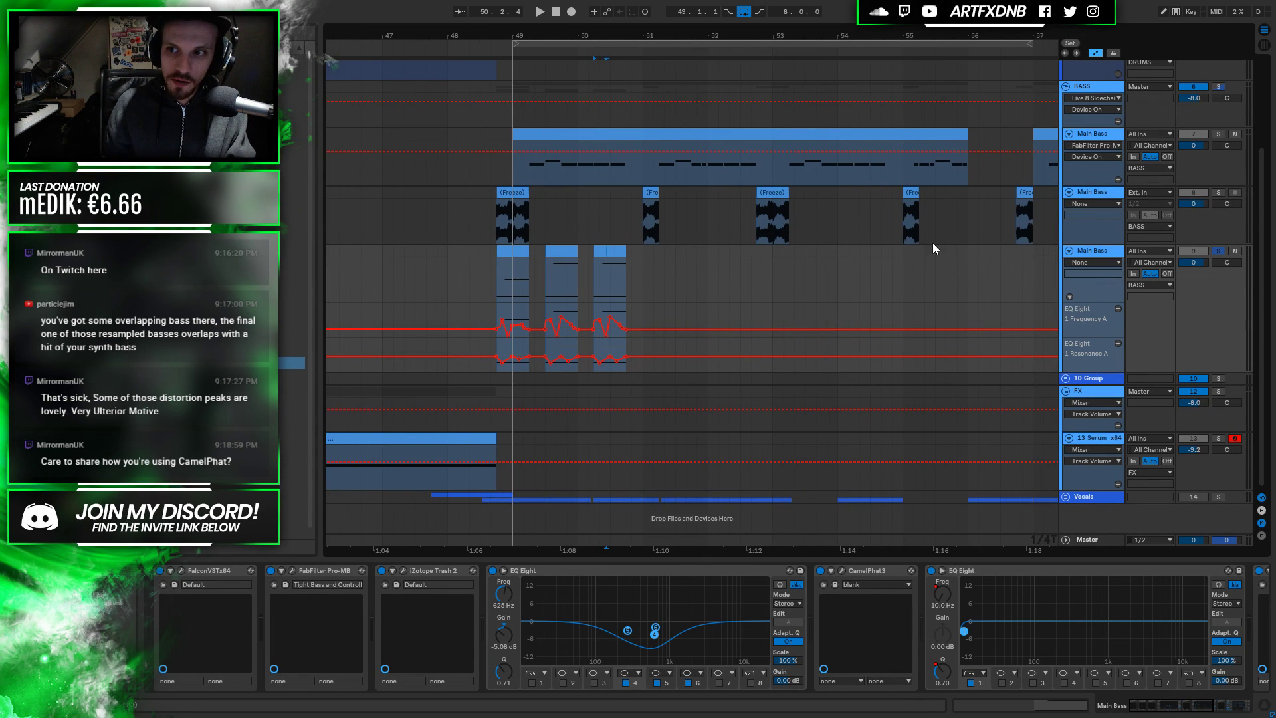
{"action": "left_click", "coordinate": [1218, 252]}
{"action": "left_click", "coordinate": [1193, 254]}
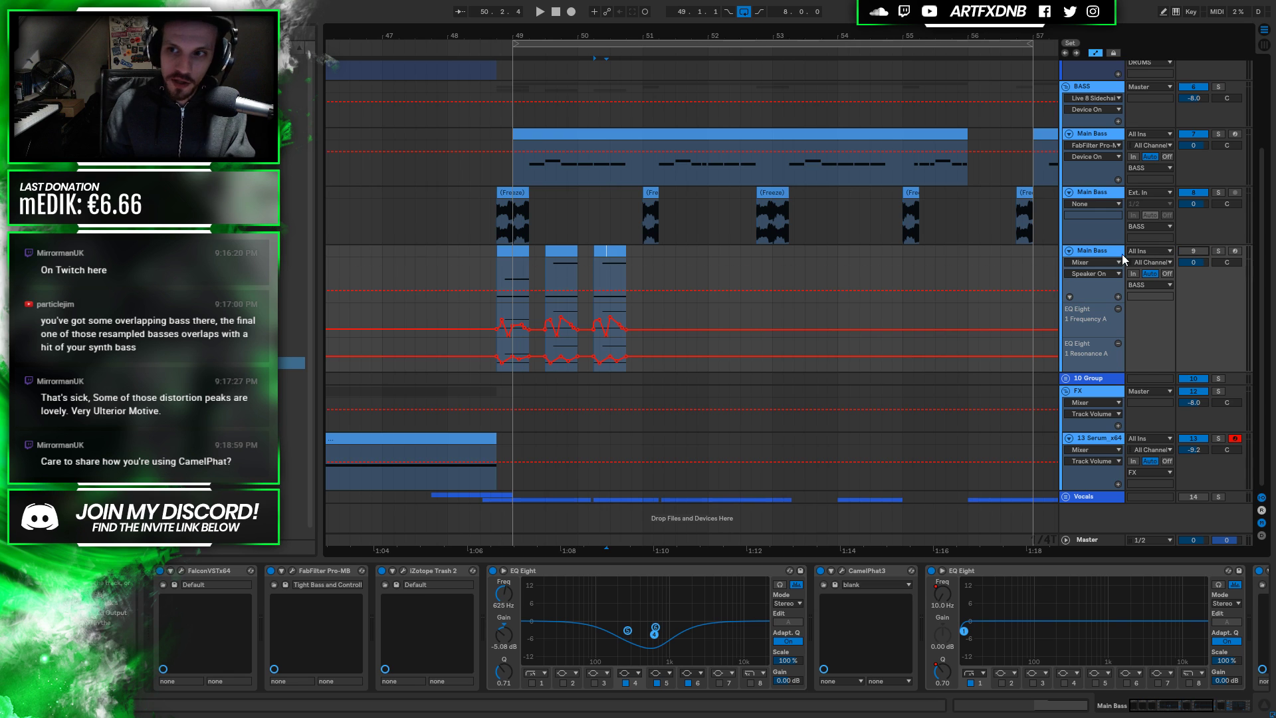
{"action": "key", "text": "minus"}
{"action": "key", "text": "minus"}
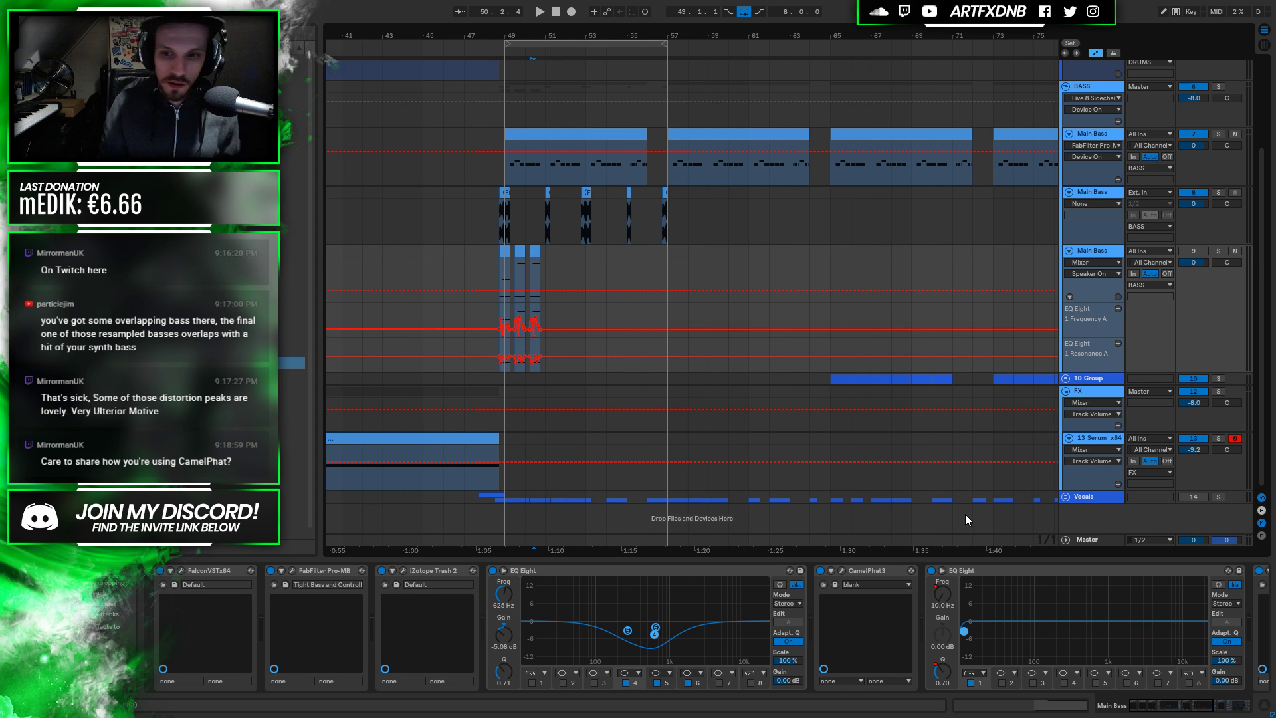
Open the CamelPhat3 plug-in window on the backup MIDI Main Bass track
{"action": "left_click", "coordinate": [841, 570]}
{"action": "mouse_move", "coordinate": [712, 250]}
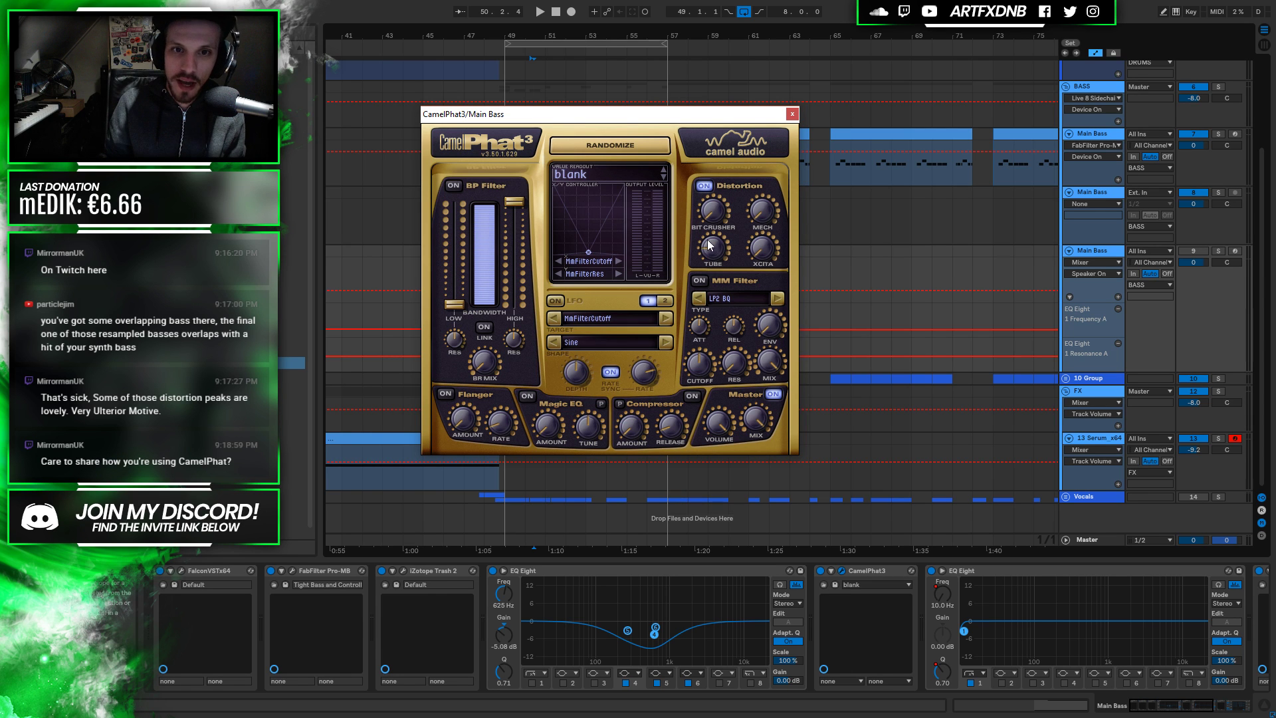
Close the CamelPhat3 window and fold both EQ Eights, CamelPhat3, the last iZotope Trash 2 and OTT on the backup Main Bass track
{"action": "left_click", "coordinate": [821, 570]}
{"action": "left_click", "coordinate": [792, 113]}
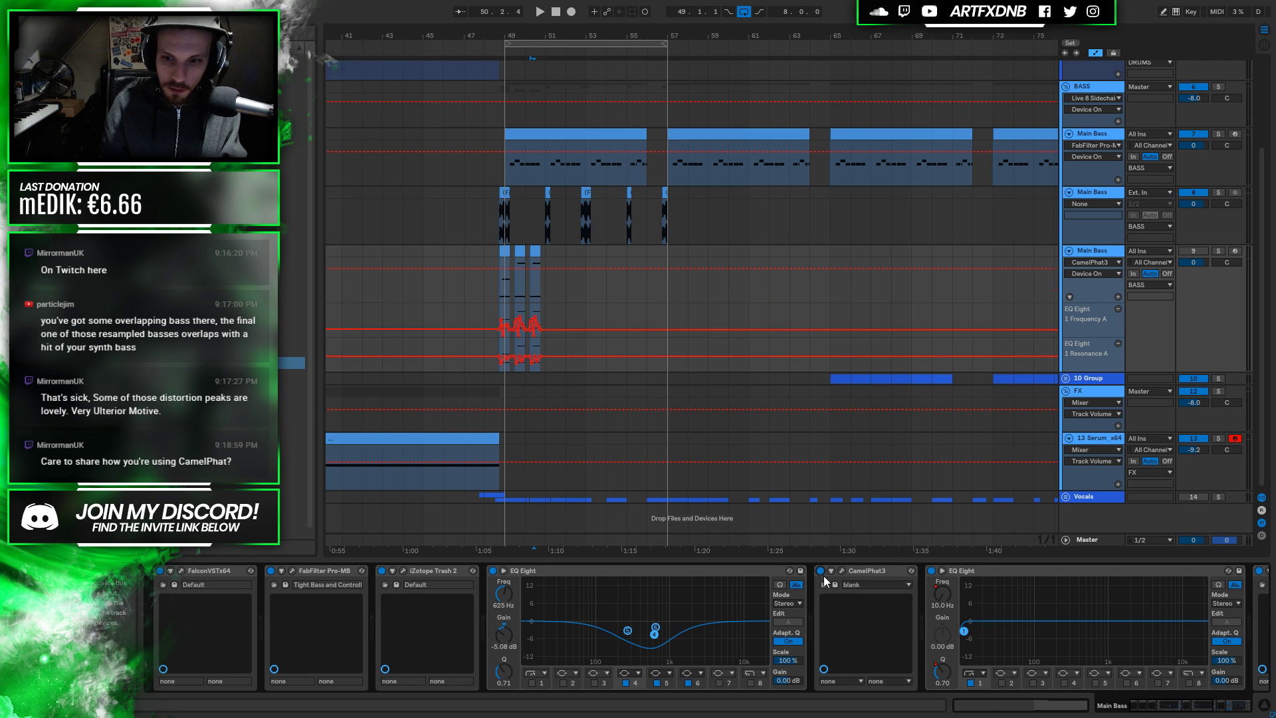
{"action": "left_click", "coordinate": [1183, 706]}
{"action": "left_click_drag", "start_coordinate": [1183, 706], "coordinate": [1243, 706]}
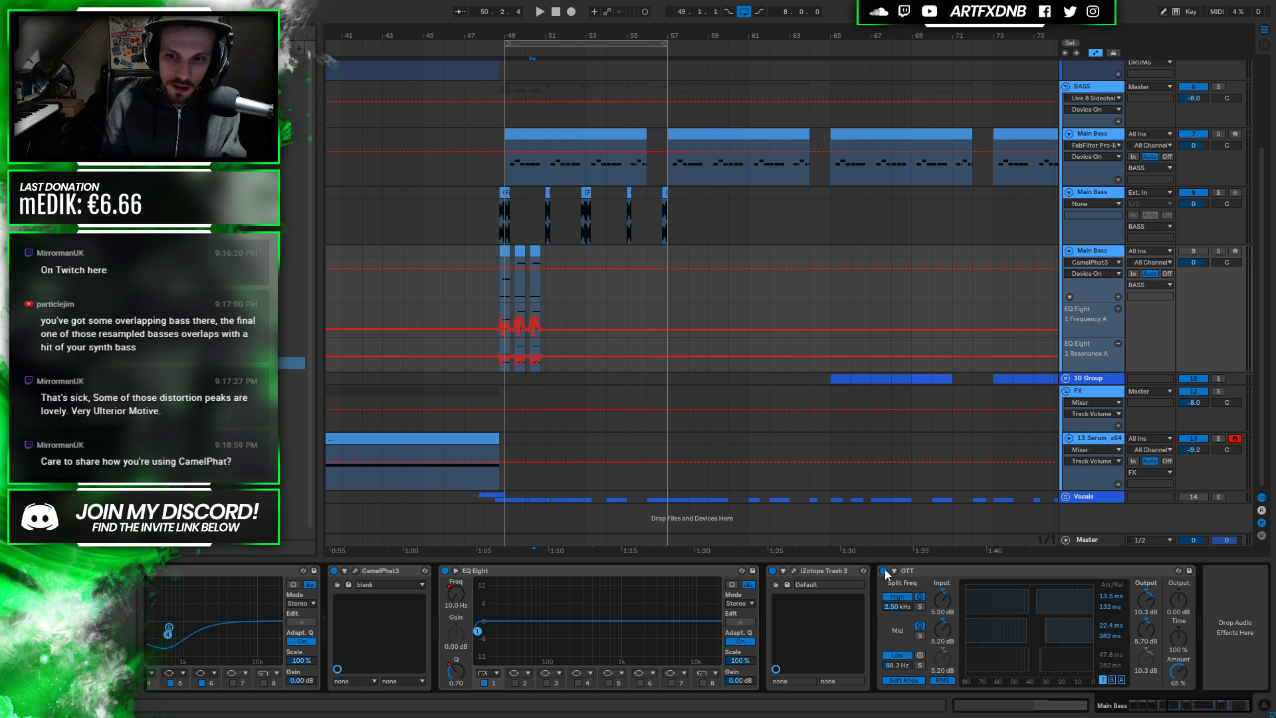
{"action": "left_click", "coordinate": [894, 572]}
{"action": "double_click", "coordinate": [832, 571]}
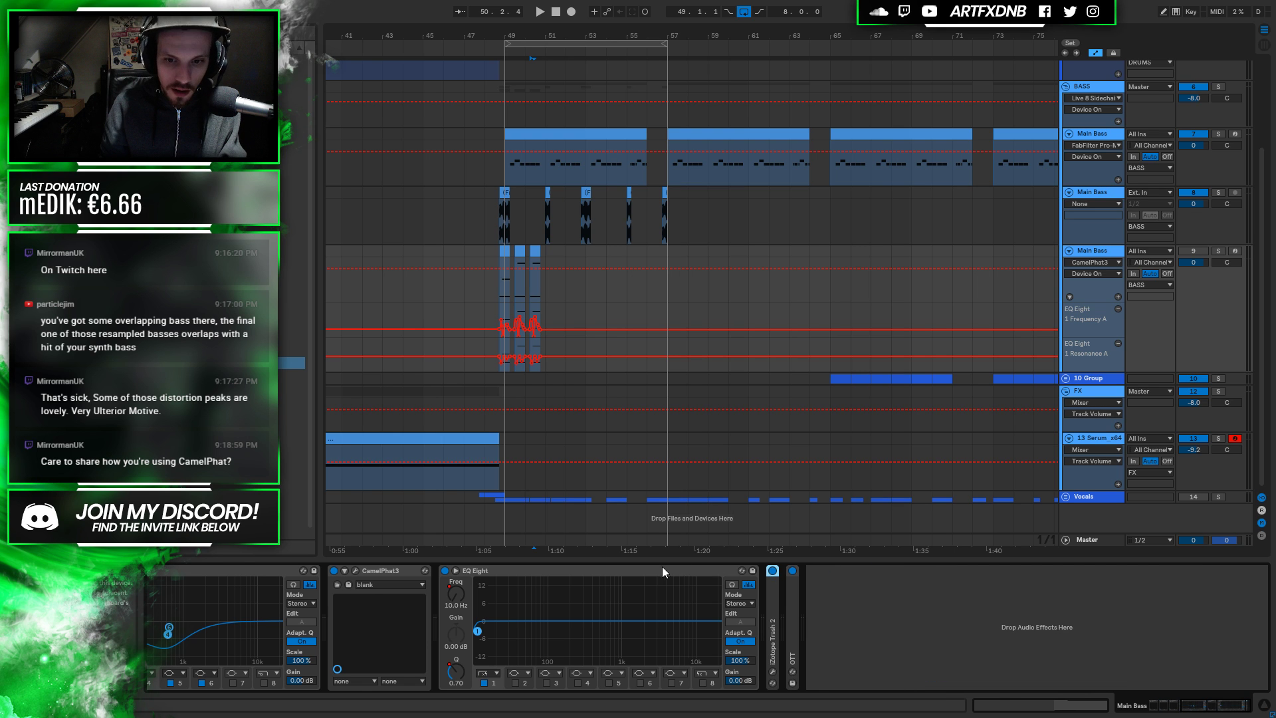
{"action": "double_click", "coordinate": [518, 570]}
{"action": "left_click", "coordinate": [392, 571]}
{"action": "left_click", "coordinate": [266, 571], "text": "shift"}
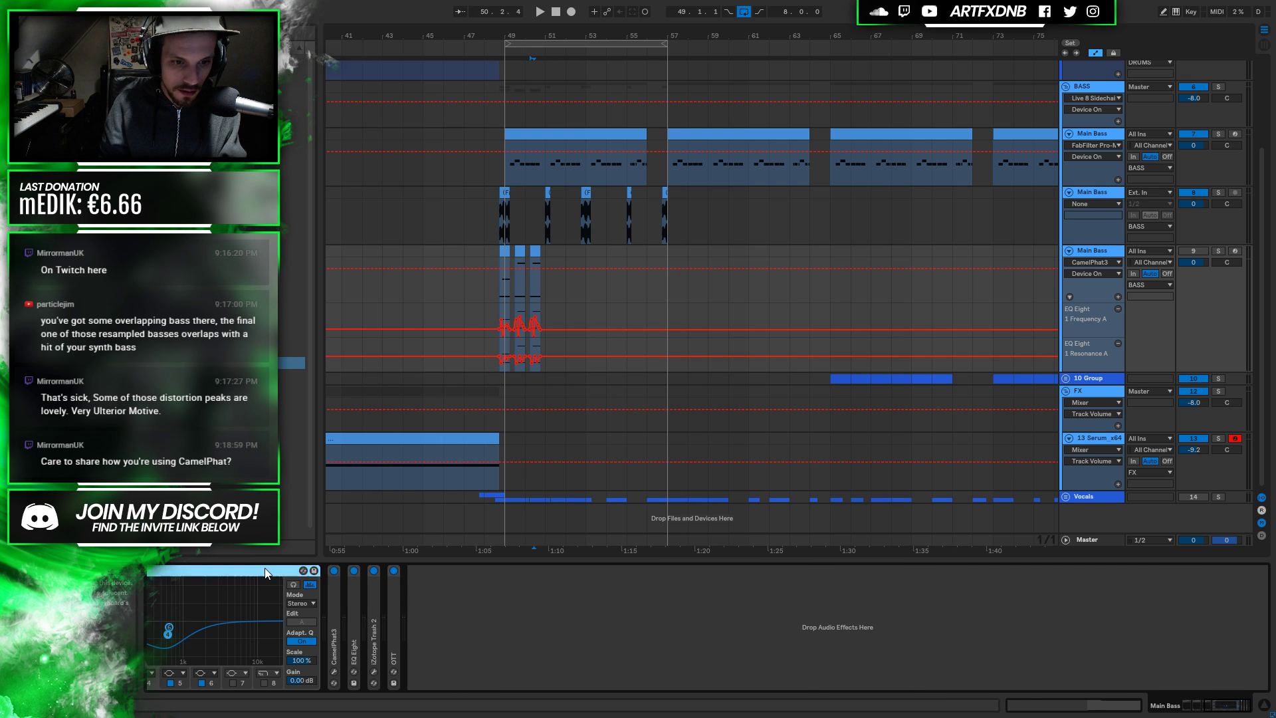
{"action": "key", "text": "Delete"}
{"action": "key", "text": "ctrl+z"}
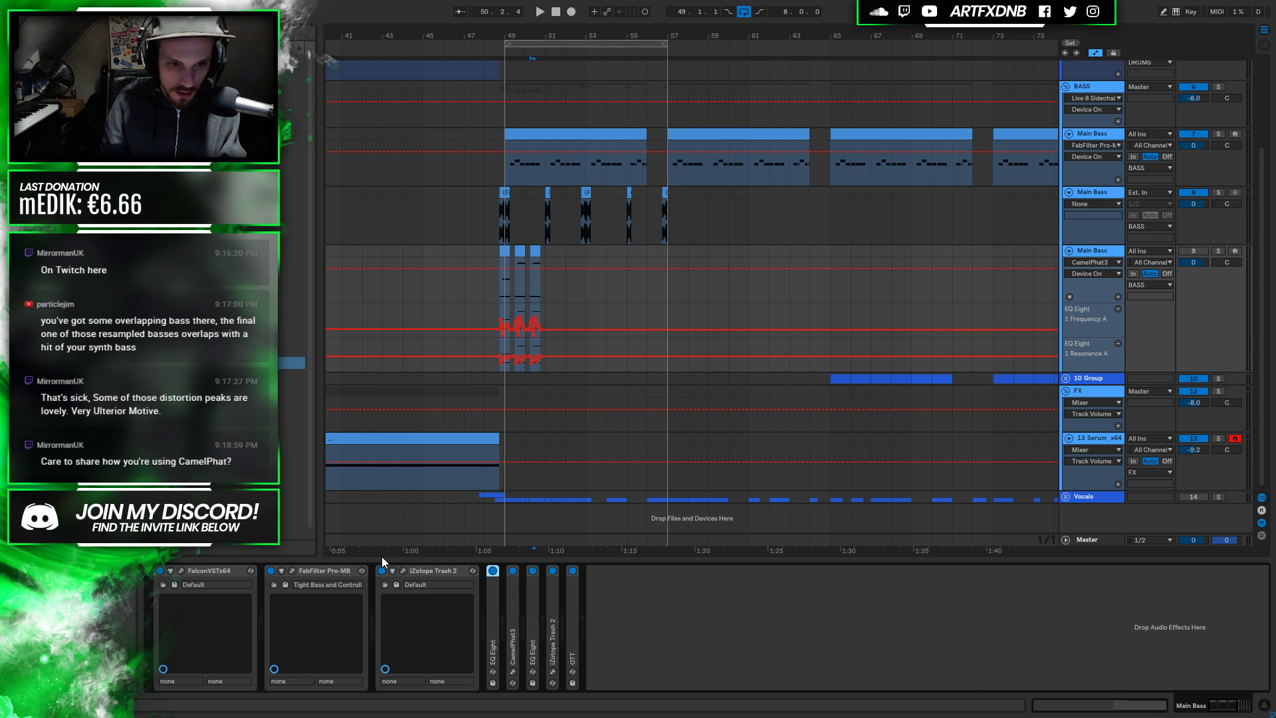
Unfold the first EQ Eight and CamelPhat3, and switch off every effect from that EQ Eight to the end of the chain
{"action": "double_click", "coordinate": [496, 629]}
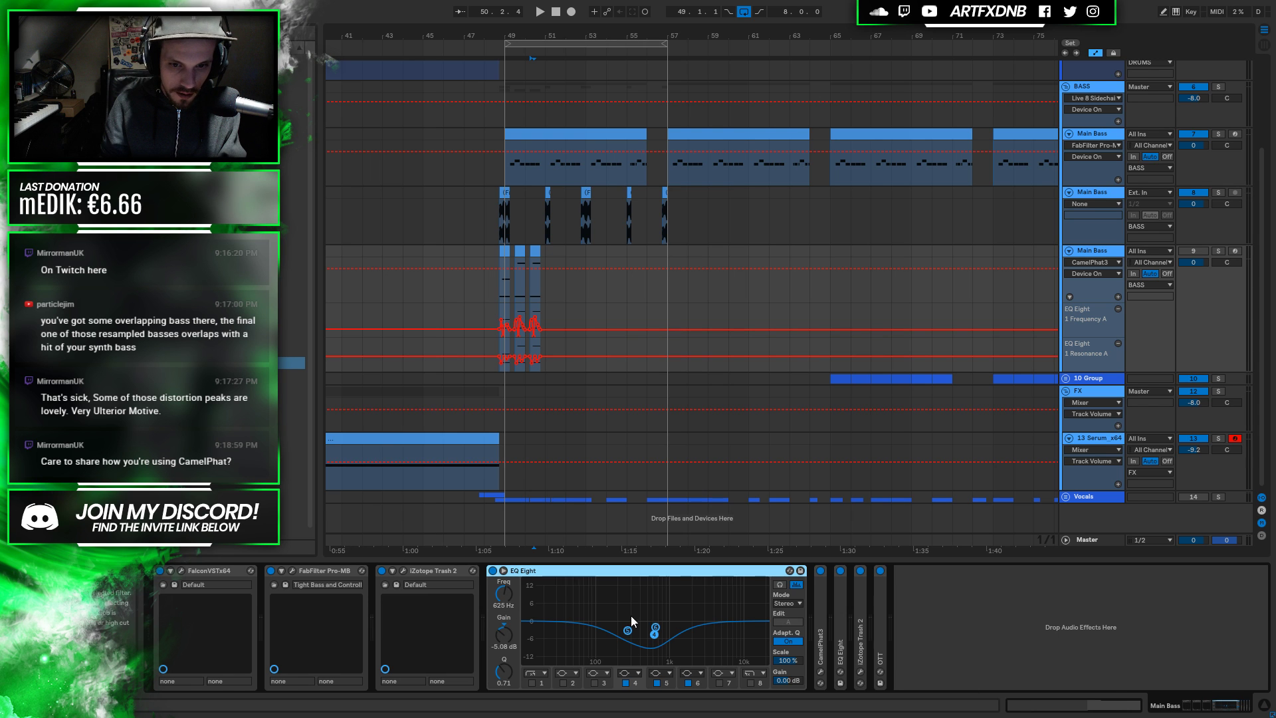
{"action": "double_click", "coordinate": [821, 615]}
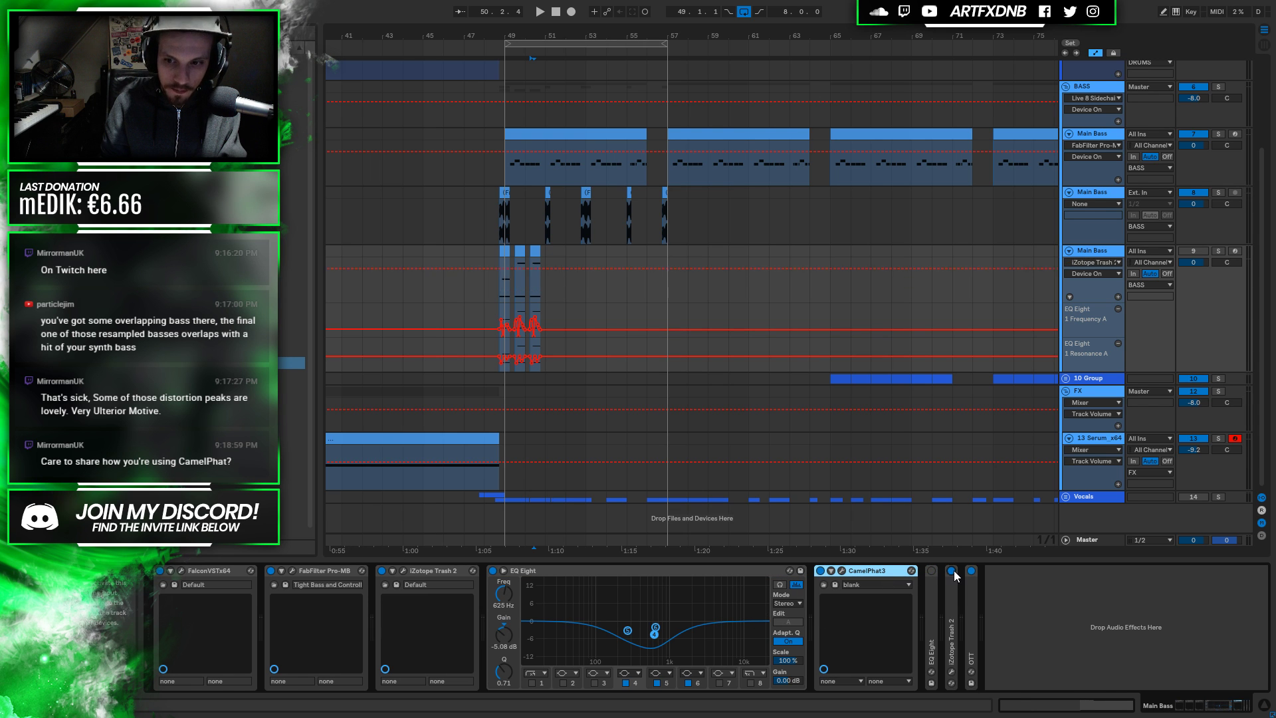
{"action": "left_click", "coordinate": [864, 570]}
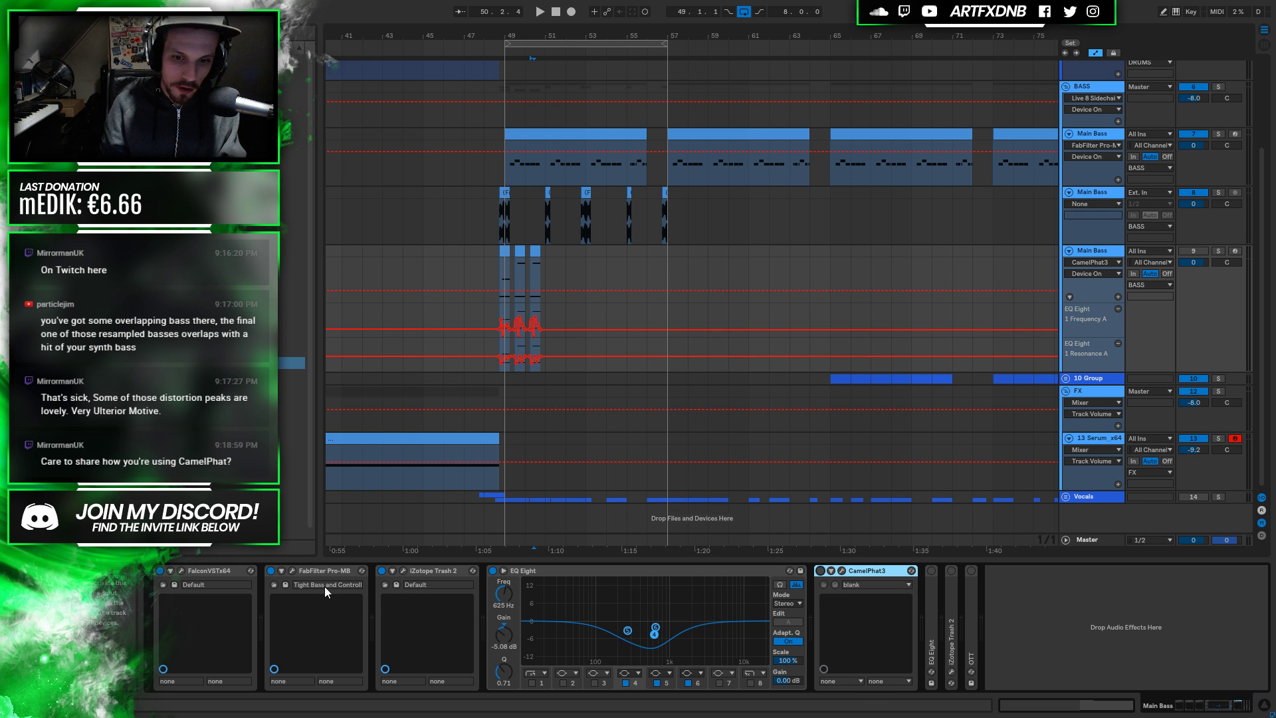
{"action": "left_click", "coordinate": [492, 570]}
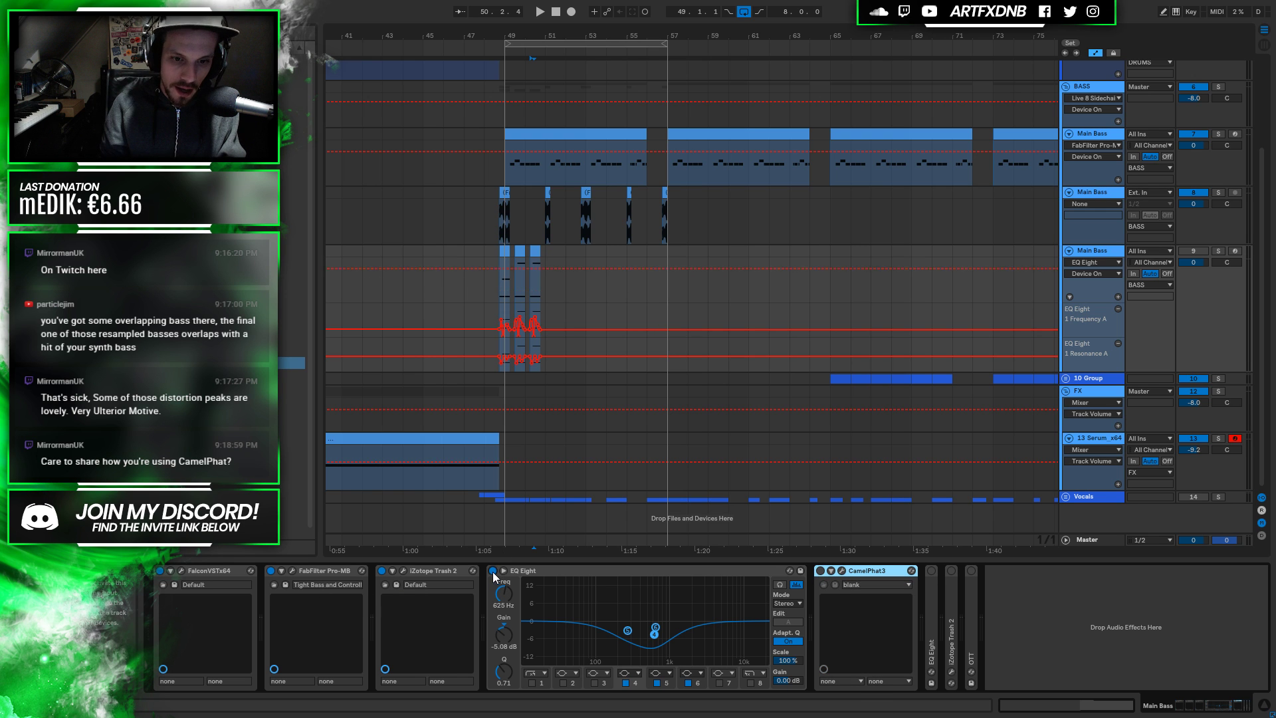
{"action": "left_click", "coordinate": [432, 589]}
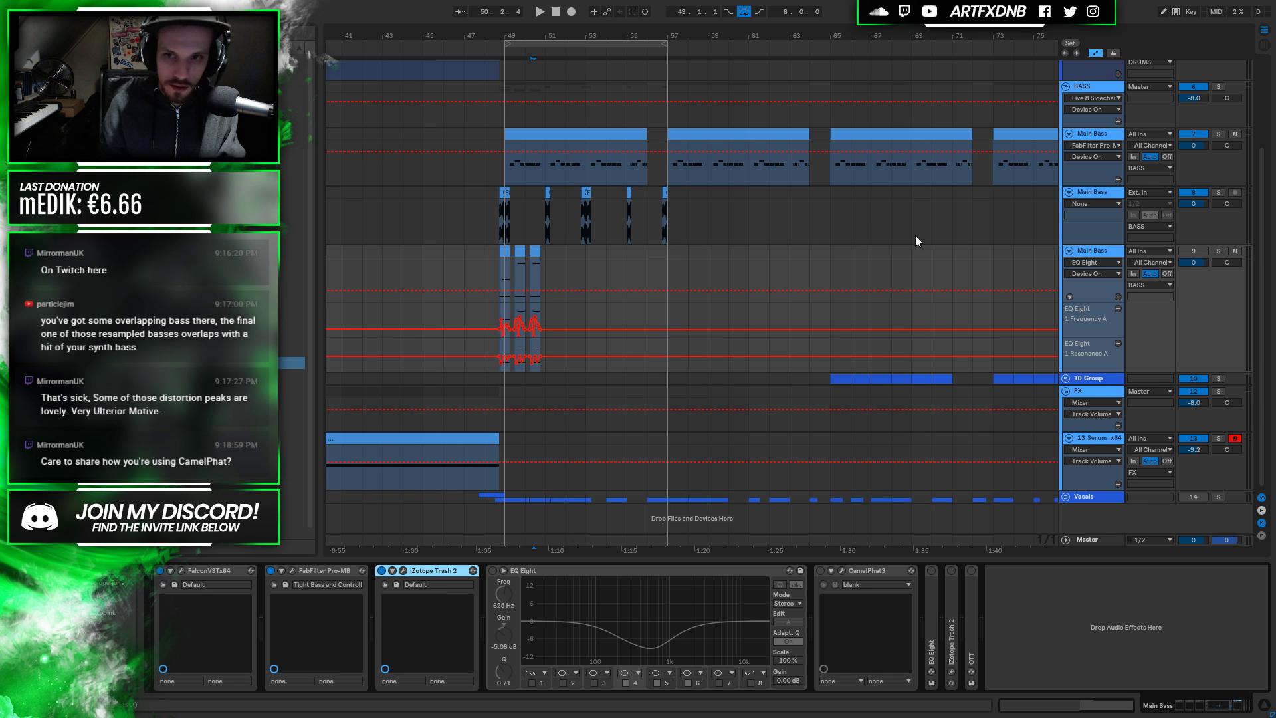
Solo the uppermost Main Bass track and audition its first clip from bar 49 with all its effects active
{"action": "left_click", "coordinate": [1218, 134]}
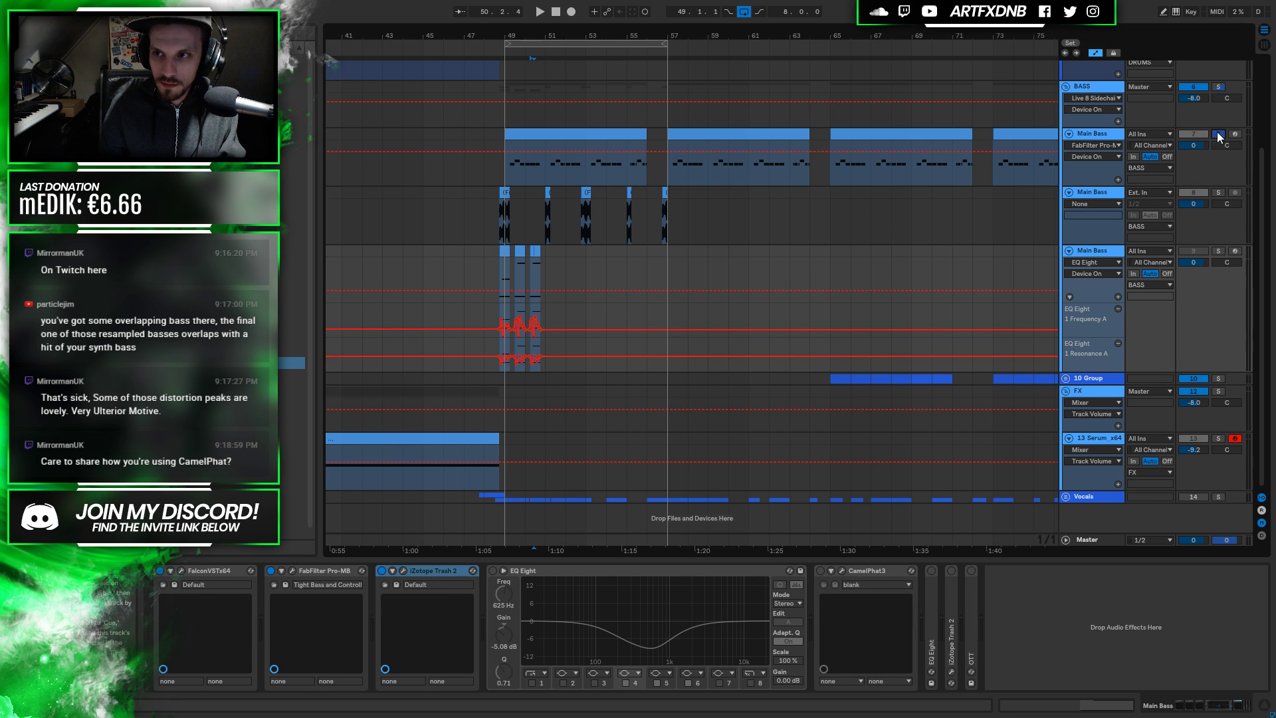
{"action": "left_click", "coordinate": [513, 166]}
{"action": "key", "text": "space"}
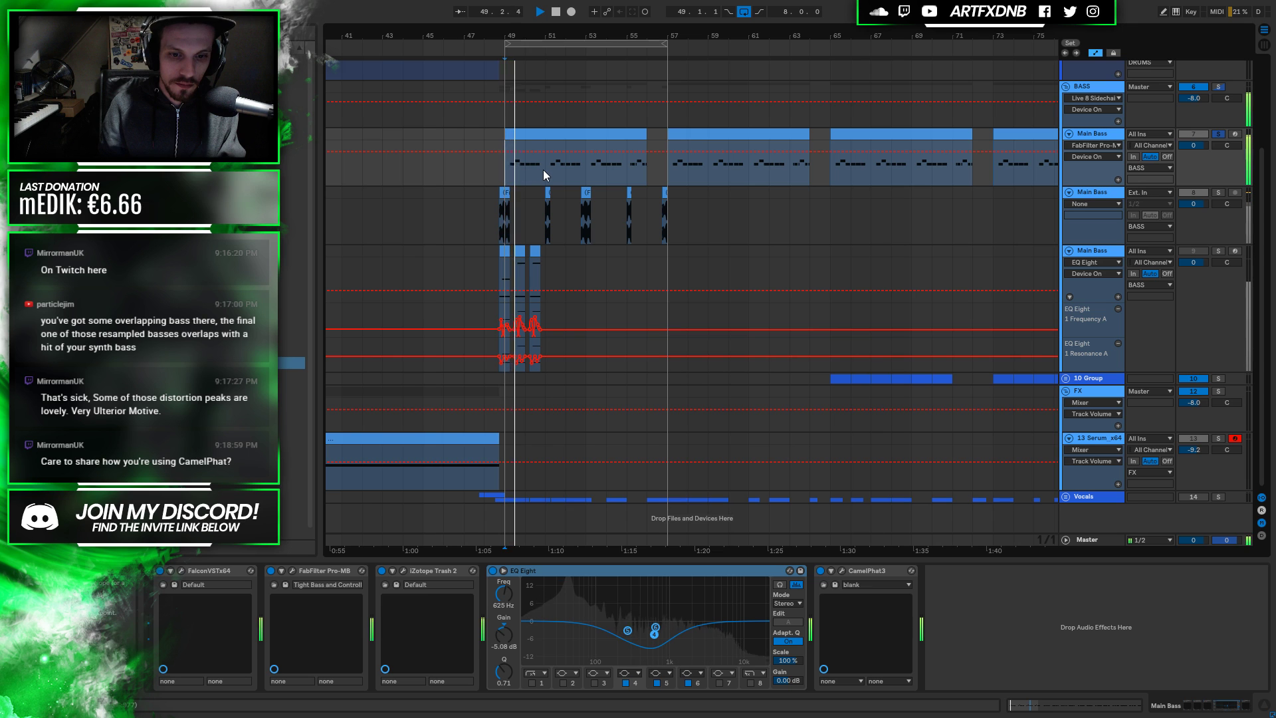
{"action": "key", "text": "space"}
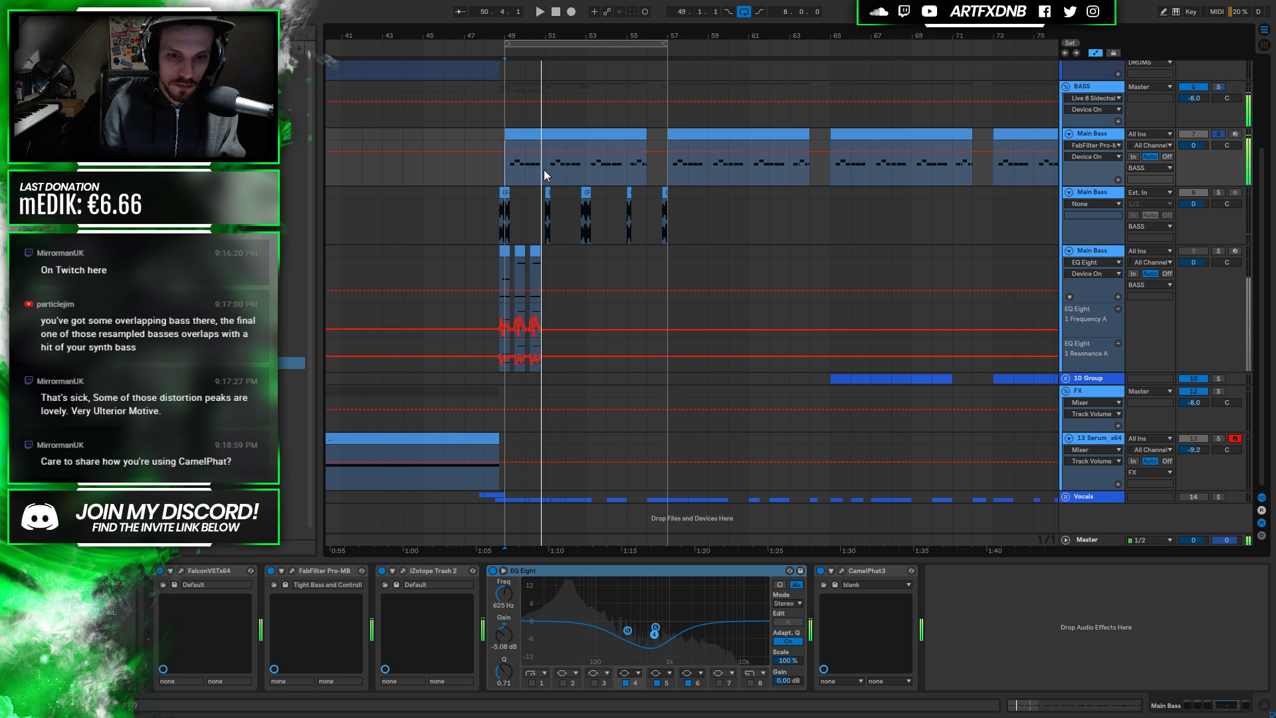
{"action": "left_click", "coordinate": [1030, 341]}
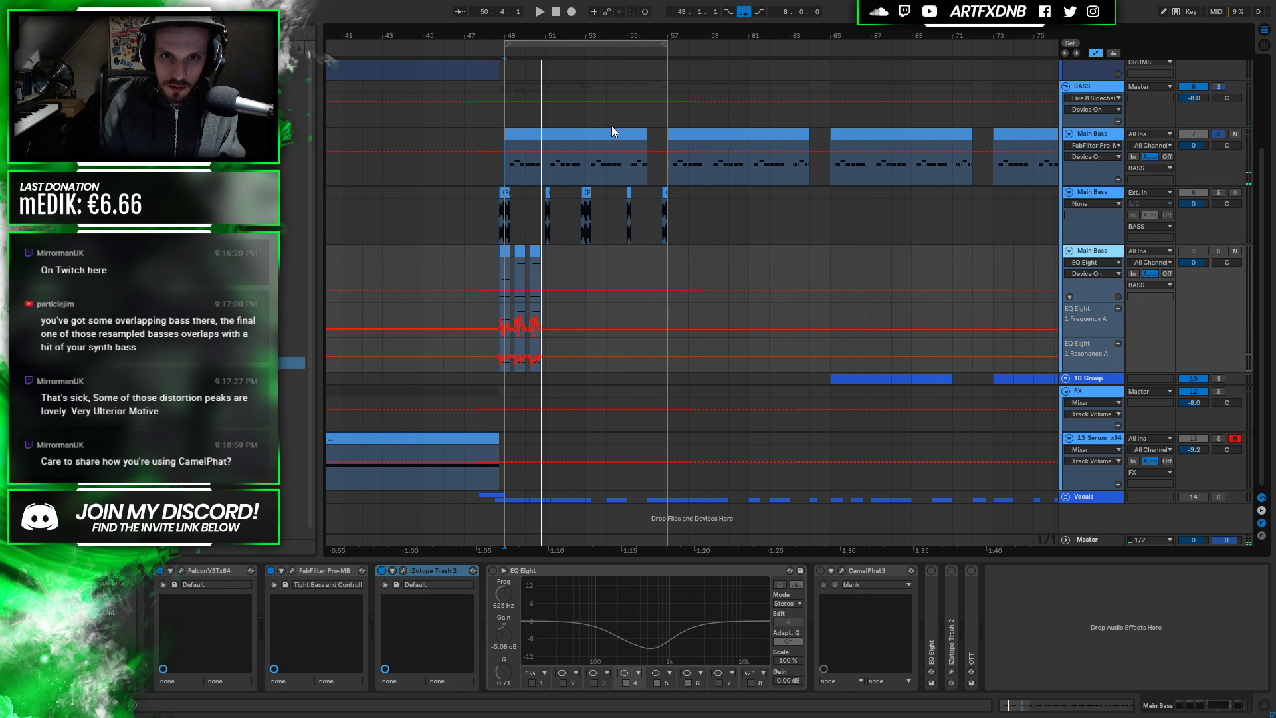
{"action": "left_click", "coordinate": [600, 142]}
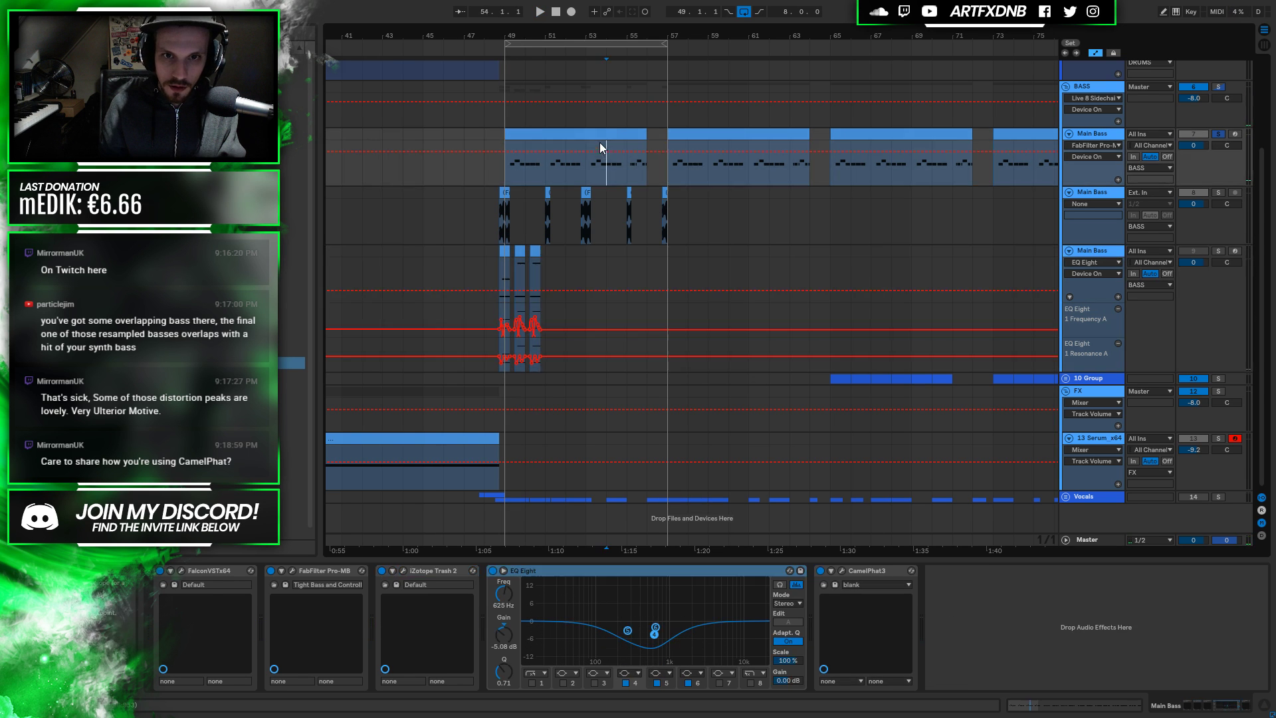
Switch off CamelPhat3, EQ Eight, FabFilter Pro-MB and iZotope Trash 2 on the soloed Main Bass track
{"action": "left_click", "coordinate": [1094, 134]}
{"action": "left_click", "coordinate": [820, 570]}
{"action": "left_click", "coordinate": [493, 571]}
{"action": "left_click", "coordinate": [561, 140]}
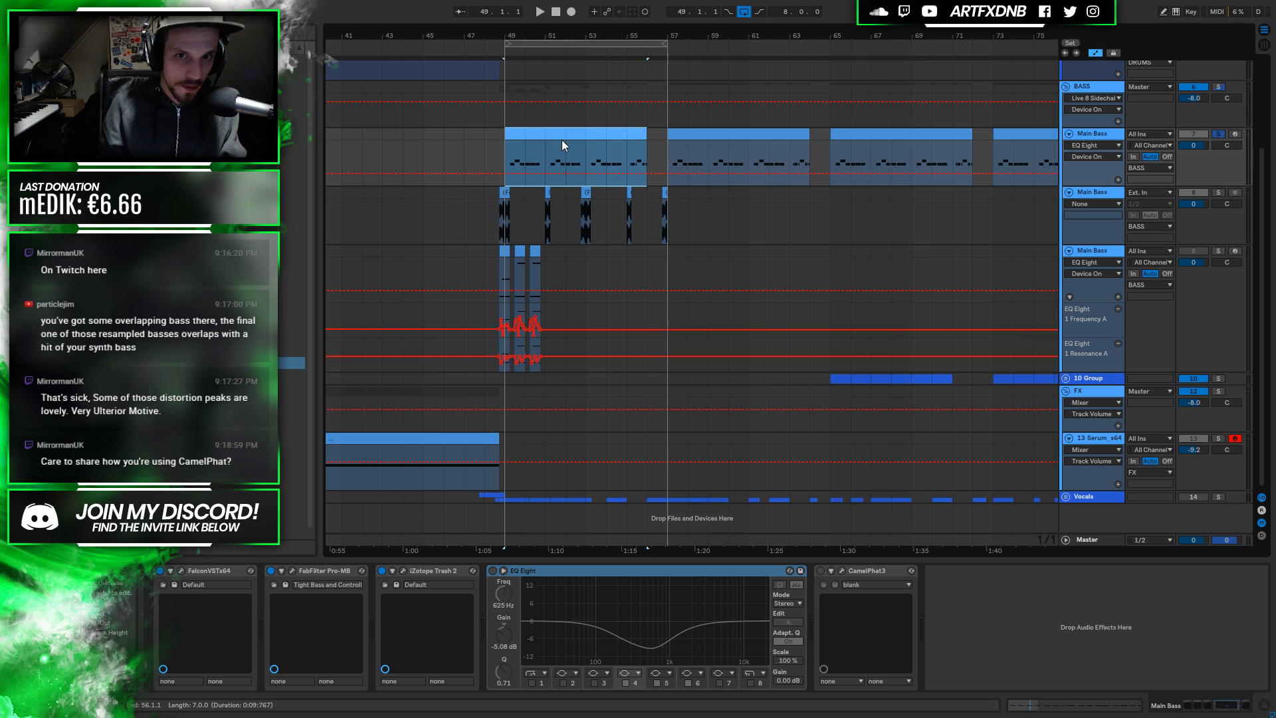
{"action": "left_click", "coordinate": [270, 571]}
{"action": "left_click", "coordinate": [382, 571]}
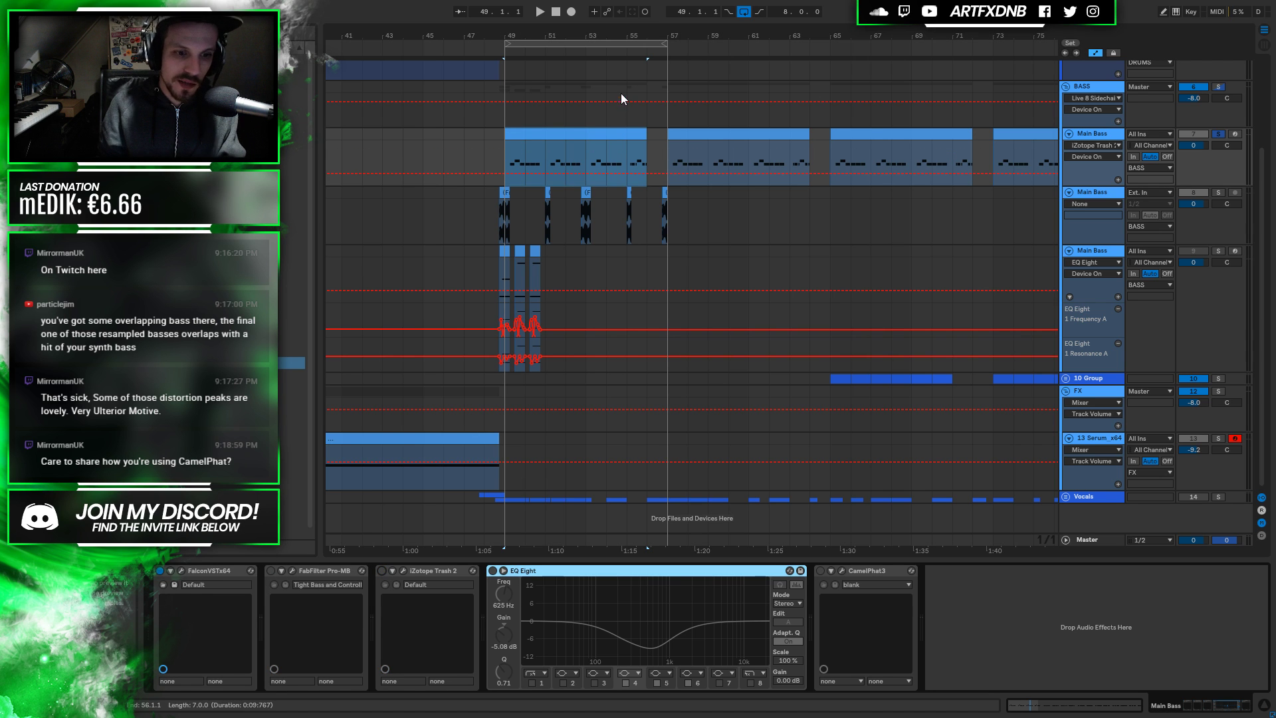
Audition the soloed track's first clip from bar 49 as dry Falcon sound without effects
{"action": "left_click", "coordinate": [608, 136]}
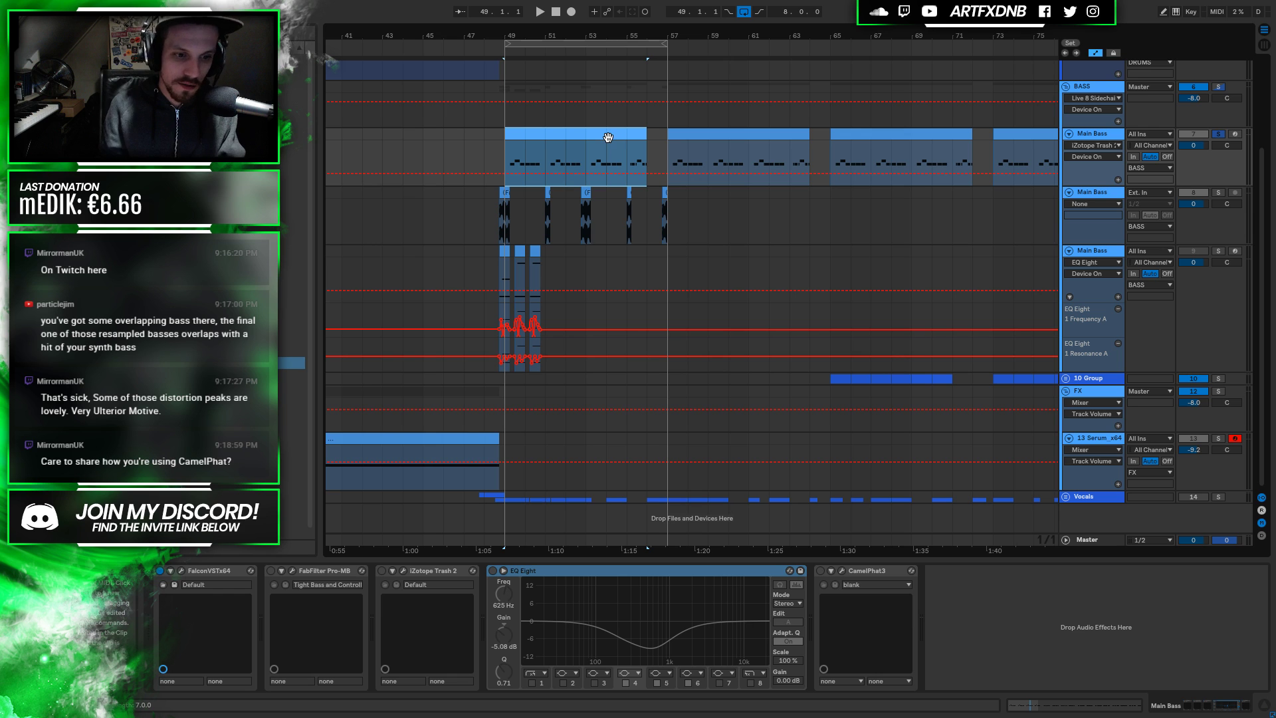
{"action": "key", "text": "space"}
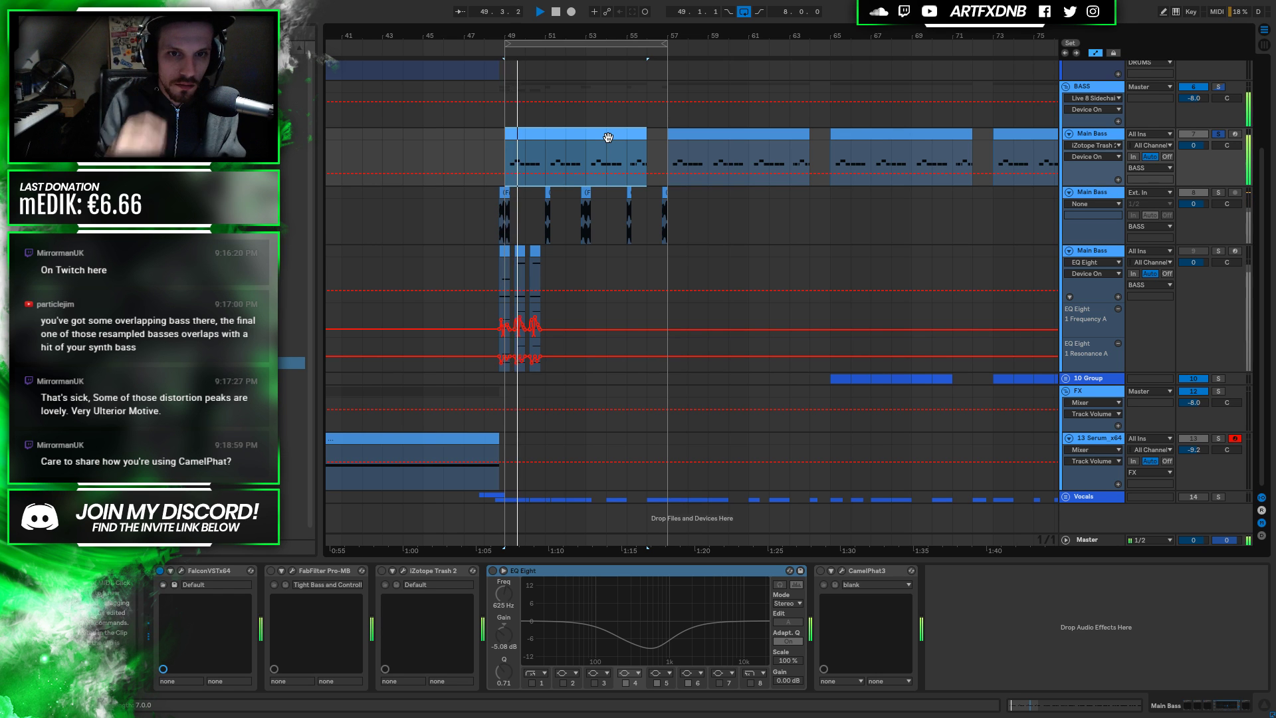
{"action": "key", "text": "space"}
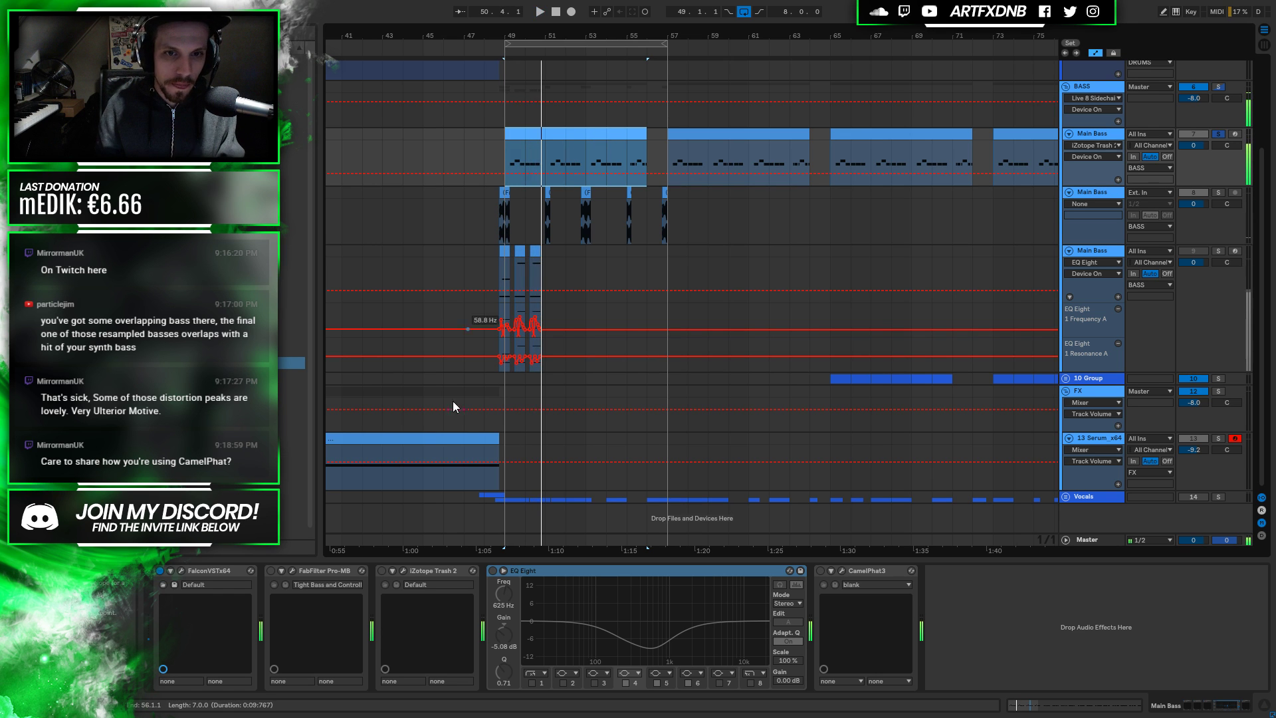
Switch FabFilter Pro-MB back on, open its window and audition the bass through it
{"action": "left_click", "coordinate": [271, 570]}
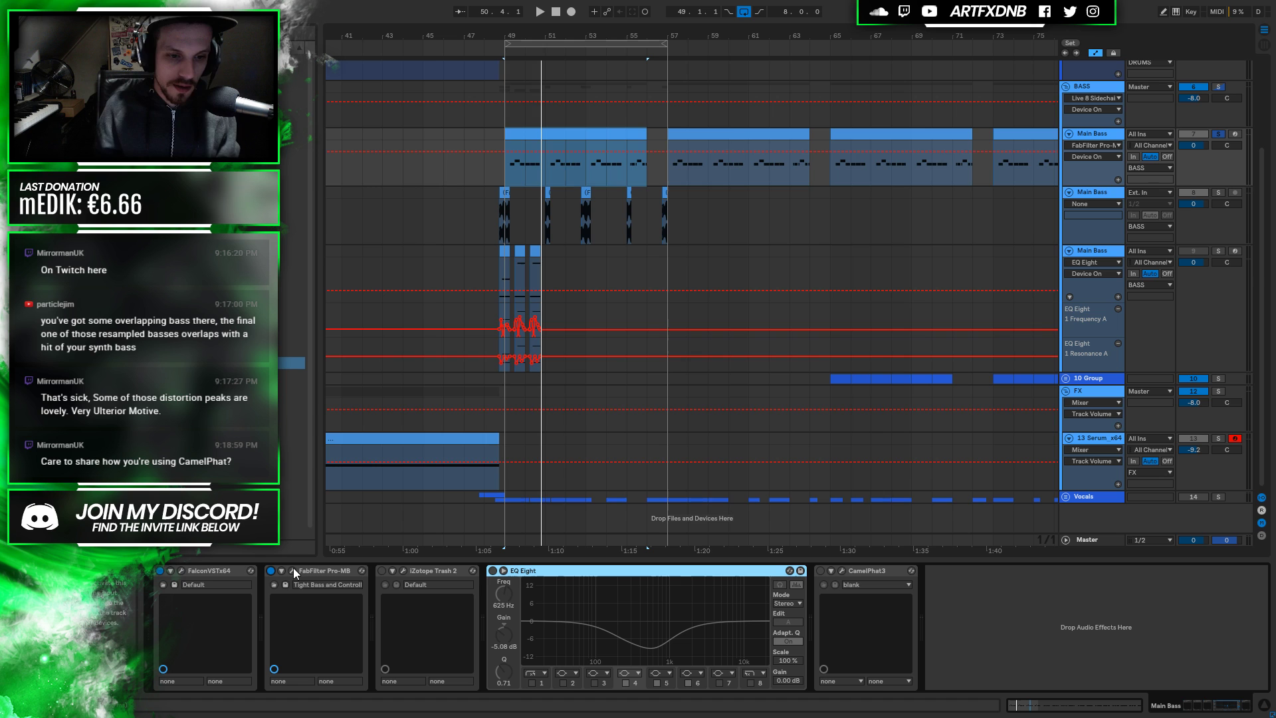
{"action": "left_click", "coordinate": [292, 570]}
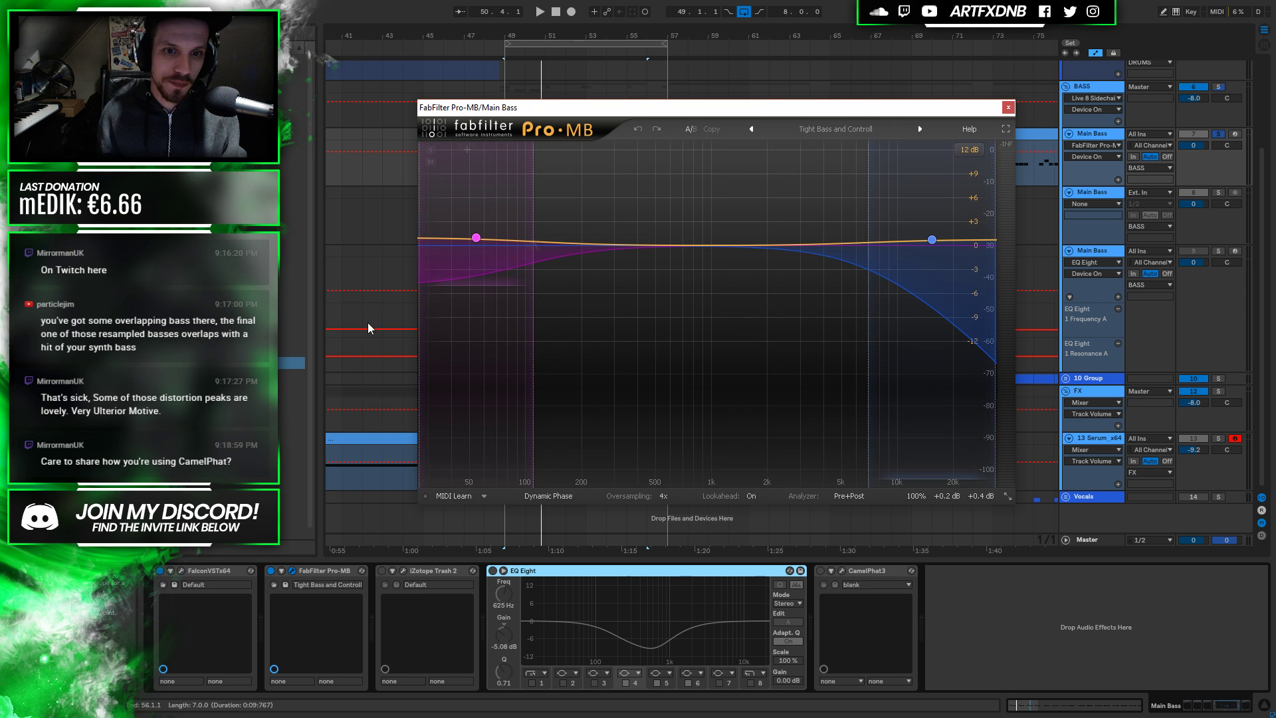
{"action": "key", "text": "space"}
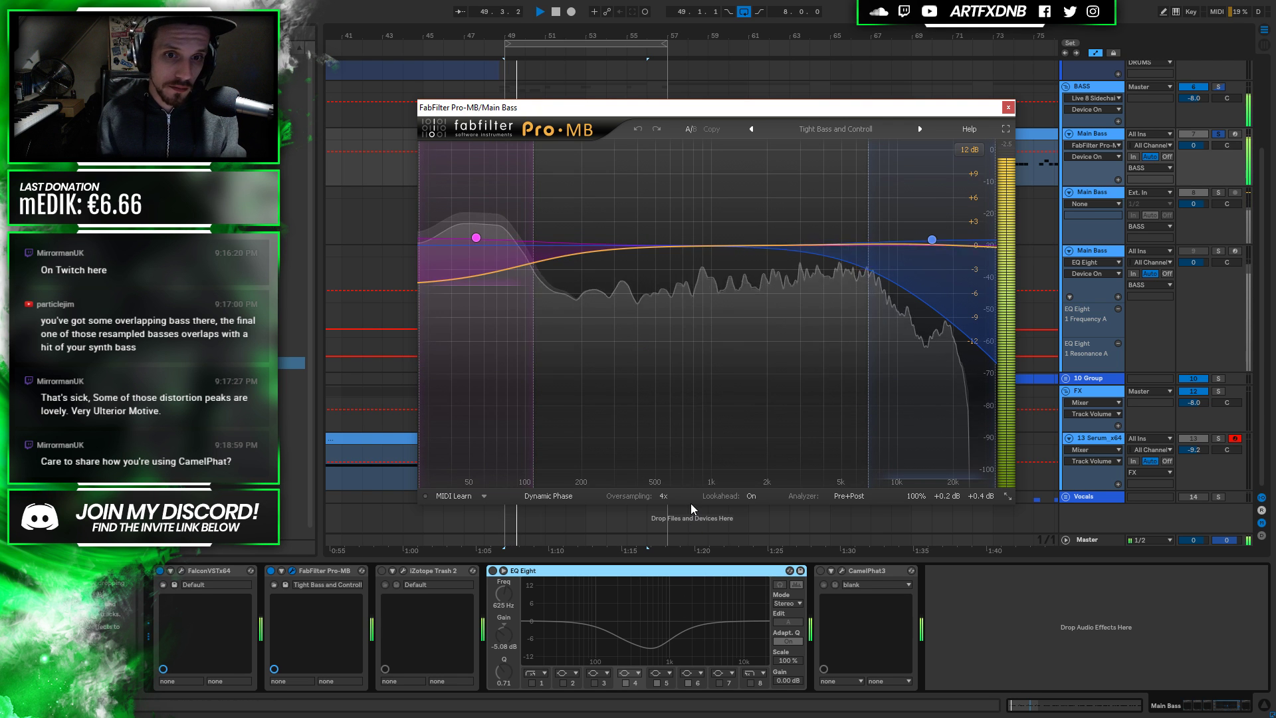
{"action": "key", "text": "space"}
Switch iZotope Trash 2 back on, view its second band's distortion, and audition the bass with Pro-MB off and on
{"action": "left_click", "coordinate": [382, 570]}
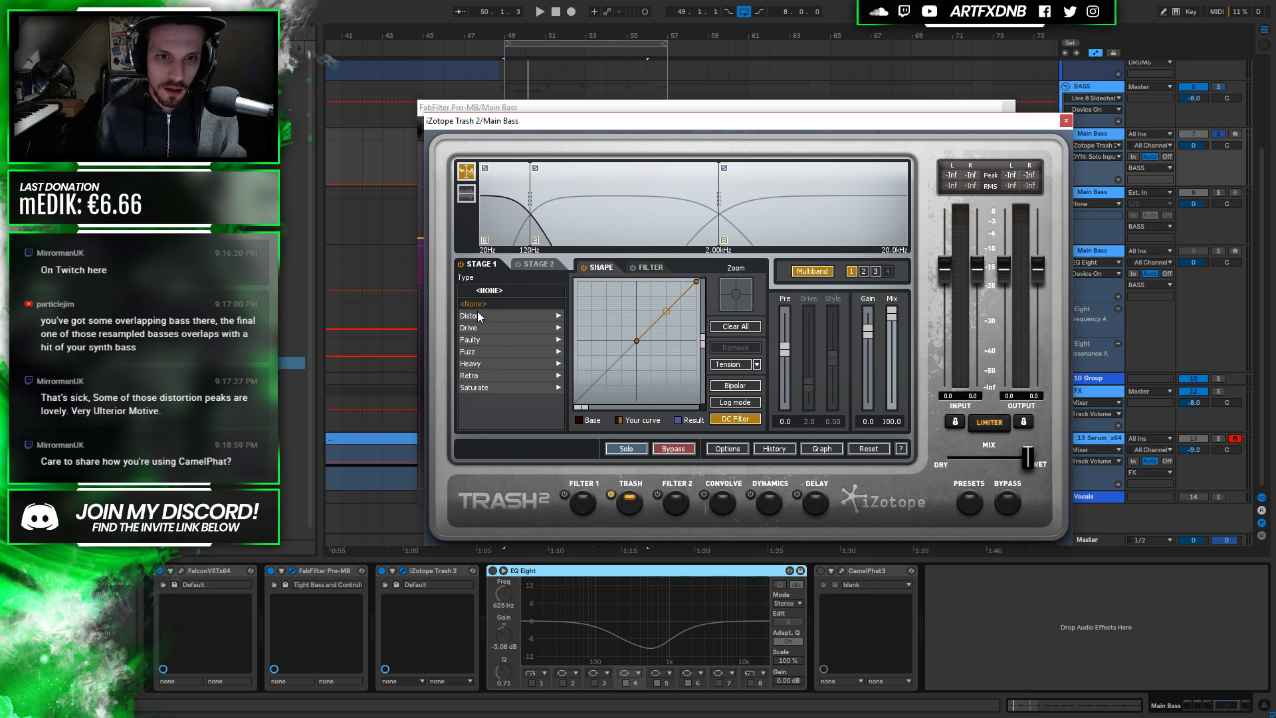
{"action": "left_click", "coordinate": [656, 178]}
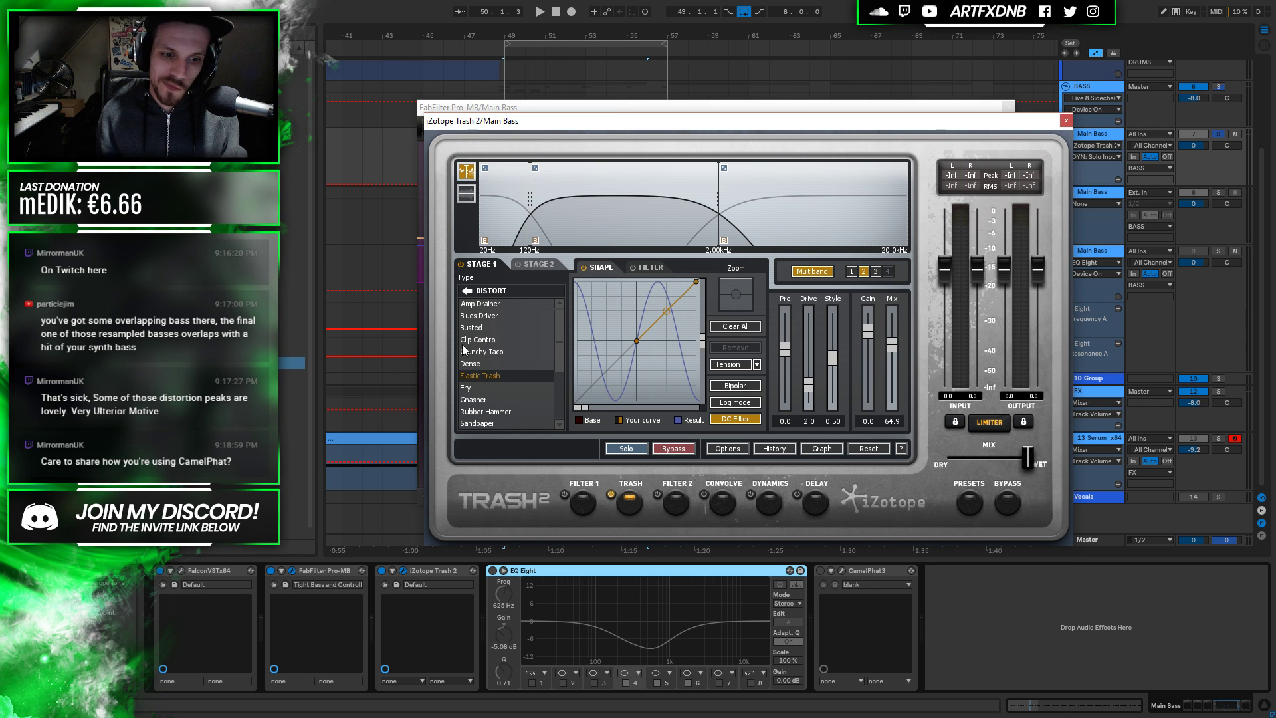
{"action": "left_click", "coordinate": [277, 572]}
{"action": "key", "text": "space"}
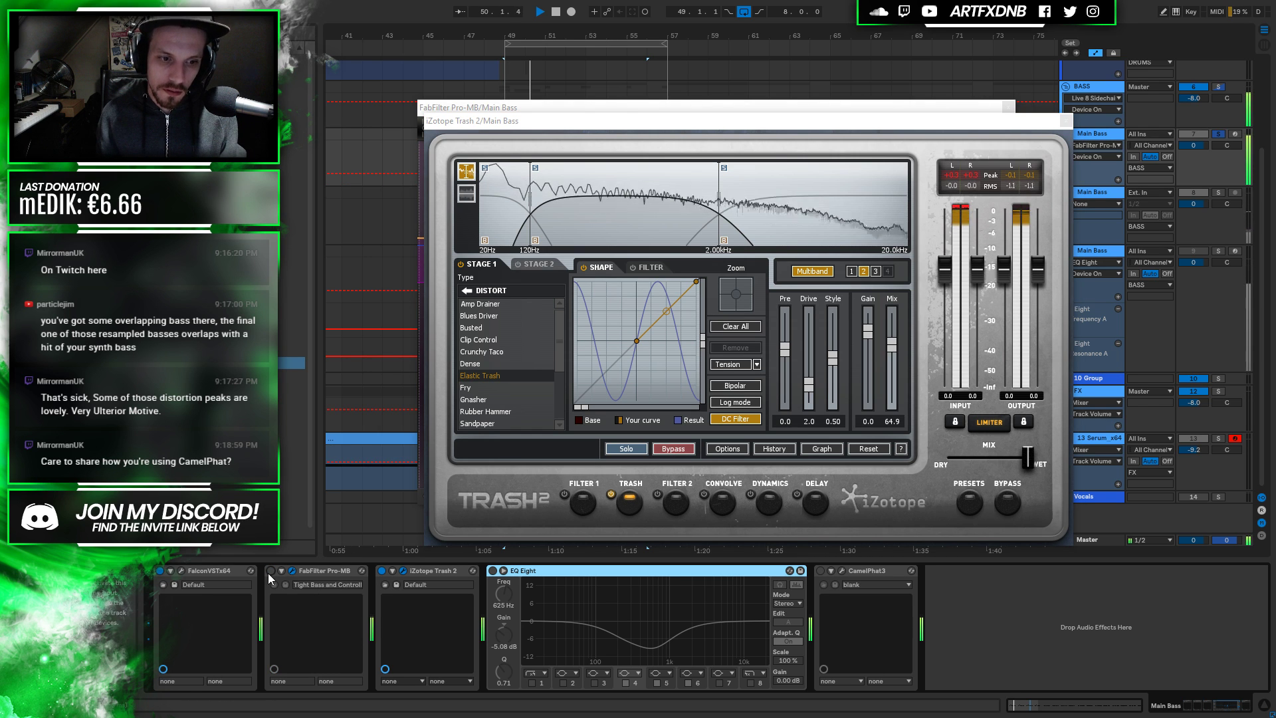
{"action": "key", "text": "space"}
{"action": "key", "text": "space"}
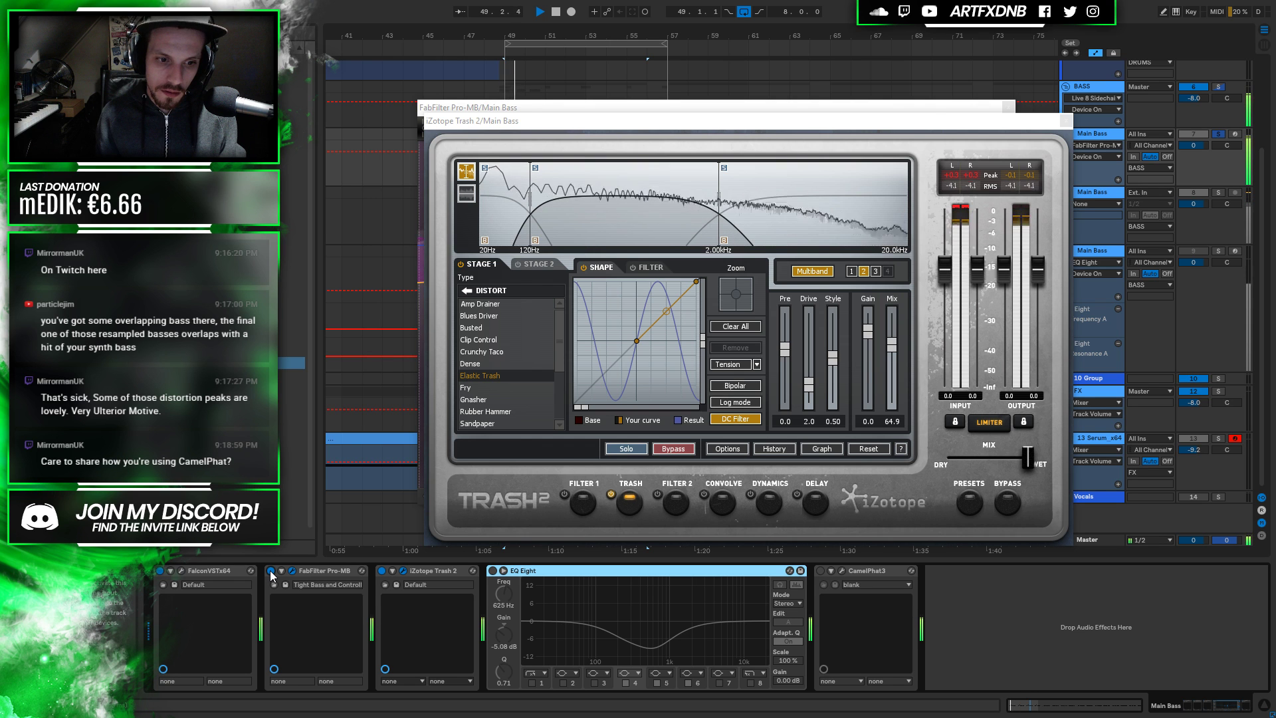
{"action": "key", "text": "space"}
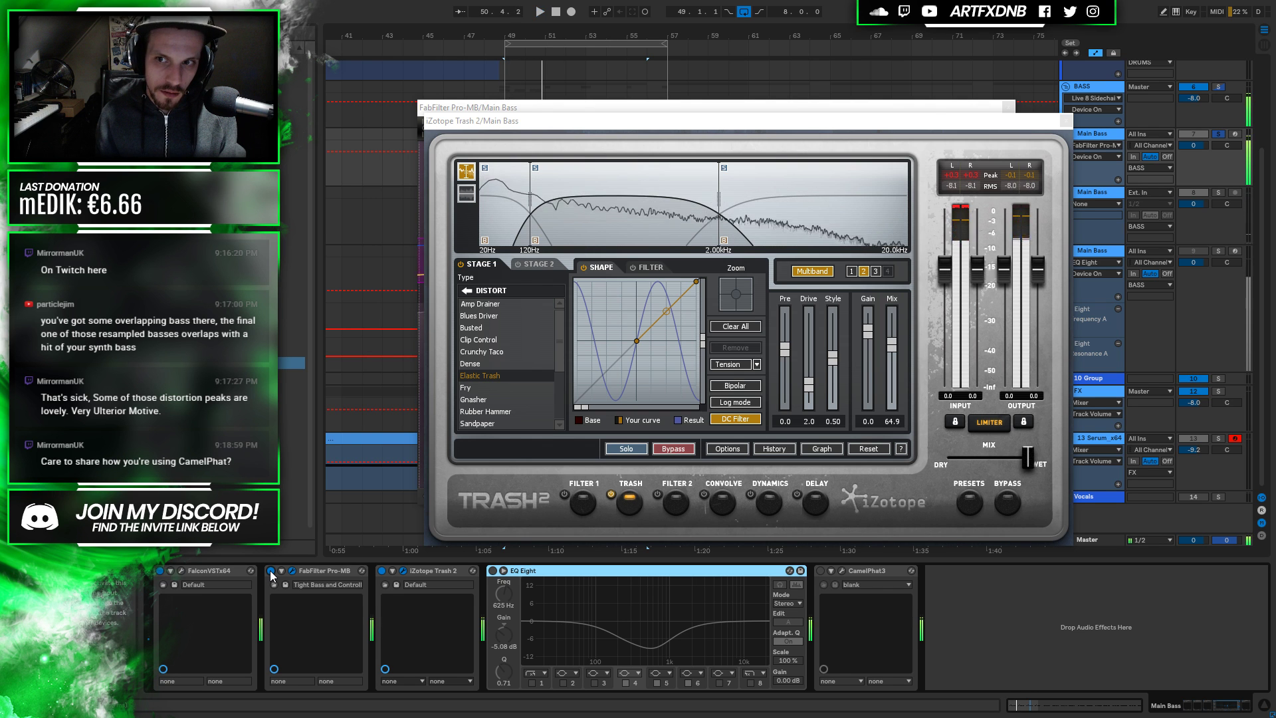
Switch EQ Eight back on and audition the bass with its mid-frequency cut
{"action": "left_click", "coordinate": [492, 572]}
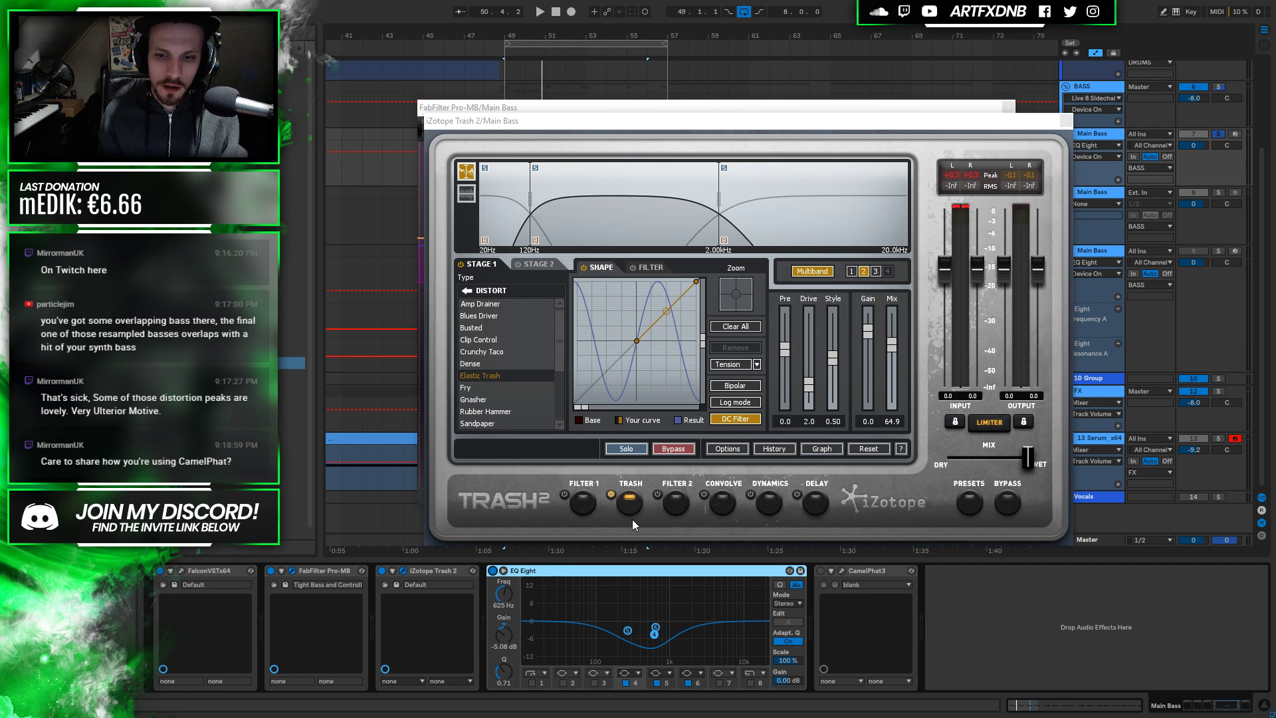
{"action": "key", "text": "space"}
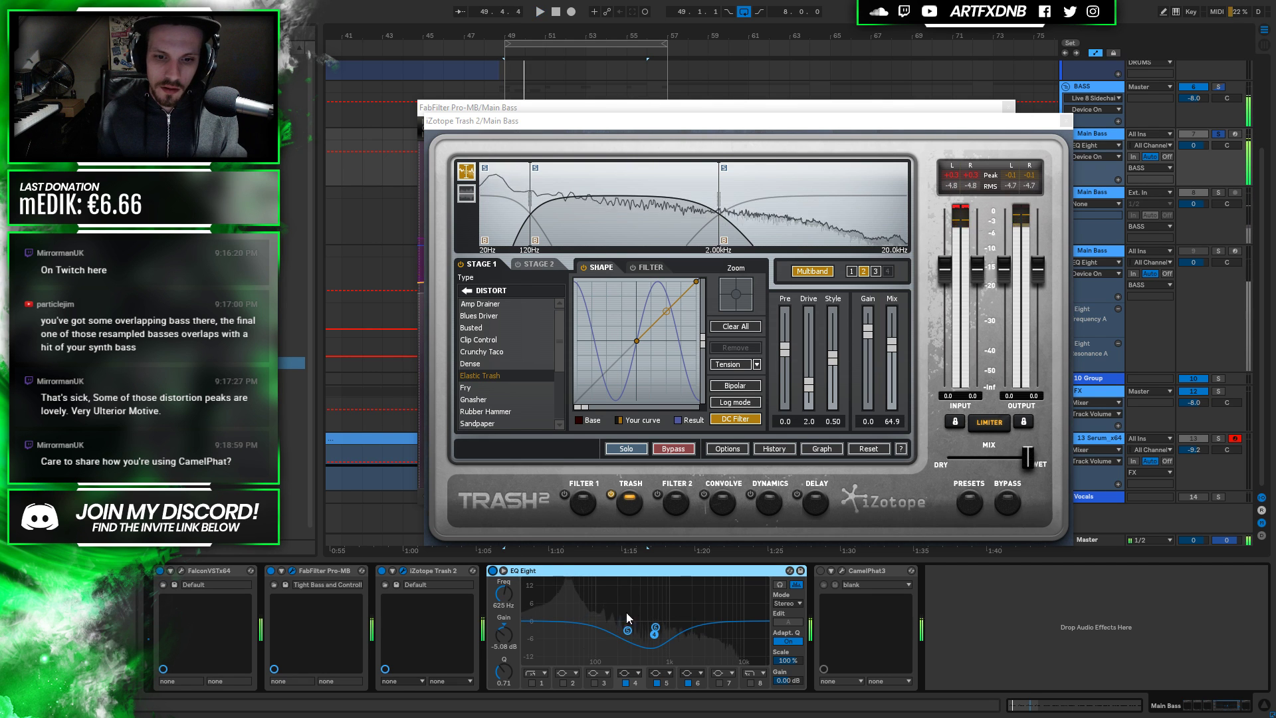
{"action": "key", "text": "space"}
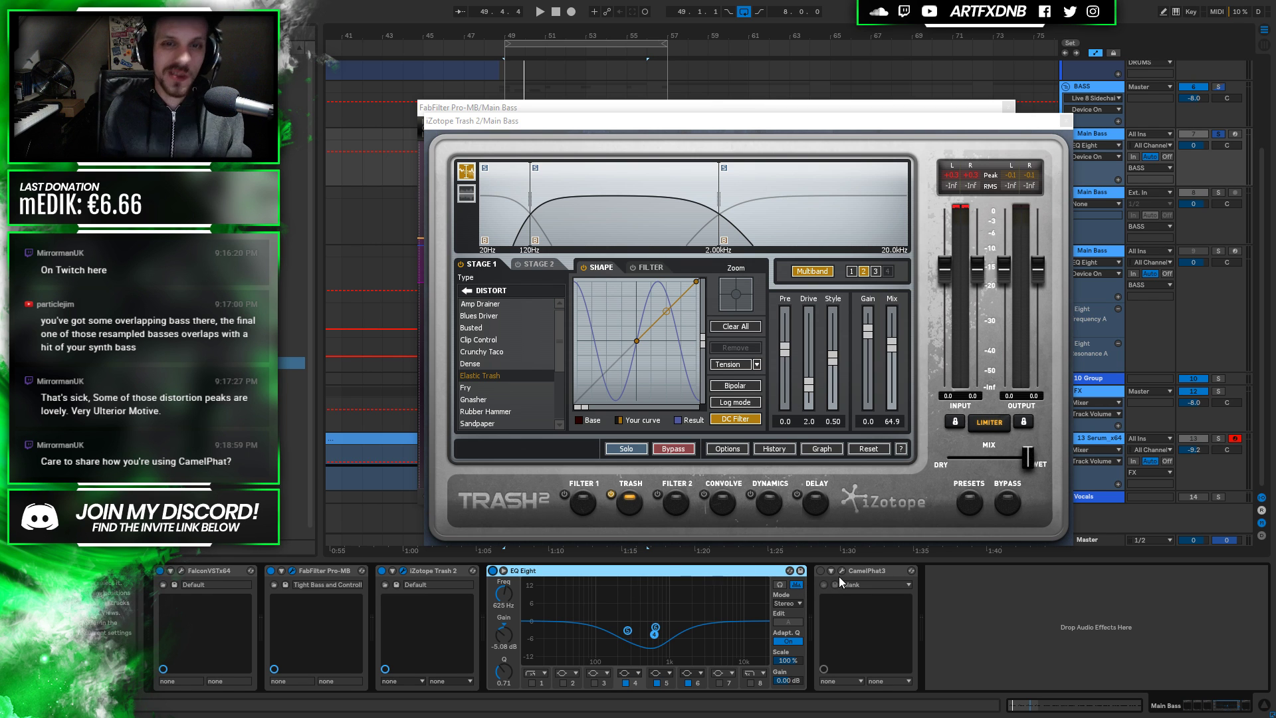
Switch CamelPhat3 back on, view its Distortion settings while auditioning the bass, and close its window
{"action": "left_click", "coordinate": [822, 570]}
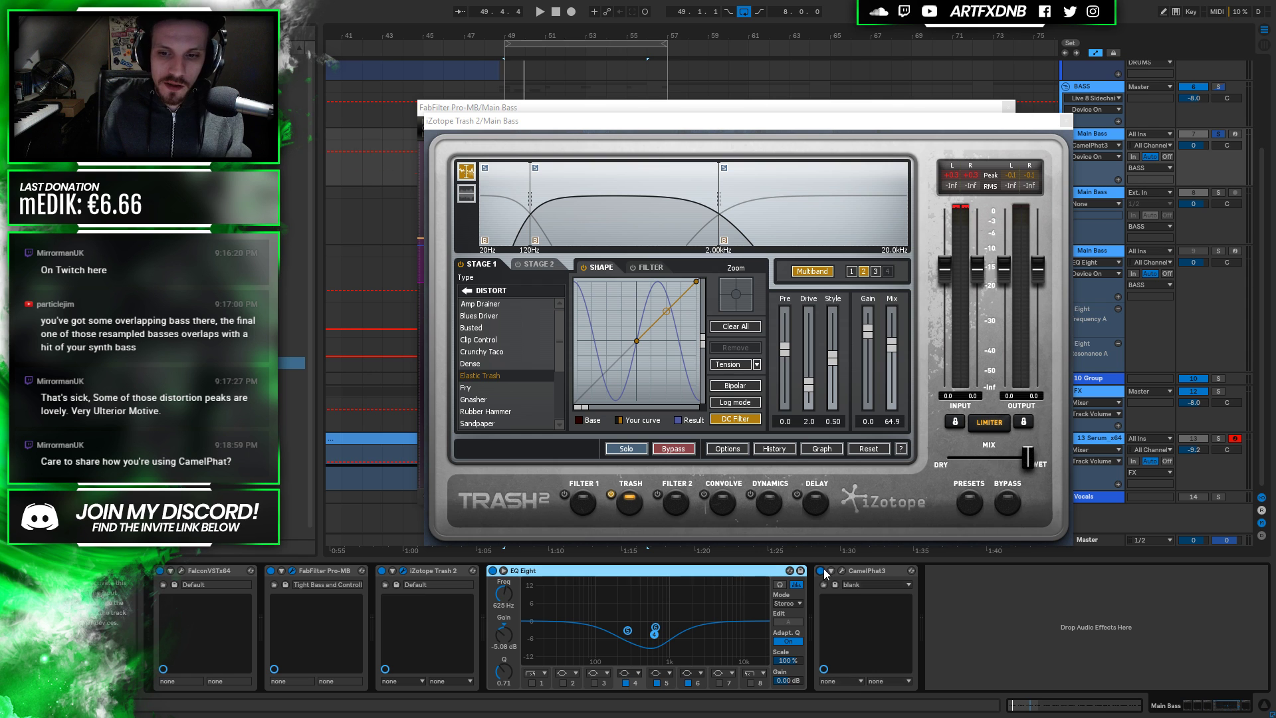
{"action": "left_click", "coordinate": [841, 570]}
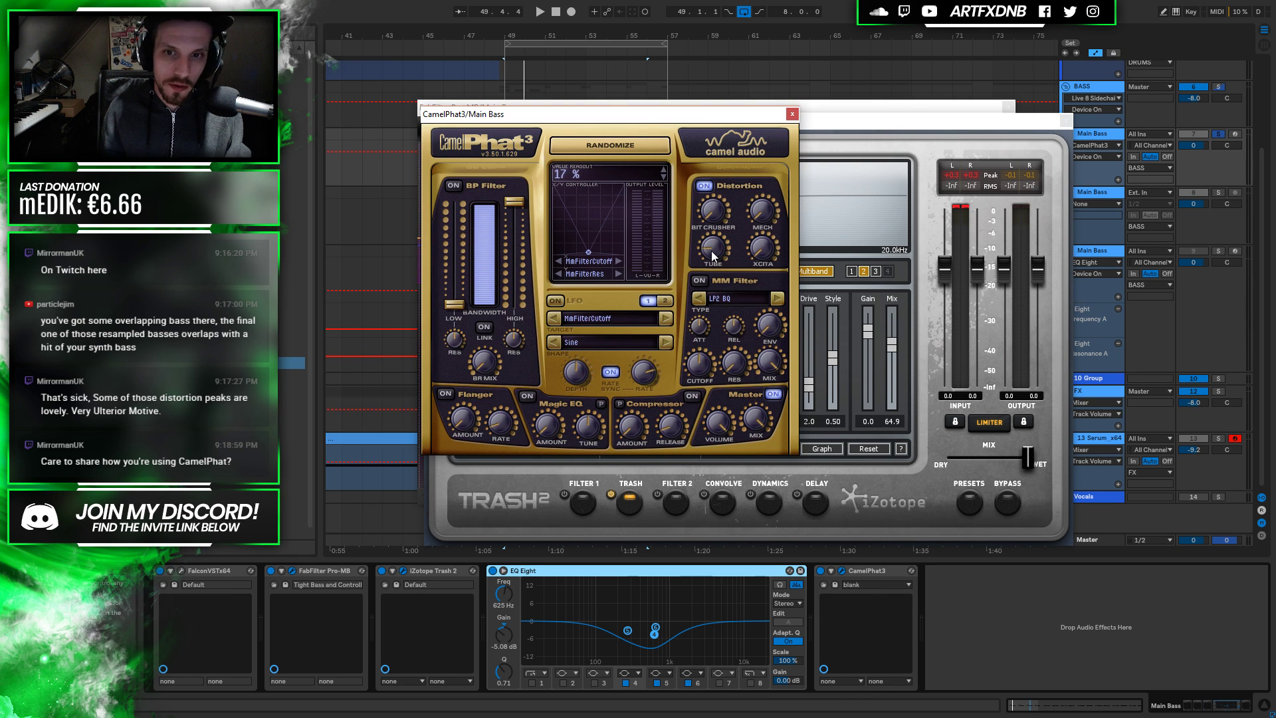
{"action": "key", "text": "space"}
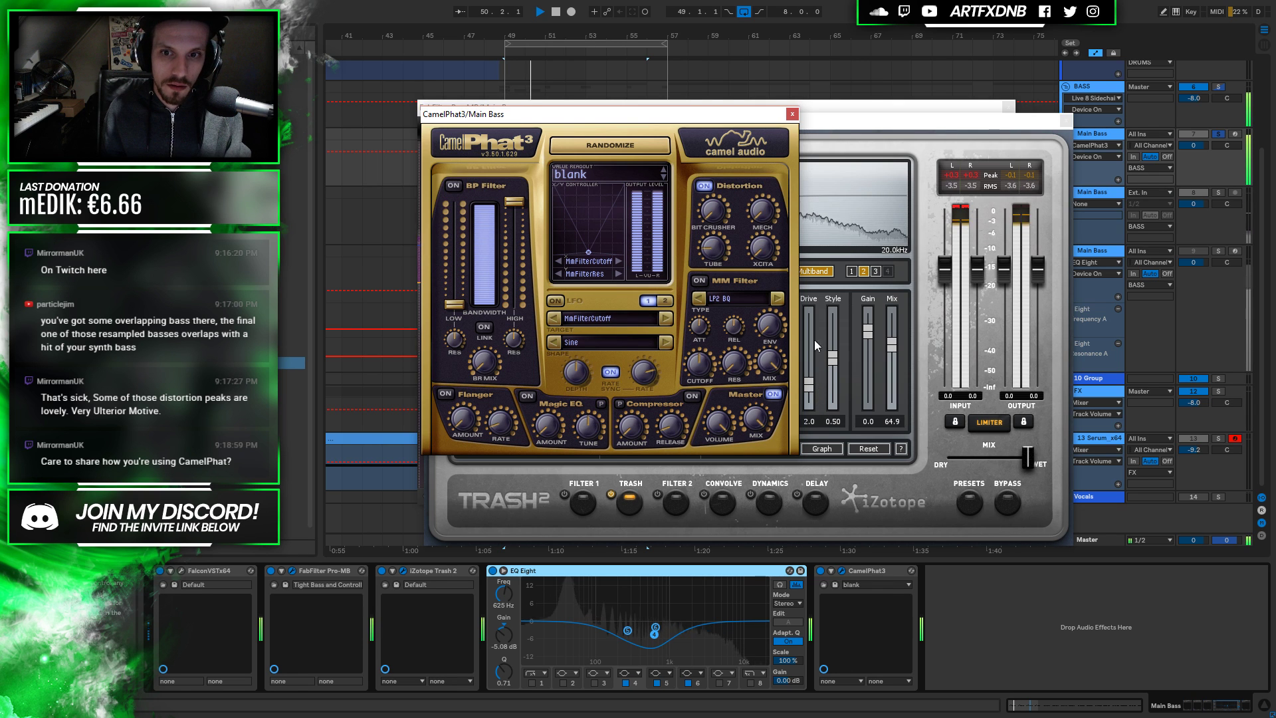
{"action": "left_click", "coordinate": [792, 114]}
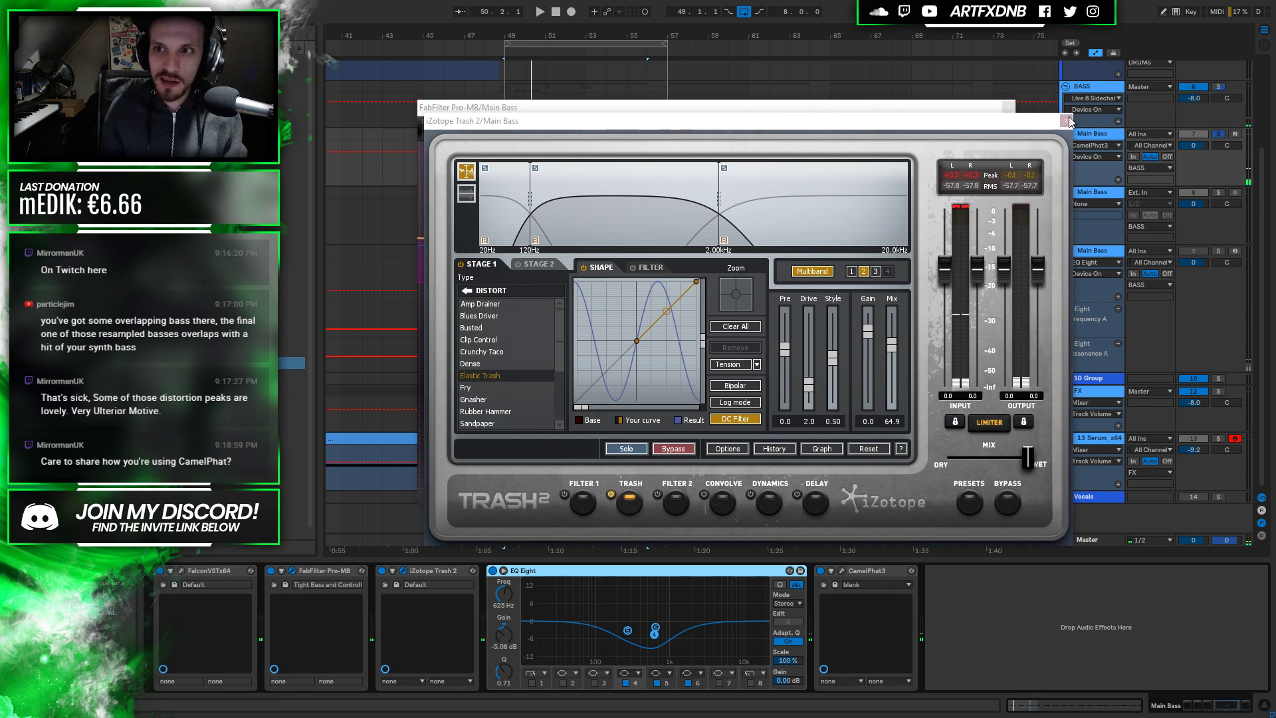
Close the open plug-in windows, solo the lower MIDI Main Bass track and audition its third fill clip
{"action": "left_click", "coordinate": [1008, 108]}
{"action": "left_click", "coordinate": [1008, 107]}
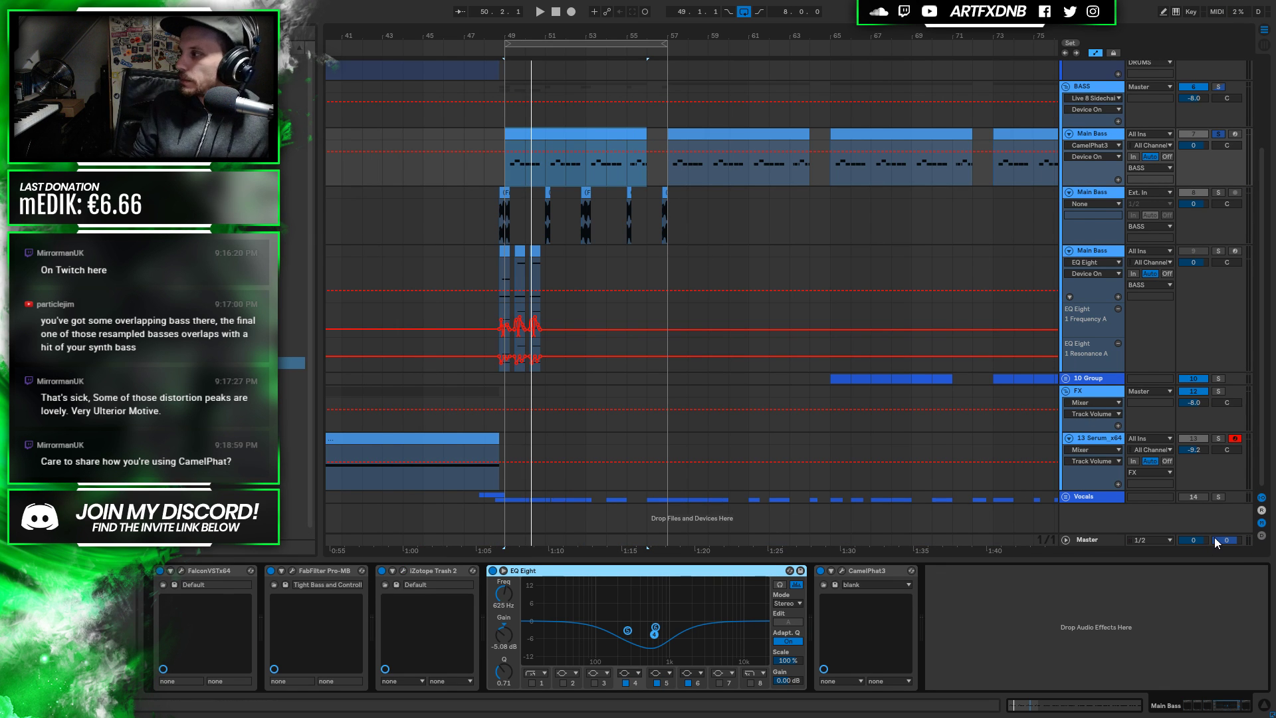
{"action": "left_click", "coordinate": [1098, 253]}
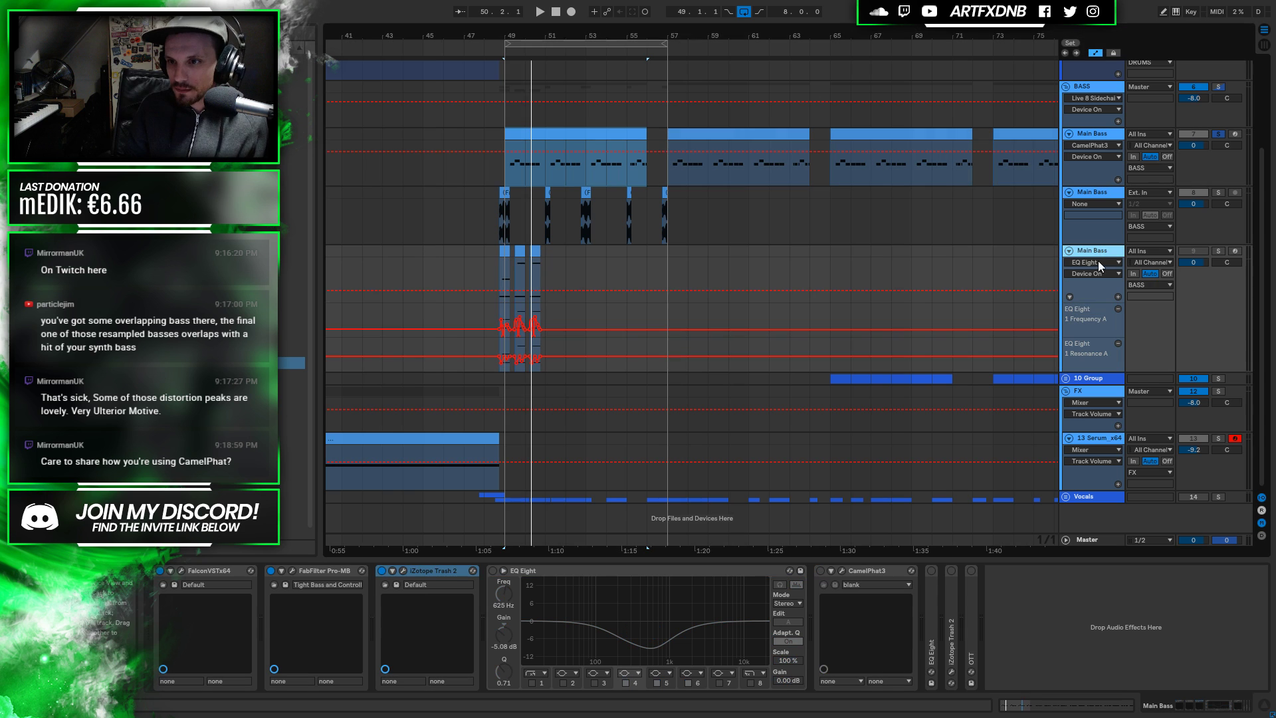
{"action": "left_click", "coordinate": [1218, 252]}
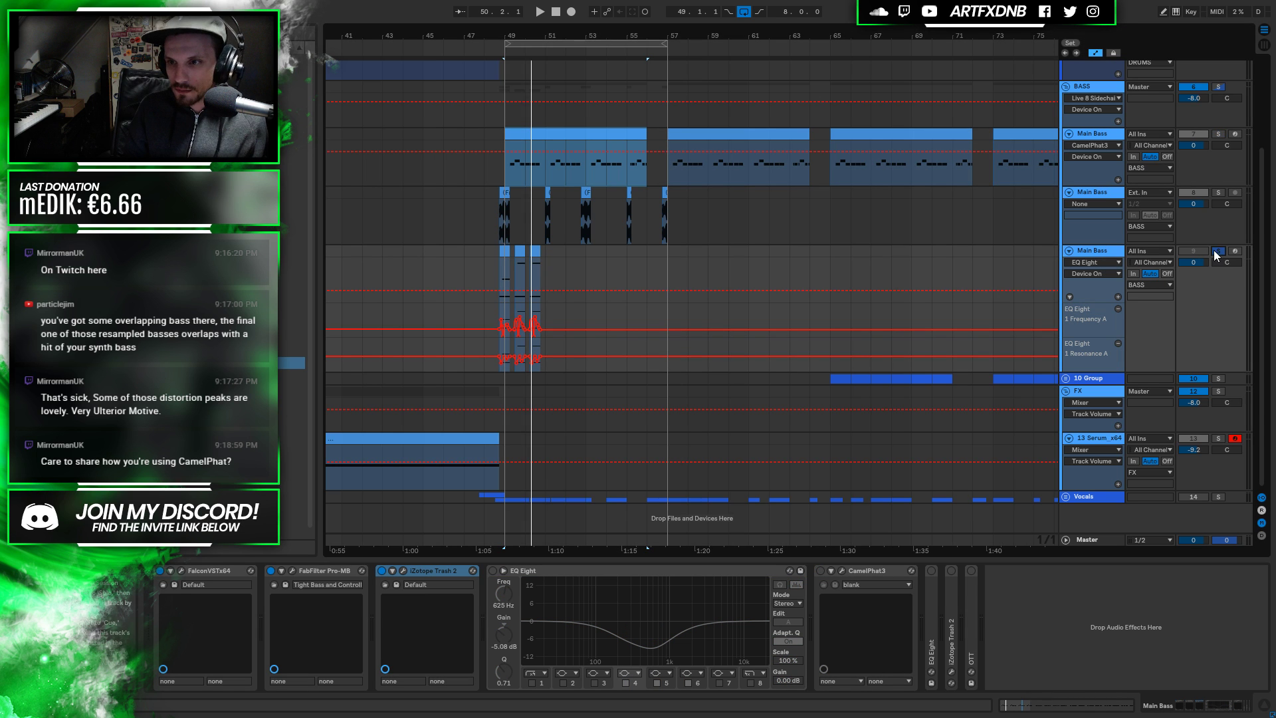
{"action": "left_click", "coordinate": [536, 262]}
{"action": "left_click", "coordinate": [536, 259]}
{"action": "key", "text": "space"}
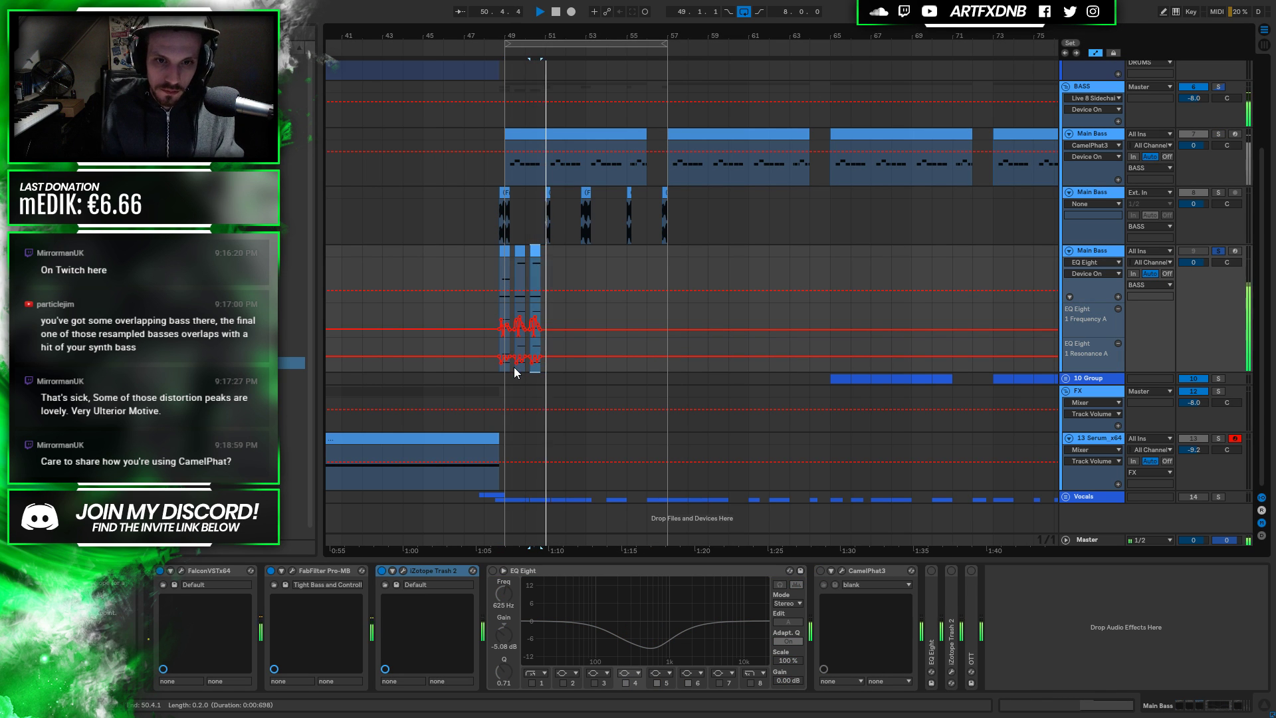
{"action": "left_click_drag", "start_coordinate": [530, 34], "coordinate": [736, 90]}
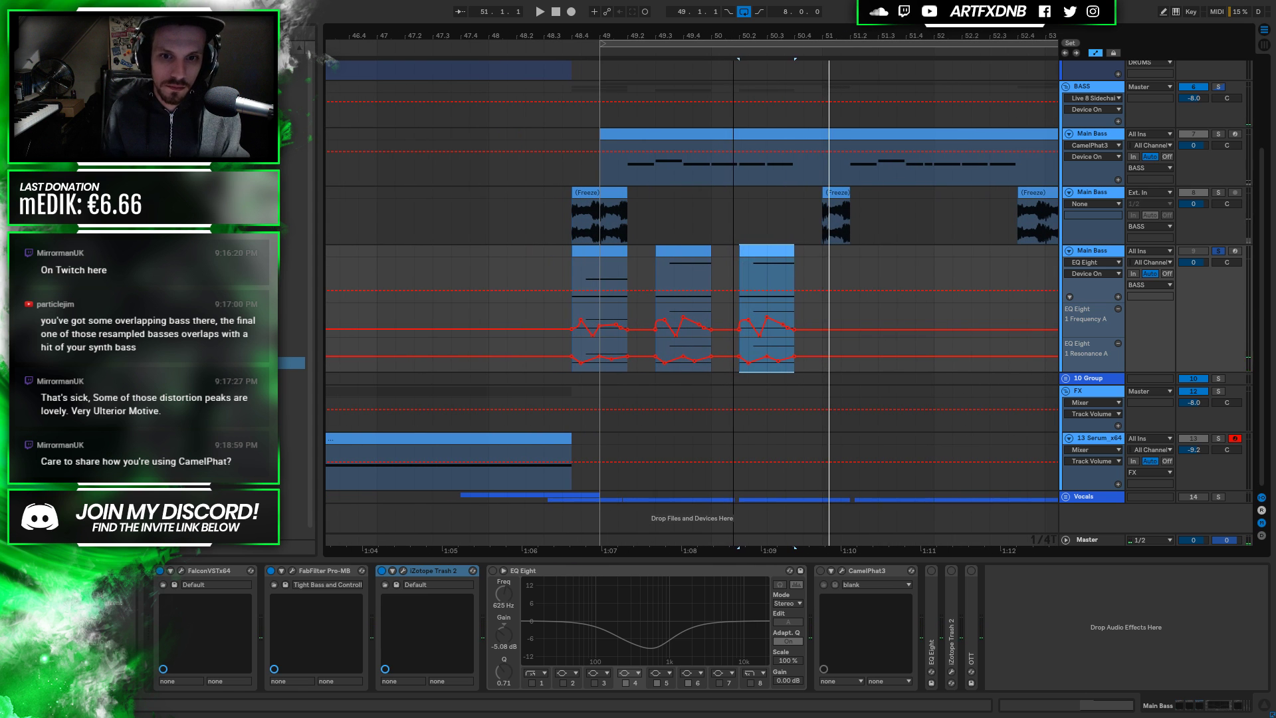
Switch on both EQ Eights, CamelPhat3, the second iZotope Trash 2 and OTT one by one while auditioning the third fill
{"action": "left_click", "coordinate": [492, 570]}
{"action": "left_click", "coordinate": [820, 570]}
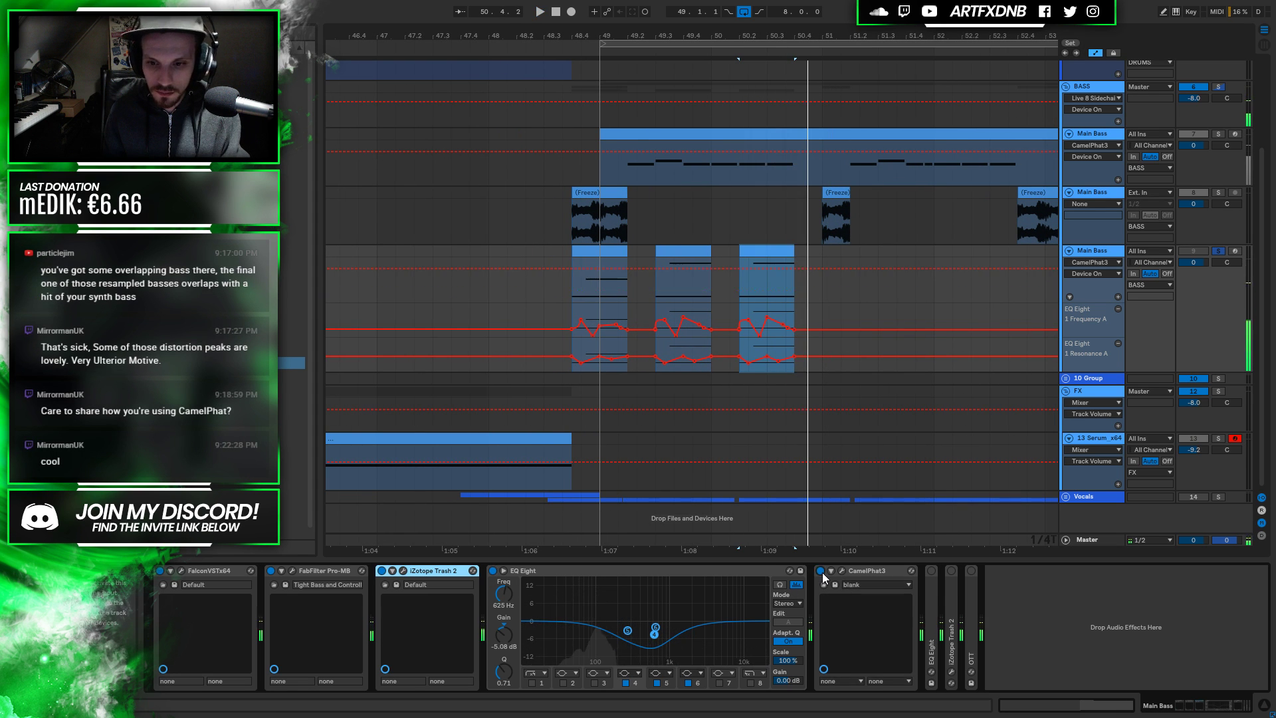
{"action": "left_click", "coordinate": [931, 571]}
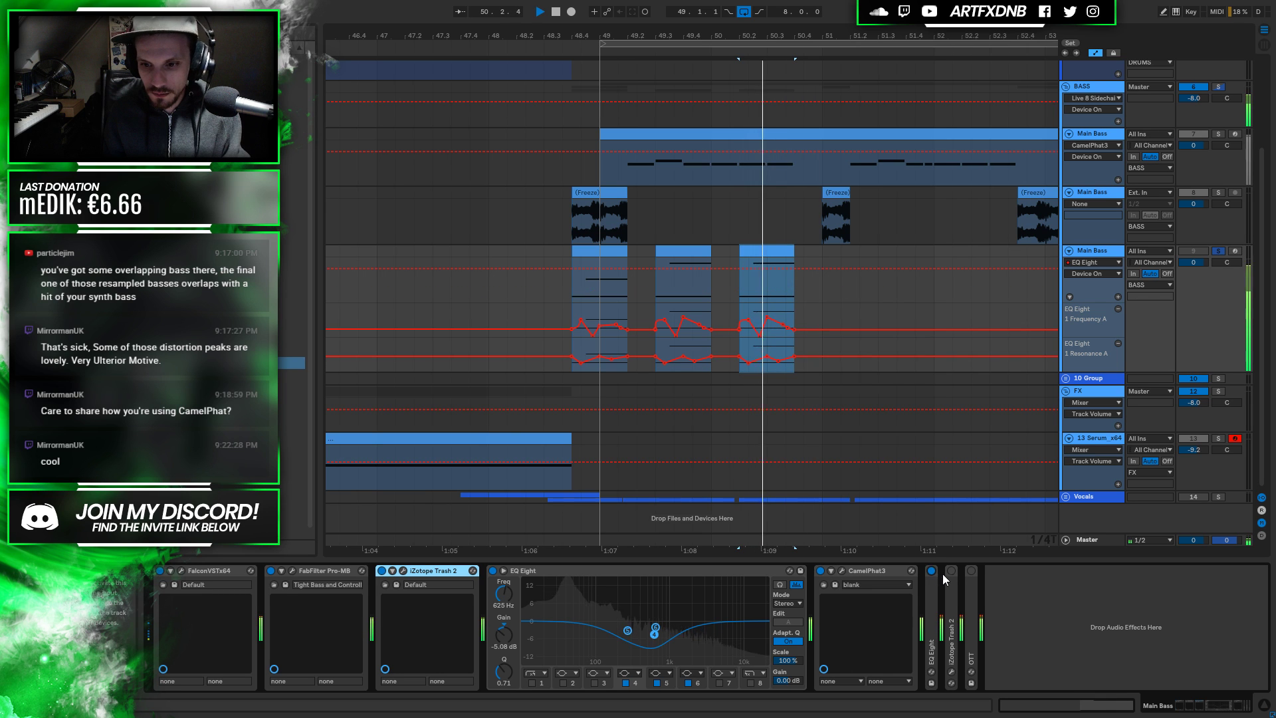
{"action": "left_click", "coordinate": [951, 571]}
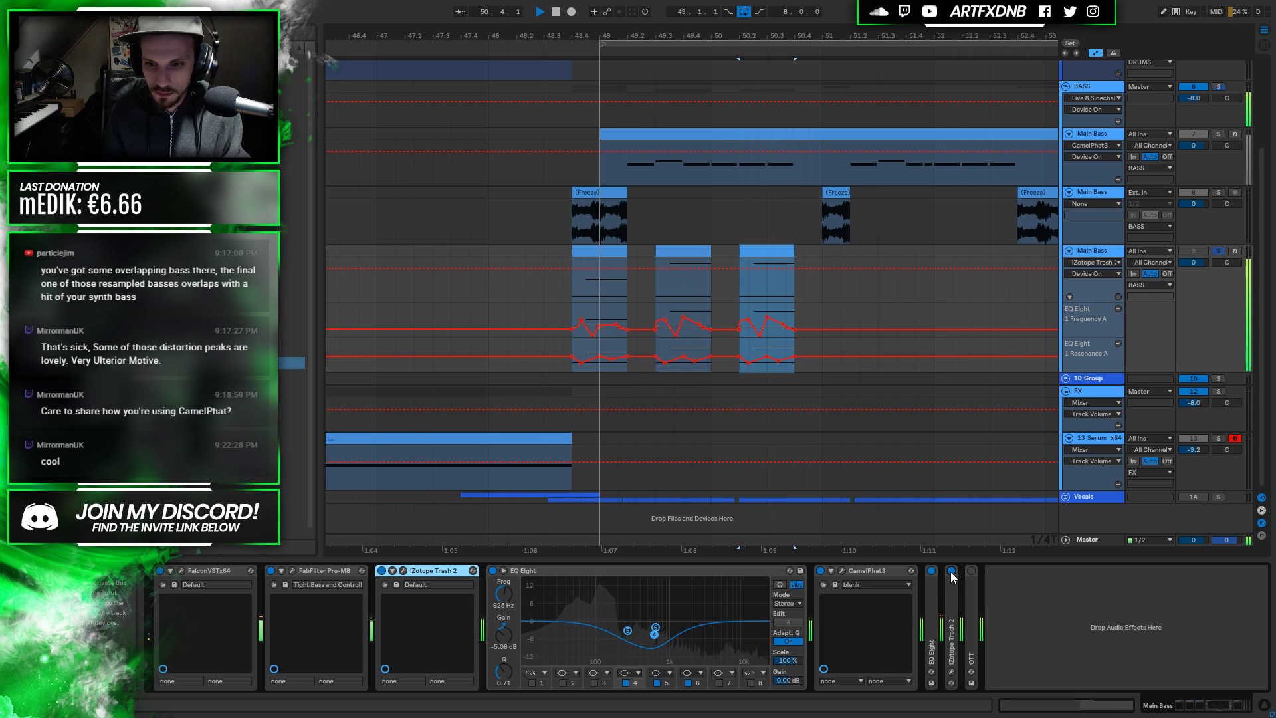
{"action": "left_click", "coordinate": [971, 571]}
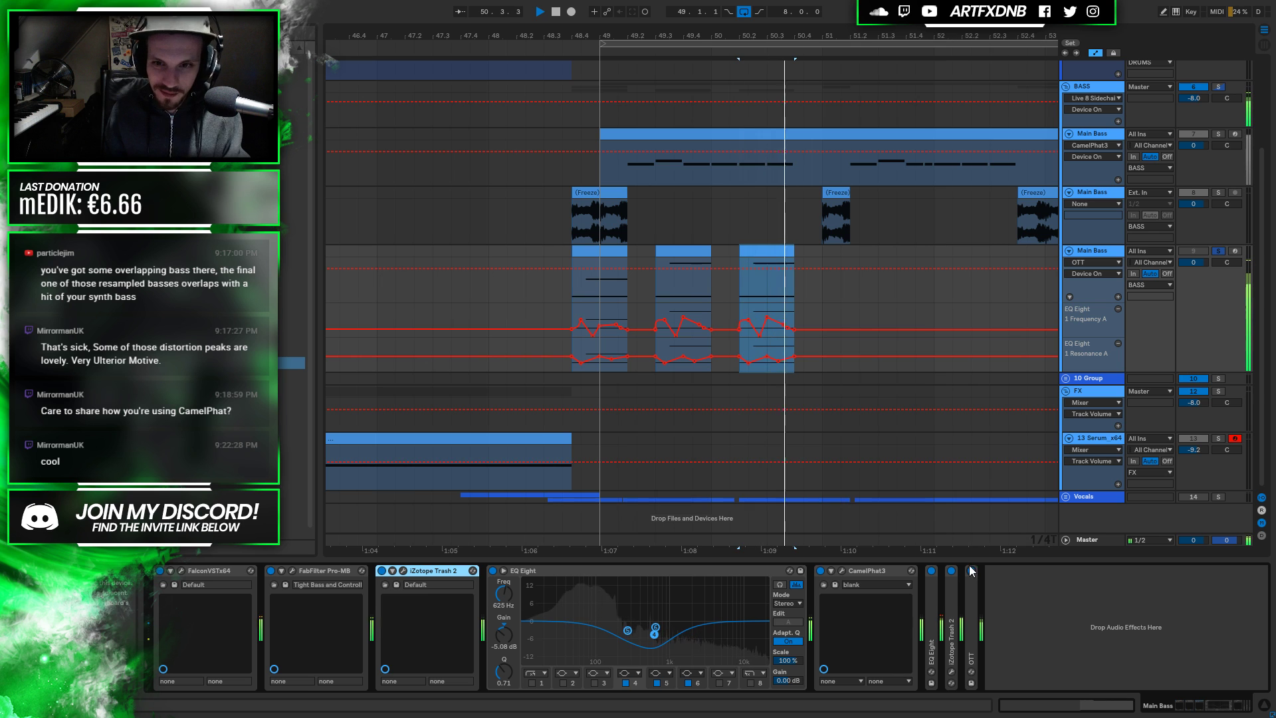
Lower the upper bend of the second iZotope Trash 2's distortion shape curve, audition it and hide the plug-in window
{"action": "left_click", "coordinate": [953, 625]}
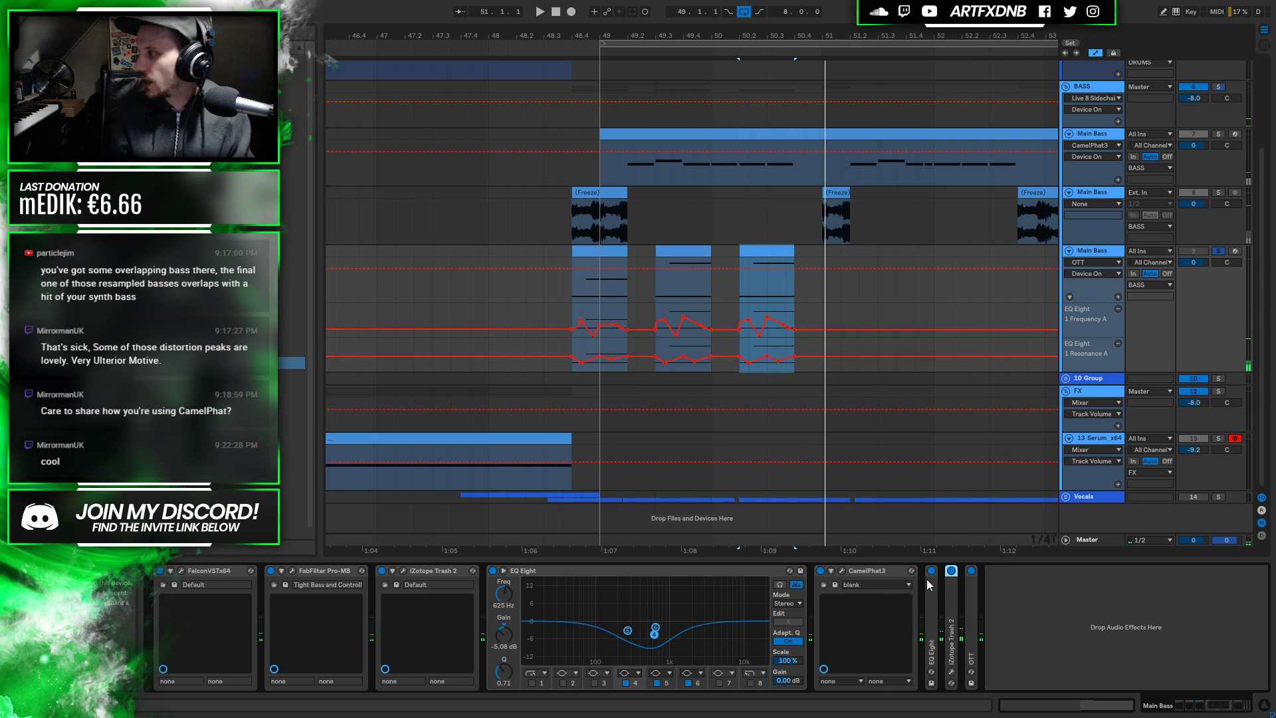
{"action": "key", "text": "space"}
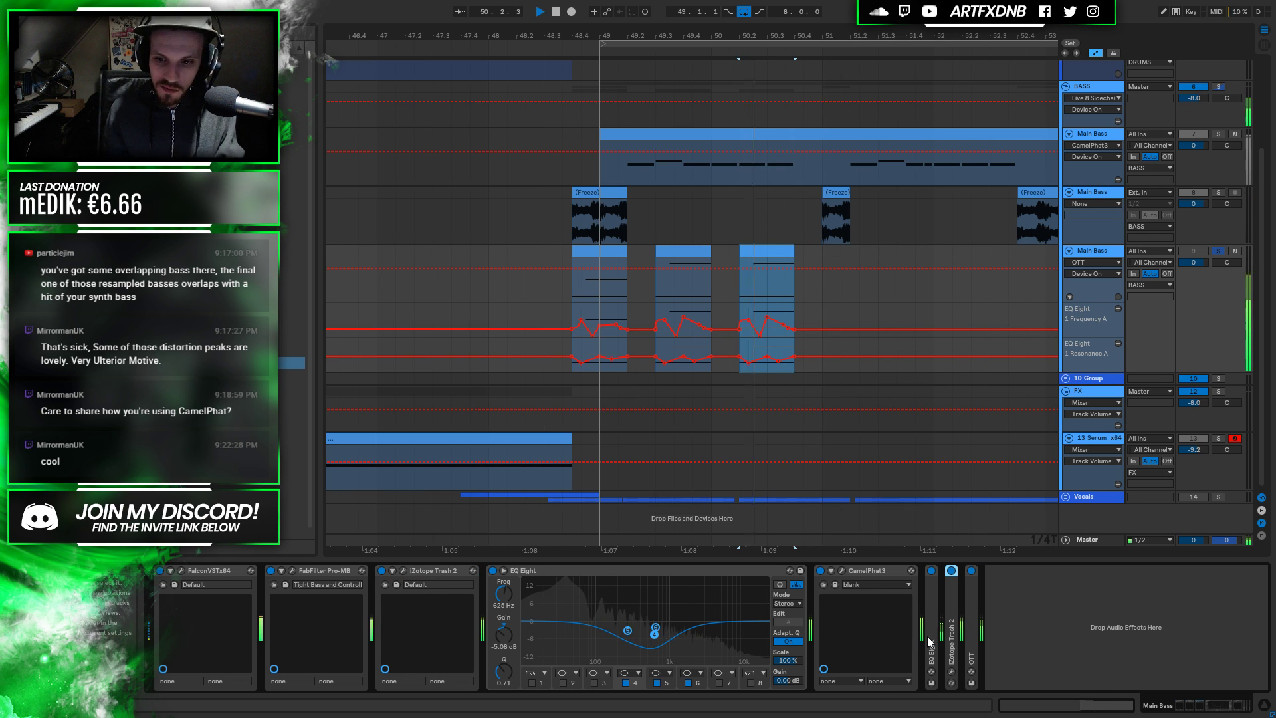
{"action": "double_click", "coordinate": [954, 618]}
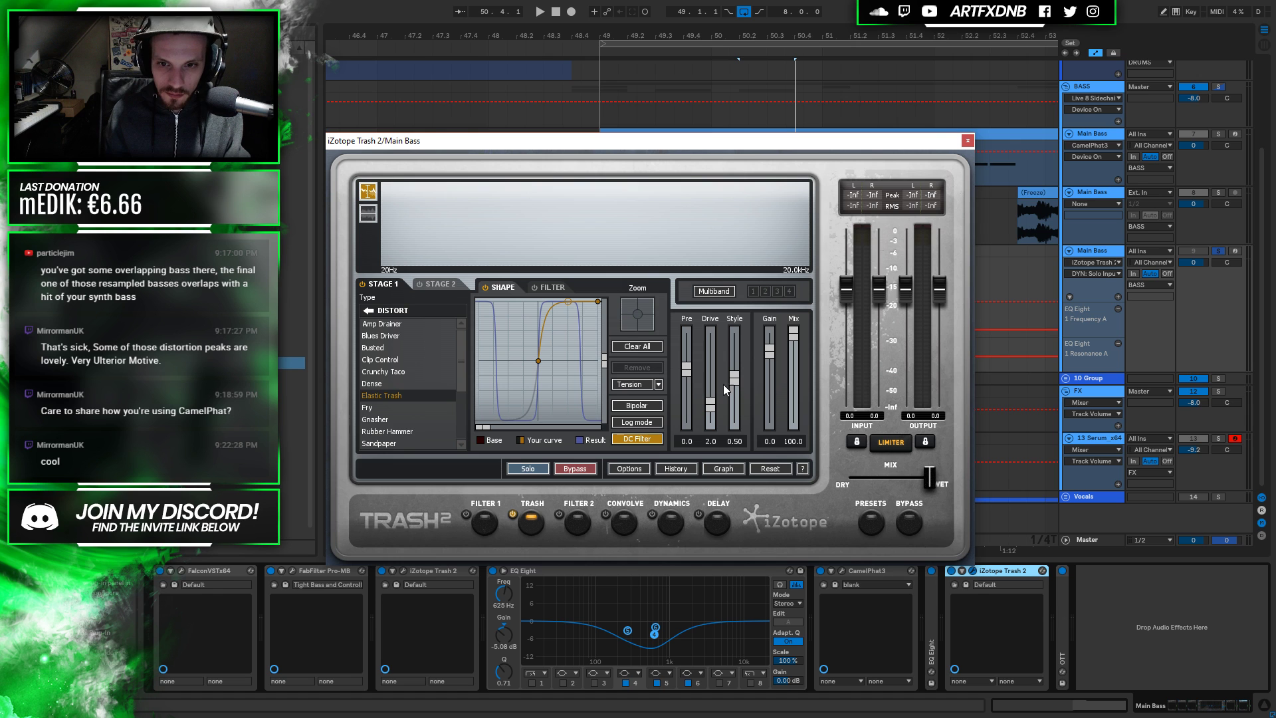
{"action": "left_click_drag", "start_coordinate": [568, 304], "coordinate": [568, 309]}
{"action": "key", "text": "space"}
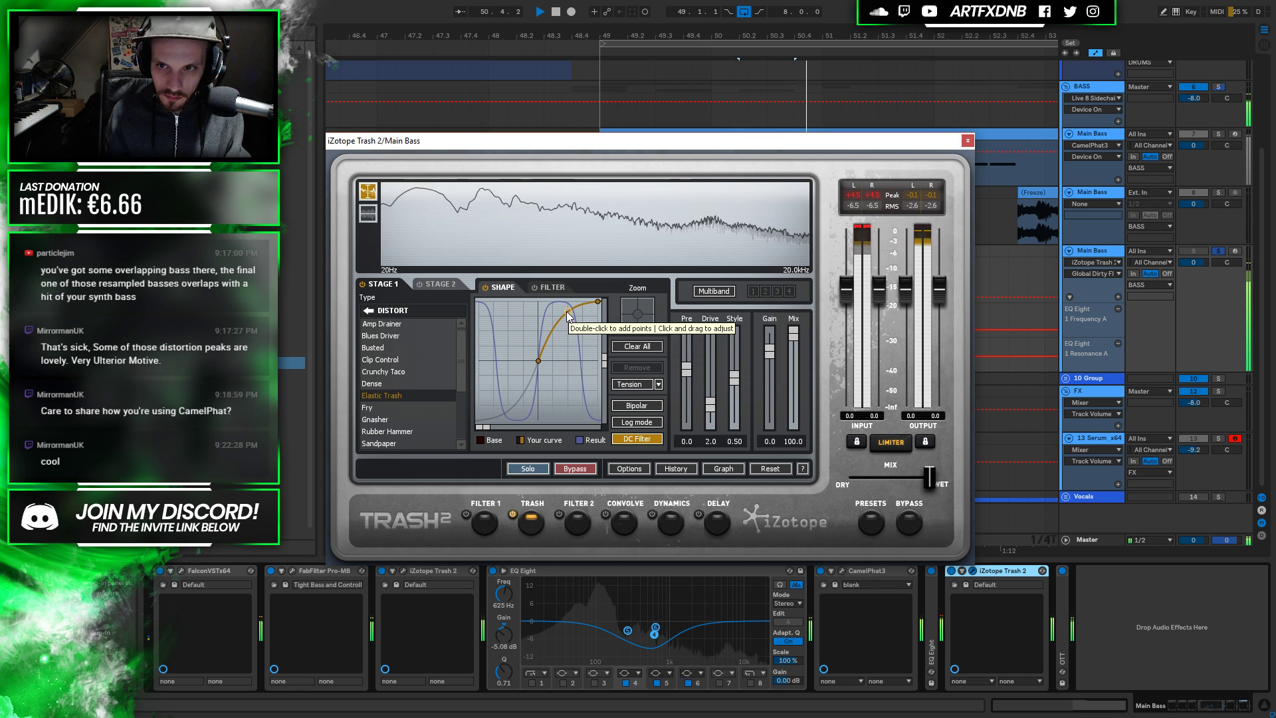
{"action": "key", "text": "space"}
{"action": "key", "text": "ctrl+alt+p"}
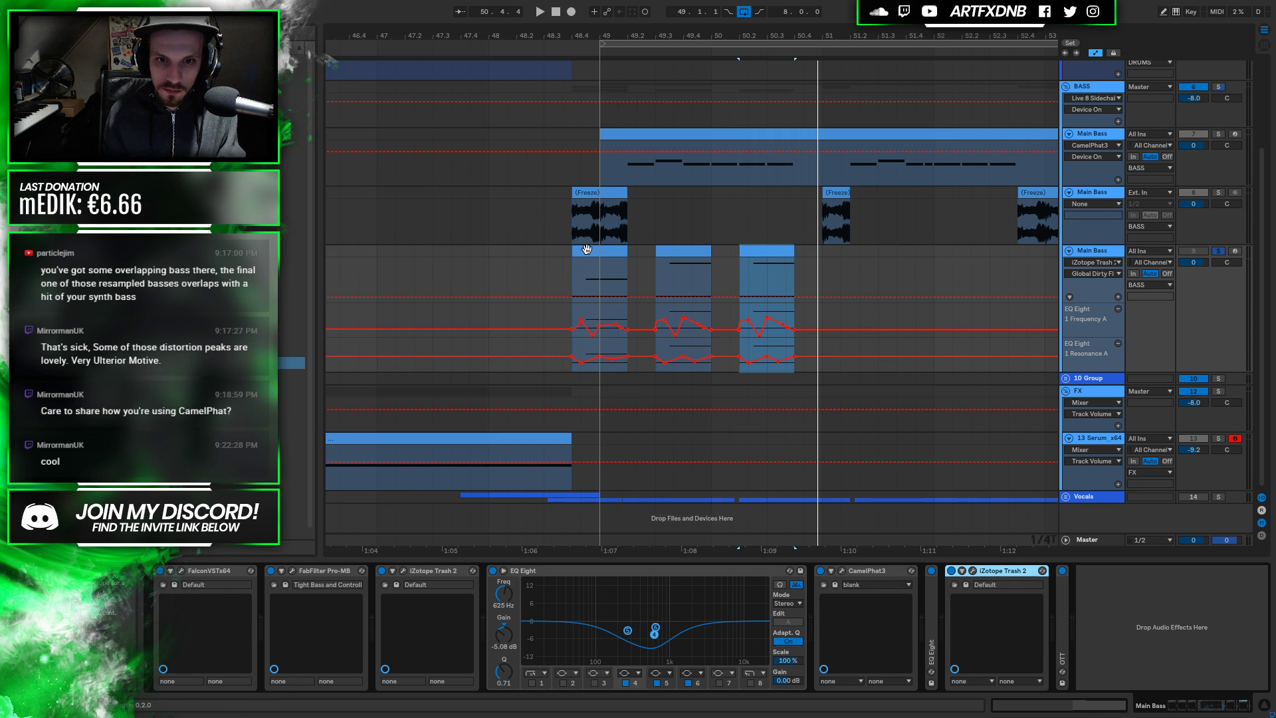
Audition the first fill clip on the lower MIDI Main Bass track
{"action": "key", "text": "space"}
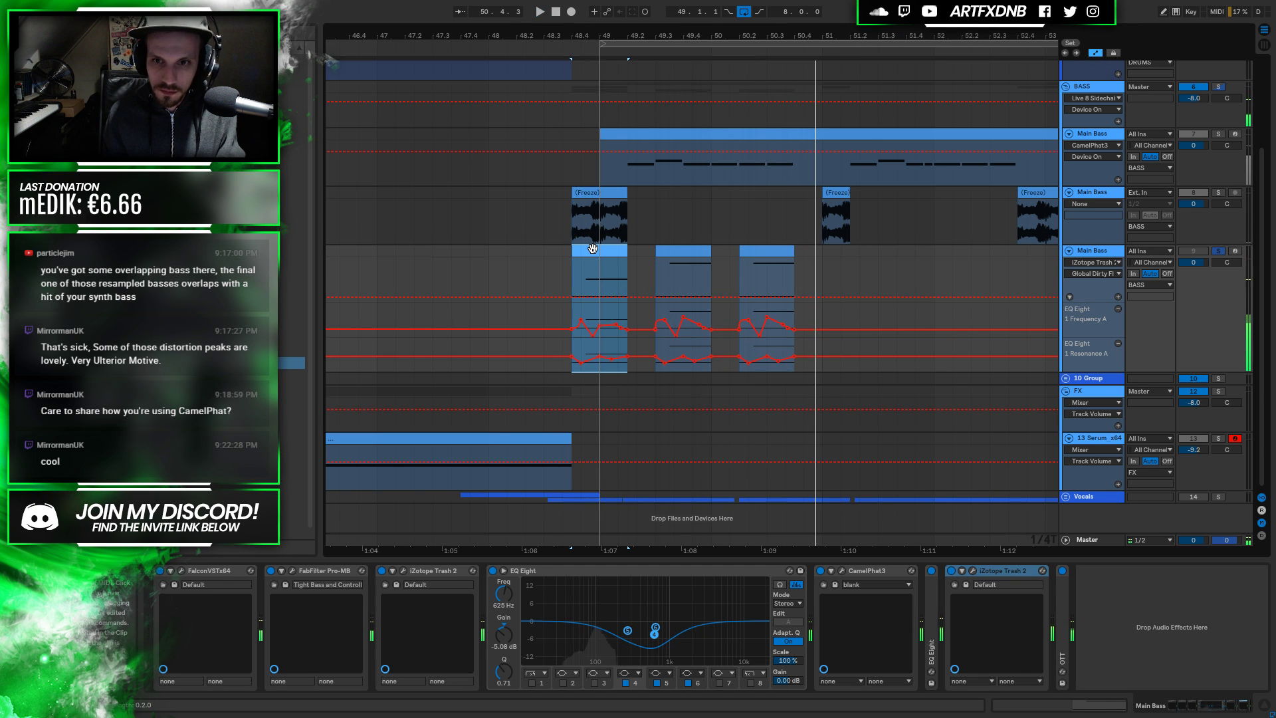
{"action": "key", "text": "space"}
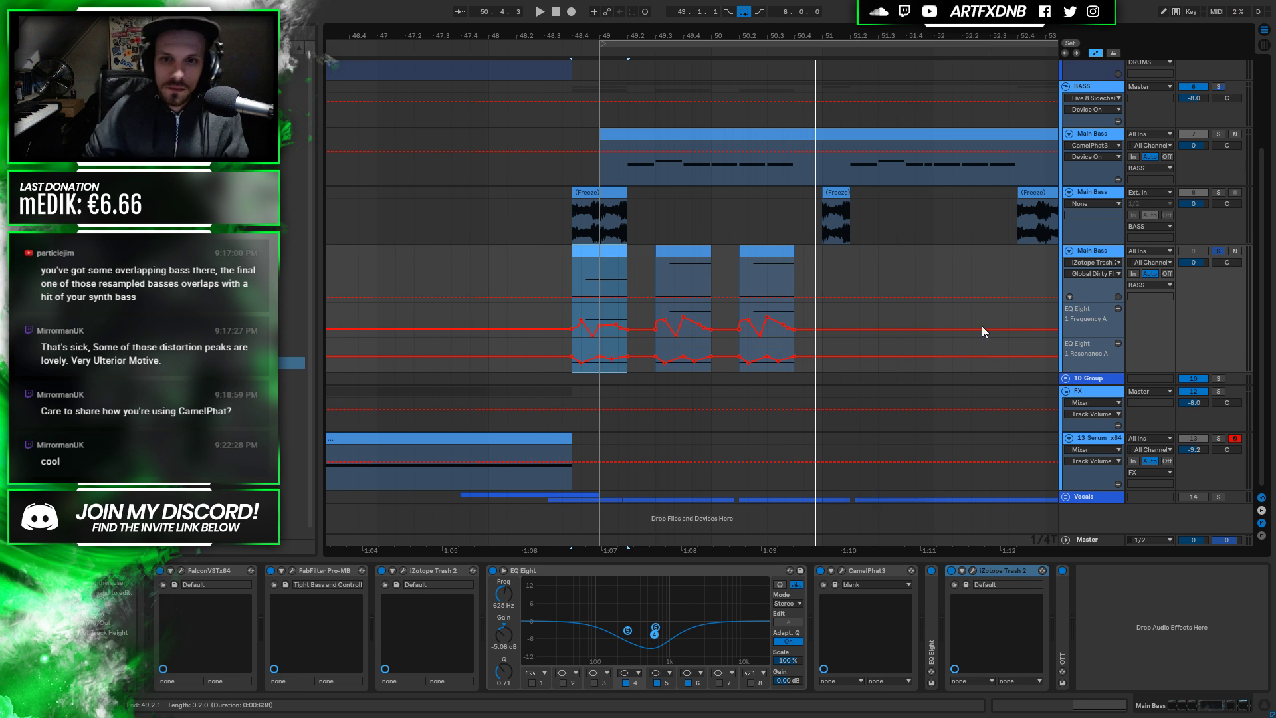
{"action": "left_click", "coordinate": [1091, 197]}
{"action": "left_click", "coordinate": [1095, 259]}
{"action": "left_click", "coordinate": [1095, 248]}
{"action": "left_click", "coordinate": [1095, 249]}
{"action": "left_click", "coordinate": [1046, 297]}
Copy the third fill clip to bar 51 and clear the EQ Eight frequency and resonance automation under the copy
{"action": "left_click_drag", "start_coordinate": [749, 265], "coordinate": [836, 257]}
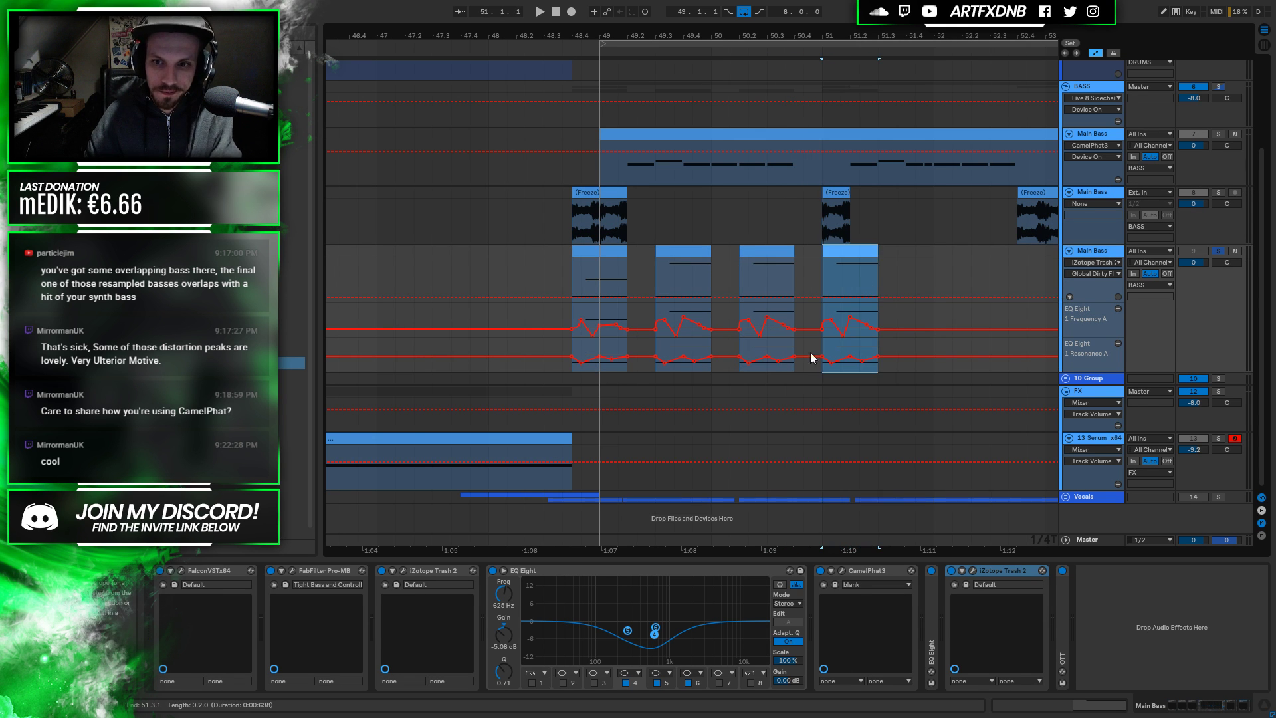
{"action": "left_click_drag", "start_coordinate": [897, 321], "coordinate": [825, 361]}
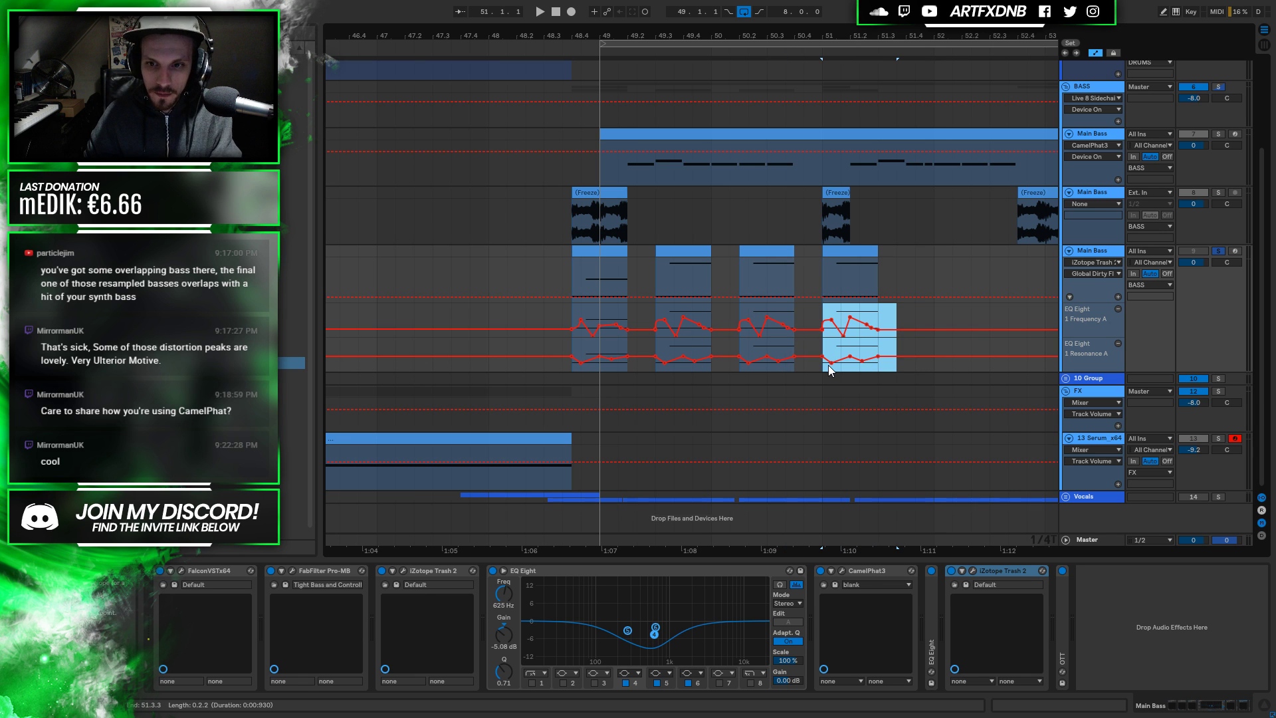
Delete the higher overlapping note from the bar 51 clip and audition the remaining low note
{"action": "double_click", "coordinate": [832, 285]}
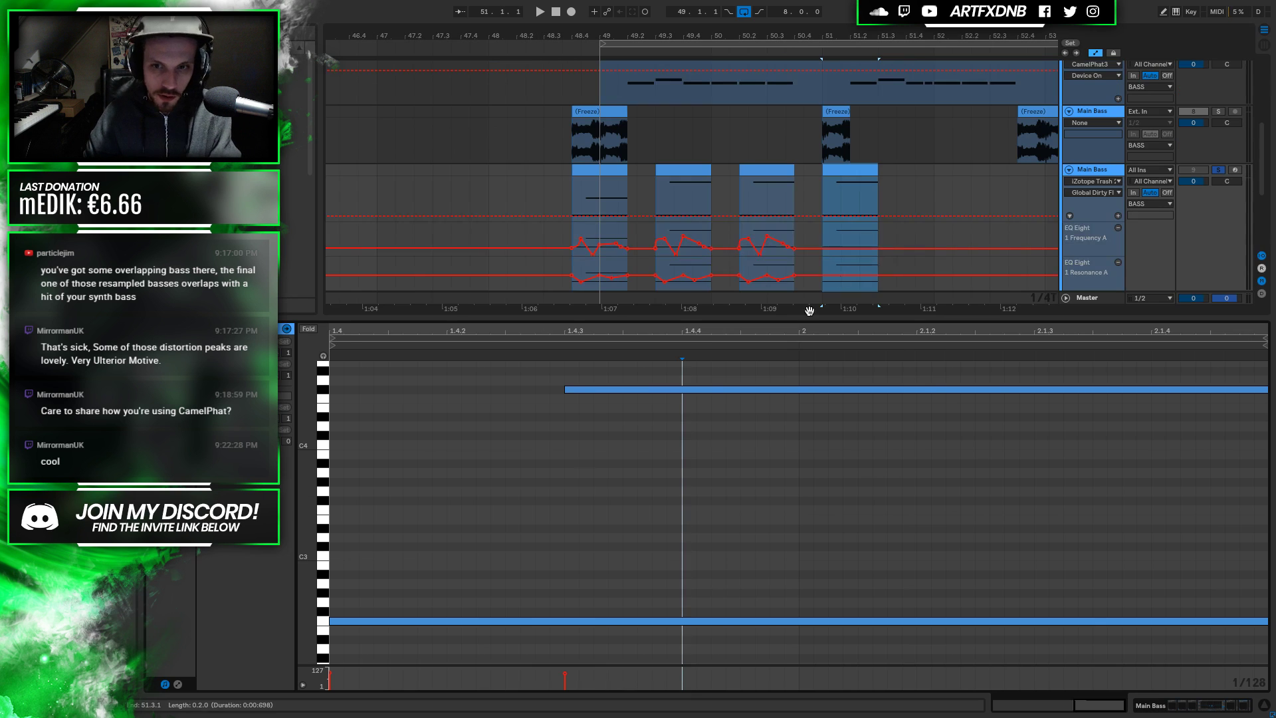
{"action": "left_click_drag", "start_coordinate": [606, 584], "coordinate": [739, 370]}
{"action": "key", "text": "Delete"}
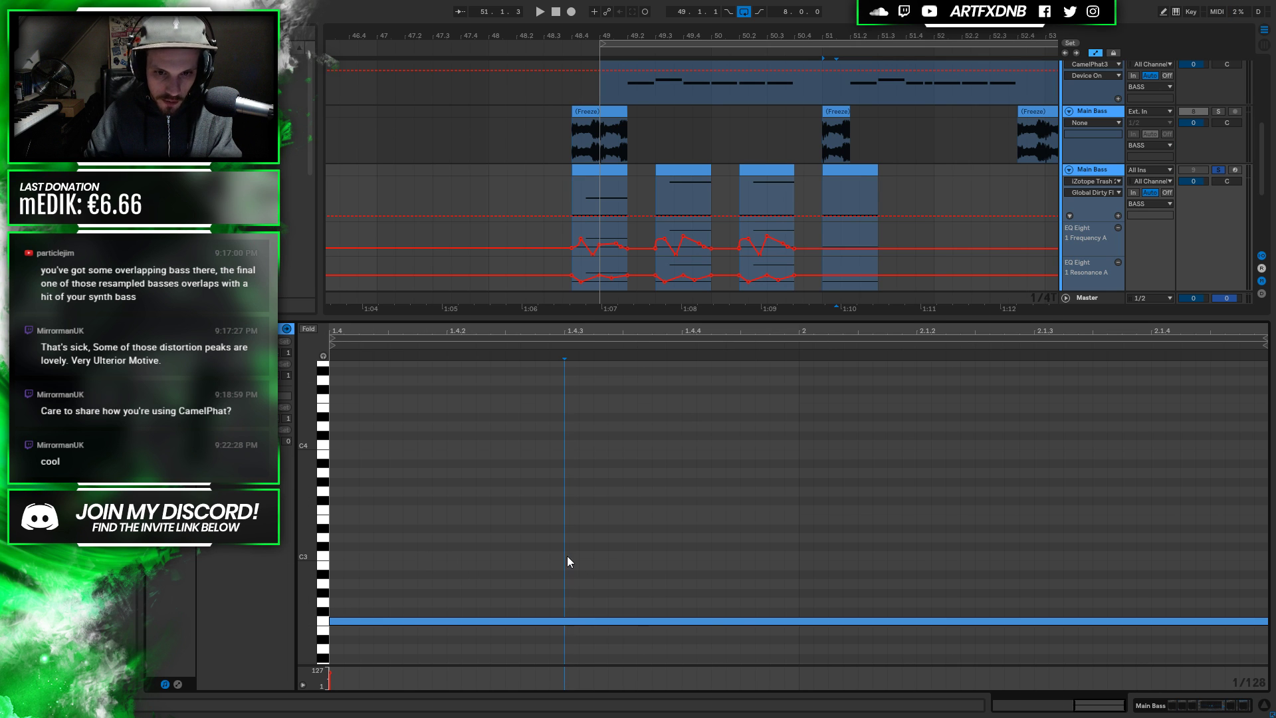
{"action": "left_click", "coordinate": [802, 329]}
{"action": "left_click_drag", "start_coordinate": [802, 329], "coordinate": [1053, 331]}
{"action": "key", "text": "space"}
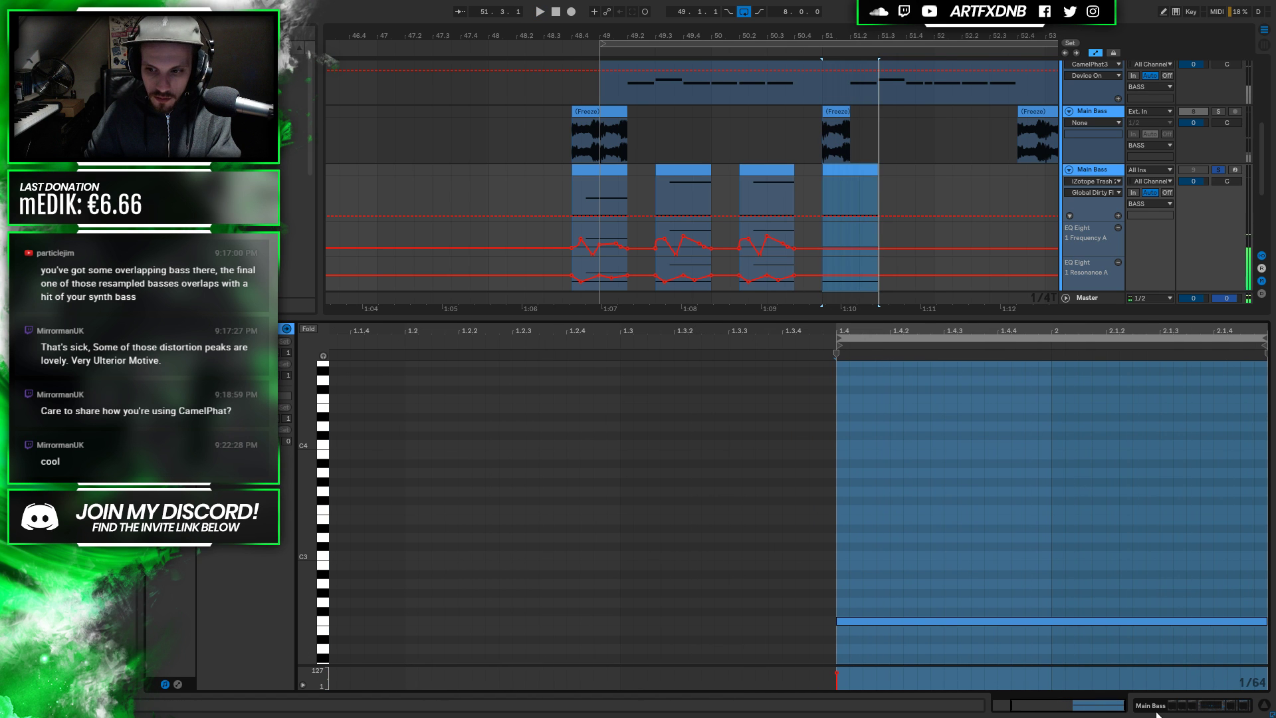
{"action": "left_click", "coordinate": [1144, 710]}
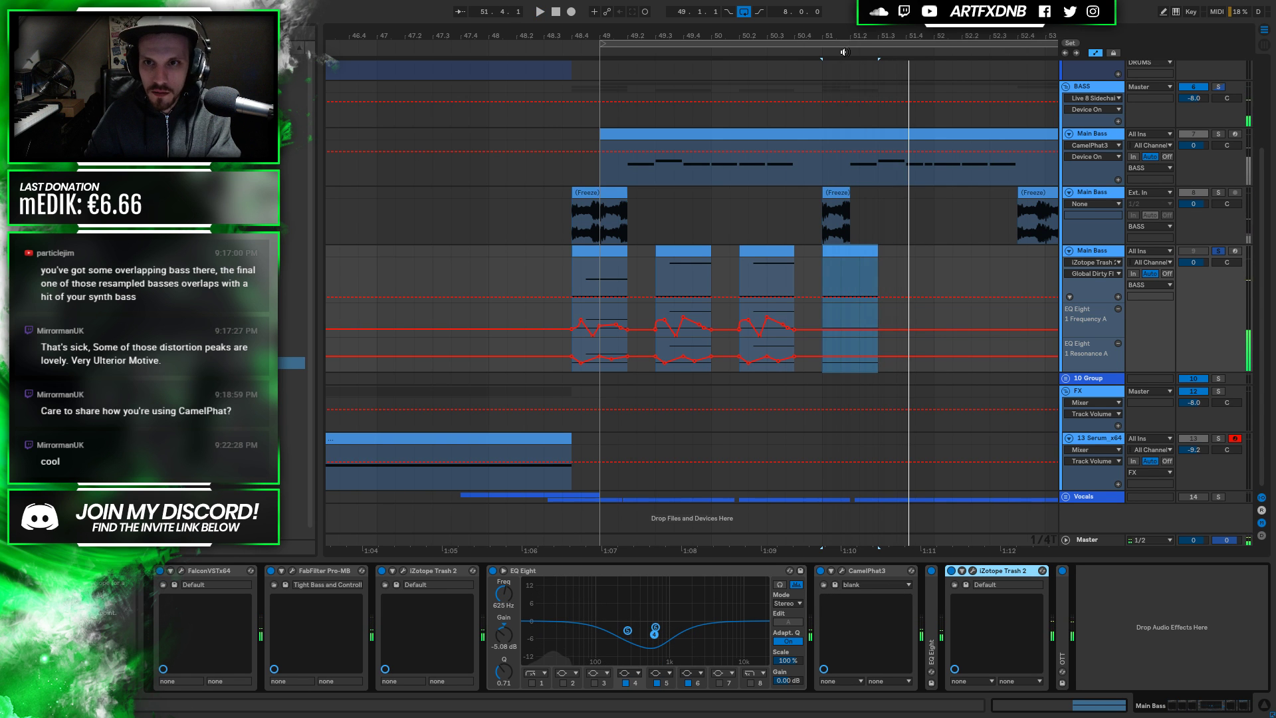
View the bar 51 clip's pitch bend envelope while auditioning it
{"action": "double_click", "coordinate": [839, 252]}
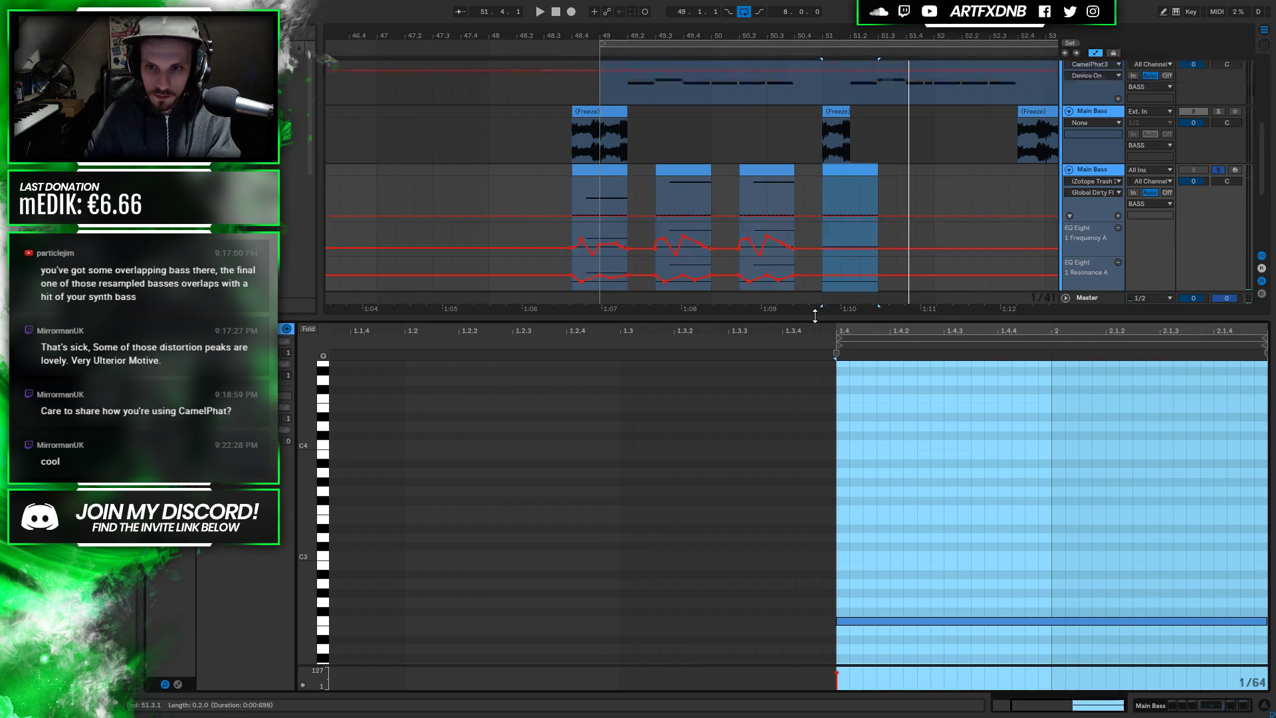
{"action": "left_click", "coordinate": [178, 684]}
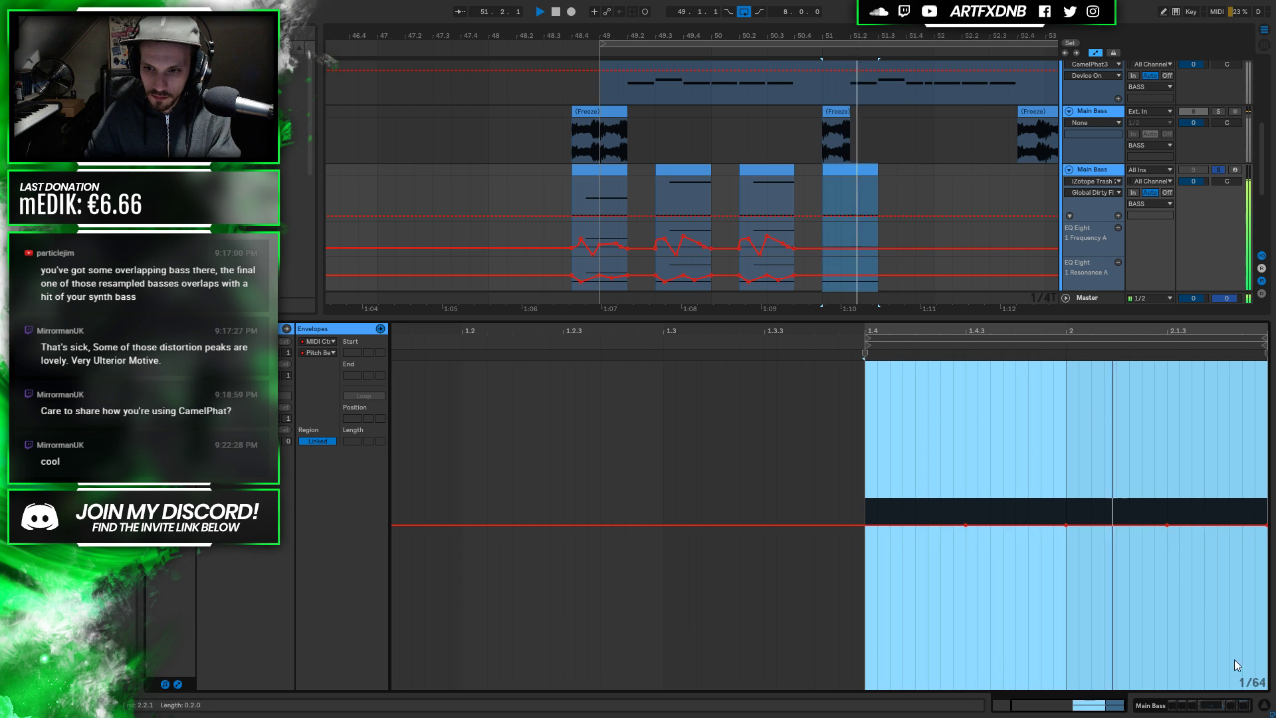
{"action": "key", "text": "shift+Tab"}
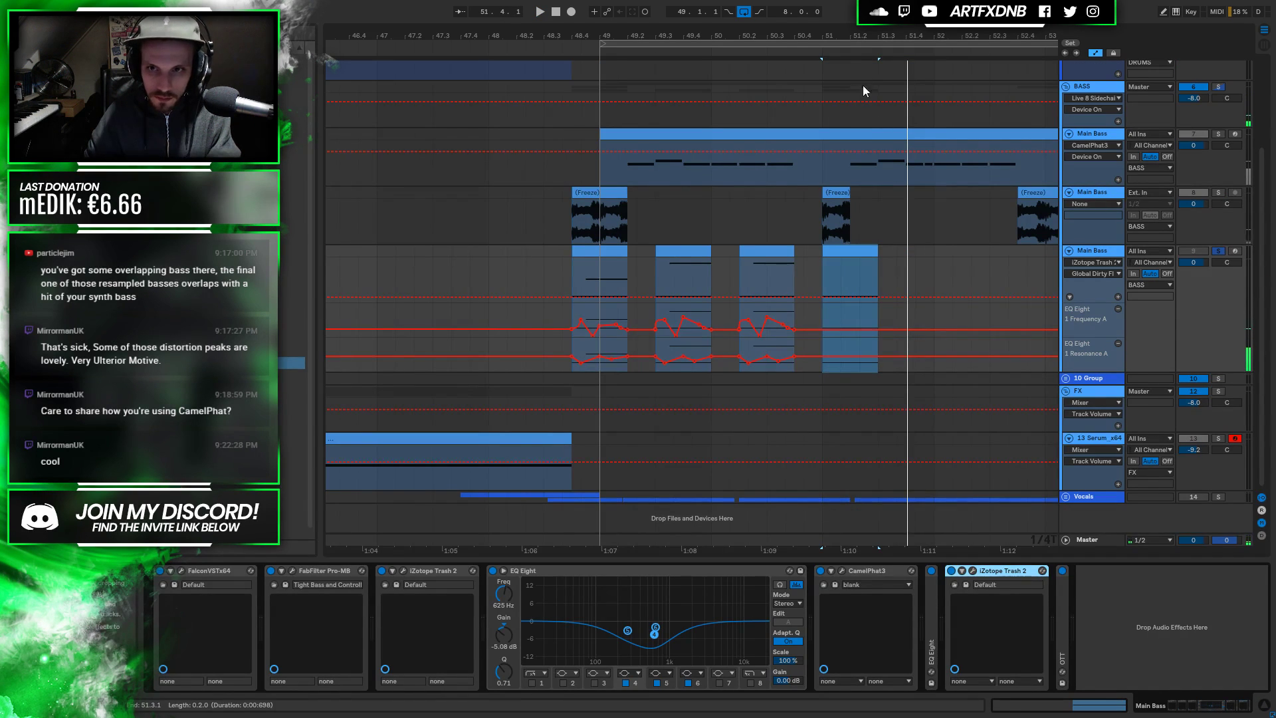
Raise the EQ Eight 1 Frequency A automation just after the start of bar 51 and audition the clip
{"action": "left_click_drag", "start_coordinate": [856, 30], "coordinate": [640, 110]}
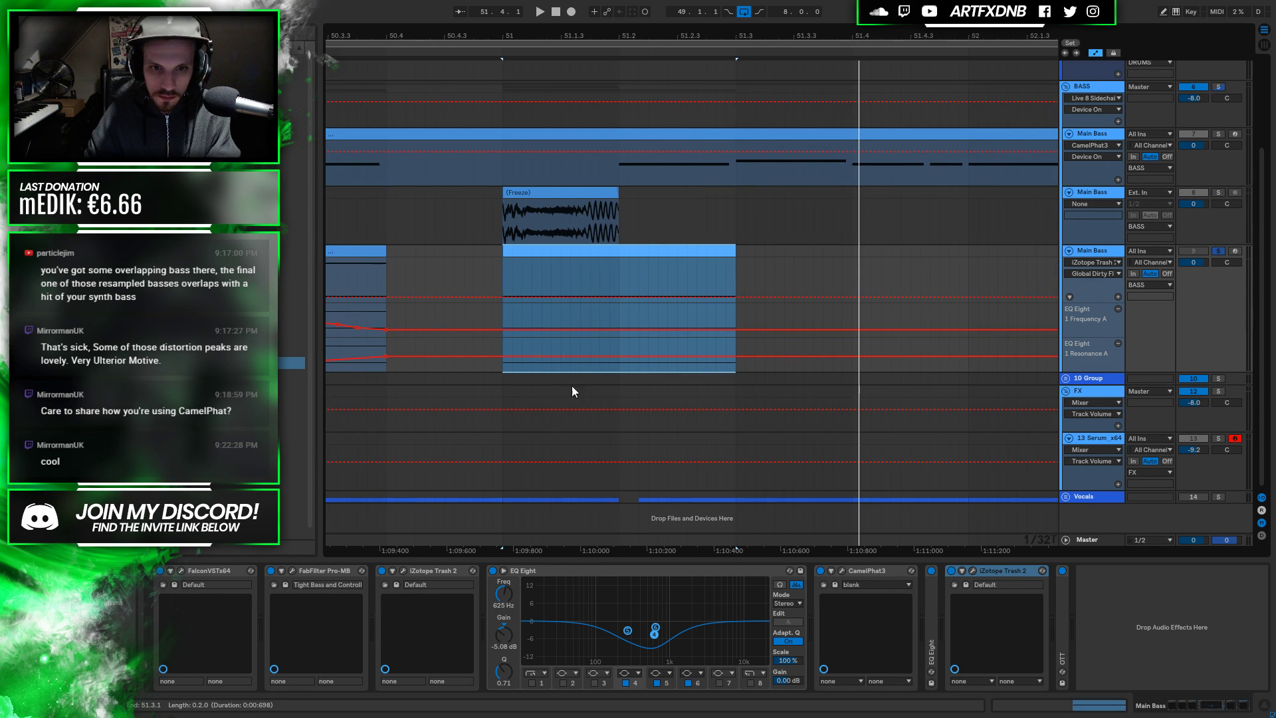
{"action": "left_click", "coordinate": [505, 355]}
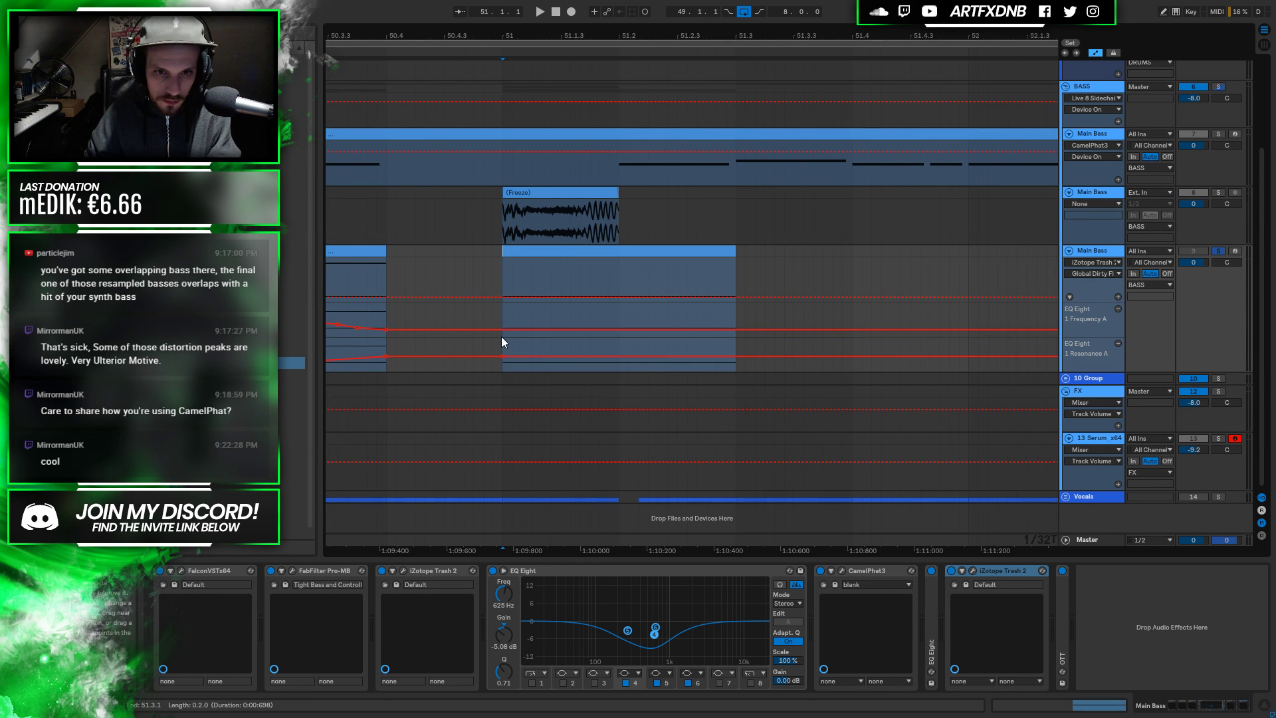
{"action": "left_click_drag", "start_coordinate": [517, 328], "coordinate": [517, 321]}
{"action": "key", "text": "space"}
{"action": "key", "text": "space"}
{"action": "left_click", "coordinate": [624, 251]}
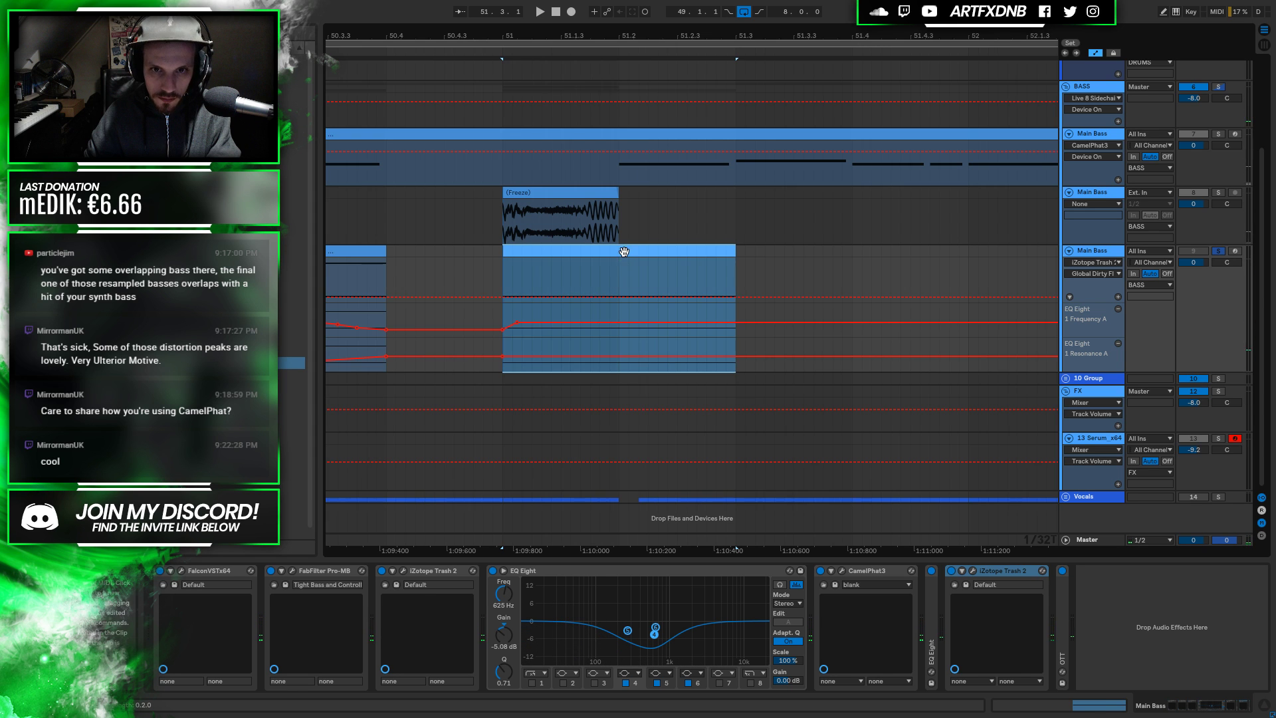
Clear the later pitch bend breakpoints in the bar 51 clip, bend its end down to -1047 and audition the glide
{"action": "double_click", "coordinate": [581, 248]}
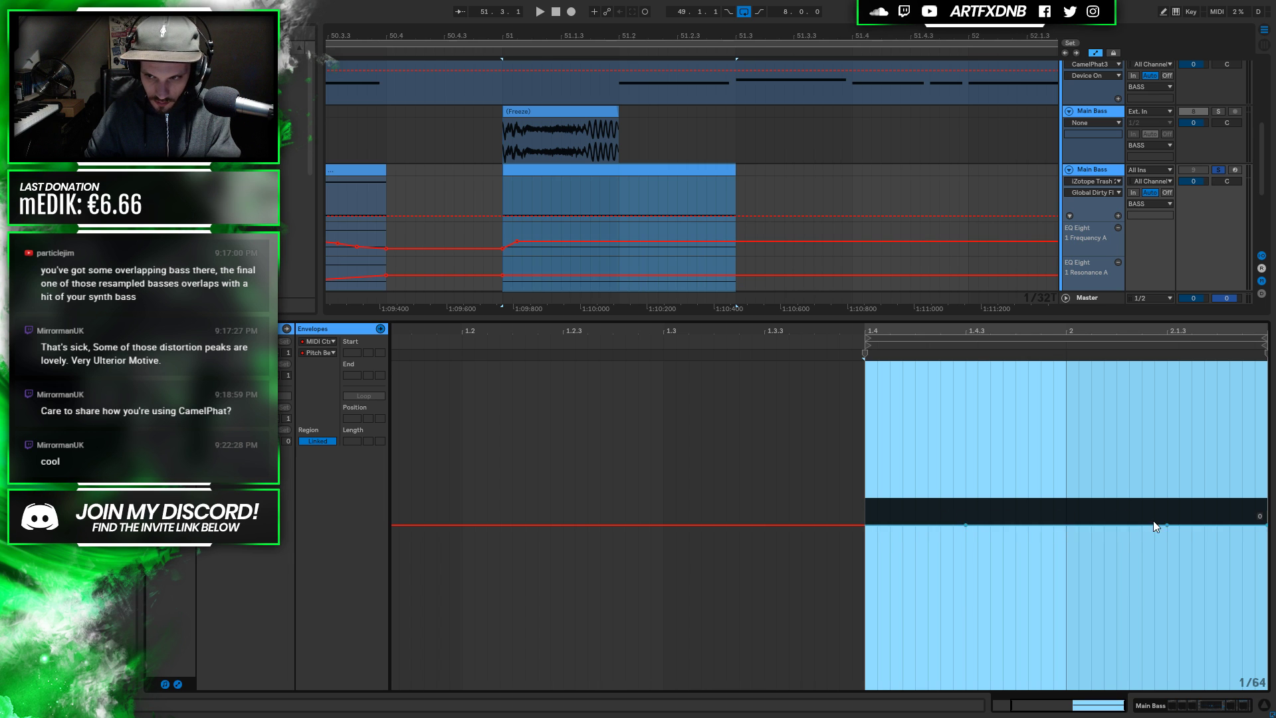
{"action": "left_click", "coordinate": [1177, 490]}
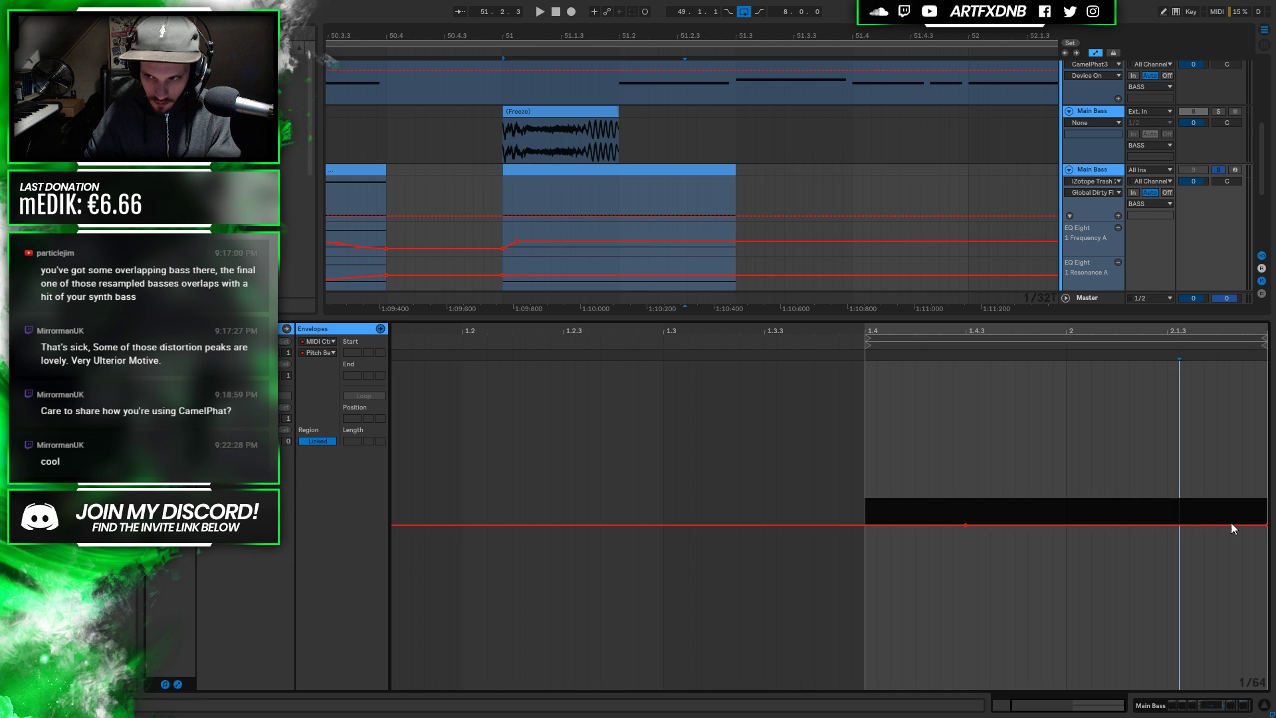
{"action": "mouse_move", "coordinate": [1180, 526]}
{"action": "left_mouse_down"}
{"action": "mouse_move", "coordinate": [1179, 507]}
{"action": "mouse_move", "coordinate": [1252, 517]}
{"action": "mouse_move", "coordinate": [1176, 513]}
{"action": "mouse_move", "coordinate": [1192, 523]}
{"action": "mouse_move", "coordinate": [1180, 518]}
{"action": "mouse_move", "coordinate": [1267, 525]}
{"action": "mouse_move", "coordinate": [1267, 496]}
{"action": "mouse_move", "coordinate": [1267, 537]}
{"action": "mouse_move", "coordinate": [1242, 527]}
{"action": "mouse_move", "coordinate": [1204, 545]}
{"action": "left_mouse_up"}
{"action": "key", "text": "space"}
{"action": "key", "text": "space"}
{"action": "key", "text": "space"}
{"action": "key", "text": "space"}
{"action": "key", "text": "space"}
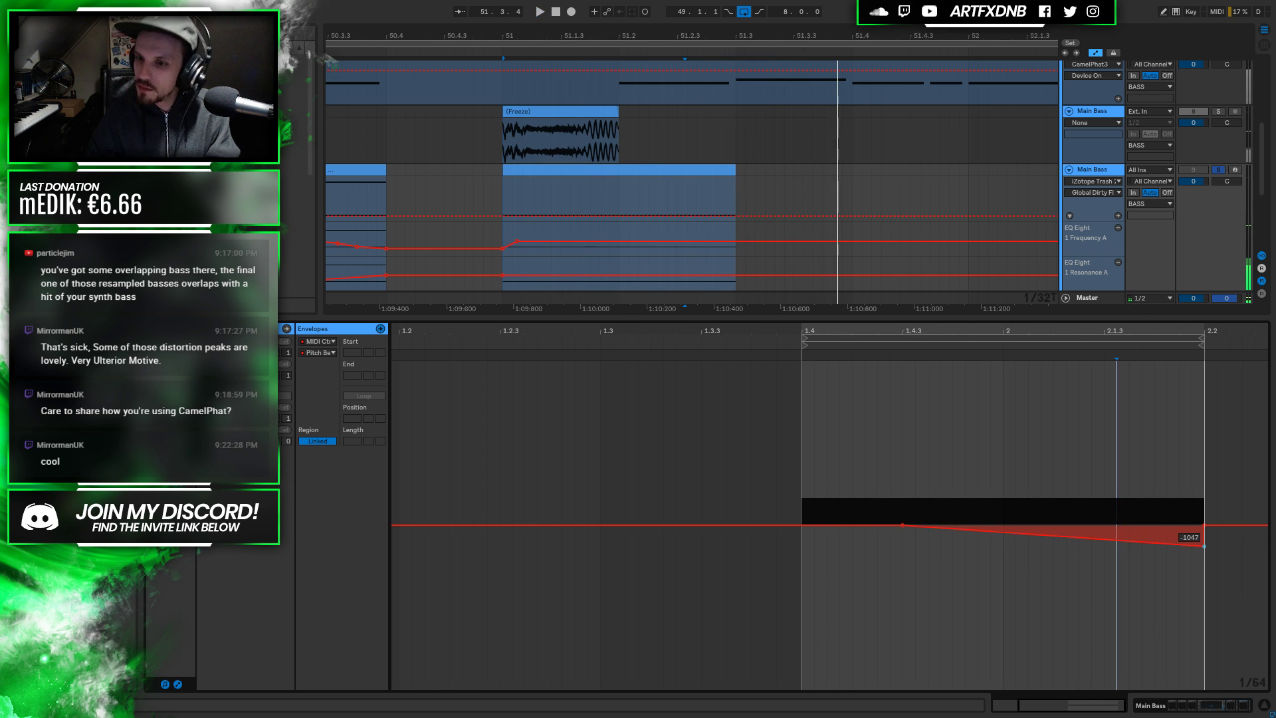
{"action": "key", "text": "space"}
{"action": "left_click", "coordinate": [1230, 703]}
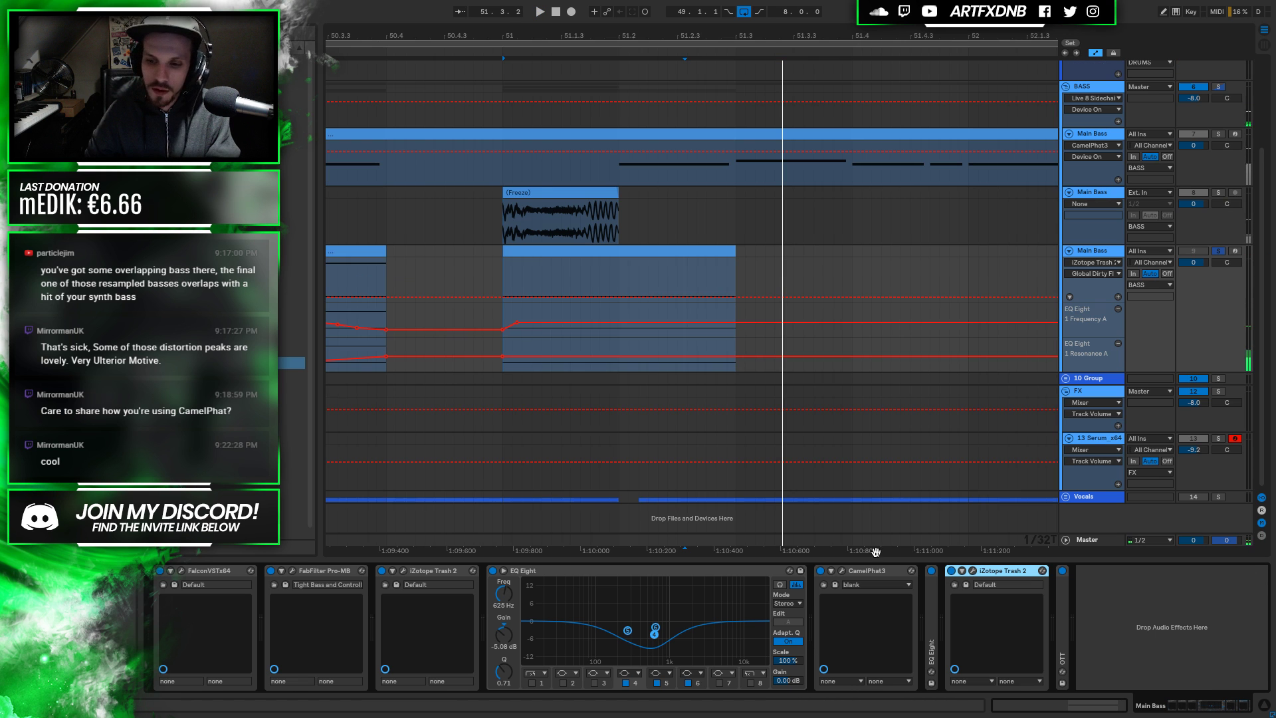
Add a pitch bend breakpoint of -116 at beat 2 of the bar 51 clip and audition the curved glide
{"action": "double_click", "coordinate": [660, 257]}
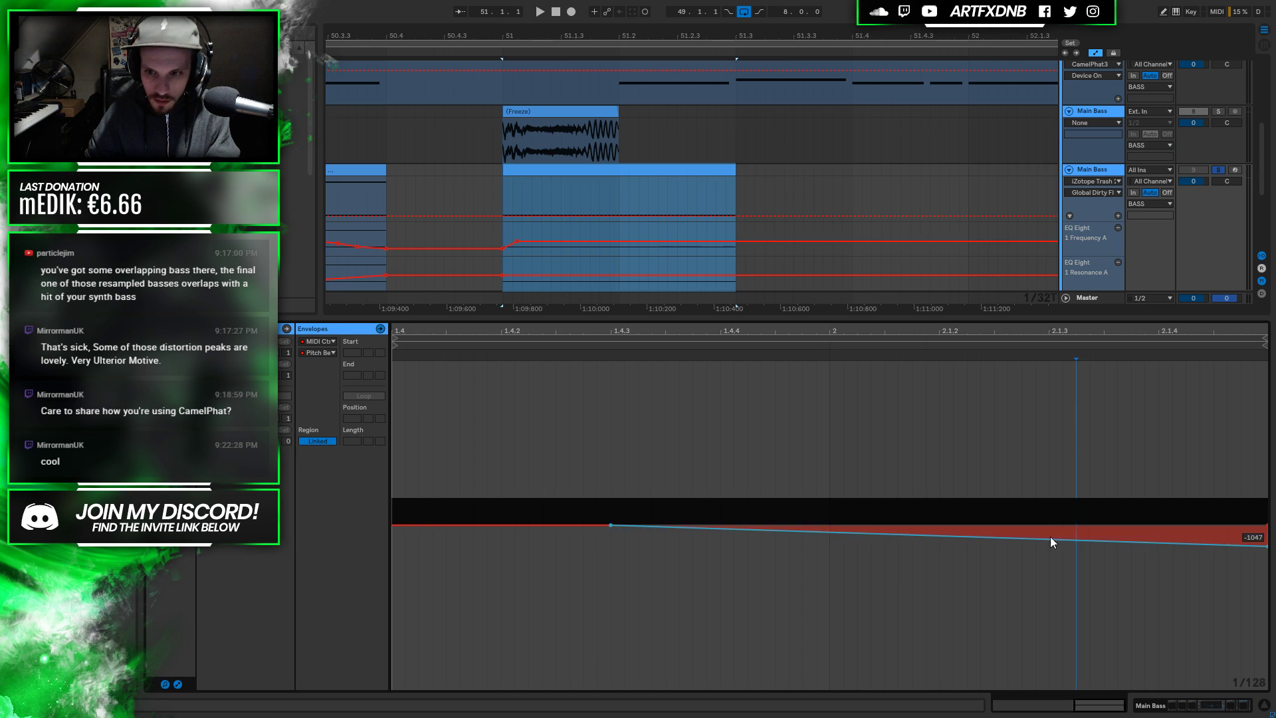
{"action": "left_click_drag", "start_coordinate": [828, 532], "coordinate": [828, 527]}
{"action": "key", "text": "space"}
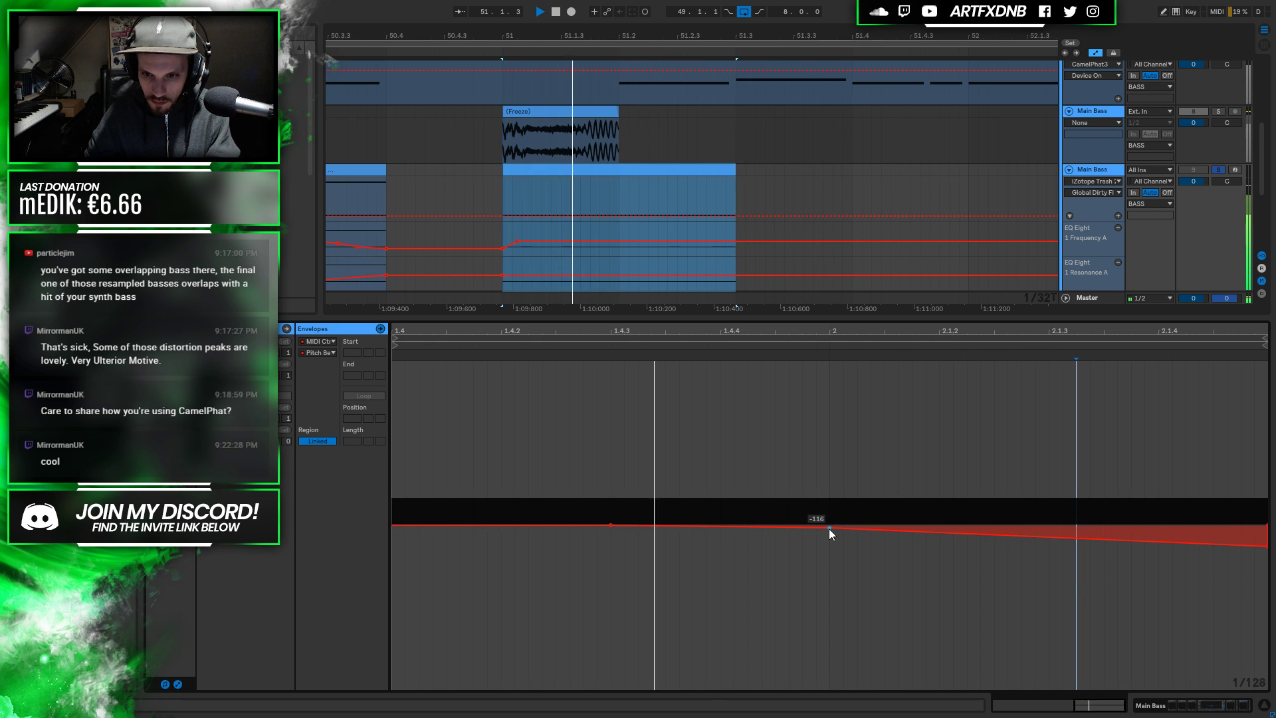
{"action": "left_click", "coordinate": [1163, 709]}
{"action": "key", "text": "space"}
{"action": "left_click", "coordinate": [597, 281]}
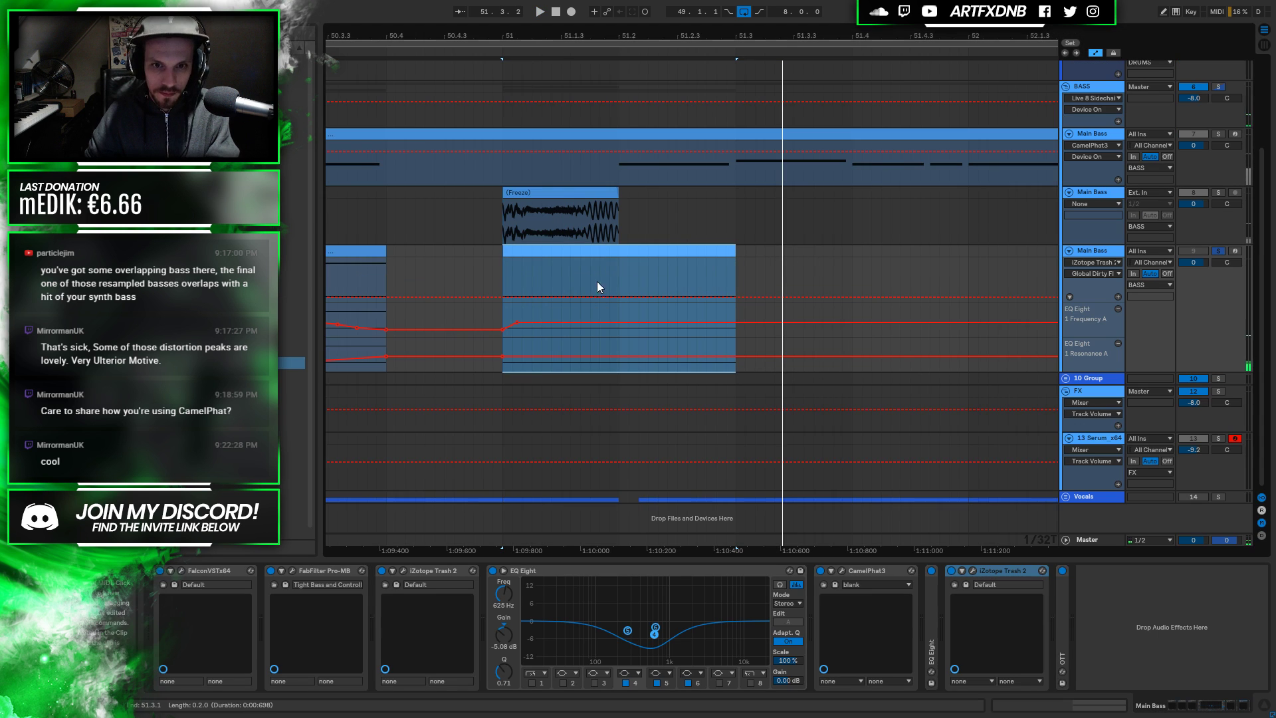
Add a 271 Hz EQ Eight 1 Frequency A breakpoint at beat 2 of bar 51, lower the clip's end point, and audition the fill
{"action": "left_click_drag", "start_coordinate": [561, 322], "coordinate": [617, 322]}
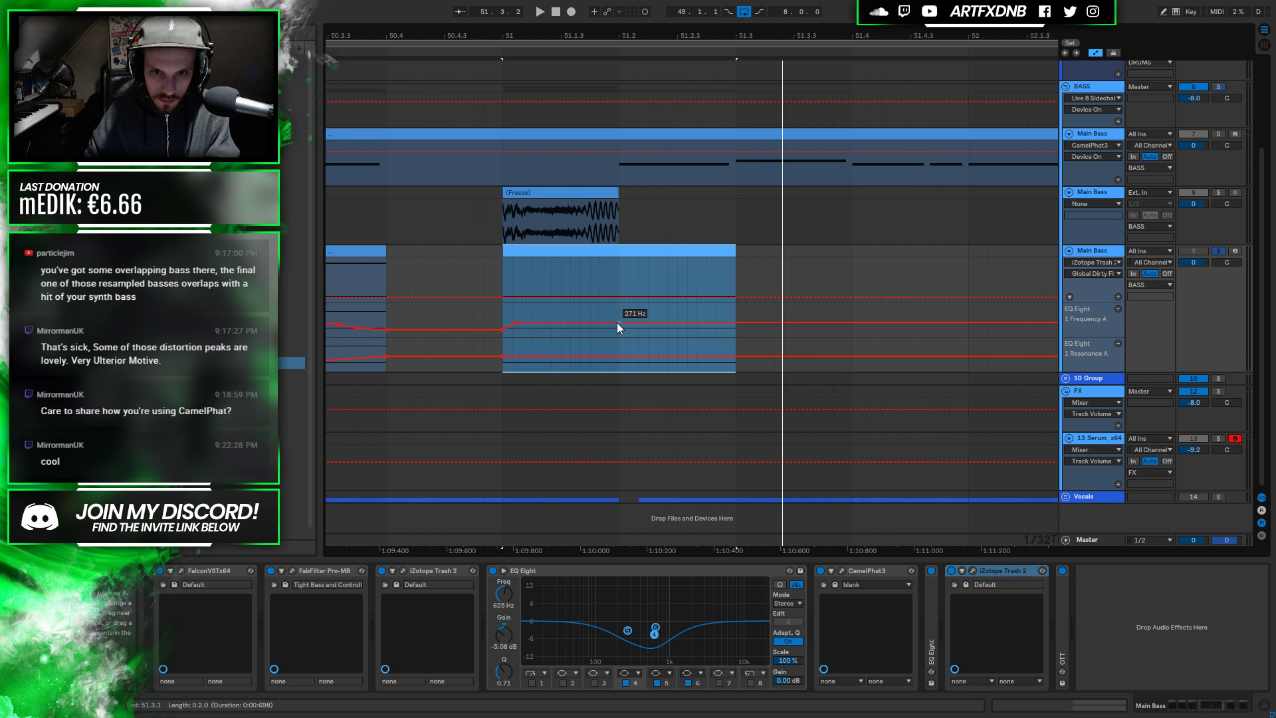
{"action": "left_click_drag", "start_coordinate": [735, 322], "coordinate": [736, 328]}
{"action": "key", "text": "space"}
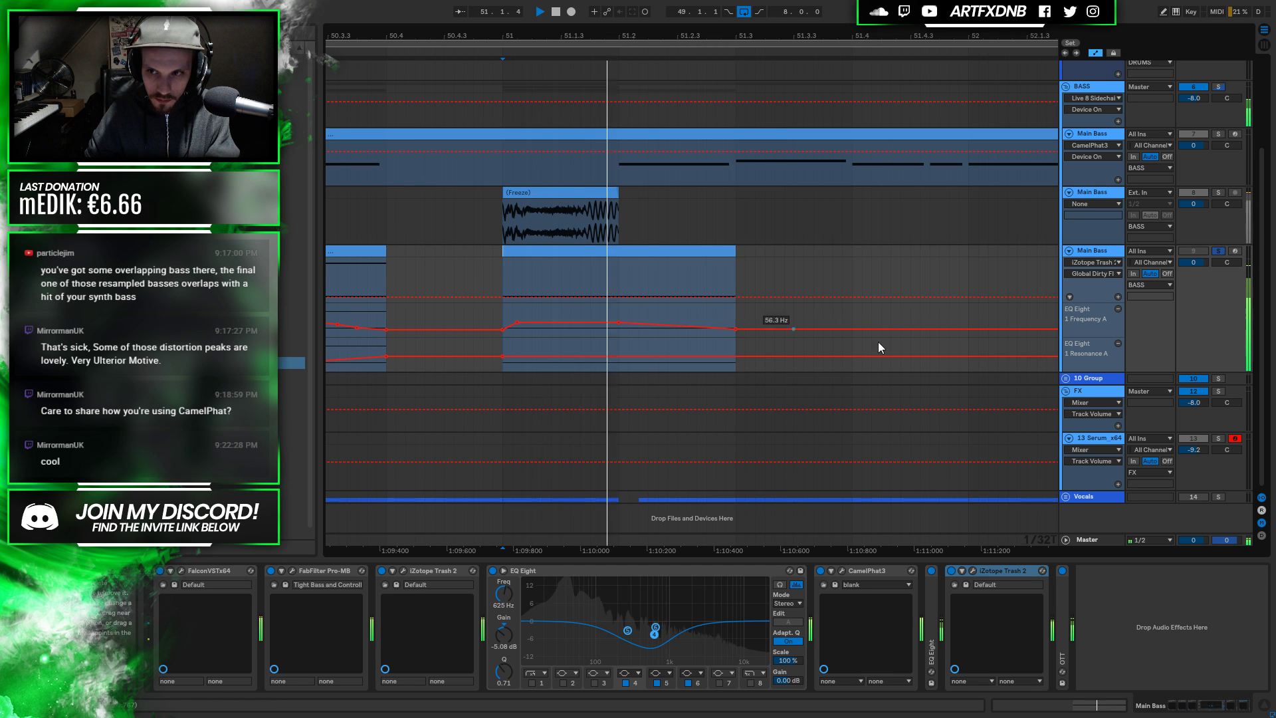
{"action": "left_click_drag", "start_coordinate": [1091, 345], "coordinate": [1092, 446]}
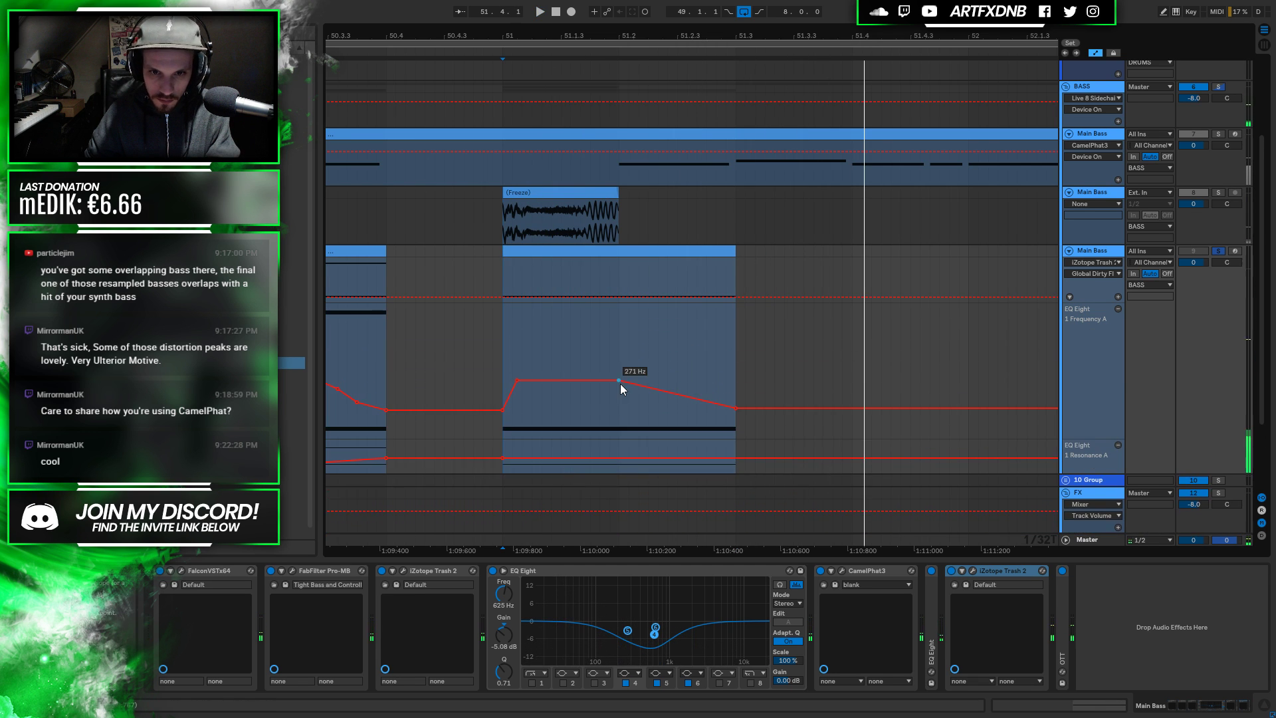
Move the bar 51 Frequency A peak earlier and higher, audition it, and raise the end point slightly
{"action": "mouse_move", "coordinate": [619, 380]}
{"action": "left_mouse_down"}
{"action": "mouse_move", "coordinate": [522, 386]}
{"action": "mouse_move", "coordinate": [580, 374]}
{"action": "left_mouse_up"}
{"action": "key", "text": "space"}
{"action": "left_click", "coordinate": [576, 393]}
{"action": "key", "text": "space"}
{"action": "left_click", "coordinate": [474, 359]}
{"action": "mouse_move", "coordinate": [739, 413]}
{"action": "left_mouse_down"}
{"action": "mouse_move", "coordinate": [716, 383]}
{"action": "mouse_move", "coordinate": [736, 395]}
{"action": "left_mouse_up"}
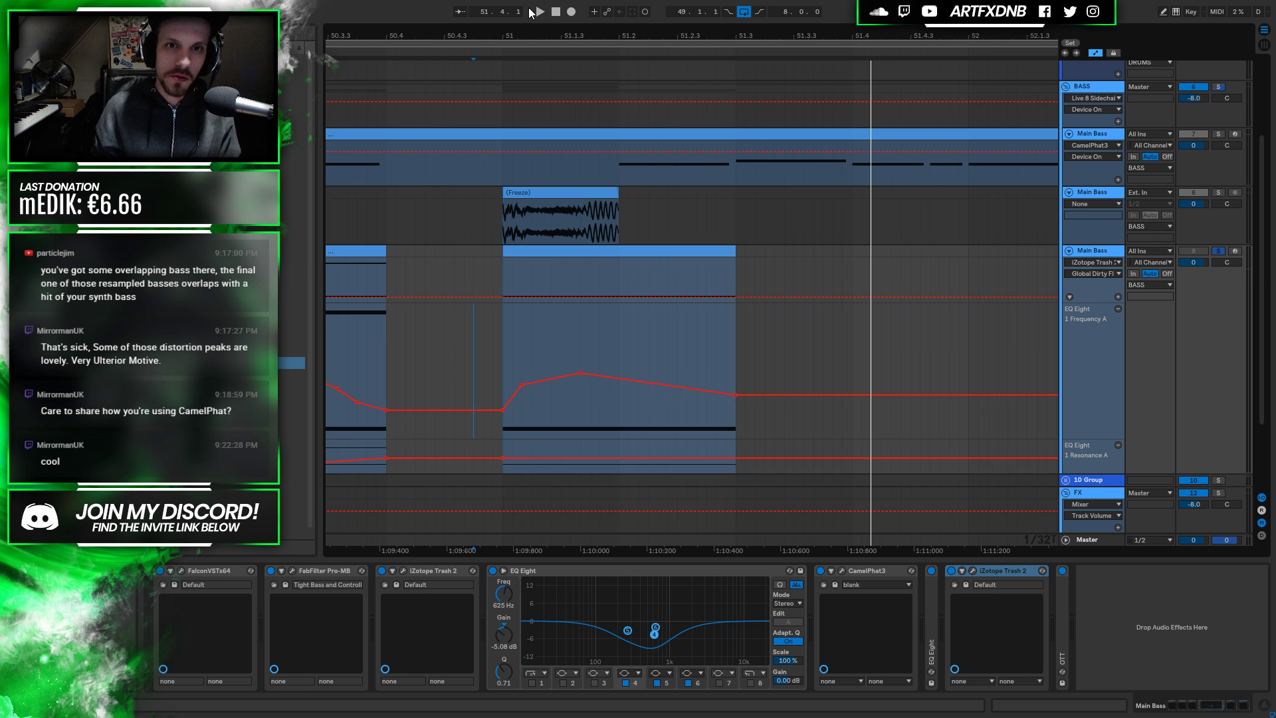
Raise the EQ Eight 1 Resonance A automation to 5.61 in the second half of the bar 51 clip and audition it
{"action": "left_click_drag", "start_coordinate": [535, 33], "coordinate": [552, 15]}
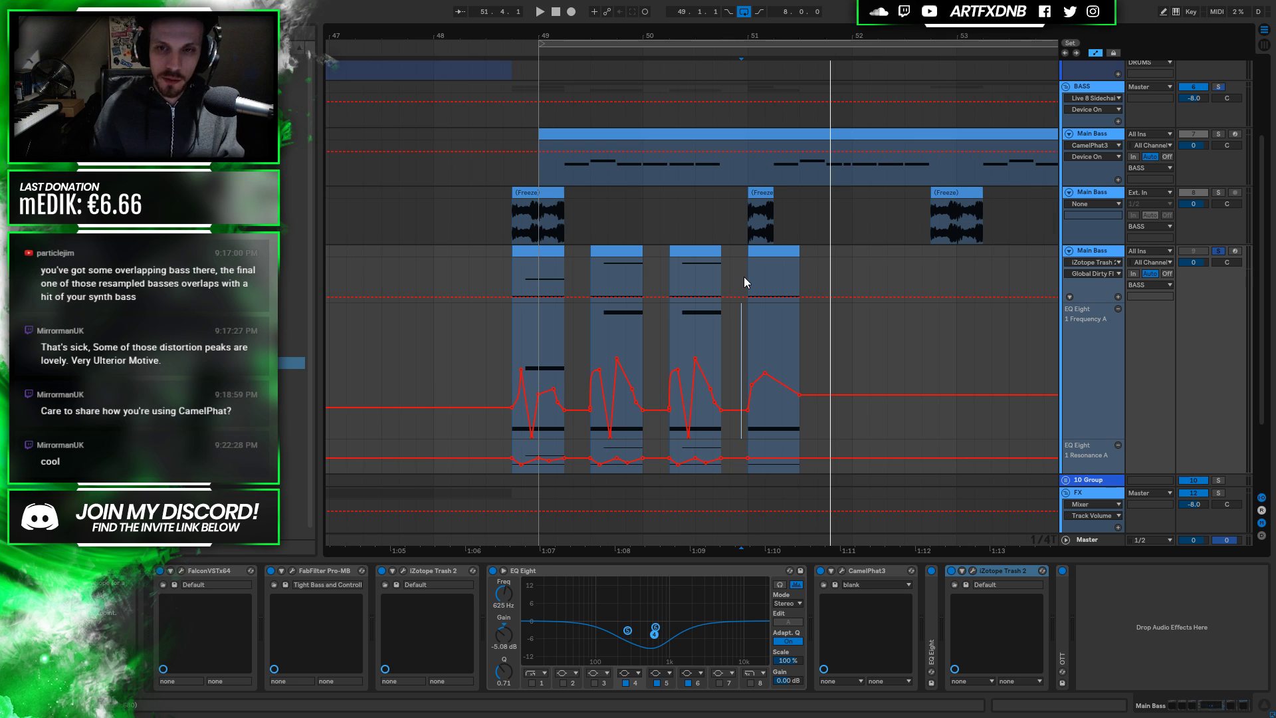
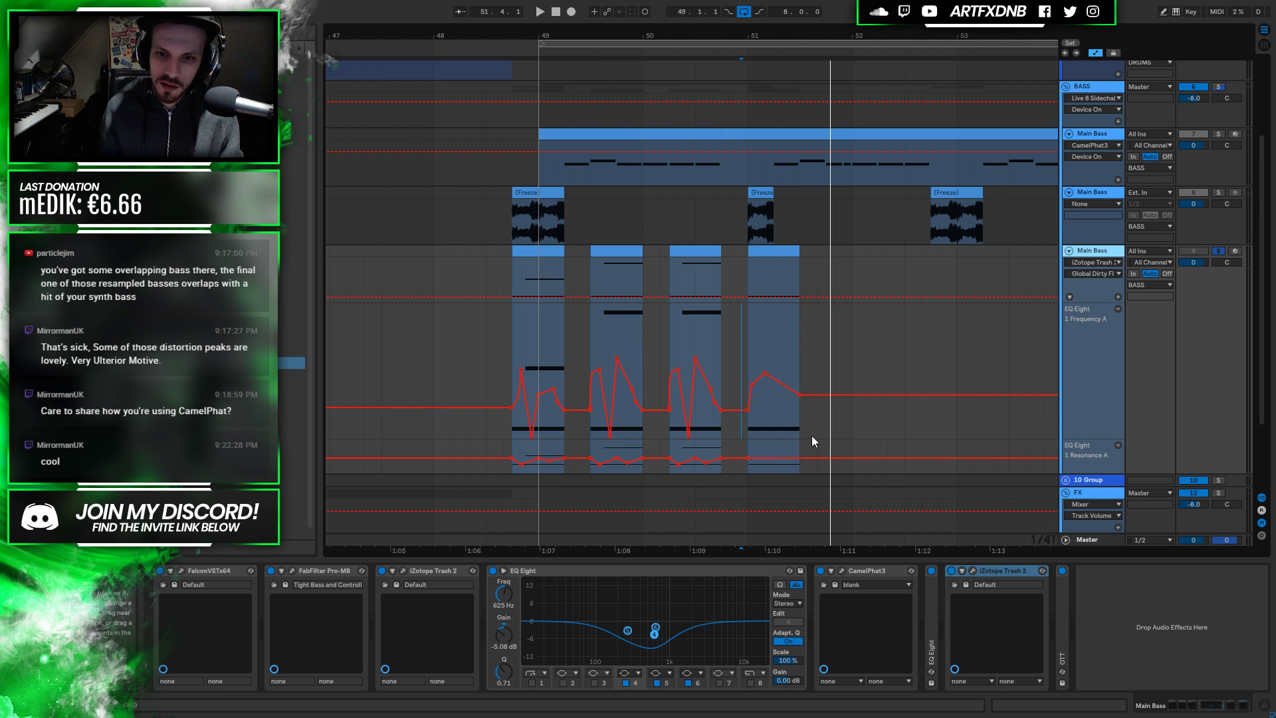
{"action": "scroll", "coordinate": [1078, 400], "scroll_direction": "down", "scroll_amount": 3}
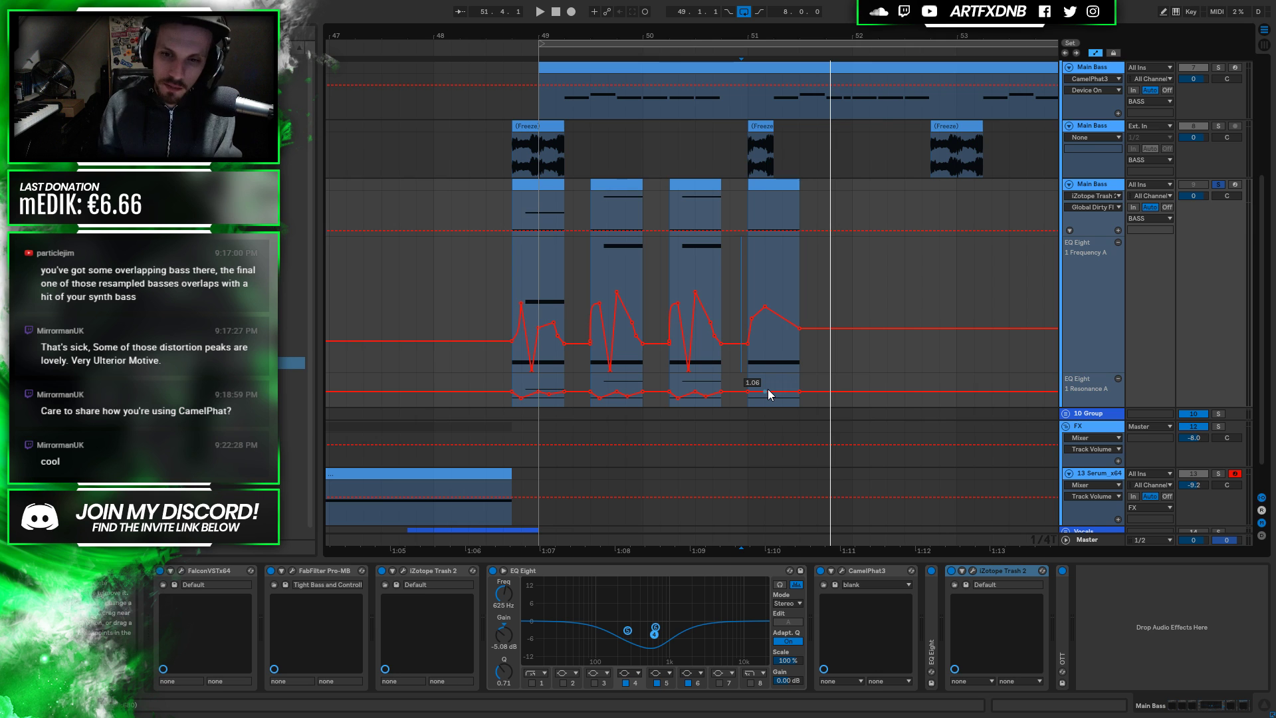
{"action": "left_click_drag", "start_coordinate": [764, 391], "coordinate": [783, 380]}
{"action": "key", "text": "space"}
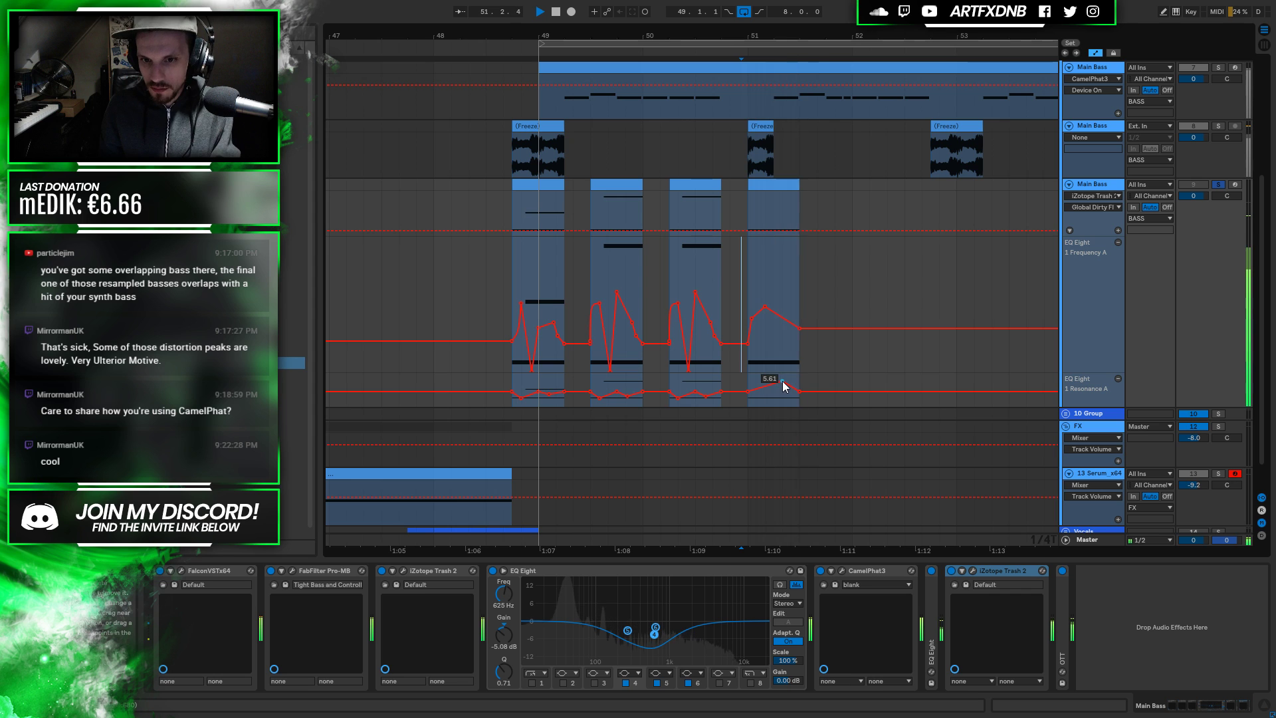
{"action": "key", "text": "space"}
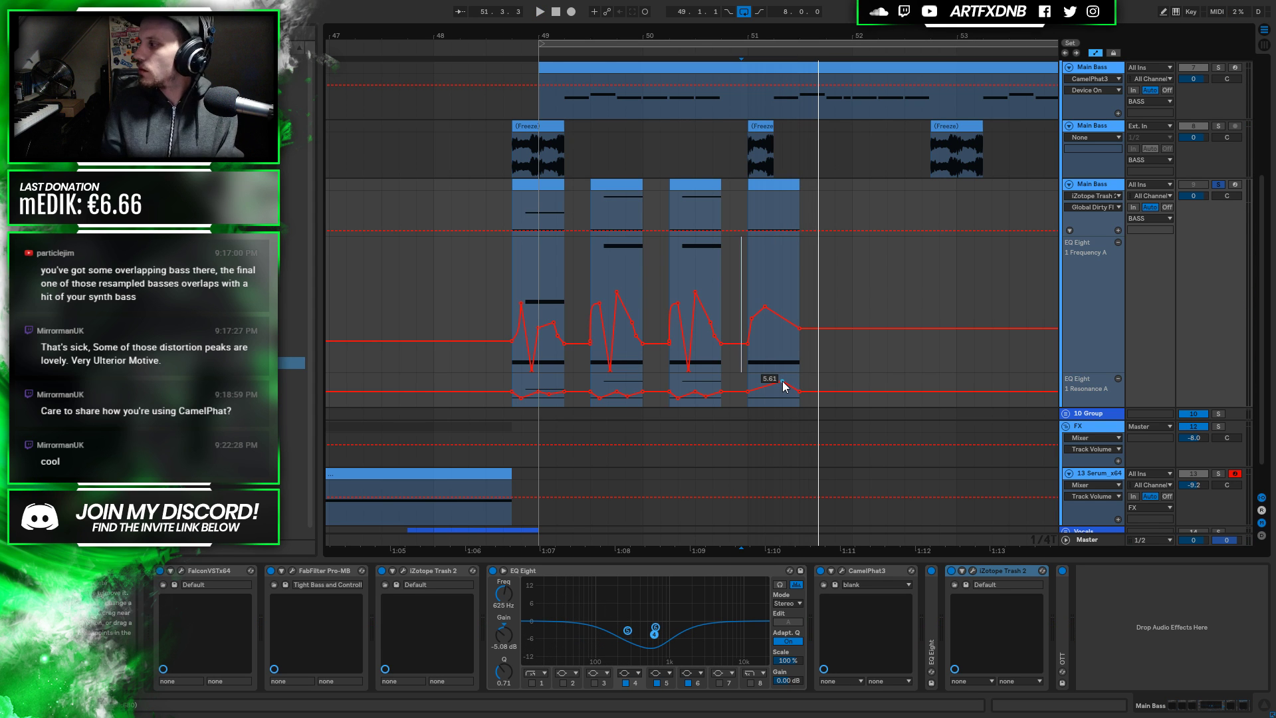
Duplicate the bar 51 fill clip to 51.3.3, dip its Frequency A automation to 18.4 Hz near bar 52, and audition it
{"action": "left_click_drag", "start_coordinate": [778, 185], "coordinate": [847, 181], "text": "ctrl"}
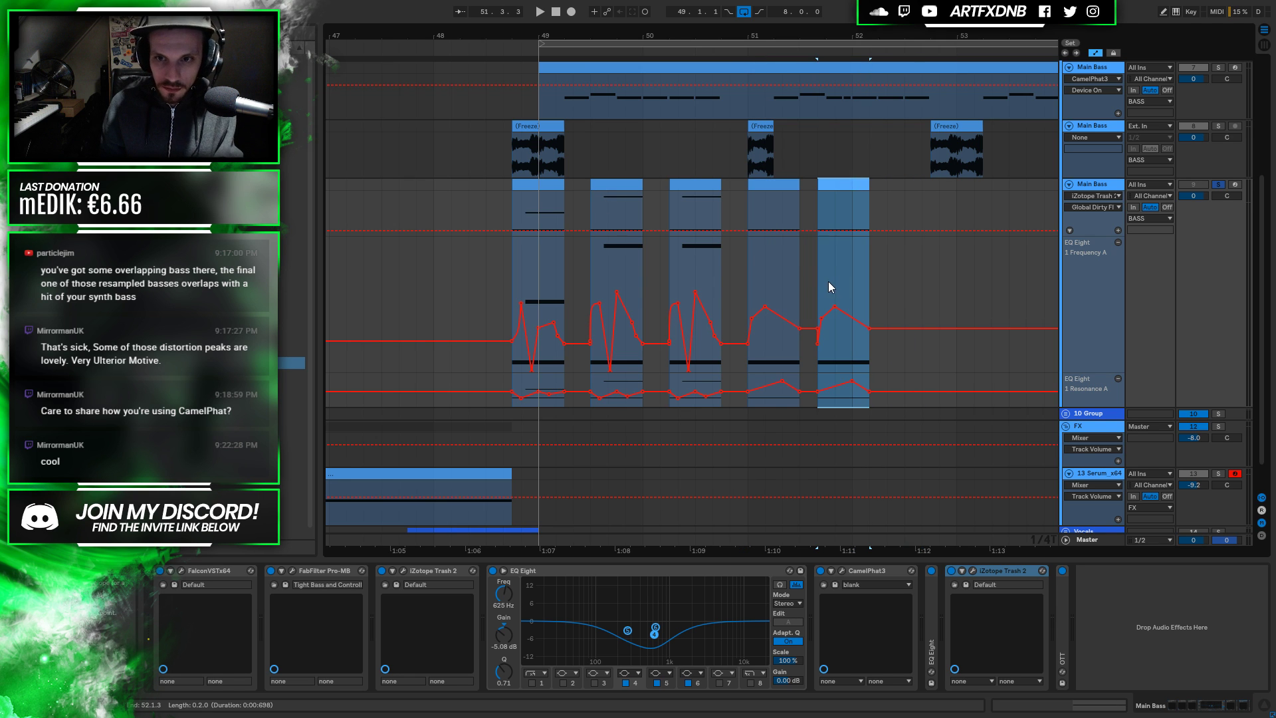
{"action": "key", "text": "space"}
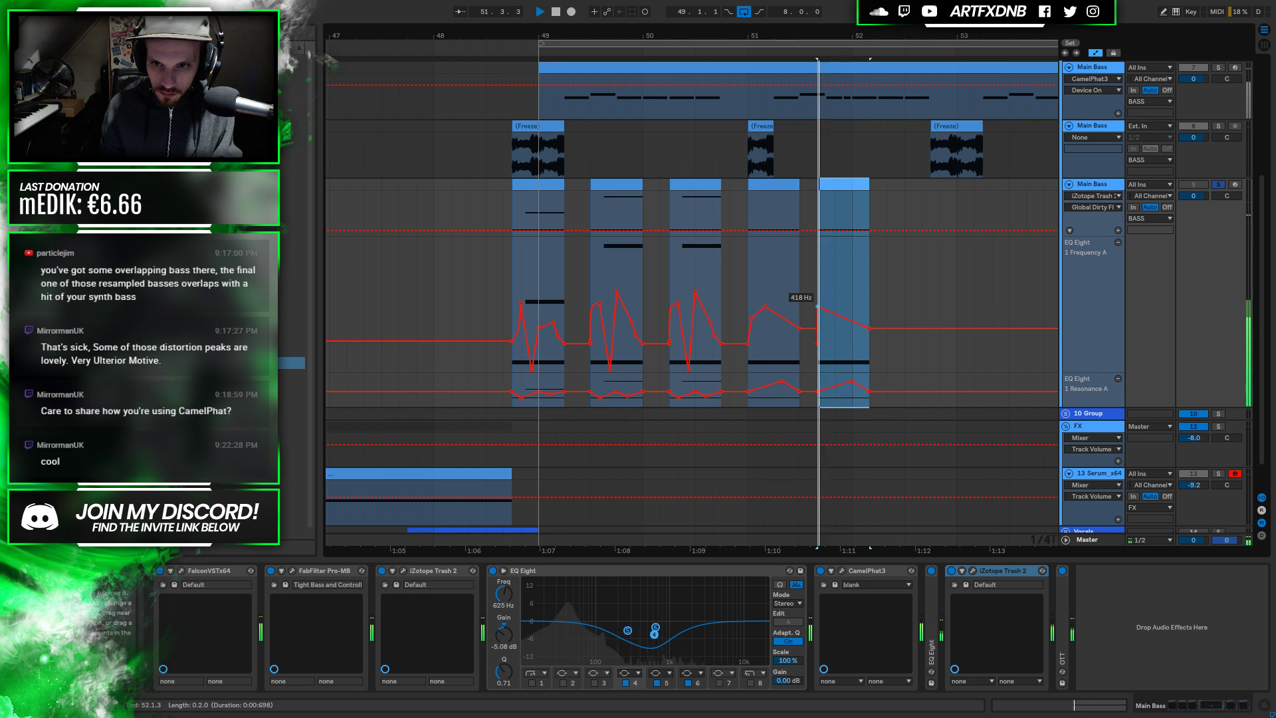
{"action": "left_click_drag", "start_coordinate": [823, 308], "coordinate": [850, 359]}
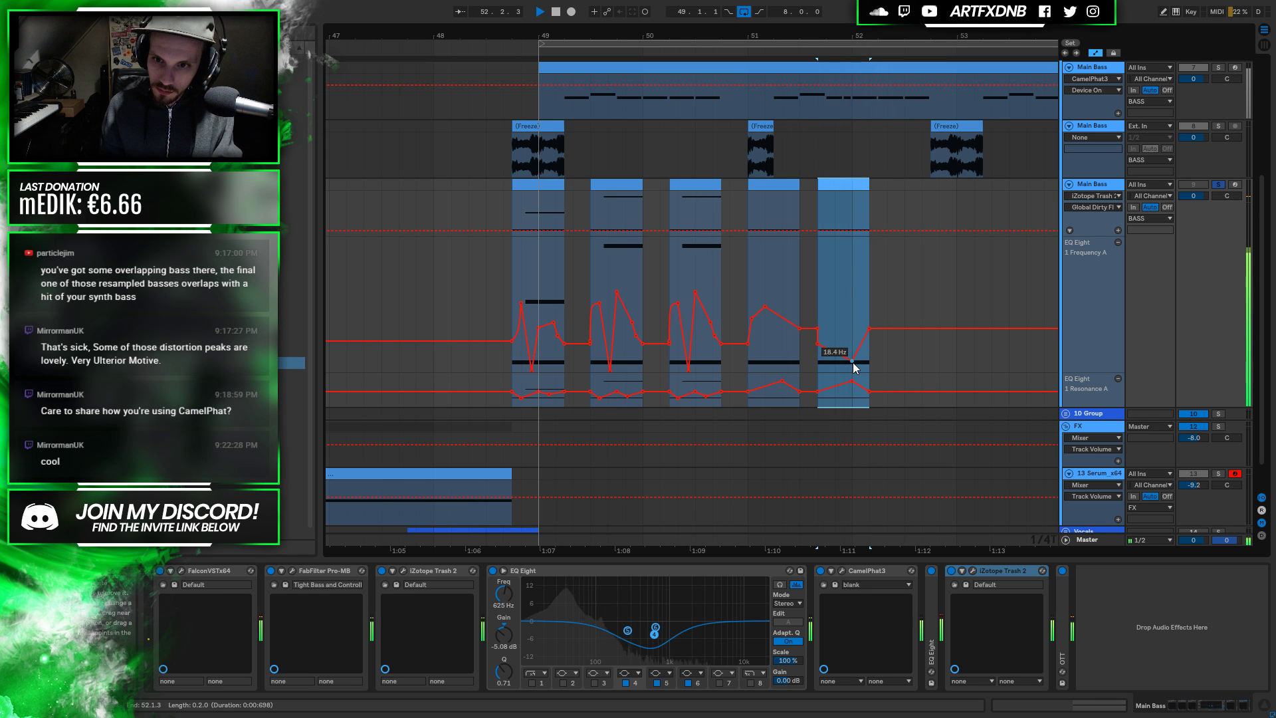
{"action": "key", "text": "space"}
{"action": "left_click_drag", "start_coordinate": [838, 25], "coordinate": [565, 73]}
{"action": "key", "text": "space"}
{"action": "key", "text": "space"}
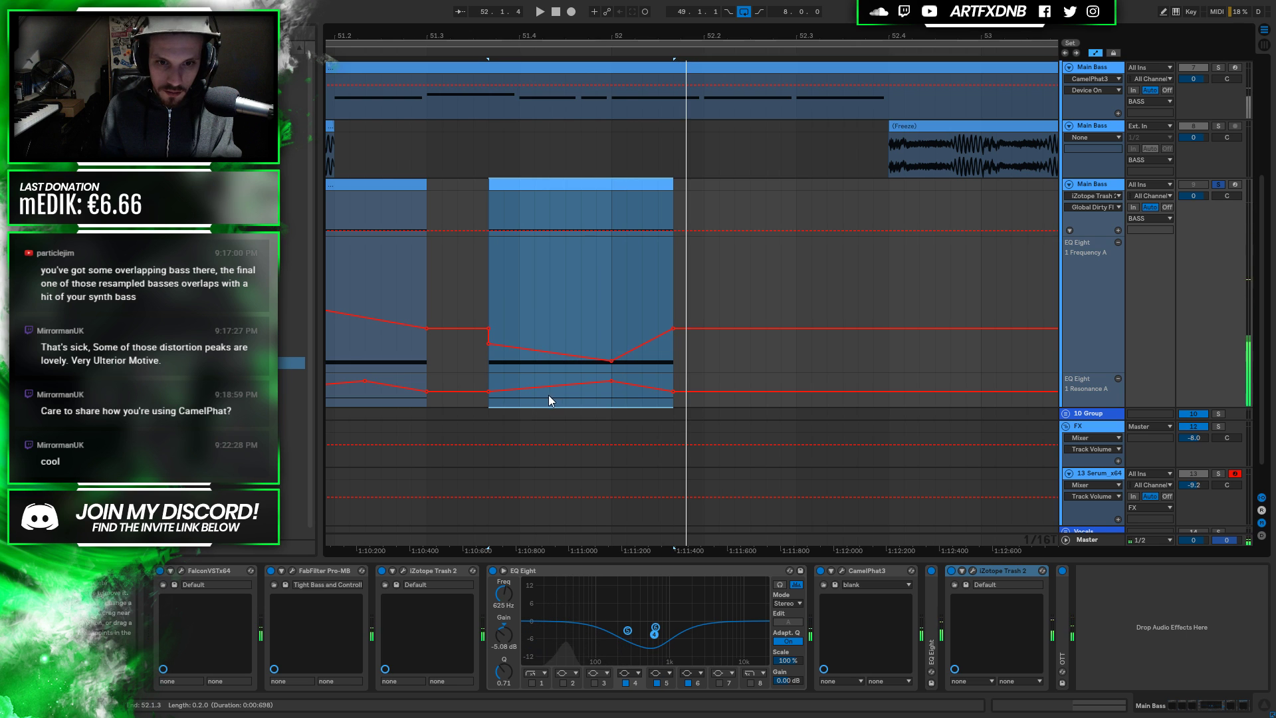
Add a Resonance A peak followed by a dip to 0.26 in the duplicated clip and audition it with the lane enlarged
{"action": "left_click_drag", "start_coordinate": [551, 384], "coordinate": [581, 399]}
{"action": "key", "text": "space"}
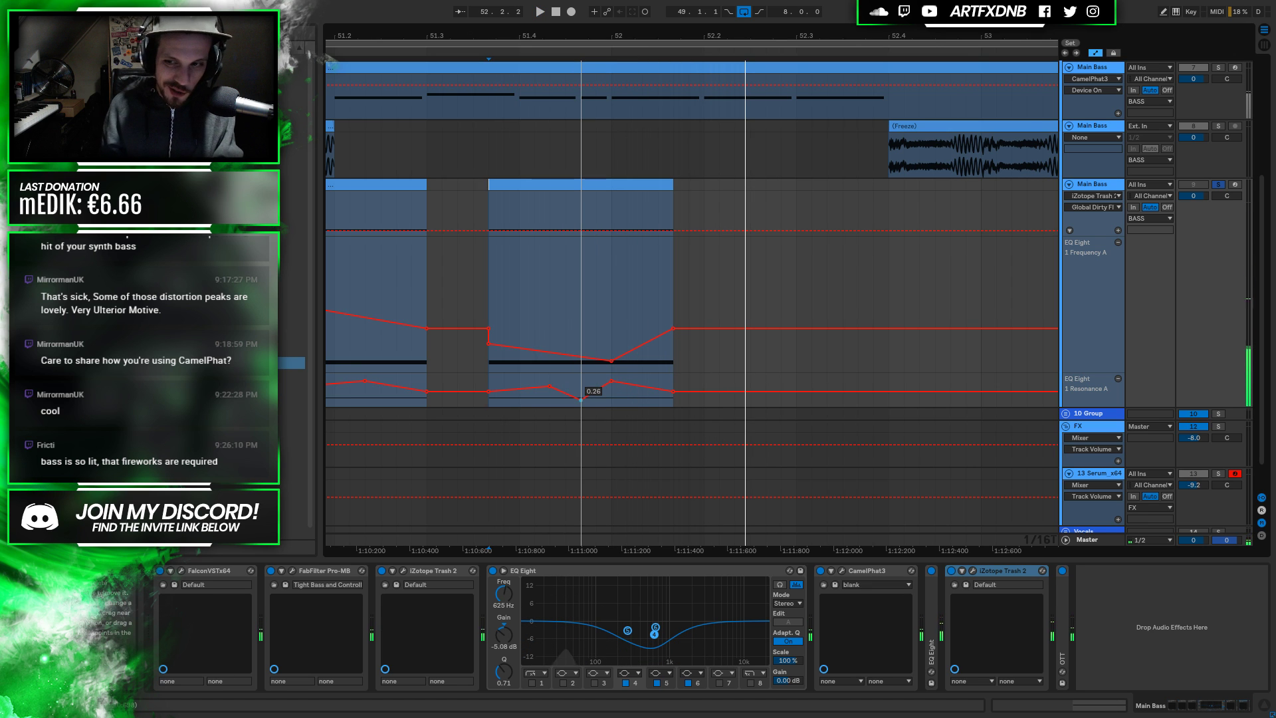
{"action": "left_click_drag", "start_coordinate": [1107, 404], "coordinate": [1017, 545]}
{"action": "scroll", "coordinate": [771, 436], "scroll_direction": "down", "scroll_amount": 5}
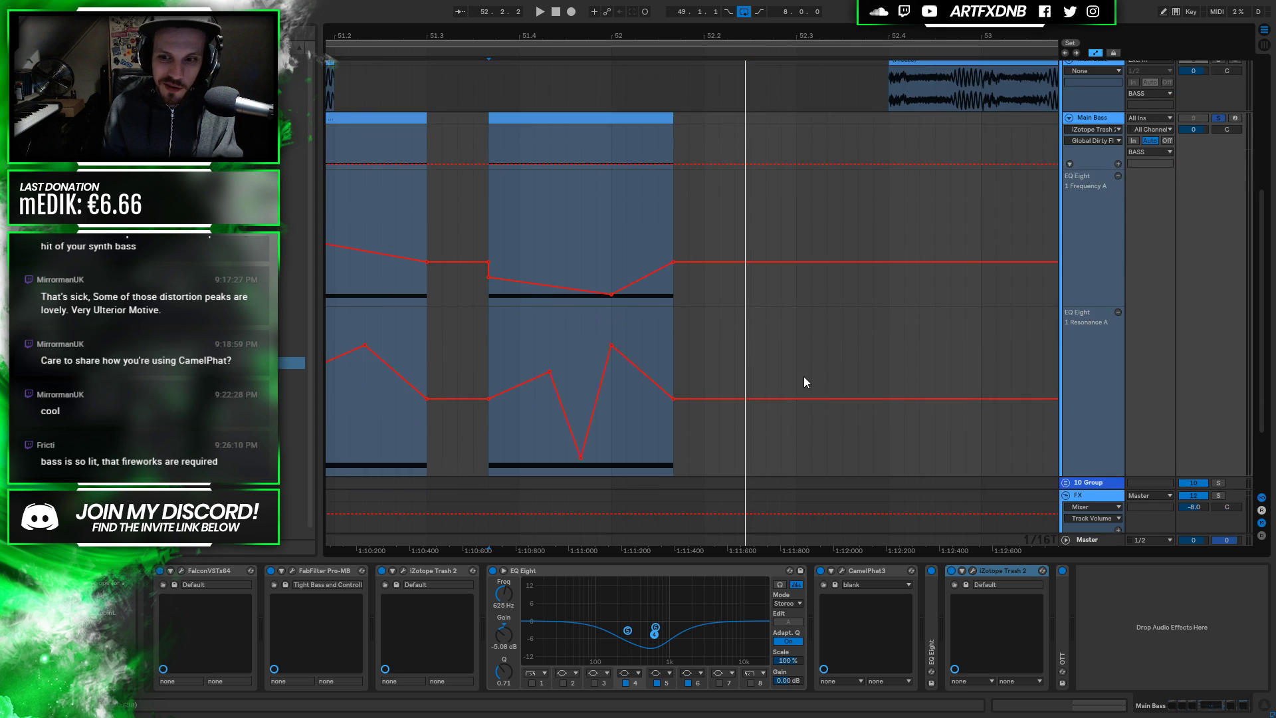
{"action": "key", "text": "space"}
Shift the Resonance A dip slightly earlier in the duplicated clip and audition the change
{"action": "mouse_move", "coordinate": [581, 352]}
{"action": "left_mouse_down"}
{"action": "mouse_move", "coordinate": [612, 355]}
{"action": "mouse_move", "coordinate": [550, 348]}
{"action": "mouse_move", "coordinate": [594, 340]}
{"action": "mouse_move", "coordinate": [581, 249]}
{"action": "mouse_move", "coordinate": [581, 361]}
{"action": "mouse_move", "coordinate": [565, 365]}
{"action": "left_mouse_up"}
{"action": "key", "text": "space"}
{"action": "key", "text": "space"}
{"action": "key", "text": "space"}
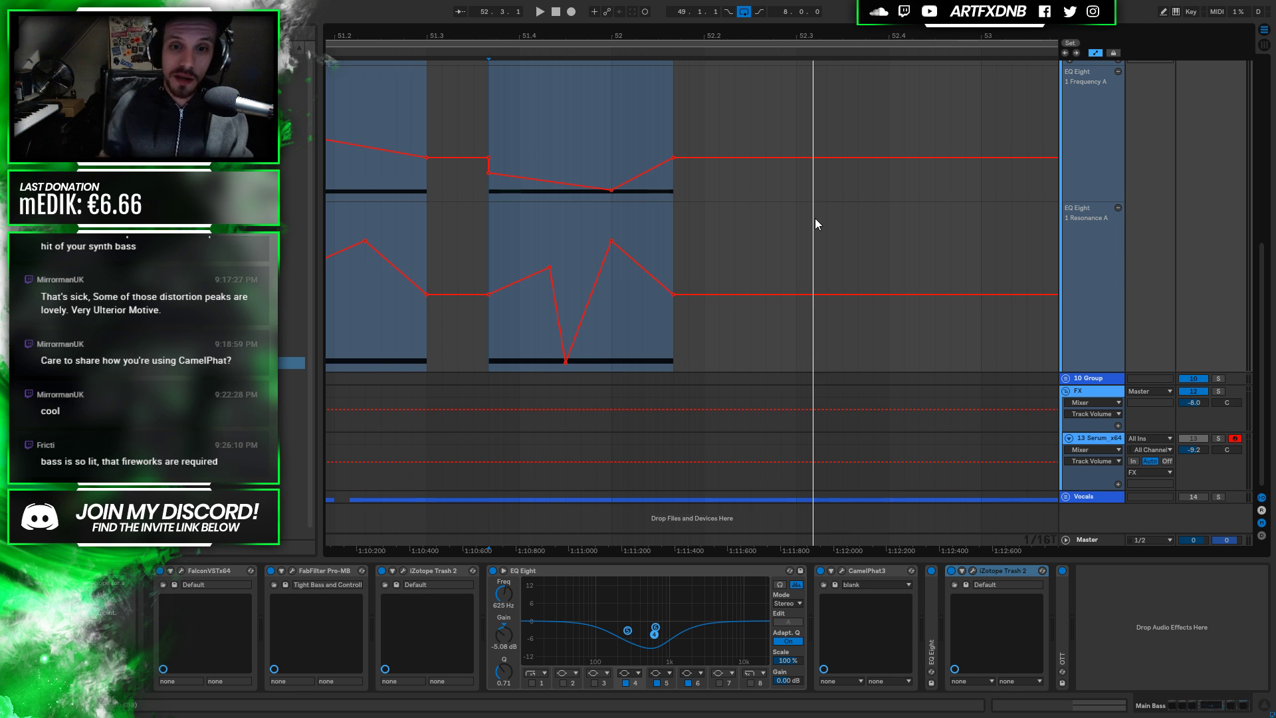
Copy iZotope Trash 2 and OTT from the fill track to the end of the first Main Bass track's effect chain
{"action": "left_click", "coordinate": [981, 571]}
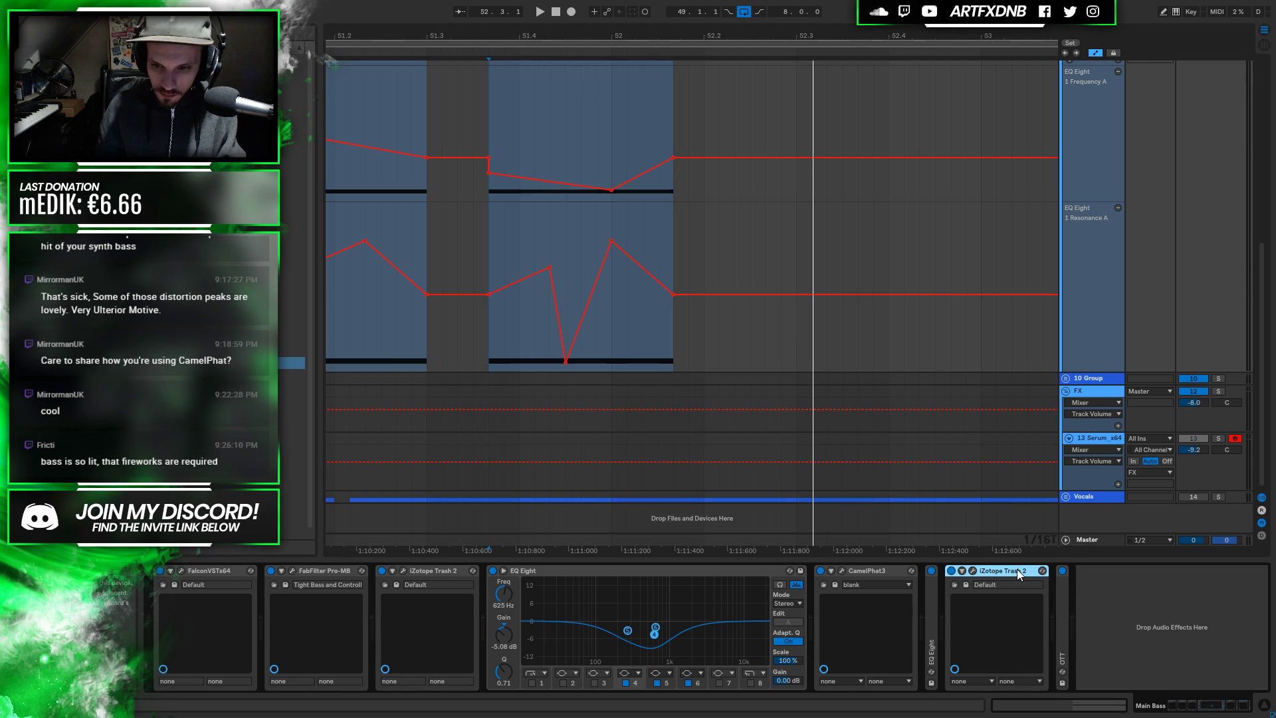
{"action": "double_click", "coordinate": [931, 616]}
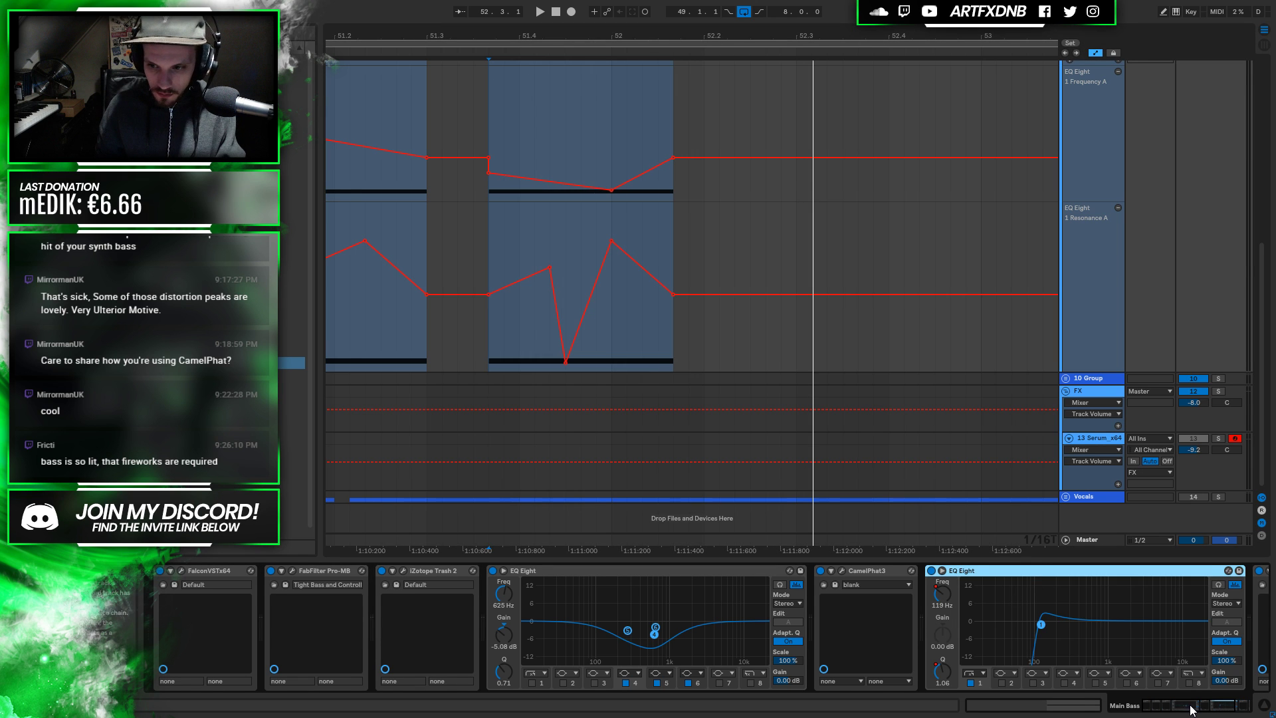
{"action": "left_click_drag", "start_coordinate": [1193, 710], "coordinate": [1237, 708]}
{"action": "left_click", "coordinate": [1142, 572]}
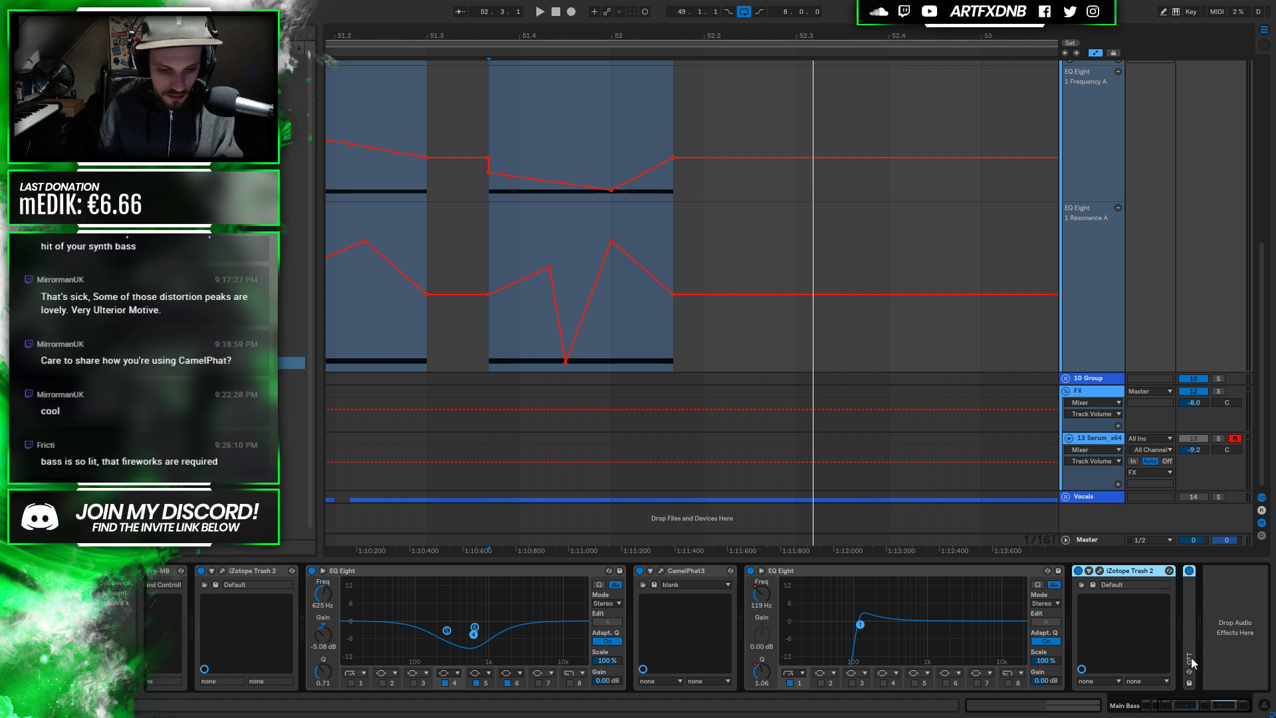
{"action": "scroll", "coordinate": [1139, 269], "scroll_direction": "up", "scroll_amount": 5}
{"action": "scroll", "coordinate": [1140, 270], "scroll_direction": "up", "scroll_amount": 3}
{"action": "left_click", "coordinate": [1101, 233]}
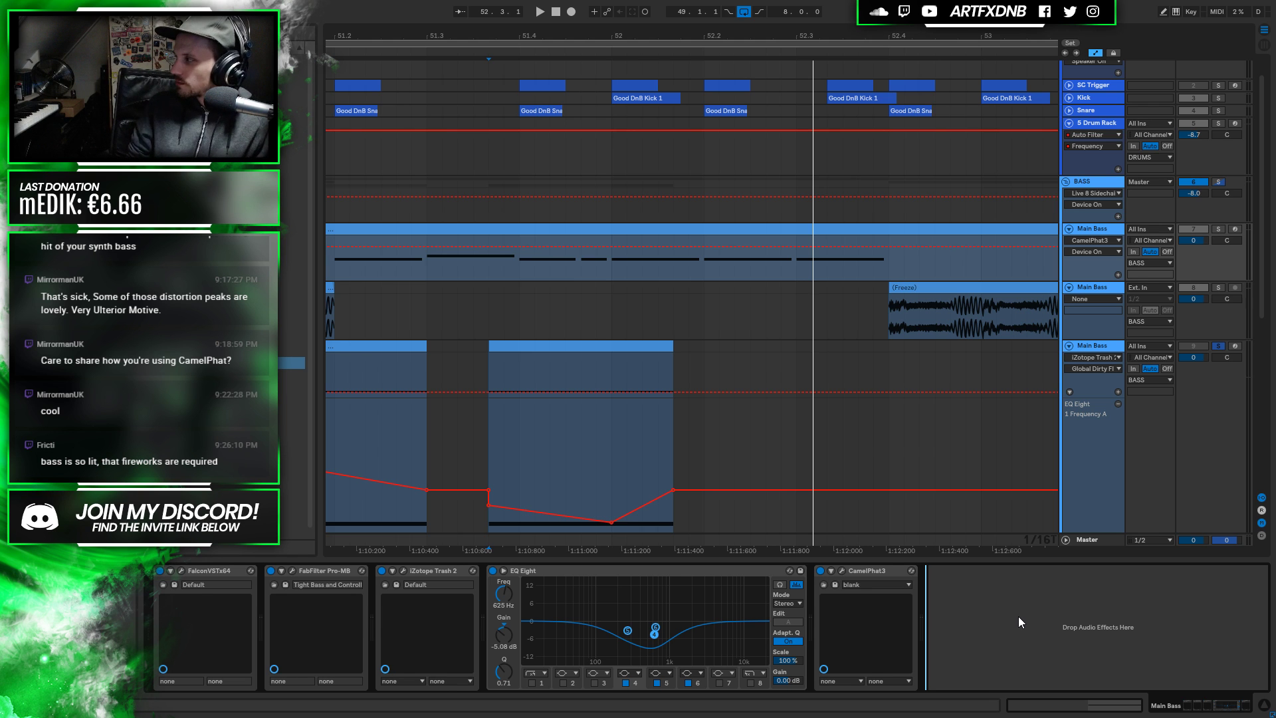
{"action": "key", "text": "ctrl+v"}
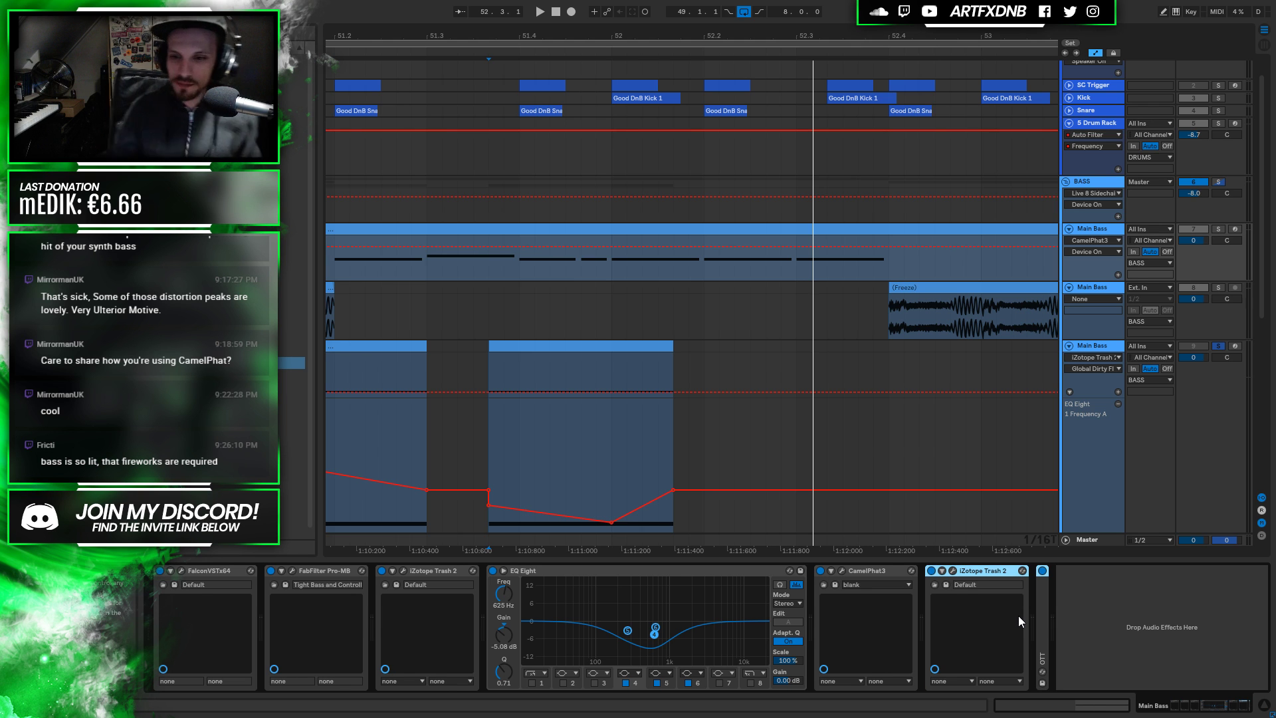
Solo the first Main Bass track and audition it from bar 49
{"action": "left_click_drag", "start_coordinate": [492, 29], "coordinate": [560, 3]}
{"action": "left_click", "coordinate": [485, 272]}
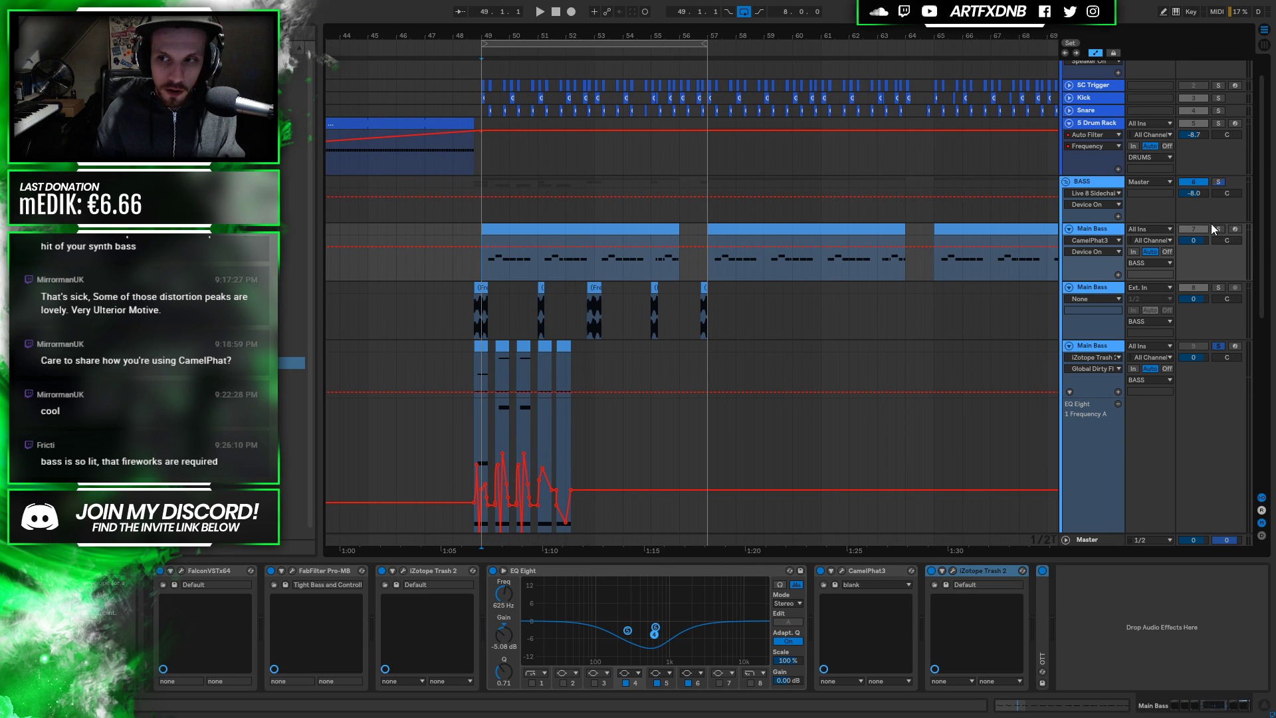
{"action": "key", "text": "space"}
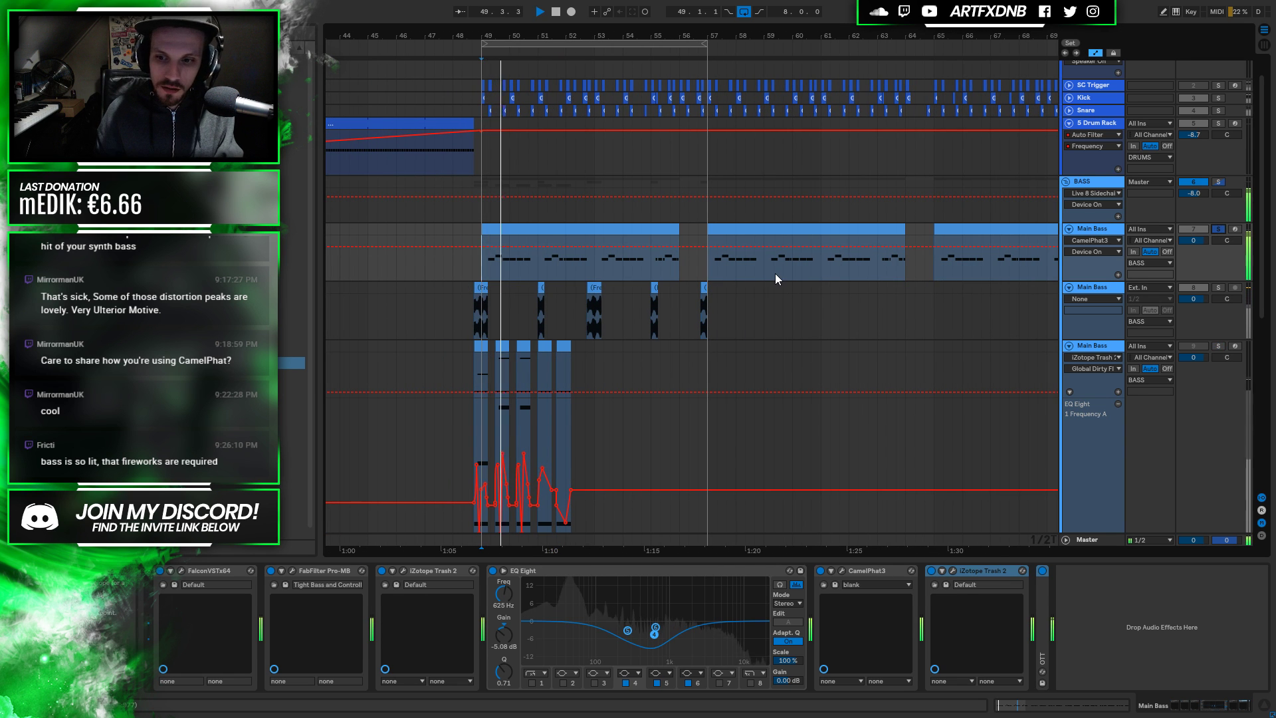
{"action": "key", "text": "space"}
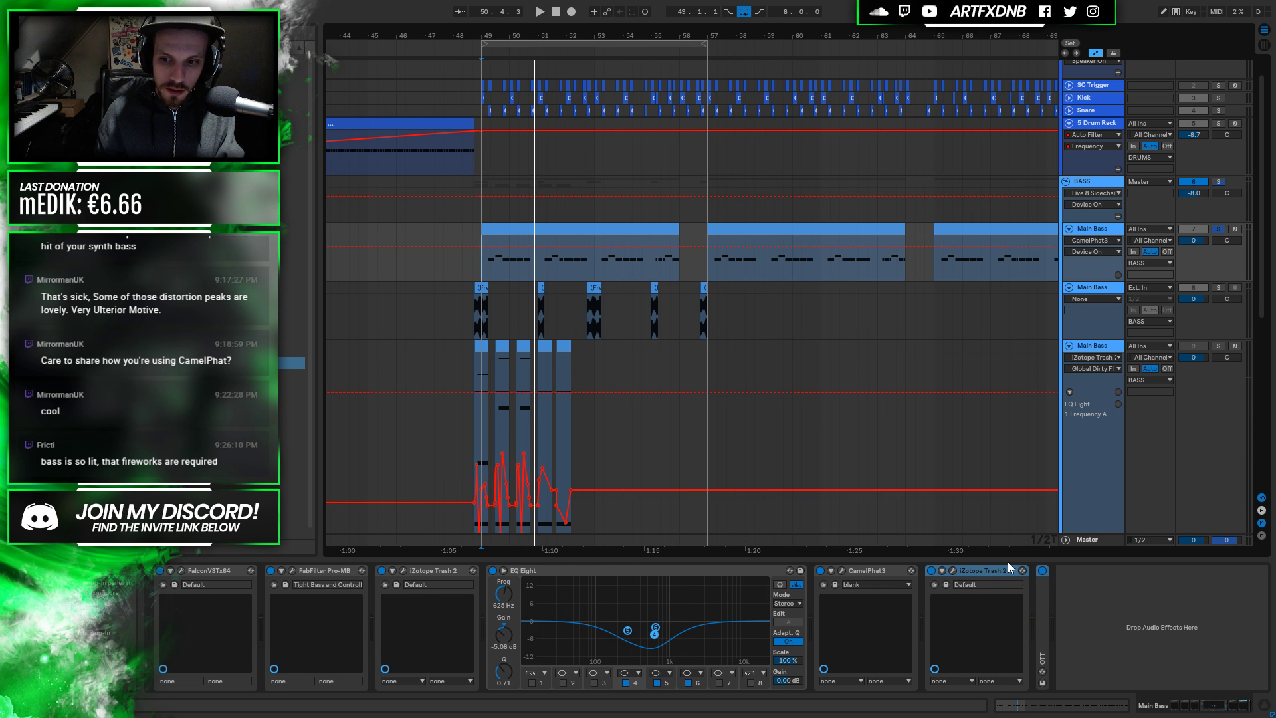
Open the copied iZotope Trash 2 interface and audition the main bass through it
{"action": "key", "text": "ctrl+alt+p"}
{"action": "key", "text": "space"}
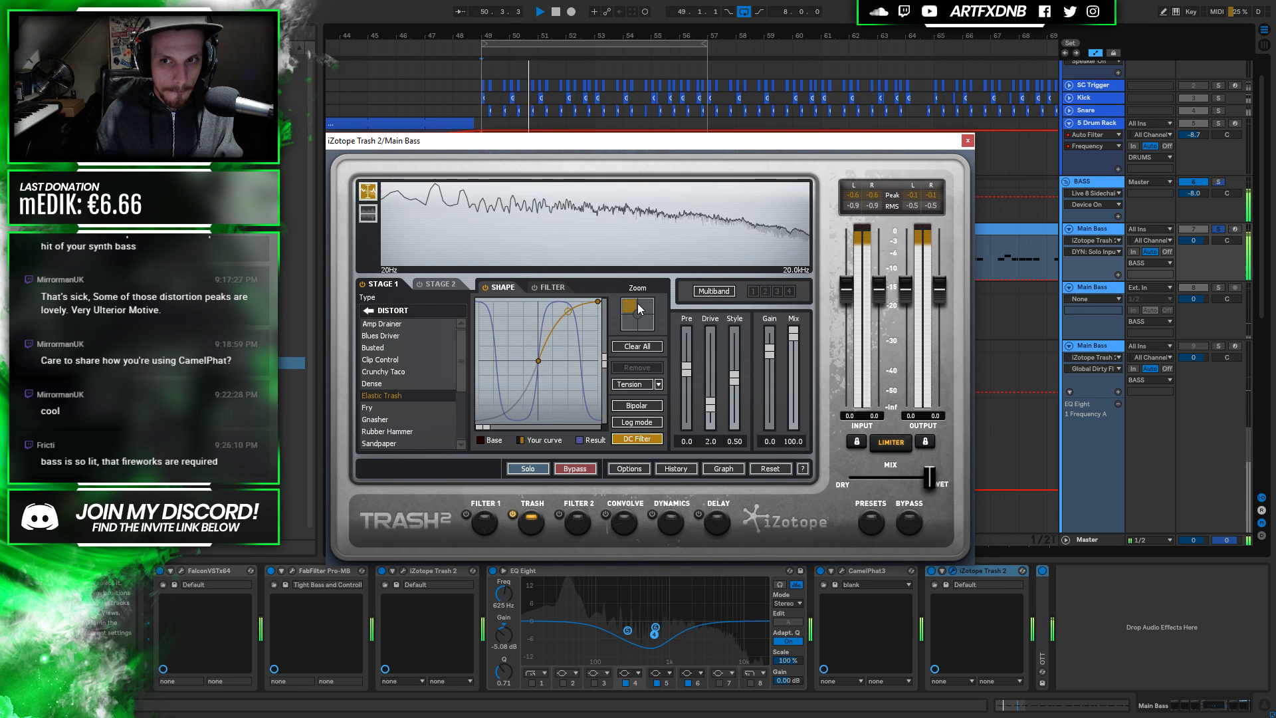
{"action": "key", "text": "space"}
{"action": "key", "text": "space"}
Try a Stage 1 distortion Mix of 79.1 on the main bass, then restore it to 100
{"action": "mouse_move", "coordinate": [796, 336]}
{"action": "left_mouse_down"}
{"action": "mouse_move", "coordinate": [795, 388]}
{"action": "mouse_move", "coordinate": [802, 331]}
{"action": "left_mouse_up"}
{"action": "key", "text": "space"}
{"action": "key", "text": "space"}
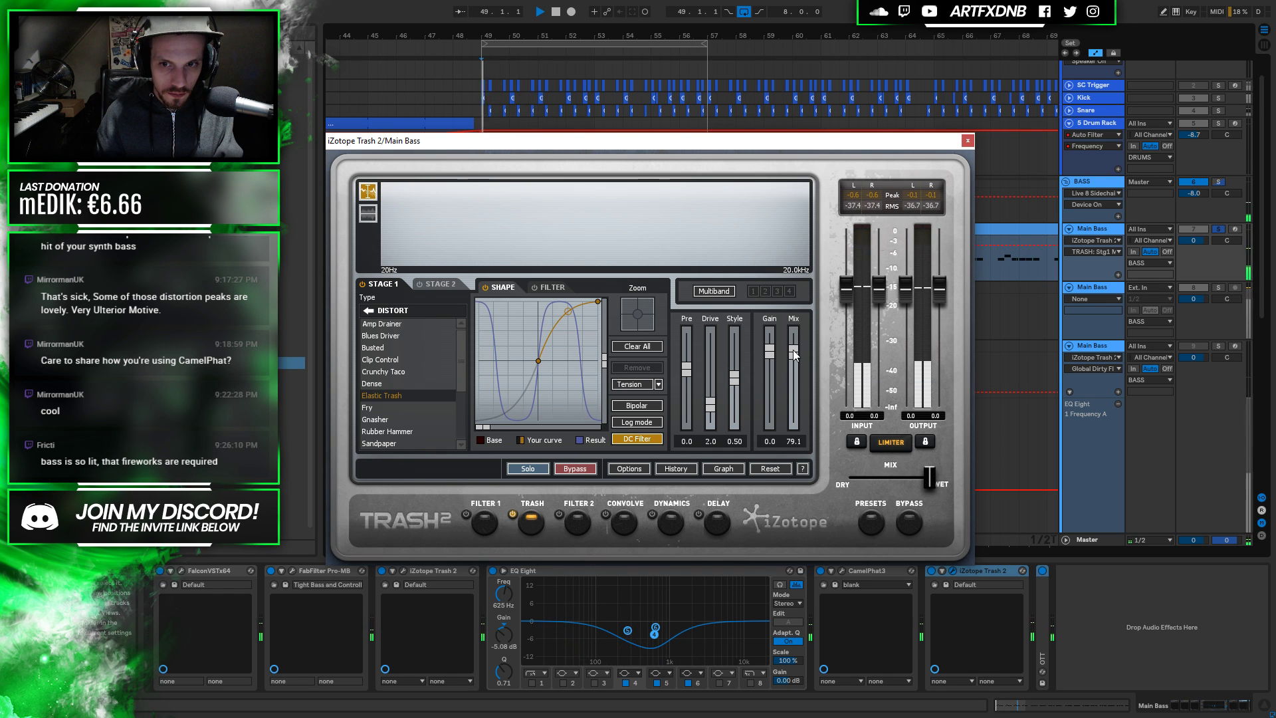
{"action": "mouse_move", "coordinate": [794, 332]}
{"action": "left_mouse_down"}
{"action": "mouse_move", "coordinate": [795, 356]}
{"action": "mouse_move", "coordinate": [795, 332]}
{"action": "left_mouse_up"}
{"action": "key", "text": "space"}
{"action": "key", "text": "space"}
Compare the bass with the global Trash 2 Mix fully dry and fully wet
{"action": "left_click_drag", "start_coordinate": [931, 483], "coordinate": [851, 470]}
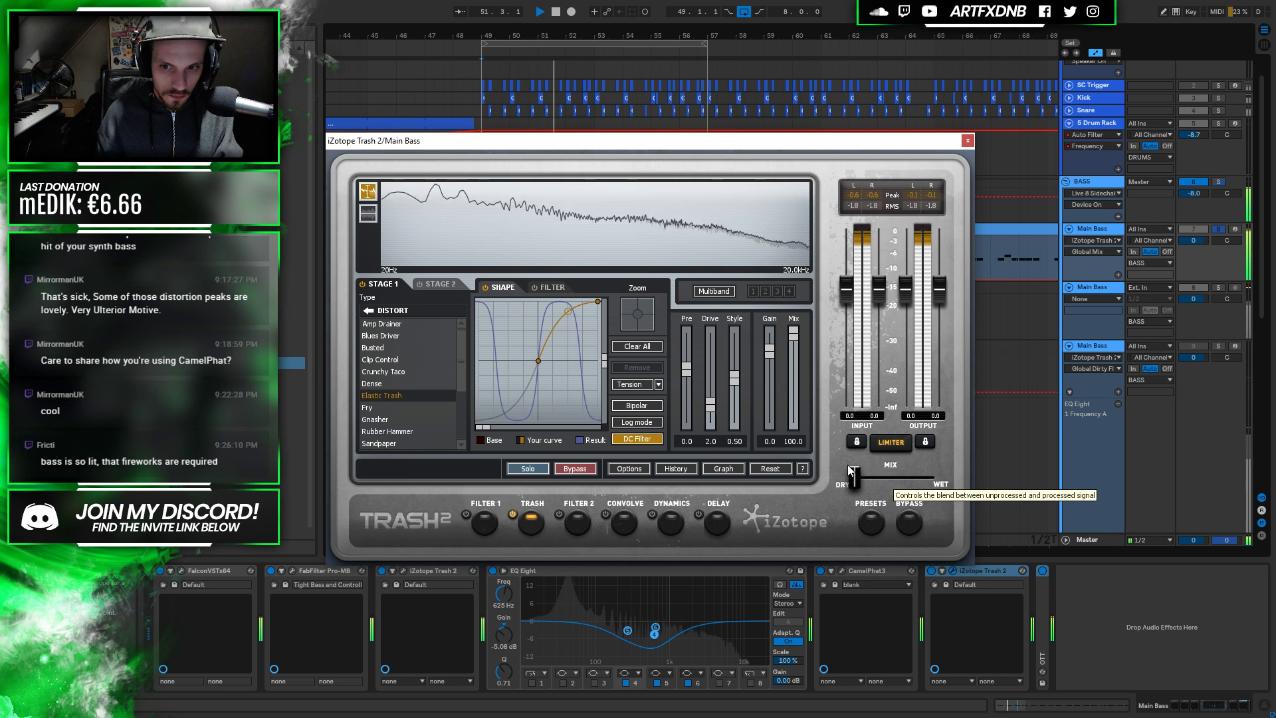
{"action": "key", "text": "space"}
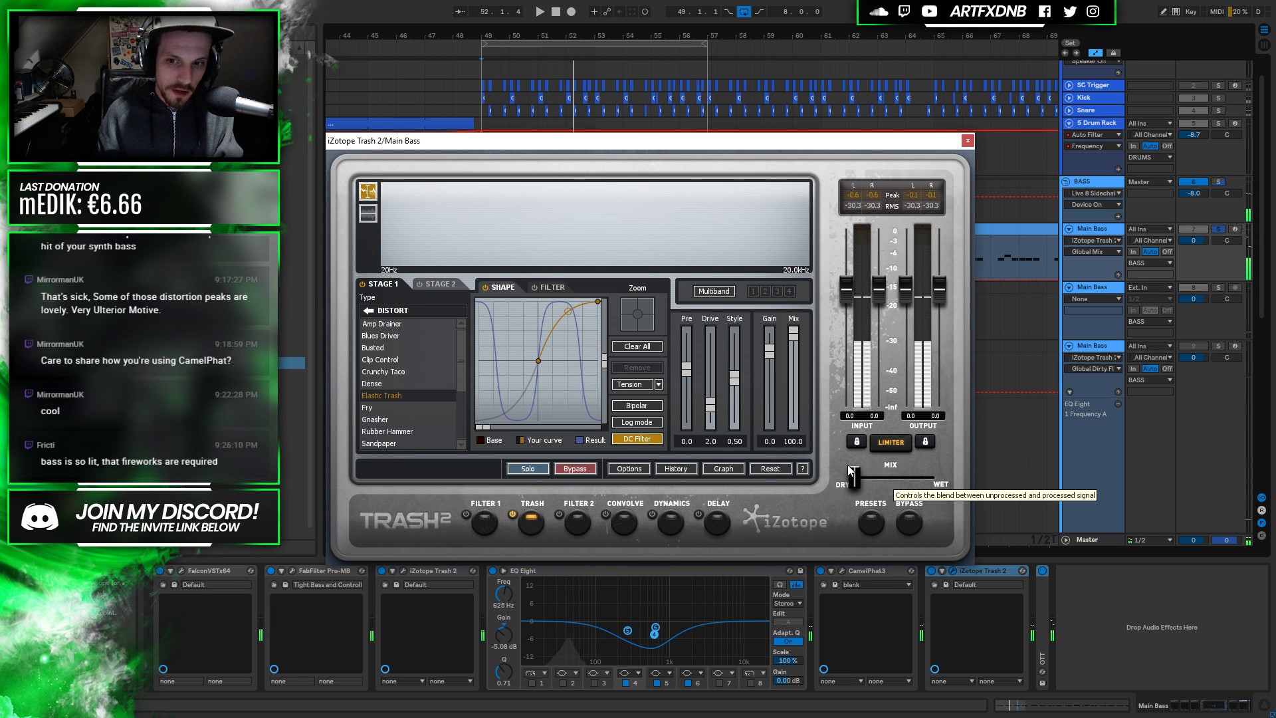
{"action": "left_click_drag", "start_coordinate": [850, 469], "coordinate": [1167, 460]}
{"action": "key", "text": "space"}
{"action": "key", "text": "space"}
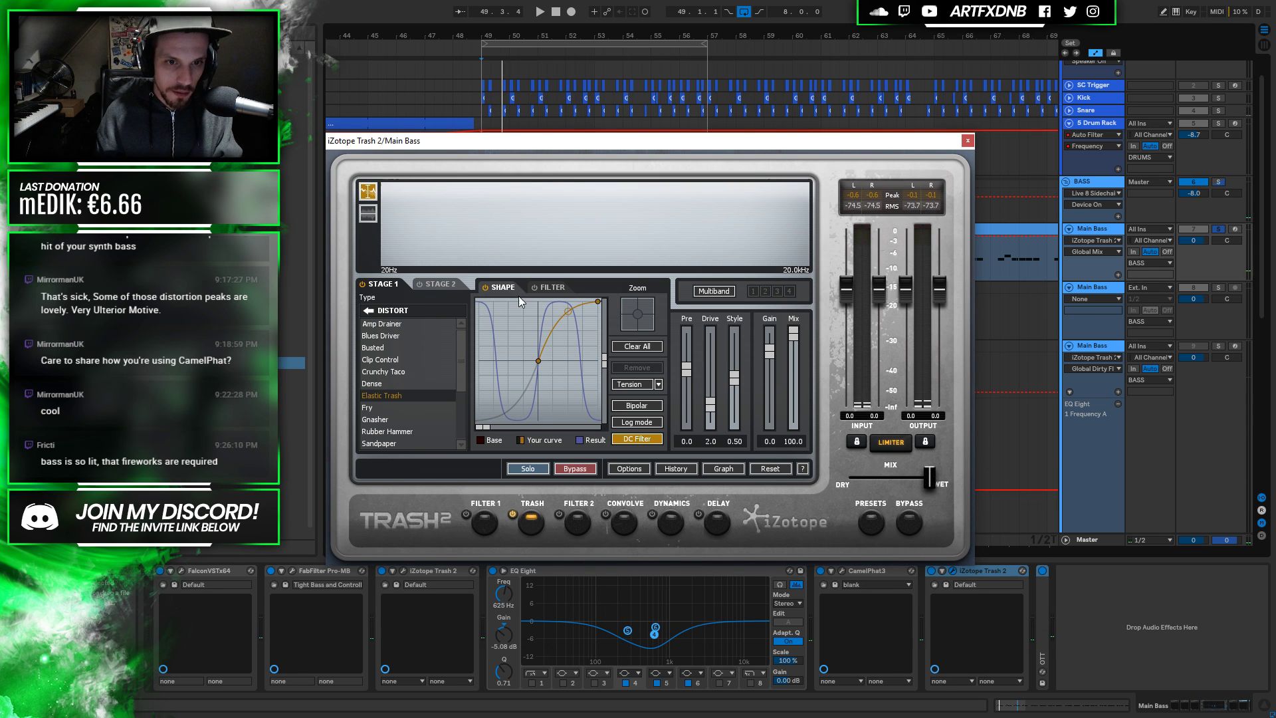
Enable multiband processing in Trash 2 and remove the band above 2 kHz
{"action": "left_click", "coordinate": [714, 291]}
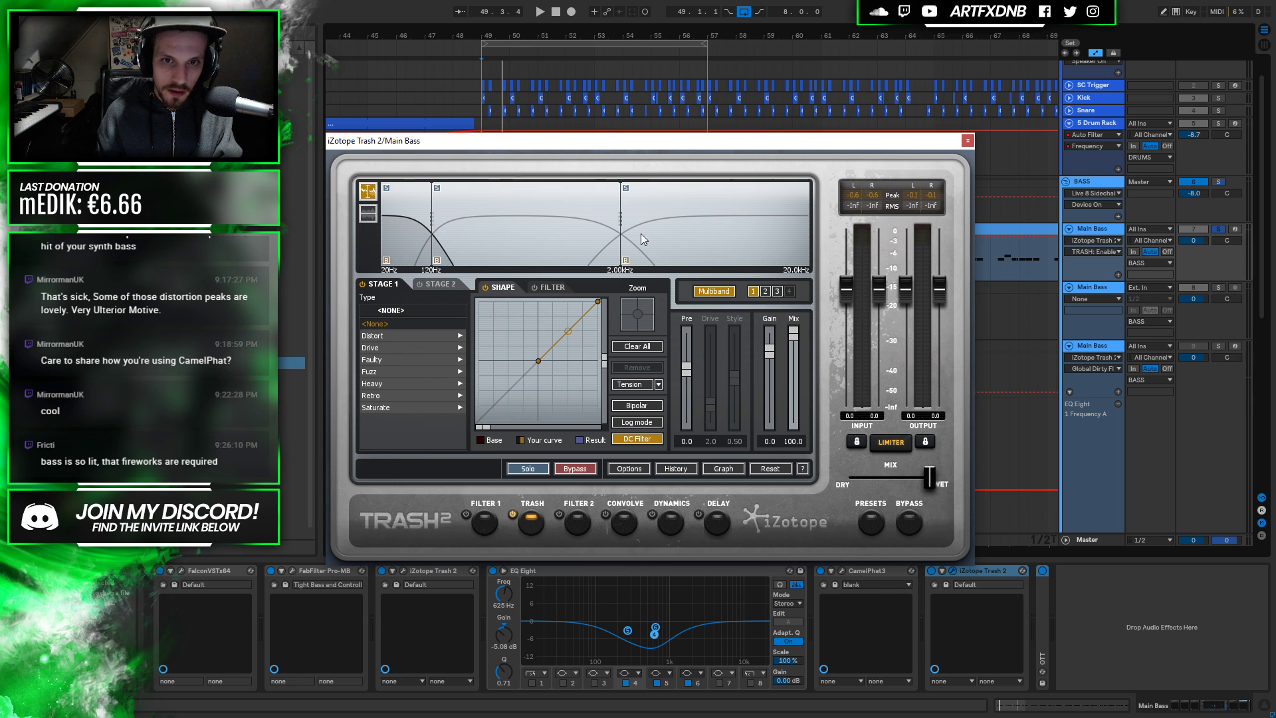
{"action": "right_click", "coordinate": [775, 297]}
{"action": "left_click", "coordinate": [779, 293]}
{"action": "left_click", "coordinate": [779, 292]}
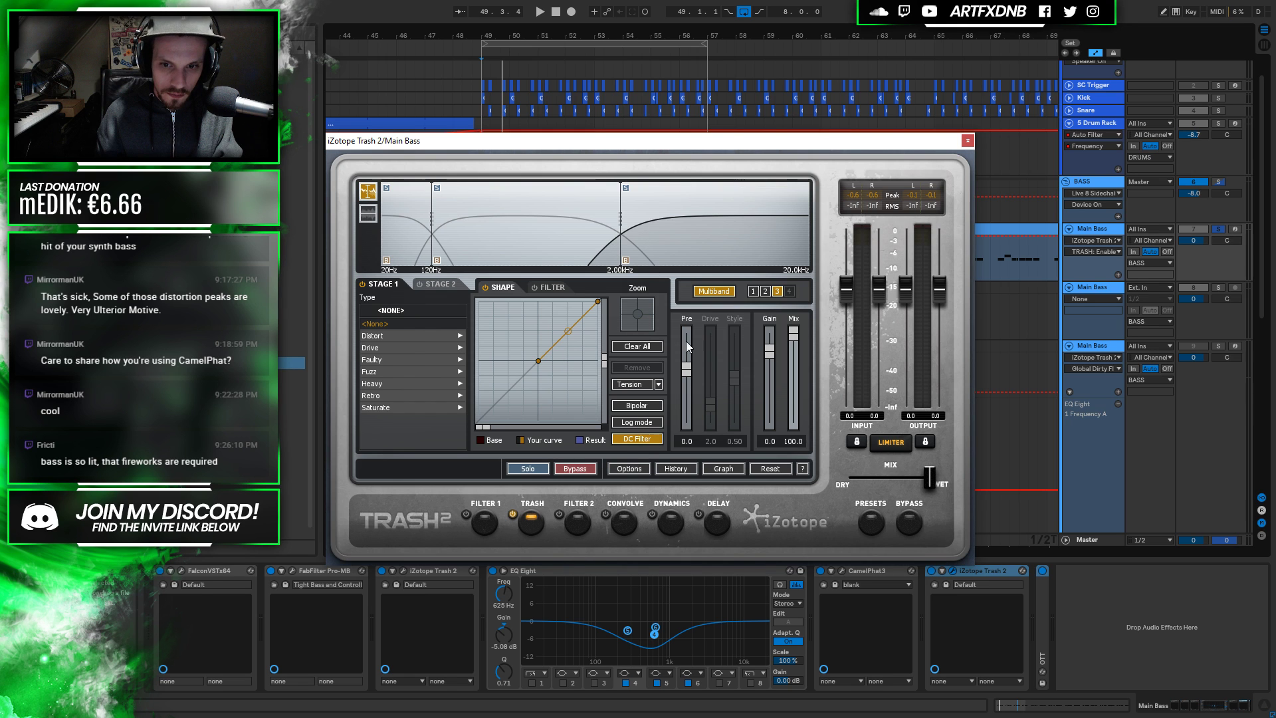
{"action": "right_click", "coordinate": [630, 220]}
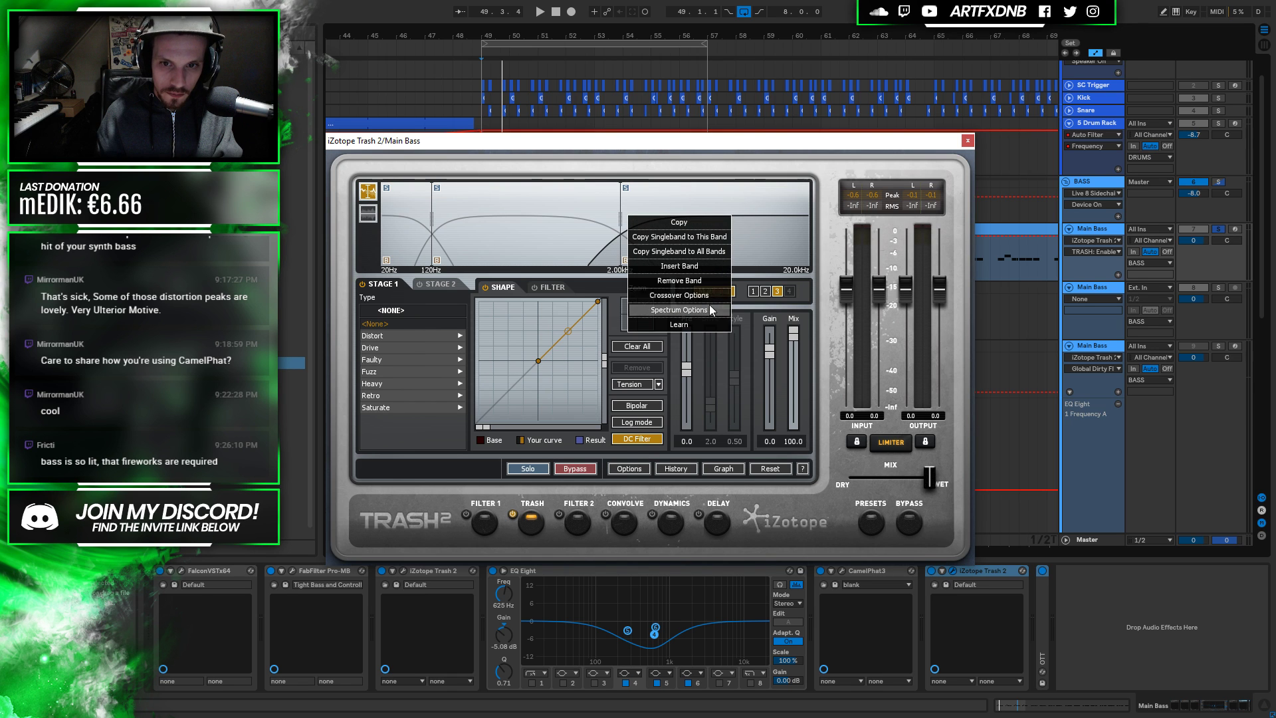
{"action": "left_click", "coordinate": [696, 284]}
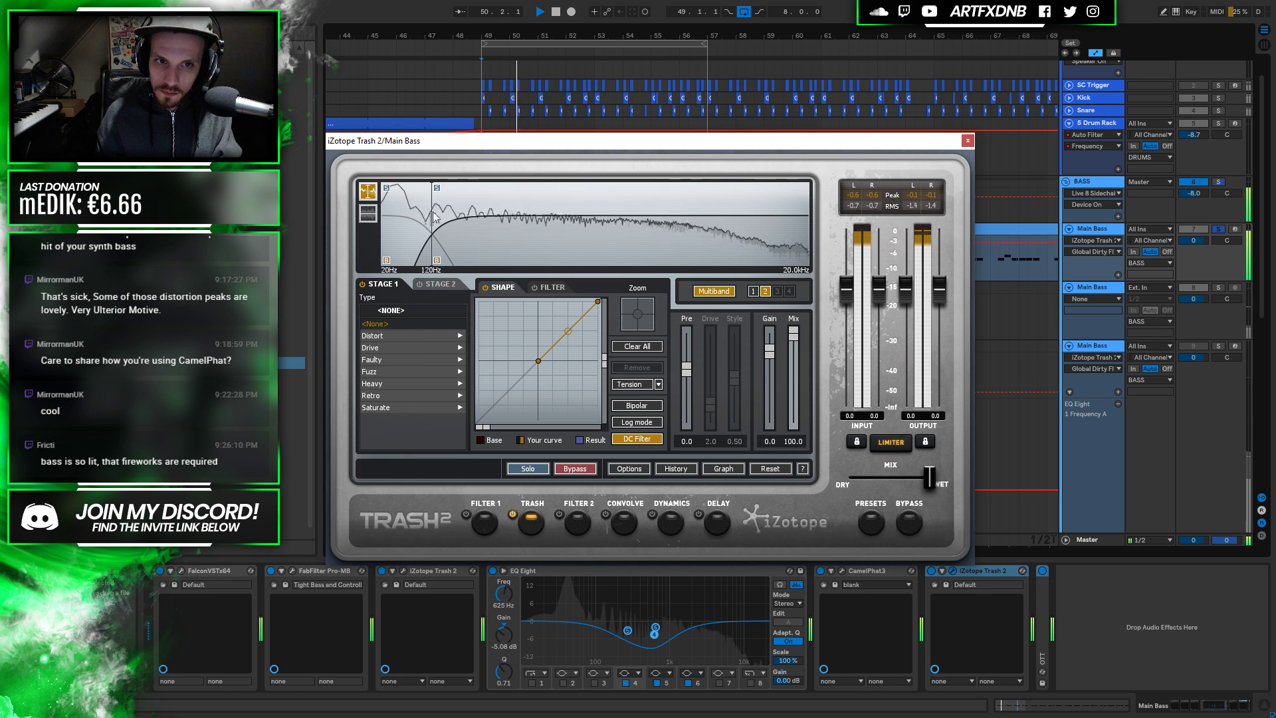
Set the Trash 2 crossover to 107 Hz and apply the Elastic Trash distortion to the upper band
{"action": "left_click_drag", "start_coordinate": [429, 210], "coordinate": [423, 211]}
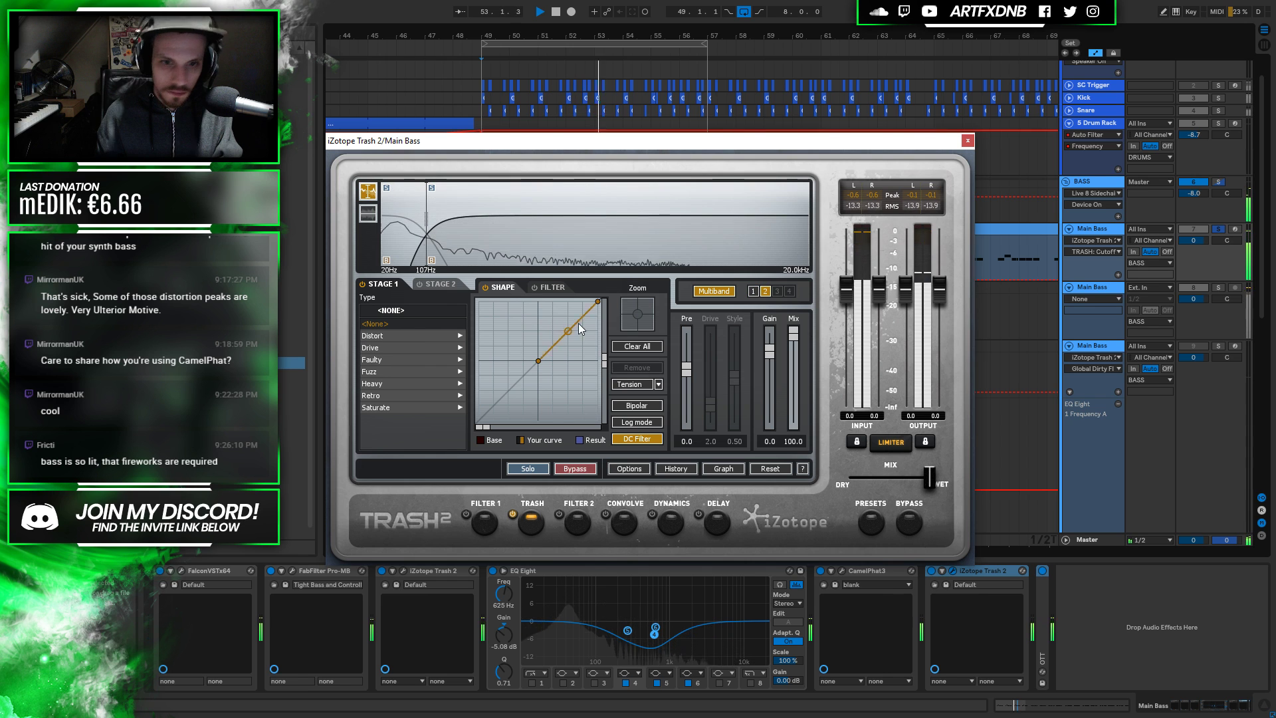
{"action": "left_click", "coordinate": [387, 335]}
{"action": "left_click", "coordinate": [392, 395]}
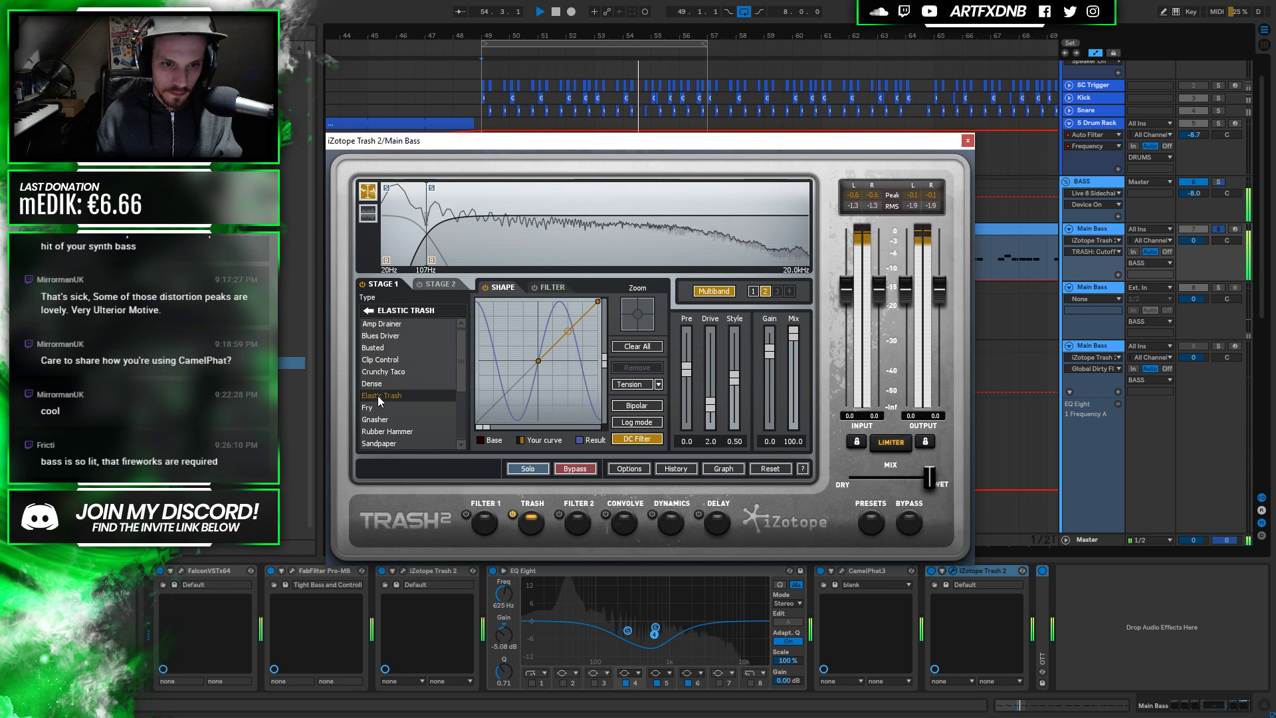
Bend the upper half of the Elastic Trash shape curve upward and raise the Trash 2 crossover to 225 Hz
{"action": "left_click_drag", "start_coordinate": [568, 330], "coordinate": [563, 303]}
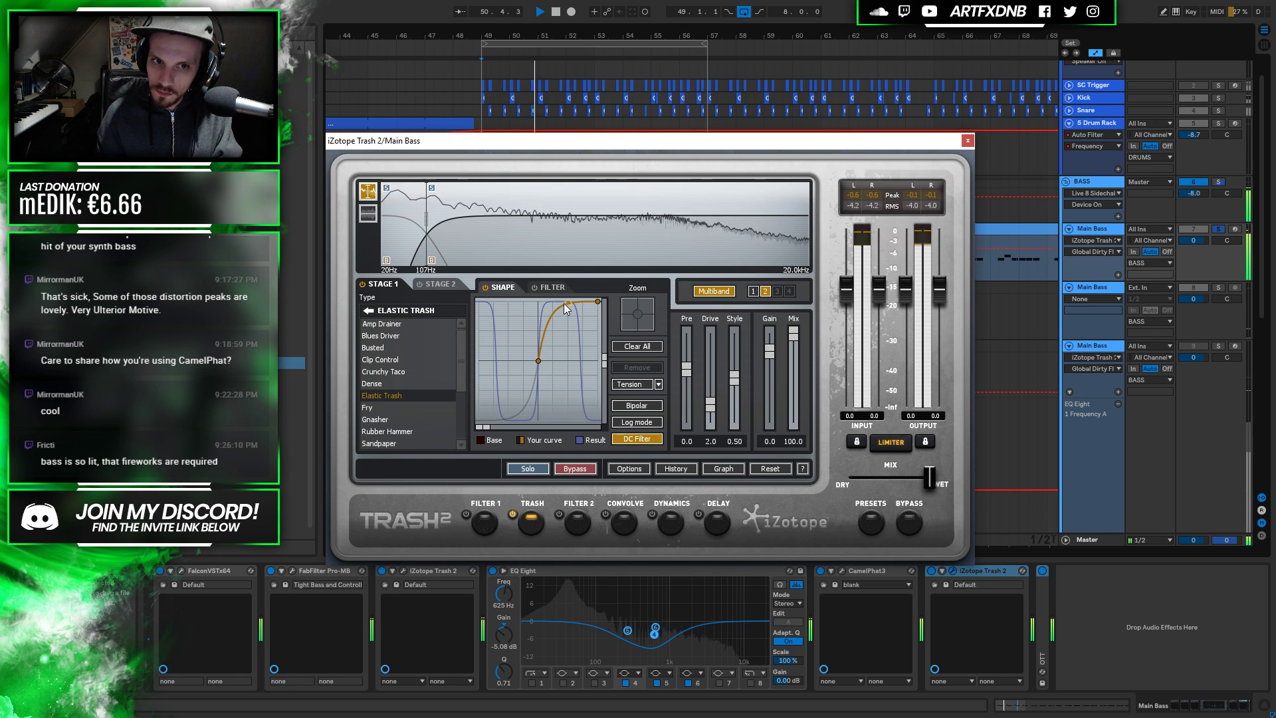
{"action": "mouse_move", "coordinate": [427, 226]}
{"action": "left_mouse_down"}
{"action": "mouse_move", "coordinate": [487, 232]}
{"action": "mouse_move", "coordinate": [464, 229]}
{"action": "left_mouse_up"}
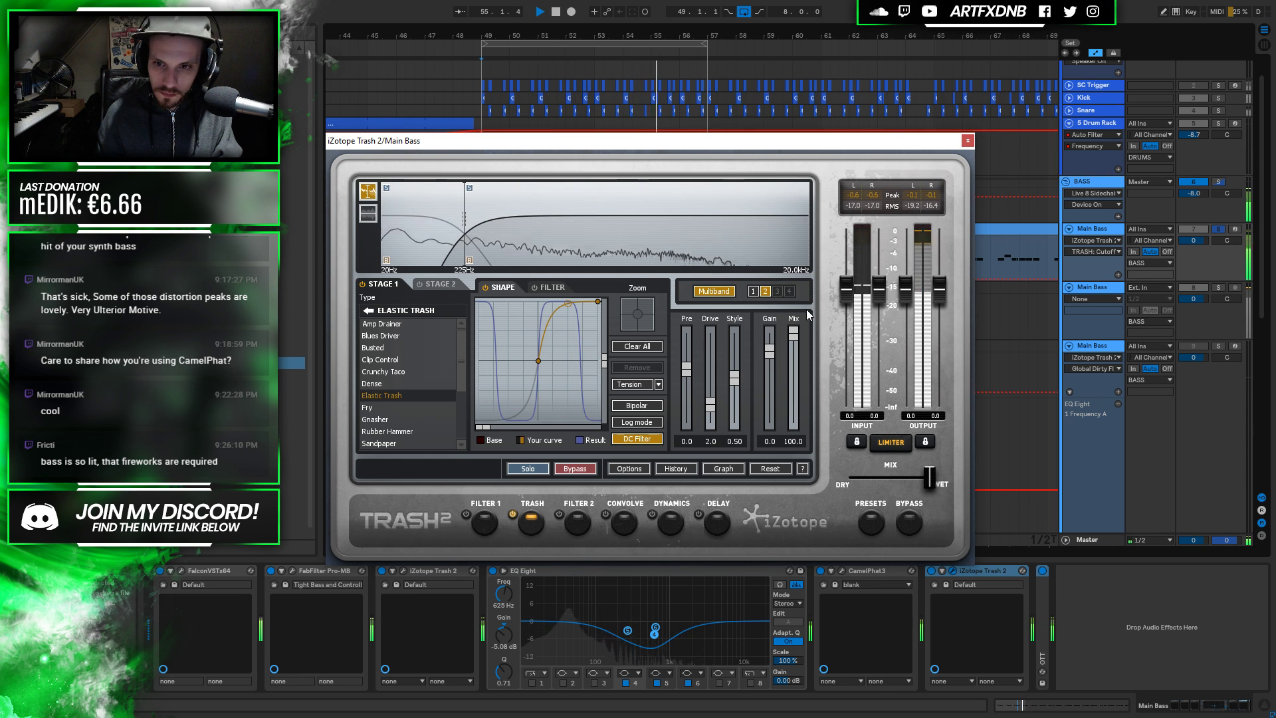
Set the upper band's Mix to 56.7 and the Trash 2 crossover to 171 Hz, then close the plugin window
{"action": "left_click_drag", "start_coordinate": [795, 336], "coordinate": [795, 373]}
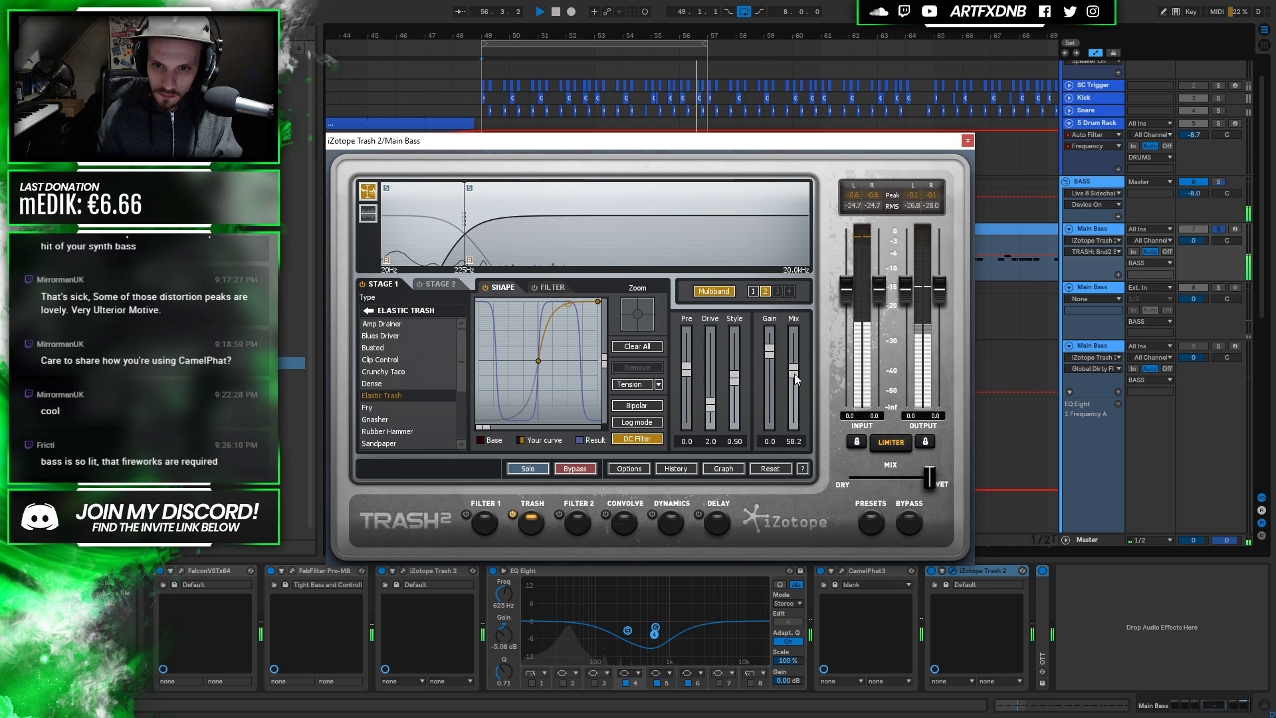
{"action": "left_click_drag", "start_coordinate": [789, 374], "coordinate": [791, 374]}
{"action": "key", "text": "space"}
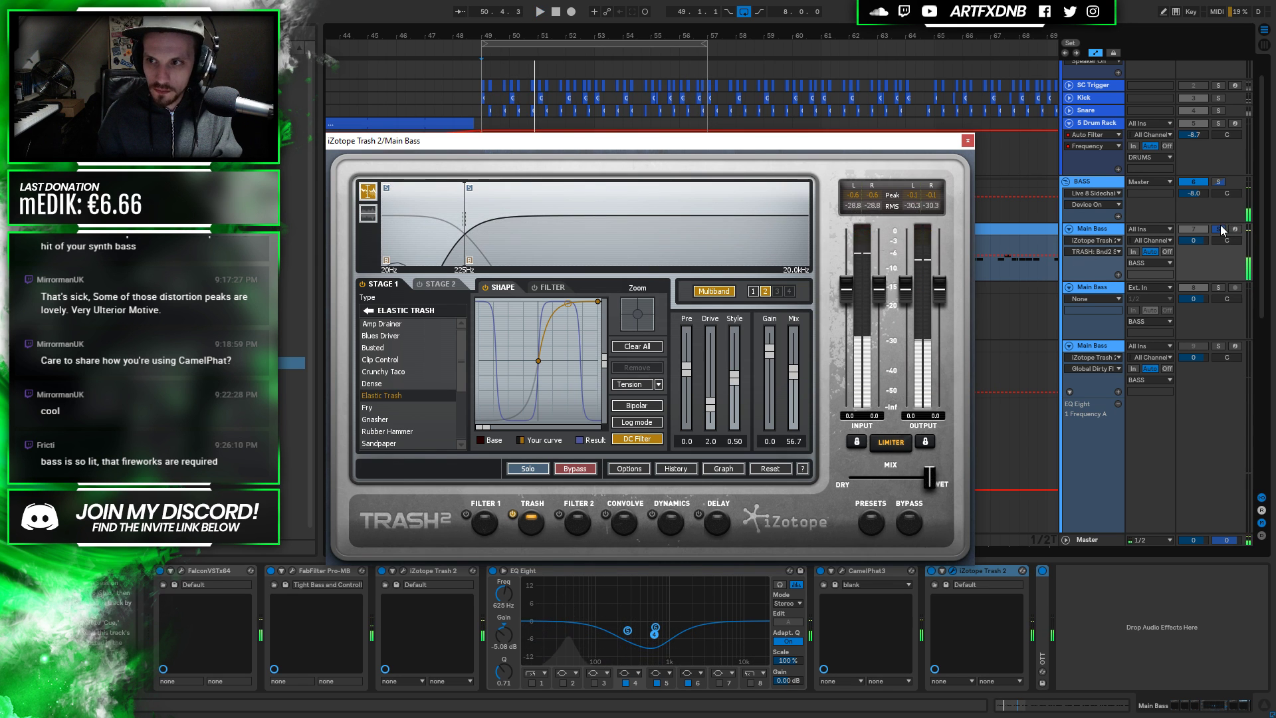
{"action": "left_click_drag", "start_coordinate": [464, 227], "coordinate": [452, 212]}
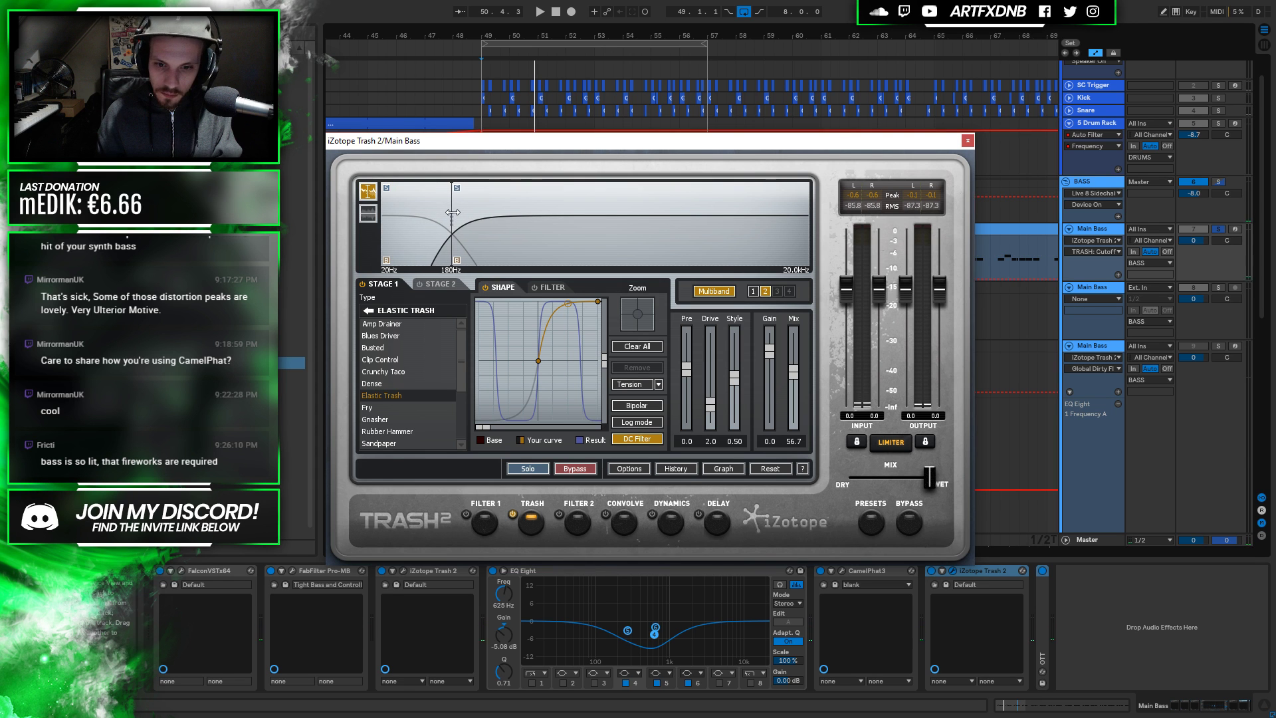
{"action": "key", "text": "space"}
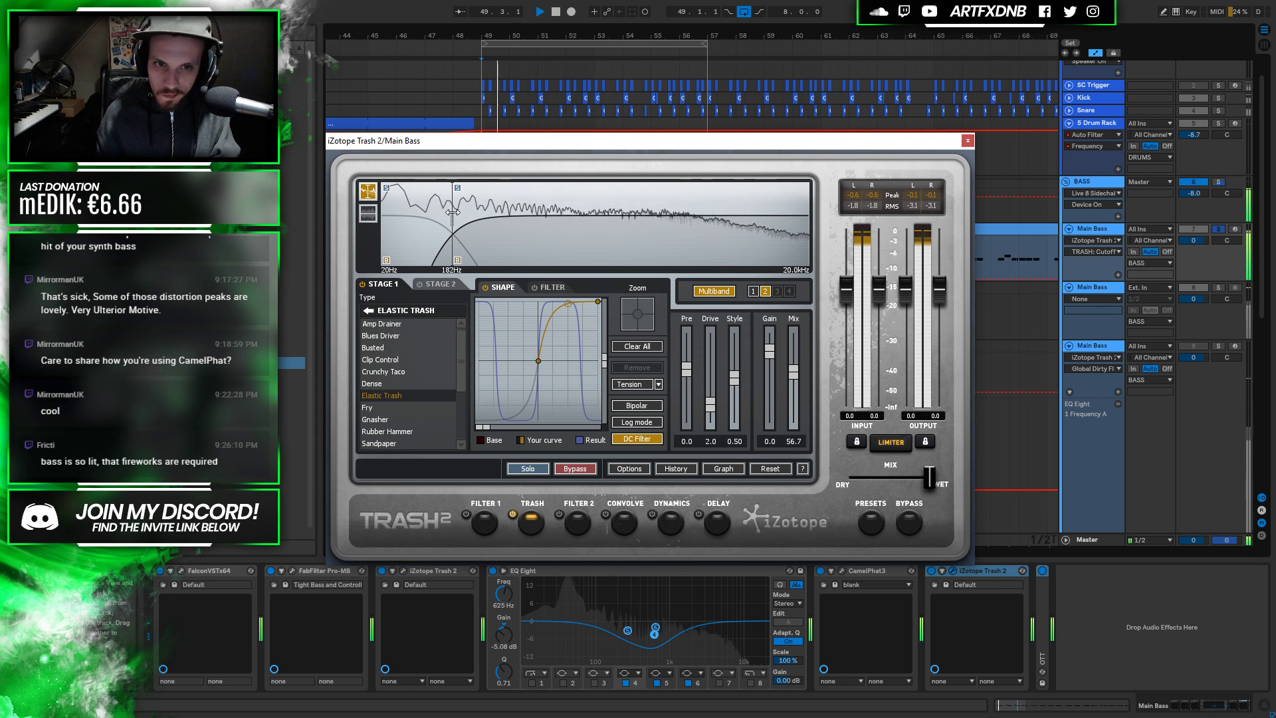
{"action": "left_click_drag", "start_coordinate": [452, 212], "coordinate": [450, 216]}
{"action": "key", "text": "space"}
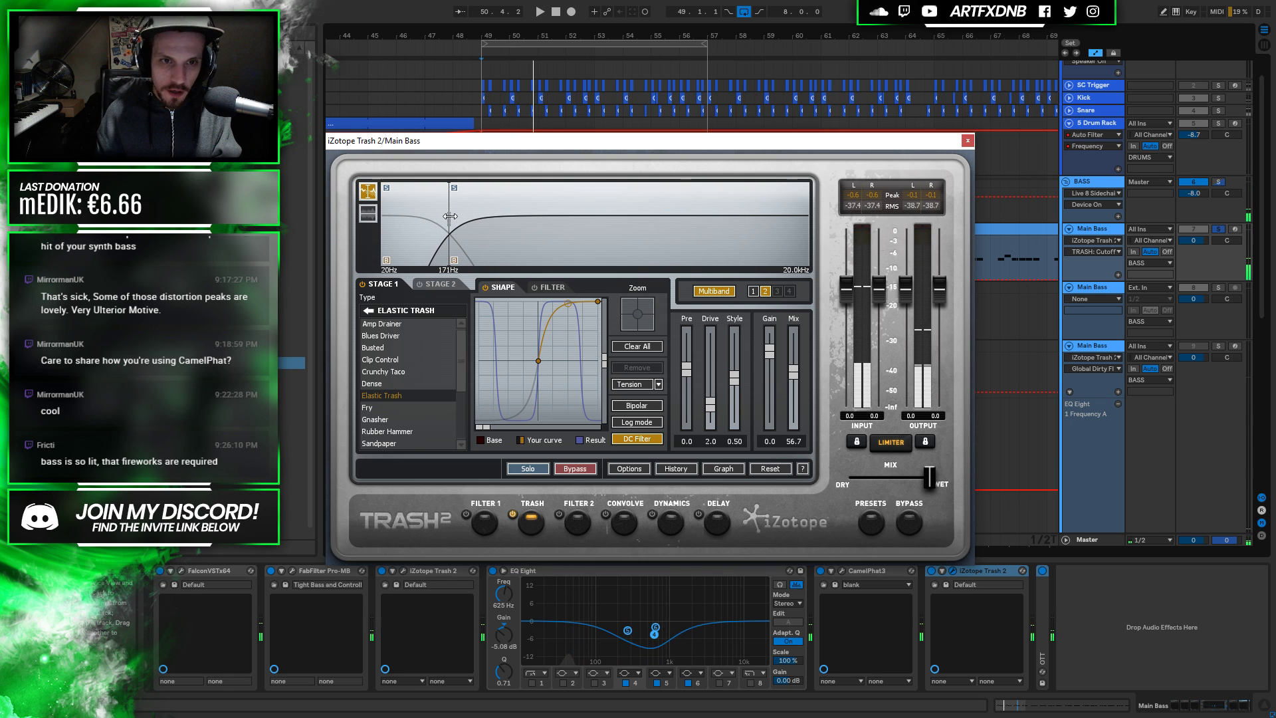
{"action": "left_click", "coordinate": [967, 140]}
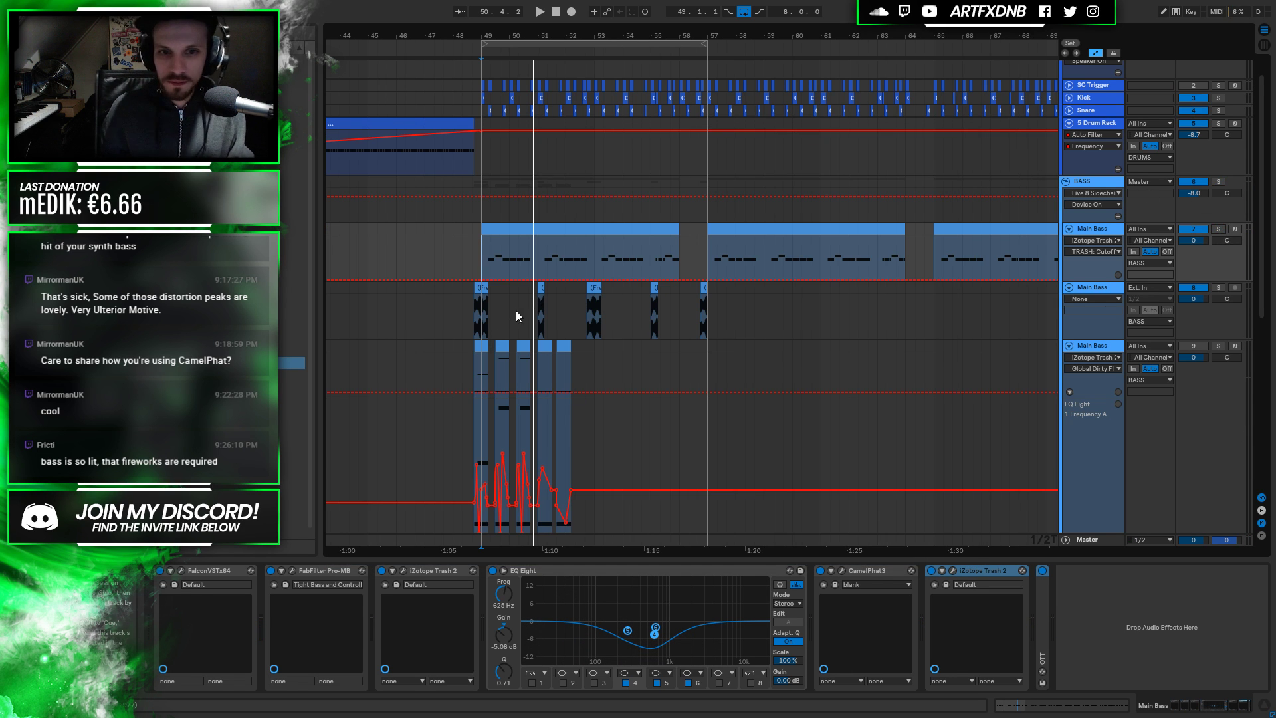
Compare the drop with the last Trash 2 on the main bass enabled and bypassed, leaving it enabled
{"action": "key", "text": "space"}
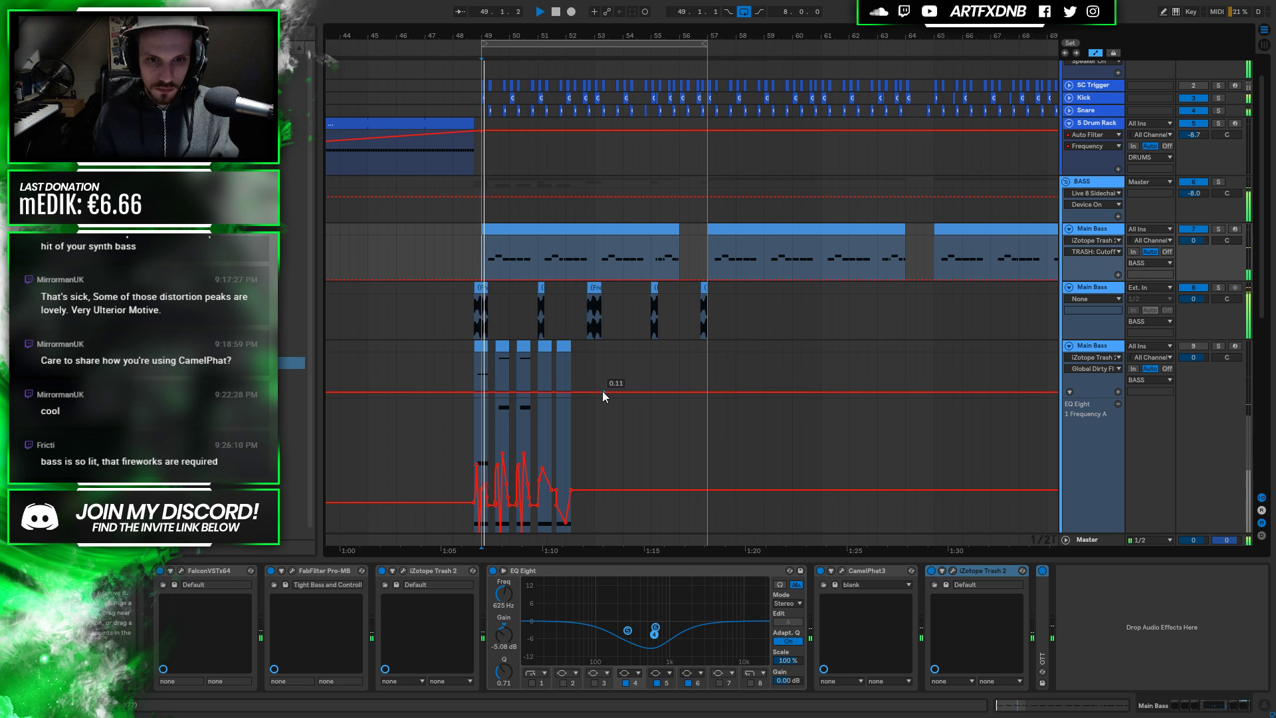
{"action": "key", "text": "space"}
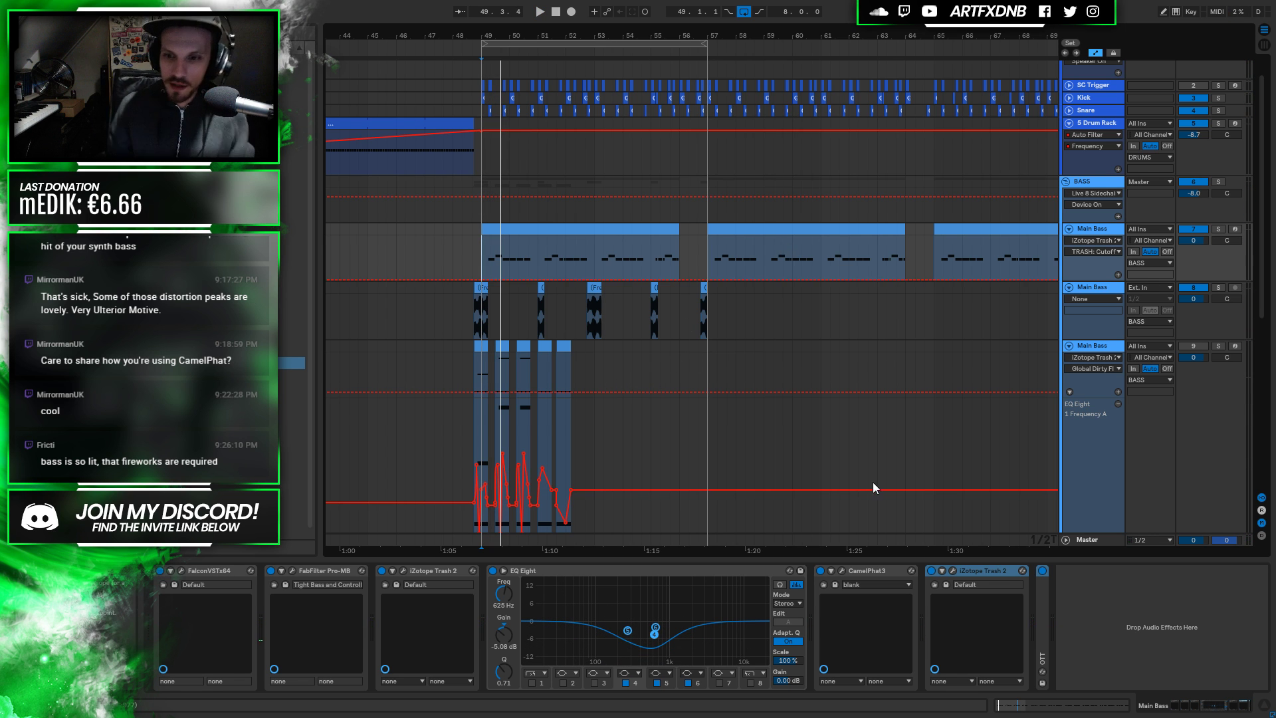
{"action": "left_click", "coordinate": [931, 573]}
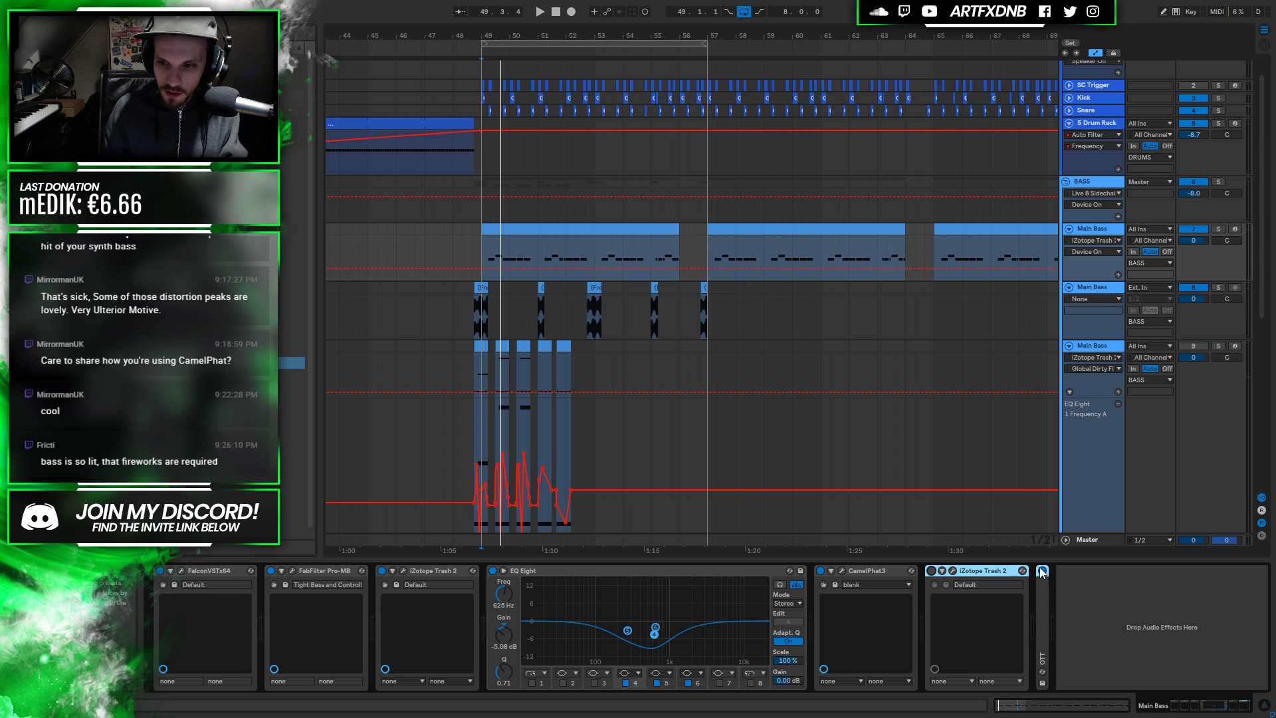
{"action": "key", "text": "space"}
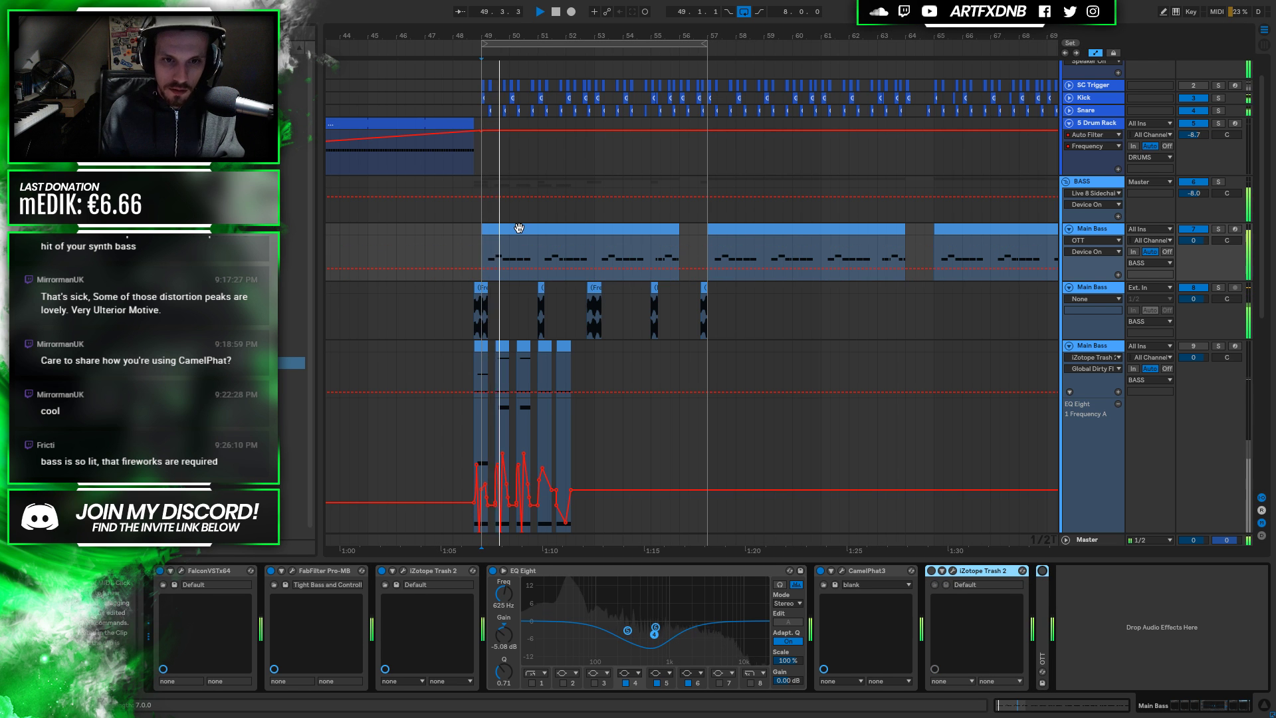
{"action": "key", "text": "space"}
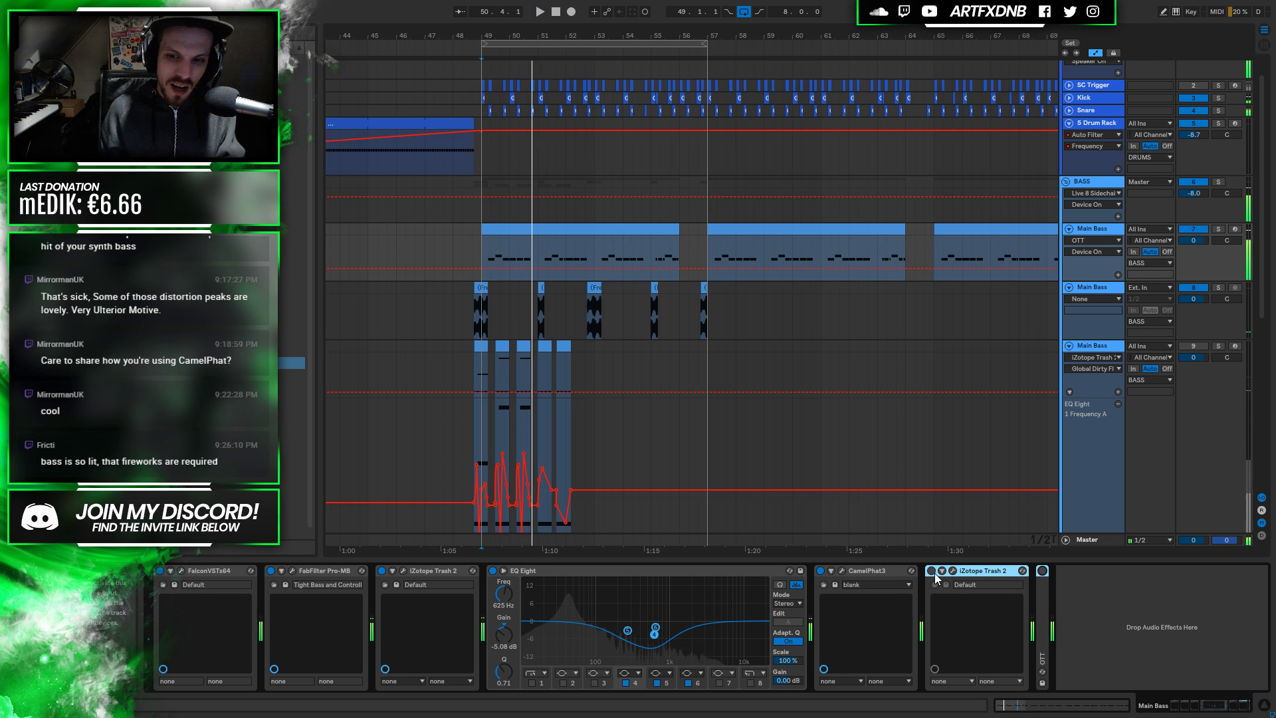
{"action": "left_click", "coordinate": [961, 573]}
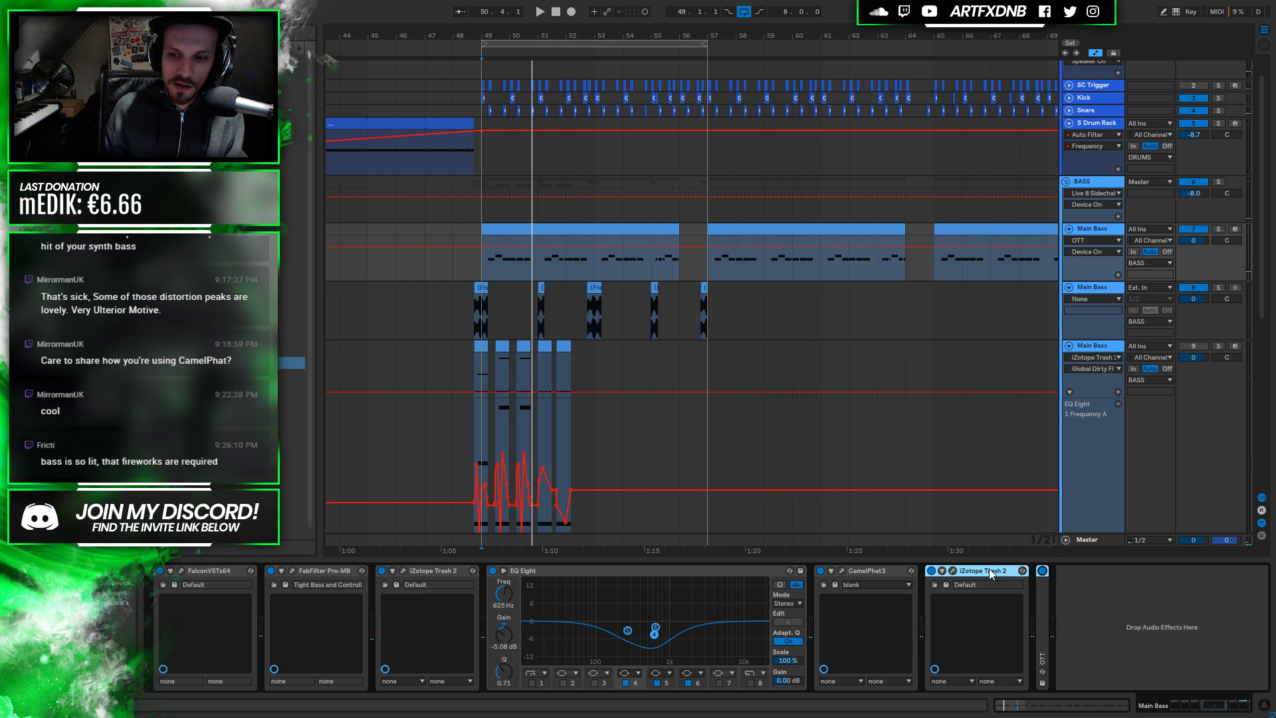
Expand the OTT device on the main bass, play the drop, and solo the MIDI main bass track
{"action": "double_click", "coordinate": [1038, 600]}
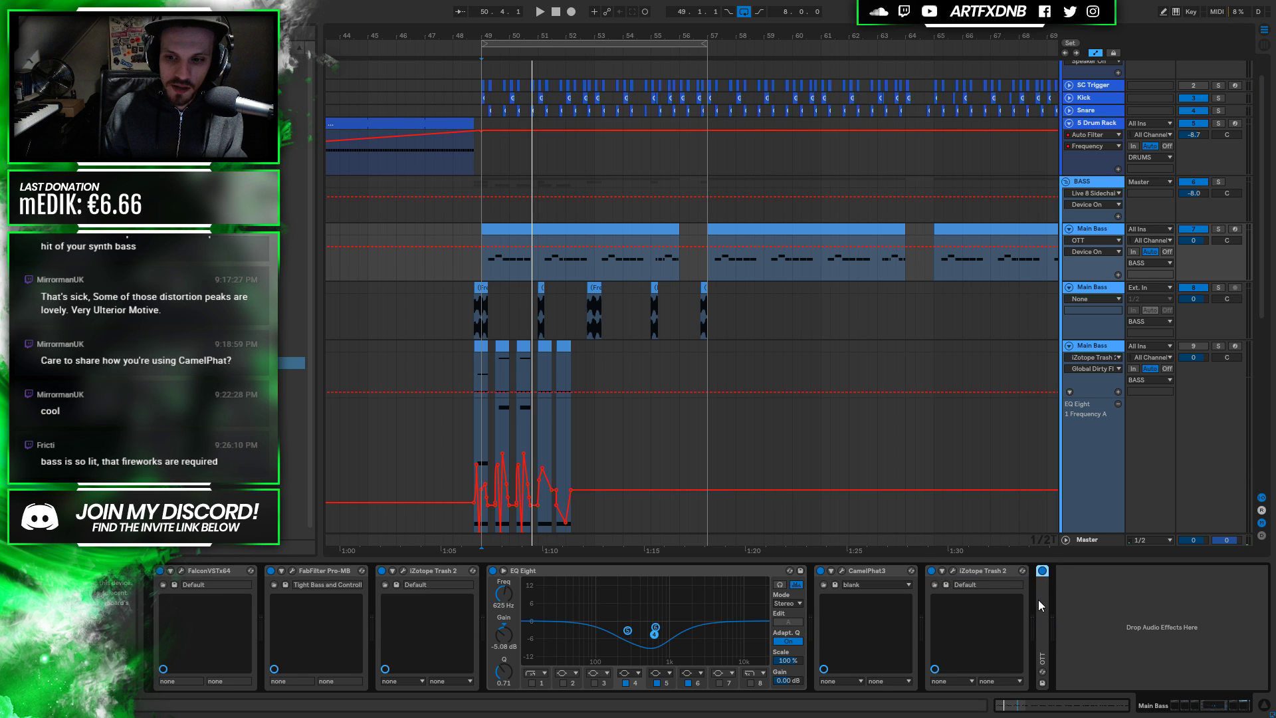
{"action": "left_click", "coordinate": [505, 231]}
{"action": "key", "text": "space"}
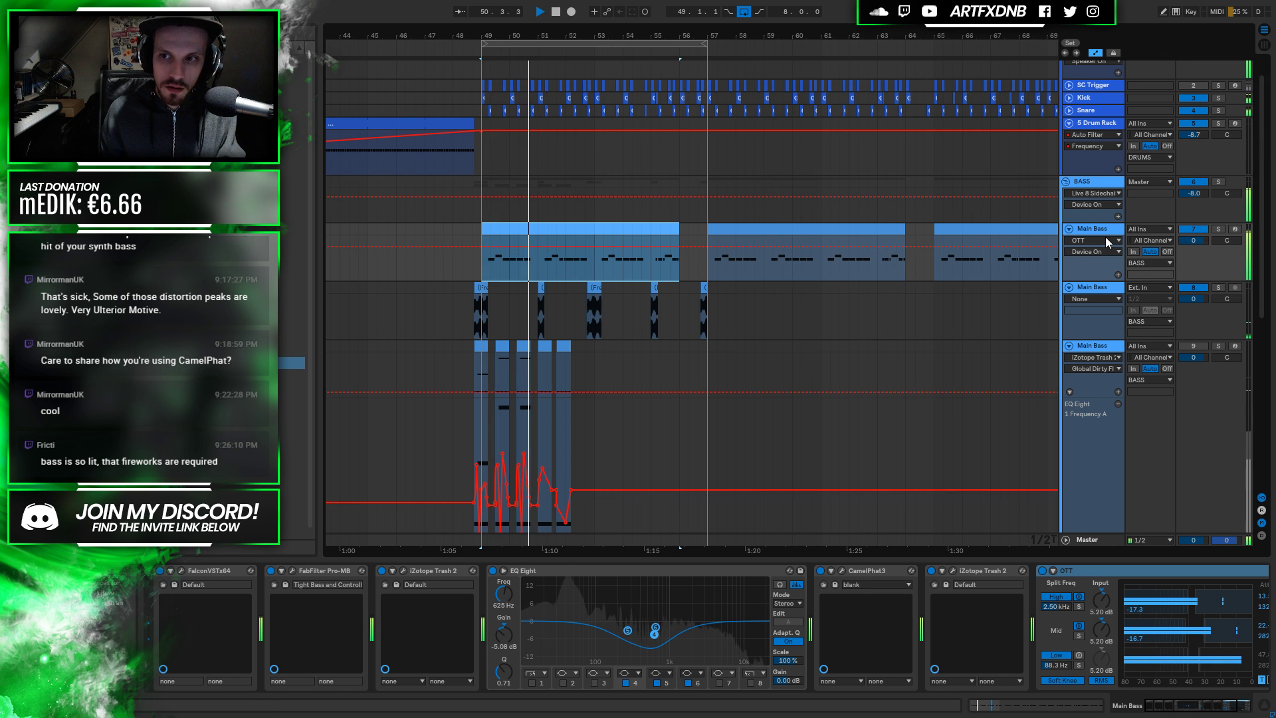
{"action": "key", "text": "space"}
{"action": "left_click", "coordinate": [1217, 228]}
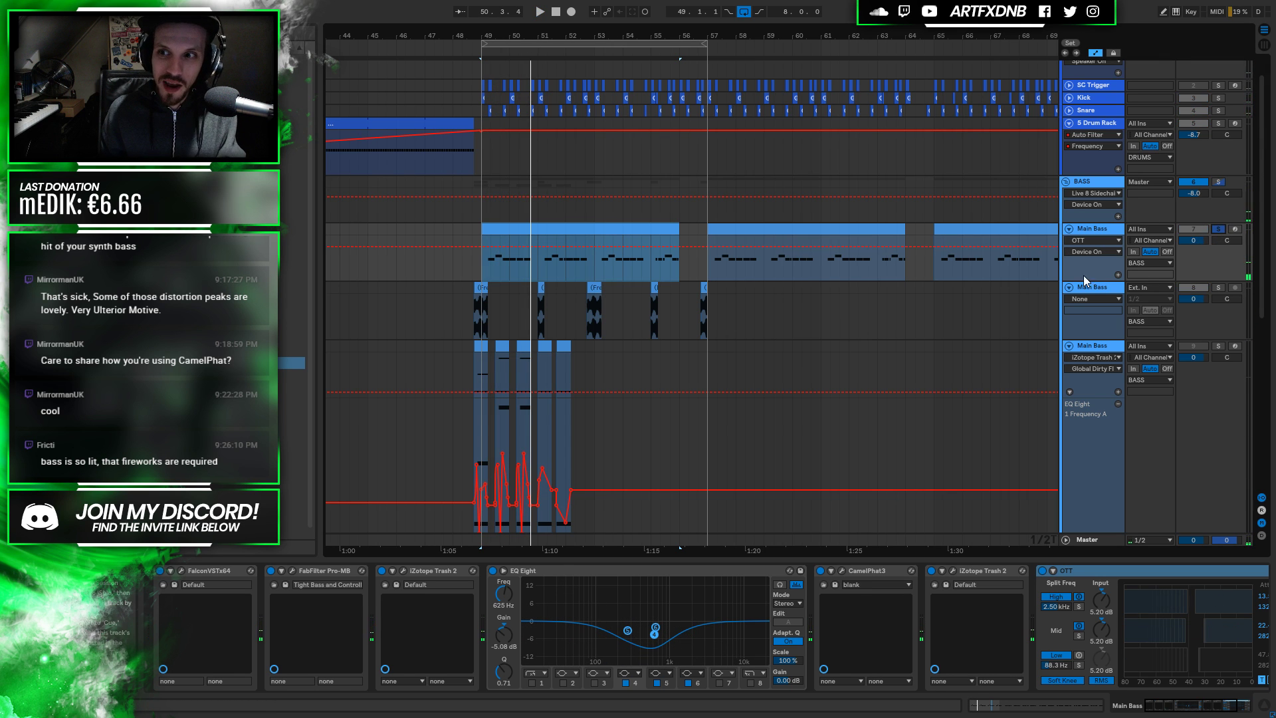
Enable the low band in the main bass's OTT and audition the soloed bass
{"action": "left_click", "coordinate": [1189, 708]}
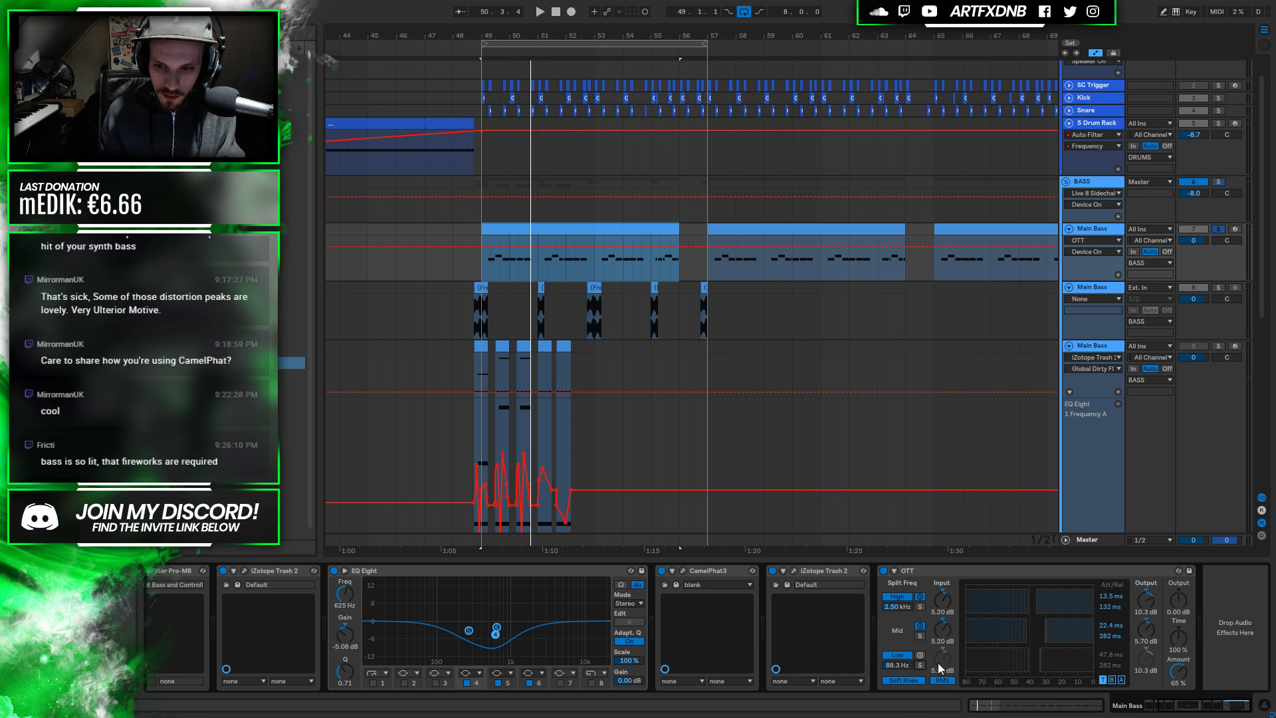
{"action": "left_click", "coordinate": [919, 655]}
{"action": "key", "text": "space"}
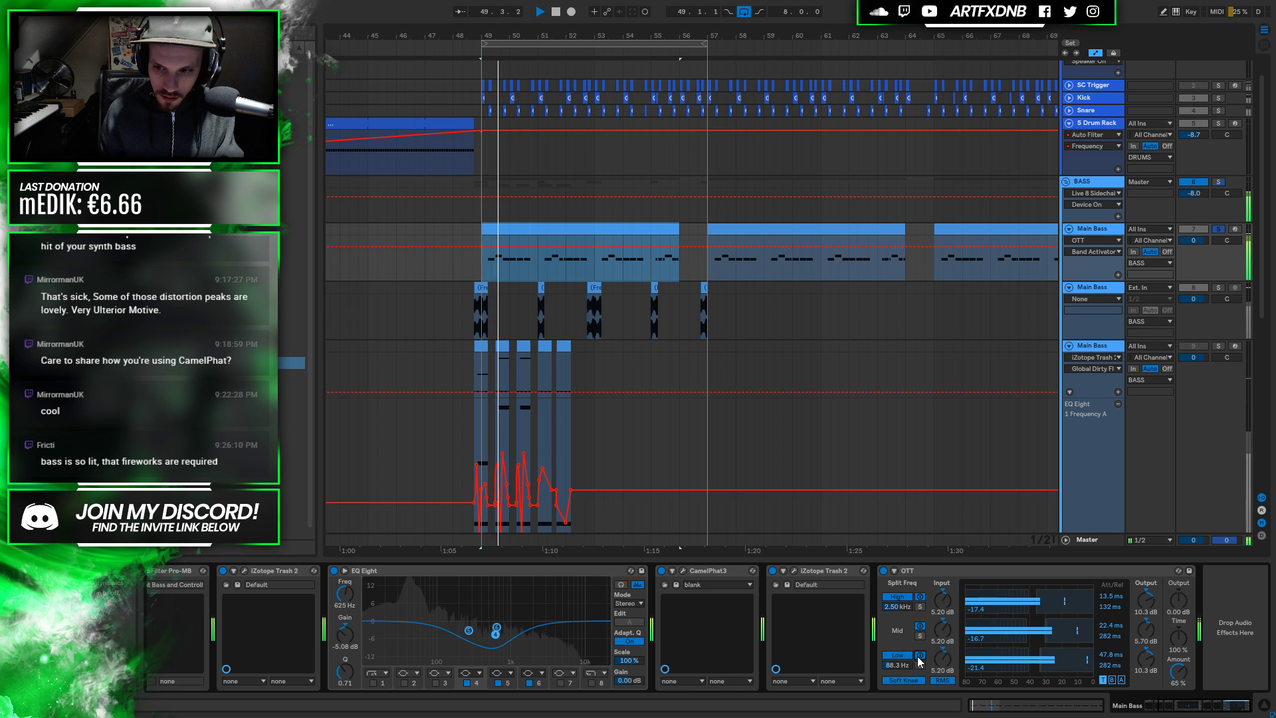
{"action": "key", "text": "space"}
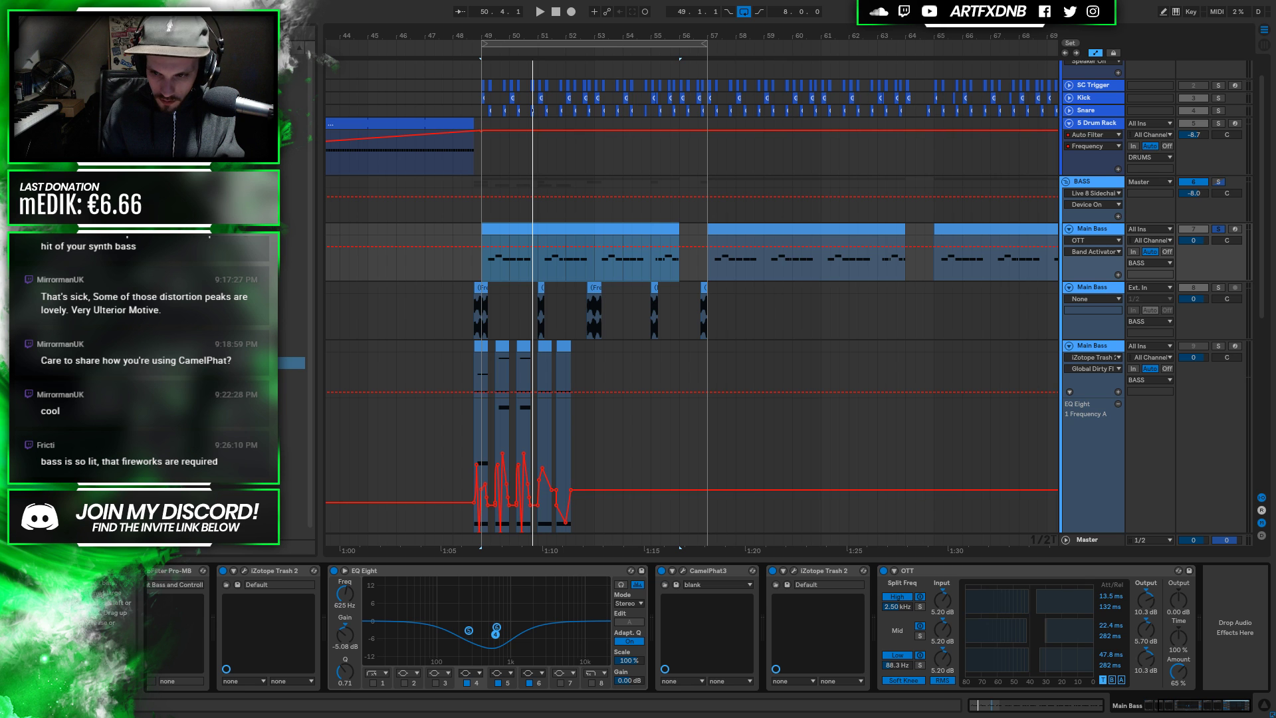
{"action": "key", "text": "space"}
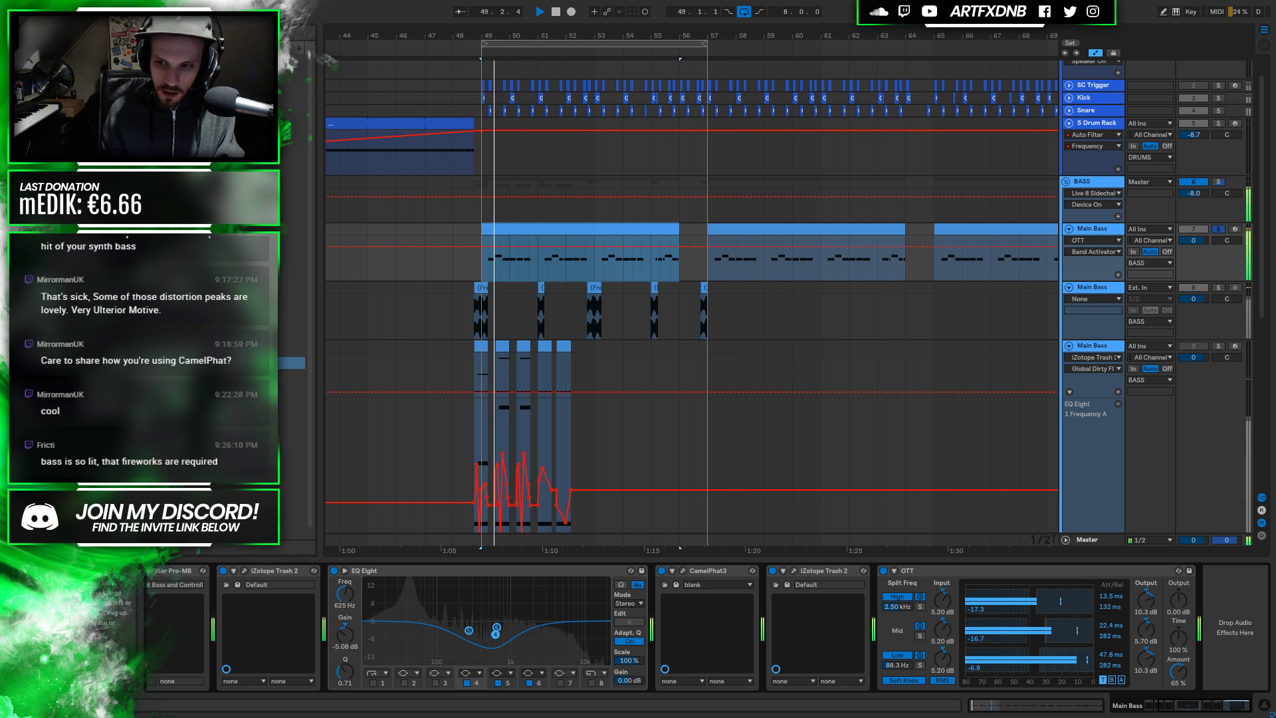
{"action": "key", "text": "space"}
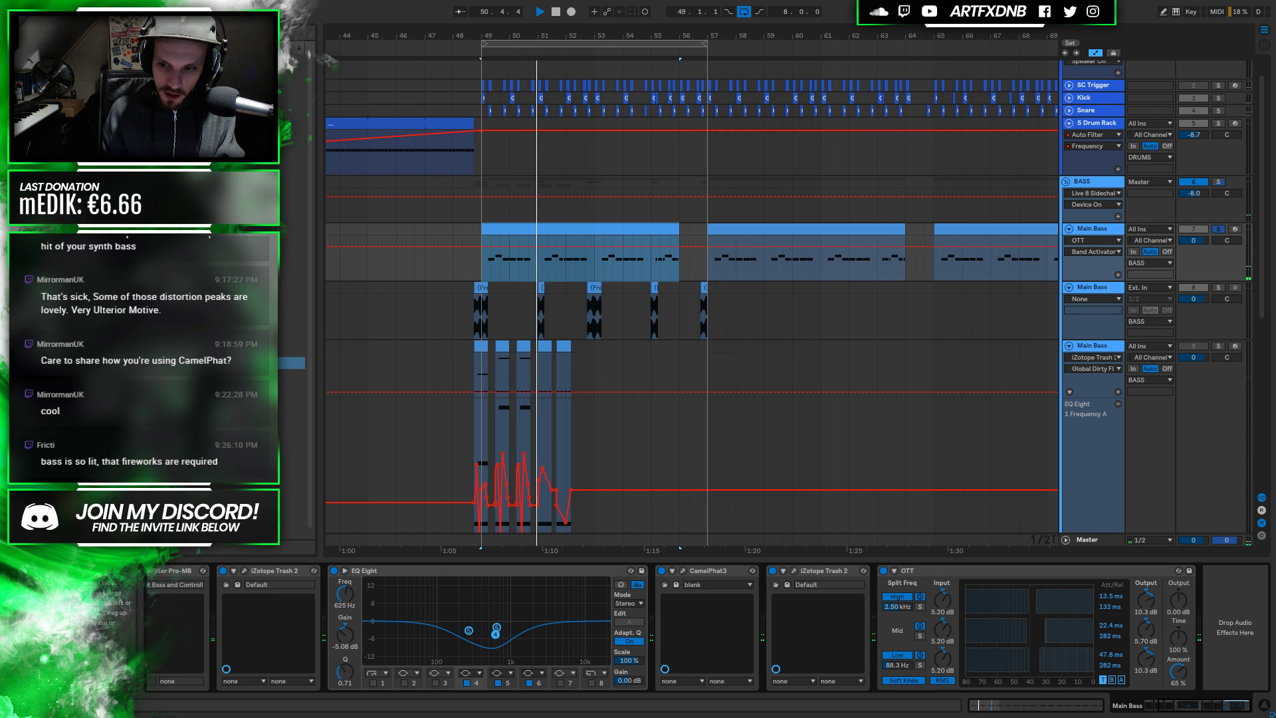
{"action": "key", "text": "space"}
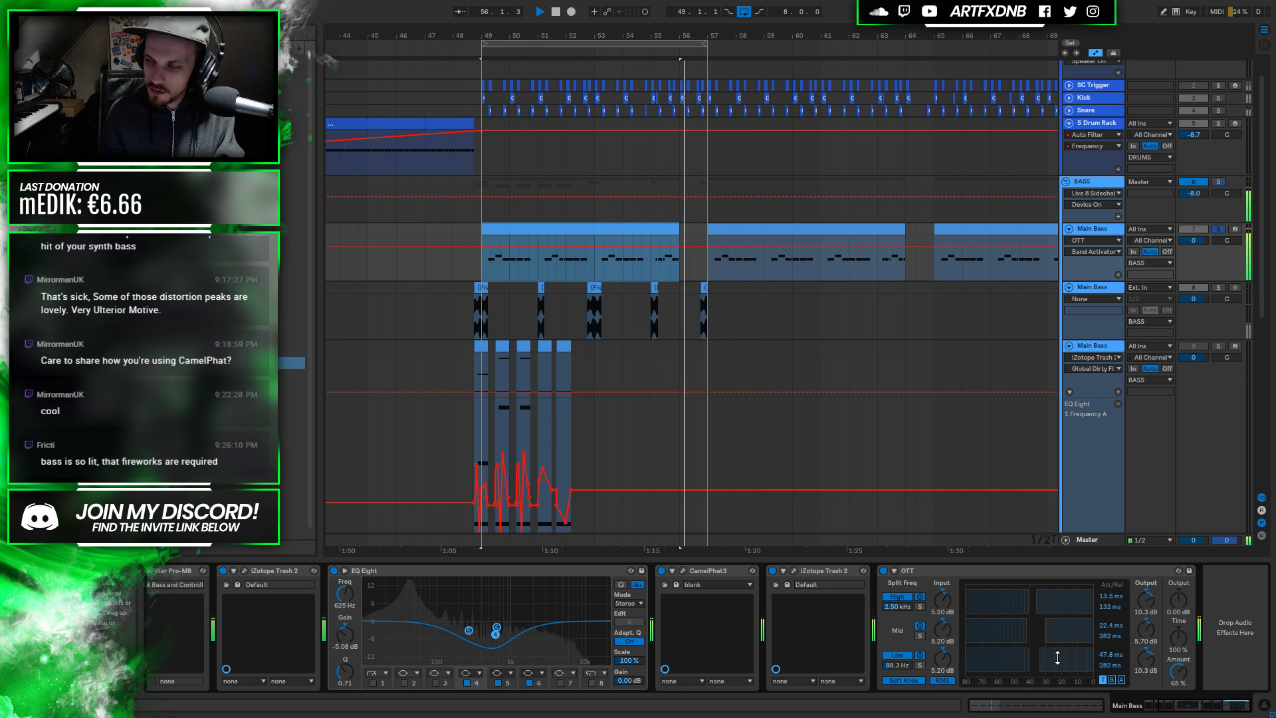
{"action": "key", "text": "space"}
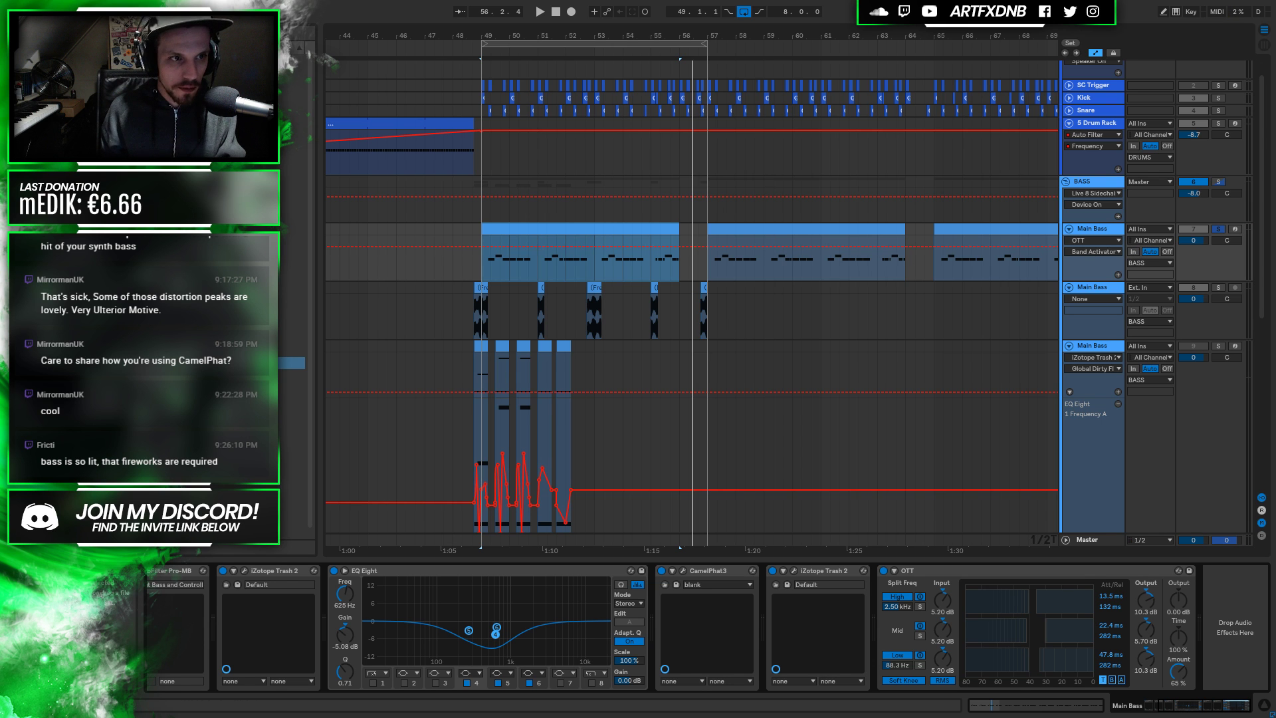
Open the BASS group's effect chain and check the Glue Compressor's gain reduction during playback
{"action": "left_click", "coordinate": [291, 388]}
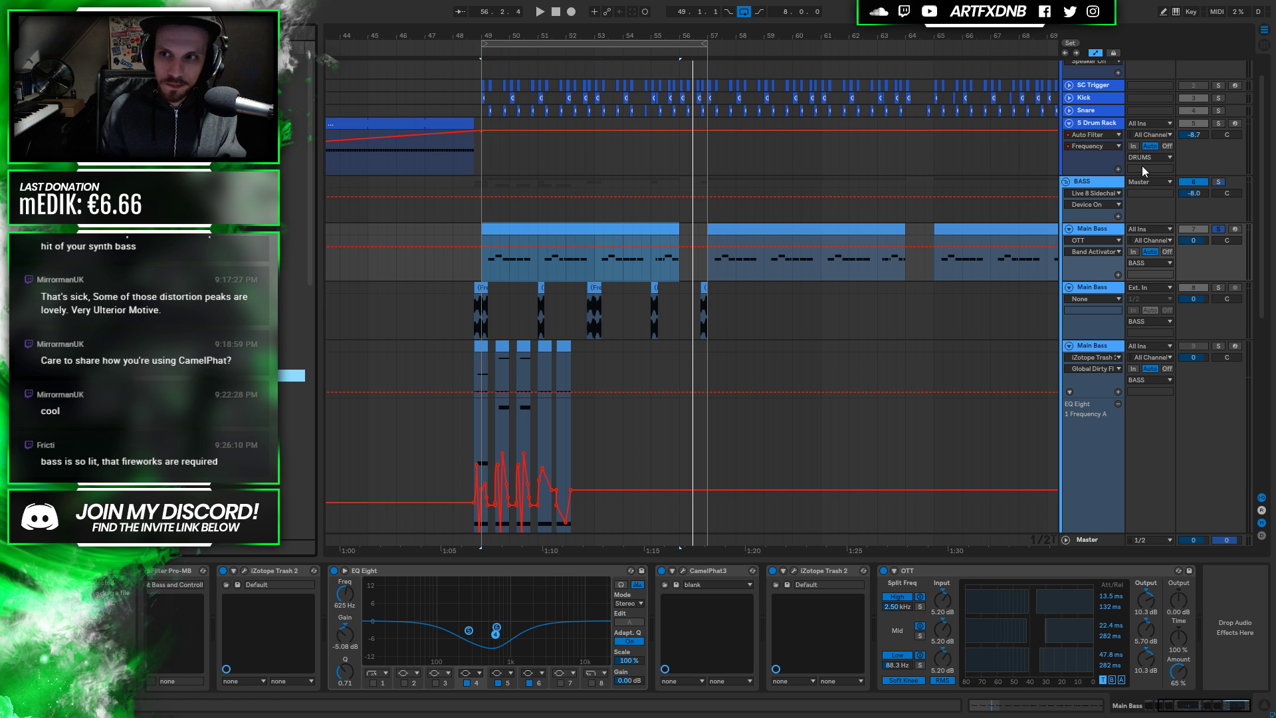
{"action": "left_click", "coordinate": [1085, 177]}
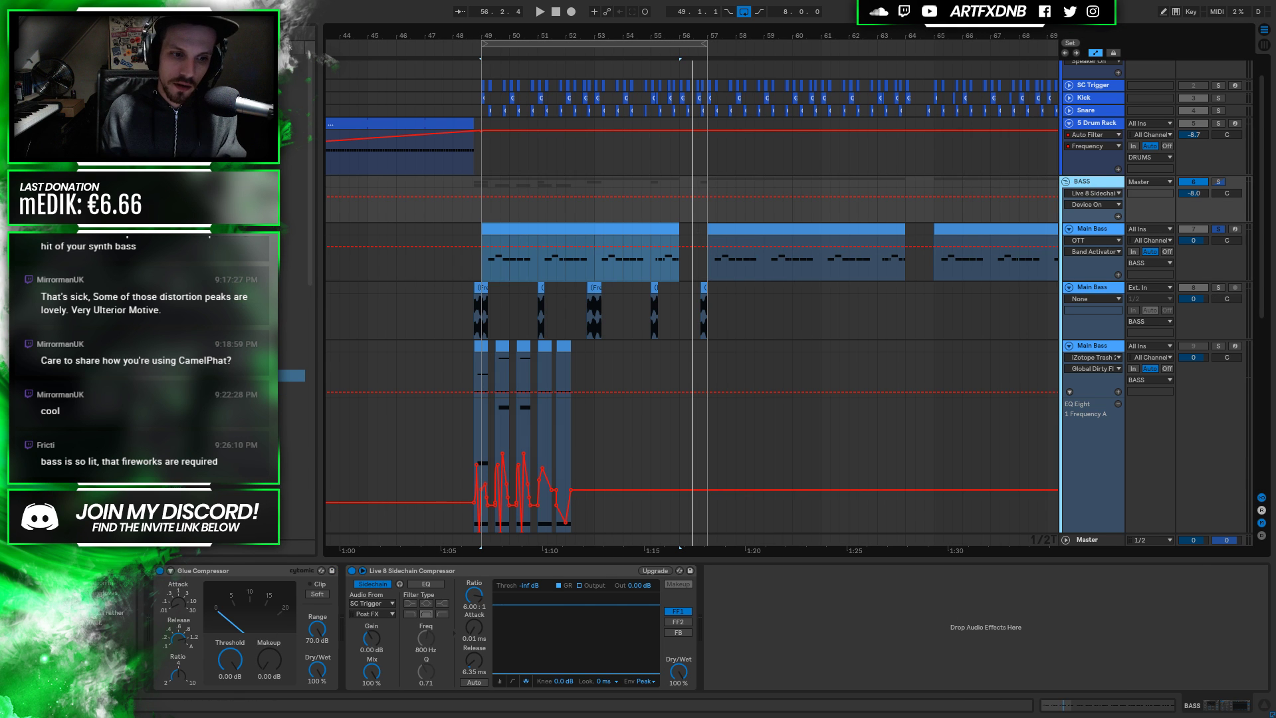
{"action": "left_click", "coordinate": [191, 570]}
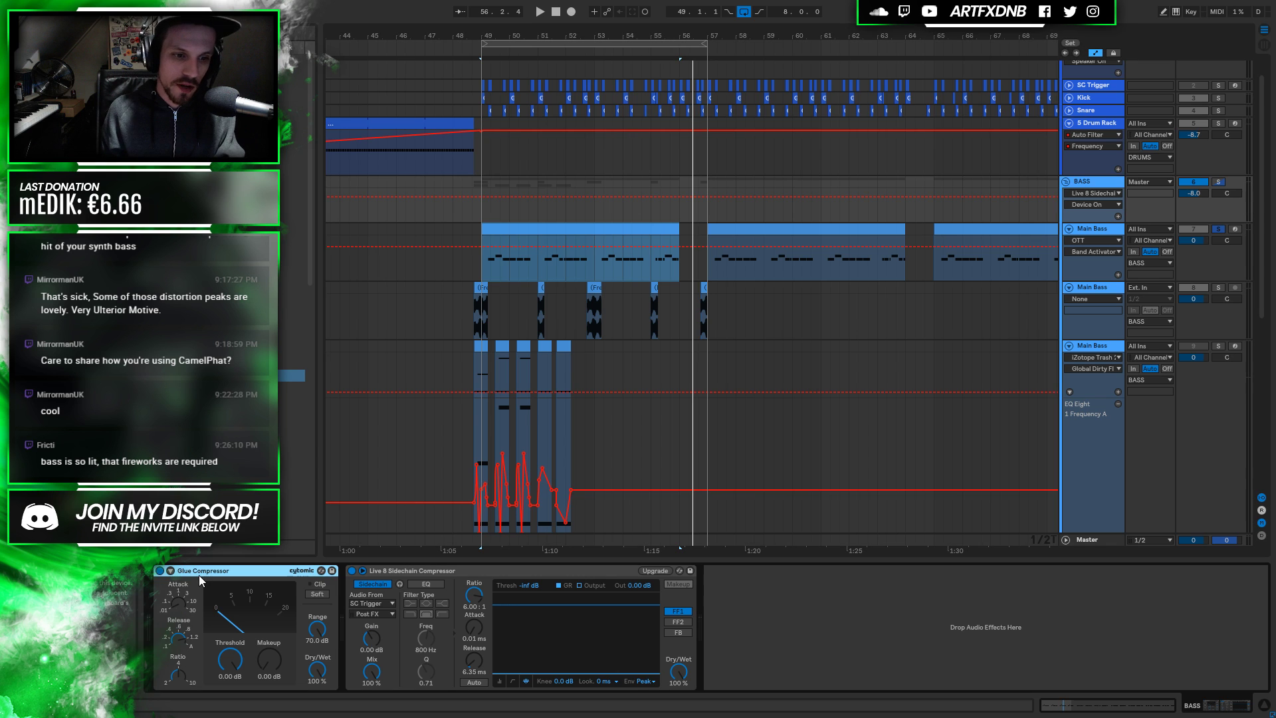
{"action": "key", "text": "space"}
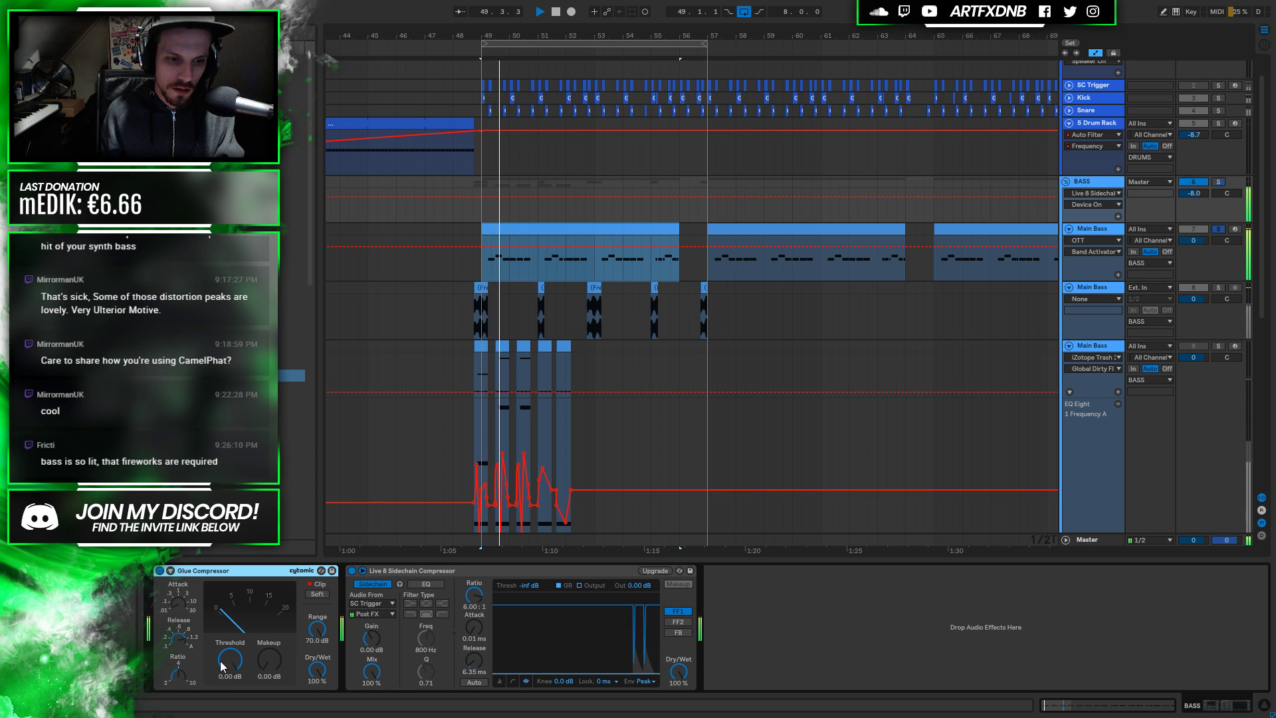
{"action": "key", "text": "space"}
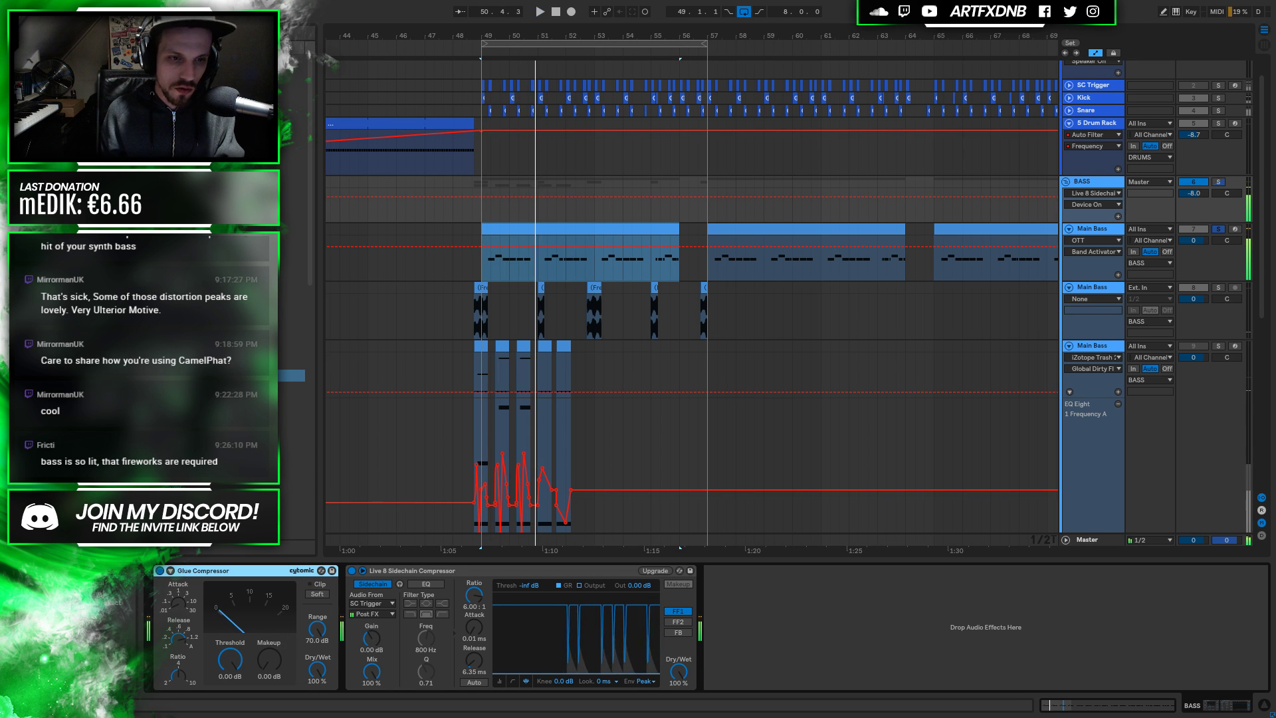
Insert FabFilter Pro-L 2 after the Glue Compressor on the BASS group and load the Bass - Limiter 2 mixing preset
{"action": "left_click", "coordinate": [292, 147]}
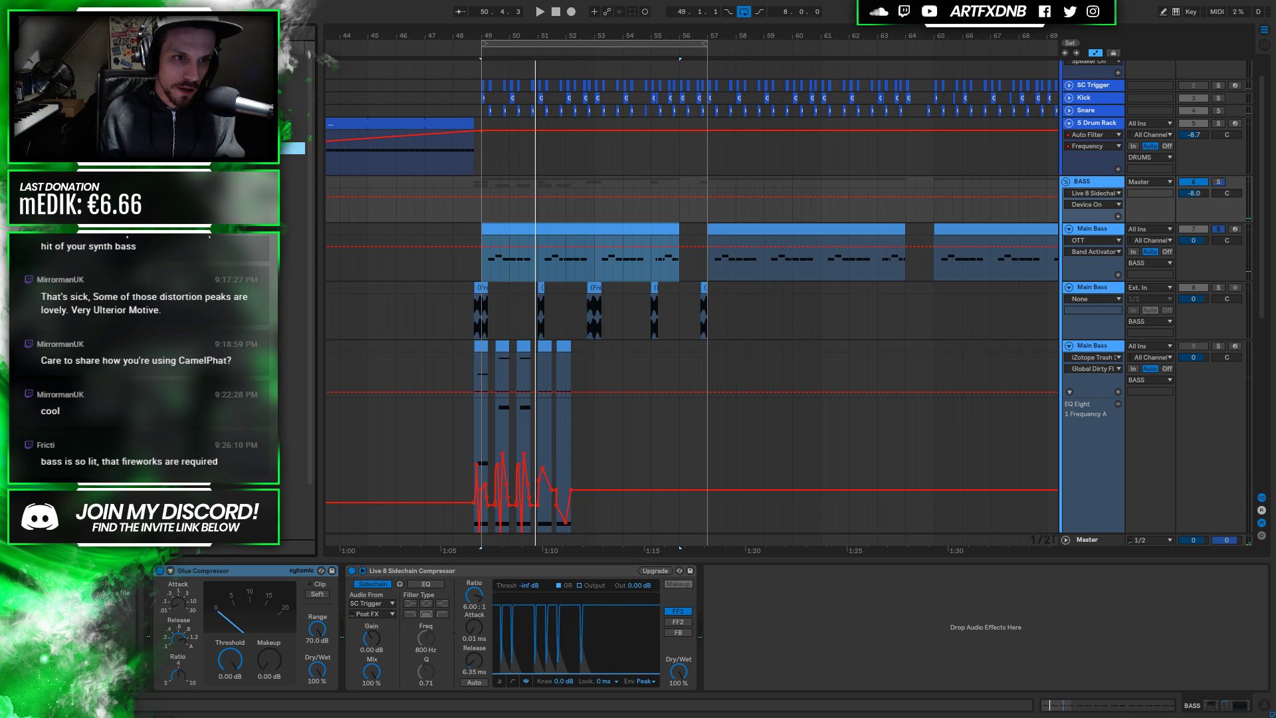
{"action": "scroll", "coordinate": [292, 147], "scroll_direction": "up", "scroll_amount": 4}
{"action": "scroll", "coordinate": [293, 147], "scroll_direction": "up", "scroll_amount": 2}
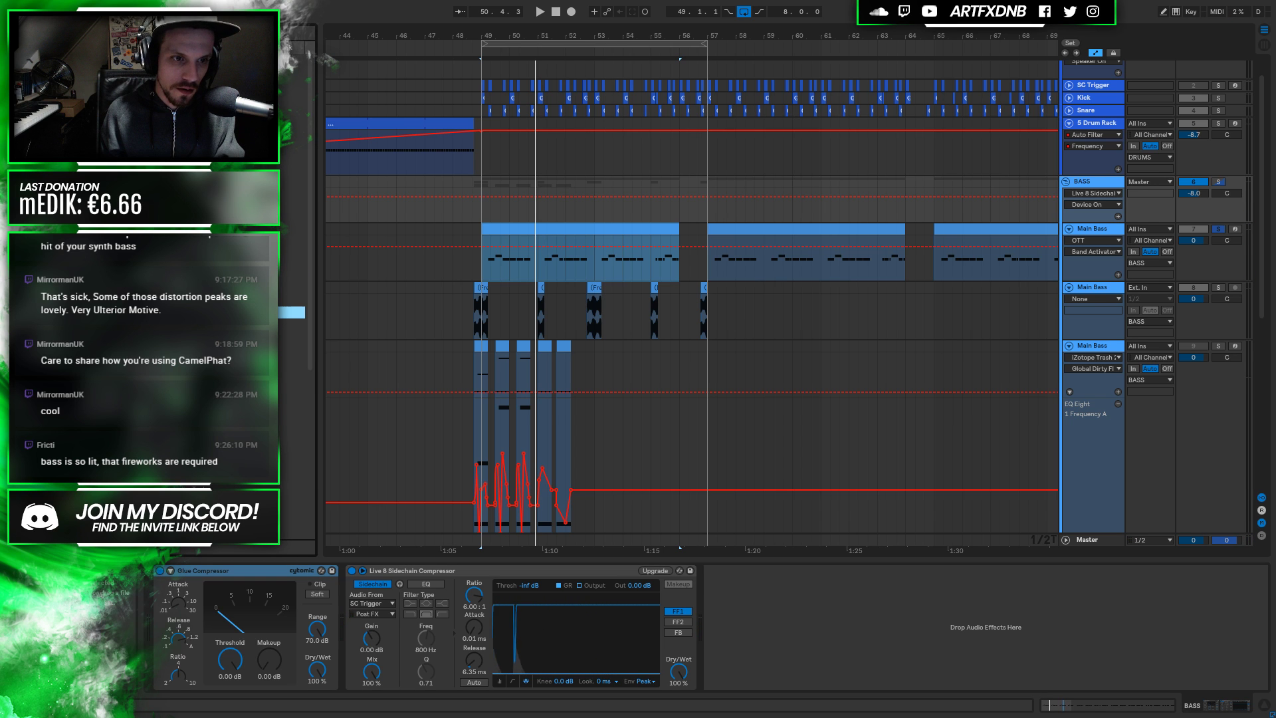
{"action": "left_click_drag", "start_coordinate": [293, 350], "coordinate": [341, 593]}
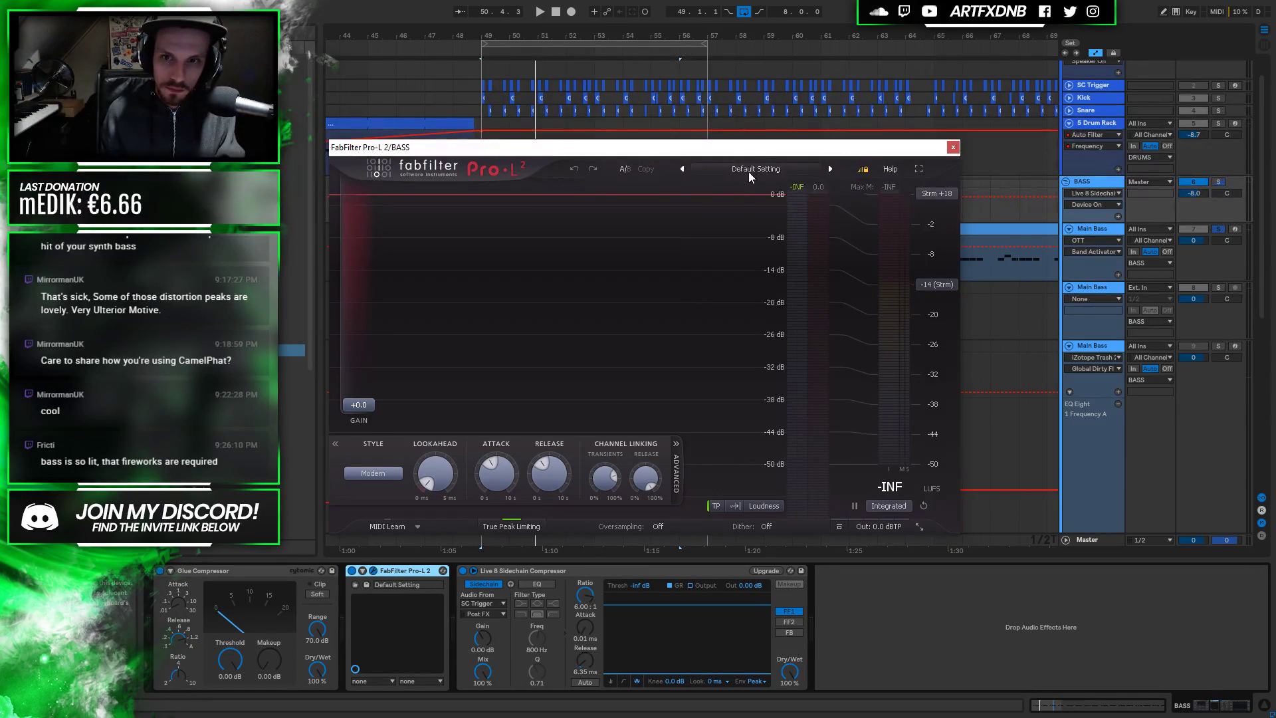
{"action": "left_click", "coordinate": [748, 172]}
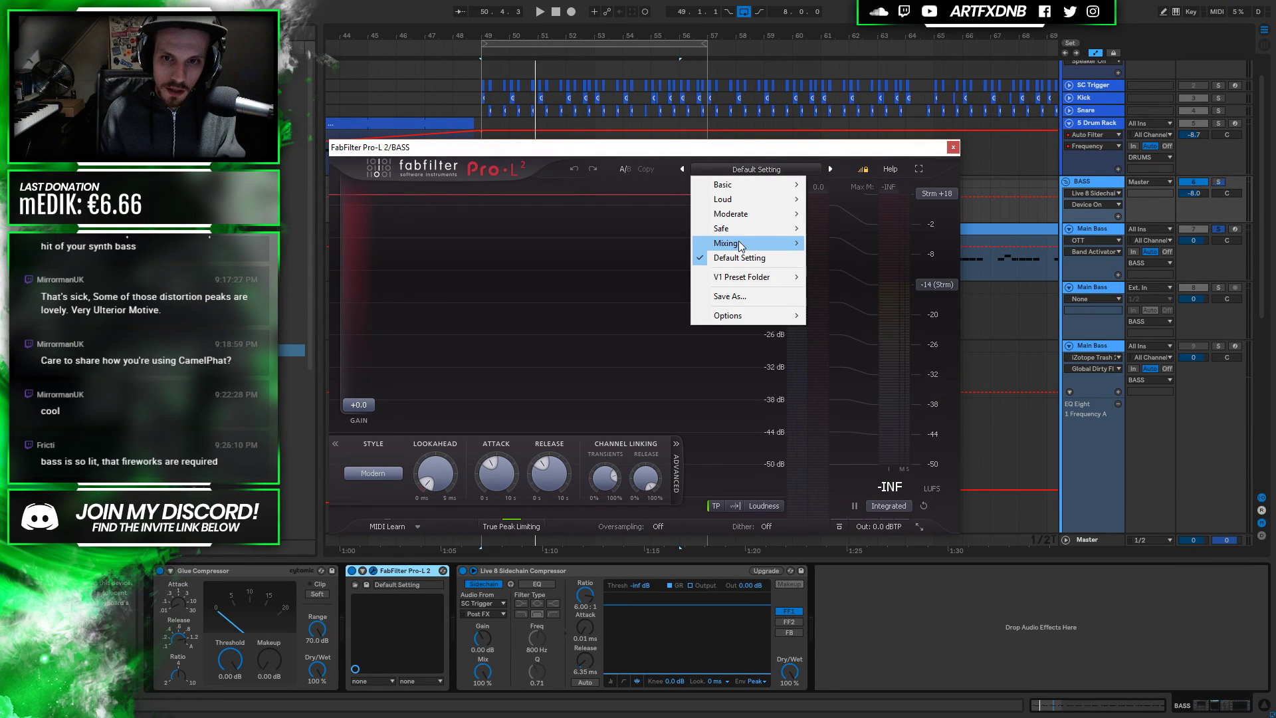
{"action": "mouse_move", "coordinate": [742, 244]}
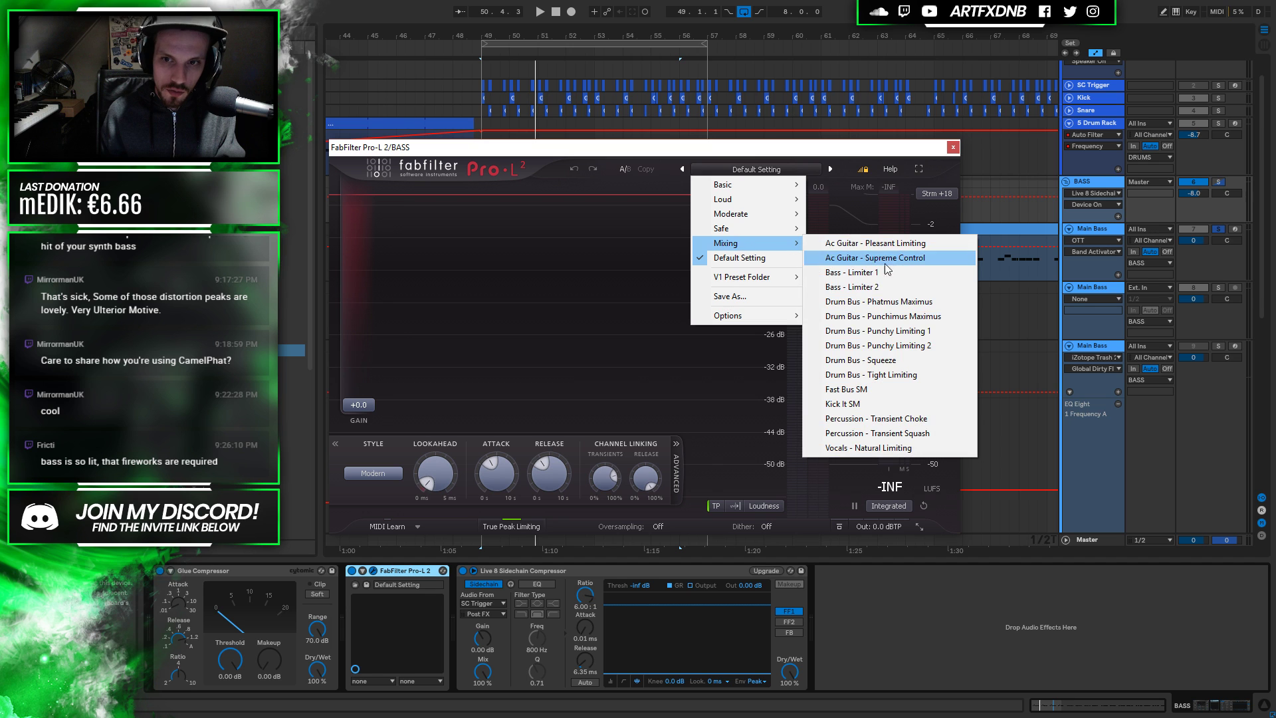
{"action": "left_click", "coordinate": [864, 287]}
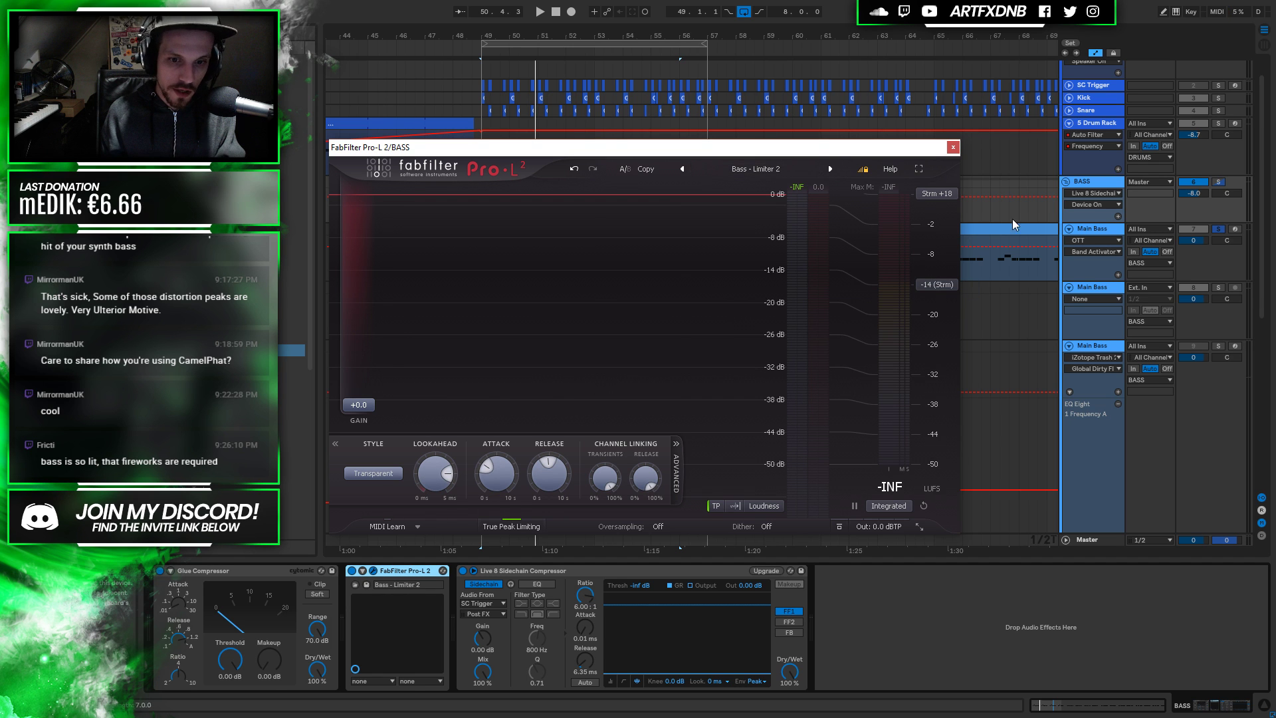
Enable soft clipping on the BASS group's Glue Compressor and audition the bass before and after the change
{"action": "key", "text": "space"}
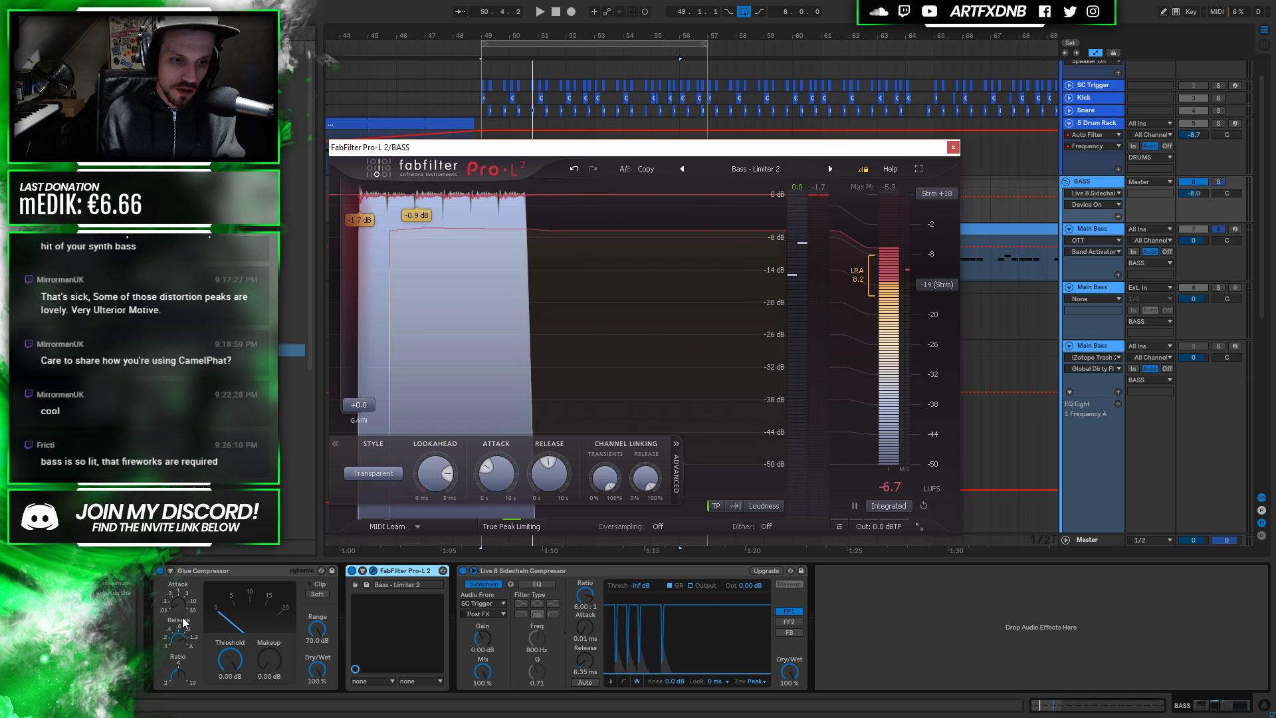
{"action": "key", "text": "space"}
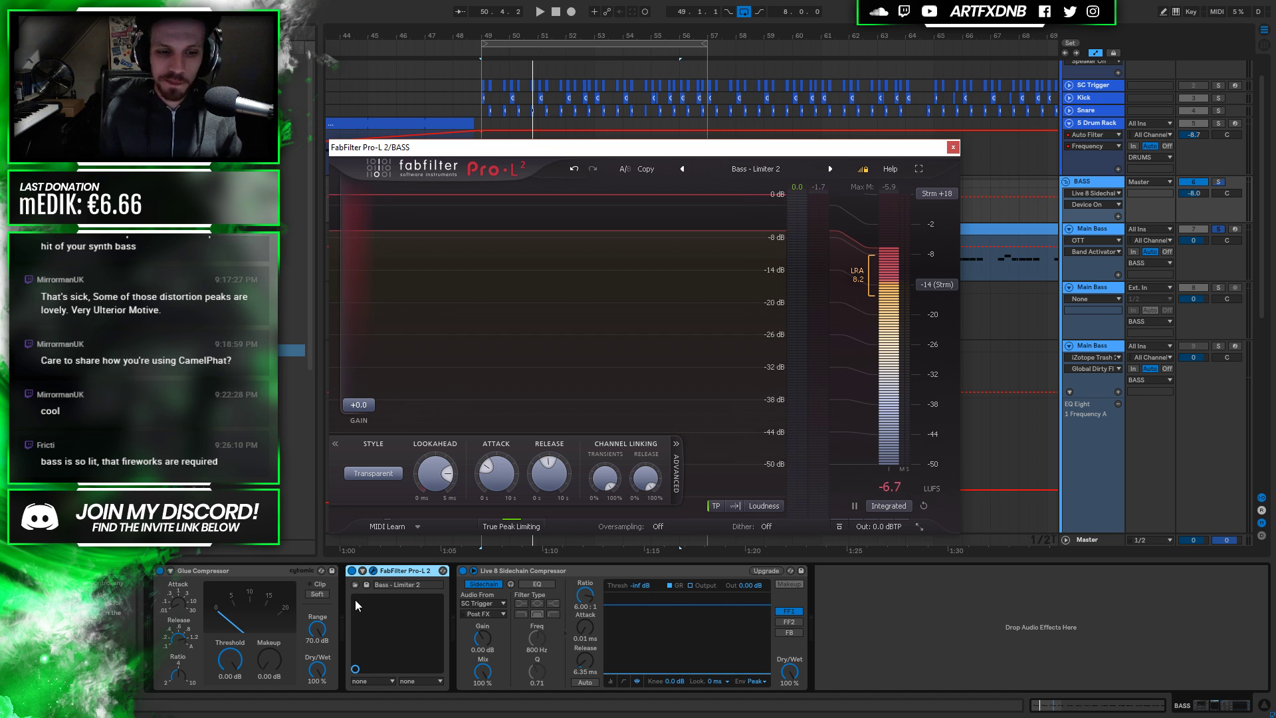
{"action": "left_click", "coordinate": [324, 596]}
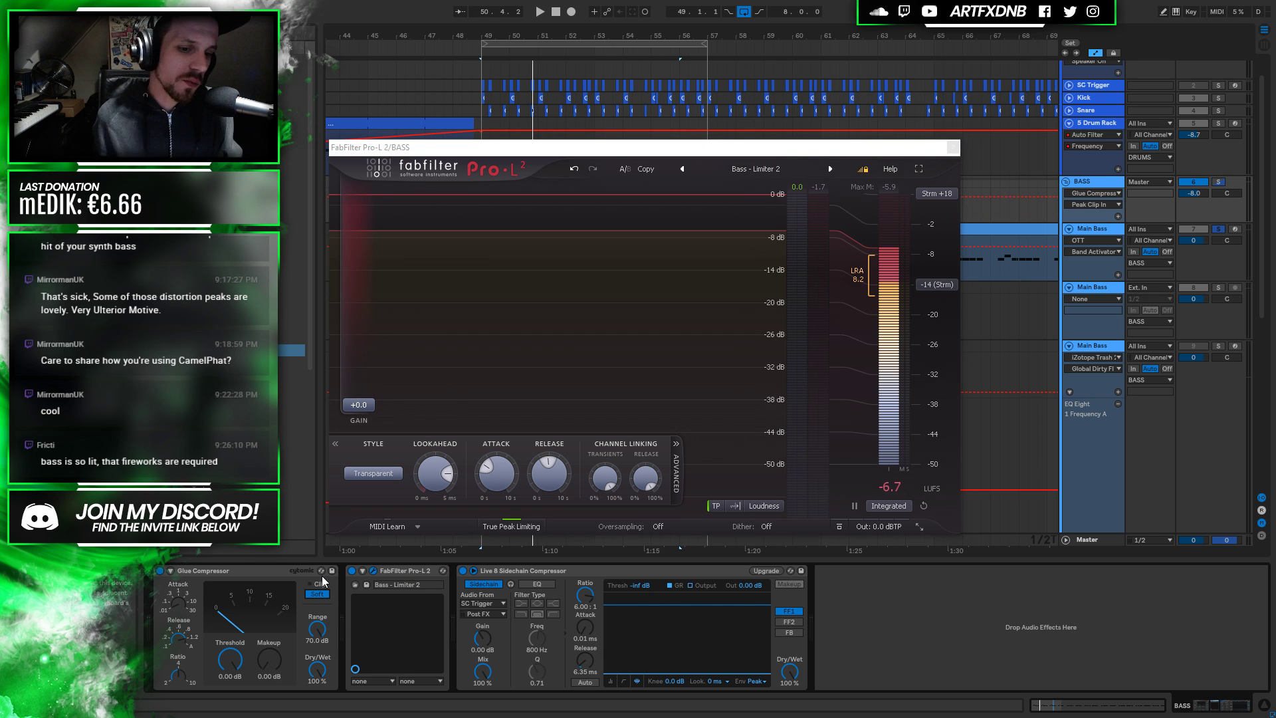
{"action": "key", "text": "space"}
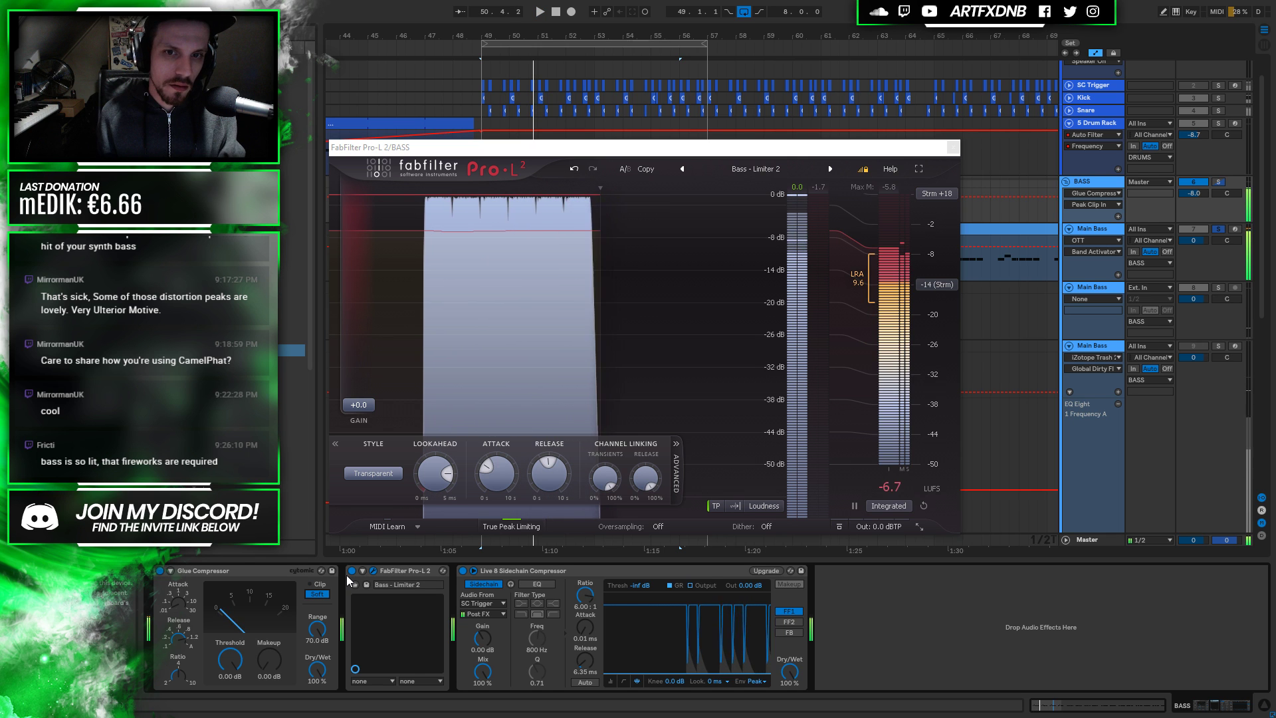
{"action": "key", "text": "space"}
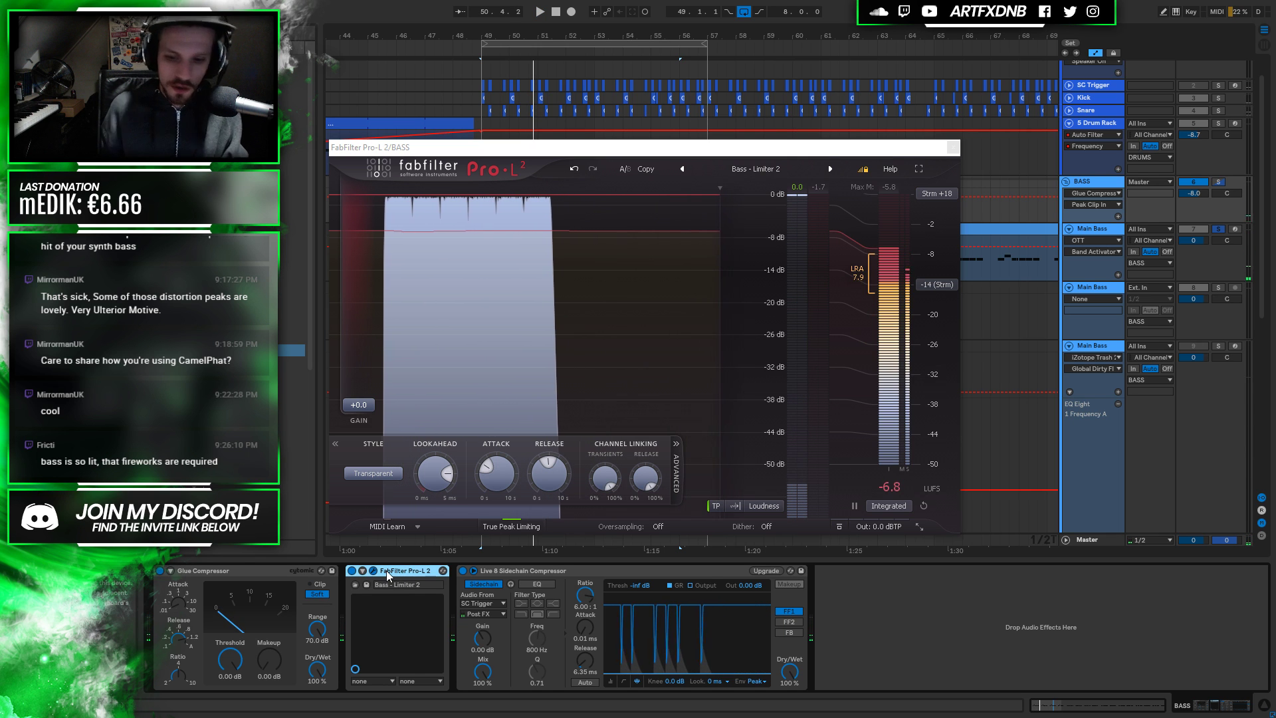
Delete FabFilter Pro-L 2 from the BASS group and play the drop with the main bass unsoloed
{"action": "left_click", "coordinate": [385, 570]}
{"action": "key", "text": "Delete"}
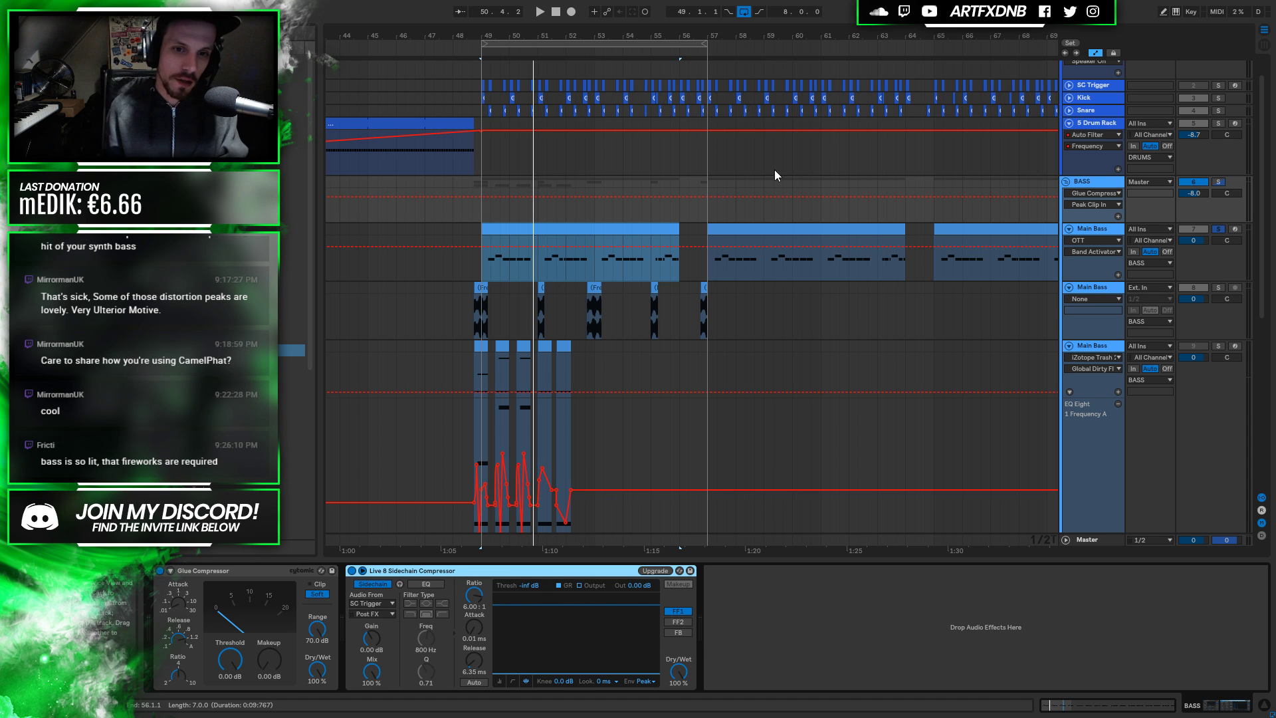
{"action": "left_click", "coordinate": [1087, 249]}
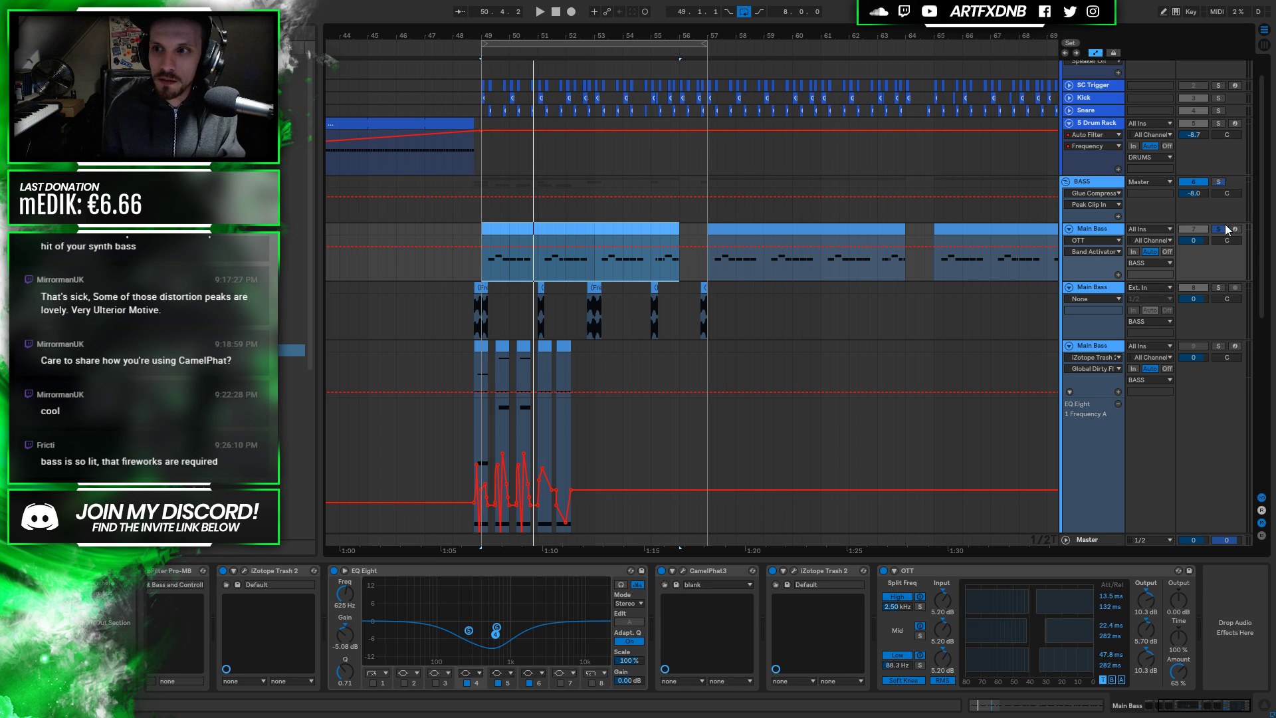
{"action": "key", "text": "space"}
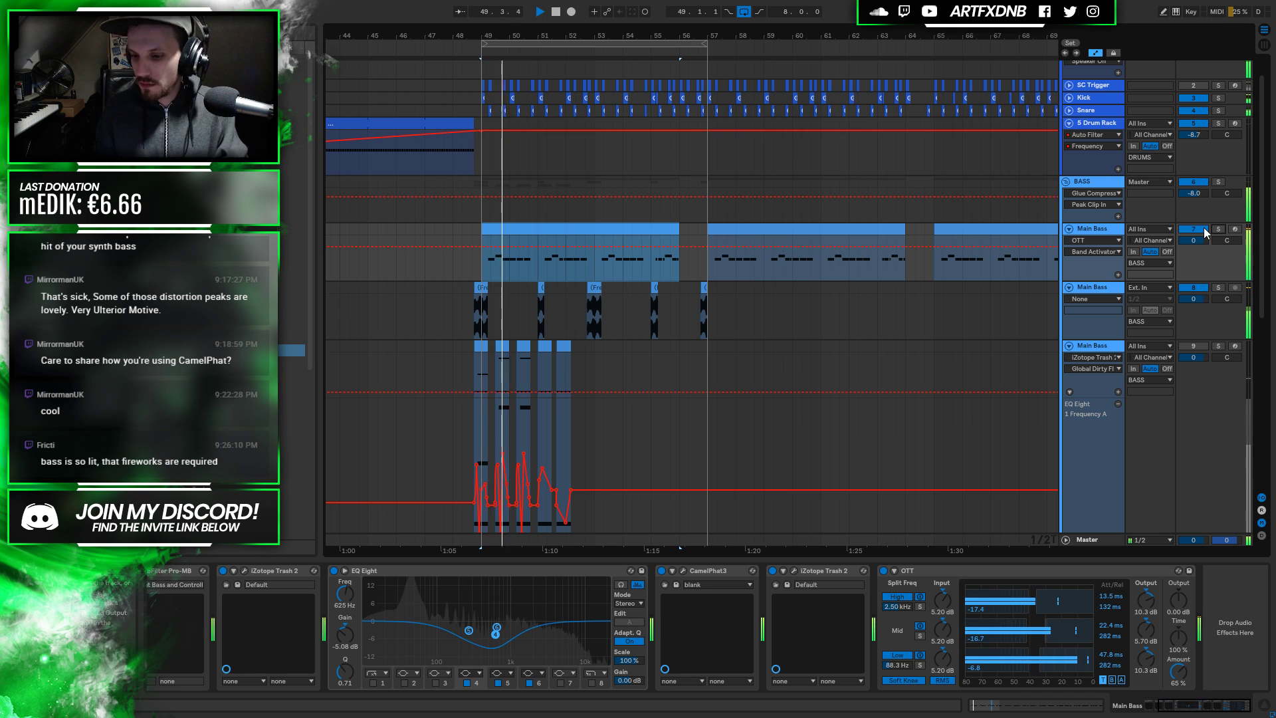
{"action": "key", "text": "space"}
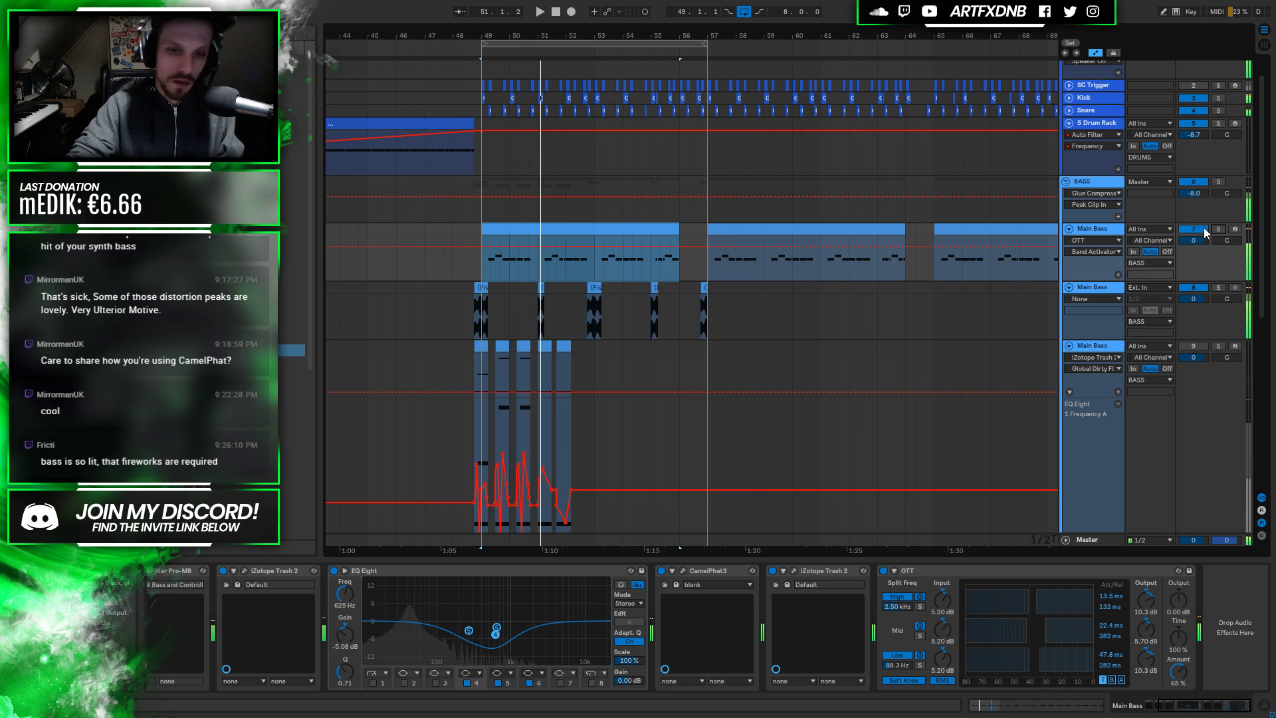
Replace the OTT on the automated Main Bass fill track with a copy of the first Main Bass track's OTT
{"action": "left_click", "coordinate": [1102, 288]}
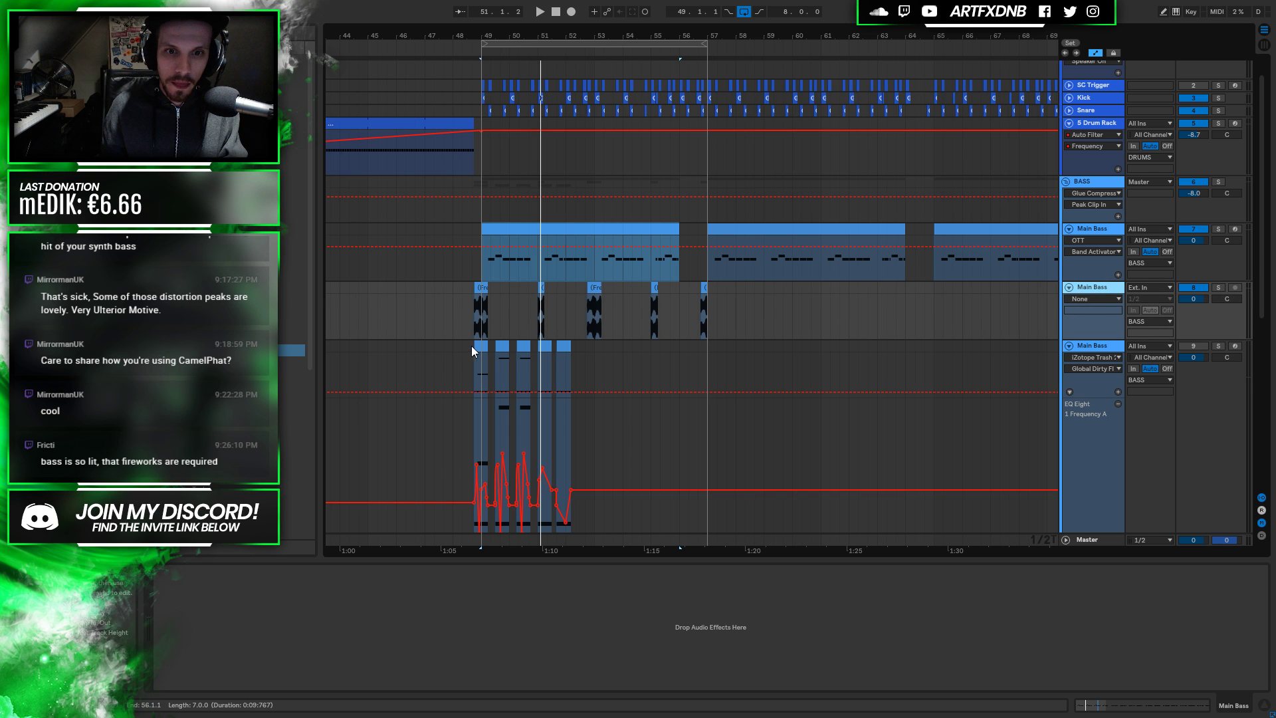
{"action": "left_click", "coordinate": [479, 31]}
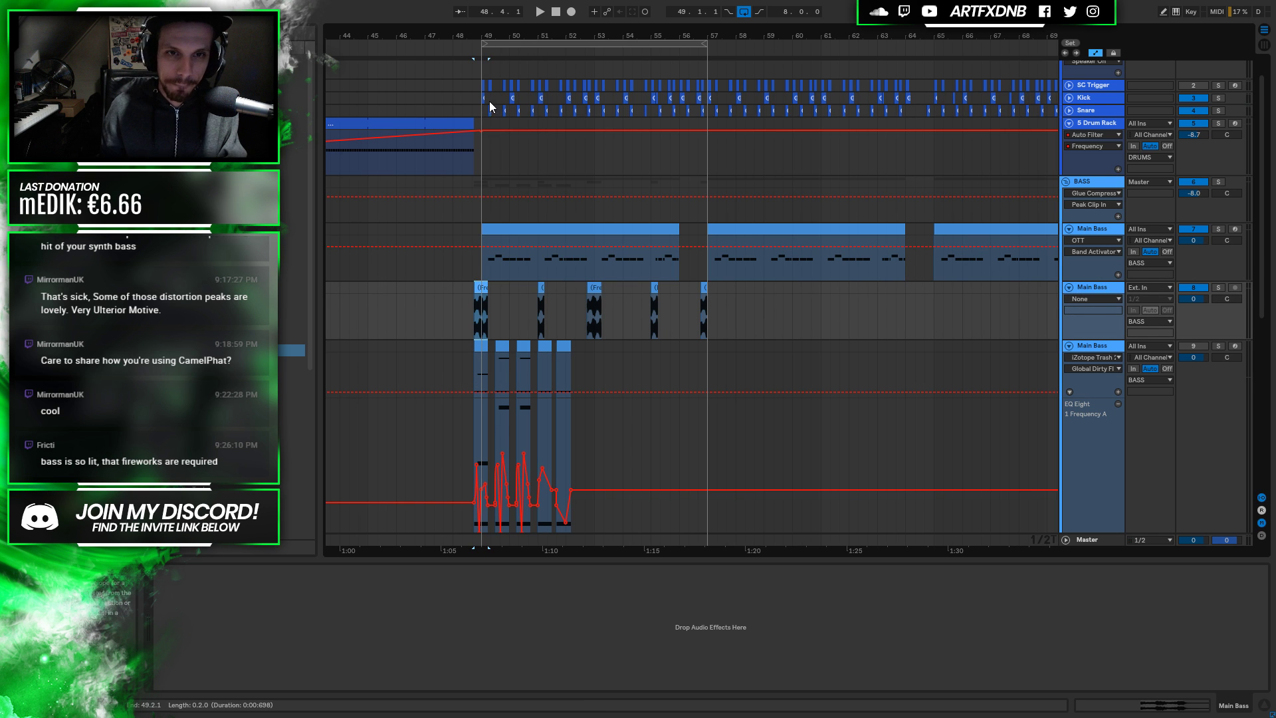
{"action": "left_click_drag", "start_coordinate": [479, 30], "coordinate": [408, 39]}
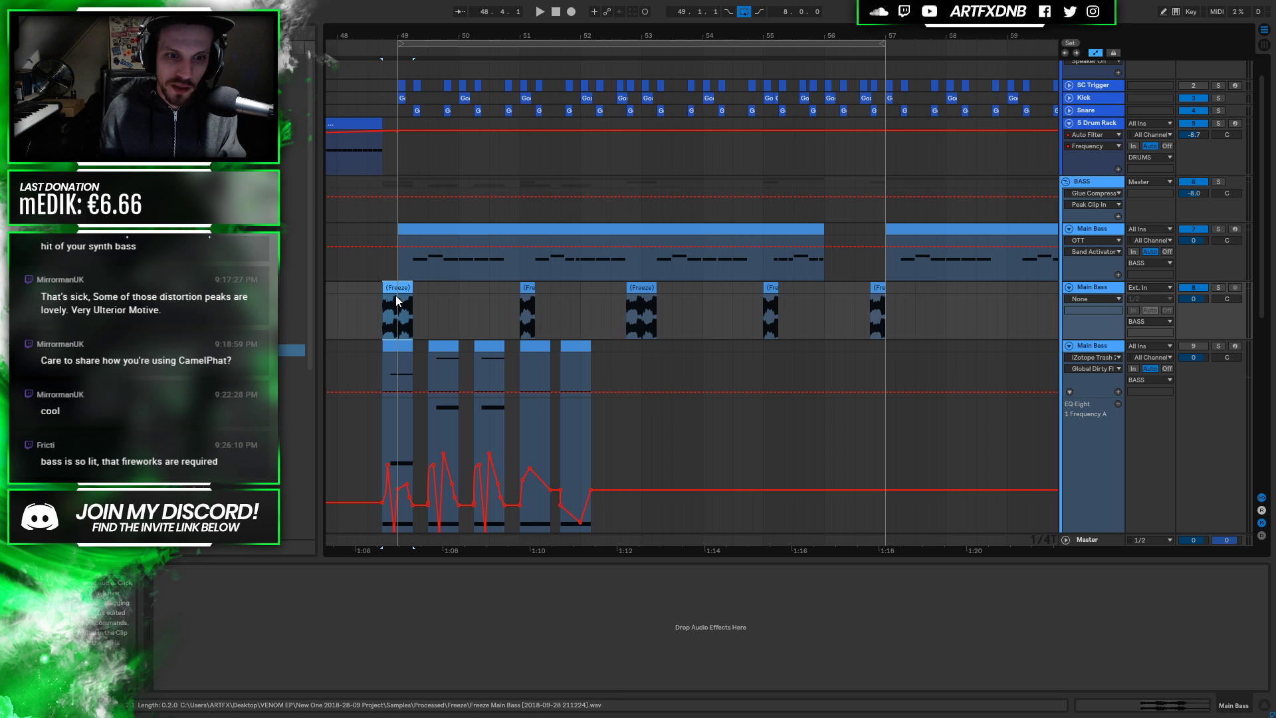
{"action": "mouse_move", "coordinate": [359, 39]}
{"action": "left_mouse_down"}
{"action": "mouse_move", "coordinate": [359, 143]}
{"action": "mouse_move", "coordinate": [363, 60]}
{"action": "left_mouse_up"}
{"action": "left_click", "coordinate": [1102, 227]}
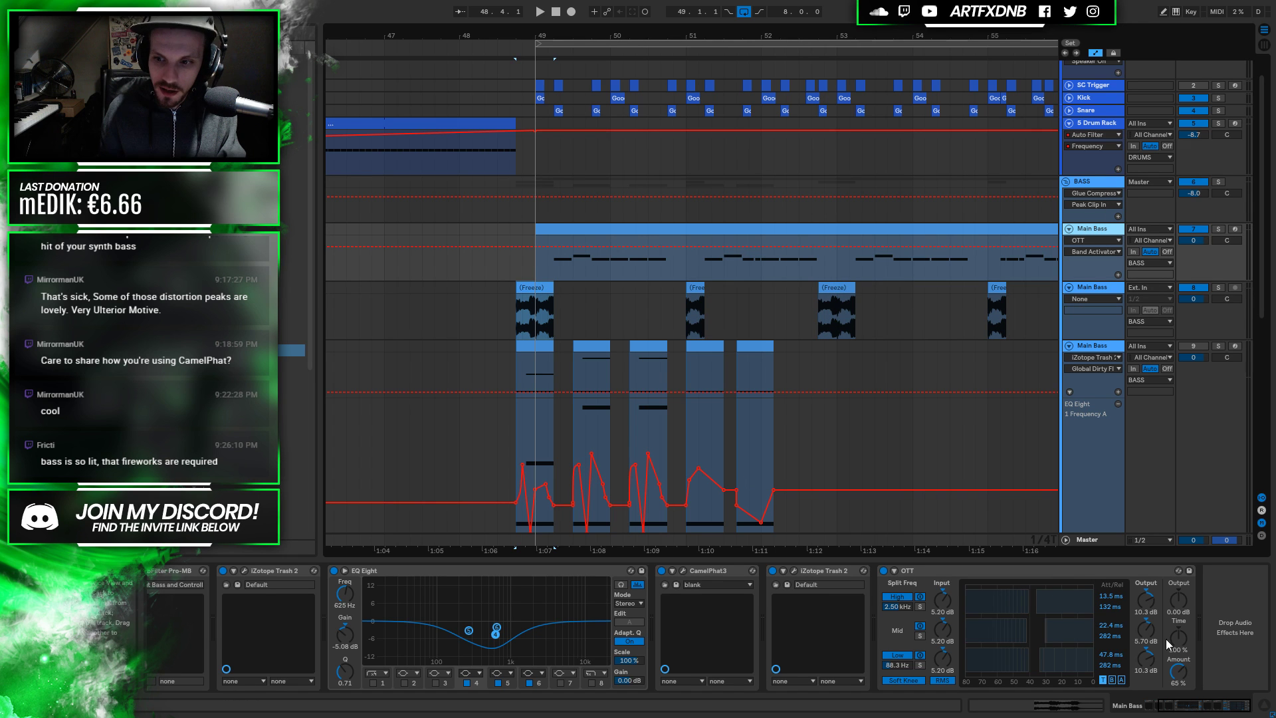
{"action": "left_click", "coordinate": [1026, 571]}
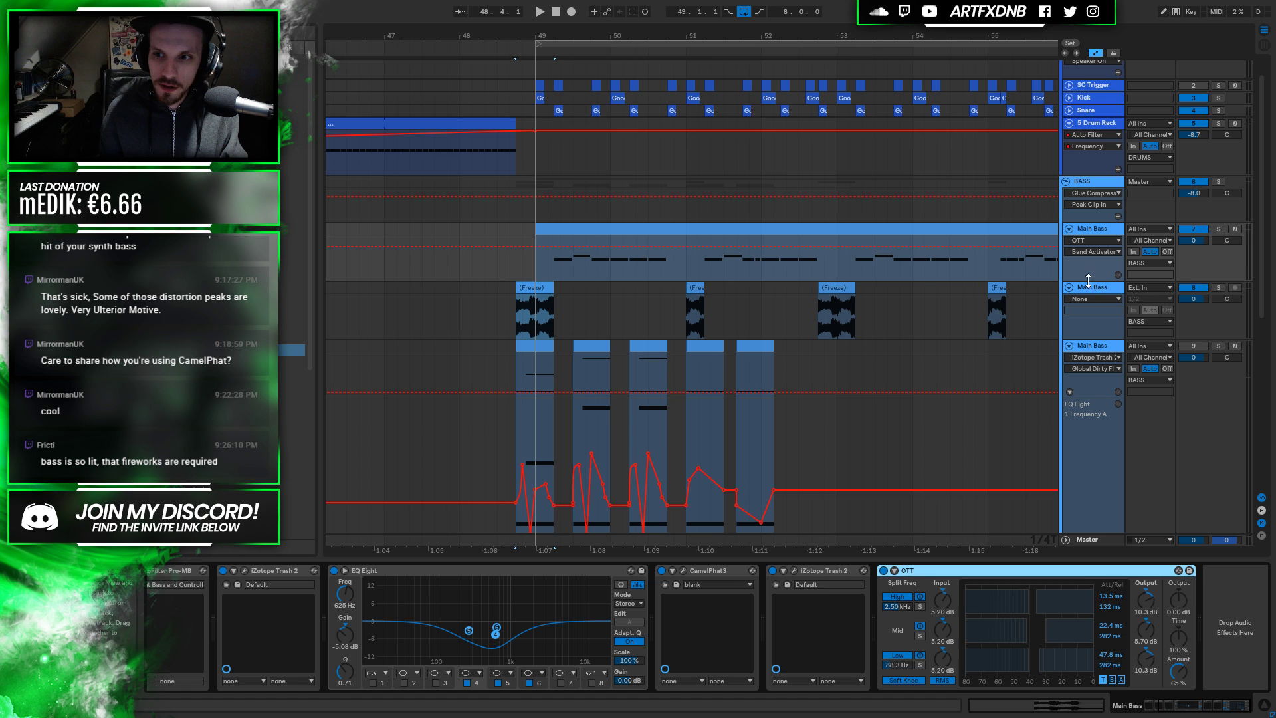
{"action": "left_click", "coordinate": [1061, 498]}
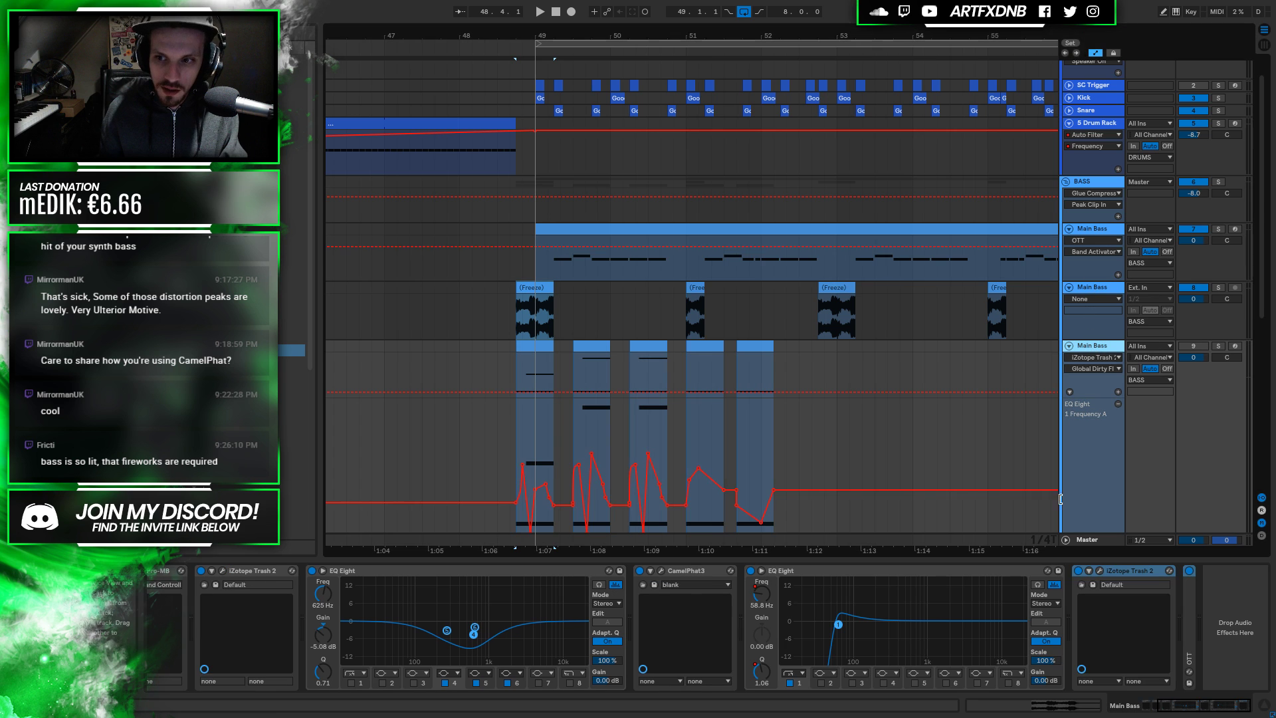
{"action": "left_click", "coordinate": [1190, 608]}
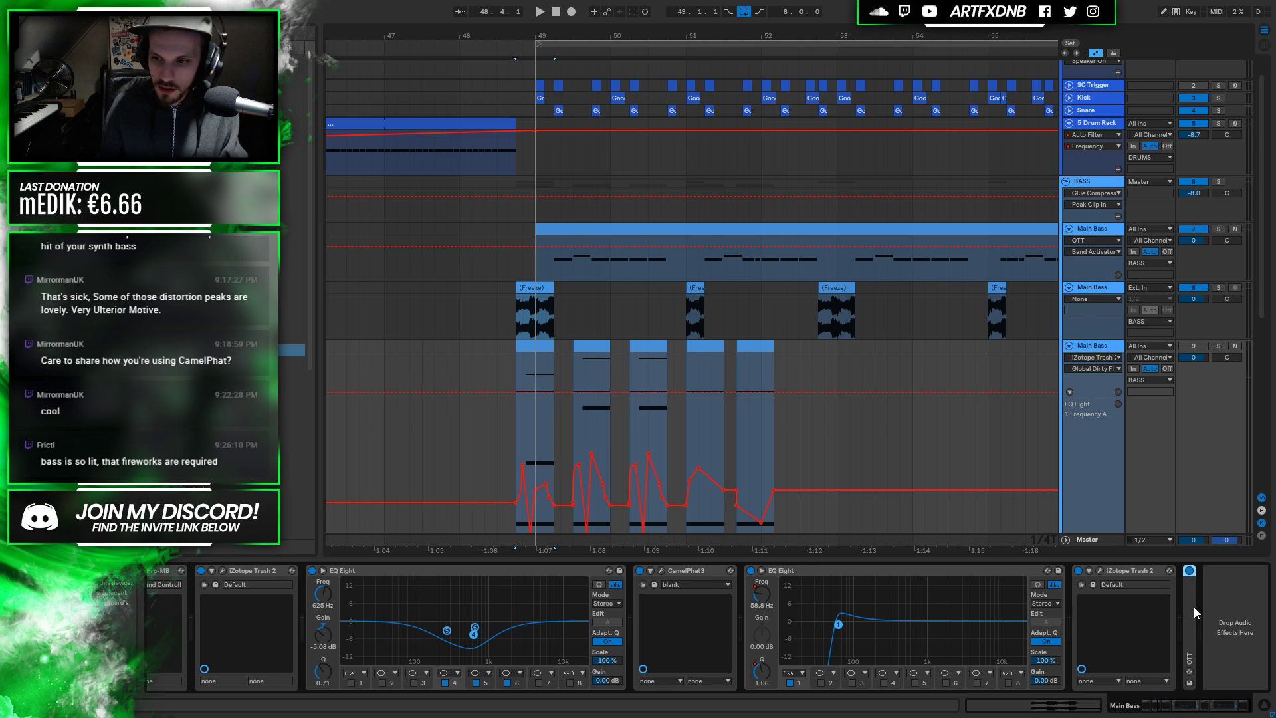
{"action": "key", "text": "Delete"}
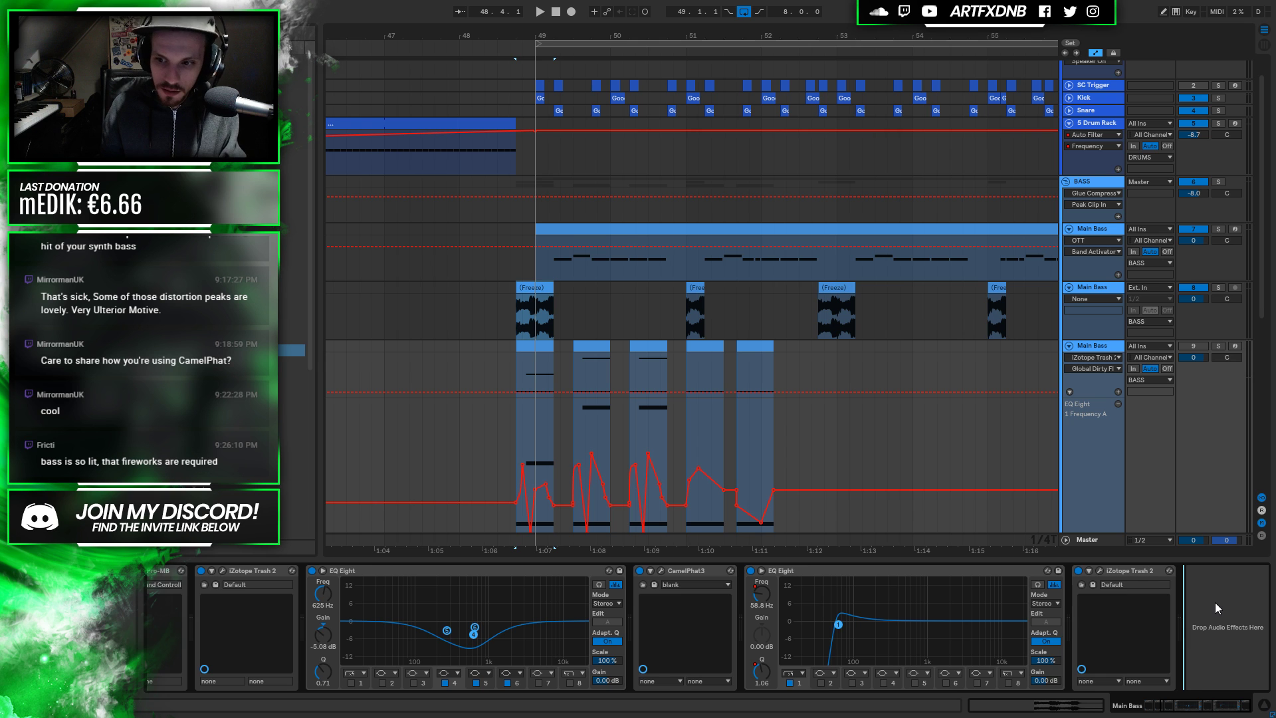
{"action": "key", "text": "ctrl+z"}
Solo the automated Main Bass fill track and audition its glide variations through the OTT
{"action": "left_click", "coordinate": [1218, 345]}
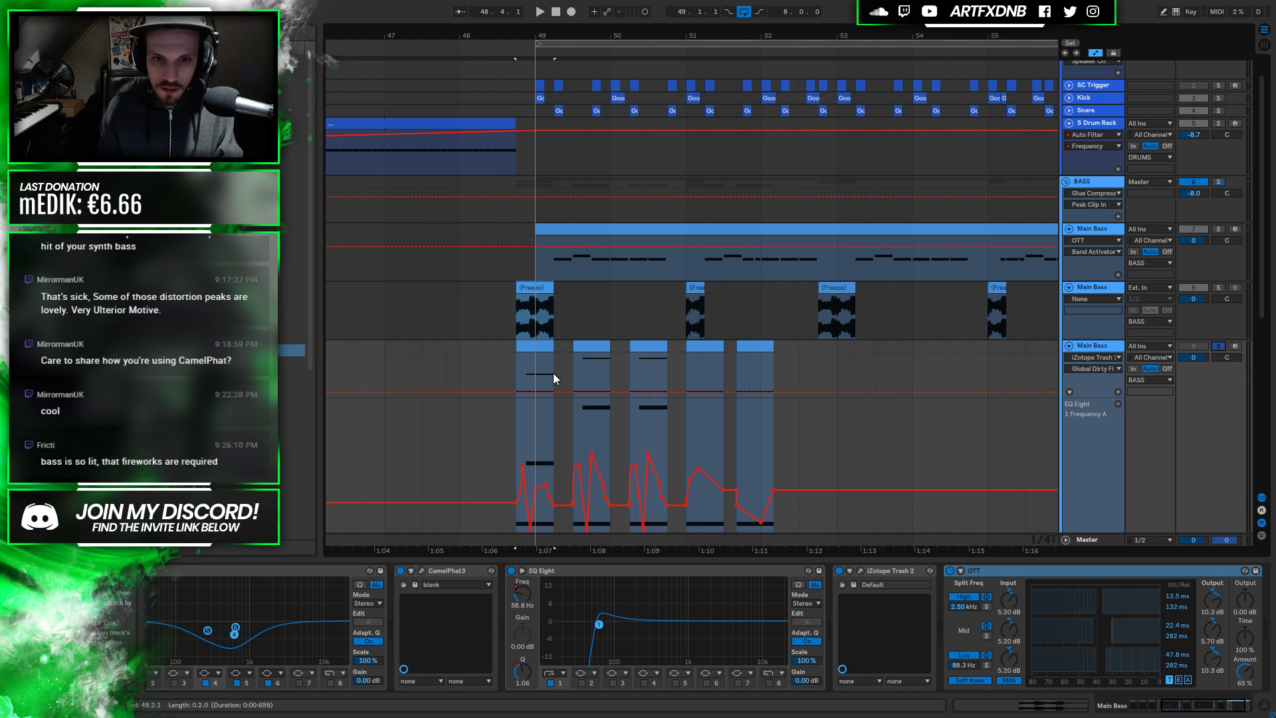
{"action": "key", "text": "space"}
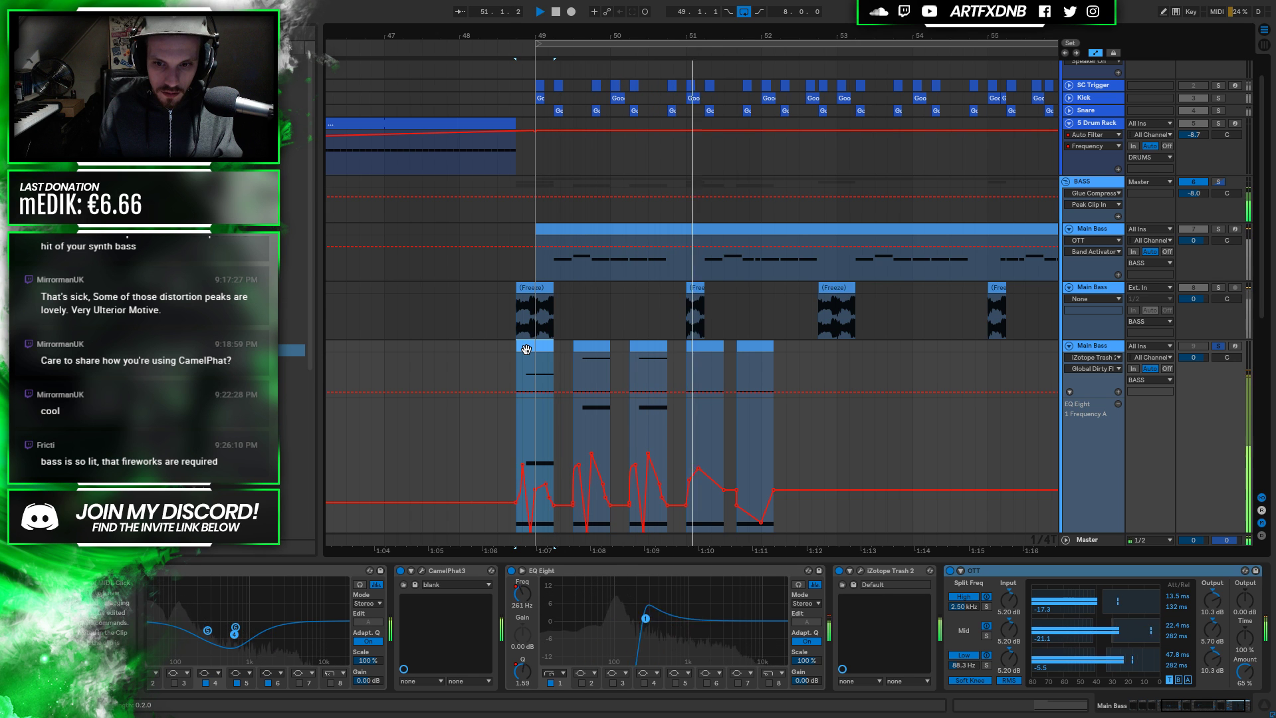
{"action": "key", "text": "space"}
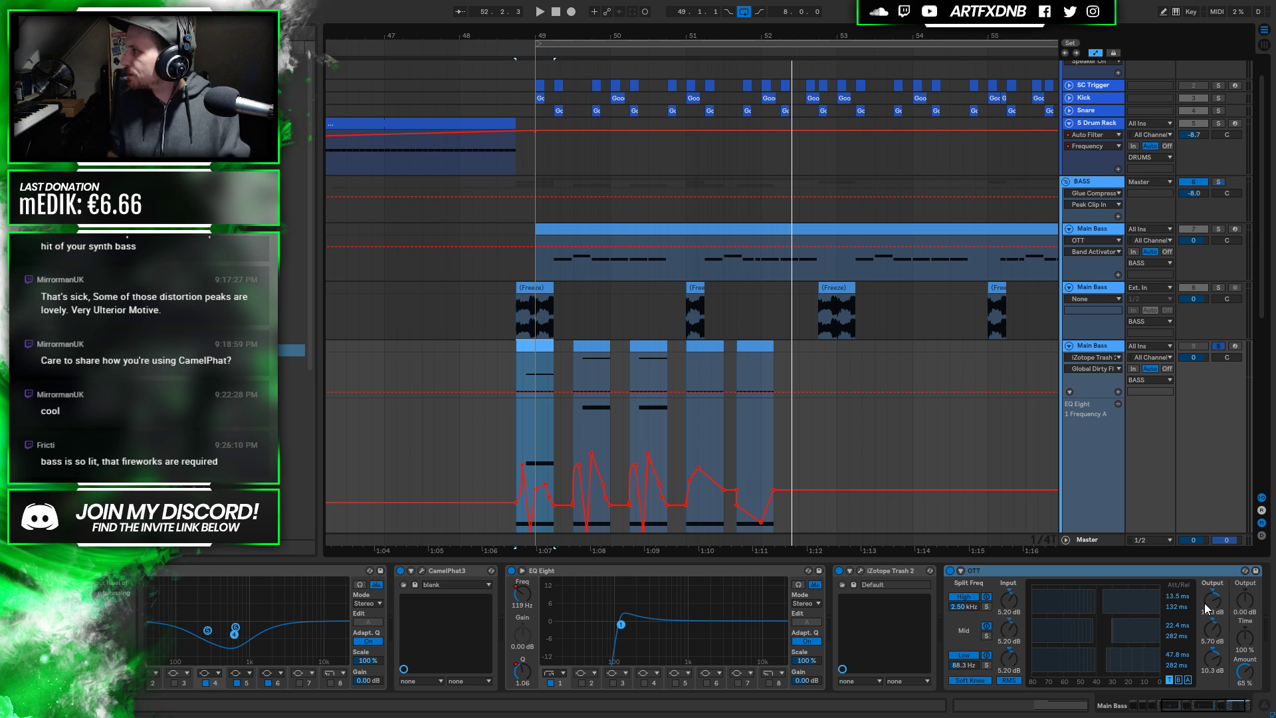
Play the full mix from just before bar 48 into the drop with the bass solo off
{"action": "left_click", "coordinate": [546, 229]}
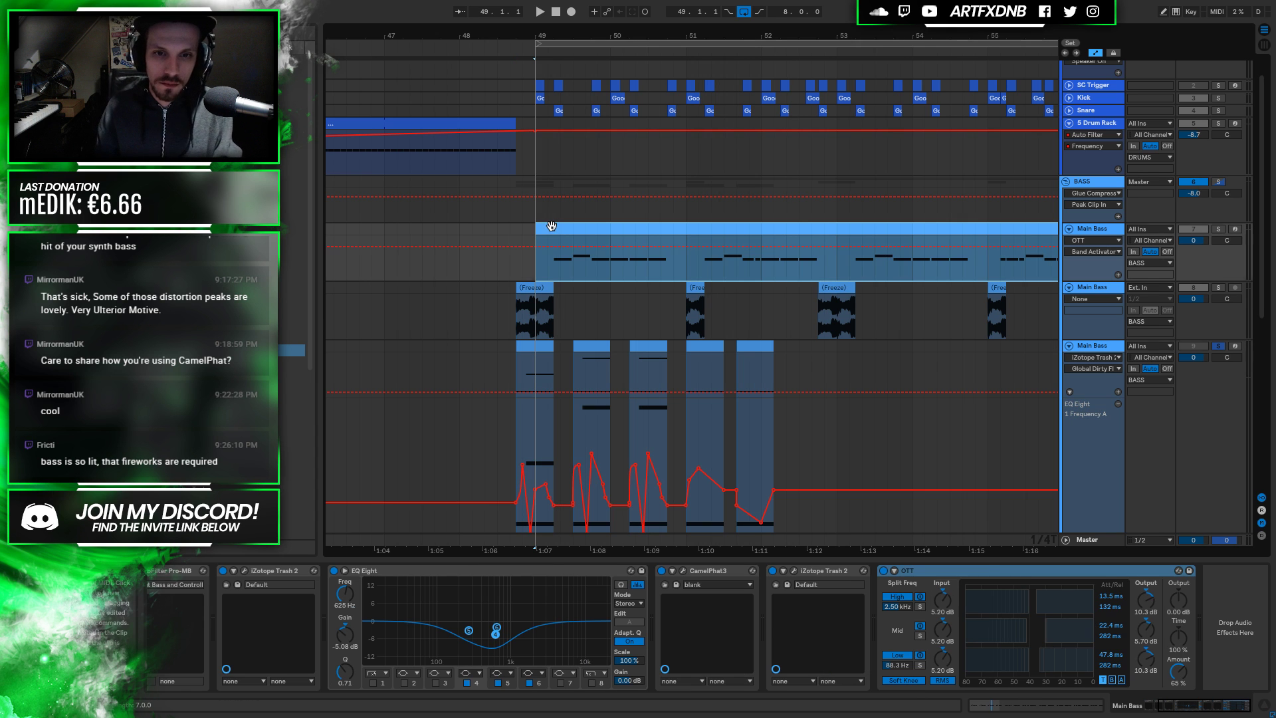
{"action": "left_click", "coordinate": [486, 128]}
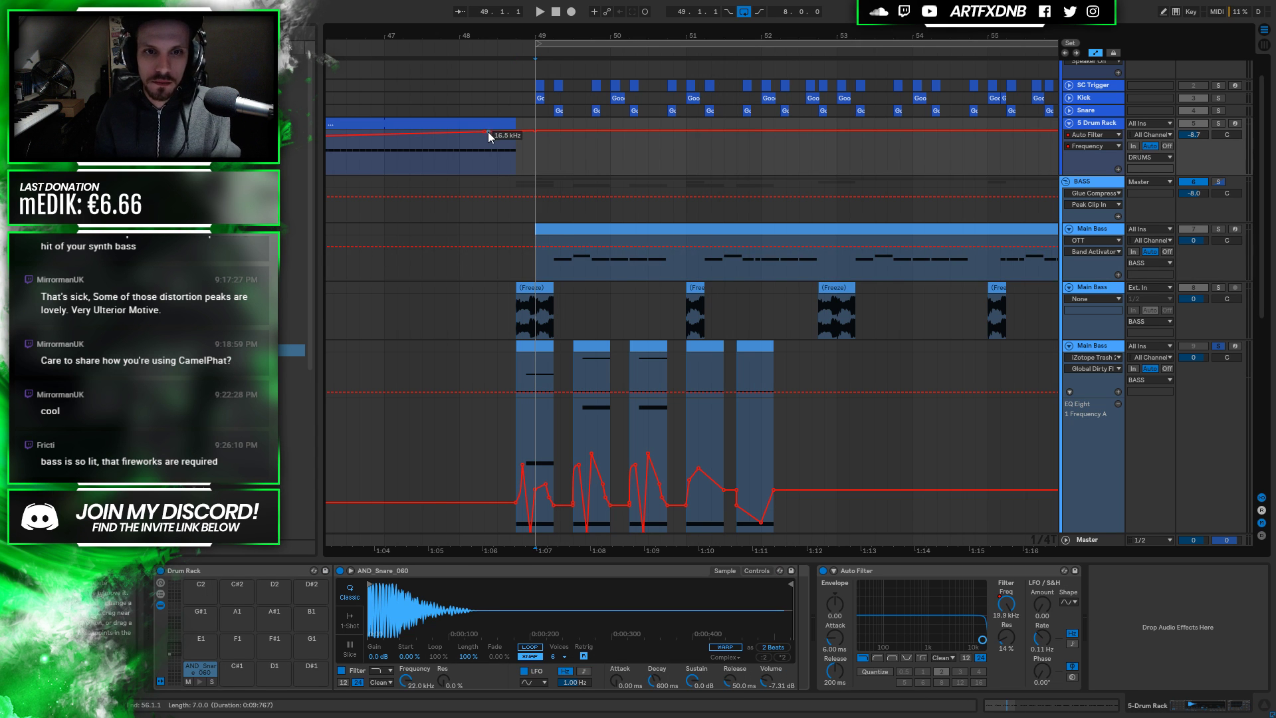
{"action": "left_click", "coordinate": [458, 169]}
{"action": "key", "text": "space"}
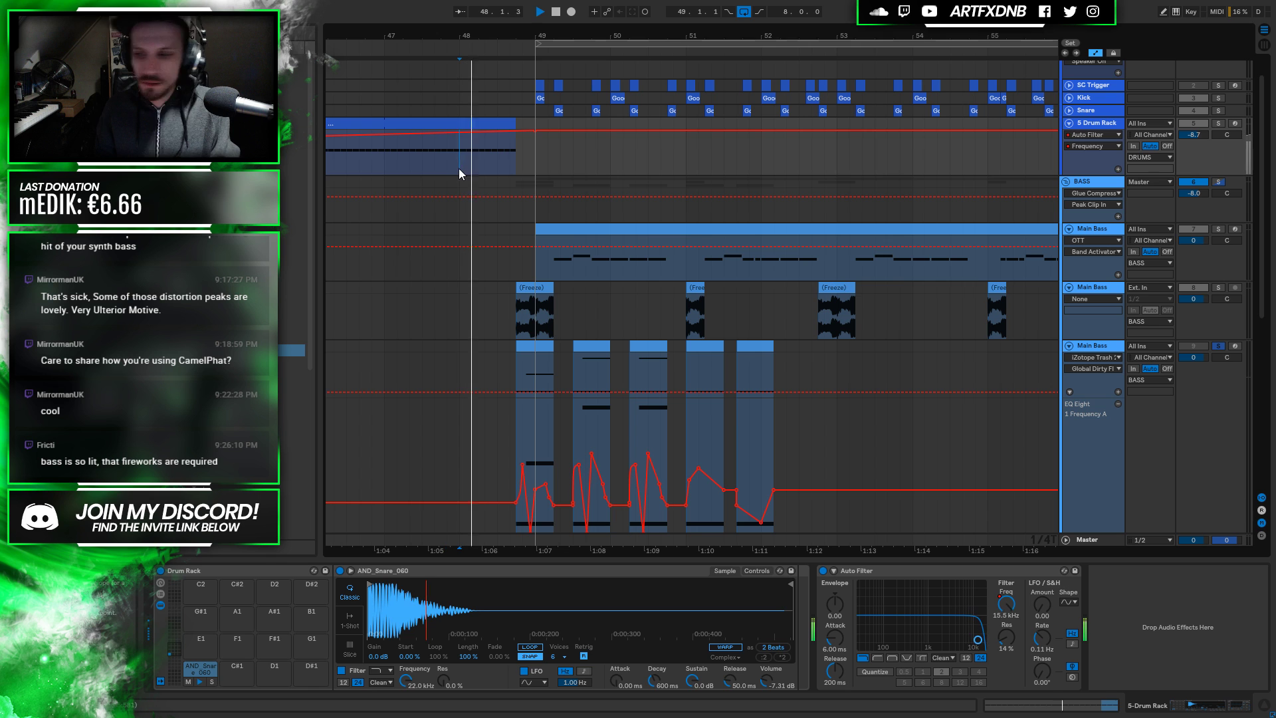
{"action": "key", "text": "space"}
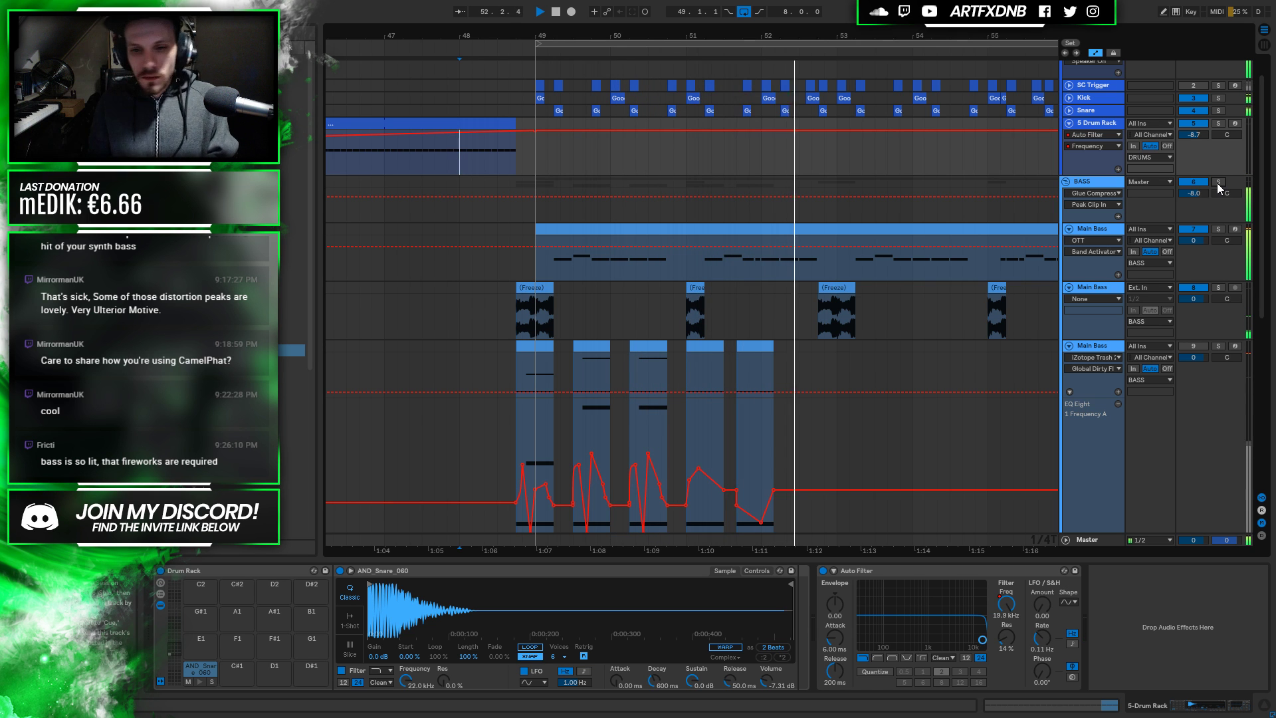
{"action": "scroll", "coordinate": [896, 400], "scroll_direction": "down", "scroll_amount": 5}
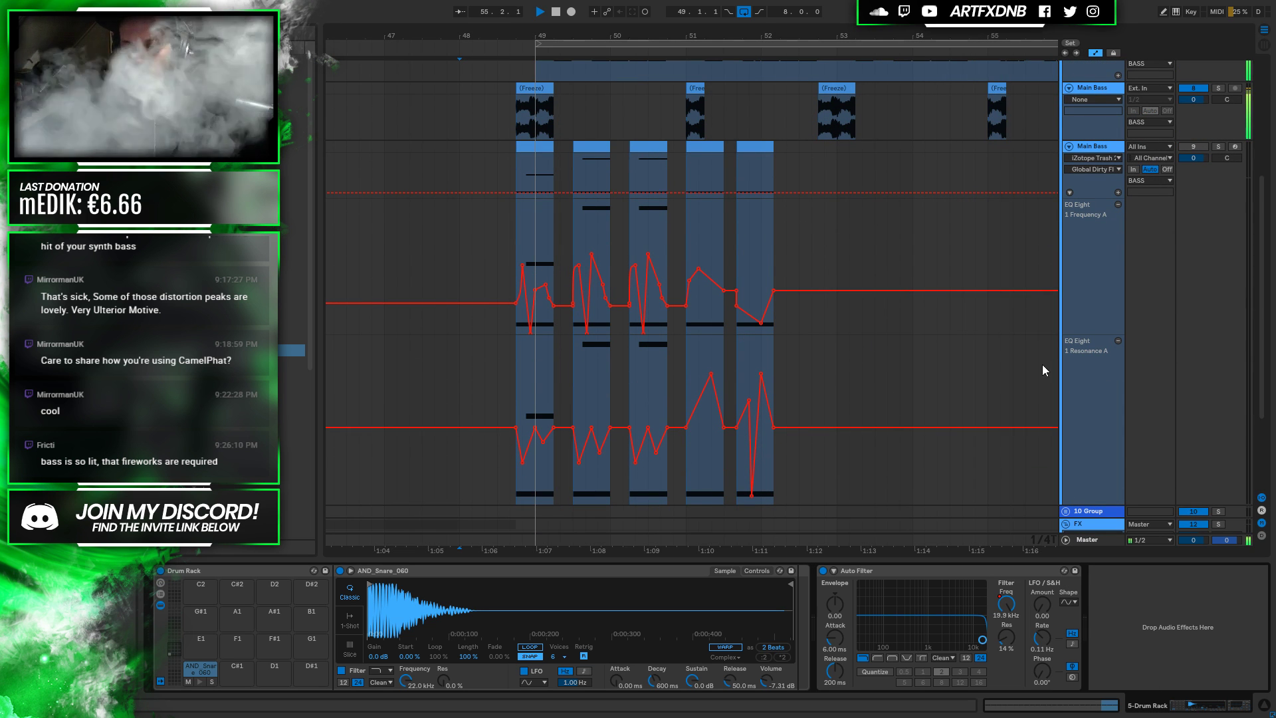
{"action": "scroll", "coordinate": [1030, 111], "scroll_direction": "up", "scroll_amount": 2}
{"action": "key", "text": "space"}
Shorten the end of the frozen bass fill clip at bar 55 and audition the cut
{"action": "left_click", "coordinate": [1017, 65]}
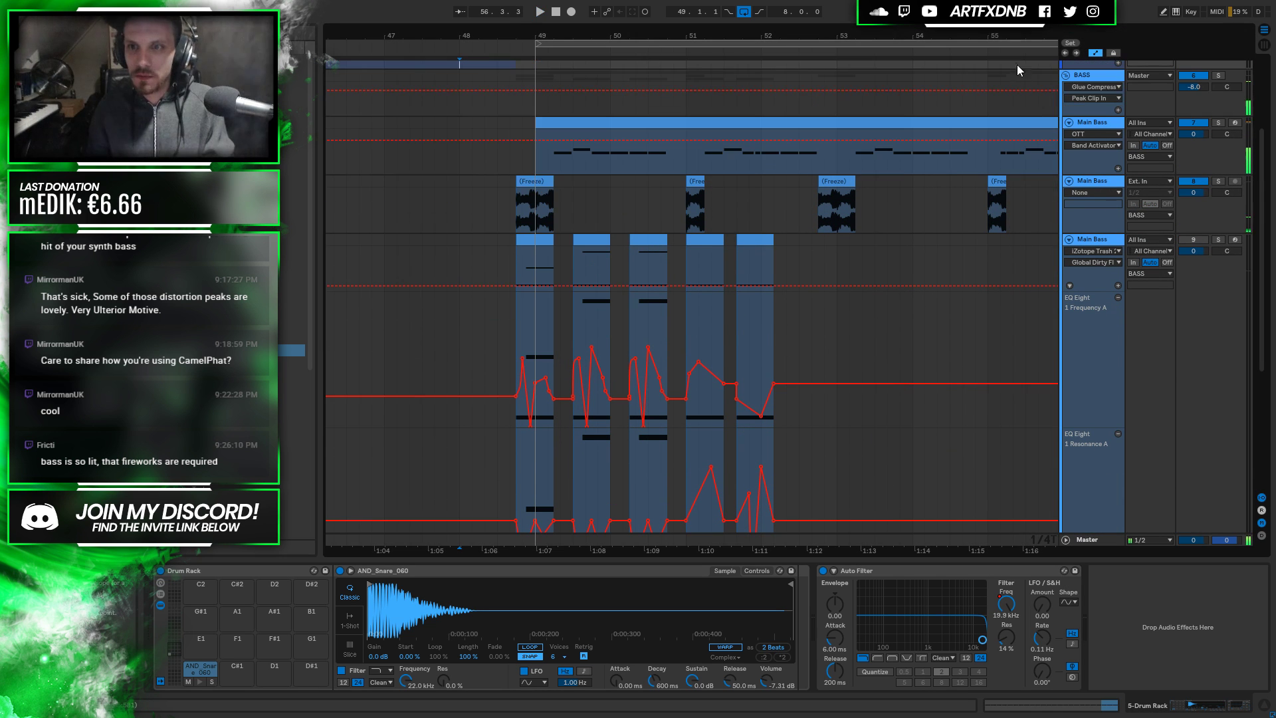
{"action": "key", "text": "plus"}
{"action": "key", "text": "plus"}
{"action": "key", "text": "plus"}
{"action": "left_click_drag", "start_coordinate": [838, 199], "coordinate": [783, 200]}
{"action": "left_click", "coordinate": [602, 207]}
{"action": "key", "text": "space"}
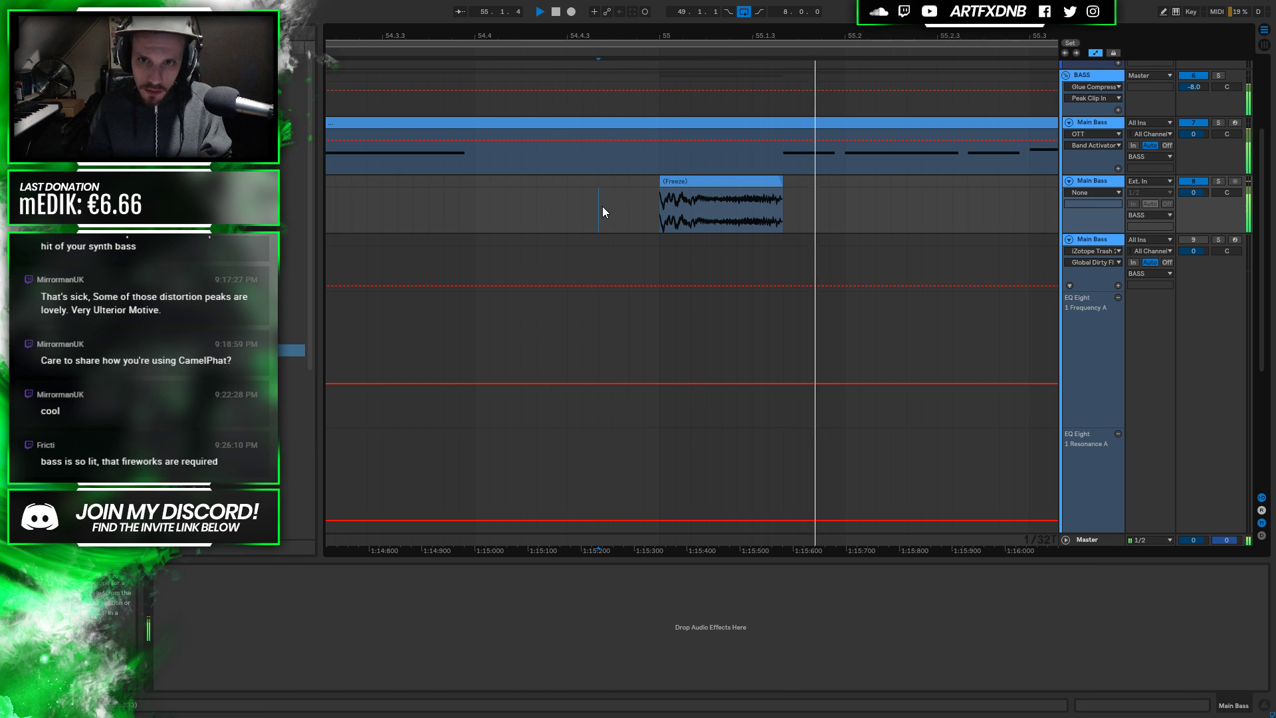
Delete the last frozen fill before bar 57 and the main bass part after bar 55, and play the section
{"action": "left_click_drag", "start_coordinate": [745, 36], "coordinate": [747, 5]}
{"action": "left_click", "coordinate": [813, 200]}
{"action": "key", "text": "Delete"}
{"action": "left_click_drag", "start_coordinate": [778, 150], "coordinate": [745, 163]}
{"action": "left_click", "coordinate": [671, 165]}
{"action": "key", "text": "space"}
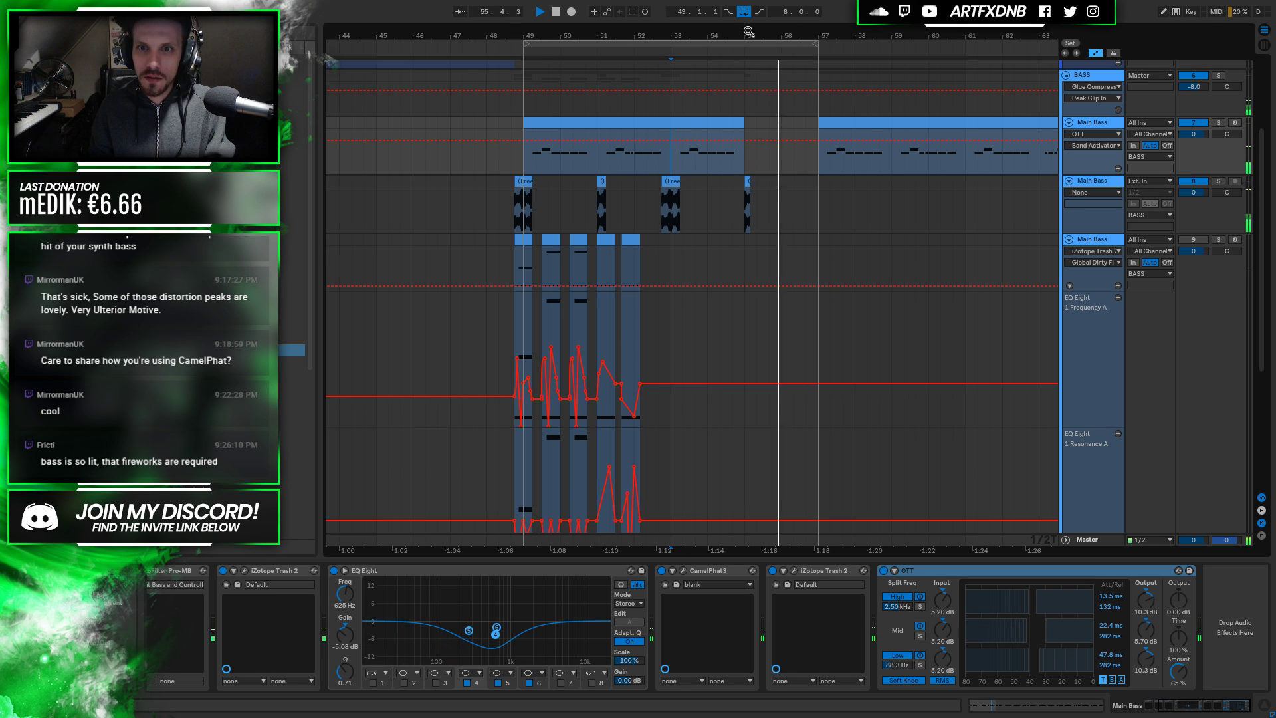
{"action": "key", "text": "space"}
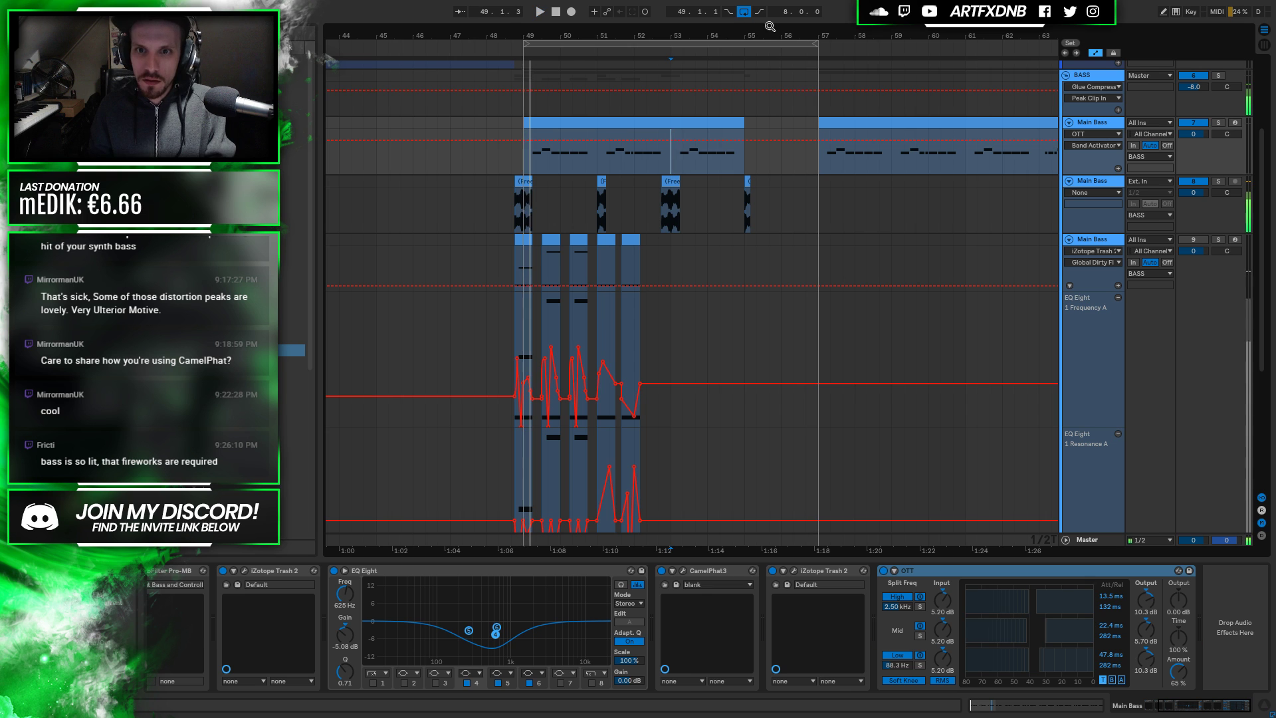
Fold the Main Bass tracks and insert a new MIDI track below the frozen Main Bass track
{"action": "left_click", "coordinate": [1067, 182]}
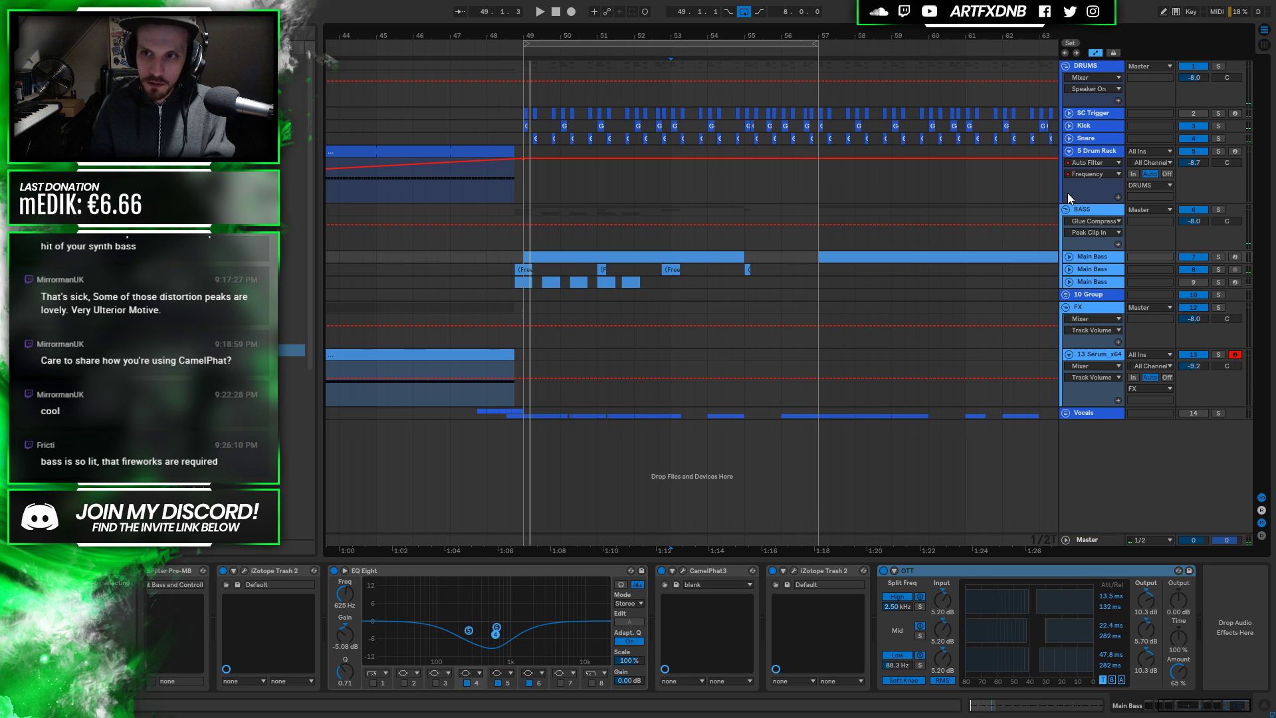
{"action": "left_click", "coordinate": [1090, 269]}
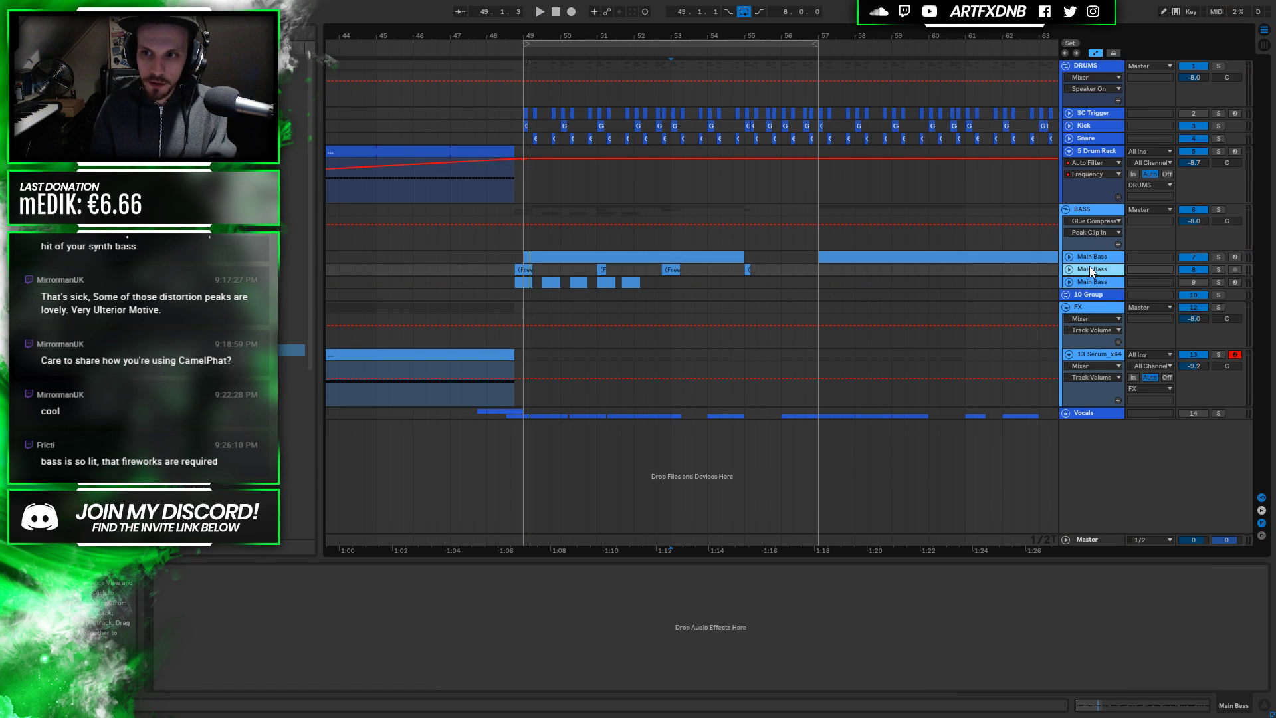
{"action": "right_click", "coordinate": [1089, 269]}
{"action": "left_click", "coordinate": [1058, 381]}
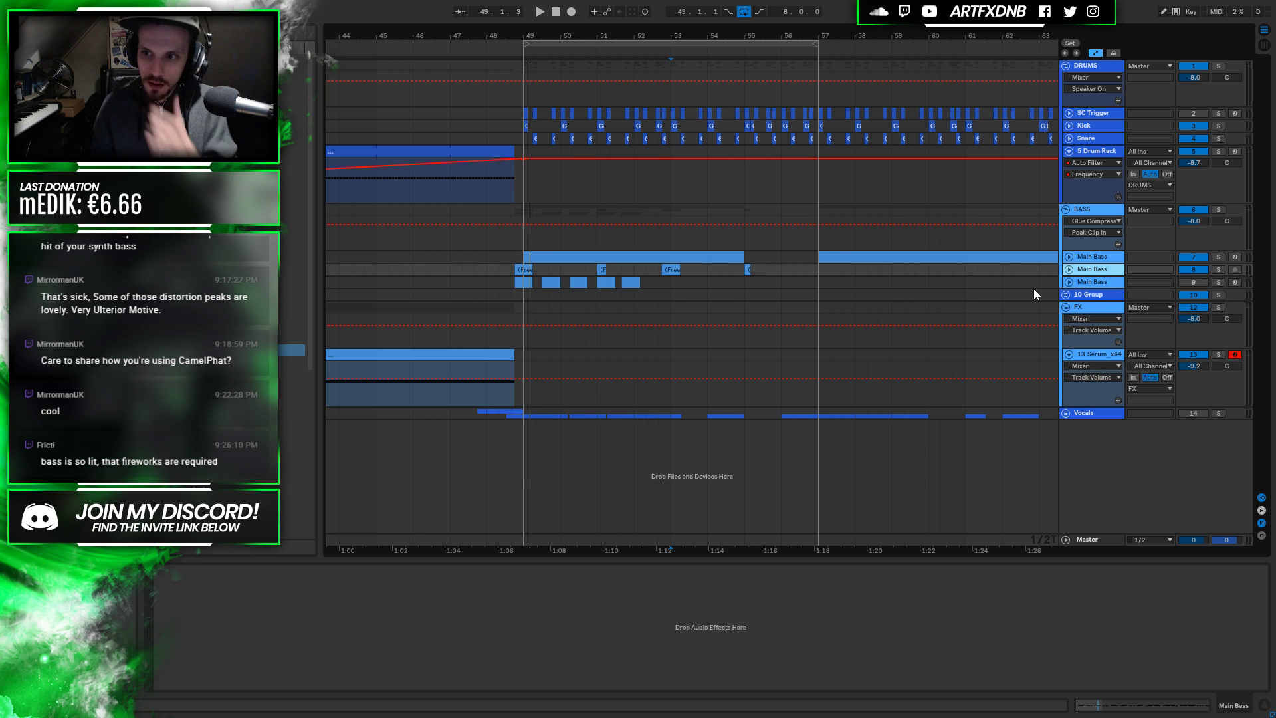
{"action": "key", "text": "ctrl+shift+t"}
Create an empty two-bar MIDI clip from bar 55 to bar 57 on the new track and shrink the note editor
{"action": "left_click_drag", "start_coordinate": [747, 300], "coordinate": [817, 282]}
{"action": "key", "text": "ctrl+shift+m"}
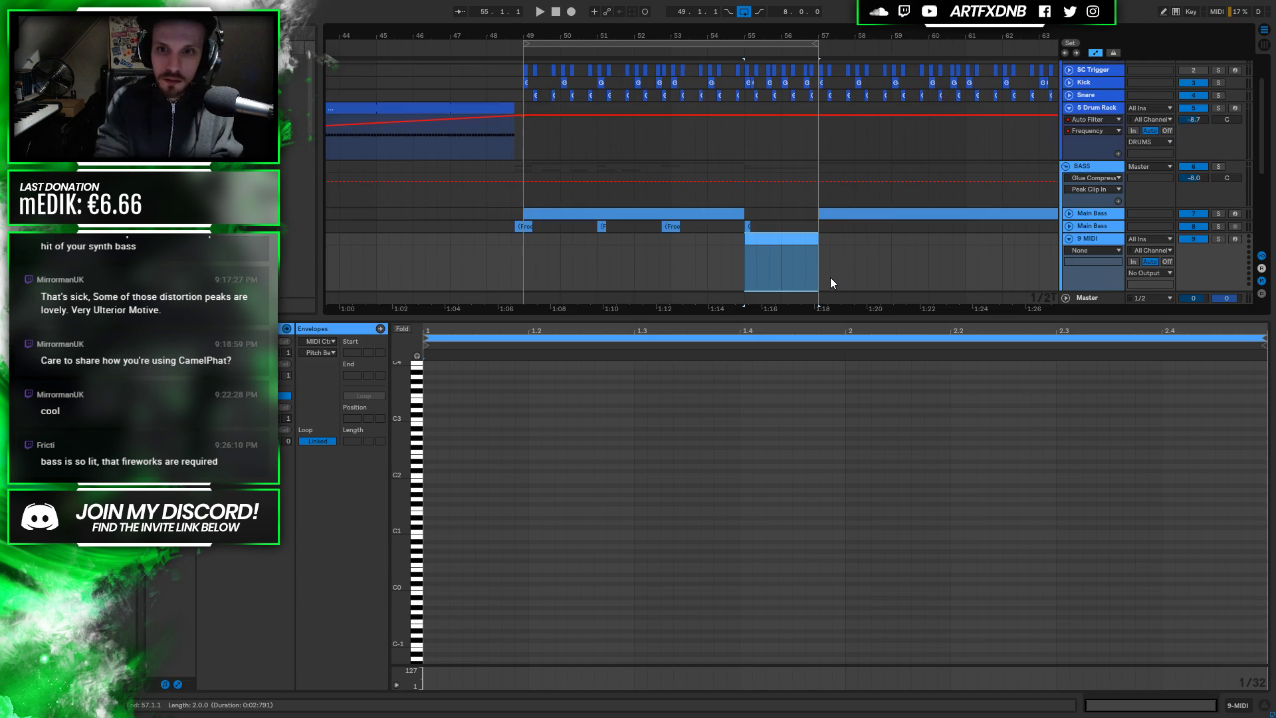
{"action": "left_click_drag", "start_coordinate": [325, 310], "coordinate": [301, 617]}
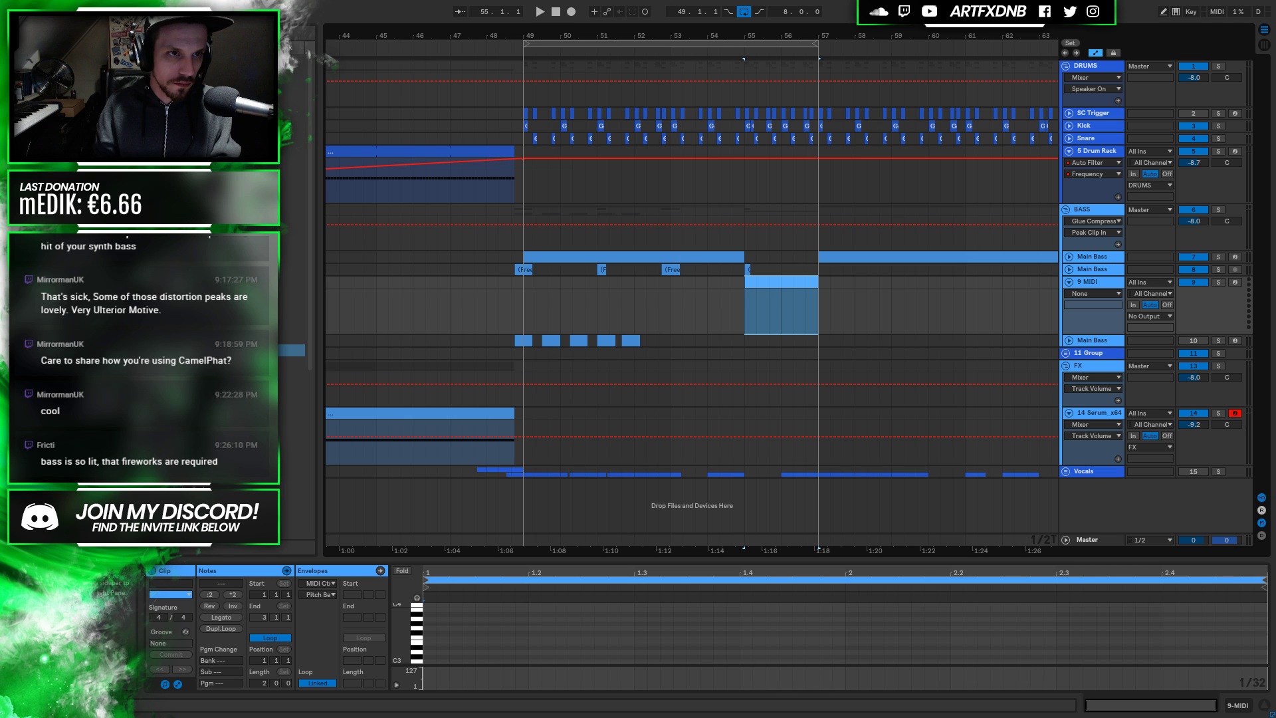
{"action": "key", "text": "Down"}
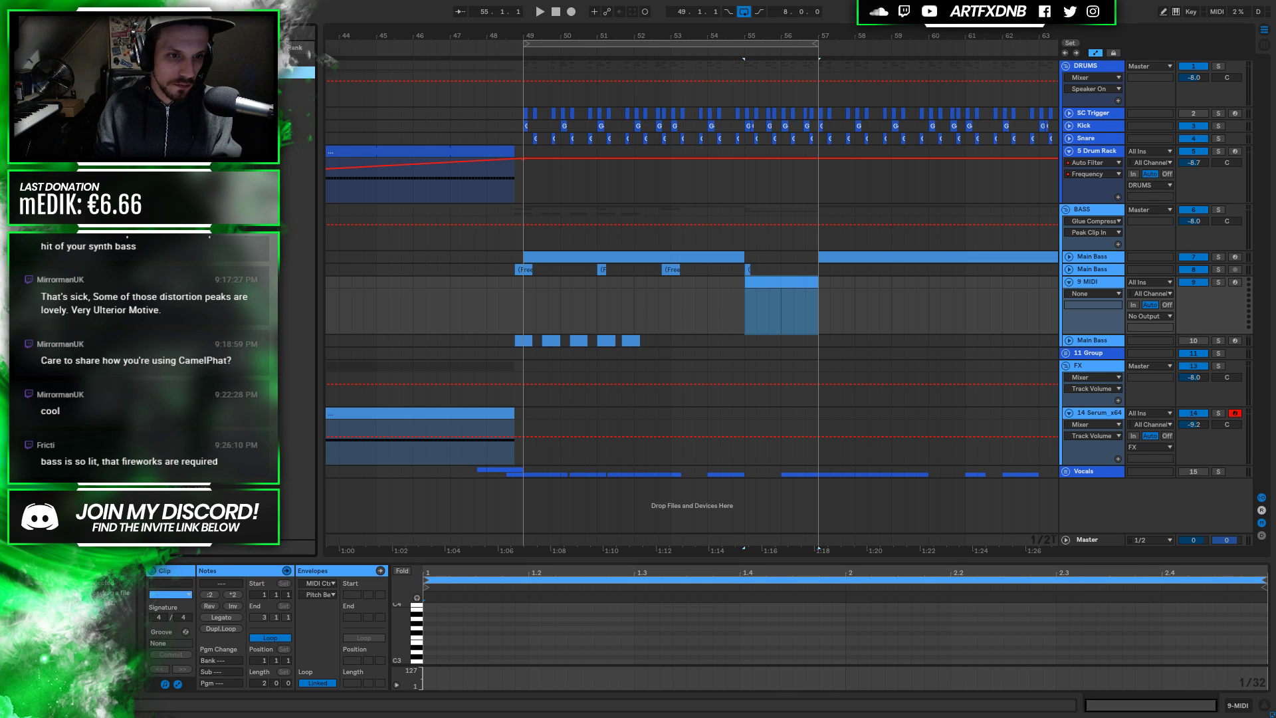
Load the Falcon instrument onto the new MIDI track holding the empty clip at bar 55
{"action": "left_click", "coordinate": [293, 400]}
{"action": "key", "text": "Down"}
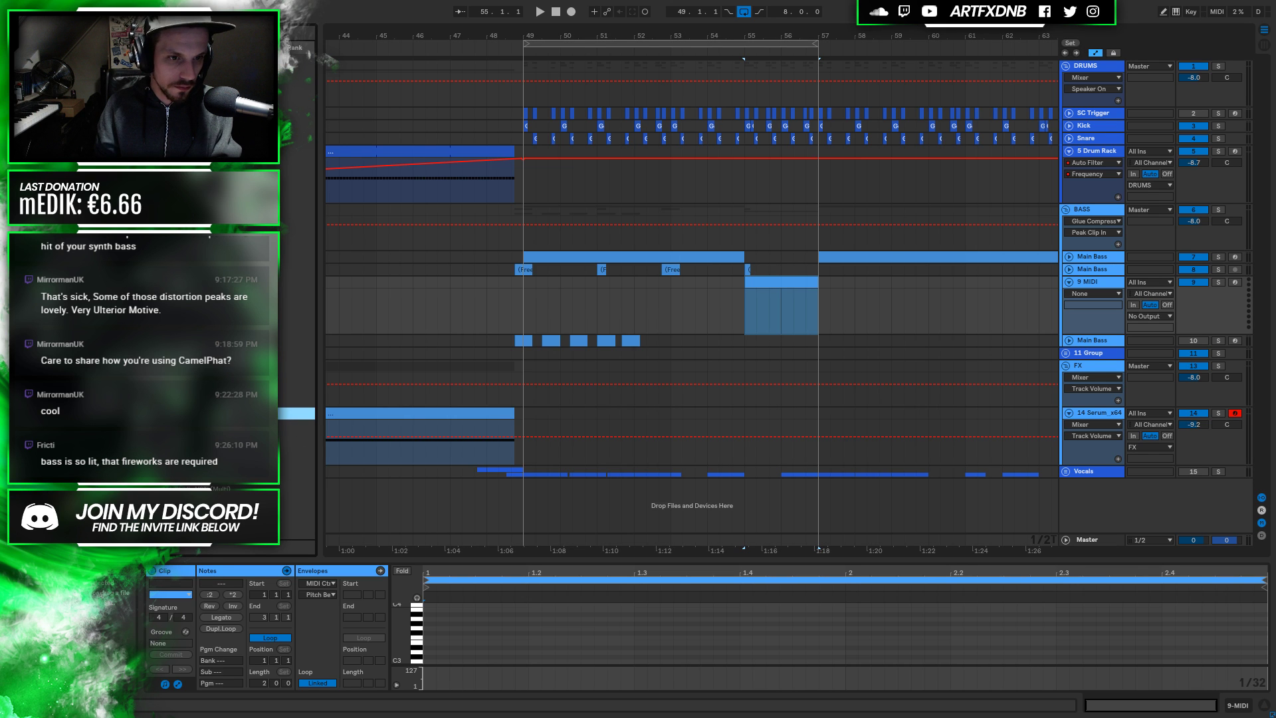
{"action": "left_click_drag", "start_coordinate": [792, 317], "coordinate": [792, 319]}
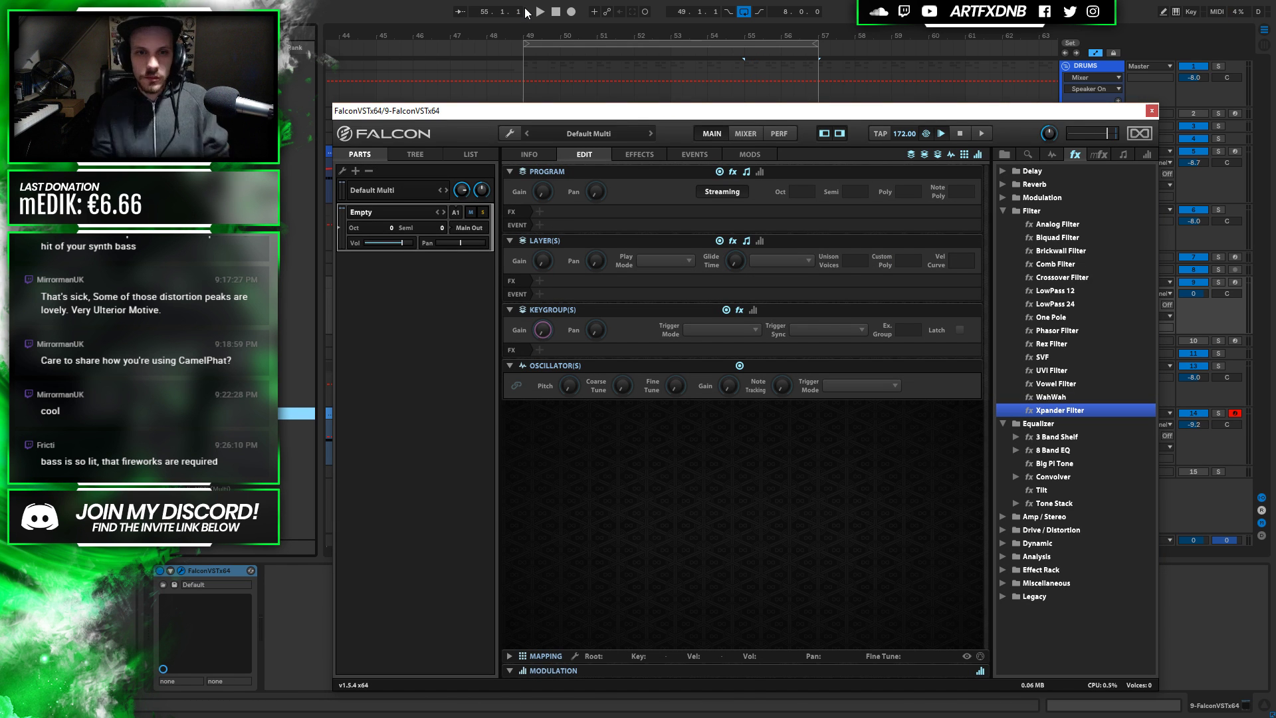
Add the Analog Saw oscillator preset to Falcon's empty program as a new keygroup
{"action": "left_click", "coordinate": [1004, 211]}
{"action": "left_click", "coordinate": [1002, 224]}
{"action": "left_click", "coordinate": [1051, 154]}
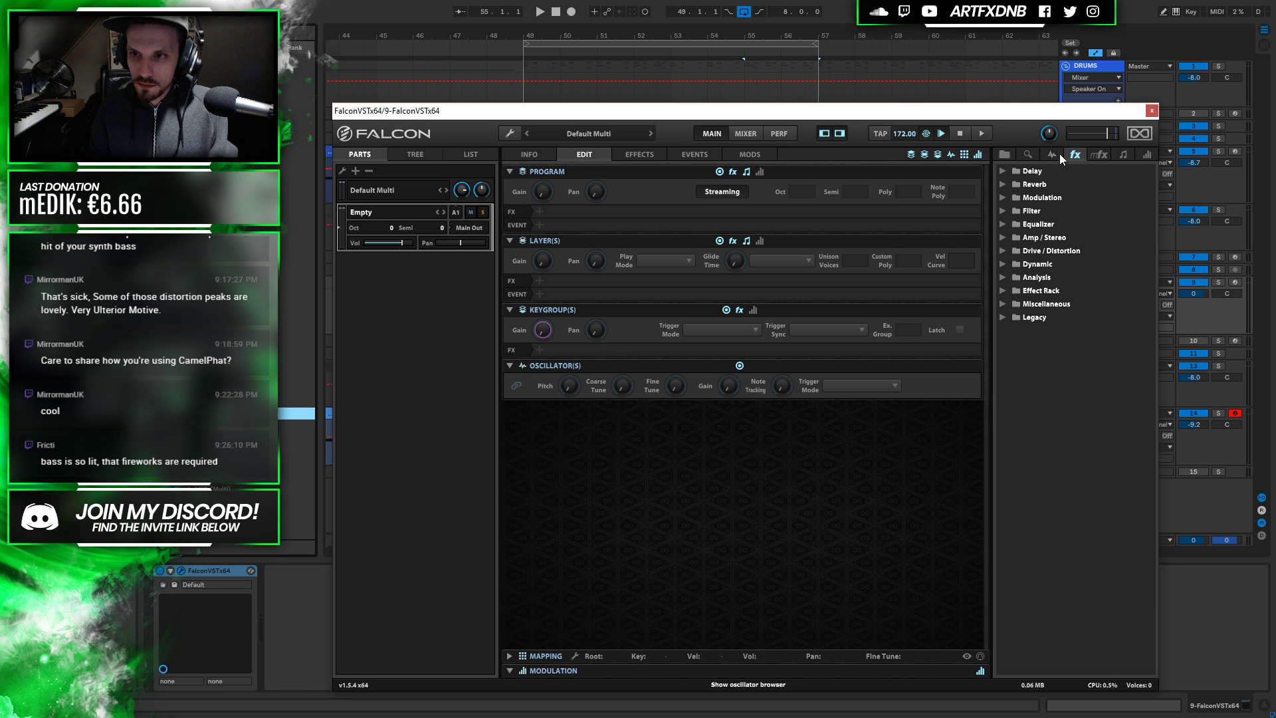
{"action": "left_click", "coordinate": [1004, 277]}
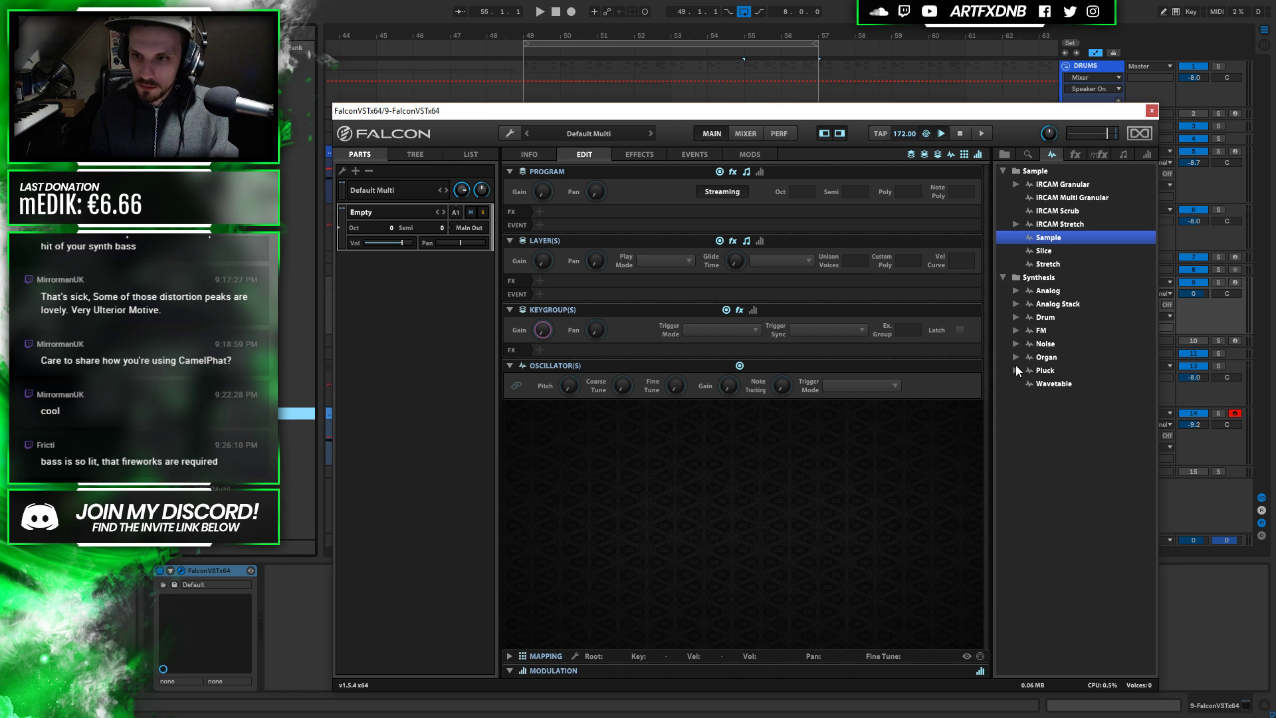
{"action": "left_click", "coordinate": [1050, 292]}
{"action": "left_click", "coordinate": [1015, 292]}
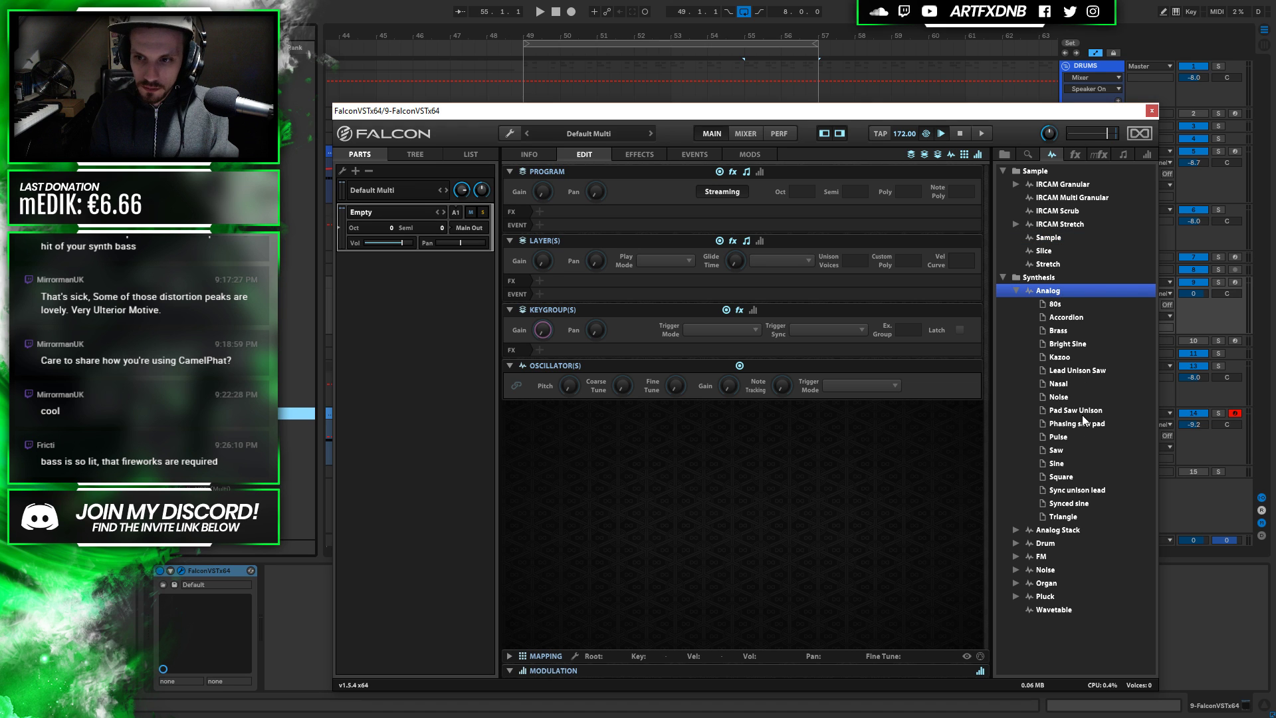
{"action": "left_click", "coordinate": [1059, 451]}
{"action": "left_click", "coordinate": [509, 656]}
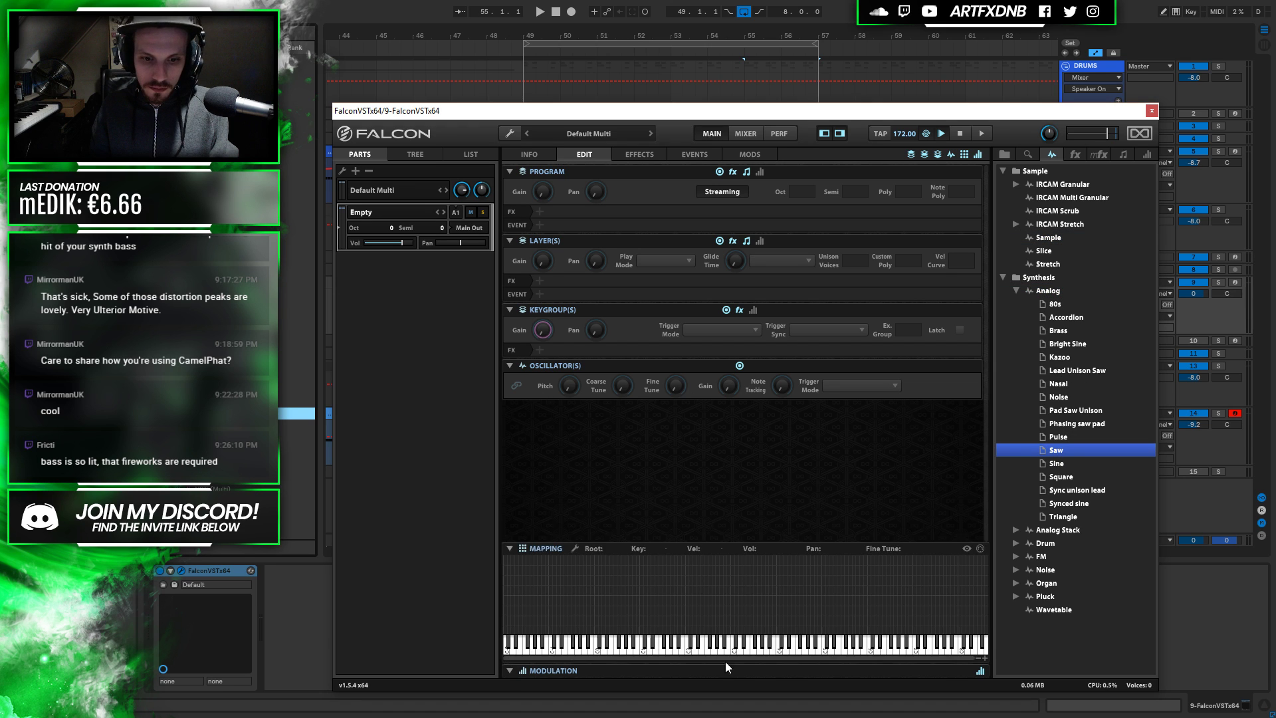
{"action": "left_click_drag", "start_coordinate": [1061, 454], "coordinate": [734, 563]}
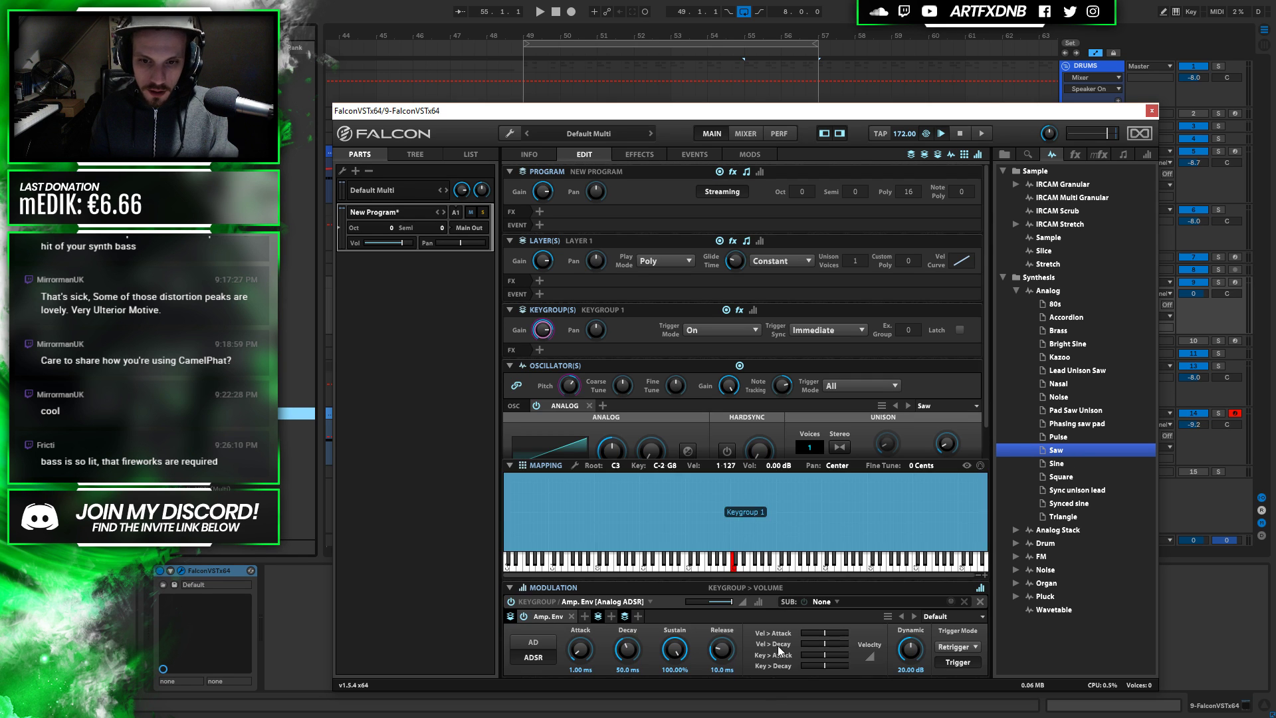
{"action": "left_click", "coordinate": [1151, 111]}
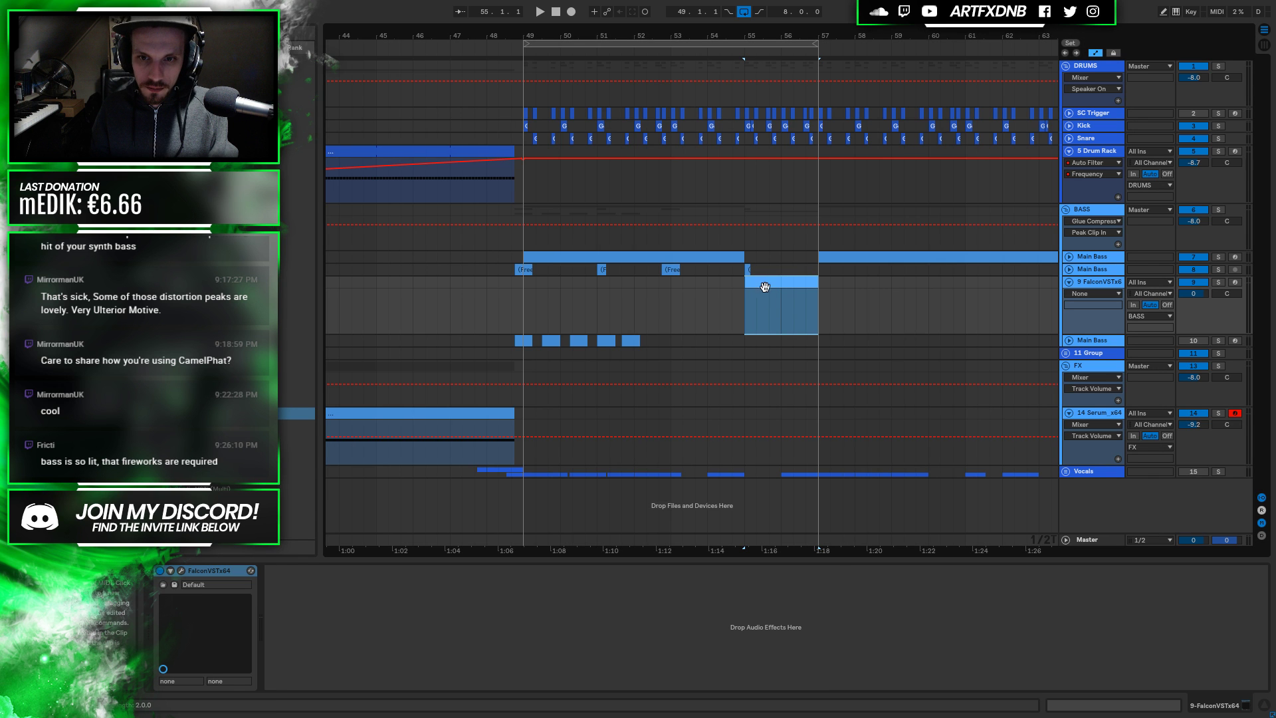
Give Falcon's saw oscillator two stereo unison voices, with detune at about 48% and an adjusted stereo spread
{"action": "left_click", "coordinate": [181, 569]}
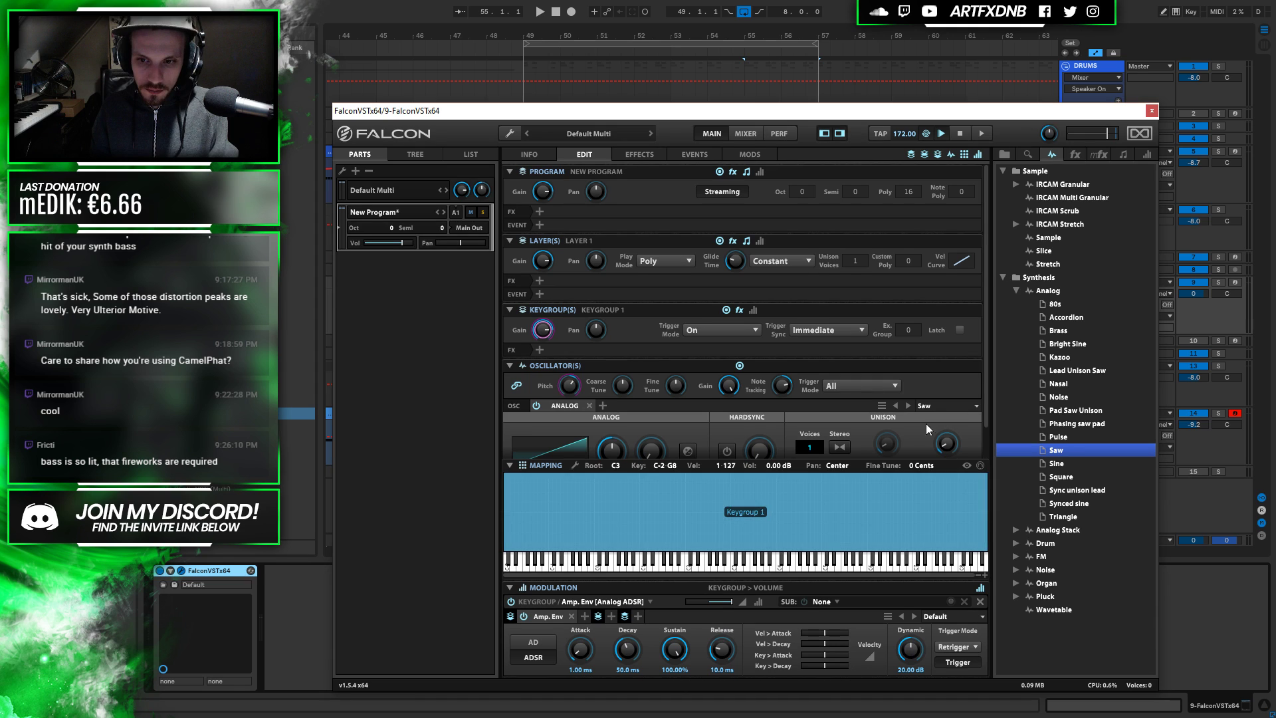
{"action": "left_click", "coordinate": [509, 465]}
{"action": "left_click", "coordinate": [946, 443]}
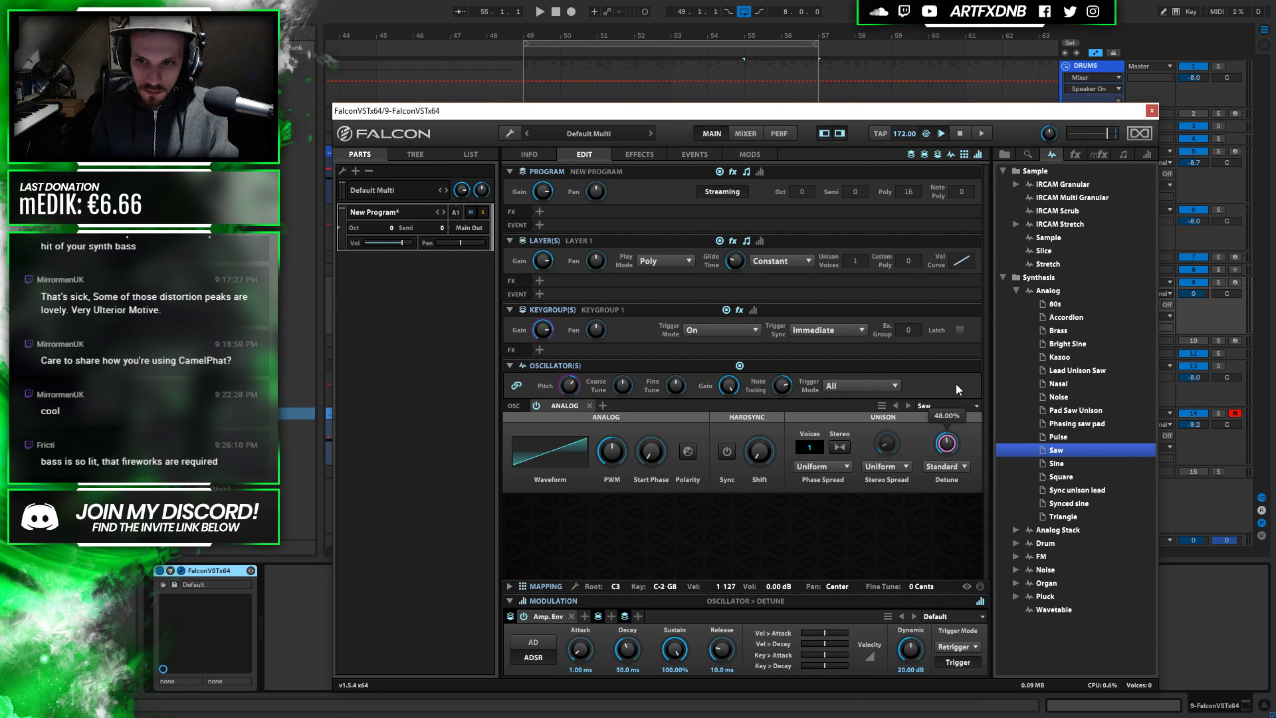
{"action": "left_click", "coordinate": [840, 448]}
{"action": "left_click_drag", "start_coordinate": [893, 449], "coordinate": [893, 452]}
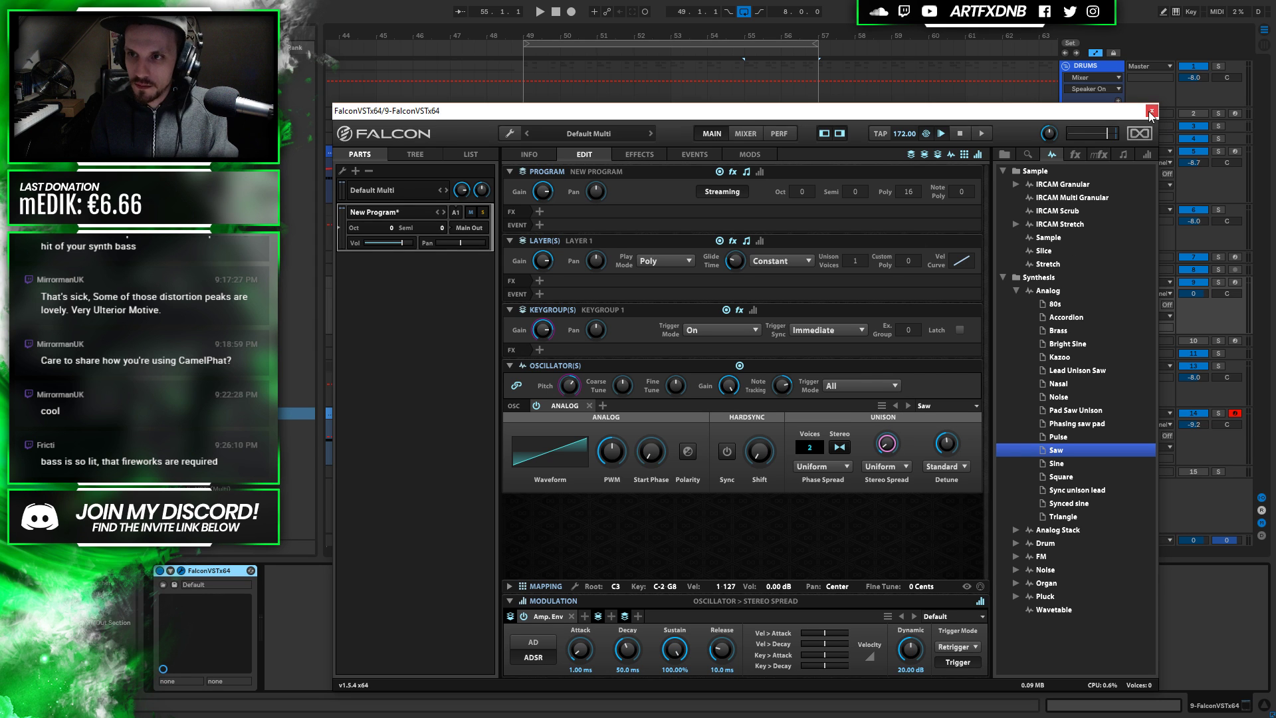
Set Falcon's layer to Mono Portamento play mode and increase its glide time
{"action": "left_click", "coordinate": [665, 260]}
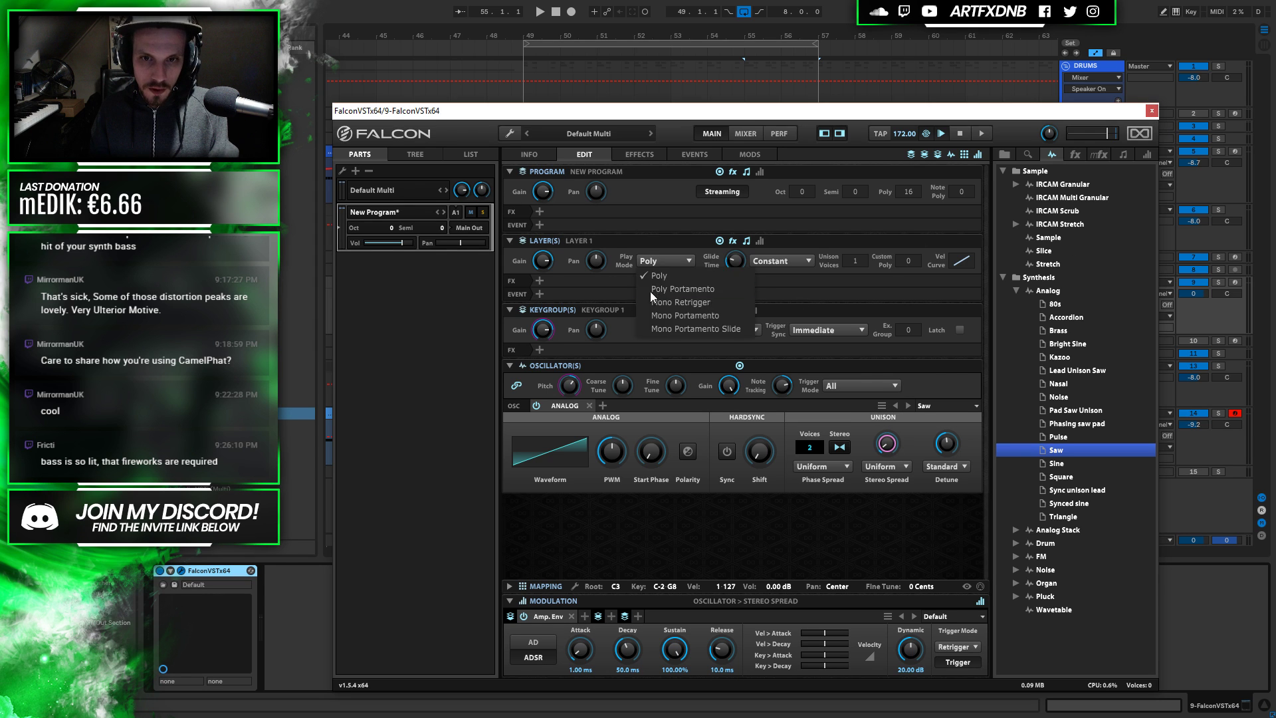
{"action": "left_click", "coordinate": [664, 316]}
{"action": "left_click_drag", "start_coordinate": [735, 260], "coordinate": [744, 246]}
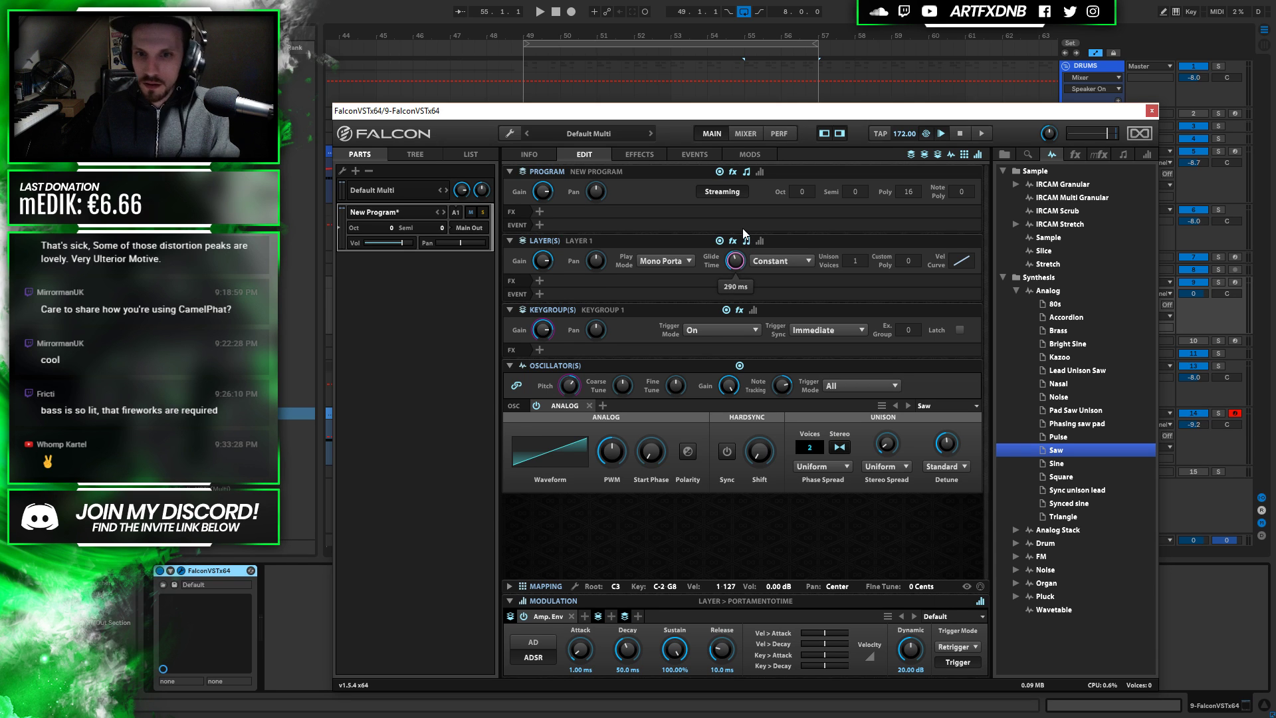
{"action": "left_click_drag", "start_coordinate": [743, 229], "coordinate": [741, 236]}
{"action": "left_click", "coordinate": [1151, 110]}
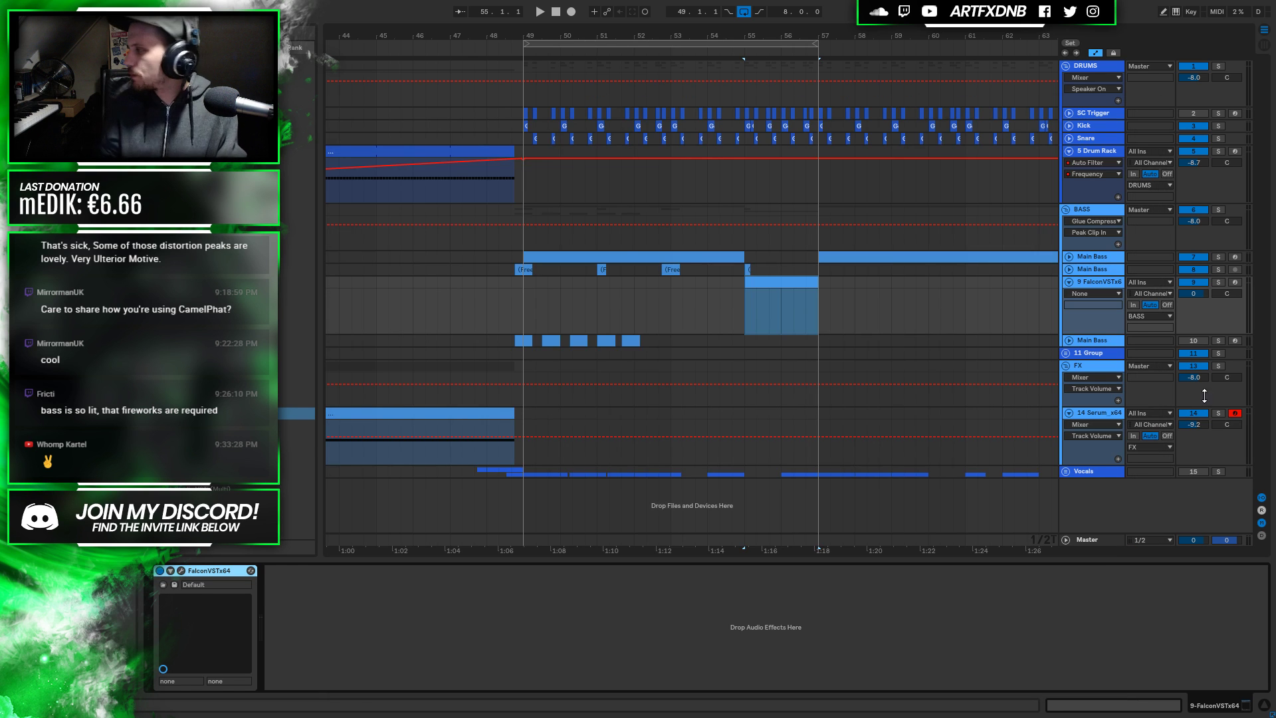
Draw an F3 note from beat 1.2 to 1.4 in the Falcon clip at bar 55 and audition it
{"action": "double_click", "coordinate": [758, 278]}
{"action": "key", "text": "space"}
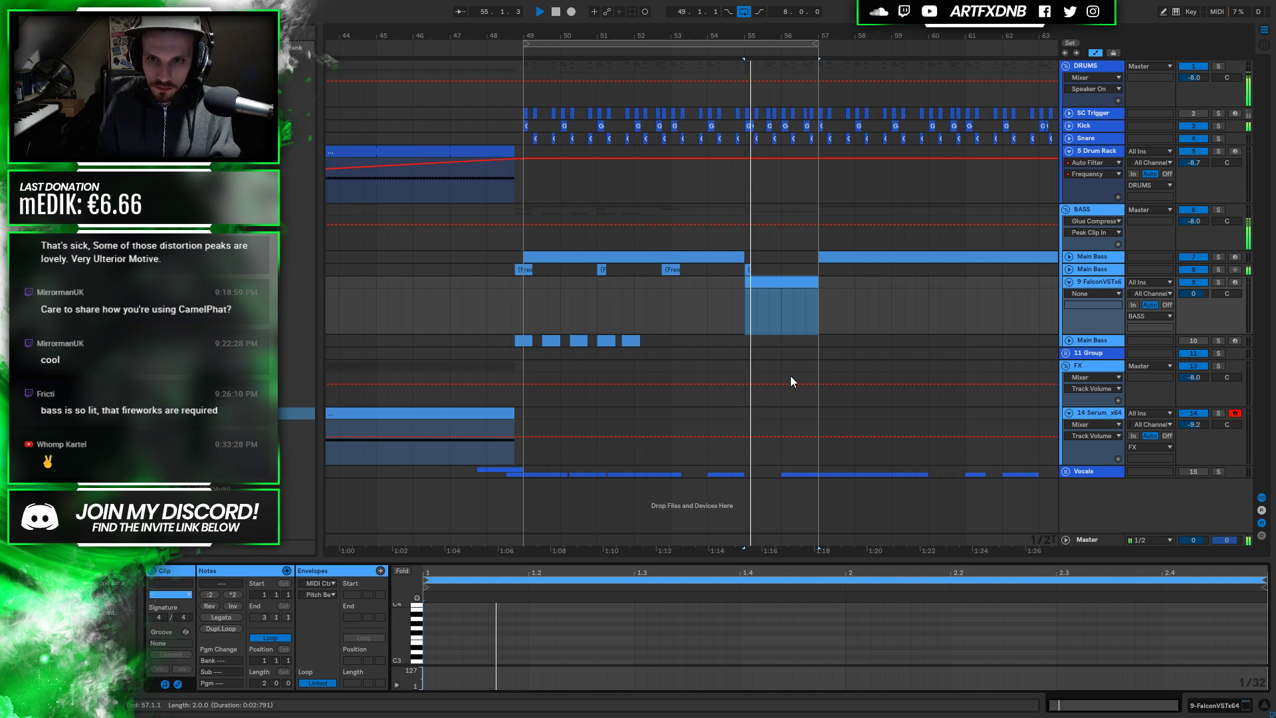
{"action": "key", "text": "space"}
{"action": "left_click_drag", "start_coordinate": [531, 638], "coordinate": [743, 628]}
{"action": "key", "text": "space"}
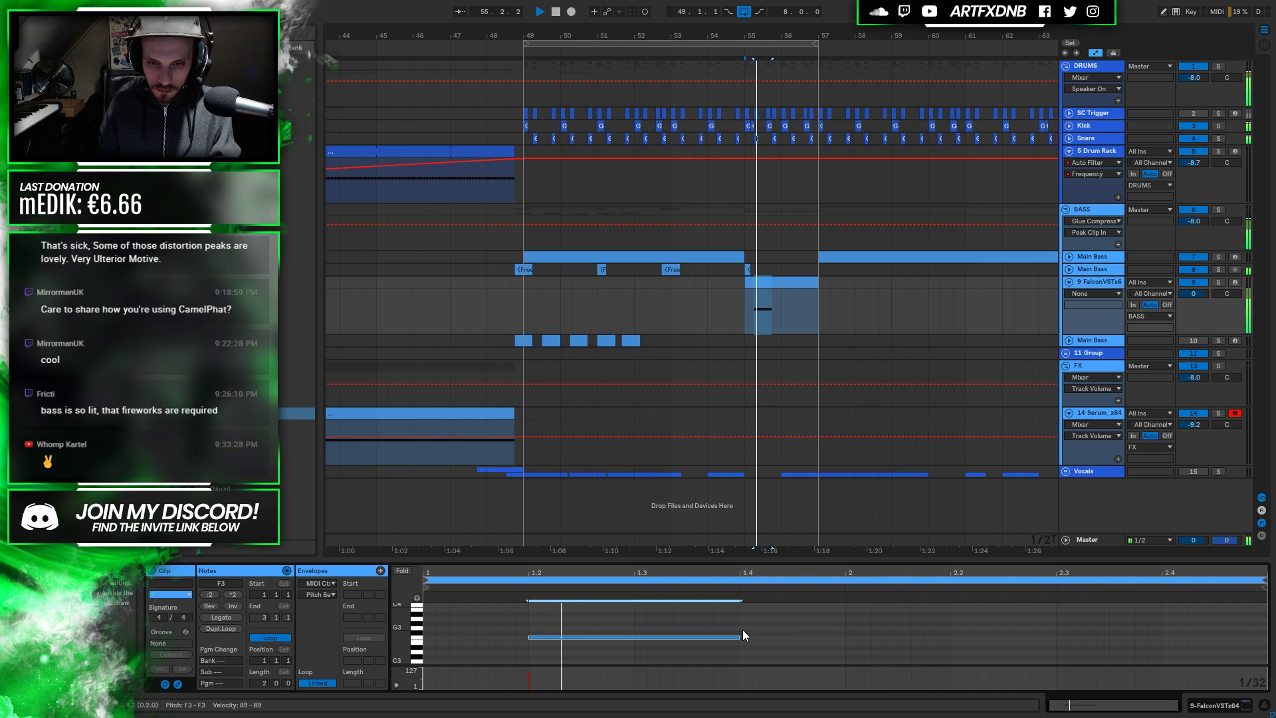
Transpose the drawn note down two octaves to F1 and play it with the section
{"action": "key", "text": "space"}
{"action": "key", "text": "shift+Down"}
{"action": "key", "text": "shift+Down"}
{"action": "key", "text": "space"}
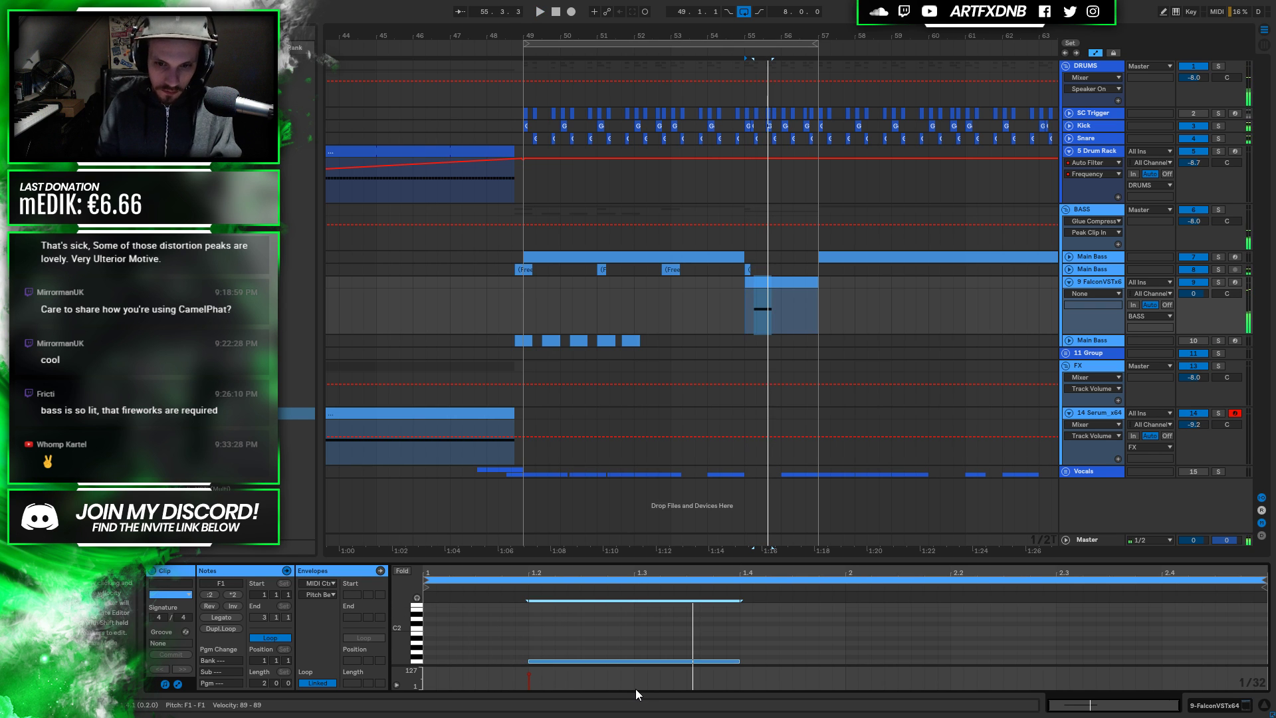
{"action": "key", "text": "space"}
Extend the F1 note to beat 2.2, add an overlapping F#1 note from 2 to 2.4, and audition the glide
{"action": "left_click_drag", "start_coordinate": [739, 660], "coordinate": [851, 661]}
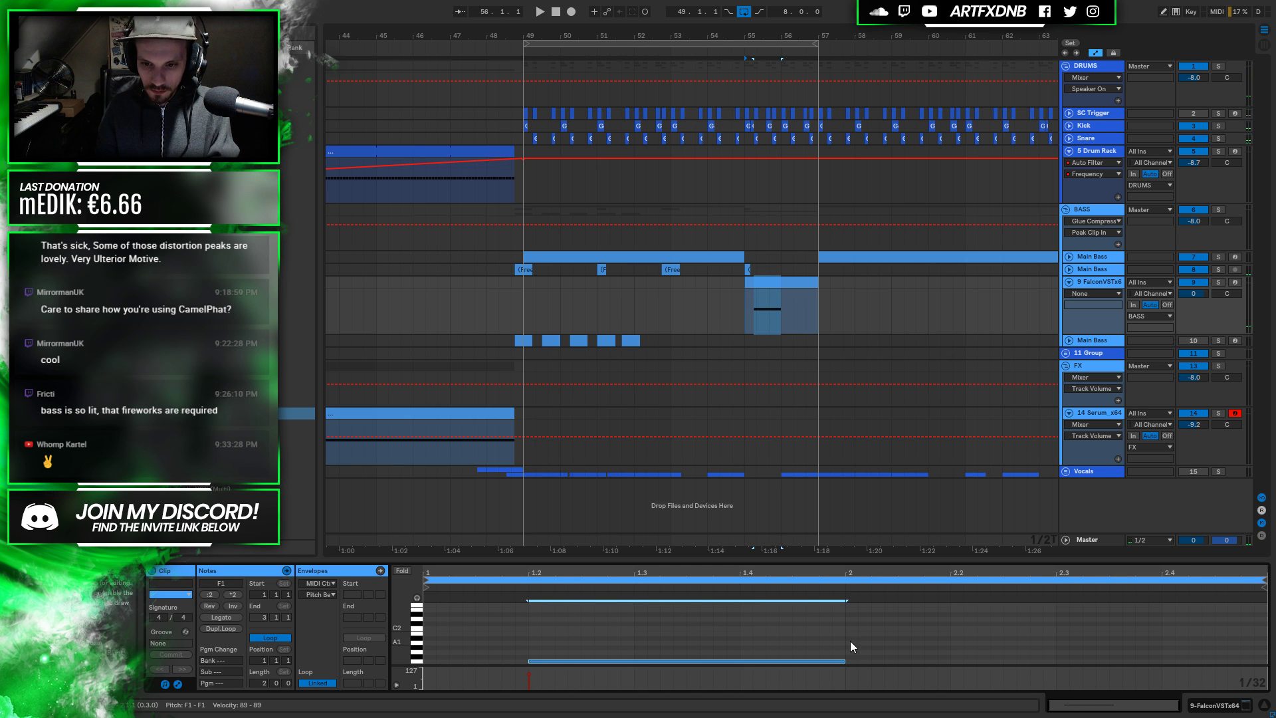
{"action": "mouse_move", "coordinate": [847, 656]}
{"action": "left_mouse_down"}
{"action": "mouse_move", "coordinate": [1226, 656]}
{"action": "mouse_move", "coordinate": [1161, 656]}
{"action": "left_mouse_up"}
{"action": "left_click_drag", "start_coordinate": [842, 659], "coordinate": [950, 660]}
{"action": "key", "text": "space"}
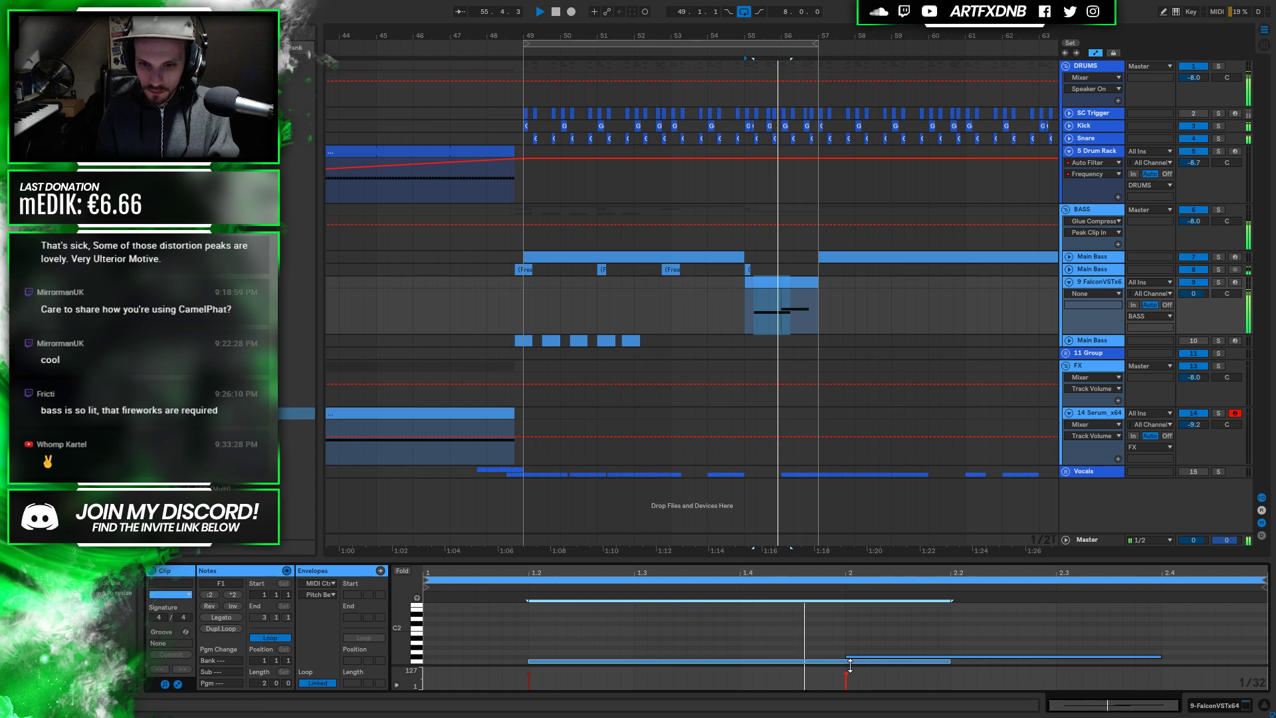
{"action": "key", "text": "space"}
Raise the second note, trying G#1 and settling on A#1 during playback
{"action": "left_click", "coordinate": [860, 654]}
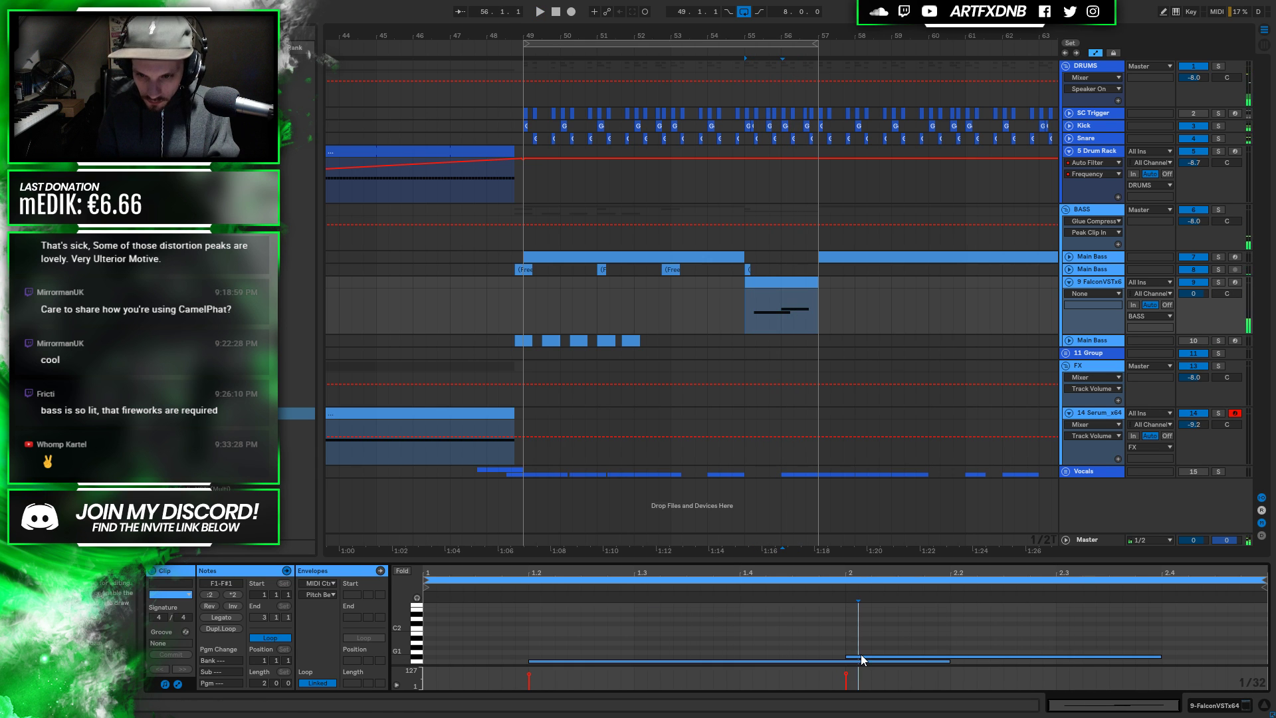
{"action": "left_click_drag", "start_coordinate": [861, 655], "coordinate": [861, 648]}
{"action": "key", "text": "space"}
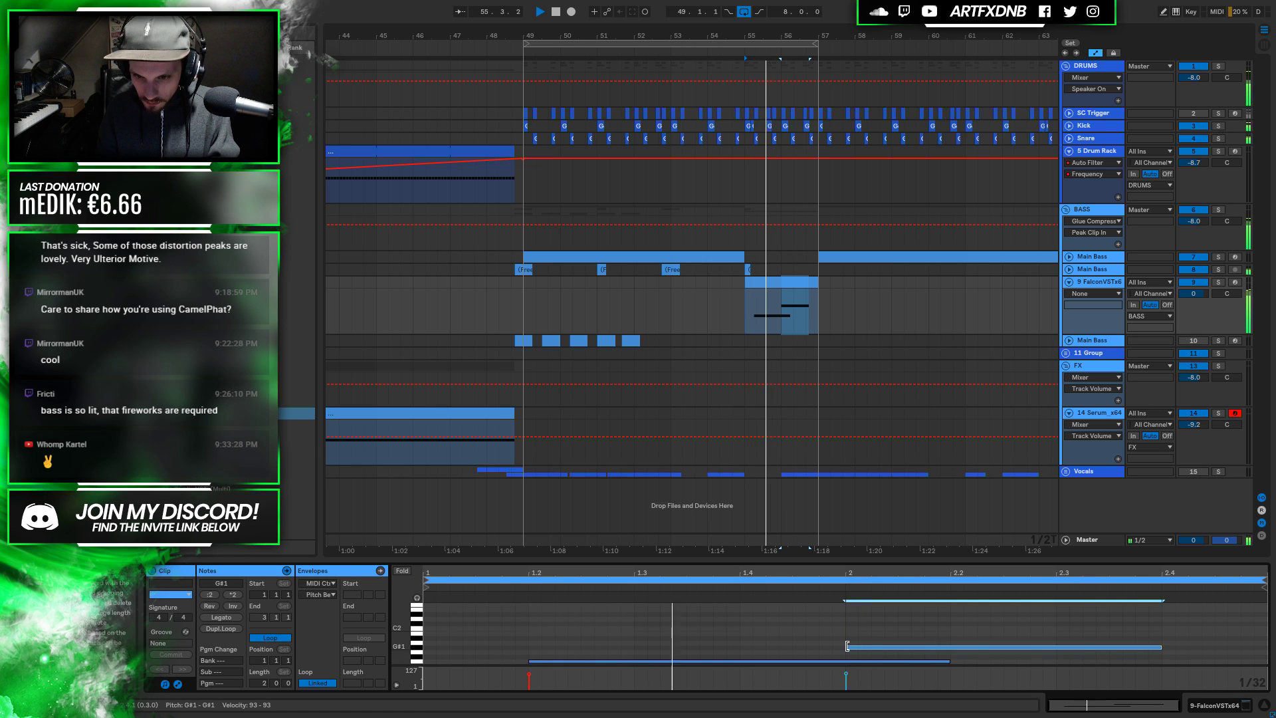
{"action": "left_click_drag", "start_coordinate": [860, 649], "coordinate": [860, 643]}
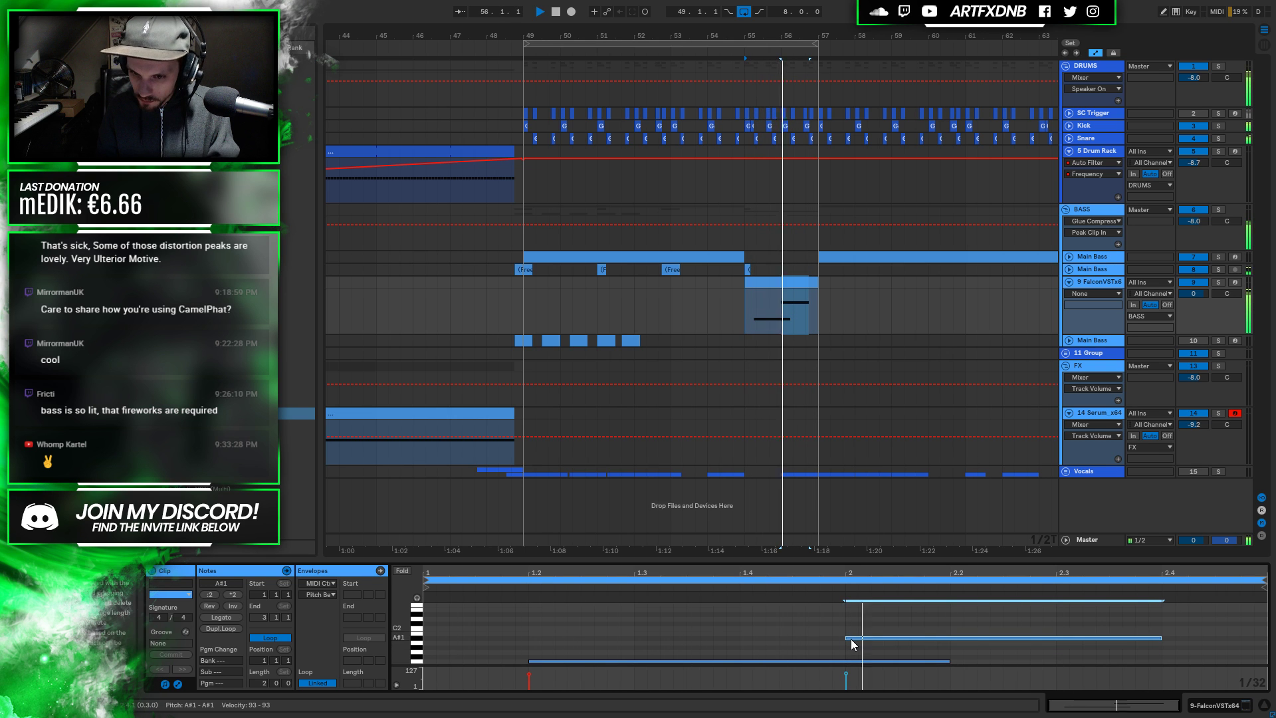
{"action": "key", "text": "space"}
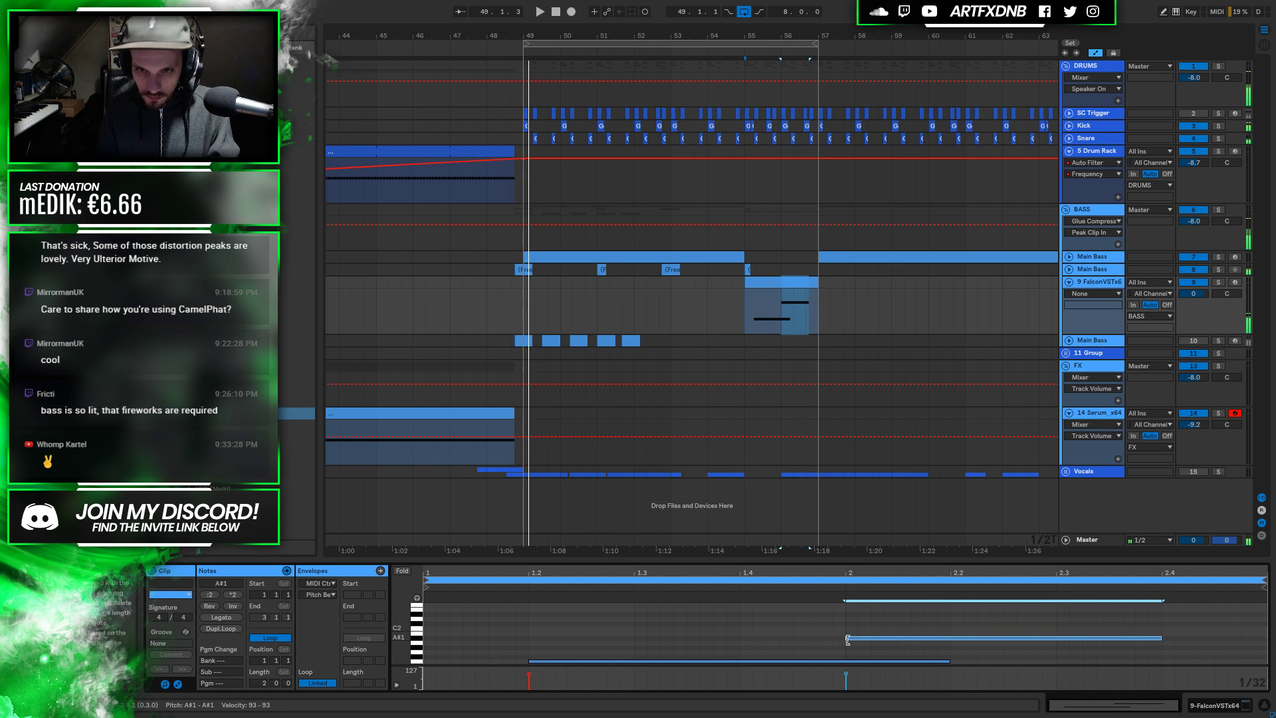
Start the A#1 note half a beat earlier, midway between 1.4 and 2, and audition the overlap
{"action": "left_click", "coordinate": [855, 607]}
{"action": "left_click_drag", "start_coordinate": [845, 638], "coordinate": [794, 638]}
{"action": "key", "text": "space"}
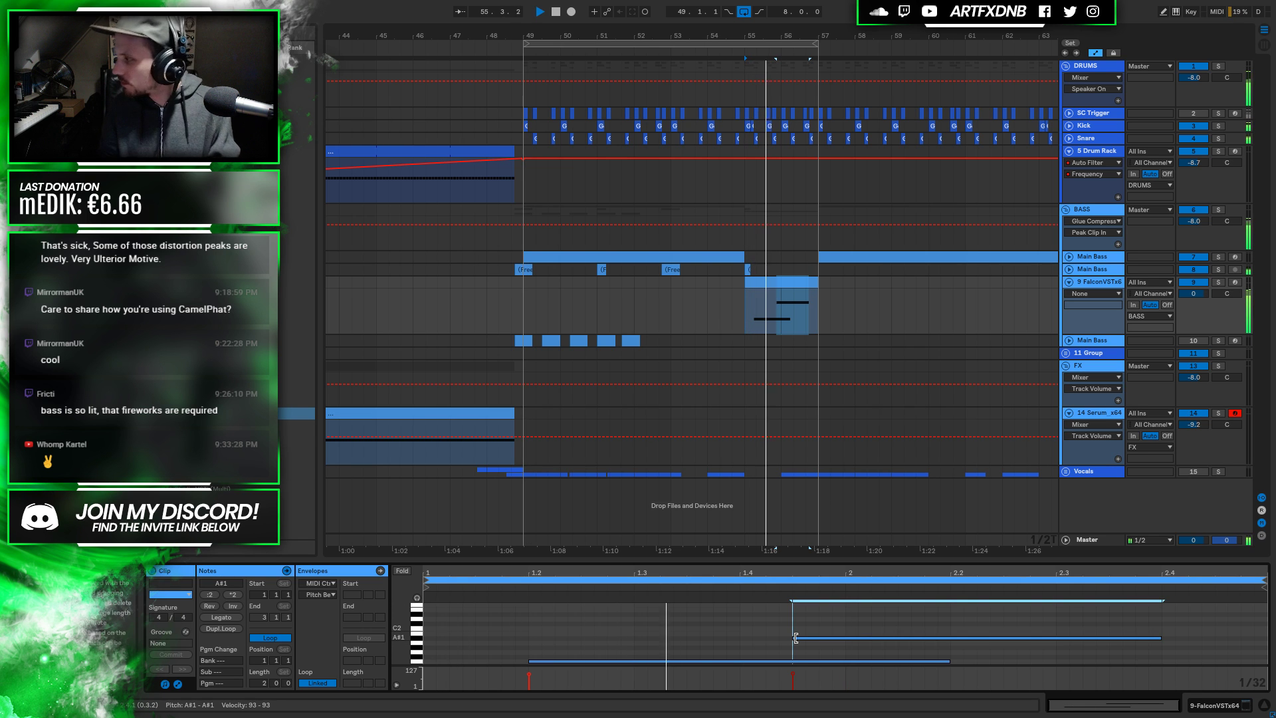
{"action": "key", "text": "space"}
{"action": "left_click", "coordinate": [1226, 688]}
{"action": "left_click", "coordinate": [912, 640]}
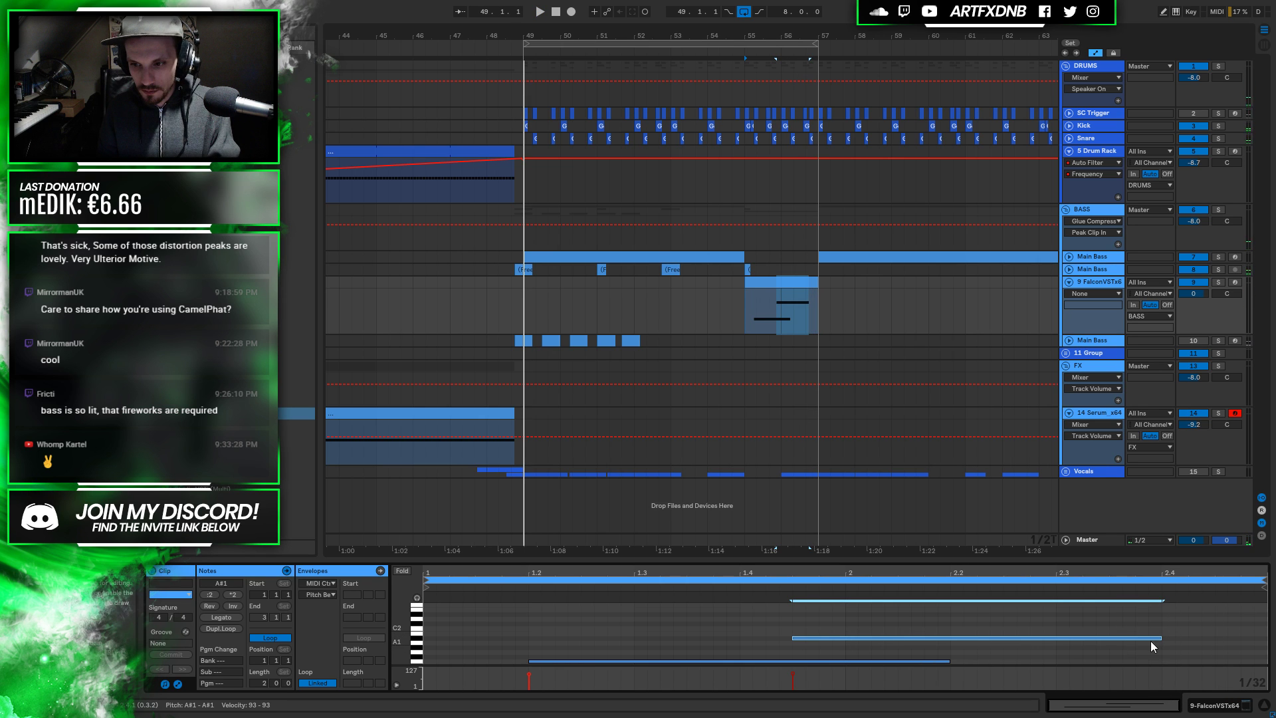
{"action": "left_click", "coordinate": [1159, 655]}
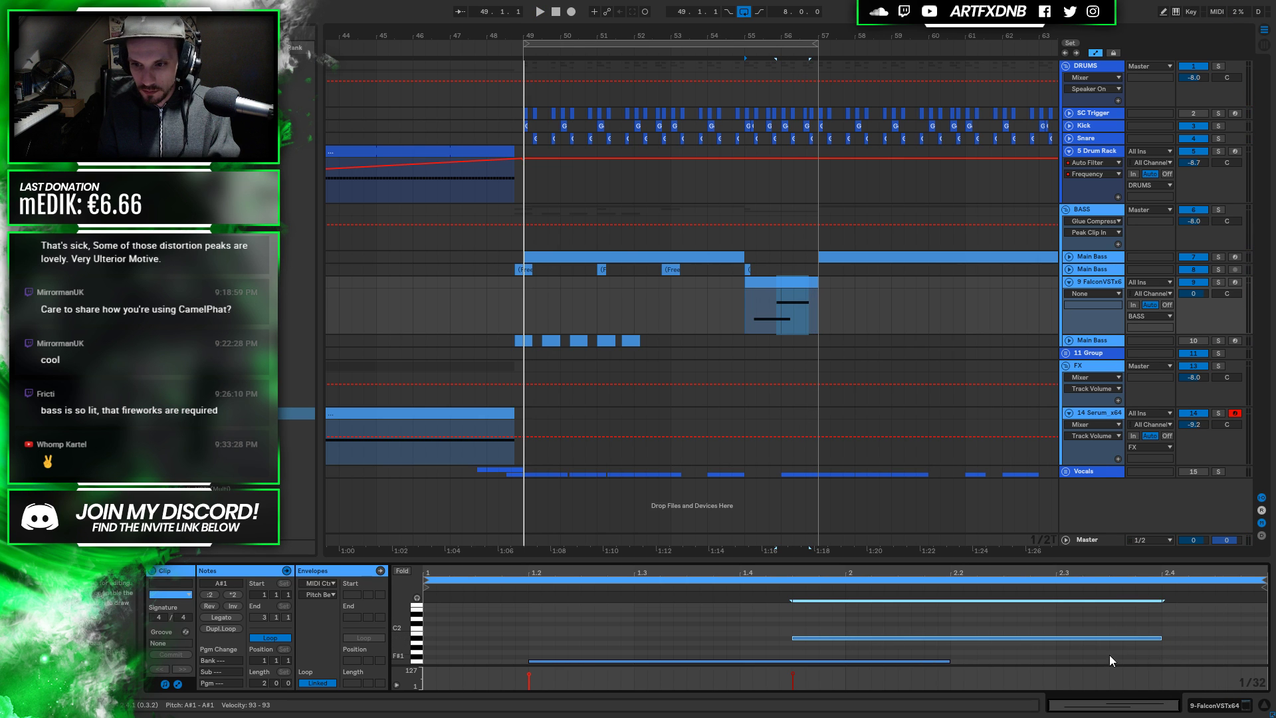
Draw a curved Pitch Bend envelope falling from centre to minimum over the last beat of the A#1 note, and audition it
{"action": "left_click", "coordinate": [178, 684]}
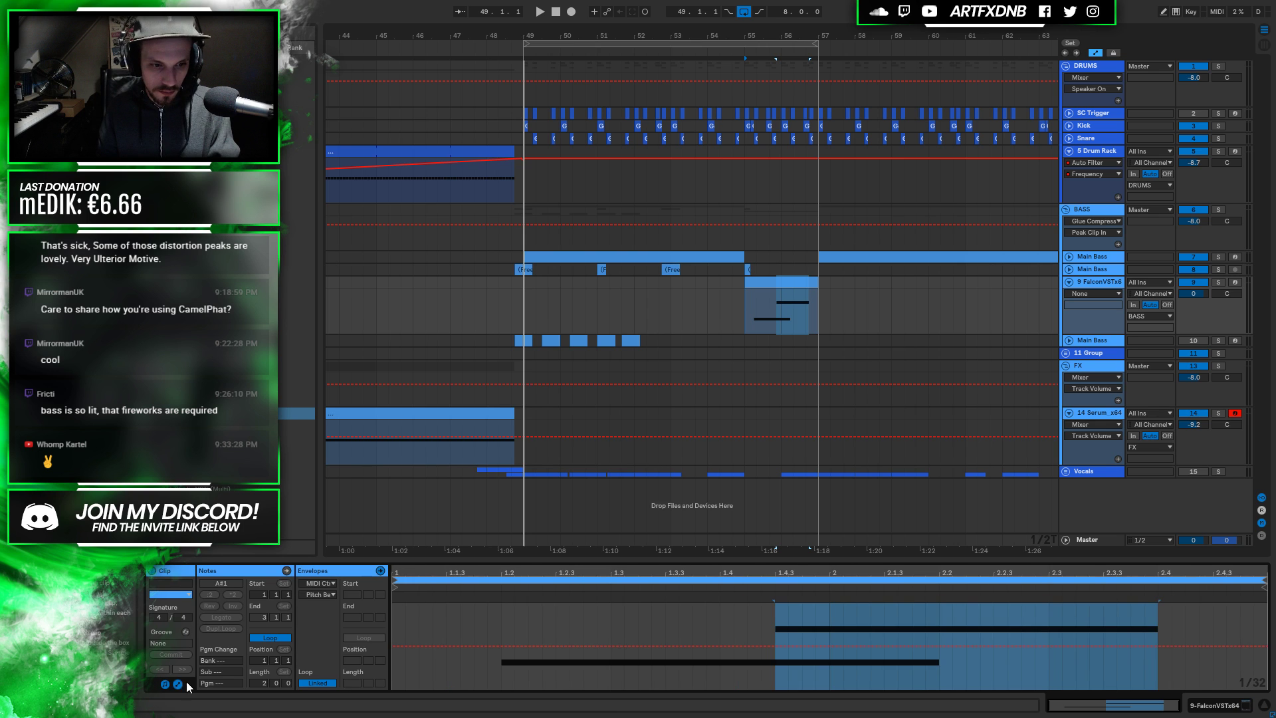
{"action": "left_click_drag", "start_coordinate": [1052, 626], "coordinate": [1050, 688]}
{"action": "left_click", "coordinate": [1049, 687]}
{"action": "key", "text": "space"}
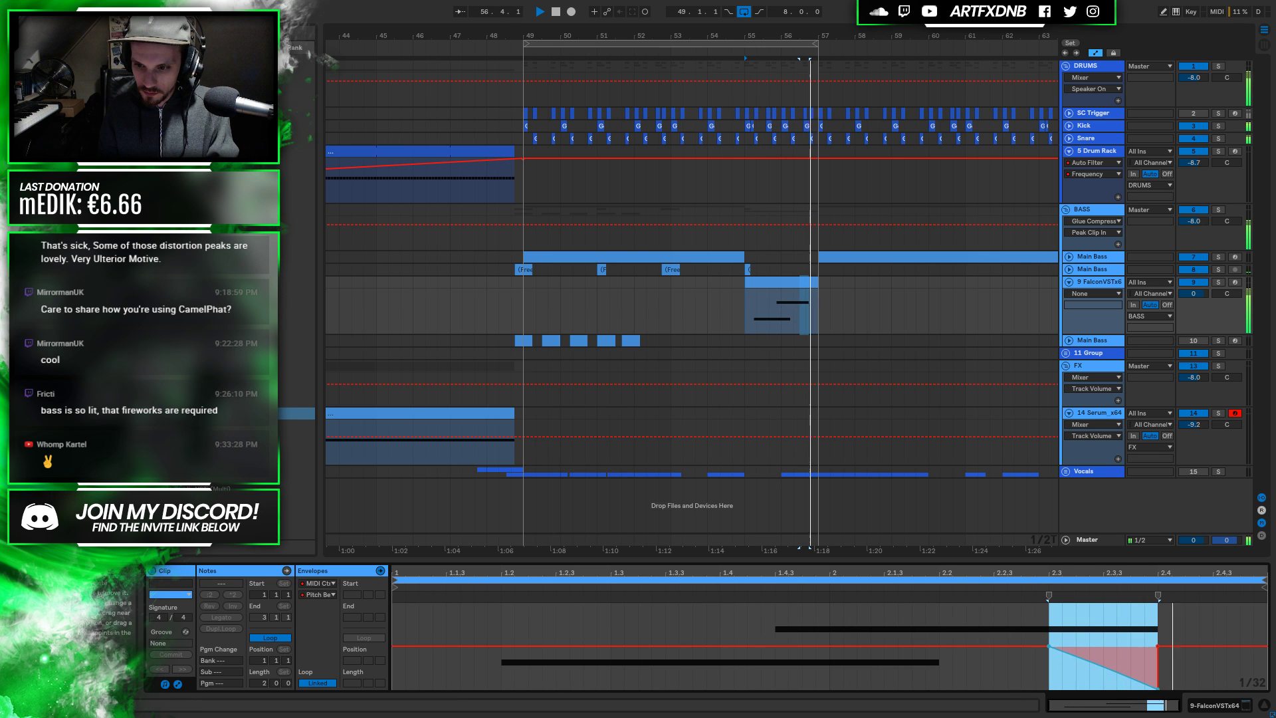
{"action": "key", "text": "space"}
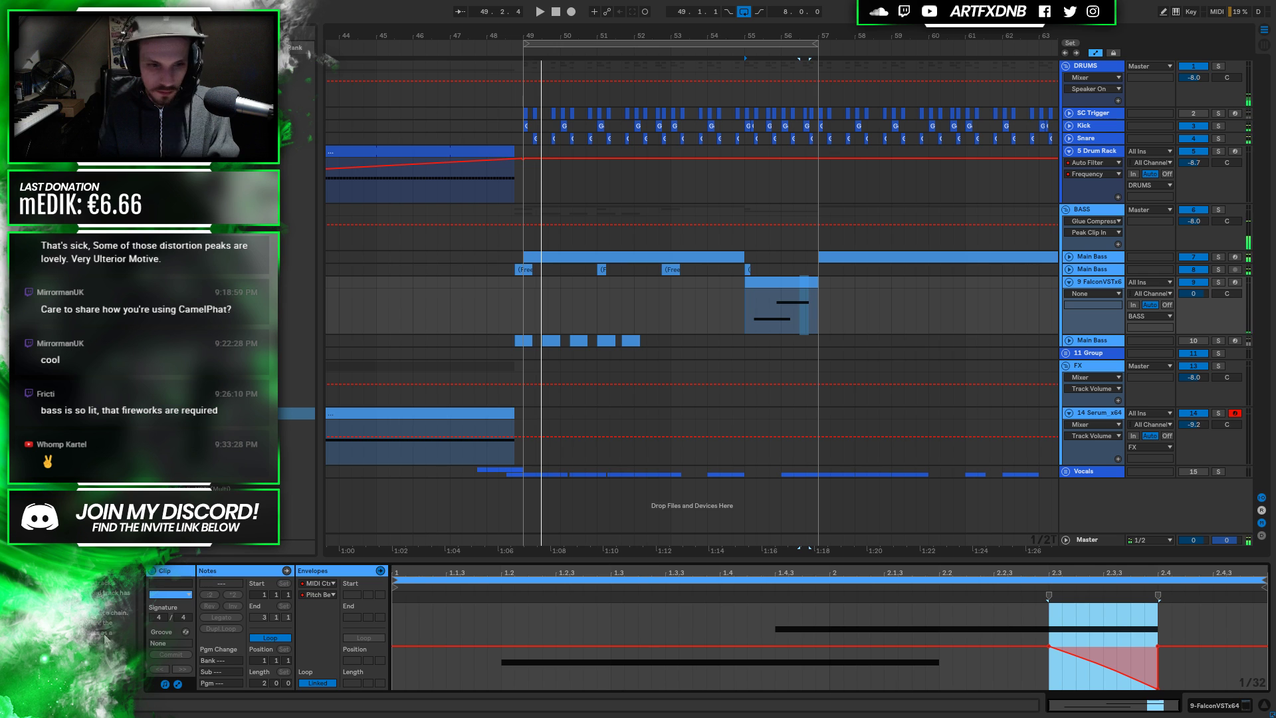
Set the range of Falcon's Pitch Bend modulation to 12 semitones and play back the bend
{"action": "left_click", "coordinate": [1247, 704]}
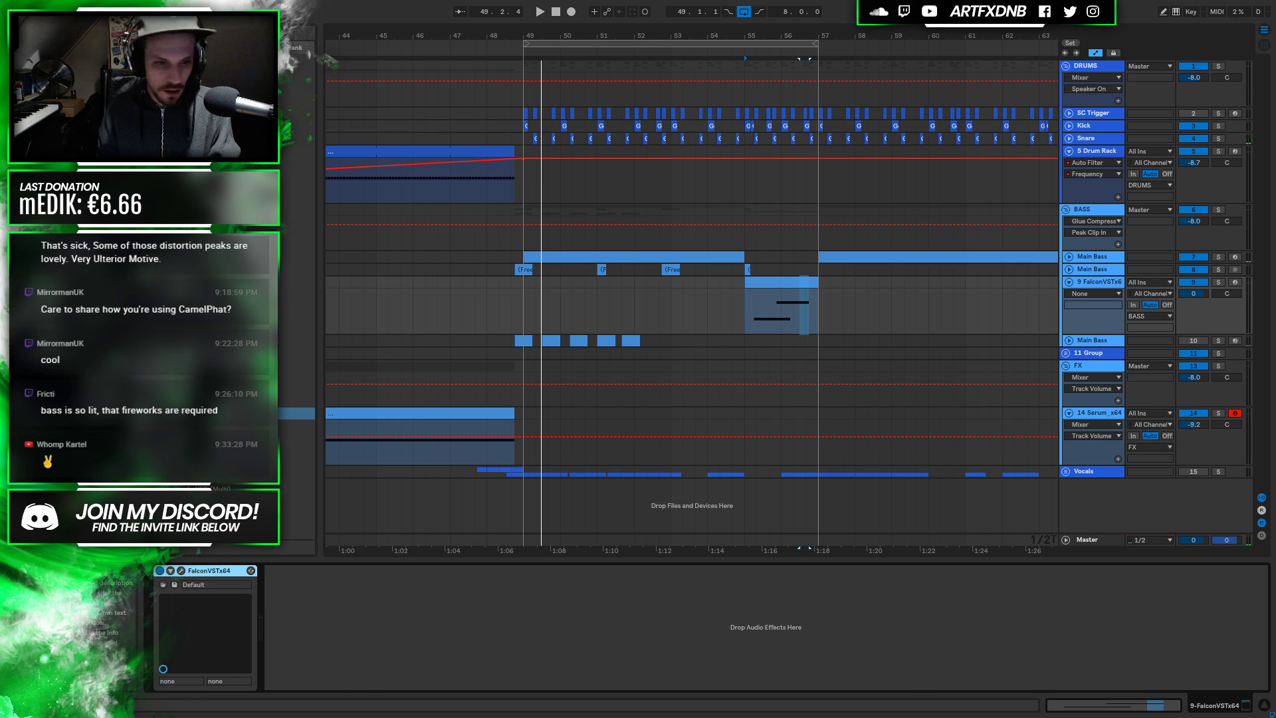
{"action": "left_click", "coordinate": [182, 570]}
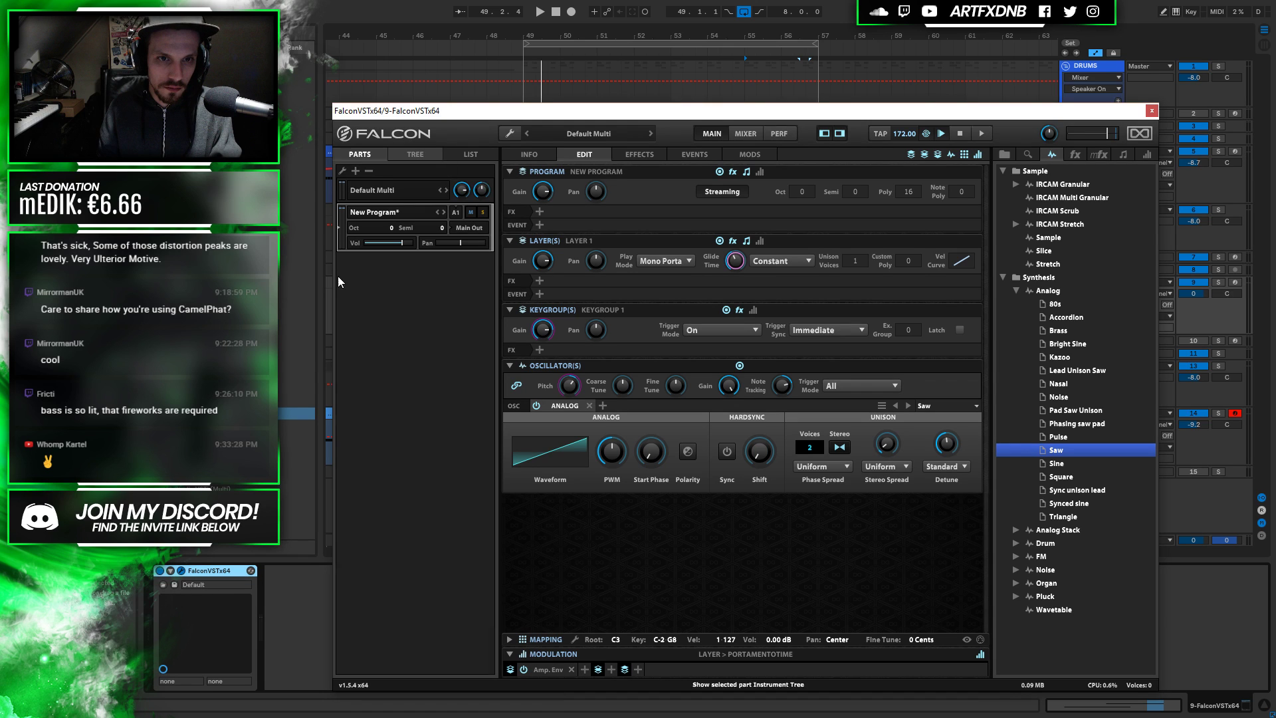
{"action": "left_click", "coordinate": [416, 155]}
{"action": "left_click", "coordinate": [409, 291]}
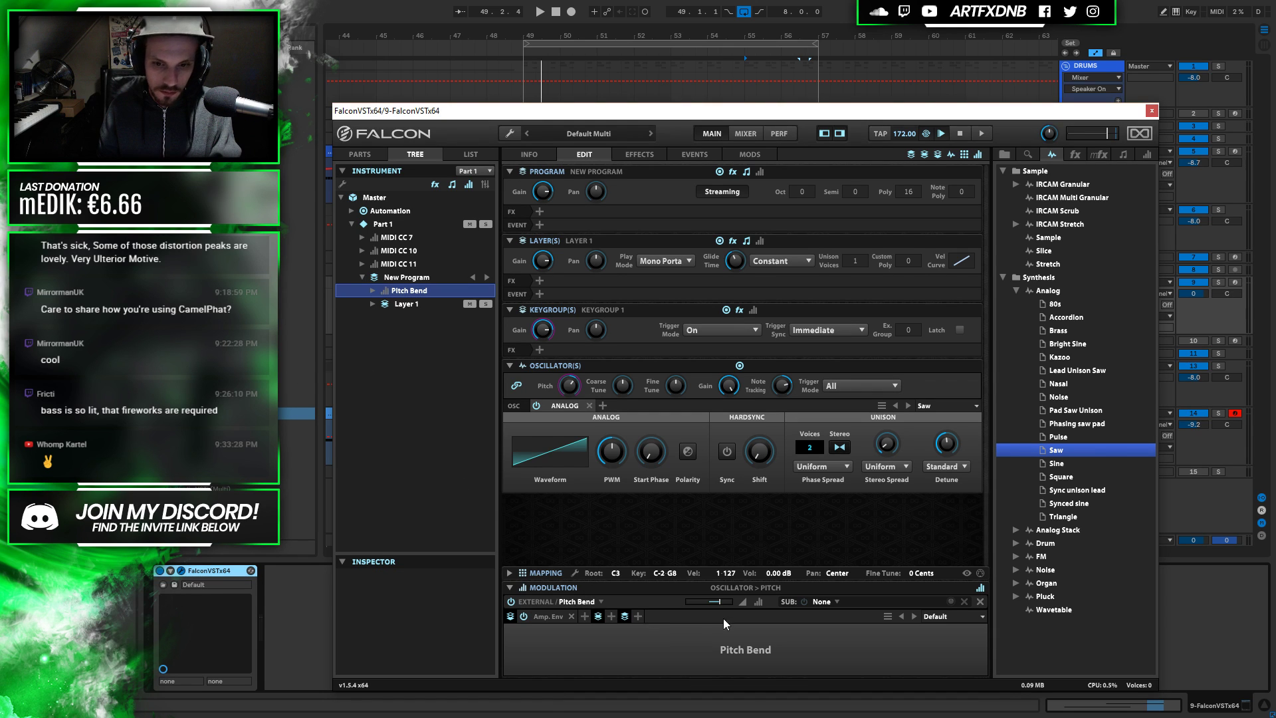
{"action": "double_click", "coordinate": [721, 601]}
{"action": "type", "text": "12"}
{"action": "key", "text": "Return"}
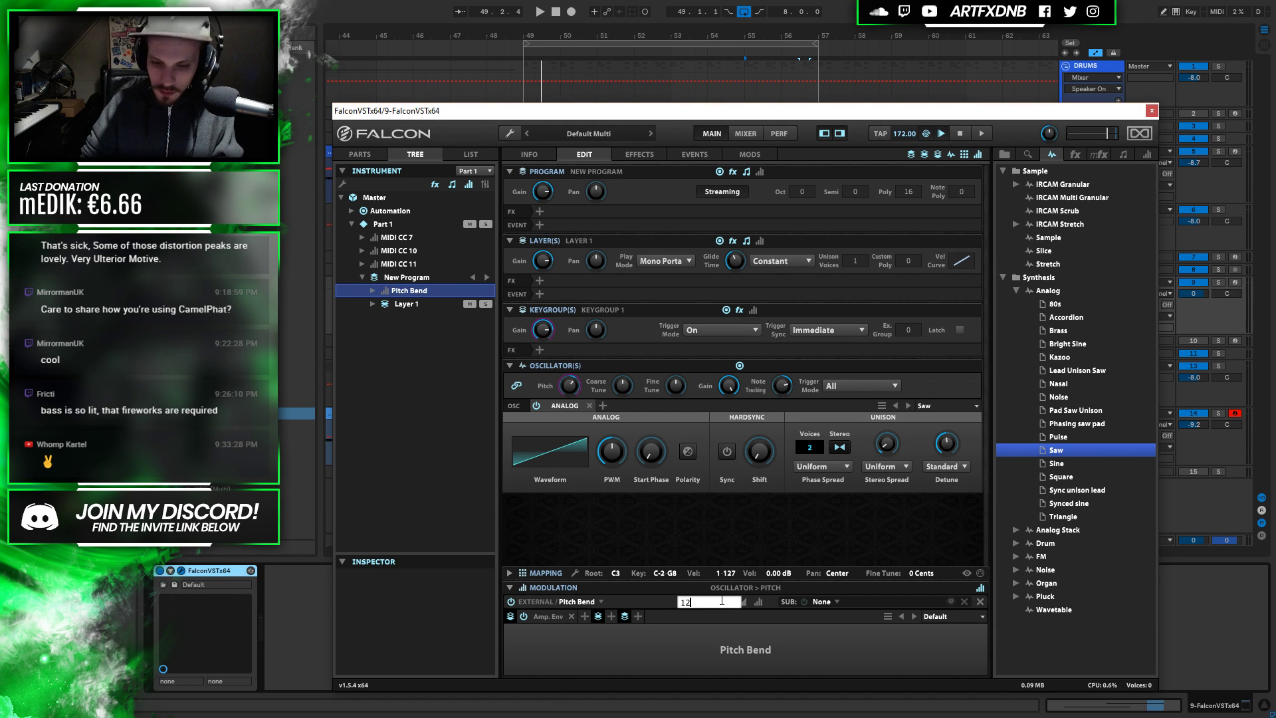
{"action": "key", "text": "space"}
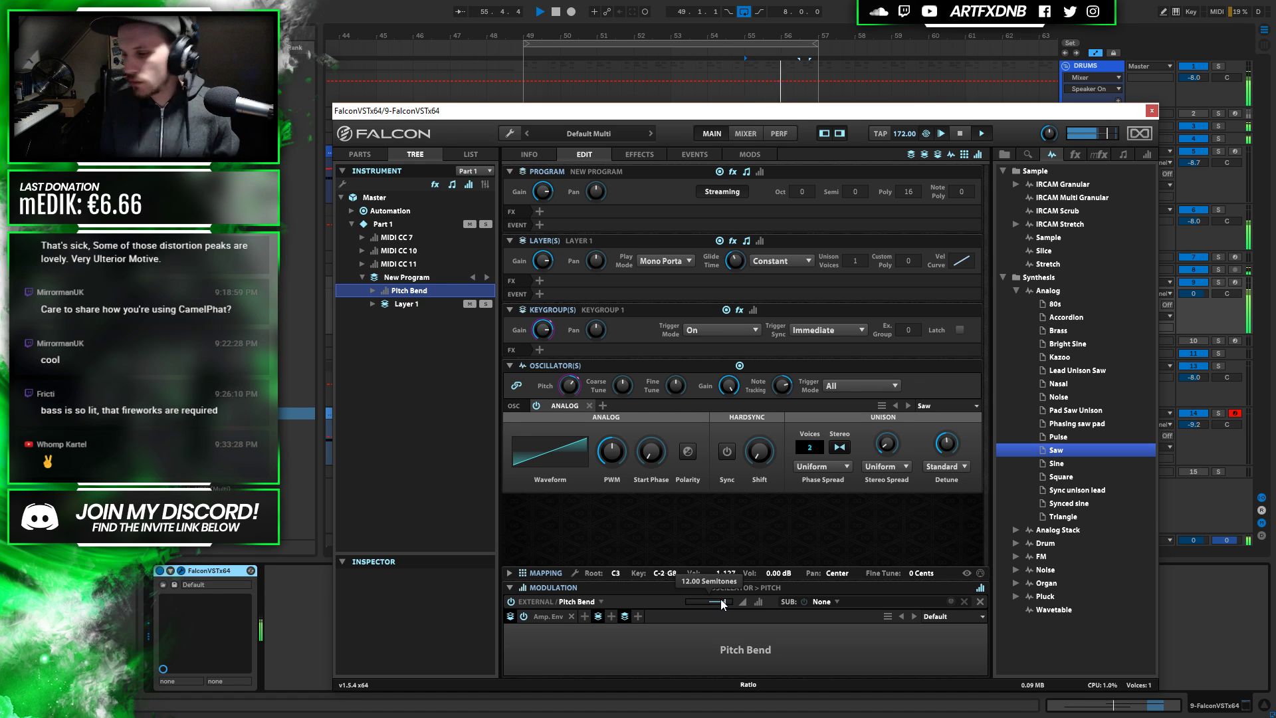
{"action": "key", "text": "space"}
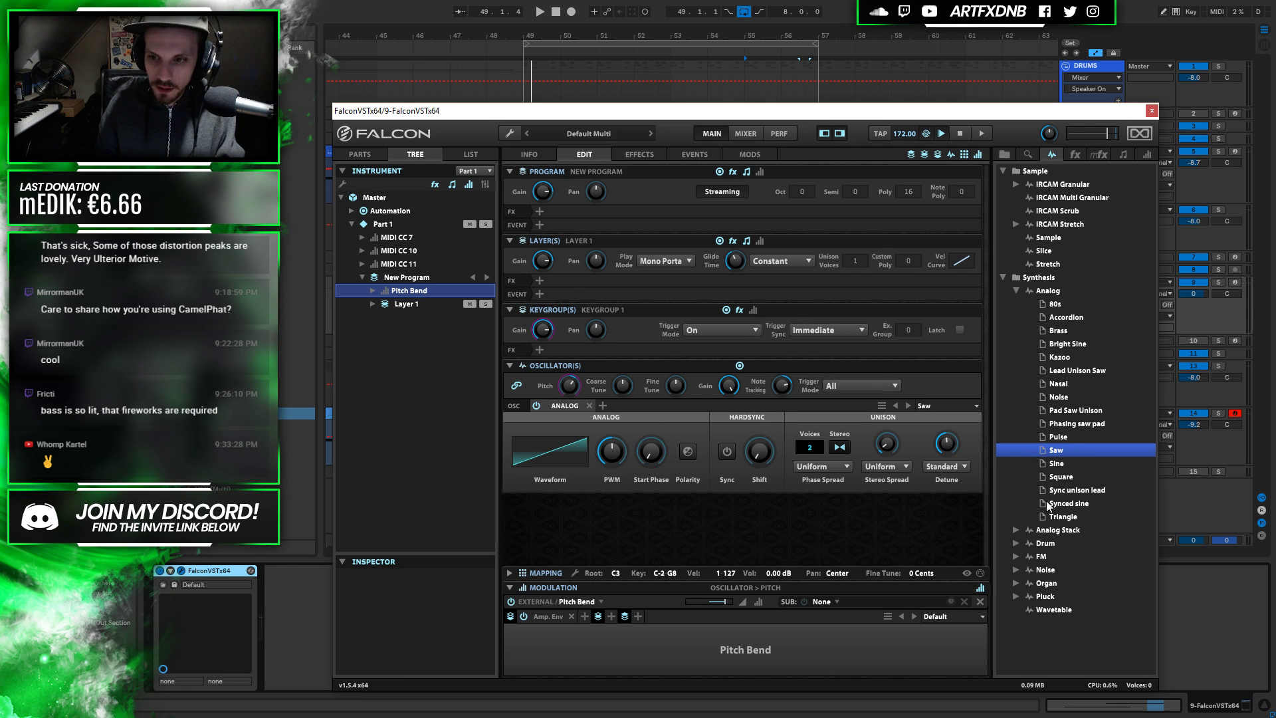
Collapse the Sample and Synthesis oscillator groups and list Falcon's Drive / Distortion effects
{"action": "left_click", "coordinate": [1004, 171]}
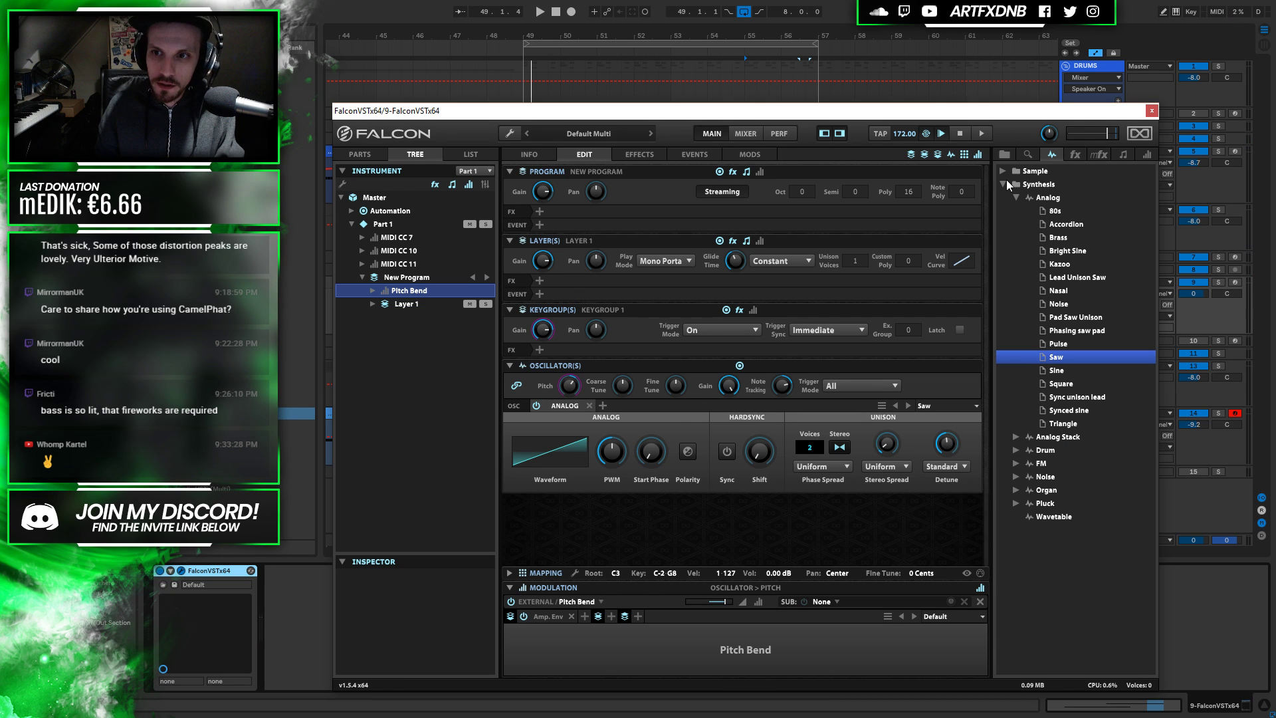
{"action": "left_click", "coordinate": [1003, 184]}
{"action": "left_click", "coordinate": [1076, 154]}
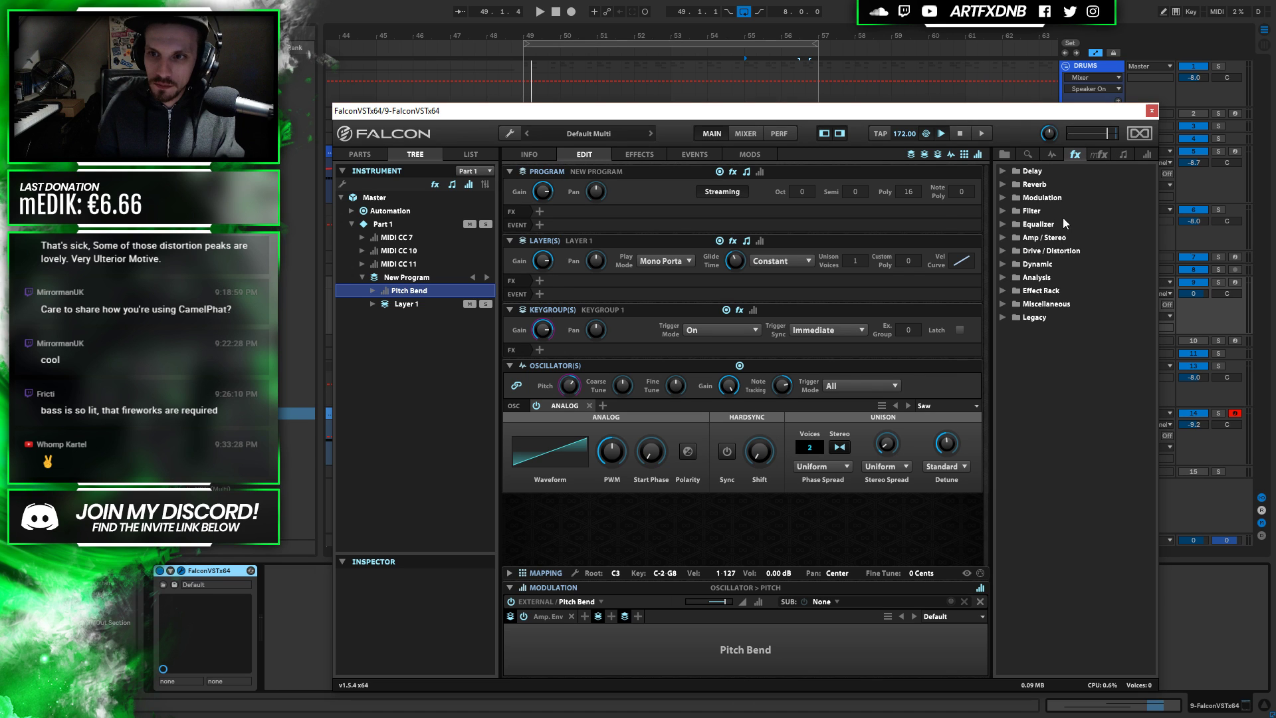
{"action": "left_click", "coordinate": [1004, 251]}
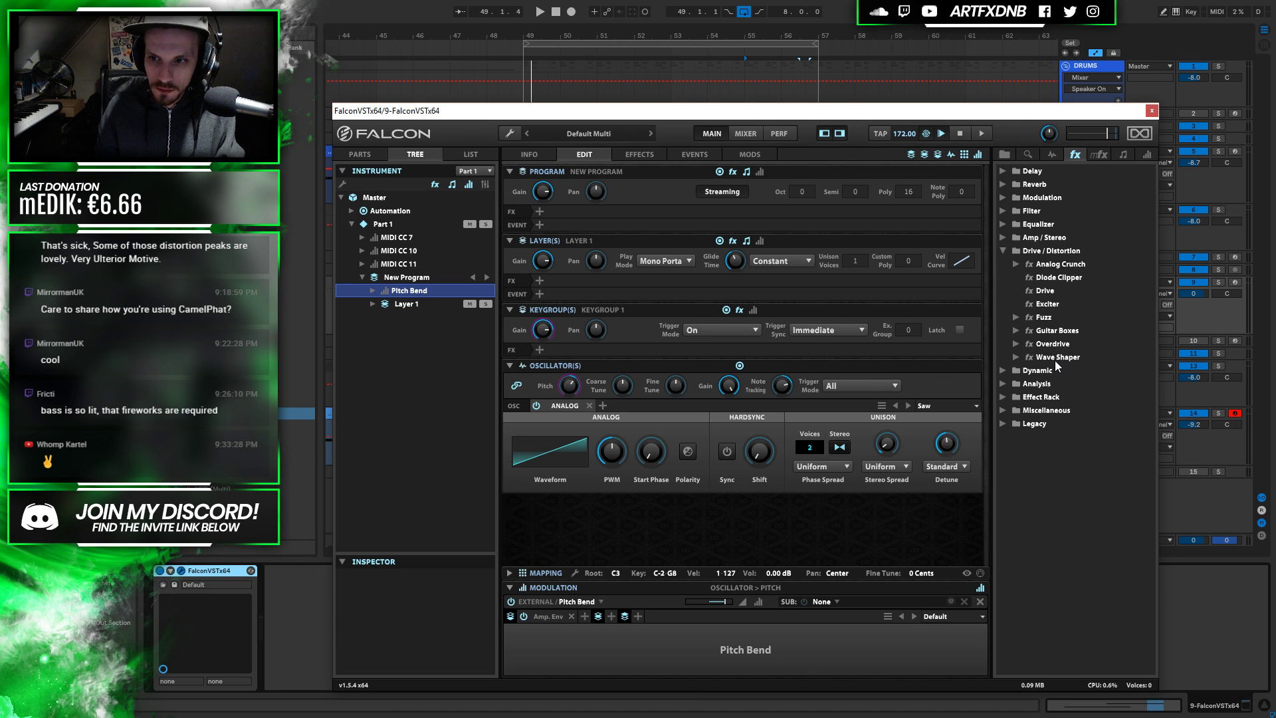
Try a Wave Shaper as an insert effect on Keygroup 1, audition it, and remove it
{"action": "left_click_drag", "start_coordinate": [1054, 360], "coordinate": [717, 396]}
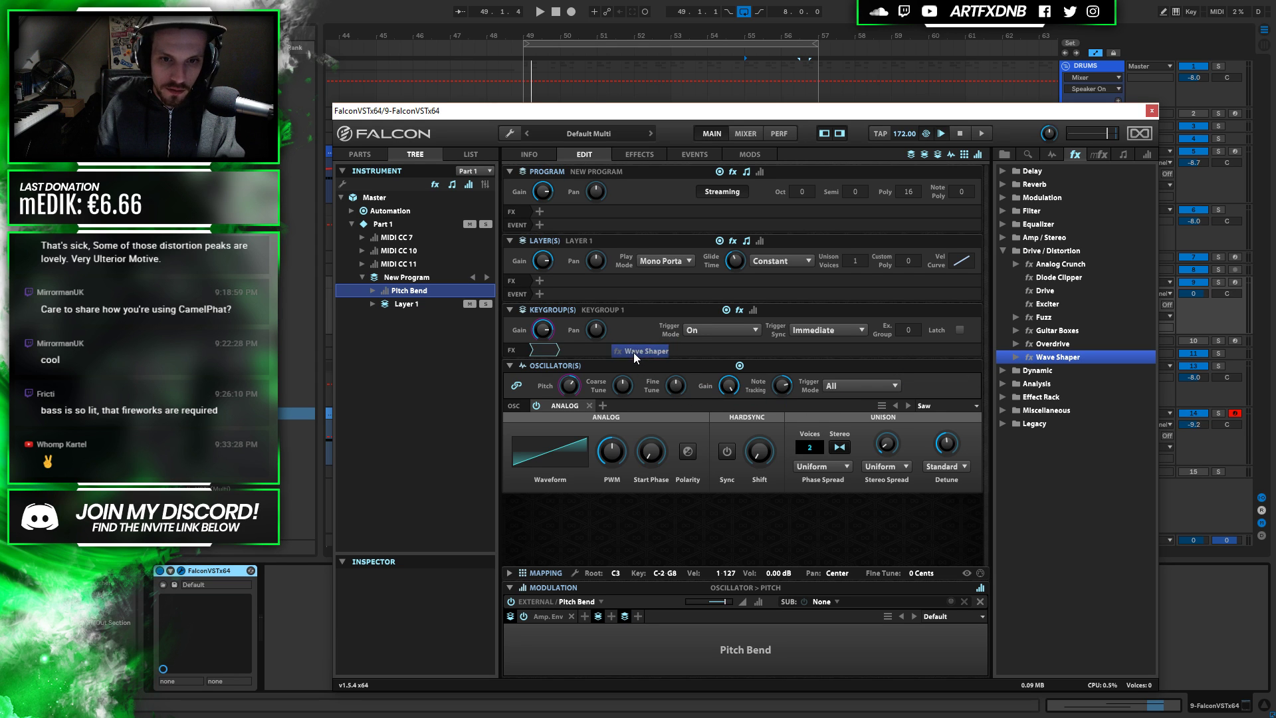
{"action": "left_click_drag", "start_coordinate": [634, 354], "coordinate": [634, 354]}
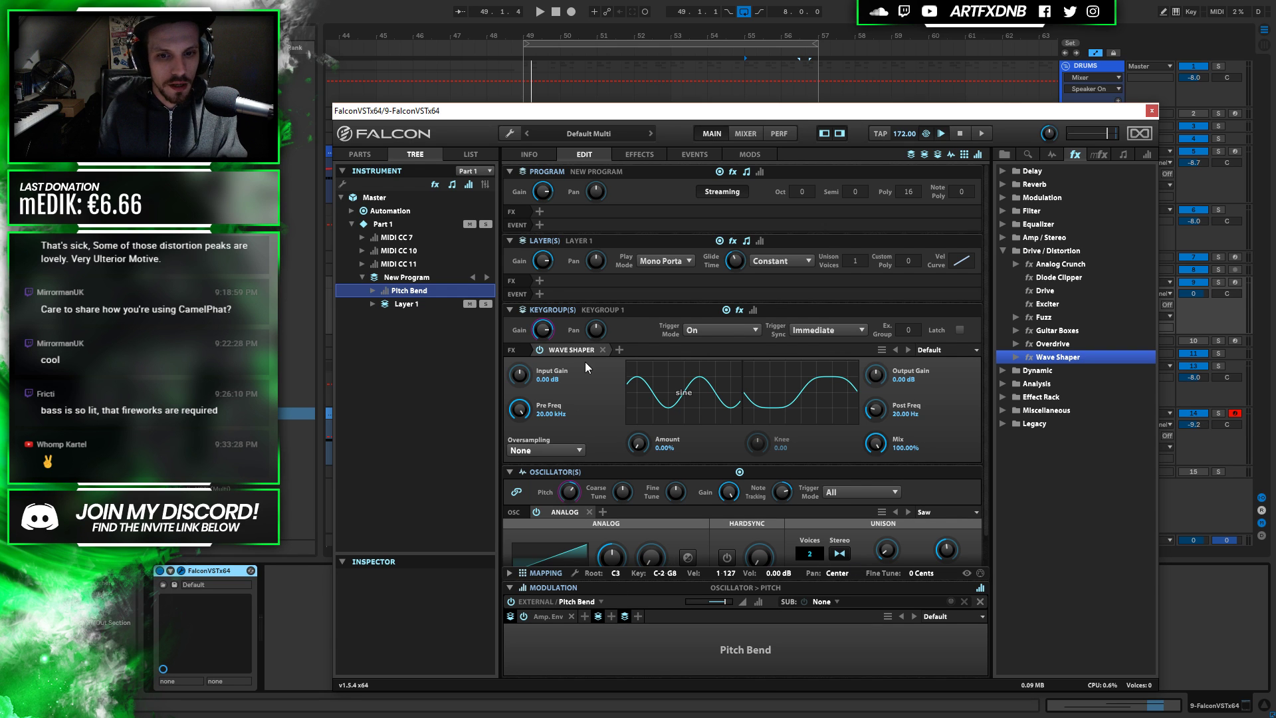
{"action": "key", "text": "space"}
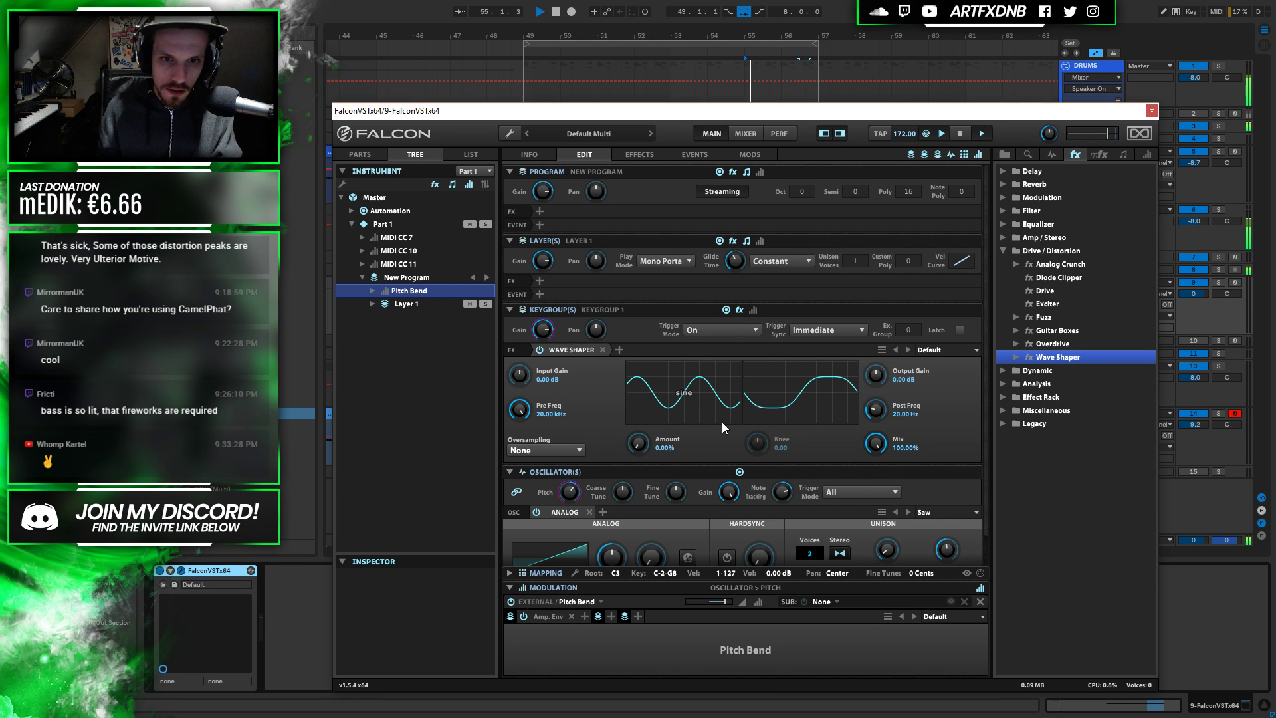
{"action": "key", "text": "space"}
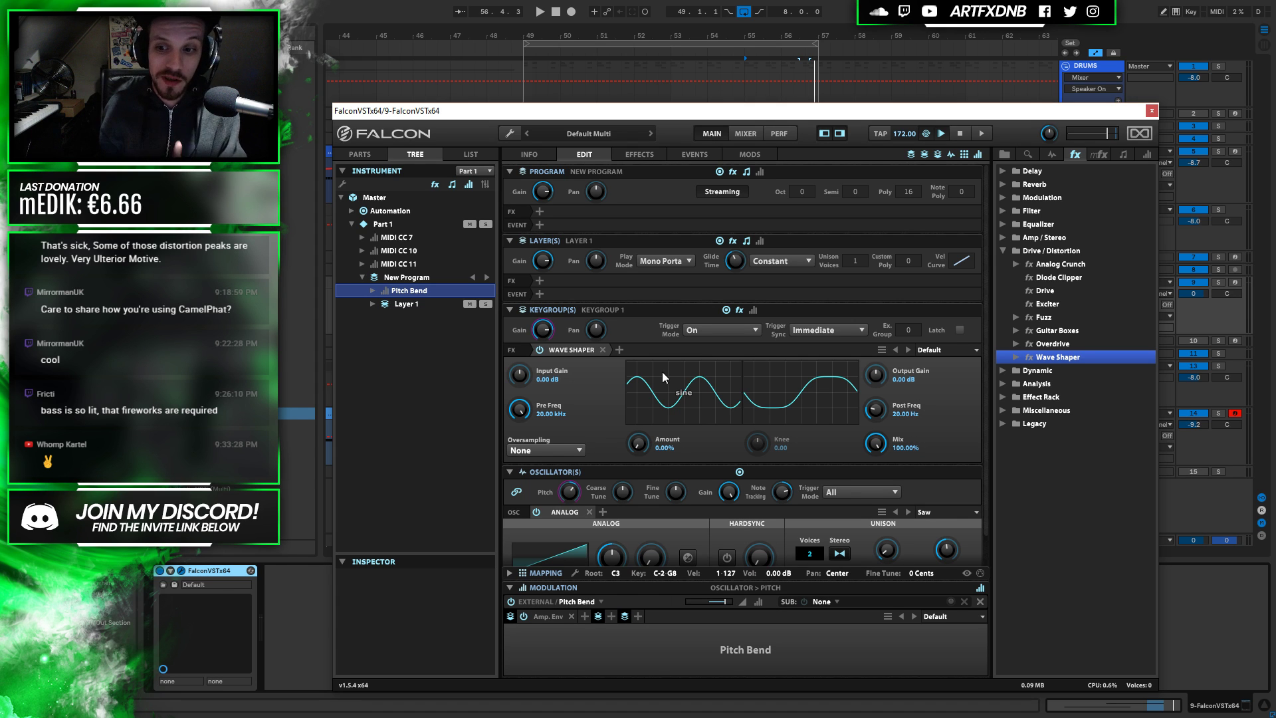
{"action": "left_click", "coordinate": [601, 350]}
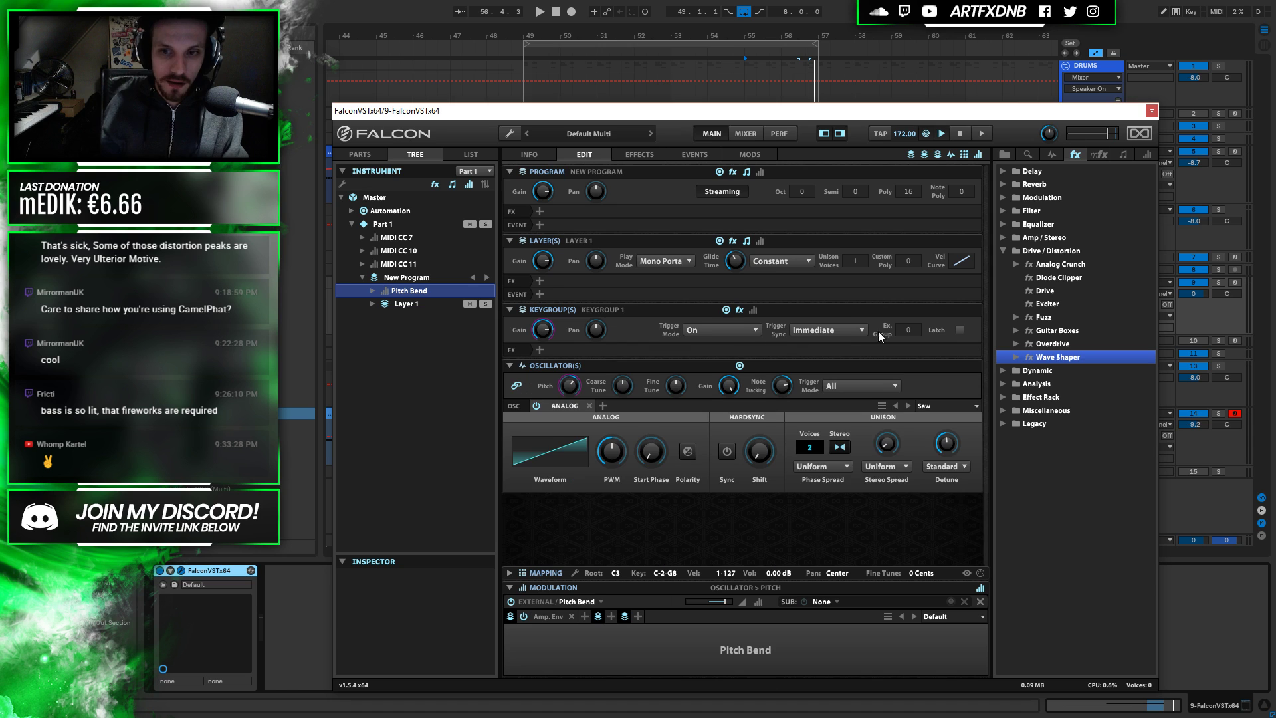
Insert a Wave Shaper on Layer 1 and set its Amount to 30.80% while auditioning the bass
{"action": "left_click_drag", "start_coordinate": [1049, 359], "coordinate": [588, 278]}
{"action": "key", "text": "space"}
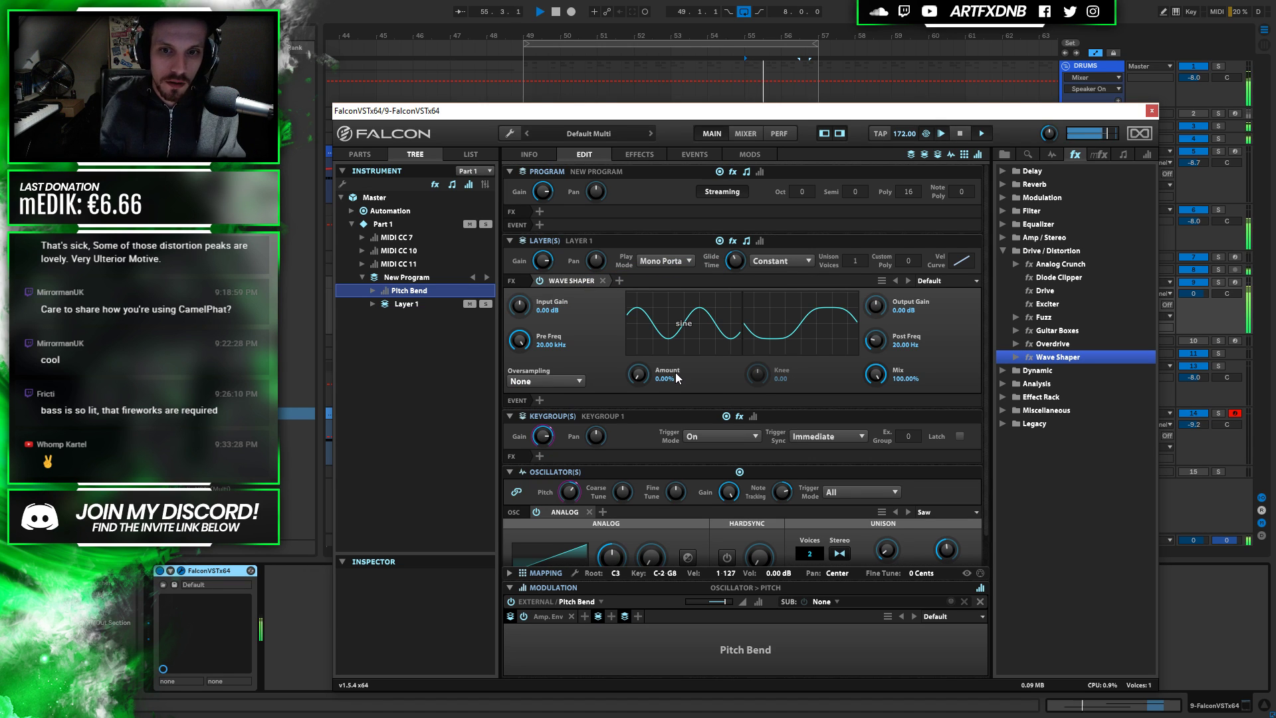
{"action": "key", "text": "space"}
{"action": "left_click_drag", "start_coordinate": [638, 374], "coordinate": [646, 325]}
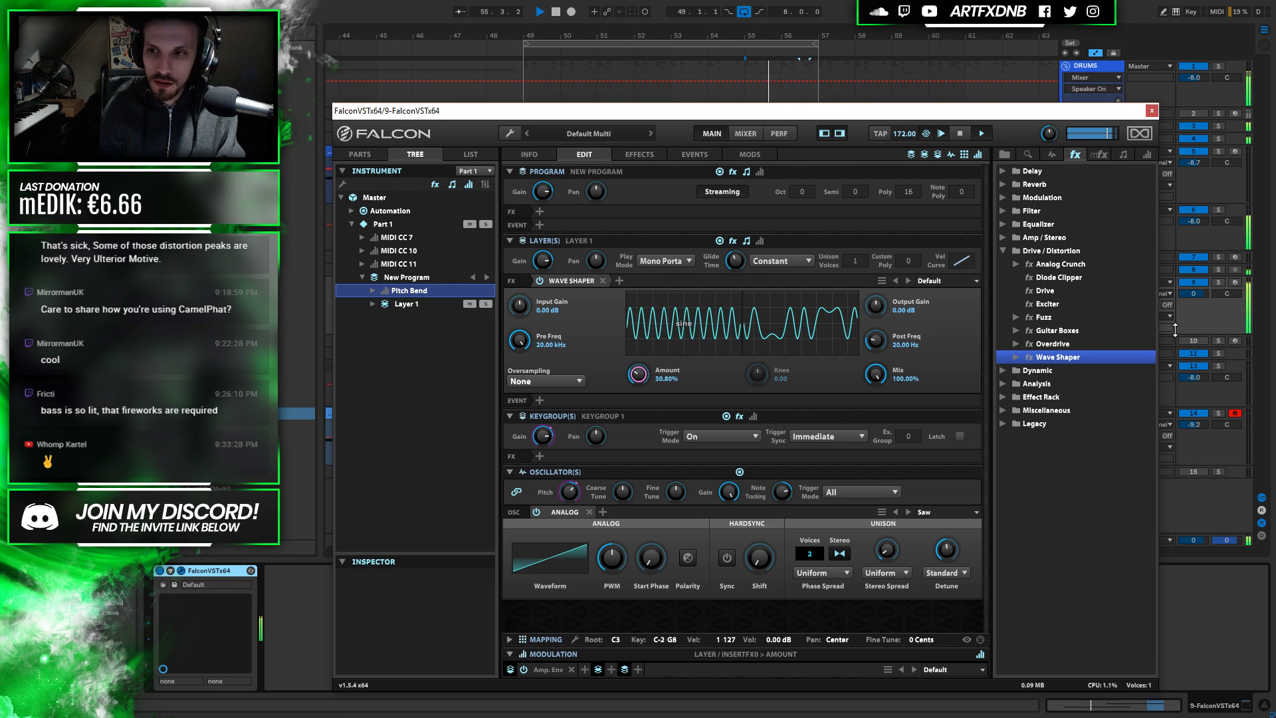
{"action": "key", "text": "space"}
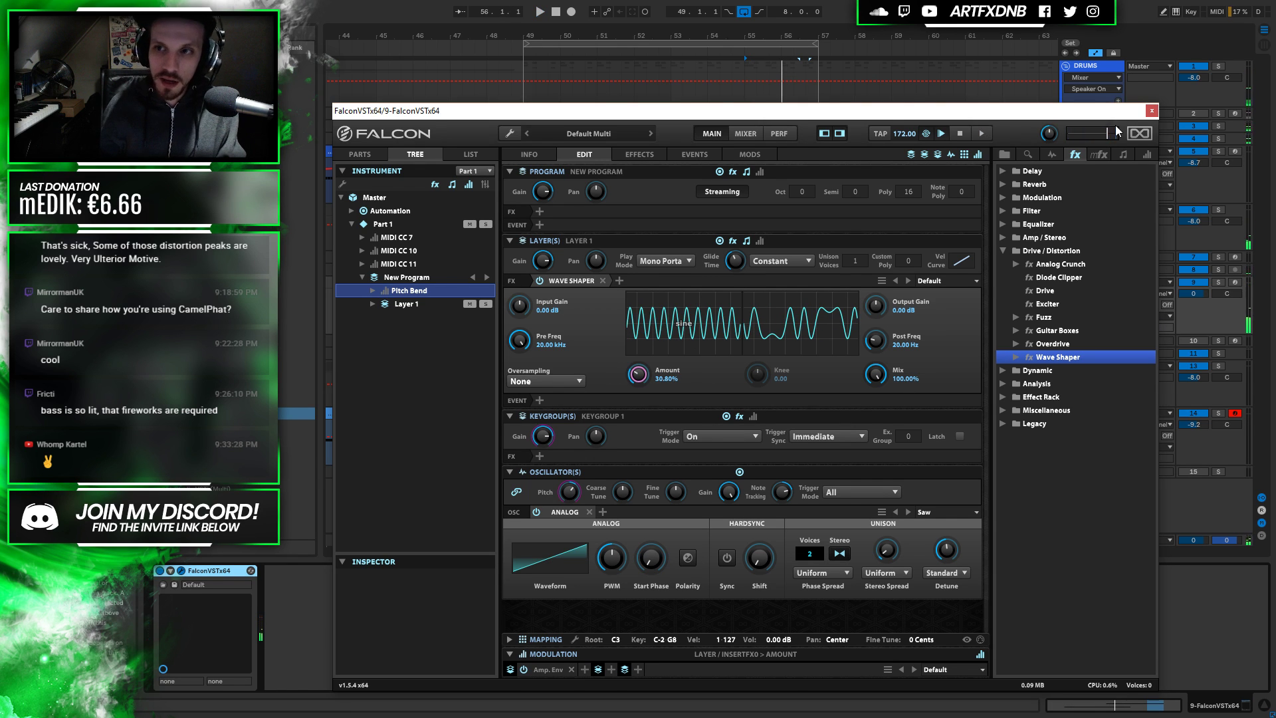
Solo the Falcon track, lower its volume to -8.4 dB, and audition the distorted bass alone
{"action": "left_click_drag", "start_coordinate": [1108, 115], "coordinate": [862, 58]}
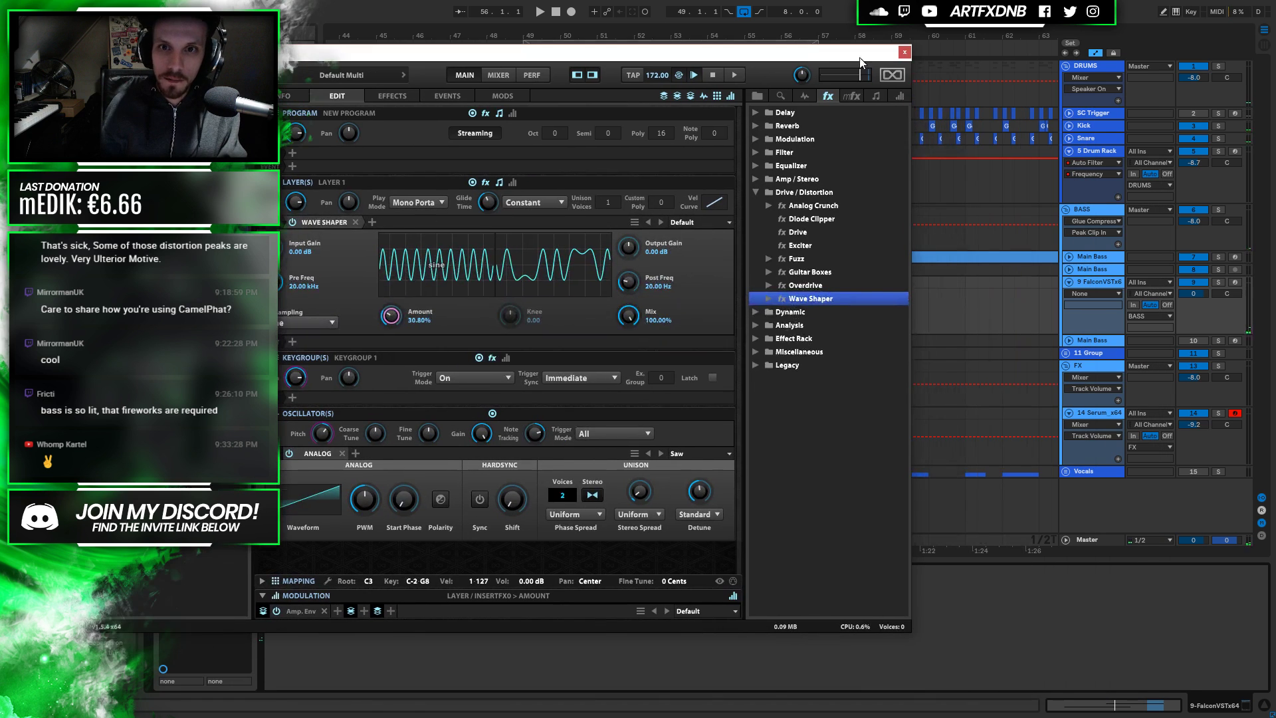
{"action": "left_click", "coordinate": [1218, 282]}
{"action": "left_click_drag", "start_coordinate": [1194, 293], "coordinate": [1194, 300]}
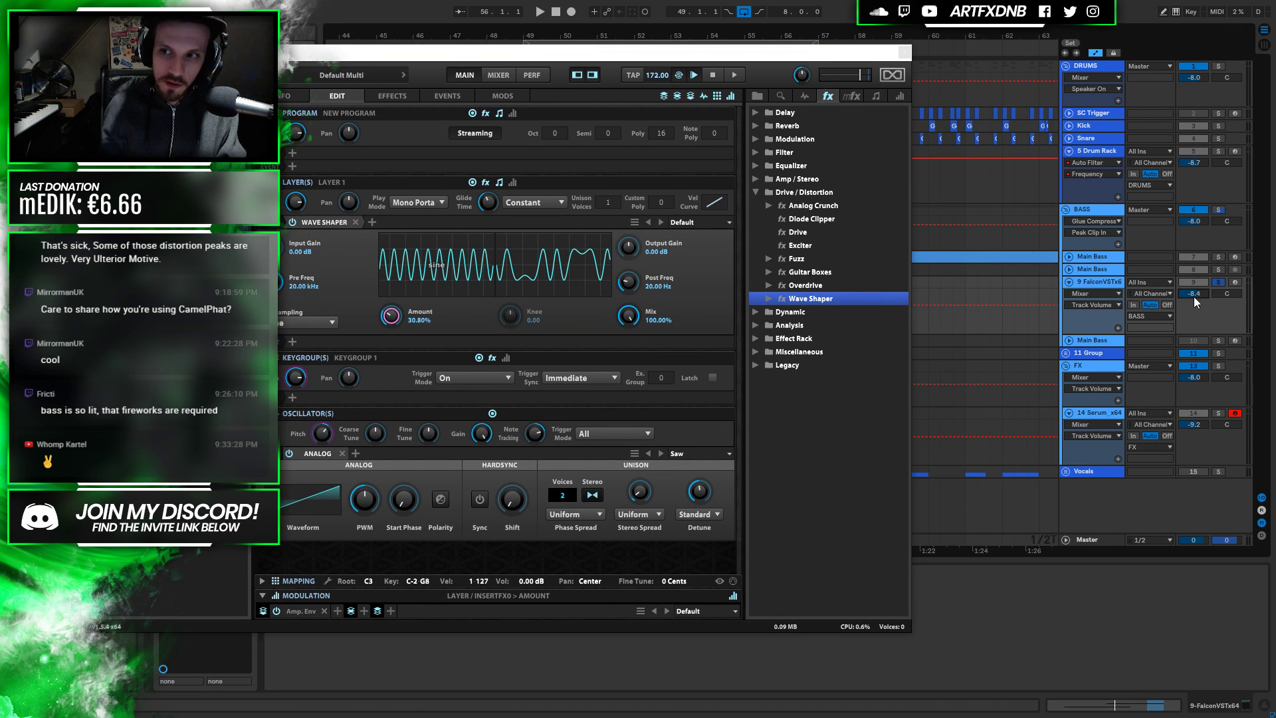
{"action": "key", "text": "space"}
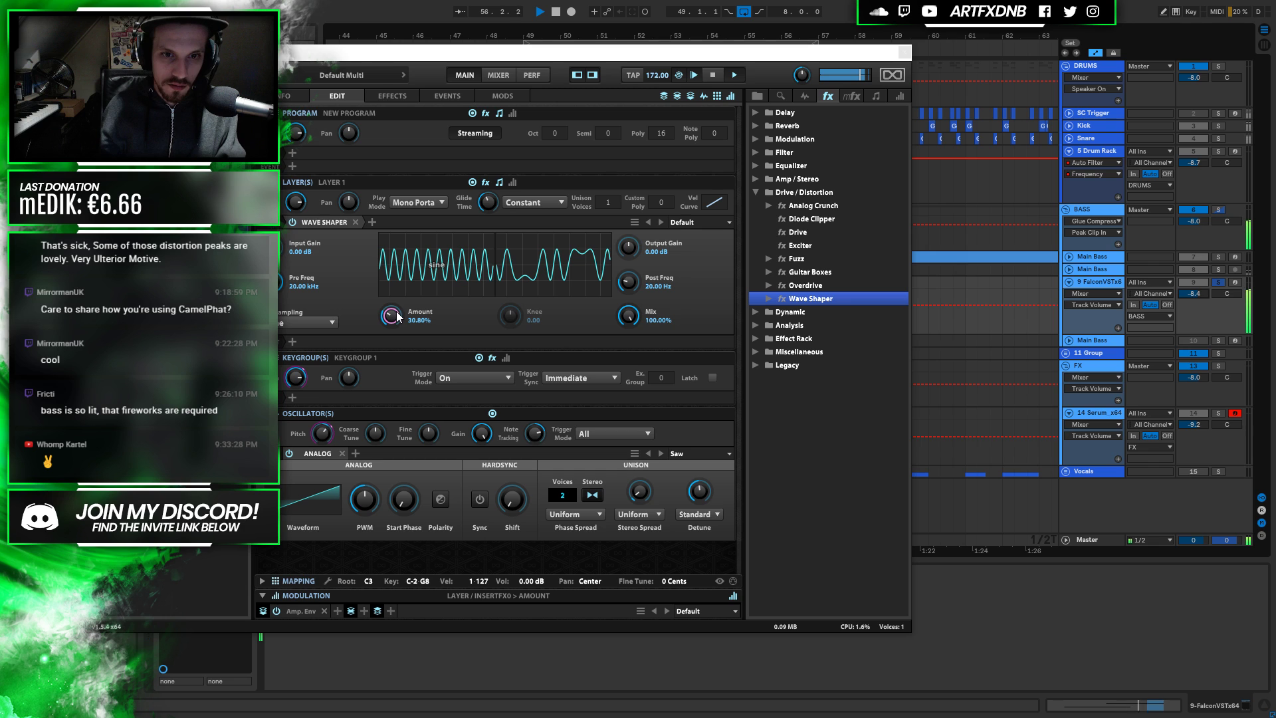
{"action": "key", "text": "space"}
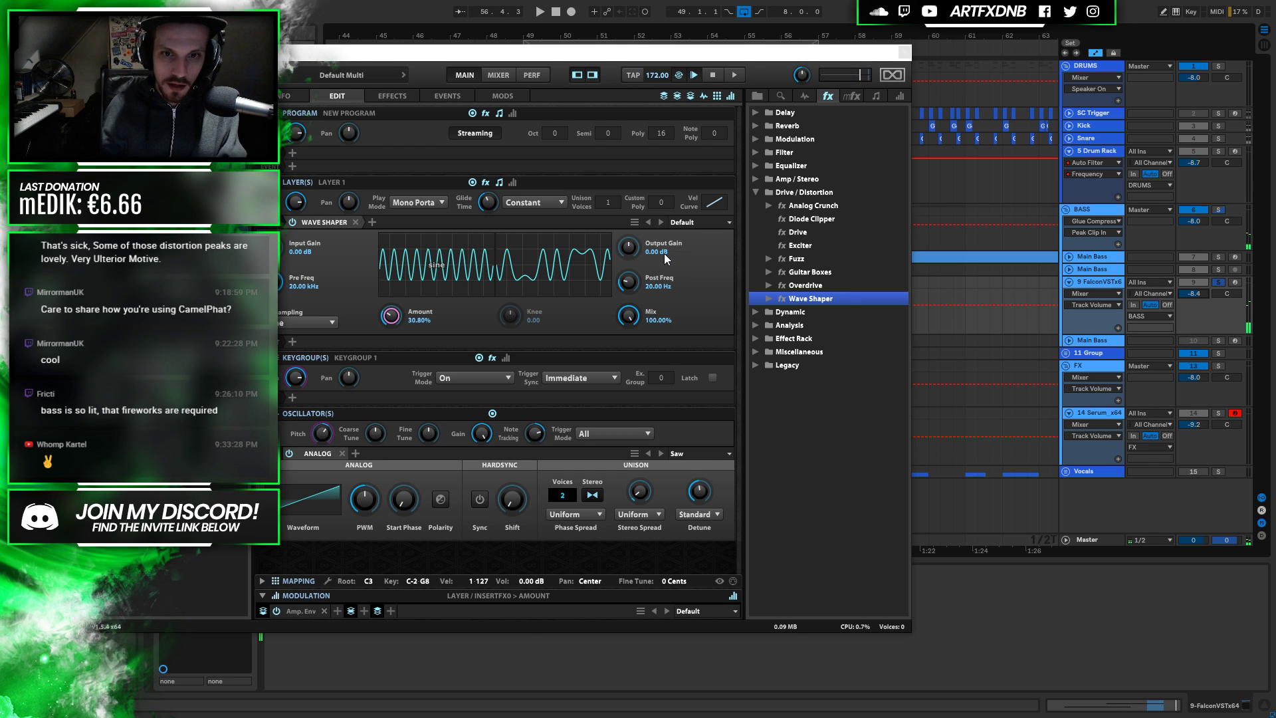
Add a Wave Shaper effect to the keygroup, set its Amount to 30.80% and audition the bass
{"action": "left_click_drag", "start_coordinate": [807, 298], "coordinate": [420, 400]}
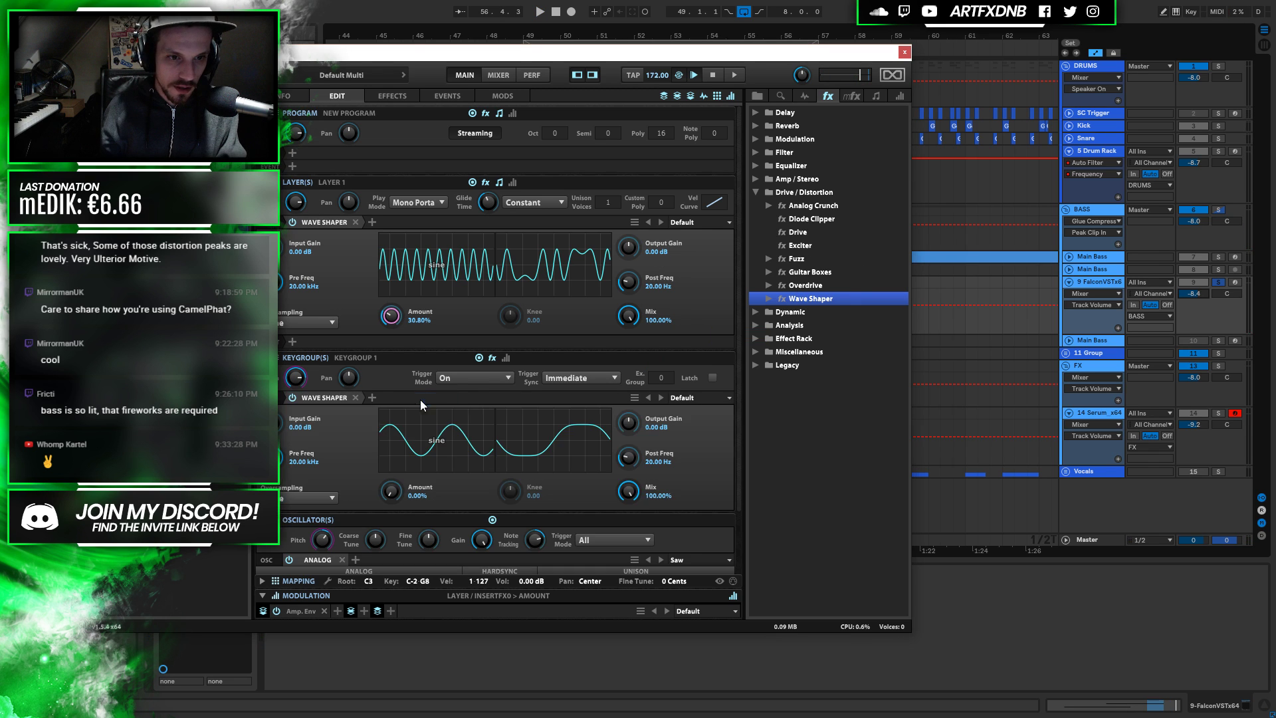
{"action": "left_click_drag", "start_coordinate": [384, 493], "coordinate": [400, 444]}
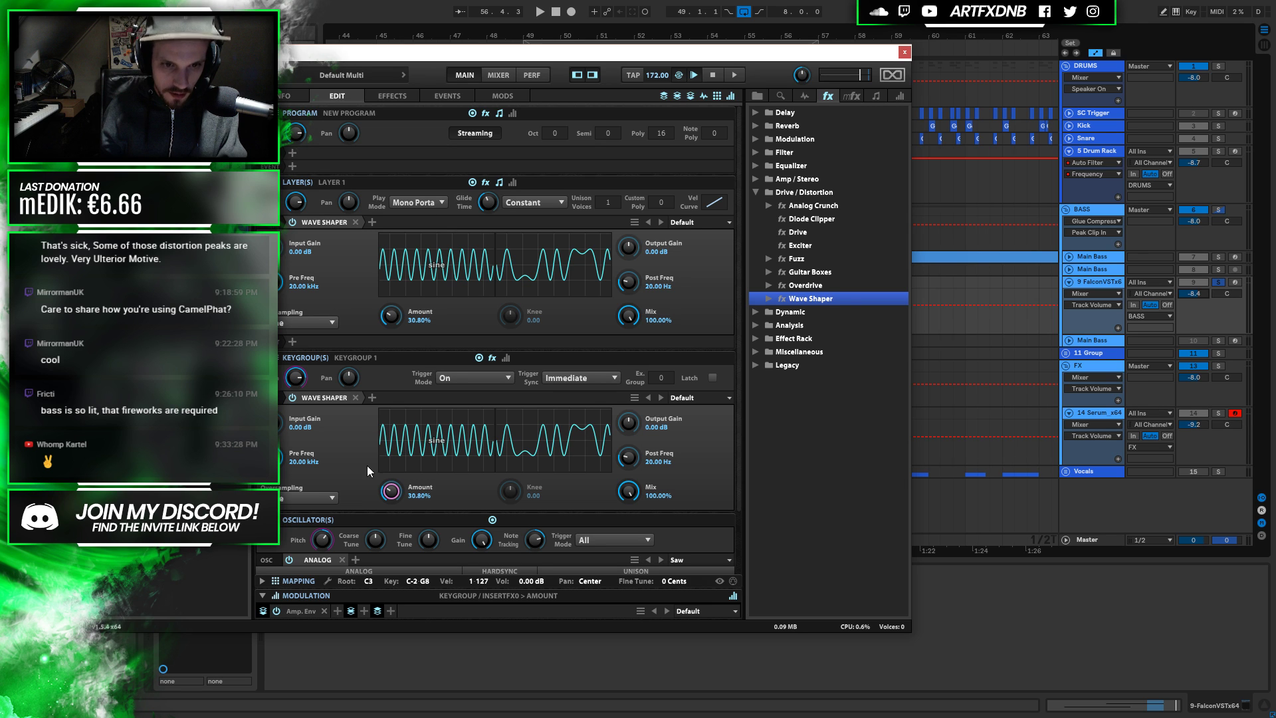
{"action": "key", "text": "space"}
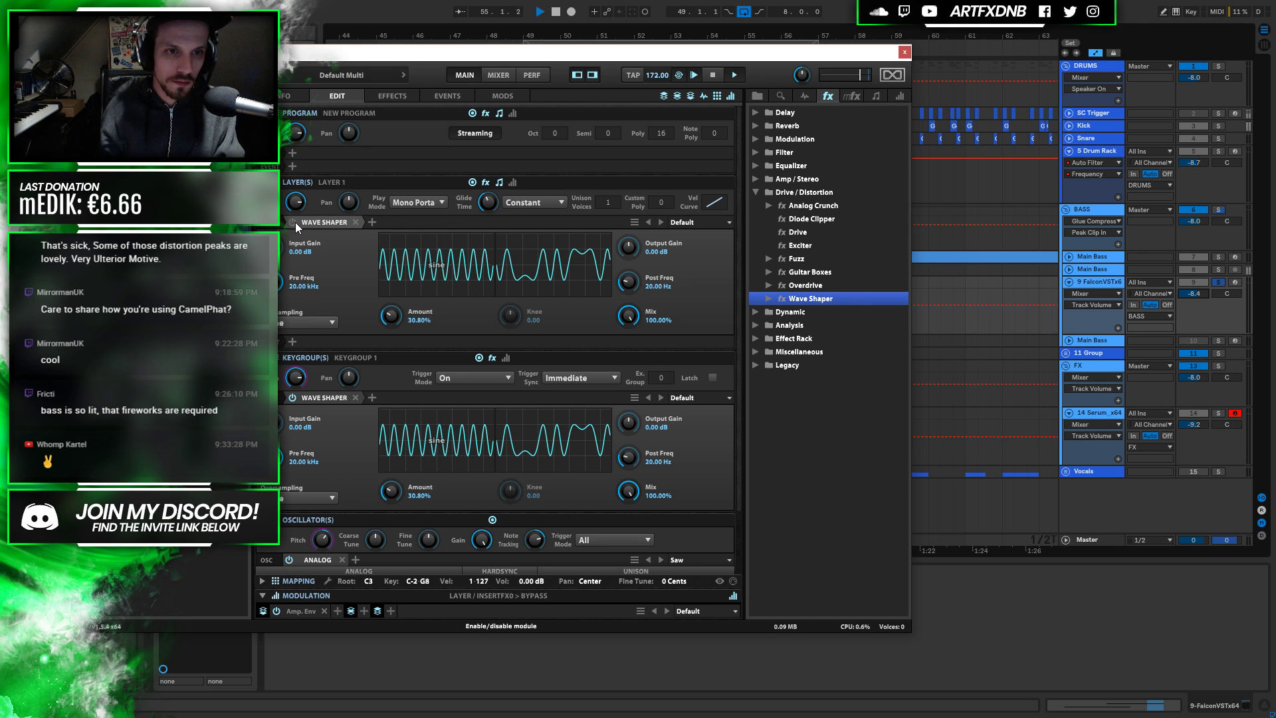
{"action": "key", "text": "space"}
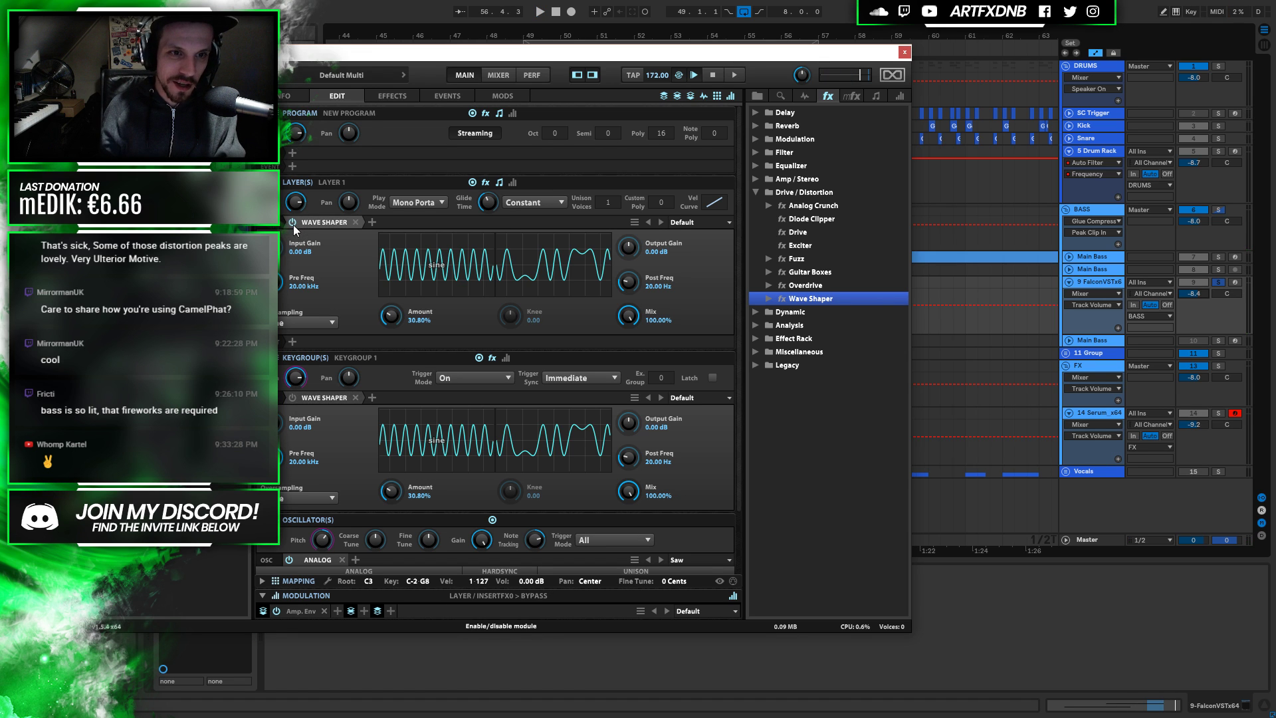
{"action": "key", "text": "space"}
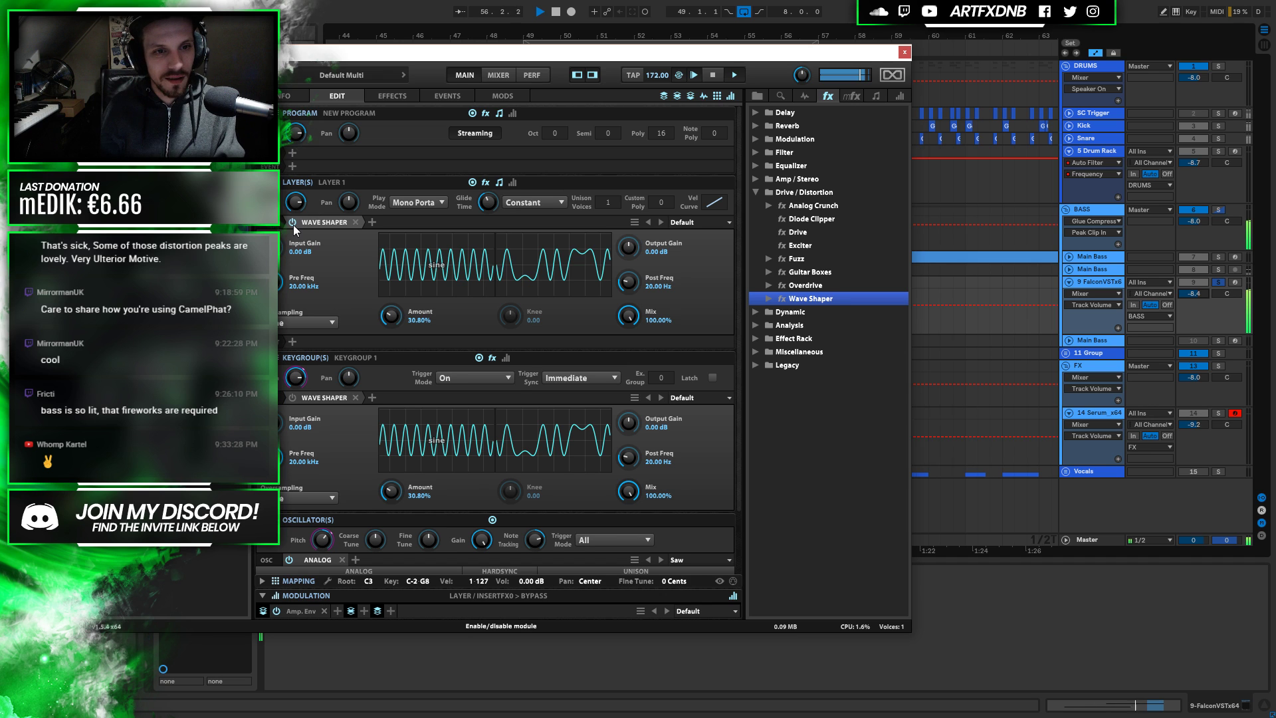
{"action": "key", "text": "space"}
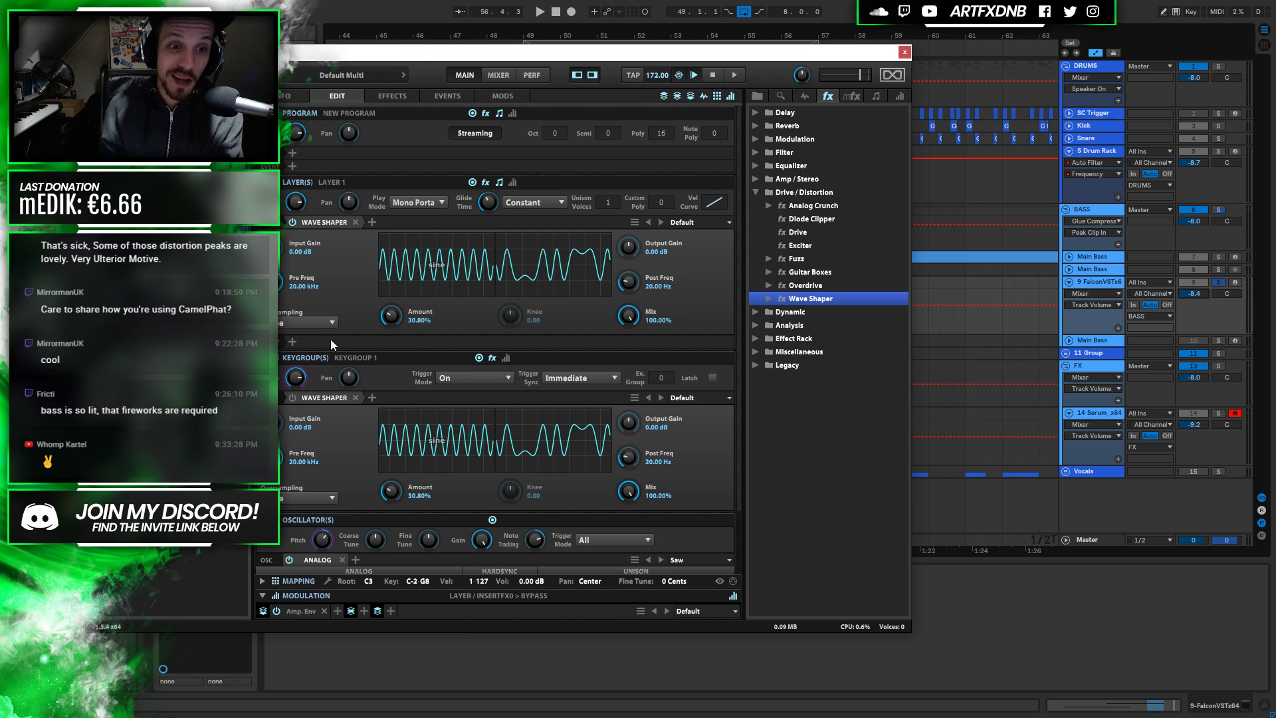
Re-enable the keygroup's Wave Shaper, lower its Amount to 0.00% and play back the bass
{"action": "left_click", "coordinate": [292, 398]}
{"action": "left_click_drag", "start_coordinate": [391, 490], "coordinate": [393, 572]}
{"action": "key", "text": "space"}
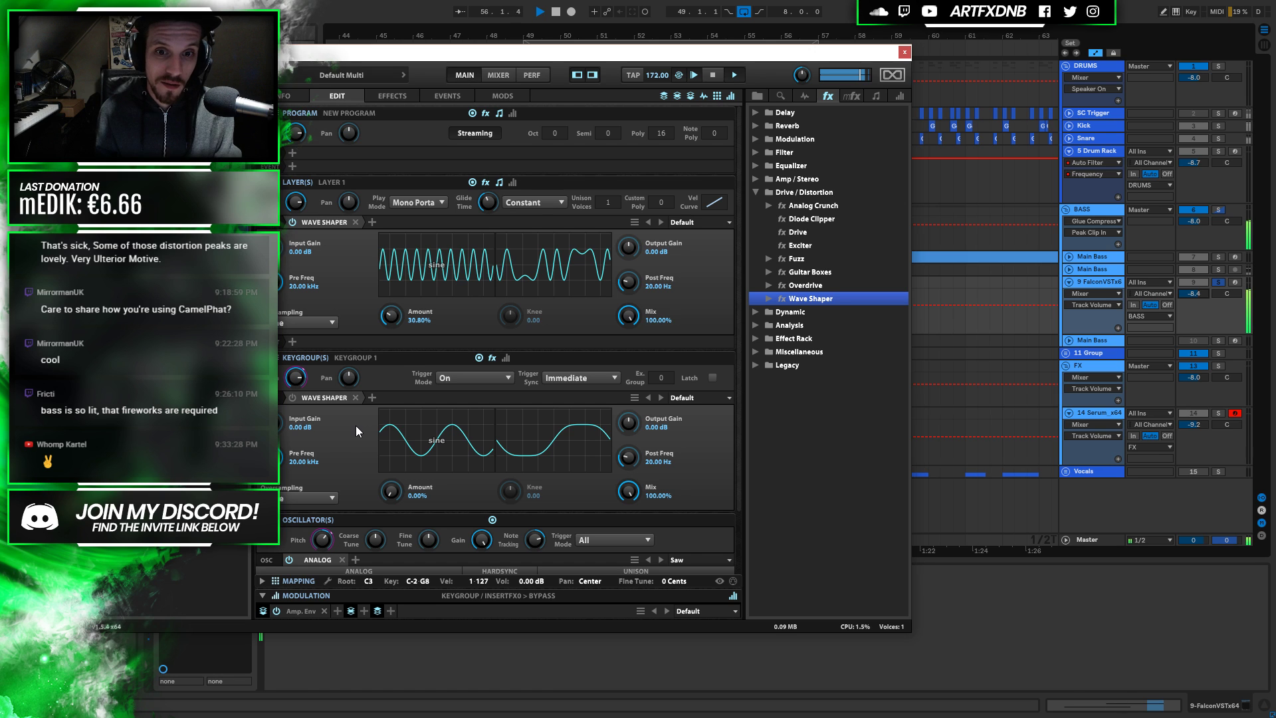
{"action": "key", "text": "space"}
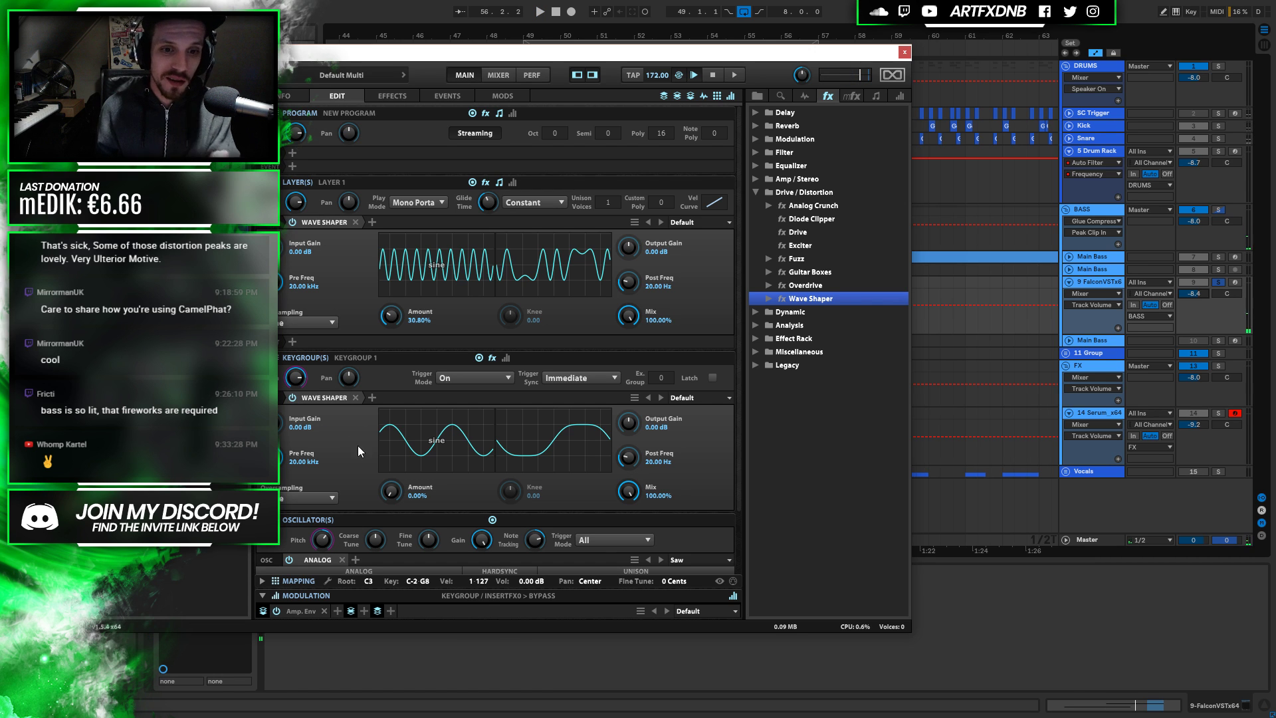
Try the Damped sat curve in the keygroup's Wave Shaper and audition the bass
{"action": "left_click", "coordinate": [419, 455]}
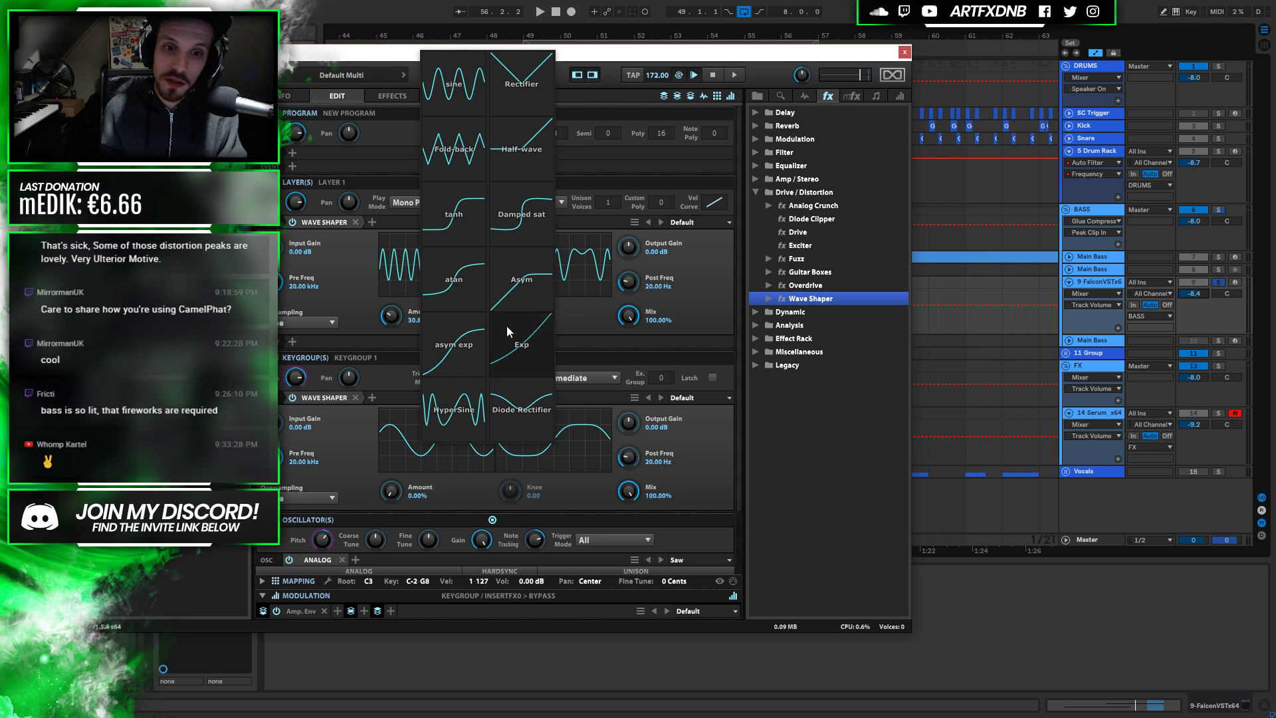
{"action": "left_click", "coordinate": [520, 213]}
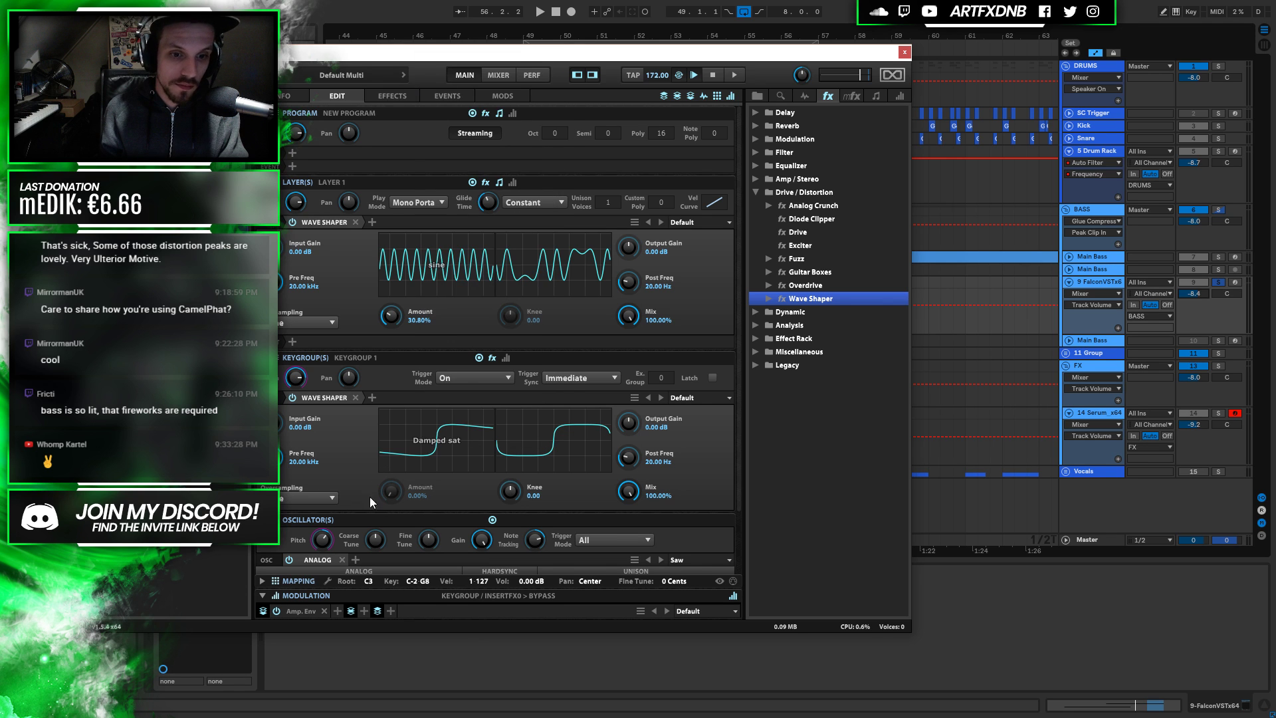
{"action": "key", "text": "space"}
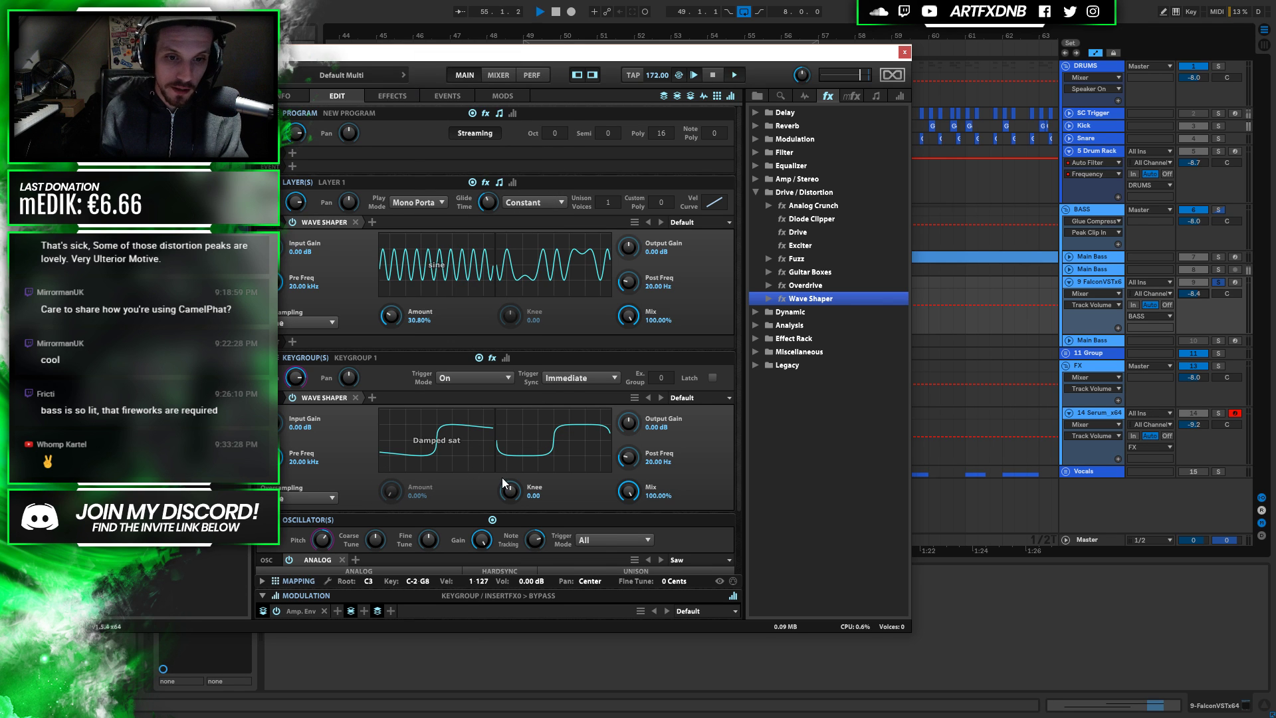
{"action": "key", "text": "space"}
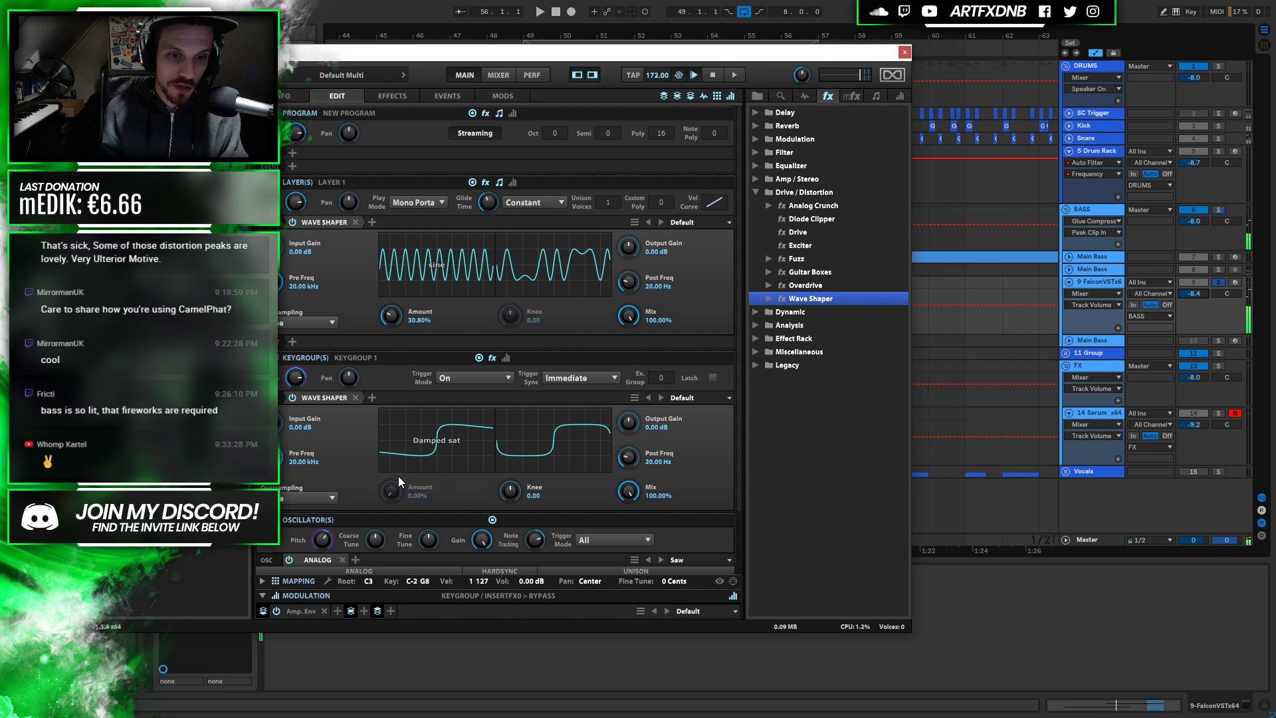
Switch the keygroup's Wave Shaper back to the sine curve, audition it, and remove the effect from the keygroup
{"action": "left_click", "coordinate": [432, 413]}
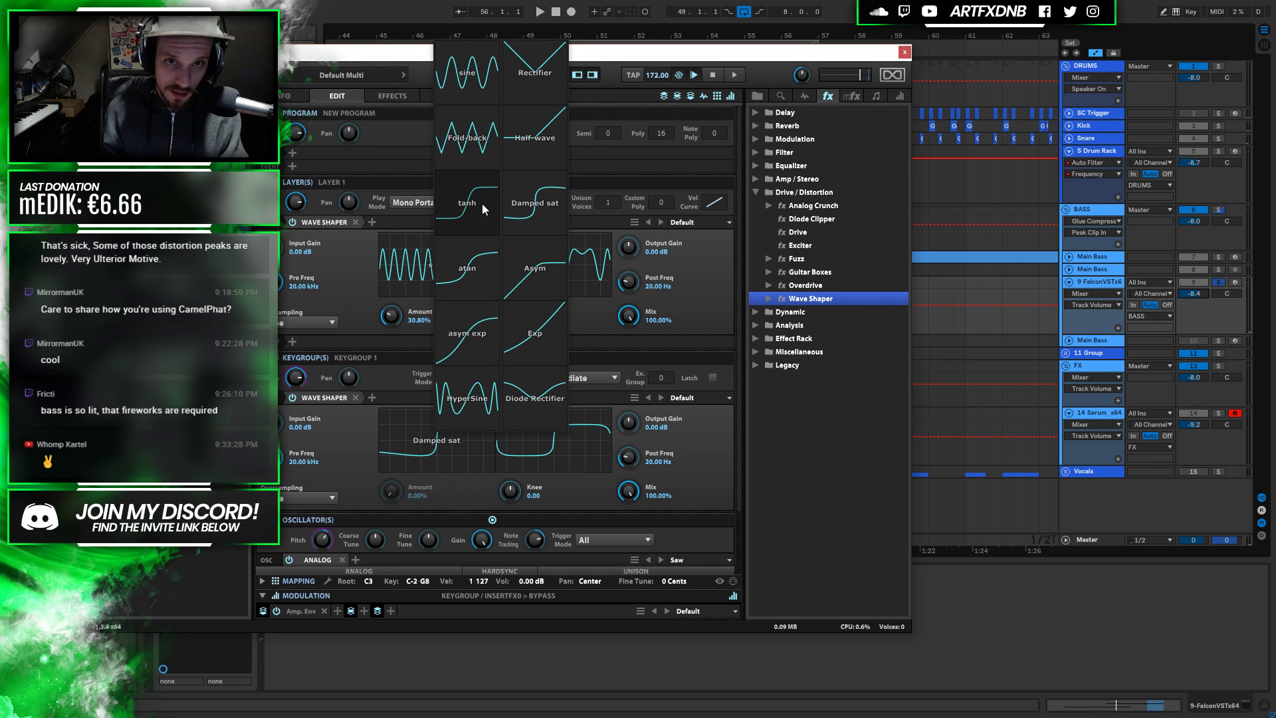
{"action": "left_click", "coordinate": [484, 94]}
{"action": "mouse_move", "coordinate": [395, 492]}
{"action": "left_mouse_down"}
{"action": "mouse_move", "coordinate": [389, 461]}
{"action": "mouse_move", "coordinate": [388, 499]}
{"action": "left_mouse_up"}
{"action": "key", "text": "space"}
{"action": "key", "text": "space"}
{"action": "left_click", "coordinate": [356, 398]}
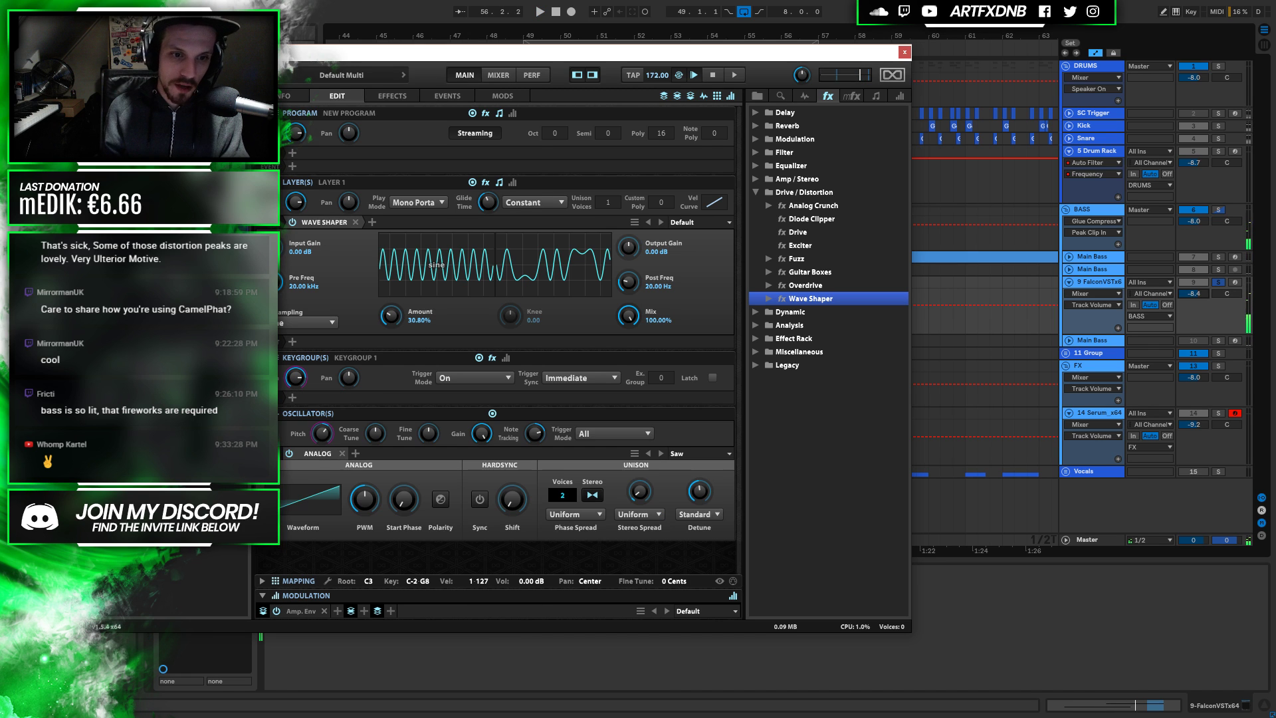
Try a Drive effect on the keygroup, audition it while lowering its Amount to 0.00%, and remove the effect
{"action": "left_click", "coordinate": [792, 282]}
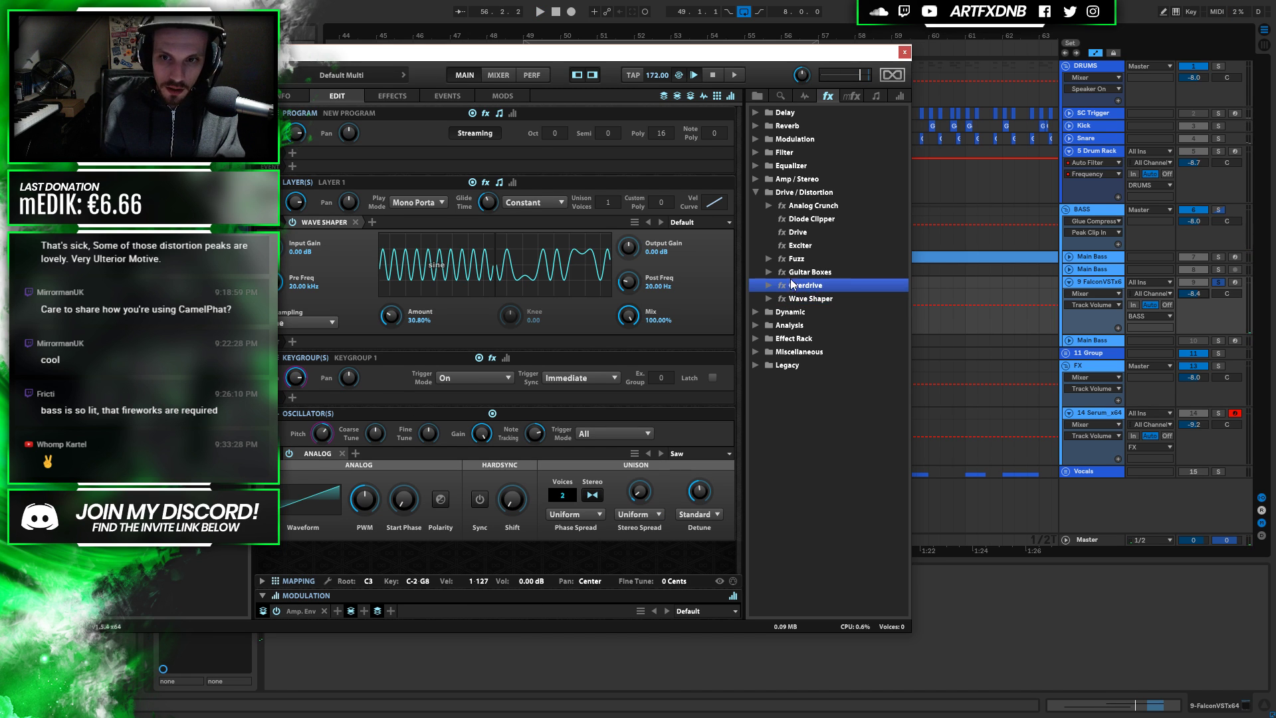
{"action": "left_click_drag", "start_coordinate": [800, 232], "coordinate": [337, 394]}
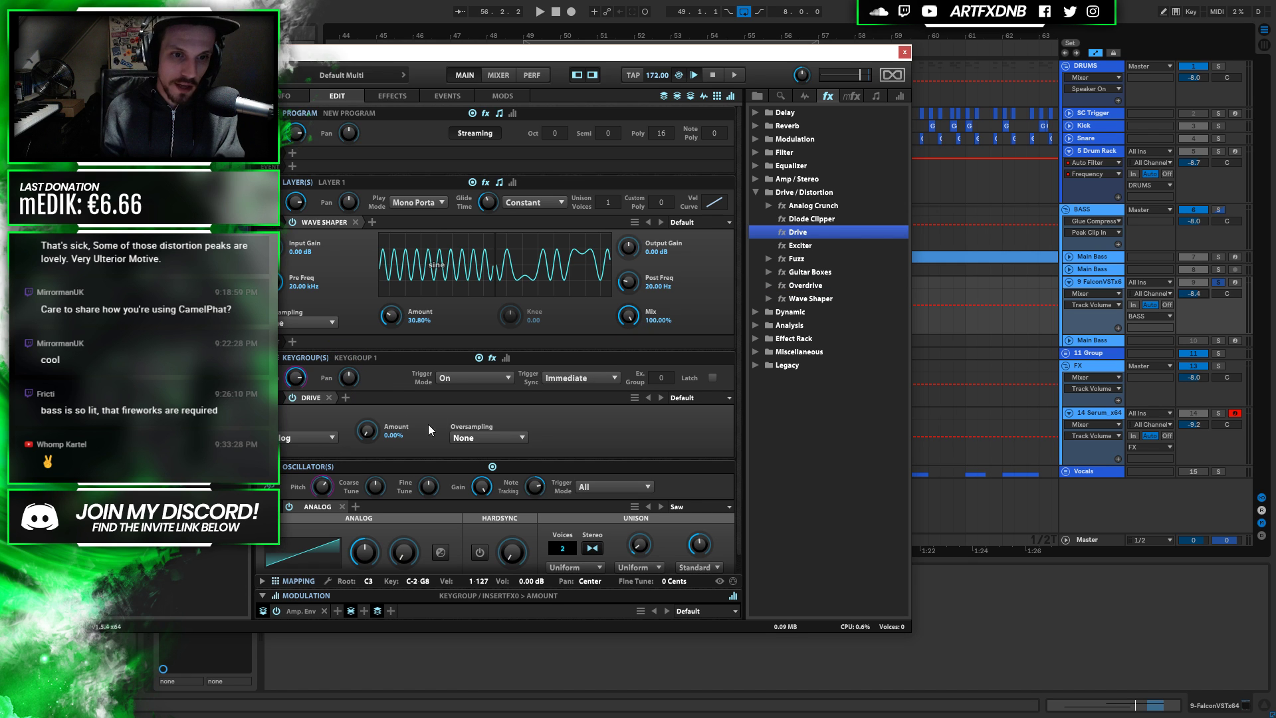
{"action": "key", "text": "space"}
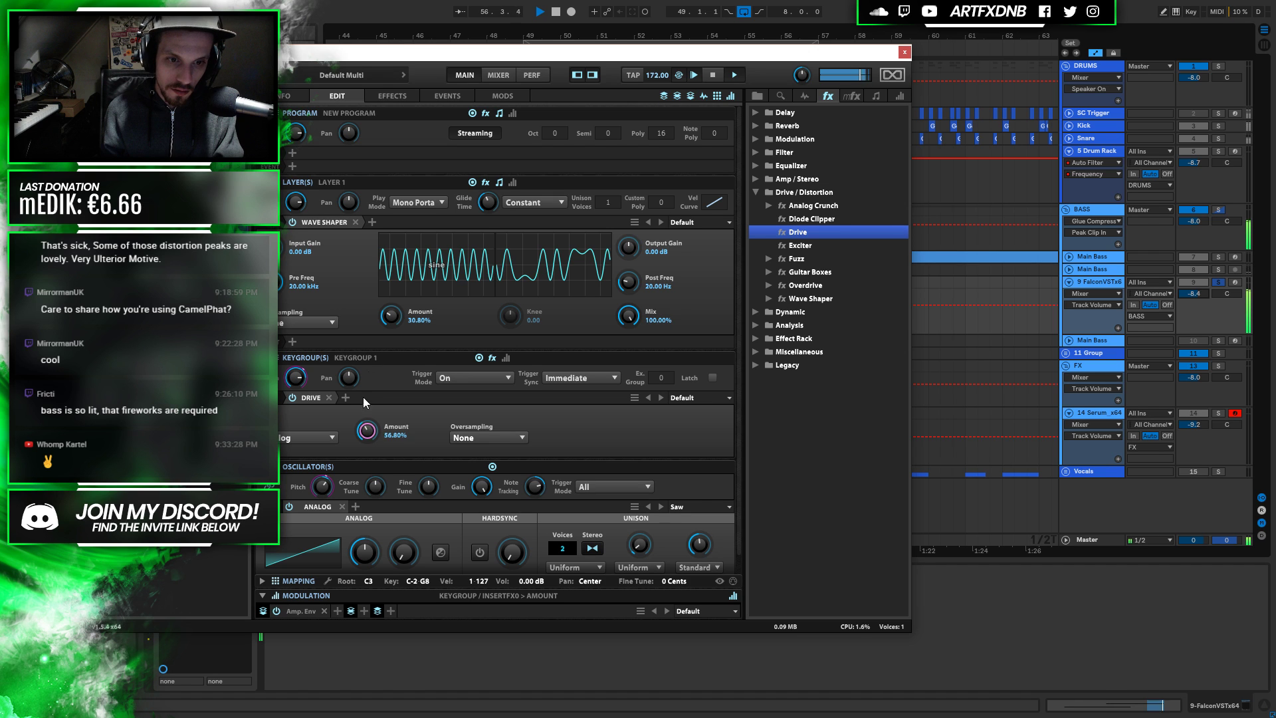
{"action": "scroll", "coordinate": [357, 416], "scroll_direction": "down", "scroll_amount": 5}
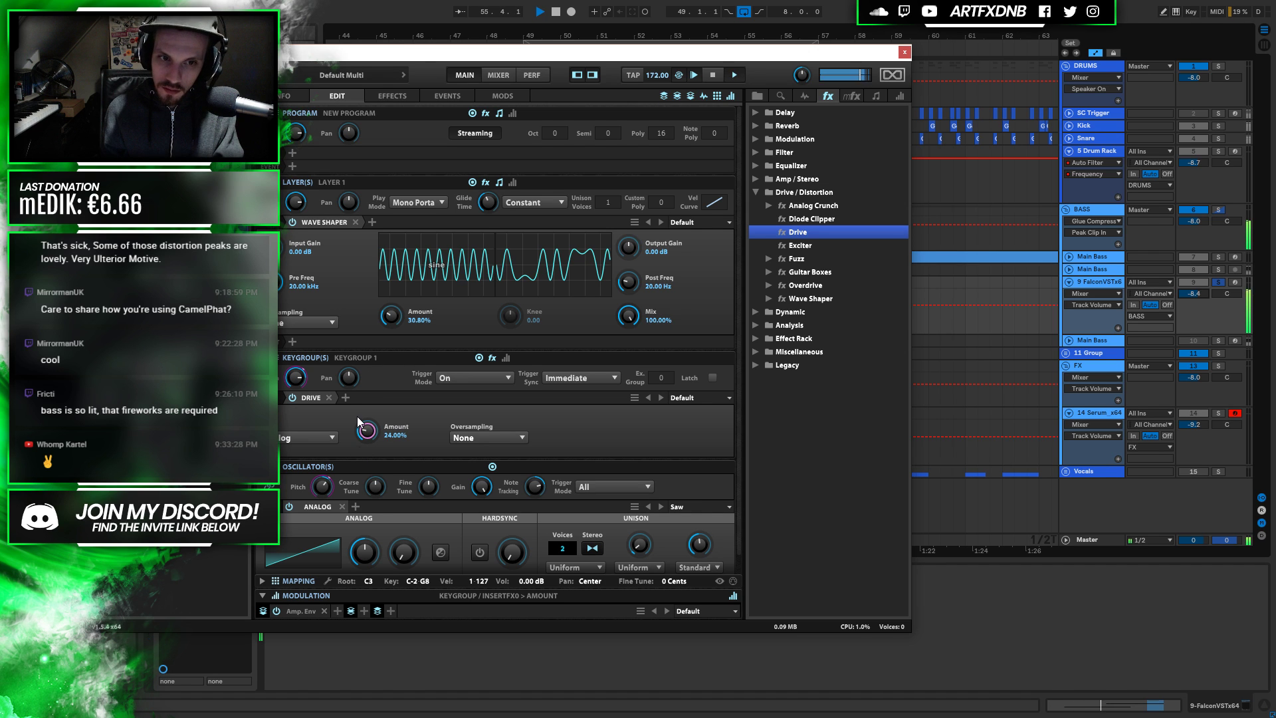
{"action": "scroll", "coordinate": [357, 416], "scroll_direction": "down", "scroll_amount": 4}
{"action": "key", "text": "space"}
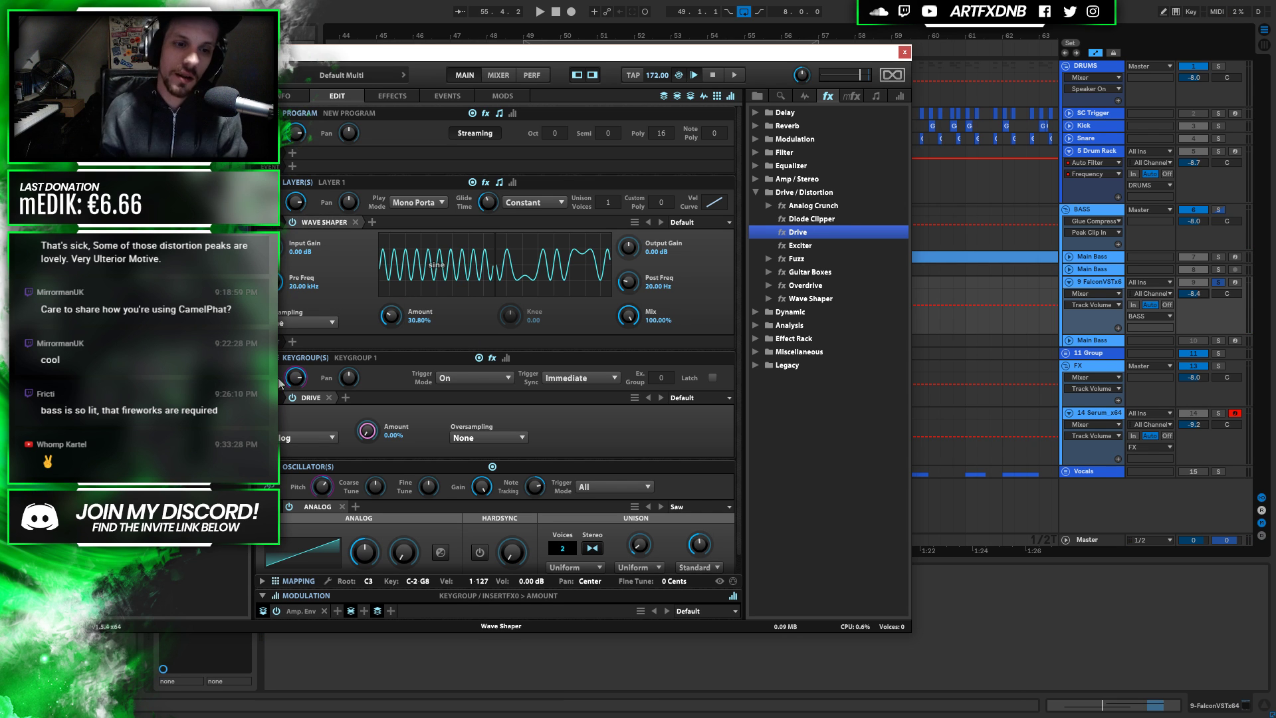
{"action": "left_click", "coordinate": [329, 397]}
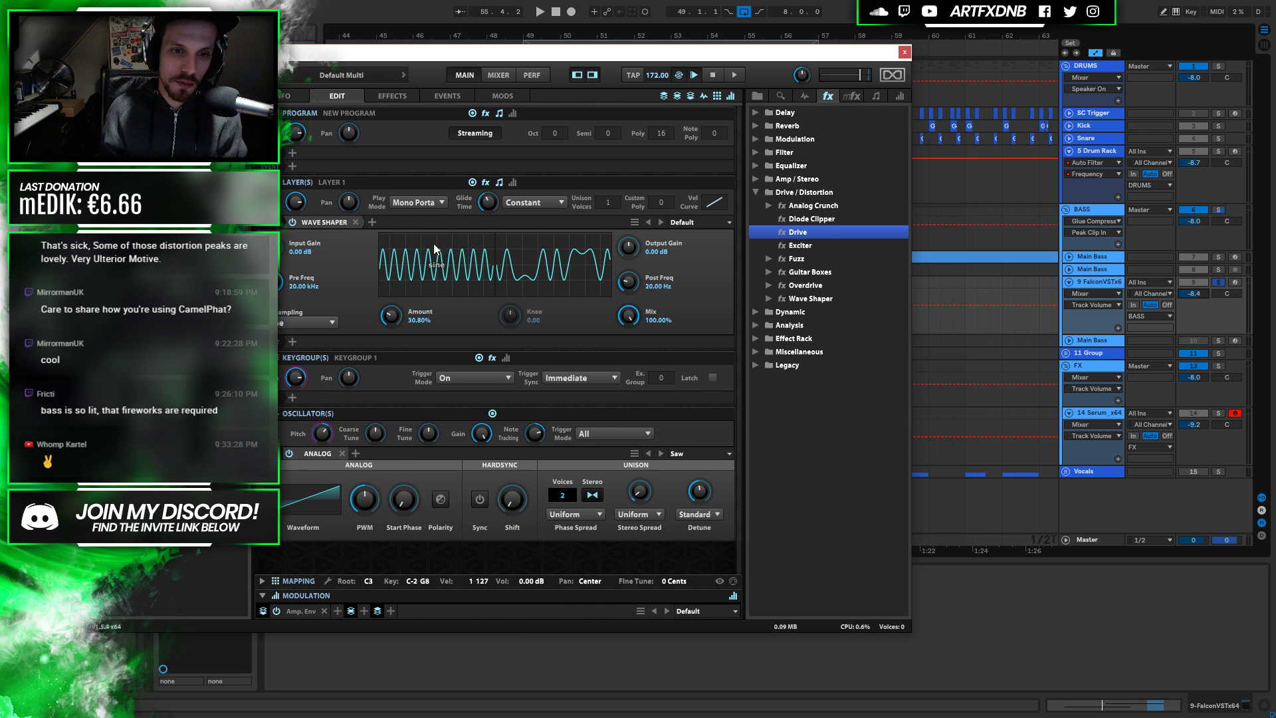
Change the layer's Wave Shaper curve to Fold-back, lower its Amount to 0.00% and audition the bass
{"action": "left_click", "coordinate": [433, 266]}
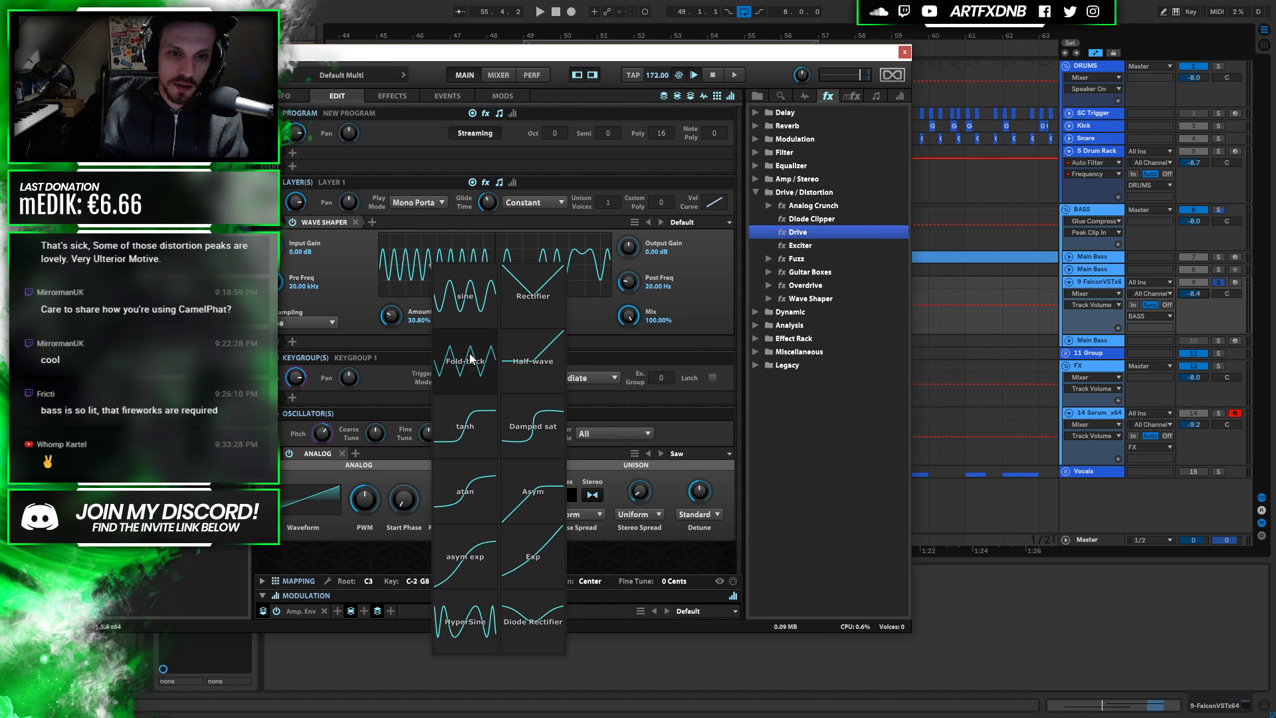
{"action": "left_click", "coordinate": [469, 359]}
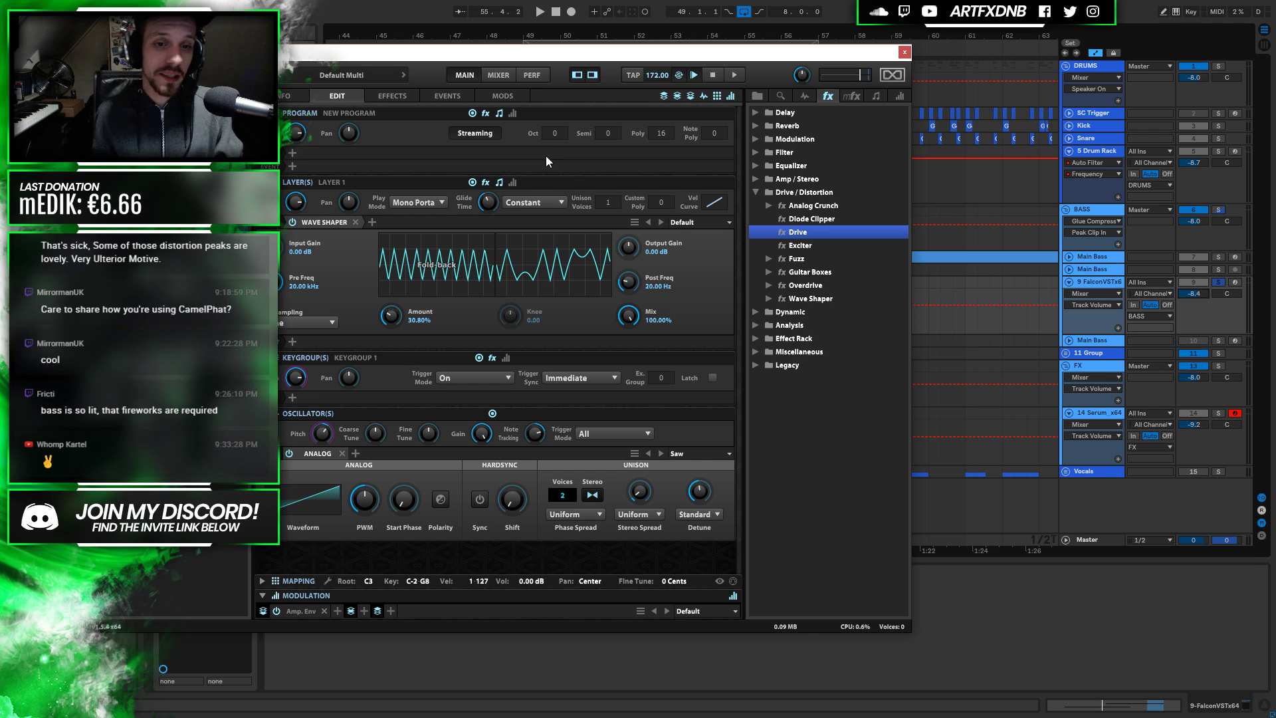
{"action": "key", "text": "space"}
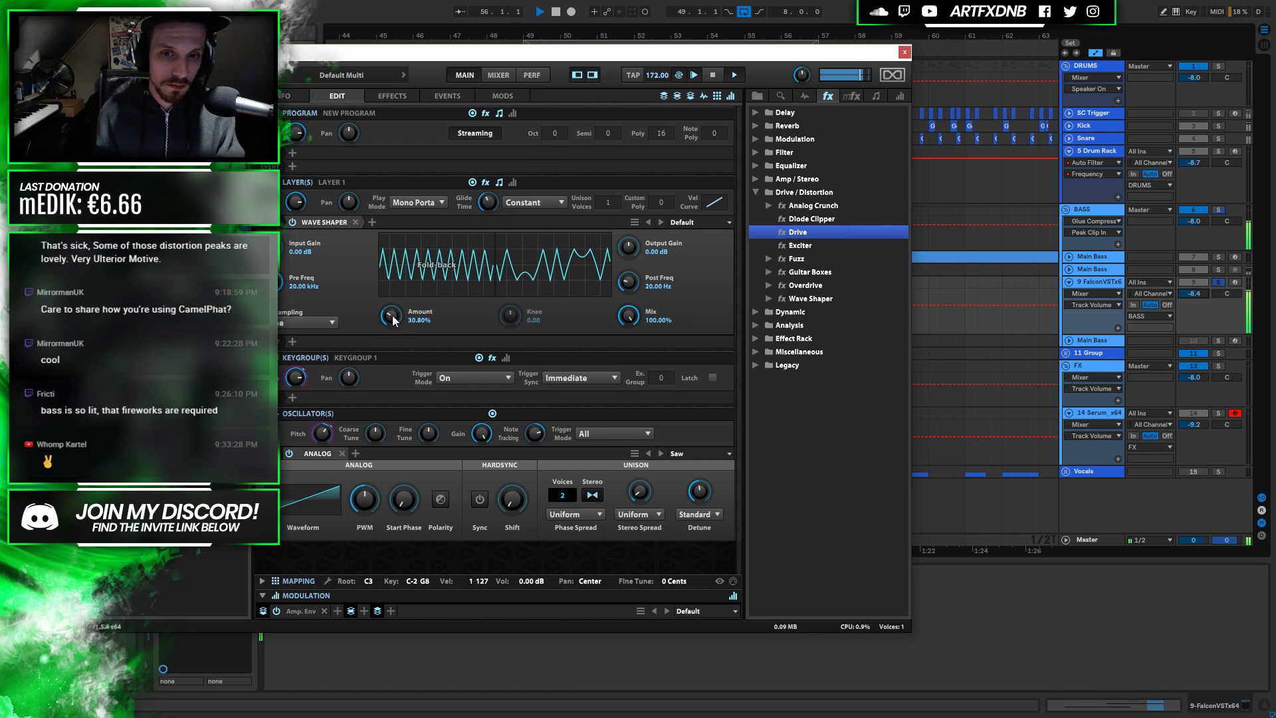
{"action": "left_click_drag", "start_coordinate": [393, 315], "coordinate": [396, 434]}
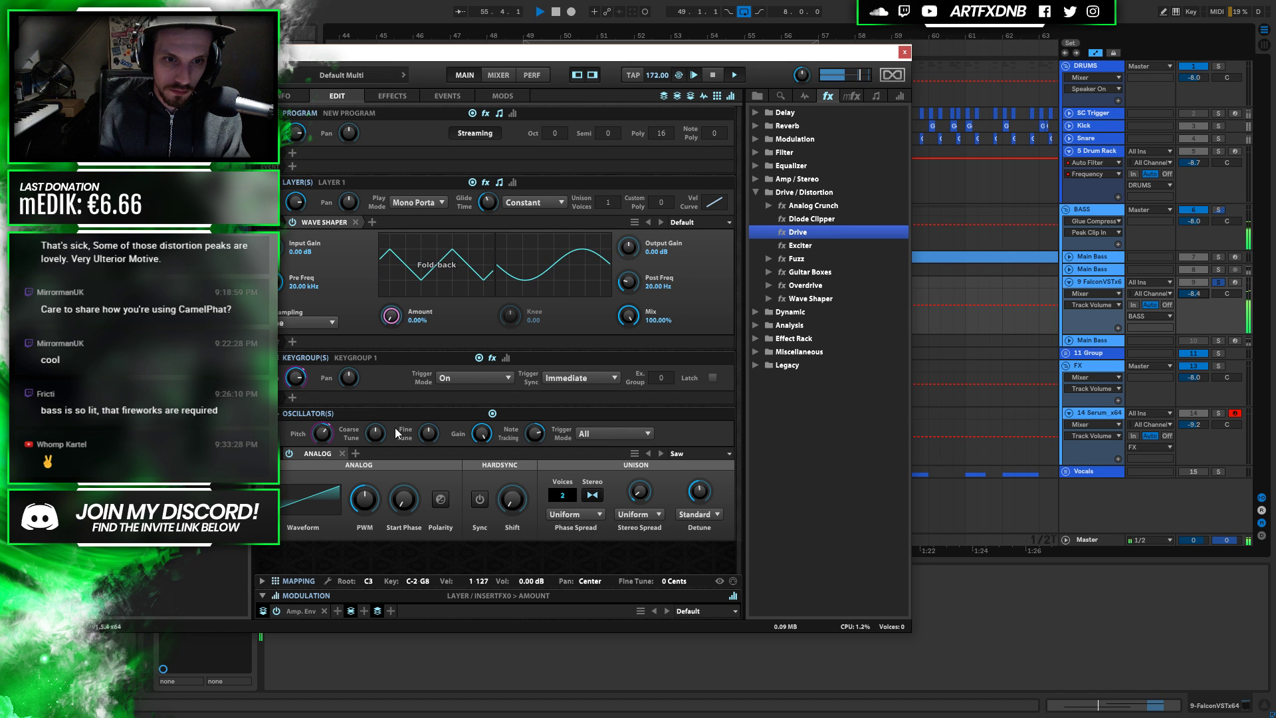
{"action": "key", "text": "space"}
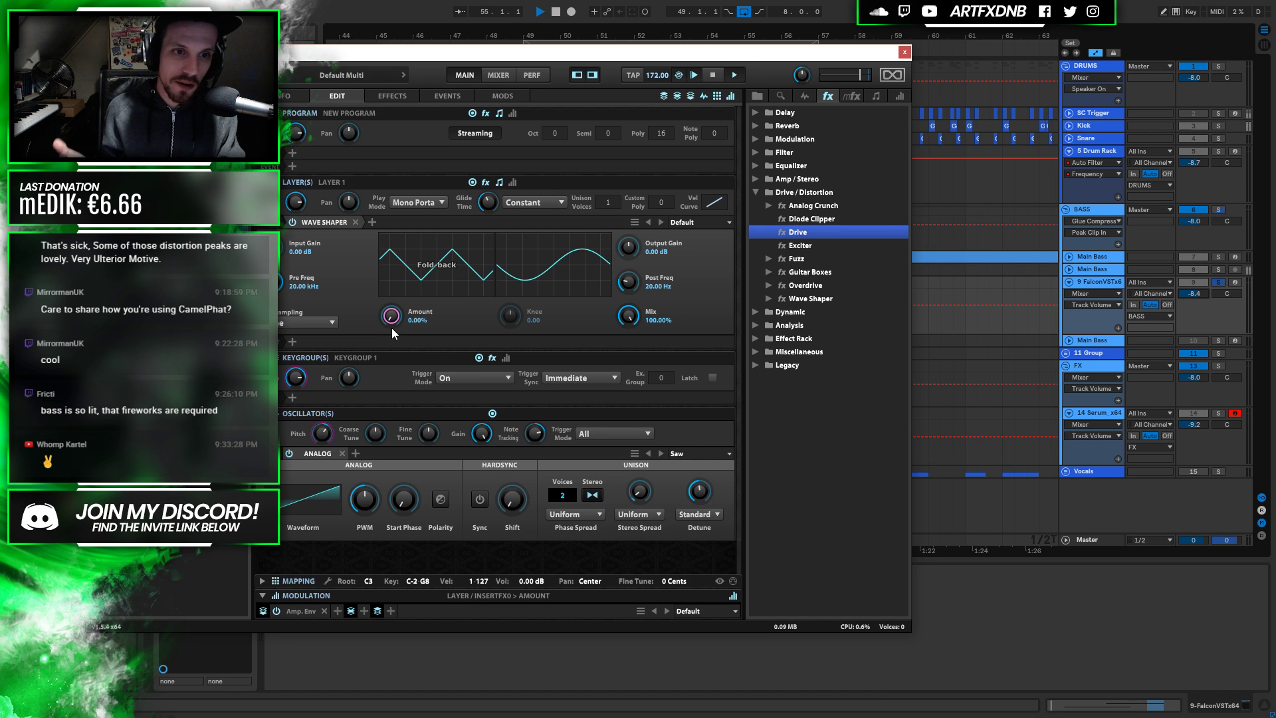
{"action": "key", "text": "space"}
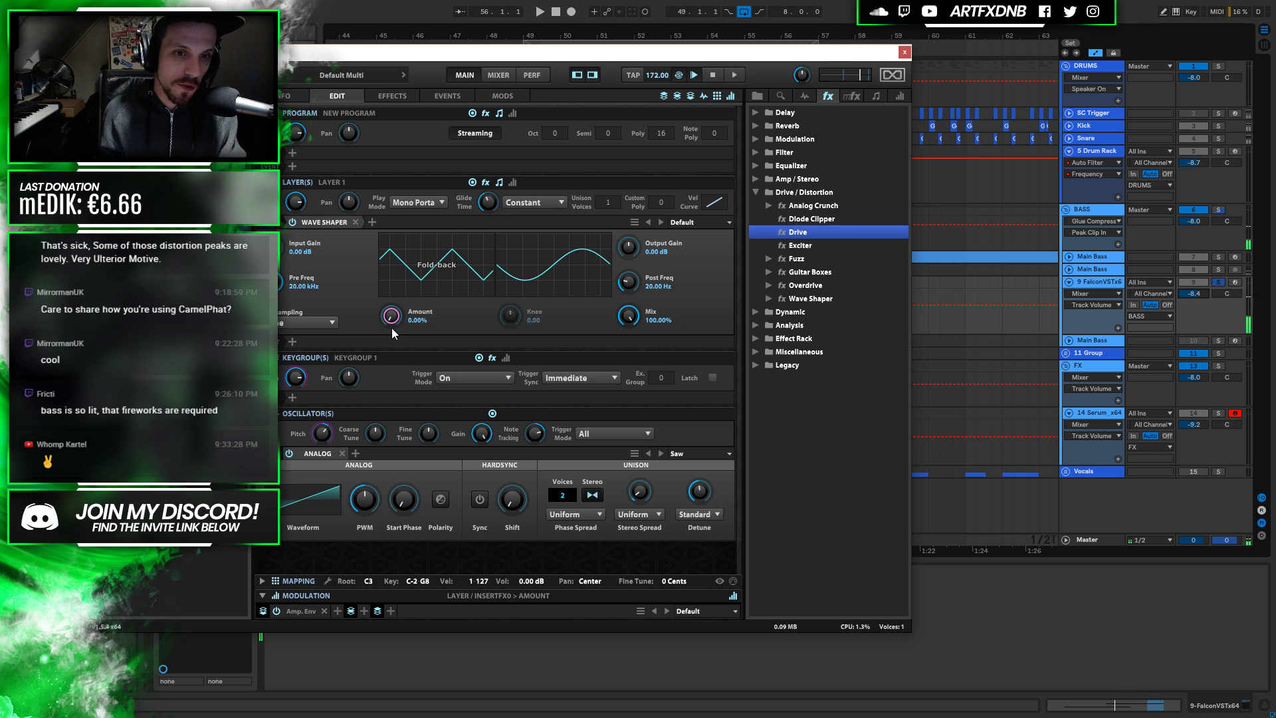
Audition the layer's Fold-back Wave Shaper with Amount at 31.60% and at 47.60%
{"action": "left_click_drag", "start_coordinate": [392, 328], "coordinate": [380, 264]}
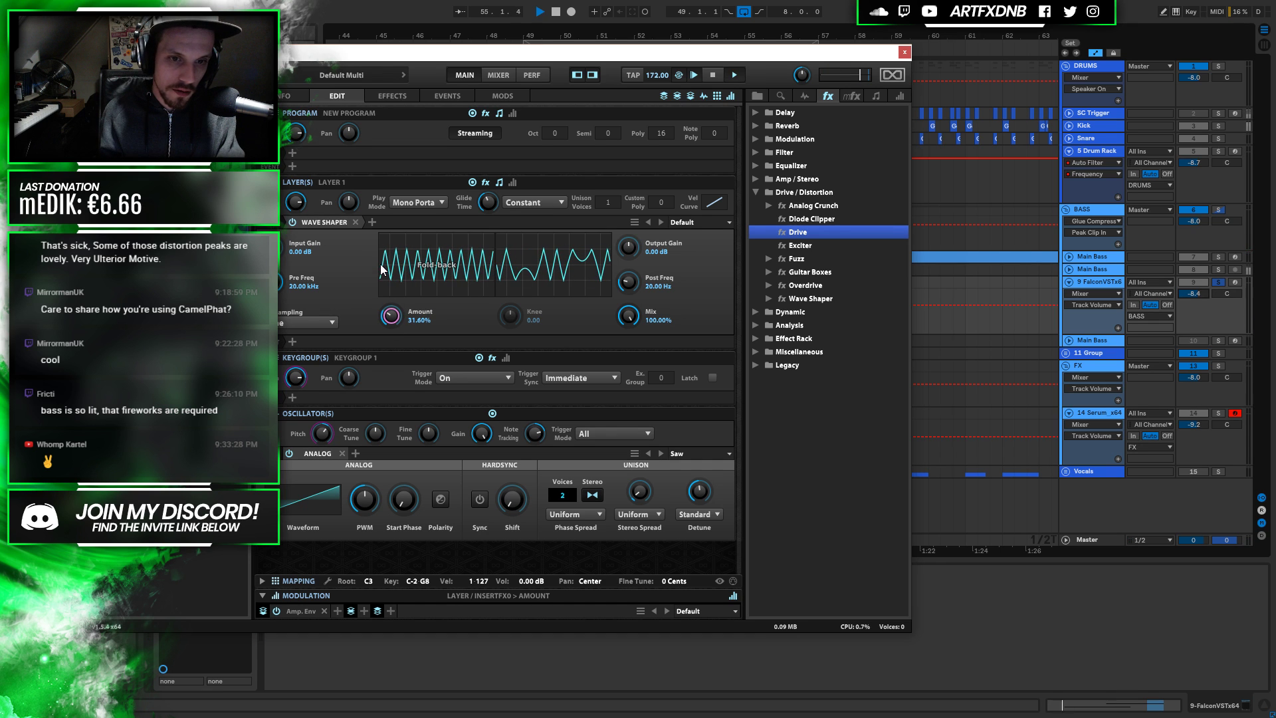
{"action": "key", "text": "space"}
{"action": "key", "text": "space"}
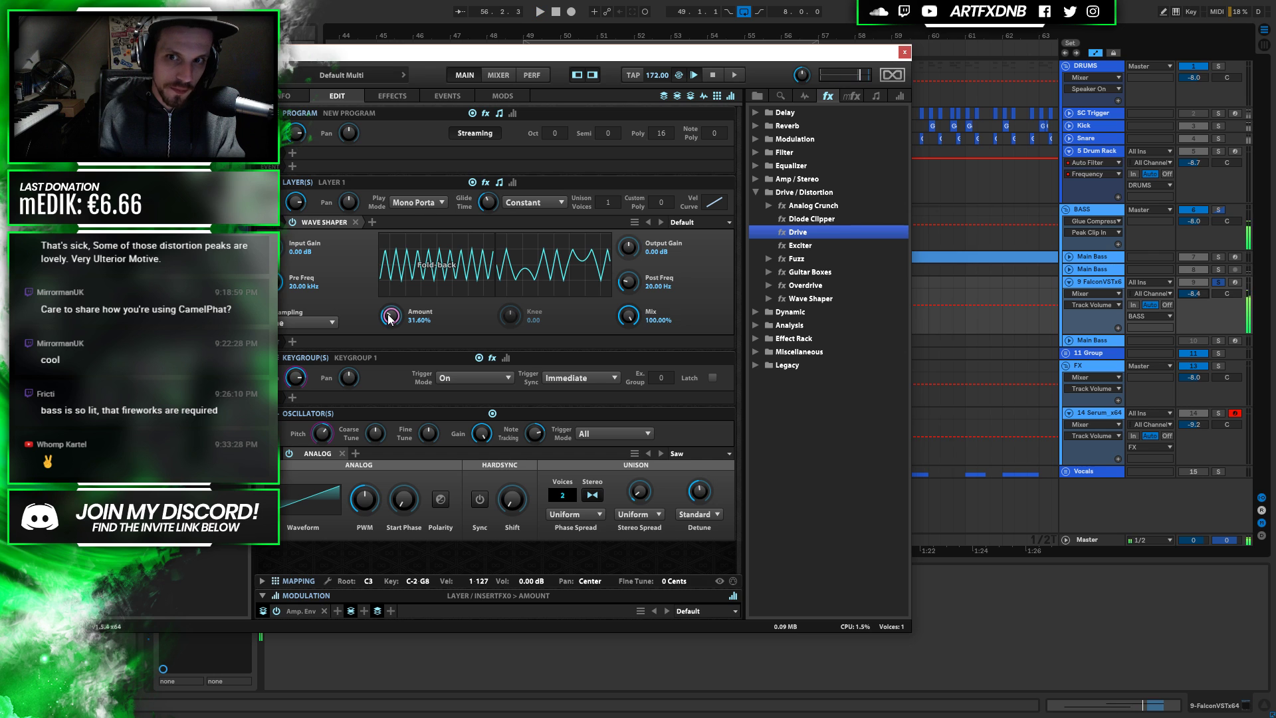
{"action": "left_click_drag", "start_coordinate": [390, 318], "coordinate": [384, 289]}
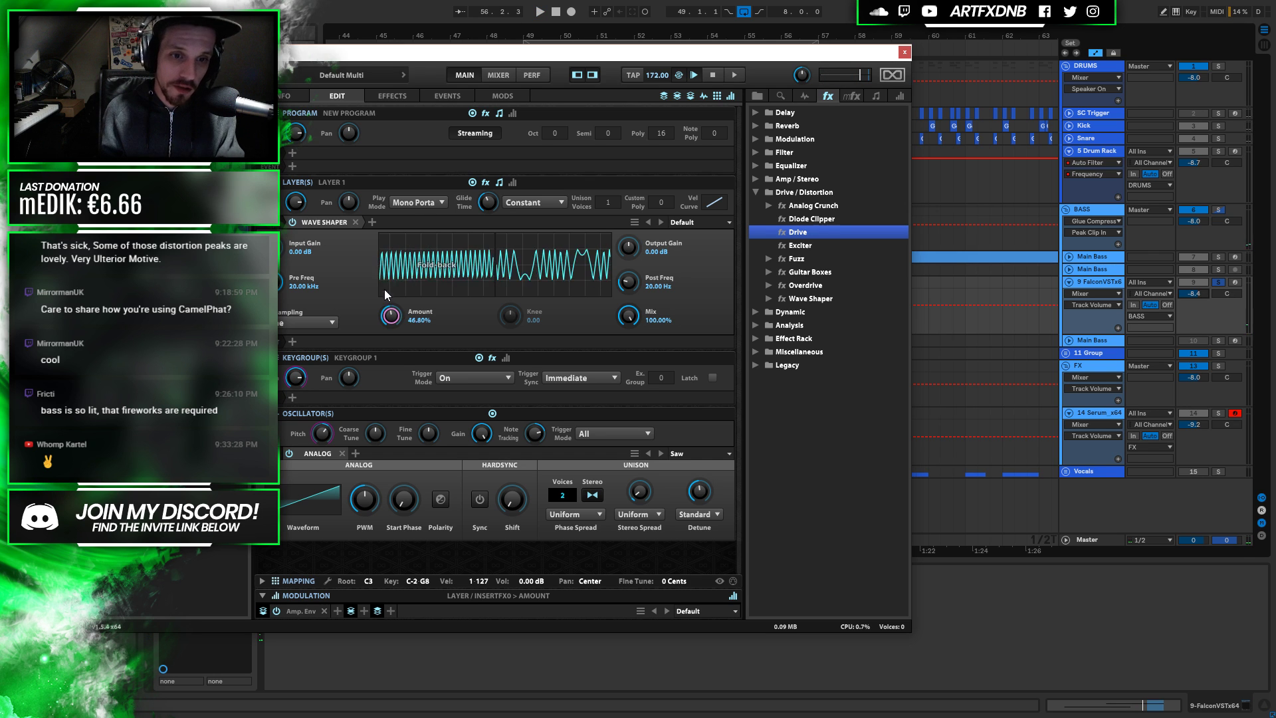
{"action": "key", "text": "space"}
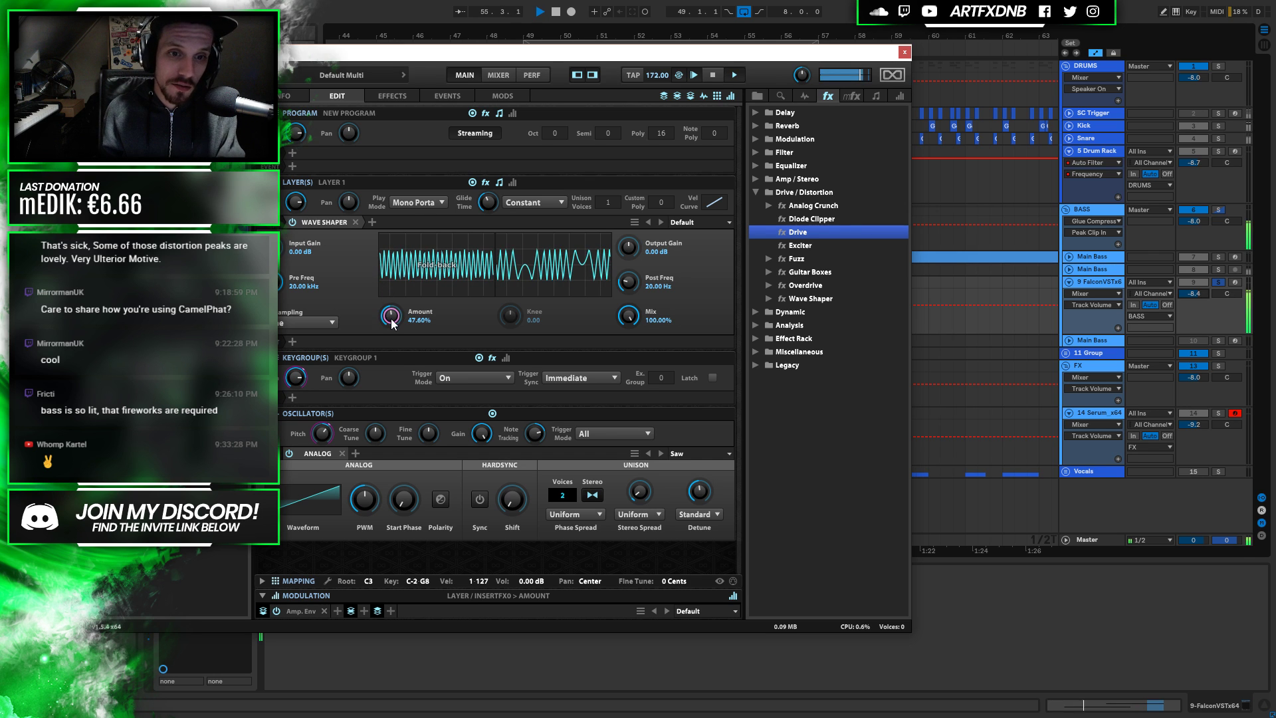
{"action": "key", "text": "space"}
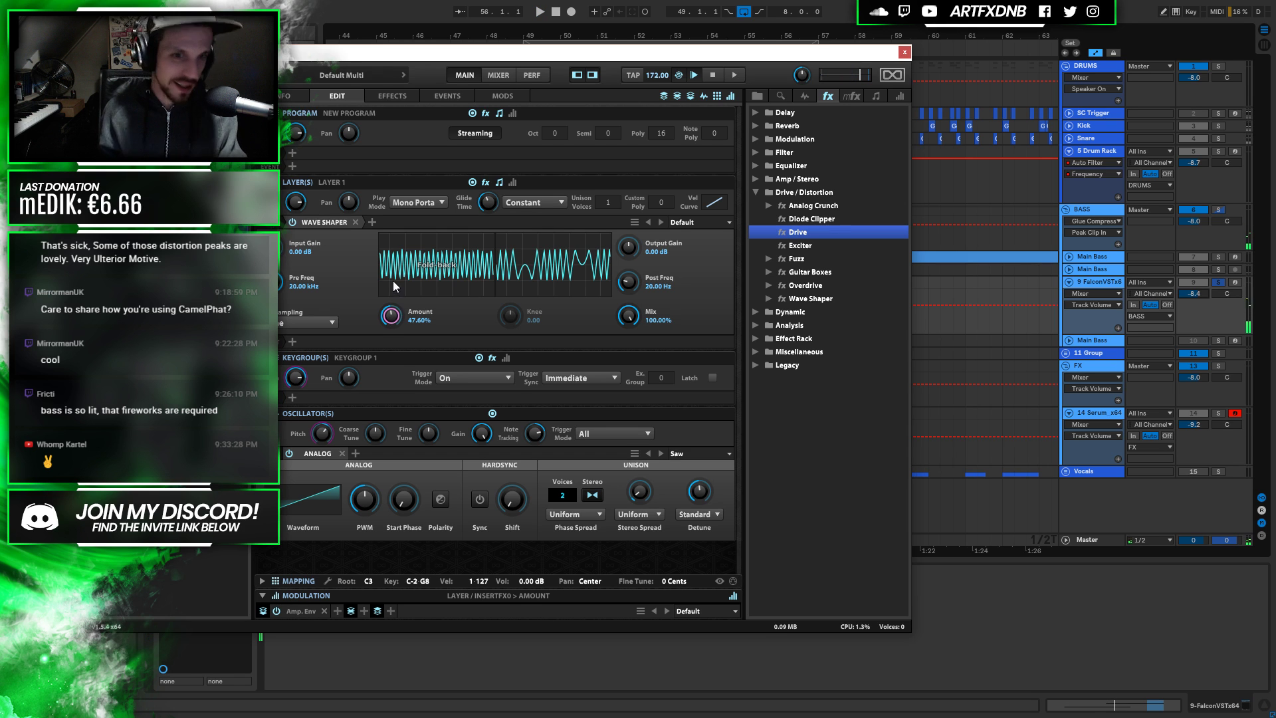
Set the Amount of the layer's Fold-back Wave Shaper to 33.60% and play back the bass
{"action": "left_click_drag", "start_coordinate": [396, 315], "coordinate": [396, 334]}
{"action": "key", "text": "space"}
{"action": "scroll", "coordinate": [396, 321], "scroll_direction": "up", "scroll_amount": 1}
{"action": "key", "text": "space"}
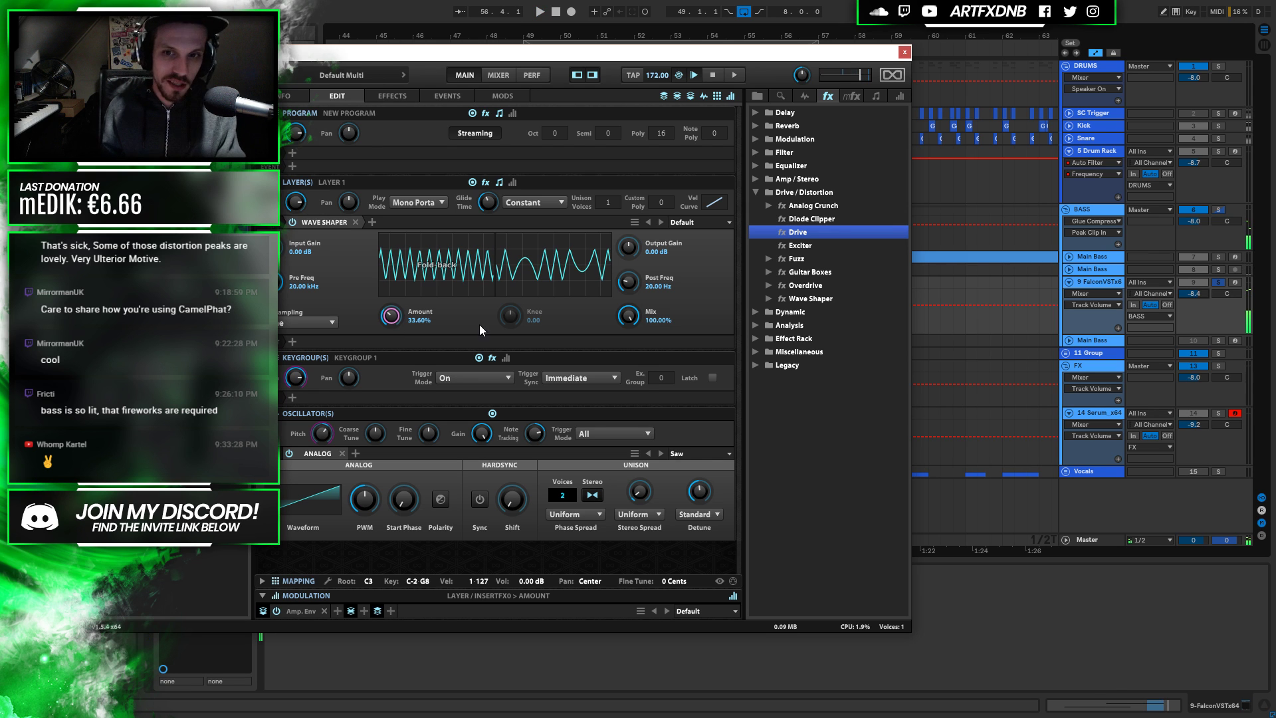
Show the keygroup's Amp. Env settings and listen to the bass
{"action": "left_click", "coordinate": [305, 612]}
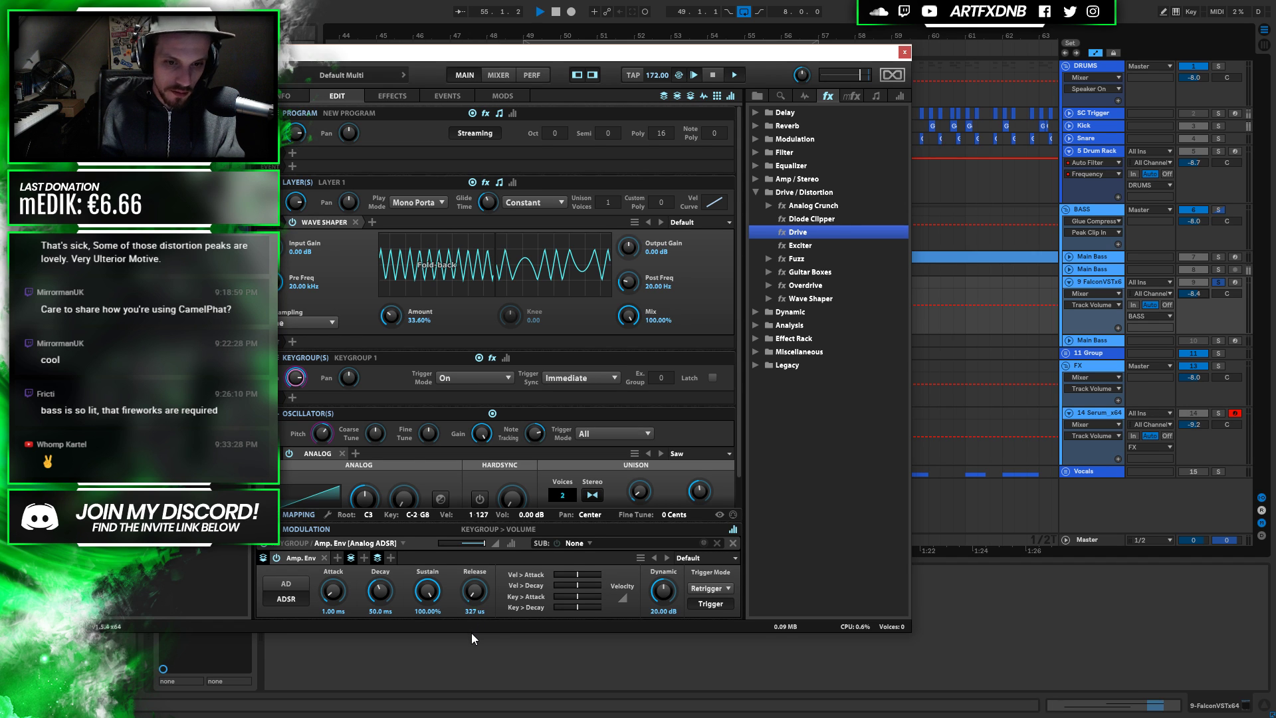
{"action": "key", "text": "space"}
{"action": "scroll", "coordinate": [482, 591], "scroll_direction": "down", "scroll_amount": 1}
{"action": "key", "text": "space"}
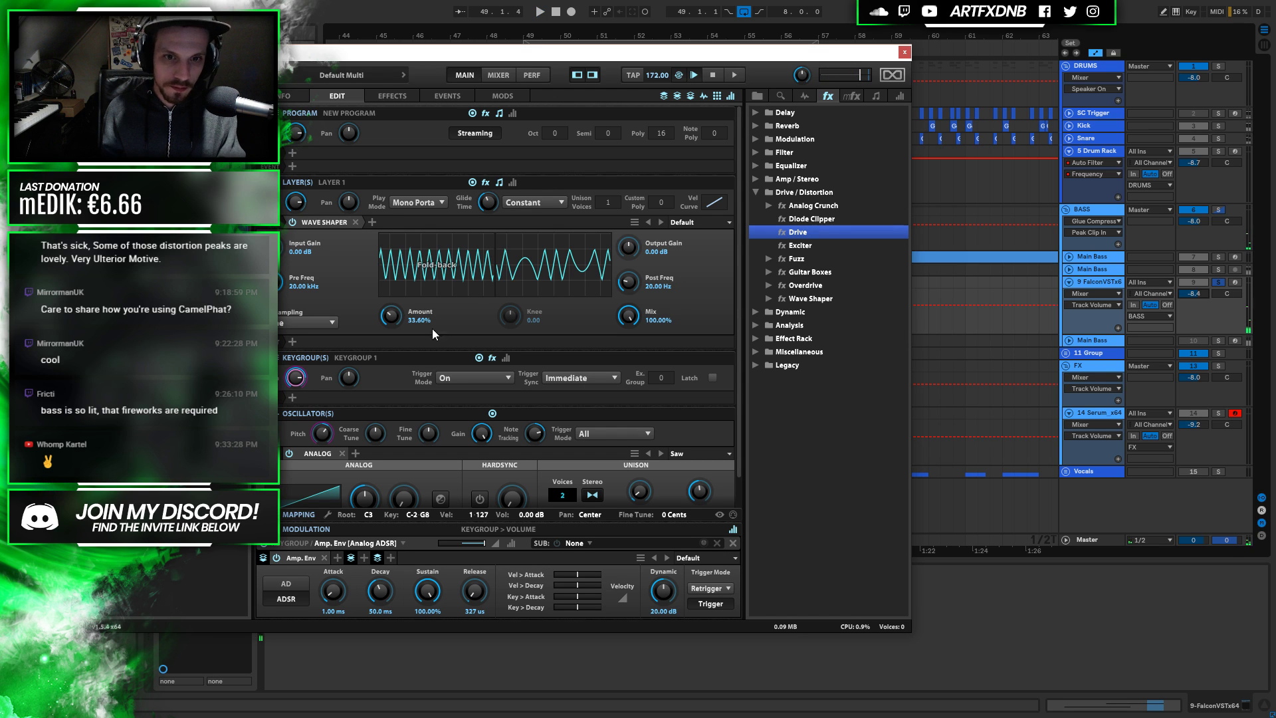
Play back the bass while trying the Analog oscillator's unison Detune at 42.40% and 58.00%
{"action": "scroll", "coordinate": [735, 410], "scroll_direction": "down", "scroll_amount": 1}
{"action": "scroll", "coordinate": [687, 468], "scroll_direction": "up", "scroll_amount": 1}
{"action": "left_click", "coordinate": [697, 470]}
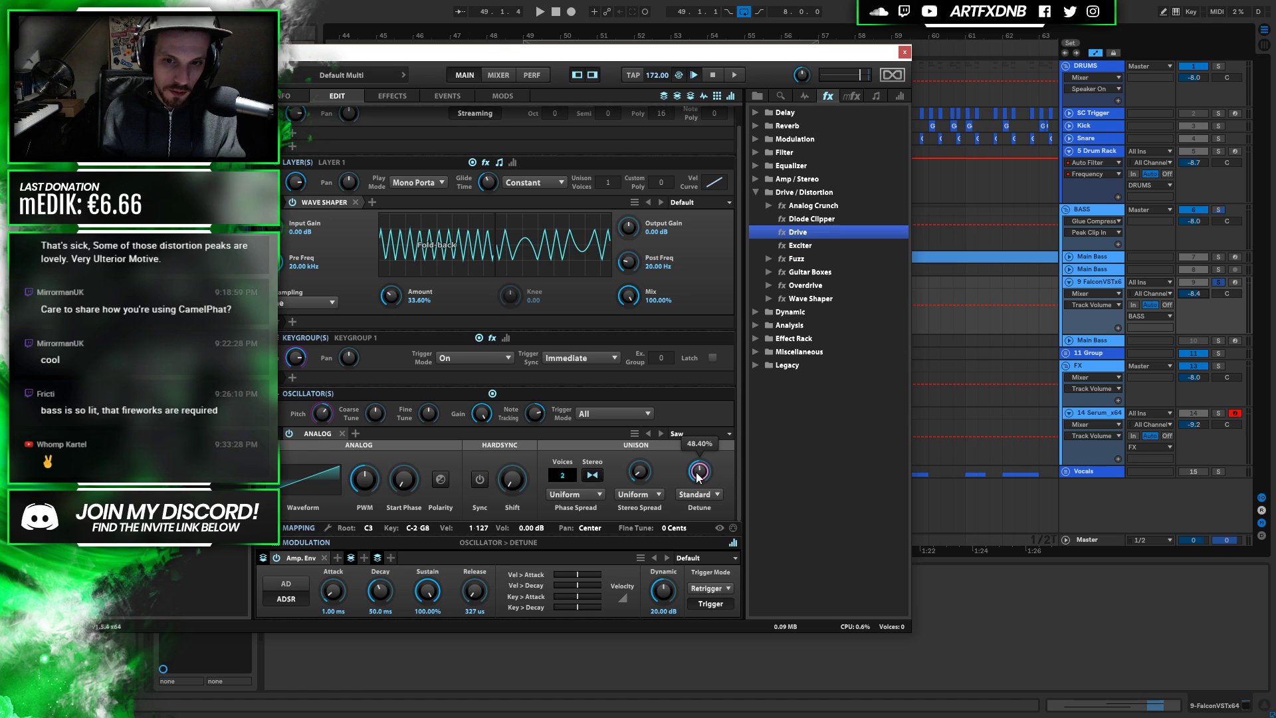
{"action": "key", "text": "space"}
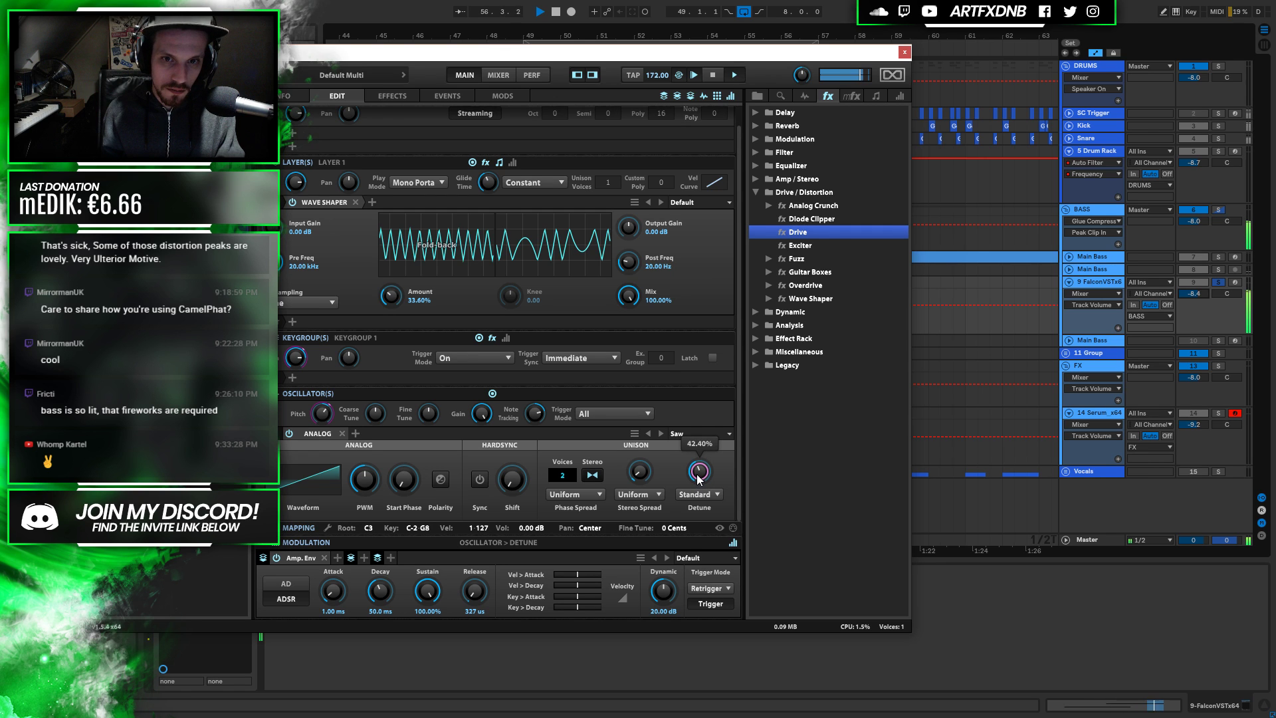
{"action": "mouse_move", "coordinate": [700, 481]}
{"action": "left_click_drag", "start_coordinate": [702, 474], "coordinate": [704, 417]}
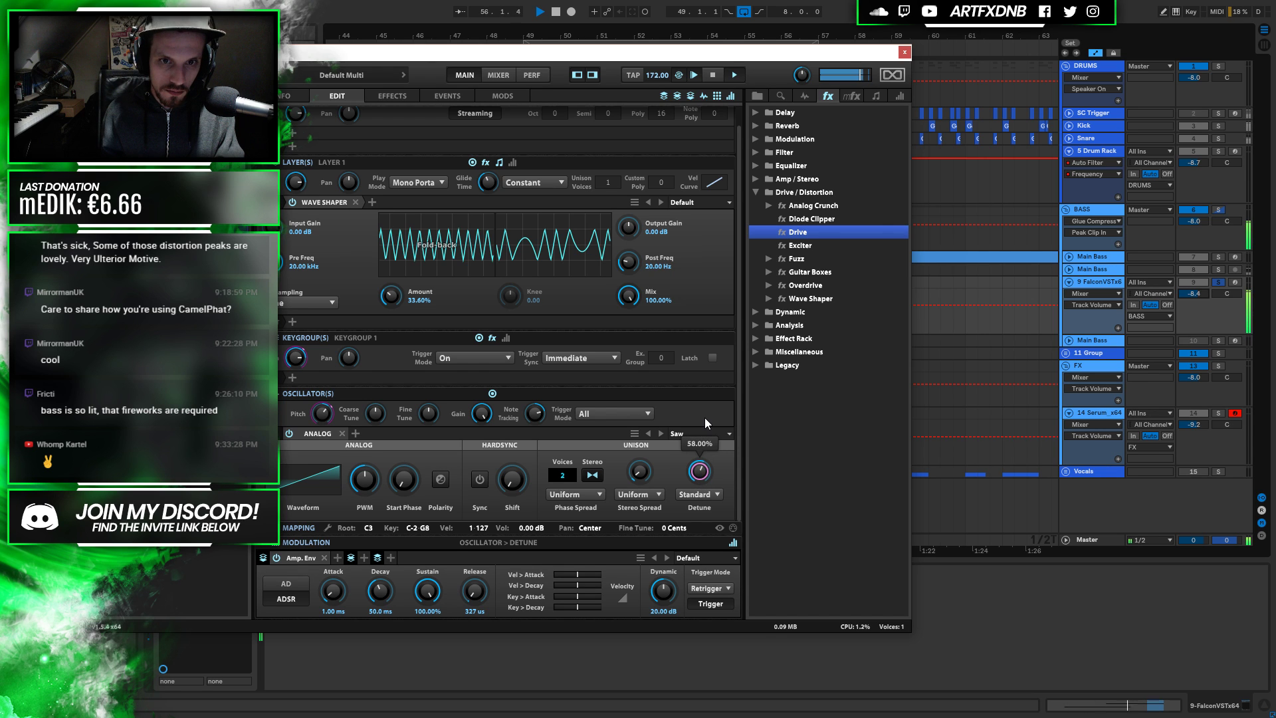
{"action": "left_click_drag", "start_coordinate": [705, 417], "coordinate": [703, 377]}
{"action": "left_click_drag", "start_coordinate": [703, 377], "coordinate": [696, 448]}
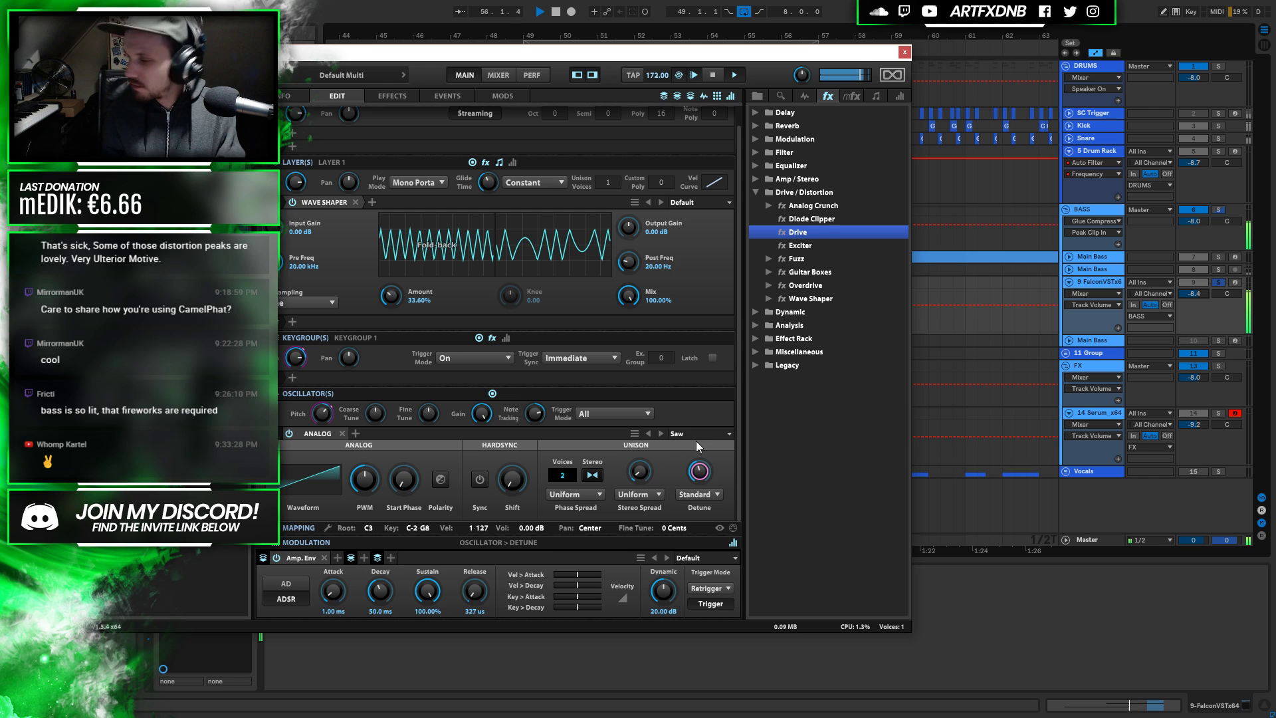
Transpose all notes in the FalconVSTx64 track's clip down one octave to F0-A#0 and play back the bass
{"action": "left_click", "coordinate": [905, 53]}
{"action": "double_click", "coordinate": [759, 294]}
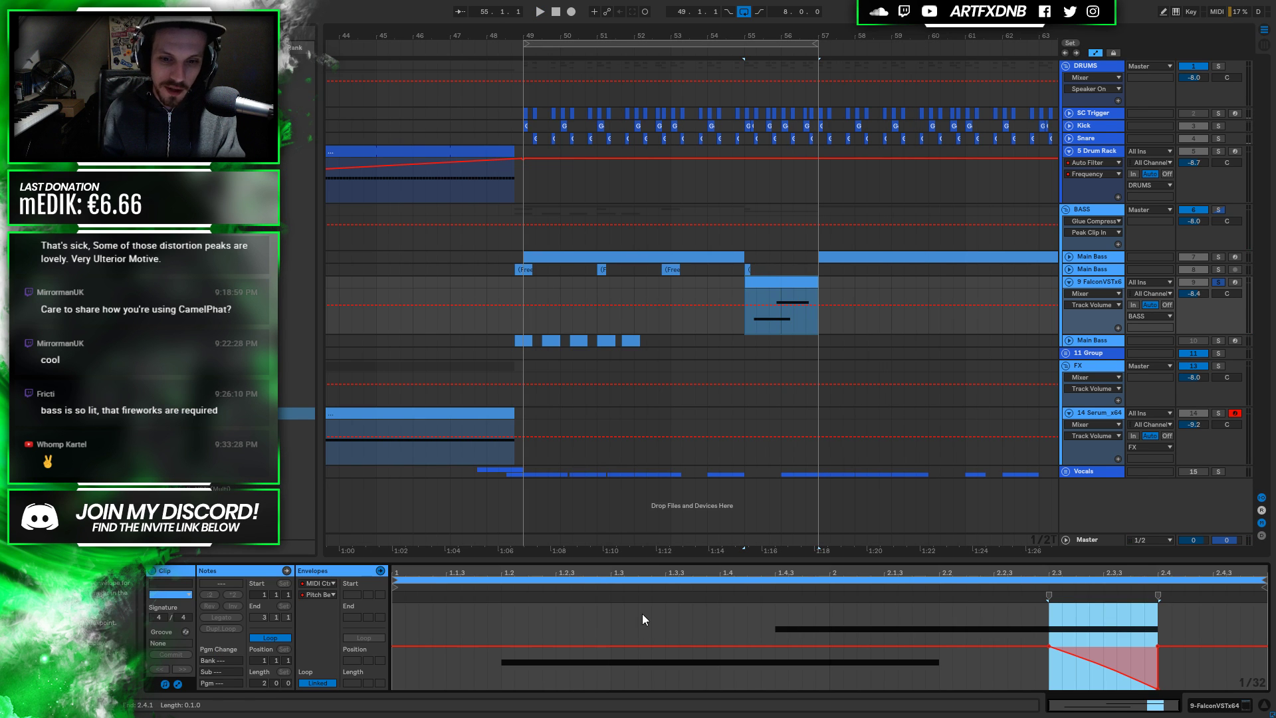
{"action": "left_click", "coordinate": [178, 684]}
{"action": "key", "text": "ctrl+a"}
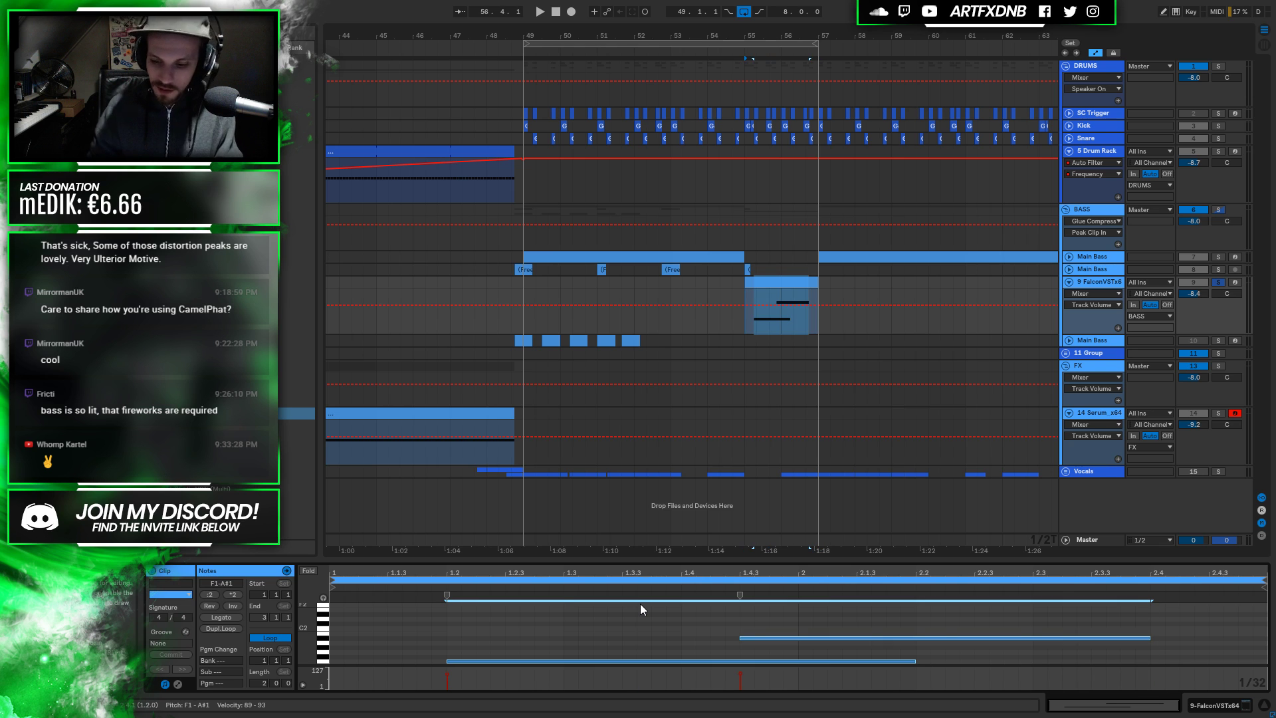
{"action": "key", "text": "space"}
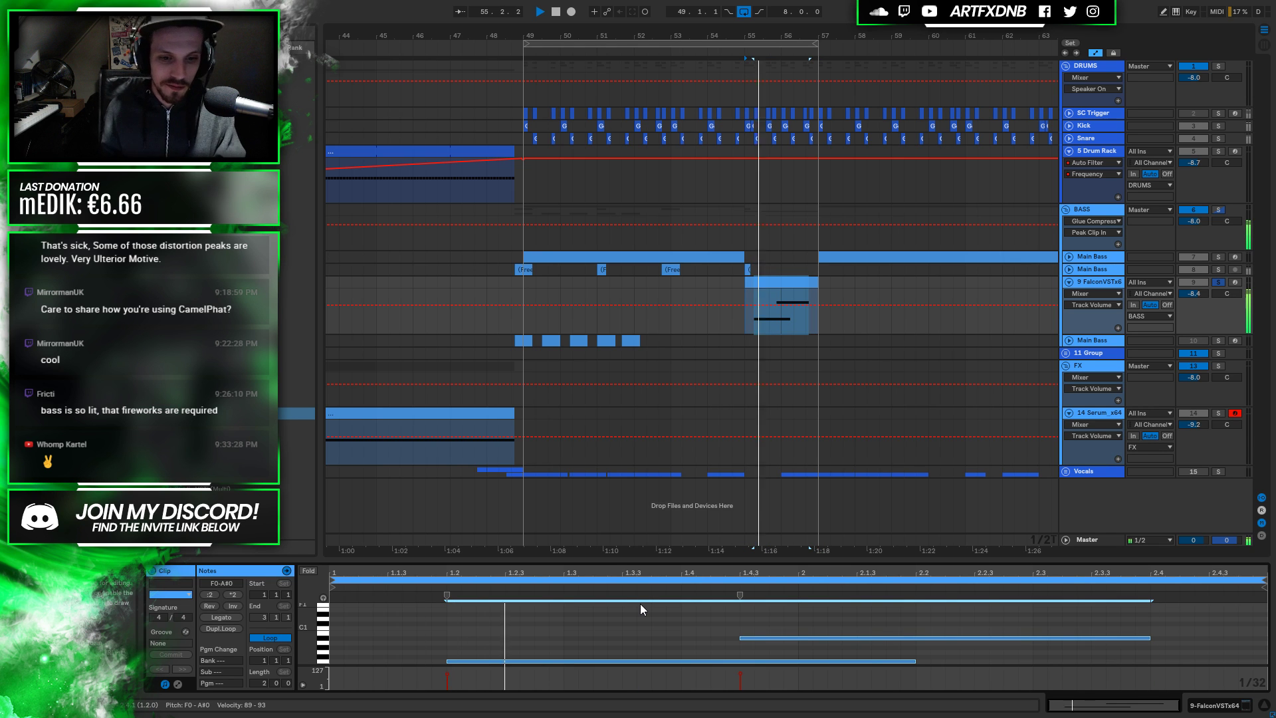
{"action": "key", "text": "space"}
Reopen Falcon, audition the Analog oscillator's unison Detune at 71.20%, and lower it to 39.60%
{"action": "key", "text": "shift+Tab"}
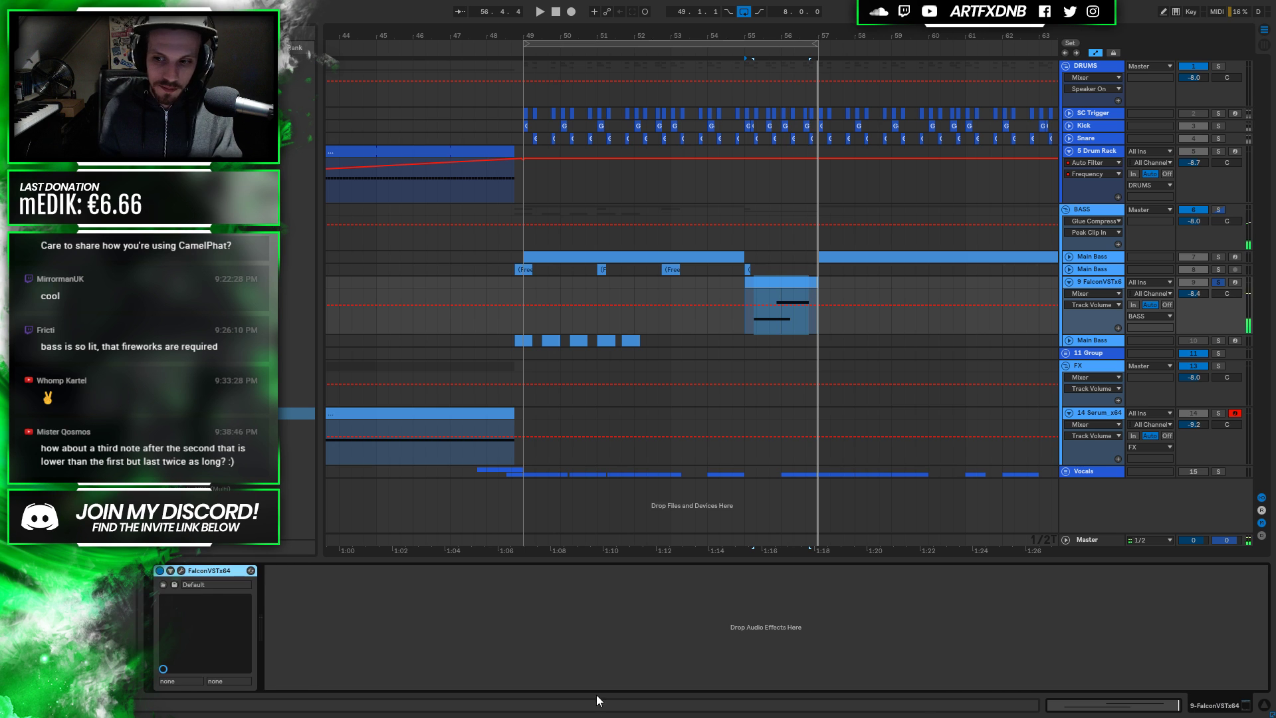
{"action": "left_click", "coordinate": [182, 570]}
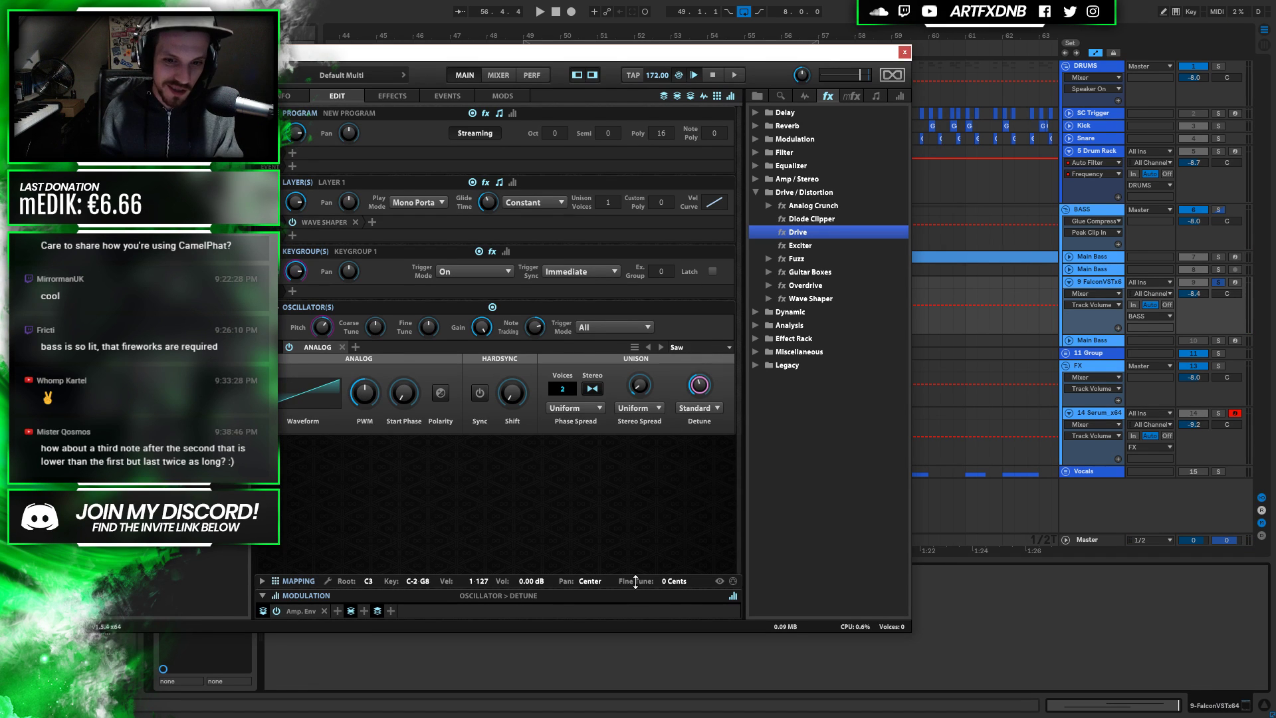
{"action": "key", "text": "space"}
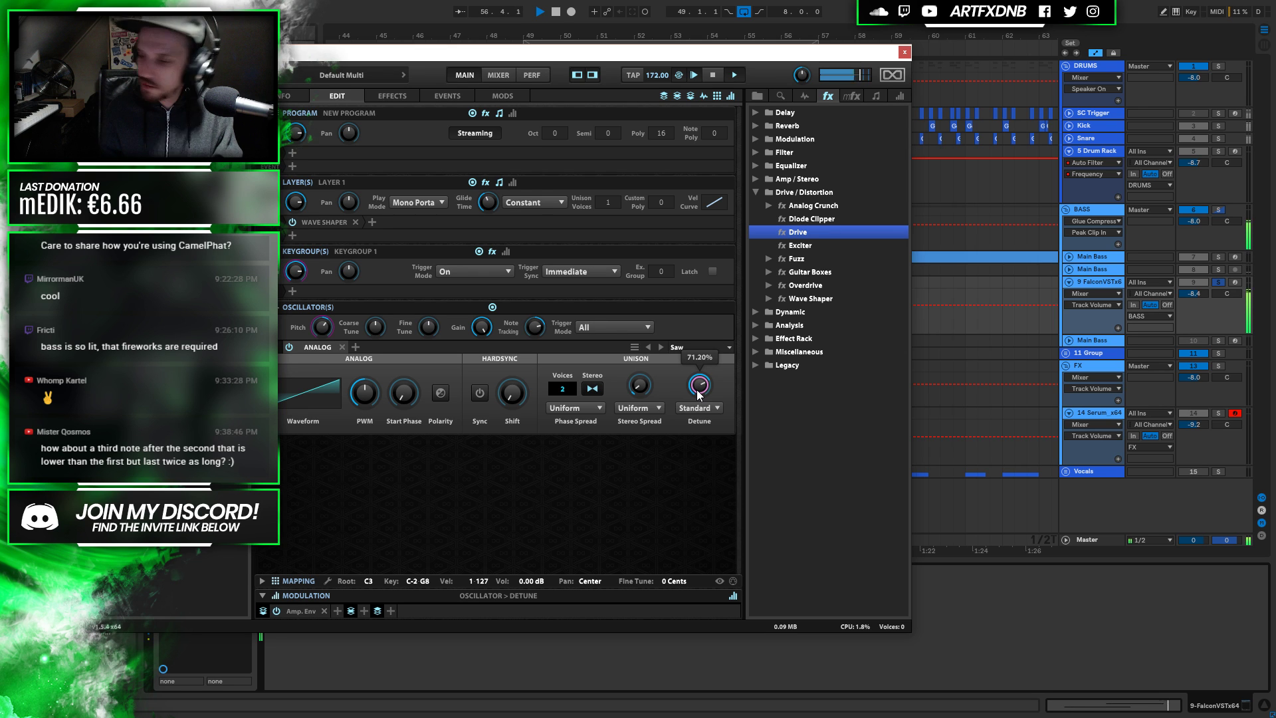
{"action": "left_click_drag", "start_coordinate": [699, 394], "coordinate": [701, 399]}
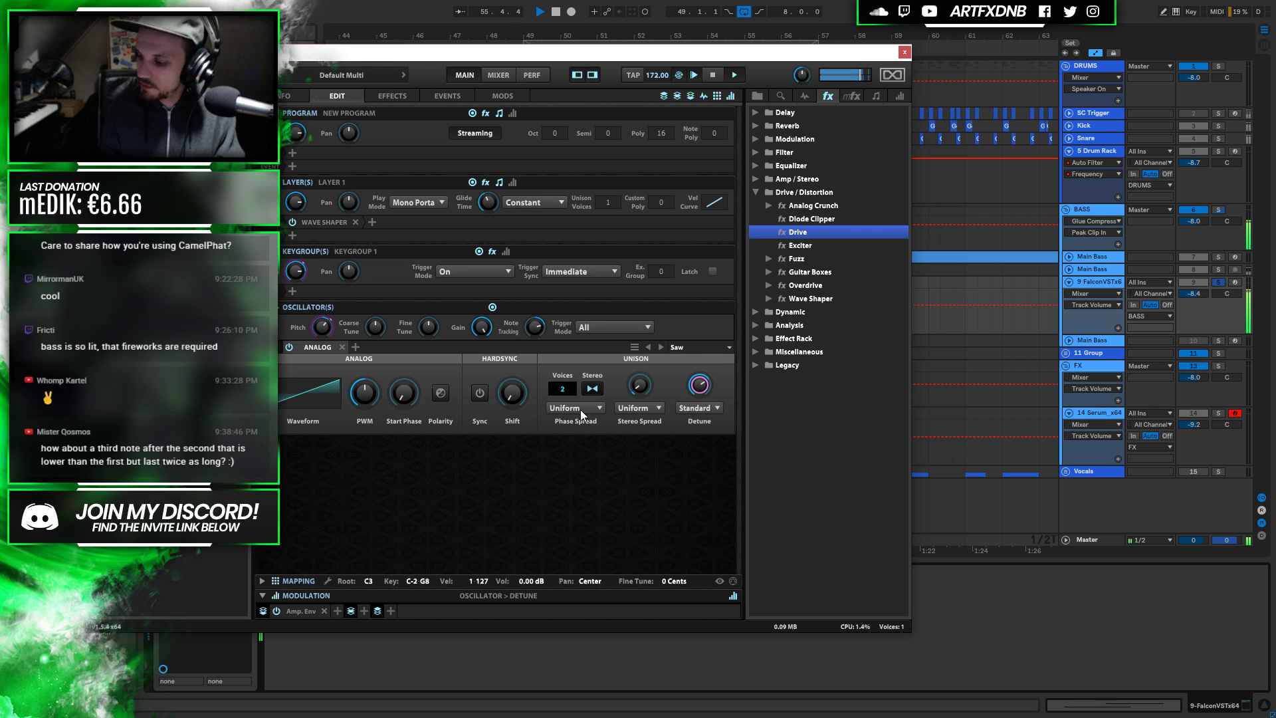
{"action": "key", "text": "space"}
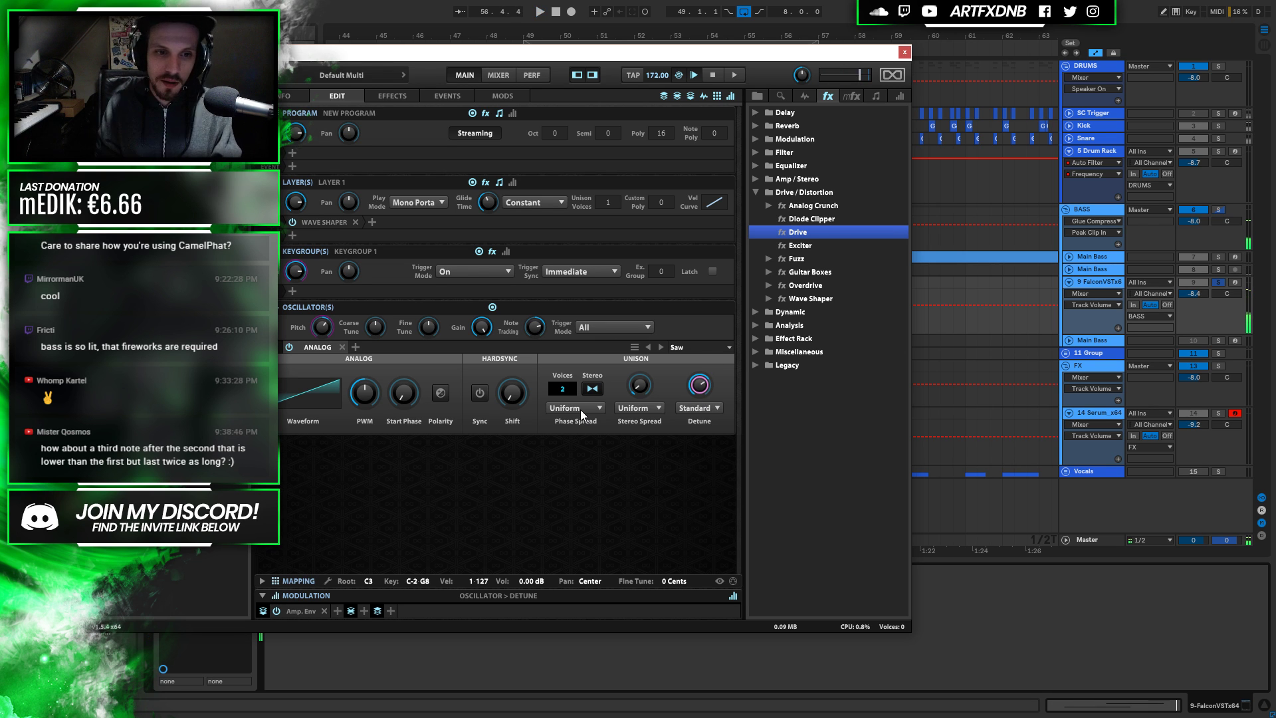
{"action": "left_click_drag", "start_coordinate": [711, 386], "coordinate": [704, 418]}
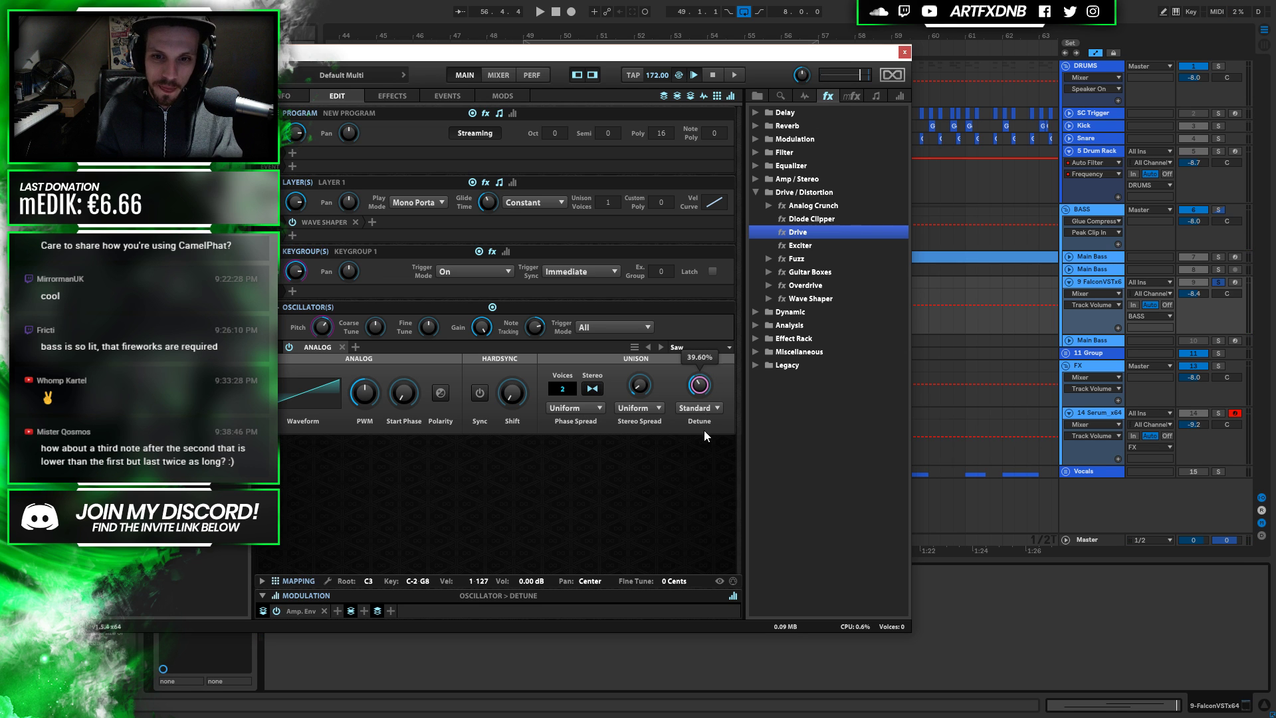
Transpose all notes in the FalconVSTx64 track's clip back up one octave and play them
{"action": "left_click", "coordinate": [905, 53]}
{"action": "double_click", "coordinate": [794, 293]}
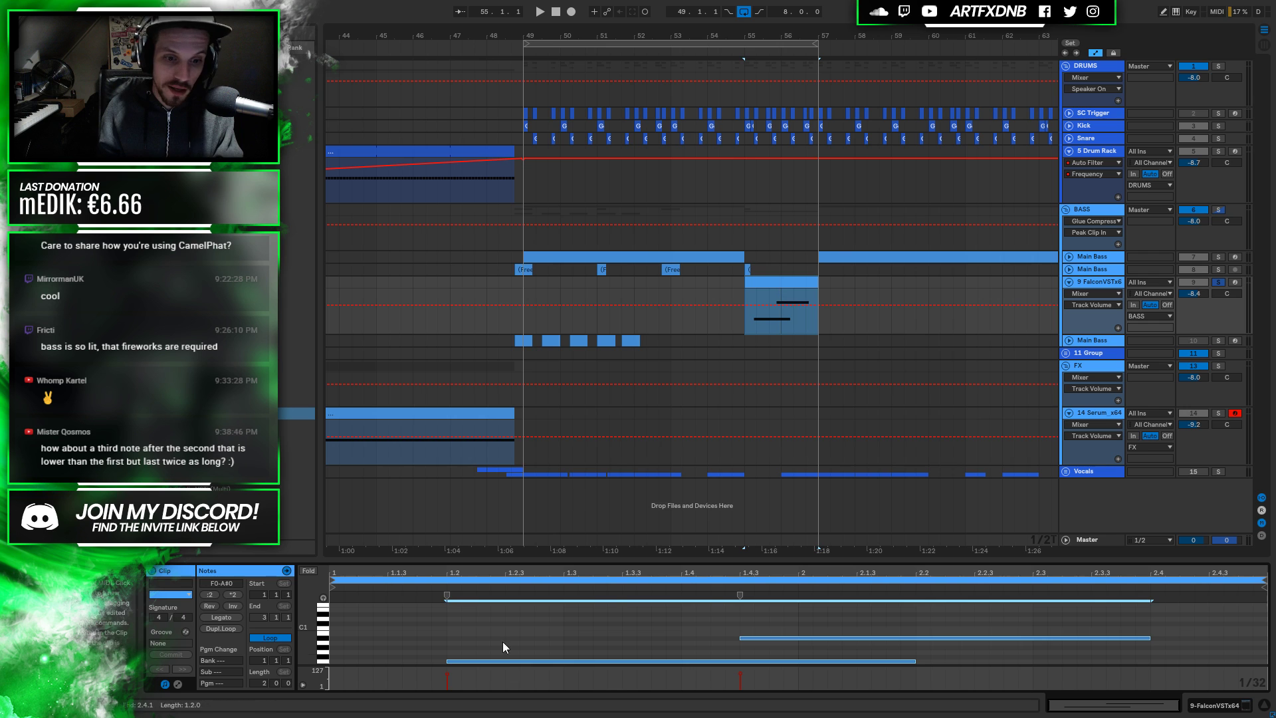
{"action": "key", "text": "shift+Up"}
{"action": "key", "text": "space"}
Reopen Falcon, set the Analog oscillator's unison Detune to 45.60% and audition the bass
{"action": "key", "text": "shift+Tab"}
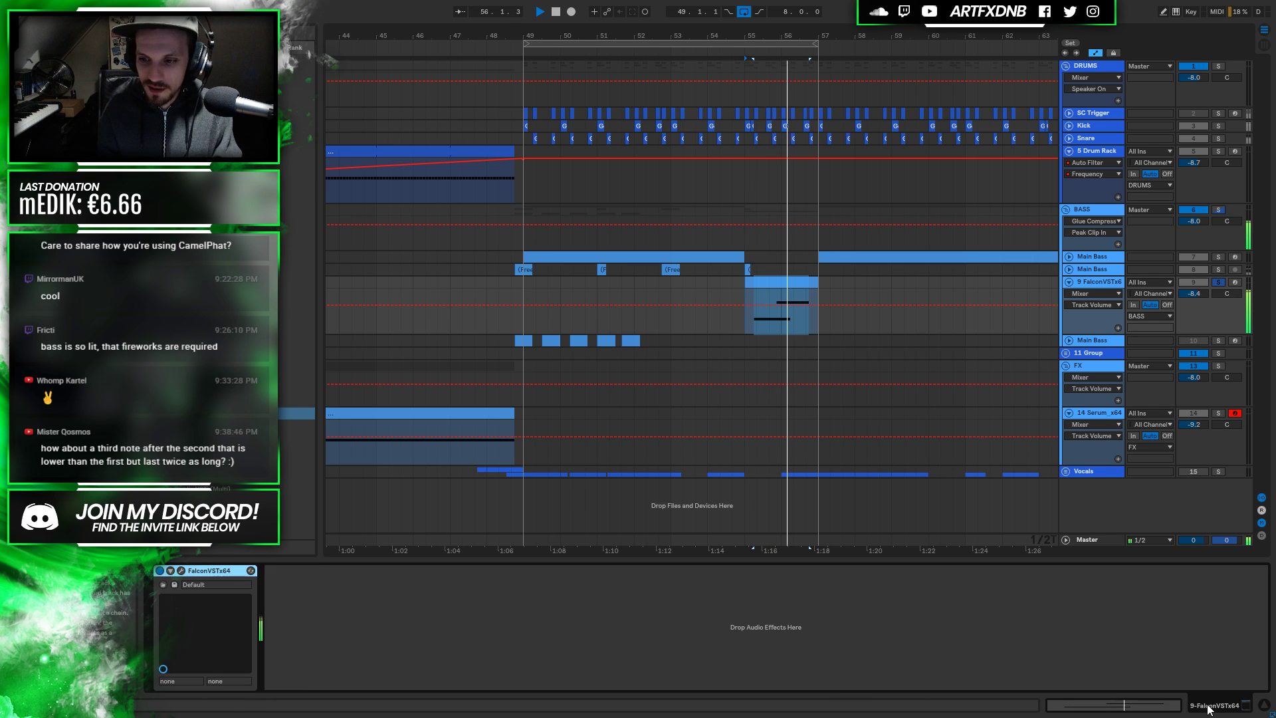
{"action": "left_click", "coordinate": [182, 571]}
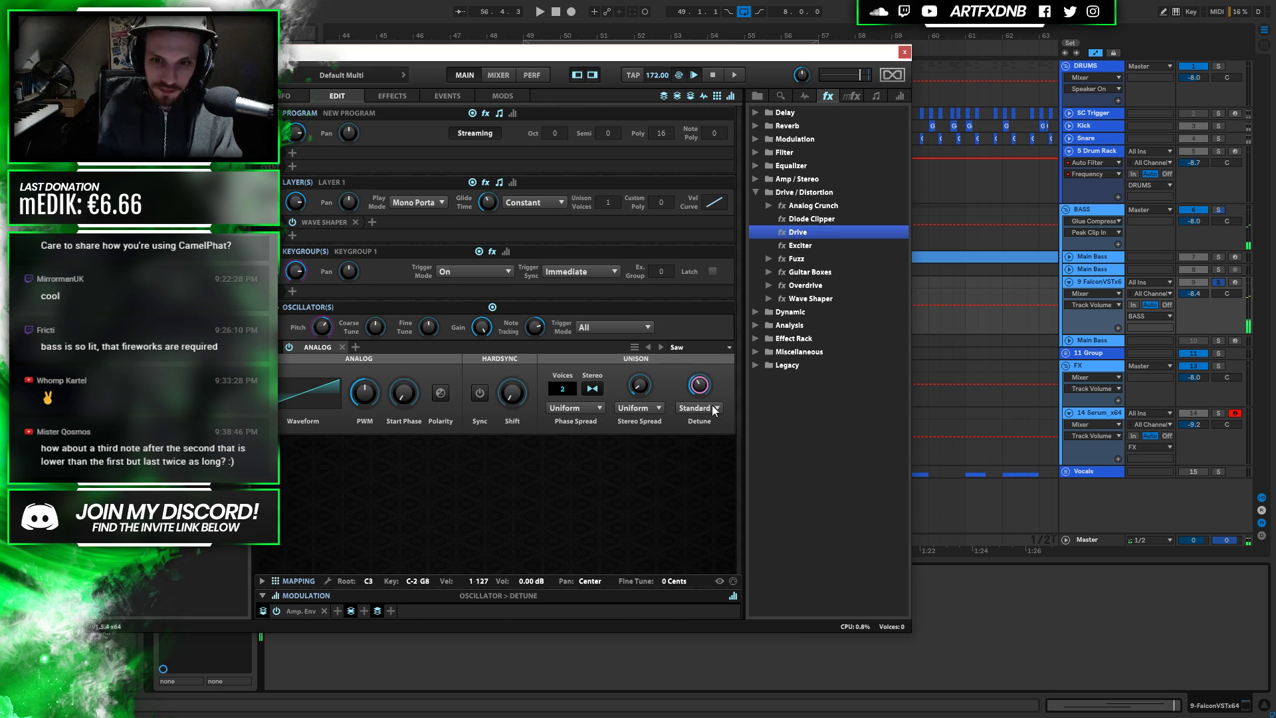
{"action": "mouse_move", "coordinate": [709, 390]}
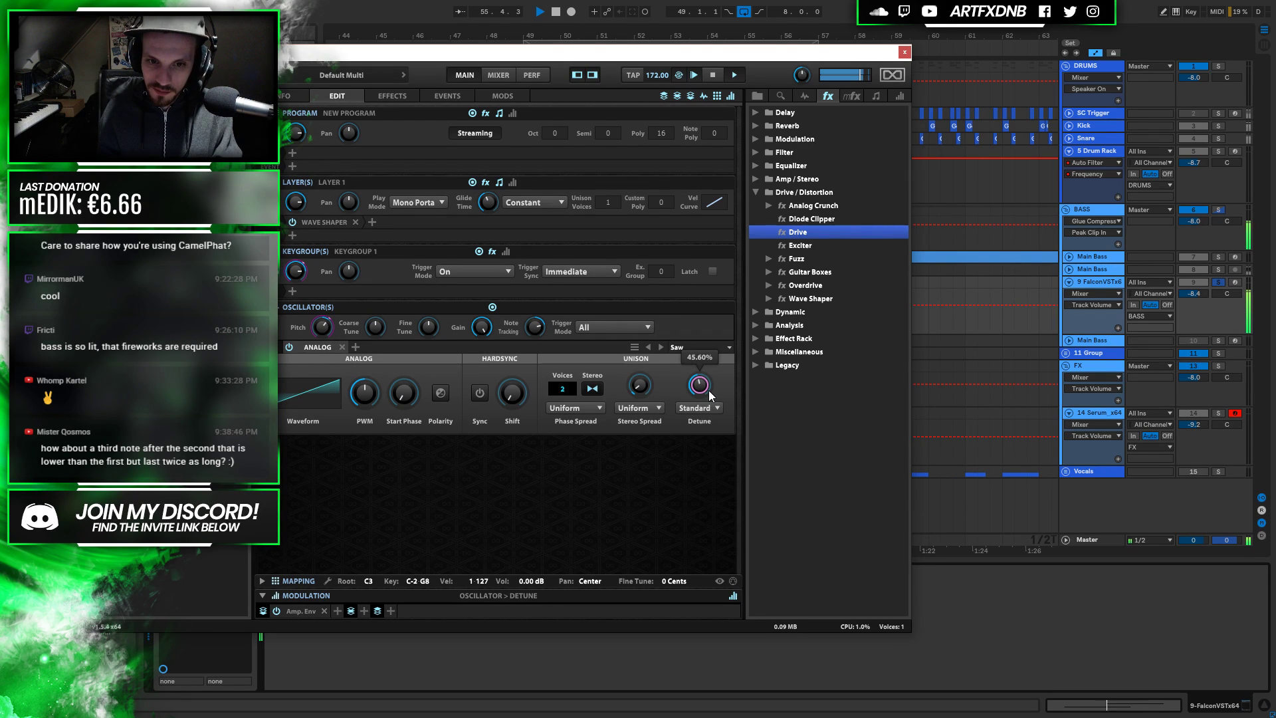
{"action": "key", "text": "space"}
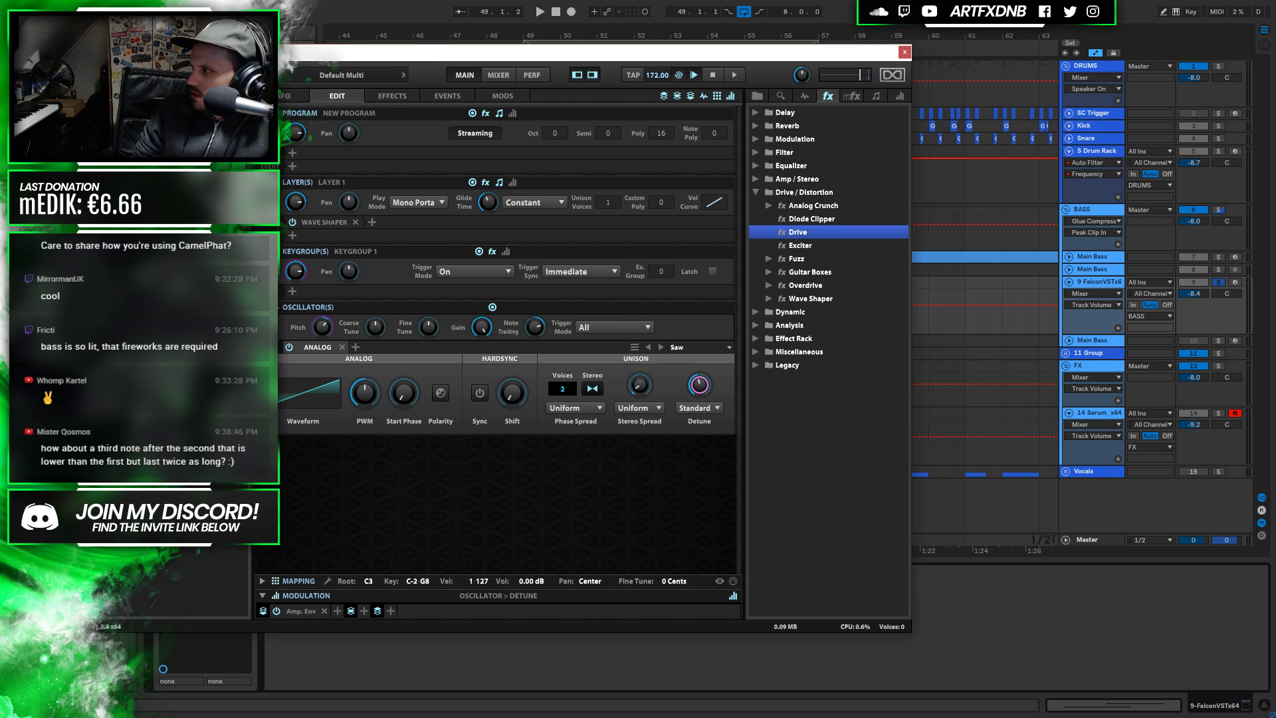
Close the Falcon window, select the bass clip in the arrangement and play it back
{"action": "left_click", "coordinate": [903, 52]}
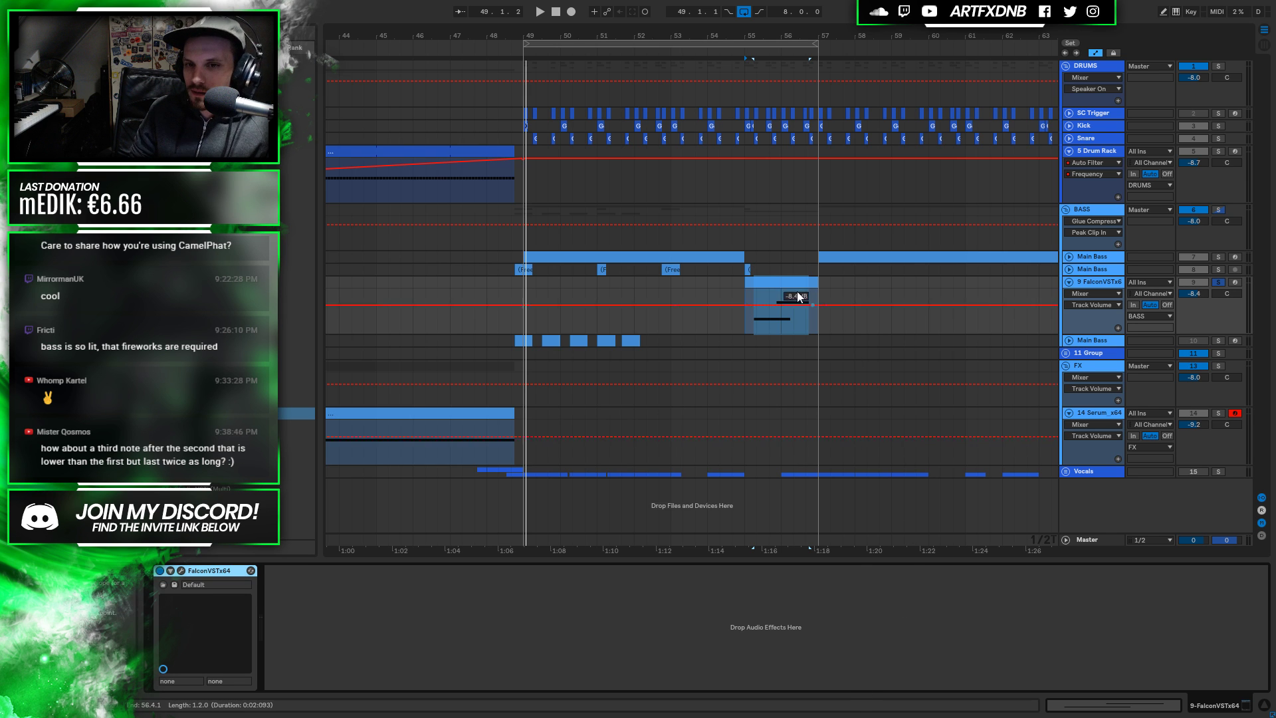
{"action": "left_click", "coordinate": [779, 304]}
{"action": "key", "text": "space"}
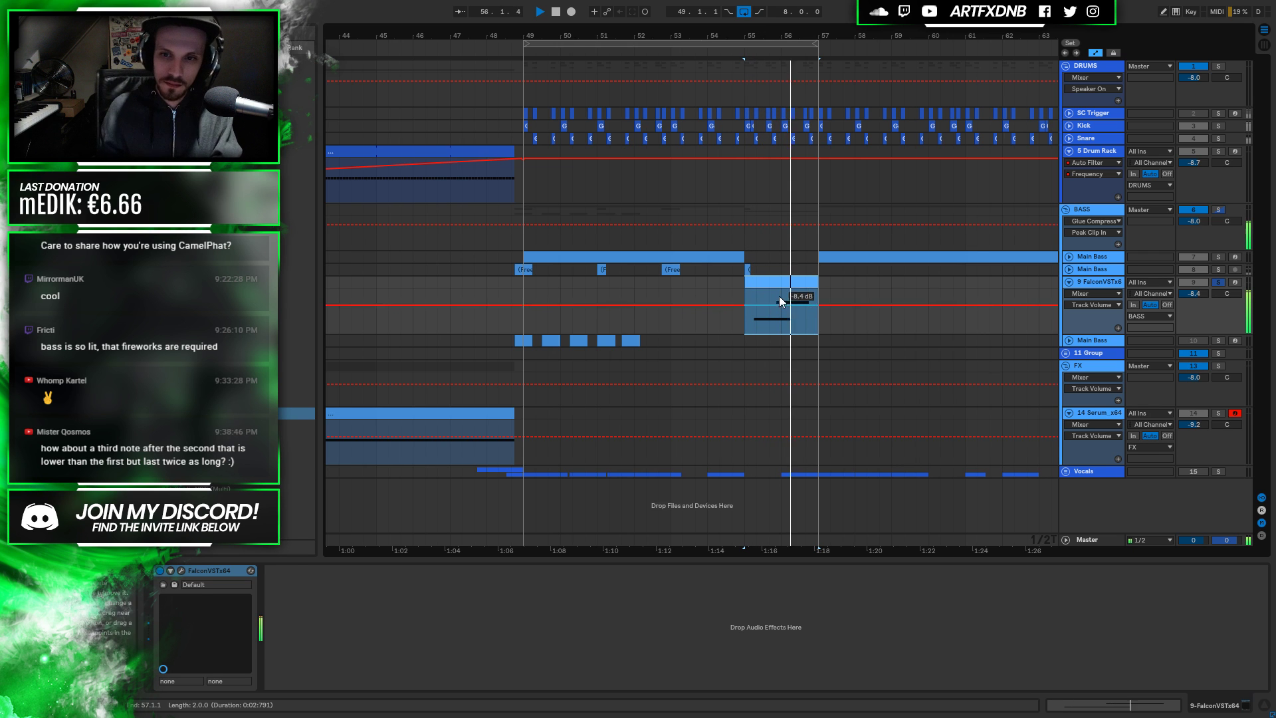
{"action": "key", "text": "space"}
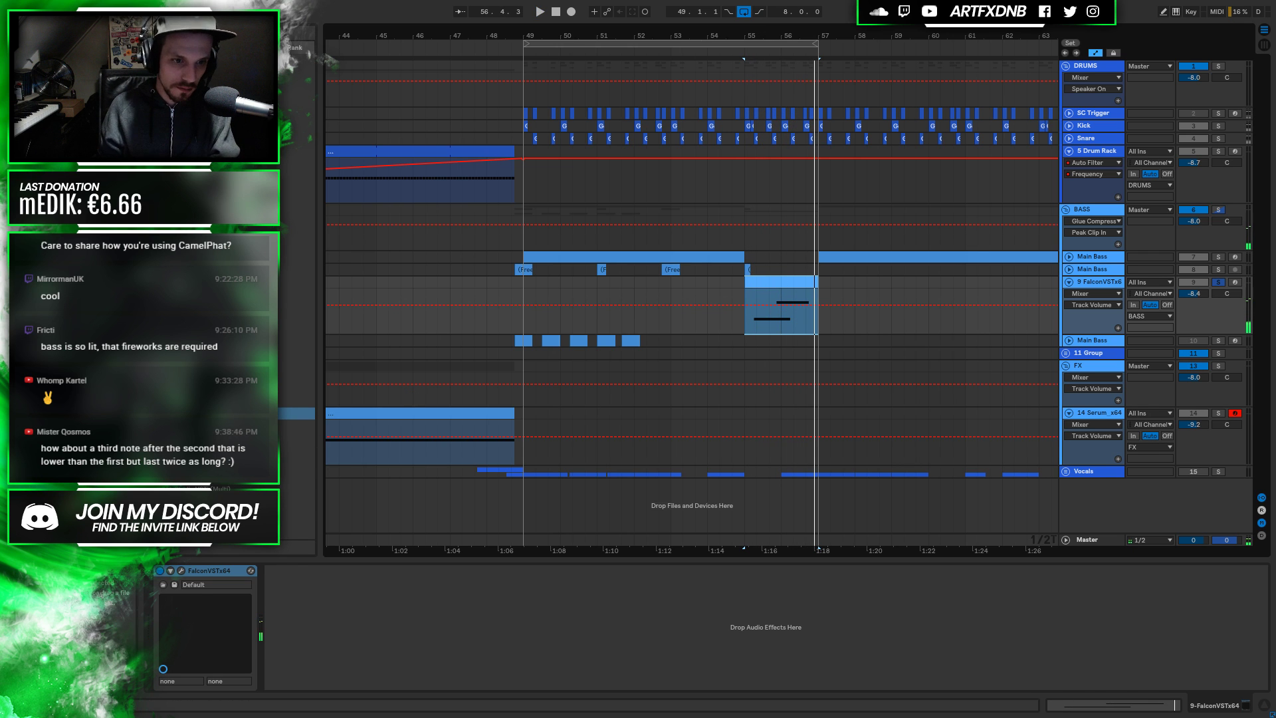
Reopen Falcon, set Layer 2's Play Mode to Poly Portamento and check Layer 1's settings against it
{"action": "left_click", "coordinate": [180, 570]}
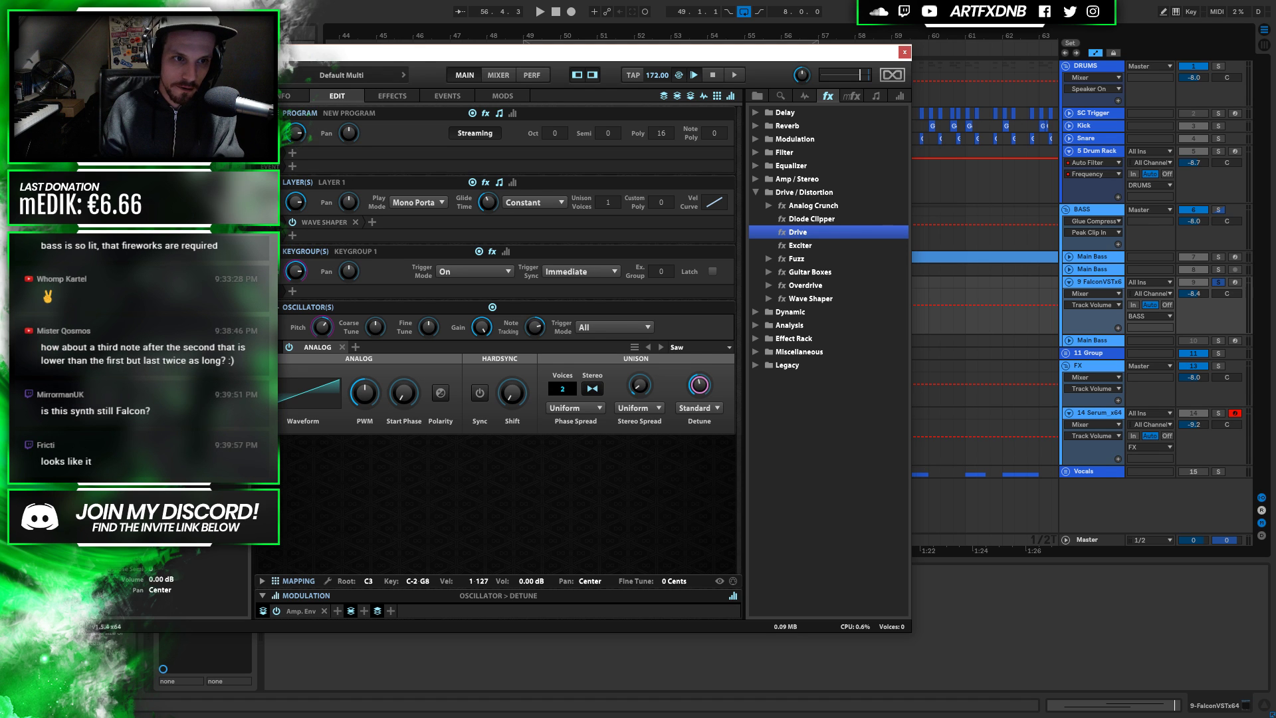
{"action": "left_click", "coordinate": [166, 200], "text": "ctrl"}
{"action": "left_click", "coordinate": [166, 200]}
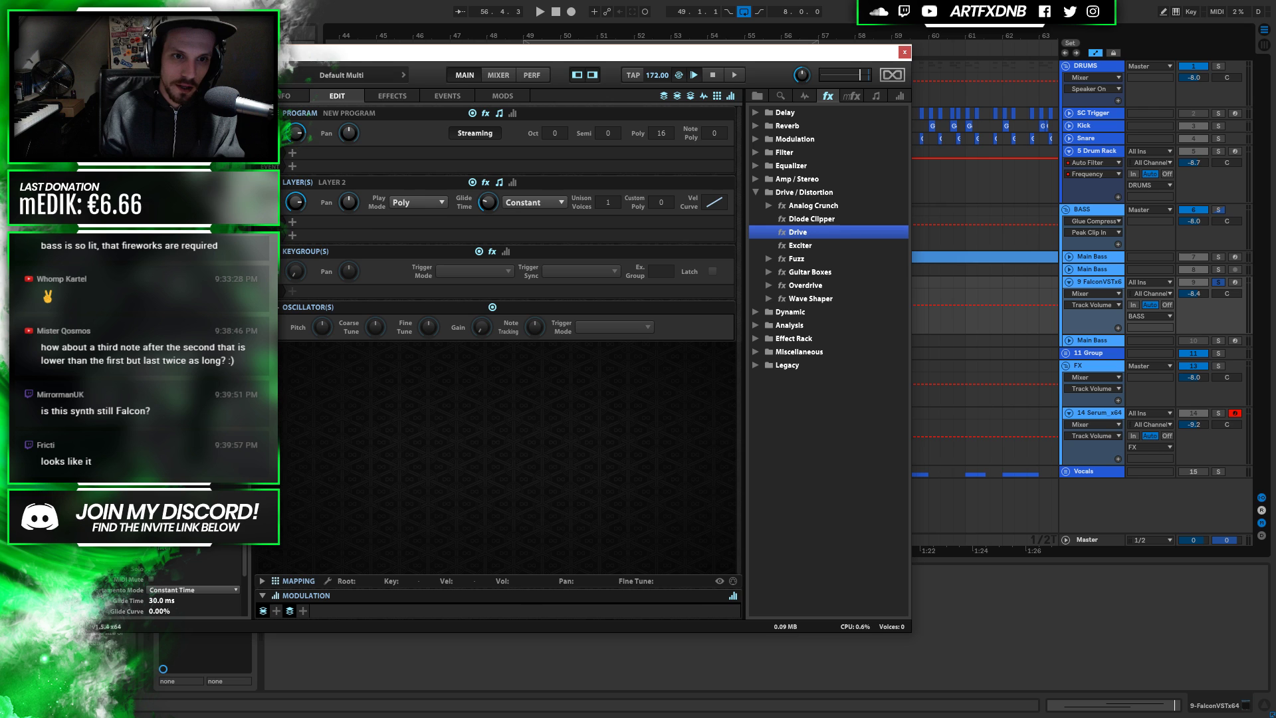
{"action": "left_click", "coordinate": [405, 202]}
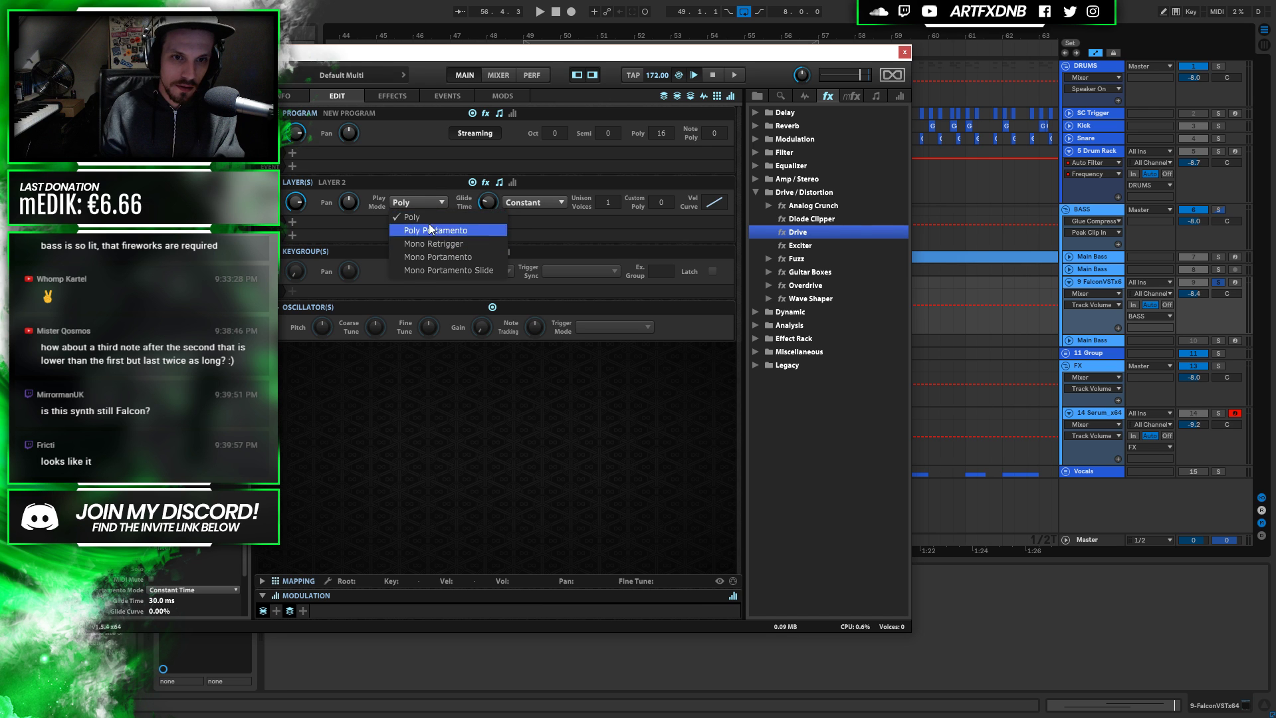
{"action": "left_click", "coordinate": [167, 186]}
{"action": "left_click", "coordinate": [166, 199]}
{"action": "left_click", "coordinate": [166, 186]}
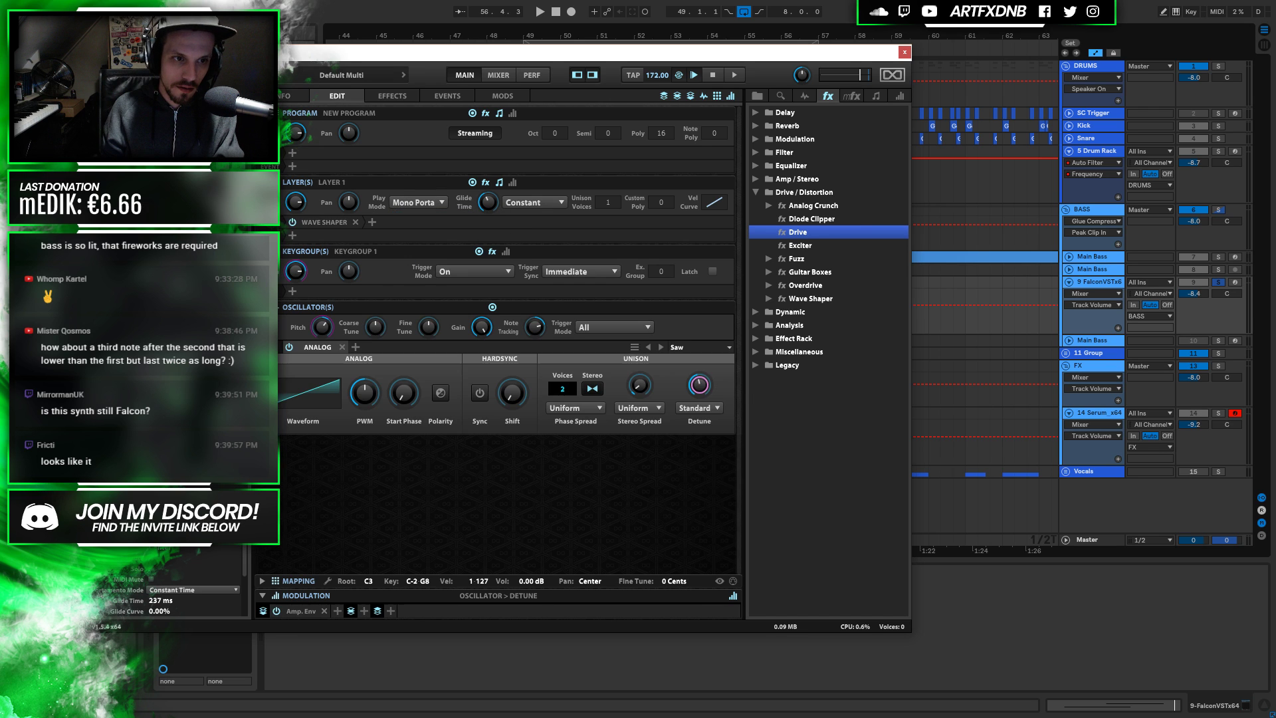
Select both layers together, apply the Poly Portamento Play Mode and set their Glide Time to 147 ms
{"action": "left_click", "coordinate": [166, 199], "text": "ctrl"}
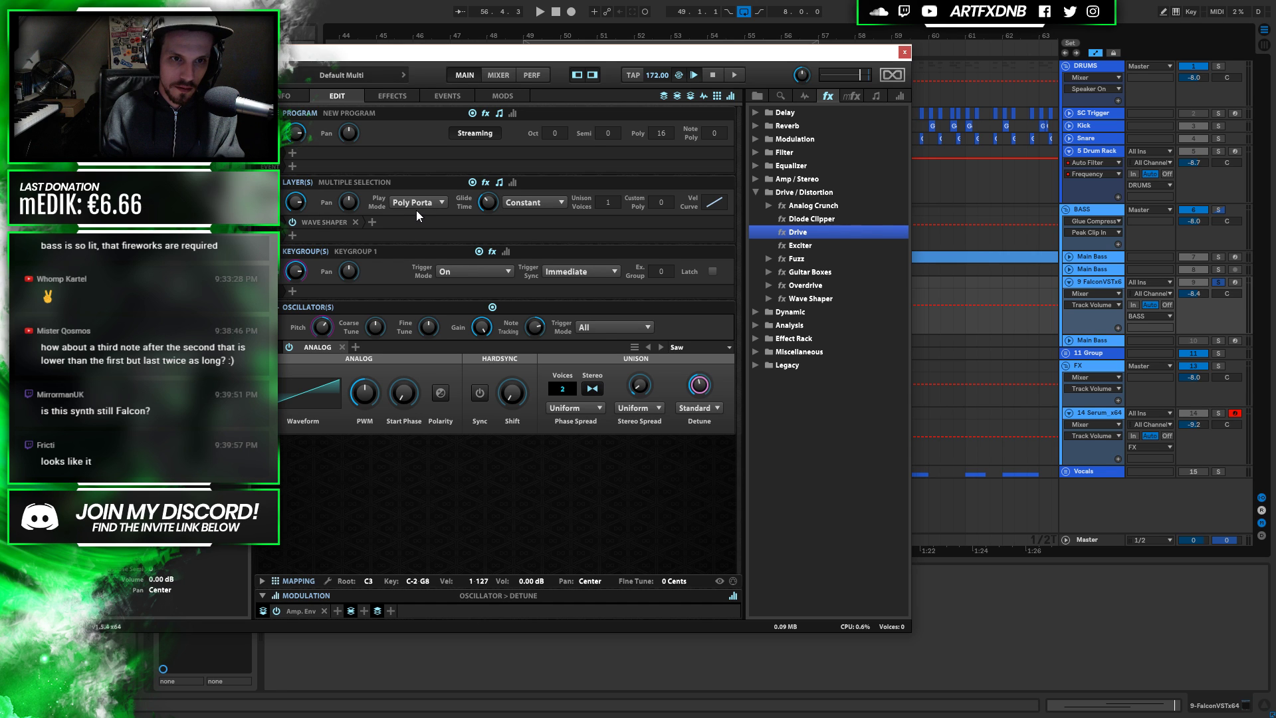
{"action": "left_click", "coordinate": [421, 204]}
{"action": "left_click", "coordinate": [422, 227]}
{"action": "mouse_move", "coordinate": [487, 205]}
{"action": "left_click_drag", "start_coordinate": [487, 203], "coordinate": [487, 201]}
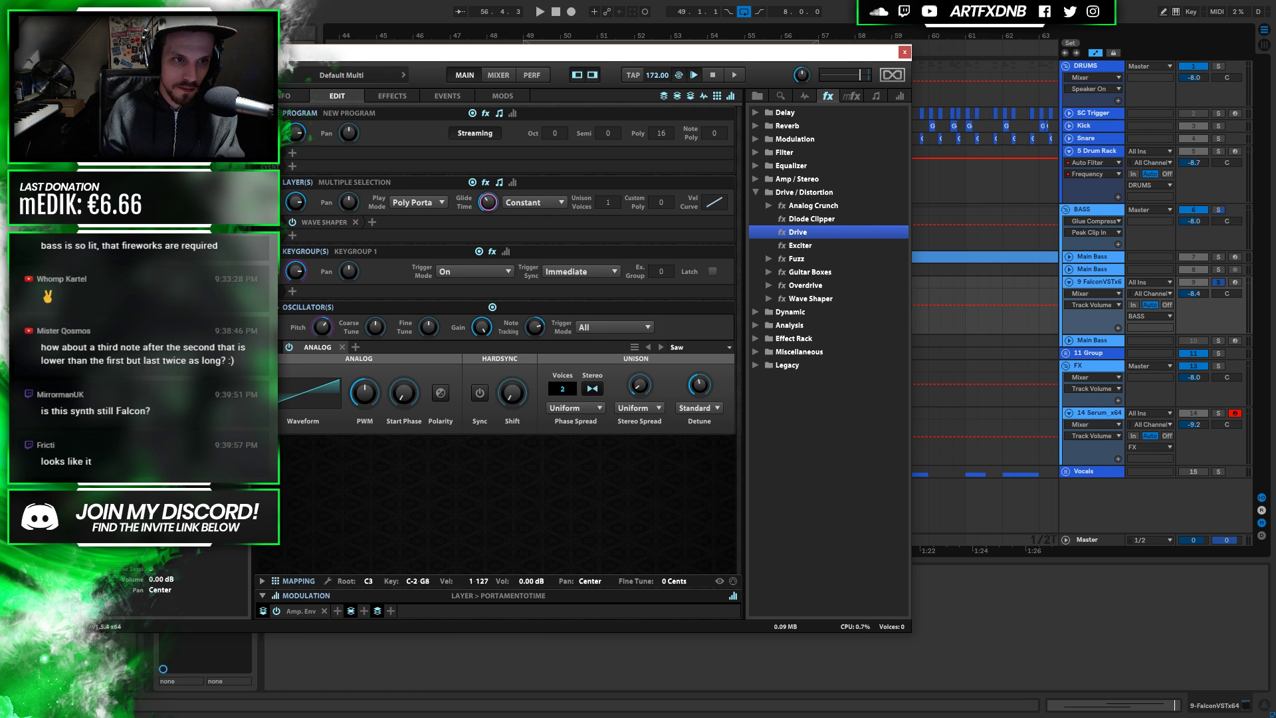
{"action": "left_click", "coordinate": [160, 180]}
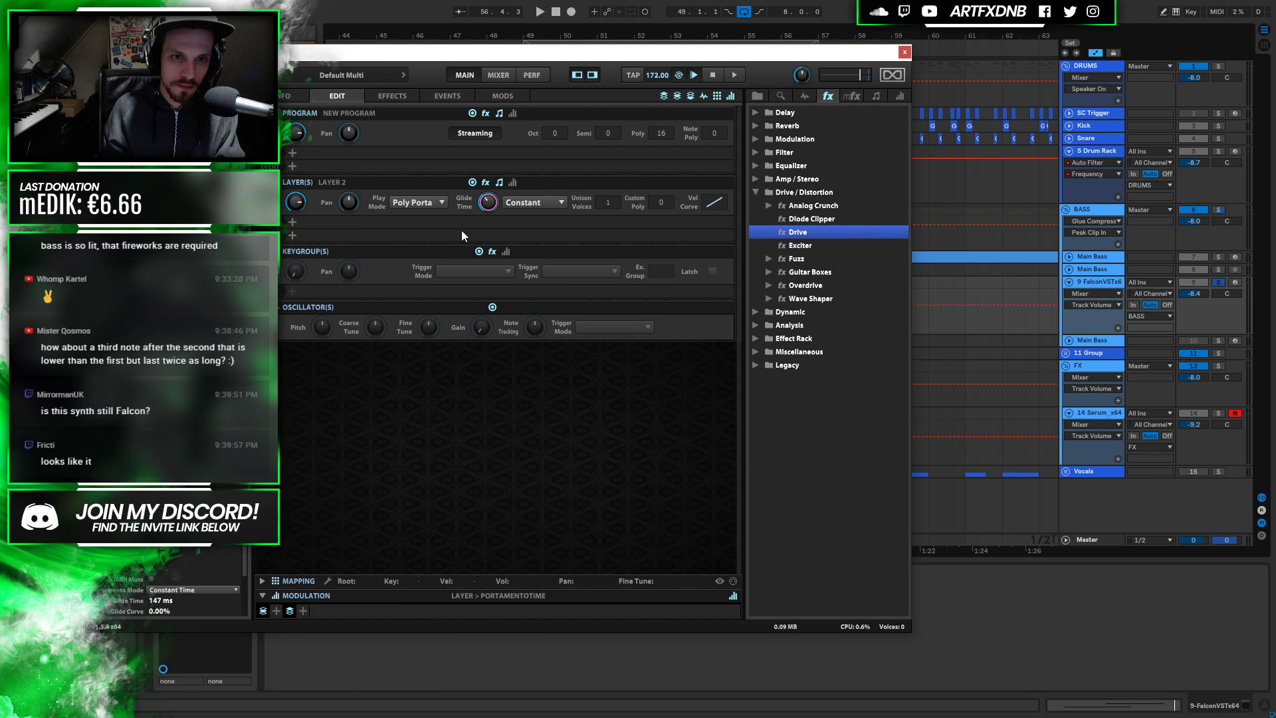
Change the Play Mode of both layers to Mono Portamento, select Layer 2 and play back the bass
{"action": "left_click", "coordinate": [441, 200]}
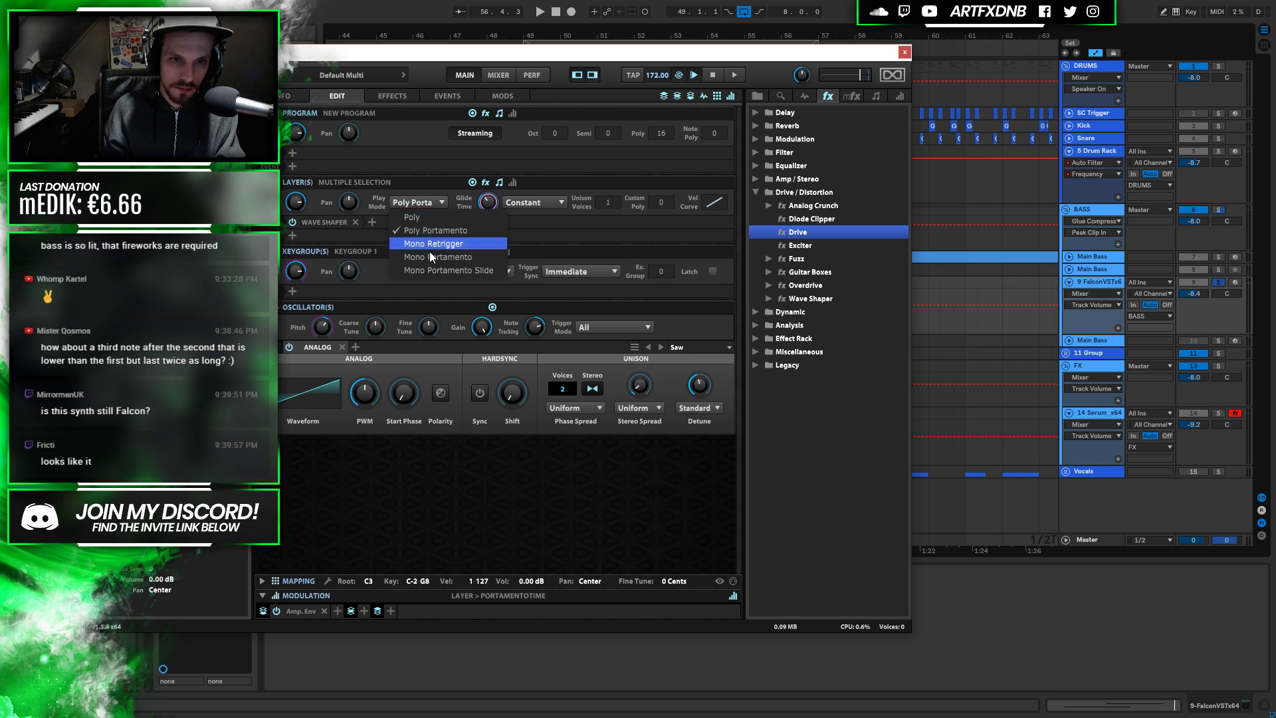
{"action": "left_click", "coordinate": [433, 262]}
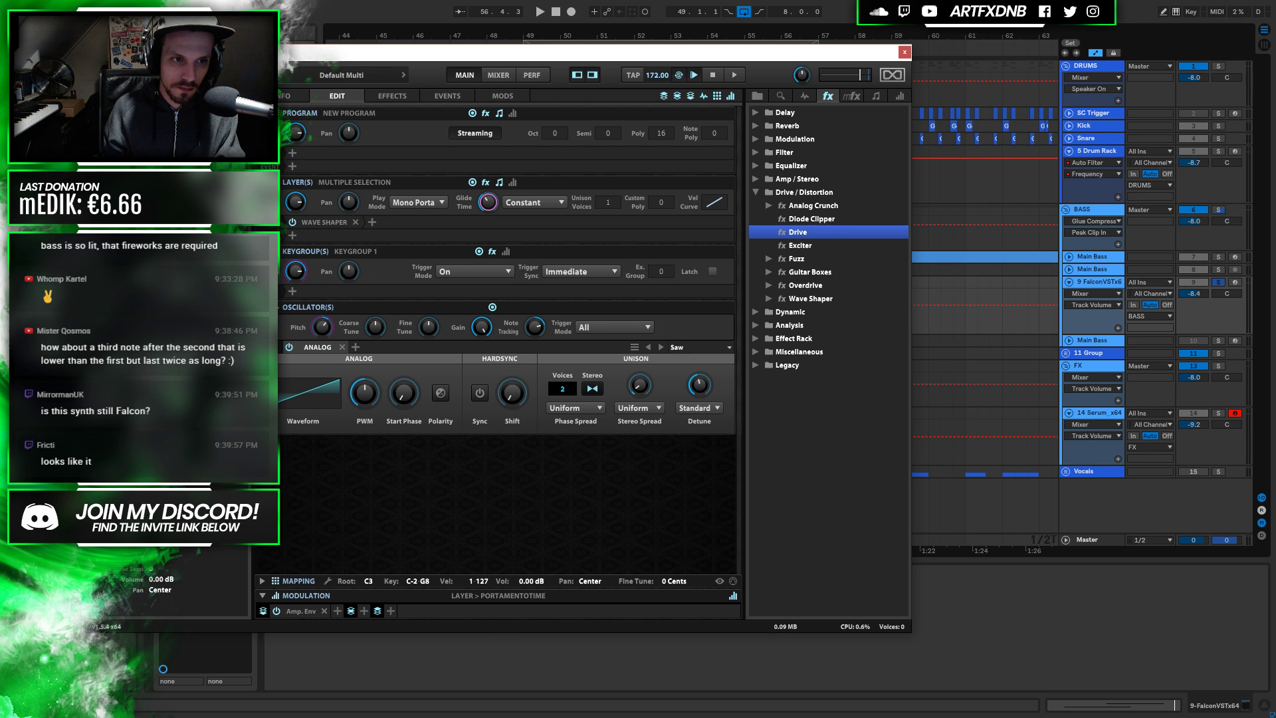
{"action": "left_click", "coordinate": [159, 183]}
{"action": "key", "text": "space"}
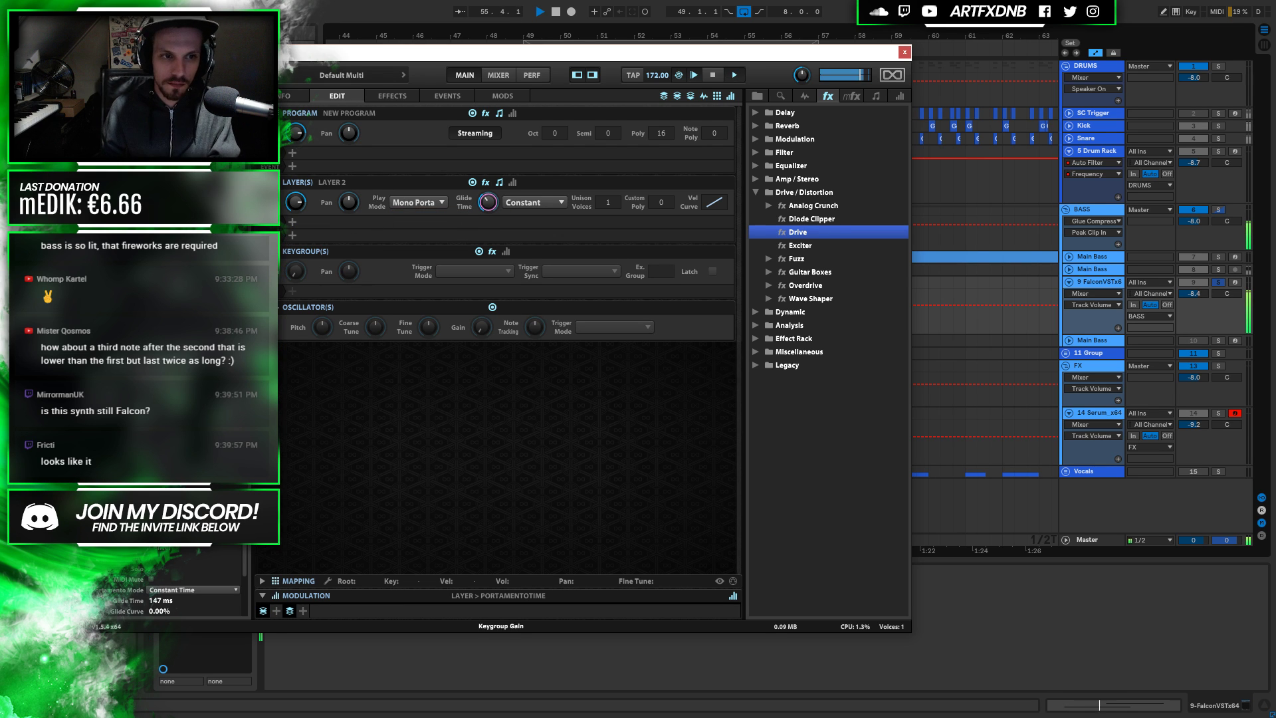
{"action": "key", "text": "space"}
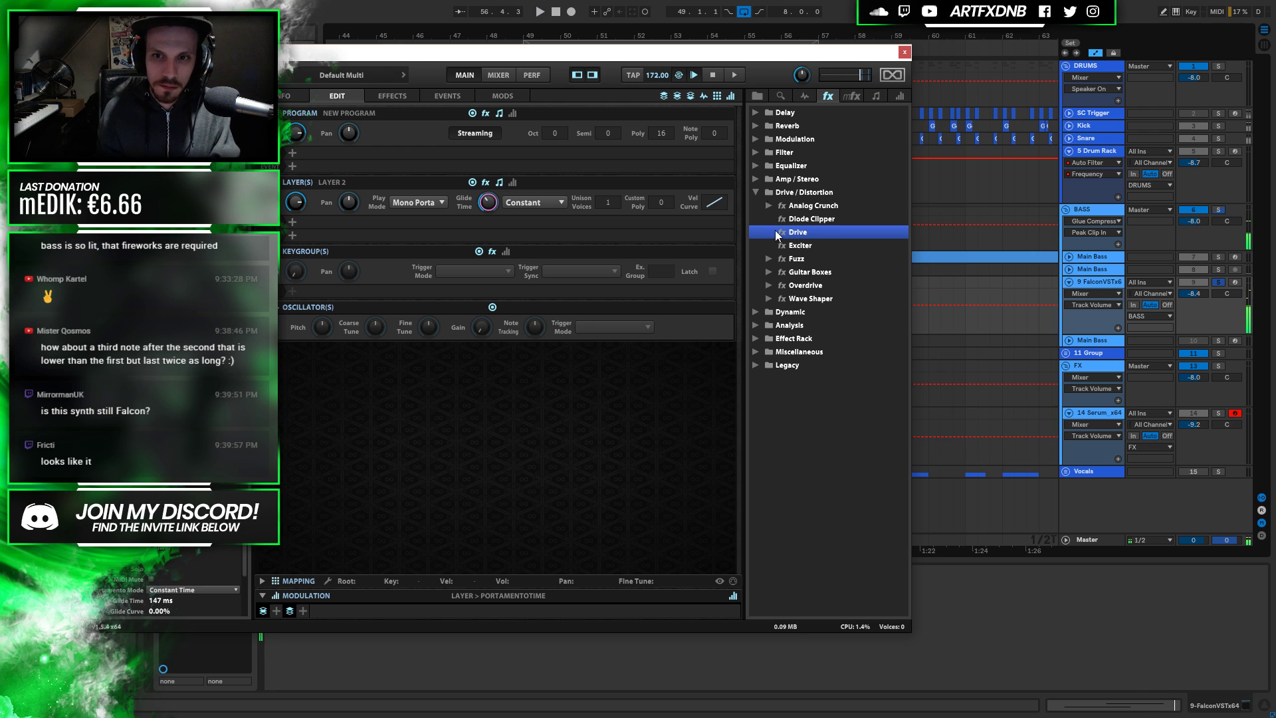
Load the Analog Saw oscillator preset across Layer 2's whole keyboard range and play back the bass
{"action": "left_click", "coordinate": [756, 192]}
{"action": "left_click", "coordinate": [804, 96]}
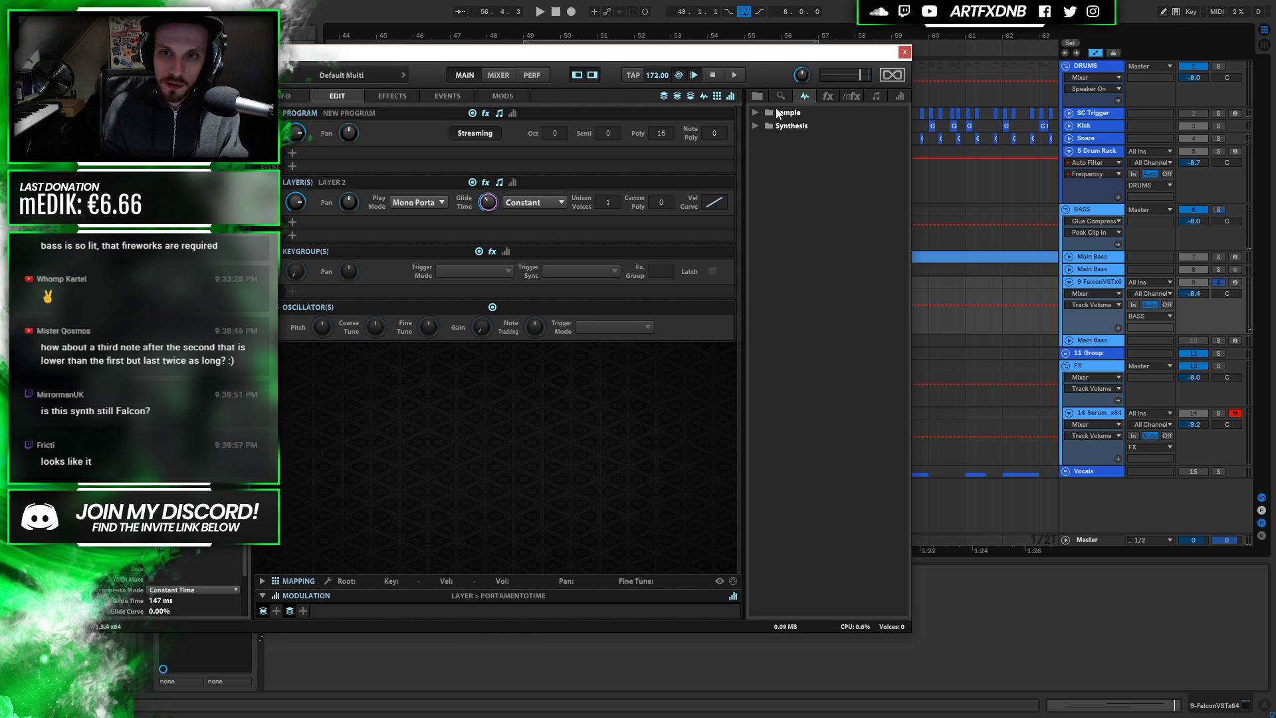
{"action": "left_click", "coordinate": [754, 126]}
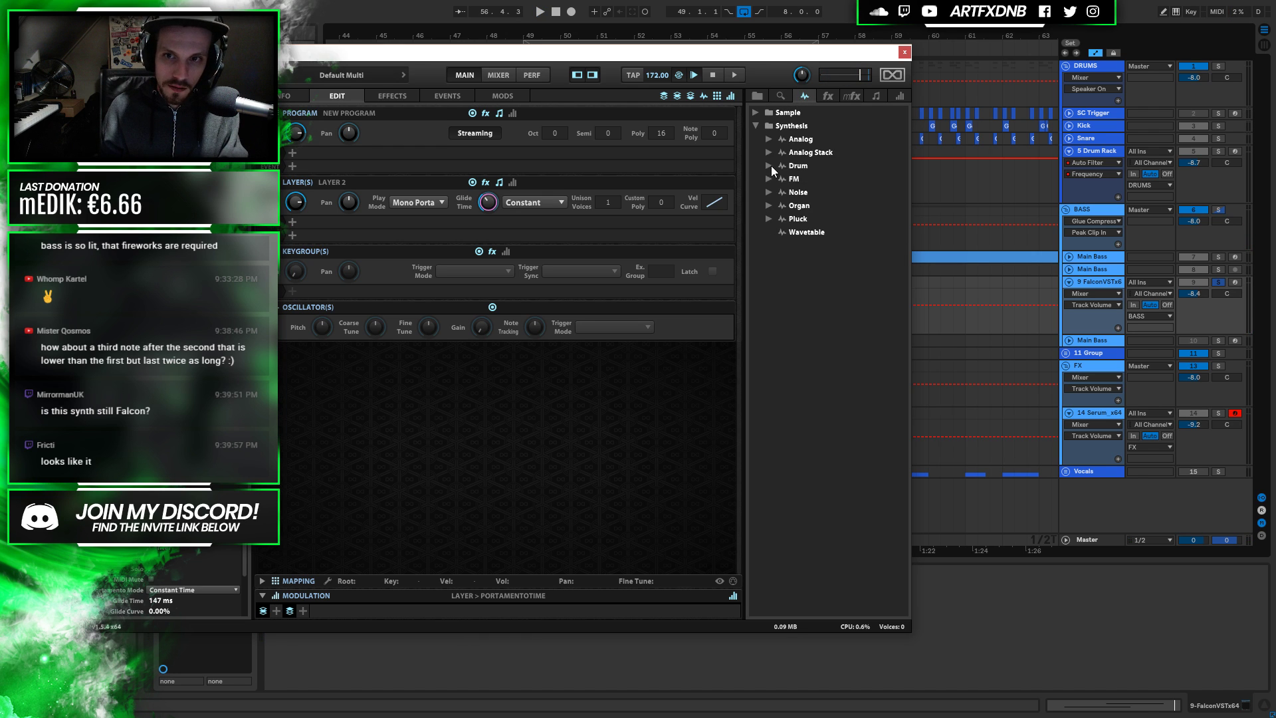
{"action": "left_click", "coordinate": [769, 152]}
{"action": "left_click", "coordinate": [769, 139]}
{"action": "left_click_drag", "start_coordinate": [819, 298], "coordinate": [333, 359]}
{"action": "left_click", "coordinate": [268, 580]}
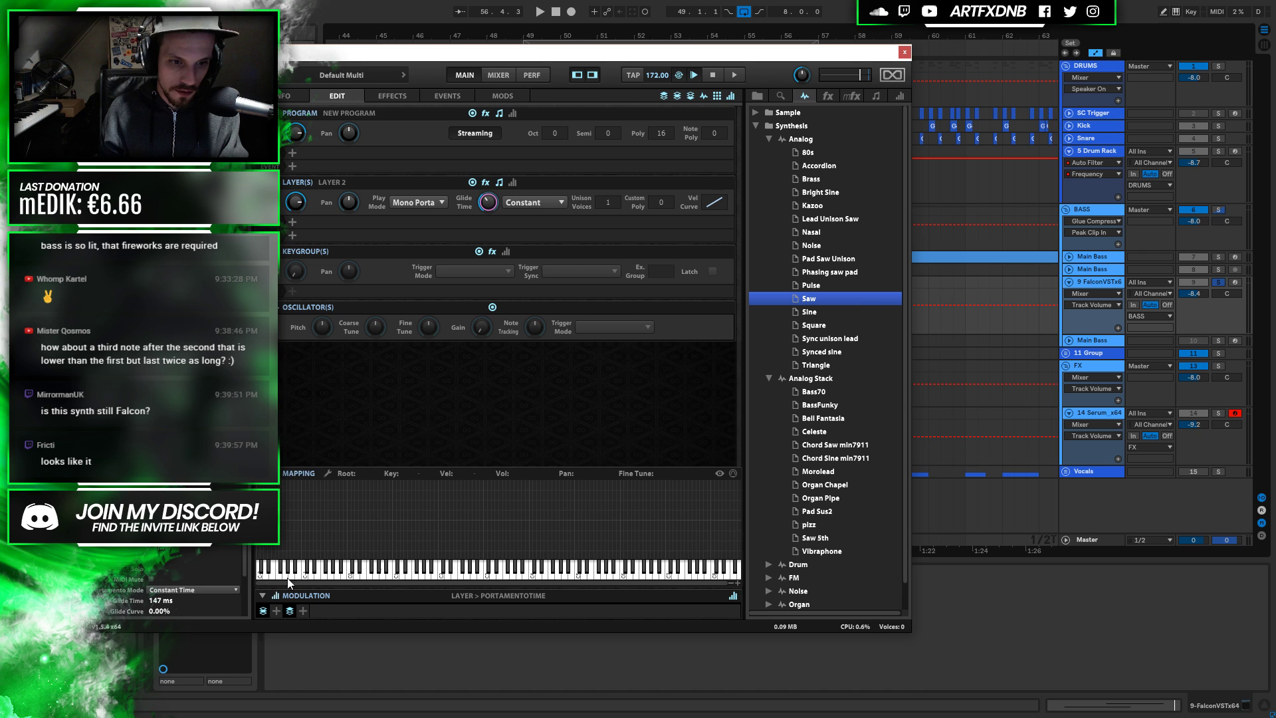
{"action": "left_click_drag", "start_coordinate": [699, 360], "coordinate": [484, 484]}
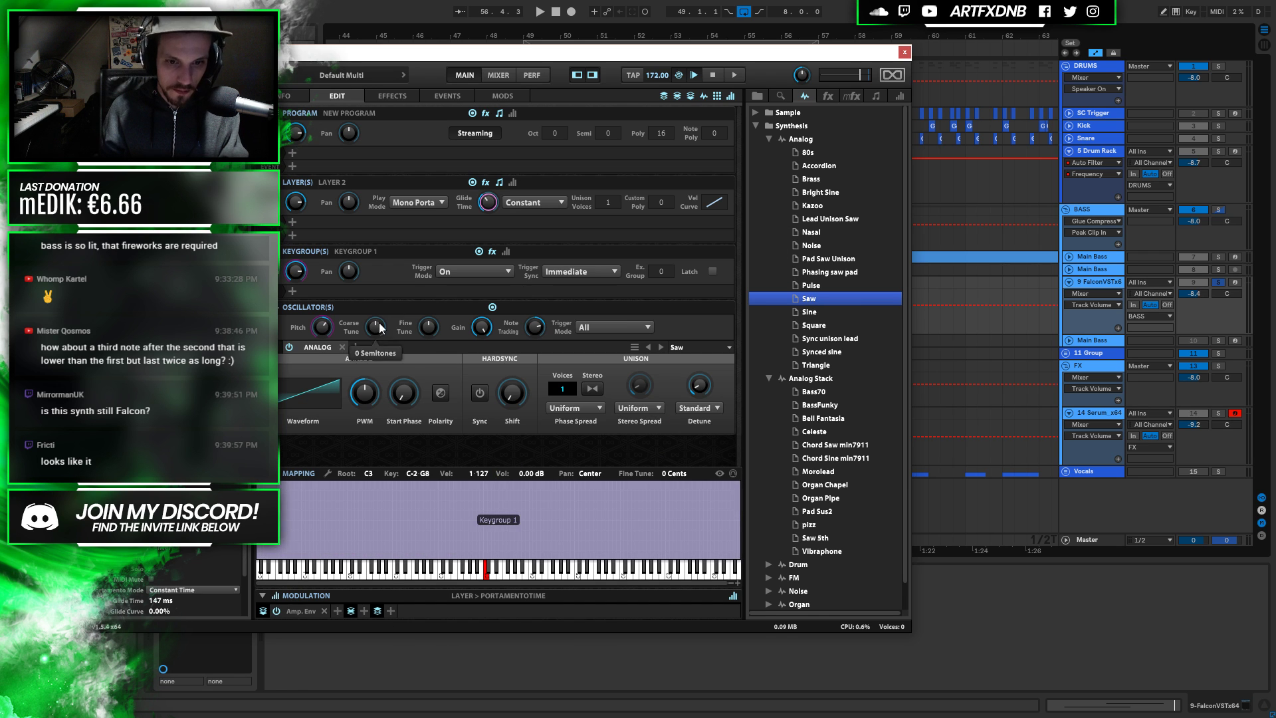
{"action": "key", "text": "space"}
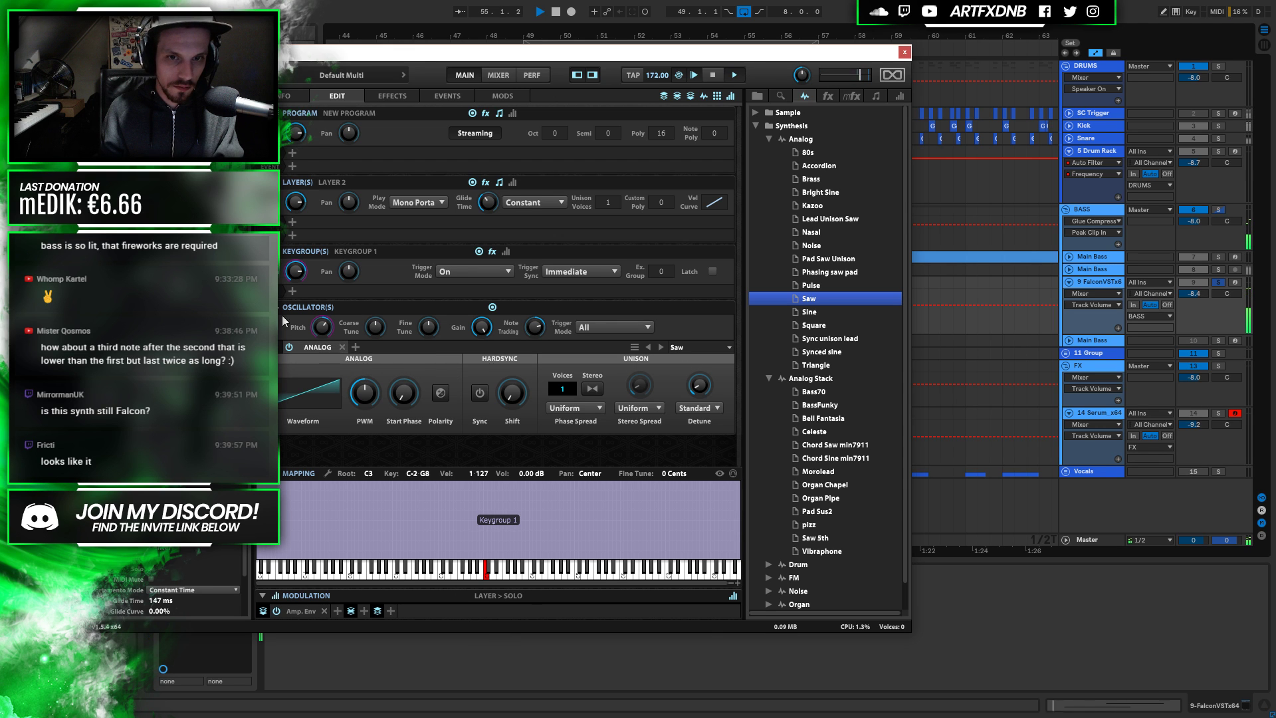
Show the new Saw keygroup's amp envelope and shorten its Release to 428 us during playback
{"action": "left_click", "coordinate": [295, 611]}
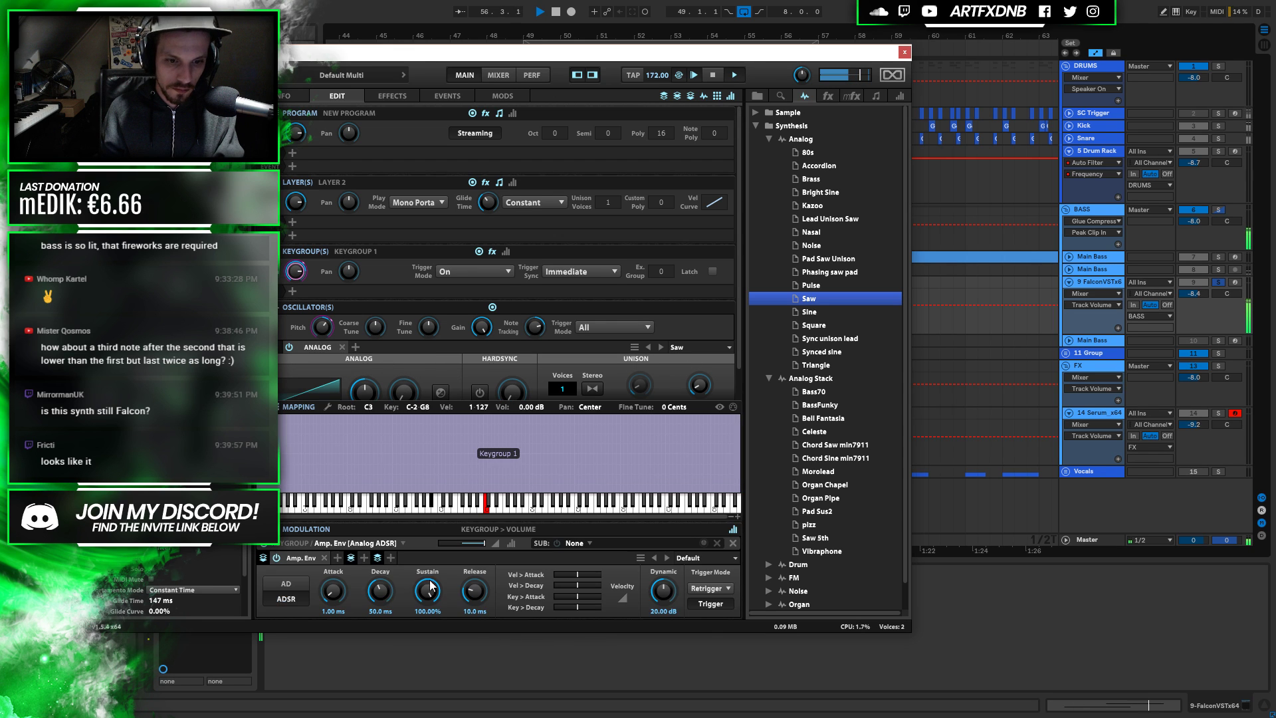
{"action": "left_click_drag", "start_coordinate": [475, 597], "coordinate": [469, 633]}
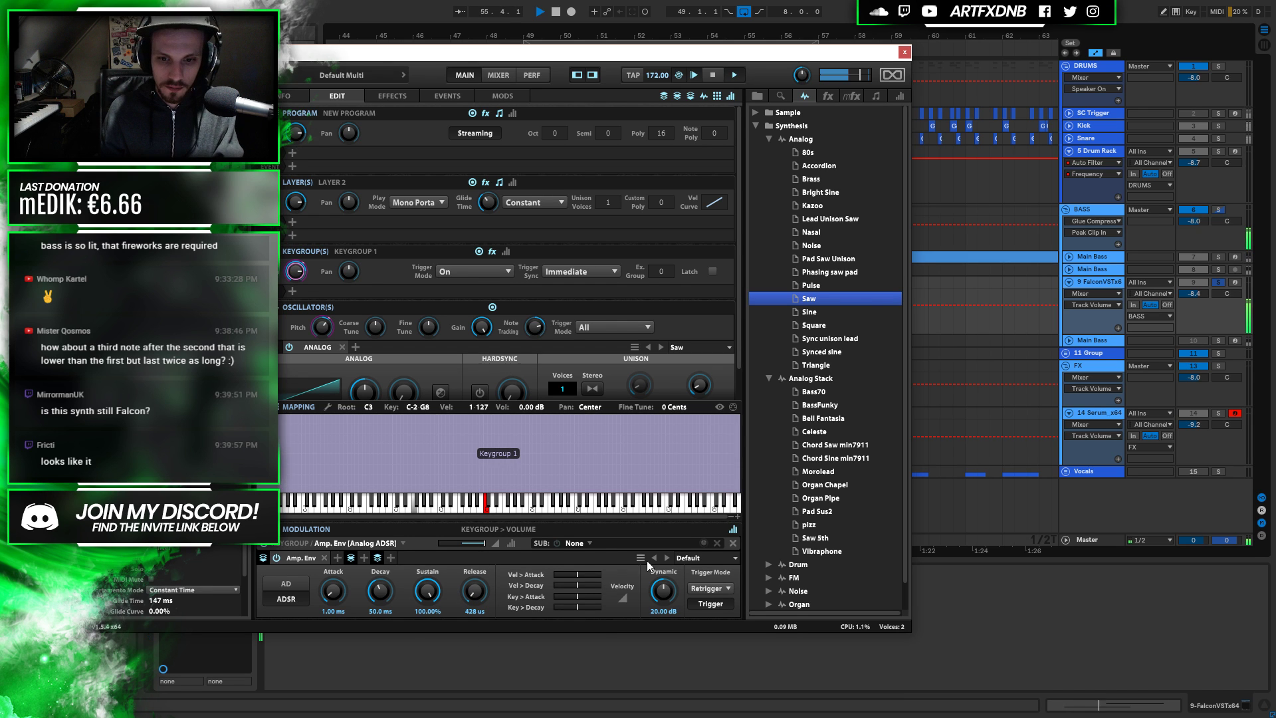
{"action": "key", "text": "space"}
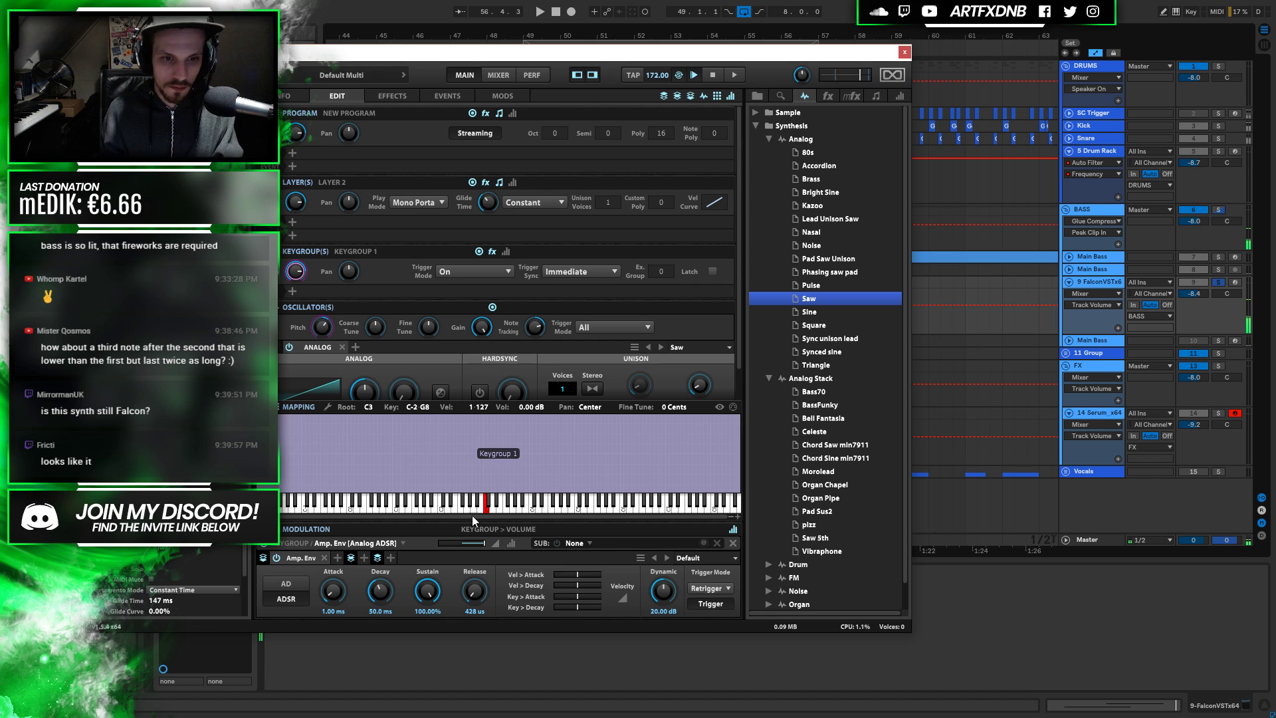
Set the amp envelope's Dynamic to 0.00 dB on the keygroups of both layers and play back the bass
{"action": "left_click_drag", "start_coordinate": [671, 589], "coordinate": [671, 638]}
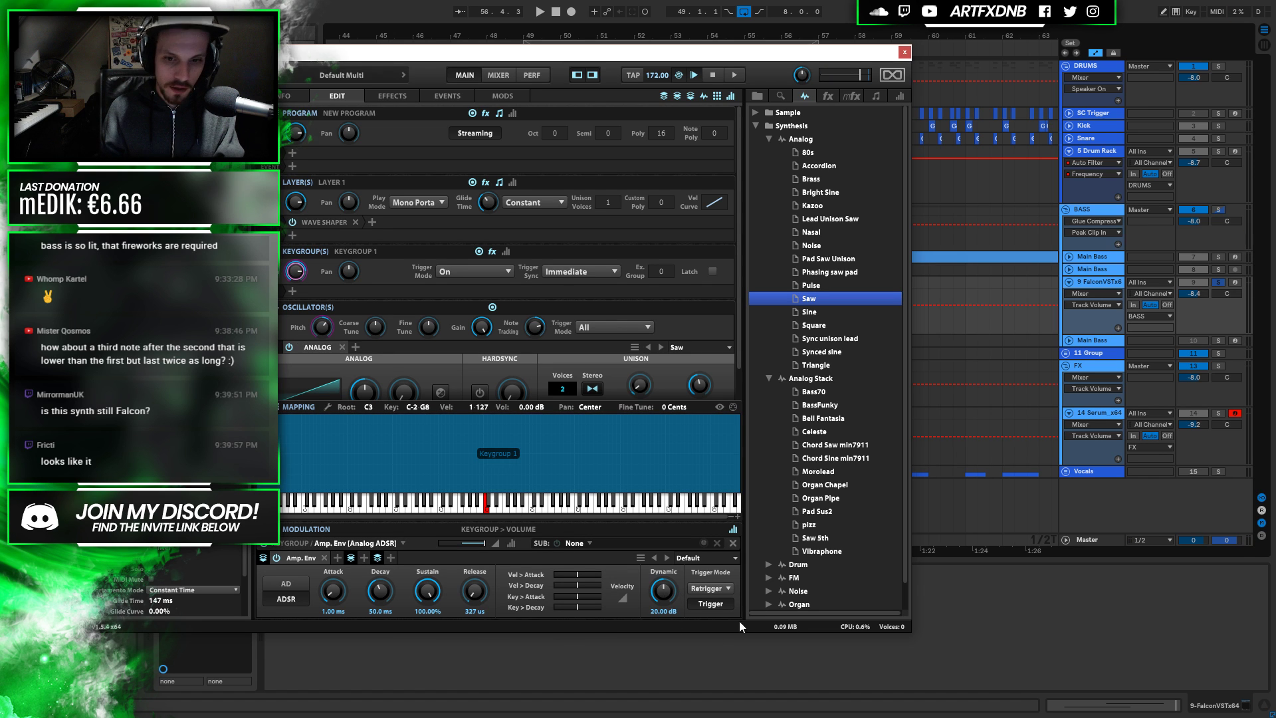
{"action": "left_click_drag", "start_coordinate": [666, 596], "coordinate": [658, 641]}
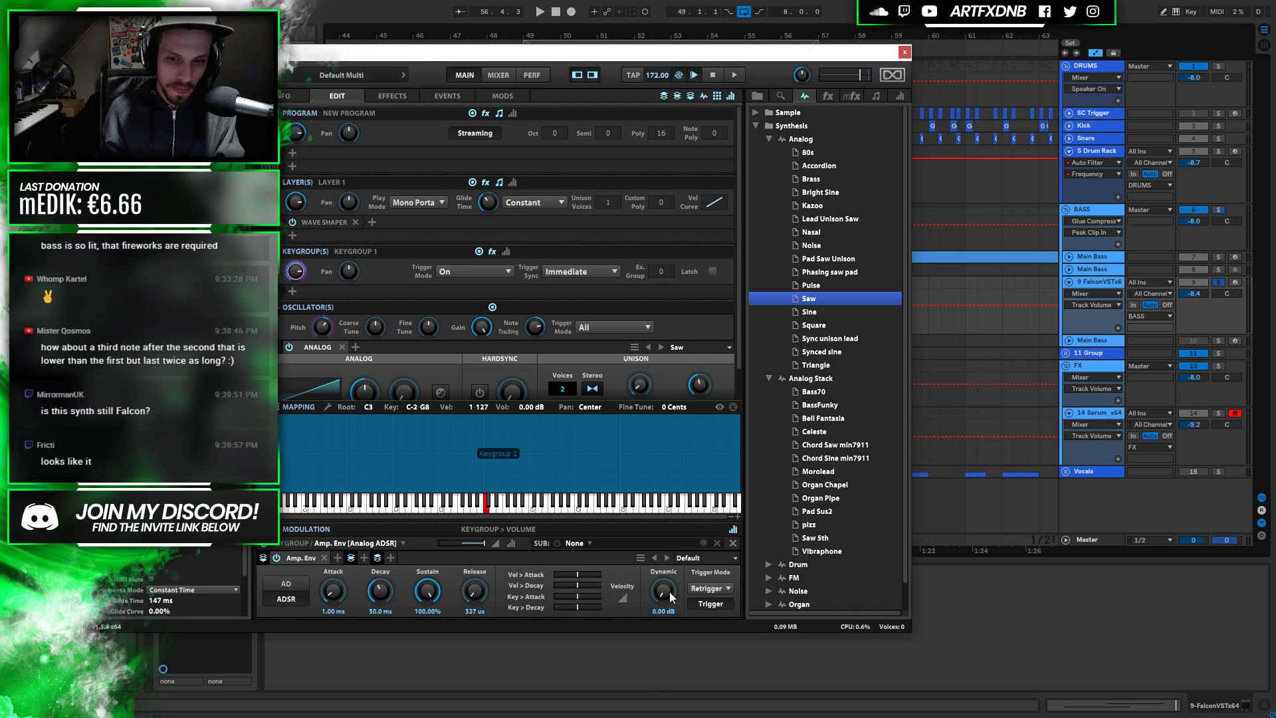
{"action": "key", "text": "space"}
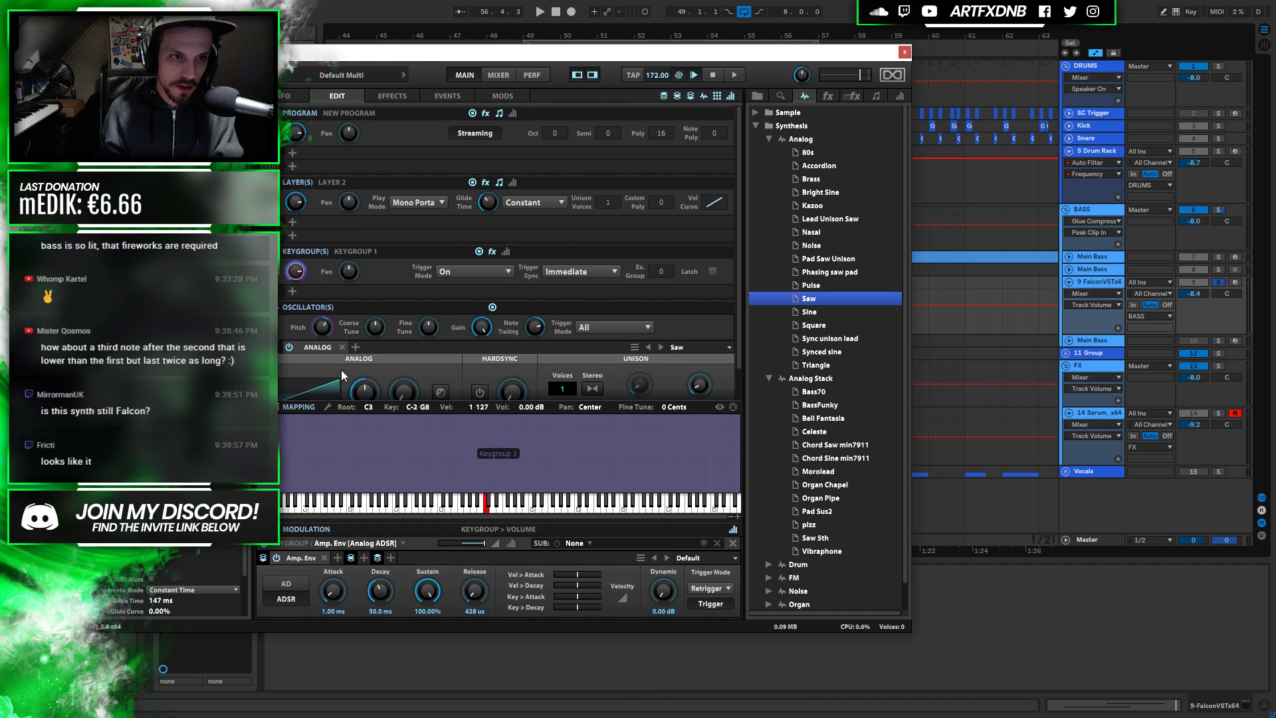
{"action": "key", "text": "space"}
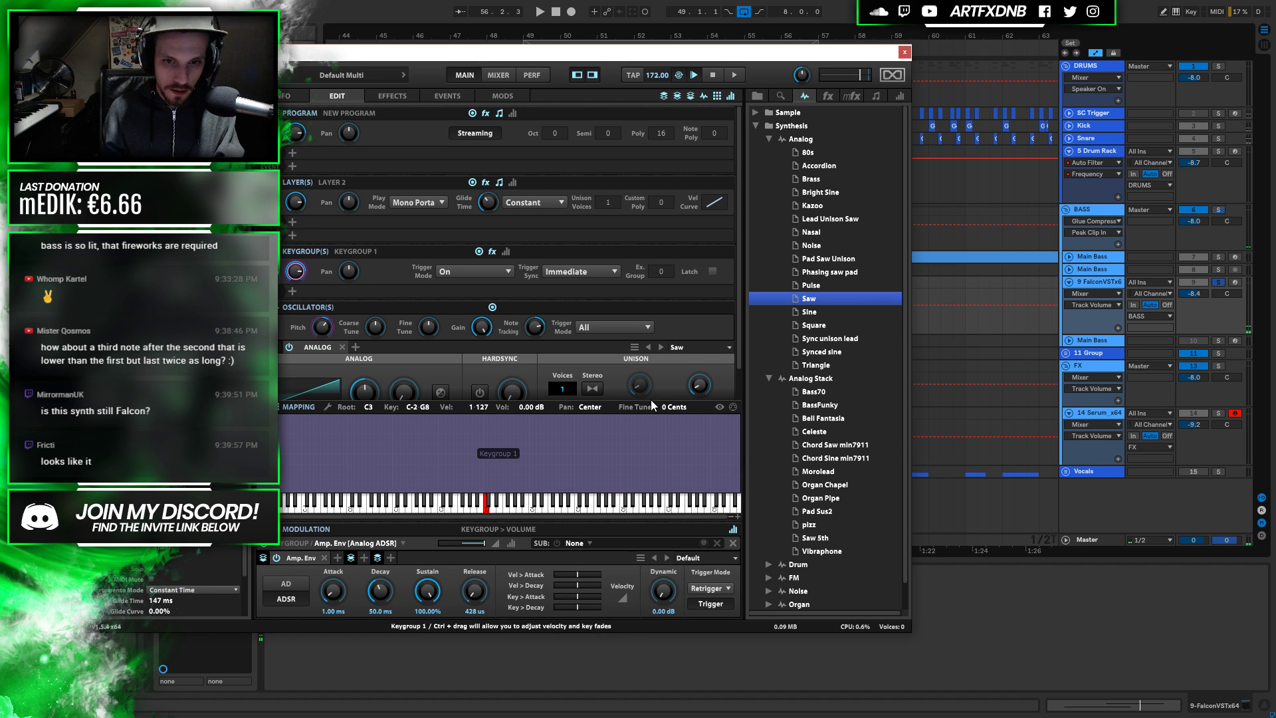
Enable stereo unison on Layer 2's Saw oscillator, set it to 2 voices, adjust the spread and detune, and audition it
{"action": "left_click", "coordinate": [294, 408]}
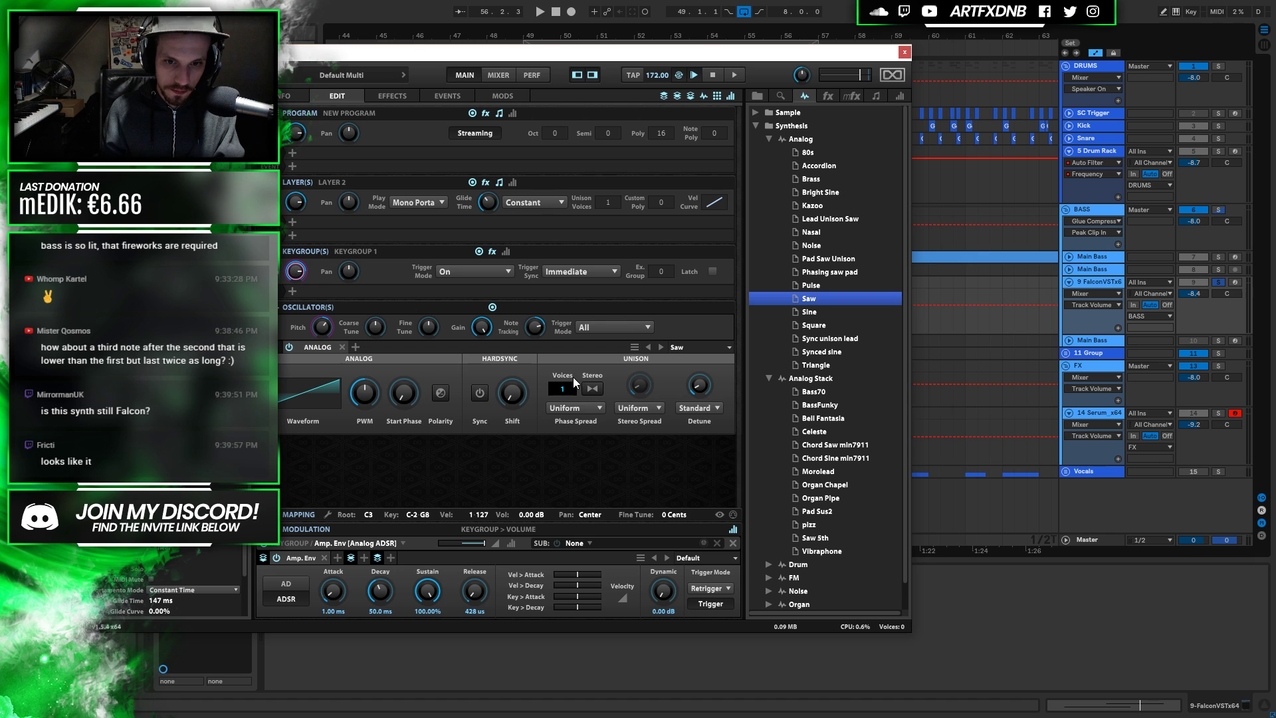
{"action": "left_click", "coordinate": [592, 388]}
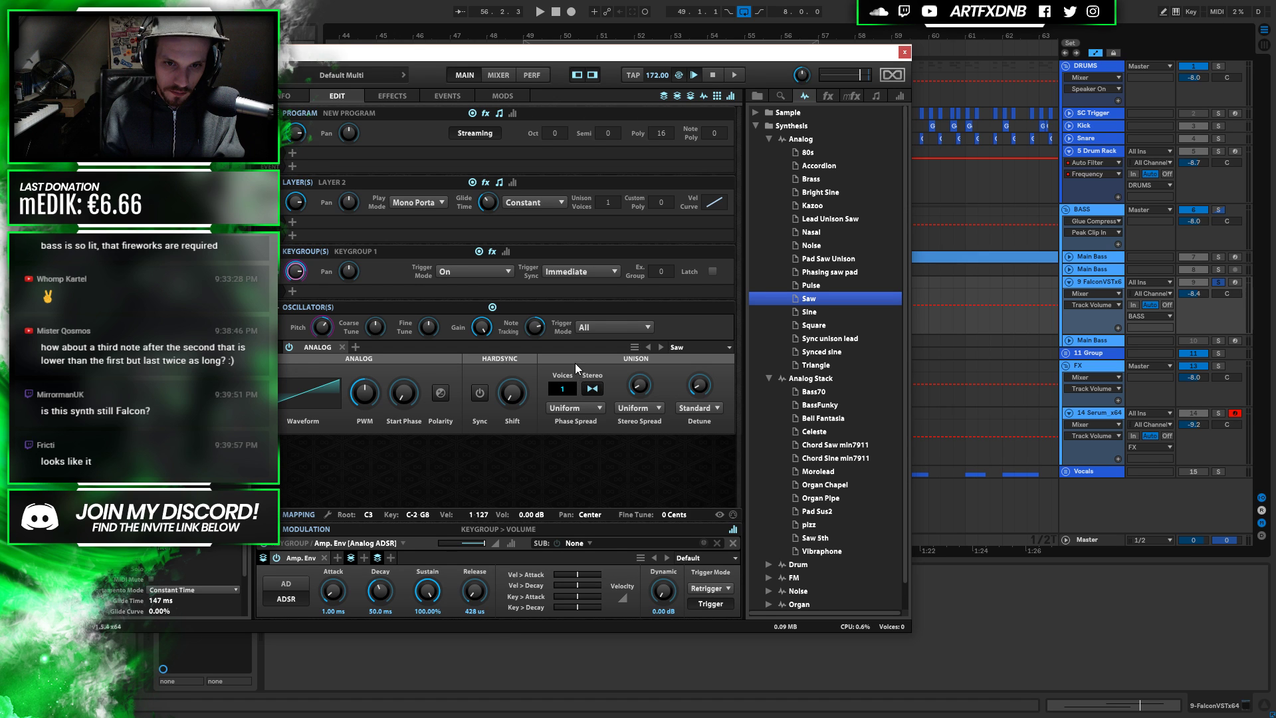
{"action": "left_click_drag", "start_coordinate": [562, 393], "coordinate": [569, 361]}
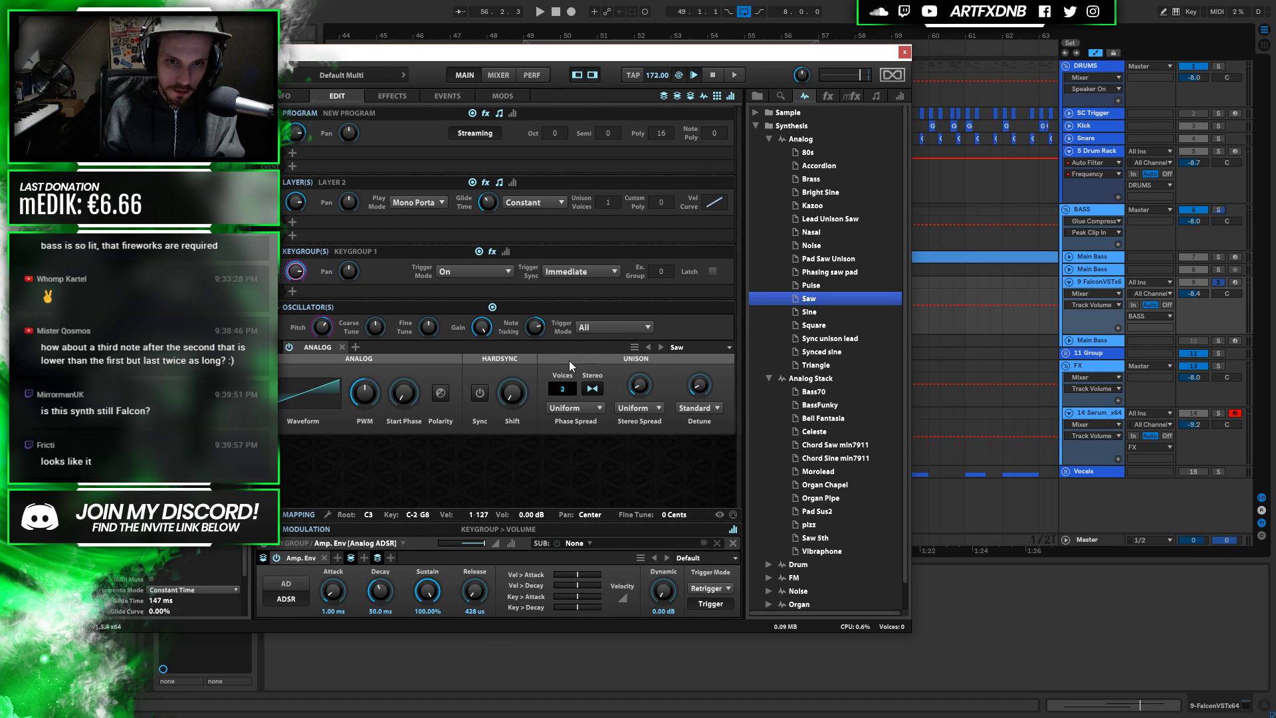
{"action": "left_click", "coordinate": [640, 384]}
{"action": "left_click_drag", "start_coordinate": [645, 387], "coordinate": [708, 347]}
{"action": "key", "text": "space"}
{"action": "key", "text": "space"}
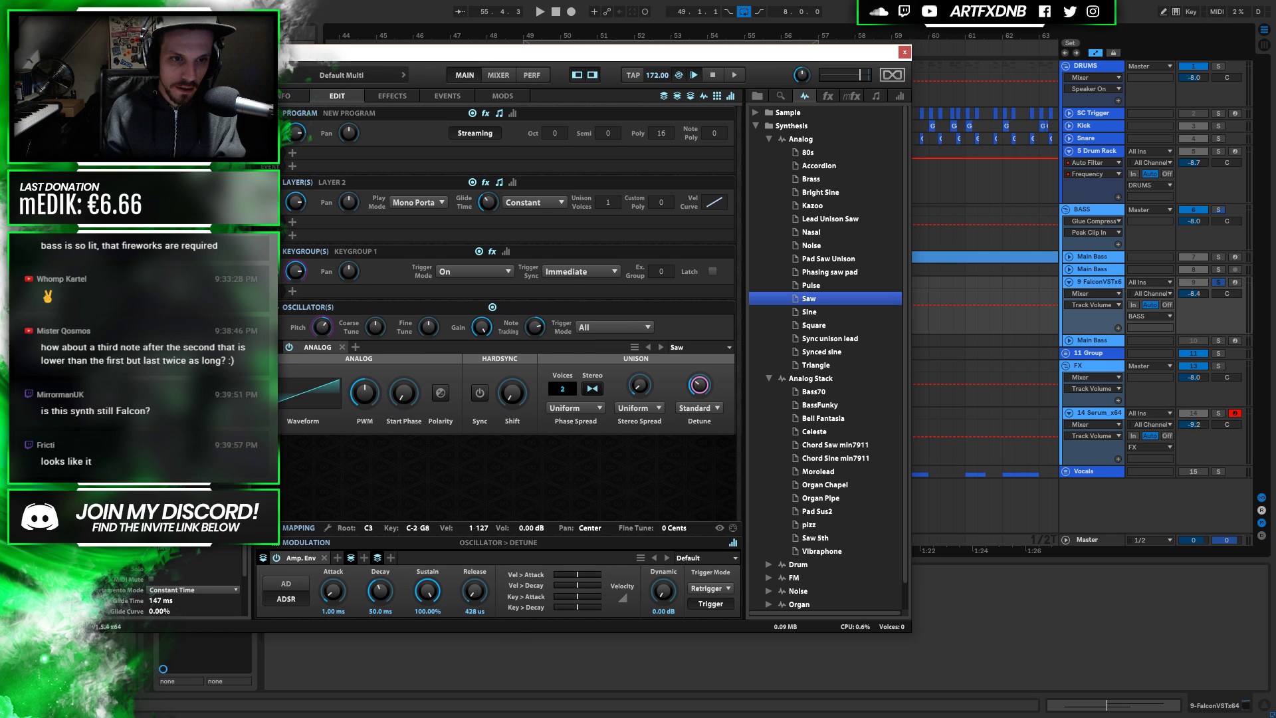
Set the Pitch of Layer 2's Saw oscillator to -12 semitones and play back the bass
{"action": "double_click", "coordinate": [324, 331]}
{"action": "type", "text": "-12"}
{"action": "key", "text": "Return"}
{"action": "key", "text": "space"}
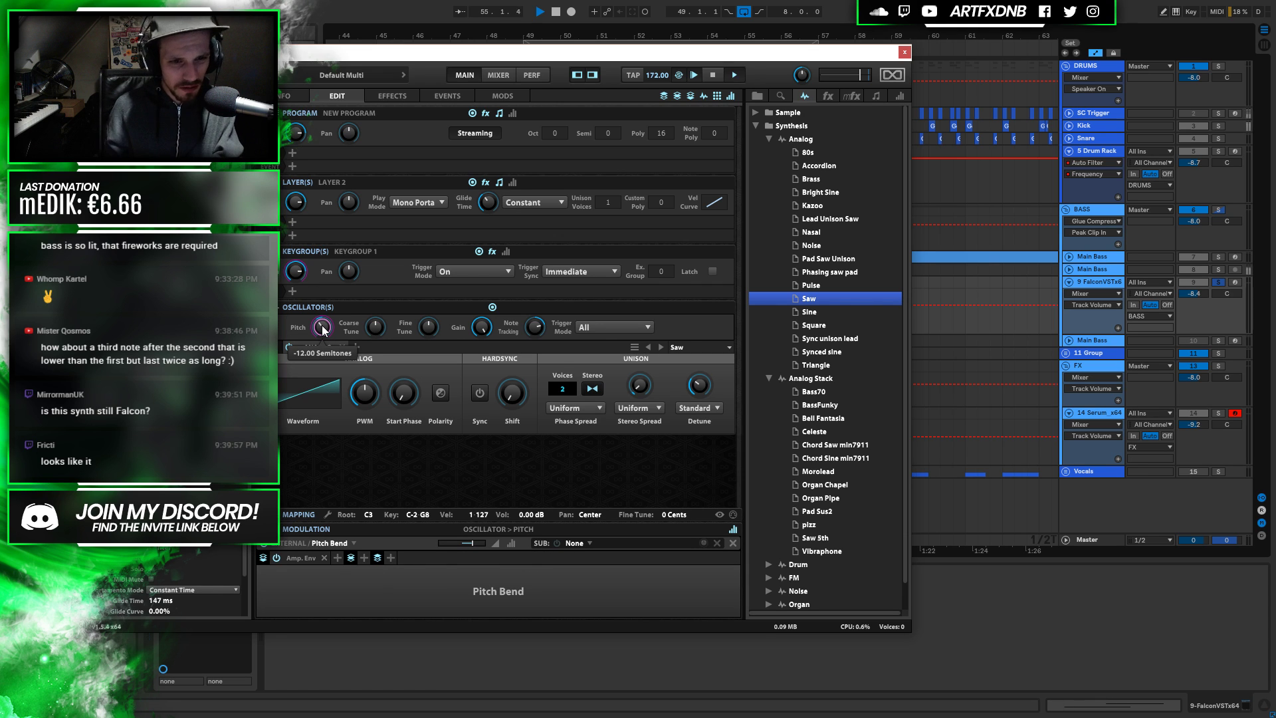
{"action": "key", "text": "space"}
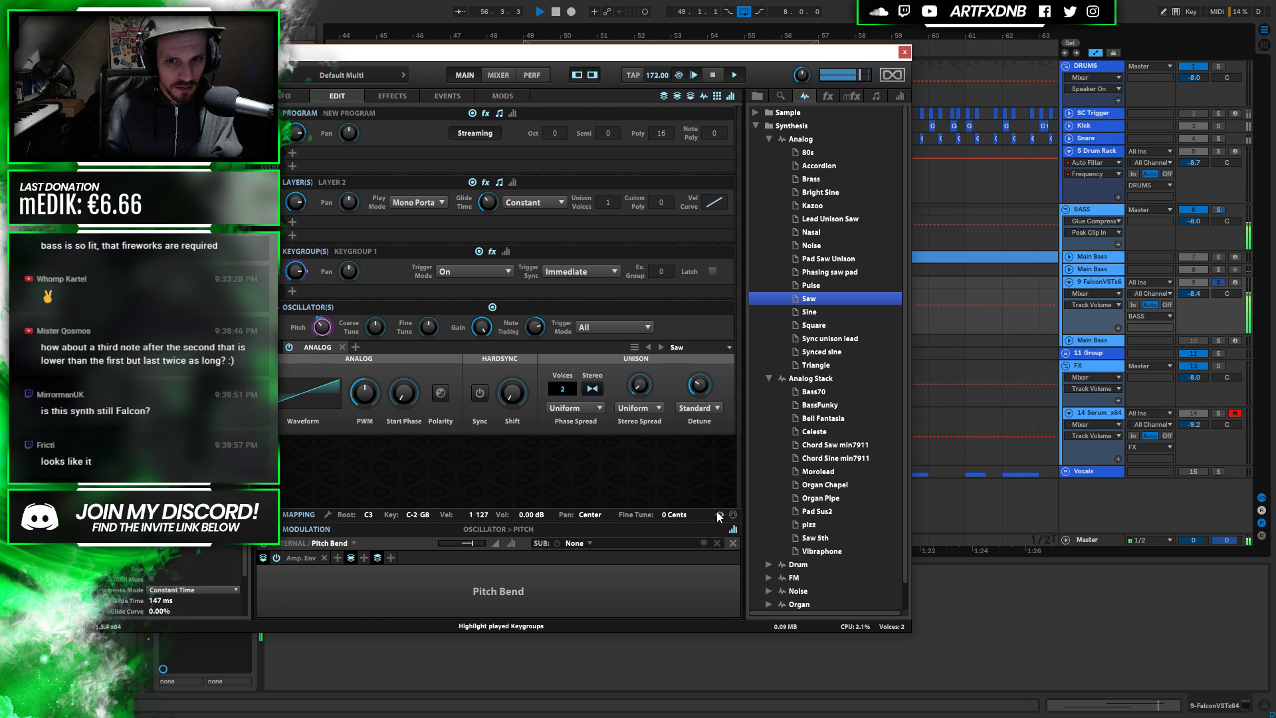
Turn off Stereo in the Saw oscillator's unison settings and raise Detune to about 76% while auditioning the bass
{"action": "mouse_move", "coordinate": [705, 390]}
{"action": "key", "text": "space"}
{"action": "mouse_move", "coordinate": [706, 391]}
{"action": "left_mouse_down"}
{"action": "mouse_move", "coordinate": [708, 351]}
{"action": "mouse_move", "coordinate": [705, 392]}
{"action": "left_mouse_up"}
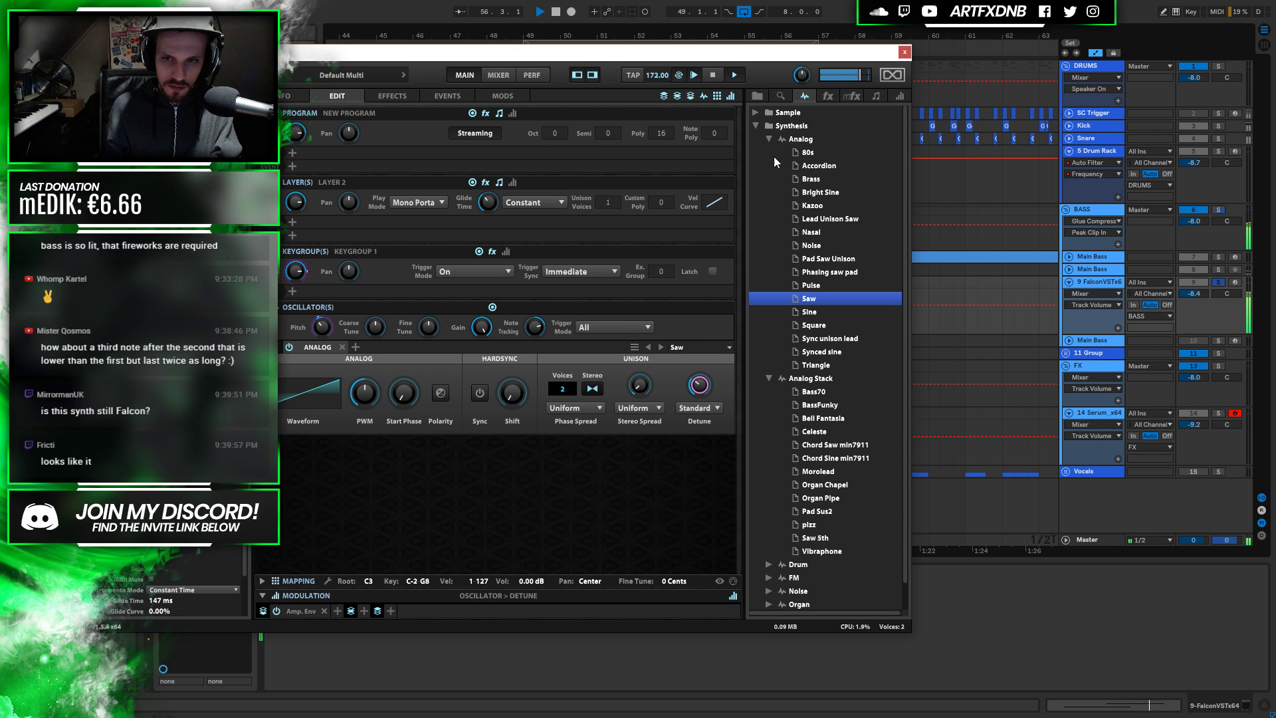
{"action": "key", "text": "space"}
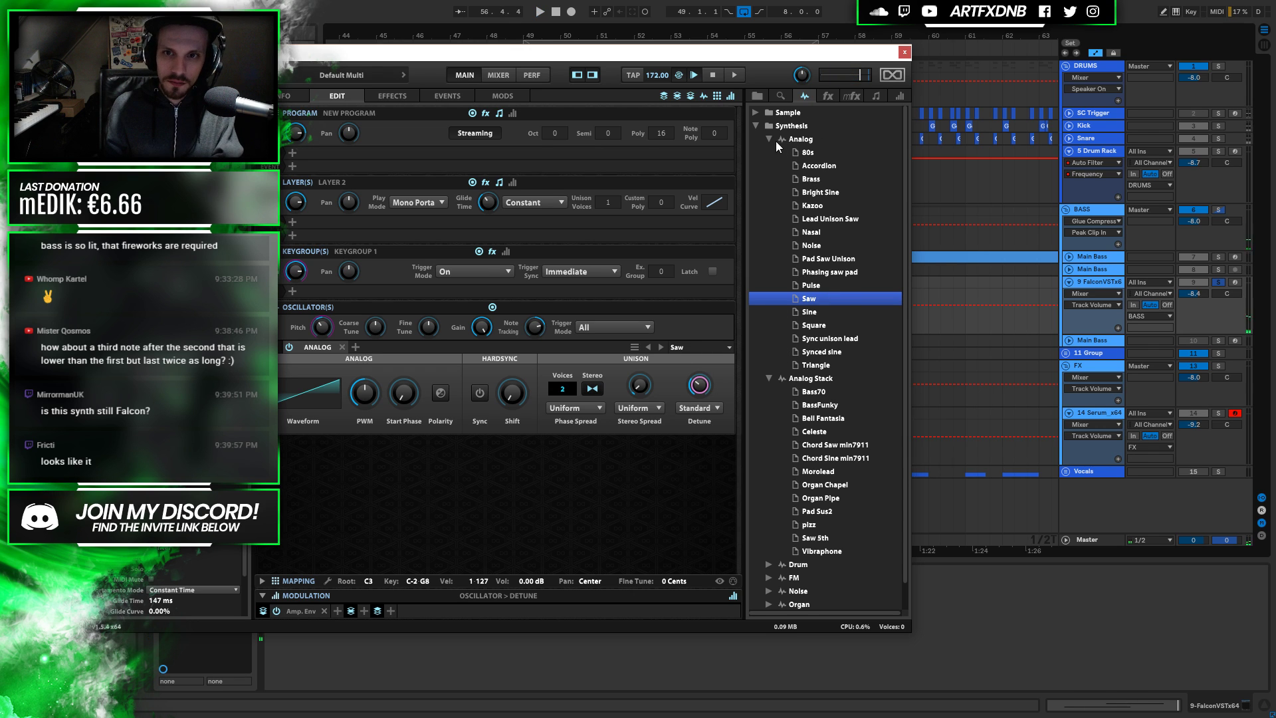
{"action": "left_click", "coordinate": [593, 388]}
{"action": "key", "text": "space"}
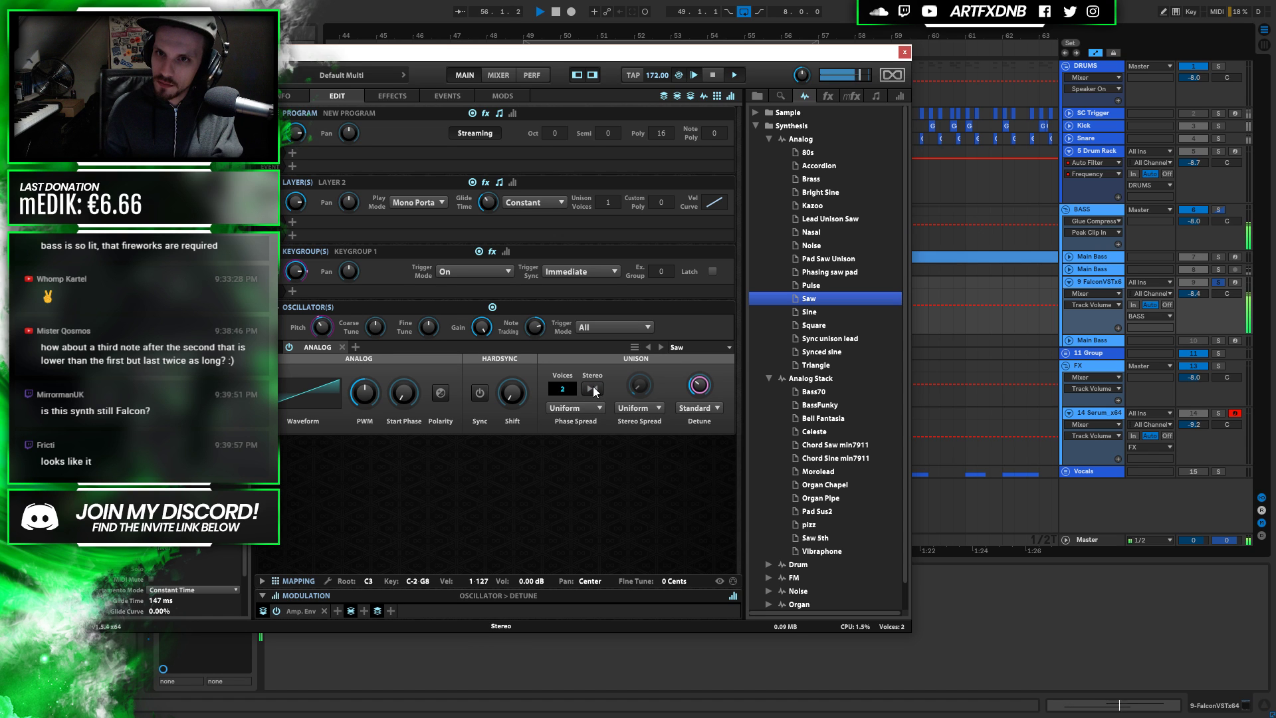
{"action": "key", "text": "space"}
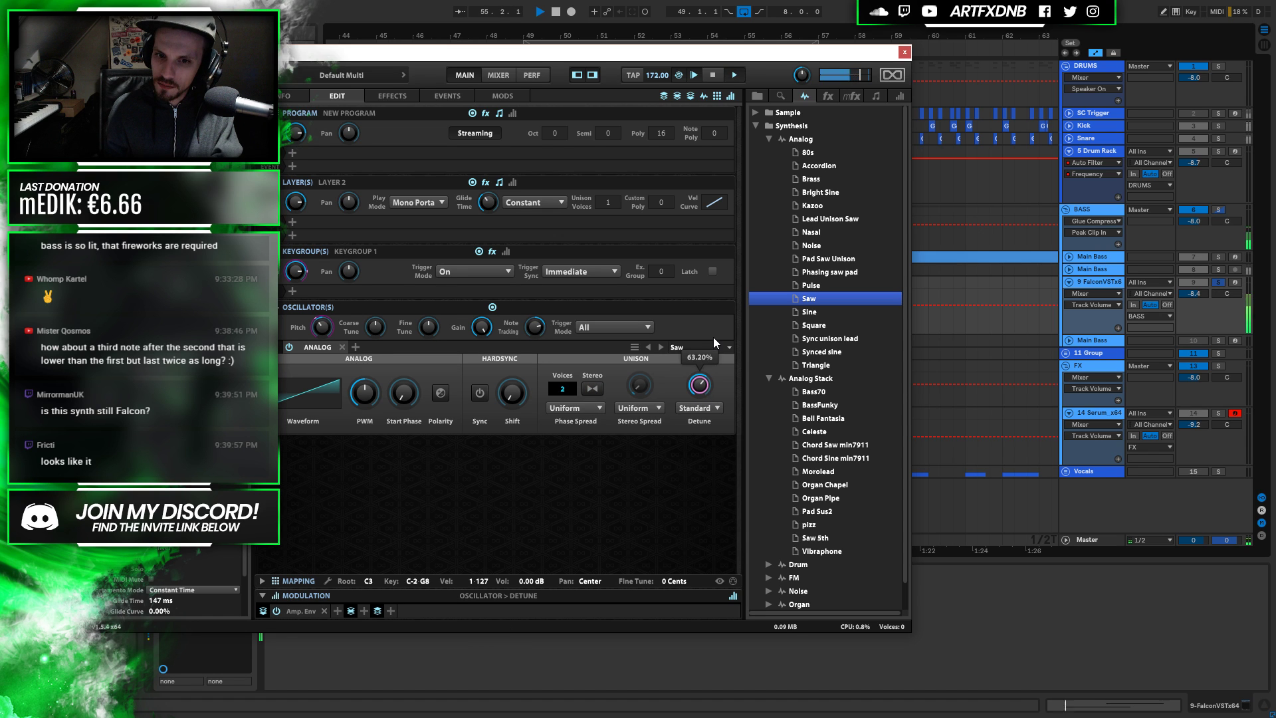
{"action": "key", "text": "space"}
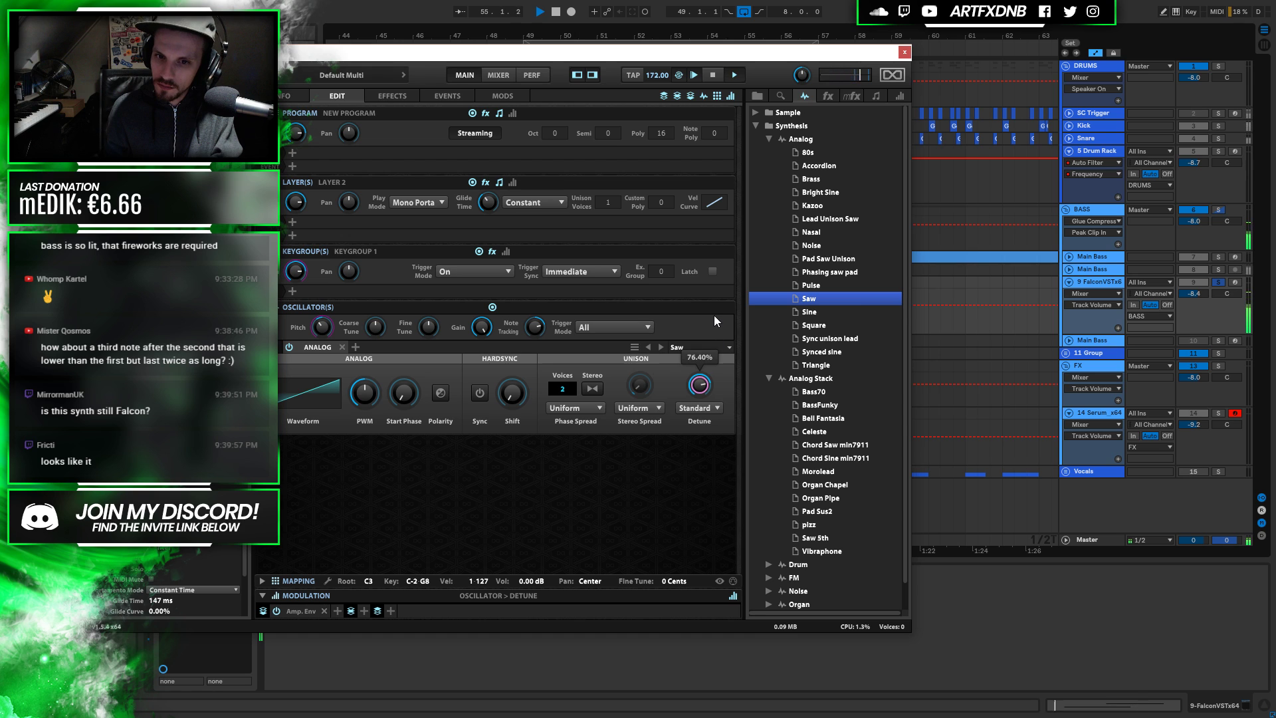
{"action": "key", "text": "space"}
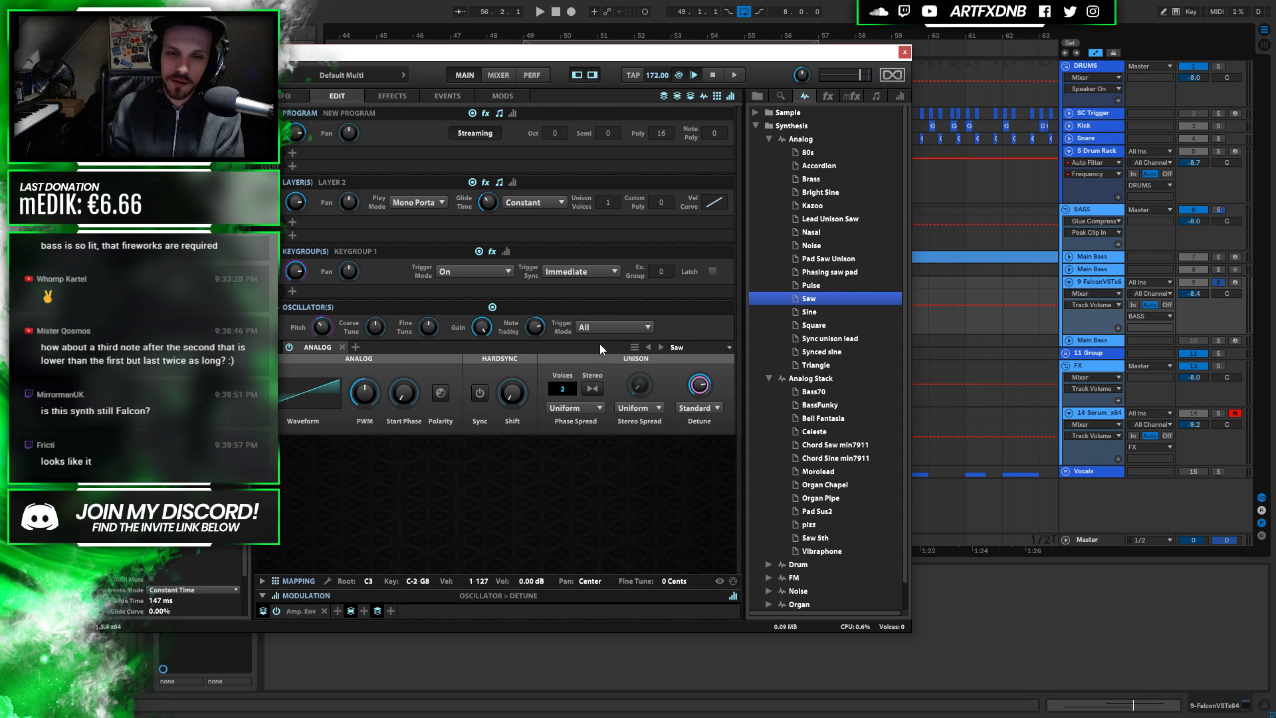
{"action": "mouse_move", "coordinate": [691, 384]}
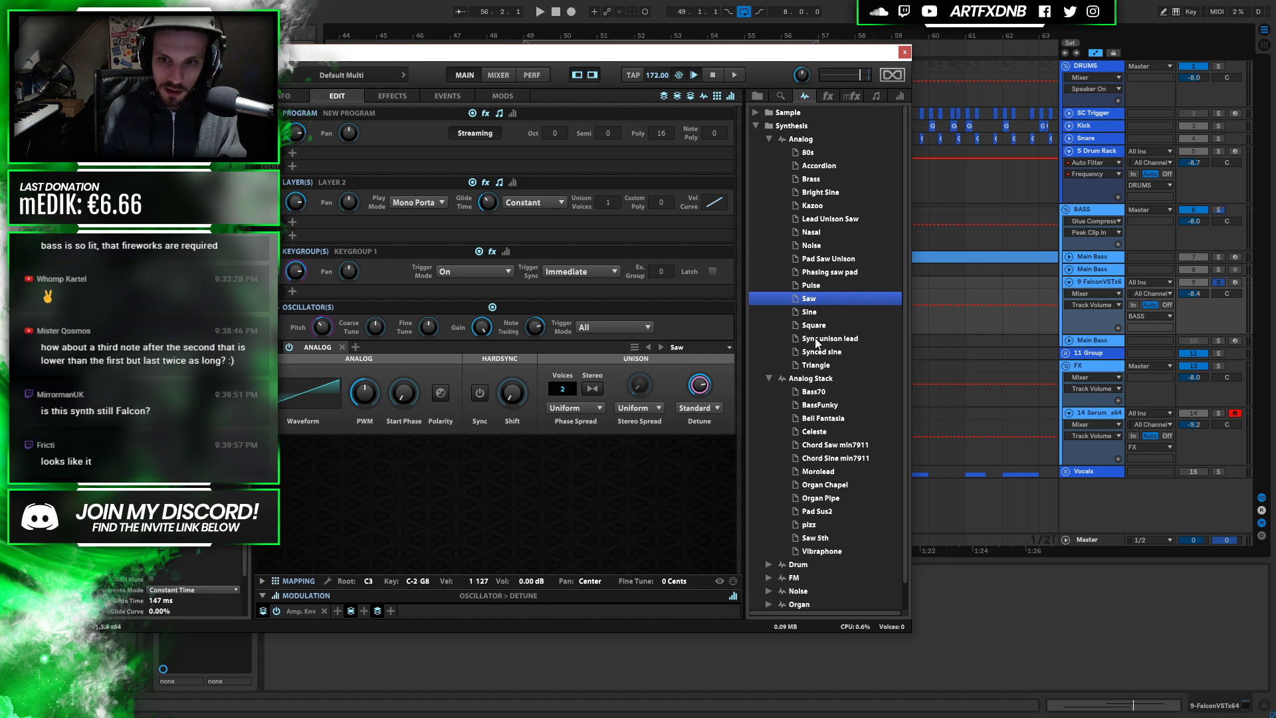
Insert a UVI Filter from the filter effects into Layer 2's effect slot
{"action": "left_click", "coordinate": [827, 95]}
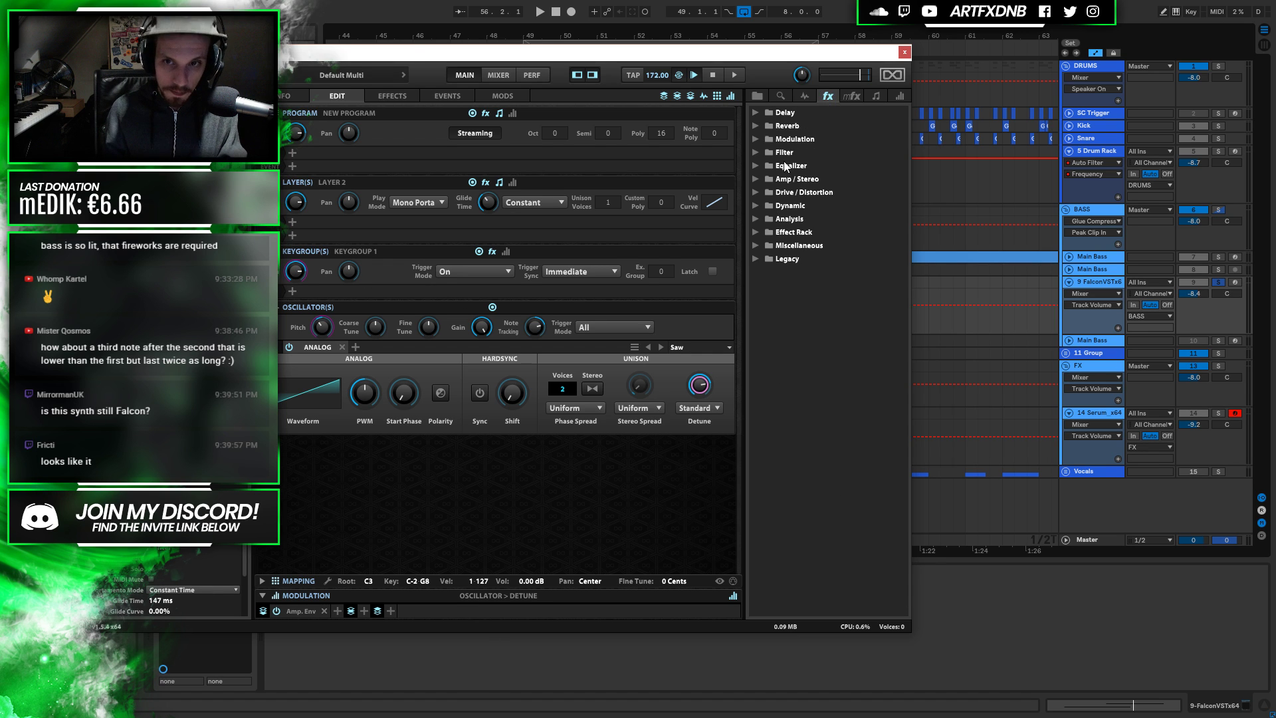
{"action": "left_click", "coordinate": [785, 154]}
{"action": "left_click", "coordinate": [756, 152]}
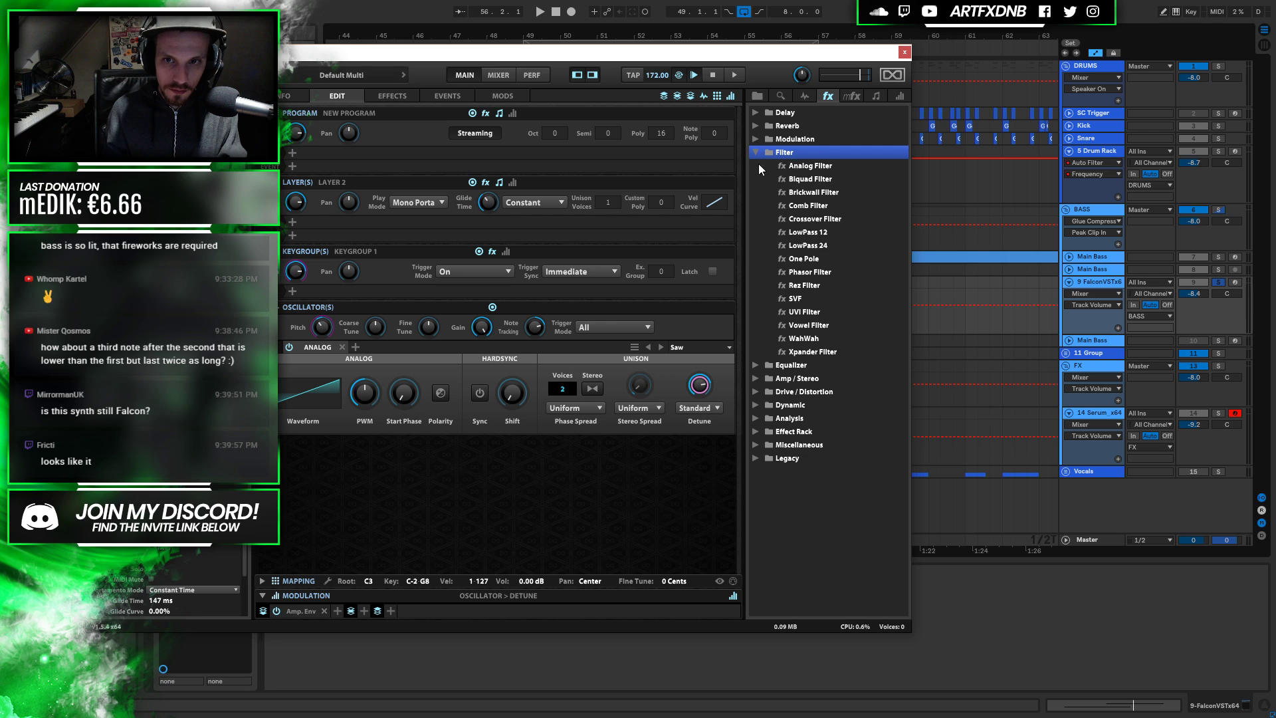
{"action": "left_click", "coordinate": [811, 351]}
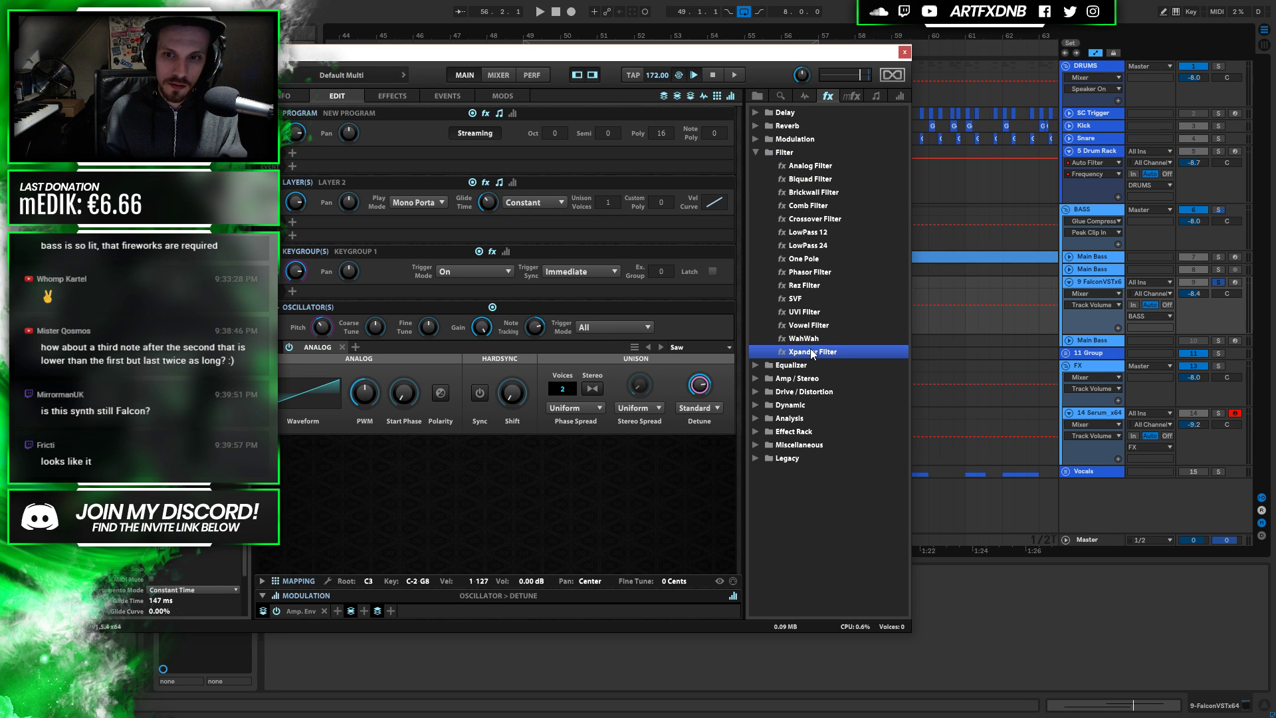
{"action": "left_click_drag", "start_coordinate": [804, 312], "coordinate": [563, 337]}
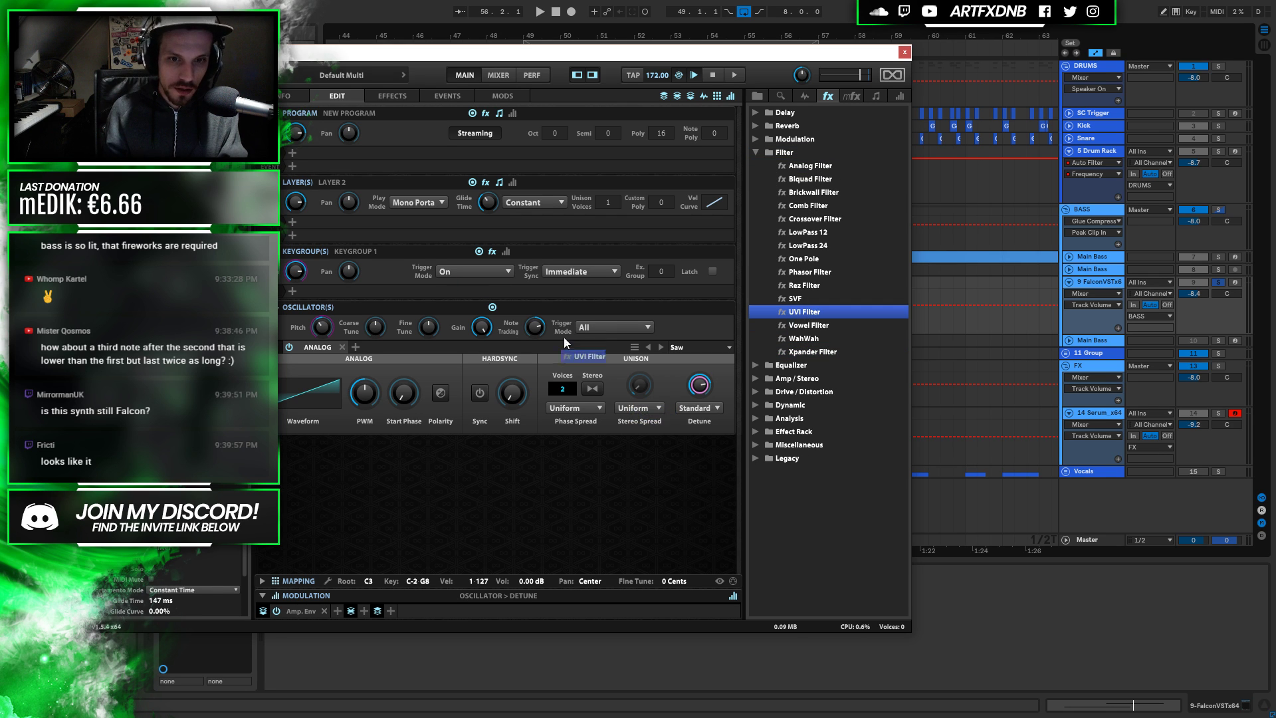
{"action": "left_click_drag", "start_coordinate": [364, 269], "coordinate": [369, 287]}
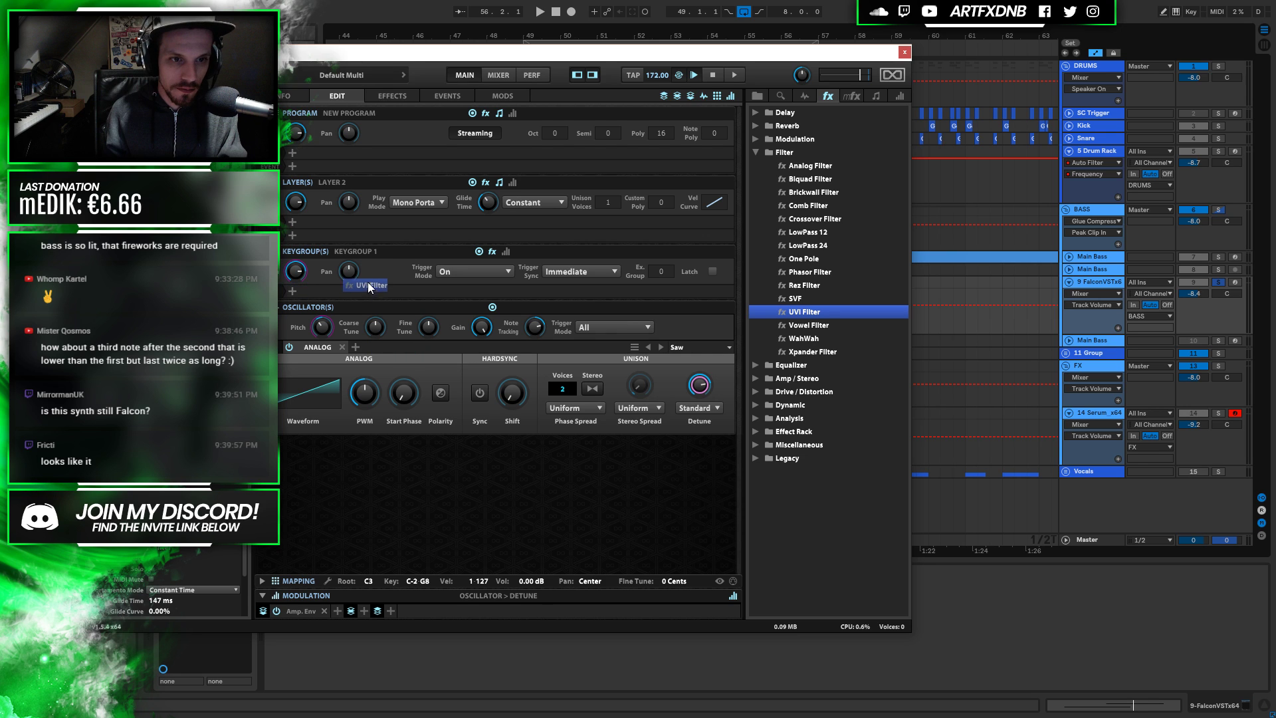
{"action": "left_click_drag", "start_coordinate": [361, 233], "coordinate": [360, 232]}
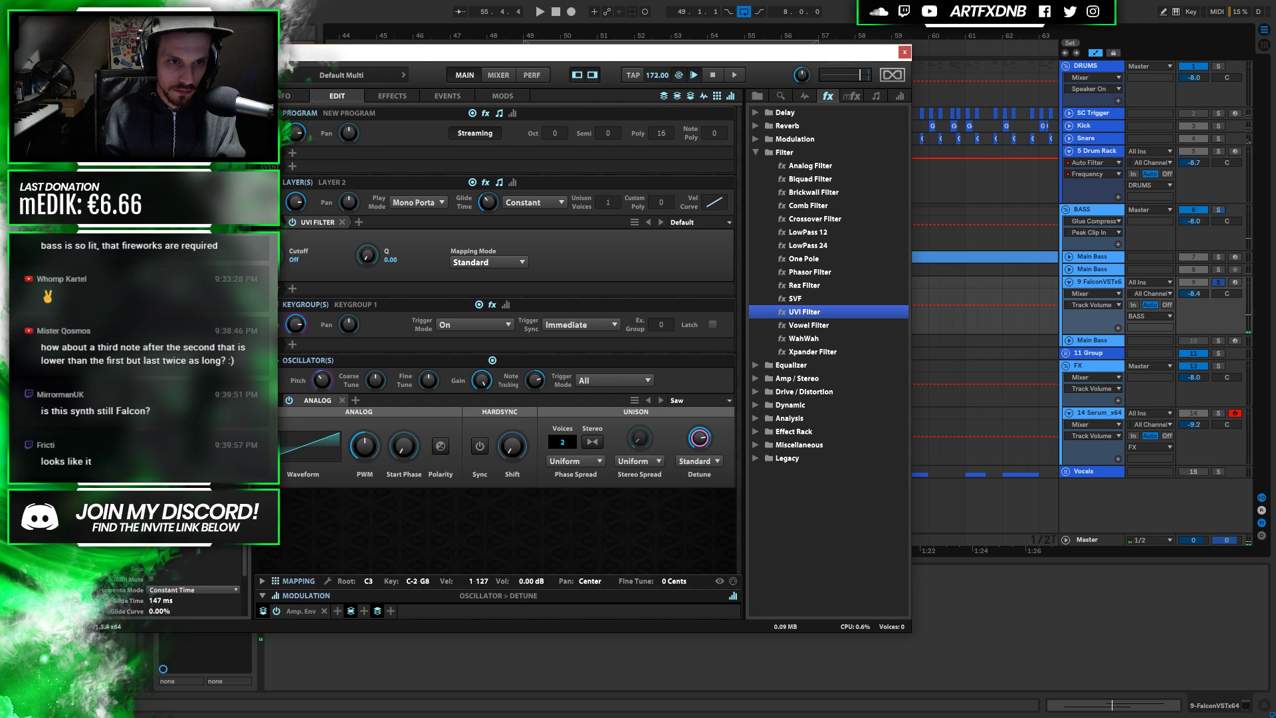
Lower the UVI Filter's Cutoff to 43 LPF on Layer 2 while playing back the bass
{"action": "left_click_drag", "start_coordinate": [269, 255], "coordinate": [272, 243]}
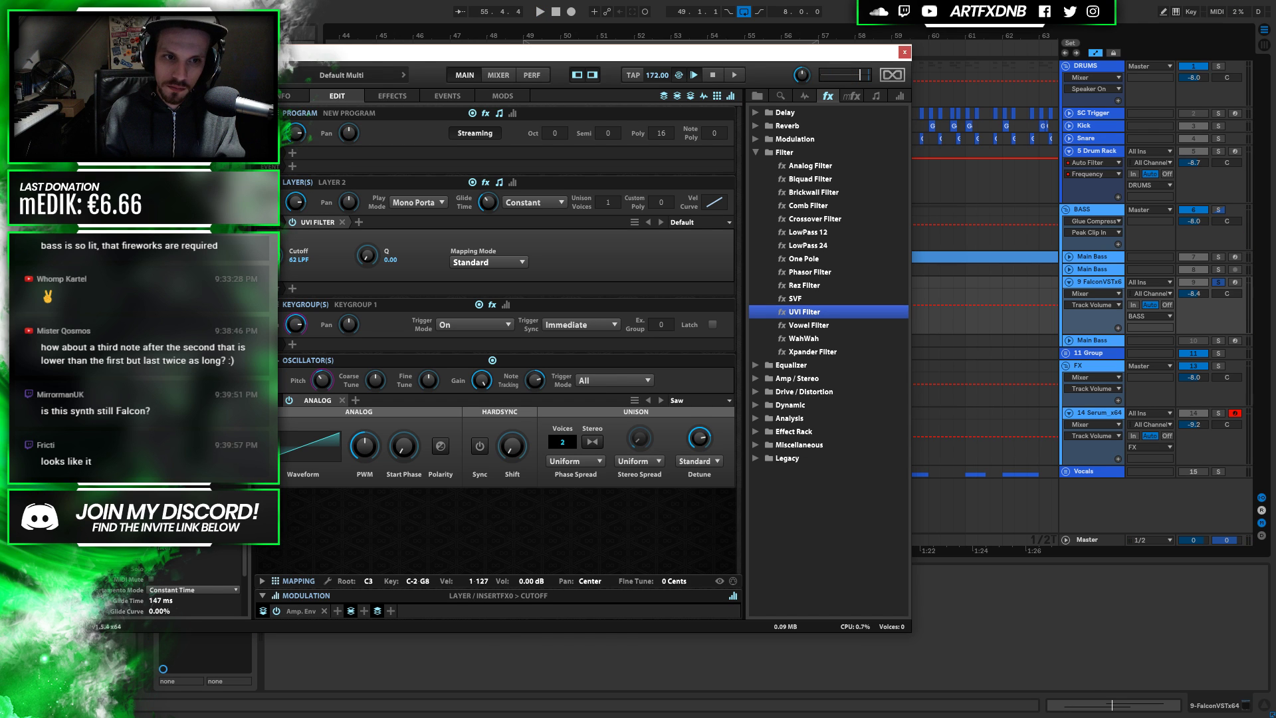
{"action": "key", "text": "space"}
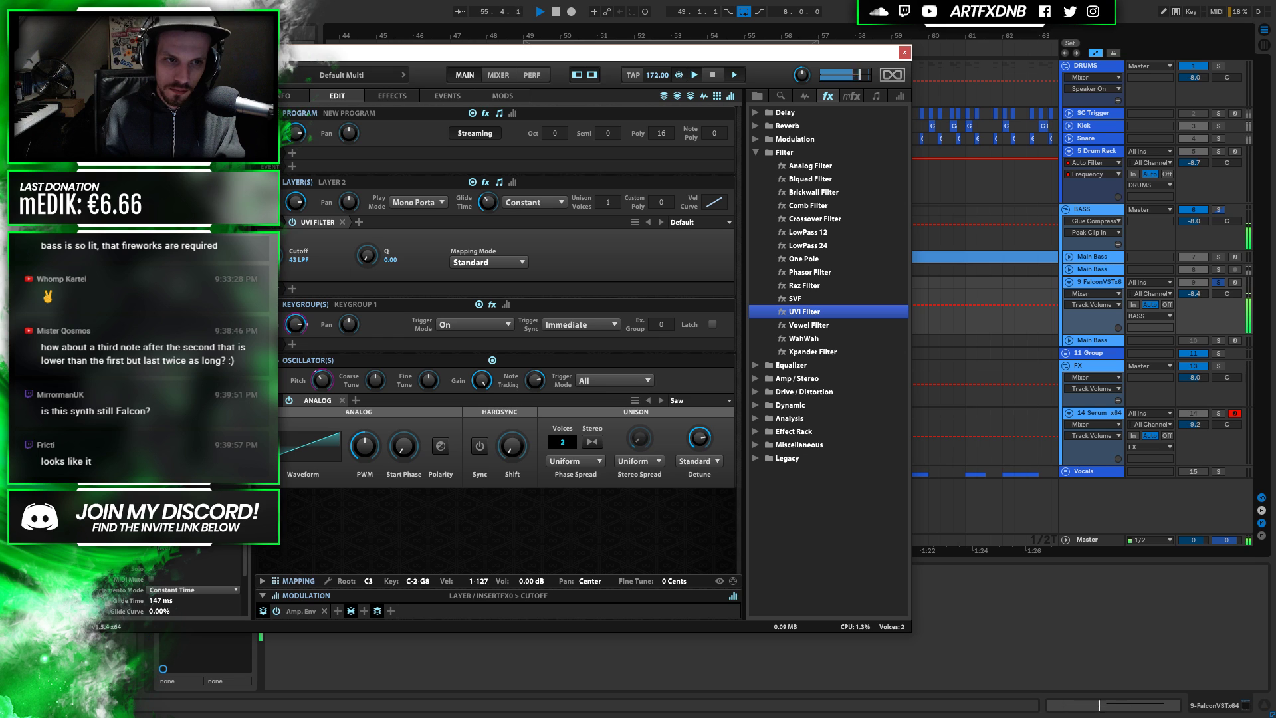
{"action": "key", "text": "space"}
Replace Layer 2's UVI Filter with an Analog Filter and lower its Cutoff to about 280 Hz during playback
{"action": "left_click", "coordinate": [316, 221]}
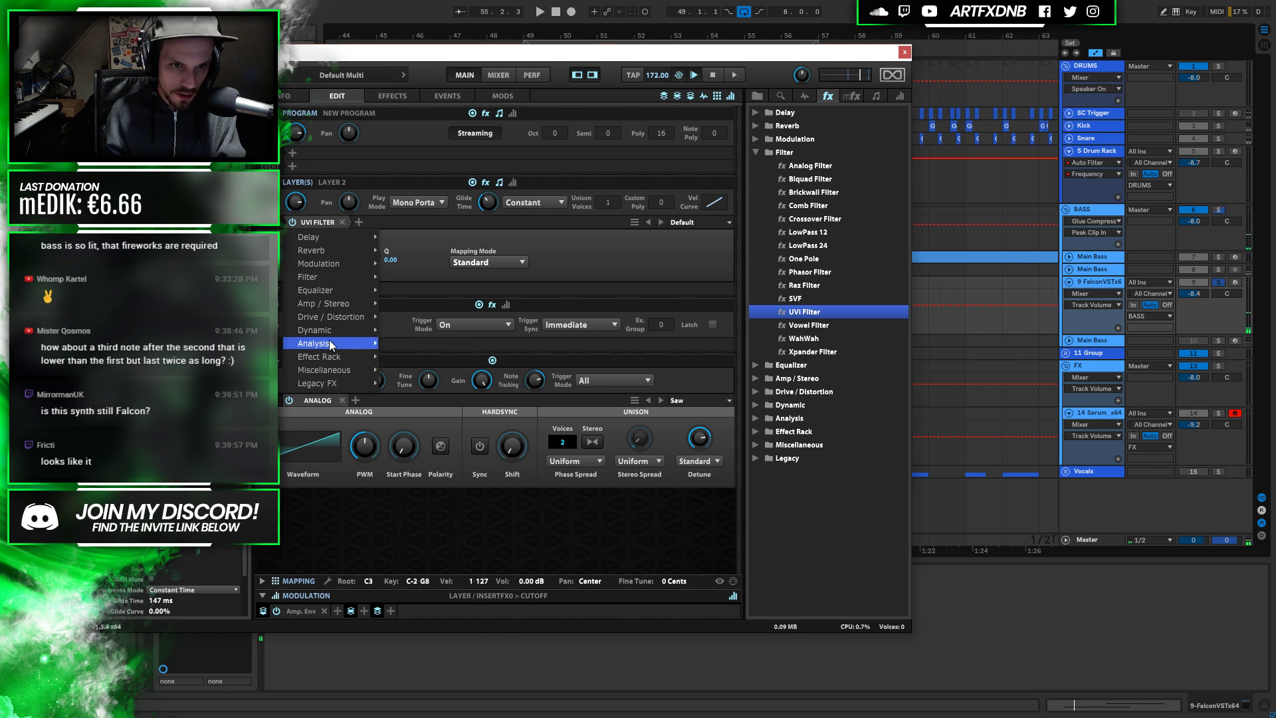
{"action": "mouse_move", "coordinate": [366, 276]}
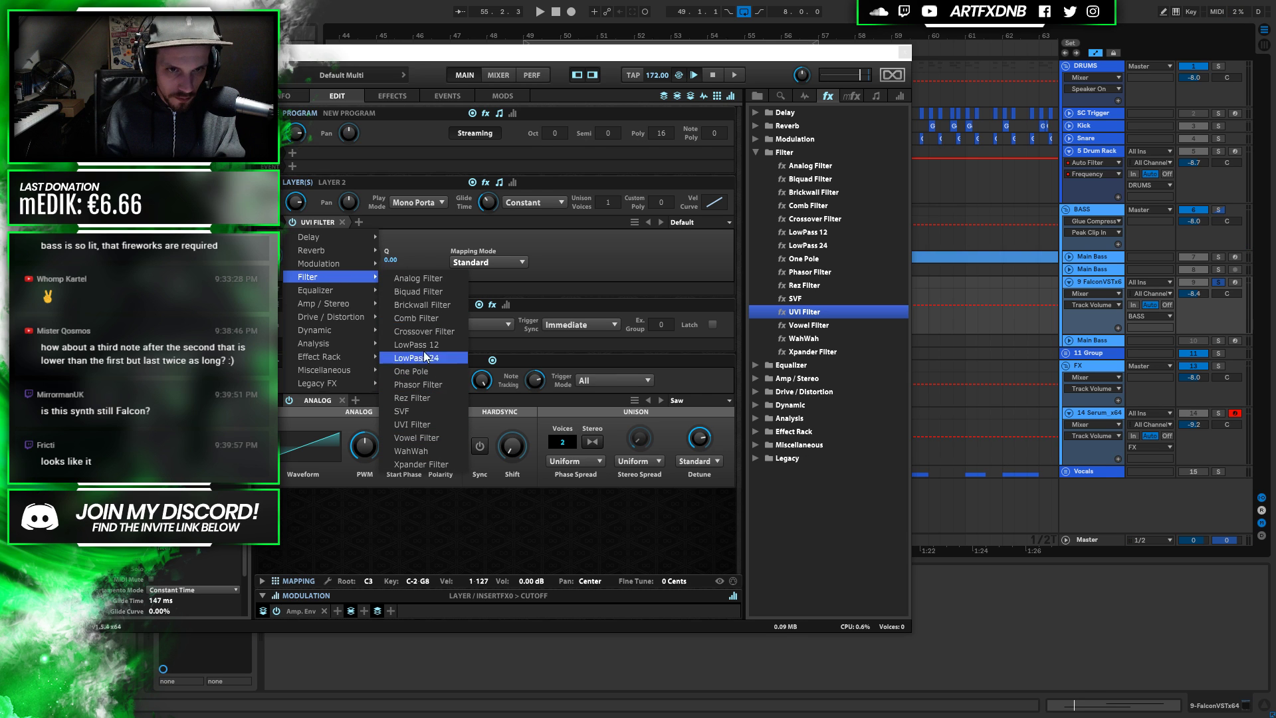
{"action": "left_click", "coordinate": [420, 278]}
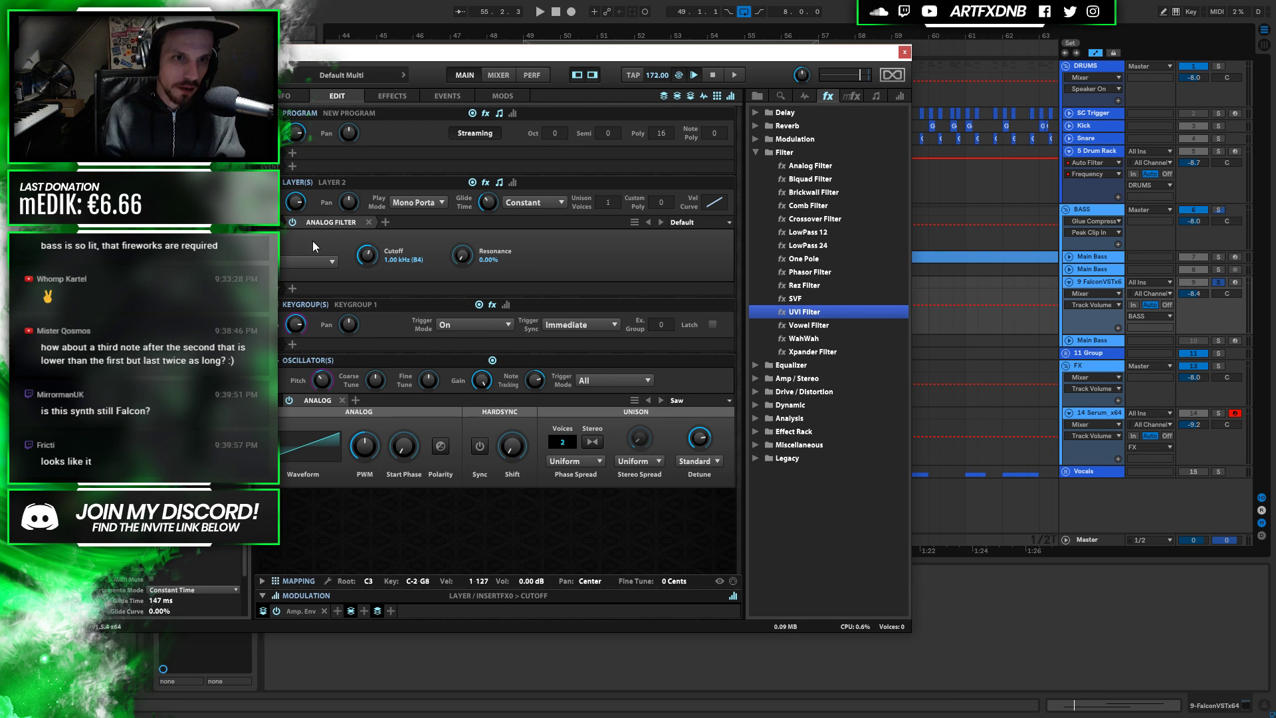
{"action": "left_click_drag", "start_coordinate": [371, 255], "coordinate": [366, 274]}
{"action": "key", "text": "space"}
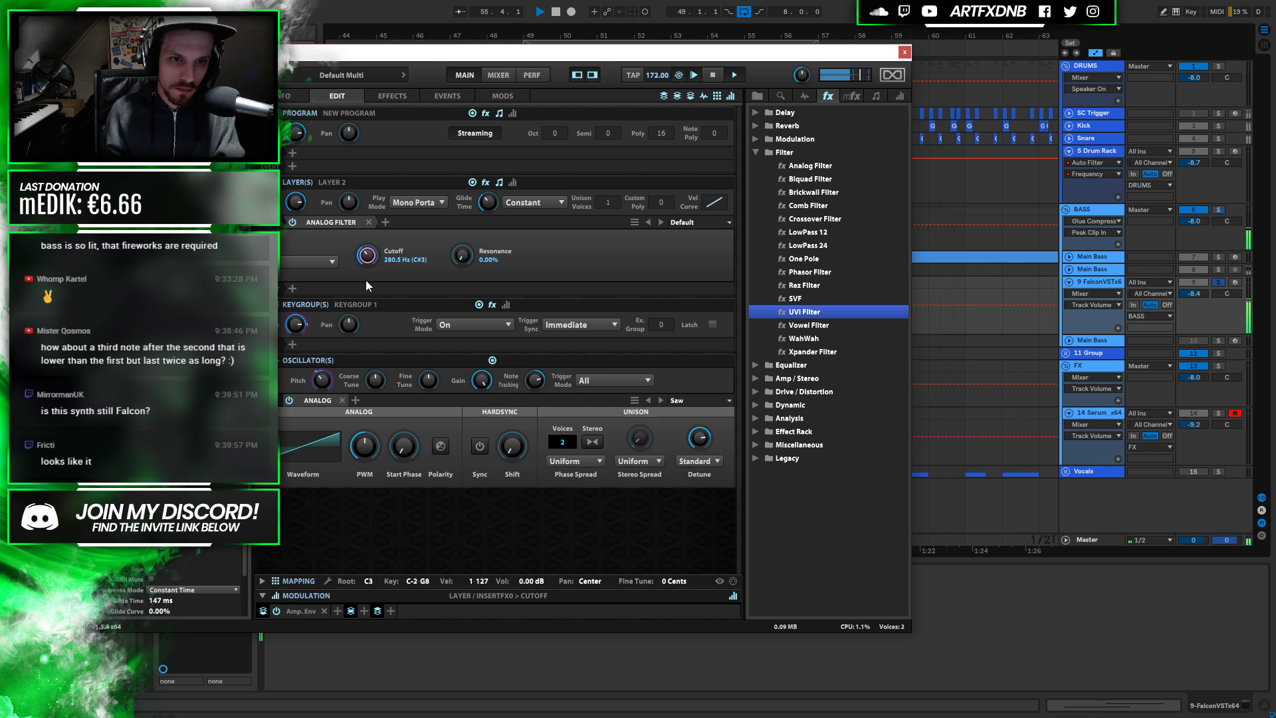
Set the Analog Filter's Resonance to 26% and its Cutoff to about 170 Hz while auditioning the bass
{"action": "left_click_drag", "start_coordinate": [462, 256], "coordinate": [466, 214]}
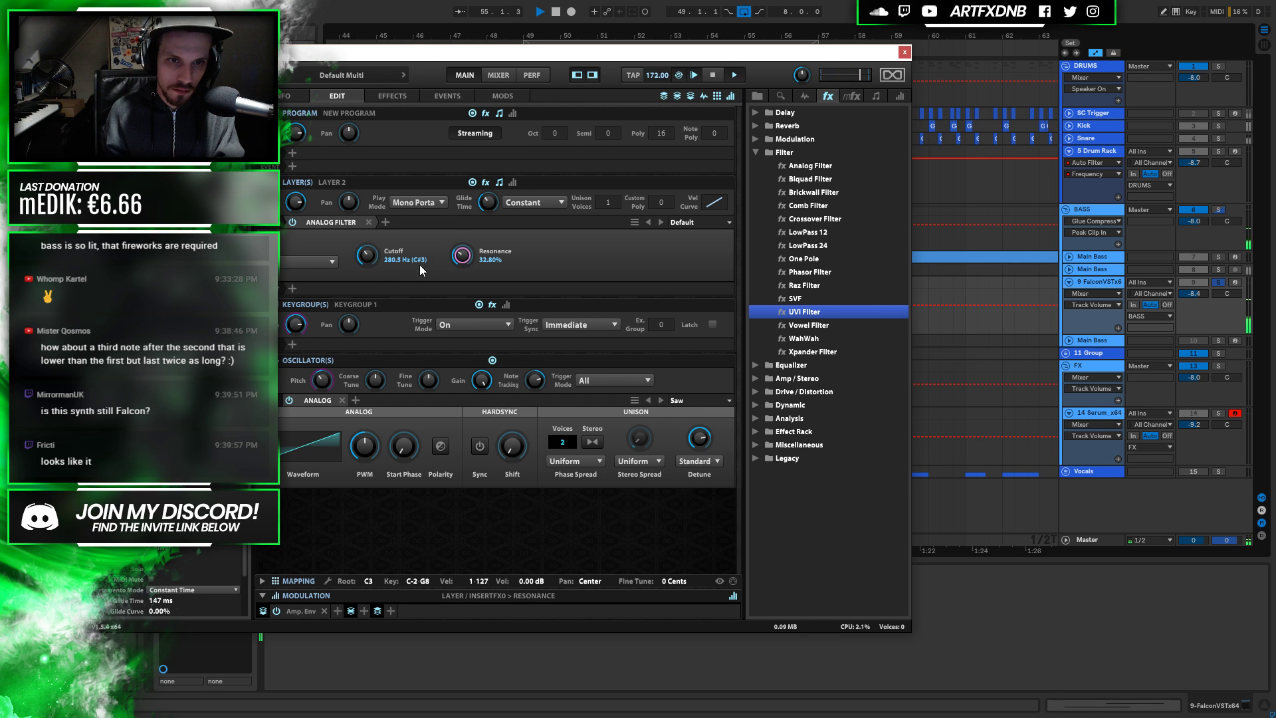
{"action": "key", "text": "space"}
{"action": "left_click", "coordinate": [366, 257]}
{"action": "left_click_drag", "start_coordinate": [365, 266], "coordinate": [366, 279]}
{"action": "key", "text": "space"}
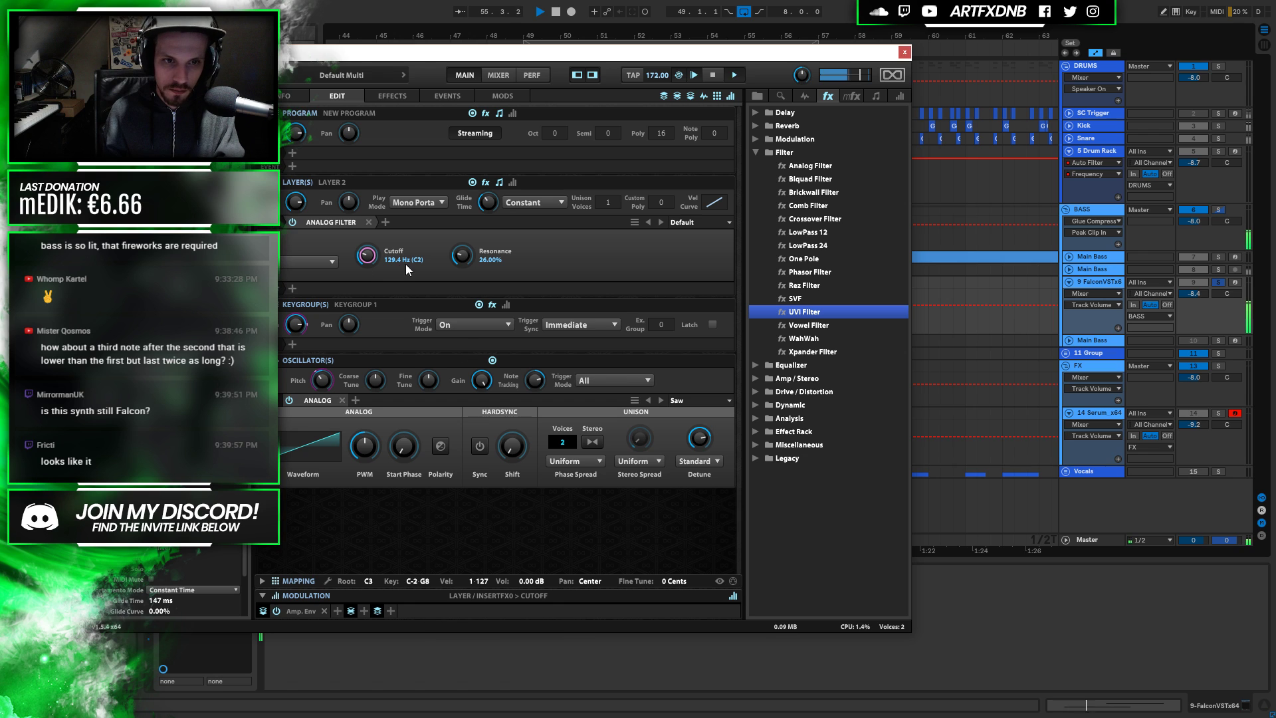
{"action": "scroll", "coordinate": [378, 258], "scroll_direction": "up", "scroll_amount": 2}
{"action": "key", "text": "space"}
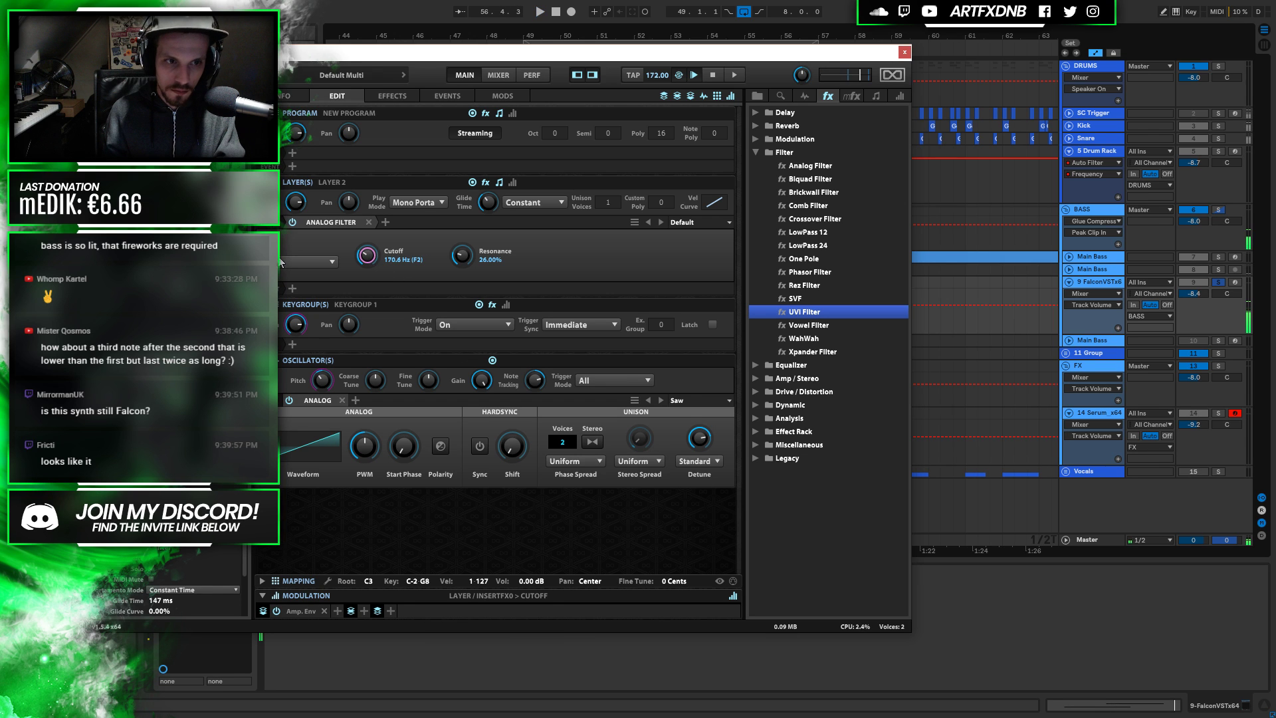
Open the Analog Filter's Cutoff fully to 20 kHz while playing back the bass
{"action": "key", "text": "space"}
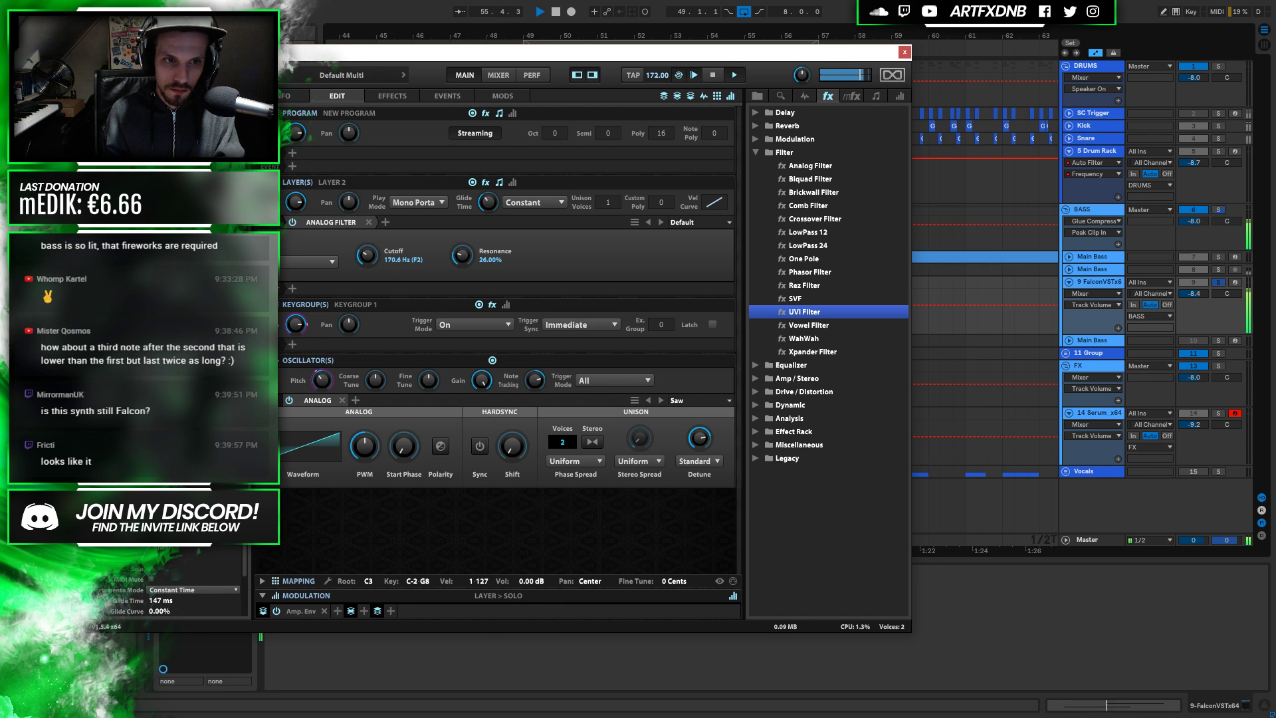
{"action": "left_click_drag", "start_coordinate": [367, 255], "coordinate": [364, 106]}
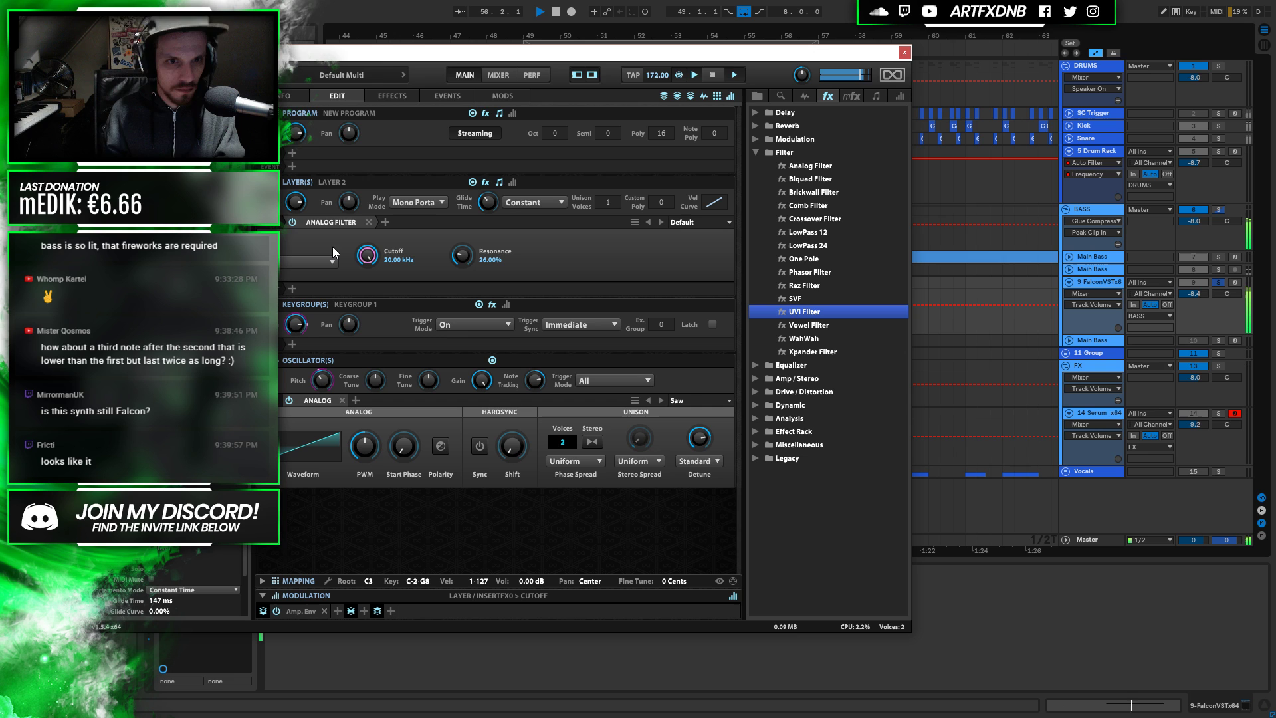
{"action": "key", "text": "space"}
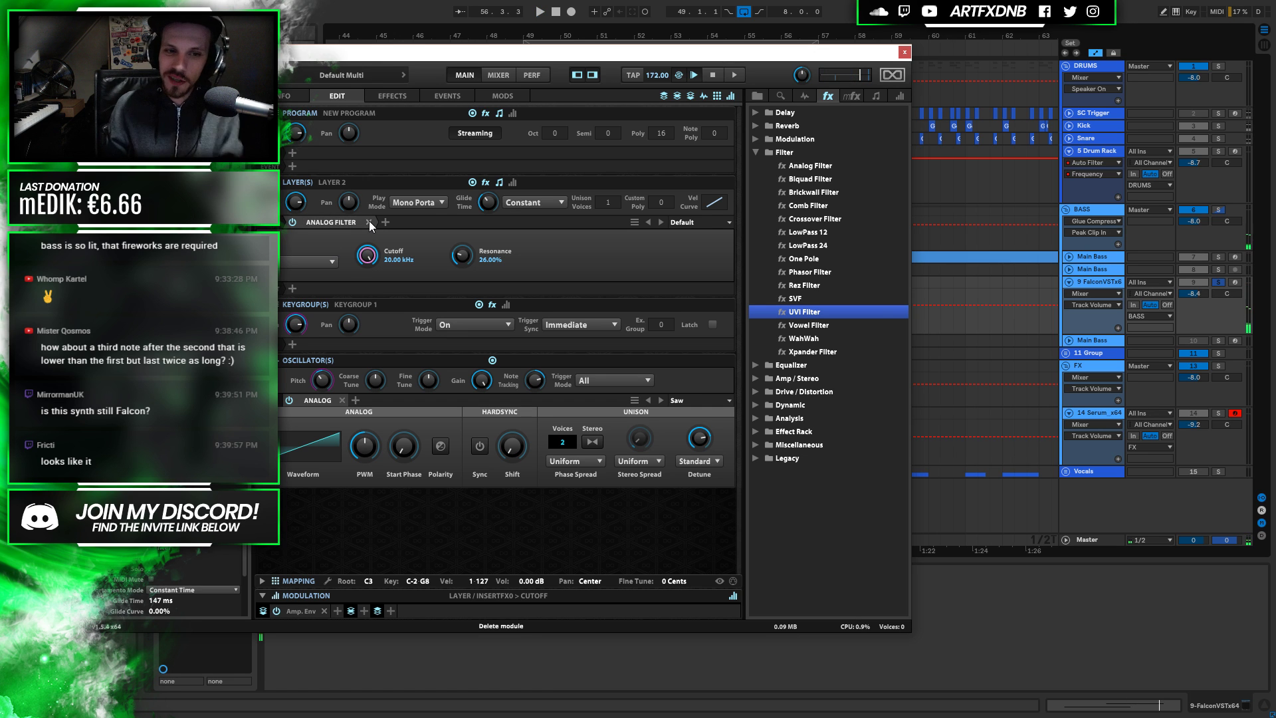
Remove the Analog Filter from Layer 2 and play back the unfiltered bass
{"action": "left_click", "coordinate": [369, 222]}
{"action": "key", "text": "space"}
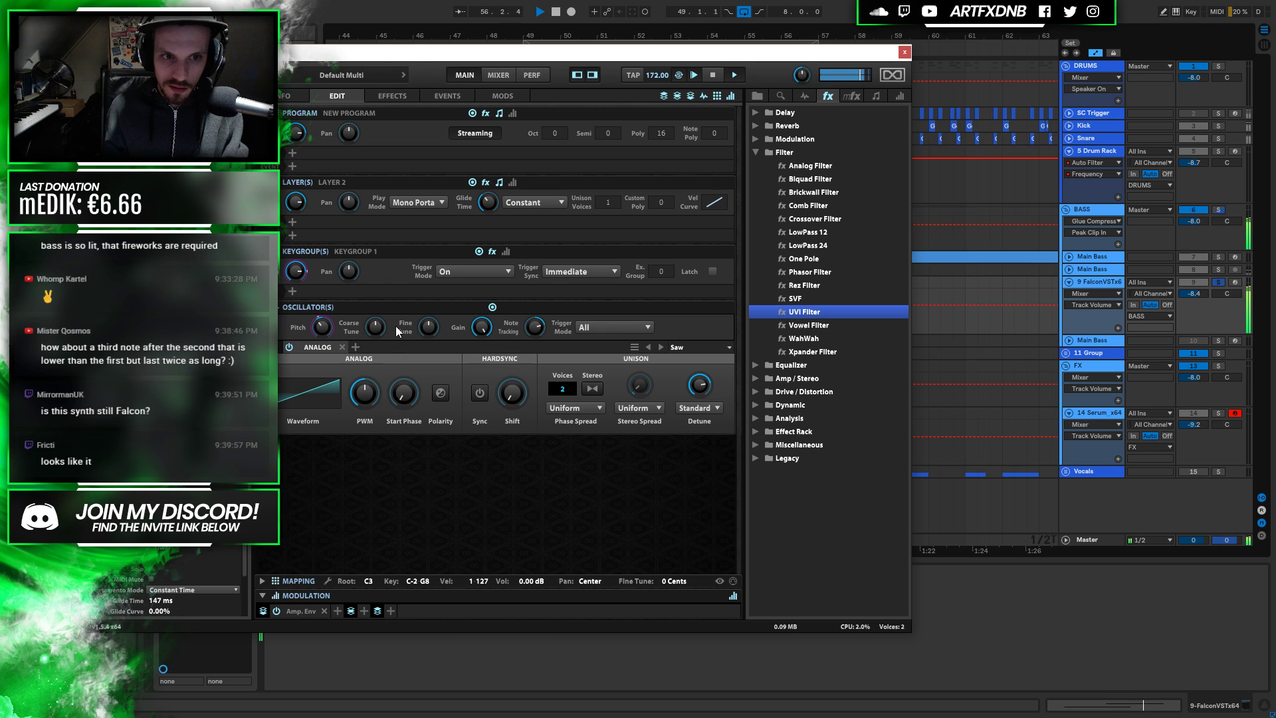
{"action": "key", "text": "space"}
Lower the unison Detune of Layer 2's Saw oscillator to about 33% while auditioning the bass
{"action": "left_click_drag", "start_coordinate": [699, 384], "coordinate": [675, 440]}
{"action": "key", "text": "space"}
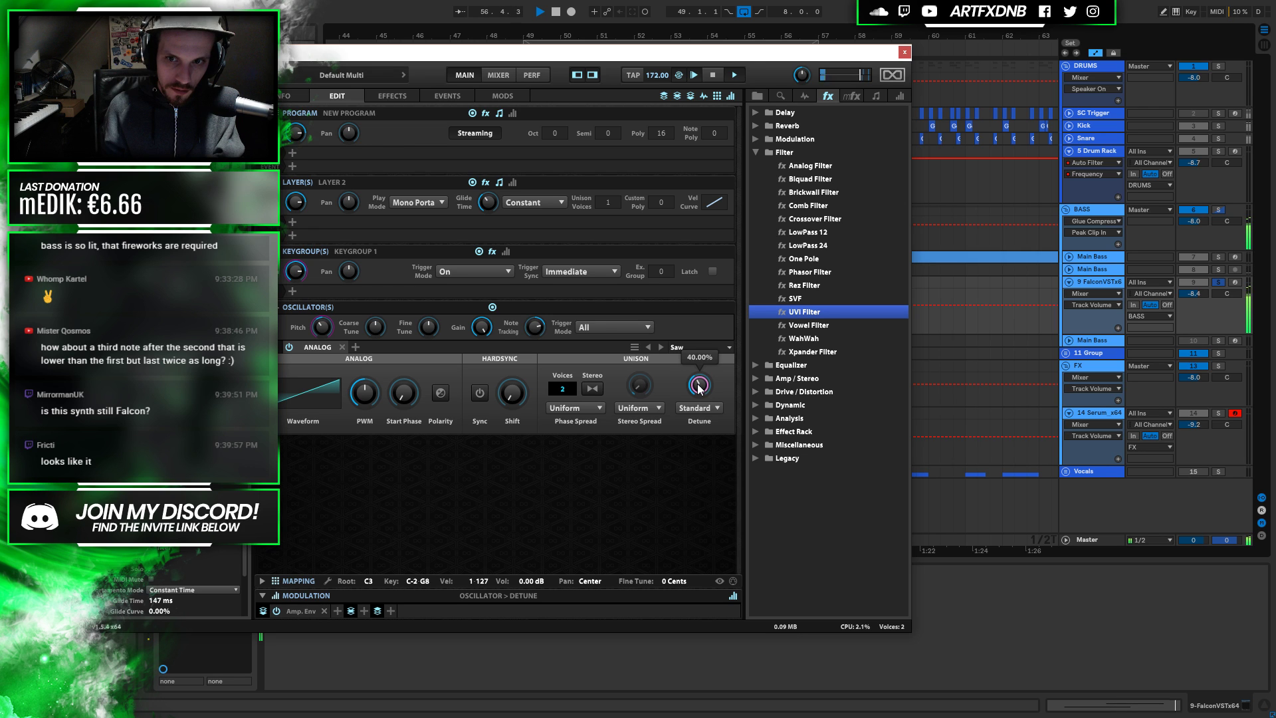
{"action": "left_click_drag", "start_coordinate": [699, 388], "coordinate": [699, 401]}
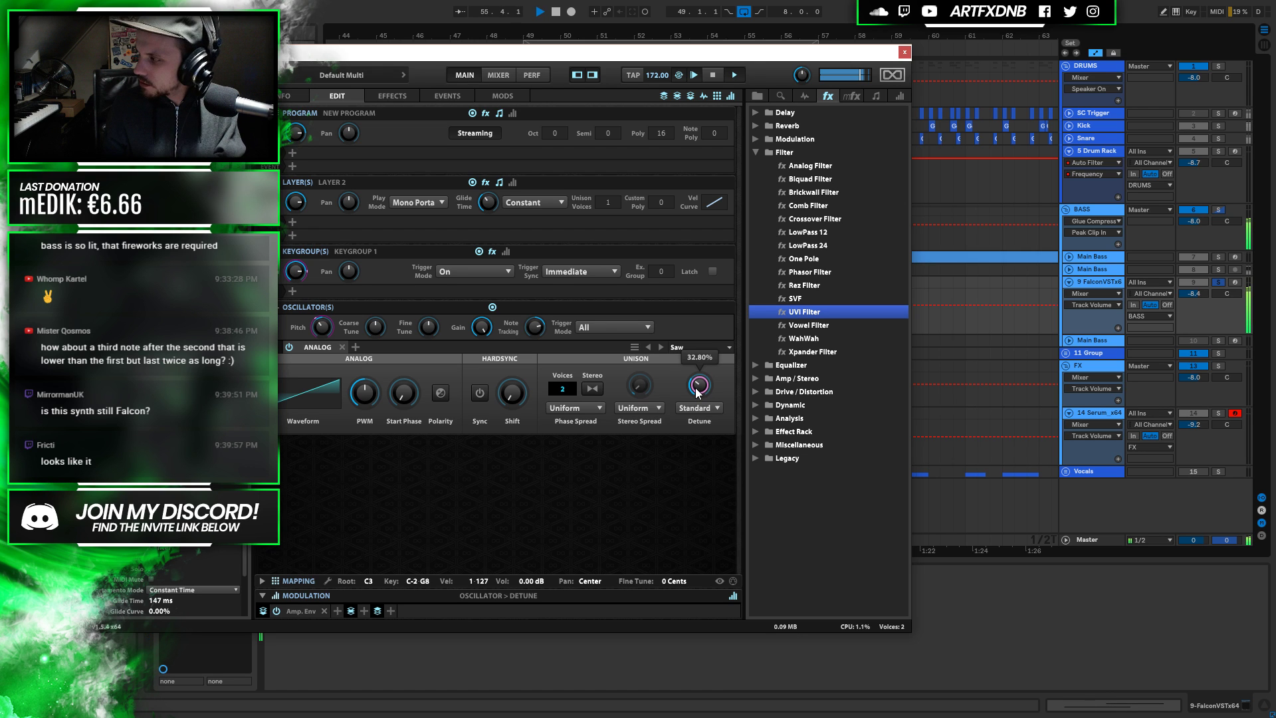
{"action": "key", "text": "space"}
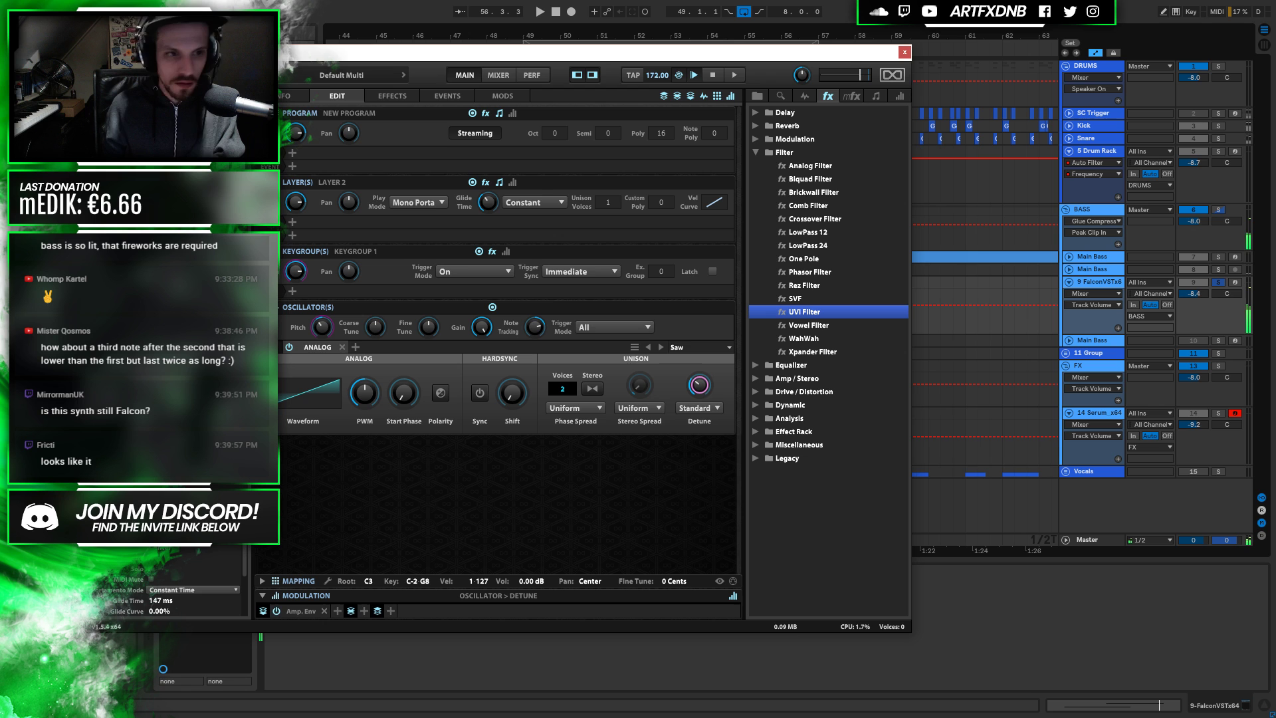
Try Layer 1's Saw oscillator at a Pitch of 0 cents during playback and restore its original setting
{"action": "left_click", "coordinate": [322, 327]}
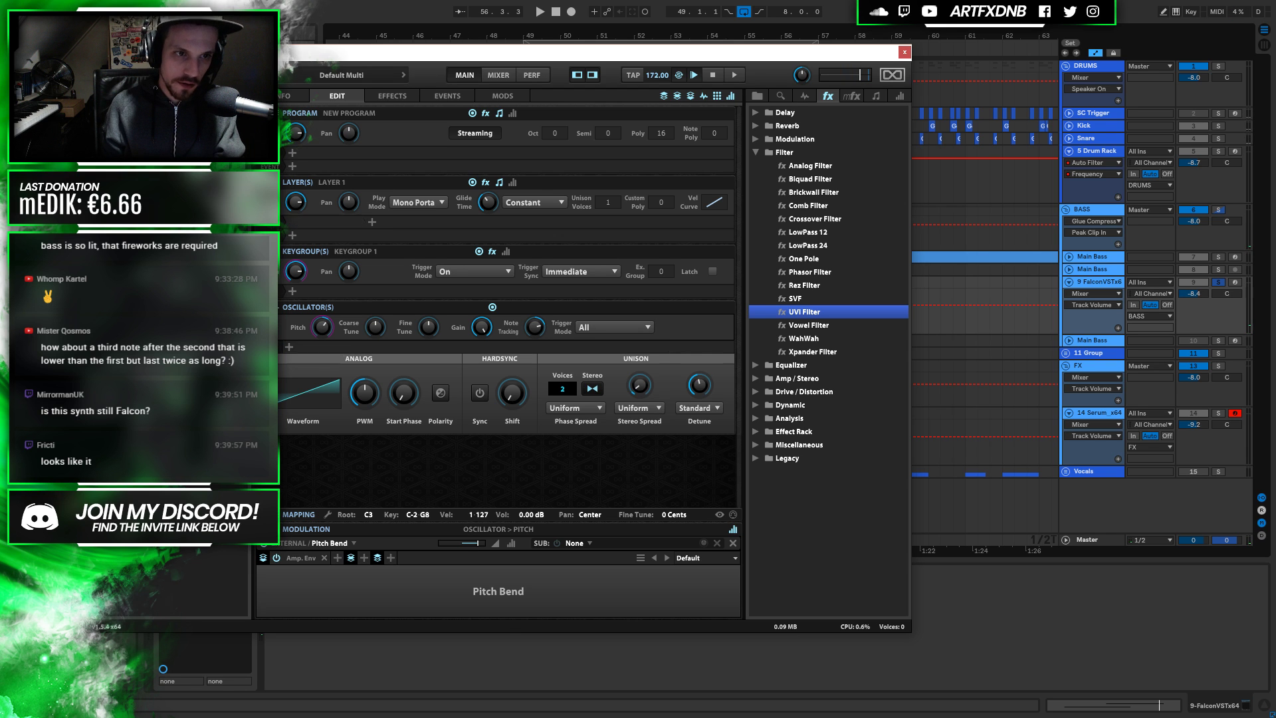
{"action": "left_click_drag", "start_coordinate": [557, 56], "coordinate": [694, 38]}
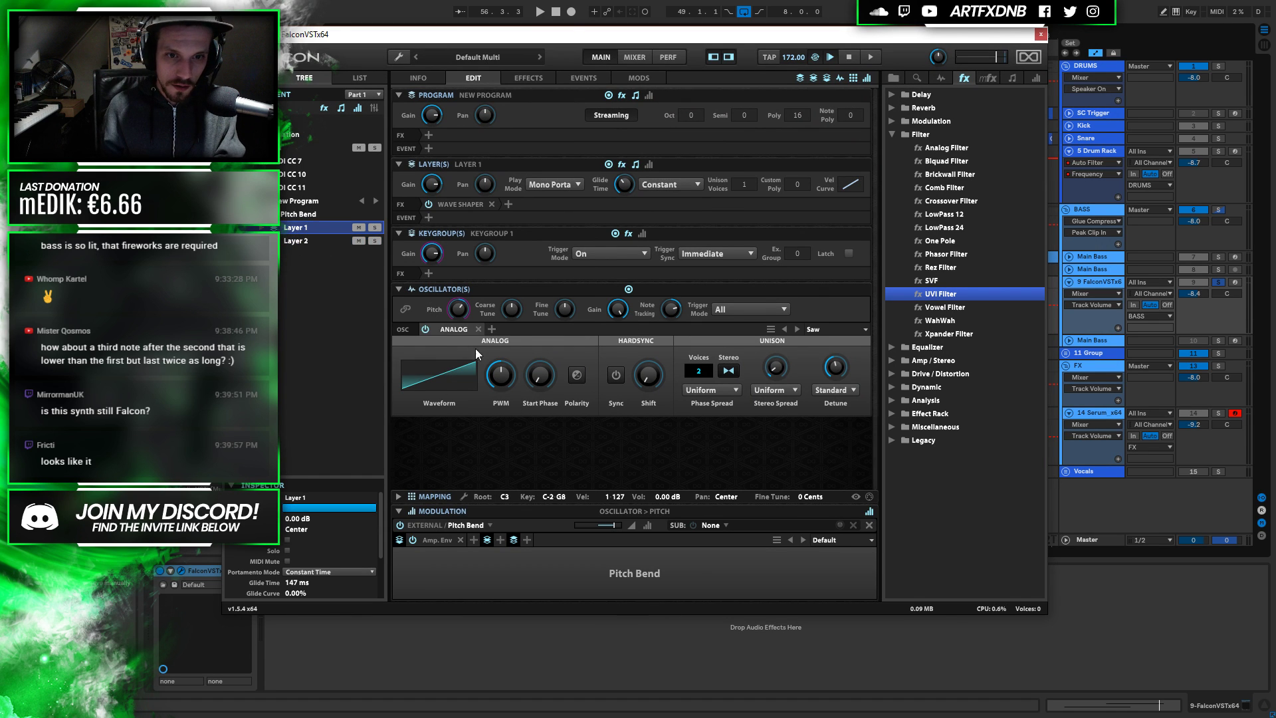
{"action": "mouse_move", "coordinate": [462, 314]}
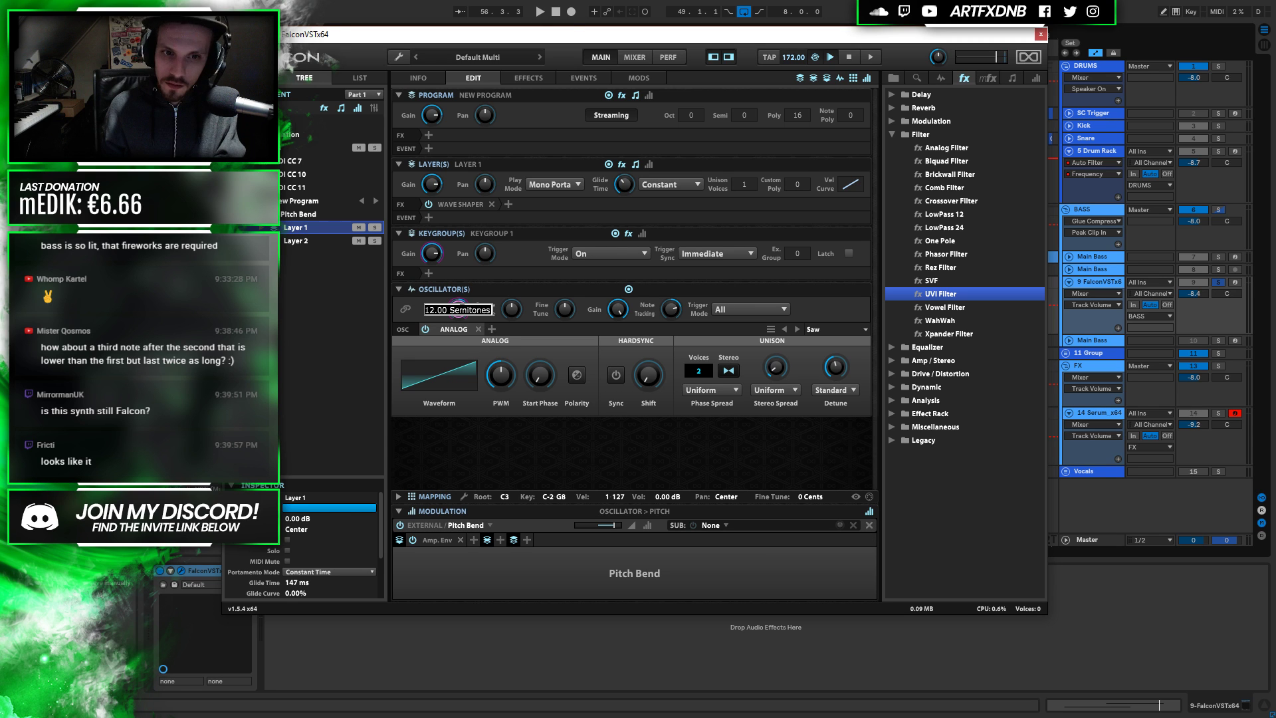
{"action": "key", "text": "space"}
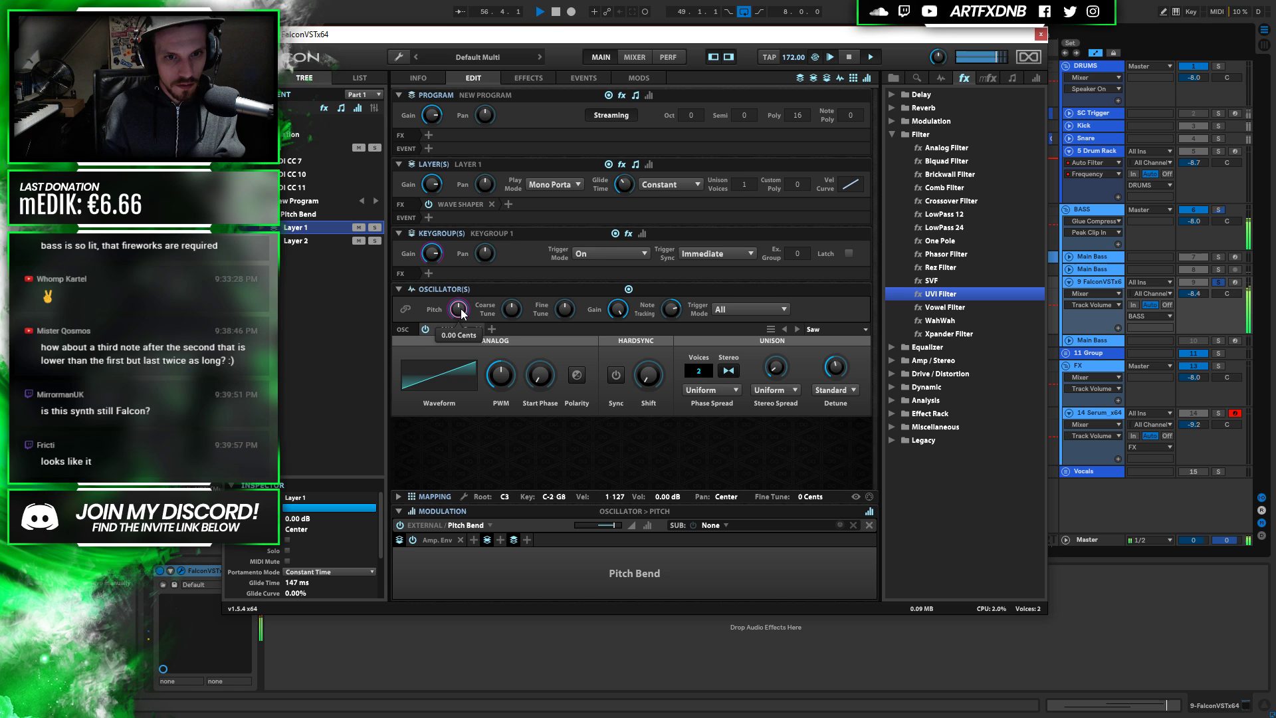
{"action": "key", "text": "space"}
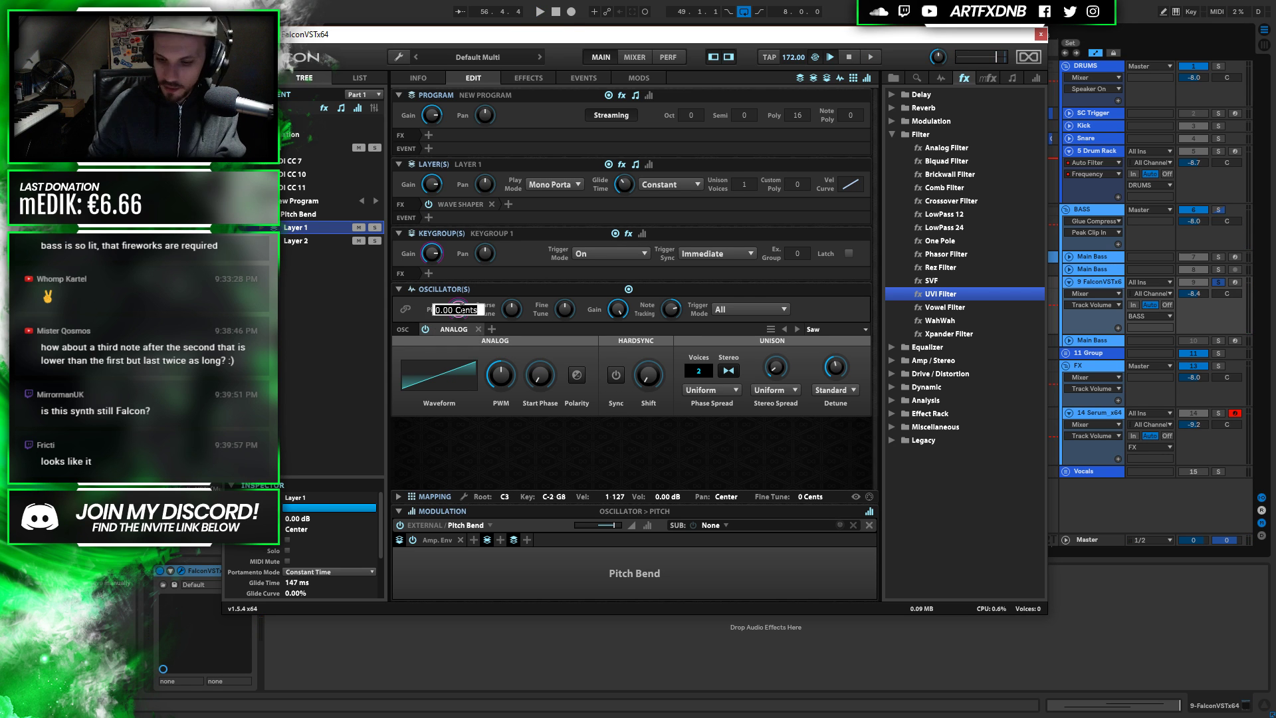
{"action": "key", "text": "space"}
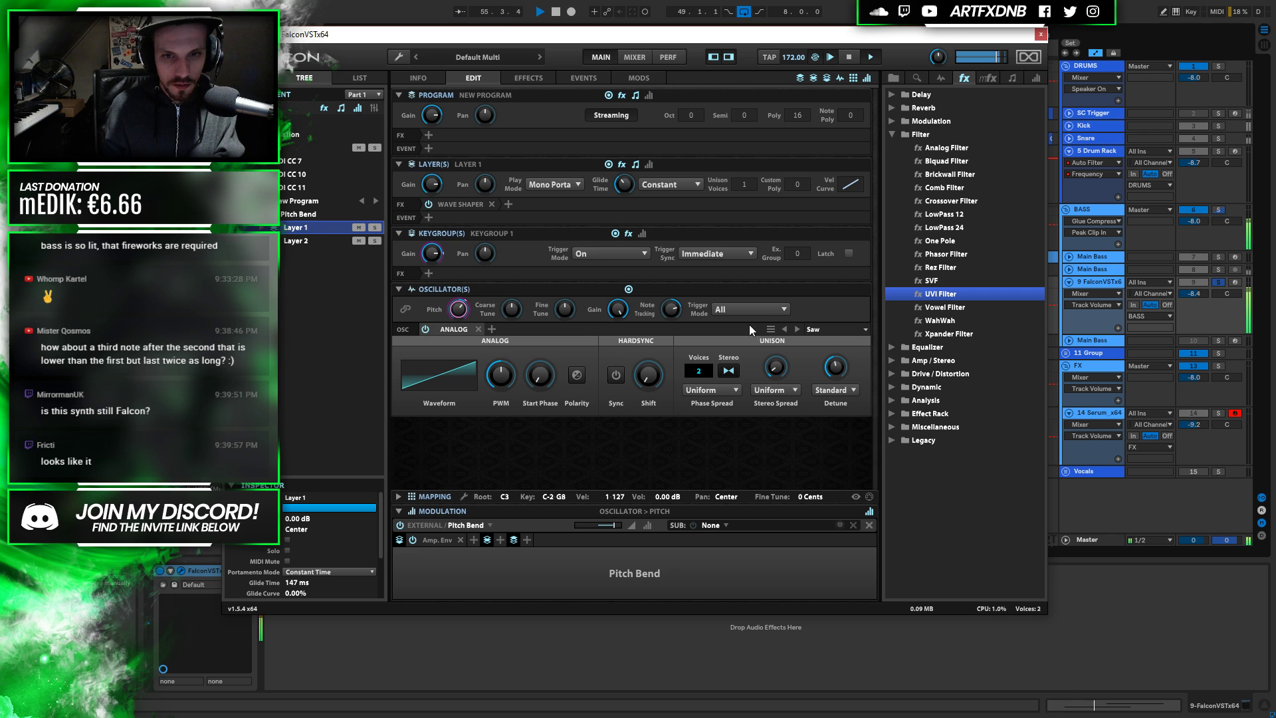
{"action": "key", "text": "space"}
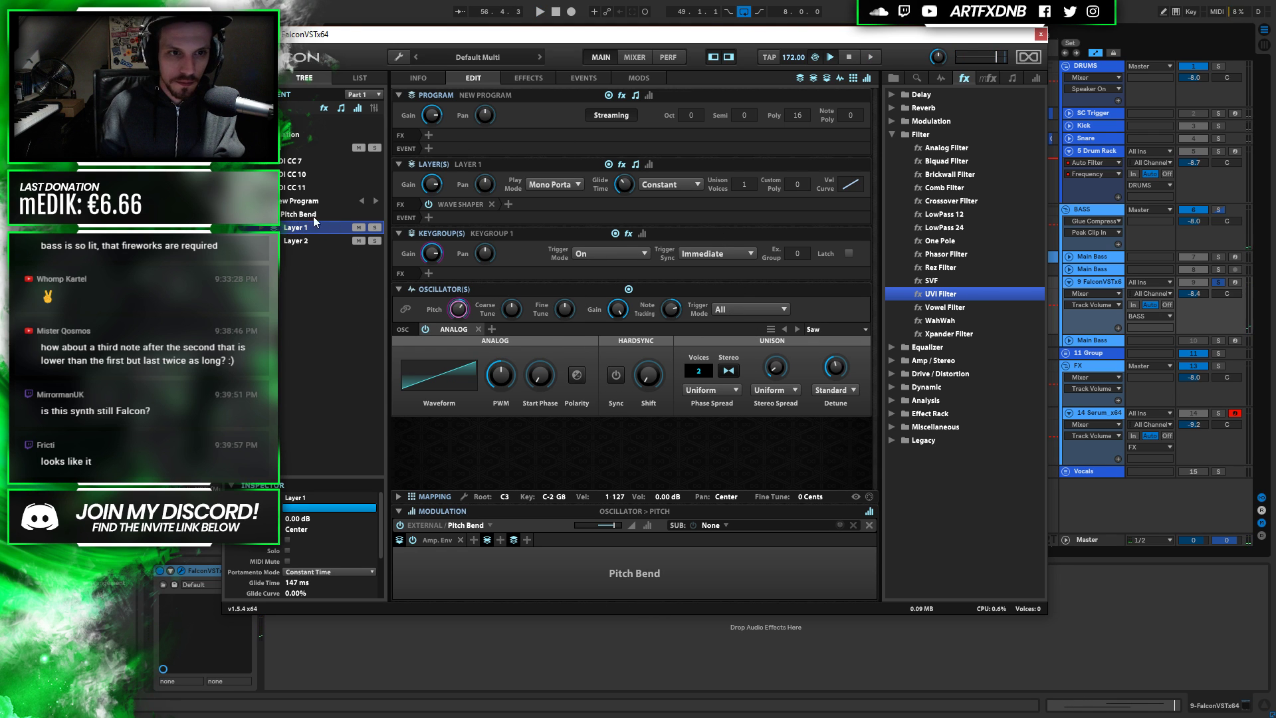
Lower Layer 1's Gain to about -5 dB and play back the bass
{"action": "left_click", "coordinate": [288, 242]}
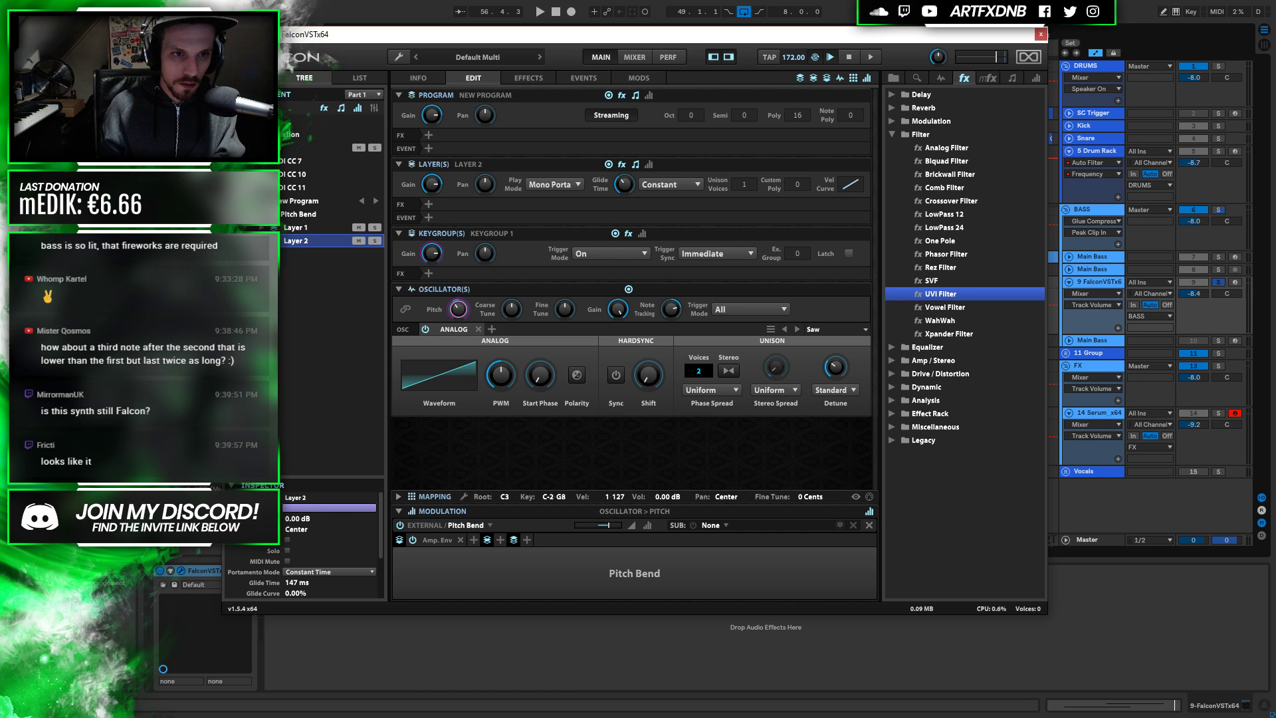
{"action": "left_click", "coordinate": [296, 227]}
{"action": "left_click_drag", "start_coordinate": [434, 186], "coordinate": [430, 208]}
{"action": "key", "text": "space"}
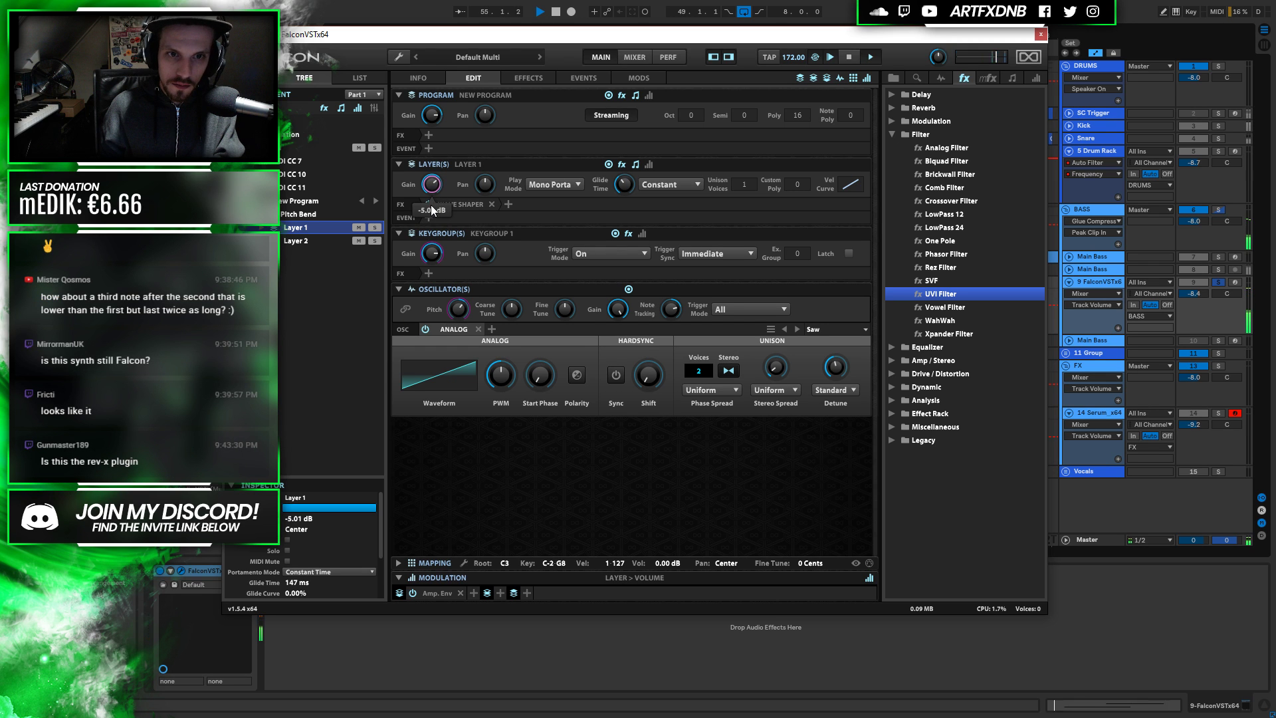
{"action": "key", "text": "space"}
Close the Falcon window and raise the first note in the Falcon track's MIDI clip to F#1
{"action": "left_click", "coordinate": [1041, 34]}
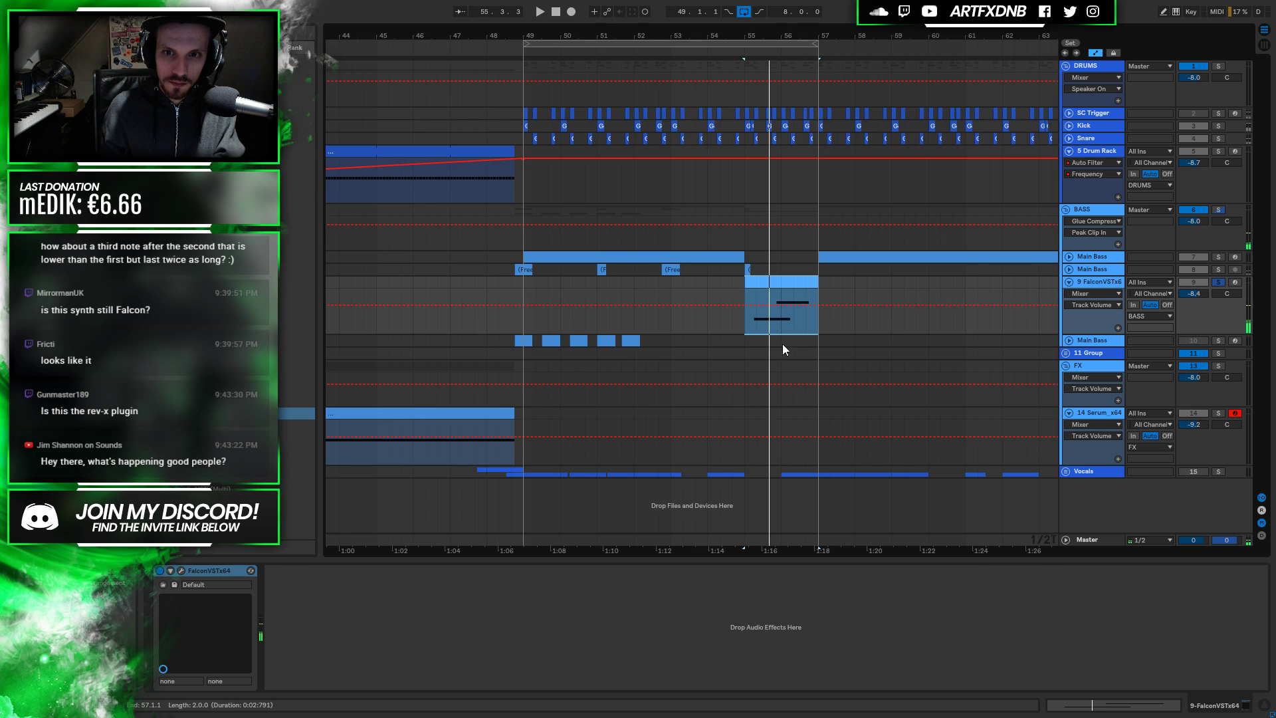
{"action": "left_click", "coordinate": [768, 285]}
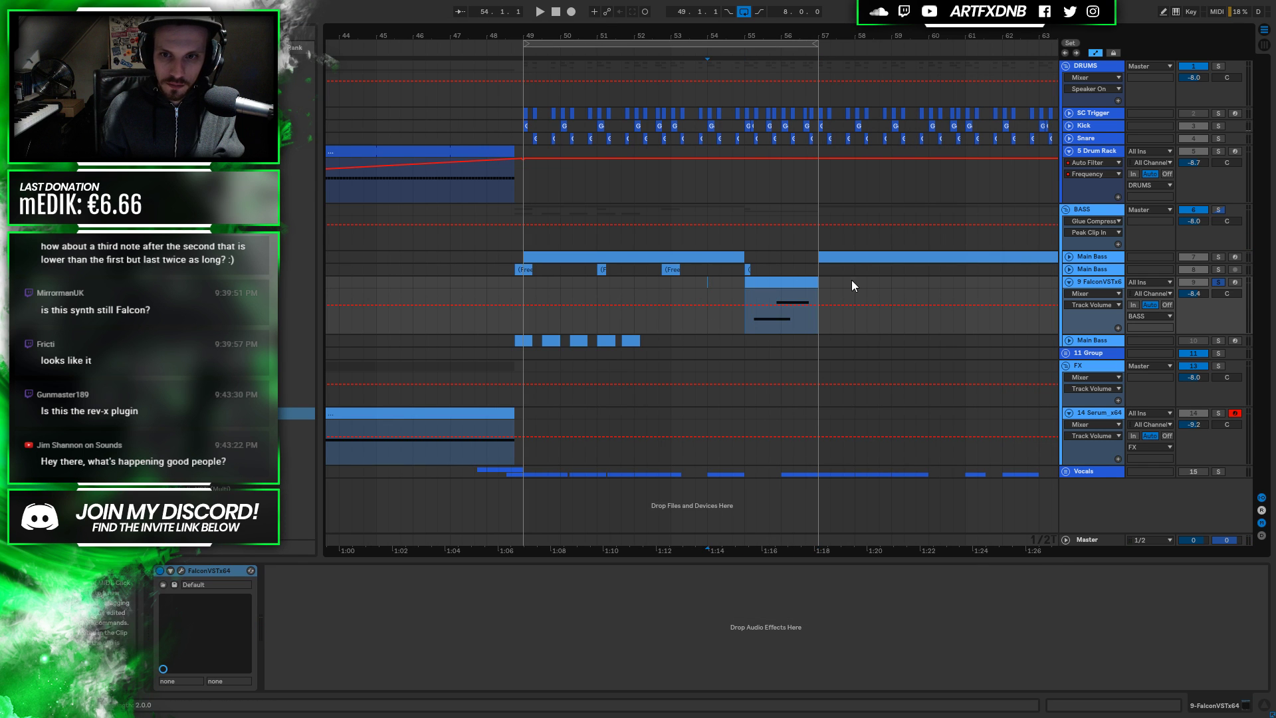
{"action": "double_click", "coordinate": [769, 285]}
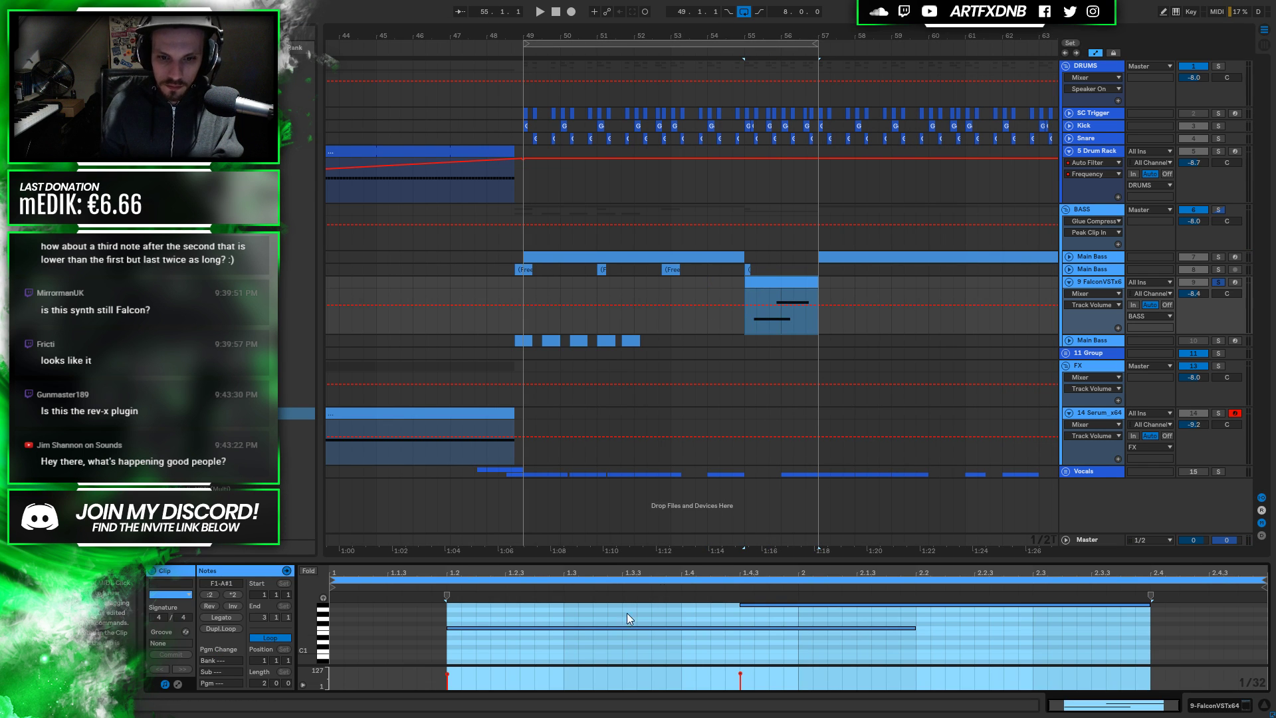
{"action": "left_click_drag", "start_coordinate": [496, 628], "coordinate": [496, 624]}
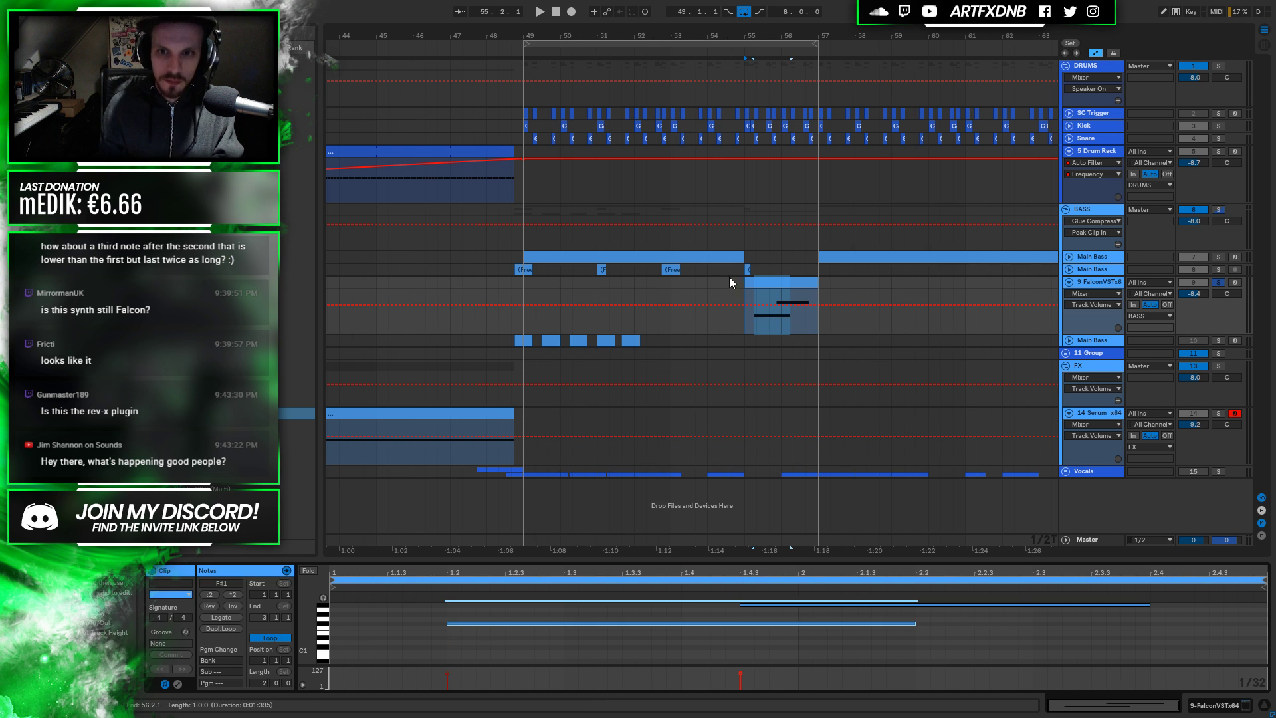
Unsolo the Falcon track and play the arrangement from around bar 53 to hear the bass in the mix
{"action": "left_click", "coordinate": [708, 295]}
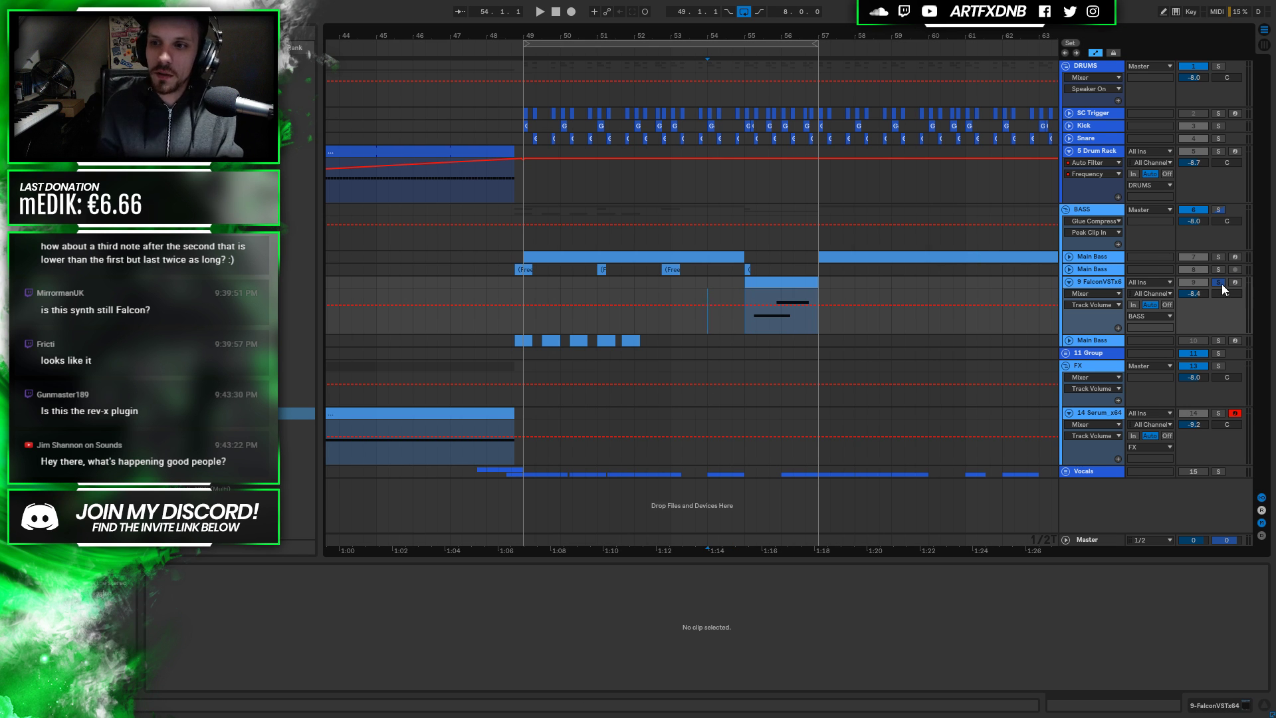
{"action": "left_click", "coordinate": [671, 284]}
{"action": "key", "text": "space"}
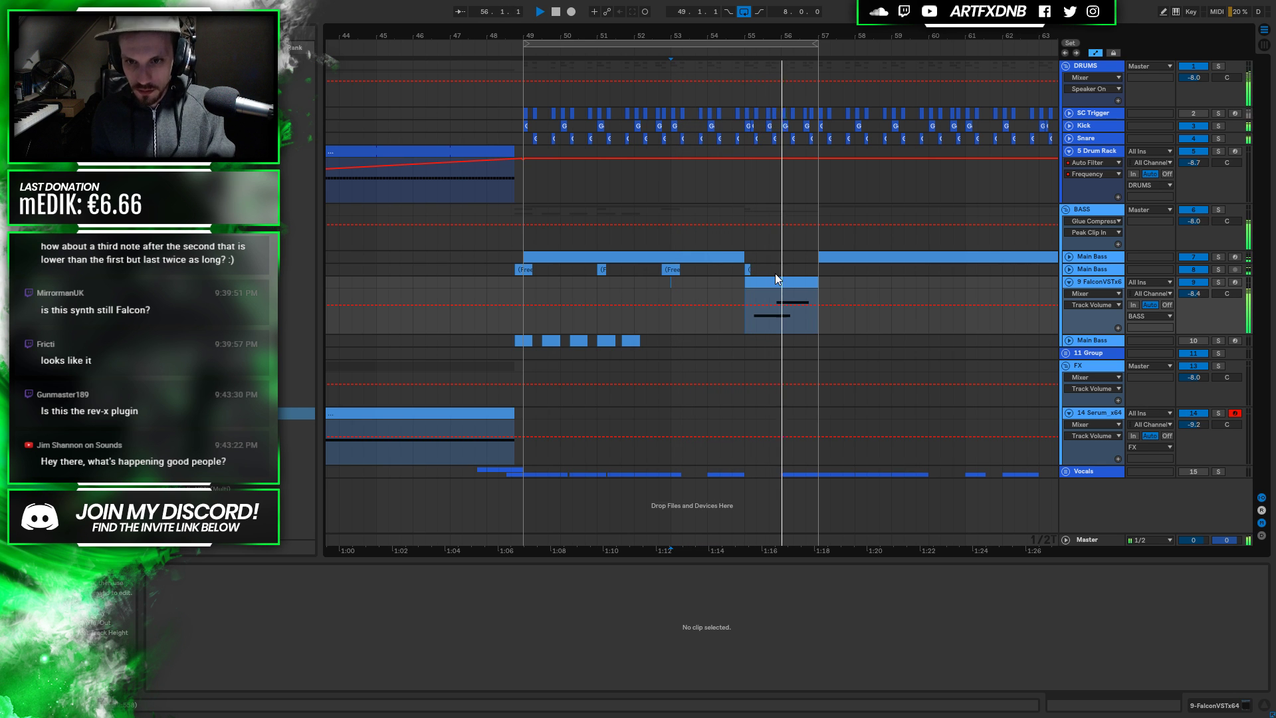
{"action": "key", "text": "space"}
Lower the second note in the Falcon track's MIDI clip to F1 and play back the arrangement
{"action": "left_click", "coordinate": [796, 277]}
{"action": "left_click_drag", "start_coordinate": [760, 608], "coordinate": [761, 630]}
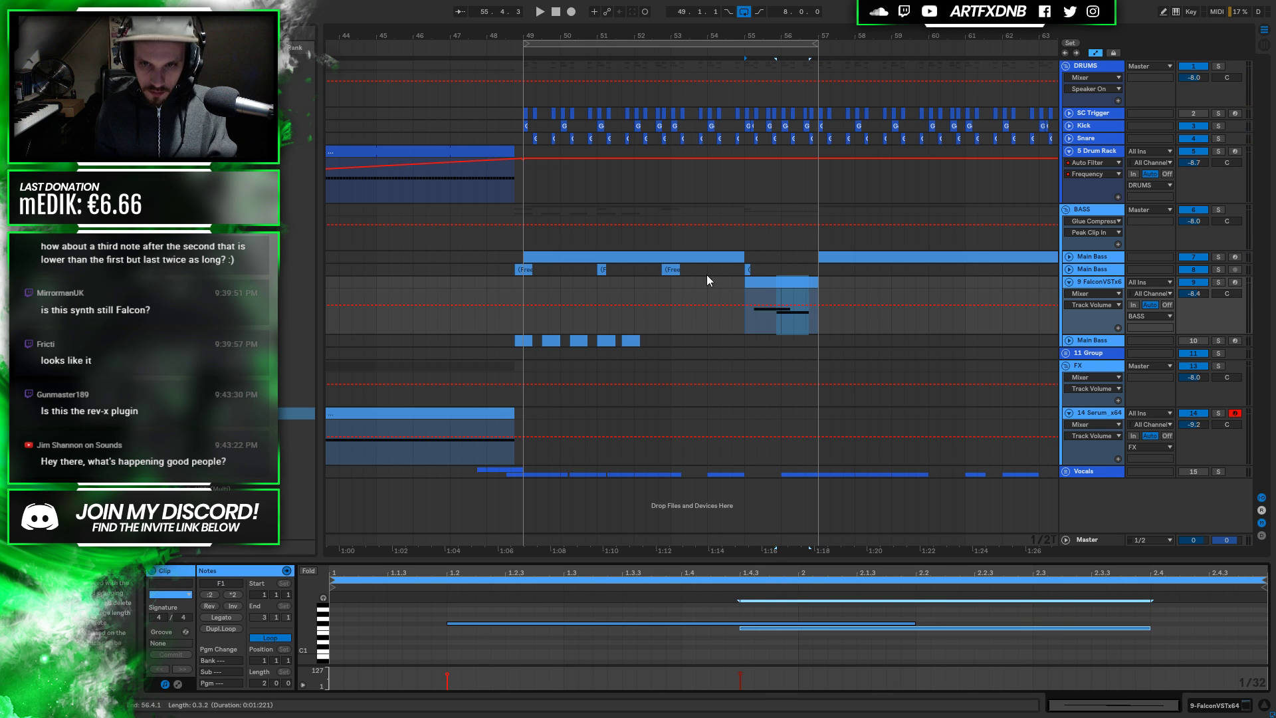
{"action": "left_click", "coordinate": [748, 288]}
{"action": "key", "text": "space"}
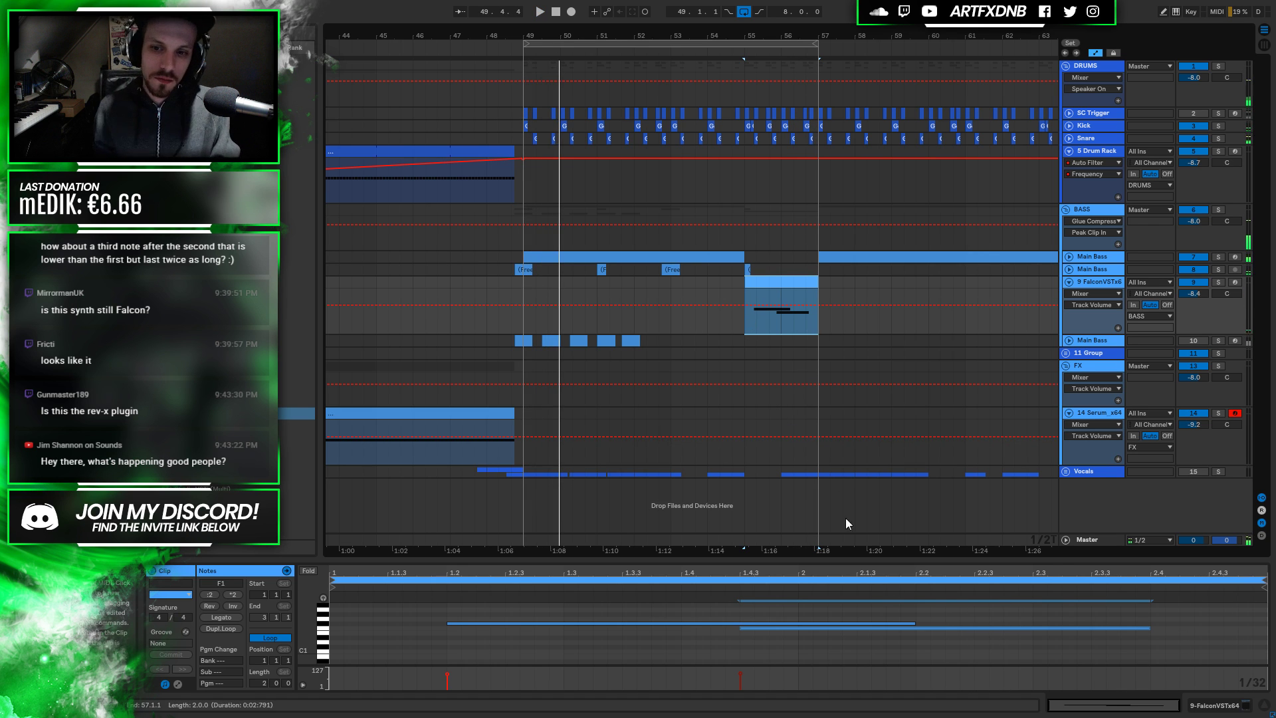
Select the Falcon track, show its devices and reopen the Falcon plugin window
{"action": "left_click", "coordinate": [1211, 705]}
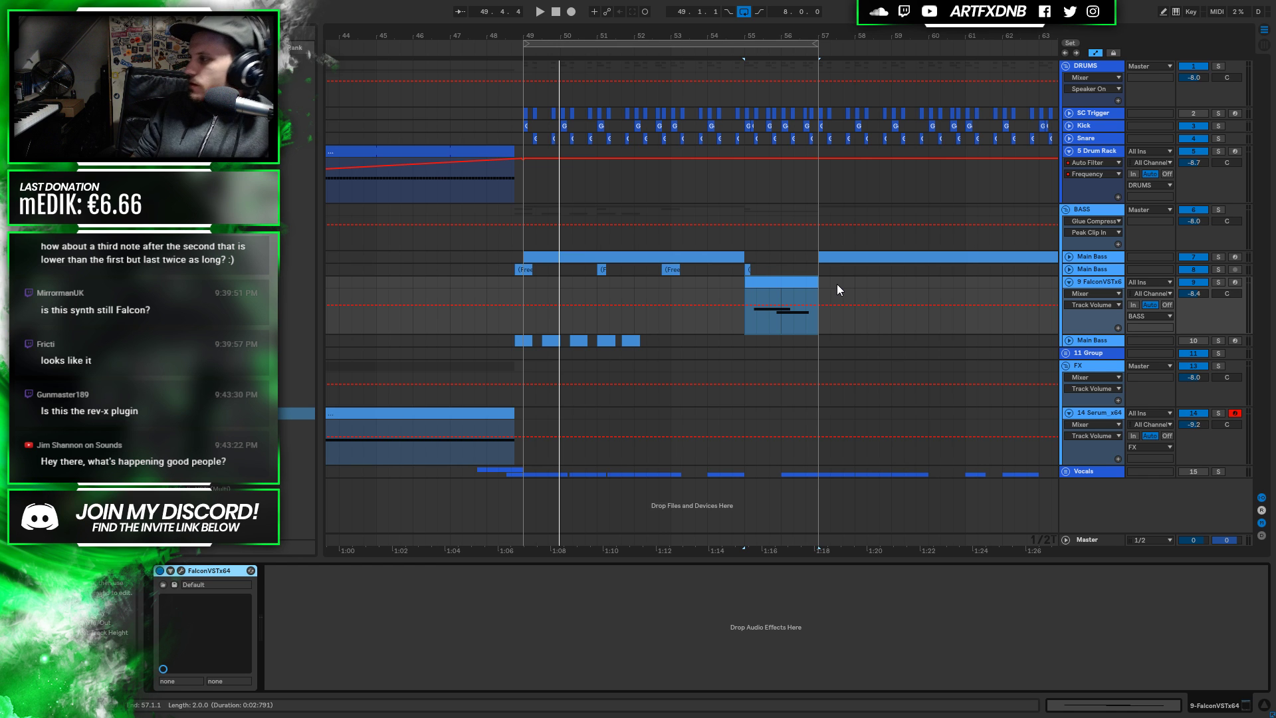
{"action": "left_click", "coordinate": [1085, 281]}
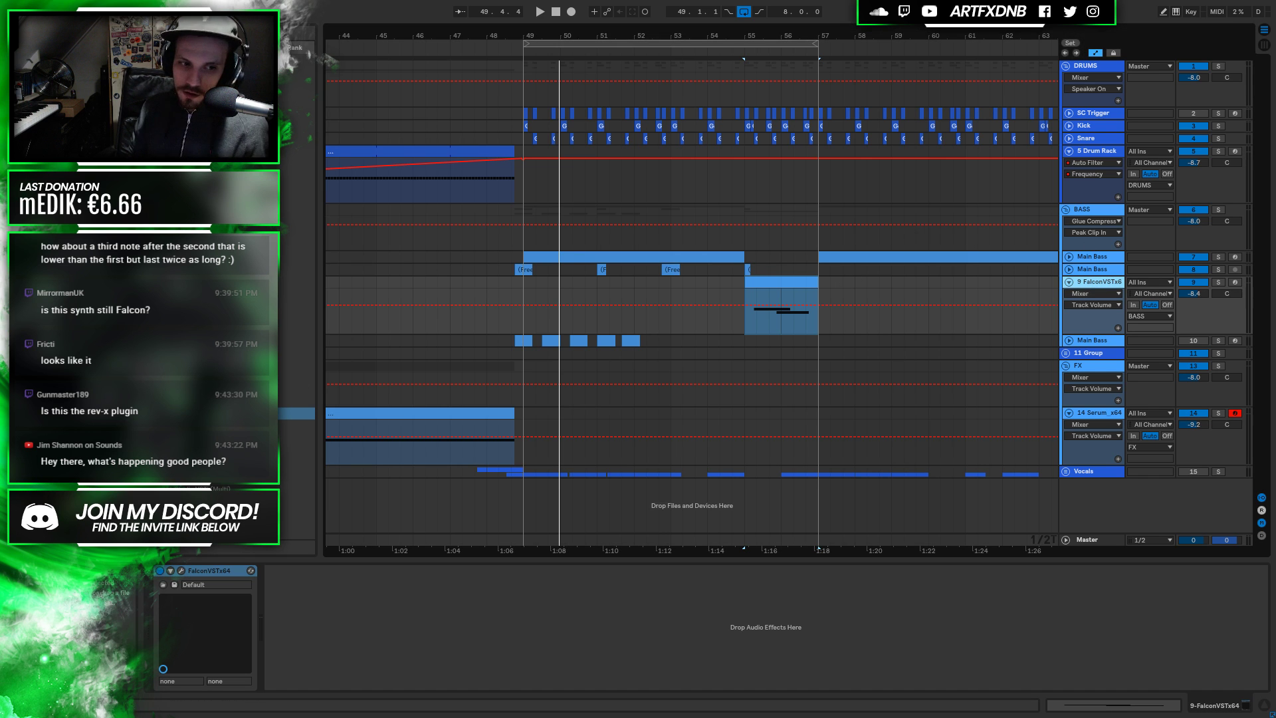
{"action": "left_click", "coordinate": [180, 571]}
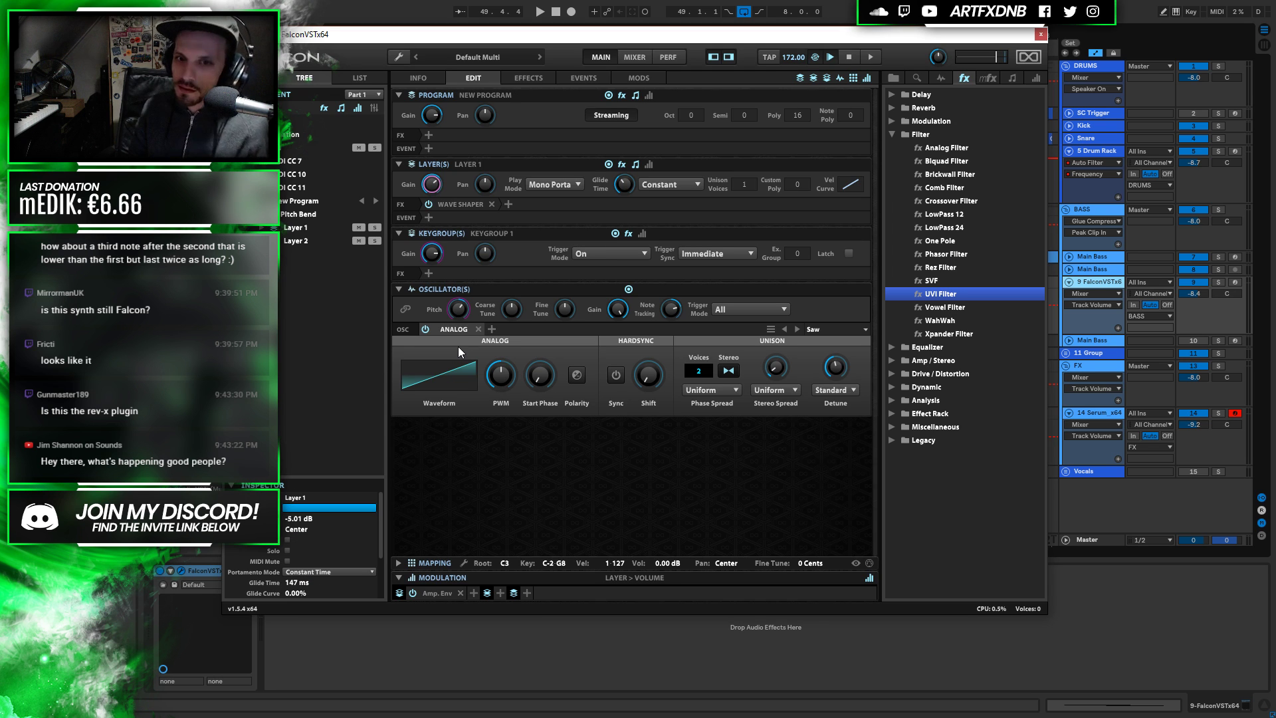
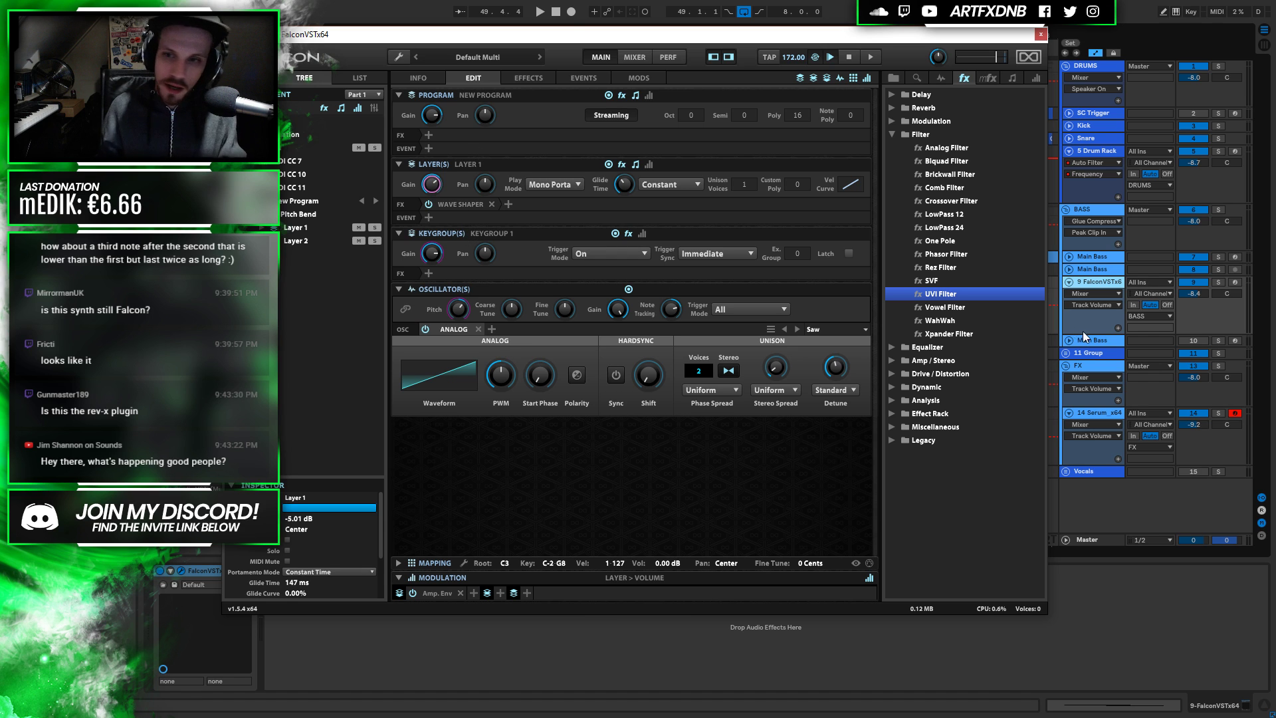
Add a Drive effect from the Drive / Distortion category to the program and set its Amount to 100% during playback
{"action": "left_click", "coordinate": [897, 134]}
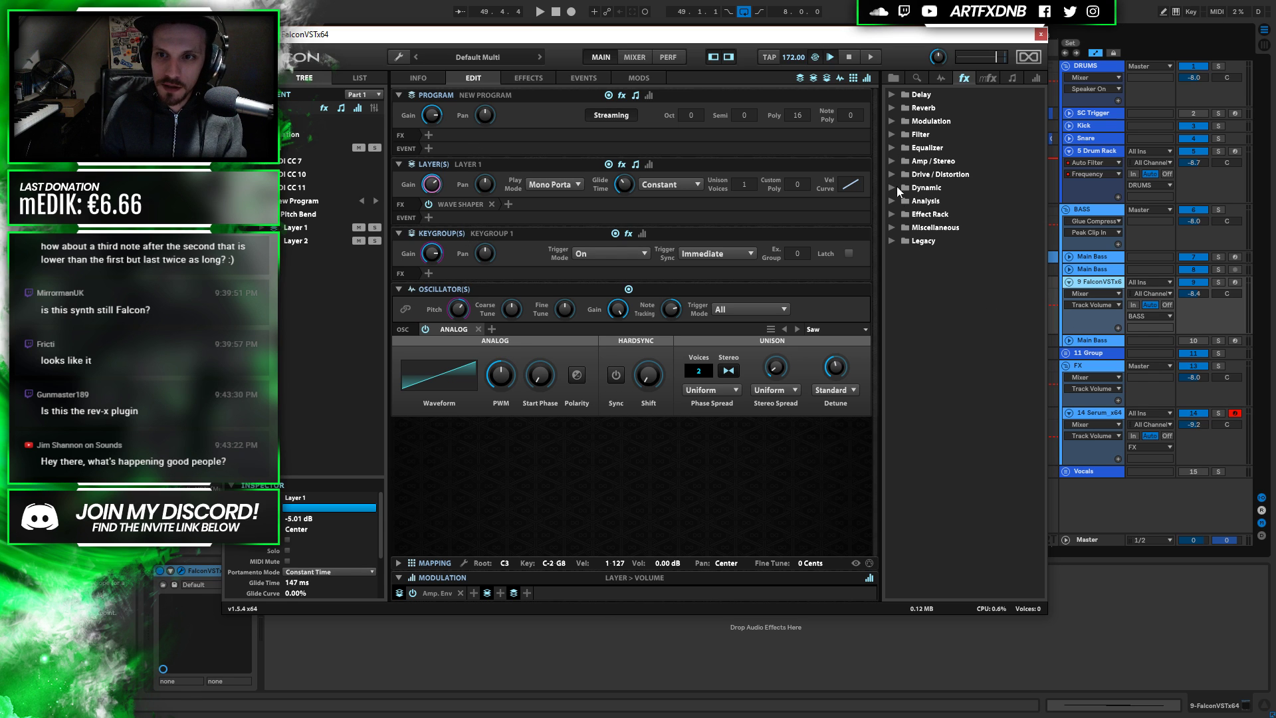
{"action": "left_click", "coordinate": [891, 174]}
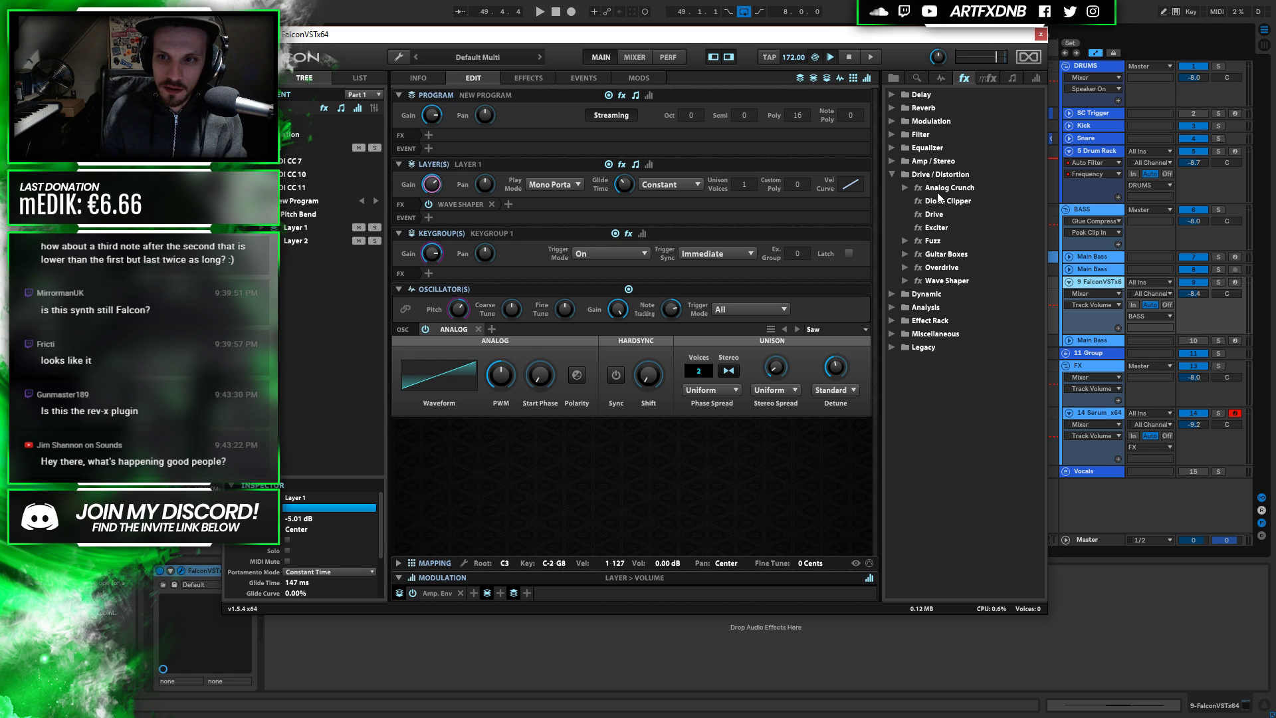
{"action": "left_click", "coordinate": [930, 216]}
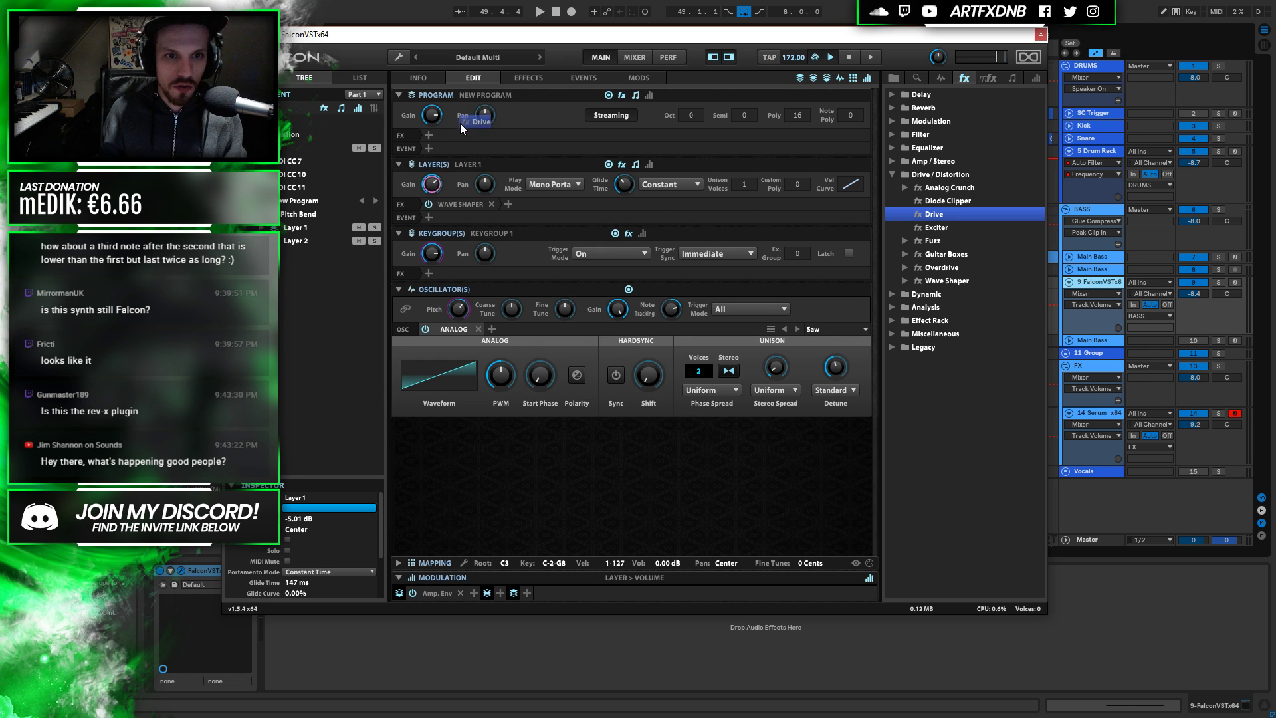
{"action": "left_click_drag", "start_coordinate": [470, 141], "coordinate": [512, 110]}
{"action": "key", "text": "space"}
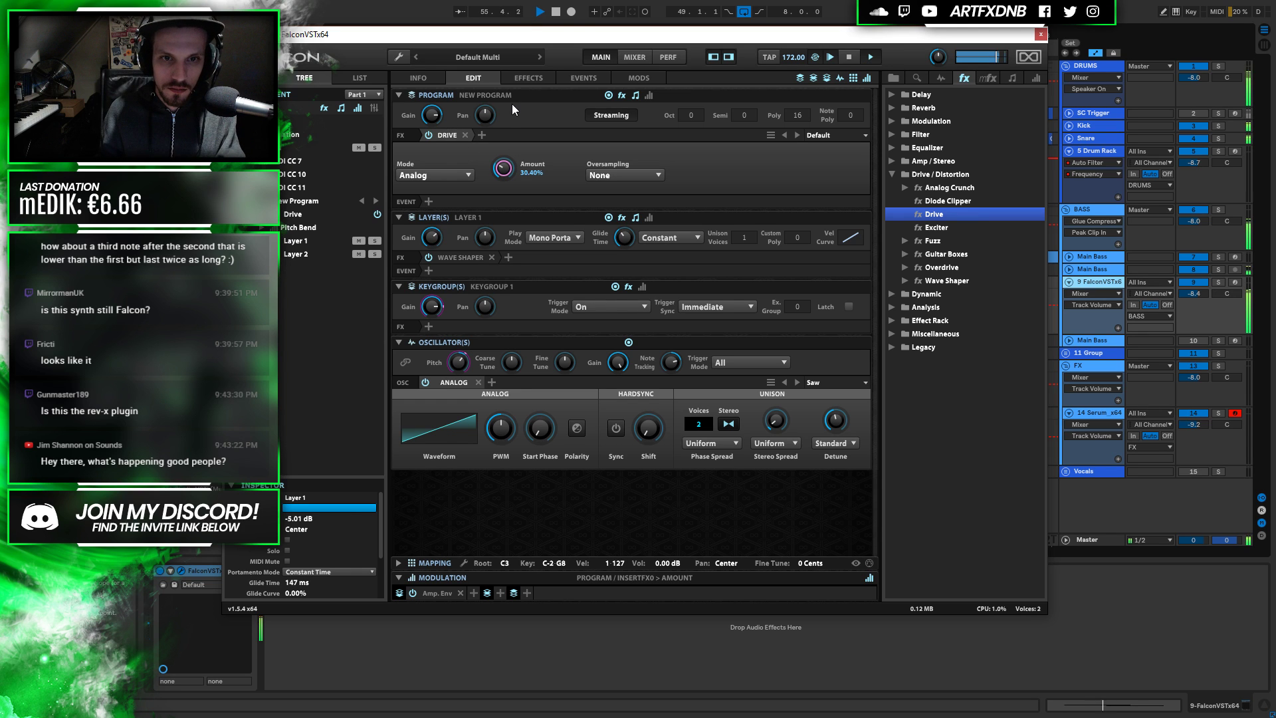
{"action": "left_click_drag", "start_coordinate": [503, 168], "coordinate": [504, 47]}
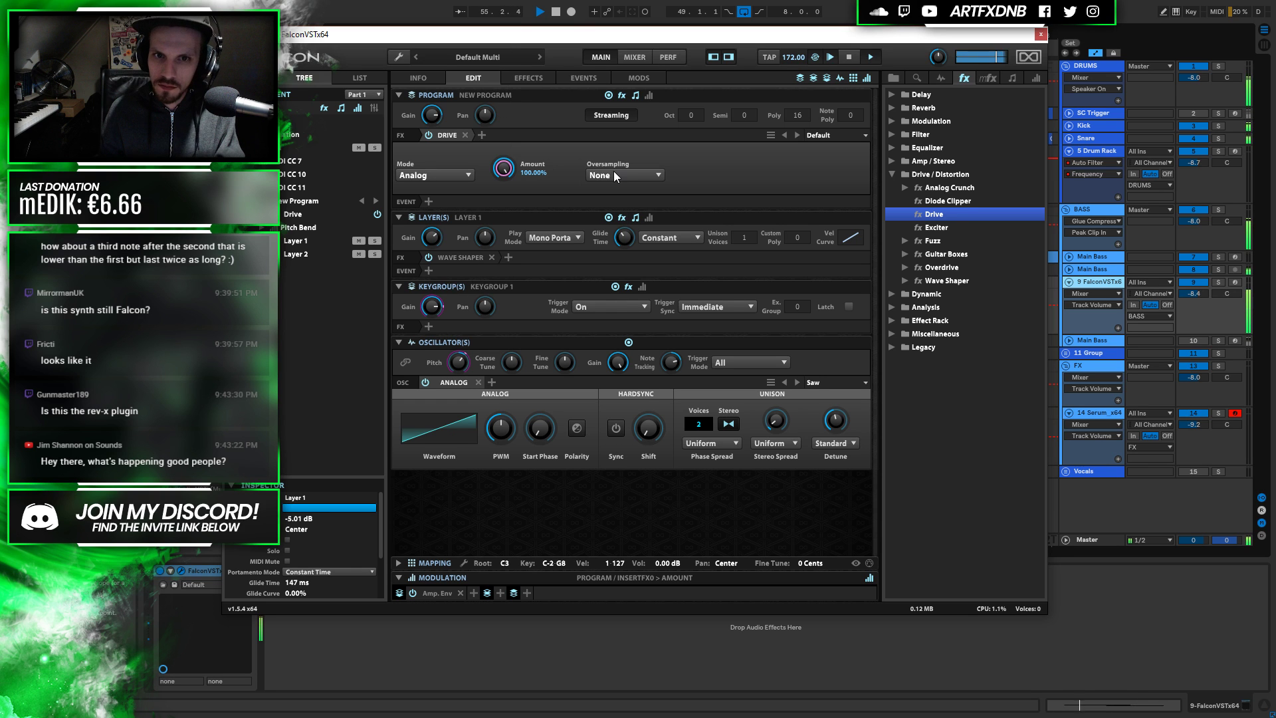
{"action": "key", "text": "space"}
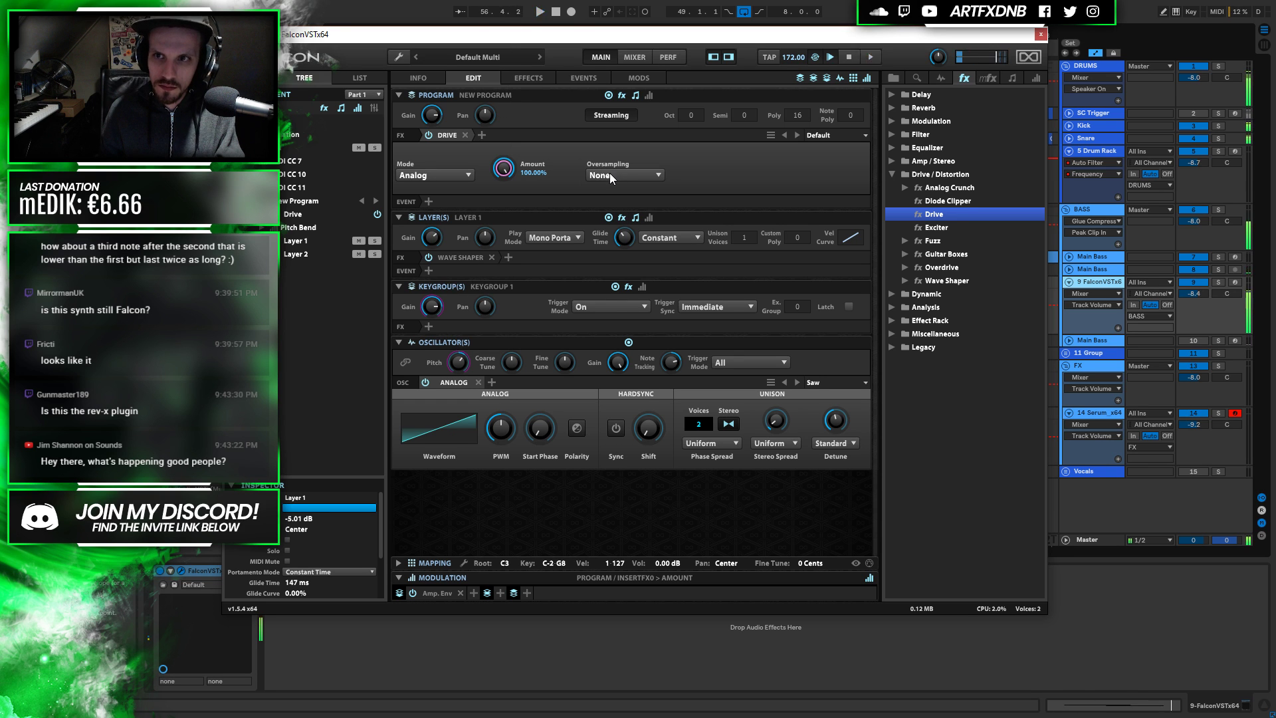
Solo the Falcon track and play the bass on its own
{"action": "left_click", "coordinate": [1218, 283]}
{"action": "left_click", "coordinate": [1219, 284]}
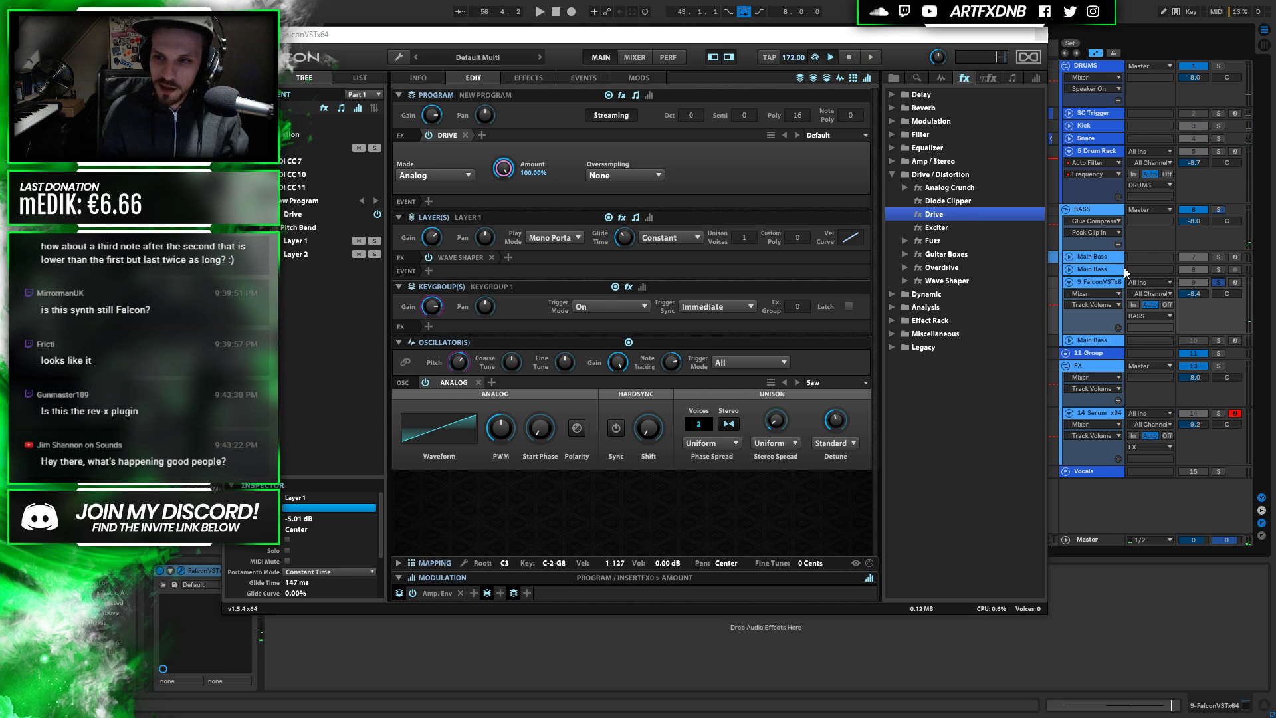
{"action": "key", "text": "space"}
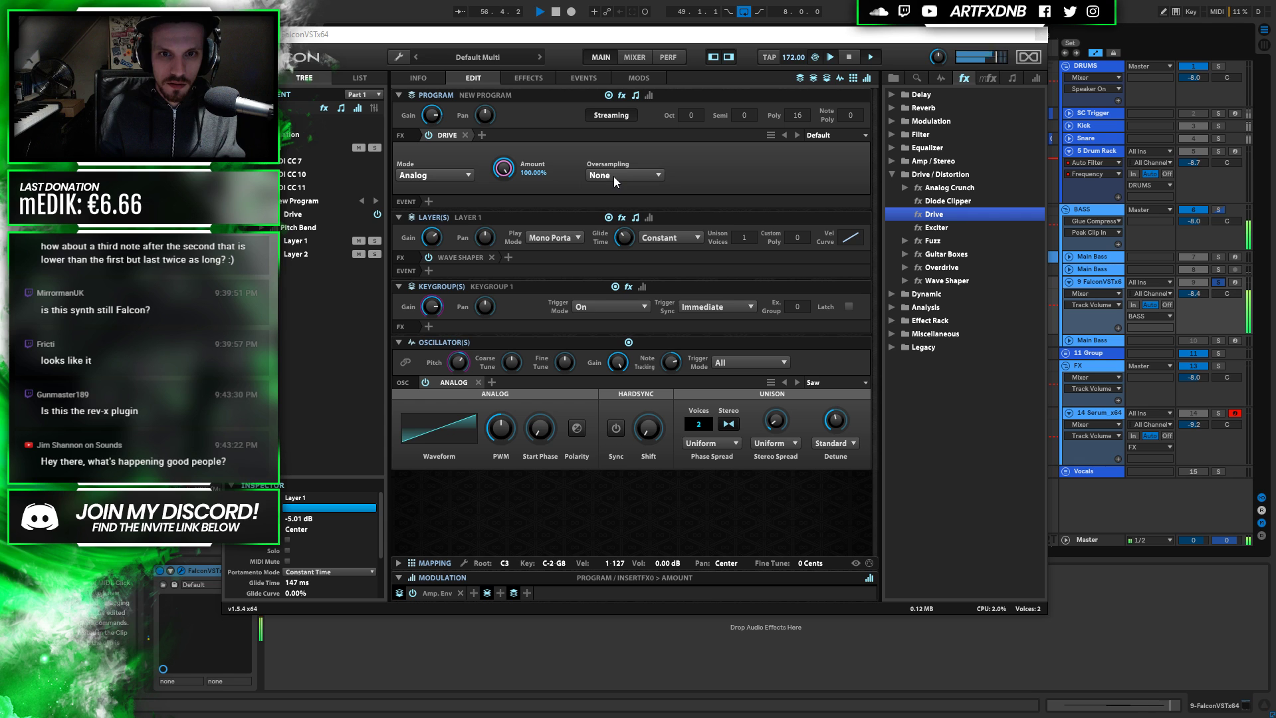
{"action": "key", "text": "space"}
Compare the Drive effect's oversampling settings during playback, including 8x, and leave oversampling at 16x
{"action": "left_click", "coordinate": [613, 175]}
{"action": "left_click", "coordinate": [613, 228]}
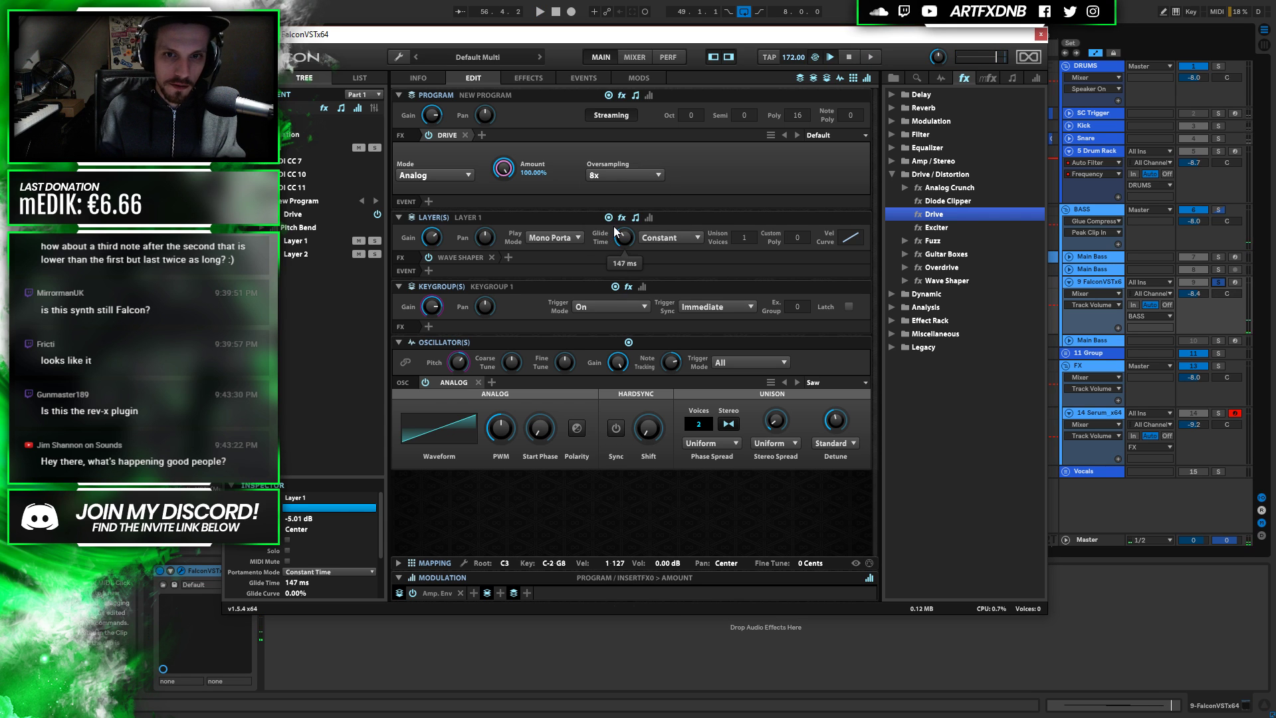
{"action": "key", "text": "space"}
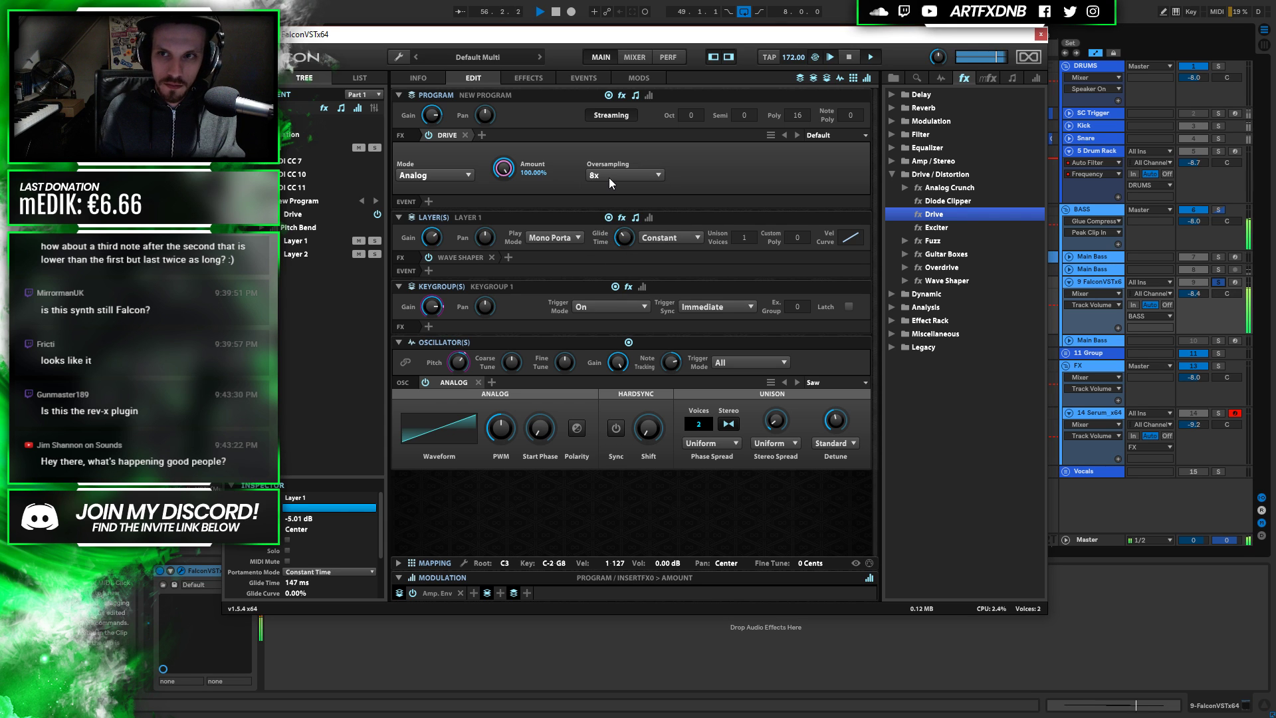
{"action": "key", "text": "space"}
{"action": "left_click", "coordinate": [609, 177]}
{"action": "left_click", "coordinate": [614, 217]}
{"action": "key", "text": "space"}
{"action": "left_click", "coordinate": [607, 176]}
{"action": "left_click", "coordinate": [609, 240]}
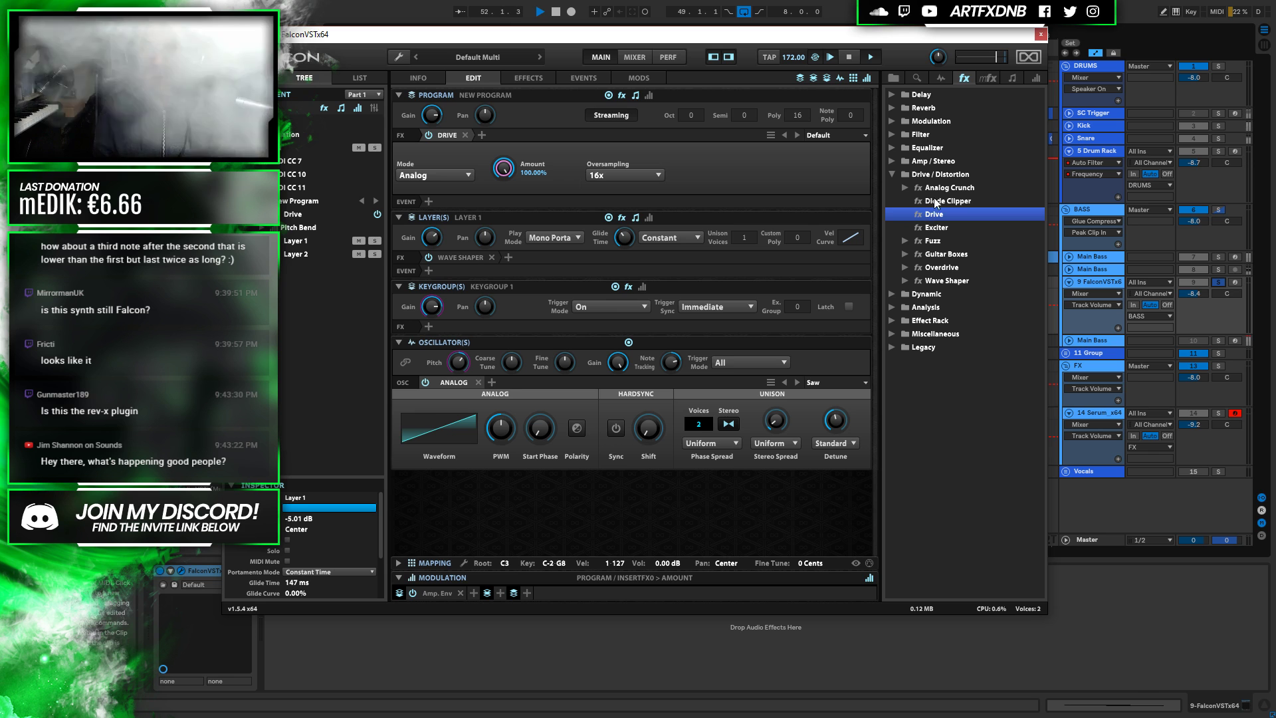
{"action": "key", "text": "space"}
Add an Analog Crunch effect after Drive in the program, set its Overdrive to 3.92 and play the sound
{"action": "left_click_drag", "start_coordinate": [939, 188], "coordinate": [515, 94]}
{"action": "key", "text": "space"}
{"action": "key", "text": "space"}
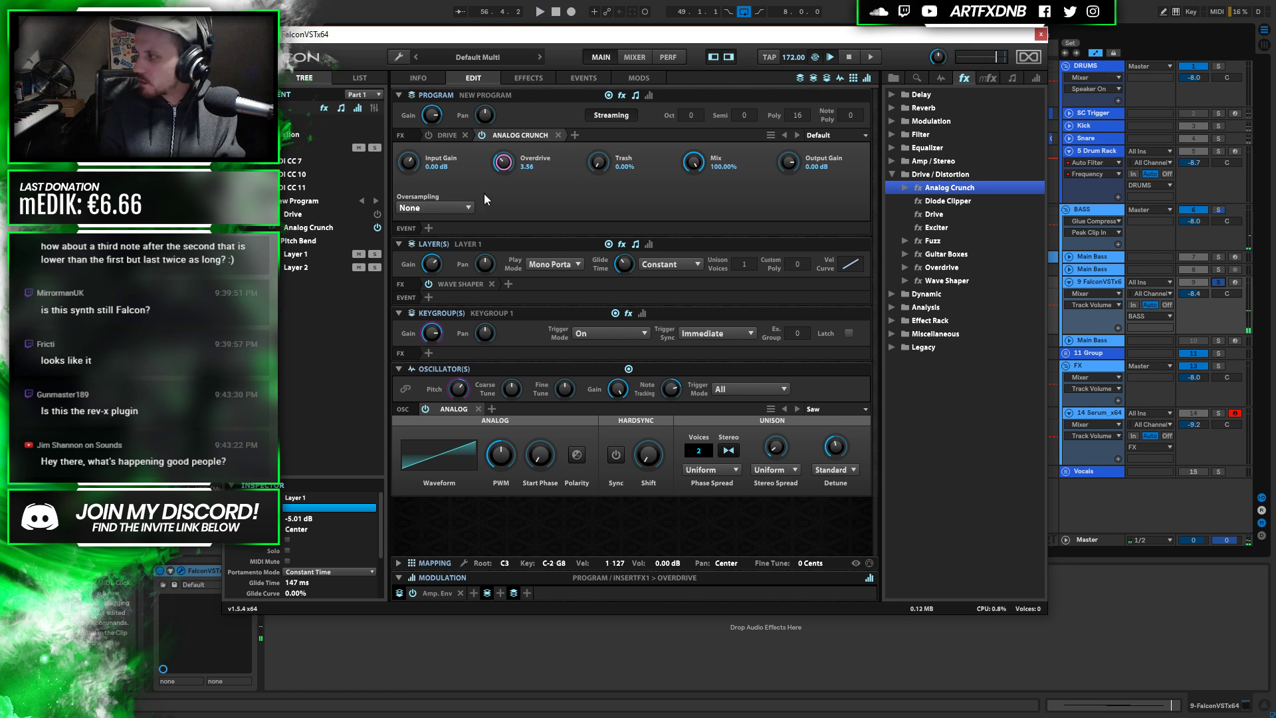
{"action": "left_click_drag", "start_coordinate": [500, 167], "coordinate": [500, 163]}
{"action": "key", "text": "space"}
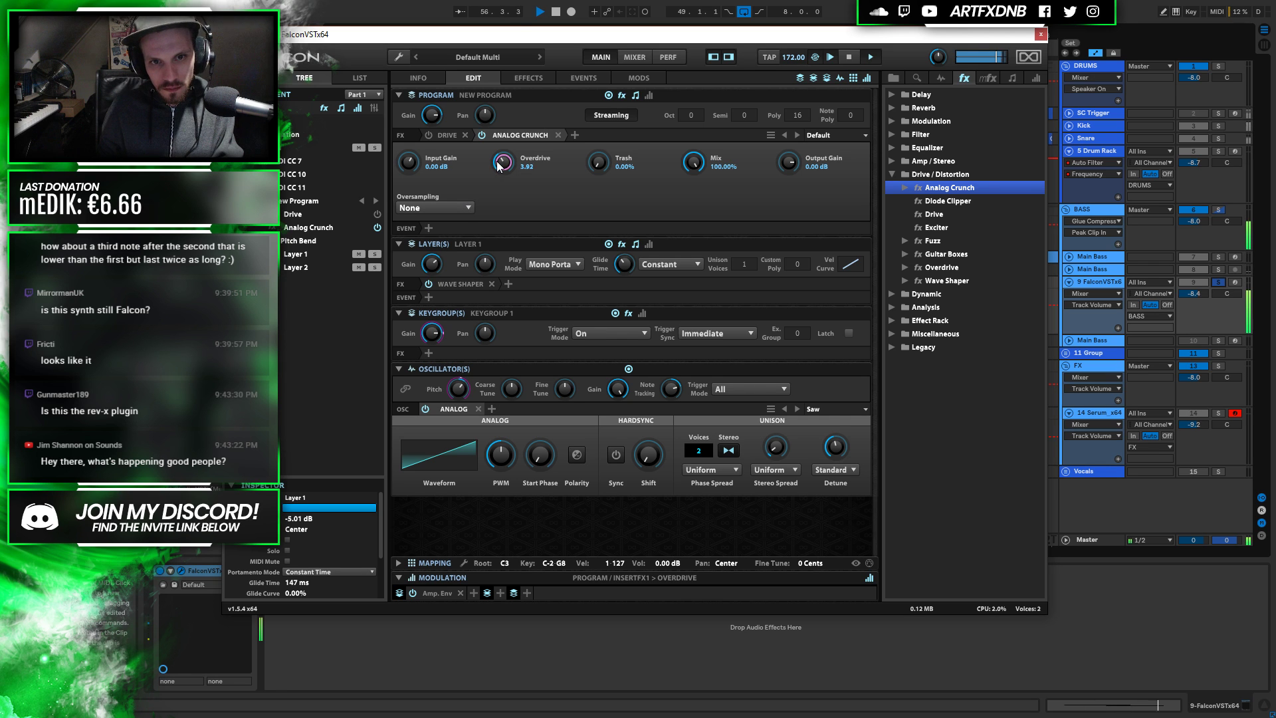
{"action": "key", "text": "space"}
Re-enable the program's Drive effect and audition it together with Analog Crunch
{"action": "left_click", "coordinate": [432, 135]}
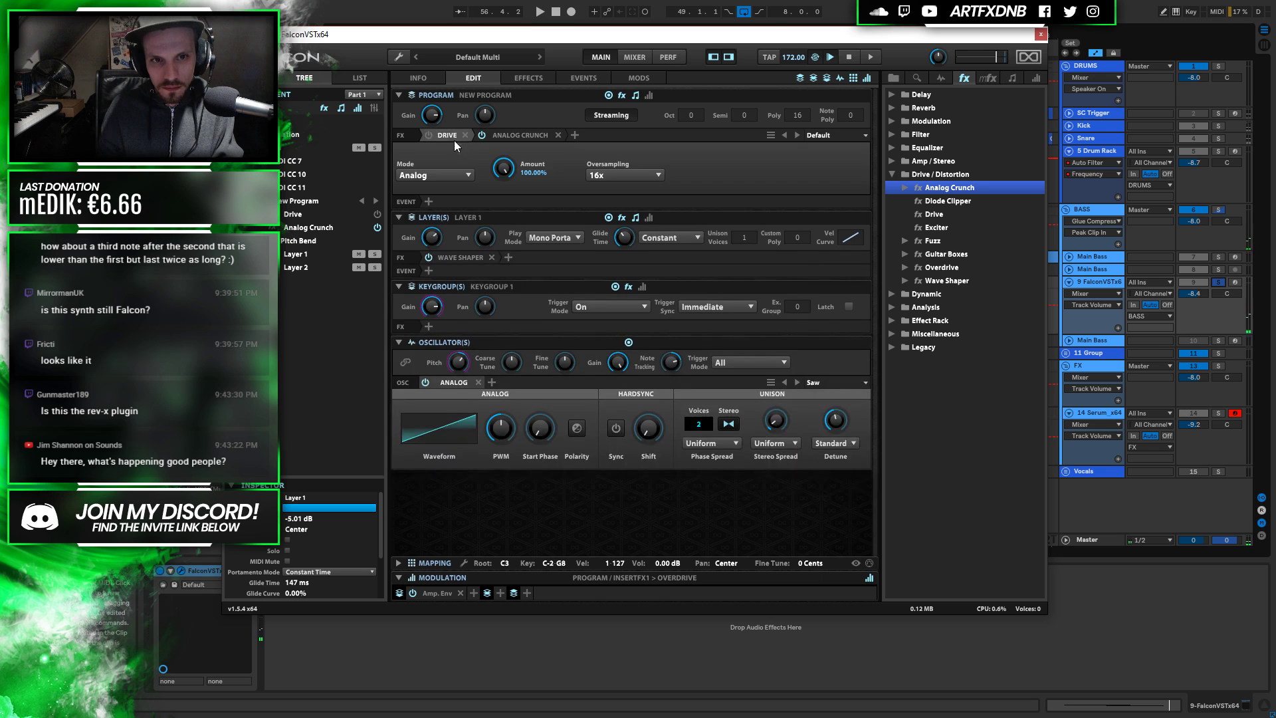
{"action": "left_click", "coordinate": [429, 135]}
{"action": "key", "text": "space"}
{"action": "key", "text": "space"}
Try lower Drive amounts, such as 72.8%, during playback and return the Amount to 100%
{"action": "left_click", "coordinate": [447, 135]}
{"action": "left_click_drag", "start_coordinate": [505, 174], "coordinate": [481, 258]}
{"action": "key", "text": "space"}
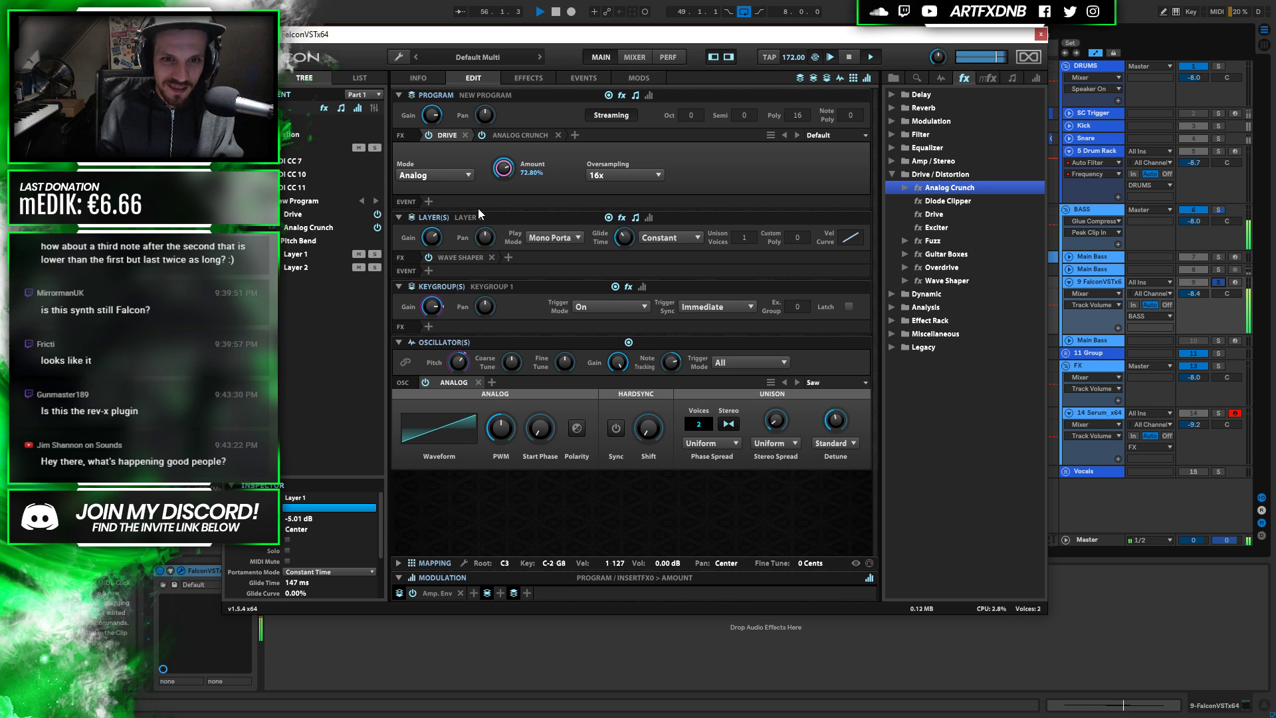
{"action": "key", "text": "space"}
{"action": "left_click_drag", "start_coordinate": [478, 212], "coordinate": [459, 145]}
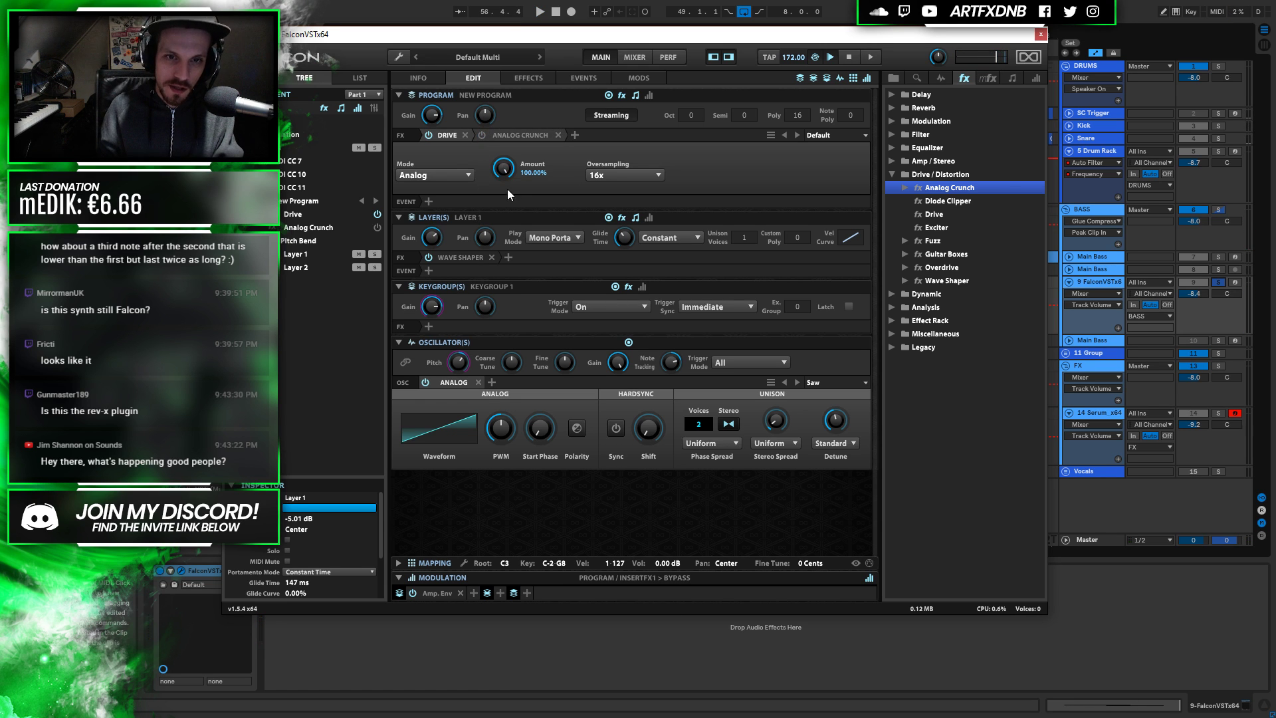
Compare Drive alone with Analog Crunch alone during playback, leaving Drive enabled and Analog Crunch bypassed
{"action": "key", "text": "space"}
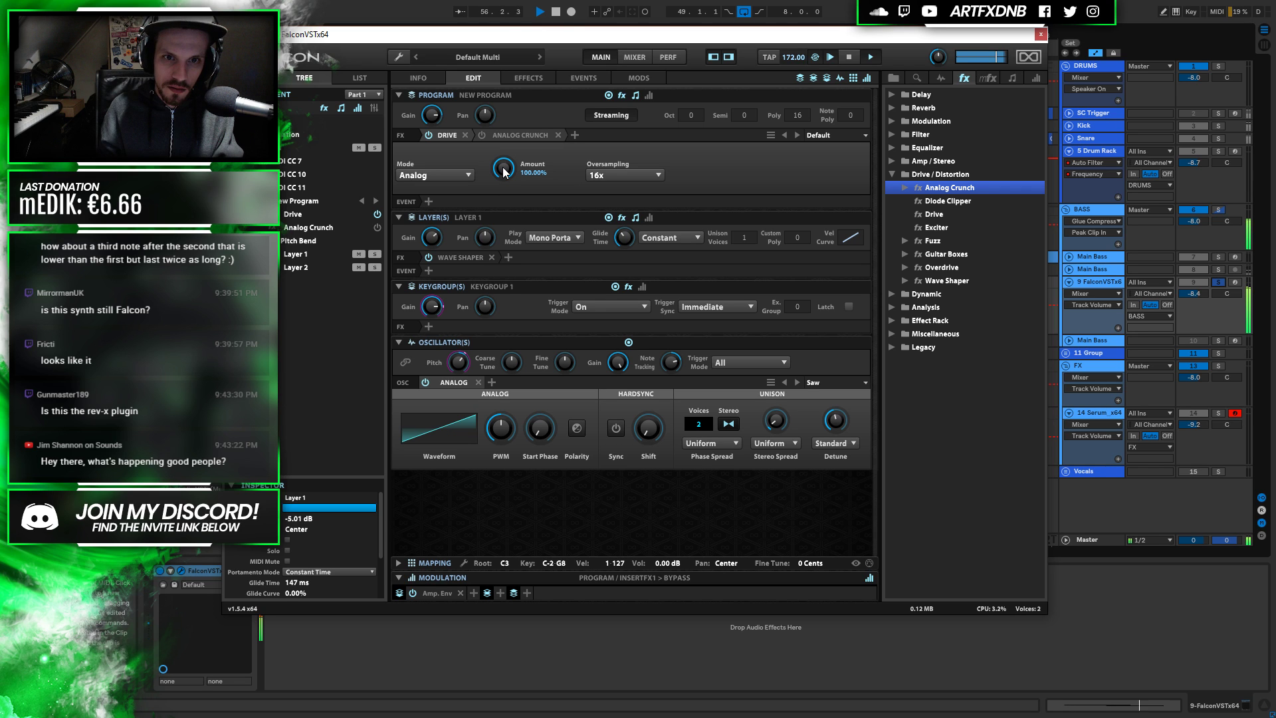
{"action": "key", "text": "space"}
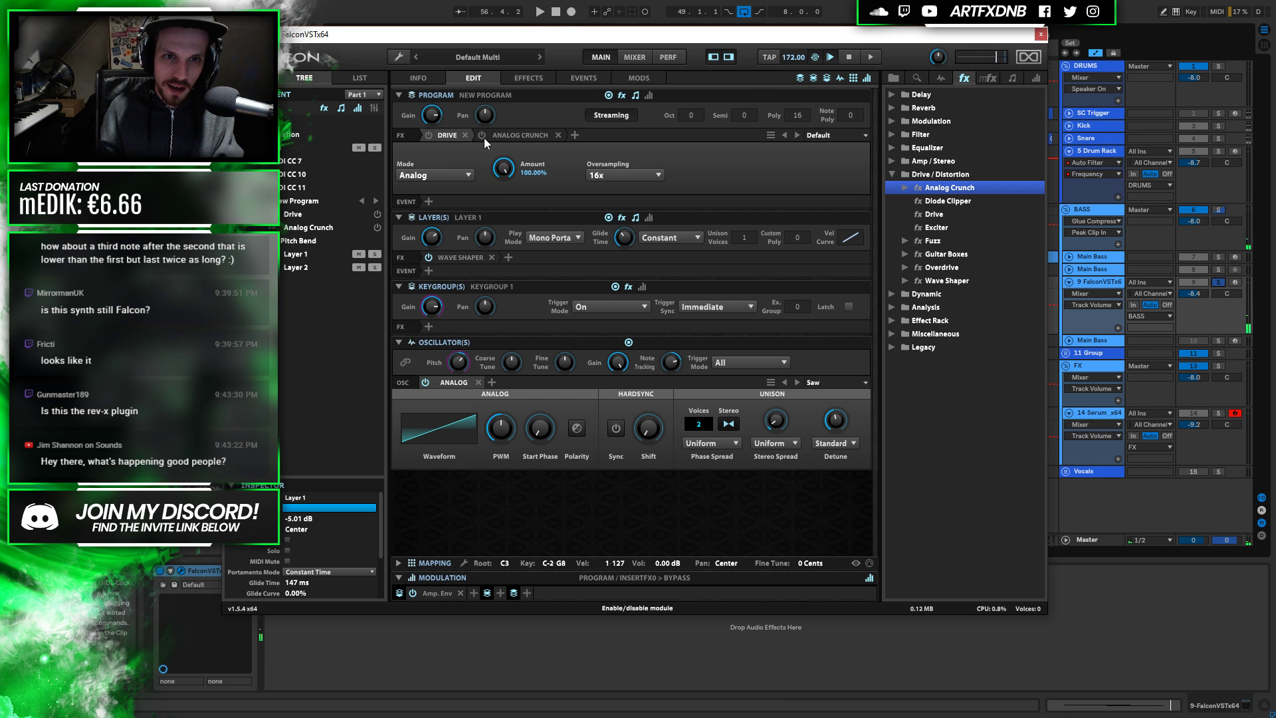
{"action": "left_click", "coordinate": [520, 137]}
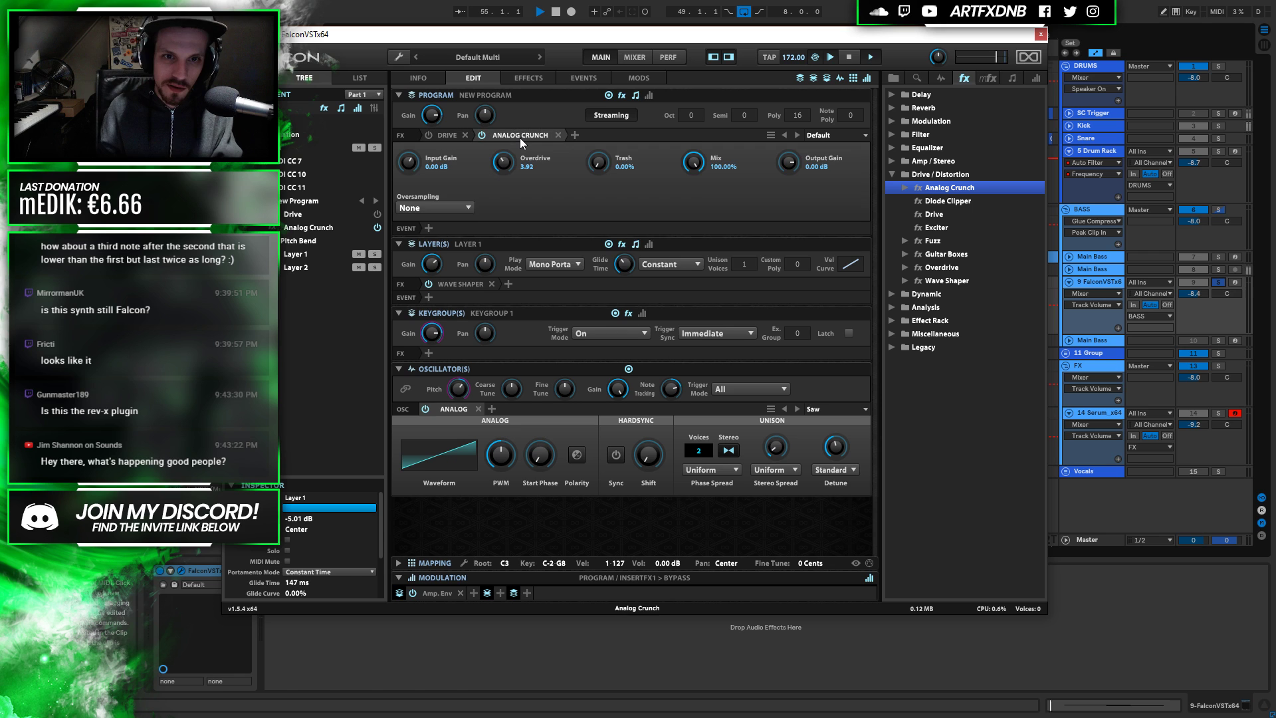
{"action": "key", "text": "space"}
{"action": "key", "text": "space"}
{"action": "left_click", "coordinate": [452, 135]}
{"action": "left_click", "coordinate": [509, 135]}
{"action": "left_click", "coordinate": [482, 135]}
{"action": "key", "text": "space"}
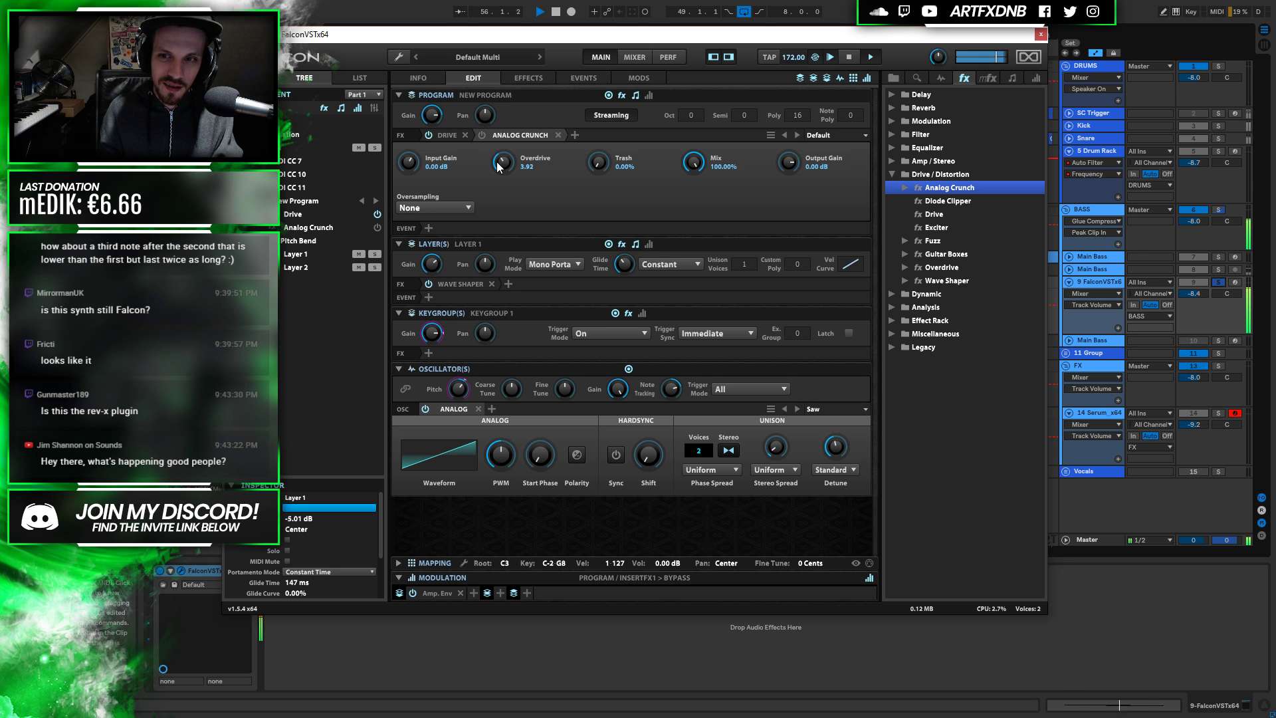
{"action": "key", "text": "space"}
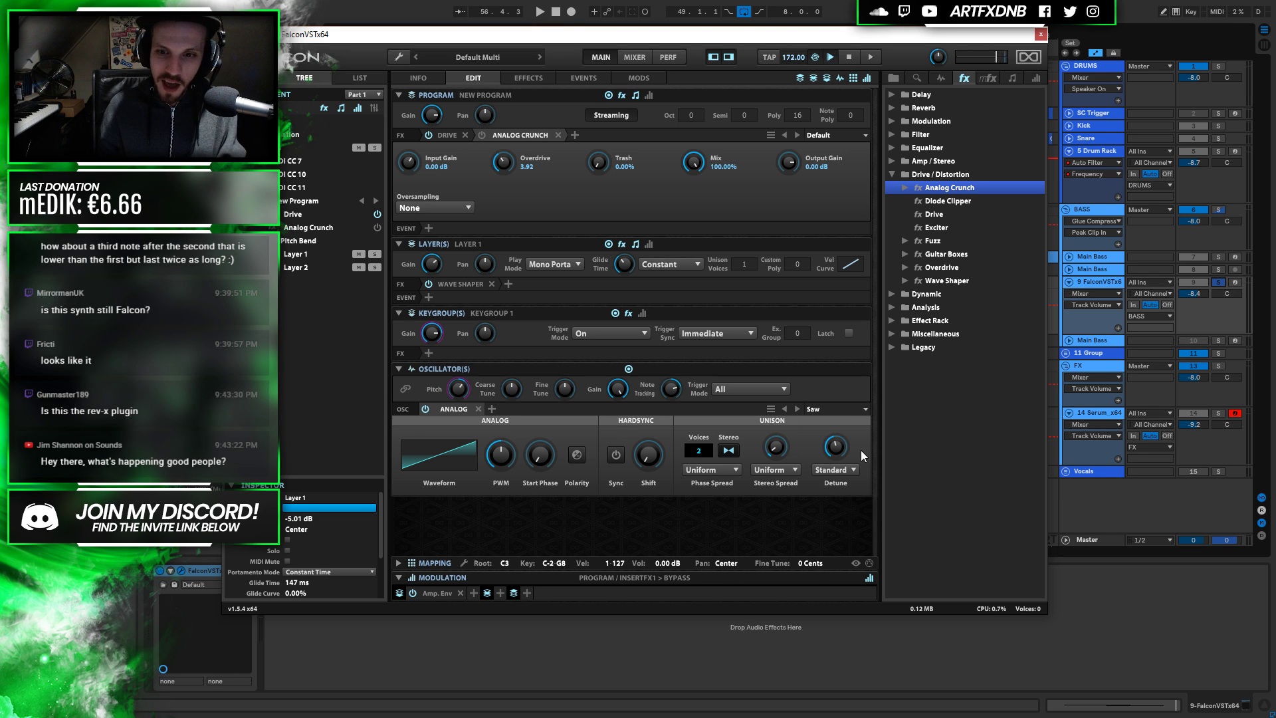
Adjust the unison detune of Layer 1's oscillator to about 47.2%, playing the bass after each change
{"action": "left_click_drag", "start_coordinate": [838, 448], "coordinate": [846, 421]}
{"action": "key", "text": "space"}
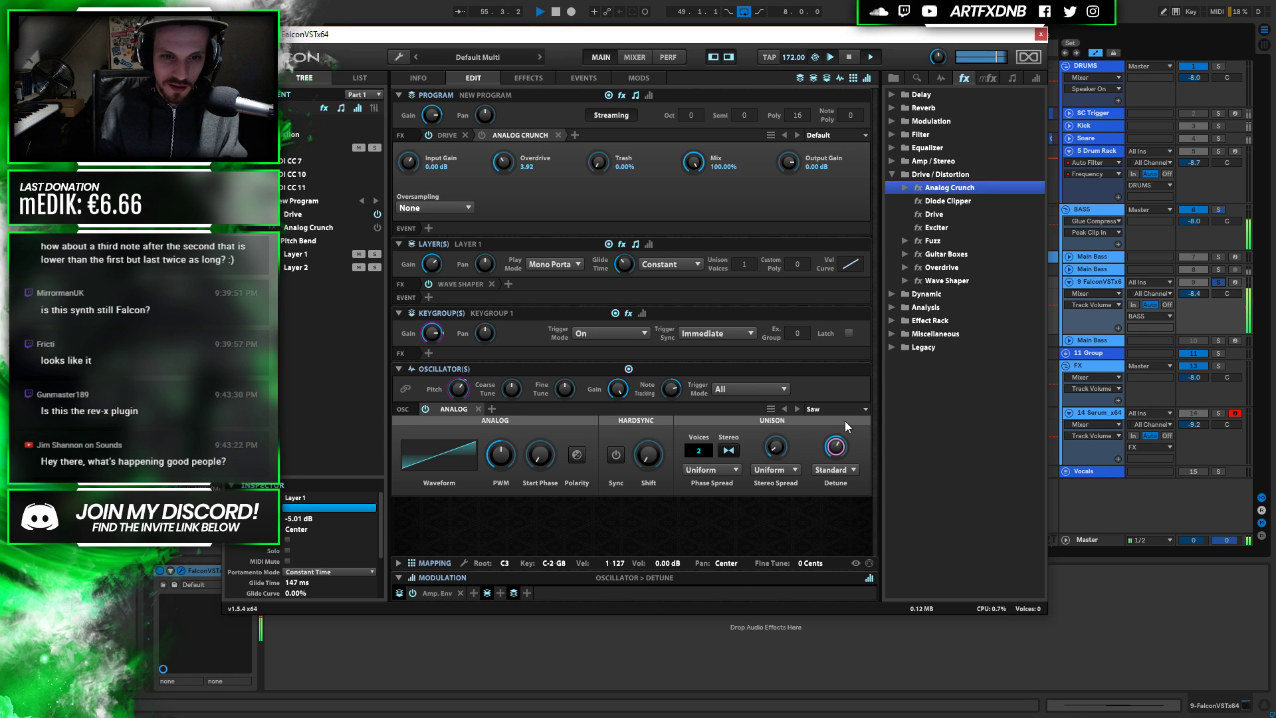
{"action": "key", "text": "space"}
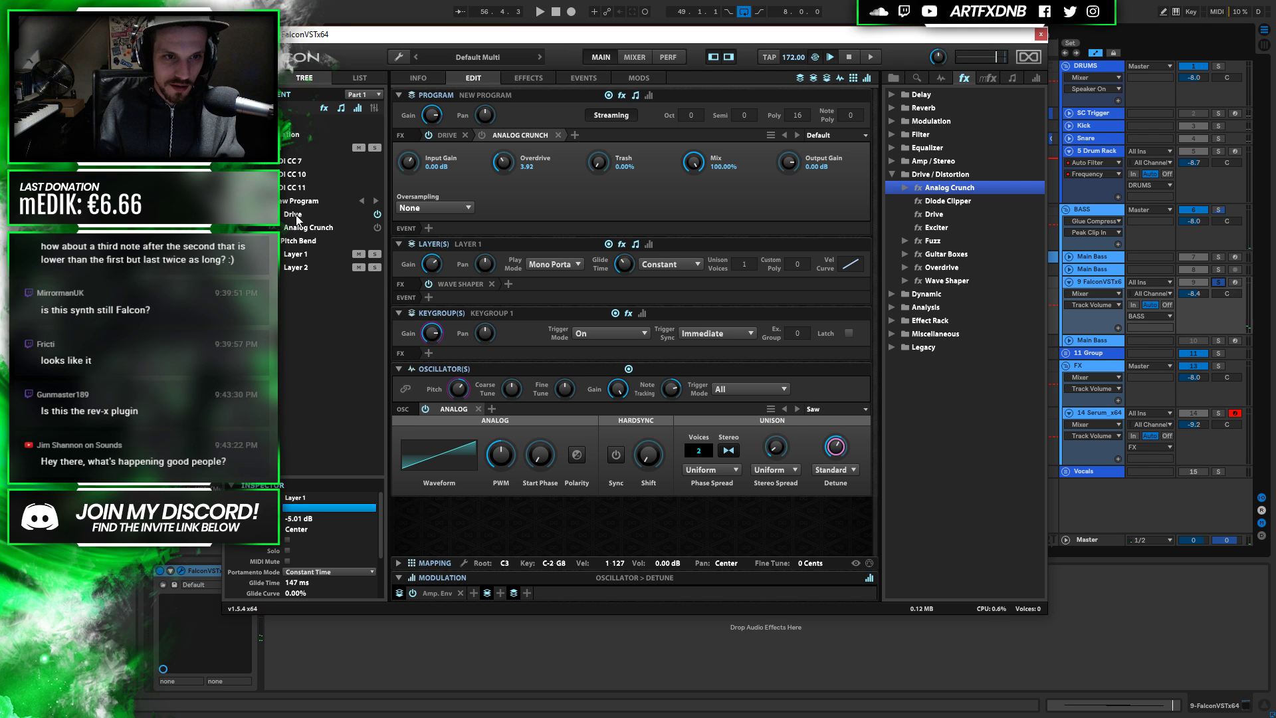
{"action": "left_click_drag", "start_coordinate": [835, 447], "coordinate": [835, 453]}
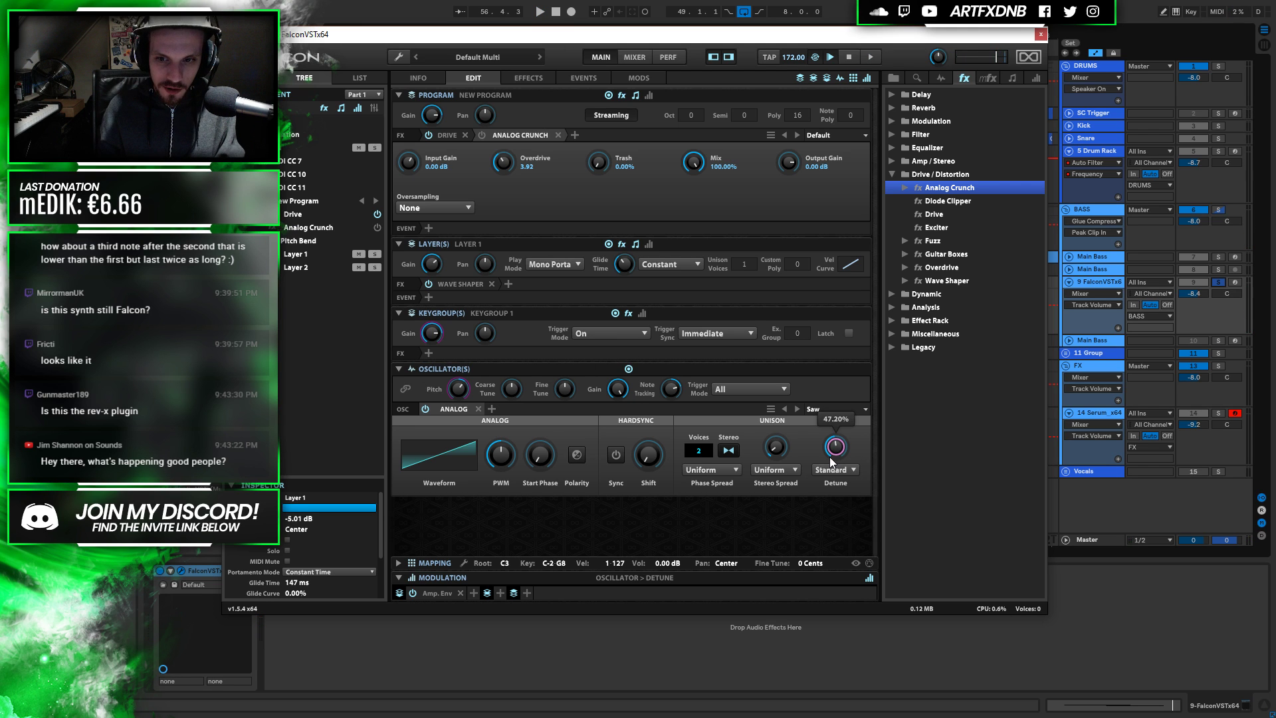
{"action": "key", "text": "space"}
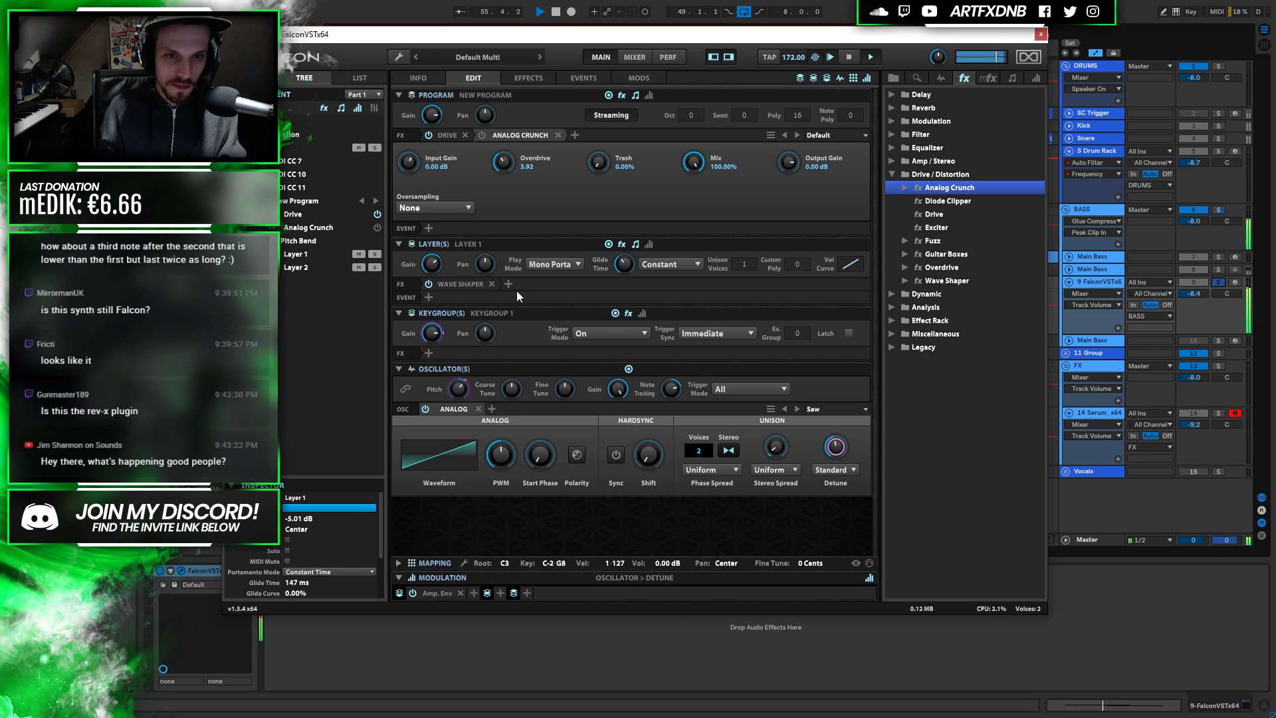
{"action": "key", "text": "space"}
Select Layer 2 and adjust its oscillator's unison detune by ear during playback
{"action": "left_click", "coordinate": [293, 269]}
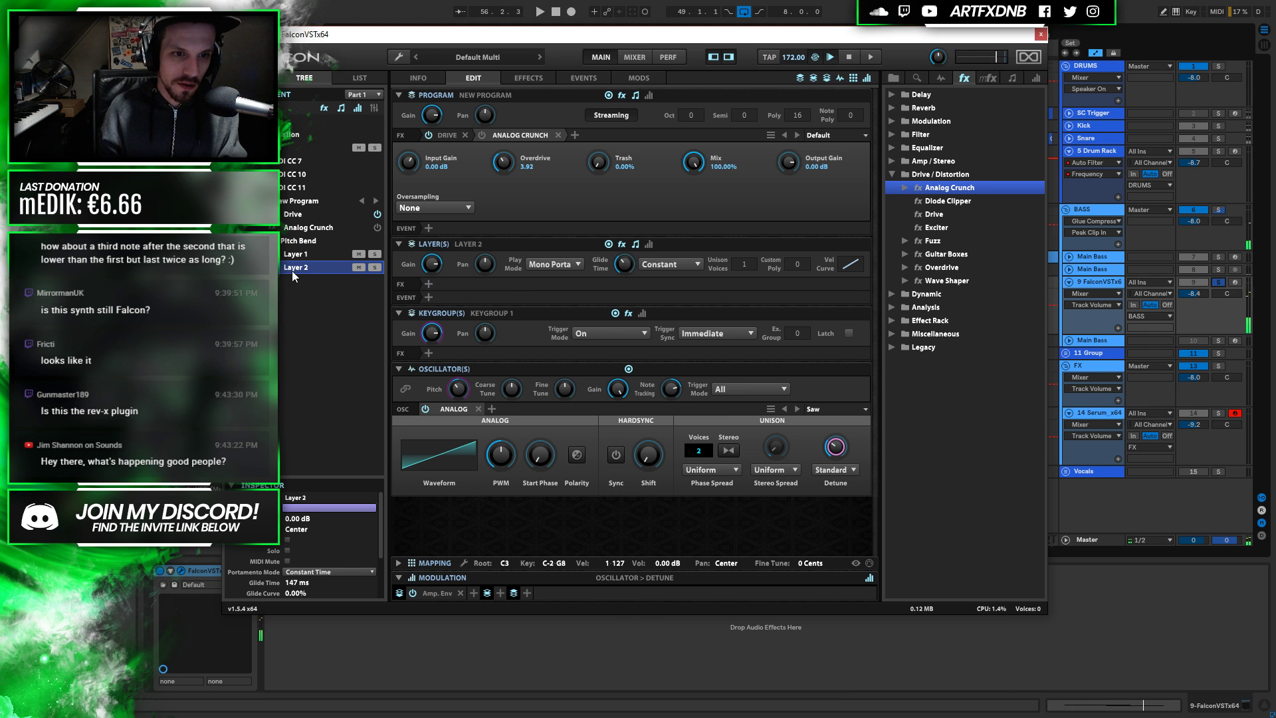
{"action": "key", "text": "space"}
{"action": "left_click_drag", "start_coordinate": [836, 448], "coordinate": [847, 457]}
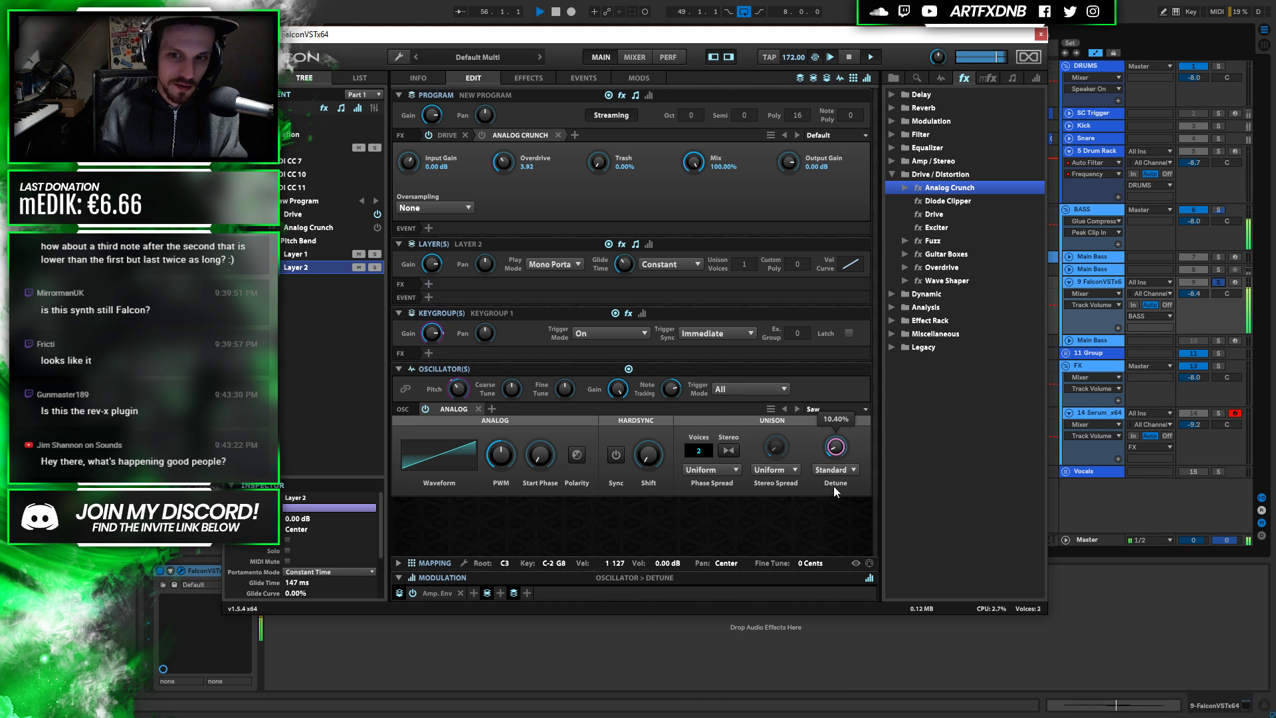
{"action": "key", "text": "space"}
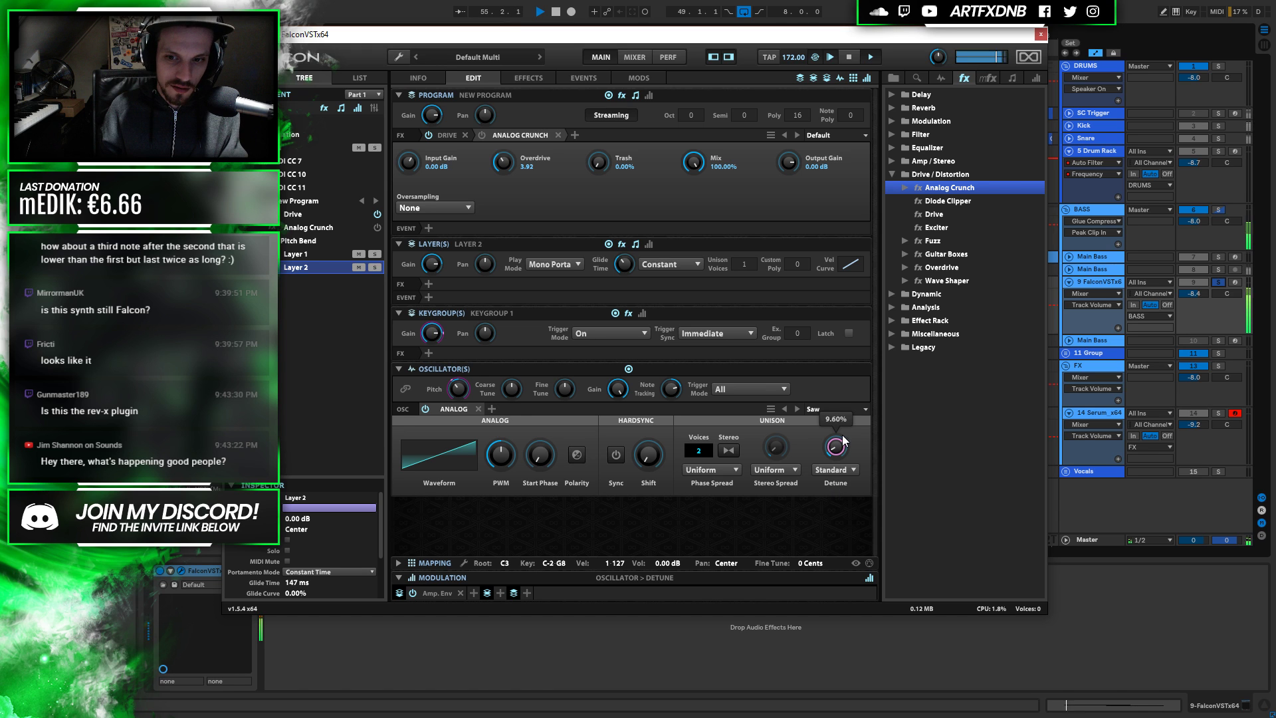
{"action": "left_click_drag", "start_coordinate": [839, 446], "coordinate": [841, 388]}
{"action": "key", "text": "space"}
Close the Falcon window and enlarge the note editor of the Falcon track's MIDI clip
{"action": "left_click", "coordinate": [1041, 34]}
{"action": "left_click", "coordinate": [814, 279]}
{"action": "scroll", "coordinate": [692, 612], "scroll_direction": "up", "scroll_amount": 2}
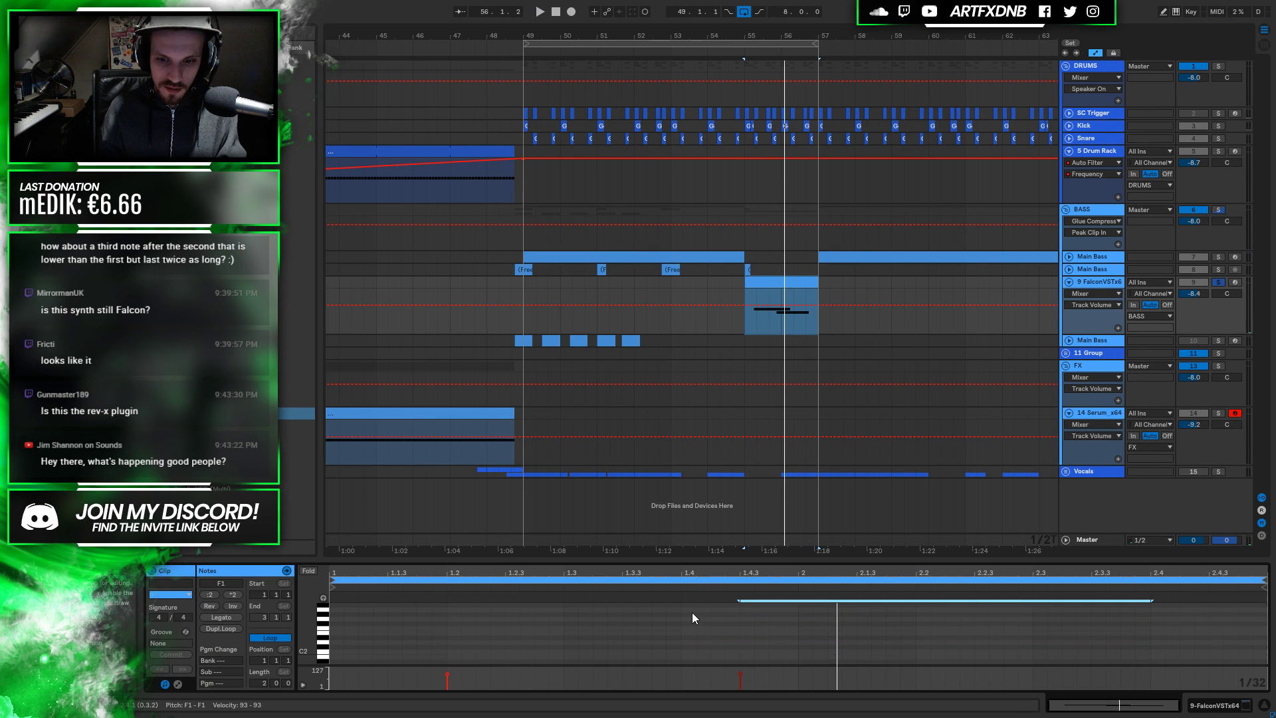
{"action": "scroll", "coordinate": [658, 621], "scroll_direction": "down", "scroll_amount": 1}
{"action": "left_click_drag", "start_coordinate": [631, 557], "coordinate": [631, 294]}
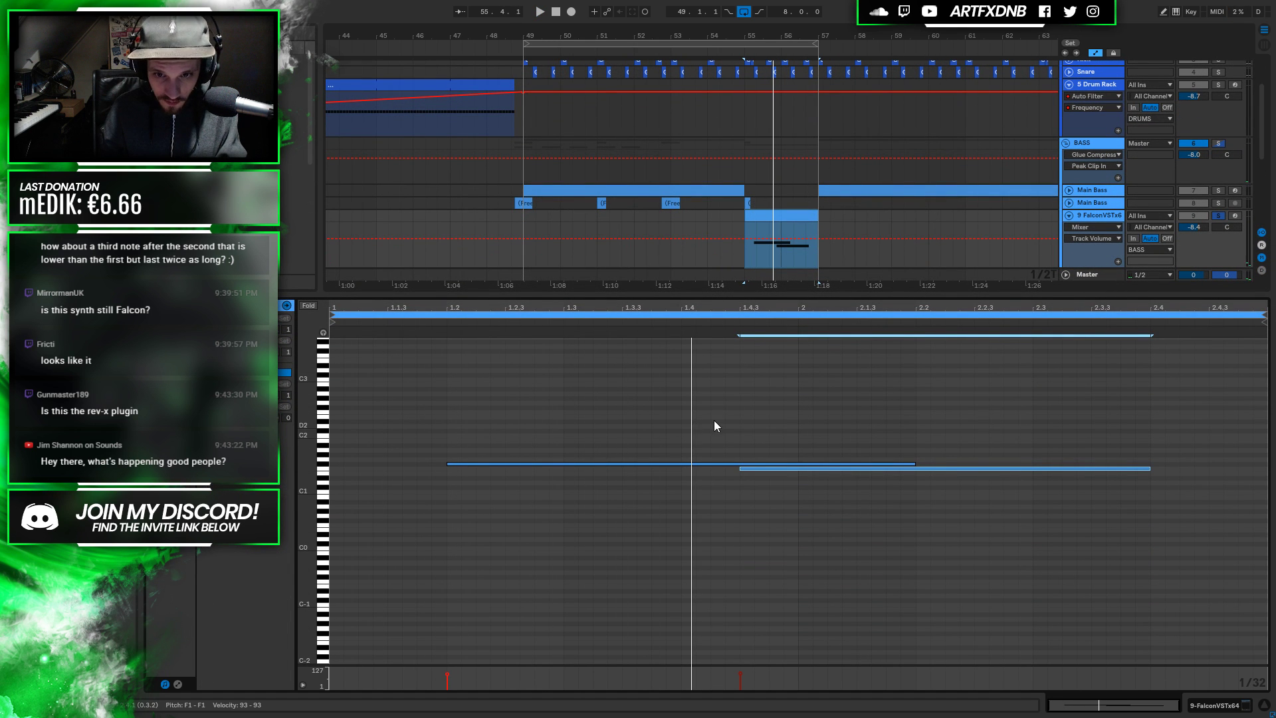
Set the MIDI clip's note grid to 1/16 triplets
{"action": "right_click", "coordinate": [666, 428]}
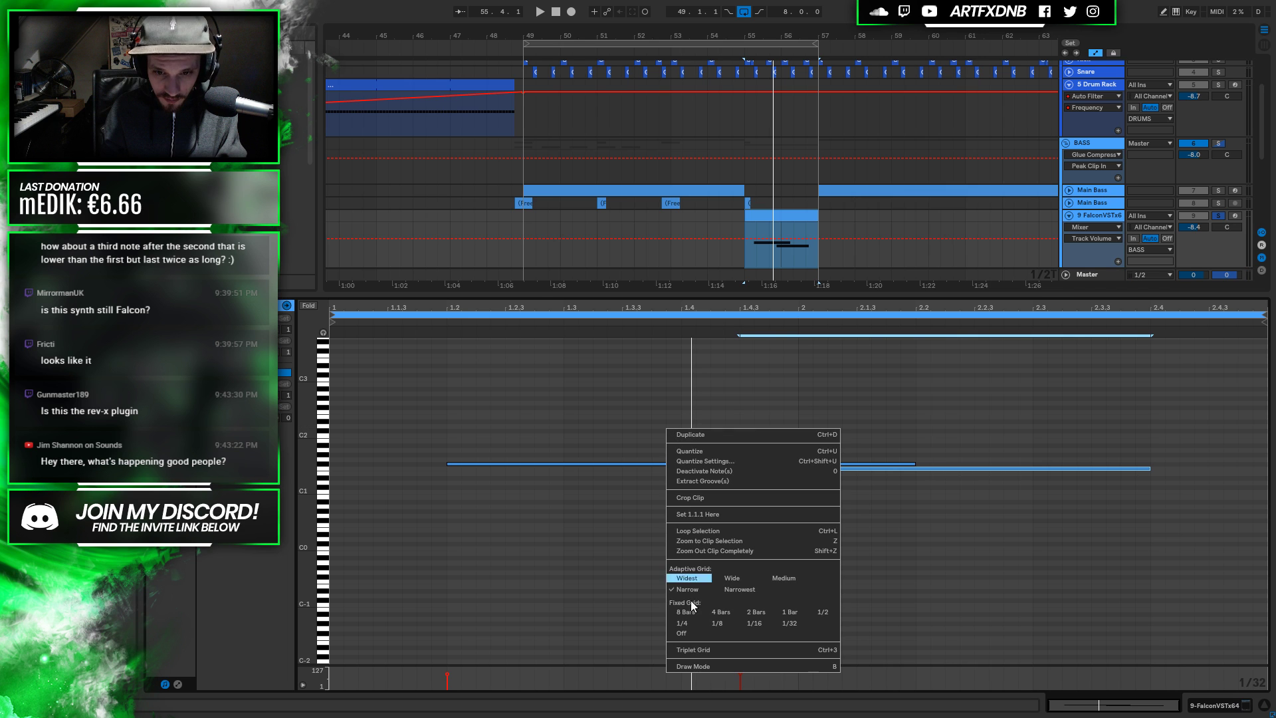
{"action": "left_click", "coordinate": [691, 649]}
{"action": "right_click", "coordinate": [645, 503]}
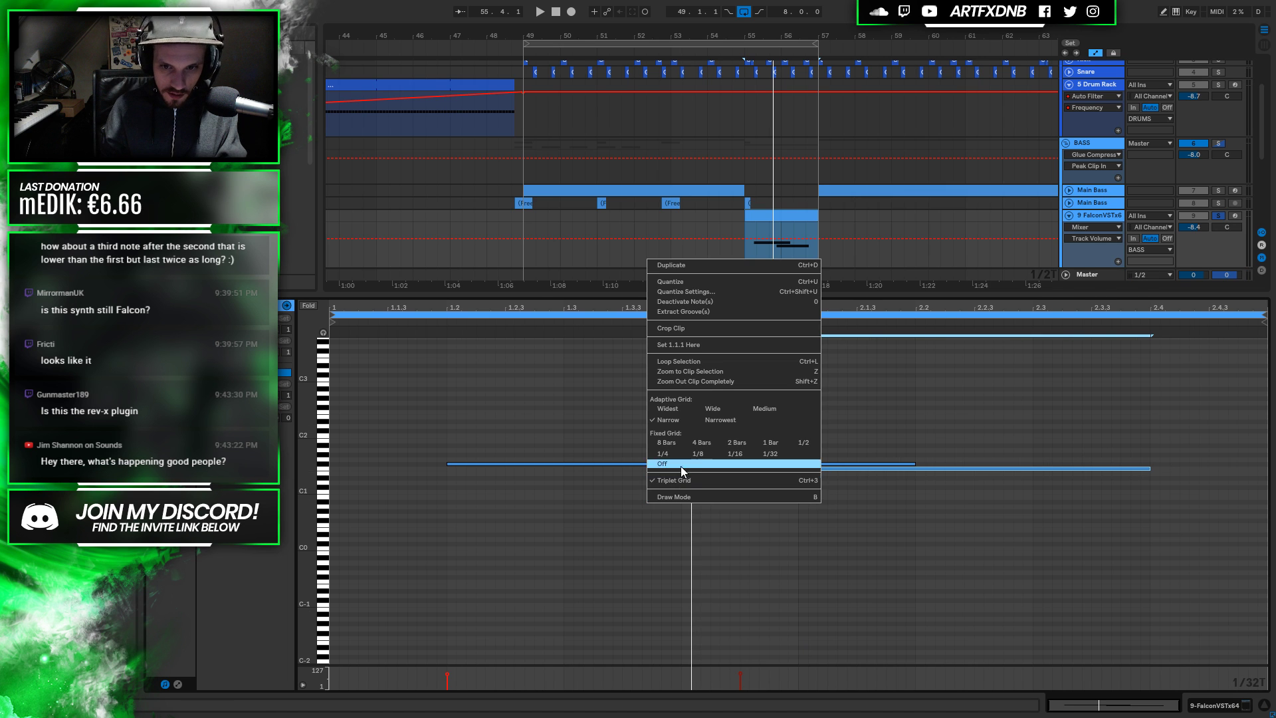
{"action": "left_click", "coordinate": [662, 409]}
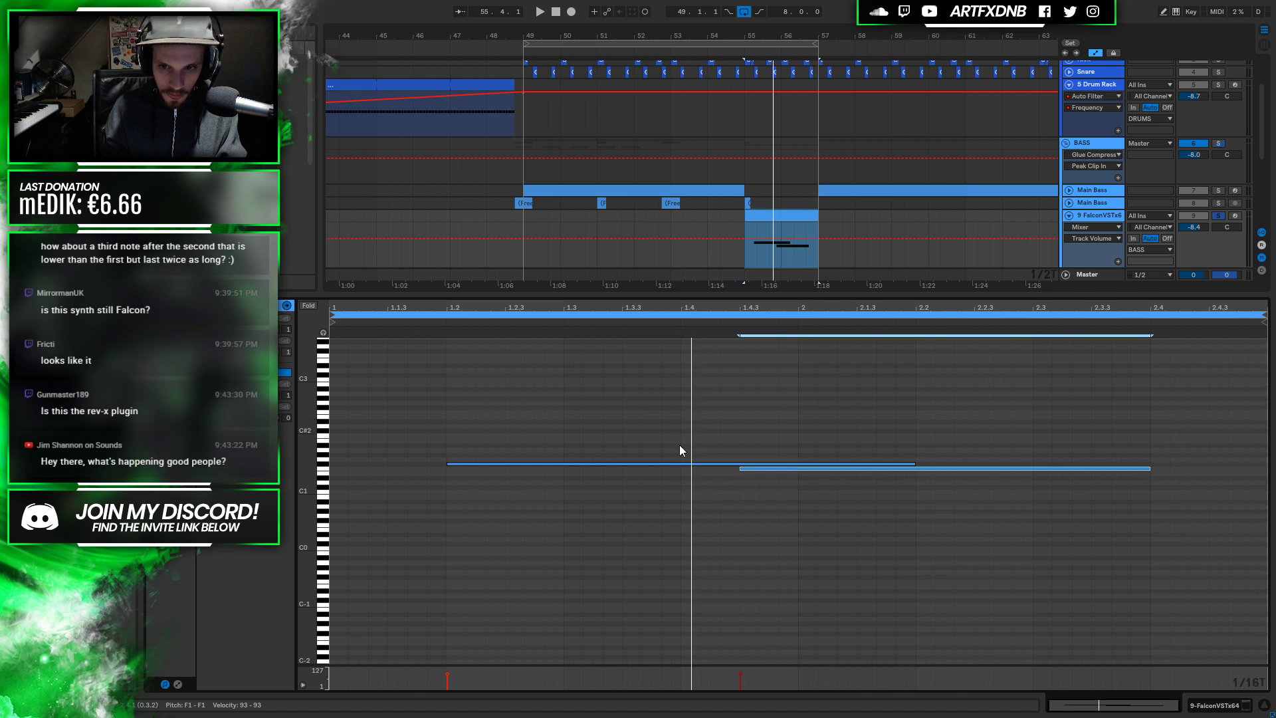
Move the start of the second note, F1, one triplet grid line later, keeping its end, and play the clip
{"action": "left_click", "coordinate": [740, 470]}
{"action": "left_click_drag", "start_coordinate": [741, 470], "coordinate": [759, 470]}
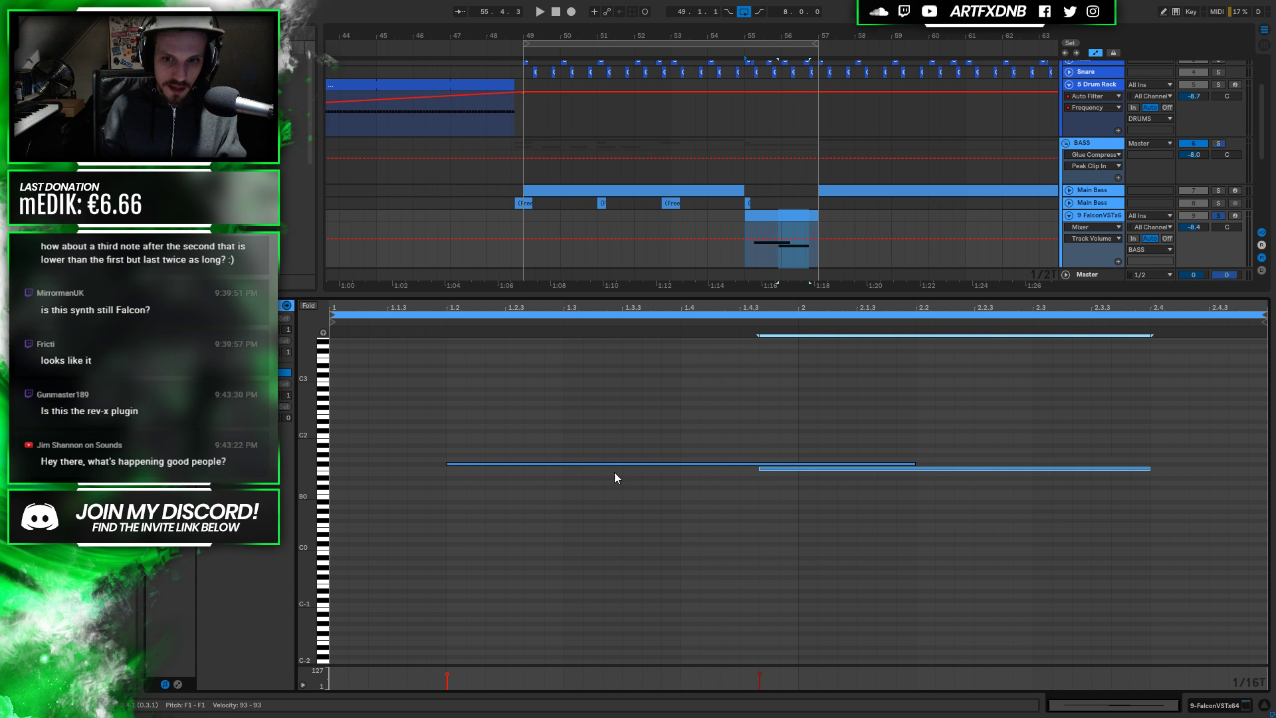
{"action": "key", "text": "space"}
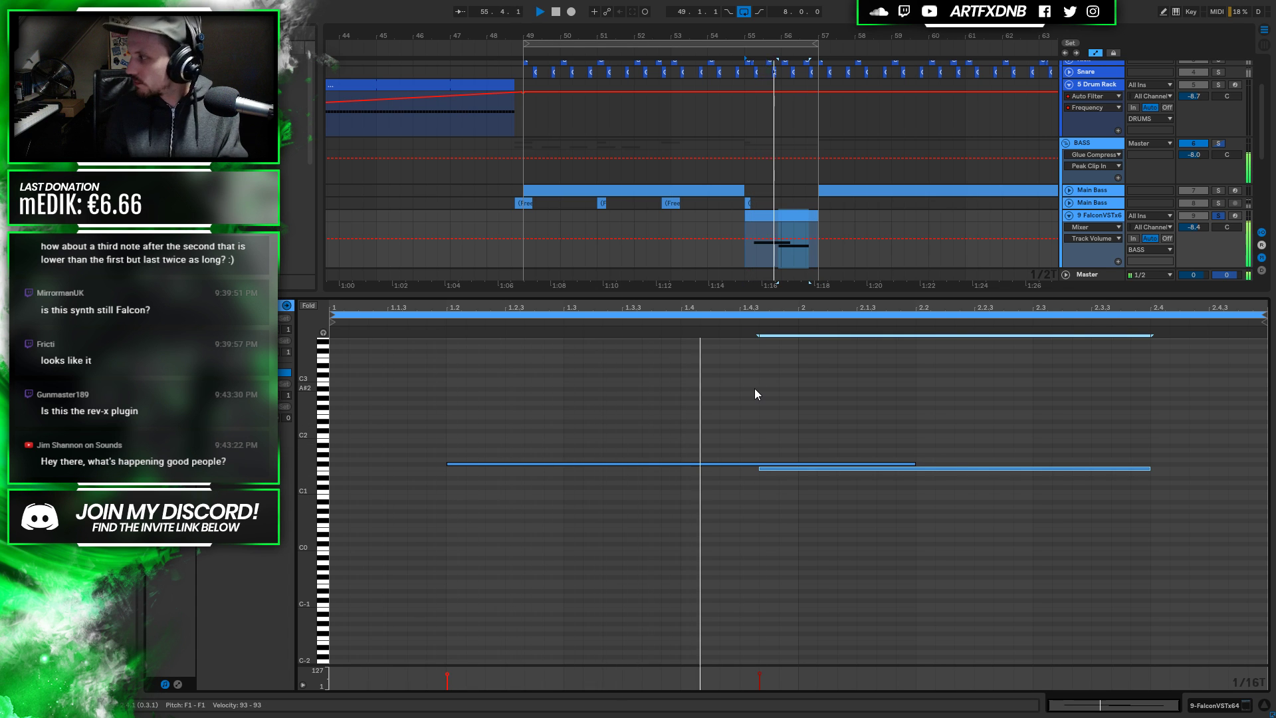
Draw an F#2 note from 1.4 to 2 in the MIDI clip and transpose it down two octaves to F#0
{"action": "key", "text": "space"}
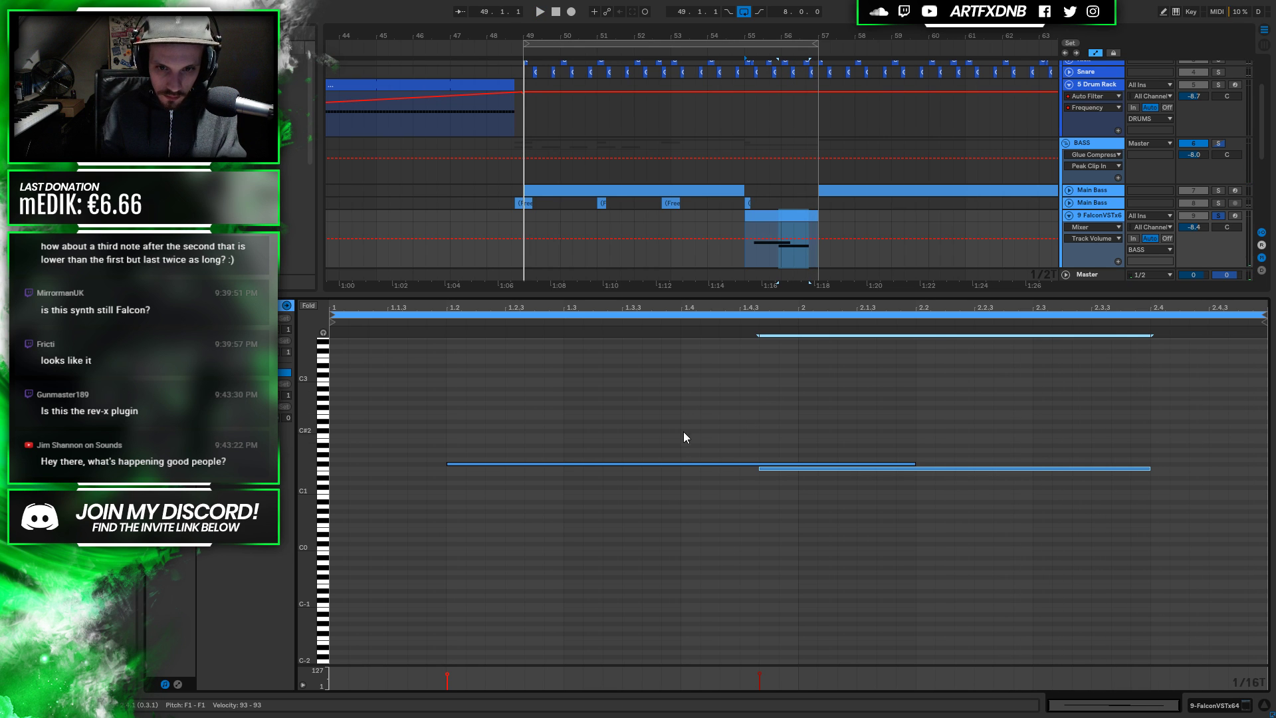
{"action": "left_click_drag", "start_coordinate": [686, 405], "coordinate": [806, 408]}
{"action": "key", "text": "space"}
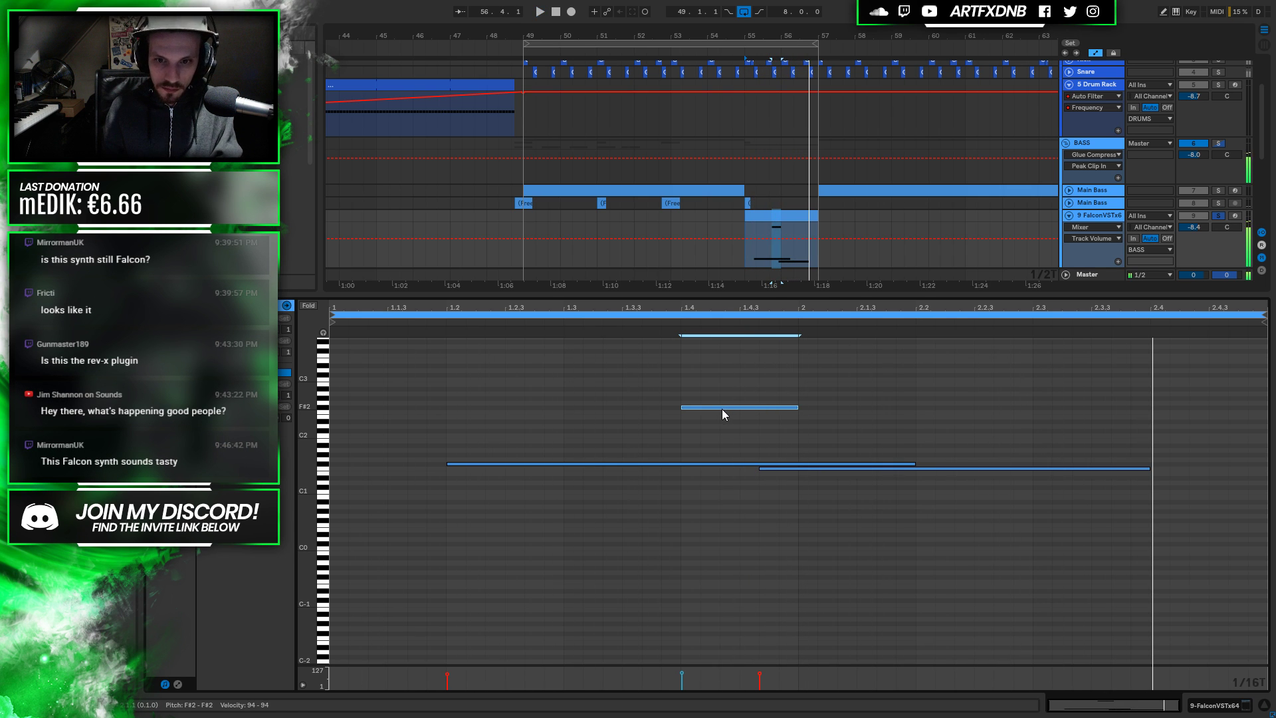
{"action": "key", "text": "shift+Down"}
{"action": "key", "text": "shift+Down"}
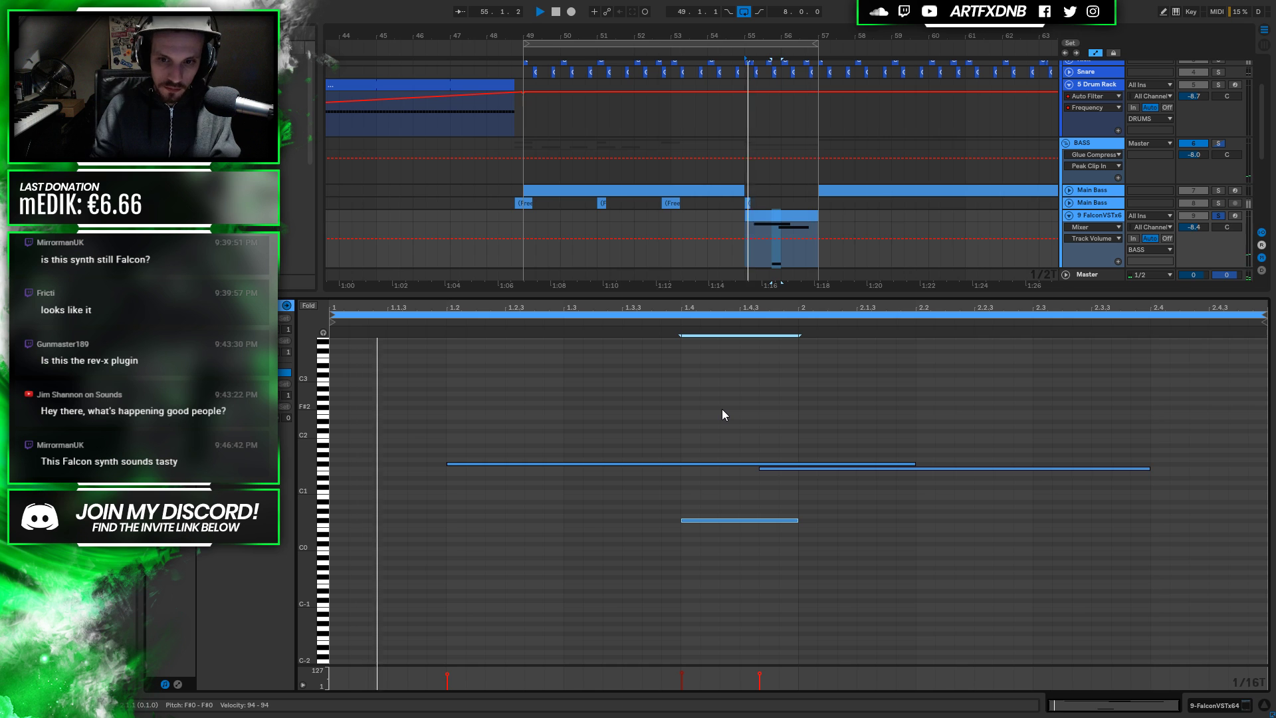
Move the F#0 note four triplet grid lines earlier and extend its end to 2, auditioning the clip between edits
{"action": "key", "text": "space"}
{"action": "left_click_drag", "start_coordinate": [703, 520], "coordinate": [644, 522]}
{"action": "key", "text": "space"}
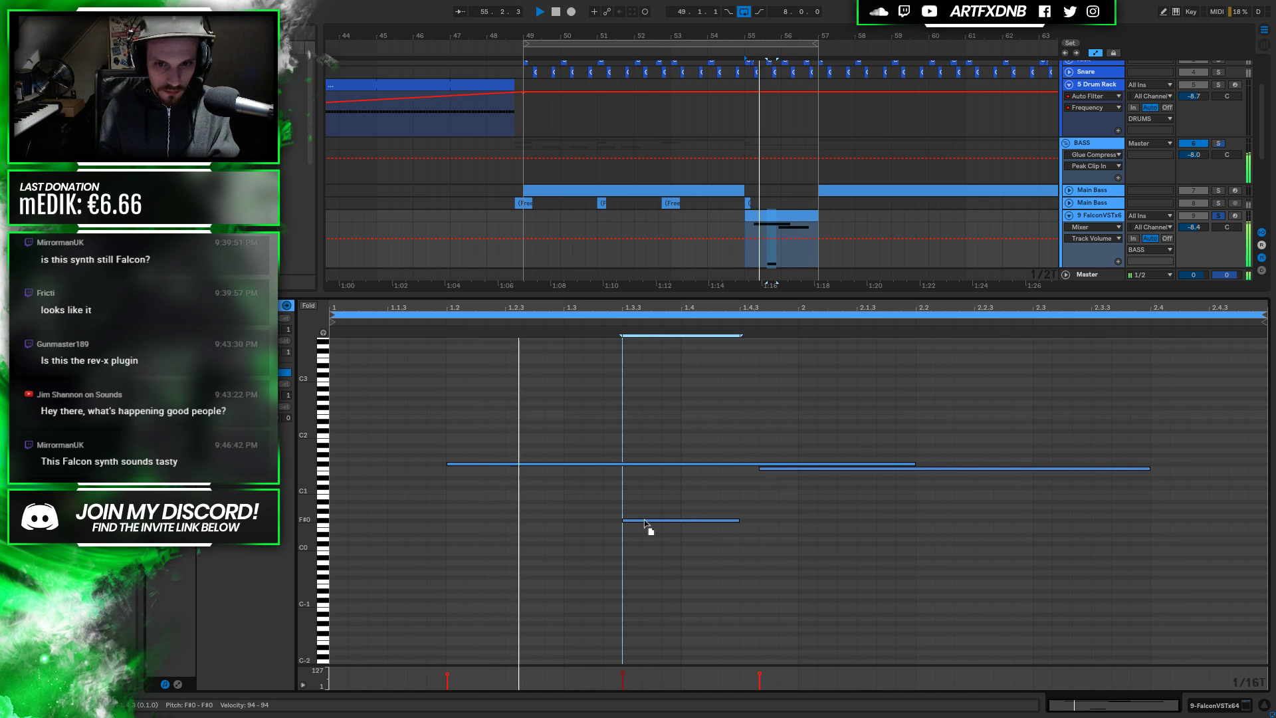
{"action": "key", "text": "space"}
{"action": "mouse_move", "coordinate": [649, 522]}
{"action": "left_mouse_down"}
{"action": "mouse_move", "coordinate": [667, 525]}
{"action": "mouse_move", "coordinate": [617, 518]}
{"action": "mouse_move", "coordinate": [631, 524]}
{"action": "left_mouse_up"}
{"action": "key", "text": "space"}
{"action": "left_click_drag", "start_coordinate": [716, 521], "coordinate": [797, 529]}
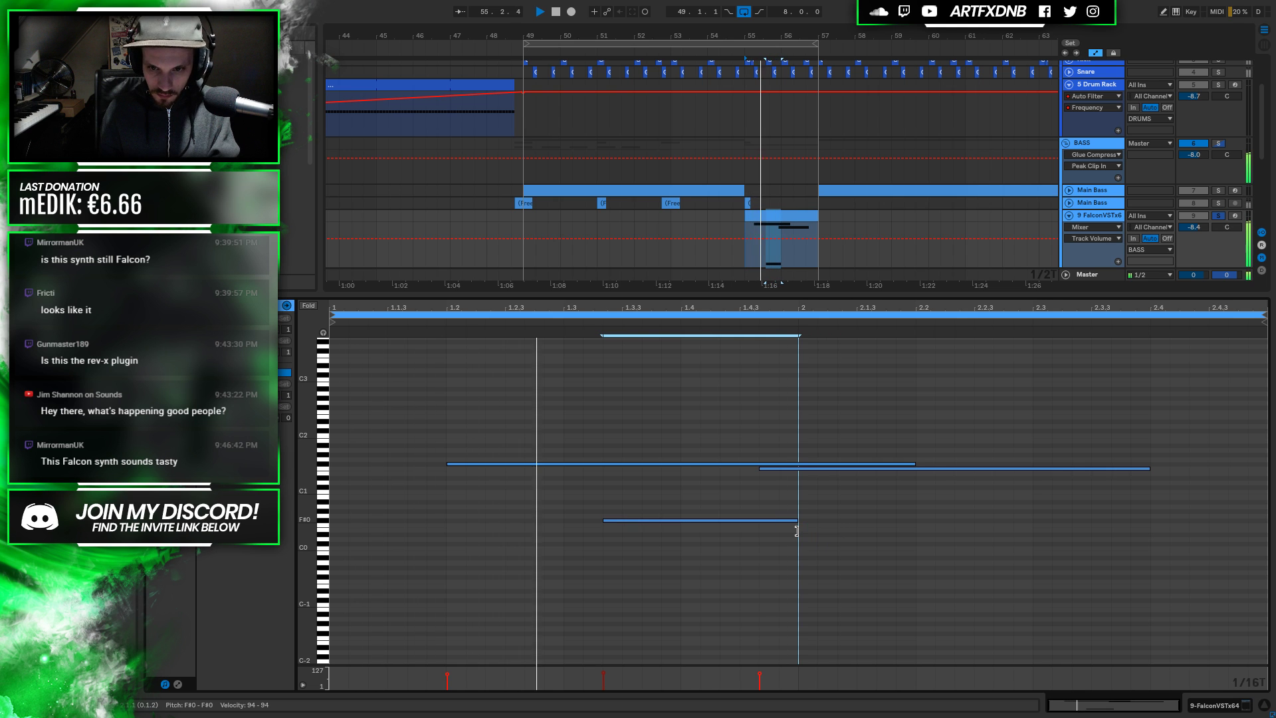
{"action": "key", "text": "space"}
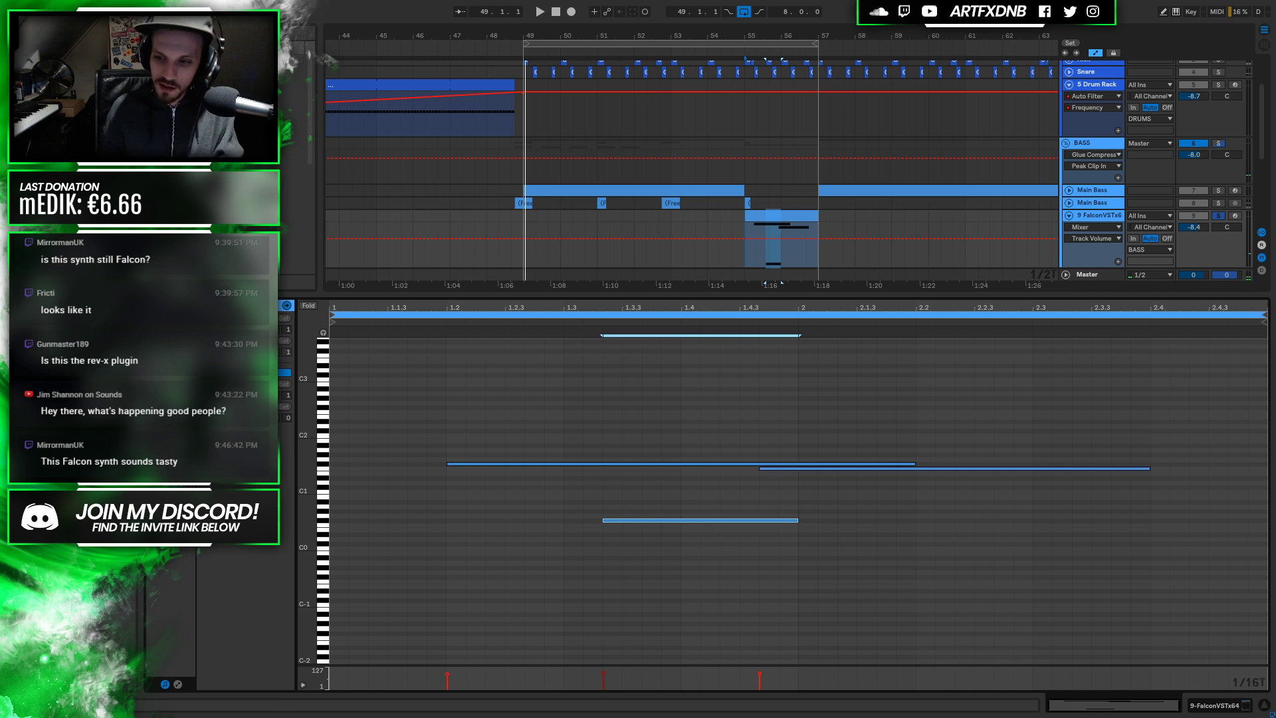
Reopen Falcon, audition the program with Drive and Analog Crunch switched on and off, and remove Analog Crunch
{"action": "left_click", "coordinate": [1198, 704]}
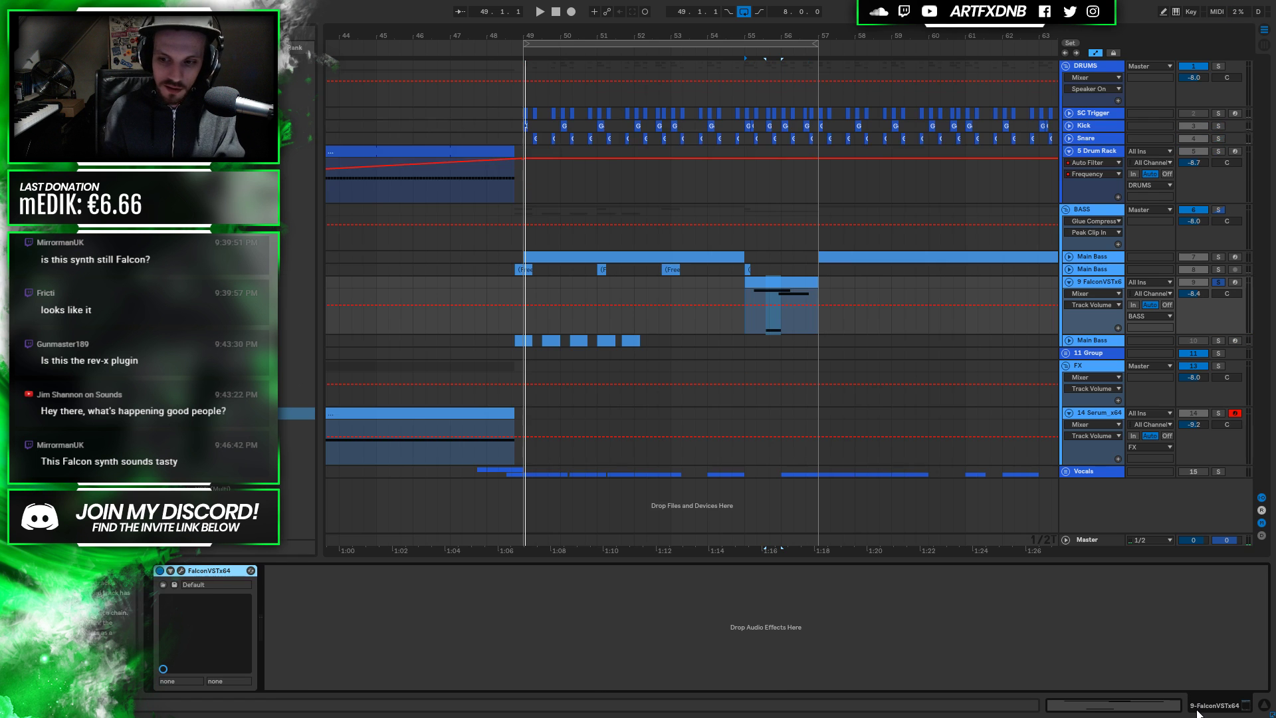
{"action": "left_click", "coordinate": [180, 570]}
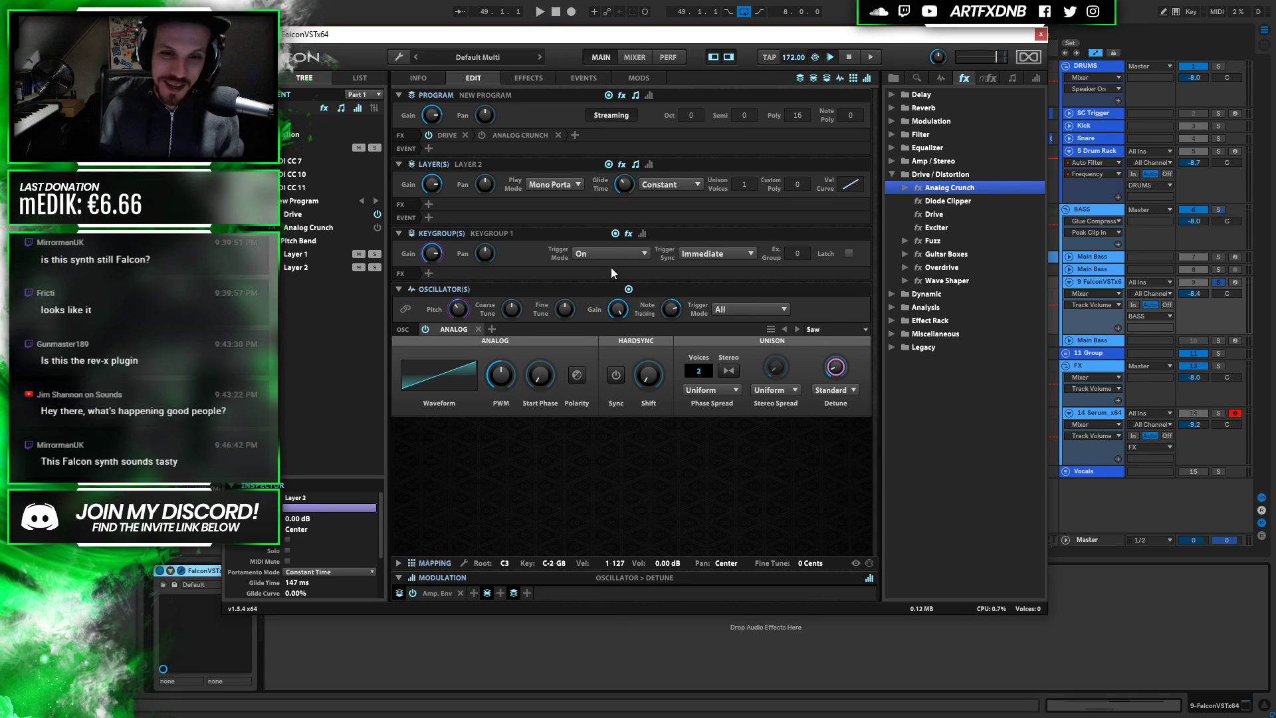
{"action": "key", "text": "space"}
{"action": "left_click", "coordinate": [428, 135]}
{"action": "left_click", "coordinate": [481, 135]}
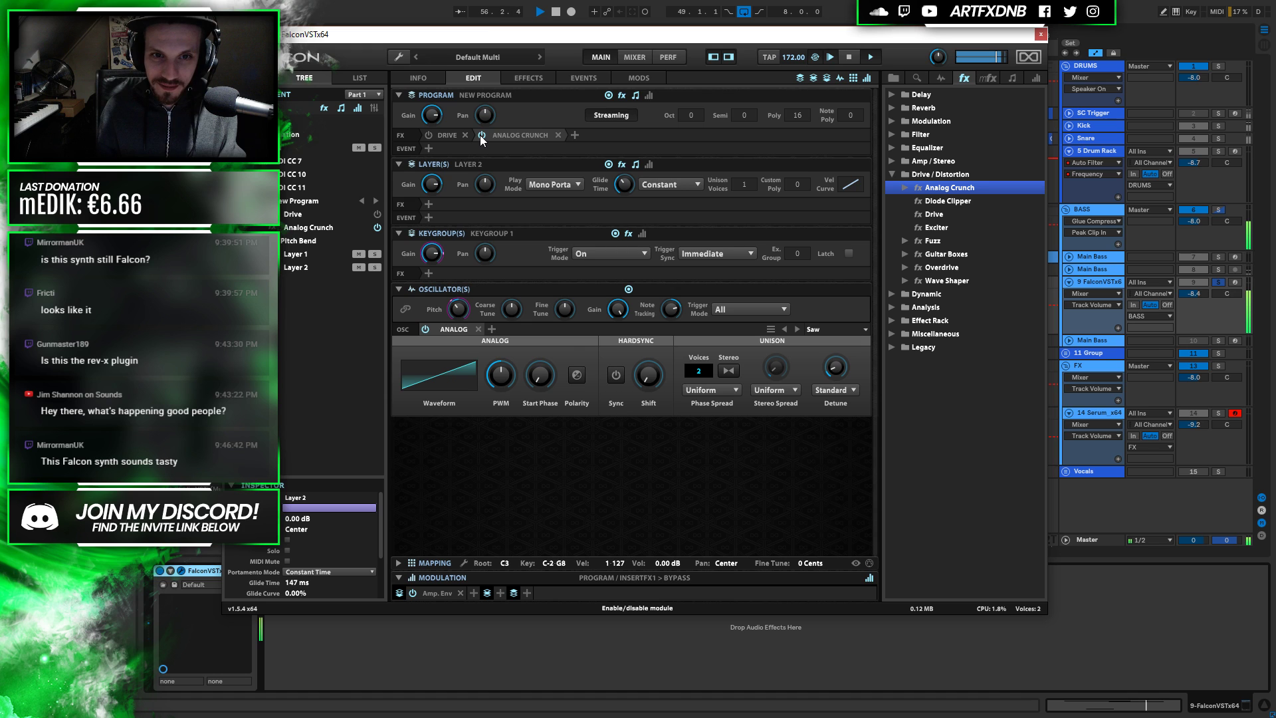
{"action": "left_click", "coordinate": [481, 134]}
{"action": "left_click", "coordinate": [429, 135]}
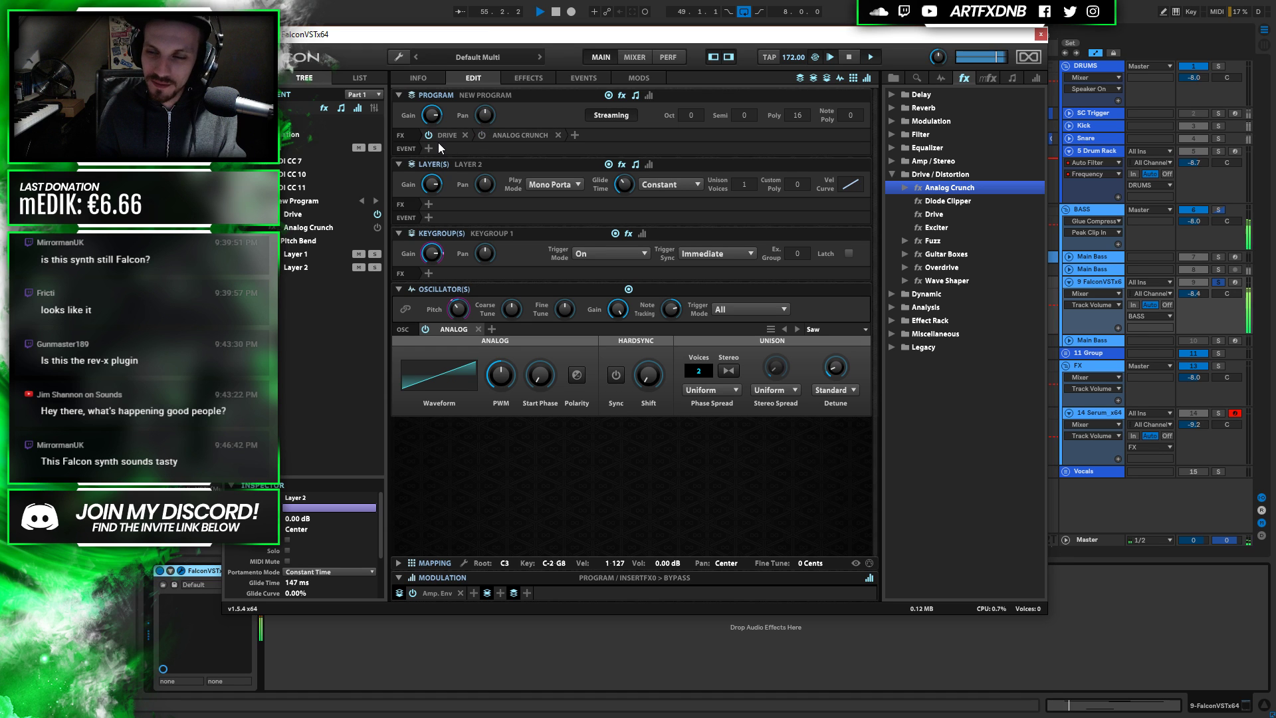
{"action": "left_click", "coordinate": [515, 136]}
{"action": "left_click", "coordinate": [558, 136]}
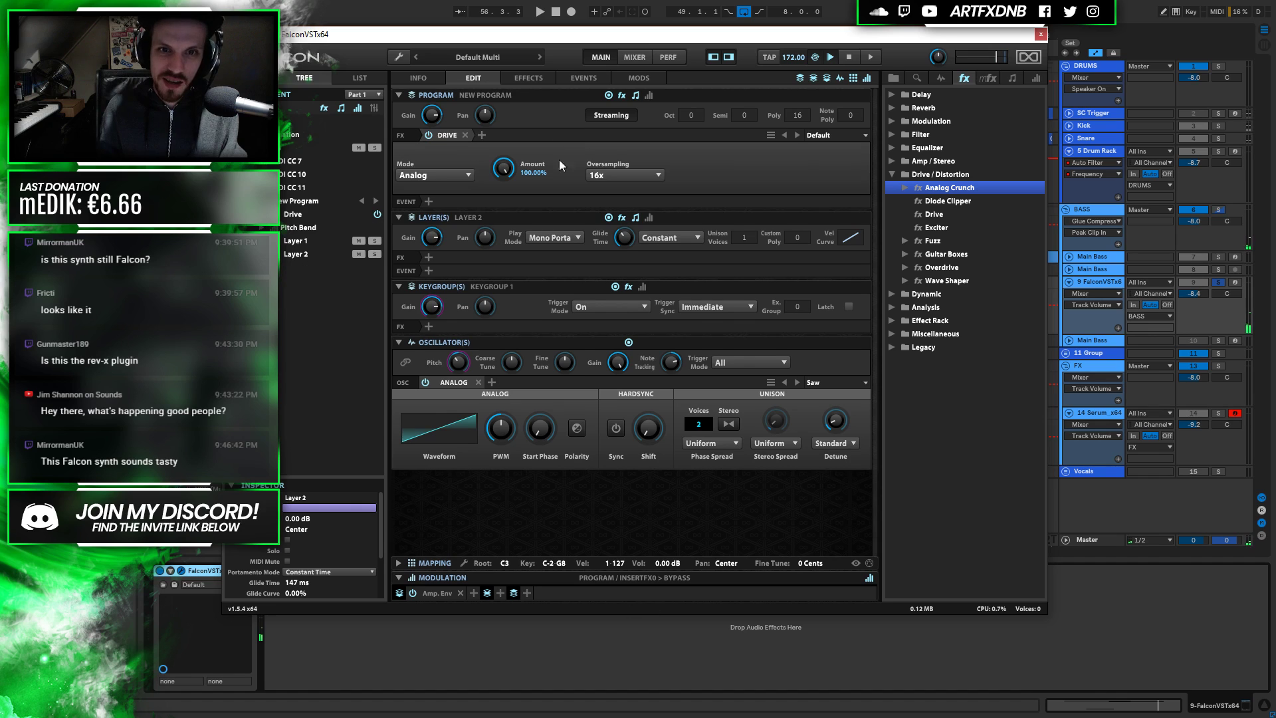
Add the Tilt equalizer after Drive in the program's effects chain
{"action": "left_click", "coordinate": [892, 175]}
{"action": "left_click", "coordinate": [933, 149]}
{"action": "left_click", "coordinate": [893, 148]}
{"action": "left_click", "coordinate": [941, 176]}
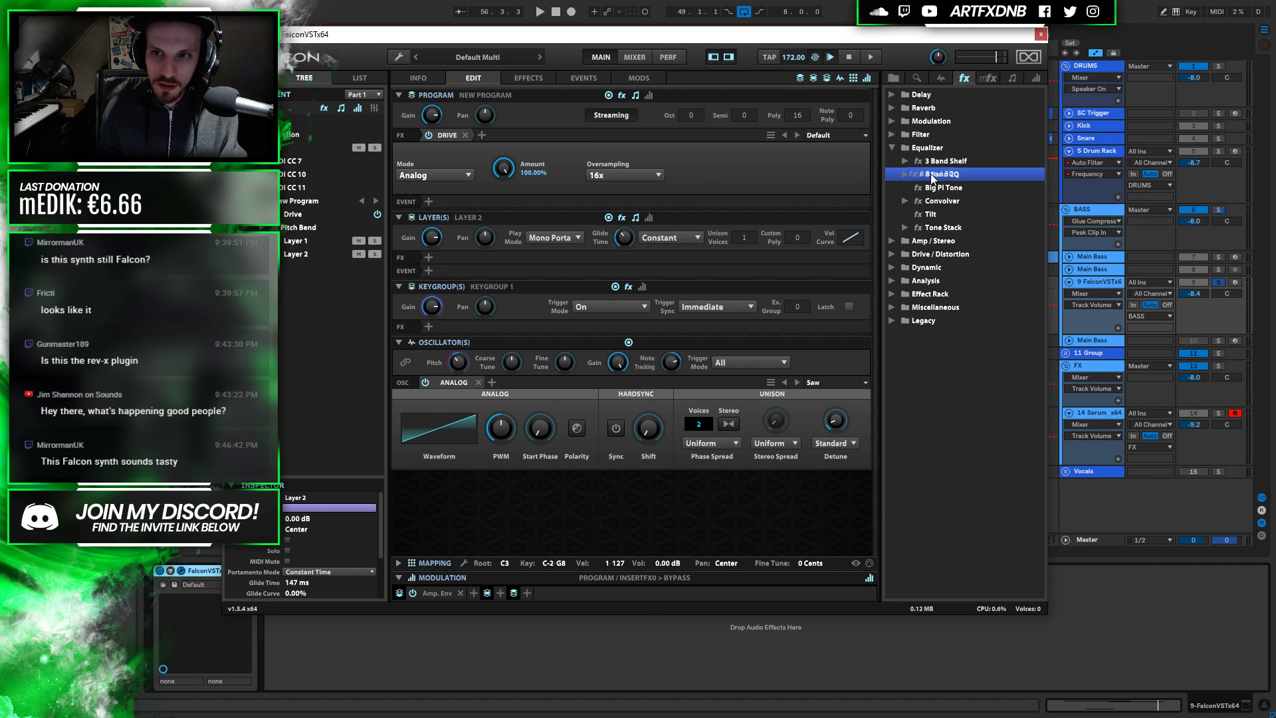
{"action": "left_click_drag", "start_coordinate": [930, 214], "coordinate": [481, 135]}
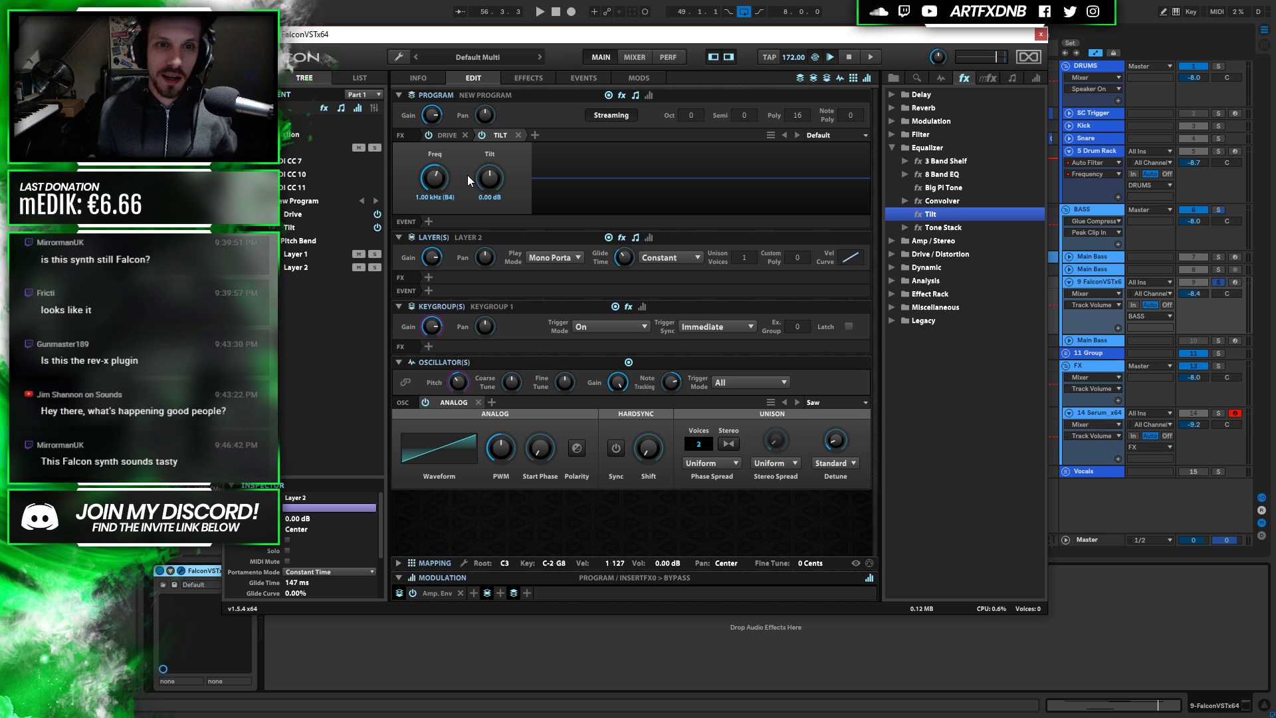
Try the Tilt equalizer at 207 Hz with -1.73 dB of tilt and compare the sound with it bypassed
{"action": "left_click_drag", "start_coordinate": [489, 41], "coordinate": [596, 95]}
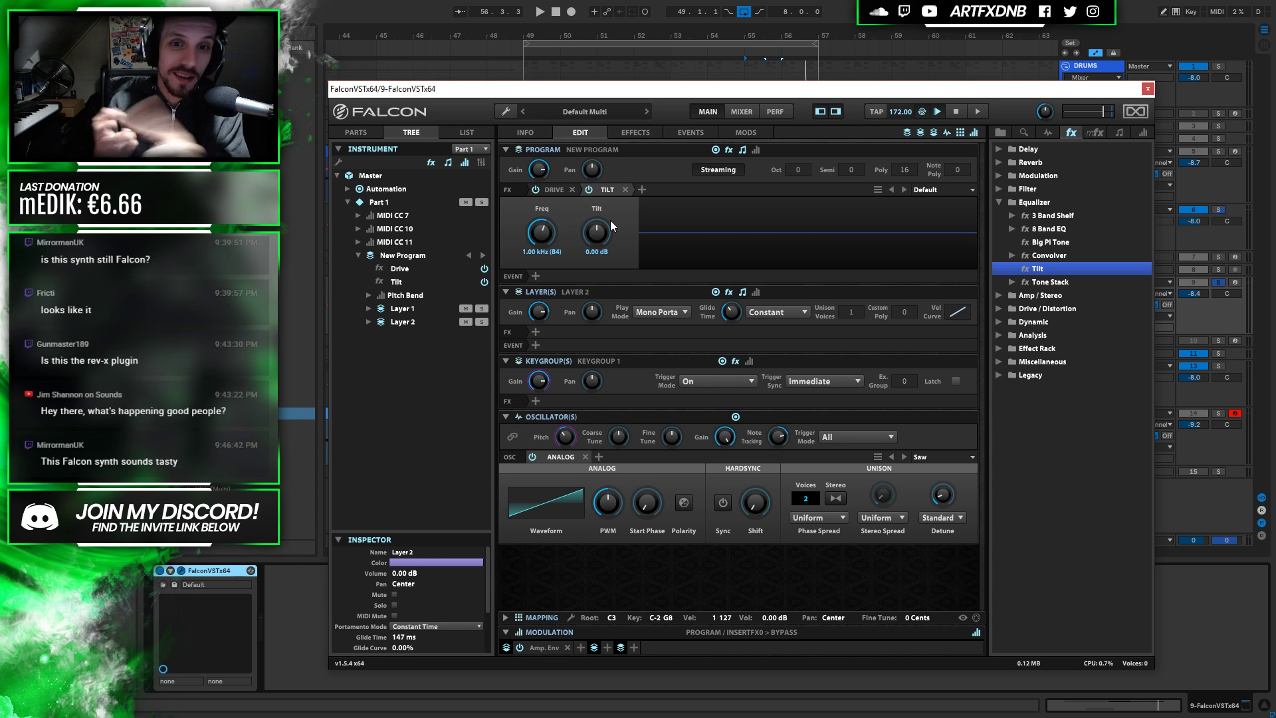
{"action": "left_click_drag", "start_coordinate": [603, 246], "coordinate": [596, 194]}
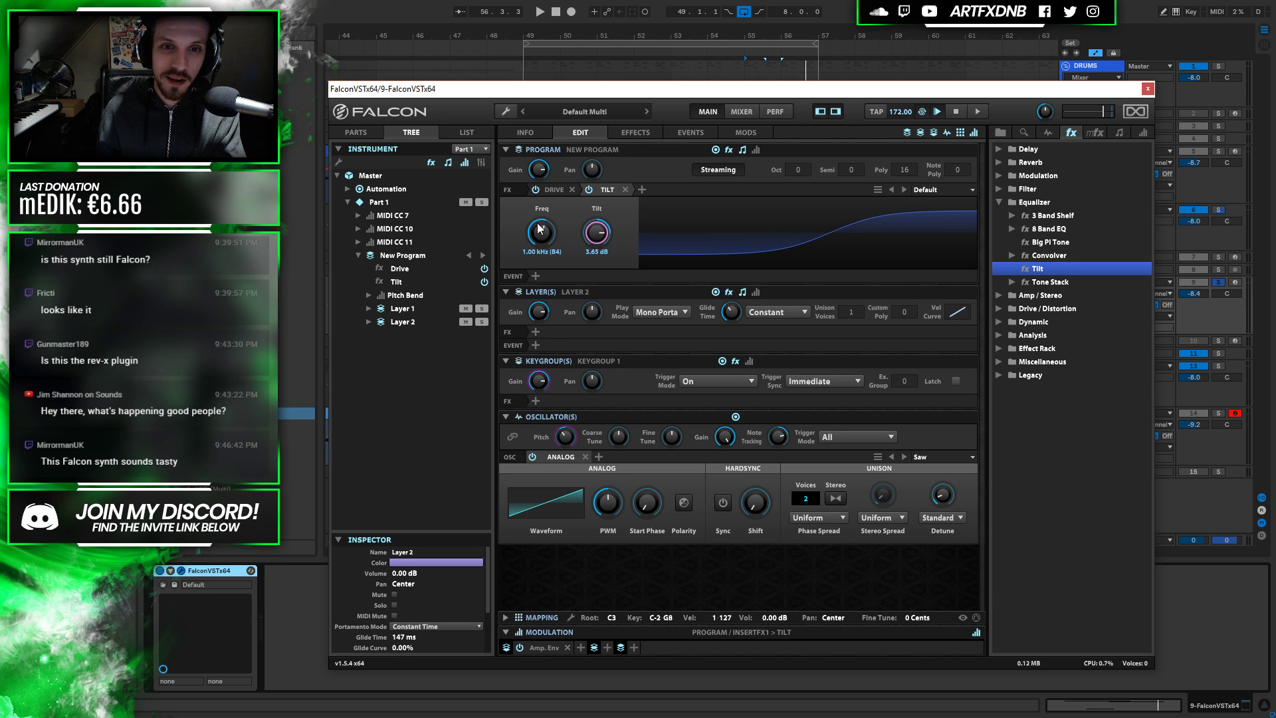
{"action": "left_click_drag", "start_coordinate": [540, 228], "coordinate": [549, 267]}
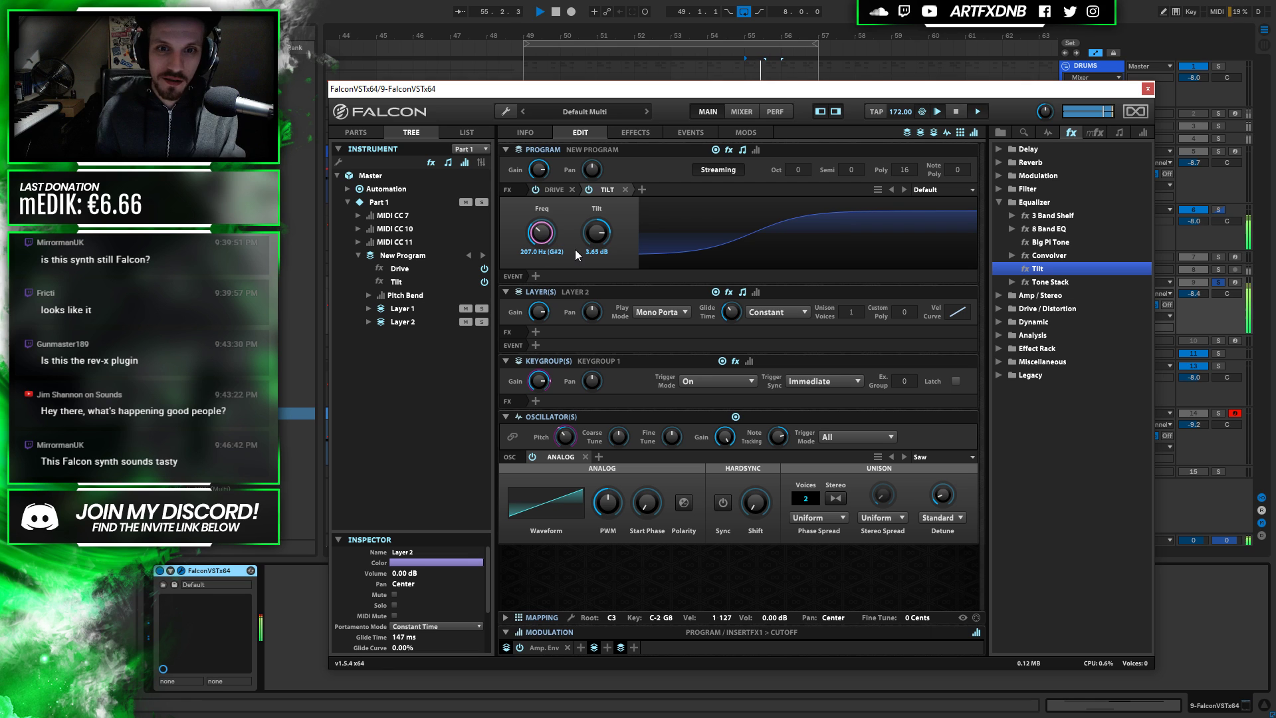
{"action": "left_click_drag", "start_coordinate": [597, 241], "coordinate": [575, 314]}
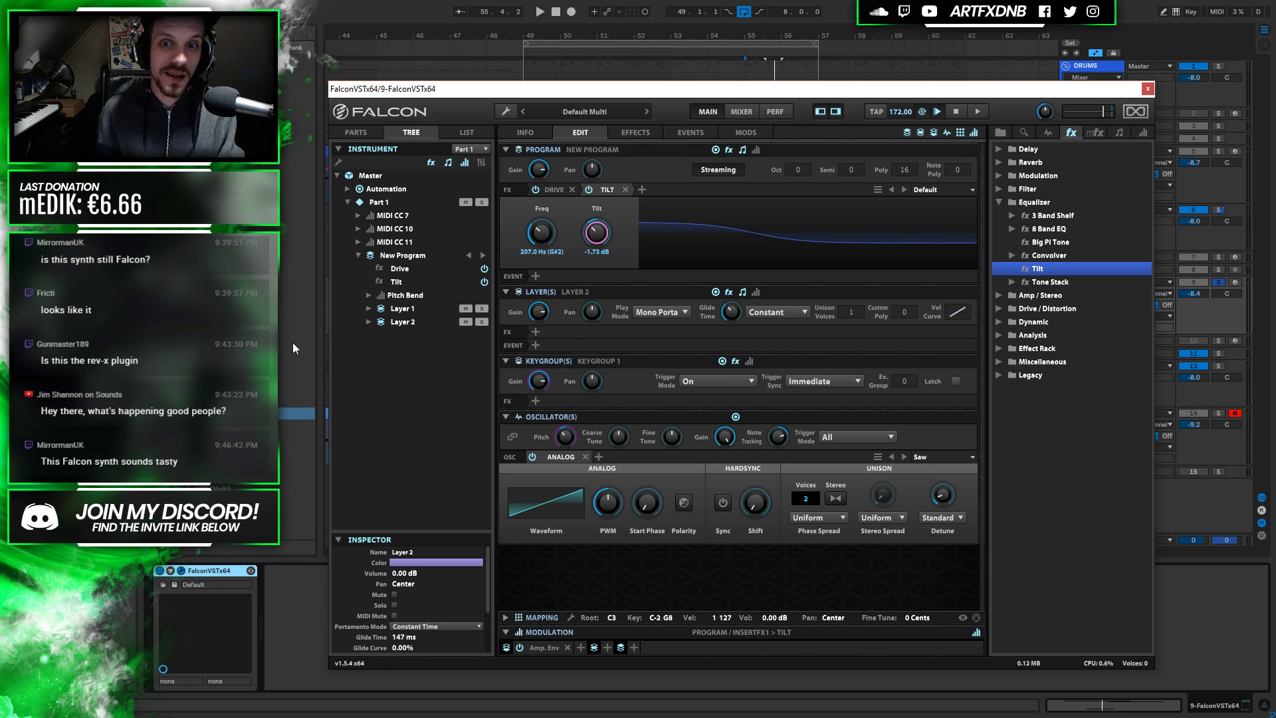
{"action": "key", "text": "space"}
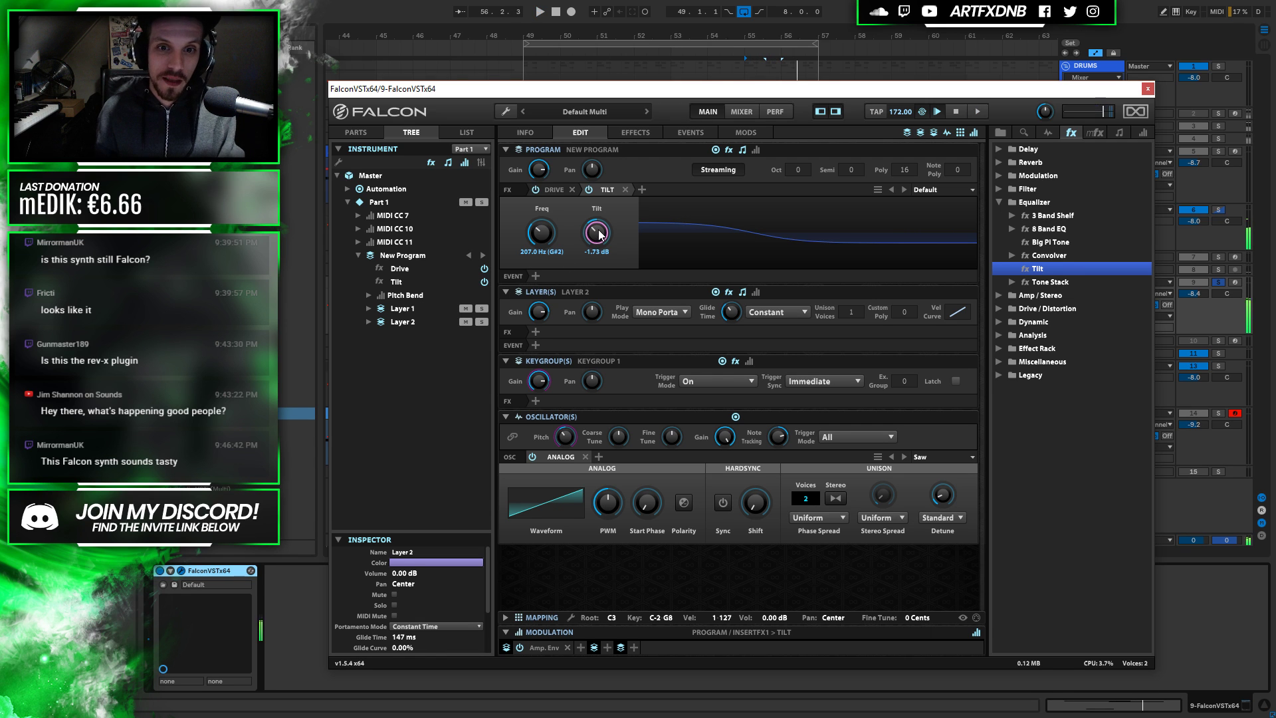
{"action": "left_click", "coordinate": [589, 189]}
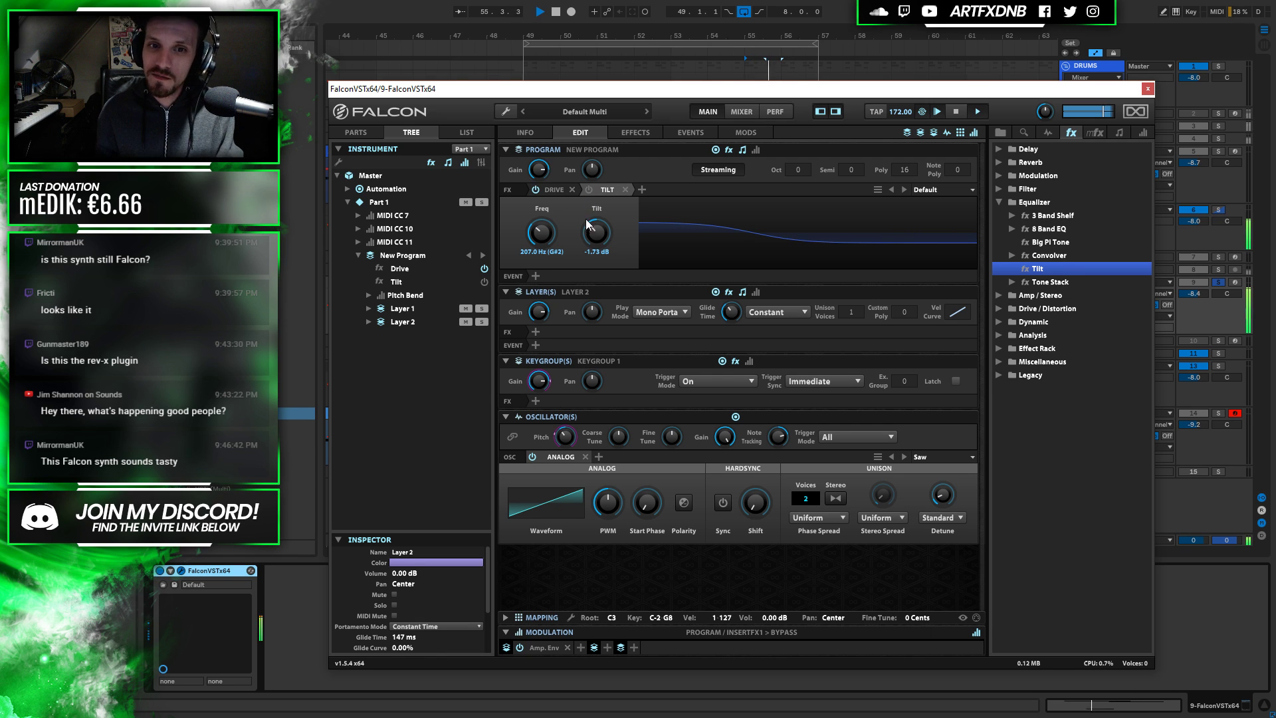
{"action": "key", "text": "space"}
{"action": "left_click", "coordinate": [588, 190]}
Set the Tilt equalizer to -2.35 dB of tilt at 157 Hz by ear and collapse the Equalizer effects category
{"action": "left_click_drag", "start_coordinate": [596, 232], "coordinate": [604, 251]}
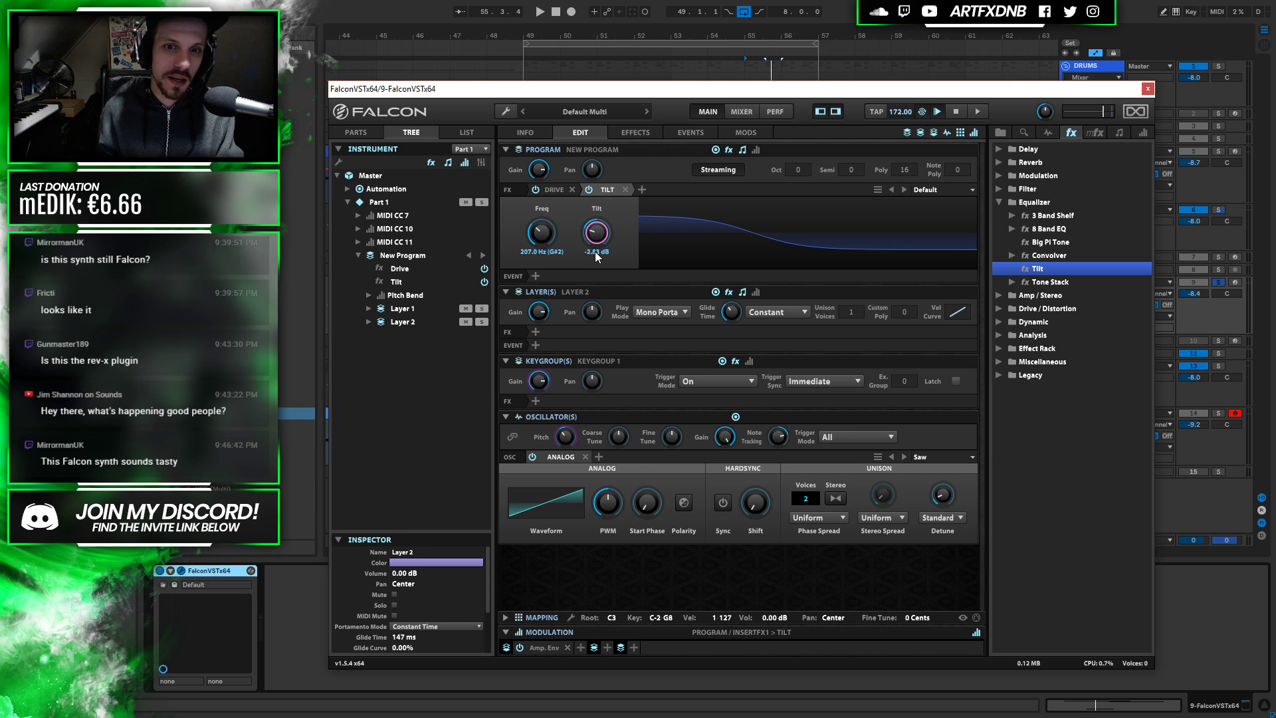
{"action": "left_click_drag", "start_coordinate": [597, 234], "coordinate": [601, 237]}
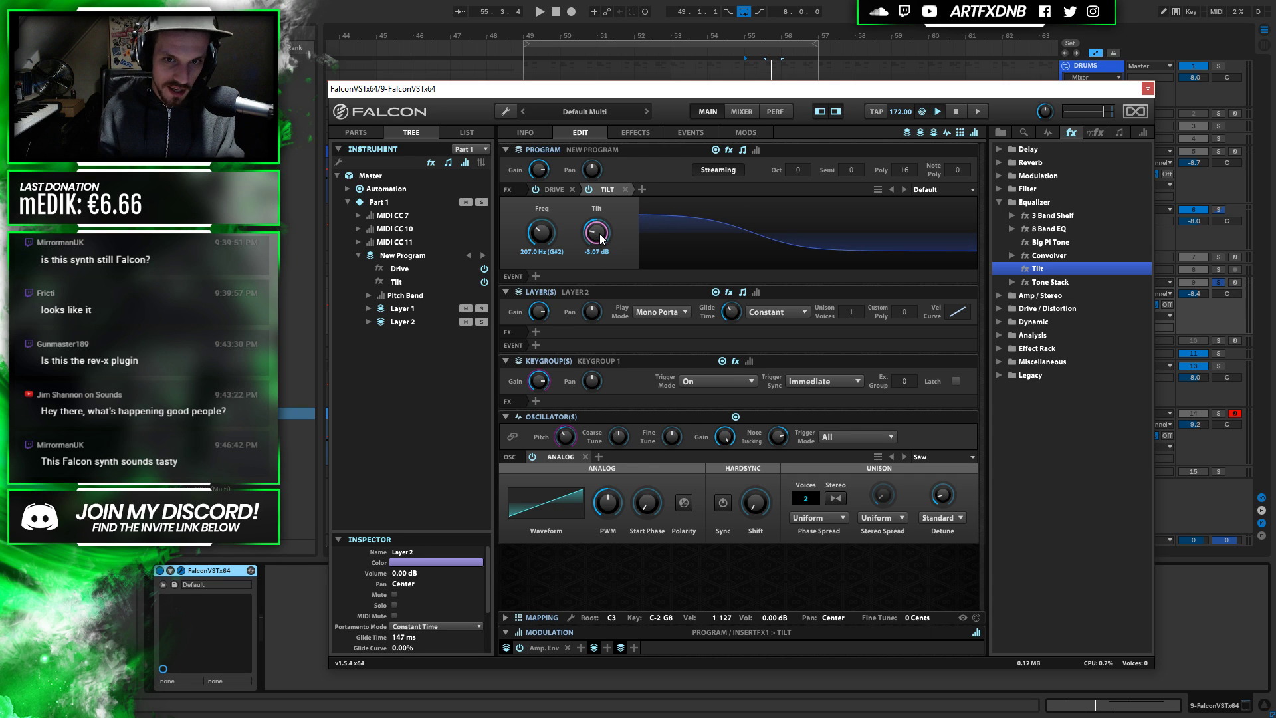
{"action": "key", "text": "space"}
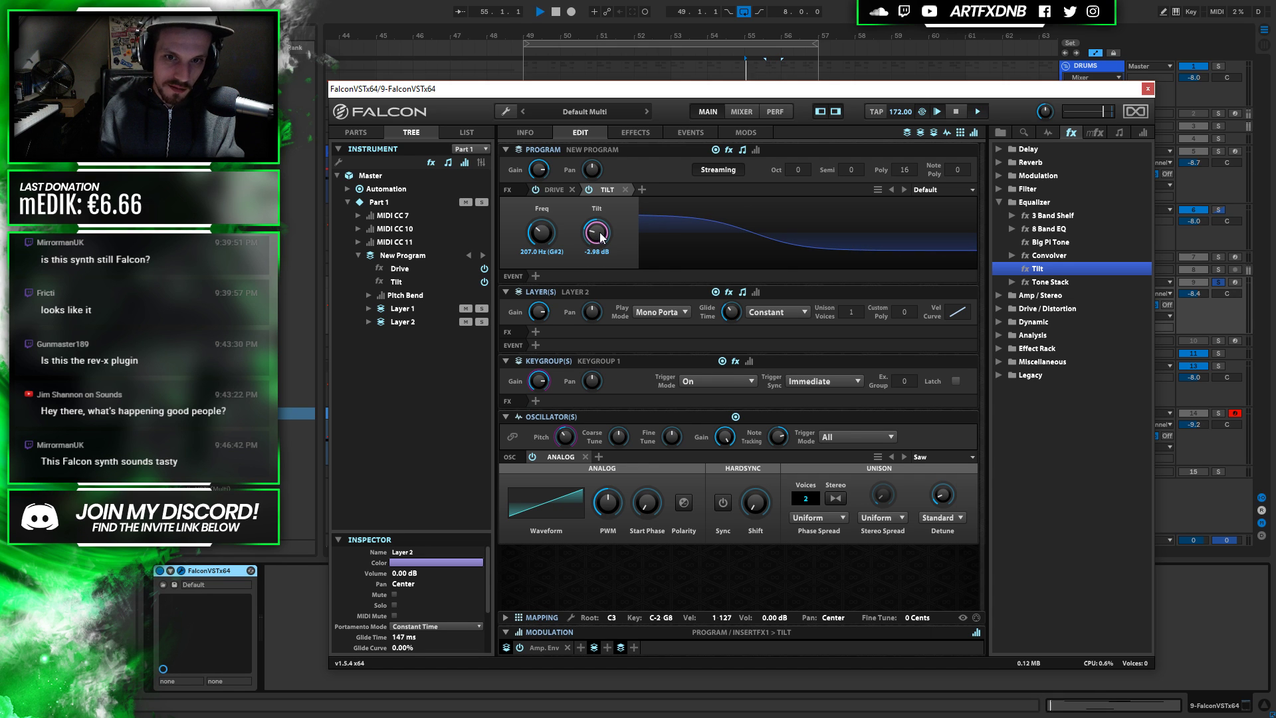
{"action": "left_click_drag", "start_coordinate": [602, 238], "coordinate": [547, 239]}
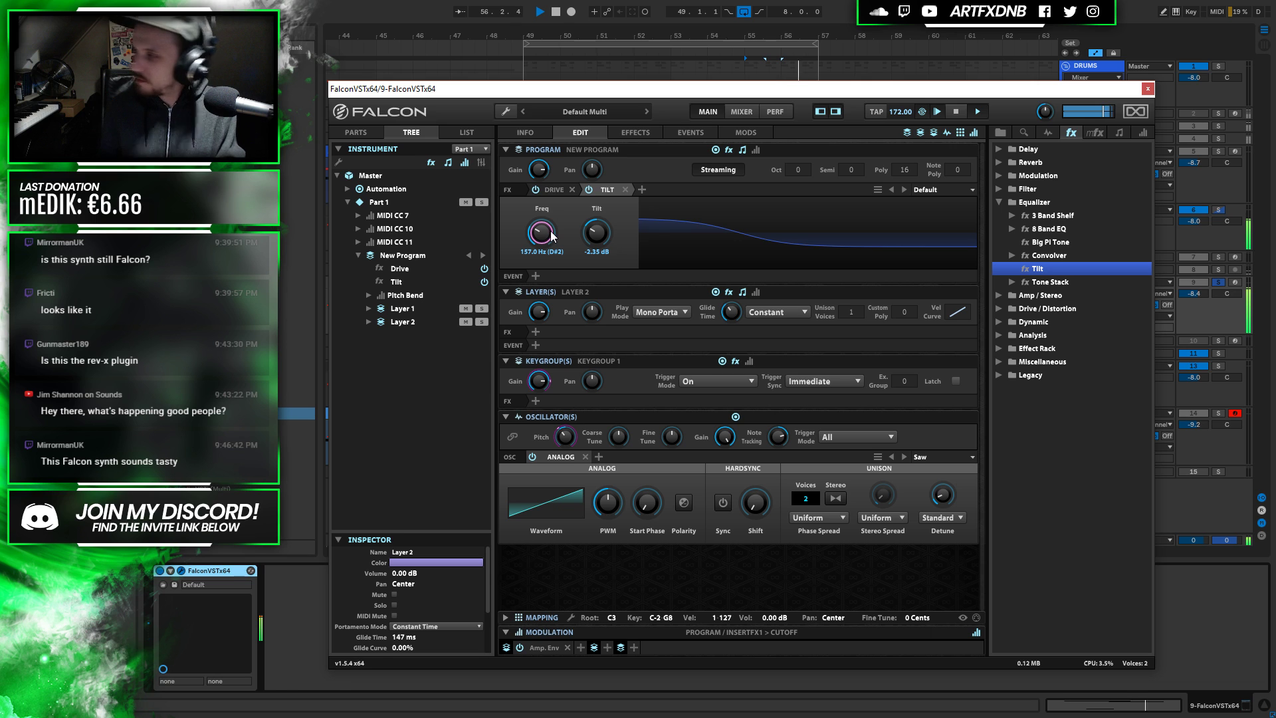
{"action": "key", "text": "space"}
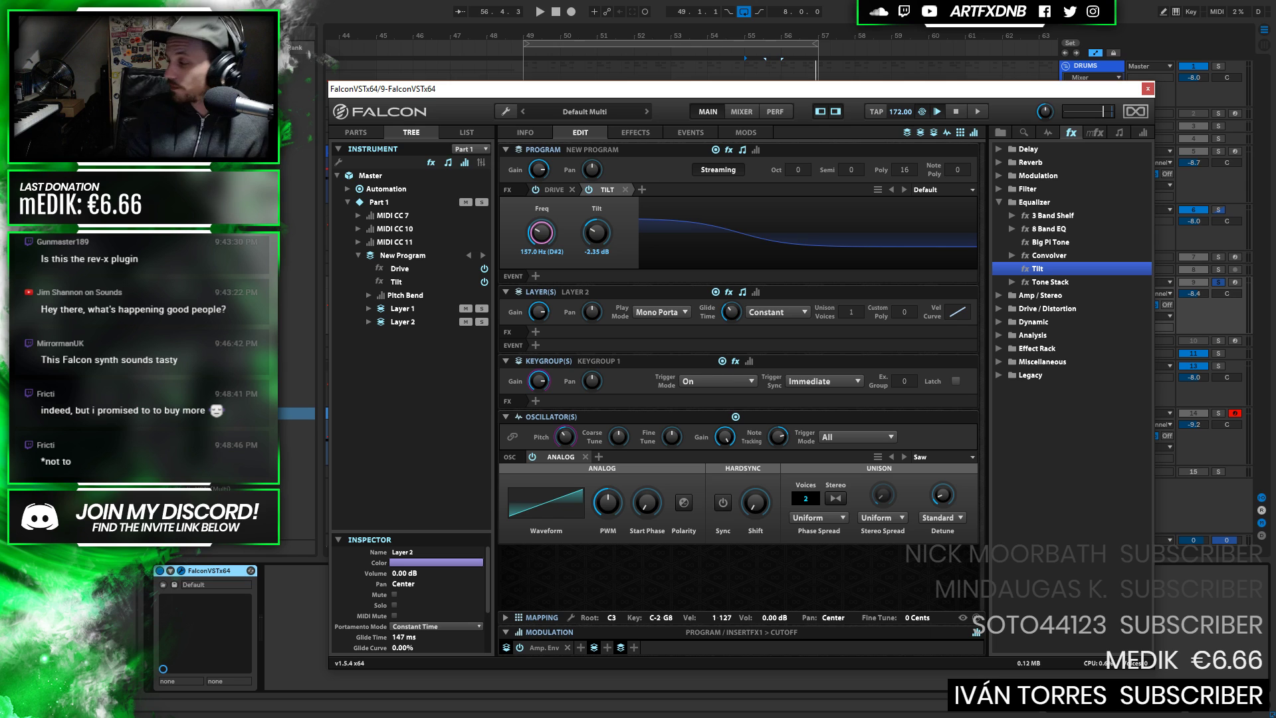
{"action": "left_click", "coordinate": [998, 202]}
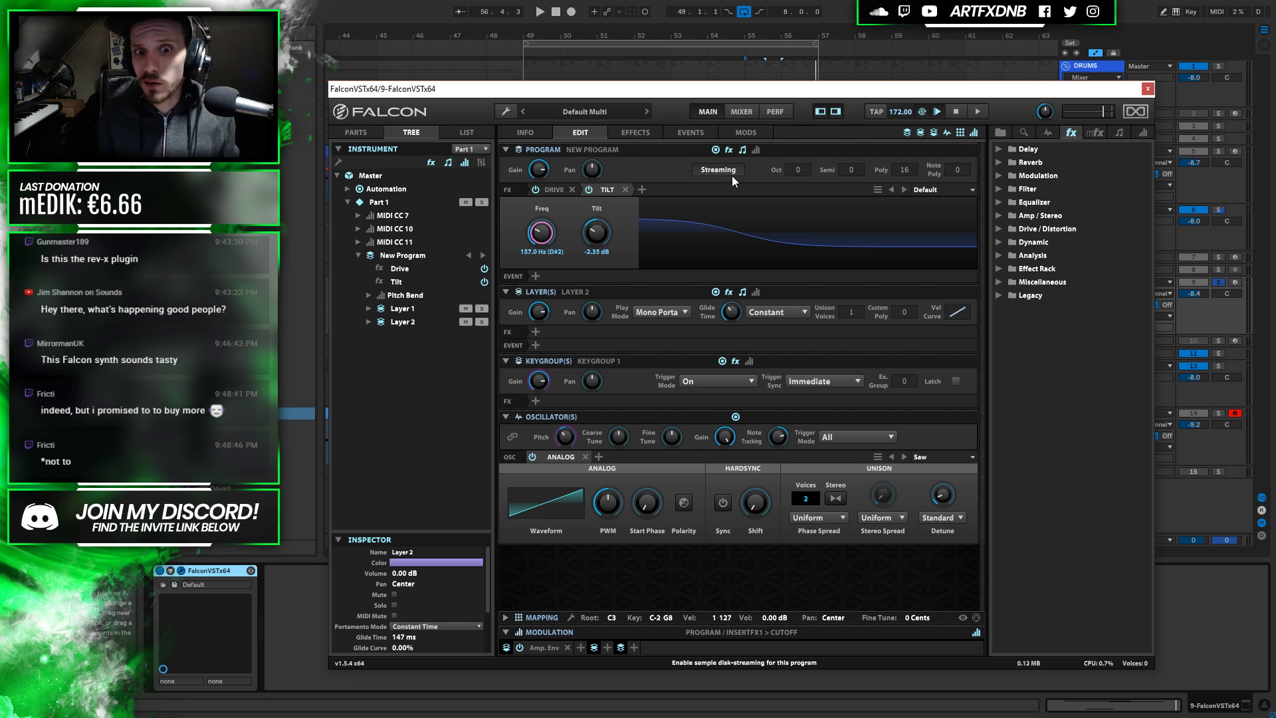
{"action": "mouse_move", "coordinate": [638, 513]}
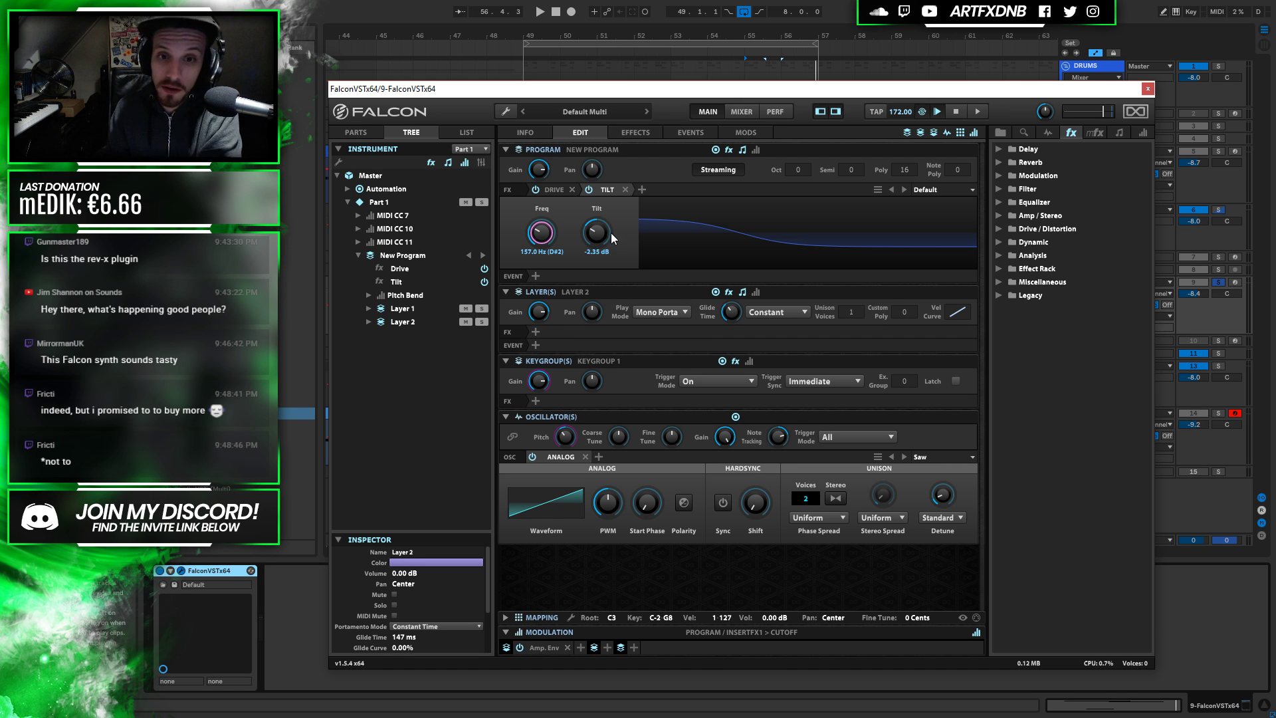
{"action": "left_click", "coordinate": [607, 189]}
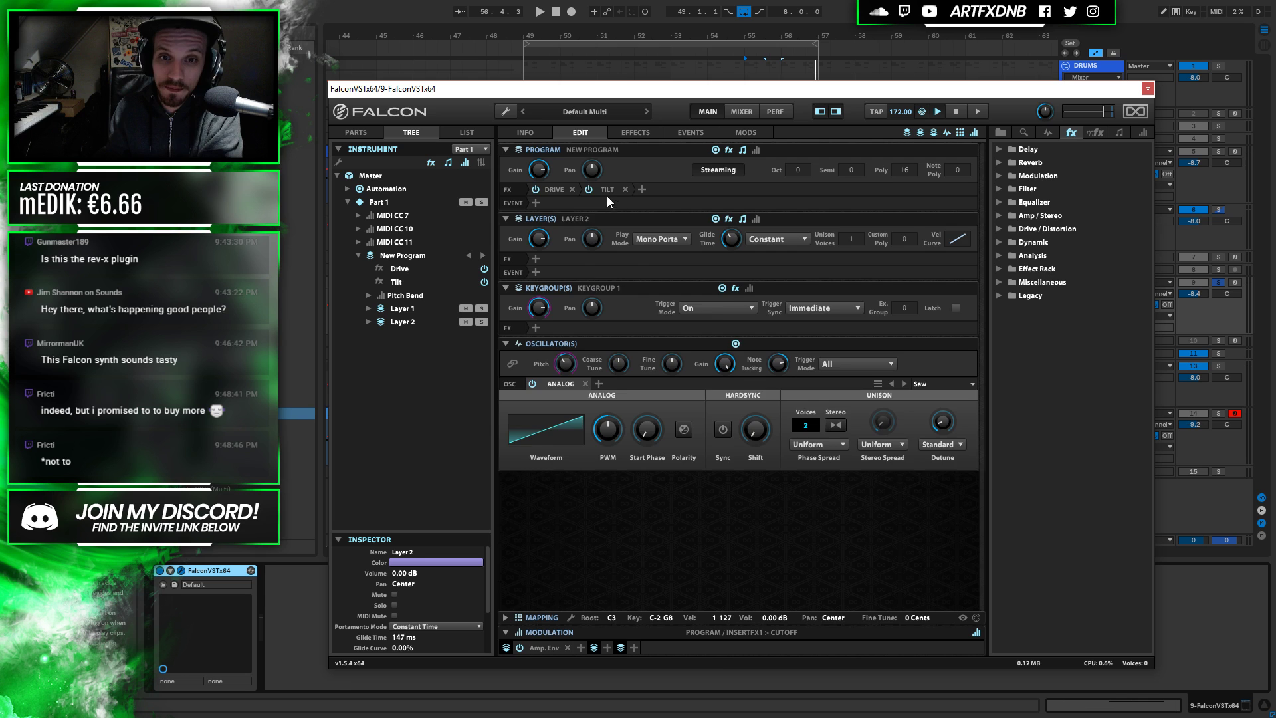
{"action": "left_click", "coordinate": [608, 189]}
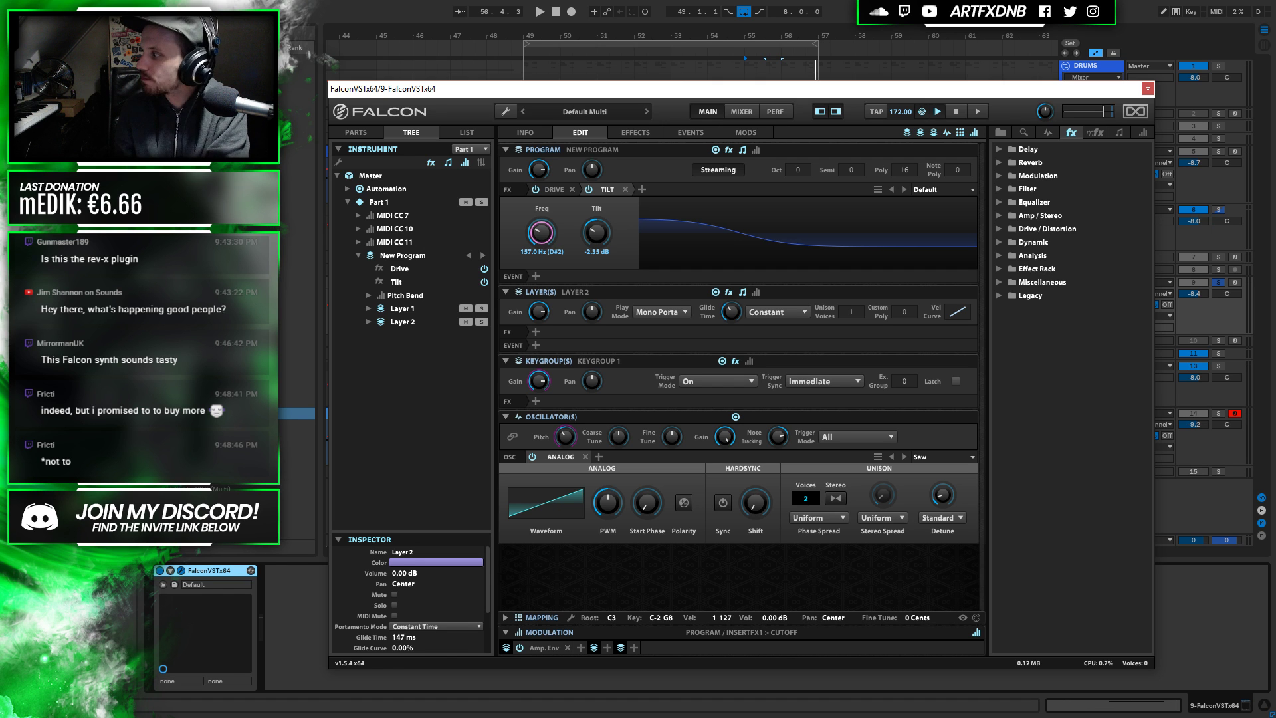
Close the Falcon window, unsolo the Falcon track and play its clip together with the full arrangement
{"action": "left_click_drag", "start_coordinate": [1052, 91], "coordinate": [846, 83]}
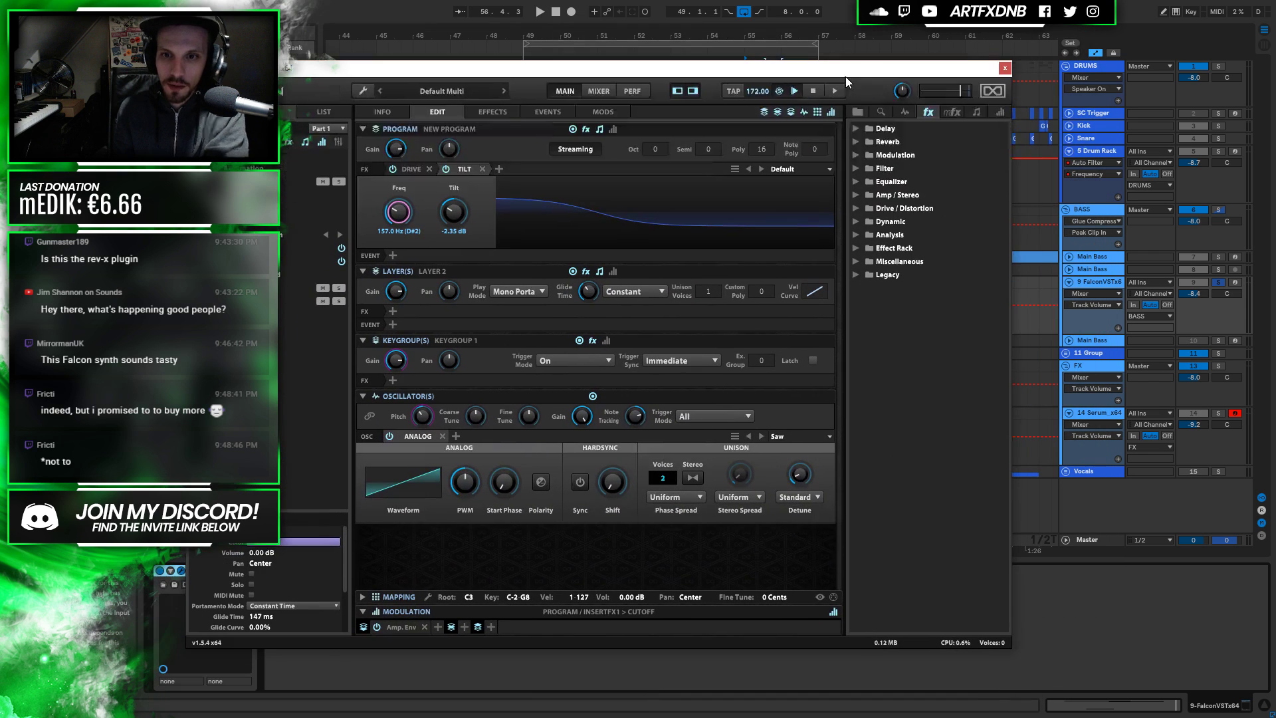
{"action": "left_click", "coordinate": [1004, 68]}
{"action": "left_click", "coordinate": [763, 277]}
{"action": "key", "text": "space"}
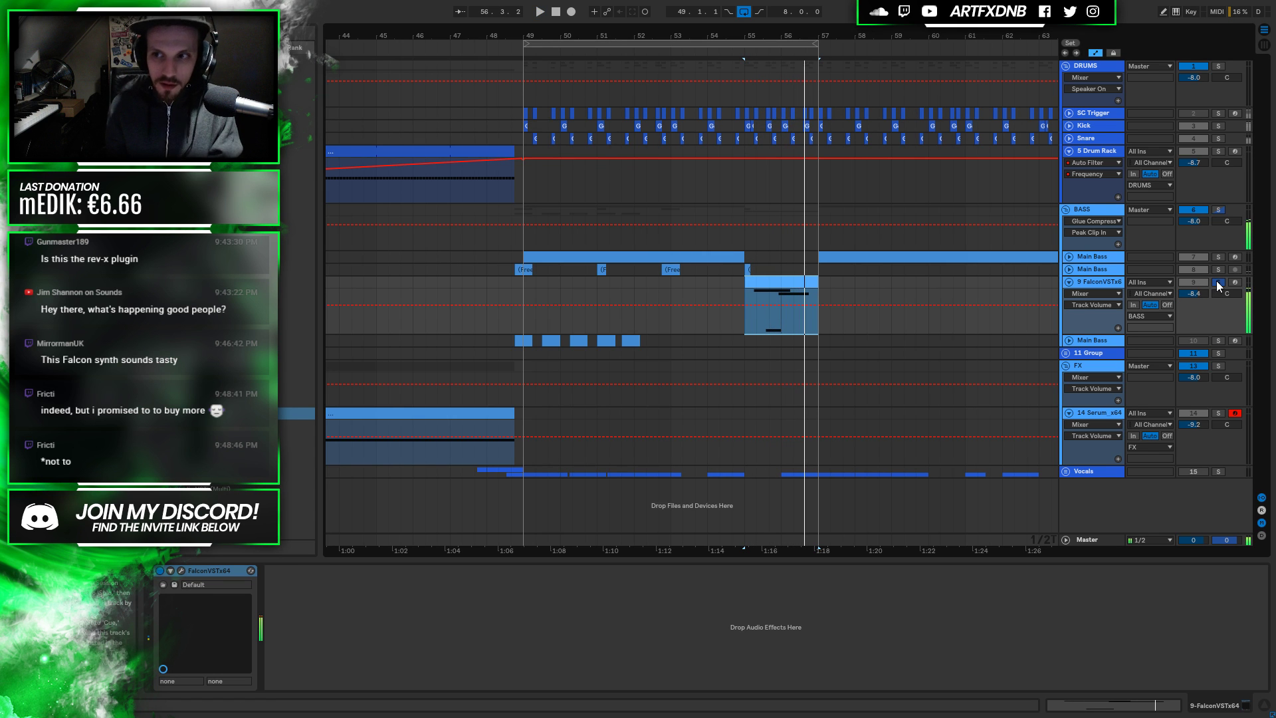
{"action": "key", "text": "space"}
{"action": "left_click", "coordinate": [527, 288]}
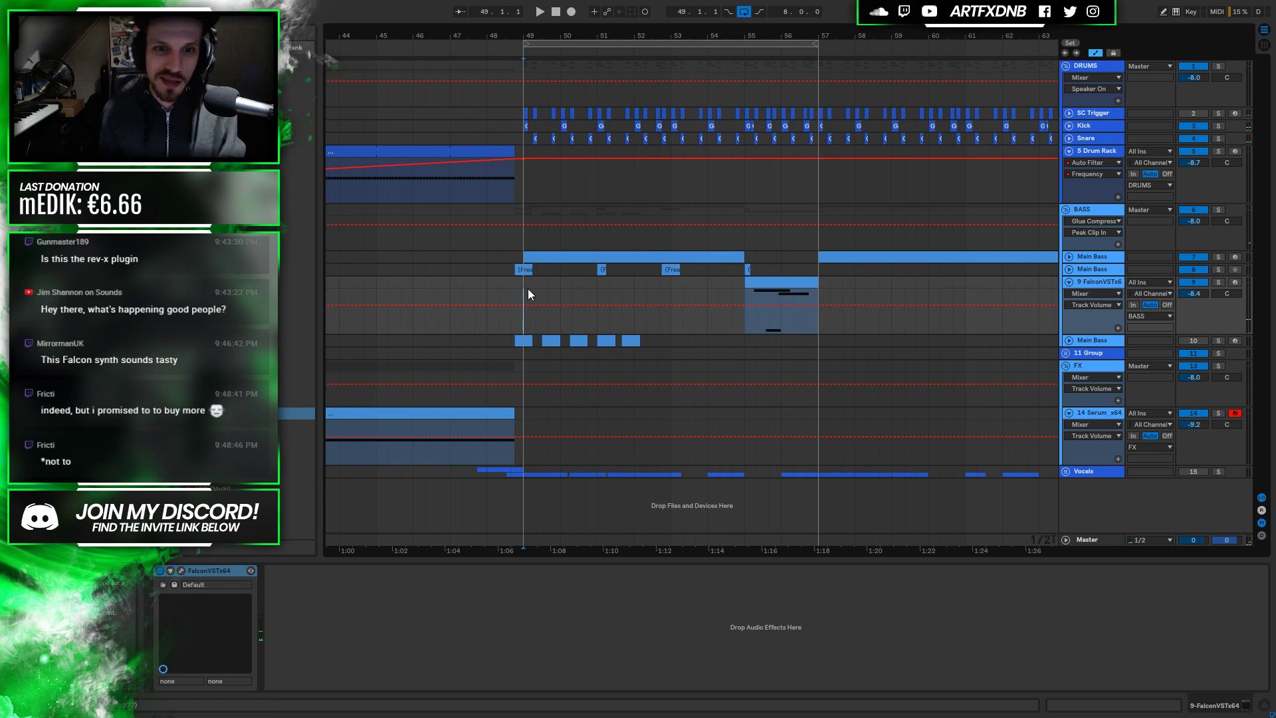
{"action": "left_click", "coordinate": [510, 281]}
{"action": "key", "text": "space"}
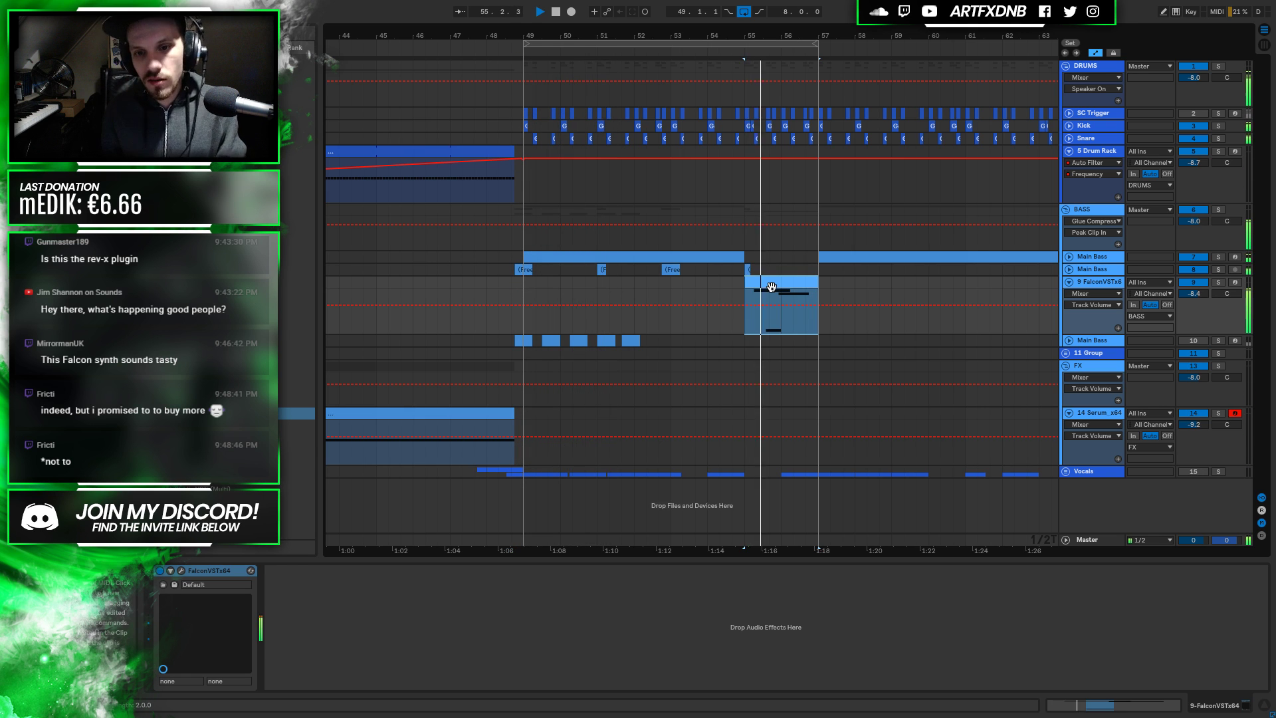
{"action": "key", "text": "space"}
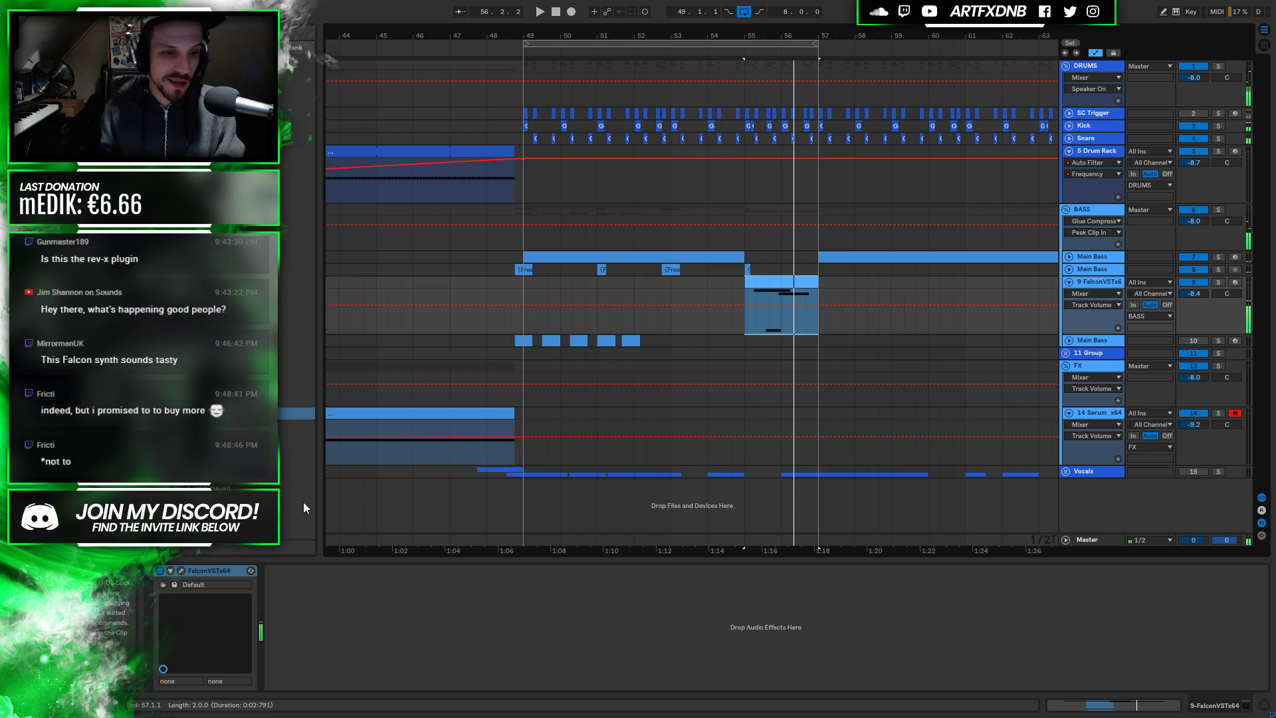
Reopen the Falcon window and show the settings of the program's Tilt effect
{"action": "left_click", "coordinate": [181, 571]}
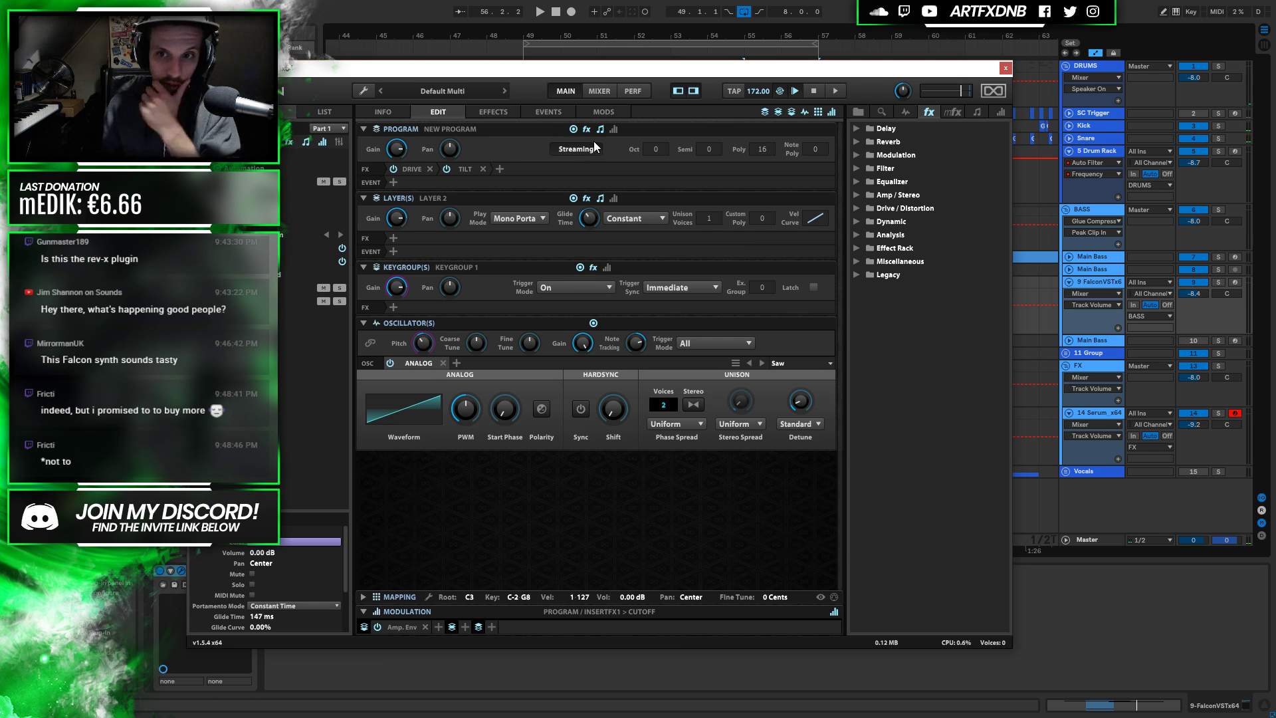
{"action": "left_click", "coordinate": [464, 170]}
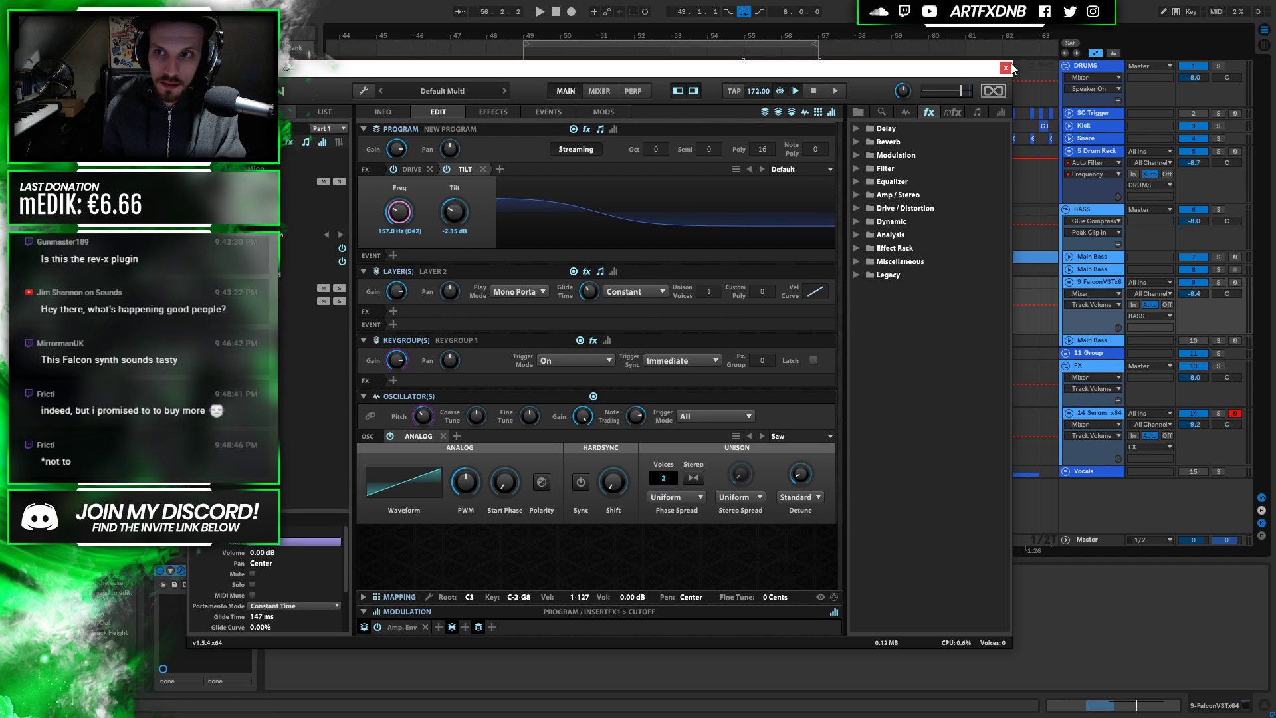
Add an 8 Band EQ after the program's Tilt effect and set Peak1 to -9.98 dB at 329.82 Hz by ear
{"action": "left_click", "coordinate": [856, 182]}
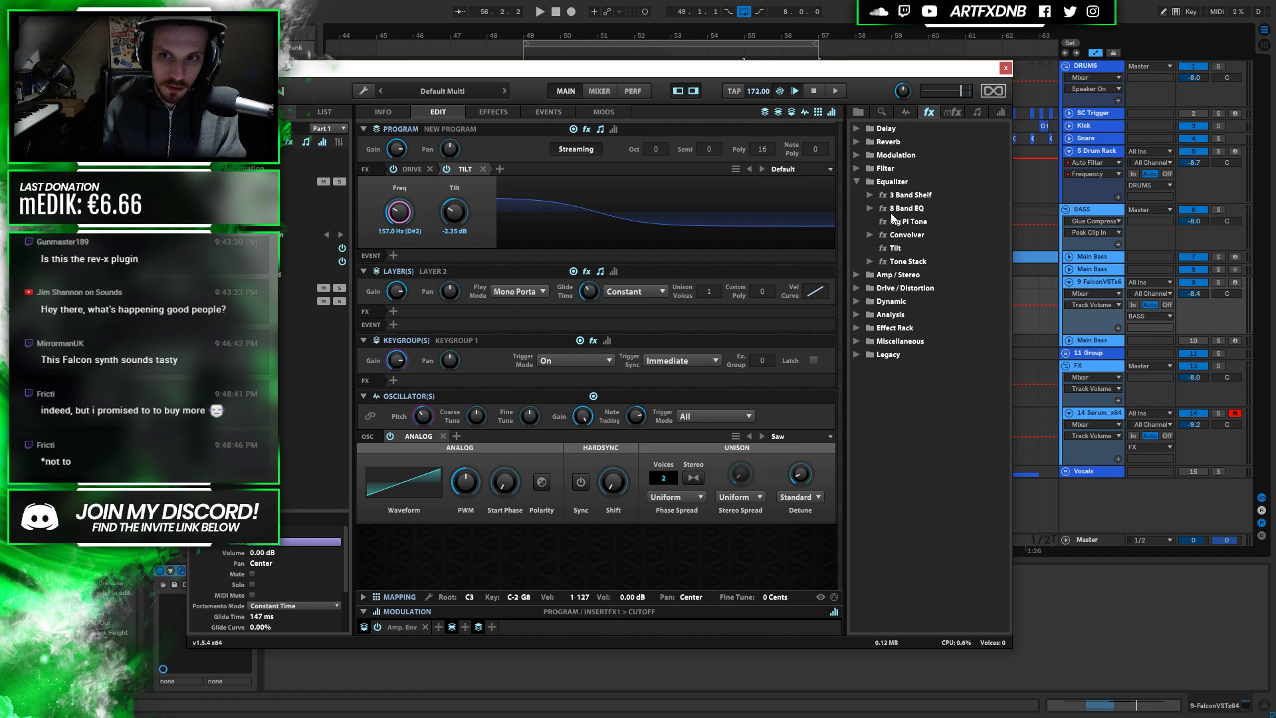
{"action": "left_click", "coordinate": [904, 209]}
{"action": "left_click_drag", "start_coordinate": [550, 181], "coordinate": [544, 173]}
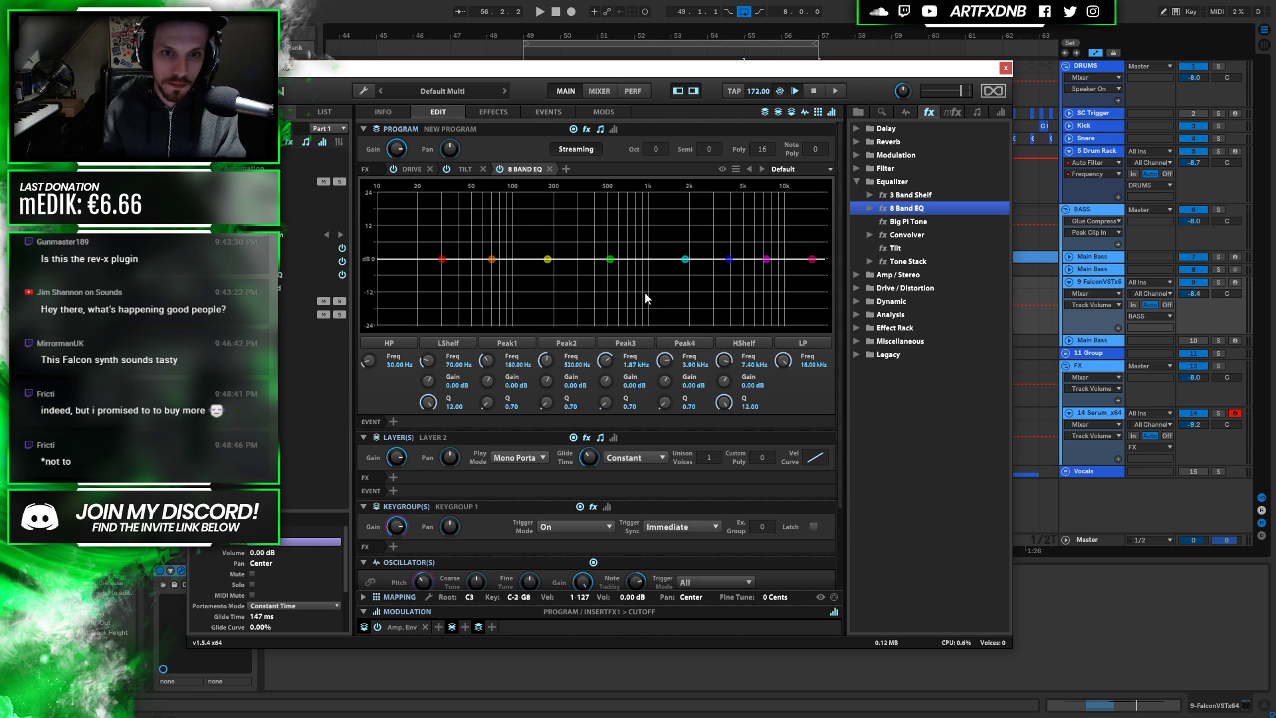
{"action": "left_click_drag", "start_coordinate": [549, 258], "coordinate": [586, 291]}
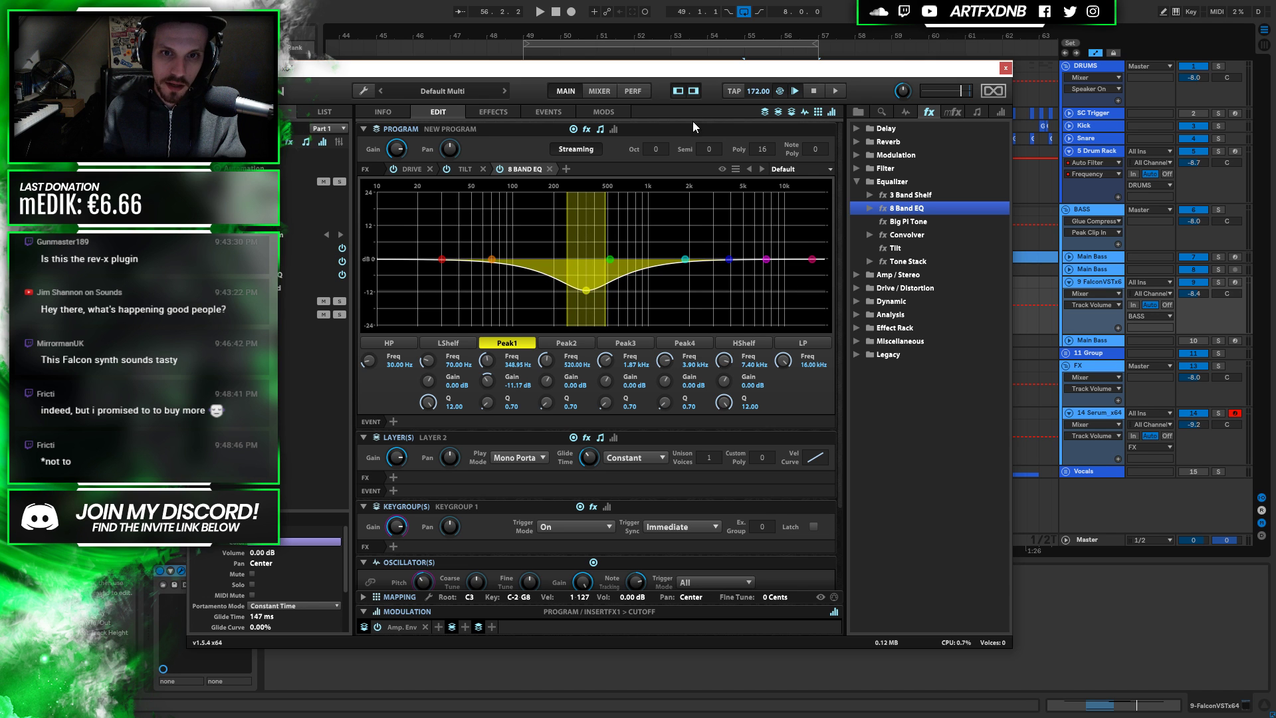
{"action": "left_click_drag", "start_coordinate": [715, 67], "coordinate": [732, 387]}
{"action": "key", "text": "space"}
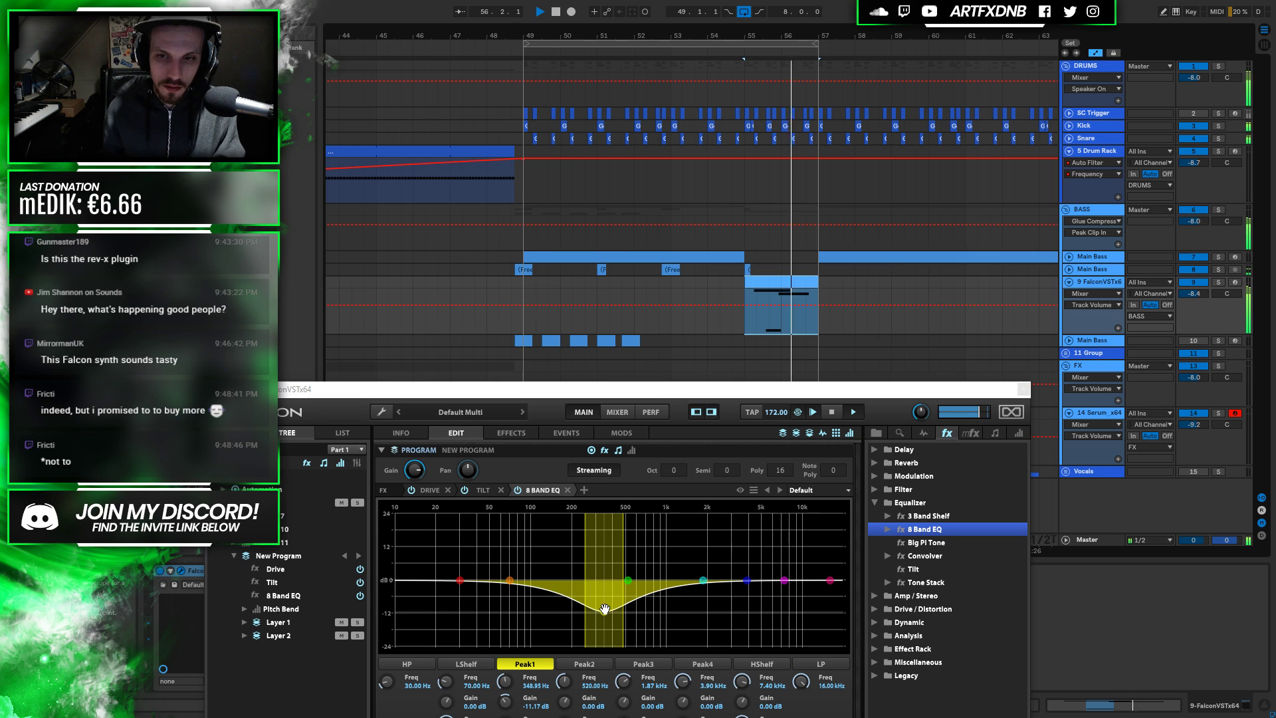
{"action": "left_click_drag", "start_coordinate": [603, 612], "coordinate": [601, 608]}
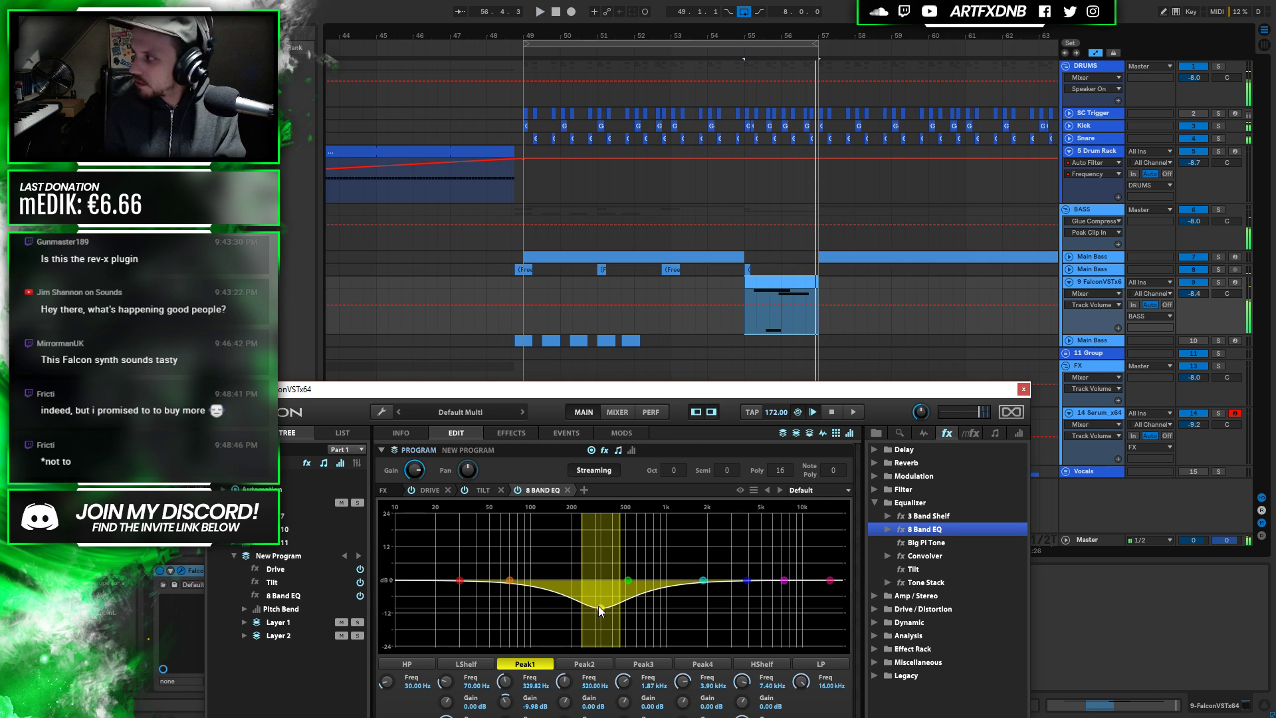
Boost the low shelf to 2.61 dB and Peak2 to 4.04 dB, both at 73.60 Hz, and close Falcon after playback
{"action": "left_click_drag", "start_coordinate": [509, 582], "coordinate": [512, 570]}
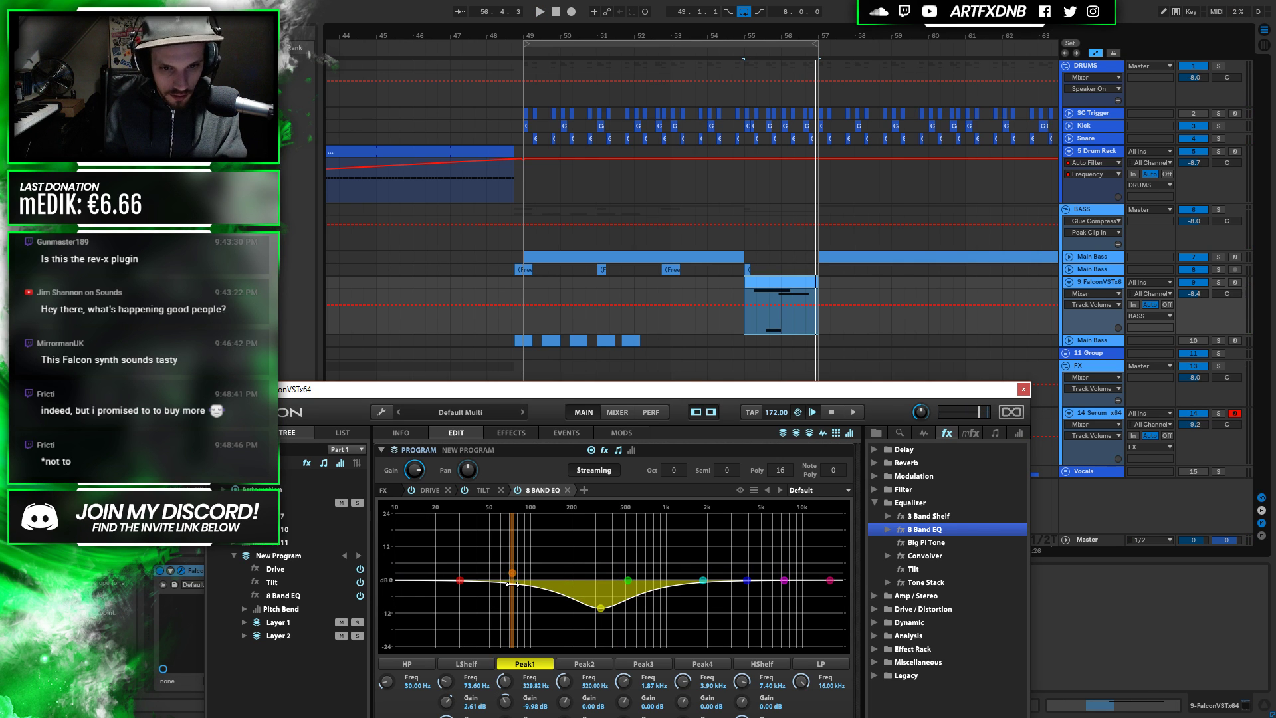
{"action": "left_click_drag", "start_coordinate": [626, 579], "coordinate": [513, 570]}
{"action": "key", "text": "space"}
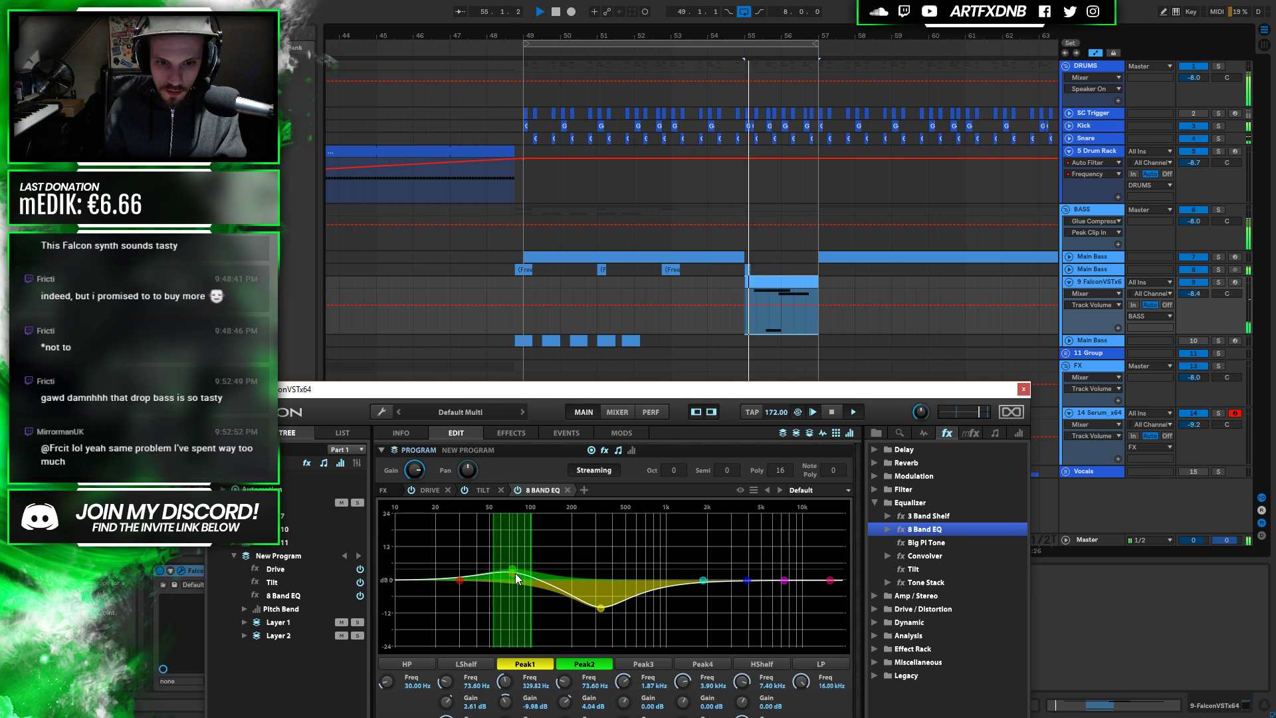
{"action": "key", "text": "space"}
{"action": "left_click", "coordinate": [1023, 388]}
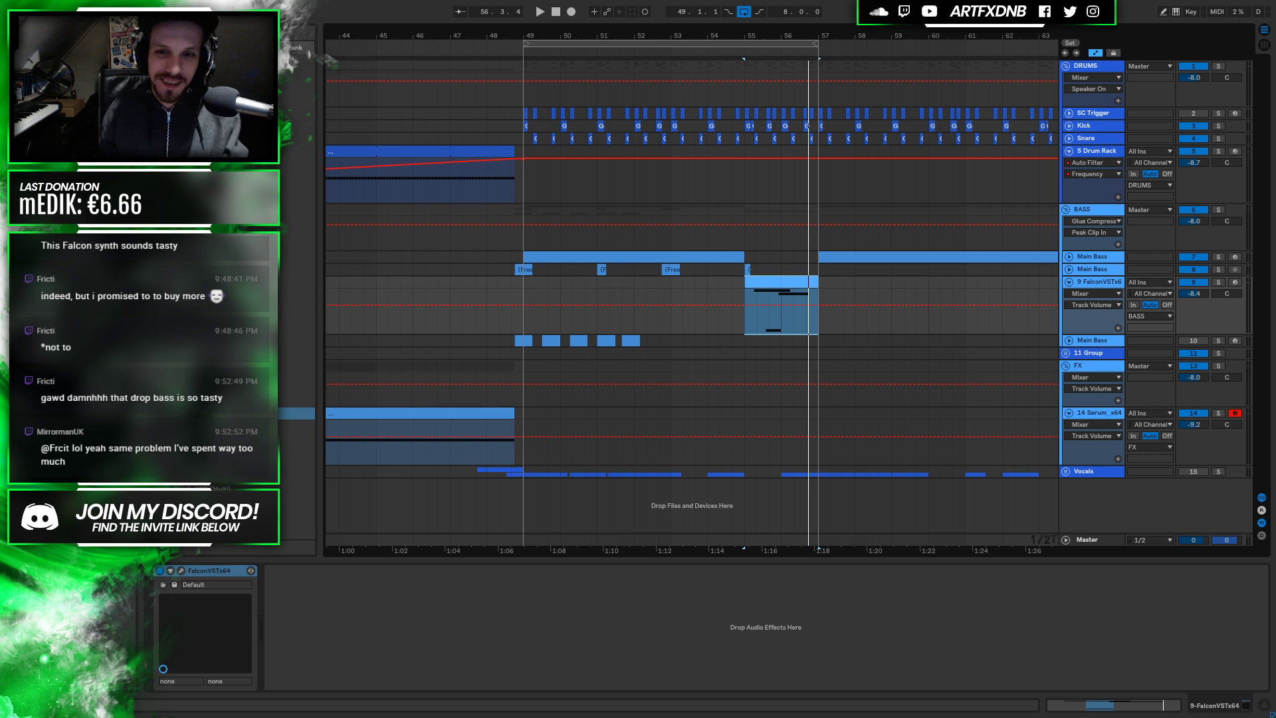
Play the arrangement from just before bar 49 and unfold the first Main Bass track
{"action": "left_click", "coordinate": [516, 255]}
{"action": "key", "text": "space"}
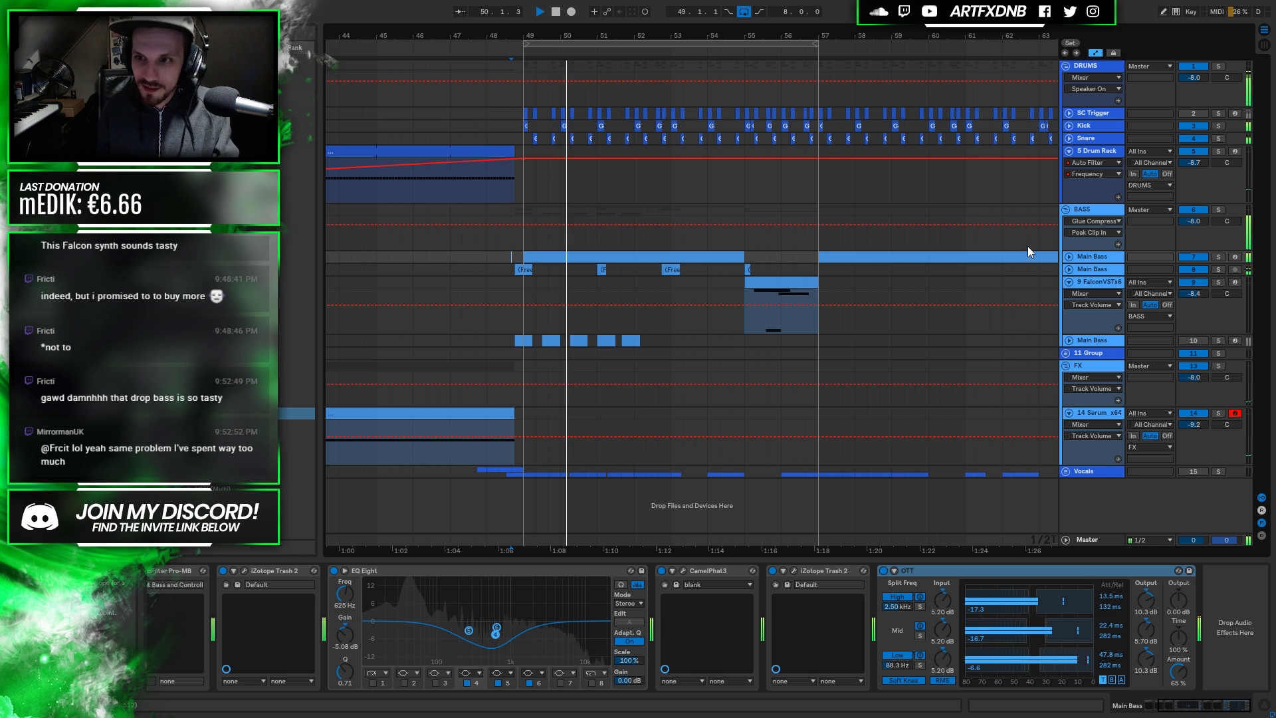
{"action": "left_click", "coordinate": [1093, 259]}
{"action": "key", "text": "space"}
Select the Main Bass clip starting at bar 49 and open the Falcon instrument of that track
{"action": "left_click", "coordinate": [656, 256]}
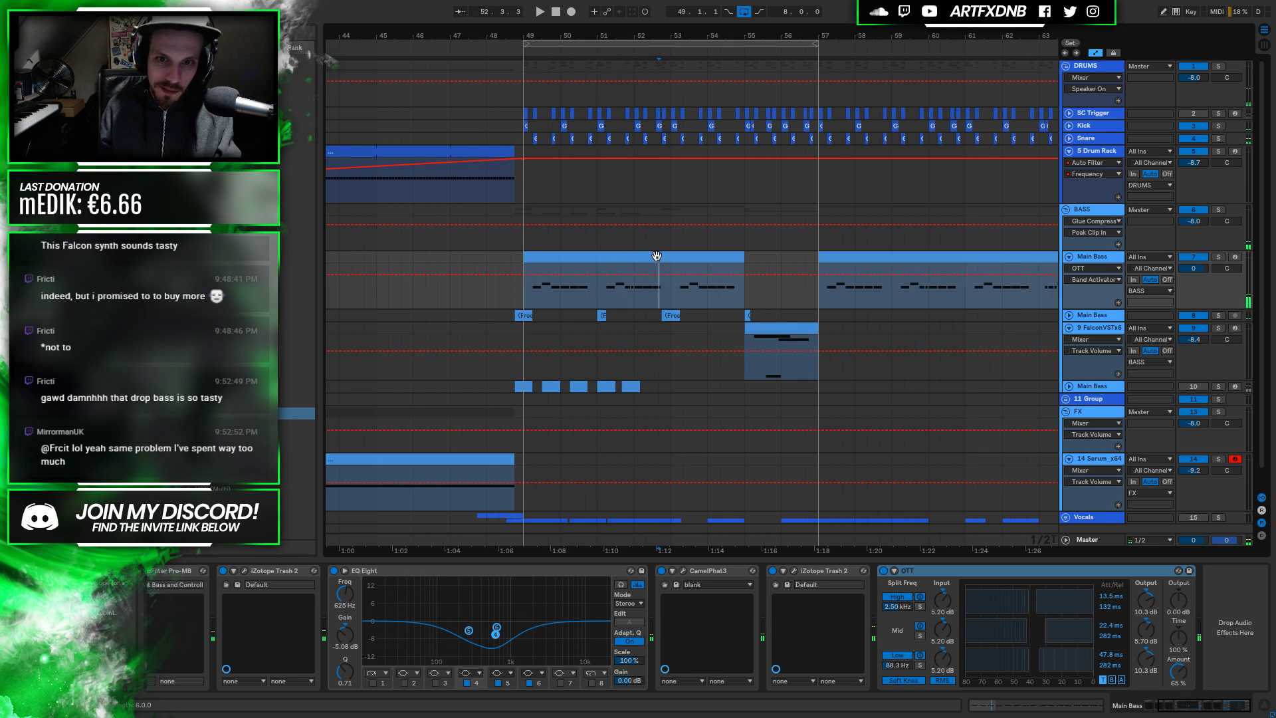
{"action": "left_click", "coordinate": [656, 255]}
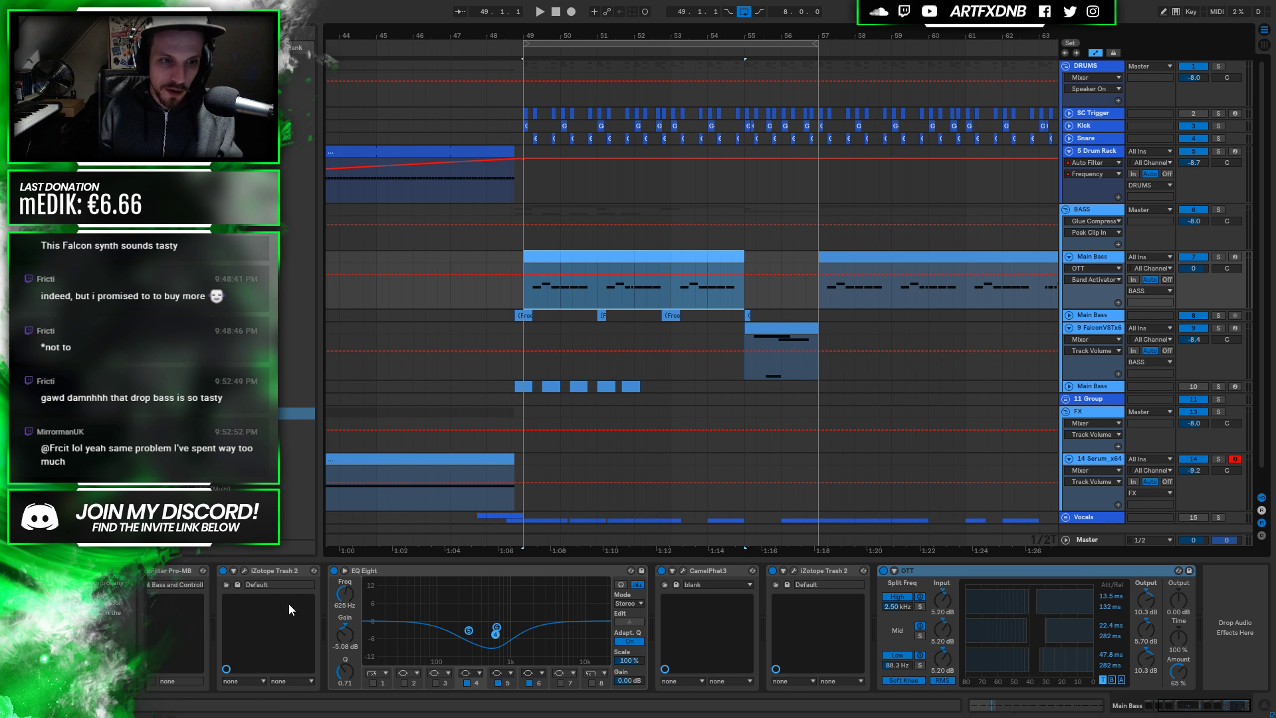
{"action": "left_click_drag", "start_coordinate": [1209, 701], "coordinate": [1156, 710]}
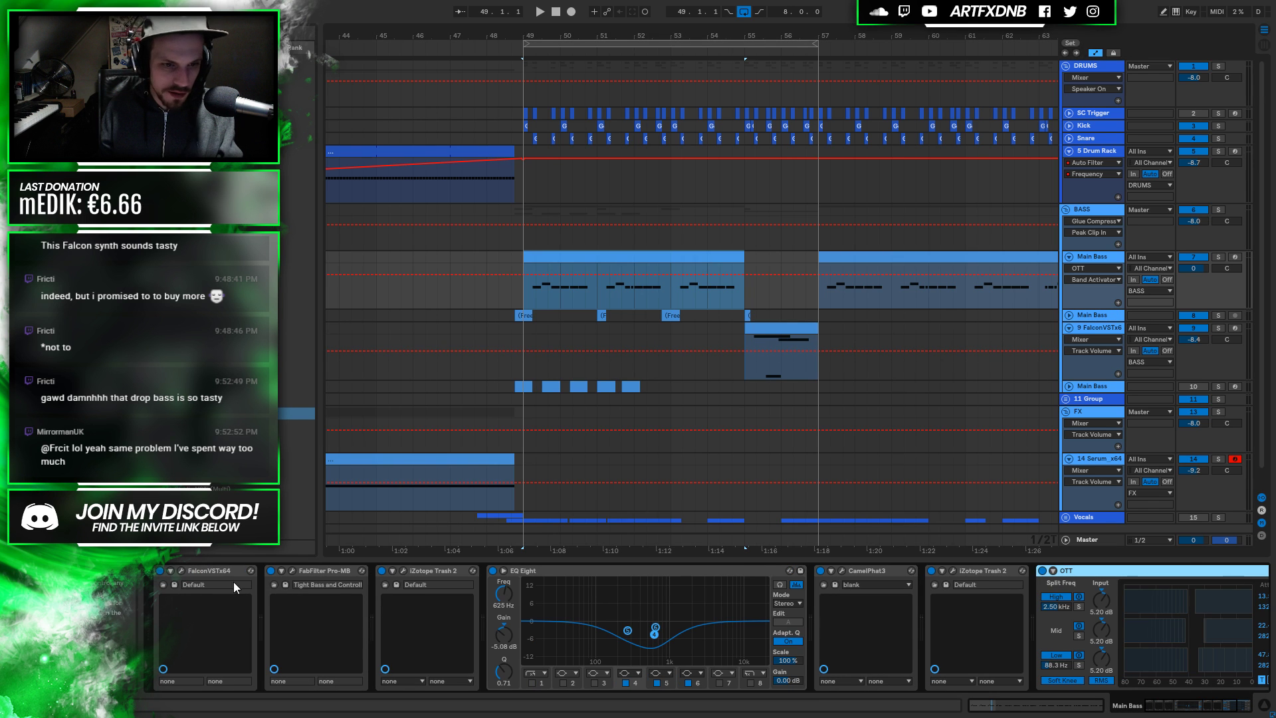
{"action": "left_click", "coordinate": [180, 569]}
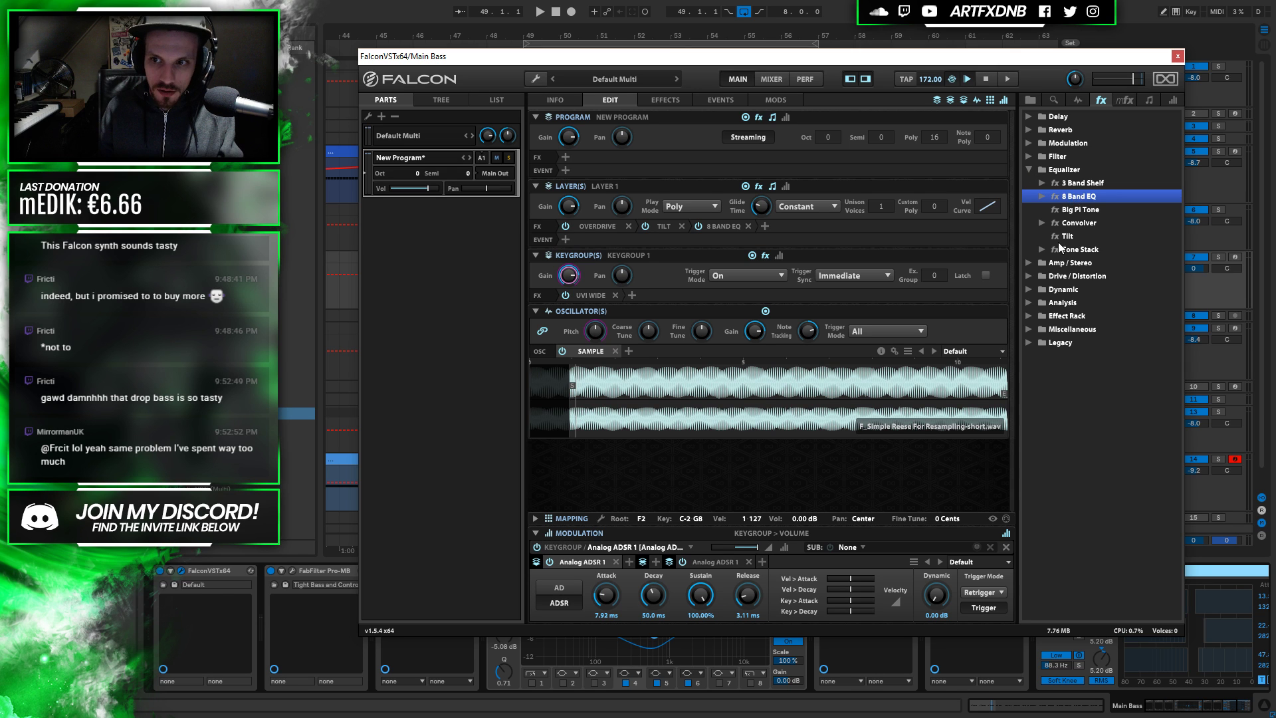
Add a Tilt equalizer to the Main Bass program's effects and set it to 109.6 Hz with 1.44 dB of tilt
{"action": "left_click", "coordinate": [1069, 226]}
{"action": "left_click_drag", "start_coordinate": [1067, 235], "coordinate": [560, 246]}
{"action": "key", "text": "space"}
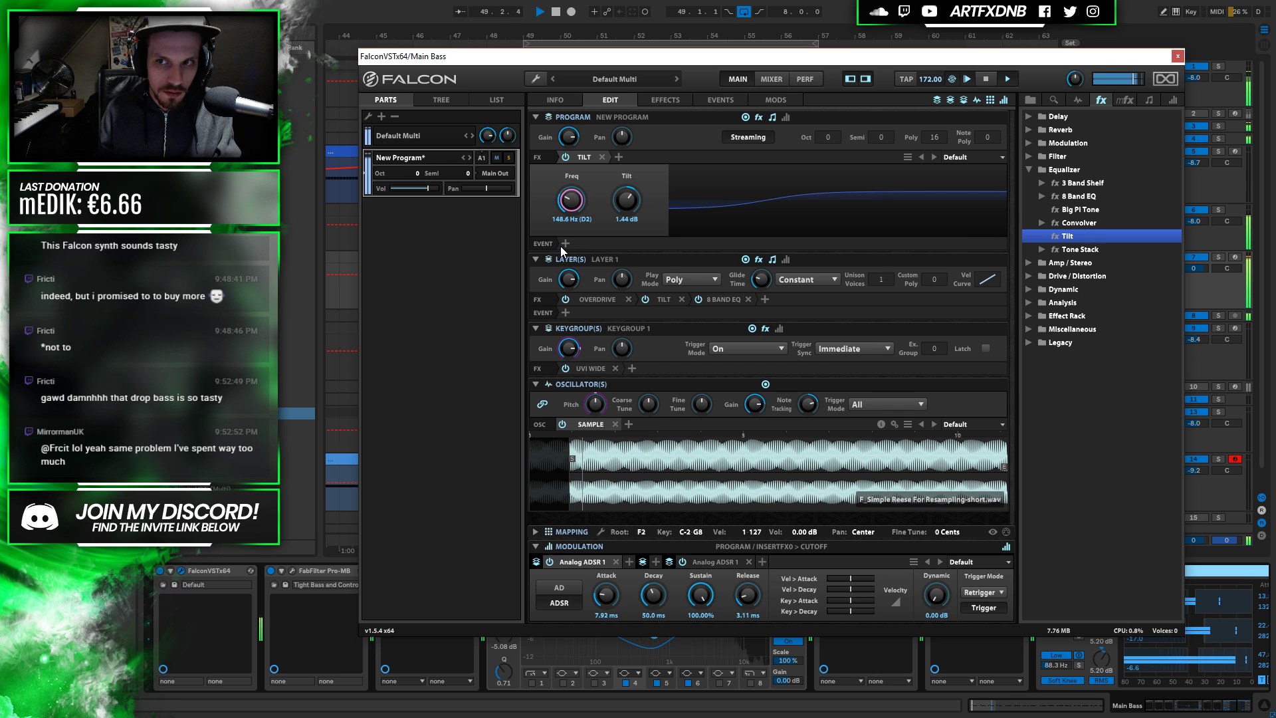
{"action": "left_click_drag", "start_coordinate": [560, 246], "coordinate": [563, 261]}
{"action": "key", "text": "space"}
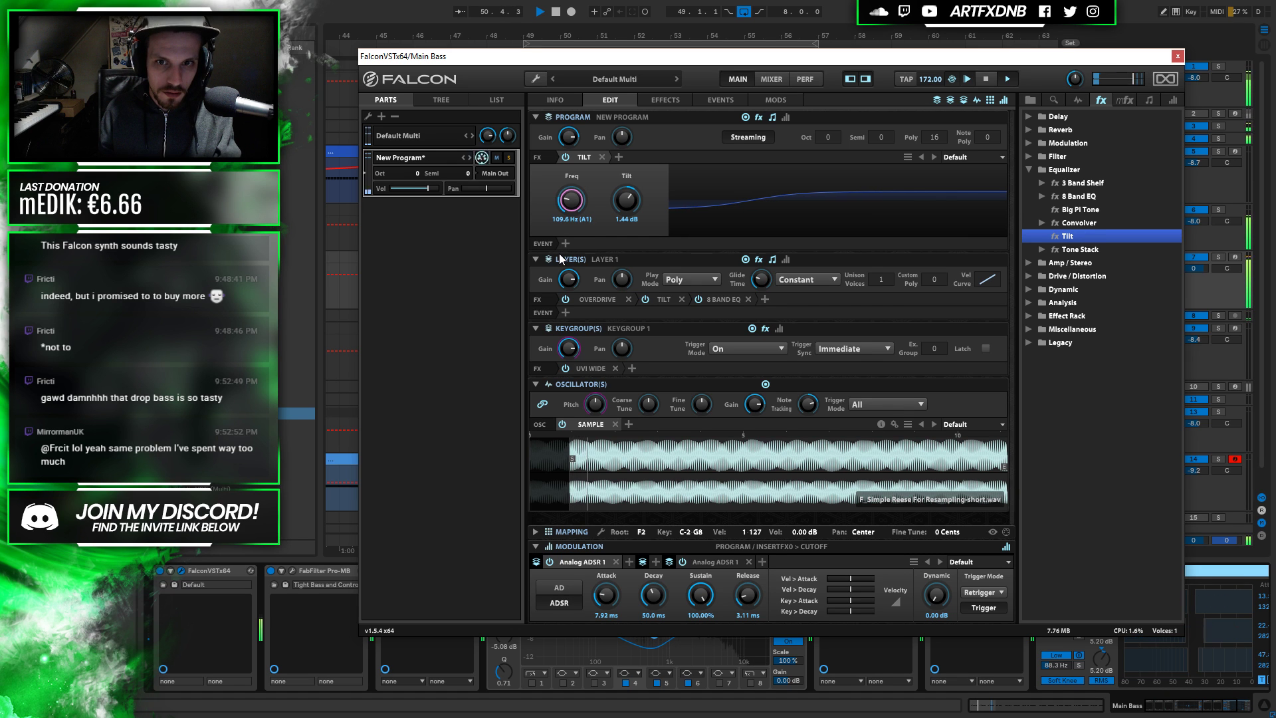
Try different tilt amounts during playback, ending at 2.74 dB
{"action": "left_click_drag", "start_coordinate": [626, 208], "coordinate": [626, 197]}
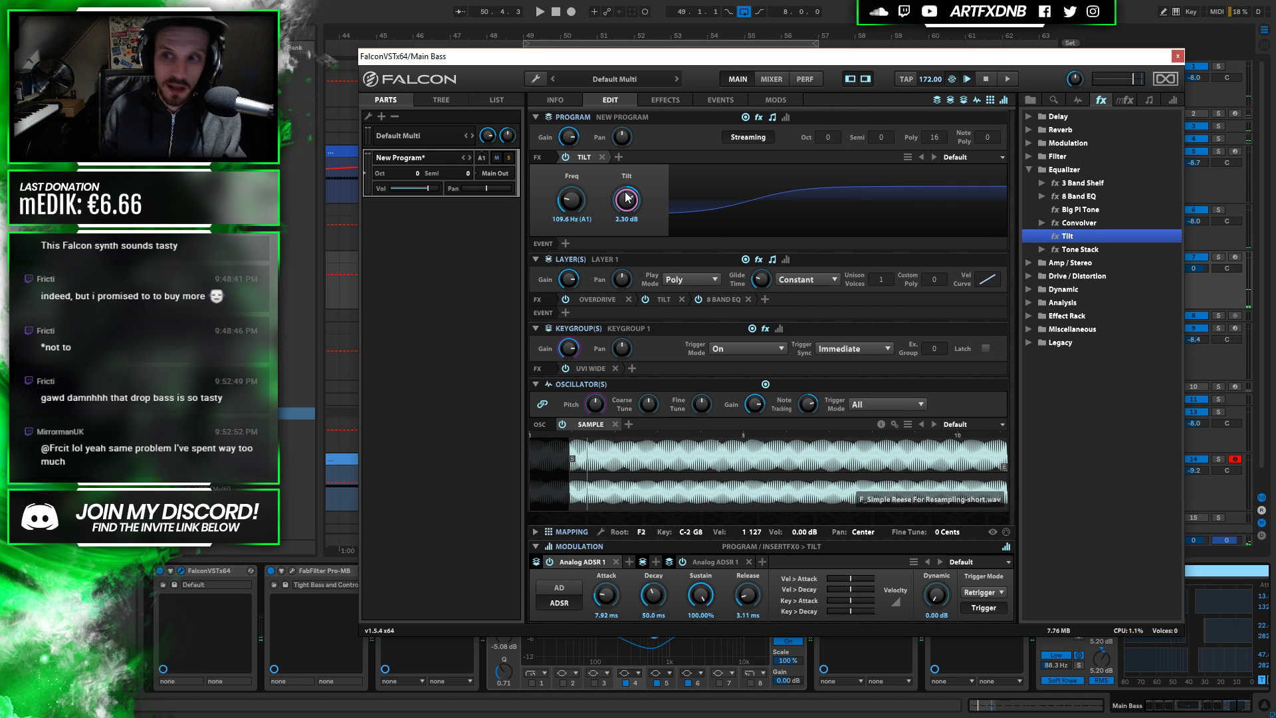
{"action": "scroll", "coordinate": [626, 198], "scroll_direction": "down", "scroll_amount": 1}
{"action": "key", "text": "space"}
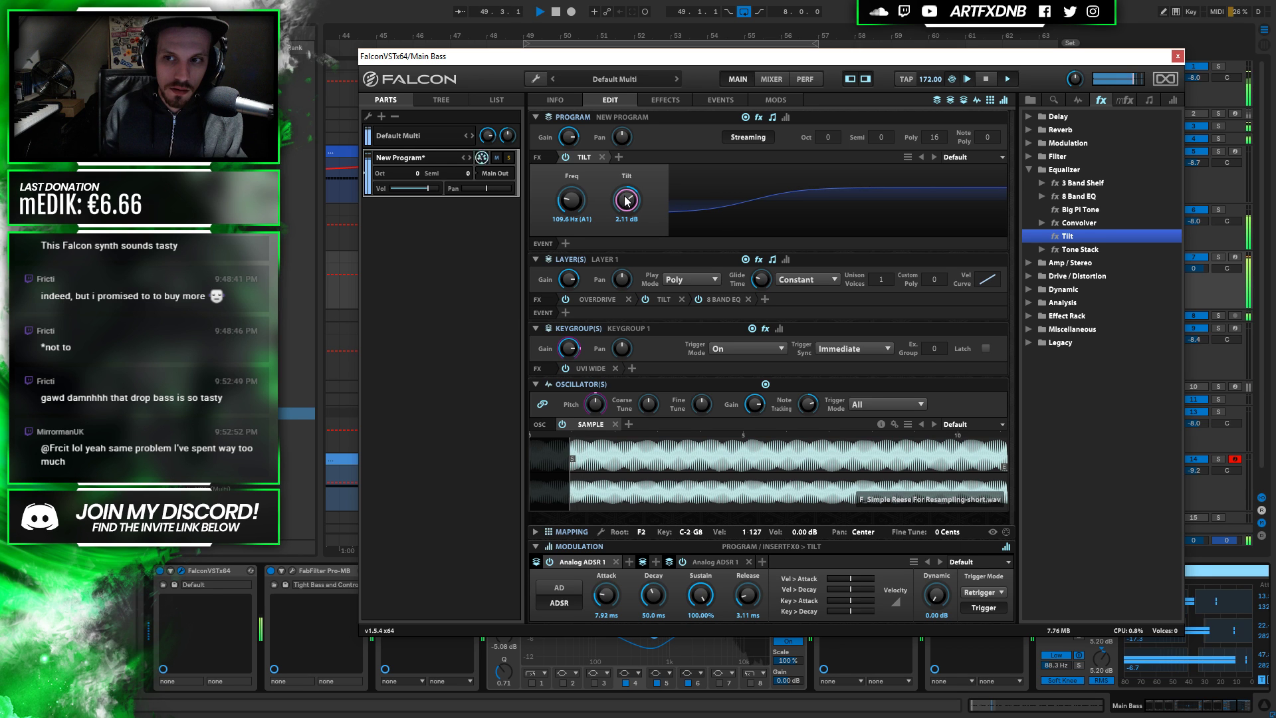
{"action": "scroll", "coordinate": [627, 194], "scroll_direction": "up", "scroll_amount": 3}
{"action": "scroll", "coordinate": [624, 193], "scroll_direction": "down", "scroll_amount": 2}
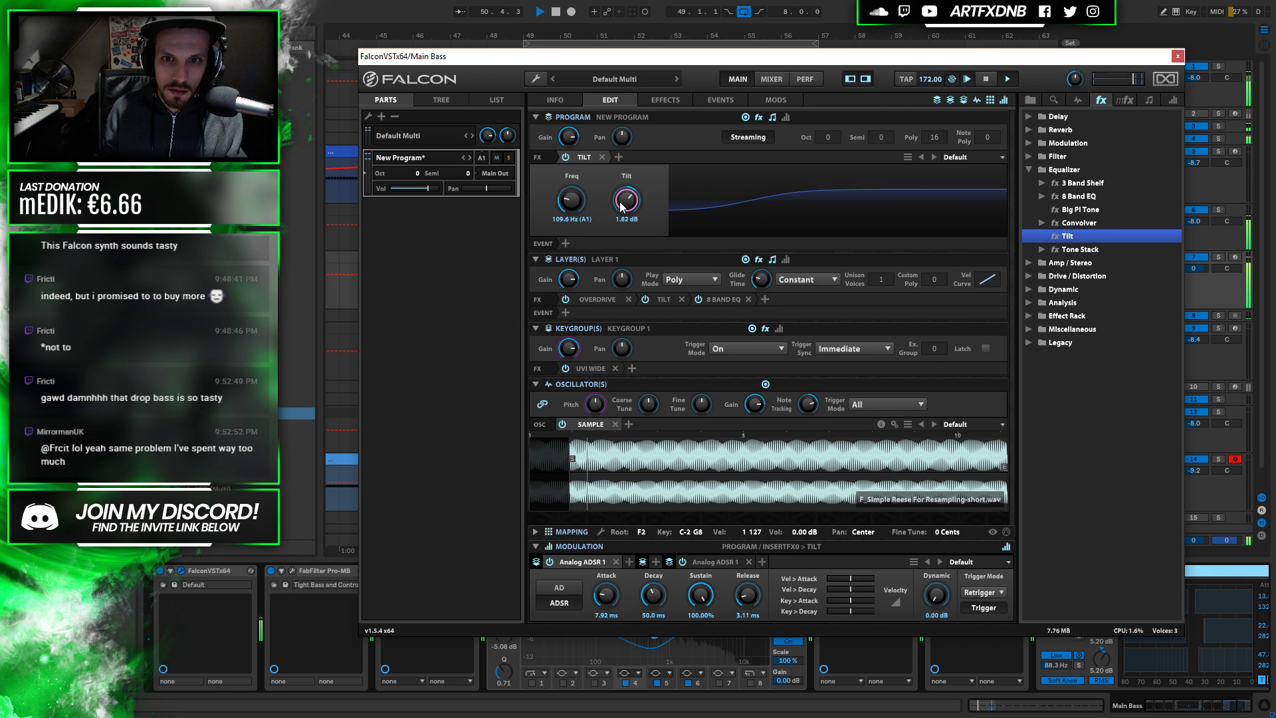
{"action": "scroll", "coordinate": [619, 194], "scroll_direction": "up", "scroll_amount": 1}
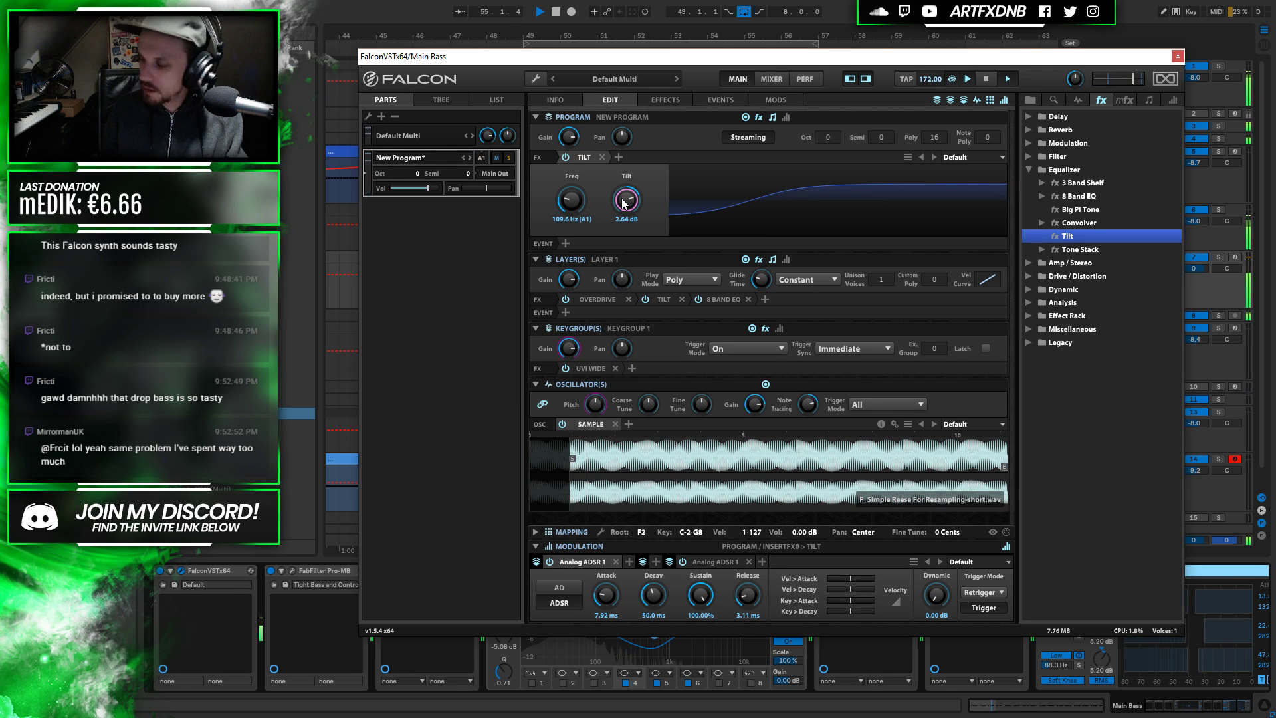
{"action": "scroll", "coordinate": [623, 204], "scroll_direction": "up", "scroll_amount": 1}
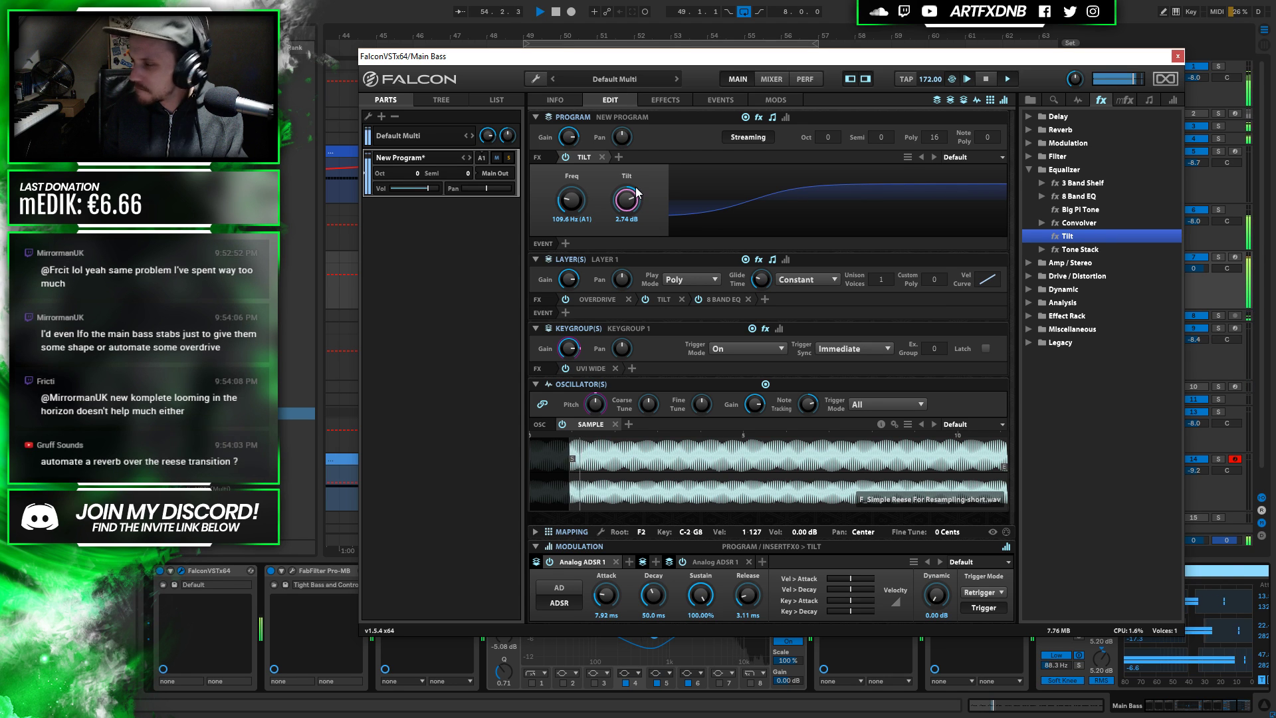
Set the Tilt to 6.00 dB at 140.6 Hz and compare the playing bass with the effect bypassed
{"action": "left_click_drag", "start_coordinate": [632, 189], "coordinate": [628, 136]}
{"action": "mouse_move", "coordinate": [571, 199]}
{"action": "left_mouse_down"}
{"action": "mouse_move", "coordinate": [585, 156]}
{"action": "mouse_move", "coordinate": [581, 182]}
{"action": "left_mouse_up"}
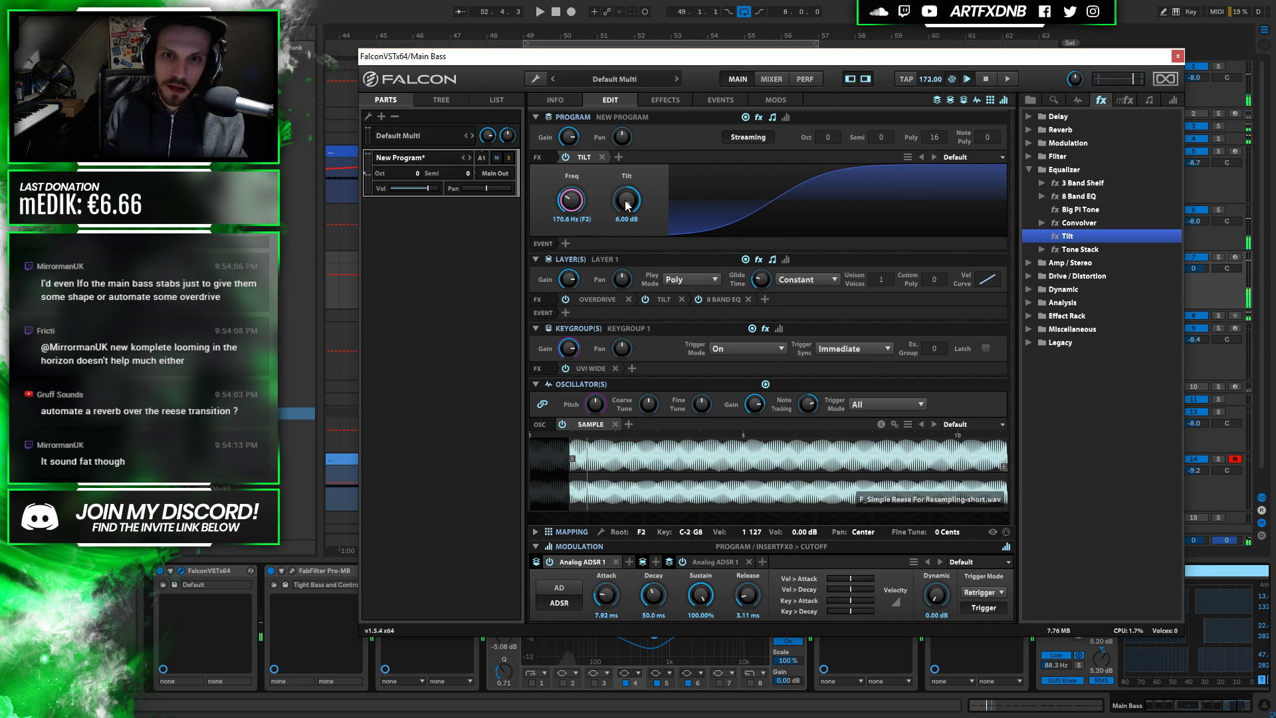
{"action": "left_click_drag", "start_coordinate": [568, 221], "coordinate": [568, 233]}
{"action": "left_click", "coordinate": [566, 156]}
{"action": "key", "text": "space"}
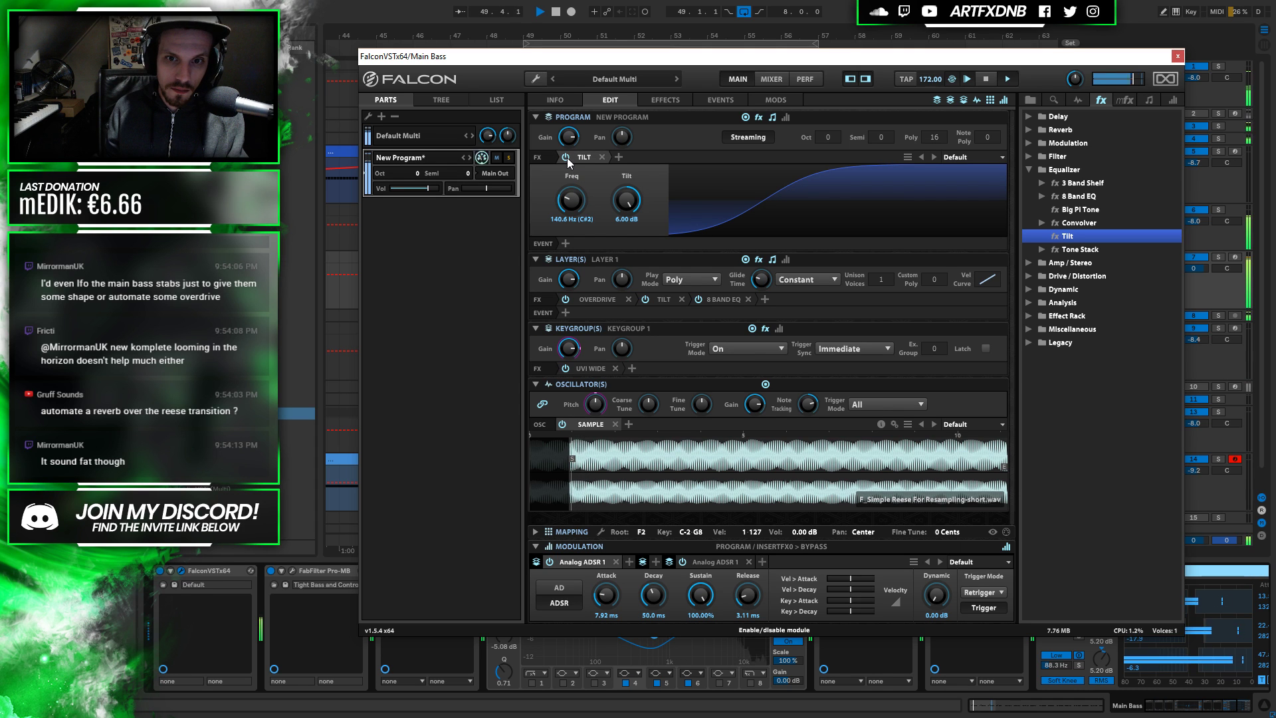
Reduce the Main Bass tilt amount to 3.50 dB by ear
{"action": "left_click_drag", "start_coordinate": [618, 203], "coordinate": [620, 218]}
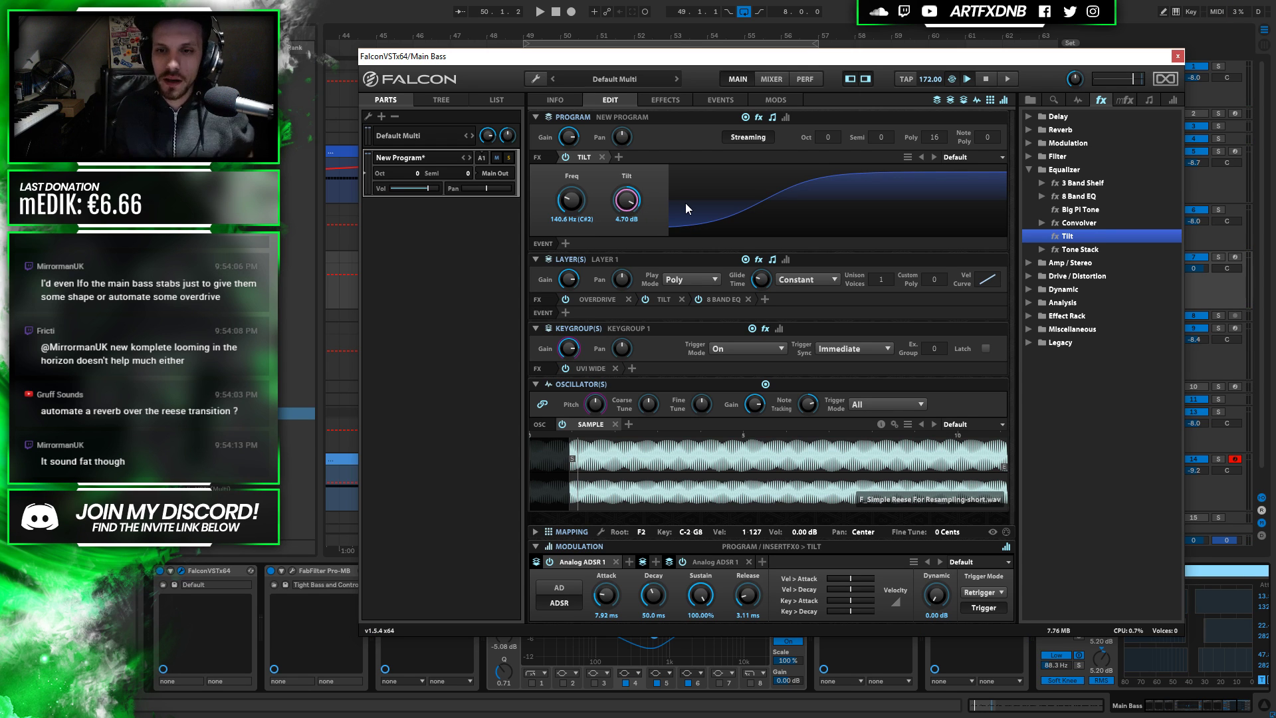
{"action": "left_click_drag", "start_coordinate": [632, 214], "coordinate": [607, 204]}
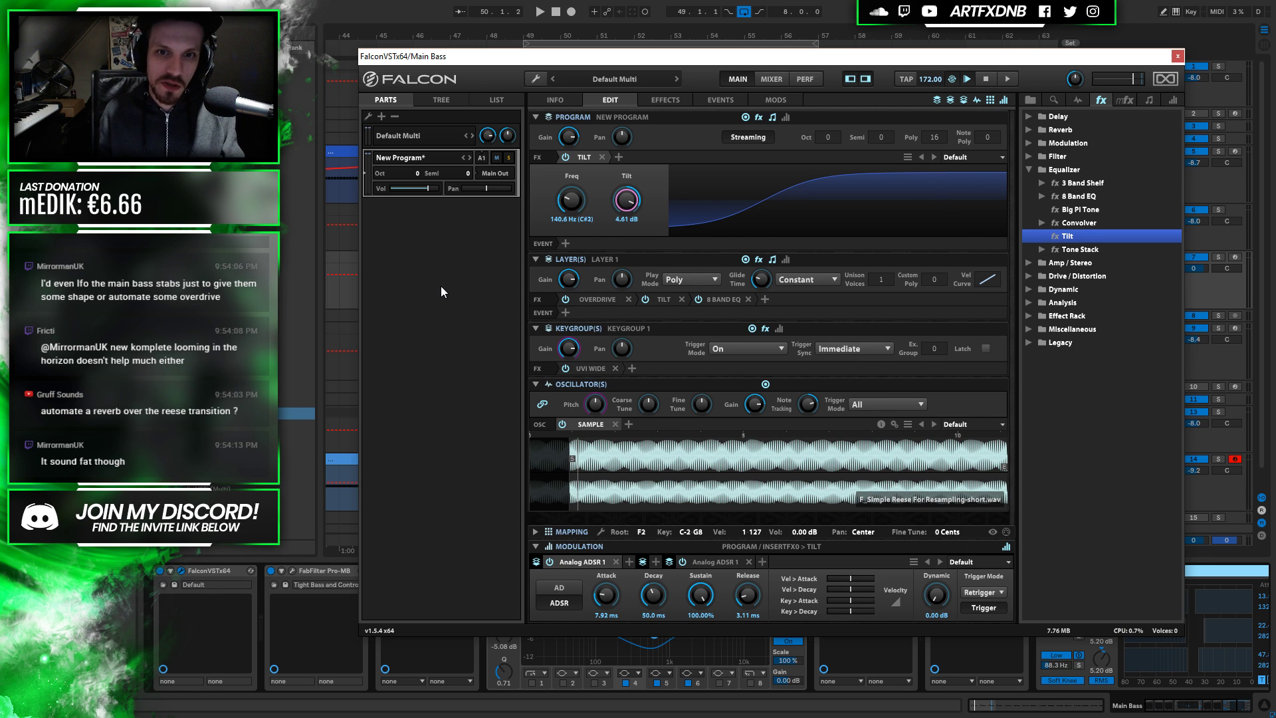
{"action": "key", "text": "space"}
{"action": "left_click_drag", "start_coordinate": [623, 196], "coordinate": [616, 212]}
{"action": "key", "text": "space"}
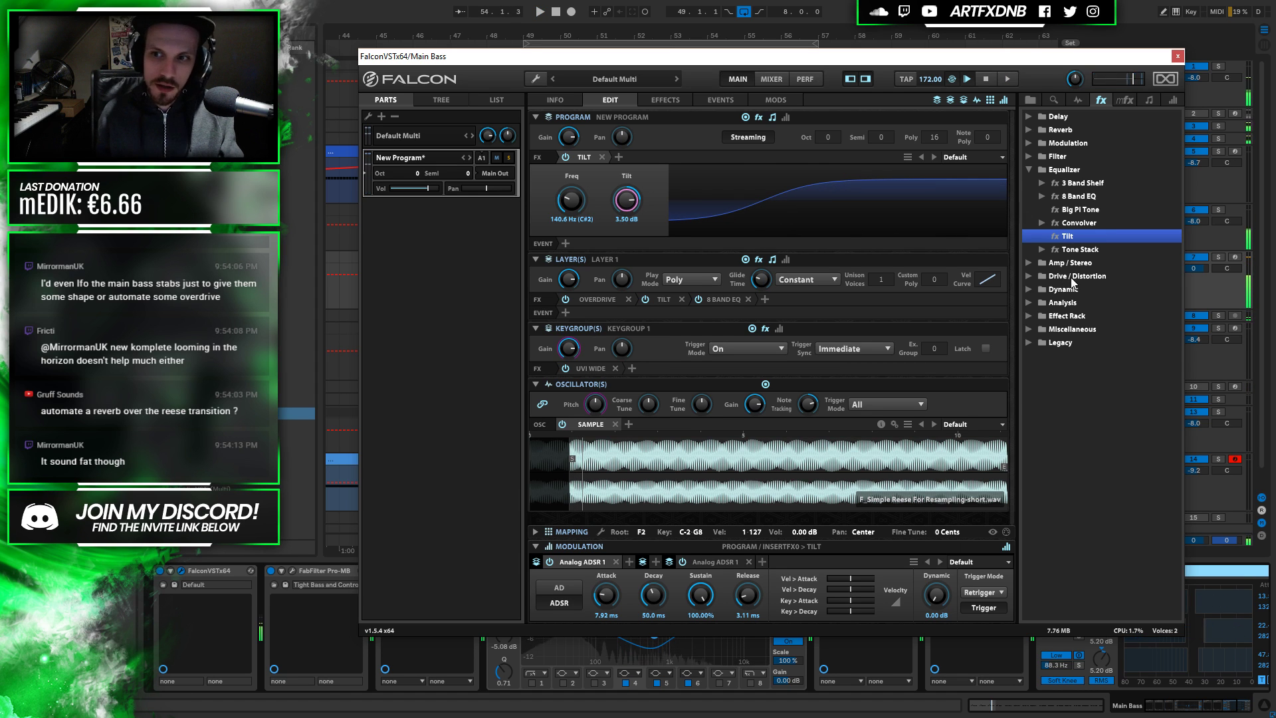
Add a Drive effect after the Main Bass program's Tilt and set its amount to 11.60%
{"action": "left_click", "coordinate": [1028, 276]}
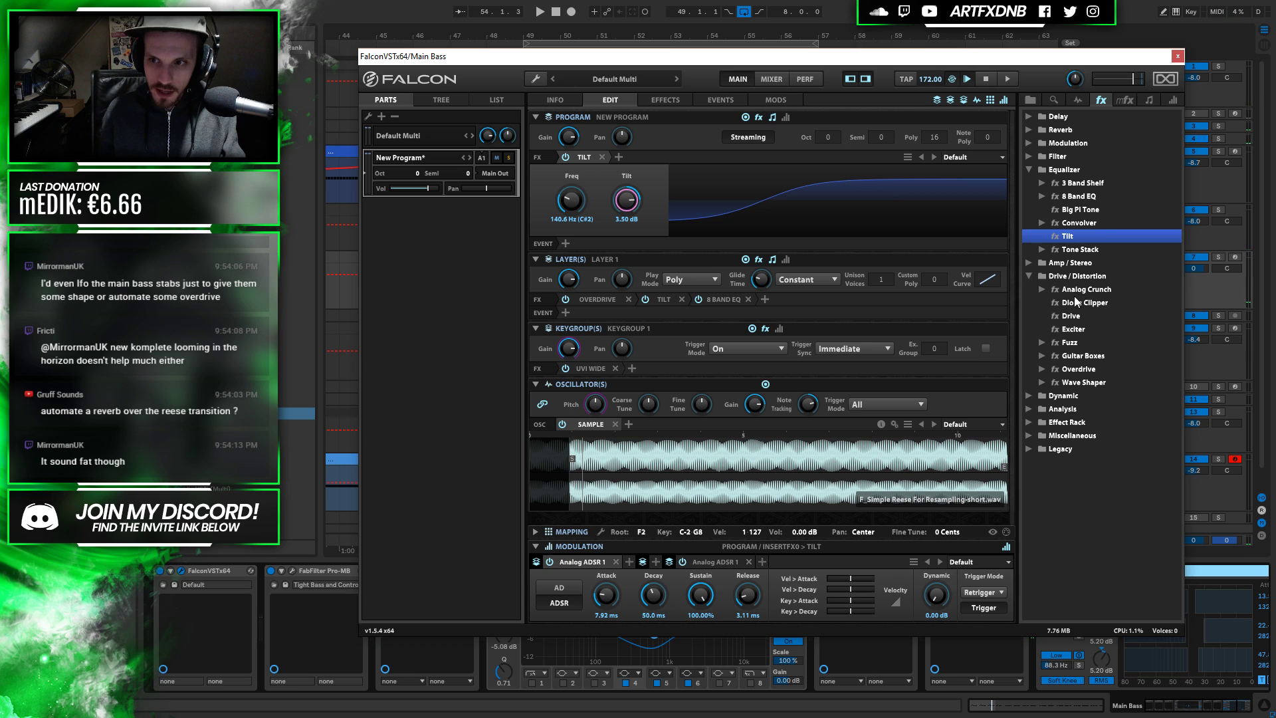
{"action": "left_click_drag", "start_coordinate": [1069, 316], "coordinate": [651, 156]}
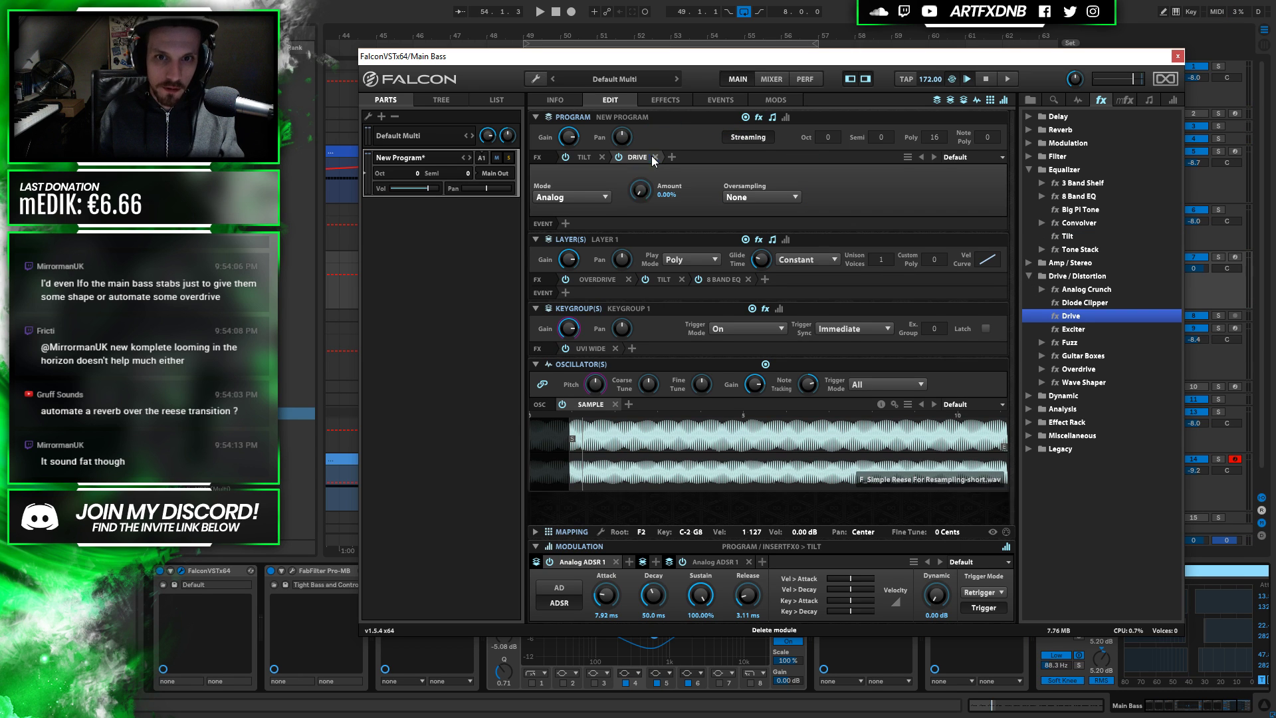
{"action": "left_click", "coordinate": [640, 191]}
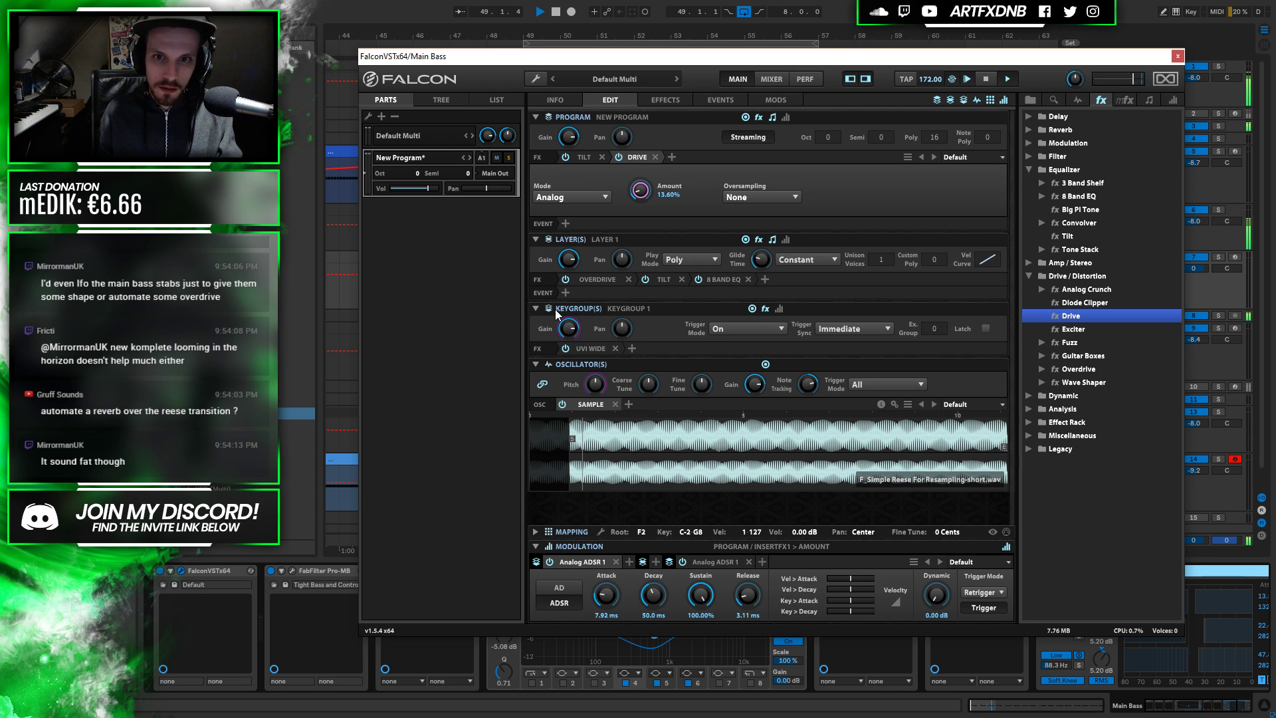
{"action": "key", "text": "space"}
{"action": "scroll", "coordinate": [642, 191], "scroll_direction": "down", "scroll_amount": 2}
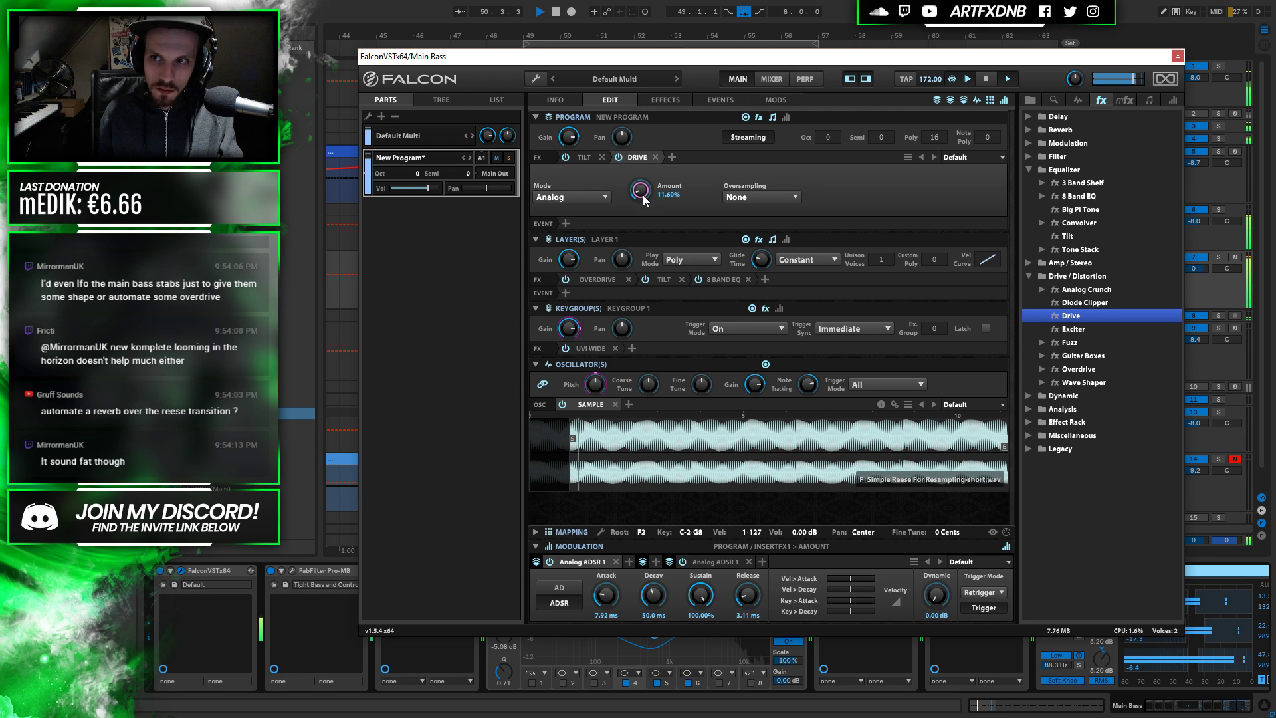
Set the Drive's oversampling to 8x and its mode to Mild, and listen to the result
{"action": "left_click", "coordinate": [764, 196]}
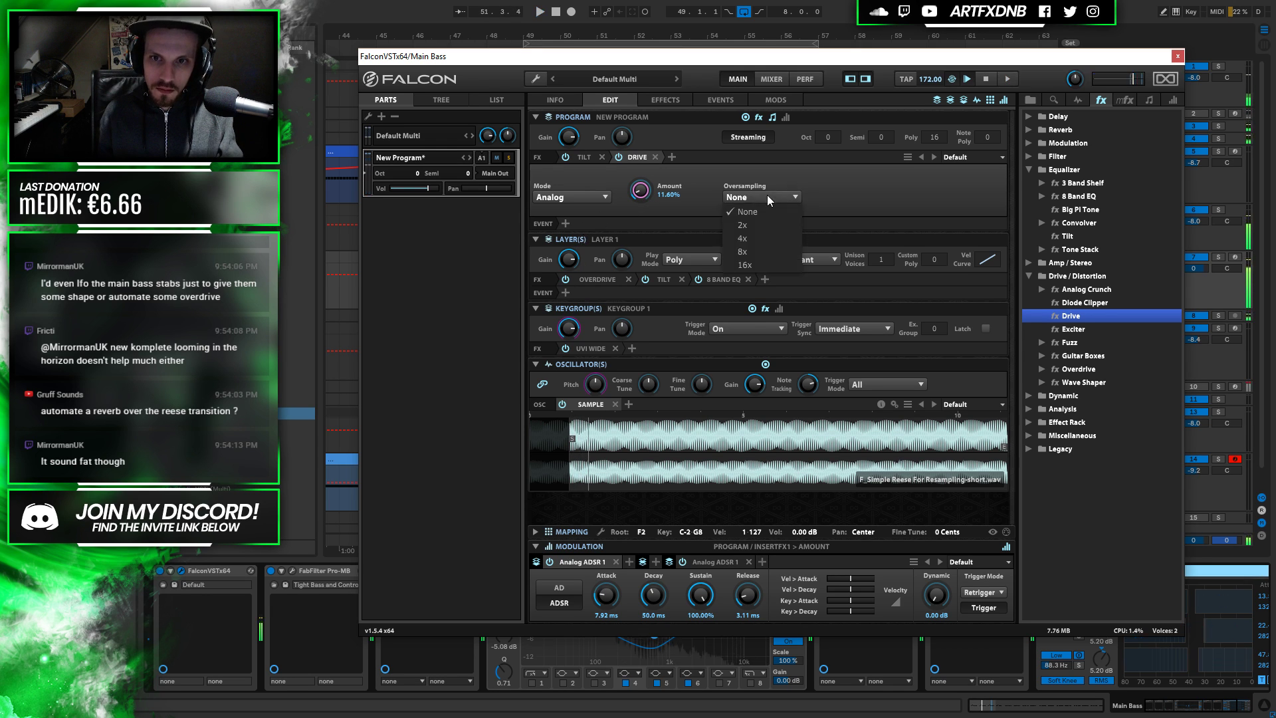
{"action": "left_click", "coordinate": [746, 246]}
{"action": "left_click", "coordinate": [570, 196]}
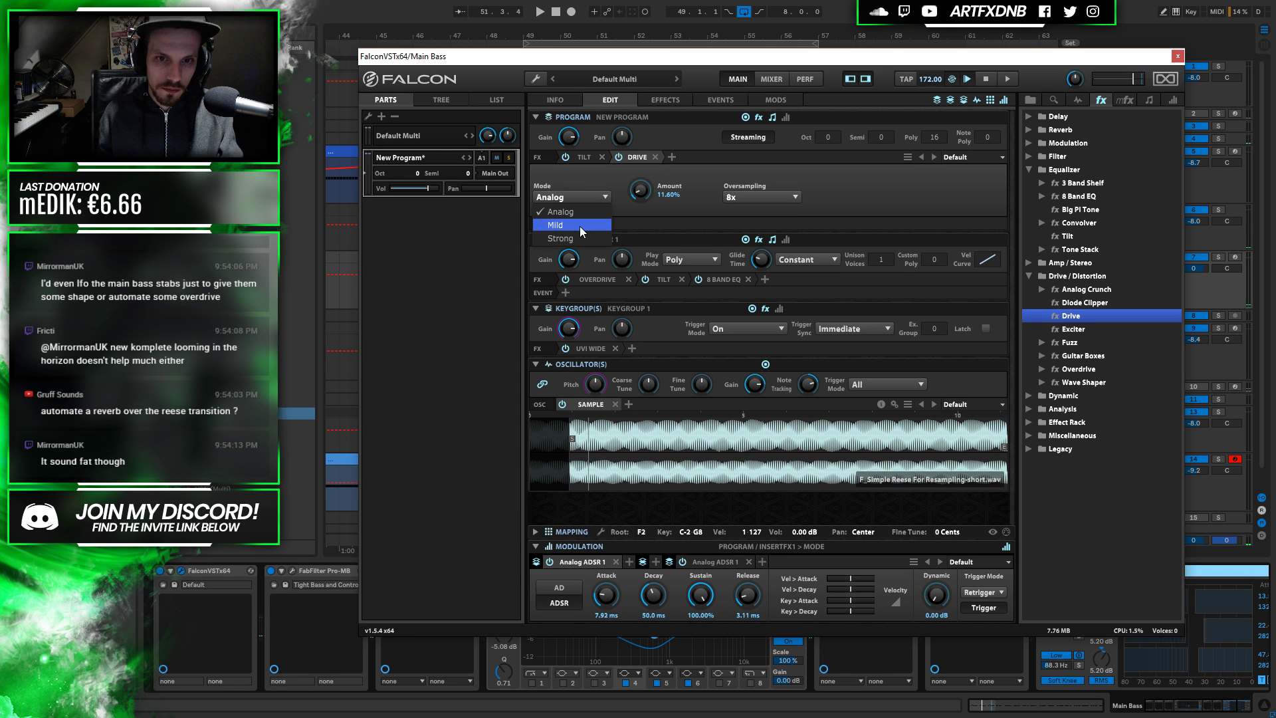
{"action": "left_click", "coordinate": [579, 226]}
{"action": "key", "text": "space"}
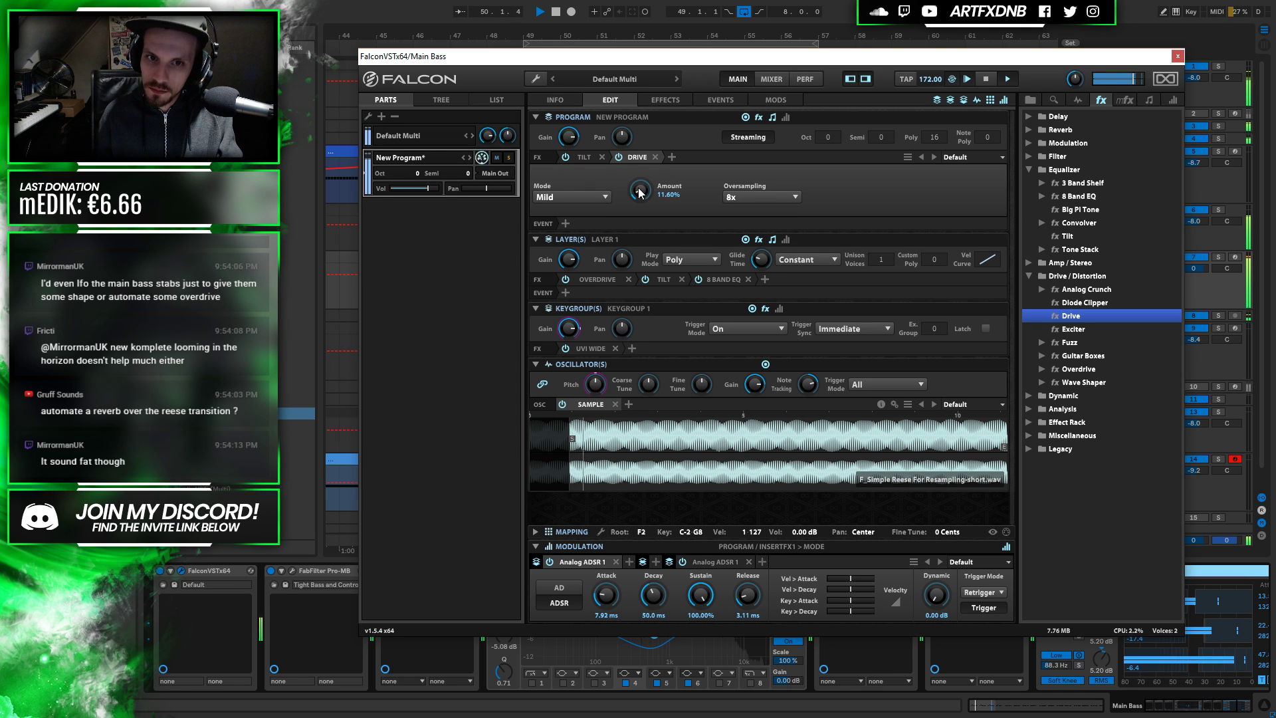
Try extreme amounts in the Drive's Mild mode and compare Strong mode at 3.00% during playback
{"action": "left_click_drag", "start_coordinate": [642, 192], "coordinate": [646, 34]}
{"action": "key", "text": "space"}
{"action": "left_click_drag", "start_coordinate": [640, 190], "coordinate": [636, 362]}
{"action": "left_click", "coordinate": [570, 196]}
{"action": "left_click", "coordinate": [568, 238]}
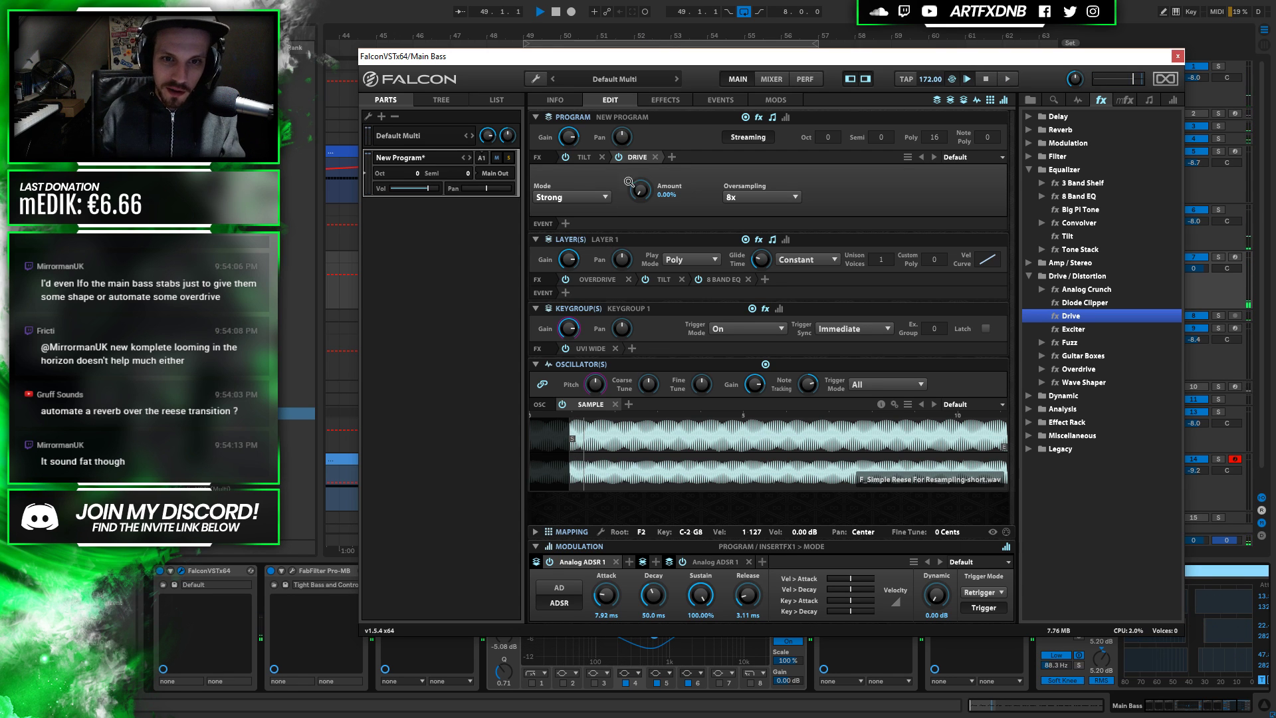
{"action": "key", "text": "space"}
{"action": "left_click_drag", "start_coordinate": [640, 191], "coordinate": [612, 188]}
{"action": "key", "text": "space"}
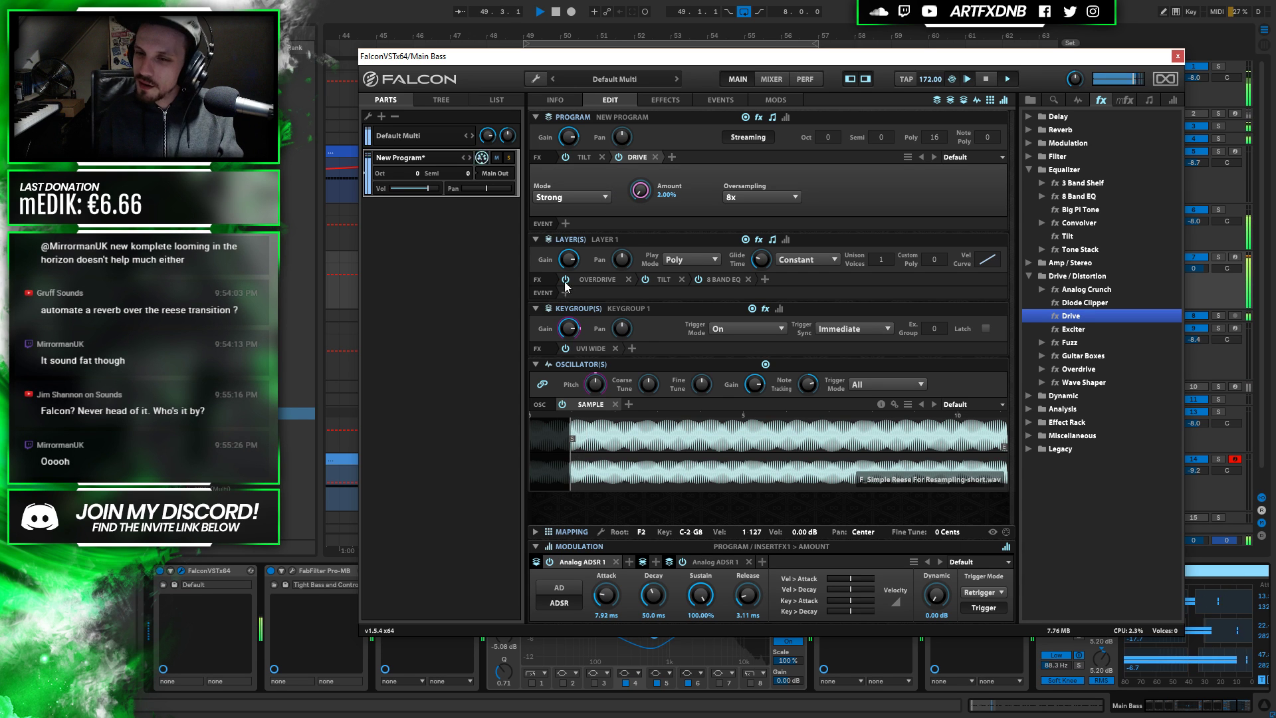
Switch the Drive back to Mild mode and set its amount to 3.20%
{"action": "left_click", "coordinate": [584, 195]}
{"action": "left_click", "coordinate": [559, 222]}
{"action": "left_click", "coordinate": [640, 190]}
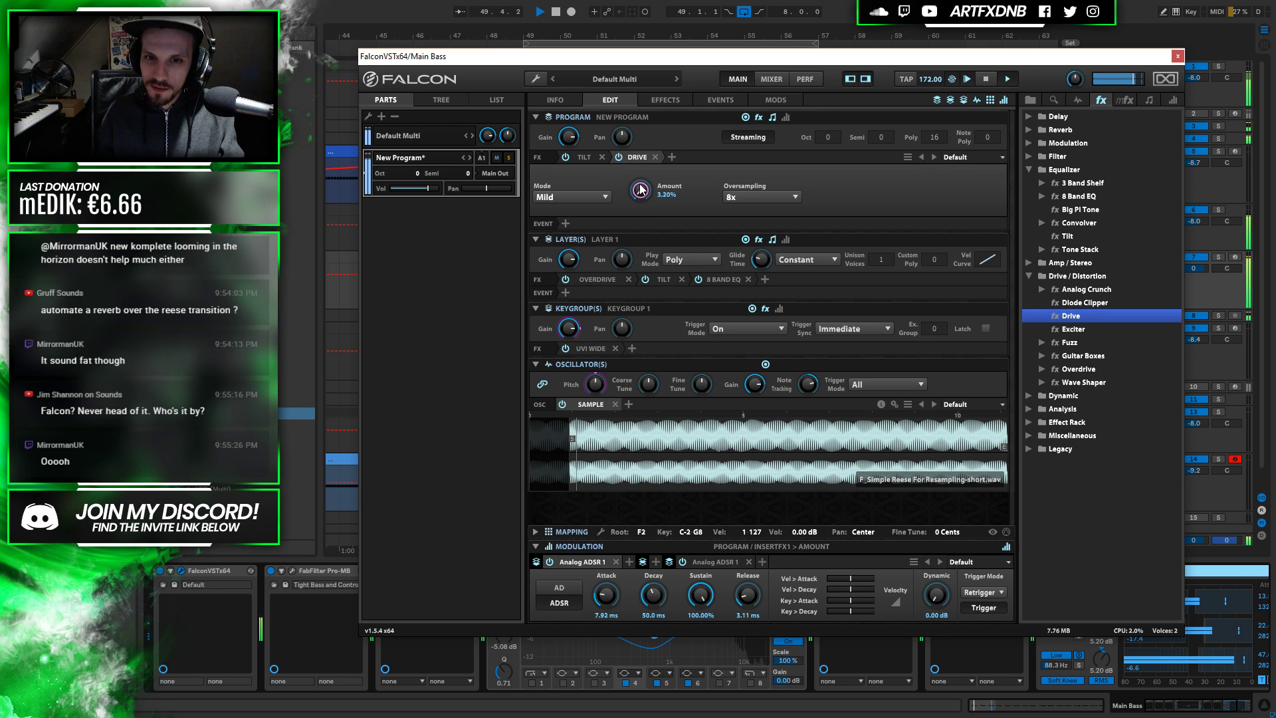
Set the Main Bass program Tilt's tilt amount to about 2.9 dB during playback
{"action": "left_click", "coordinate": [586, 156]}
{"action": "left_click_drag", "start_coordinate": [625, 203], "coordinate": [623, 211]}
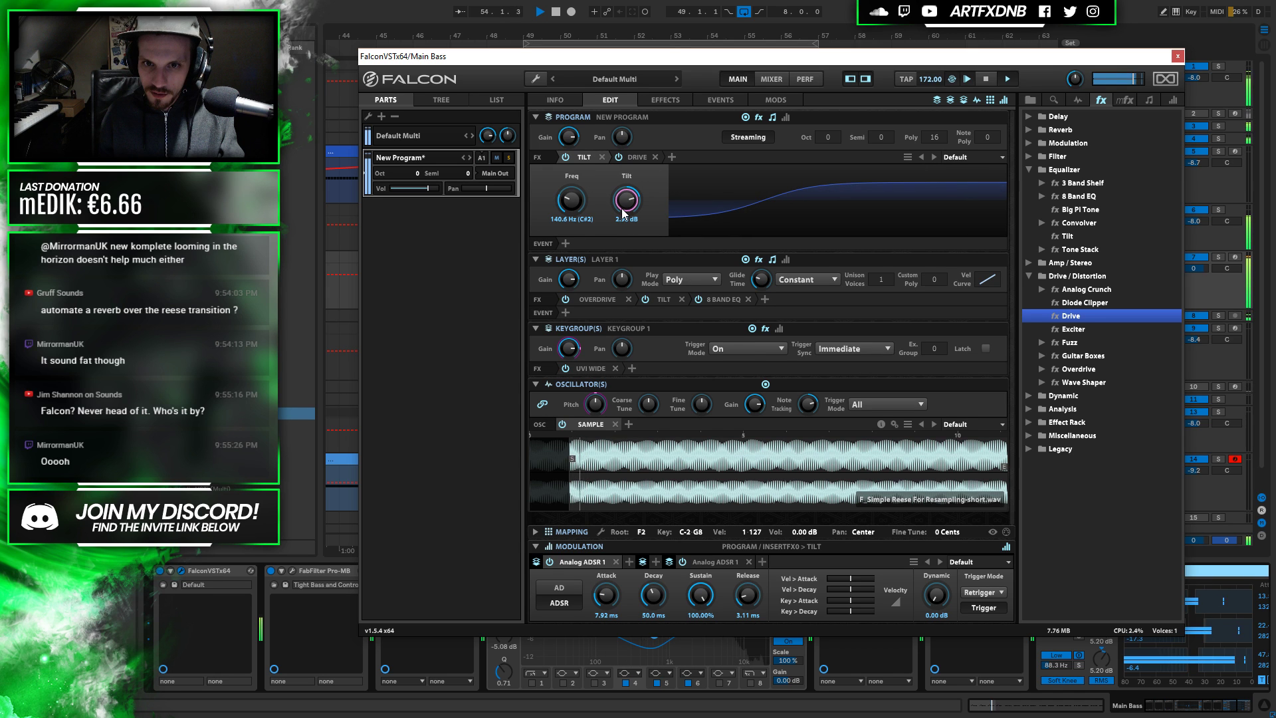
Try the Drive in Analog mode at 11.60%, and remove the Drive from the program
{"action": "left_click", "coordinate": [638, 157]}
{"action": "left_click", "coordinate": [640, 189]}
{"action": "left_click_drag", "start_coordinate": [640, 190], "coordinate": [608, 201]}
{"action": "left_click", "coordinate": [587, 194]}
{"action": "left_click", "coordinate": [560, 211]}
{"action": "mouse_move", "coordinate": [636, 189]}
{"action": "left_mouse_down"}
{"action": "mouse_move", "coordinate": [637, 135]}
{"action": "mouse_move", "coordinate": [616, 178]}
{"action": "left_mouse_up"}
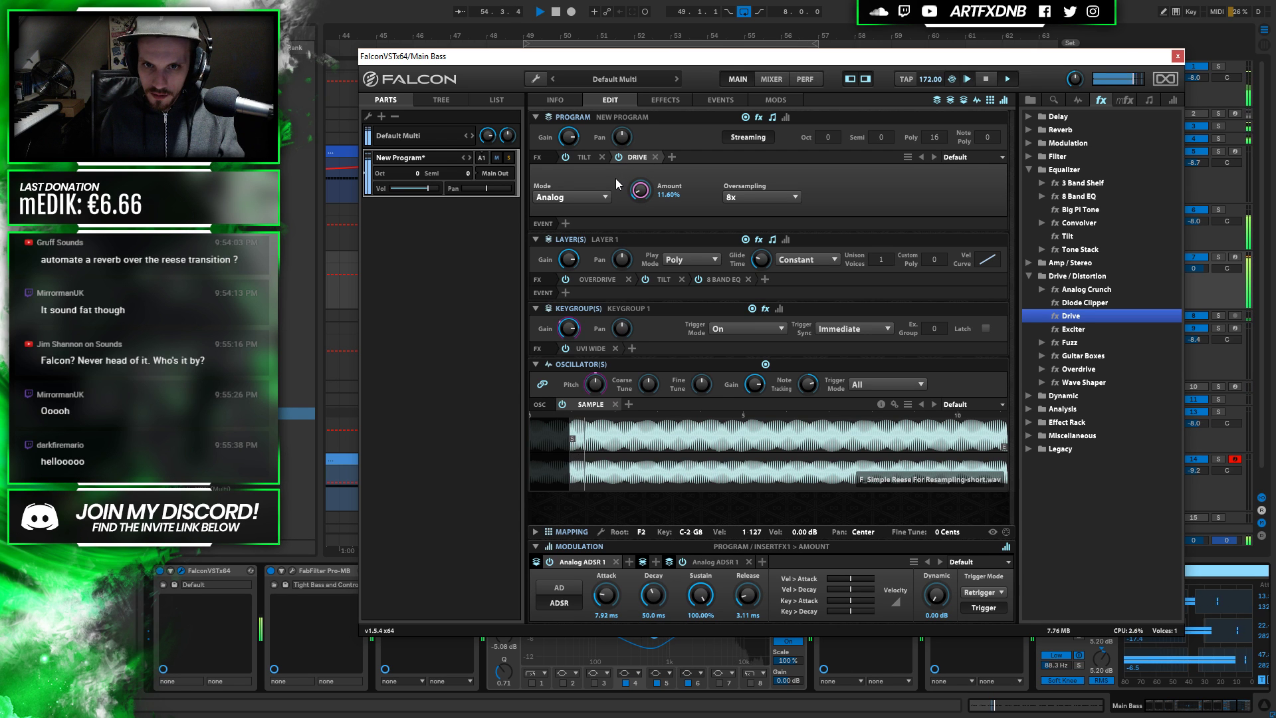
{"action": "left_click", "coordinate": [656, 156]}
Audition a Diode Clipper after the program's Tilt, trying its Drive, Asymmetry and Tone, and remove it
{"action": "mouse_move", "coordinate": [1085, 302]}
{"action": "left_mouse_down"}
{"action": "mouse_move", "coordinate": [647, 138]}
{"action": "mouse_move", "coordinate": [655, 157]}
{"action": "left_mouse_up"}
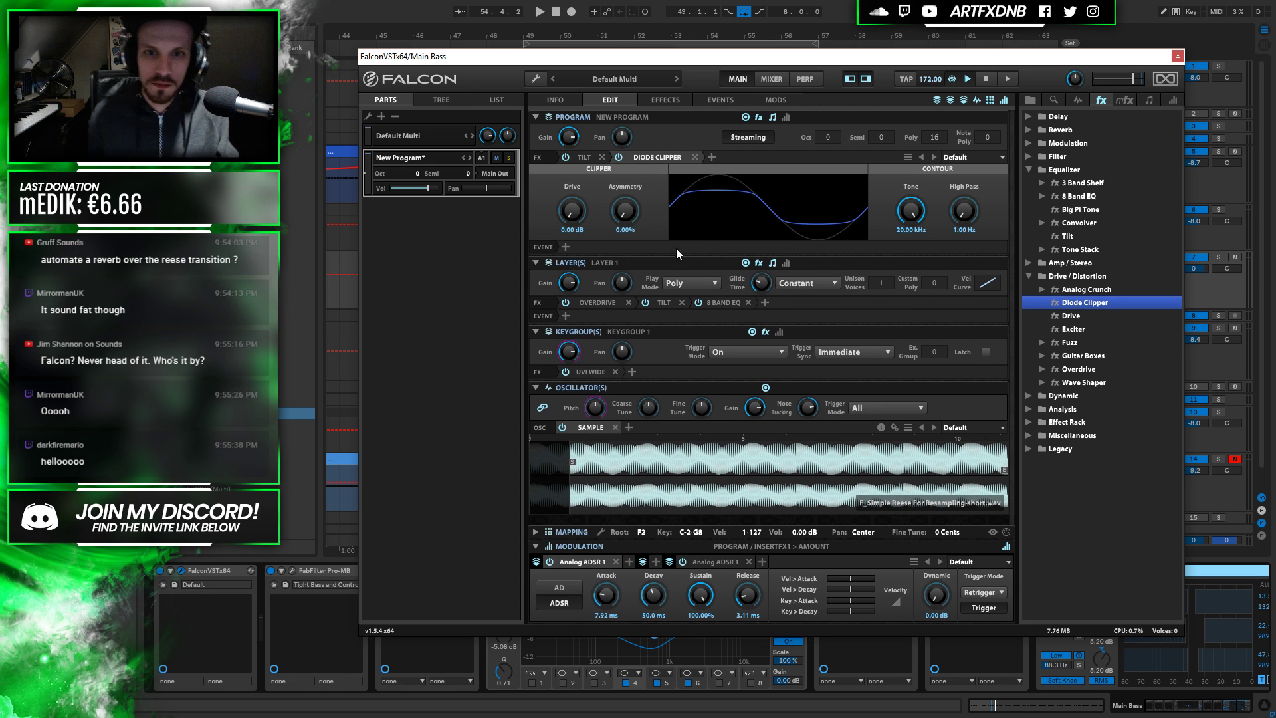
{"action": "key", "text": "space"}
{"action": "left_click", "coordinate": [573, 211]}
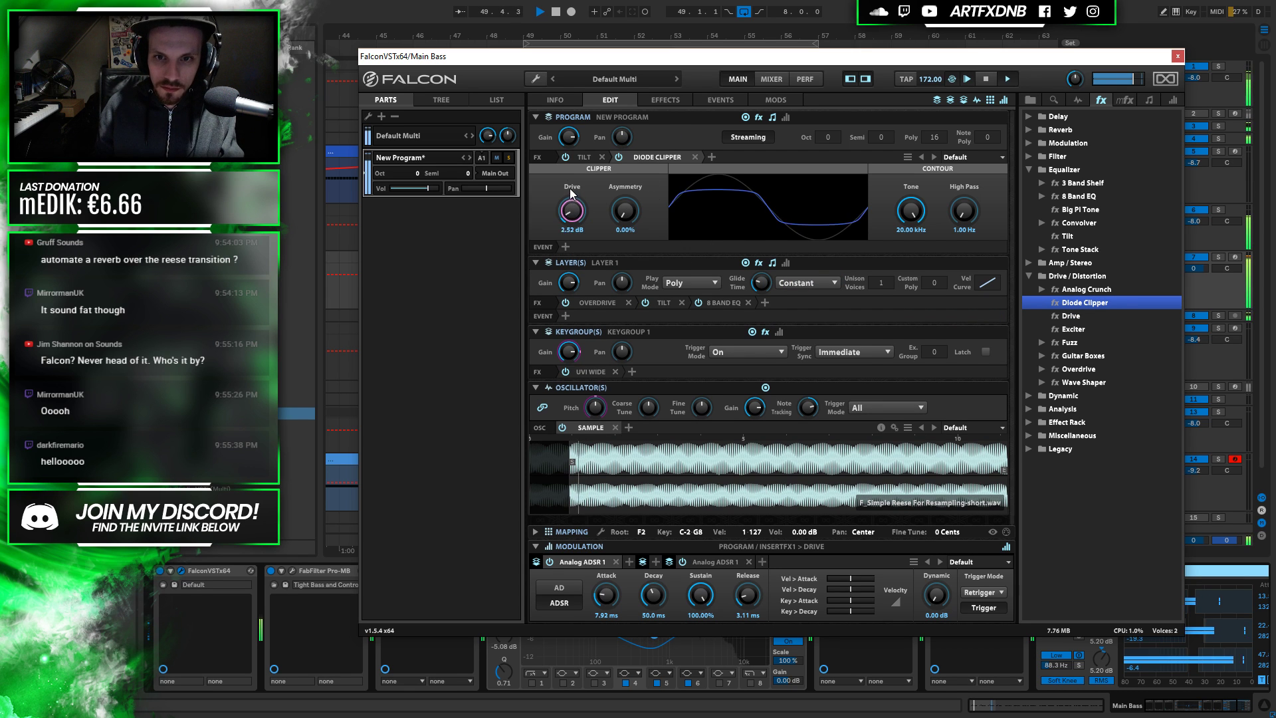
{"action": "left_click_drag", "start_coordinate": [623, 211], "coordinate": [797, 252]}
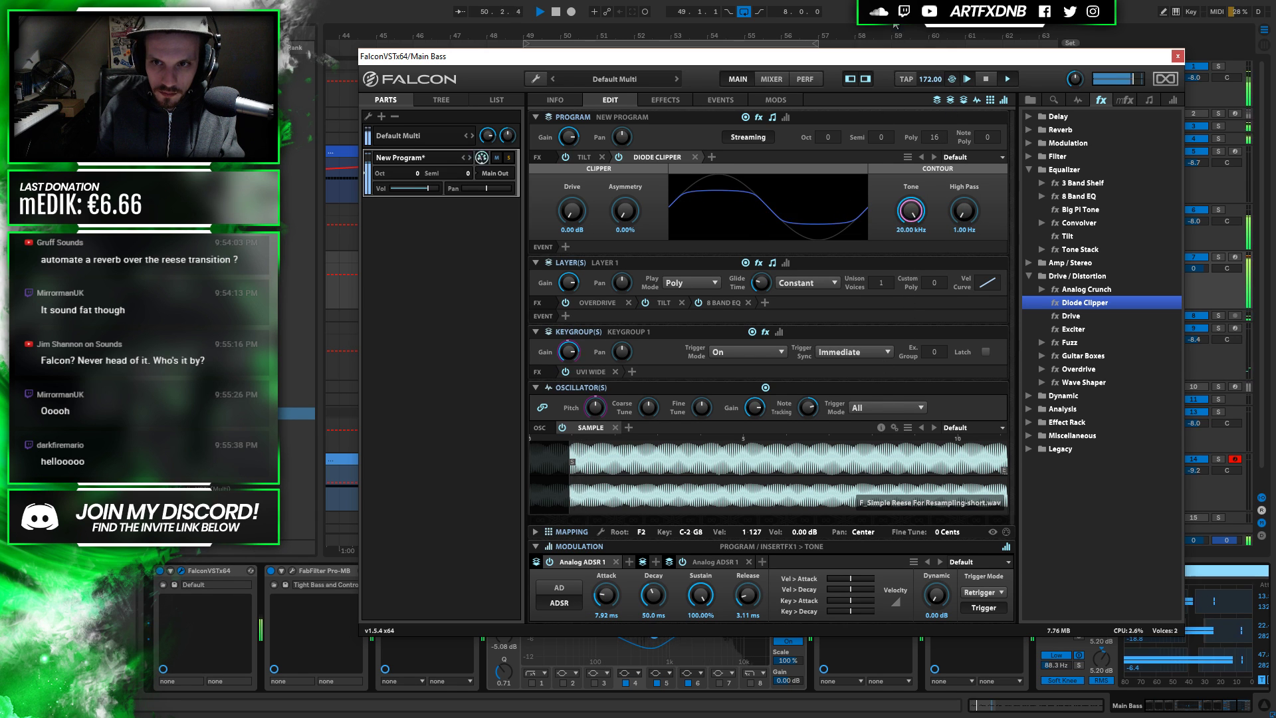
{"action": "left_click", "coordinate": [695, 157]}
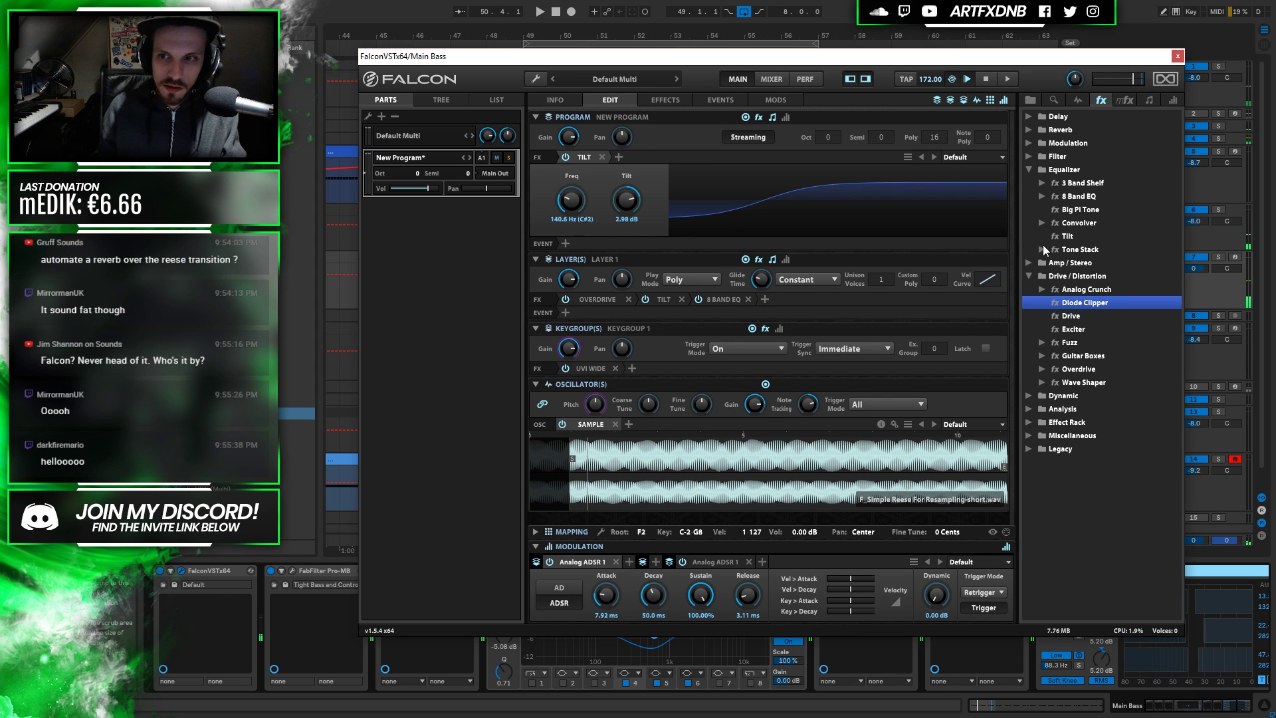
Audition an Analog Crunch after the Tilt with Overdrive at 1.64, try its Trash amount, and remove it
{"action": "left_click_drag", "start_coordinate": [1086, 290], "coordinate": [663, 165]}
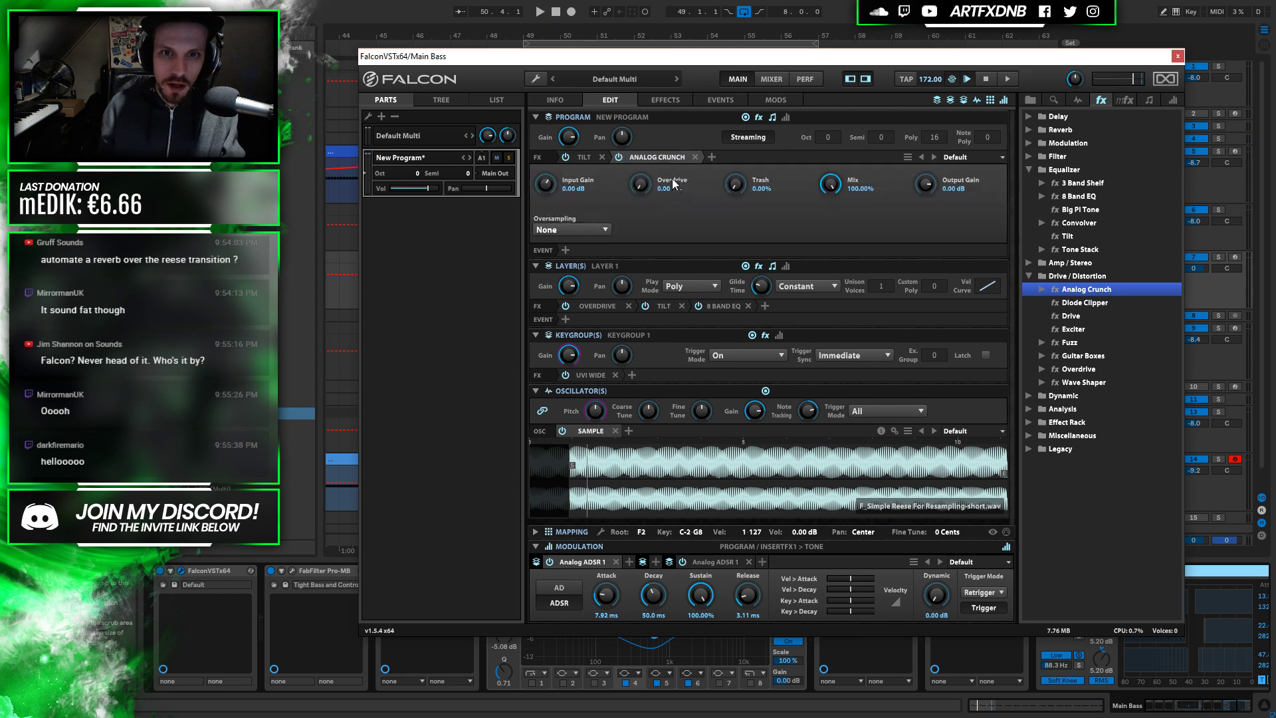
{"action": "left_click", "coordinate": [638, 184]}
{"action": "key", "text": "space"}
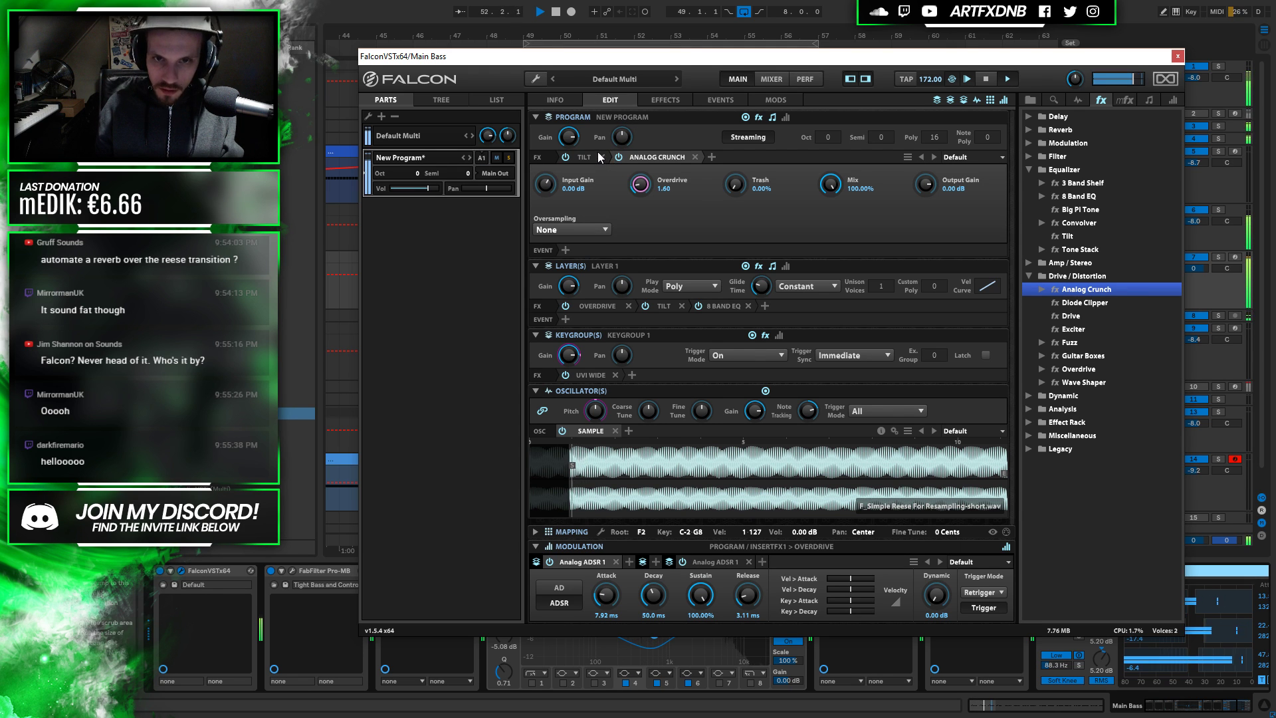
{"action": "mouse_move", "coordinate": [735, 185]}
{"action": "left_mouse_down"}
{"action": "mouse_move", "coordinate": [740, 150]}
{"action": "mouse_move", "coordinate": [735, 193]}
{"action": "left_mouse_up"}
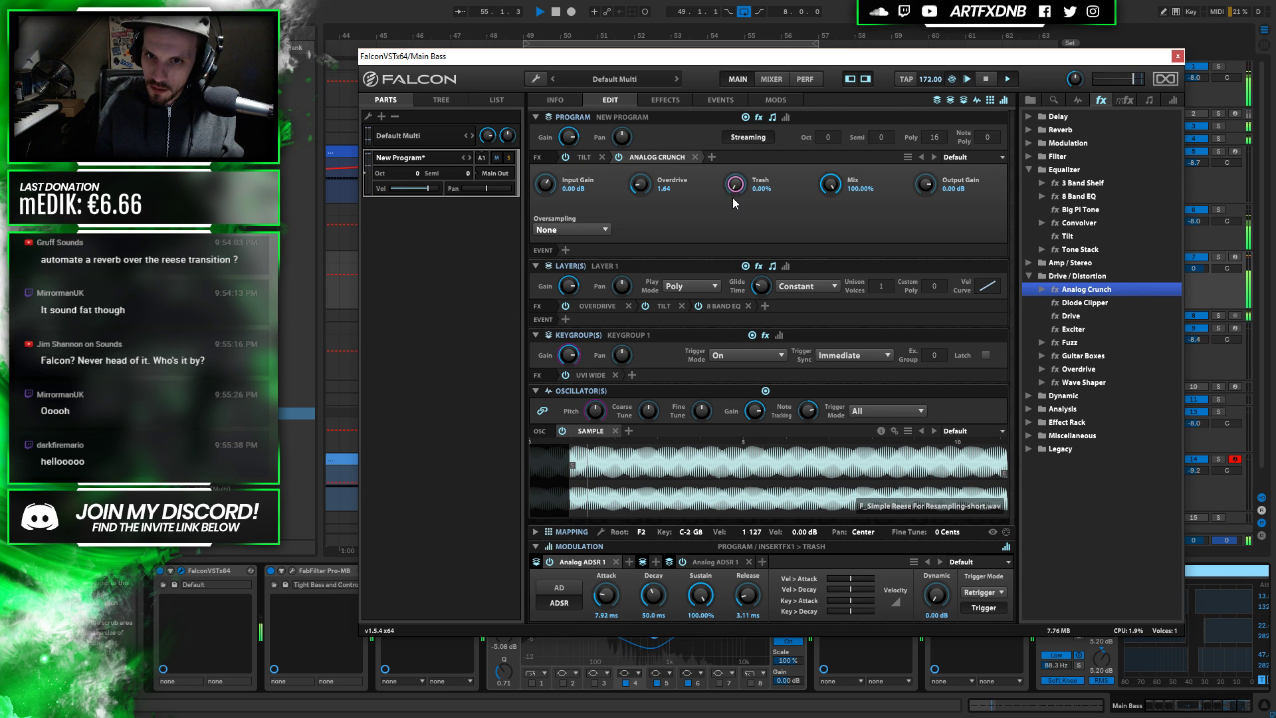
{"action": "left_click", "coordinate": [693, 158]}
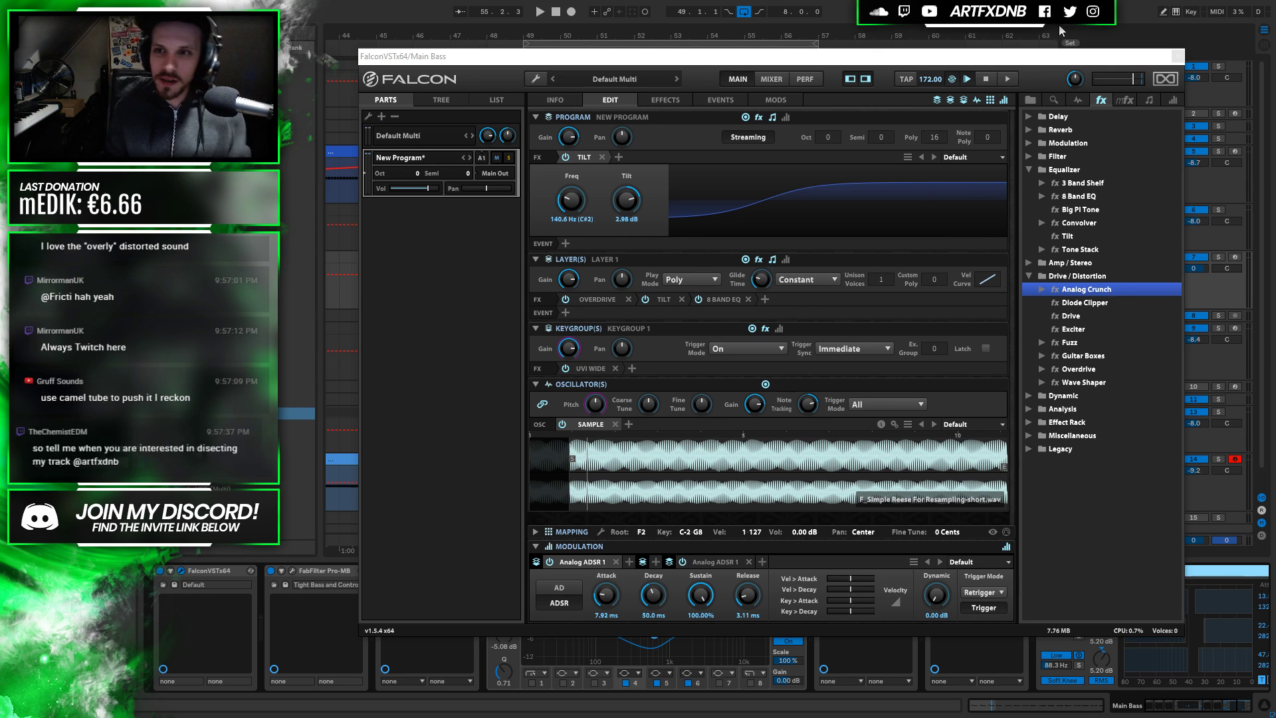
Close the Falcon window and add CamelPhat3 after OTT at the end of the Main Bass device chain
{"action": "left_click", "coordinate": [1177, 56]}
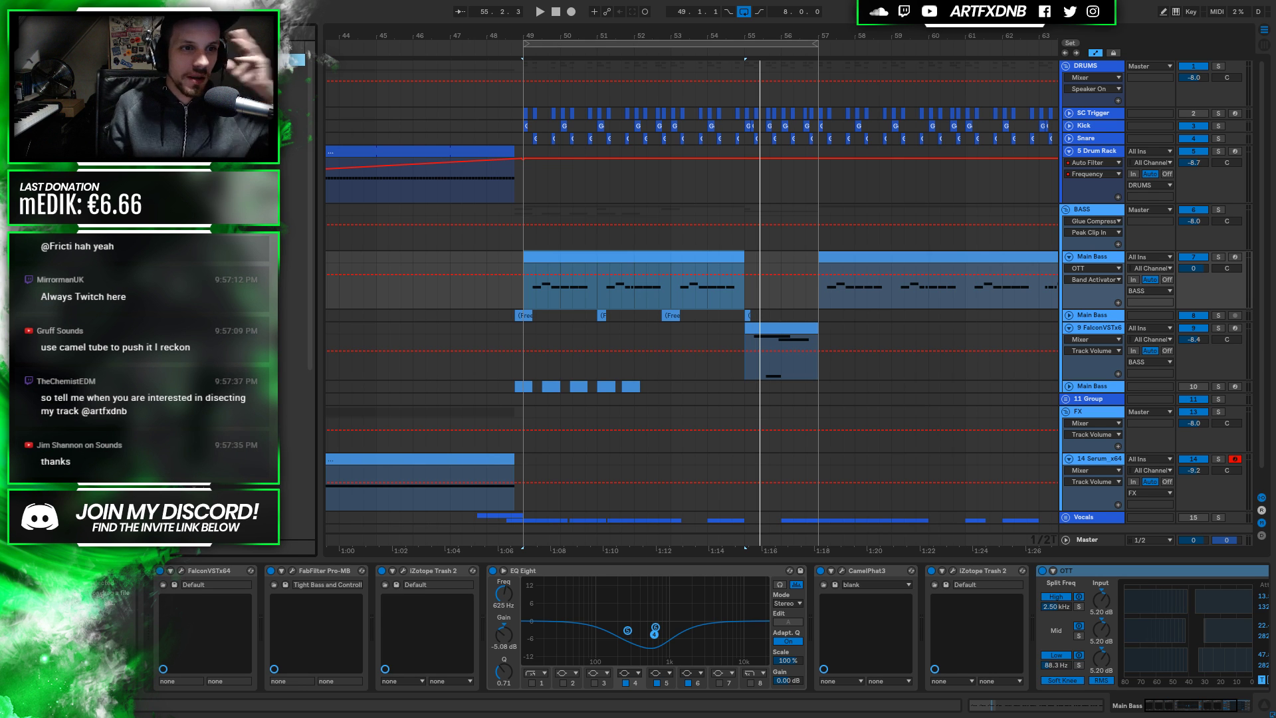
{"action": "scroll", "coordinate": [296, 199], "scroll_direction": "up", "scroll_amount": 3}
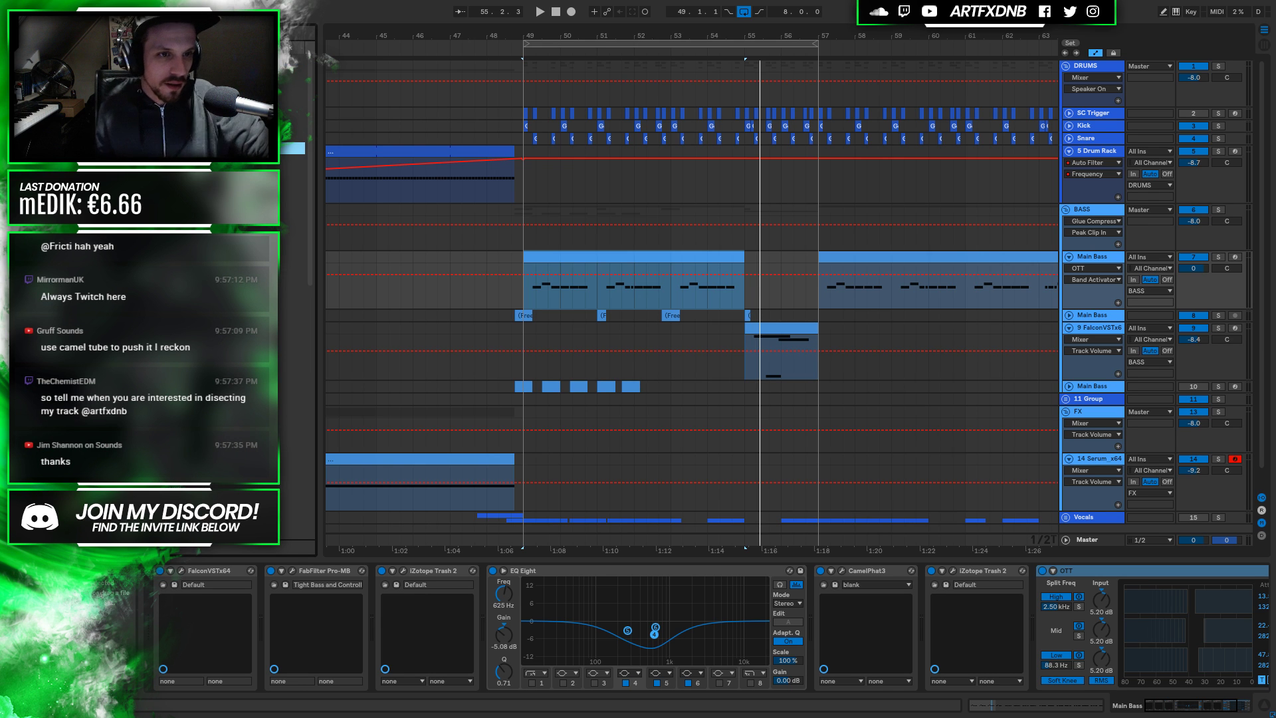
{"action": "scroll", "coordinate": [296, 200], "scroll_direction": "up", "scroll_amount": 4}
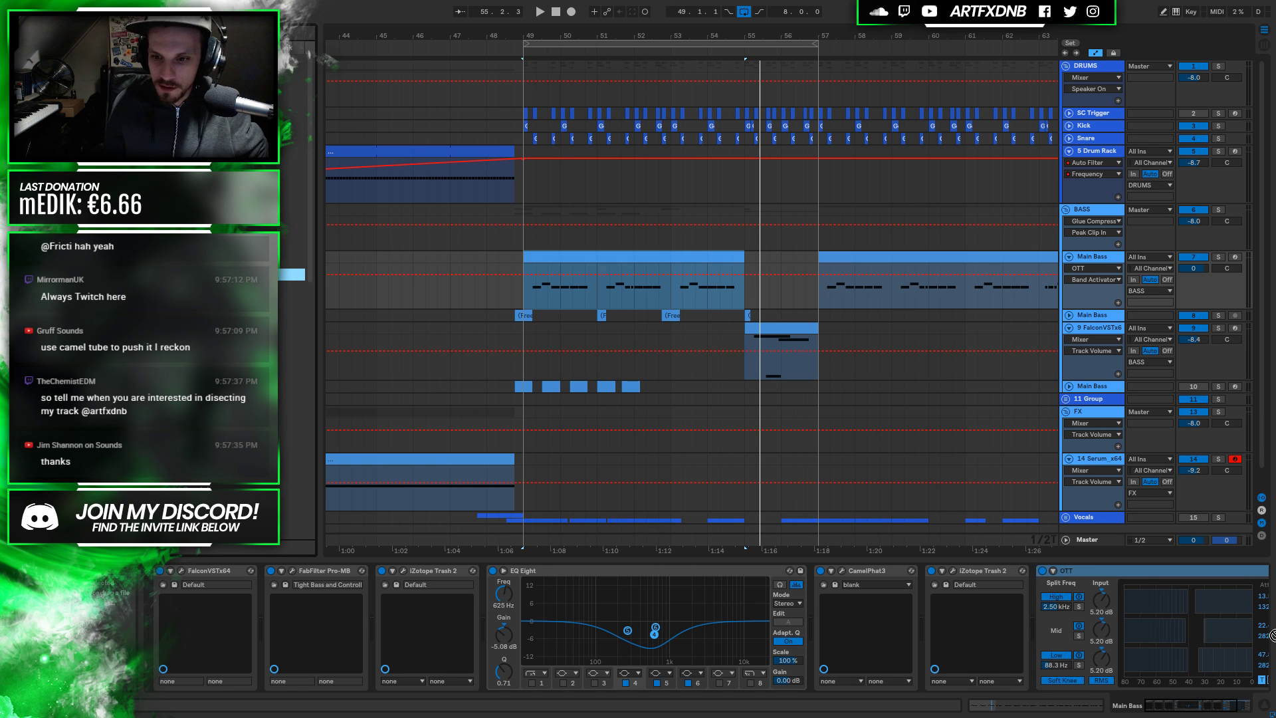
{"action": "left_click", "coordinate": [1234, 648]}
{"action": "scroll", "coordinate": [1236, 645], "scroll_direction": "down", "scroll_amount": 5}
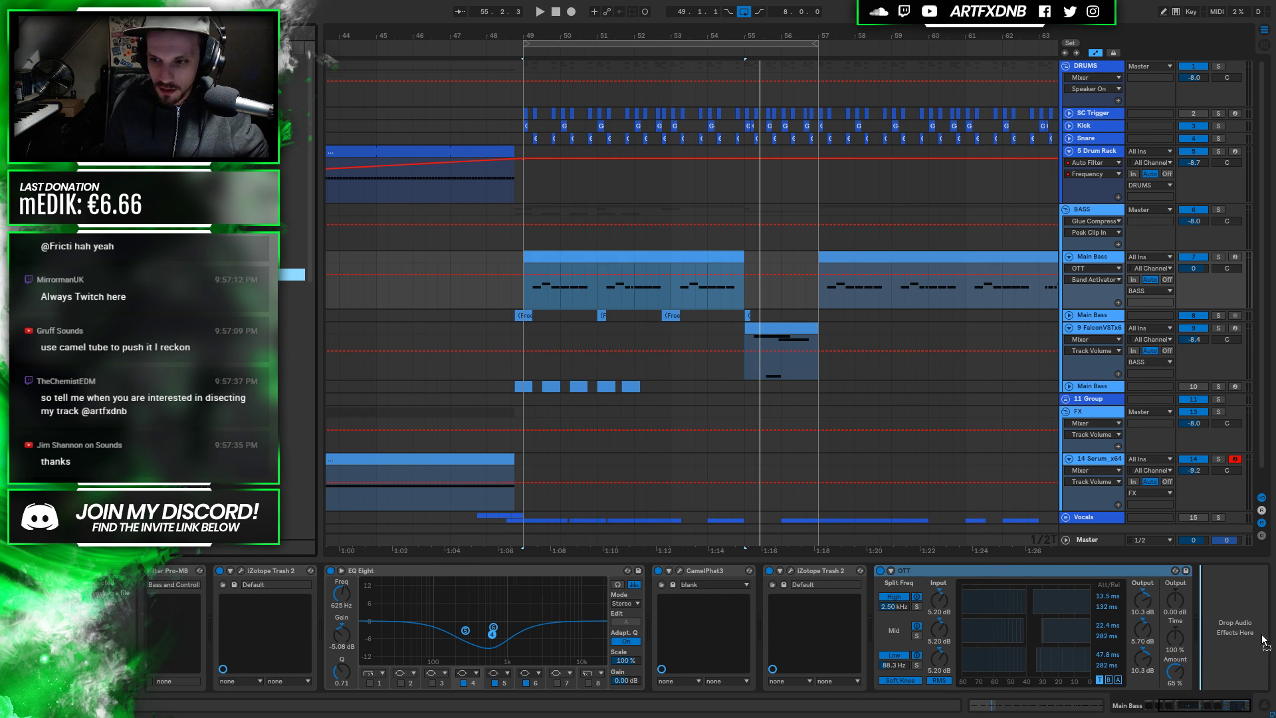
{"action": "left_click_drag", "start_coordinate": [1245, 636], "coordinate": [1244, 636]}
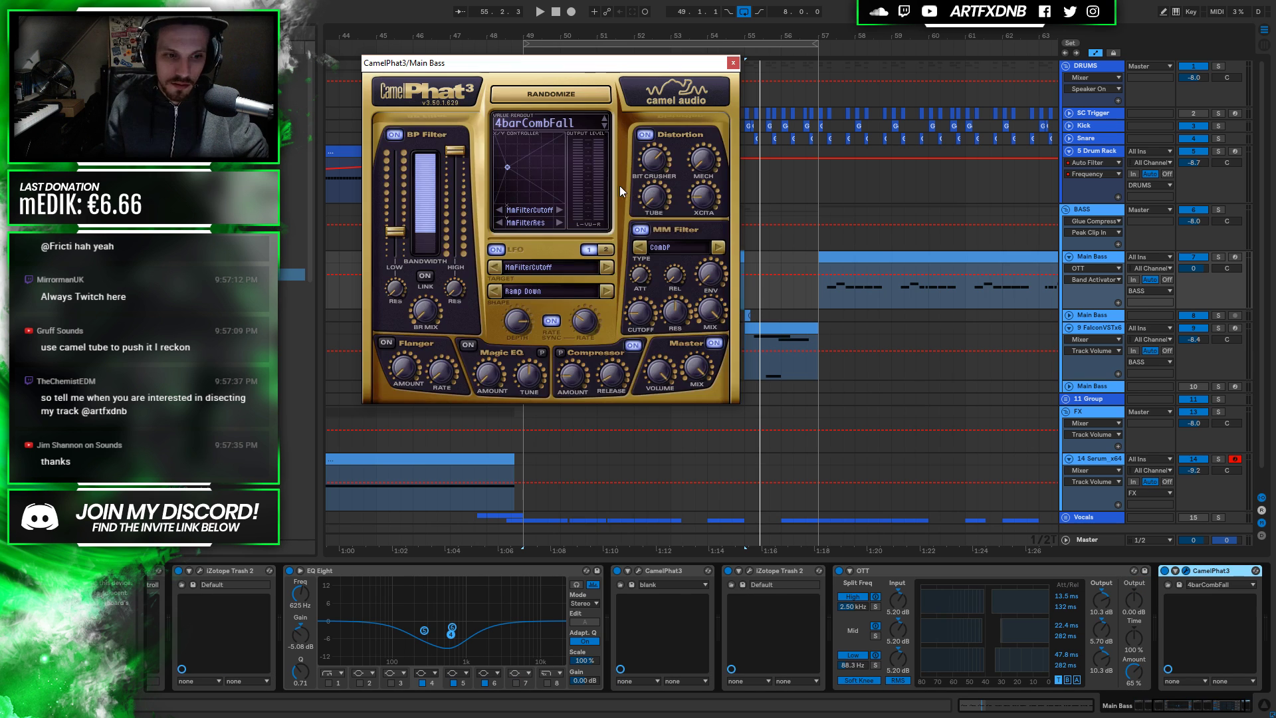
{"action": "left_click_drag", "start_coordinate": [637, 70], "coordinate": [688, 144]}
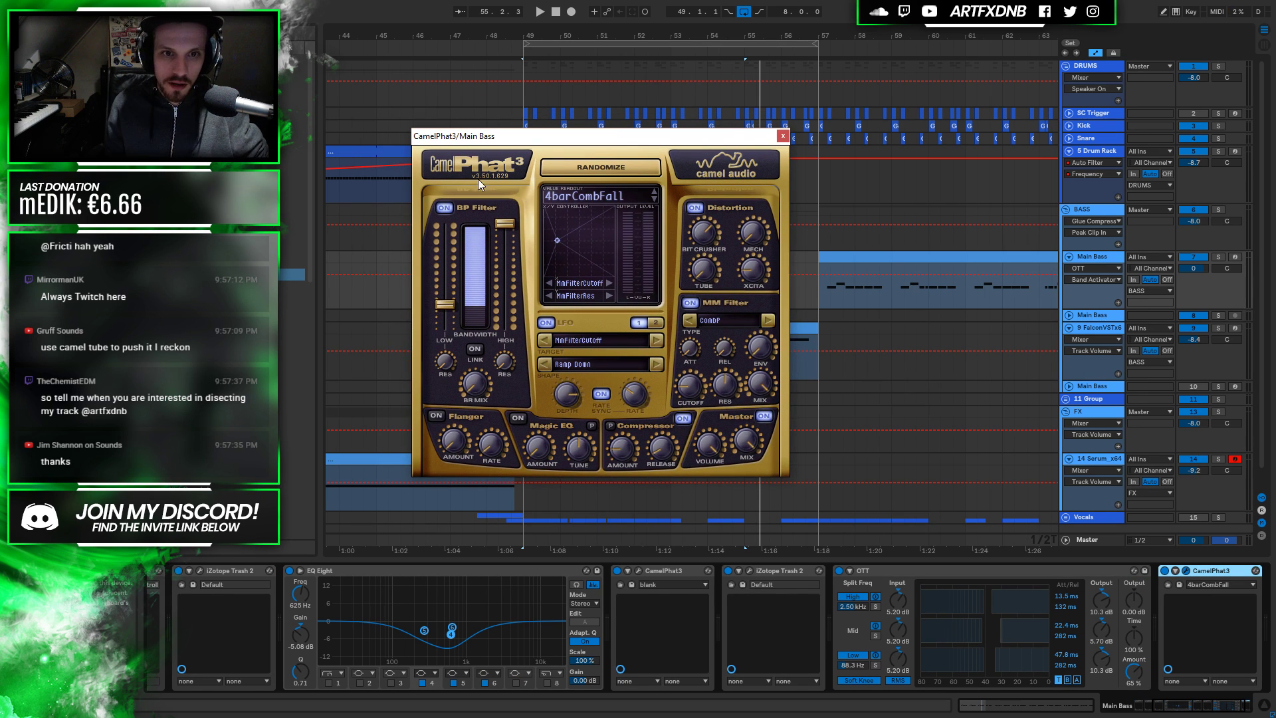
Clear the new CamelPhat3's preset, switch on its Distortion section and raise the Tube amount
{"action": "left_click", "coordinate": [446, 208]}
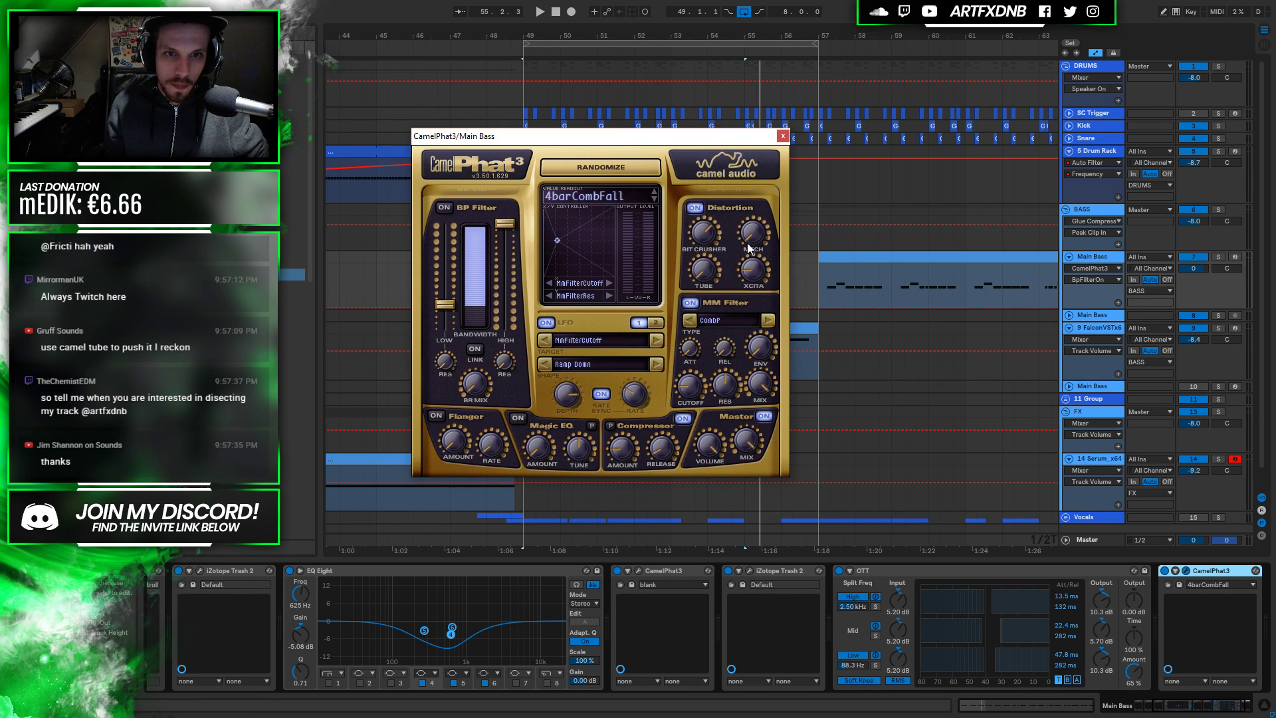
{"action": "left_click", "coordinate": [599, 197]}
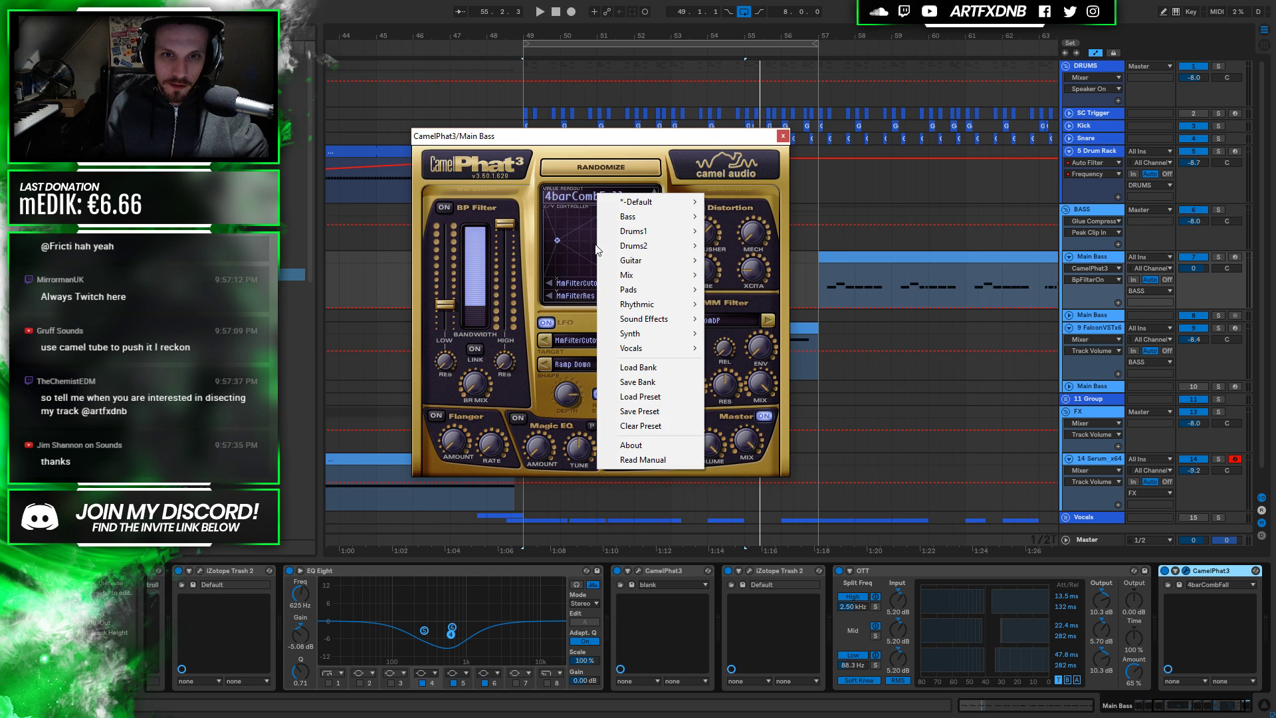
{"action": "left_click", "coordinate": [658, 426]}
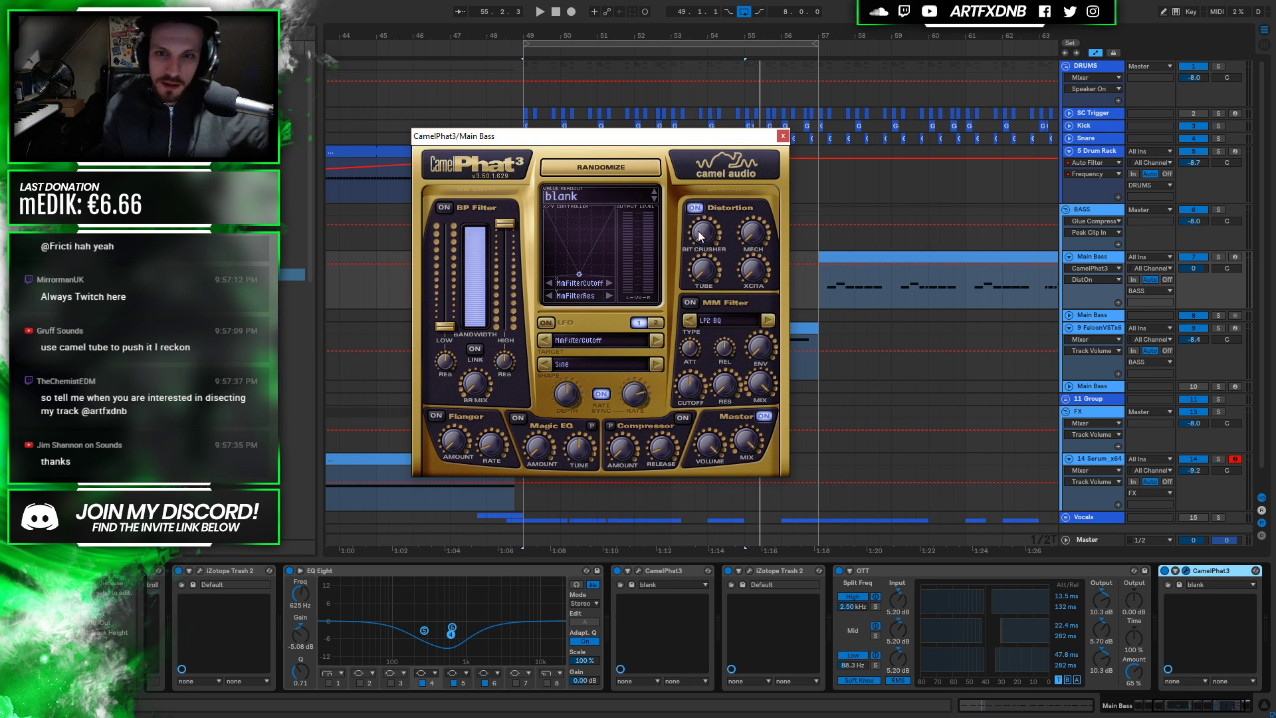
{"action": "left_click_drag", "start_coordinate": [704, 267], "coordinate": [706, 256]}
Compare CamelPhat3 on and bypassed during playback, set its Tube distortion to 8%, and close the plugin window
{"action": "key", "text": "space"}
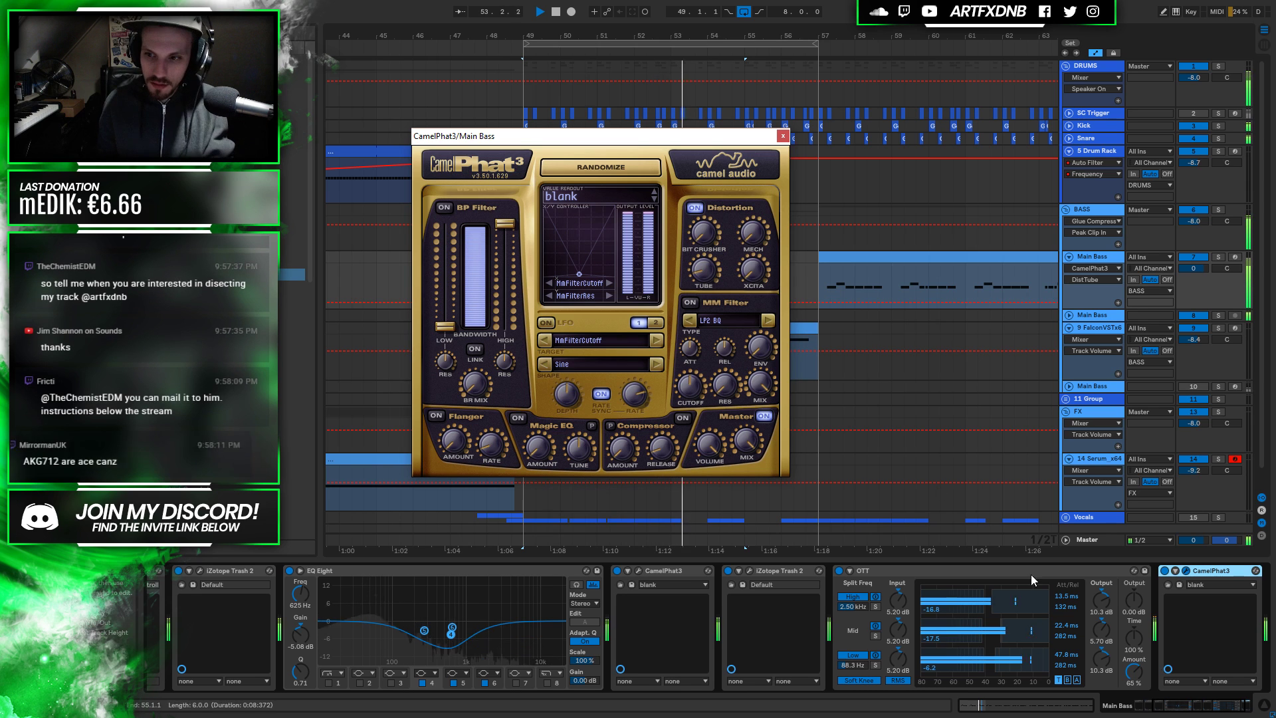
{"action": "left_click", "coordinate": [1165, 571]}
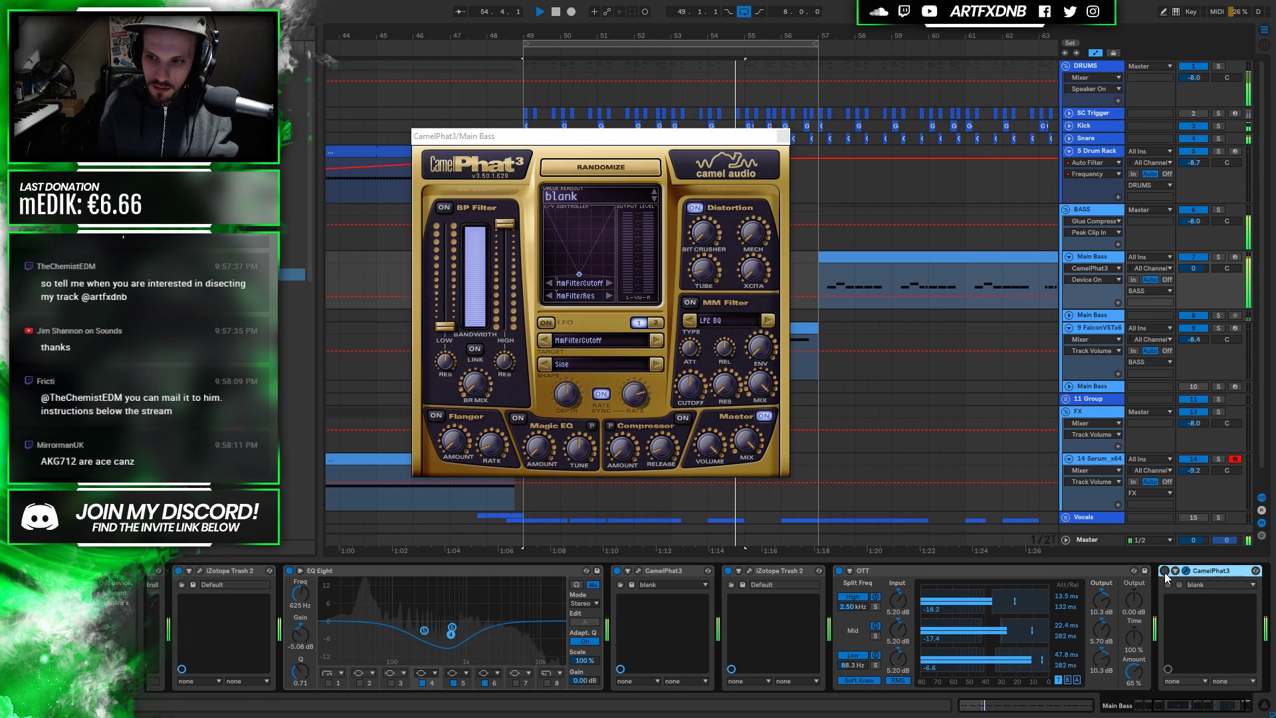
{"action": "left_click", "coordinate": [1164, 572]}
{"action": "left_click", "coordinate": [703, 273]}
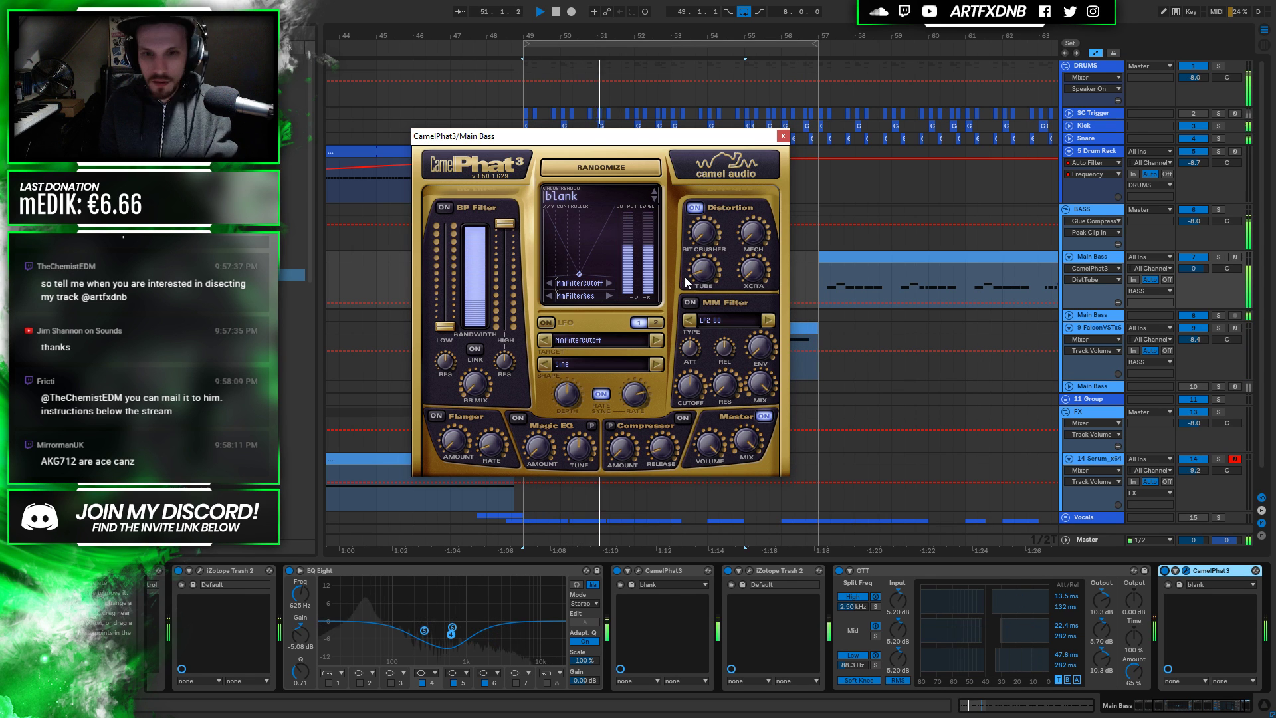
{"action": "left_click_drag", "start_coordinate": [718, 273], "coordinate": [711, 277]}
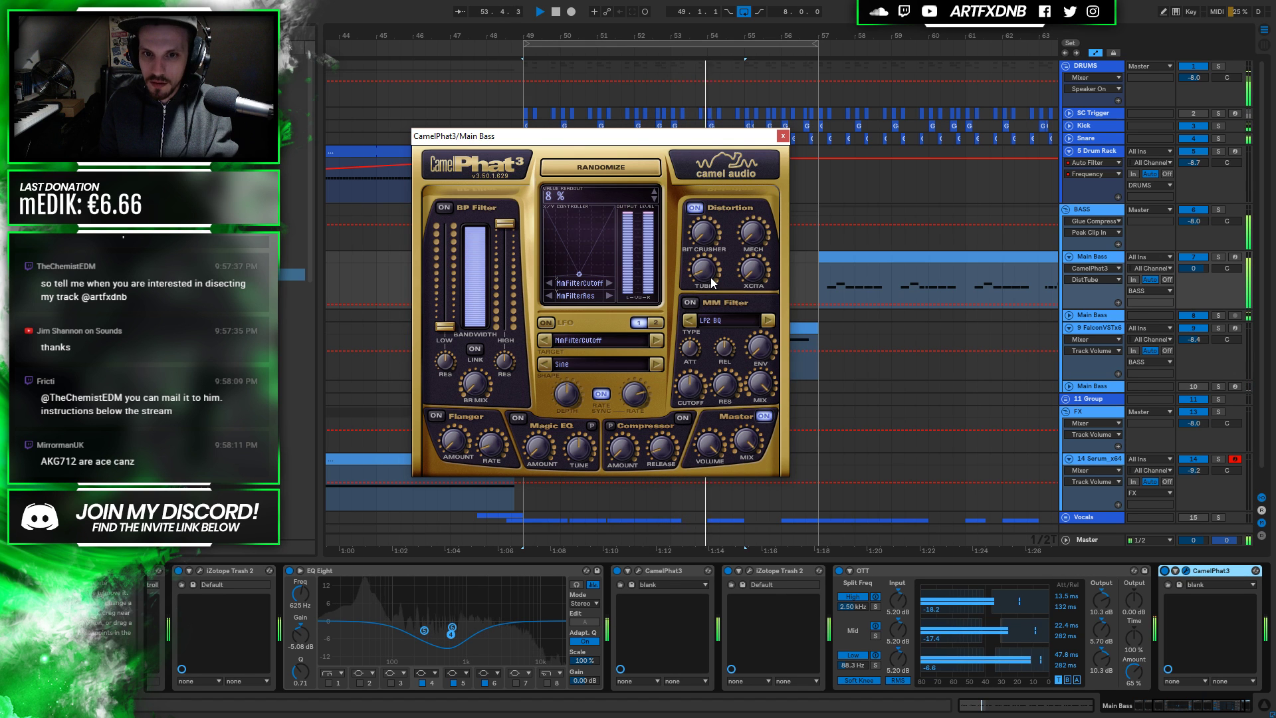
{"action": "key", "text": "space"}
{"action": "left_click", "coordinate": [784, 125]}
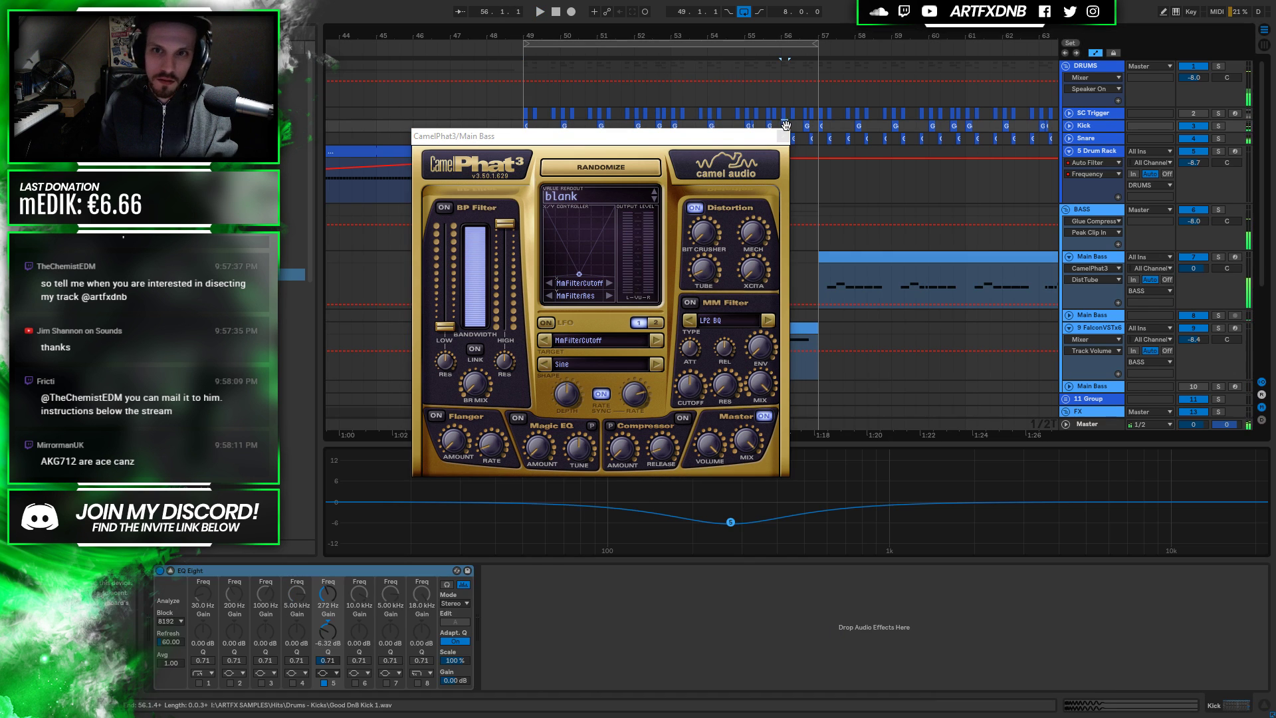
{"action": "left_click", "coordinate": [783, 135]}
Hide the arrangement's automation, solo Main Bass track 10 and unfold it after a short listen
{"action": "left_click", "coordinate": [522, 272]}
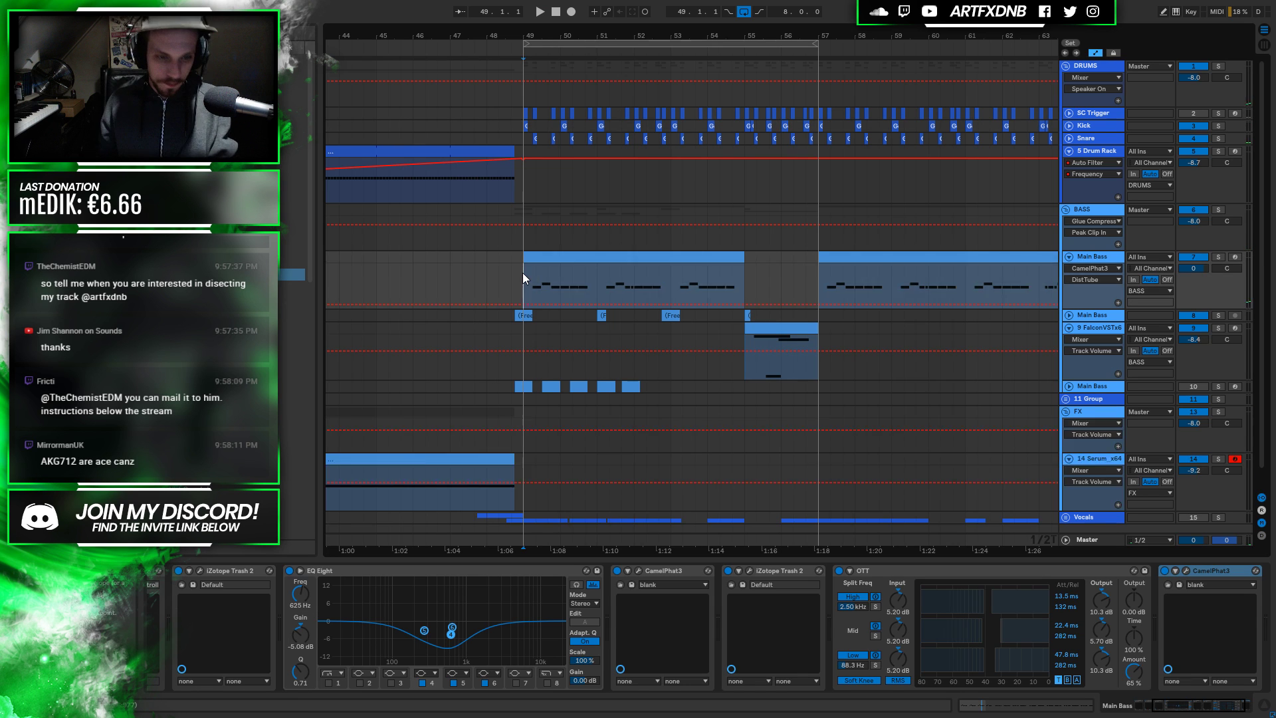
{"action": "key", "text": "a"}
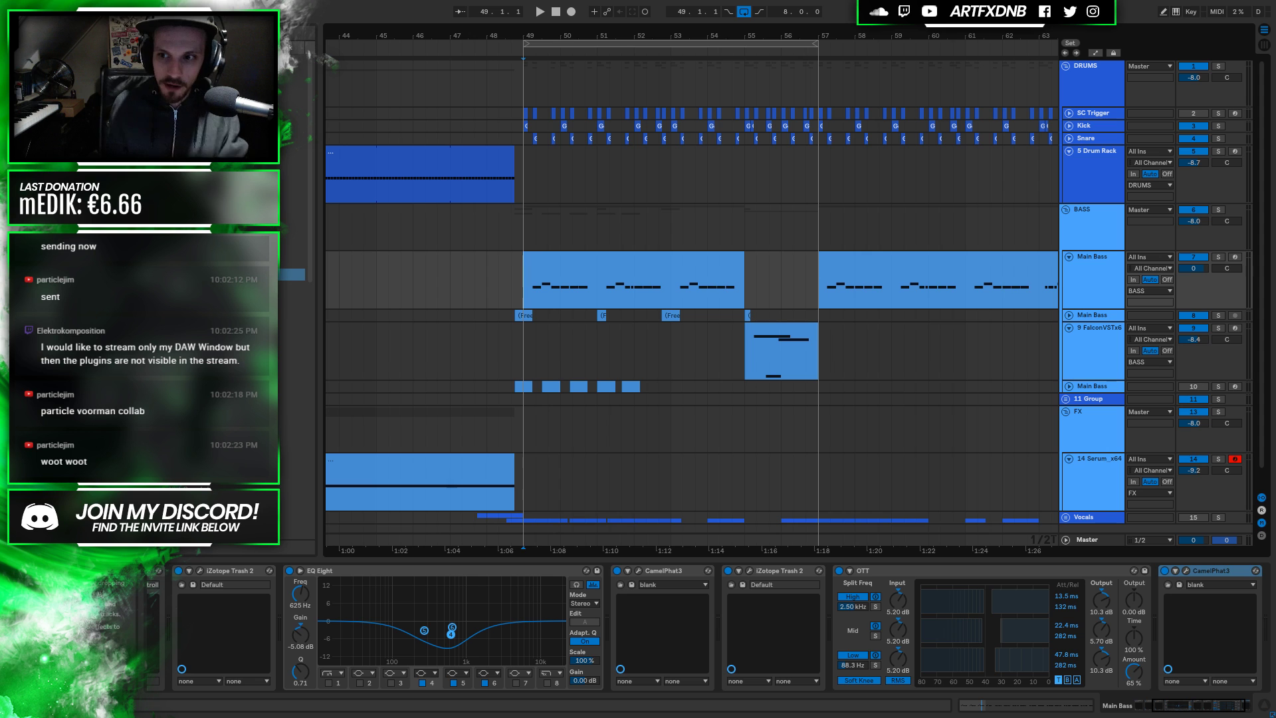
{"action": "left_click", "coordinate": [1218, 386]}
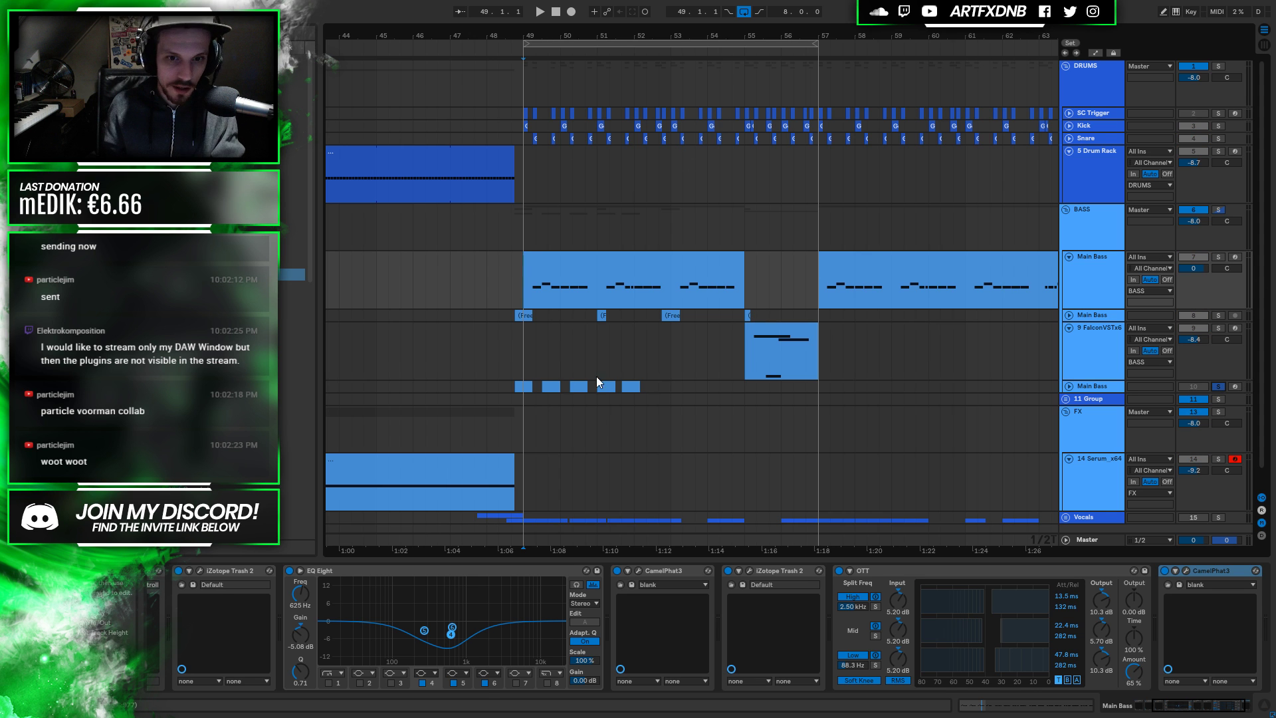
{"action": "left_click", "coordinate": [523, 386]}
{"action": "key", "text": "space"}
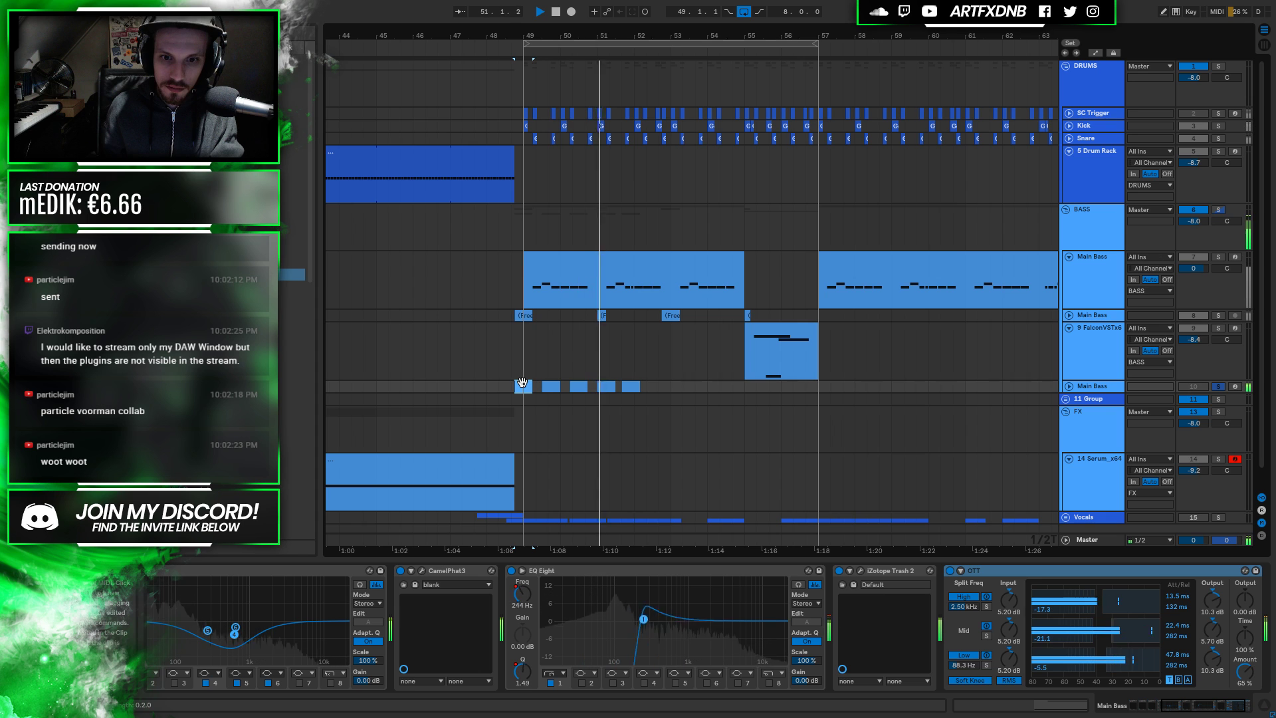
{"action": "key", "text": "space"}
{"action": "left_click", "coordinate": [1069, 386]}
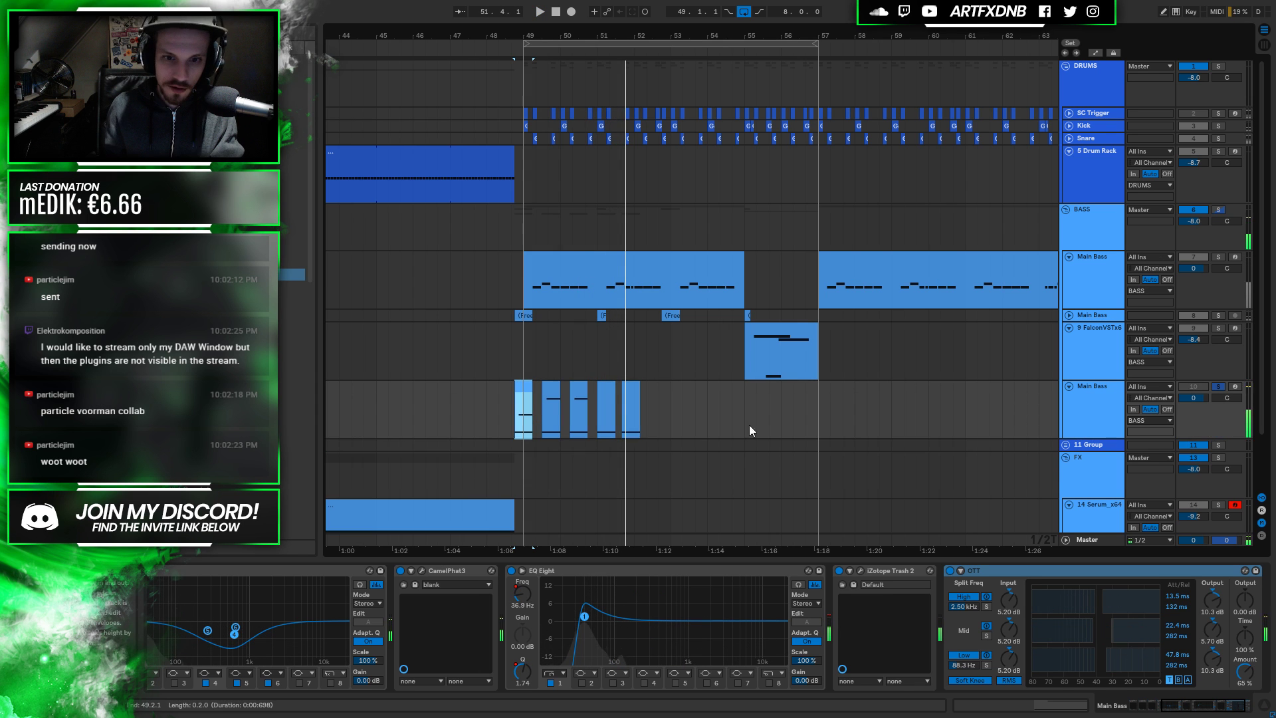
Listen to the second and third clips on the soloed Main Bass track
{"action": "left_click", "coordinate": [551, 402]}
{"action": "key", "text": "space"}
{"action": "left_click", "coordinate": [580, 392]}
{"action": "key", "text": "space"}
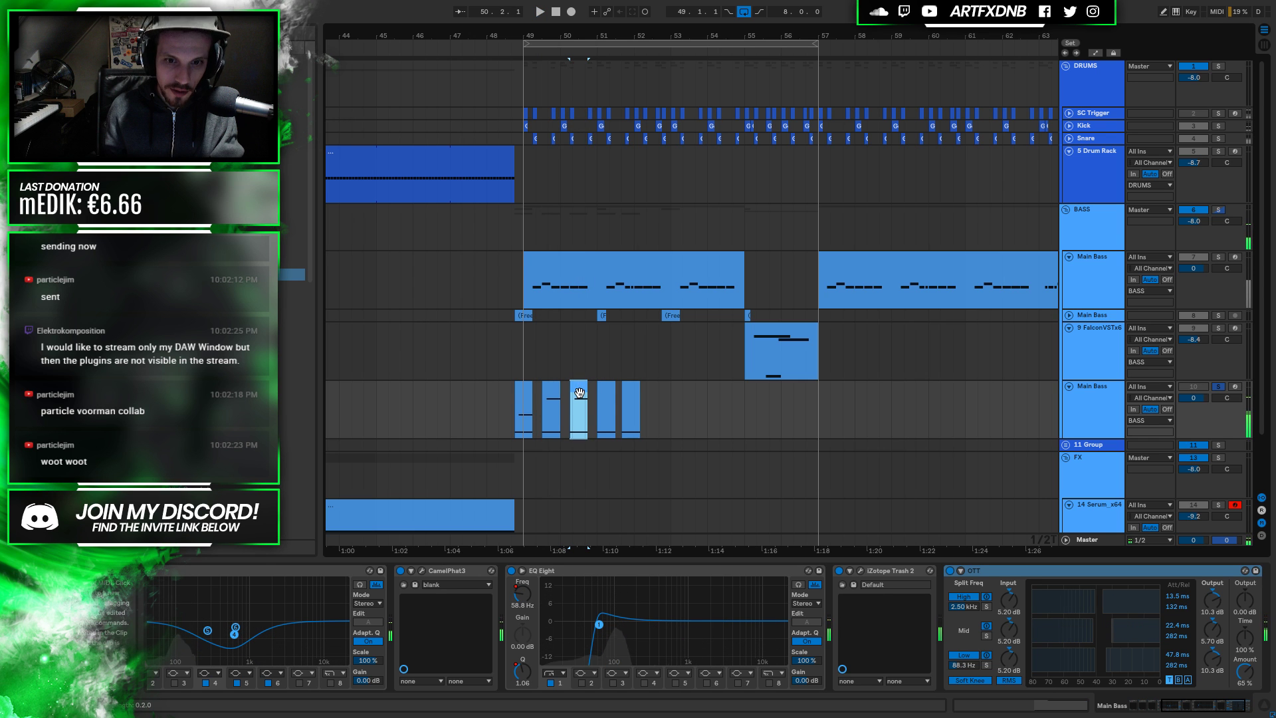
{"action": "left_click_drag", "start_coordinate": [556, 38], "coordinate": [553, 304]}
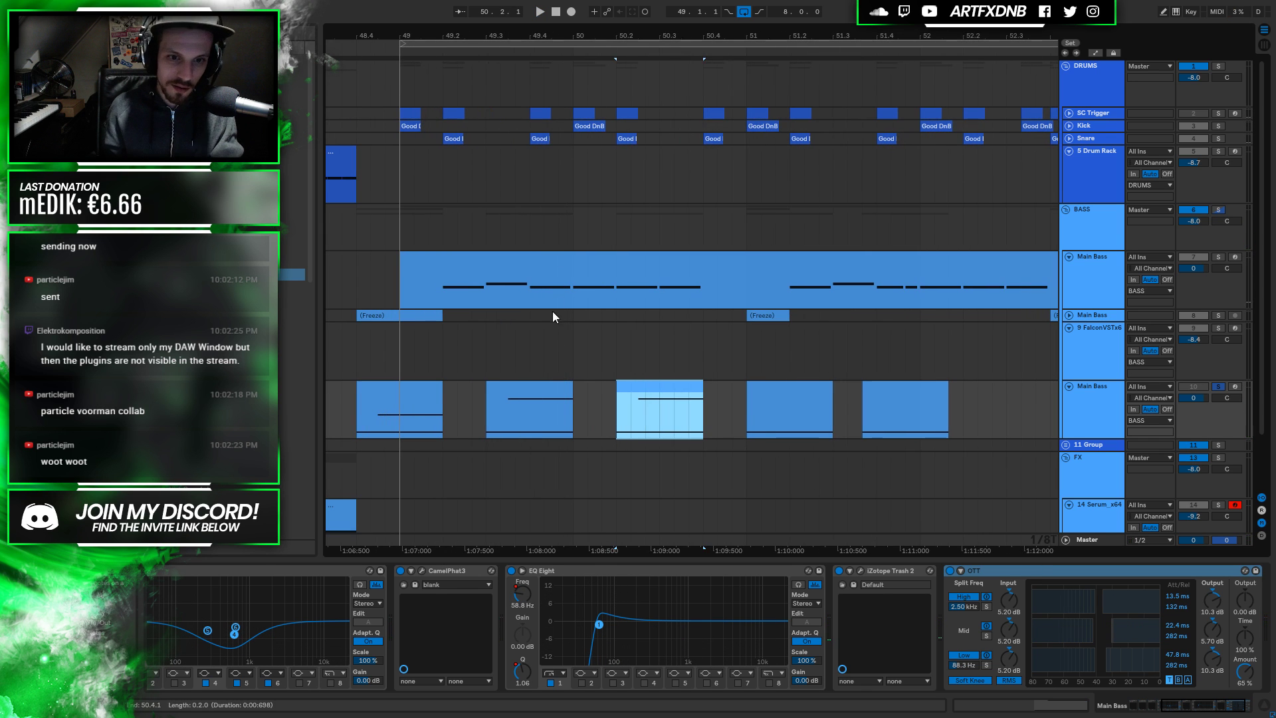
{"action": "left_click", "coordinate": [532, 386]}
{"action": "left_click", "coordinate": [634, 388]}
{"action": "key", "text": "space"}
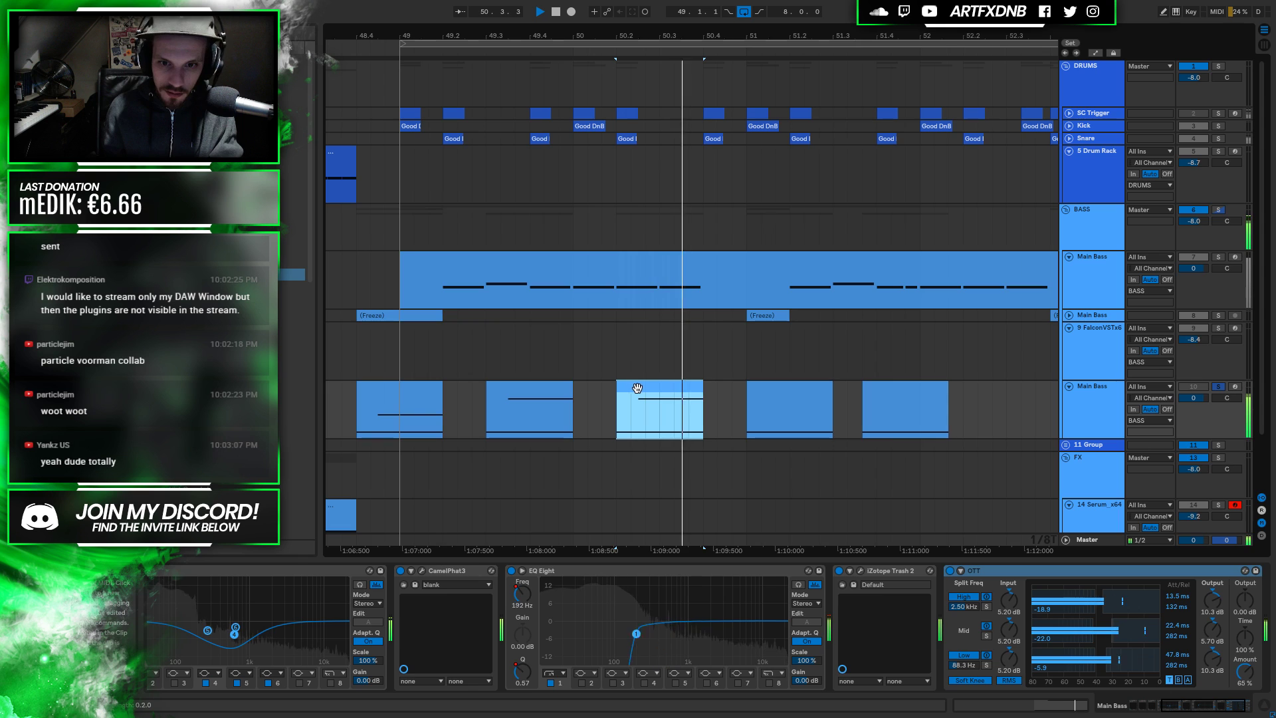
{"action": "key", "text": "space"}
Open the soloed track's clip at 50.2 for editing and move its upper note down to E2
{"action": "double_click", "coordinate": [636, 389]}
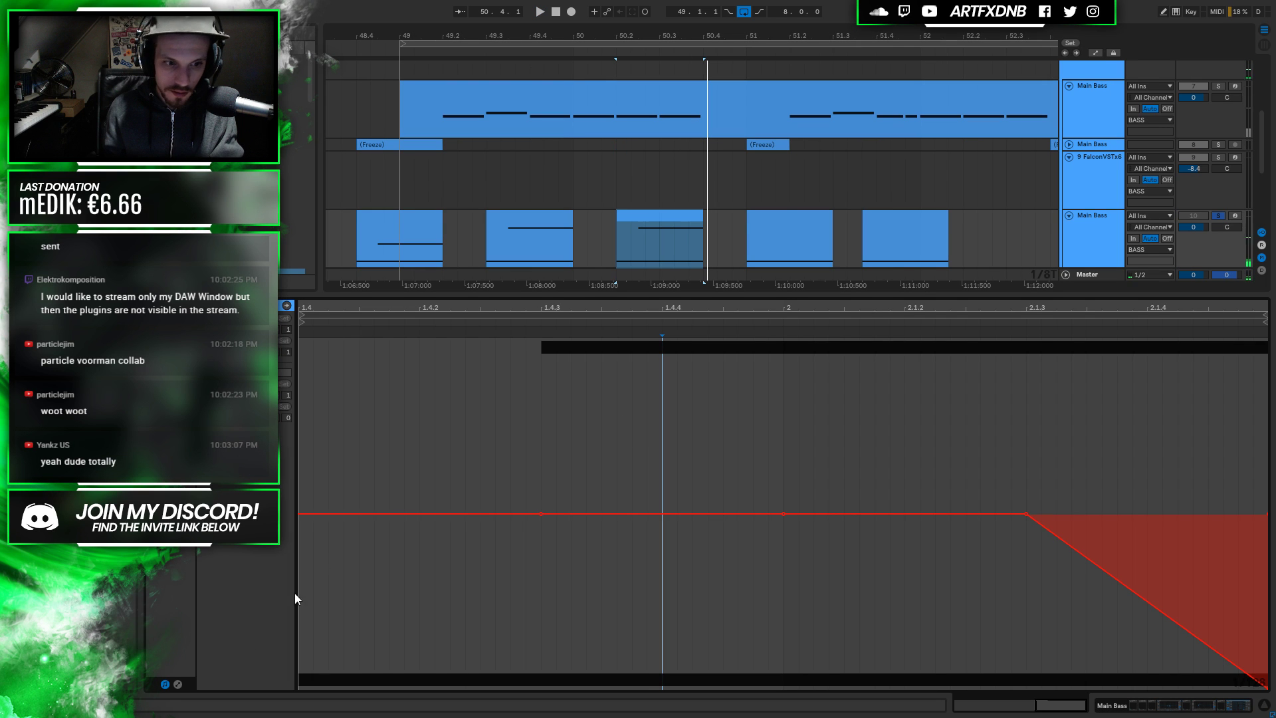
{"action": "left_click", "coordinate": [178, 684]}
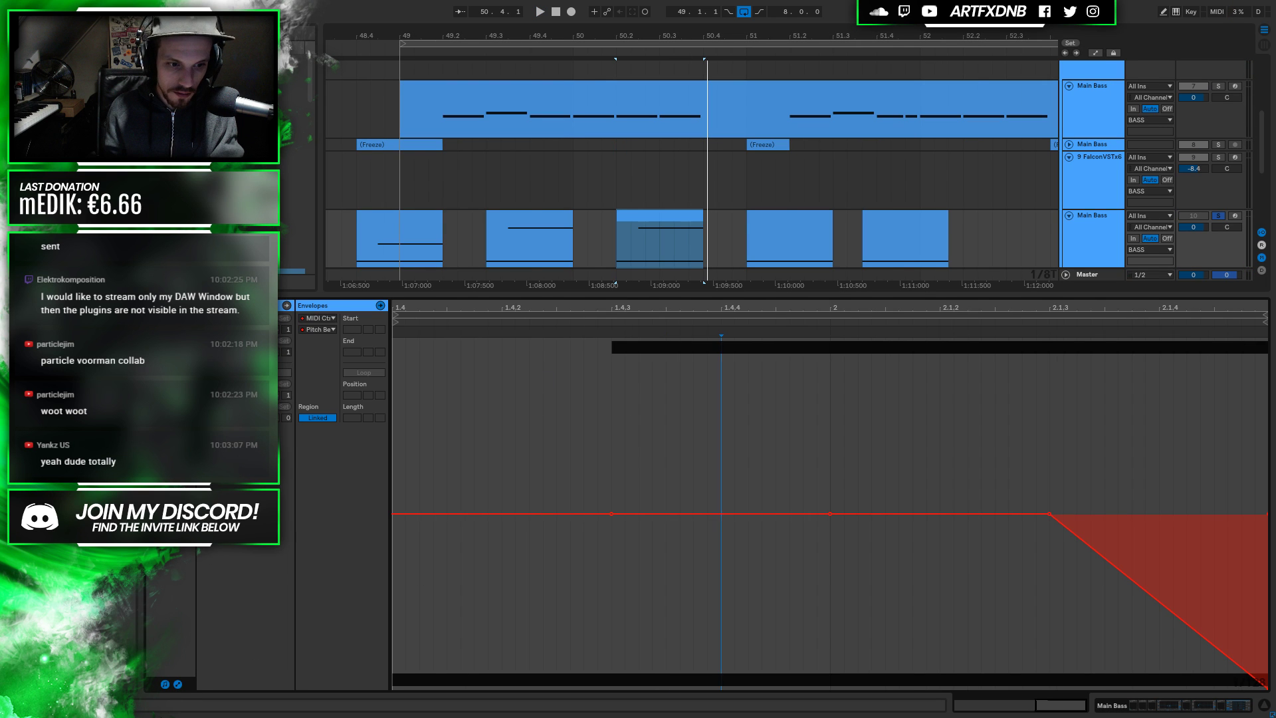
{"action": "left_click", "coordinate": [177, 683]}
{"action": "mouse_move", "coordinate": [609, 368]}
{"action": "left_mouse_down"}
{"action": "mouse_move", "coordinate": [606, 564]}
{"action": "mouse_move", "coordinate": [570, 470]}
{"action": "mouse_move", "coordinate": [464, 470]}
{"action": "mouse_move", "coordinate": [581, 565]}
{"action": "mouse_move", "coordinate": [607, 553]}
{"action": "mouse_move", "coordinate": [608, 436]}
{"action": "mouse_move", "coordinate": [603, 606]}
{"action": "left_mouse_up"}
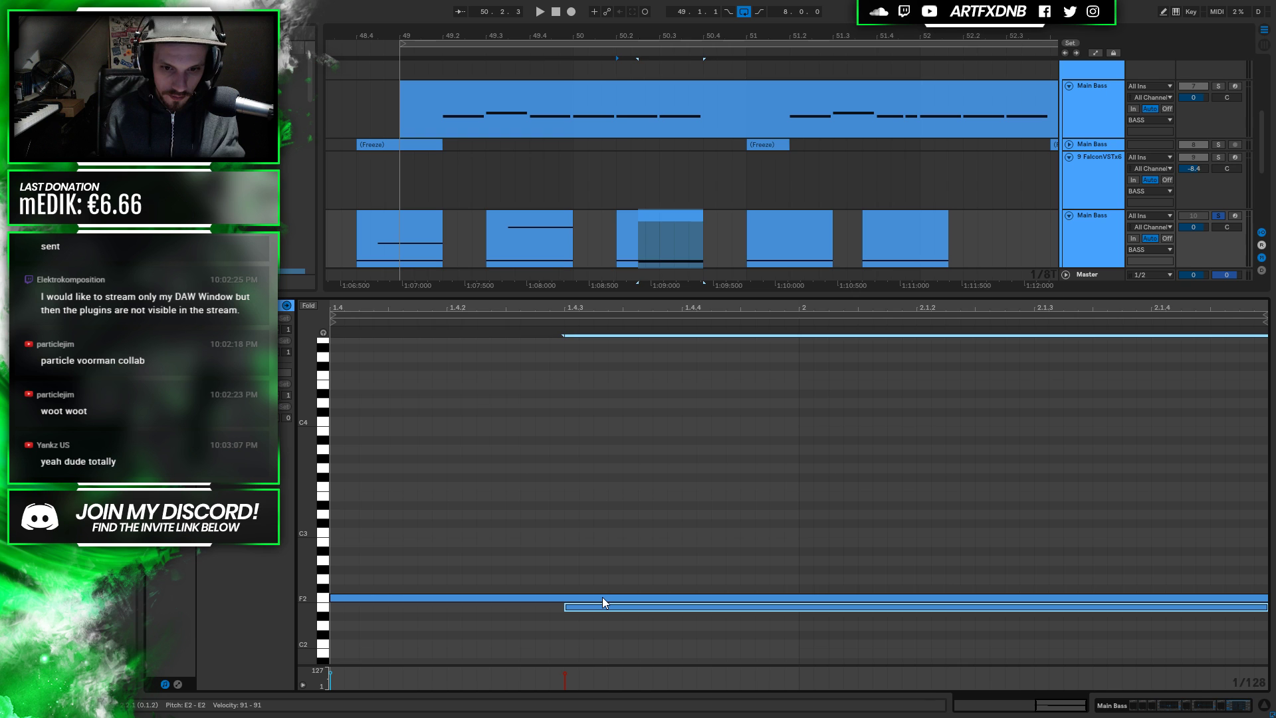
Raise the clip's shorter note to F2 and its long note to F#3, and listen to the change
{"action": "left_click", "coordinate": [591, 598]}
{"action": "left_click", "coordinate": [585, 604], "text": "shift"}
{"action": "key", "text": "Up"}
{"action": "left_click_drag", "start_coordinate": [462, 624], "coordinate": [456, 551]}
{"action": "key", "text": "shift+Up"}
{"action": "key", "text": "space"}
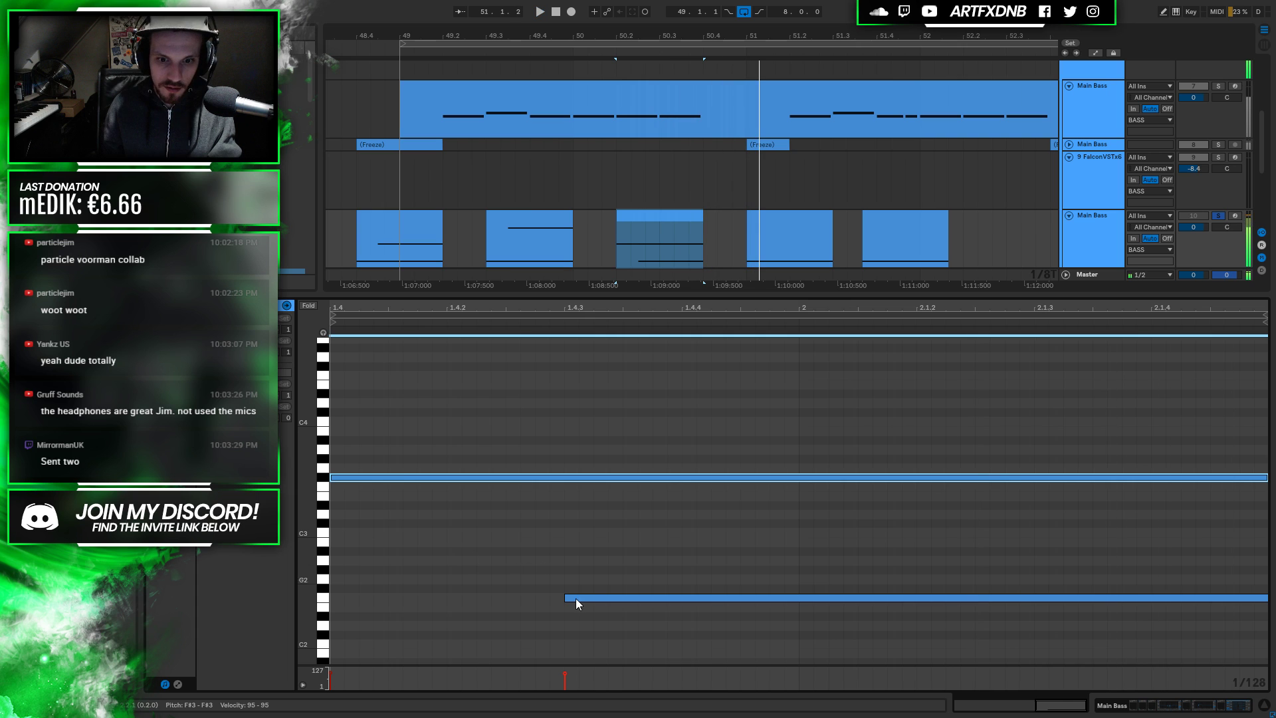
Show the clip's pitch bend envelope and remove the downward bend at its end so the line is flat at 0
{"action": "left_click", "coordinate": [177, 683]}
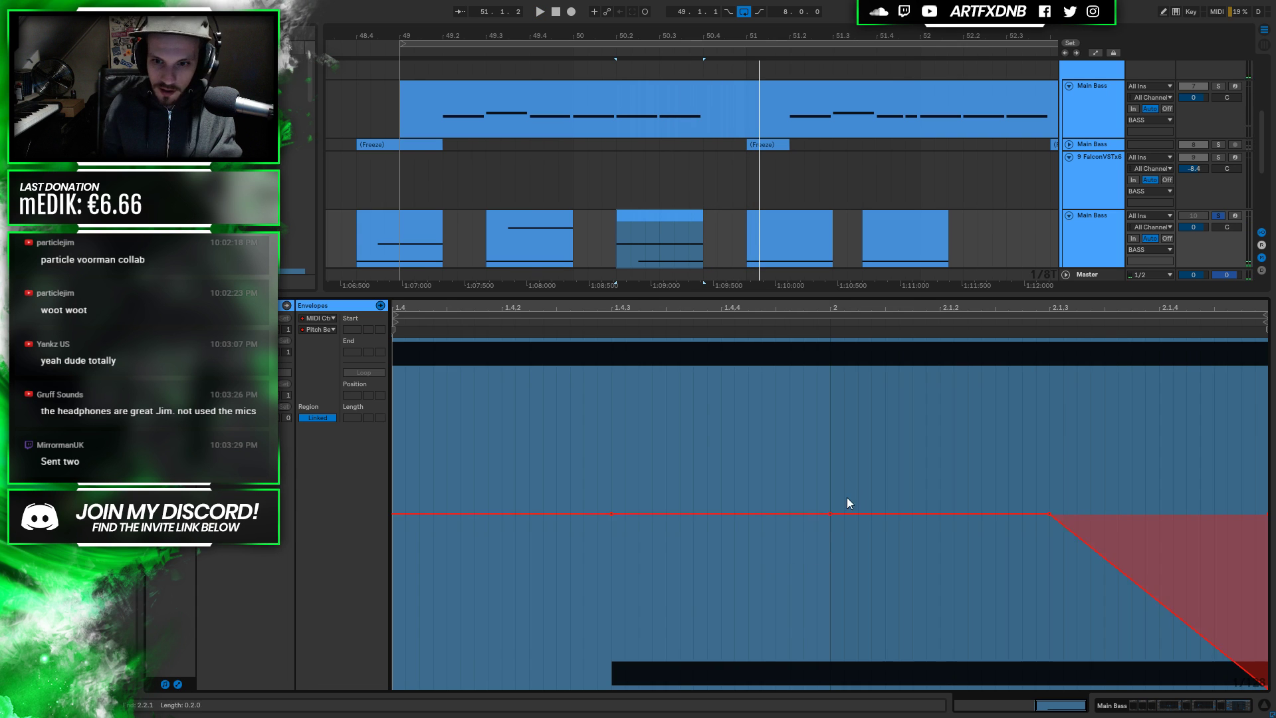
{"action": "key", "text": "ctrl+a"}
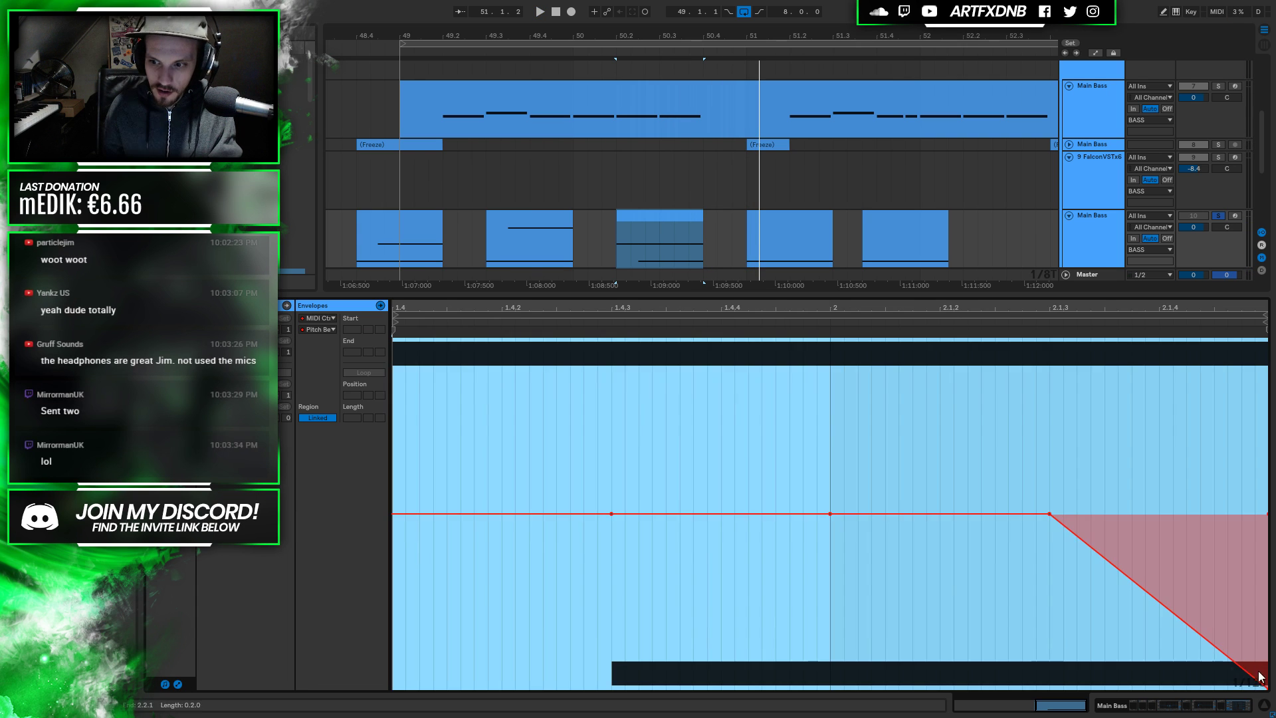
{"action": "left_click", "coordinate": [1267, 688]}
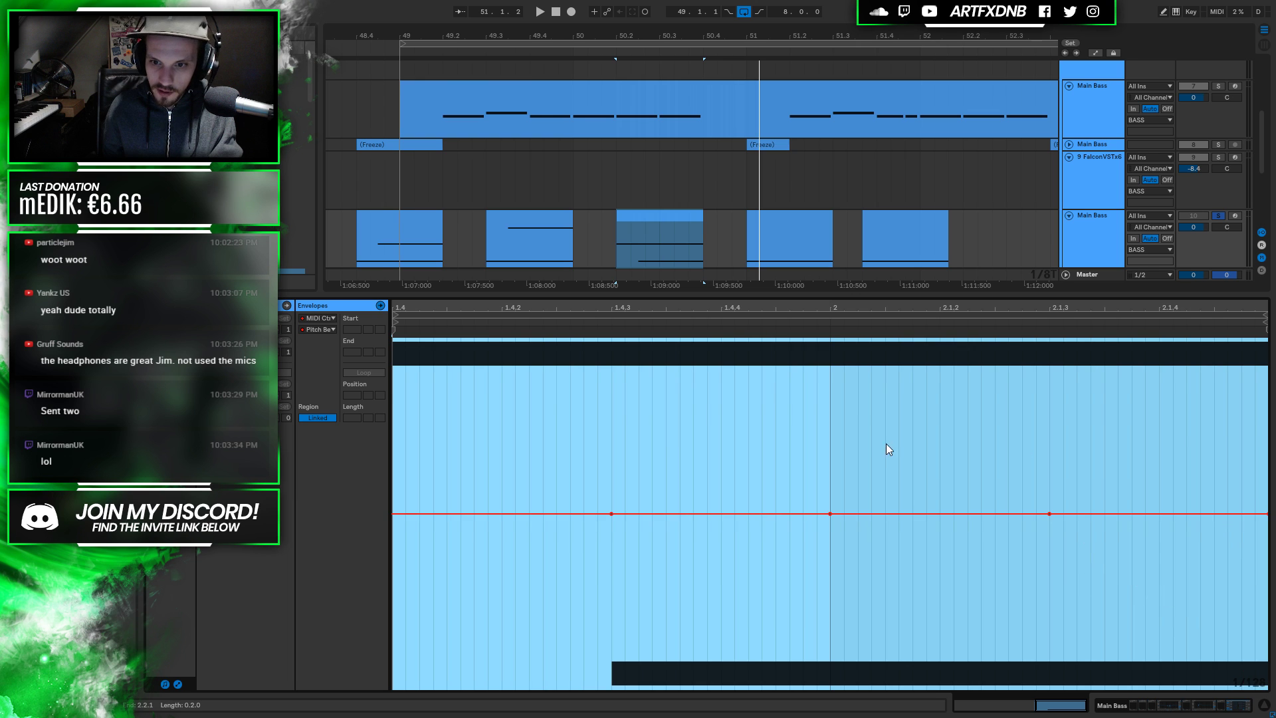
{"action": "left_click", "coordinate": [1035, 444]}
Raise the envelope point at 2.1.3 to maximum, move the point at 2 up and slightly earlier, listen, and return to the track's devices
{"action": "left_click_drag", "start_coordinate": [1050, 514], "coordinate": [1049, 339]}
{"action": "key", "text": "space"}
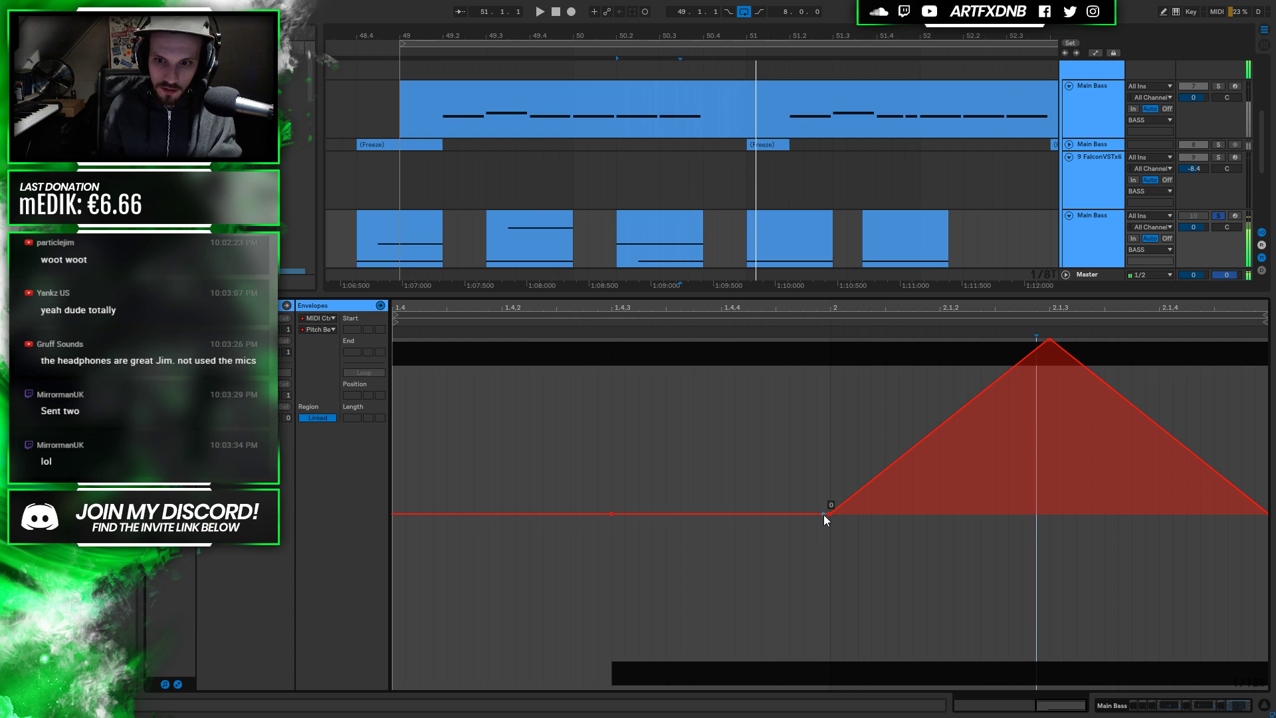
{"action": "left_click_drag", "start_coordinate": [830, 514], "coordinate": [803, 340]}
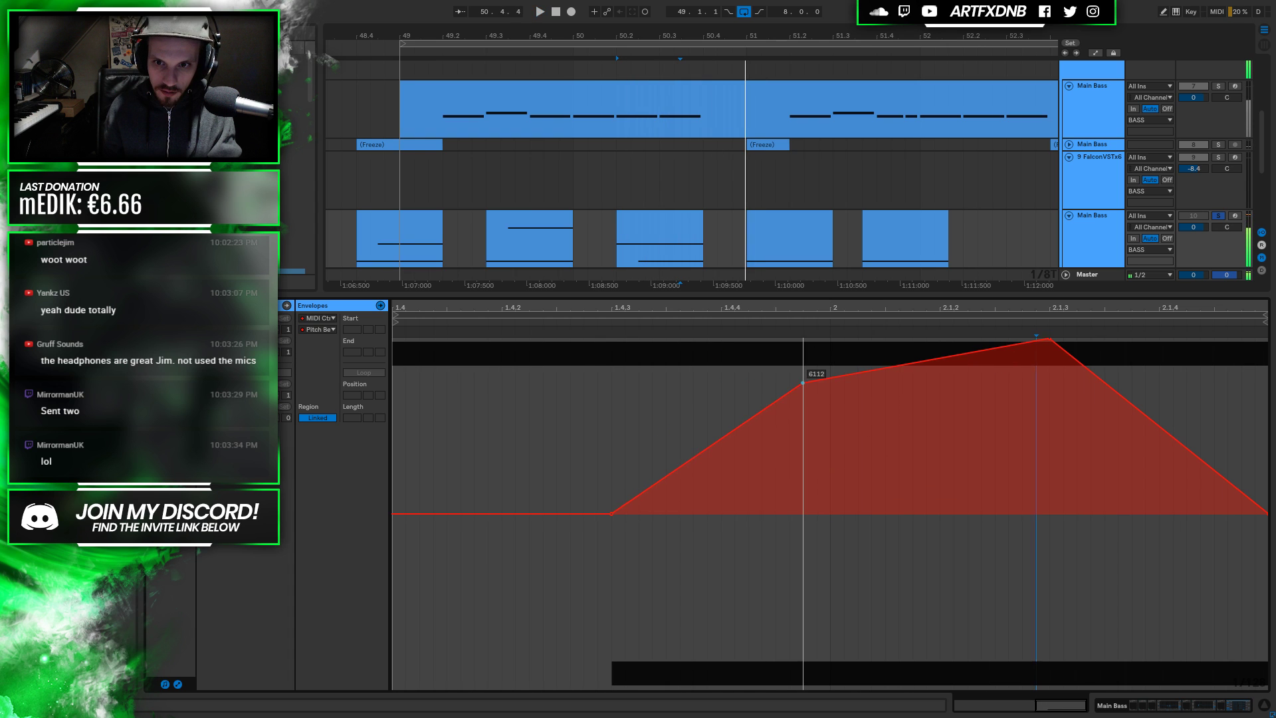
{"action": "key", "text": "space"}
{"action": "left_click", "coordinate": [1111, 707]}
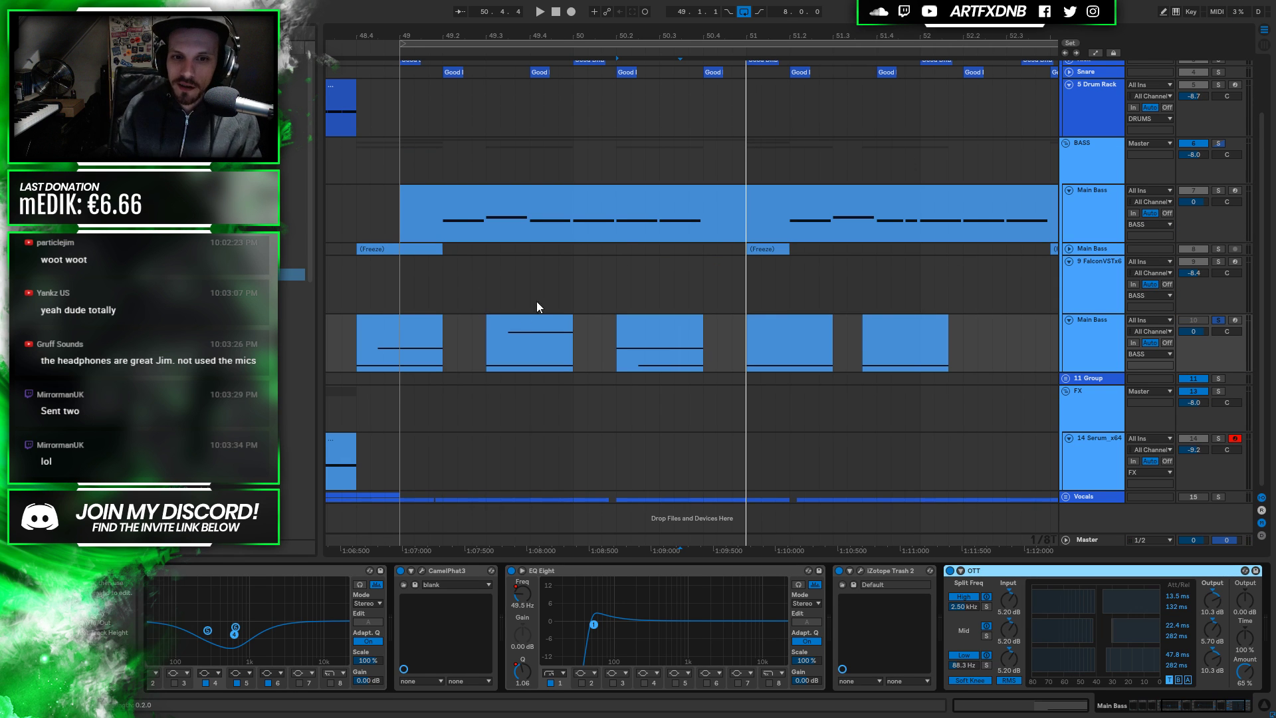
Listen to the first and second clips on the soloed Main Bass track 10
{"action": "left_click", "coordinate": [392, 332]}
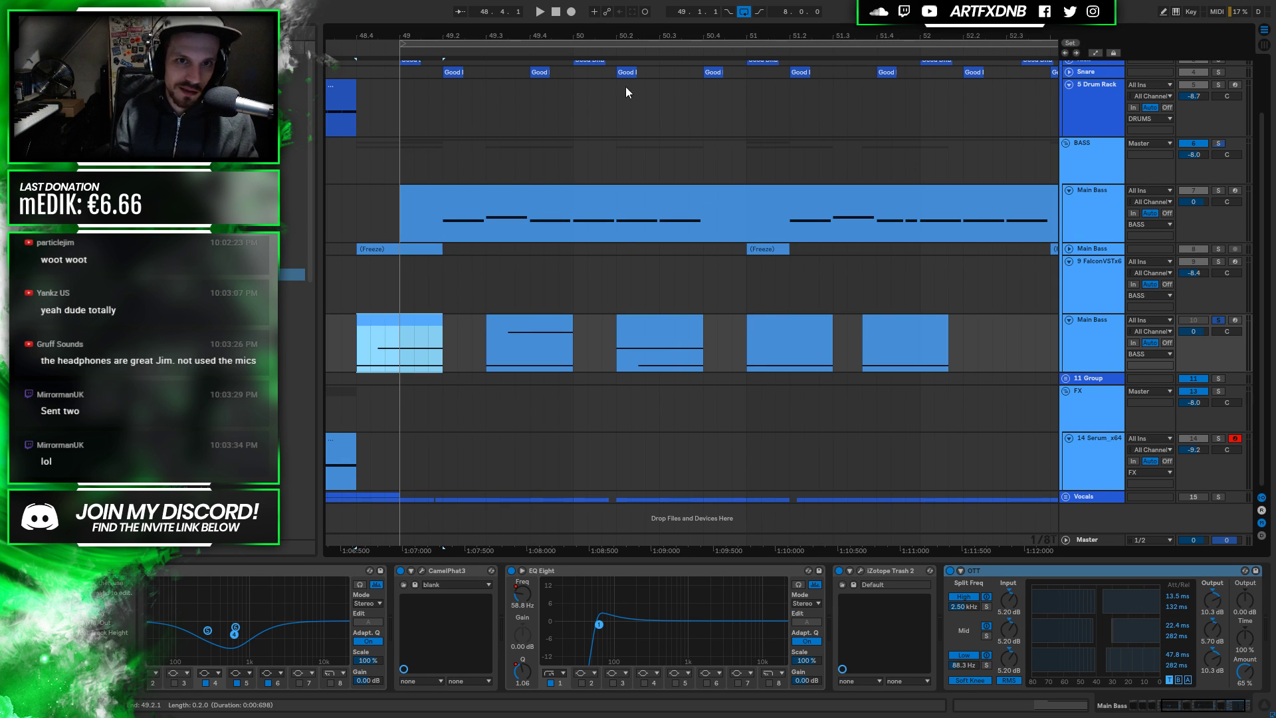
{"action": "left_click_drag", "start_coordinate": [596, 34], "coordinate": [542, 20]}
{"action": "key", "text": "space"}
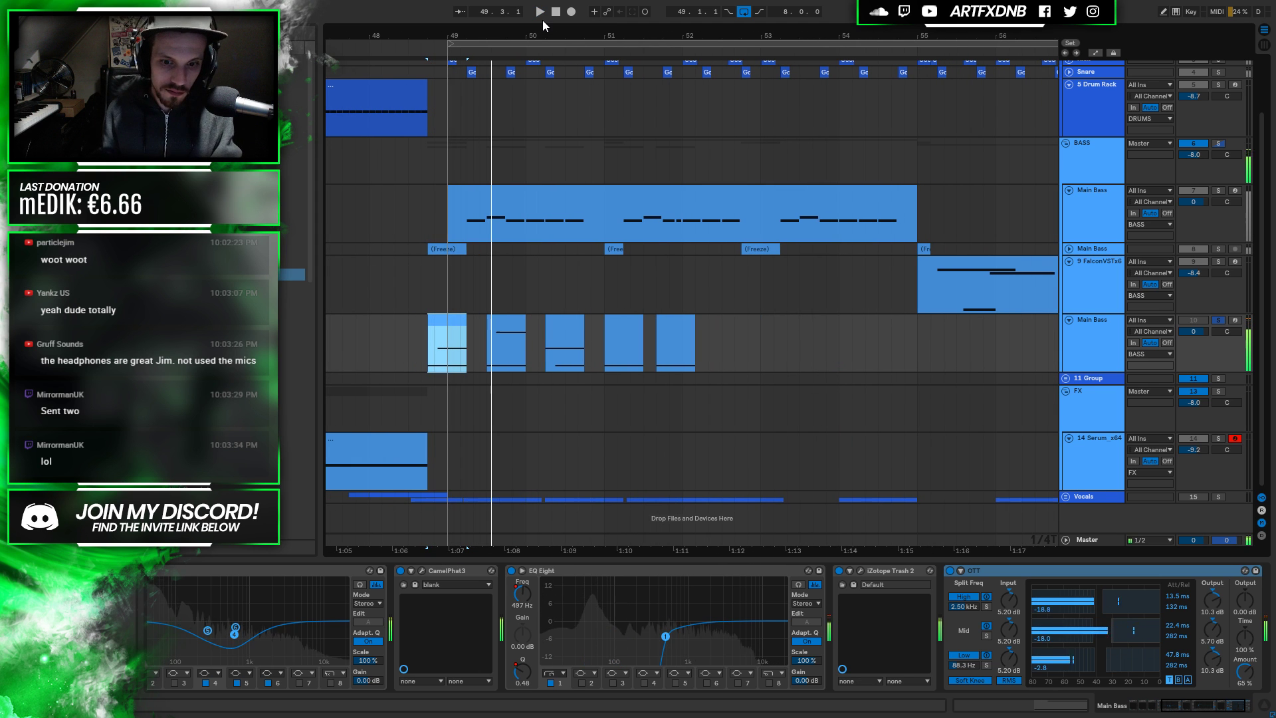
{"action": "key", "text": "space"}
{"action": "key", "text": "space"}
{"action": "key", "text": "space"}
{"action": "left_click", "coordinate": [502, 343]}
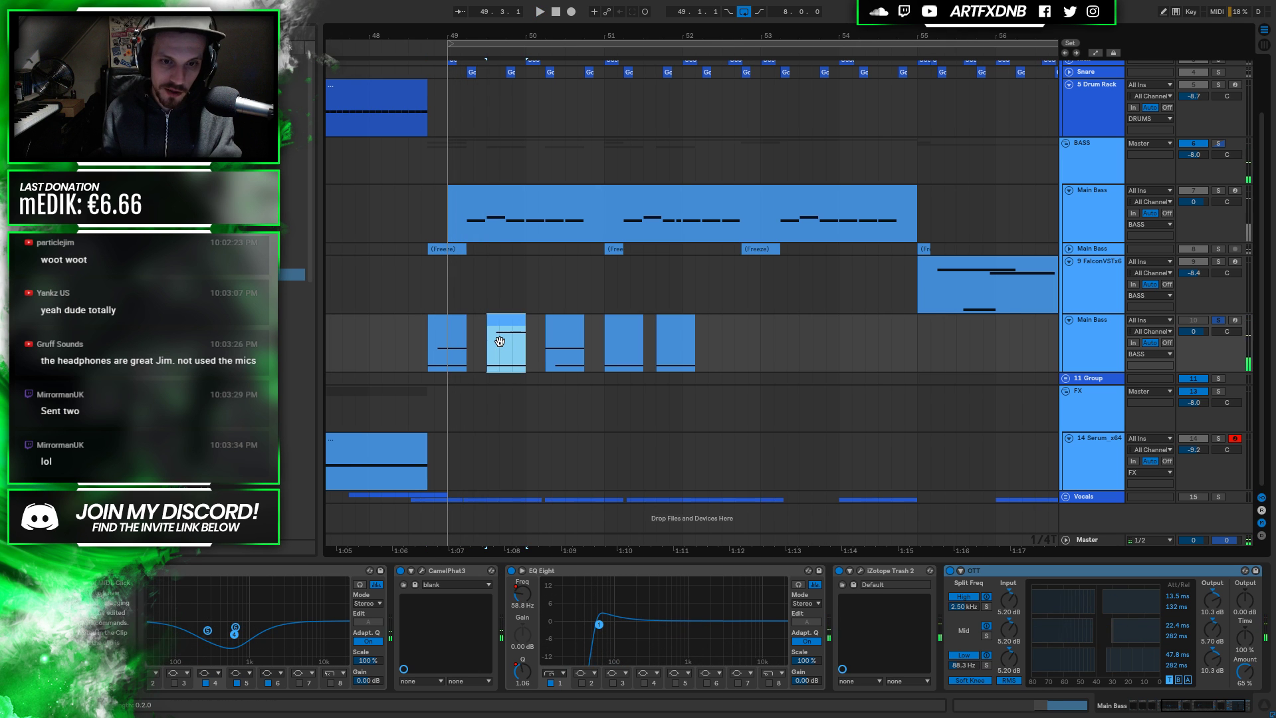
{"action": "key", "text": "space"}
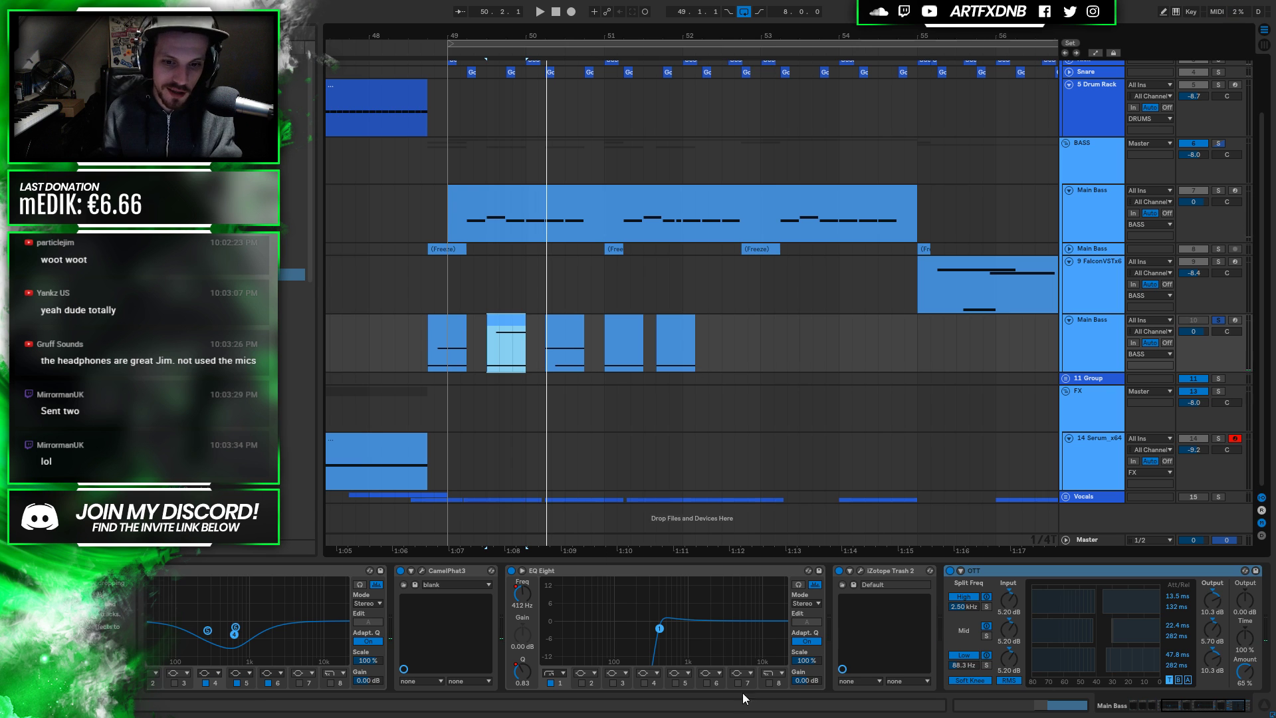
Listen to the third, fourth and fifth clips on the soloed Main Bass track 10
{"action": "left_click", "coordinate": [564, 368]}
{"action": "key", "text": "space"}
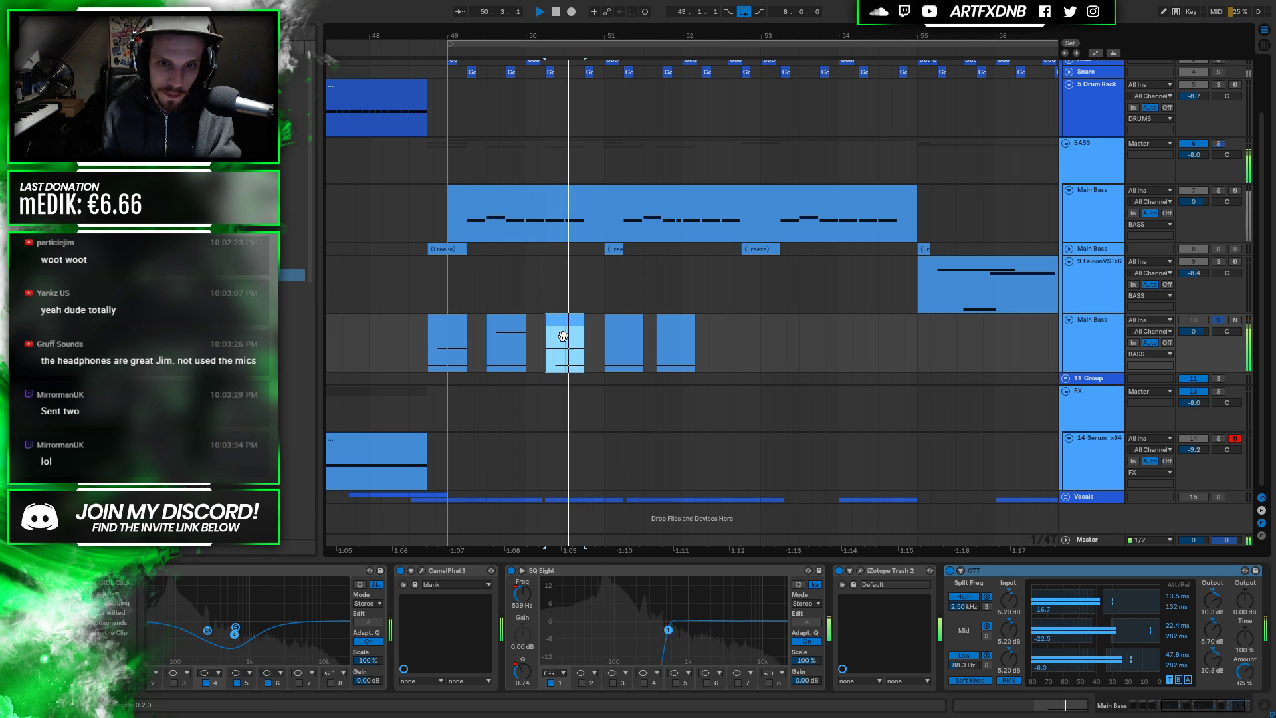
{"action": "left_click", "coordinate": [619, 321]}
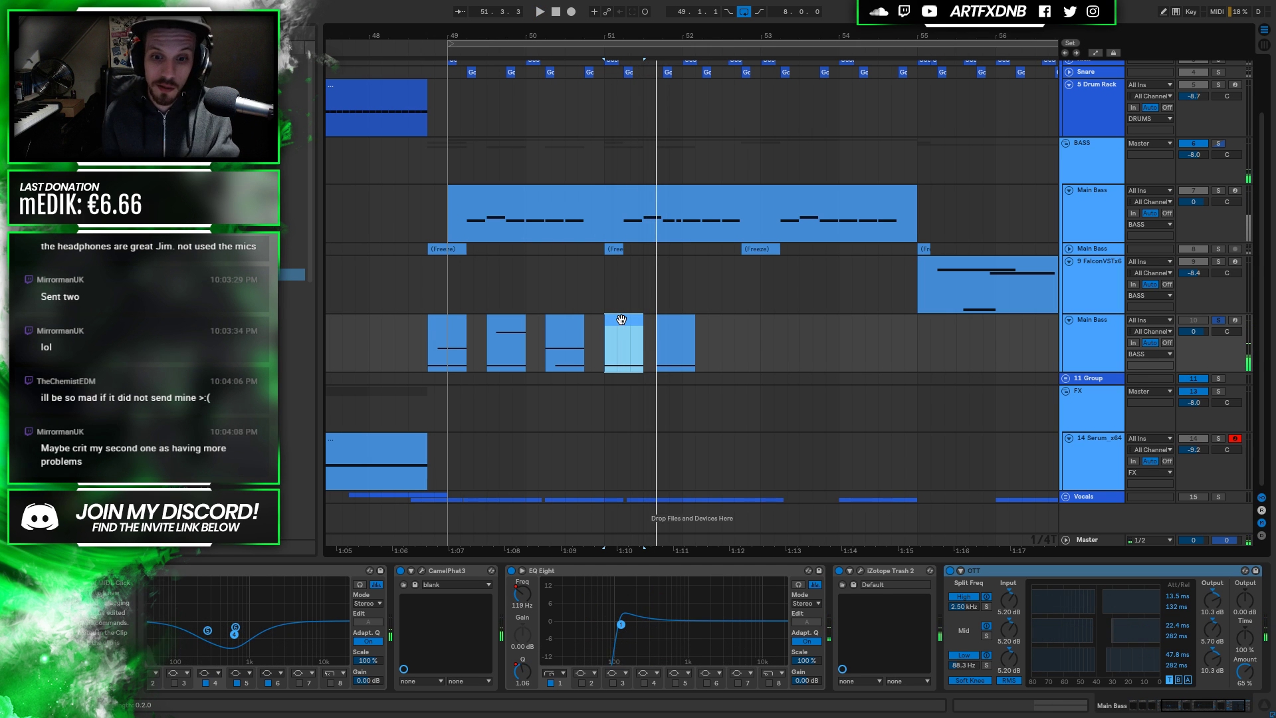
{"action": "key", "text": "space"}
{"action": "key", "text": "space"}
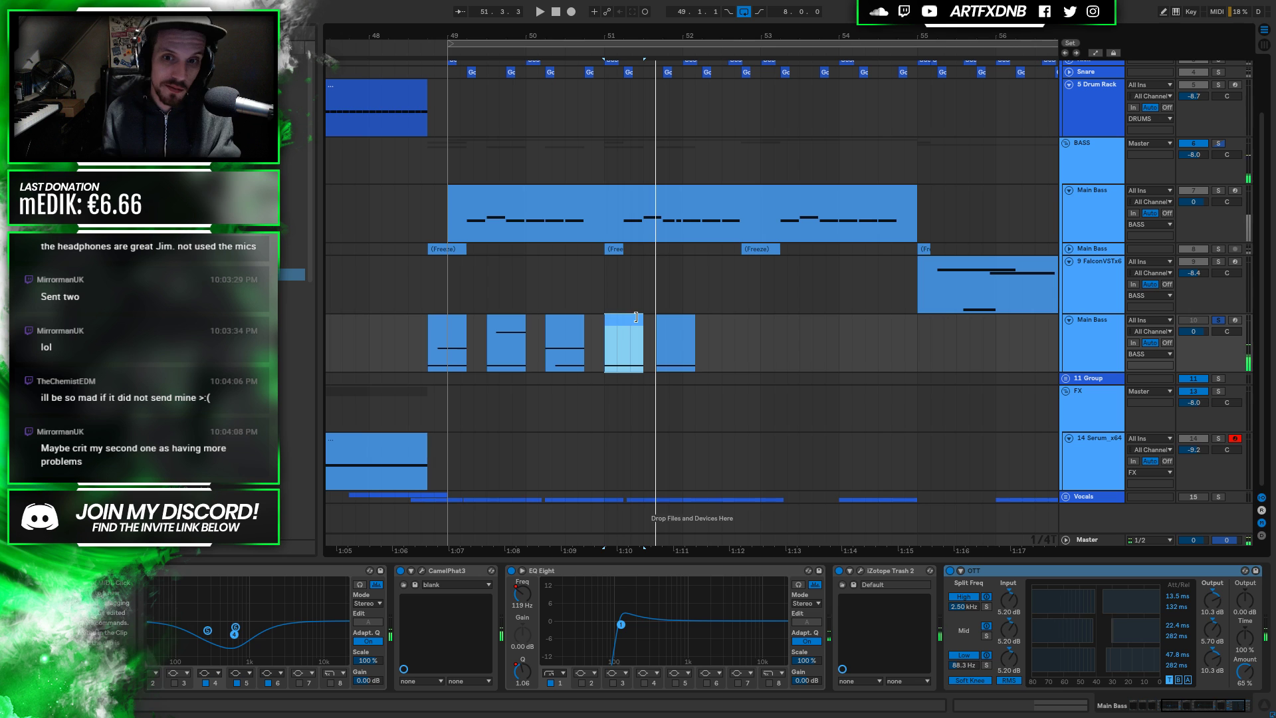
{"action": "left_click", "coordinate": [663, 336]}
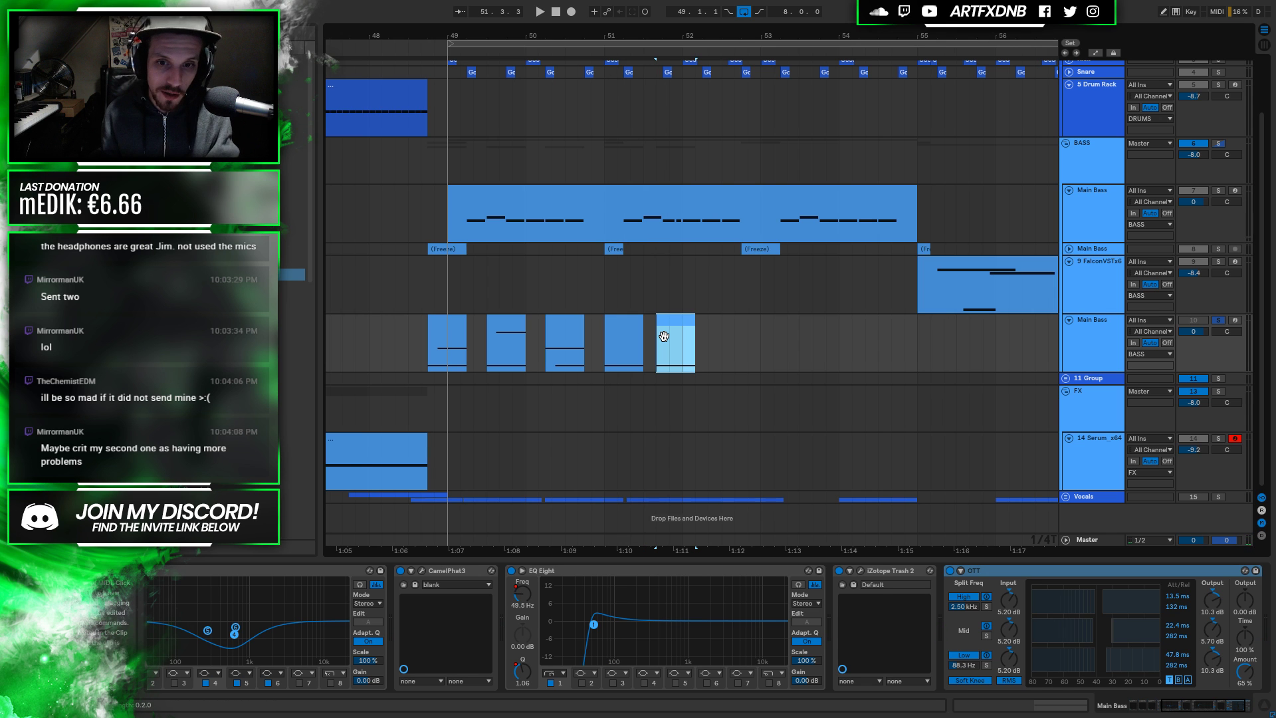
{"action": "key", "text": "space"}
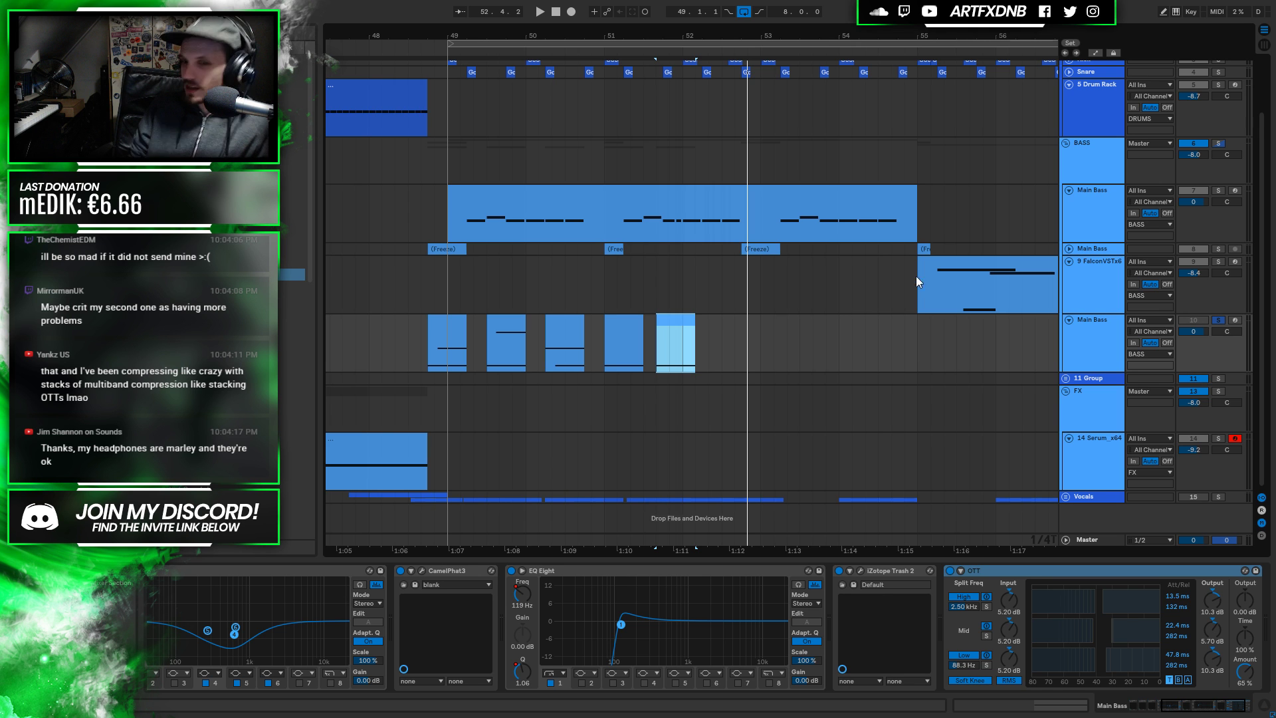
Fold the FX group and unsolo Main Bass track 10
{"action": "scroll", "coordinate": [705, 423], "scroll_direction": "down", "scroll_amount": 5}
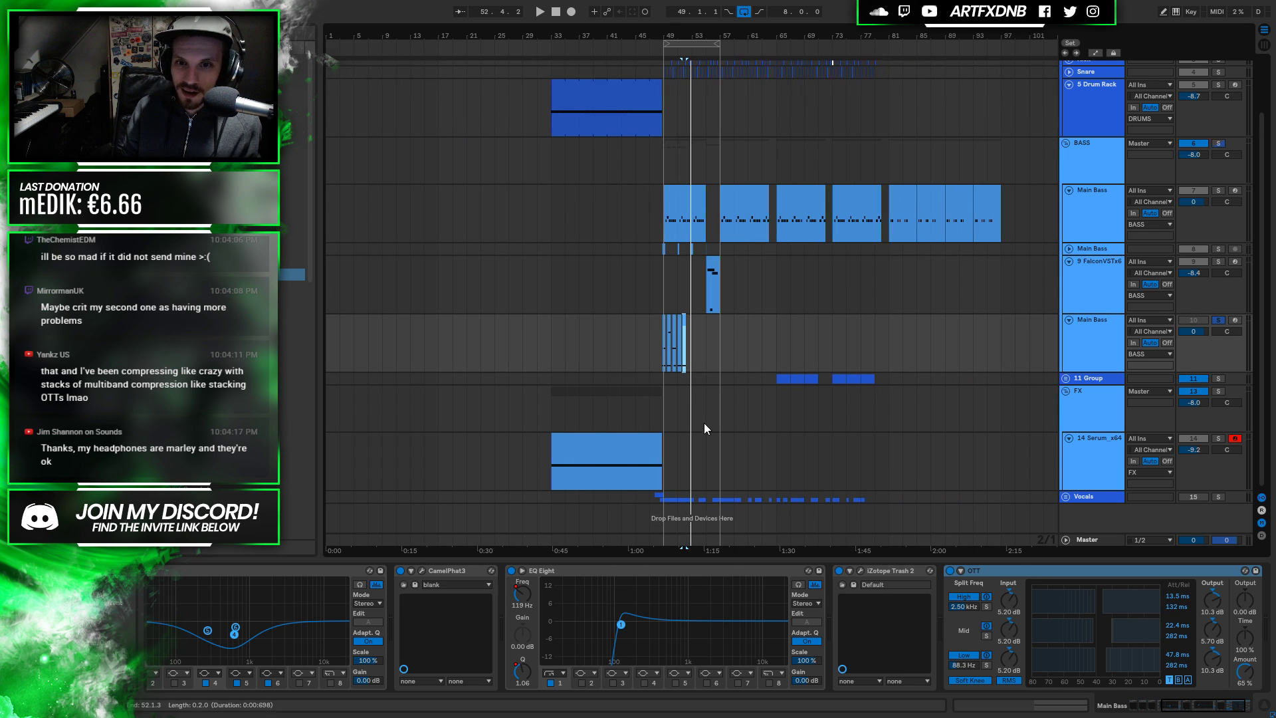
{"action": "left_click", "coordinate": [1064, 387]}
{"action": "left_click", "coordinate": [1065, 391]}
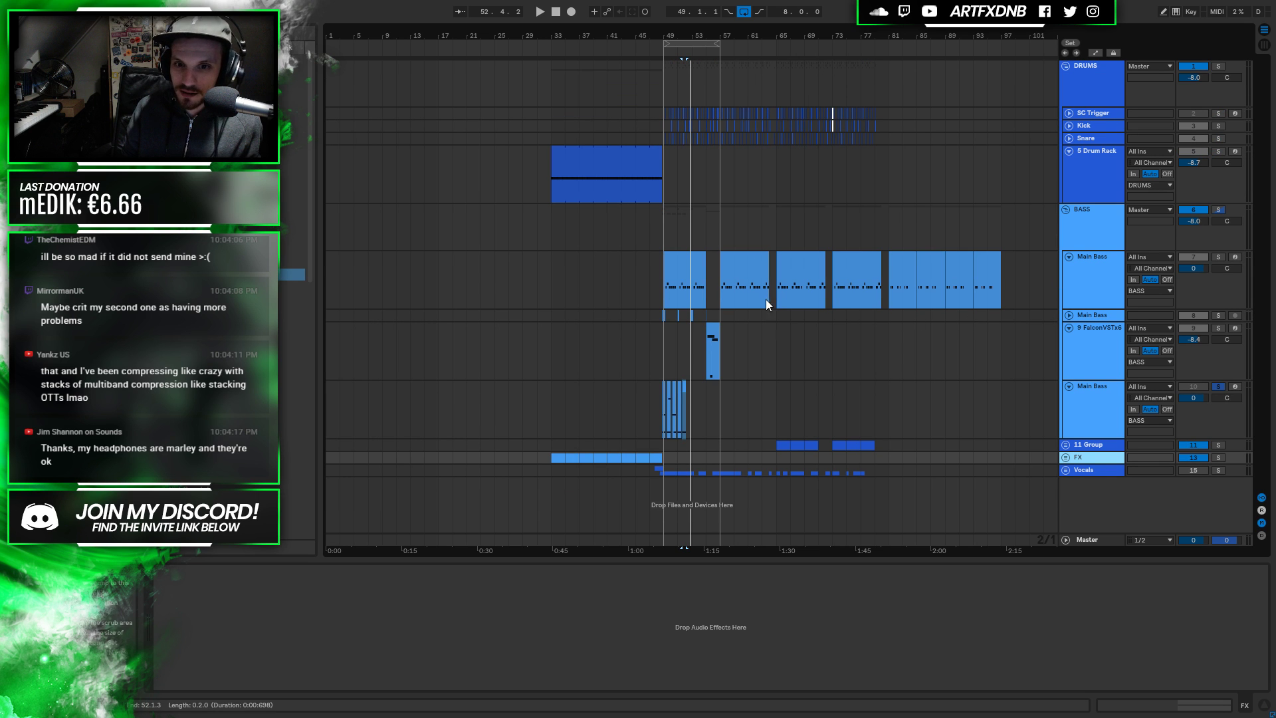
{"action": "left_click", "coordinate": [682, 47]}
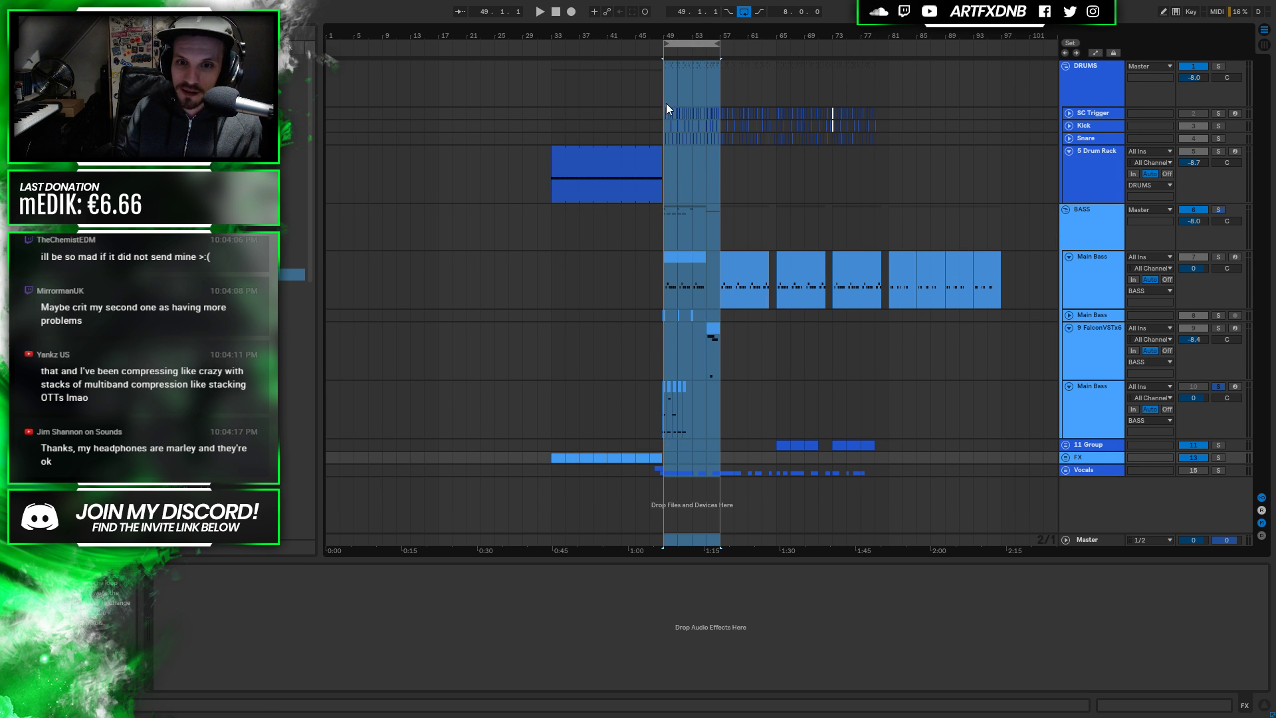
{"action": "left_click", "coordinate": [1218, 386]}
{"action": "left_click_drag", "start_coordinate": [685, 34], "coordinate": [643, 46]}
Replace the track 7 Main Bass clip at bar 57 with a copy of the bass clips on tracks 7 to 9 from 48.3 to bar 57
{"action": "left_click", "coordinate": [744, 264]}
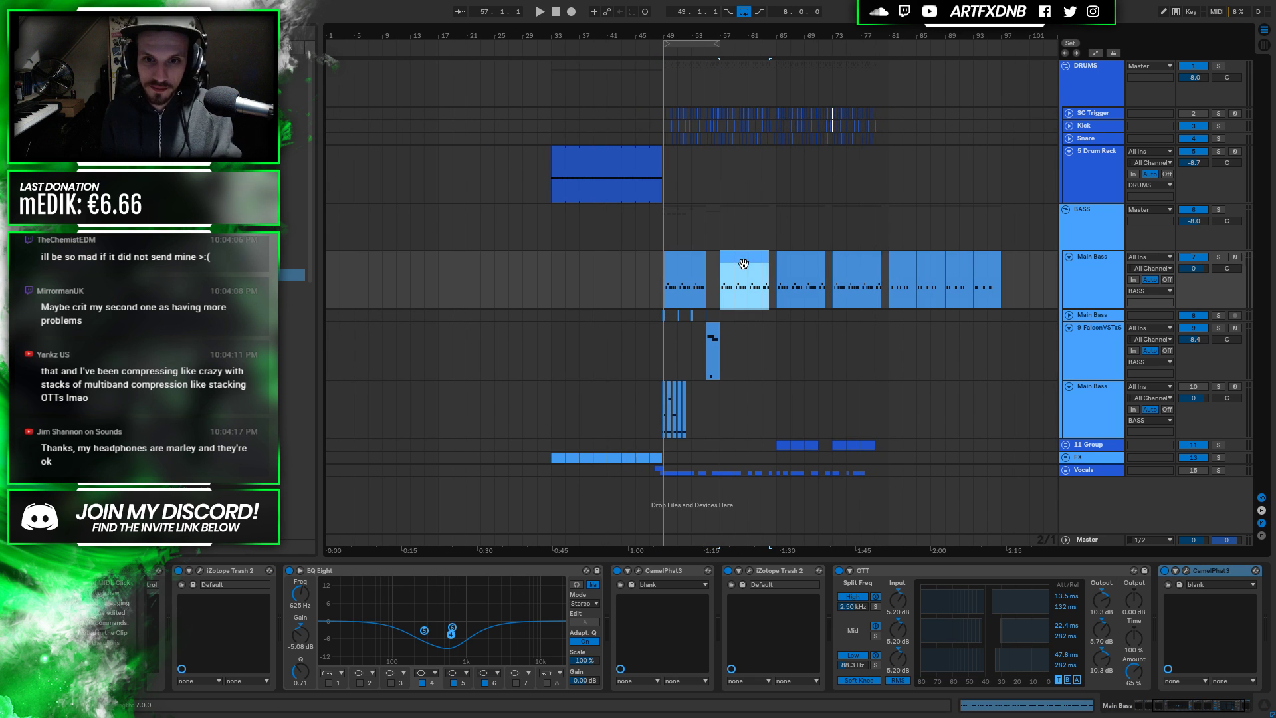
{"action": "left_click_drag", "start_coordinate": [720, 358], "coordinate": [660, 282]}
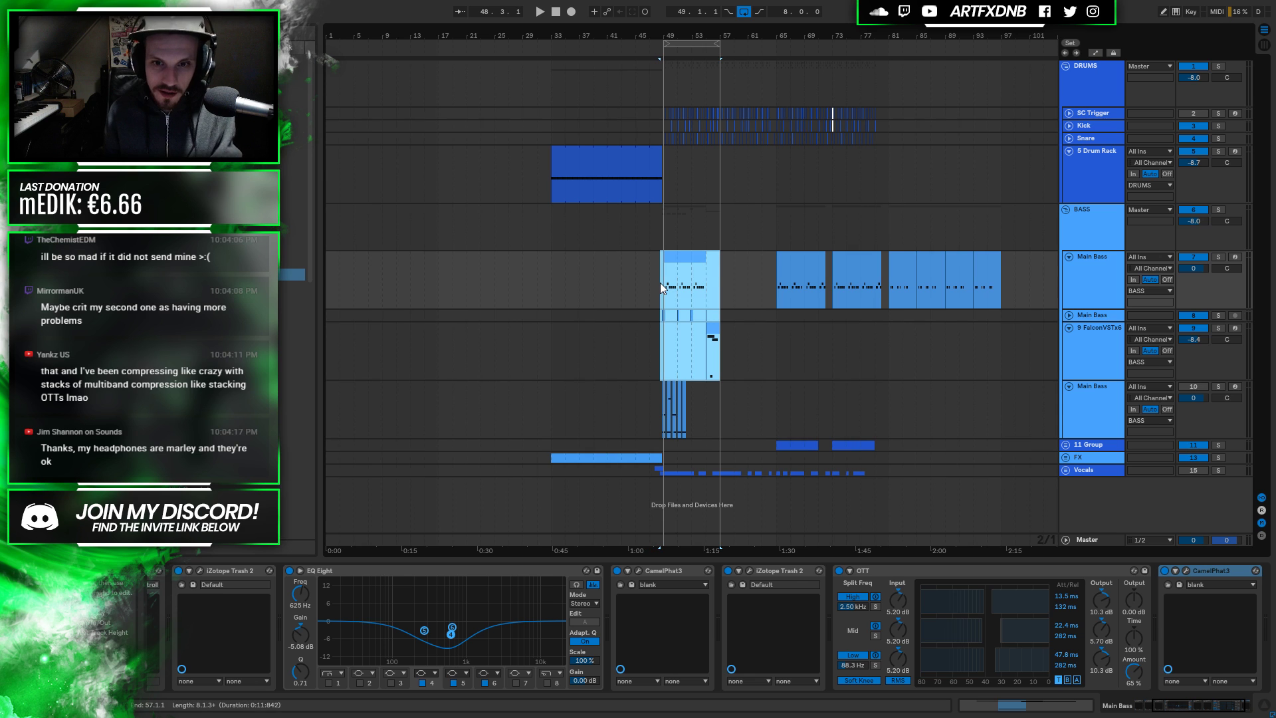
{"action": "left_click_drag", "start_coordinate": [674, 259], "coordinate": [731, 258]}
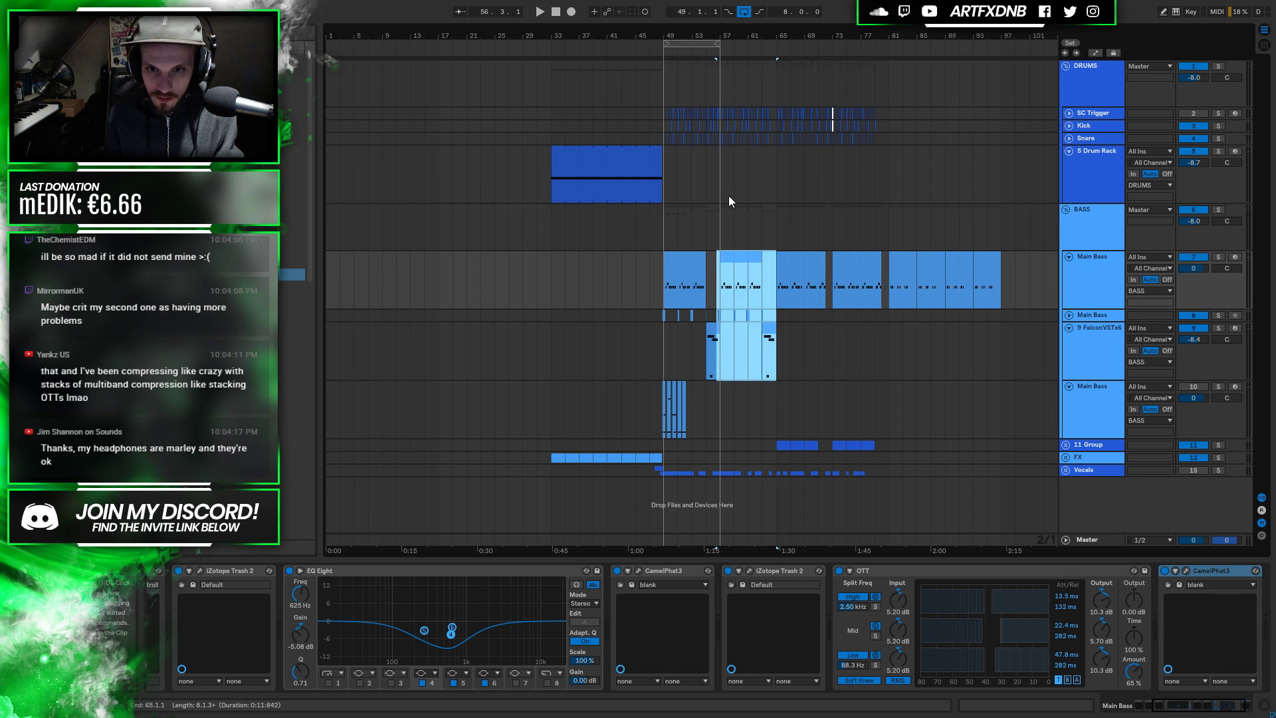
Listen to the transition into the copied section from bar 55 with looping turned off
{"action": "scroll", "coordinate": [731, 242], "scroll_direction": "up", "scroll_amount": 5}
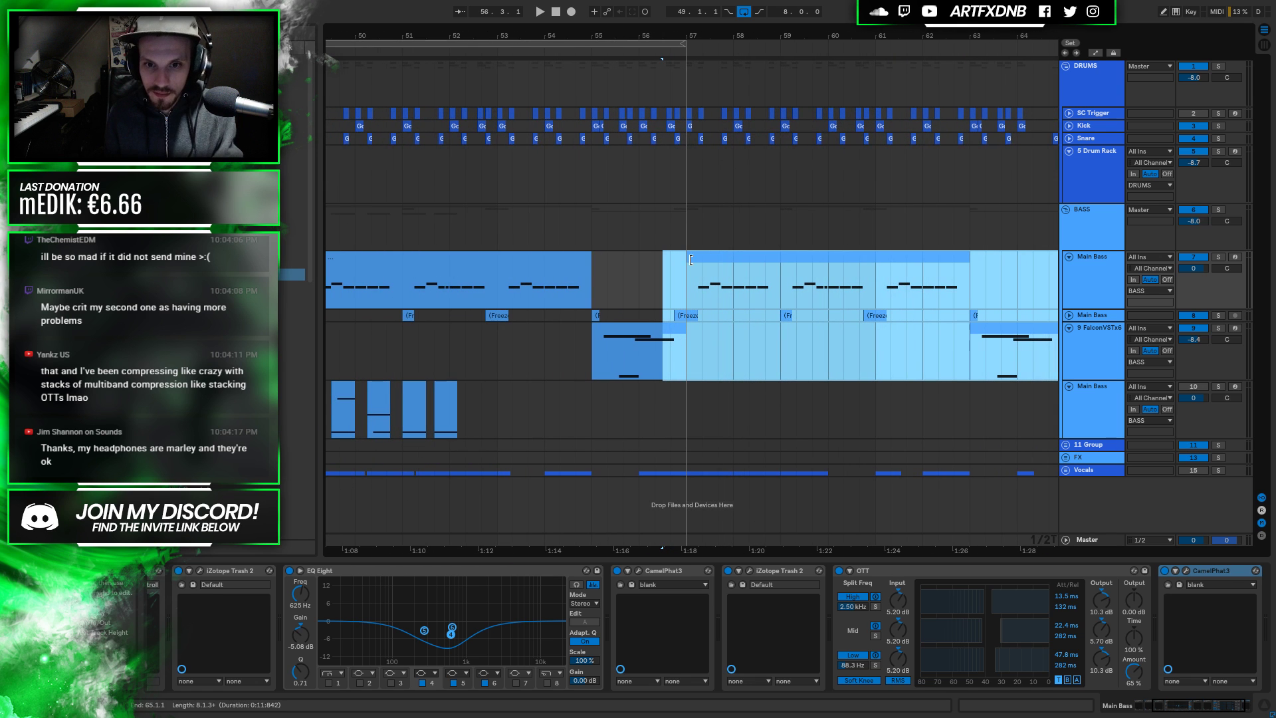
{"action": "left_click", "coordinate": [588, 309]}
{"action": "key", "text": "space"}
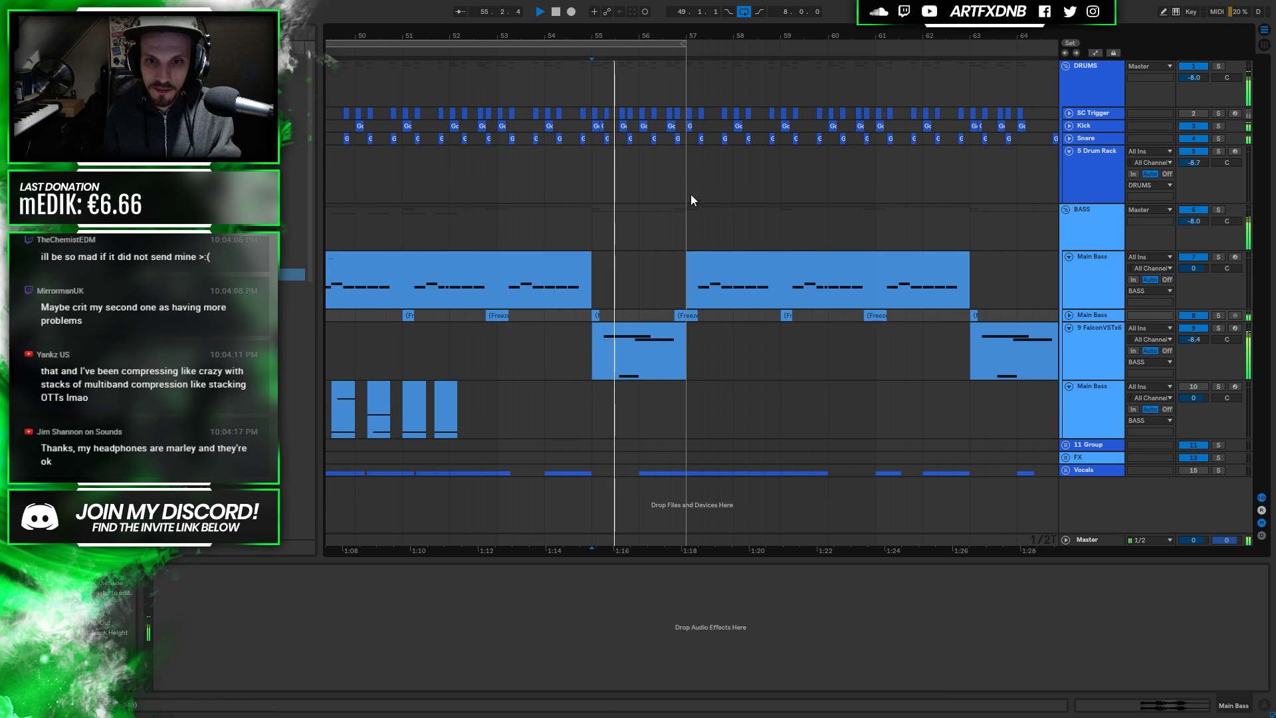
{"action": "left_click", "coordinate": [741, 13]}
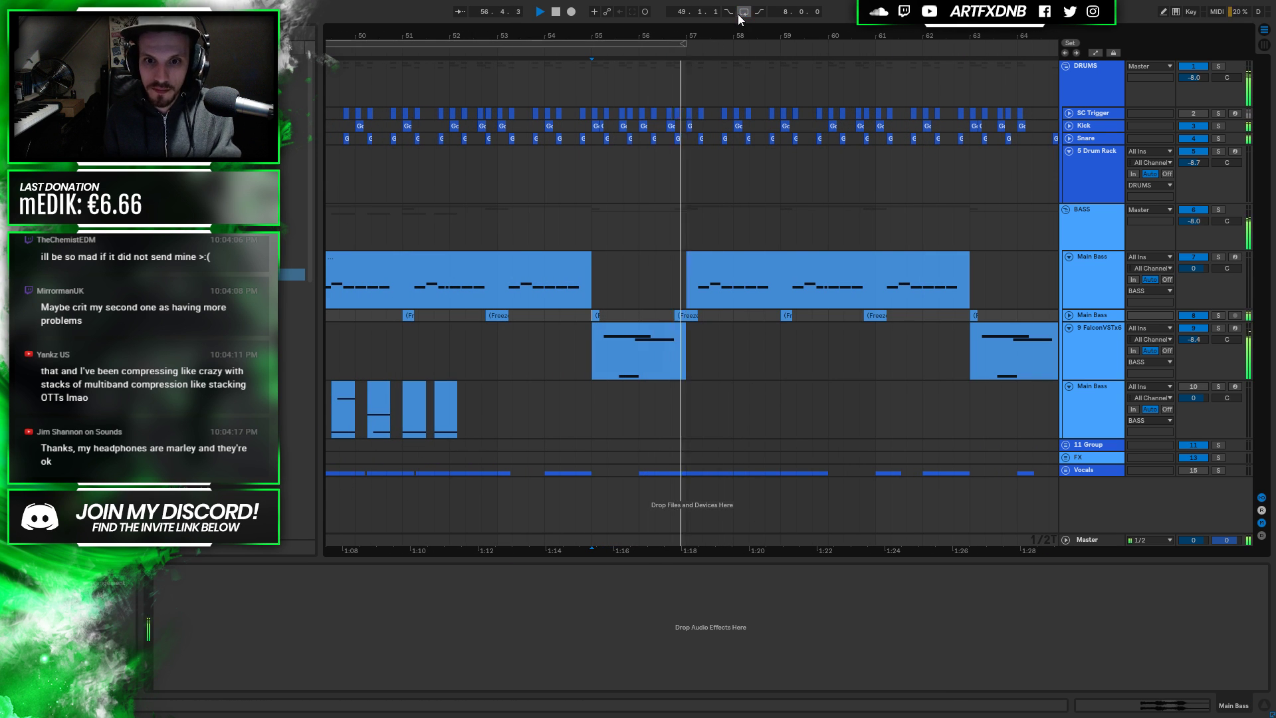
{"action": "key", "text": "minus"}
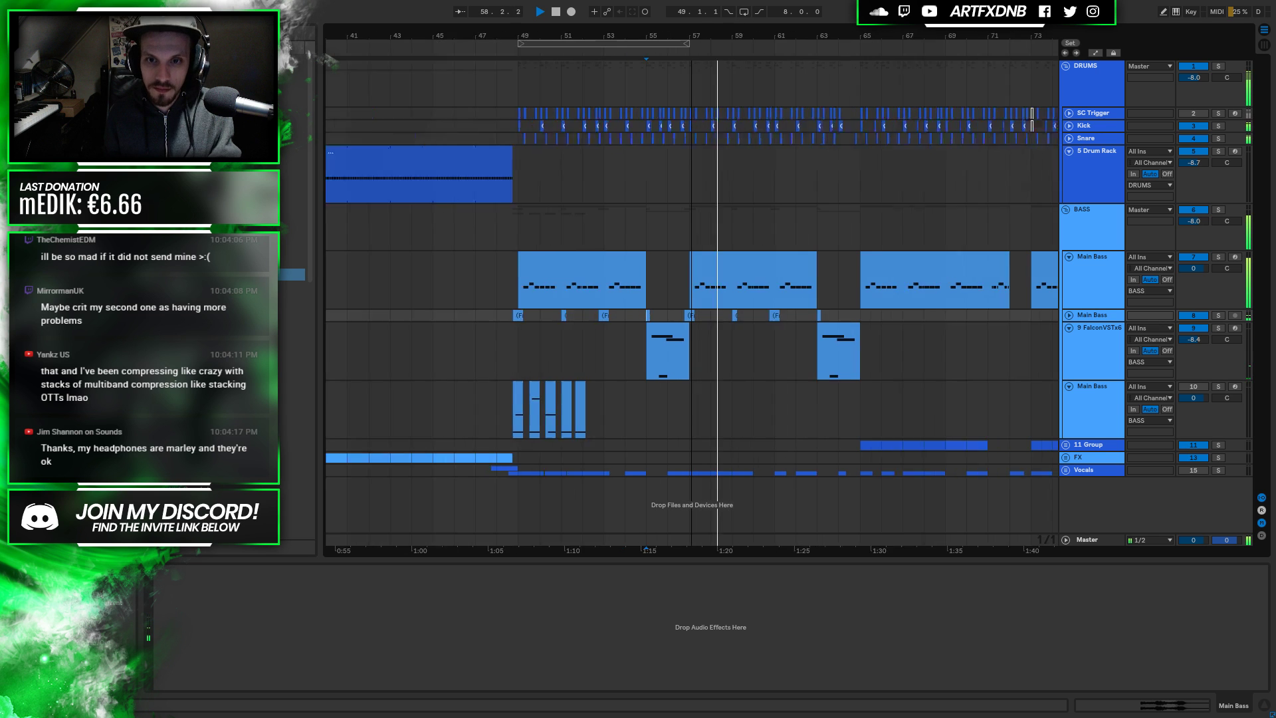
{"action": "key", "text": "minus"}
{"action": "key", "text": "space"}
Loop the 16 bars from bar 49 to 65 and listen to the arrangement from bar 33
{"action": "left_click_drag", "start_coordinate": [608, 66], "coordinate": [765, 70]}
{"action": "key", "text": "ctrl+l"}
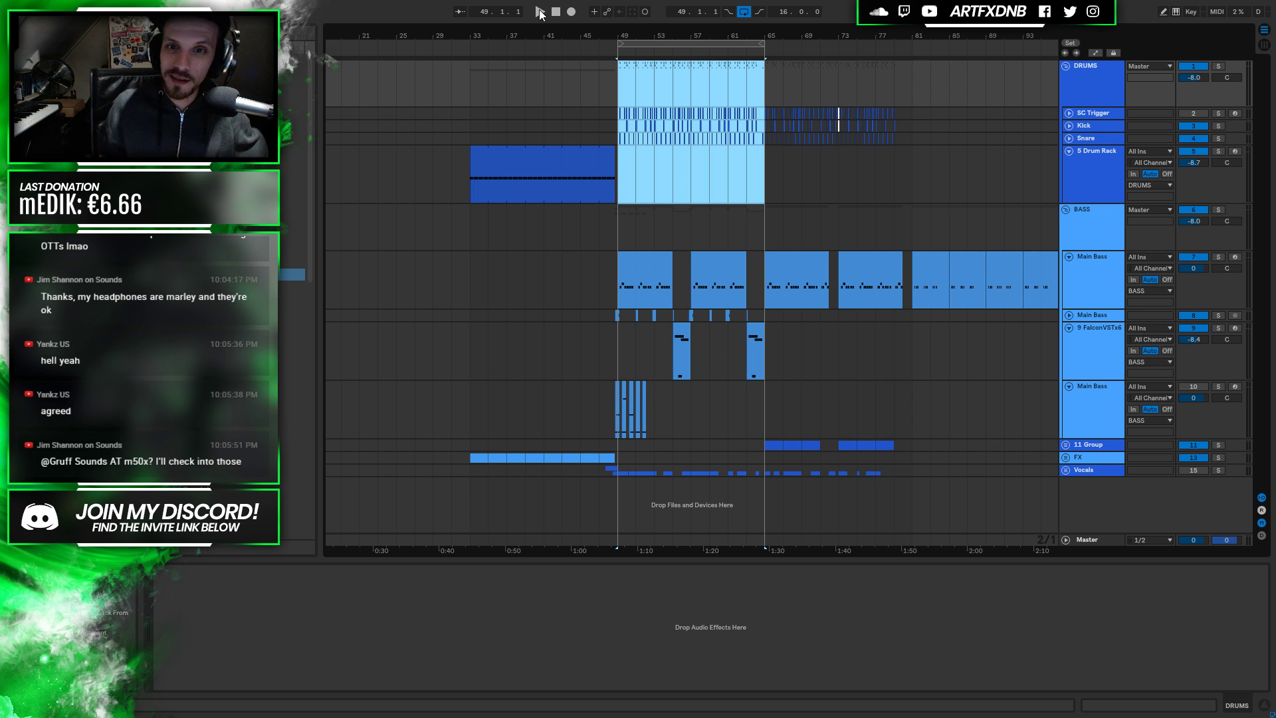
{"action": "left_click", "coordinate": [496, 85]}
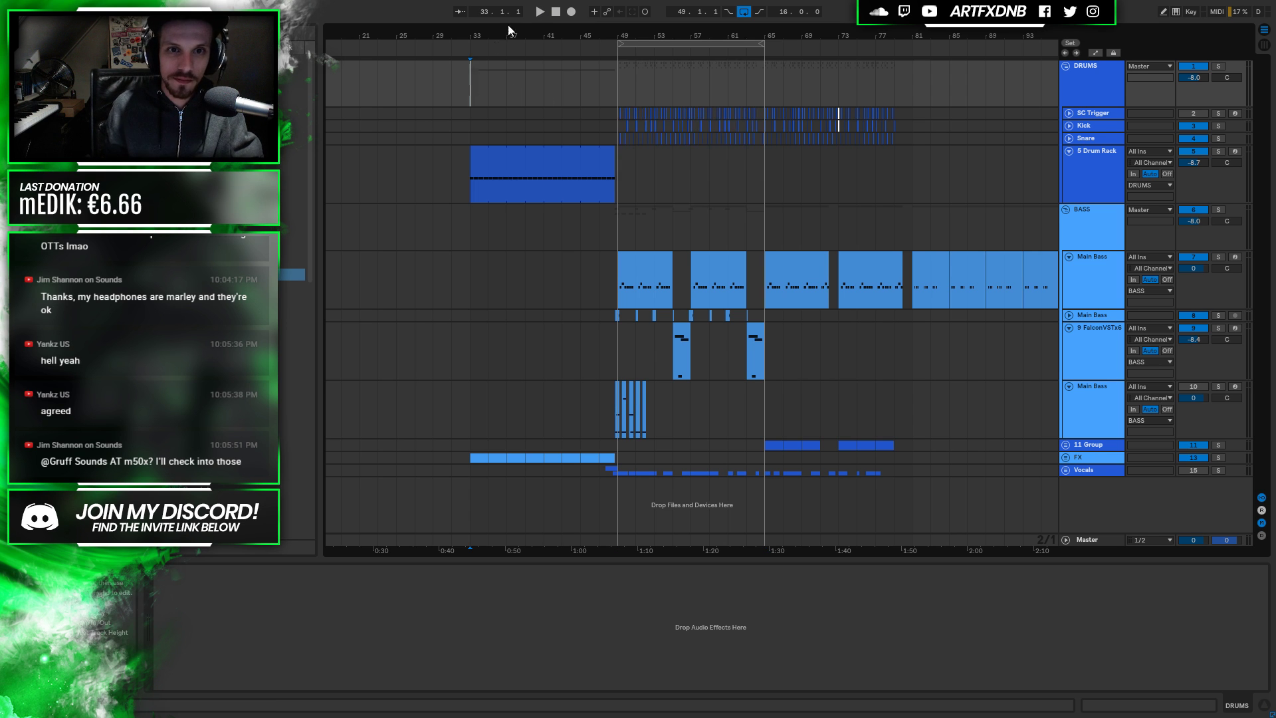
{"action": "left_click", "coordinate": [538, 11]}
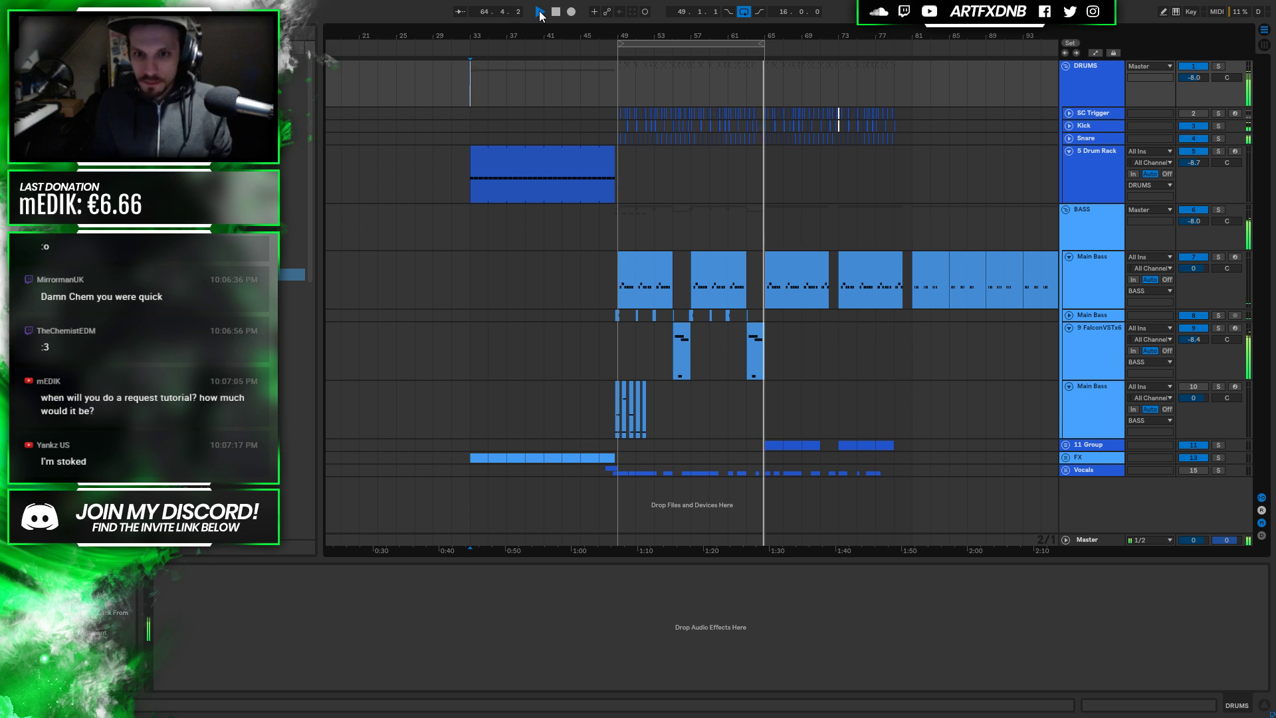
{"action": "key", "text": "space"}
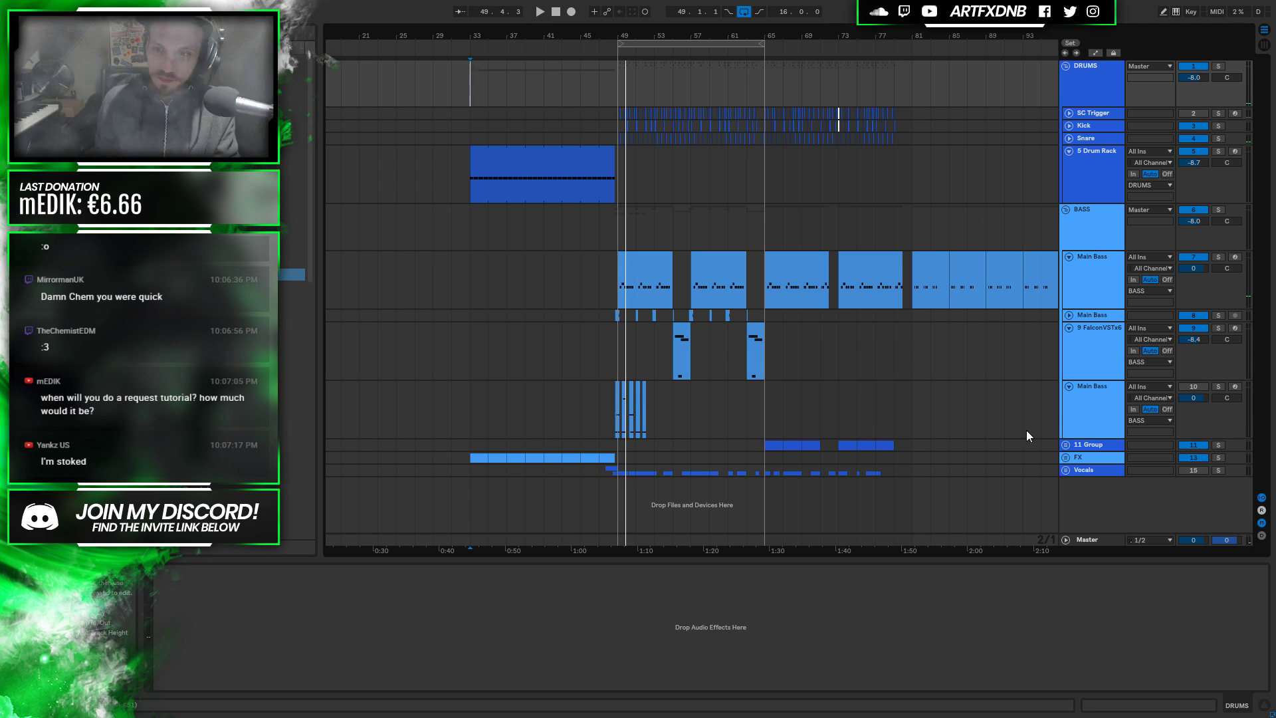
Unfold group track 11 and rename it Synth
{"action": "left_click", "coordinate": [1065, 444]}
{"action": "left_click", "coordinate": [1083, 444]}
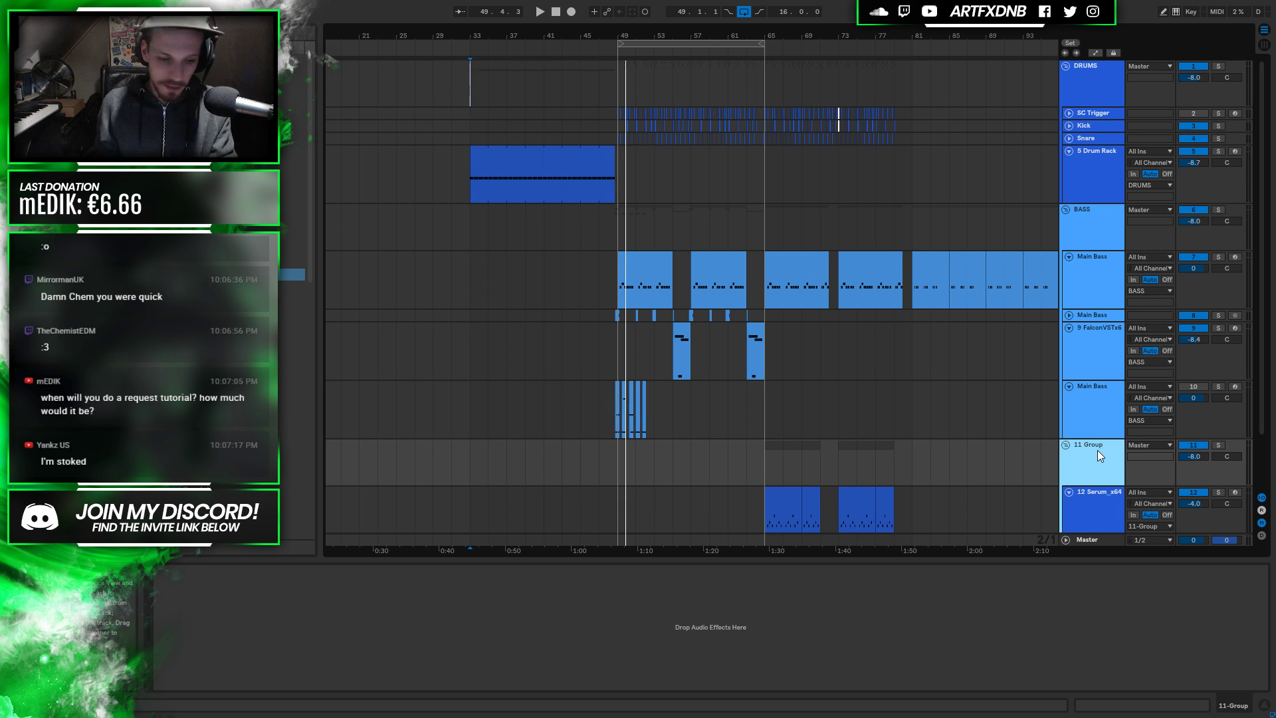
{"action": "type", "text": "Synth"}
{"action": "key", "text": "Return"}
Delete the track 7 Main Bass clips starting at bars 65 and 73
{"action": "left_click", "coordinate": [791, 271]}
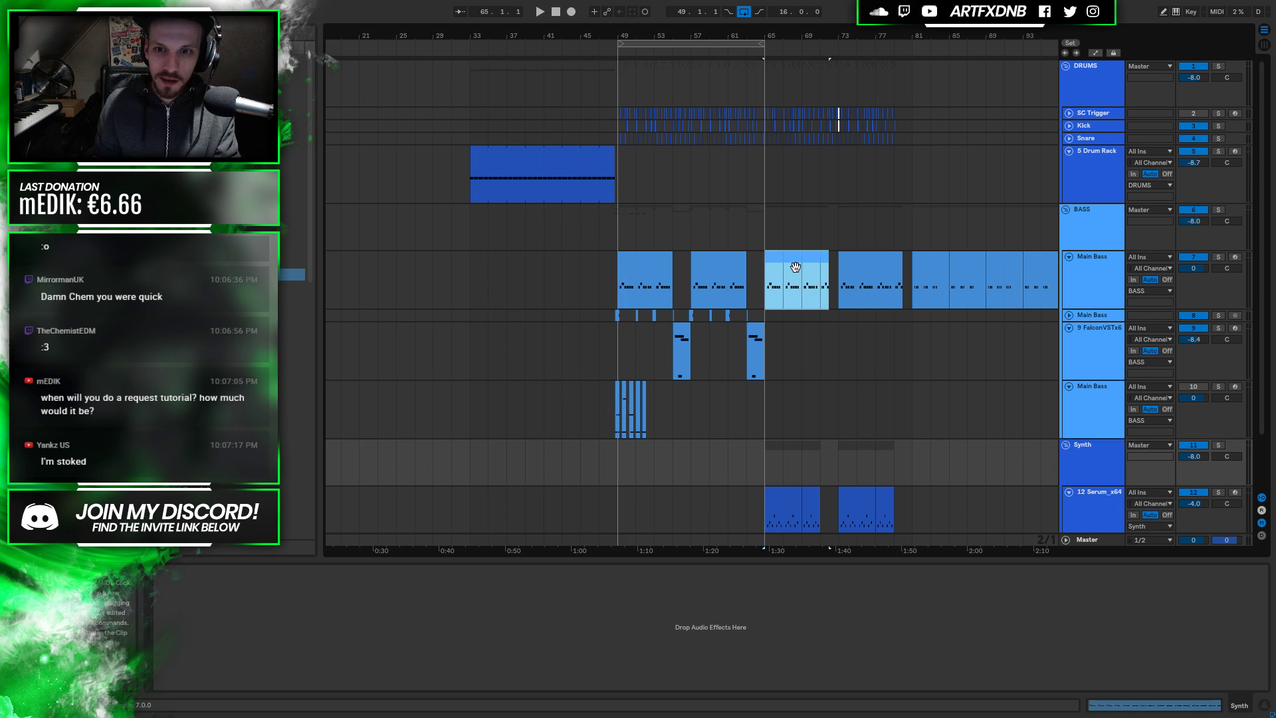
{"action": "left_click", "coordinate": [874, 269], "text": "shift"}
{"action": "key", "text": "ctrl+j"}
{"action": "key", "text": "Delete"}
Duplicate the bass clips on tracks 7 to 9 from bars 49 to 65 so the copy starts at bar 65
{"action": "left_click", "coordinate": [768, 345]}
{"action": "key", "text": "plus"}
{"action": "key", "text": "plus"}
{"action": "left_click_drag", "start_coordinate": [851, 361], "coordinate": [492, 277]}
{"action": "key", "text": "ctrl+d"}
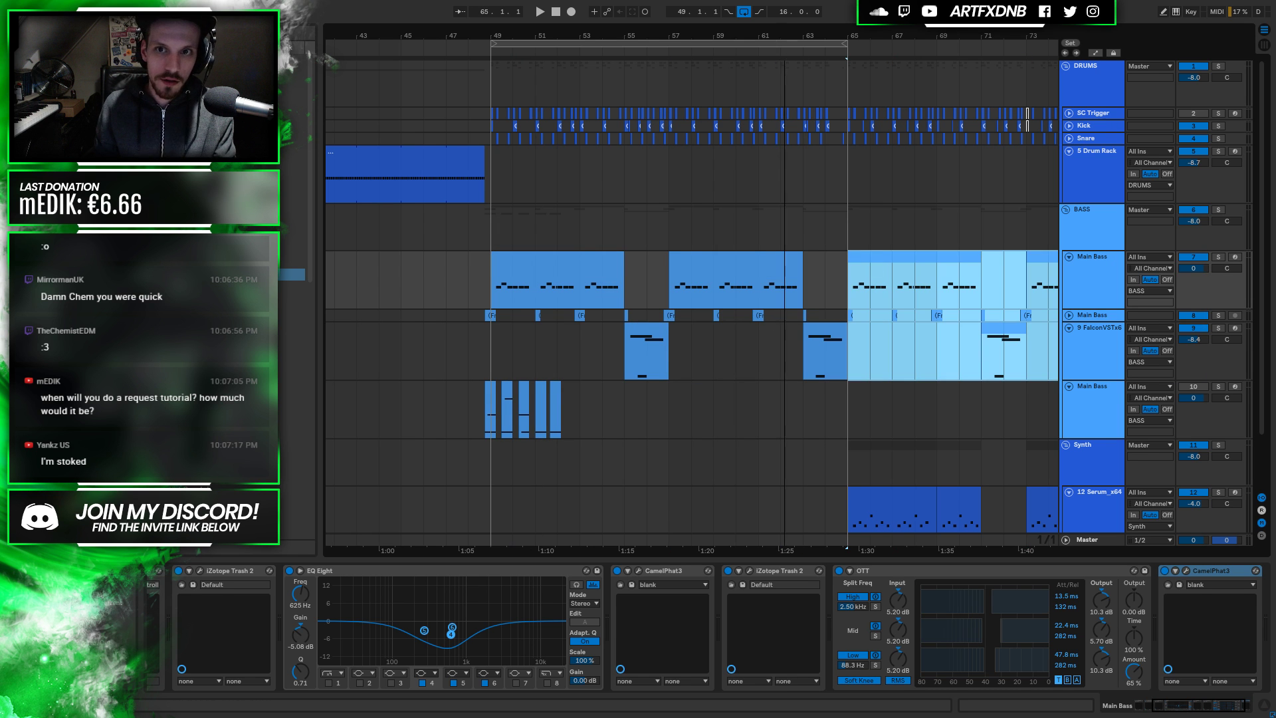
Listen to the duplicated bass section together with the Serum synth from bar 65
{"action": "key", "text": "minus"}
{"action": "key", "text": "minus"}
{"action": "scroll", "coordinate": [686, 463], "scroll_direction": "down", "scroll_amount": 2}
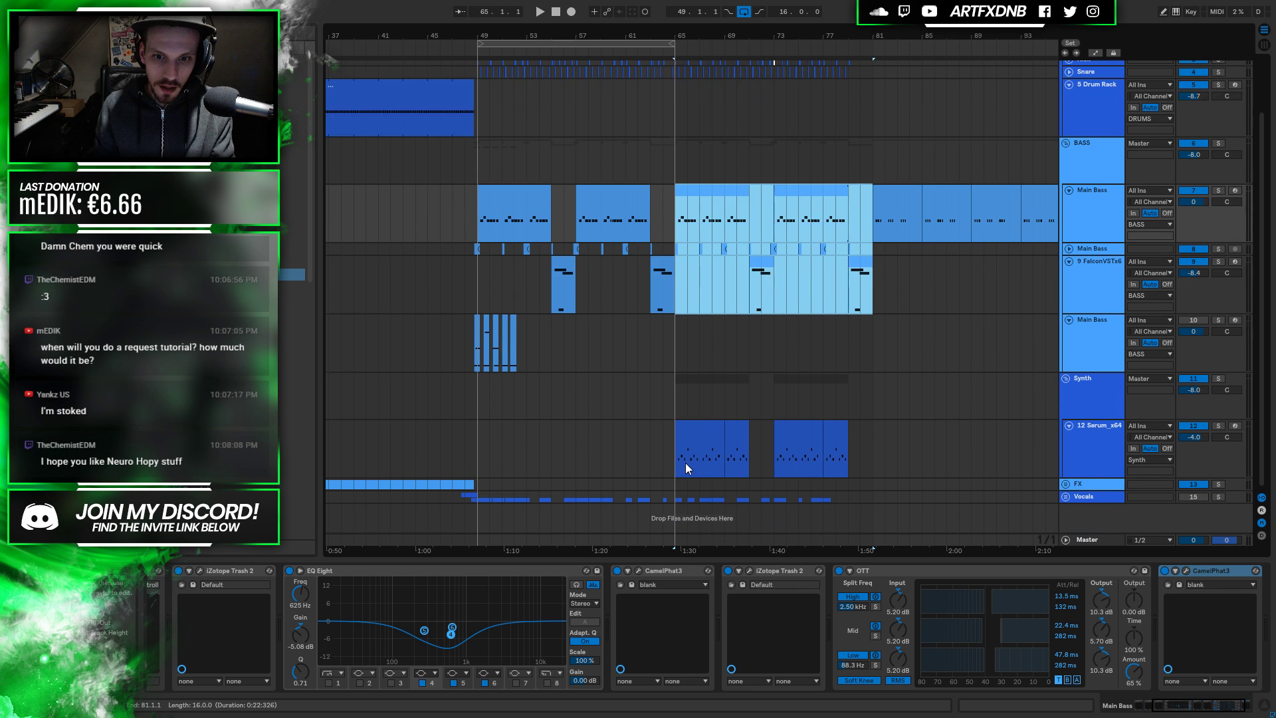
{"action": "left_click", "coordinate": [675, 454]}
{"action": "left_click", "coordinate": [672, 152]}
{"action": "key", "text": "space"}
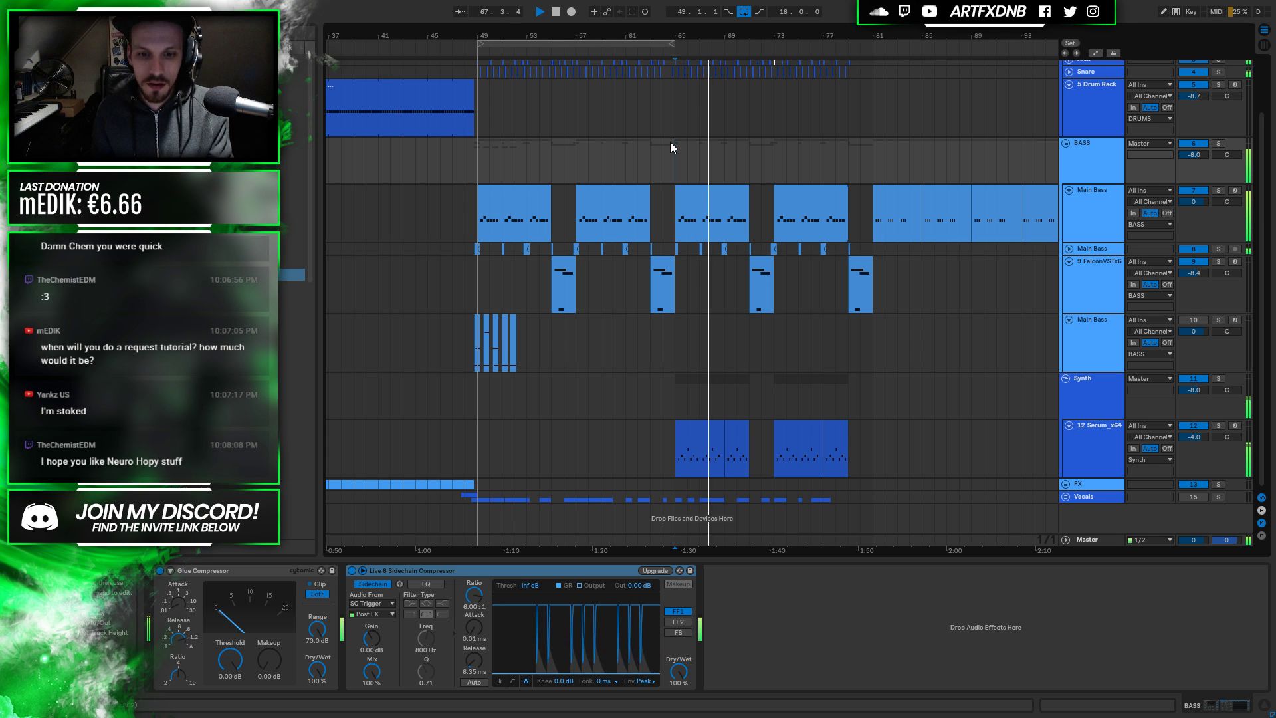
Raise the Serum synth track's volume to -1.3 dB and check its level by playing from bar 65
{"action": "key", "text": "space"}
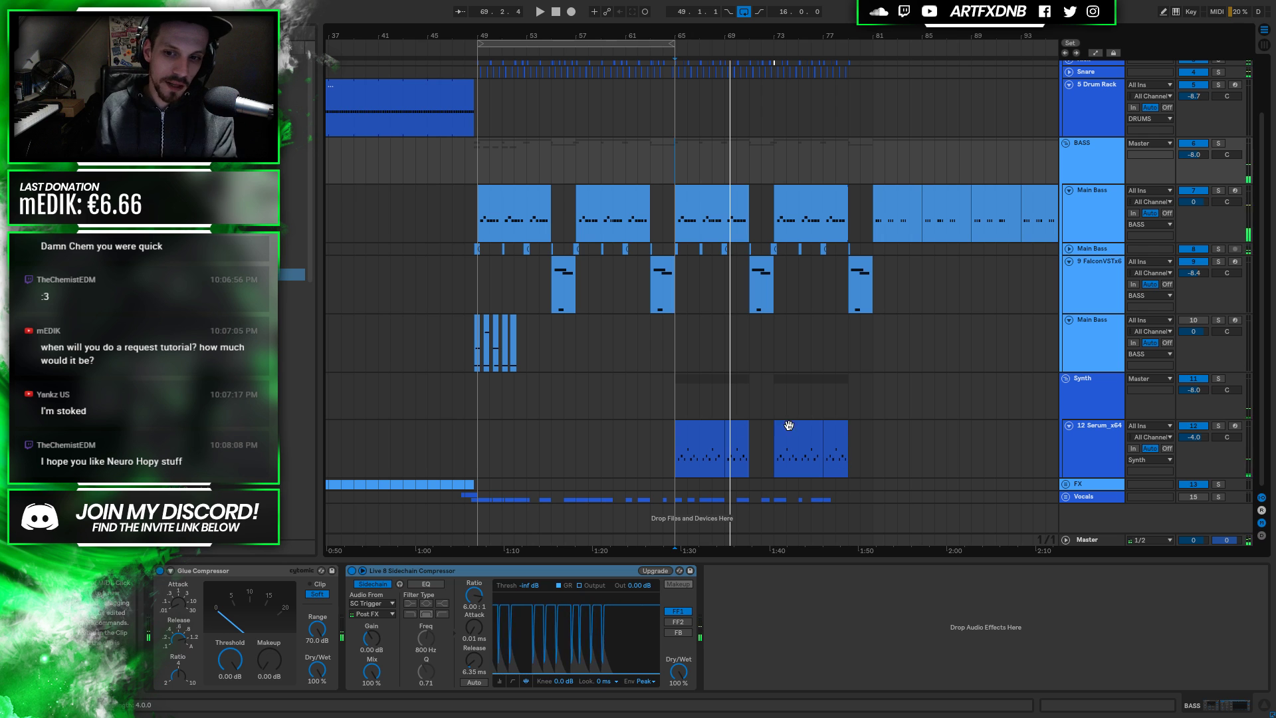
{"action": "left_click", "coordinate": [1103, 448]}
{"action": "left_click_drag", "start_coordinate": [1194, 436], "coordinate": [1195, 436]}
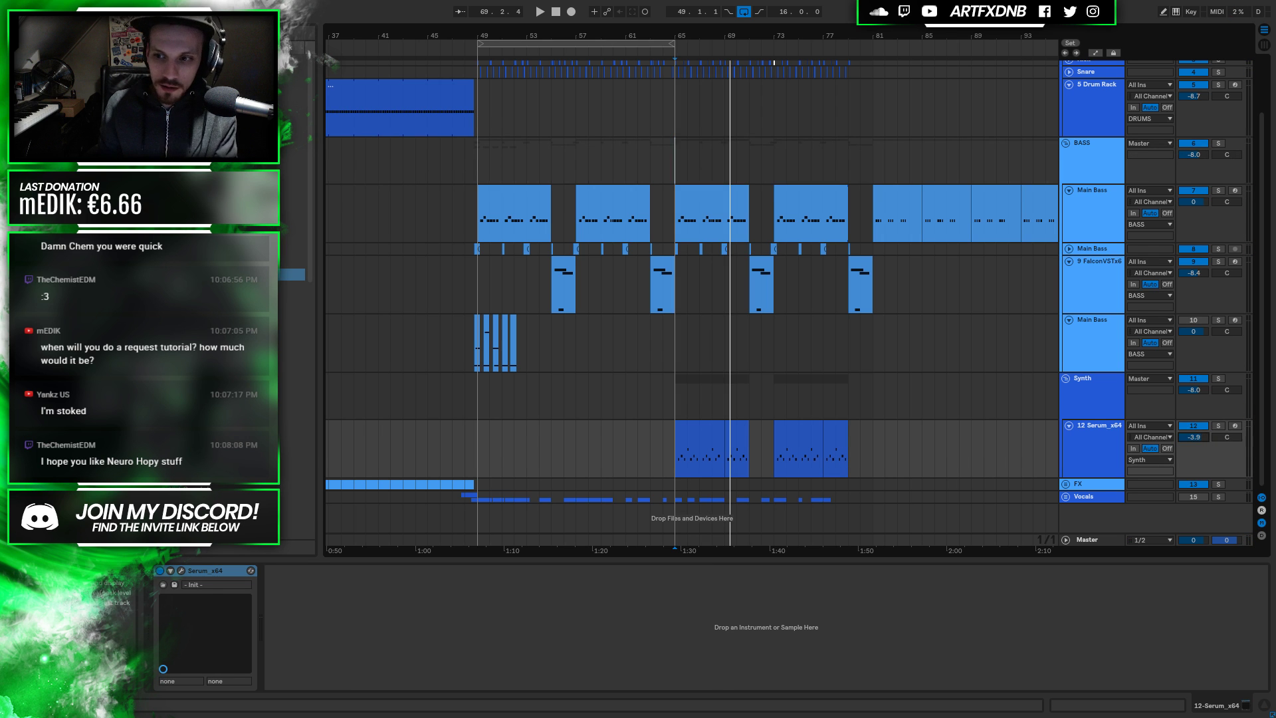
{"action": "key", "text": "space"}
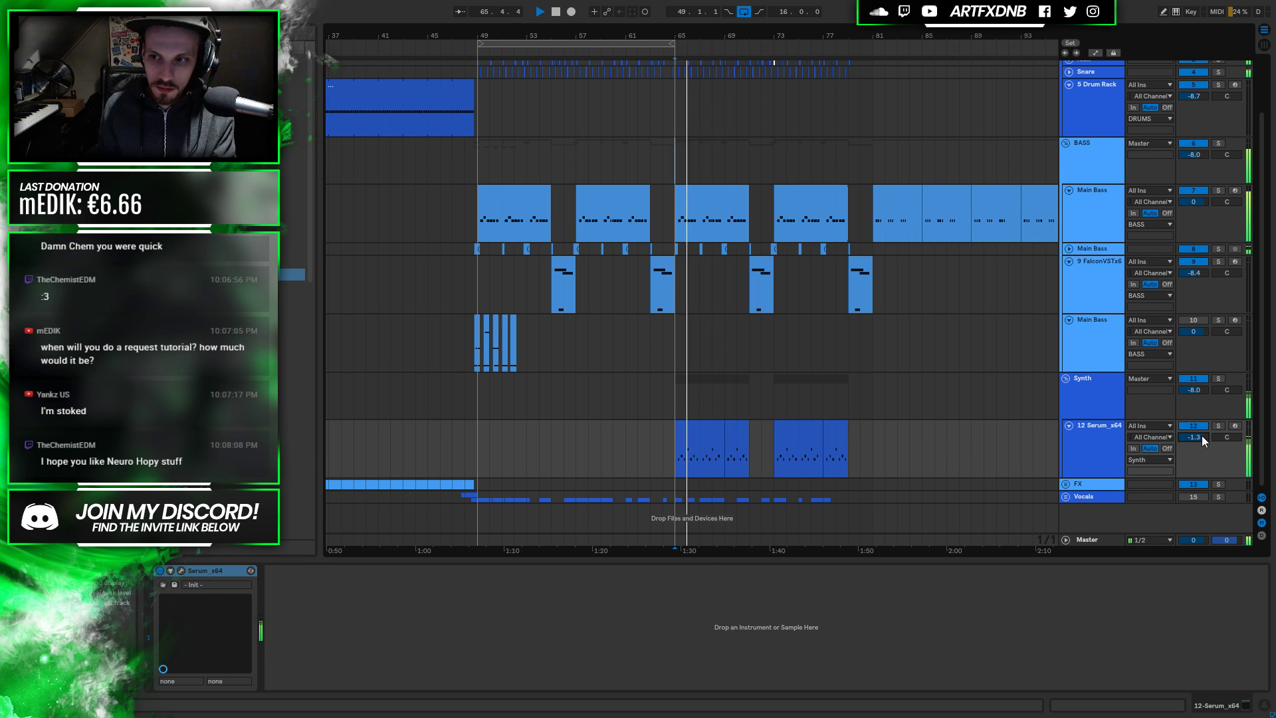
{"action": "key", "text": "space"}
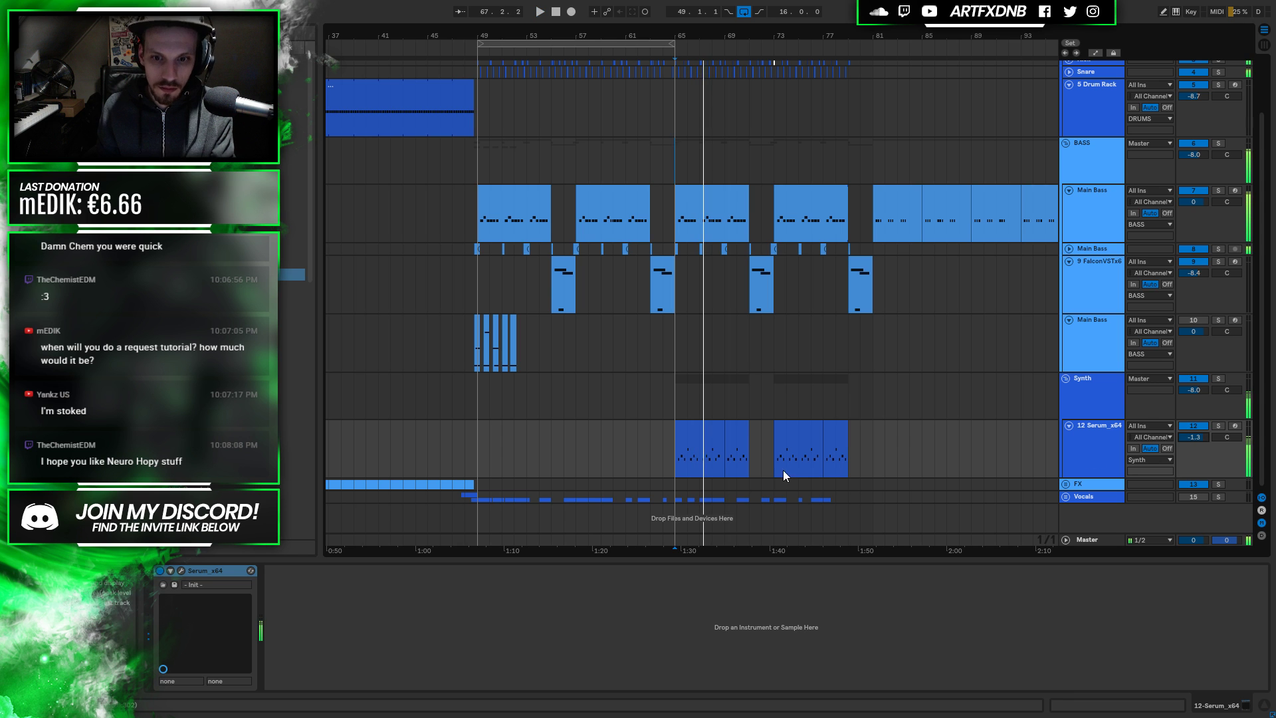
In the Serum clip at bar 65, delete all notes after the first F3 and F#3 and duplicate that pair one bar further
{"action": "left_click", "coordinate": [710, 432]}
{"action": "double_click", "coordinate": [679, 435]}
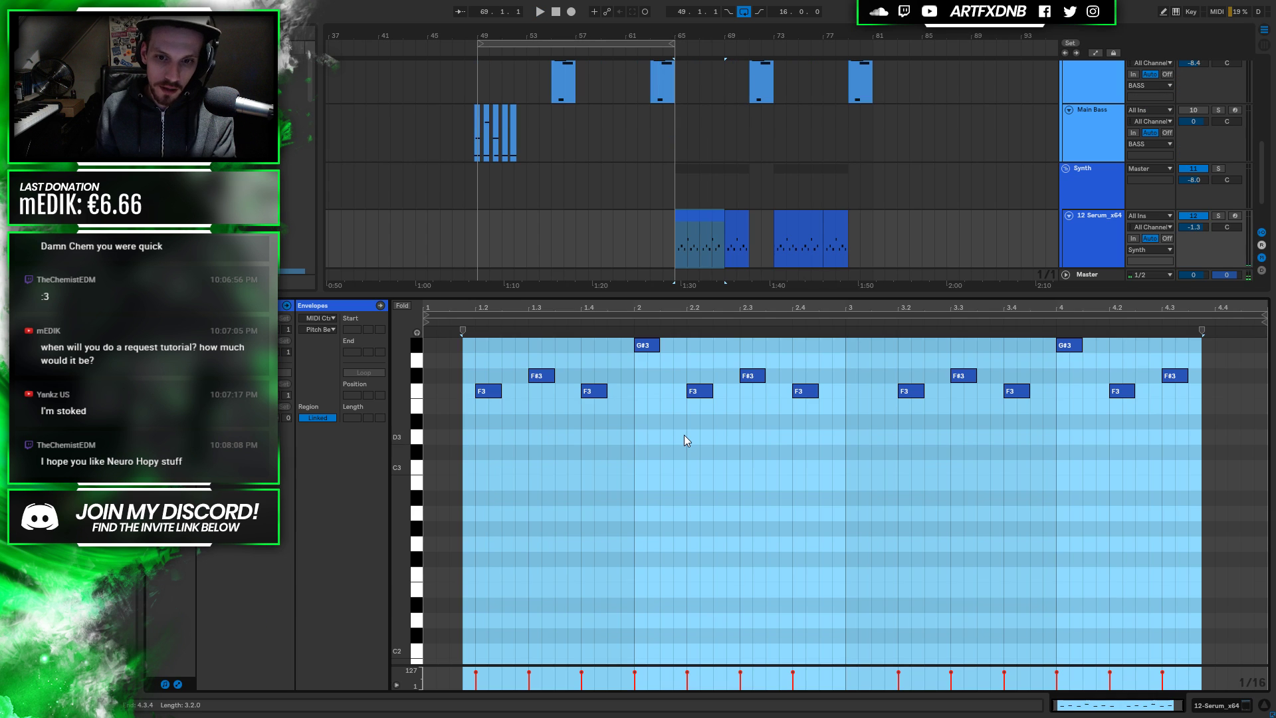
{"action": "left_click_drag", "start_coordinate": [578, 422], "coordinate": [1266, 333]}
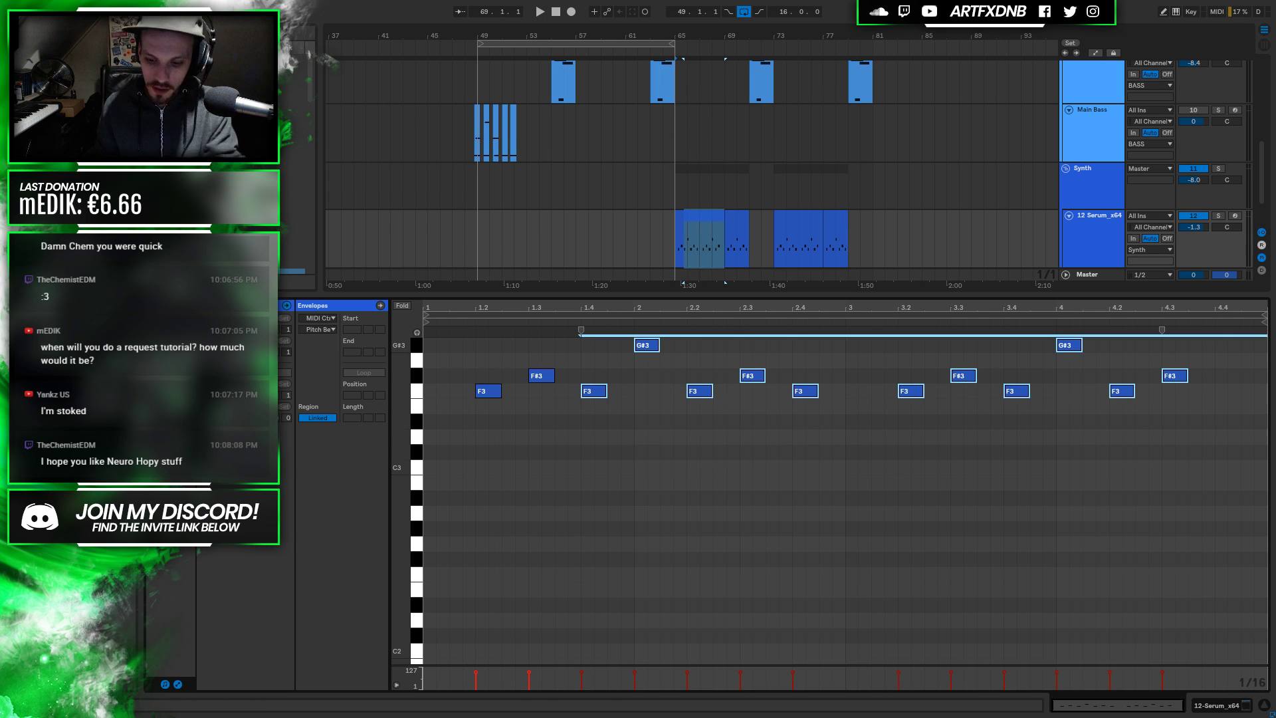
{"action": "key", "text": "Delete"}
{"action": "left_click_drag", "start_coordinate": [632, 353], "coordinate": [424, 451]}
{"action": "key", "text": "ctrl+d"}
Listen to the thinned Serum pattern and add an F3 note at position 1.4
{"action": "key", "text": "space"}
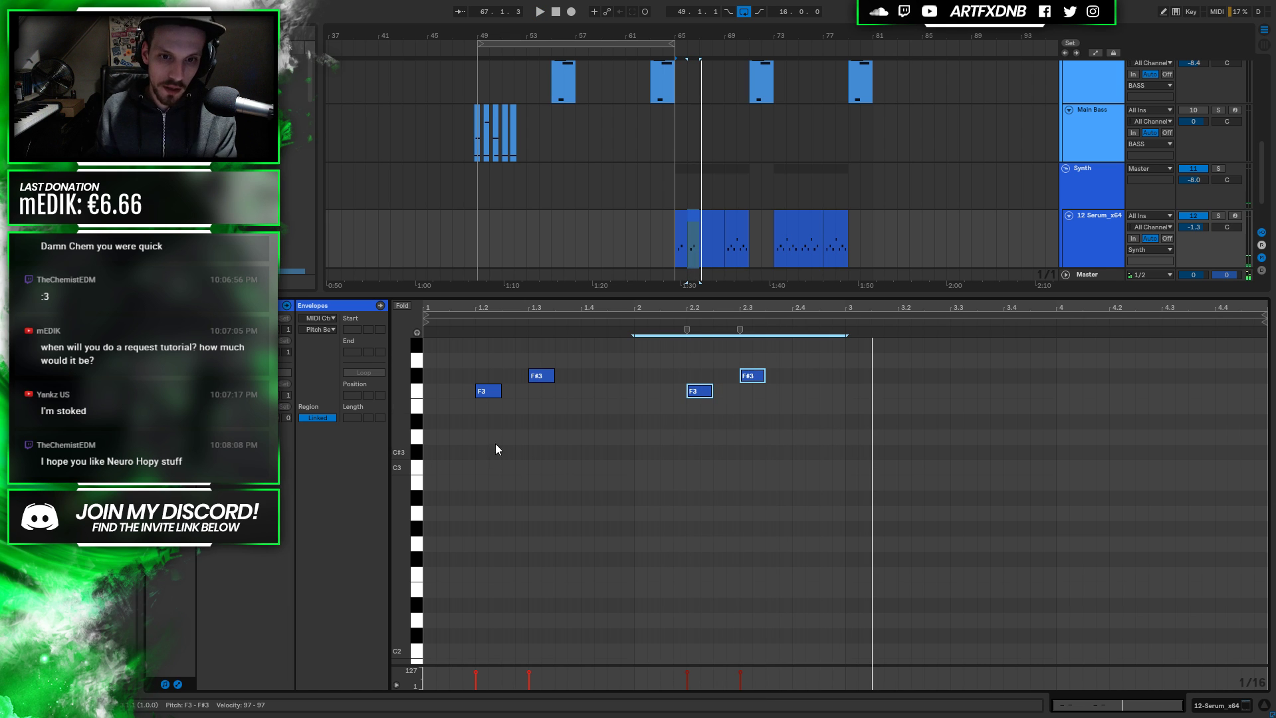
{"action": "key", "text": "space"}
{"action": "double_click", "coordinate": [592, 406]}
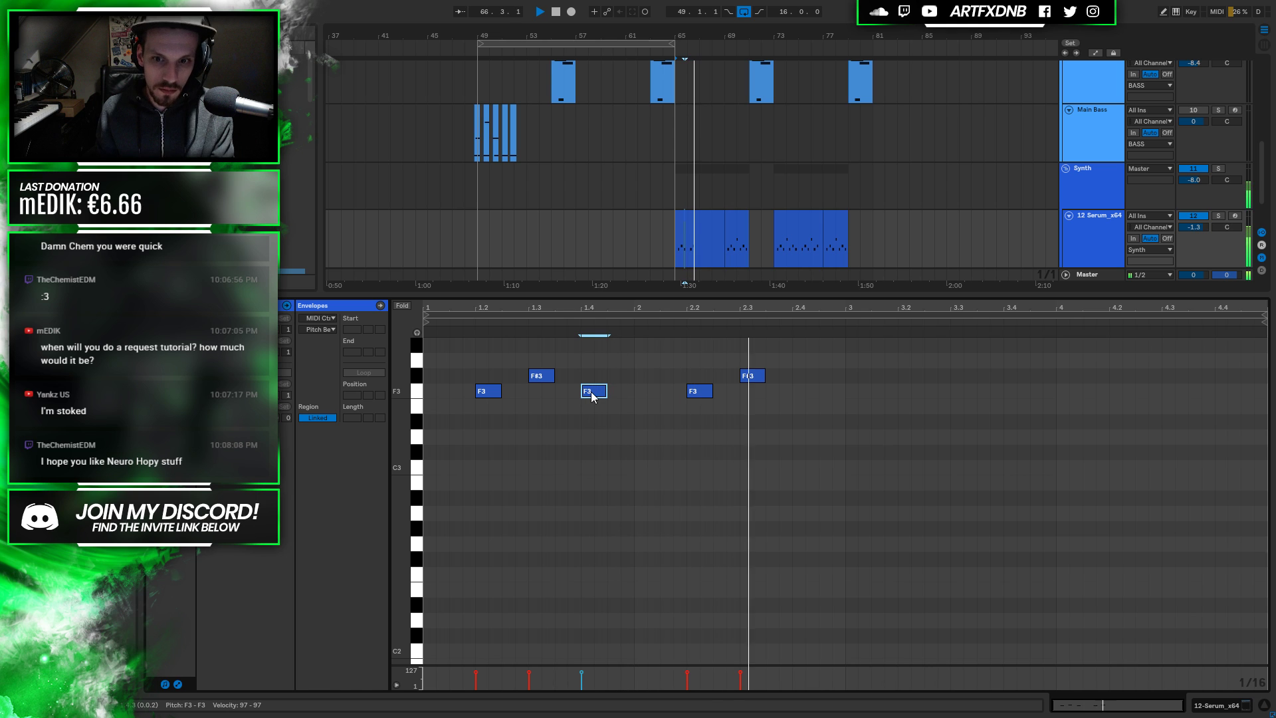
{"action": "key", "text": "space"}
Undo the Serum clip's note edits and the track's volume change, and return to the track's device view
{"action": "key", "text": "ctrl+z"}
{"action": "key", "text": "ctrl+z"}
{"action": "key", "text": "ctrl+y"}
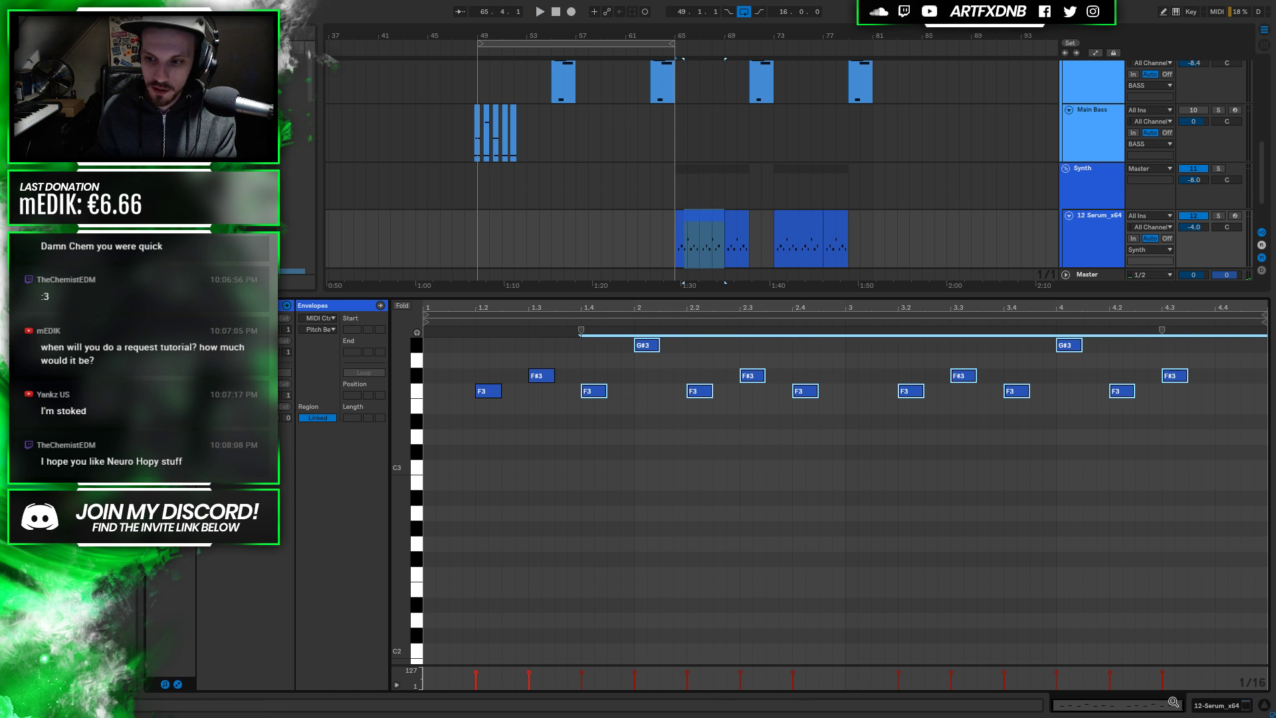
{"action": "left_click", "coordinate": [1213, 709]}
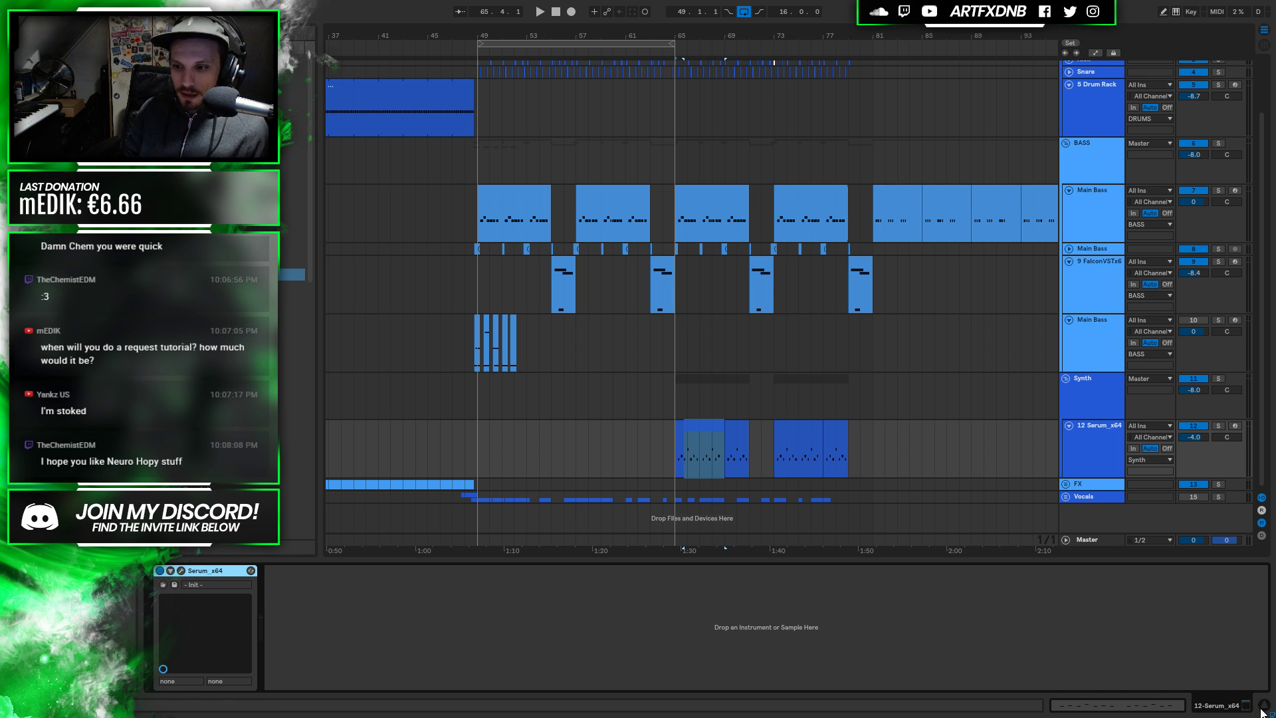
Leave full-screen mode, check the feedback inbox in Thunderbird and switch to Chrome
{"action": "key", "text": "F11"}
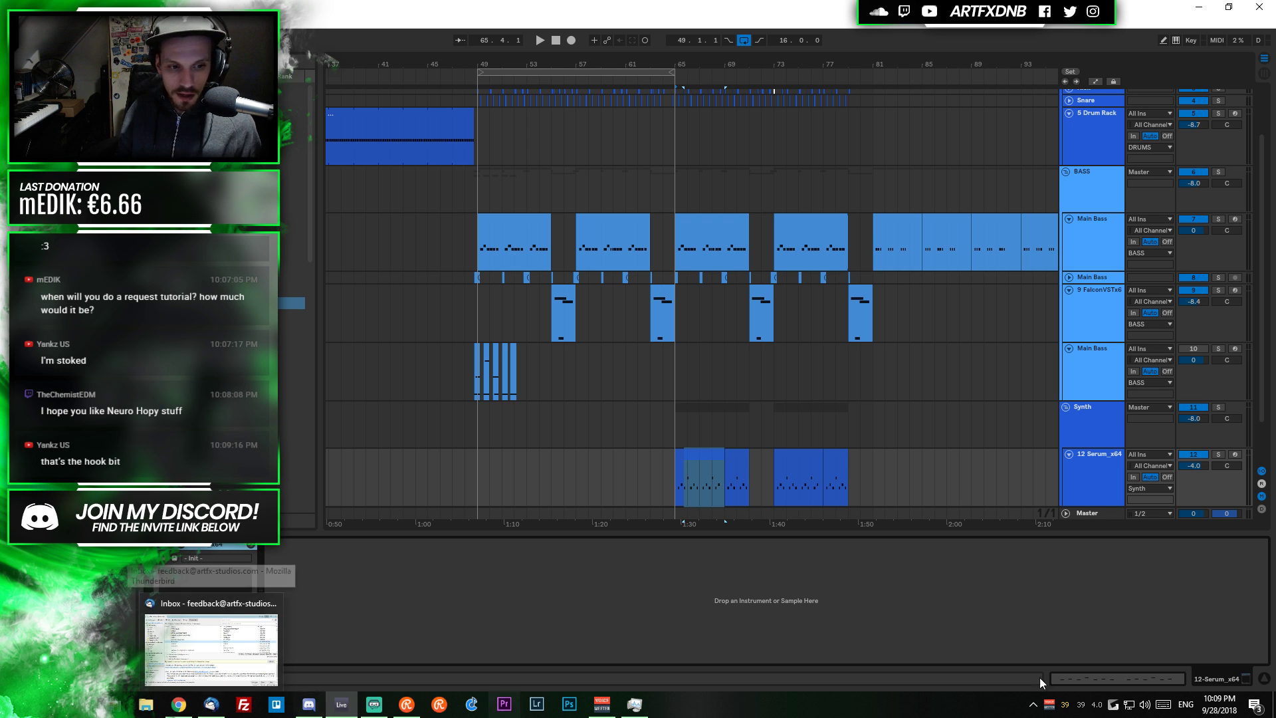
{"action": "left_click", "coordinate": [211, 704]}
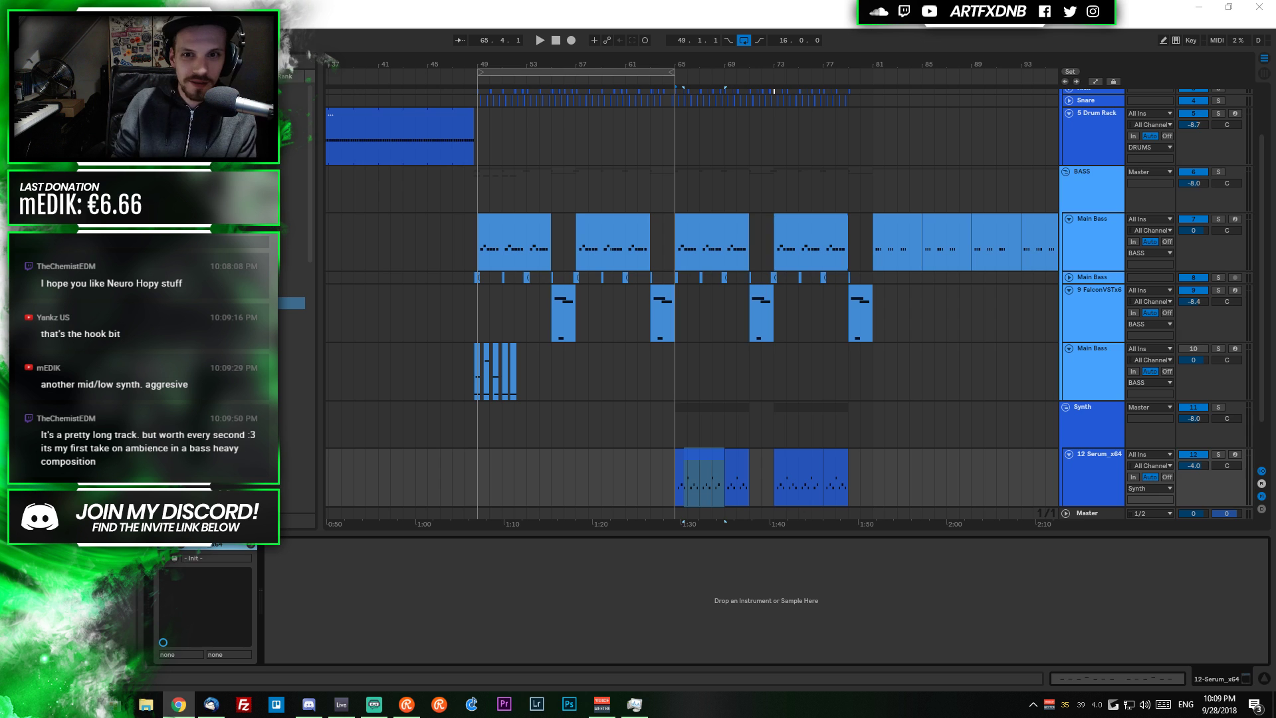
{"action": "left_click", "coordinate": [179, 704]}
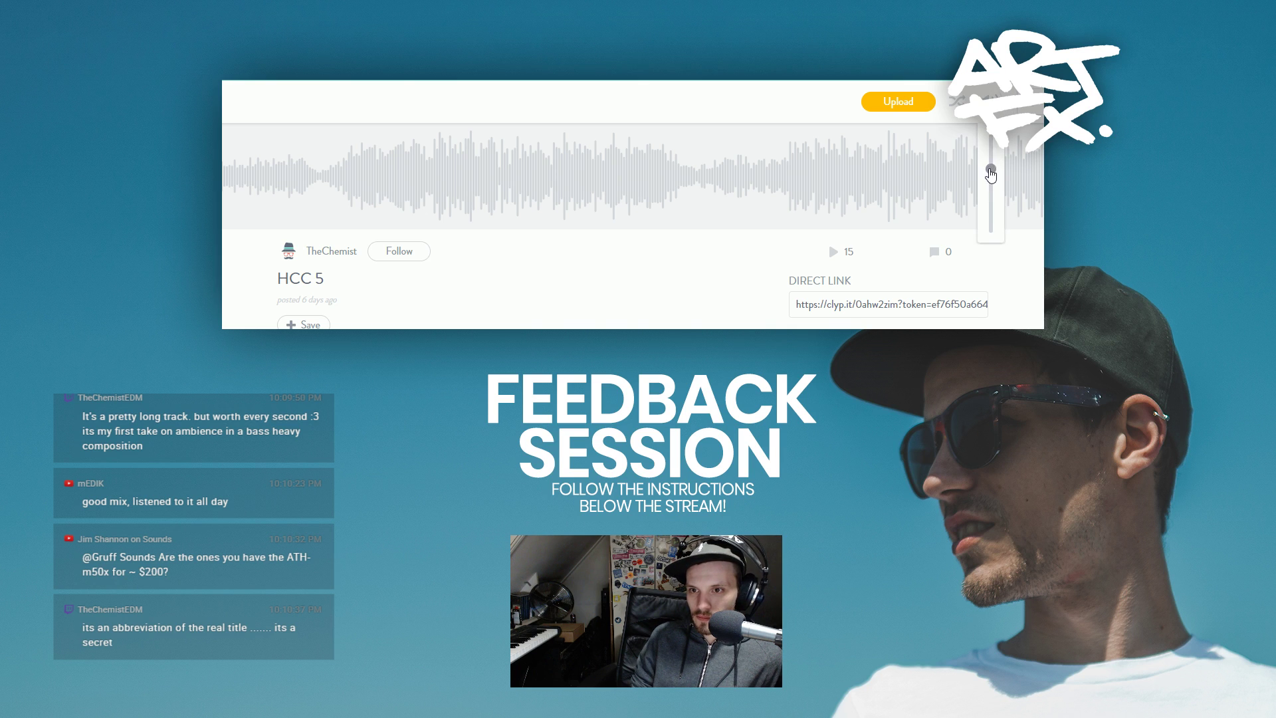
Adjust the playback volume for the submitted track HCC 5 on Clyp and follow its uploader
{"action": "mouse_move", "coordinate": [990, 100]}
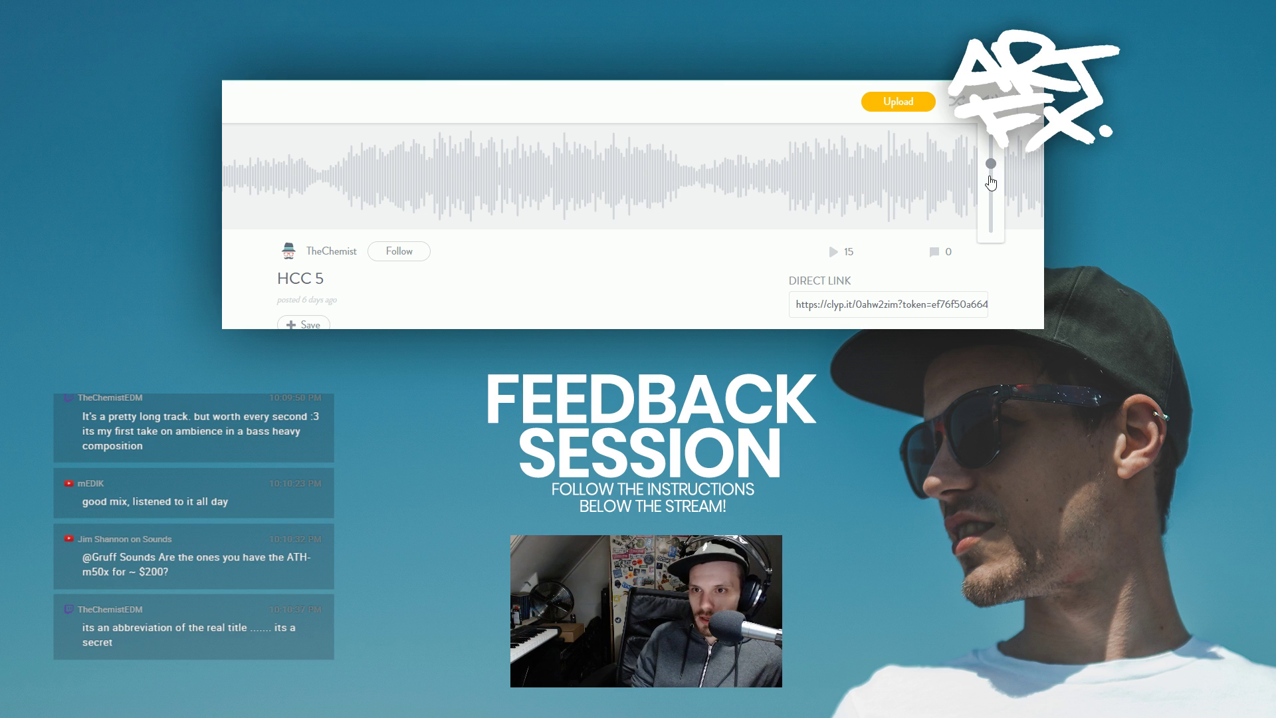
{"action": "left_click_drag", "start_coordinate": [992, 145], "coordinate": [991, 138]}
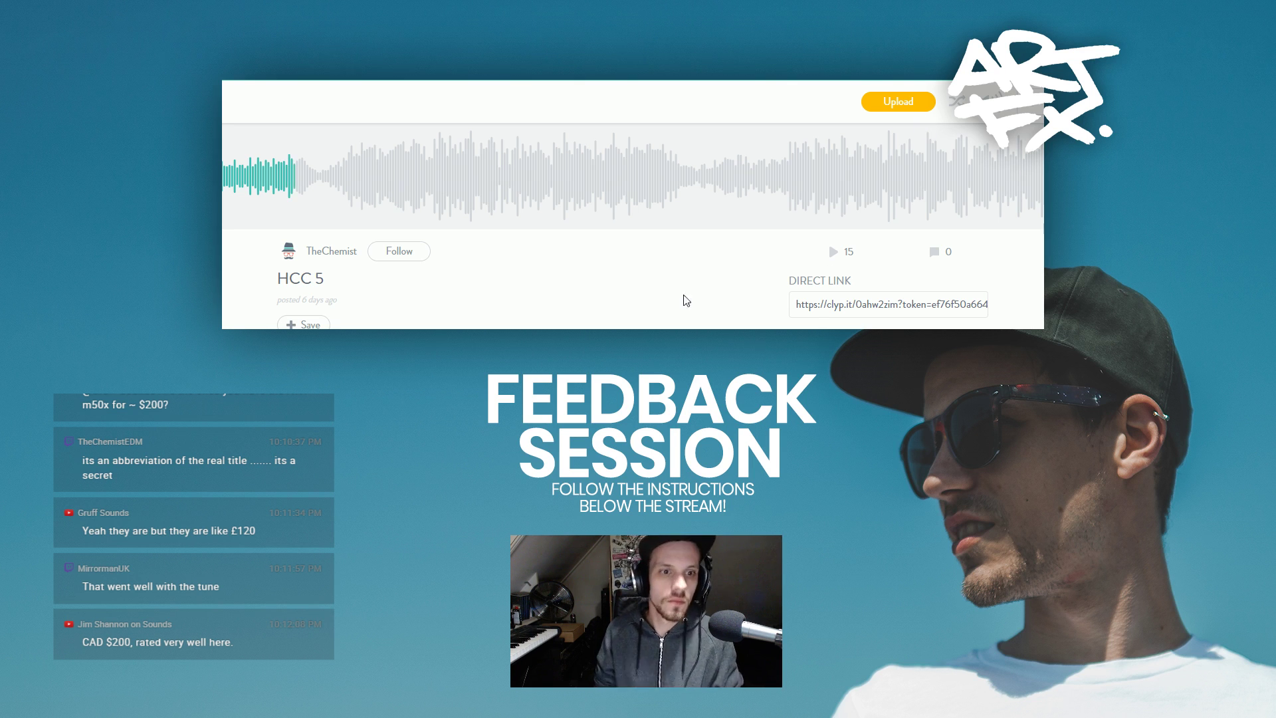
{"action": "left_click", "coordinate": [399, 251]}
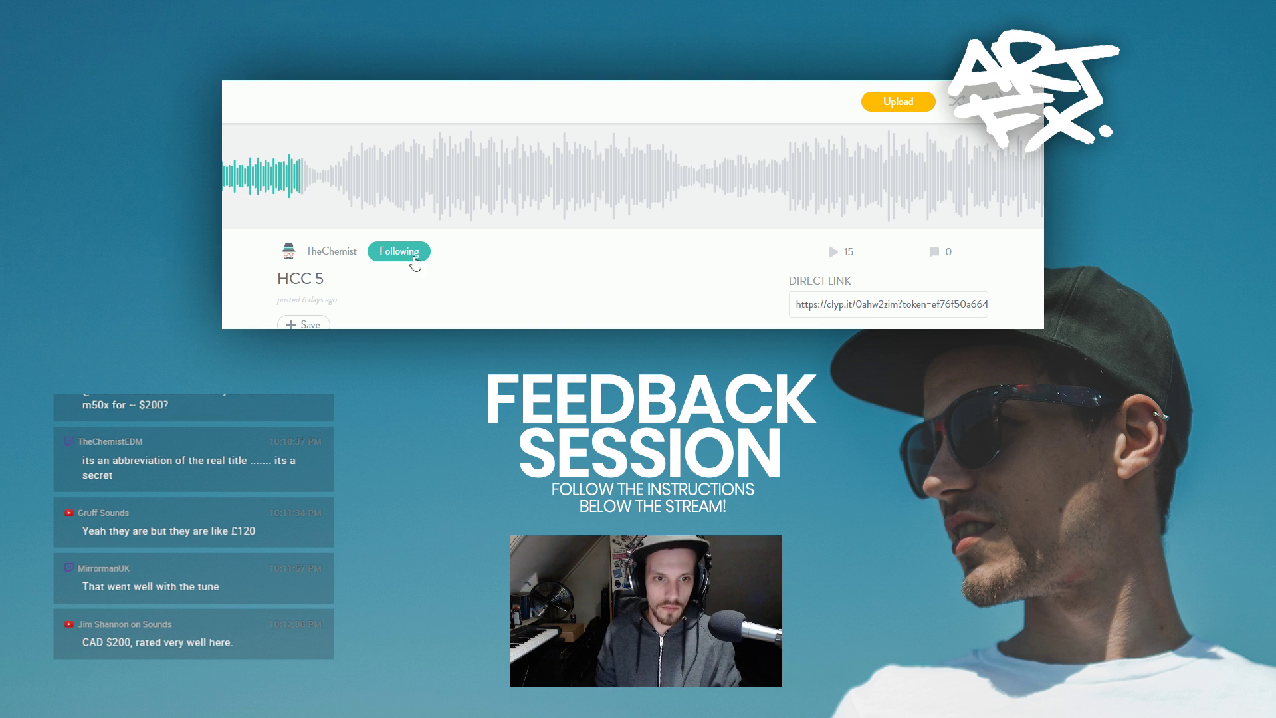
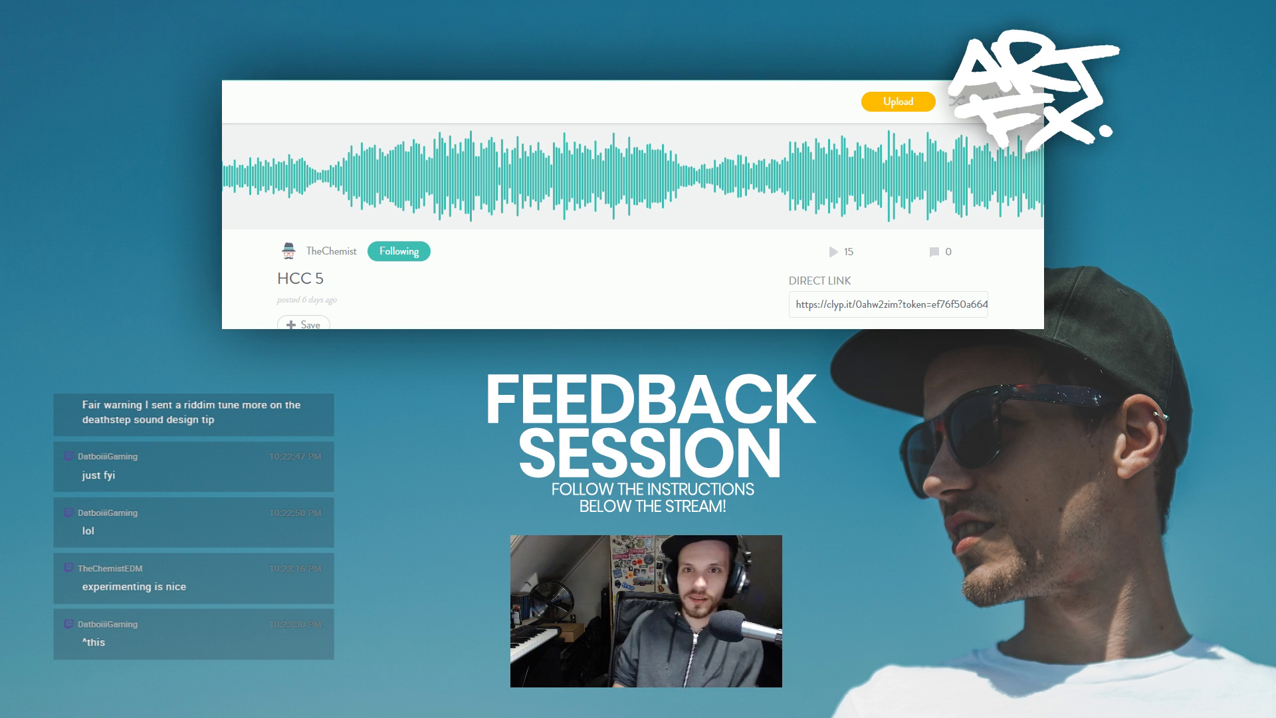
Open the pasted link to the track They're Coming in a new browser tab and start playing it
{"action": "key", "text": "ctrl+t"}
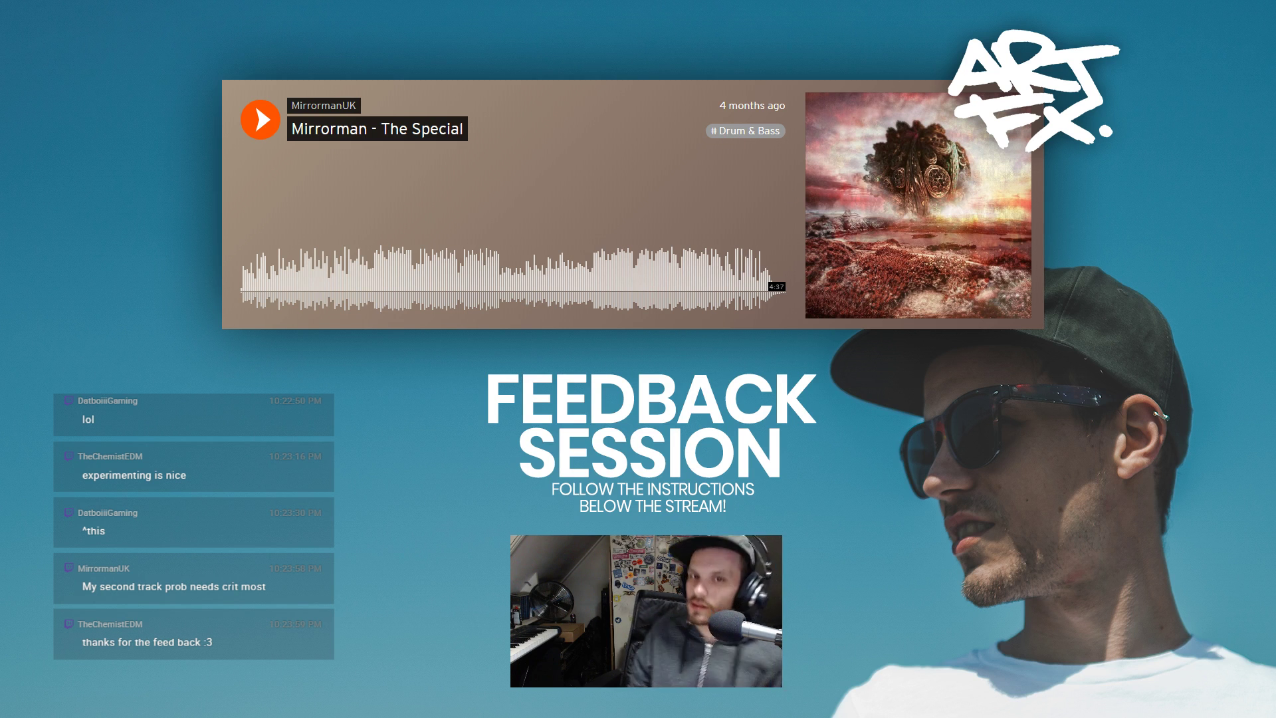
{"action": "key", "text": "ctrl+v"}
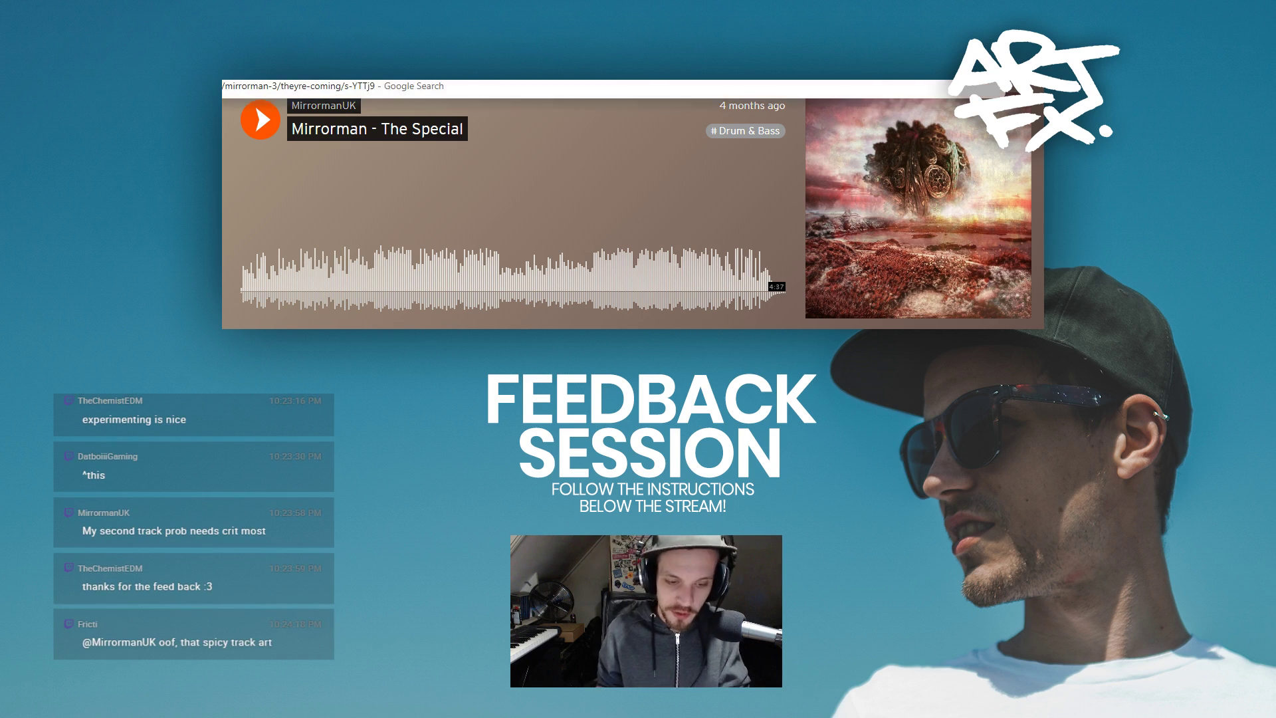
{"action": "key", "text": "Return"}
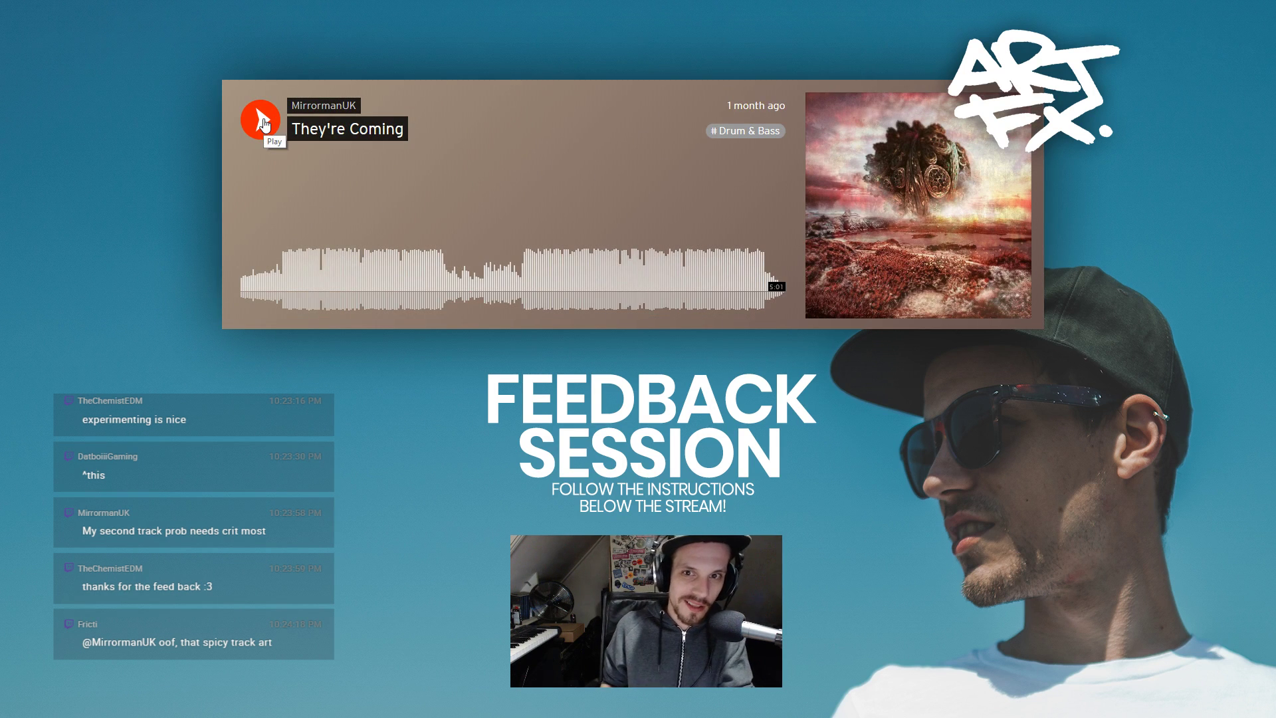
{"action": "left_click", "coordinate": [261, 121]}
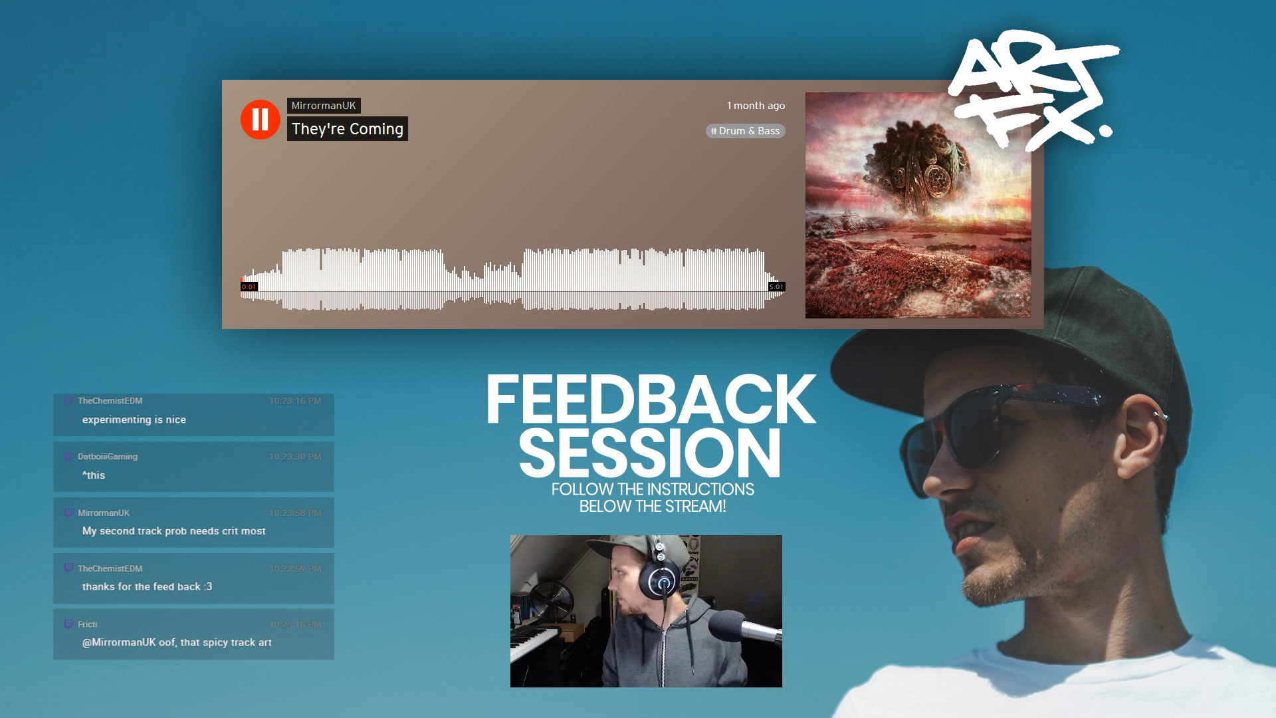